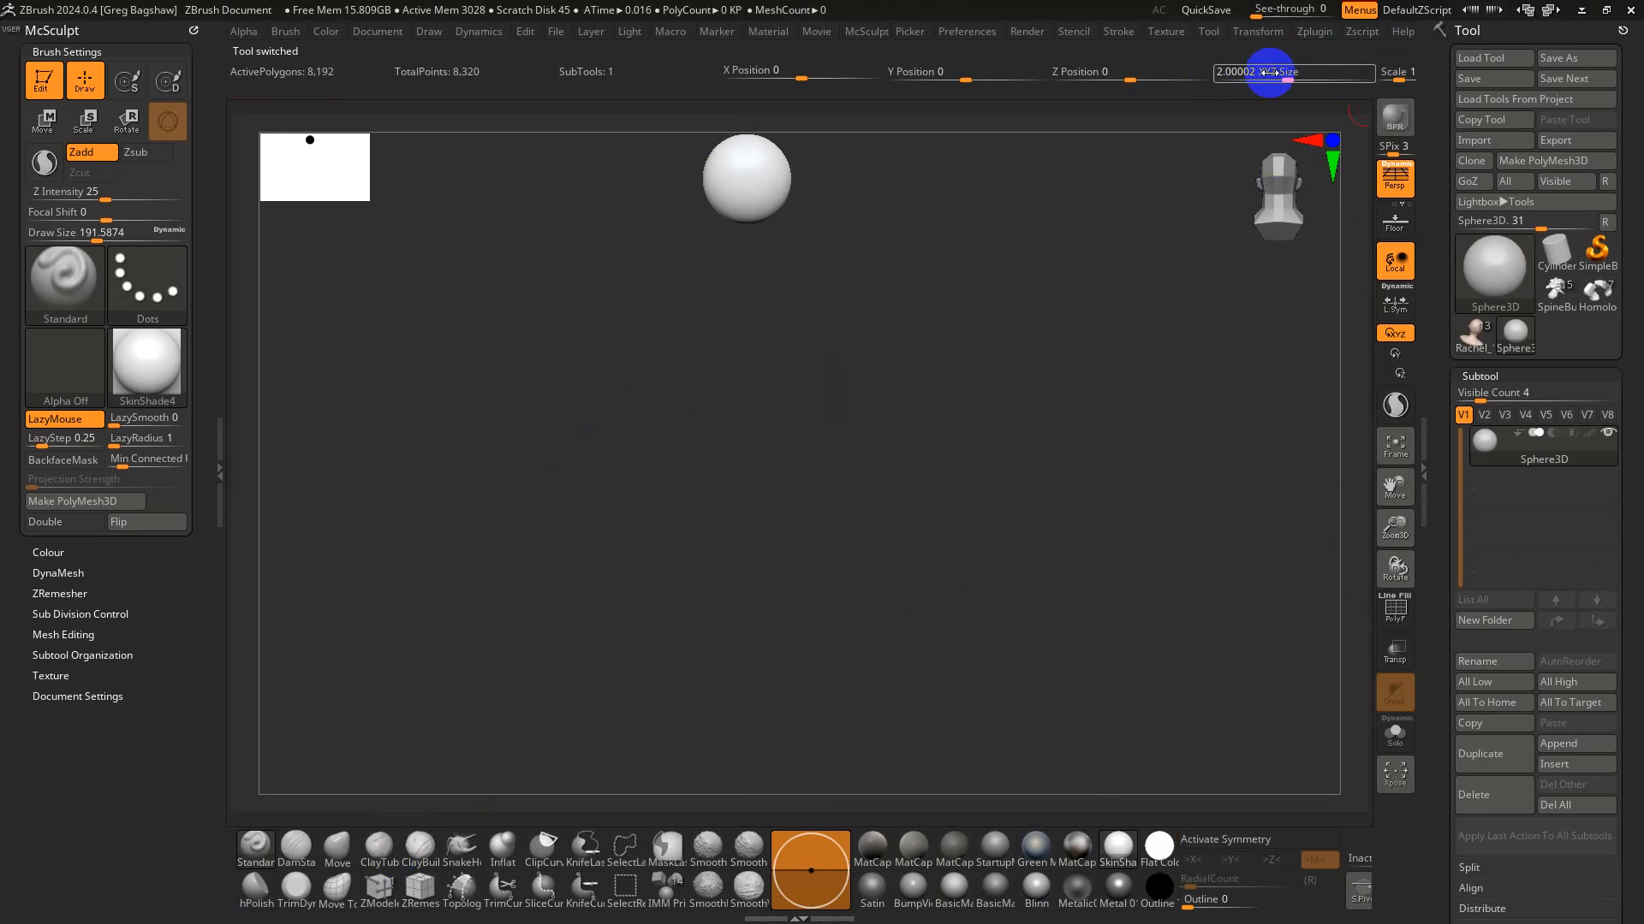
Frame the sphere in view and reduce the brush's draw size to about 51.
{"action": "key", "text": "f"}
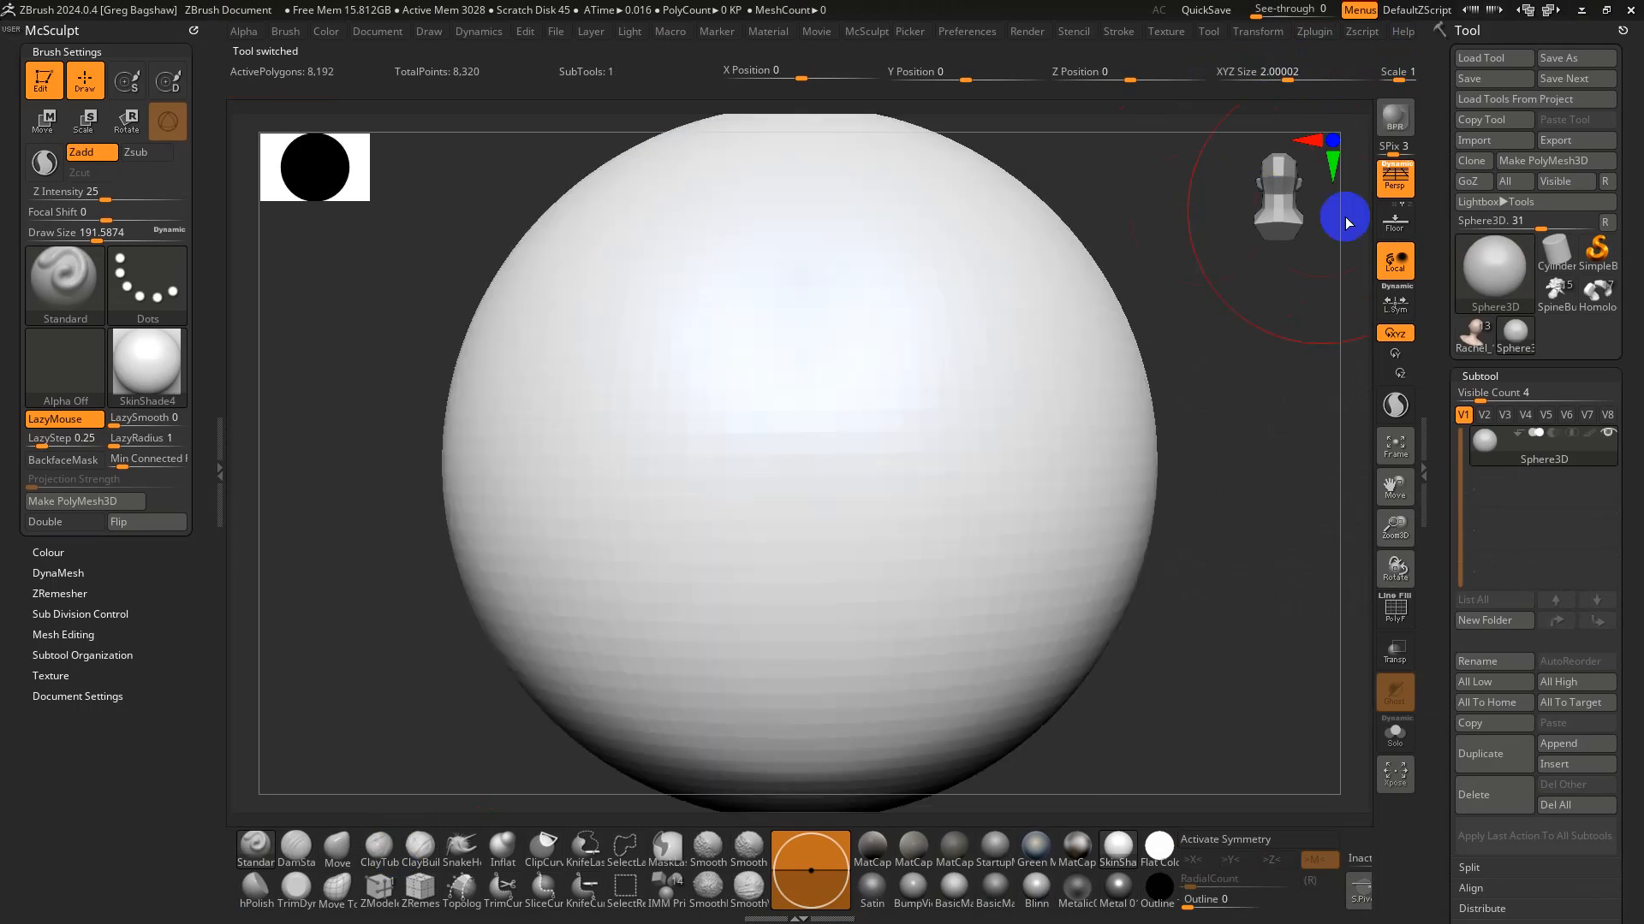
{"action": "left_click", "coordinate": [1494, 267]}
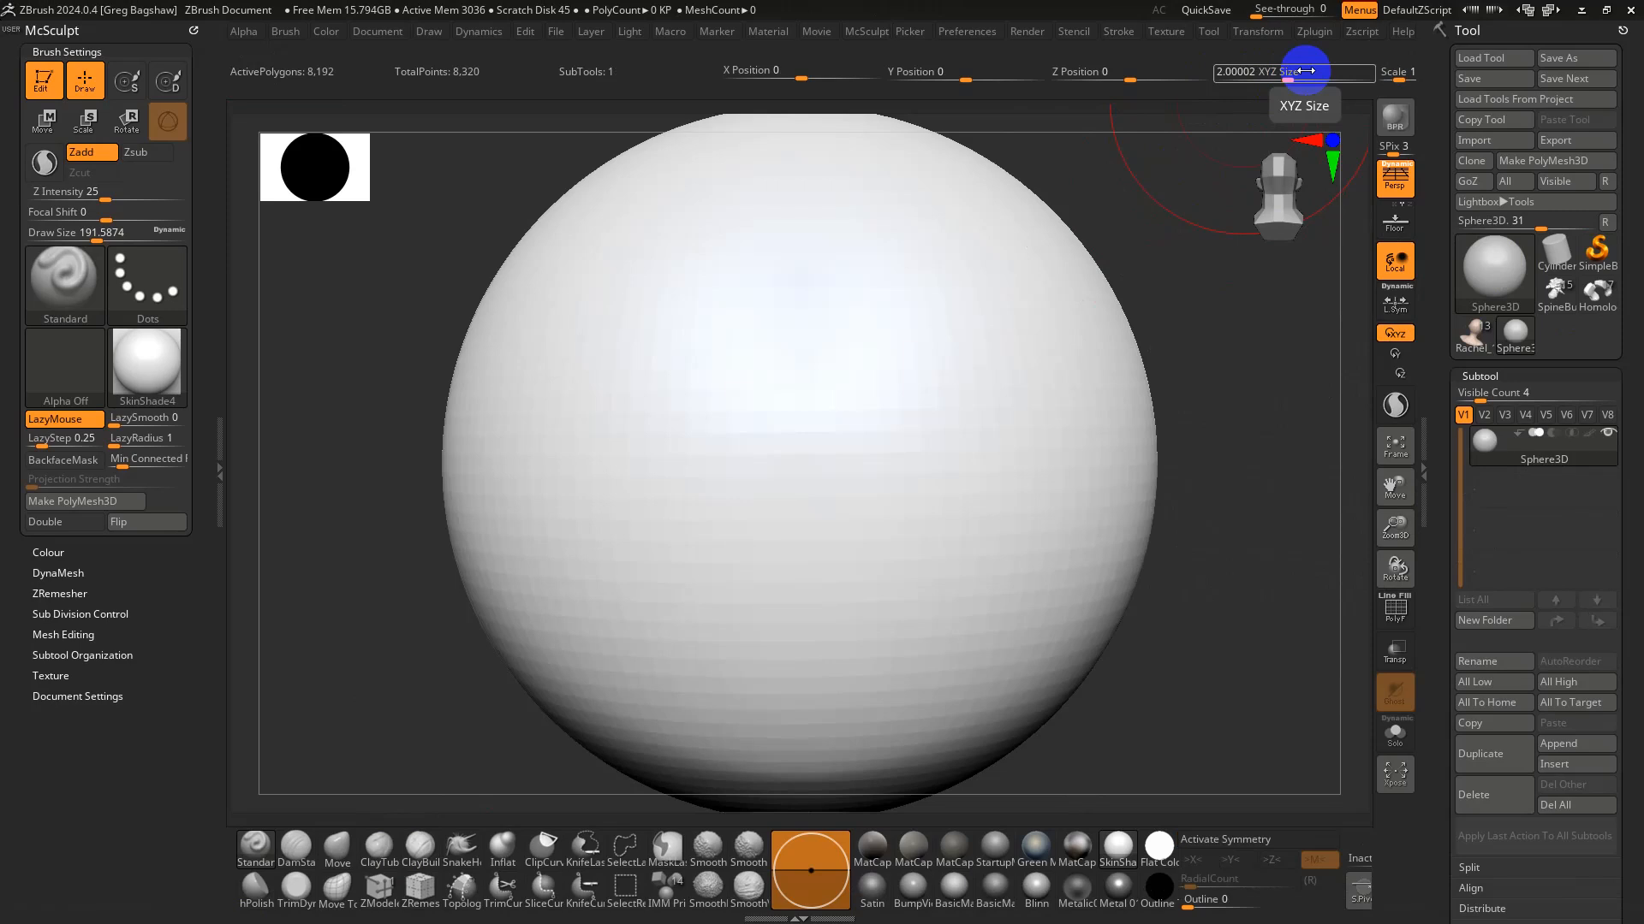
{"action": "key", "text": "s"}
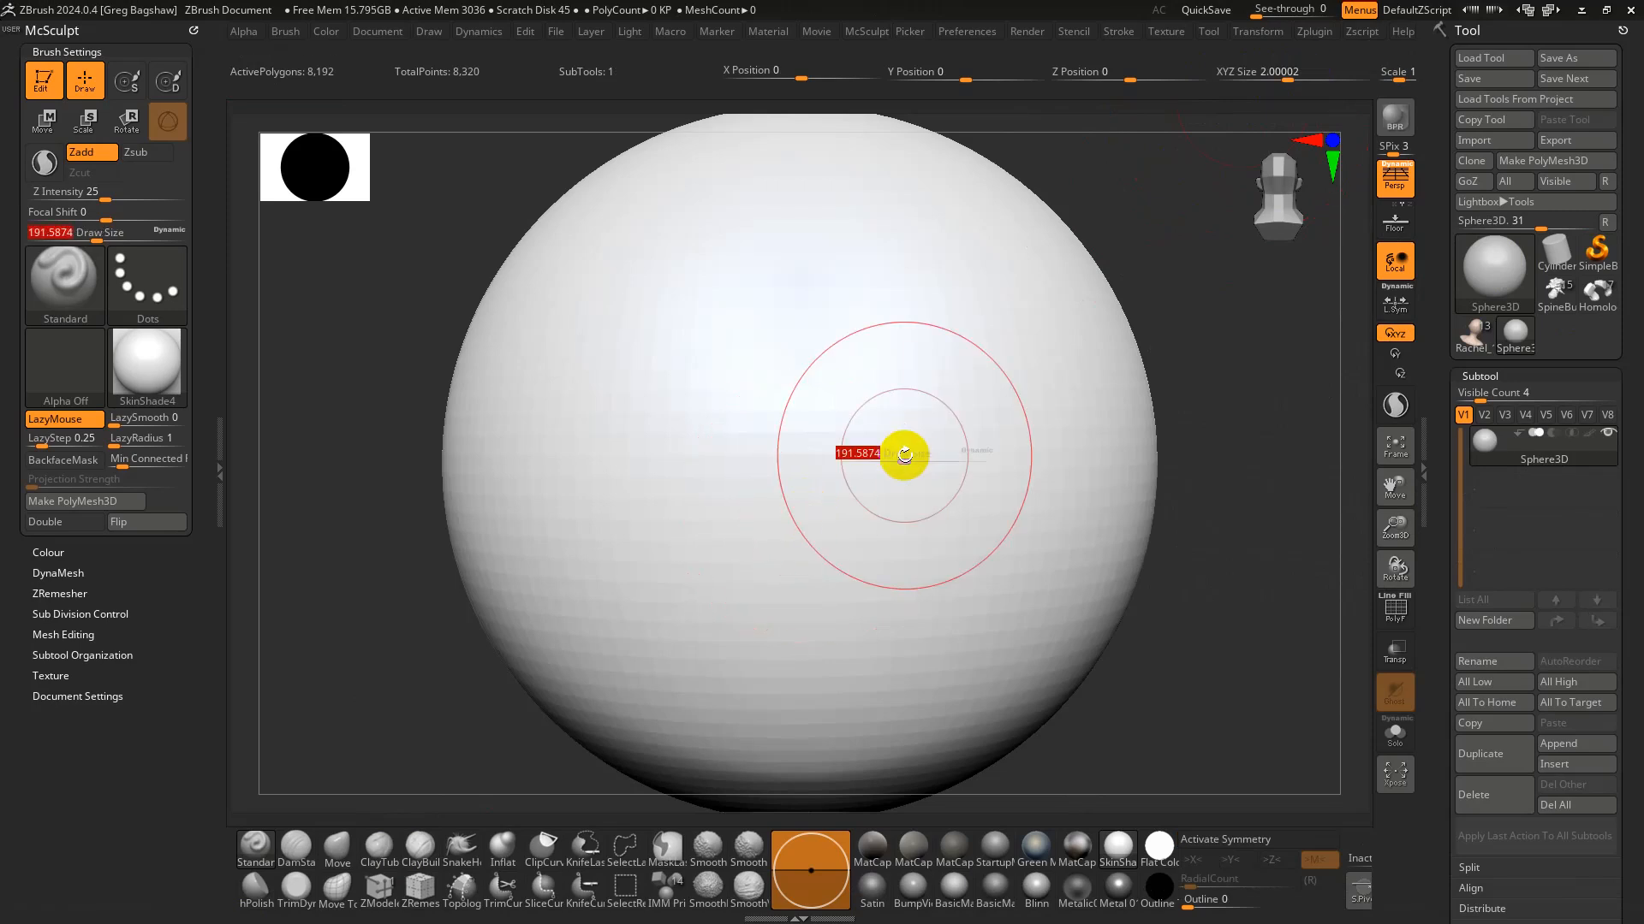
{"action": "left_click_drag", "start_coordinate": [899, 452], "coordinate": [539, 257]}
Scale the sphere down to a tenth with the gizmo and set its XYZ Size to 0.02.
{"action": "key", "text": "r"}
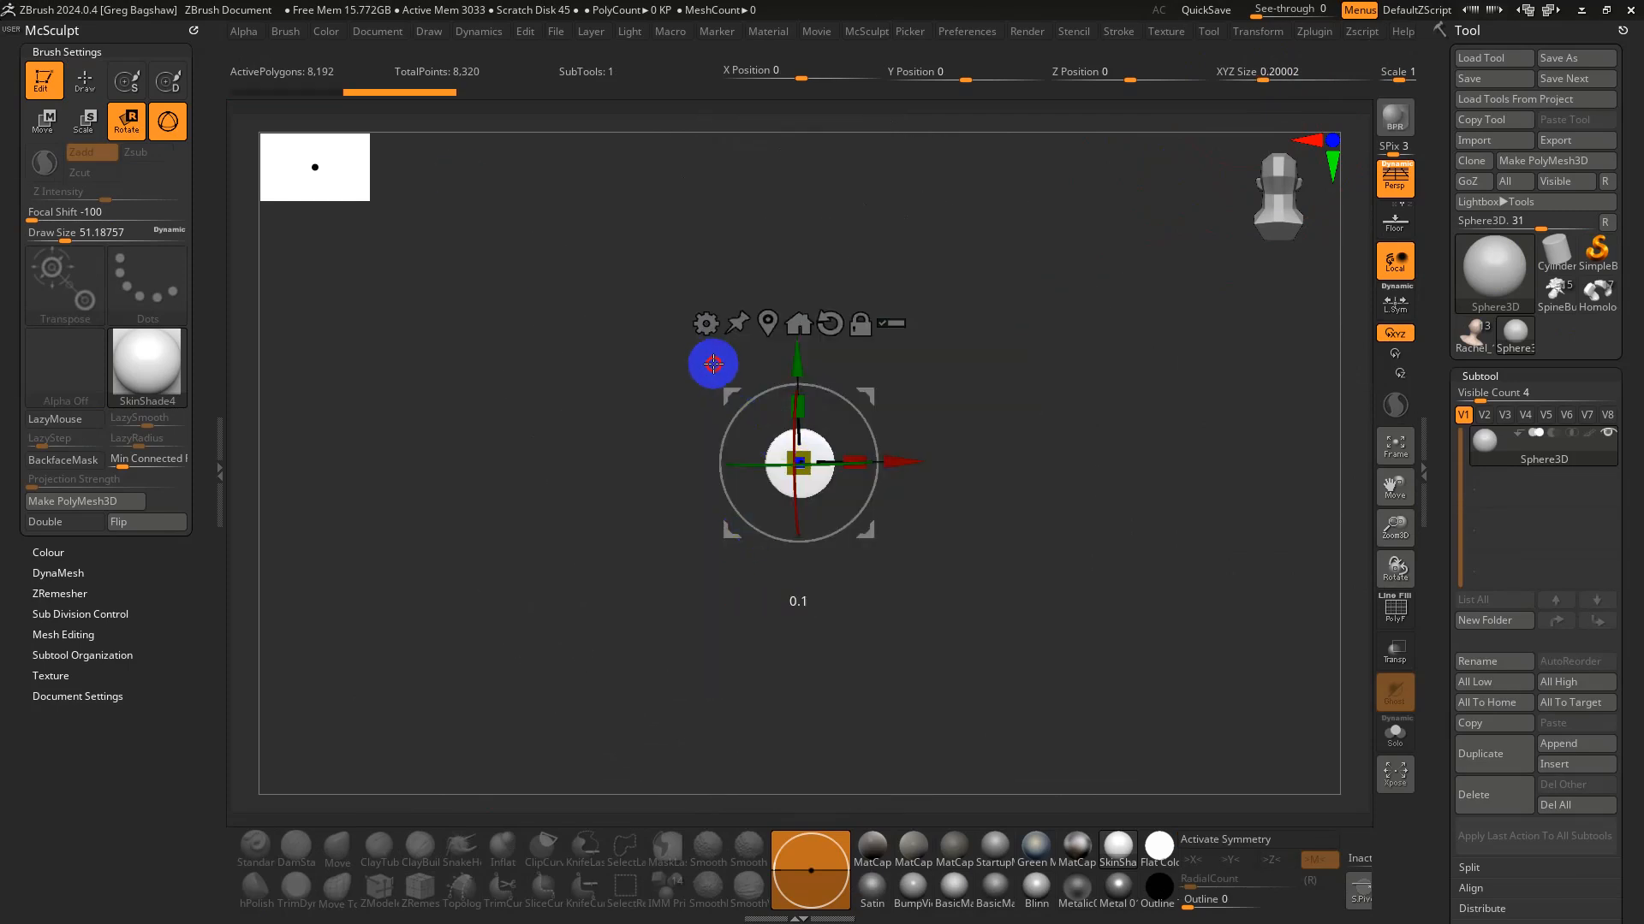
{"action": "left_click", "coordinate": [1293, 71]}
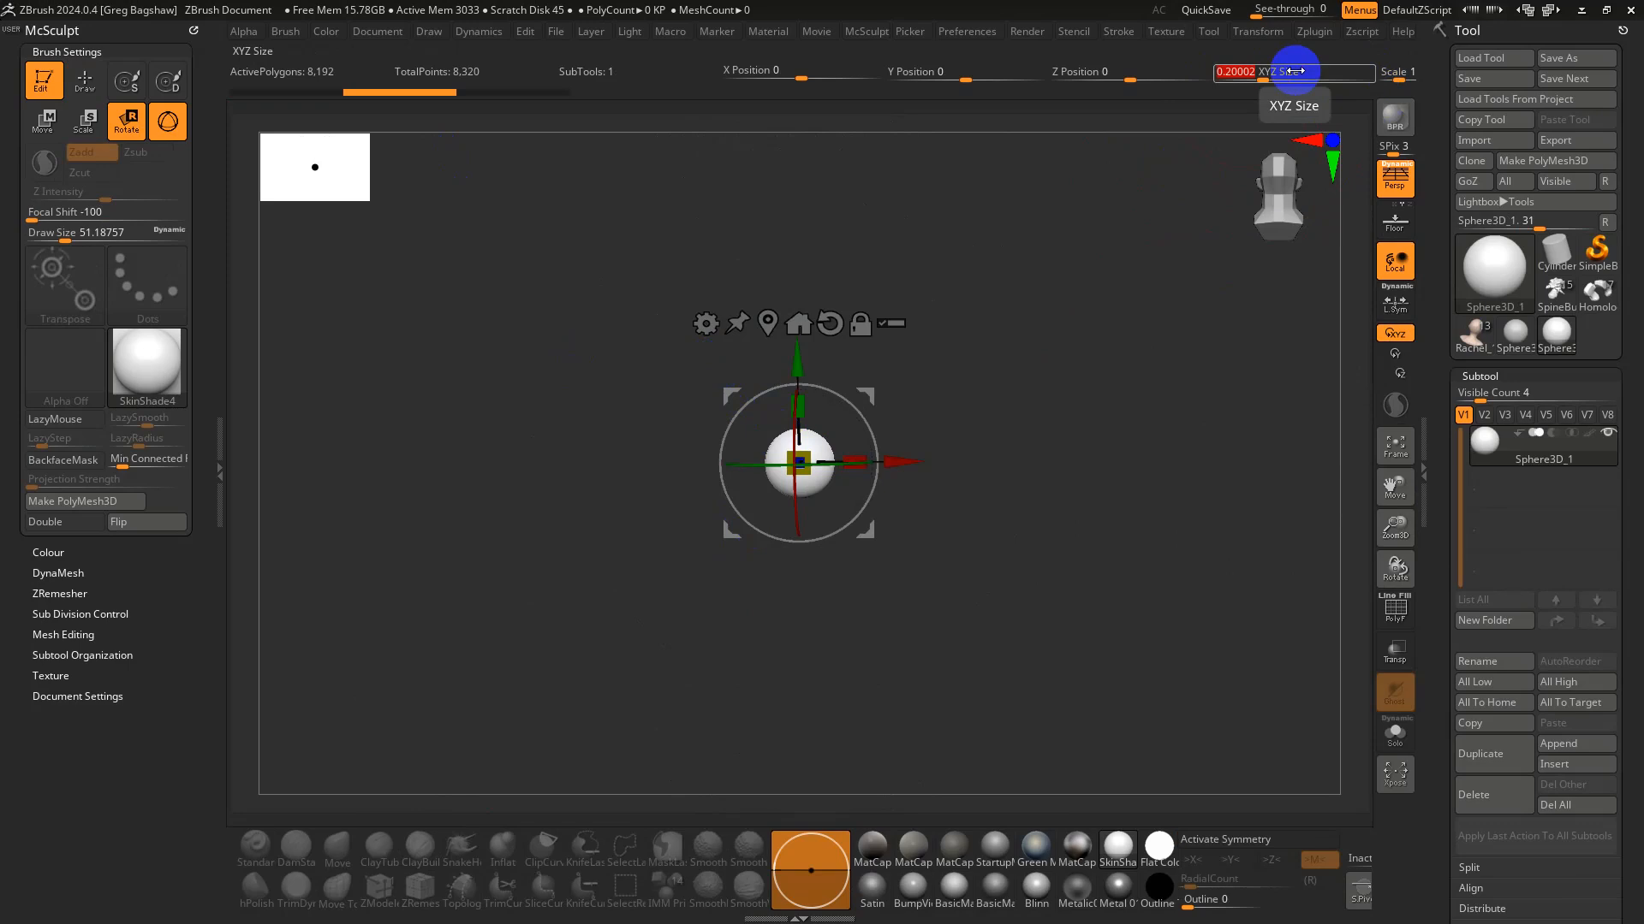
{"action": "type", "text": "0.02"}
{"action": "key", "text": "Return"}
{"action": "key", "text": "f"}
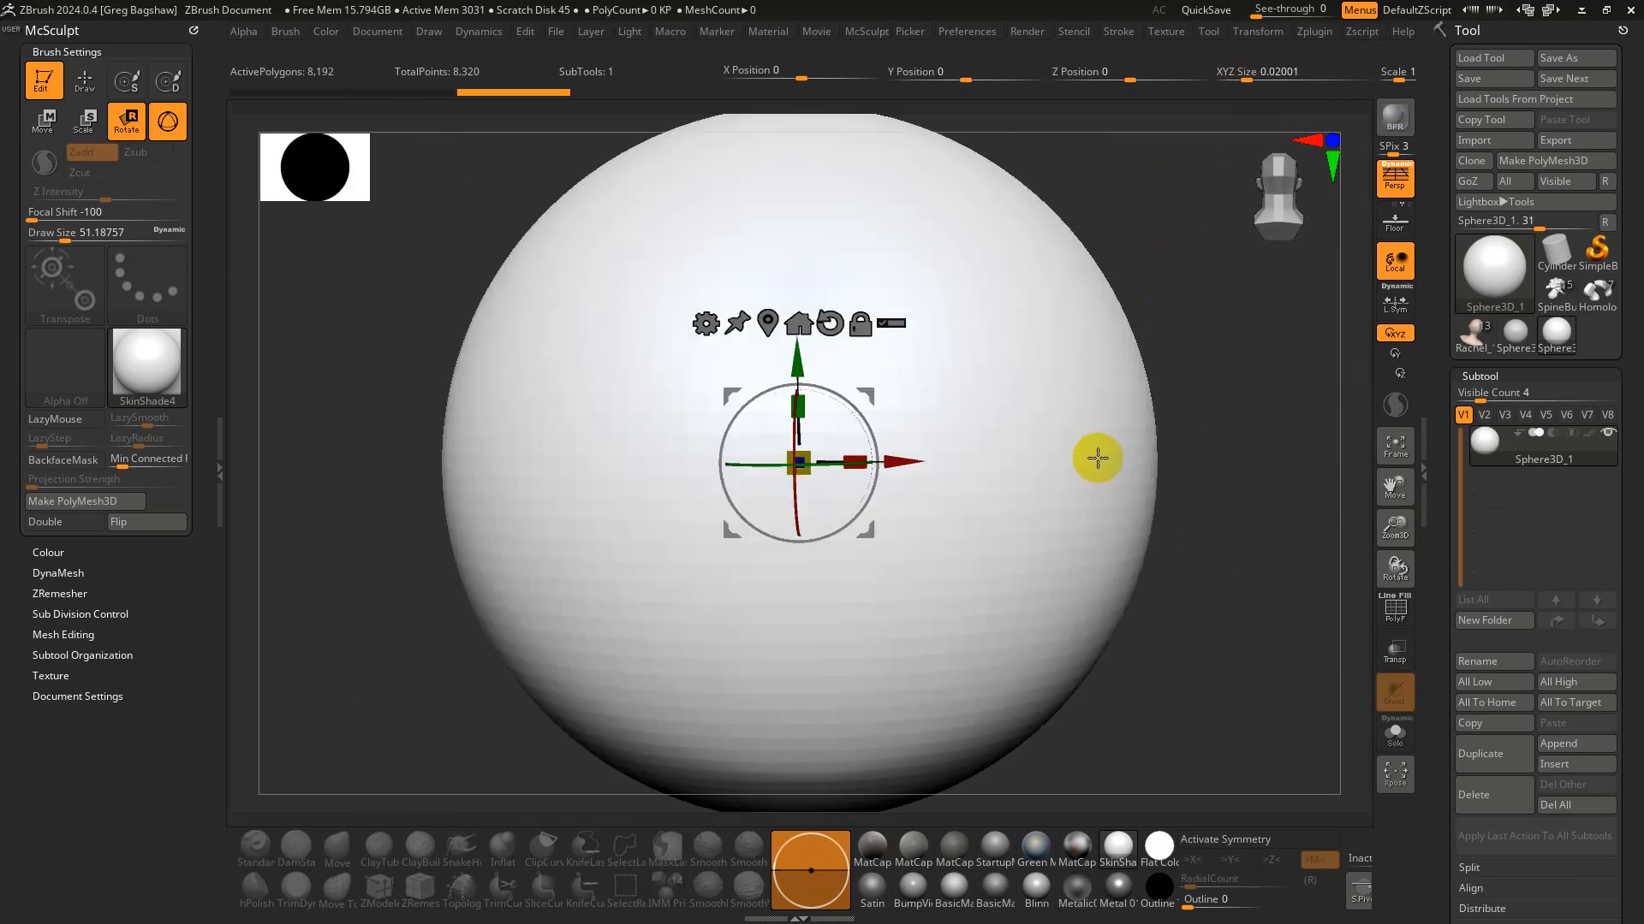
Return to draw mode and test the brush on the tiny sphere with draw sizes from 1 to about 12.
{"action": "key", "text": "q"}
{"action": "key", "text": "s"}
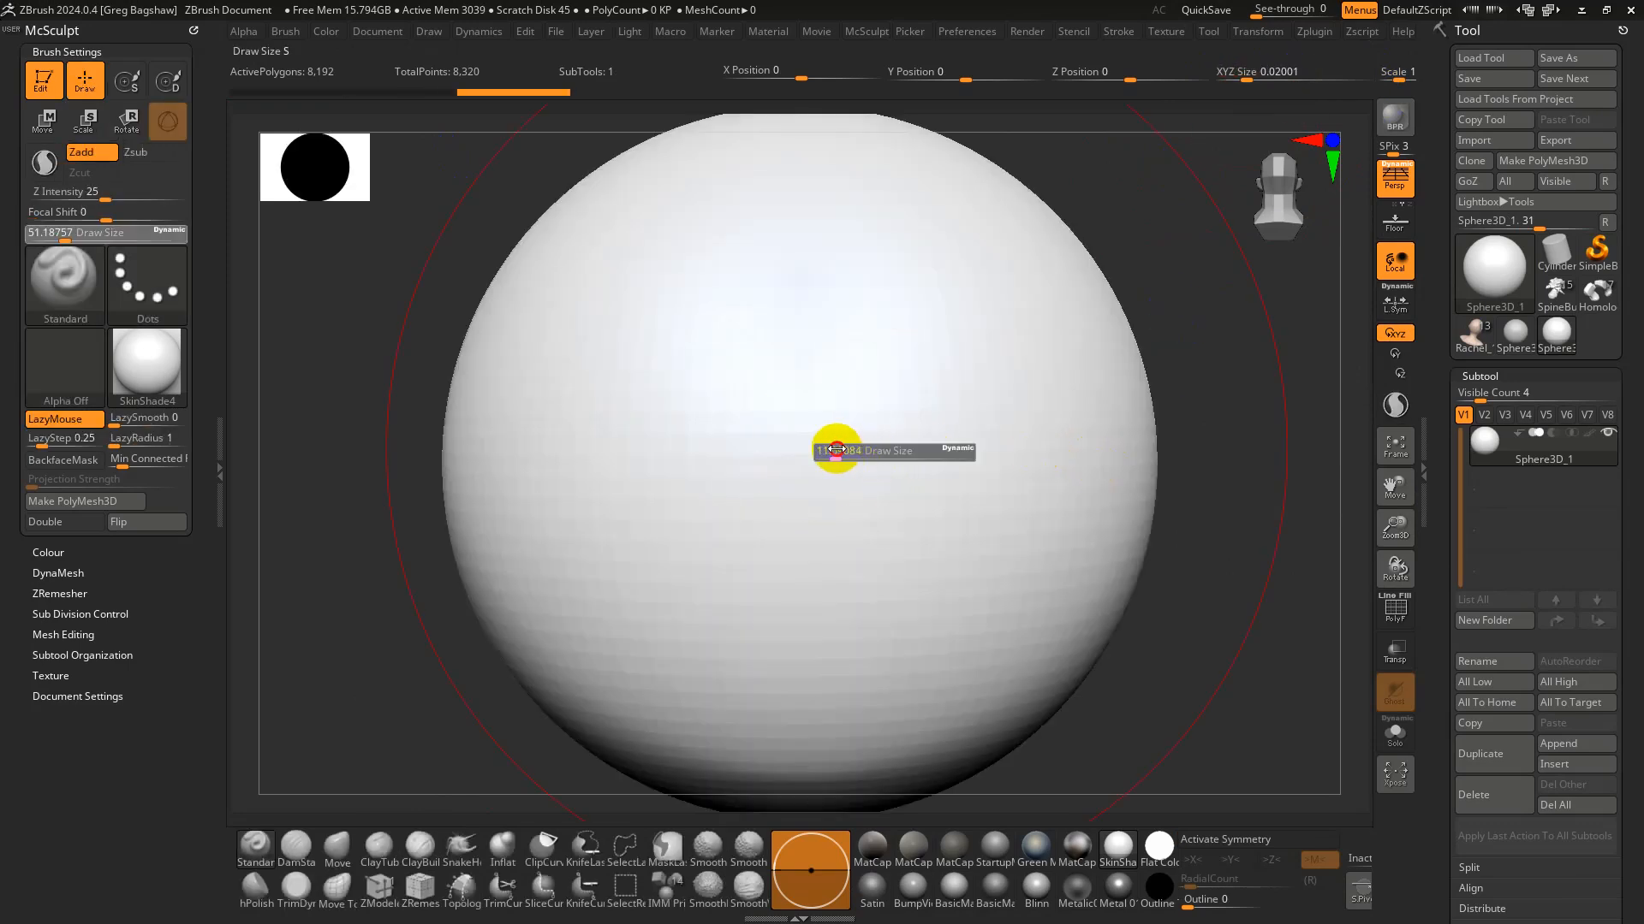
{"action": "left_click_drag", "start_coordinate": [837, 449], "coordinate": [822, 444]}
{"action": "key", "text": "s"}
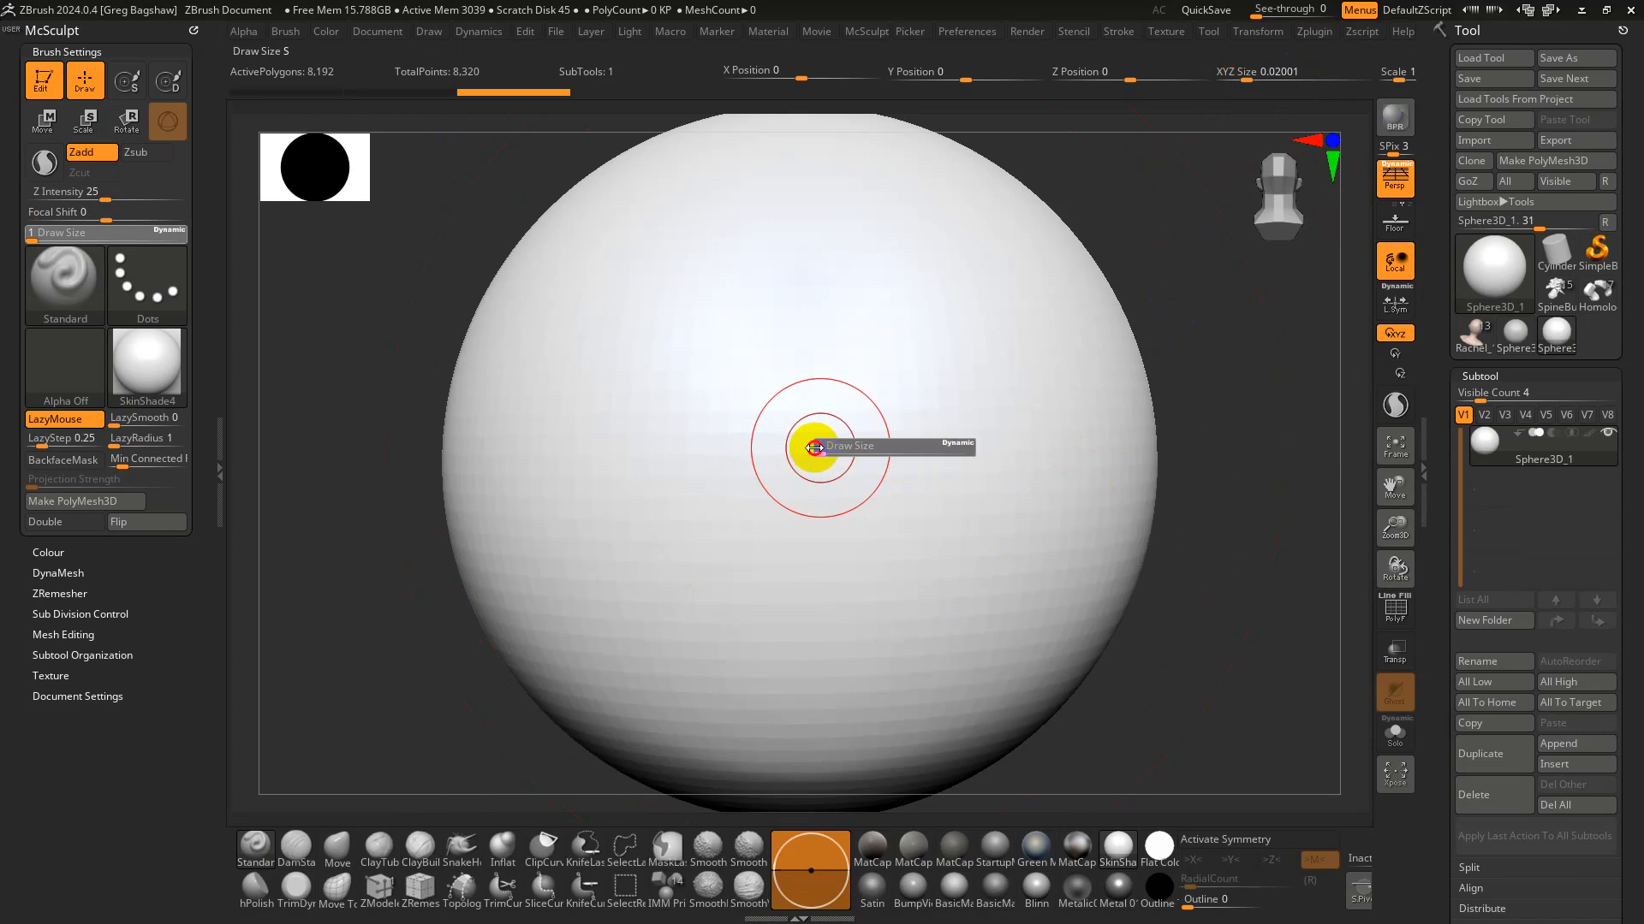
{"action": "key", "text": "s"}
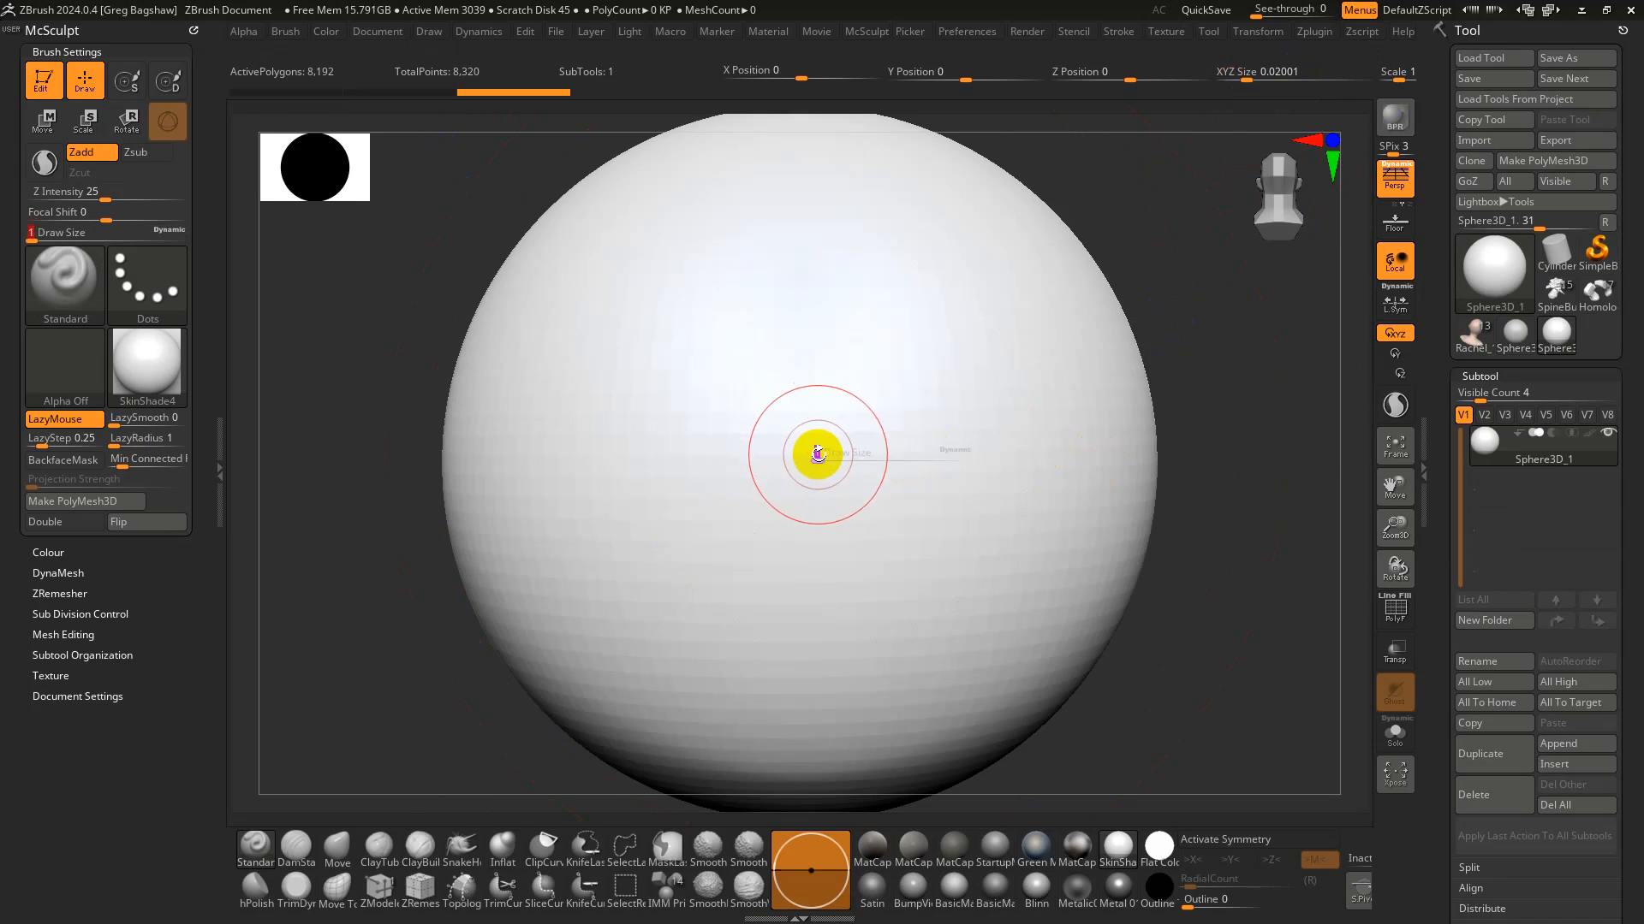
{"action": "left_click_drag", "start_coordinate": [814, 448], "coordinate": [827, 454]}
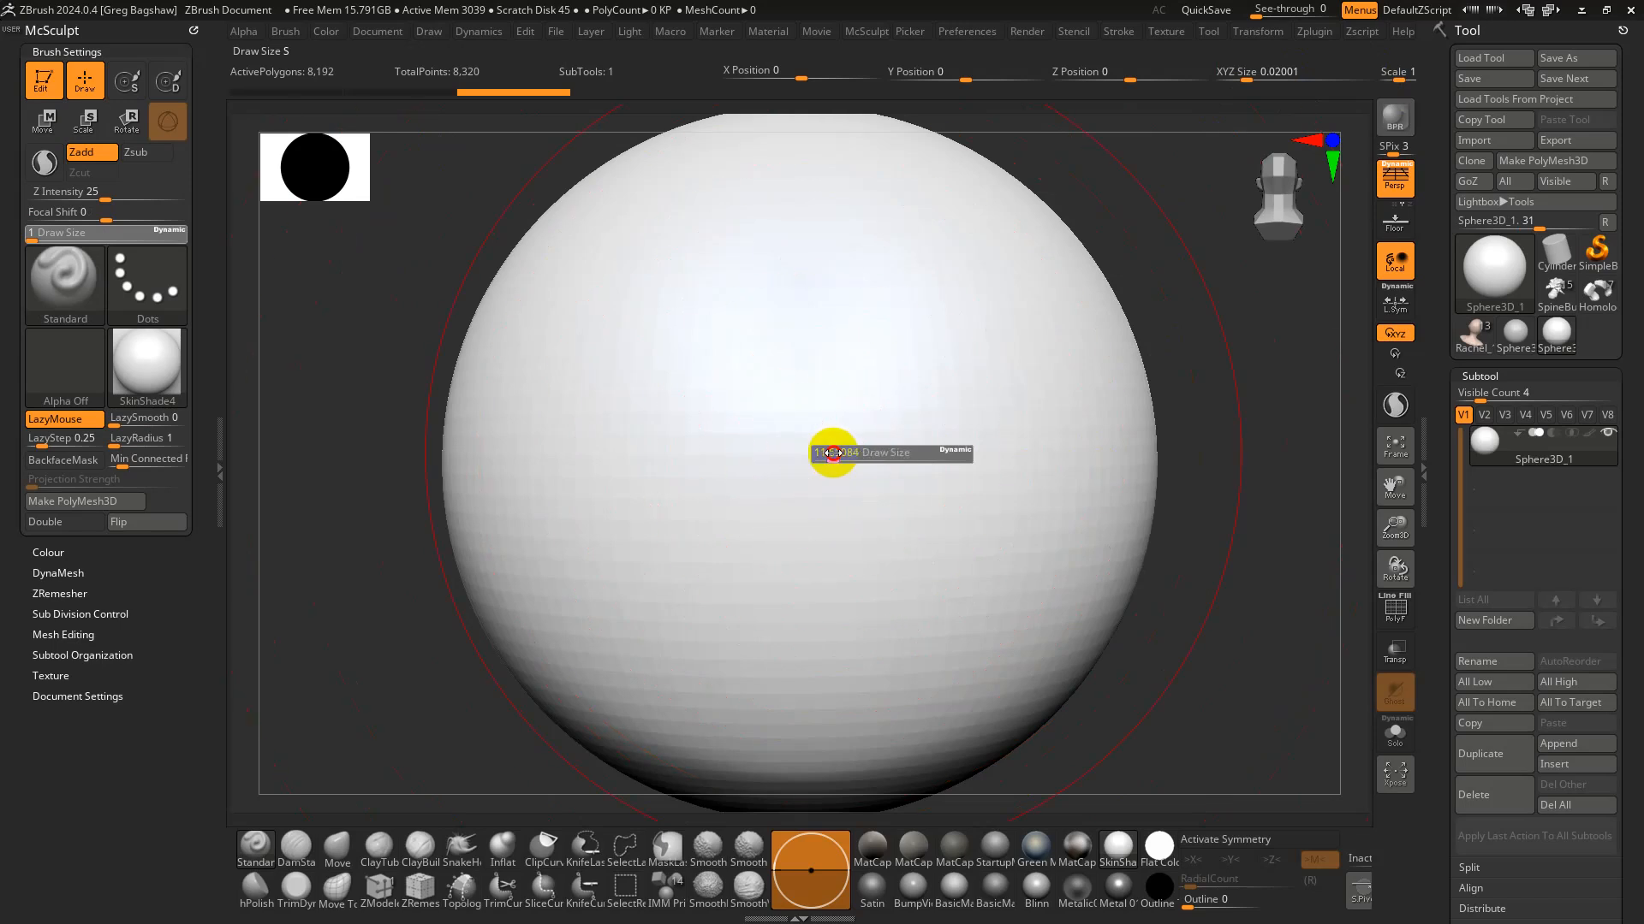
Enlarge the sphere to an XYZ Size of 499051.34375 and frame it in view.
{"action": "right_click_drag", "start_coordinate": [1233, 464], "coordinate": [1070, 318], "text": "ctrl"}
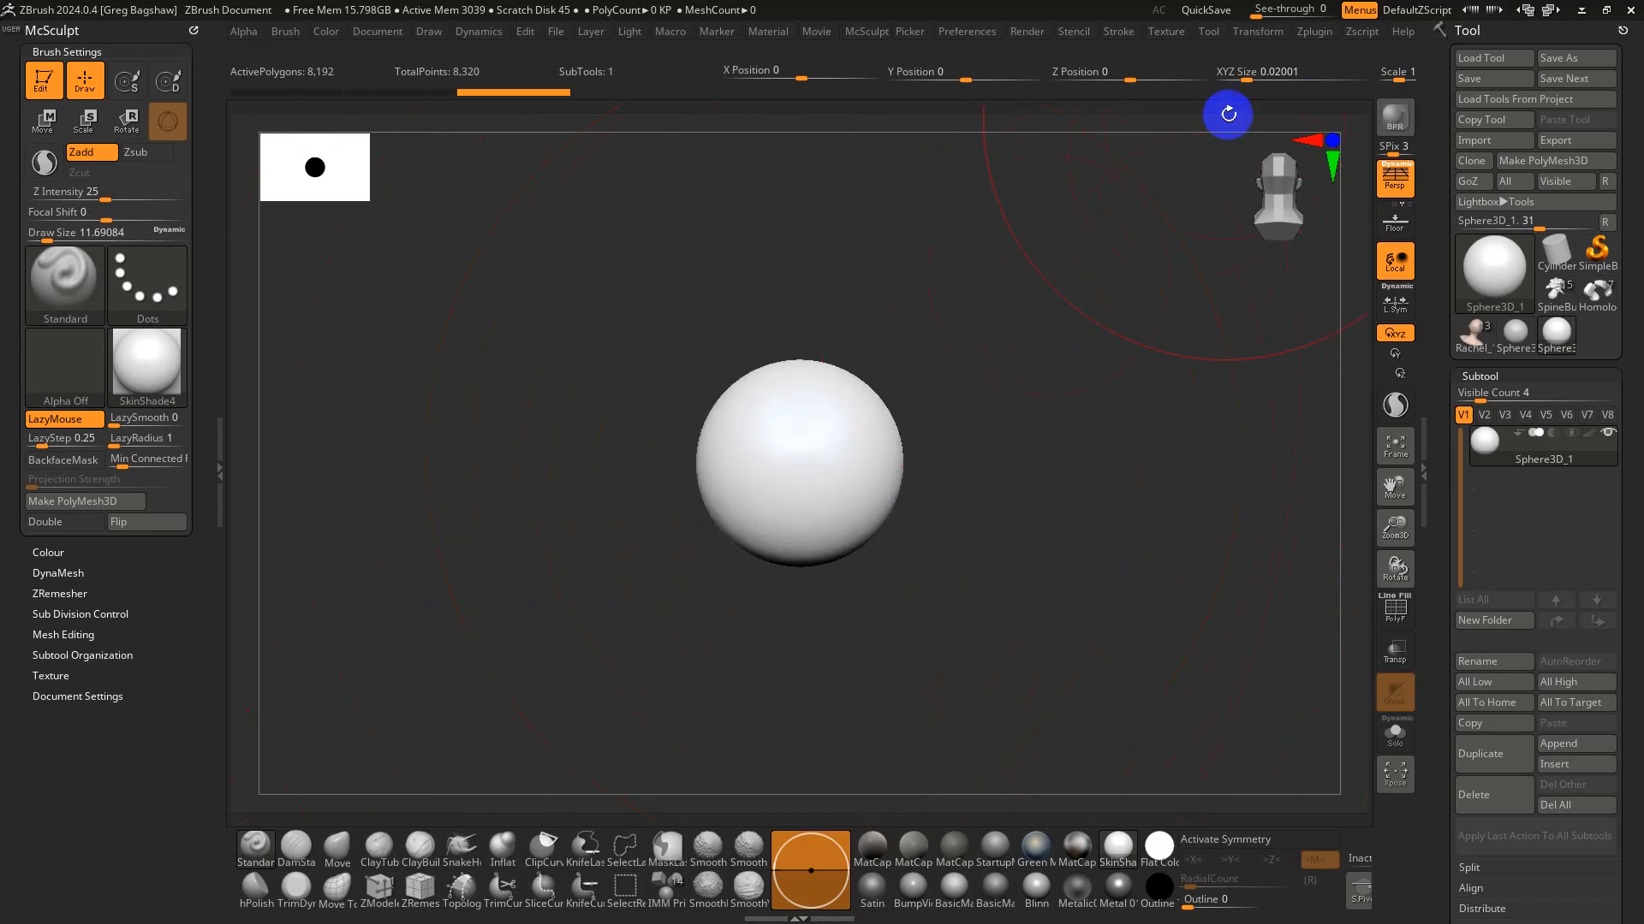
{"action": "left_click", "coordinate": [1252, 72]}
{"action": "type", "text": "2"}
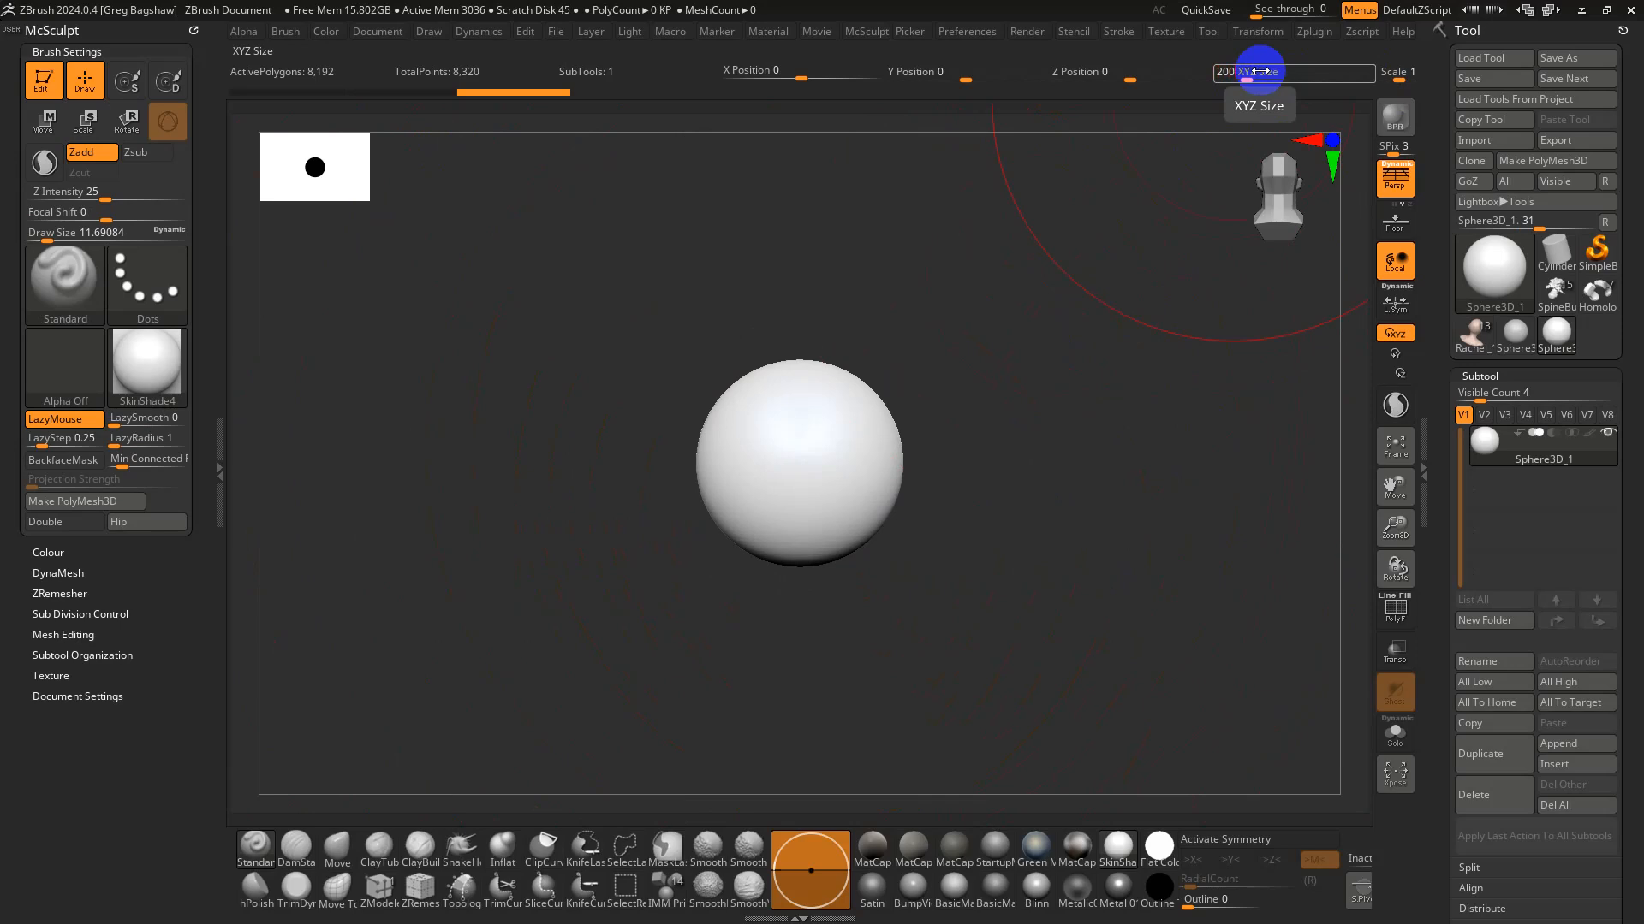
{"action": "key", "text": "Return"}
{"action": "key", "text": "f"}
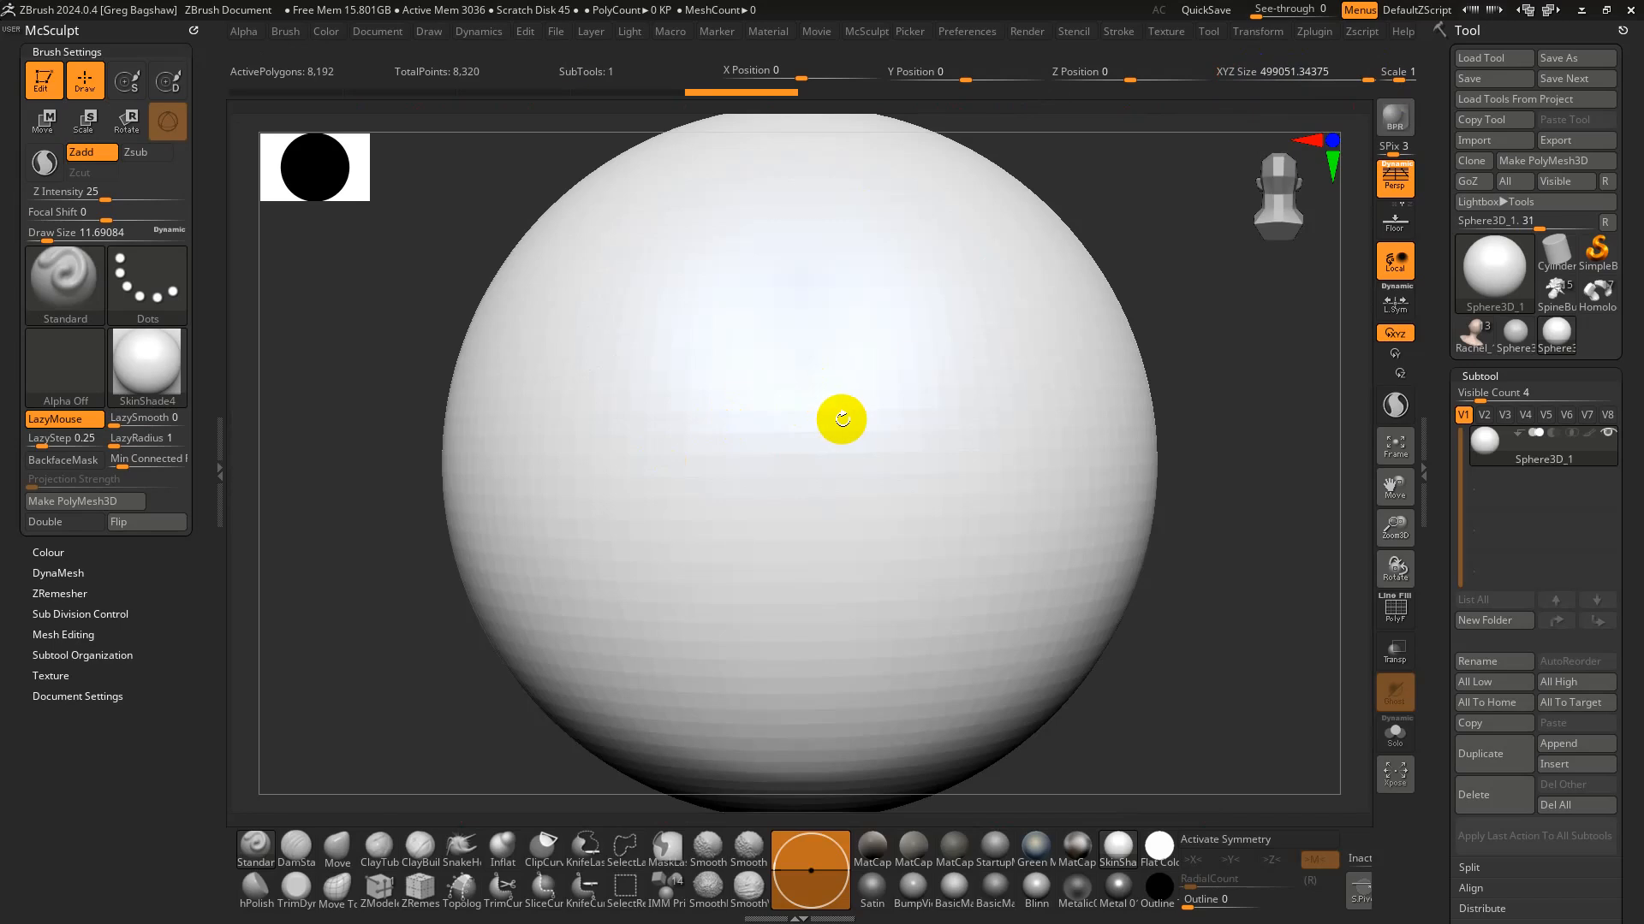
Test the brush's coverage on the huge sphere by varying its draw size up to 1000, both close up and from afar.
{"action": "right_click_drag", "start_coordinate": [921, 411], "coordinate": [910, 419]}
{"action": "key", "text": "s"}
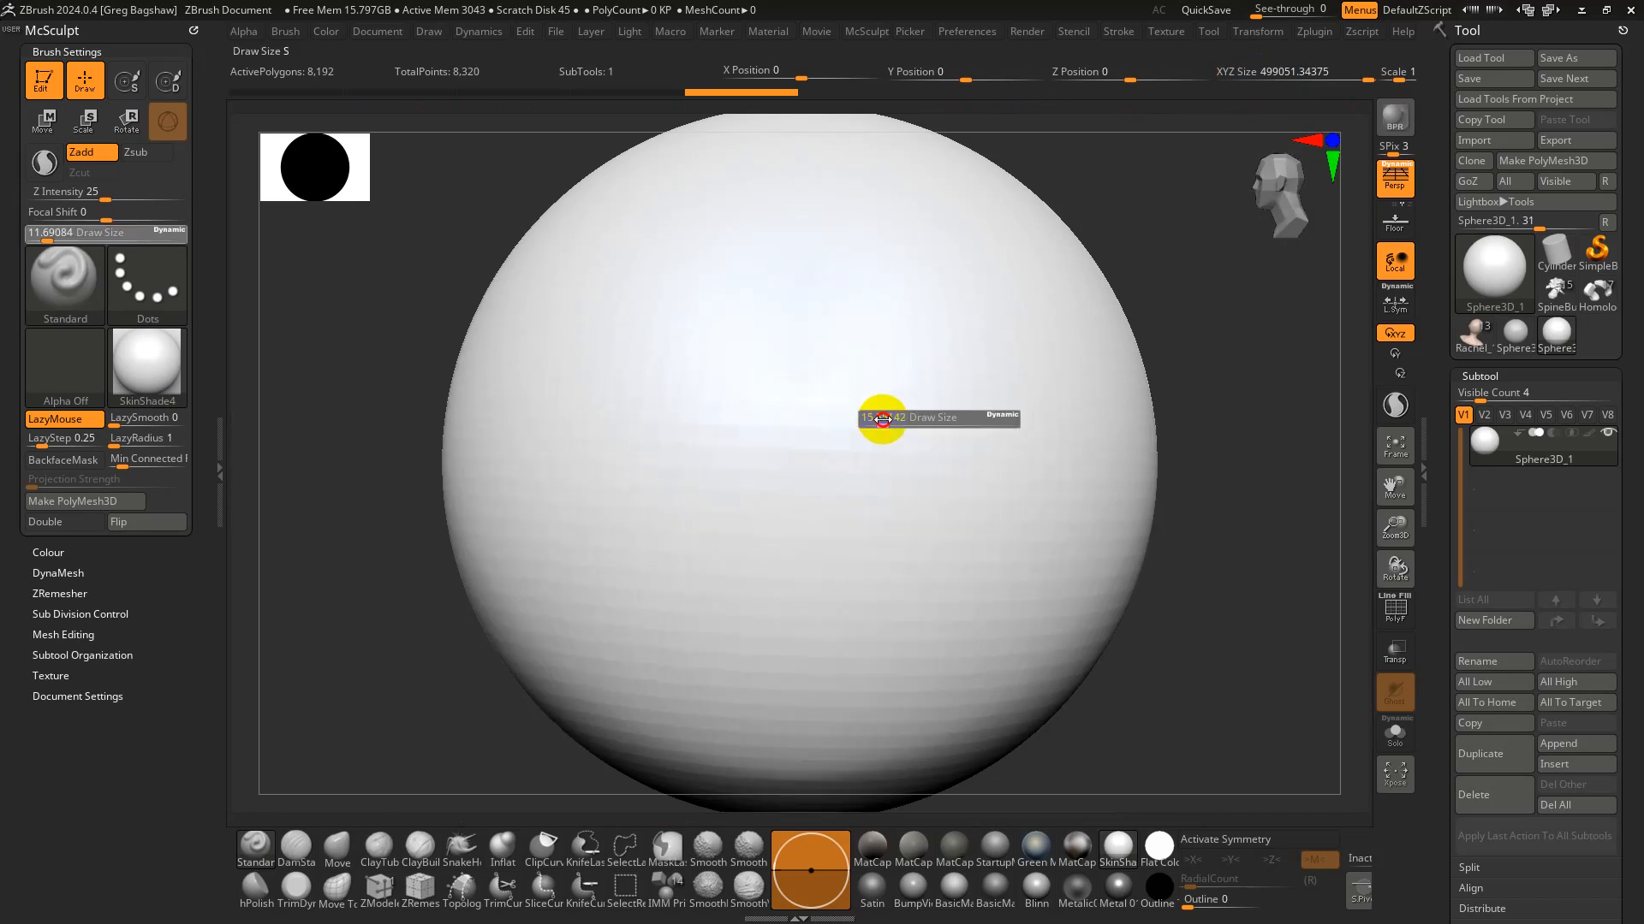
{"action": "left_click_drag", "start_coordinate": [883, 420], "coordinate": [1027, 419]}
{"action": "right_click_drag", "start_coordinate": [911, 408], "coordinate": [855, 447], "text": "ctrl"}
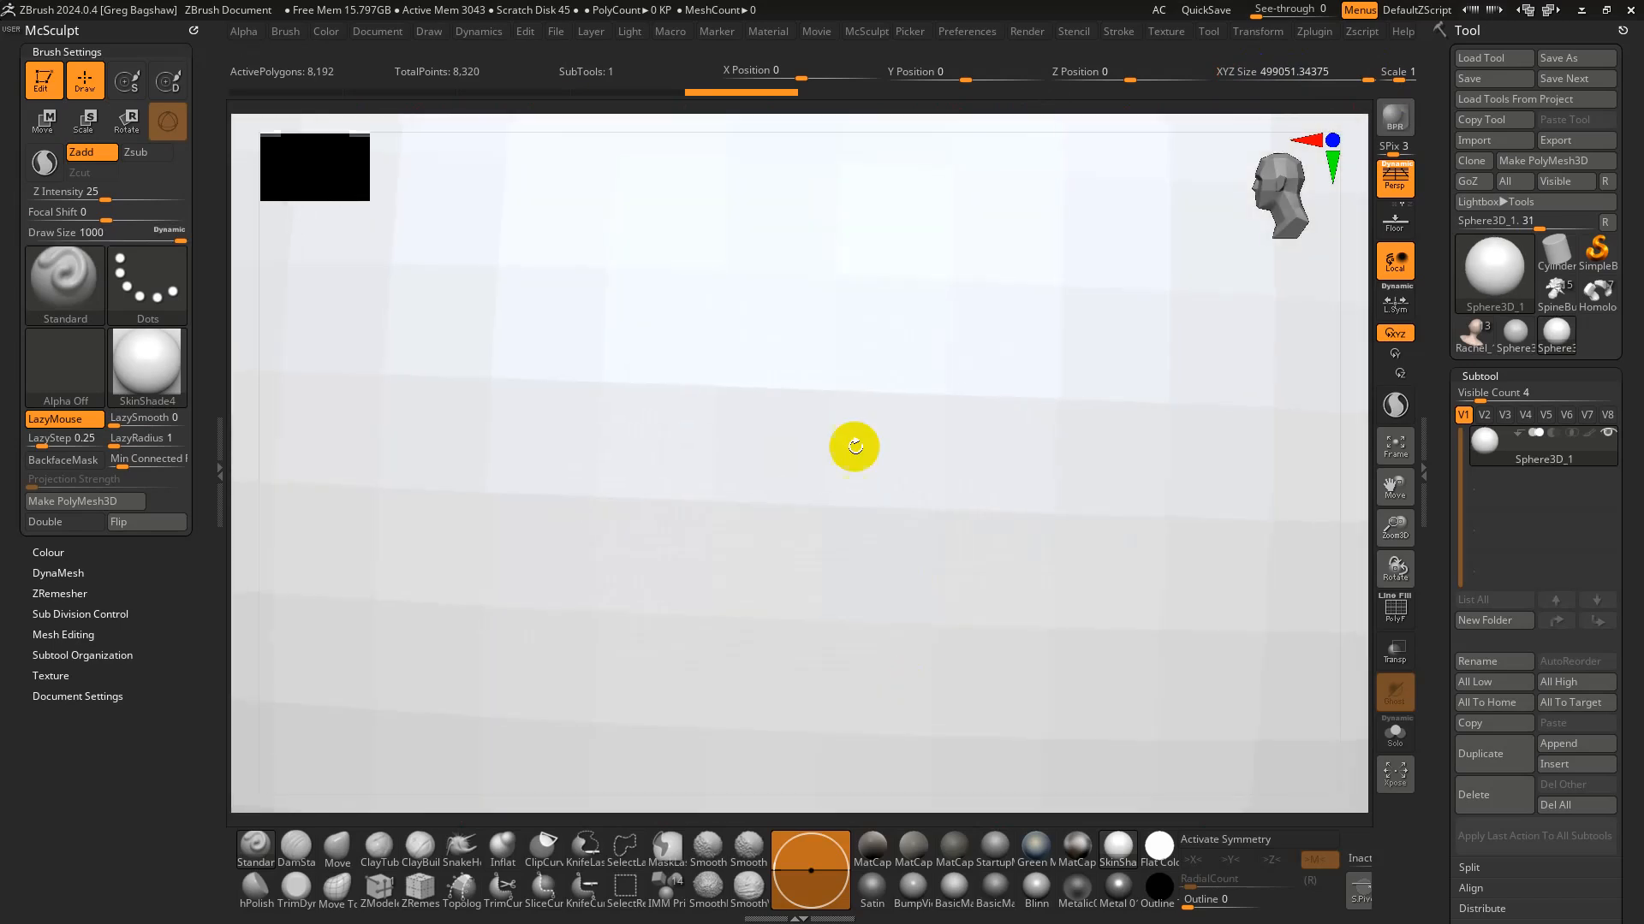
{"action": "key", "text": "s"}
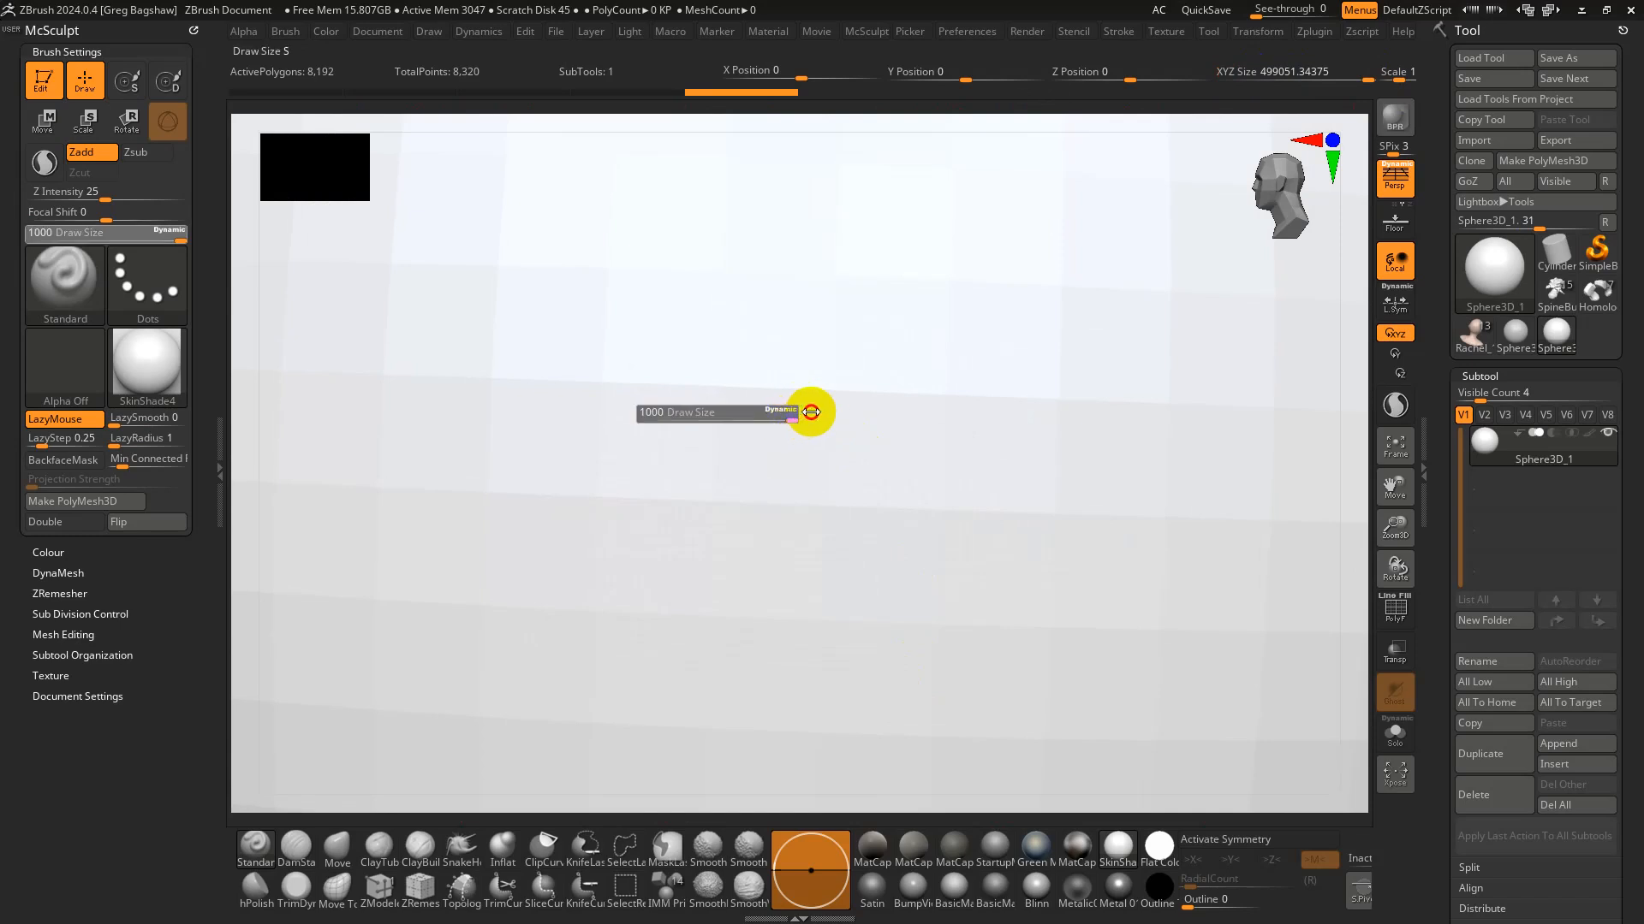
{"action": "left_click_drag", "start_coordinate": [810, 412], "coordinate": [610, 415]}
{"action": "key", "text": "s"}
{"action": "left_click_drag", "start_coordinate": [899, 422], "coordinate": [1055, 414]}
{"action": "mouse_move", "coordinate": [883, 421]}
{"action": "right_mouse_down", "text": "ctrl"}
{"action": "mouse_move", "coordinate": [862, 374]}
{"action": "mouse_move", "coordinate": [786, 321]}
{"action": "right_mouse_up", "text": "ctrl"}
{"action": "key", "text": "s"}
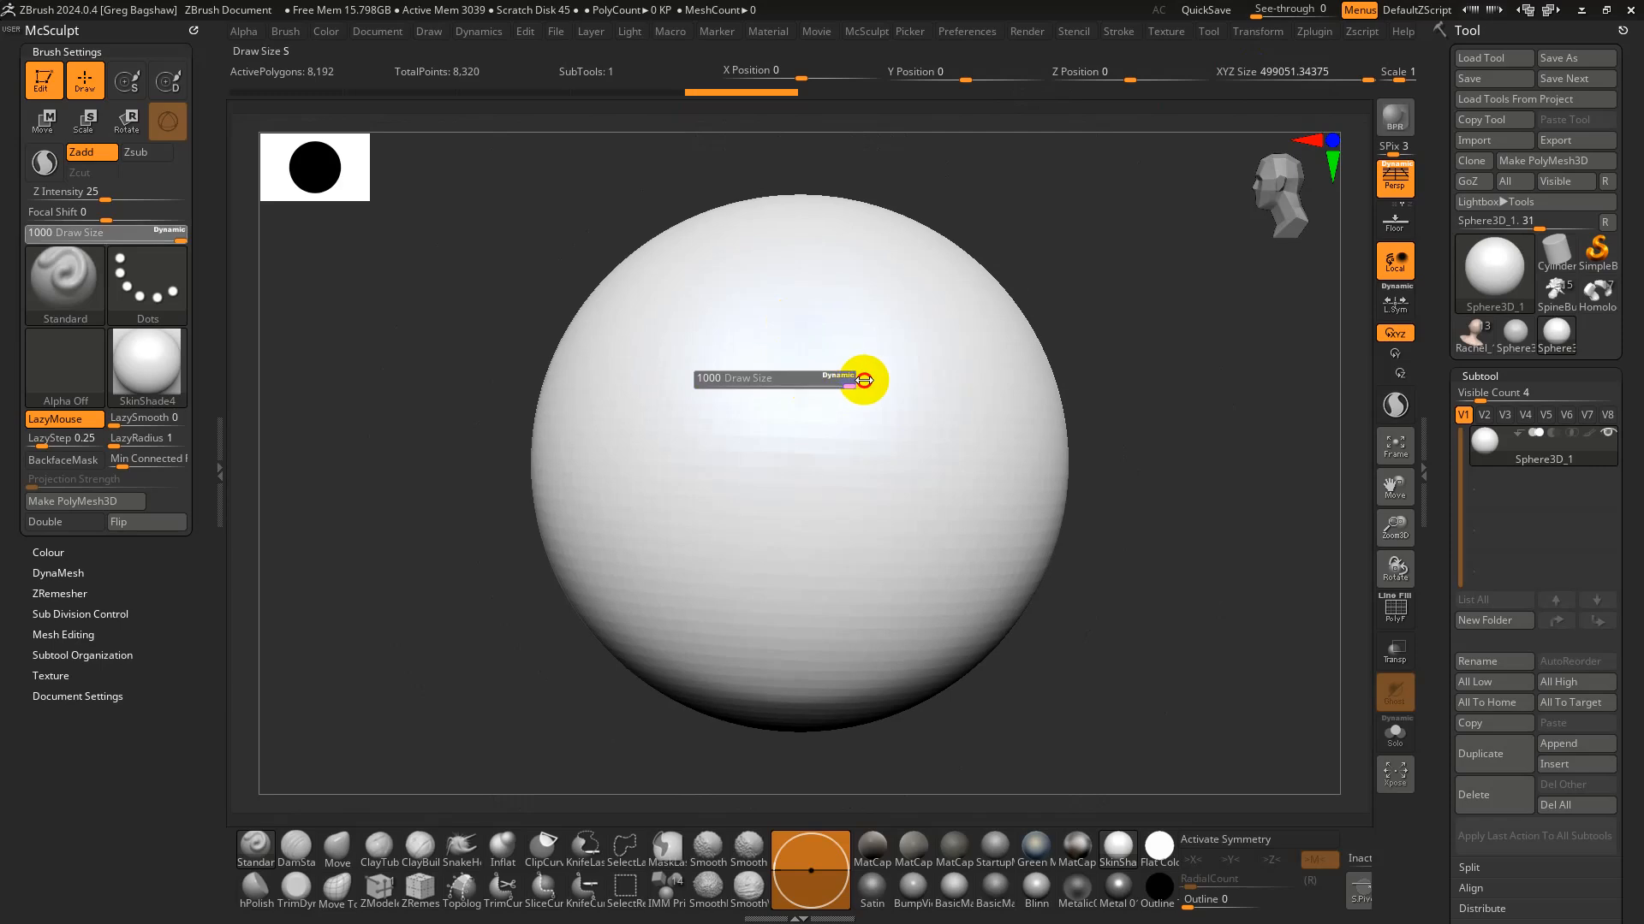
Set the sphere's XYZ Size to 200 and check the brush's coverage at draw size 1000.
{"action": "left_click", "coordinate": [1265, 68]}
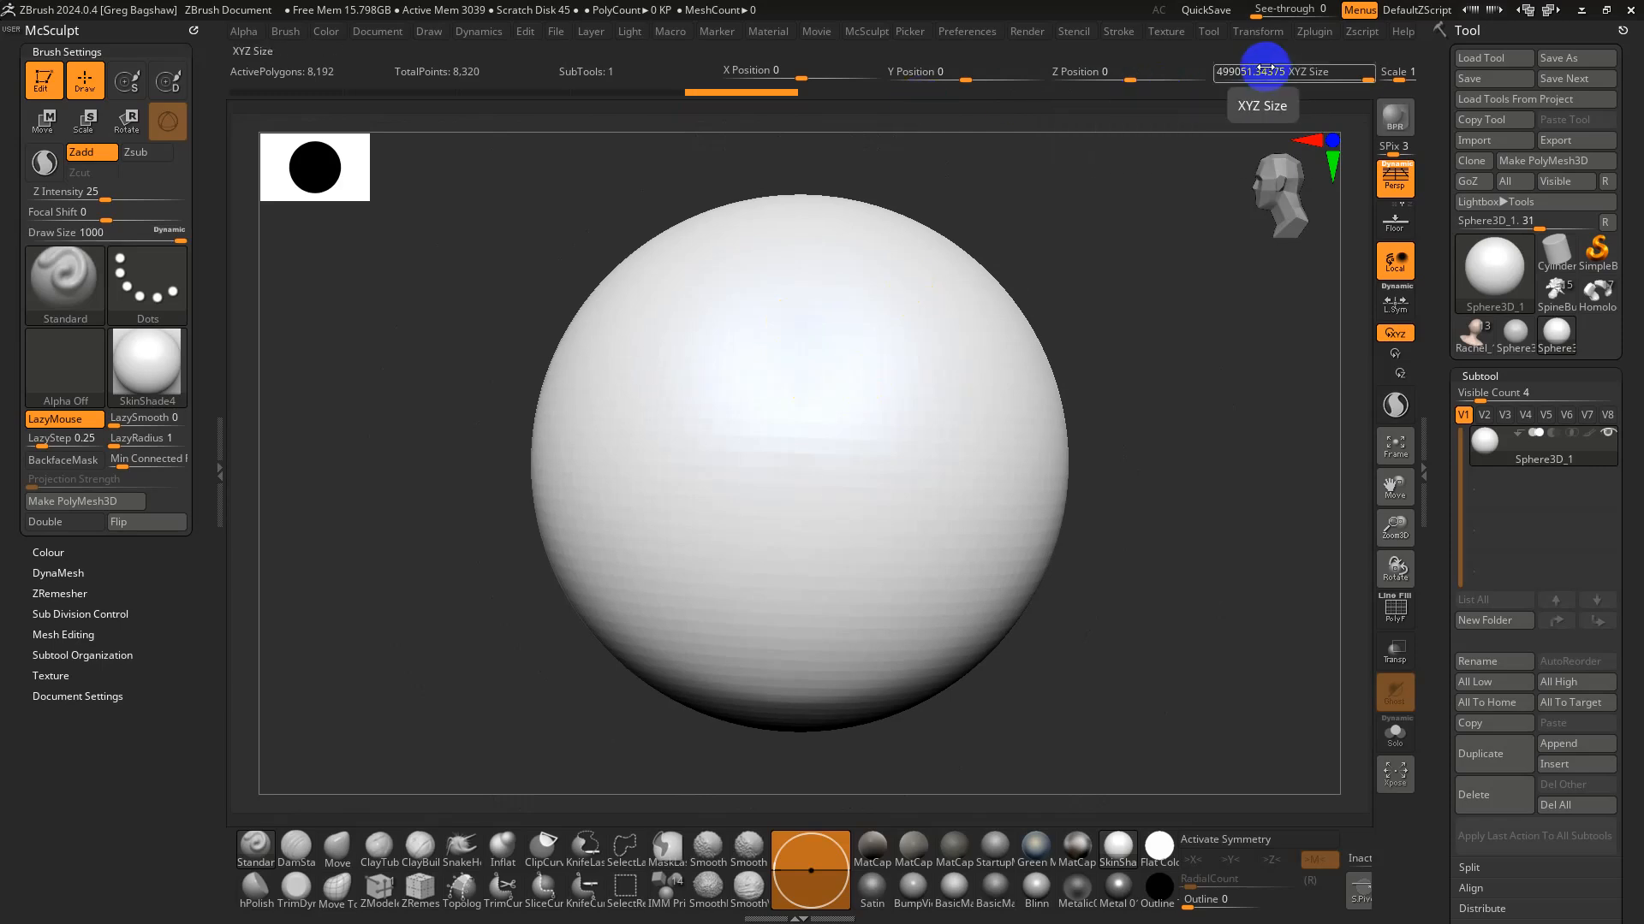
{"action": "type", "text": "200"}
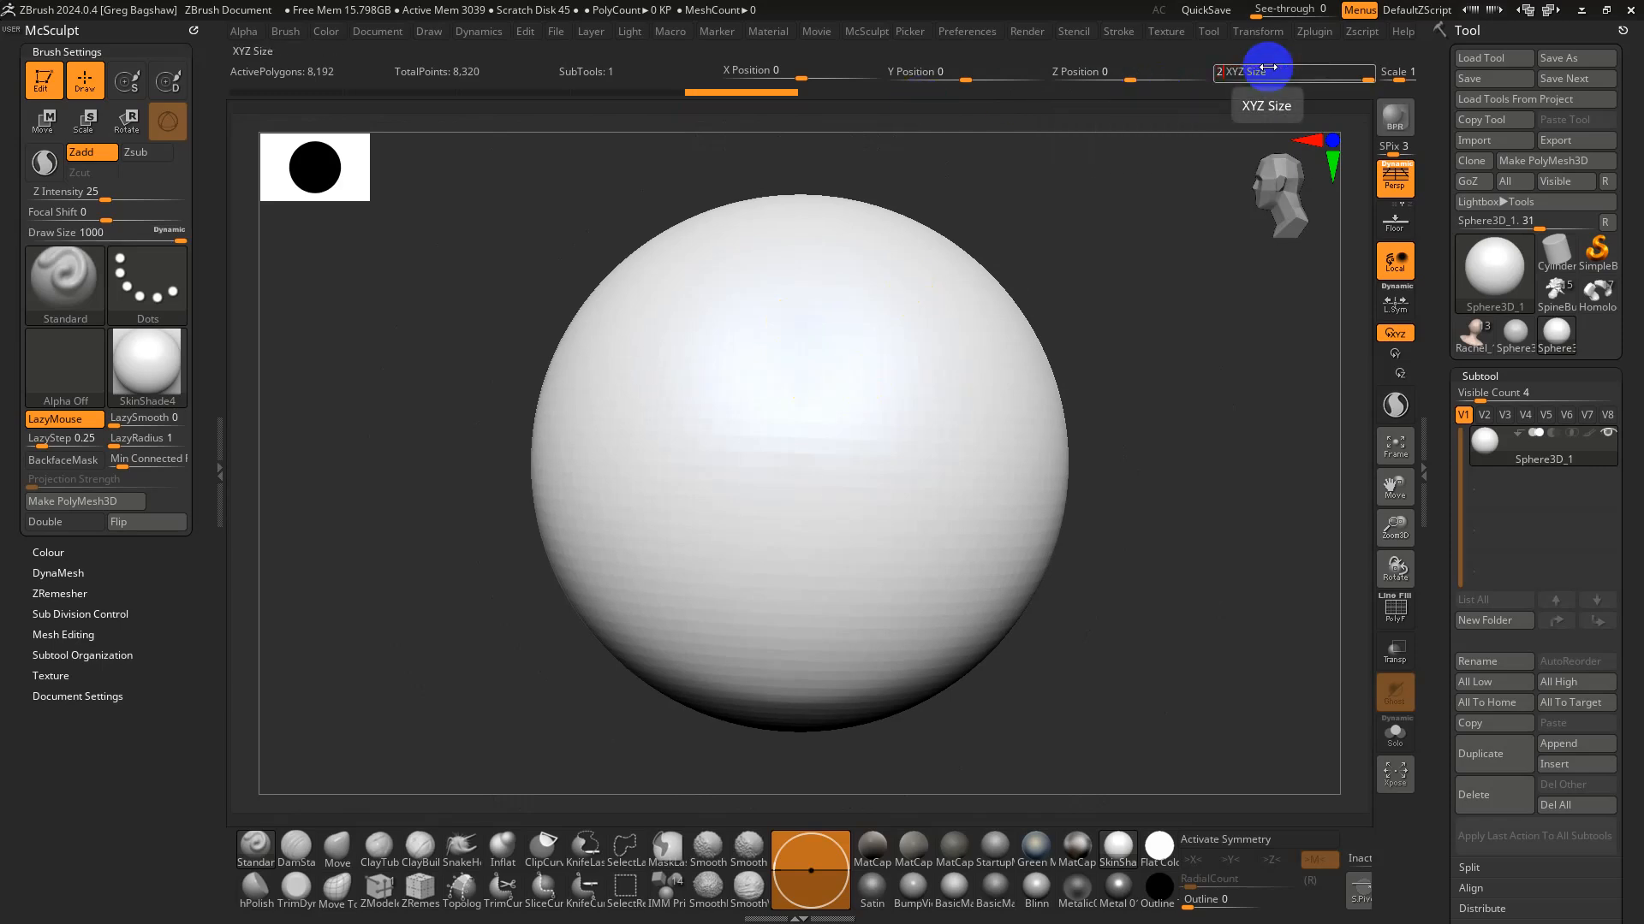
{"action": "key", "text": "Return"}
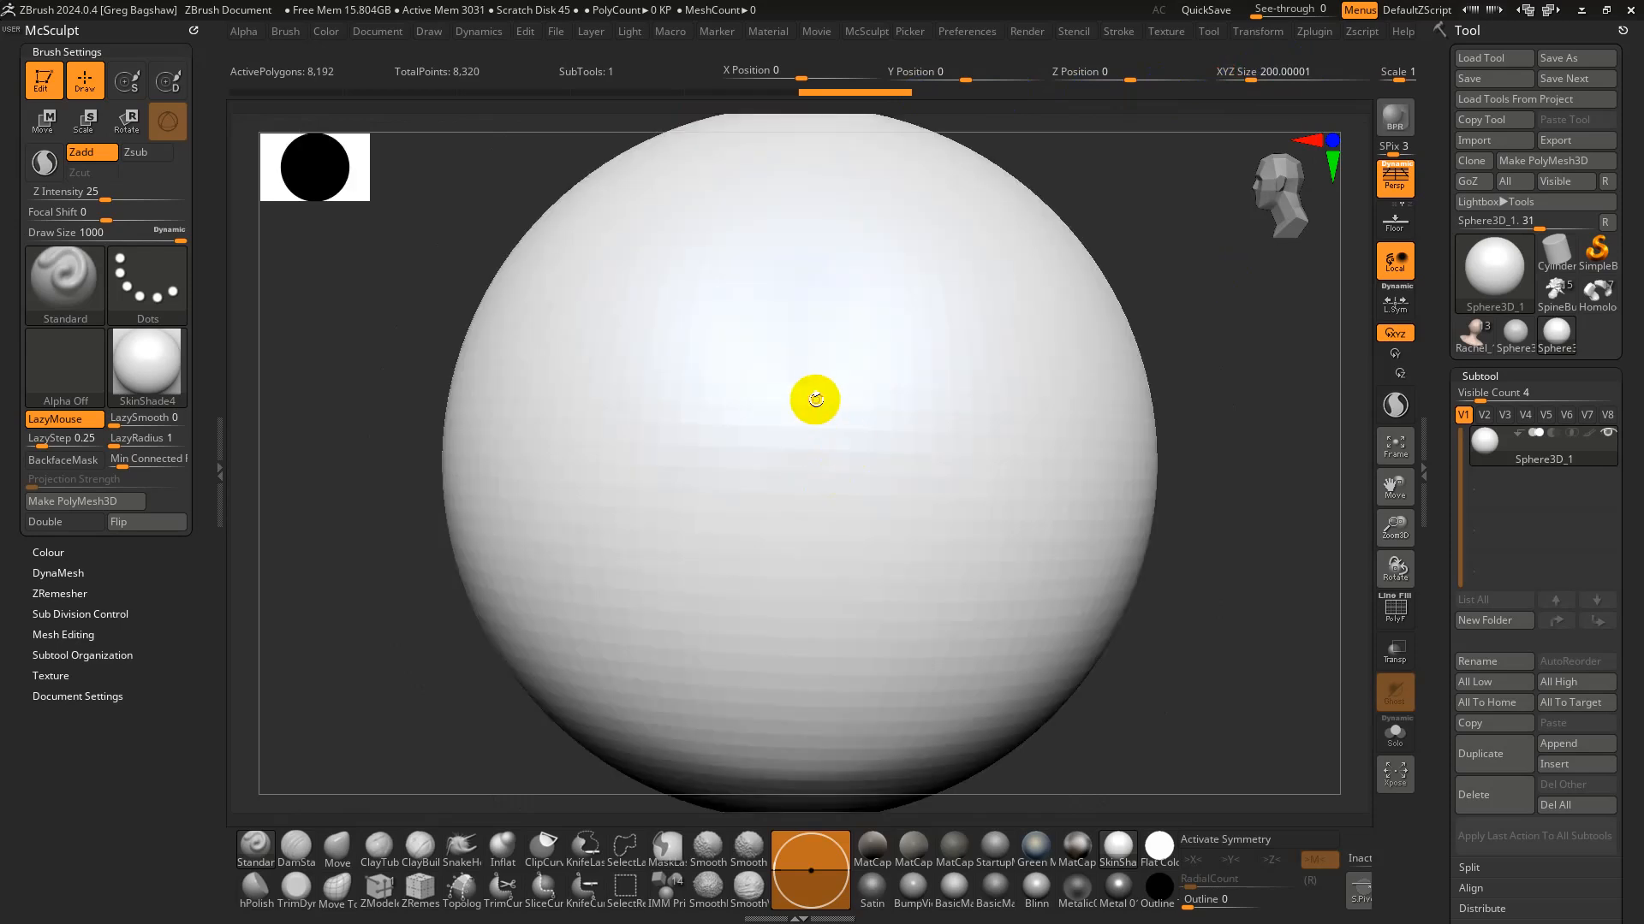
{"action": "key", "text": "s"}
{"action": "mouse_move", "coordinate": [770, 395]}
{"action": "left_mouse_down"}
{"action": "mouse_move", "coordinate": [645, 403]}
{"action": "mouse_move", "coordinate": [834, 407]}
{"action": "left_mouse_up"}
{"action": "mouse_move", "coordinate": [825, 424]}
{"action": "right_mouse_down", "text": "alt"}
{"action": "mouse_move", "coordinate": [833, 502]}
{"action": "mouse_move", "coordinate": [789, 368]}
{"action": "right_mouse_up", "text": "alt"}
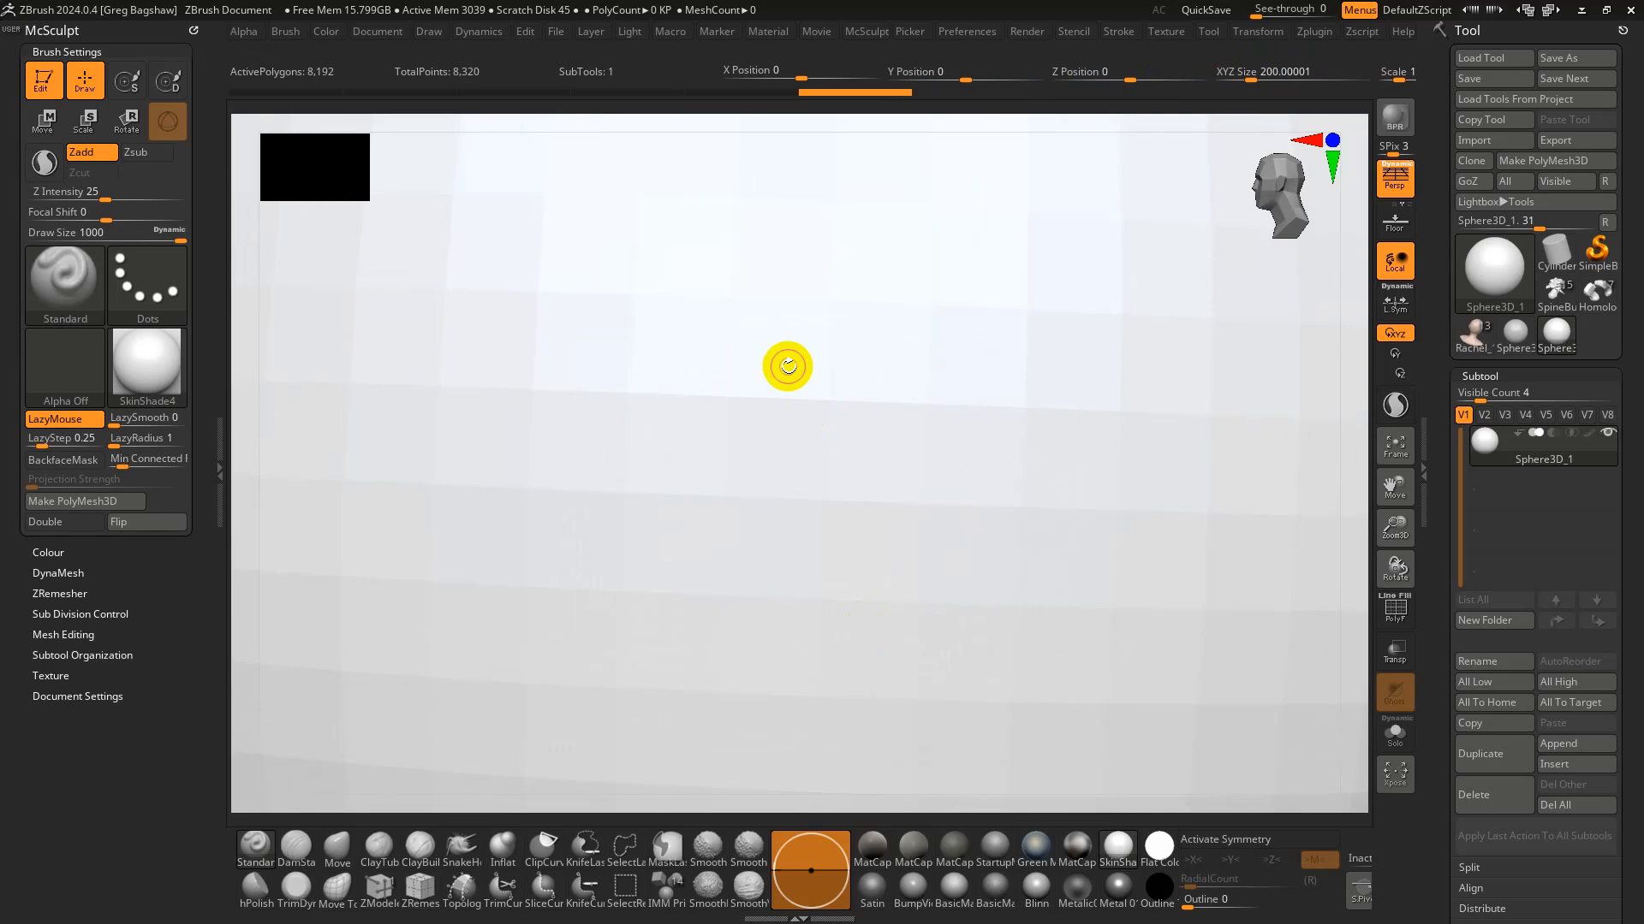
{"action": "key", "text": "s"}
{"action": "mouse_move", "coordinate": [809, 375]}
{"action": "left_mouse_down"}
{"action": "mouse_move", "coordinate": [749, 376]}
{"action": "mouse_move", "coordinate": [855, 398]}
{"action": "left_mouse_up"}
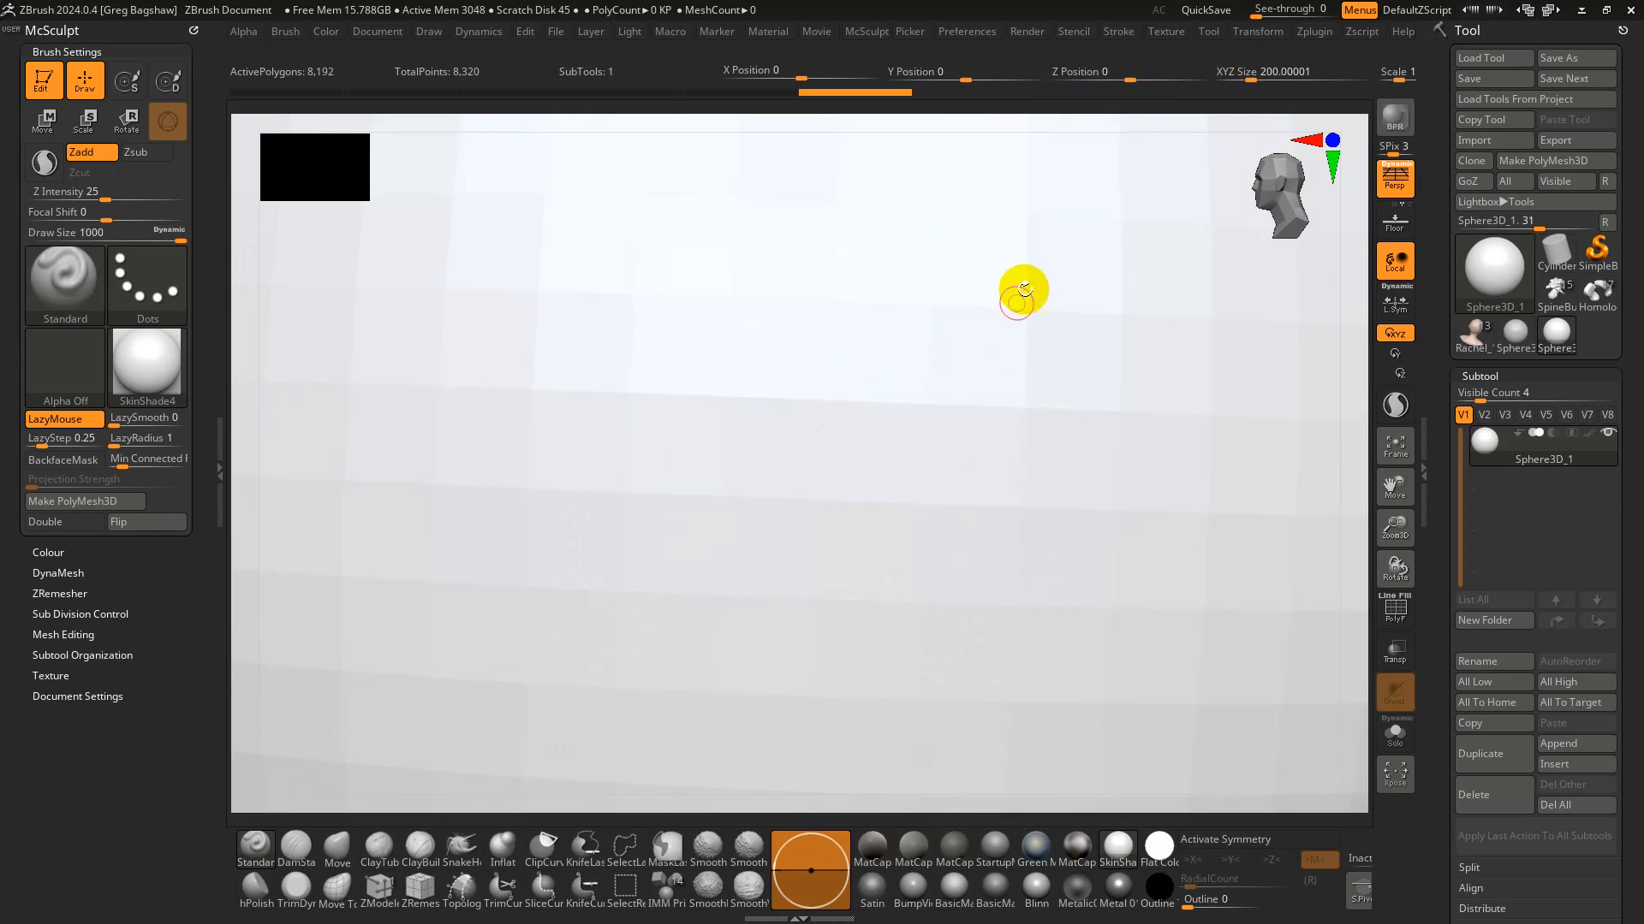
Set the sphere's XYZ Size to 2 and compare it with the brush at draw size 1000.
{"action": "left_click", "coordinate": [1268, 72]}
{"action": "type", "text": "2"}
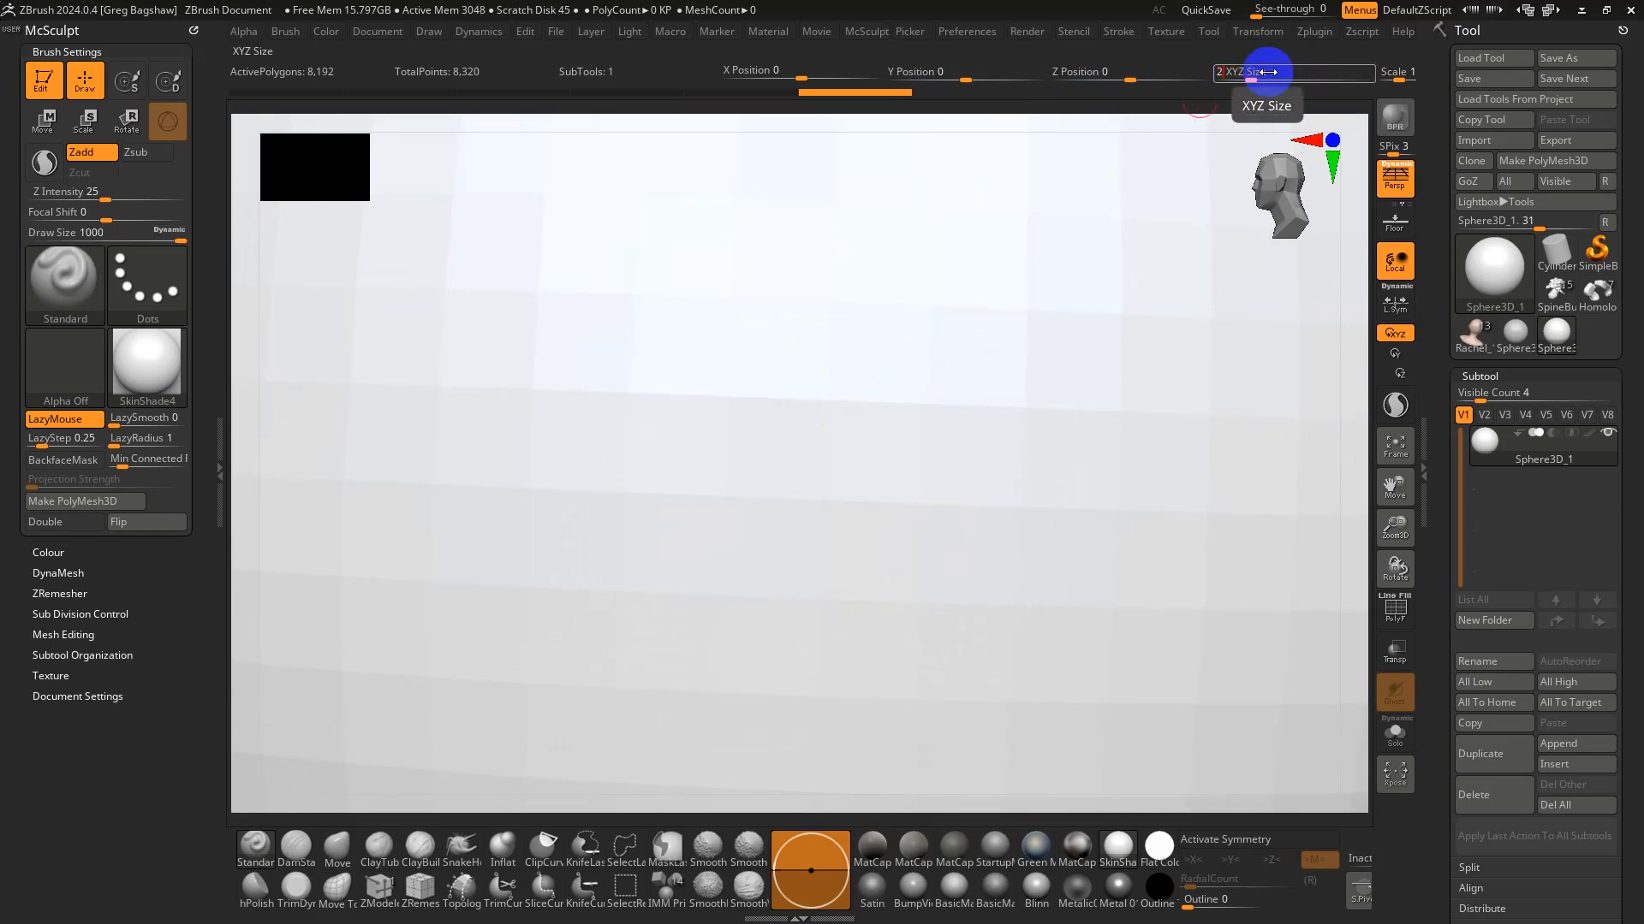
{"action": "key", "text": "Return"}
{"action": "key", "text": "s"}
{"action": "key", "text": "f"}
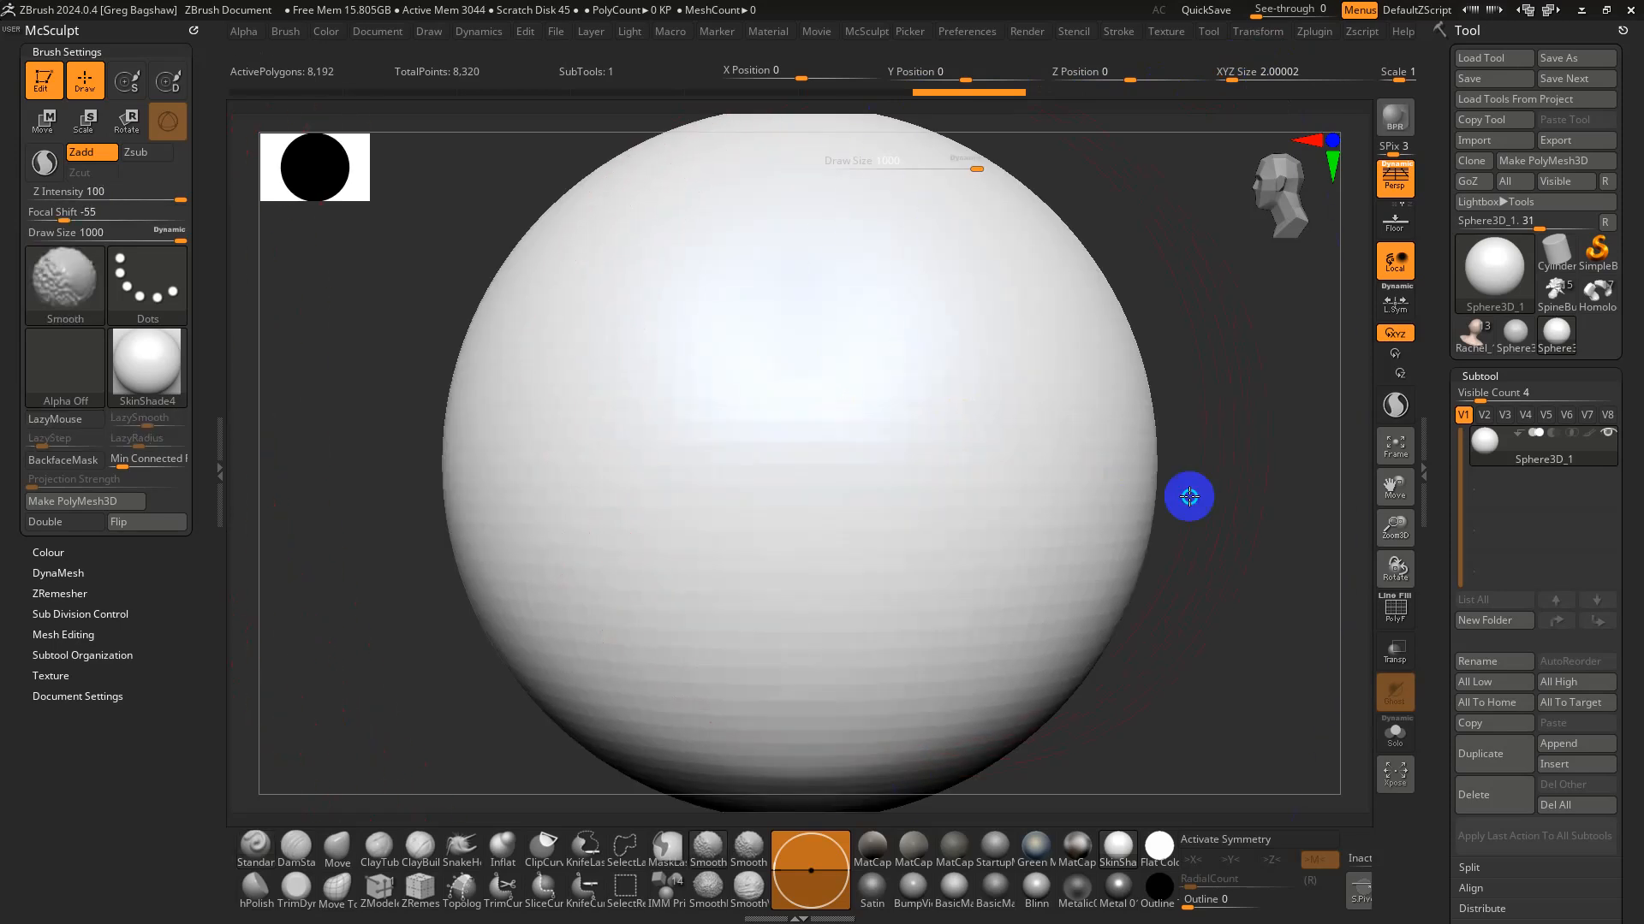
{"action": "right_click_drag", "start_coordinate": [1190, 496], "coordinate": [1051, 354], "text": "ctrl"}
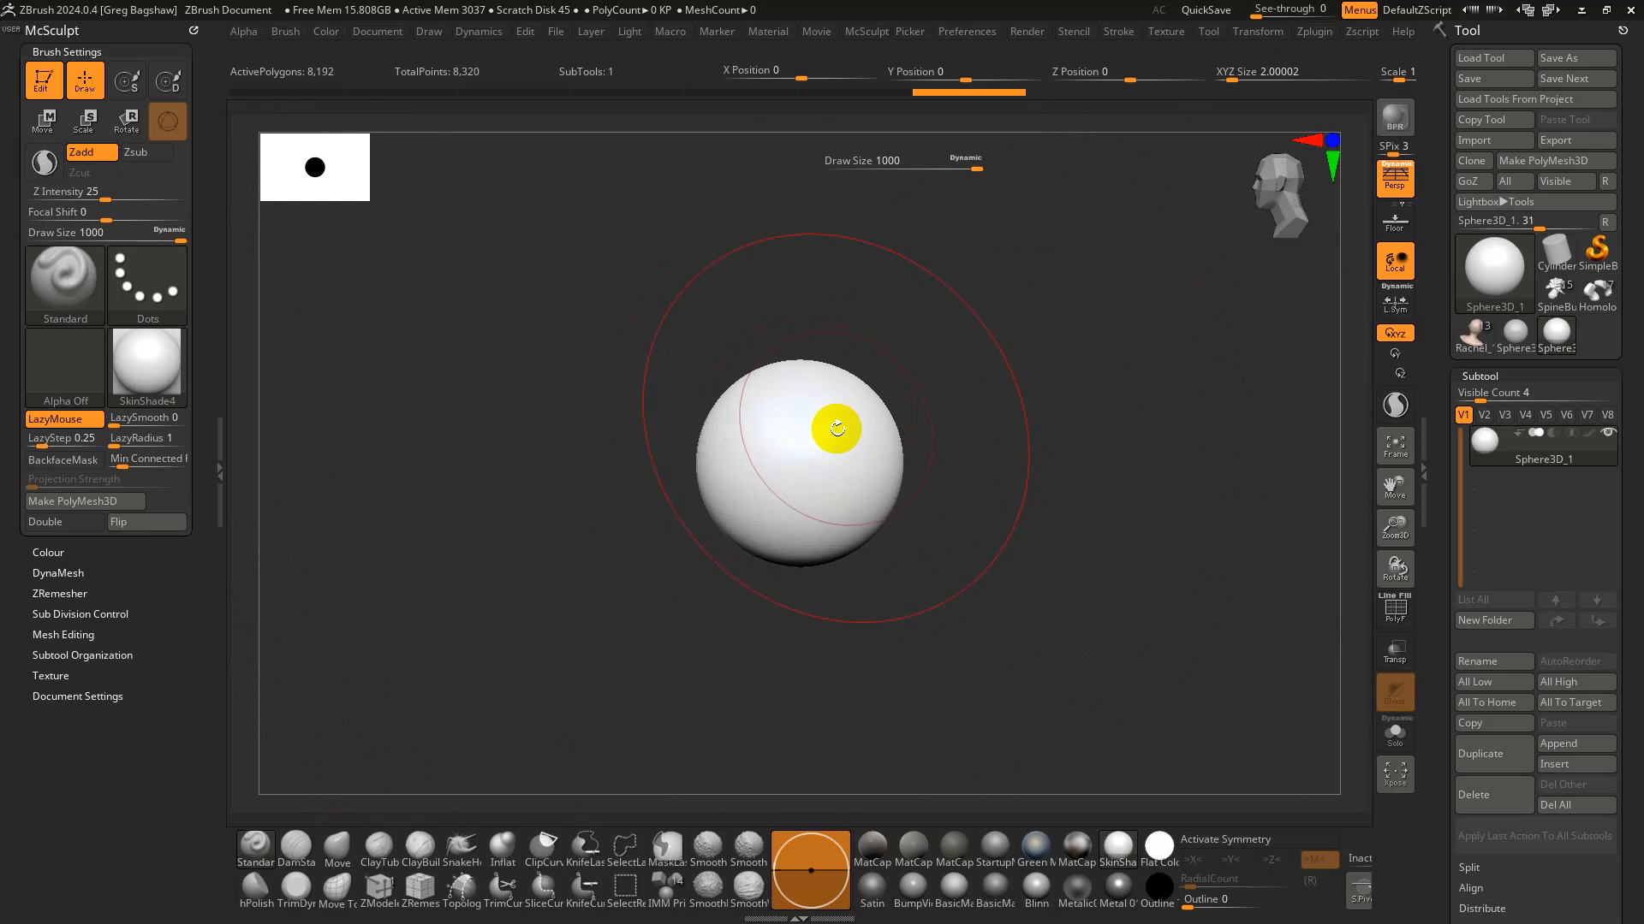
Switch to Maya and import CharacterFemale.ma from the Content Browser's Bipeds sculpting base meshes.
{"action": "key", "text": "alt+Tab"}
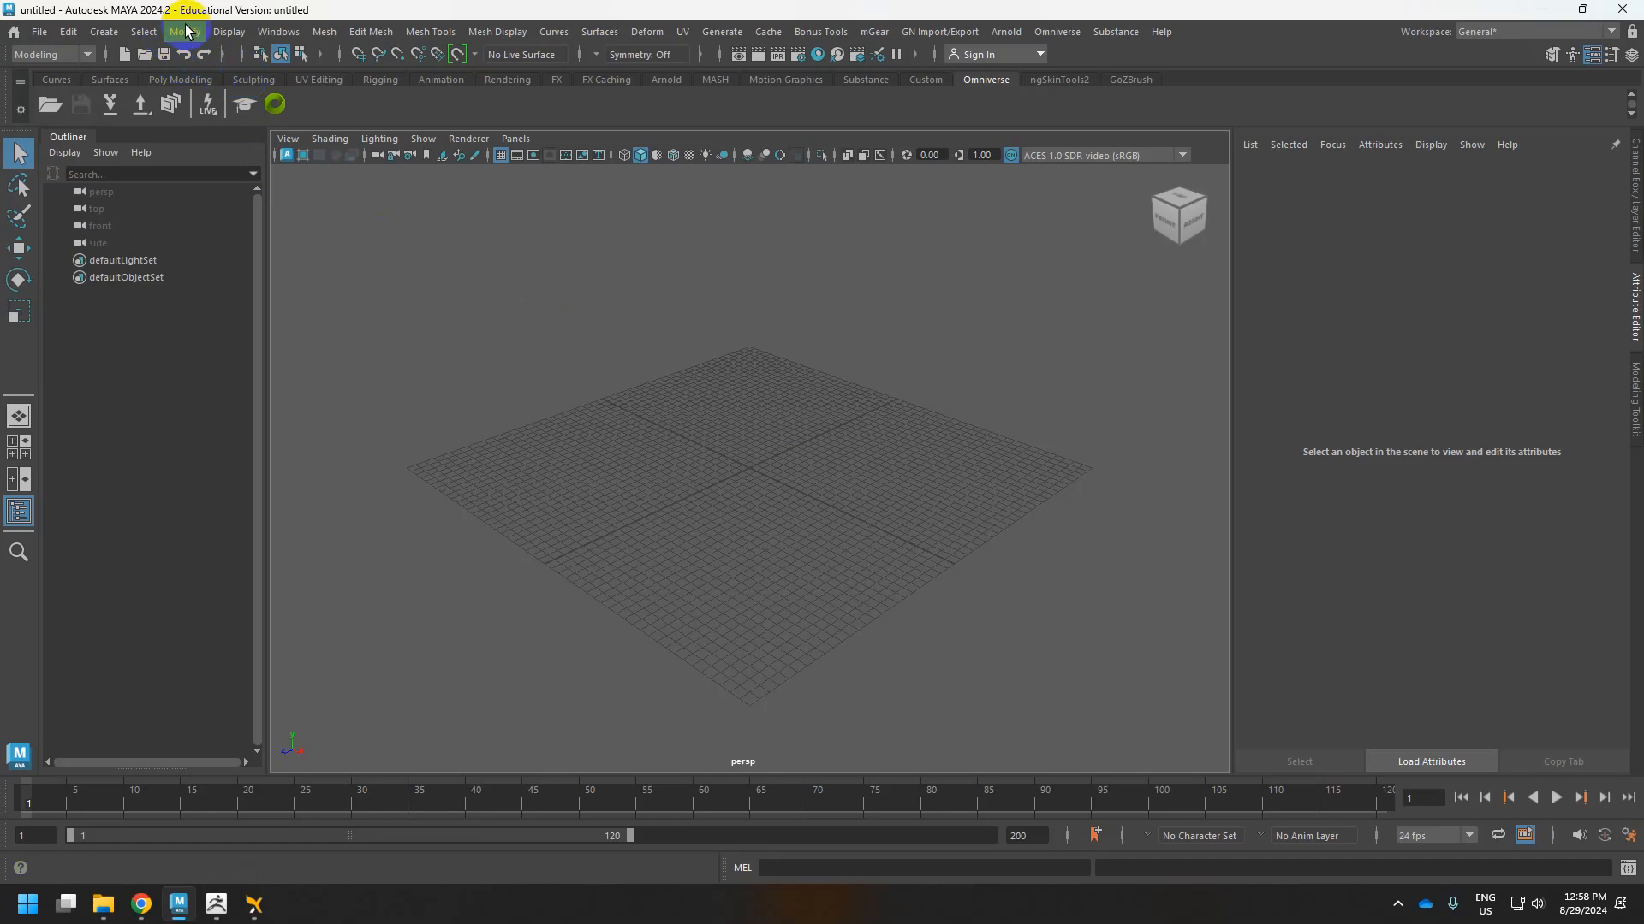
{"action": "left_click", "coordinate": [294, 35]}
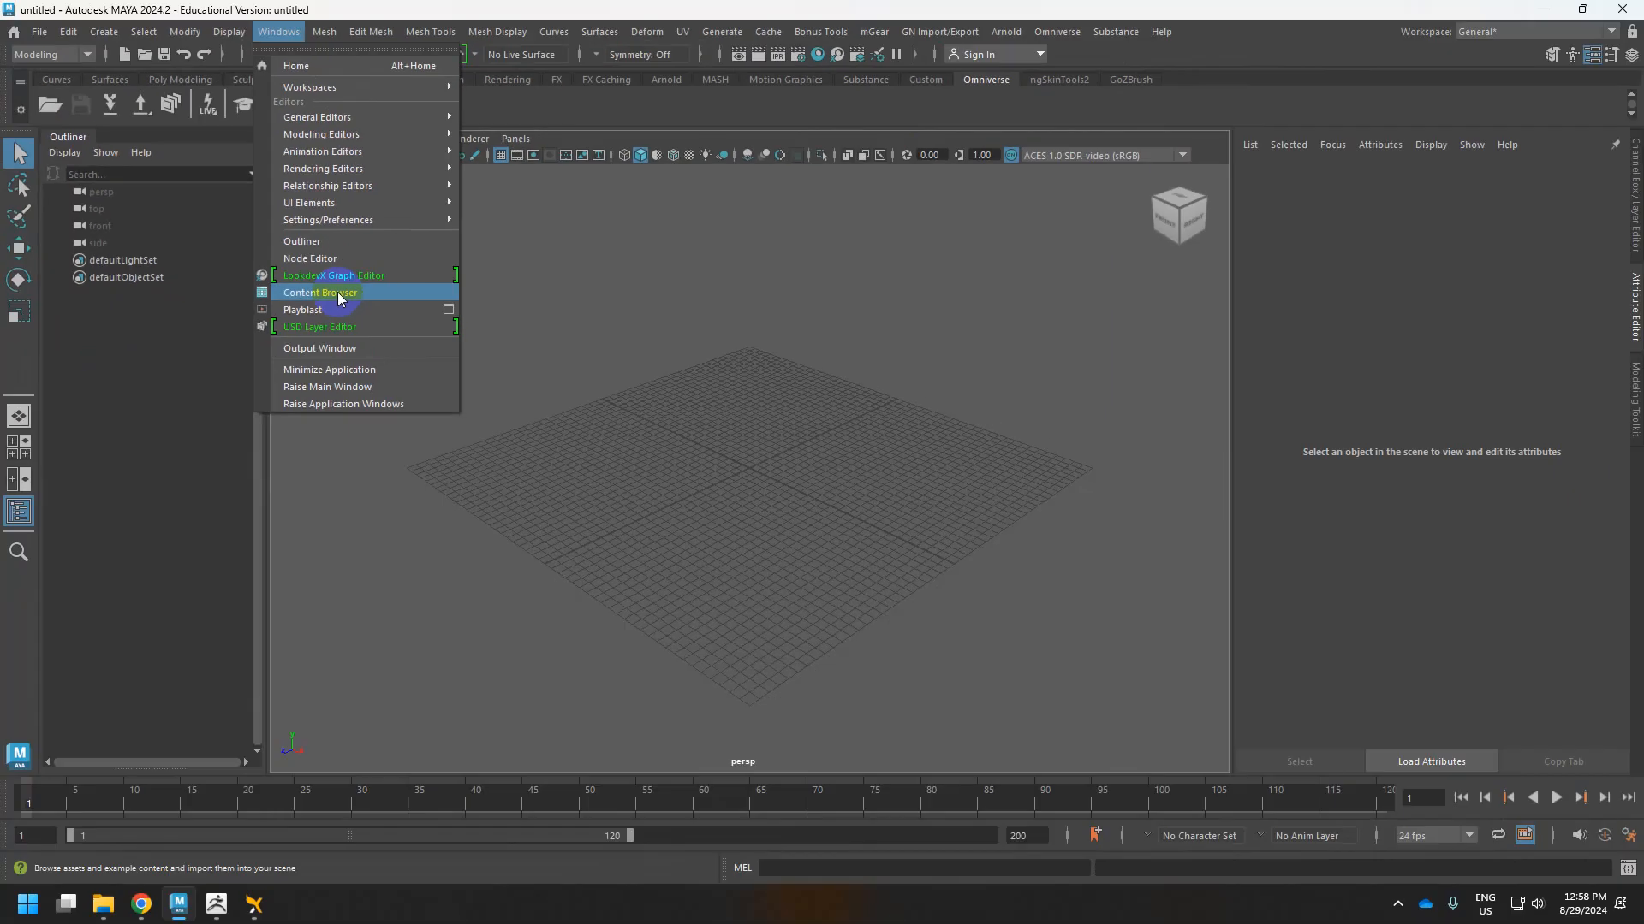
{"action": "left_click", "coordinate": [339, 295]}
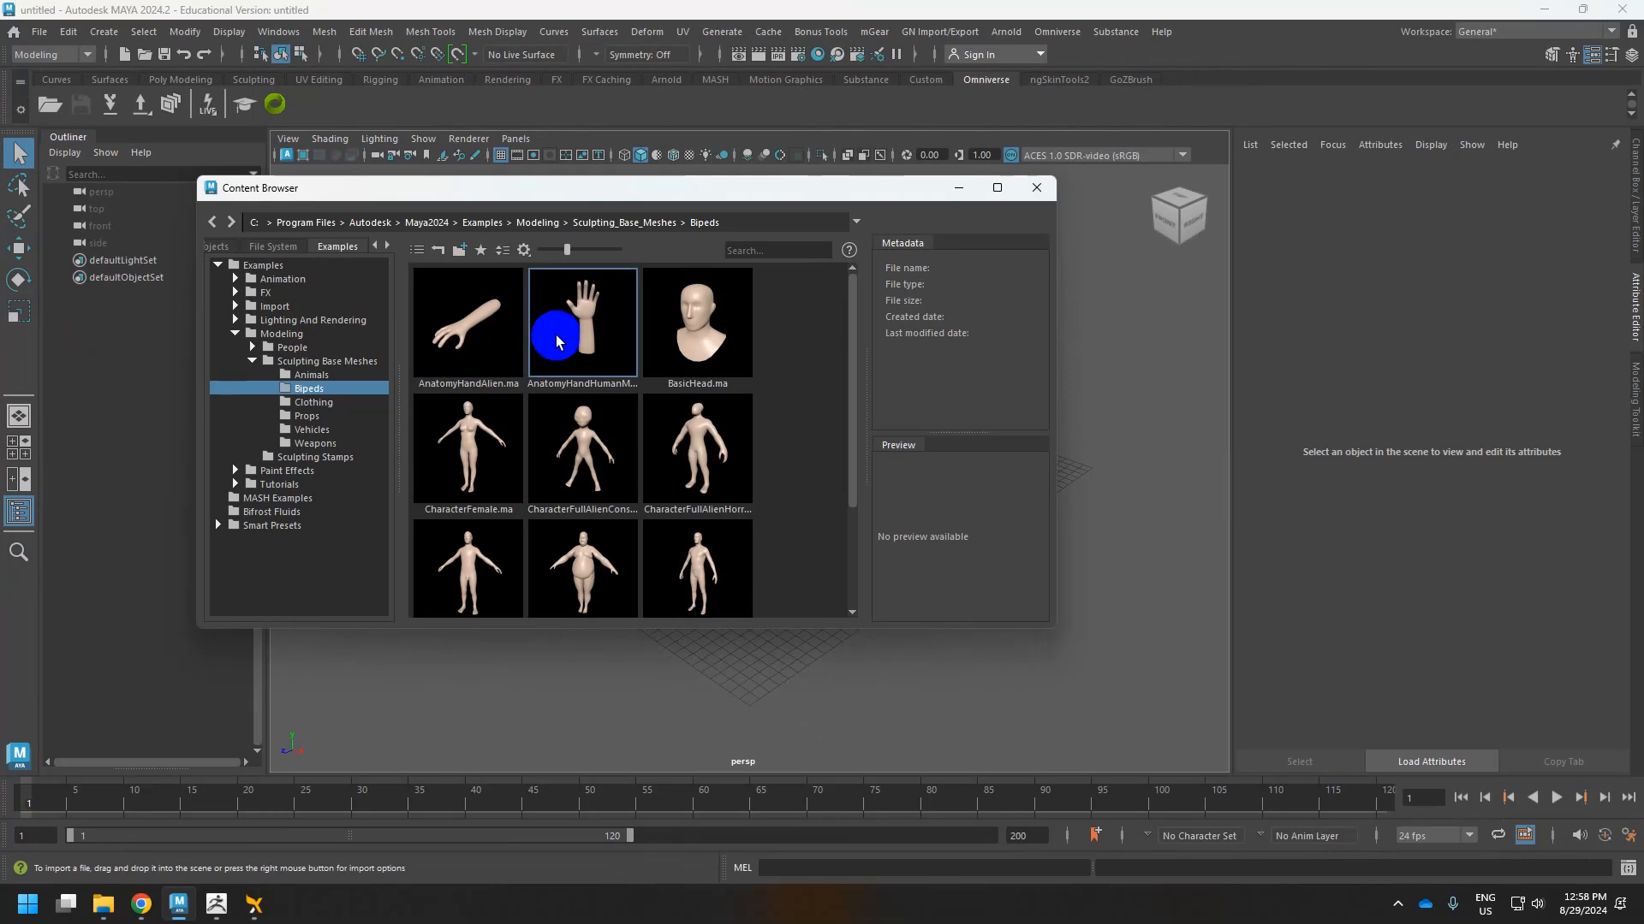
{"action": "scroll", "coordinate": [752, 459], "scroll_direction": "down", "scroll_amount": 2}
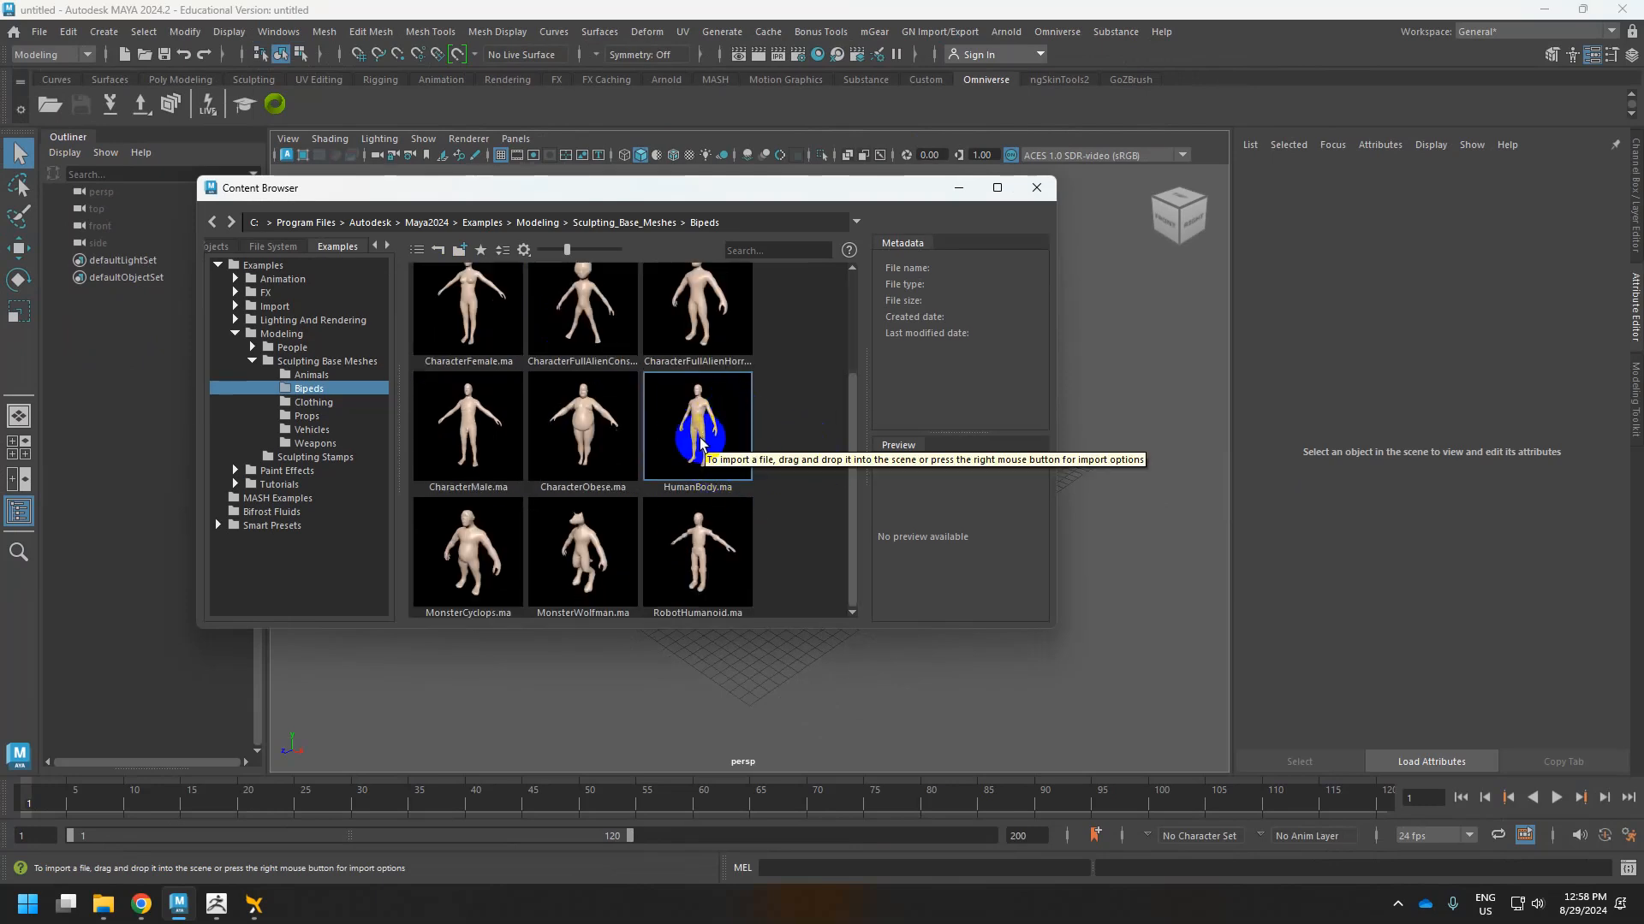
{"action": "double_click", "coordinate": [460, 325]}
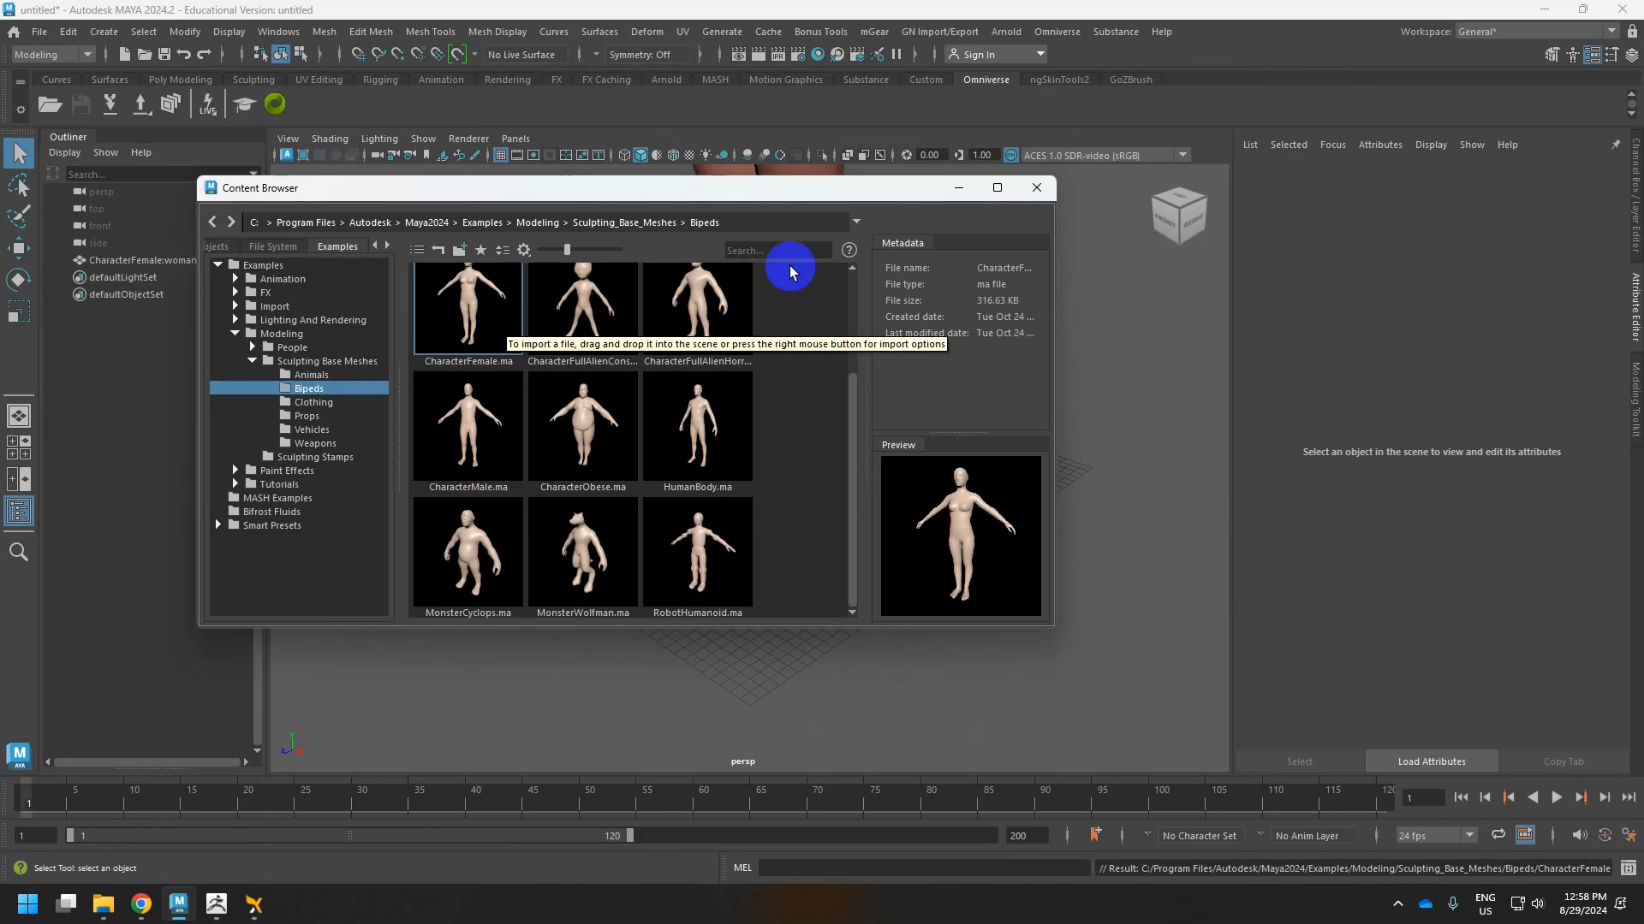
{"action": "left_click", "coordinate": [1039, 190]}
Create a polygon cube at the origin between the figure's feet as a scale reference.
{"action": "scroll", "coordinate": [877, 403], "scroll_direction": "down", "scroll_amount": 4}
{"action": "middle_click_drag", "start_coordinate": [796, 322], "coordinate": [782, 463], "text": "alt"}
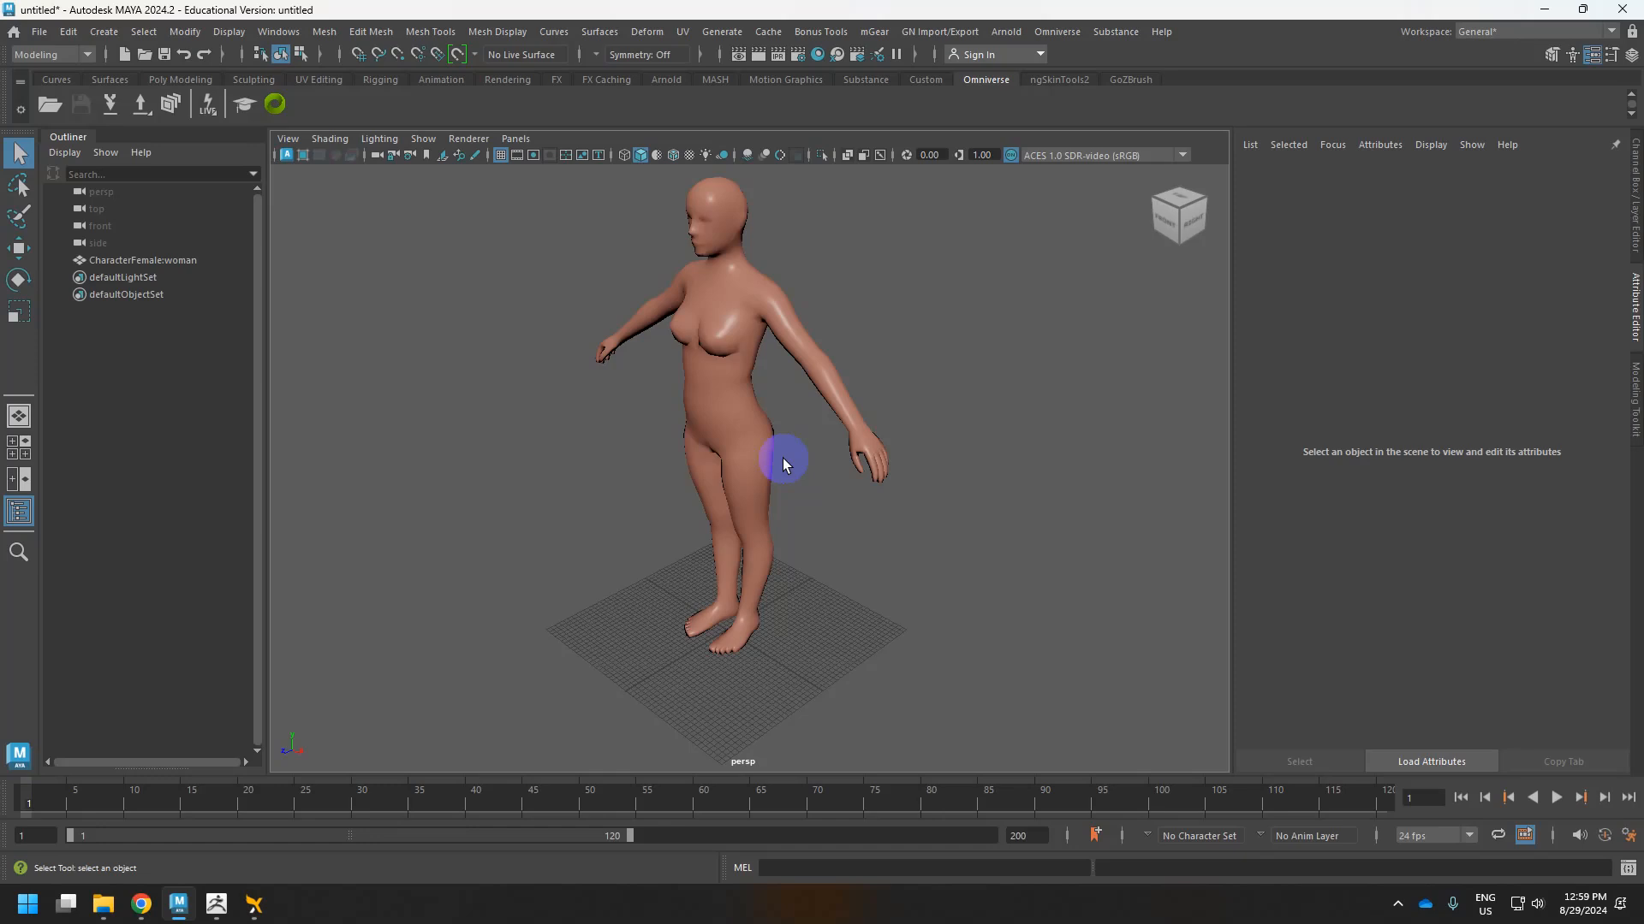
{"action": "scroll", "coordinate": [783, 459], "scroll_direction": "down", "scroll_amount": 5}
{"action": "mouse_move", "coordinate": [774, 477]}
{"action": "left_mouse_down", "text": "alt"}
{"action": "mouse_move", "coordinate": [737, 474]}
{"action": "mouse_move", "coordinate": [796, 479]}
{"action": "left_mouse_up", "text": "alt"}
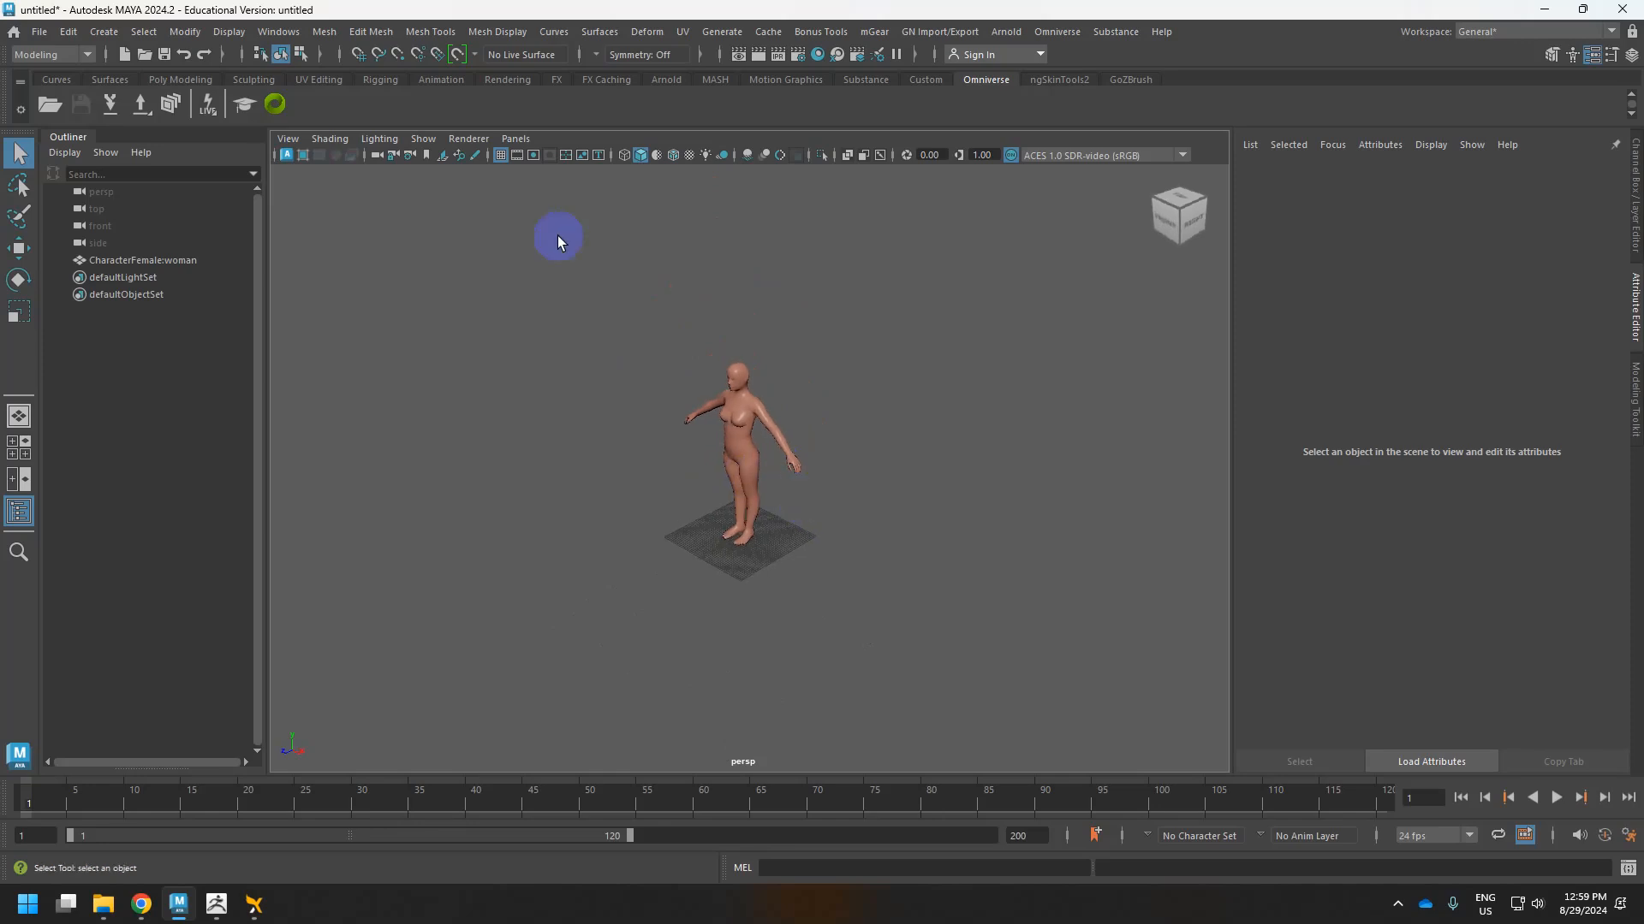
{"action": "left_click", "coordinate": [175, 79]}
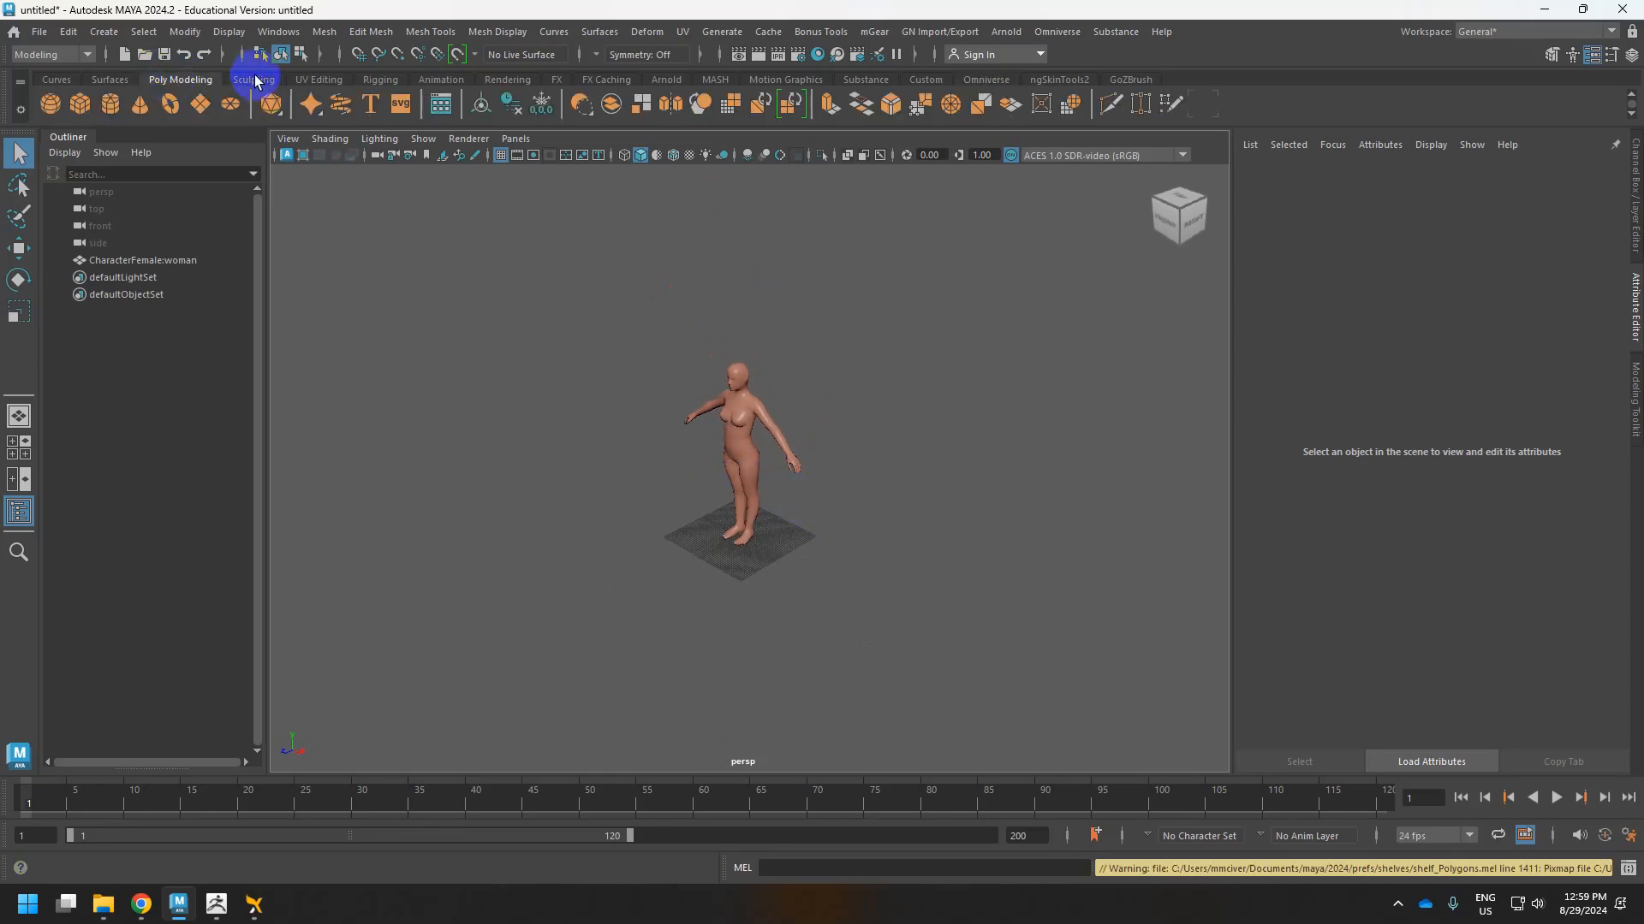
{"action": "left_click", "coordinate": [80, 104]}
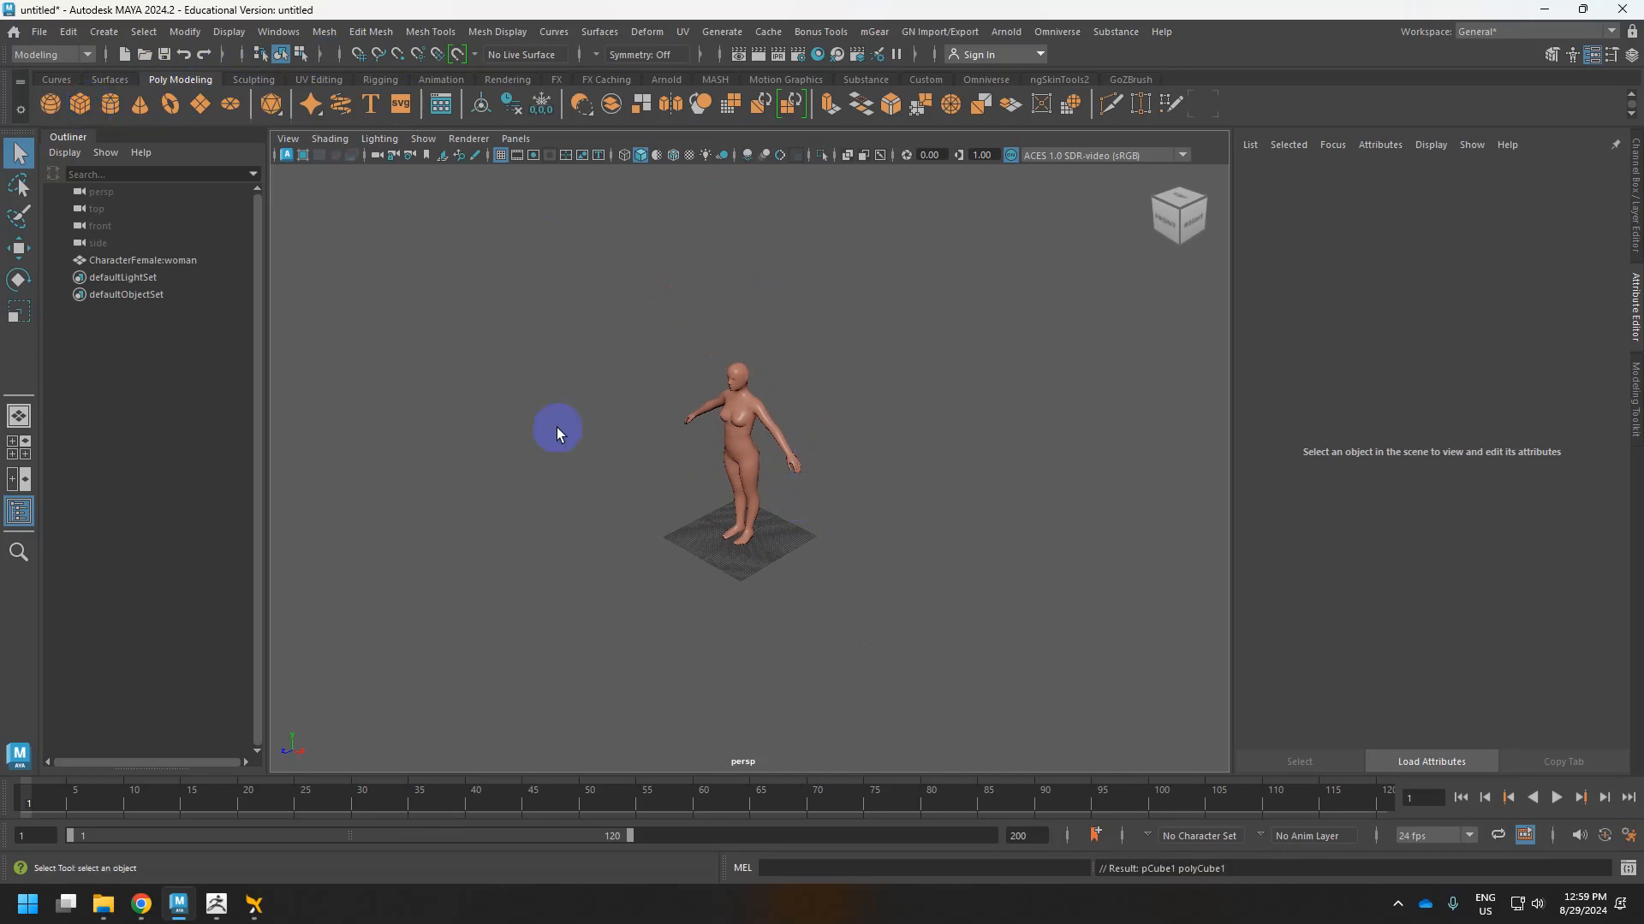
{"action": "scroll", "coordinate": [778, 550], "scroll_direction": "up", "scroll_amount": 6}
{"action": "scroll", "coordinate": [779, 586], "scroll_direction": "down", "scroll_amount": 6}
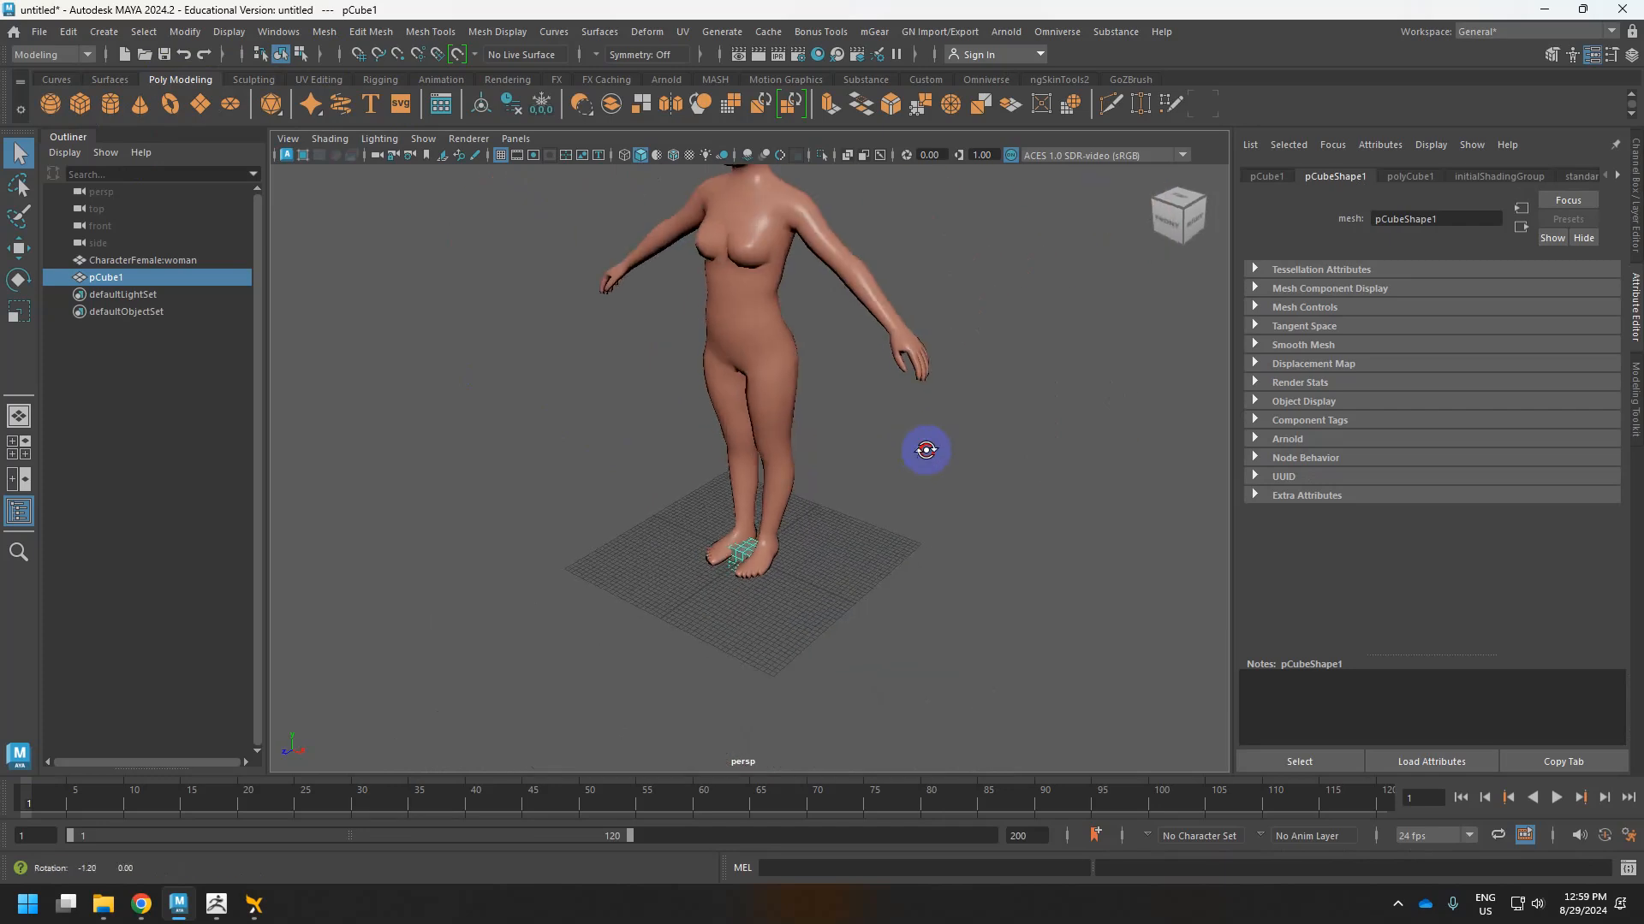
Set the reference cube's height to 180.
{"action": "left_click", "coordinate": [1637, 197]}
{"action": "left_click", "coordinate": [1455, 364]}
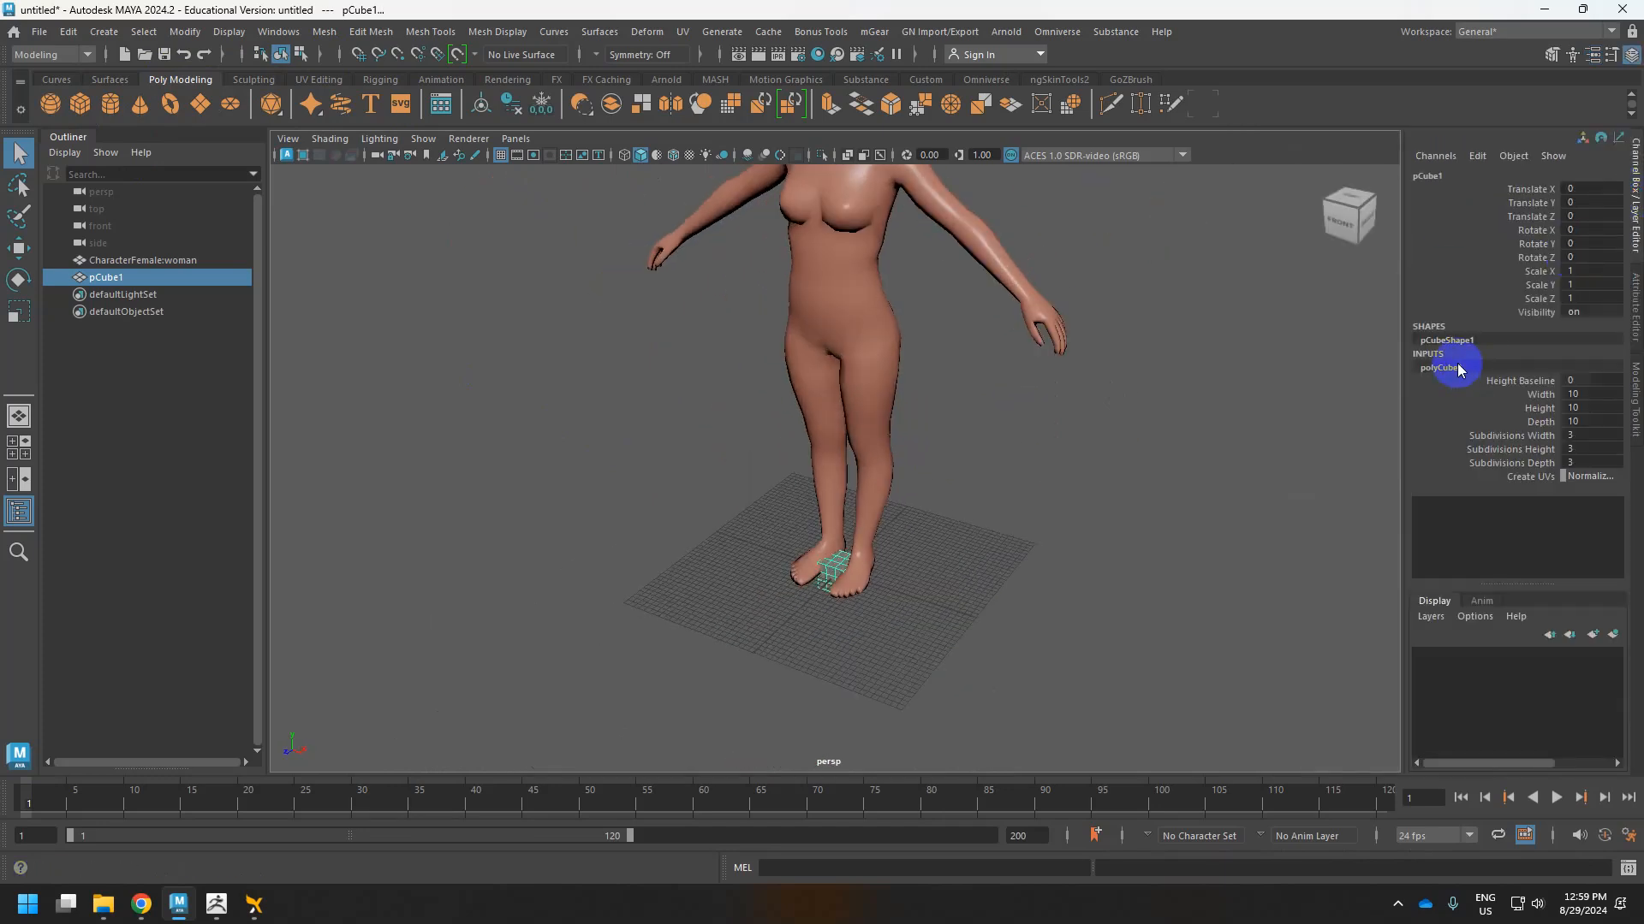
{"action": "double_click", "coordinate": [1587, 407]}
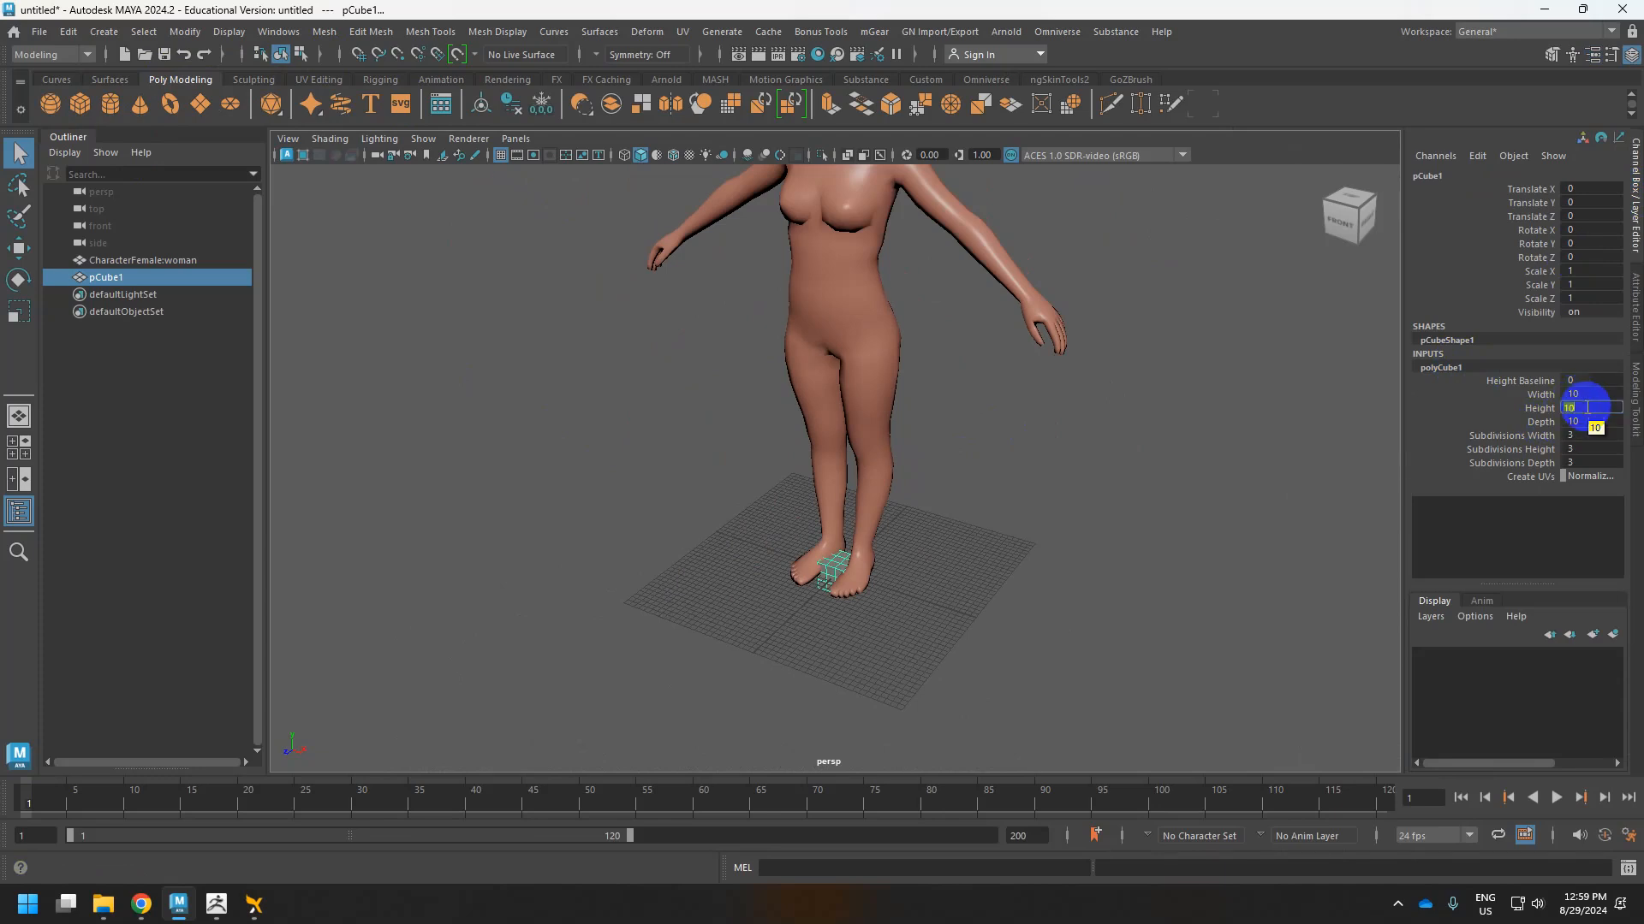
{"action": "type", "text": "180"}
{"action": "key", "text": "Return"}
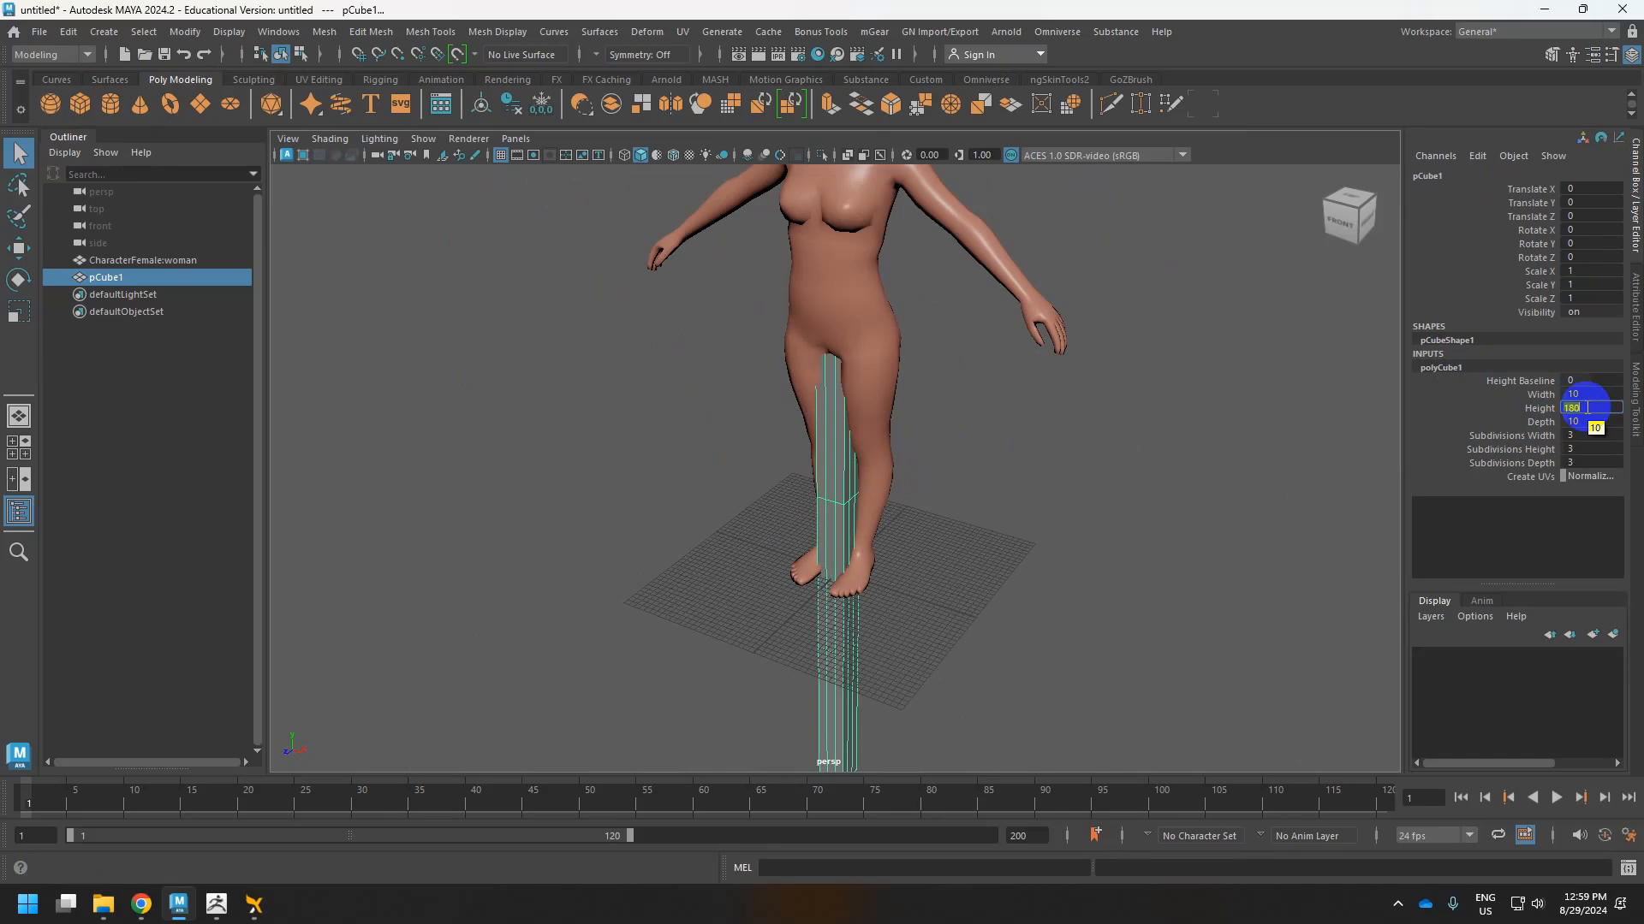
Move the tall cube up about 87.7 units in Y so its base sits near the female figure's feet.
{"action": "scroll", "coordinate": [913, 525], "scroll_direction": "down", "scroll_amount": 4}
{"action": "left_click", "coordinate": [844, 471]}
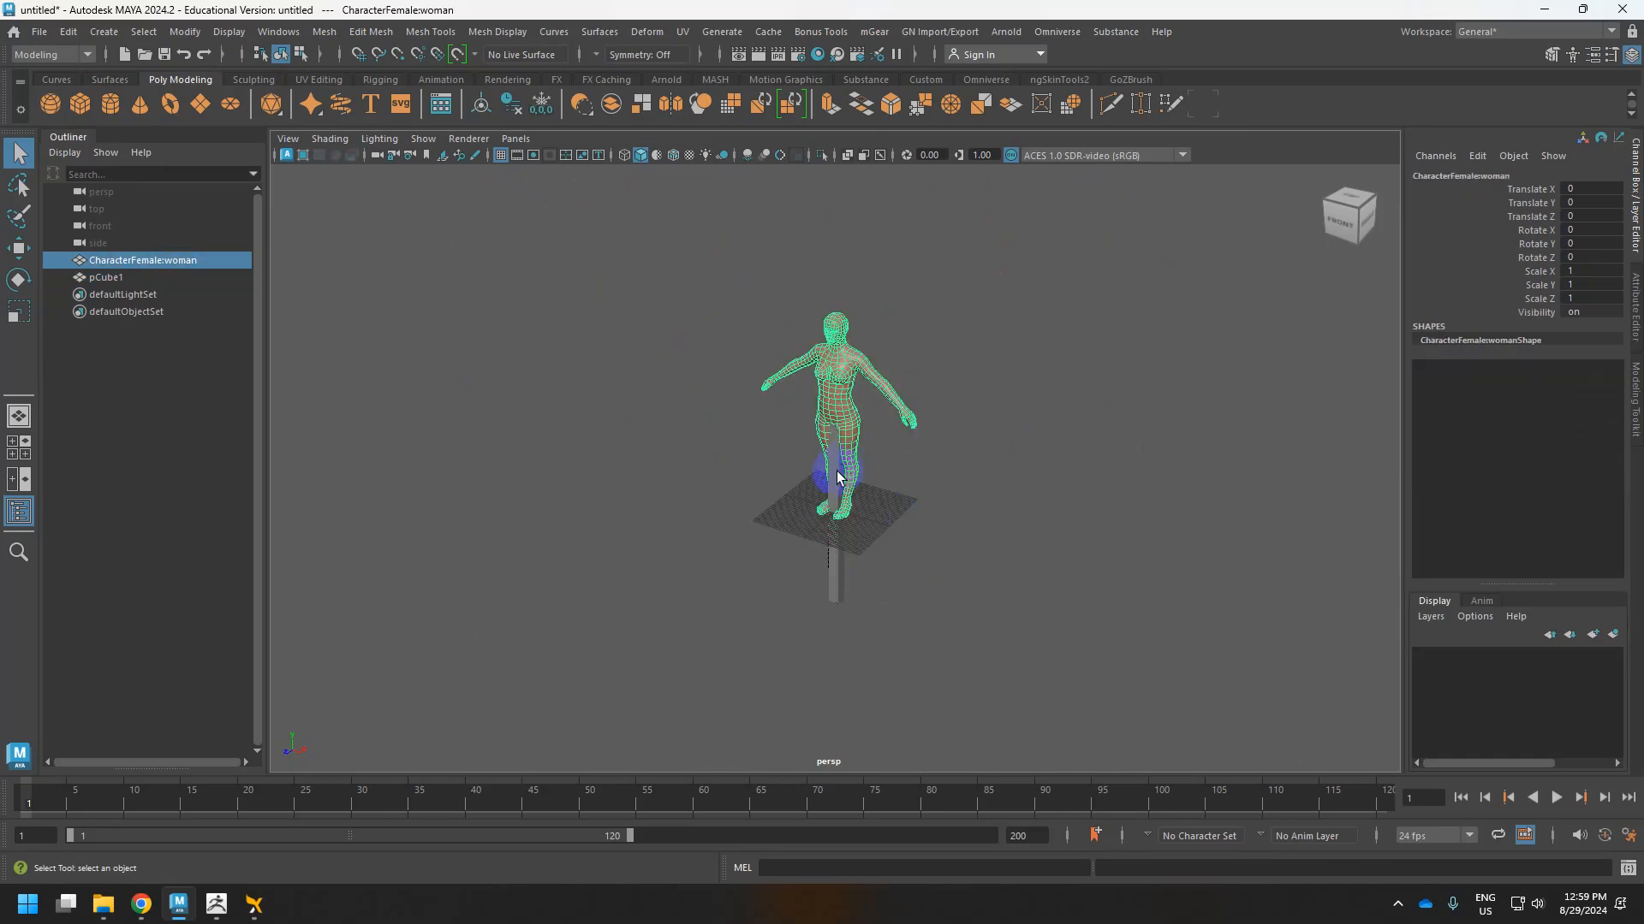
{"action": "left_click", "coordinate": [836, 486]}
{"action": "key", "text": "w"}
{"action": "left_click_drag", "start_coordinate": [836, 483], "coordinate": [1064, 367]}
{"action": "scroll", "coordinate": [1064, 368], "scroll_direction": "up", "scroll_amount": 6}
{"action": "scroll", "coordinate": [1049, 396], "scroll_direction": "down", "scroll_amount": 3}
{"action": "middle_click_drag", "start_coordinate": [1006, 393], "coordinate": [954, 475], "text": "alt"}
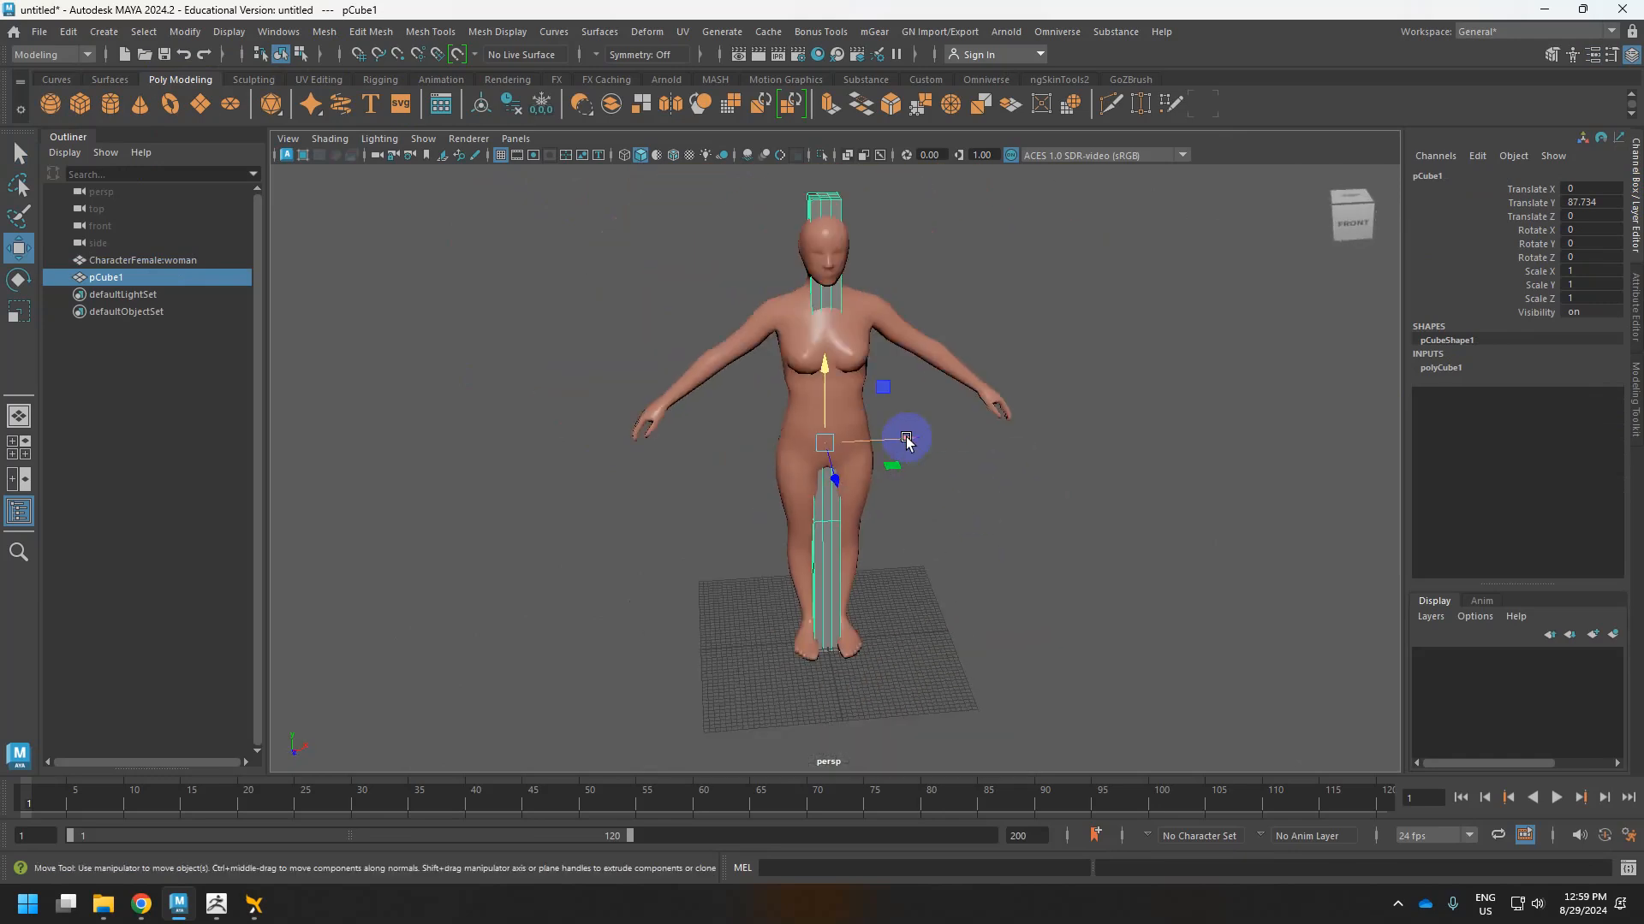
{"action": "key", "text": "Delete"}
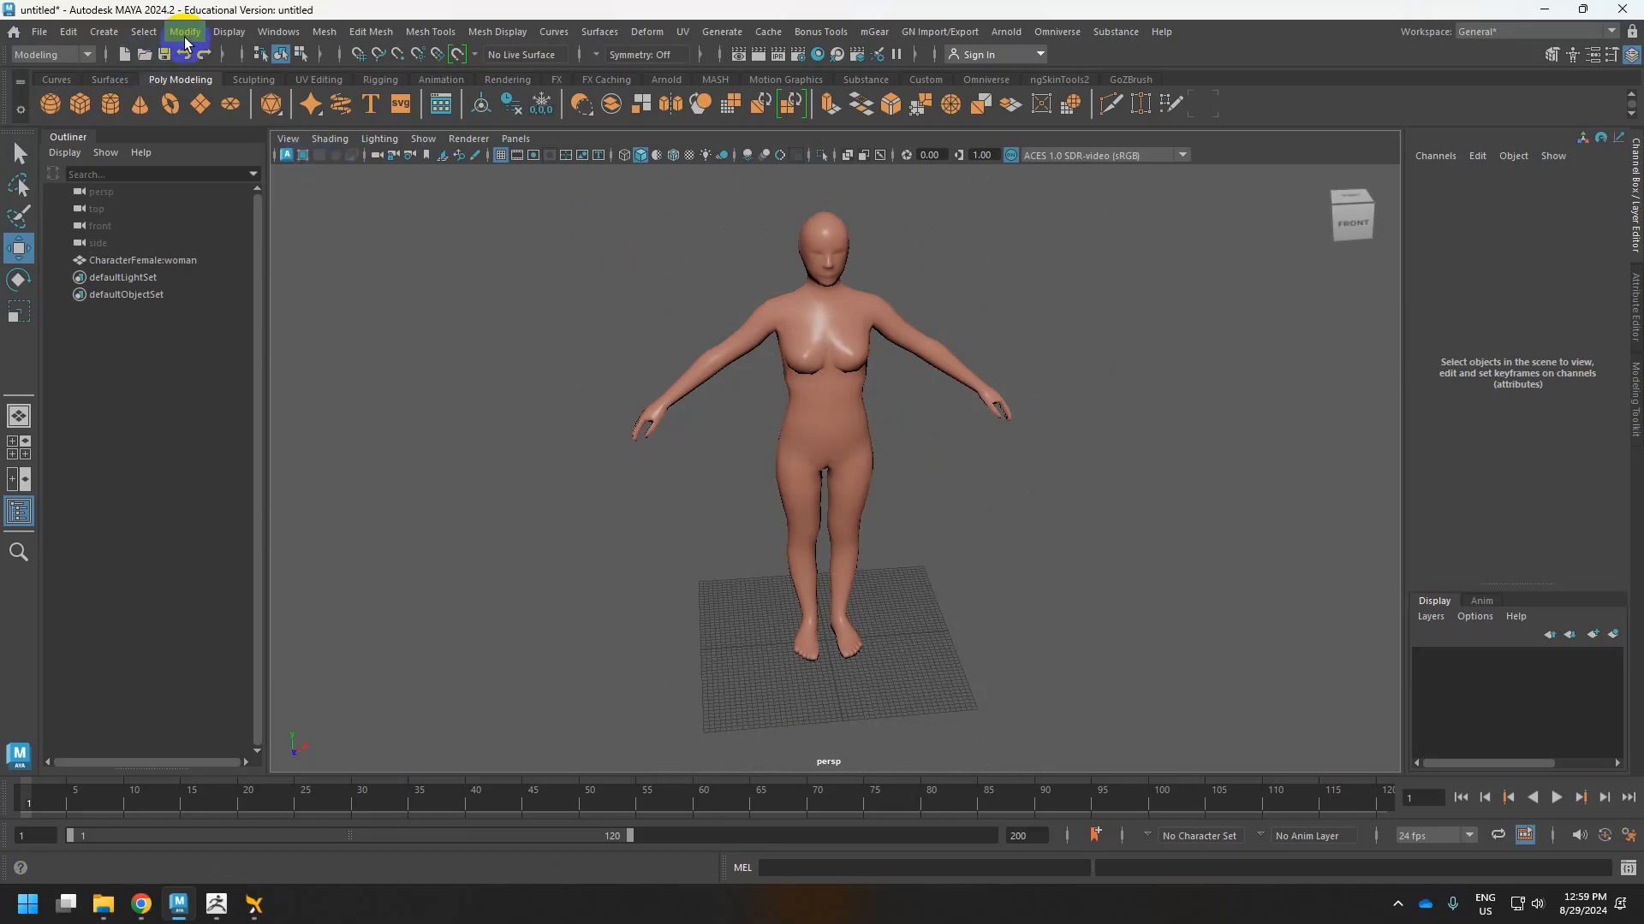
{"action": "left_click", "coordinate": [96, 33]}
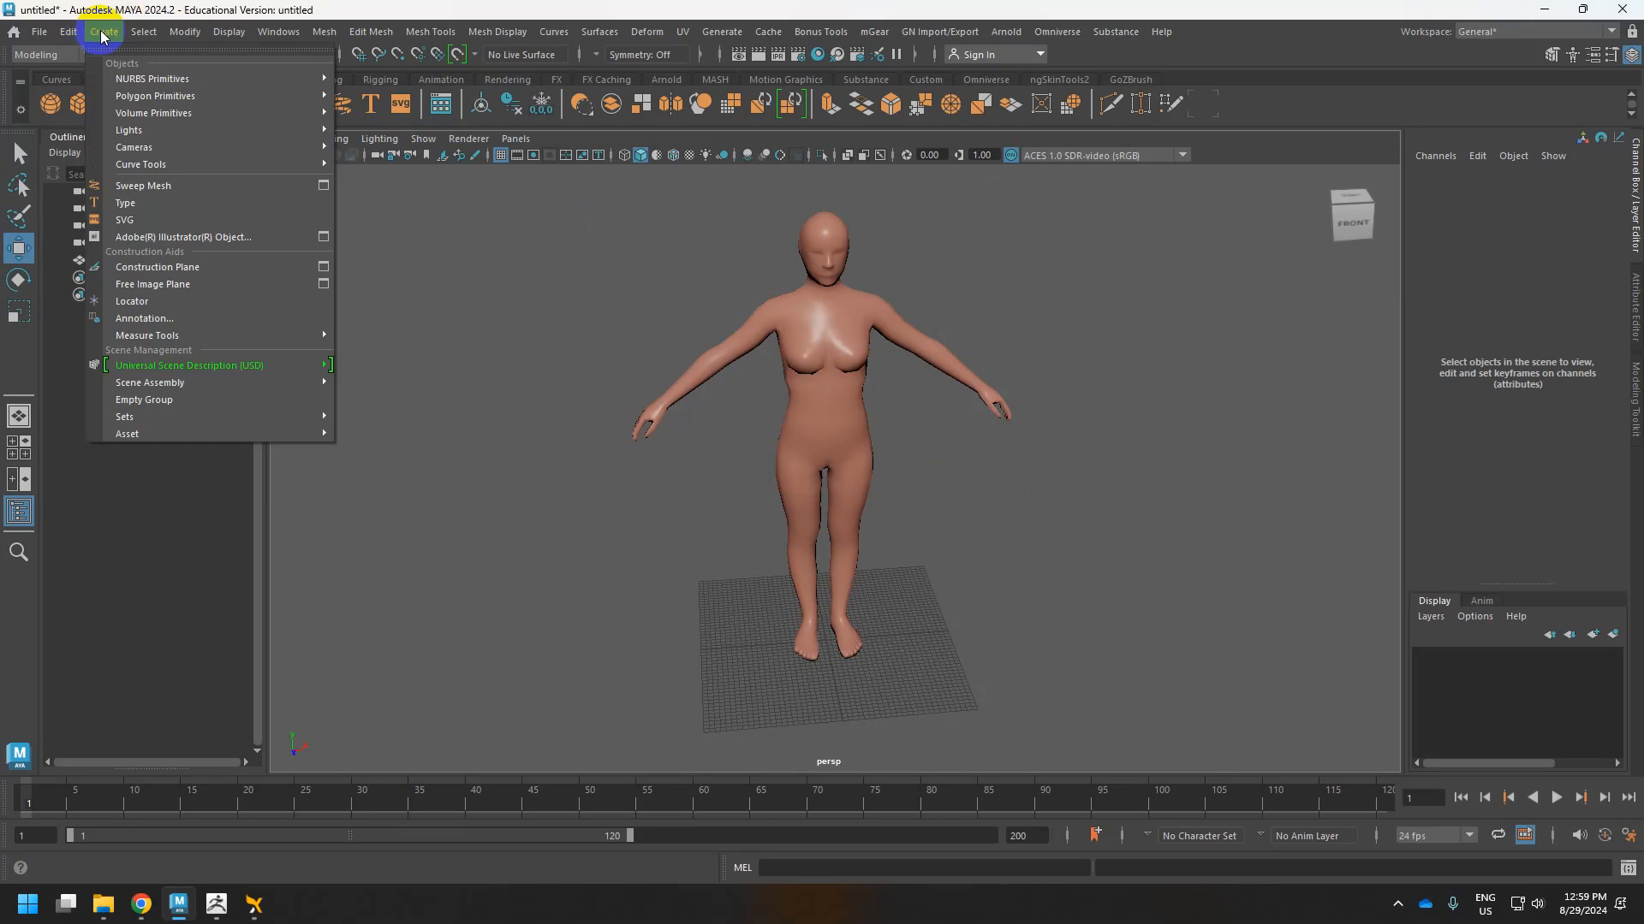
{"action": "mouse_move", "coordinate": [290, 335]}
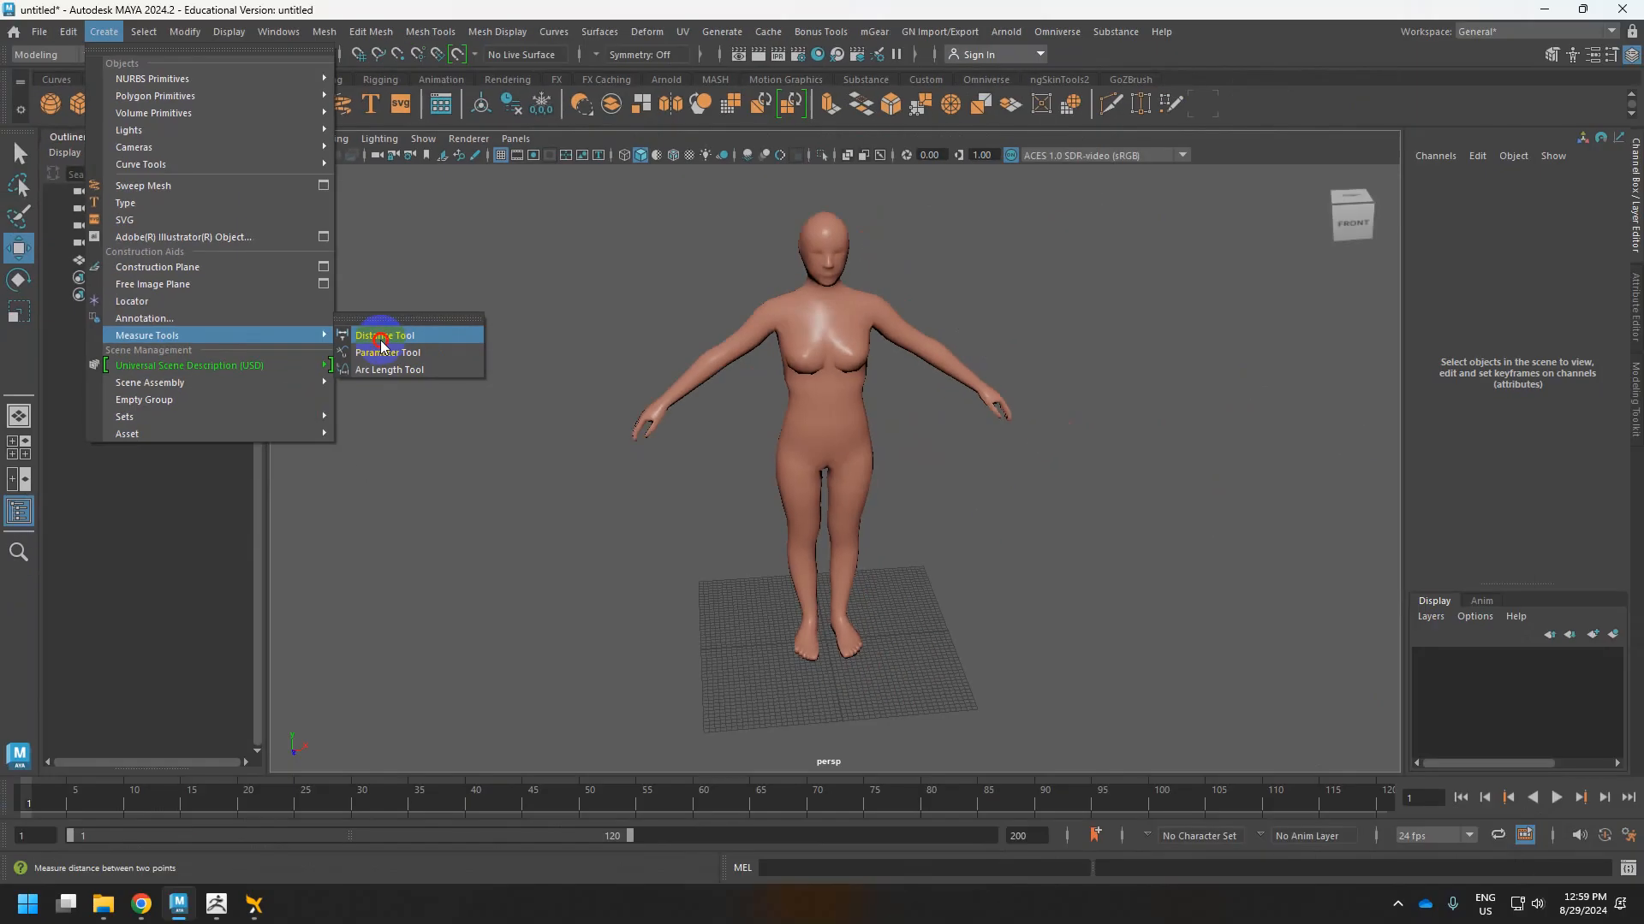
{"action": "left_click", "coordinate": [381, 341]}
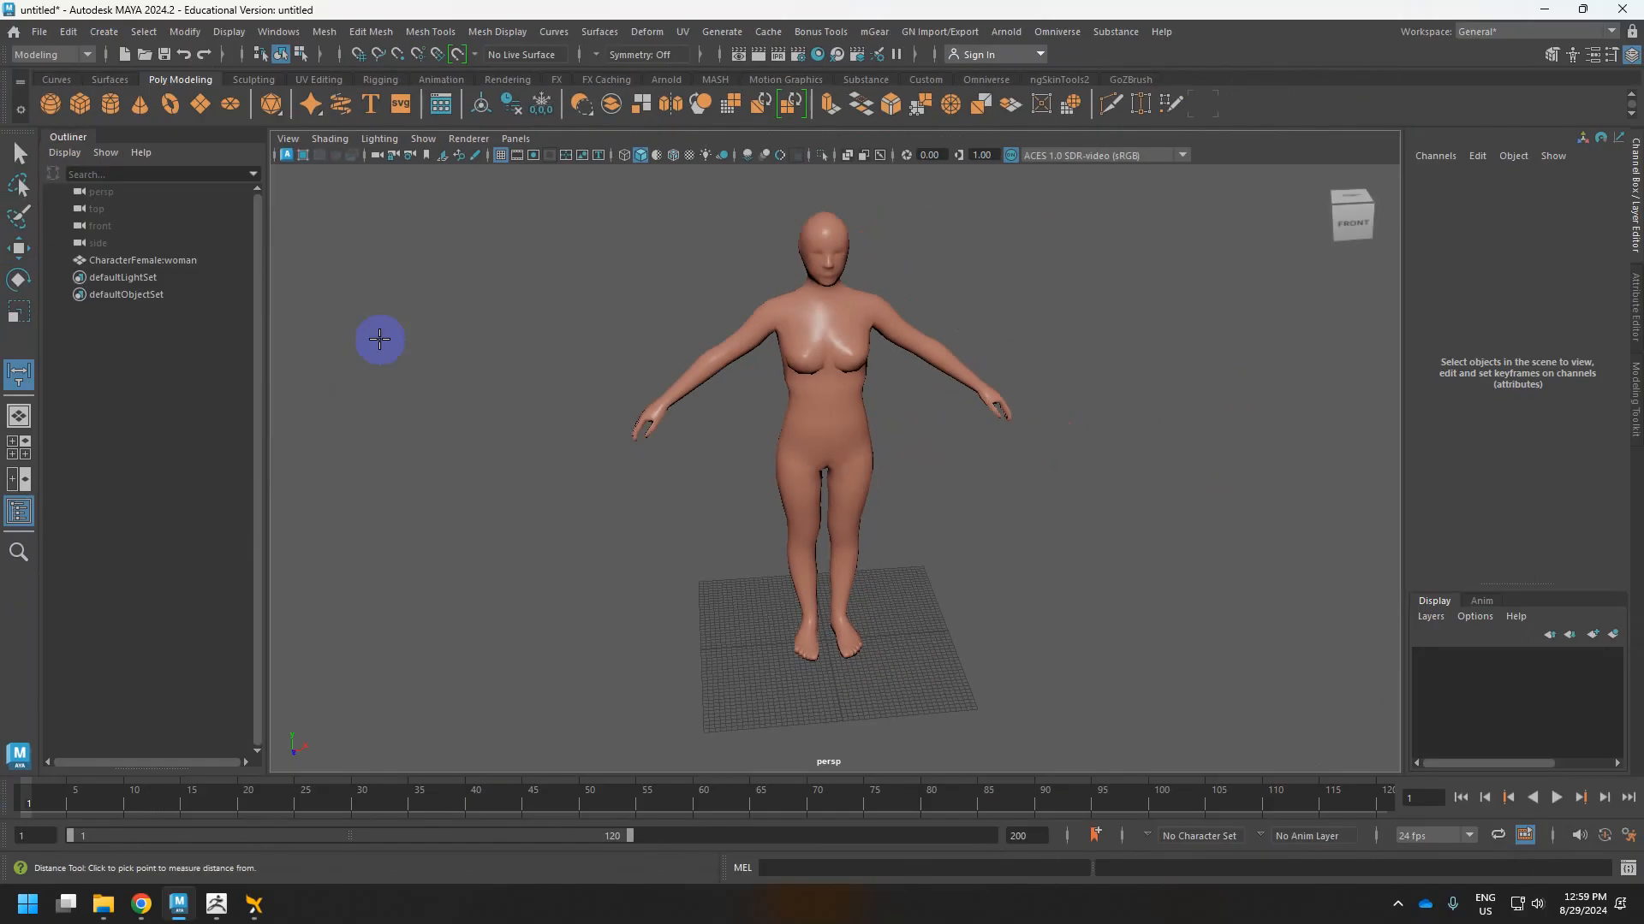
{"action": "scroll", "coordinate": [851, 550], "scroll_direction": "up", "scroll_amount": 1}
{"action": "scroll", "coordinate": [851, 550], "scroll_direction": "up", "scroll_amount": 1}
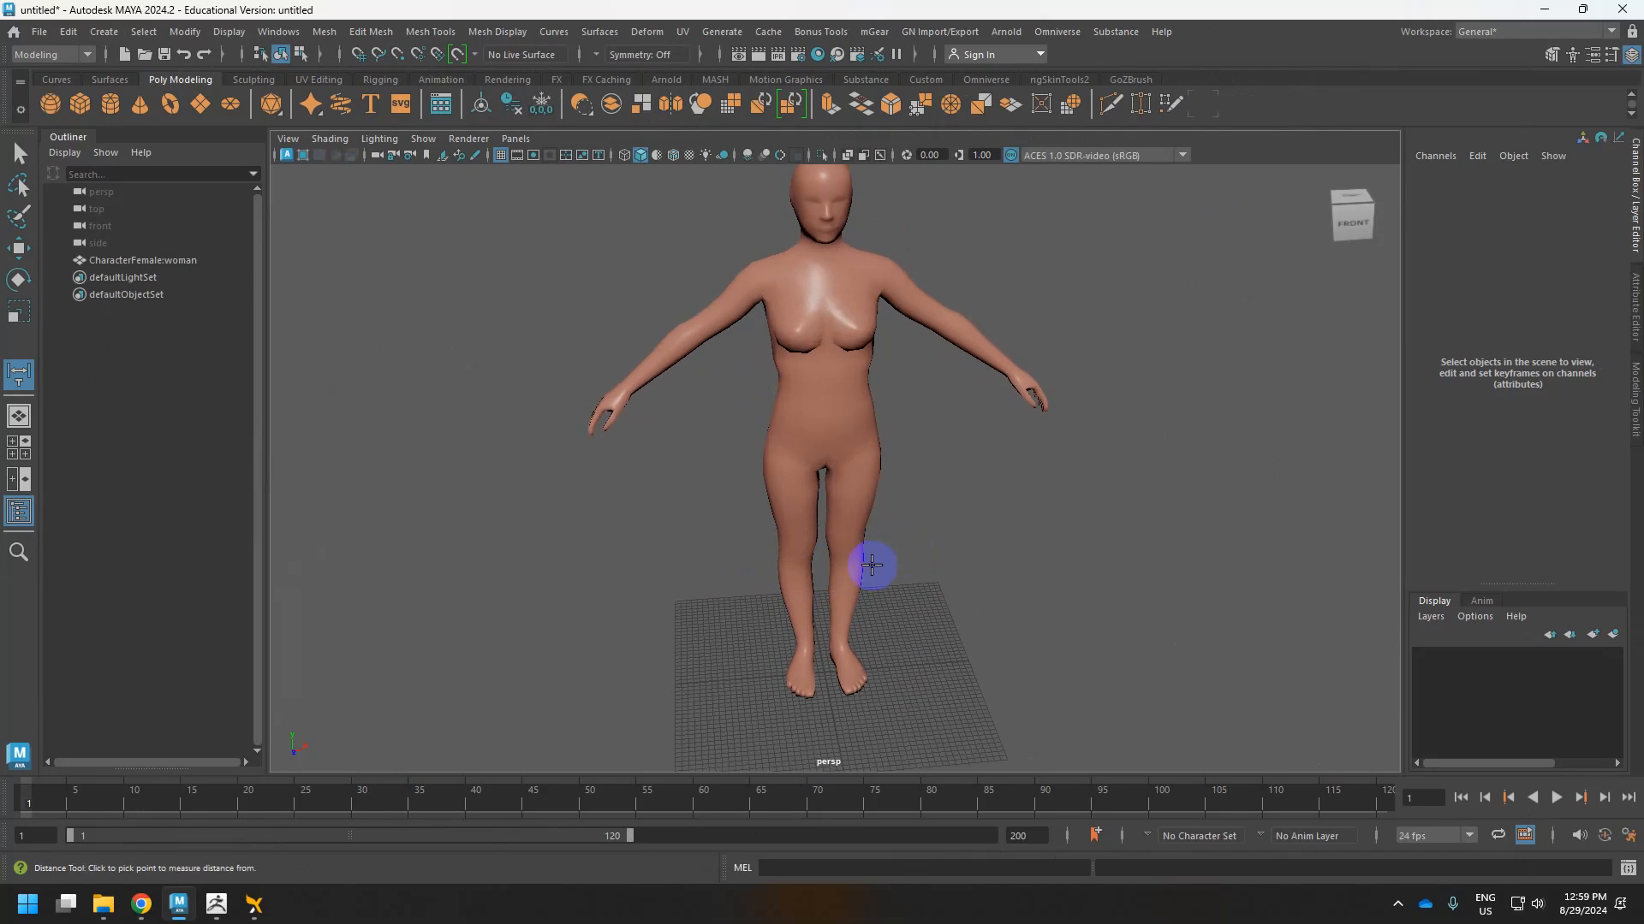
{"action": "key", "text": "w"}
{"action": "middle_click_drag", "start_coordinate": [975, 538], "coordinate": [993, 383], "text": "alt"}
{"action": "left_click_drag", "start_coordinate": [946, 428], "coordinate": [1130, 437], "text": "alt"}
{"action": "scroll", "coordinate": [958, 496], "scroll_direction": "up", "scroll_amount": 5}
{"action": "middle_click_drag", "start_coordinate": [984, 506], "coordinate": [991, 482], "text": "alt"}
{"action": "scroll", "coordinate": [991, 487], "scroll_direction": "up", "scroll_amount": 1}
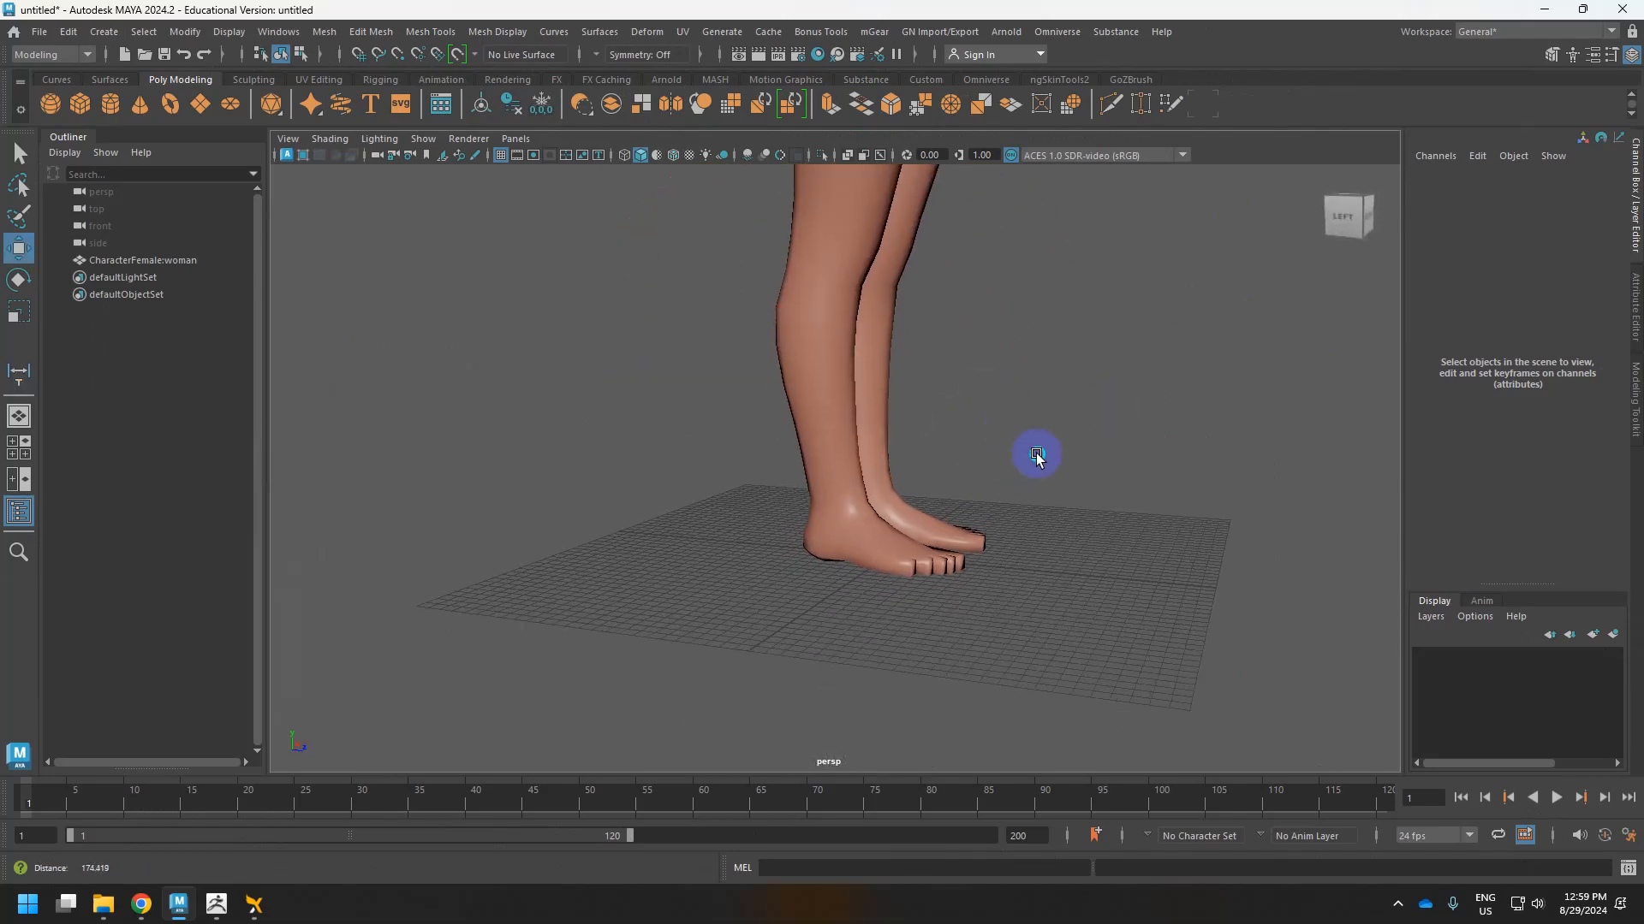
{"action": "key", "text": "ctrl+z"}
{"action": "right_click_drag", "start_coordinate": [978, 518], "coordinate": [1019, 478]}
{"action": "key", "text": "ctrl+z"}
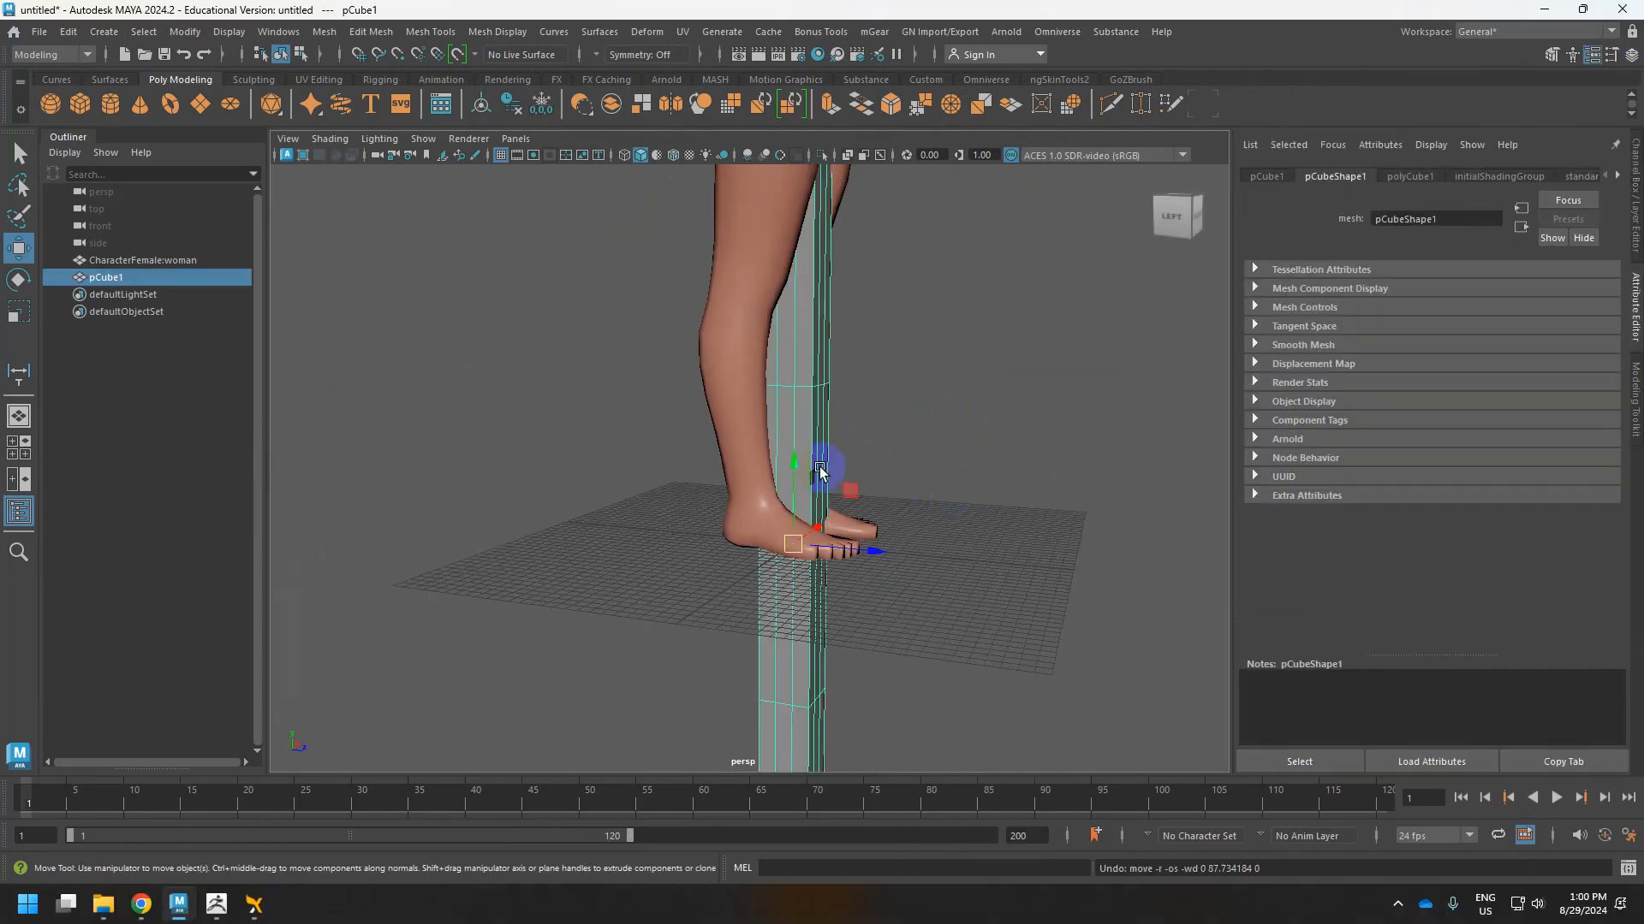
Delete the reference cube and place the Distance Tool's start point on a vertex at the figure's heel.
{"action": "key", "text": "Delete"}
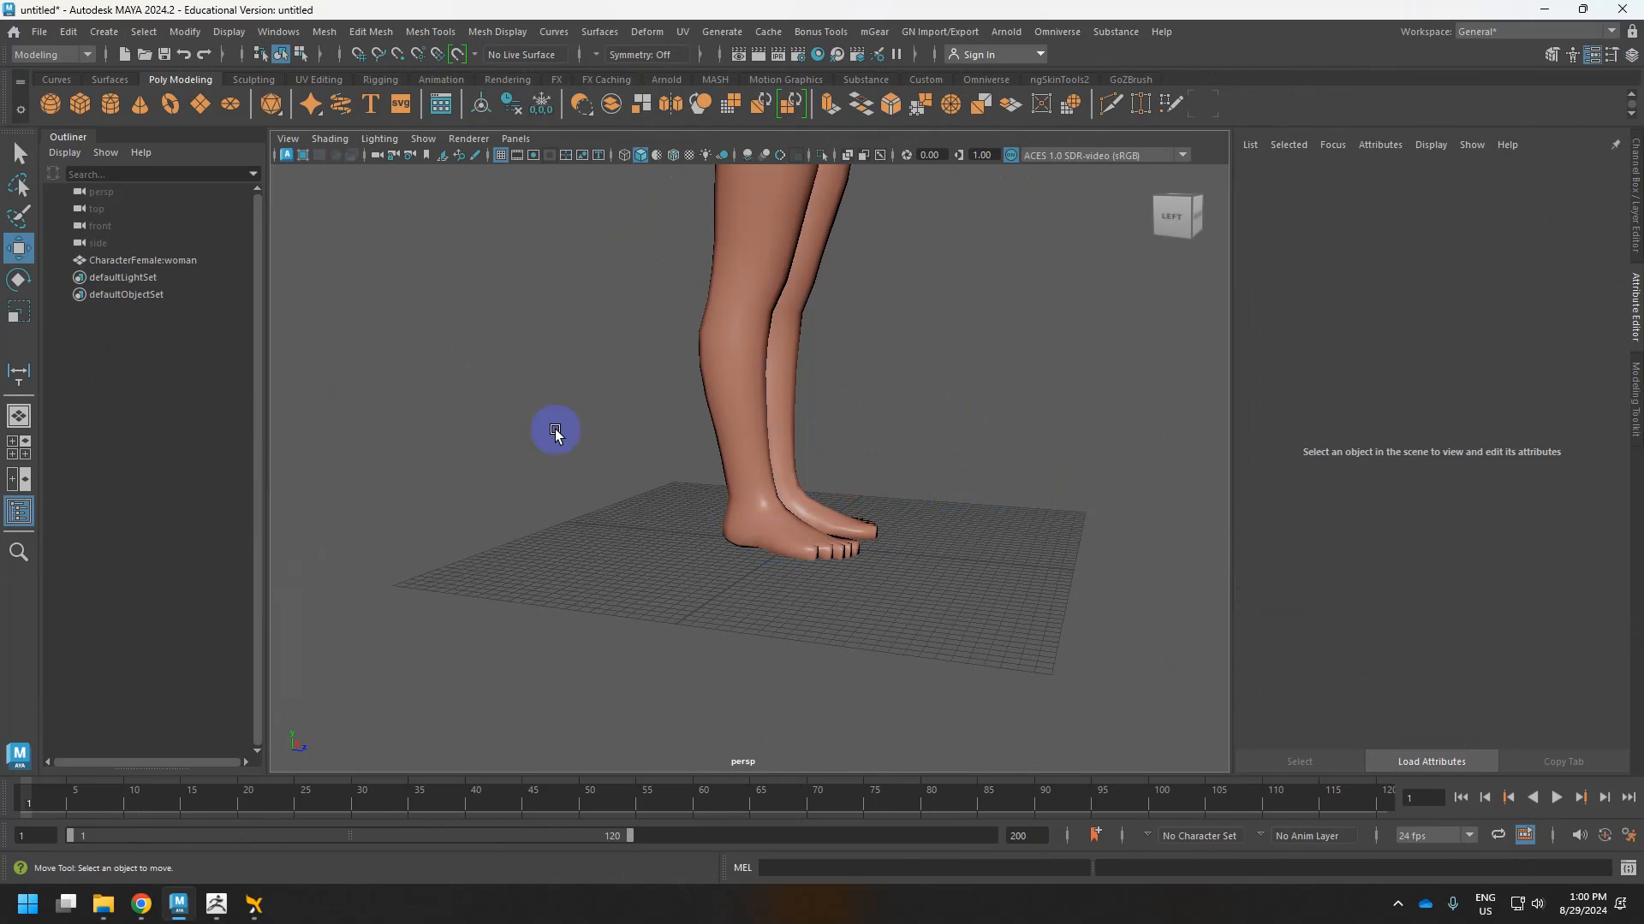
{"action": "left_click", "coordinate": [103, 30]}
{"action": "mouse_move", "coordinate": [240, 334]}
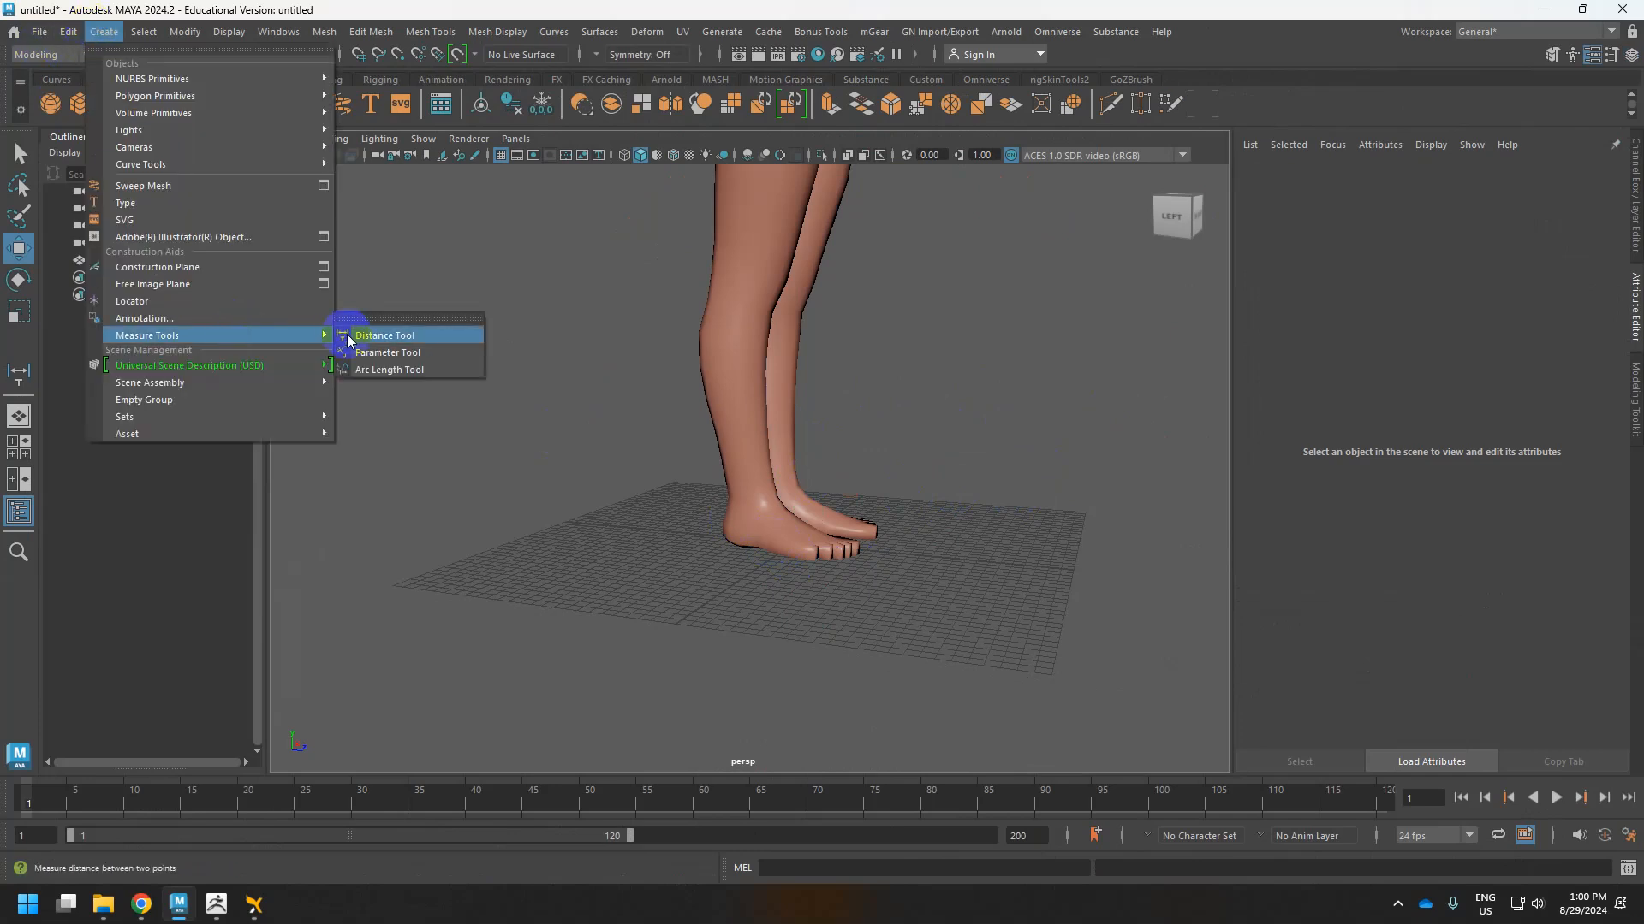
{"action": "left_click", "coordinate": [368, 336]}
{"action": "key", "text": "v"}
{"action": "left_click", "coordinate": [734, 531]}
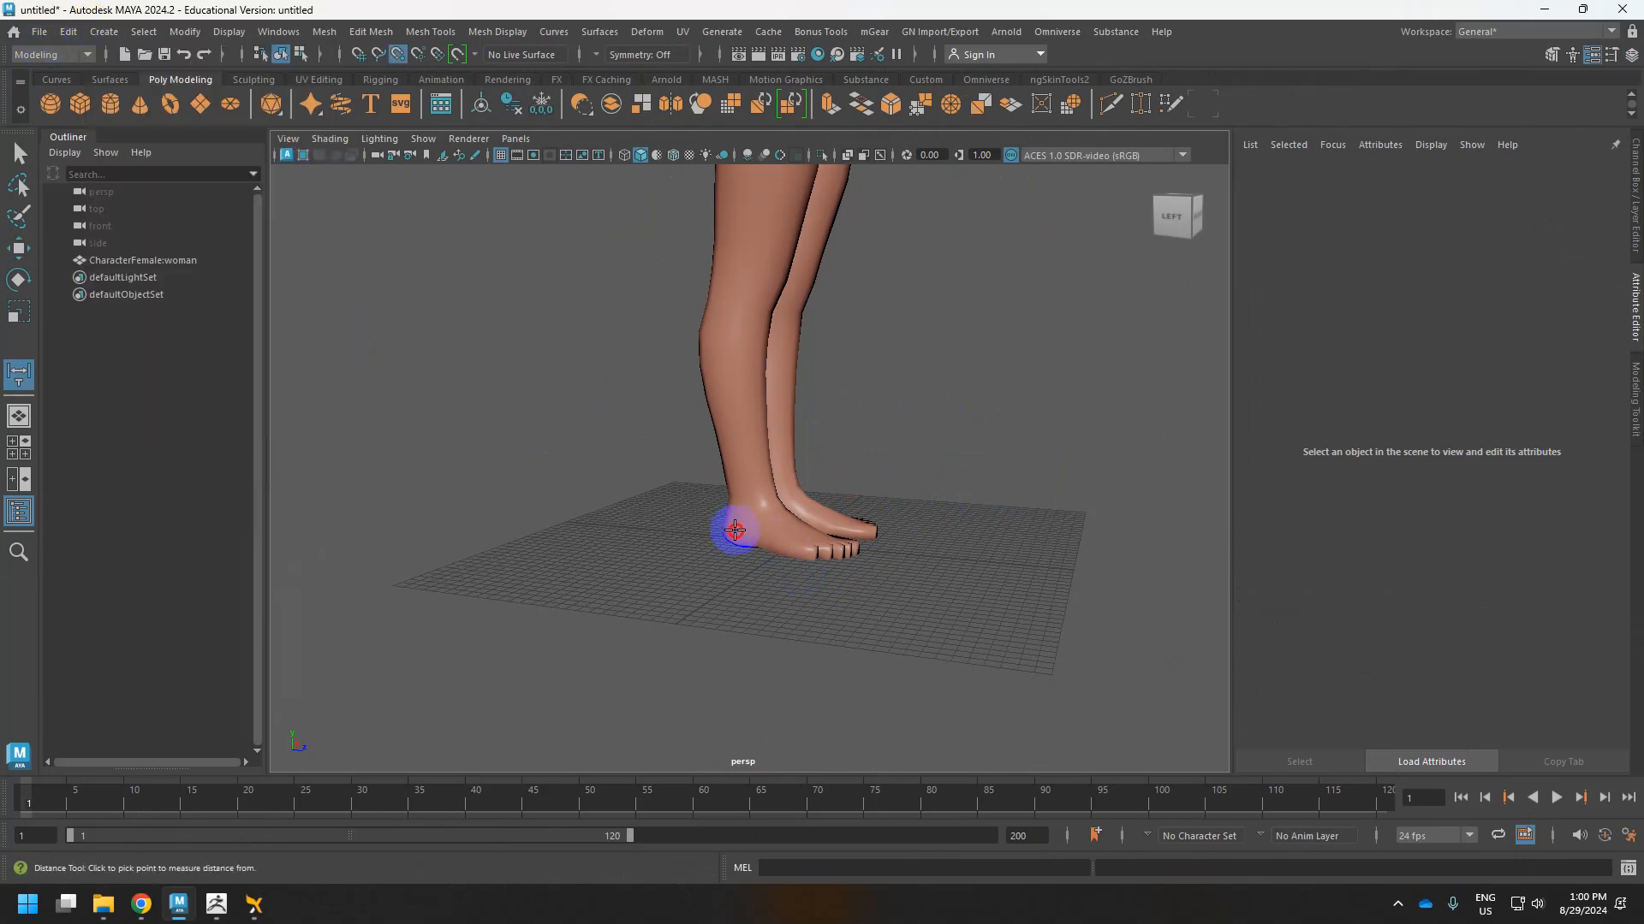
{"action": "left_click", "coordinate": [737, 539]}
{"action": "left_click", "coordinate": [737, 544]}
Measure the figure's height by snapping the Distance Tool's end point to the top of the head.
{"action": "scroll", "coordinate": [939, 477], "scroll_direction": "down", "scroll_amount": 4}
{"action": "middle_click_drag", "start_coordinate": [910, 301], "coordinate": [920, 536], "text": "alt"}
{"action": "scroll", "coordinate": [920, 385], "scroll_direction": "up", "scroll_amount": 4}
{"action": "key", "text": "v"}
{"action": "left_click", "coordinate": [750, 346]}
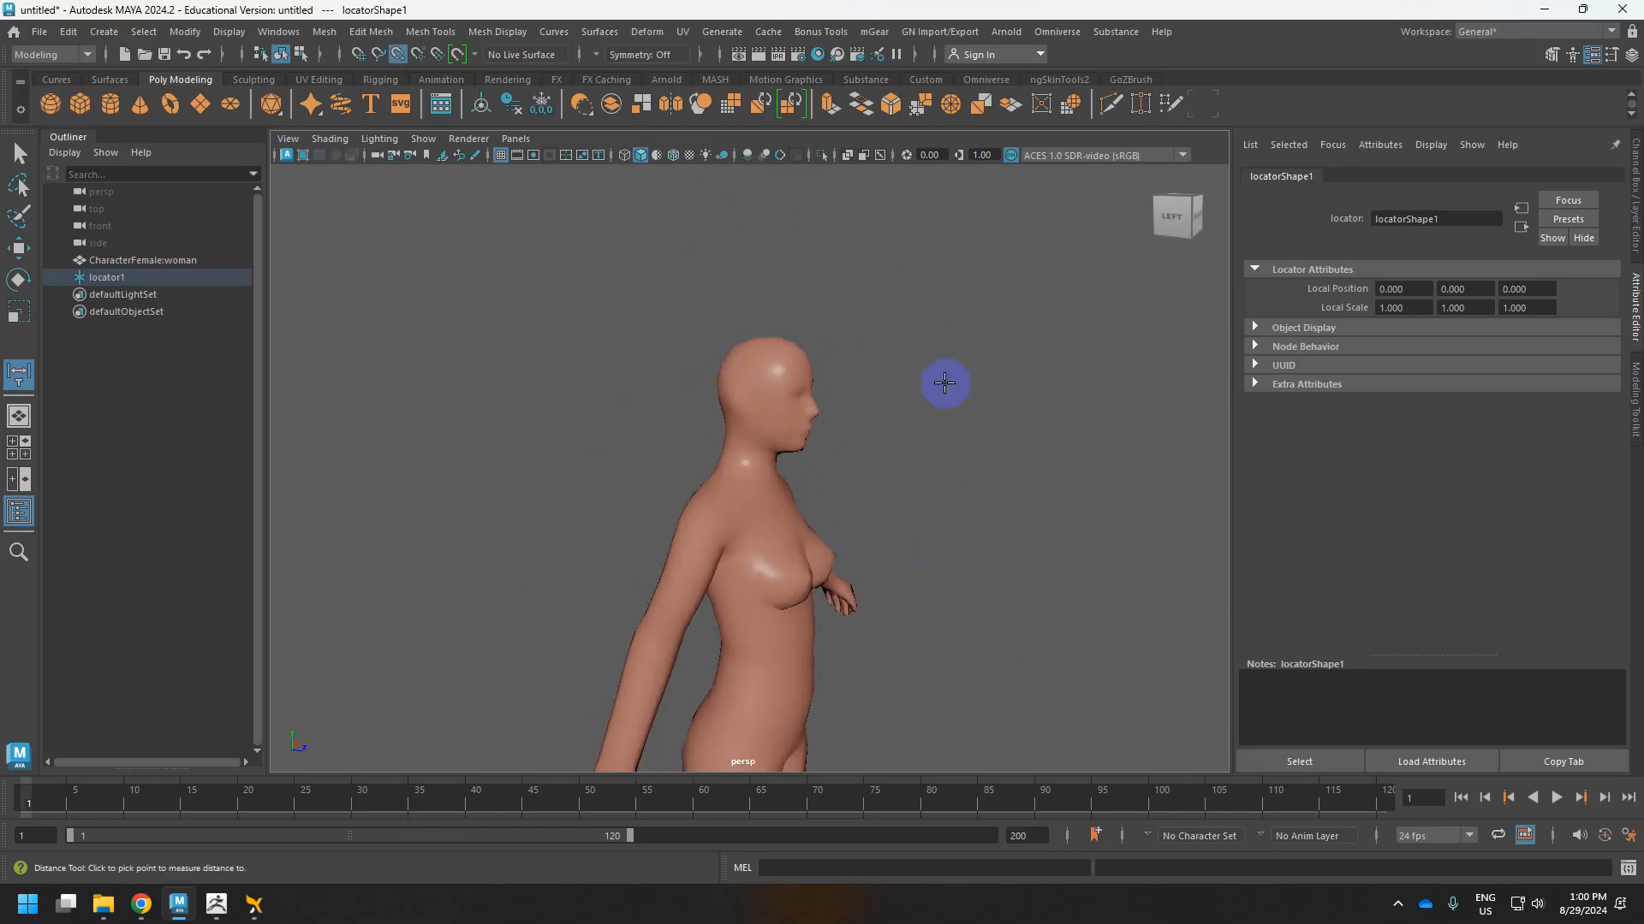
{"action": "left_click_drag", "start_coordinate": [944, 383], "coordinate": [759, 329], "text": "alt"}
{"action": "scroll", "coordinate": [824, 336], "scroll_direction": "down", "scroll_amount": 5}
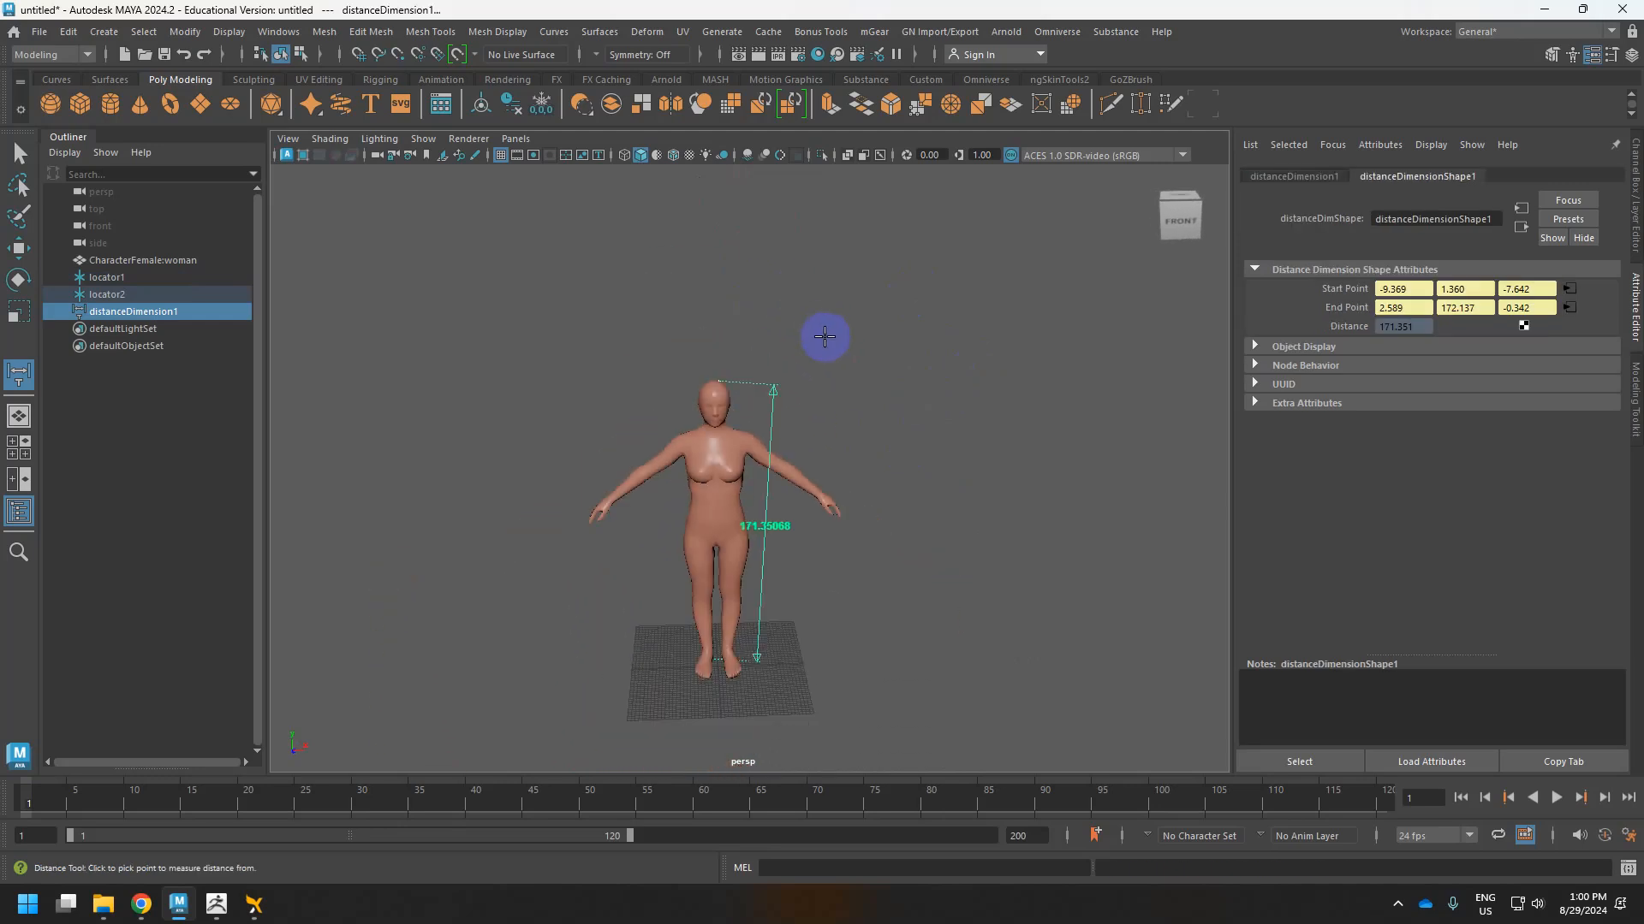
{"action": "scroll", "coordinate": [830, 420], "scroll_direction": "up", "scroll_amount": 5}
{"action": "scroll", "coordinate": [837, 411], "scroll_direction": "down", "scroll_amount": 3}
{"action": "middle_click_drag", "start_coordinate": [836, 385], "coordinate": [812, 297], "text": "alt"}
{"action": "left_click_drag", "start_coordinate": [812, 301], "coordinate": [767, 302], "text": "alt"}
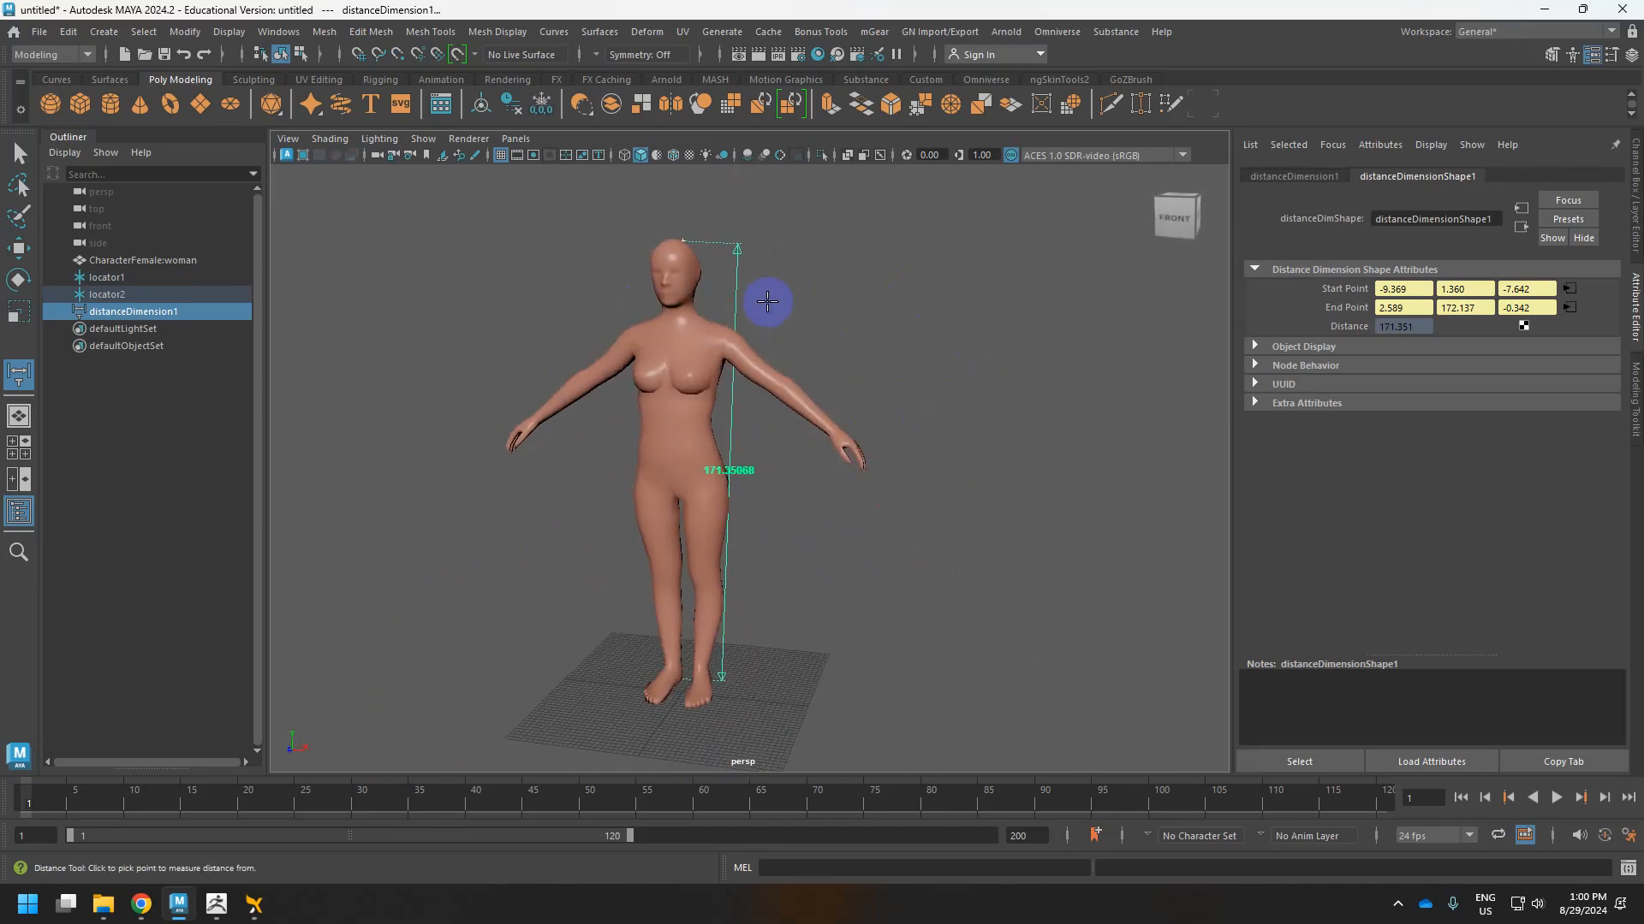
Delete the distance measurement together with its two locators.
{"action": "key", "text": "q"}
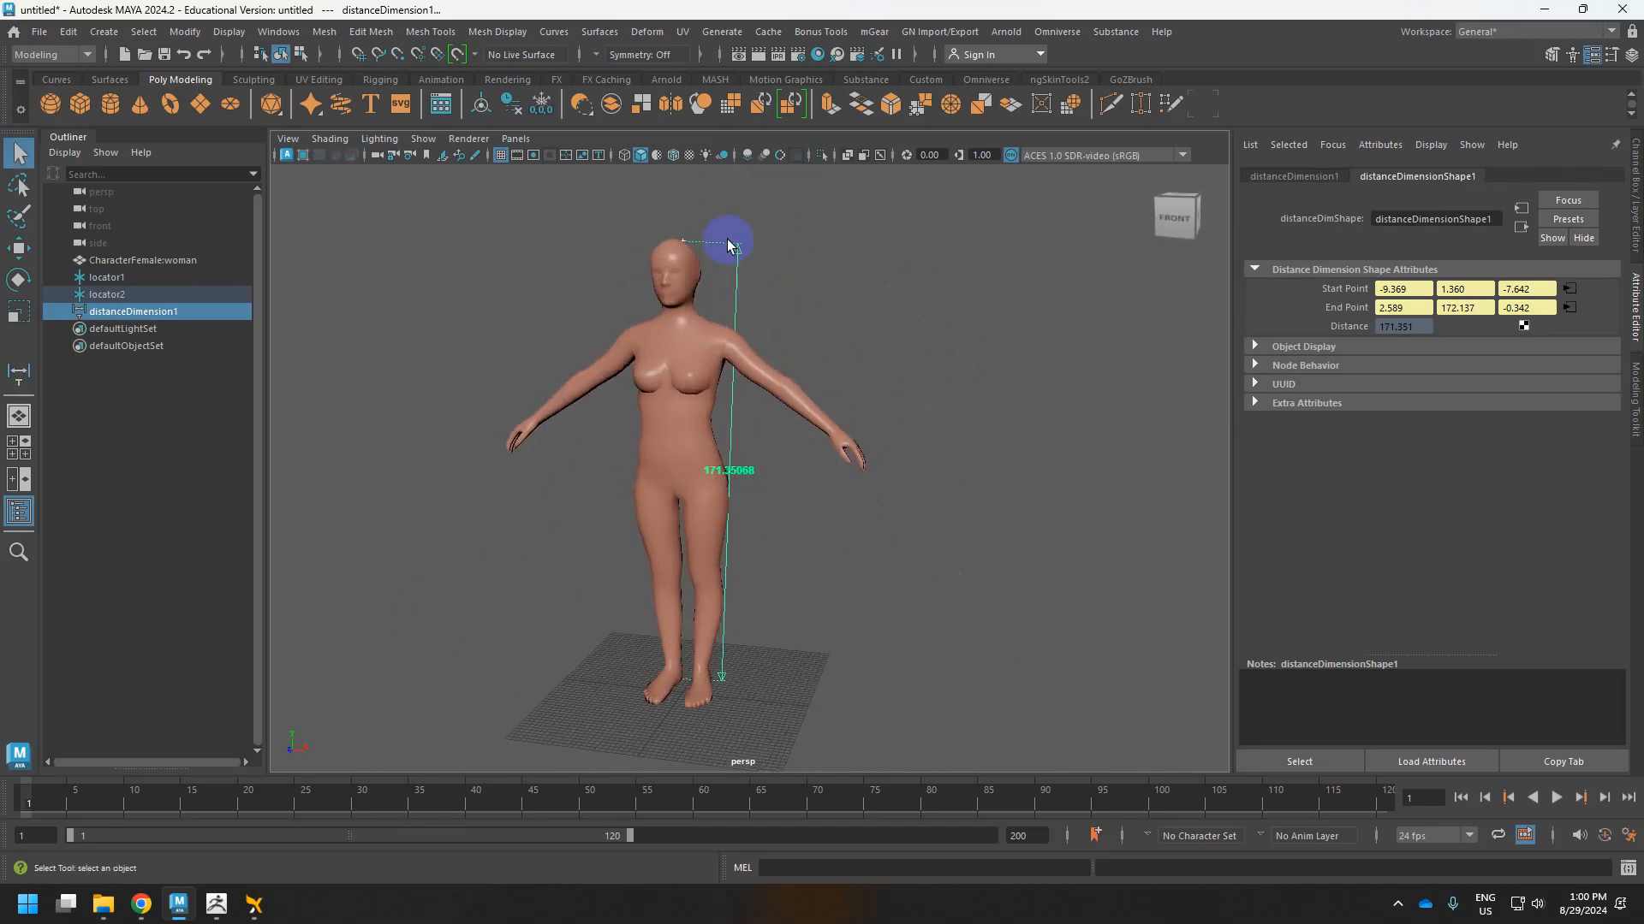
{"action": "left_click", "coordinate": [99, 311]}
{"action": "left_click", "coordinate": [104, 279], "text": "shift"}
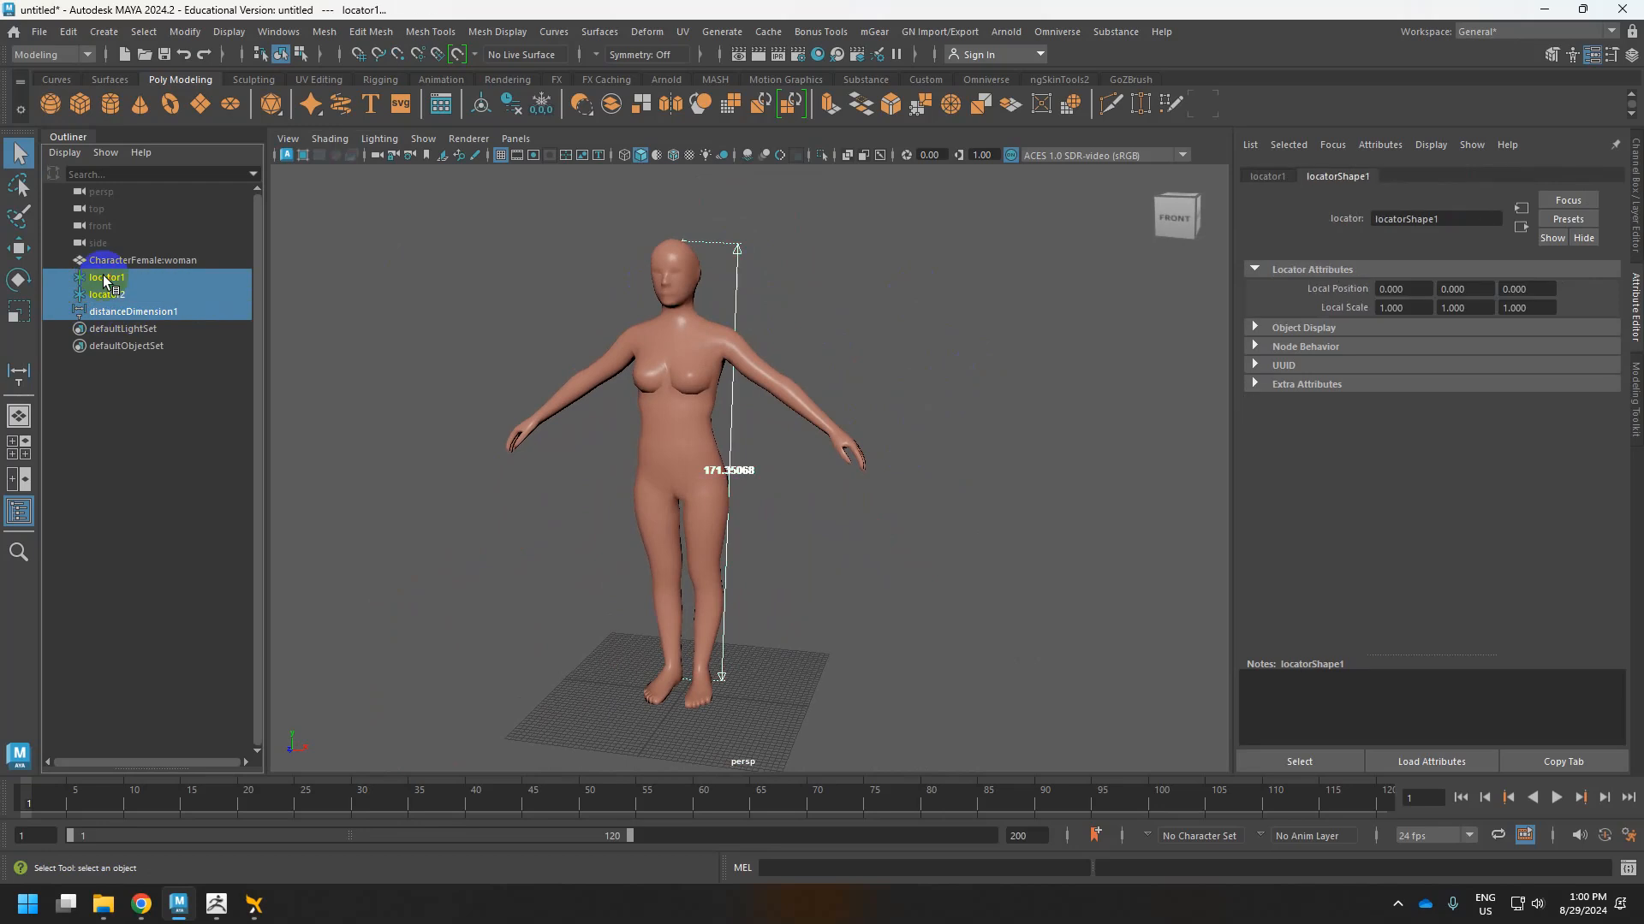
{"action": "key", "text": "Delete"}
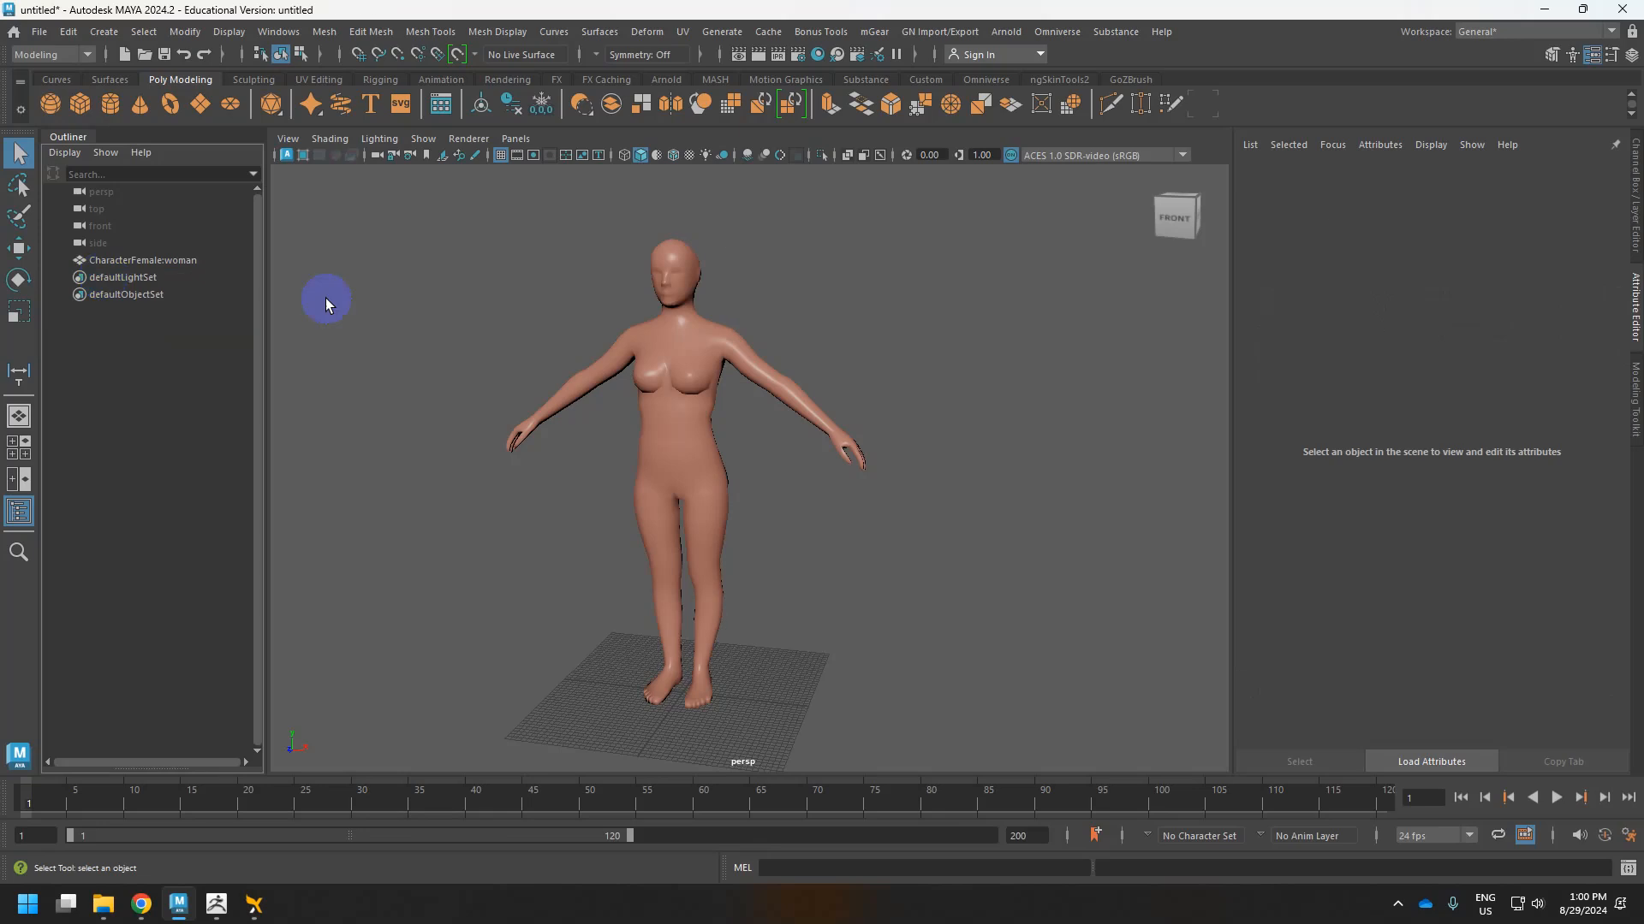
Select the female mesh, frame it and examine its size relative to the grid from a wider view.
{"action": "left_click", "coordinate": [694, 387]}
{"action": "left_click_drag", "start_coordinate": [693, 387], "coordinate": [928, 496], "text": "alt"}
{"action": "key", "text": "f"}
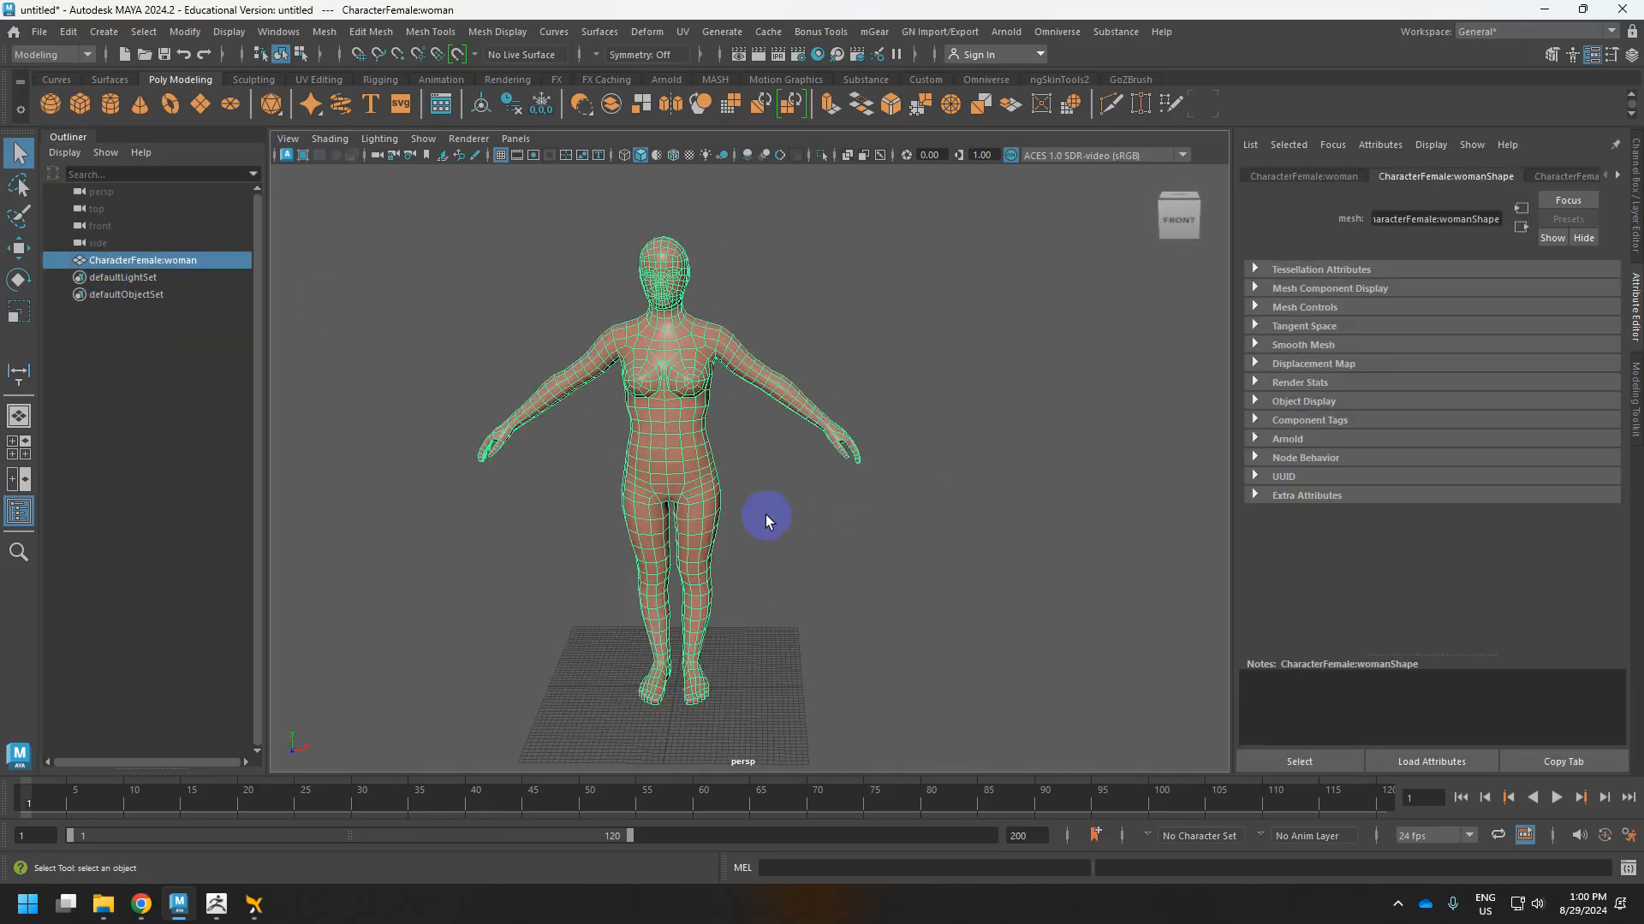
{"action": "scroll", "coordinate": [765, 516], "scroll_direction": "down", "scroll_amount": 2}
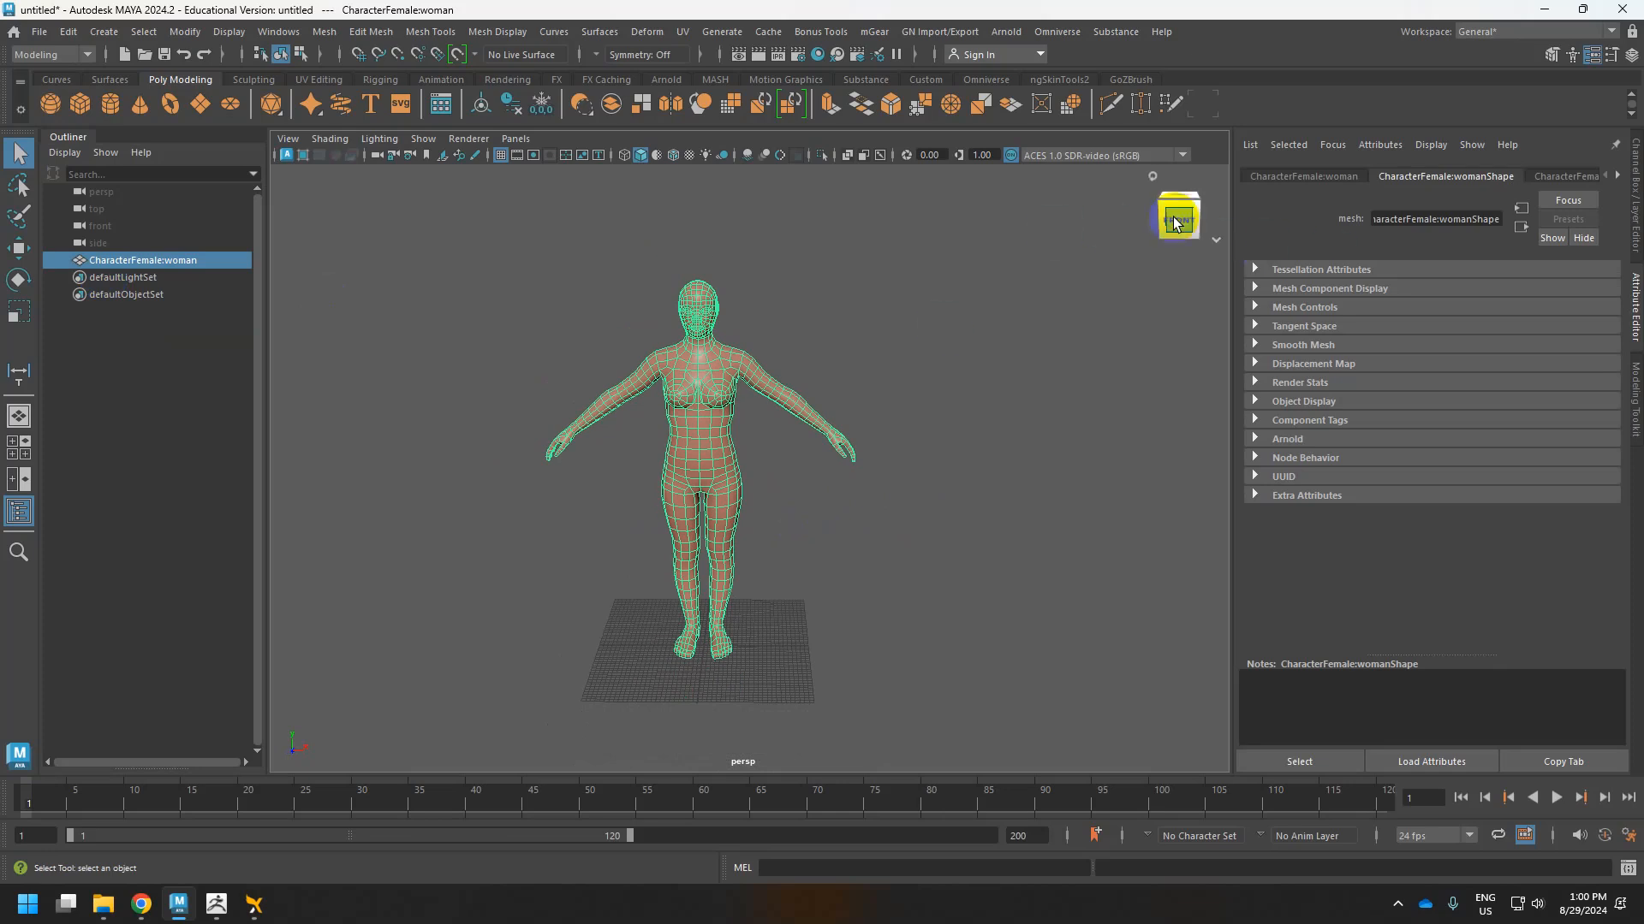
{"action": "scroll", "coordinate": [935, 540], "scroll_direction": "down", "scroll_amount": 2}
{"action": "left_click_drag", "start_coordinate": [936, 540], "coordinate": [757, 546], "text": "alt"}
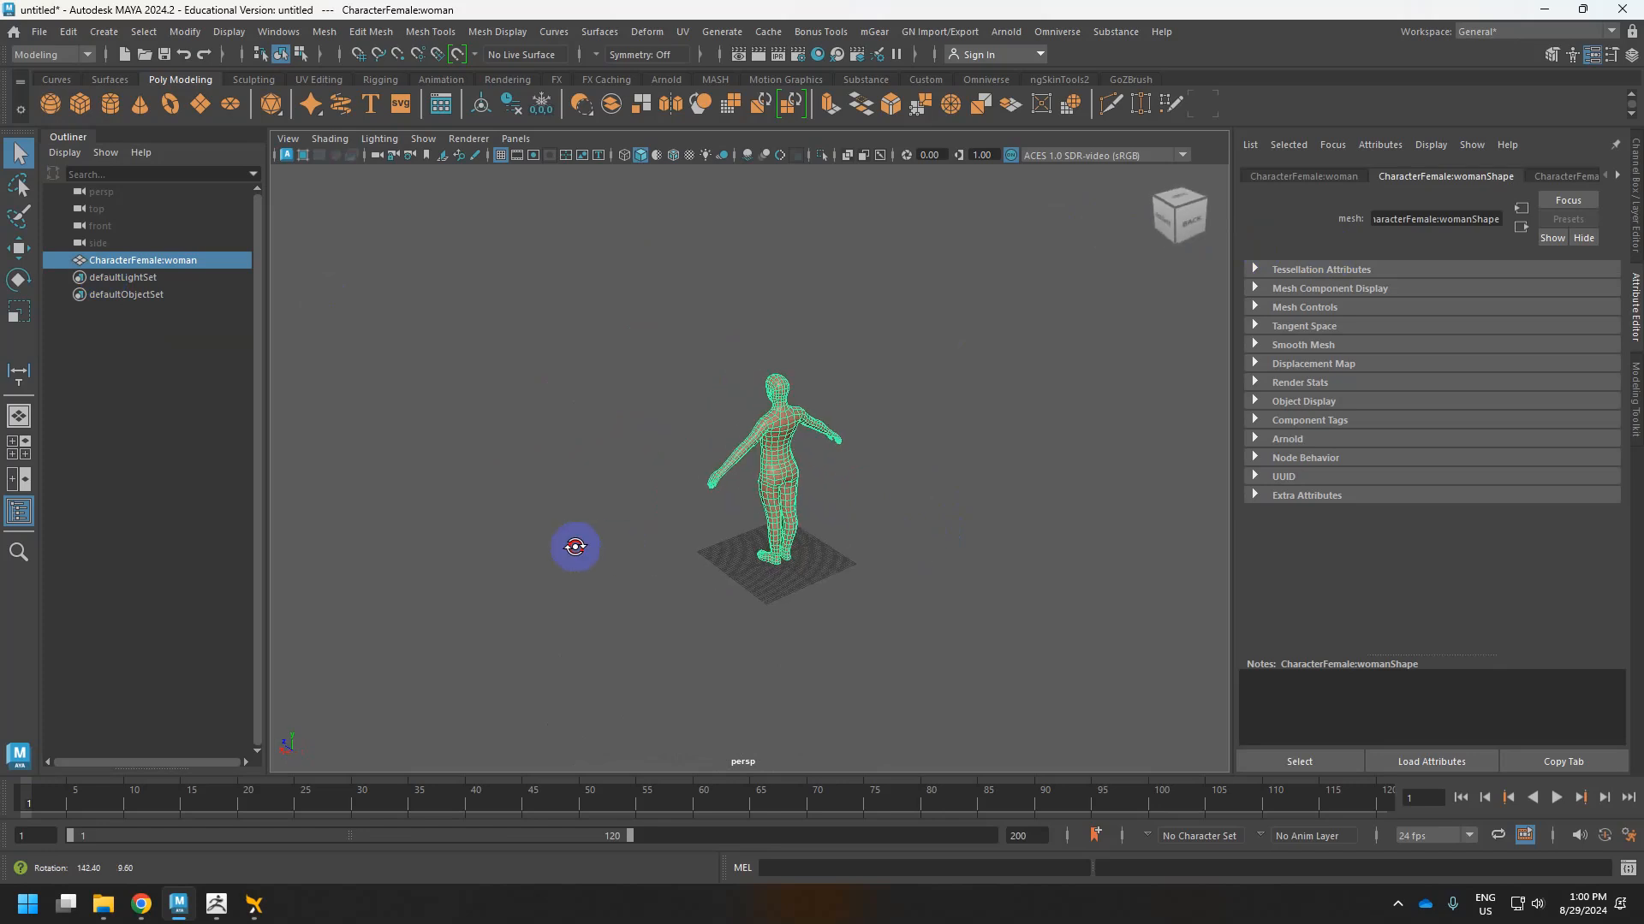
Switch from Maya to the File Explorer window showing the __Short Film folder.
{"action": "key", "text": "alt+Tab"}
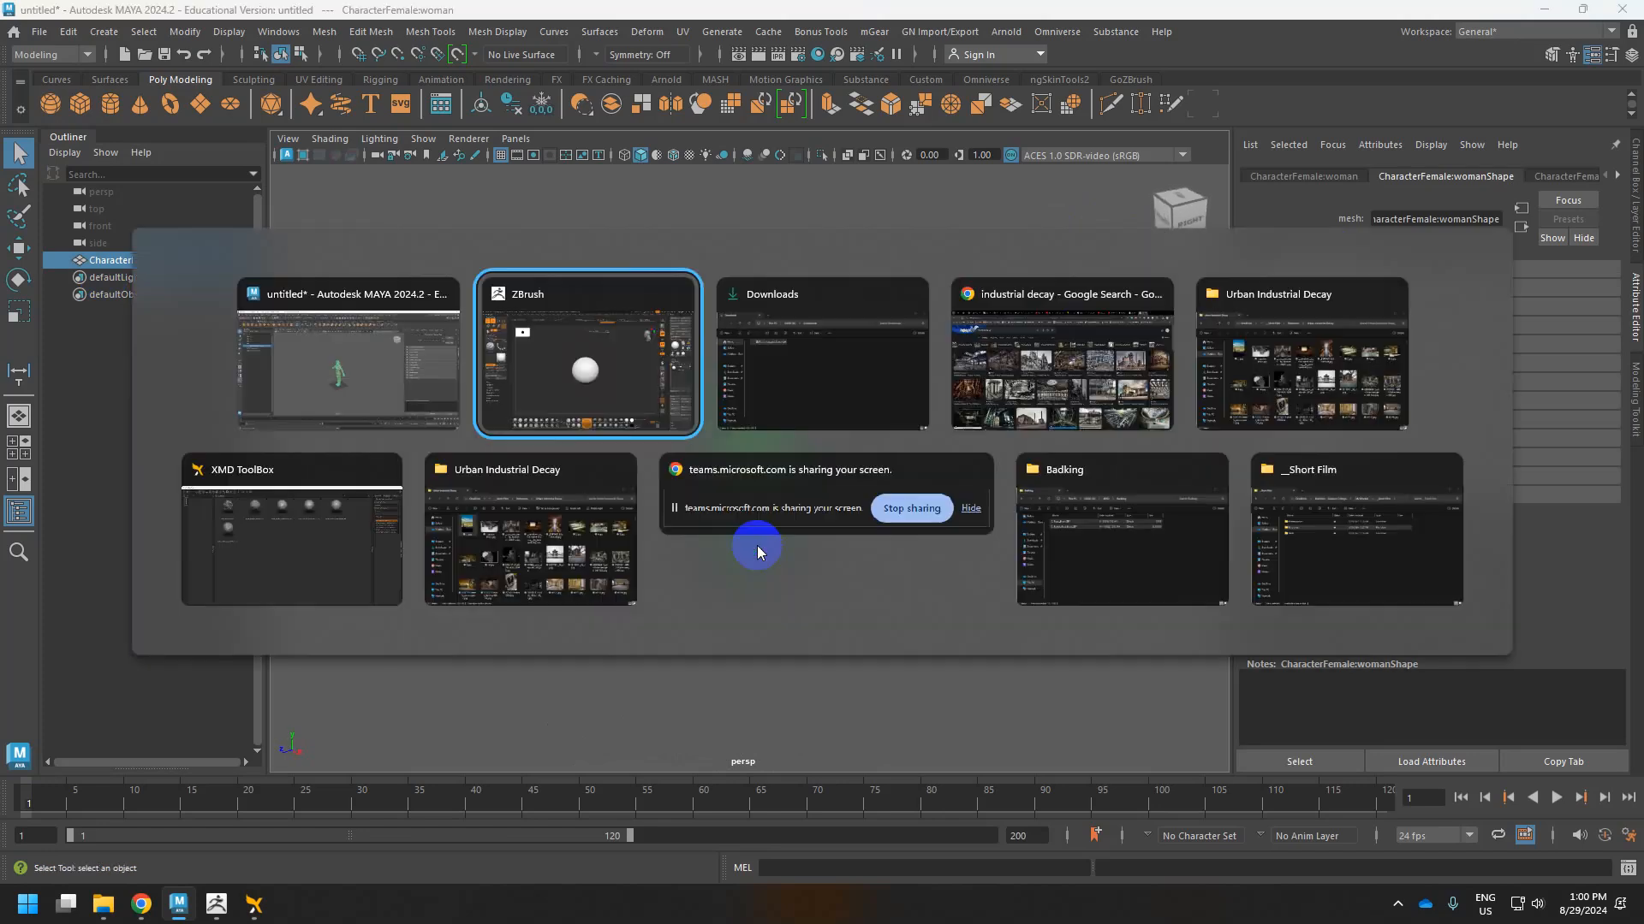
{"action": "key", "text": "alt+Tab"}
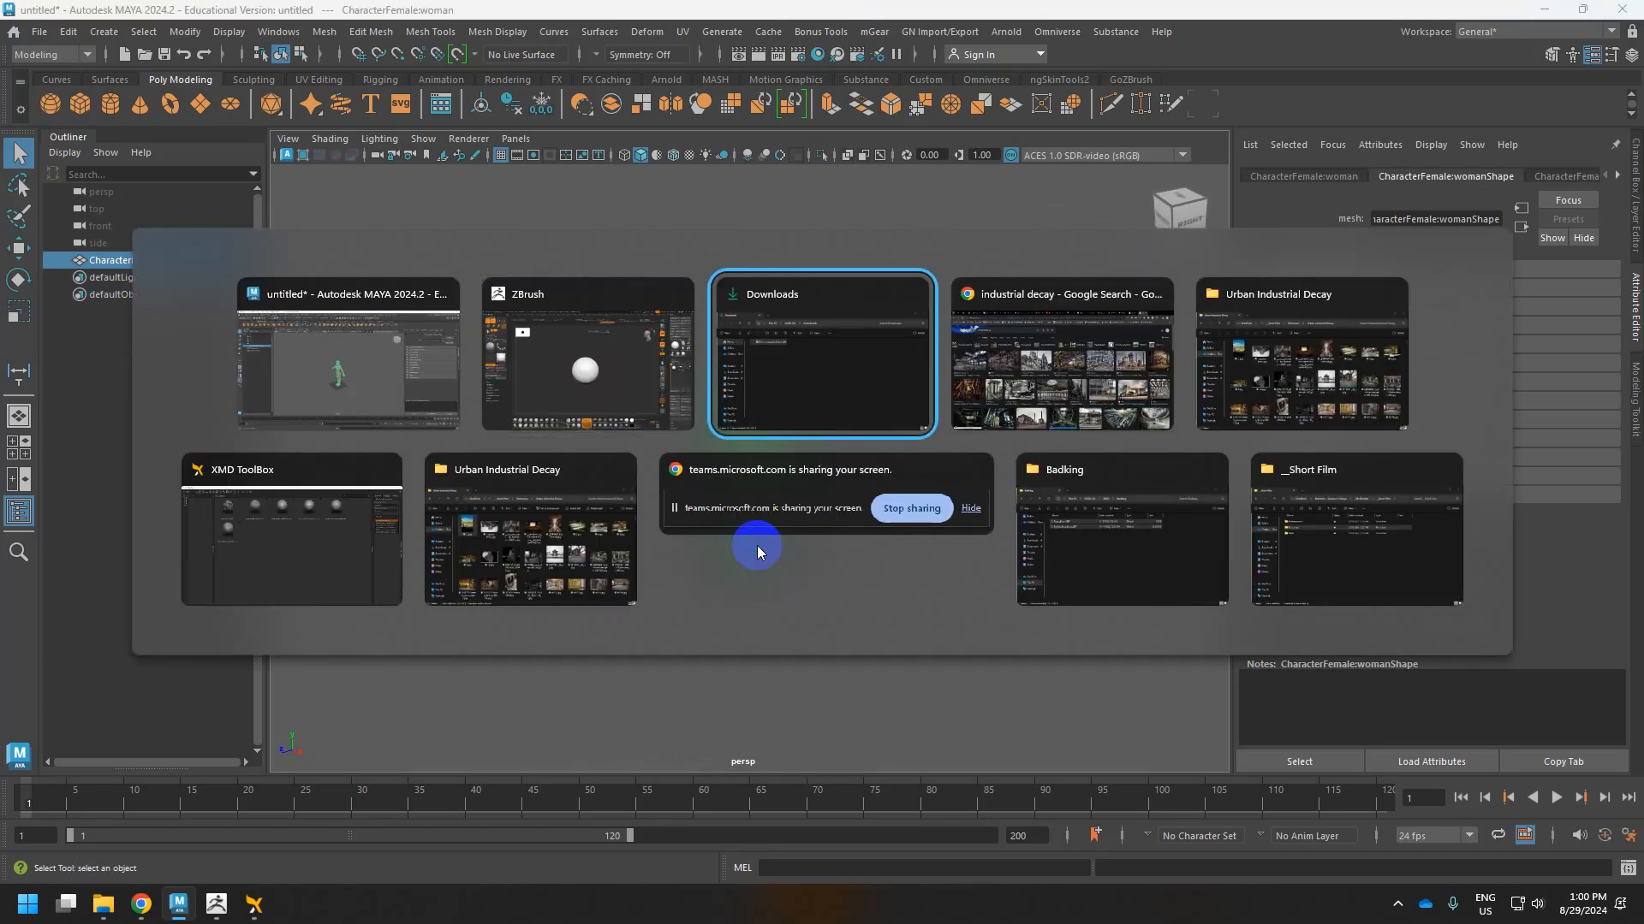
{"action": "key", "text": "alt+Tab"}
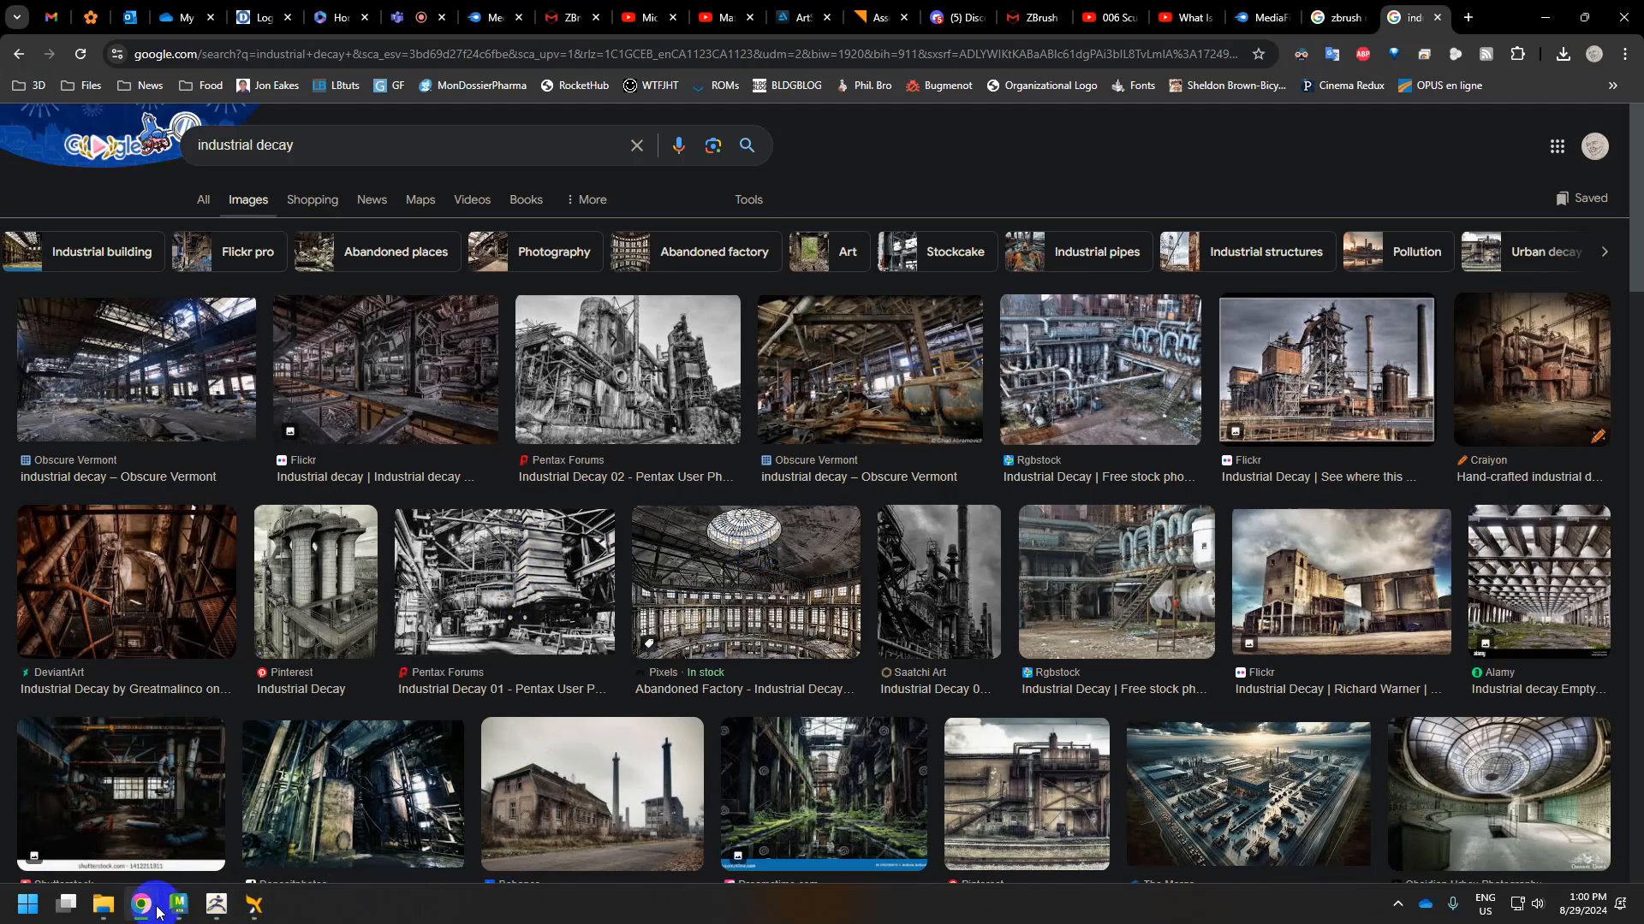
{"action": "mouse_move", "coordinate": [104, 905]}
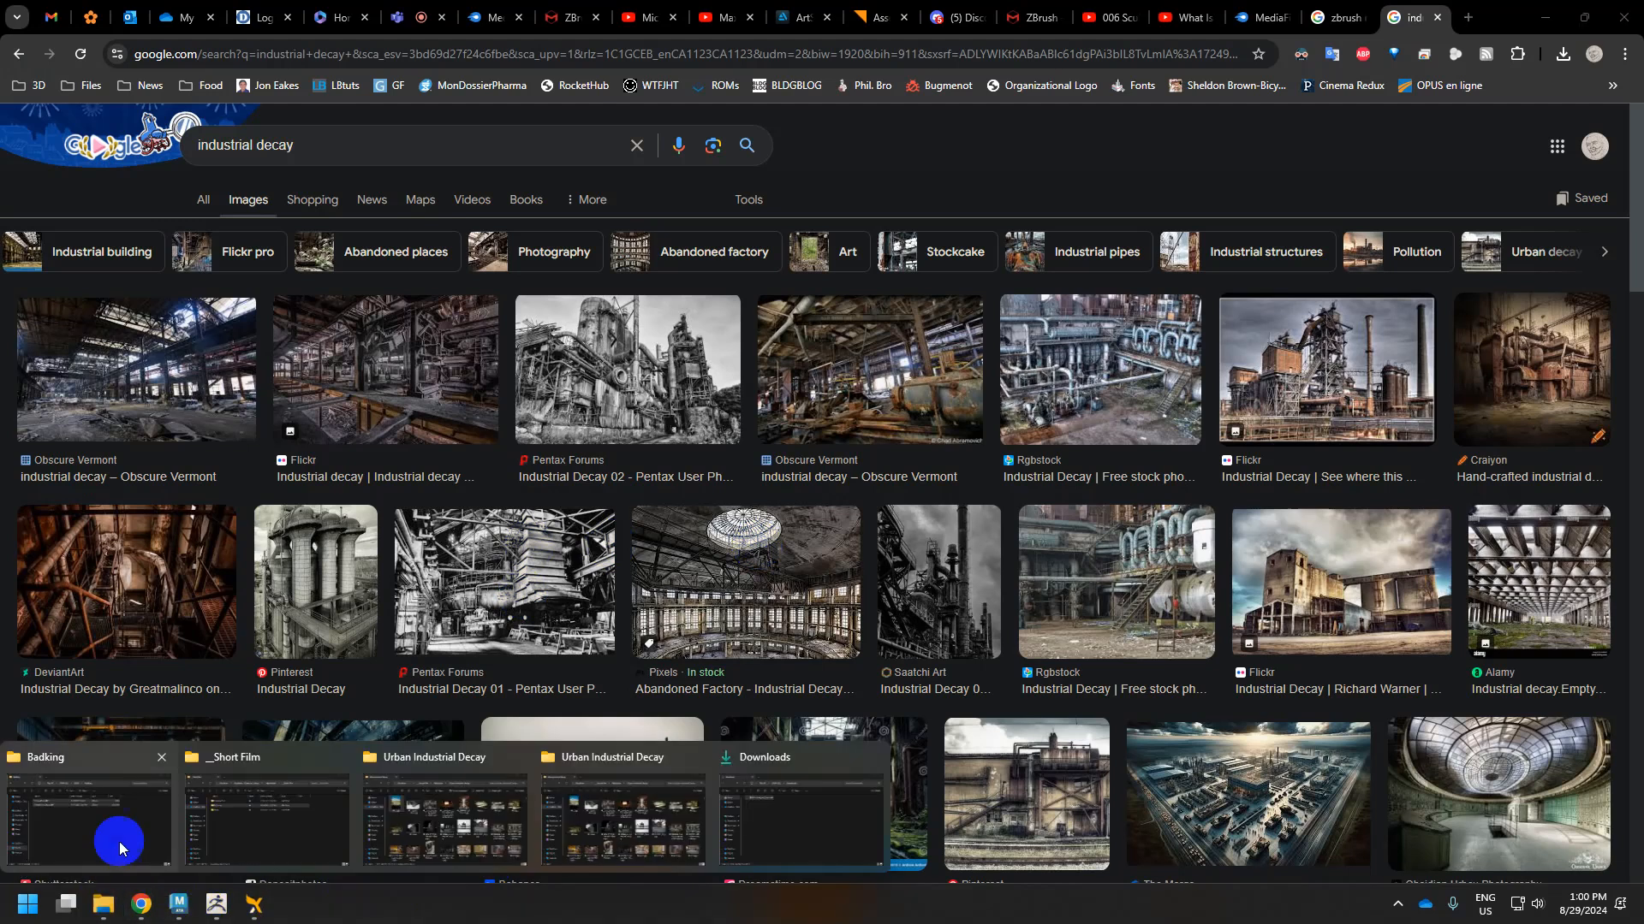
{"action": "left_click", "coordinate": [268, 811]}
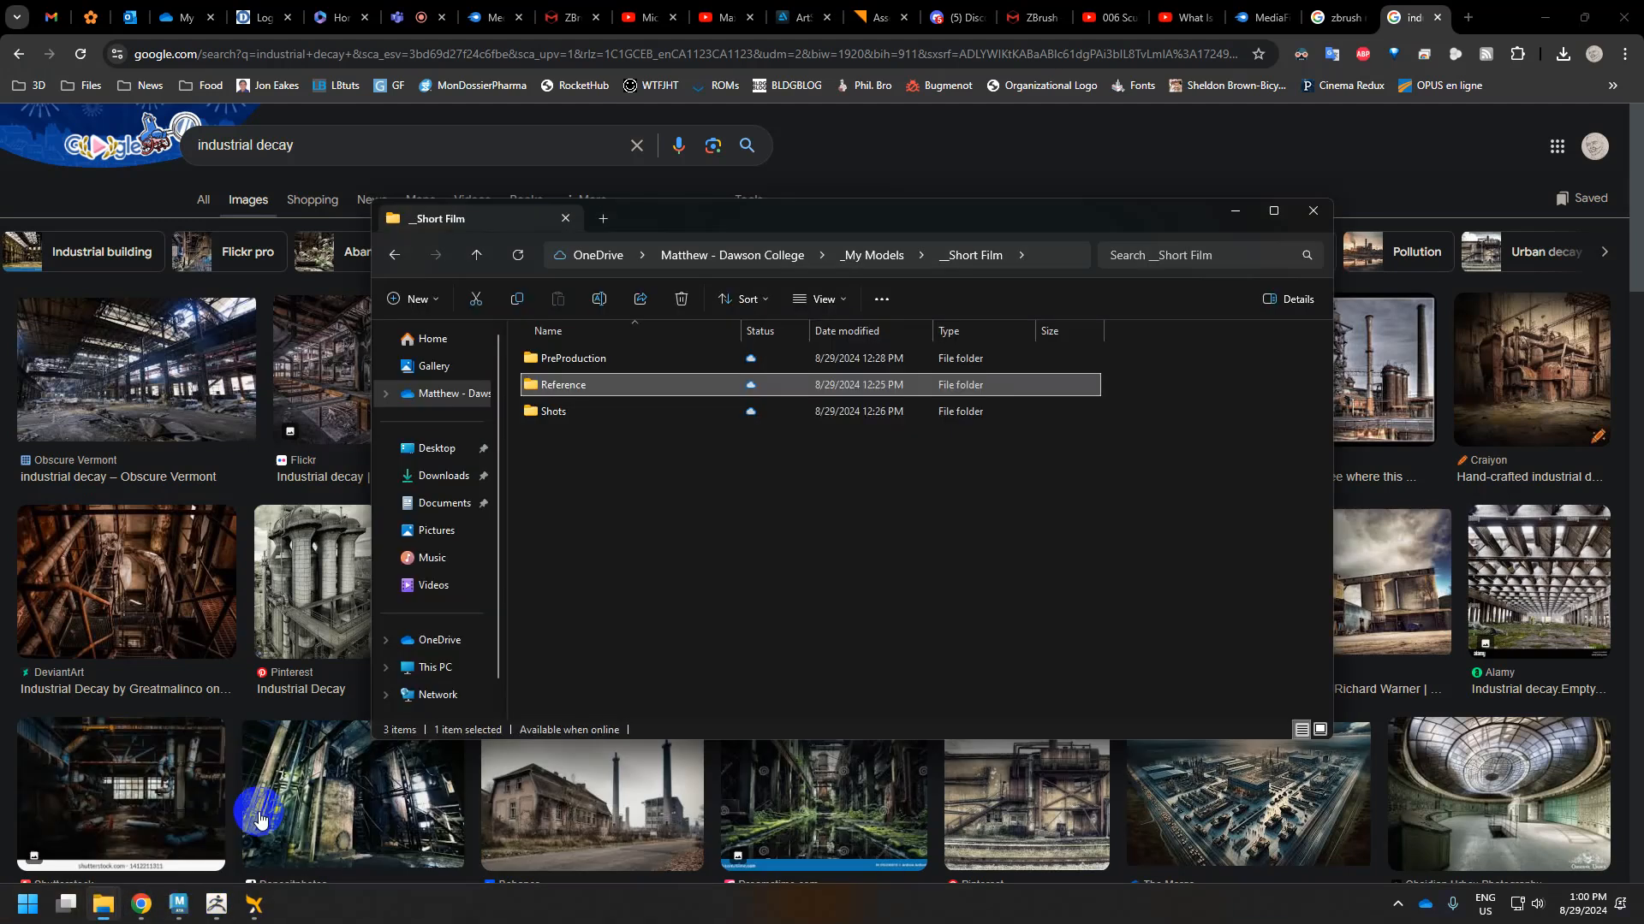
Browse the __Short Film project to the Building and Set folder inside Reference.
{"action": "double_click", "coordinate": [572, 411]}
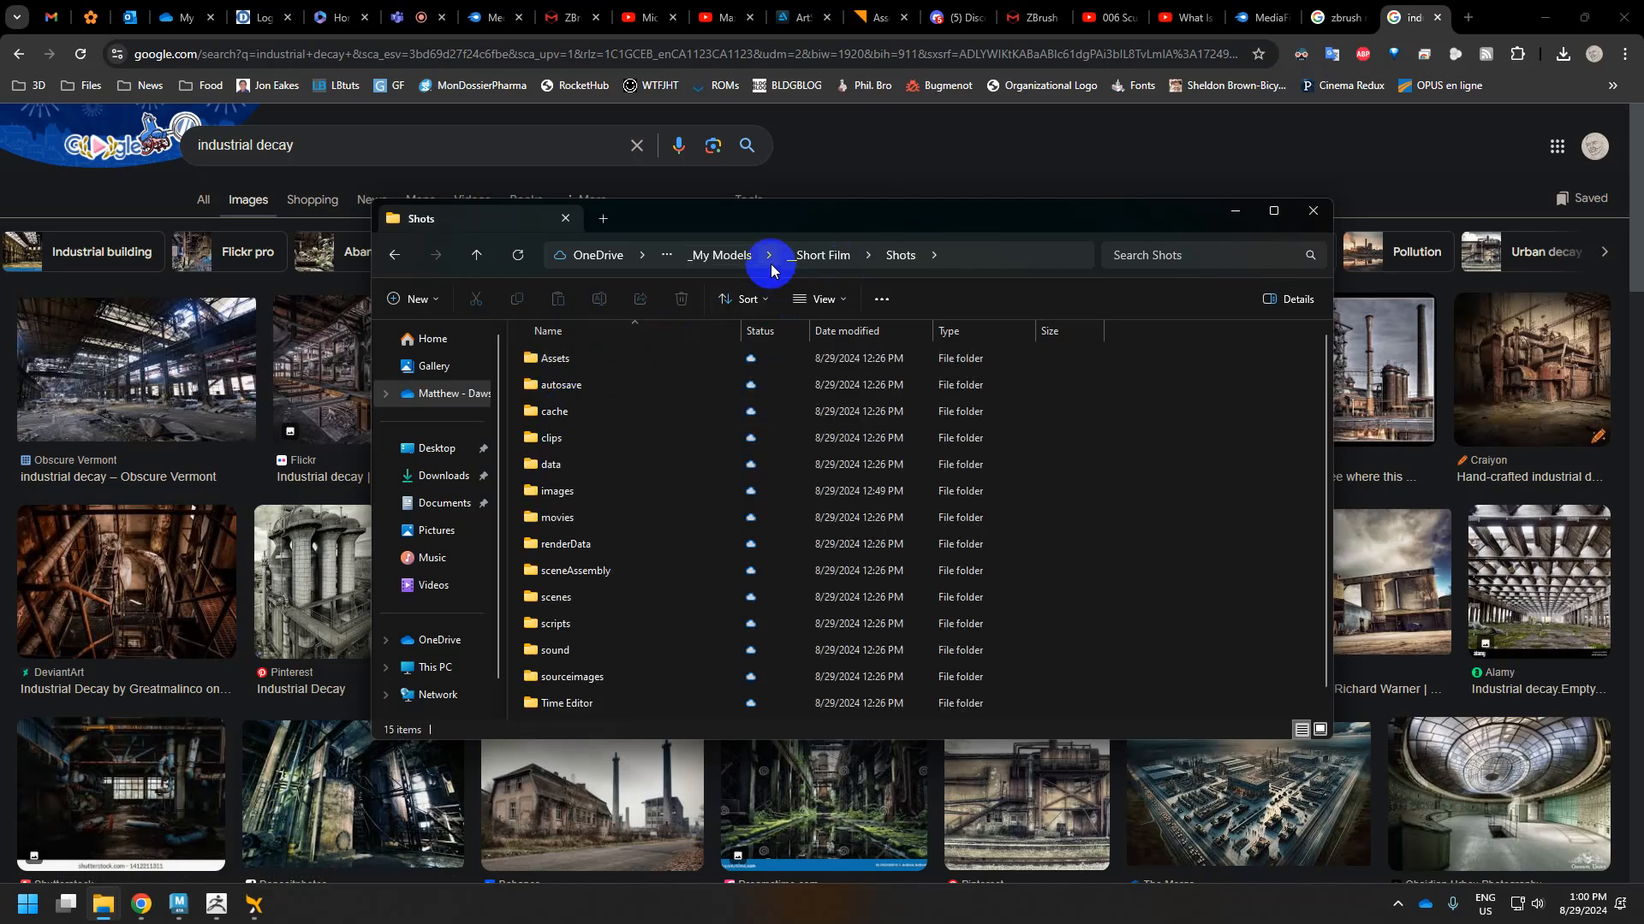
{"action": "left_click", "coordinate": [796, 256]}
{"action": "left_click", "coordinate": [613, 385]}
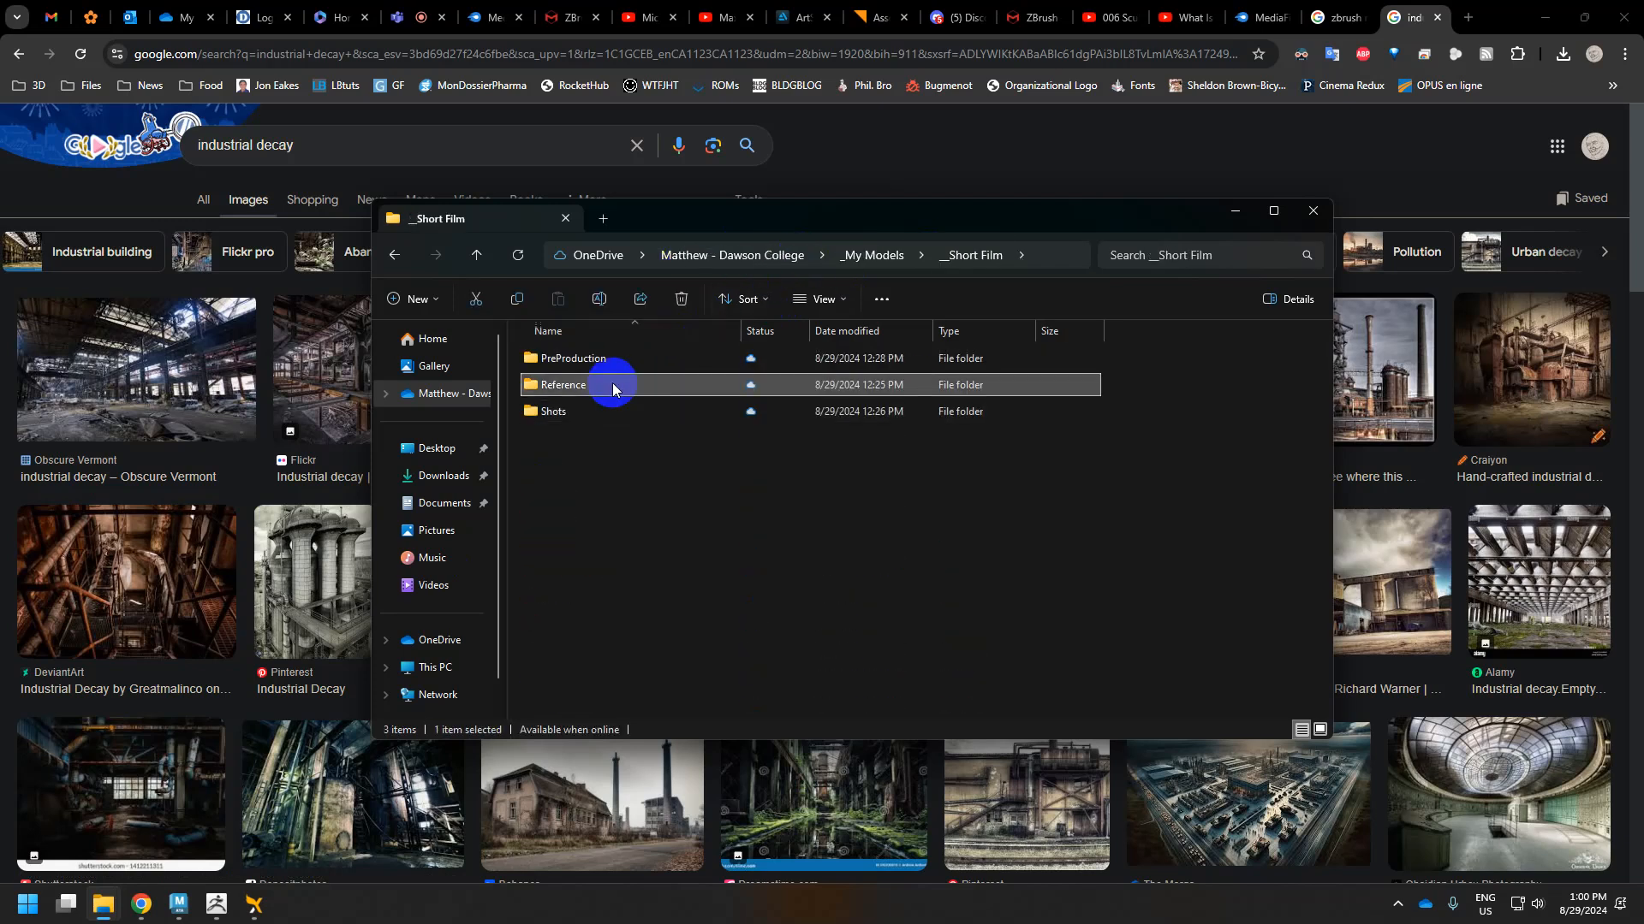
{"action": "double_click", "coordinate": [613, 384]}
{"action": "double_click", "coordinate": [580, 358]}
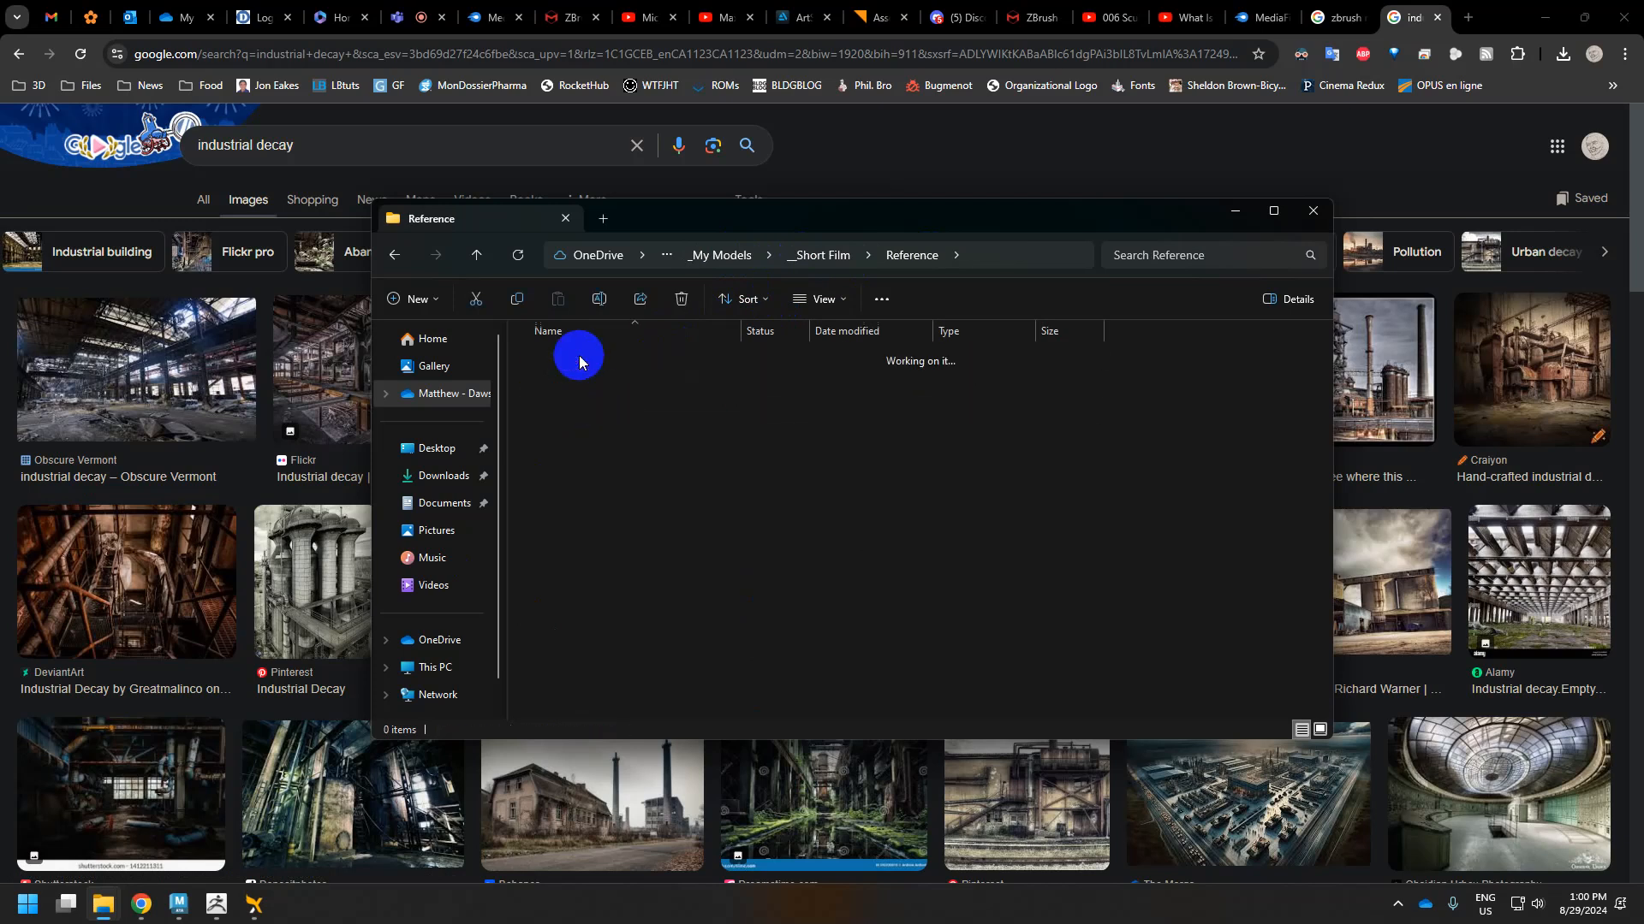
Open the reference photo 2014-07-27_42496_WTA_5DM3.jpg and examine the derelict interior.
{"action": "left_click", "coordinate": [747, 387]}
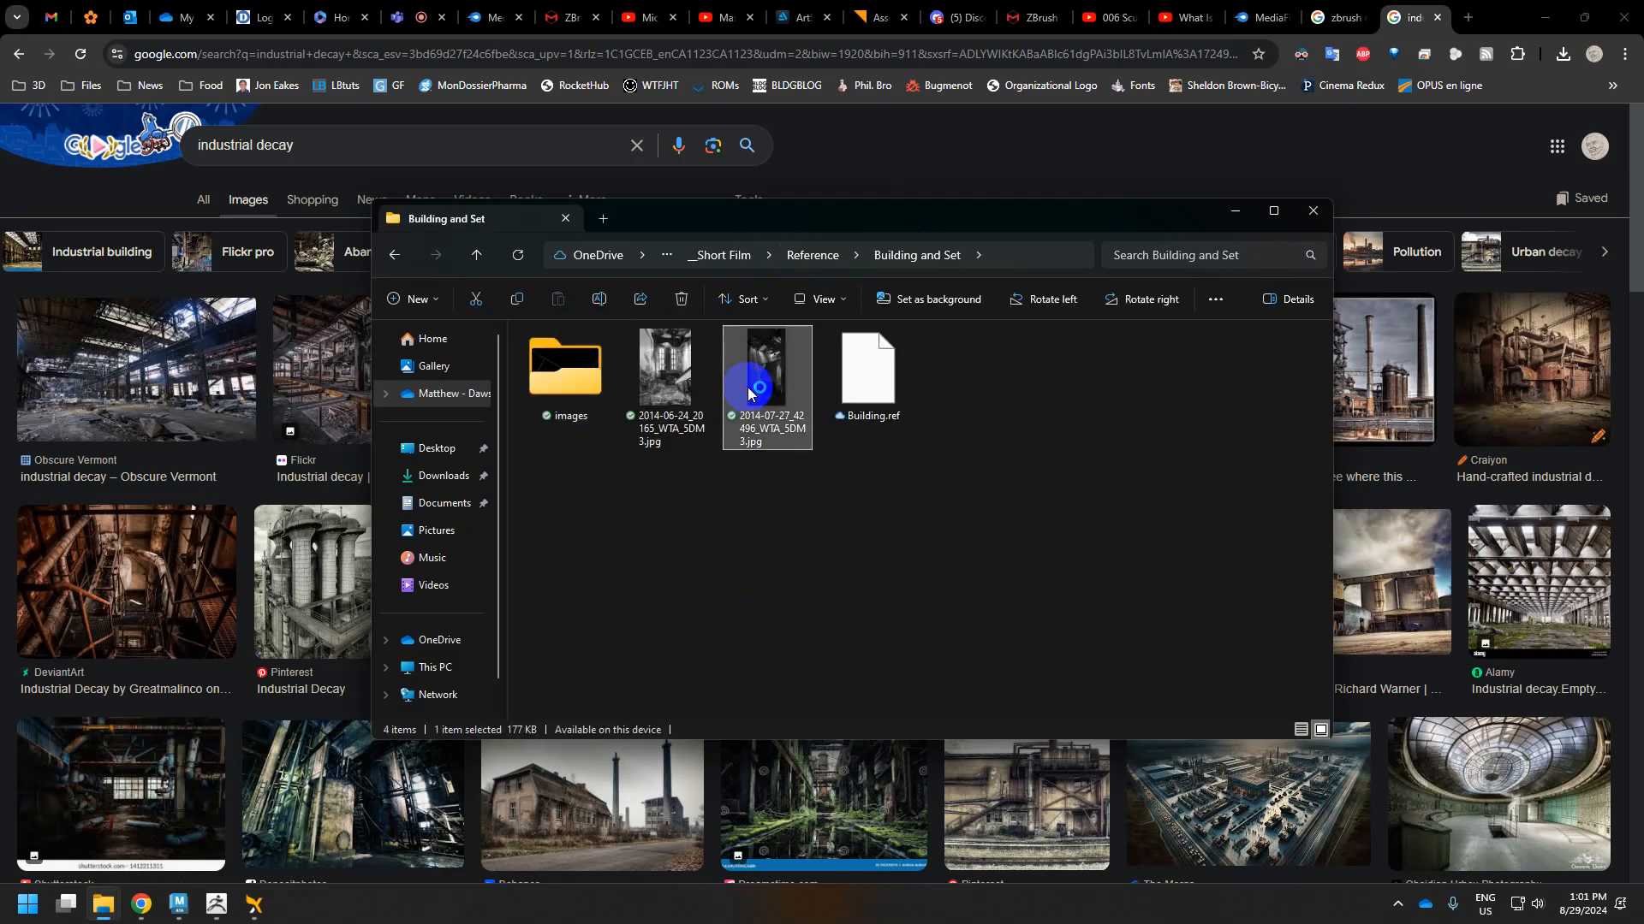
{"action": "double_click", "coordinate": [747, 387]}
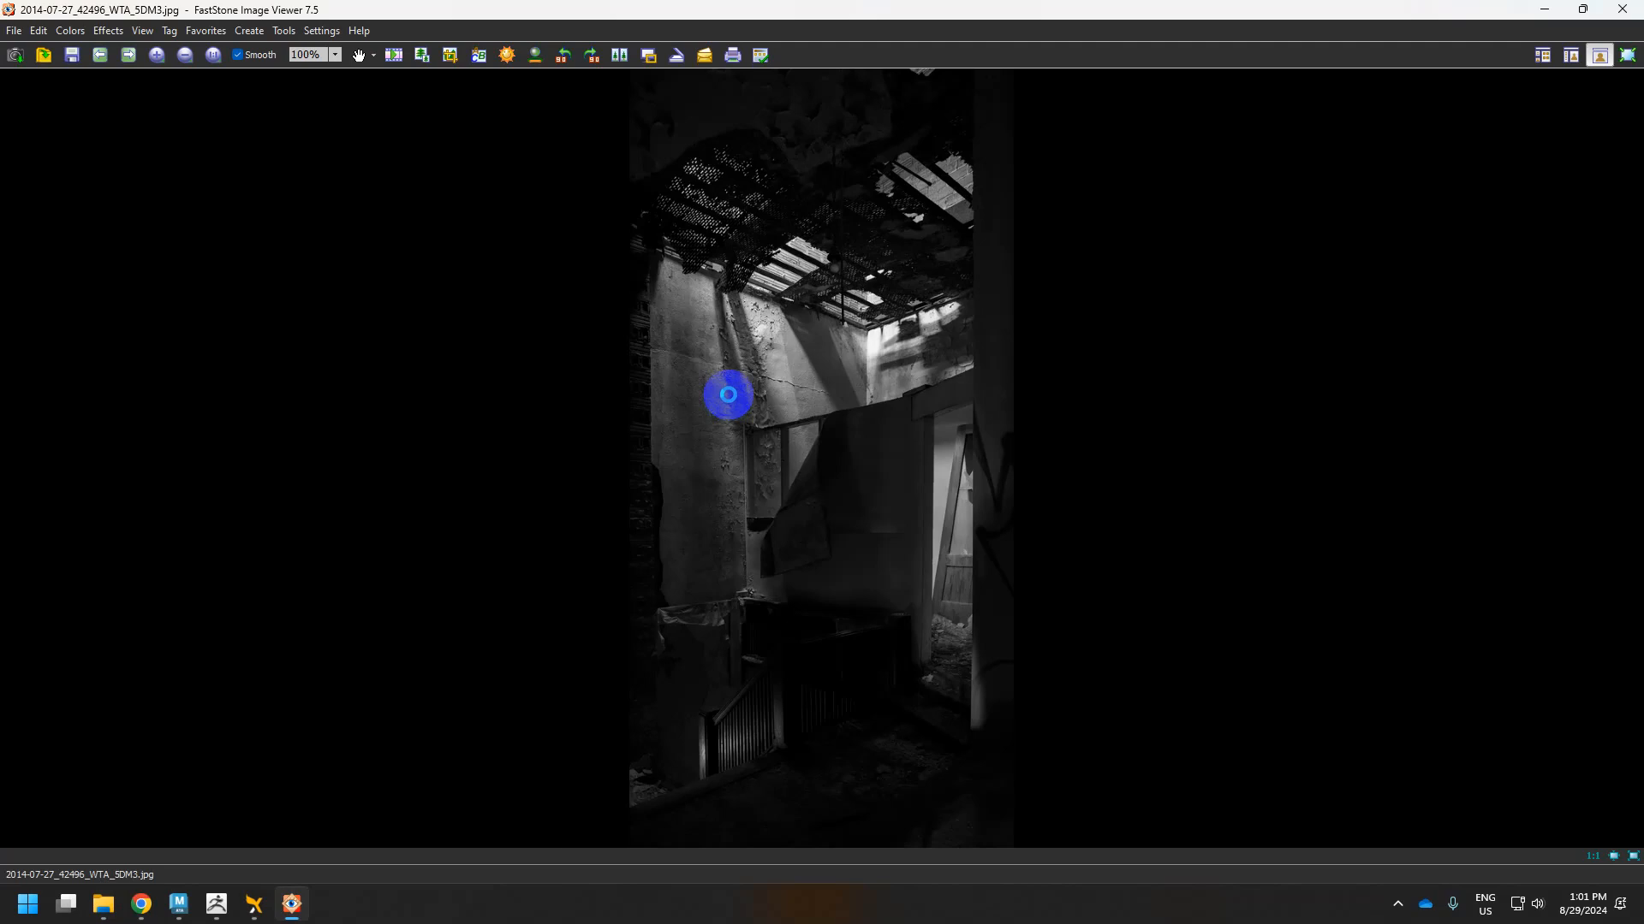
{"action": "scroll", "coordinate": [728, 395], "scroll_direction": "up", "scroll_amount": 1}
{"action": "scroll", "coordinate": [730, 395], "scroll_direction": "down", "scroll_amount": 1}
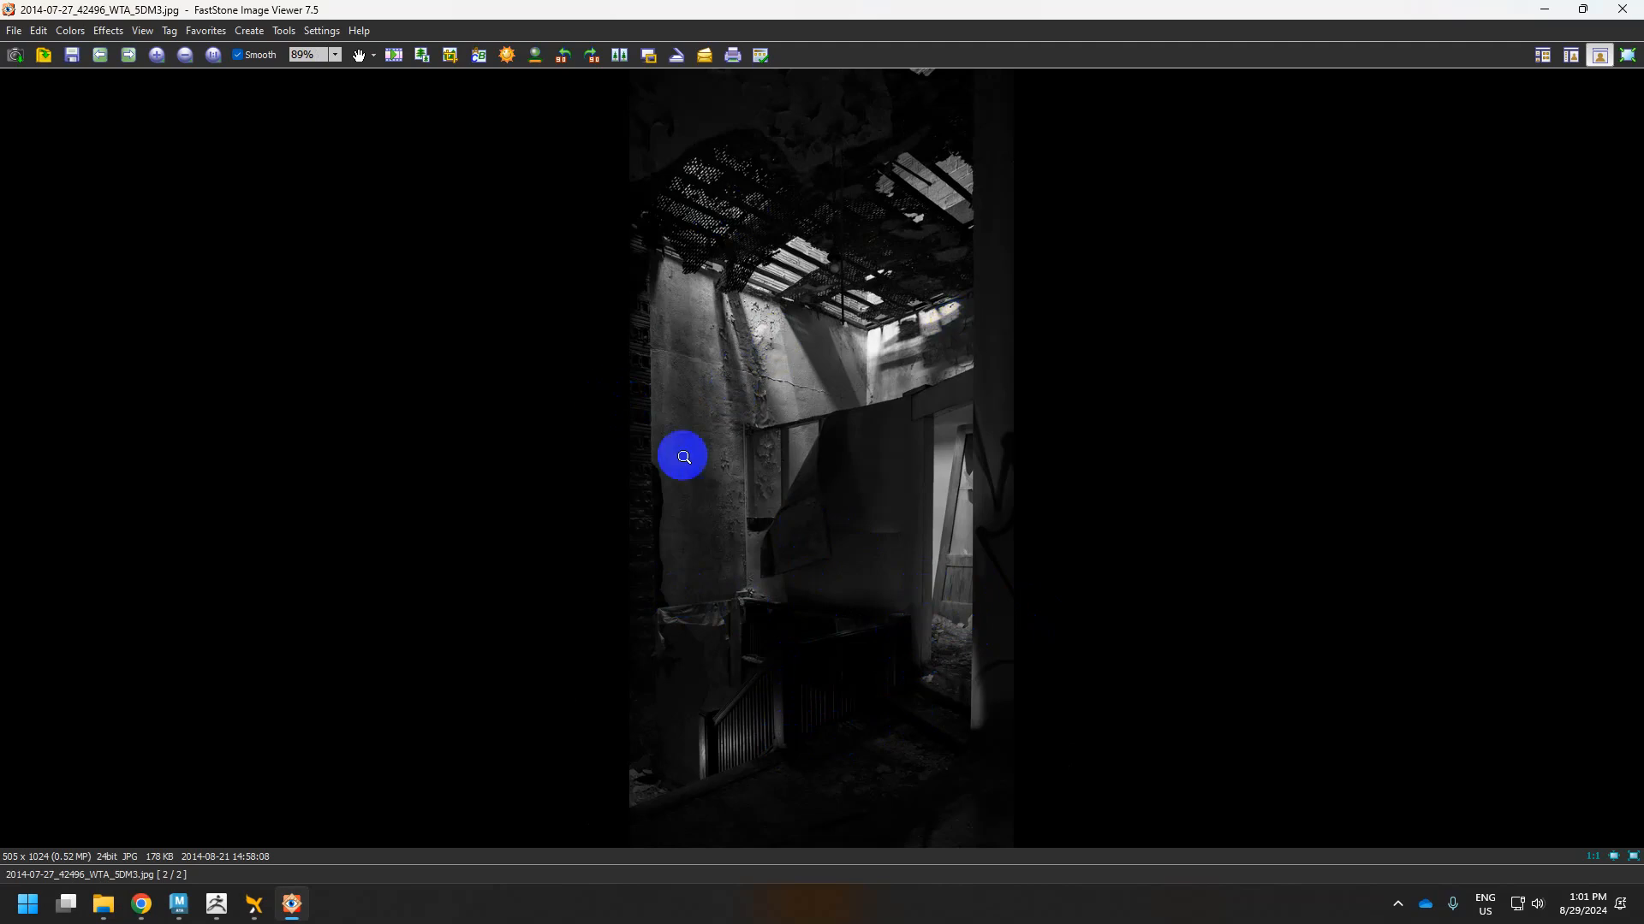
Switch from the image viewer back to Maya's scene with the female mesh.
{"action": "mouse_move", "coordinate": [240, 909]}
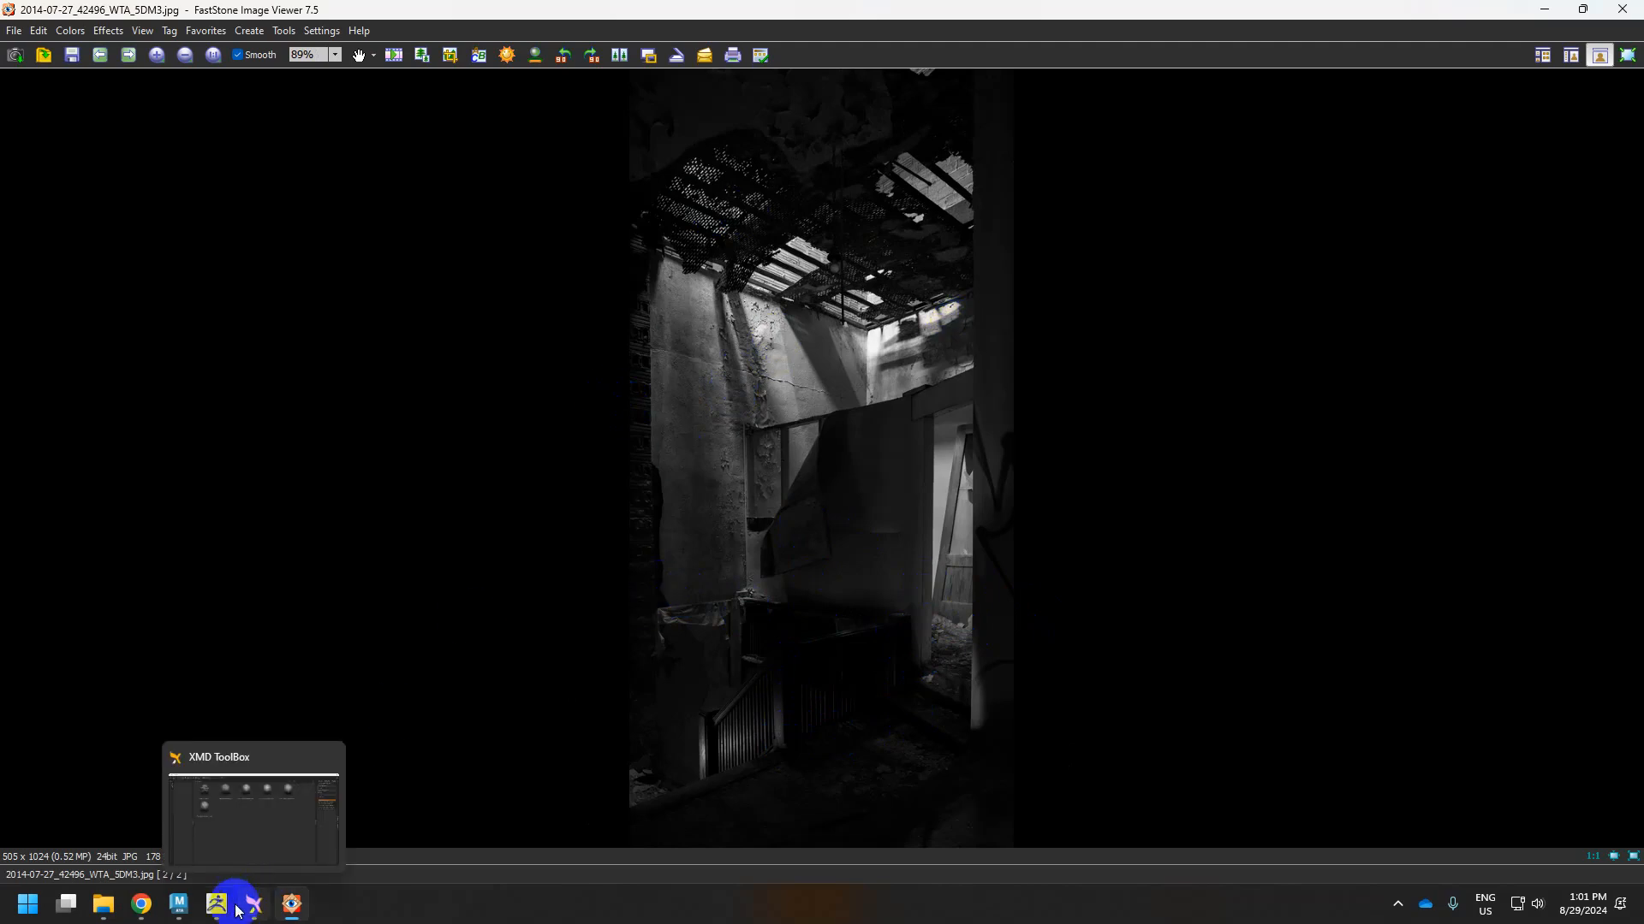
{"action": "left_click", "coordinate": [187, 915]}
{"action": "left_click", "coordinate": [724, 505]}
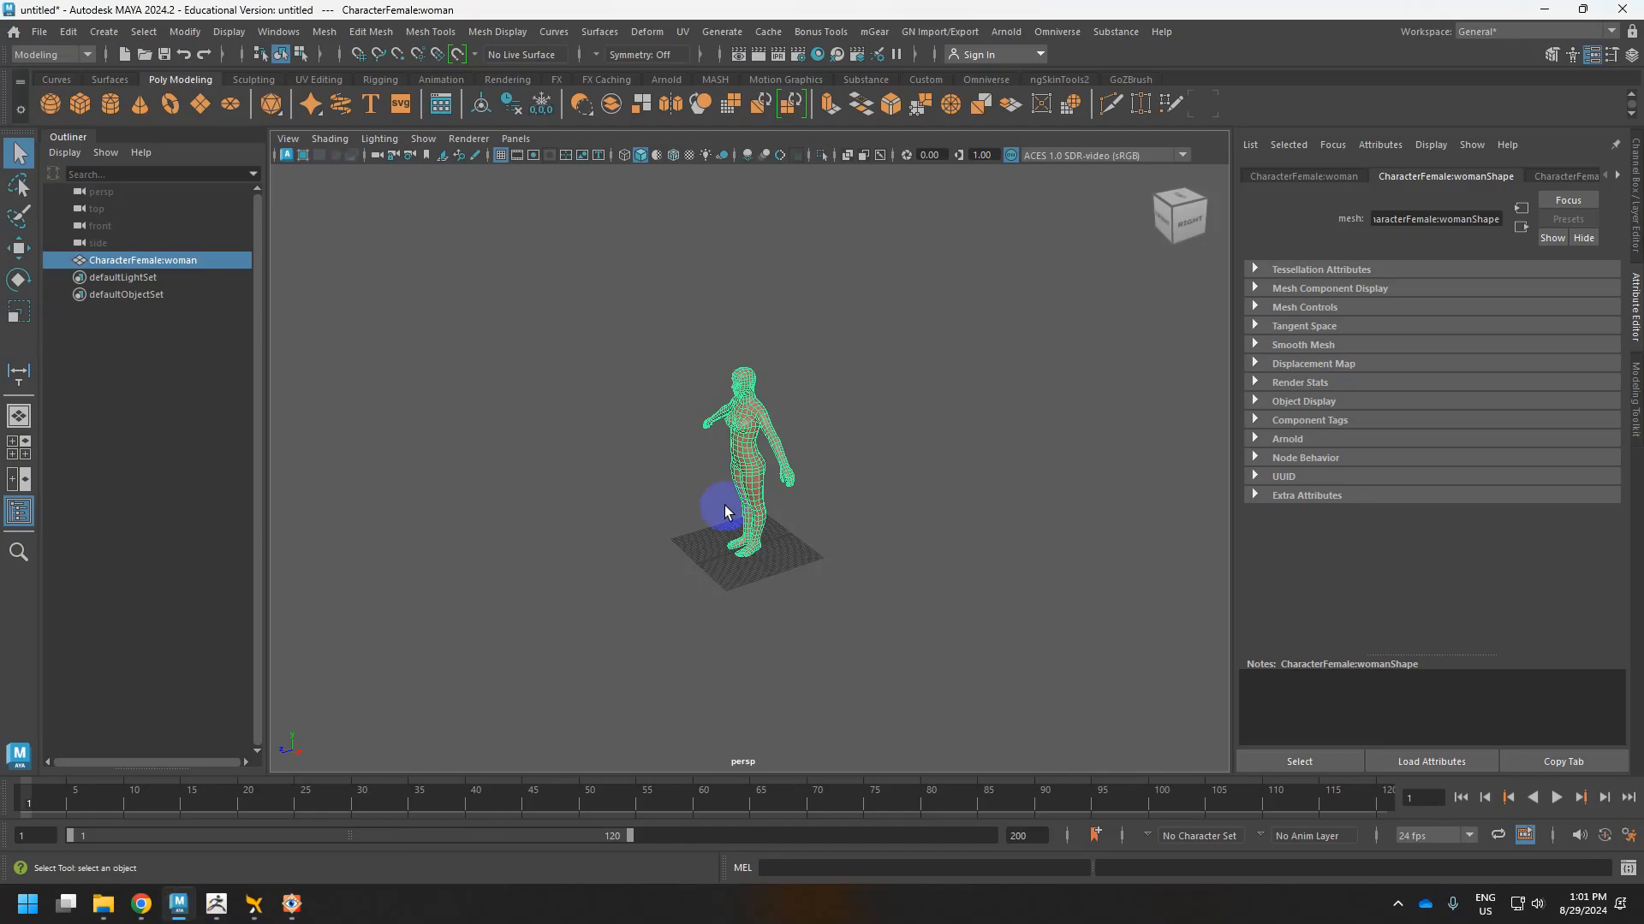
{"action": "left_click", "coordinate": [755, 517]}
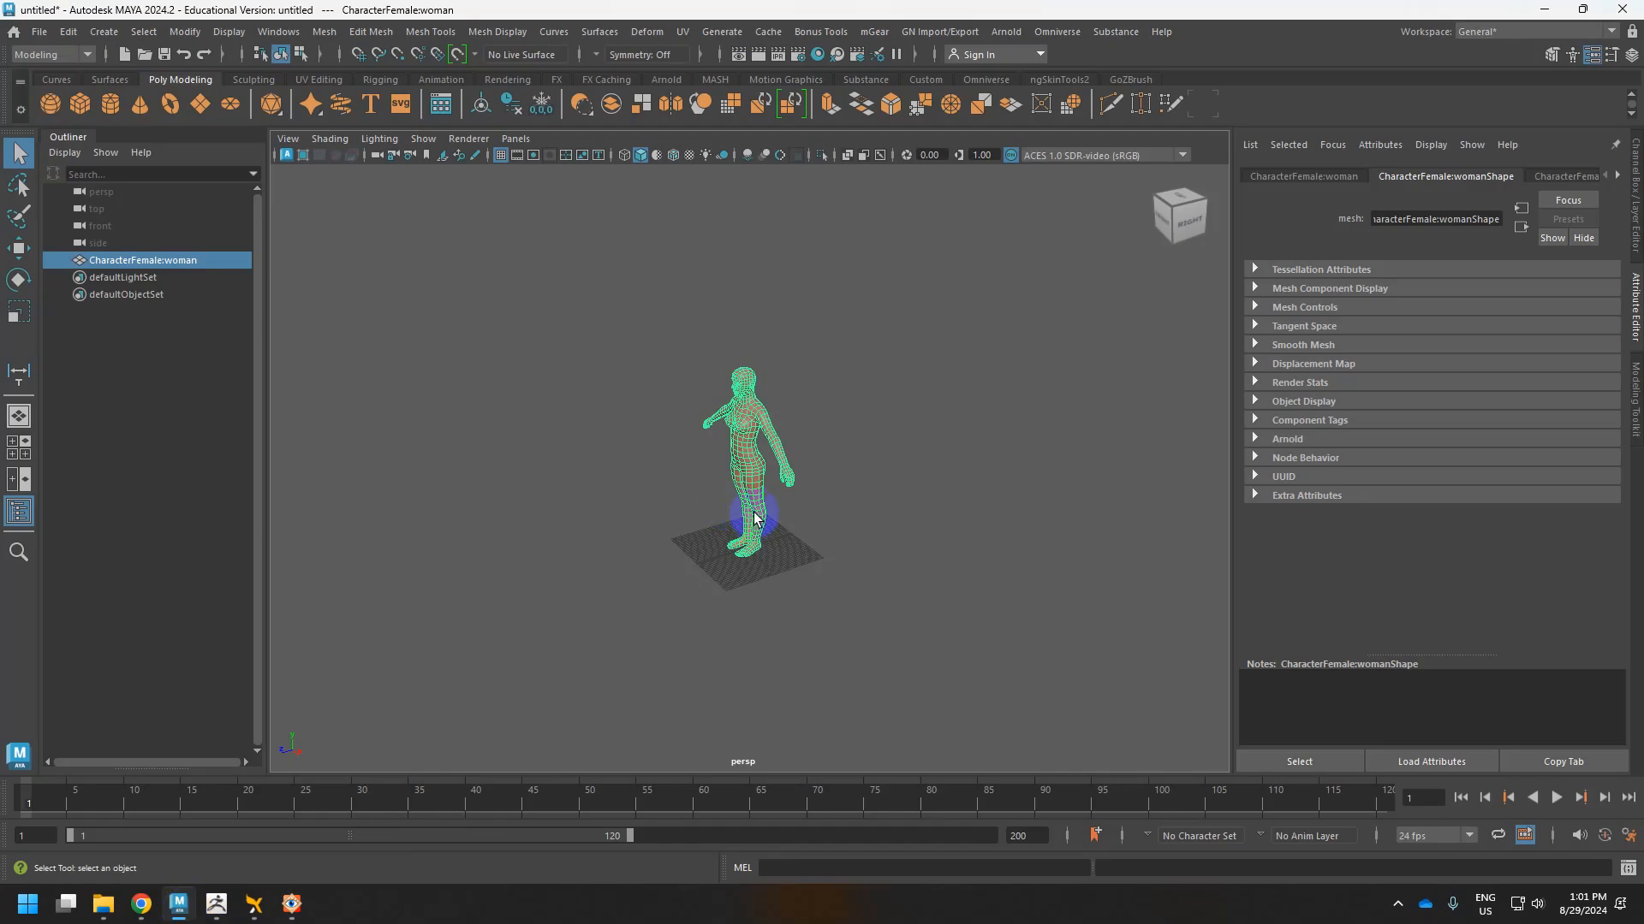
Try a default polygon plane at the origin, compare its size with the woman's feet, and delete it.
{"action": "left_click", "coordinate": [199, 105]}
{"action": "scroll", "coordinate": [764, 569], "scroll_direction": "up", "scroll_amount": 5}
{"action": "left_click_drag", "start_coordinate": [764, 574], "coordinate": [924, 330], "text": "alt"}
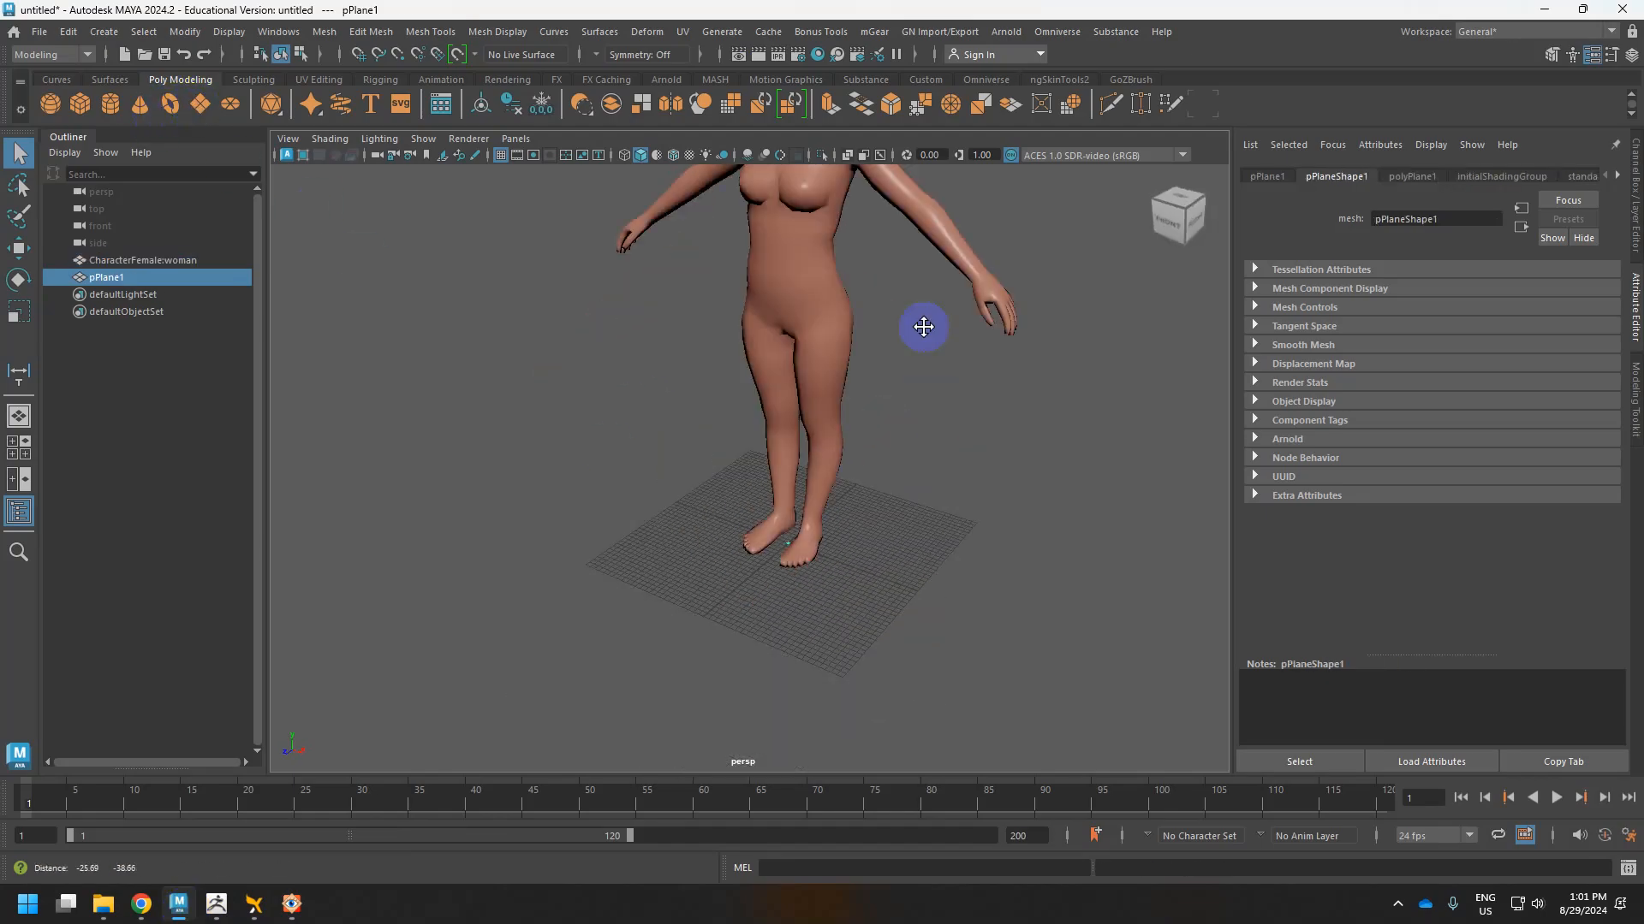
{"action": "scroll", "coordinate": [854, 515], "scroll_direction": "up", "scroll_amount": 3}
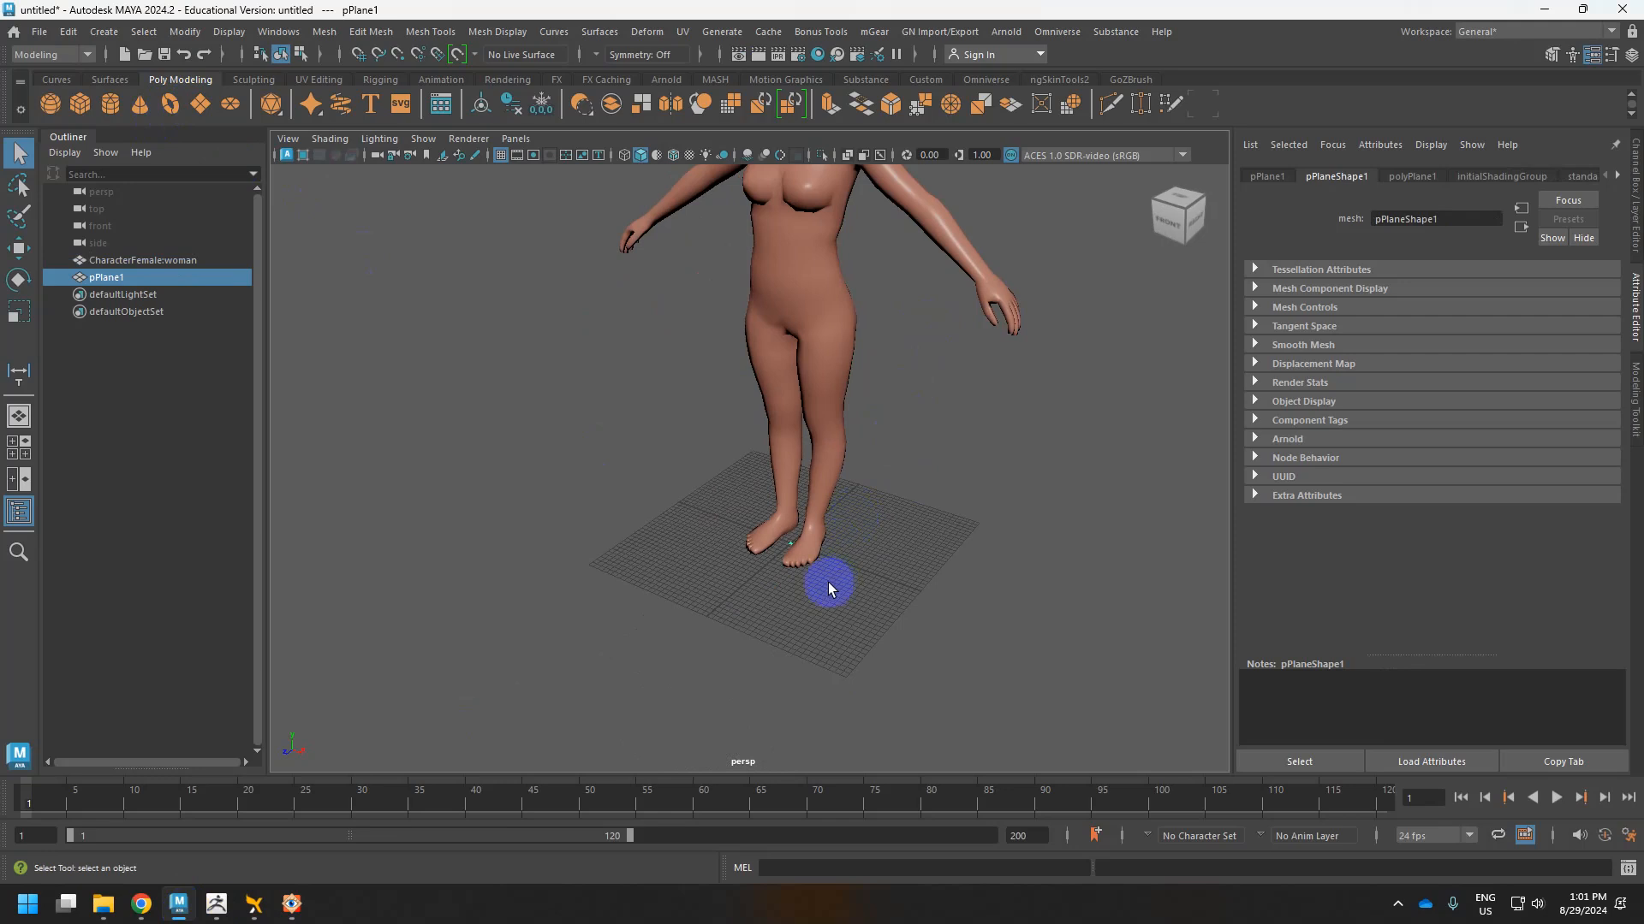
{"action": "key", "text": "f"}
{"action": "scroll", "coordinate": [791, 505], "scroll_direction": "down", "scroll_amount": 5}
{"action": "scroll", "coordinate": [780, 434], "scroll_direction": "down", "scroll_amount": 5}
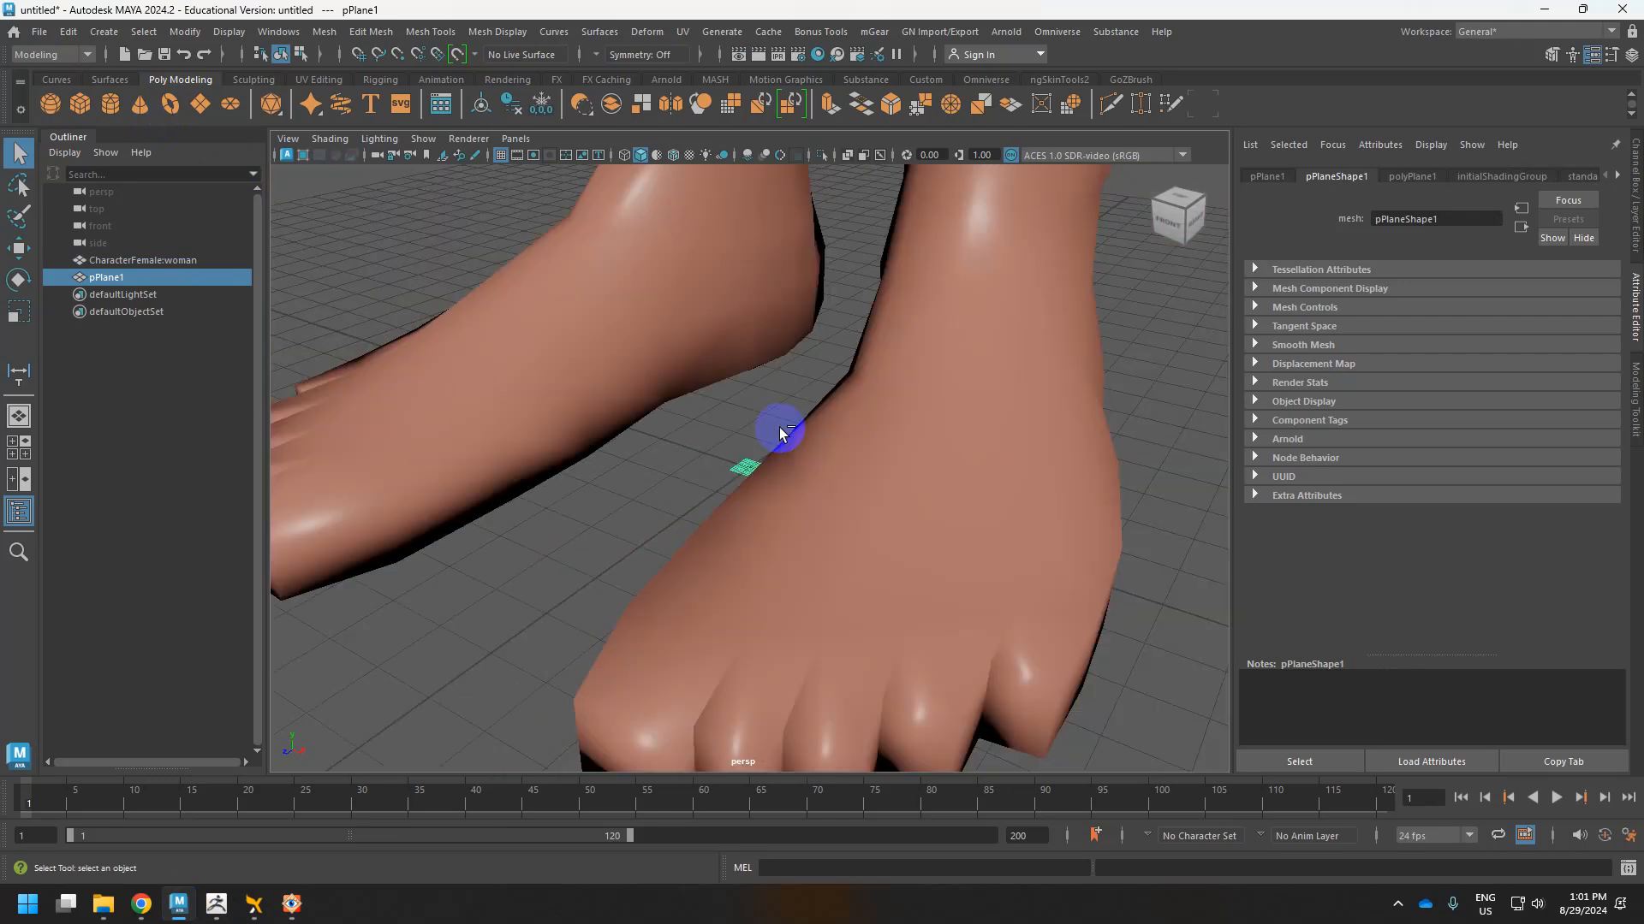
{"action": "key", "text": "Delete"}
Open the polygon plane creation options and set both width and height to 30.
{"action": "left_click", "coordinate": [779, 432]}
{"action": "scroll", "coordinate": [779, 432], "scroll_direction": "down", "scroll_amount": 10}
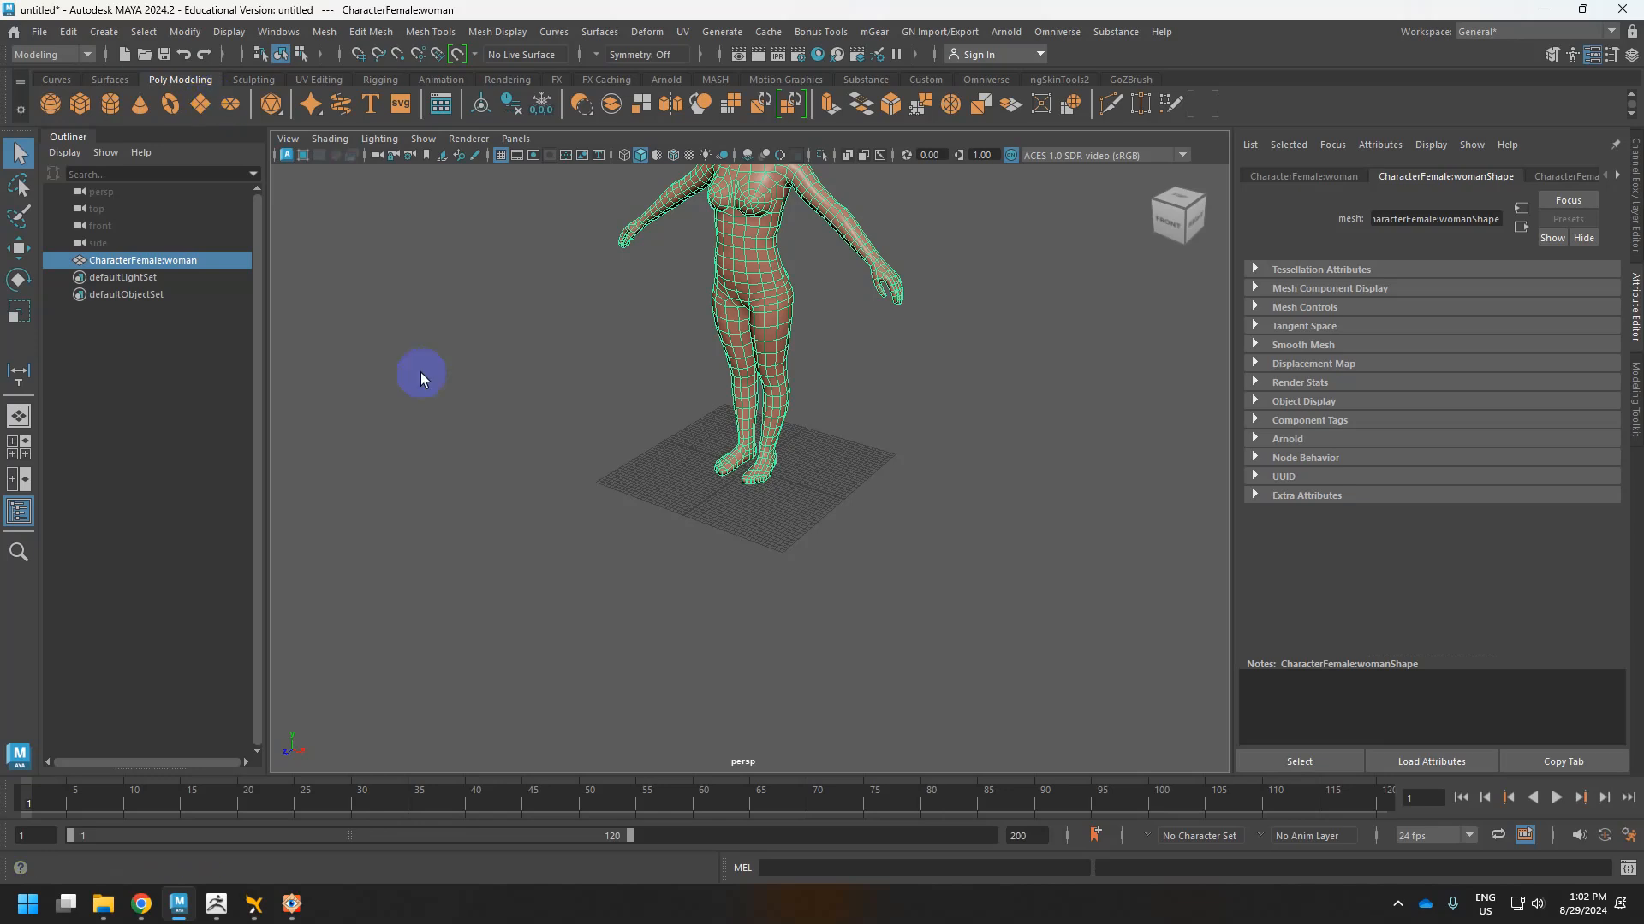
{"action": "middle_click_drag", "start_coordinate": [728, 346], "coordinate": [736, 446], "text": "alt"}
{"action": "left_click_drag", "start_coordinate": [737, 446], "coordinate": [514, 459], "text": "alt"}
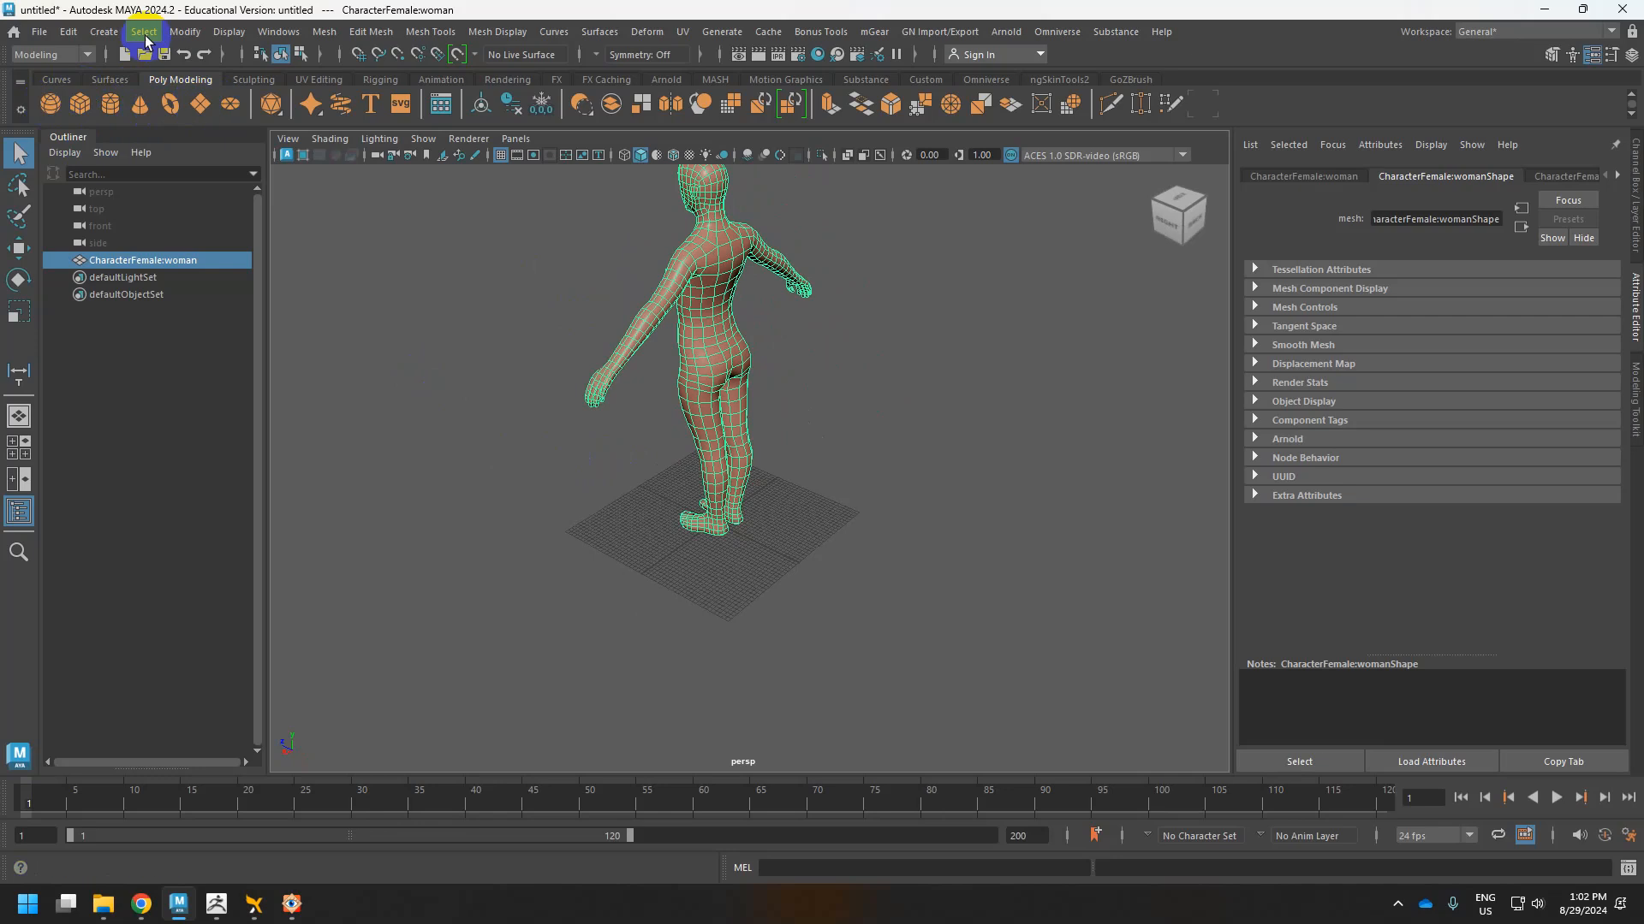
{"action": "left_click", "coordinate": [103, 34]}
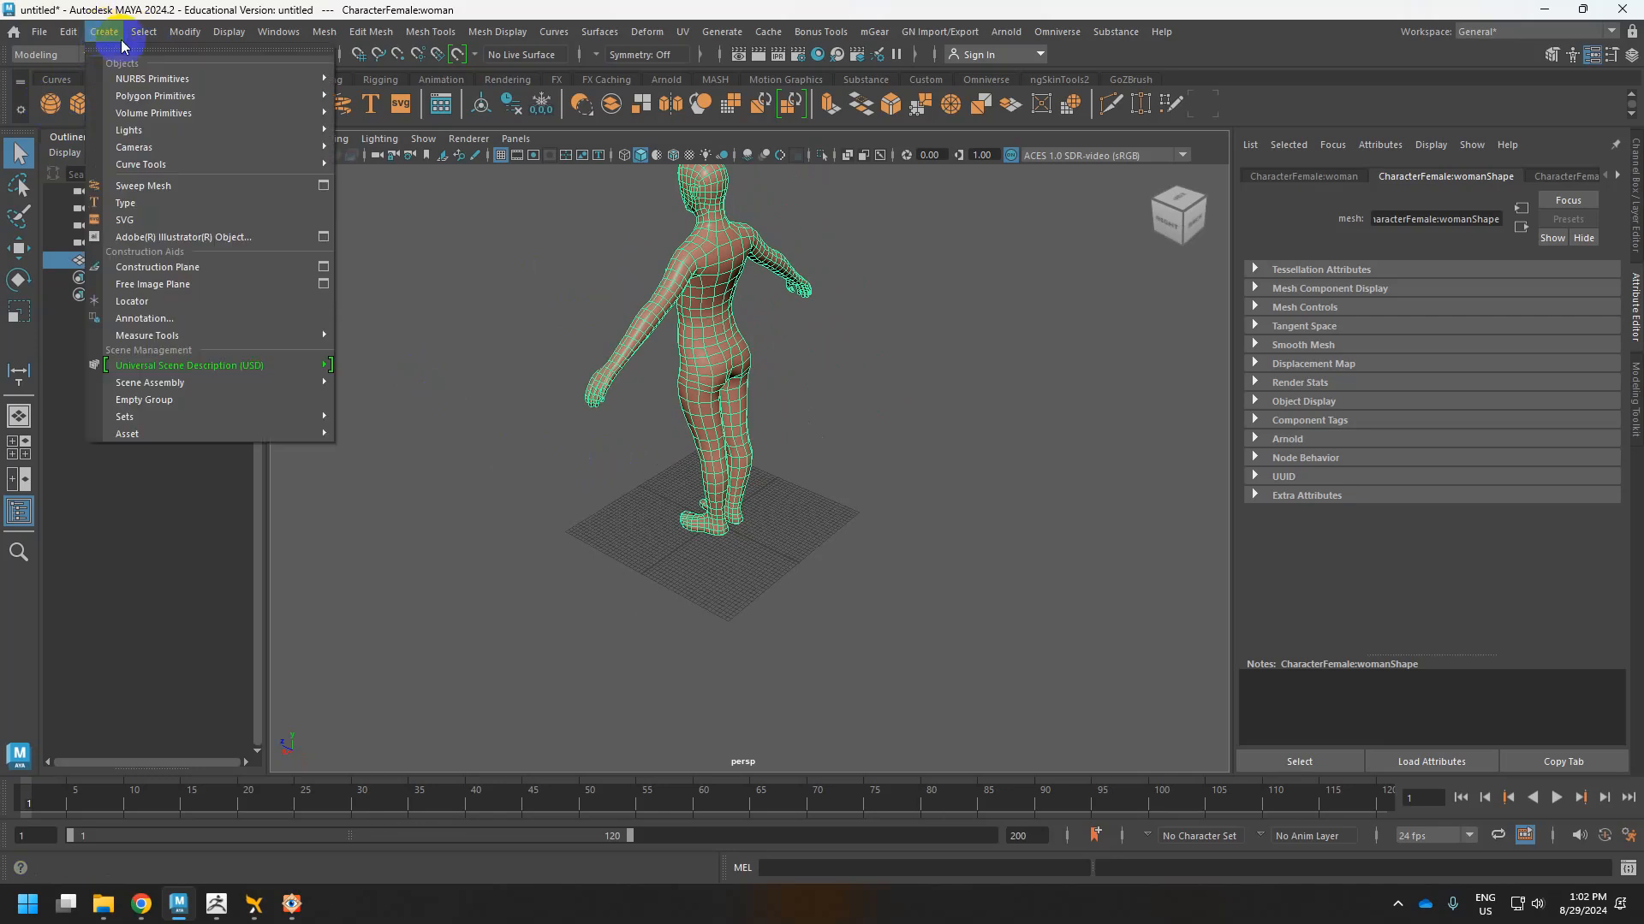
{"action": "mouse_move", "coordinate": [257, 95]}
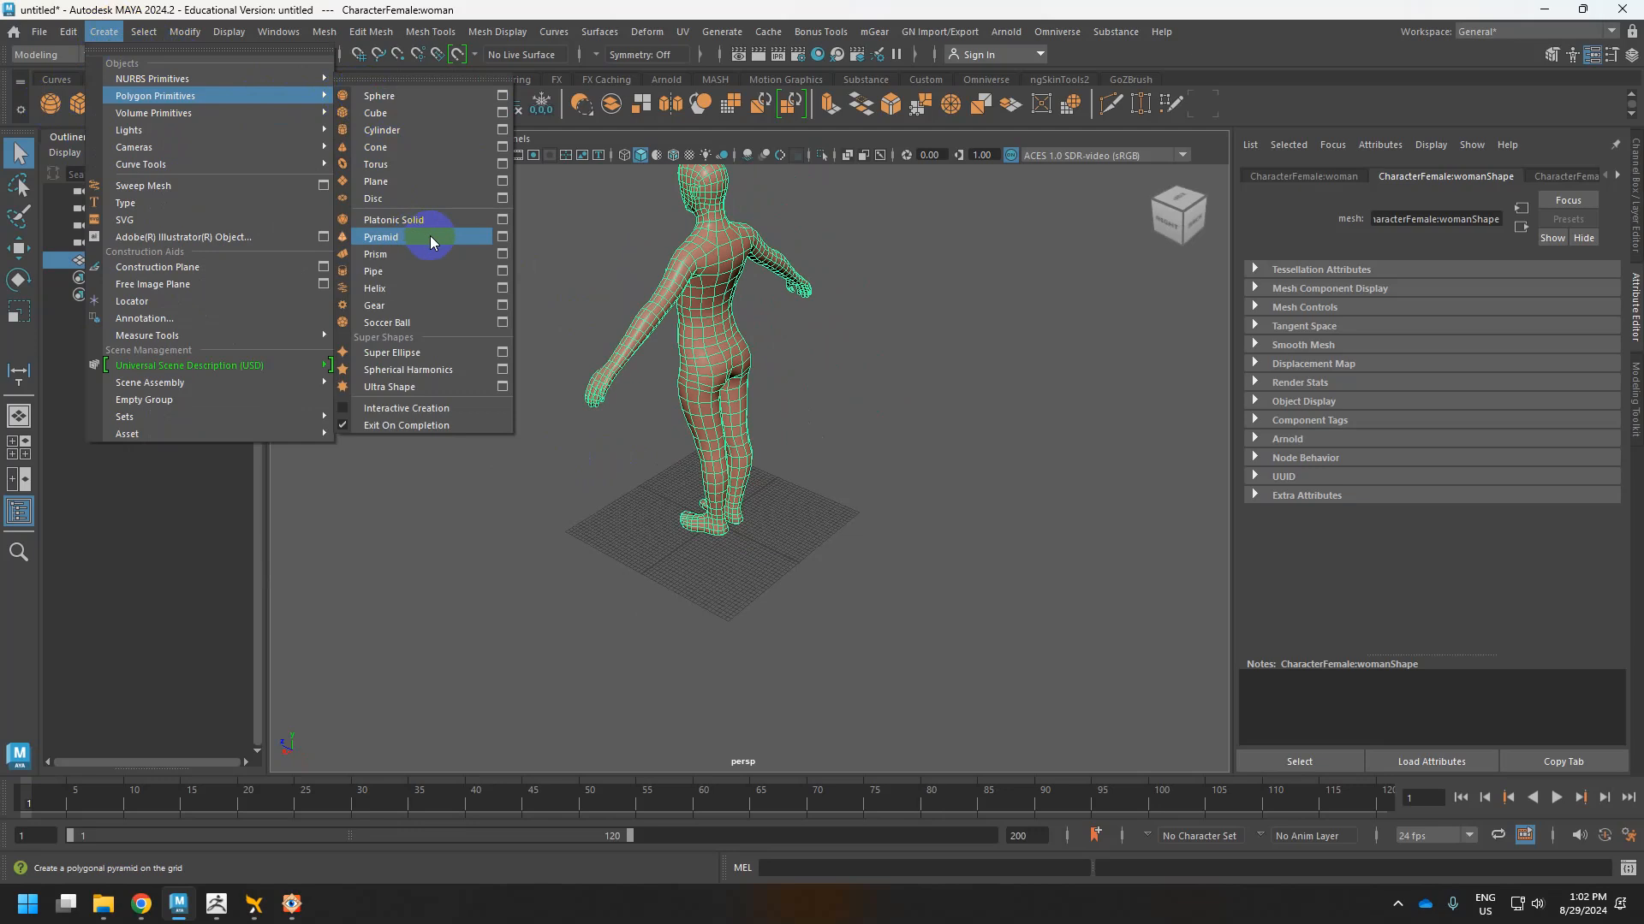
{"action": "left_click", "coordinate": [503, 181]}
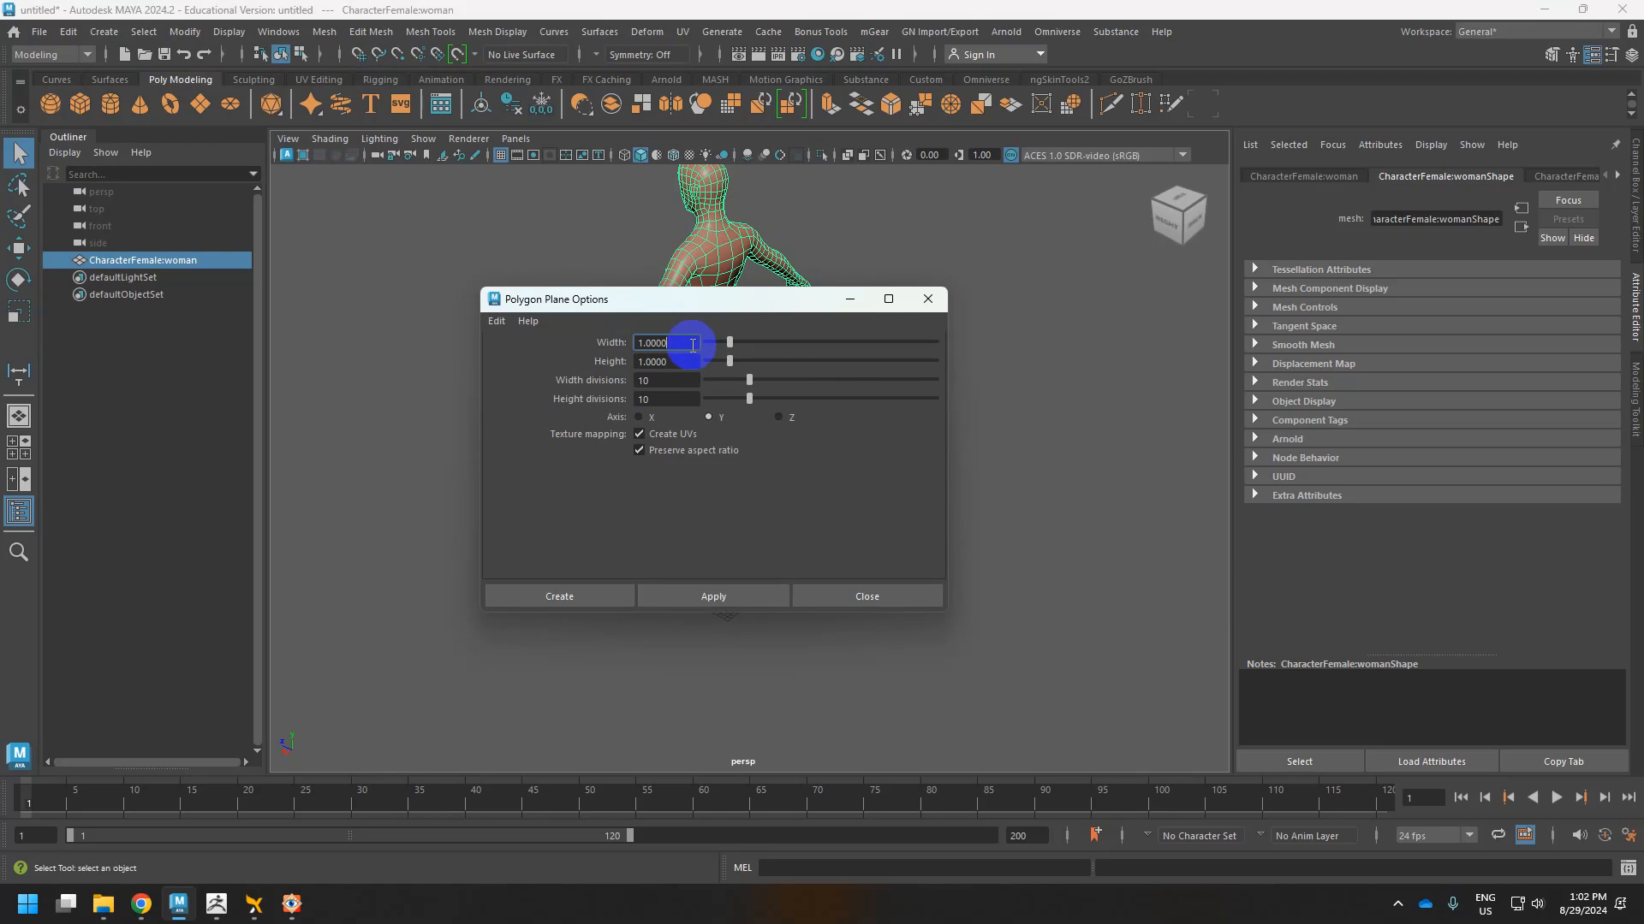
{"action": "double_click", "coordinate": [692, 344]}
{"action": "type", "text": "30"}
{"action": "key", "text": "Tab"}
{"action": "type", "text": "30"}
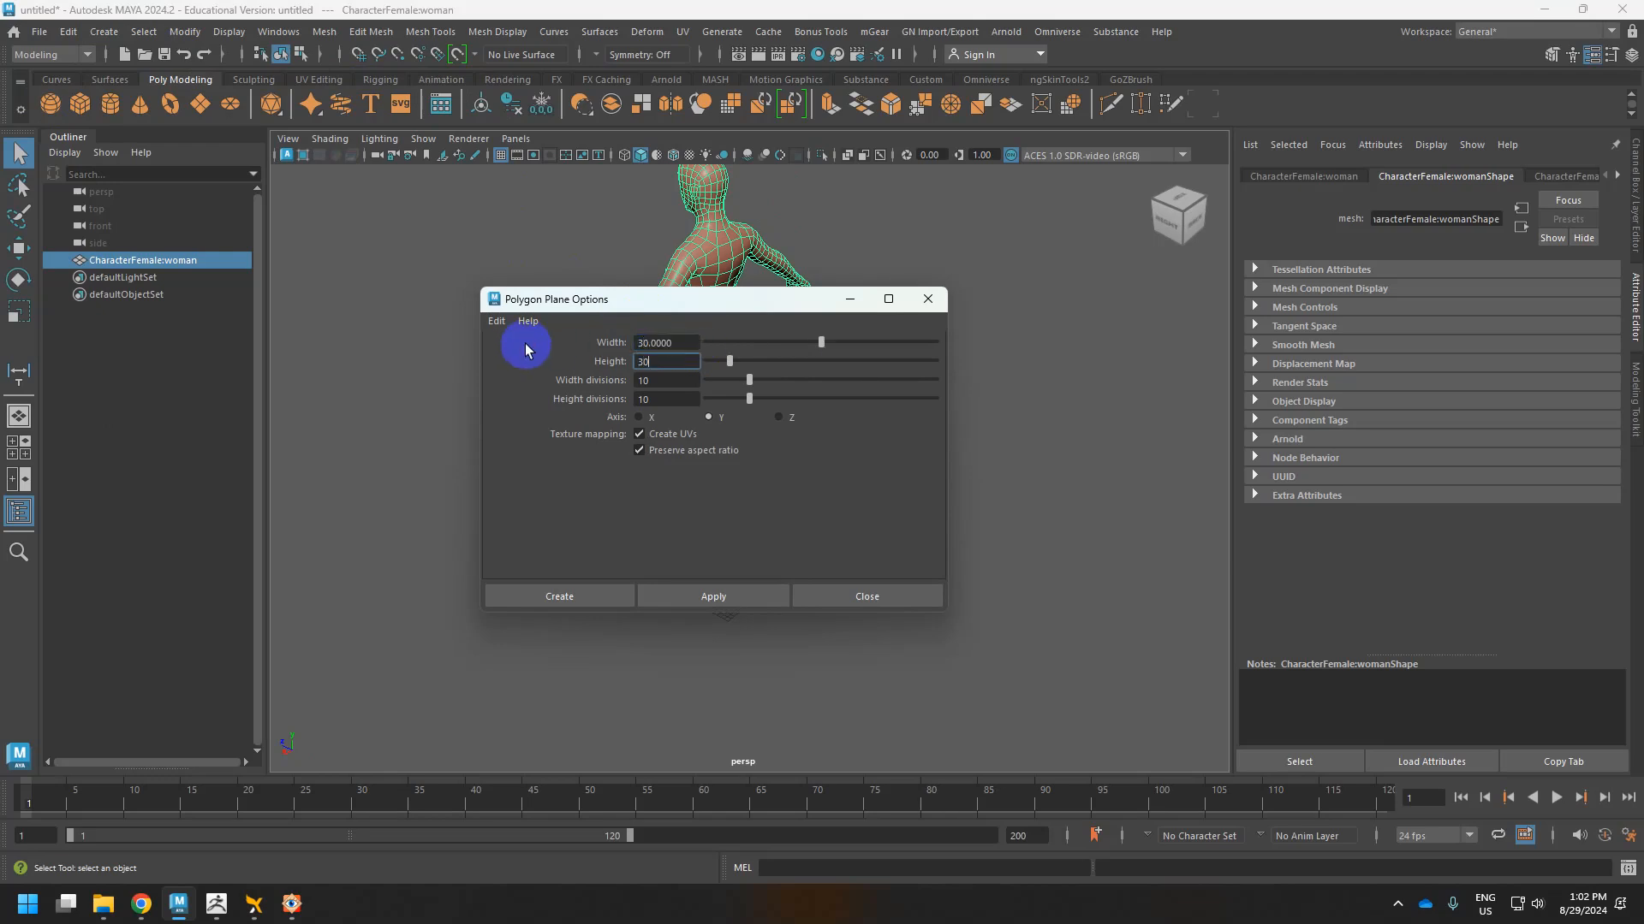
Set the width and height divisions to 2 and create the polygon plane.
{"action": "key", "text": "Tab"}
{"action": "type", "text": "2"}
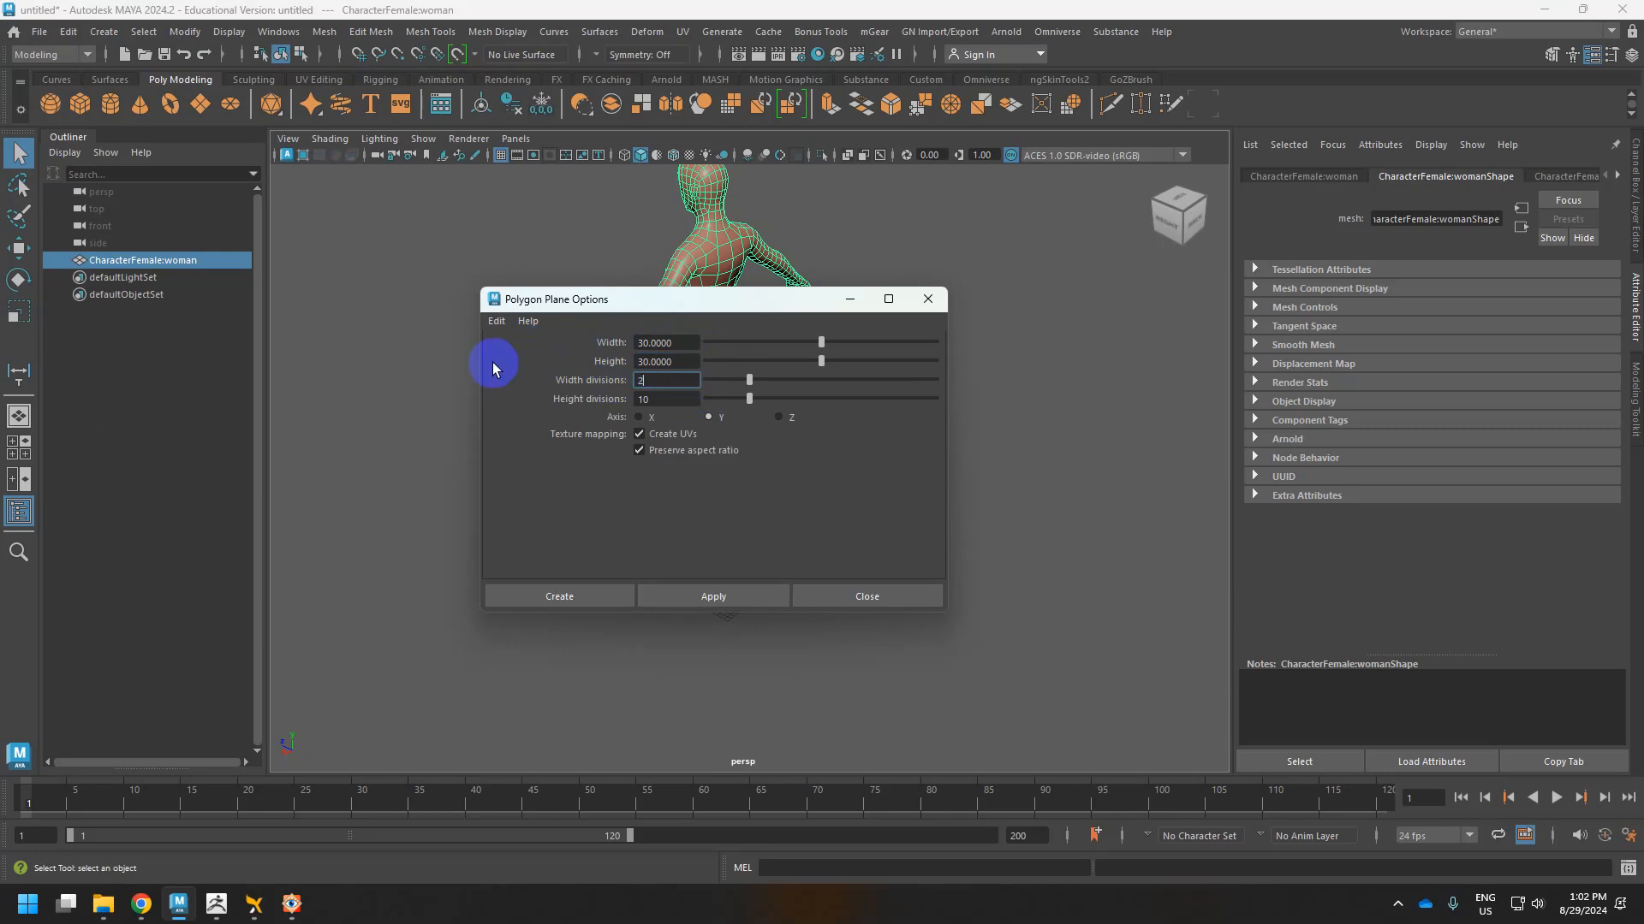
{"action": "key", "text": "Tab"}
{"action": "type", "text": "2"}
{"action": "key", "text": "Return"}
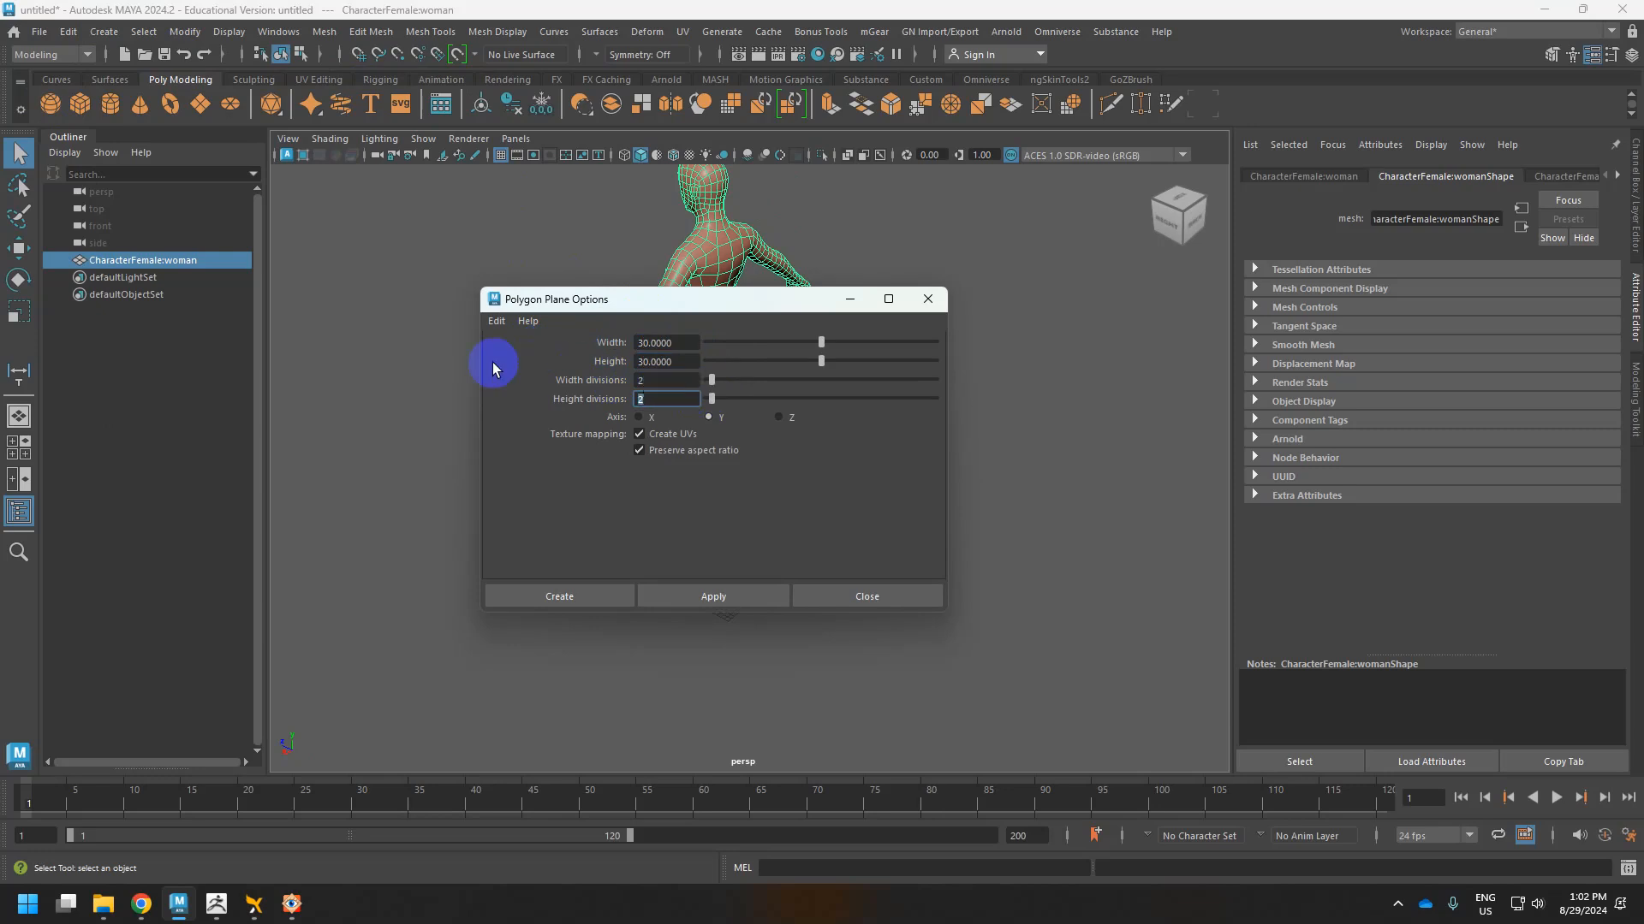
{"action": "left_click", "coordinate": [575, 592]}
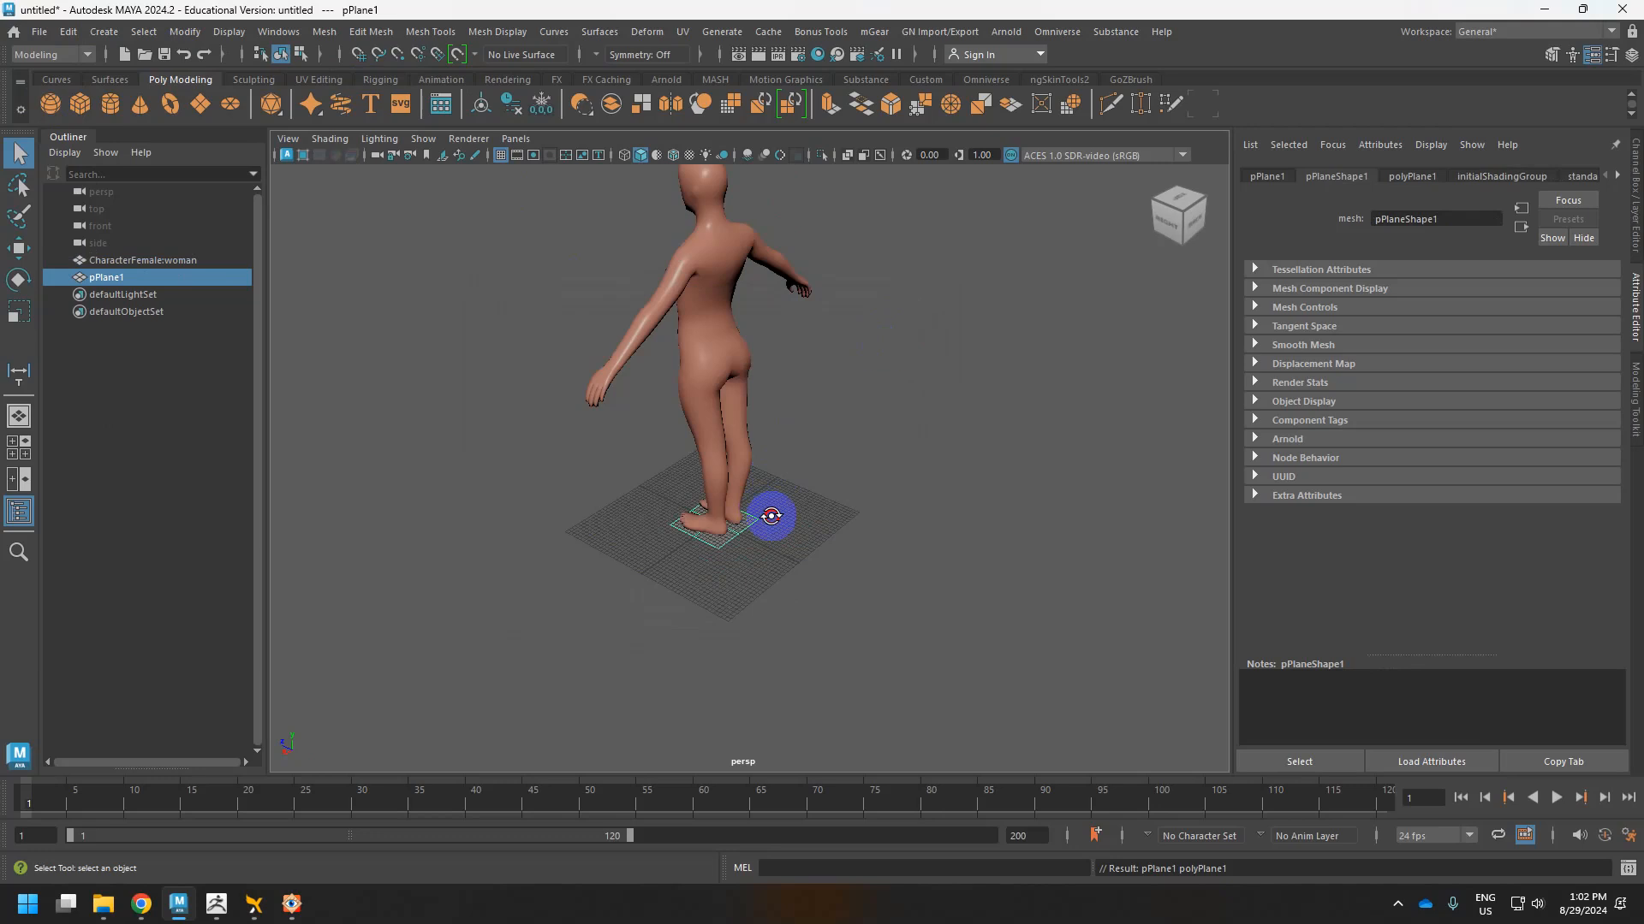
Move the plane about 81 cm along X, and try a second plane at the origin before deleting it.
{"action": "left_click_drag", "start_coordinate": [770, 506], "coordinate": [919, 512], "text": "alt"}
{"action": "key", "text": "w"}
{"action": "left_click_drag", "start_coordinate": [777, 558], "coordinate": [860, 650]}
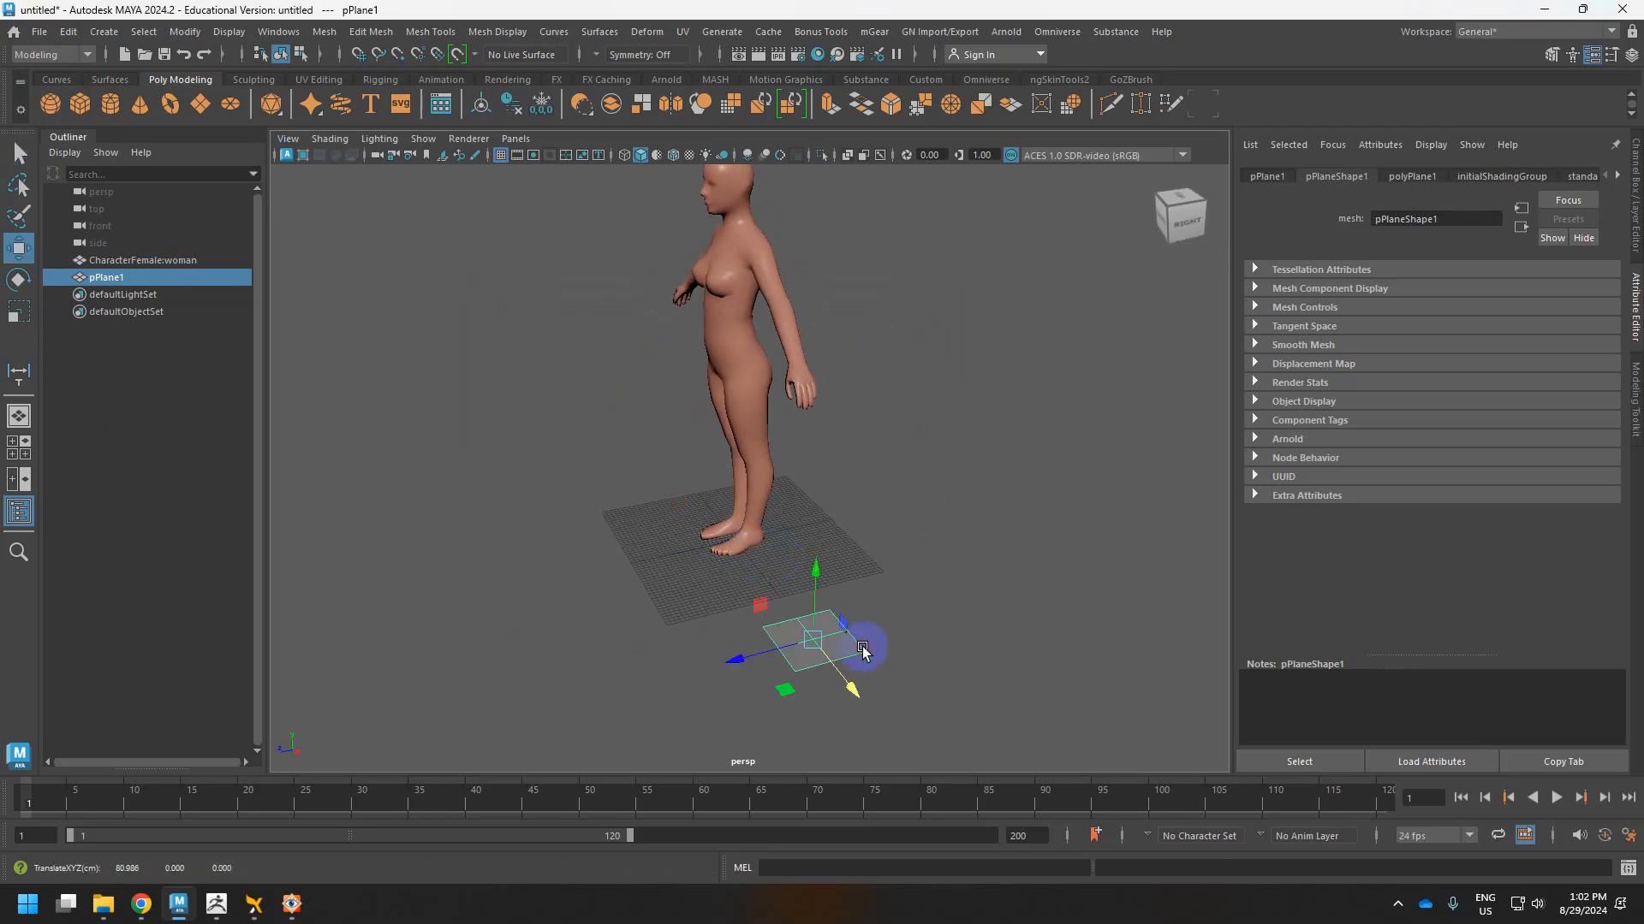
{"action": "left_click", "coordinate": [199, 103]}
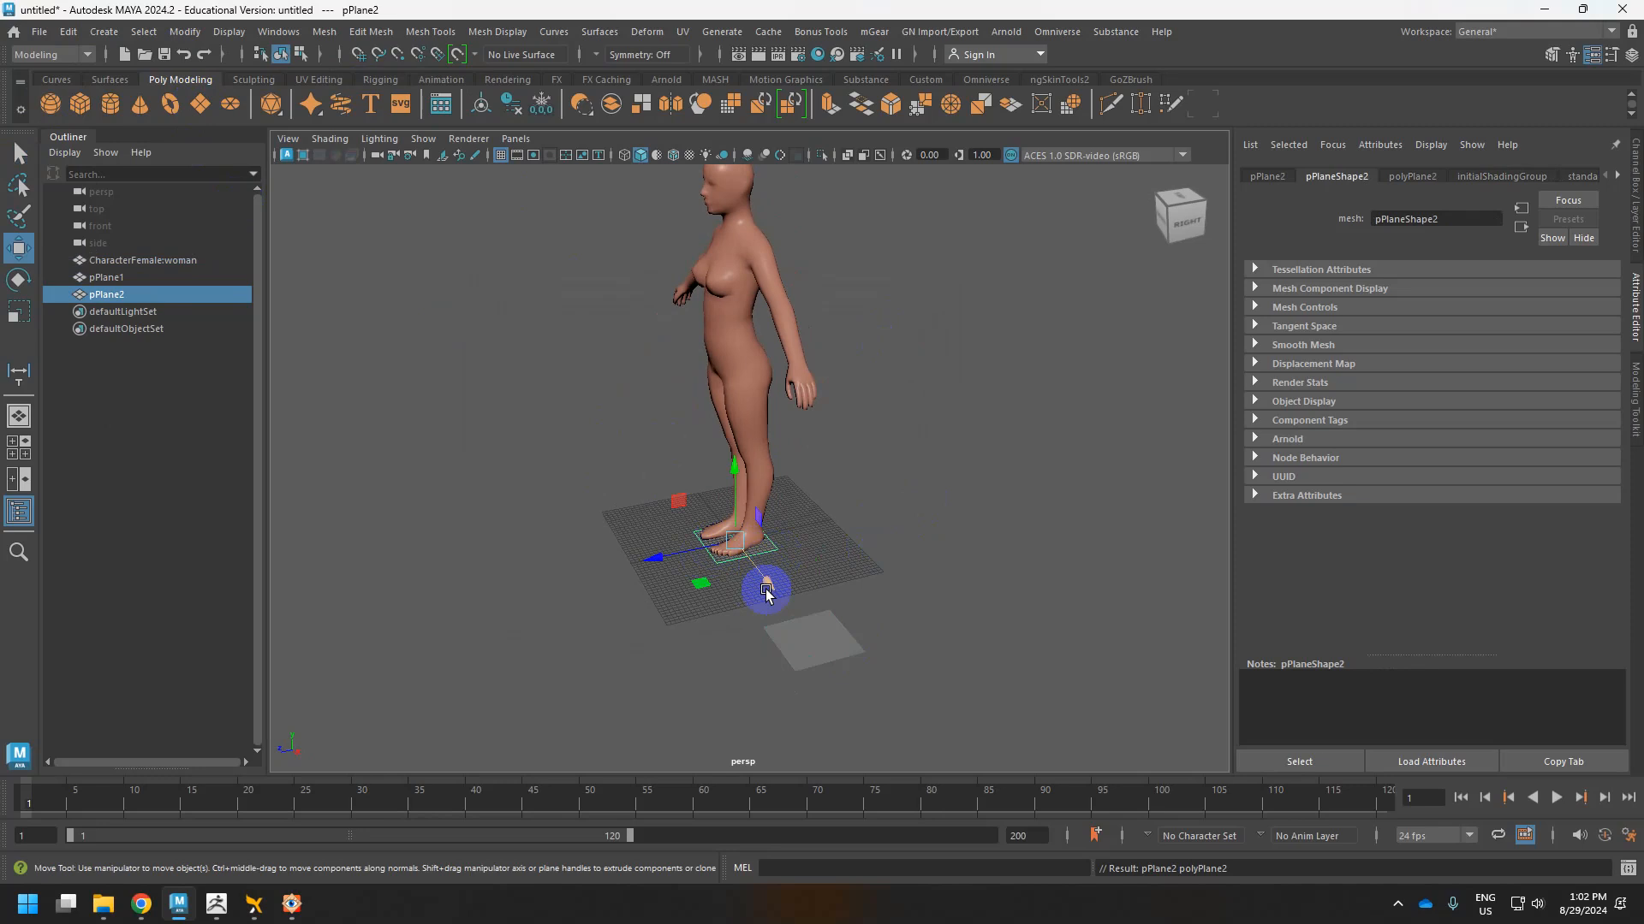
{"action": "key", "text": "Delete"}
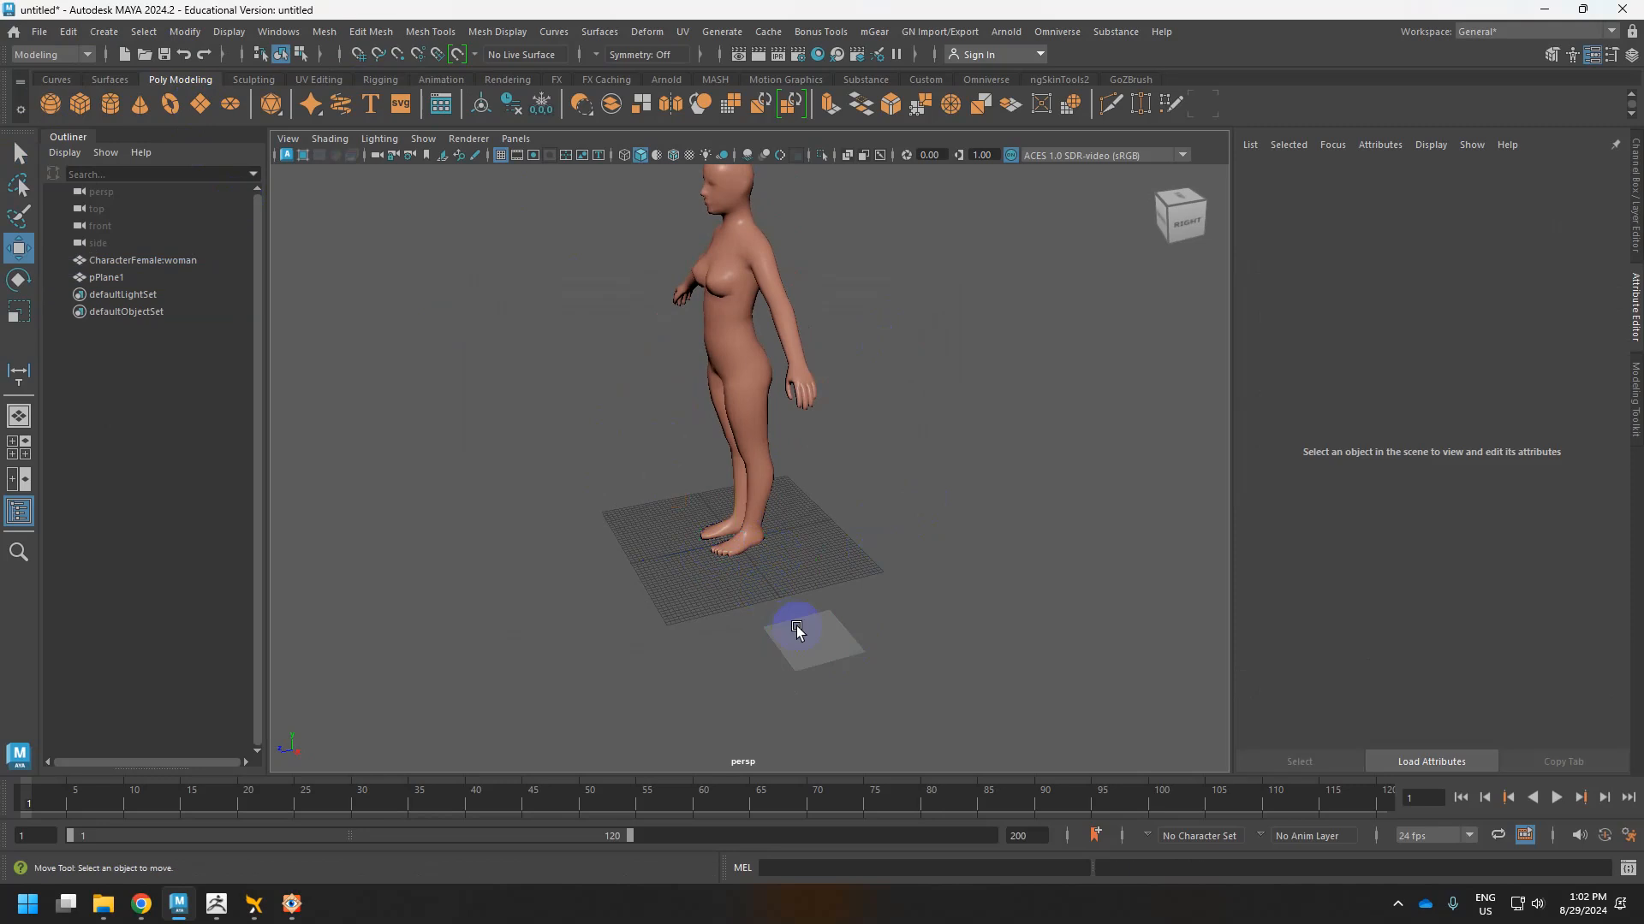
Save the 30 by 30, two-division settings in the polygon plane options and close the dialog.
{"action": "left_click", "coordinate": [104, 32]}
{"action": "mouse_move", "coordinate": [308, 95]}
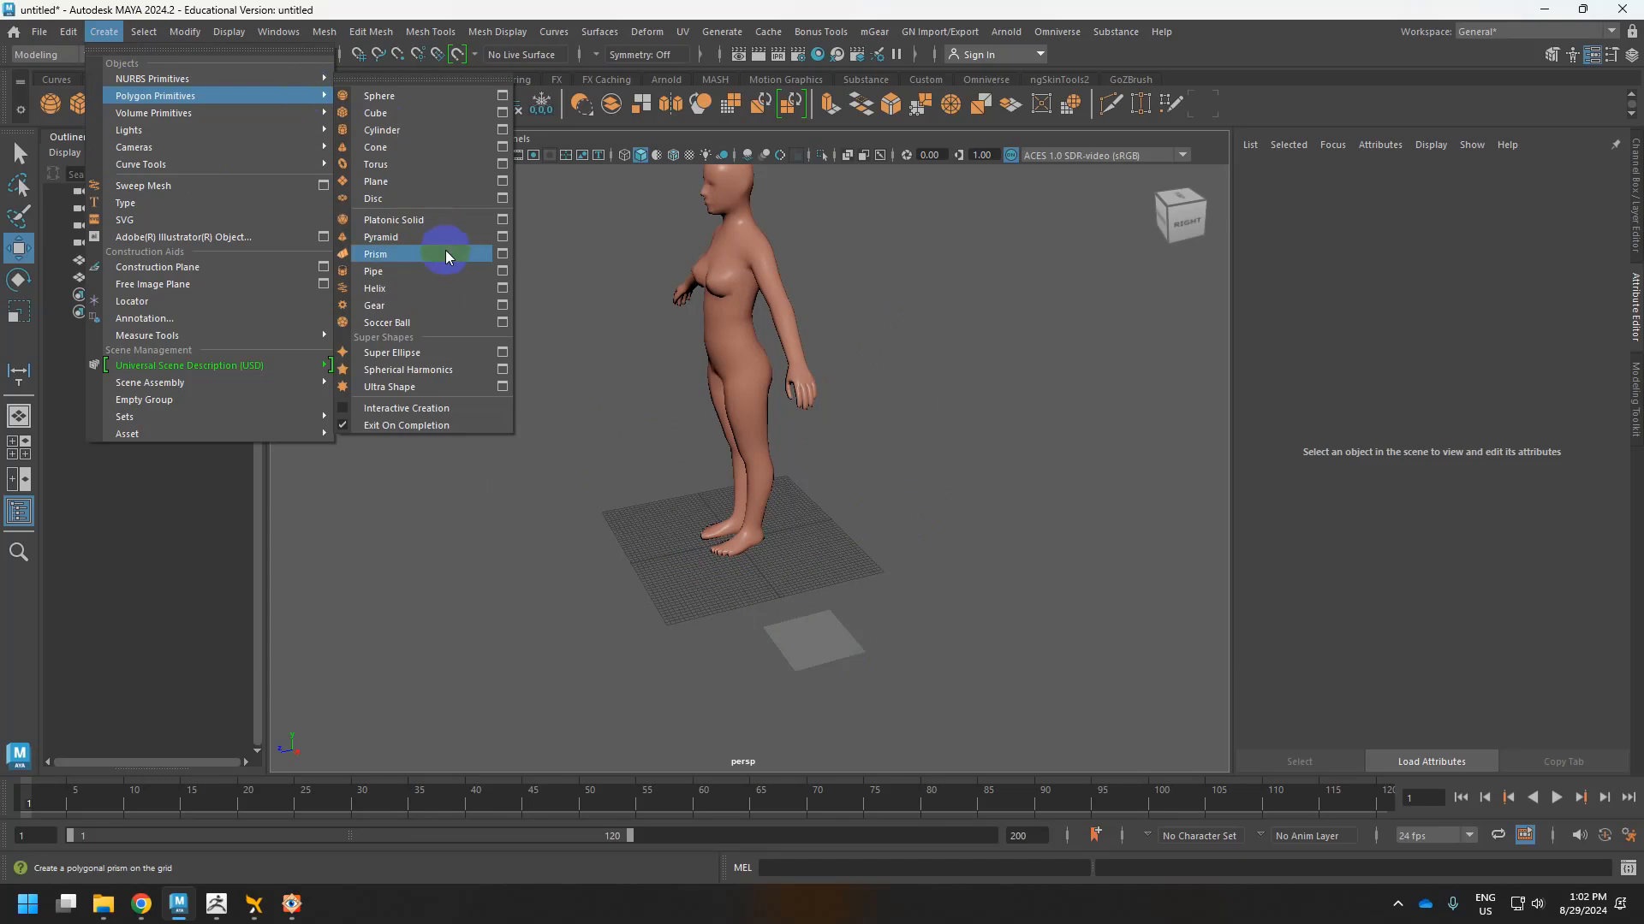
{"action": "left_click", "coordinate": [494, 183]}
{"action": "left_click", "coordinate": [496, 322]}
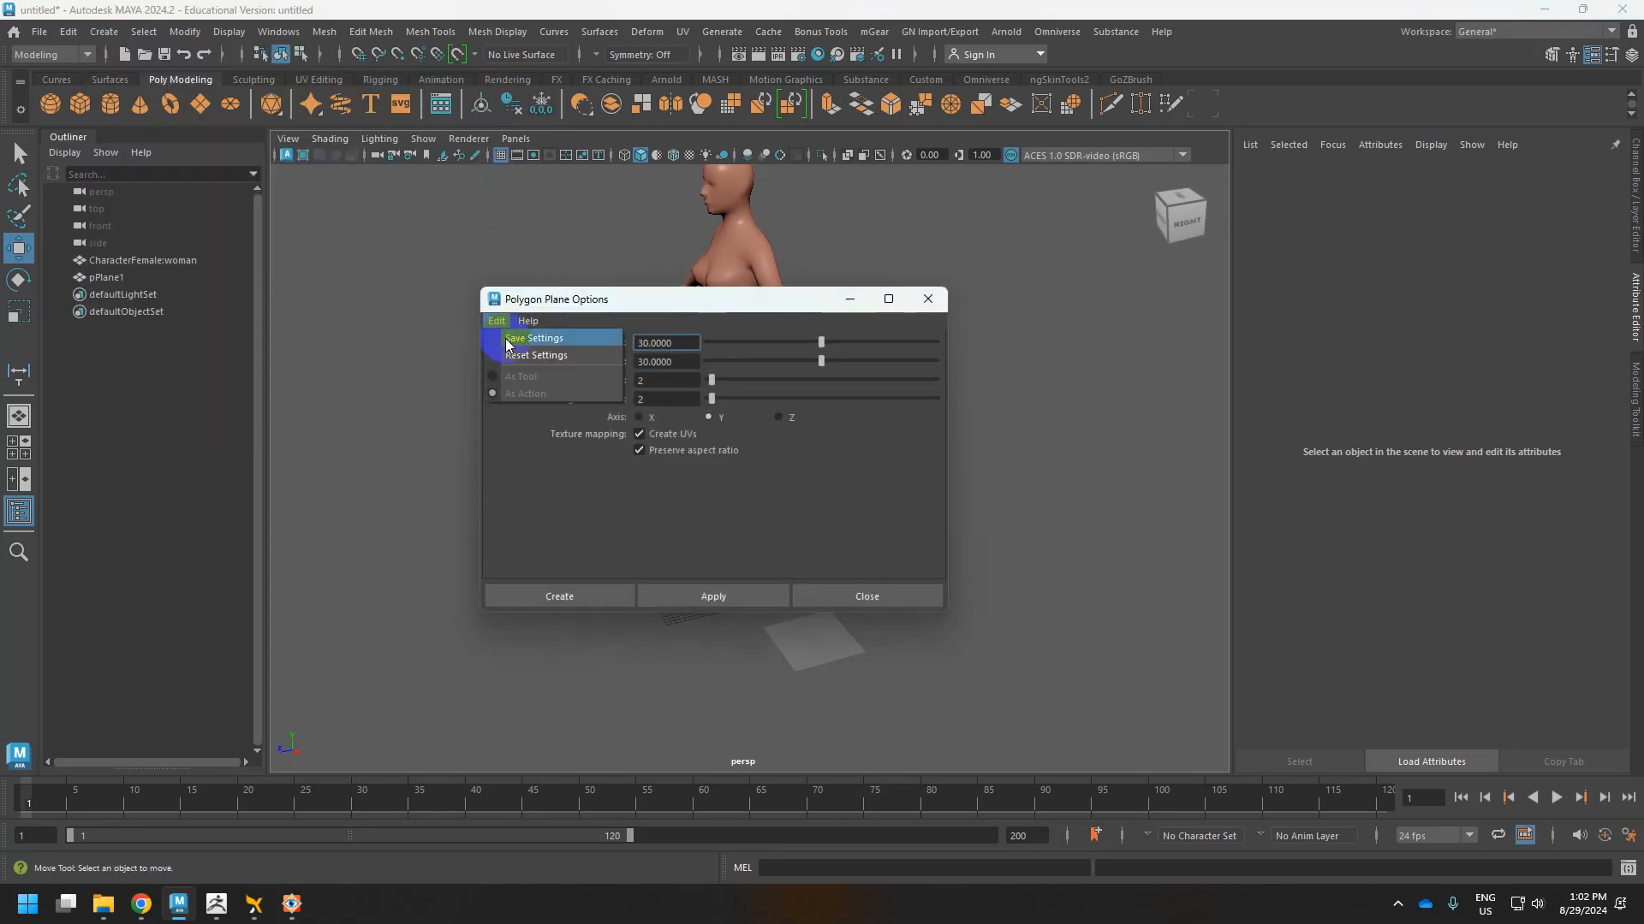
{"action": "left_click", "coordinate": [522, 338]}
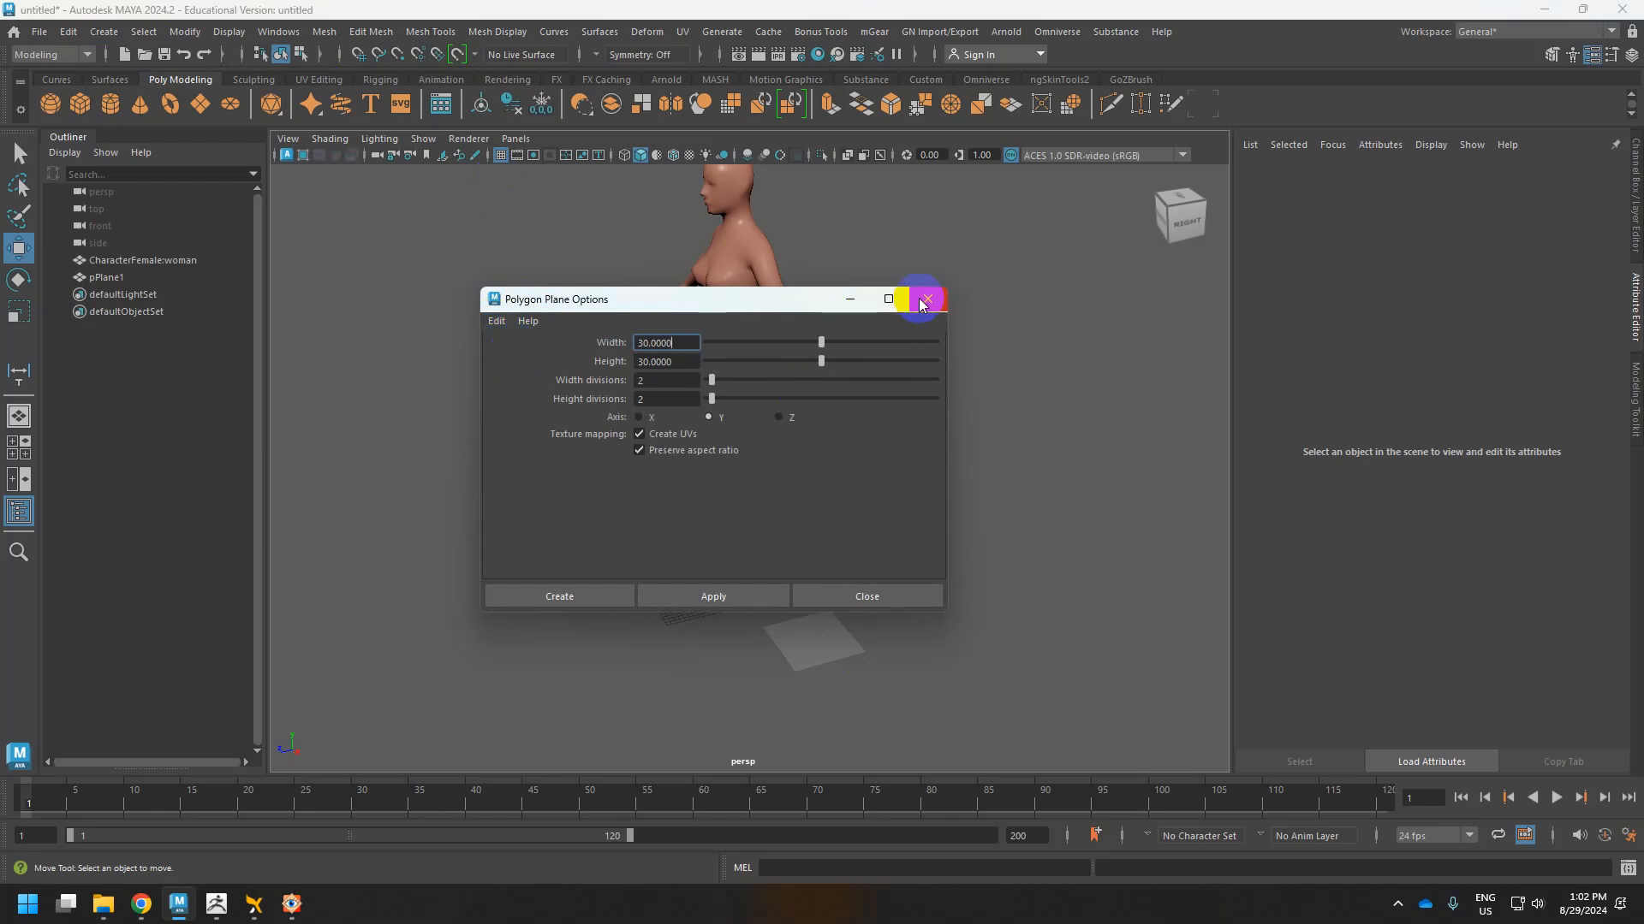
{"action": "left_click", "coordinate": [926, 299]}
Move the remaining plane back along X under the woman's feet and show its channel values.
{"action": "left_click", "coordinate": [835, 659]}
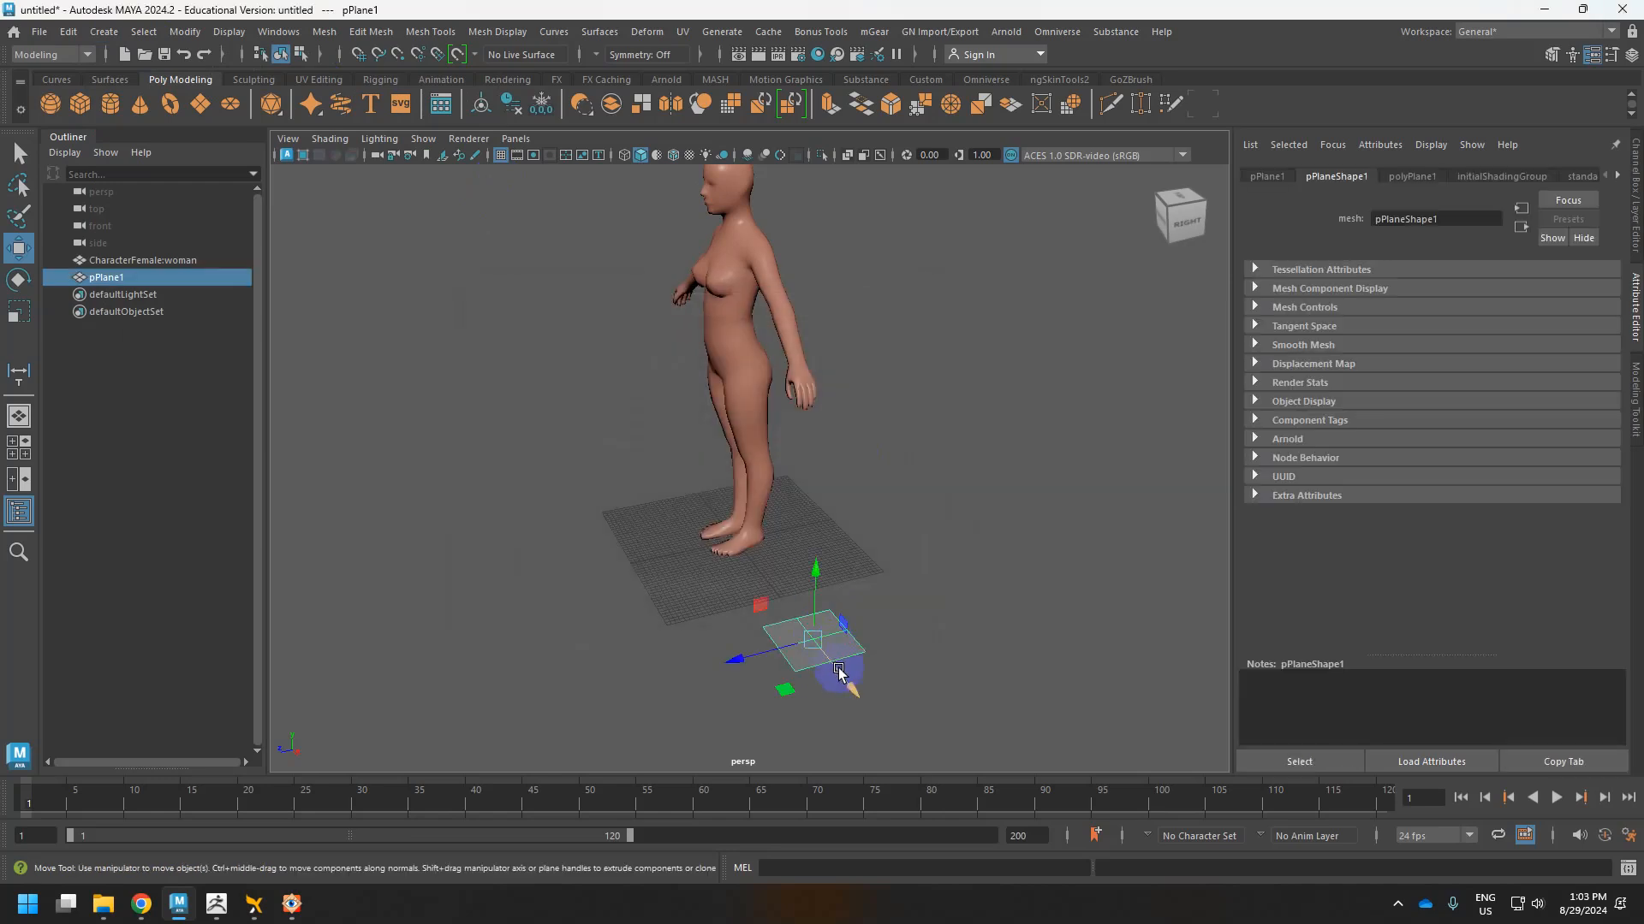
{"action": "left_click_drag", "start_coordinate": [839, 672], "coordinate": [766, 582]}
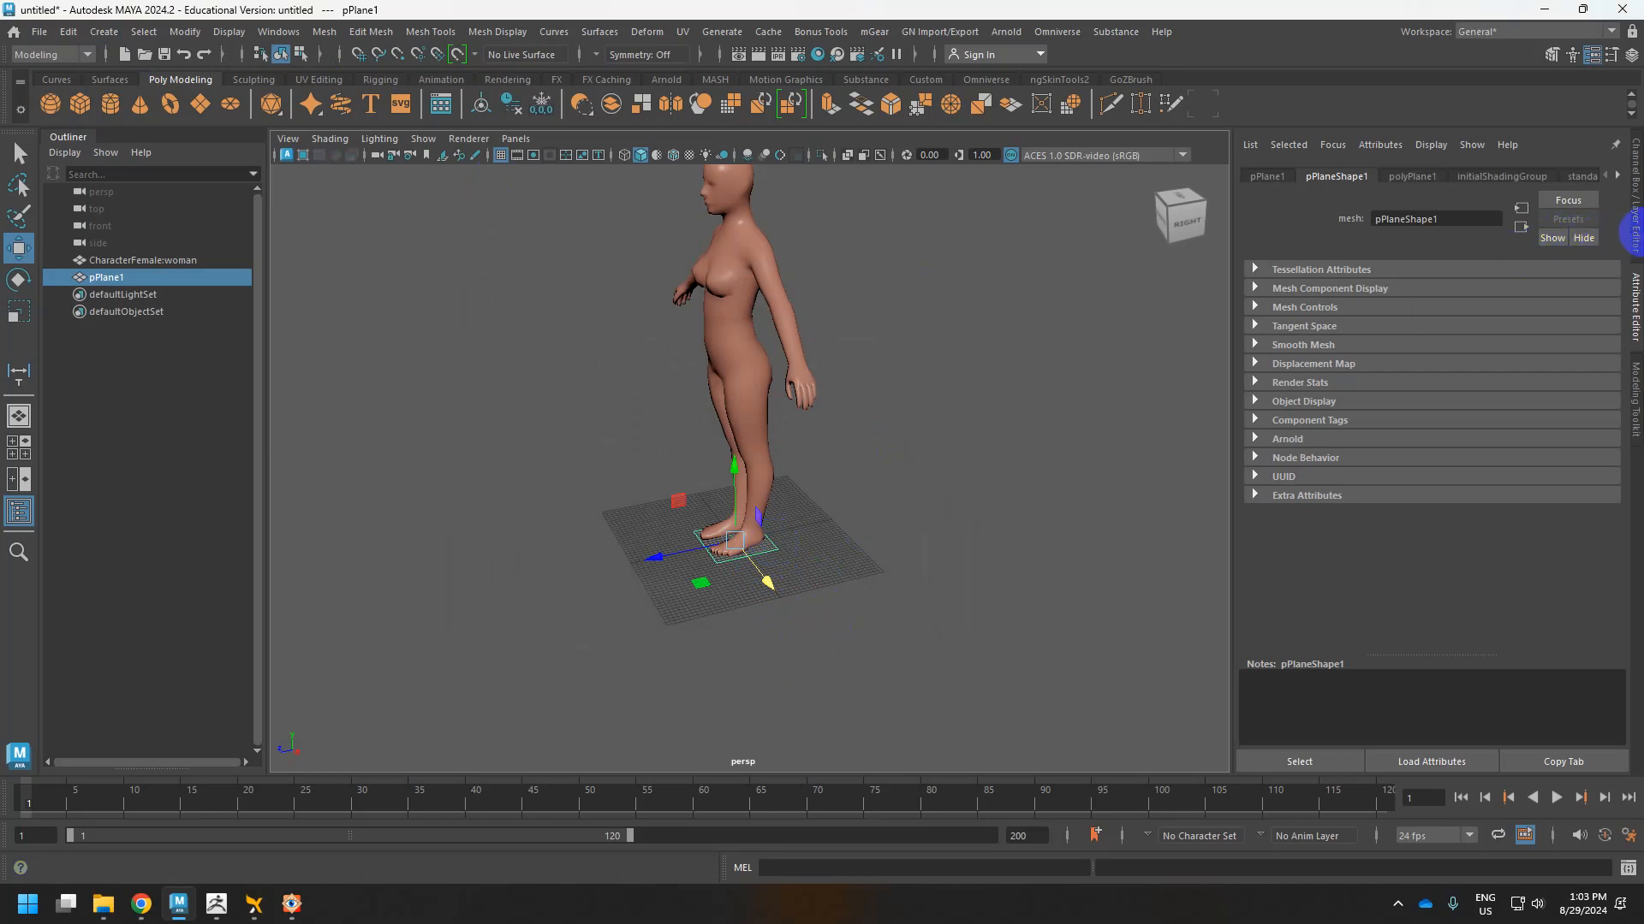
{"action": "left_click", "coordinate": [1633, 229]}
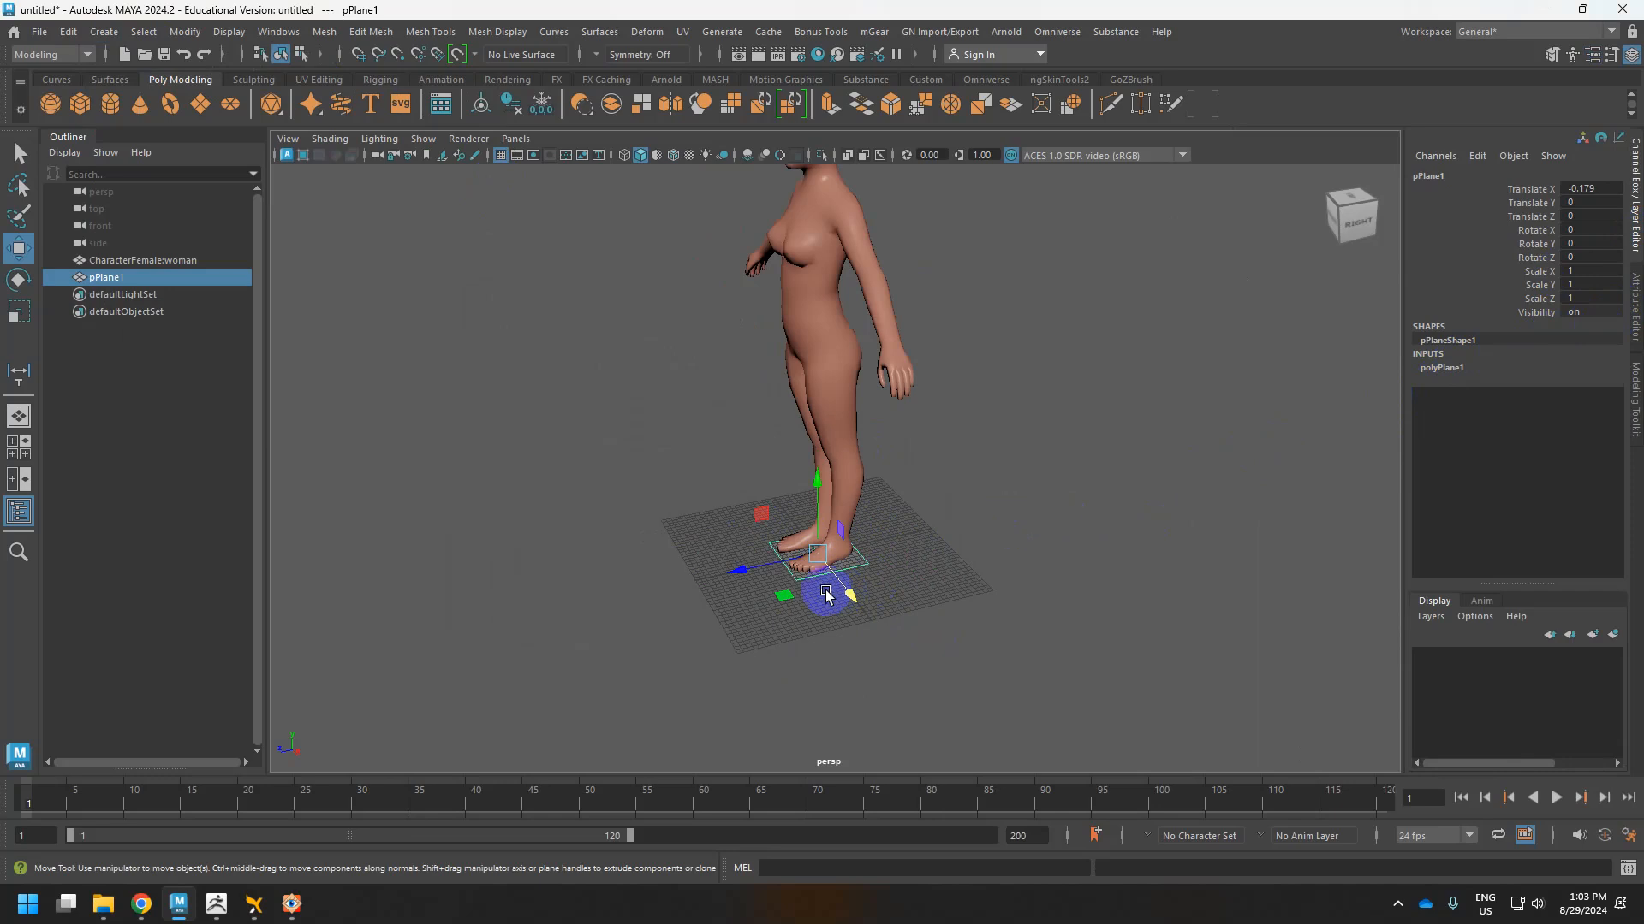
Try stretching the plane along single axes with the Scale tool and undo it.
{"action": "key", "text": "r"}
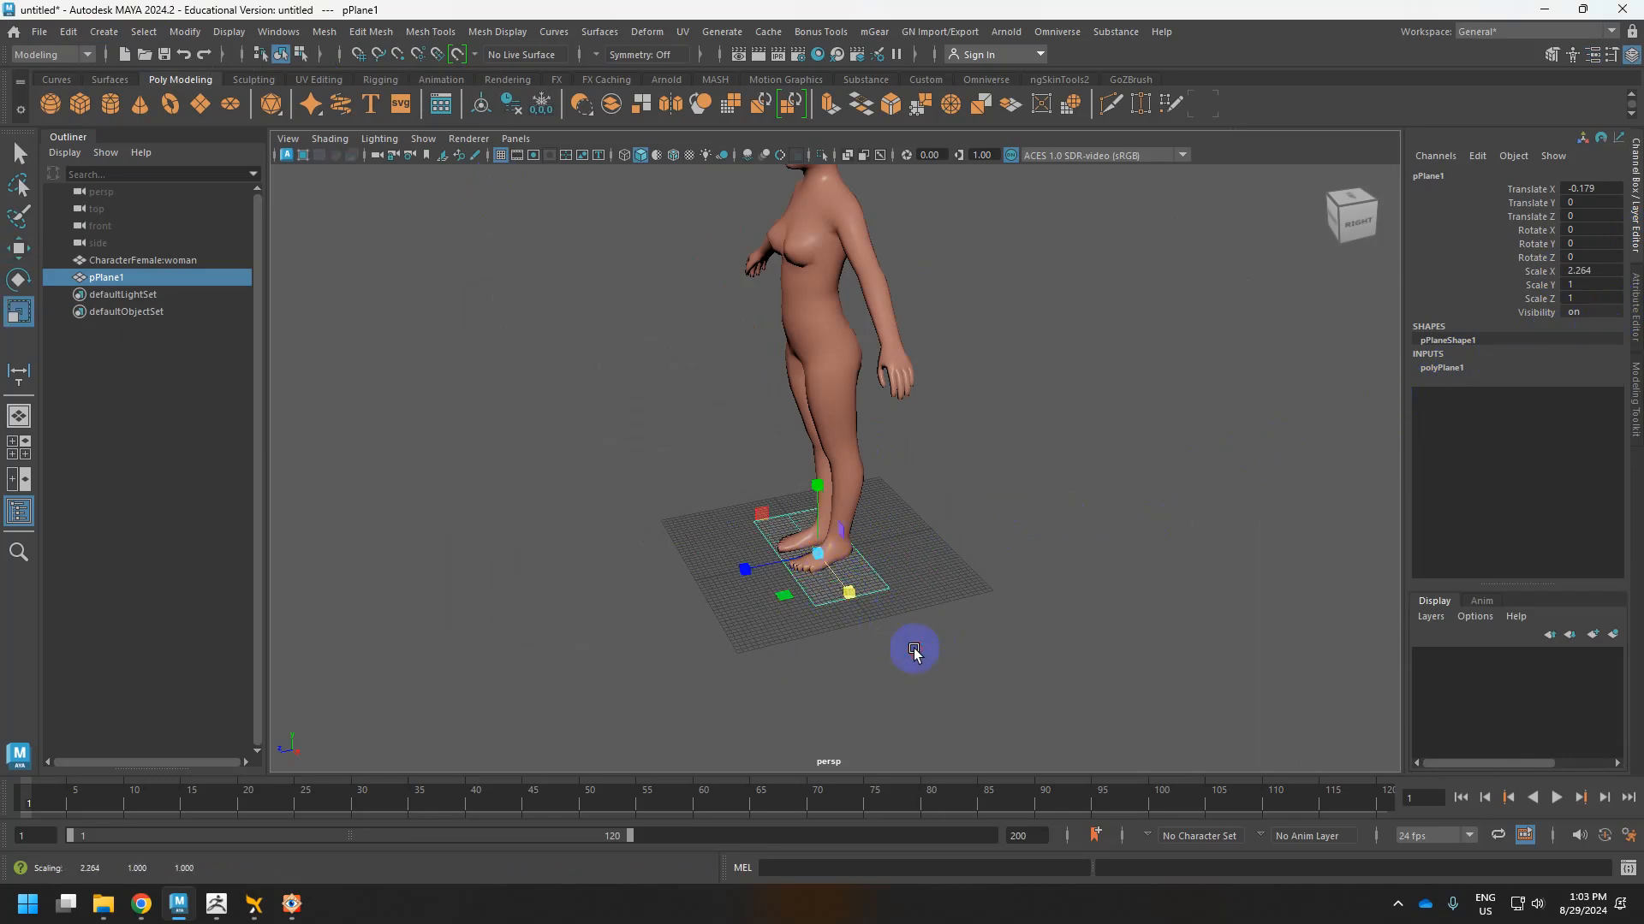
{"action": "left_click_drag", "start_coordinate": [747, 568], "coordinate": [762, 590]}
{"action": "key", "text": "ctrl+z"}
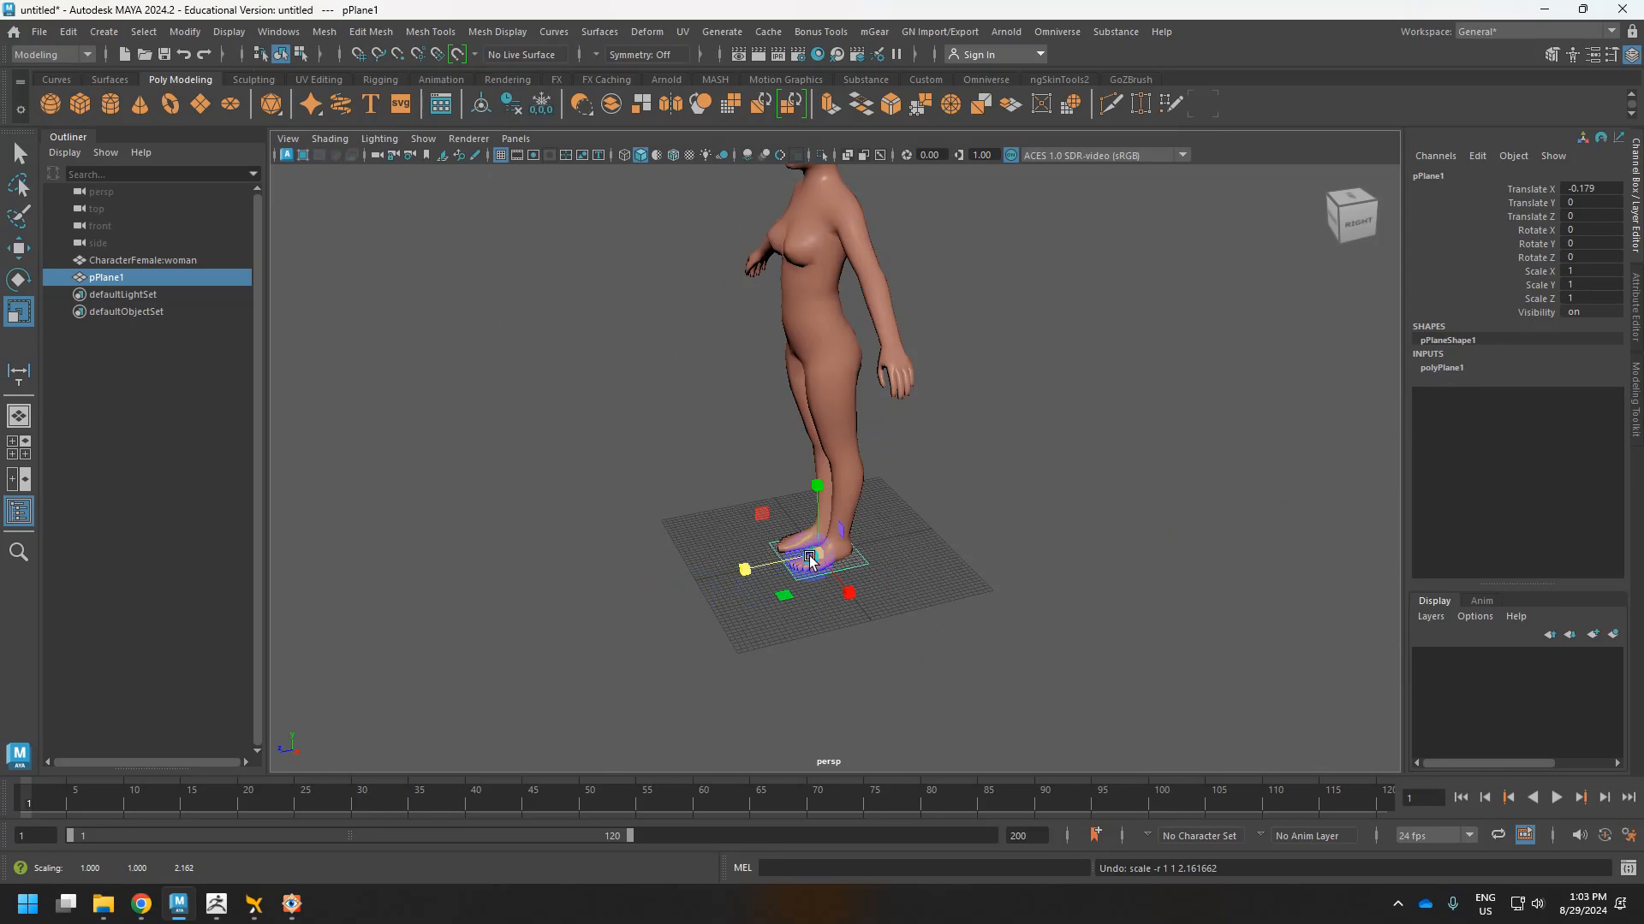
Try to select the faces of the plane beneath the woman's feet in component mode.
{"action": "right_click_drag", "start_coordinate": [814, 554], "coordinate": [812, 439]}
{"action": "left_click_drag", "start_coordinate": [722, 502], "coordinate": [974, 649]}
{"action": "key", "text": "ctrl+z"}
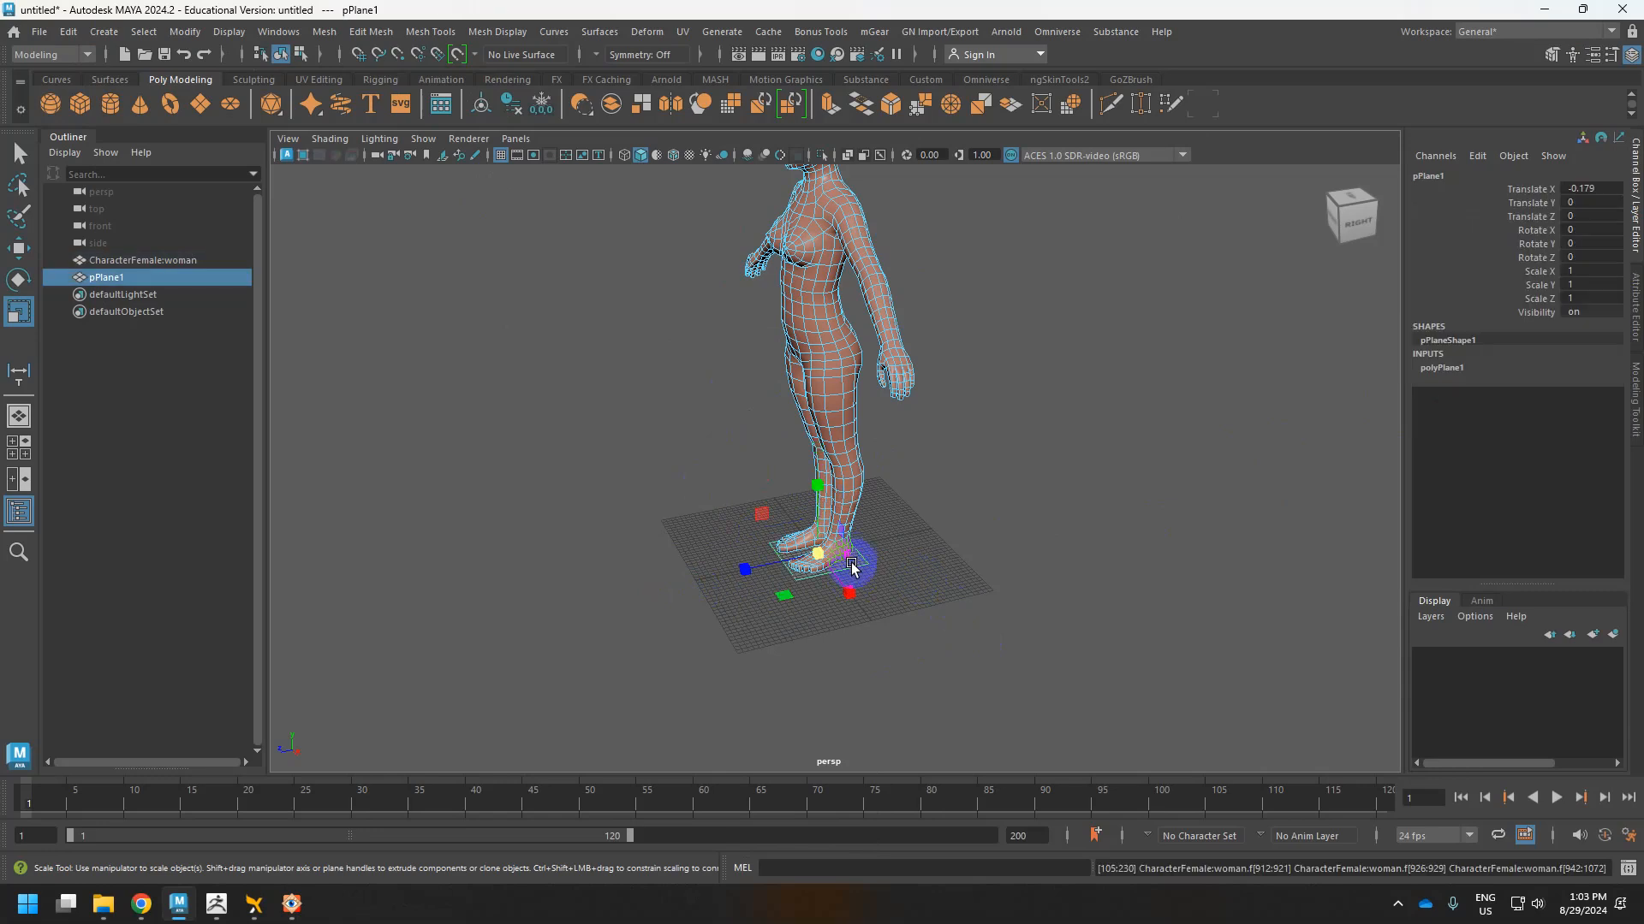
{"action": "double_click", "coordinate": [851, 564]}
{"action": "left_click", "coordinate": [852, 564]}
{"action": "right_click_drag", "start_coordinate": [852, 395], "coordinate": [874, 451]}
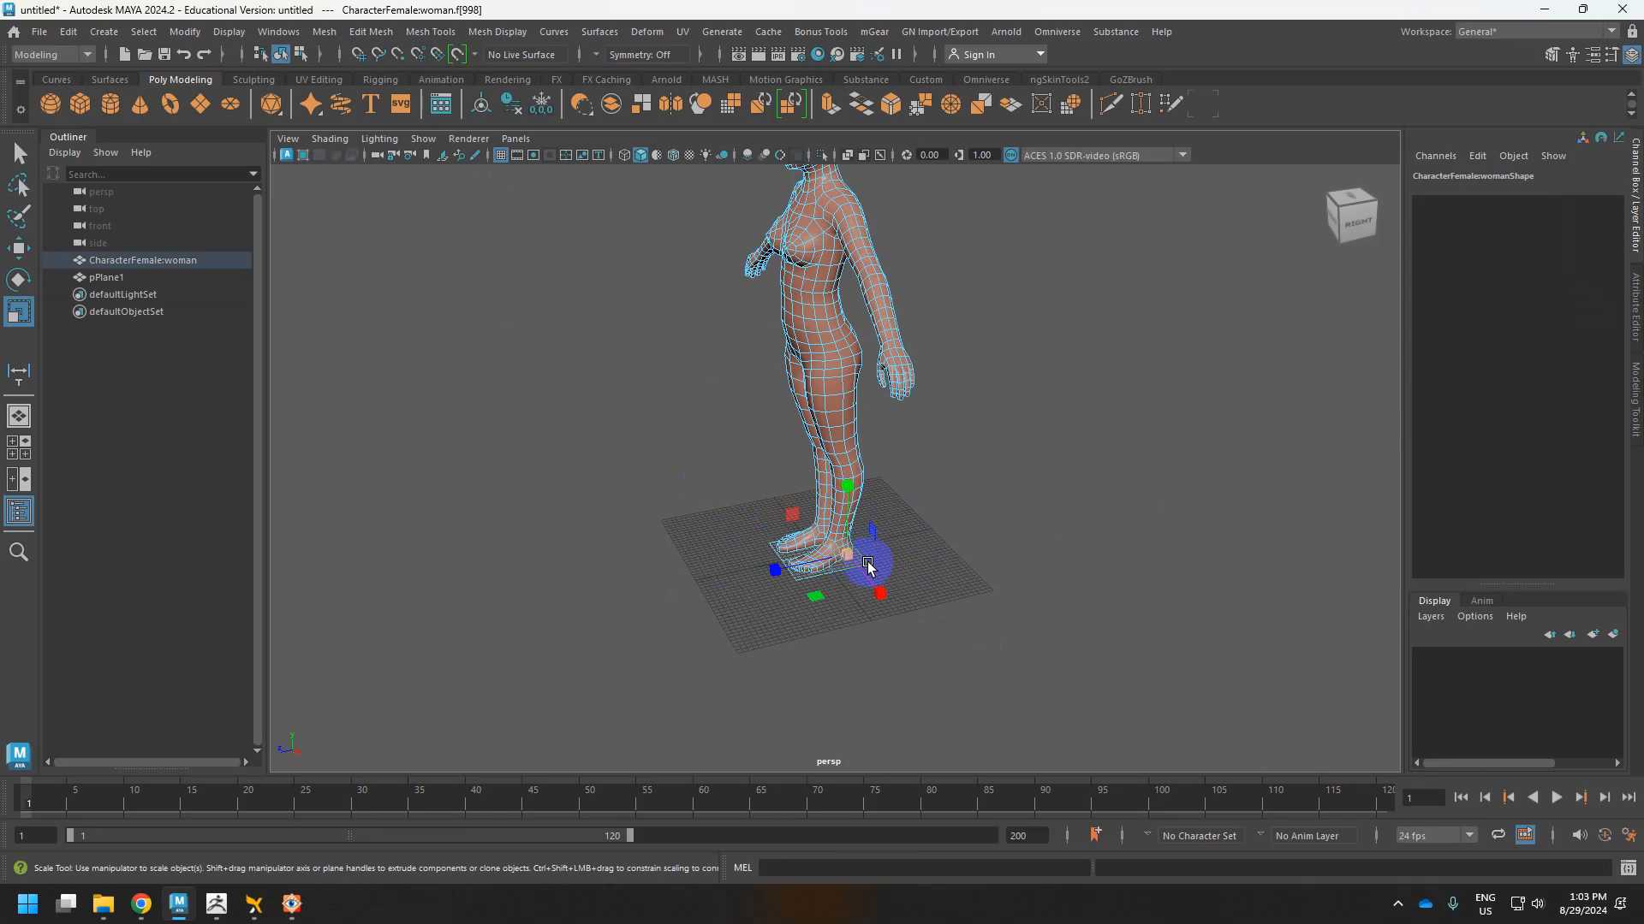
Scale all four faces of the plane in X and Z slightly beyond the grid and return to object mode.
{"action": "scroll", "coordinate": [865, 558], "scroll_direction": "up", "scroll_amount": 5}
{"action": "left_click", "coordinate": [844, 599]}
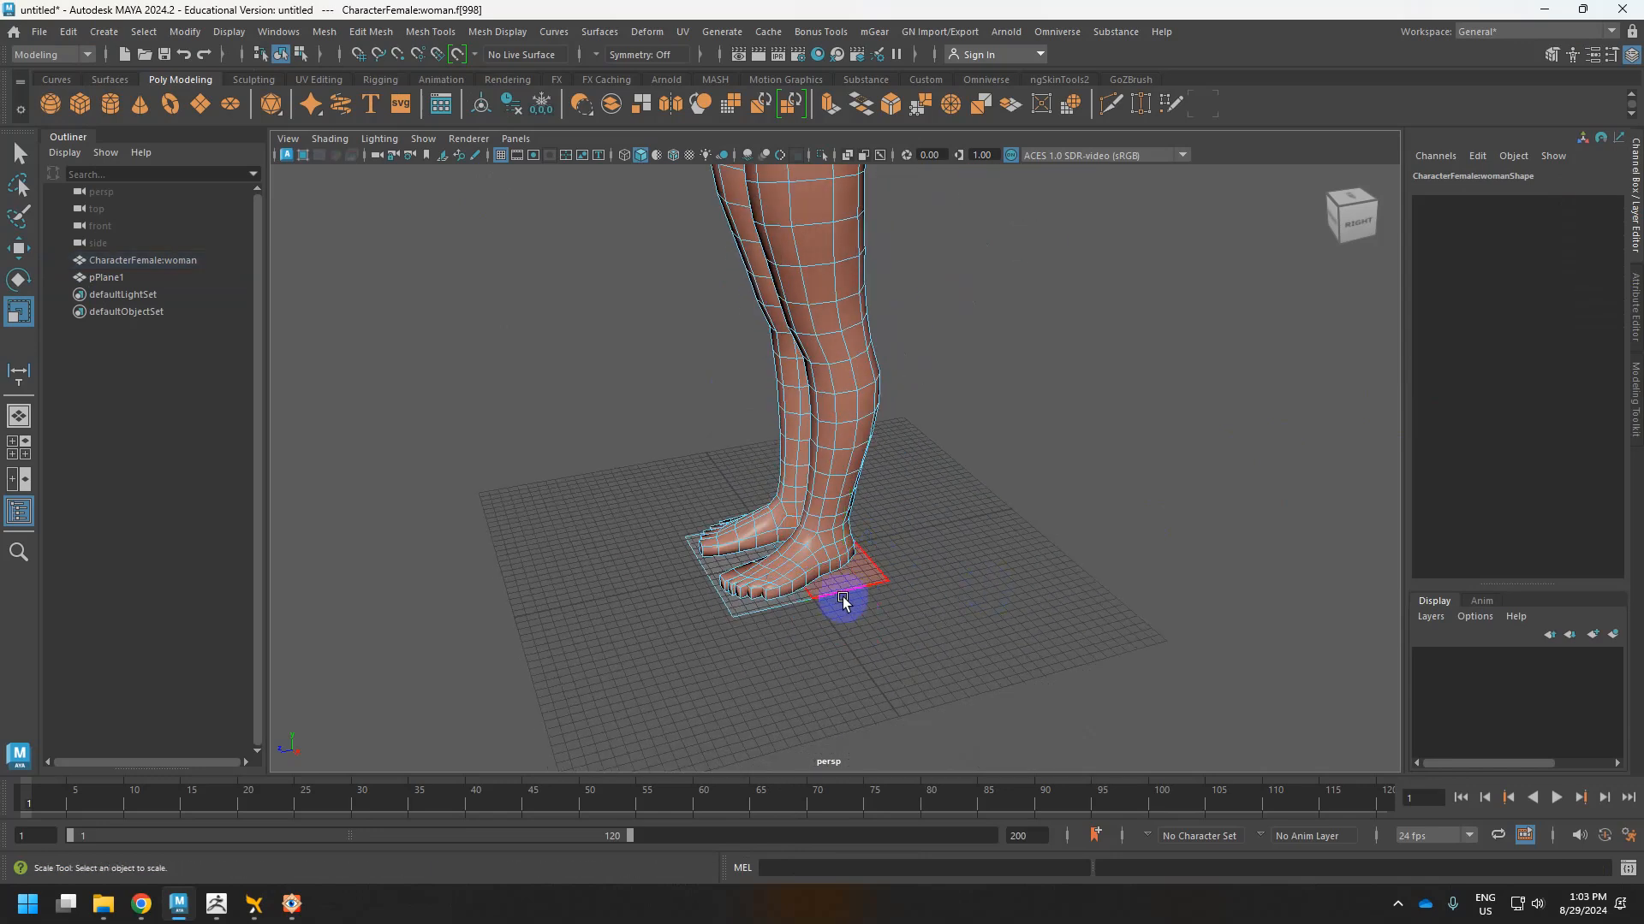
{"action": "scroll", "coordinate": [844, 599], "scroll_direction": "down", "scroll_amount": 5}
{"action": "left_click_drag", "start_coordinate": [791, 533], "coordinate": [1449, 898]}
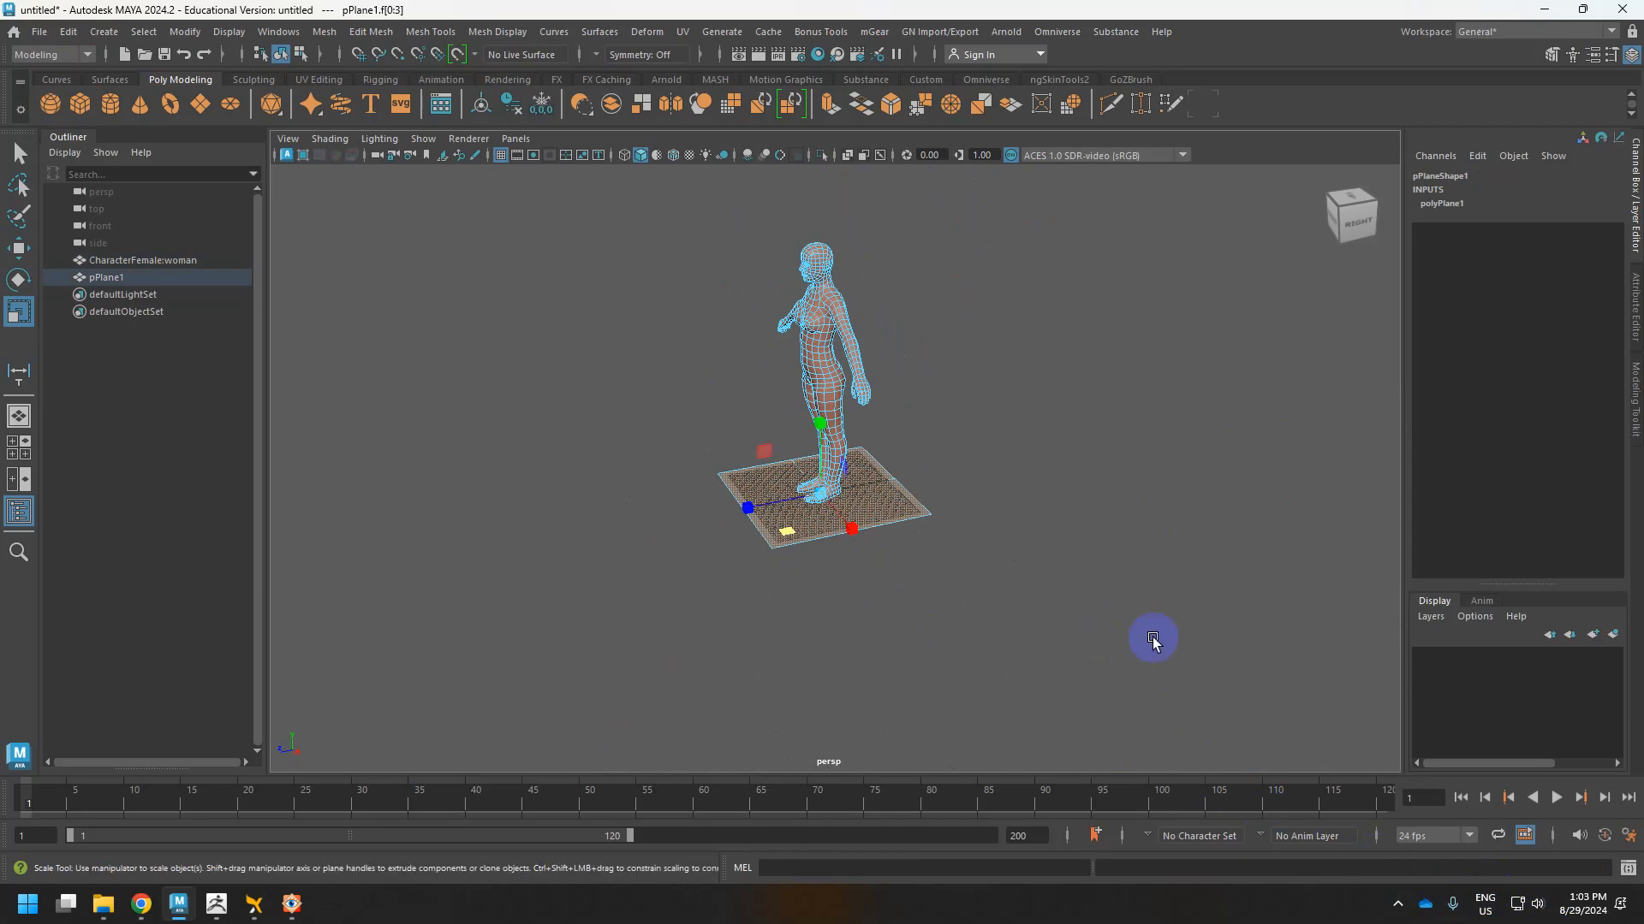
{"action": "scroll", "coordinate": [998, 568], "scroll_direction": "up", "scroll_amount": 6}
{"action": "mouse_move", "coordinate": [838, 340]}
{"action": "right_mouse_down"}
{"action": "mouse_move", "coordinate": [860, 321]}
{"action": "mouse_move", "coordinate": [888, 334]}
{"action": "right_mouse_up"}
{"action": "left_click", "coordinate": [887, 334]}
{"action": "scroll", "coordinate": [899, 350], "scroll_direction": "down", "scroll_amount": 5}
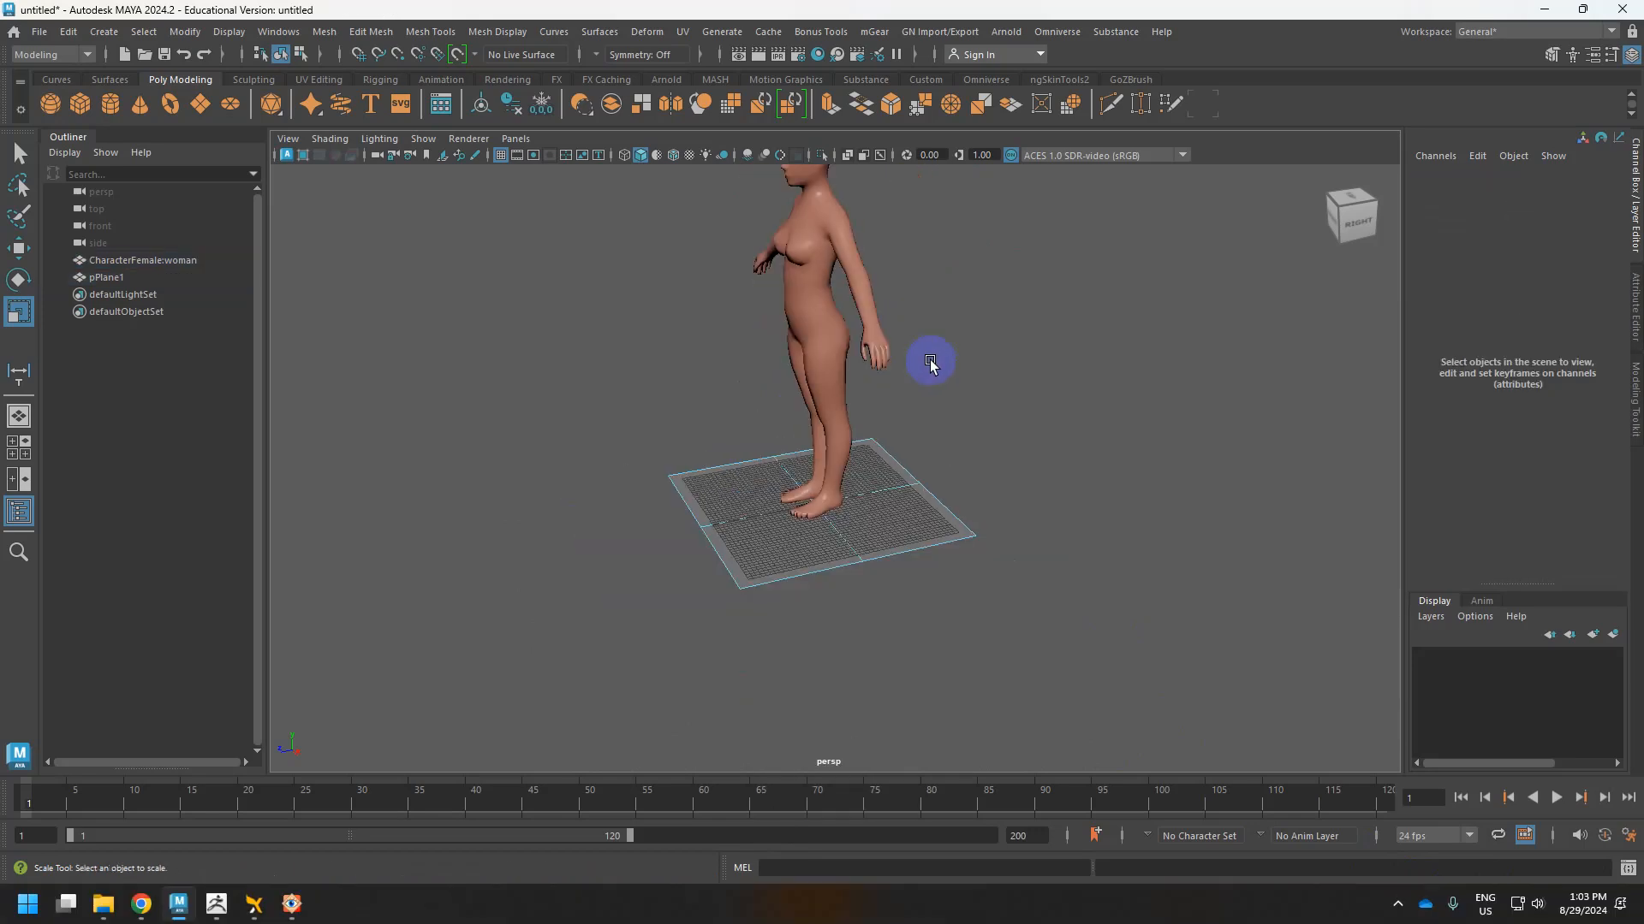
Add the woman mesh to a new display layer and name the layer Reference.
{"action": "left_click", "coordinate": [839, 376]}
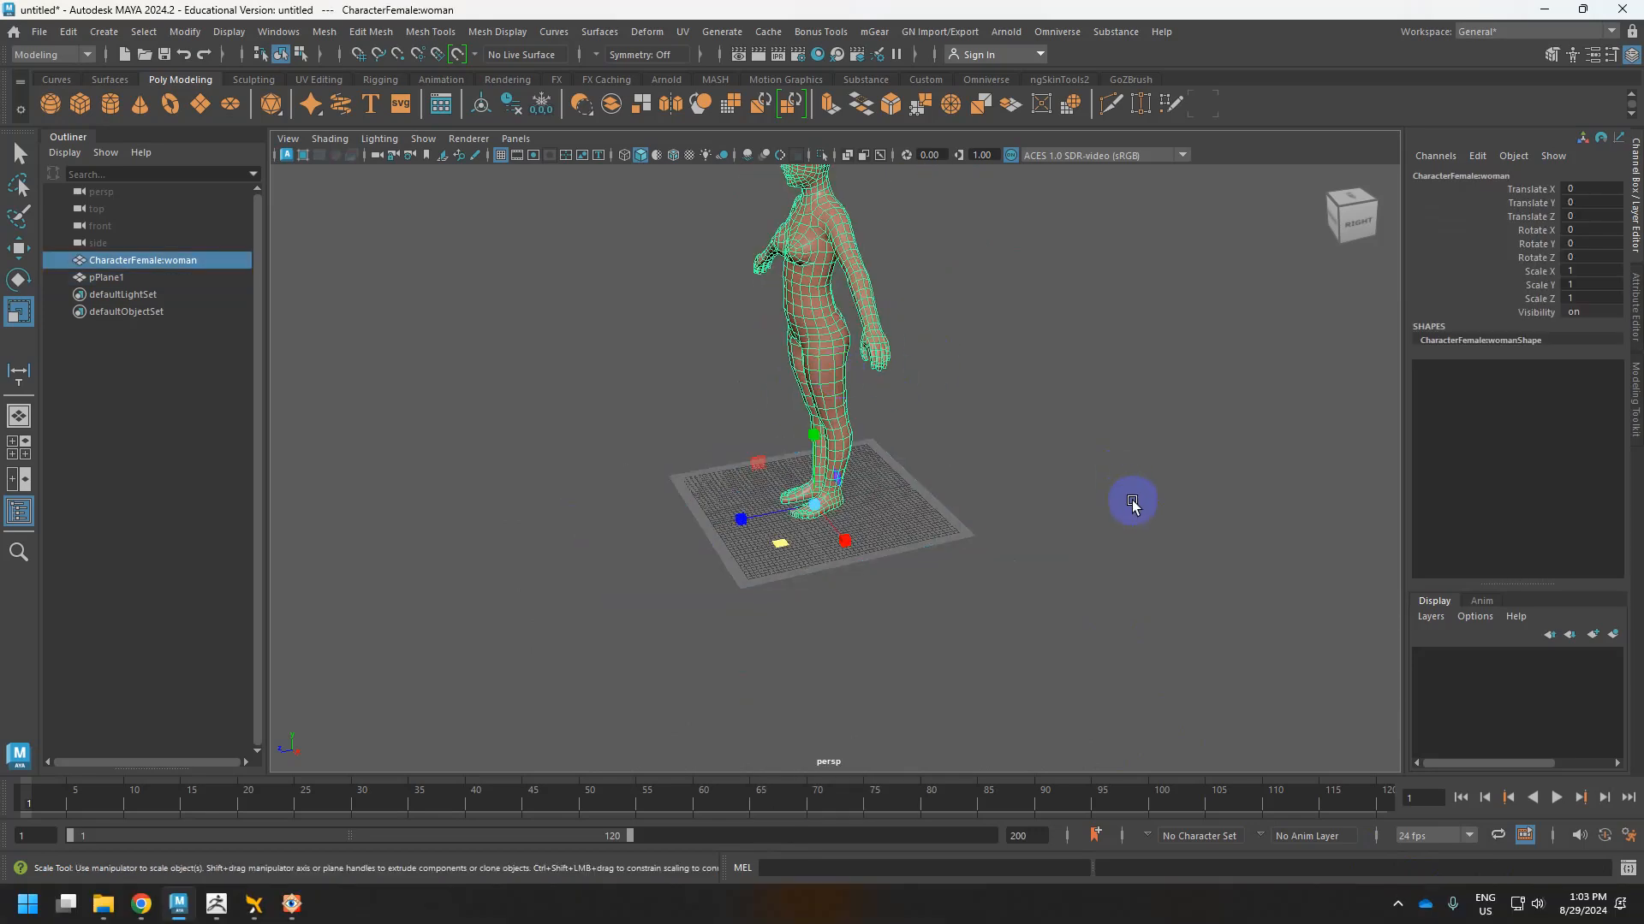
{"action": "left_click", "coordinate": [1613, 637]}
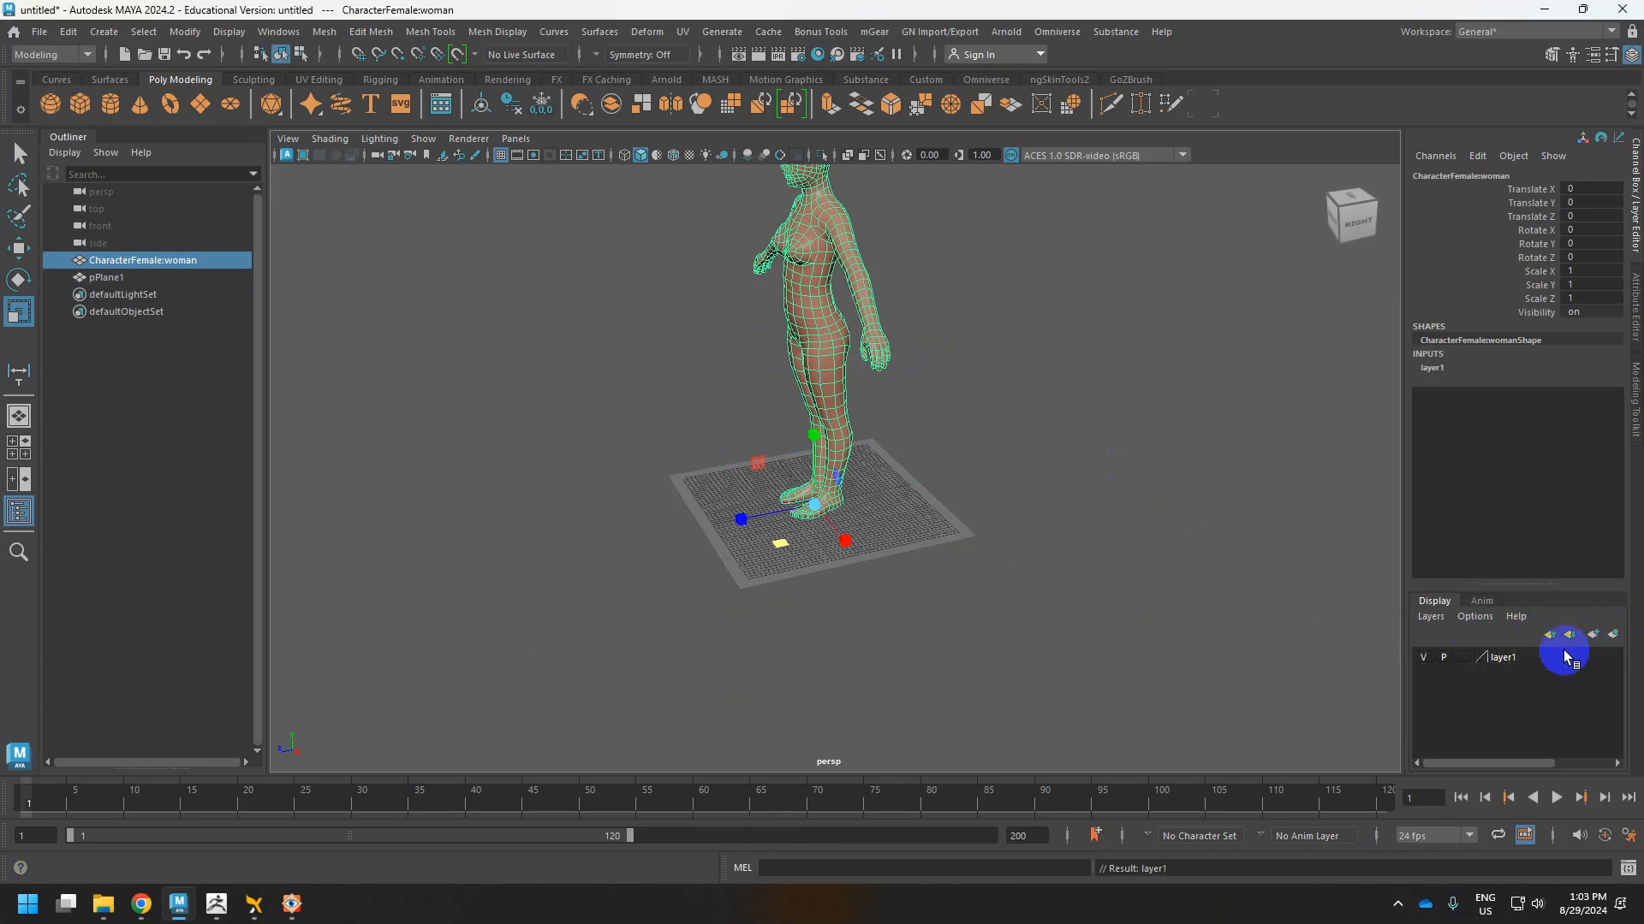
{"action": "double_click", "coordinate": [1504, 659]}
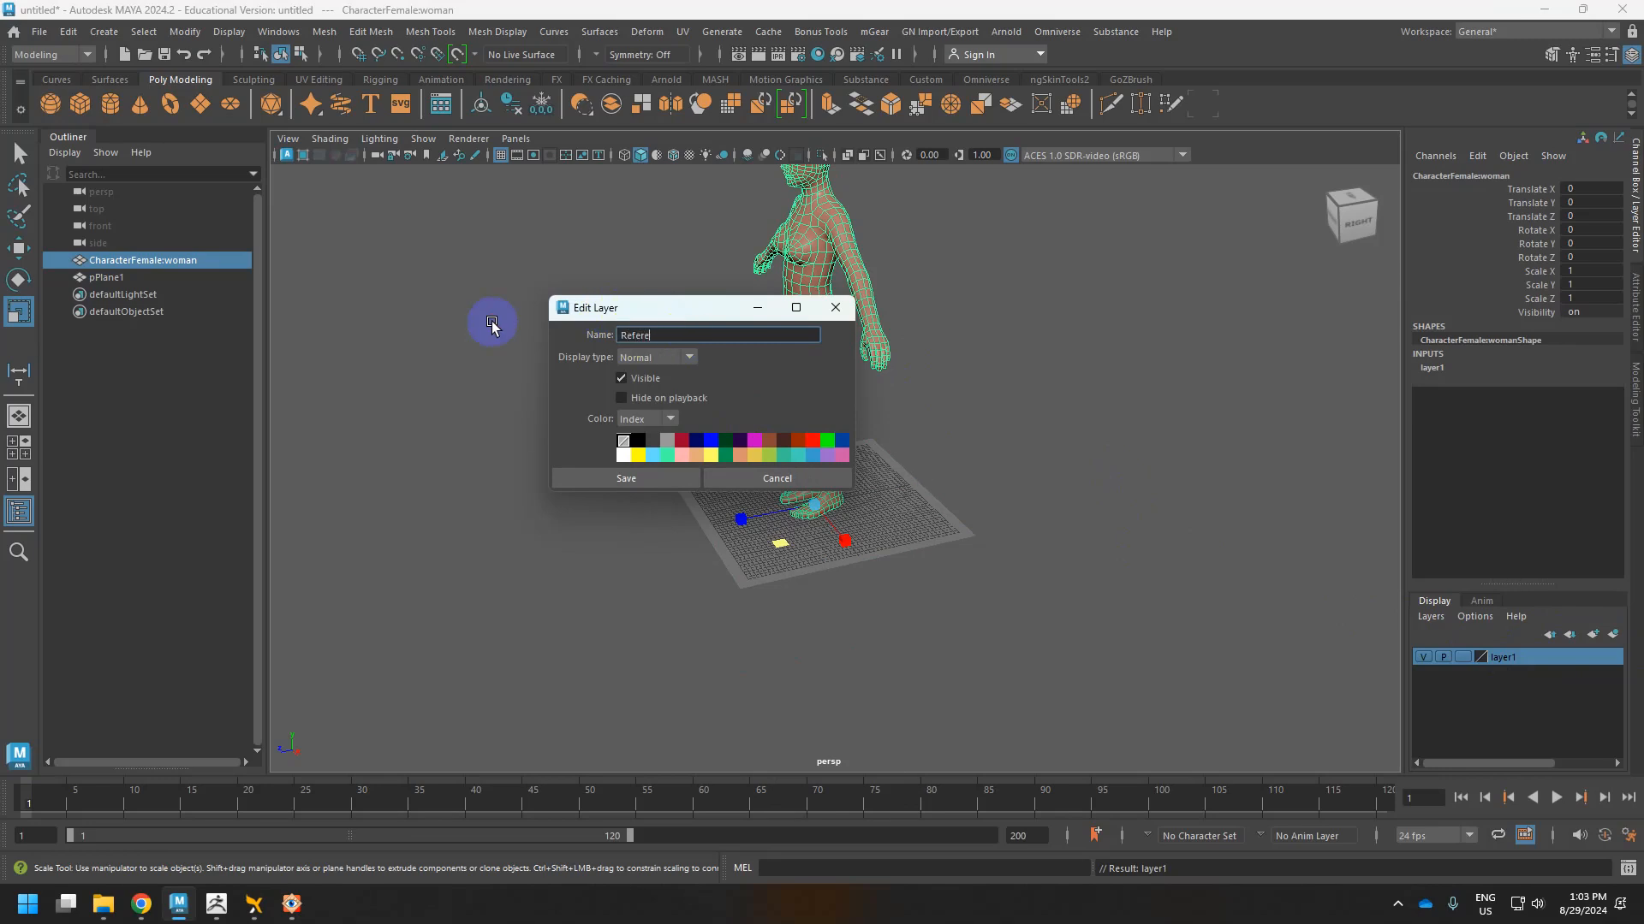
{"action": "key", "text": "Return"}
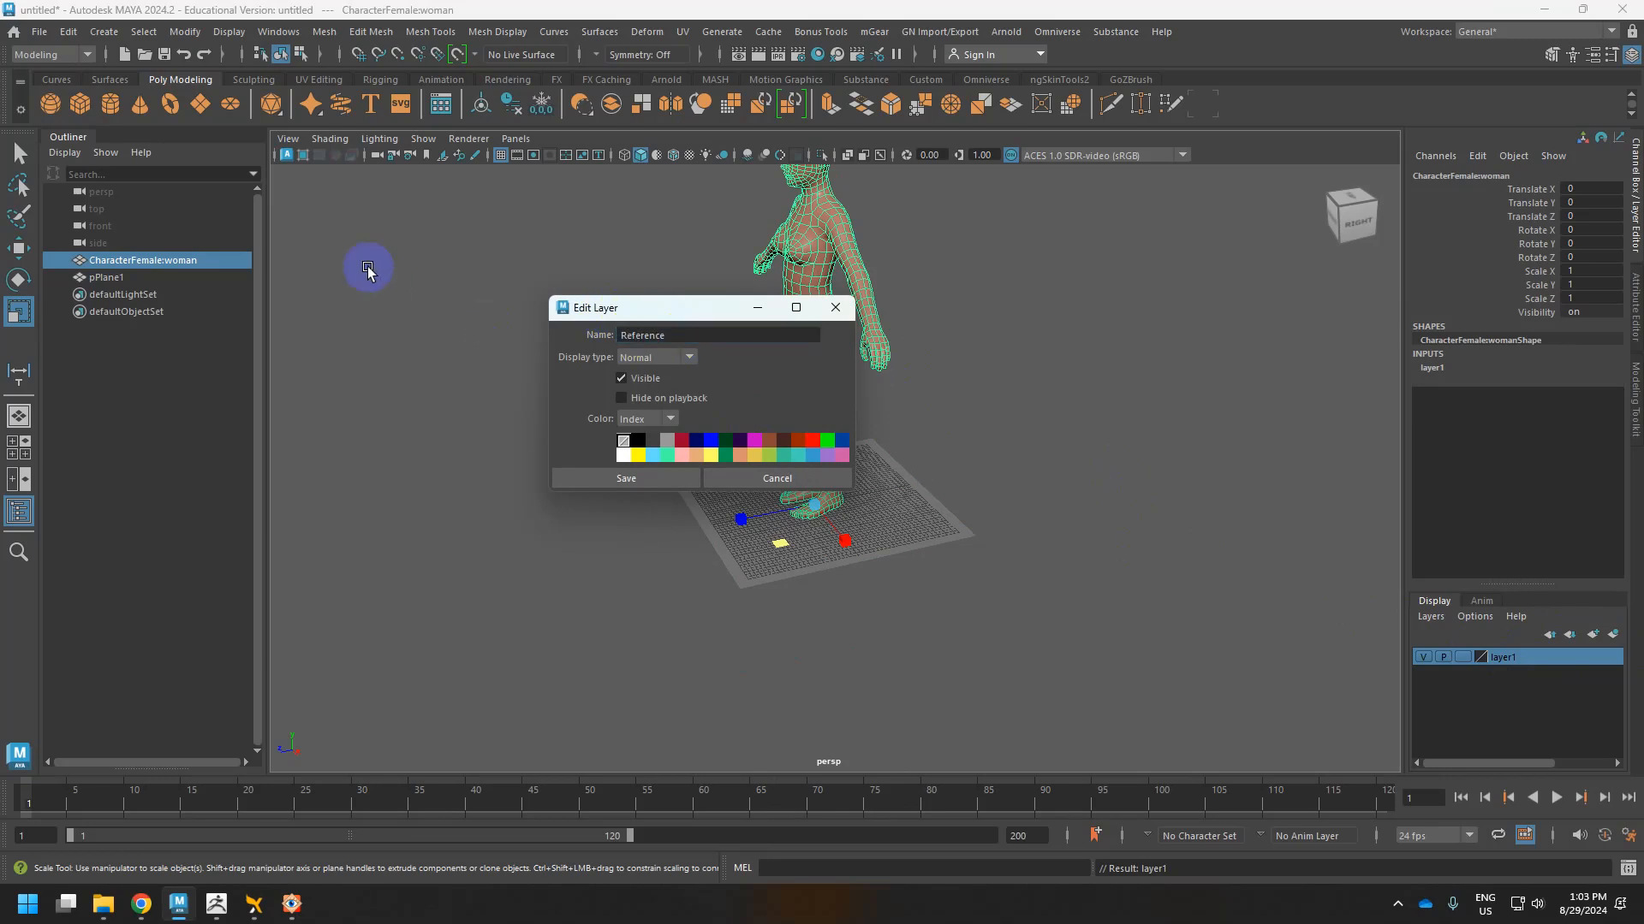
{"action": "left_click", "coordinate": [629, 481]}
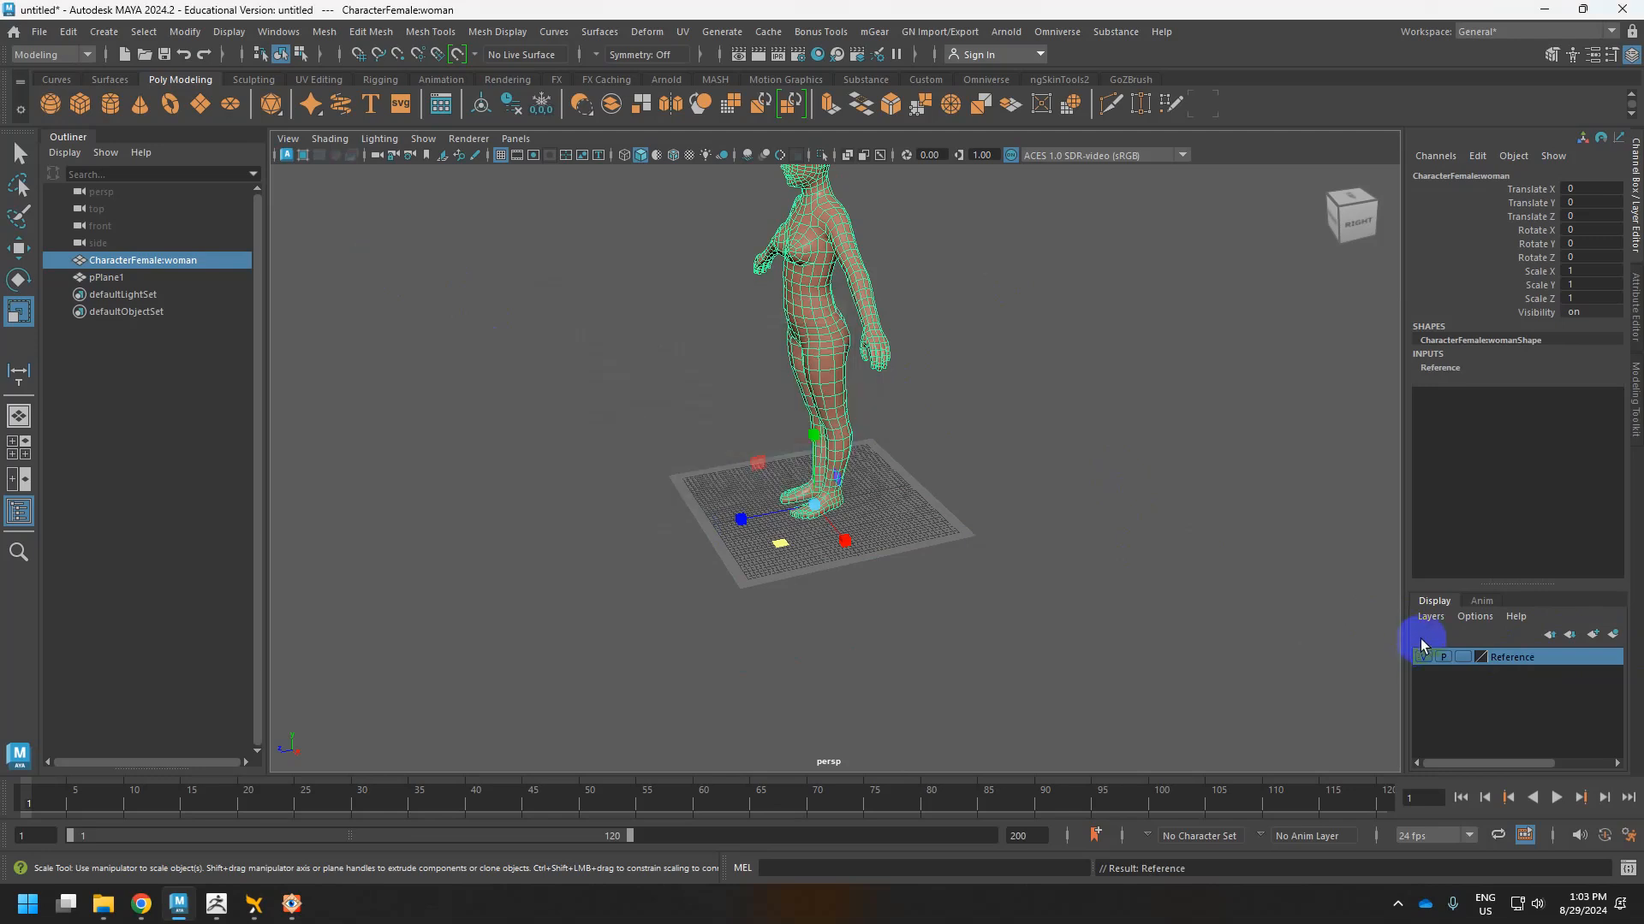
Set the Reference layer to the Template display type and hide the viewport grid.
{"action": "left_click", "coordinate": [1462, 656]}
{"action": "left_click", "coordinate": [1045, 491]}
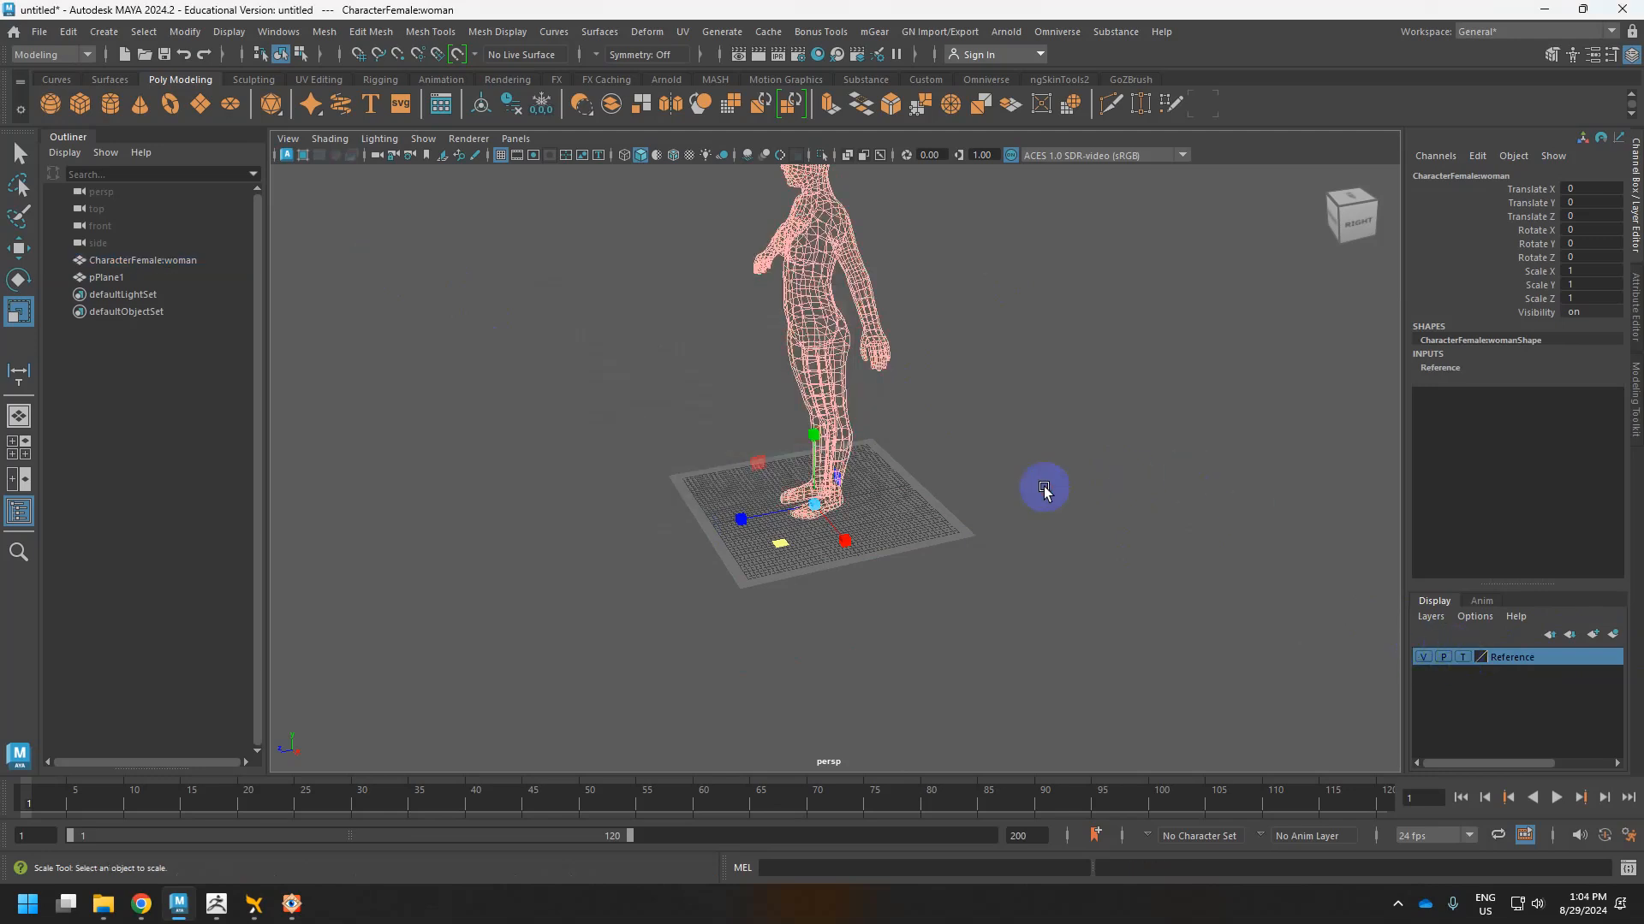
{"action": "left_click_drag", "start_coordinate": [1045, 492], "coordinate": [925, 459], "text": "alt"}
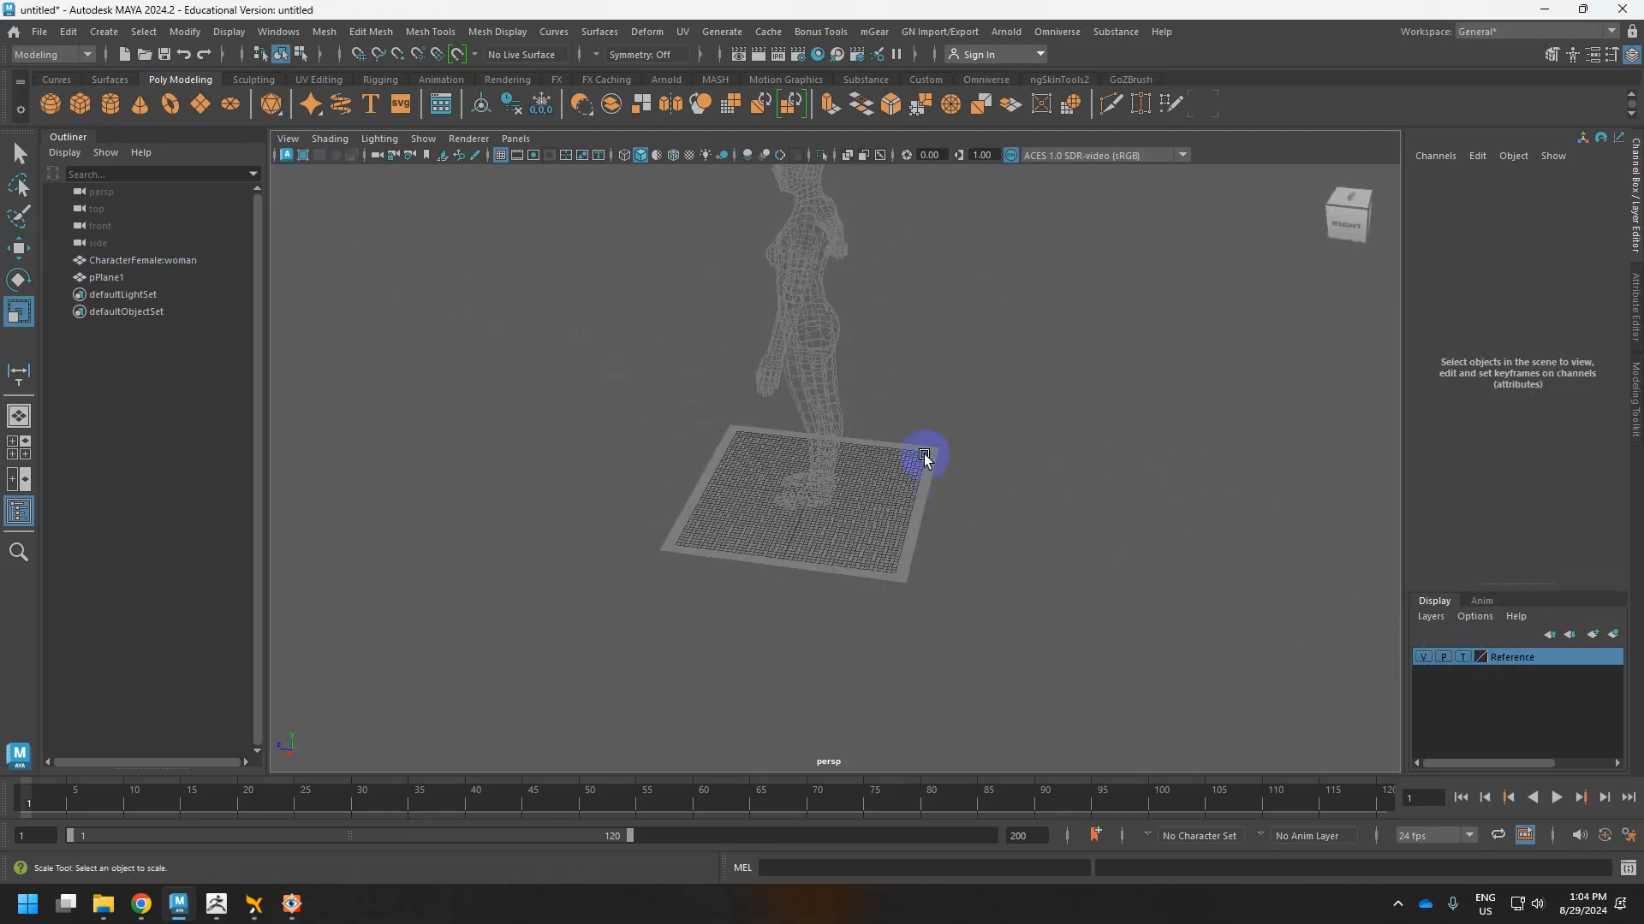
{"action": "left_click", "coordinate": [500, 155]}
{"action": "left_click_drag", "start_coordinate": [814, 466], "coordinate": [985, 486], "text": "alt"}
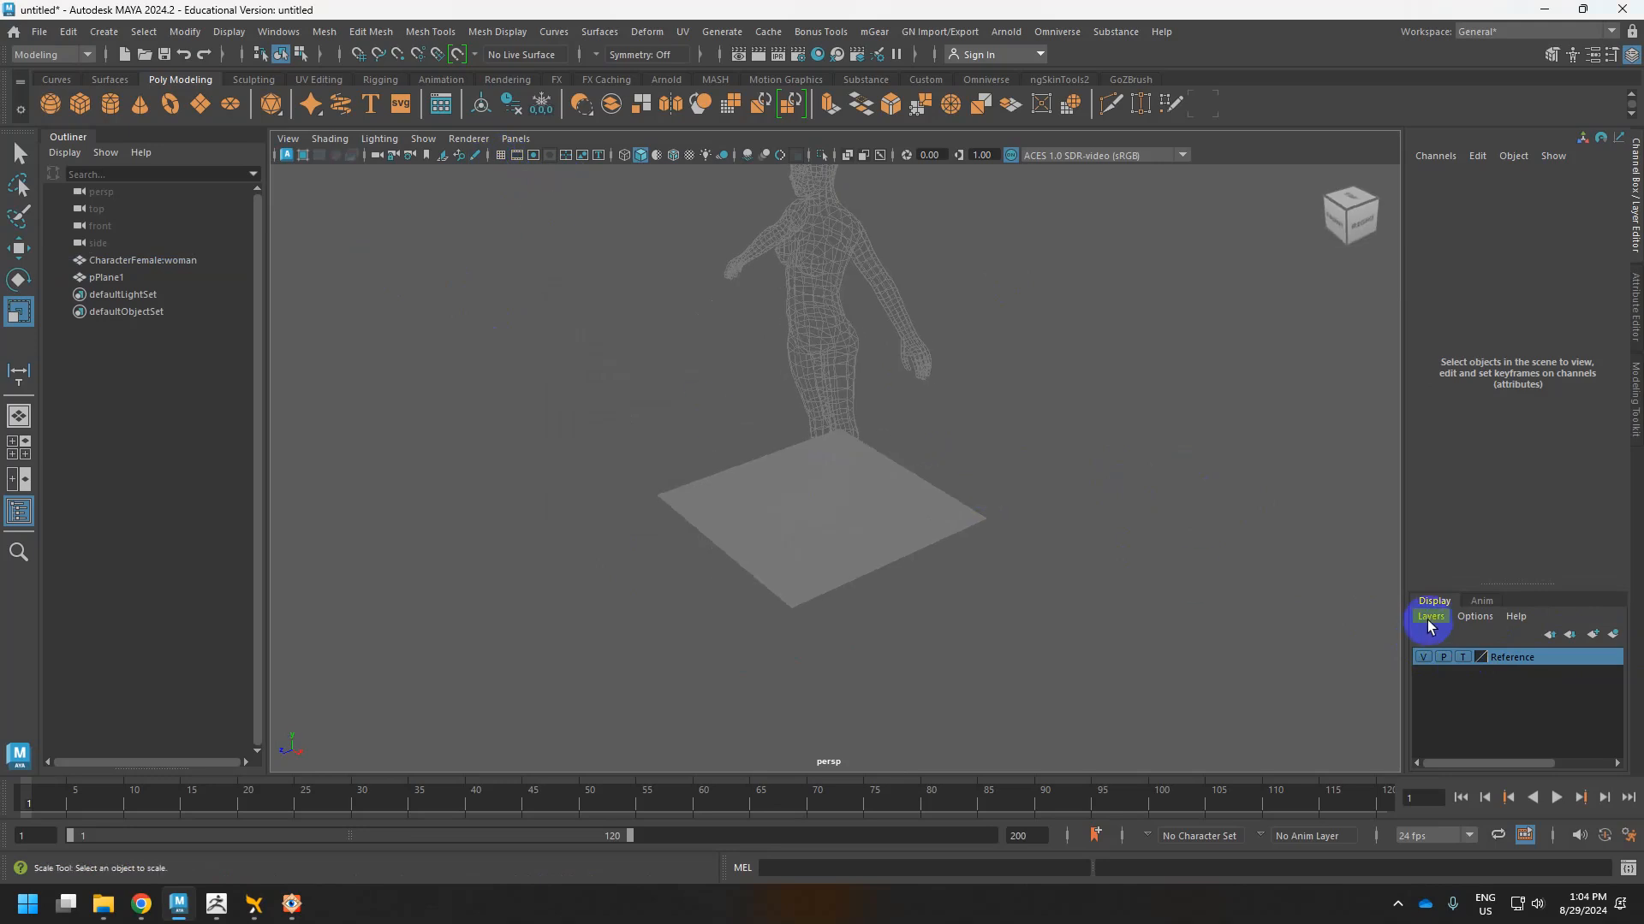
Switch the Reference layer to the Reference display type and test selecting the woman and the floor plane.
{"action": "left_click", "coordinate": [1462, 657]}
{"action": "mouse_move", "coordinate": [980, 191]}
{"action": "left_mouse_down"}
{"action": "mouse_move", "coordinate": [638, 584]}
{"action": "mouse_move", "coordinate": [967, 286]}
{"action": "left_mouse_up"}
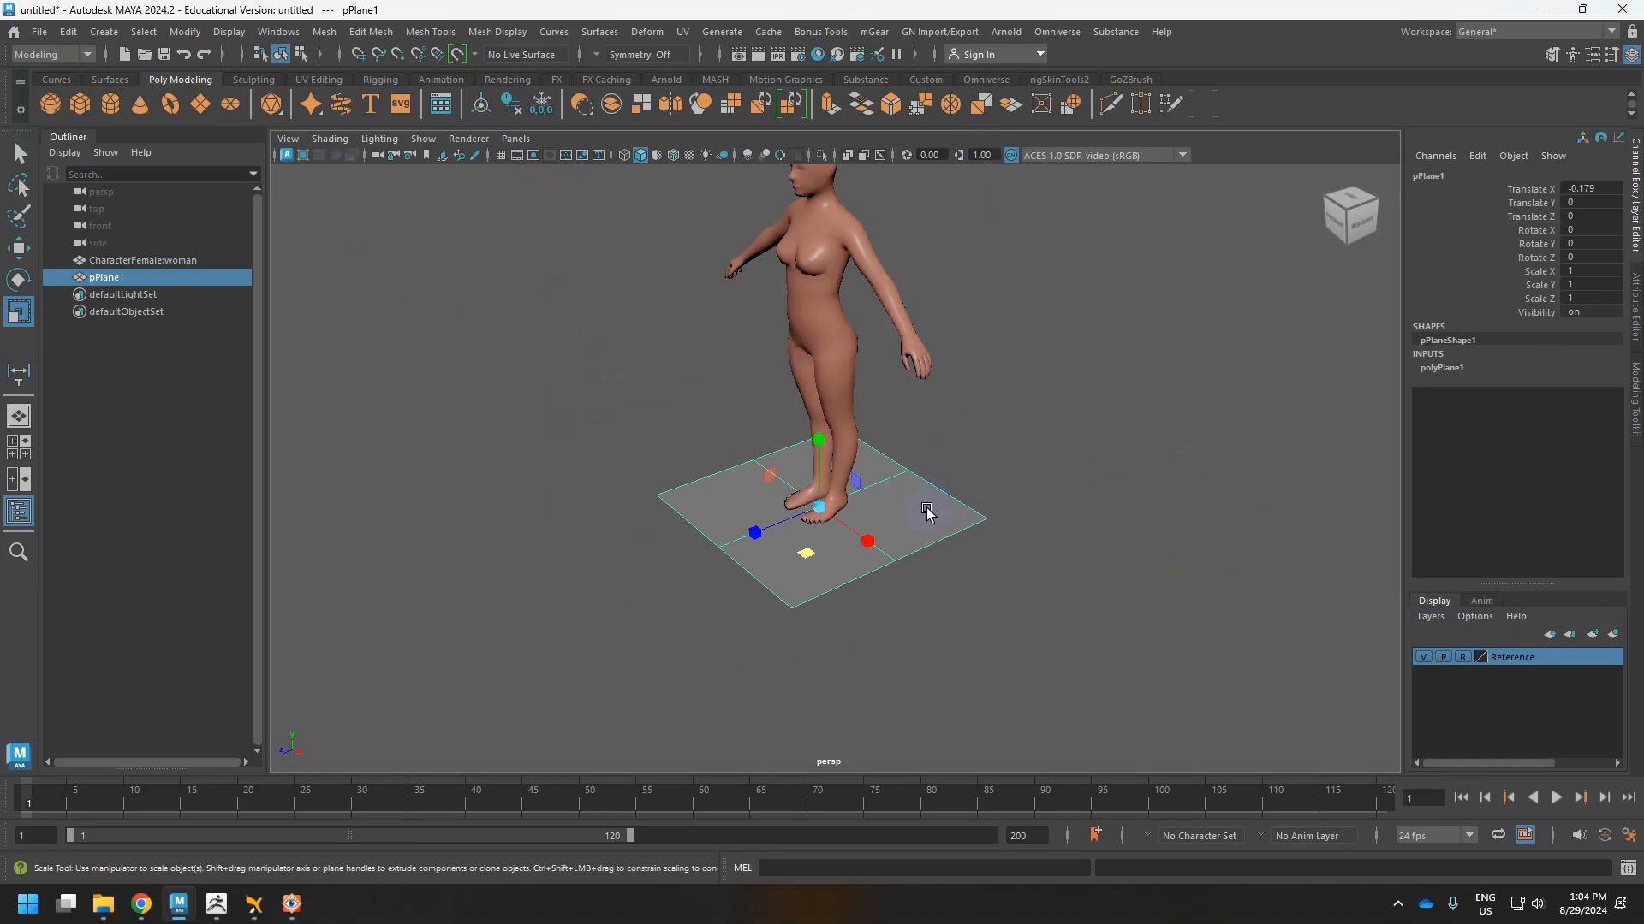
{"action": "left_click_drag", "start_coordinate": [928, 514], "coordinate": [971, 455], "text": "alt"}
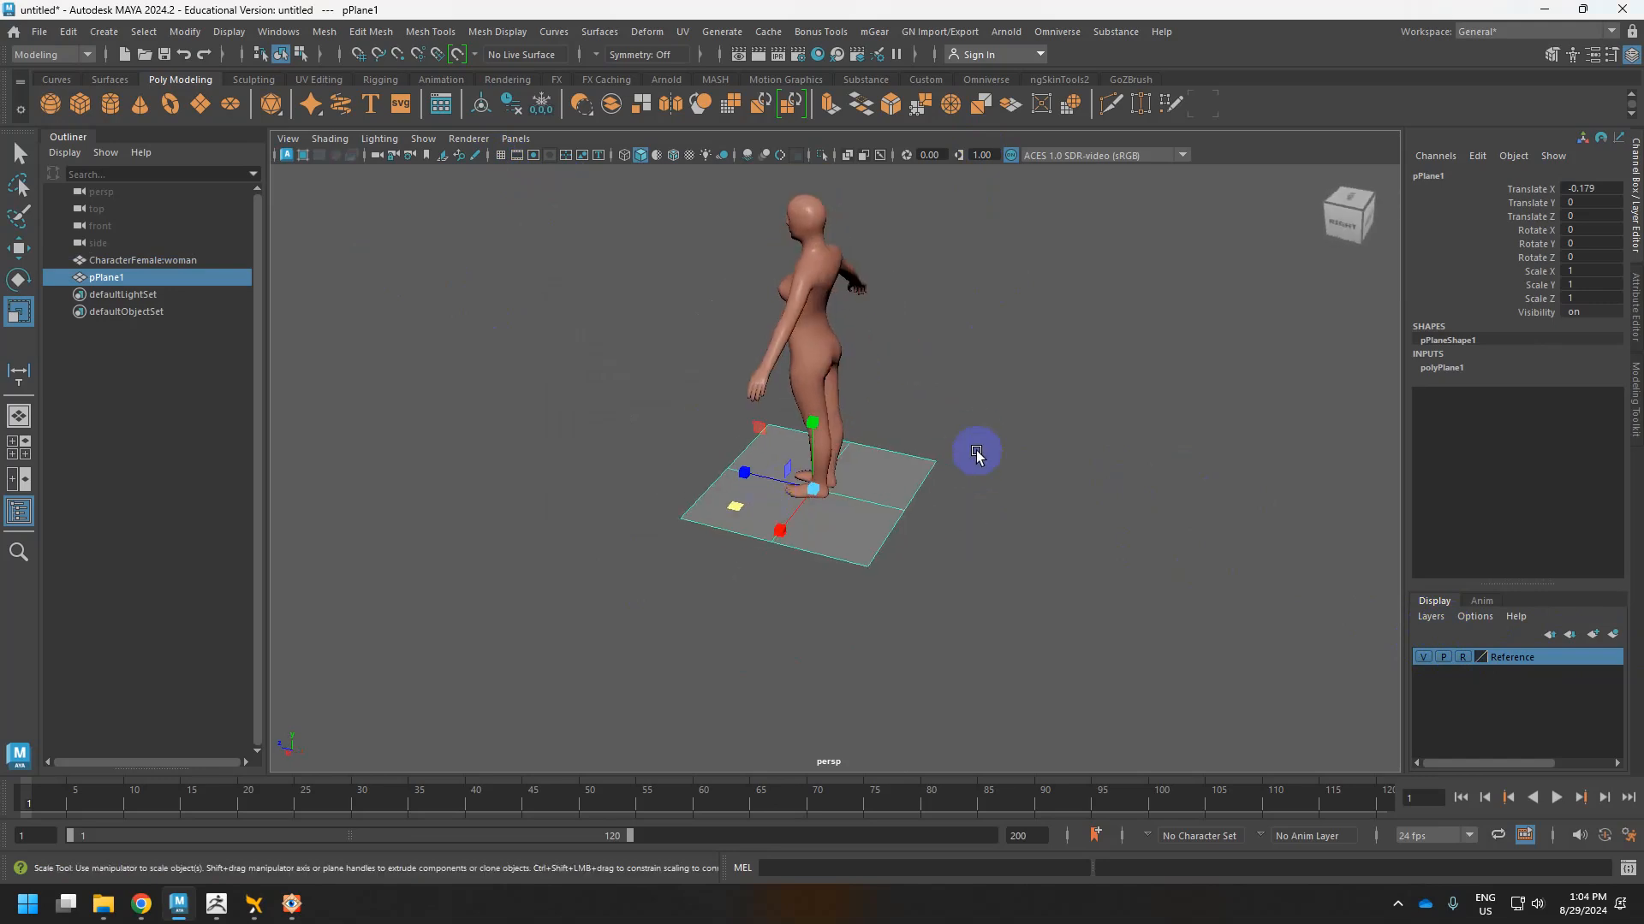
{"action": "left_click", "coordinate": [951, 463]}
{"action": "left_click", "coordinate": [873, 511]}
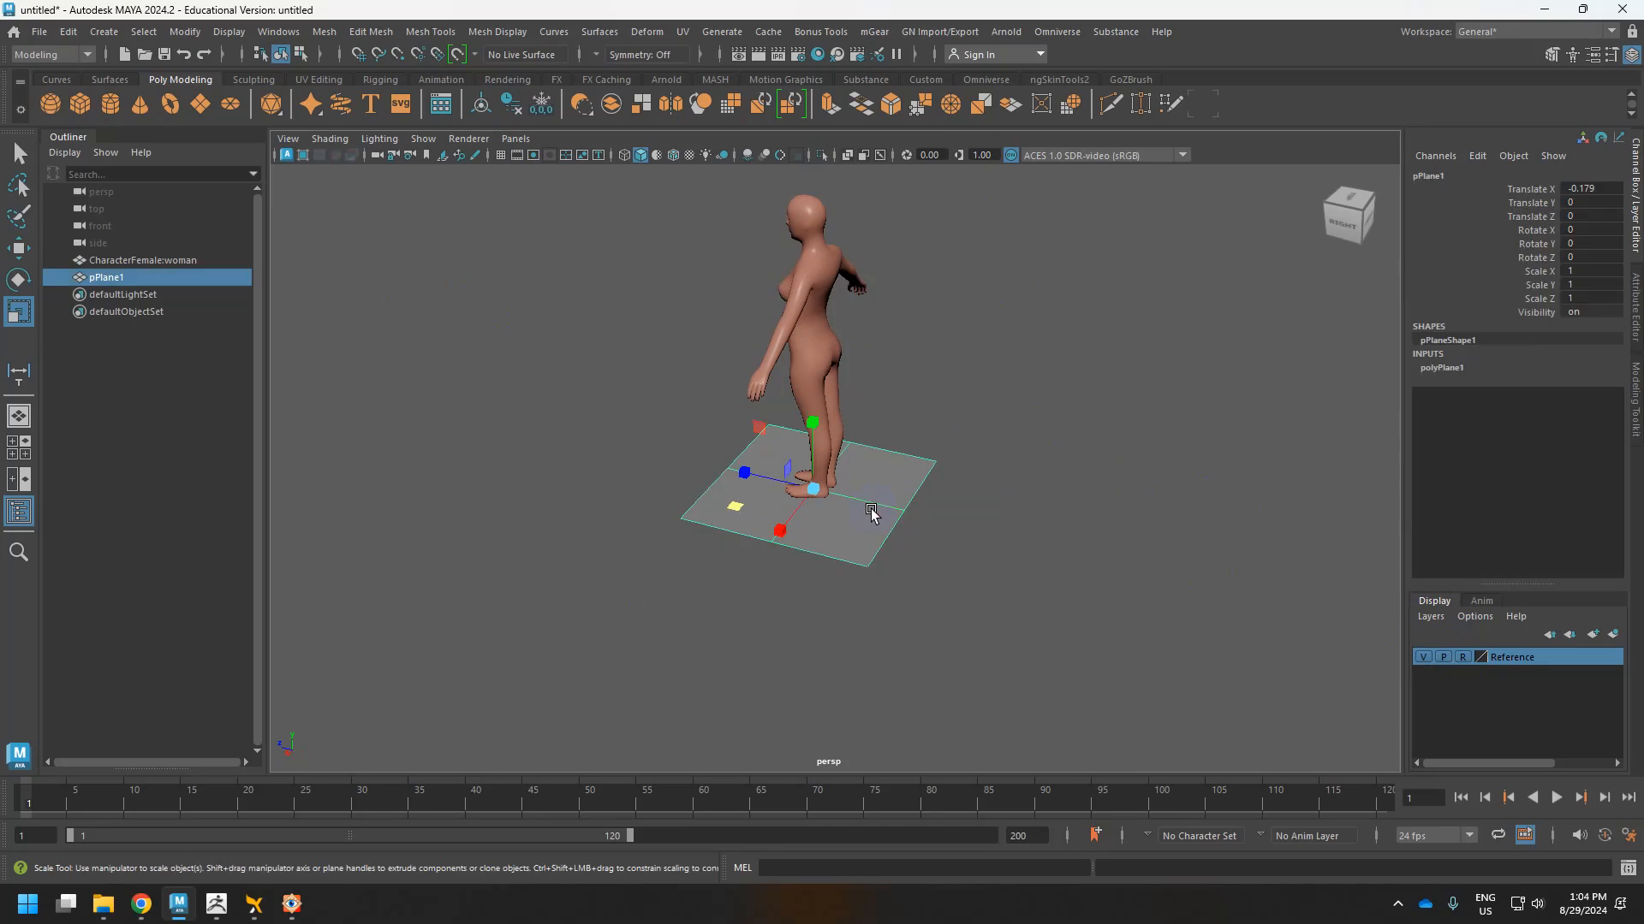
Undo the layer creation and the scaling of the plane's faces.
{"action": "key", "text": "ctrl+z"}
{"action": "key", "text": "ctrl+z"}
{"action": "key", "text": "ctrl+z"}
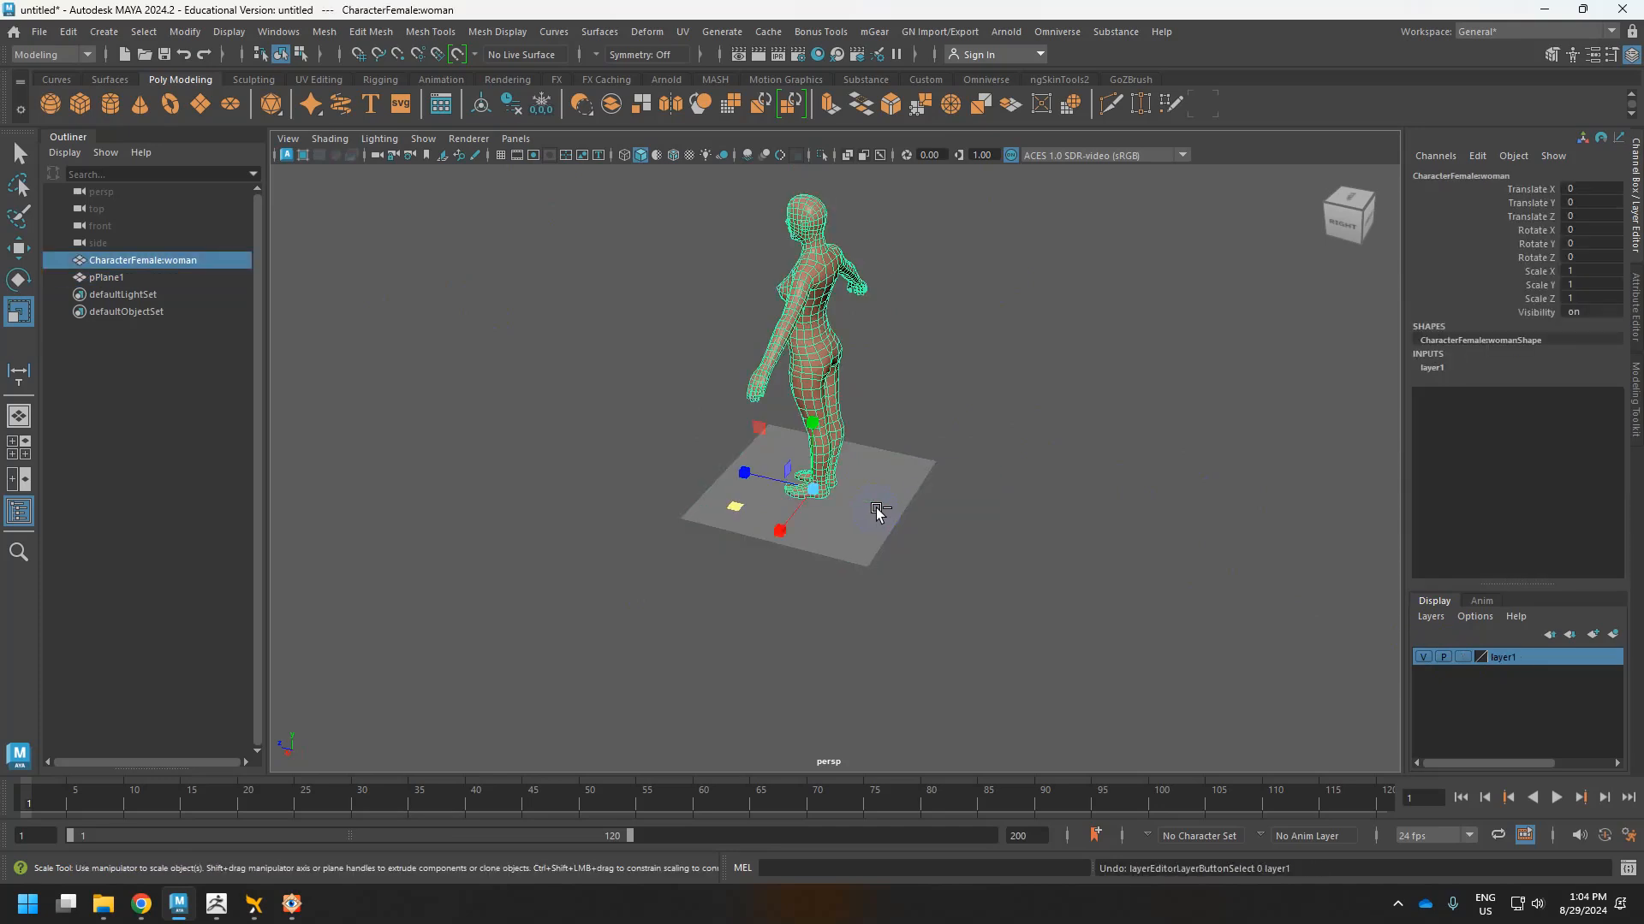
{"action": "key", "text": "ctrl+z"}
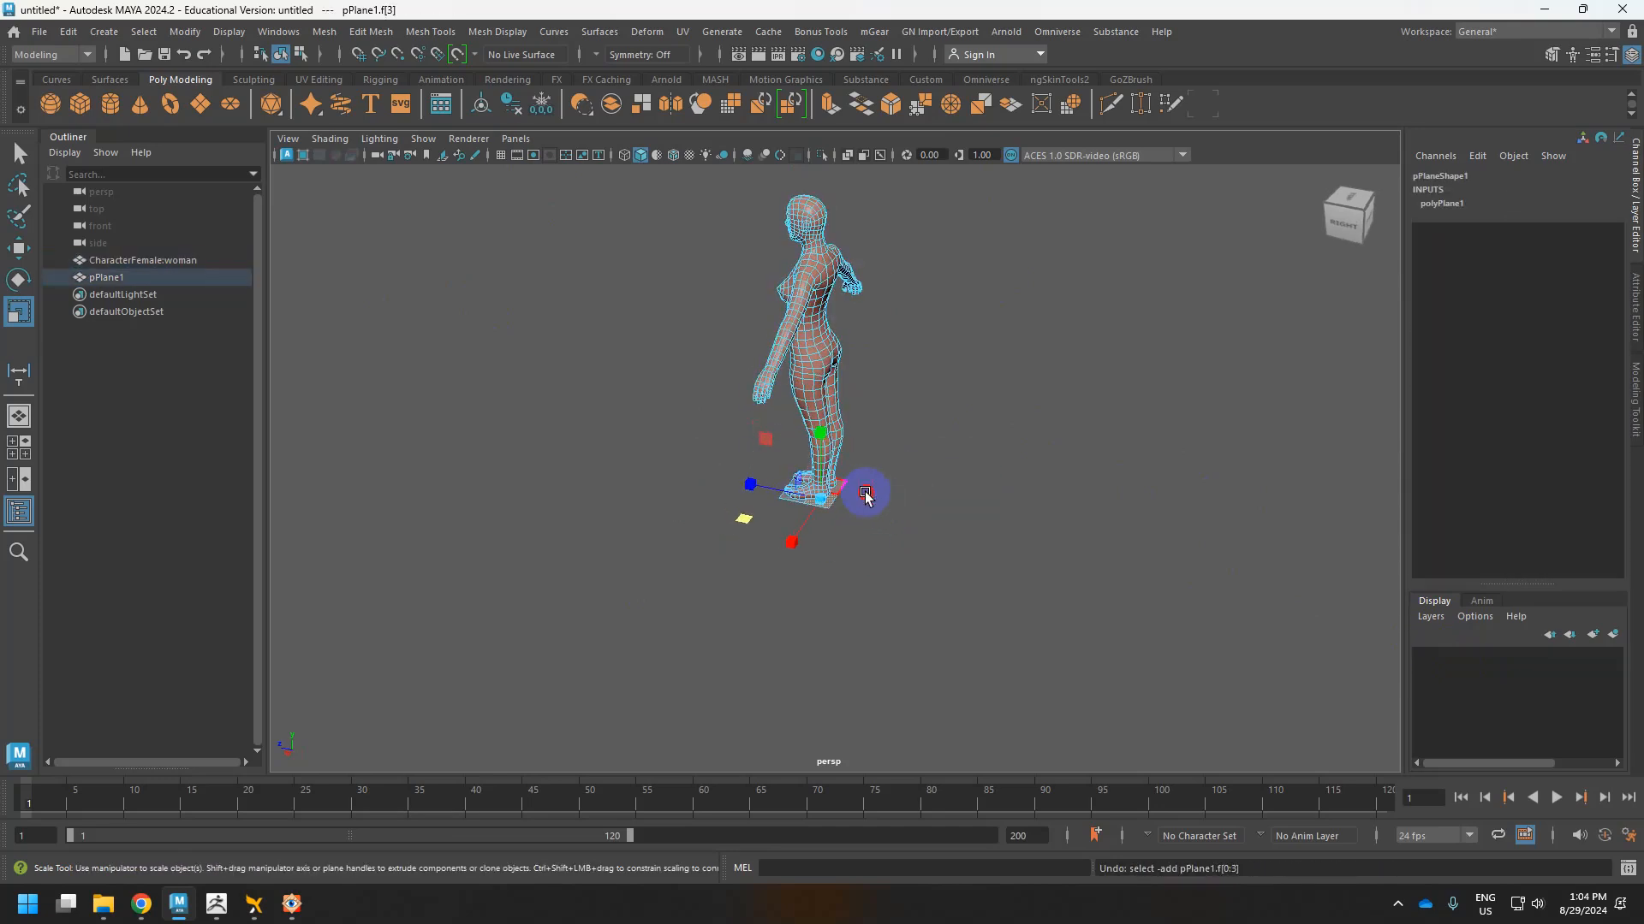
Return to object mode, assign the woman mesh to a new display layer and rename that layer Reference.
{"action": "right_click_drag", "start_coordinate": [805, 323], "coordinate": [862, 304]}
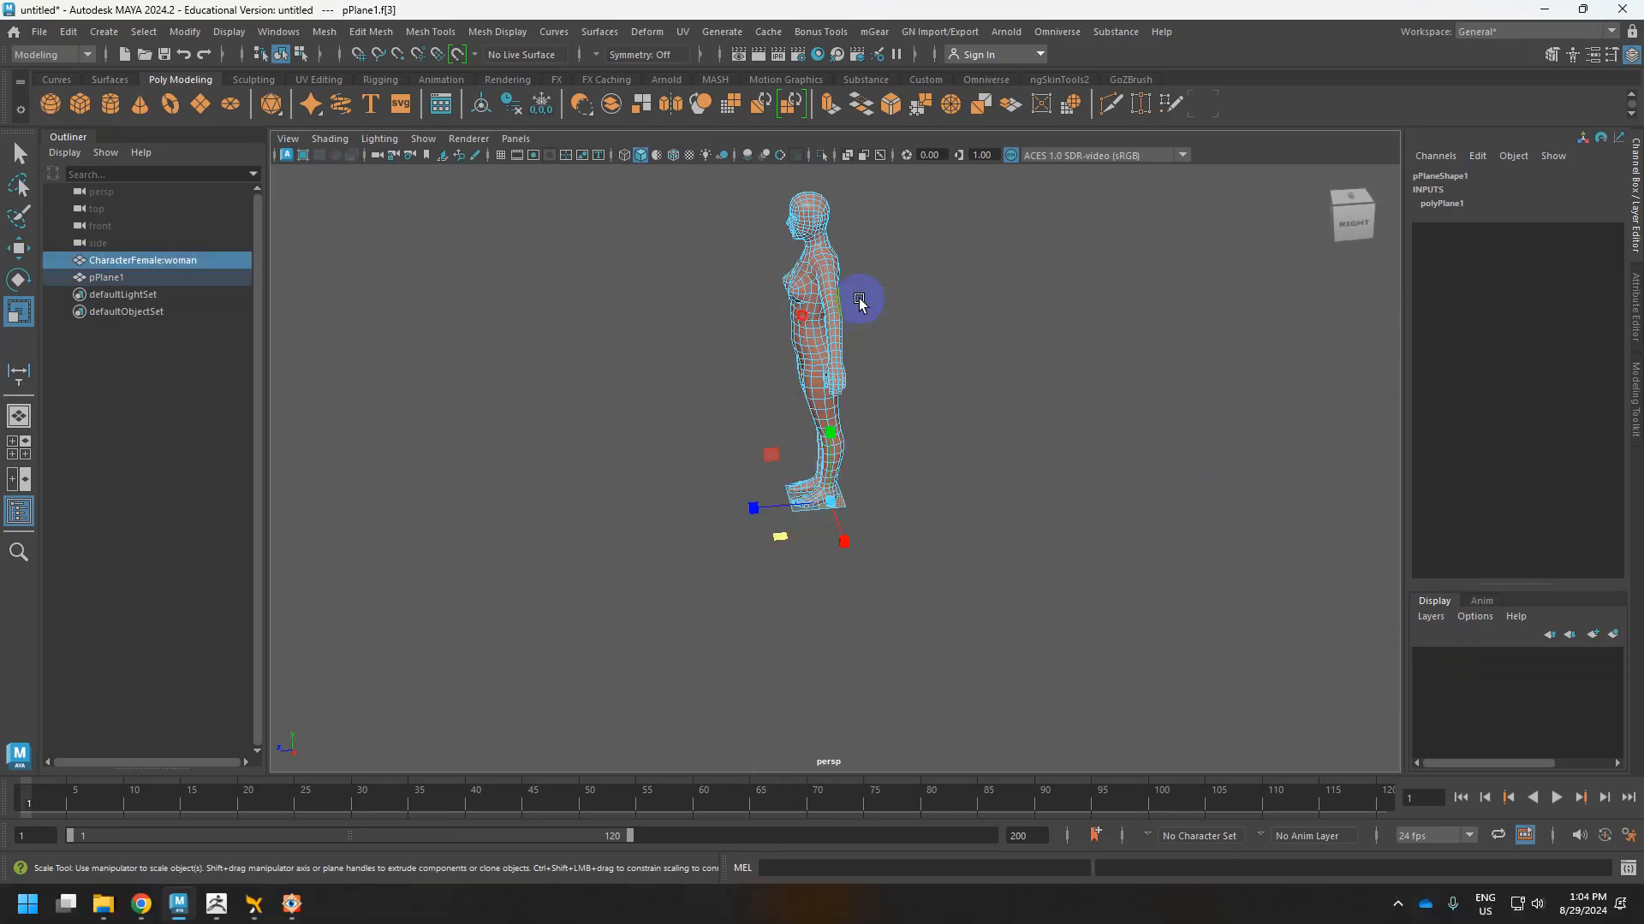
{"action": "left_click", "coordinate": [870, 454]}
{"action": "left_click", "coordinate": [844, 368]}
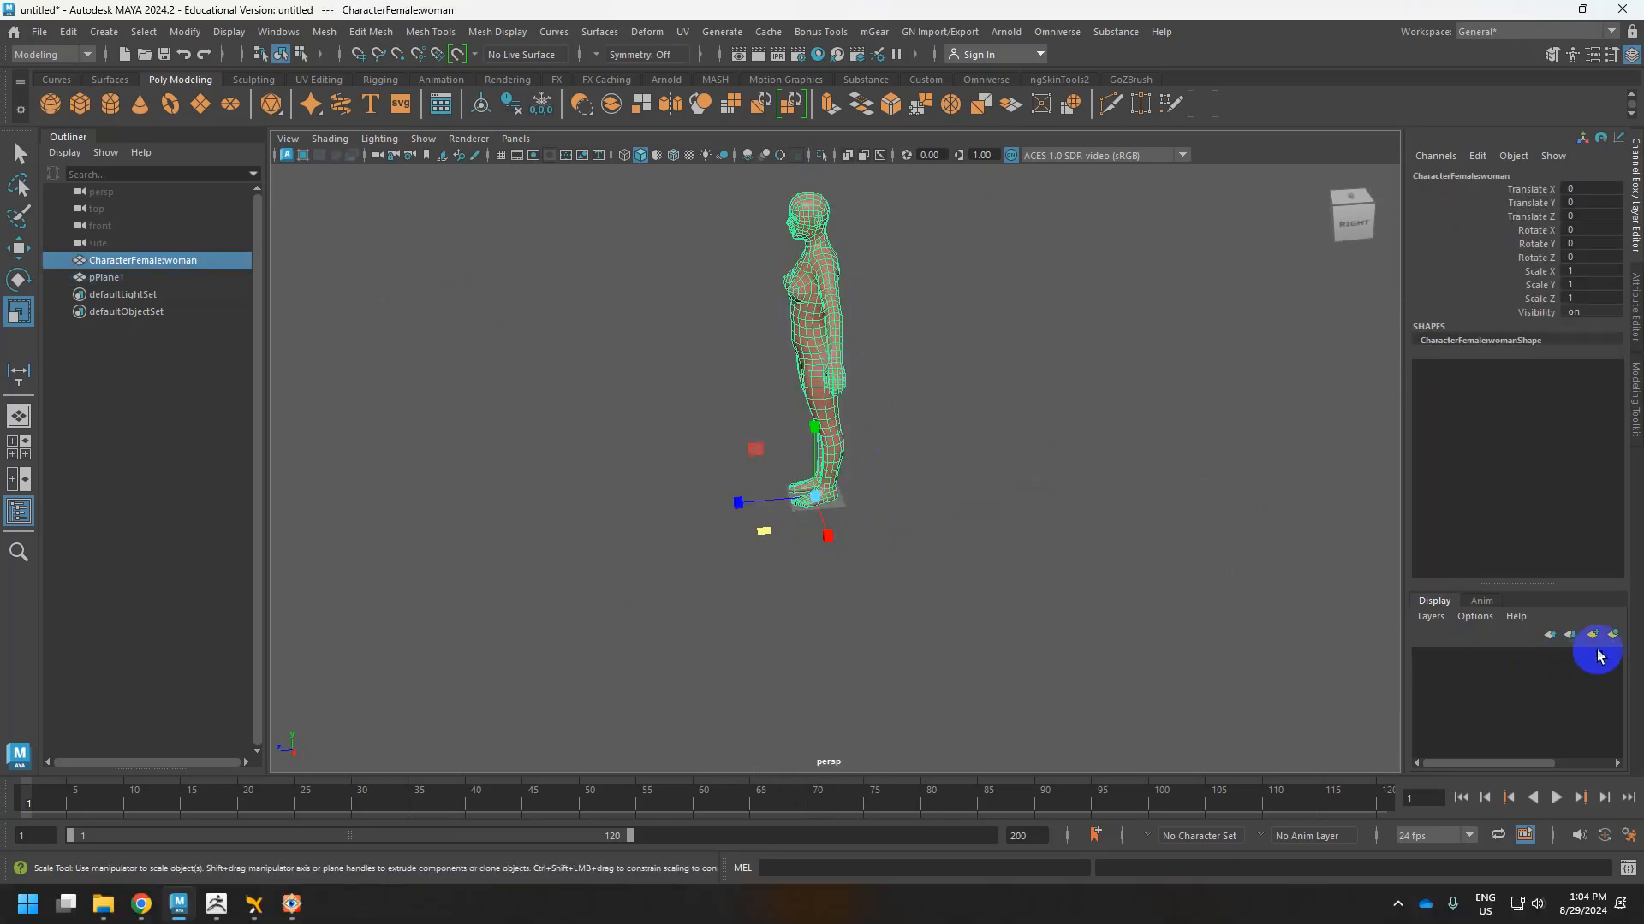
{"action": "left_click", "coordinate": [1612, 636]}
{"action": "right_click", "coordinate": [1500, 659]}
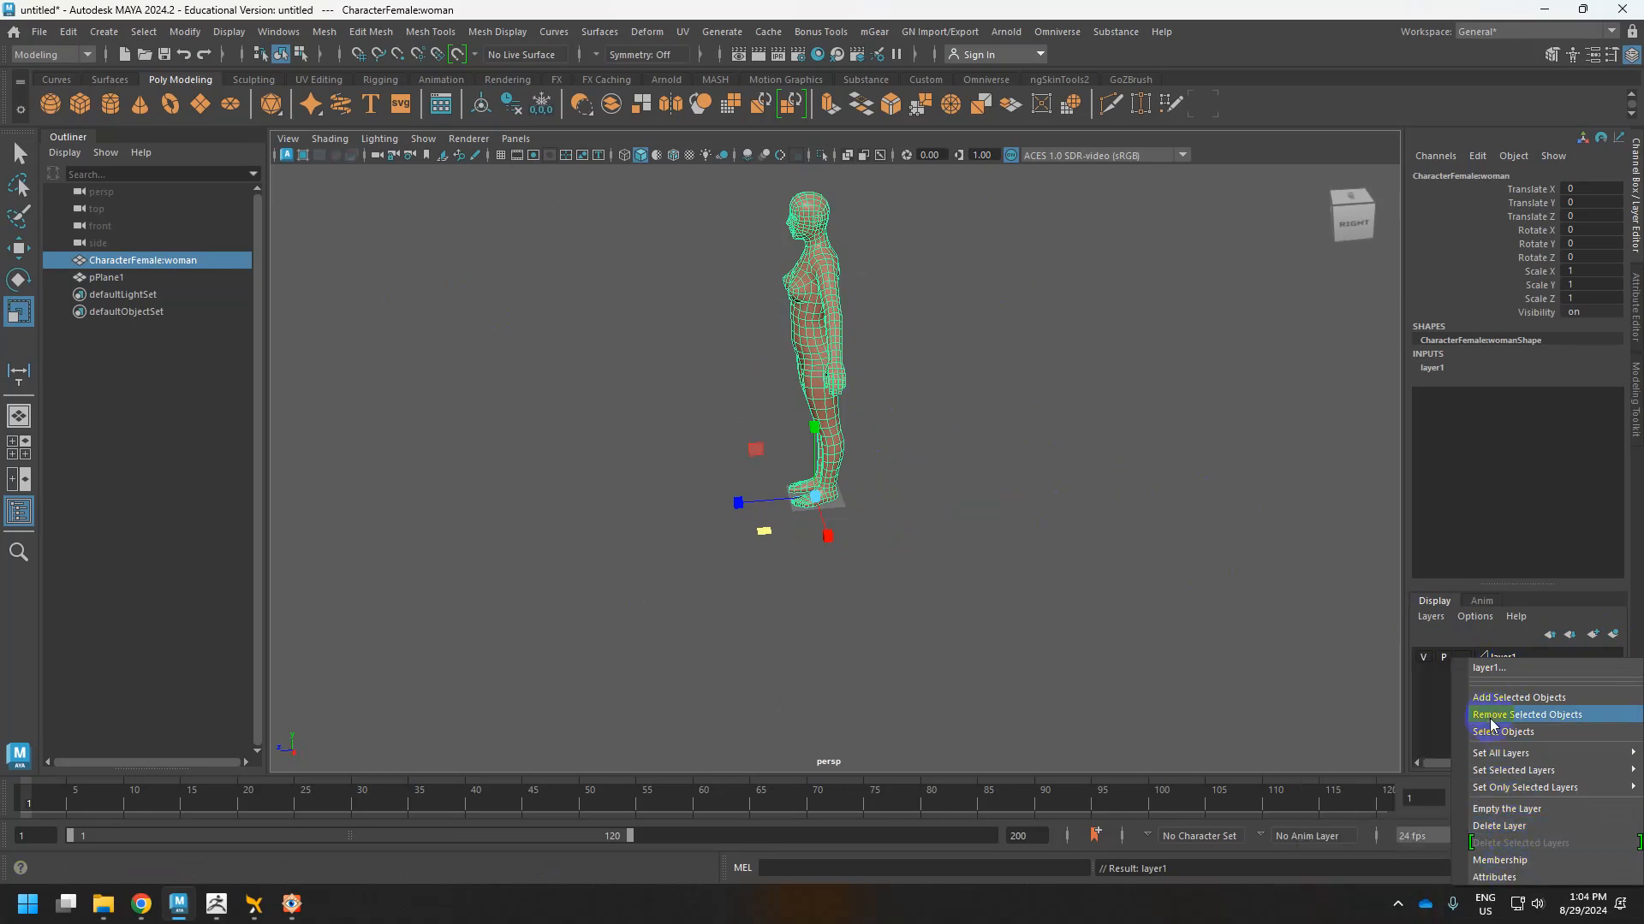
{"action": "left_click", "coordinate": [1406, 678]}
{"action": "double_click", "coordinate": [1493, 657]}
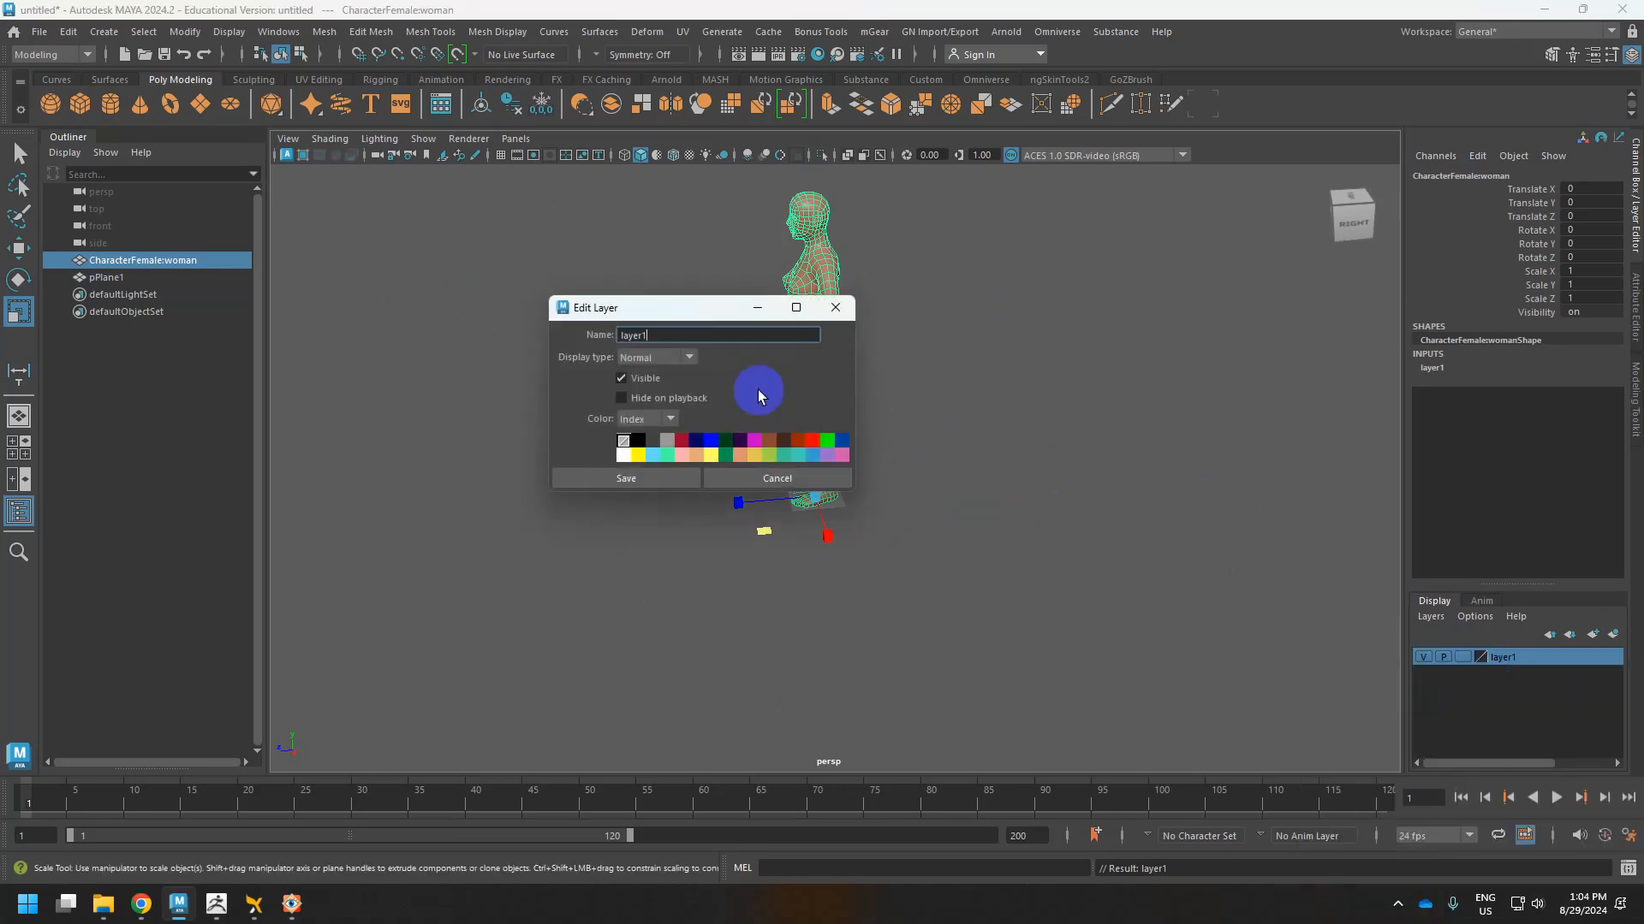
{"action": "double_click", "coordinate": [687, 338]}
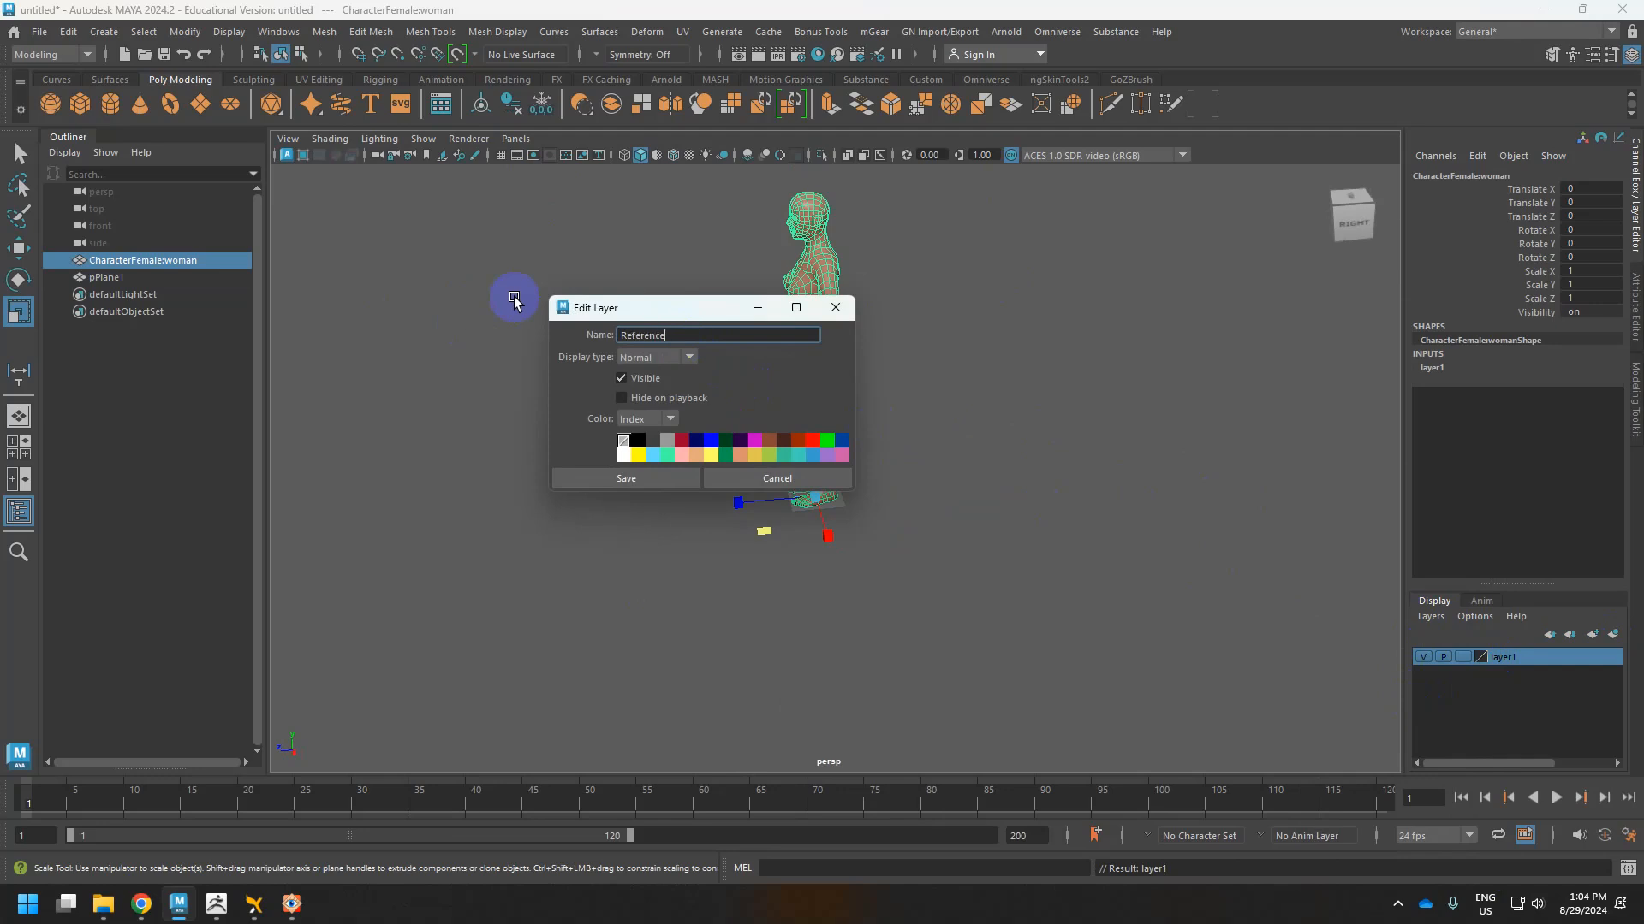
{"action": "left_click", "coordinate": [628, 479]}
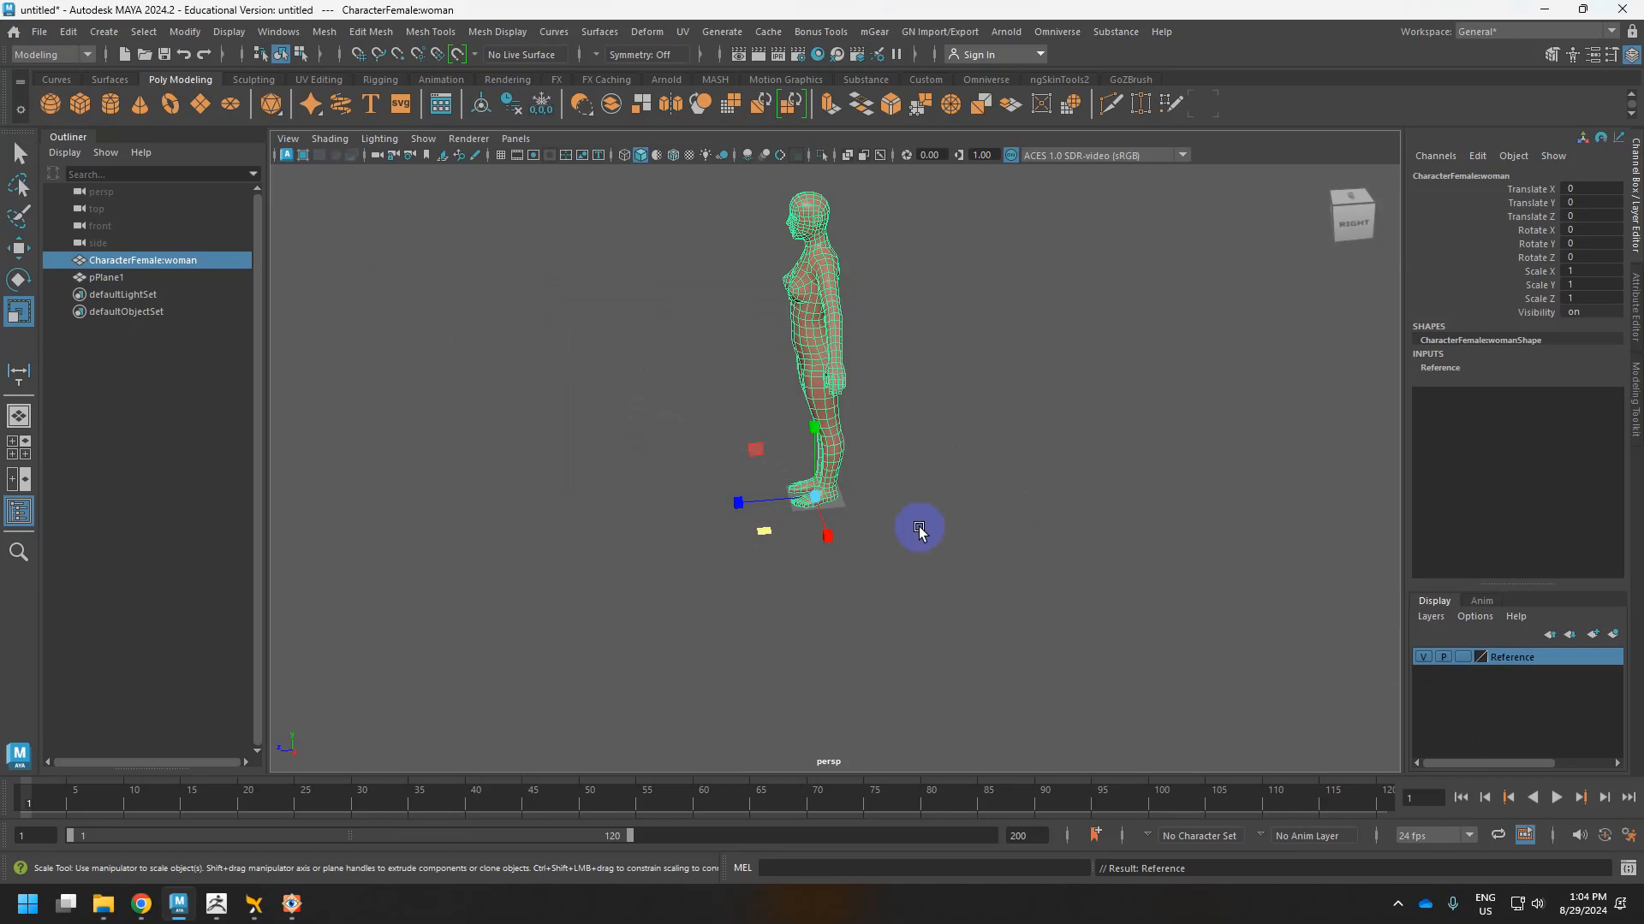
Check the staircase photo in FastStone Image Viewer and set the floor plane's polyPlane width to 180.
{"action": "left_click", "coordinate": [851, 506]}
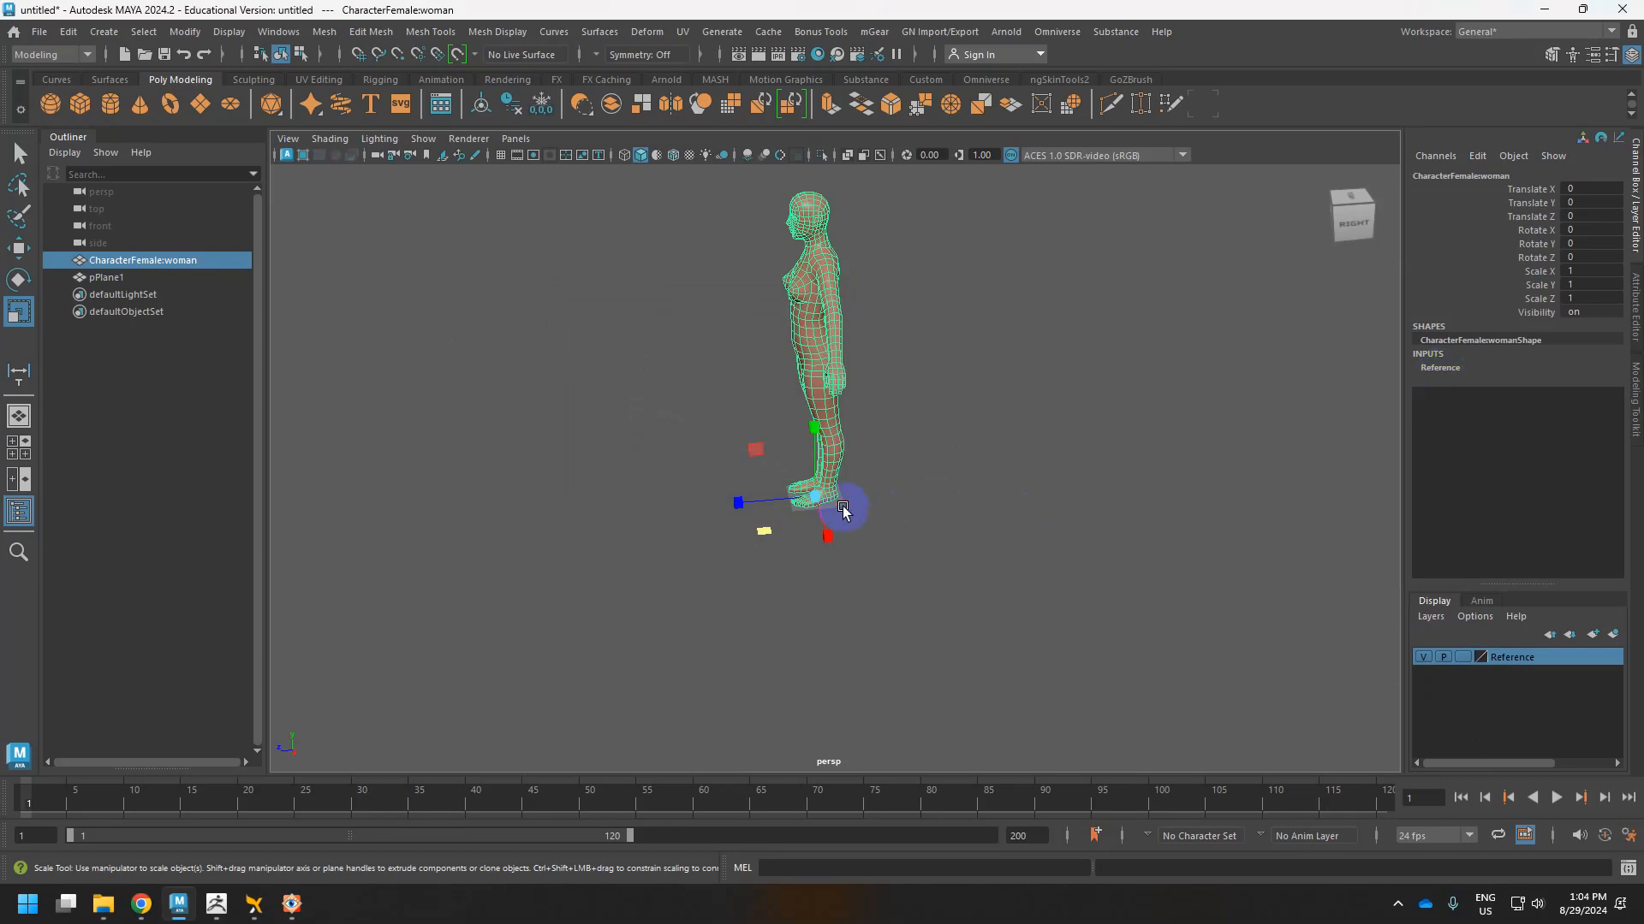
{"action": "left_click_drag", "start_coordinate": [976, 532], "coordinate": [1417, 408], "text": "alt"}
{"action": "left_click", "coordinate": [1442, 367]}
{"action": "key", "text": "alt+Tab"}
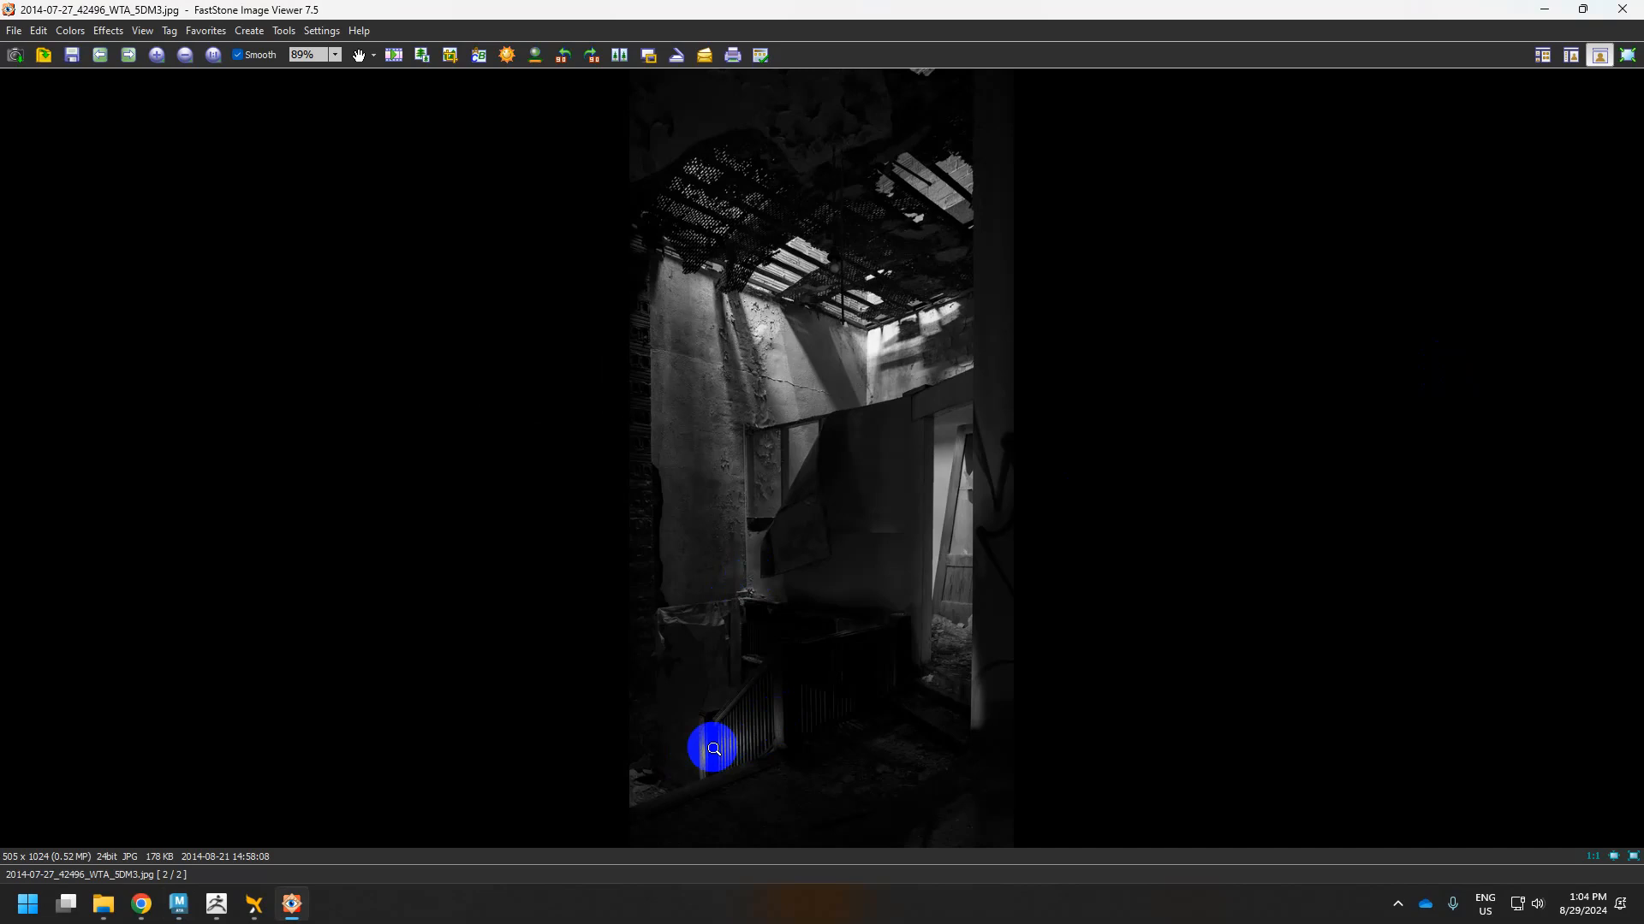
{"action": "key", "text": "alt+Tab"}
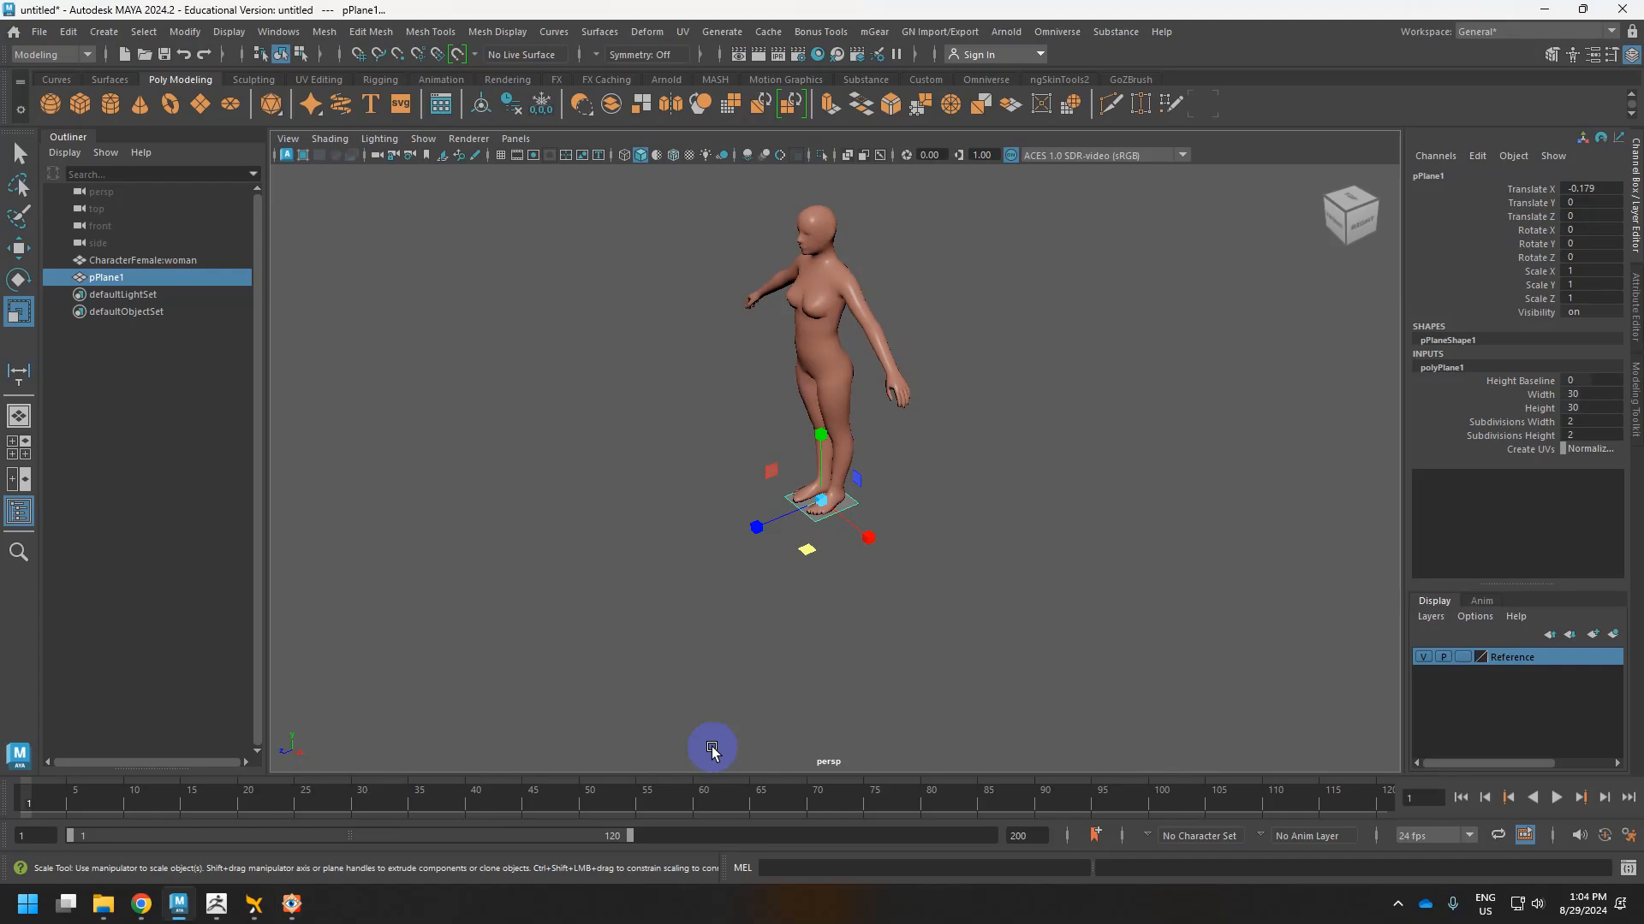
{"action": "double_click", "coordinate": [1594, 396]}
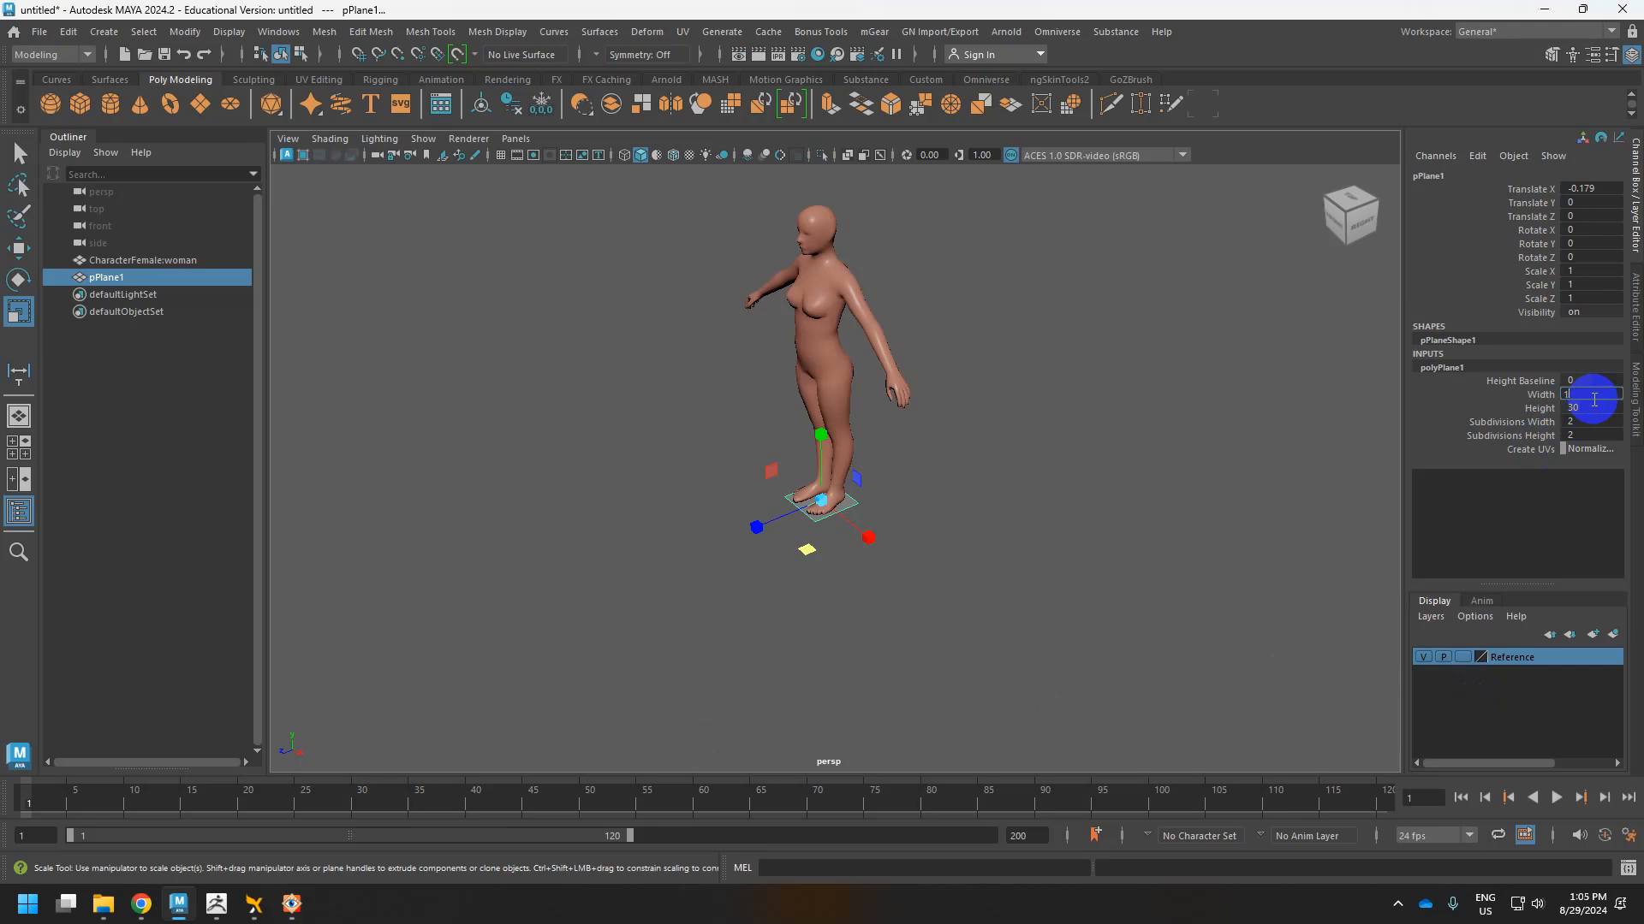
{"action": "type", "text": "180"}
{"action": "key", "text": "Return"}
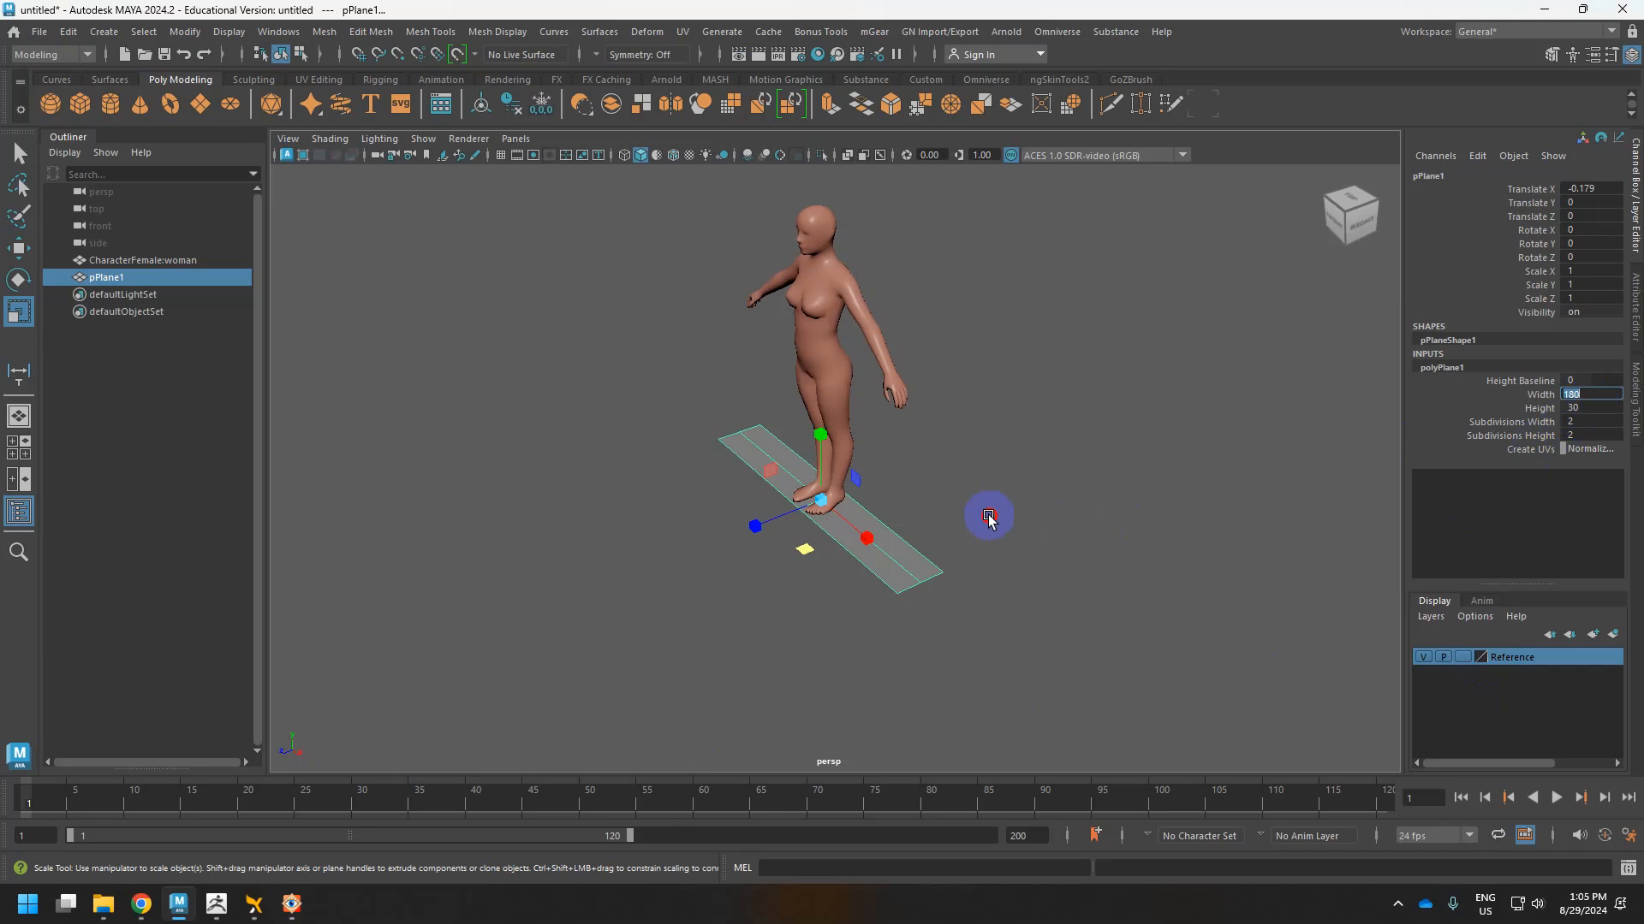
Select the plane's back edges in edge mode and move them along Z well behind the woman.
{"action": "left_click_drag", "start_coordinate": [987, 514], "coordinate": [845, 518], "text": "alt"}
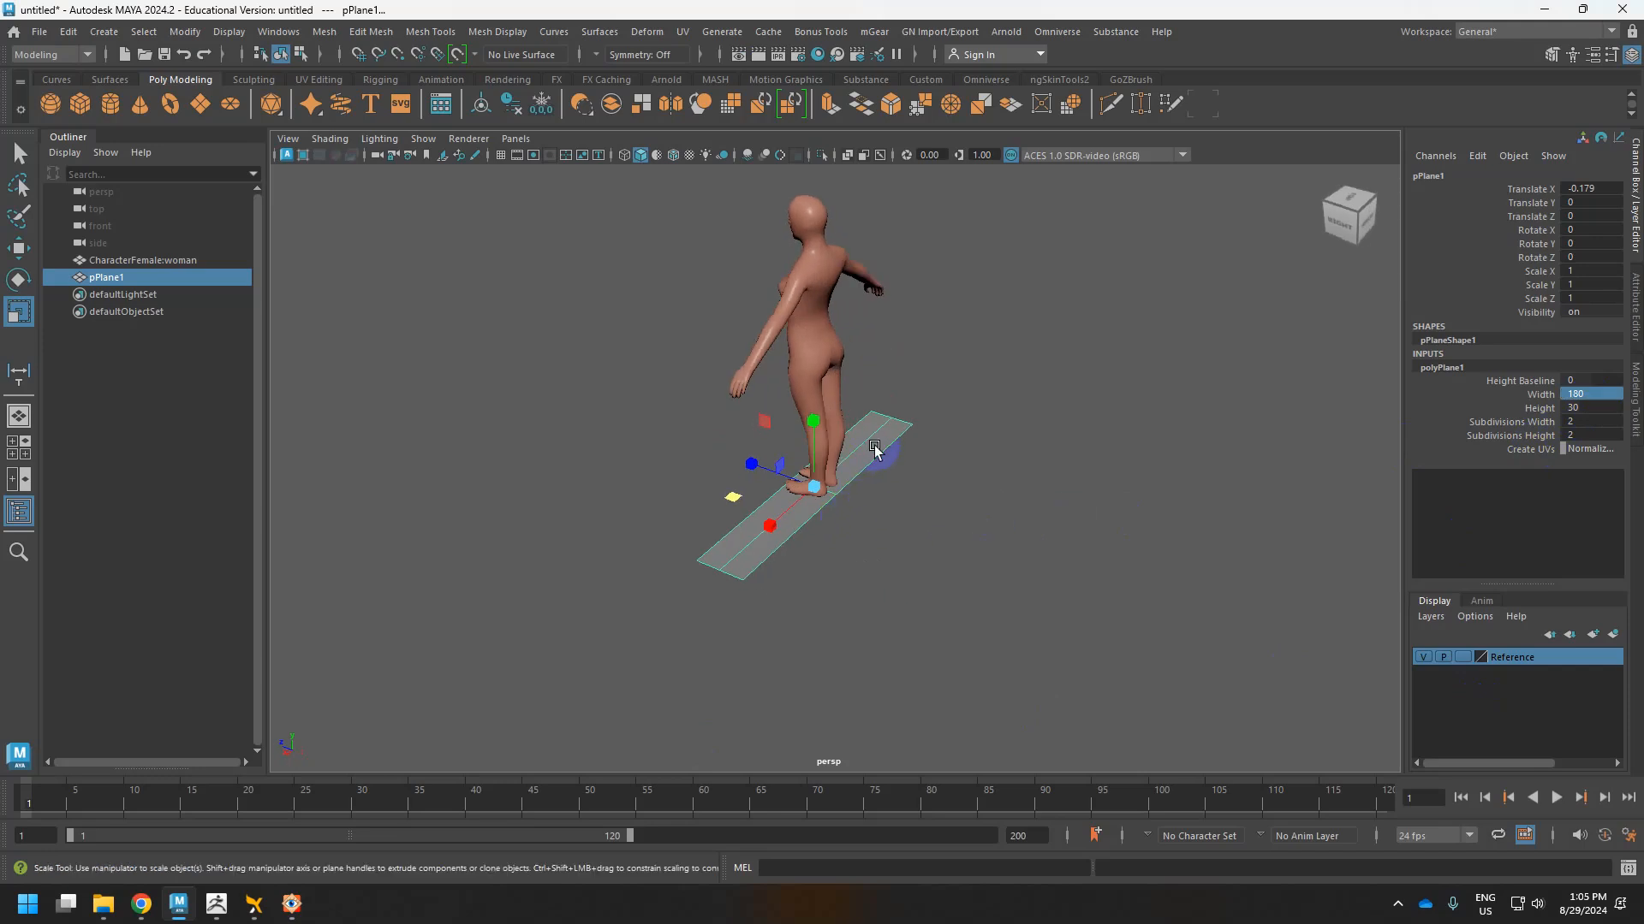
{"action": "right_click_drag", "start_coordinate": [899, 411], "coordinate": [886, 351]}
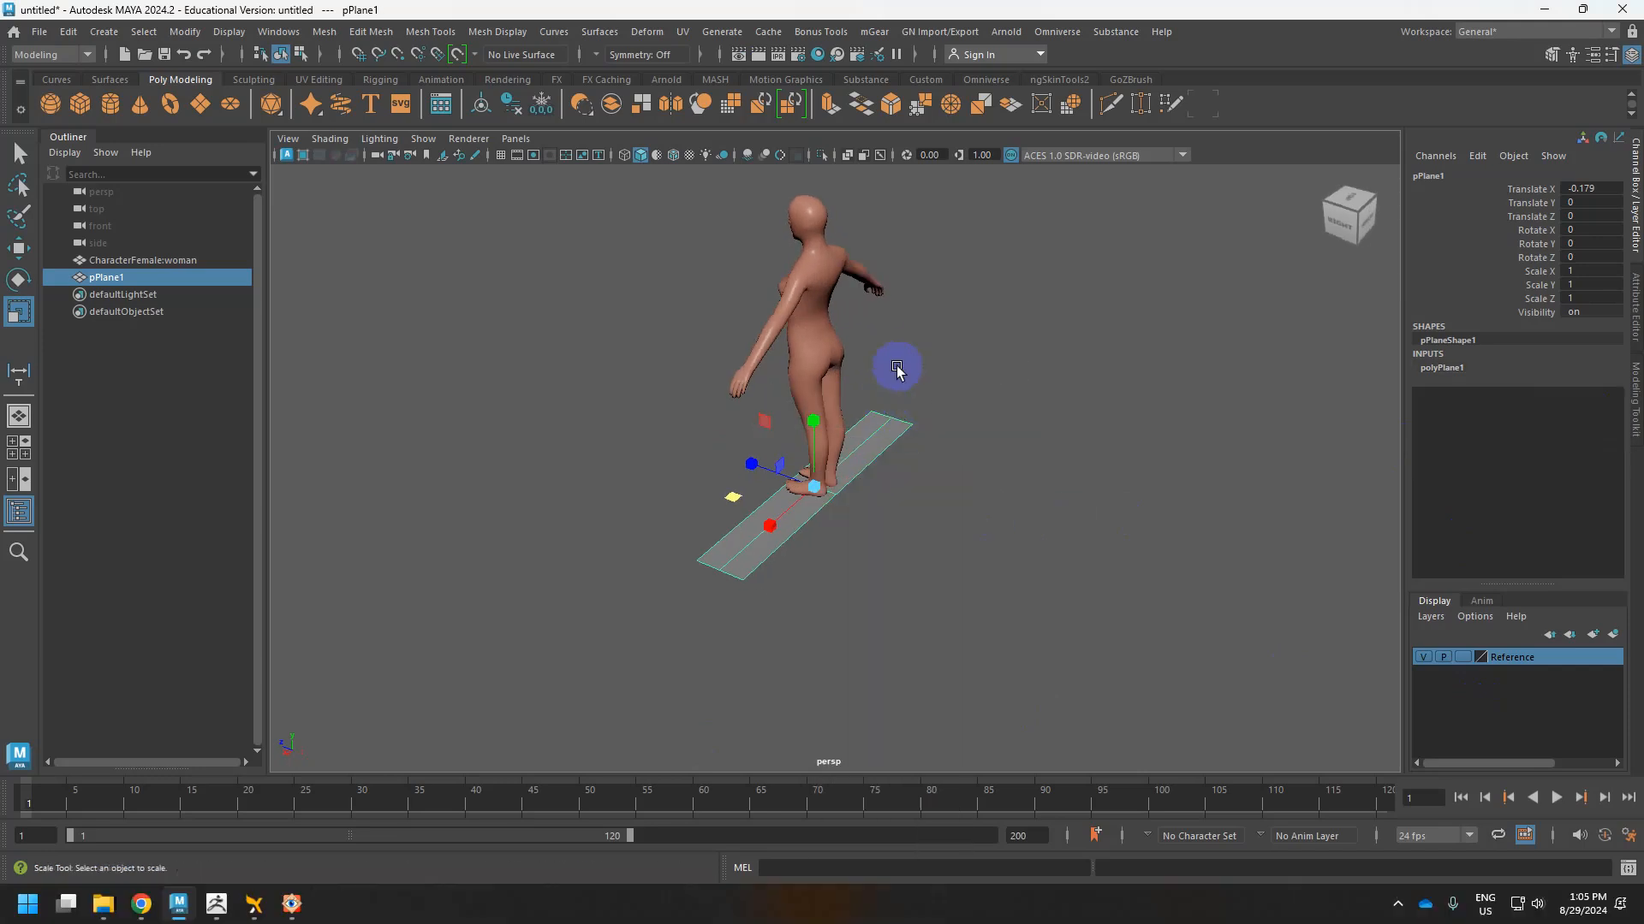
{"action": "left_click", "coordinate": [877, 464]}
{"action": "key", "text": "q"}
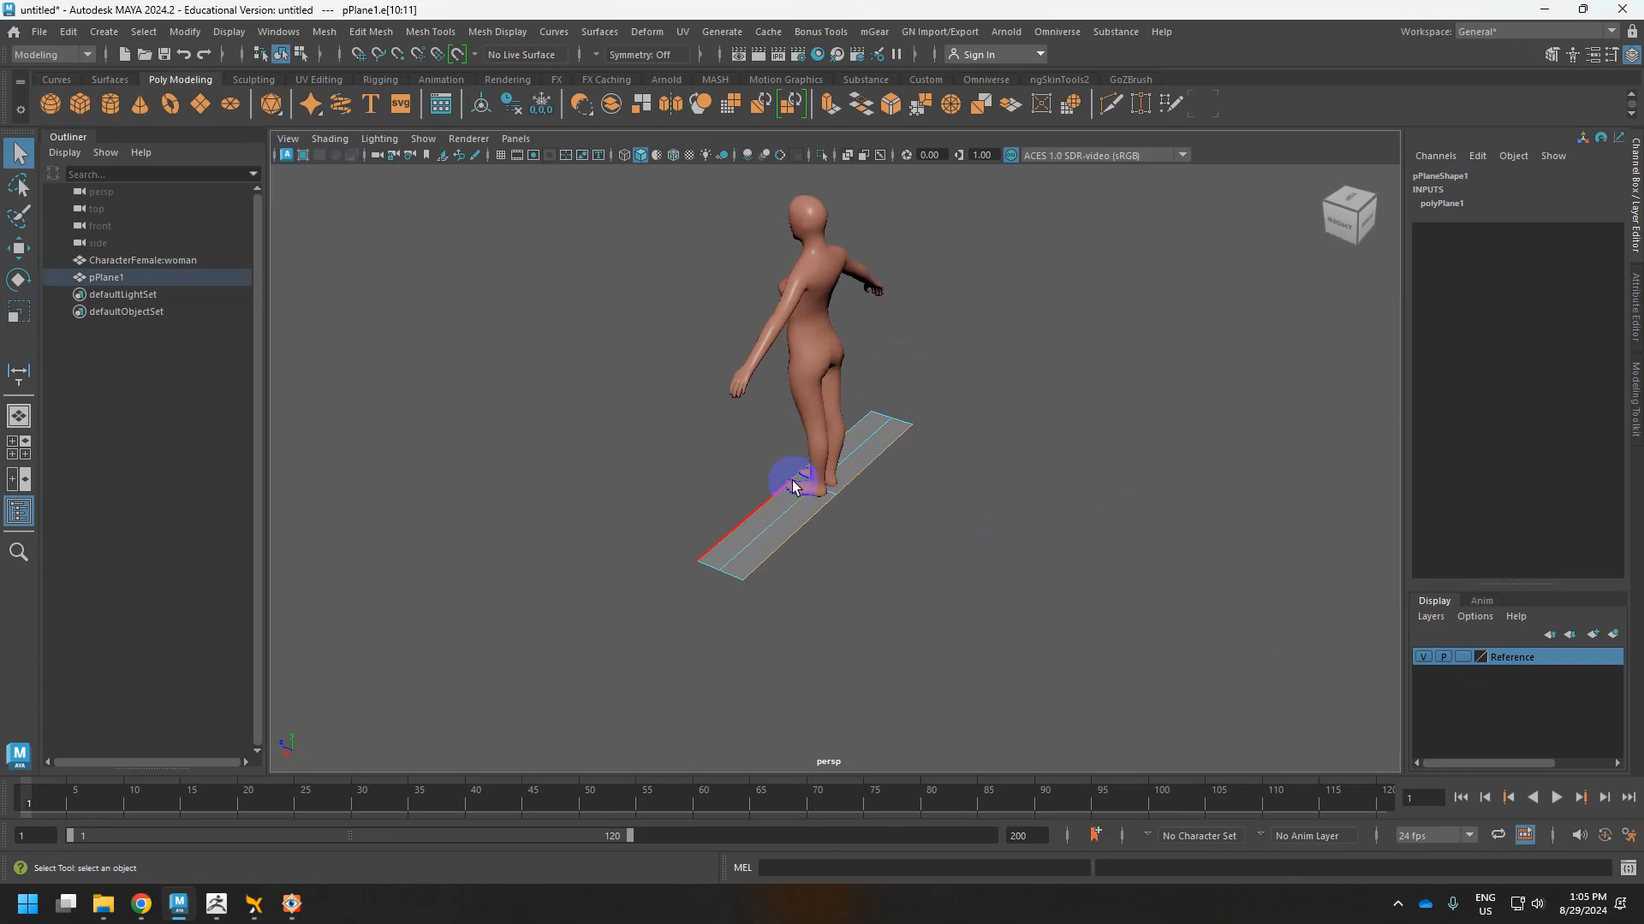
{"action": "key", "text": "w"}
{"action": "left_click_drag", "start_coordinate": [792, 492], "coordinate": [892, 493], "text": "alt"}
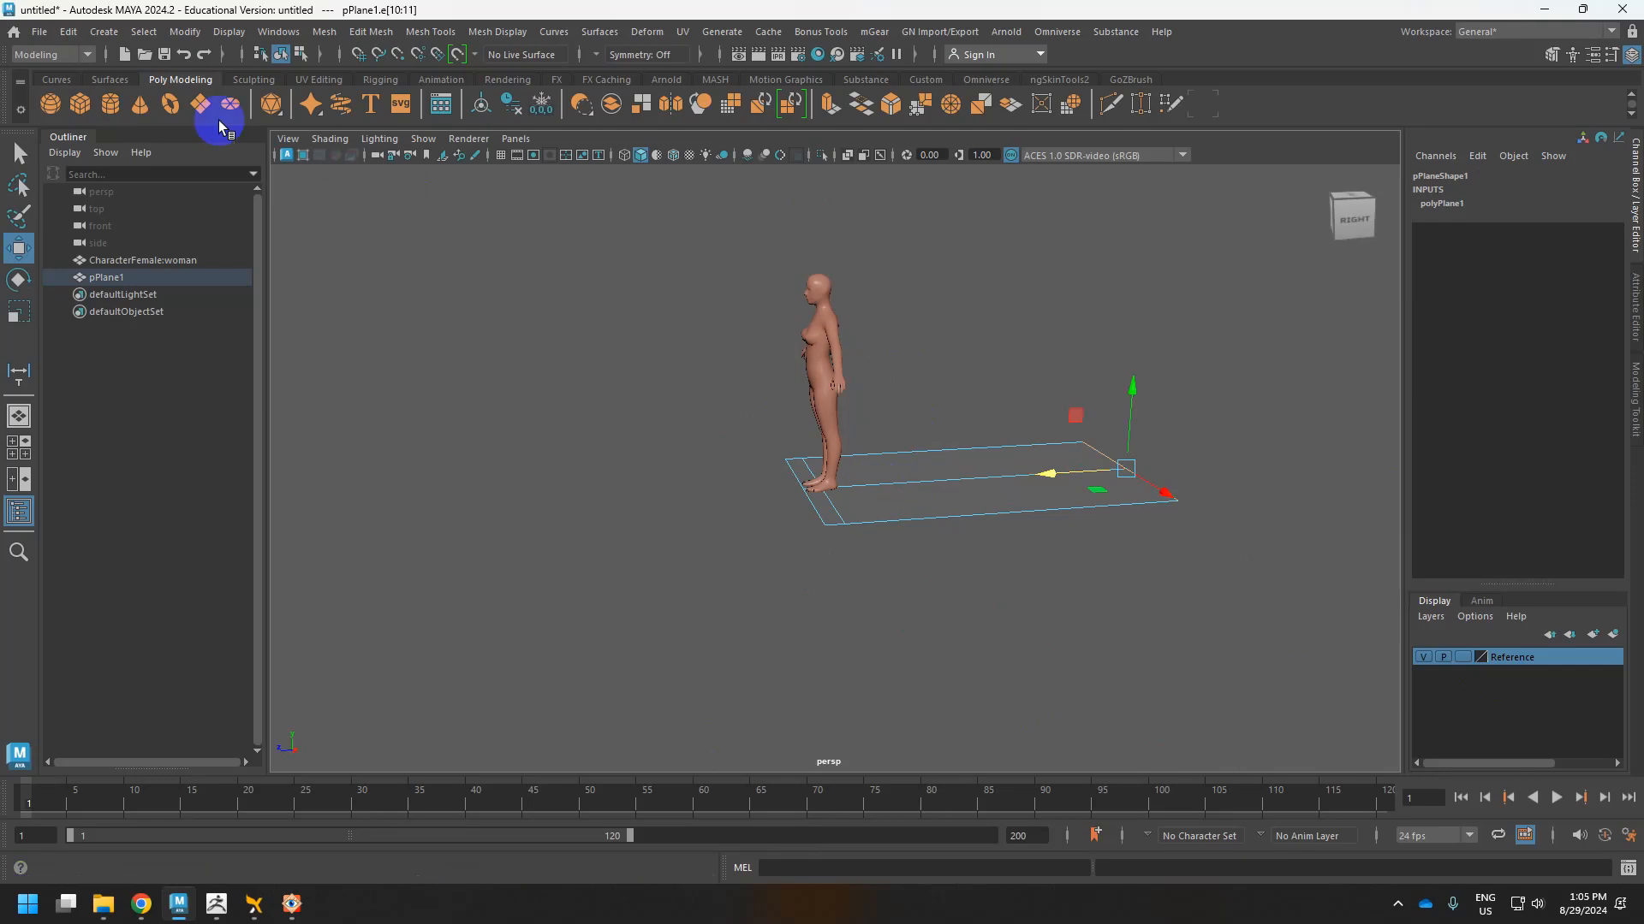
{"action": "left_click", "coordinate": [106, 33]}
{"action": "mouse_move", "coordinate": [271, 95]}
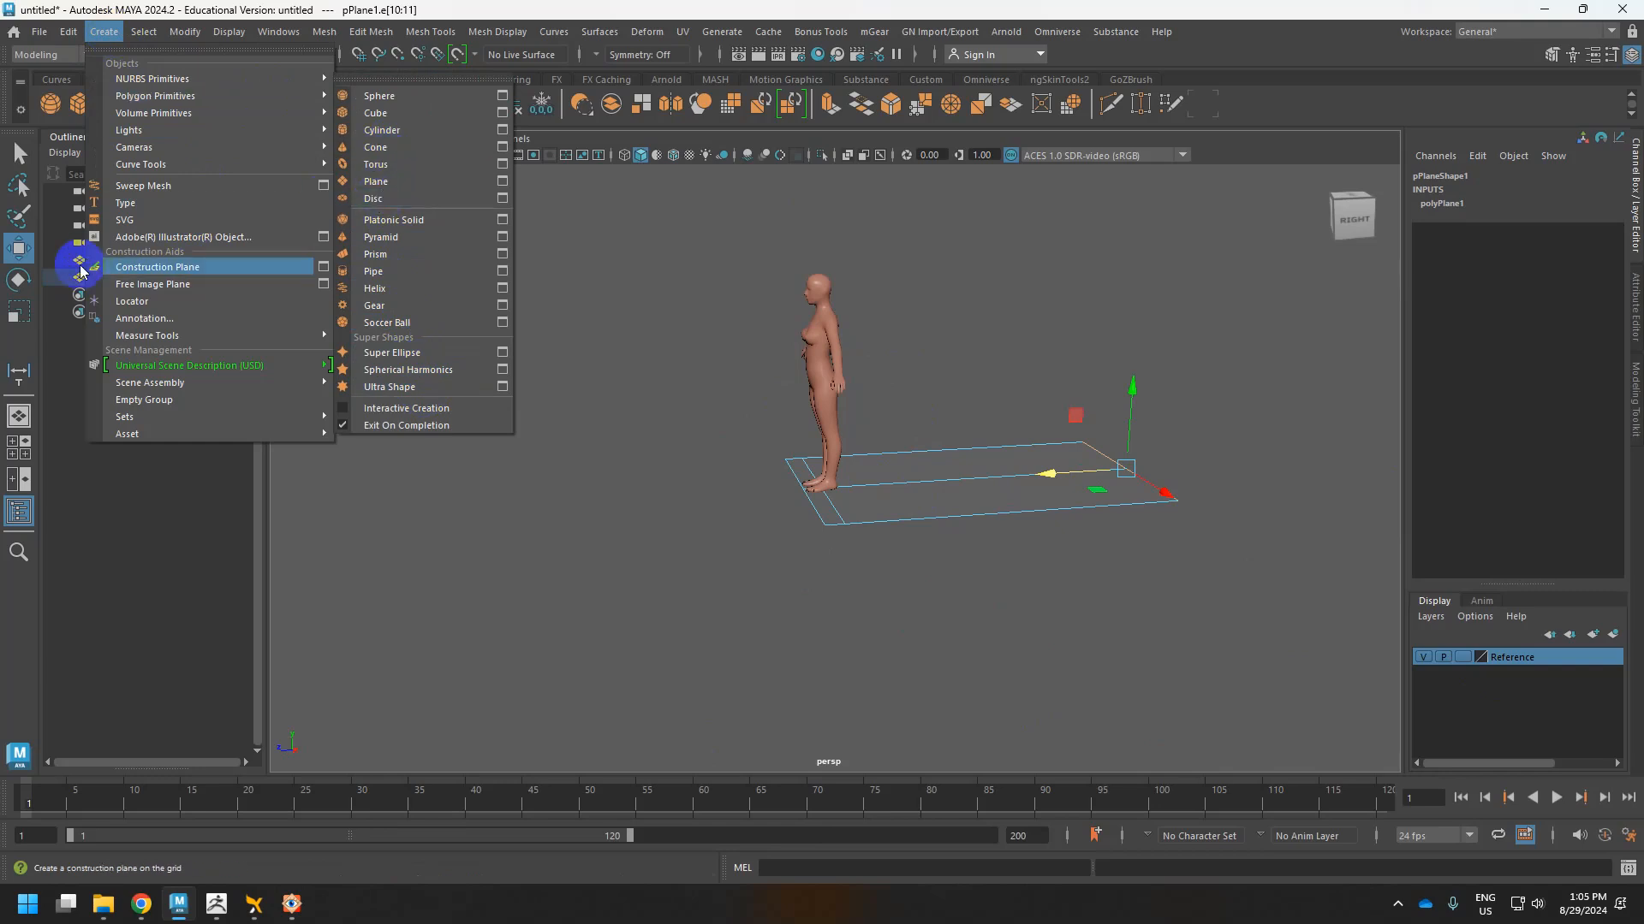
{"action": "left_click", "coordinate": [743, 438]}
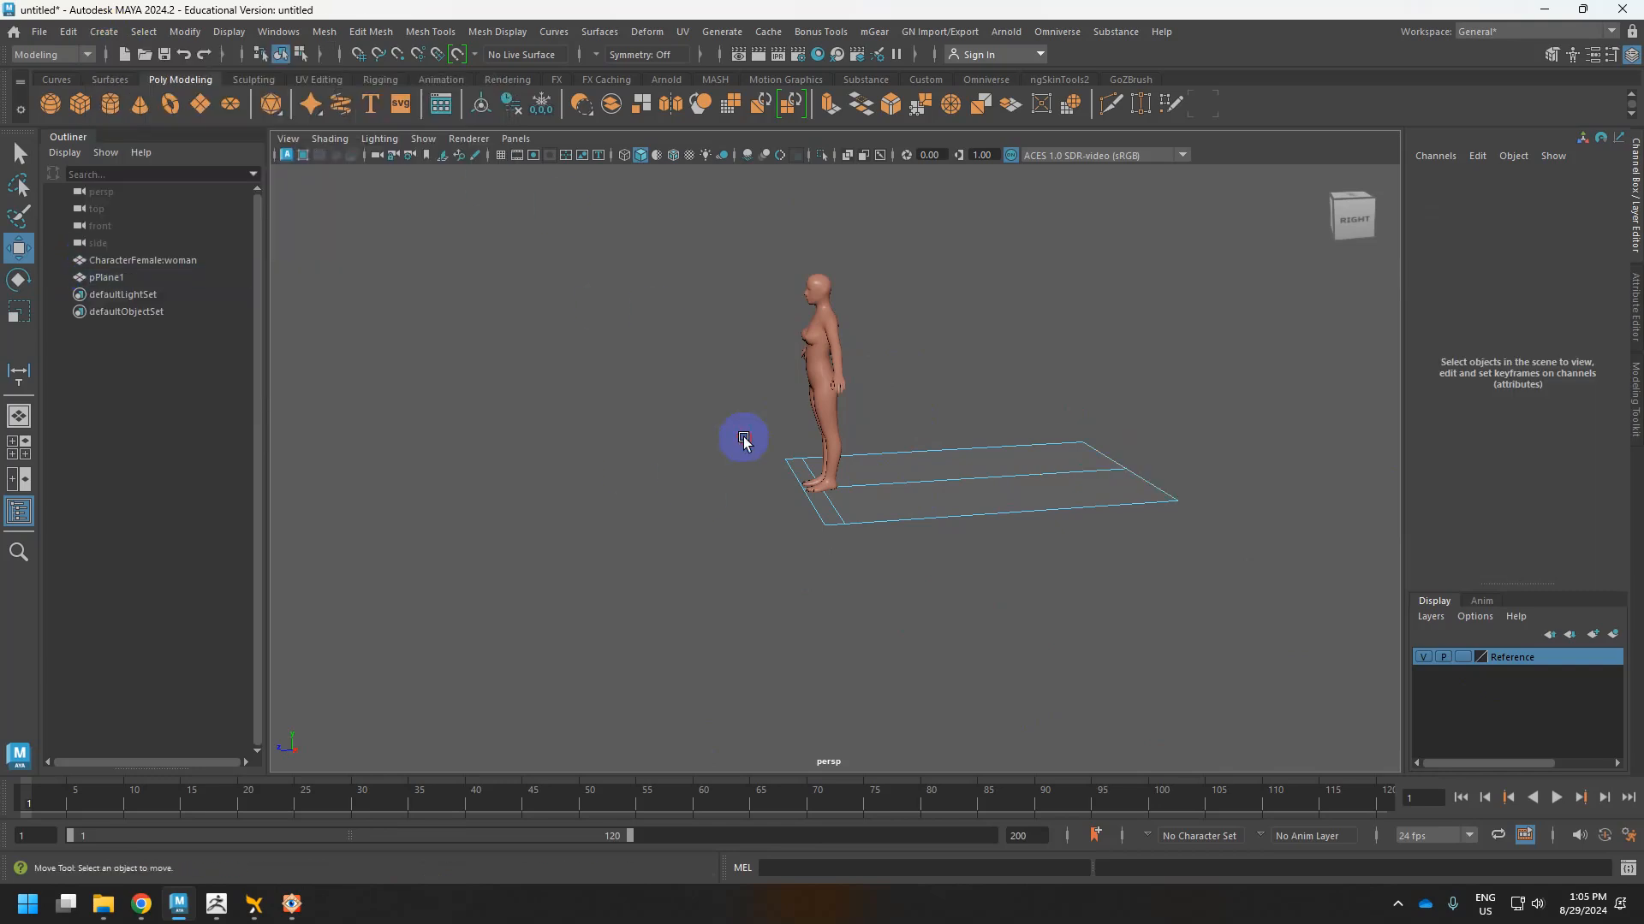
Select the plane's front edges and extrude them forward and downward into a slope descending from the woman's feet.
{"action": "left_click", "coordinate": [795, 475]}
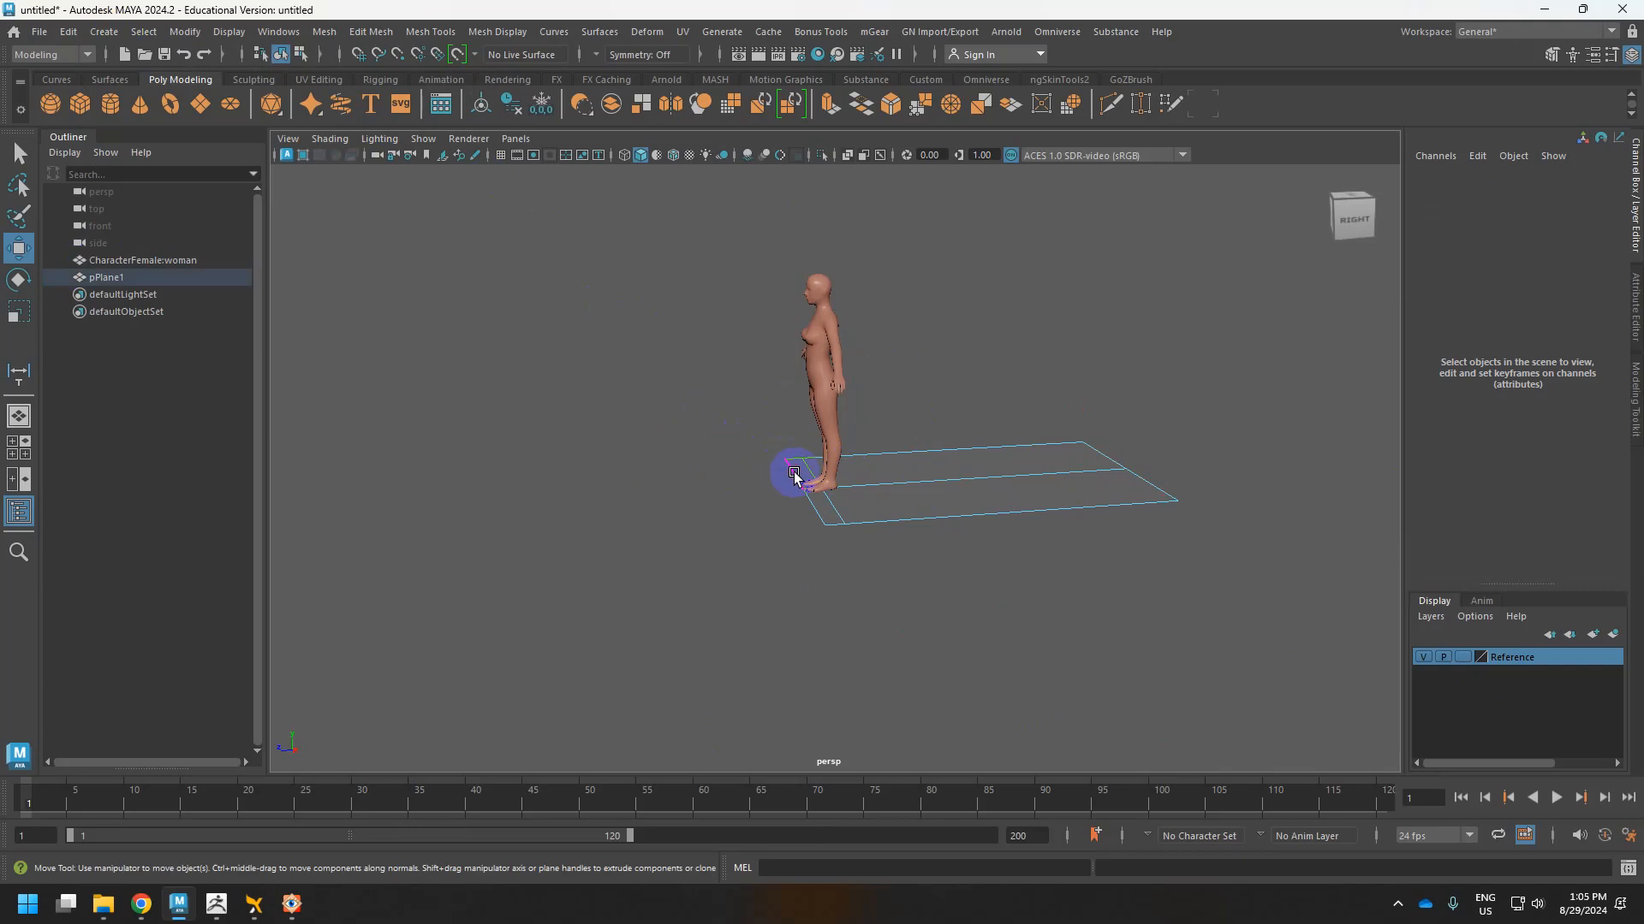
{"action": "left_click_drag", "start_coordinate": [836, 548], "coordinate": [800, 567], "text": "alt"}
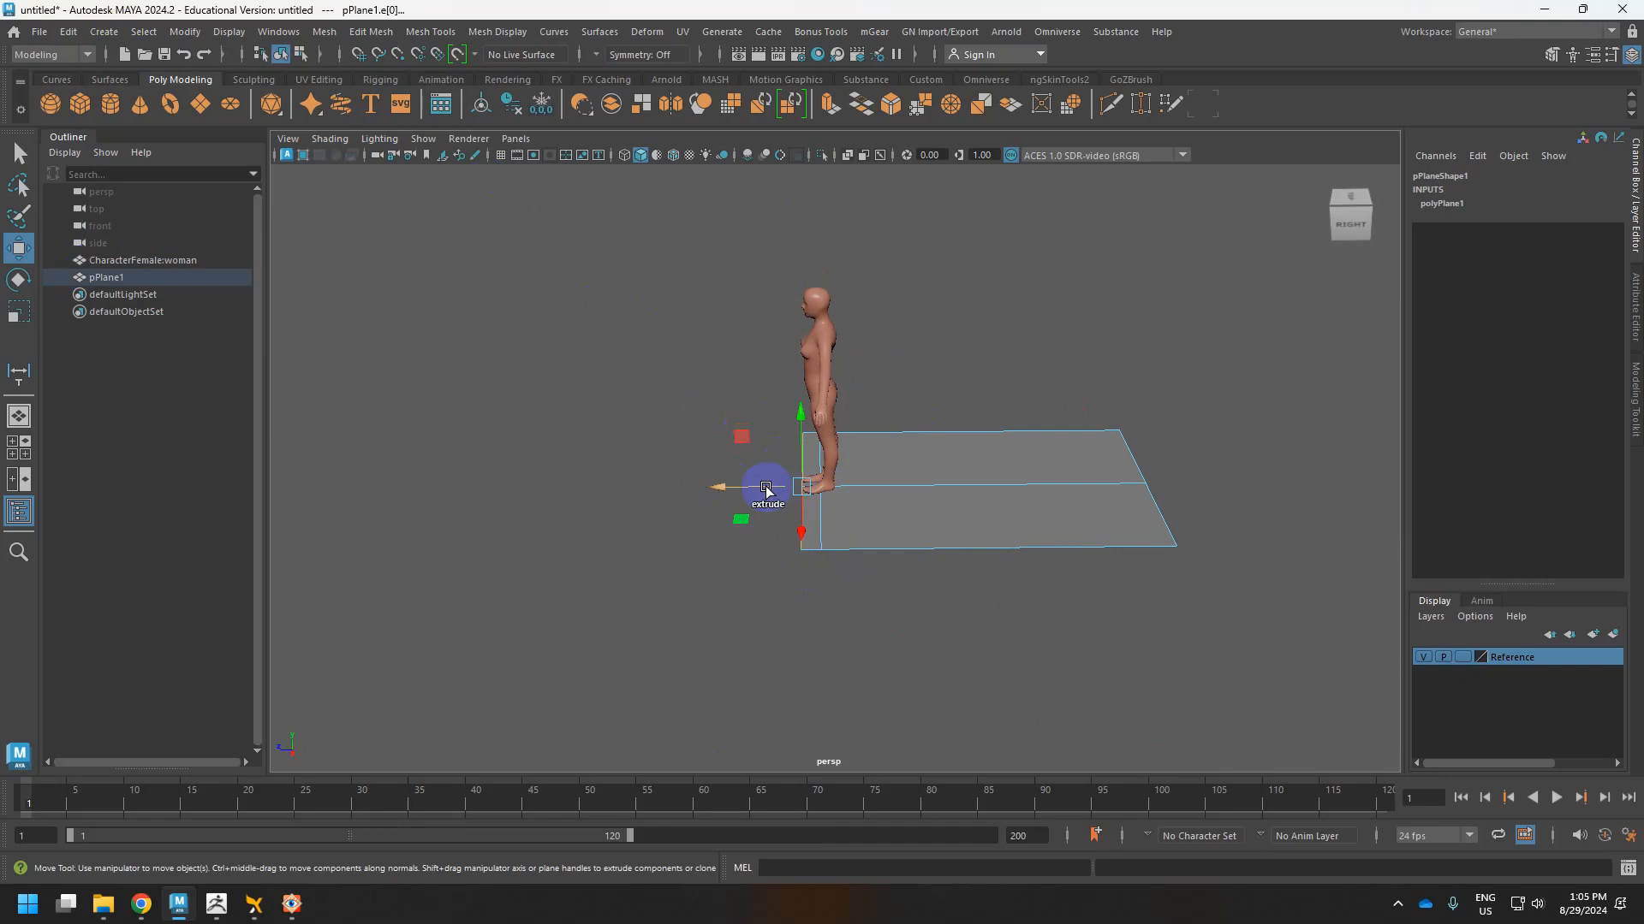
{"action": "left_click_drag", "start_coordinate": [760, 486], "coordinate": [796, 480], "text": "shift"}
{"action": "key", "text": "ctrl+z"}
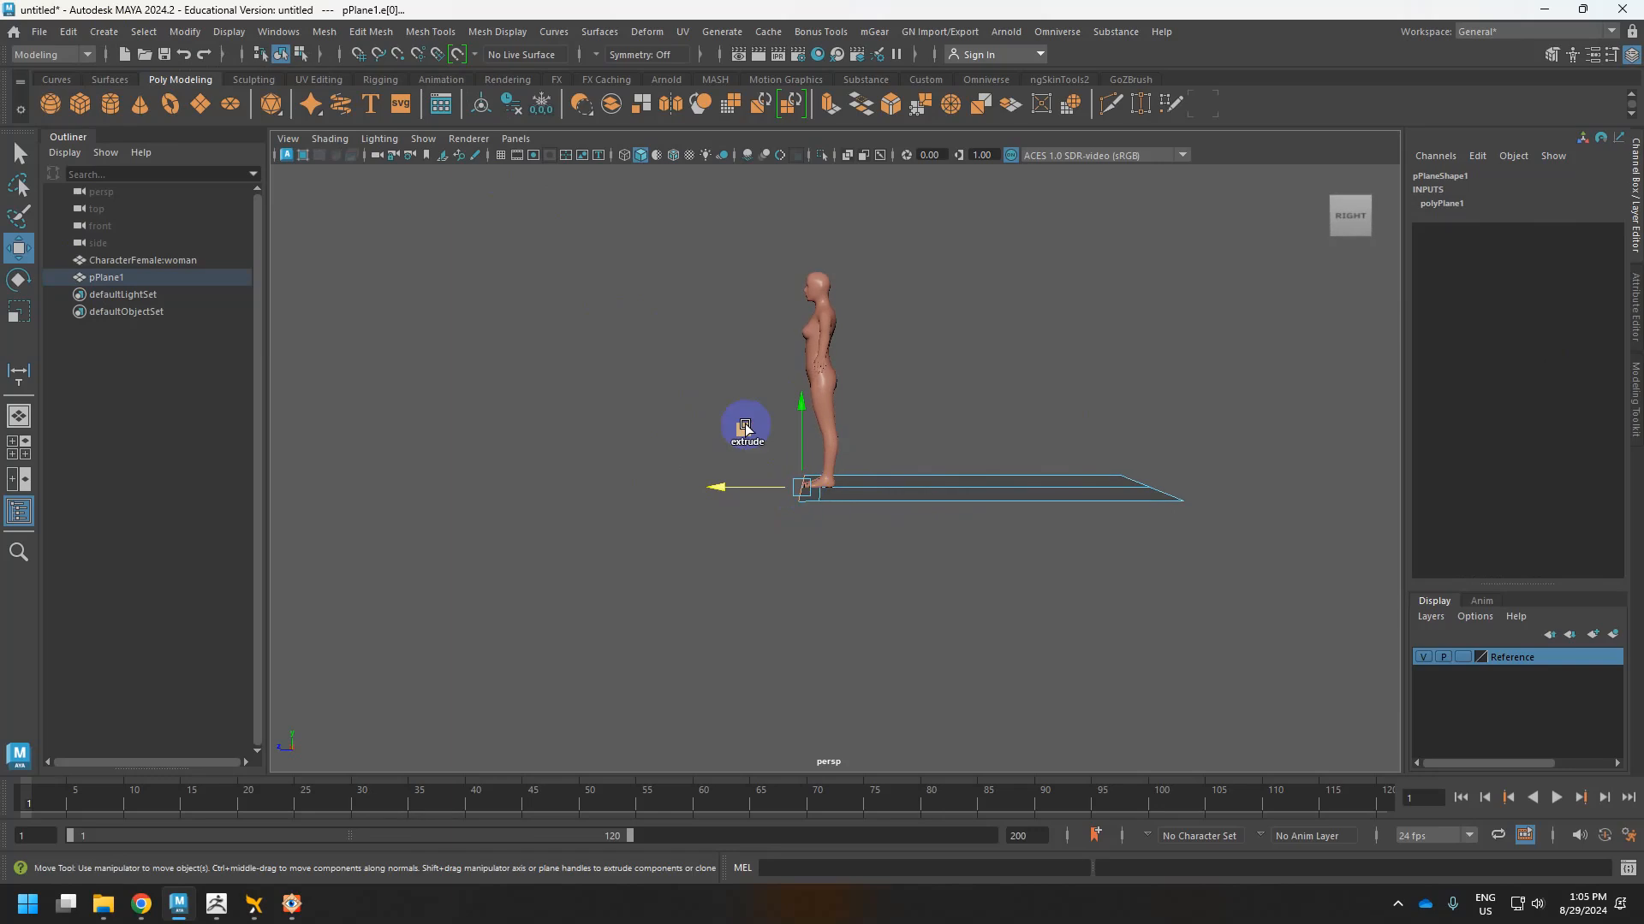
{"action": "left_click_drag", "start_coordinate": [745, 425], "coordinate": [424, 635], "text": "shift"}
{"action": "scroll", "coordinate": [729, 551], "scroll_direction": "down", "scroll_amount": 2}
{"action": "left_click_drag", "start_coordinate": [729, 551], "coordinate": [808, 513], "text": "alt"}
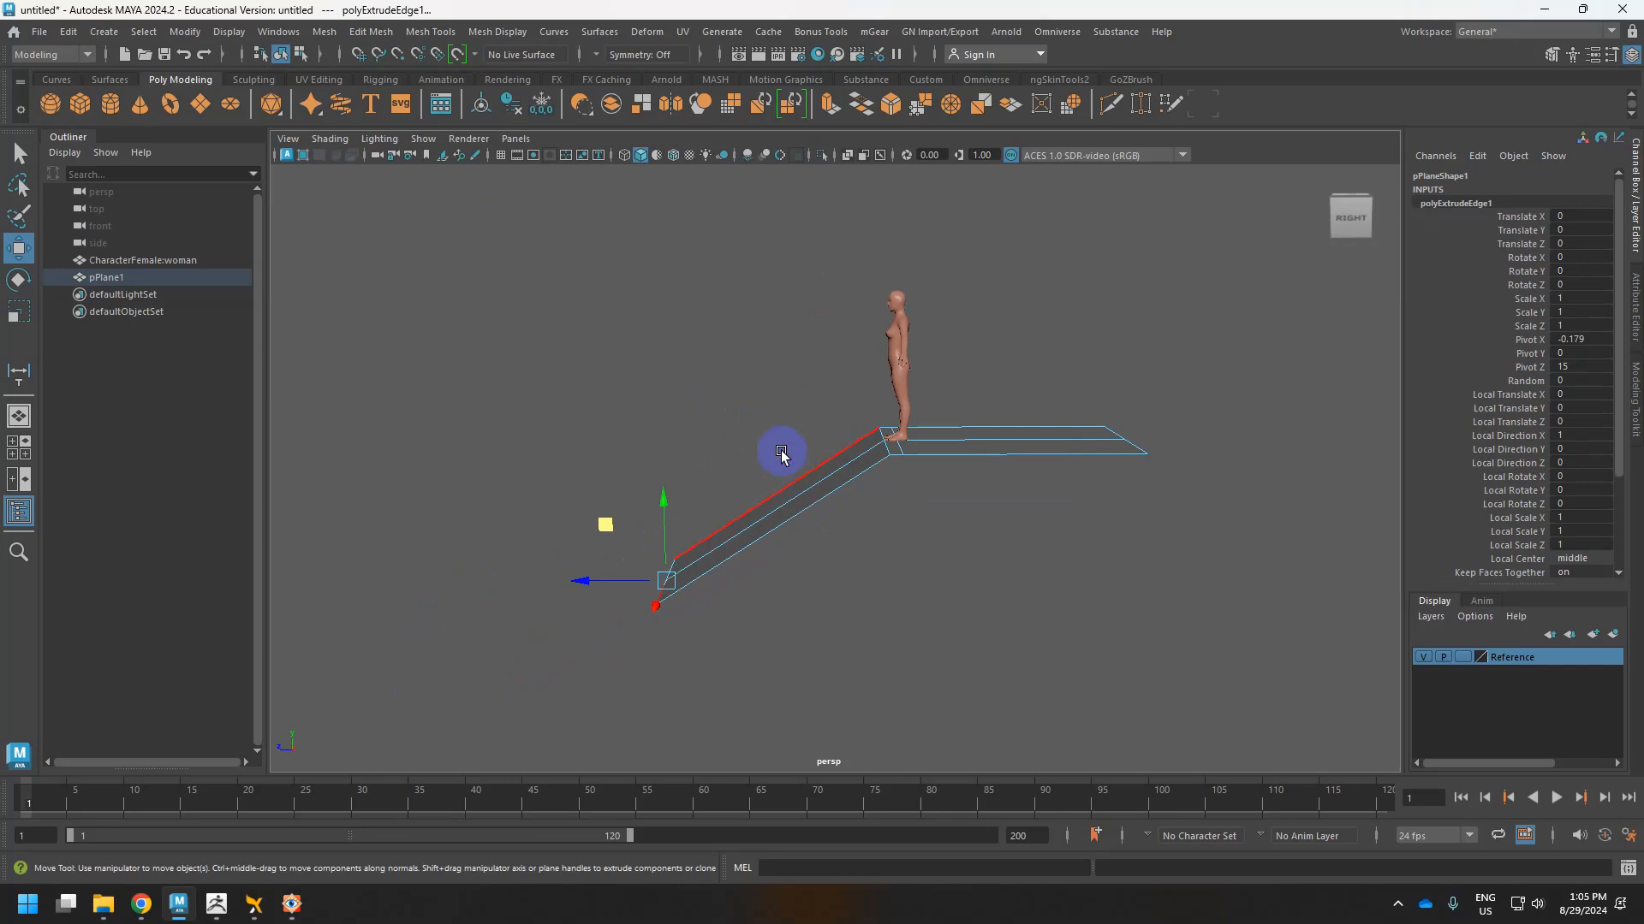
{"action": "left_click_drag", "start_coordinate": [778, 451], "coordinate": [822, 448], "text": "alt"}
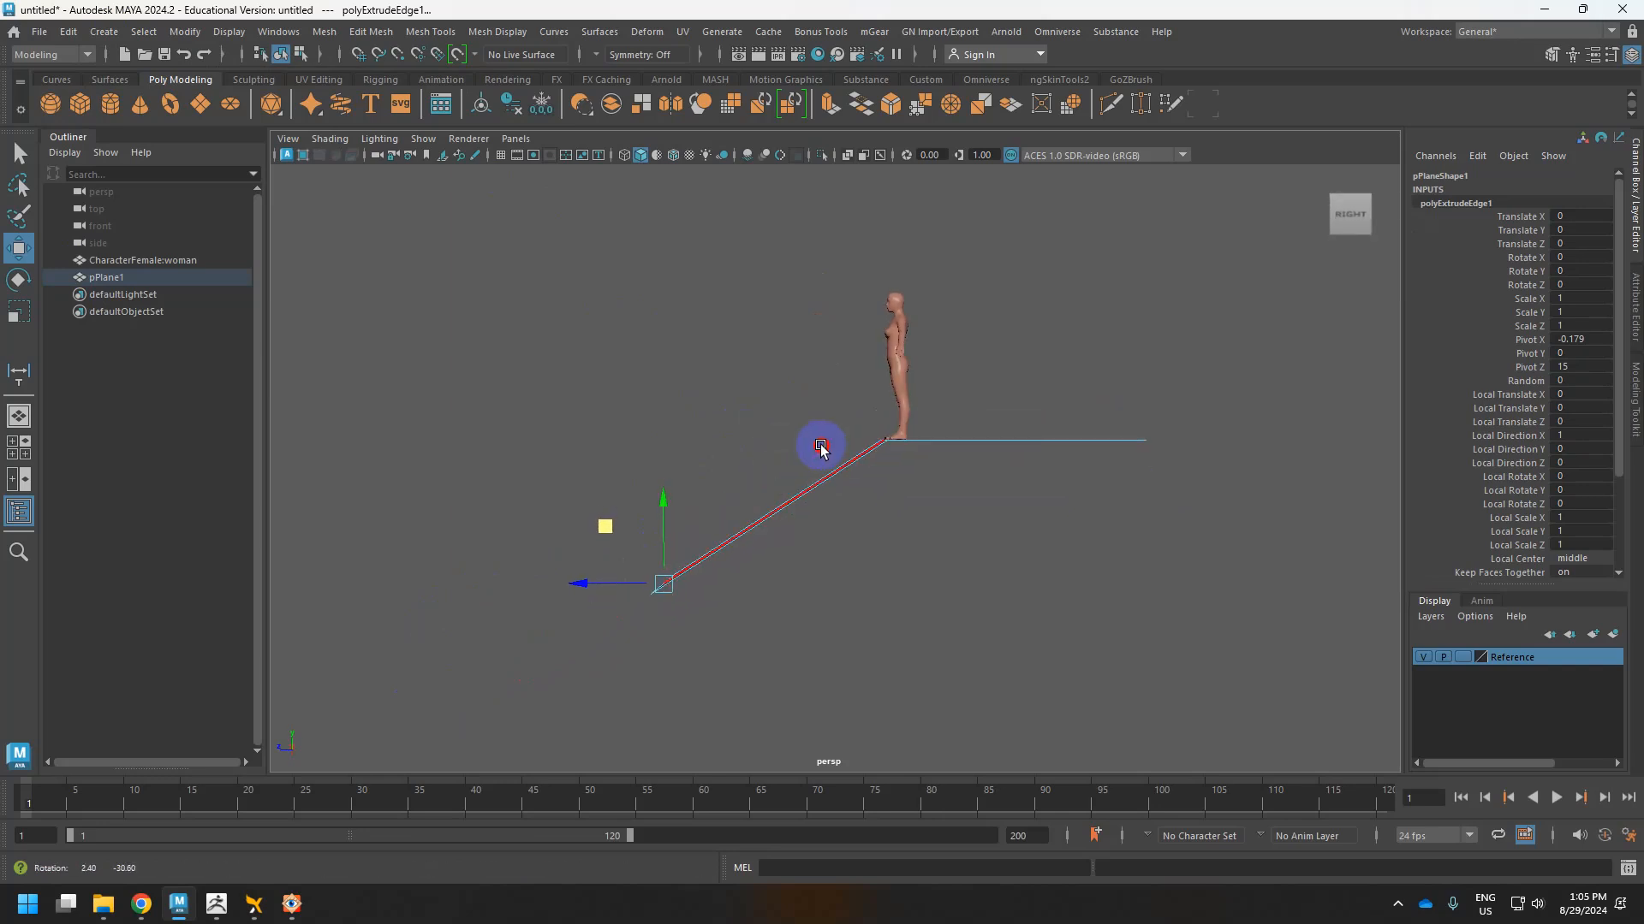
Extend the slope's lower end slightly farther forward and down, and cut a crosswise edge loop through its middle with Multi-Cut.
{"action": "left_click_drag", "start_coordinate": [610, 528], "coordinate": [599, 533]}
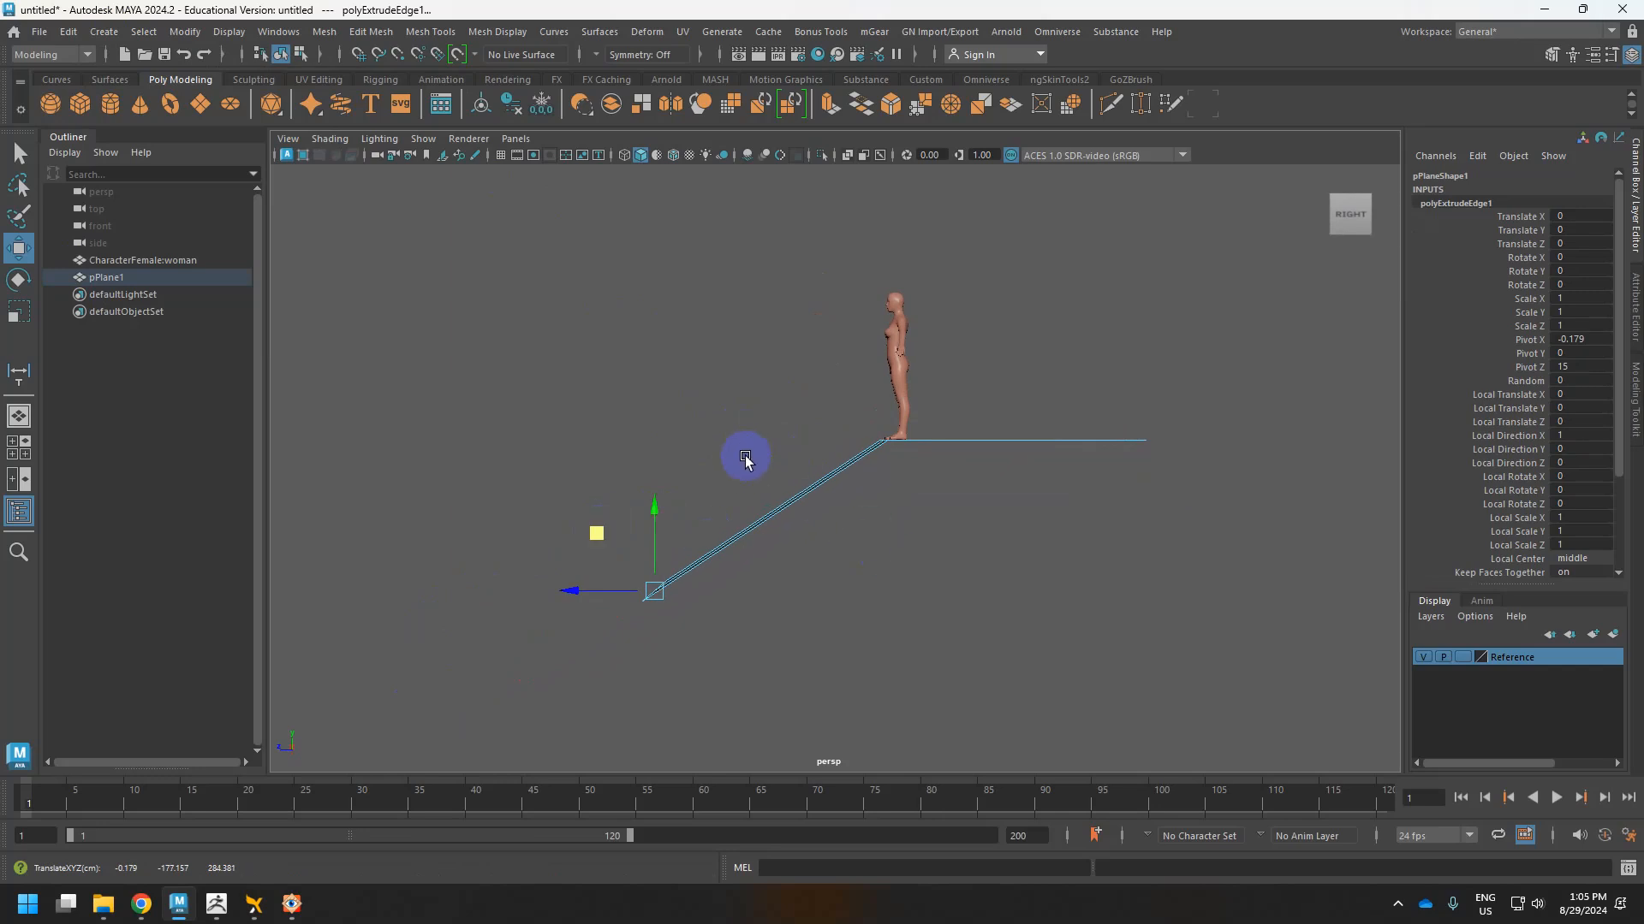
{"action": "left_click_drag", "start_coordinate": [748, 459], "coordinate": [781, 522], "text": "alt"}
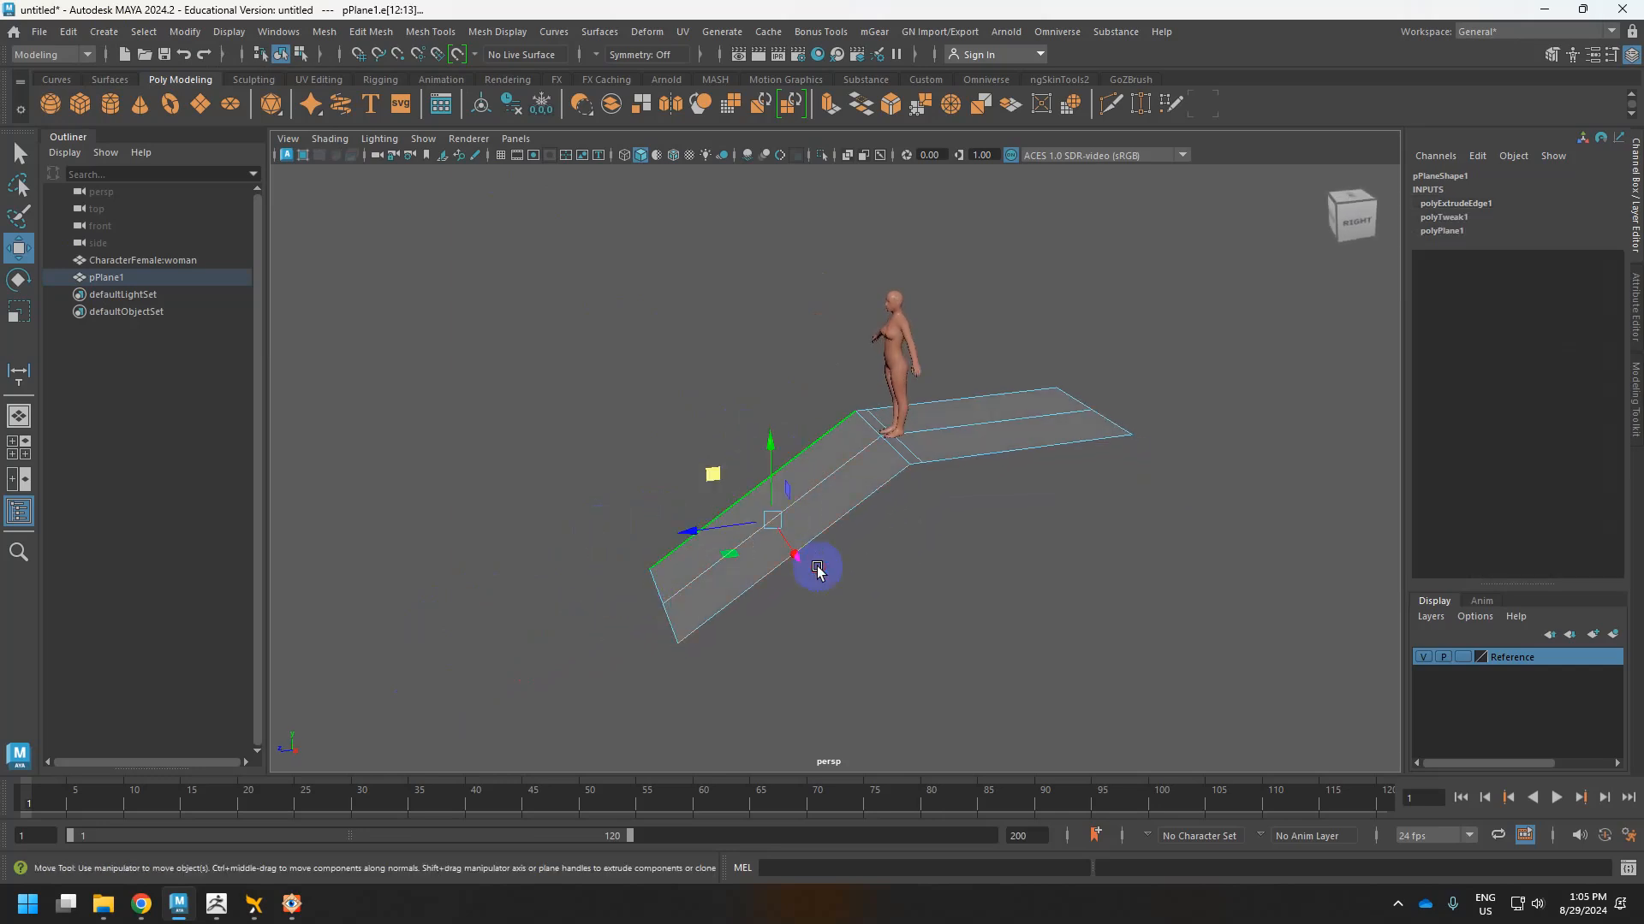
{"action": "left_click", "coordinate": [818, 571]}
{"action": "right_click", "coordinate": [798, 495], "text": "shift"}
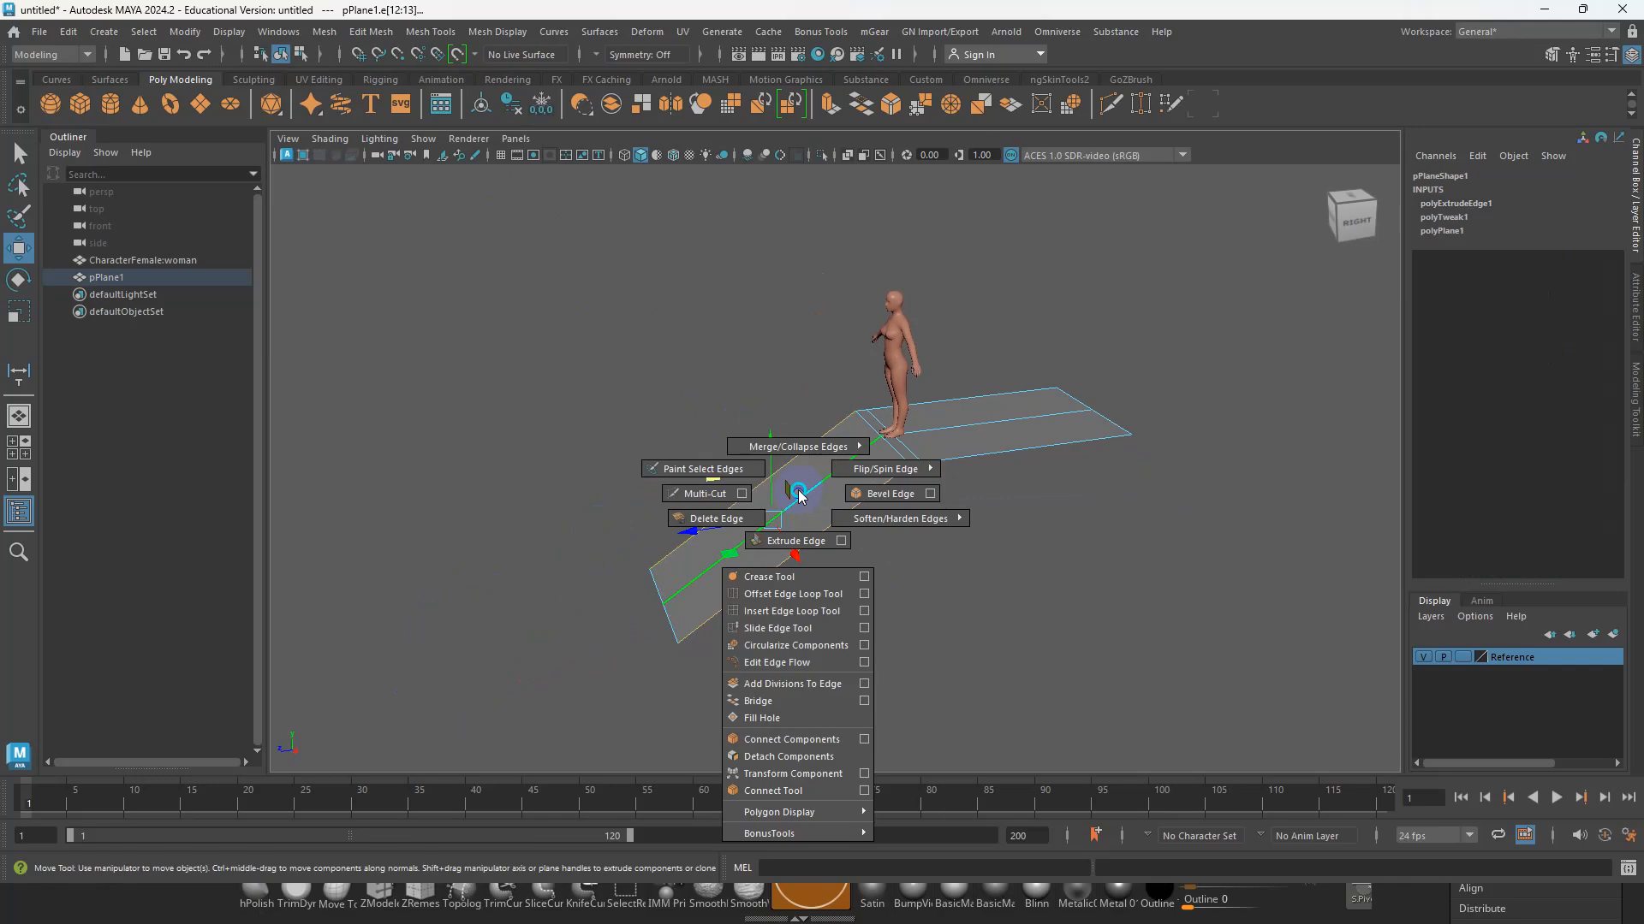
{"action": "left_click", "coordinate": [704, 494]}
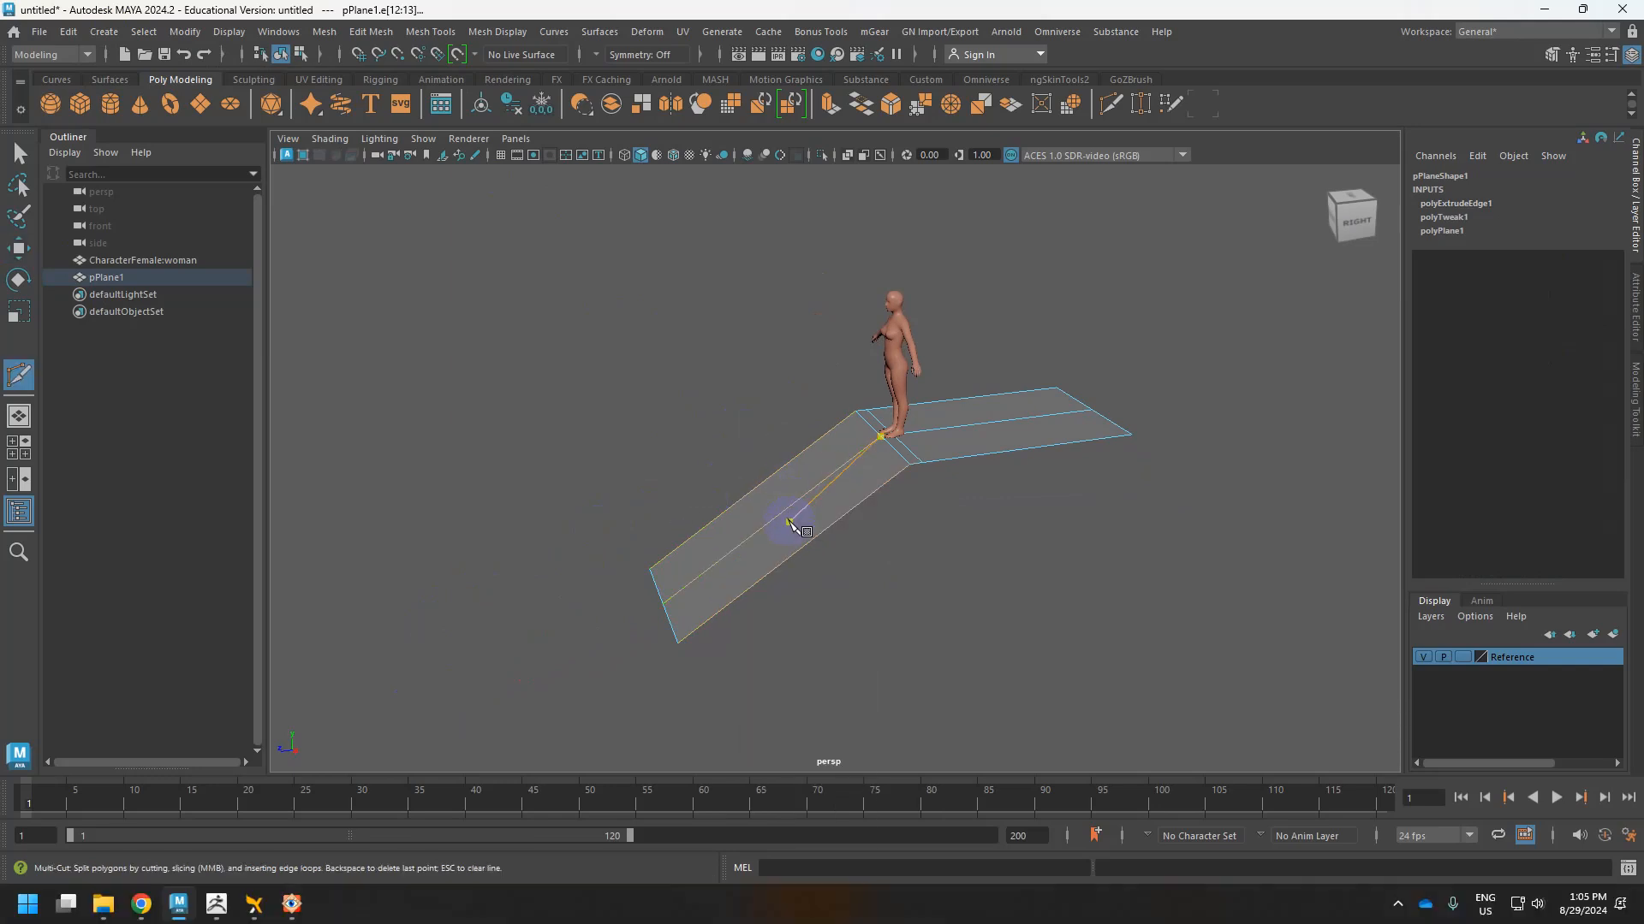
{"action": "middle_click", "coordinate": [787, 520], "text": "ctrl"}
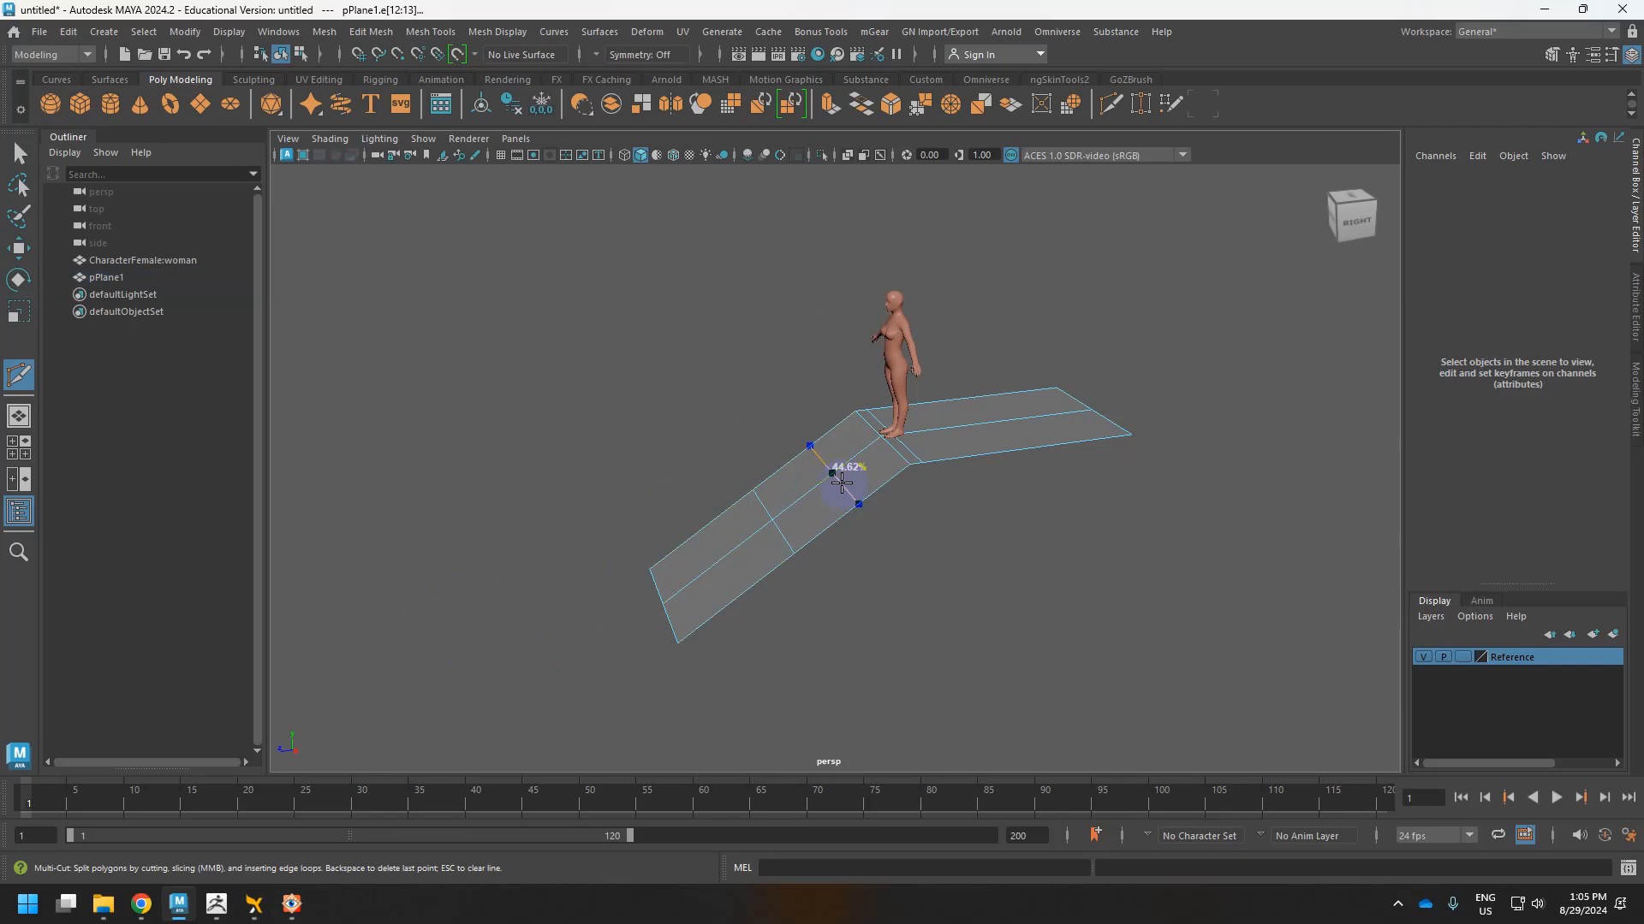
Cut midpoint edge loops through each remaining slope section until the slope is divided into eight sections.
{"action": "middle_click", "coordinate": [833, 473], "text": "ctrl"}
{"action": "middle_click", "coordinate": [742, 544], "text": "ctrl"}
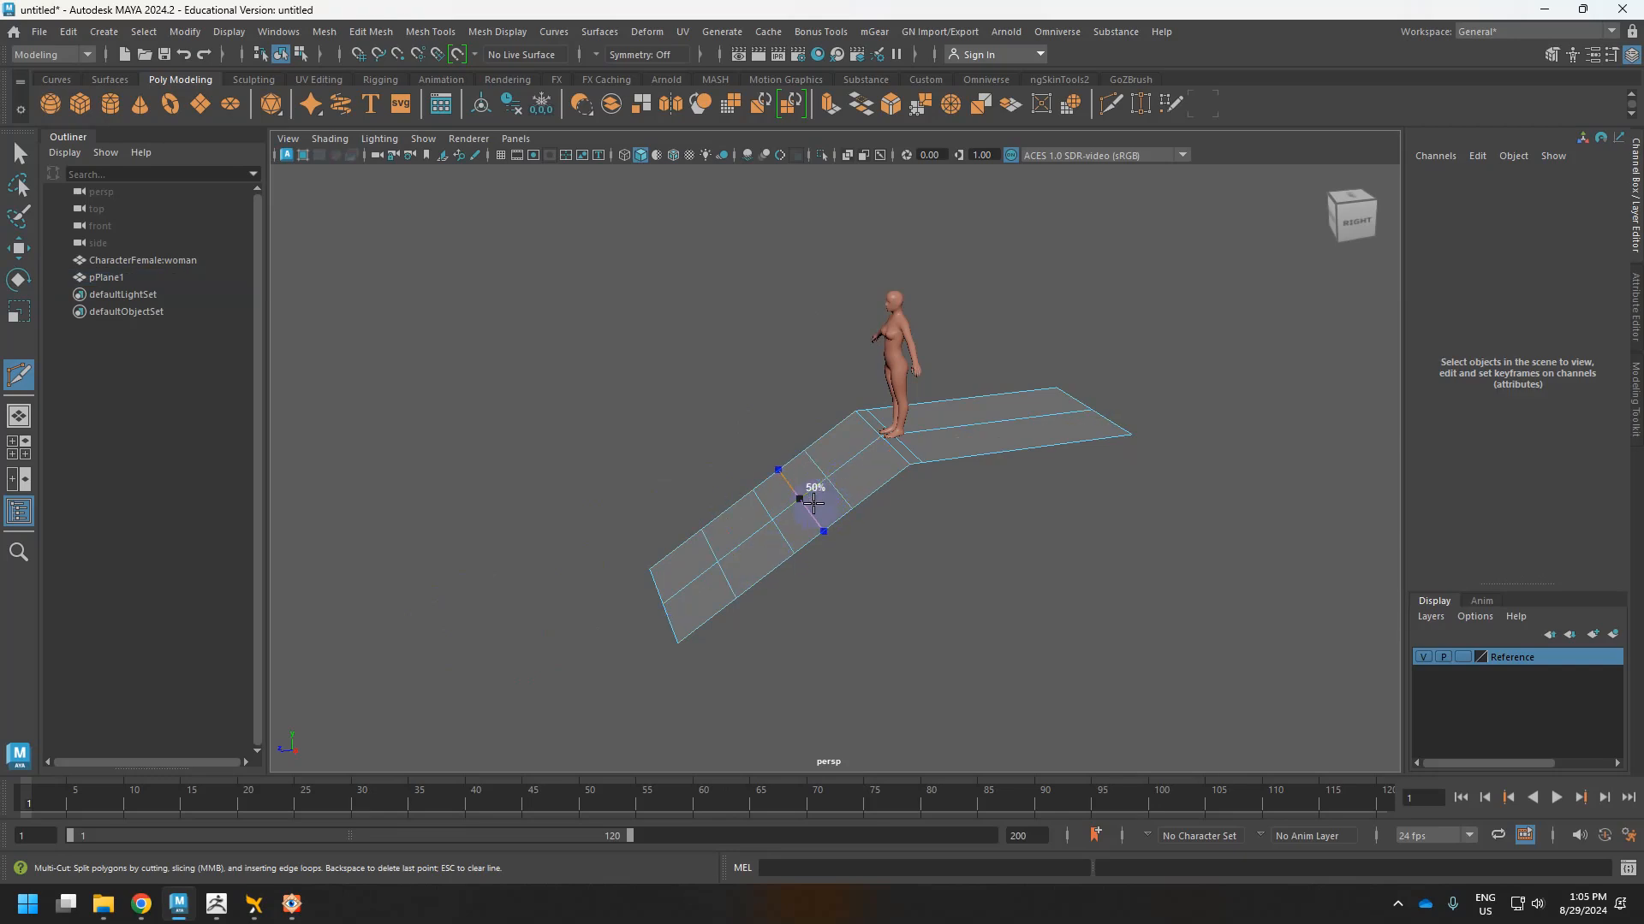
{"action": "middle_click", "coordinate": [805, 501], "text": "ctrl"}
{"action": "middle_click", "coordinate": [859, 462], "text": "ctrl"}
{"action": "middle_click", "coordinate": [750, 549], "text": "ctrl"}
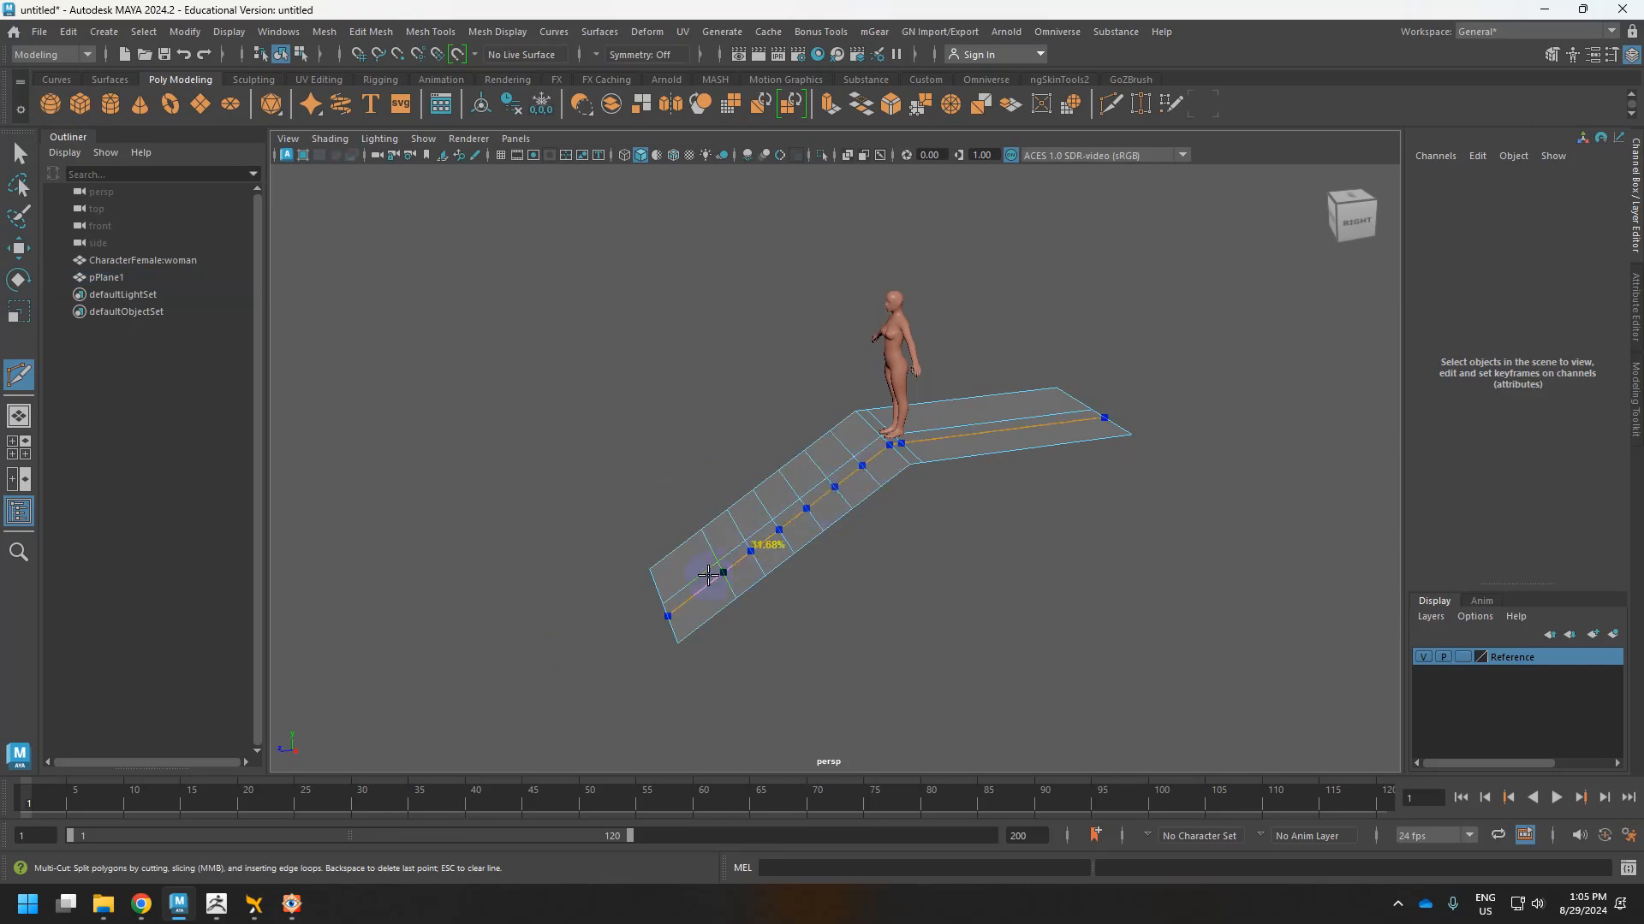
{"action": "middle_click", "coordinate": [692, 585], "text": "ctrl"}
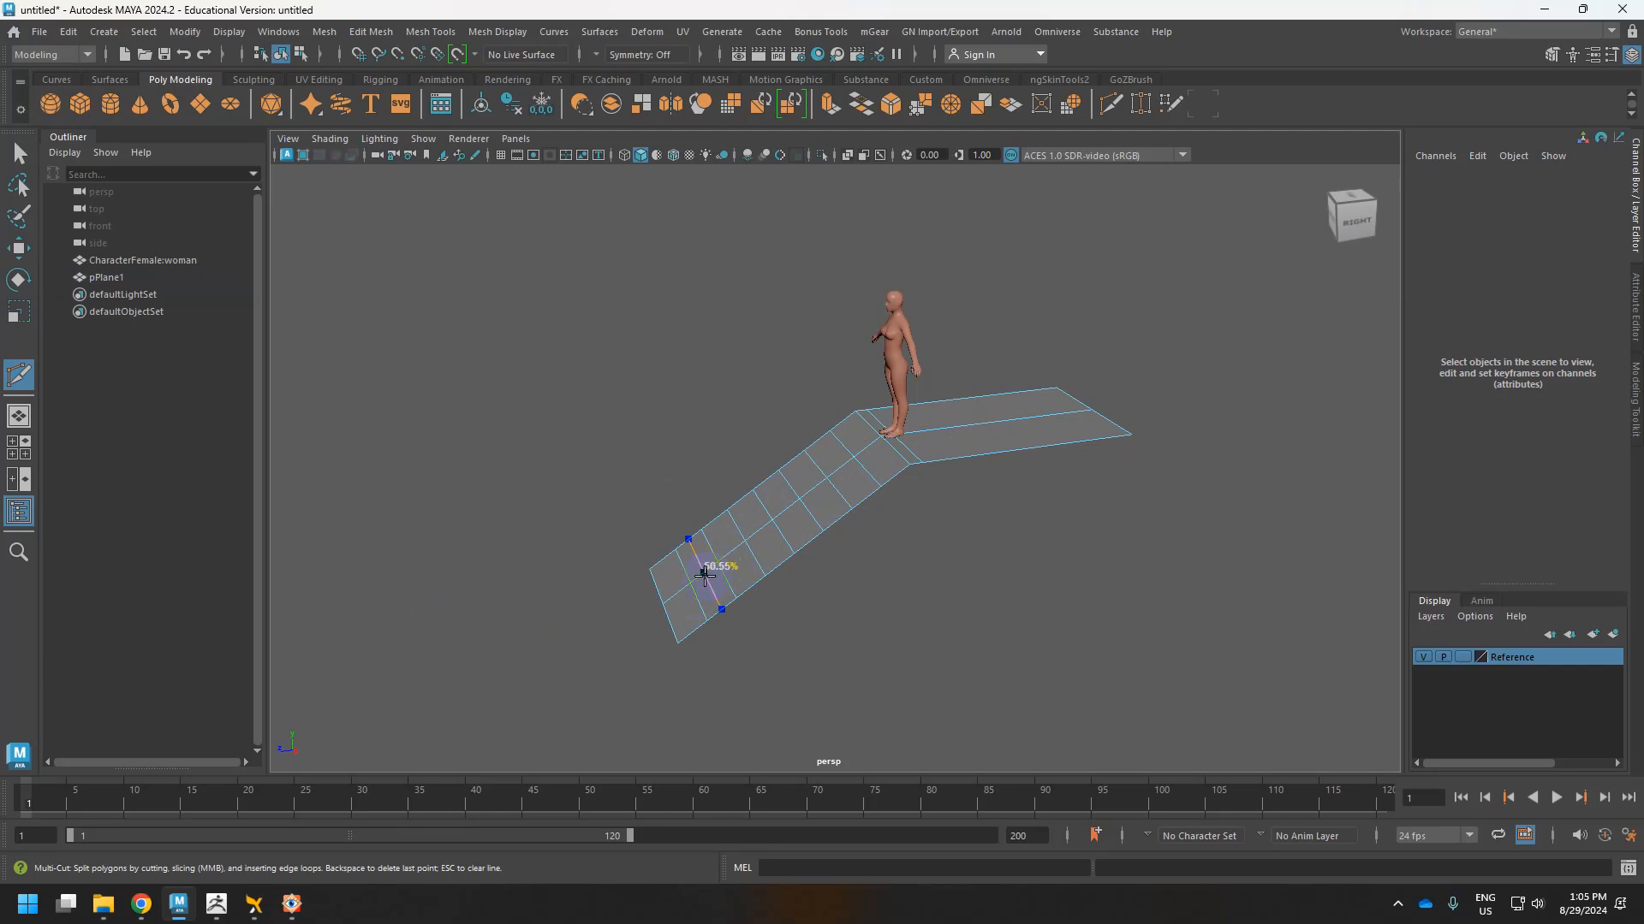
Try splitting the lower slope sections in half again with more edge loops, and undo those extra cuts.
{"action": "middle_click", "coordinate": [704, 563], "text": "ctrl"}
{"action": "middle_click", "coordinate": [676, 585], "text": "ctrl"}
{"action": "key", "text": "ctrl+z"}
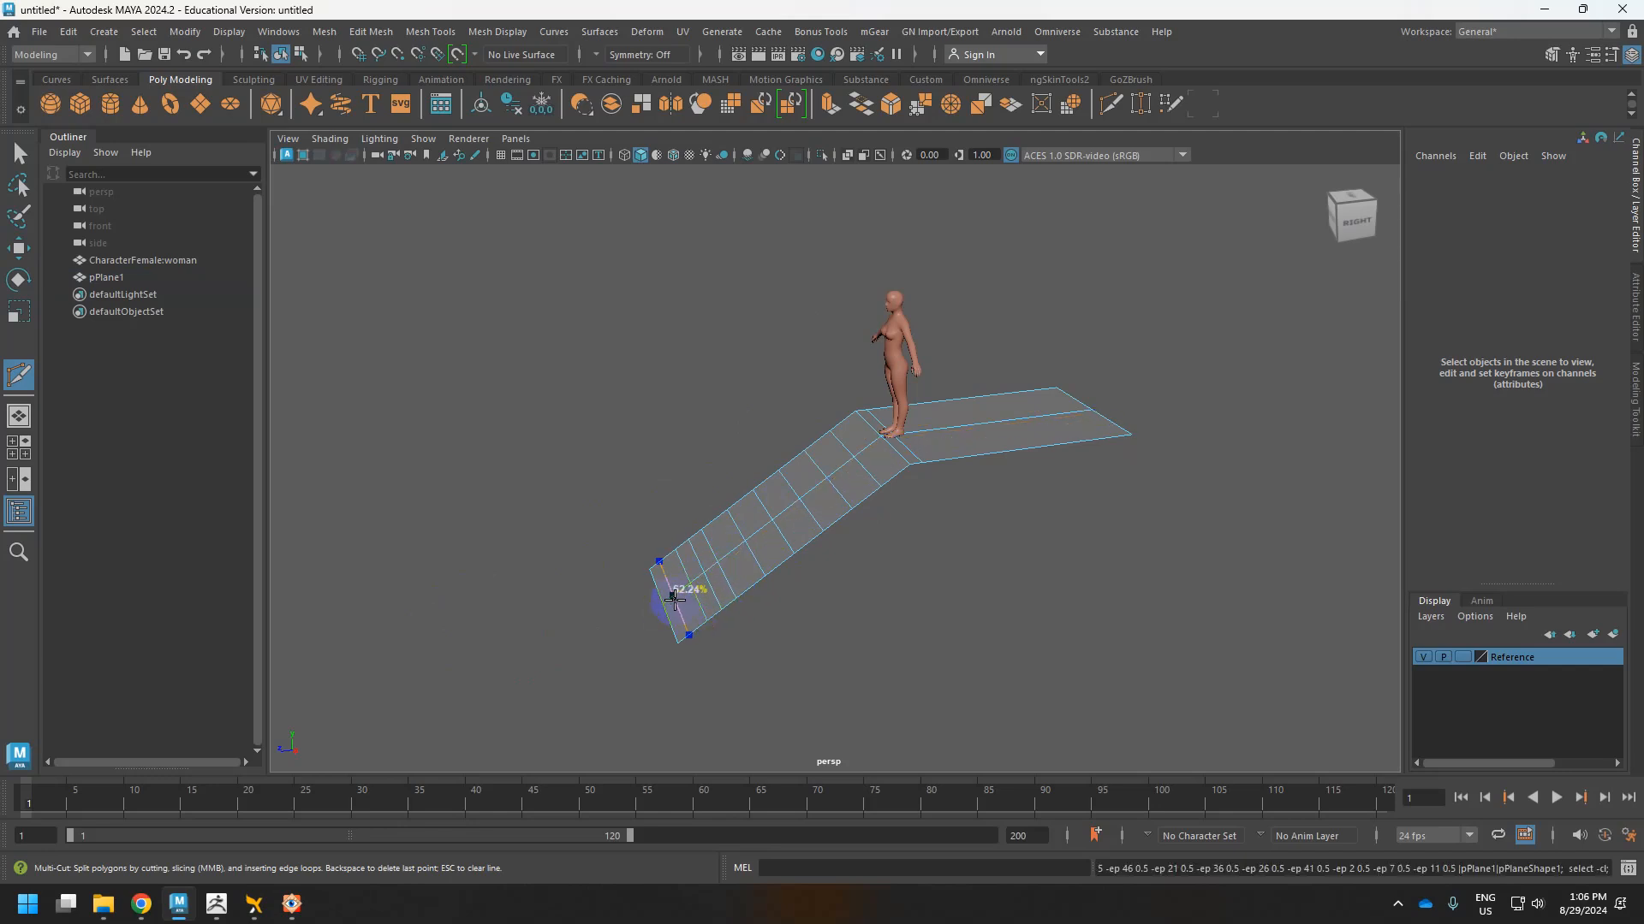
{"action": "middle_click", "coordinate": [682, 597], "text": "ctrl"}
{"action": "middle_click", "coordinate": [730, 555], "text": "ctrl"}
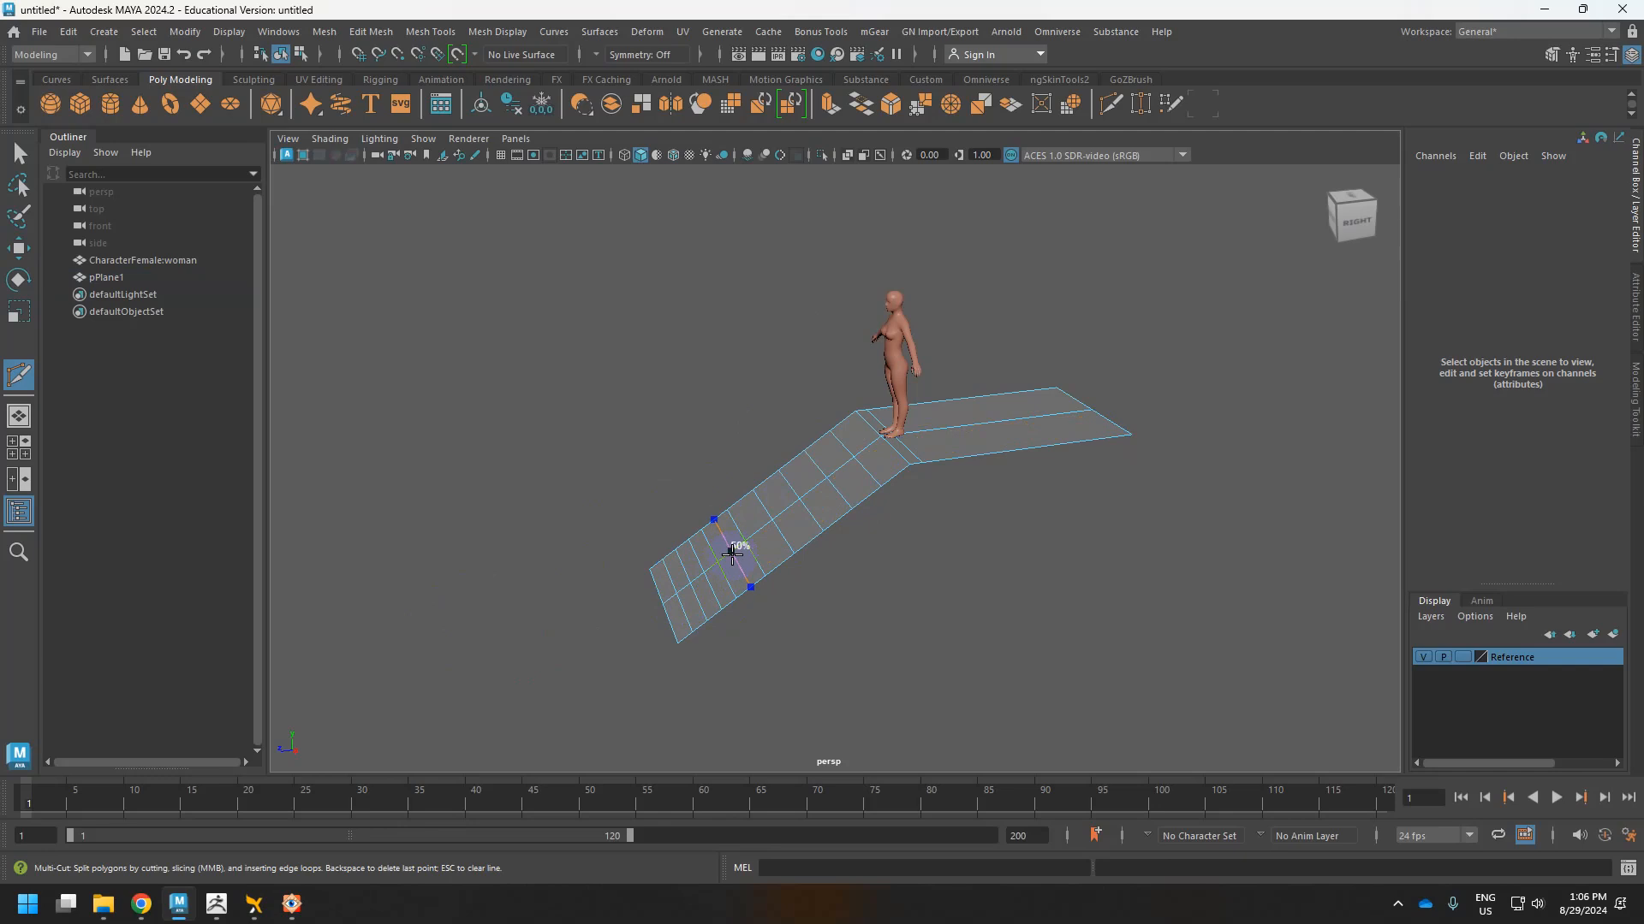
{"action": "middle_click", "coordinate": [760, 527], "text": "ctrl"}
{"action": "left_click_drag", "start_coordinate": [984, 576], "coordinate": [904, 443], "text": "alt"}
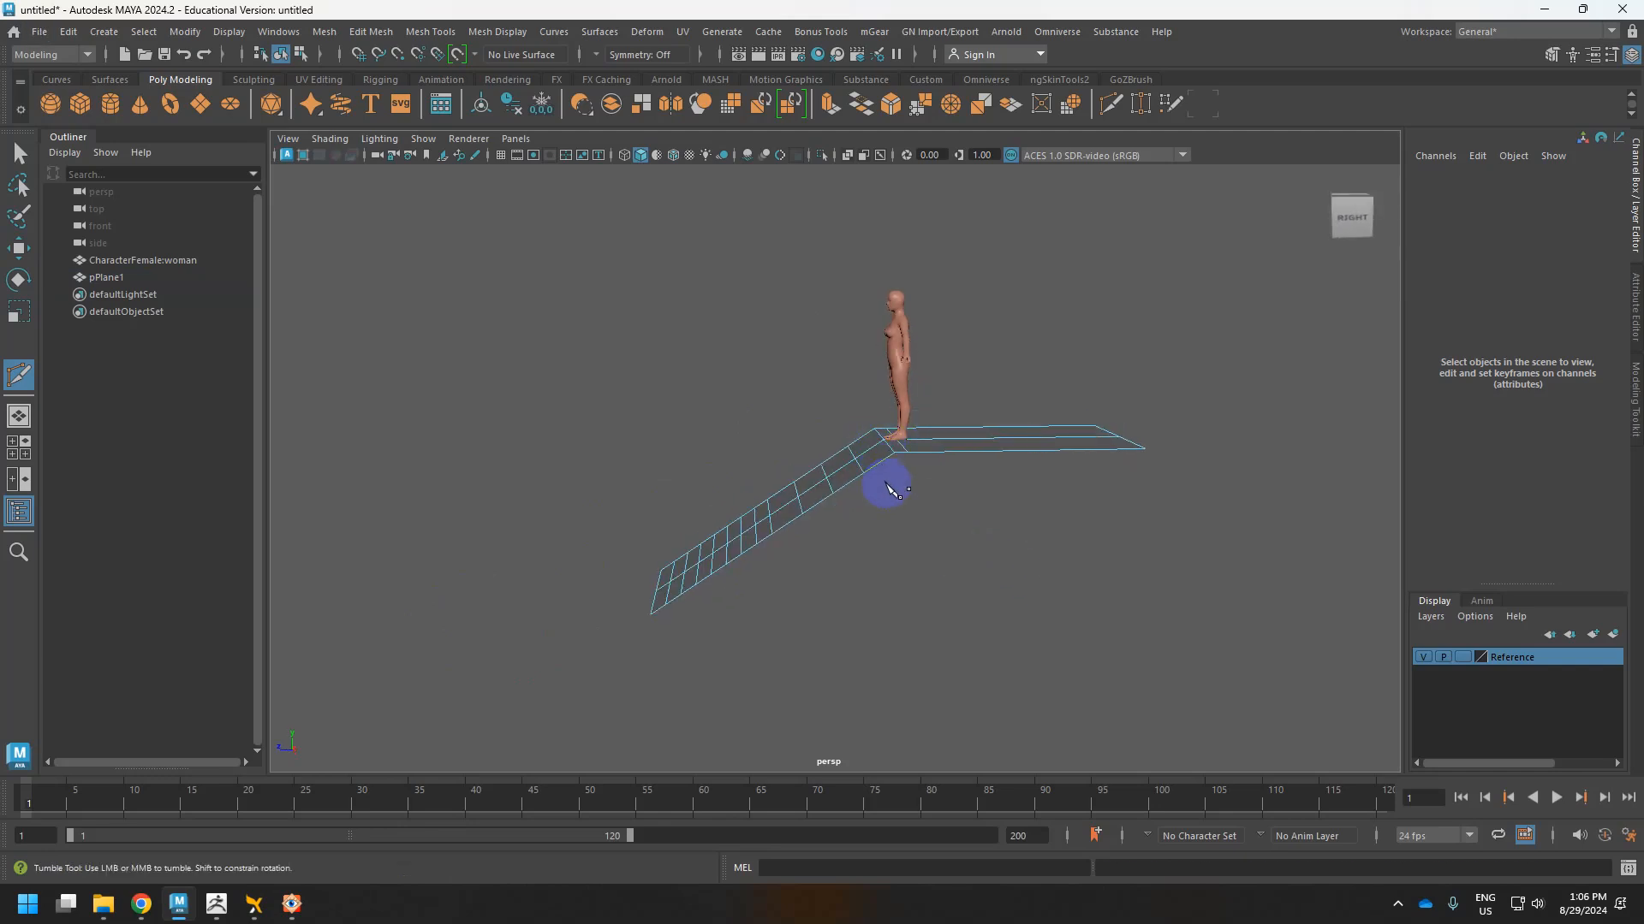
{"action": "key", "text": "ctrl+z"}
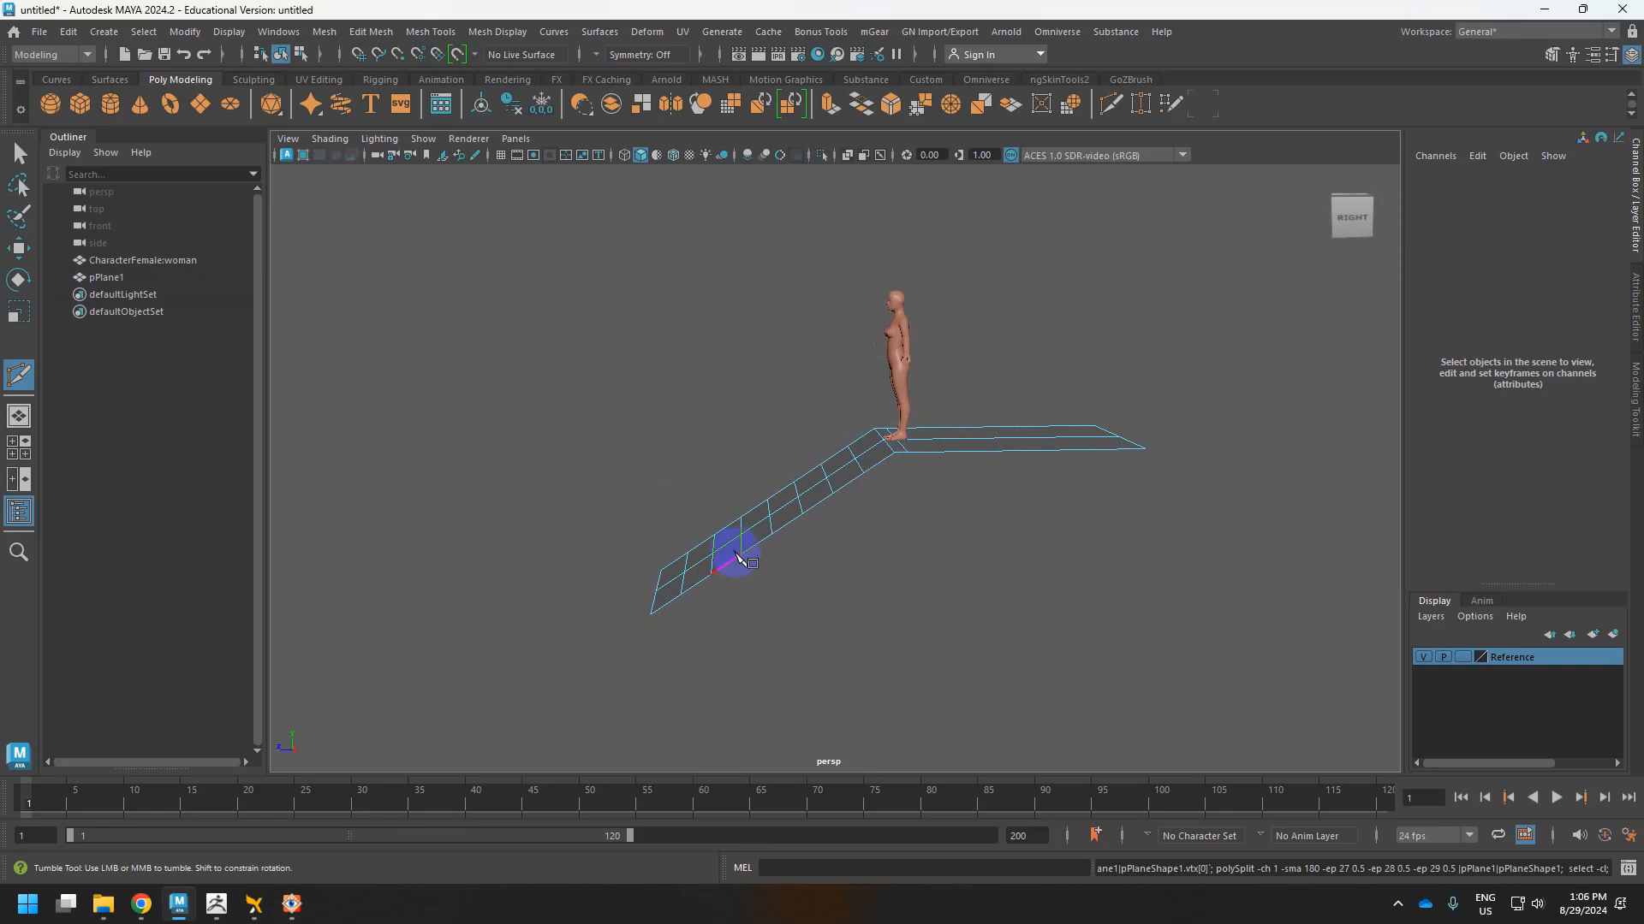
Leave the Multi-Cut tool and select the crosswise edge loop nearest the slope's lower end.
{"action": "left_click_drag", "start_coordinate": [774, 568], "coordinate": [788, 587], "text": "alt"}
{"action": "key", "text": "w"}
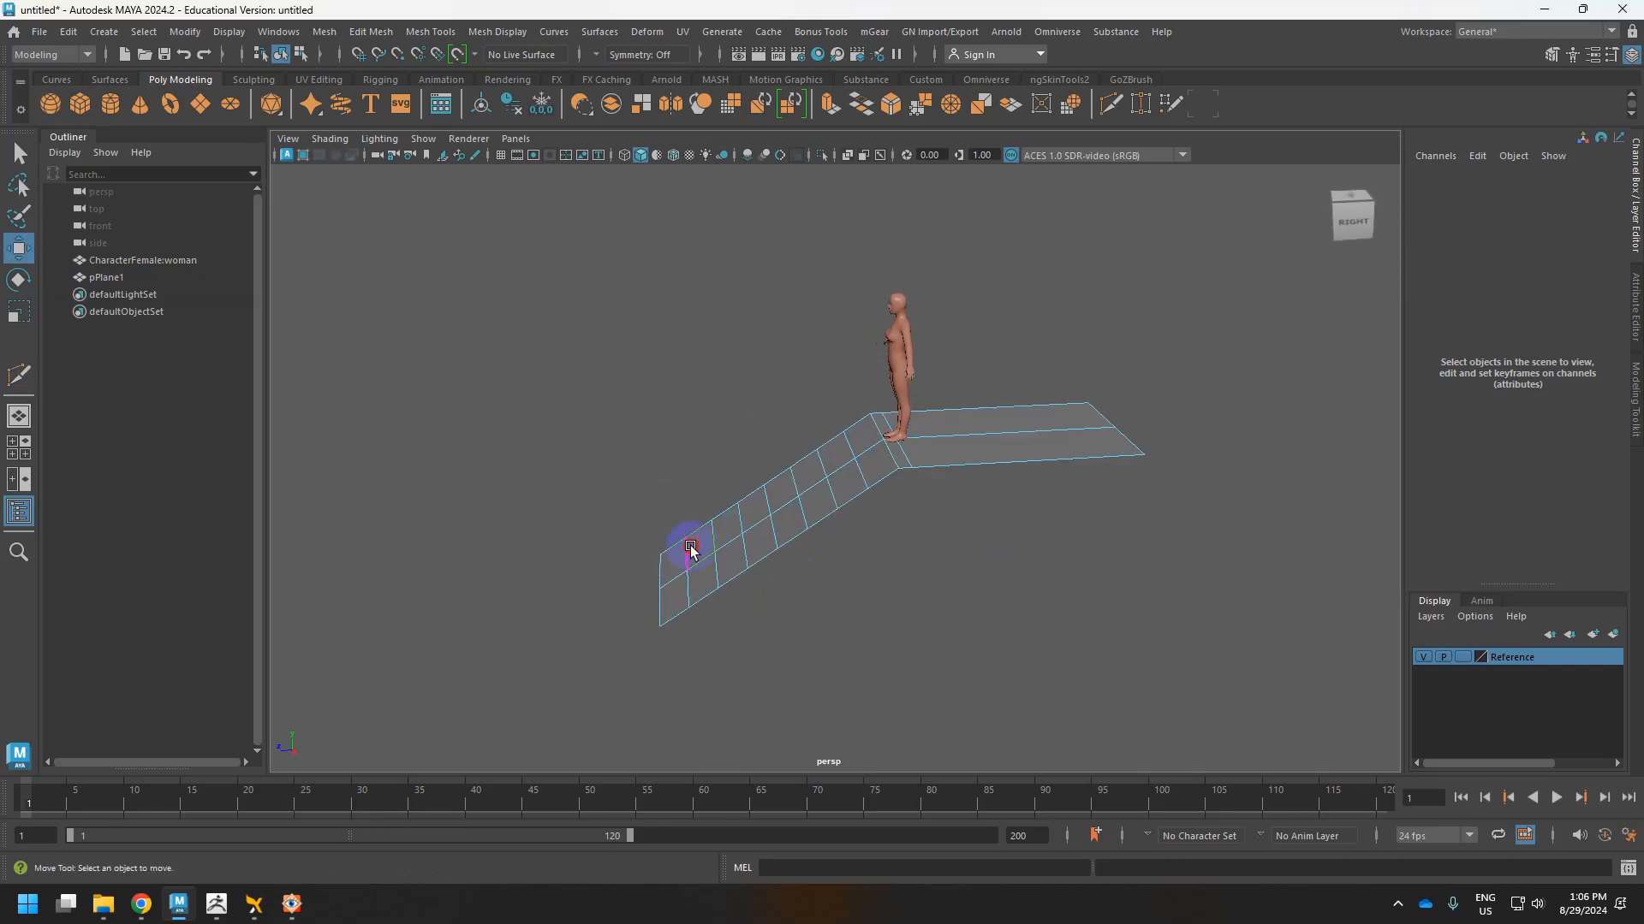
{"action": "double_click", "coordinate": [690, 546]}
{"action": "scroll", "coordinate": [731, 613], "scroll_direction": "up", "scroll_amount": 3}
{"action": "scroll", "coordinate": [731, 579], "scroll_direction": "down", "scroll_amount": 3}
{"action": "scroll", "coordinate": [723, 545], "scroll_direction": "up", "scroll_amount": 2}
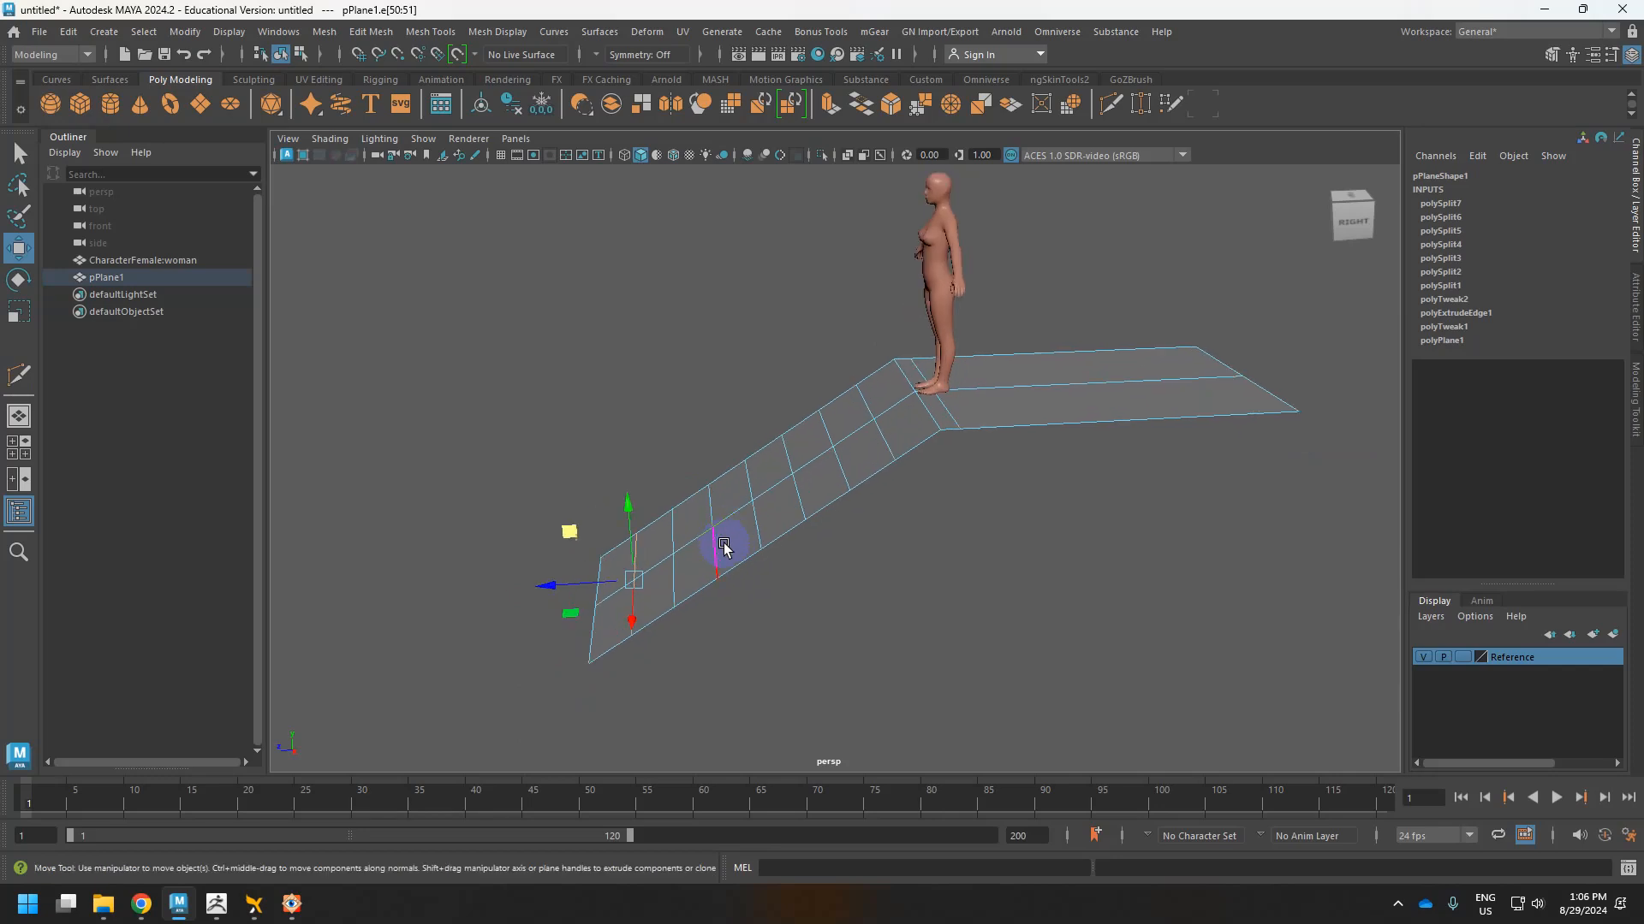
{"action": "left_click_drag", "start_coordinate": [631, 613], "coordinate": [774, 633], "text": "alt"}
{"action": "key", "text": "q"}
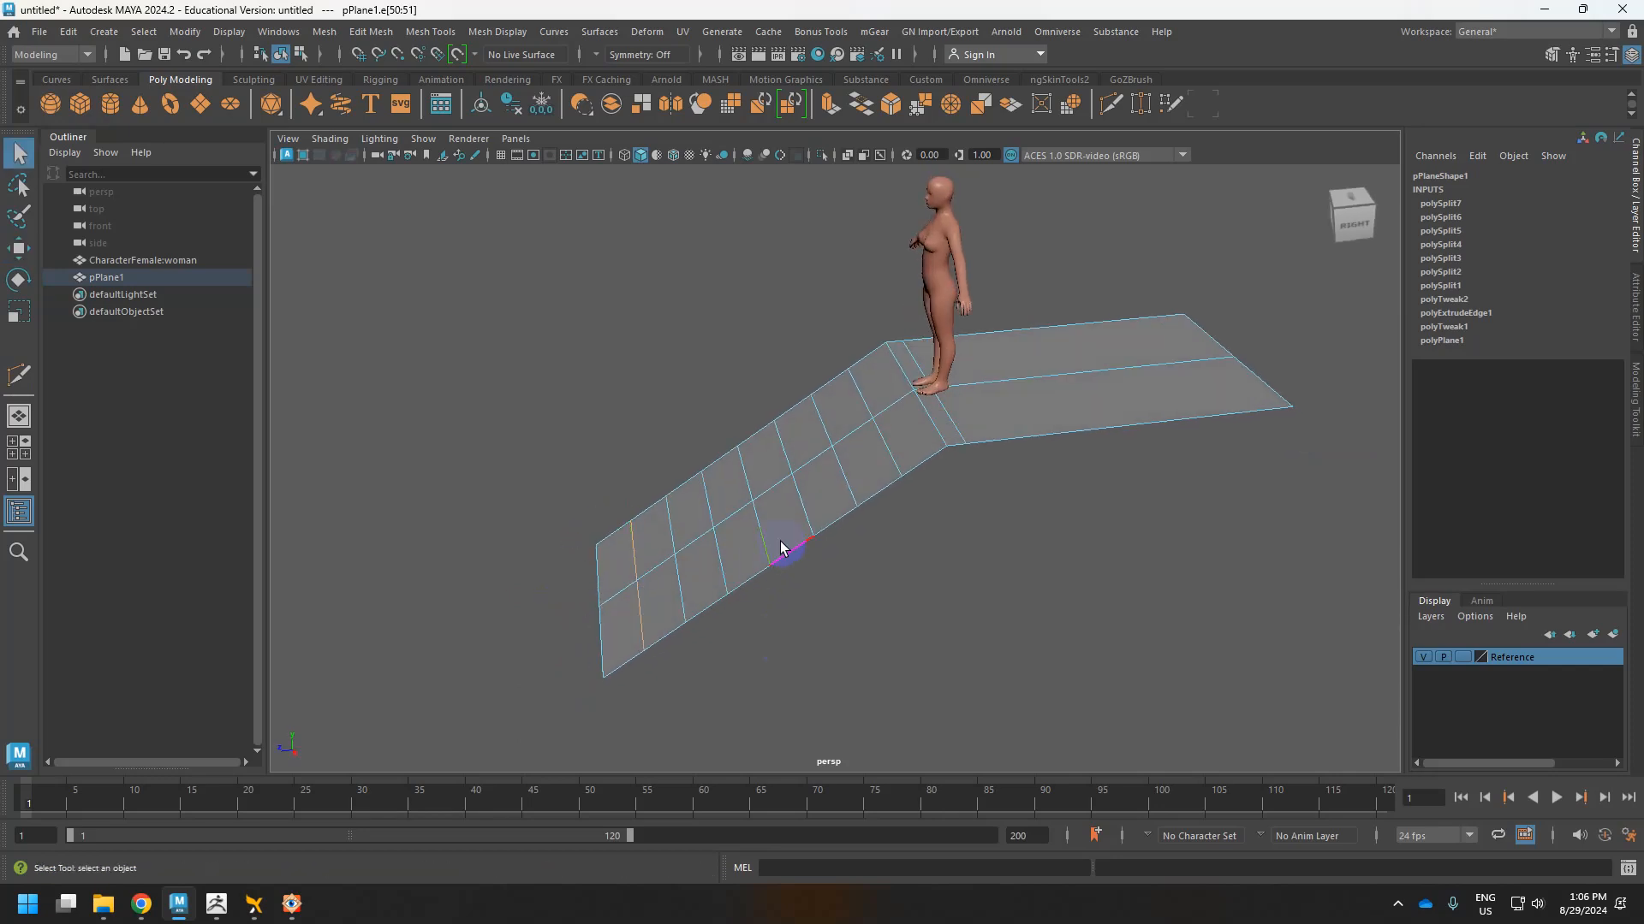
{"action": "key", "text": "w"}
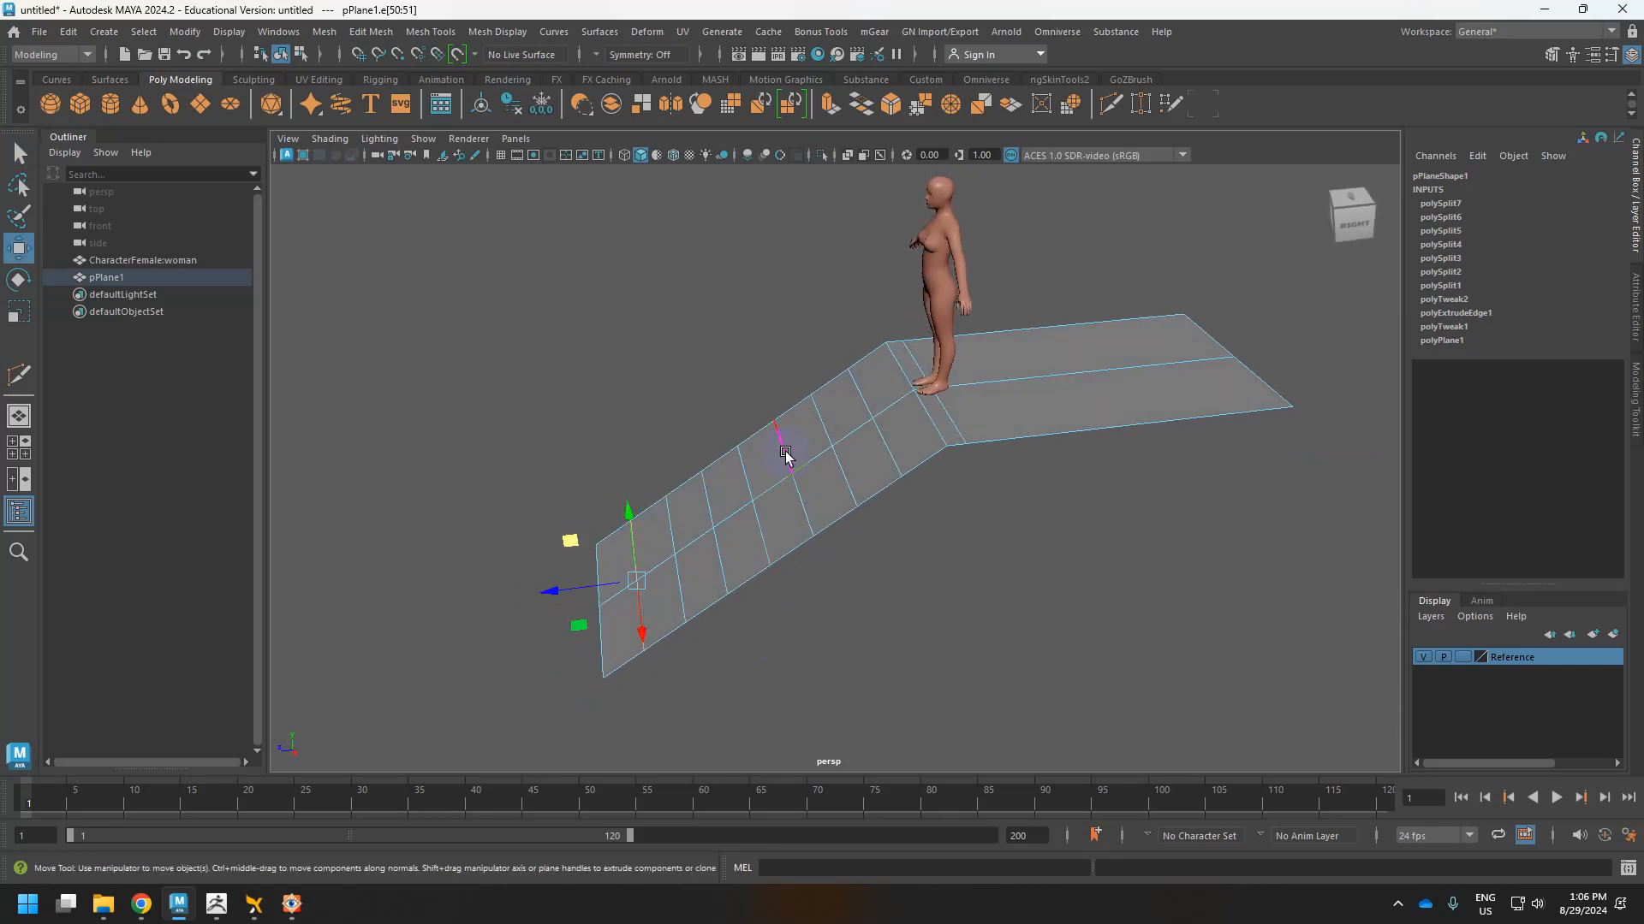
{"action": "key", "text": "e"}
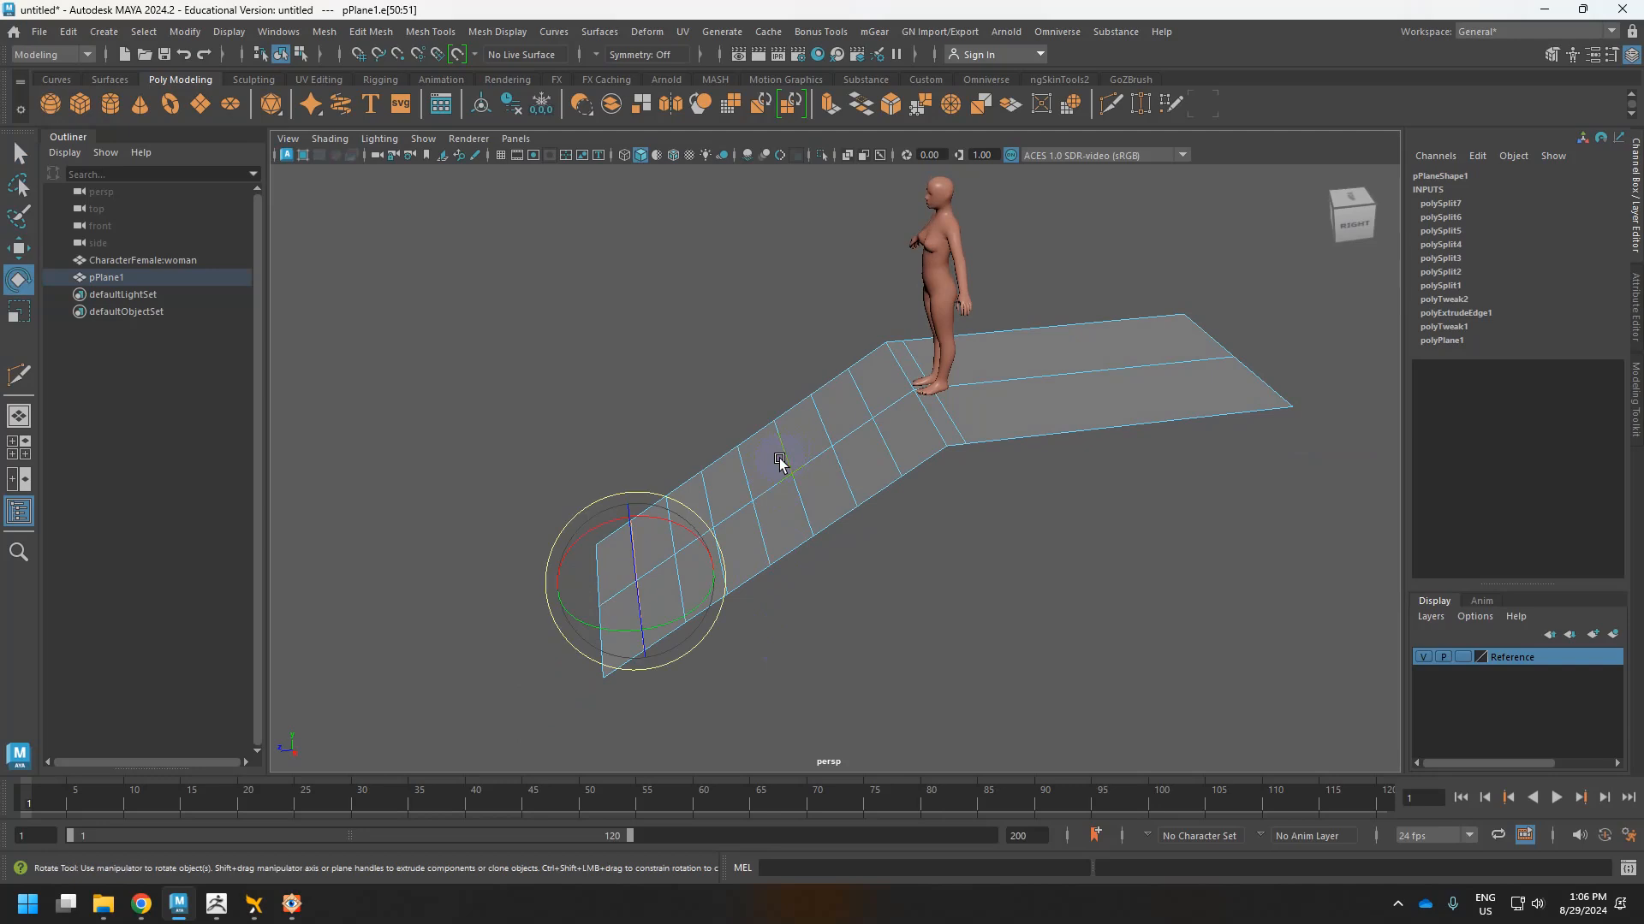
{"action": "key", "text": "r"}
Limit the selection to the slope's crosswise edges, from the lower end up to the fold at the woman's feet, without the side borders.
{"action": "key", "text": "q"}
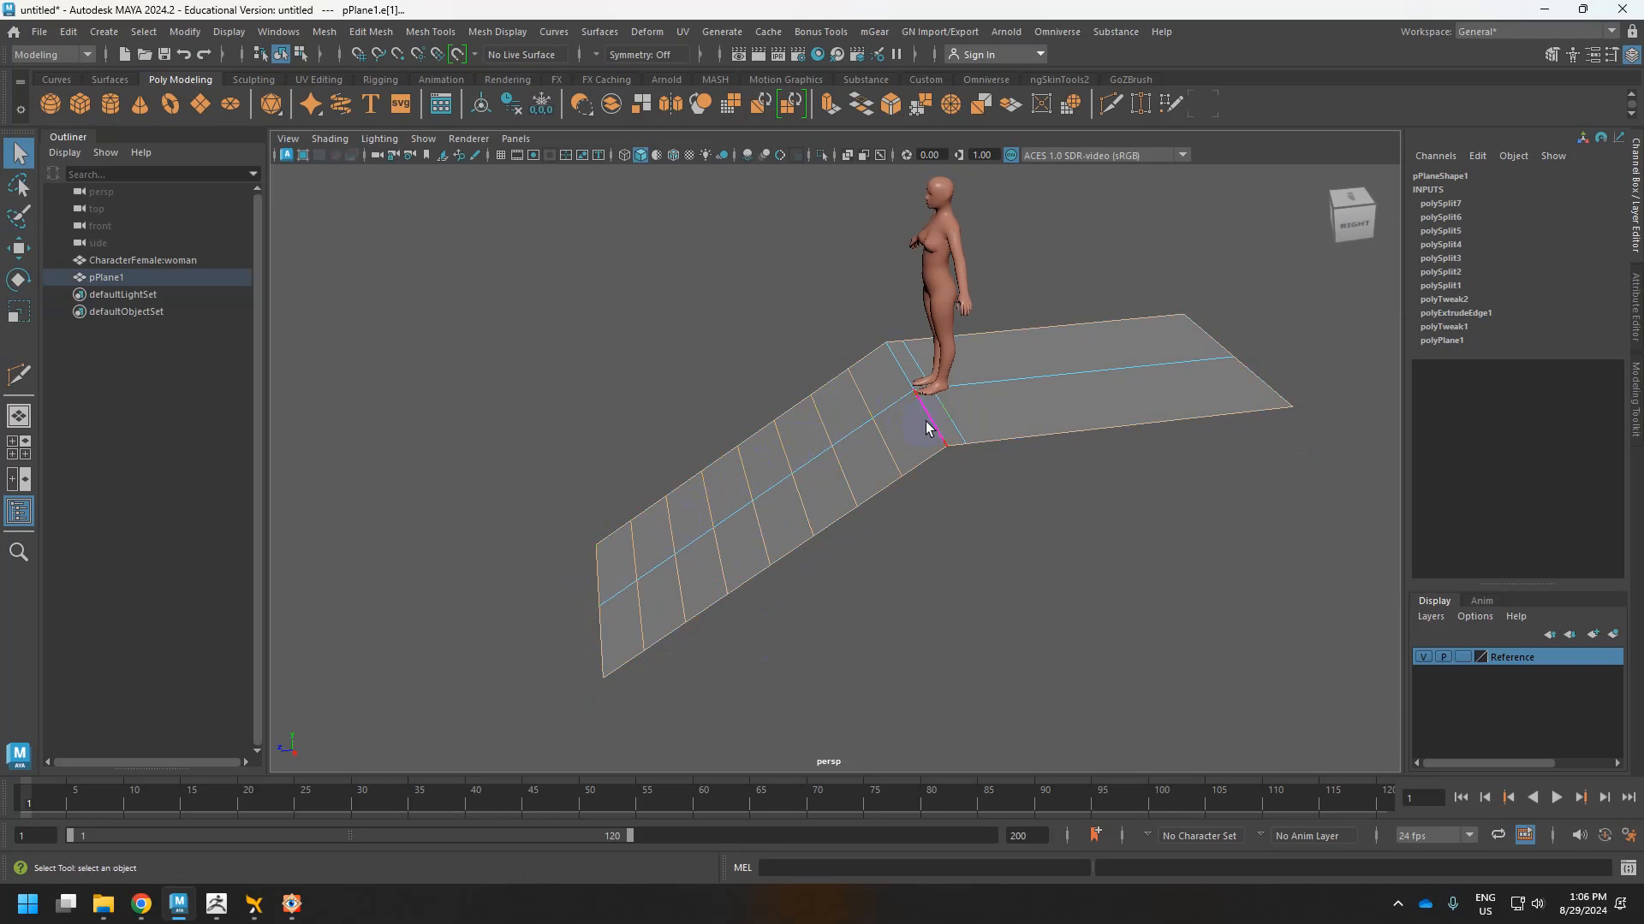
{"action": "double_click", "coordinate": [842, 374], "text": "ctrl"}
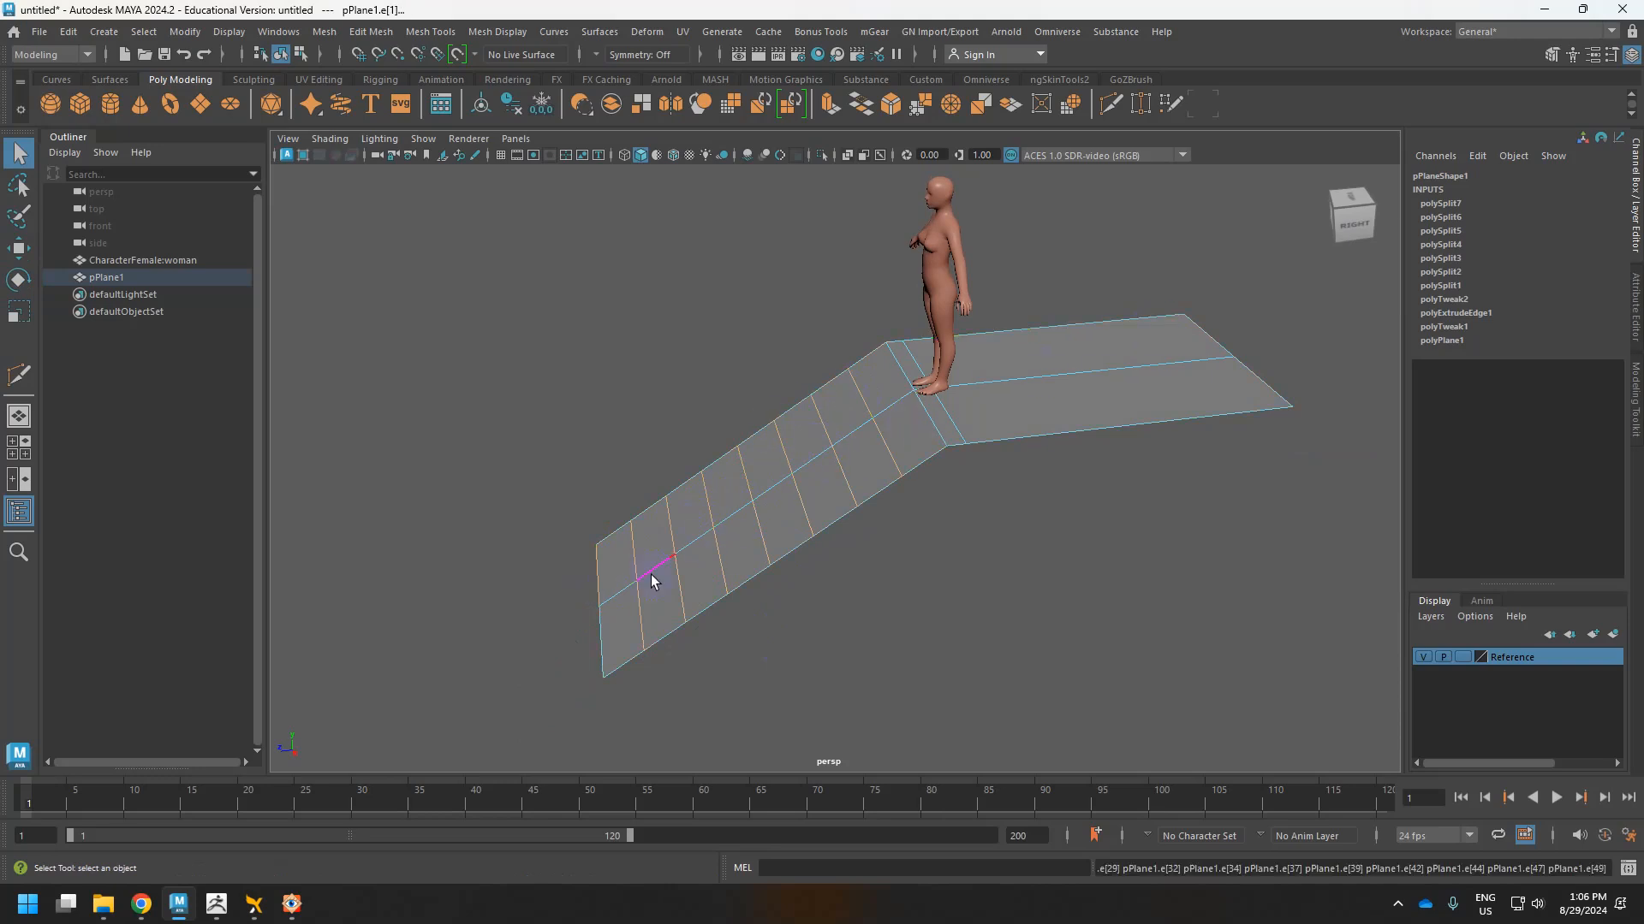
{"action": "left_click", "coordinate": [613, 613], "text": "shift"}
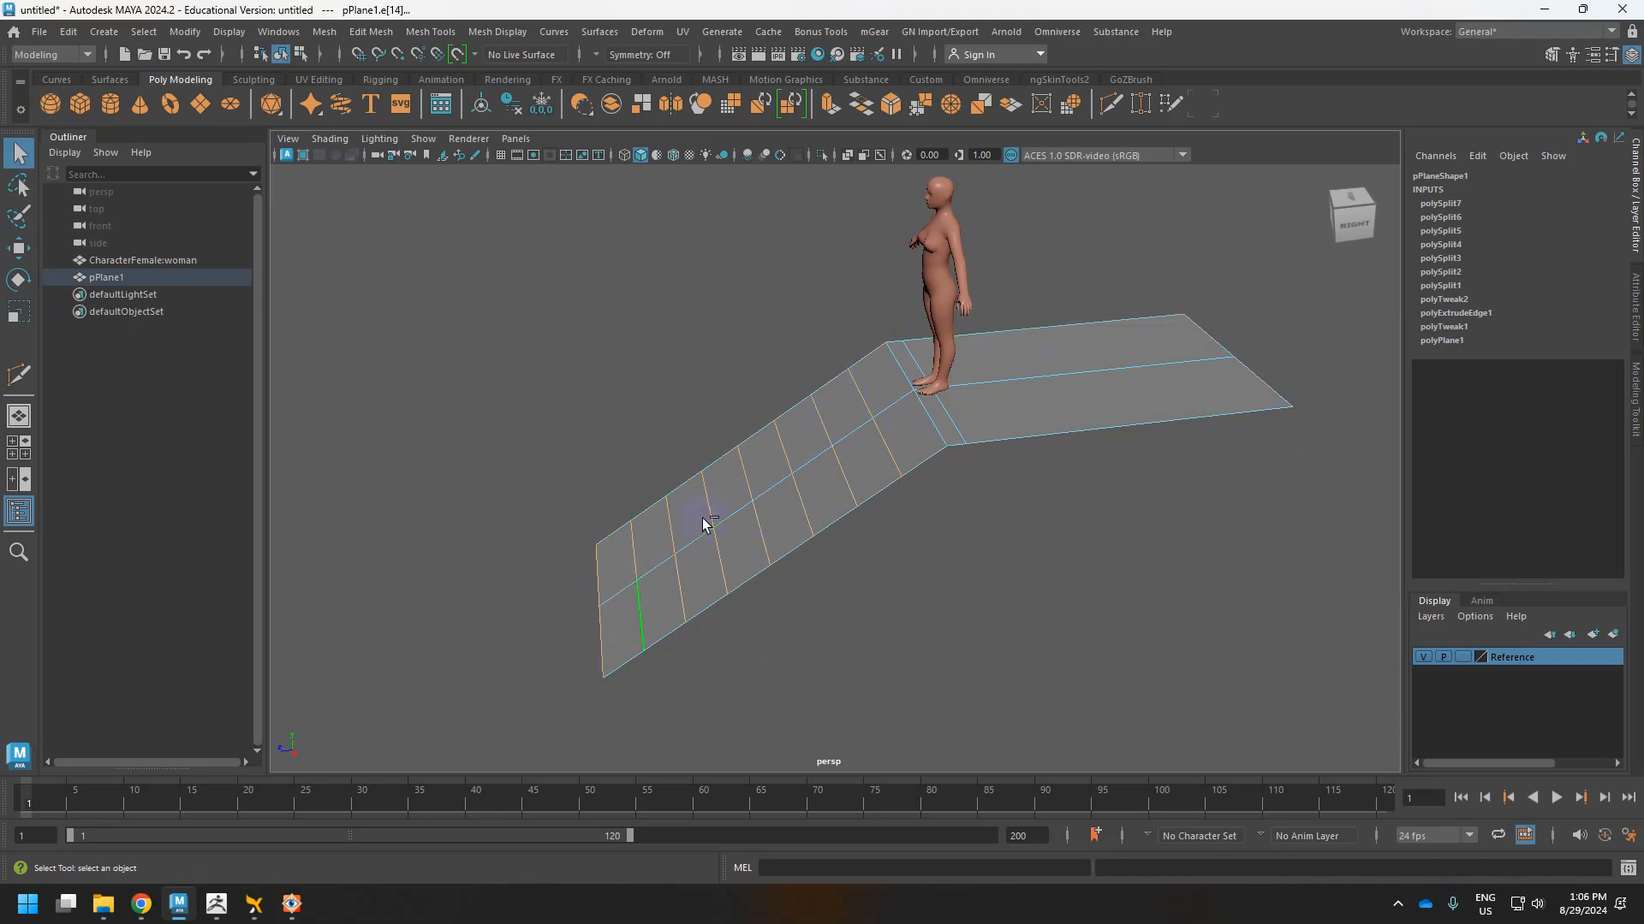
{"action": "left_click", "coordinate": [891, 366], "text": "shift"}
Bevel the selected crosswise edges with a fraction of 0.02 and one segment.
{"action": "scroll", "coordinate": [921, 440], "scroll_direction": "up", "scroll_amount": 3}
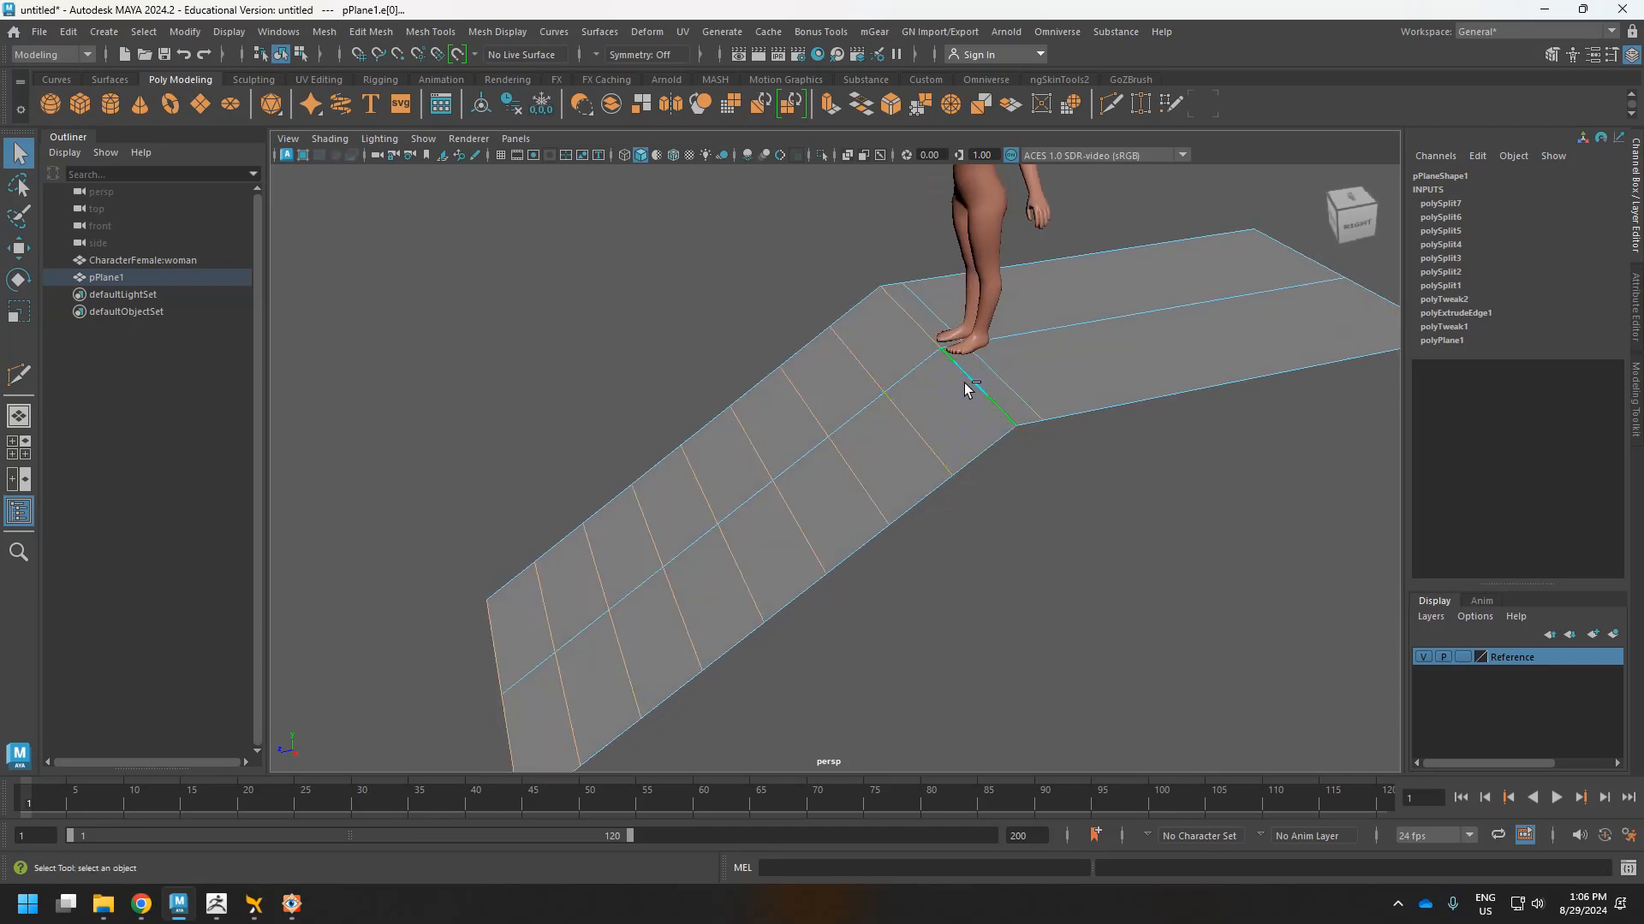
{"action": "right_click_drag", "start_coordinate": [964, 382], "coordinate": [1084, 387], "text": "shift"}
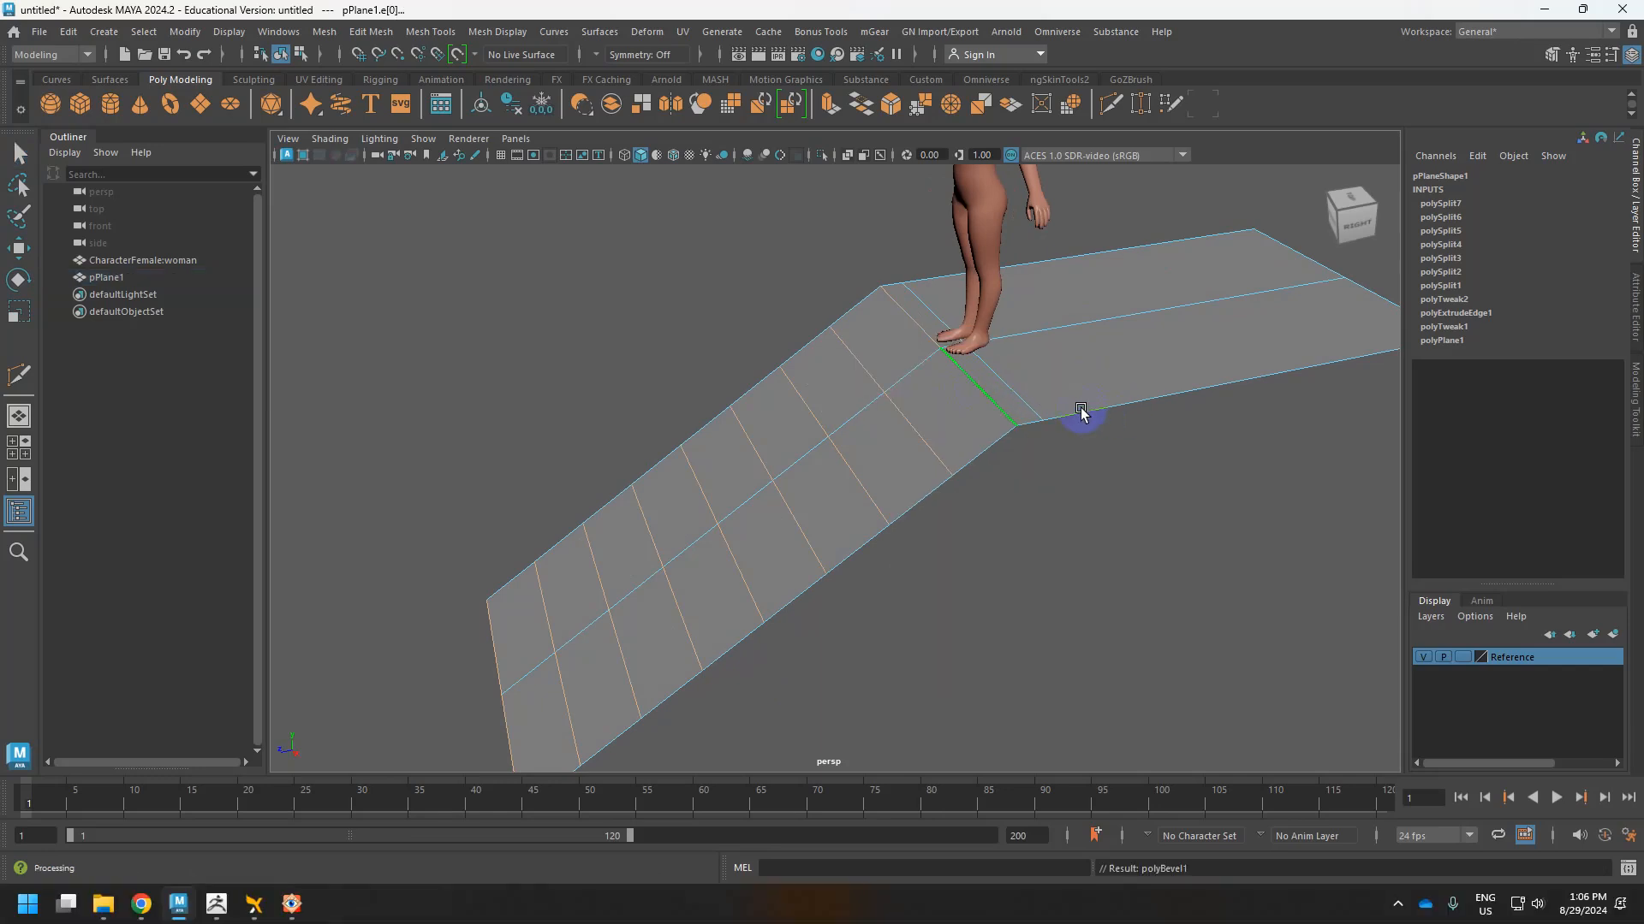
{"action": "scroll", "coordinate": [963, 438], "scroll_direction": "up", "scroll_amount": 1}
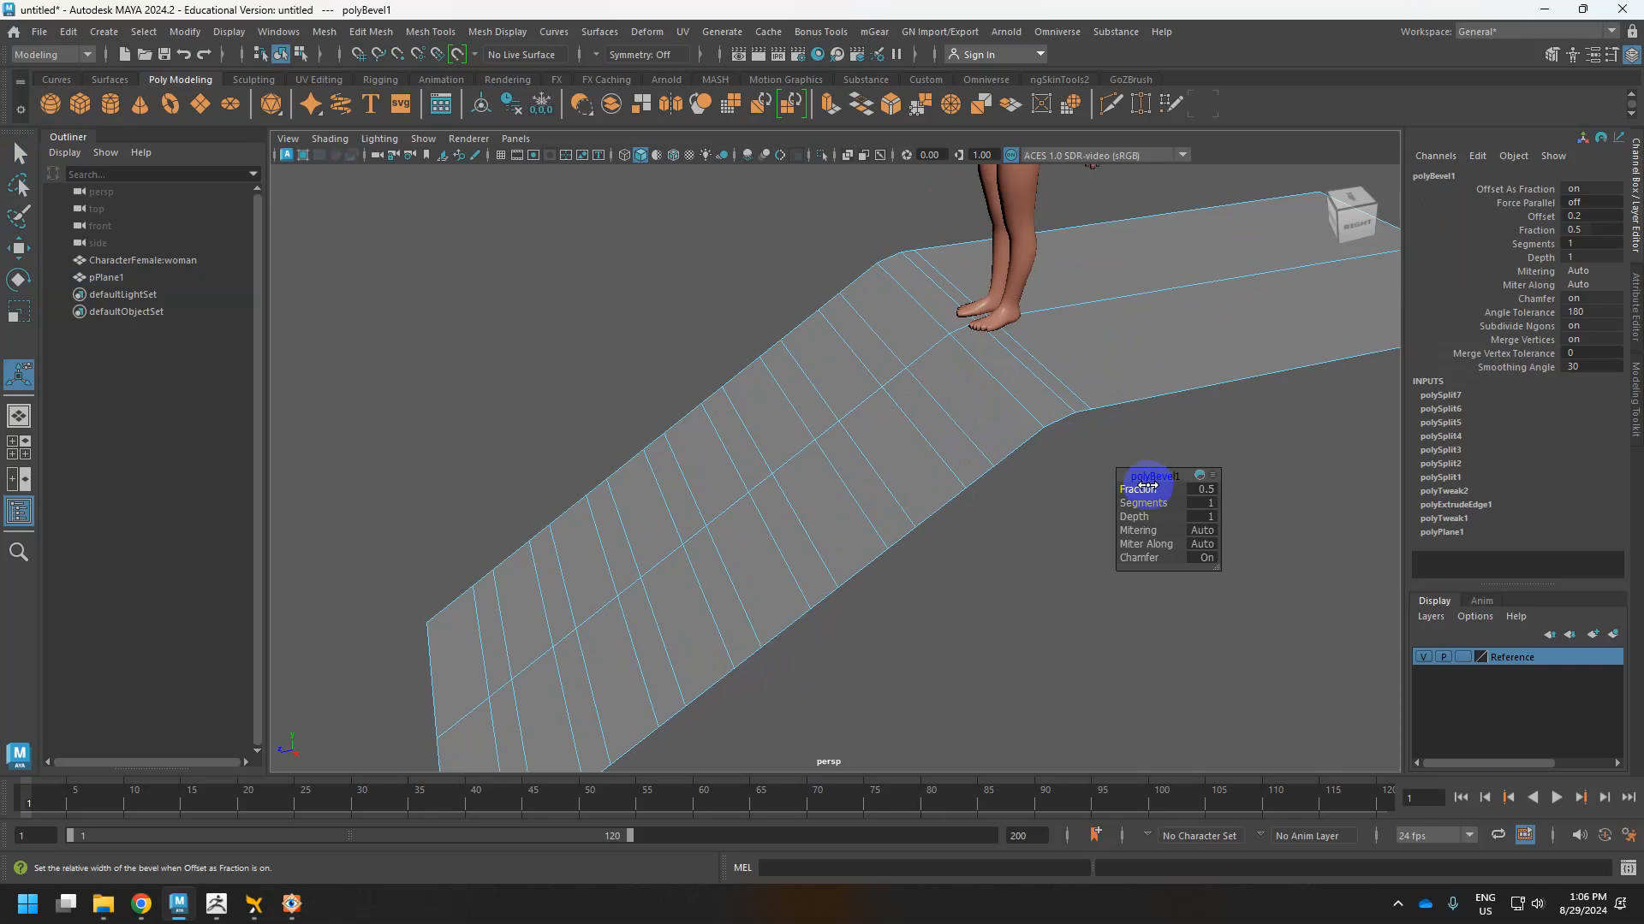
{"action": "left_click_drag", "start_coordinate": [1140, 488], "coordinate": [1137, 488]}
{"action": "left_click", "coordinate": [1207, 490]}
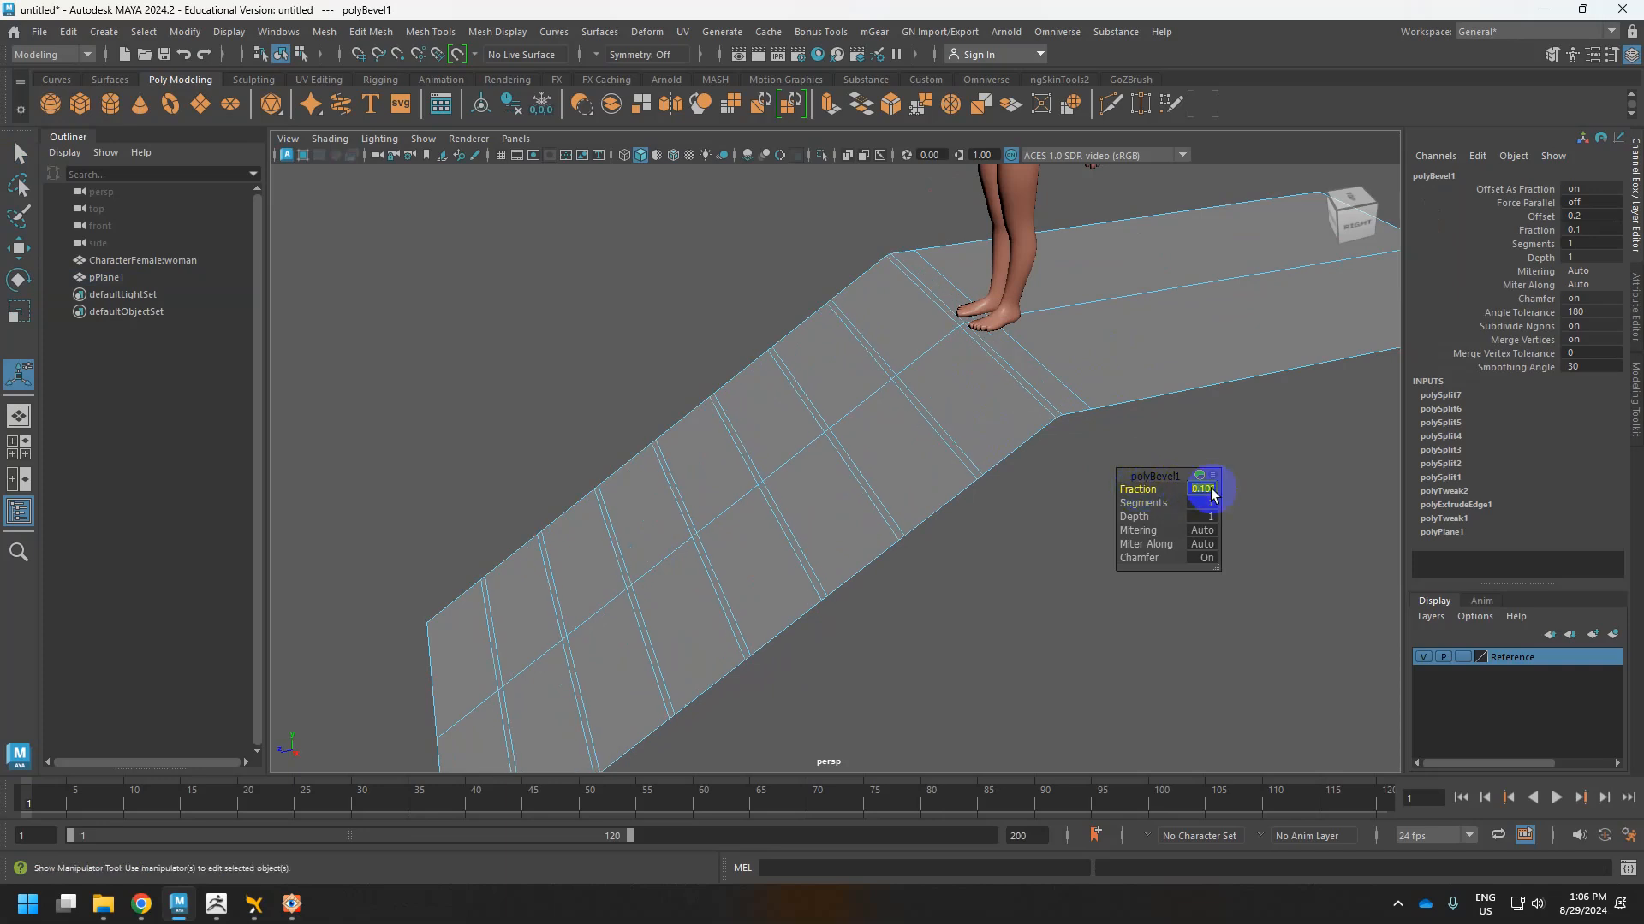
{"action": "type", "text": ".05"}
{"action": "key", "text": "Tab"}
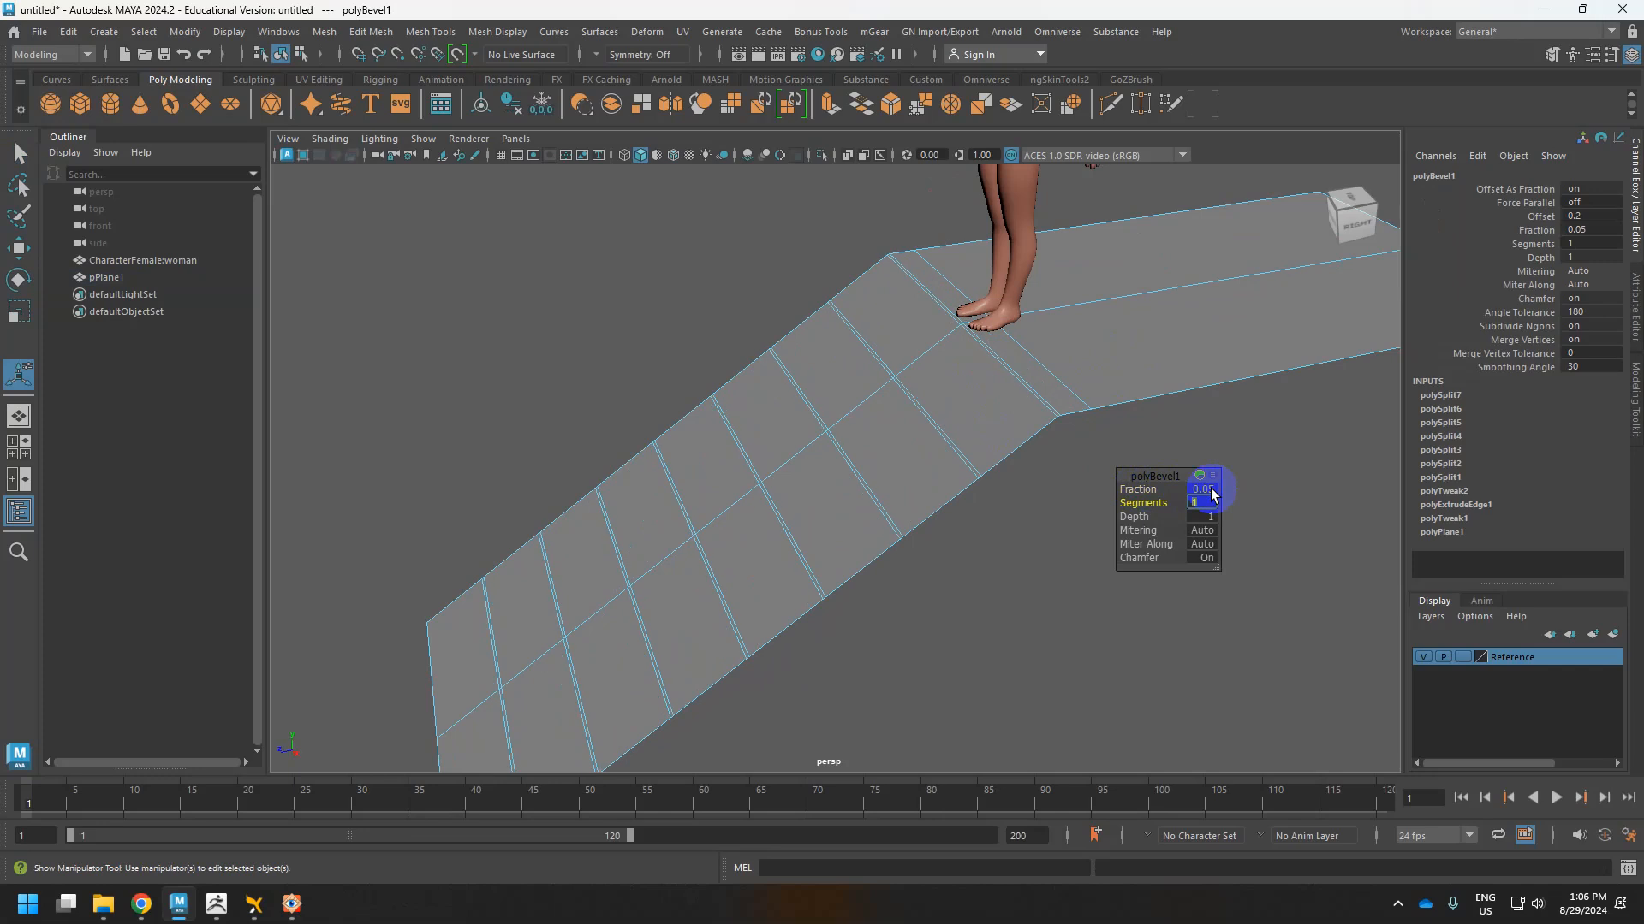
{"action": "left_click", "coordinate": [1211, 493]}
{"action": "type", "text": ".02"}
{"action": "key", "text": "Return"}
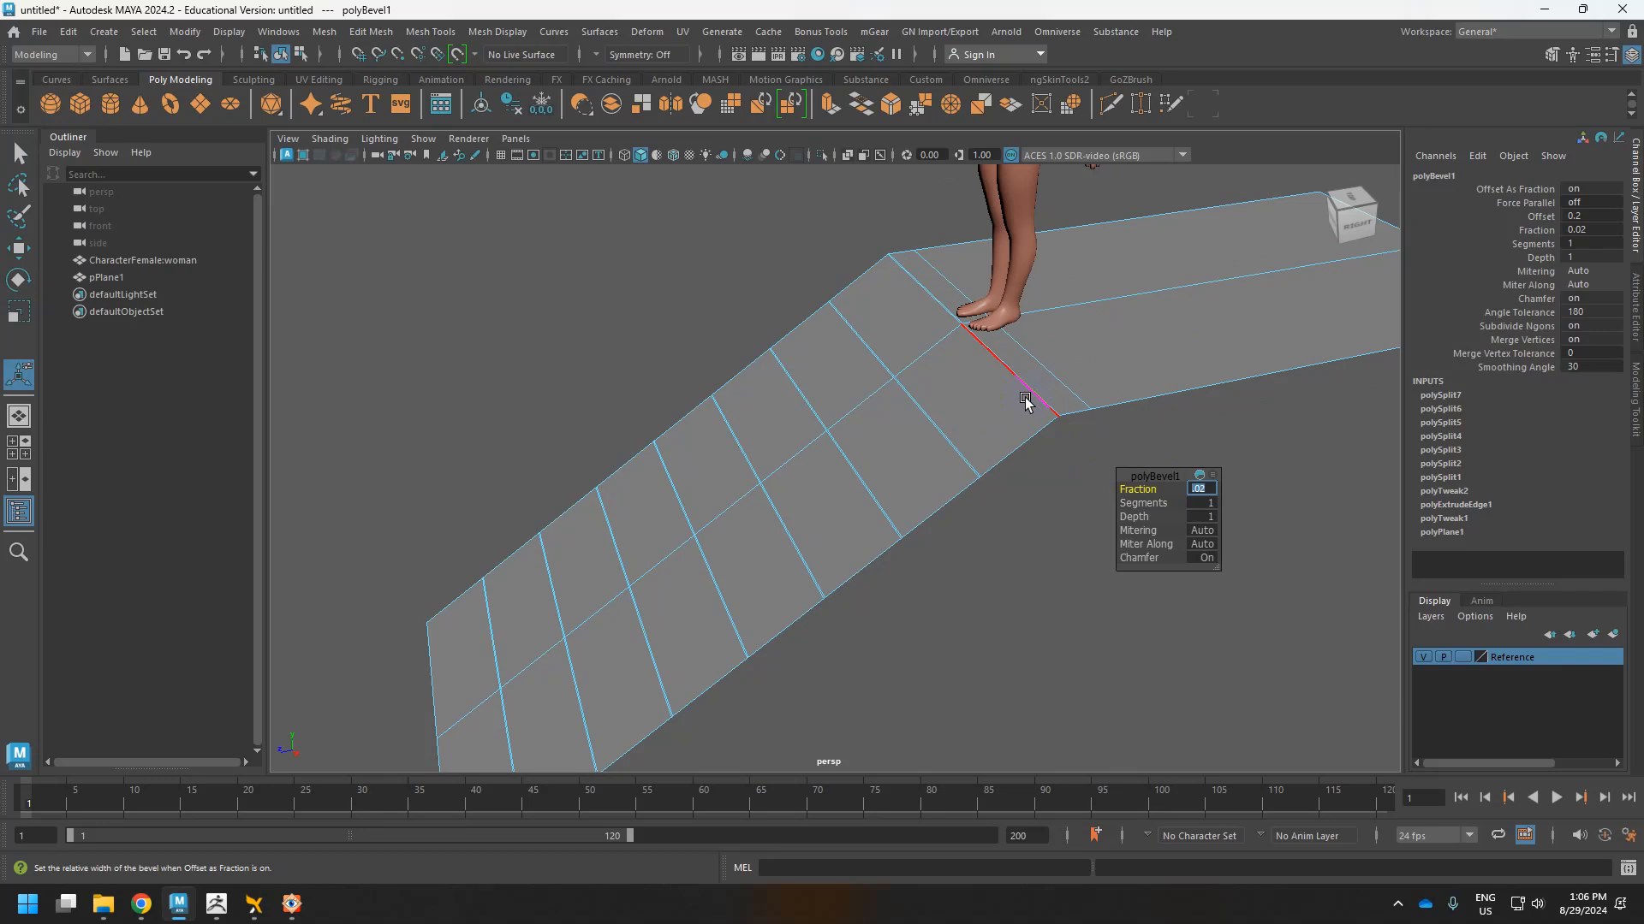
Select one edge line of each narrow beveled pair, from the fold at the woman's feet down to the slope's lowest pair.
{"action": "left_click", "coordinate": [1108, 414]}
{"action": "scroll", "coordinate": [1108, 414], "scroll_direction": "up", "scroll_amount": 2}
{"action": "left_click", "coordinate": [1159, 373]}
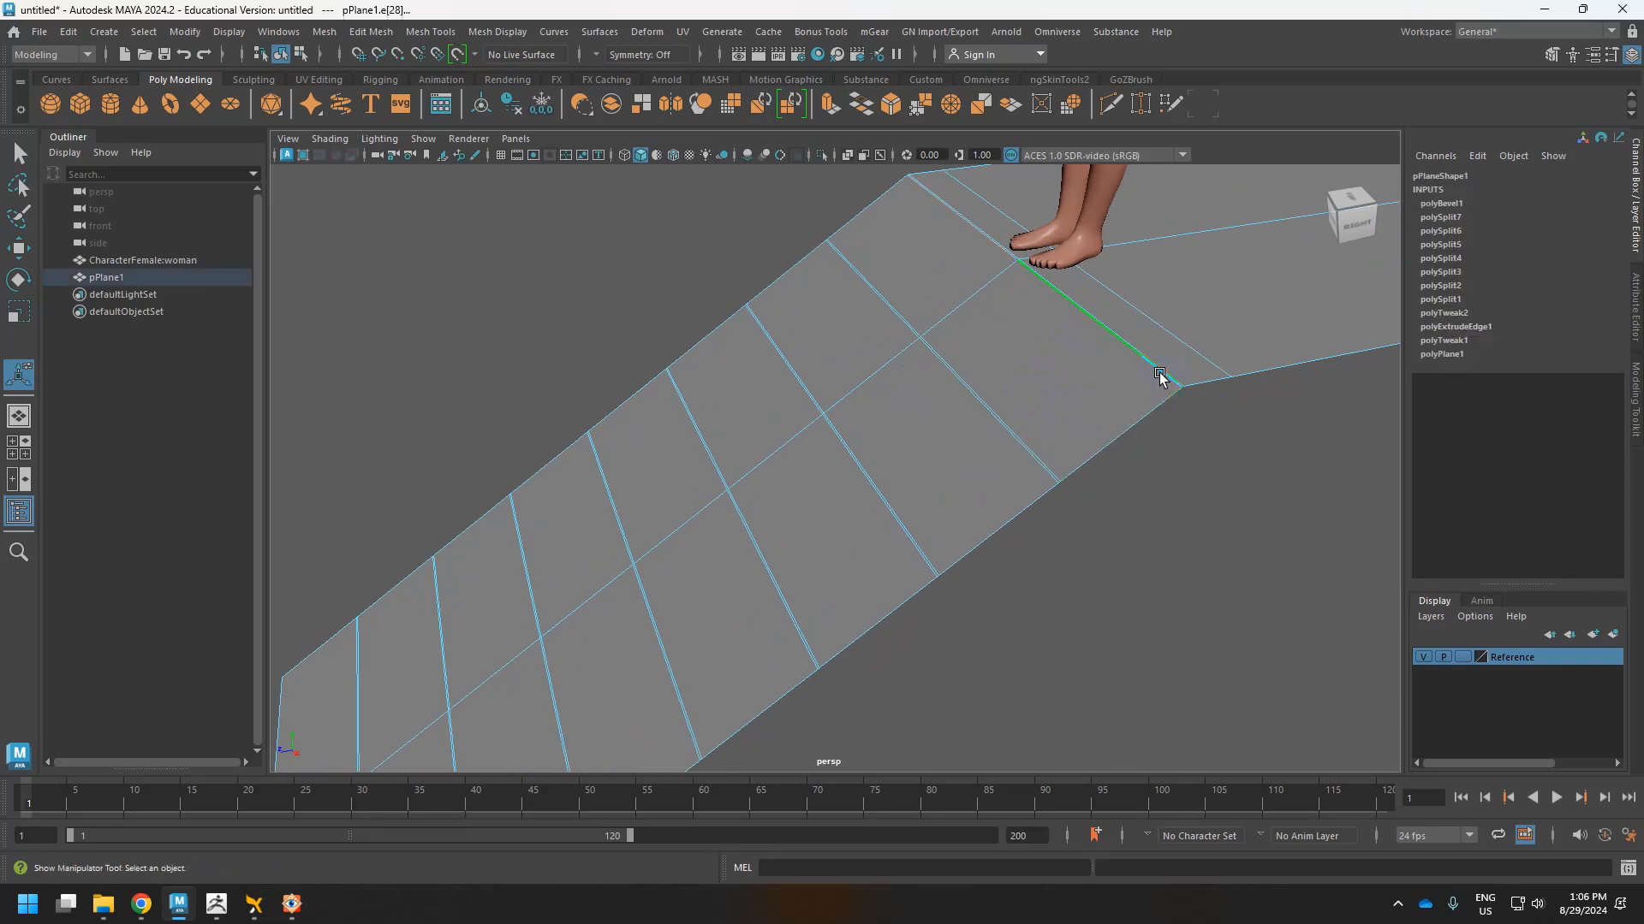
{"action": "left_click", "coordinate": [886, 520]}
{"action": "middle_click_drag", "start_coordinate": [886, 520], "coordinate": [932, 350], "text": "alt"}
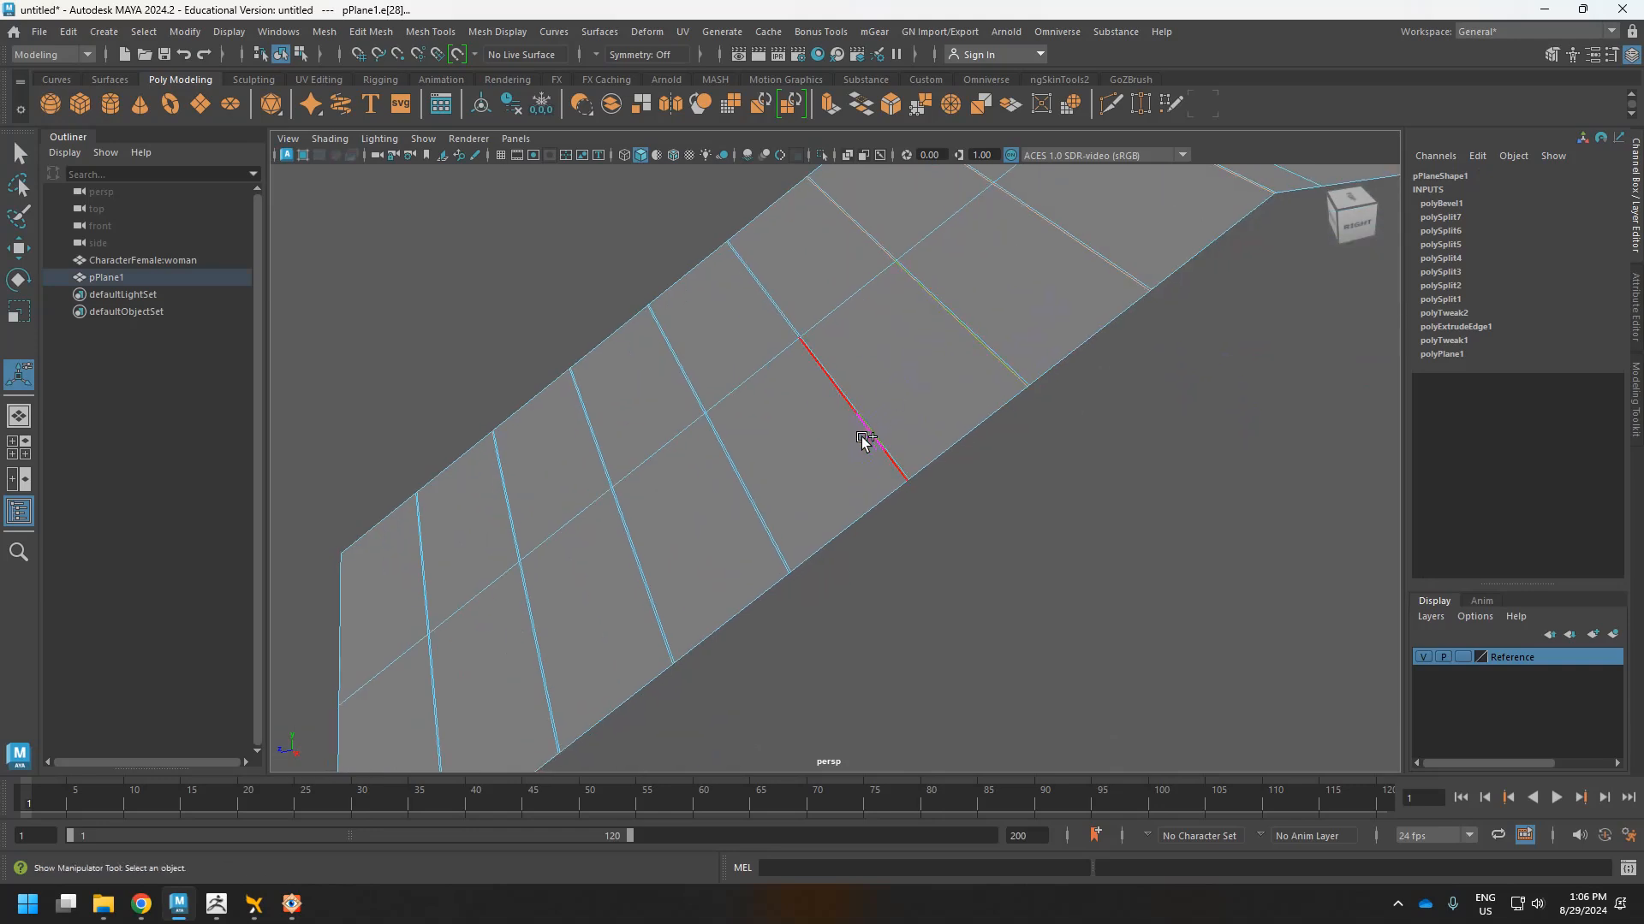
{"action": "left_click", "coordinate": [865, 441]}
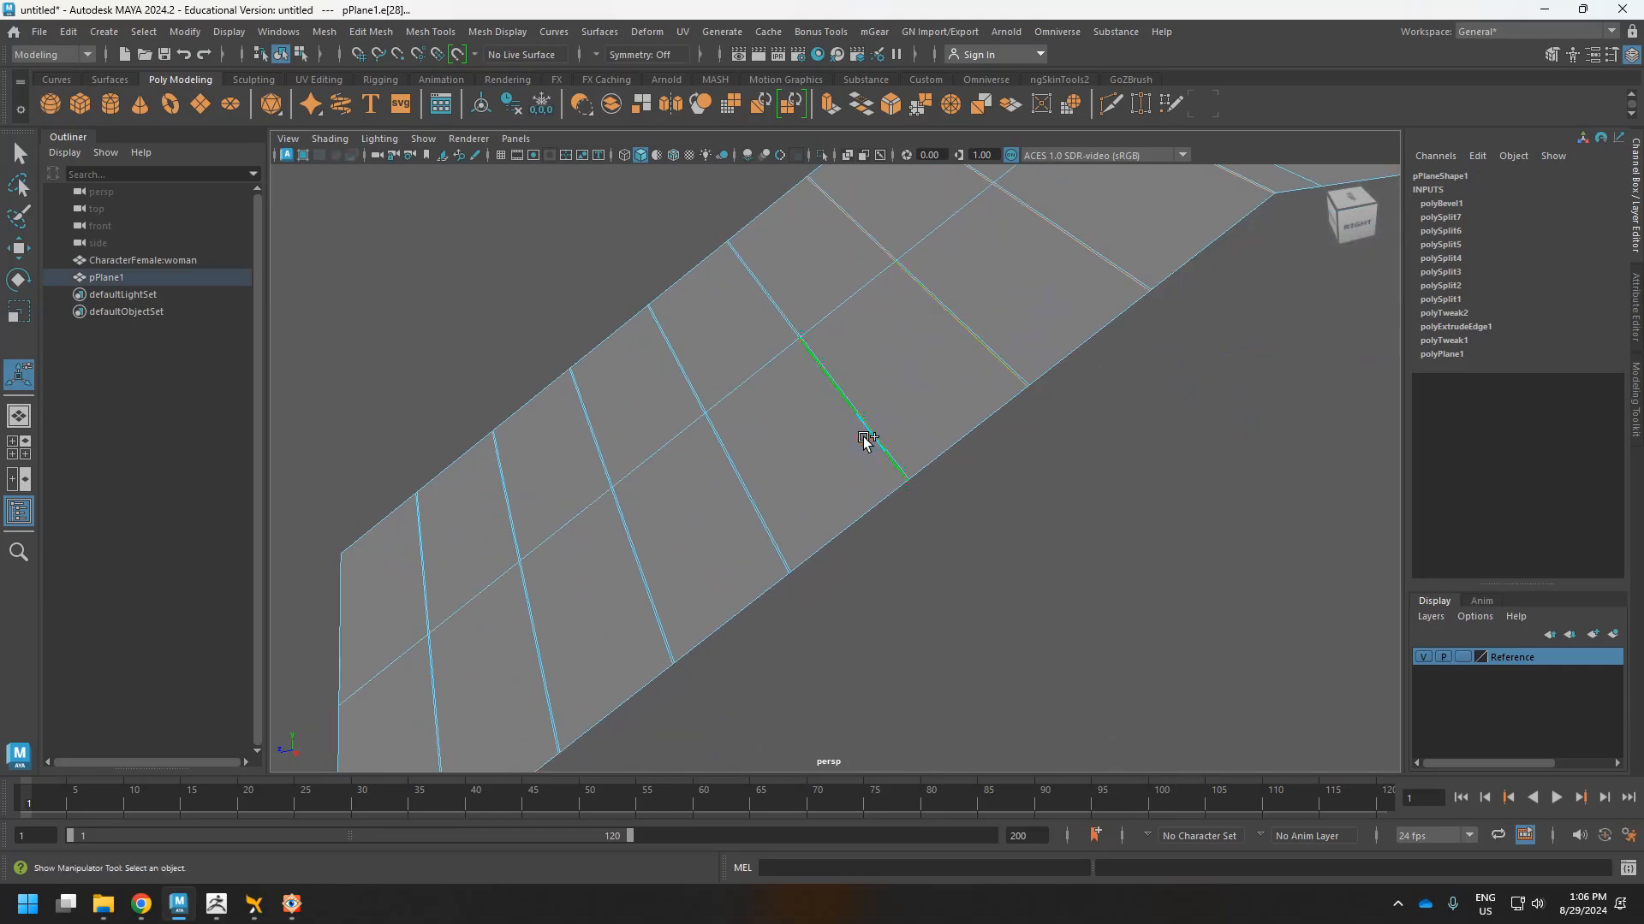
{"action": "left_click", "coordinate": [743, 509]}
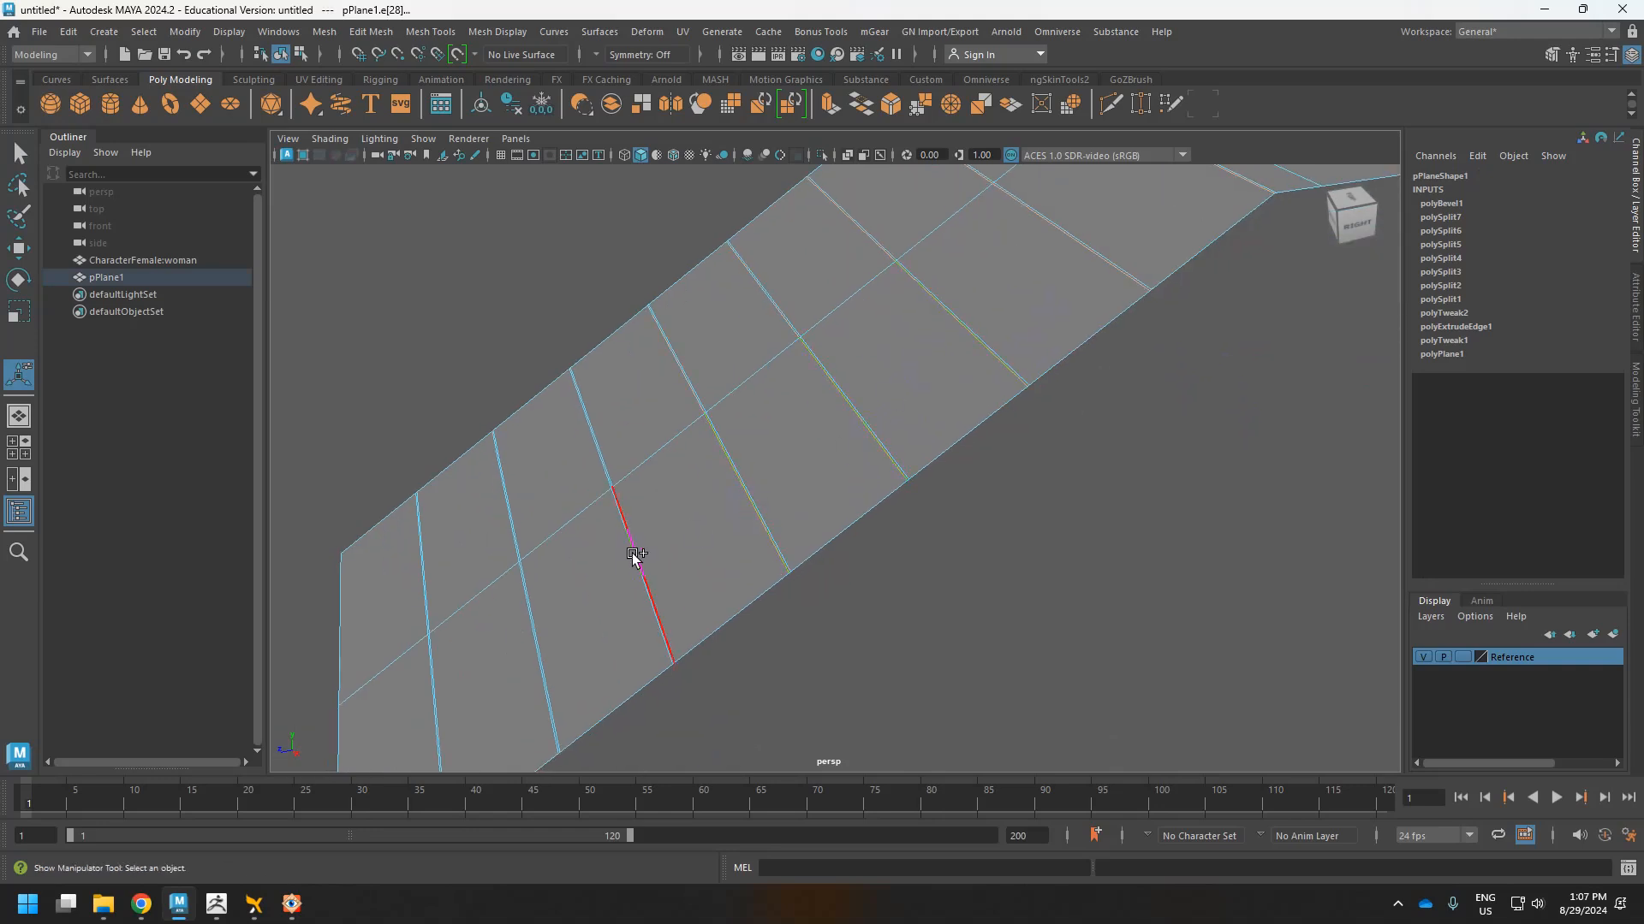
{"action": "left_click", "coordinate": [519, 618]}
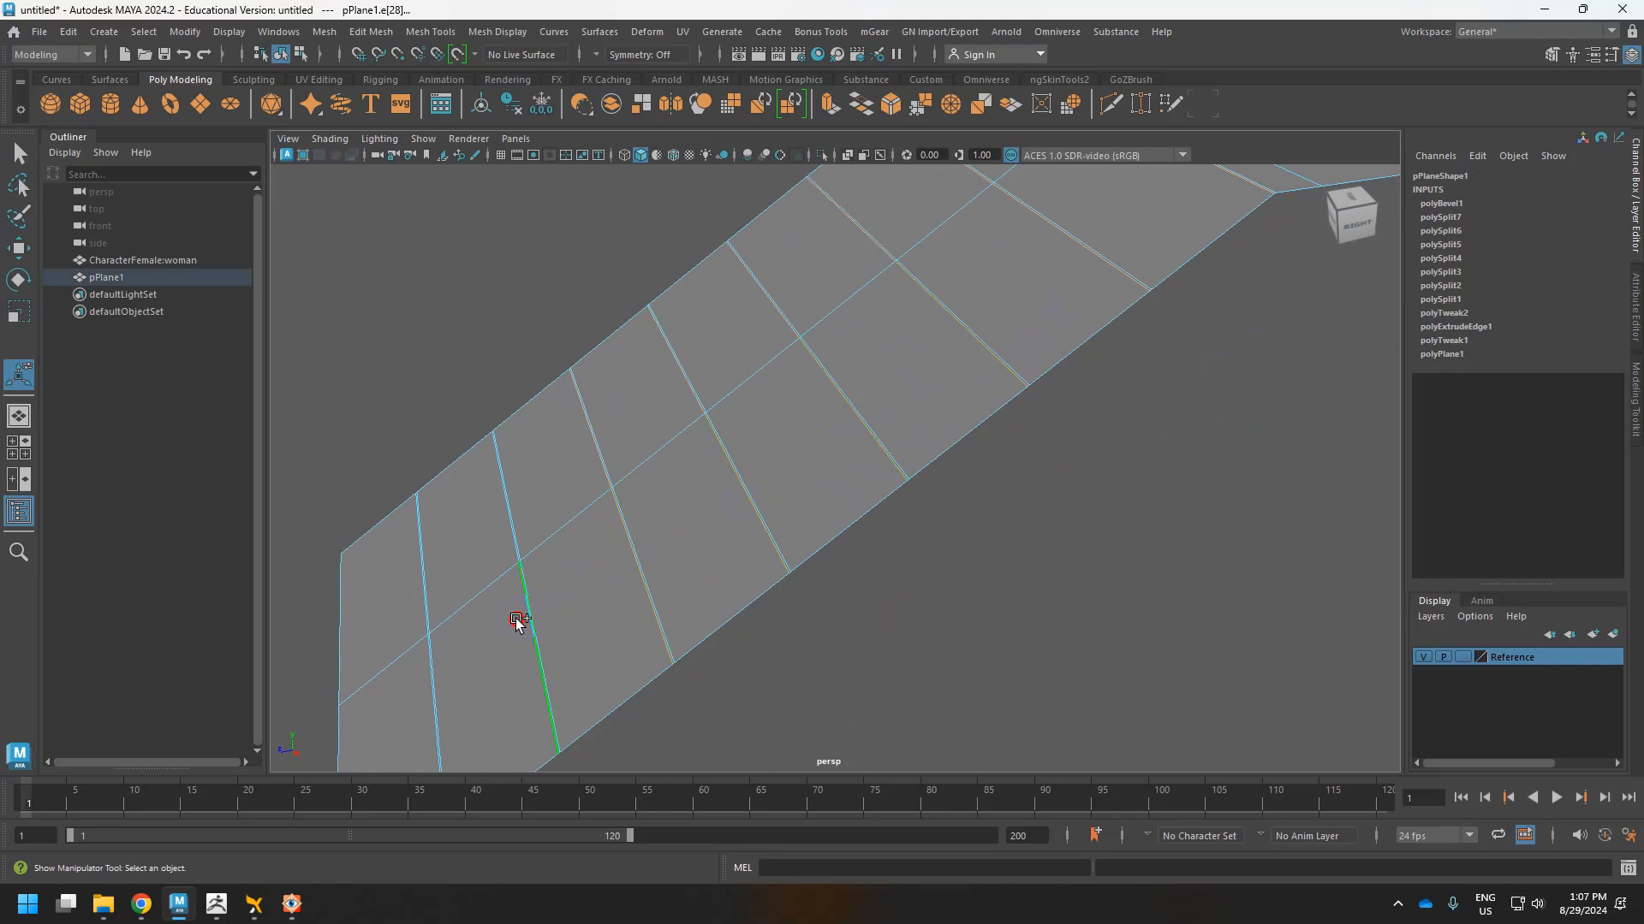
{"action": "left_click", "coordinate": [427, 670], "text": "shift"}
Move the selected edges down along Y so the slope folds into stair risers and treads.
{"action": "middle_click_drag", "start_coordinate": [505, 569], "coordinate": [624, 415], "text": "alt"}
{"action": "scroll", "coordinate": [637, 452], "scroll_direction": "down", "scroll_amount": 4}
{"action": "left_click_drag", "start_coordinate": [637, 454], "coordinate": [513, 513], "text": "alt"}
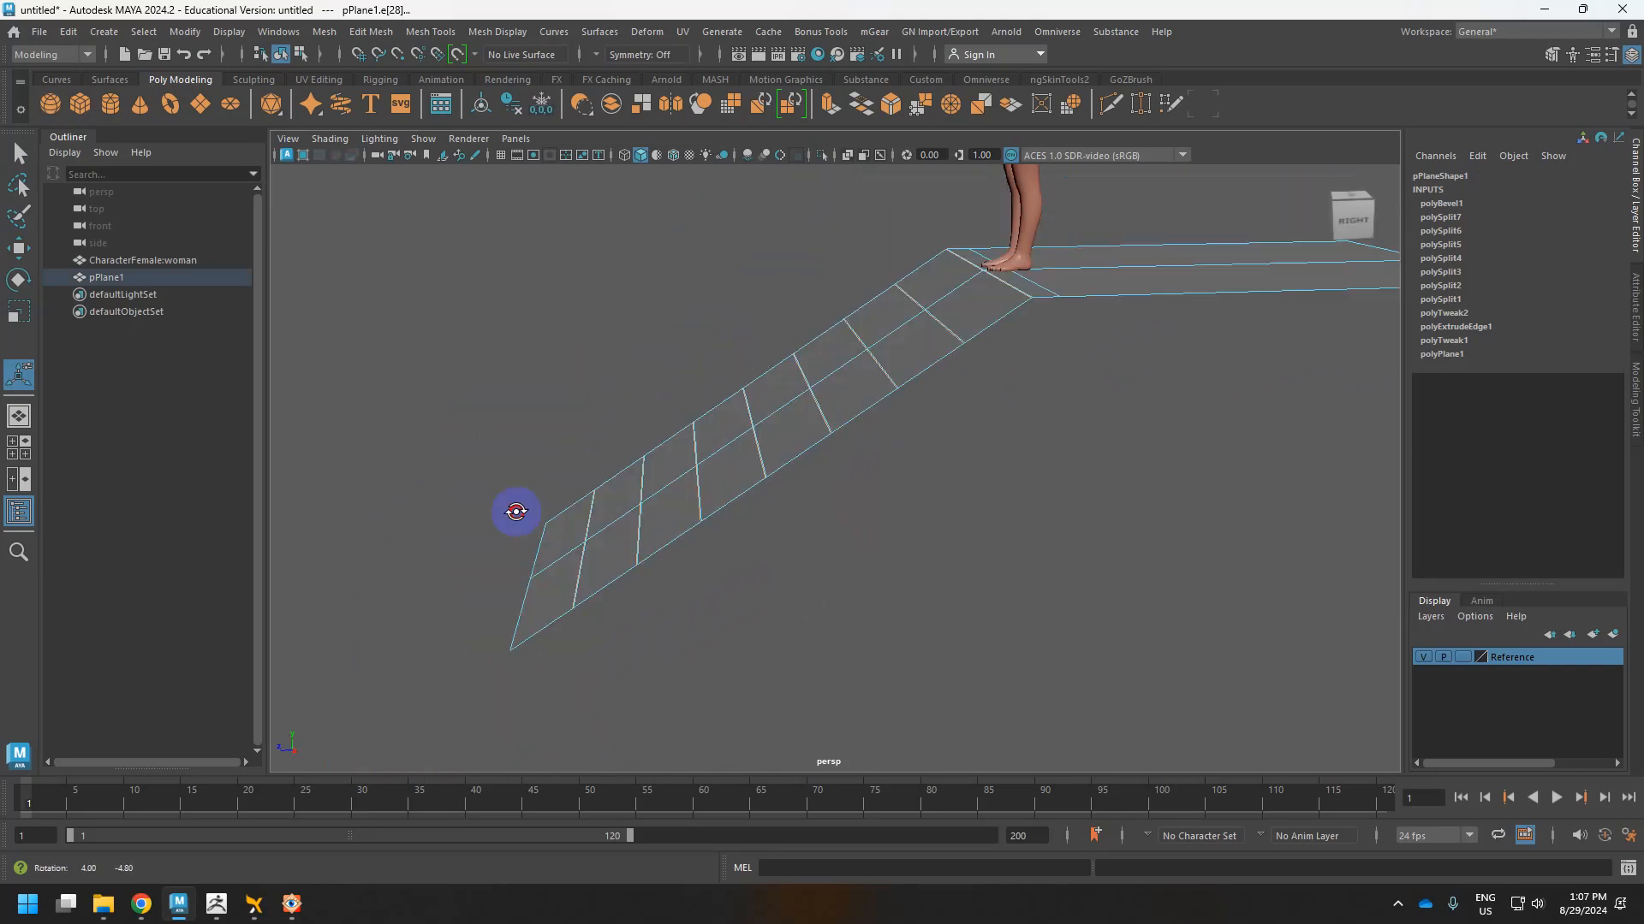
{"action": "key", "text": "4"}
{"action": "key", "text": "w"}
{"action": "left_click_drag", "start_coordinate": [785, 351], "coordinate": [791, 382]}
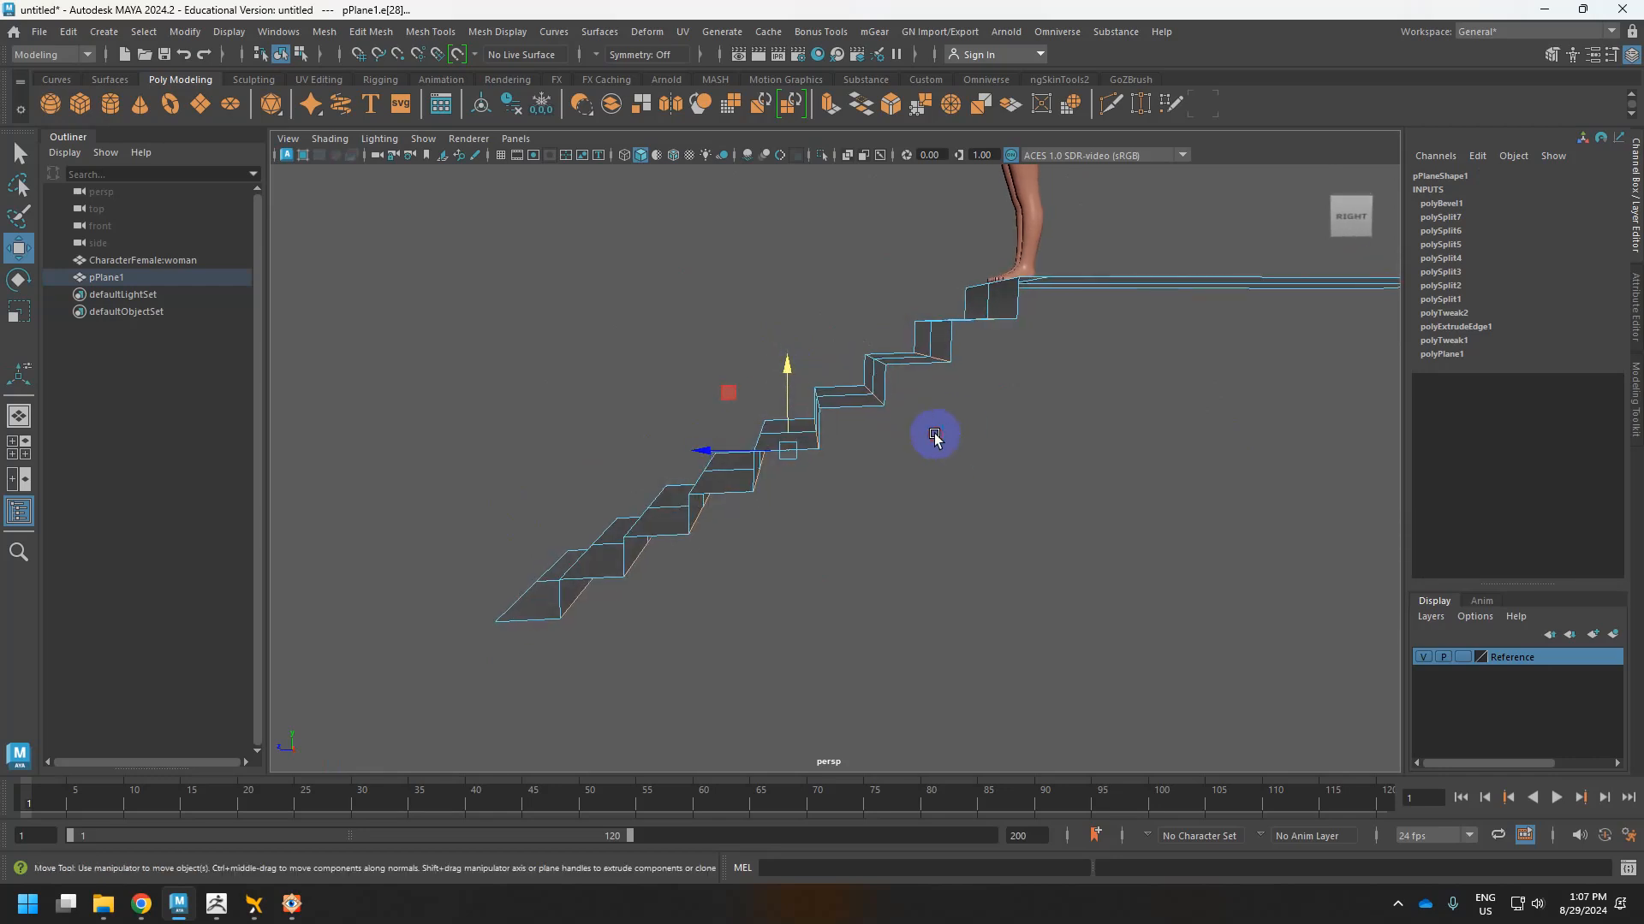
Inspect the stair profile below the woman's feet in the side view and leave edge selection with nothing selected.
{"action": "key", "text": "space"}
{"action": "left_click_drag", "start_coordinate": [946, 419], "coordinate": [1027, 428]}
{"action": "scroll", "coordinate": [909, 415], "scroll_direction": "down", "scroll_amount": 10}
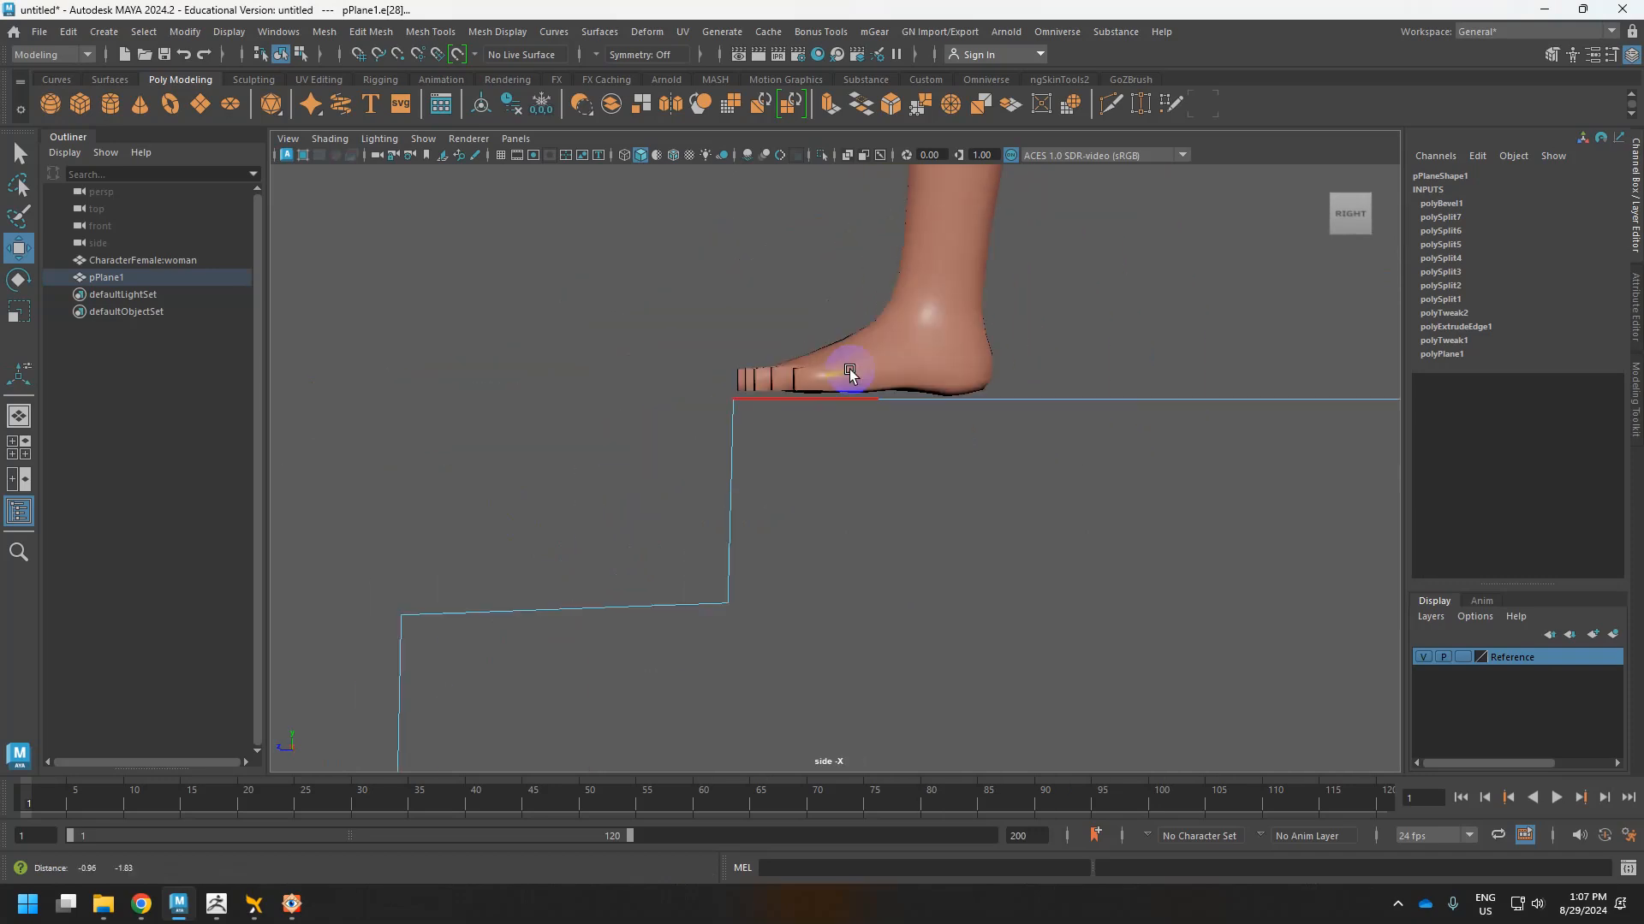
{"action": "key", "text": "q"}
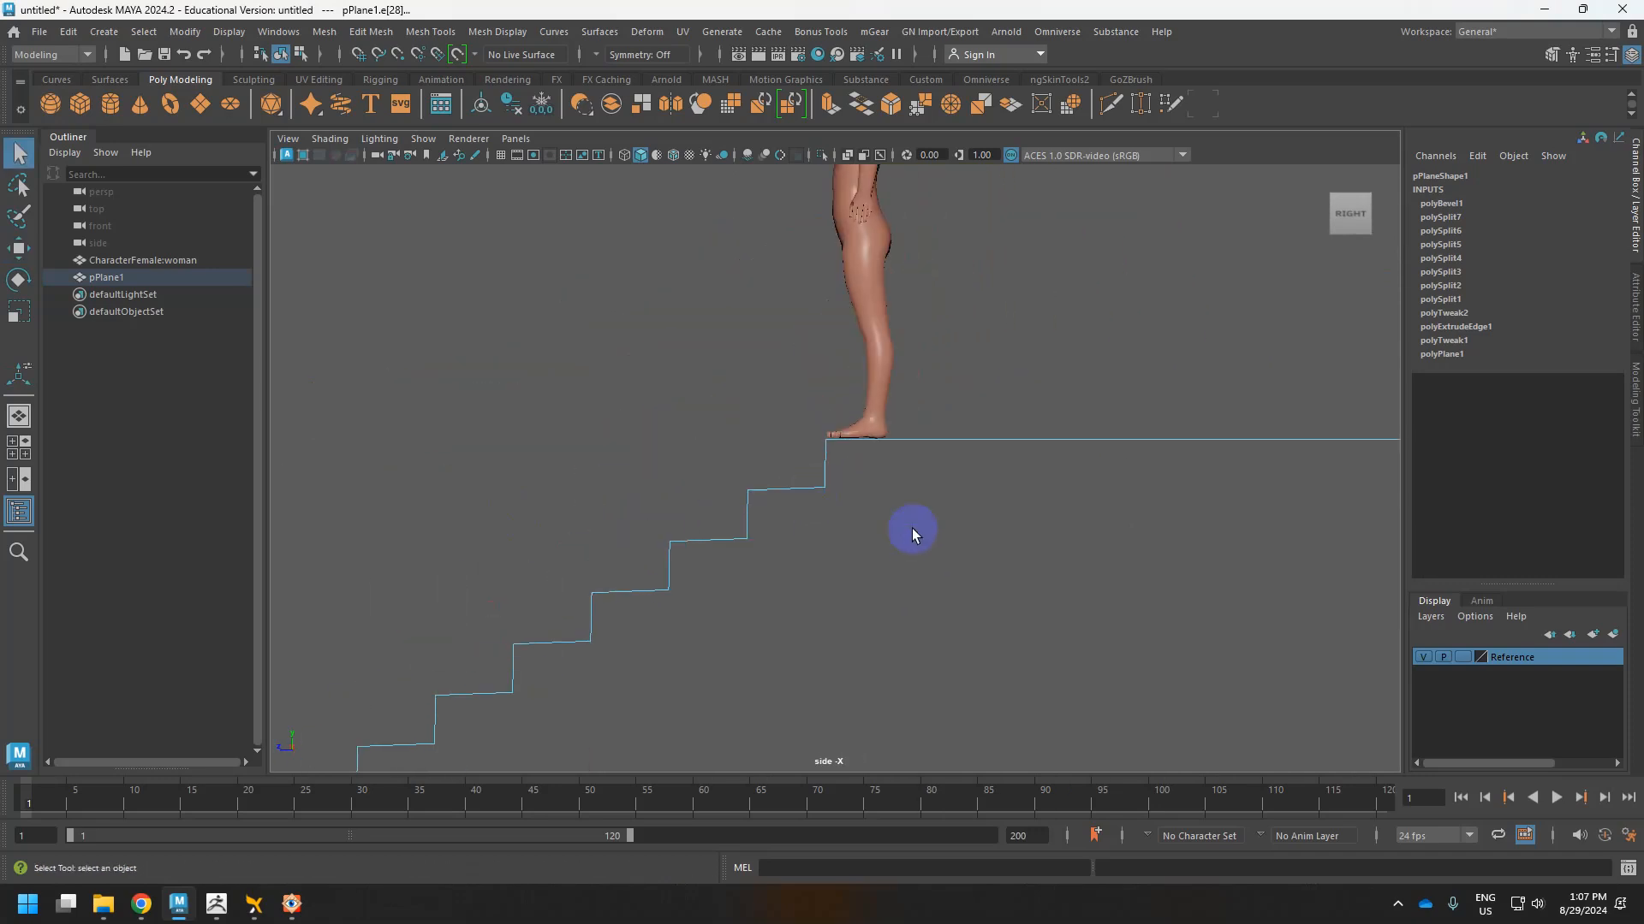
{"action": "right_click_drag", "start_coordinate": [912, 527], "coordinate": [806, 558], "text": "alt"}
{"action": "middle_click_drag", "start_coordinate": [827, 526], "coordinate": [878, 471], "text": "alt"}
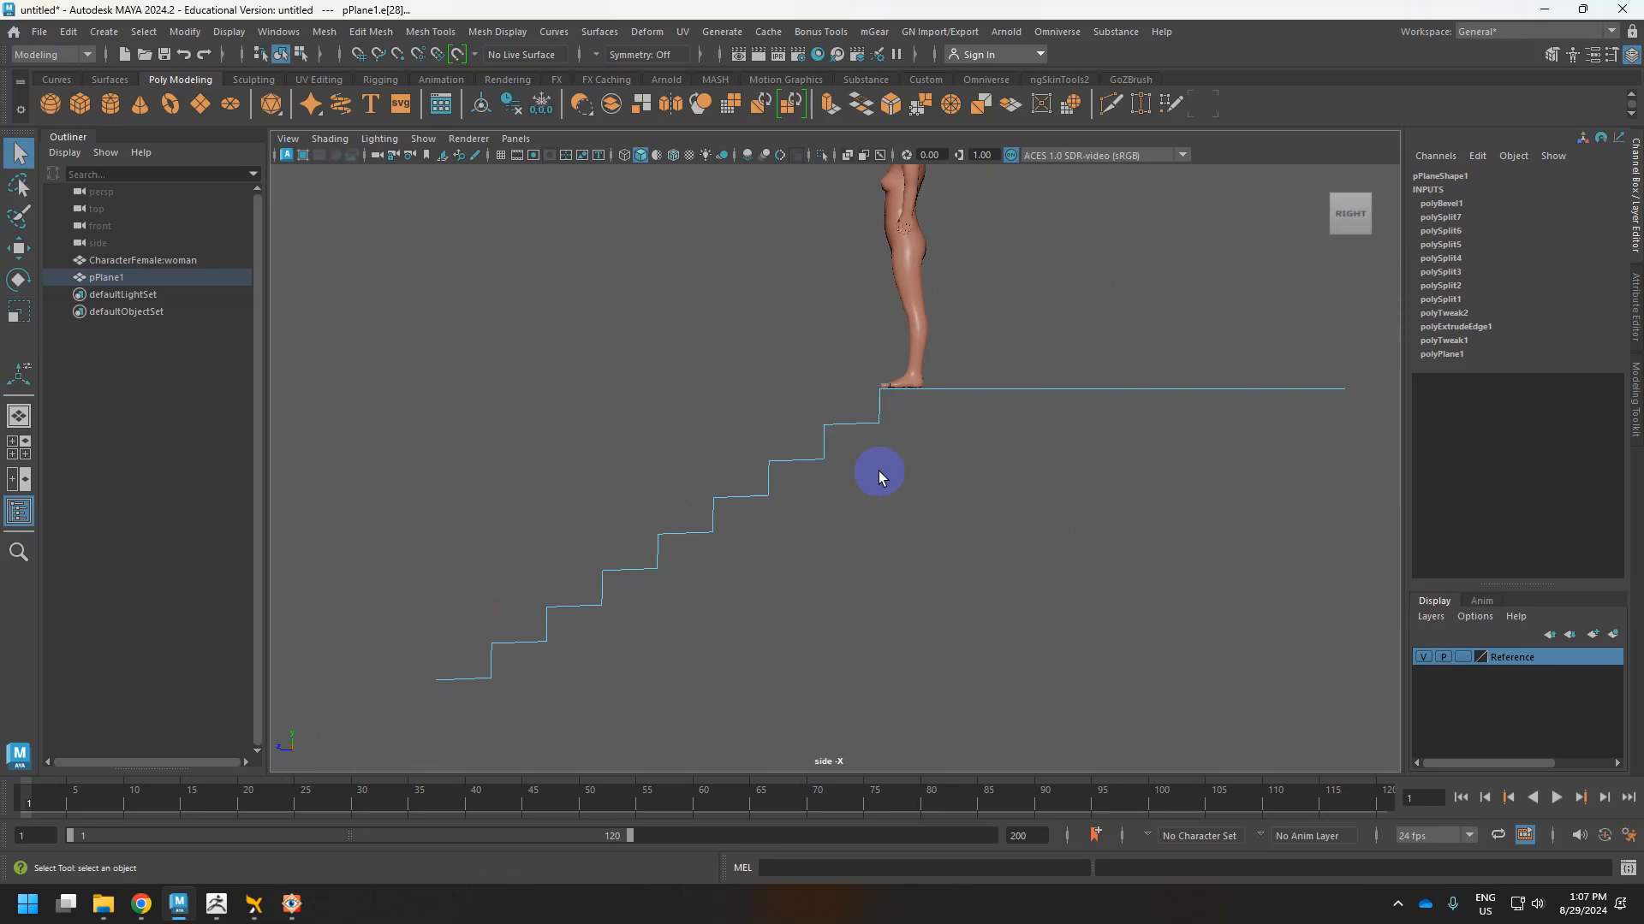
{"action": "right_click_drag", "start_coordinate": [863, 419], "coordinate": [912, 370]}
{"action": "left_click", "coordinate": [1058, 551]}
{"action": "mouse_move", "coordinate": [920, 435]}
{"action": "right_mouse_down", "text": "alt"}
{"action": "mouse_move", "coordinate": [890, 434]}
{"action": "mouse_move", "coordinate": [927, 435]}
{"action": "mouse_move", "coordinate": [901, 414]}
{"action": "right_mouse_up", "text": "alt"}
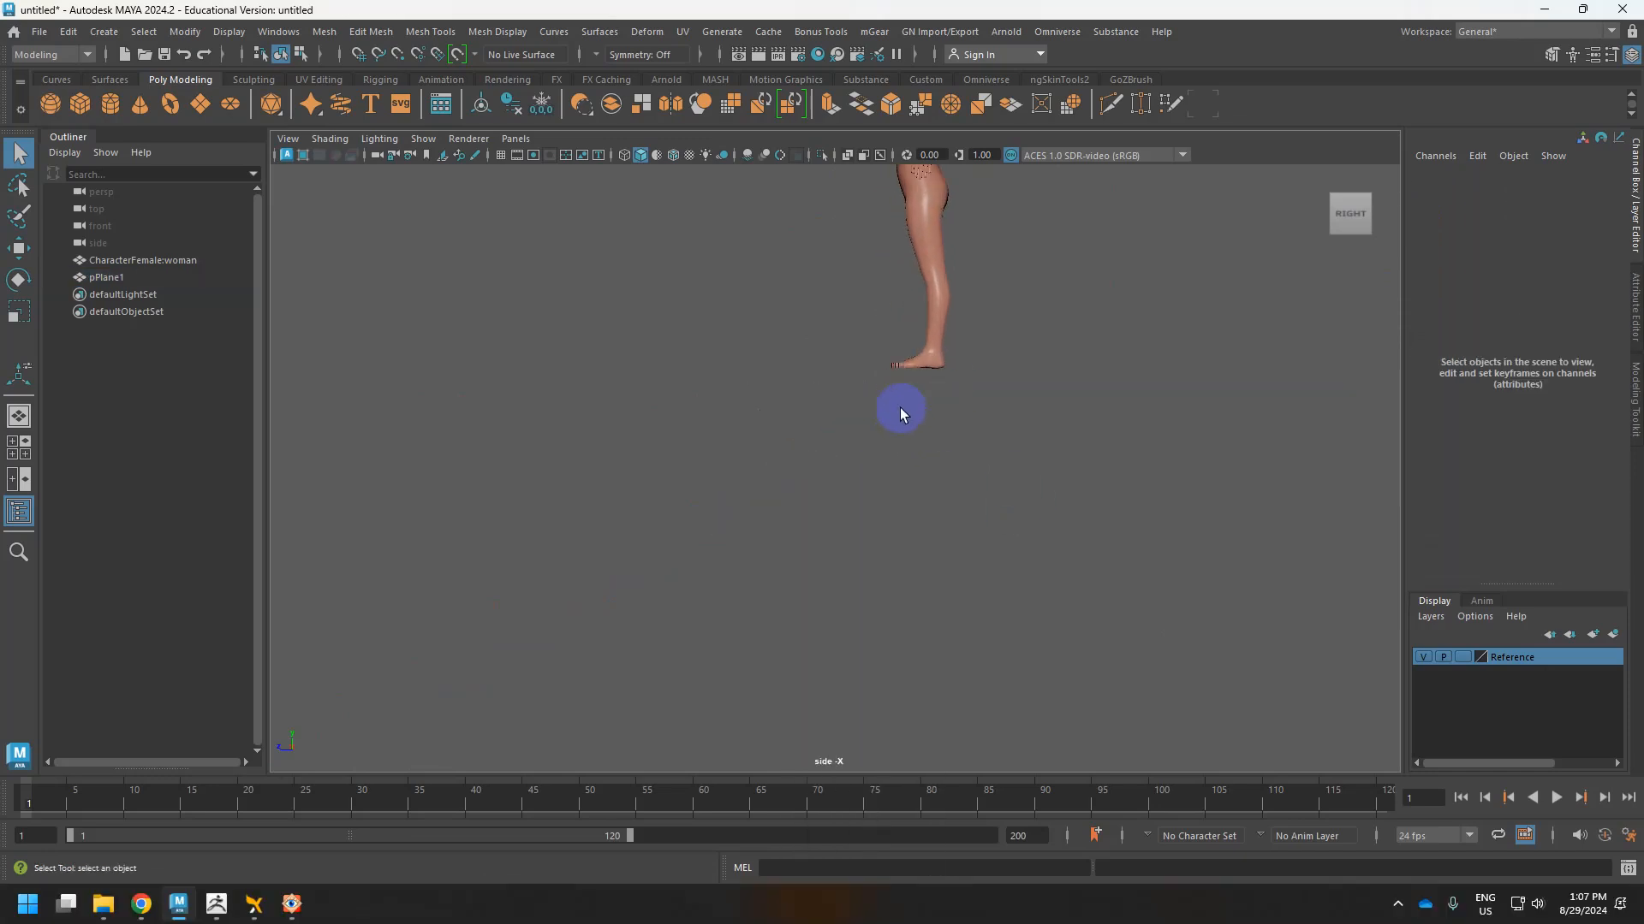
Flatten the top tread below the landing by scaling its two faces to 0 along Y.
{"action": "key", "text": "space"}
{"action": "left_click_drag", "start_coordinate": [901, 383], "coordinate": [930, 450]}
{"action": "right_click_drag", "start_coordinate": [930, 449], "coordinate": [899, 433], "text": "alt"}
{"action": "left_click", "coordinate": [885, 395]}
{"action": "left_click", "coordinate": [901, 363]}
{"action": "left_click", "coordinate": [921, 395], "text": "shift"}
{"action": "key", "text": "r"}
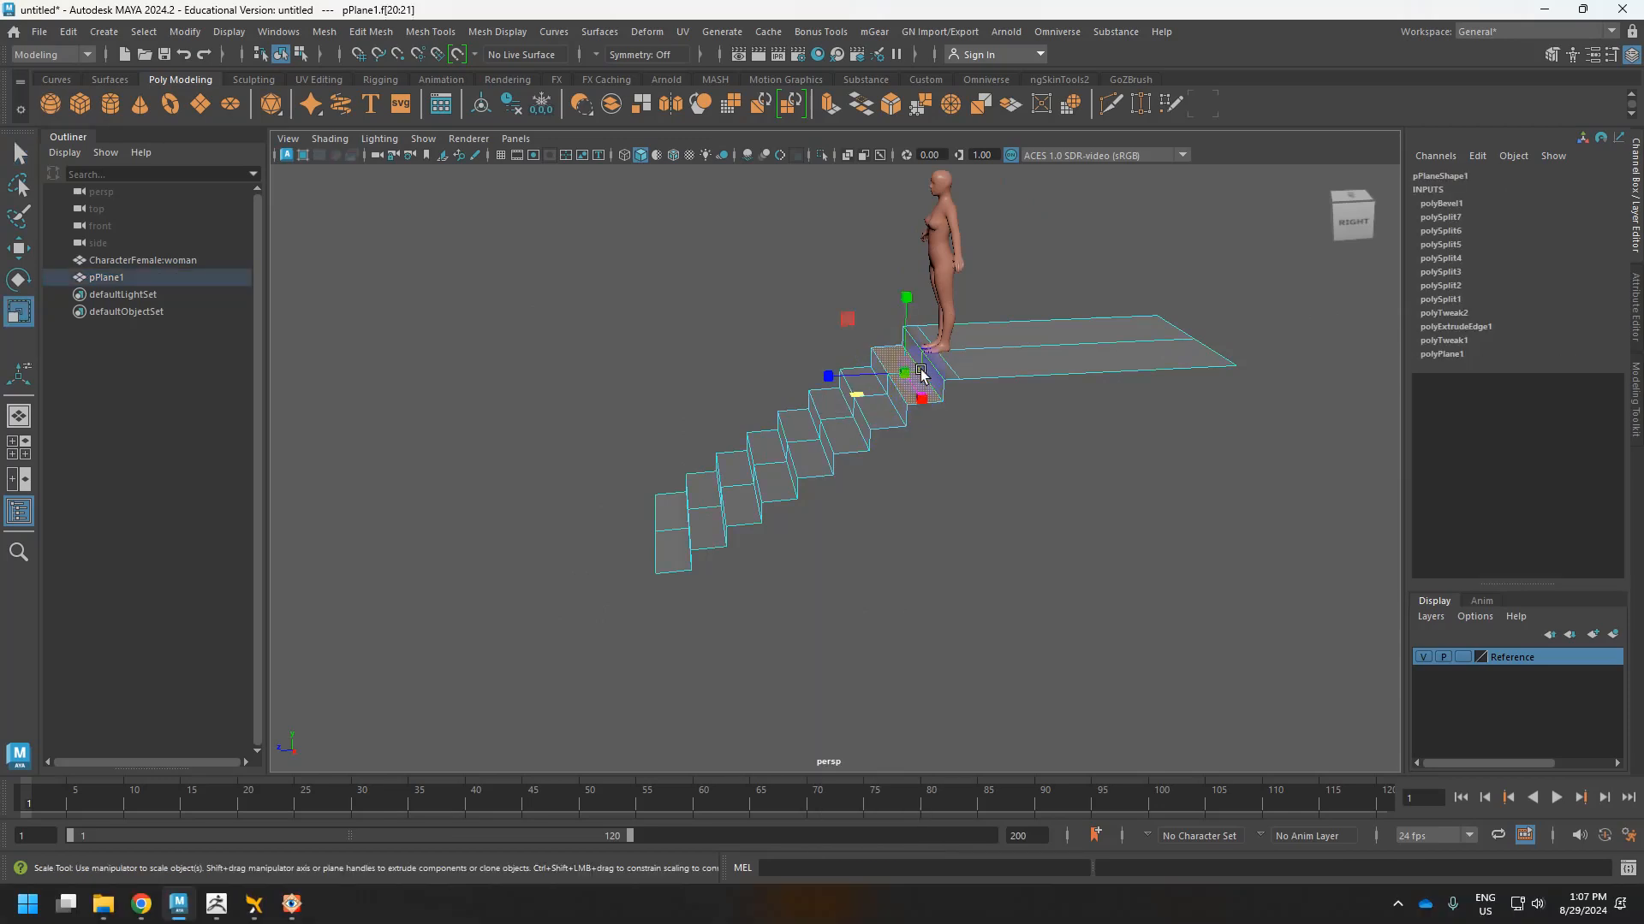
{"action": "left_click_drag", "start_coordinate": [906, 298], "coordinate": [928, 503]}
Try to flatten the second tread from the top by scaling its two faces to 0 along Y.
{"action": "left_click", "coordinate": [857, 379]}
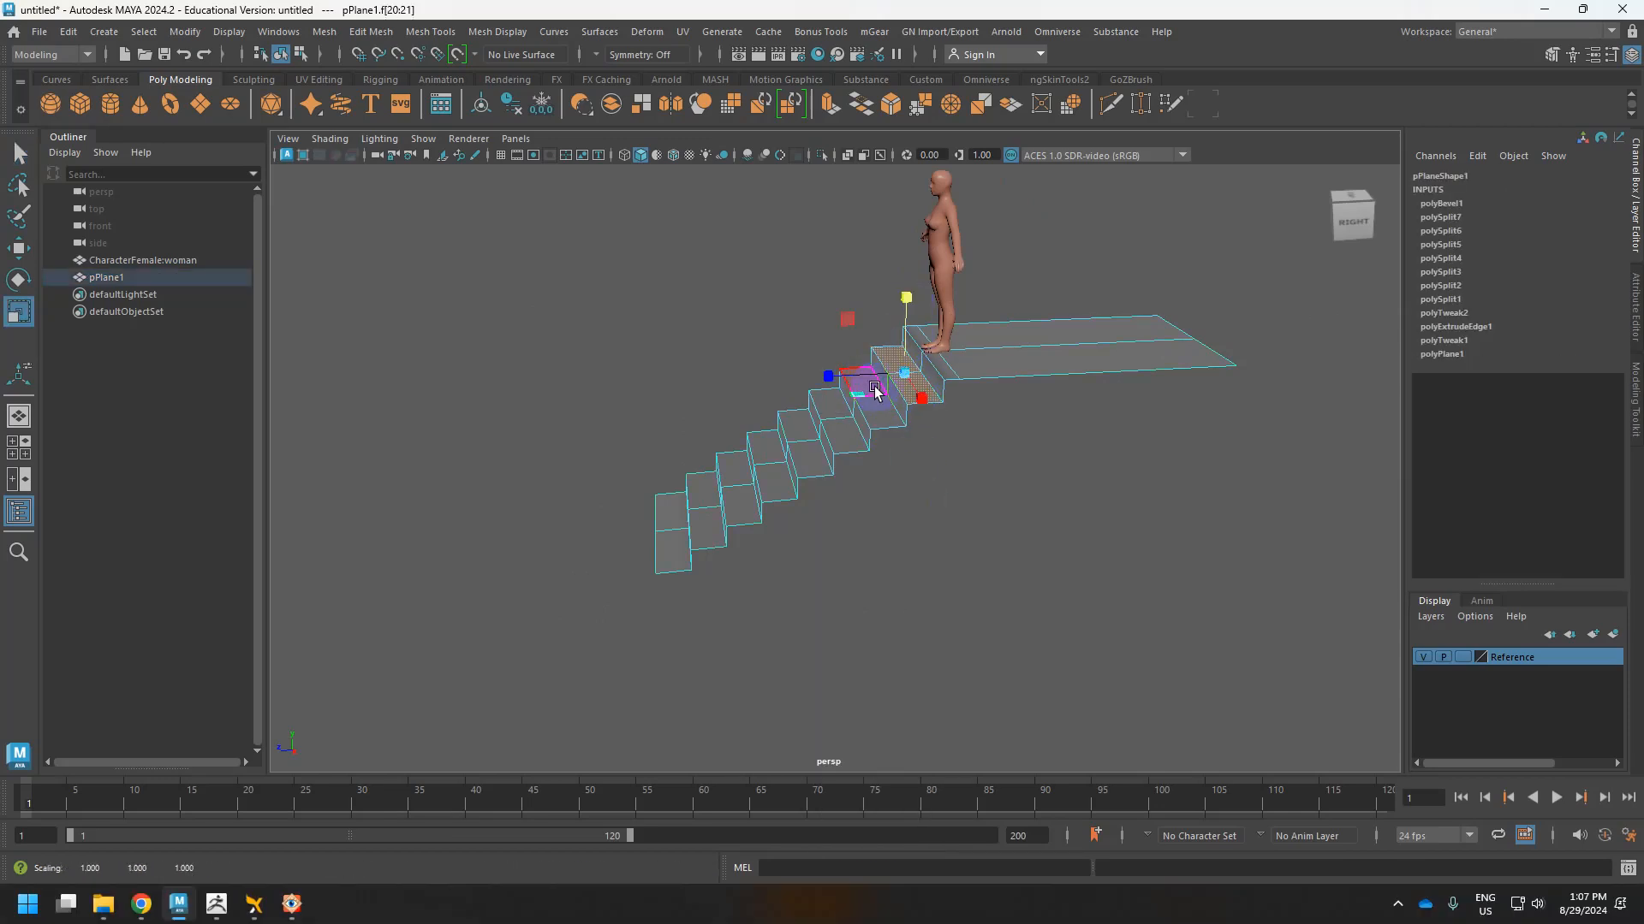
{"action": "left_click", "coordinate": [893, 421], "text": "shift"}
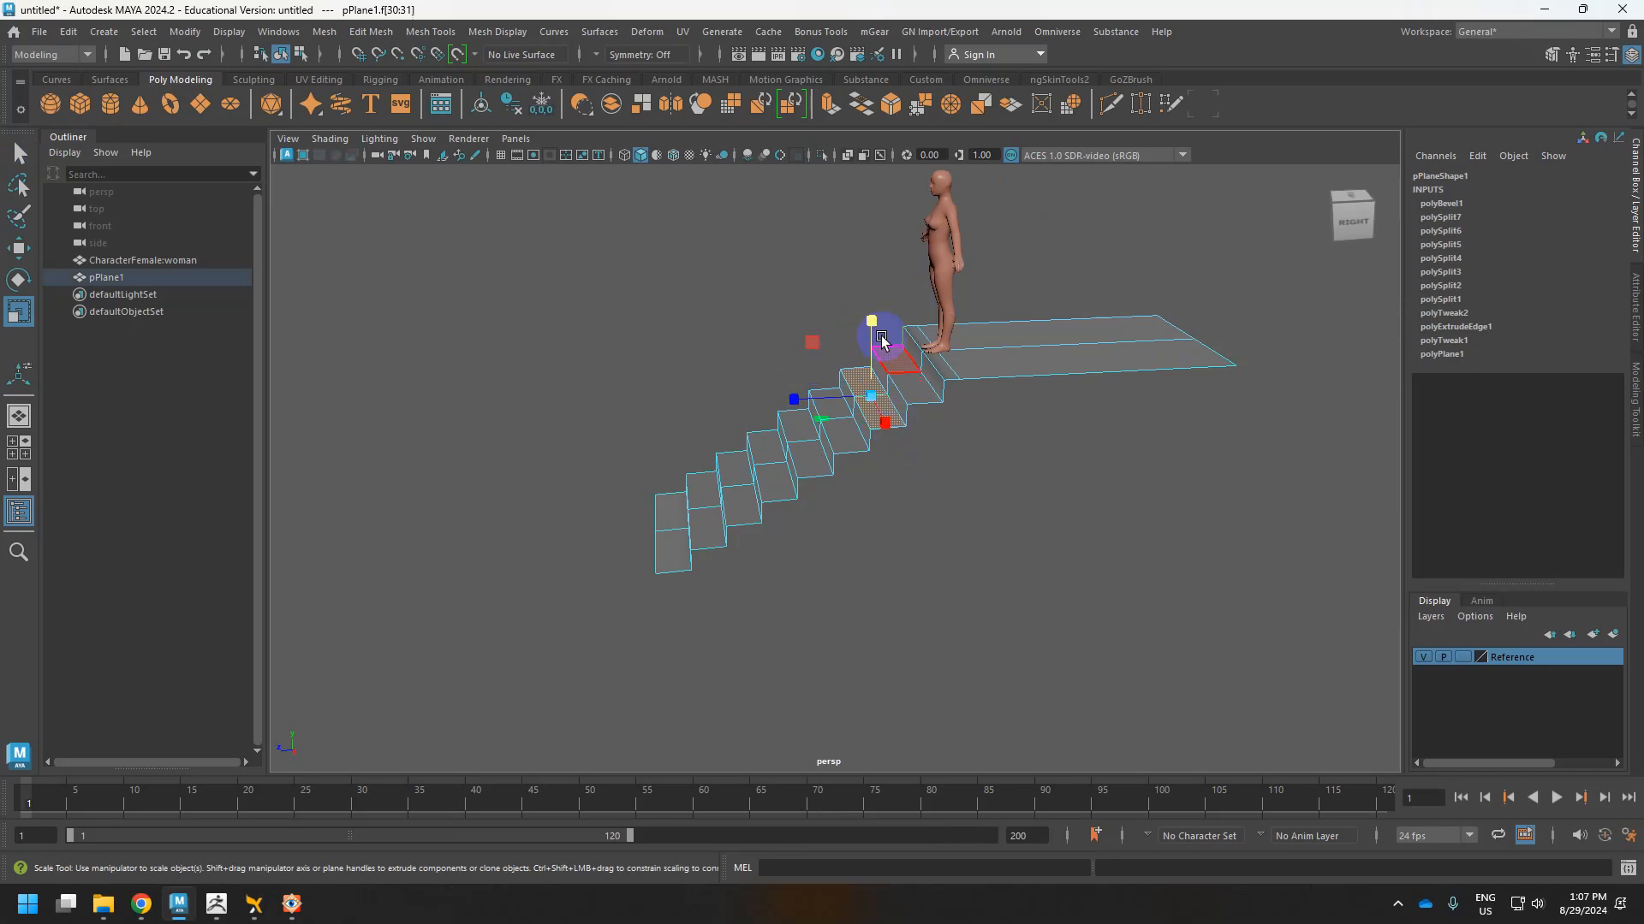
{"action": "left_click_drag", "start_coordinate": [871, 322], "coordinate": [924, 511]}
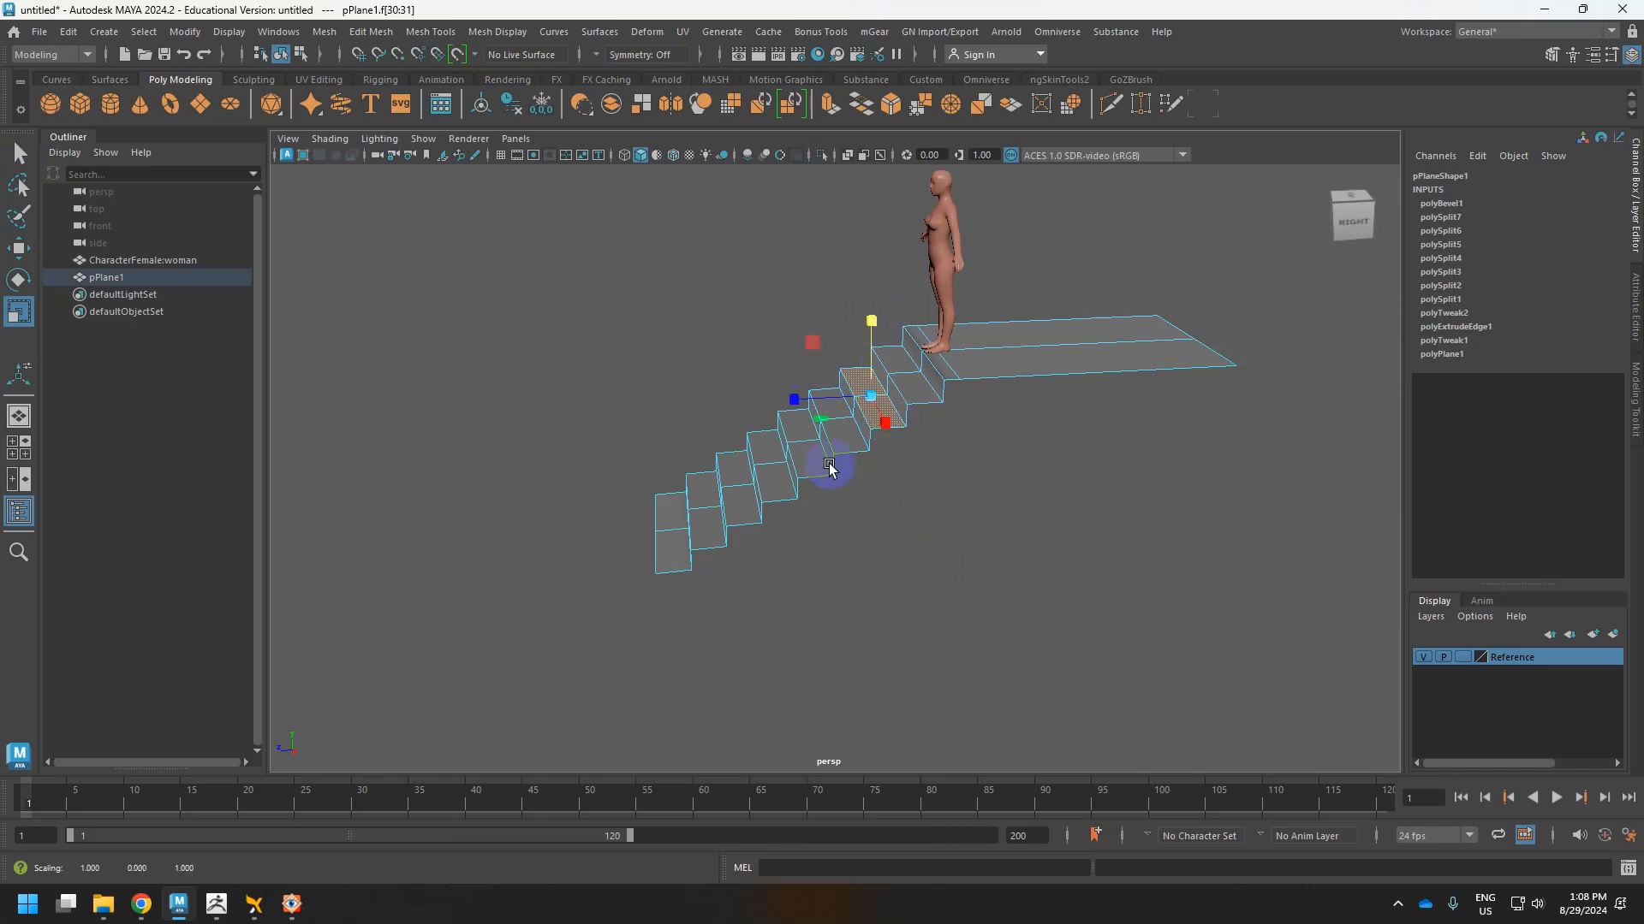
{"action": "left_click", "coordinate": [839, 412]}
{"action": "key", "text": "ctrl+z"}
{"action": "left_click_drag", "start_coordinate": [1008, 476], "coordinate": [961, 429], "text": "alt"}
{"action": "key", "text": "ctrl+z"}
{"action": "key", "text": "ctrl+z"}
{"action": "scroll", "coordinate": [941, 419], "scroll_direction": "up", "scroll_amount": 3}
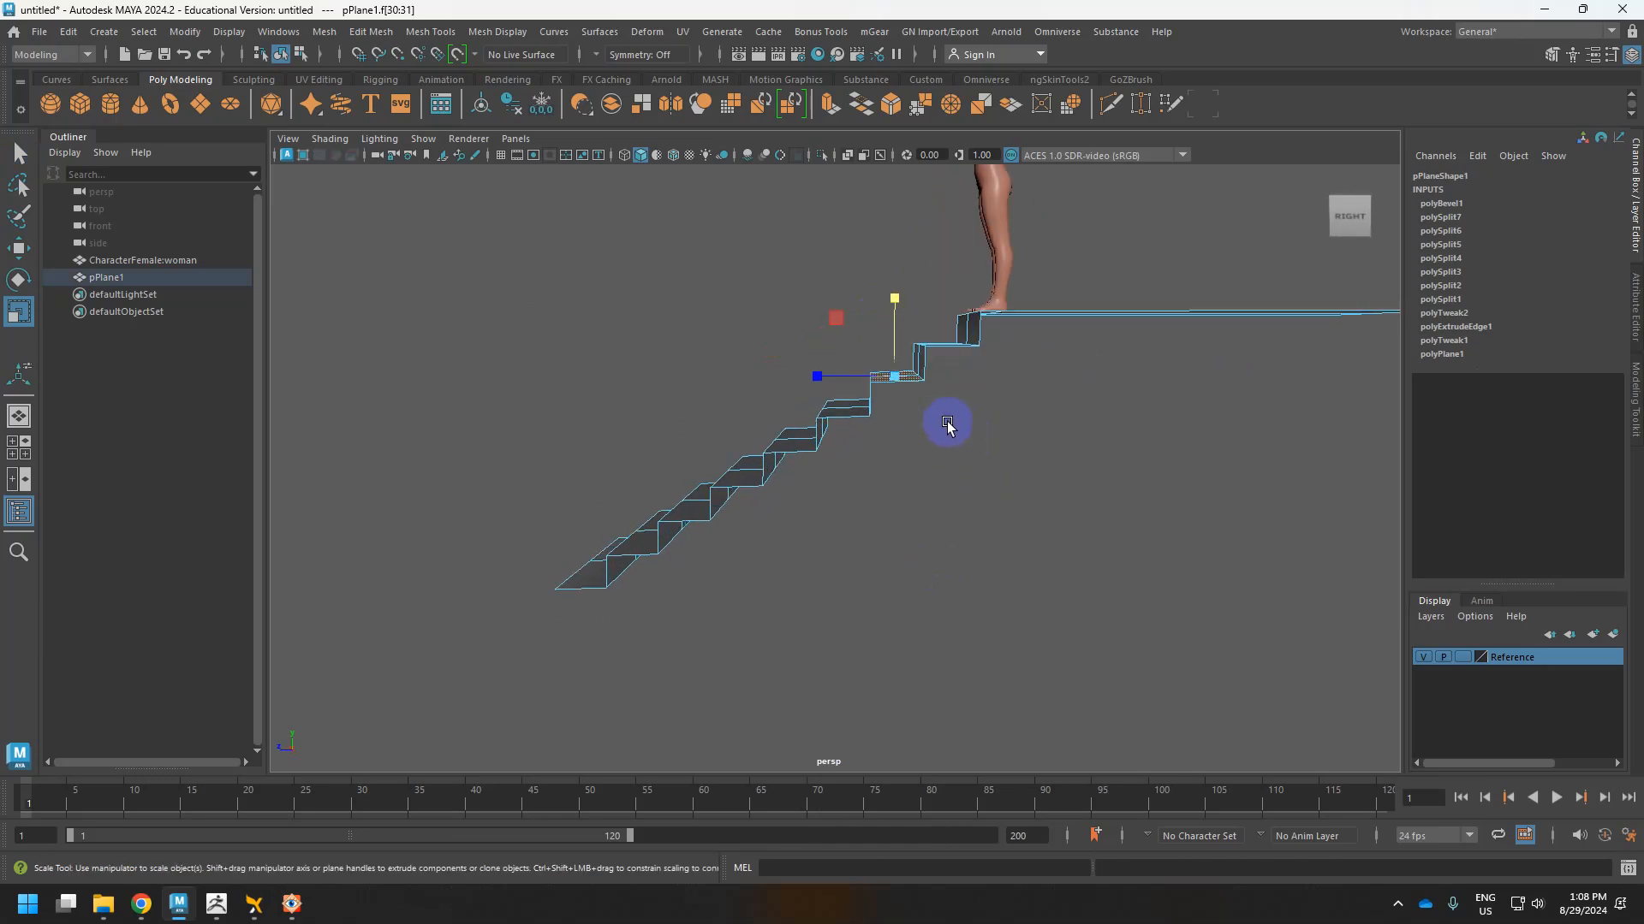
Return the stair plane to object mode and check the slant of its treads in the side view.
{"action": "middle_click_drag", "start_coordinate": [1042, 398], "coordinate": [882, 558], "text": "alt"}
{"action": "scroll", "coordinate": [882, 558], "scroll_direction": "up", "scroll_amount": 3}
{"action": "left_click_drag", "start_coordinate": [923, 460], "coordinate": [925, 441], "text": "alt"}
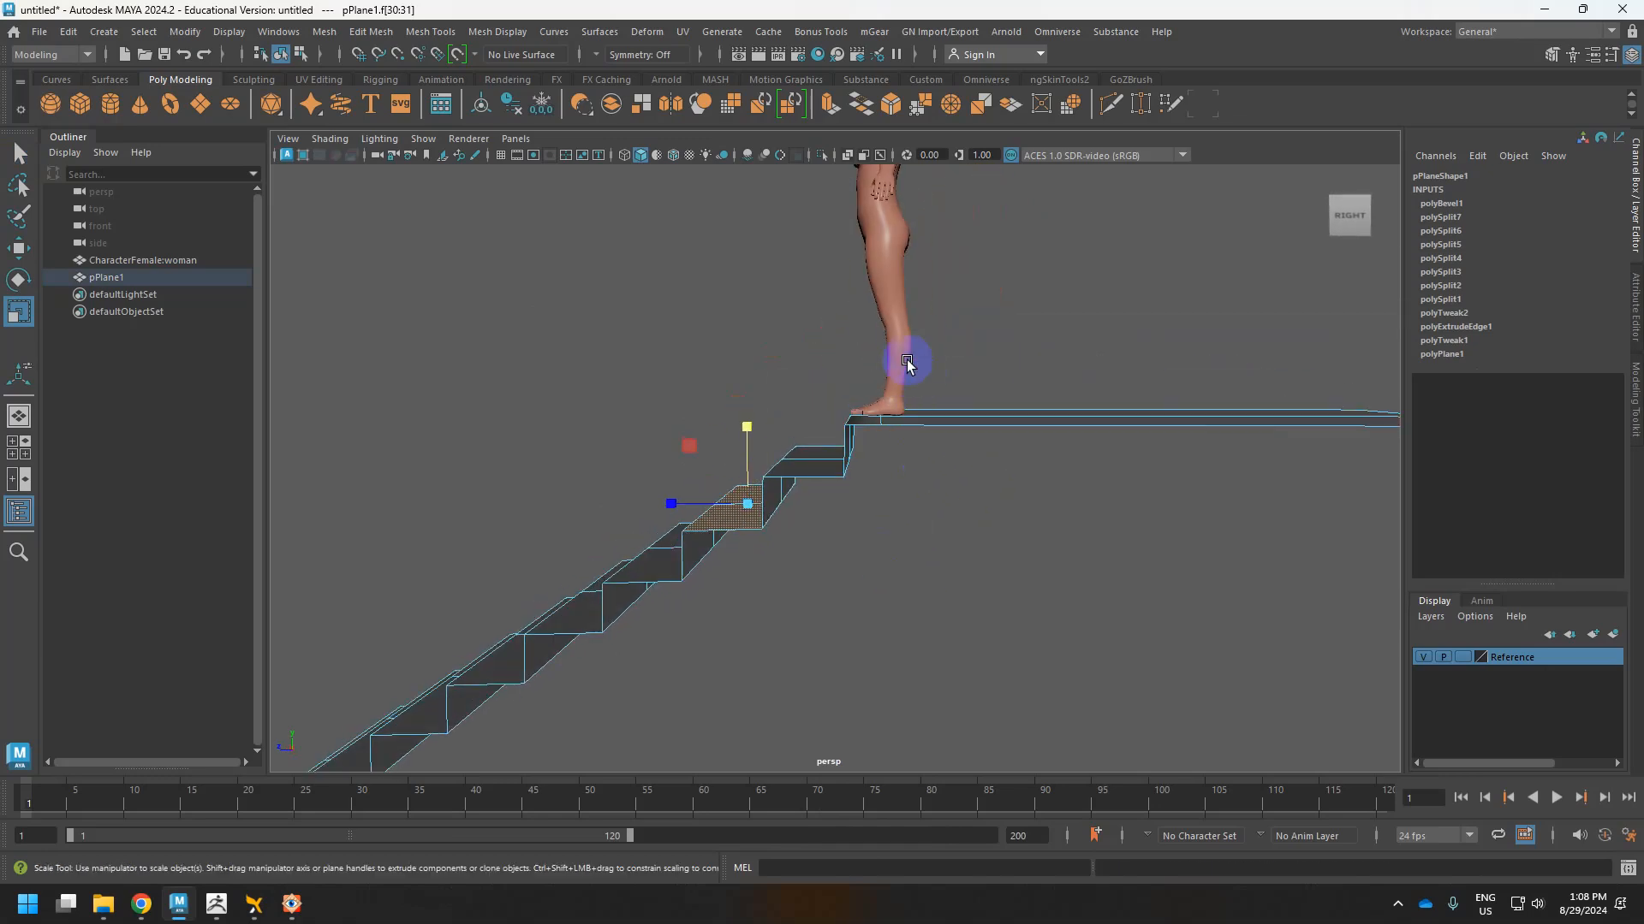
{"action": "right_click_drag", "start_coordinate": [906, 360], "coordinate": [998, 334]}
{"action": "key", "text": "space"}
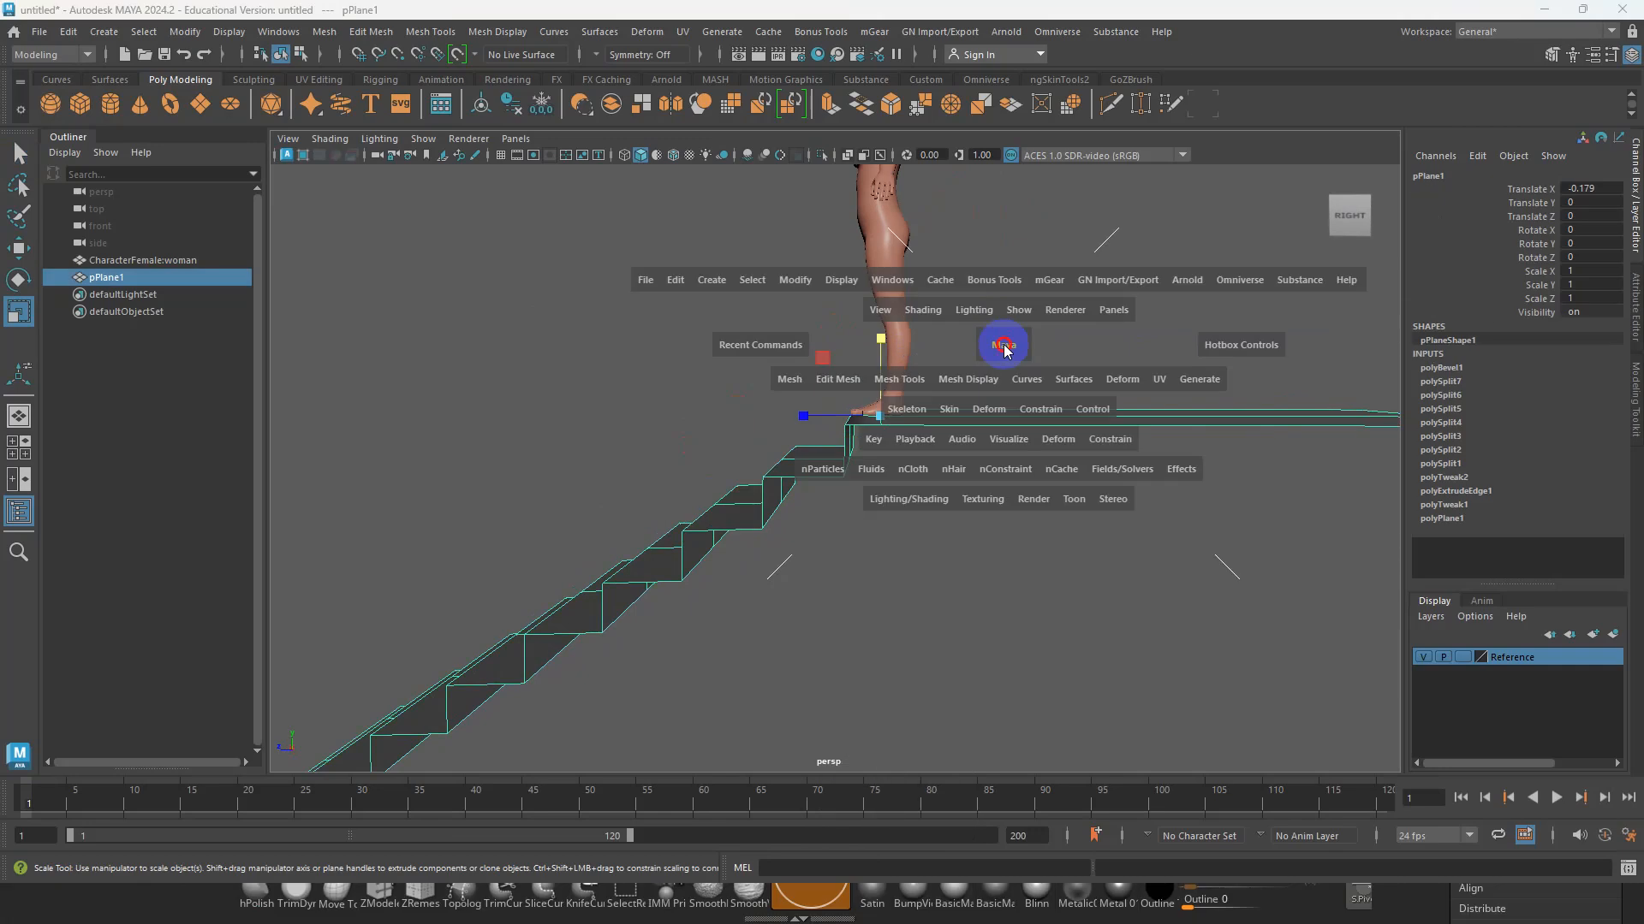
{"action": "left_click_drag", "start_coordinate": [1006, 350], "coordinate": [1086, 350]}
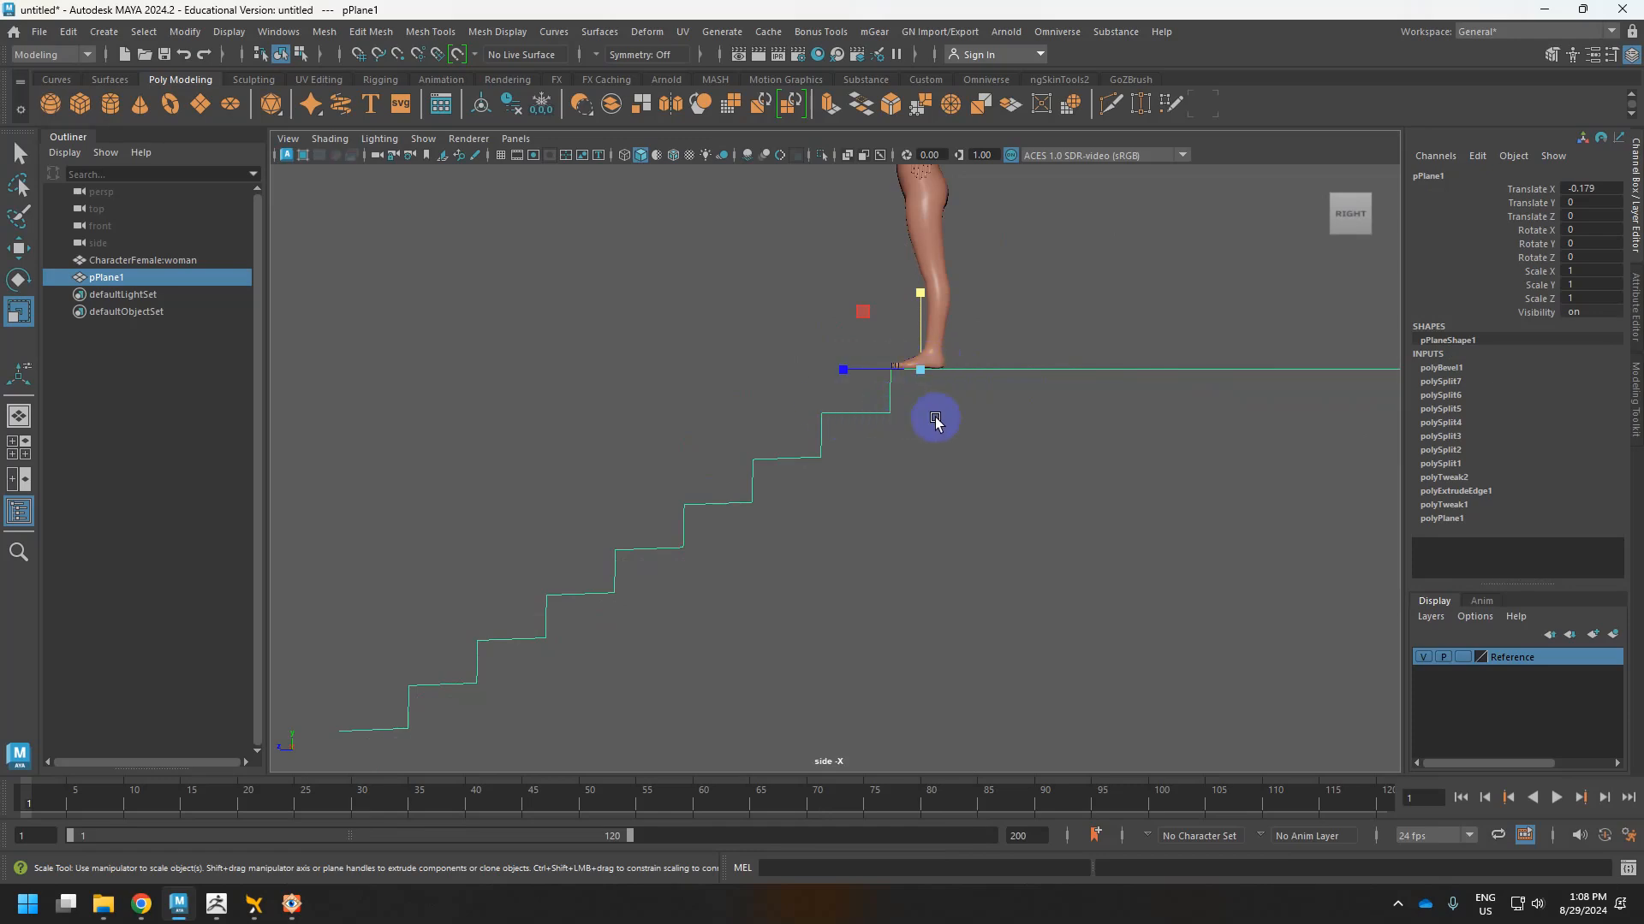
{"action": "key", "text": "space"}
Compare the staircase in perspective with the reference photo in FastStone Image Viewer, switching back to Maya.
{"action": "key", "text": "alt+Tab"}
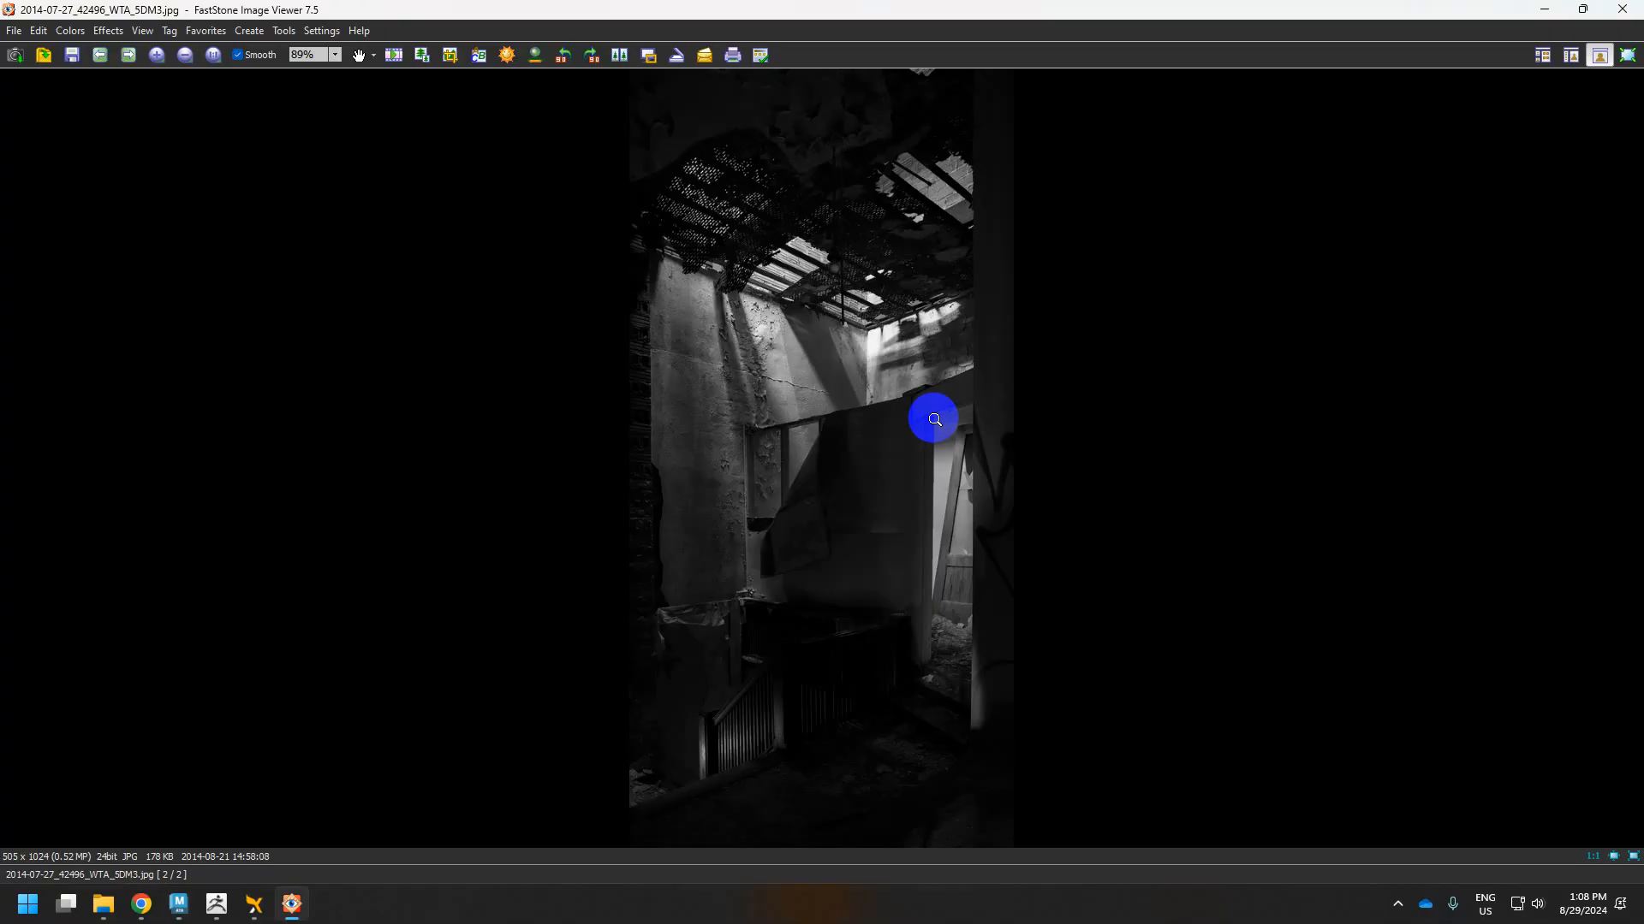
{"action": "key", "text": "alt+Tab"}
{"action": "key", "text": "space"}
{"action": "left_click_drag", "start_coordinate": [933, 419], "coordinate": [943, 371]}
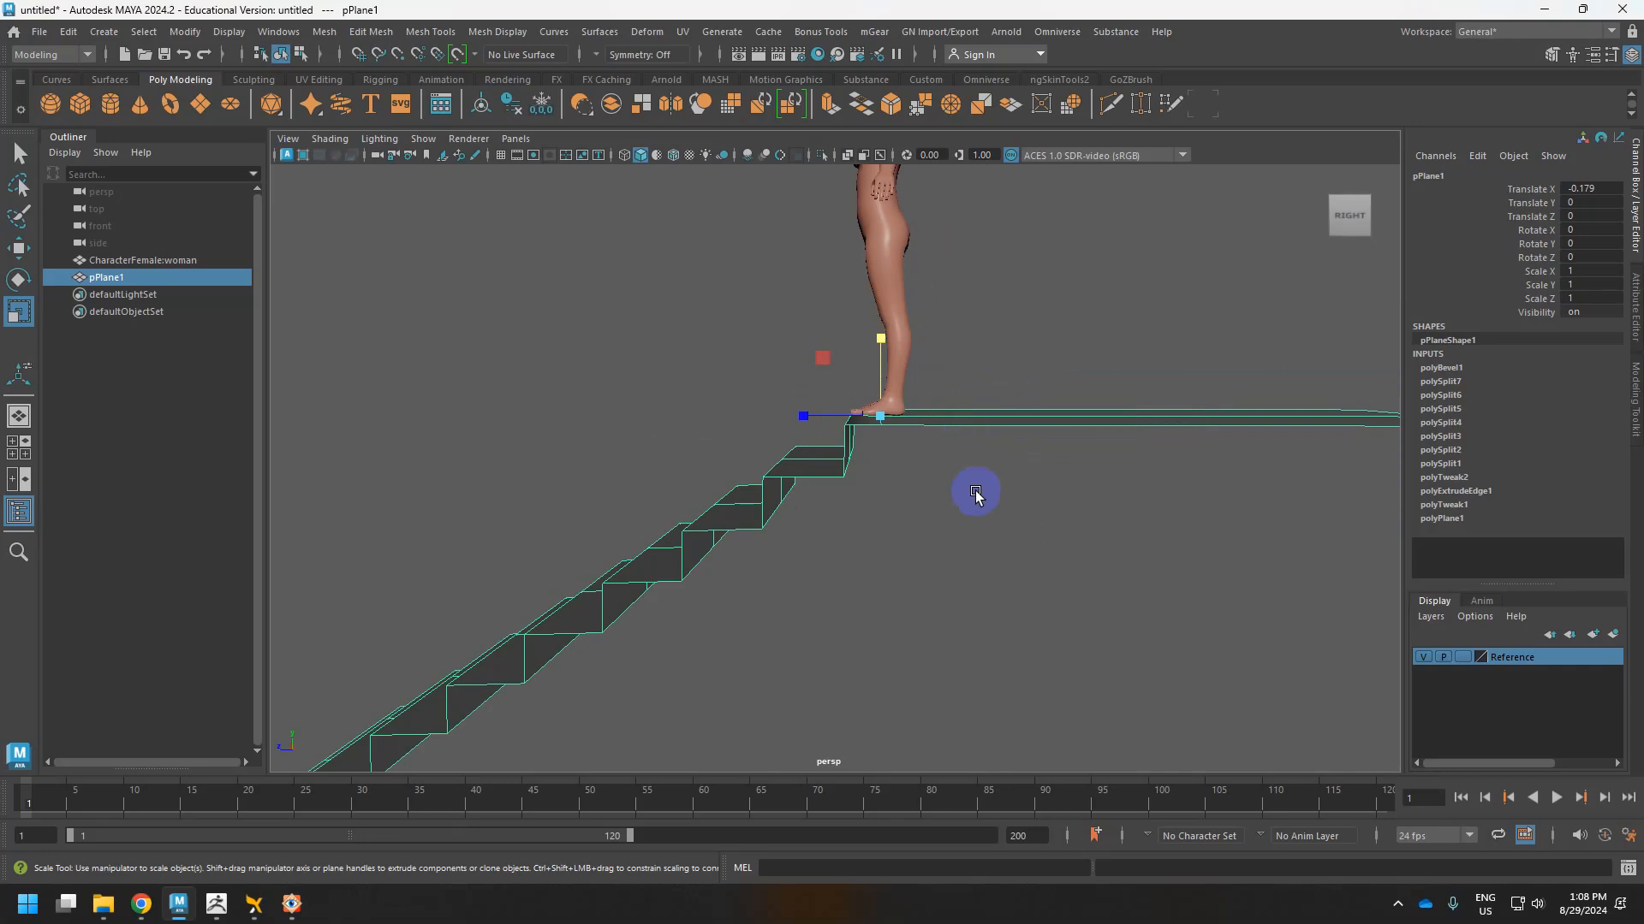
{"action": "left_click_drag", "start_coordinate": [979, 488], "coordinate": [840, 576], "text": "alt"}
{"action": "key", "text": "alt+Tab"}
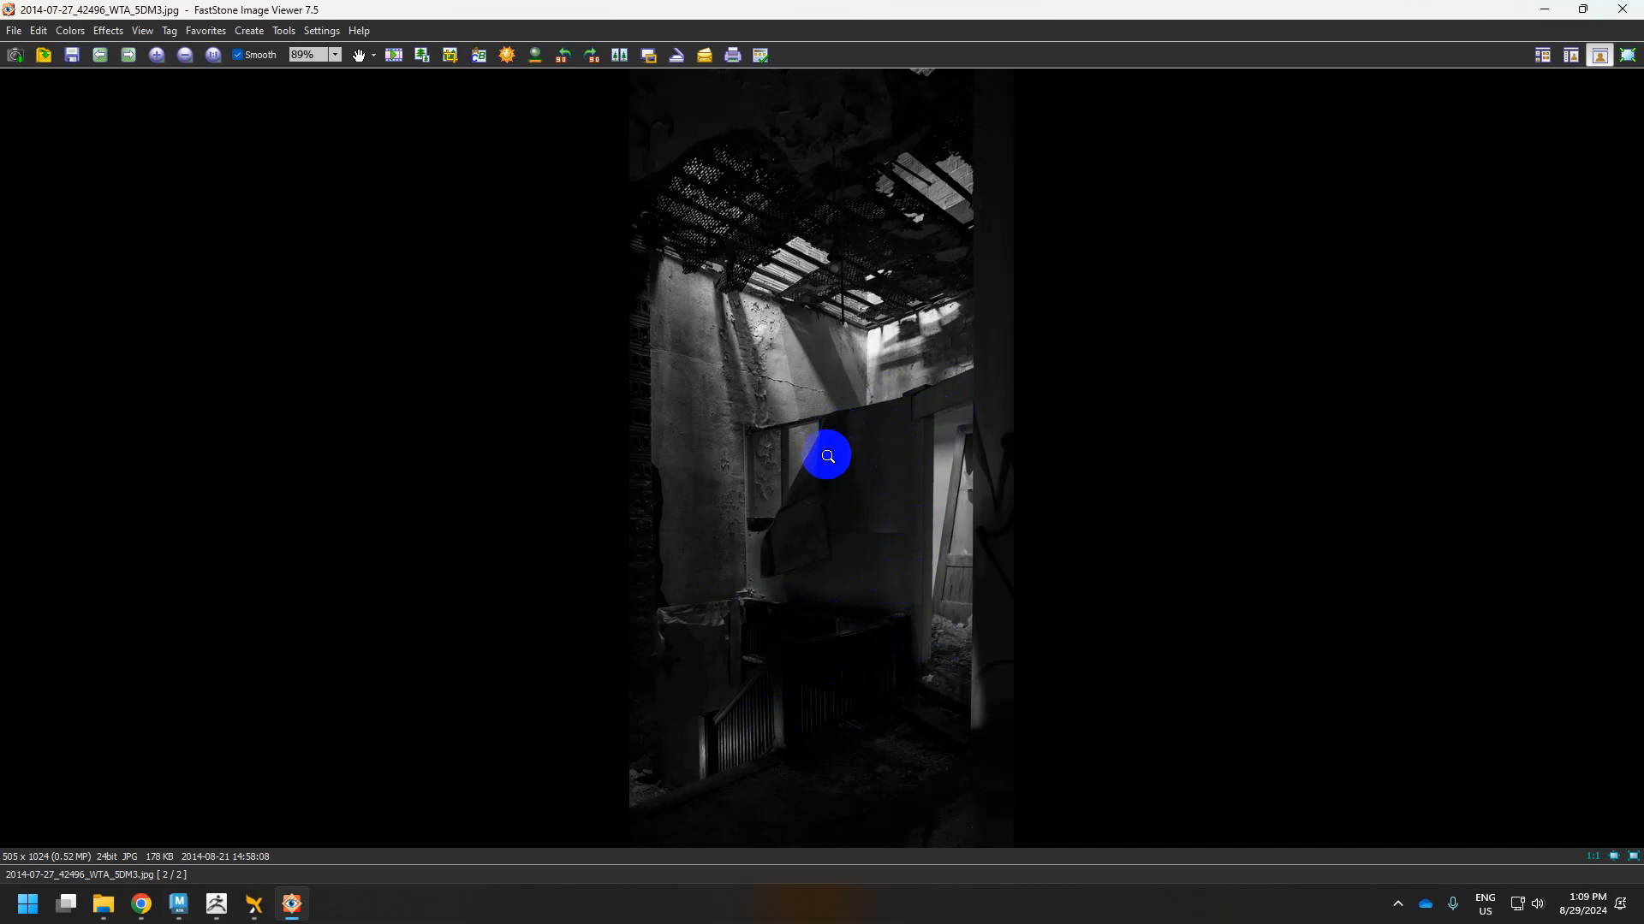
{"action": "key", "text": "alt+Tab"}
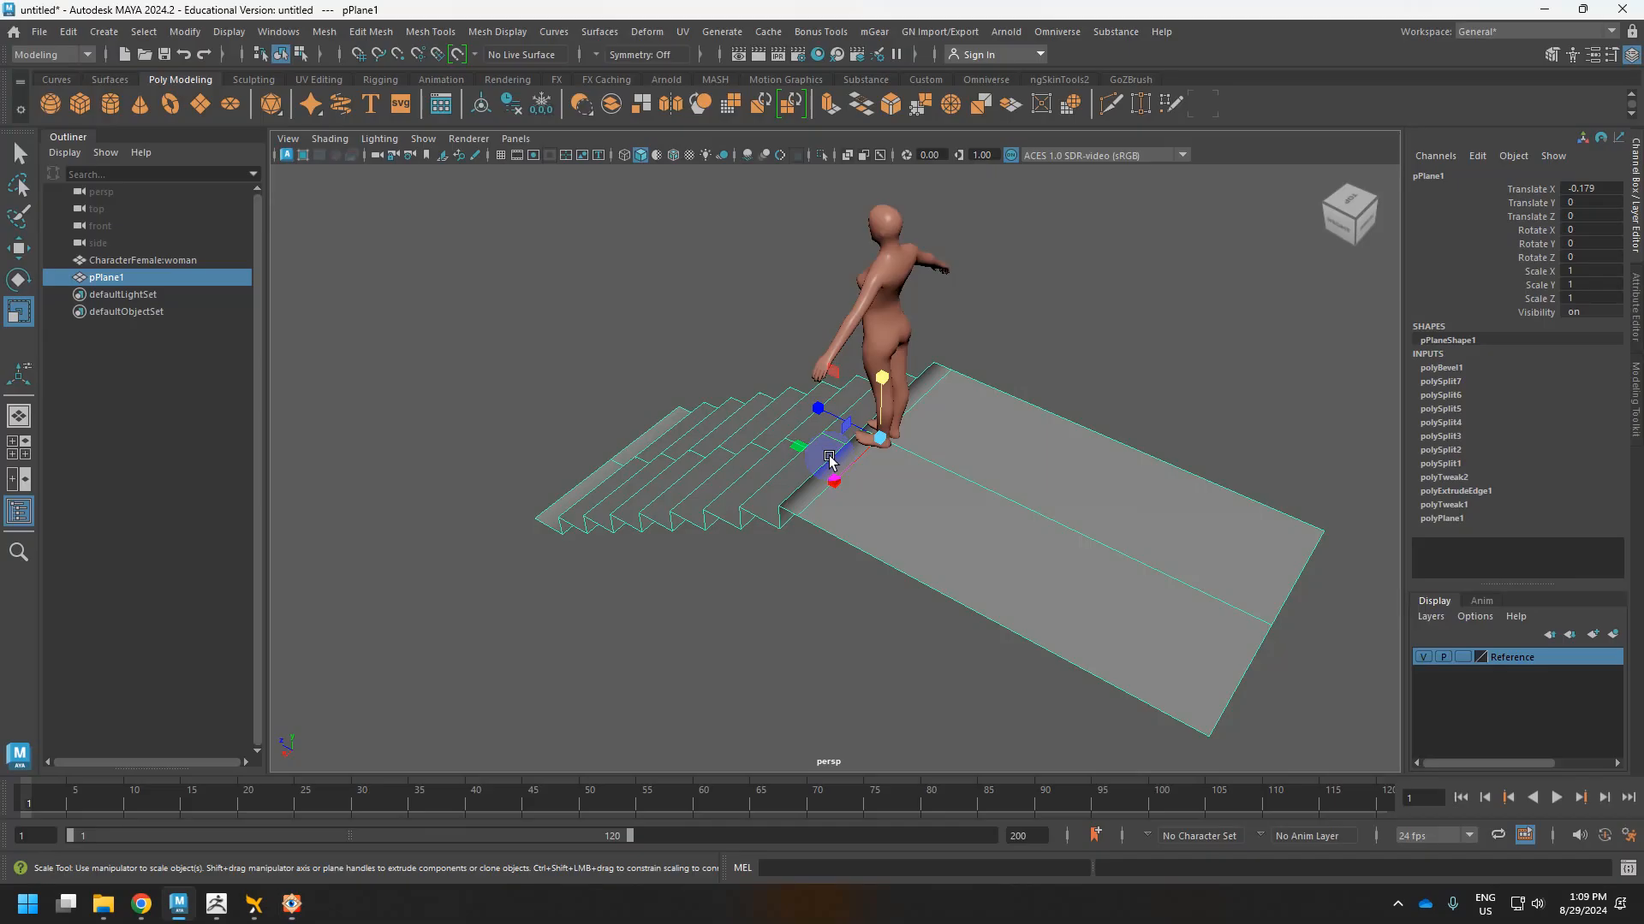
Deselect the stair plane and examine the shading of its steps from several angles.
{"action": "left_click_drag", "start_coordinate": [1030, 447], "coordinate": [975, 404], "text": "alt"}
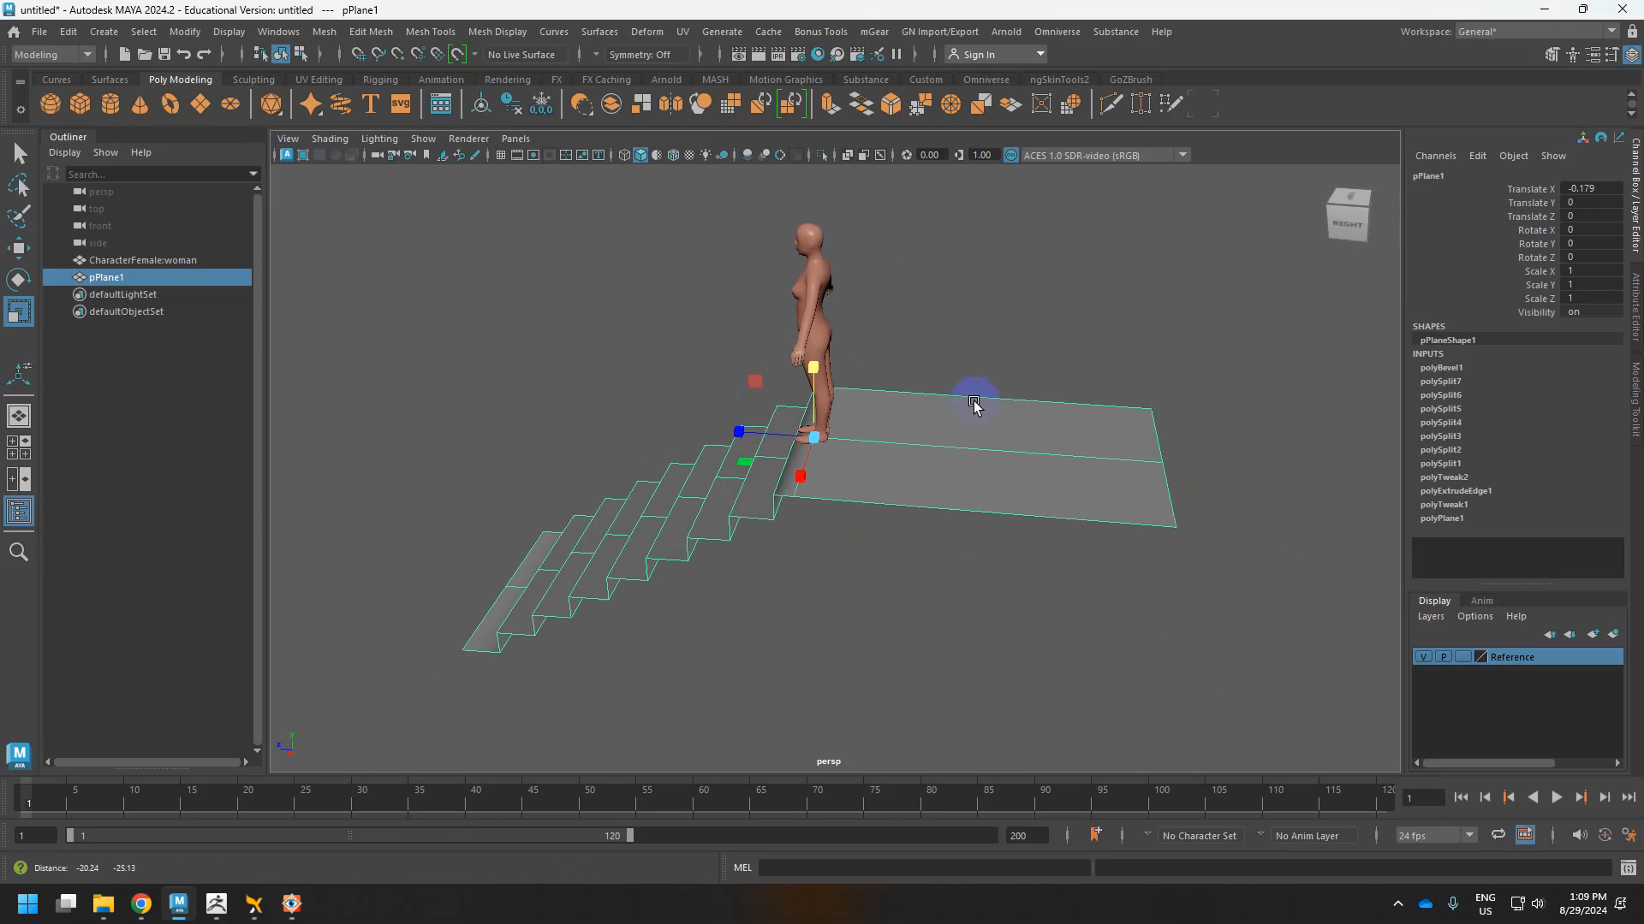
{"action": "left_click", "coordinate": [946, 541]}
{"action": "left_click_drag", "start_coordinate": [933, 484], "coordinate": [987, 462], "text": "alt"}
{"action": "middle_click_drag", "start_coordinate": [987, 462], "coordinate": [1153, 347], "text": "alt"}
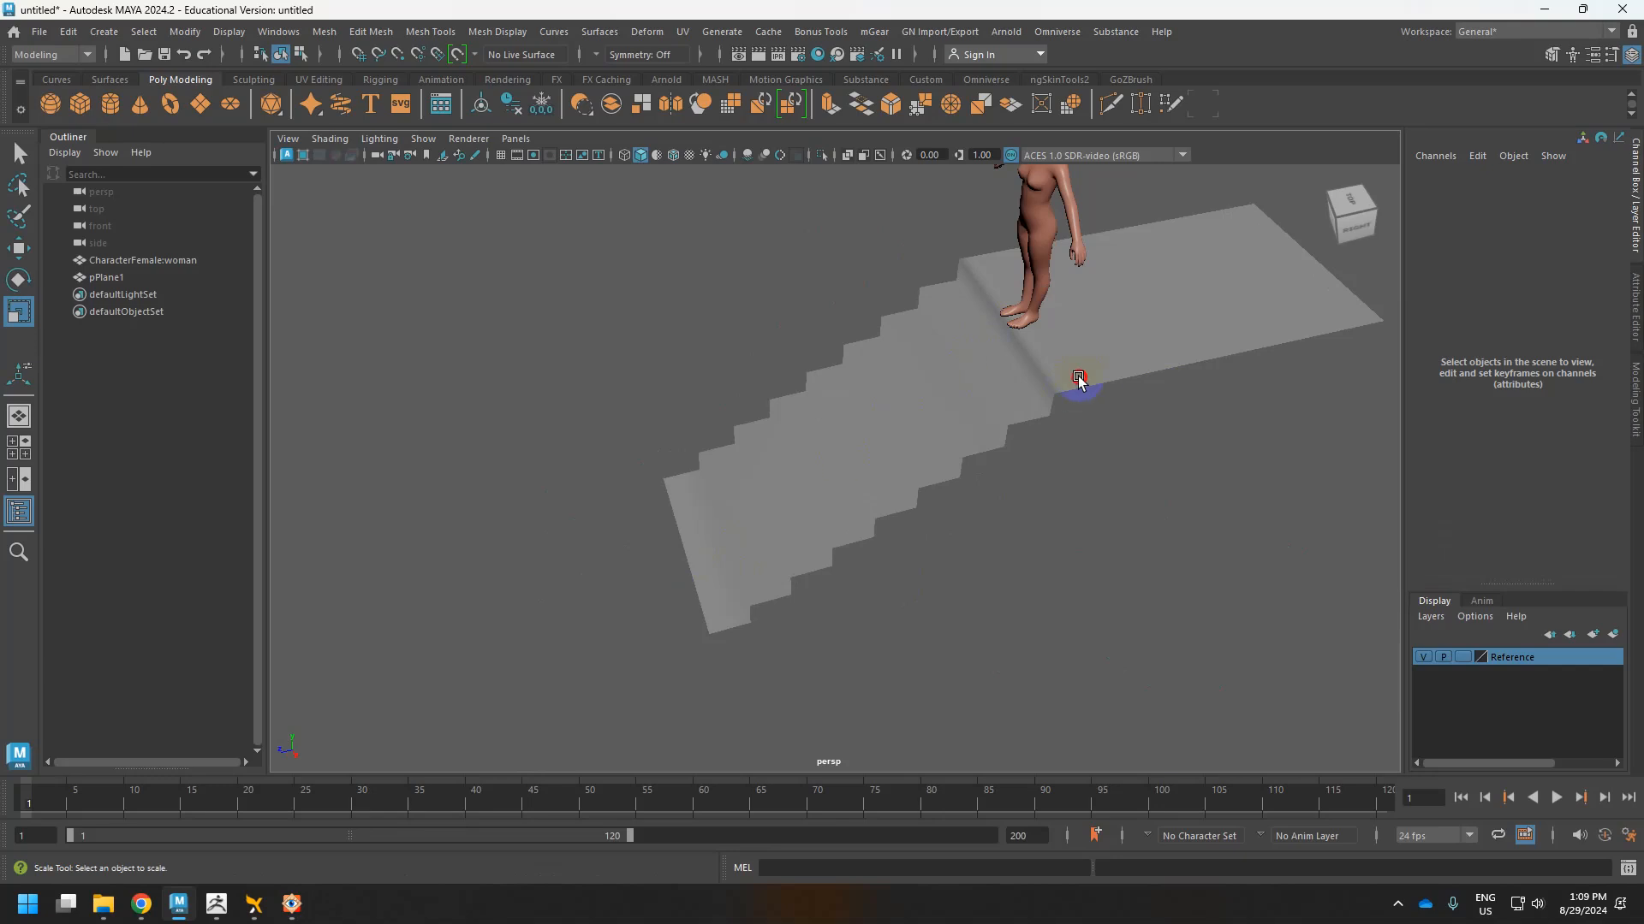
{"action": "left_click_drag", "start_coordinate": [1077, 380], "coordinate": [1006, 381], "text": "alt"}
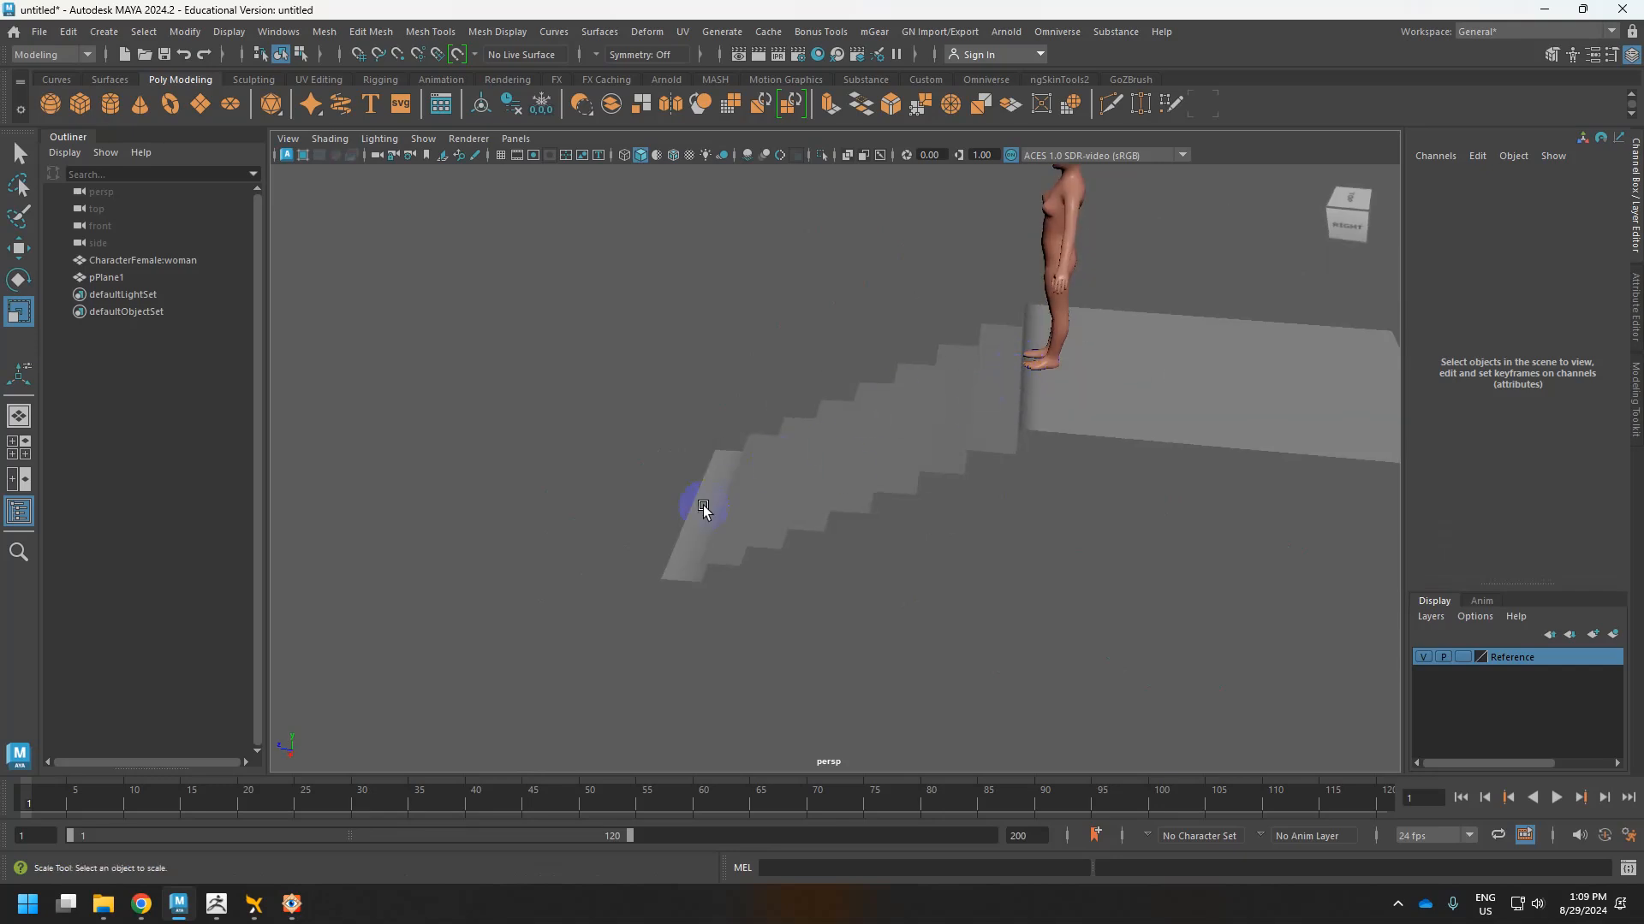
{"action": "left_click_drag", "start_coordinate": [909, 392], "coordinate": [1035, 330], "text": "alt"}
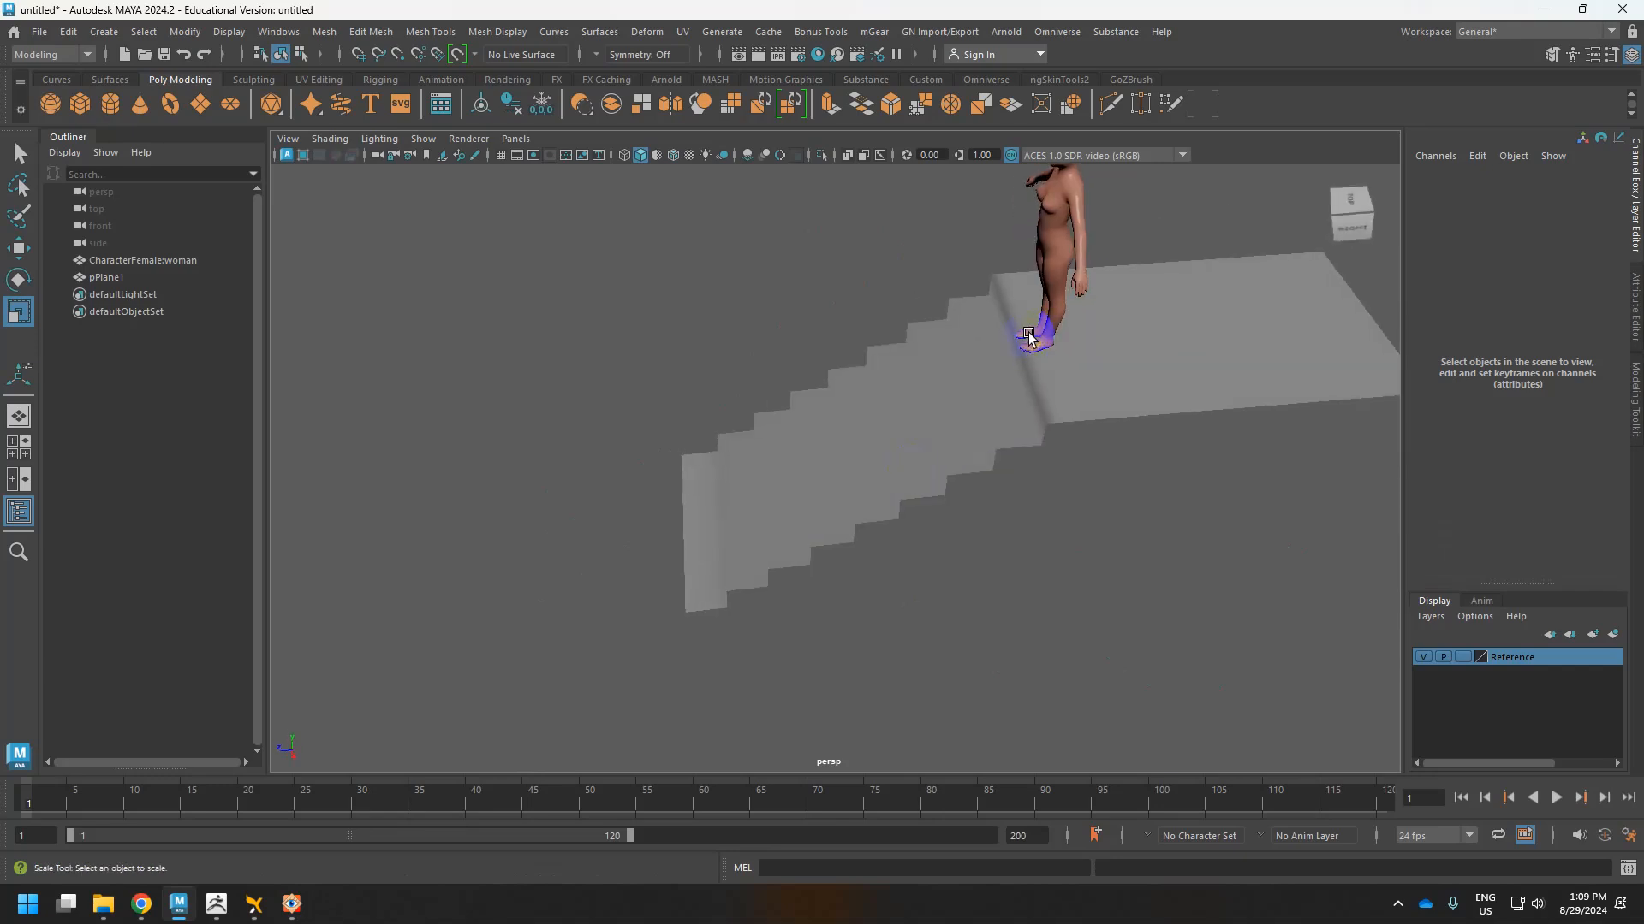
Harden all edges of the stair plane so its treads and risers shade sharply, and deselect it.
{"action": "left_click", "coordinate": [1008, 373]}
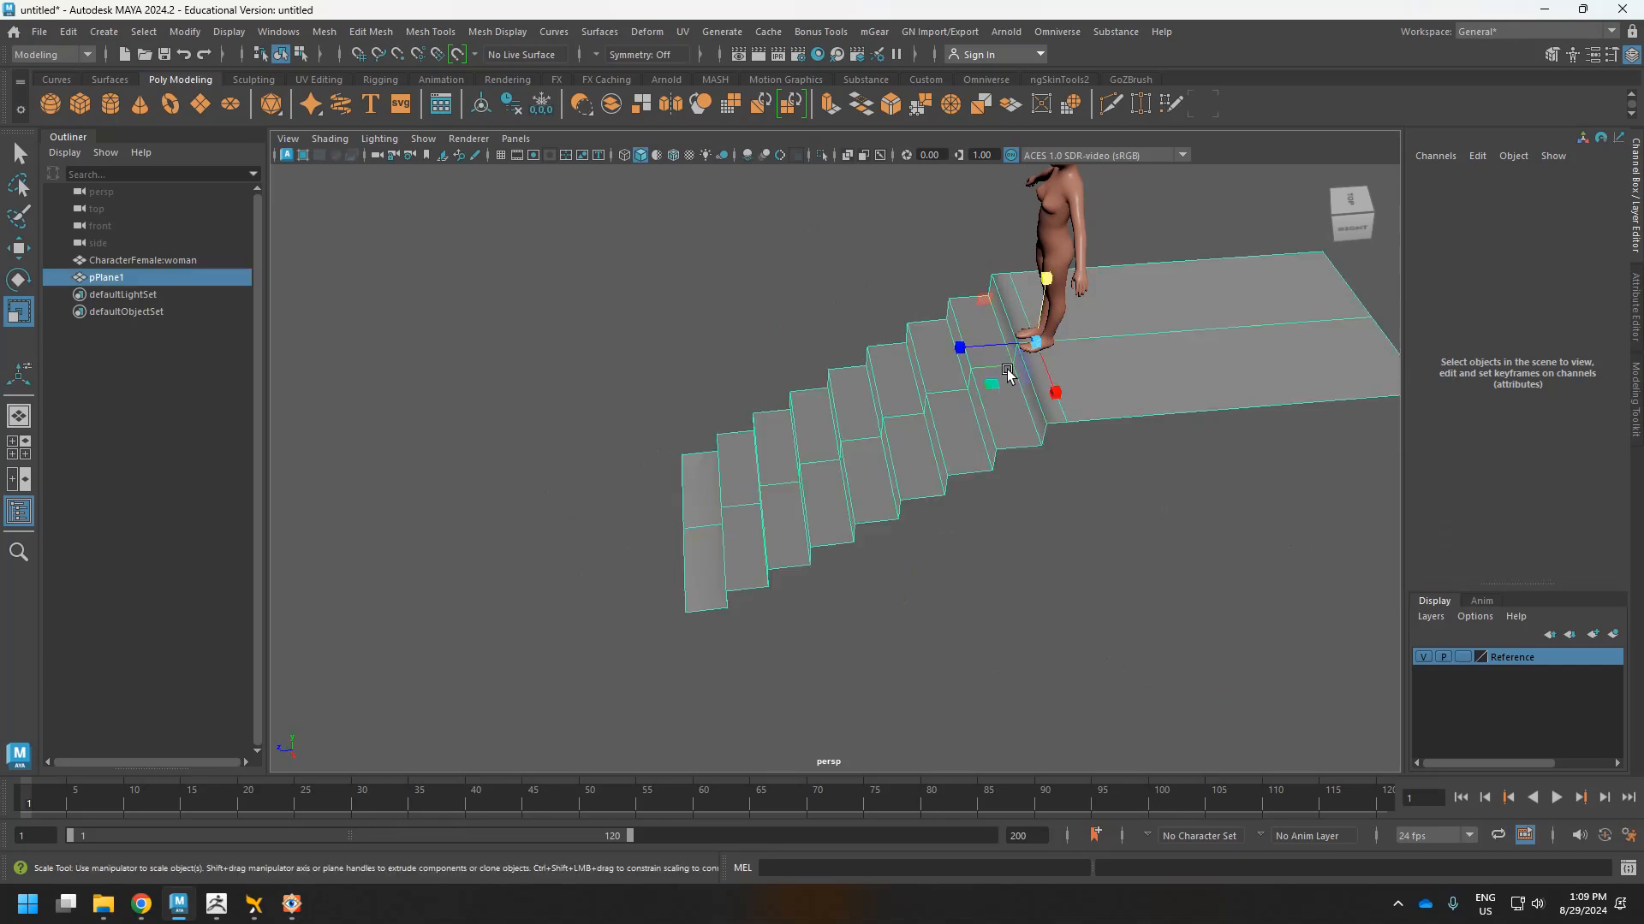
{"action": "left_click", "coordinate": [477, 32]}
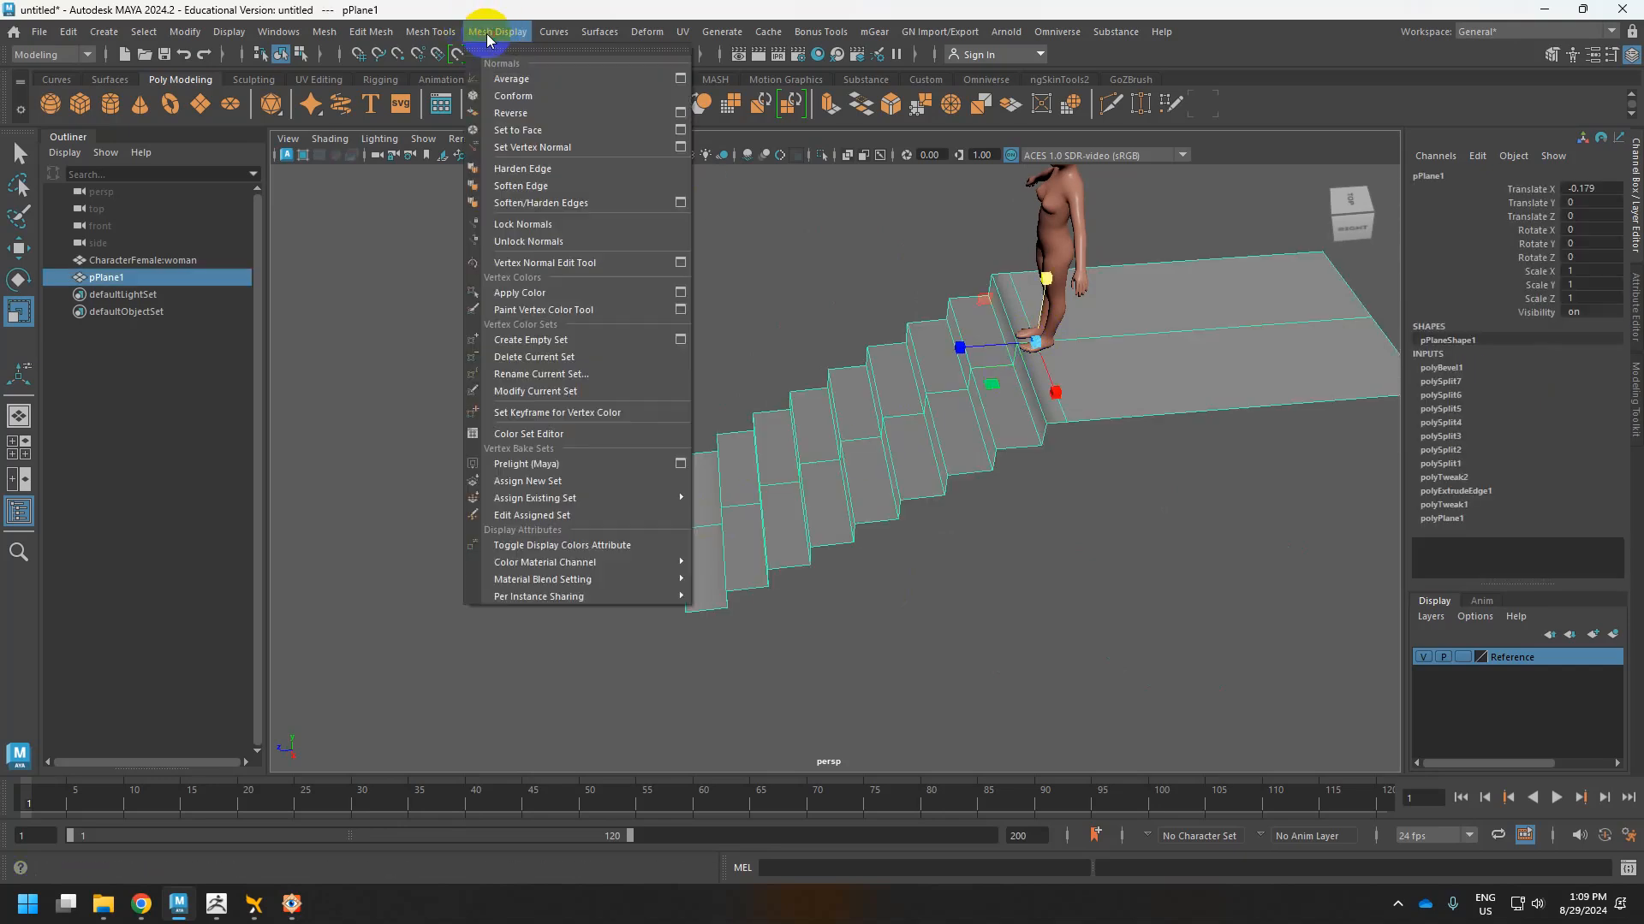
{"action": "left_click", "coordinate": [522, 186]}
{"action": "left_click", "coordinate": [1199, 506]}
{"action": "left_click_drag", "start_coordinate": [1153, 491], "coordinate": [954, 440], "text": "alt"}
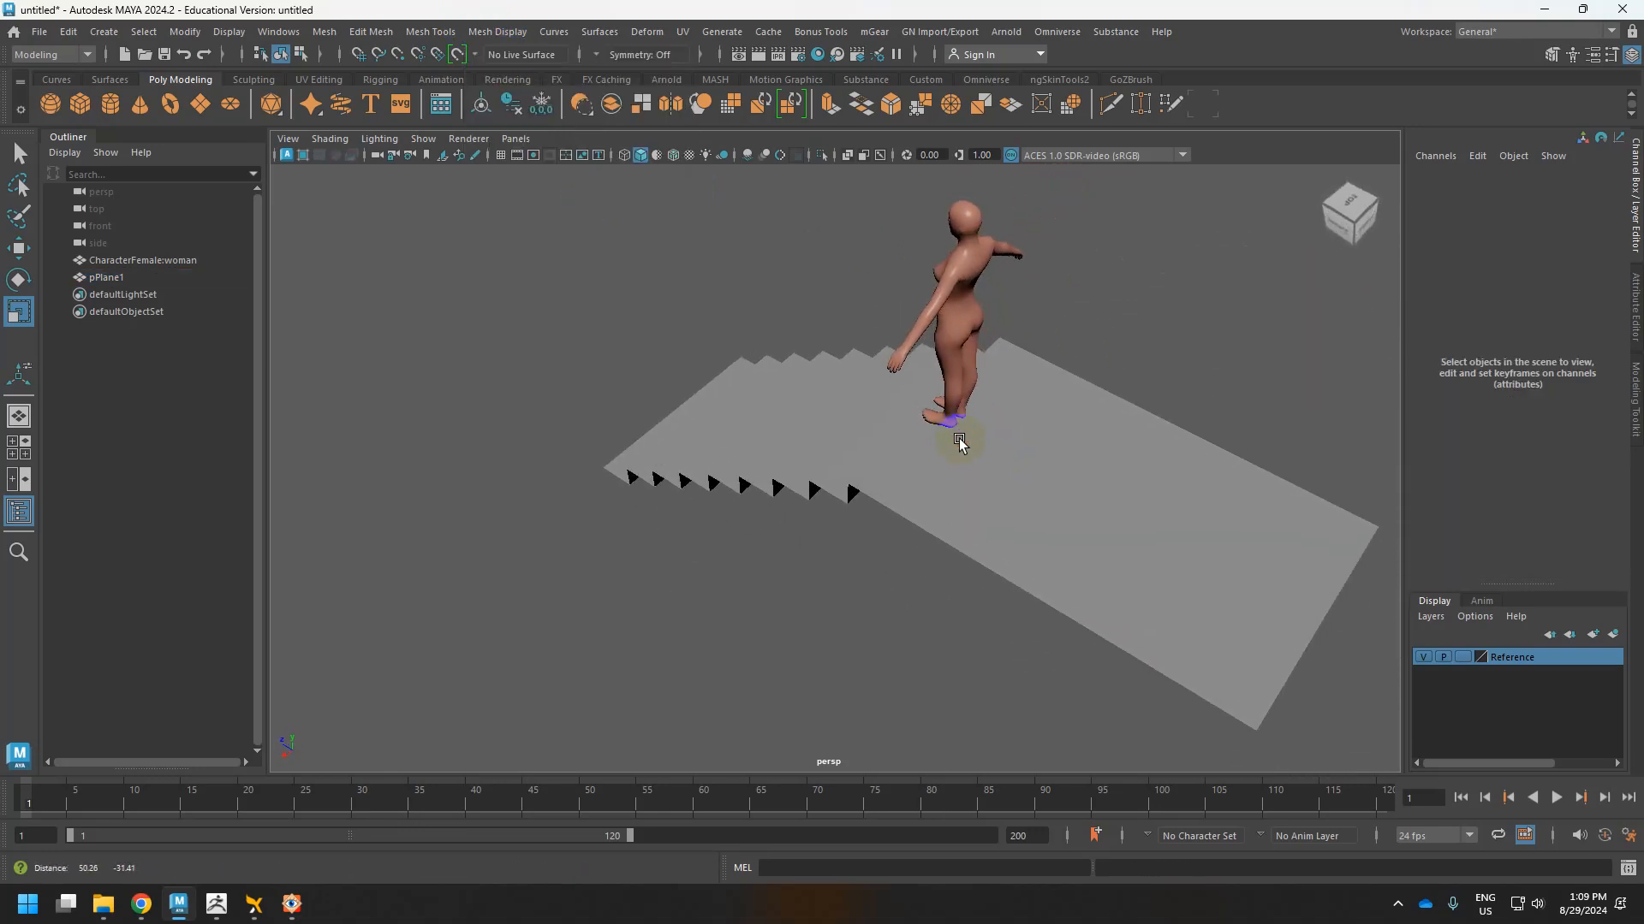
Turn on screen space ambient occlusion in the viewport and examine the steps with and without it.
{"action": "left_click", "coordinate": [746, 155]}
{"action": "left_click", "coordinate": [746, 155]}
{"action": "left_click", "coordinate": [747, 155]}
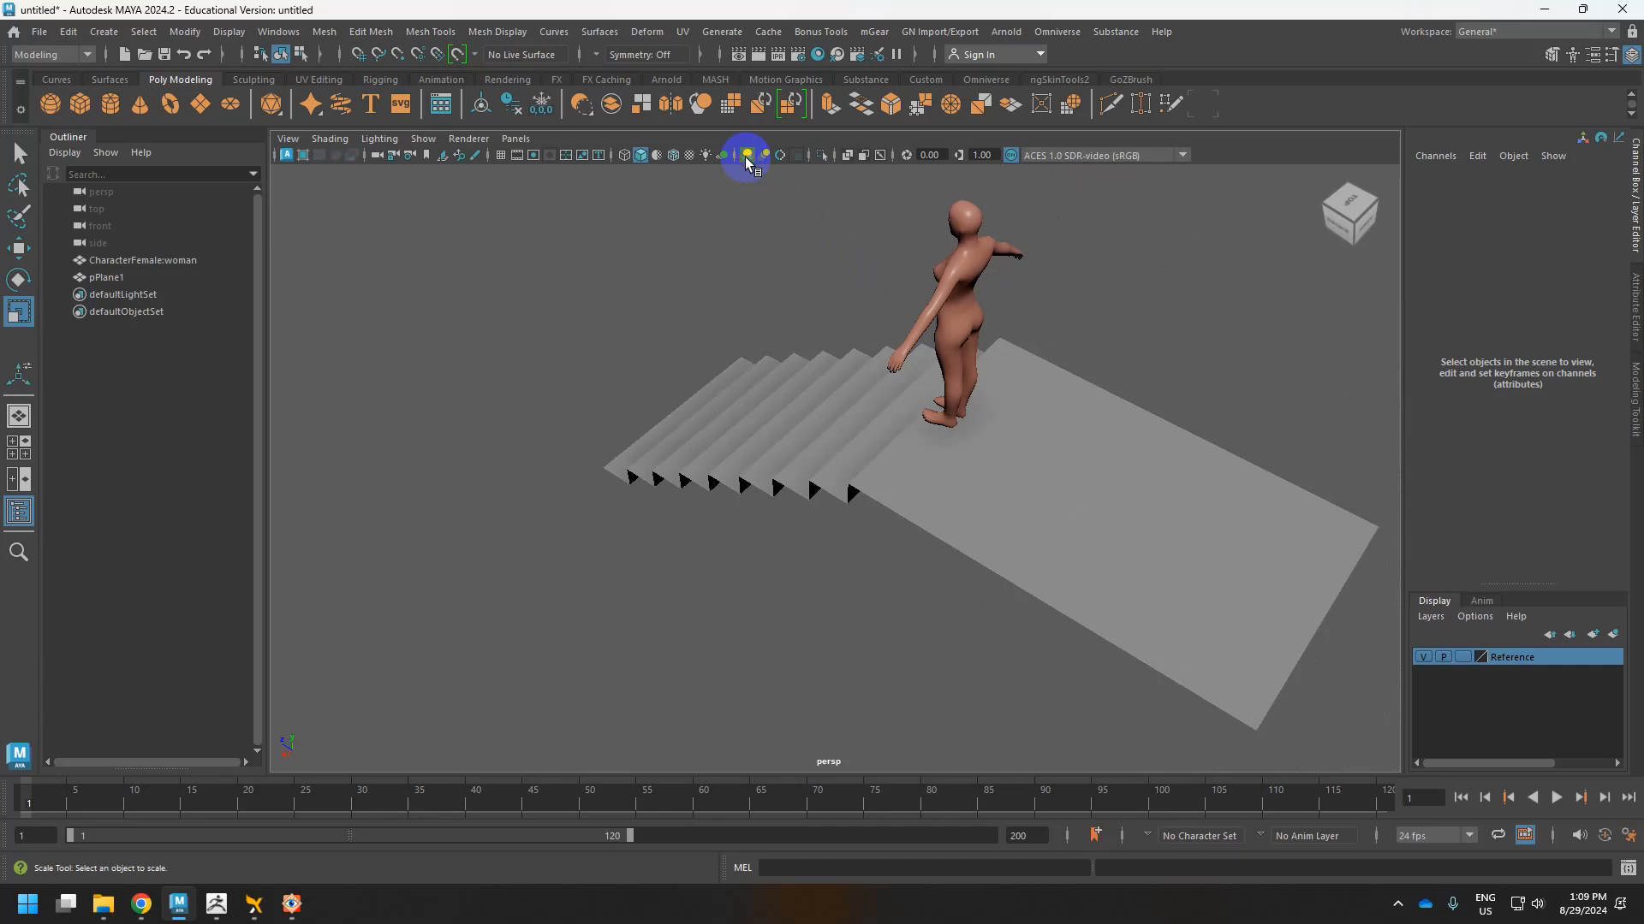
{"action": "left_click_drag", "start_coordinate": [857, 419], "coordinate": [883, 363], "text": "alt"}
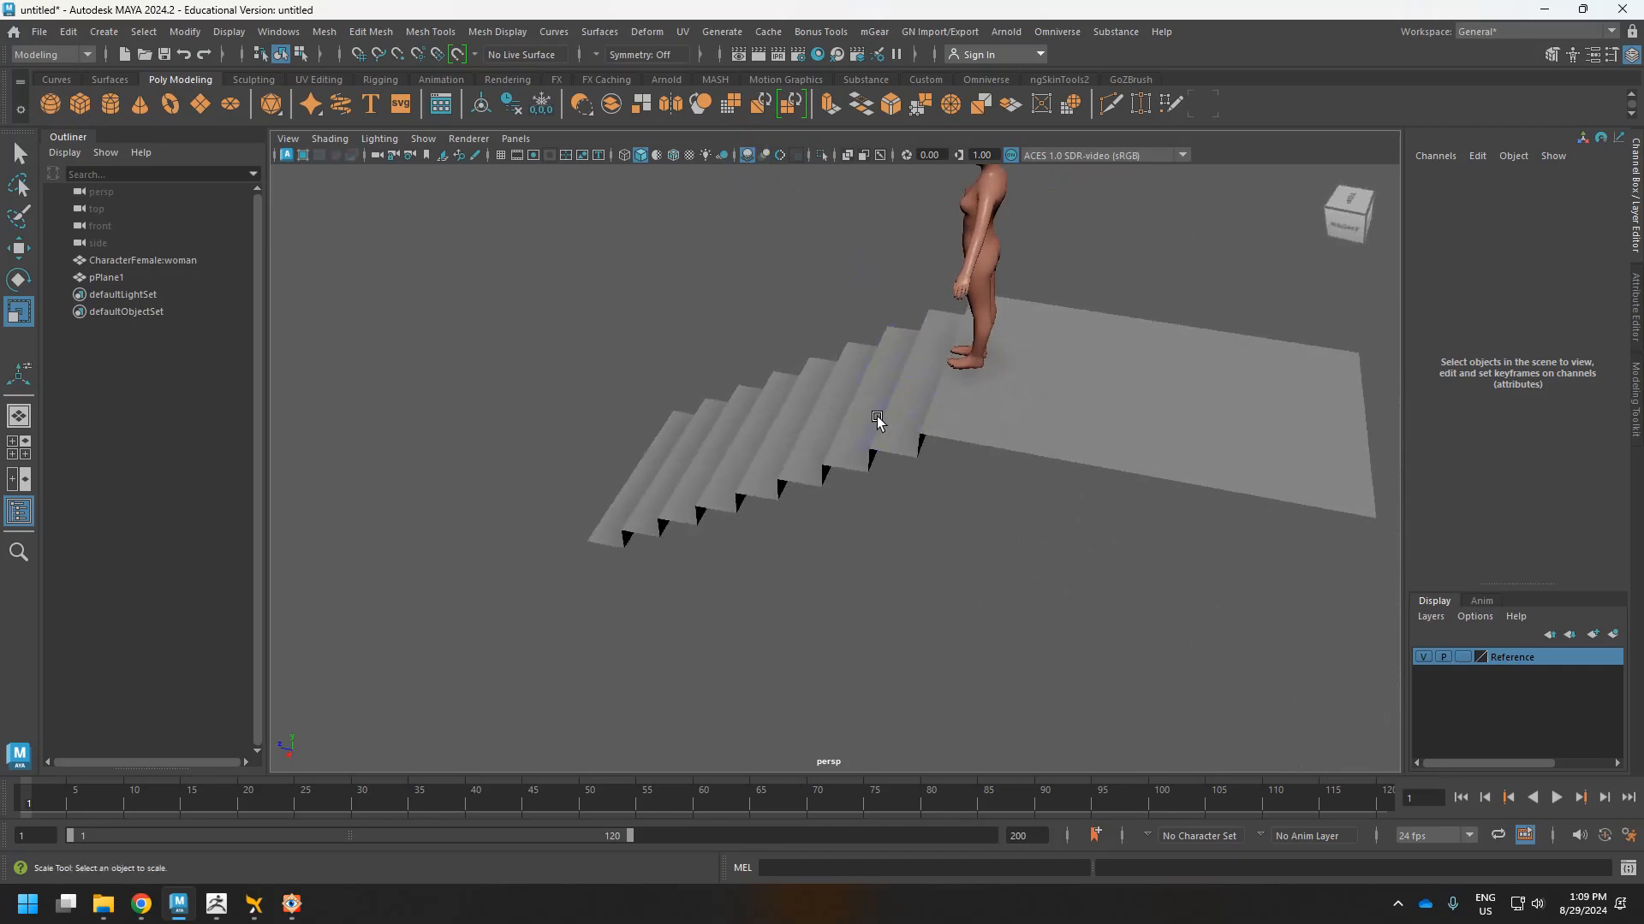
{"action": "left_click_drag", "start_coordinate": [877, 420], "coordinate": [891, 323], "text": "alt"}
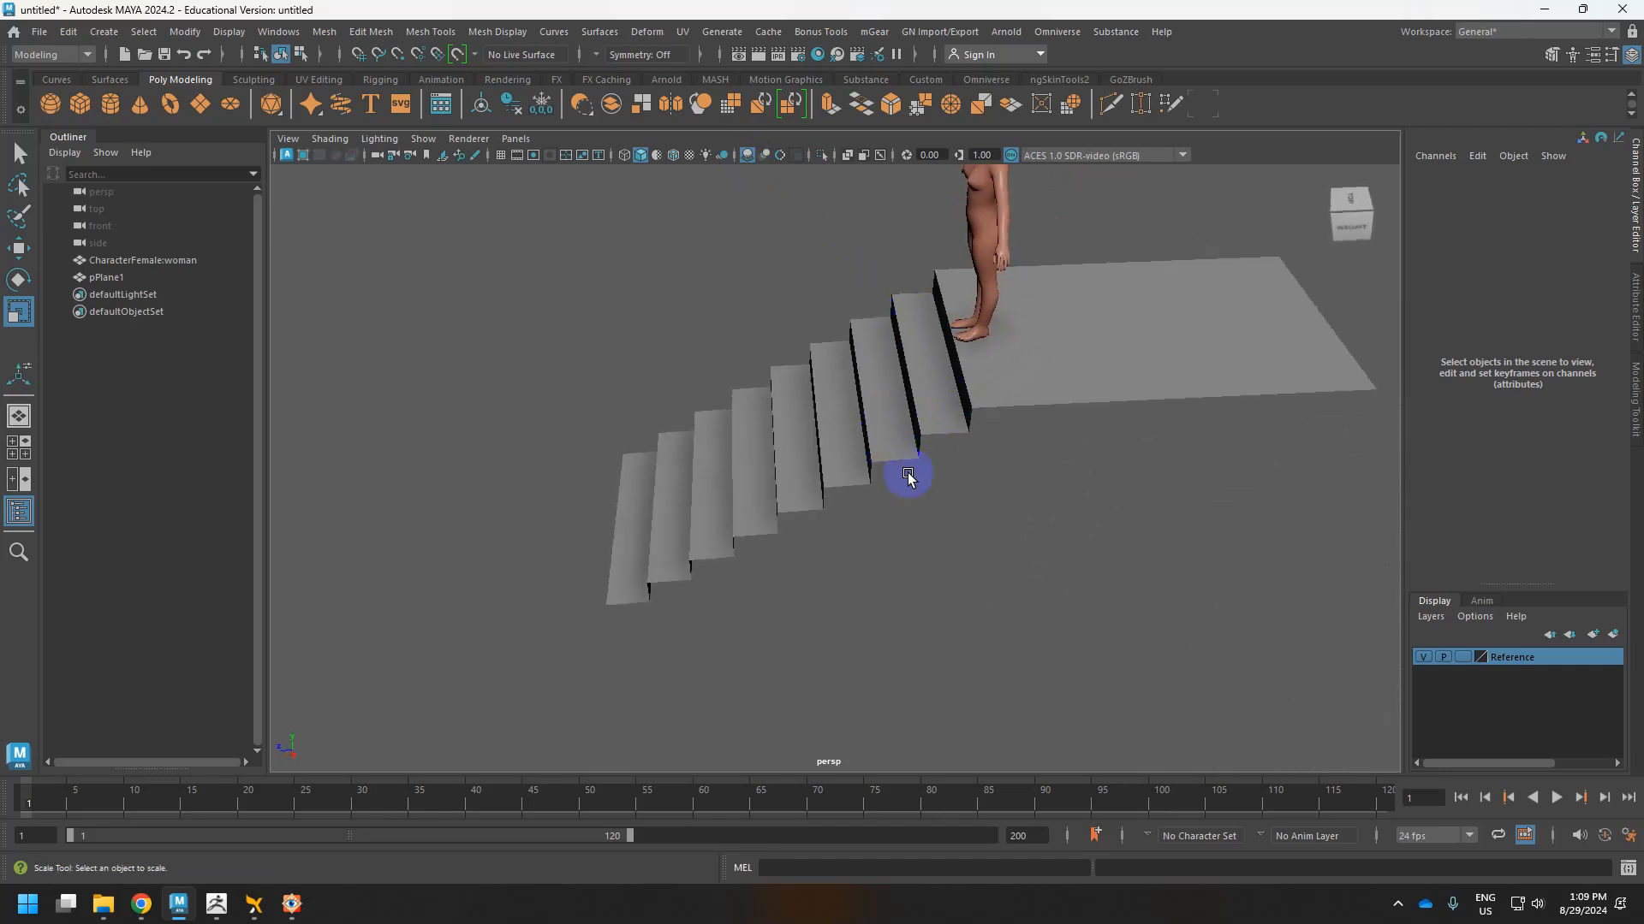
{"action": "left_click_drag", "start_coordinate": [1019, 481], "coordinate": [928, 510], "text": "alt"}
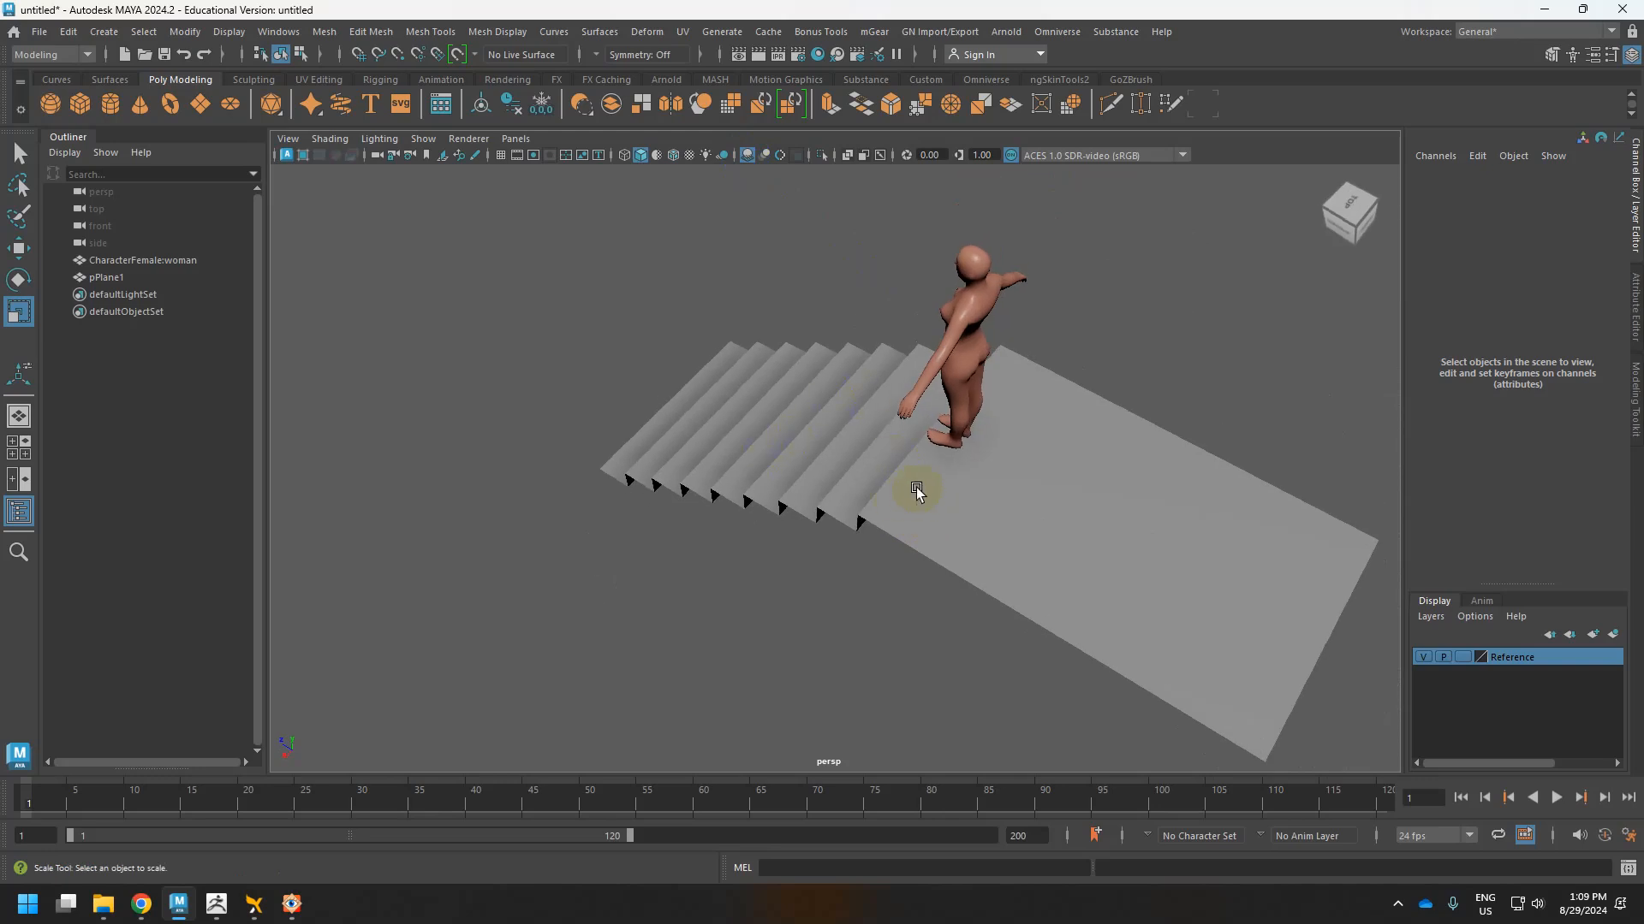
{"action": "left_click", "coordinate": [747, 156]}
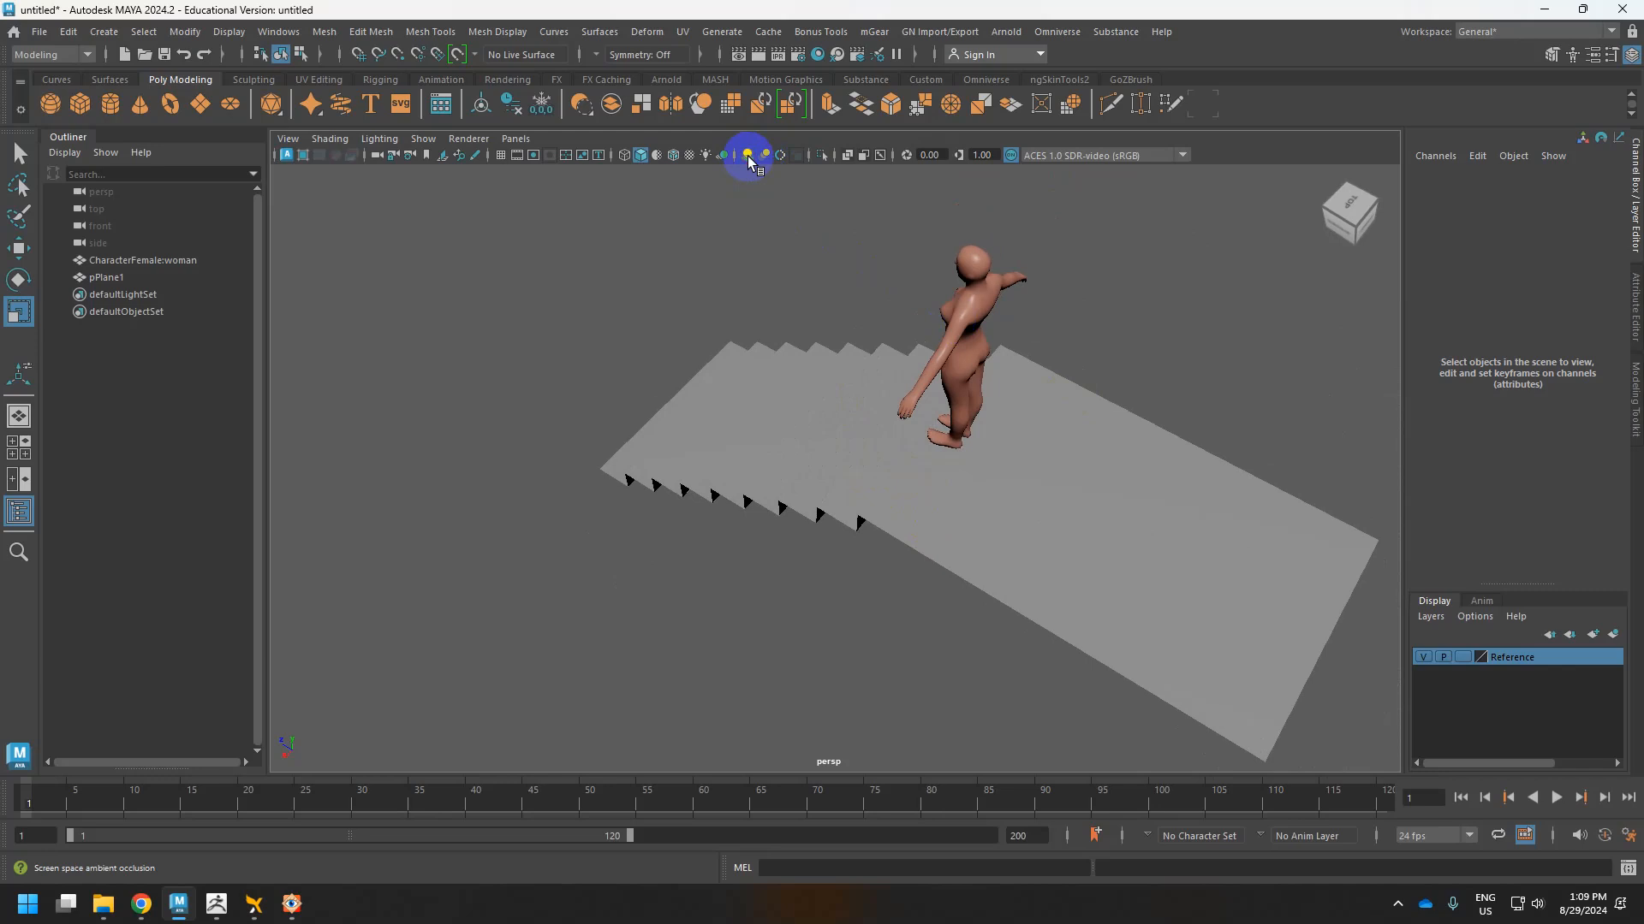
{"action": "left_click", "coordinate": [747, 156]}
Delete the extra crosswise edge line on the landing just behind the top step at the woman's feet.
{"action": "middle_click_drag", "start_coordinate": [1019, 454], "coordinate": [840, 491], "text": "alt"}
{"action": "scroll", "coordinate": [904, 446], "scroll_direction": "down", "scroll_amount": 3}
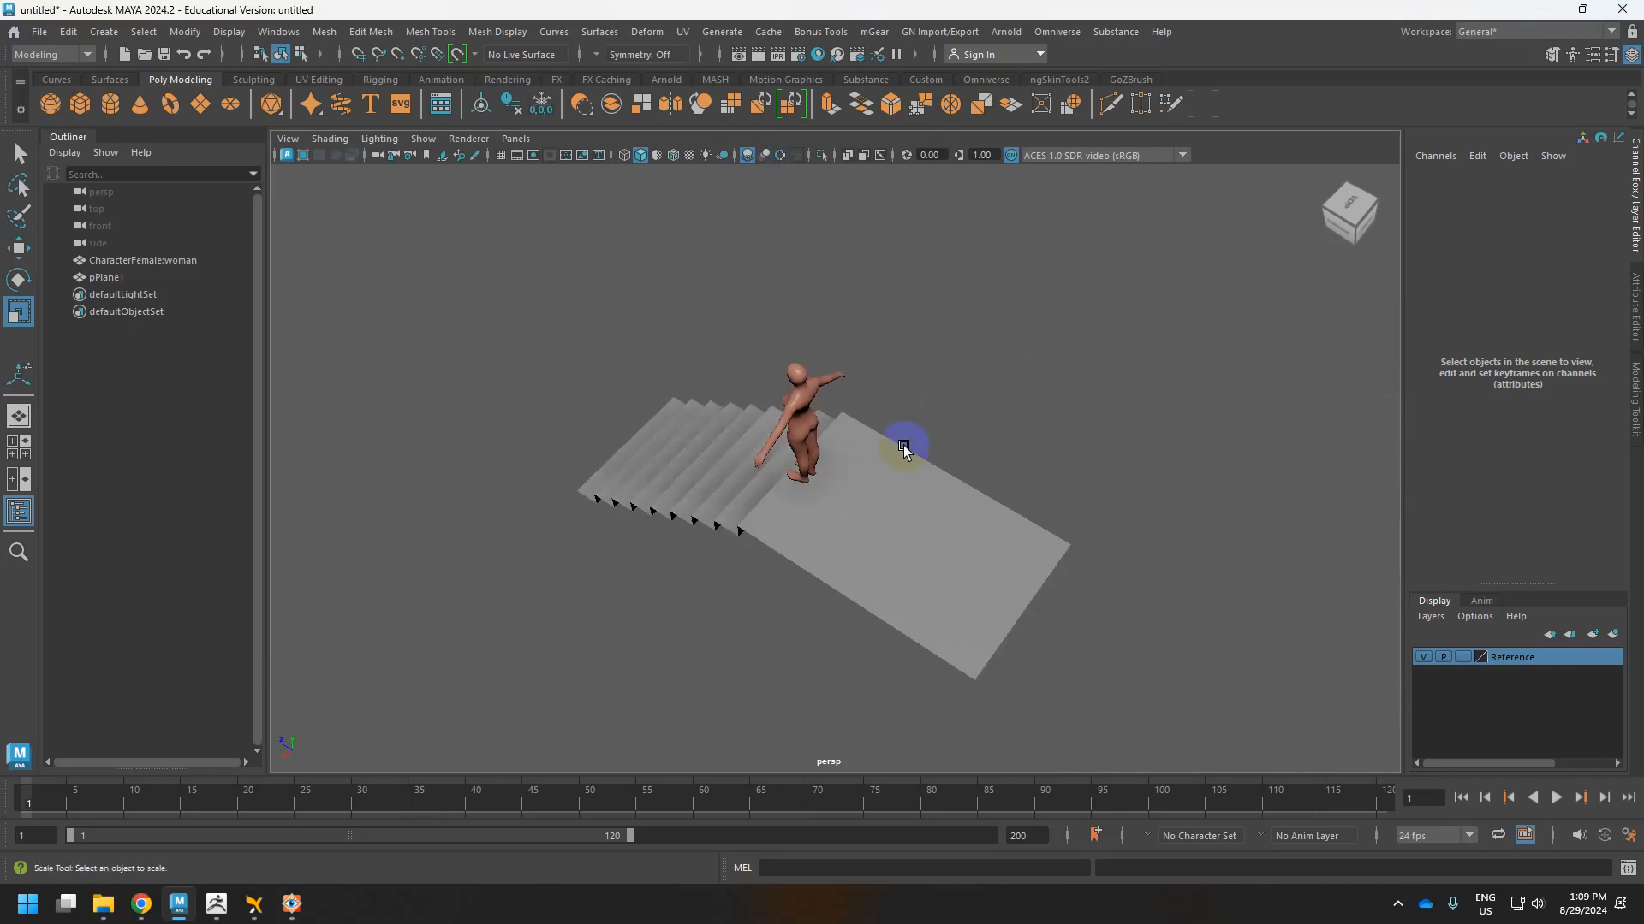
{"action": "scroll", "coordinate": [865, 448], "scroll_direction": "up", "scroll_amount": 5}
{"action": "right_click_drag", "start_coordinate": [880, 393], "coordinate": [880, 346]}
{"action": "left_click", "coordinate": [906, 438]}
{"action": "scroll", "coordinate": [902, 442], "scroll_direction": "down", "scroll_amount": 5}
{"action": "scroll", "coordinate": [899, 441], "scroll_direction": "up", "scroll_amount": 5}
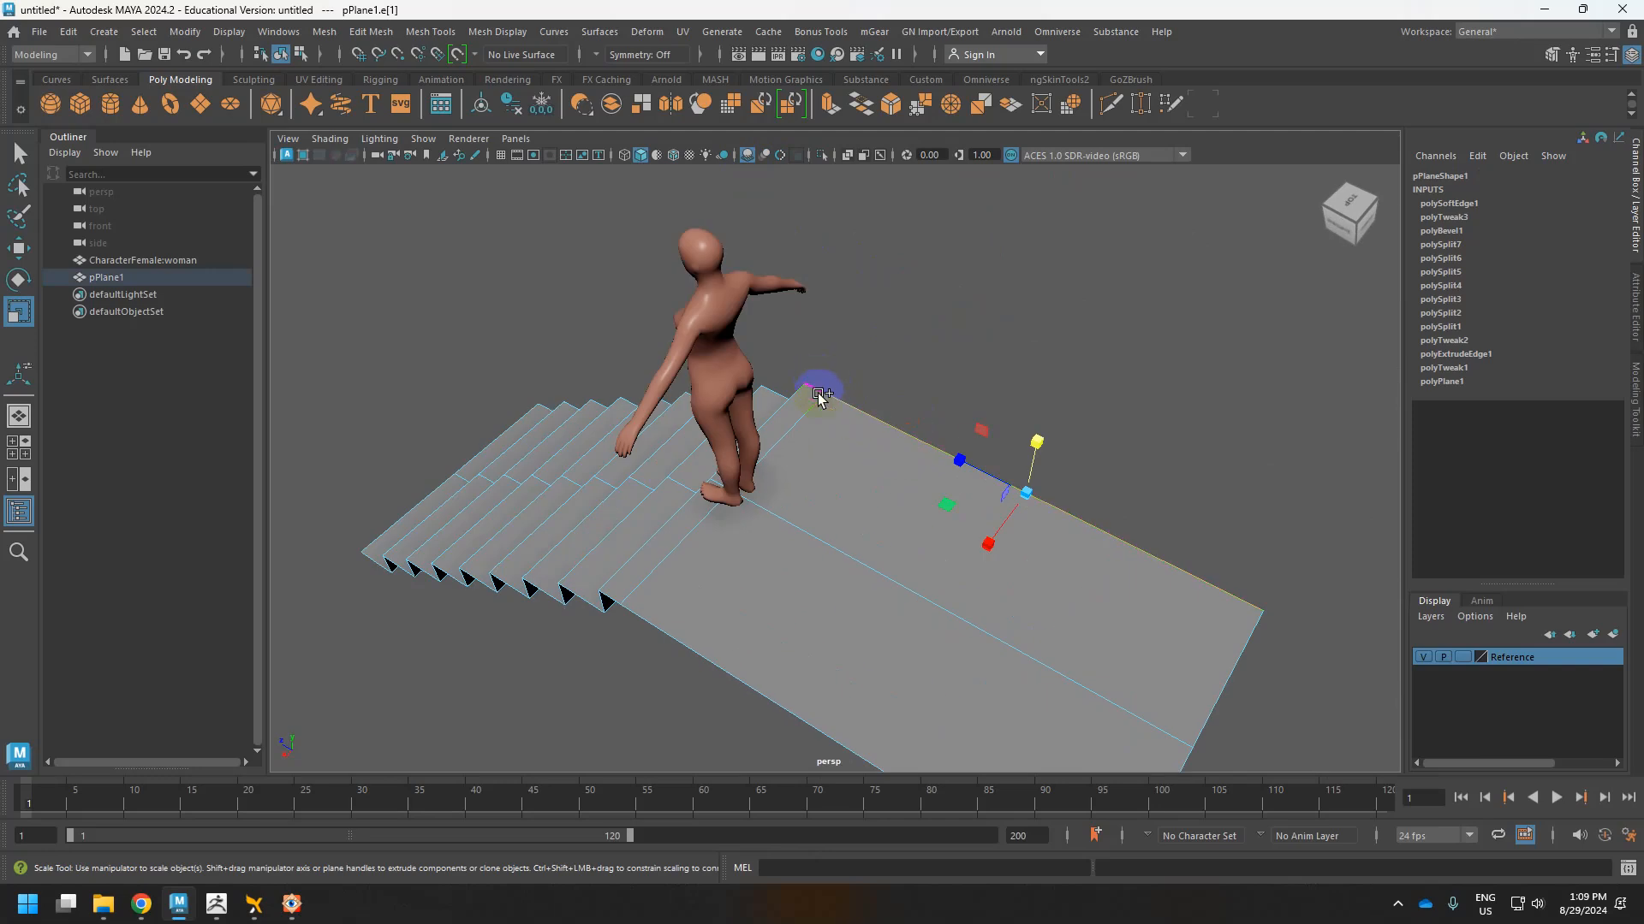
{"action": "left_click", "coordinate": [813, 409]}
{"action": "key", "text": "Delete"}
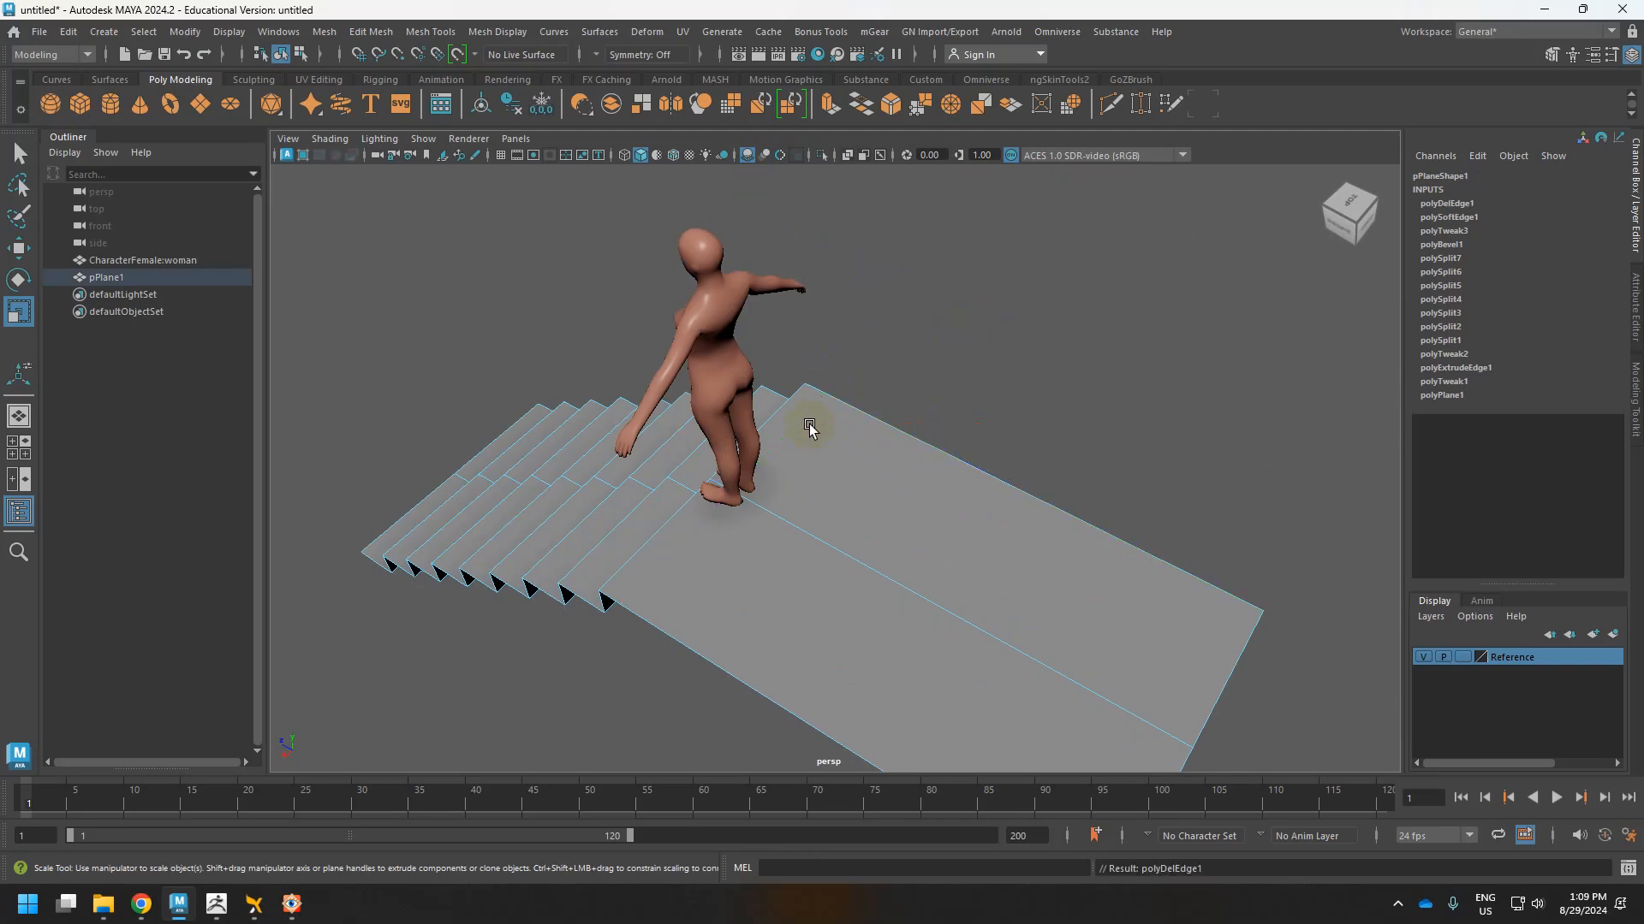
Extrude the landing's far long side edge outward along X to widen the floor.
{"action": "left_click", "coordinate": [884, 415]}
{"action": "scroll", "coordinate": [887, 426], "scroll_direction": "down", "scroll_amount": 2}
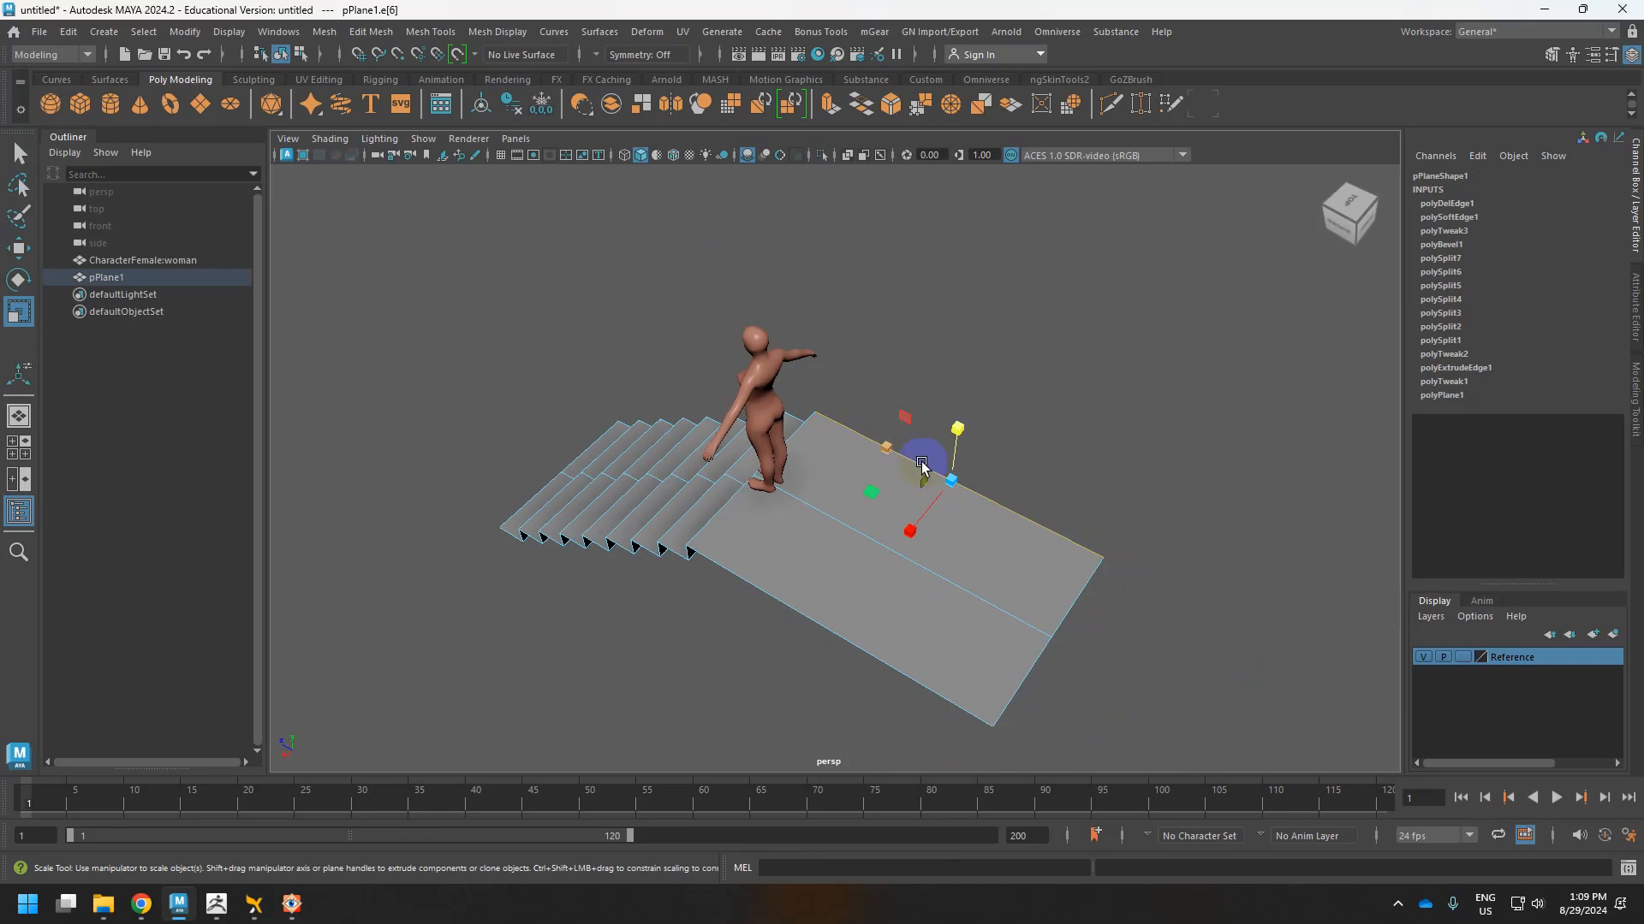
{"action": "key", "text": "w"}
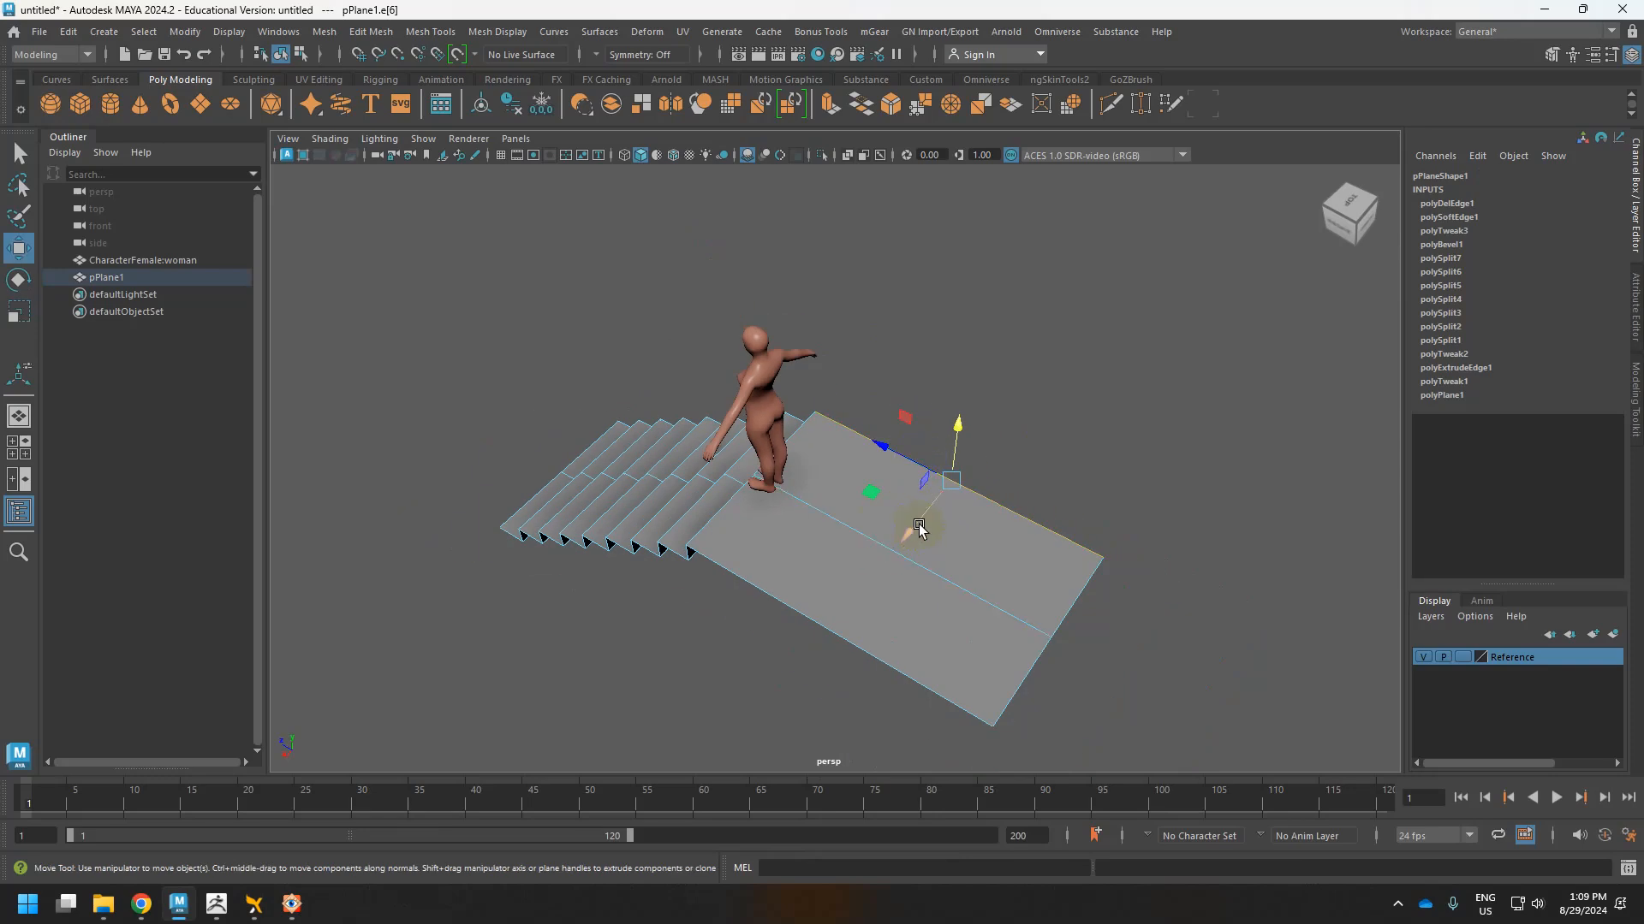
{"action": "left_click_drag", "start_coordinate": [915, 535], "coordinate": [1043, 403], "text": "shift"}
{"action": "scroll", "coordinate": [956, 359], "scroll_direction": "down", "scroll_amount": 2}
Extrude the front edge of the new landing section forward along Z beside the stairs and check the reference photo.
{"action": "left_click", "coordinate": [882, 353]}
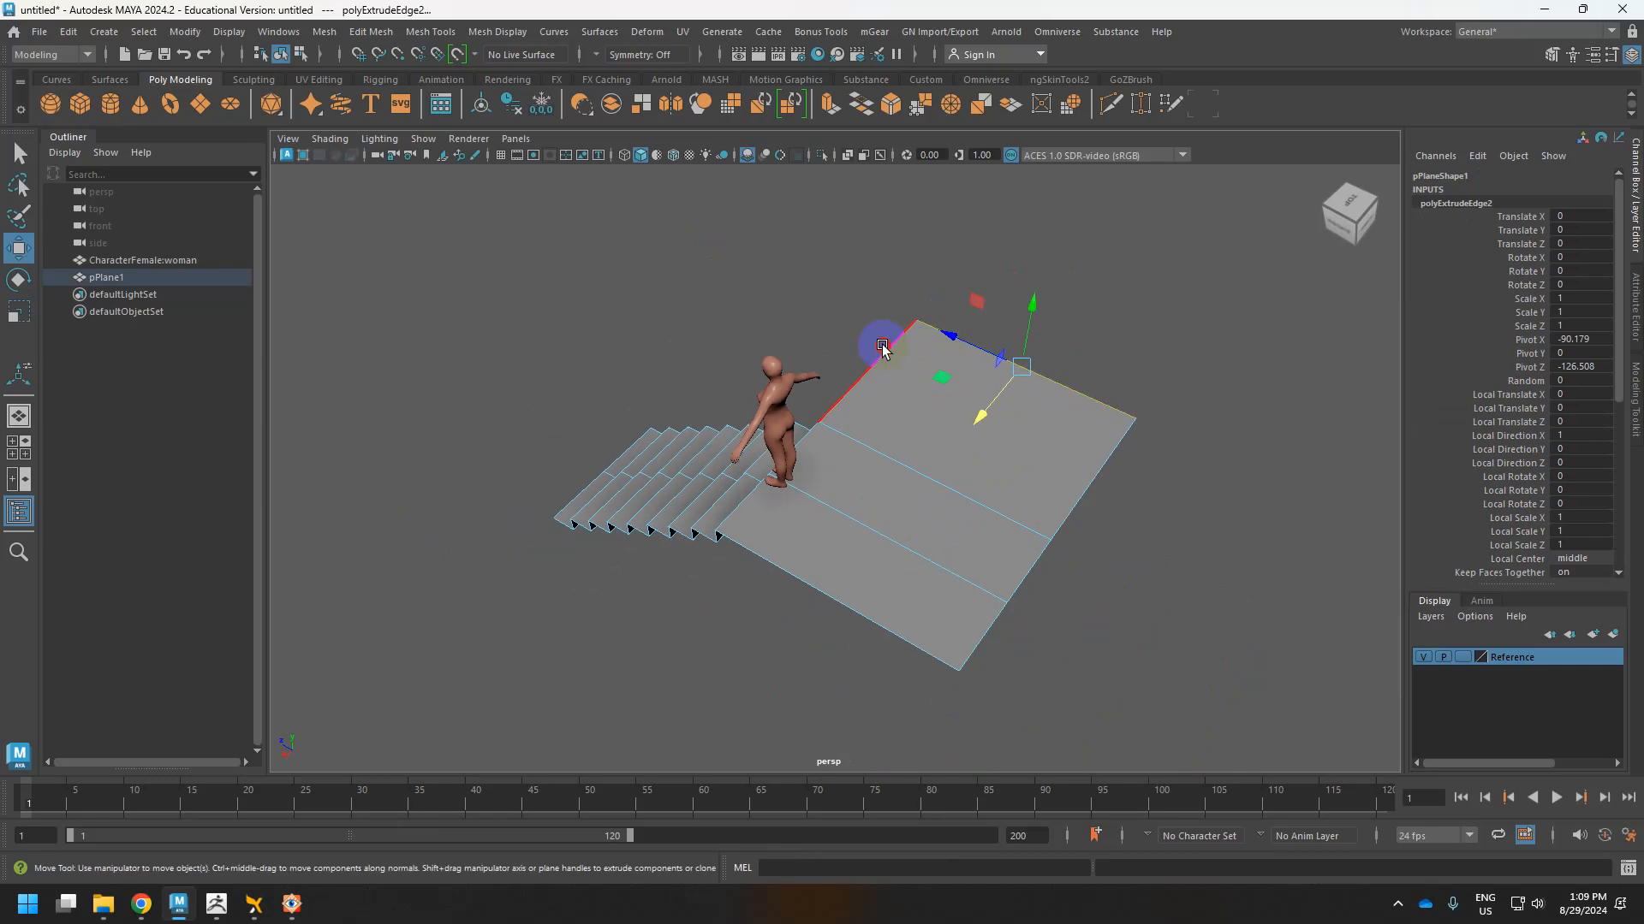
{"action": "left_click_drag", "start_coordinate": [860, 364], "coordinate": [579, 248], "text": "shift"}
{"action": "scroll", "coordinate": [664, 481], "scroll_direction": "down", "scroll_amount": 3}
{"action": "left_click_drag", "start_coordinate": [785, 430], "coordinate": [792, 464], "text": "alt"}
{"action": "scroll", "coordinate": [780, 455], "scroll_direction": "up", "scroll_amount": 4}
{"action": "key", "text": "alt+Tab"}
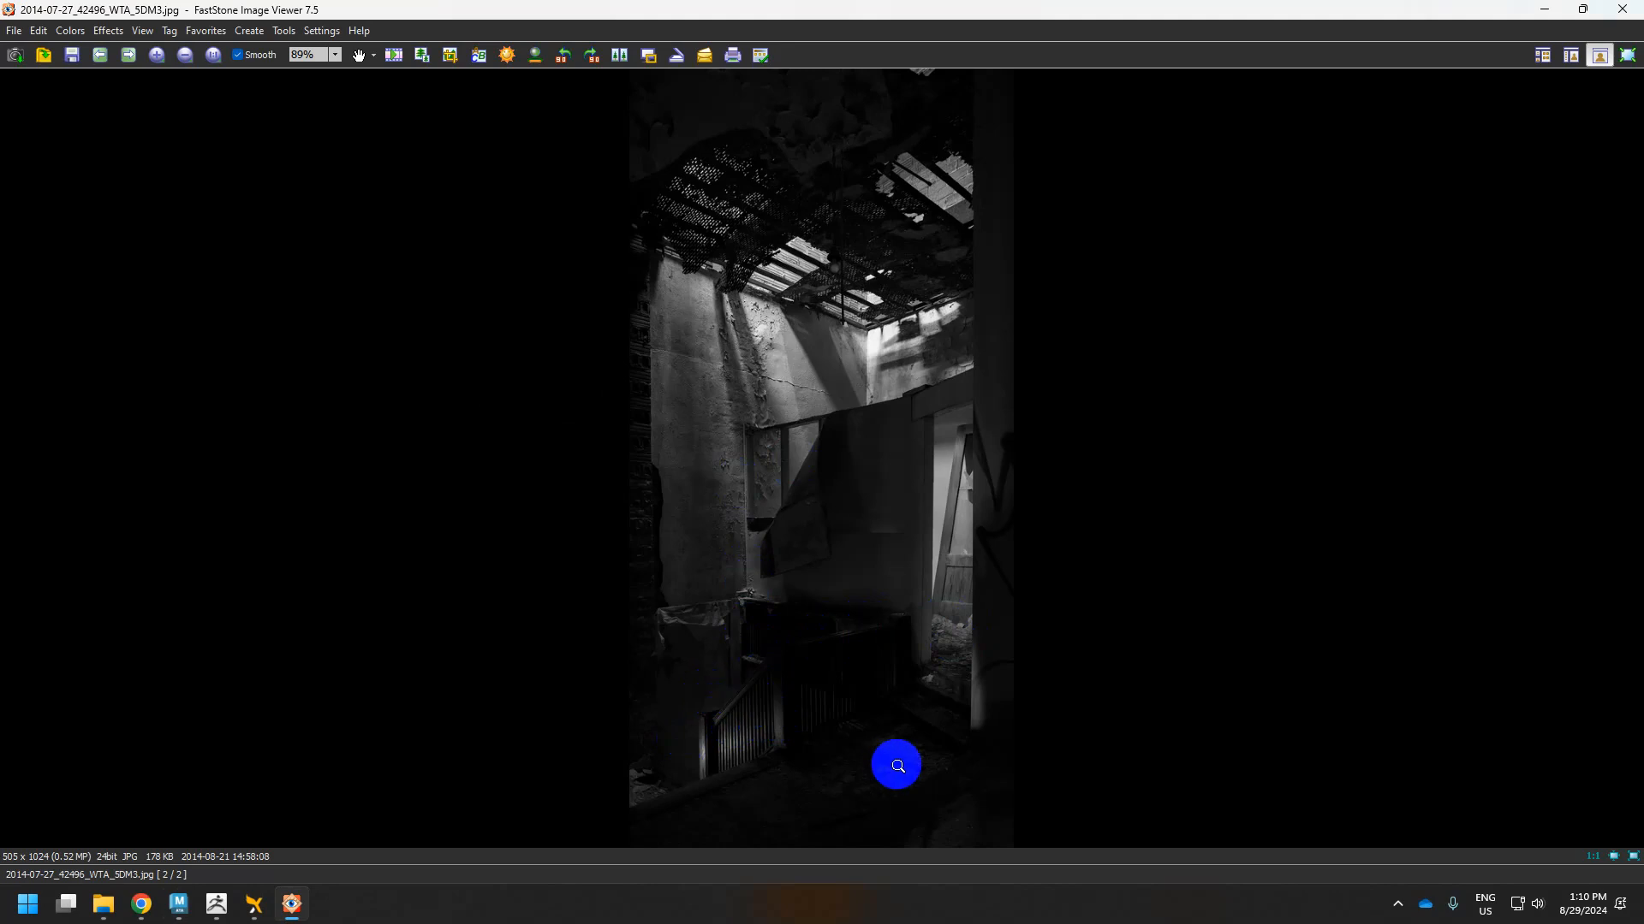
Select the stair faces from the lowest tread upward, growing the selection step by step and leaving out the topmost riser below the landing.
{"action": "key", "text": "alt+Tab"}
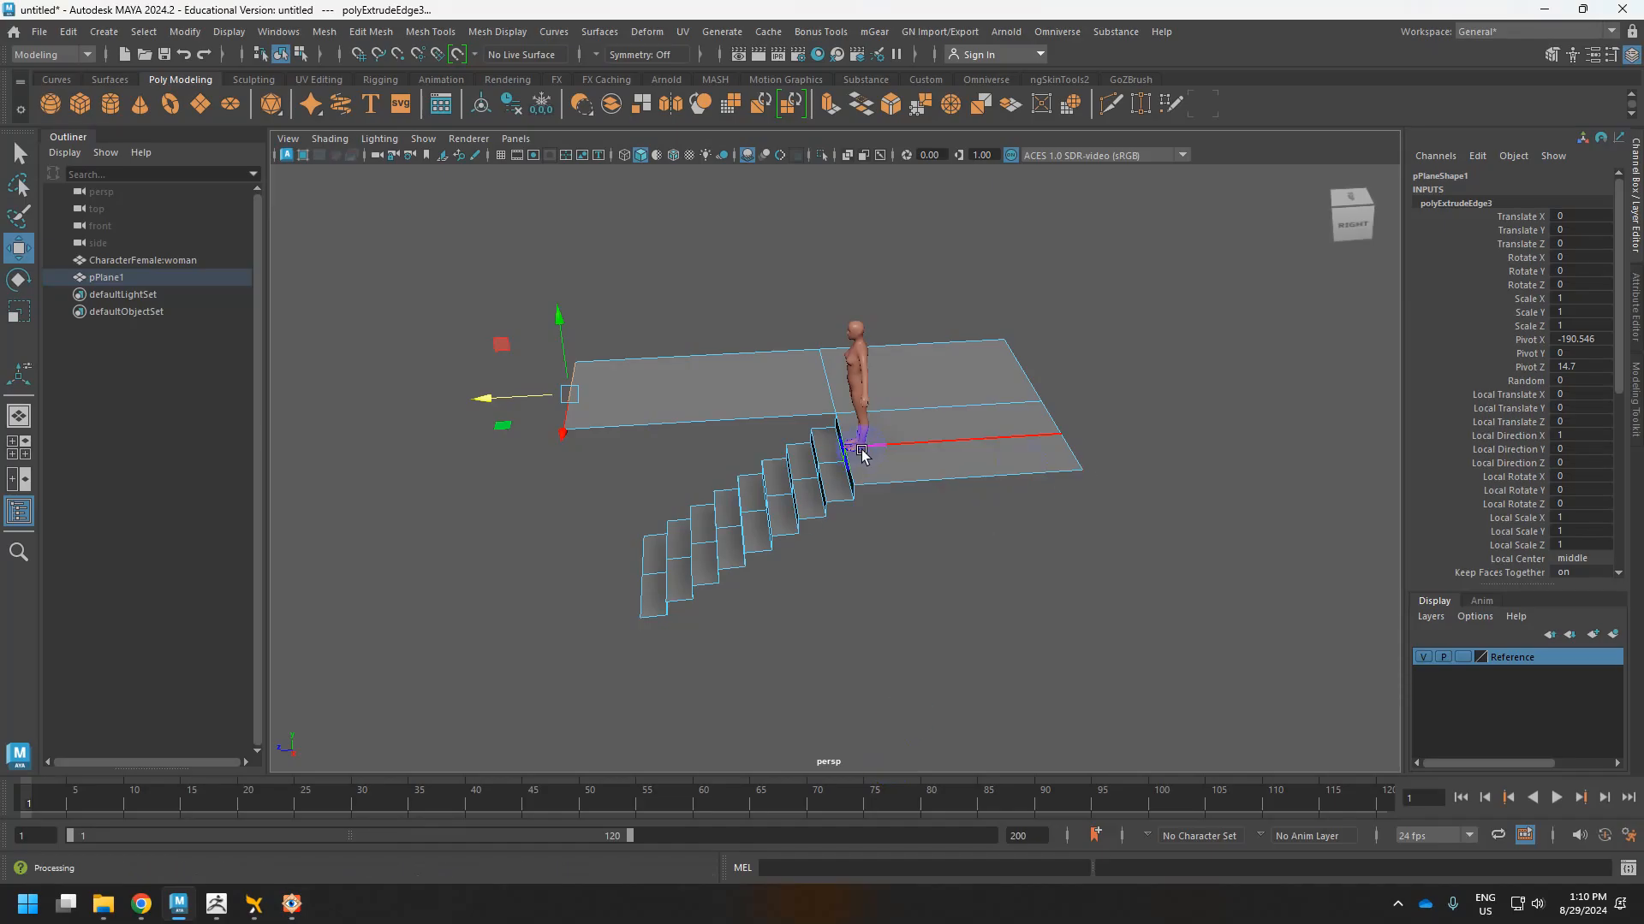
{"action": "left_click_drag", "start_coordinate": [861, 454], "coordinate": [866, 529], "text": "alt"}
{"action": "left_click_drag", "start_coordinate": [926, 482], "coordinate": [833, 458], "text": "alt"}
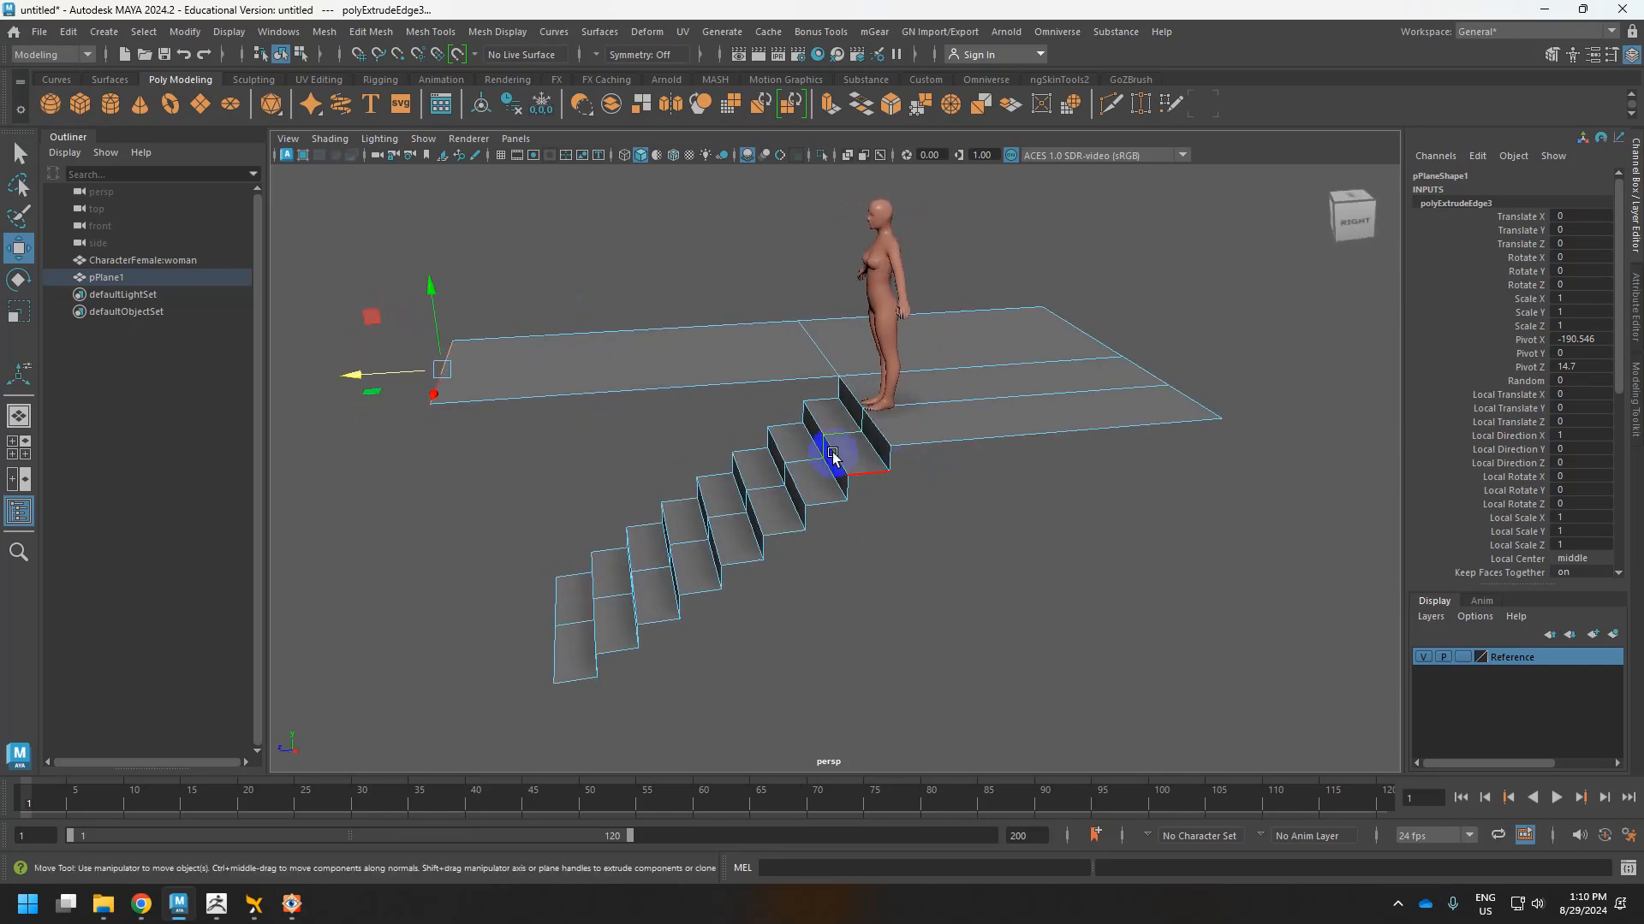
{"action": "left_click_drag", "start_coordinate": [612, 548], "coordinate": [782, 465], "text": "alt"}
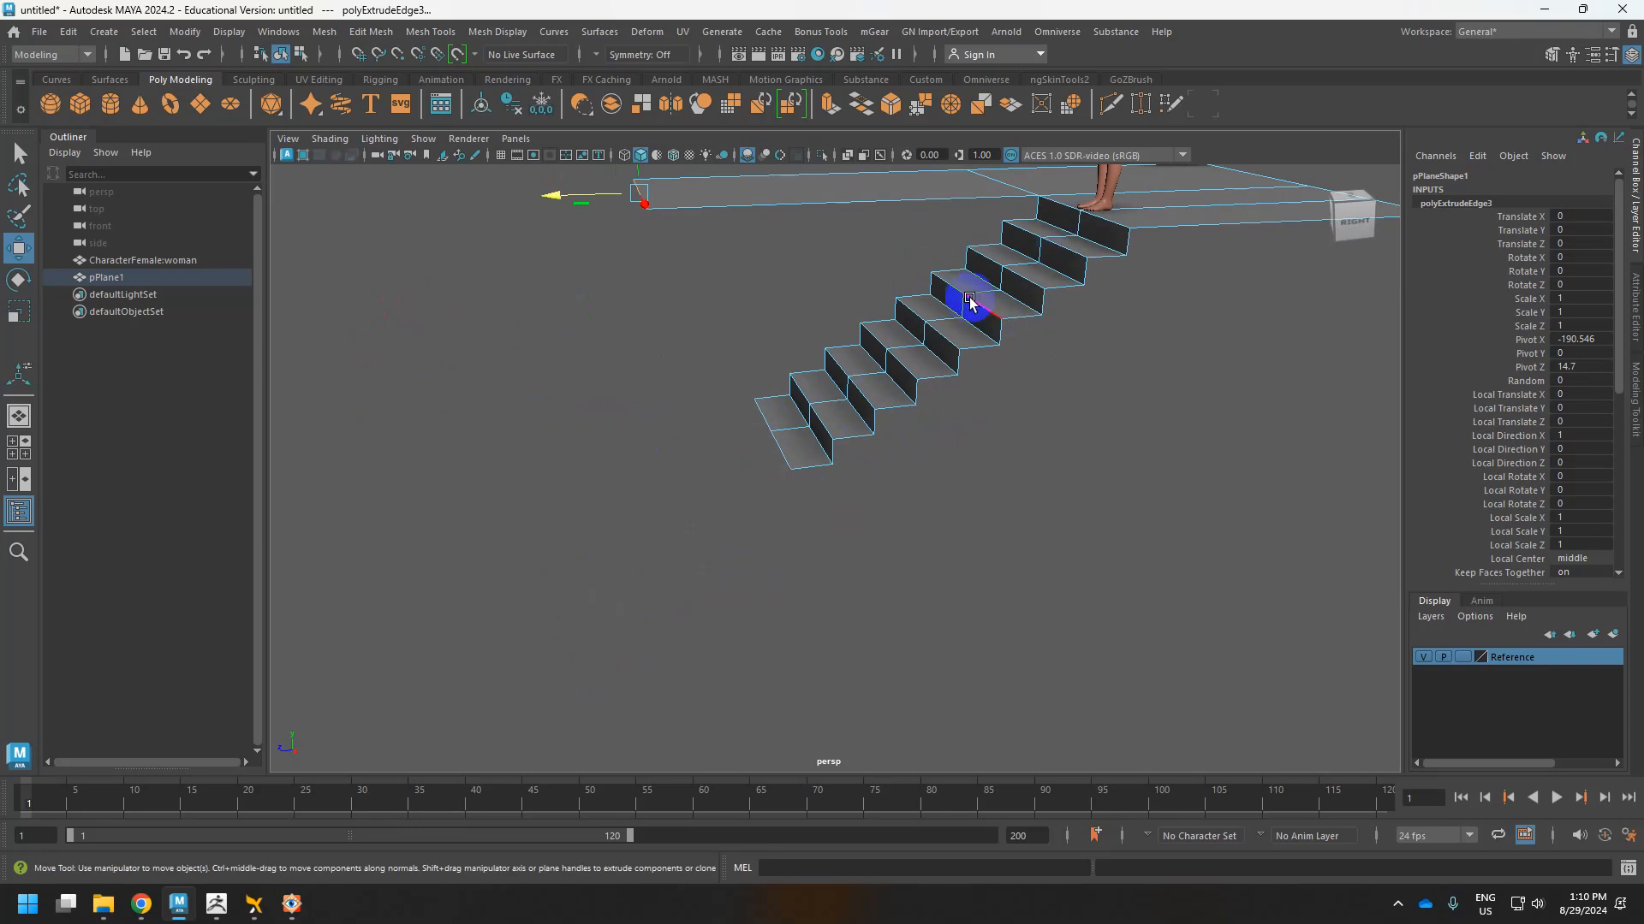
{"action": "right_click_drag", "start_coordinate": [1064, 225], "coordinate": [1072, 272]}
{"action": "left_click_drag", "start_coordinate": [1082, 323], "coordinate": [896, 507], "text": "alt"}
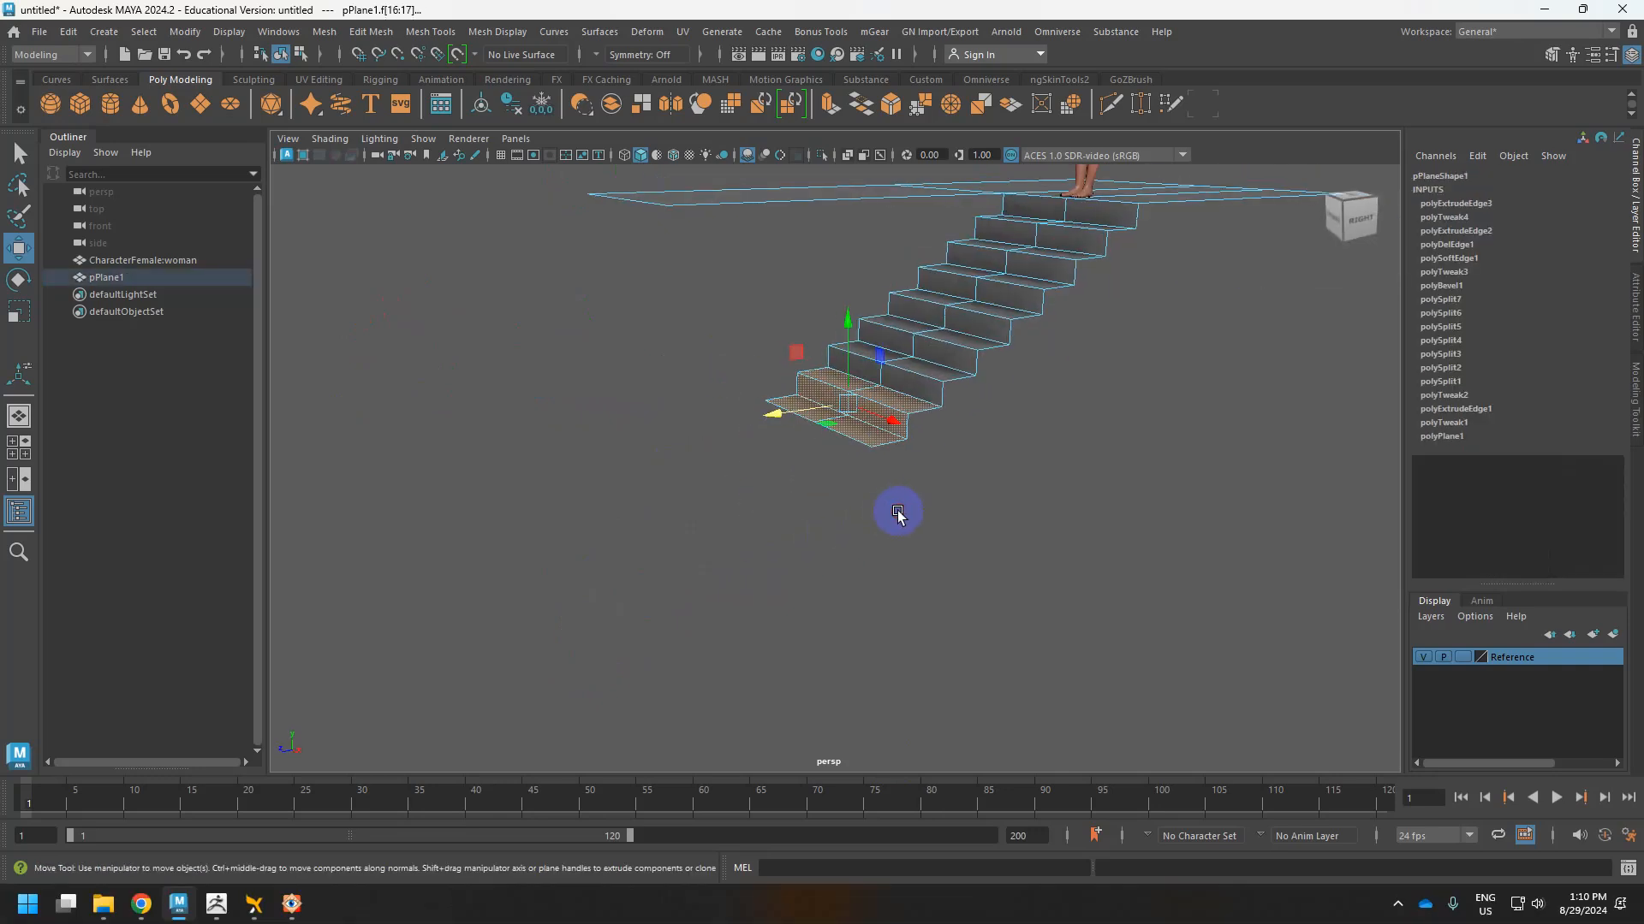
{"action": "key", "text": "shift+period"}
{"action": "key", "text": "shift+period"}
{"action": "key", "text": "shift+period"}
{"action": "key", "text": "shift+period"}
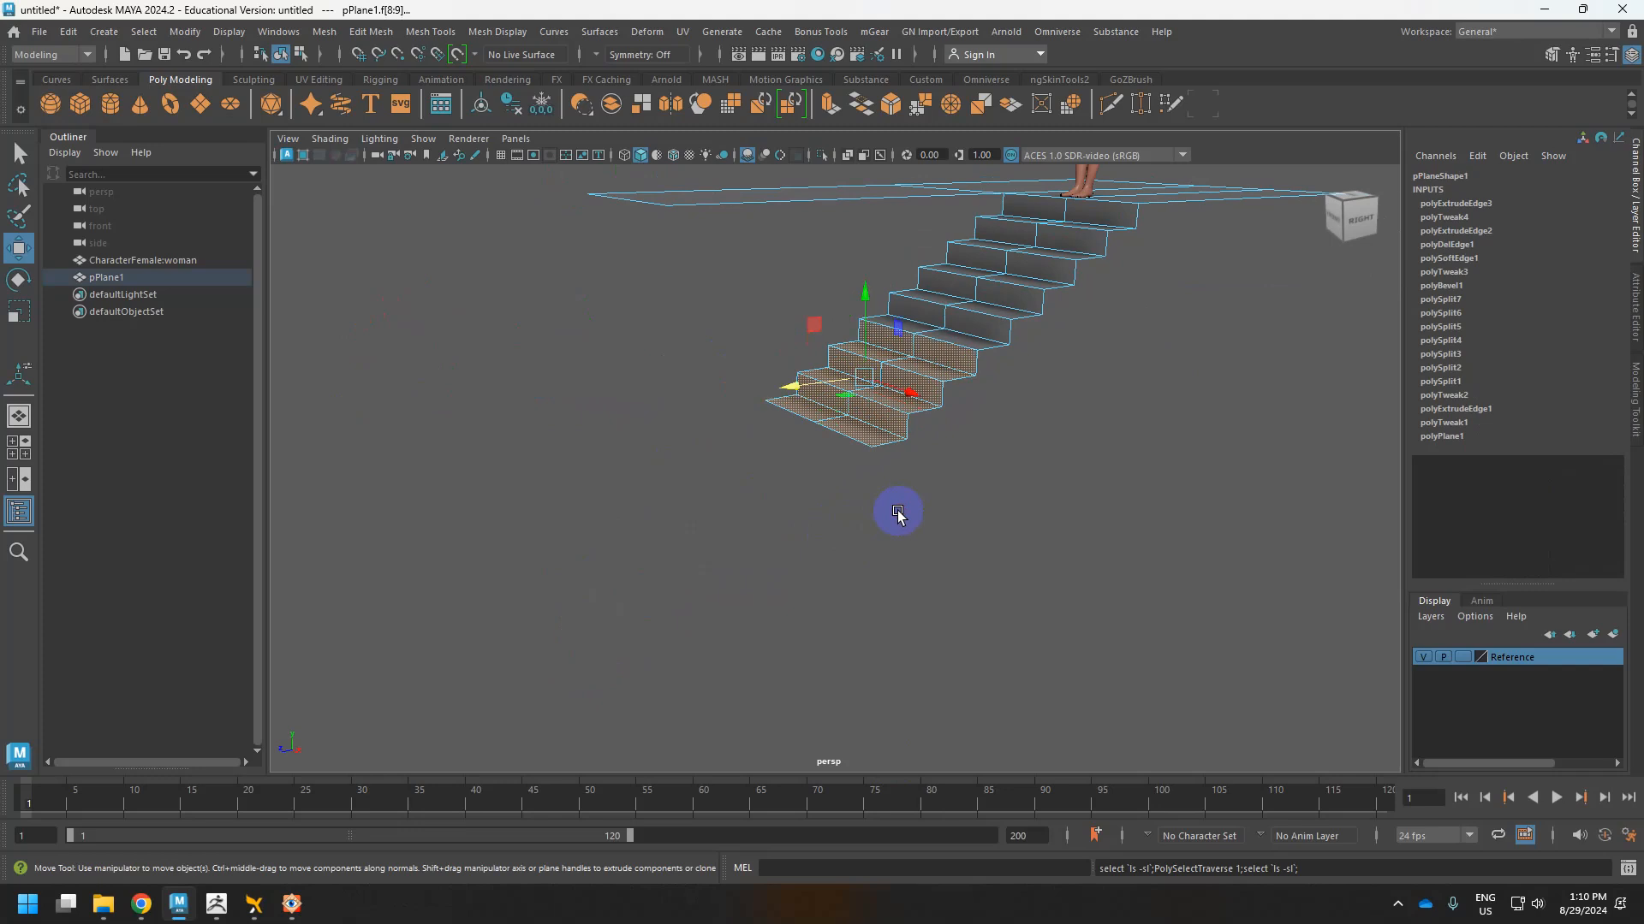
{"action": "key", "text": "shift+period"}
{"action": "key", "text": "shift+period"}
{"action": "key", "text": "shift+period"}
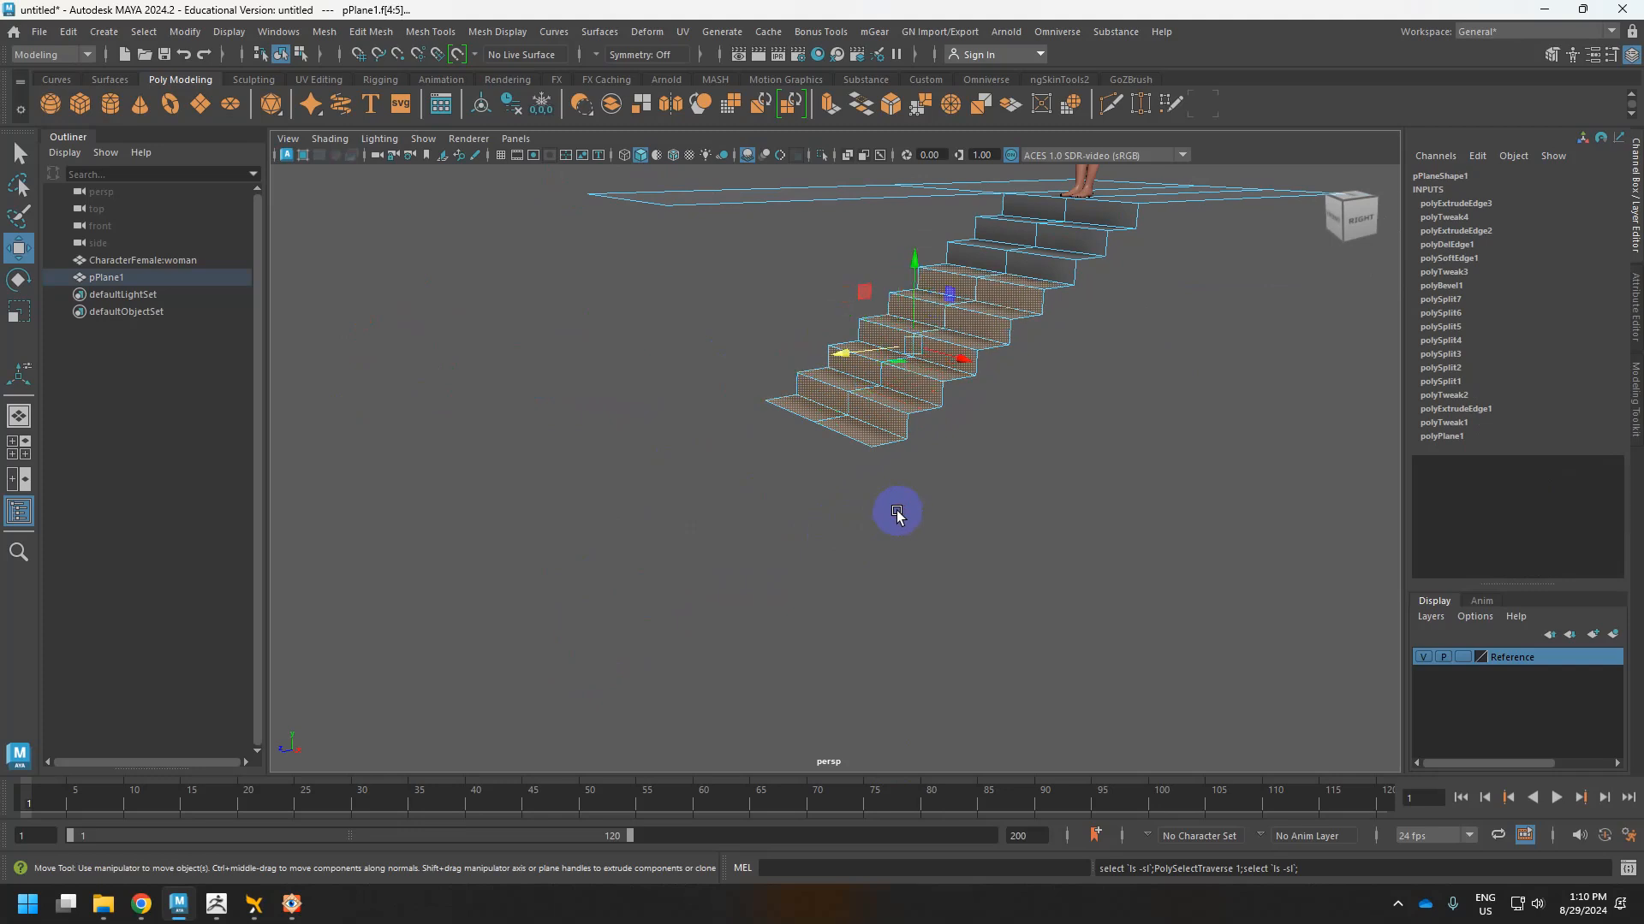
{"action": "key", "text": "shift+period"}
{"action": "key", "text": "shift+period"}
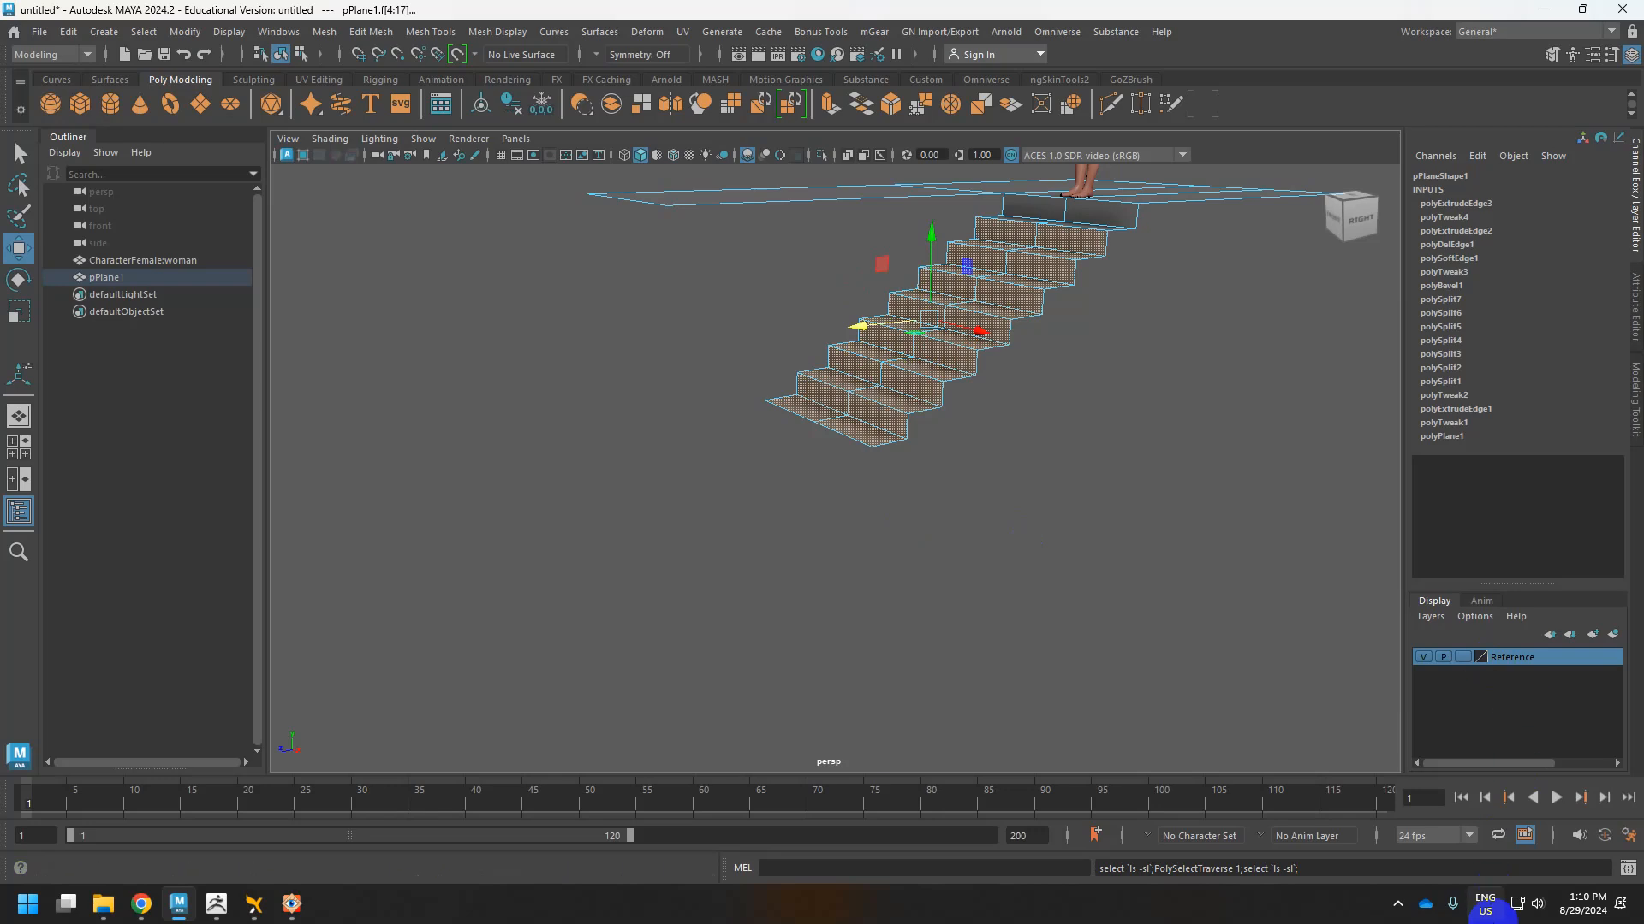
{"action": "left_click", "coordinate": [1486, 909]}
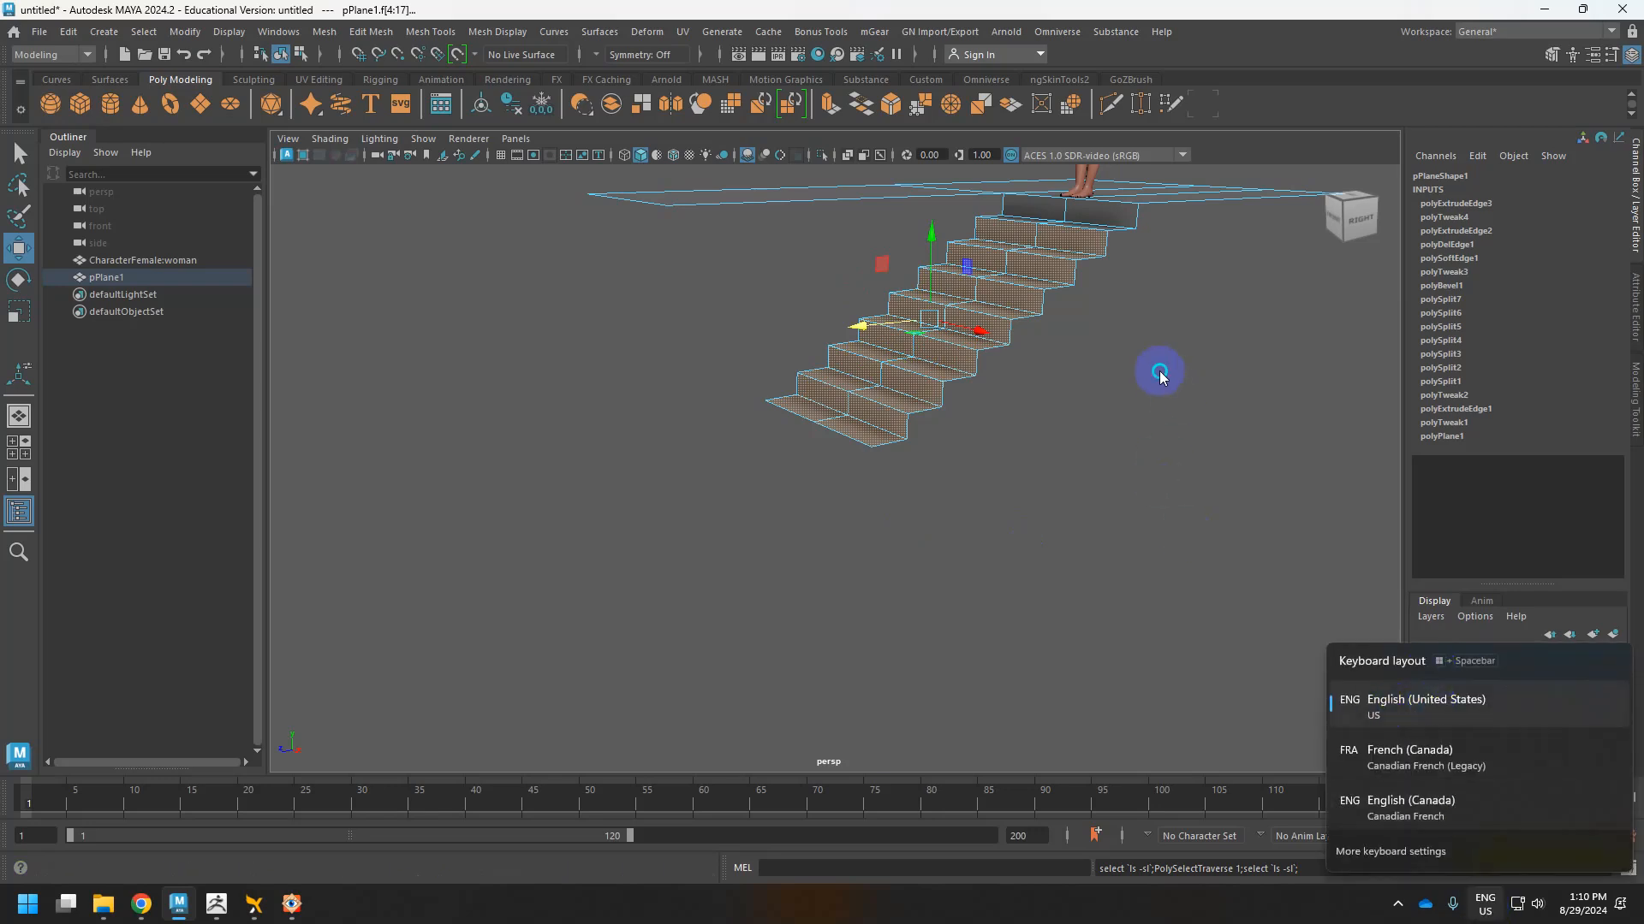
Duplicate the selected stair faces as a separate object with zero offset, and select the duplicated steps for moving.
{"action": "middle_click_drag", "start_coordinate": [1156, 368], "coordinate": [1081, 496], "text": "alt"}
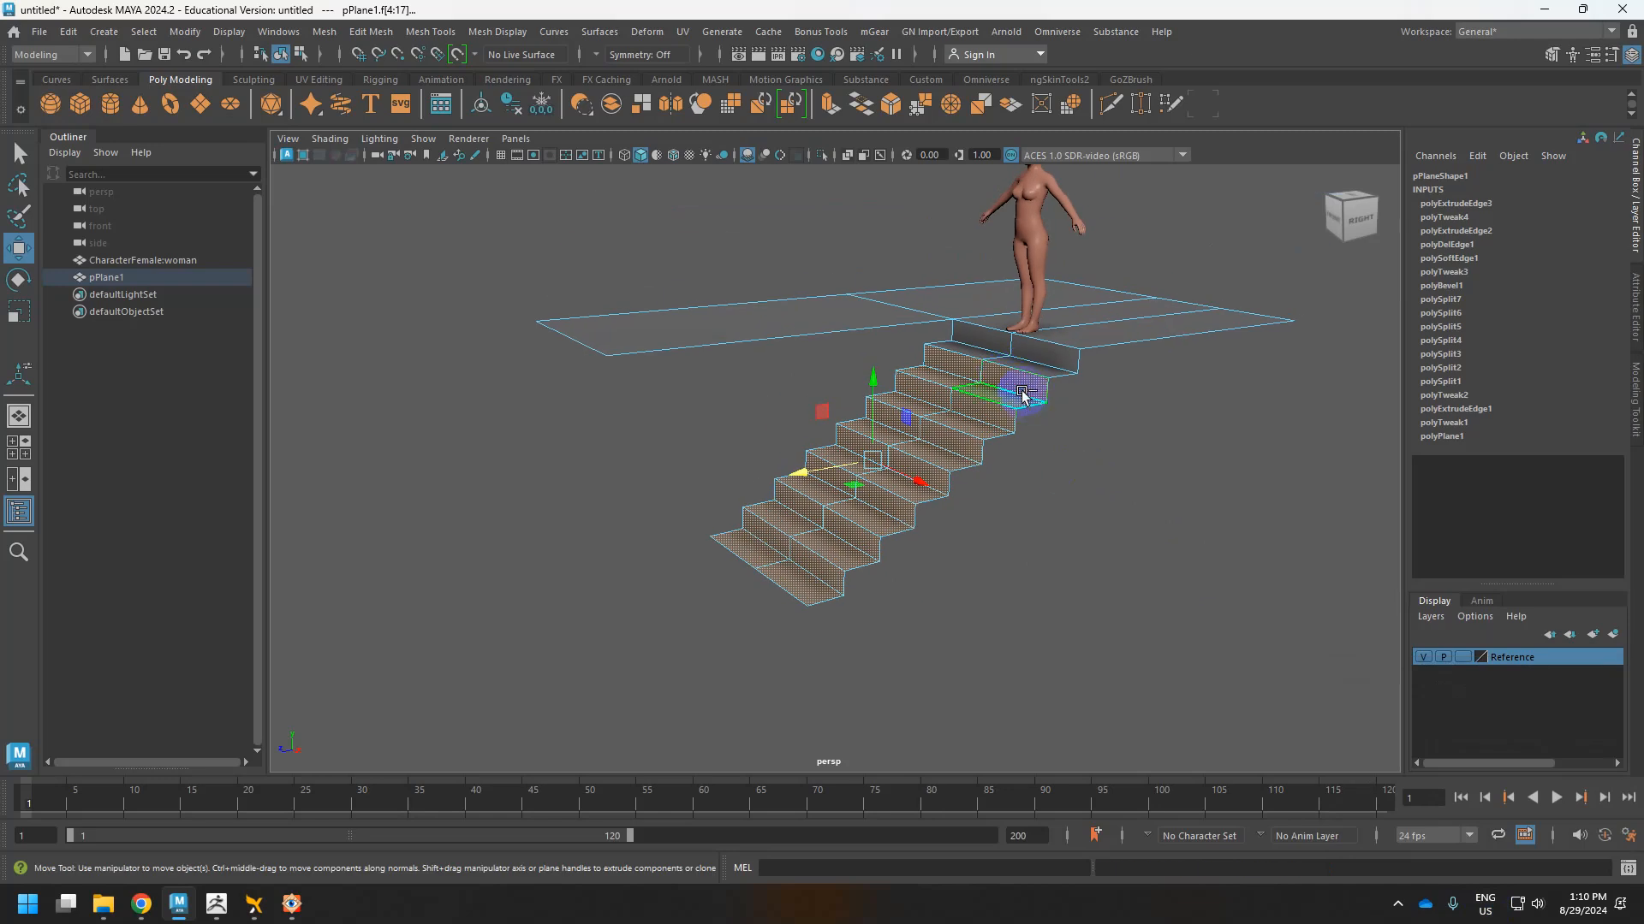
{"action": "right_click_drag", "start_coordinate": [1019, 378], "coordinate": [1084, 690], "text": "shift"}
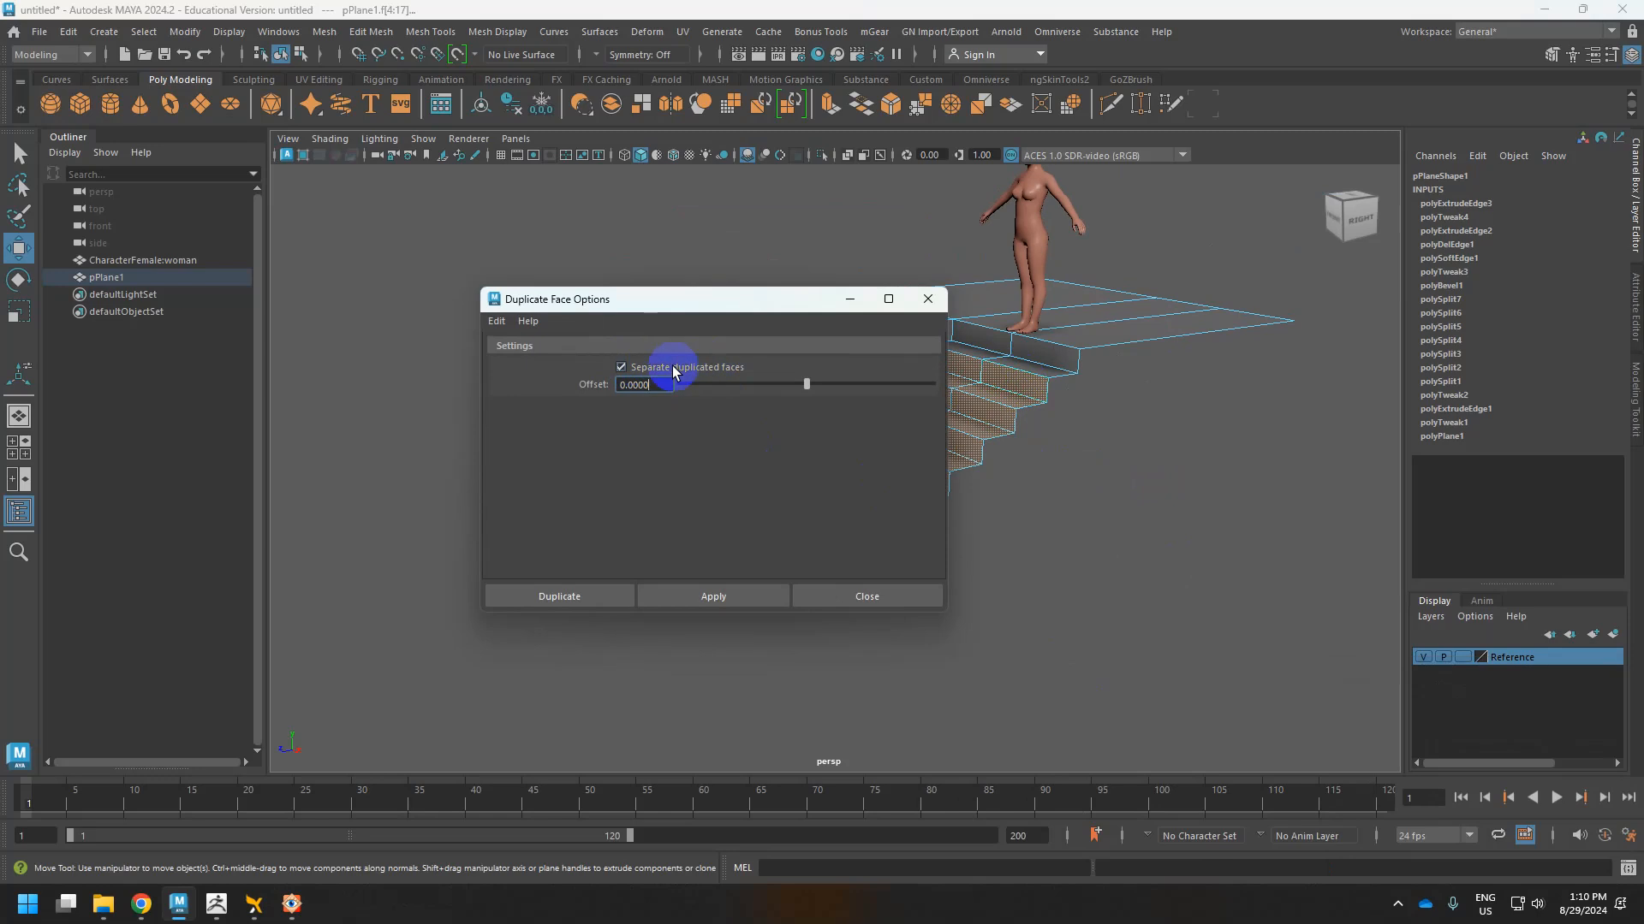
{"action": "left_click", "coordinate": [594, 599]}
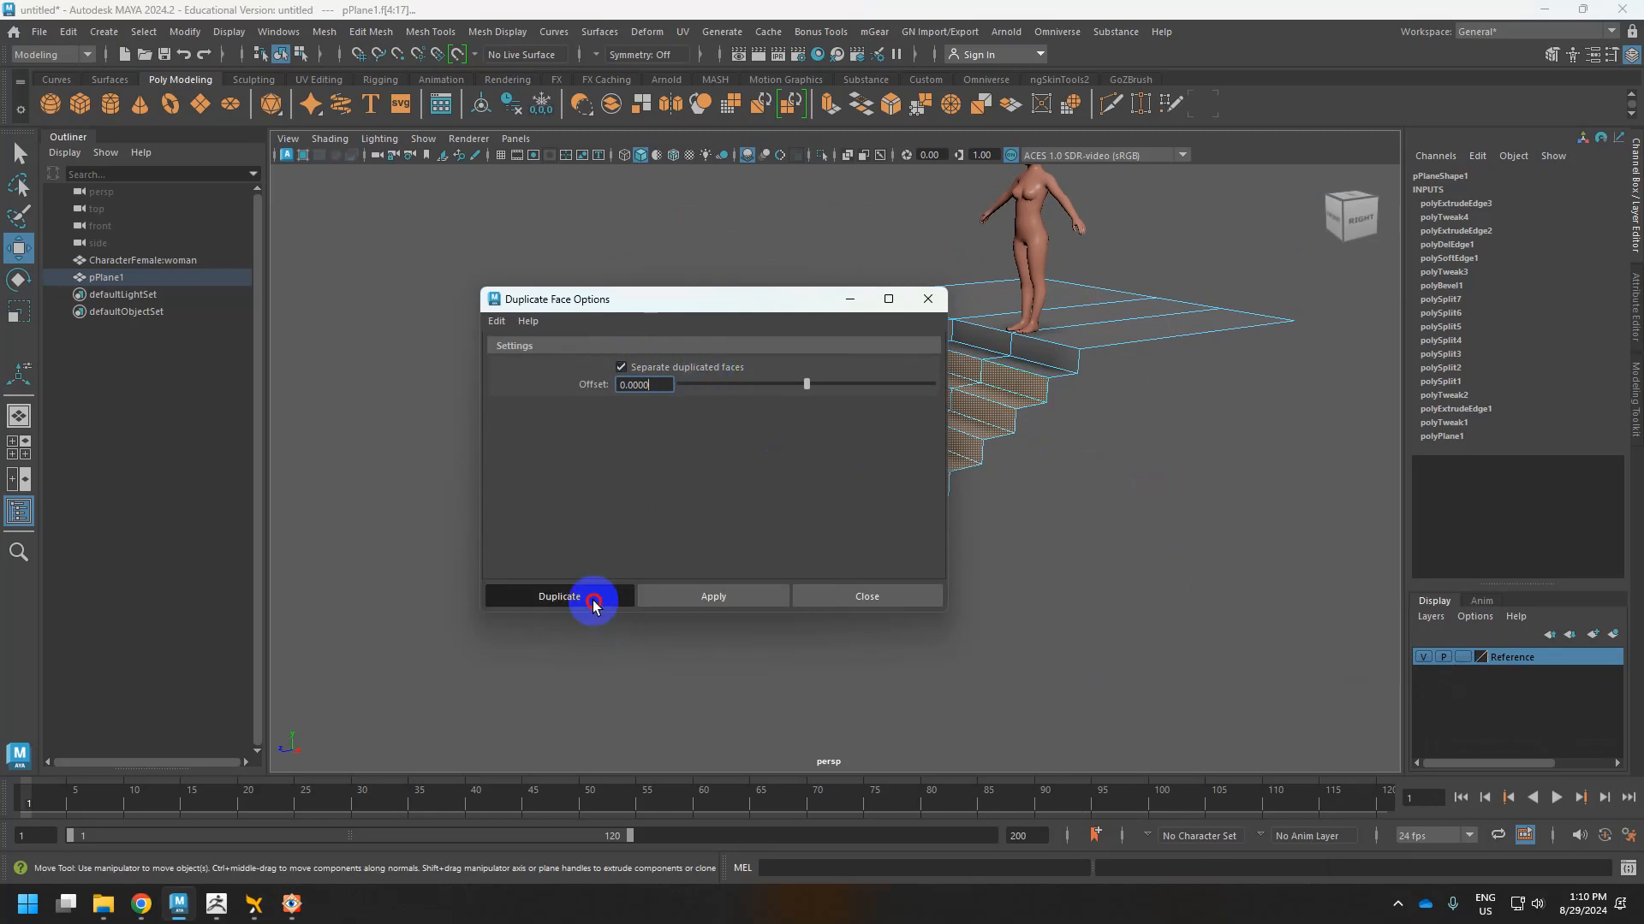
{"action": "right_click_drag", "start_coordinate": [1025, 327], "coordinate": [1109, 305]}
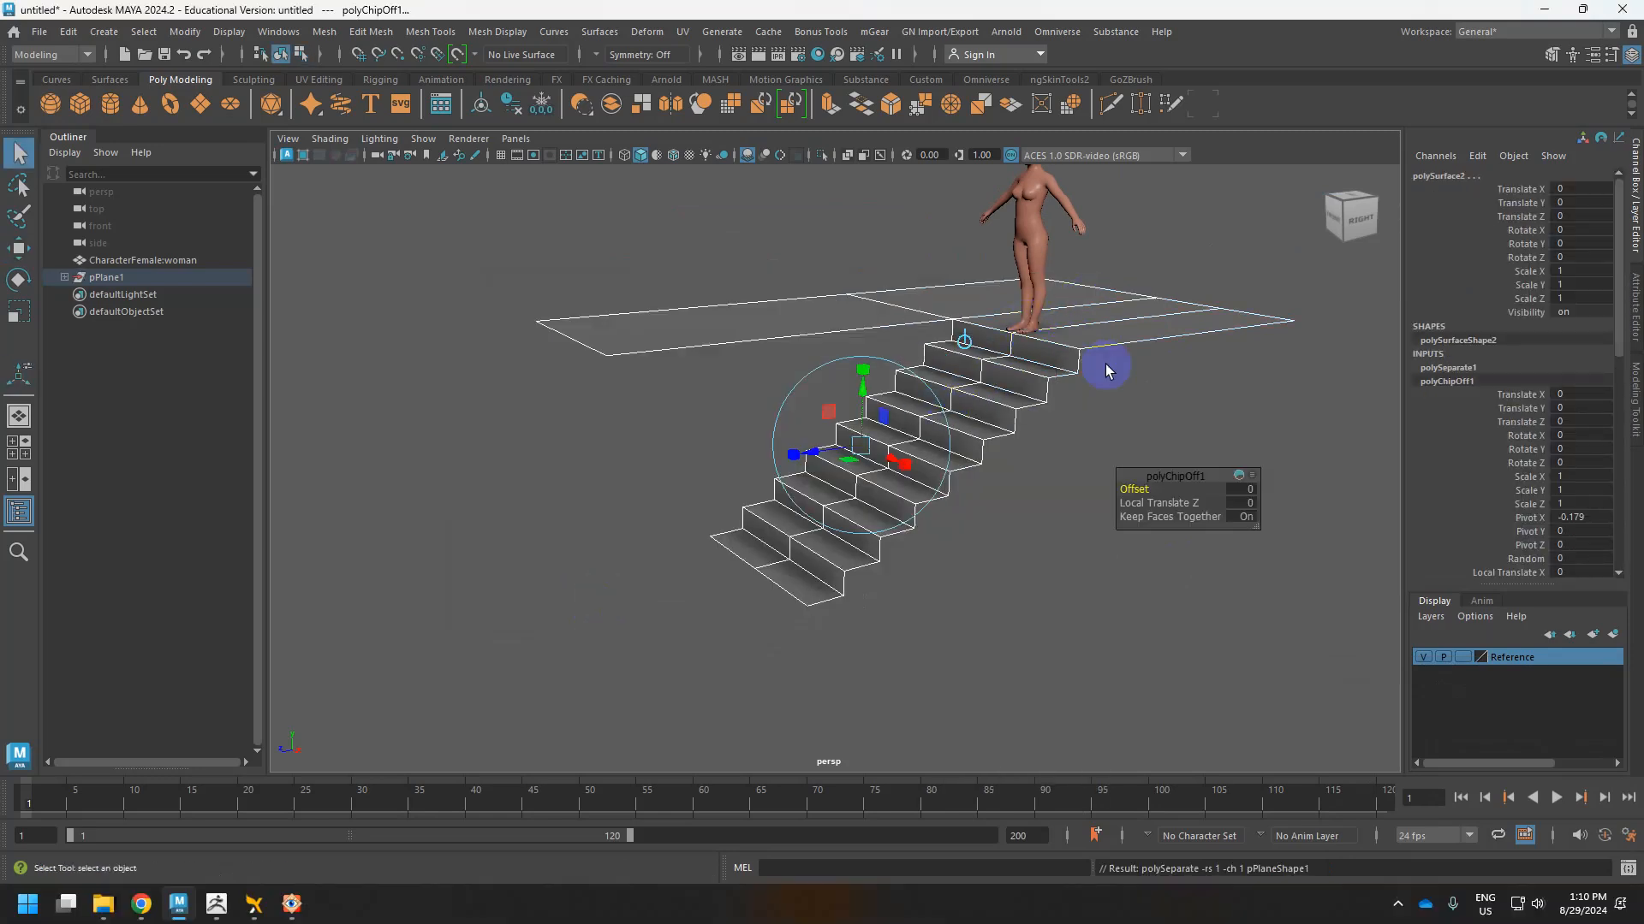
{"action": "left_click", "coordinate": [1105, 451]}
{"action": "left_click", "coordinate": [1036, 362]}
{"action": "left_click", "coordinate": [974, 419]}
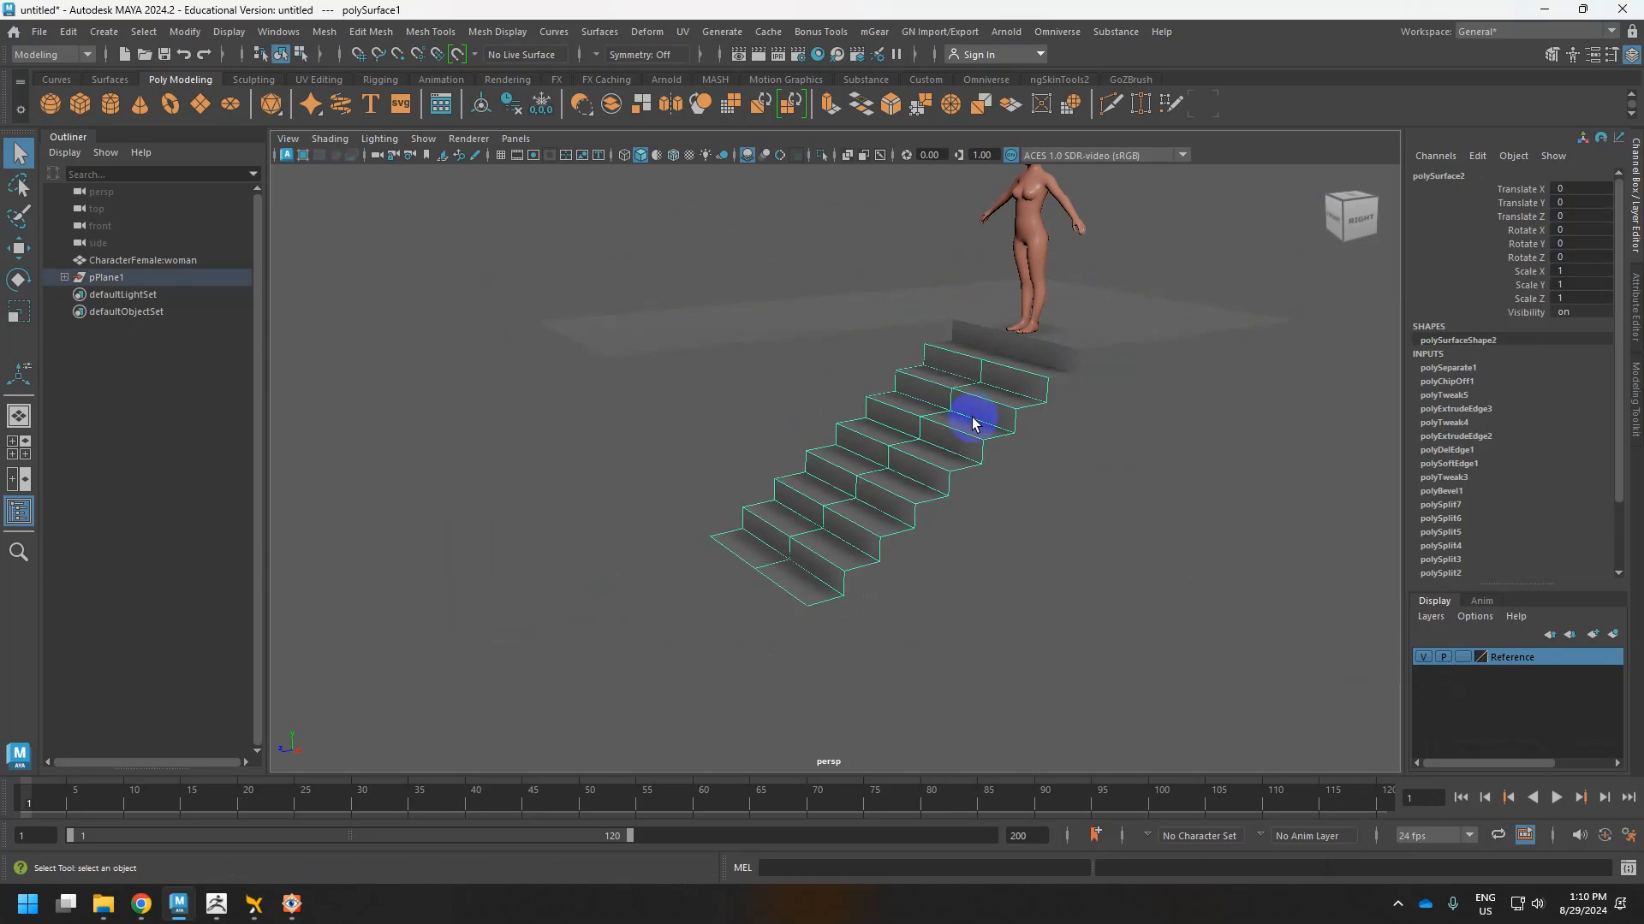
{"action": "key", "text": "w"}
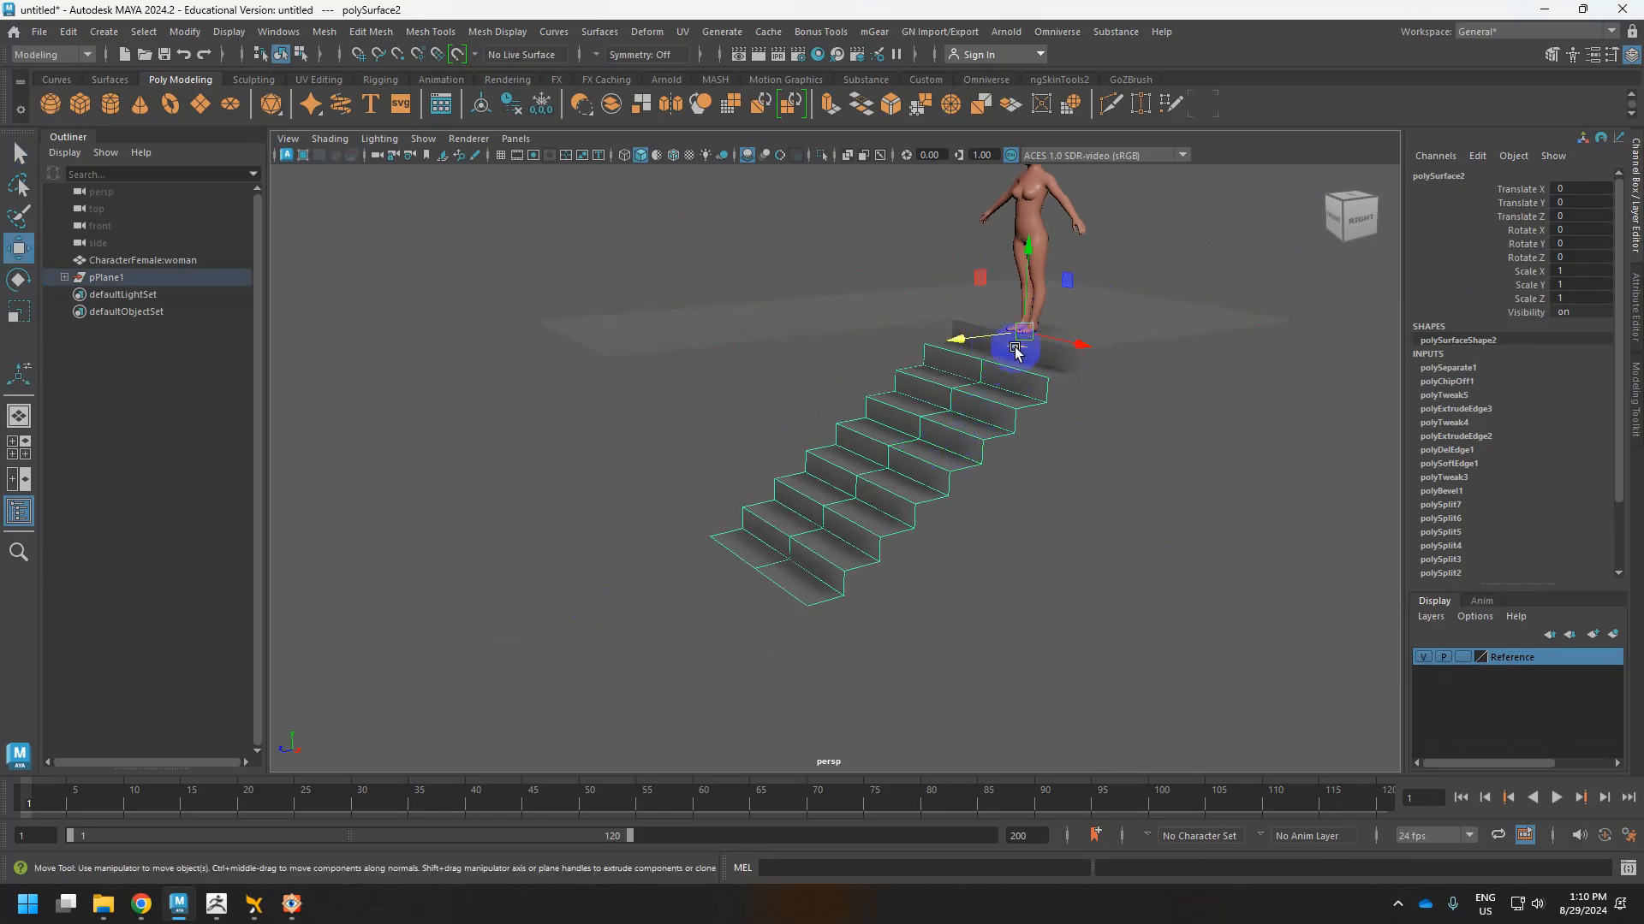
{"action": "left_click_drag", "start_coordinate": [1015, 347], "coordinate": [856, 487]}
{"action": "key", "text": "ctrl+z"}
{"action": "left_click_drag", "start_coordinate": [961, 378], "coordinate": [960, 463], "text": "alt"}
{"action": "key", "text": "ctrl+z"}
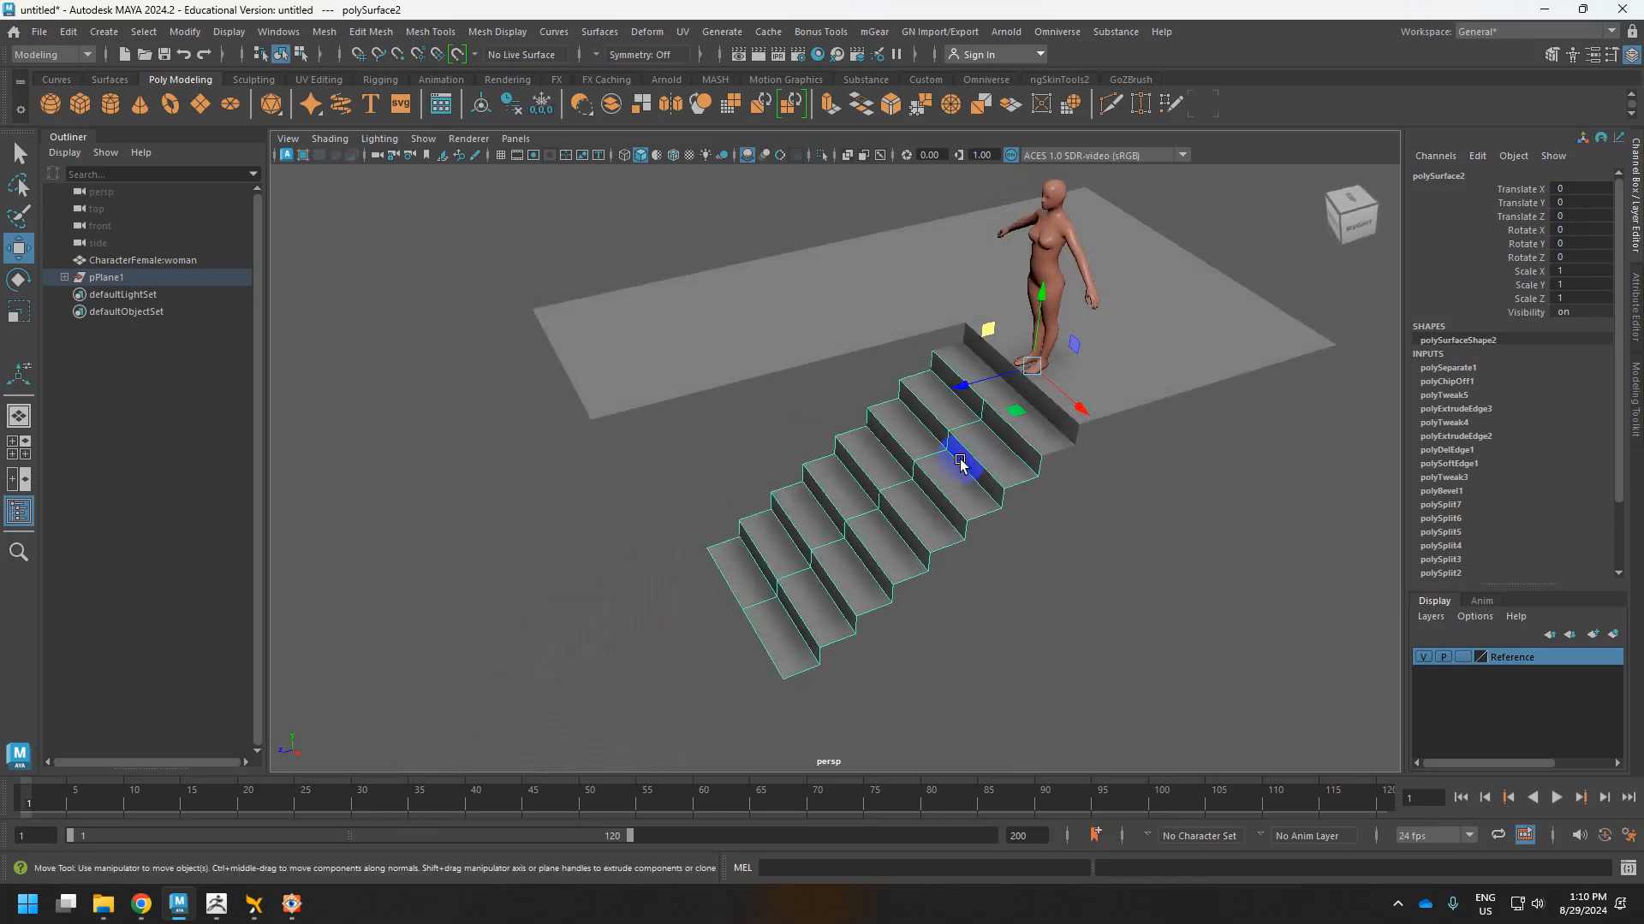
Move the pivot of the duplicated steps to the outer upper corner vertex of their topmost riser.
{"action": "key", "text": "d"}
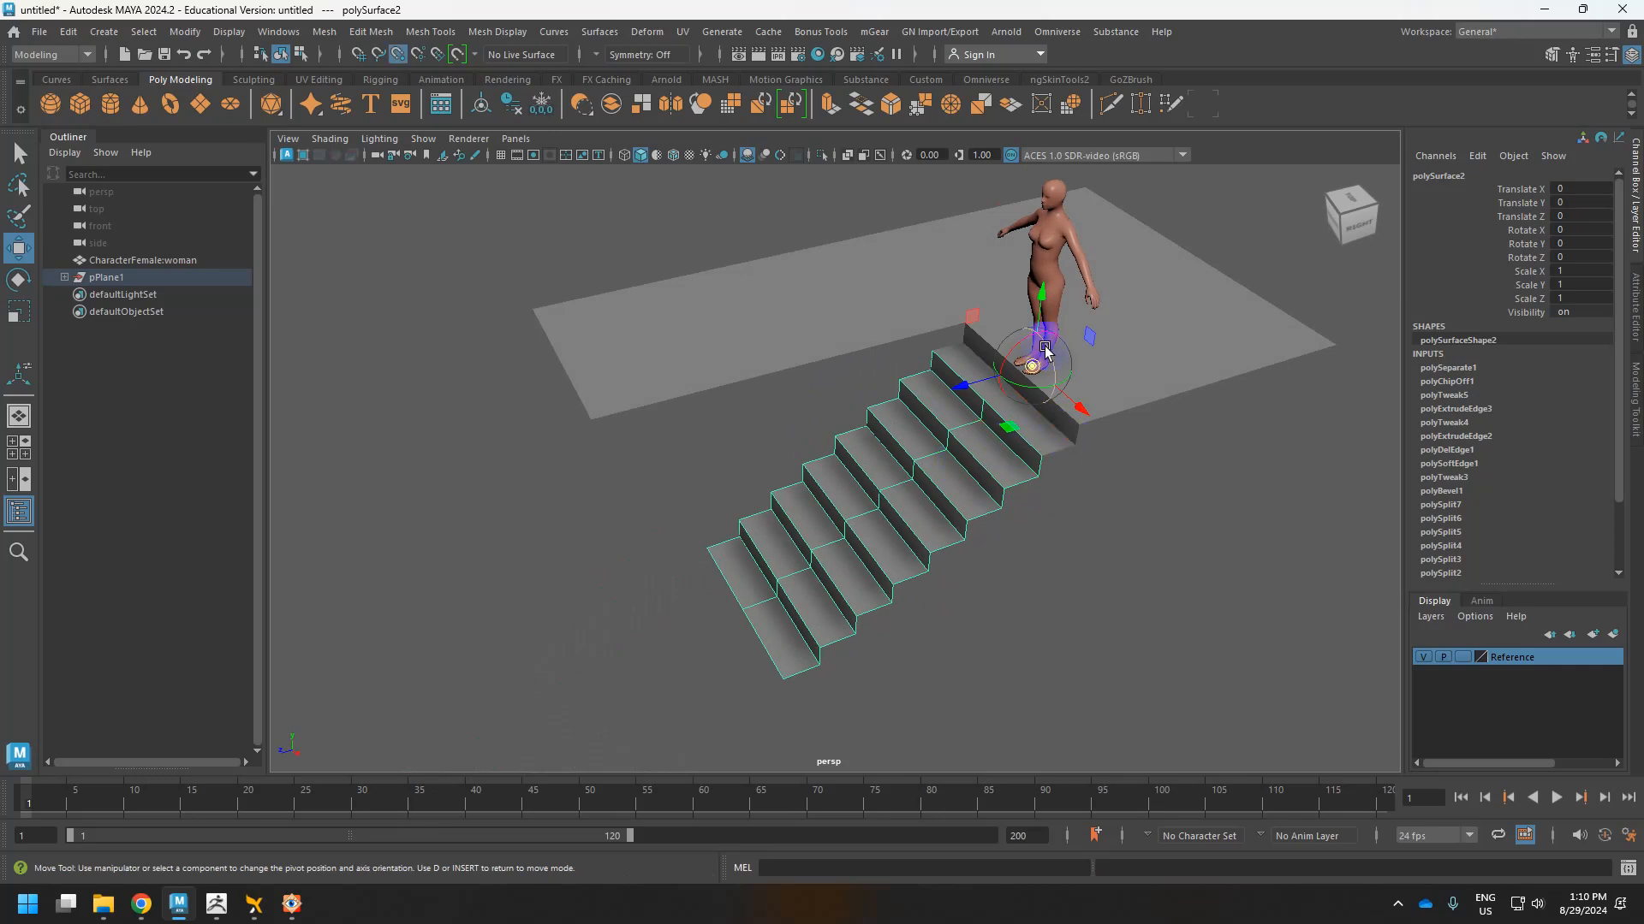
{"action": "left_click_drag", "start_coordinate": [1037, 367], "coordinate": [1039, 448]}
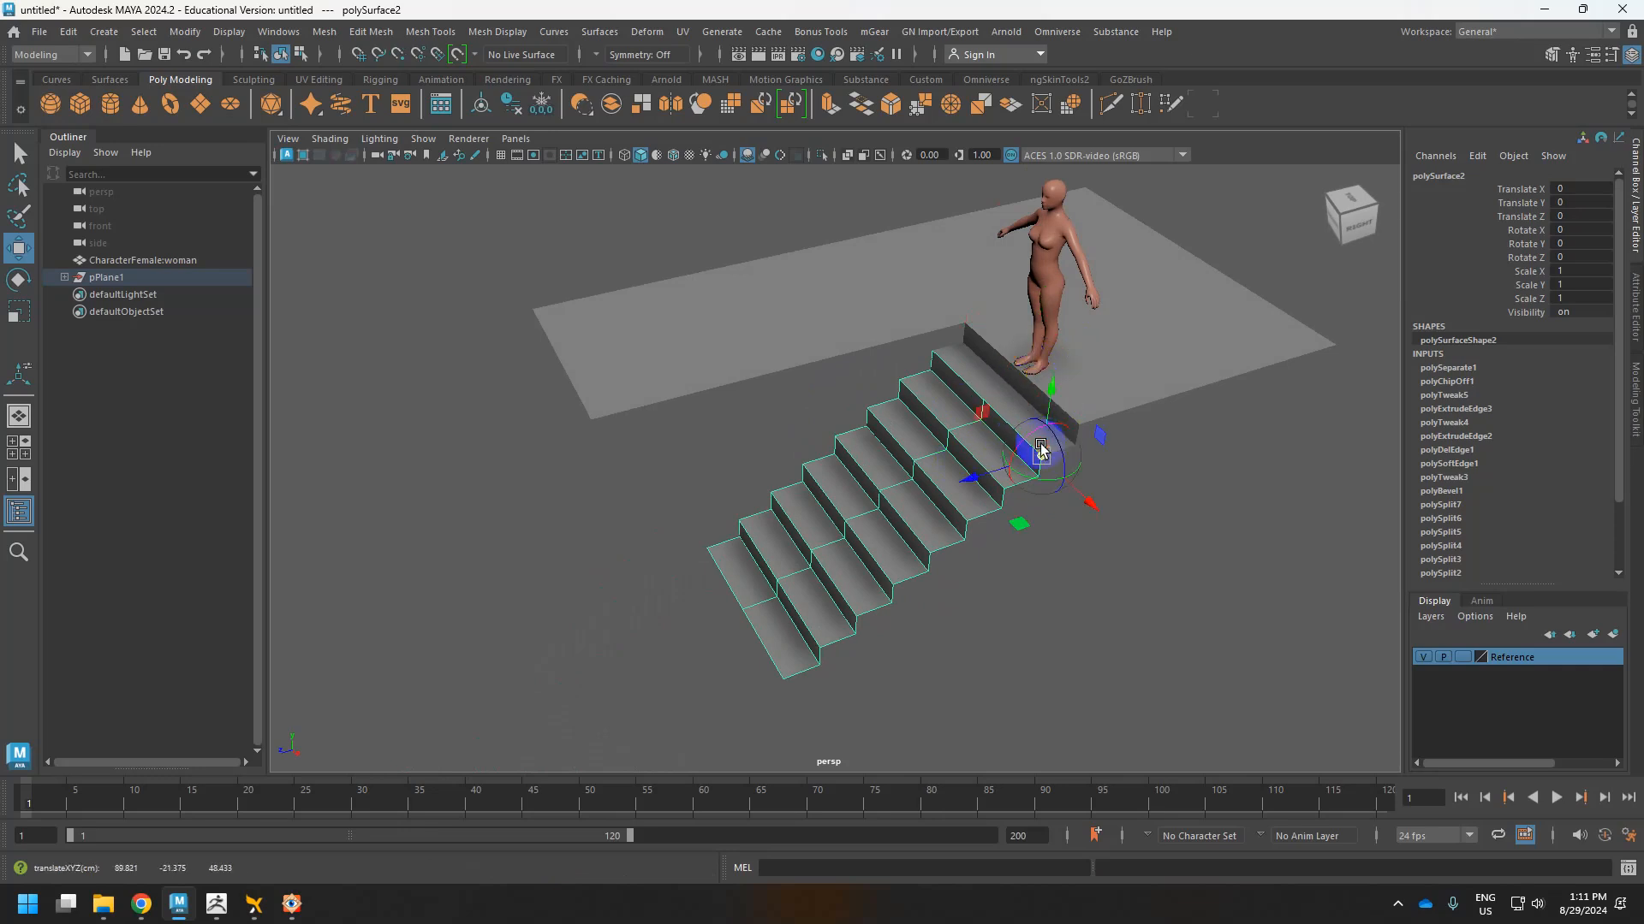
{"action": "key", "text": "d"}
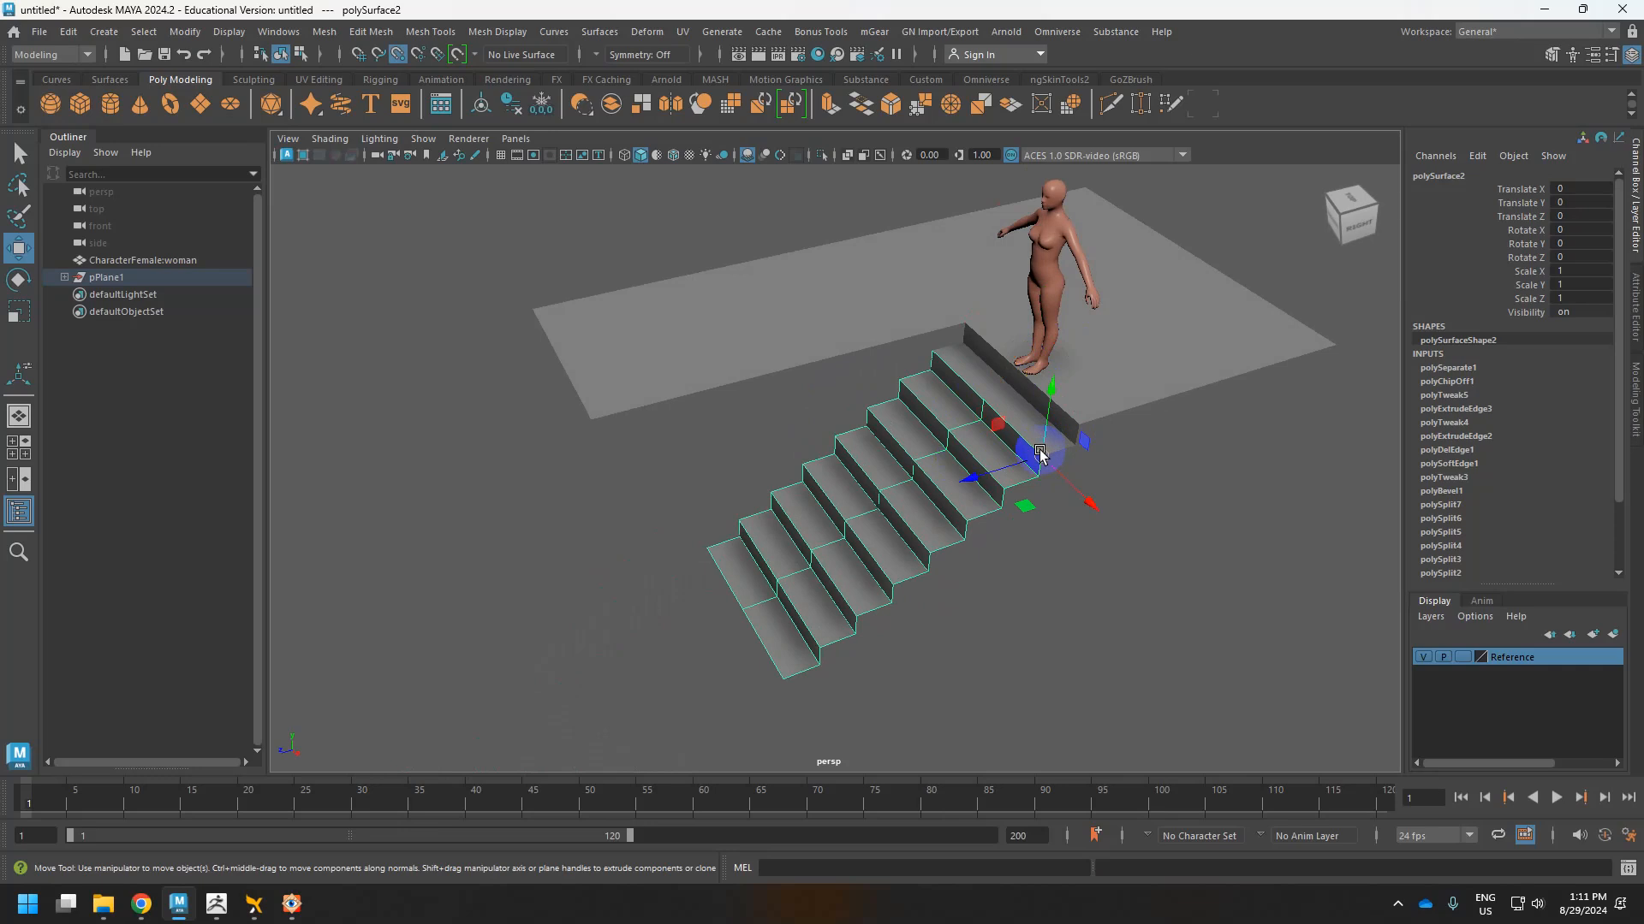
Snap the duplicated steps by their pivot corner onto the outer front corner of the original staircase's lowest tread, with Translate X at 0.
{"action": "left_click_drag", "start_coordinate": [1039, 452], "coordinate": [771, 687]}
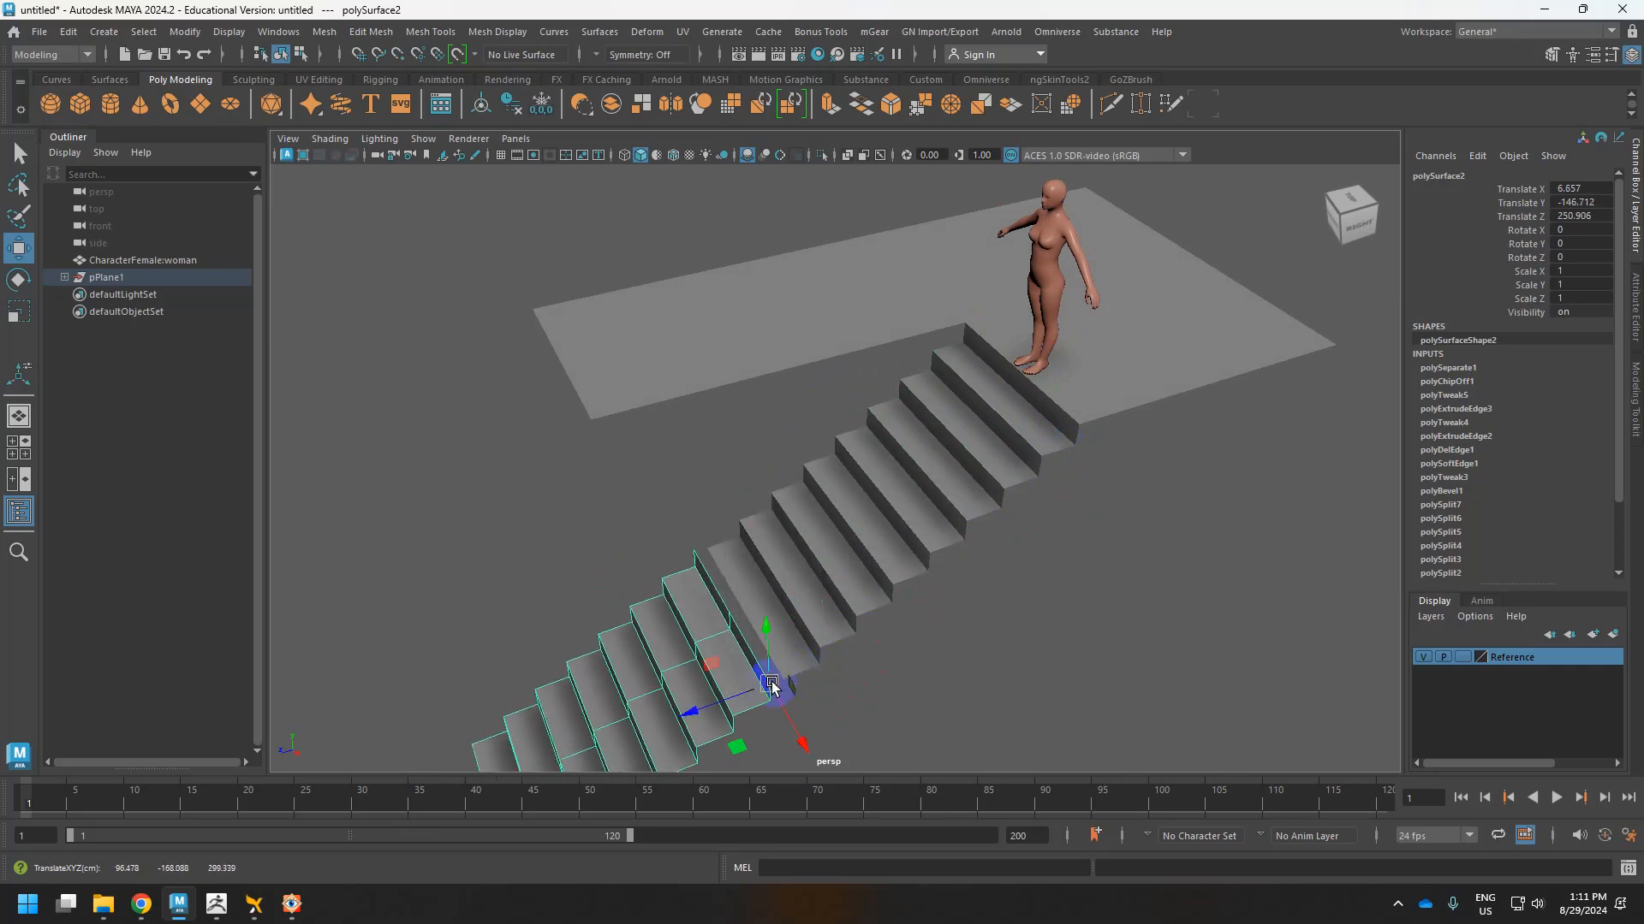
{"action": "key", "text": "d"}
{"action": "key", "text": "d"}
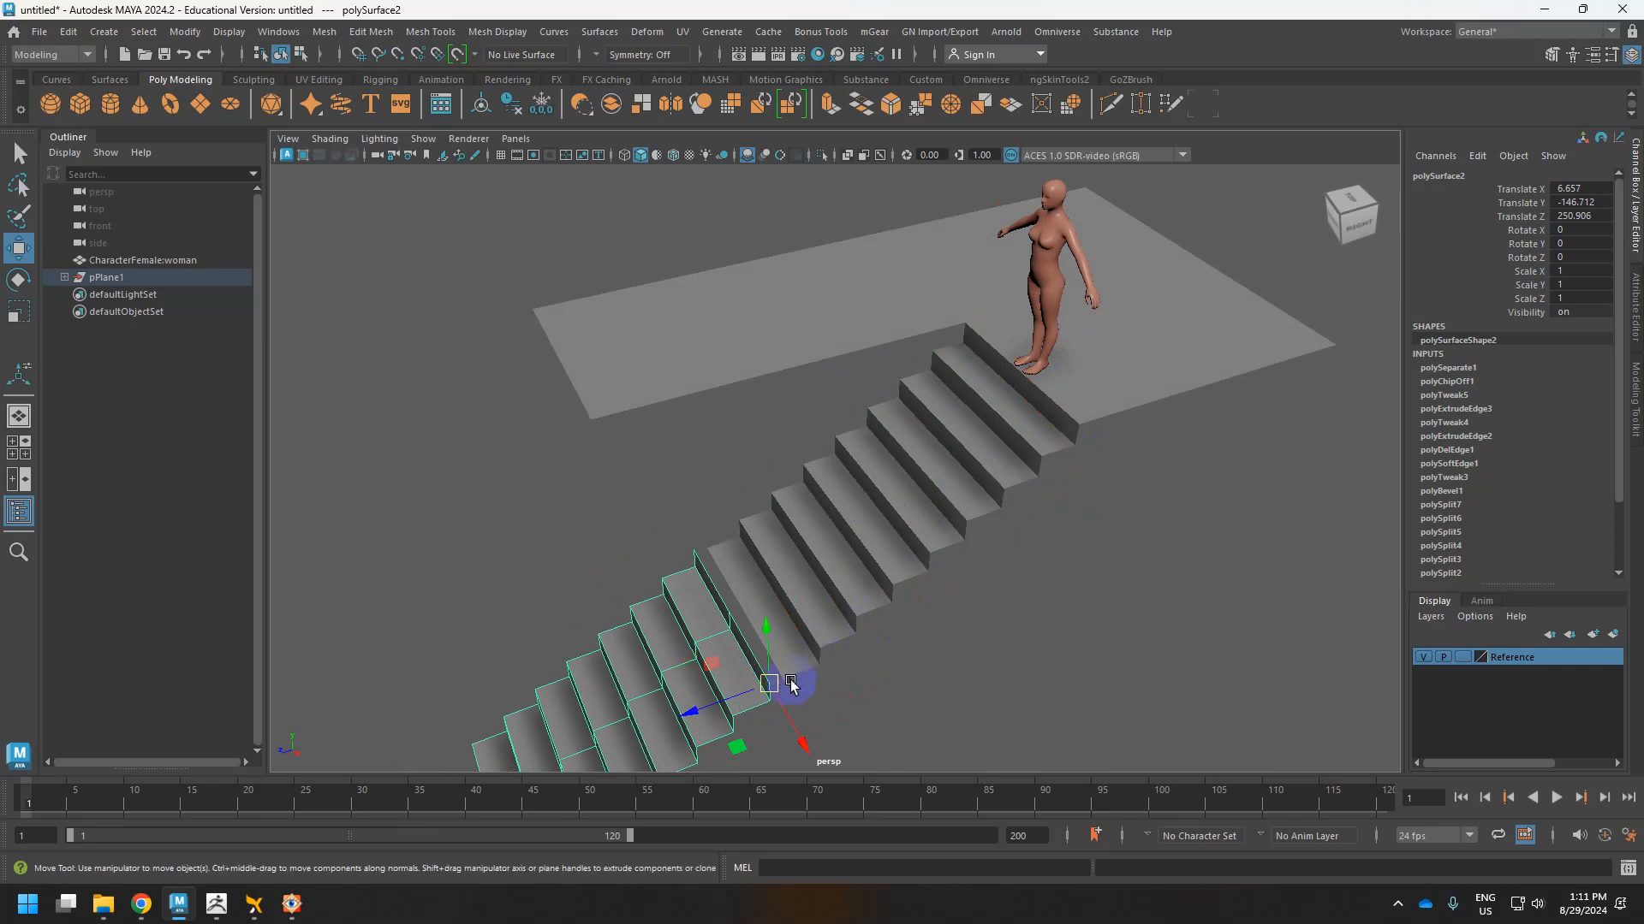
{"action": "left_click_drag", "start_coordinate": [768, 689], "coordinate": [798, 676]}
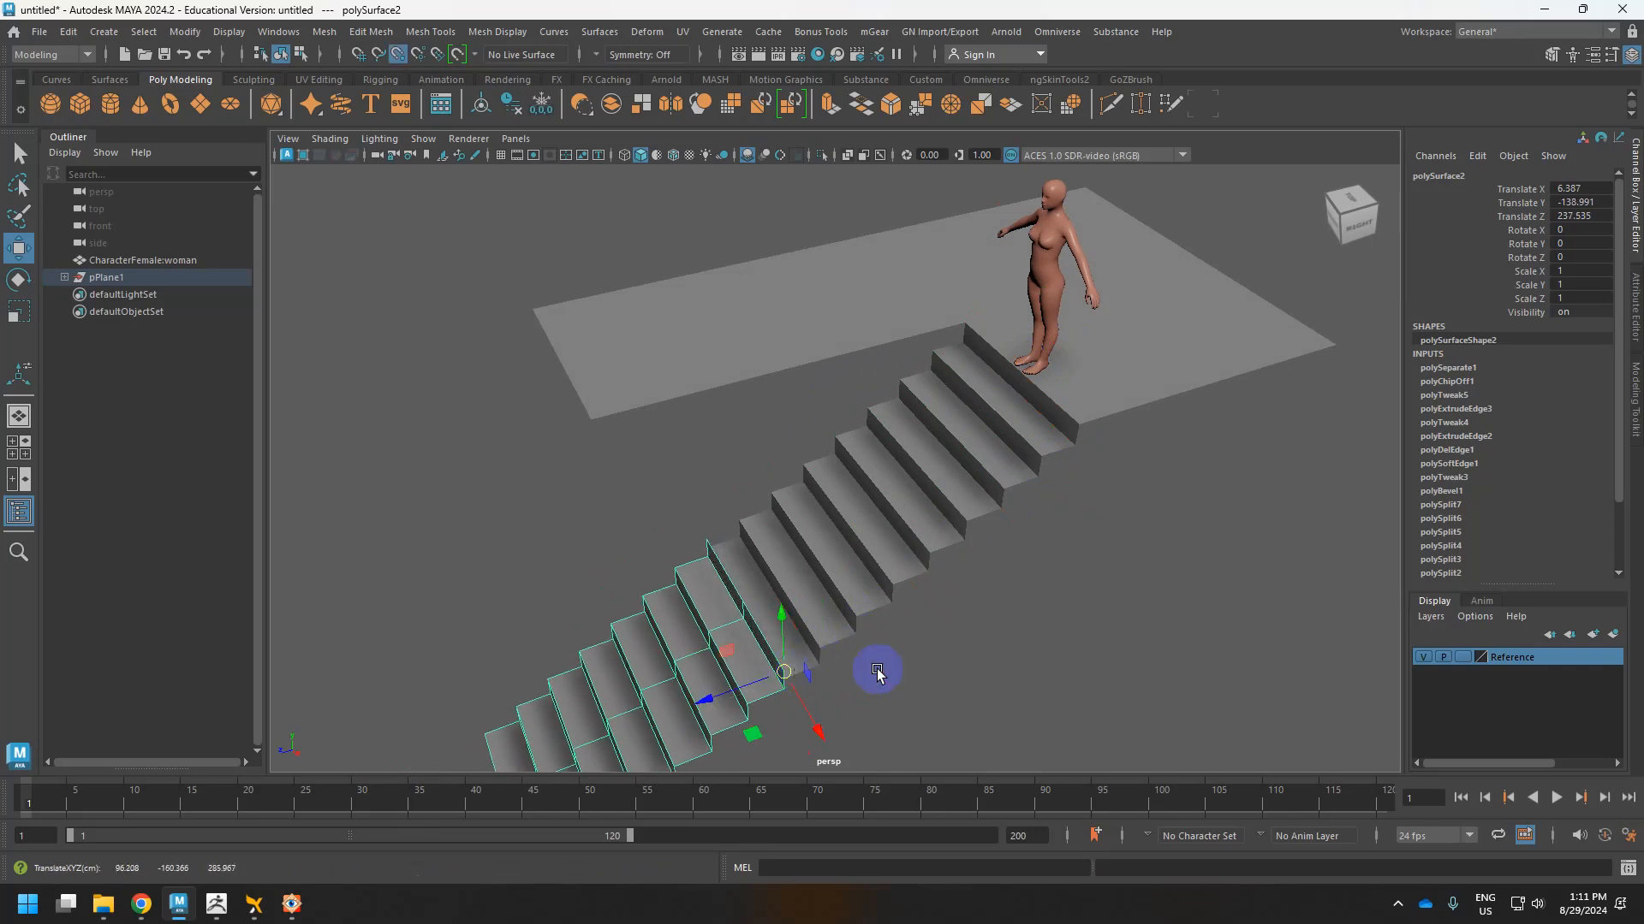
{"action": "mouse_move", "coordinate": [944, 390]}
{"action": "left_mouse_down", "text": "alt"}
{"action": "mouse_move", "coordinate": [954, 352]}
{"action": "mouse_move", "coordinate": [946, 377]}
{"action": "left_mouse_up", "text": "alt"}
{"action": "scroll", "coordinate": [956, 349], "scroll_direction": "up", "scroll_amount": 4}
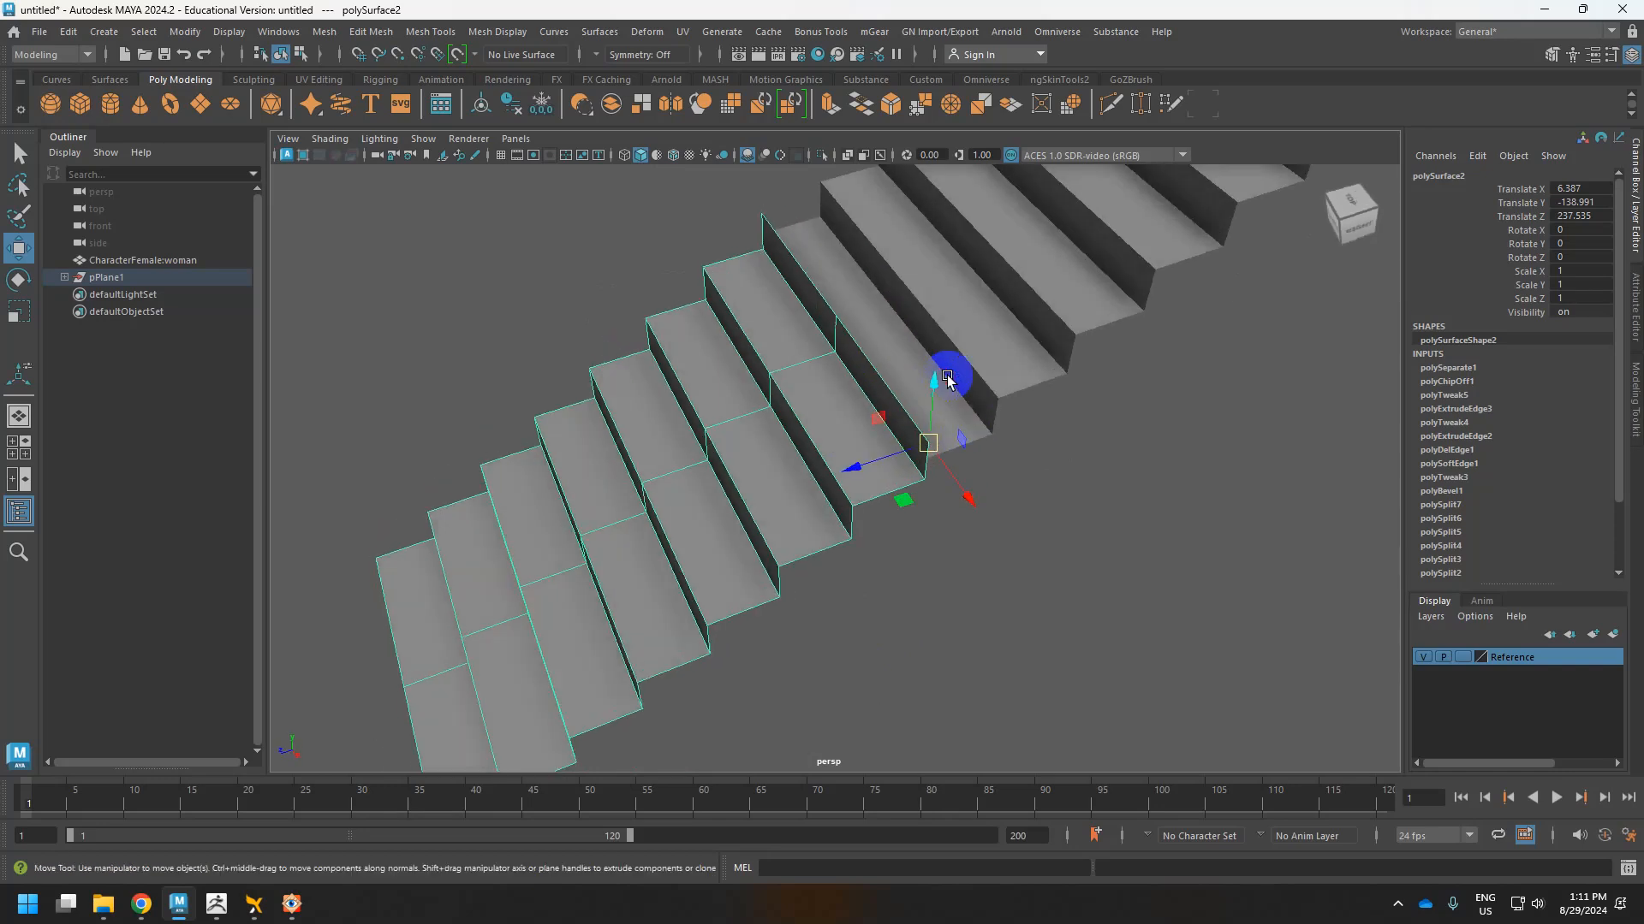
{"action": "left_click_drag", "start_coordinate": [928, 443], "coordinate": [866, 436]}
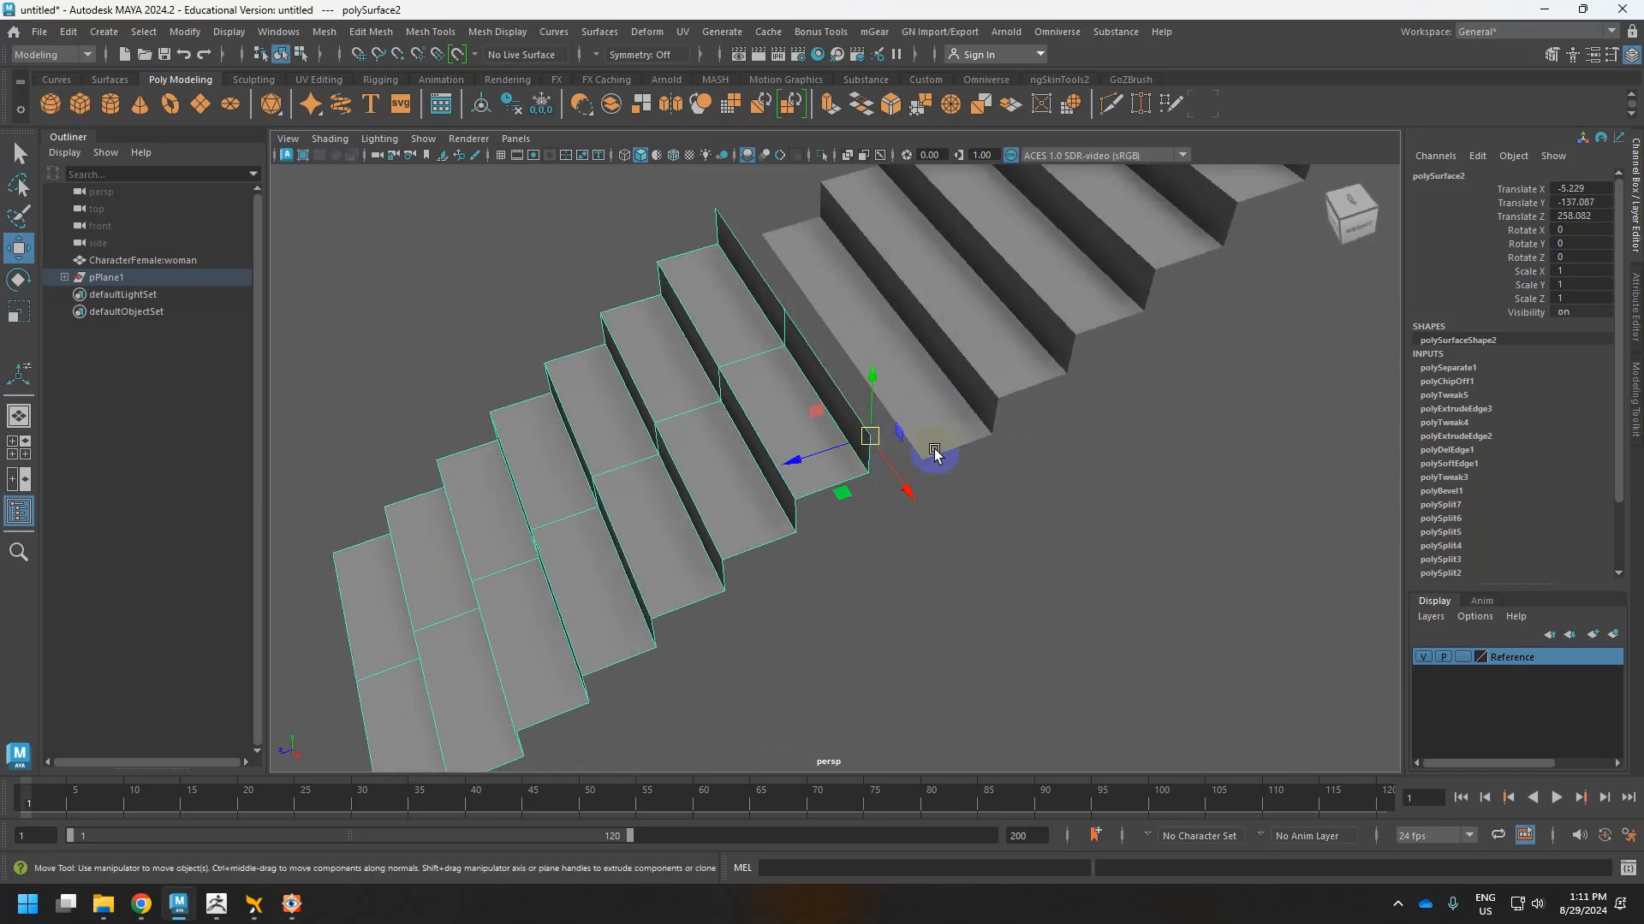
{"action": "left_click_drag", "start_coordinate": [868, 439], "coordinate": [906, 440]}
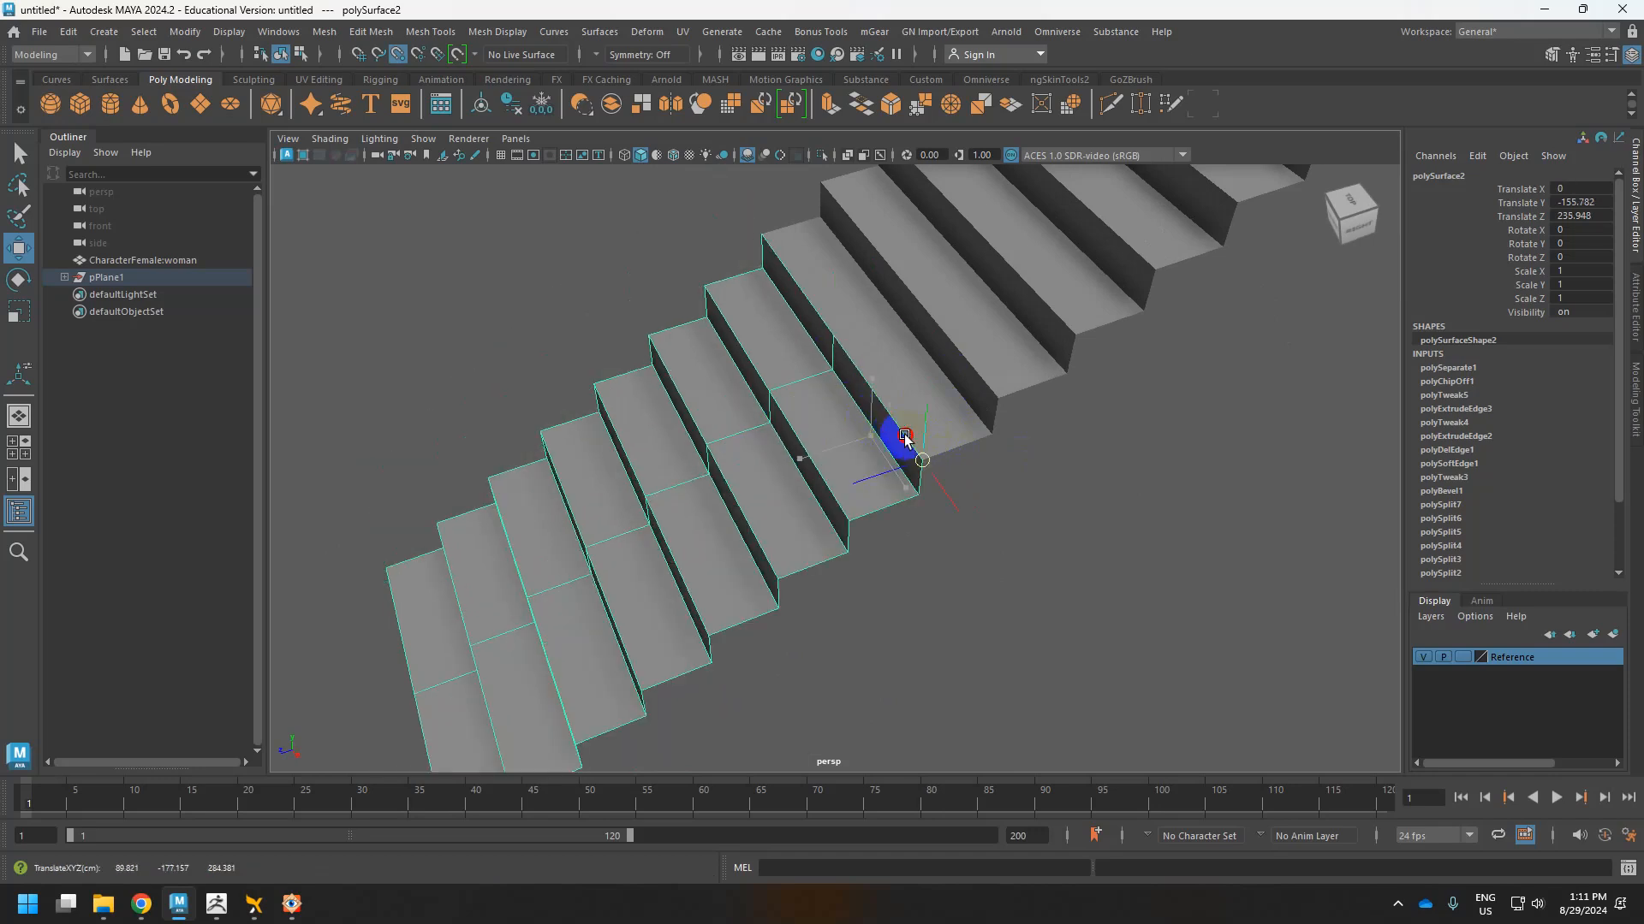
{"action": "scroll", "coordinate": [1016, 433], "scroll_direction": "down", "scroll_amount": 4}
{"action": "left_click_drag", "start_coordinate": [1016, 433], "coordinate": [931, 375], "text": "alt"}
{"action": "scroll", "coordinate": [931, 375], "scroll_direction": "up", "scroll_amount": 3}
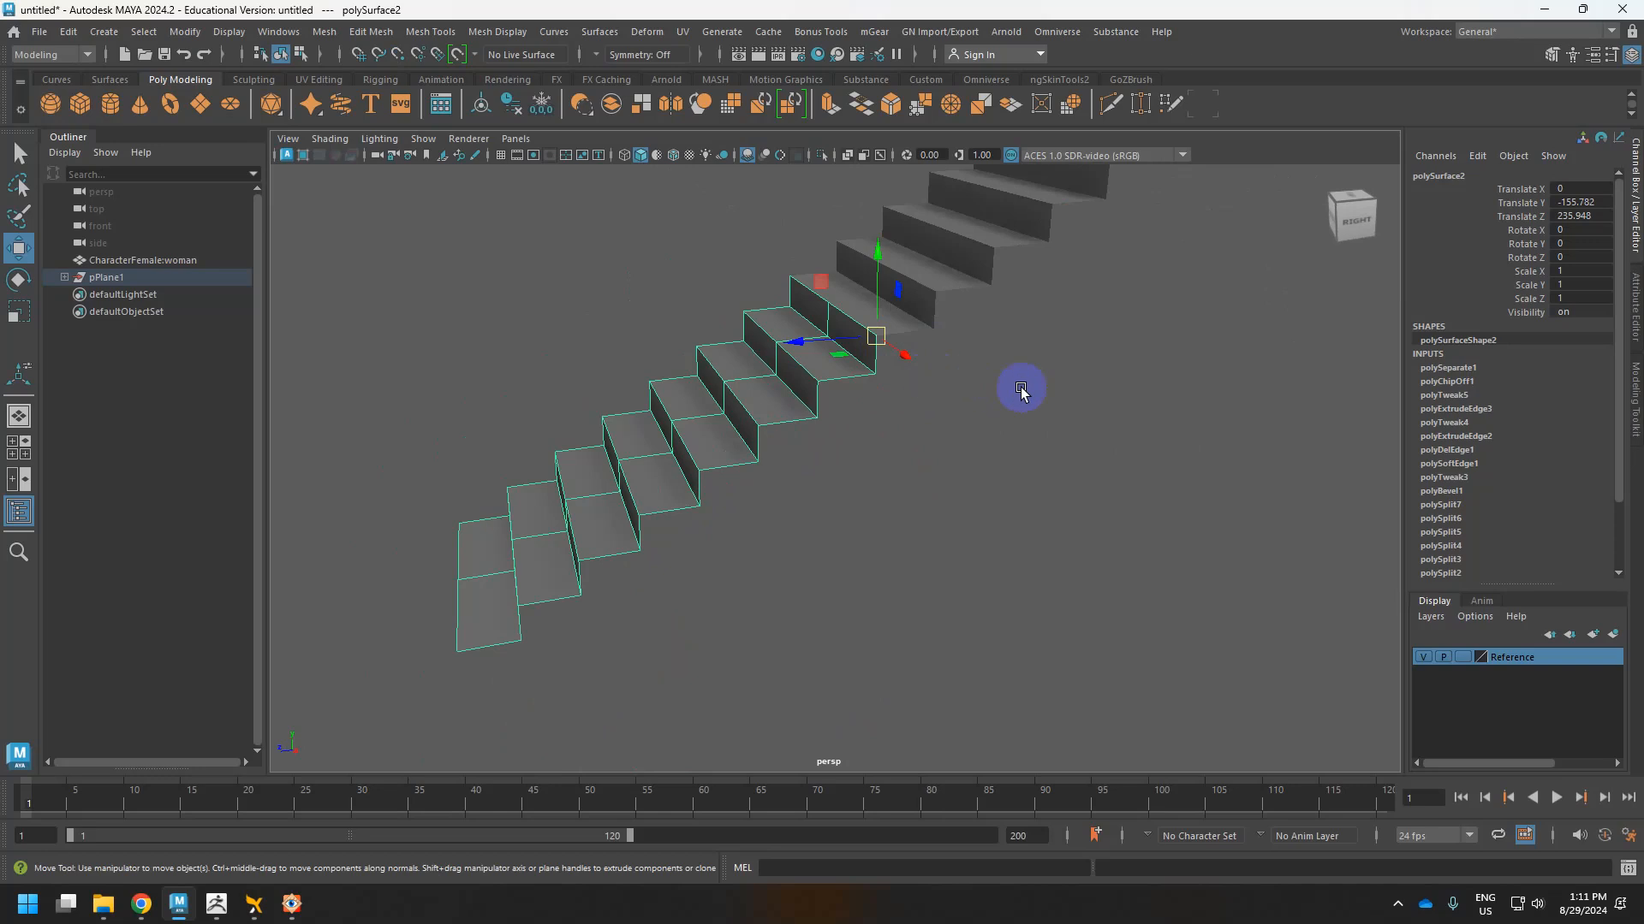
{"action": "scroll", "coordinate": [1021, 387], "scroll_direction": "up", "scroll_amount": 3}
{"action": "middle_click_drag", "start_coordinate": [1009, 370], "coordinate": [1005, 491], "text": "alt"}
{"action": "left_click", "coordinate": [1030, 462]}
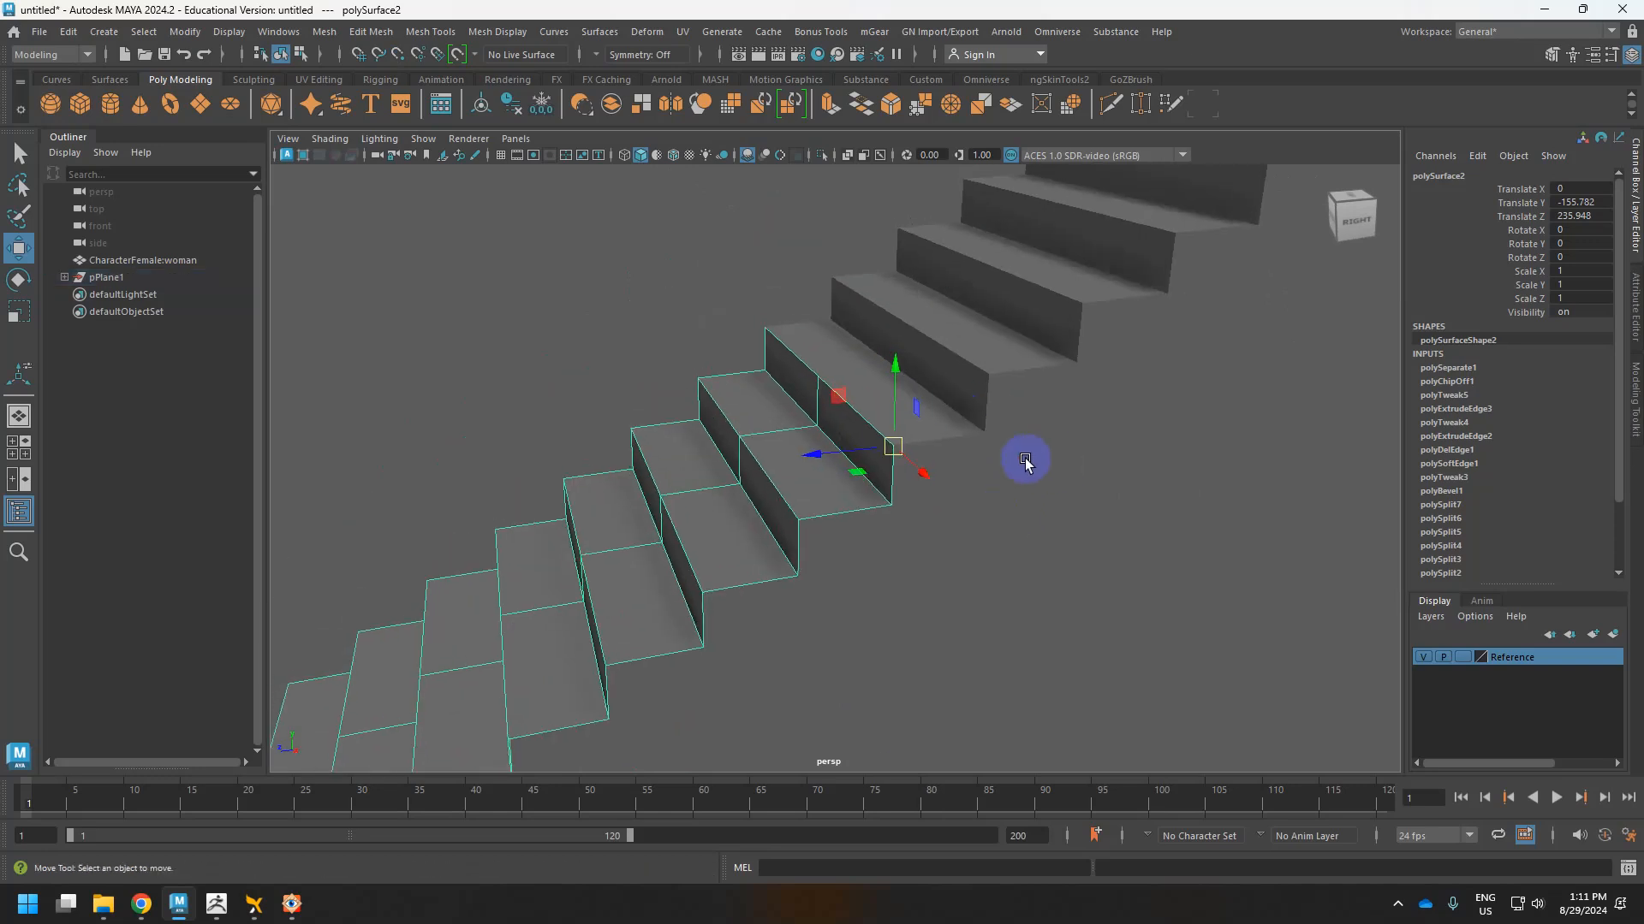
Combine the lower duplicated steps and the upper staircase with landing into one mesh.
{"action": "left_click", "coordinate": [825, 359]}
{"action": "scroll", "coordinate": [850, 430], "scroll_direction": "down", "scroll_amount": 6}
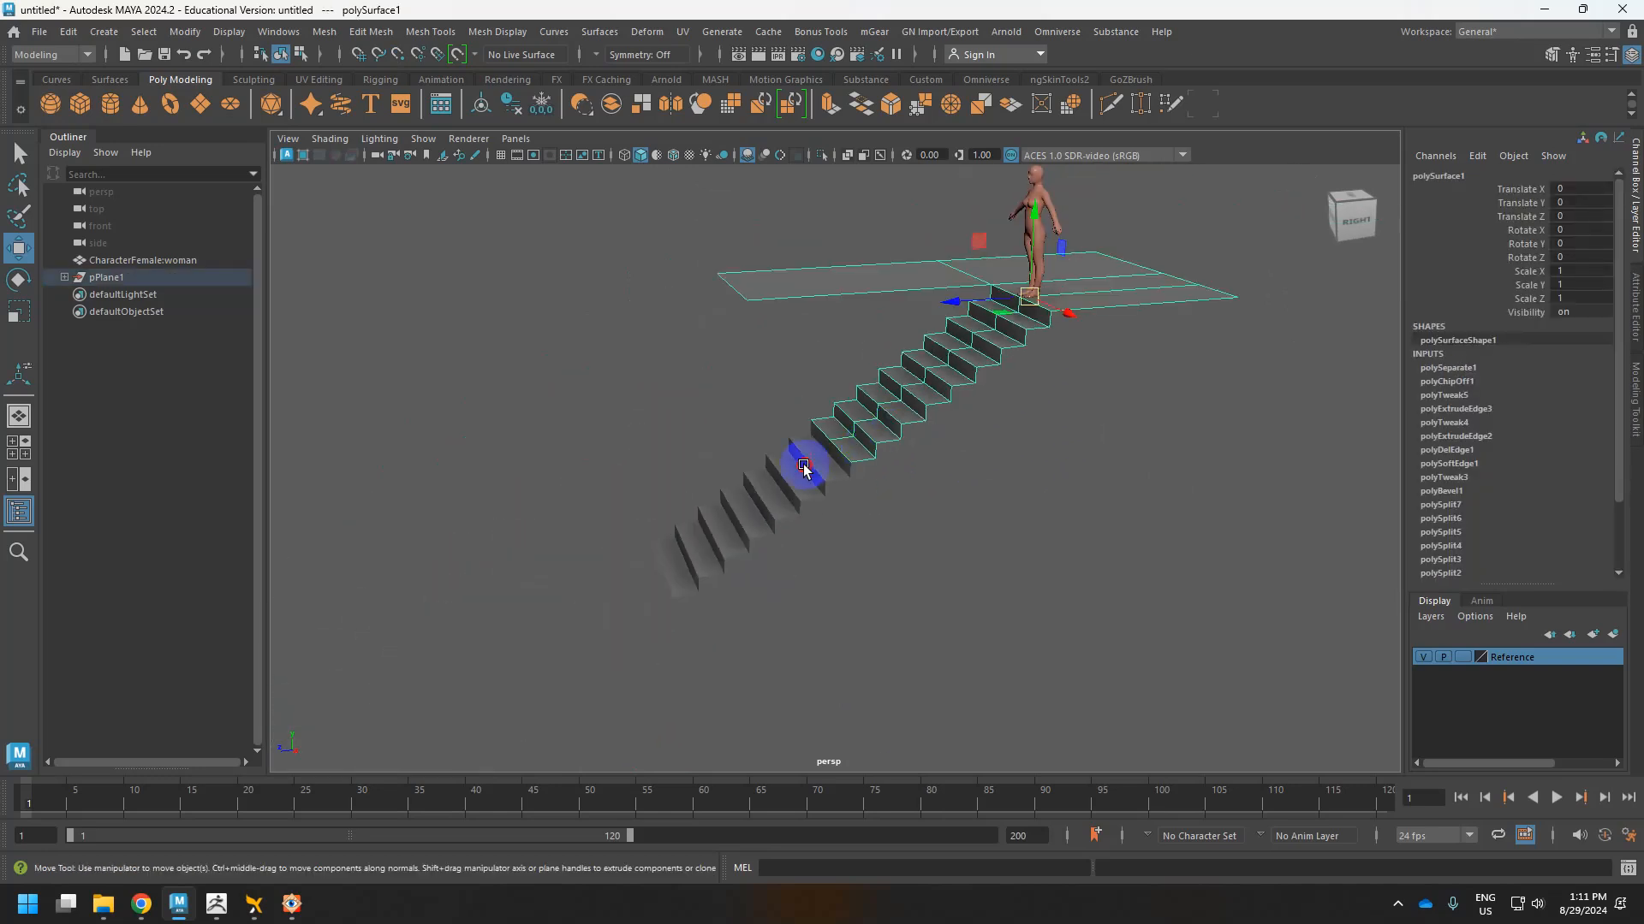
{"action": "left_click", "coordinate": [805, 454]}
{"action": "left_click", "coordinate": [923, 405], "text": "shift"}
{"action": "right_click_drag", "start_coordinate": [903, 399], "coordinate": [864, 753], "text": "shift"}
Merge the overlapping vertices along the seam between the upper and lower stair sections with a 0.01 distance threshold.
{"action": "scroll", "coordinate": [888, 434], "scroll_direction": "up", "scroll_amount": 5}
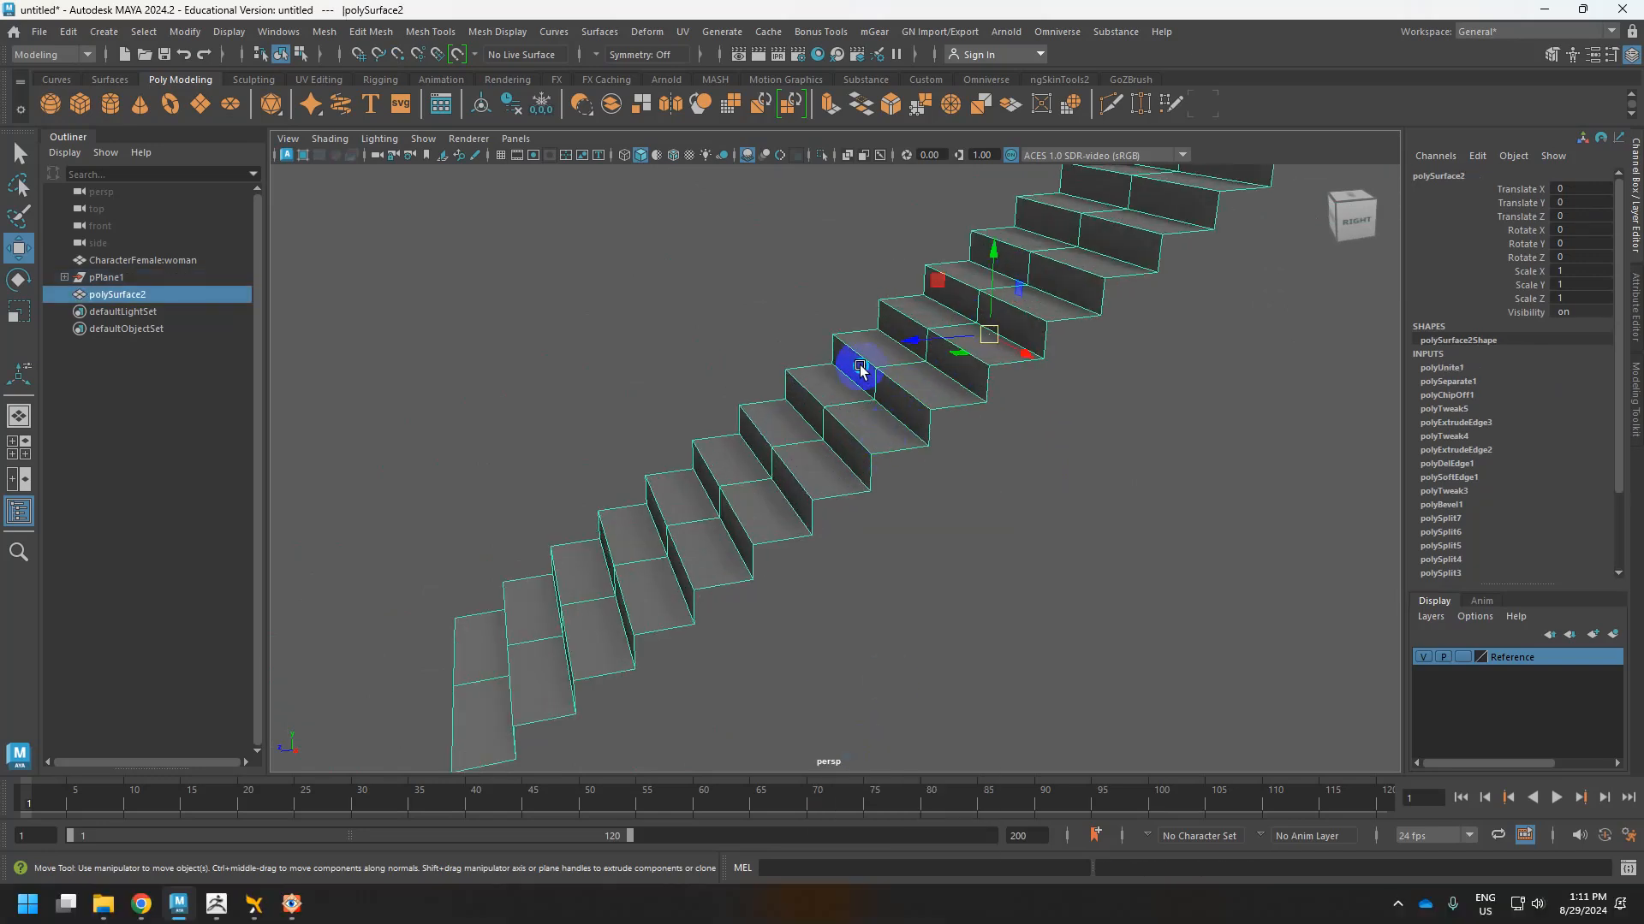
{"action": "right_click_drag", "start_coordinate": [857, 366], "coordinate": [862, 308]}
{"action": "double_click", "coordinate": [859, 430]}
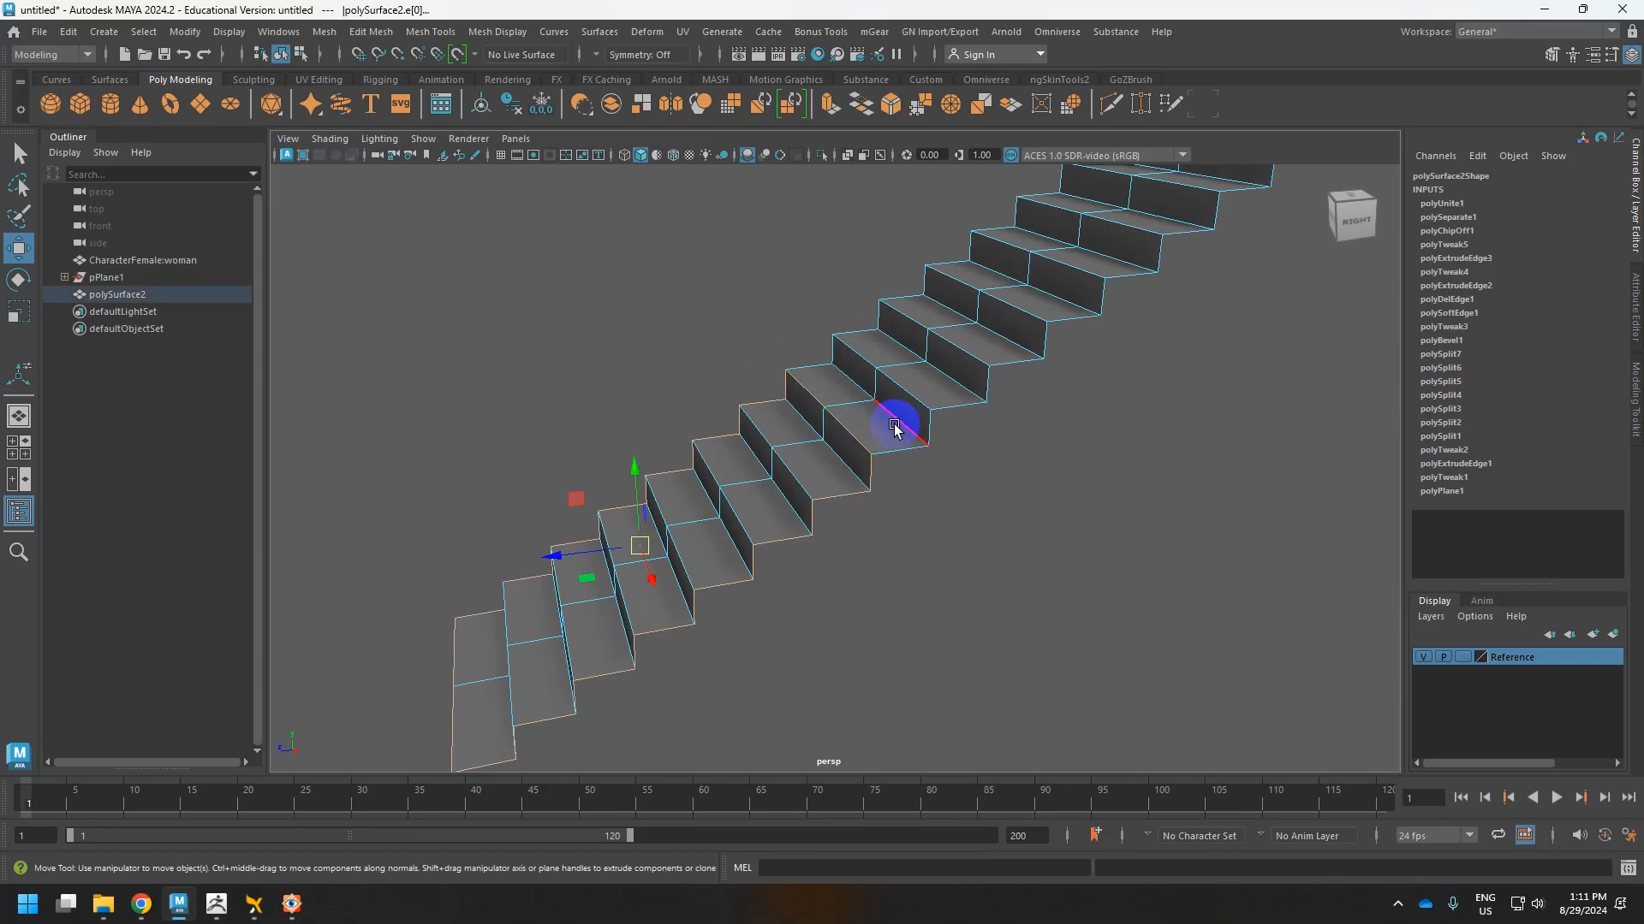
{"action": "right_click_drag", "start_coordinate": [841, 396], "coordinate": [774, 384]}
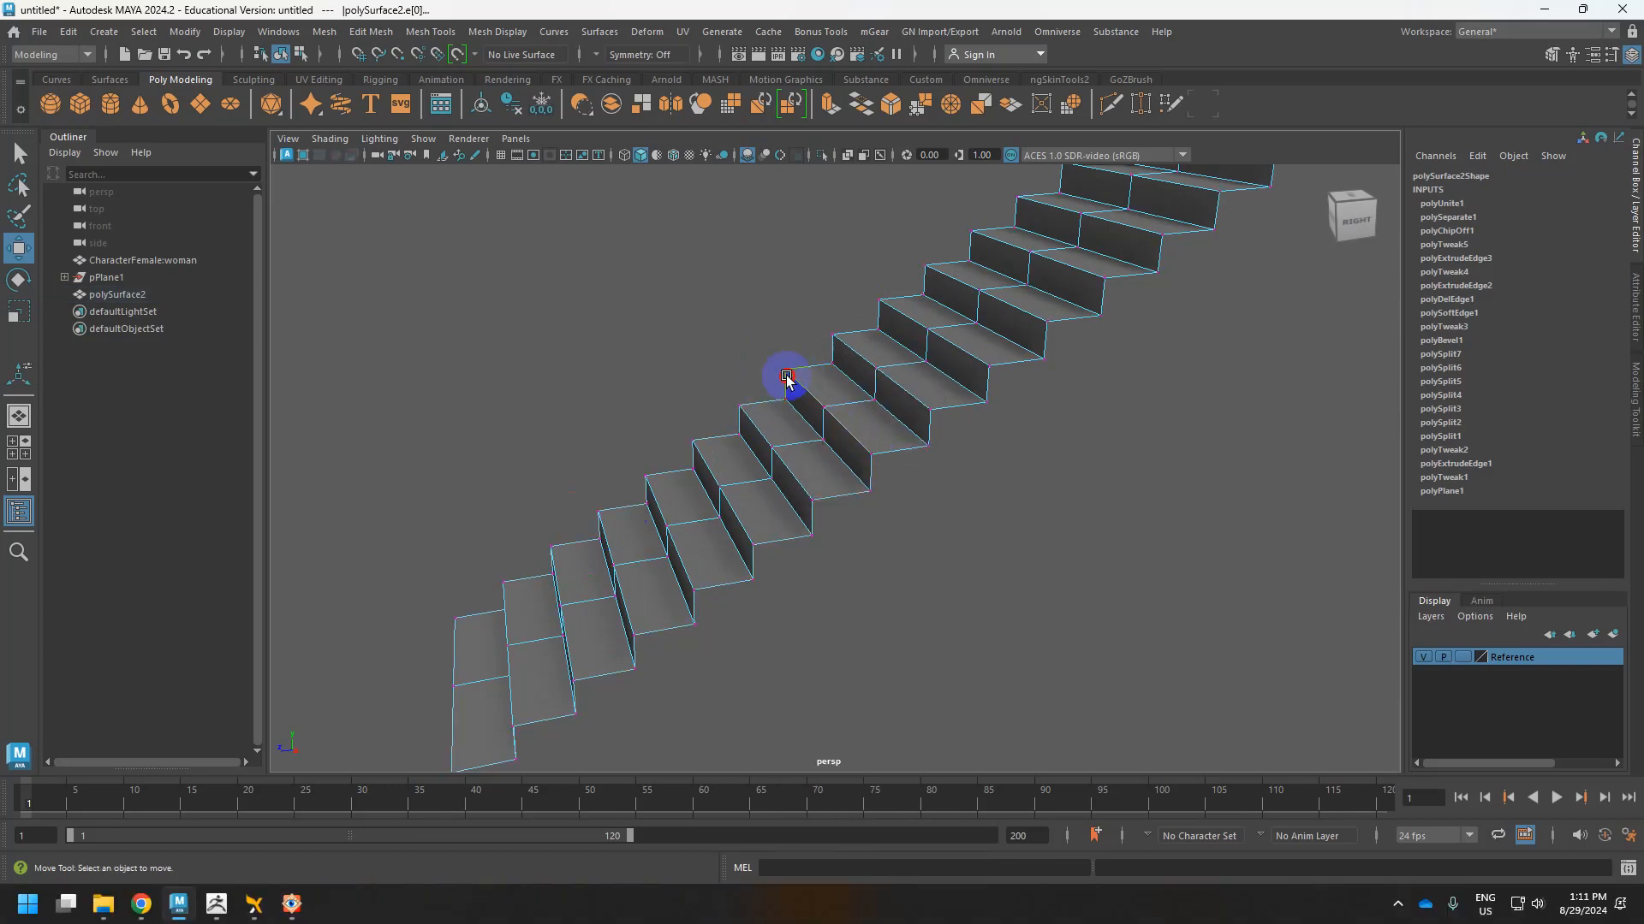
{"action": "left_click", "coordinate": [787, 378]}
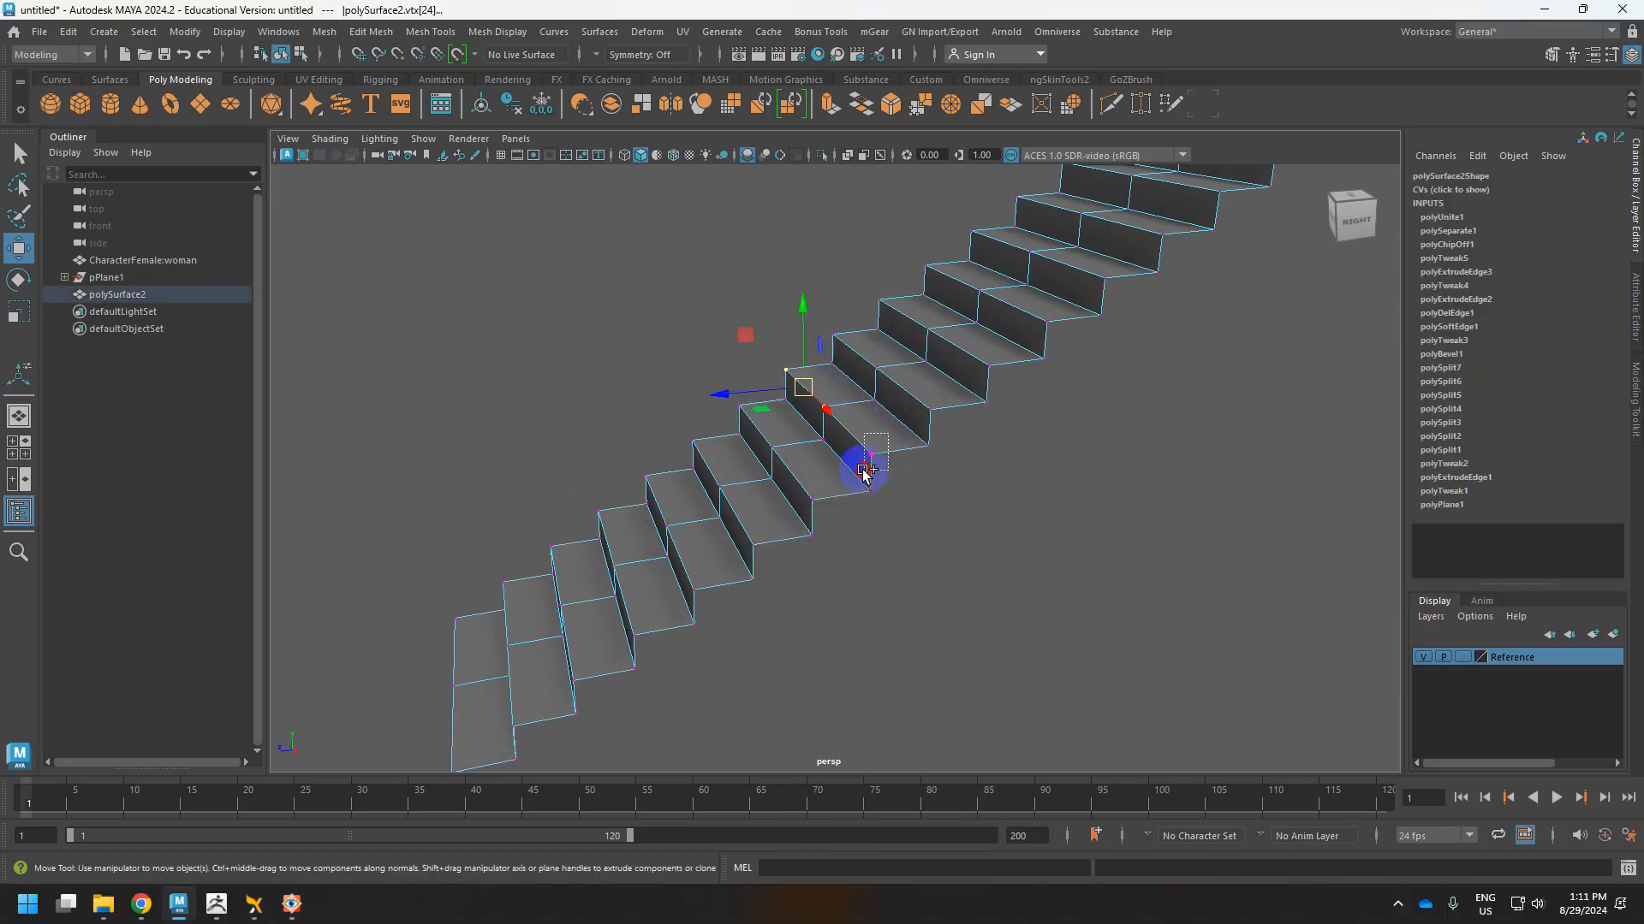
{"action": "right_click_drag", "start_coordinate": [814, 394], "coordinate": [892, 320], "text": "shift"}
{"action": "scroll", "coordinate": [950, 419], "scroll_direction": "up", "scroll_amount": 3}
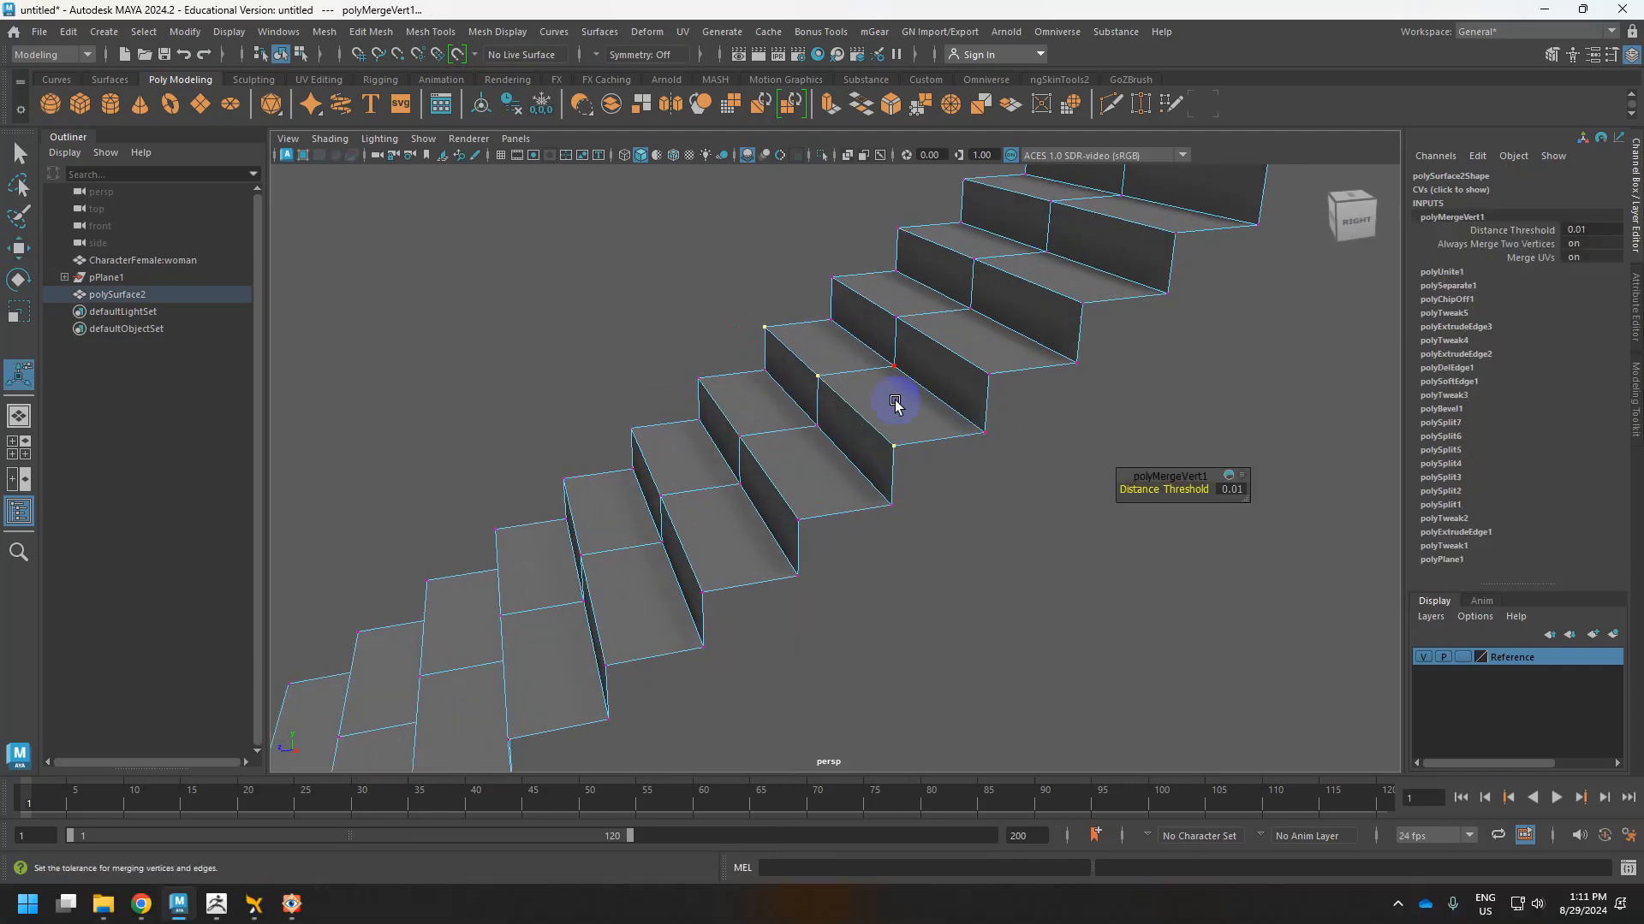
Grow a face selection from a tread beside the merged seam to check the continuity of the whole flight.
{"action": "right_click_drag", "start_coordinate": [901, 395], "coordinate": [899, 441]}
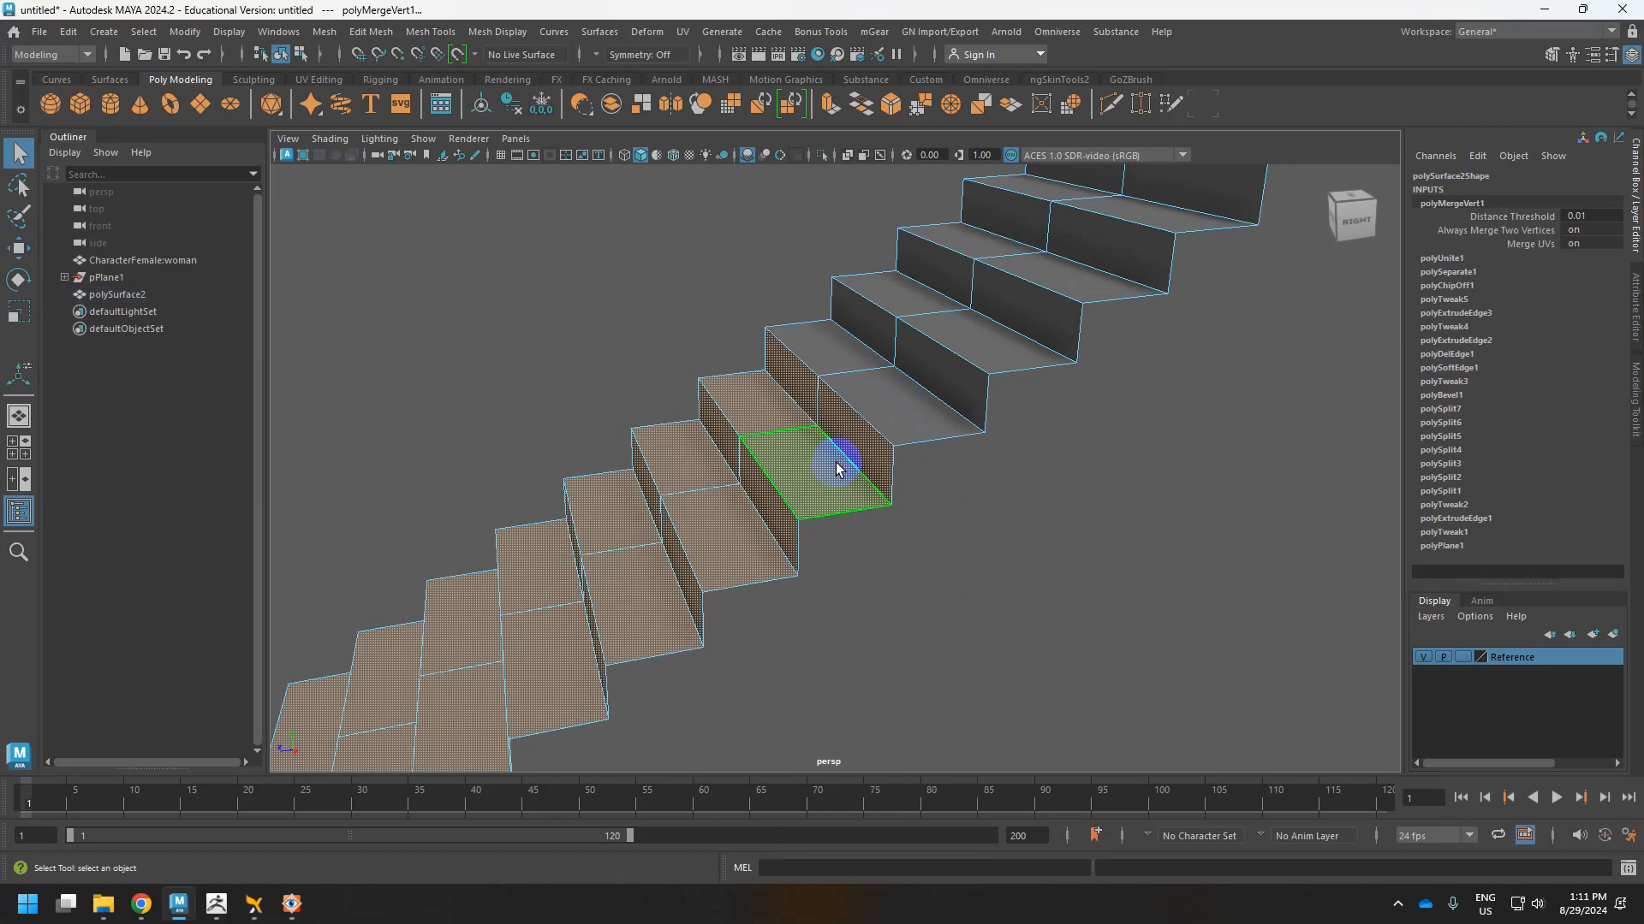
{"action": "double_click", "coordinate": [838, 466]}
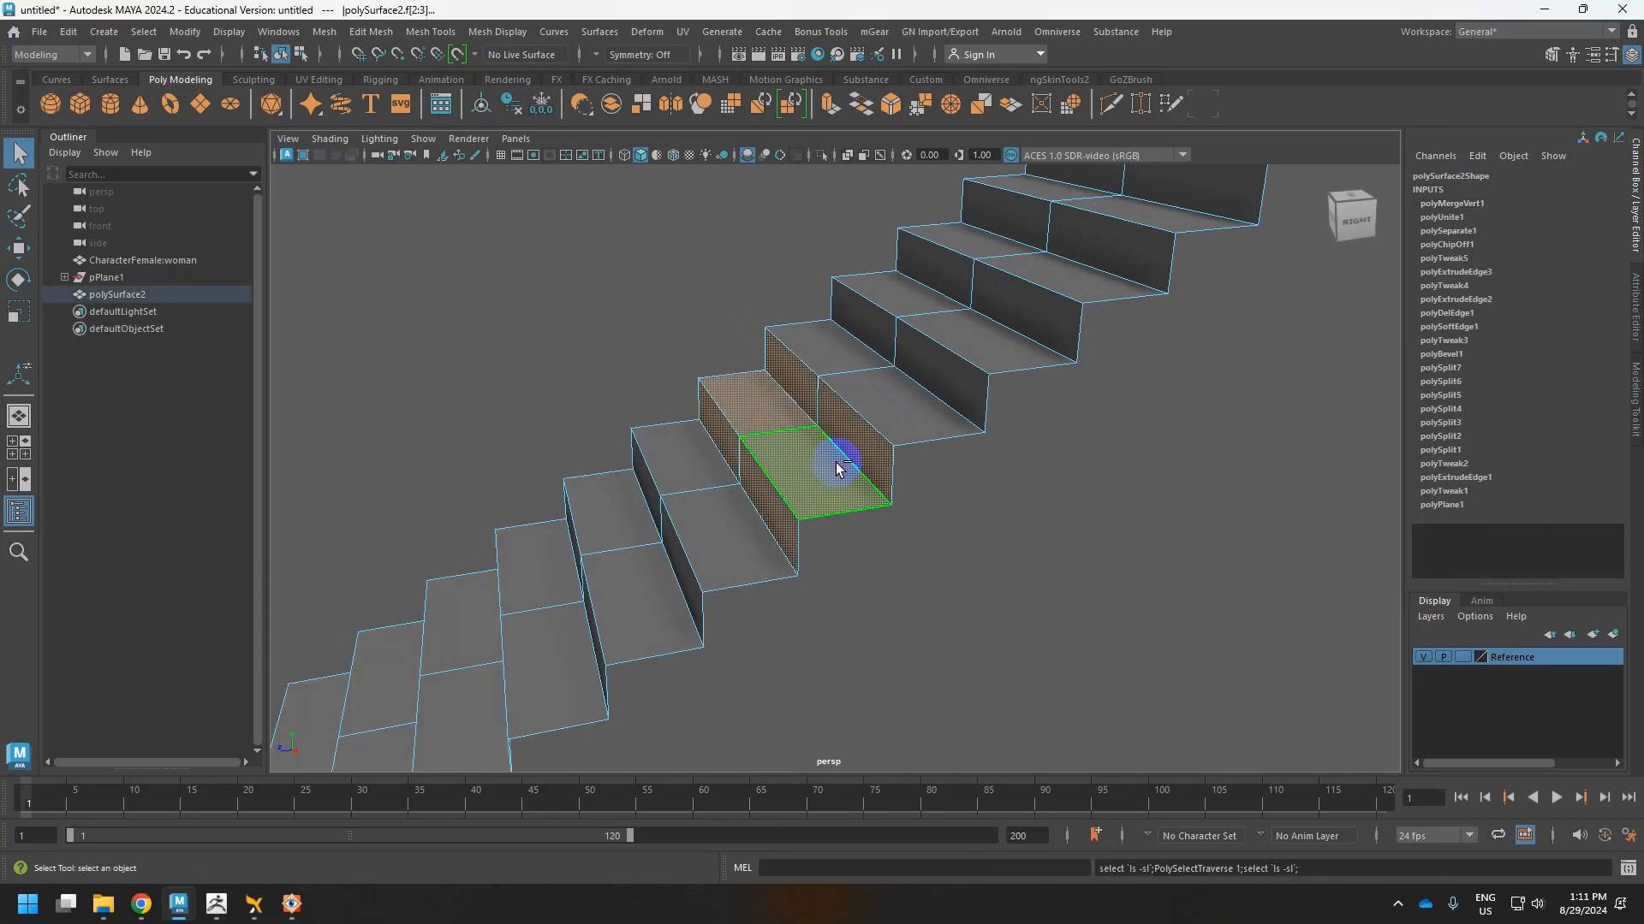
{"action": "scroll", "coordinate": [1046, 428], "scroll_direction": "down", "scroll_amount": 4}
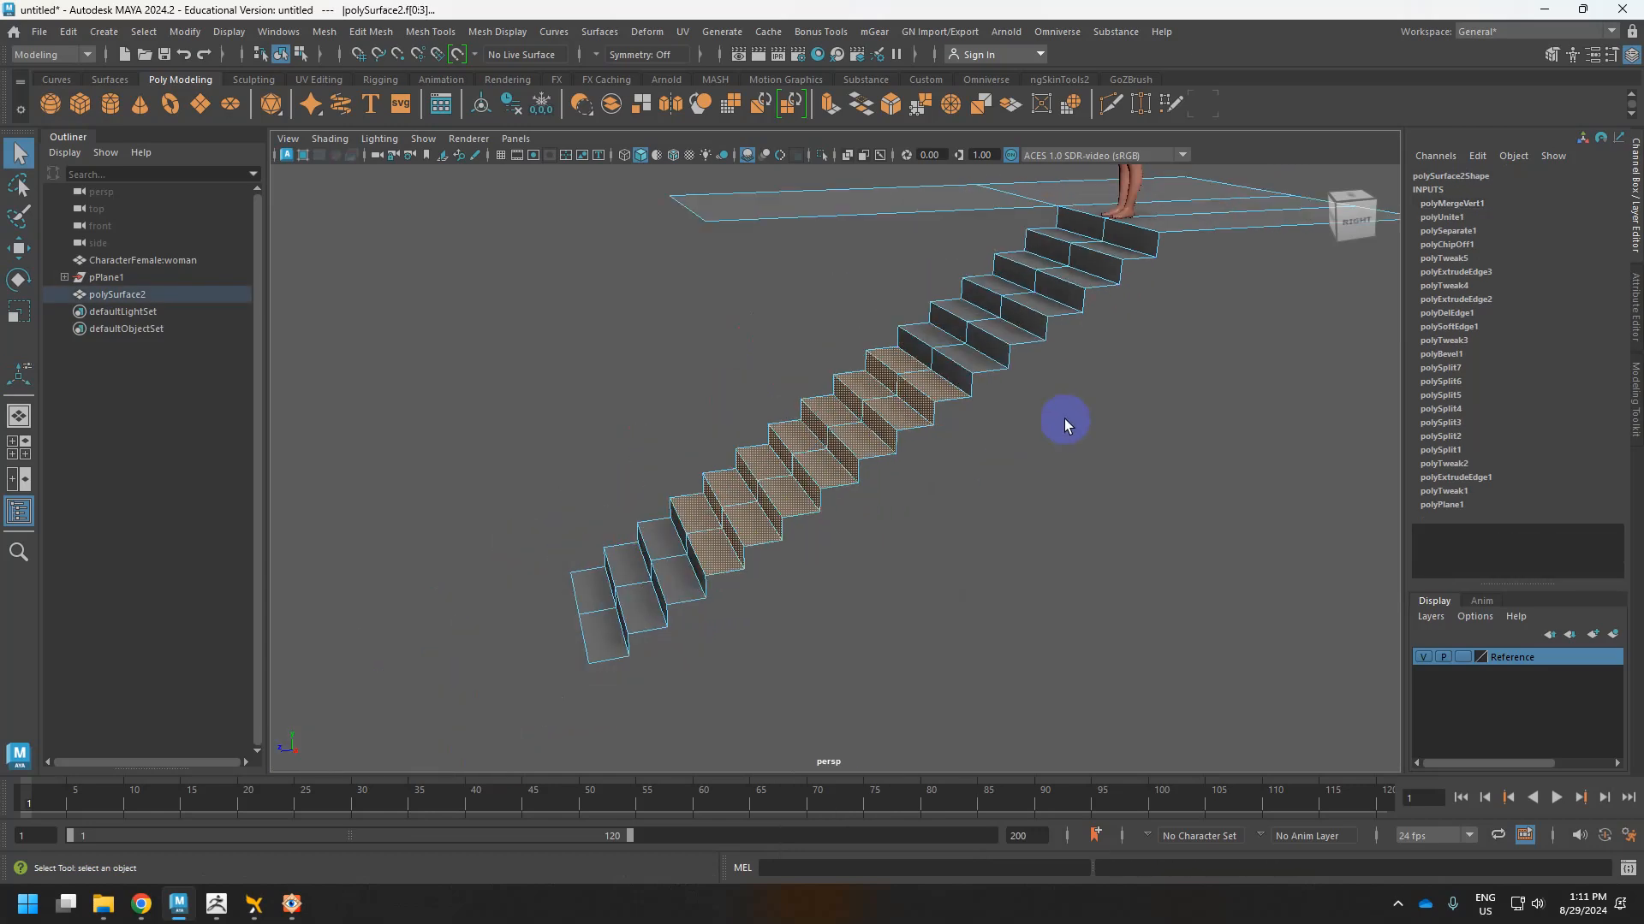
{"action": "left_click", "coordinate": [1065, 419]}
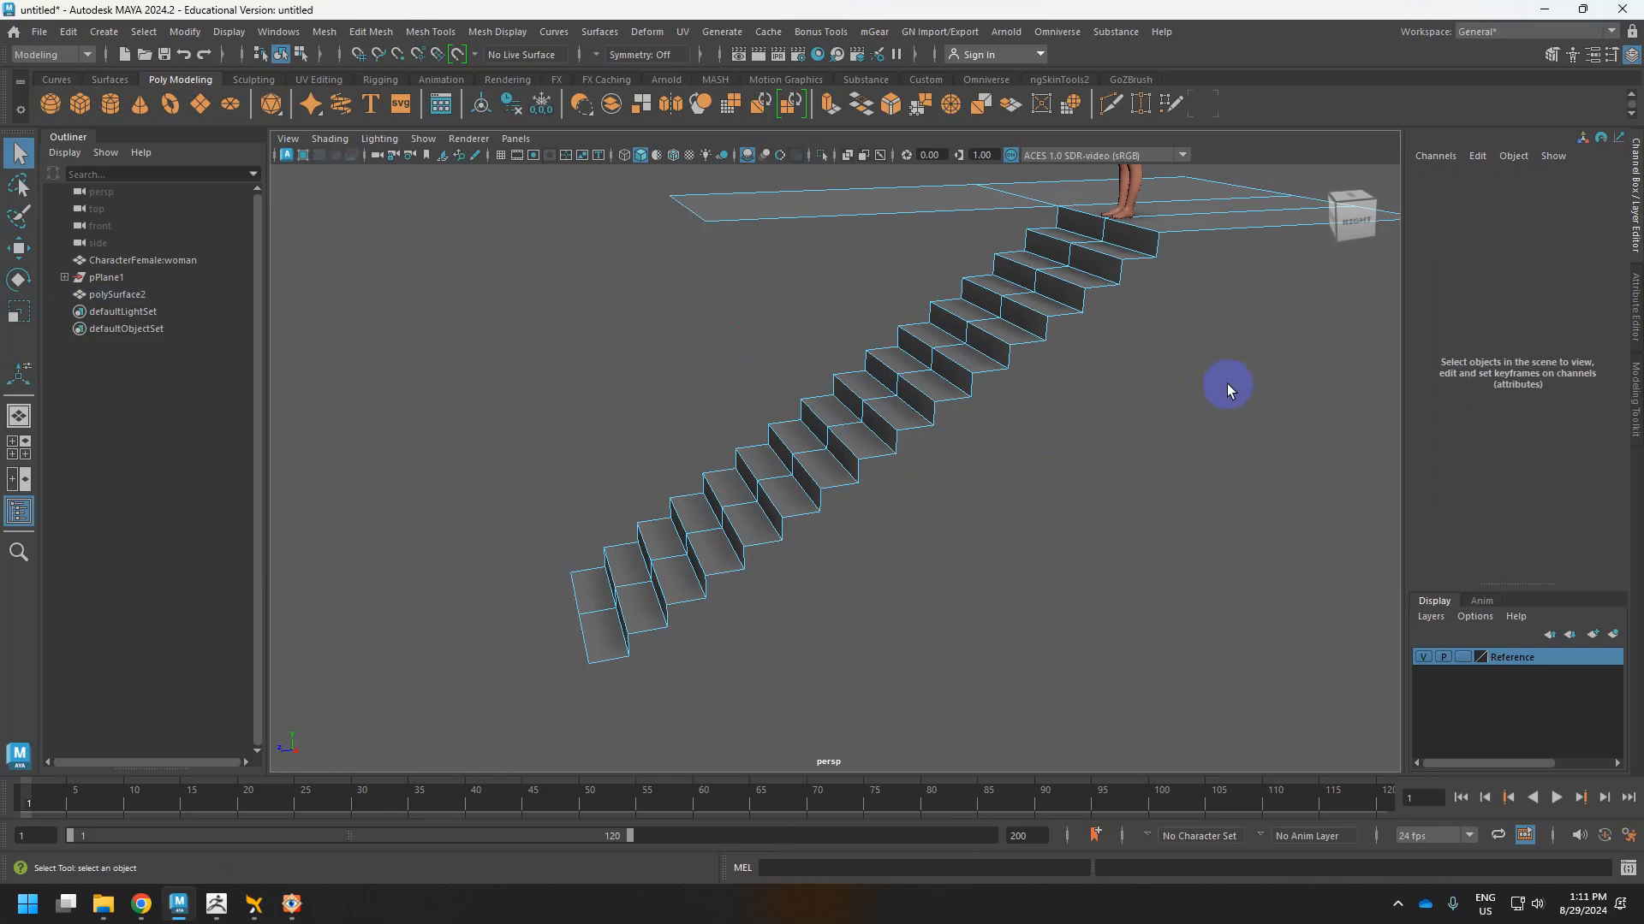
{"action": "left_click_drag", "start_coordinate": [1222, 382], "coordinate": [947, 525], "text": "alt"}
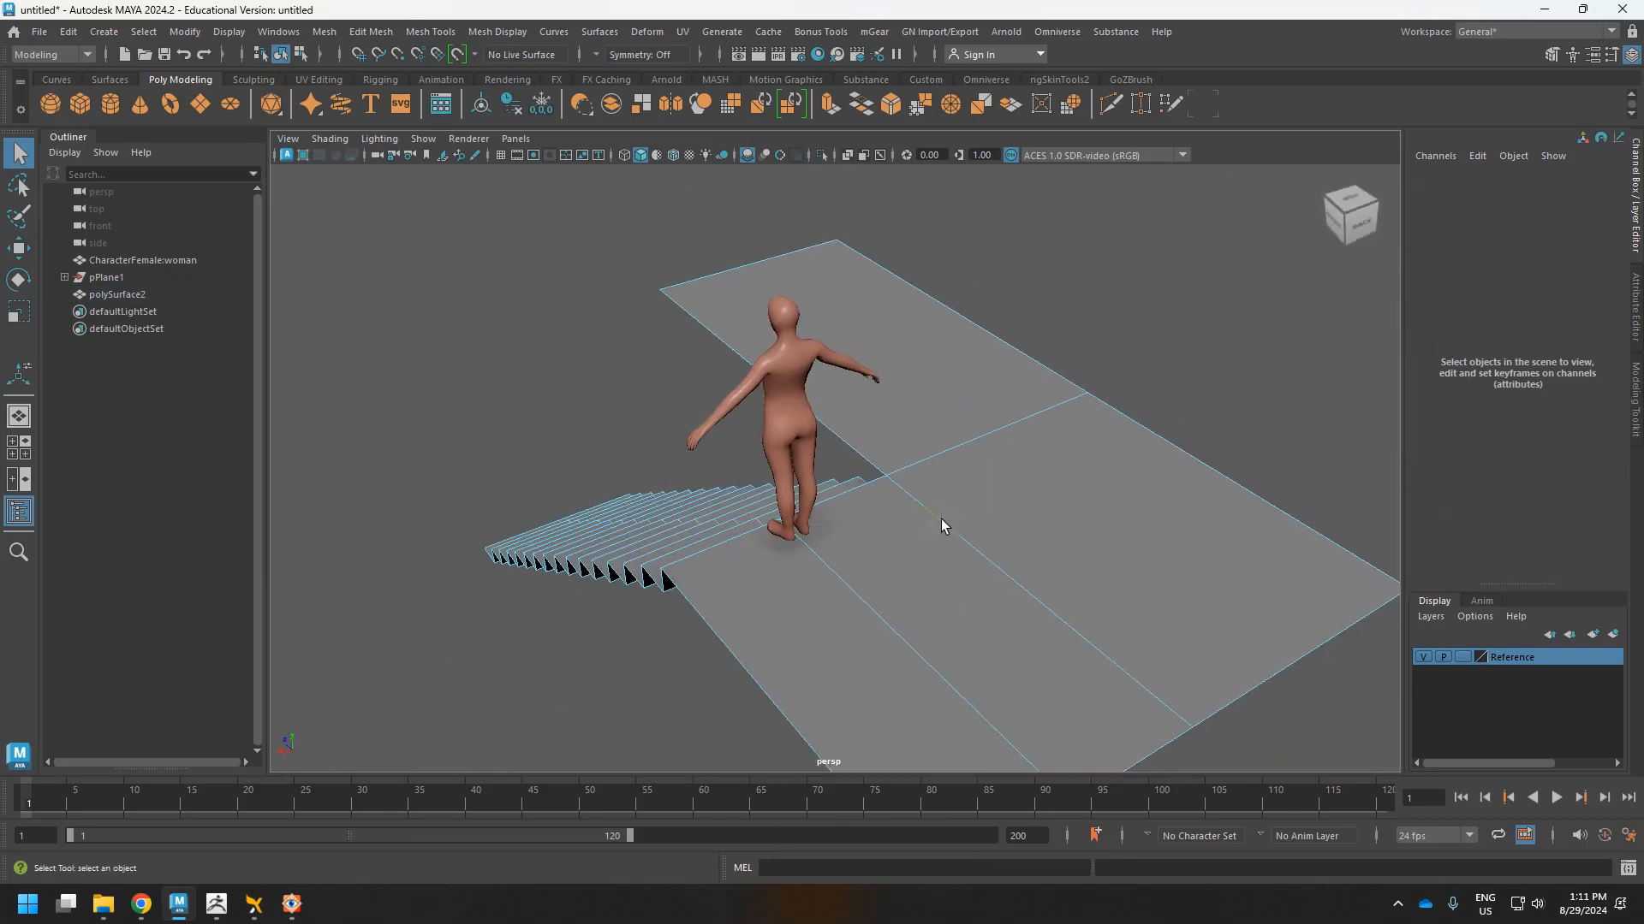
Switch to FastStone Image Viewer to examine the stair and floor area of the reference photo, and return to Maya.
{"action": "key", "text": "alt+Tab"}
{"action": "key", "text": "alt+Tab"}
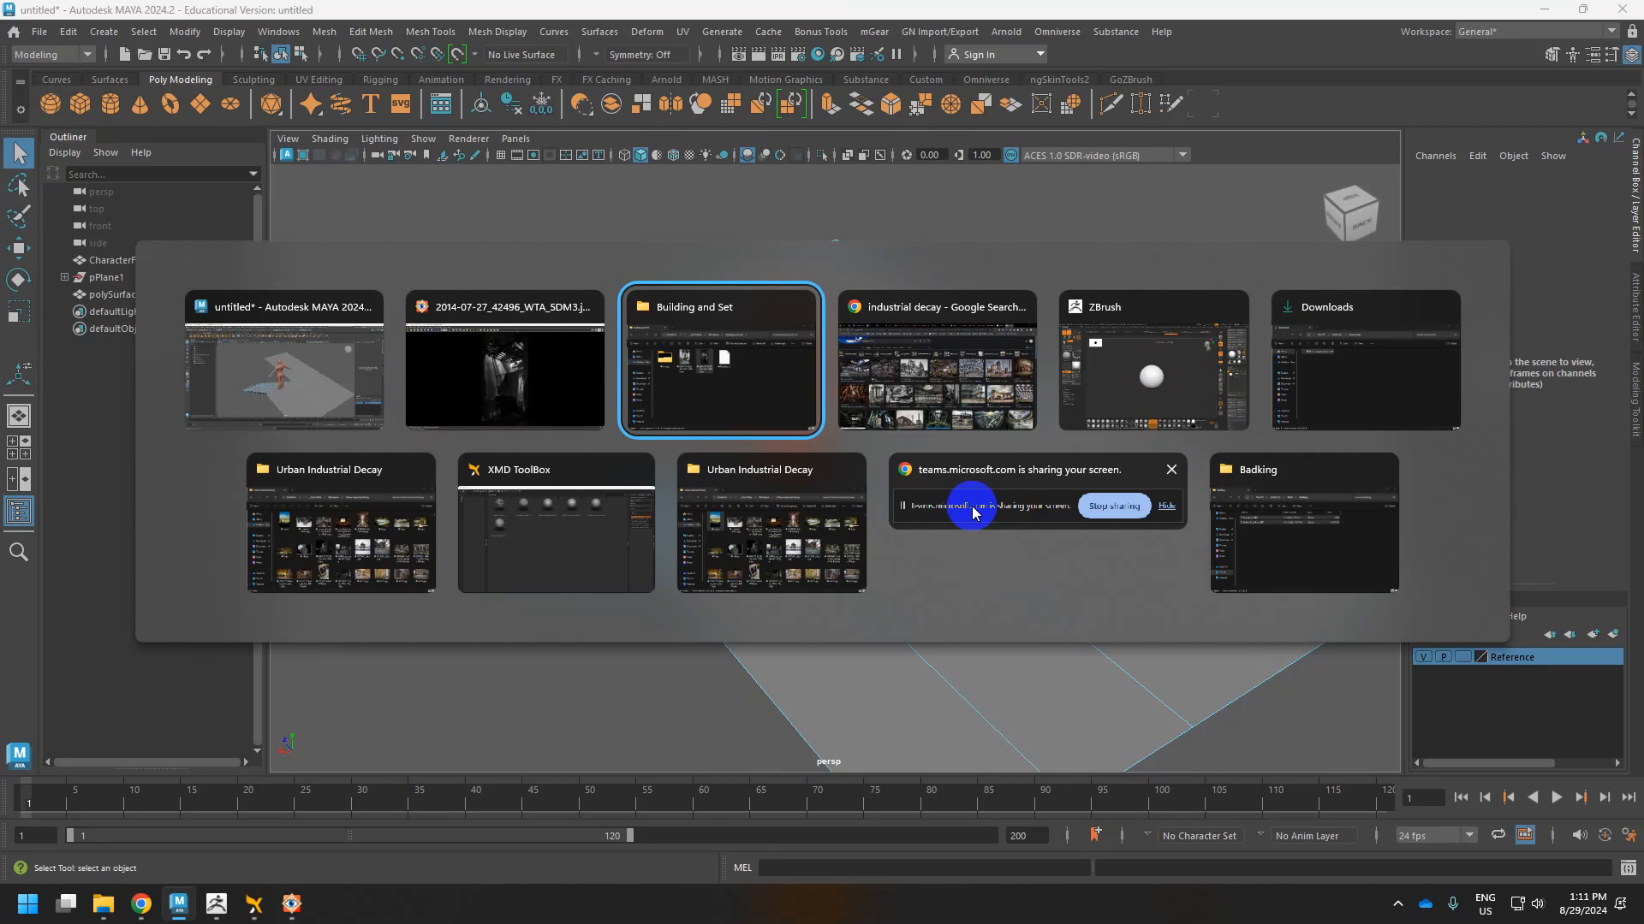
{"action": "key", "text": "alt+shift+Tab"}
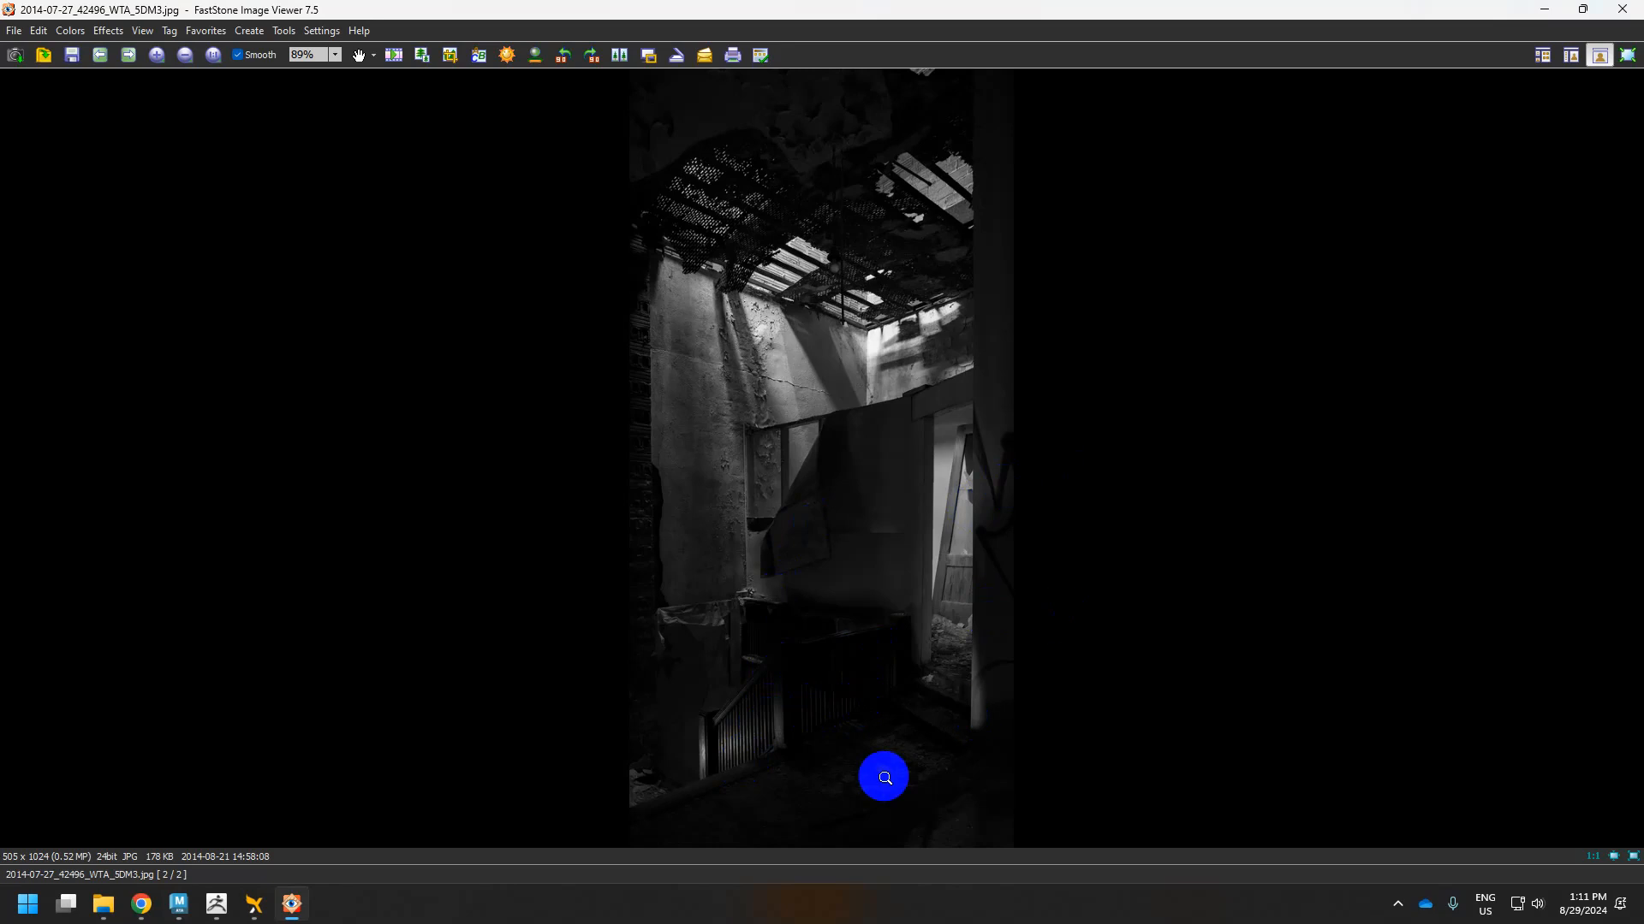
{"action": "key", "text": "alt+Tab"}
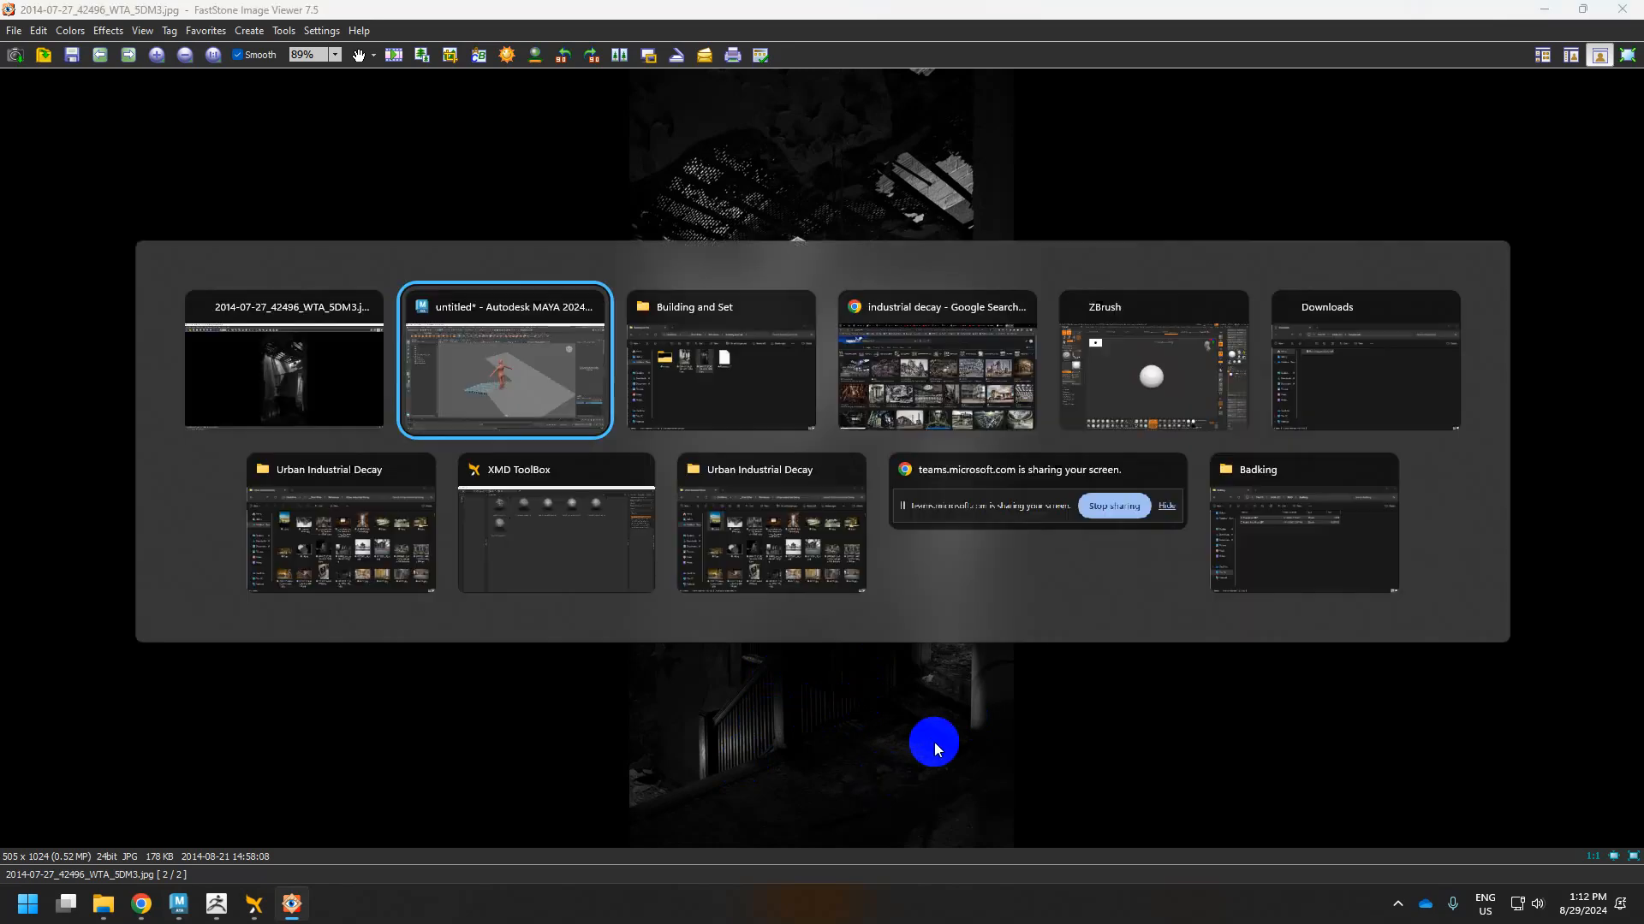
Extract all the landing floor faces from the staircase mesh as a separate object, with Separate extracted faces on and Offset 0.
{"action": "left_click_drag", "start_coordinate": [860, 628], "coordinate": [891, 569], "text": "alt"}
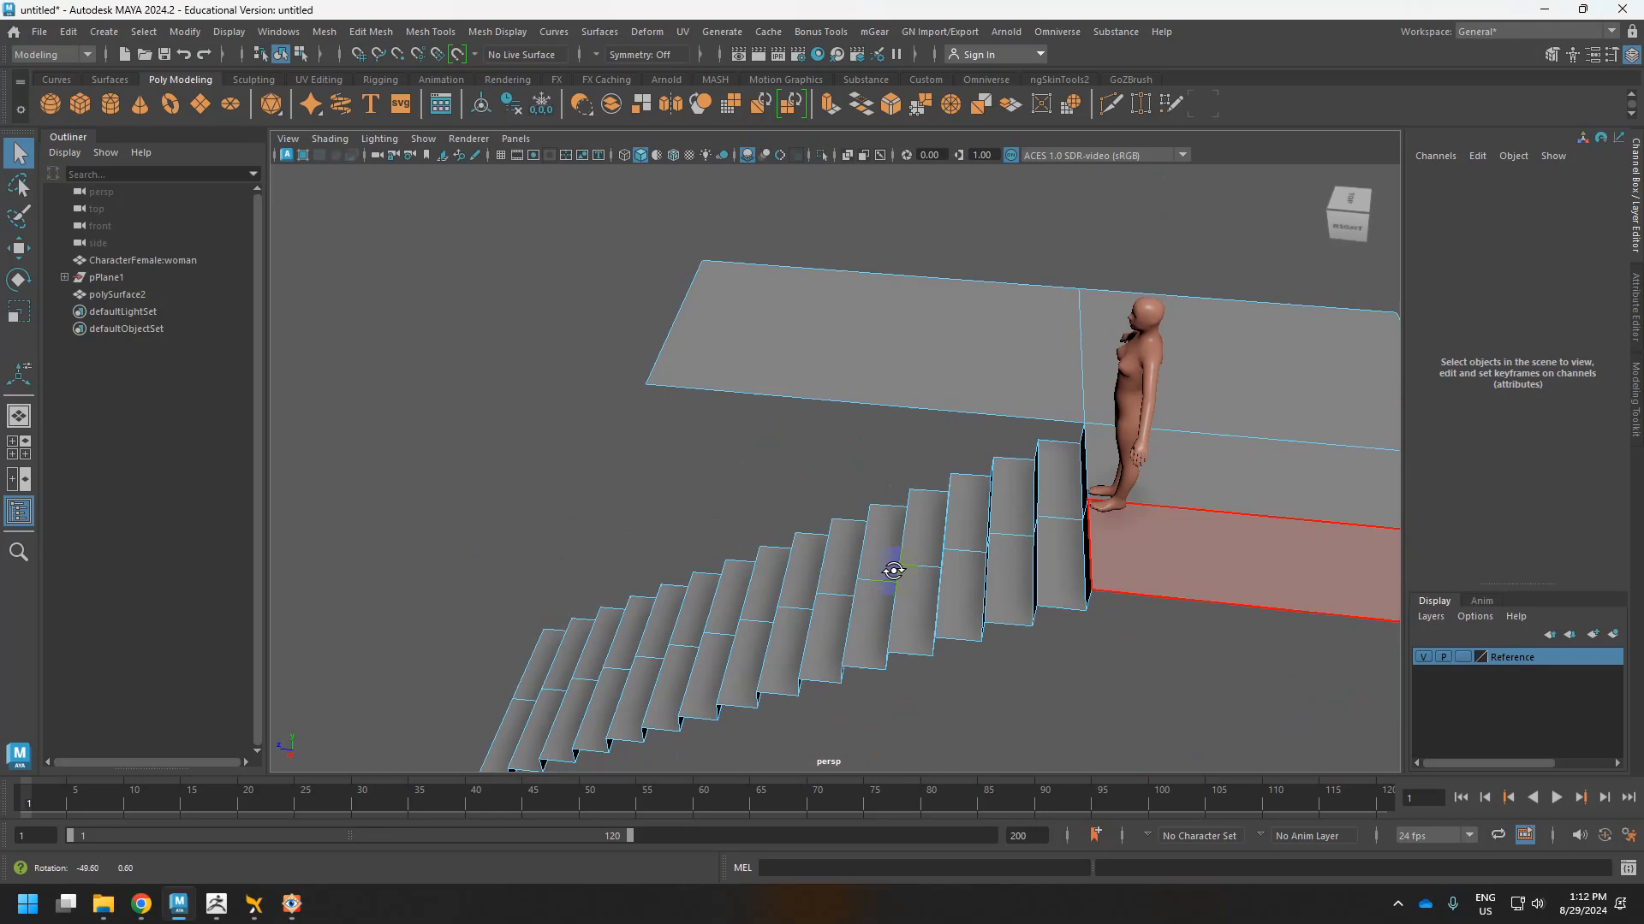
{"action": "left_click", "coordinate": [905, 356]}
{"action": "left_click", "coordinate": [1255, 492], "text": "shift"}
{"action": "left_click", "coordinate": [1244, 589], "text": "shift"}
{"action": "middle_click_drag", "start_coordinate": [1244, 589], "coordinate": [976, 452], "text": "alt+shift"}
{"action": "right_click_drag", "start_coordinate": [973, 442], "coordinate": [1039, 734], "text": "shift"}
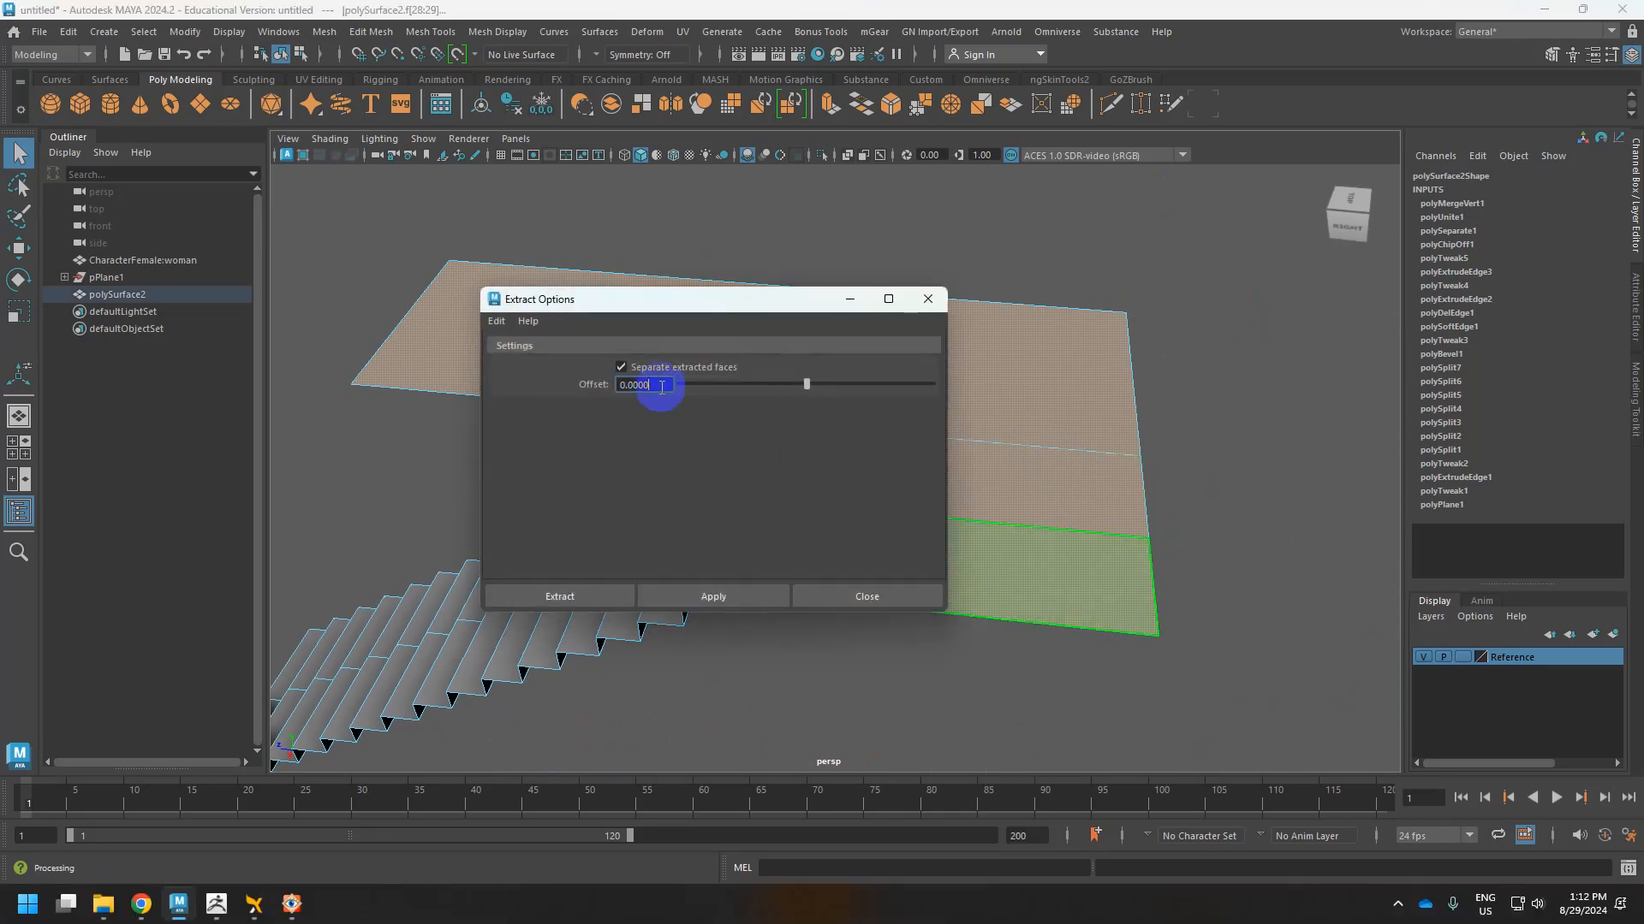
{"action": "left_click", "coordinate": [567, 595]}
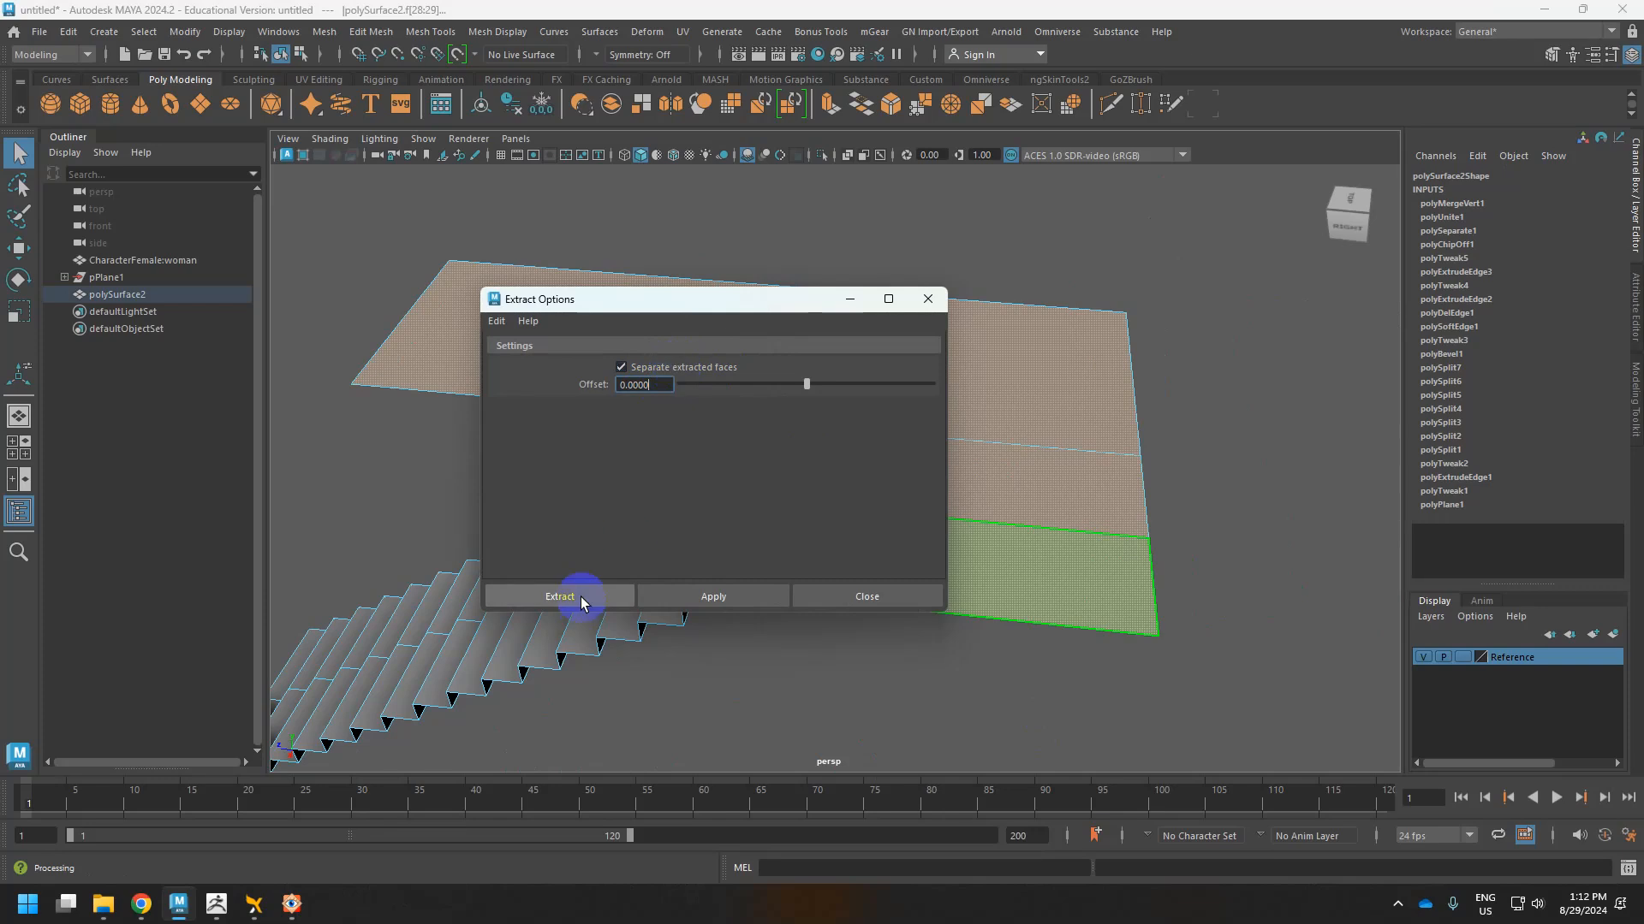
Select the landing and the staircase in turn as objects to check that they are separate.
{"action": "right_click_drag", "start_coordinate": [1018, 318], "coordinate": [1072, 264]}
{"action": "left_click", "coordinate": [983, 325]}
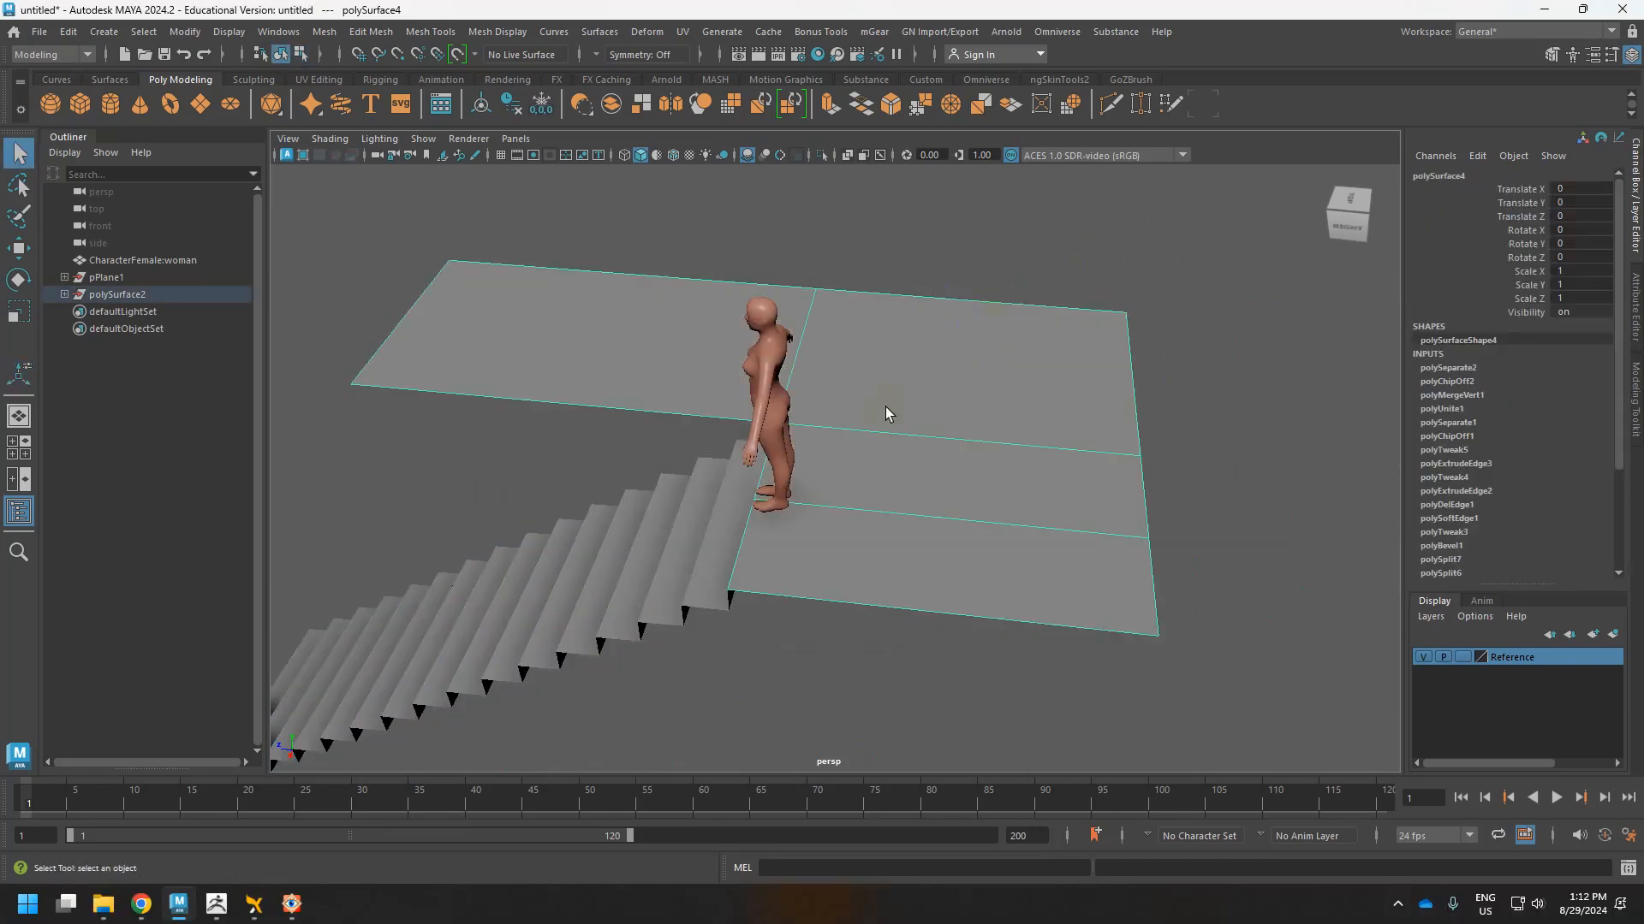
{"action": "left_click", "coordinate": [633, 586]}
{"action": "left_click_drag", "start_coordinate": [634, 587], "coordinate": [762, 520], "text": "alt"}
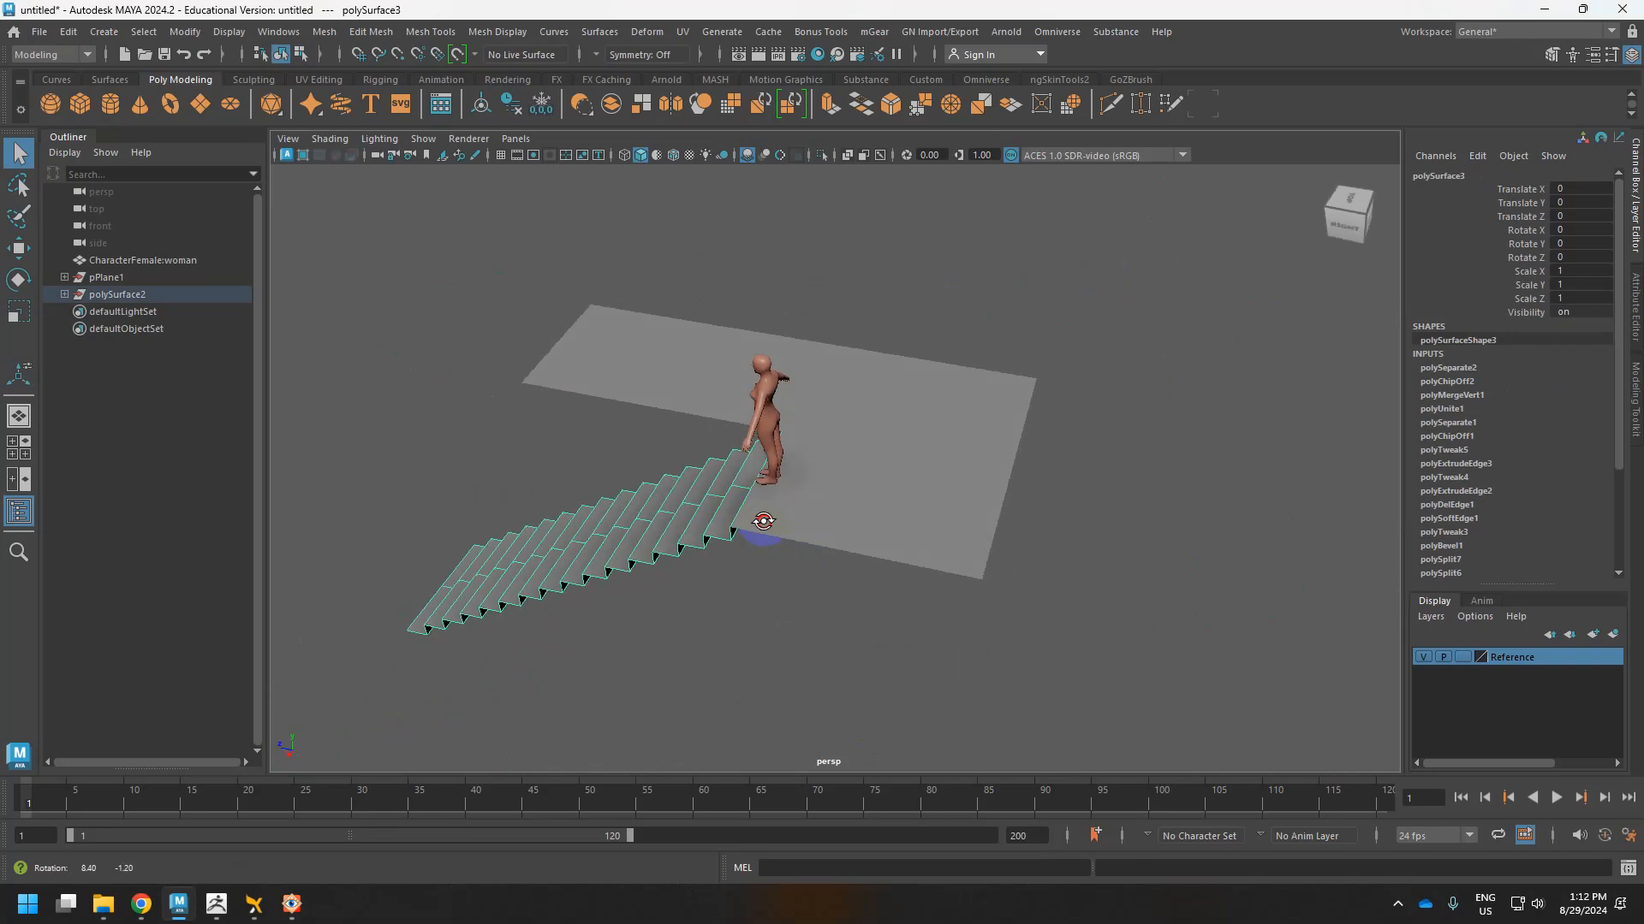
Delete the construction history of both the staircase and landing objects inside the polySurface2 group.
{"action": "left_click", "coordinate": [64, 294]}
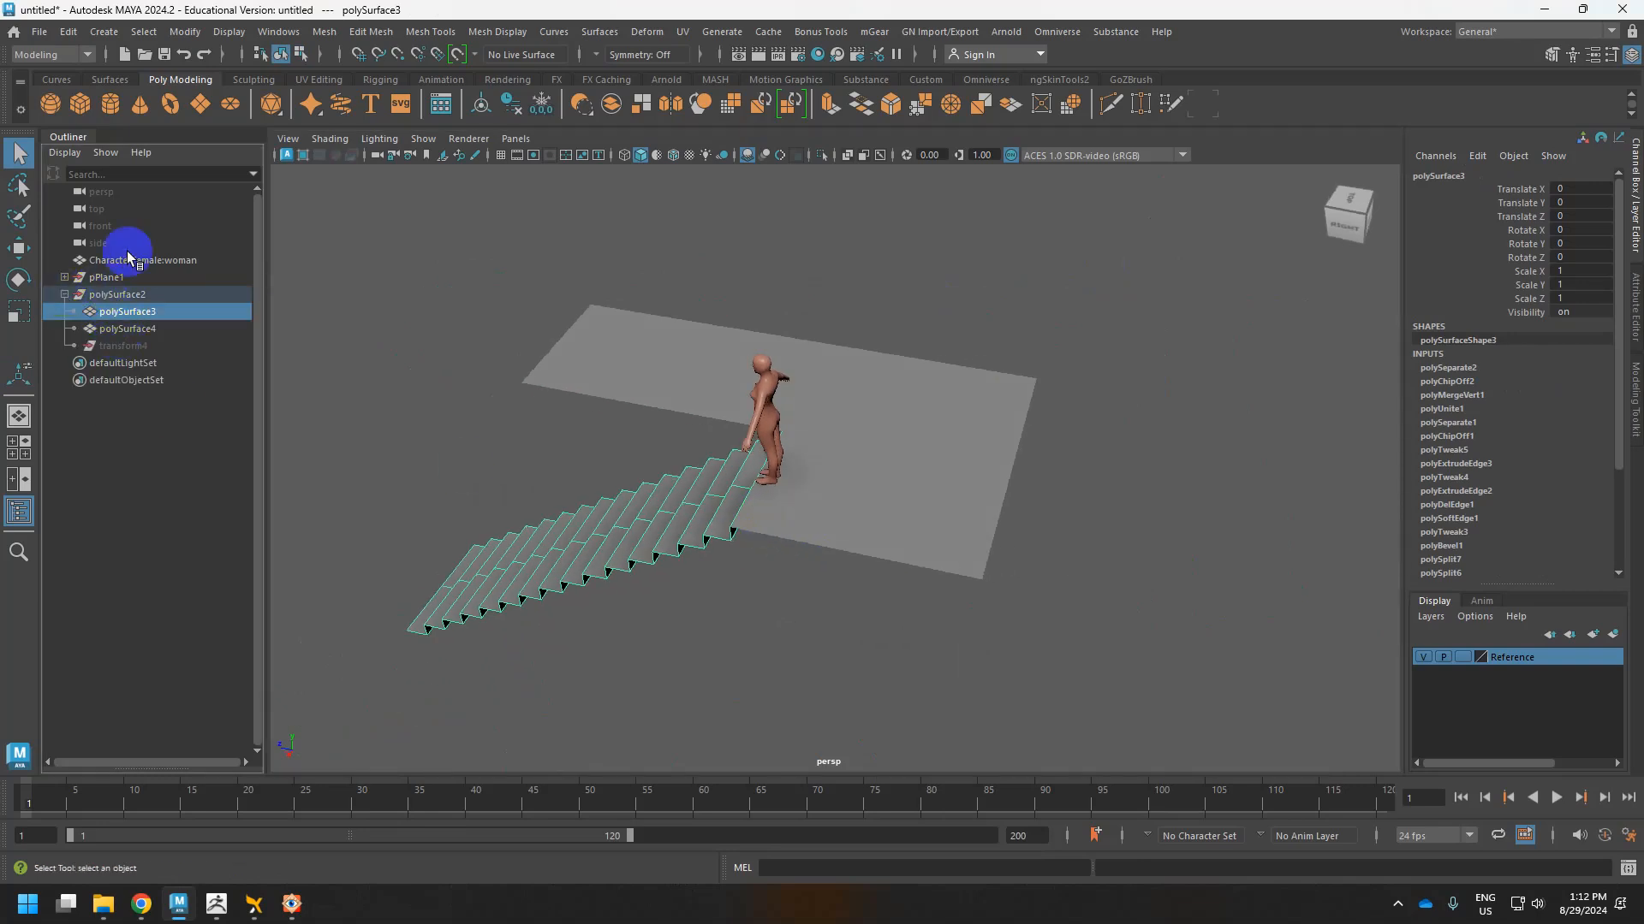
{"action": "left_click", "coordinate": [129, 329], "text": "ctrl"}
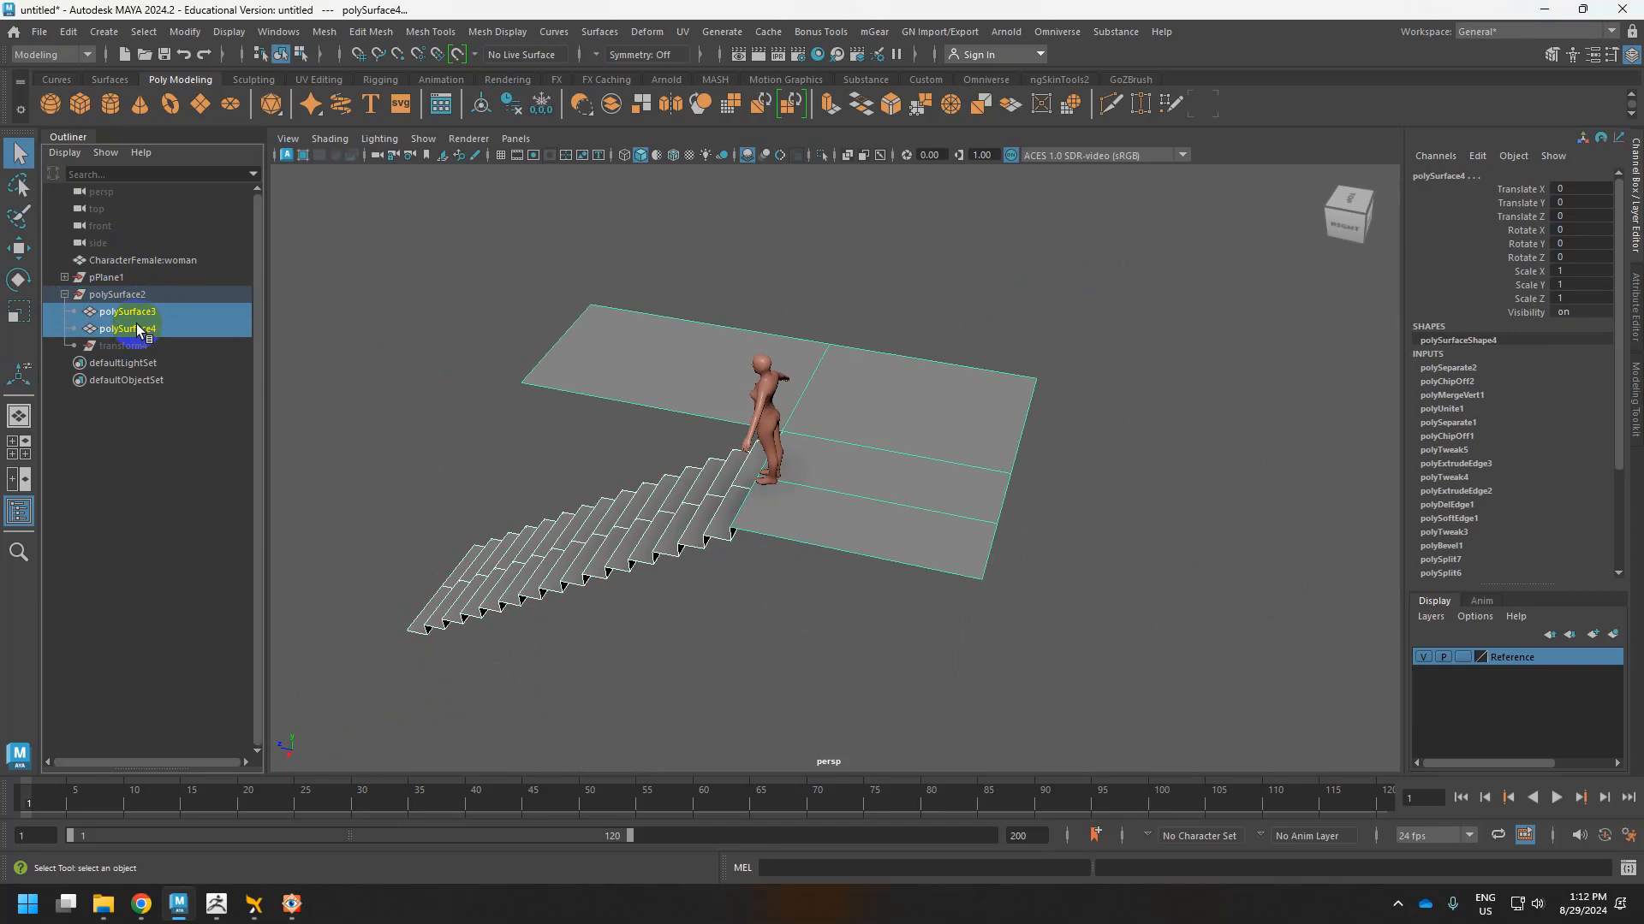
{"action": "key", "text": "alt+shift+d"}
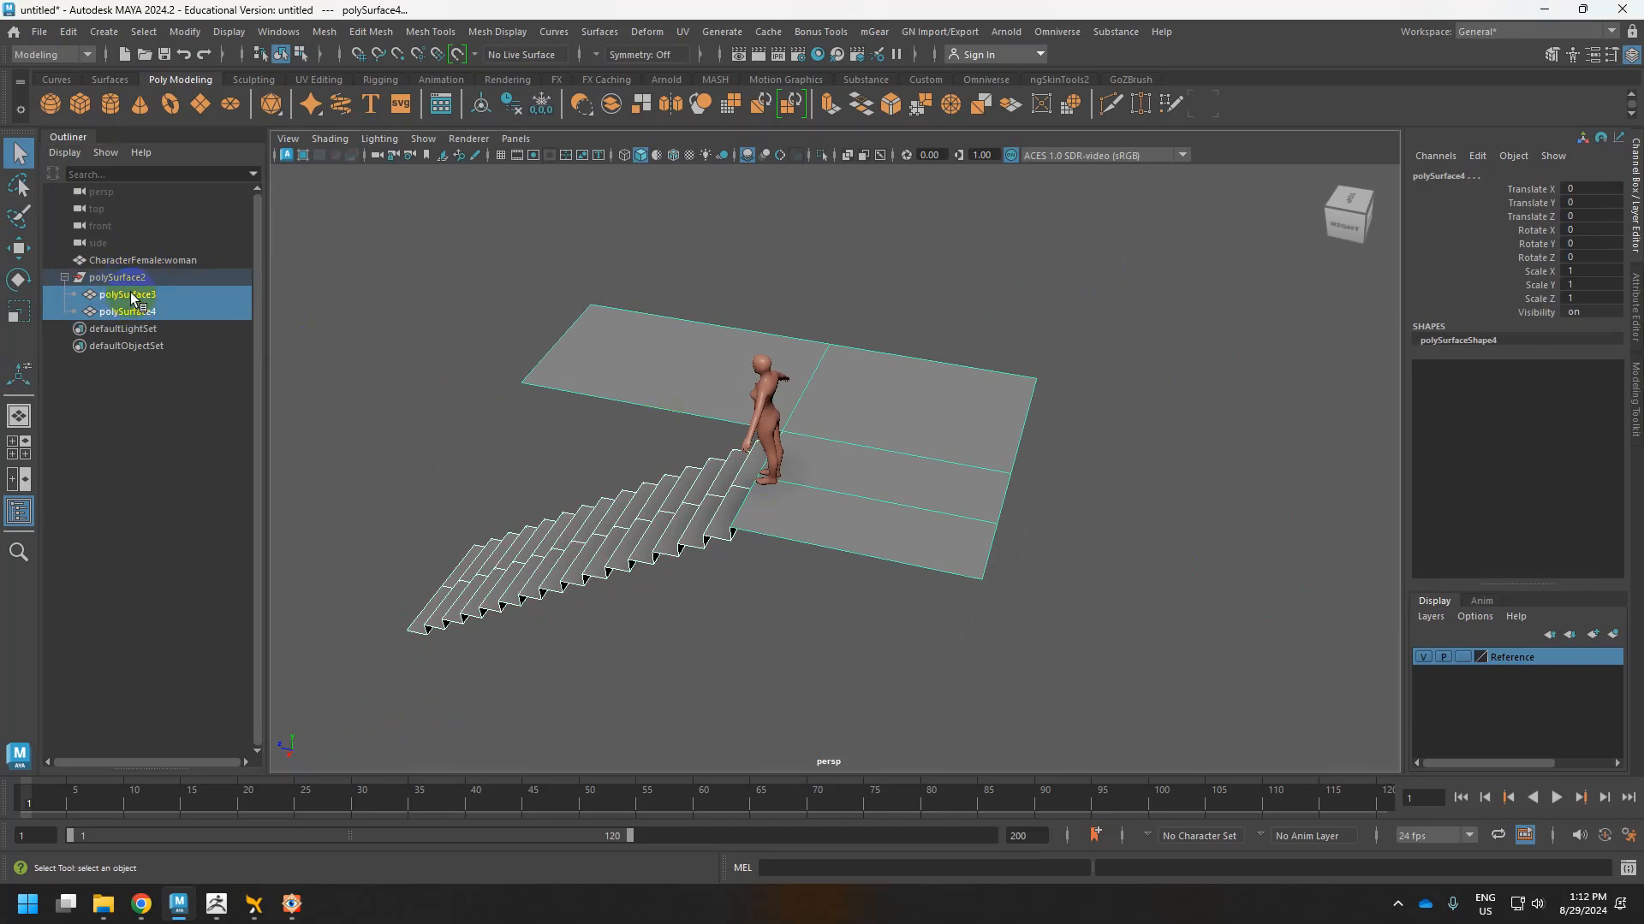
Move the staircase and landing objects out of the polySurface2 group and delete the empty group.
{"action": "left_click_drag", "start_coordinate": [133, 297], "coordinate": [137, 295]}
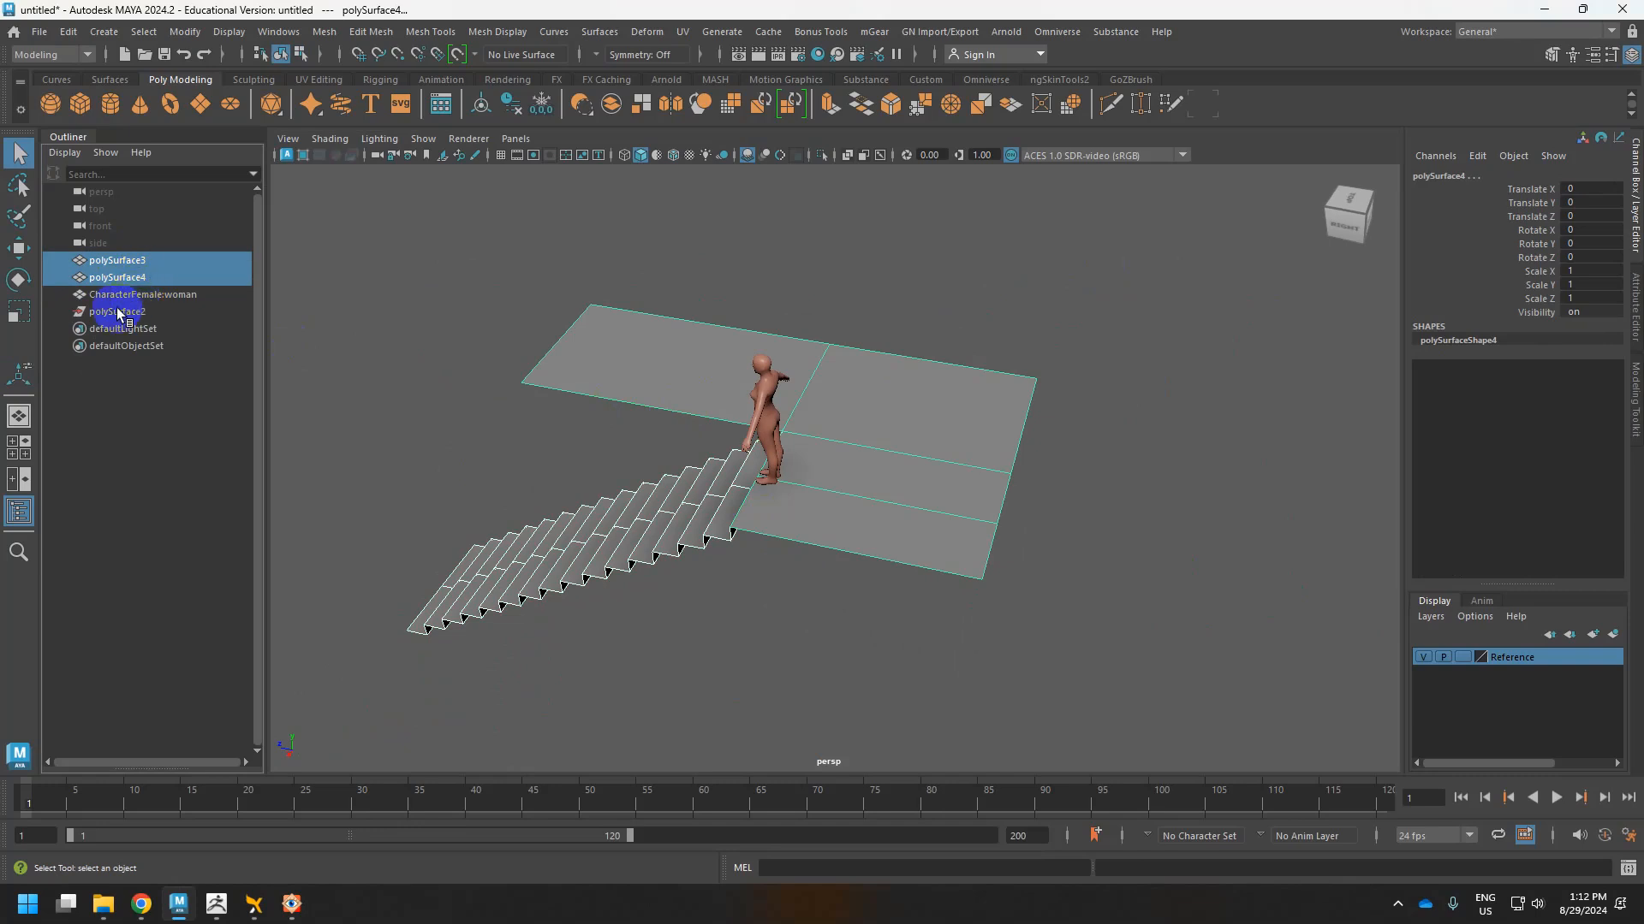
{"action": "left_click", "coordinate": [119, 314]}
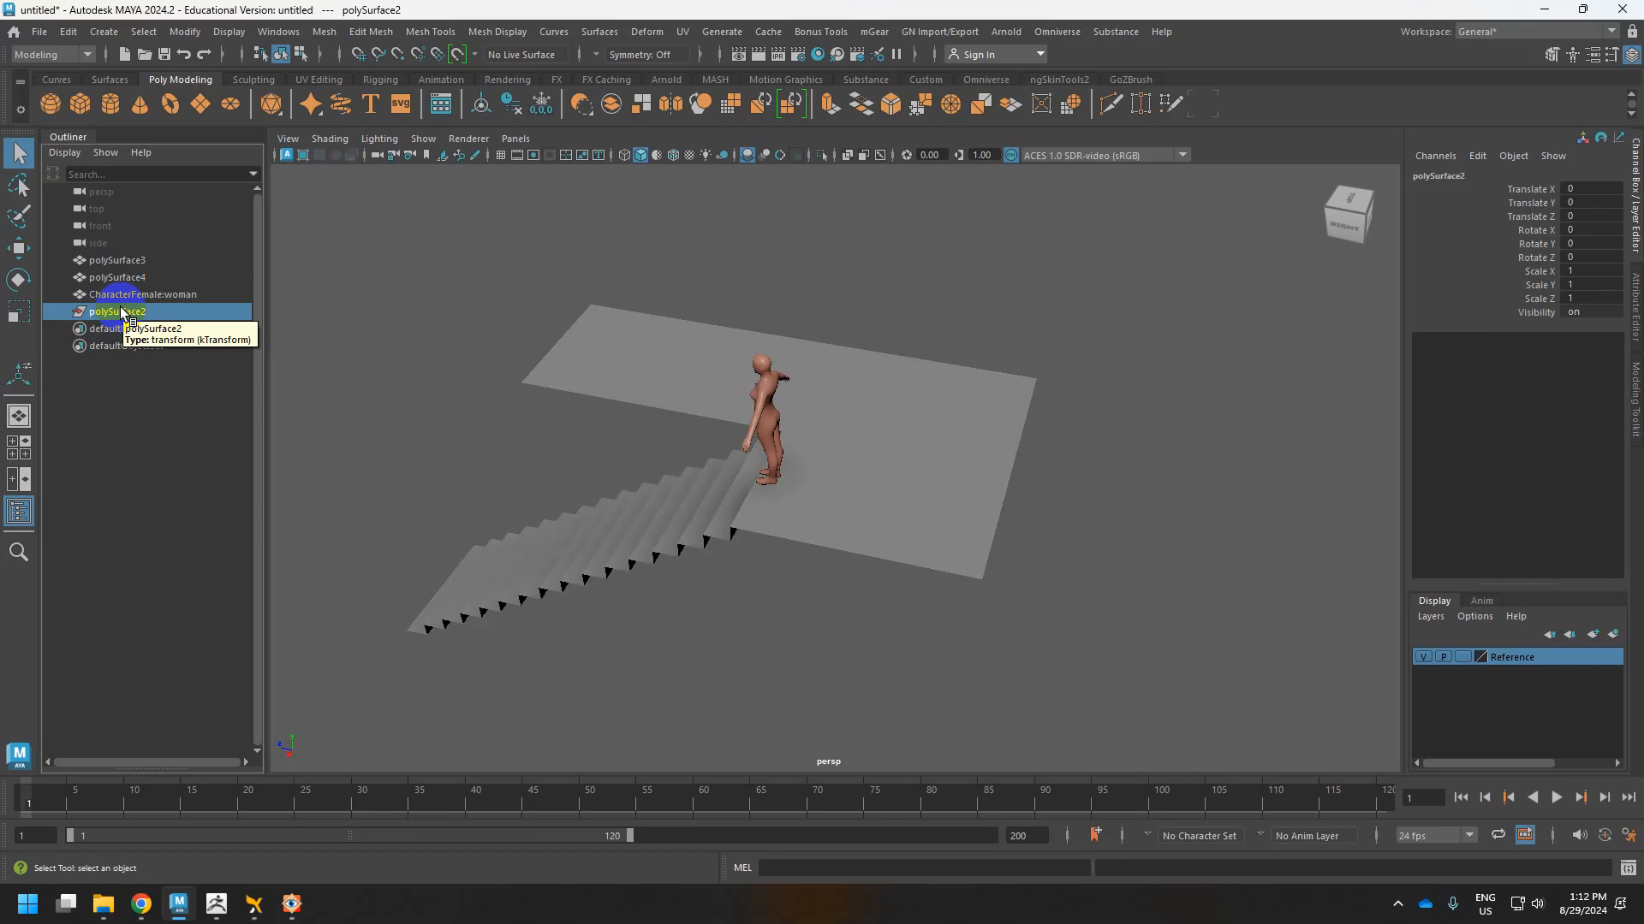
{"action": "key", "text": "Delete"}
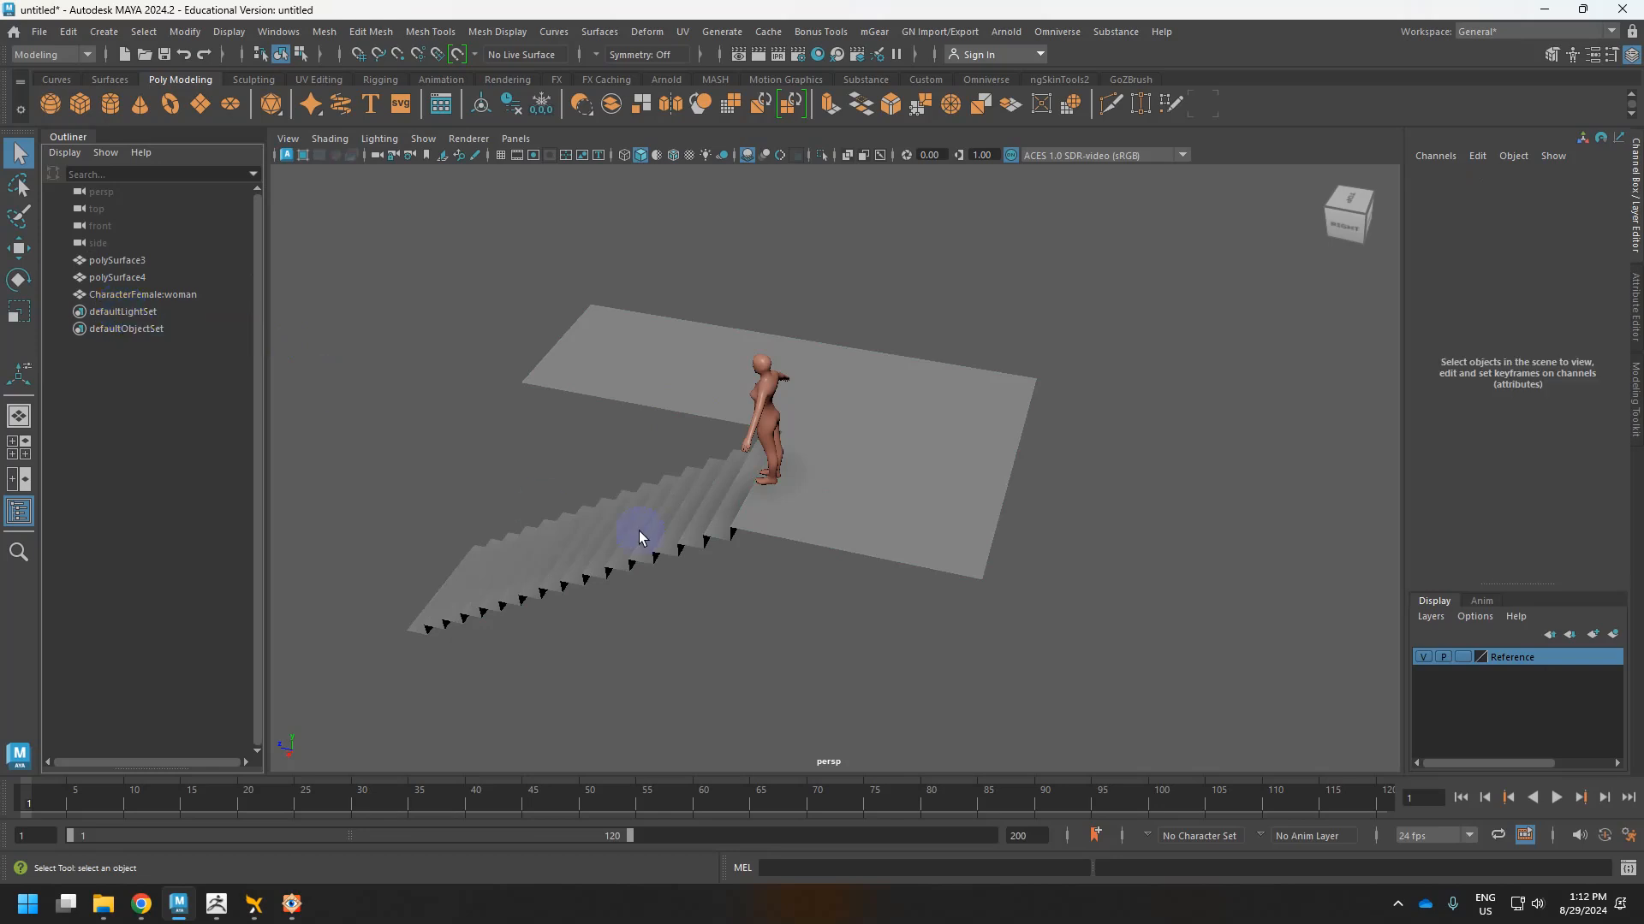
Compare the landing and staircase layout from several angles with the reference photo in FastStone Image Viewer.
{"action": "left_click", "coordinate": [924, 445]}
{"action": "mouse_move", "coordinate": [924, 445]}
{"action": "left_mouse_down", "text": "alt"}
{"action": "mouse_move", "coordinate": [925, 482]}
{"action": "mouse_move", "coordinate": [830, 475]}
{"action": "mouse_move", "coordinate": [899, 477]}
{"action": "mouse_move", "coordinate": [860, 454]}
{"action": "mouse_move", "coordinate": [921, 447]}
{"action": "left_mouse_up", "text": "alt"}
{"action": "scroll", "coordinate": [860, 454], "scroll_direction": "up", "scroll_amount": 2}
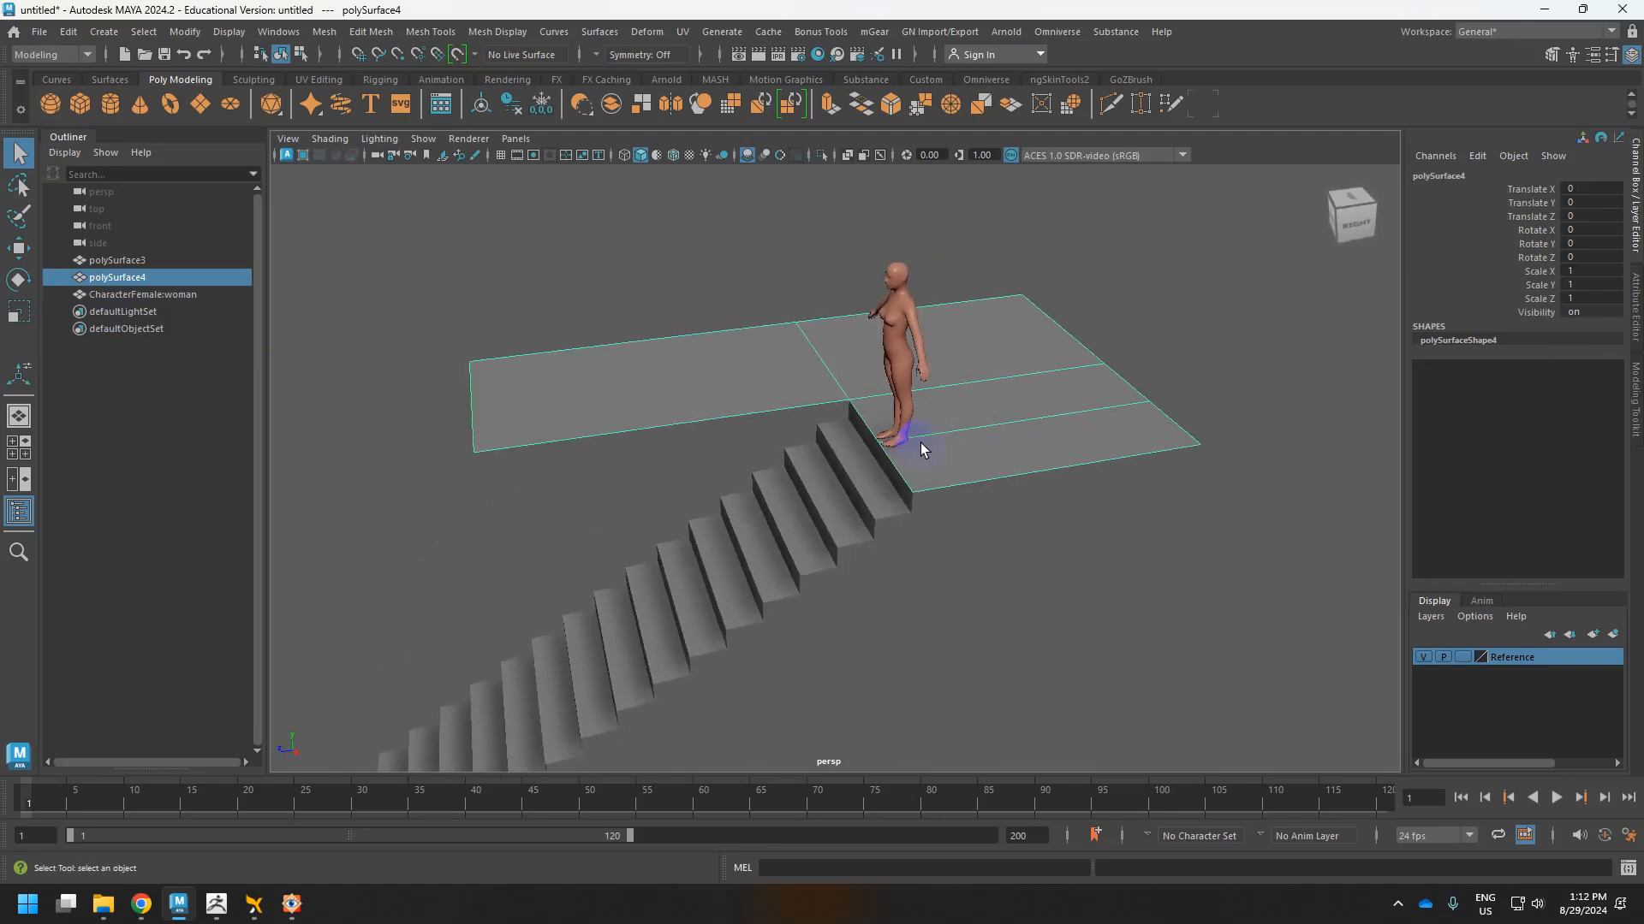
{"action": "key", "text": "alt+Tab"}
{"action": "key", "text": "alt+Tab"}
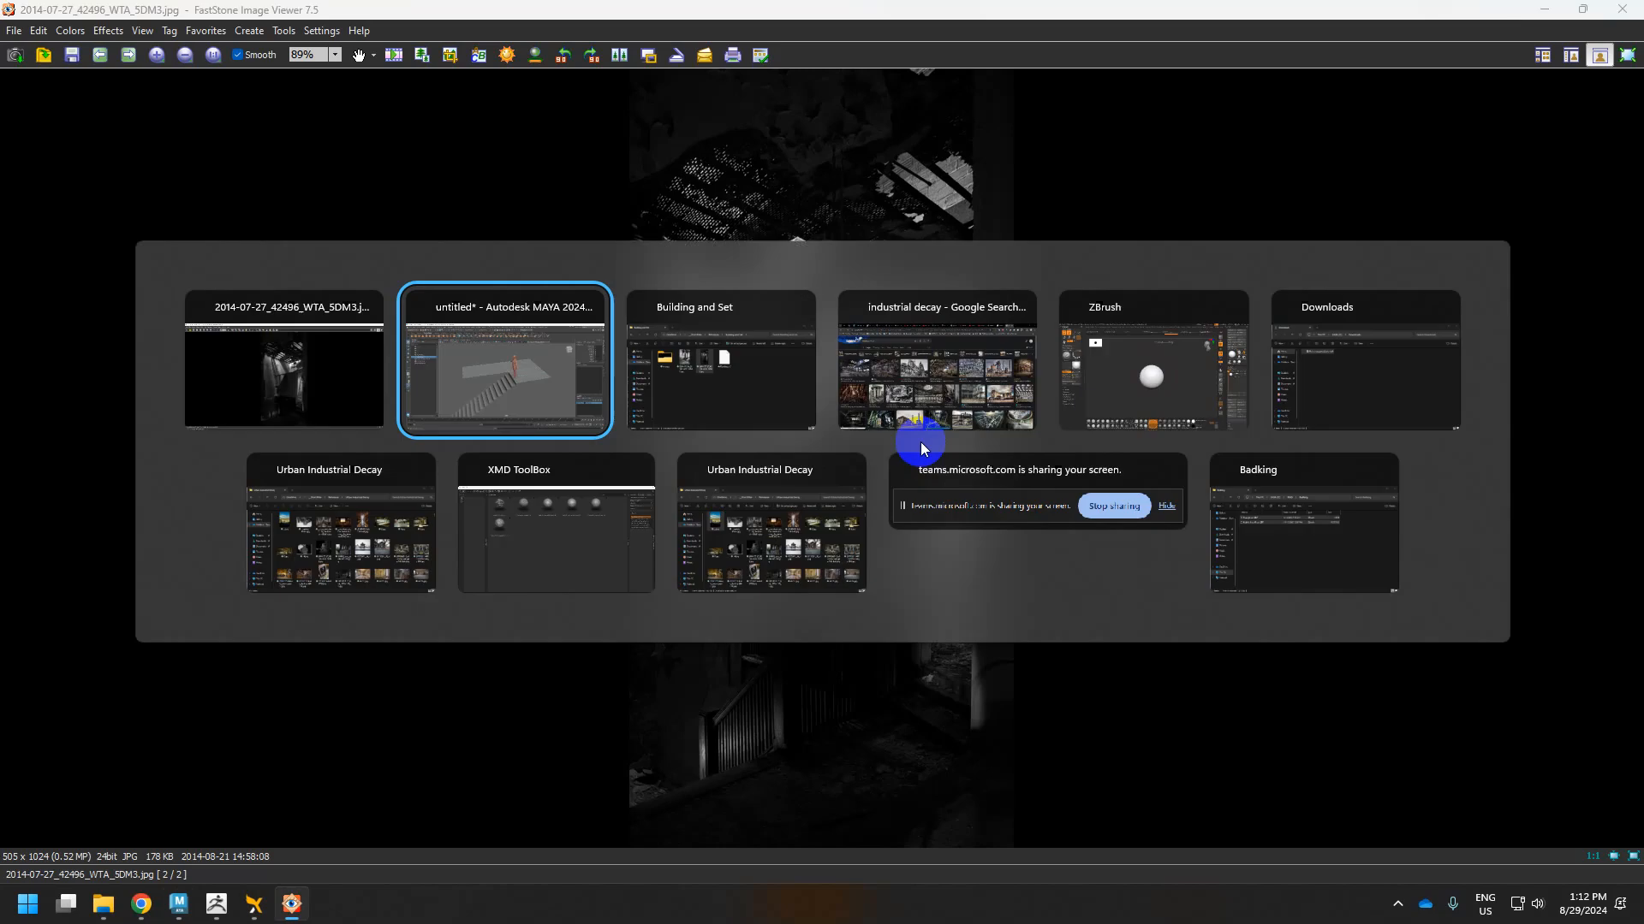
{"action": "left_click_drag", "start_coordinate": [983, 429], "coordinate": [850, 433], "text": "alt"}
{"action": "key", "text": "alt+Tab"}
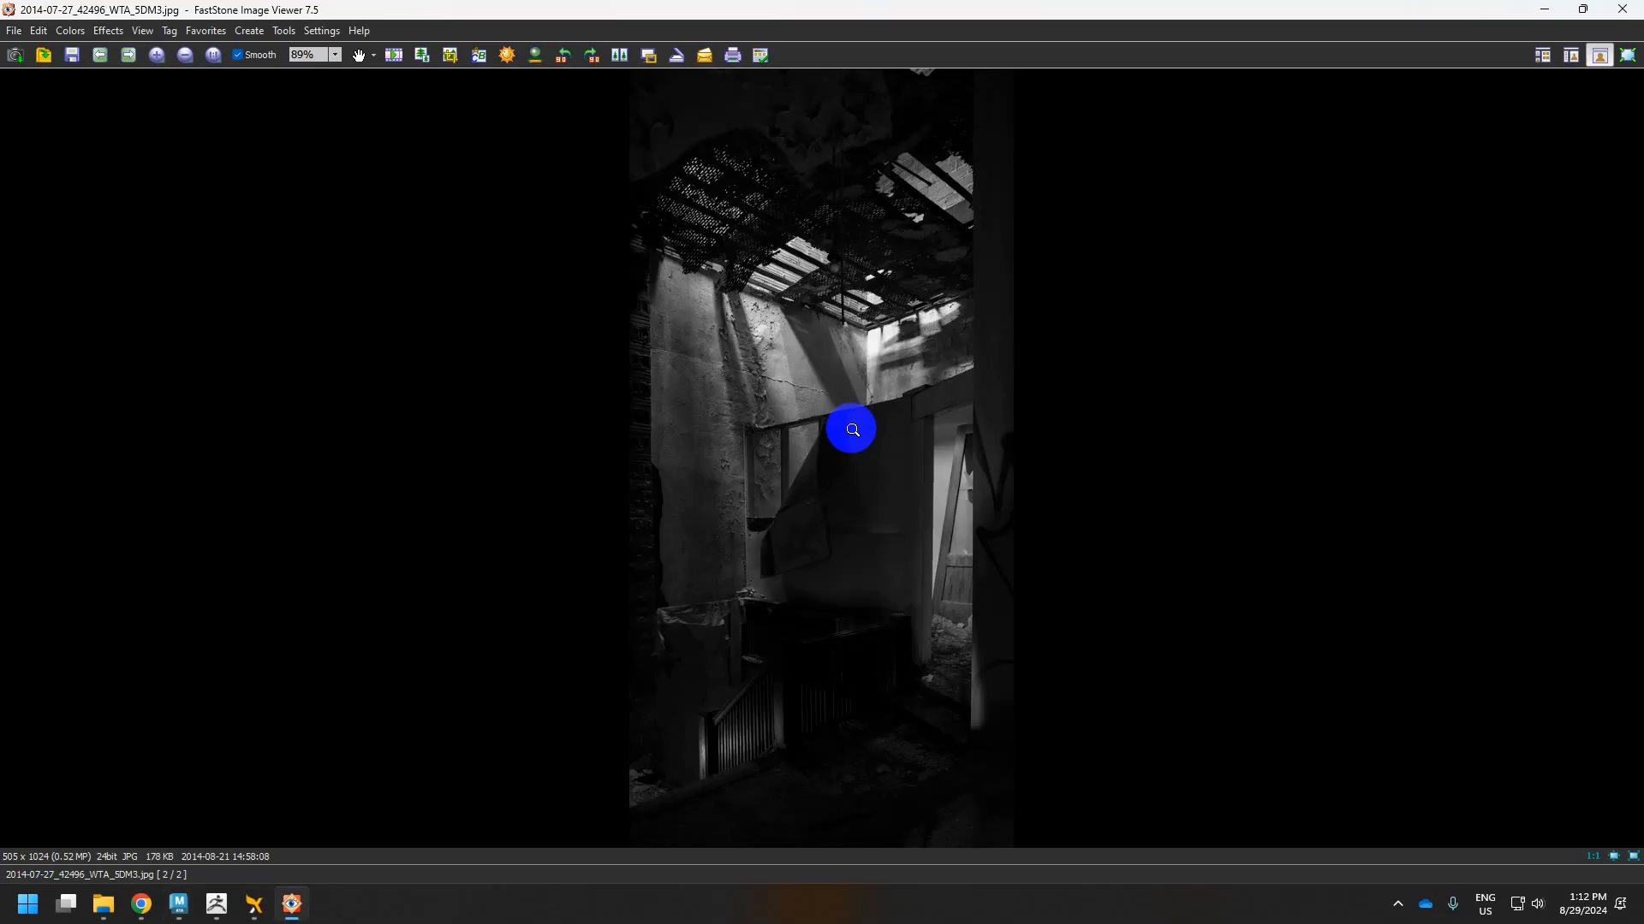
{"action": "key", "text": "alt+Tab"}
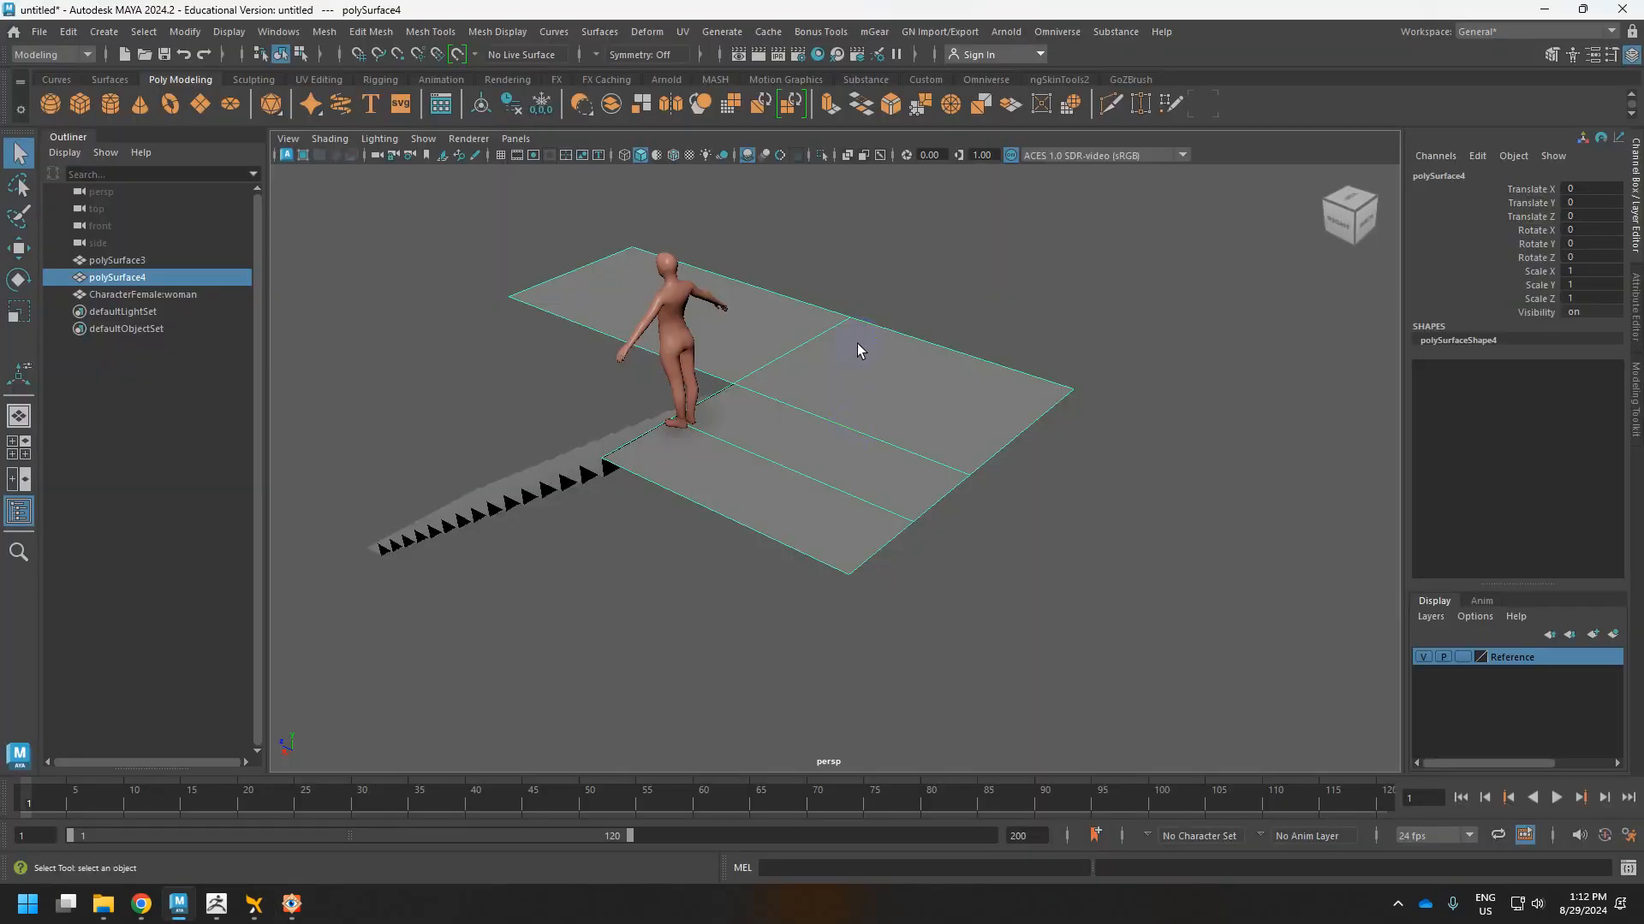
Extrude the landing's long back edges and the adjoining short end edge upward about 281 cm to form walls.
{"action": "middle_click_drag", "start_coordinate": [868, 339], "coordinate": [896, 450], "text": "alt"}
{"action": "right_click_drag", "start_coordinate": [894, 395], "coordinate": [909, 447]}
{"action": "right_click_drag", "start_coordinate": [939, 394], "coordinate": [939, 349]}
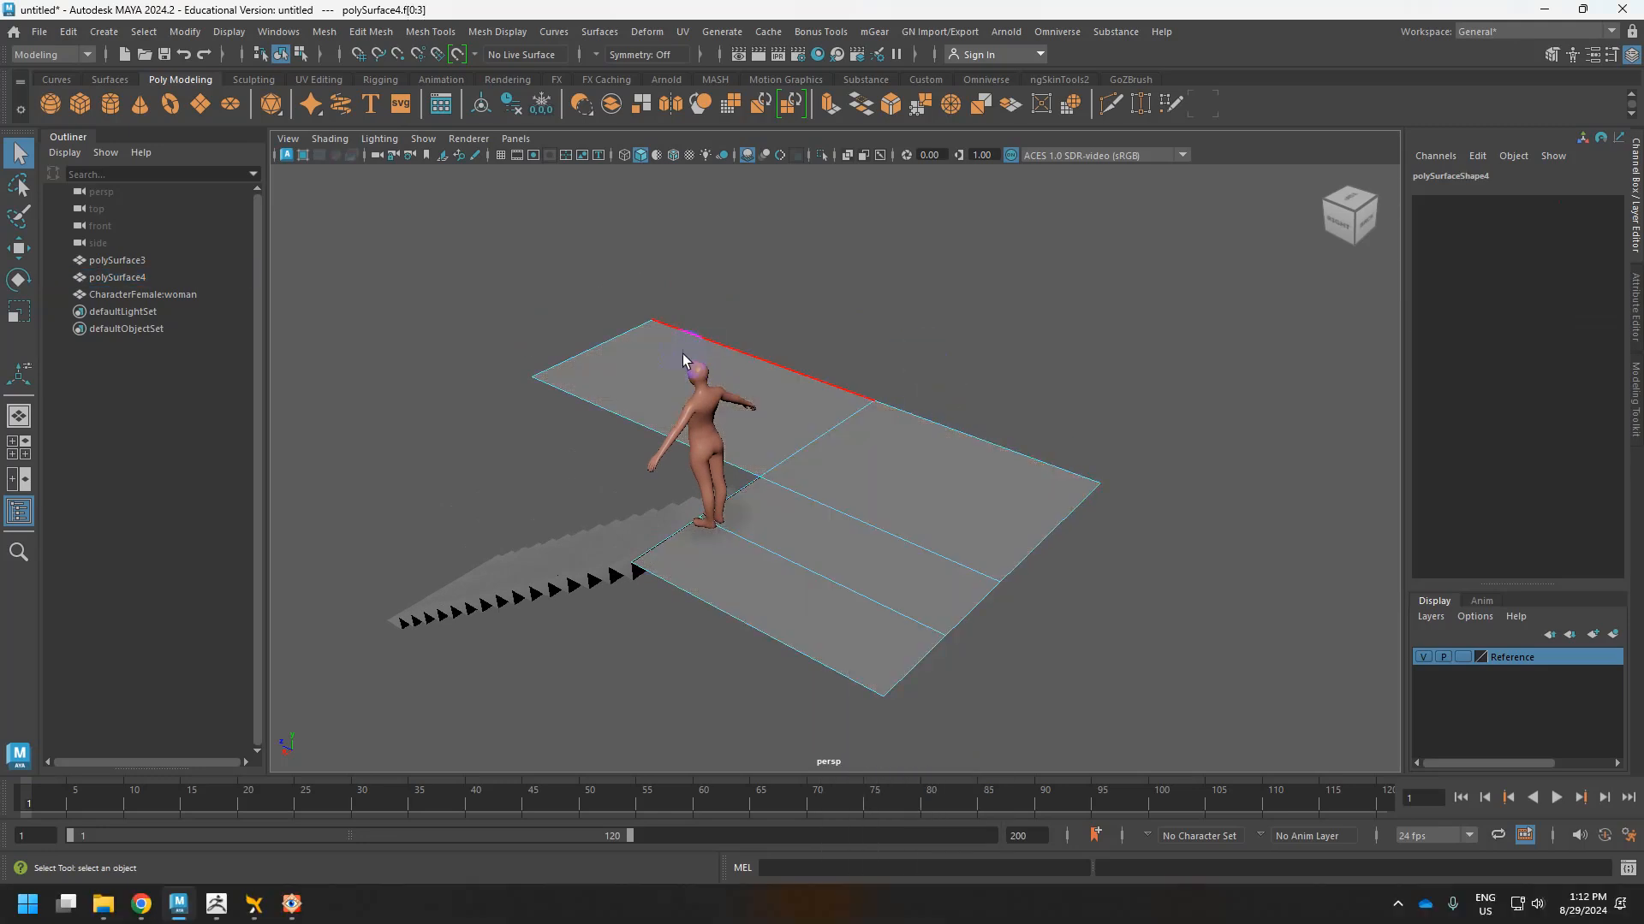
{"action": "left_click", "coordinate": [594, 350]}
{"action": "left_click", "coordinate": [767, 361], "text": "shift"}
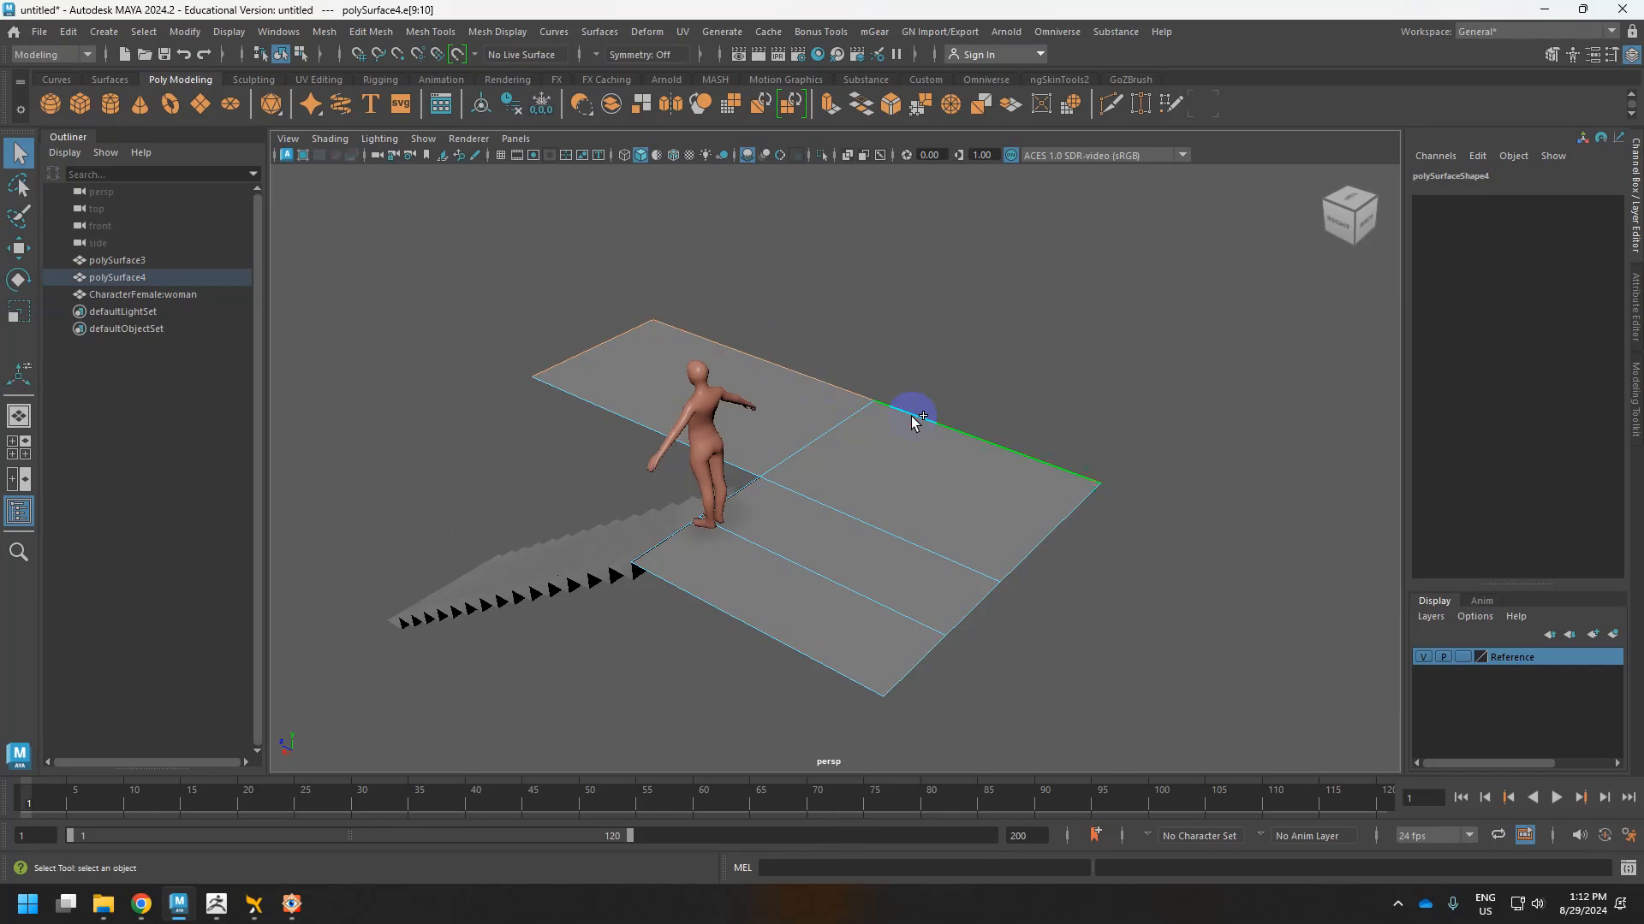
{"action": "key", "text": "alt+Tab"}
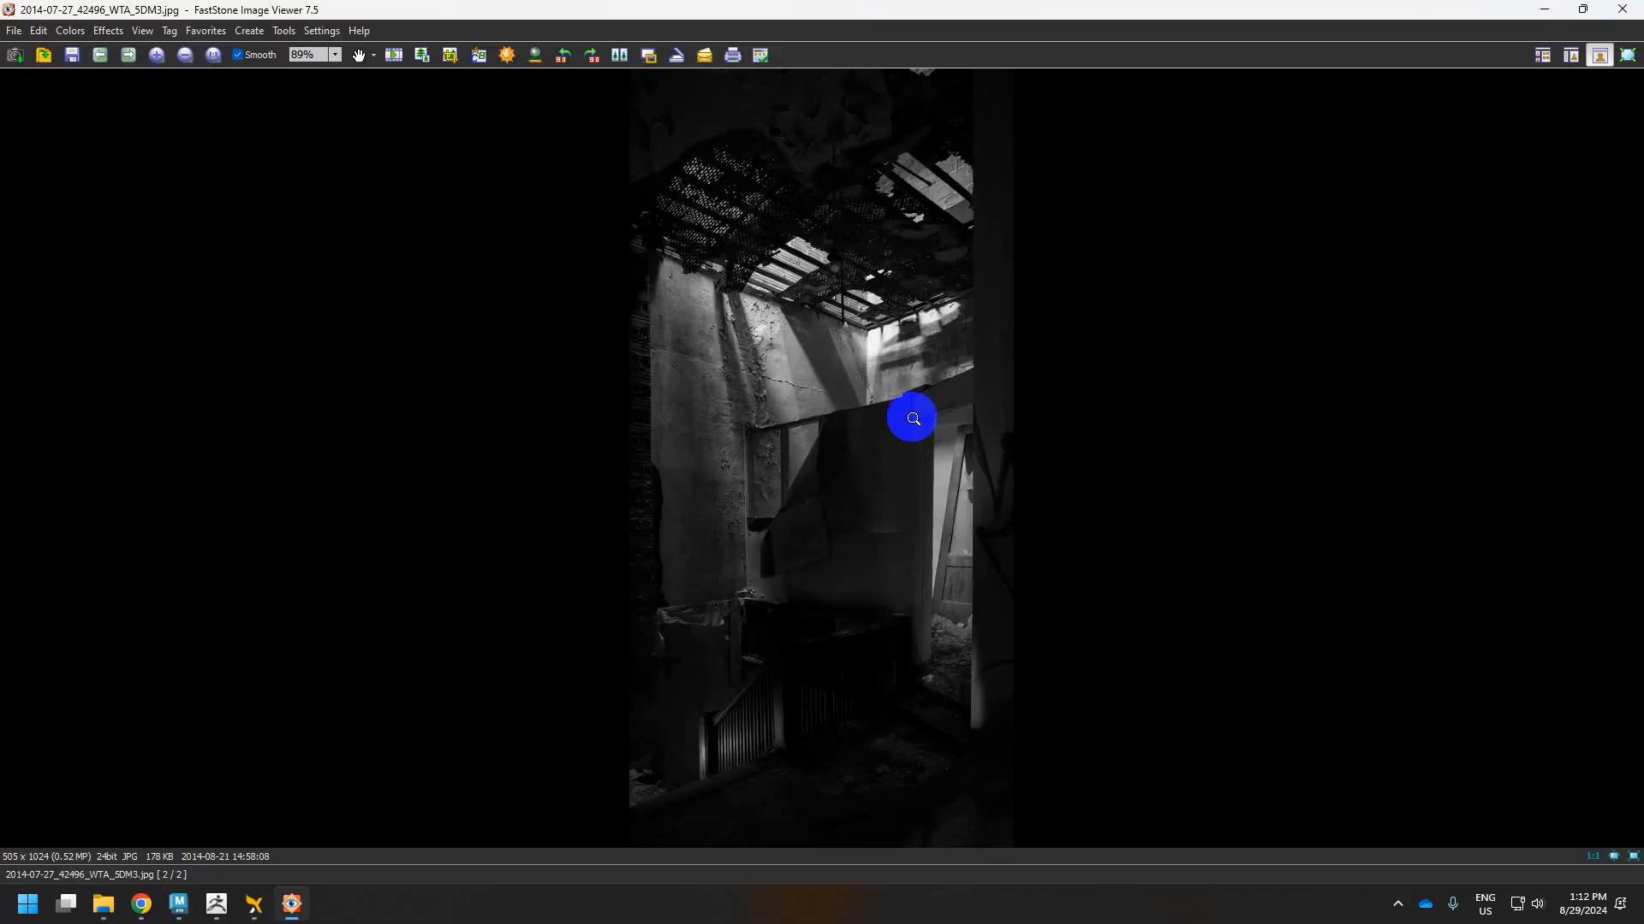
{"action": "key", "text": "alt+Tab"}
{"action": "key", "text": "w"}
{"action": "scroll", "coordinate": [747, 364], "scroll_direction": "down", "scroll_amount": 3}
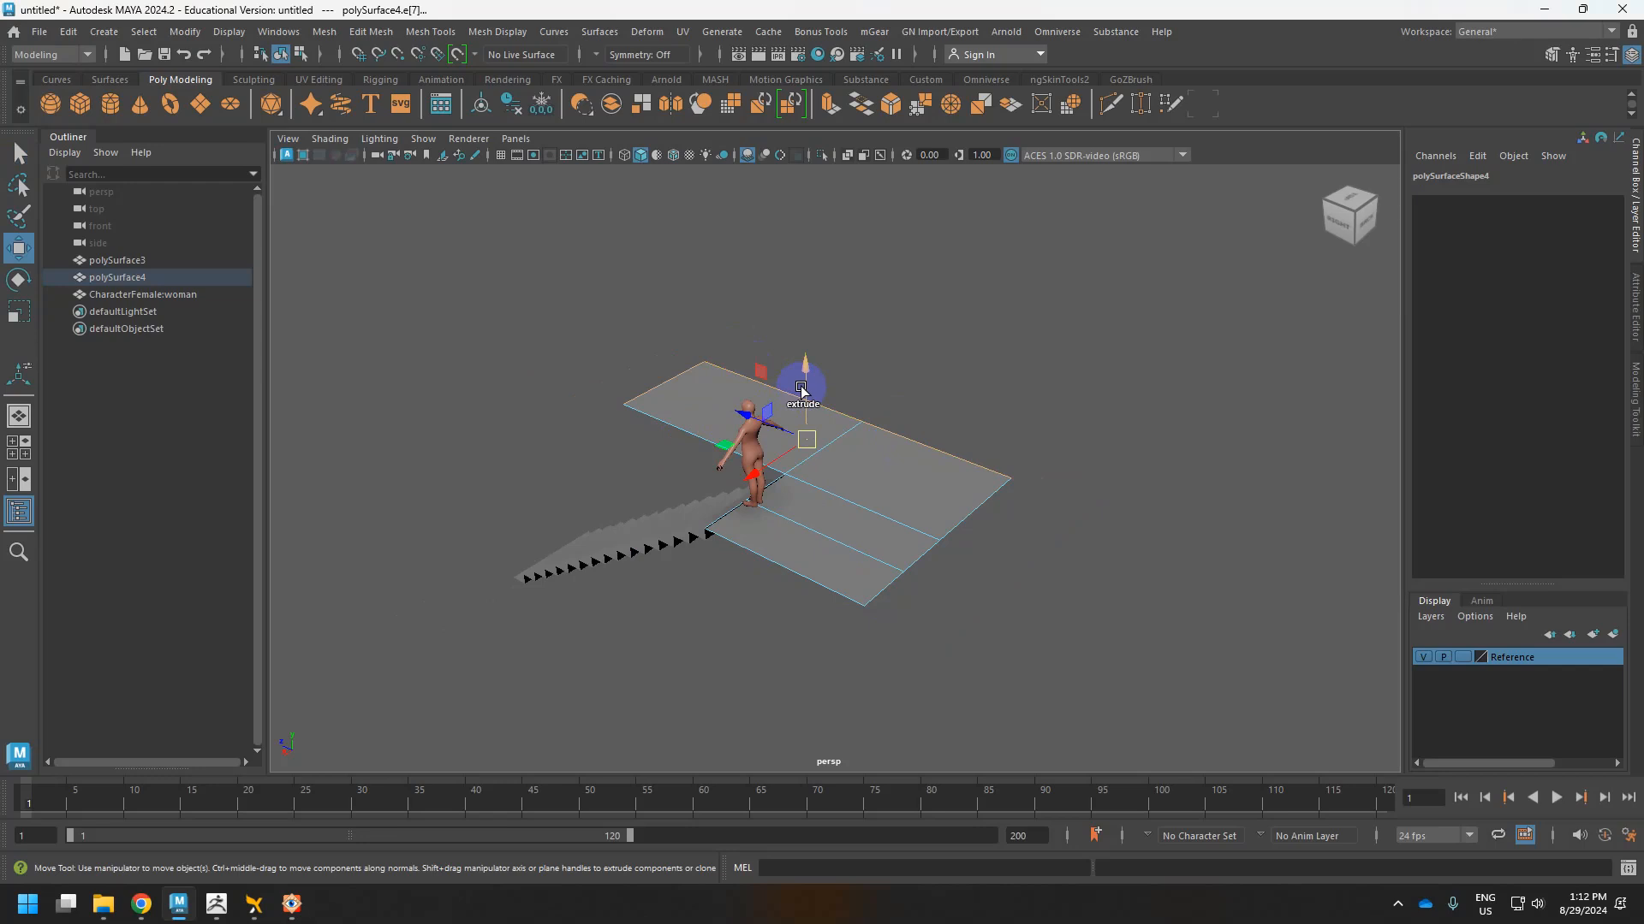
{"action": "left_click_drag", "start_coordinate": [801, 390], "coordinate": [837, 216]}
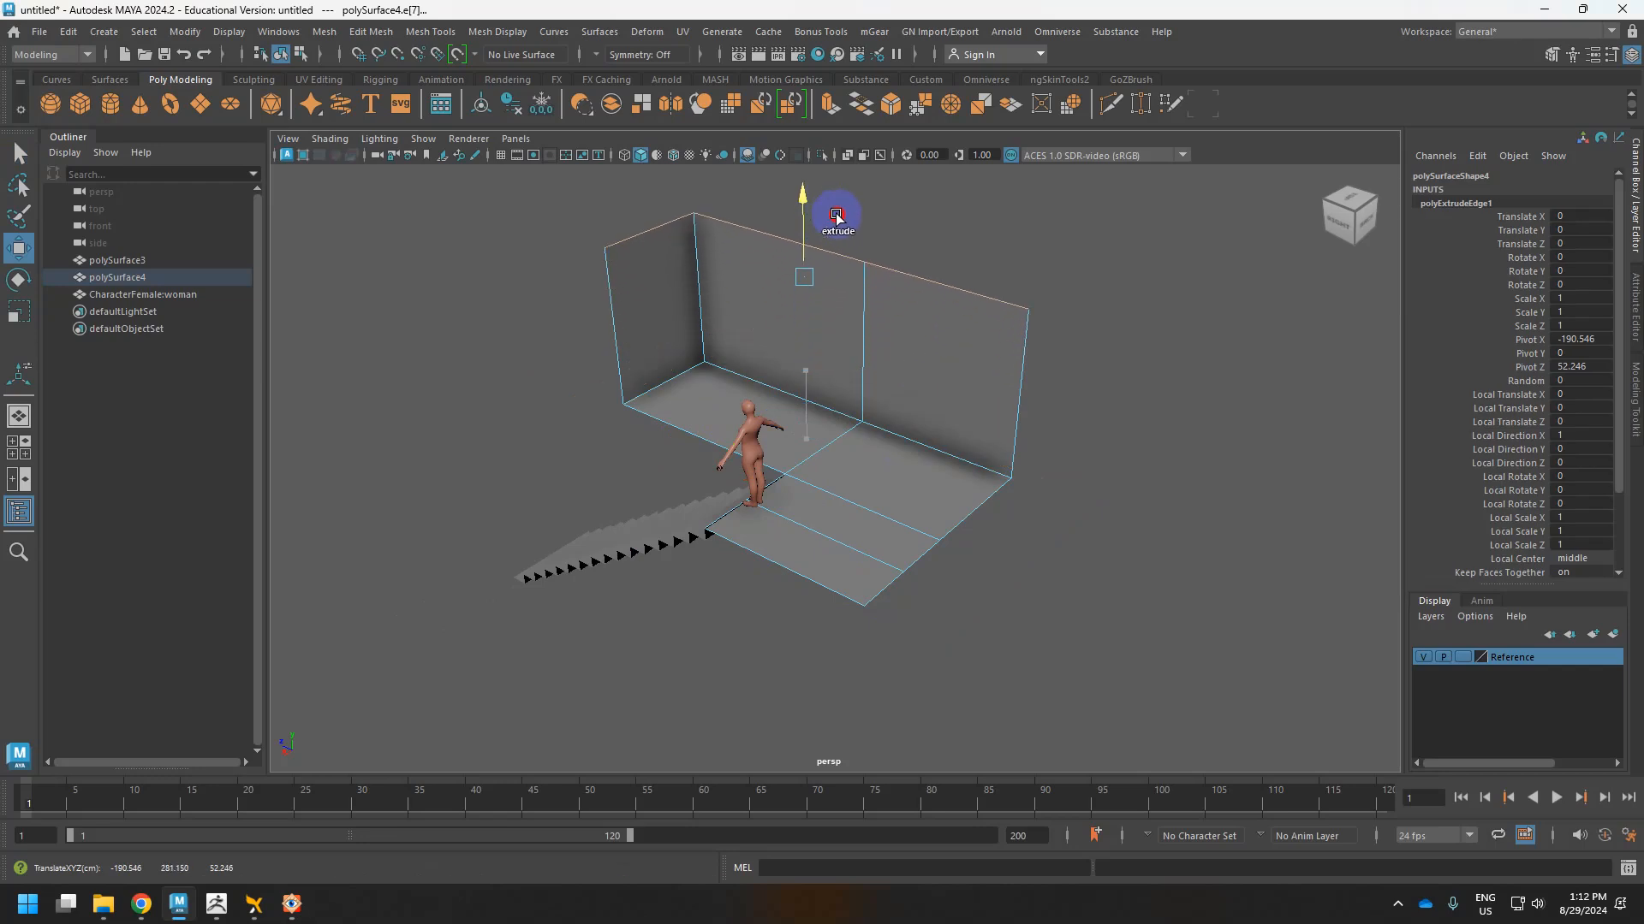
Extract the two faces of the long back wall from the landing mesh as a separate object.
{"action": "right_click_drag", "start_coordinate": [877, 317], "coordinate": [880, 356]}
{"action": "left_click", "coordinate": [914, 337]}
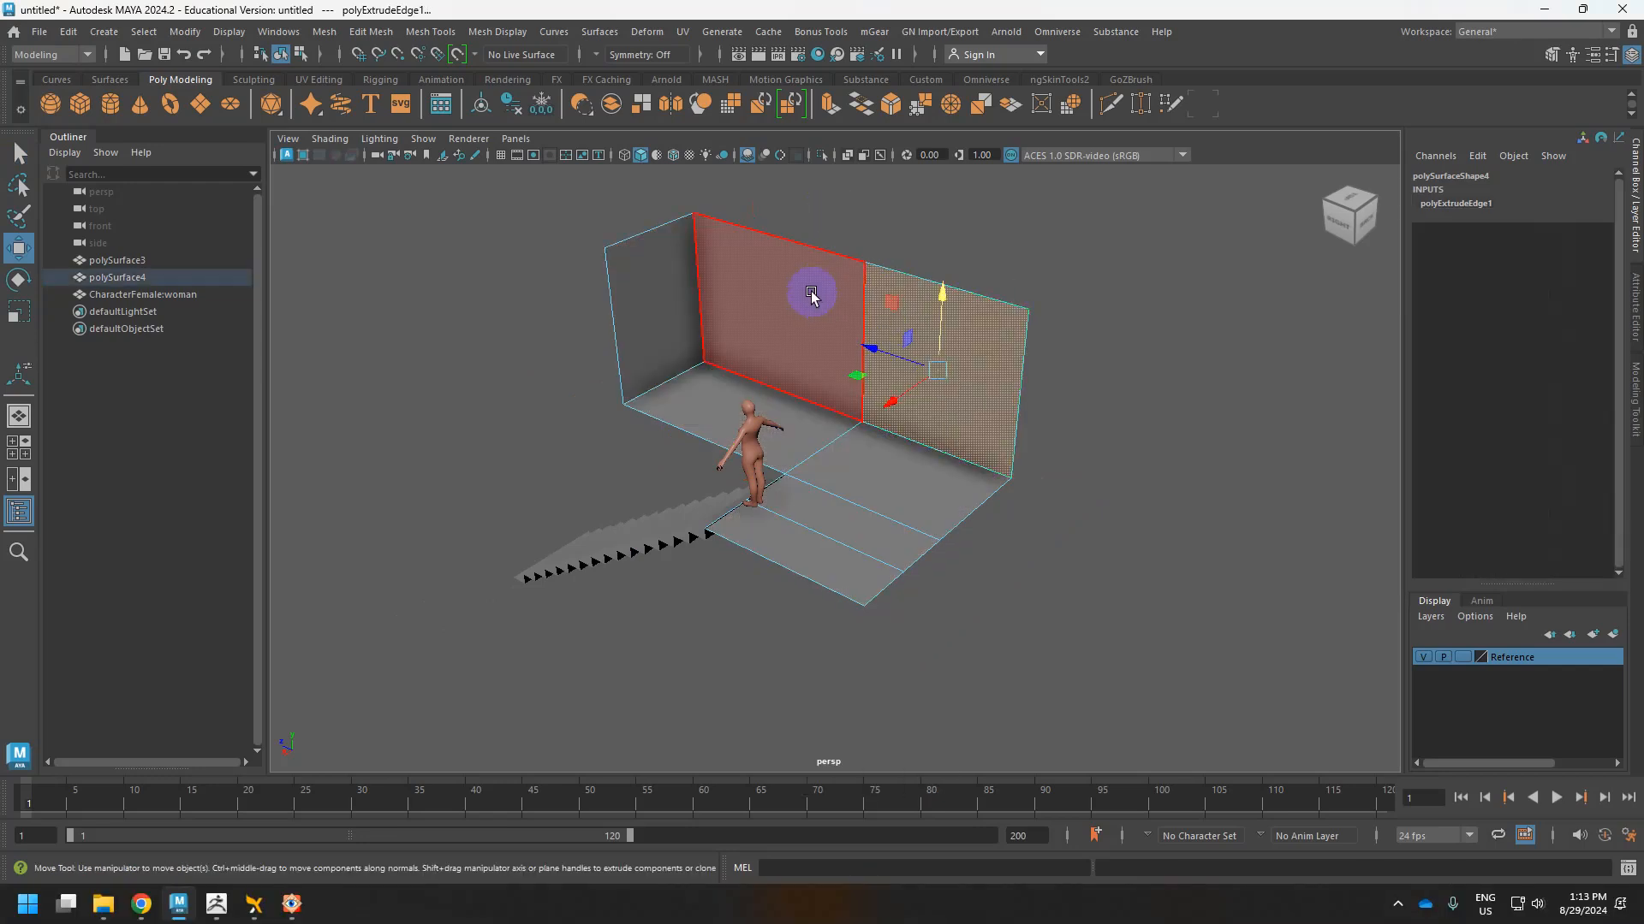
{"action": "left_click", "coordinate": [796, 291], "text": "shift"}
{"action": "right_click_drag", "start_coordinate": [796, 291], "coordinate": [799, 580], "text": "shift"}
{"action": "left_click", "coordinate": [1162, 441]}
Extract the short end wall face from the landing mesh as its own object and check the separated walls.
{"action": "right_click_drag", "start_coordinate": [676, 297], "coordinate": [677, 351]}
{"action": "left_click", "coordinate": [625, 336]}
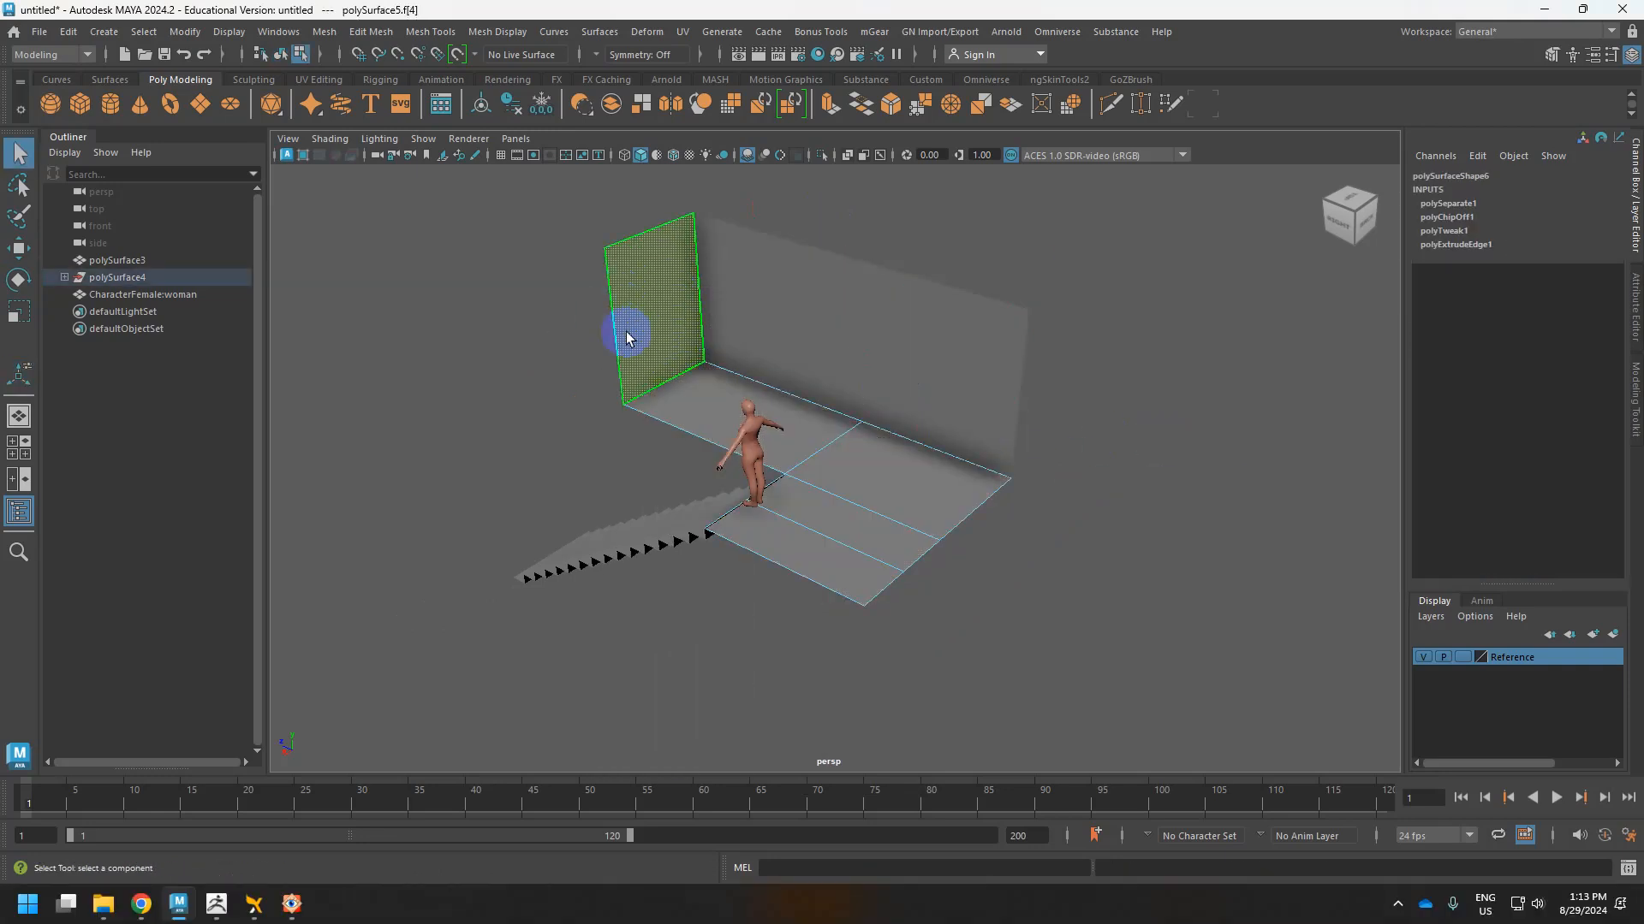
{"action": "key", "text": "t"}
{"action": "key", "text": "F8"}
{"action": "left_click", "coordinate": [1167, 323]}
{"action": "right_click_drag", "start_coordinate": [870, 308], "coordinate": [909, 291]}
{"action": "key", "text": "q"}
{"action": "left_click", "coordinate": [907, 293]}
{"action": "left_click", "coordinate": [654, 279]}
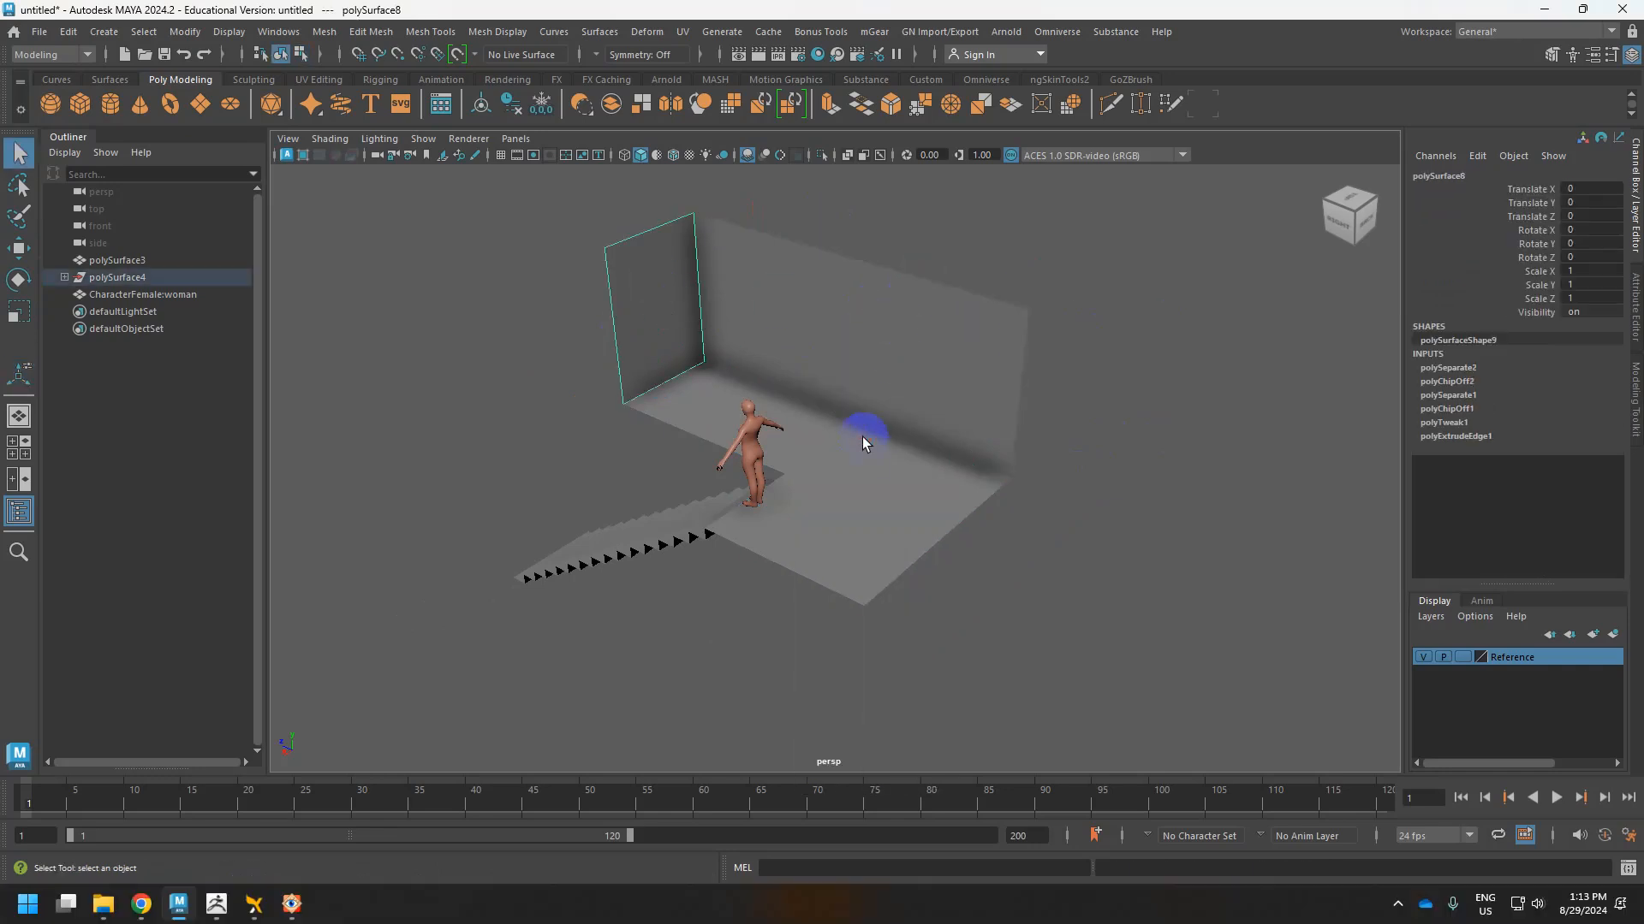
Move the long back wall away from the landing along X, to a Translate X of about -314.
{"action": "left_click", "coordinate": [899, 360]}
{"action": "key", "text": "w"}
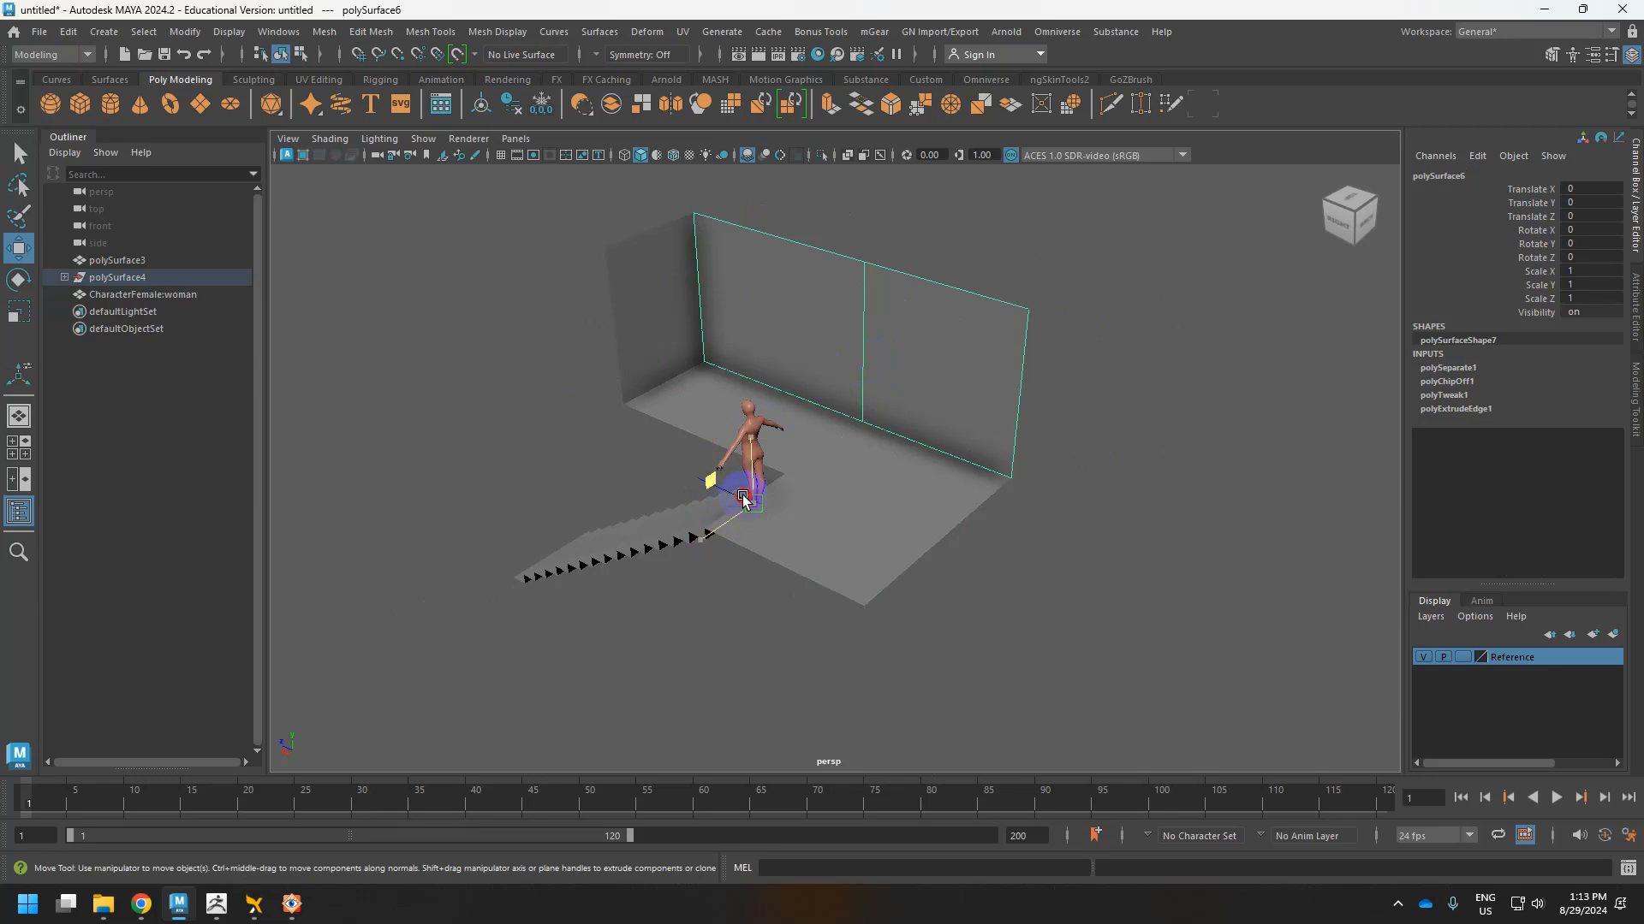
{"action": "left_click_drag", "start_coordinate": [743, 498], "coordinate": [853, 531]}
{"action": "key", "text": "ctrl+z"}
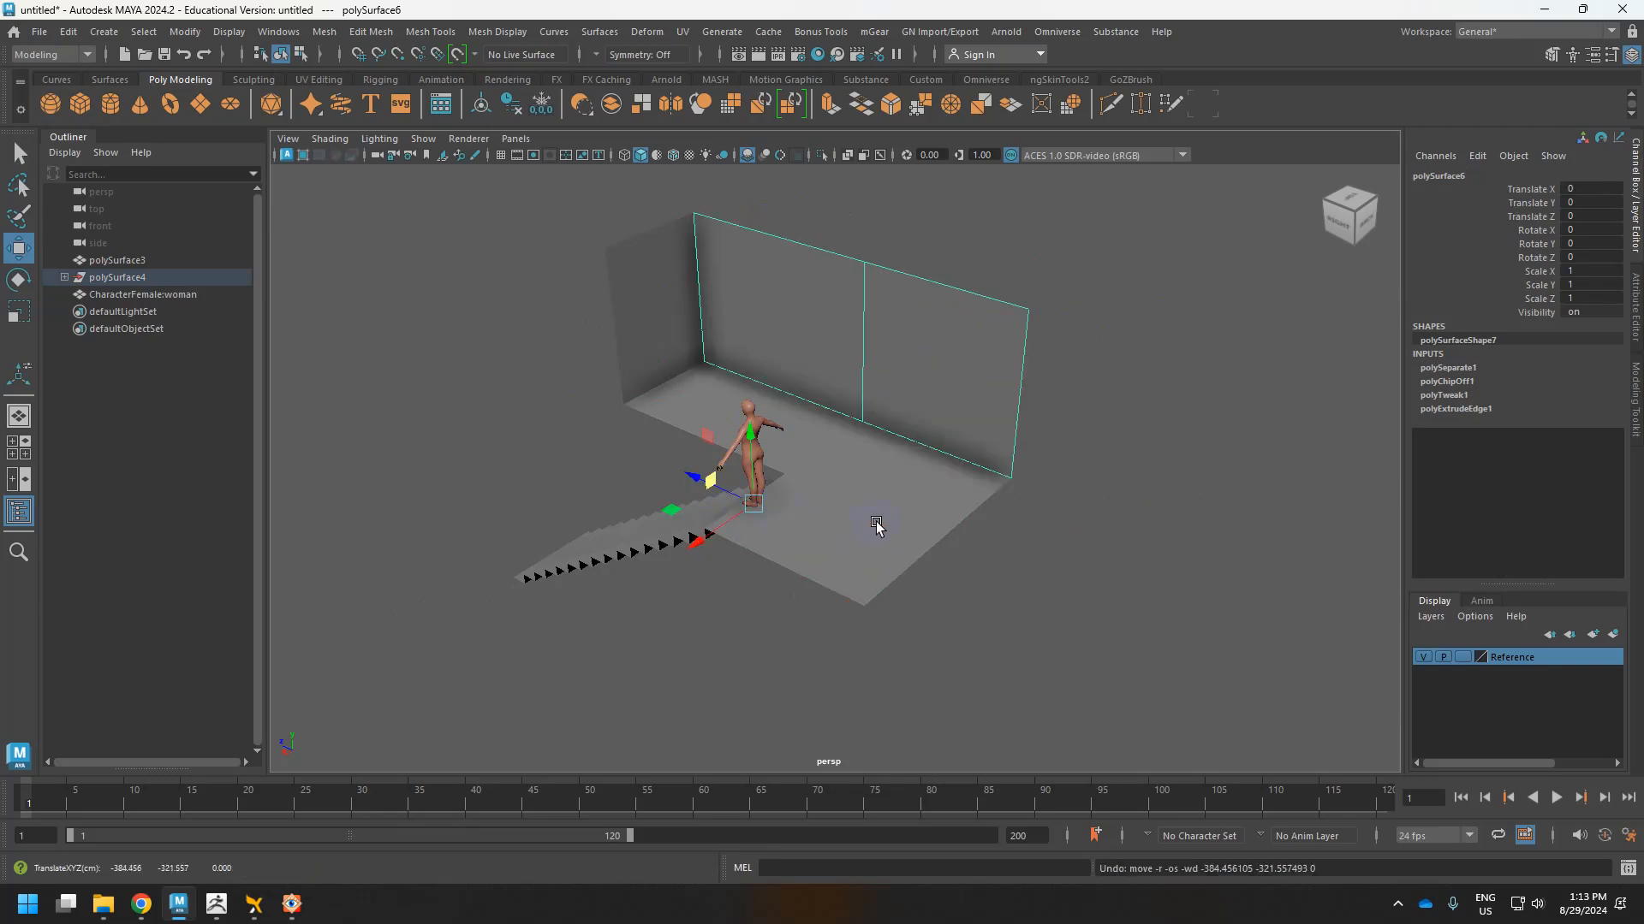
{"action": "middle_click_drag", "start_coordinate": [930, 463], "coordinate": [972, 522], "text": "alt"}
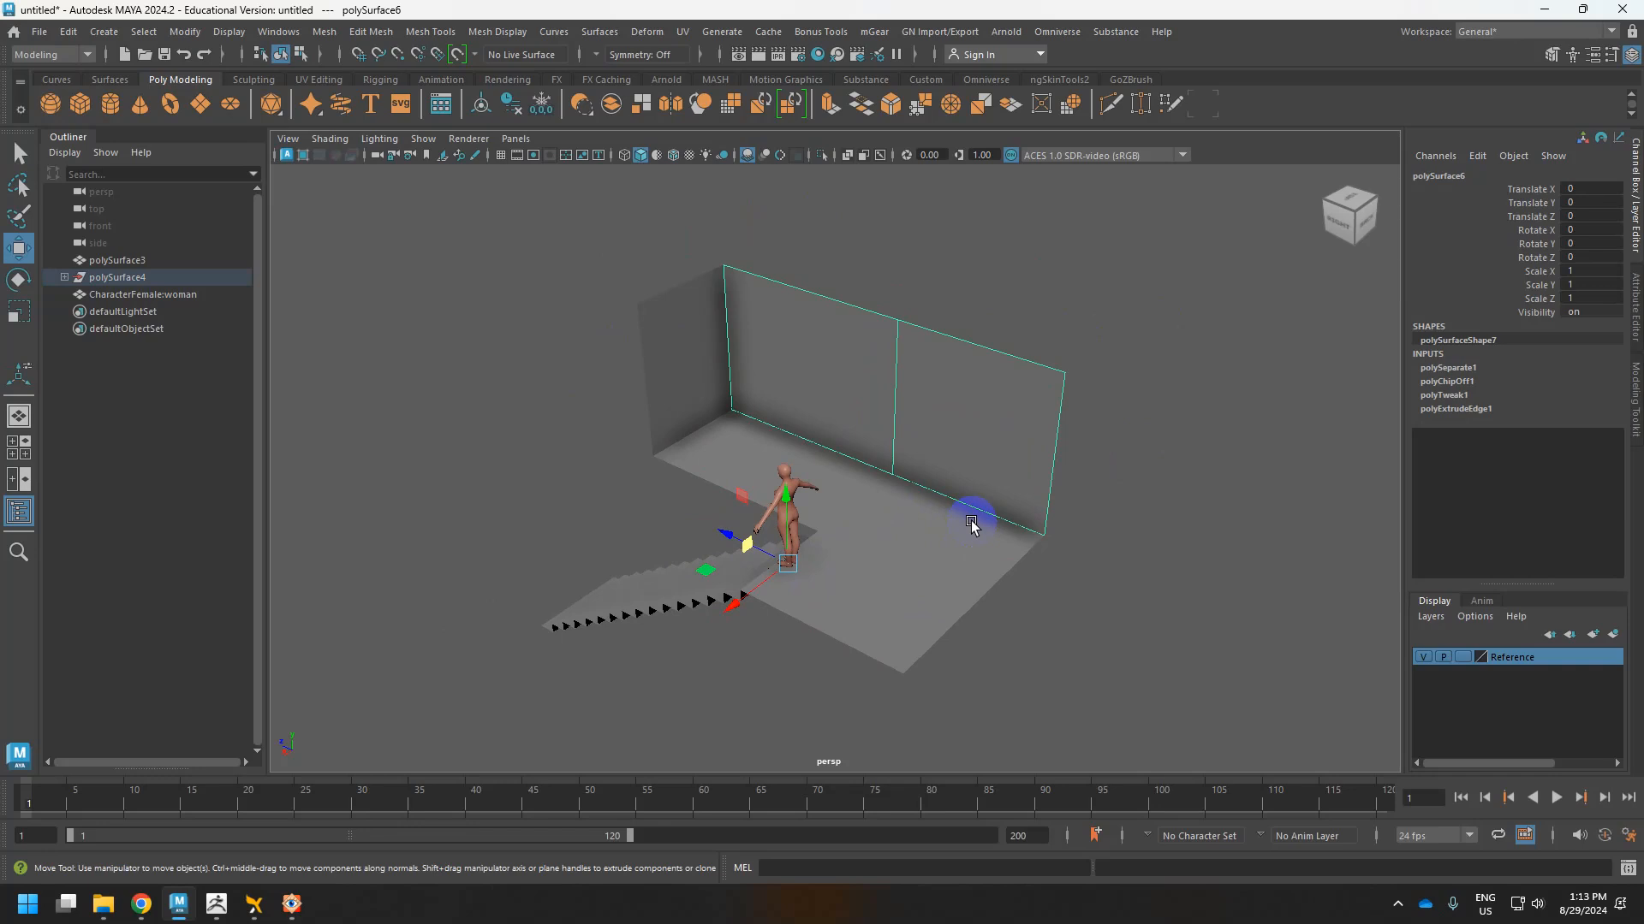
{"action": "left_click_drag", "start_coordinate": [762, 584], "coordinate": [911, 514]}
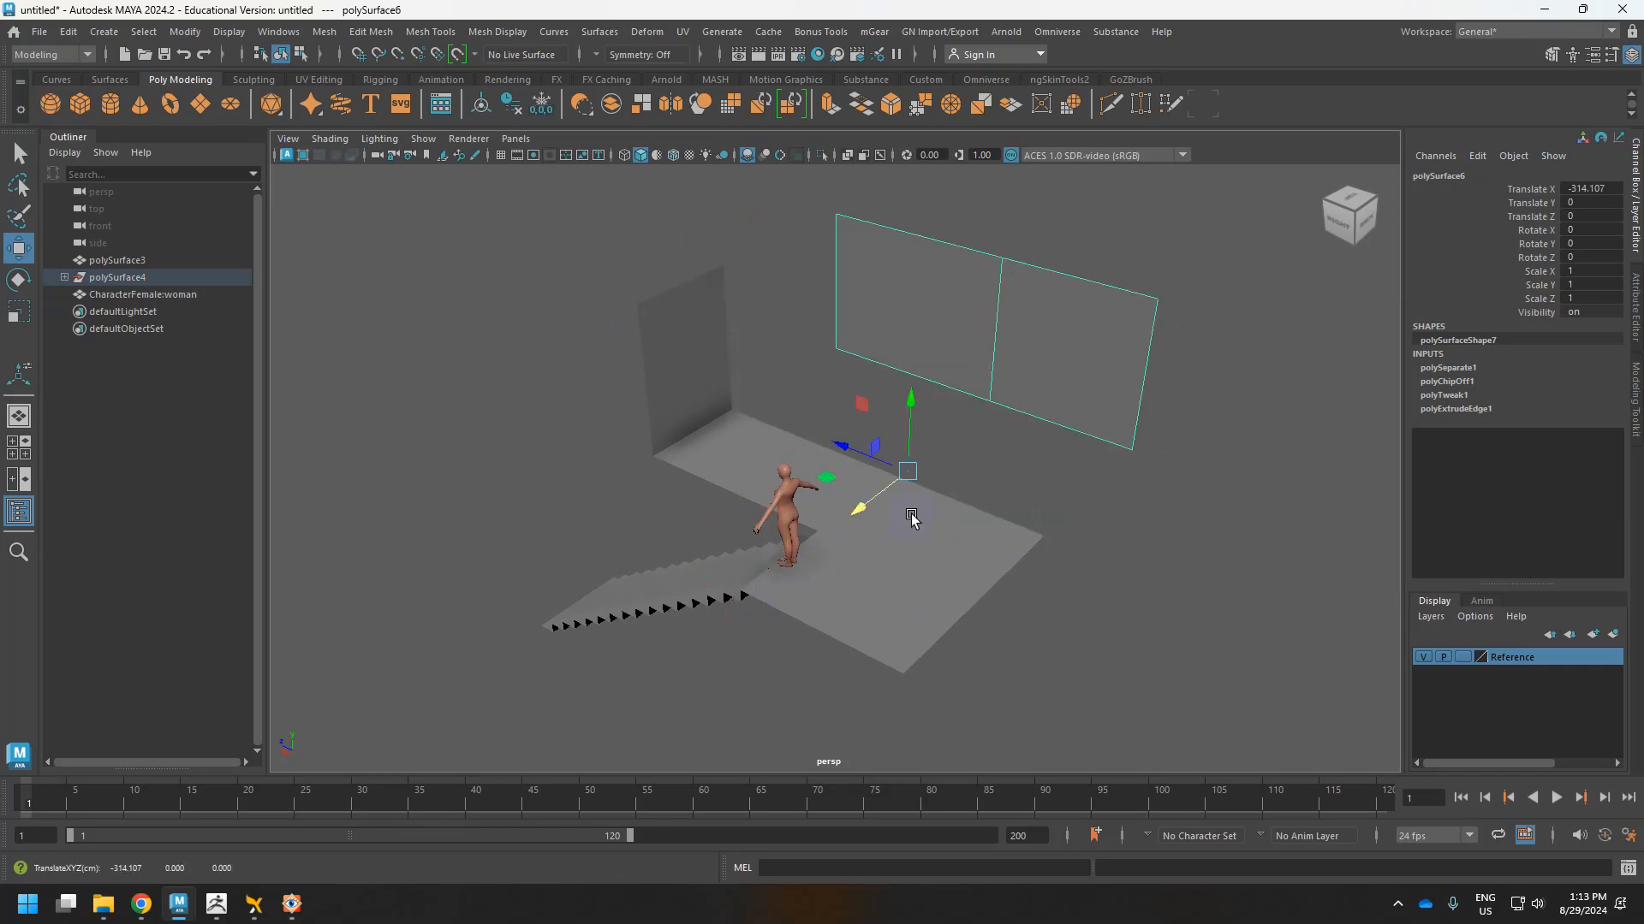
Undo the long back wall's last move along X and deselect the wall.
{"action": "key", "text": "ctrl+z"}
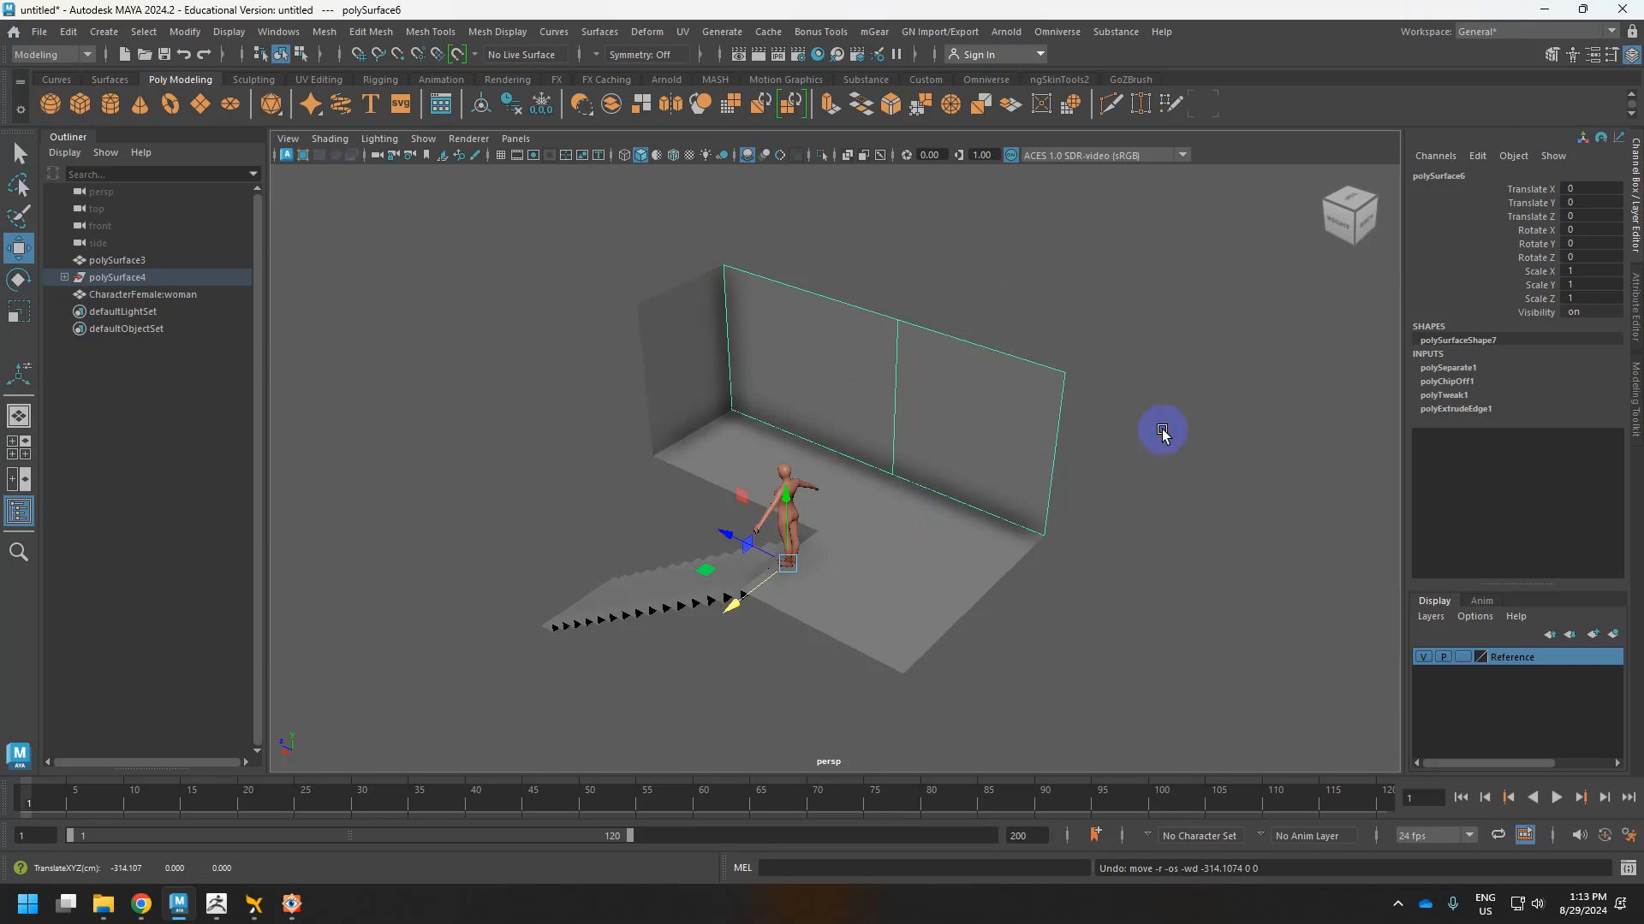
{"action": "left_click", "coordinate": [1203, 550]}
{"action": "left_click_drag", "start_coordinate": [1203, 550], "coordinate": [990, 533], "text": "alt"}
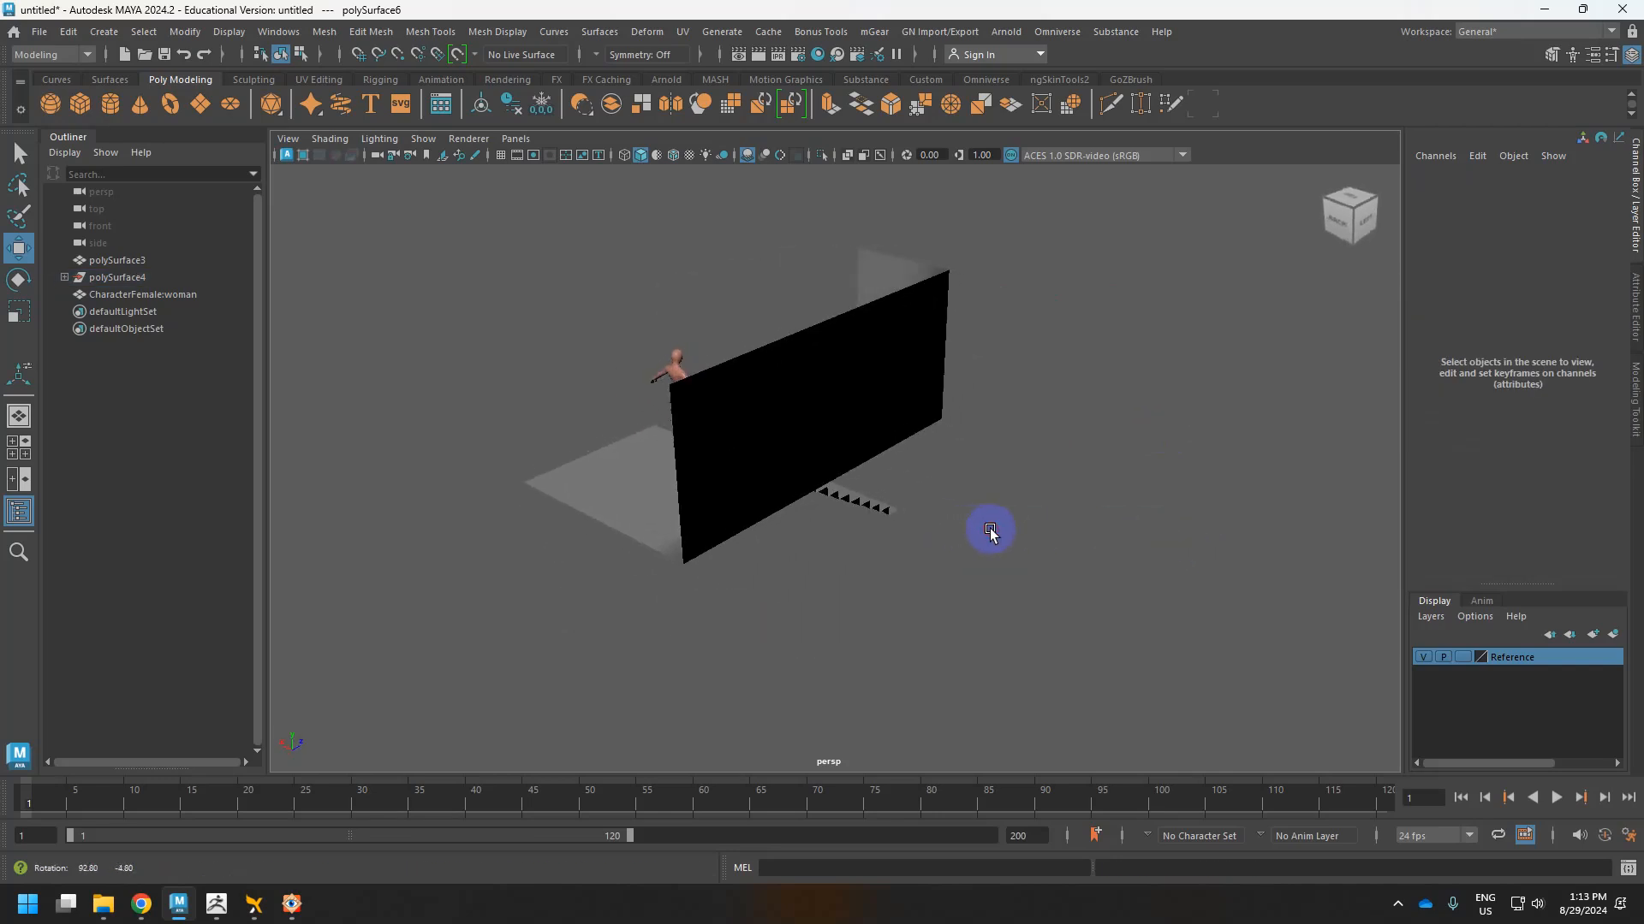
Turn on Backface Culling and Wireframe on Shaded for the perspective view.
{"action": "left_click", "coordinate": [335, 139]}
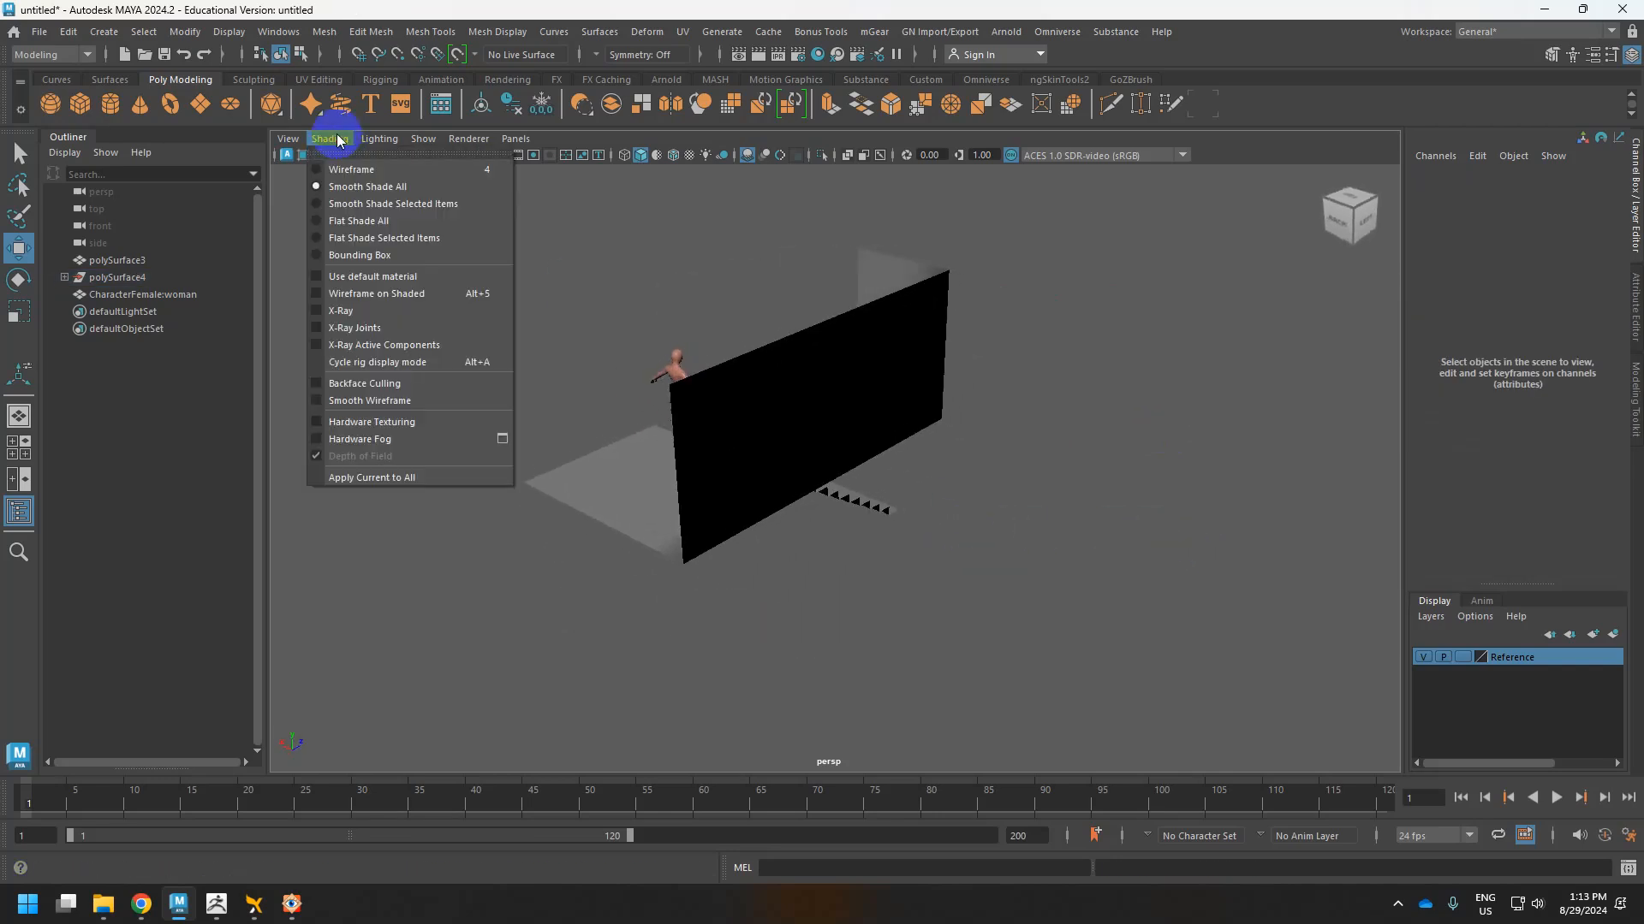
{"action": "left_click", "coordinate": [380, 385]}
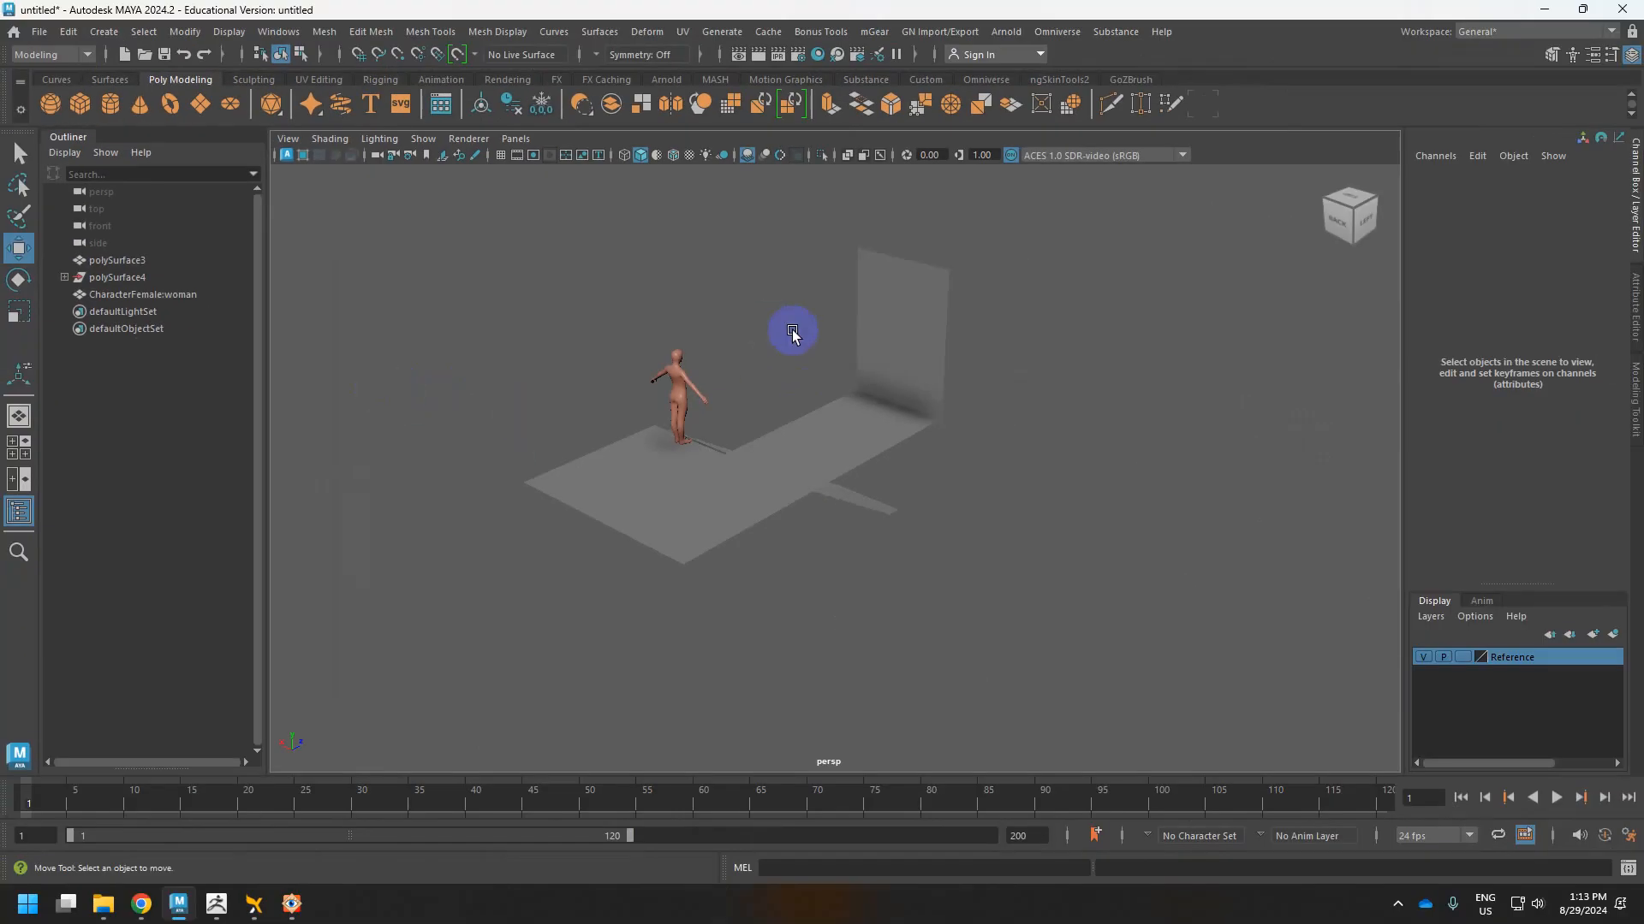
{"action": "left_click_drag", "start_coordinate": [858, 342], "coordinate": [976, 337], "text": "alt"}
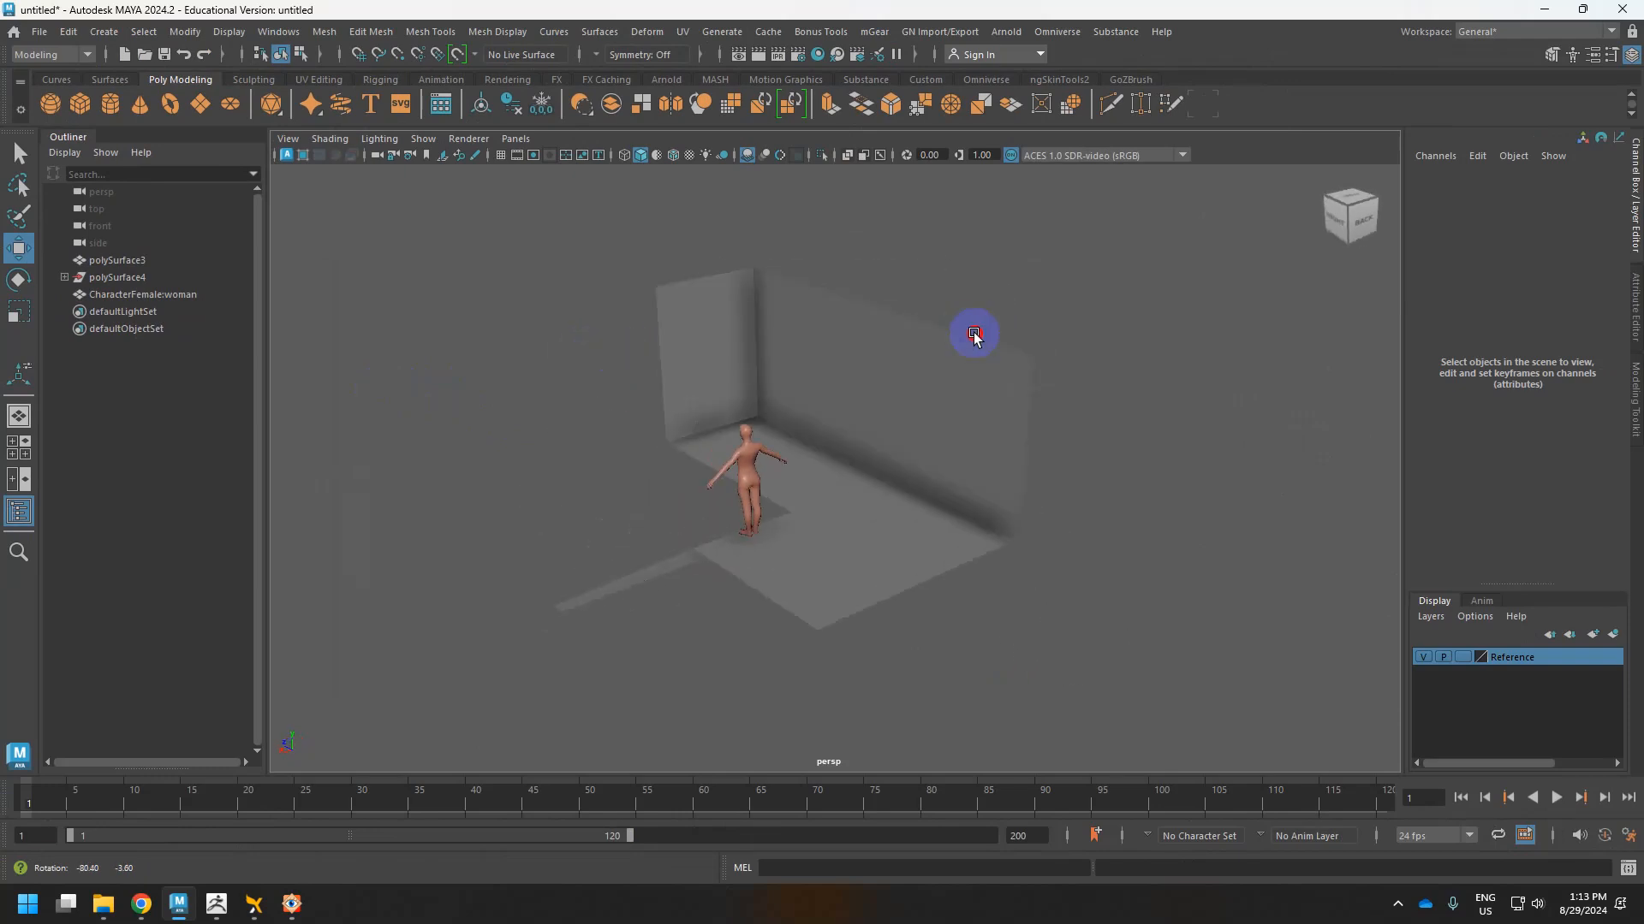
{"action": "mouse_move", "coordinate": [975, 337]}
{"action": "right_mouse_down", "text": "alt"}
{"action": "mouse_move", "coordinate": [936, 355]}
{"action": "mouse_move", "coordinate": [965, 342]}
{"action": "right_mouse_up", "text": "alt"}
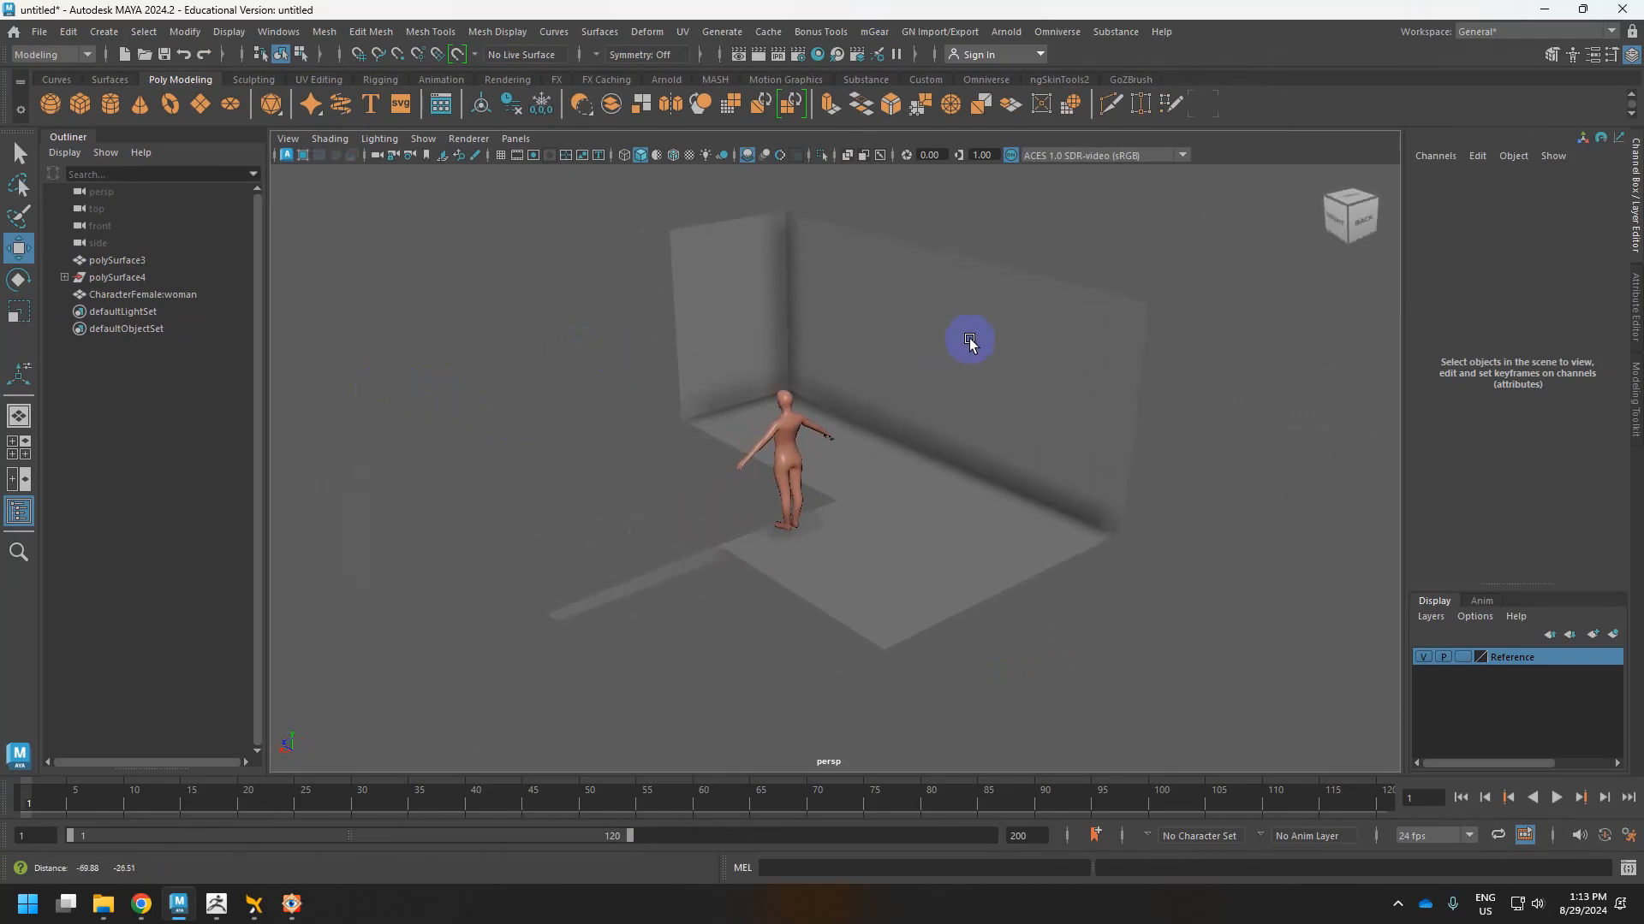
{"action": "left_click", "coordinate": [673, 155]}
{"action": "mouse_move", "coordinate": [885, 345]}
{"action": "left_mouse_down", "text": "alt"}
{"action": "mouse_move", "coordinate": [672, 356]}
{"action": "mouse_move", "coordinate": [1251, 336]}
{"action": "mouse_move", "coordinate": [1001, 367]}
{"action": "mouse_move", "coordinate": [850, 363]}
{"action": "mouse_move", "coordinate": [884, 364]}
{"action": "left_mouse_up", "text": "alt"}
{"action": "left_click", "coordinate": [1461, 657]}
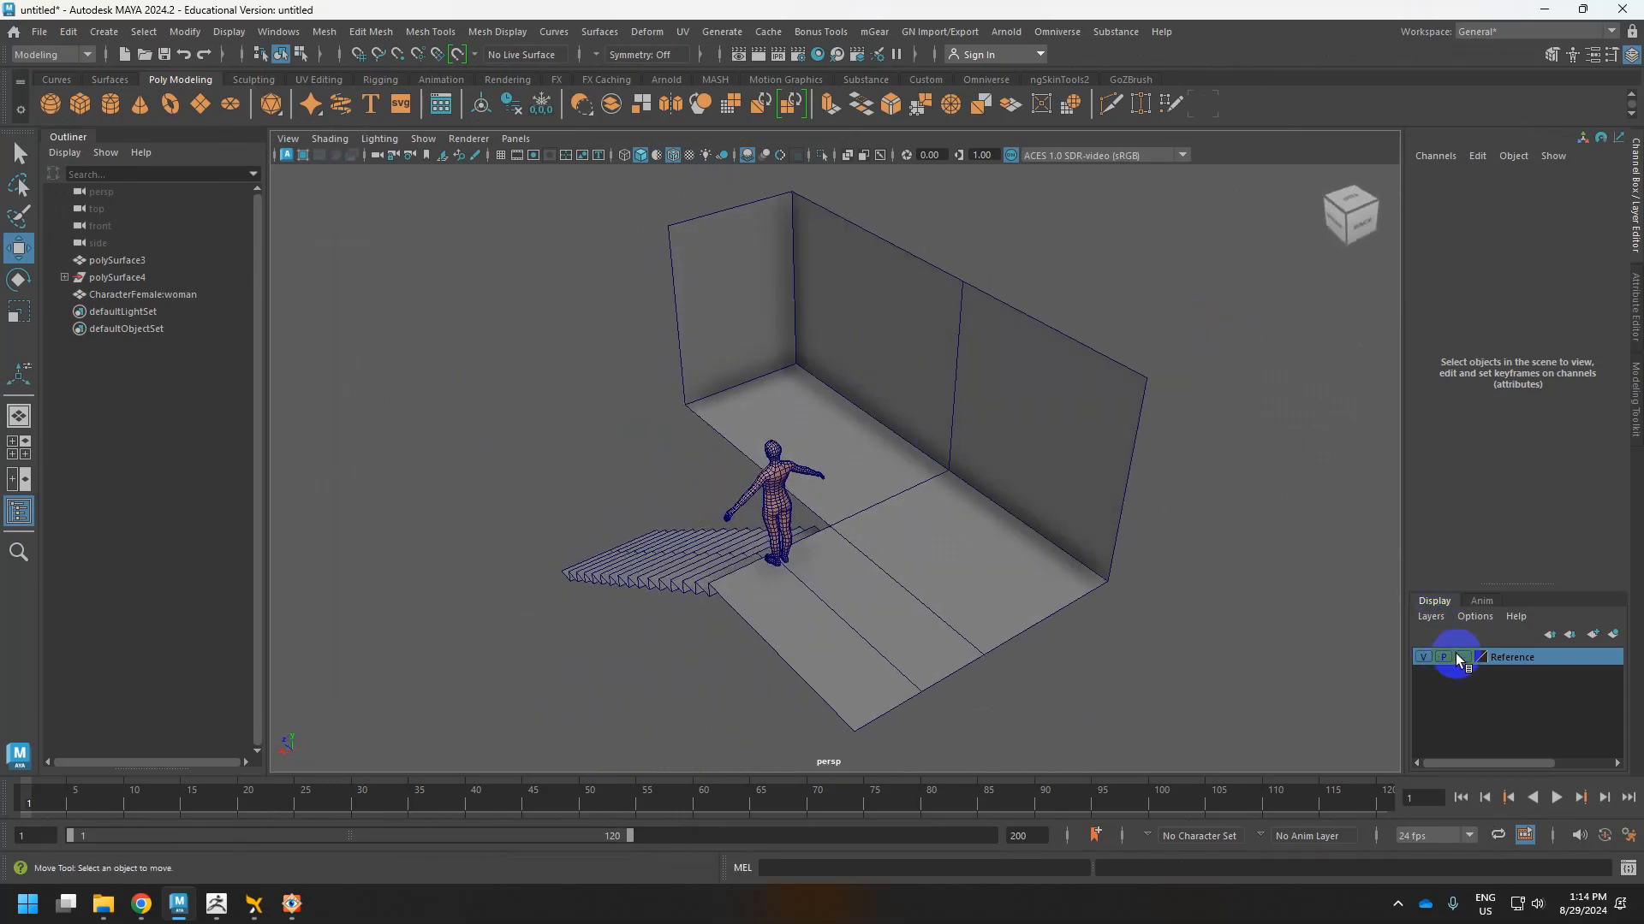
{"action": "left_click_drag", "start_coordinate": [1185, 558], "coordinate": [1224, 562], "text": "alt"}
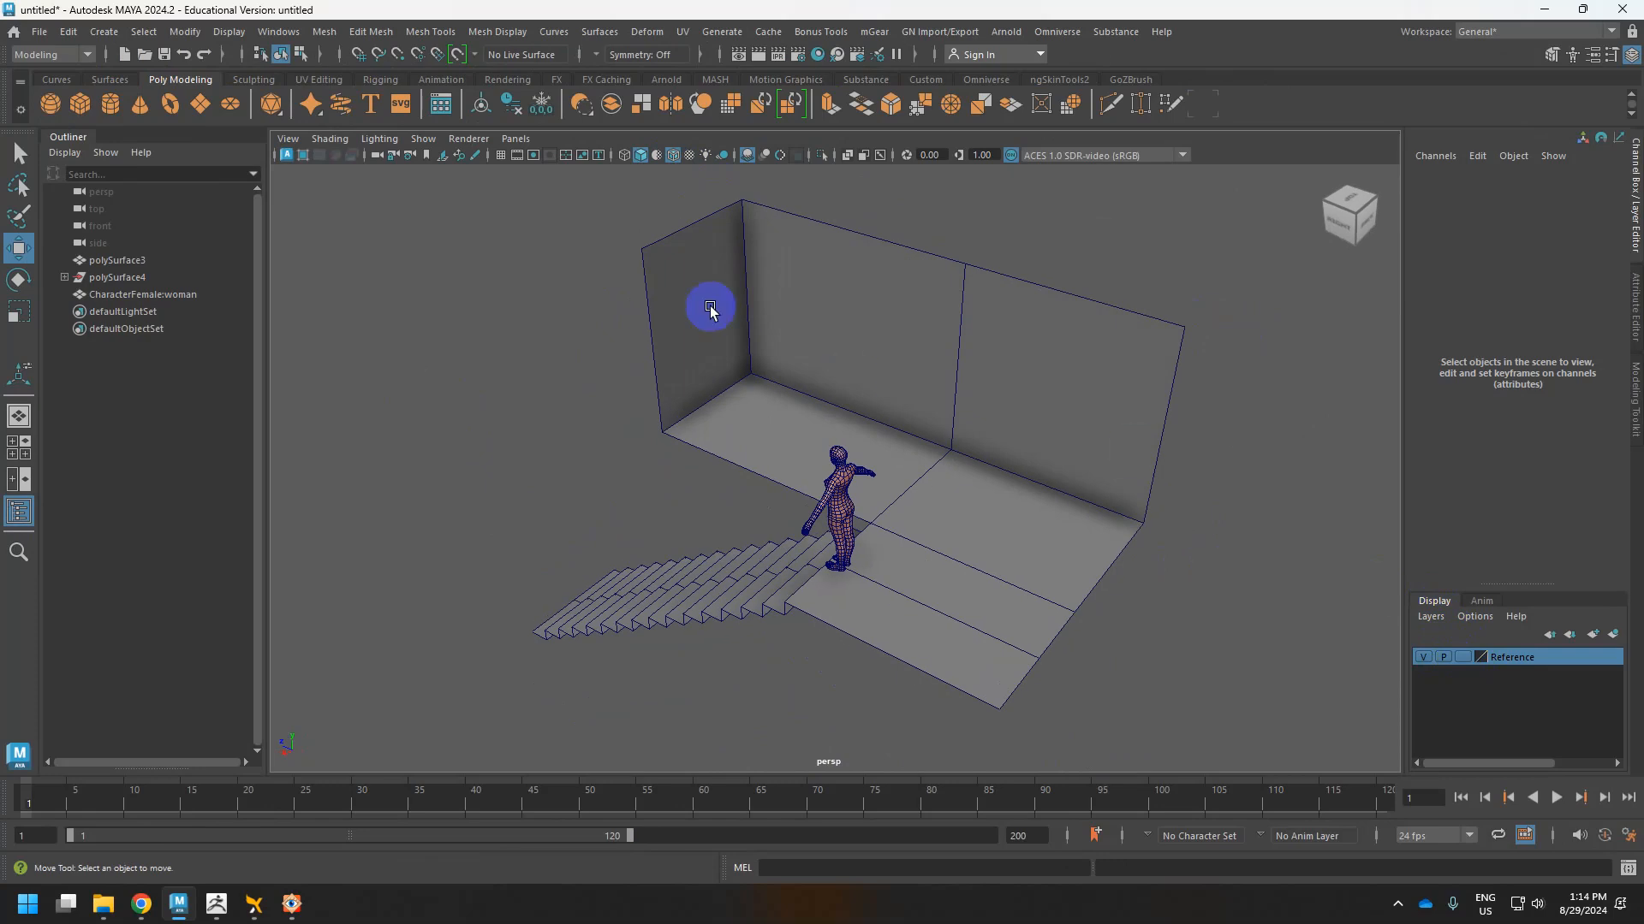
{"action": "left_click", "coordinate": [327, 140]}
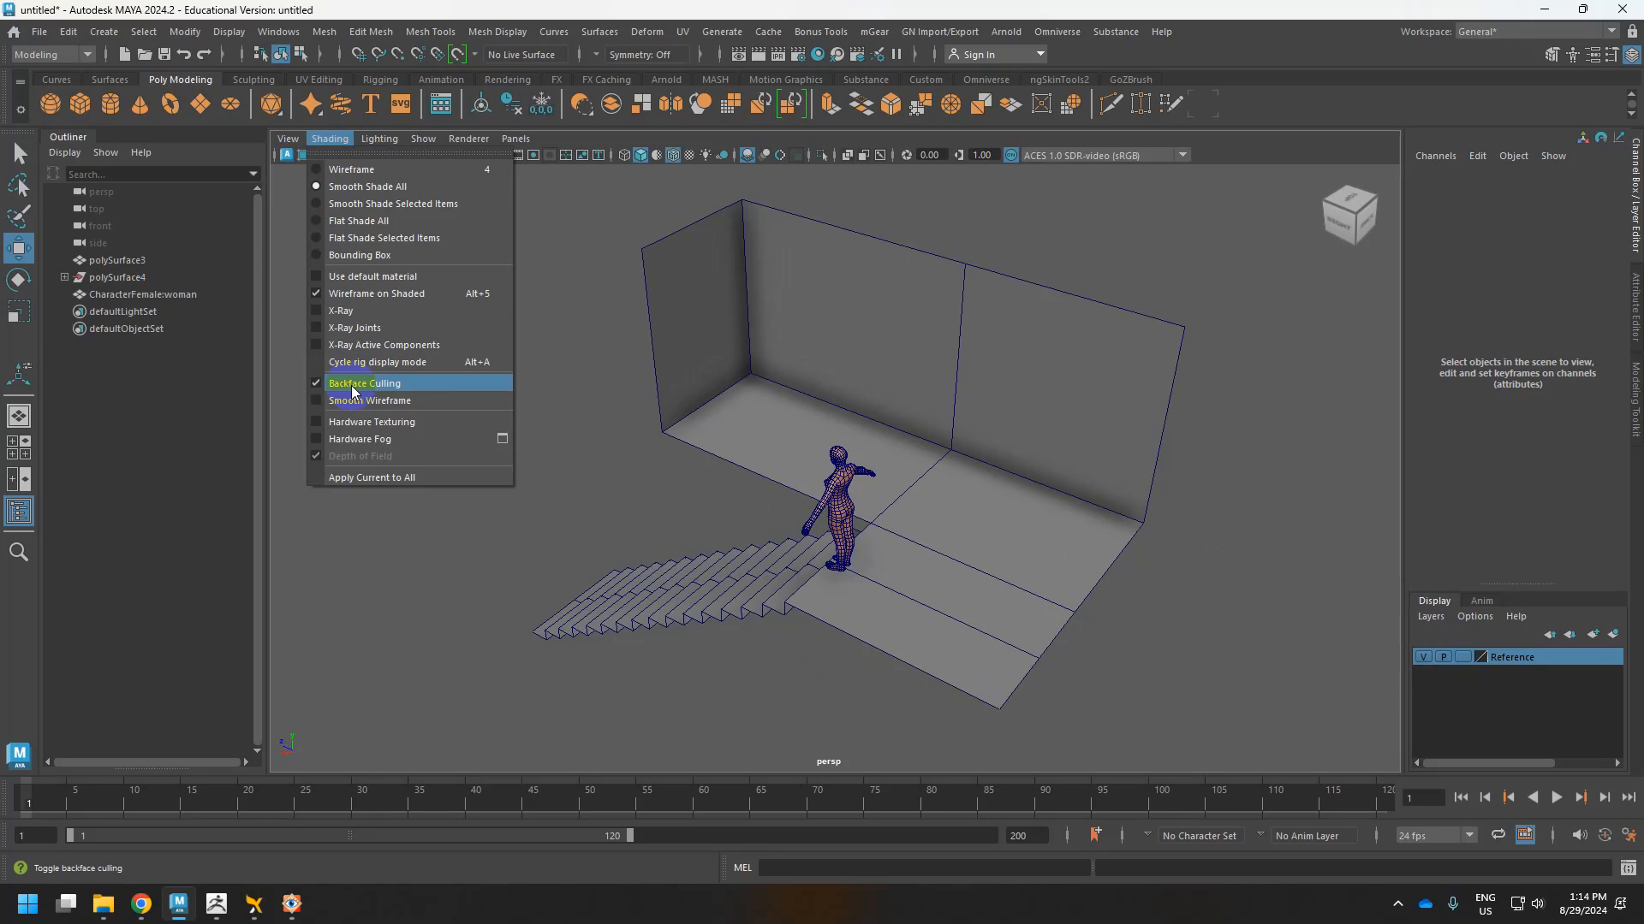
{"action": "left_click", "coordinate": [1214, 453]}
{"action": "left_click_drag", "start_coordinate": [1192, 515], "coordinate": [1219, 488], "text": "alt"}
Insert two horizontal edge loops and one vertical loop in each half of the long back wall with Multi-Cut, after consulting the reference.
{"action": "left_click", "coordinate": [1047, 347]}
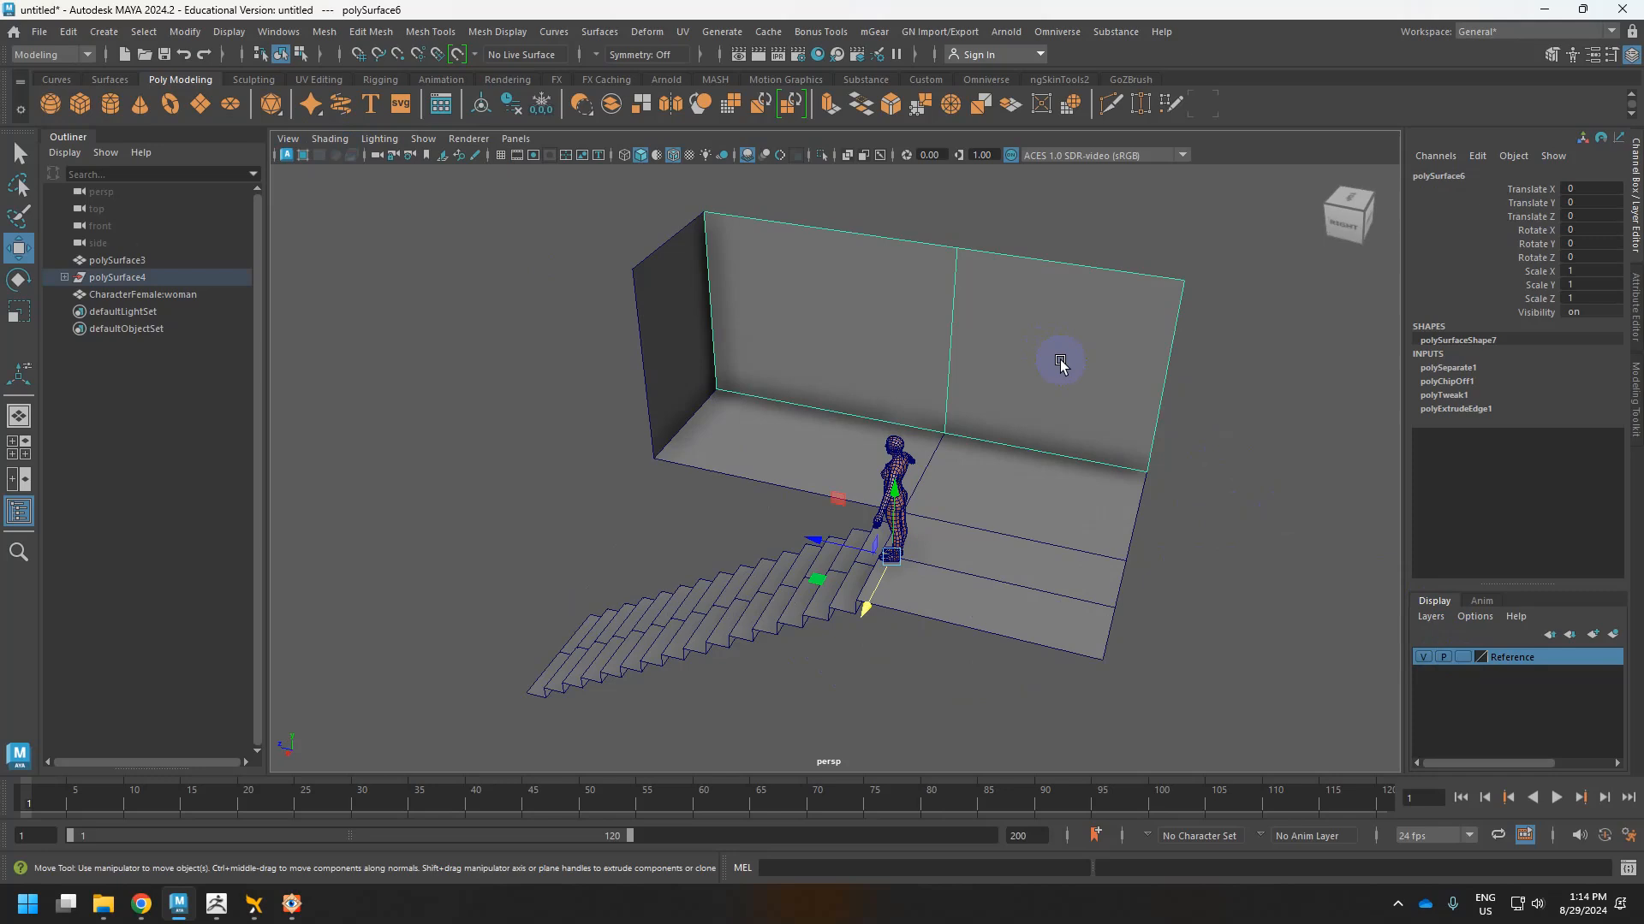
{"action": "key", "text": "alt+Tab"}
{"action": "key", "text": "alt+Tab"}
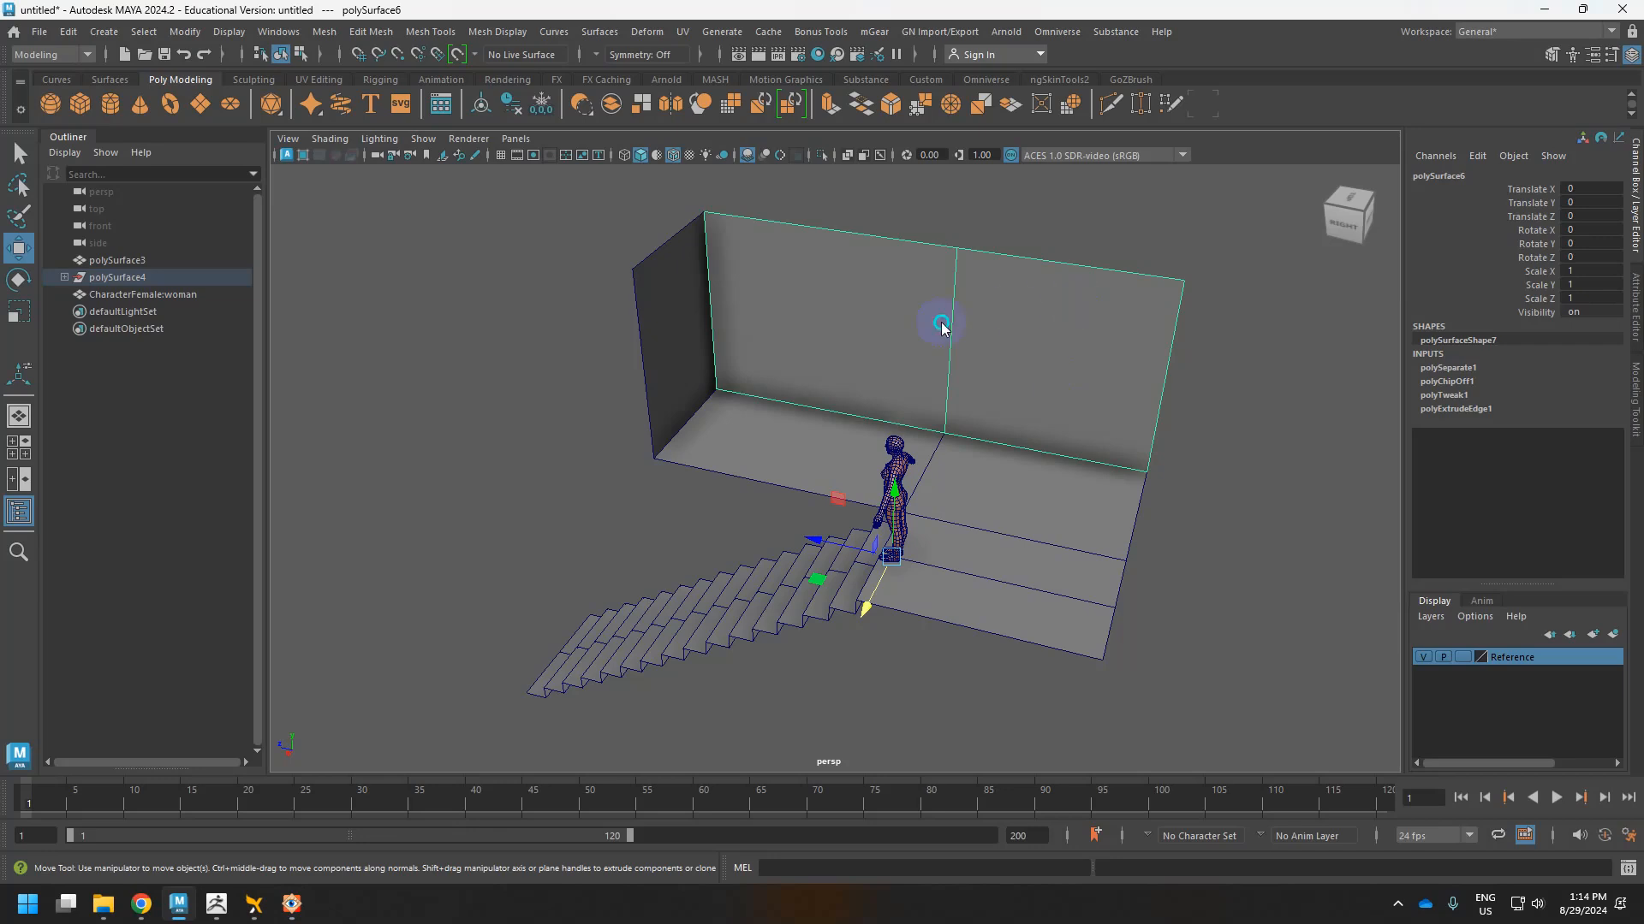
{"action": "right_click_drag", "start_coordinate": [934, 291], "coordinate": [789, 245]}
{"action": "left_click", "coordinate": [959, 288], "text": "ctrl"}
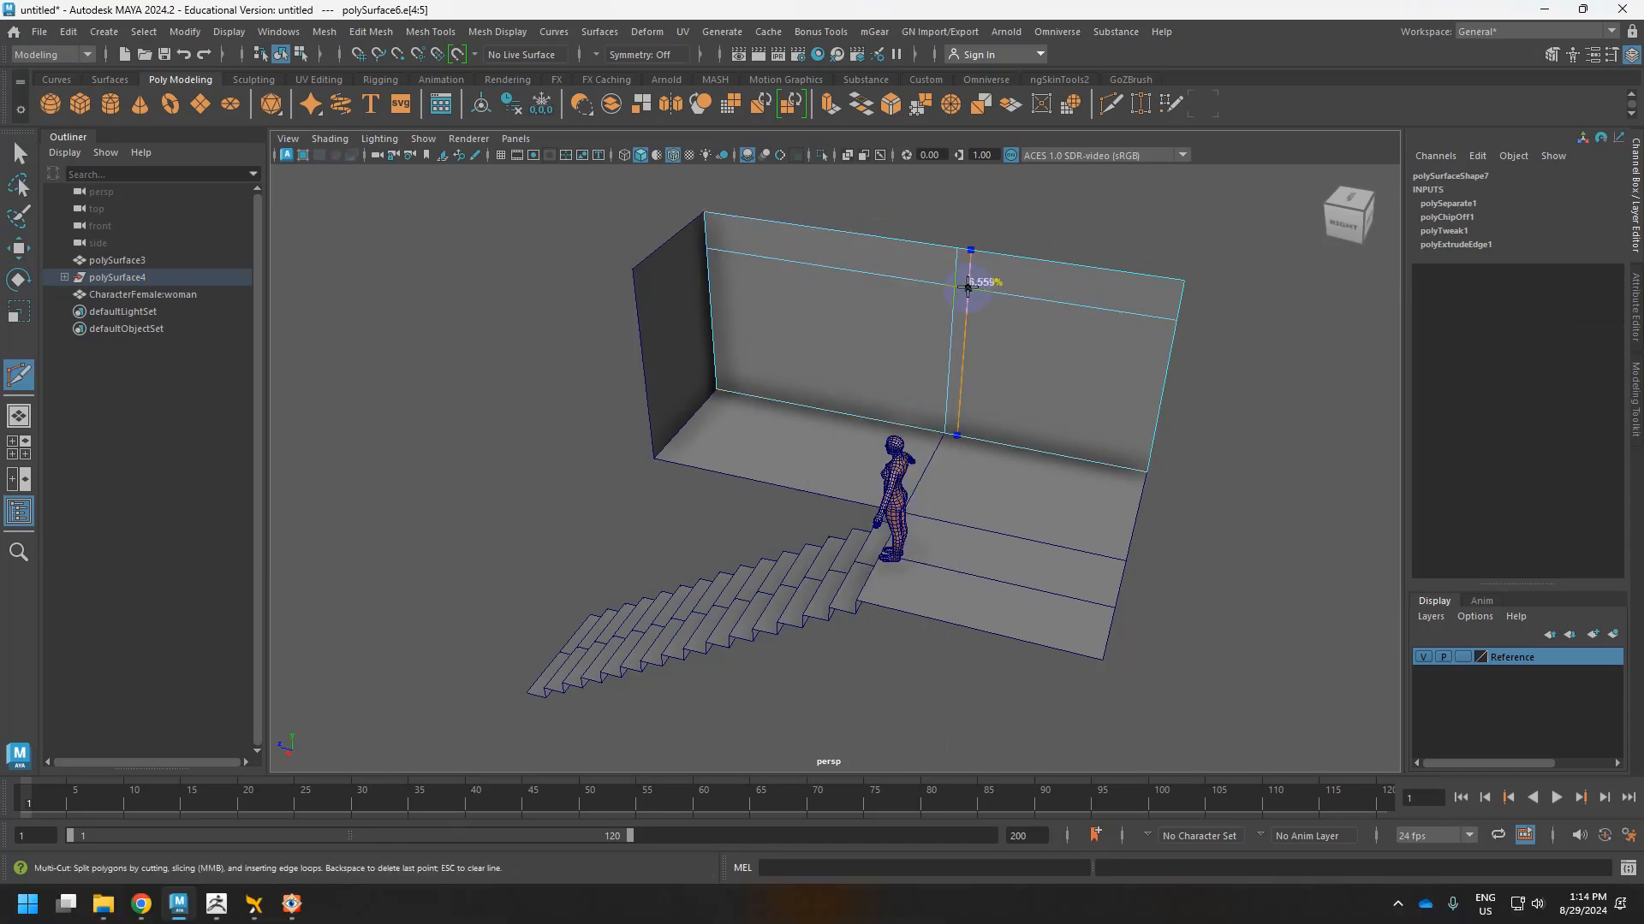
{"action": "left_click", "coordinate": [1067, 300], "text": "ctrl"}
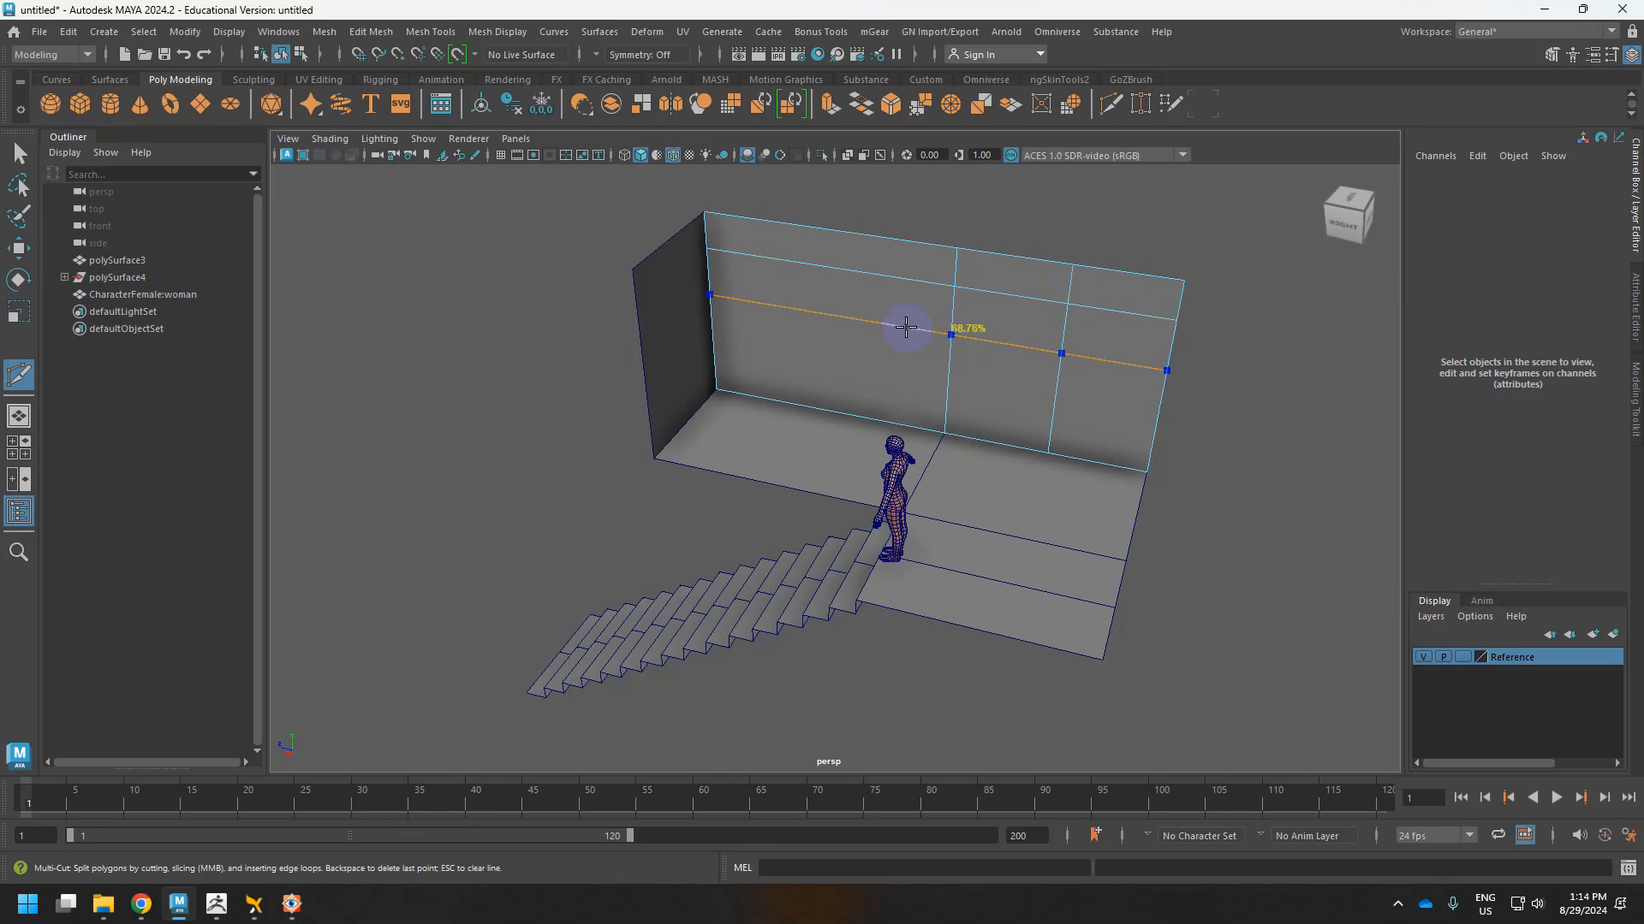
{"action": "left_click", "coordinate": [899, 358], "text": "ctrl"}
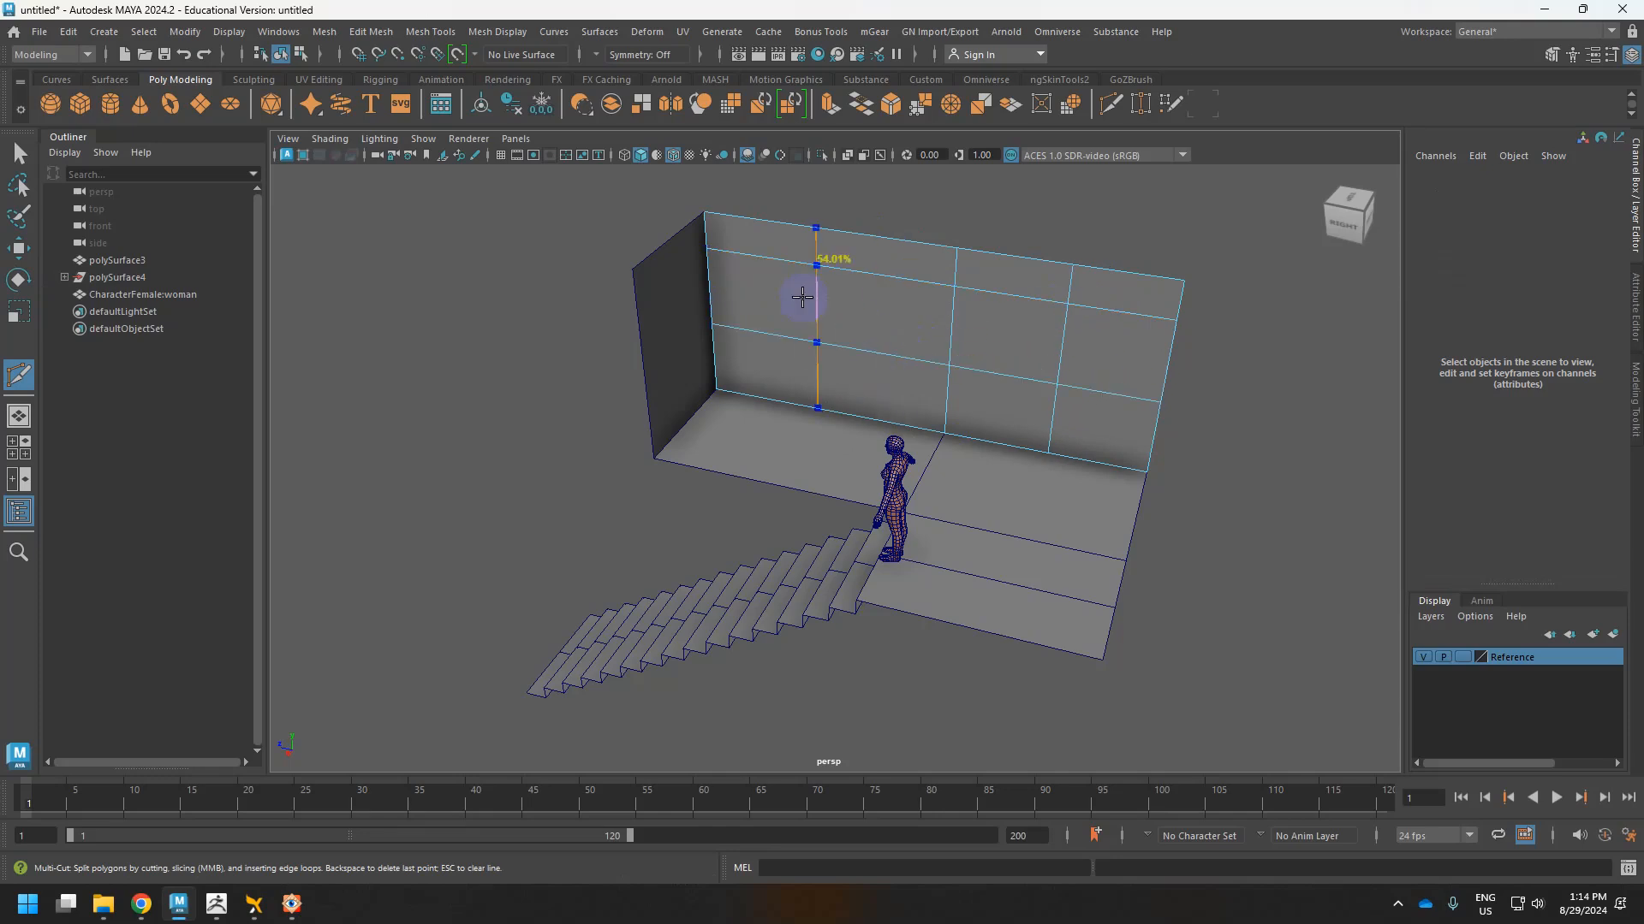
{"action": "left_click", "coordinate": [820, 315], "text": "ctrl"}
{"action": "key", "text": "w"}
Delete the middle and lower faces beside the long back wall's centre edge, on the side away from the end wall, to open a doorway.
{"action": "right_click_drag", "start_coordinate": [995, 326], "coordinate": [998, 375]}
{"action": "left_click", "coordinate": [1000, 383]}
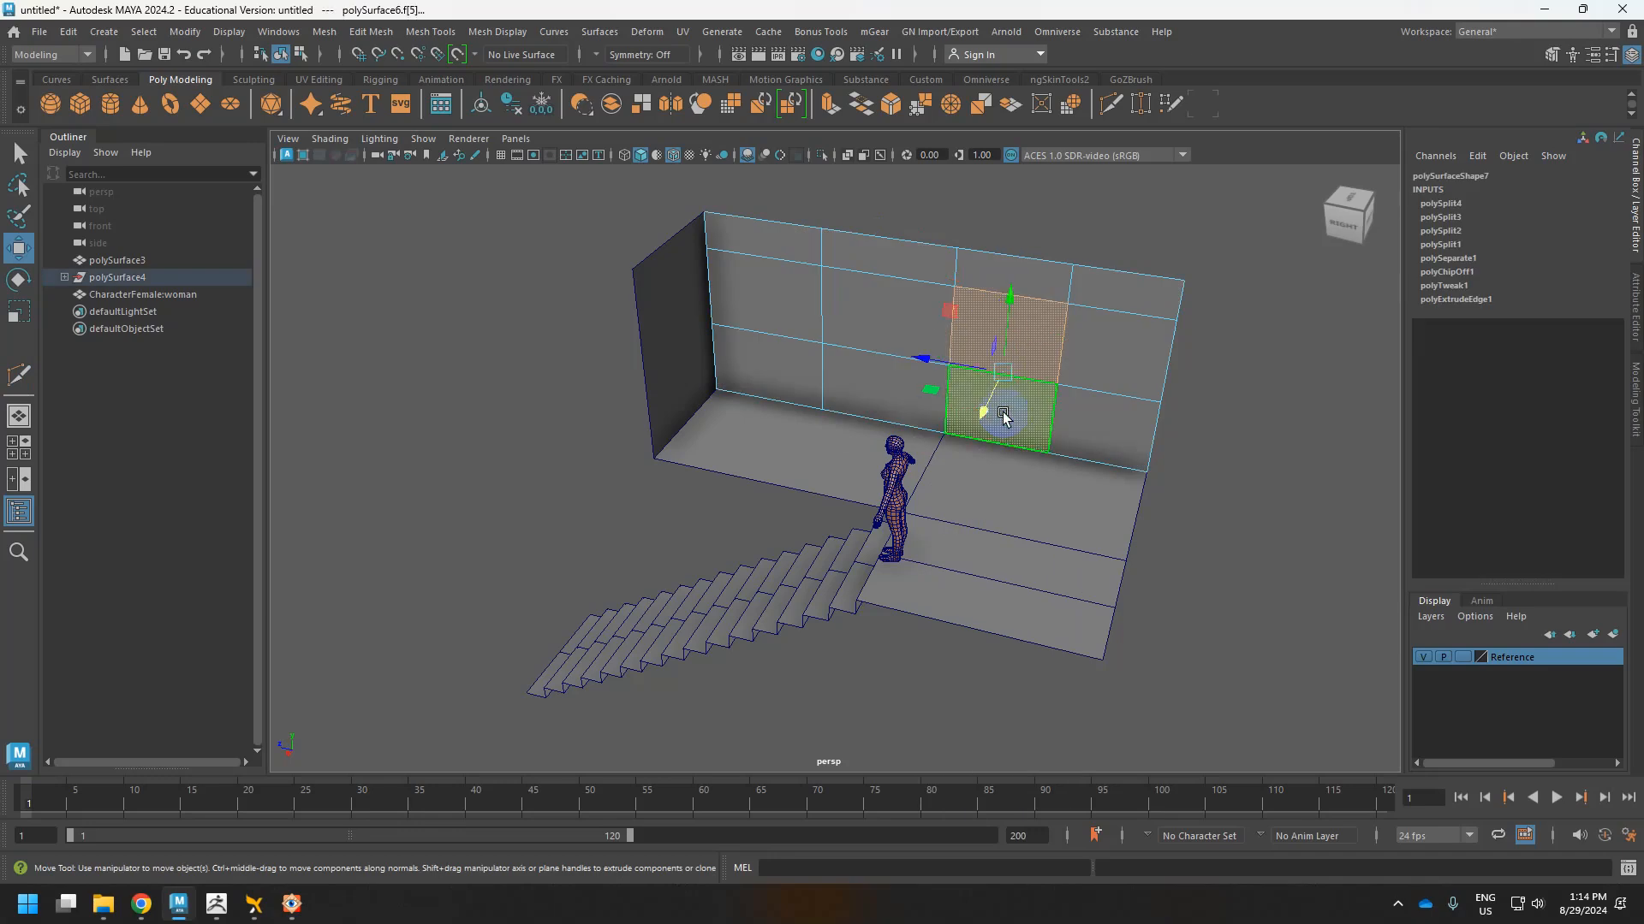
{"action": "key", "text": "Delete"}
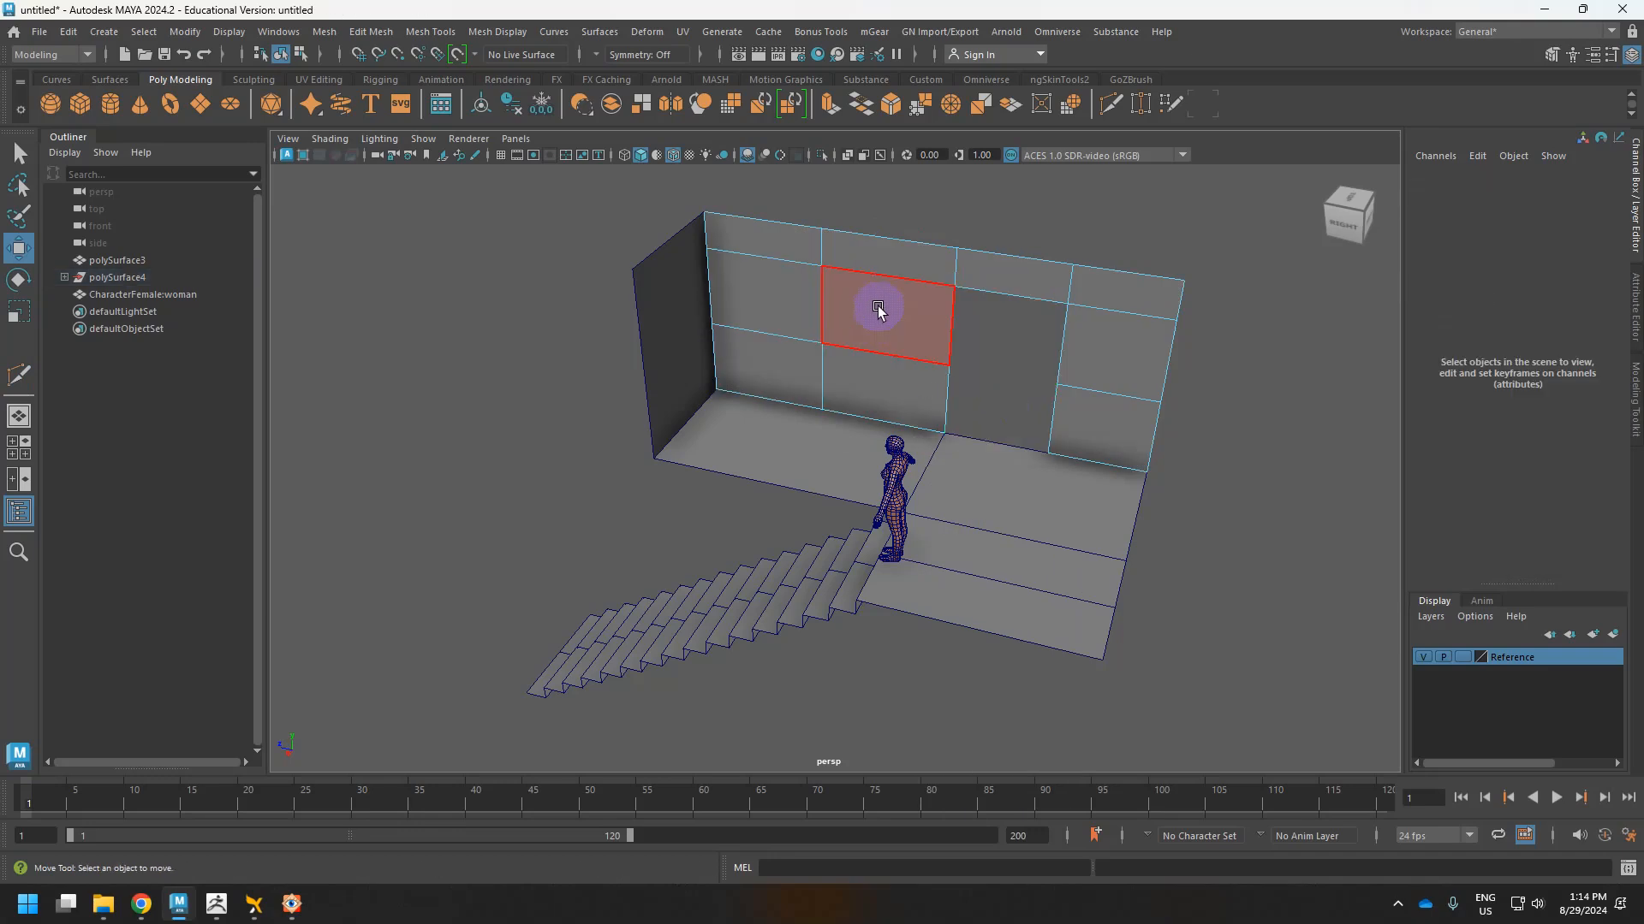
Add two more vertical Multi-Cut loops to the half of the back wall nearest the end wall, one on each side of the existing loop.
{"action": "right_click_drag", "start_coordinate": [819, 287], "coordinate": [824, 257]}
{"action": "double_click", "coordinate": [821, 296]}
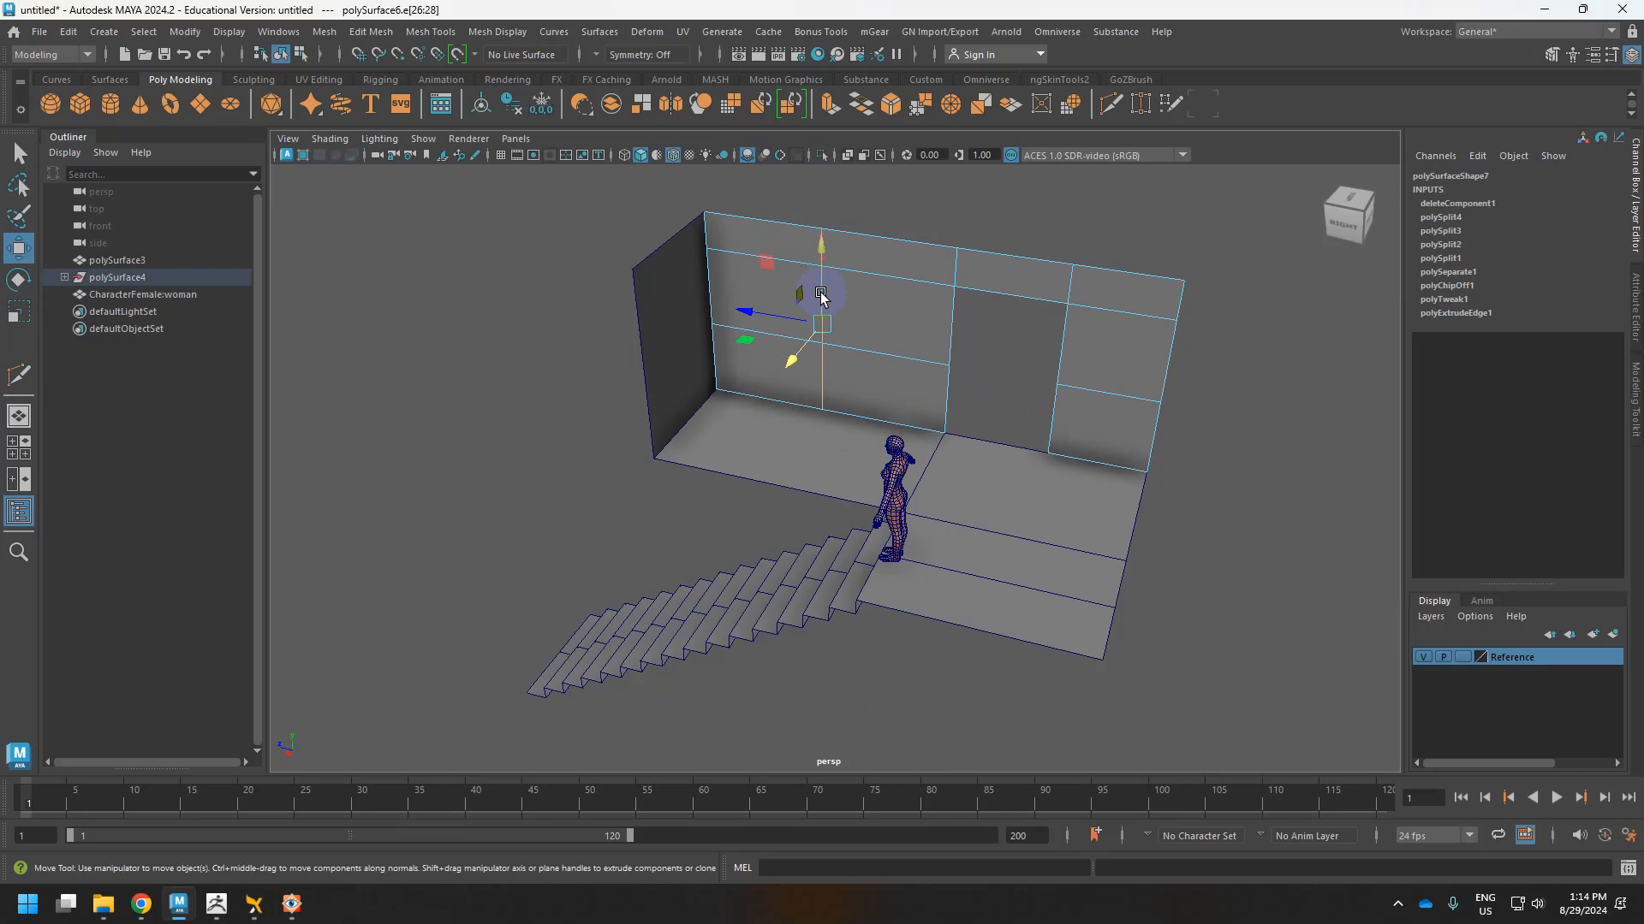
{"action": "right_click_drag", "start_coordinate": [883, 308], "coordinate": [789, 320], "text": "shift"}
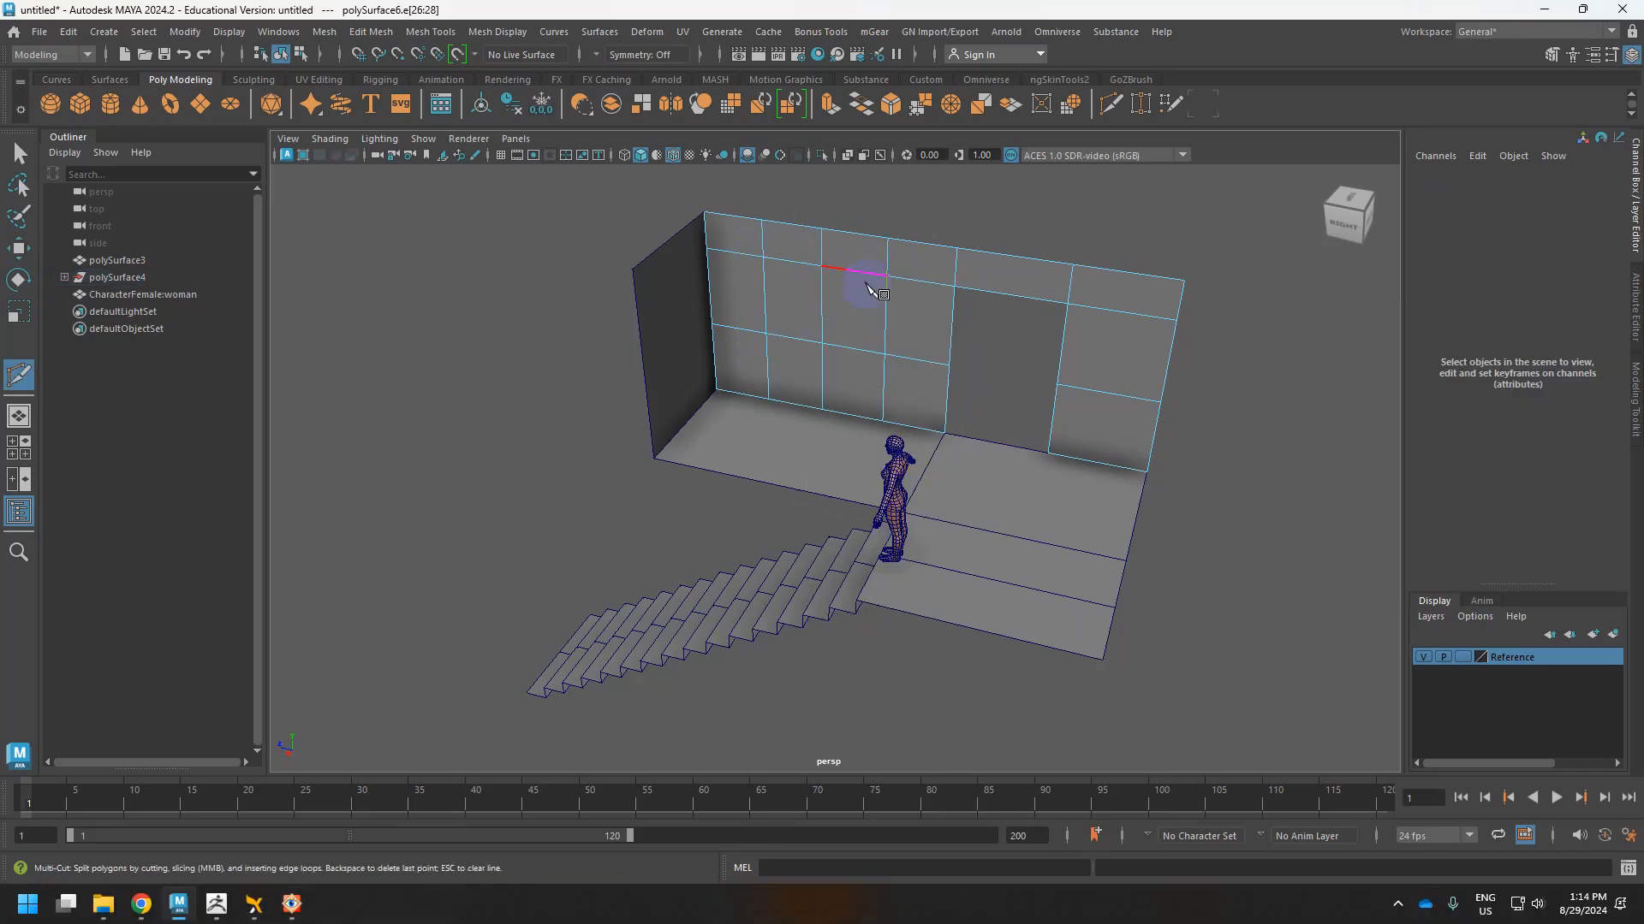
{"action": "key", "text": "w"}
Bevel the three vertical edge loops in the window half of the back wall, adjusting the fraction to form narrow posts between wider panels.
{"action": "left_click", "coordinate": [884, 309]}
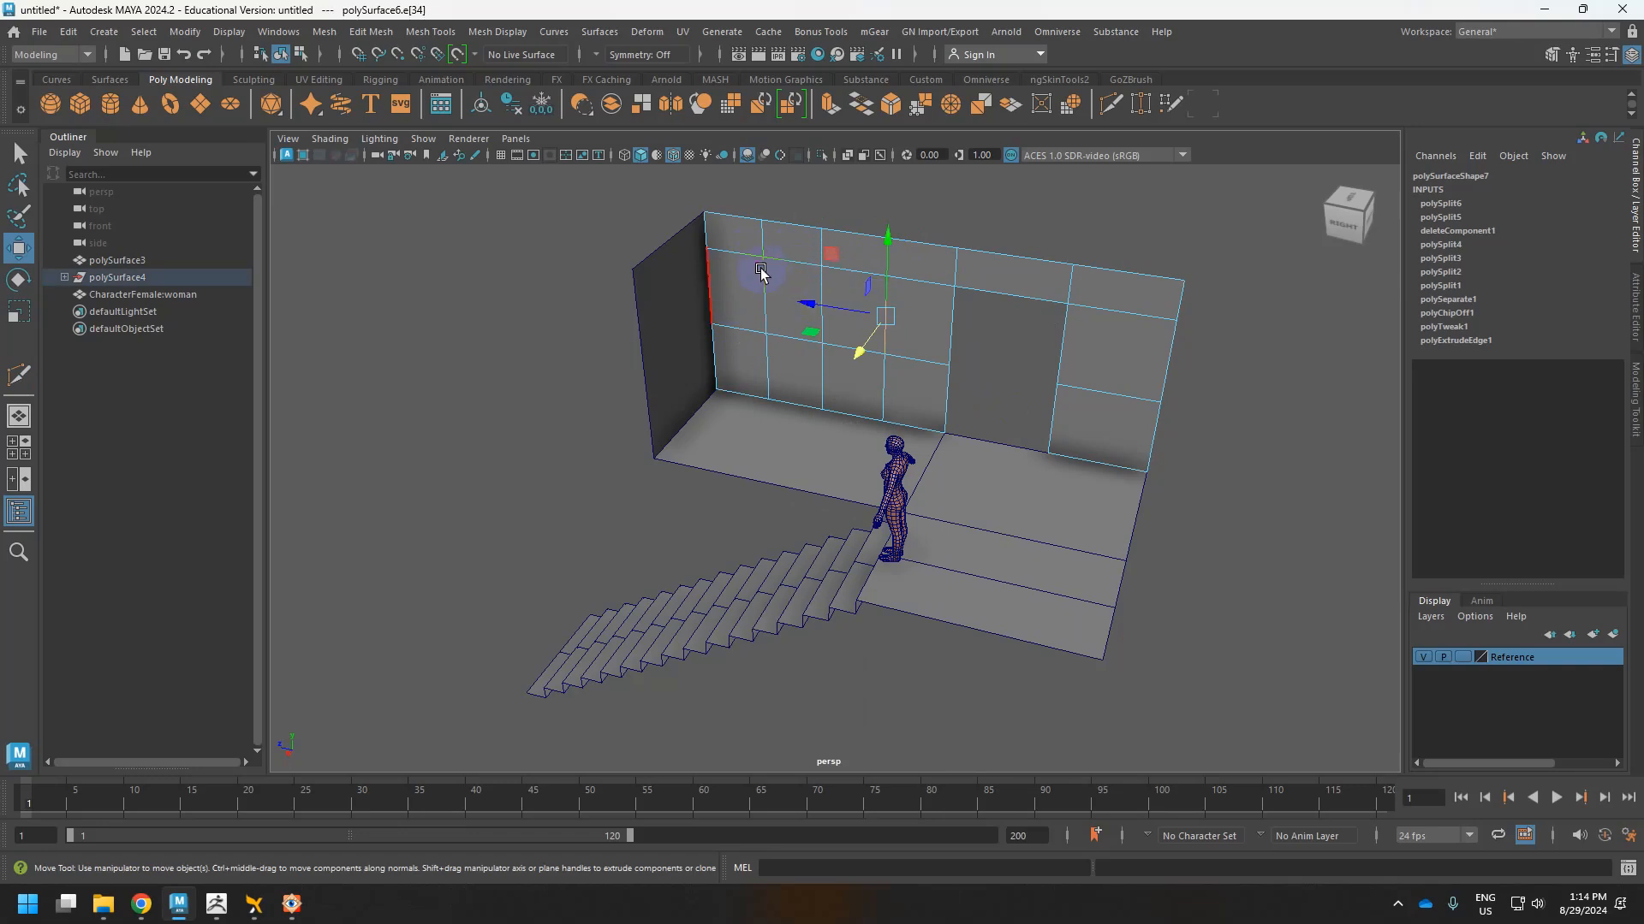
{"action": "double_click", "coordinate": [764, 275]}
{"action": "double_click", "coordinate": [819, 301], "text": "shift"}
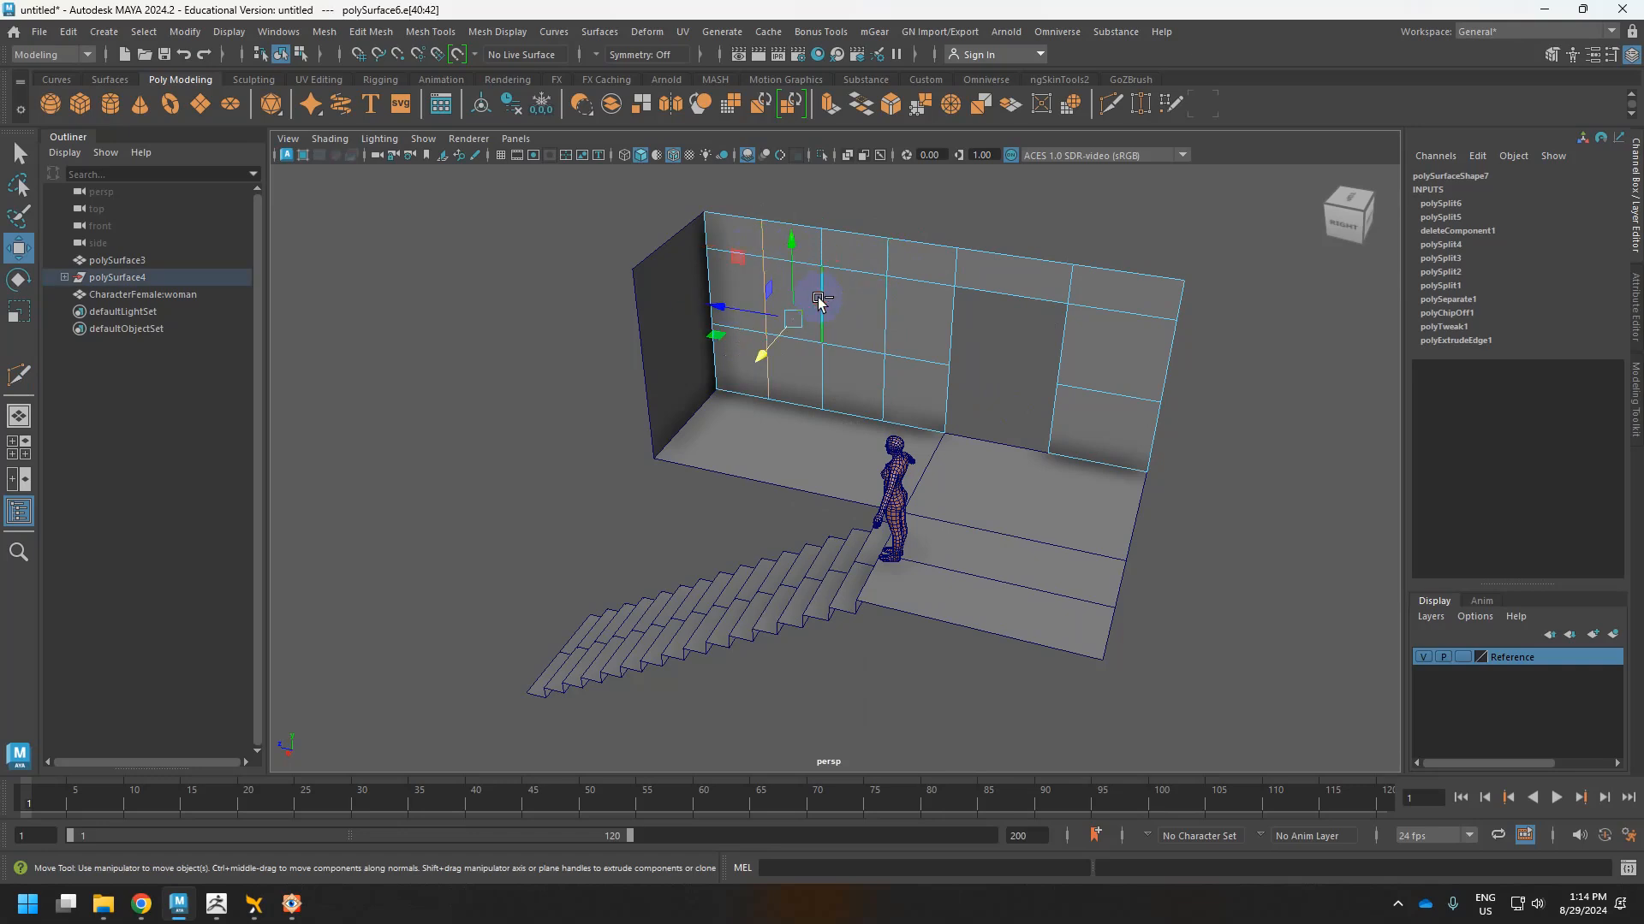
{"action": "double_click", "coordinate": [888, 319], "text": "shift"}
{"action": "right_click", "coordinate": [888, 319], "text": "shift"}
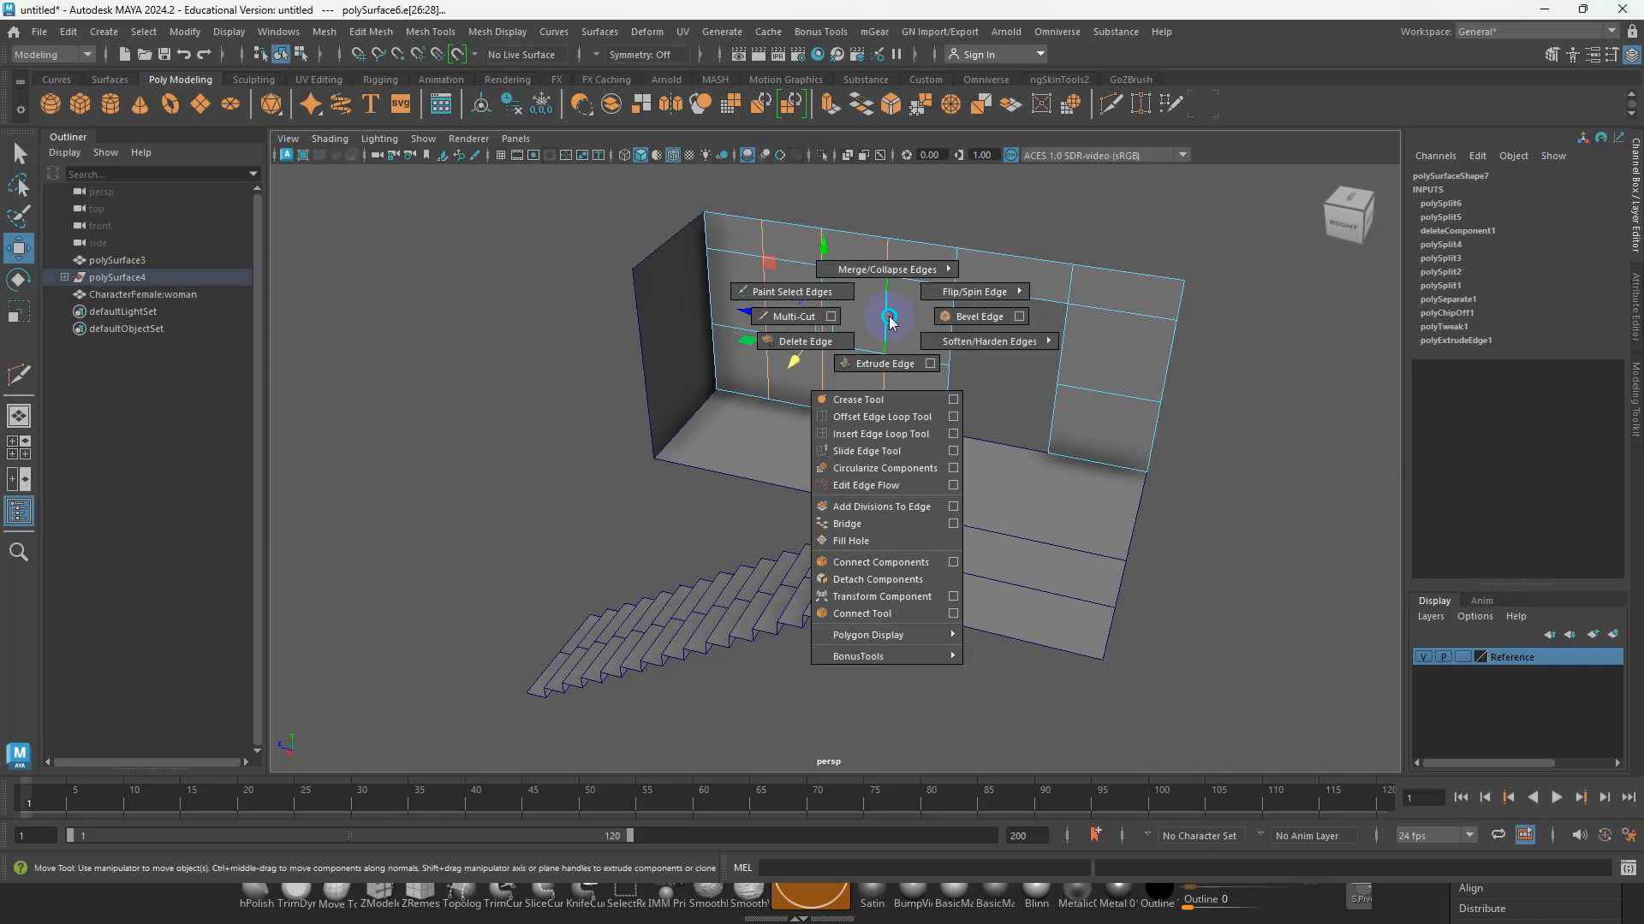
{"action": "right_click_drag", "start_coordinate": [891, 322], "coordinate": [976, 317], "text": "shift"}
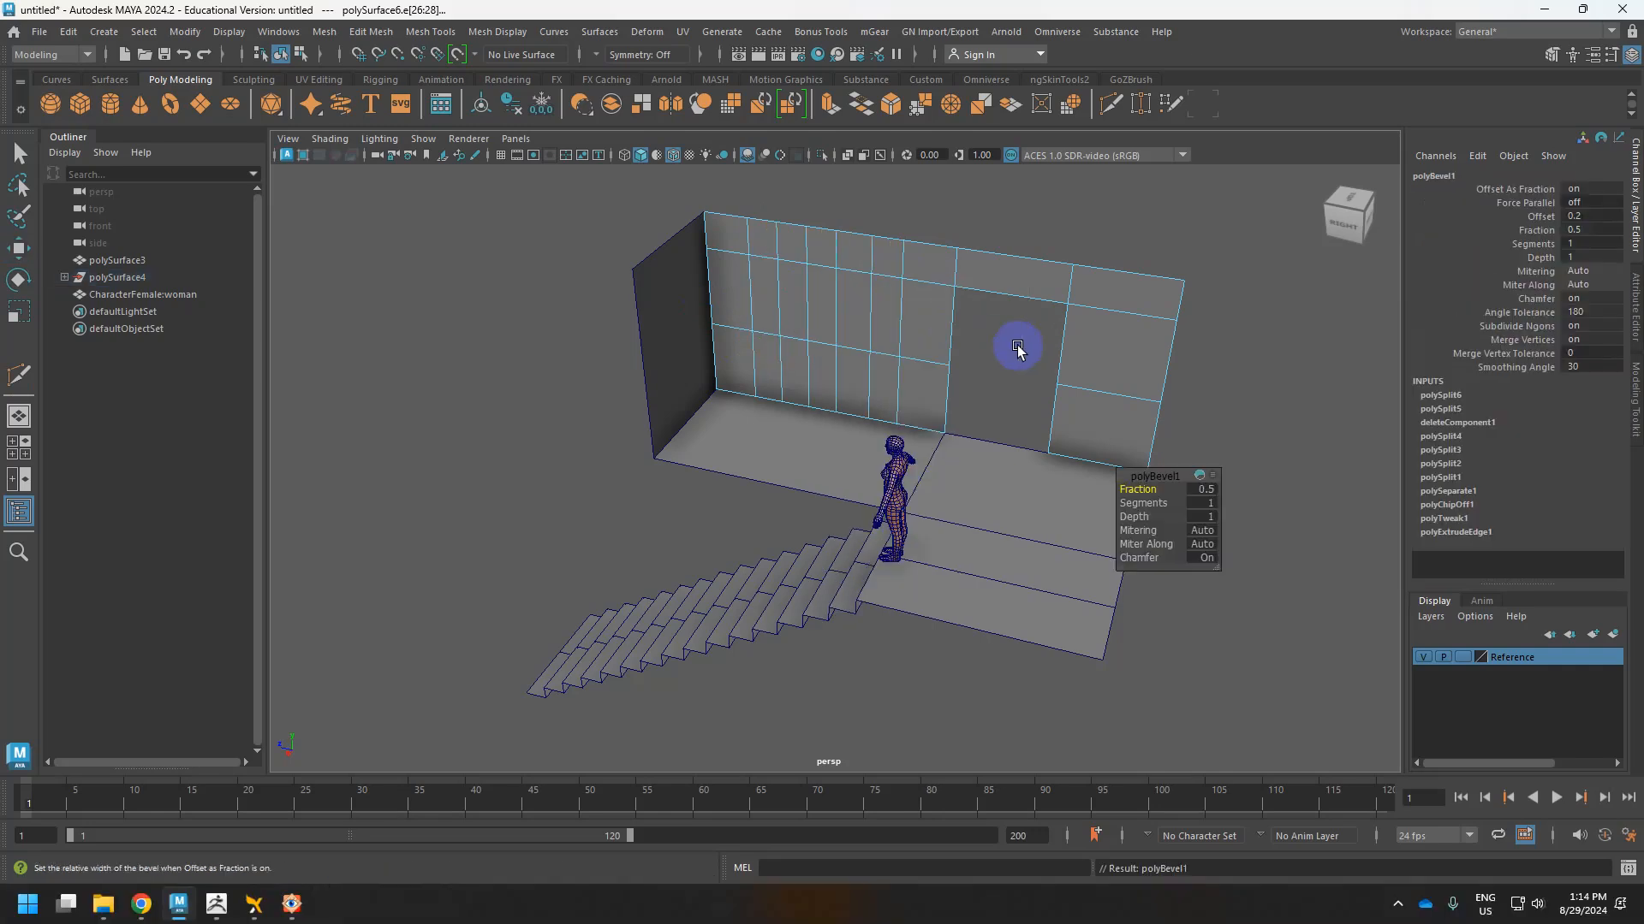
{"action": "left_click_drag", "start_coordinate": [1132, 494], "coordinate": [1140, 487]}
Delete the three wide middle-row faces between the beveled loops to open three windows in the back wall.
{"action": "right_click_drag", "start_coordinate": [881, 298], "coordinate": [883, 344]}
{"action": "left_click", "coordinate": [883, 343]}
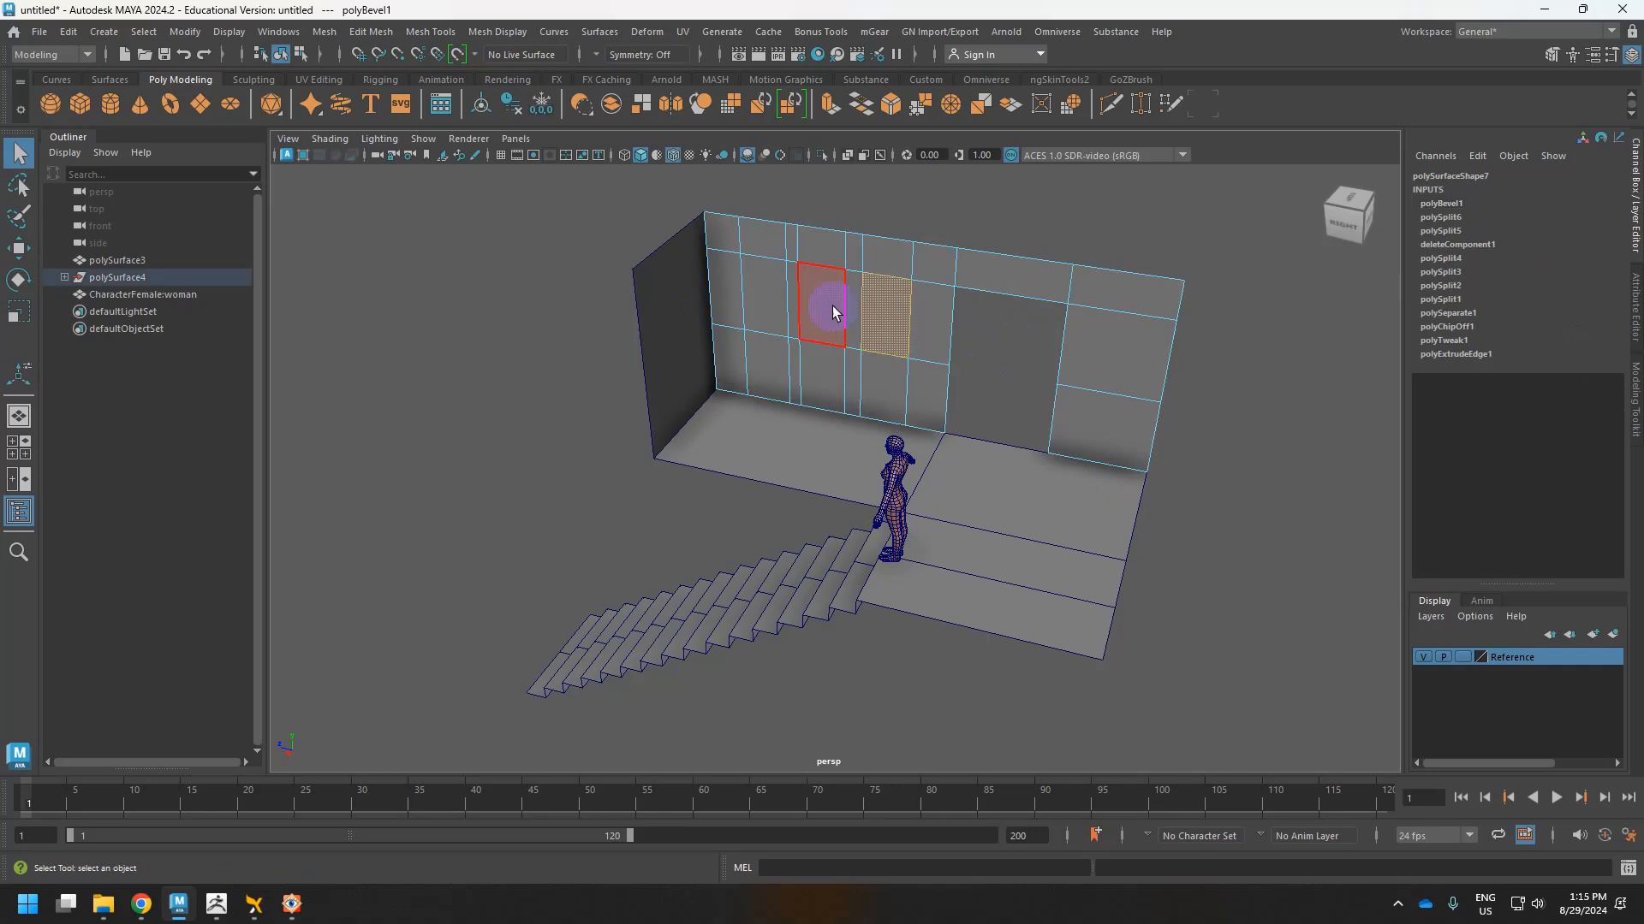
{"action": "left_click", "coordinate": [831, 310], "text": "shift"}
{"action": "left_click", "coordinate": [753, 311], "text": "shift"}
{"action": "key", "text": "Delete"}
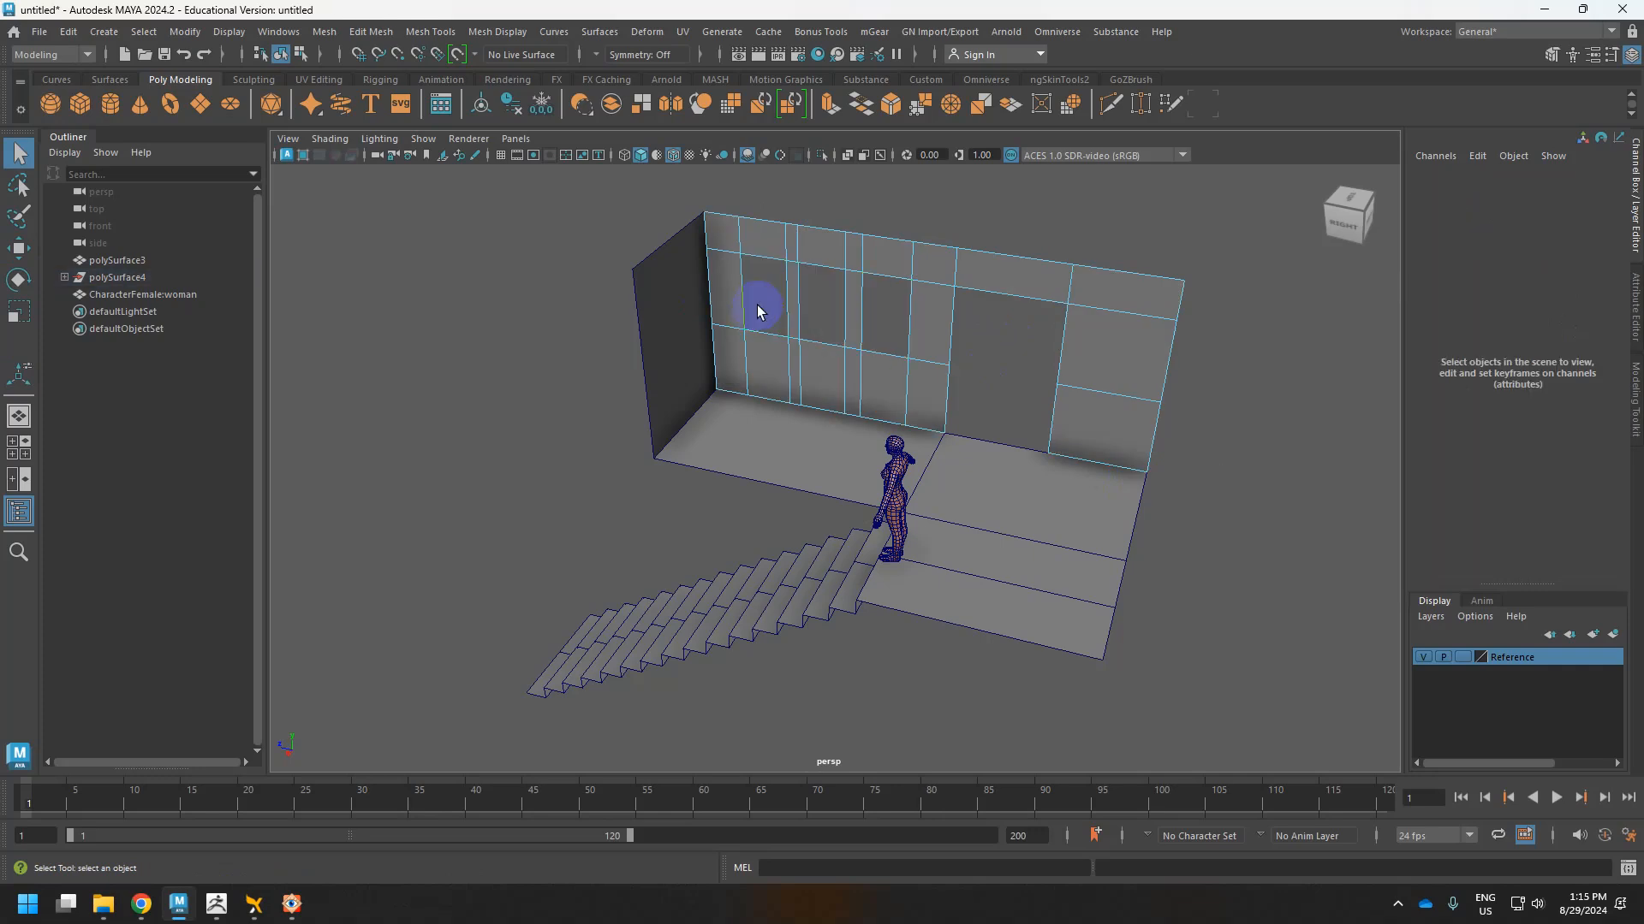
Extrude all faces of the long back wall with a thickness of about 26 cm.
{"action": "double_click", "coordinate": [945, 257]}
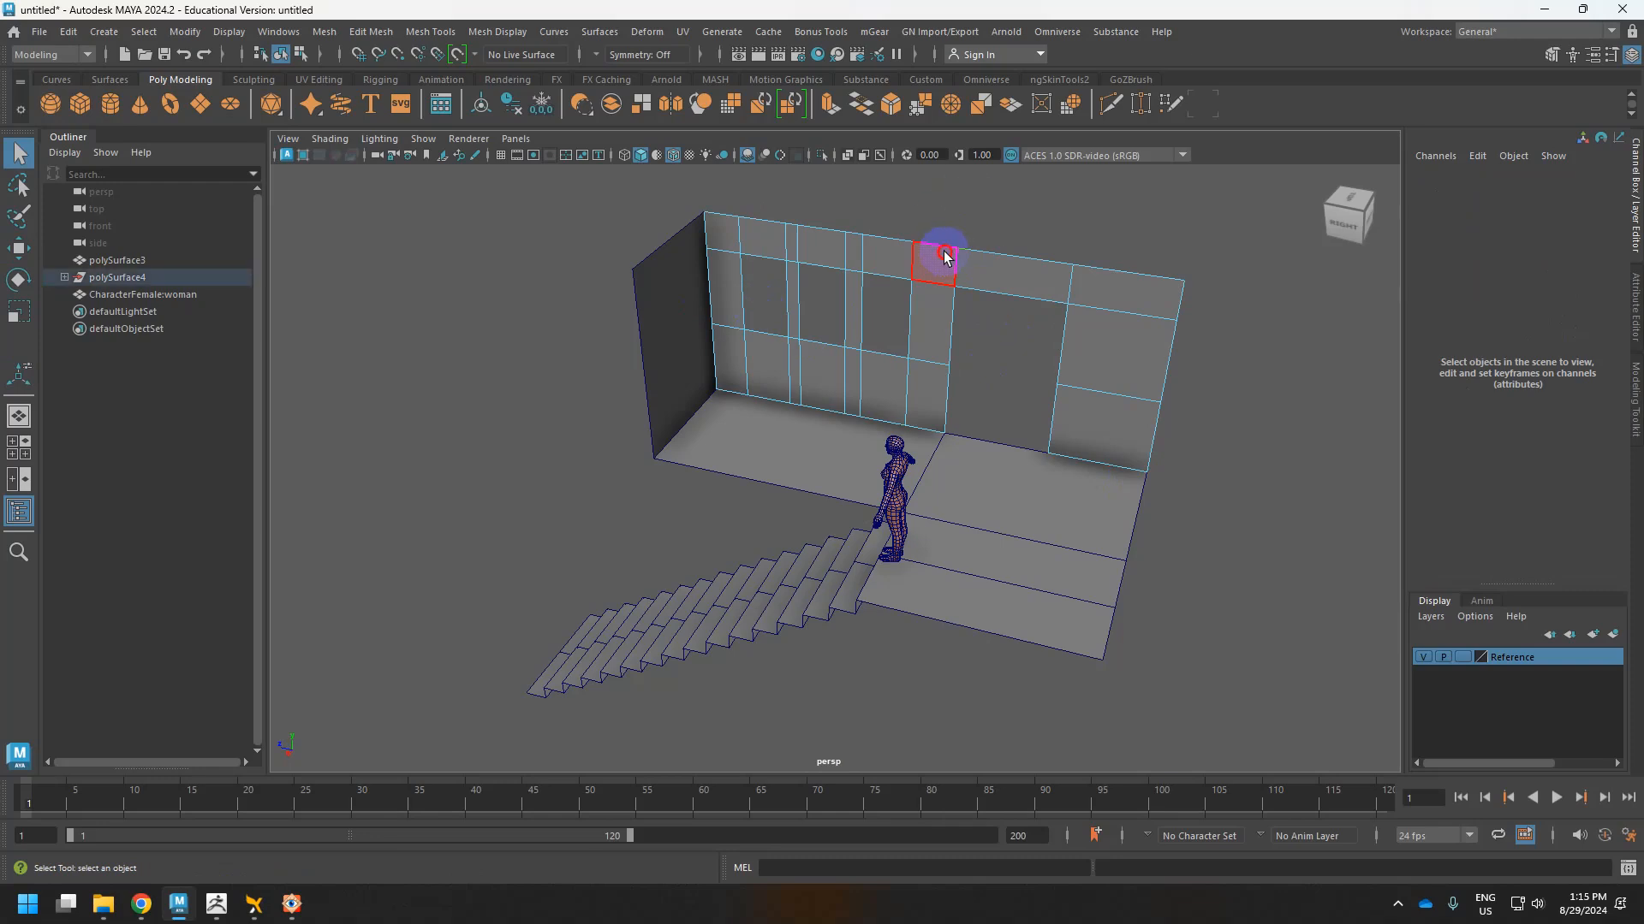
{"action": "key", "text": "ctrl+e"}
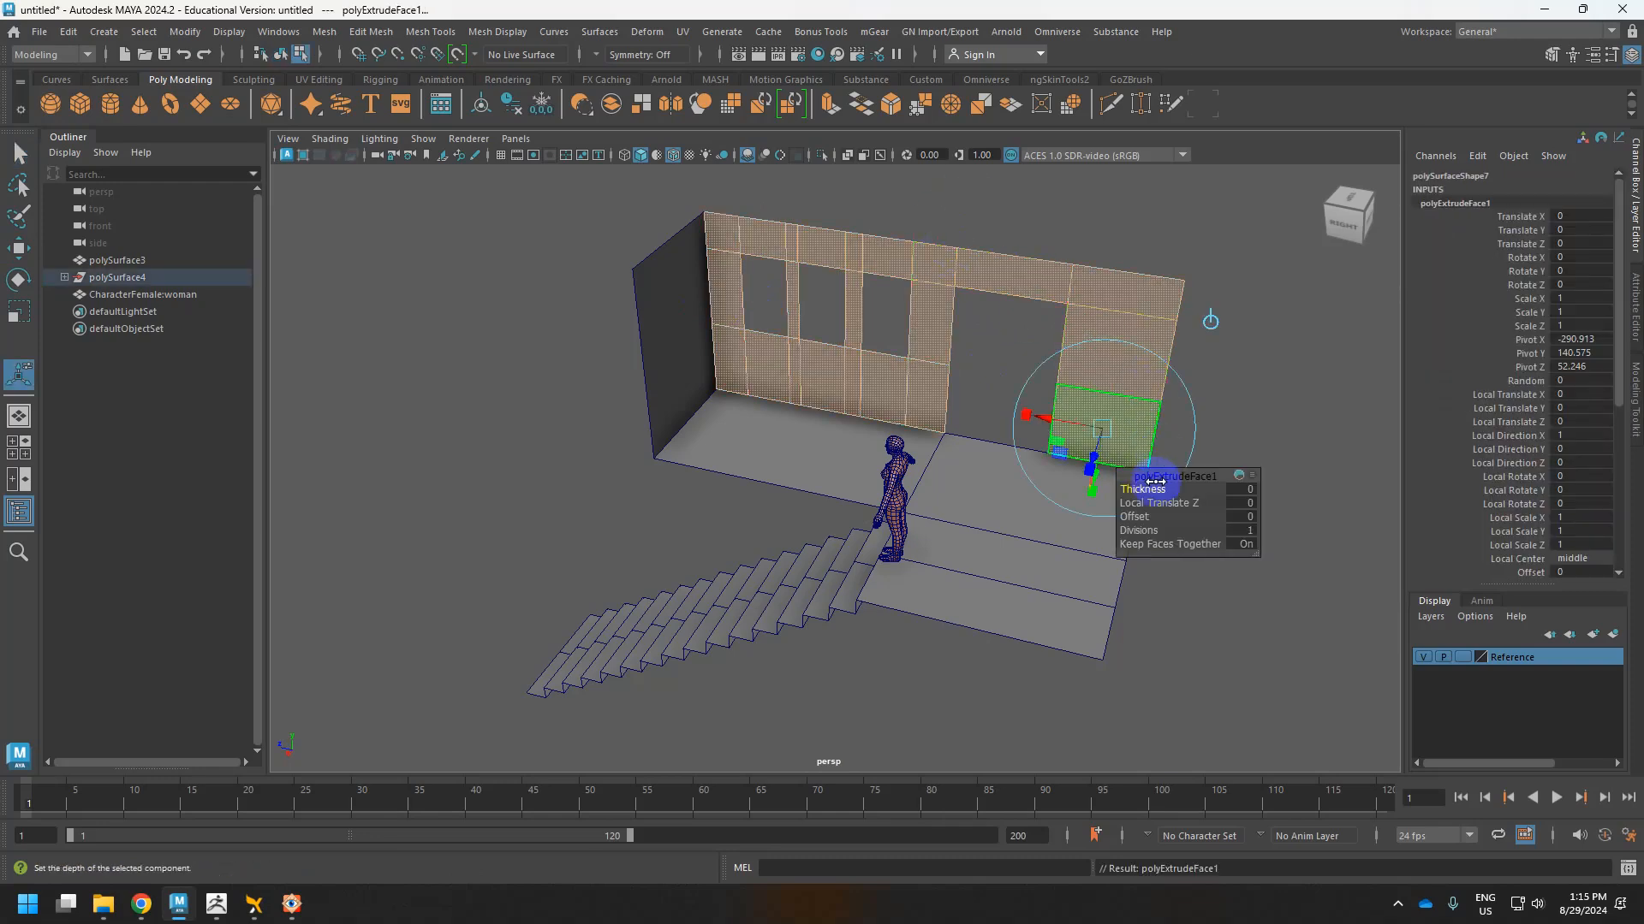
{"action": "left_click_drag", "start_coordinate": [1167, 488], "coordinate": [1270, 454]}
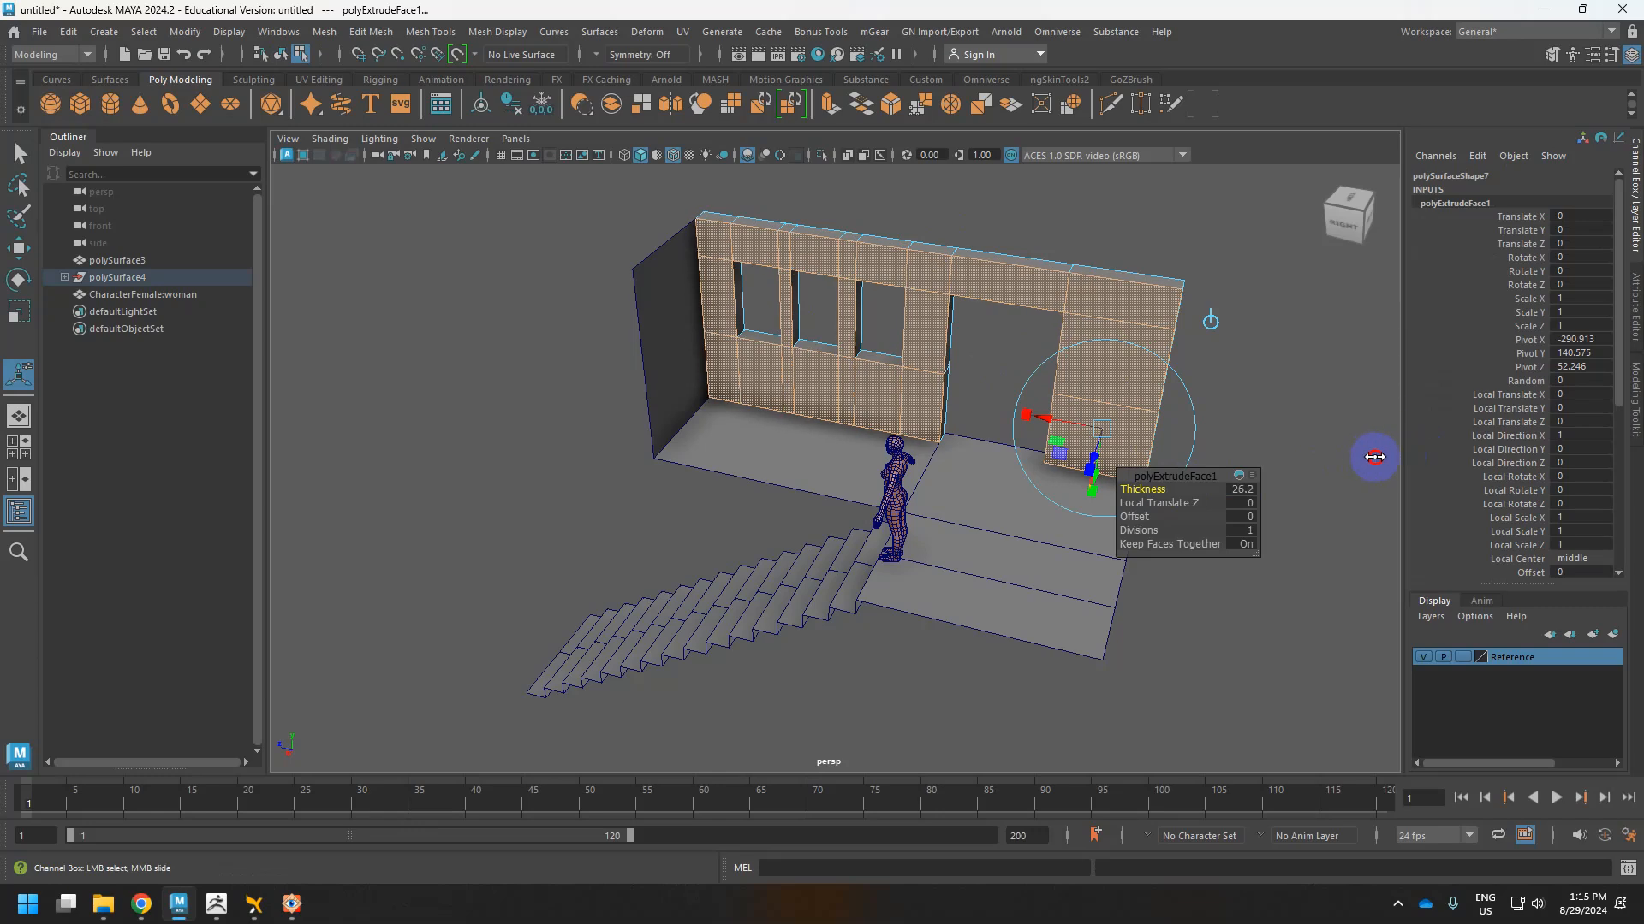
{"action": "left_click", "coordinate": [1298, 390]}
{"action": "left_click_drag", "start_coordinate": [1298, 389], "coordinate": [1244, 393], "text": "alt"}
Undo the back wall's extrusion, window openings, bevel, extra vertical loops and doorway, back to the wall with its four inserted loops.
{"action": "key", "text": "ctrl+z"}
{"action": "key", "text": "ctrl+z"}
{"action": "key", "text": "ctrl+z"}
{"action": "key", "text": "ctrl+z"}
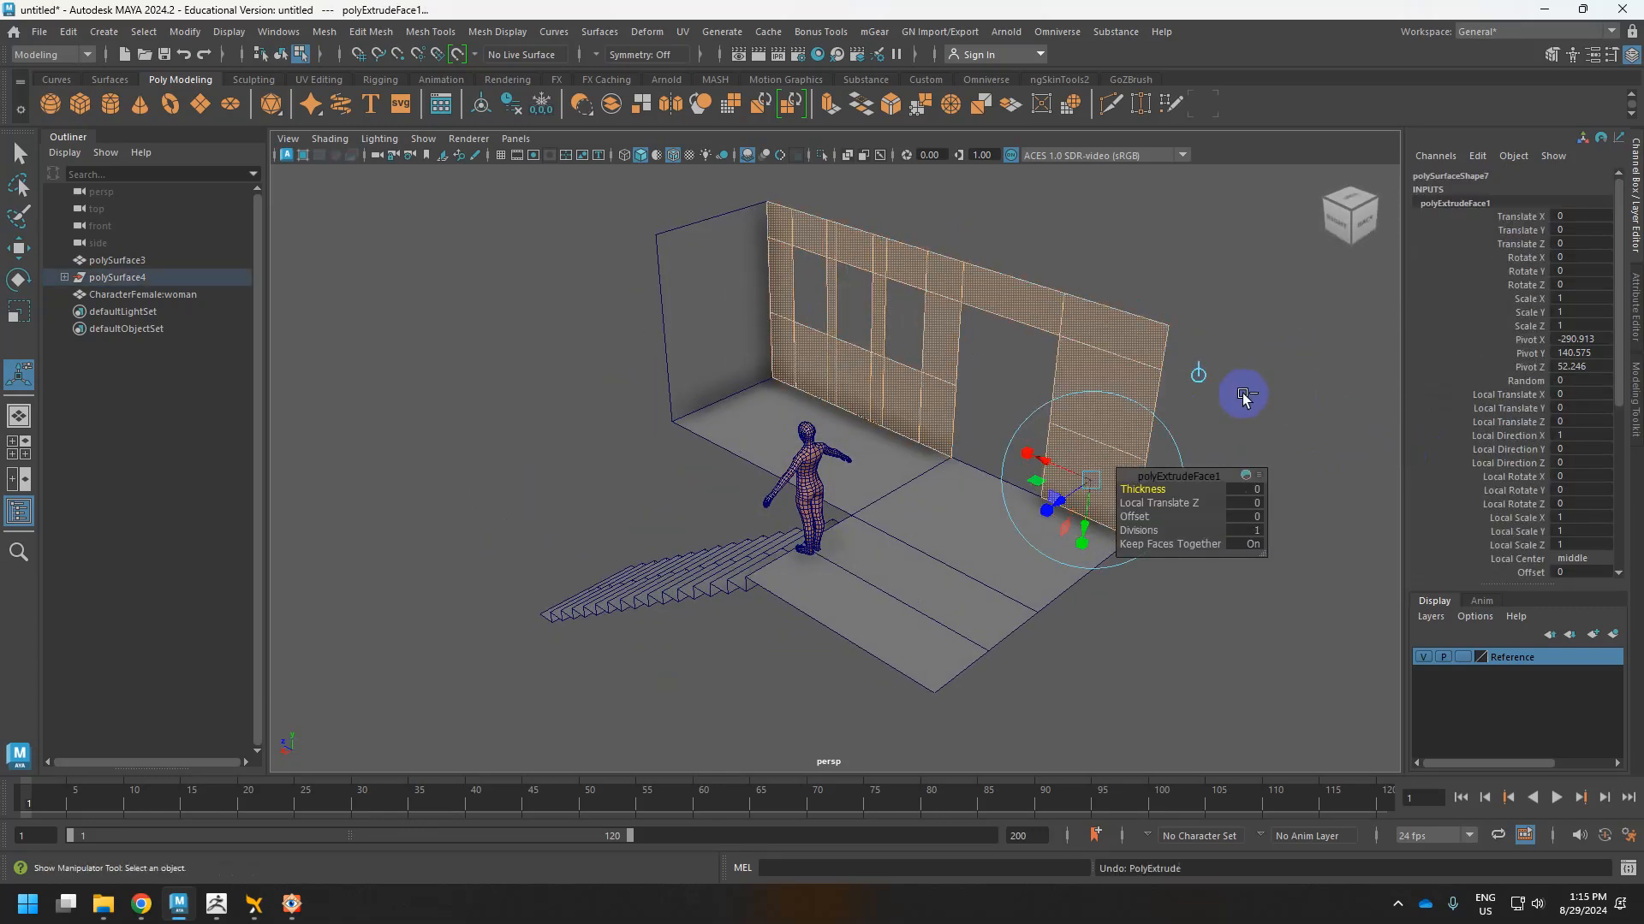
{"action": "key", "text": "ctrl+z"}
{"action": "key", "text": "ctrl+z"}
{"action": "key", "text": "ctrl+z"}
{"action": "key", "text": "ctrl+z"}
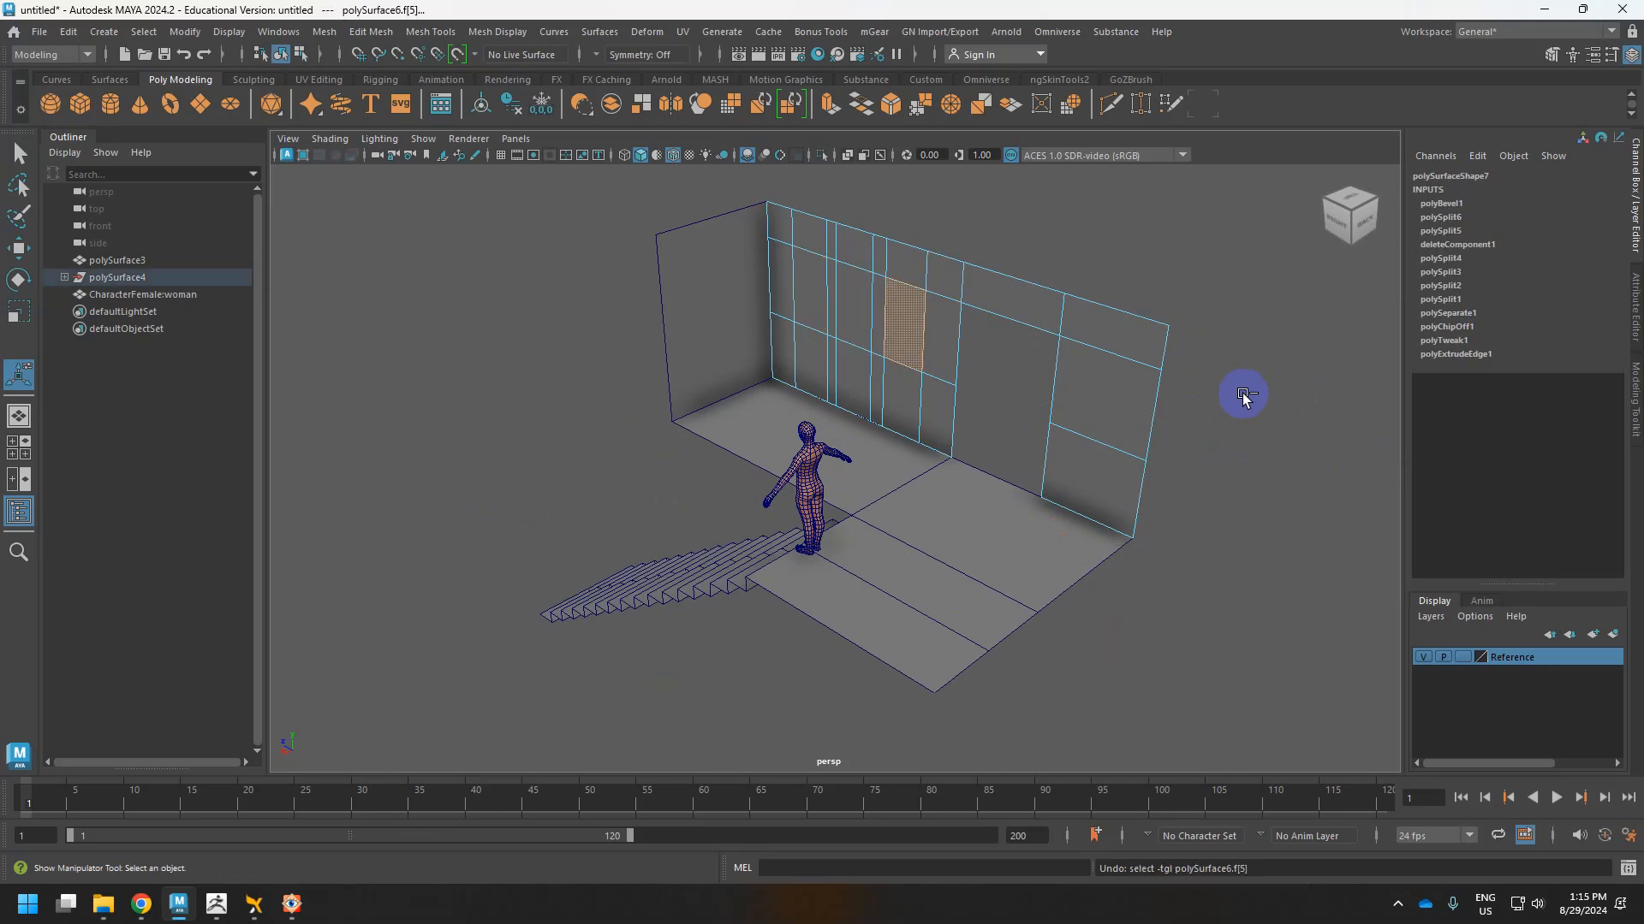
{"action": "key", "text": "ctrl+z"}
{"action": "key", "text": "ctrl+z"}
{"action": "key", "text": "ctrl+z"}
{"action": "key", "text": "ctrl+z"}
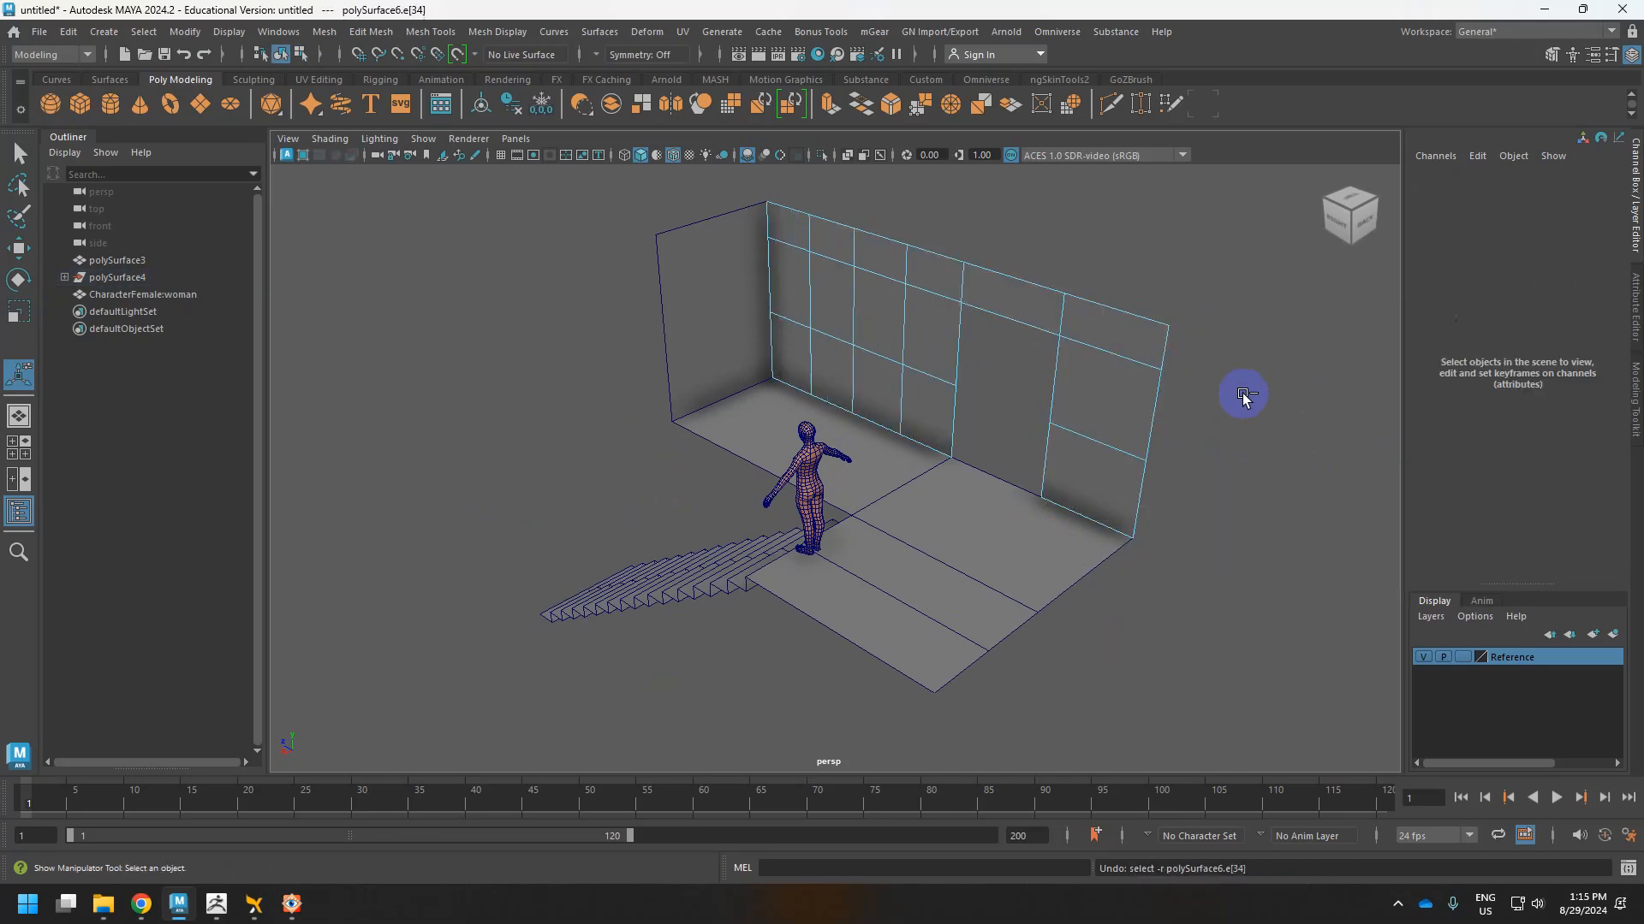
{"action": "key", "text": "ctrl+z"}
{"action": "key", "text": "ctrl+z"}
{"action": "key", "text": "ctrl+z"}
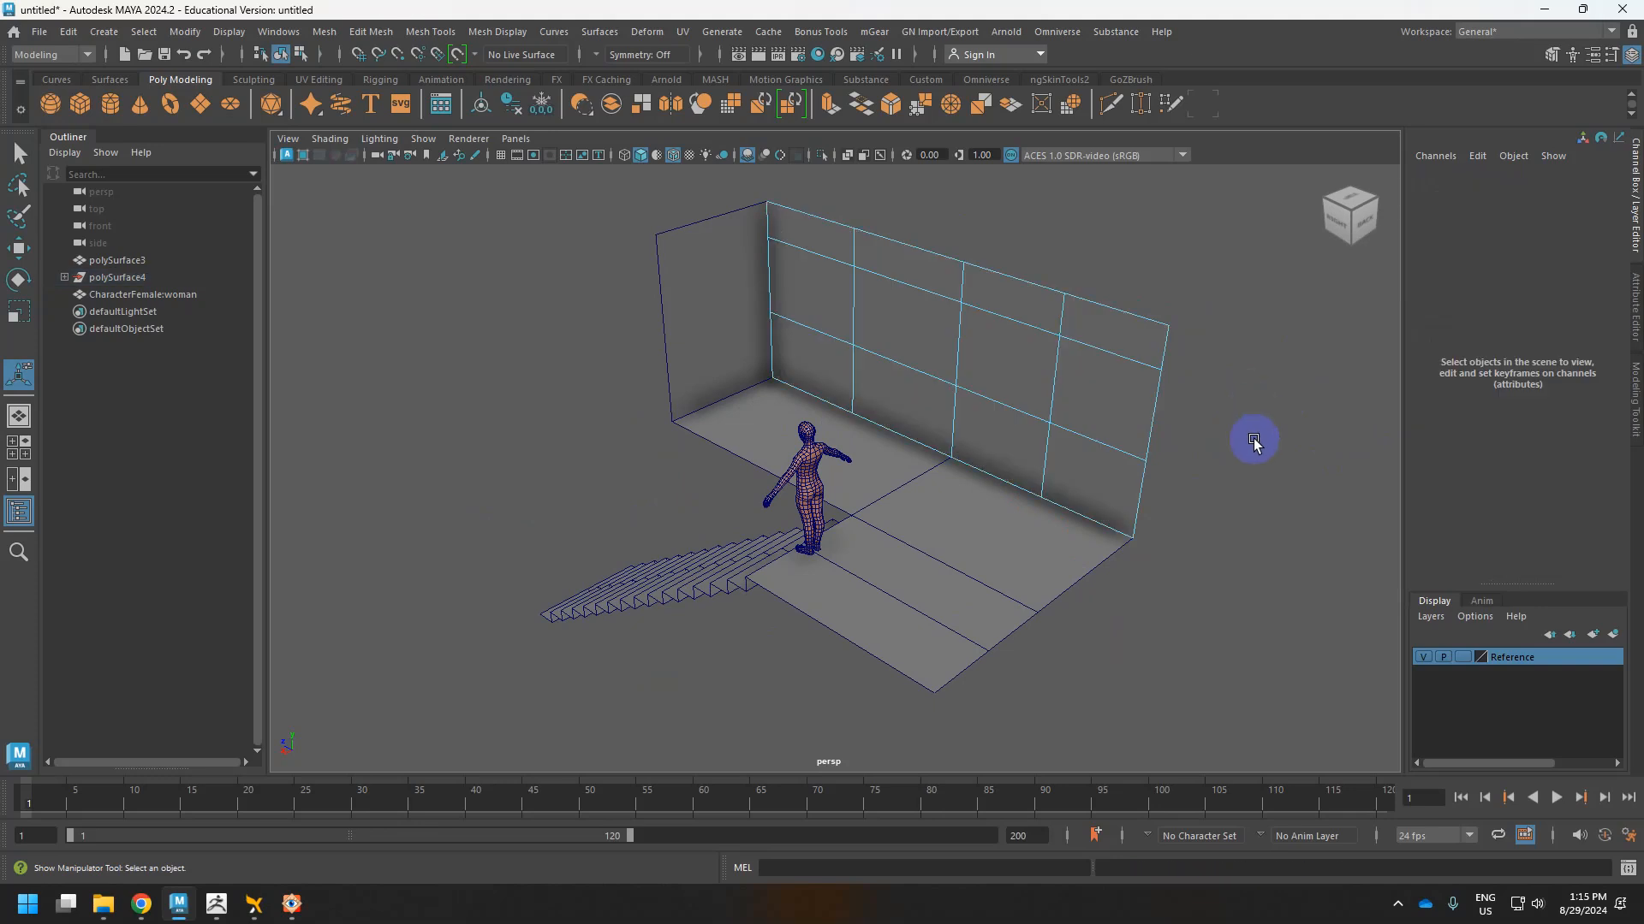
Return to object mode and select the whole long back wall.
{"action": "left_click_drag", "start_coordinate": [1100, 396], "coordinate": [1156, 368], "text": "alt"}
{"action": "left_click_drag", "start_coordinate": [976, 323], "coordinate": [881, 293], "text": "alt"}
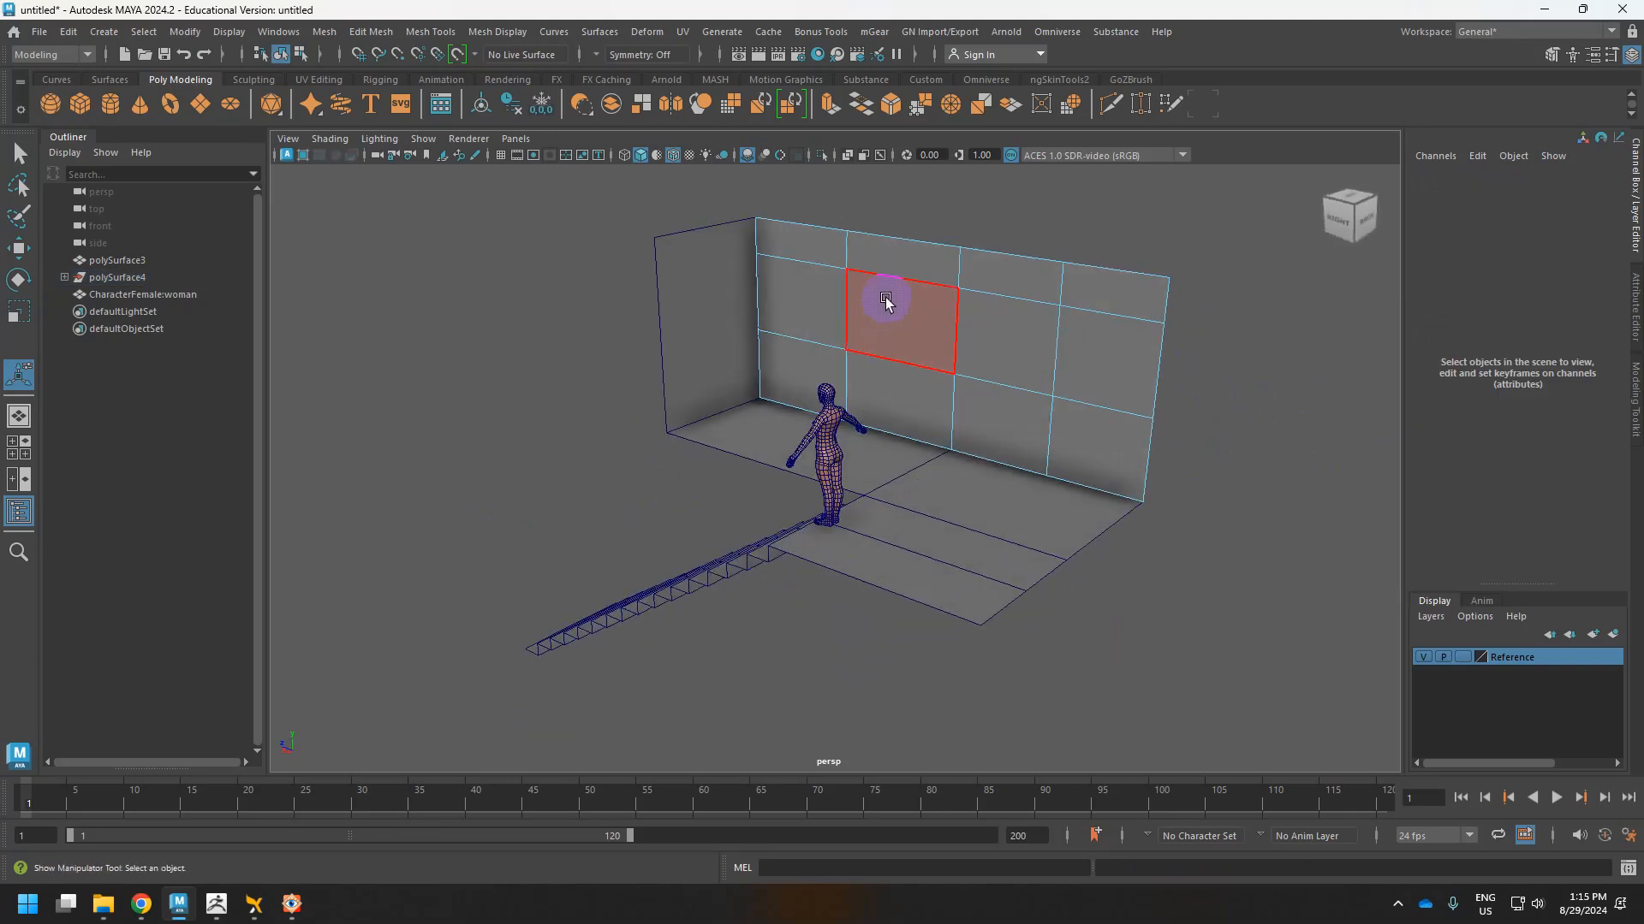
{"action": "right_click_drag", "start_coordinate": [884, 295], "coordinate": [976, 261]}
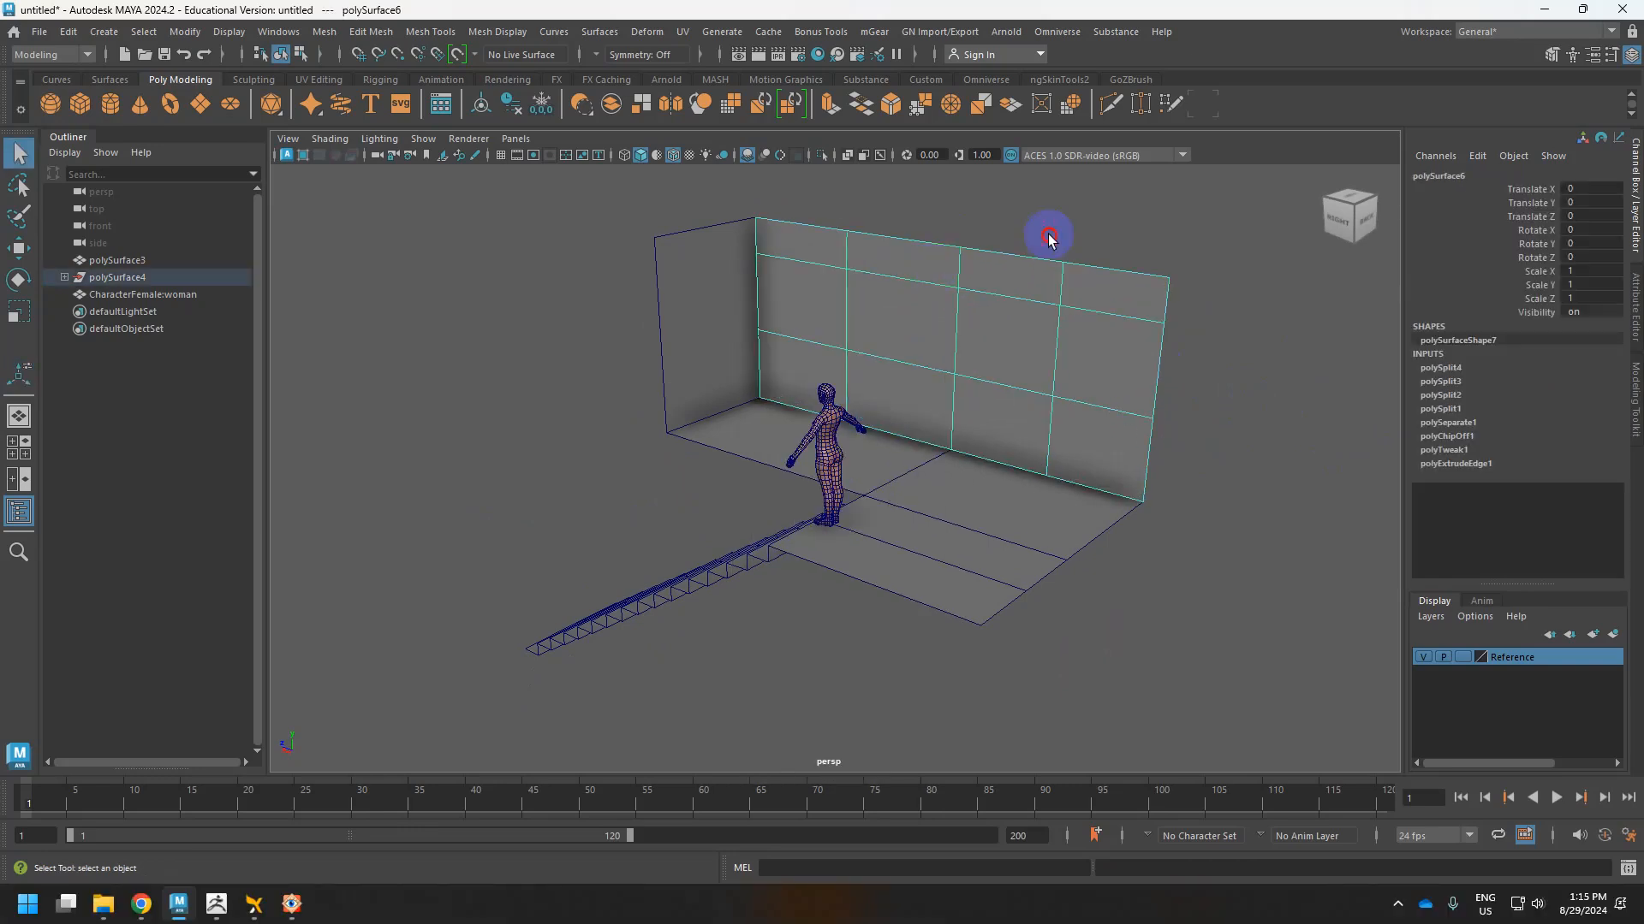
{"action": "left_click", "coordinate": [1139, 307]}
{"action": "left_click", "coordinate": [1015, 351]}
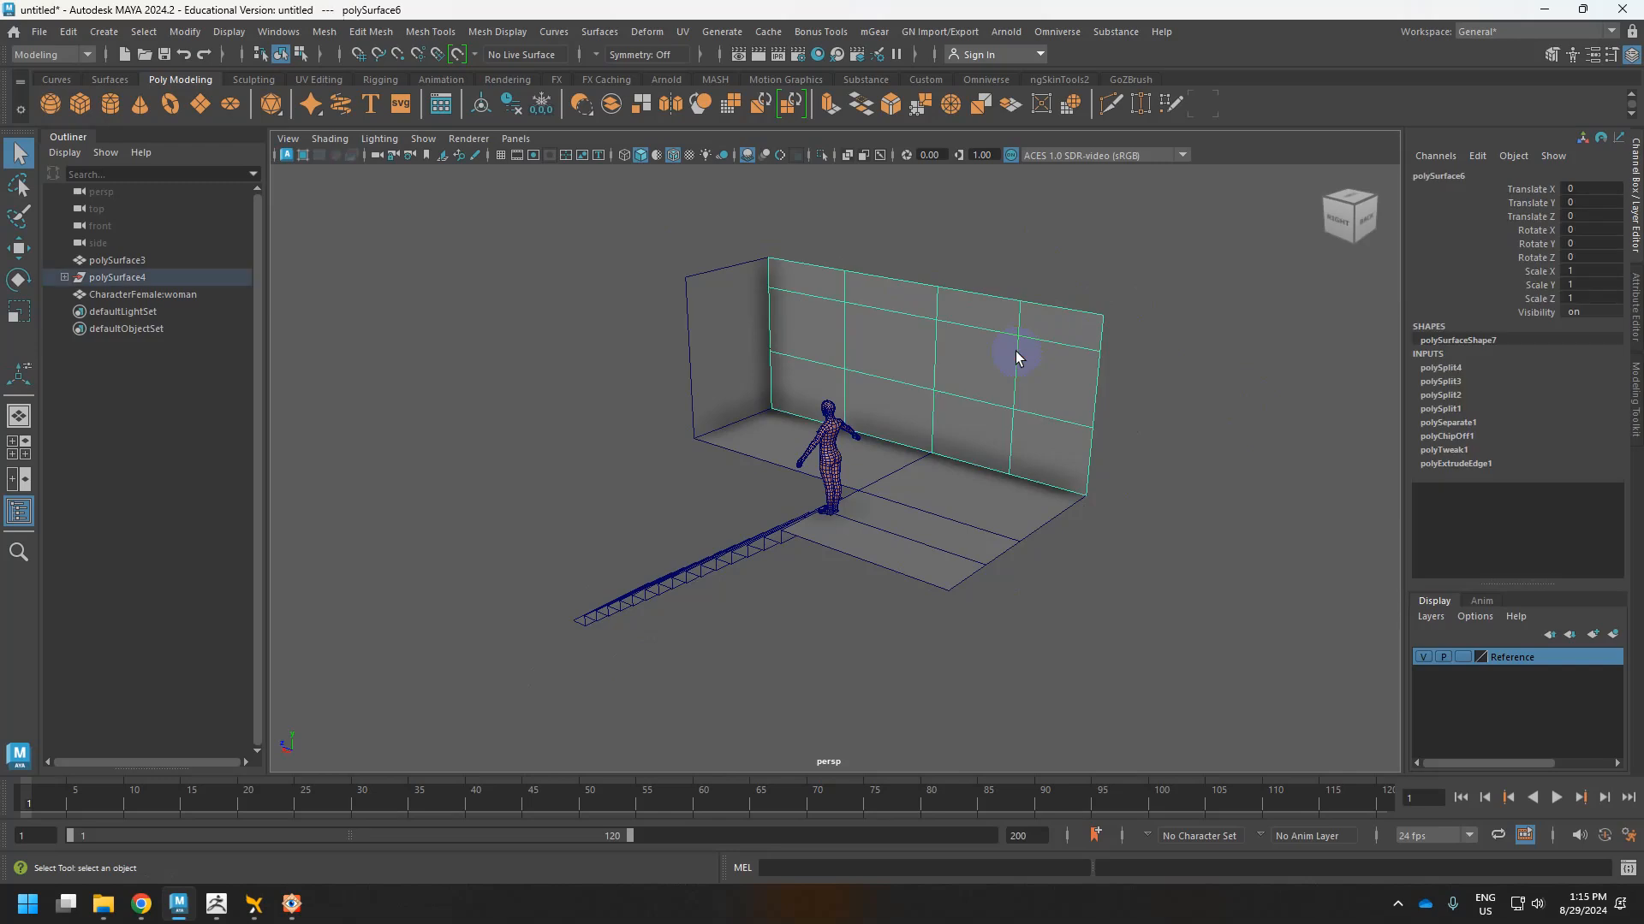
{"action": "scroll", "coordinate": [1017, 351], "scroll_direction": "up", "scroll_amount": 5}
{"action": "mouse_move", "coordinate": [1071, 352]}
{"action": "left_mouse_down", "text": "alt"}
{"action": "mouse_move", "coordinate": [873, 352]}
{"action": "mouse_move", "coordinate": [1148, 341]}
{"action": "mouse_move", "coordinate": [1044, 354]}
{"action": "left_mouse_up", "text": "alt"}
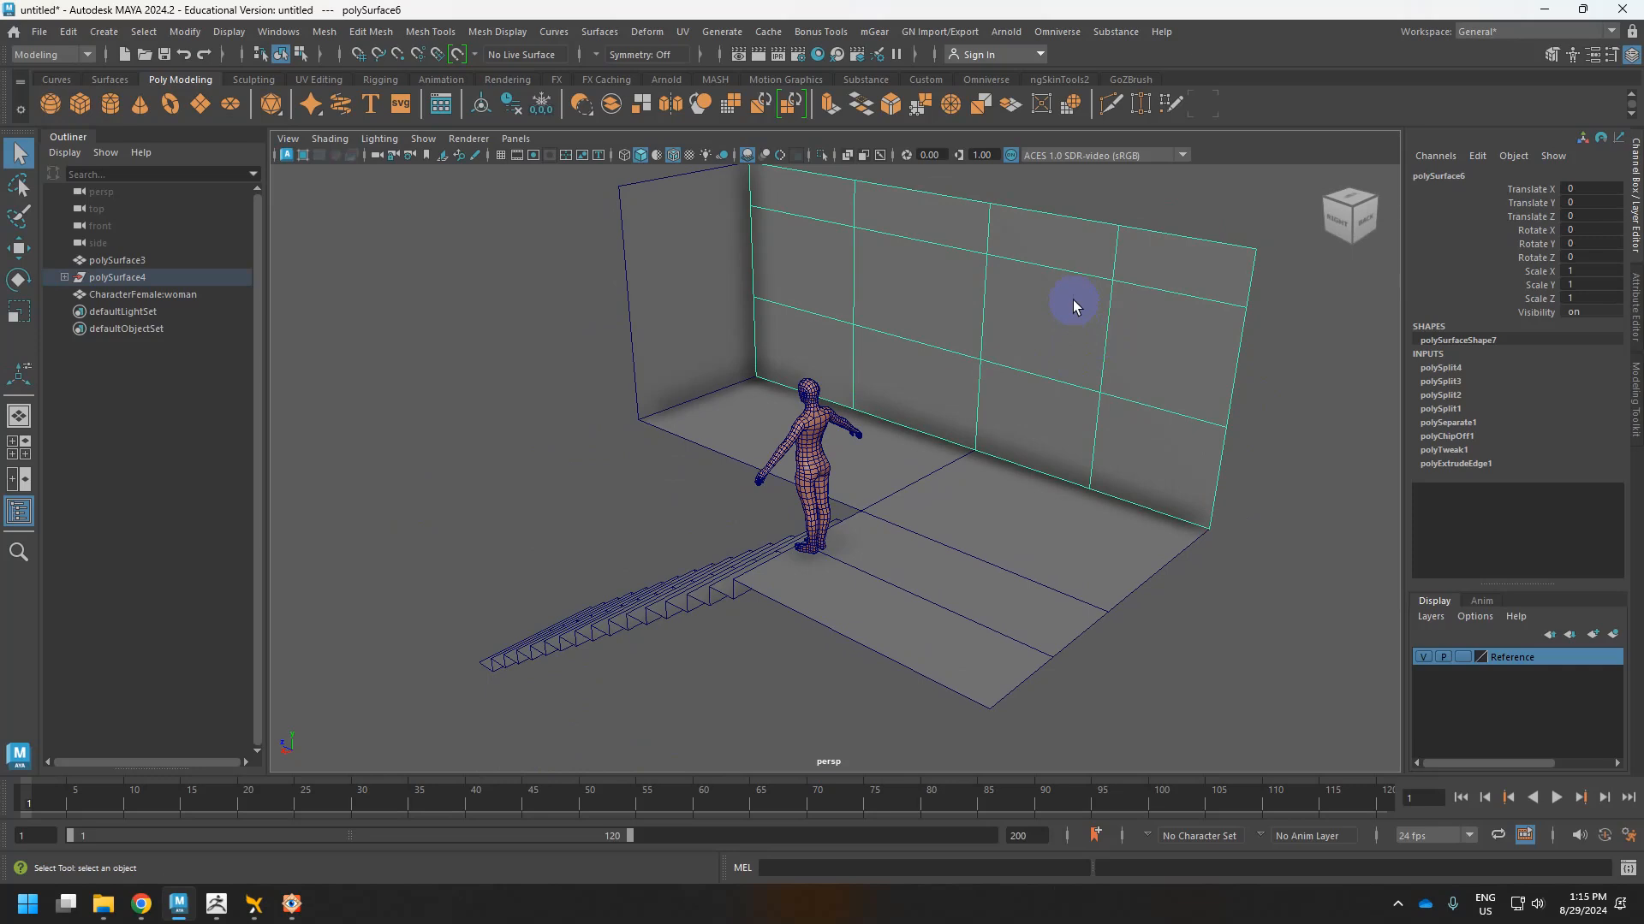
Bevel the three vertical edge loops of the long back wall with a fraction of 0.5.
{"action": "right_click_drag", "start_coordinate": [983, 267], "coordinate": [979, 193]}
{"action": "left_click", "coordinate": [986, 279]}
{"action": "right_click_drag", "start_coordinate": [986, 280], "coordinate": [1070, 278], "text": "shift"}
{"action": "left_click", "coordinate": [1104, 315], "text": "shift"}
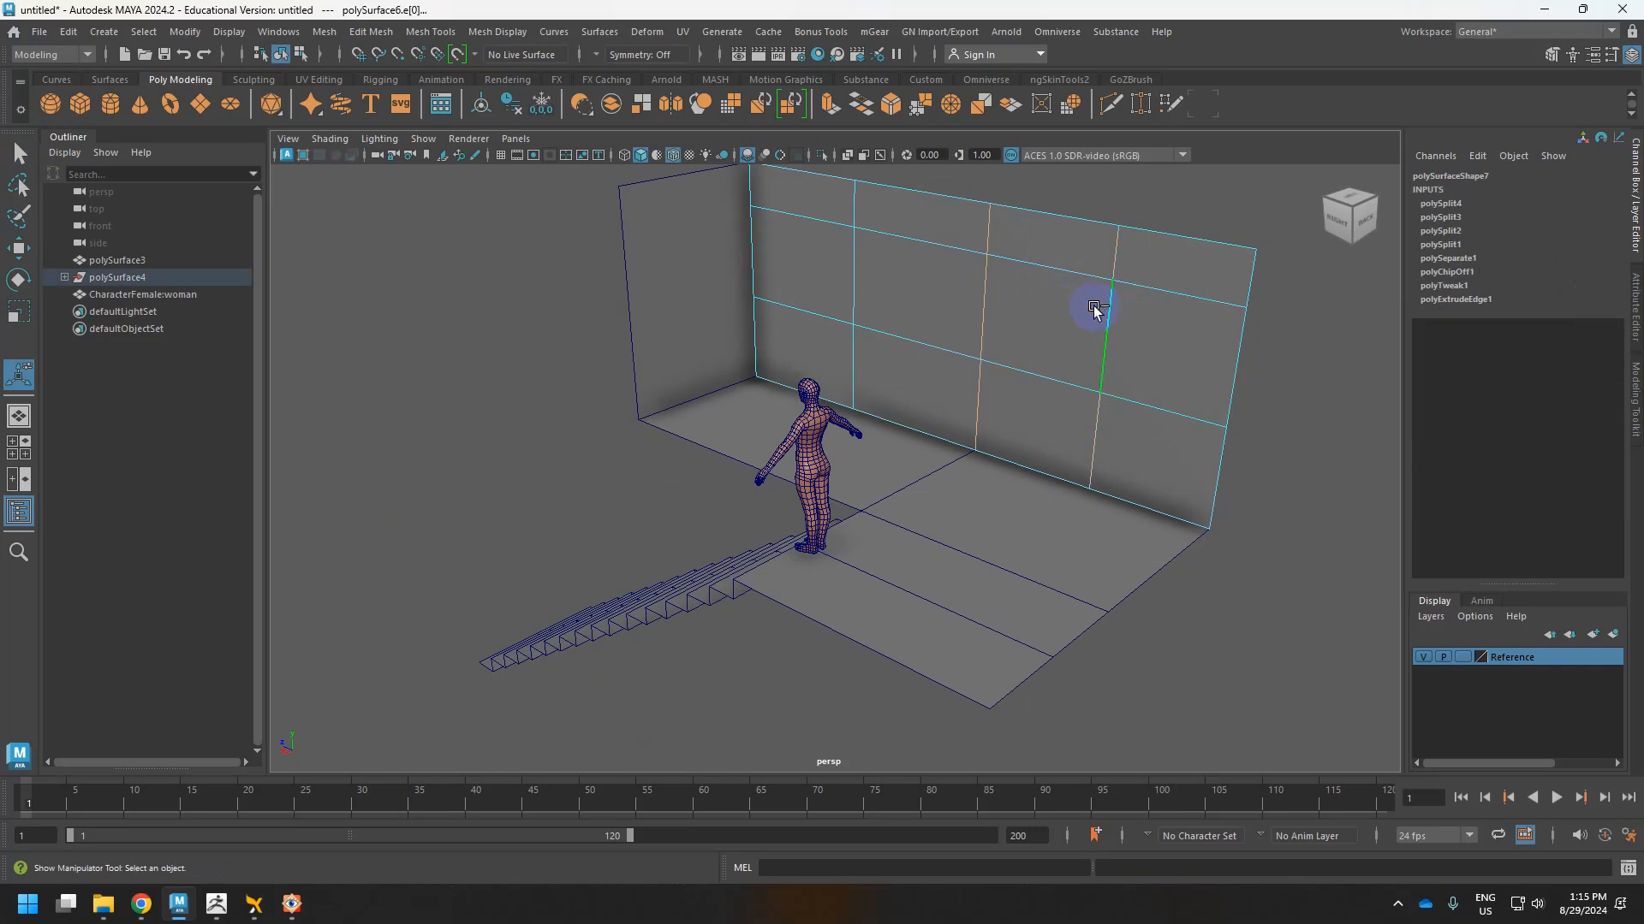
{"action": "right_click_drag", "start_coordinate": [854, 270], "coordinate": [922, 279], "text": "shift"}
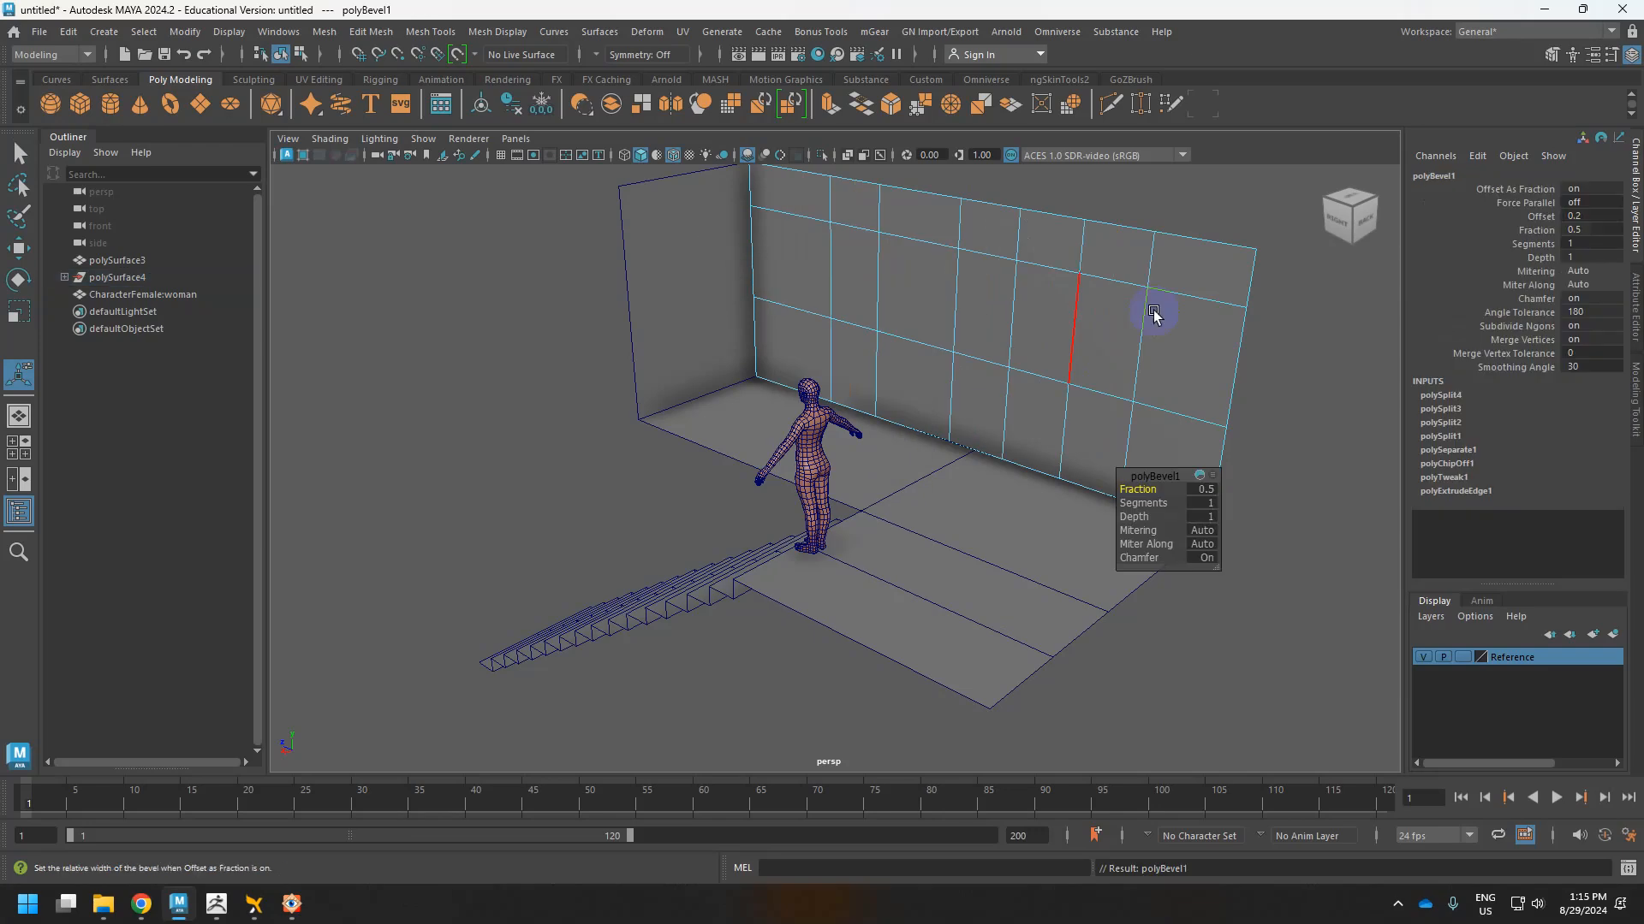
{"action": "left_click", "coordinate": [1148, 489]}
{"action": "left_click_drag", "start_coordinate": [1148, 489], "coordinate": [1148, 489]}
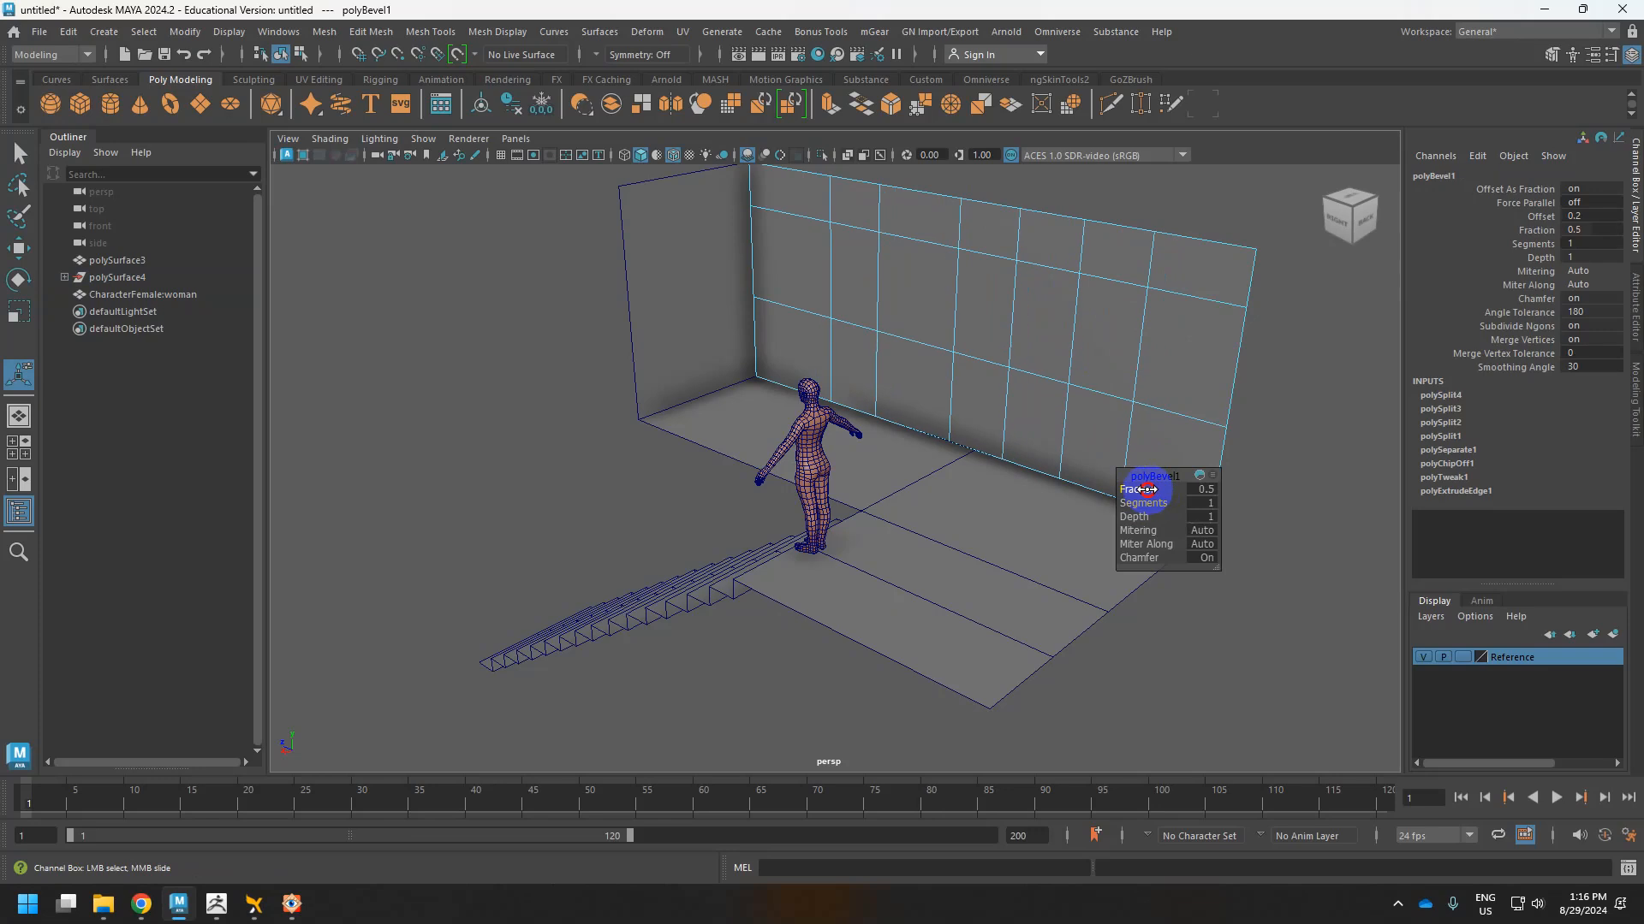
Delete the three middle-row faces between the beveled edge pairs to open windows in the back wall.
{"action": "right_click_drag", "start_coordinate": [1107, 333], "coordinate": [1111, 382]}
{"action": "left_click", "coordinate": [1106, 343]}
{"action": "left_click", "coordinate": [975, 304], "text": "shift"}
{"action": "left_click", "coordinate": [840, 285], "text": "shift"}
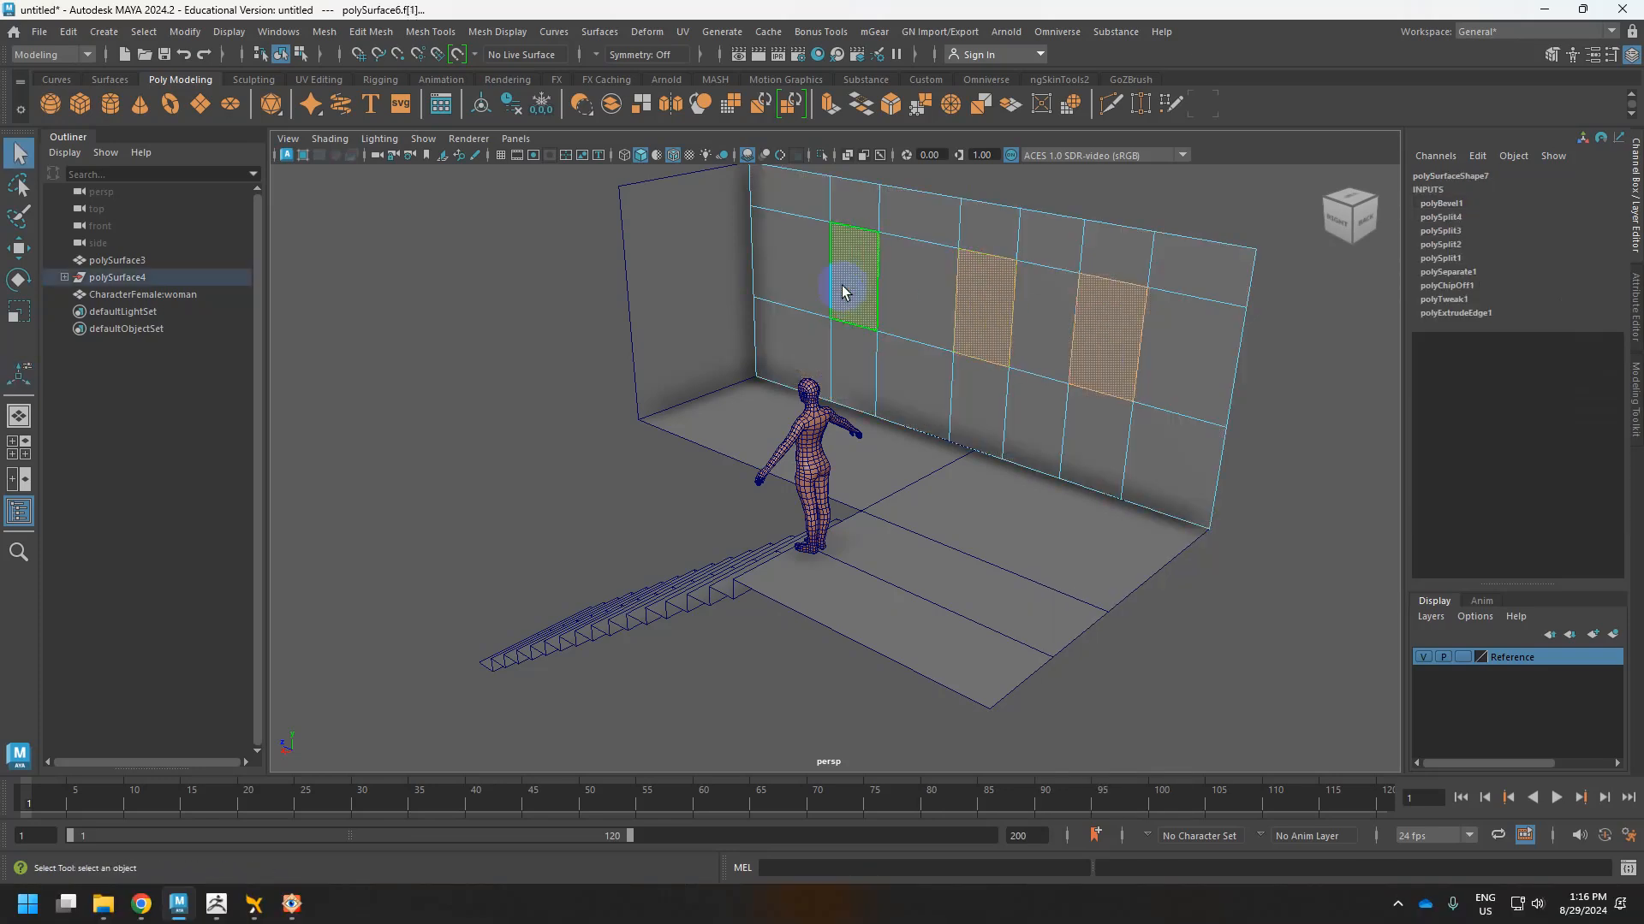
{"action": "key", "text": "Delete"}
{"action": "left_click_drag", "start_coordinate": [922, 288], "coordinate": [1090, 277], "text": "alt"}
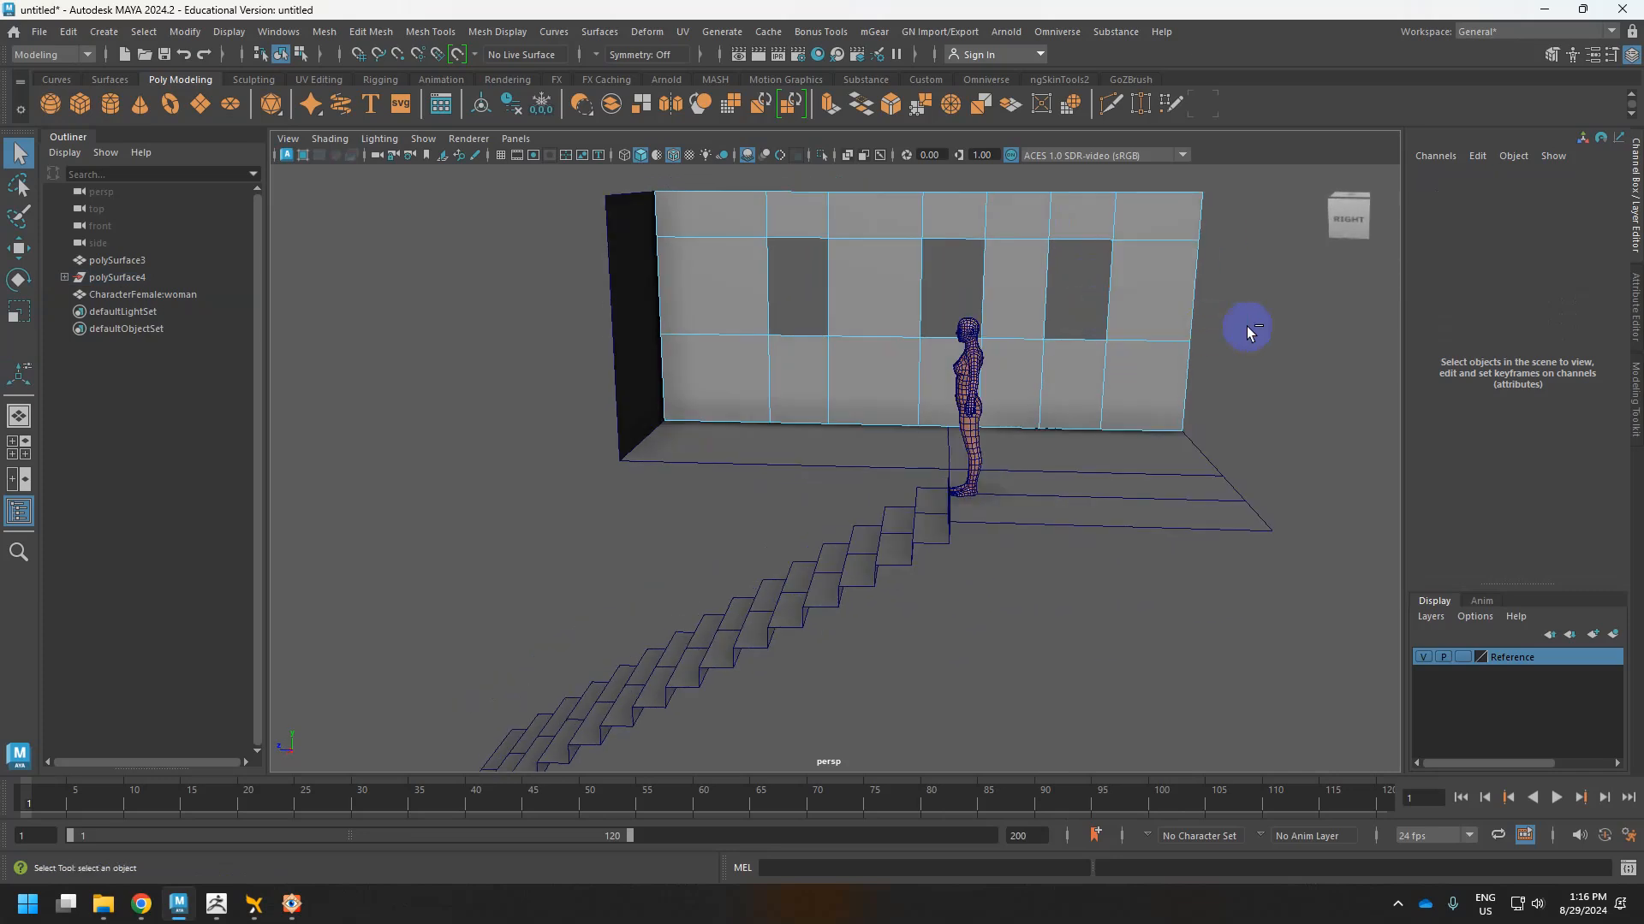
Undo the back wall's window openings, vertical-edge bevel and related selections.
{"action": "key", "text": "ctrl+z"}
{"action": "left_click_drag", "start_coordinate": [1229, 333], "coordinate": [1140, 363], "text": "alt"}
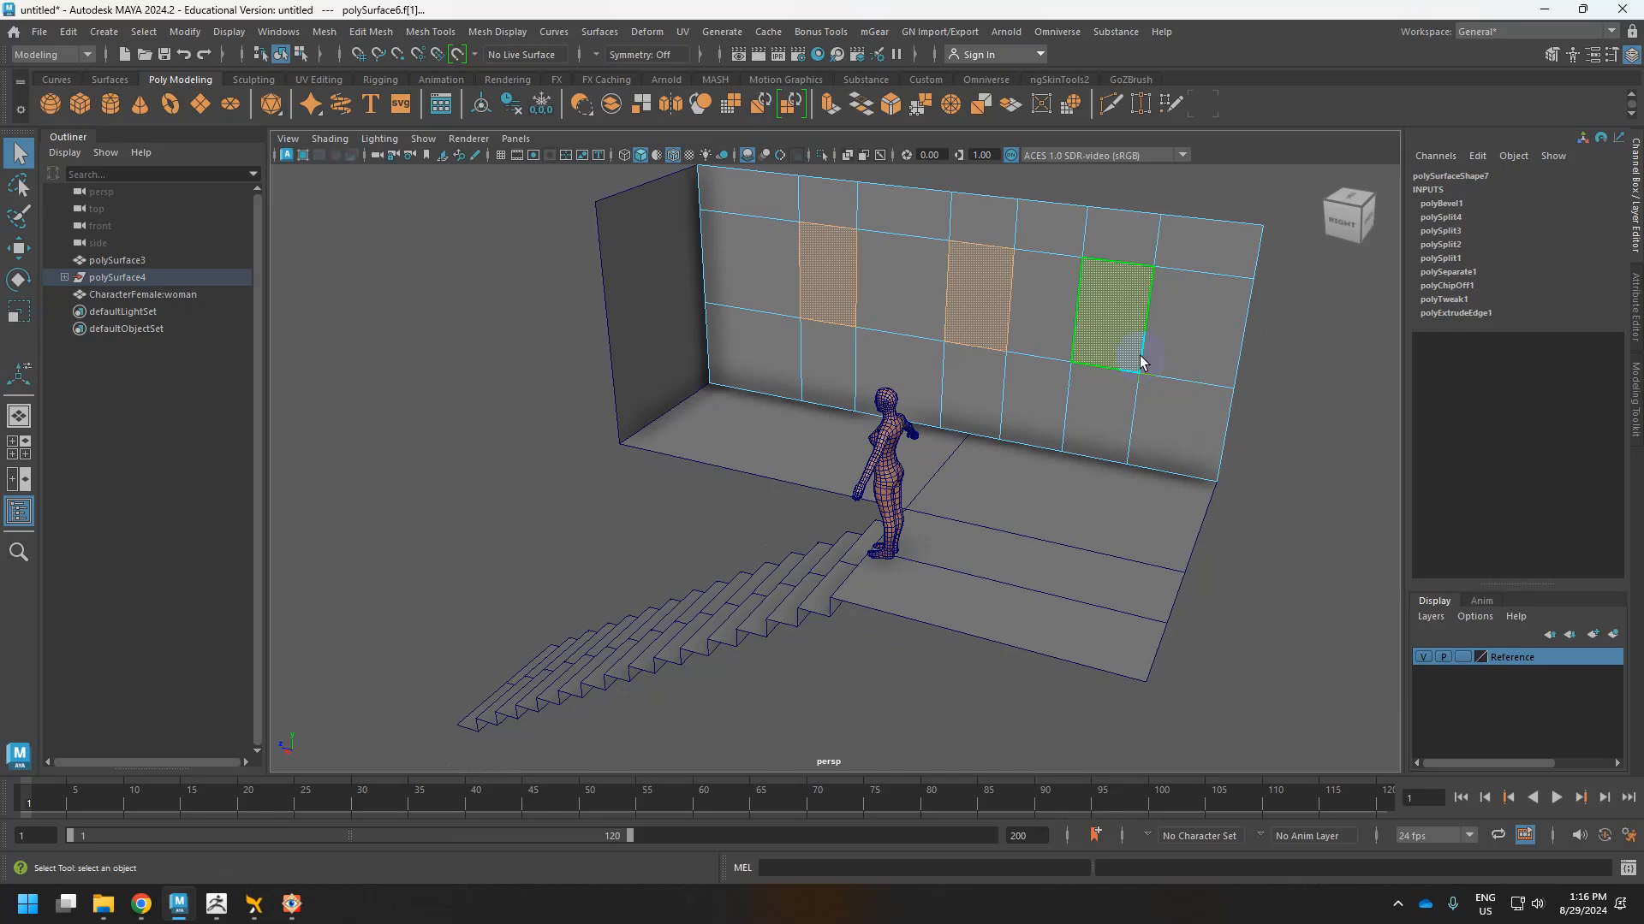
{"action": "key", "text": "ctrl+z"}
{"action": "key", "text": "ctrl+z"}
{"action": "key", "text": "ctrl+z"}
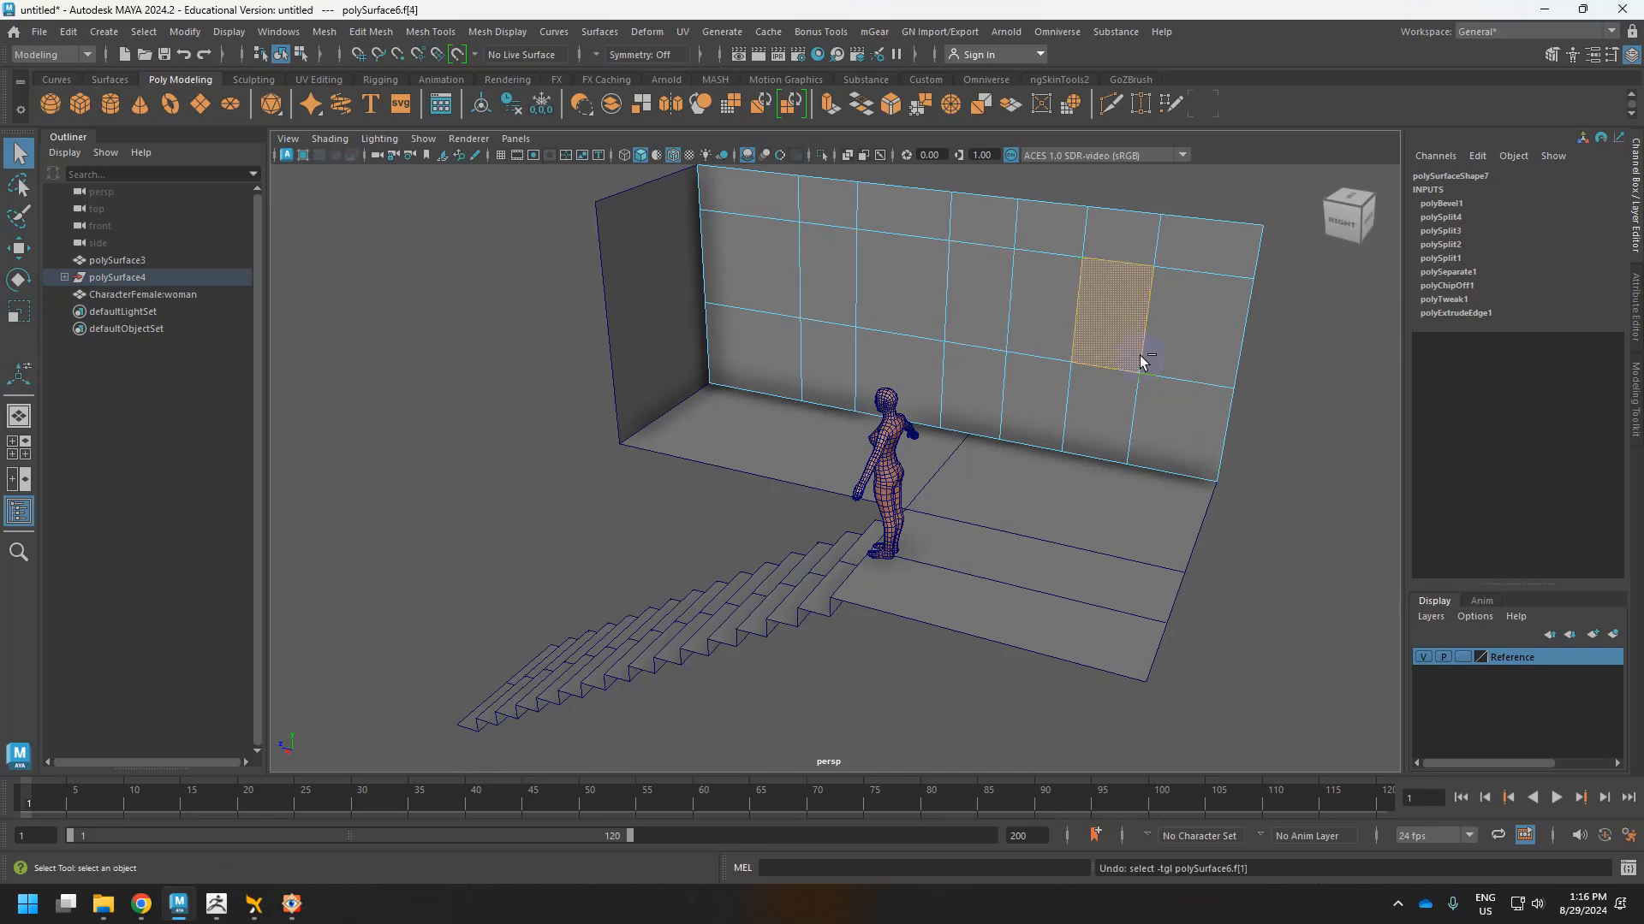
{"action": "key", "text": "ctrl+z"}
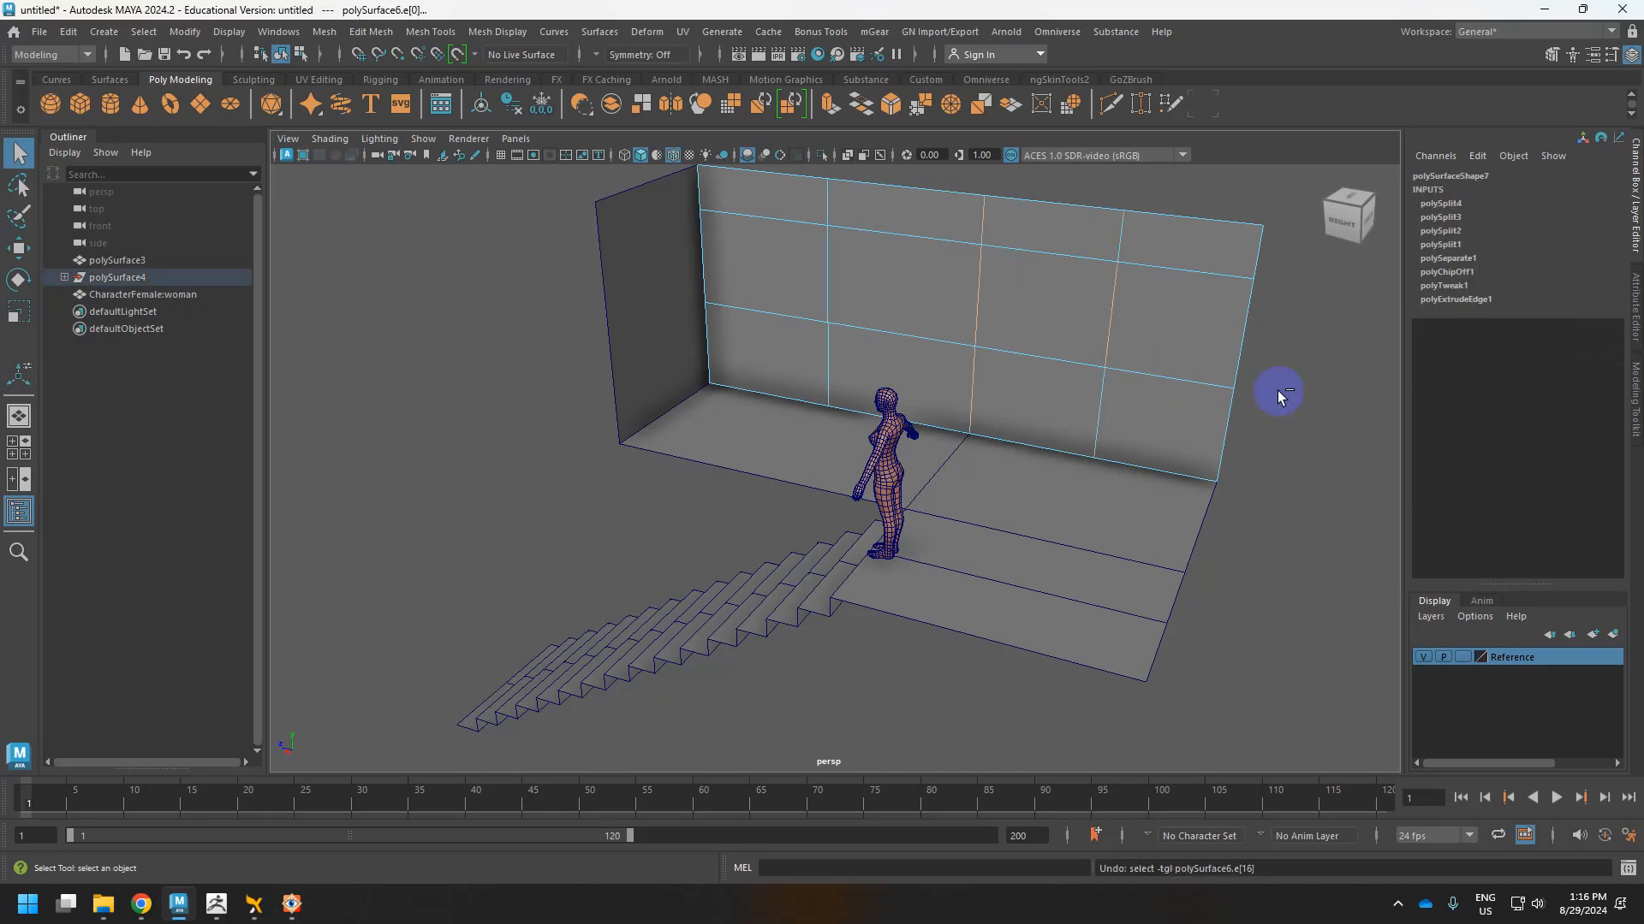
{"action": "key", "text": "ctrl+z"}
{"action": "key", "text": "ctrl+z"}
Check the reference photo, then widen the short end wall by moving its free vertical edge outward past the stair flight.
{"action": "right_click_drag", "start_coordinate": [1009, 286], "coordinate": [1092, 261]}
{"action": "scroll", "coordinate": [1113, 315], "scroll_direction": "down", "scroll_amount": 3}
{"action": "left_click_drag", "start_coordinate": [1118, 318], "coordinate": [962, 349], "text": "alt"}
{"action": "key", "text": "alt+Tab"}
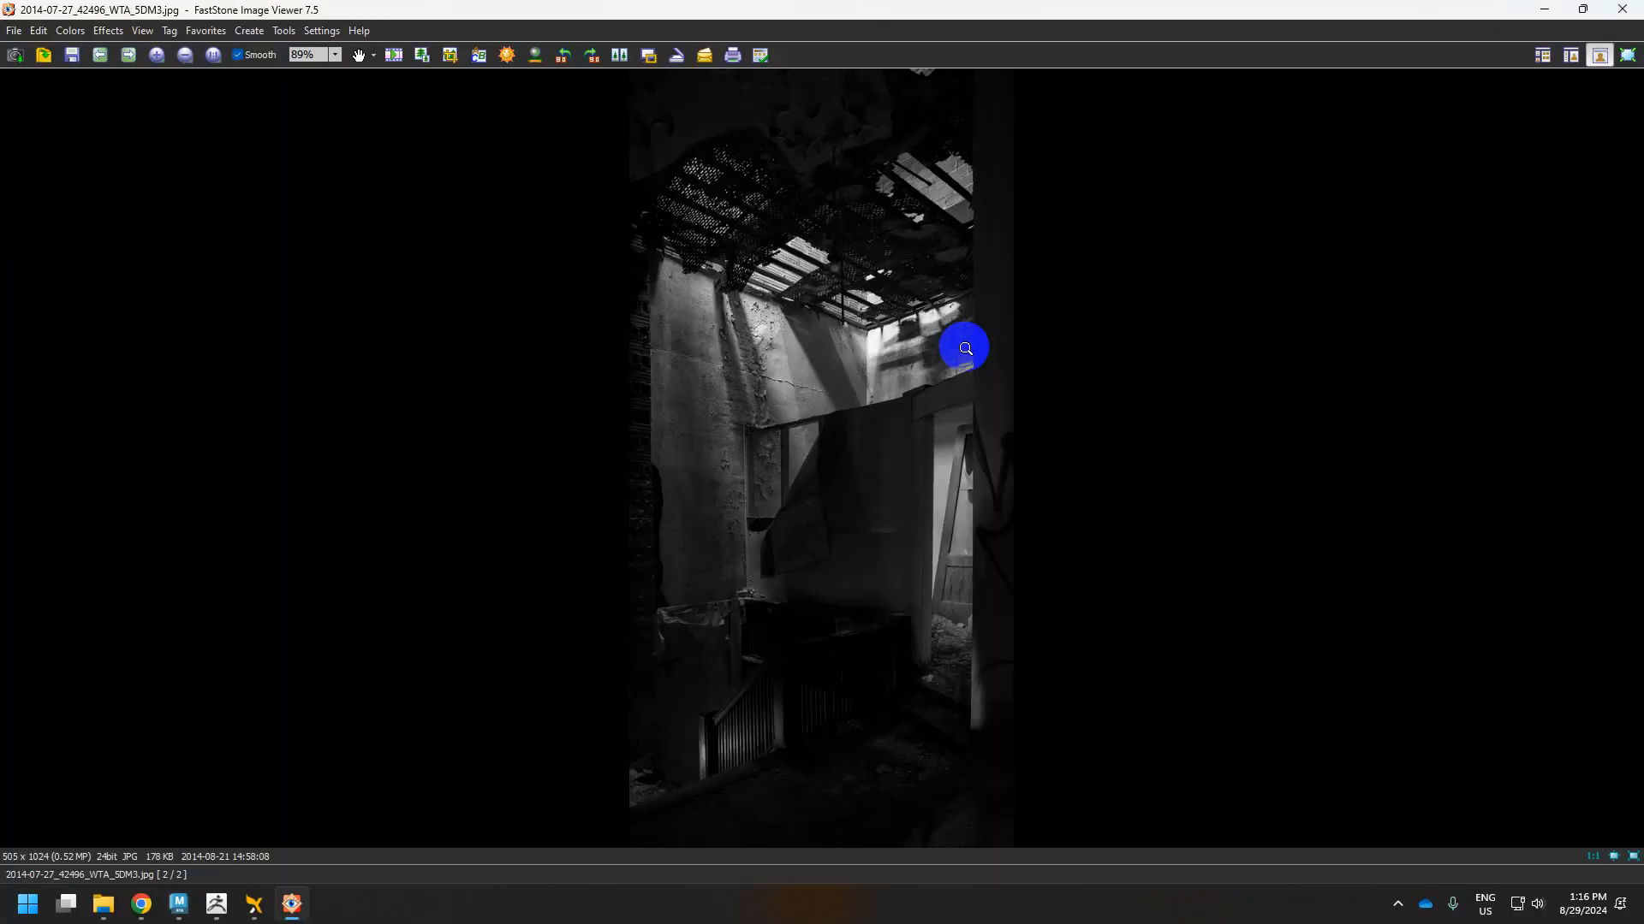
{"action": "key", "text": "alt+Tab"}
{"action": "left_click", "coordinate": [727, 324]}
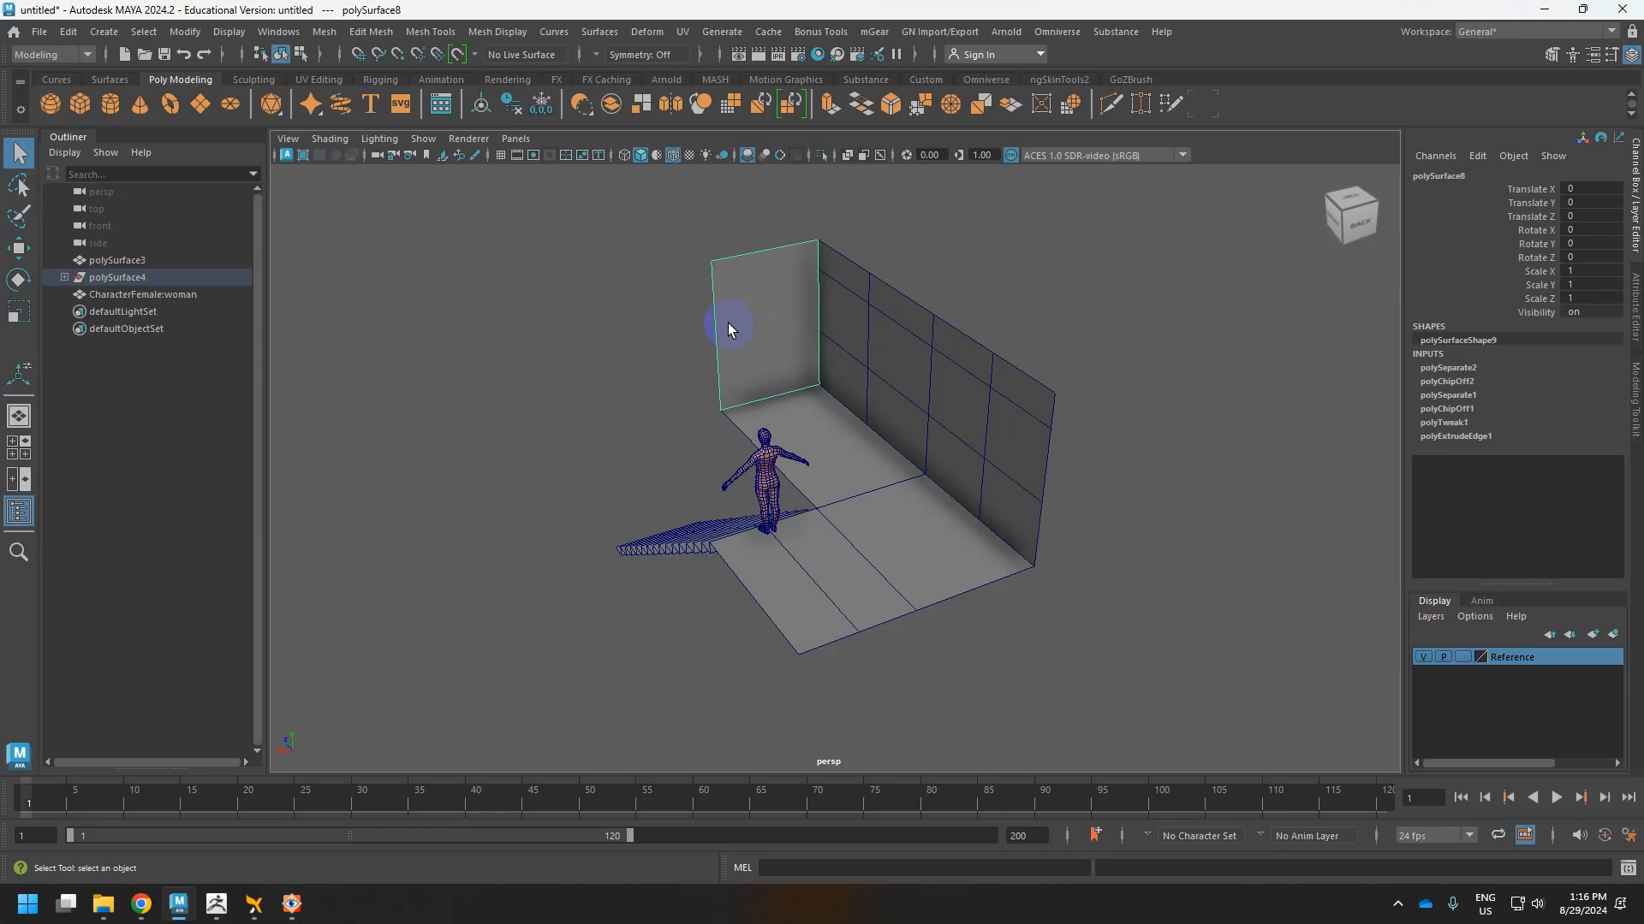
{"action": "right_click_drag", "start_coordinate": [690, 295], "coordinate": [690, 257]}
{"action": "left_click", "coordinate": [716, 352]}
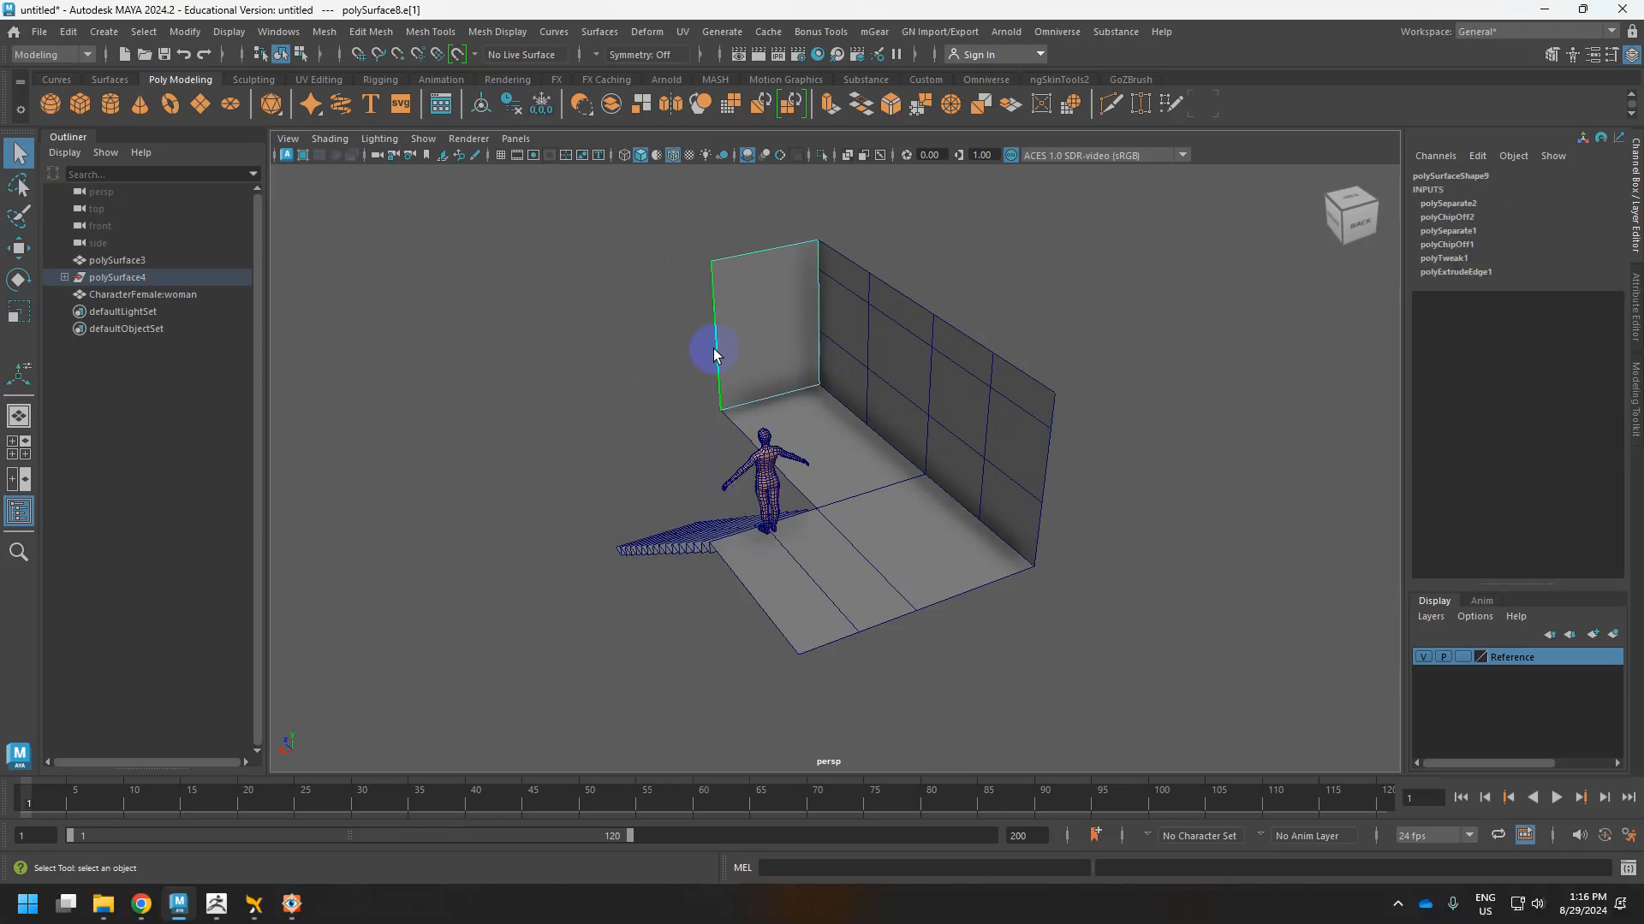
{"action": "key", "text": "w"}
{"action": "left_click_drag", "start_coordinate": [676, 356], "coordinate": [671, 467]}
Compare the landing with the reference photo and extrude its outer edge on the stair side upward into a wall.
{"action": "left_click", "coordinate": [636, 531]}
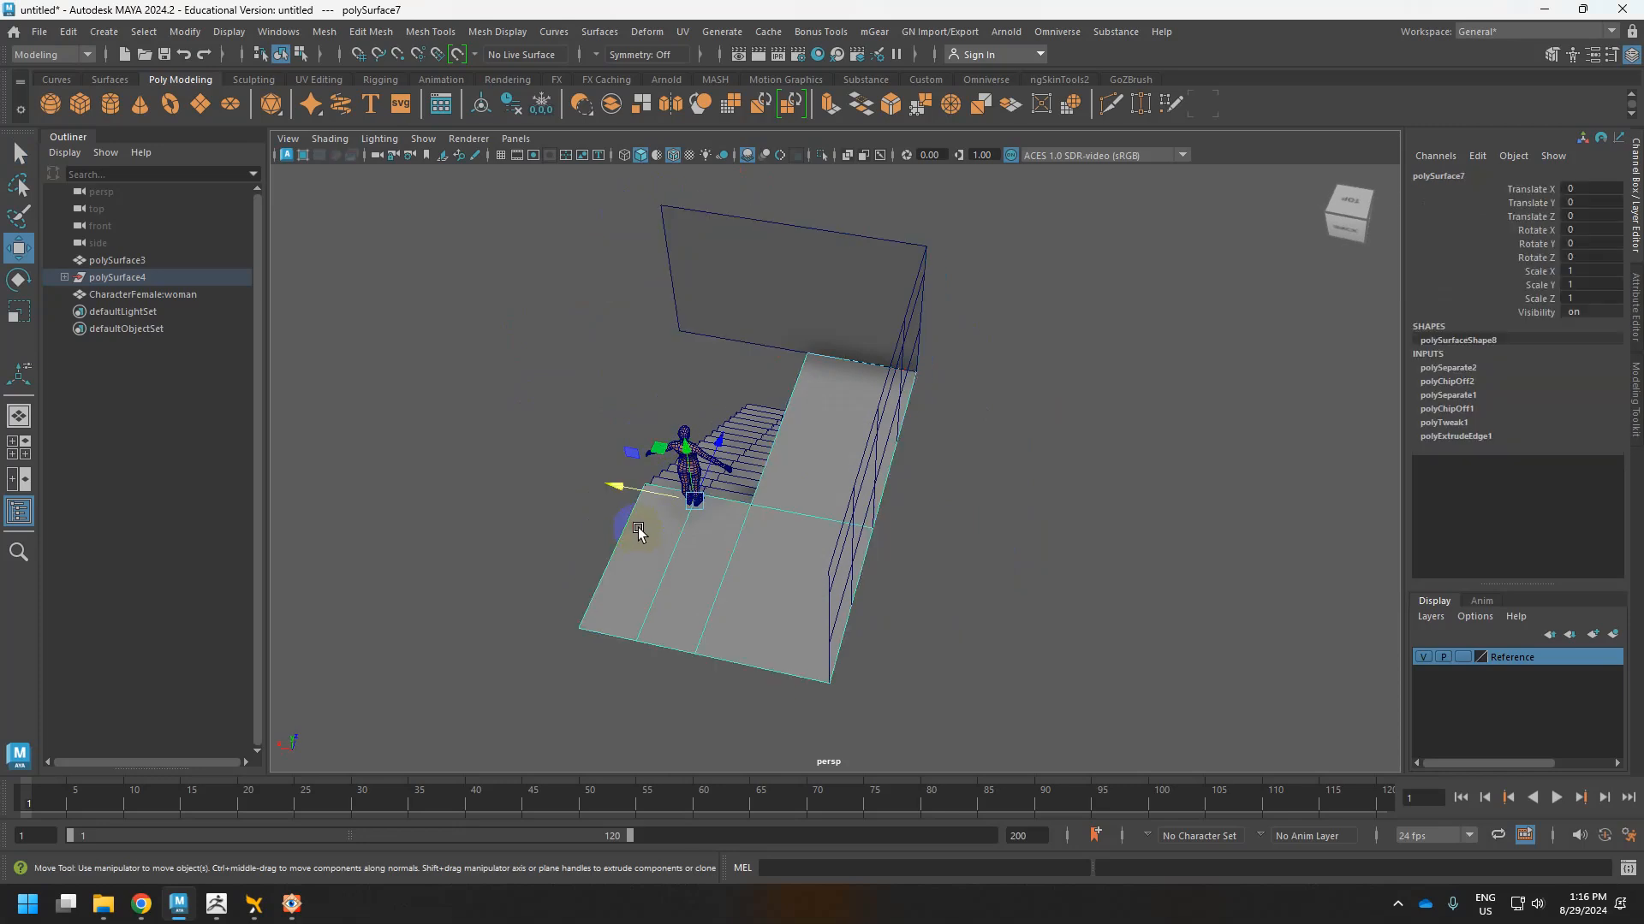
{"action": "left_click", "coordinate": [737, 558]}
{"action": "key", "text": "alt+Tab"}
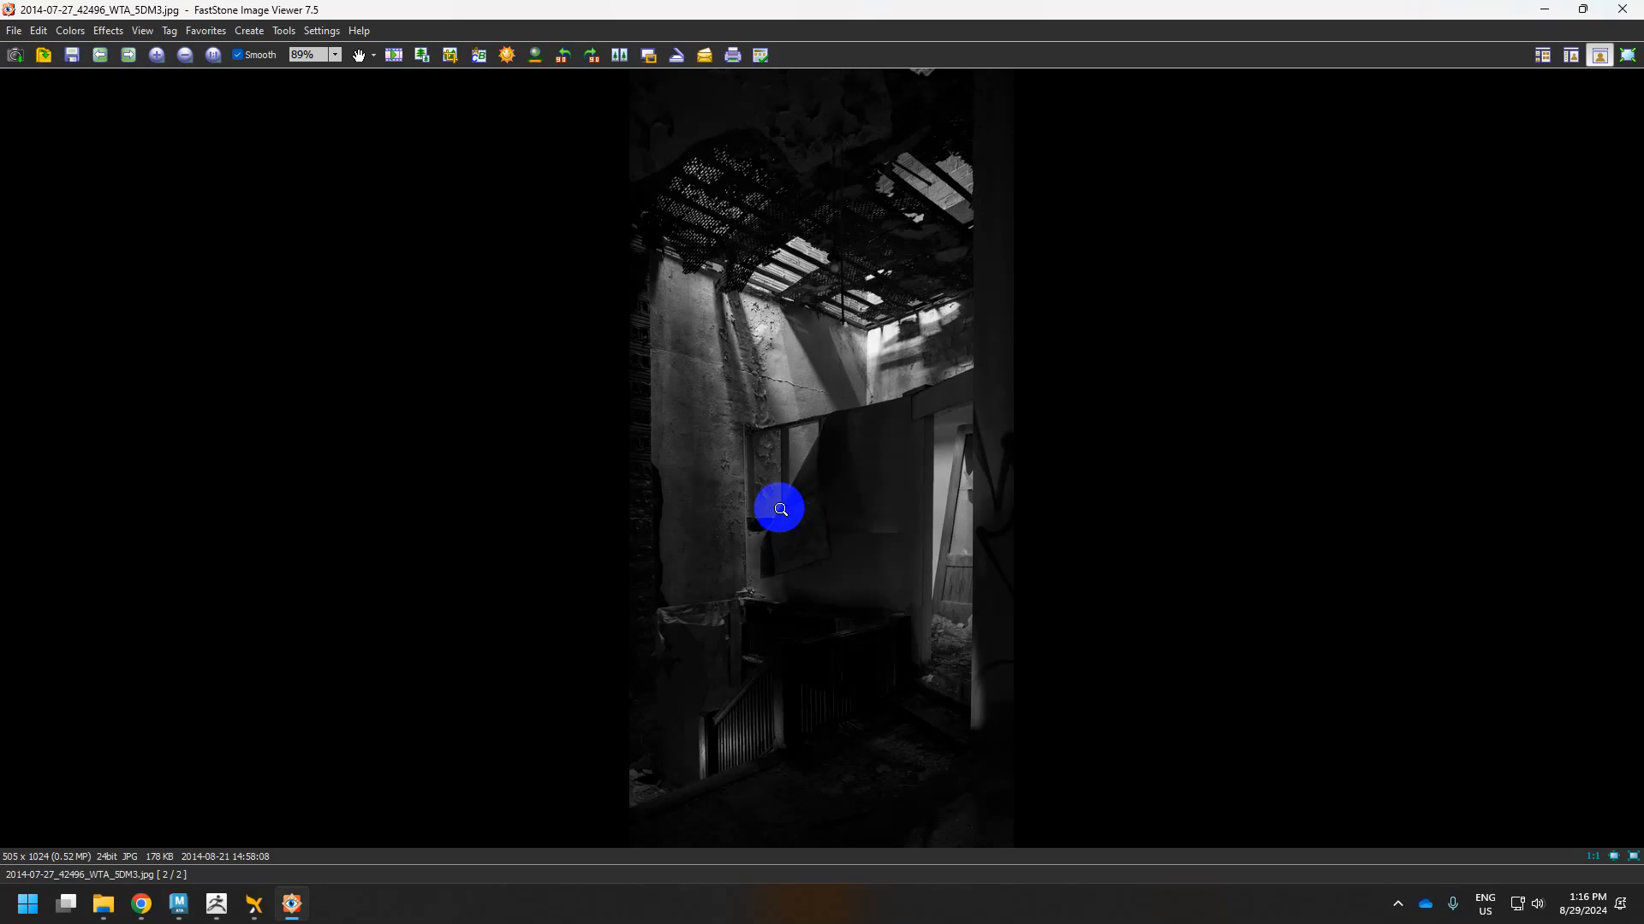
{"action": "key", "text": "alt+Tab"}
{"action": "left_click_drag", "start_coordinate": [743, 498], "coordinate": [642, 536], "text": "alt"}
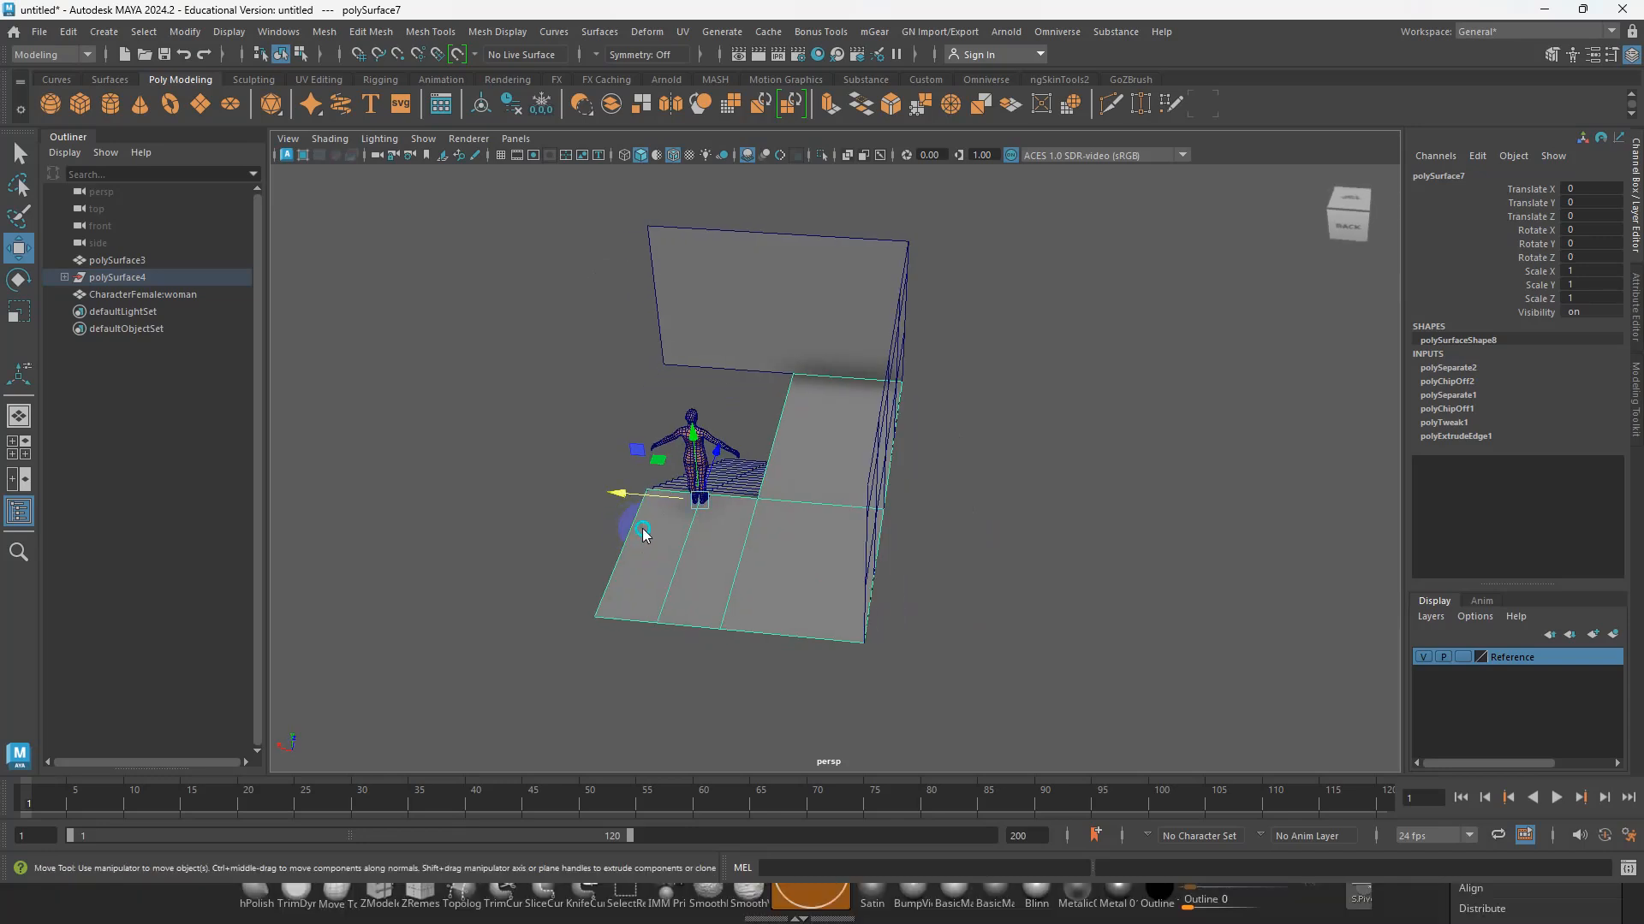
{"action": "right_click_drag", "start_coordinate": [642, 533], "coordinate": [641, 349]}
{"action": "left_click", "coordinate": [628, 544]}
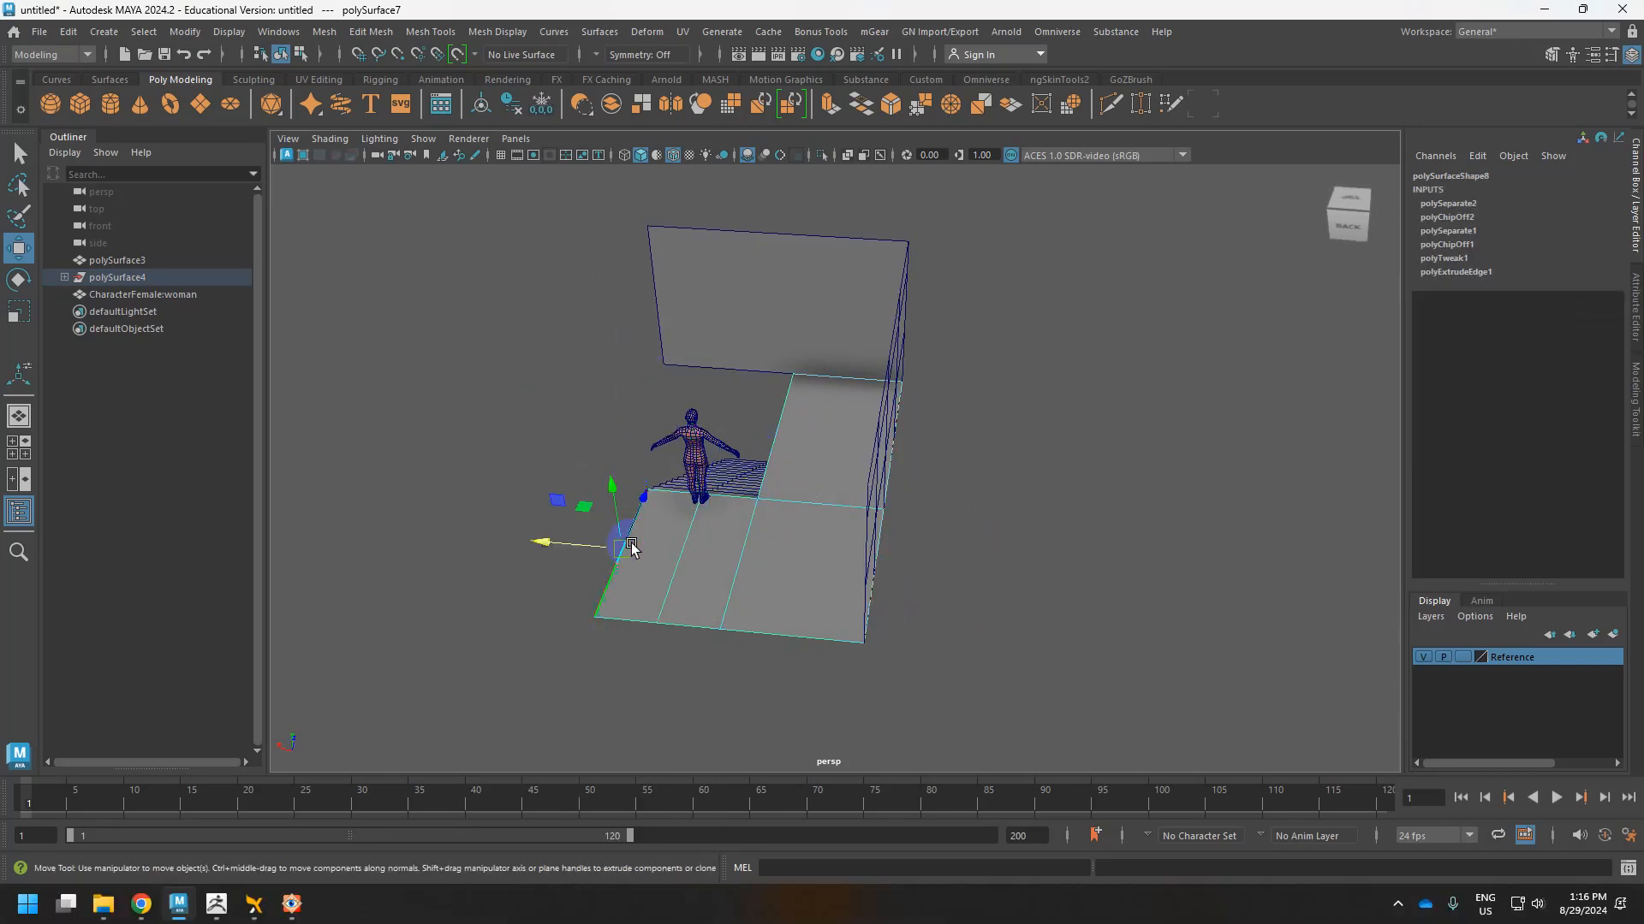
{"action": "left_click_drag", "start_coordinate": [614, 512], "coordinate": [609, 305], "text": "shift"}
{"action": "left_click_drag", "start_coordinate": [654, 476], "coordinate": [618, 464], "text": "alt"}
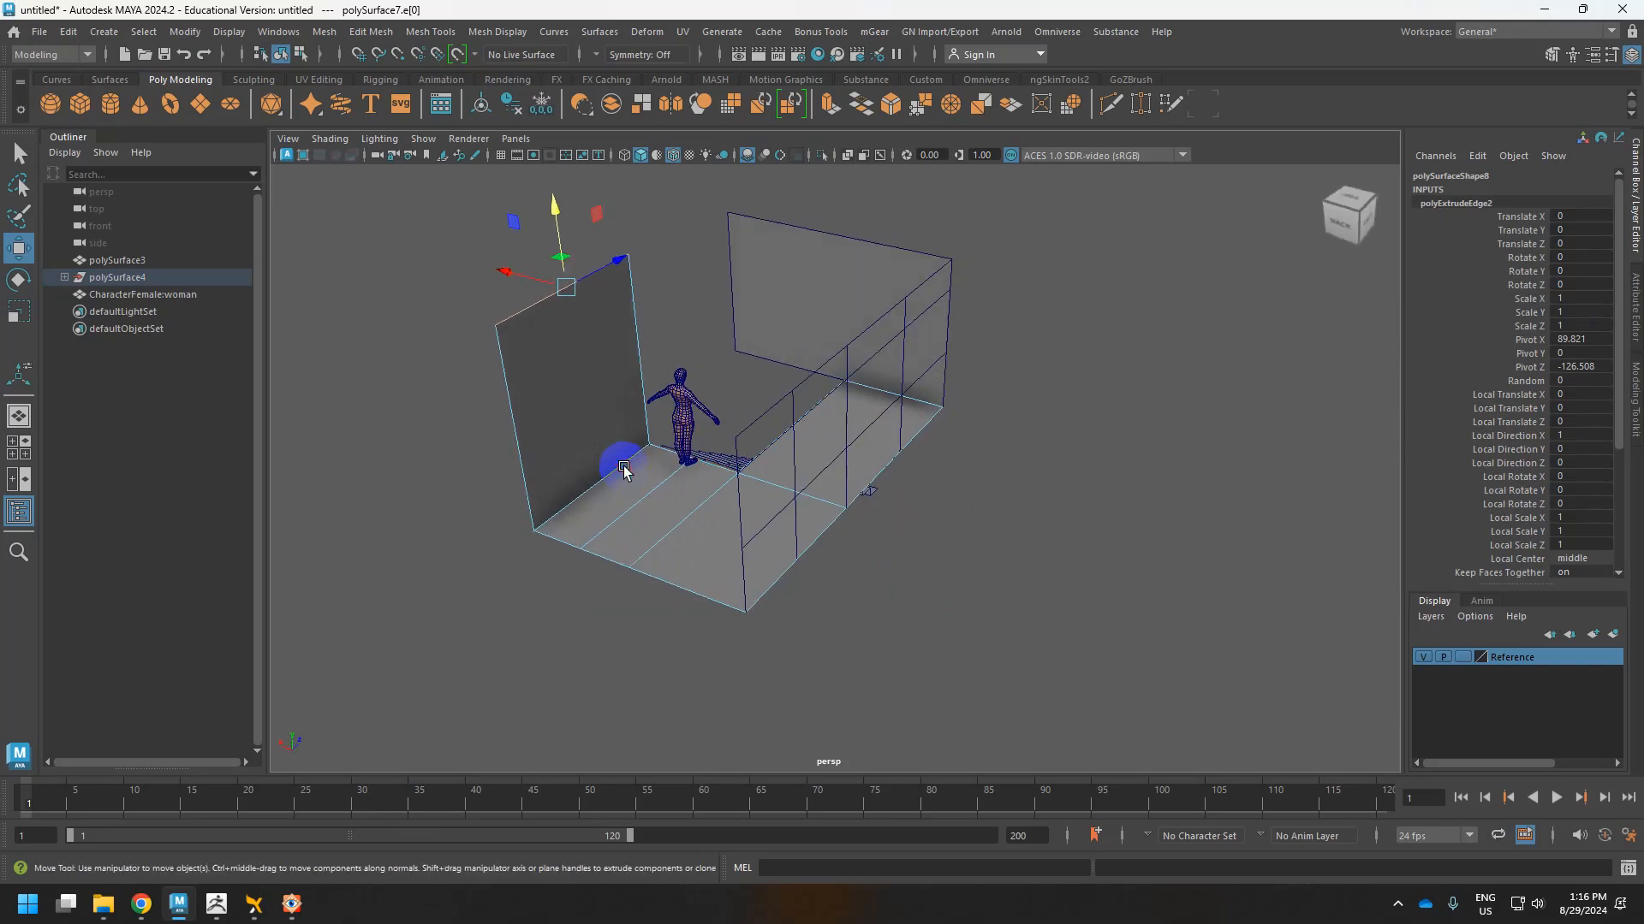
Extract the new side wall's face from the landing into a separate object.
{"action": "right_click_drag", "start_coordinate": [594, 429], "coordinate": [588, 706]}
{"action": "left_click", "coordinate": [585, 417]}
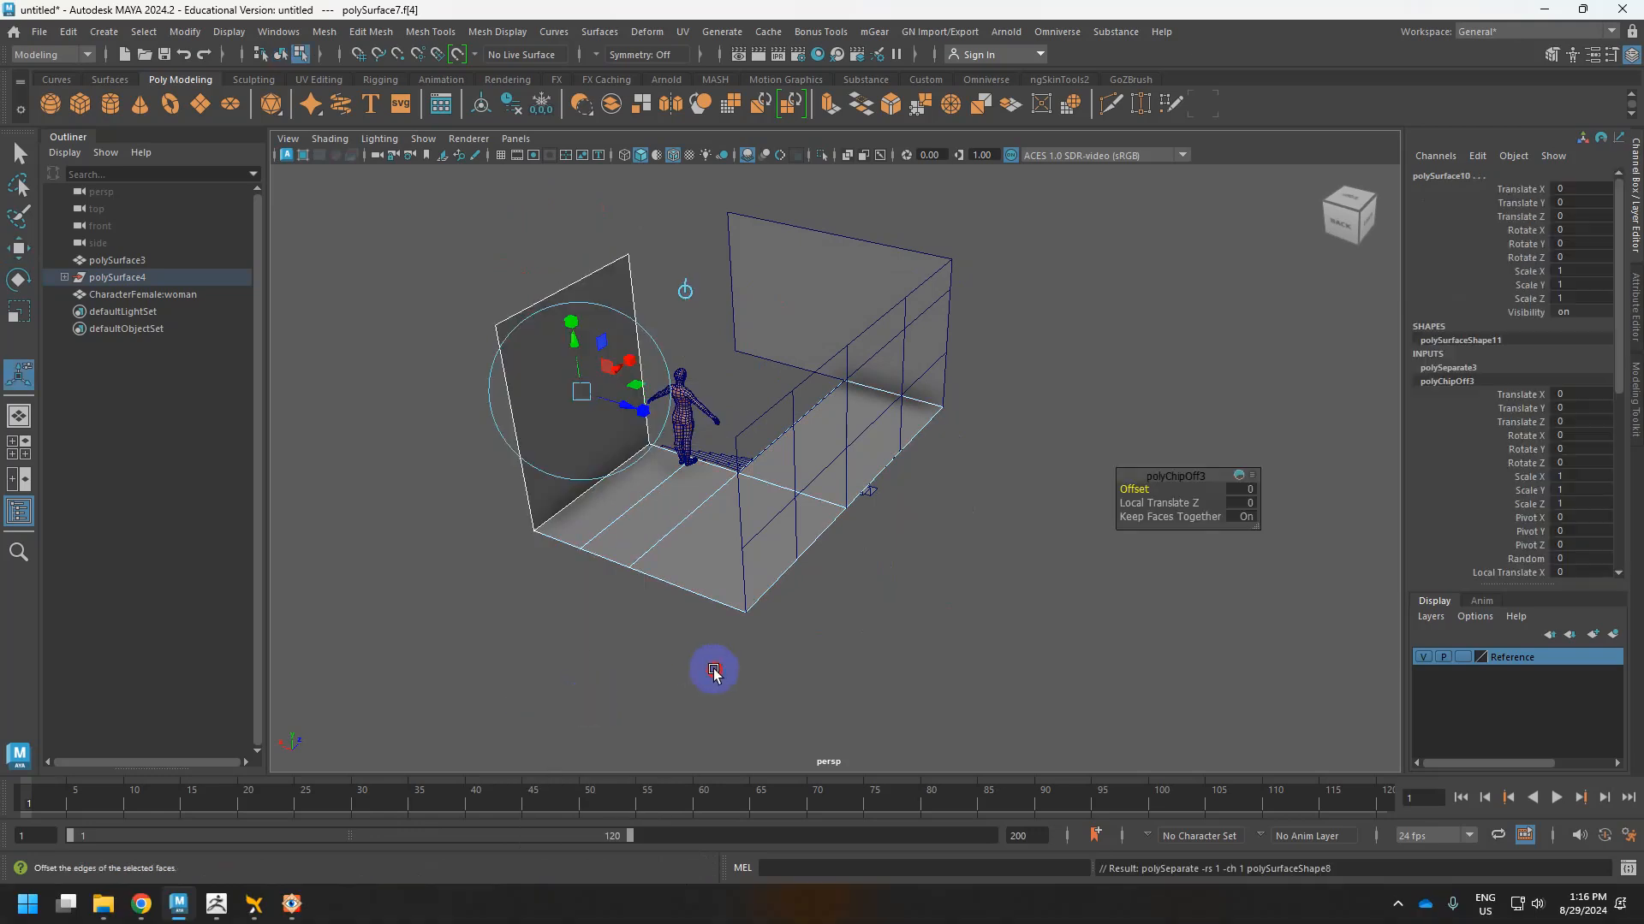
{"action": "left_click", "coordinate": [716, 671]}
Scale the separated side wall lengthwise so it reaches the short end wall beside the stairs.
{"action": "left_click", "coordinate": [631, 385]}
{"action": "key", "text": "r"}
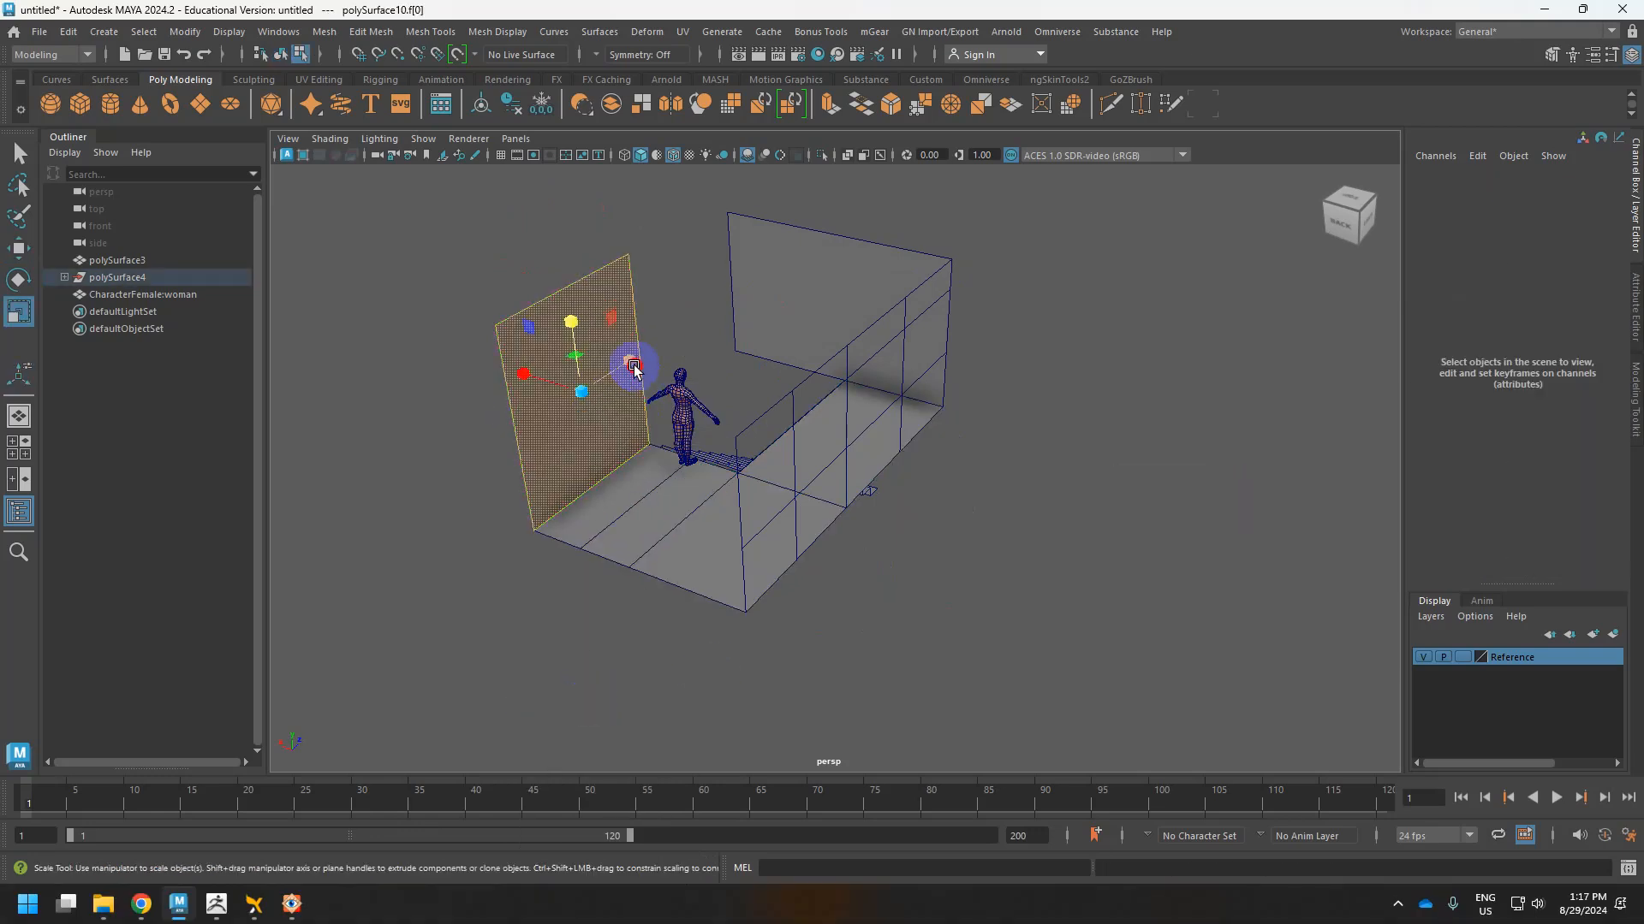
{"action": "left_click_drag", "start_coordinate": [633, 366], "coordinate": [697, 322]}
{"action": "key", "text": "w"}
{"action": "key", "text": "r"}
Move the side wall's bottom edge down below the landing level alongside the stair flight.
{"action": "right_click_drag", "start_coordinate": [649, 274], "coordinate": [648, 254]}
{"action": "left_click", "coordinate": [625, 456]}
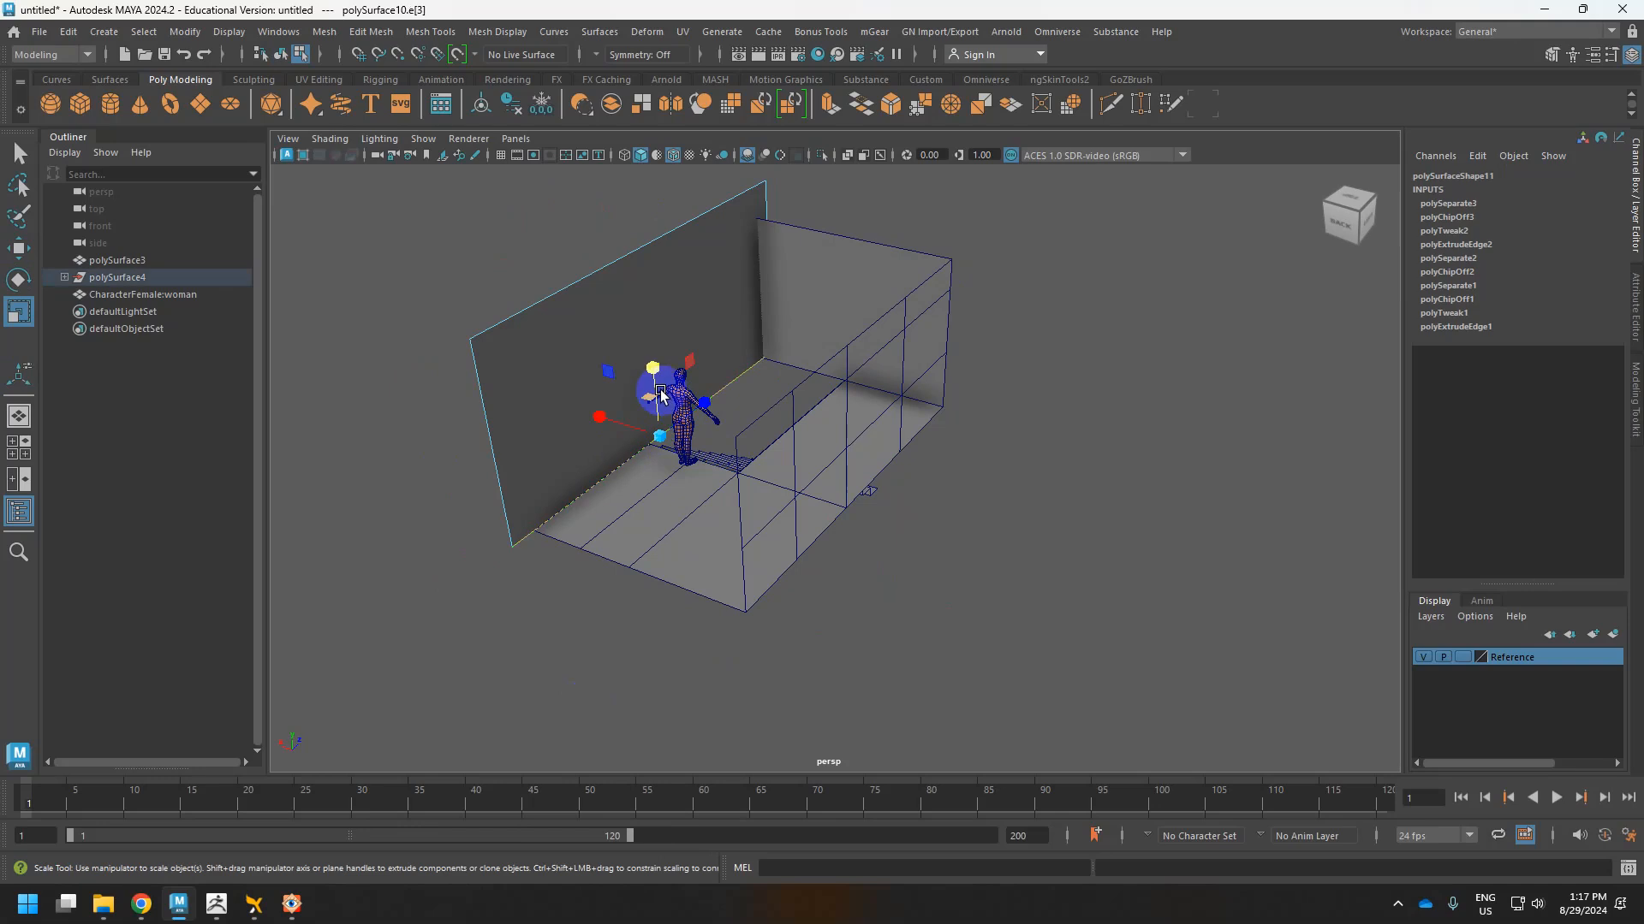
{"action": "key", "text": "w"}
{"action": "left_click_drag", "start_coordinate": [663, 390], "coordinate": [930, 490]}
{"action": "scroll", "coordinate": [925, 490], "scroll_direction": "up", "scroll_amount": 5}
{"action": "mouse_move", "coordinate": [909, 484]}
{"action": "middle_mouse_down", "text": "alt"}
{"action": "mouse_move", "coordinate": [902, 449]}
{"action": "mouse_move", "coordinate": [888, 462]}
{"action": "middle_mouse_up", "text": "alt"}
{"action": "mouse_move", "coordinate": [888, 462]}
{"action": "left_mouse_down", "text": "alt"}
{"action": "mouse_move", "coordinate": [841, 499]}
{"action": "mouse_move", "coordinate": [752, 488]}
{"action": "mouse_move", "coordinate": [830, 488]}
{"action": "mouse_move", "coordinate": [834, 465]}
{"action": "left_mouse_up", "text": "alt"}
Try flat shading for all objects in the viewport and return to smooth shading.
{"action": "left_click", "coordinate": [330, 137]}
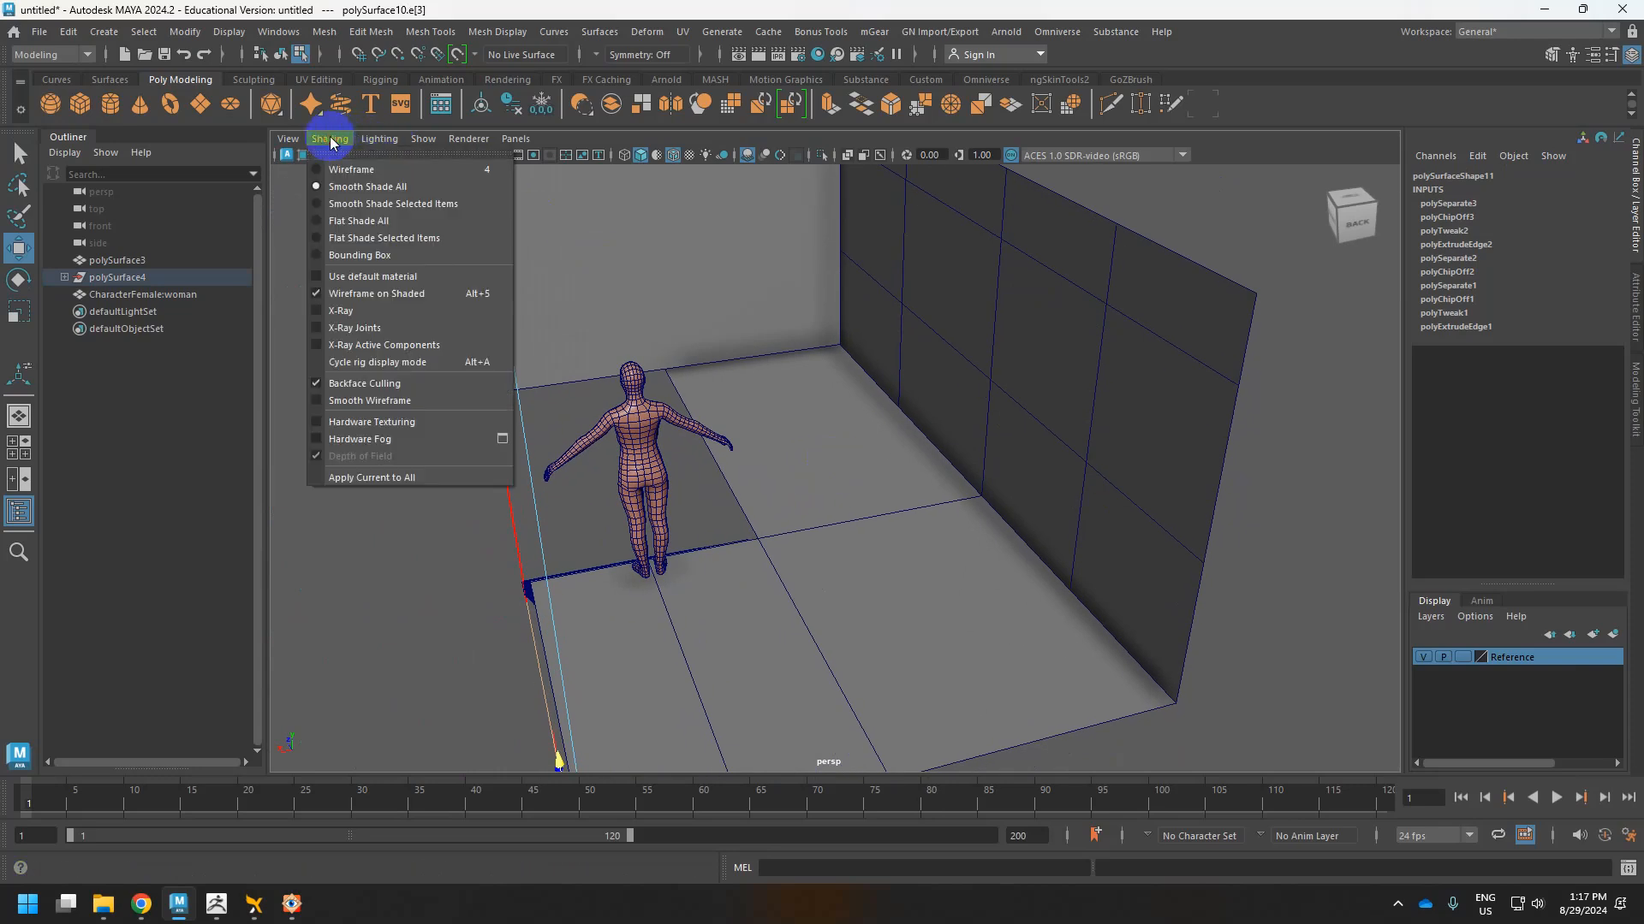
{"action": "left_click", "coordinate": [356, 217]}
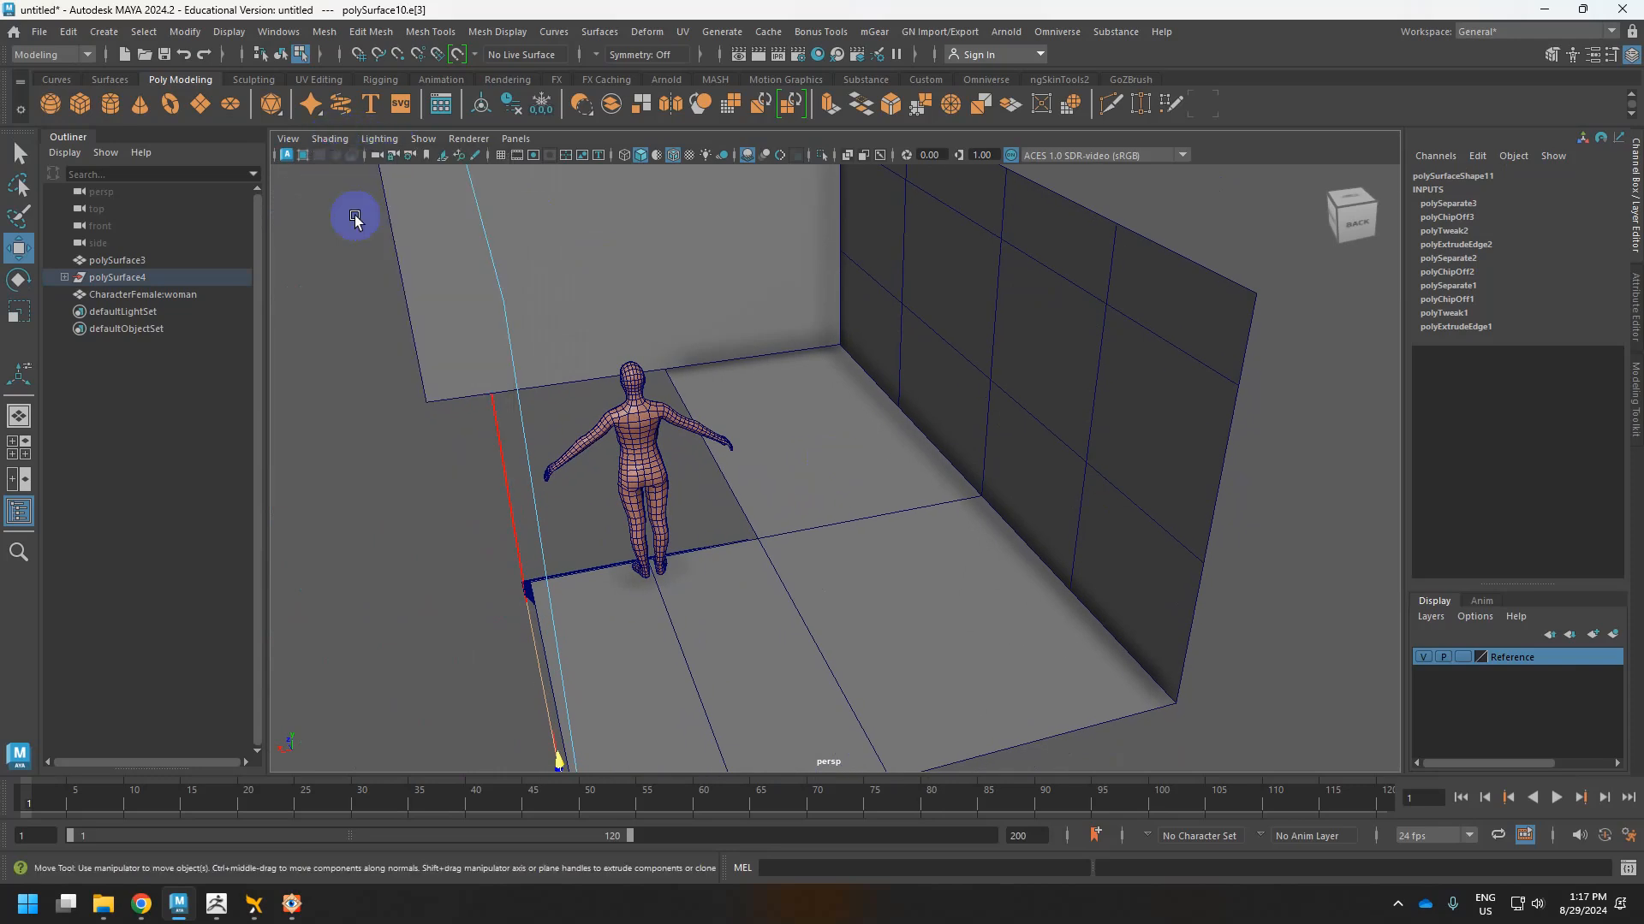
{"action": "left_click_drag", "start_coordinate": [583, 317], "coordinate": [573, 310], "text": "alt"}
{"action": "left_click", "coordinate": [332, 140]}
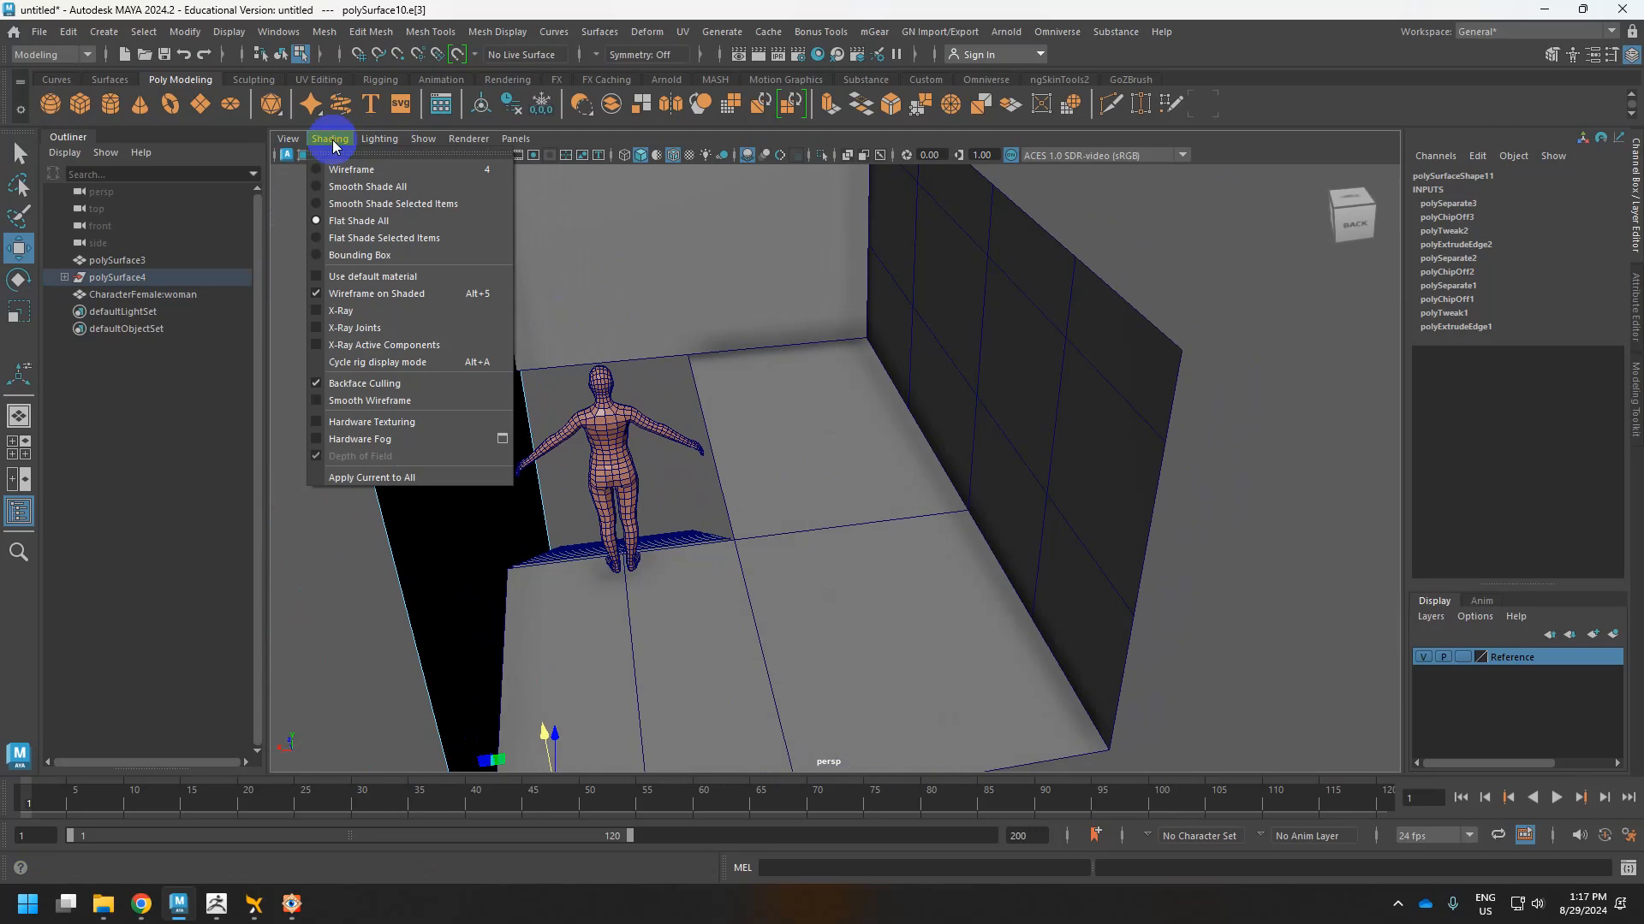
{"action": "left_click", "coordinate": [372, 188]}
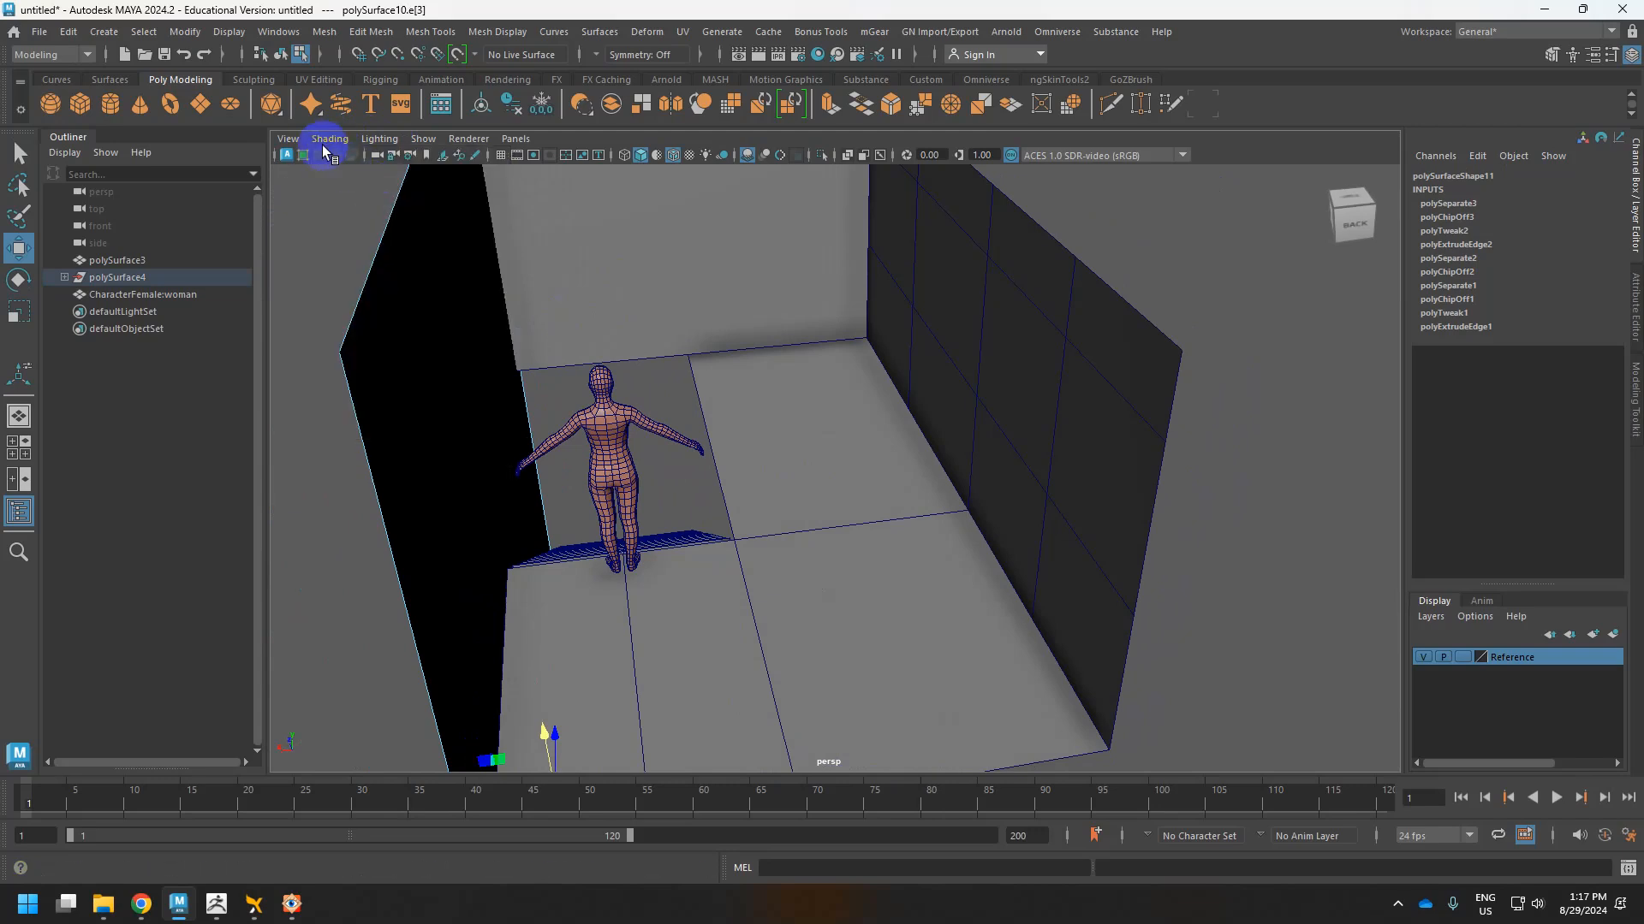
Switch the viewport to the default material and back to the assigned materials.
{"action": "left_click", "coordinate": [330, 139]}
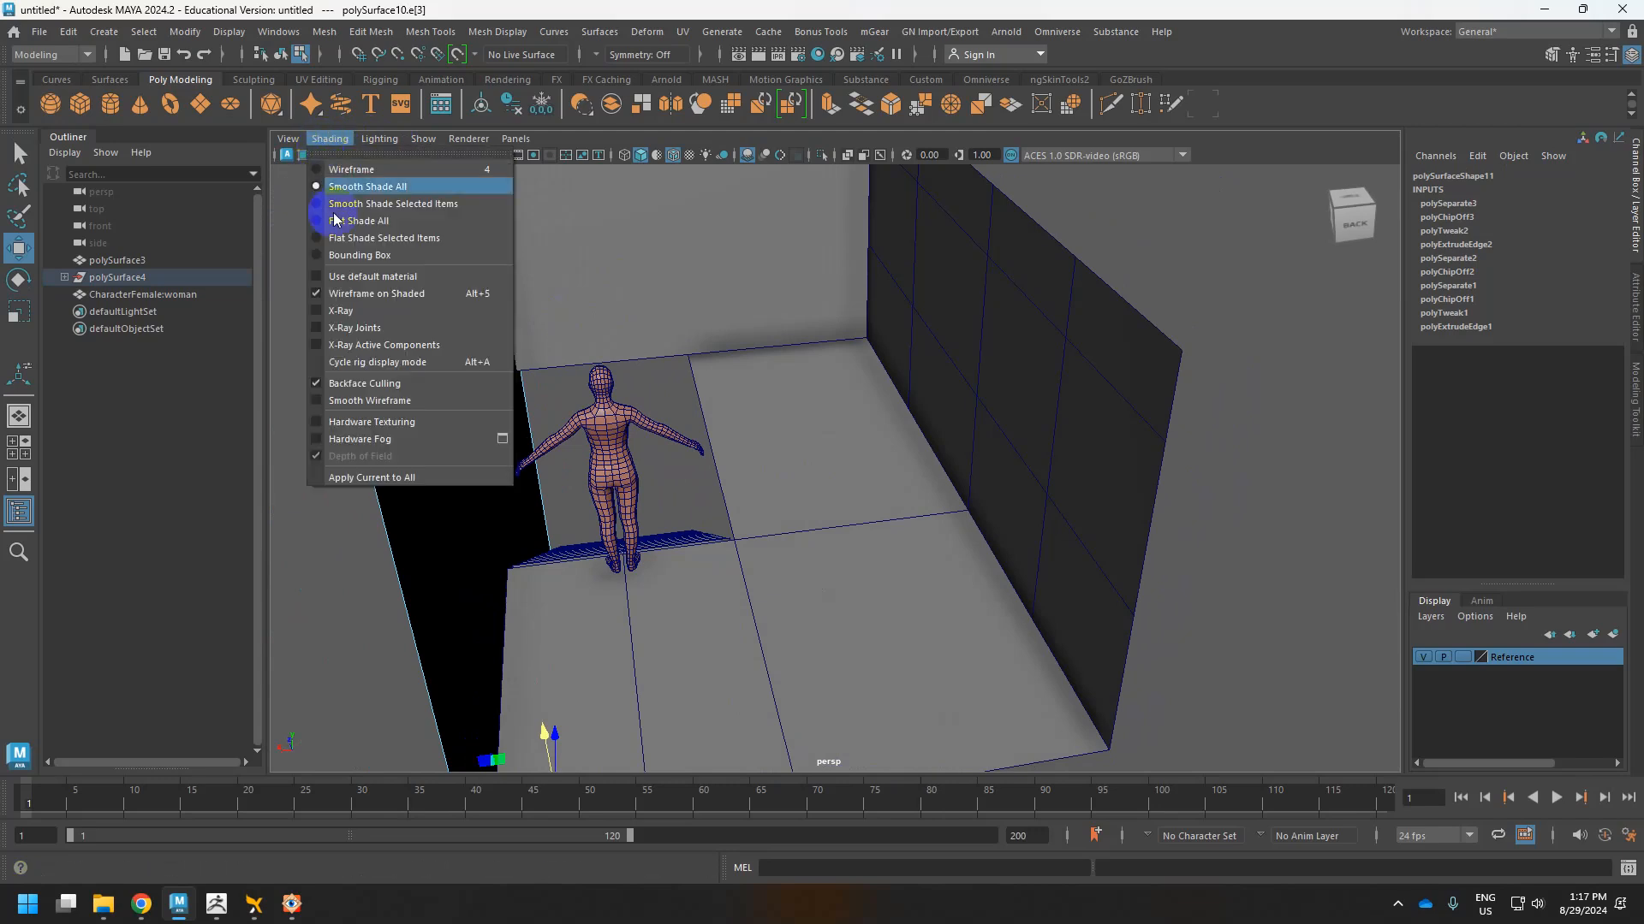
{"action": "left_click", "coordinate": [355, 277]}
{"action": "left_click", "coordinate": [329, 139]}
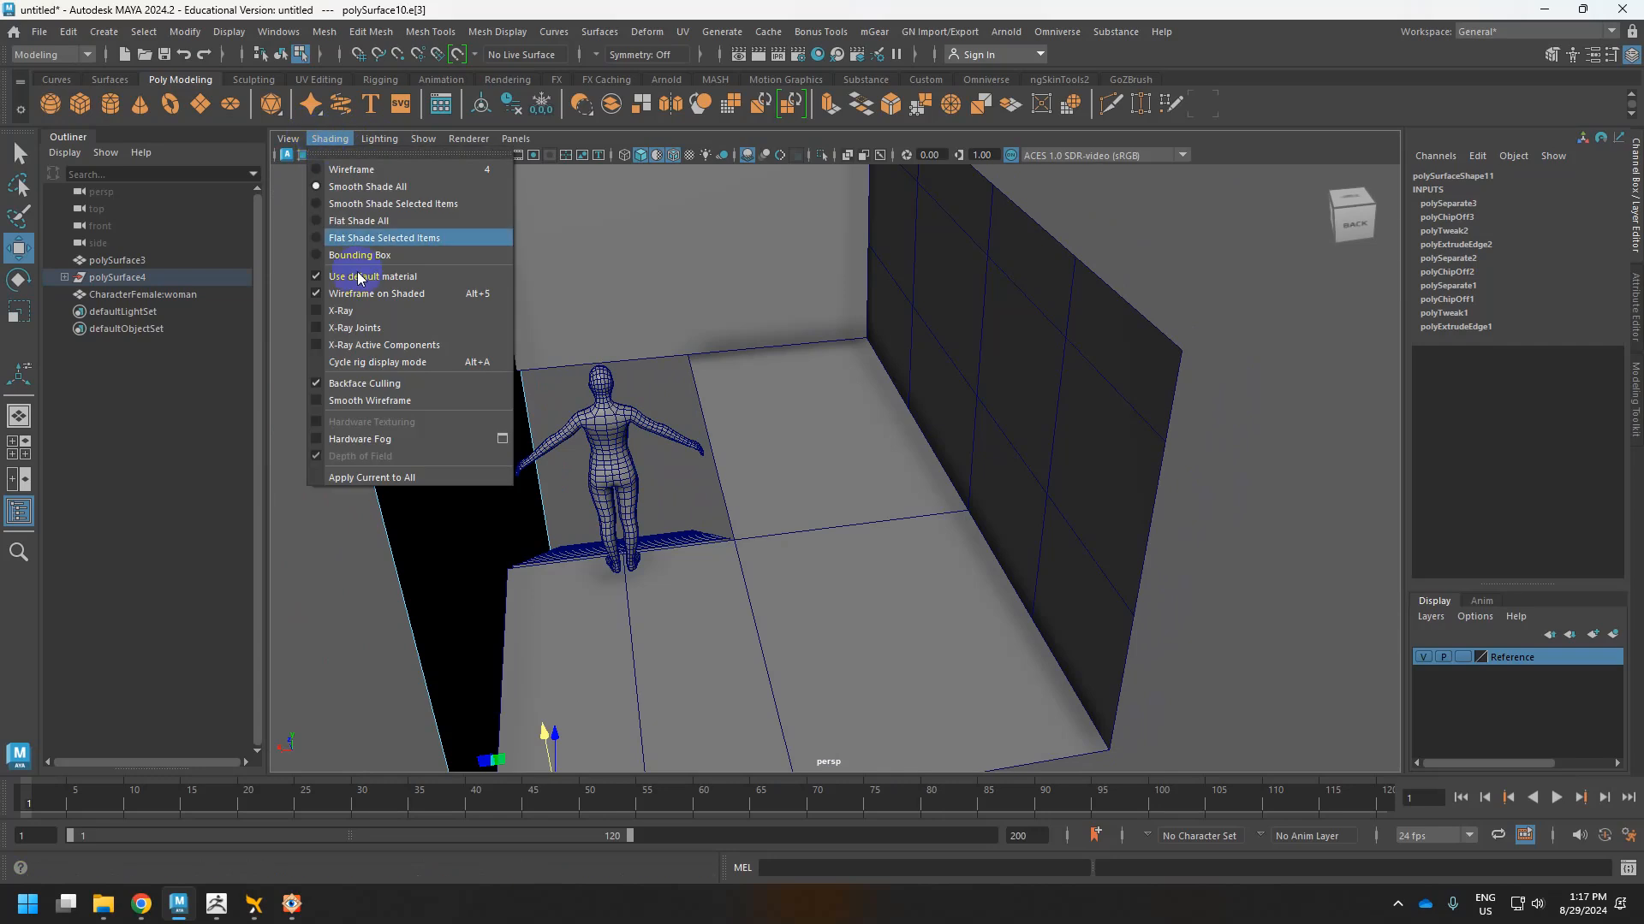
{"action": "left_click", "coordinate": [368, 276]}
{"action": "left_click", "coordinate": [330, 139]}
{"action": "left_click", "coordinate": [602, 348]}
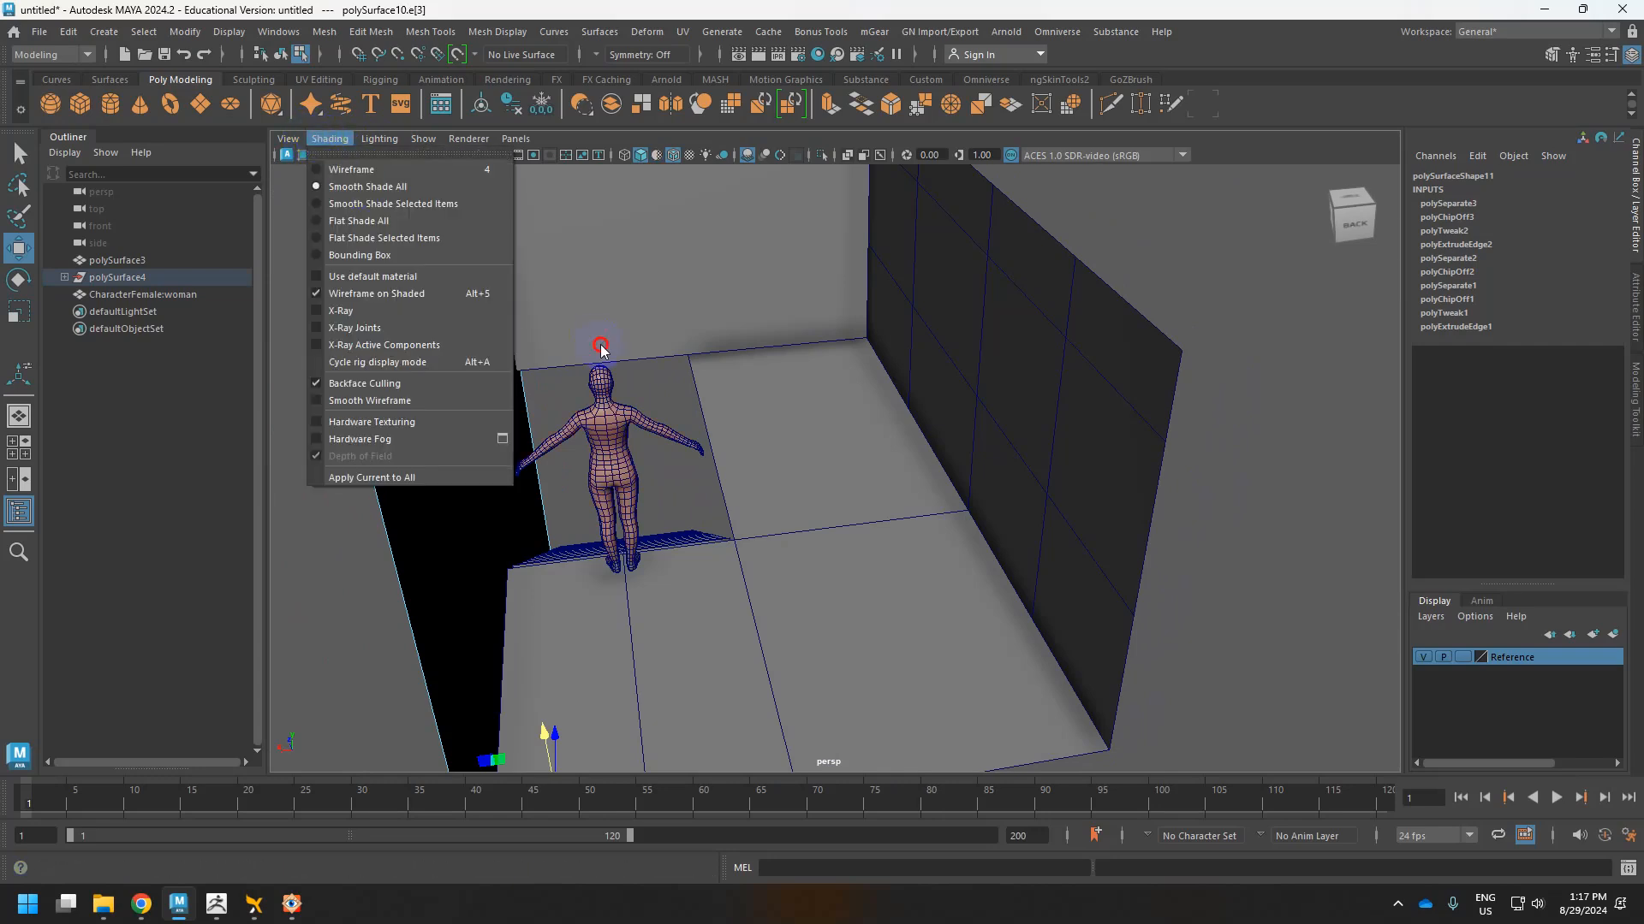
Move the bottom edge of the wall behind the stairs down below the floor level.
{"action": "mouse_move", "coordinate": [655, 392]}
{"action": "left_mouse_down", "text": "alt"}
{"action": "mouse_move", "coordinate": [637, 394]}
{"action": "mouse_move", "coordinate": [645, 419]}
{"action": "mouse_move", "coordinate": [669, 396]}
{"action": "mouse_move", "coordinate": [653, 393]}
{"action": "mouse_move", "coordinate": [728, 362]}
{"action": "mouse_move", "coordinate": [715, 390]}
{"action": "mouse_move", "coordinate": [742, 474]}
{"action": "mouse_move", "coordinate": [710, 513]}
{"action": "mouse_move", "coordinate": [753, 525]}
{"action": "mouse_move", "coordinate": [653, 490]}
{"action": "mouse_move", "coordinate": [576, 433]}
{"action": "mouse_move", "coordinate": [615, 452]}
{"action": "left_mouse_up", "text": "alt"}
{"action": "left_click", "coordinate": [733, 362]}
{"action": "left_click_drag", "start_coordinate": [931, 518], "coordinate": [883, 598]}
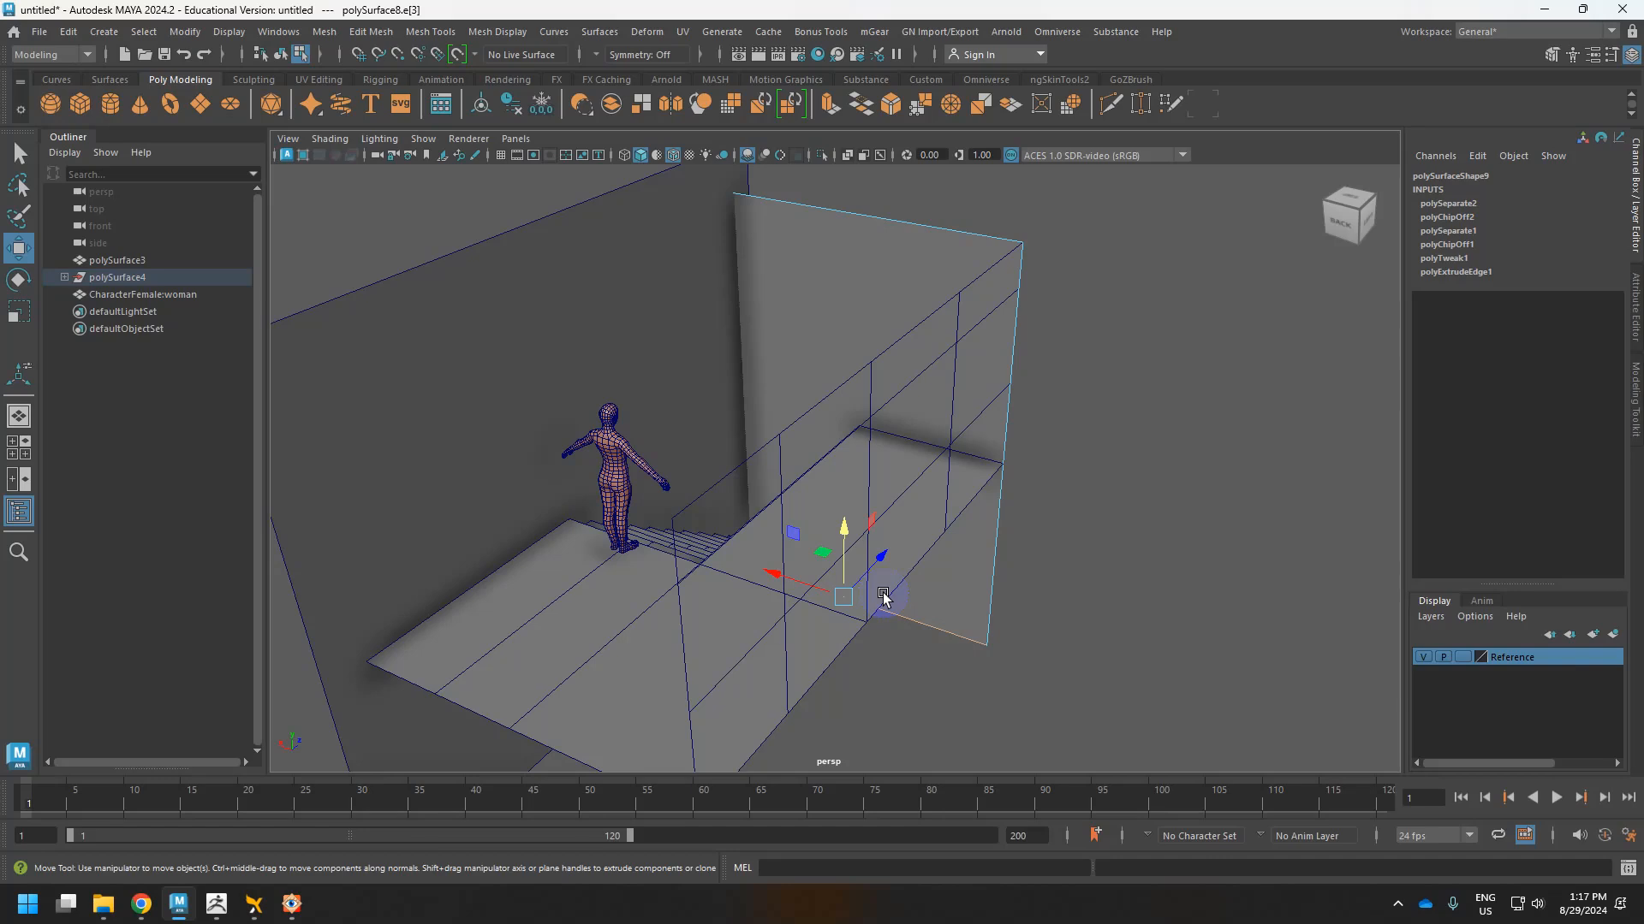
Connect the two vertical side edges of the wall behind the stairs to add a horizontal edge across it.
{"action": "left_click_drag", "start_coordinate": [888, 463], "coordinate": [829, 439], "text": "alt"}
{"action": "right_click_drag", "start_coordinate": [799, 395], "coordinate": [799, 440]}
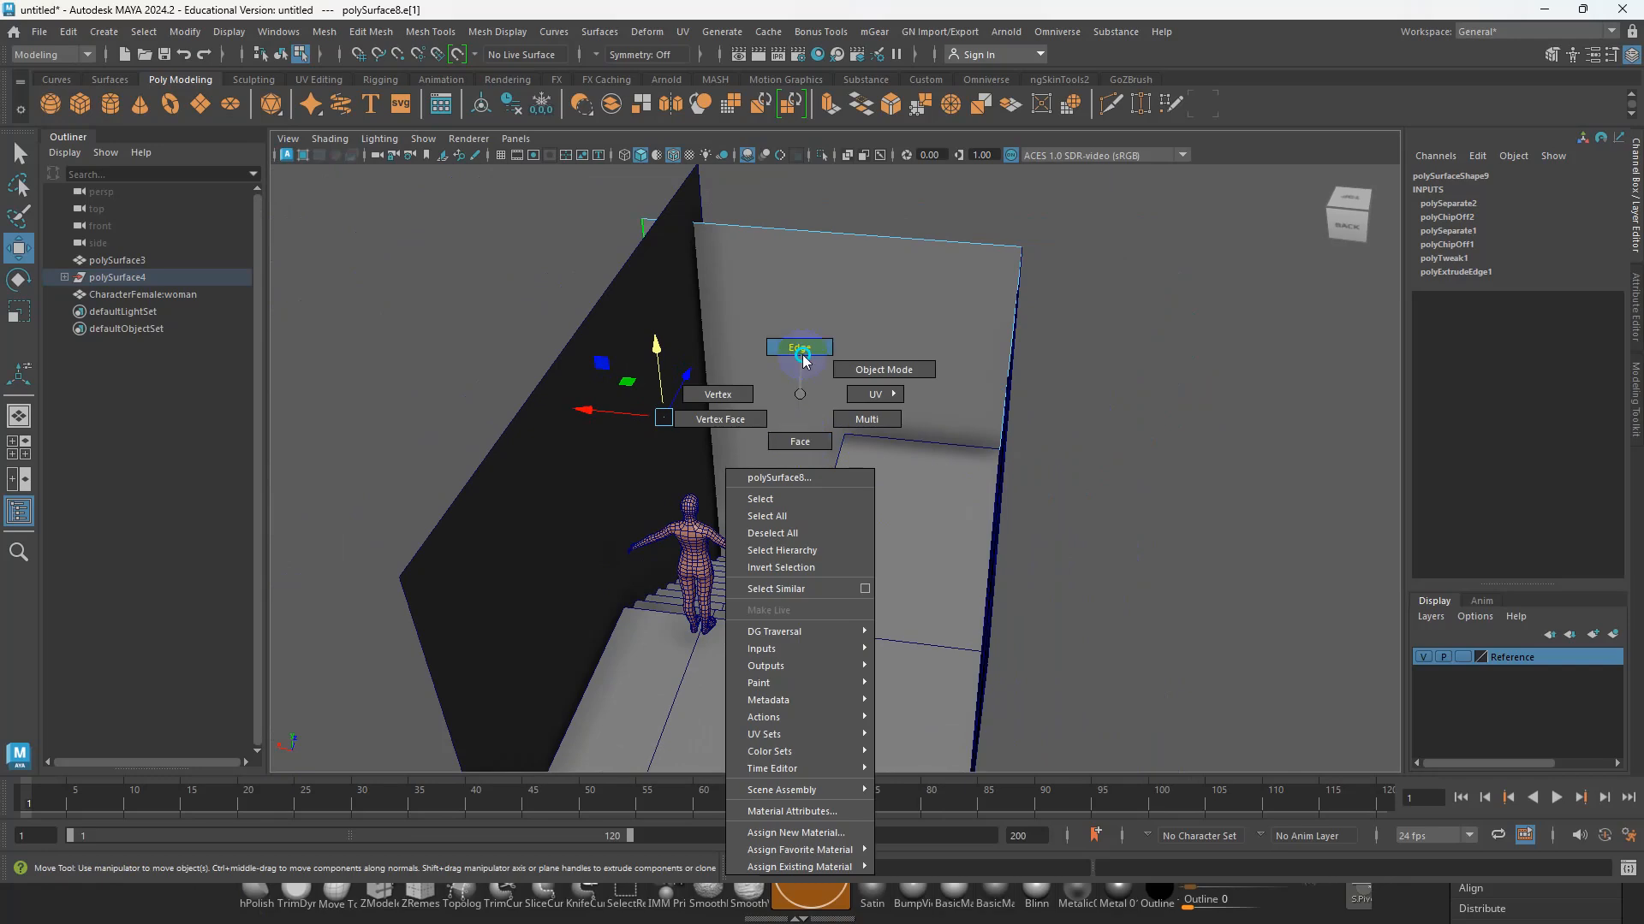
{"action": "right_click_drag", "start_coordinate": [803, 360], "coordinate": [802, 353]}
{"action": "left_click_drag", "start_coordinate": [927, 390], "coordinate": [973, 342], "text": "alt"}
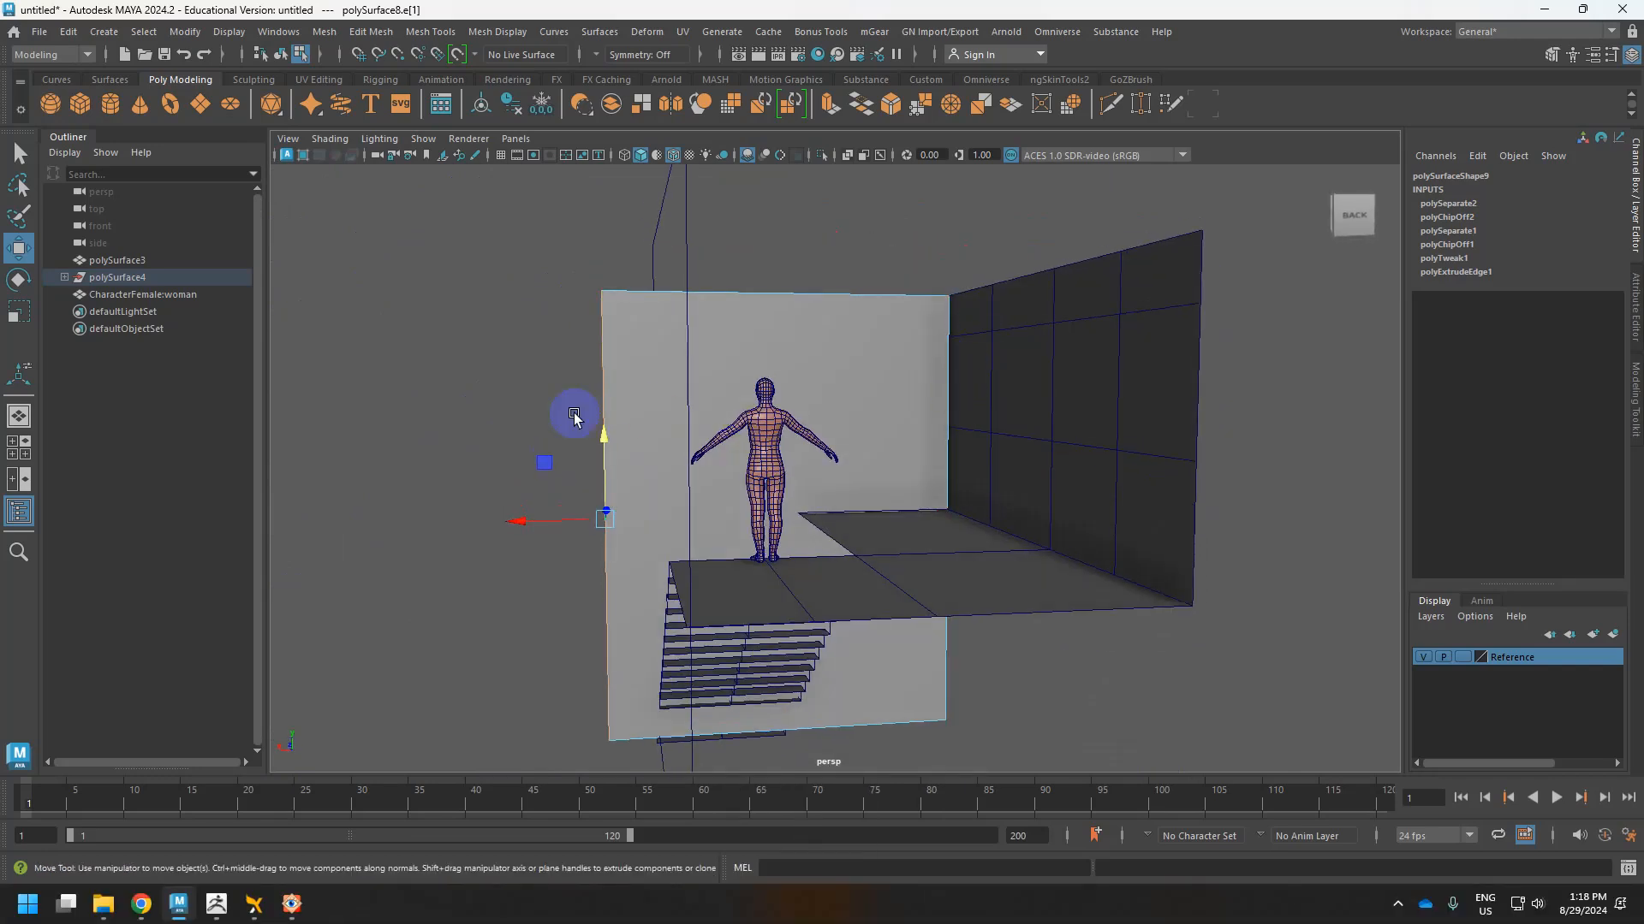
{"action": "left_click_drag", "start_coordinate": [552, 400], "coordinate": [965, 403]}
{"action": "right_click_drag", "start_coordinate": [939, 403], "coordinate": [920, 652], "text": "shift"}
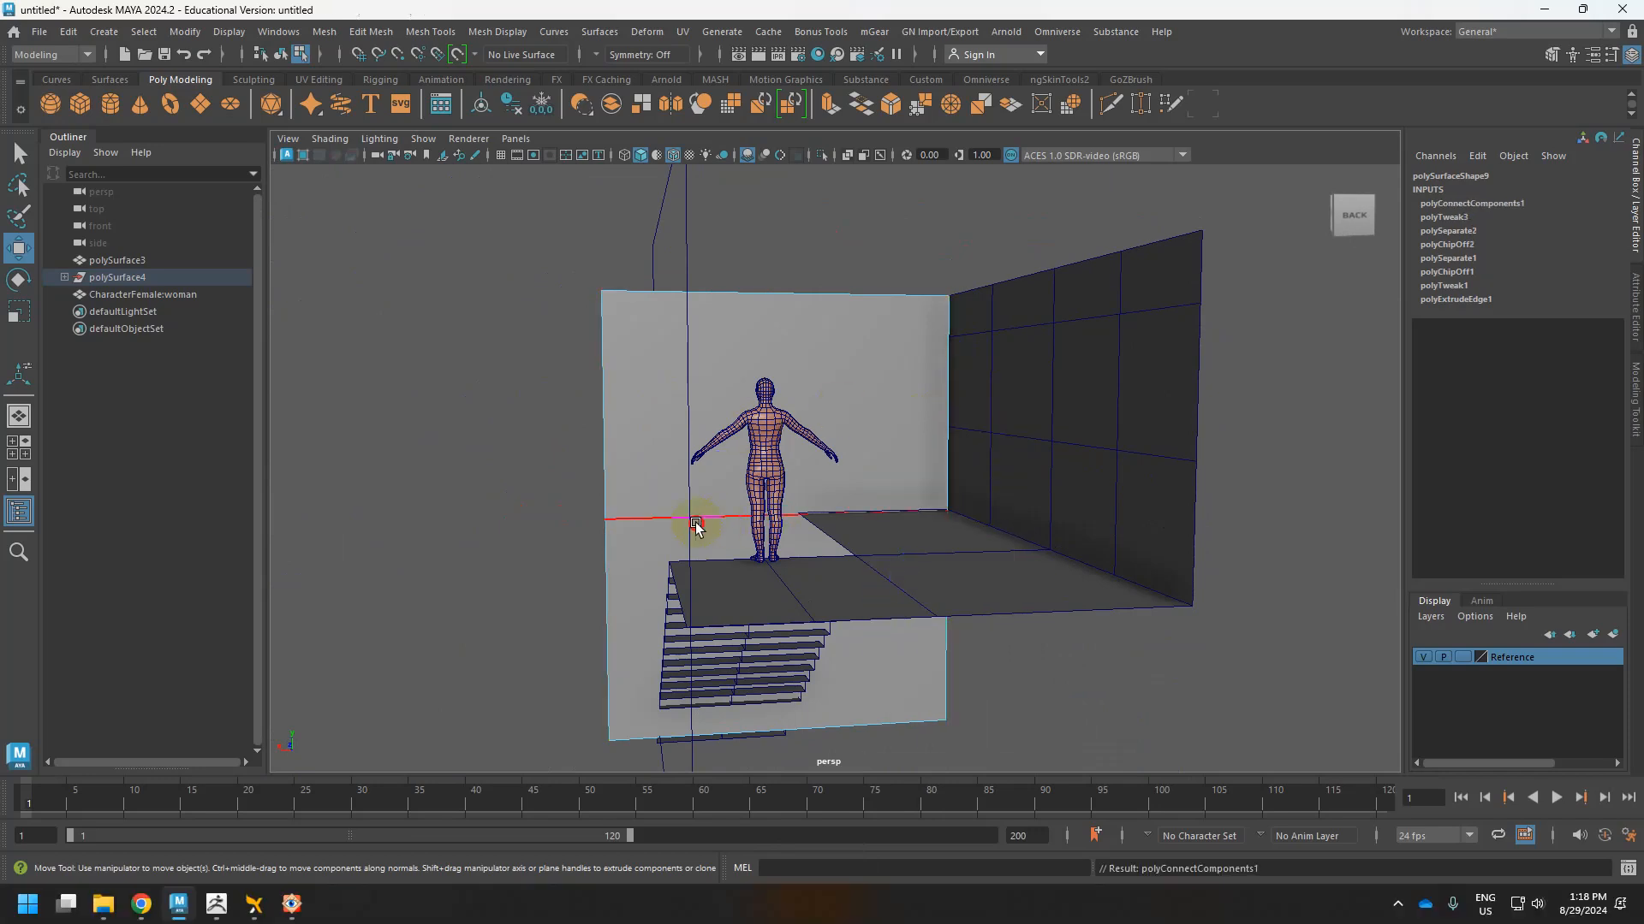
Adjust the new horizontal edge vertically so it lines up with the upper floor level.
{"action": "left_click_drag", "start_coordinate": [941, 534], "coordinate": [877, 444], "text": "alt"}
{"action": "scroll", "coordinate": [877, 445], "scroll_direction": "up", "scroll_amount": 4}
{"action": "middle_click_drag", "start_coordinate": [790, 418], "coordinate": [850, 411], "text": "alt"}
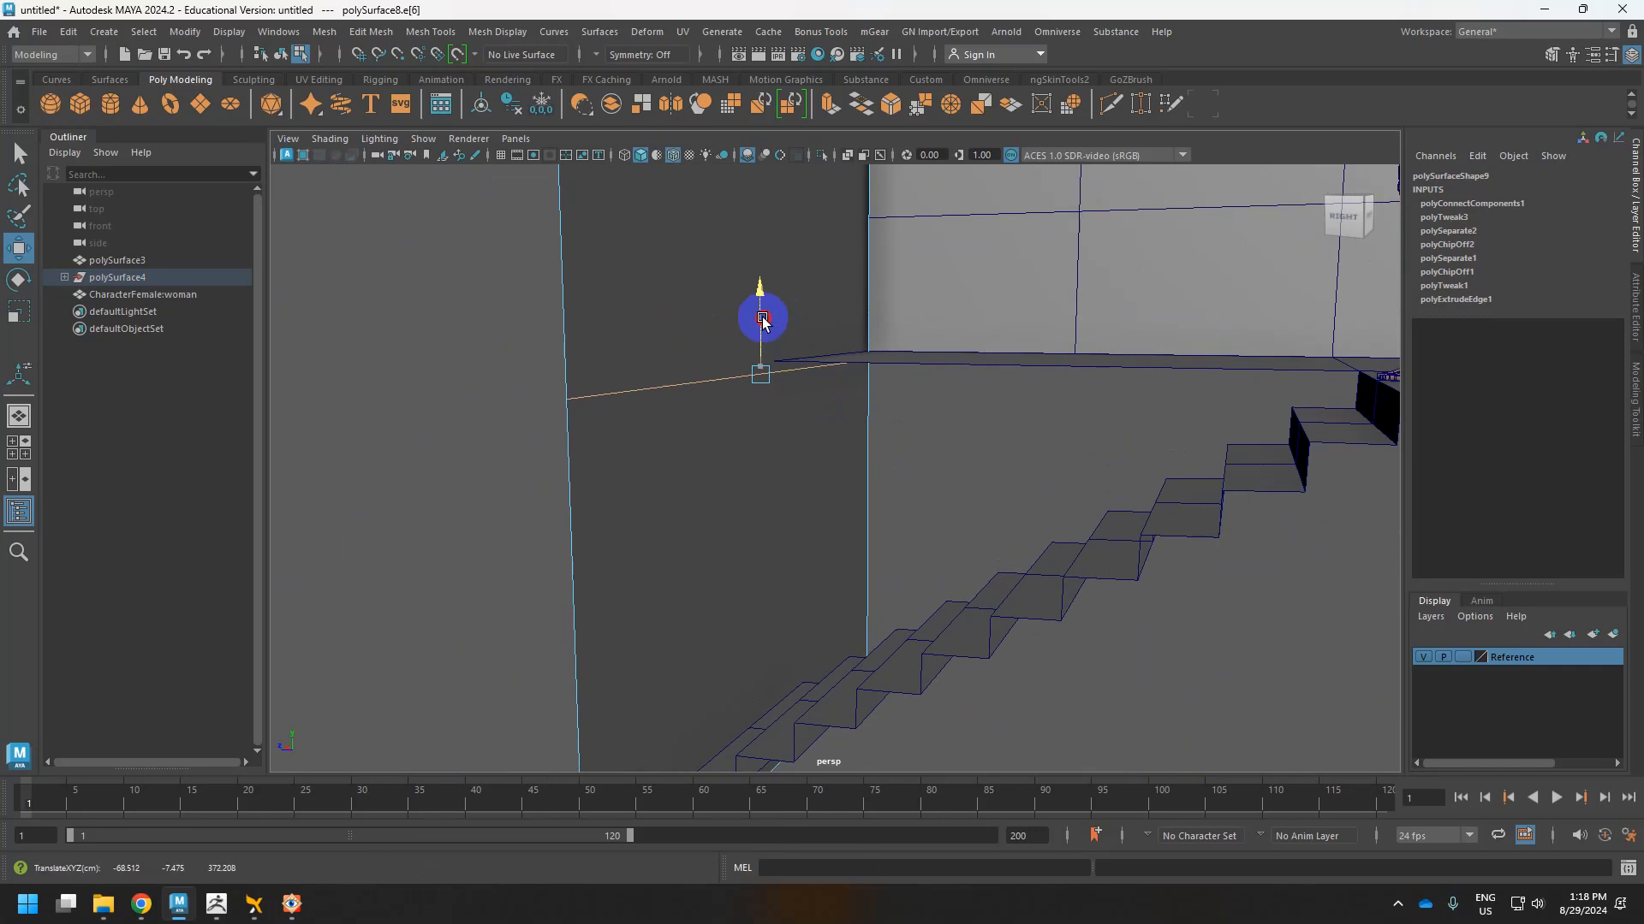
{"action": "left_click_drag", "start_coordinate": [822, 382], "coordinate": [700, 386], "text": "alt"}
Connect the horizontal edges of the wall behind the stairs to split it with a vertical edge.
{"action": "scroll", "coordinate": [730, 399], "scroll_direction": "down", "scroll_amount": 5}
{"action": "left_click", "coordinate": [725, 289]}
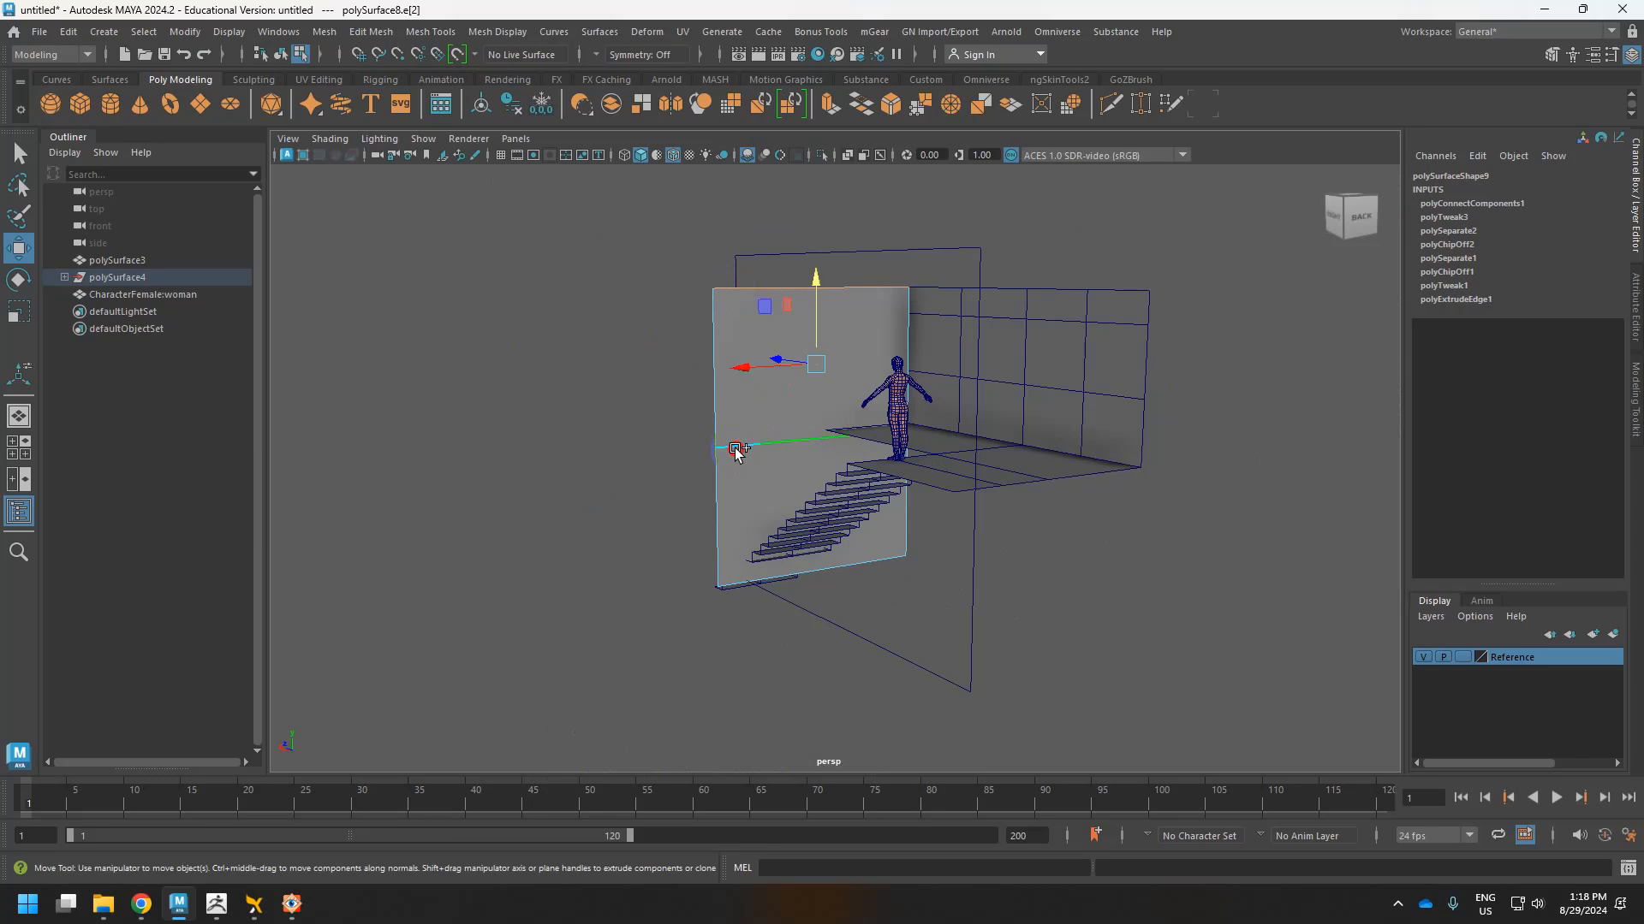
{"action": "right_click_drag", "start_coordinate": [734, 452], "coordinate": [738, 685], "text": "shift"}
{"action": "mouse_move", "coordinate": [814, 382]}
{"action": "left_mouse_down", "text": "alt"}
{"action": "mouse_move", "coordinate": [840, 455]}
{"action": "mouse_move", "coordinate": [862, 465]}
{"action": "mouse_move", "coordinate": [829, 455]}
{"action": "mouse_move", "coordinate": [819, 363]}
{"action": "left_mouse_up", "text": "alt"}
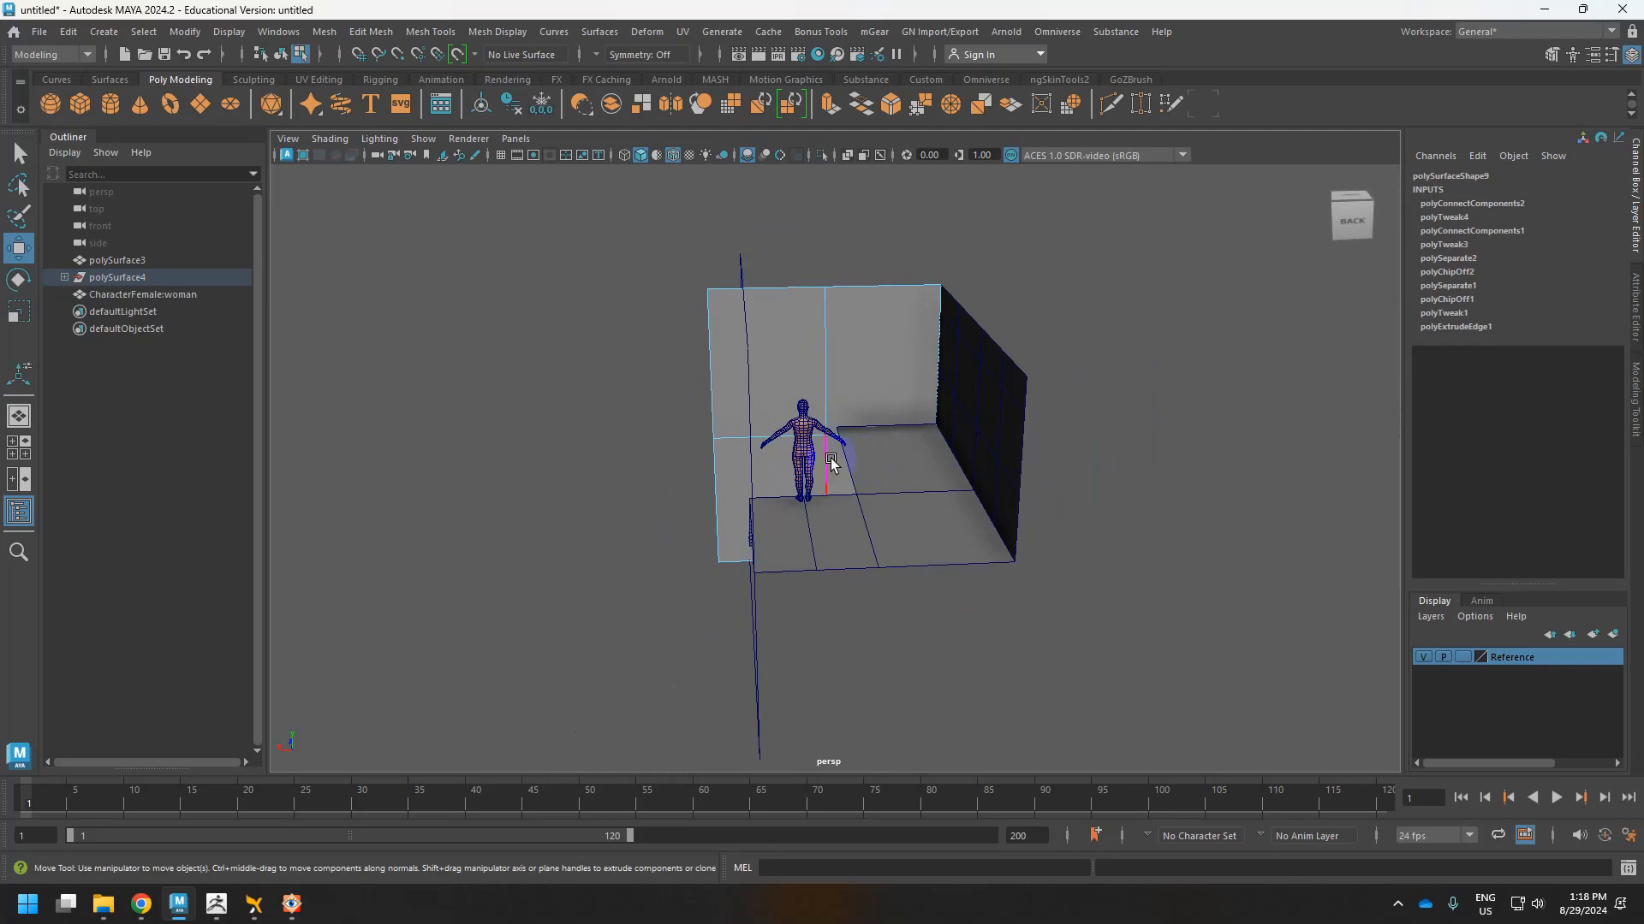
Extrude the two lower faces of the wall behind the stairs outward to form a recess below floor level.
{"action": "right_click_drag", "start_coordinate": [749, 456], "coordinate": [753, 466]}
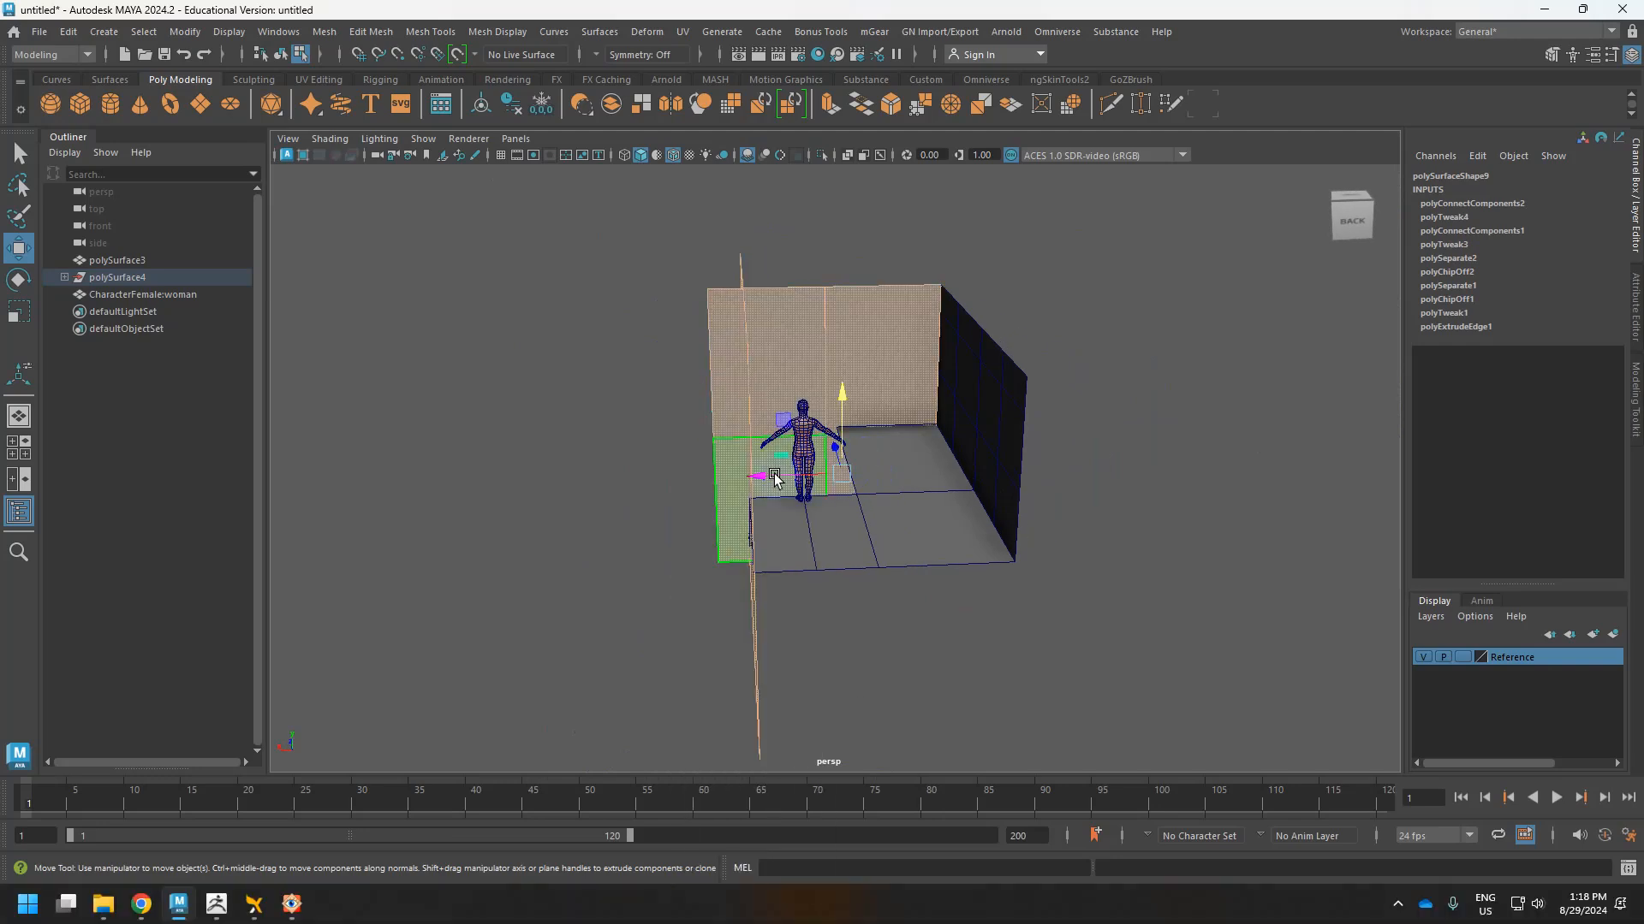
{"action": "left_click", "coordinate": [775, 476]}
{"action": "left_click", "coordinate": [869, 597]}
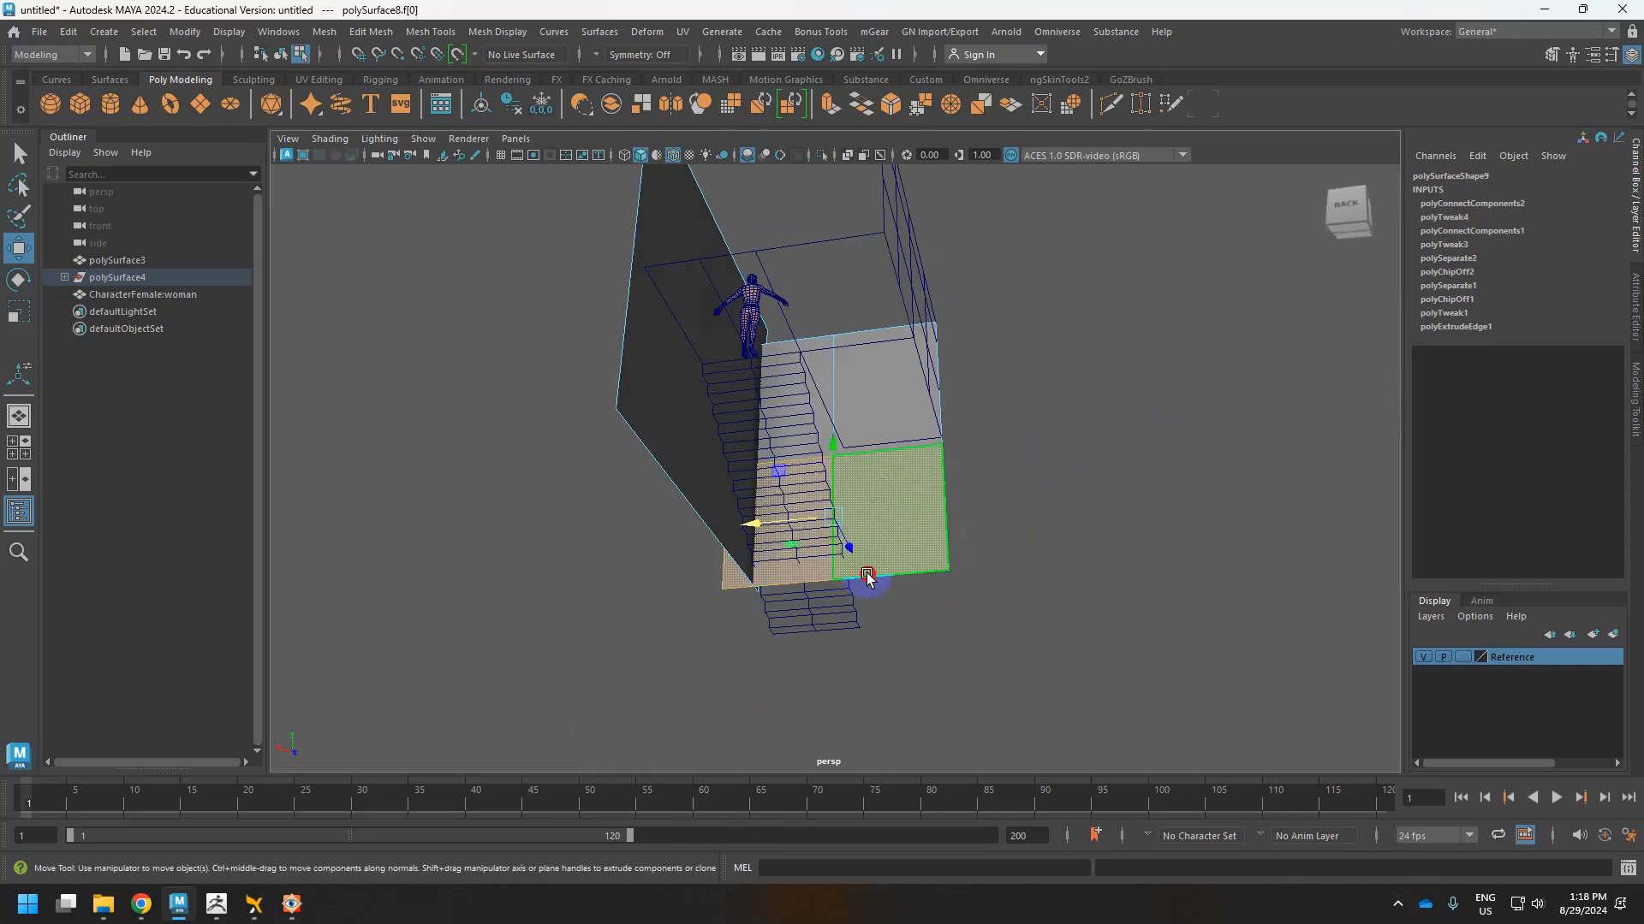
{"action": "left_click_drag", "start_coordinate": [867, 580], "coordinate": [1020, 656], "text": "alt"}
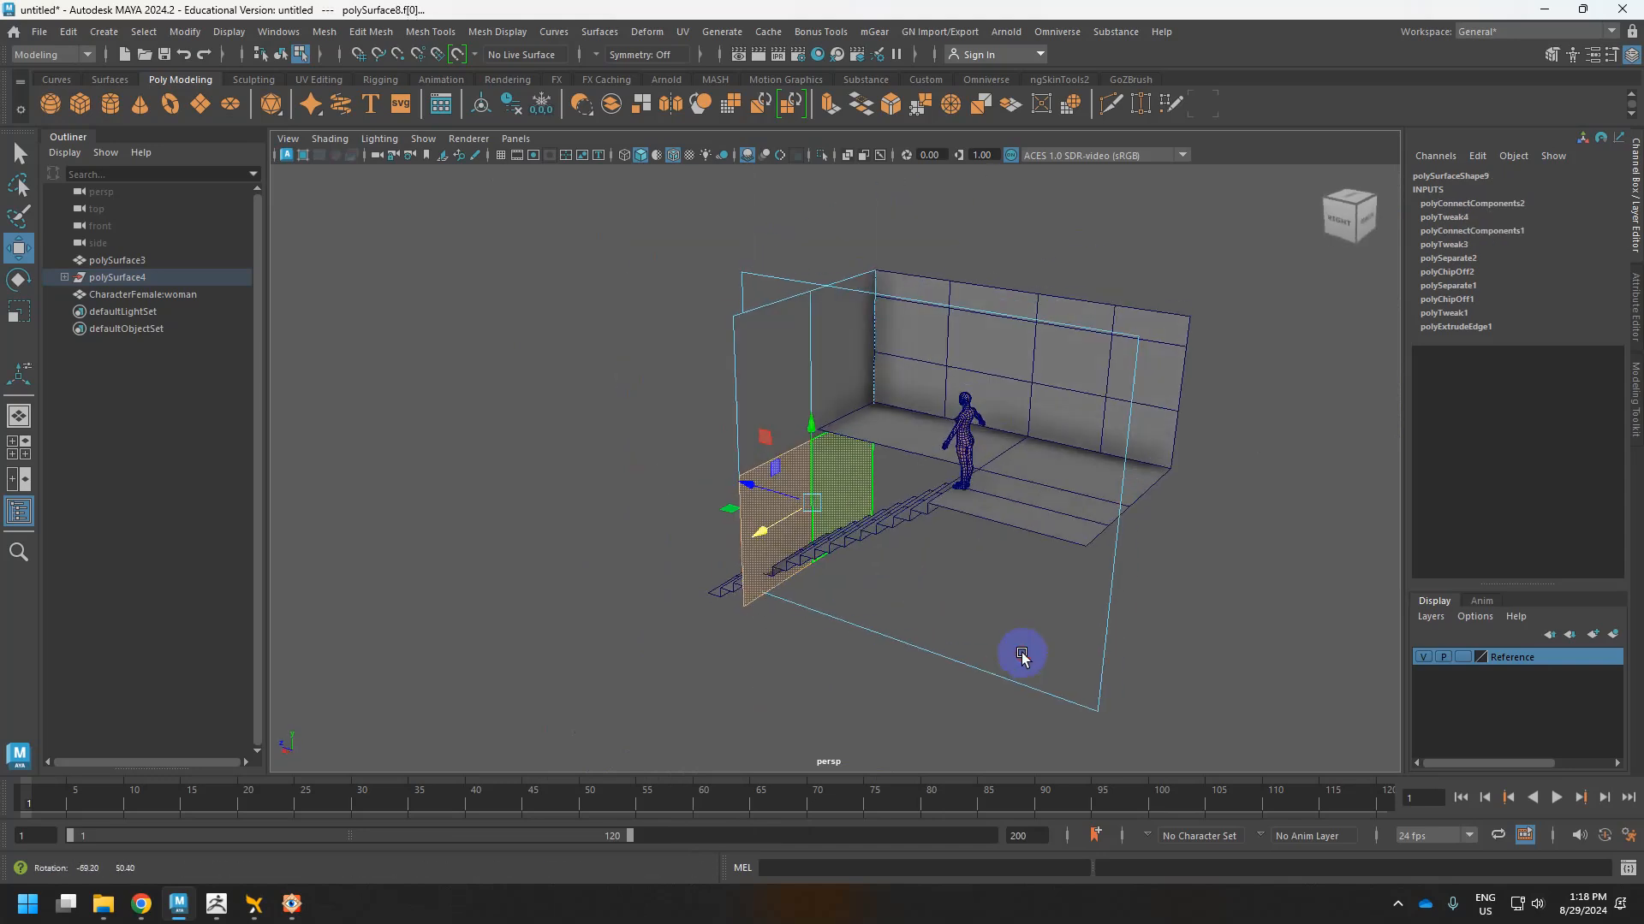
{"action": "left_click_drag", "start_coordinate": [782, 482], "coordinate": [689, 402], "text": "shift"}
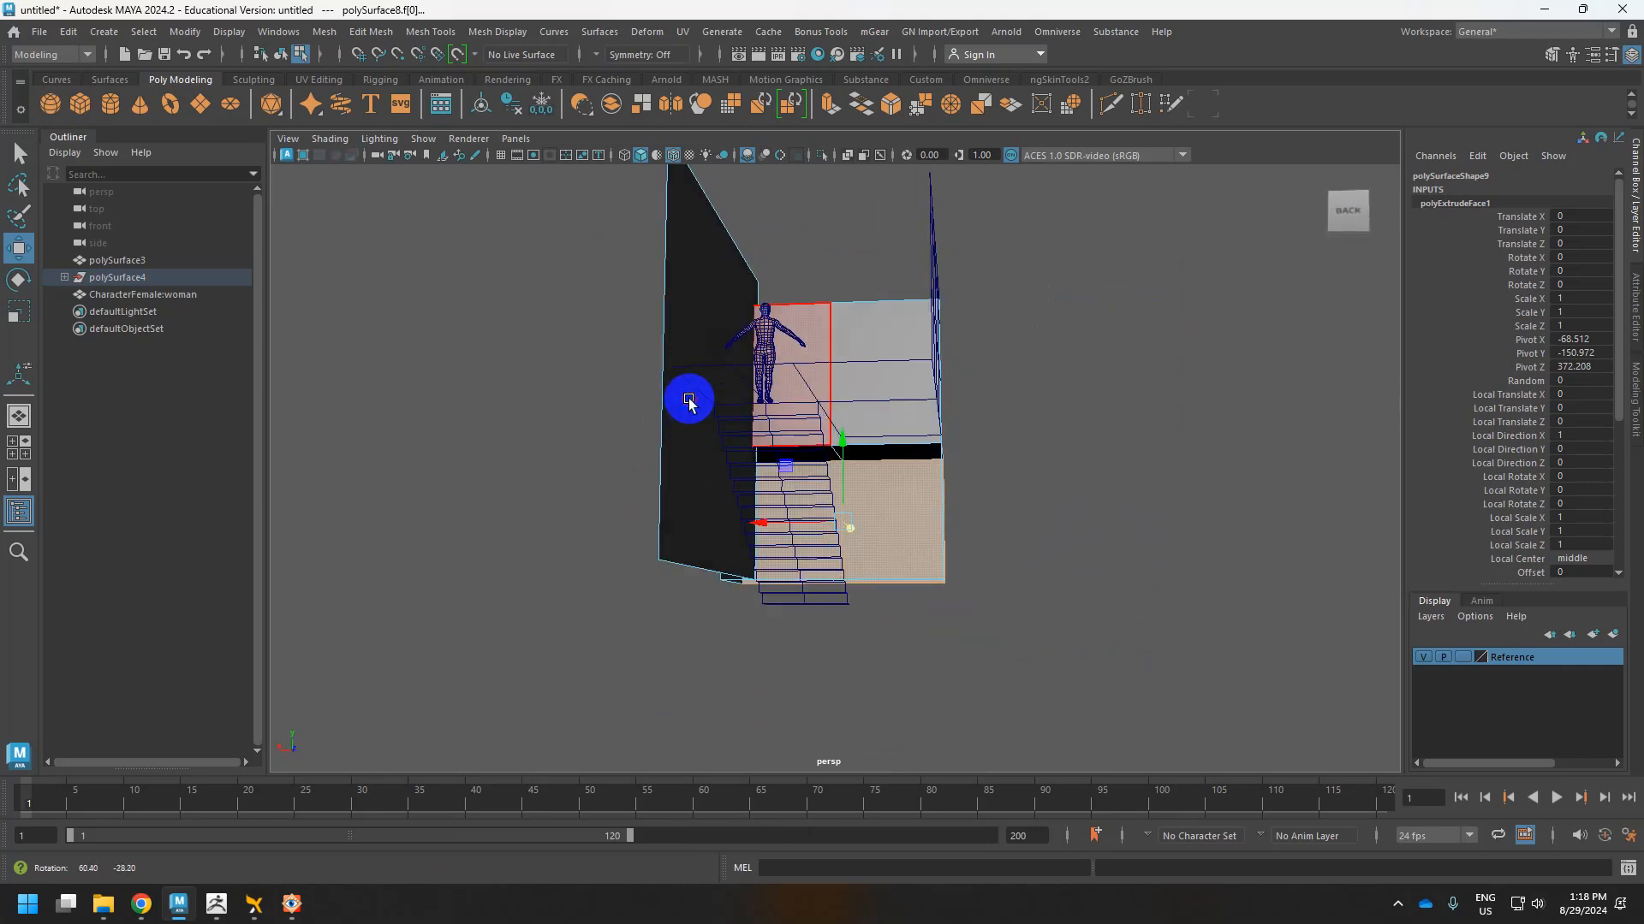
Delete the bottom and side faces of the extruded recess at the foot of the stairs.
{"action": "right_click_drag", "start_coordinate": [689, 400], "coordinate": [887, 455], "text": "alt"}
{"action": "middle_click_drag", "start_coordinate": [888, 454], "coordinate": [792, 385], "text": "alt"}
{"action": "left_click", "coordinate": [1070, 485]}
{"action": "left_click_drag", "start_coordinate": [1075, 500], "coordinate": [1120, 520], "text": "alt"}
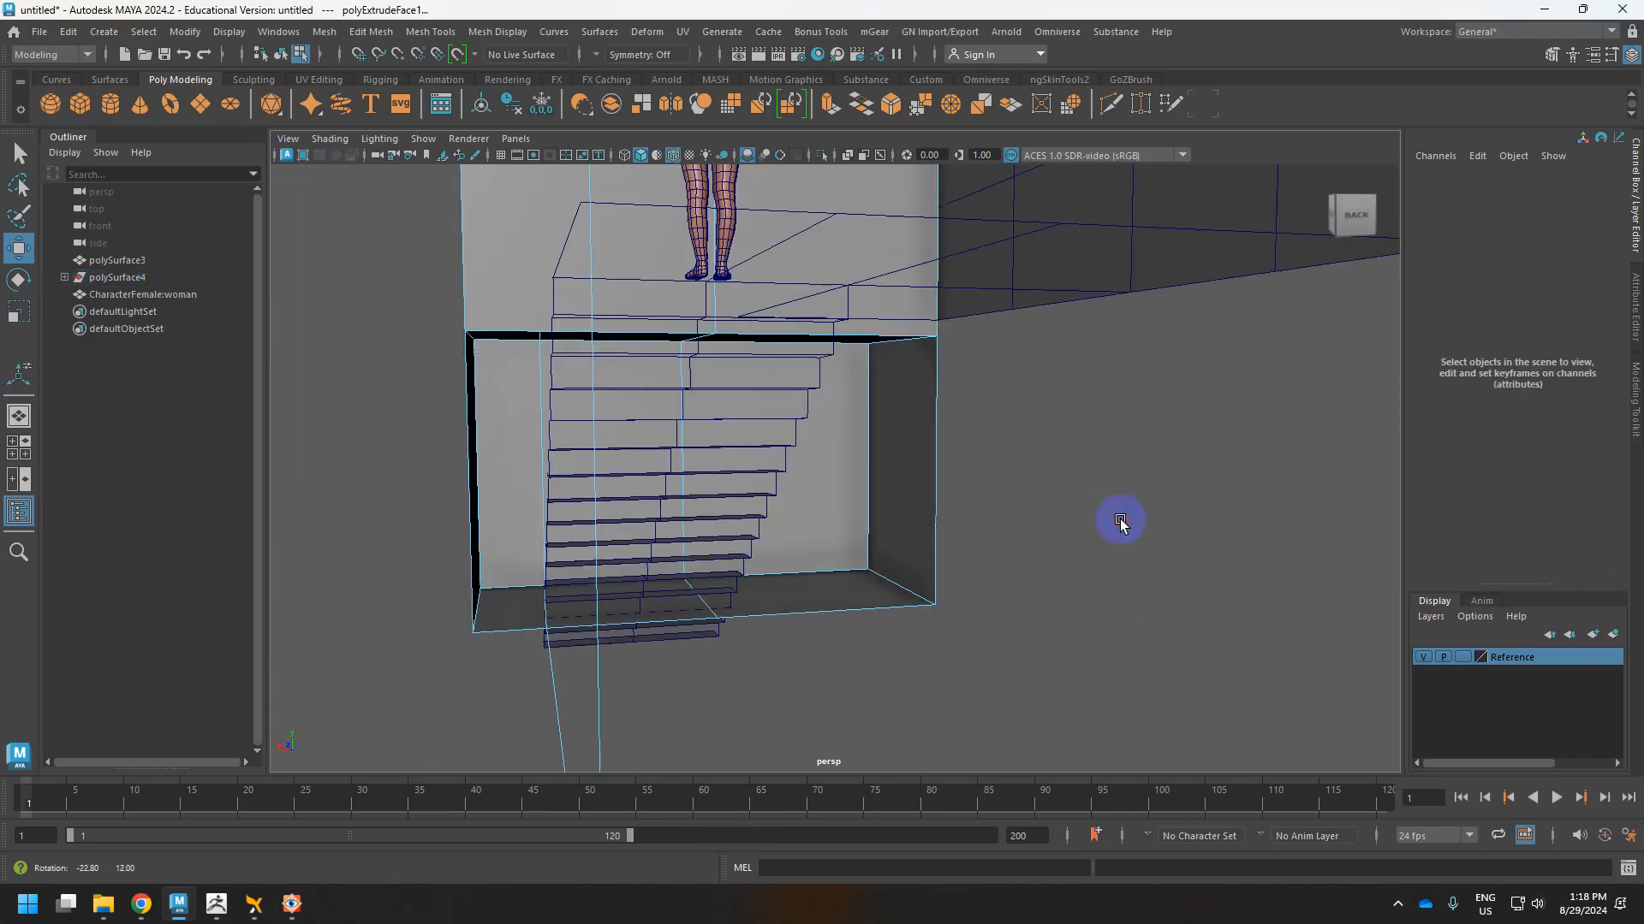
{"action": "left_click", "coordinate": [891, 597]}
{"action": "left_click_drag", "start_coordinate": [891, 597], "coordinate": [890, 510], "text": "alt"}
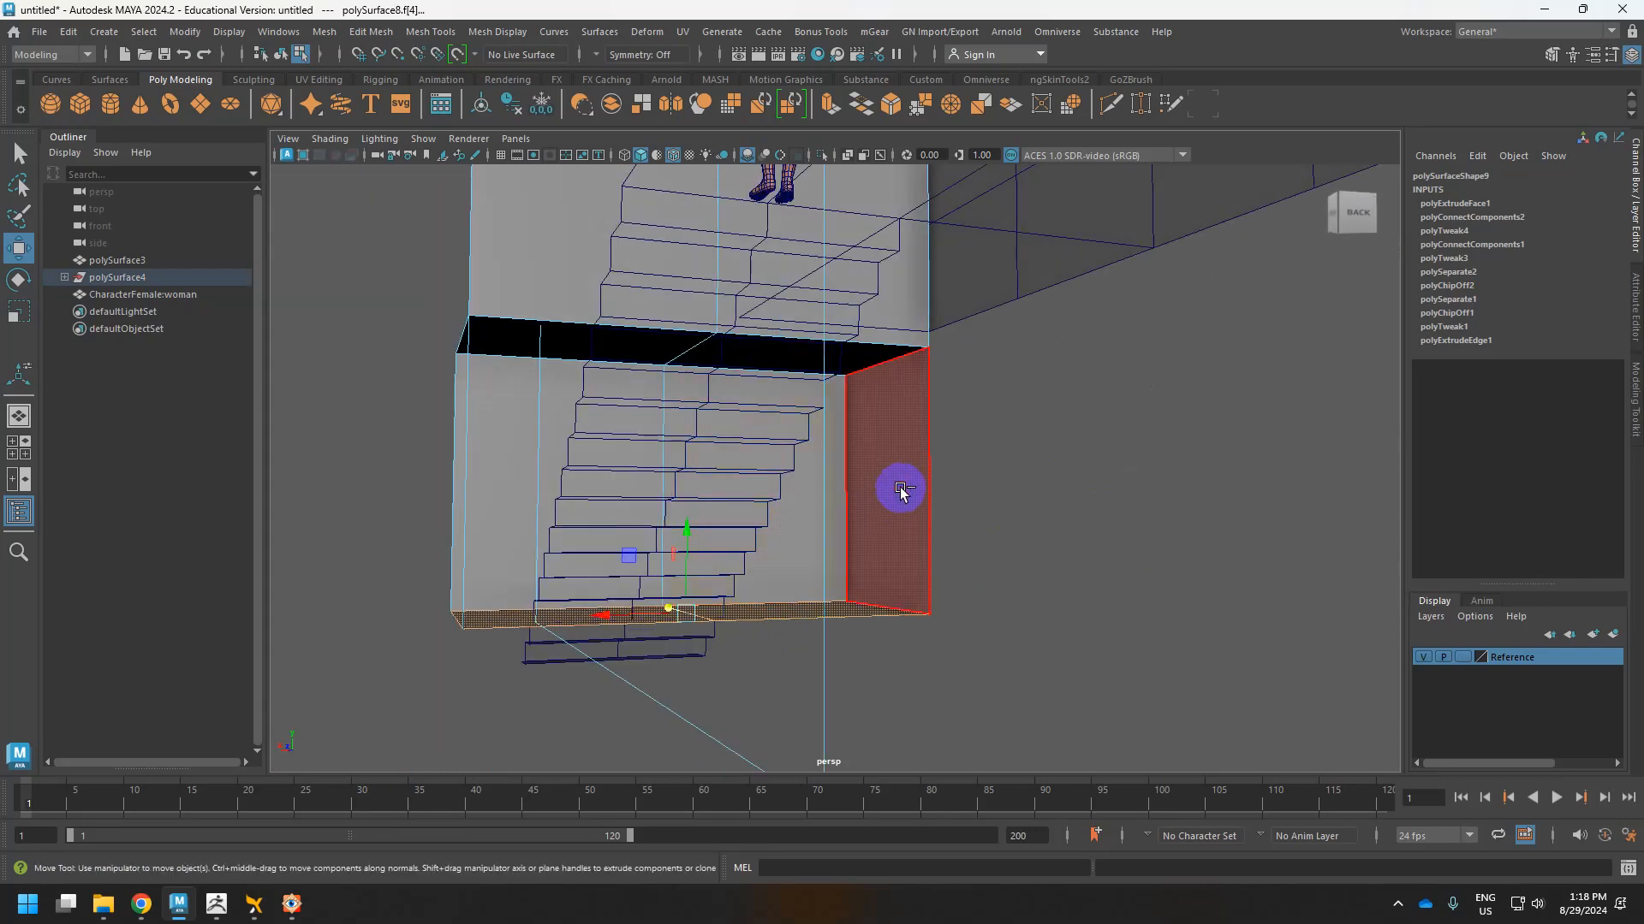
{"action": "left_click", "coordinate": [897, 492], "text": "shift"}
{"action": "mouse_move", "coordinate": [850, 375]}
{"action": "left_mouse_down", "text": "alt"}
{"action": "mouse_move", "coordinate": [968, 337]}
{"action": "mouse_move", "coordinate": [781, 358]}
{"action": "mouse_move", "coordinate": [899, 415]}
{"action": "mouse_move", "coordinate": [1221, 425]}
{"action": "mouse_move", "coordinate": [1203, 444]}
{"action": "mouse_move", "coordinate": [1024, 447]}
{"action": "mouse_move", "coordinate": [924, 429]}
{"action": "mouse_move", "coordinate": [974, 459]}
{"action": "mouse_move", "coordinate": [829, 411]}
{"action": "mouse_move", "coordinate": [855, 400]}
{"action": "left_mouse_up", "text": "alt"}
{"action": "left_click", "coordinate": [787, 353]}
Delete a riser near the foot of the stairs and the lowest steps that it separates.
{"action": "scroll", "coordinate": [848, 404], "scroll_direction": "down", "scroll_amount": 7}
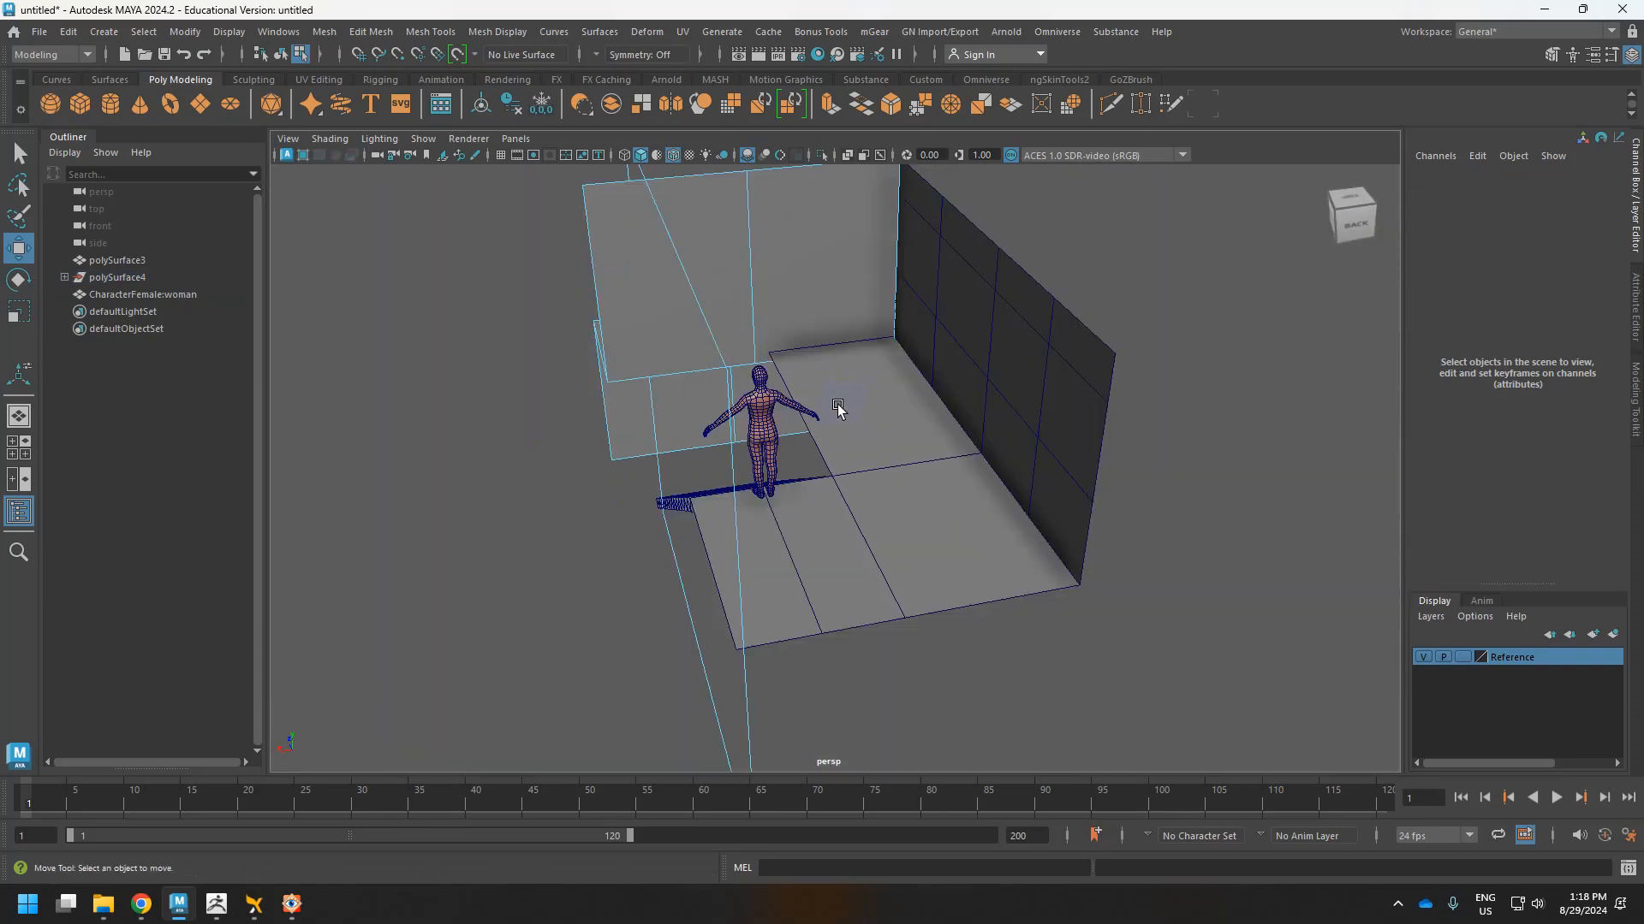
{"action": "scroll", "coordinate": [839, 411], "scroll_direction": "up", "scroll_amount": 2}
{"action": "middle_click_drag", "start_coordinate": [790, 426], "coordinate": [741, 451], "text": "alt"}
{"action": "scroll", "coordinate": [741, 451], "scroll_direction": "up", "scroll_amount": 3}
{"action": "left_click_drag", "start_coordinate": [743, 453], "coordinate": [781, 492], "text": "alt"}
{"action": "right_click_drag", "start_coordinate": [759, 485], "coordinate": [755, 473]}
{"action": "left_click", "coordinate": [730, 518]}
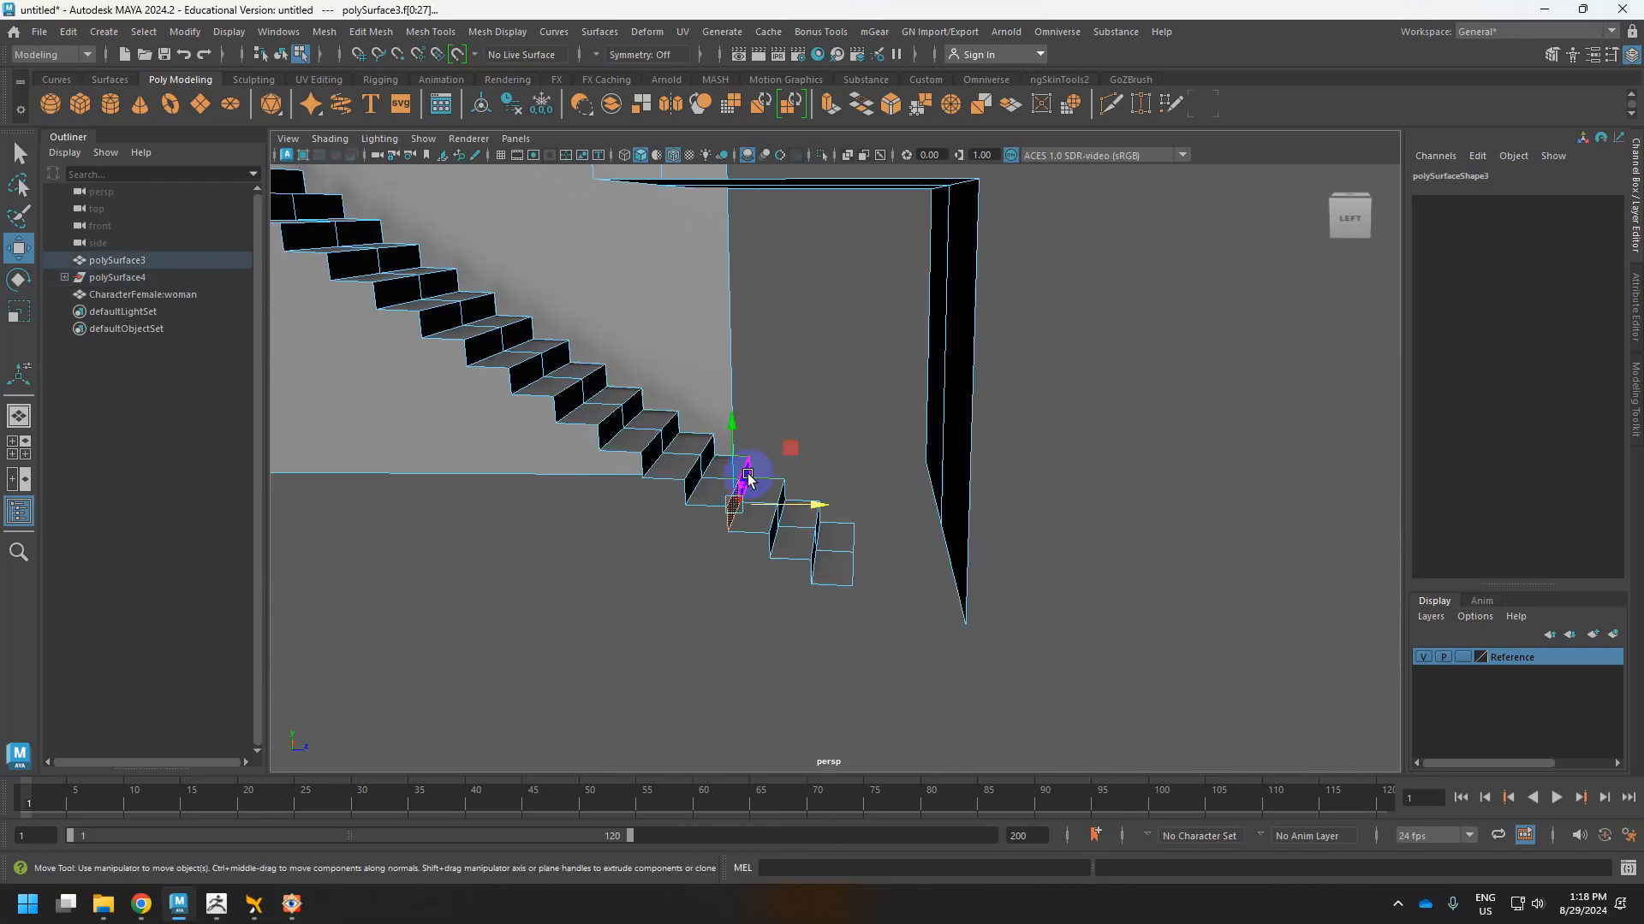
{"action": "key", "text": "Delete"}
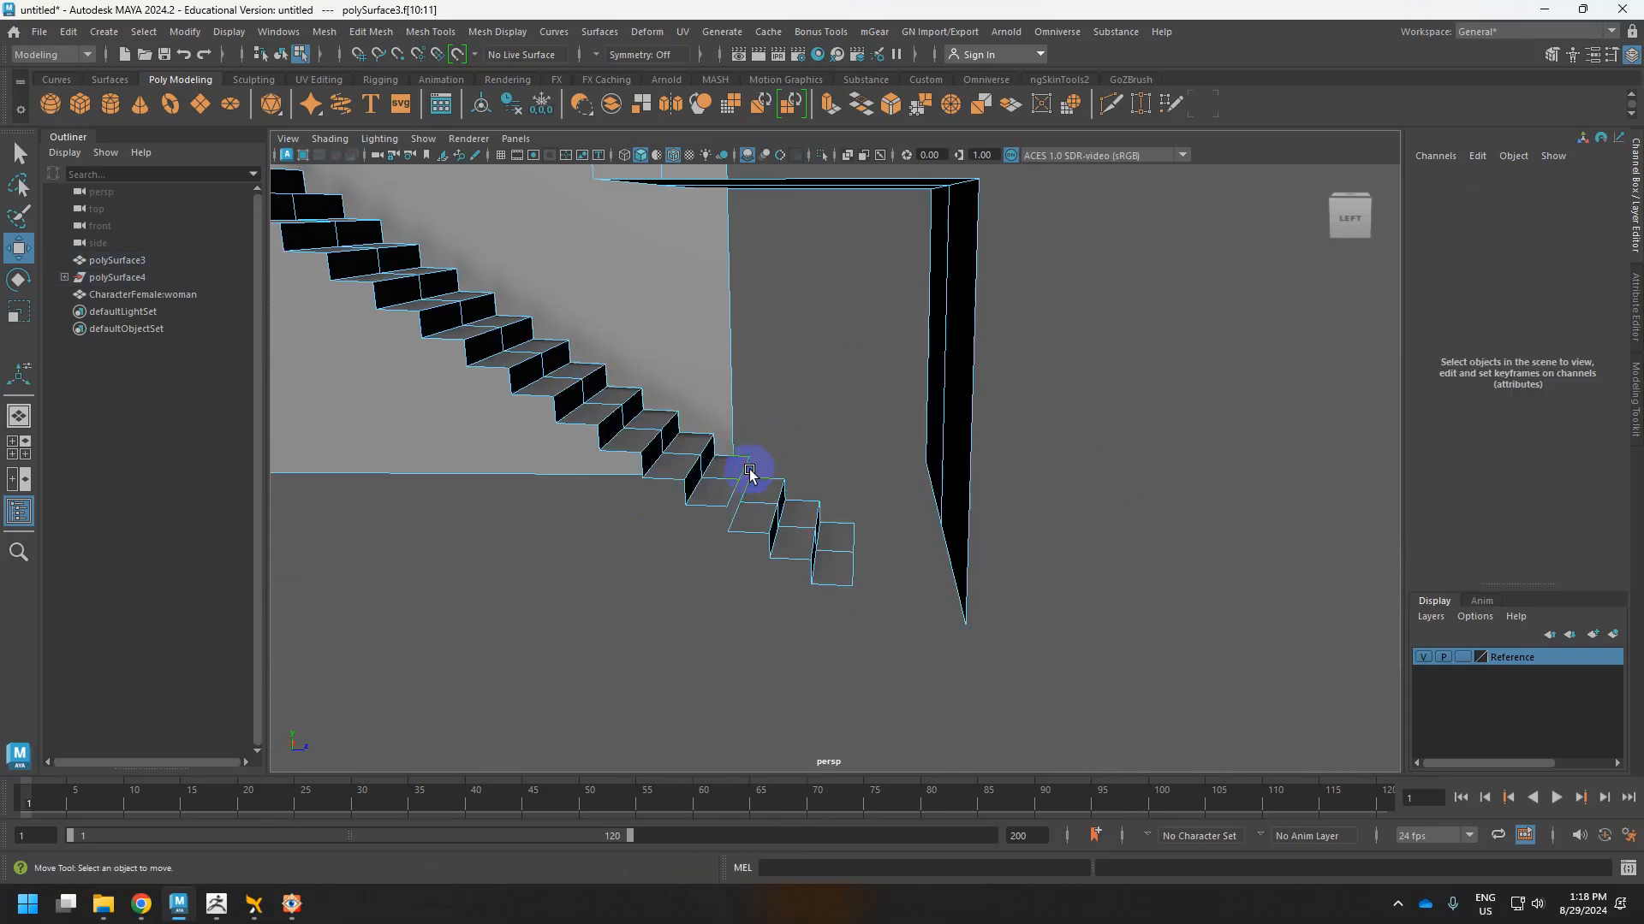
{"action": "double_click", "coordinate": [759, 493]}
{"action": "key", "text": "Delete"}
Extrude the end edges of the shortened stairs horizontally past the recess's back wall as a landing, and return to object mode.
{"action": "right_click_drag", "start_coordinate": [747, 474], "coordinate": [749, 353]}
{"action": "left_click", "coordinate": [751, 471]}
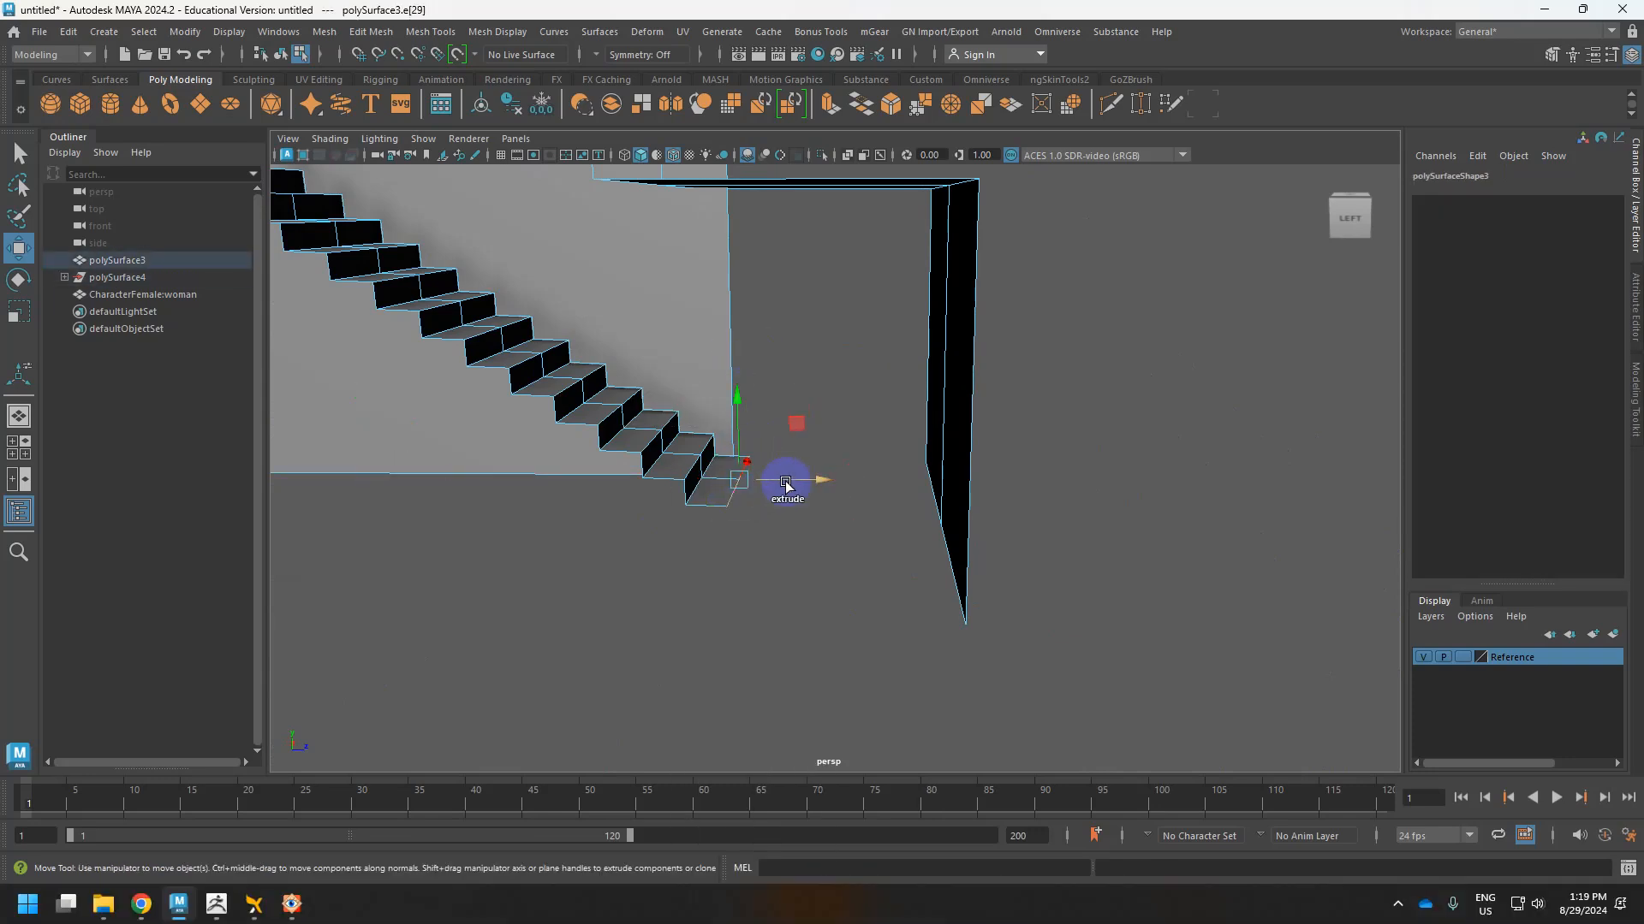
{"action": "left_click_drag", "start_coordinate": [786, 482], "coordinate": [1005, 482], "text": "shift"}
{"action": "scroll", "coordinate": [1003, 481], "scroll_direction": "down", "scroll_amount": 3}
{"action": "right_click_drag", "start_coordinate": [870, 394], "coordinate": [906, 443]}
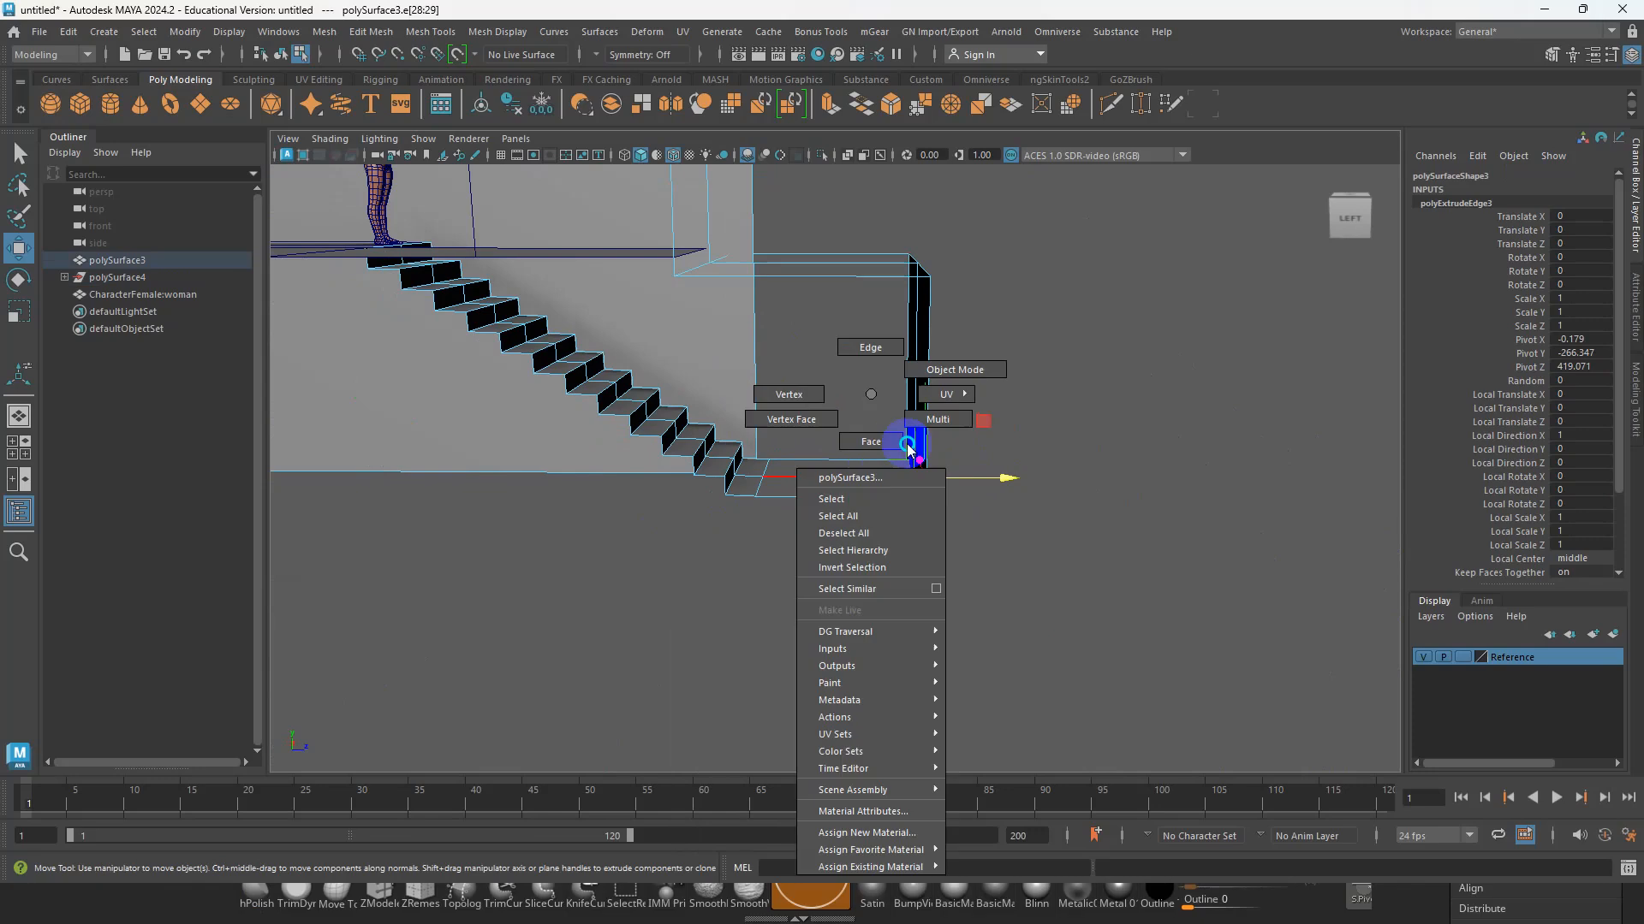
{"action": "right_click_drag", "start_coordinate": [953, 383], "coordinate": [952, 383]}
Open the persp camera's attributes and set its focal length to 28.
{"action": "left_click_drag", "start_coordinate": [1096, 521], "coordinate": [1332, 550], "text": "alt"}
{"action": "scroll", "coordinate": [916, 556], "scroll_direction": "down", "scroll_amount": 2}
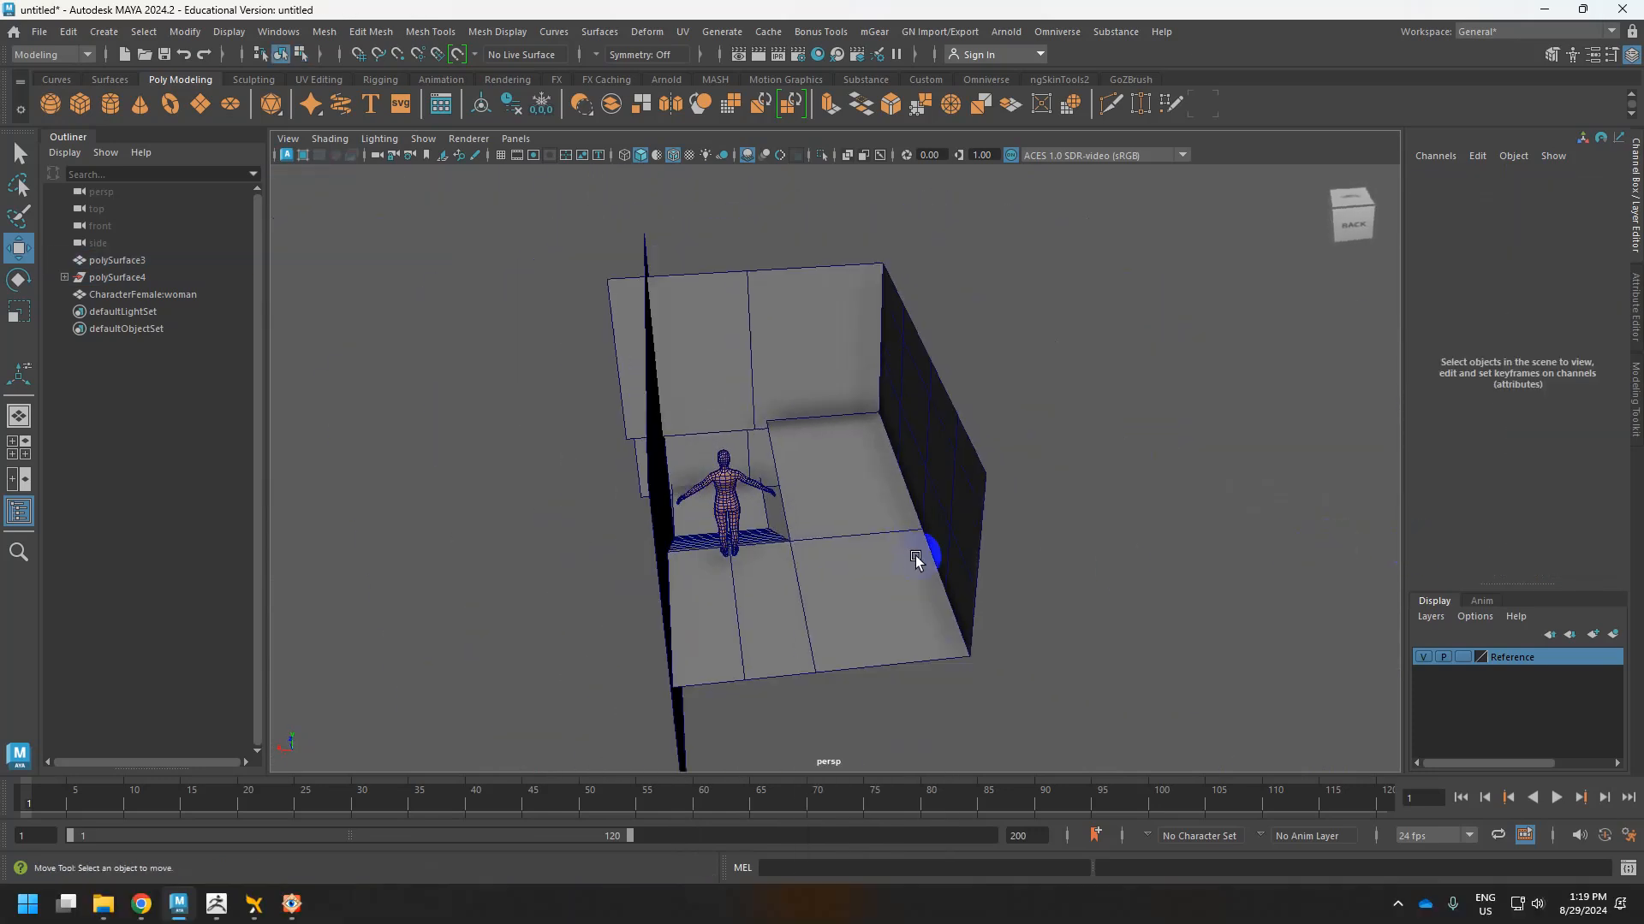
{"action": "scroll", "coordinate": [873, 529], "scroll_direction": "up", "scroll_amount": 3}
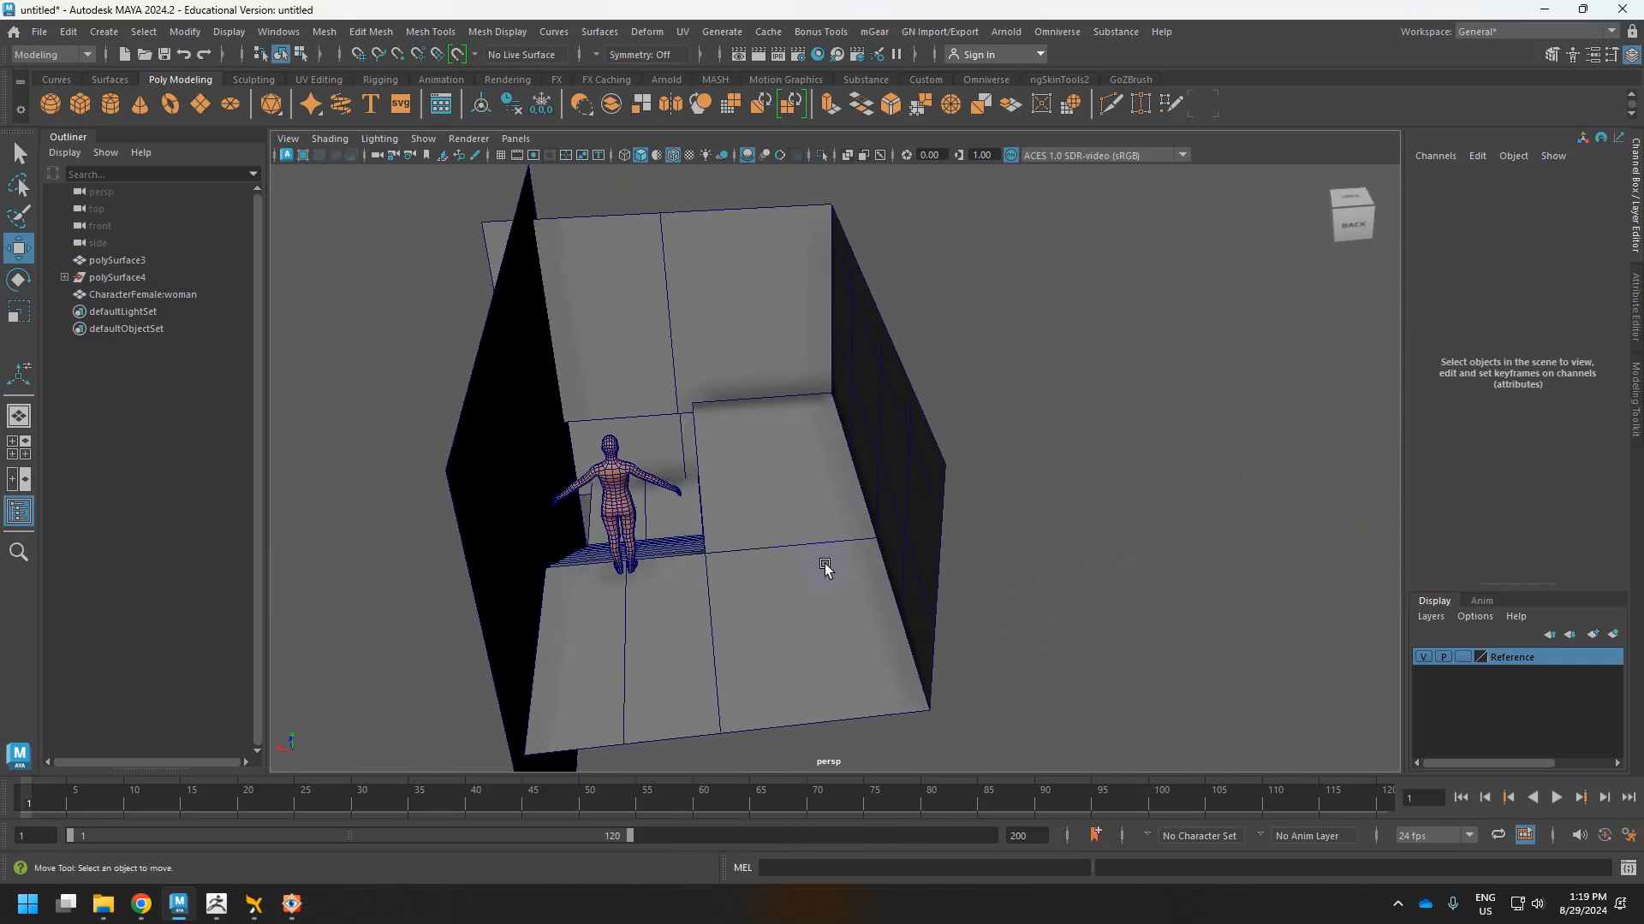
{"action": "left_click_drag", "start_coordinate": [644, 409], "coordinate": [936, 342], "text": "alt"}
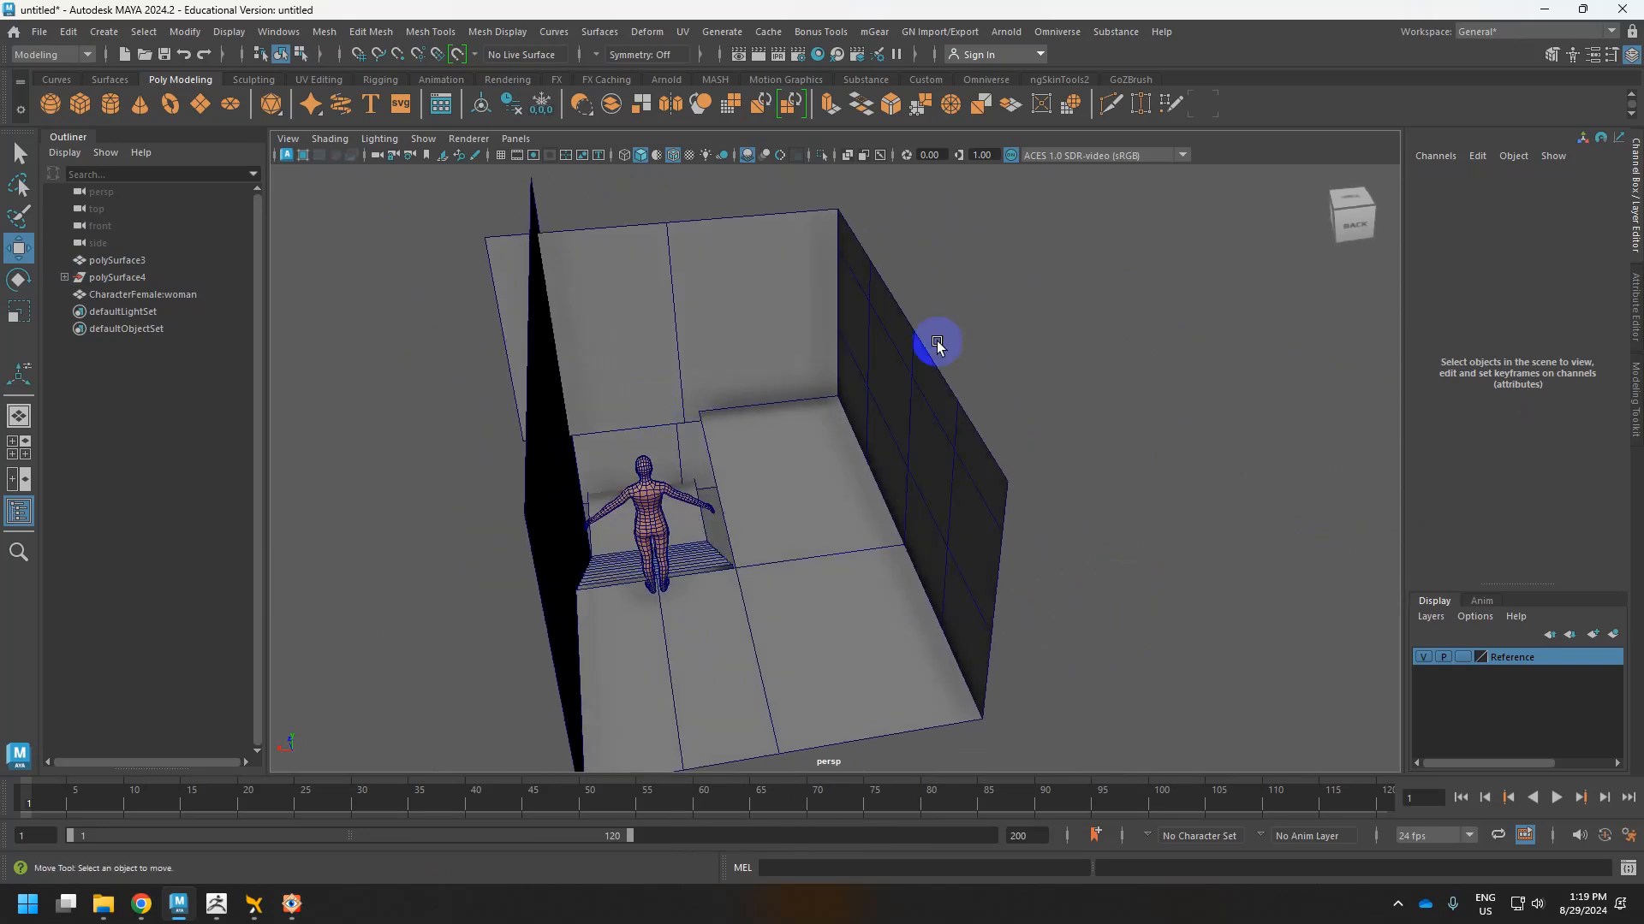
{"action": "left_click", "coordinate": [109, 192]}
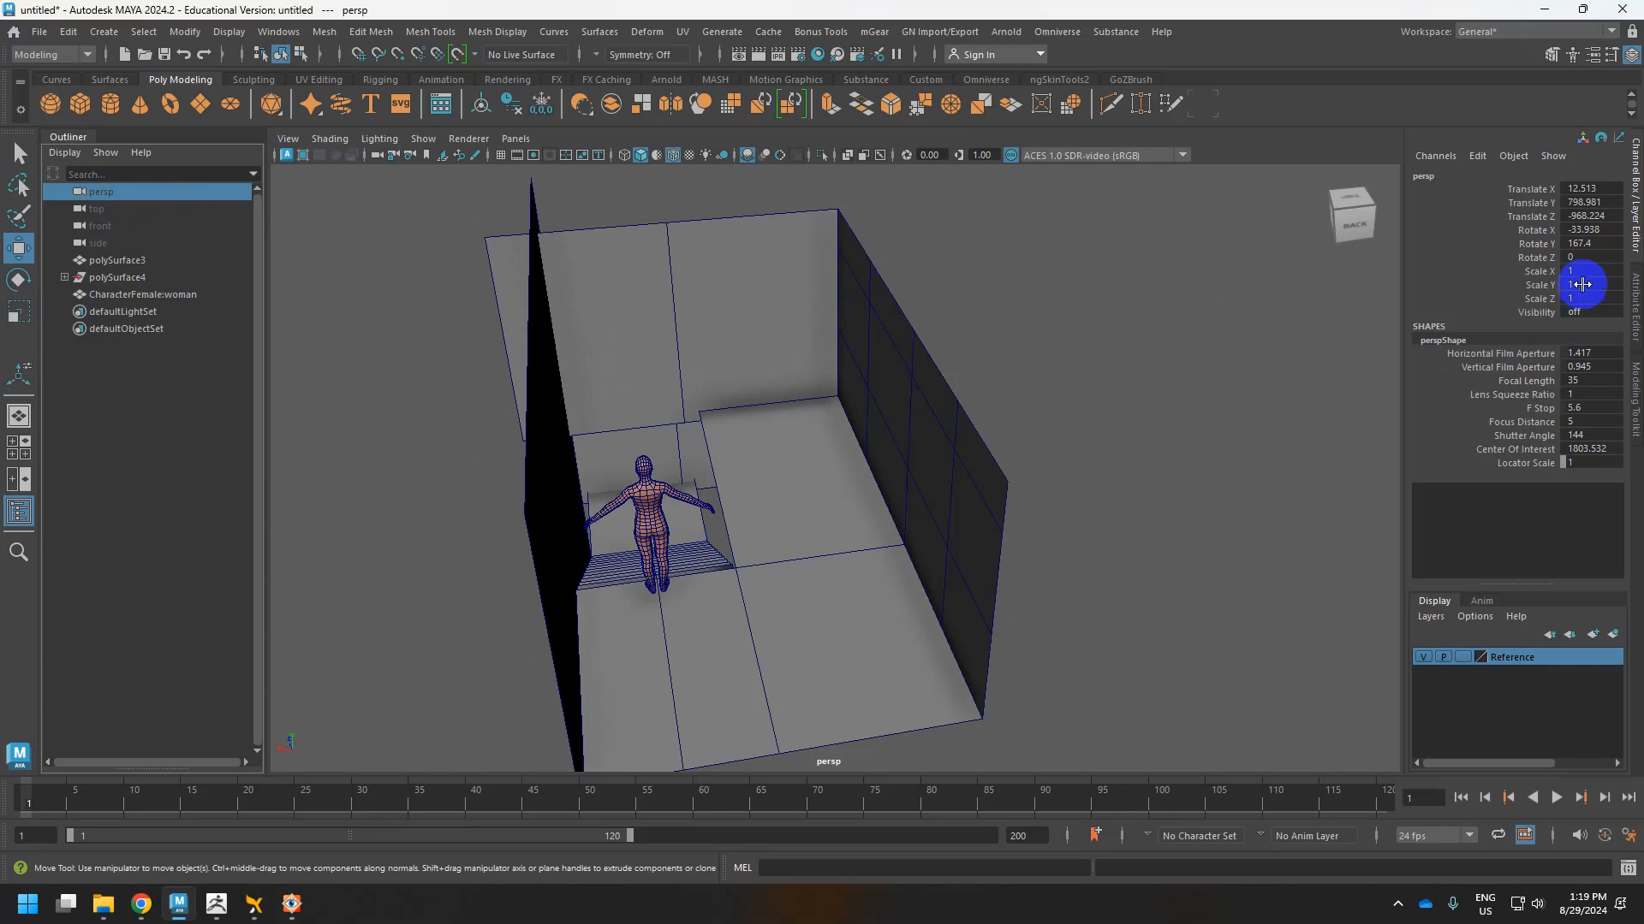
{"action": "left_click", "coordinate": [1623, 317]}
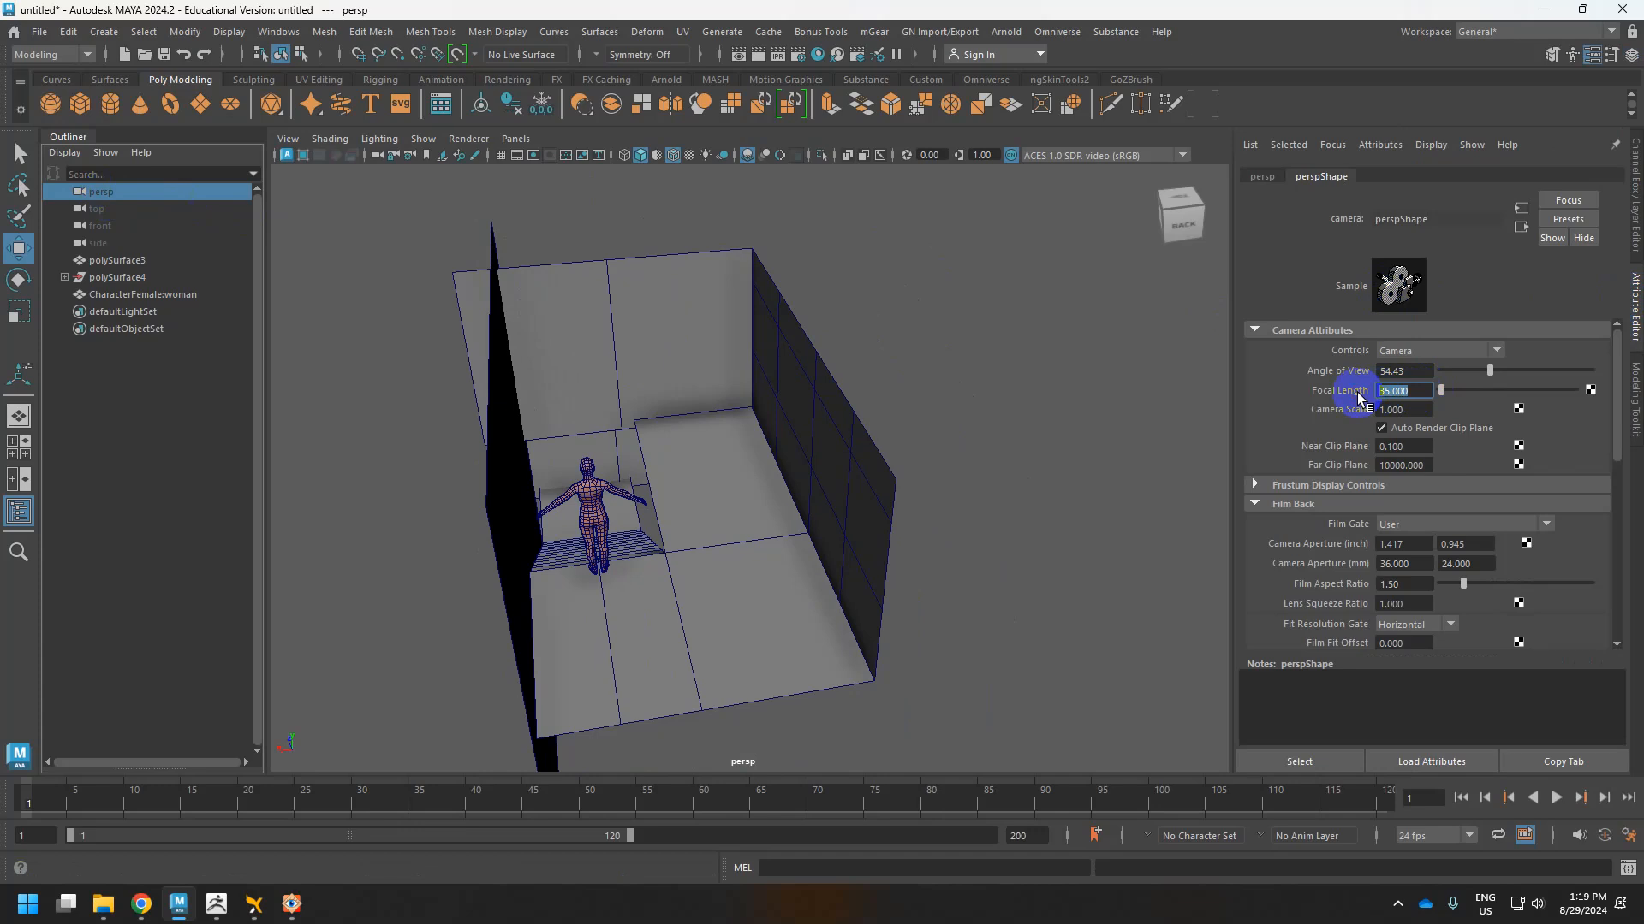
{"action": "key", "text": "Return"}
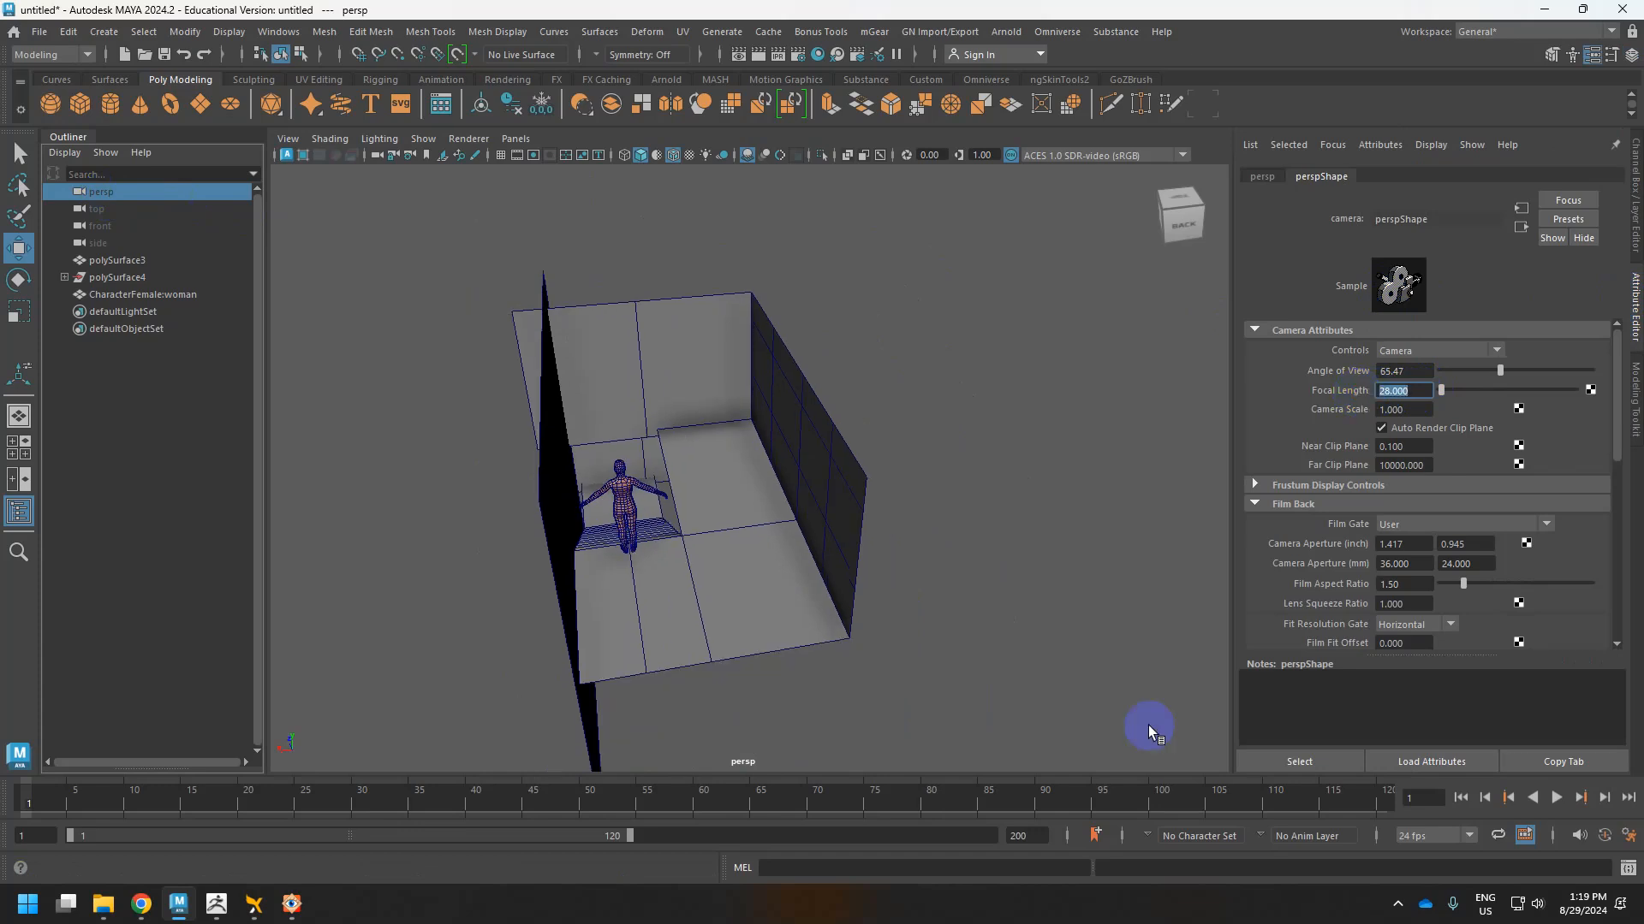
Set the persp camera's focal length to 18 and reframe the figure at the top of the stairs.
{"action": "scroll", "coordinate": [727, 667], "scroll_direction": "up", "scroll_amount": 6}
{"action": "middle_click_drag", "start_coordinate": [737, 649], "coordinate": [829, 553], "text": "alt"}
{"action": "left_click", "coordinate": [1412, 440]}
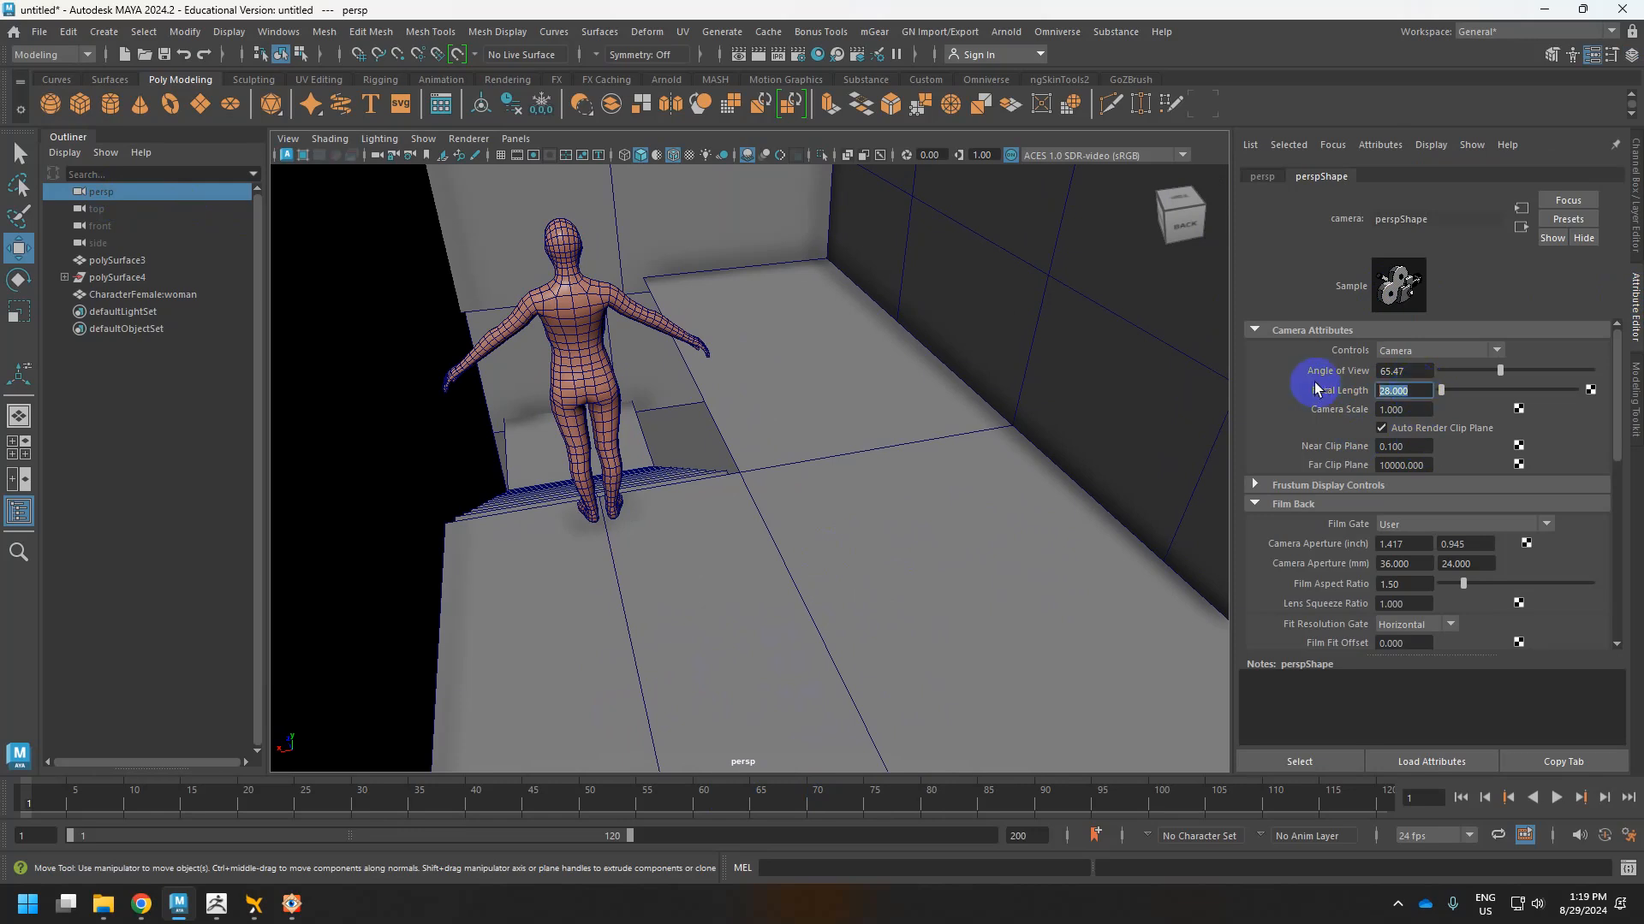
{"action": "type", "text": "18"}
{"action": "key", "text": "Return"}
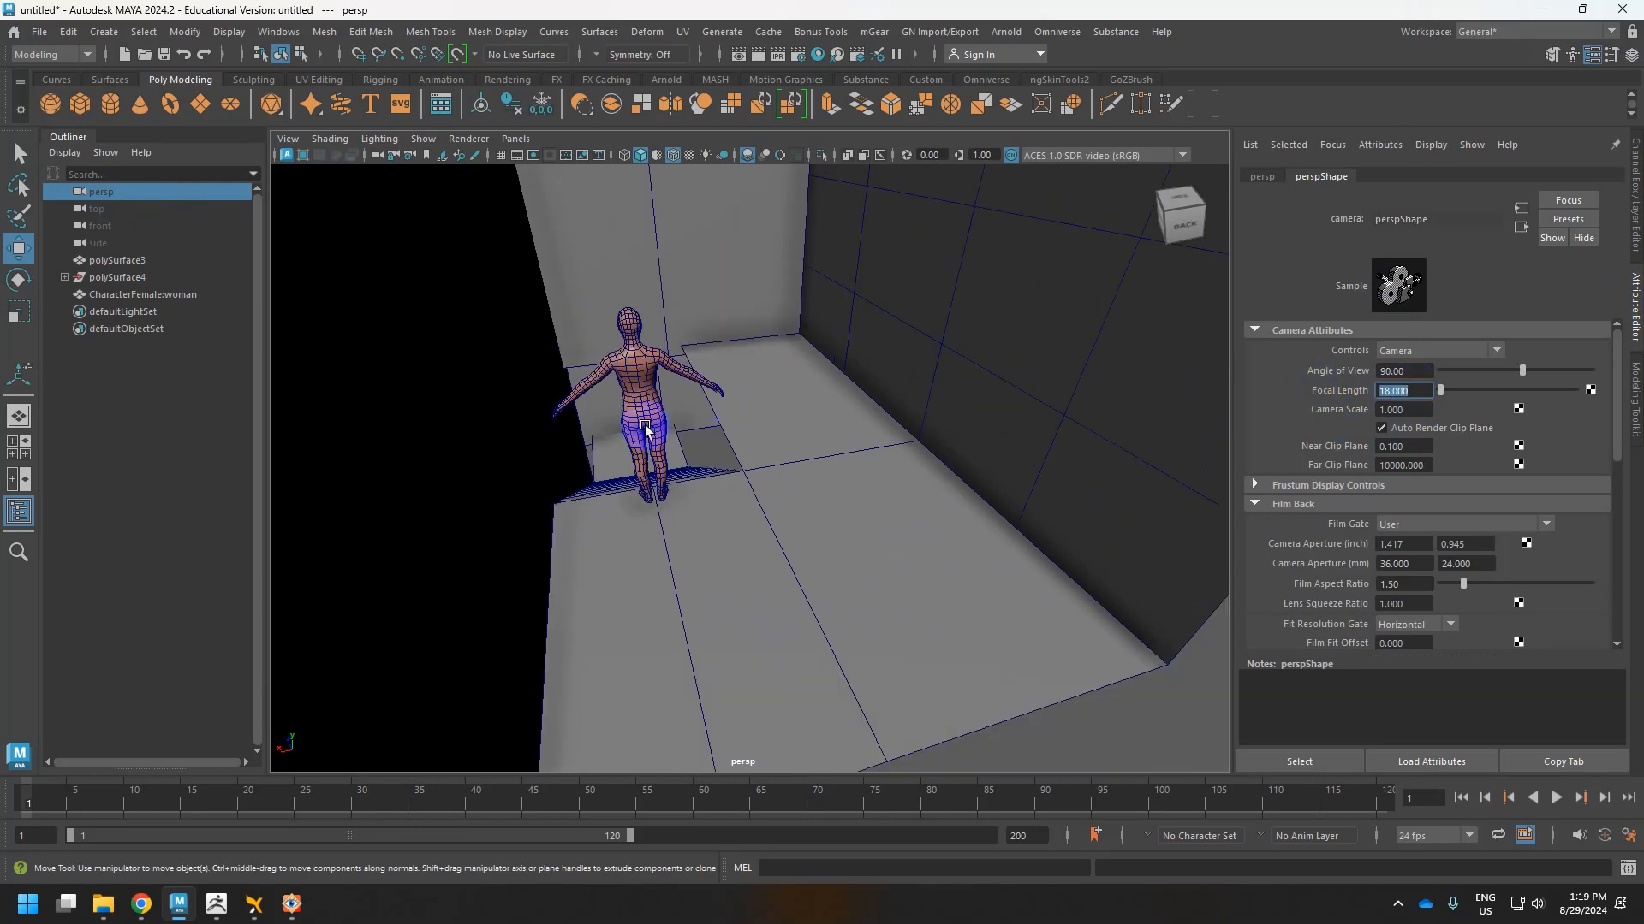
{"action": "right_click_drag", "start_coordinate": [646, 426], "coordinate": [645, 438], "text": "alt"}
{"action": "middle_click_drag", "start_coordinate": [645, 438], "coordinate": [685, 460], "text": "alt"}
{"action": "mouse_move", "coordinate": [685, 460]}
{"action": "right_mouse_down", "text": "alt"}
{"action": "mouse_move", "coordinate": [705, 512]}
{"action": "mouse_move", "coordinate": [700, 462]}
{"action": "mouse_move", "coordinate": [701, 477]}
{"action": "right_mouse_up", "text": "alt"}
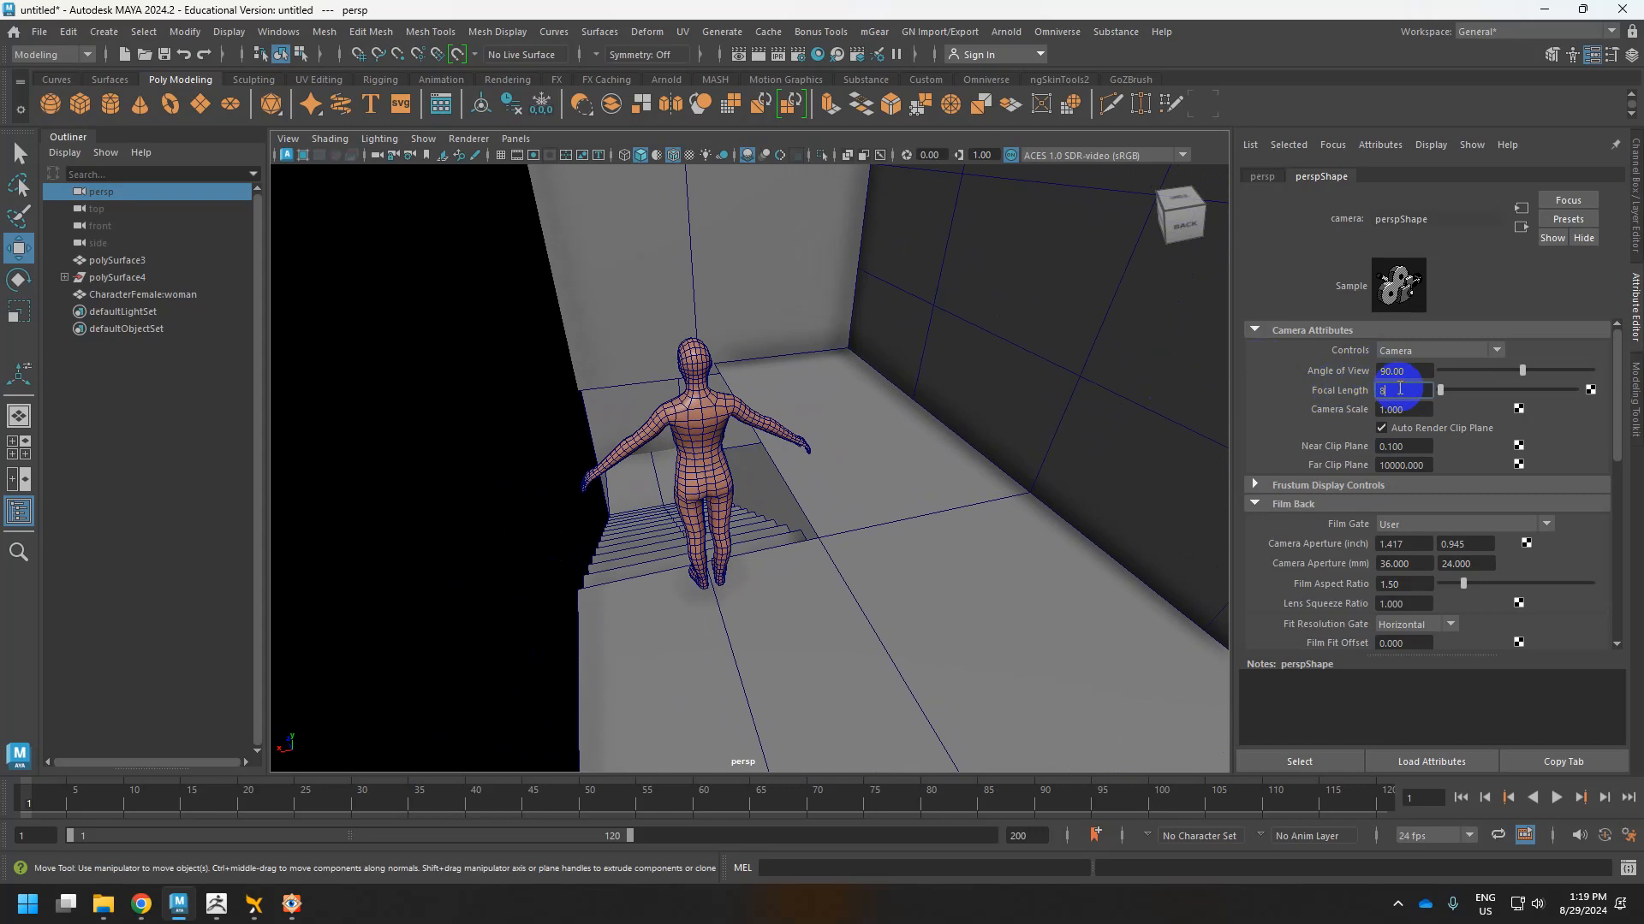
Set the persp camera's focal length to 8 and frame the figure closely from behind.
{"action": "key", "text": "Return"}
{"action": "right_click_drag", "start_coordinate": [748, 453], "coordinate": [769, 524], "text": "alt"}
{"action": "middle_click_drag", "start_coordinate": [759, 499], "coordinate": [794, 519], "text": "alt"}
{"action": "mouse_move", "coordinate": [795, 520]}
{"action": "left_mouse_down", "text": "alt"}
{"action": "mouse_move", "coordinate": [777, 514]}
{"action": "mouse_move", "coordinate": [781, 550]}
{"action": "mouse_move", "coordinate": [748, 543]}
{"action": "mouse_move", "coordinate": [787, 531]}
{"action": "left_mouse_up", "text": "alt"}
{"action": "right_click_drag", "start_coordinate": [787, 531], "coordinate": [818, 546], "text": "alt"}
{"action": "left_click_drag", "start_coordinate": [817, 546], "coordinate": [751, 531], "text": "alt"}
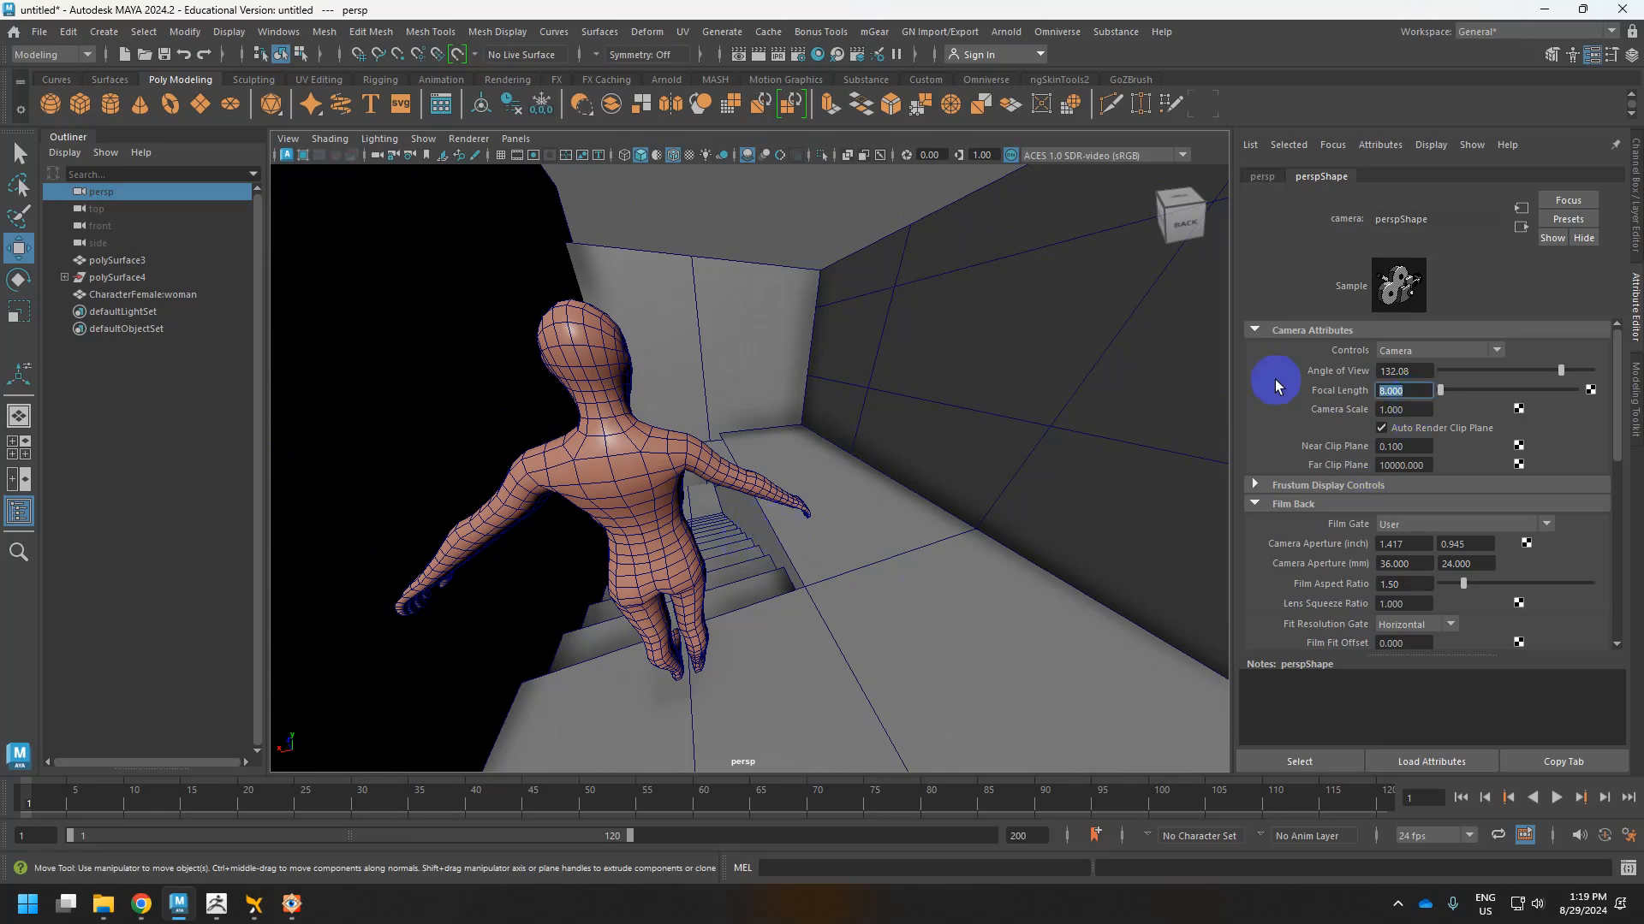
Set the persp camera's focal length to 16 and frame the figure looking down the stairwell.
{"action": "type", "text": "16"}
{"action": "key", "text": "Return"}
{"action": "right_click_drag", "start_coordinate": [803, 537], "coordinate": [773, 522], "text": "alt"}
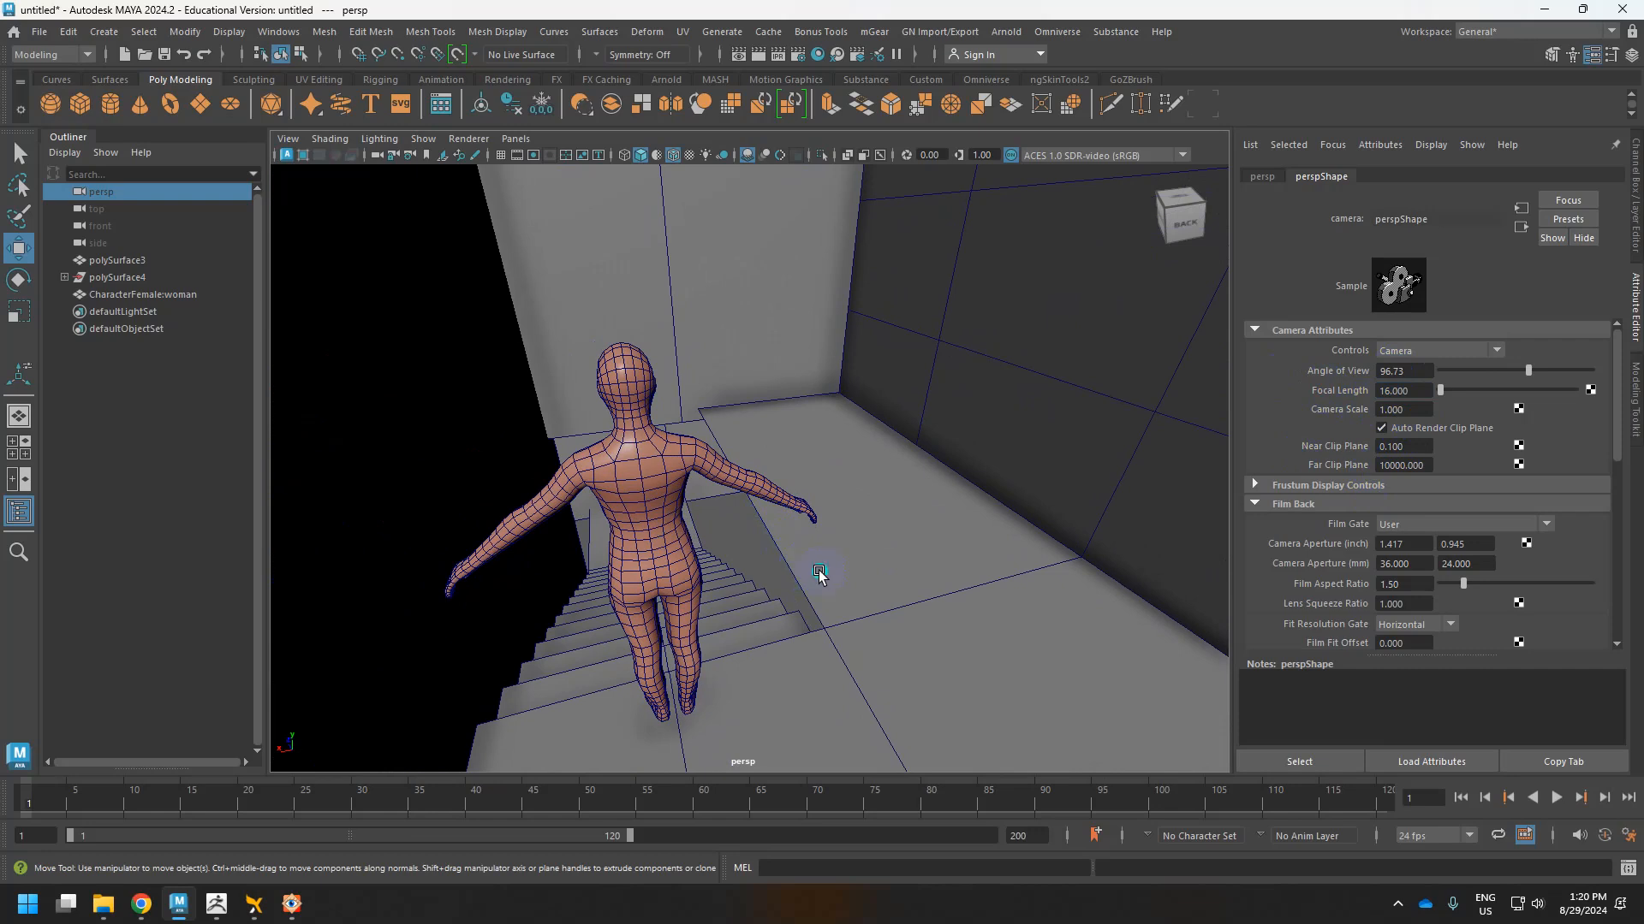
{"action": "scroll", "coordinate": [813, 572], "scroll_direction": "up", "scroll_amount": 5}
{"action": "scroll", "coordinate": [786, 560], "scroll_direction": "down", "scroll_amount": 5}
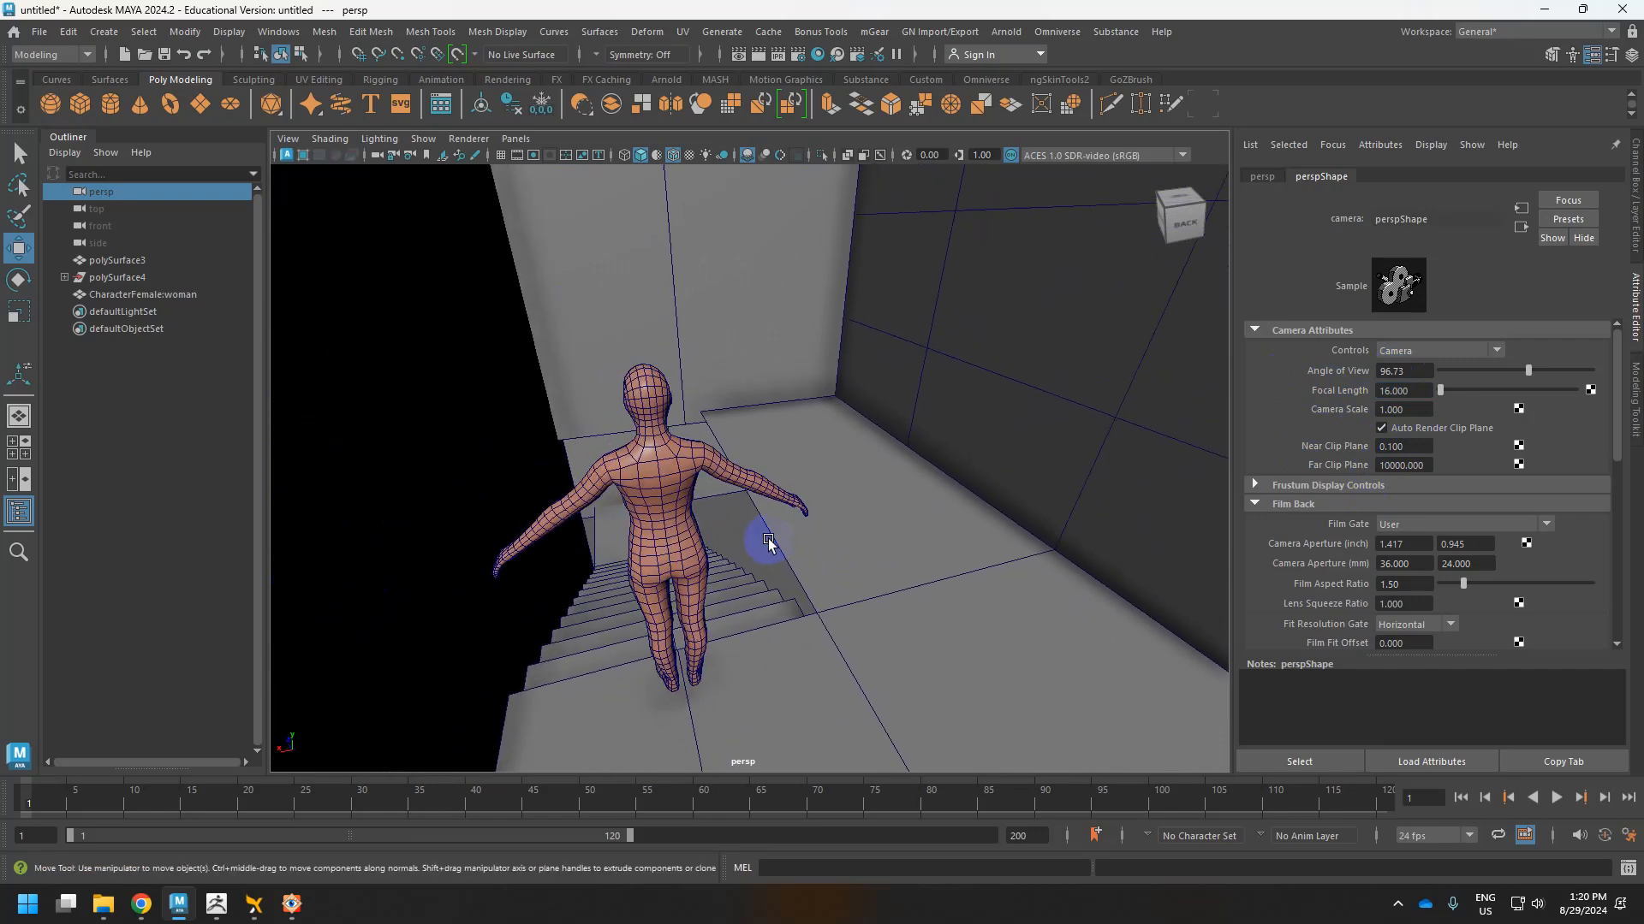
{"action": "left_click_drag", "start_coordinate": [771, 543], "coordinate": [774, 552], "text": "alt"}
{"action": "scroll", "coordinate": [778, 571], "scroll_direction": "up", "scroll_amount": 3}
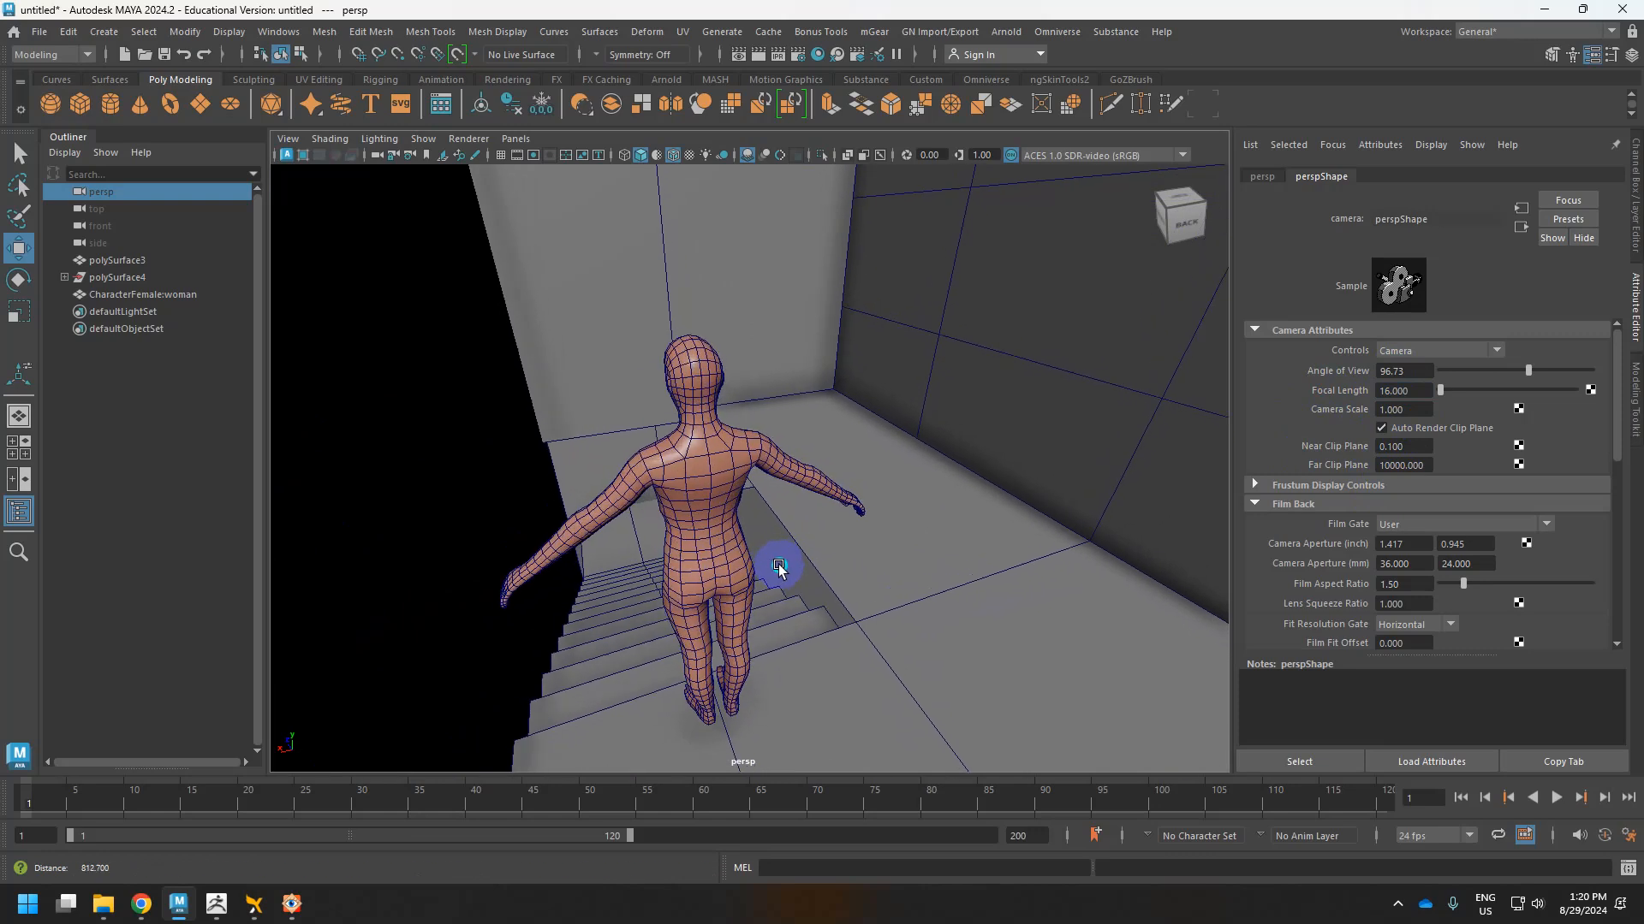
{"action": "scroll", "coordinate": [776, 566], "scroll_direction": "down", "scroll_amount": 2}
{"action": "scroll", "coordinate": [776, 563], "scroll_direction": "up", "scroll_amount": 2}
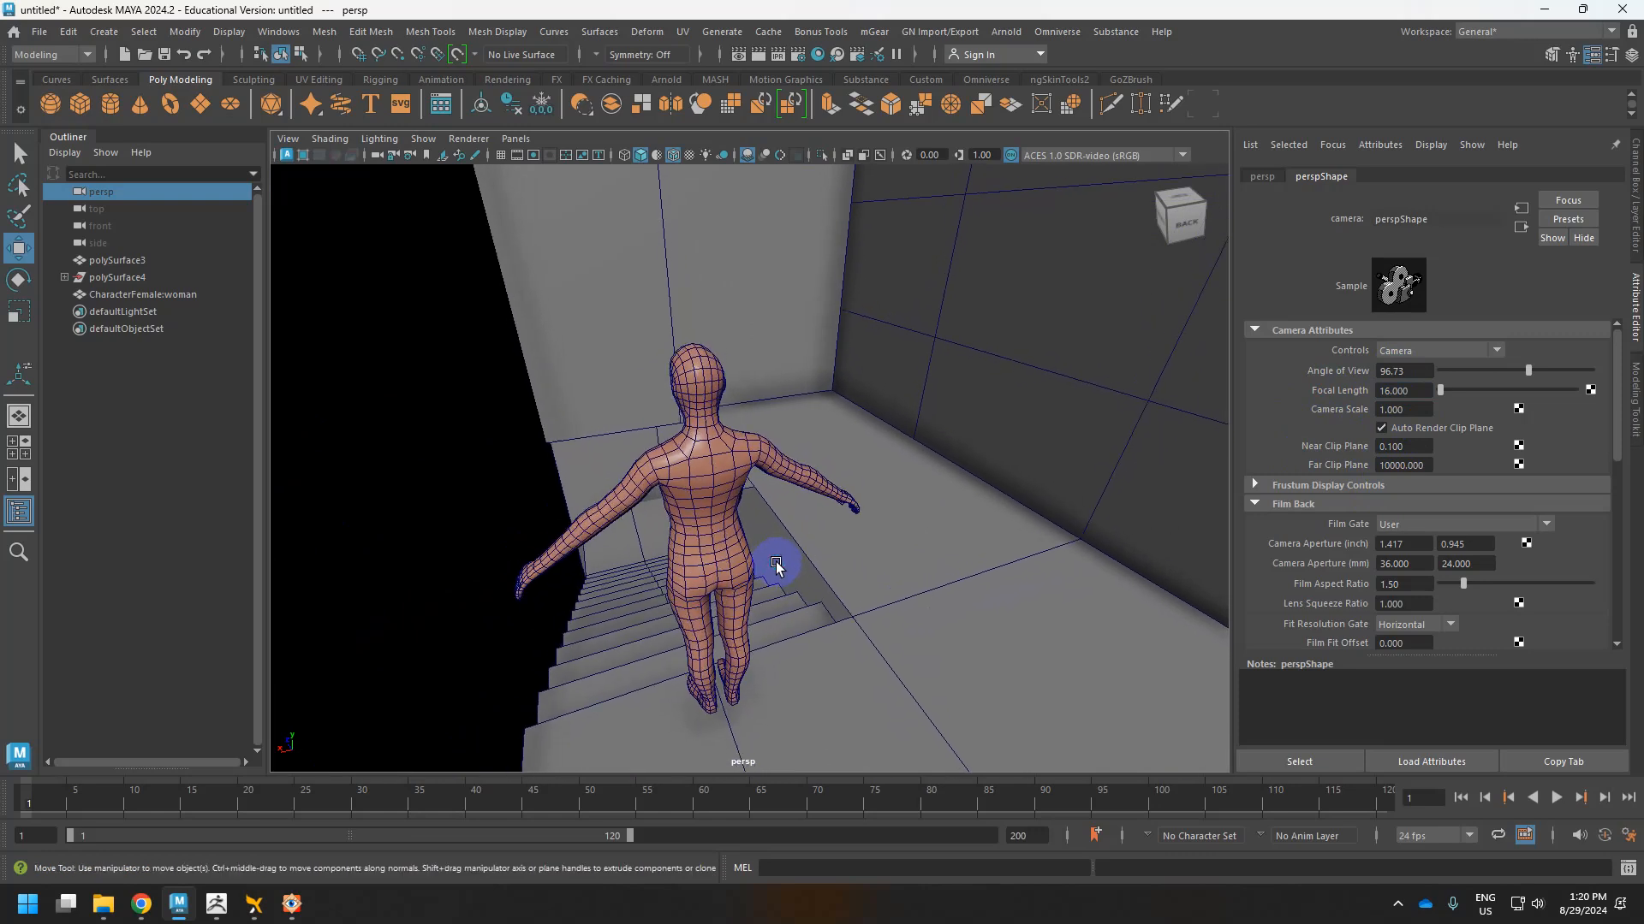
Try focal lengths of 35 and 50 on the persp camera and reframe the figure from behind.
{"action": "scroll", "coordinate": [774, 562], "scroll_direction": "down", "scroll_amount": 2}
{"action": "left_click", "coordinate": [1420, 391]}
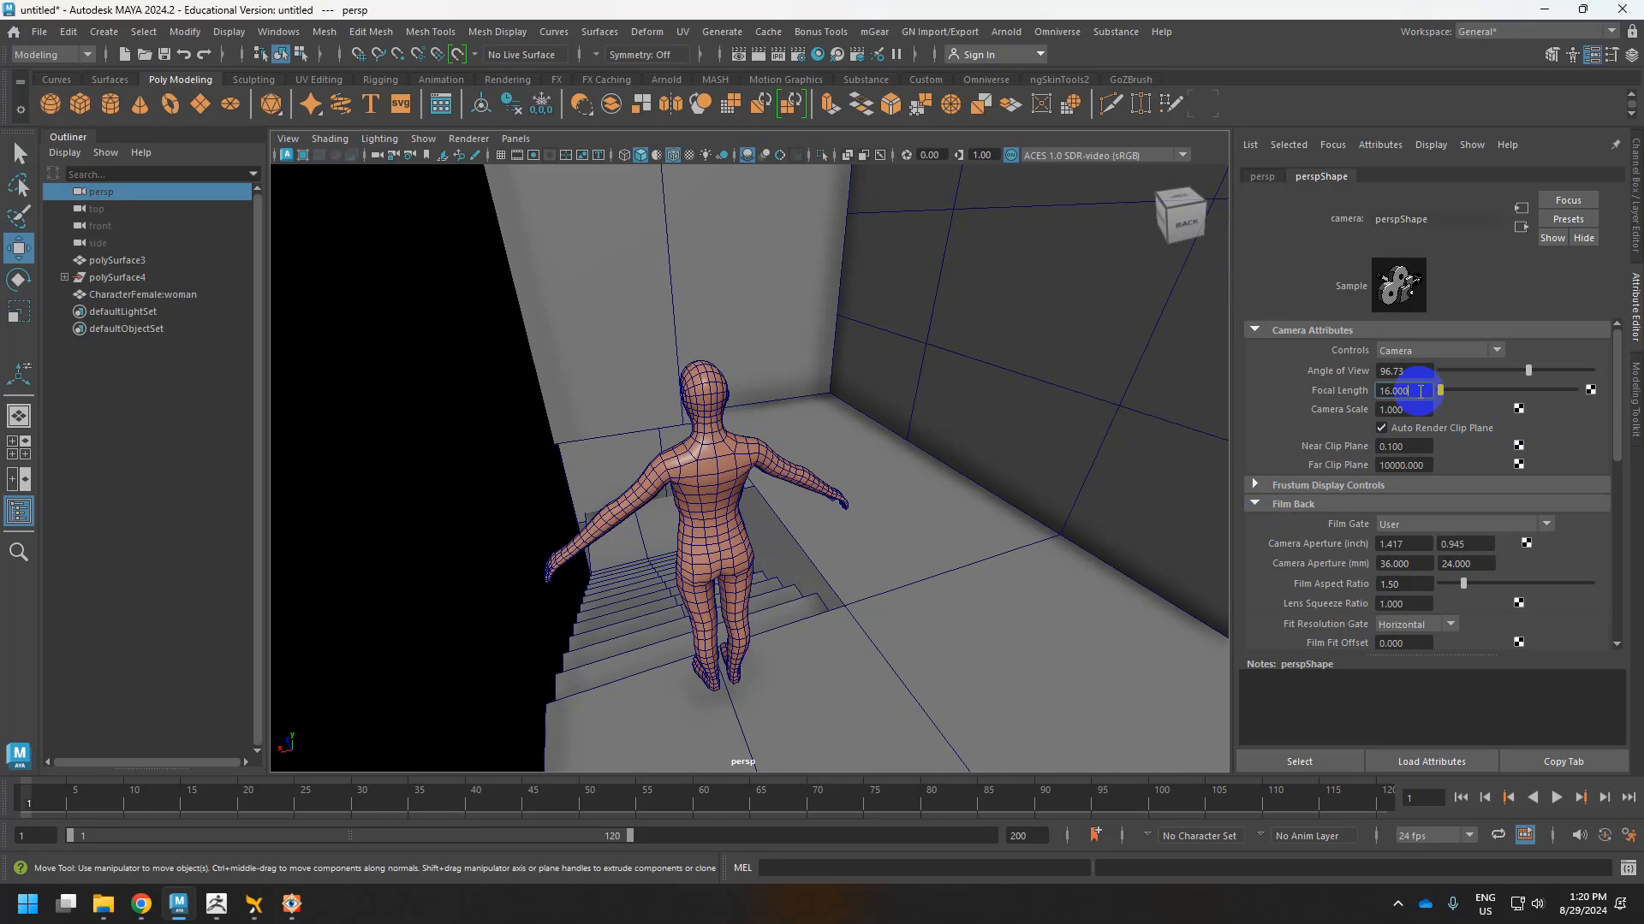
{"action": "type", "text": "35"}
{"action": "key", "text": "Return"}
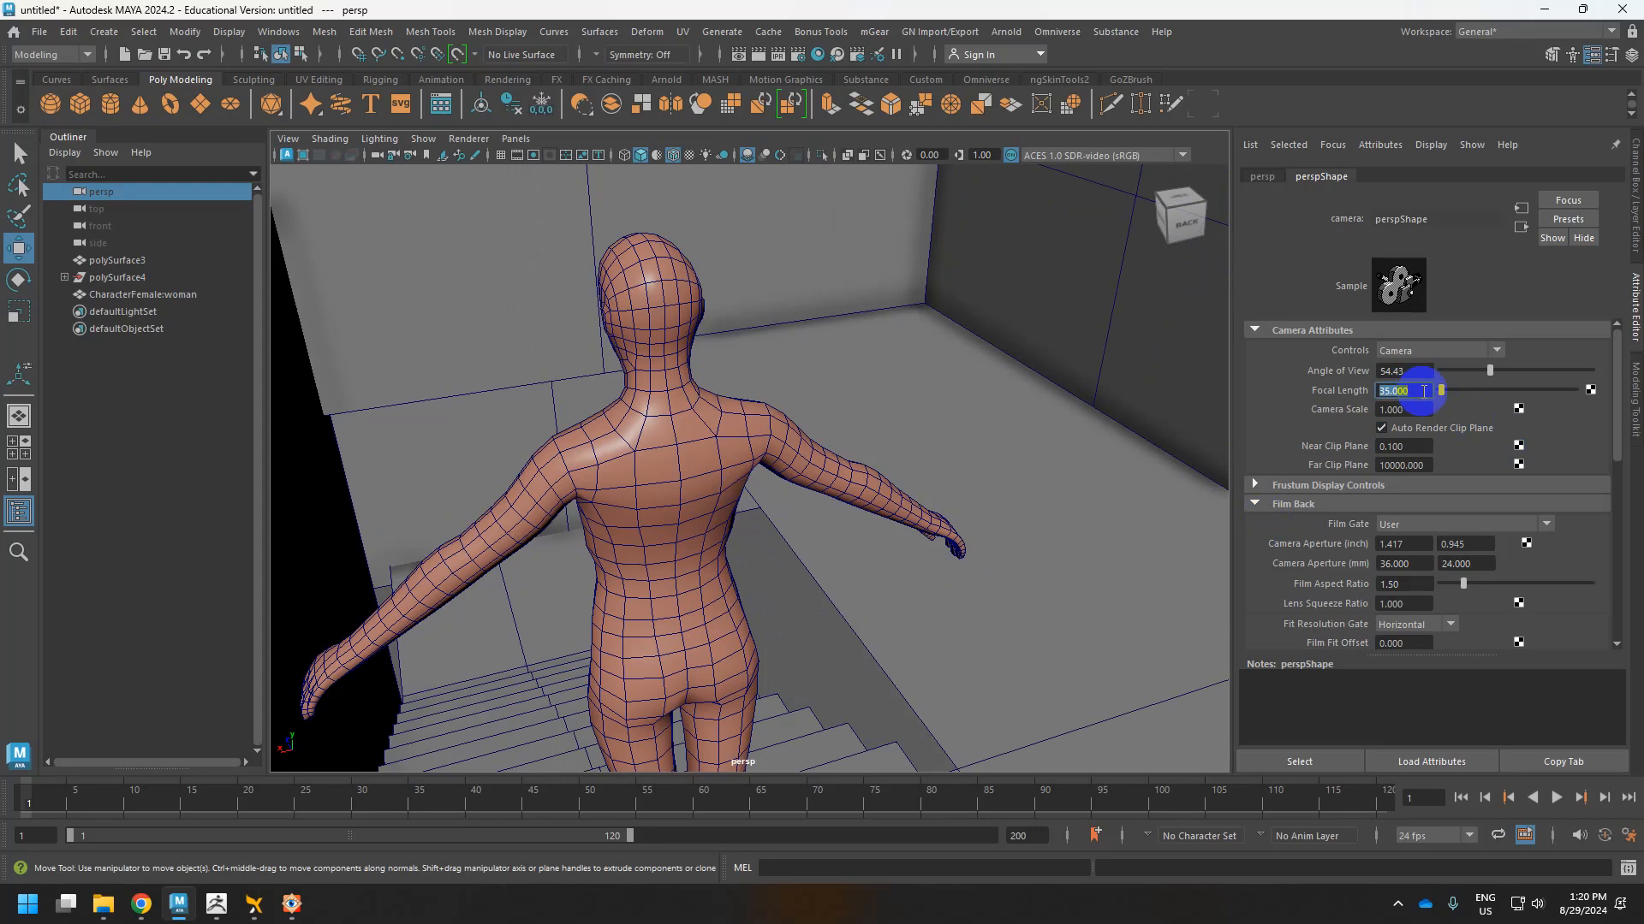
{"action": "type", "text": "50"}
{"action": "key", "text": "Return"}
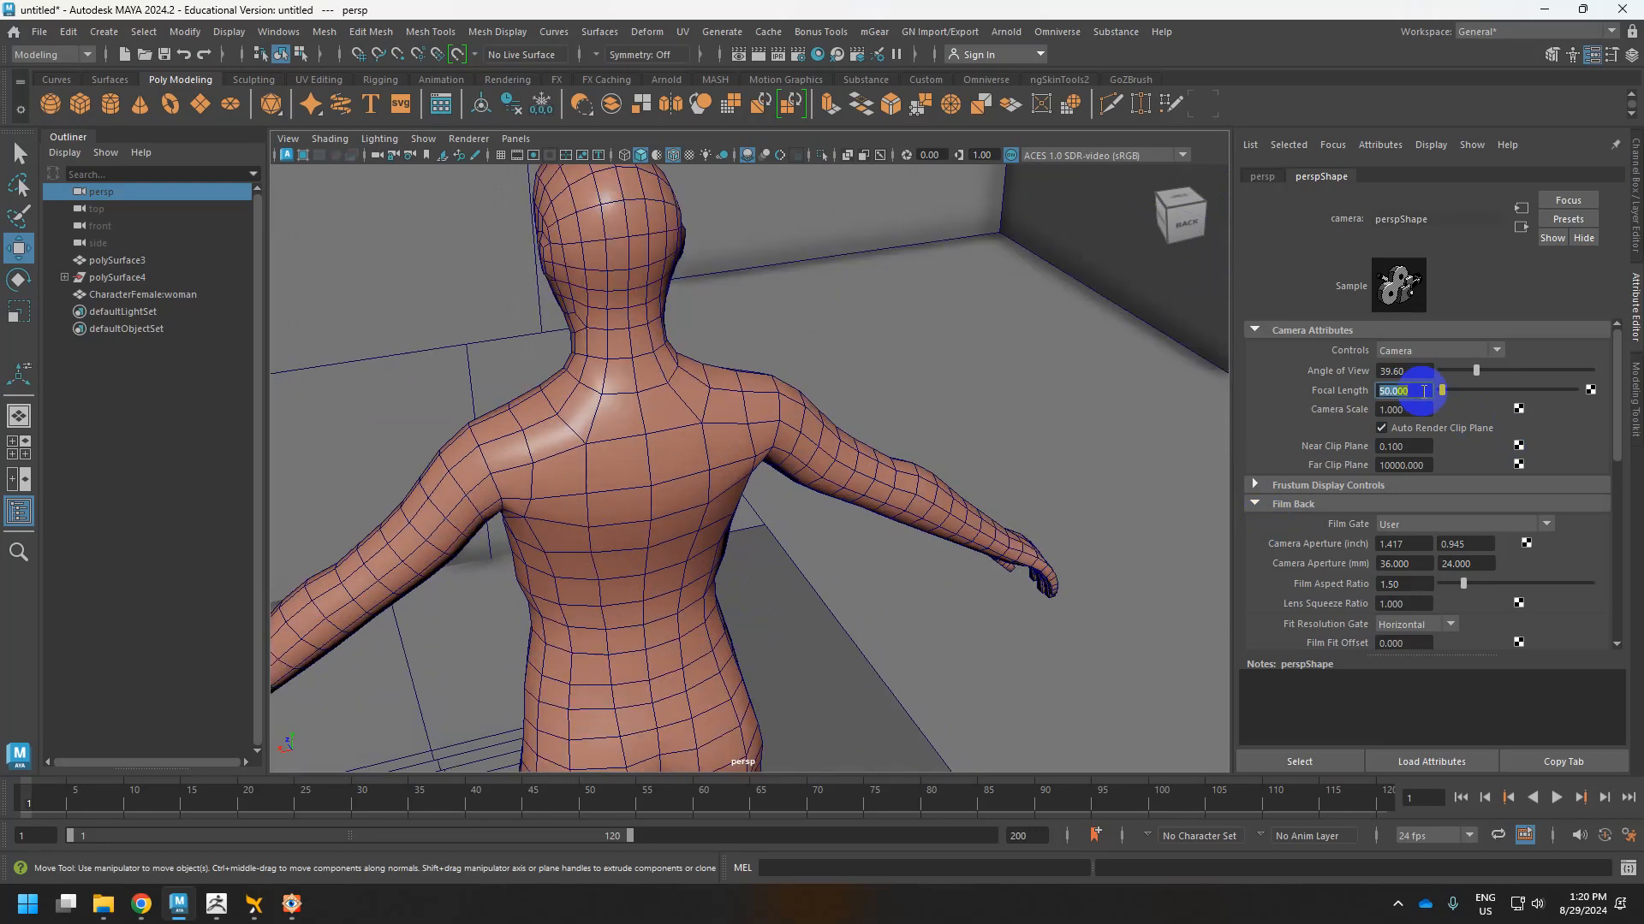
{"action": "right_click_drag", "start_coordinate": [806, 589], "coordinate": [753, 558], "text": "alt"}
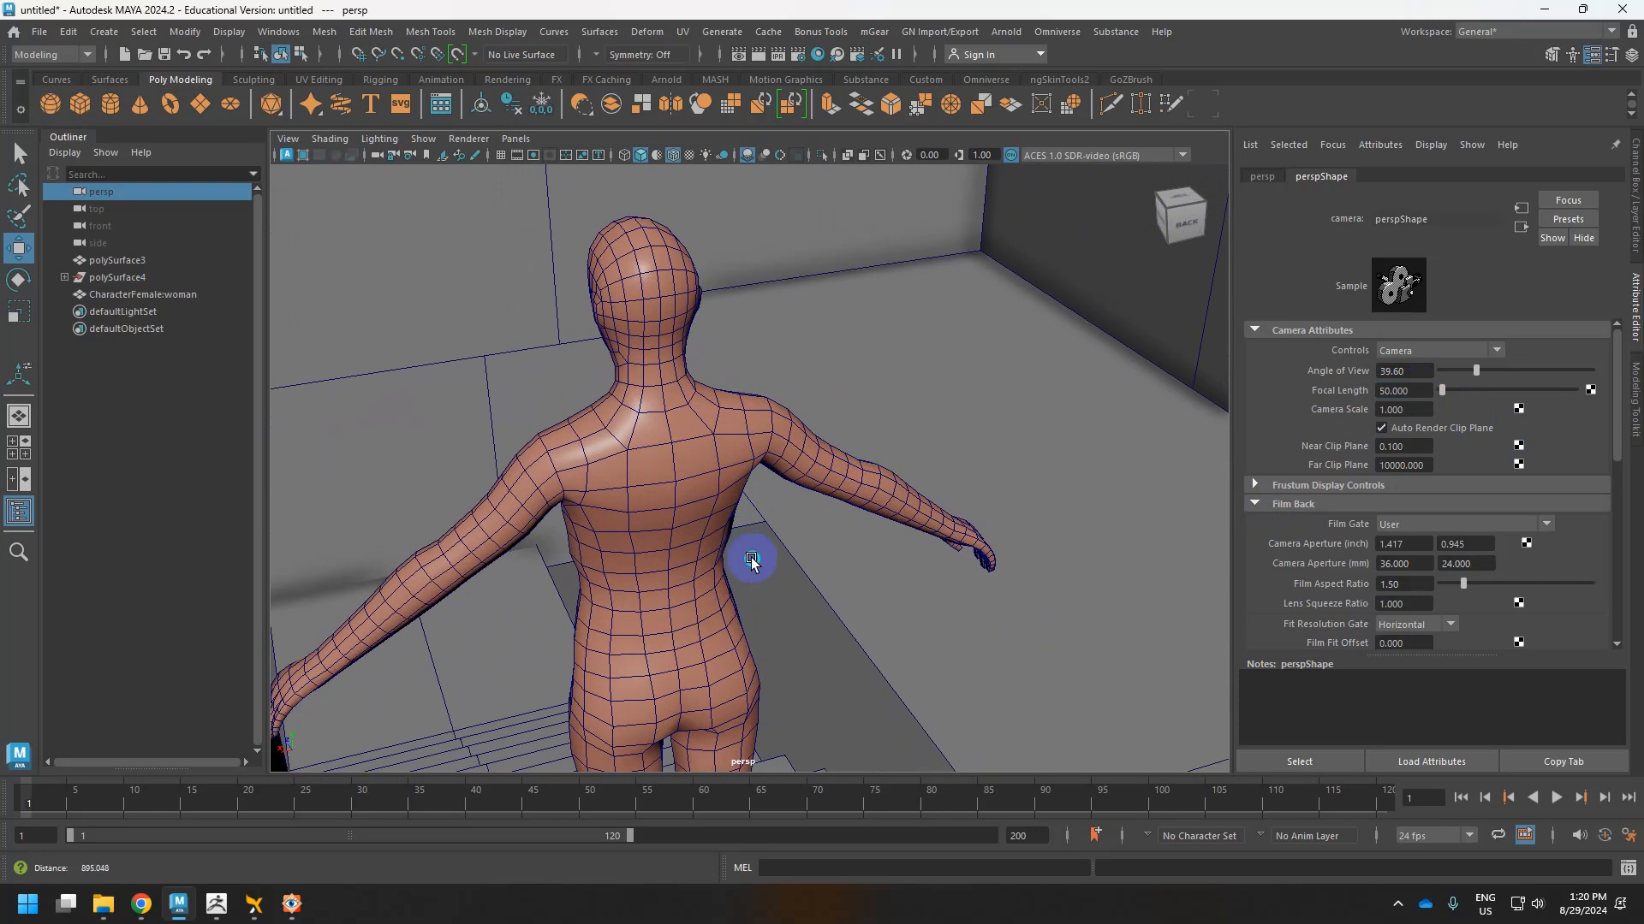
Set the persp camera's focal length to 80 and frame the whole figure at the top of the stairs.
{"action": "left_click", "coordinate": [1422, 393]}
{"action": "type", "text": "80"}
{"action": "key", "text": "Return"}
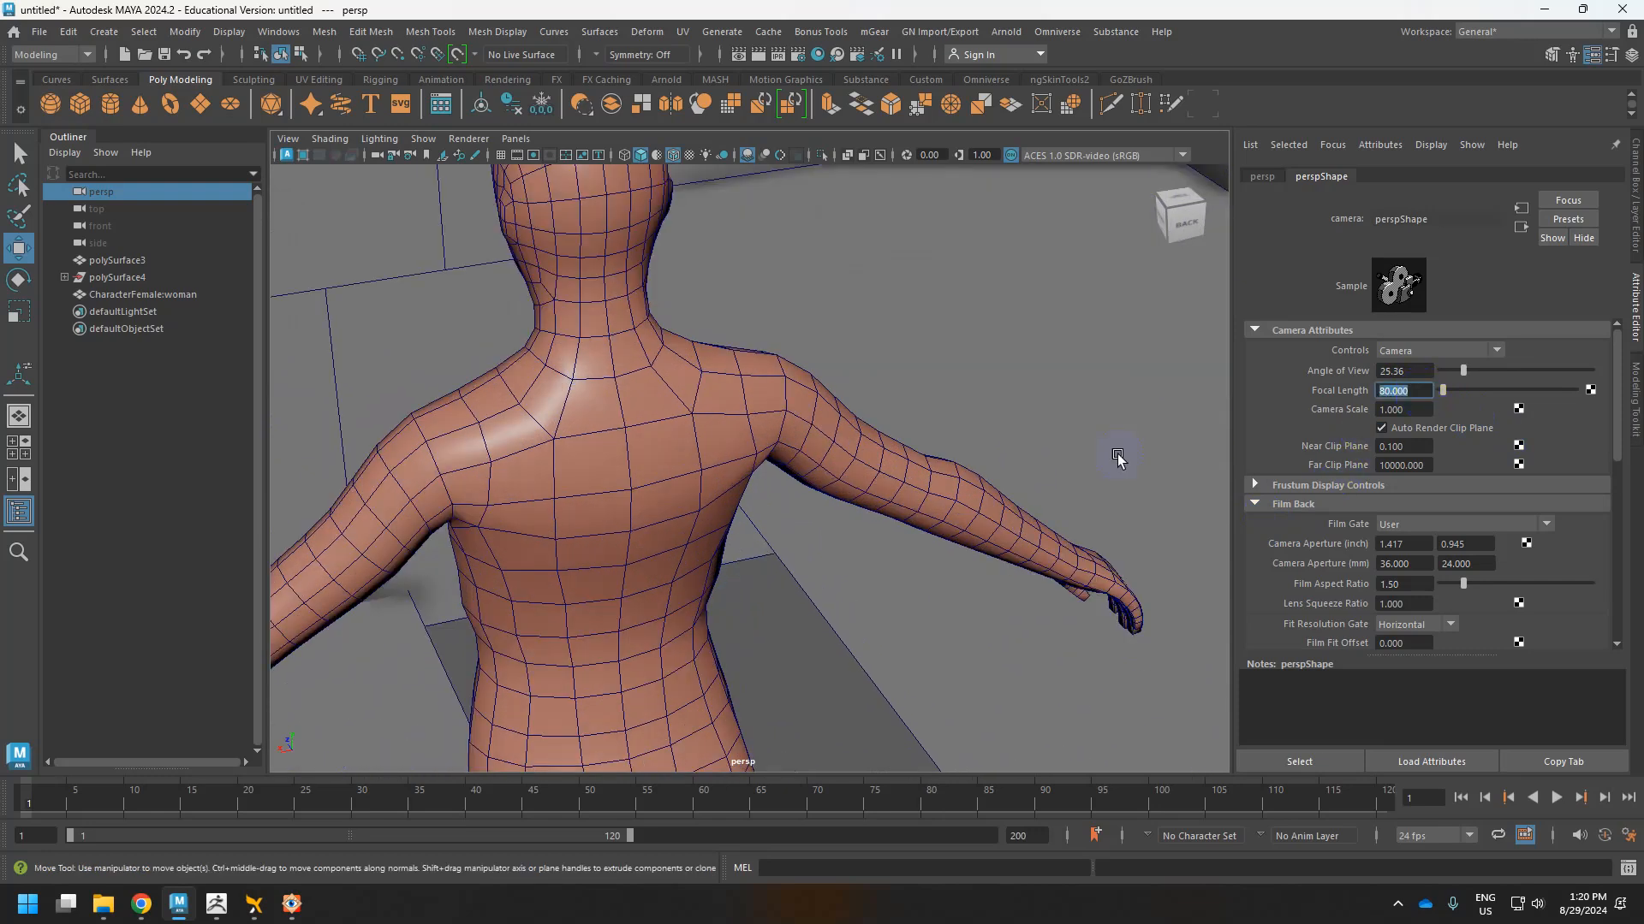
{"action": "right_click_drag", "start_coordinate": [1119, 459], "coordinate": [777, 442], "text": "alt"}
{"action": "left_click_drag", "start_coordinate": [777, 443], "coordinate": [725, 493], "text": "alt"}
{"action": "right_click_drag", "start_coordinate": [726, 494], "coordinate": [774, 429], "text": "alt"}
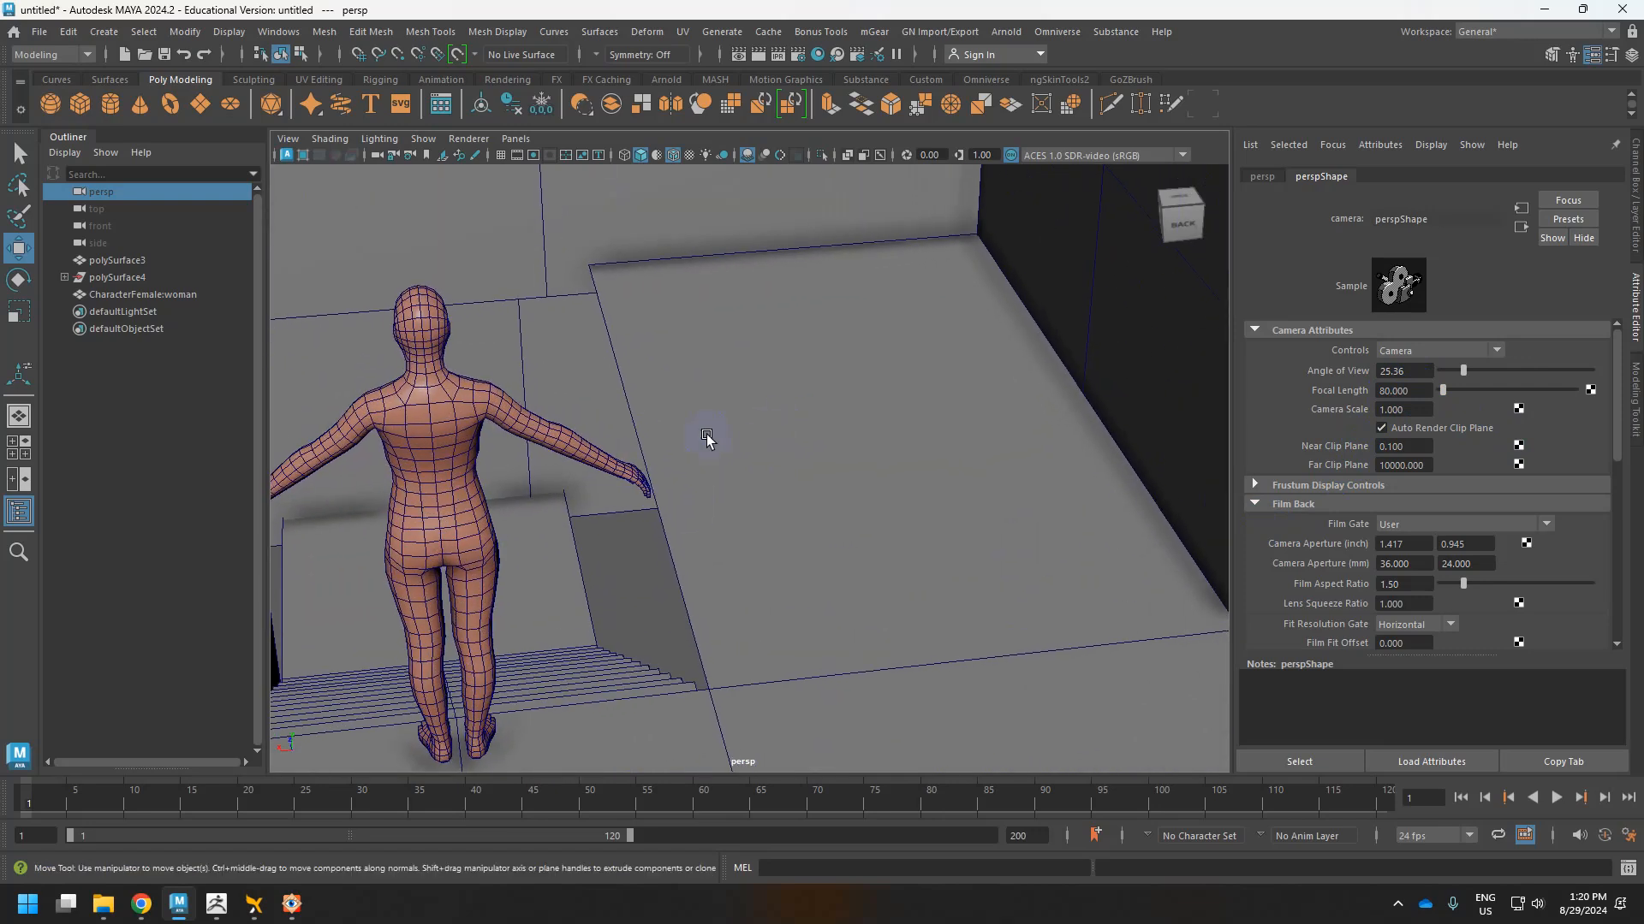
{"action": "middle_click_drag", "start_coordinate": [707, 440], "coordinate": [783, 435], "text": "alt"}
Compare the same camera position at a focal length of 18, then restore the focal length to 80.
{"action": "left_click", "coordinate": [1411, 390]}
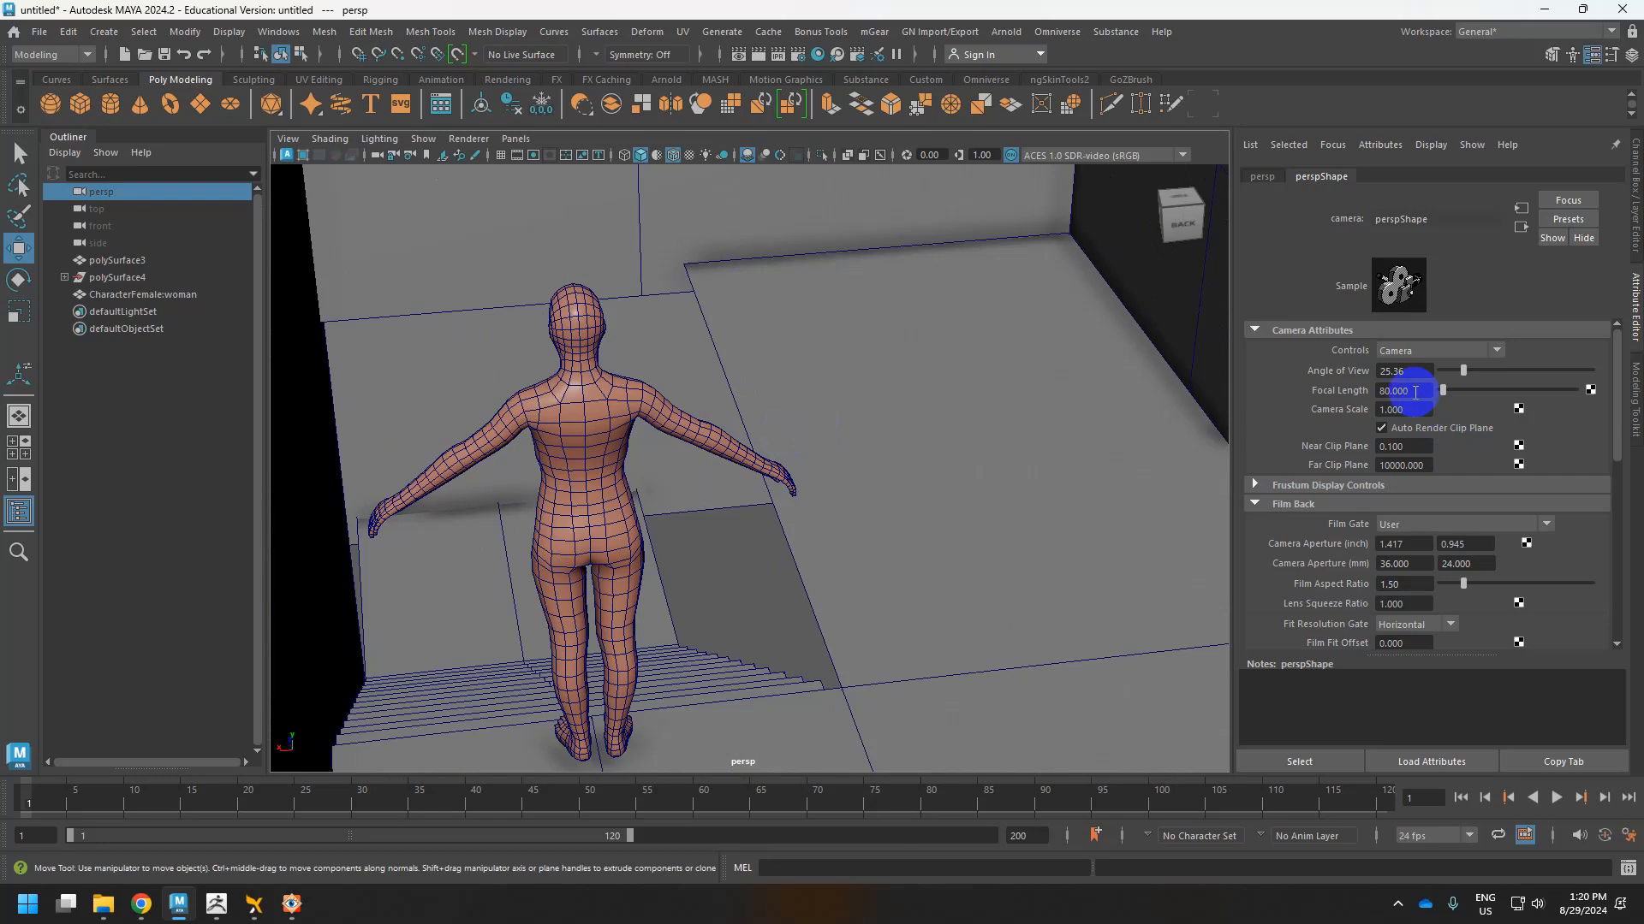
{"action": "type", "text": "18"}
{"action": "key", "text": "Return"}
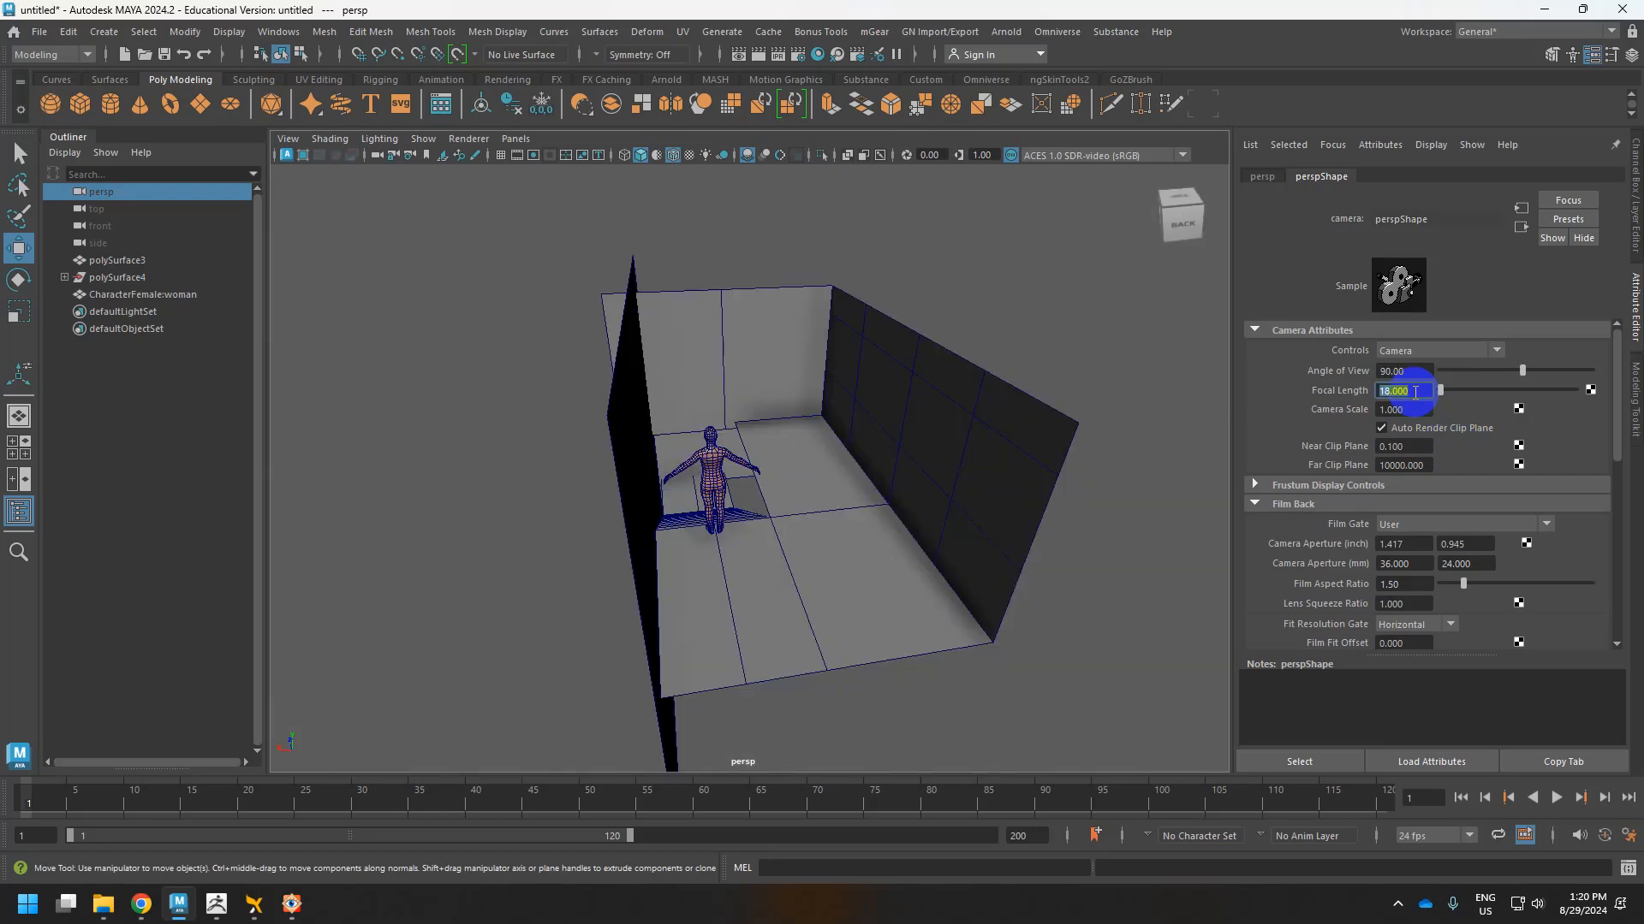
{"action": "type", "text": "80"}
{"action": "key", "text": "Return"}
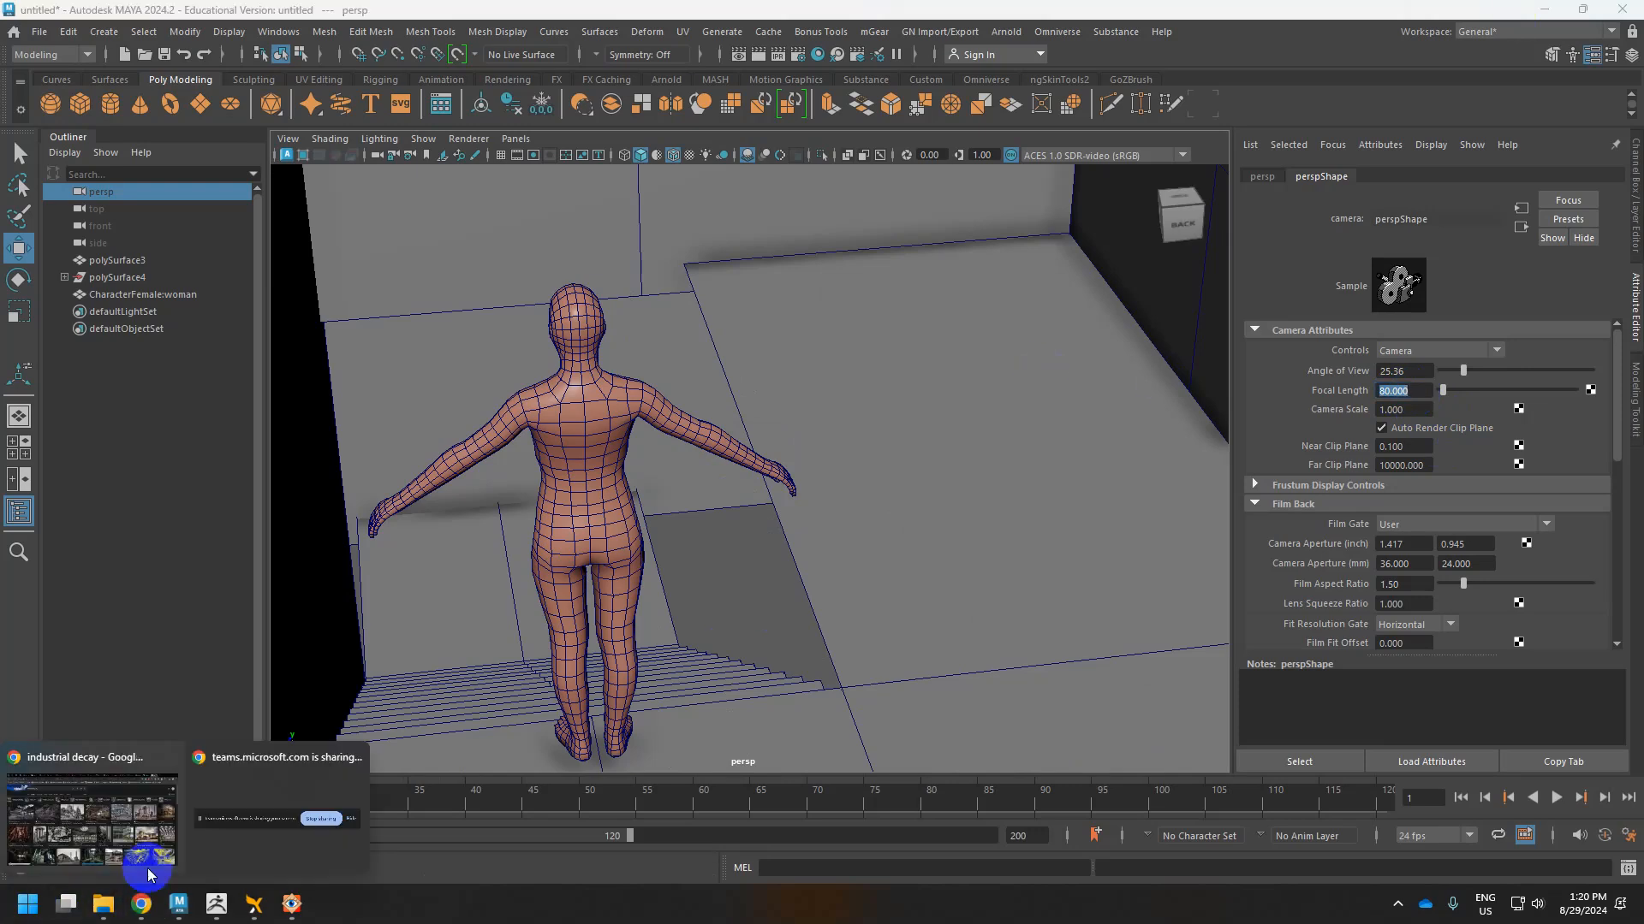
Switch to Chrome and search Google for "telephoto versus zoom lens".
{"action": "left_click", "coordinate": [141, 906]}
{"action": "left_click", "coordinate": [941, 54]}
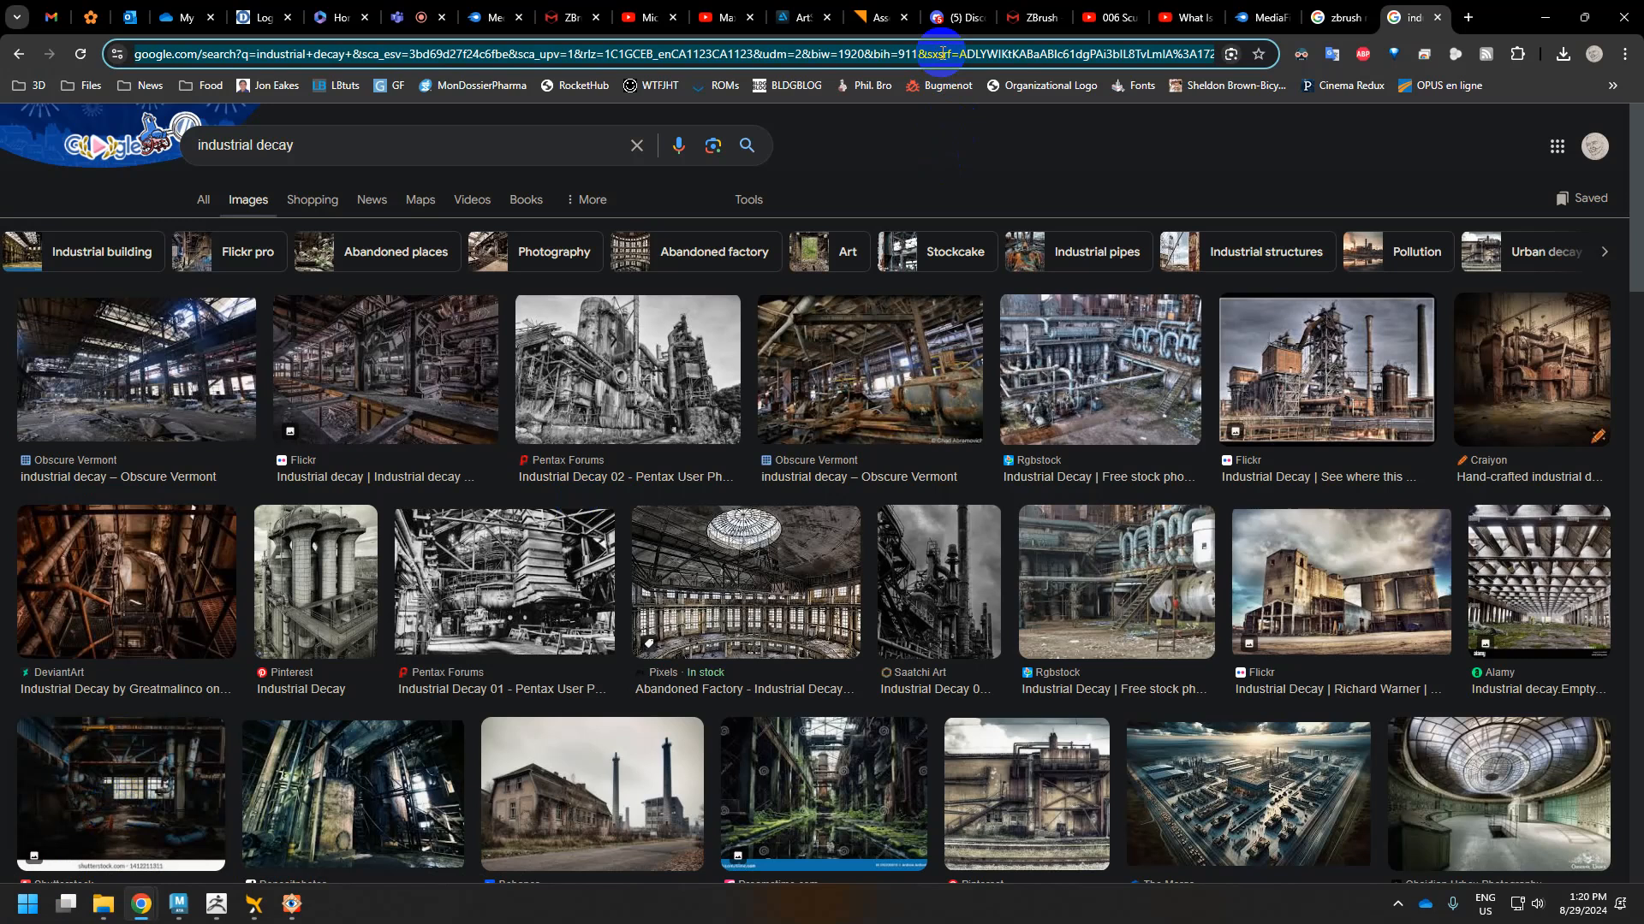
{"action": "type", "text": "telep"}
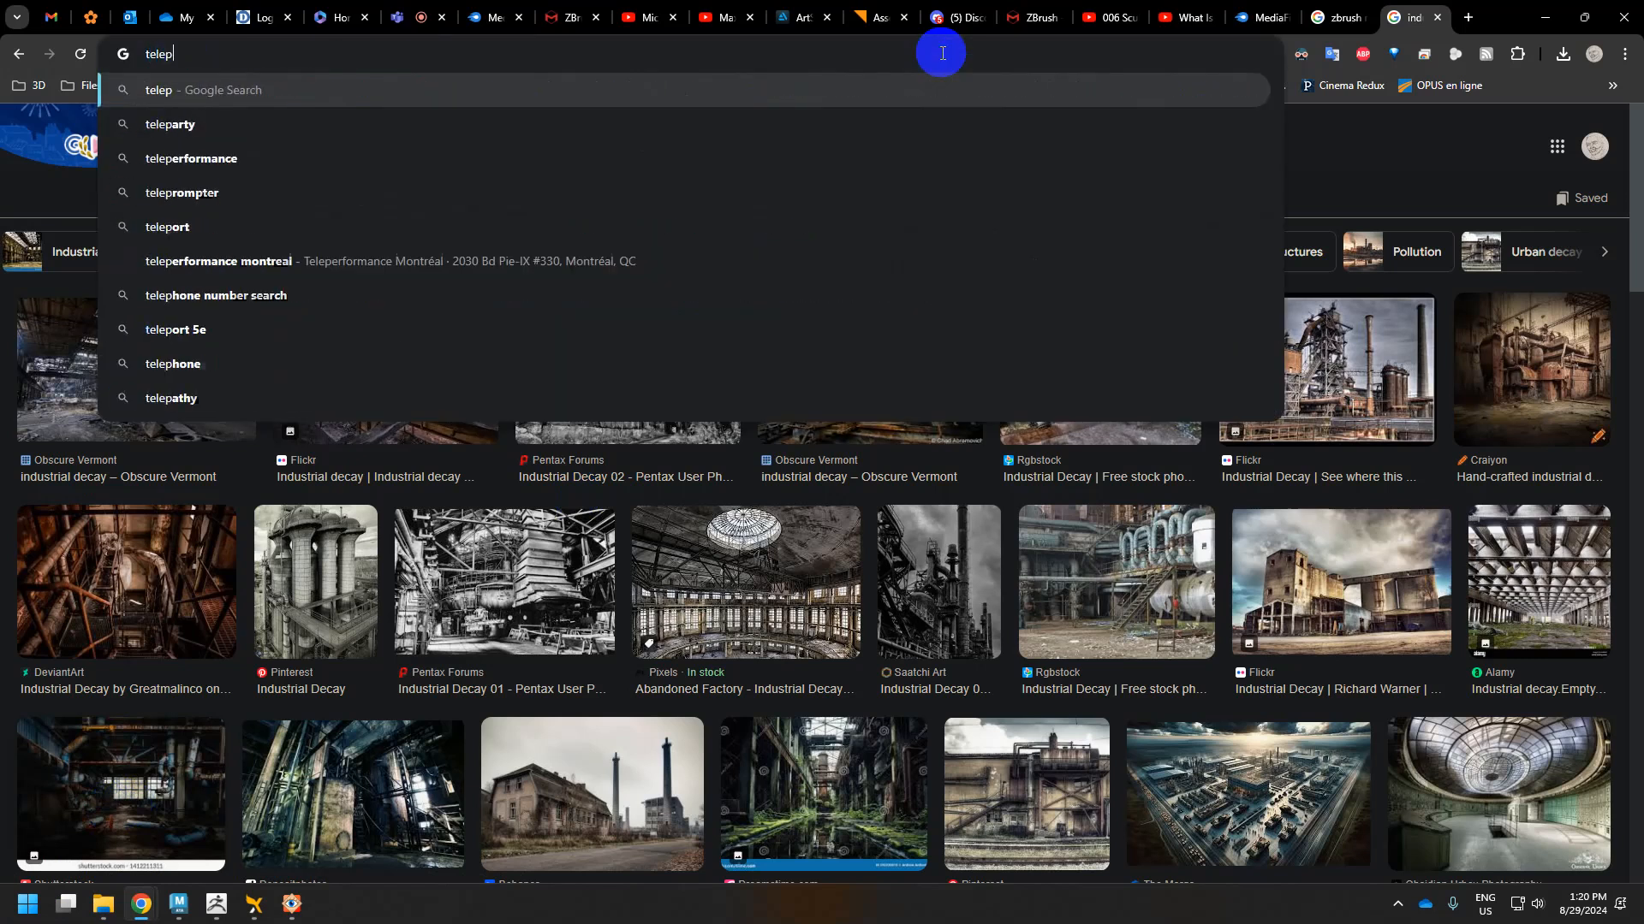
{"action": "type", "text": "hoto"}
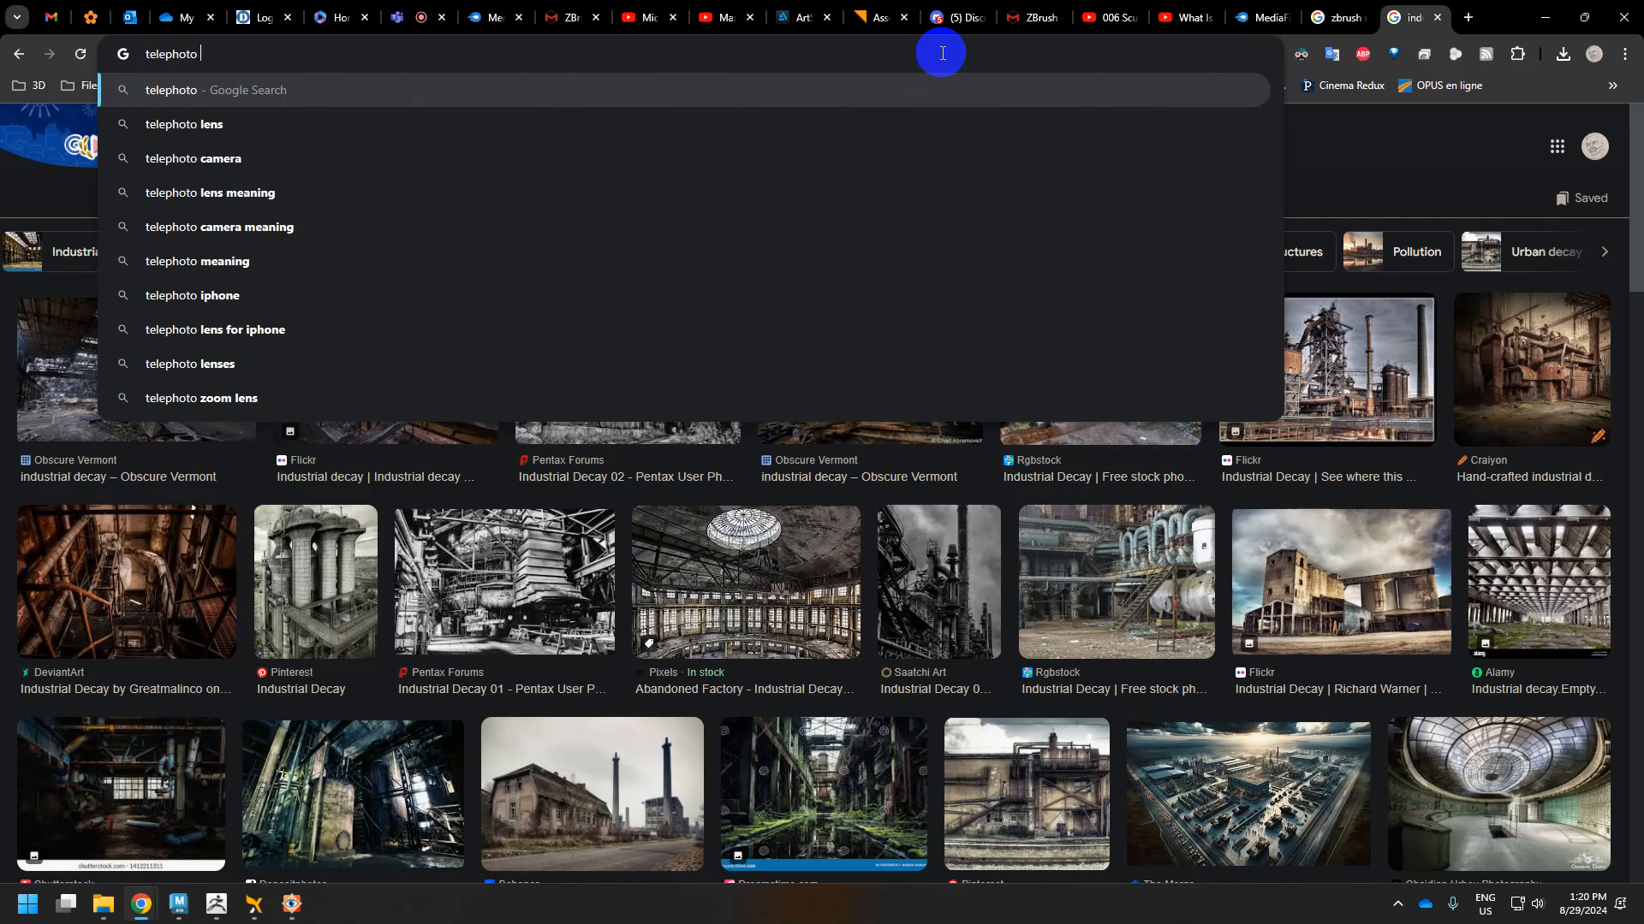
{"action": "type", "text": " versus"}
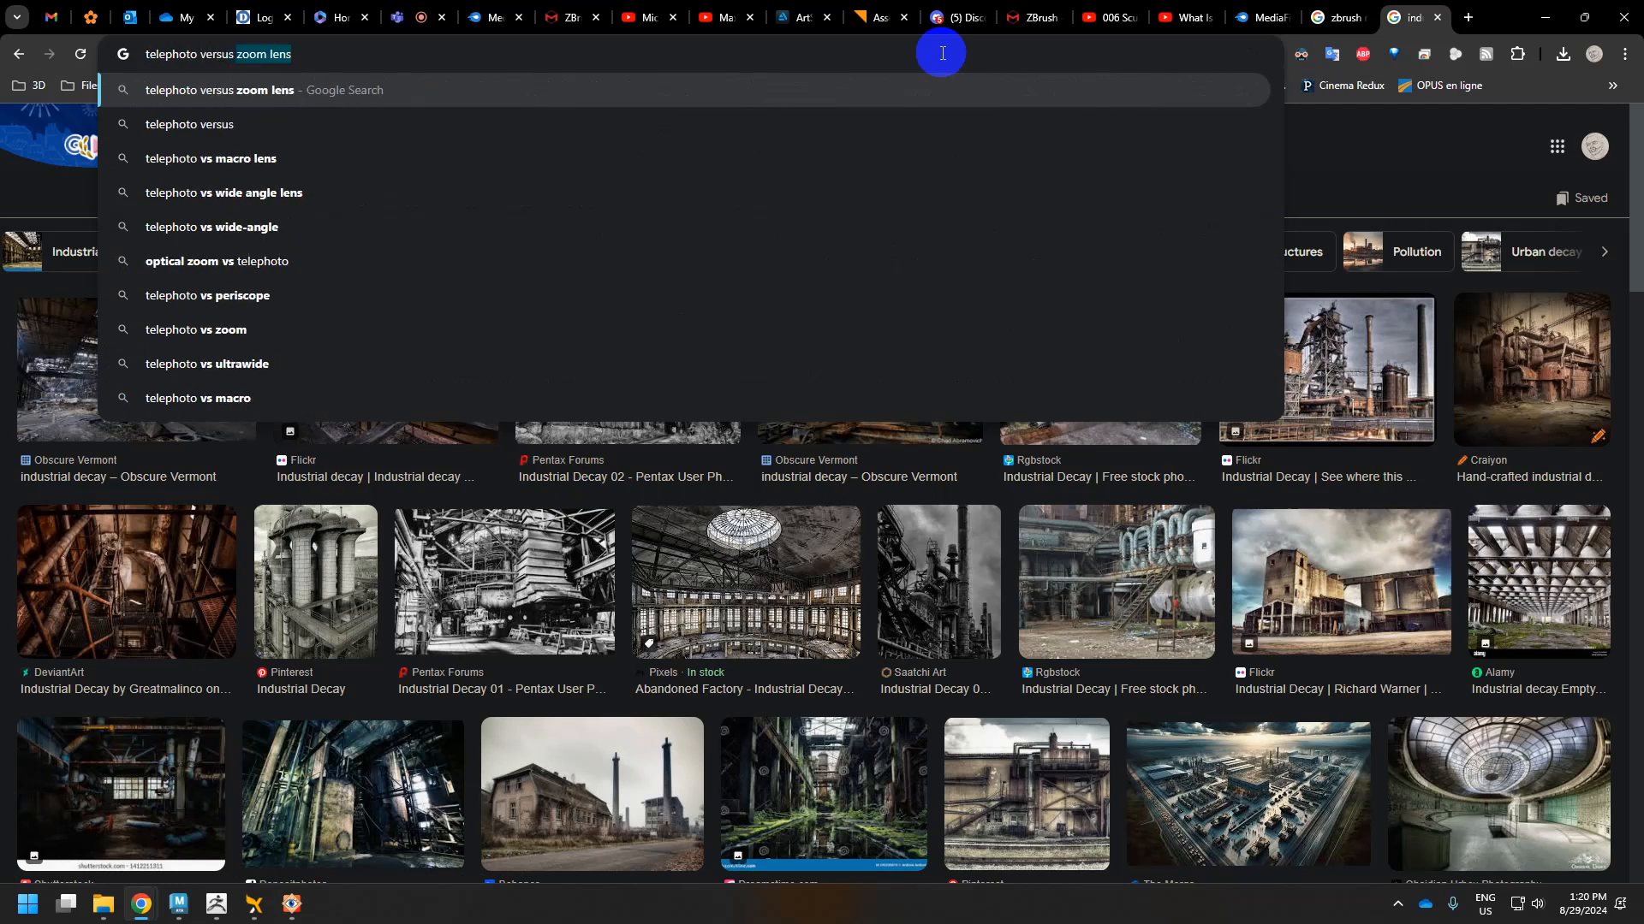
{"action": "key", "text": "Return"}
Refine the search to "telephoto vs zoom lens film" and browse the image results.
{"action": "left_click", "coordinate": [518, 137]}
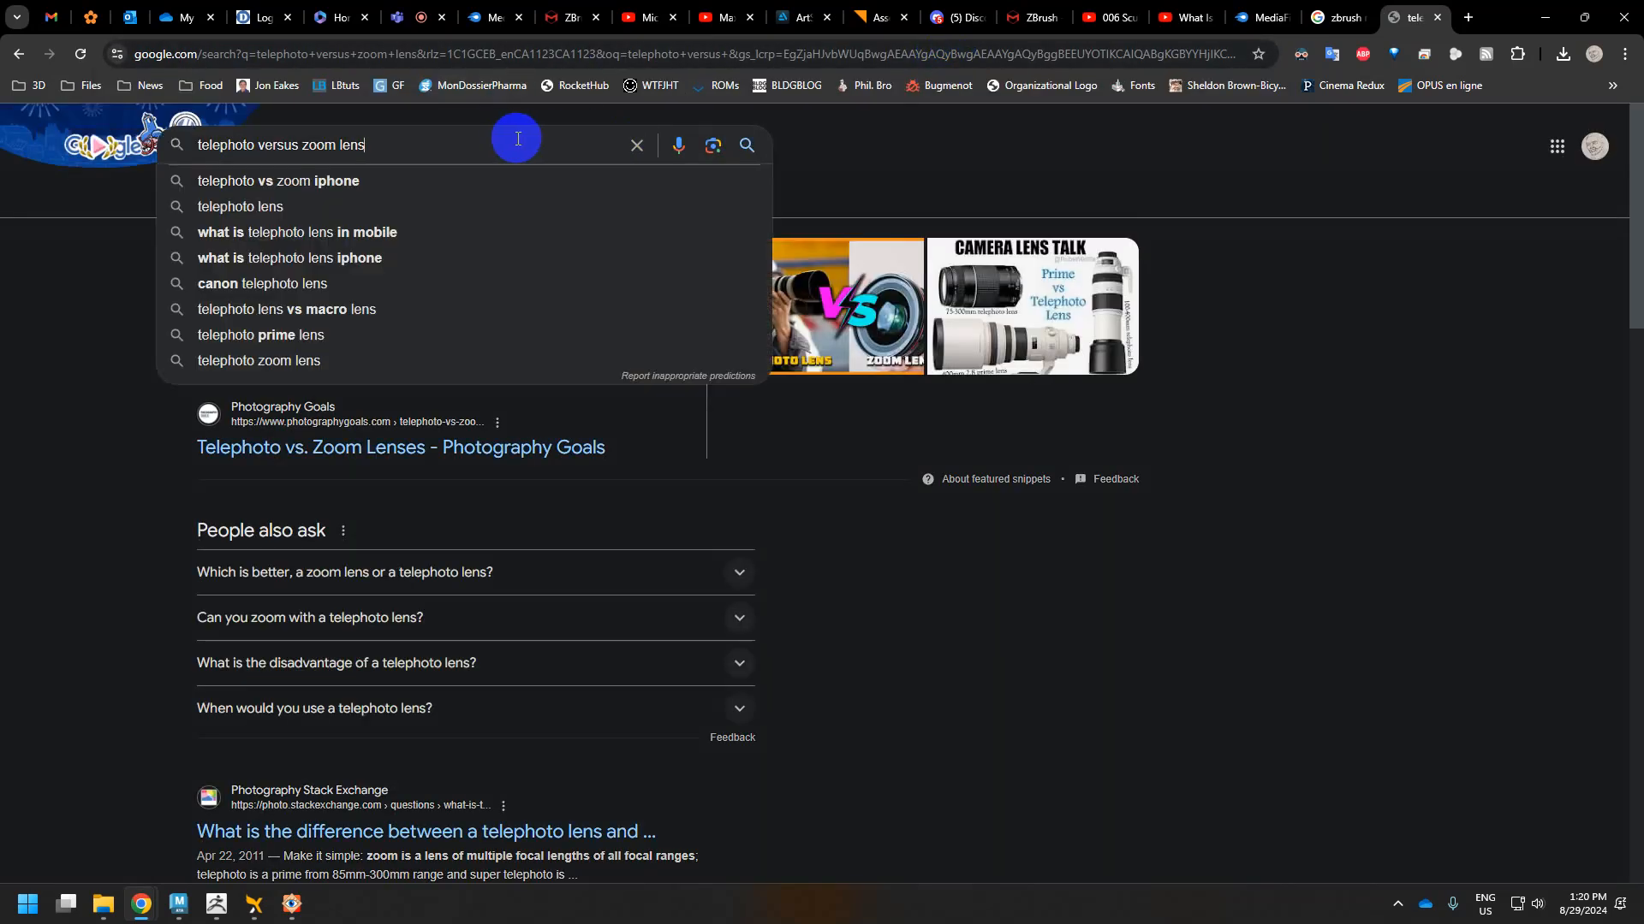
{"action": "type", "text": "film"}
{"action": "key", "text": "Return"}
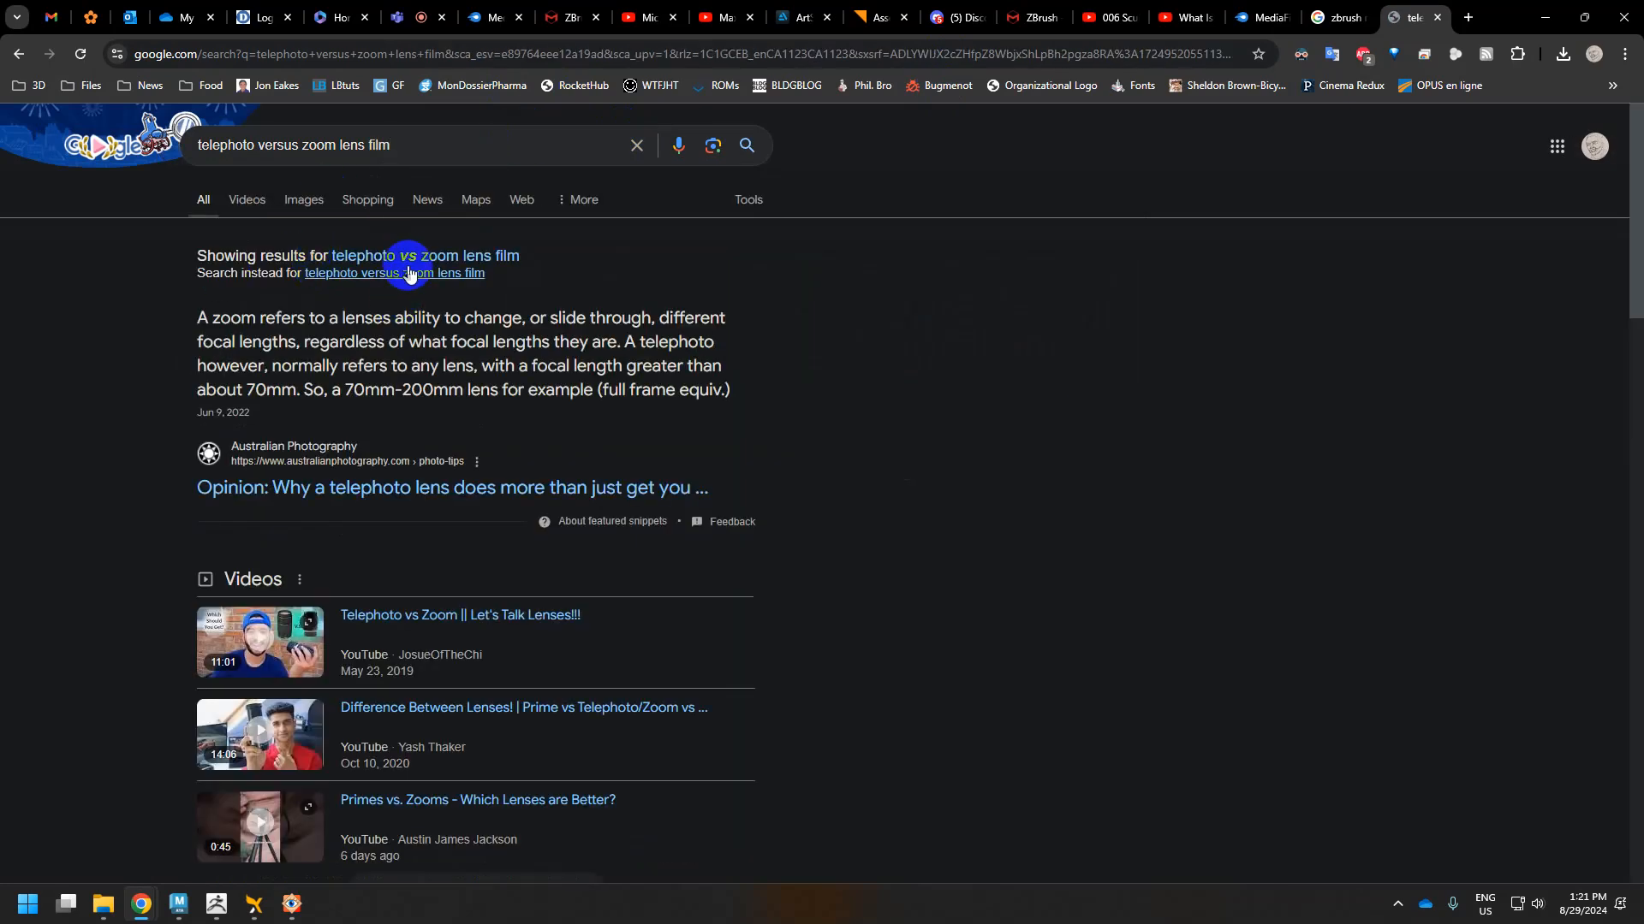
{"action": "left_click", "coordinate": [414, 257]}
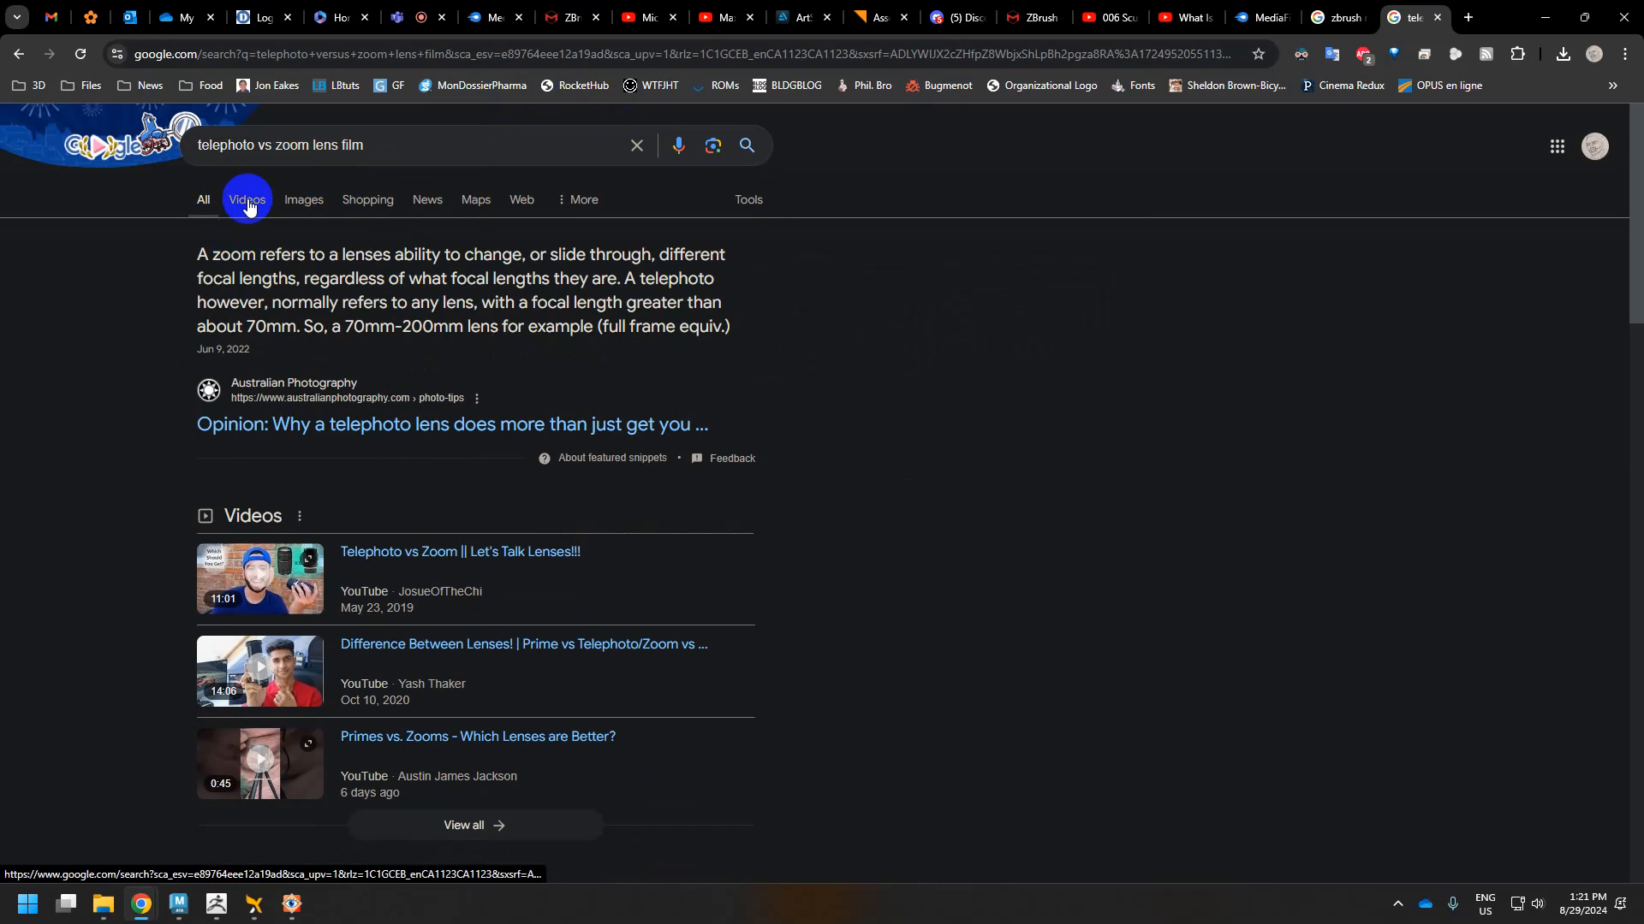
{"action": "left_click", "coordinate": [302, 202]}
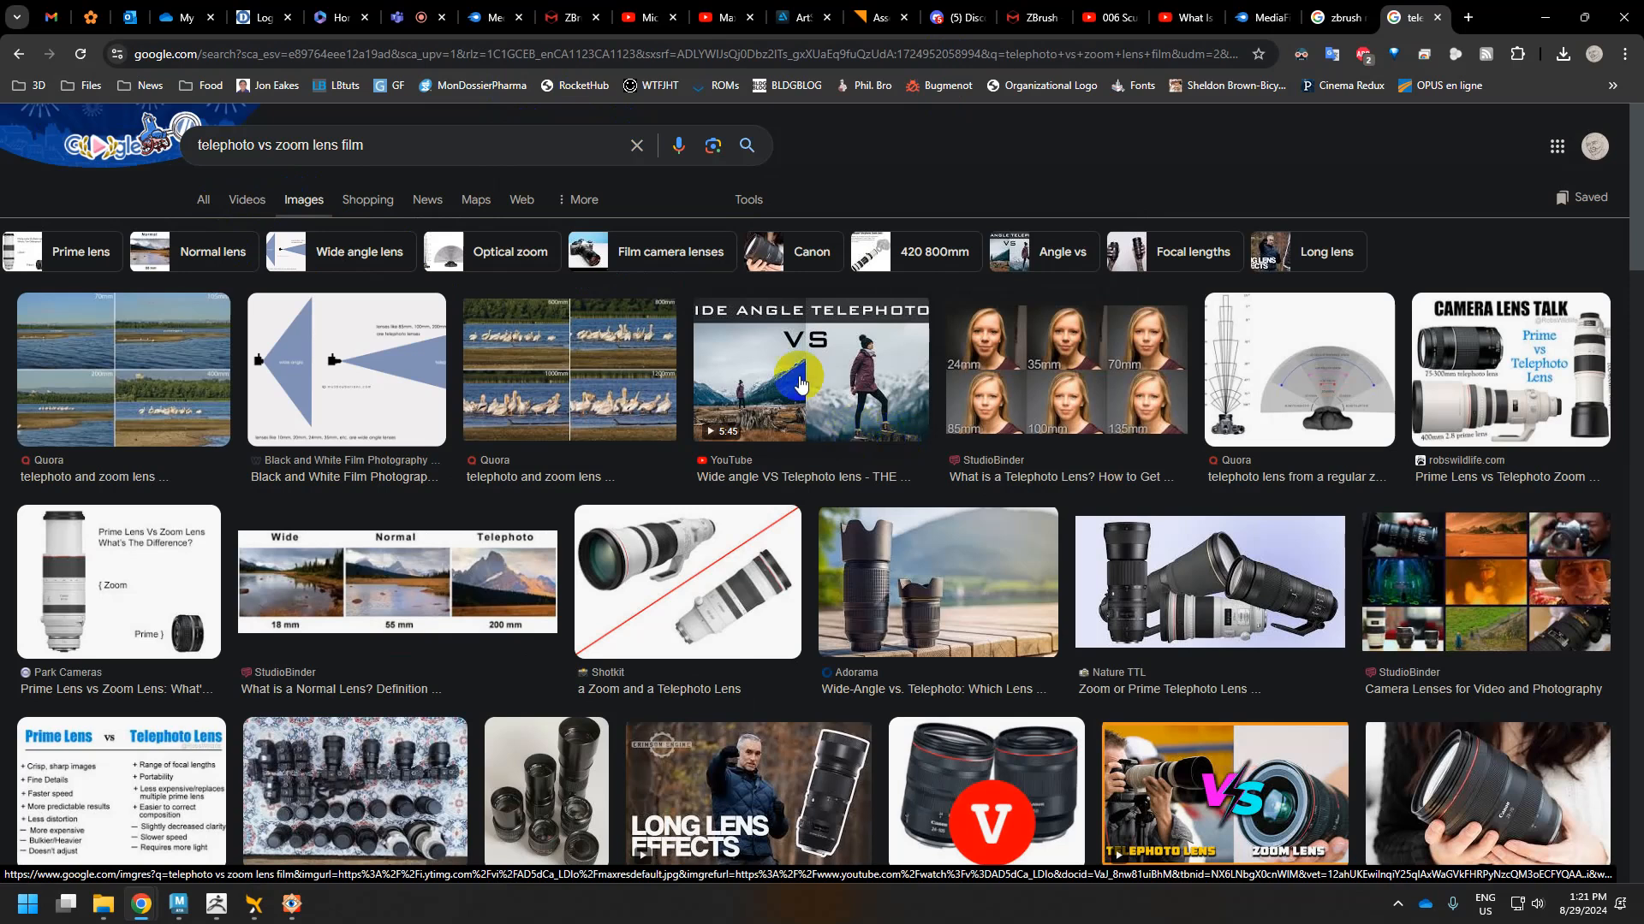
{"action": "scroll", "coordinate": [679, 356], "scroll_direction": "down", "scroll_amount": 4}
{"action": "scroll", "coordinate": [679, 356], "scroll_direction": "up", "scroll_amount": 4}
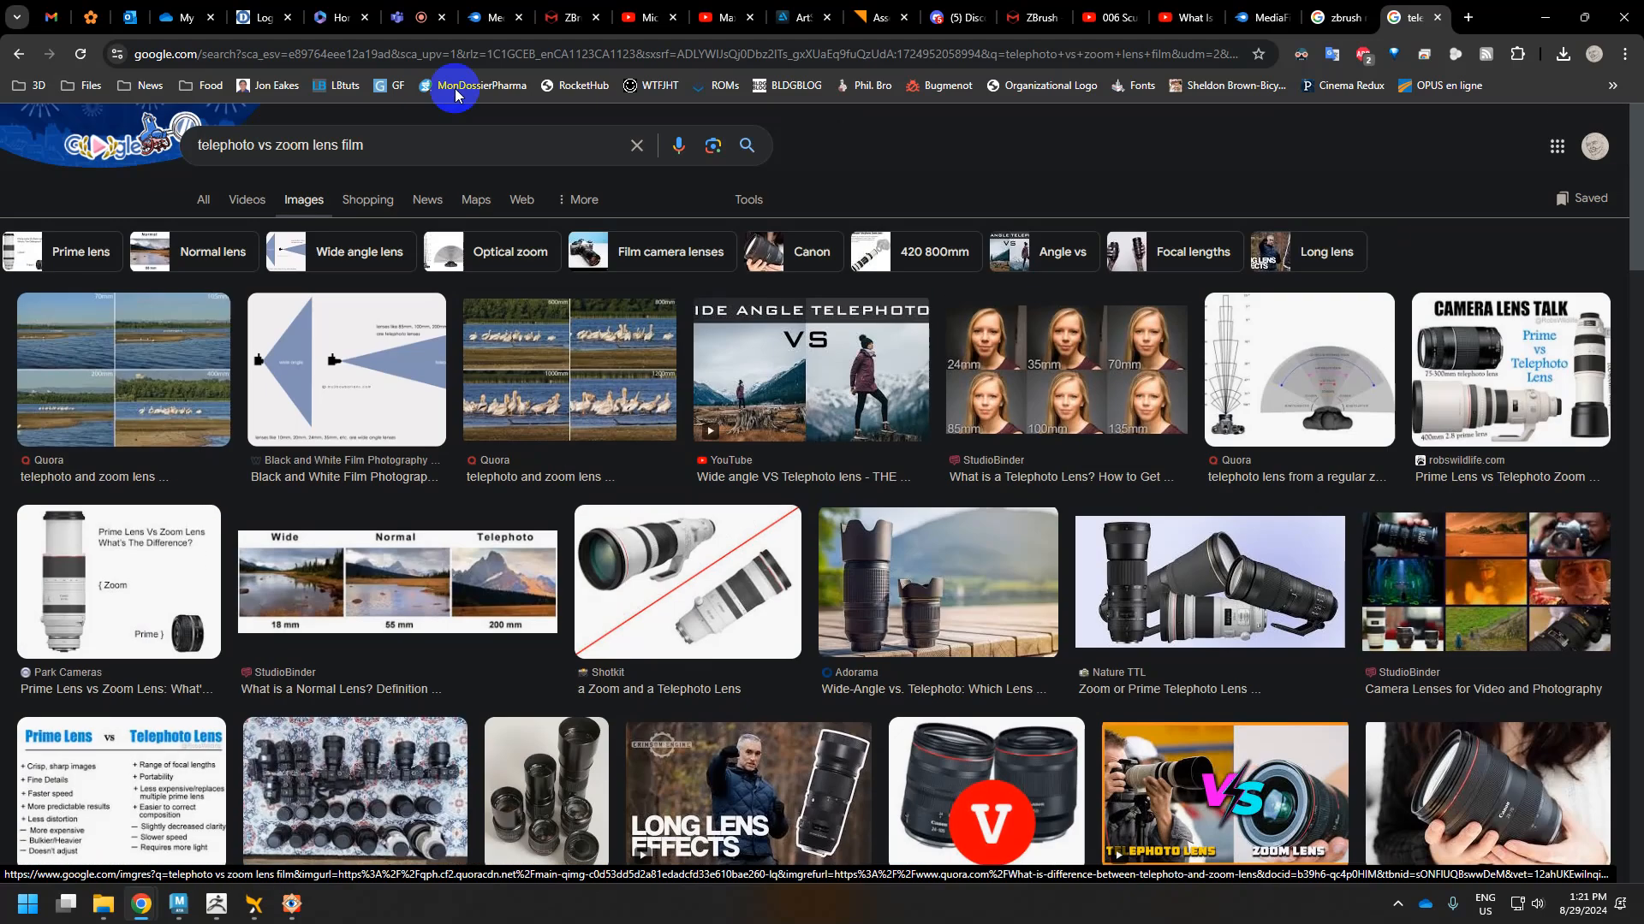
Search images for "telephoto vs zoom lens cinematography" and preview the Fstoppers lens compression comparison.
{"action": "left_click", "coordinate": [352, 147]}
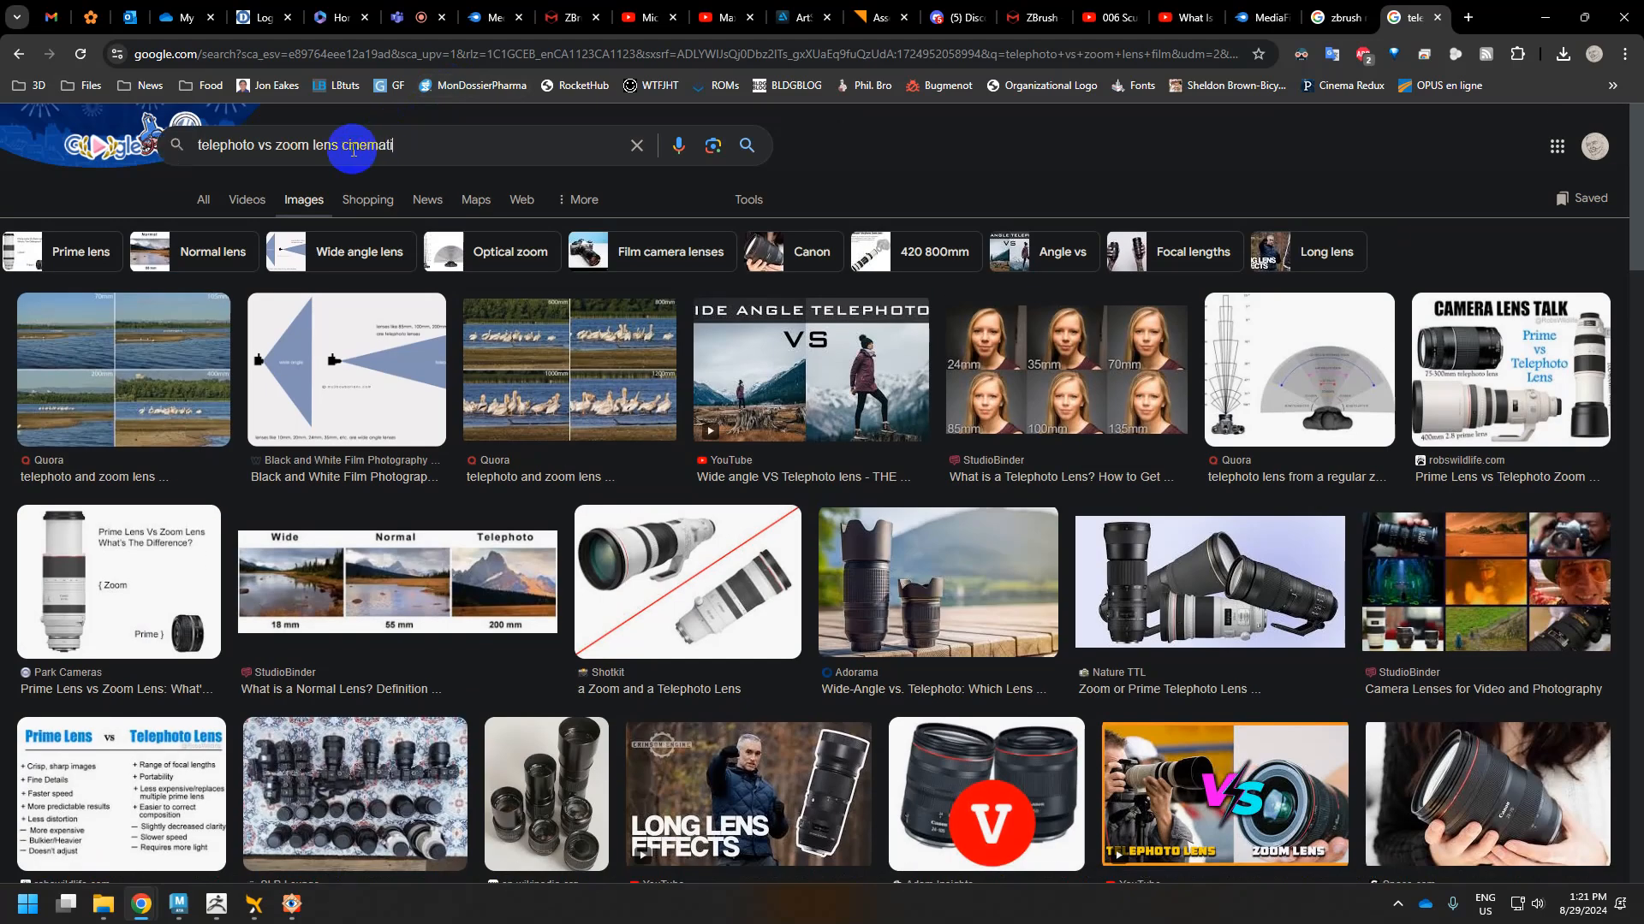
{"action": "type", "text": "cinematography"}
{"action": "key", "text": "Return"}
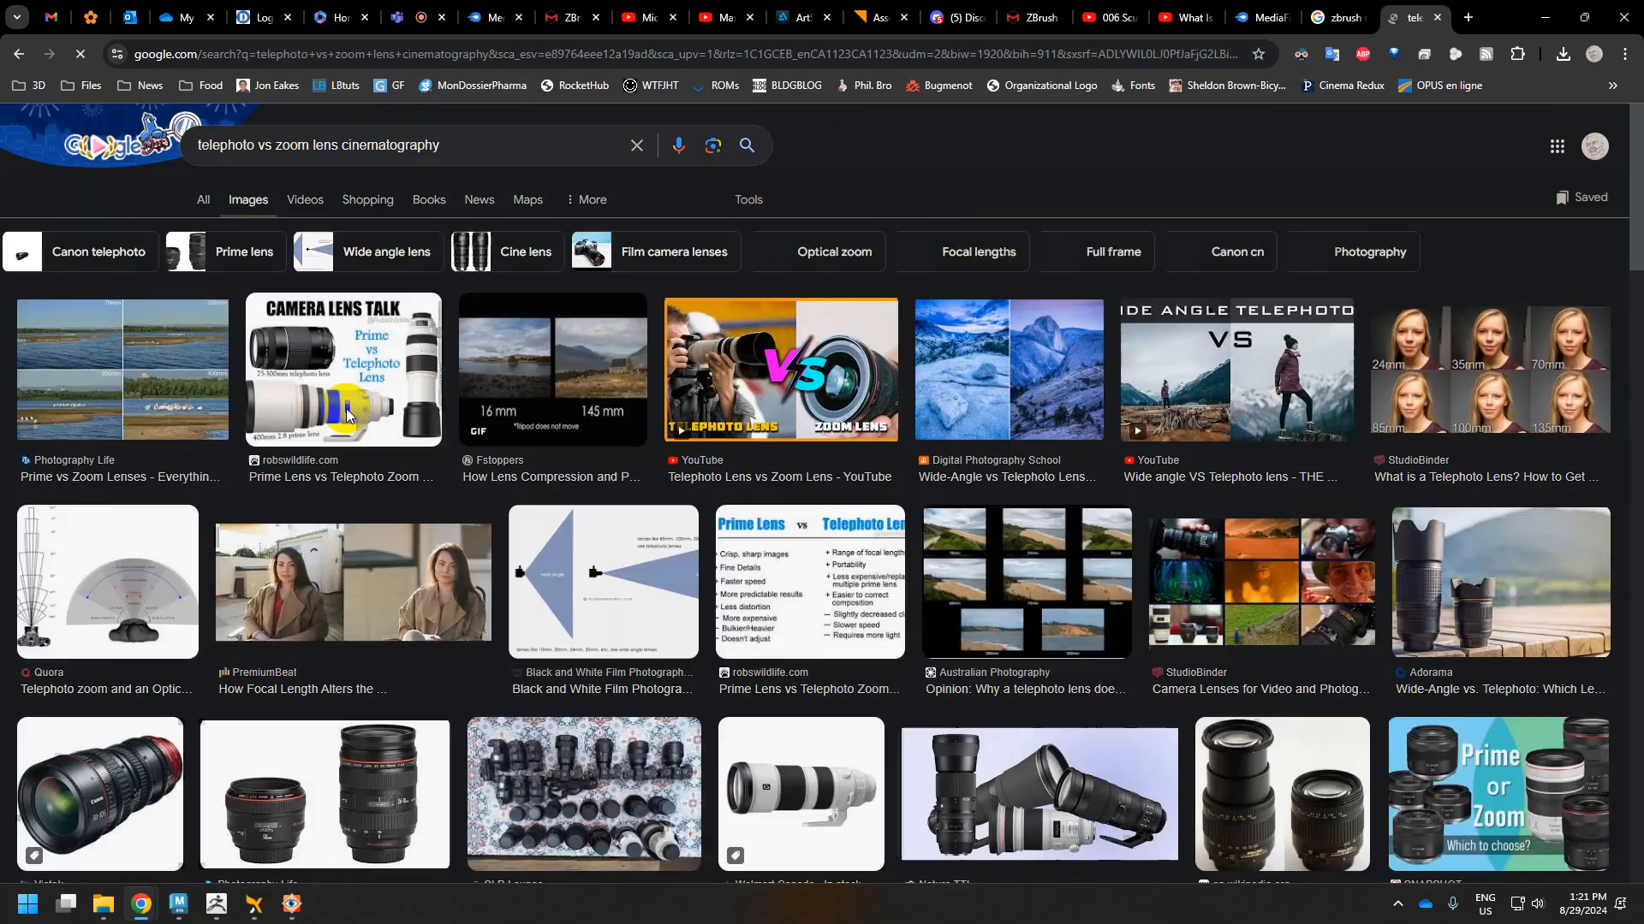
{"action": "left_click", "coordinate": [565, 386]}
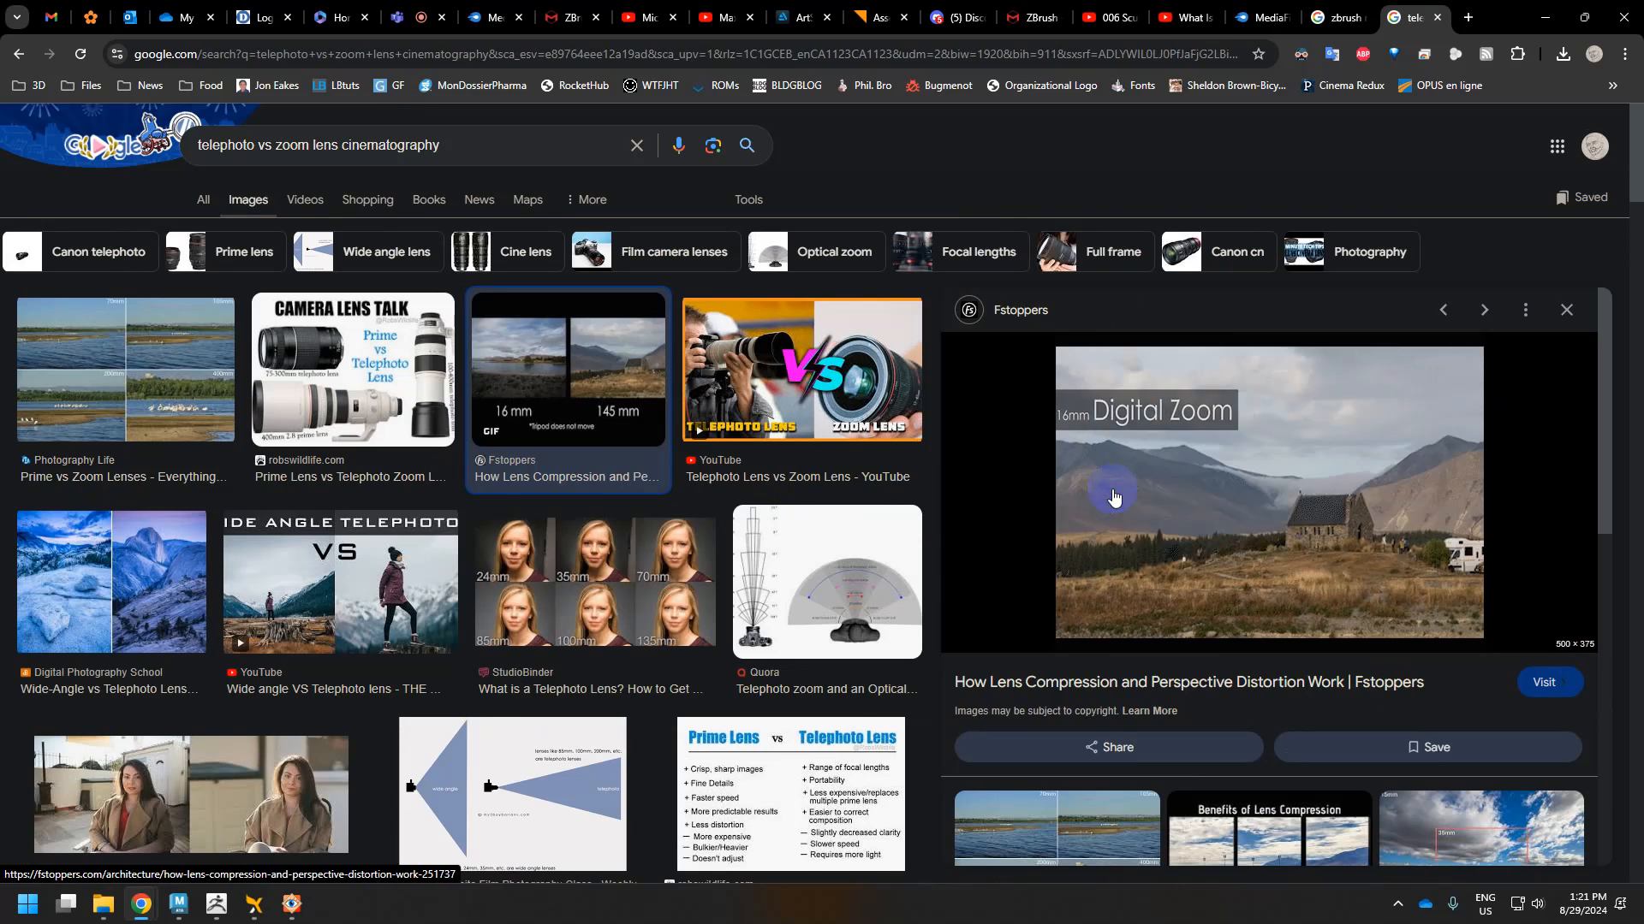
Switch back to Maya, set the persp camera's focal length to 120 and reframe the whole figure.
{"action": "left_click", "coordinate": [178, 904]}
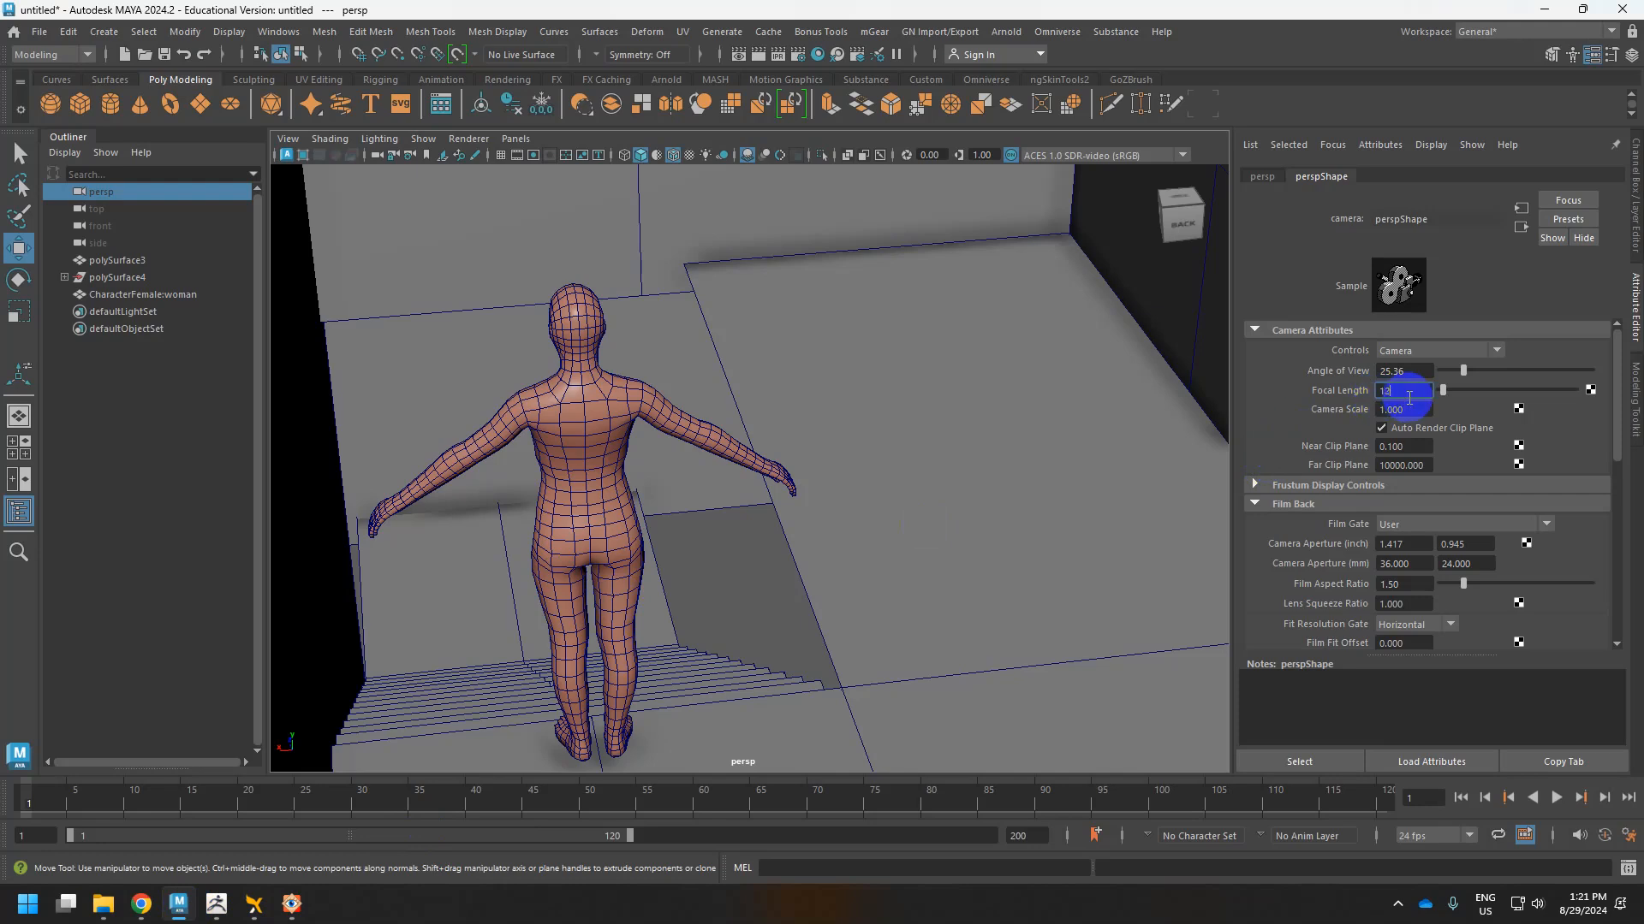
{"action": "key", "text": "Return"}
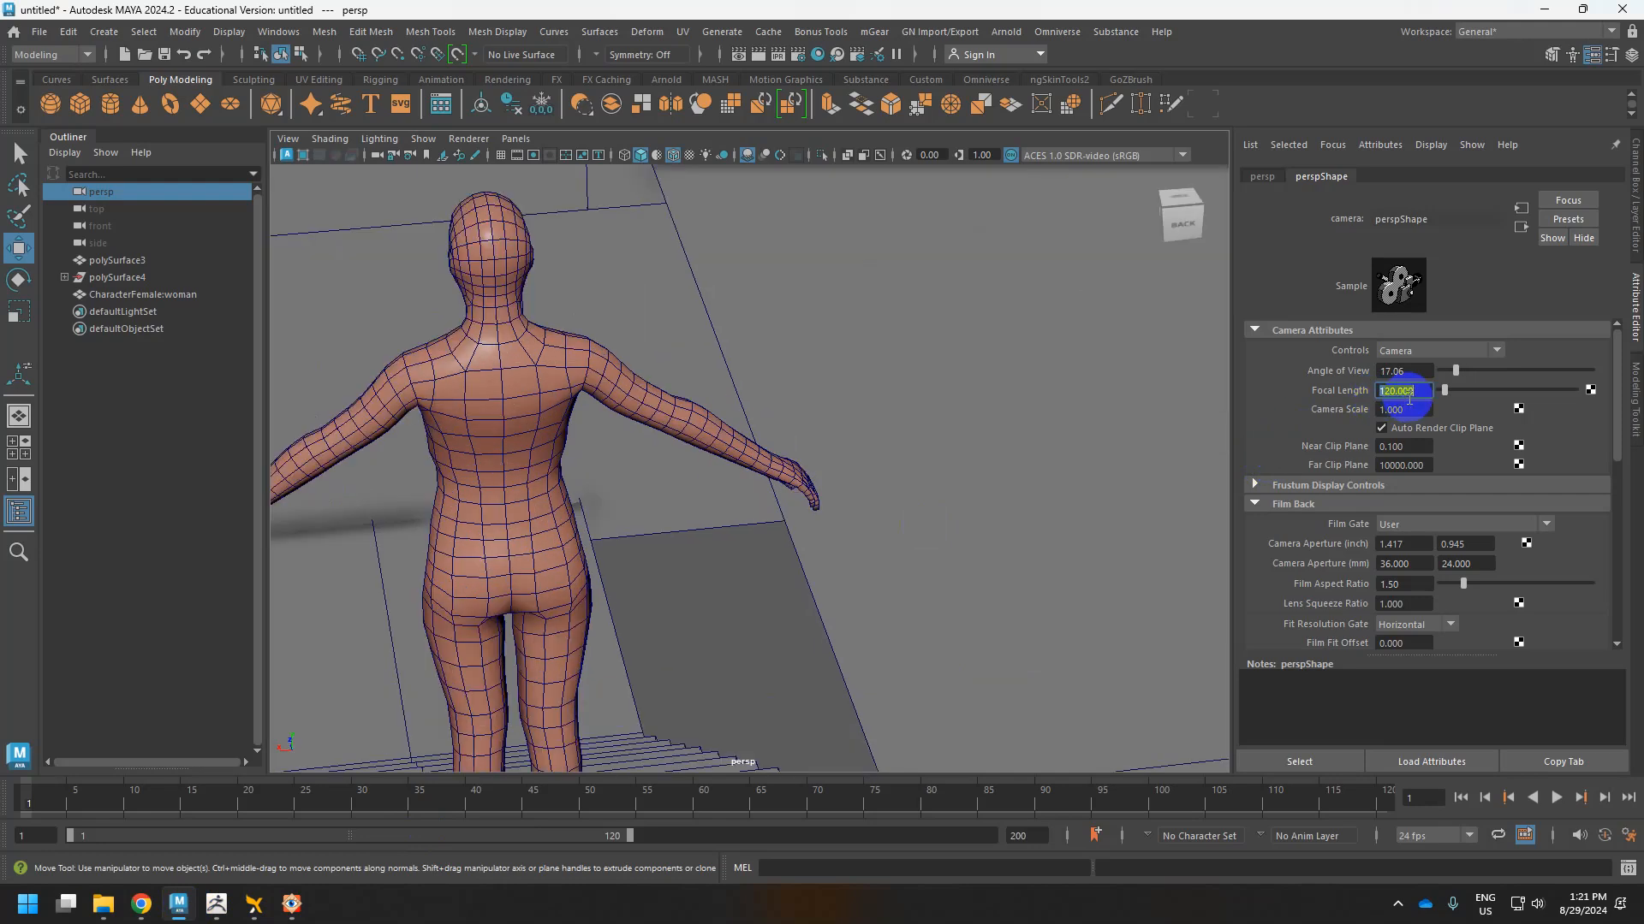
{"action": "left_click_drag", "start_coordinate": [686, 580], "coordinate": [574, 503], "text": "alt"}
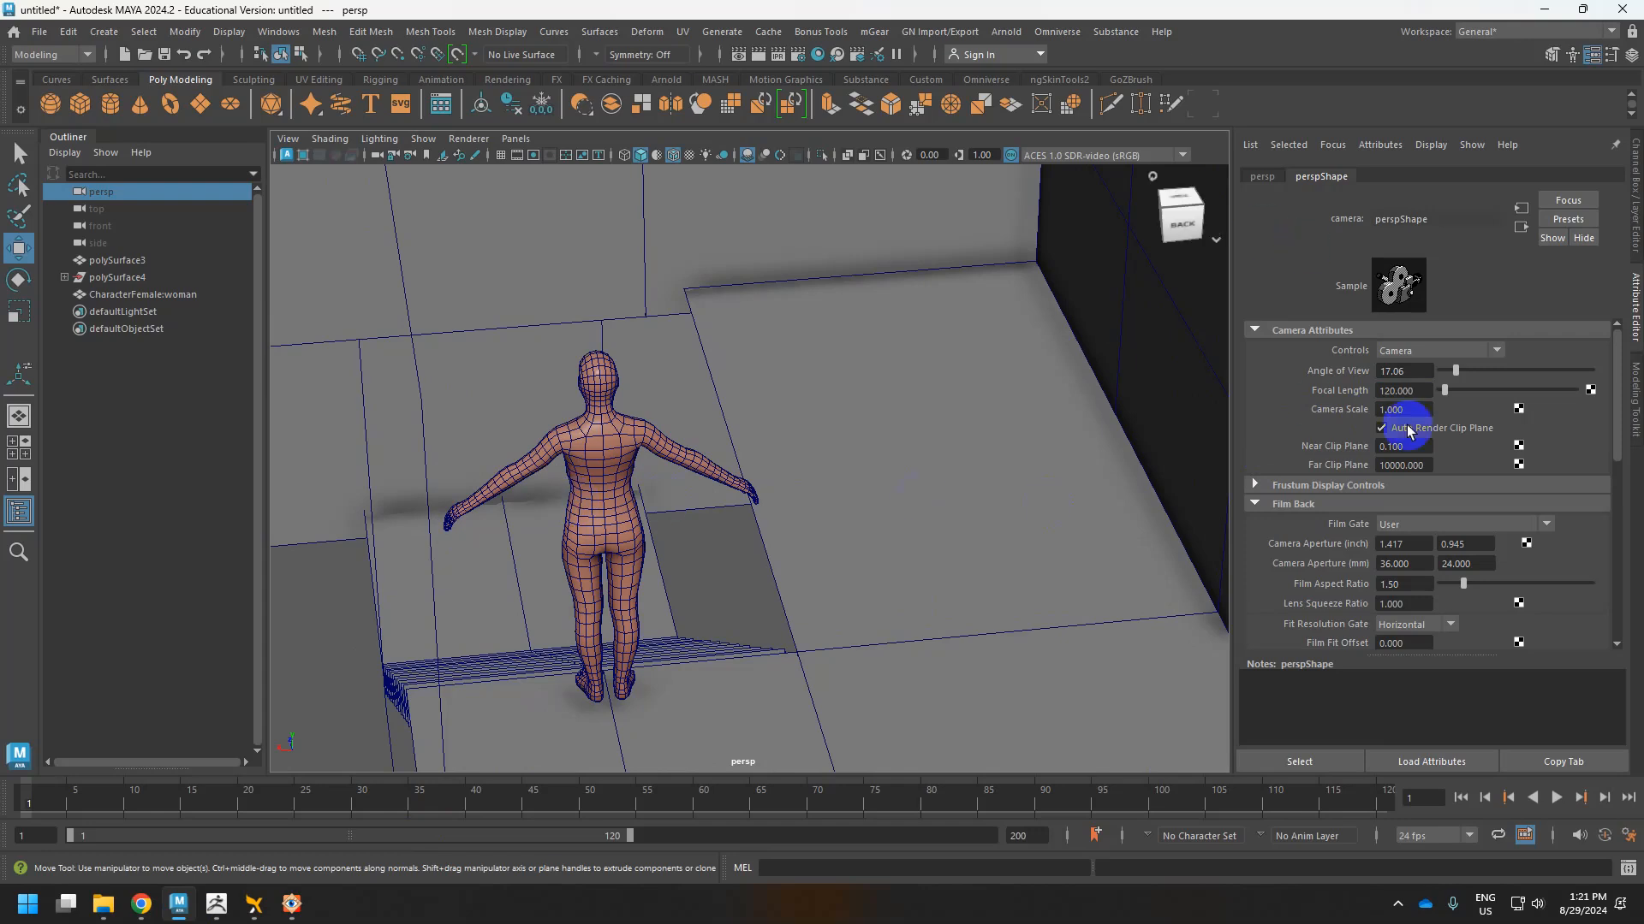
Set the persp camera's focal length to 18 and frame the figure close up with the stairwell and room corner.
{"action": "left_click", "coordinate": [1406, 389]}
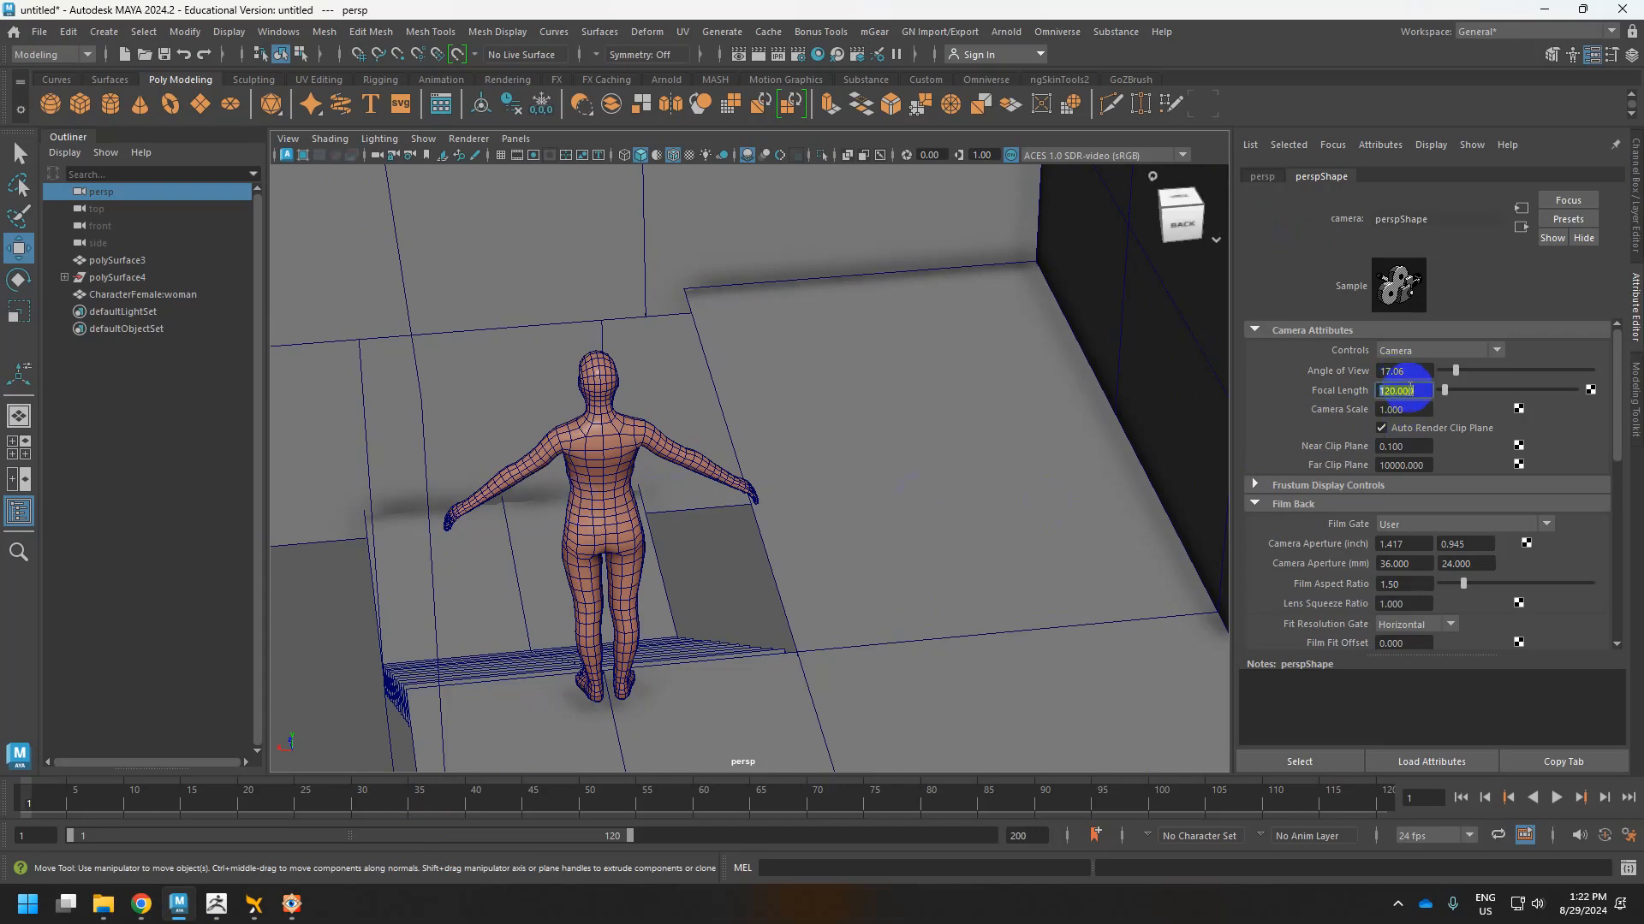
{"action": "type", "text": "18"}
{"action": "key", "text": "Return"}
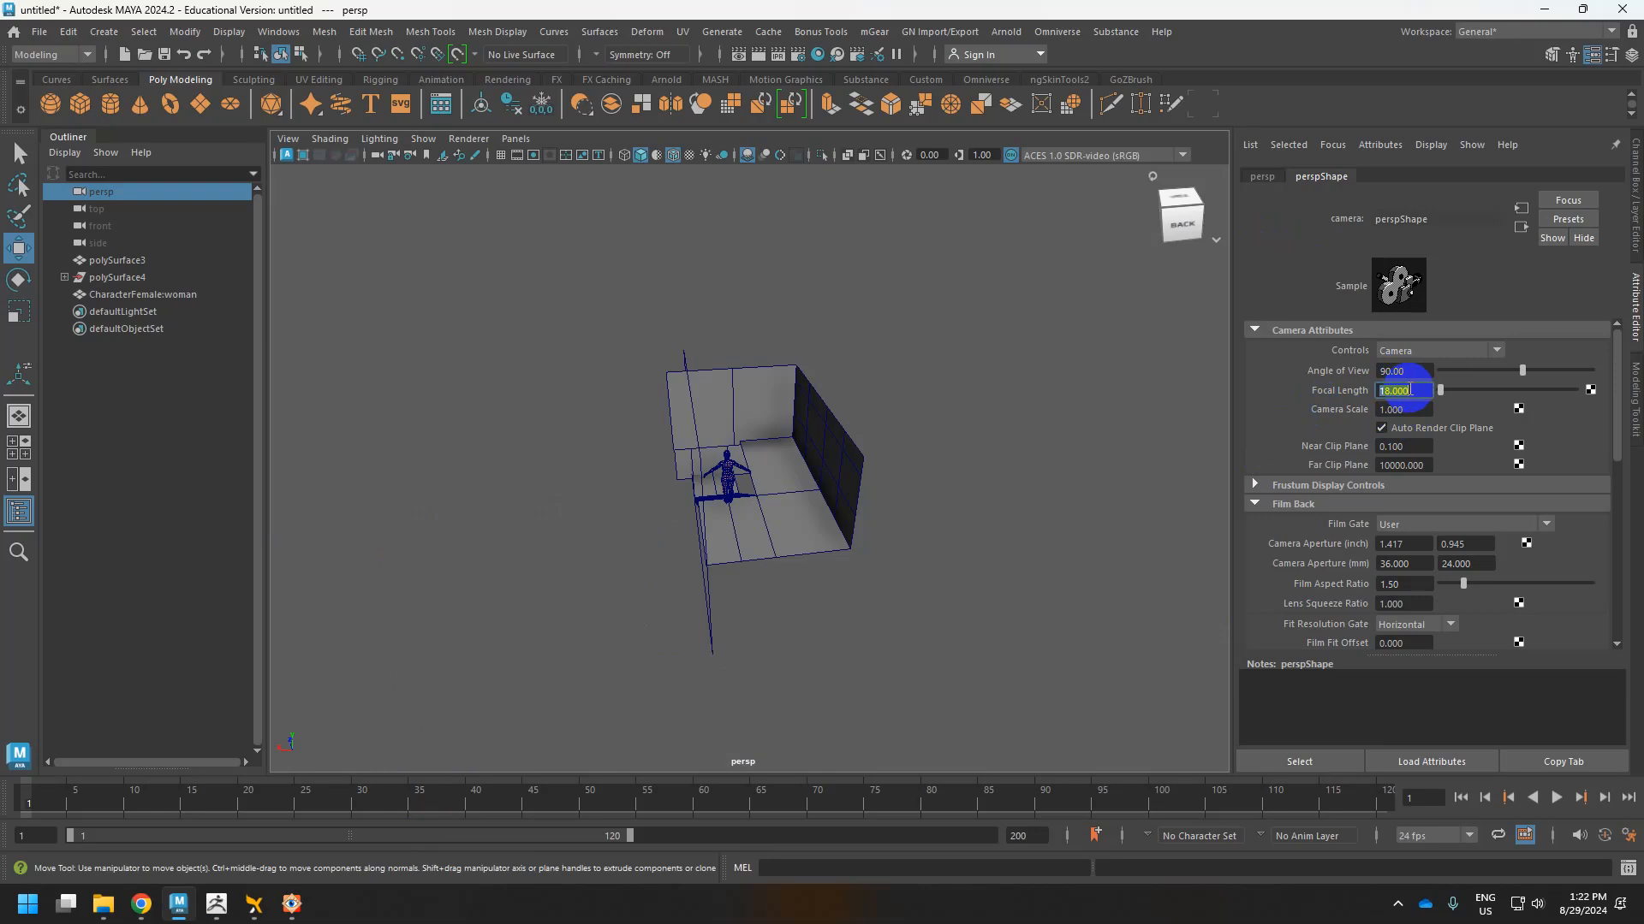
{"action": "scroll", "coordinate": [844, 499], "scroll_direction": "up", "scroll_amount": 2}
{"action": "right_click_drag", "start_coordinate": [843, 499], "coordinate": [889, 675], "text": "alt"}
{"action": "left_click_drag", "start_coordinate": [889, 676], "coordinate": [879, 618], "text": "alt"}
{"action": "right_click_drag", "start_coordinate": [879, 616], "coordinate": [847, 608], "text": "alt"}
{"action": "mouse_move", "coordinate": [847, 609]}
{"action": "middle_mouse_down", "text": "alt"}
{"action": "mouse_move", "coordinate": [822, 583]}
{"action": "mouse_move", "coordinate": [825, 613]}
{"action": "middle_mouse_up", "text": "alt"}
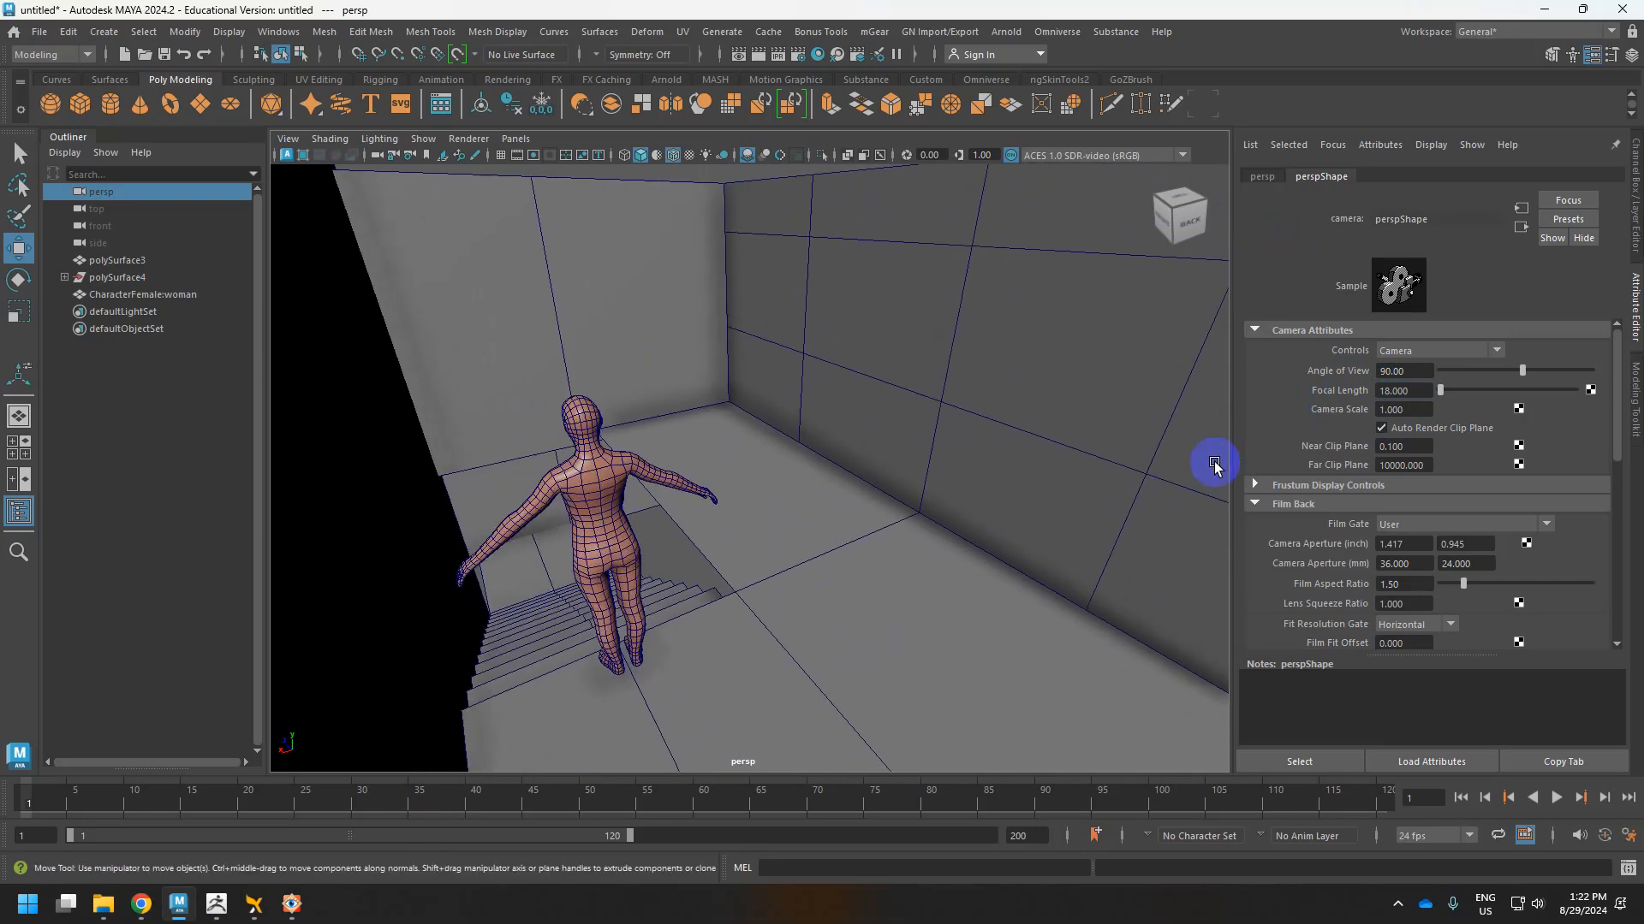
{"action": "left_click", "coordinate": [1407, 391]}
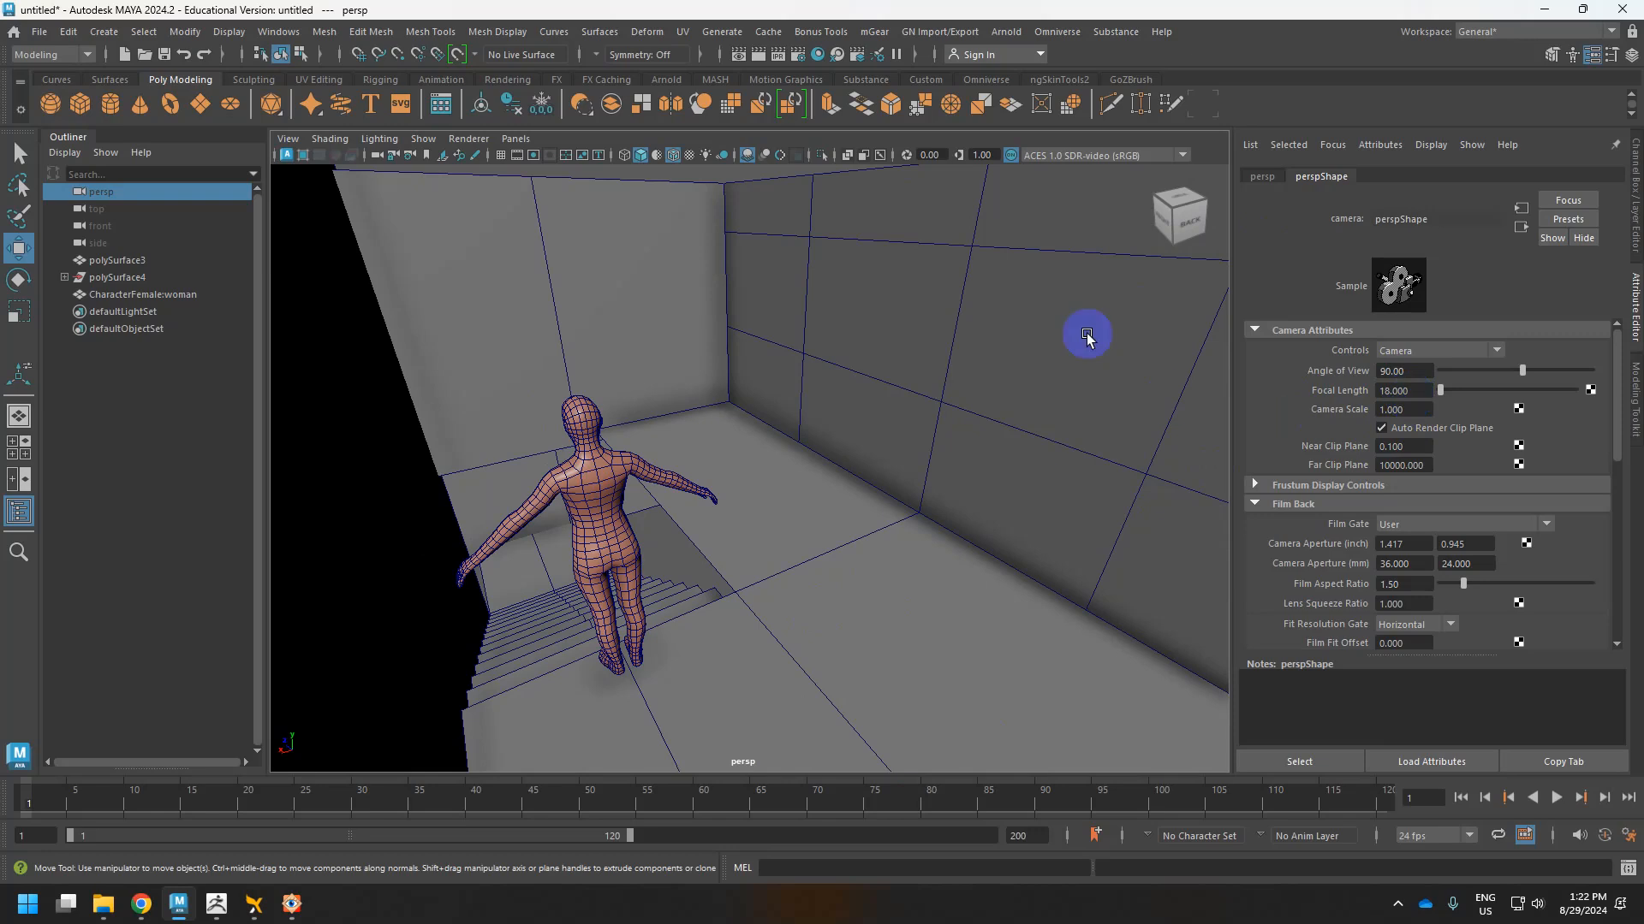
Move the side wall outward to widen the room and extend the back wall's vertical edge to meet it.
{"action": "left_click", "coordinate": [1002, 380]}
{"action": "left_click_drag", "start_coordinate": [569, 682], "coordinate": [738, 658]}
{"action": "left_click", "coordinate": [711, 290]}
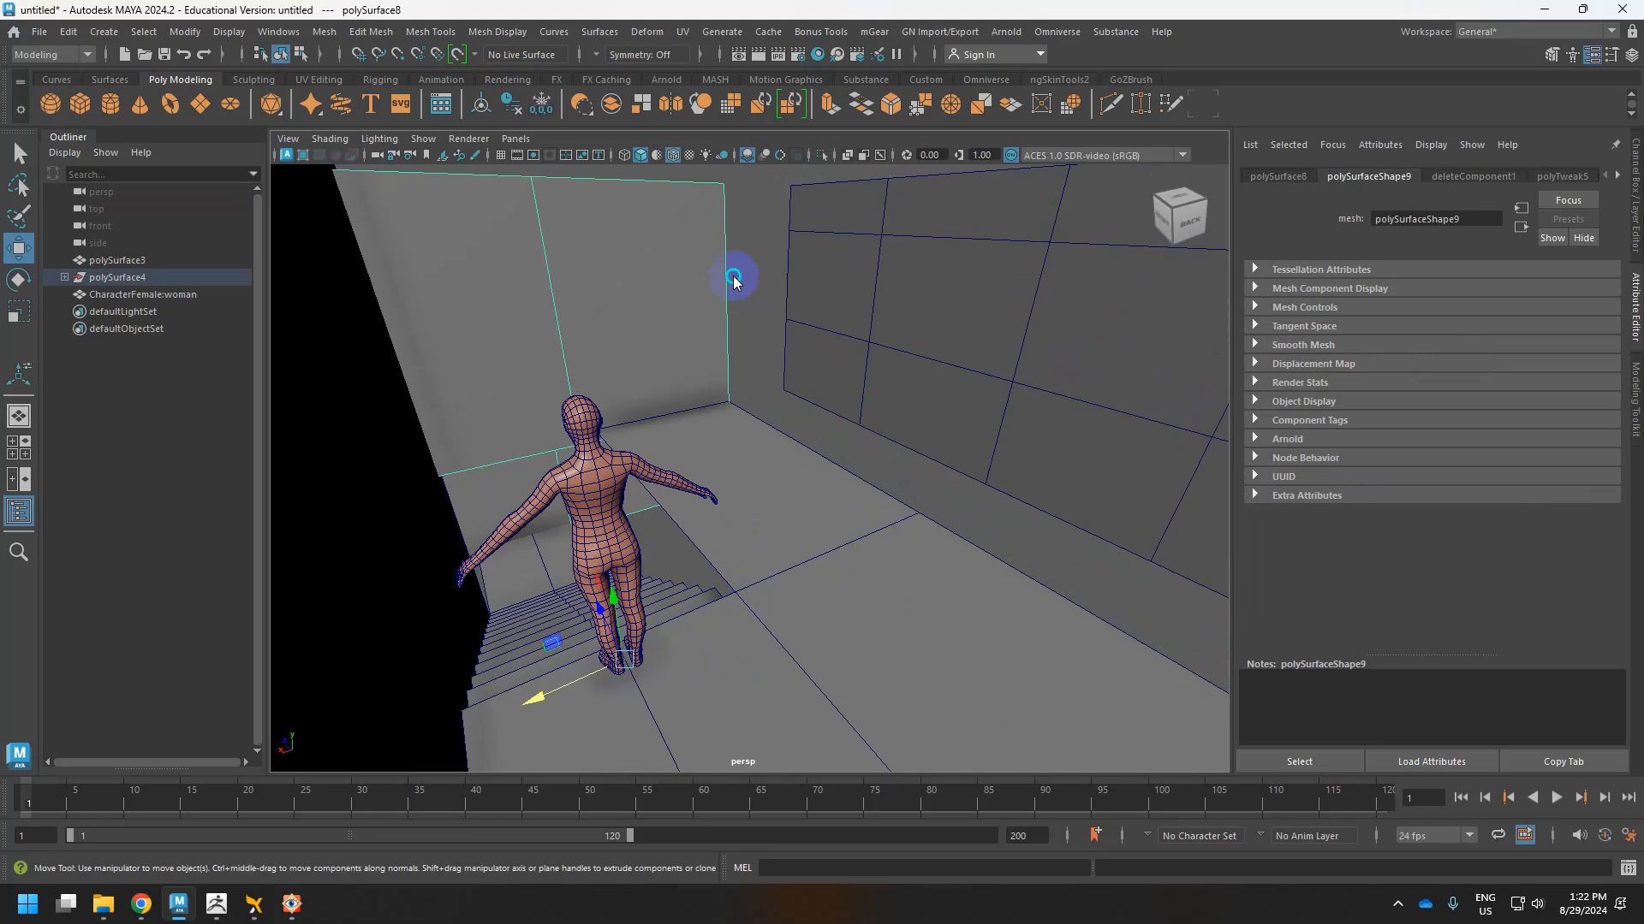
{"action": "right_click_drag", "start_coordinate": [733, 278], "coordinate": [733, 225]}
{"action": "left_click", "coordinate": [726, 256]}
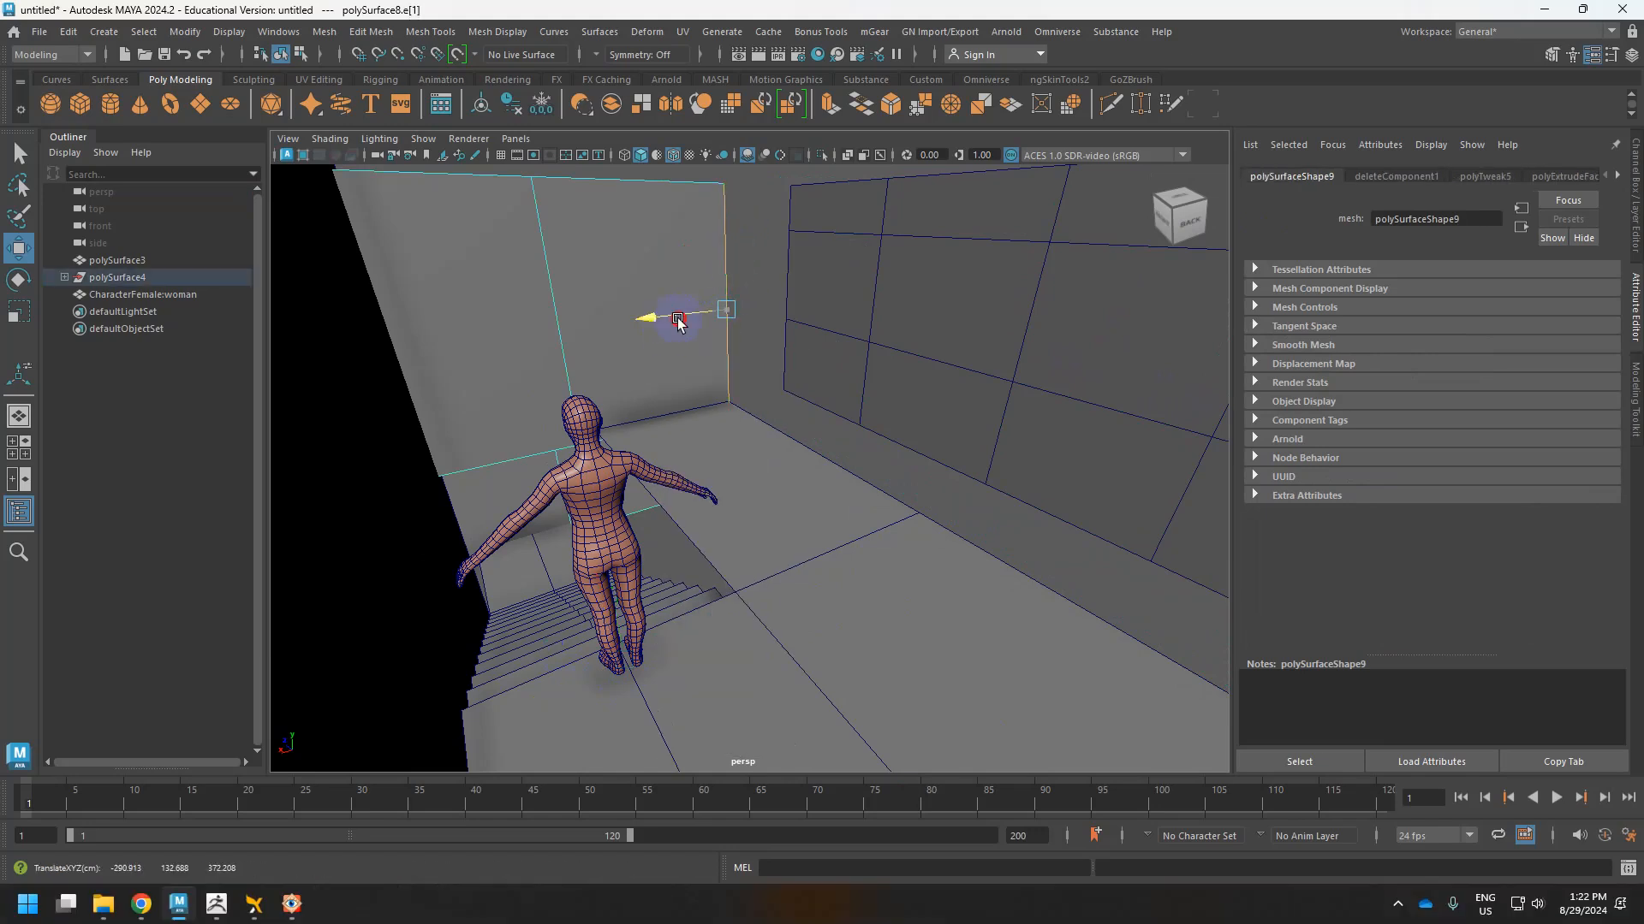
{"action": "left_click_drag", "start_coordinate": [679, 323], "coordinate": [796, 522]}
Extend the floor's outer edges to the moved side wall, return to object mode and clear the selection.
{"action": "left_click", "coordinate": [813, 497]}
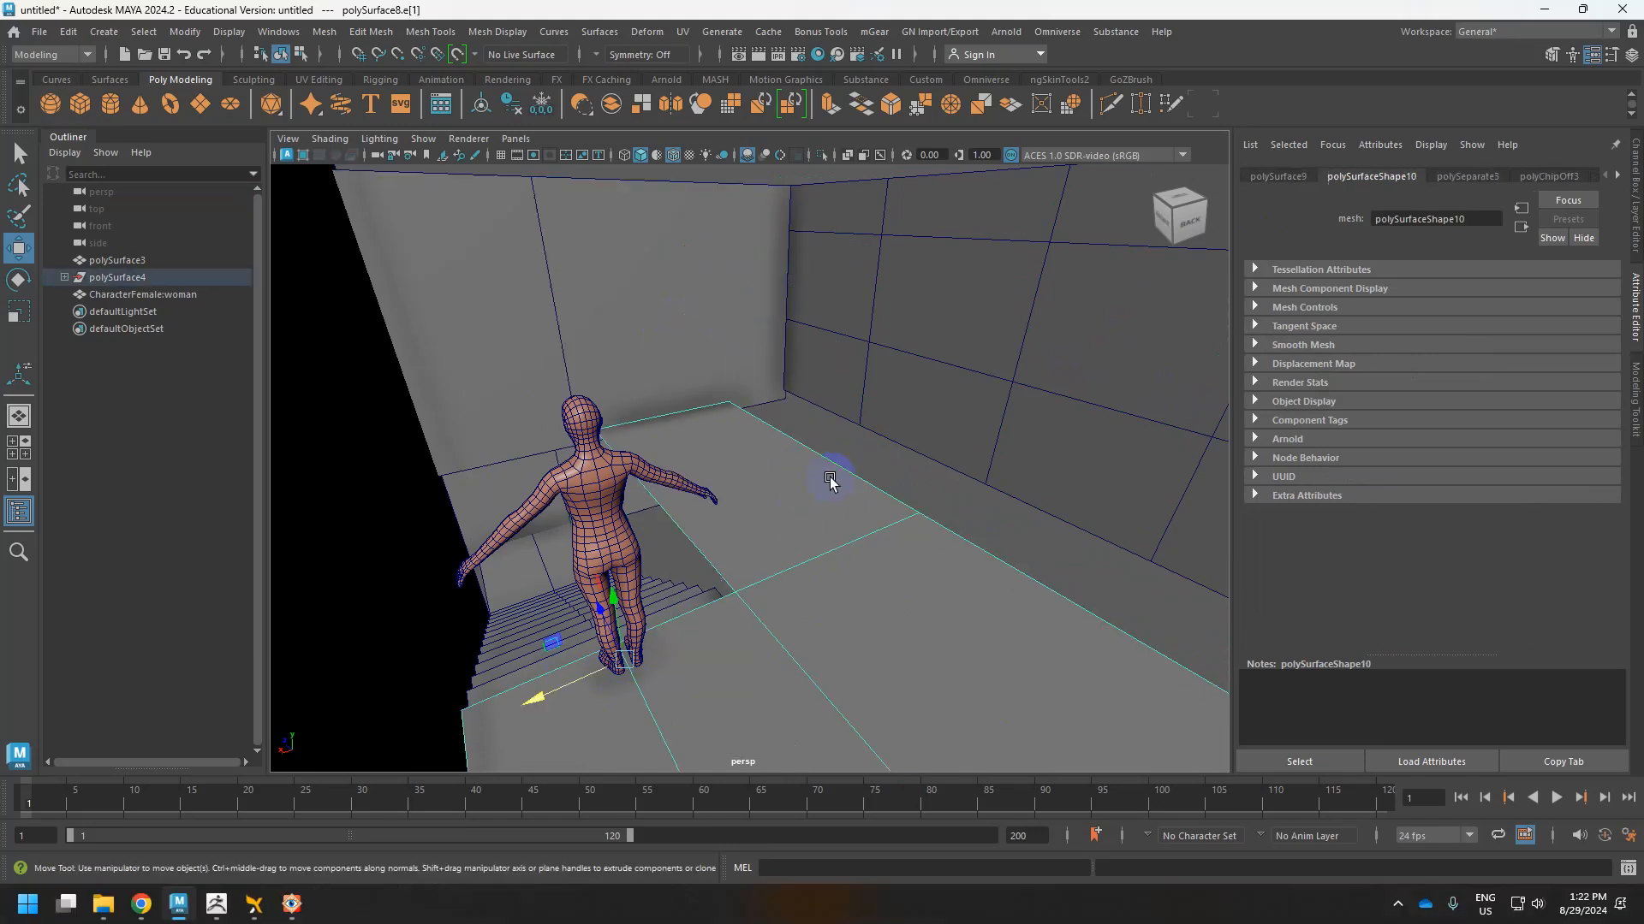
{"action": "right_click_drag", "start_coordinate": [822, 451], "coordinate": [817, 425]}
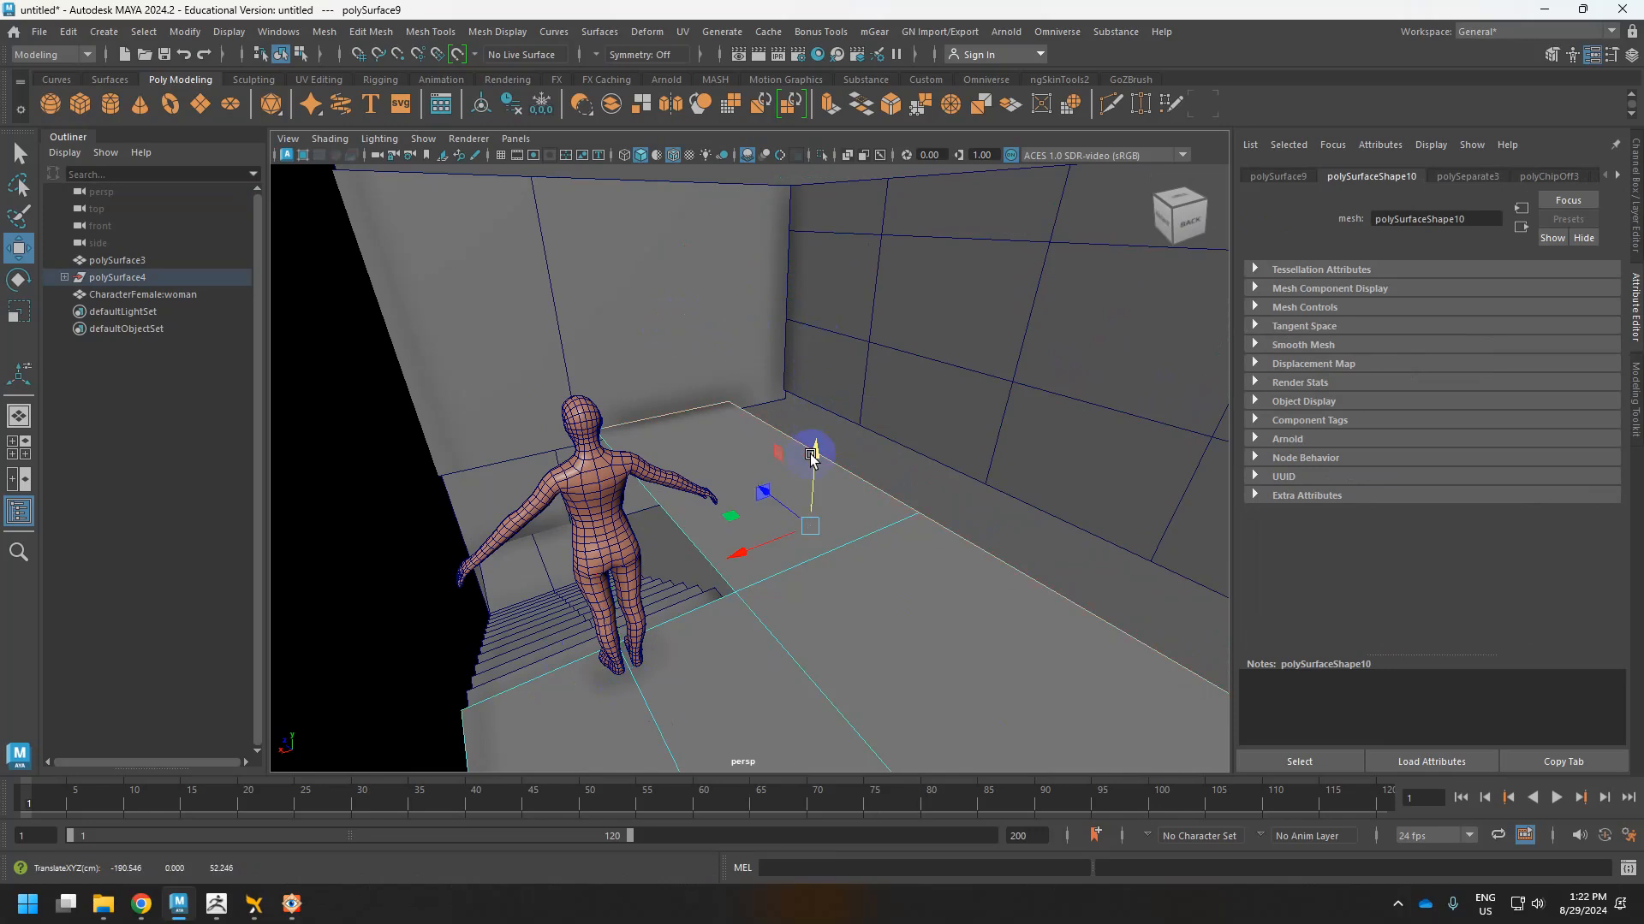
{"action": "left_click", "coordinate": [894, 494]}
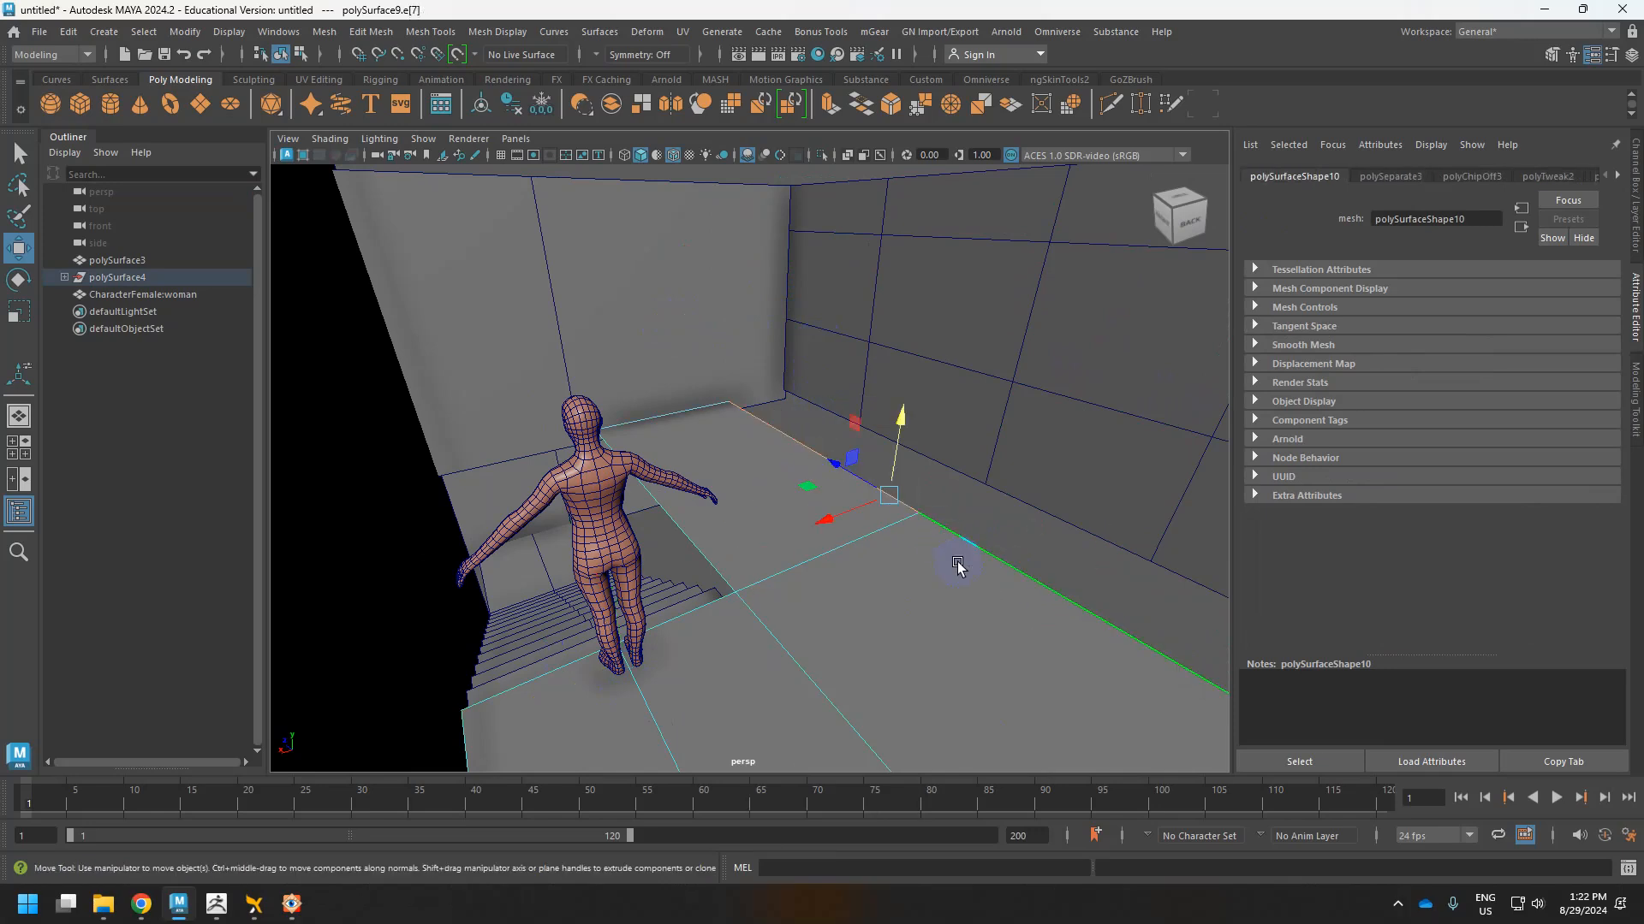
{"action": "left_click_drag", "start_coordinate": [855, 521], "coordinate": [933, 488]}
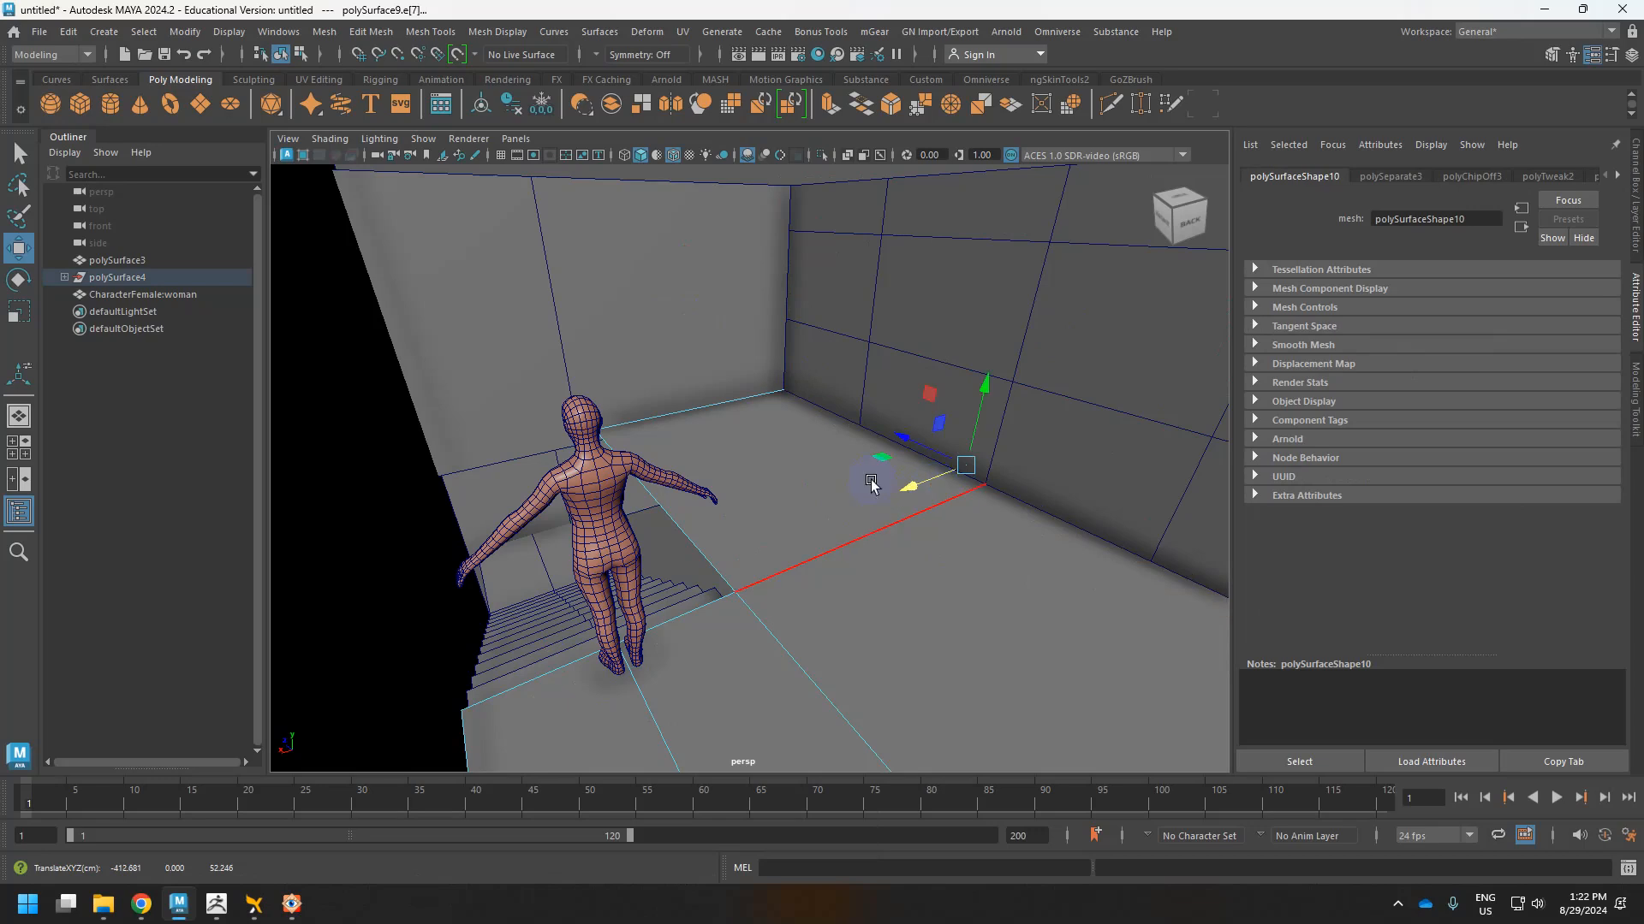
{"action": "right_click_drag", "start_coordinate": [856, 445], "coordinate": [935, 378]}
{"action": "left_click", "coordinate": [757, 452]}
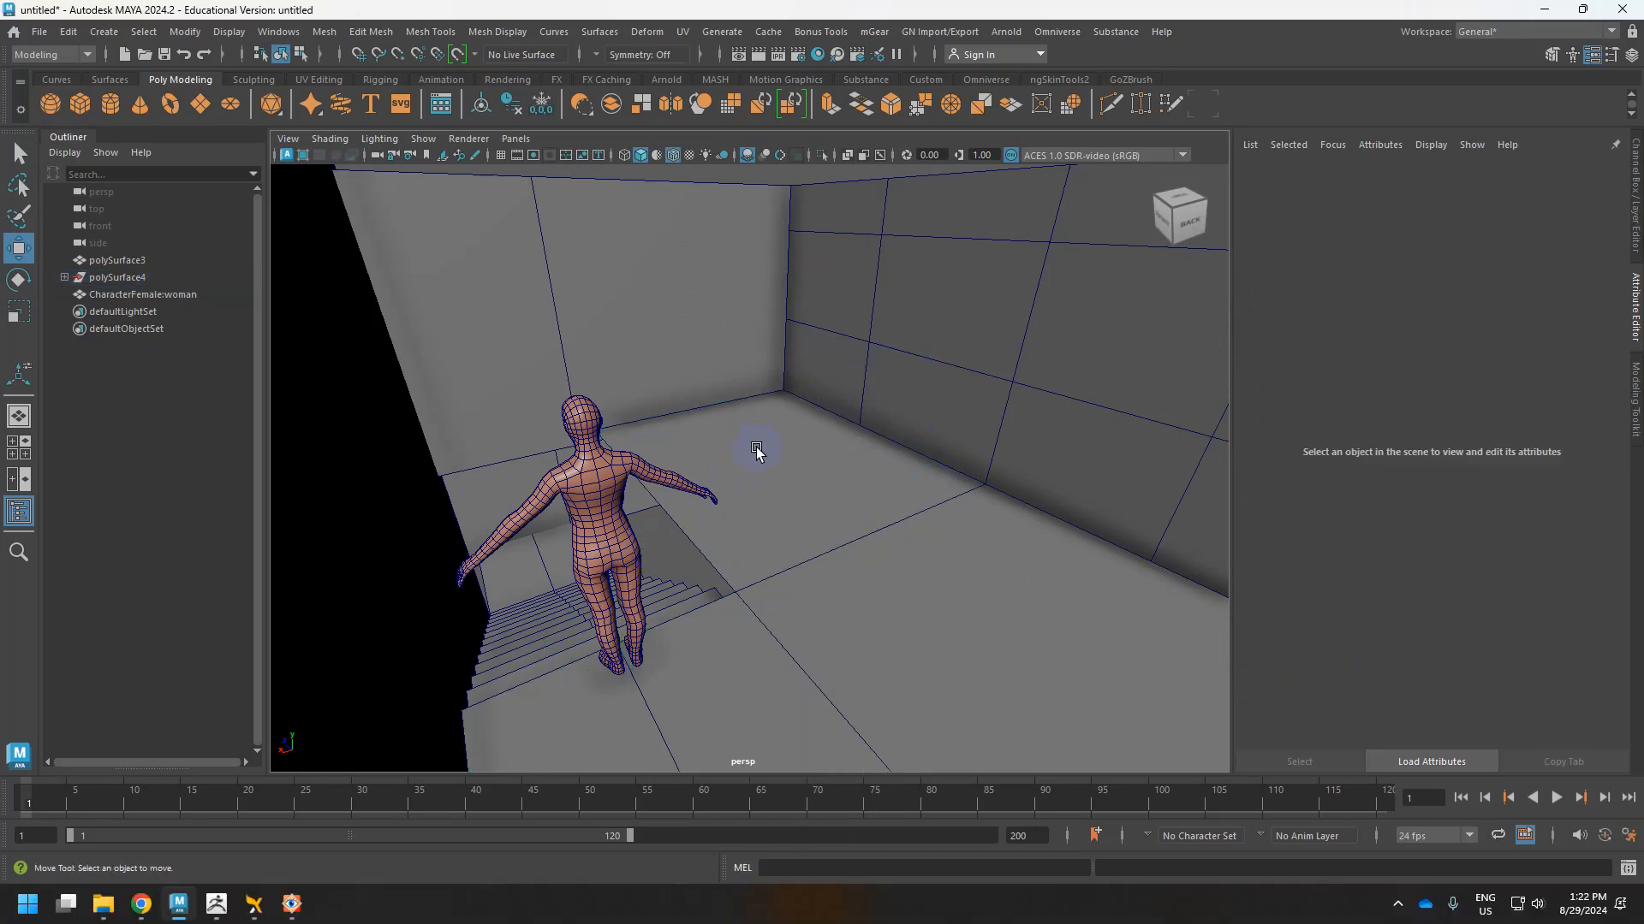
Create a camera from the current view of the figure and stairwell, and set the viewport back to the persp camera.
{"action": "left_click", "coordinate": [288, 138]}
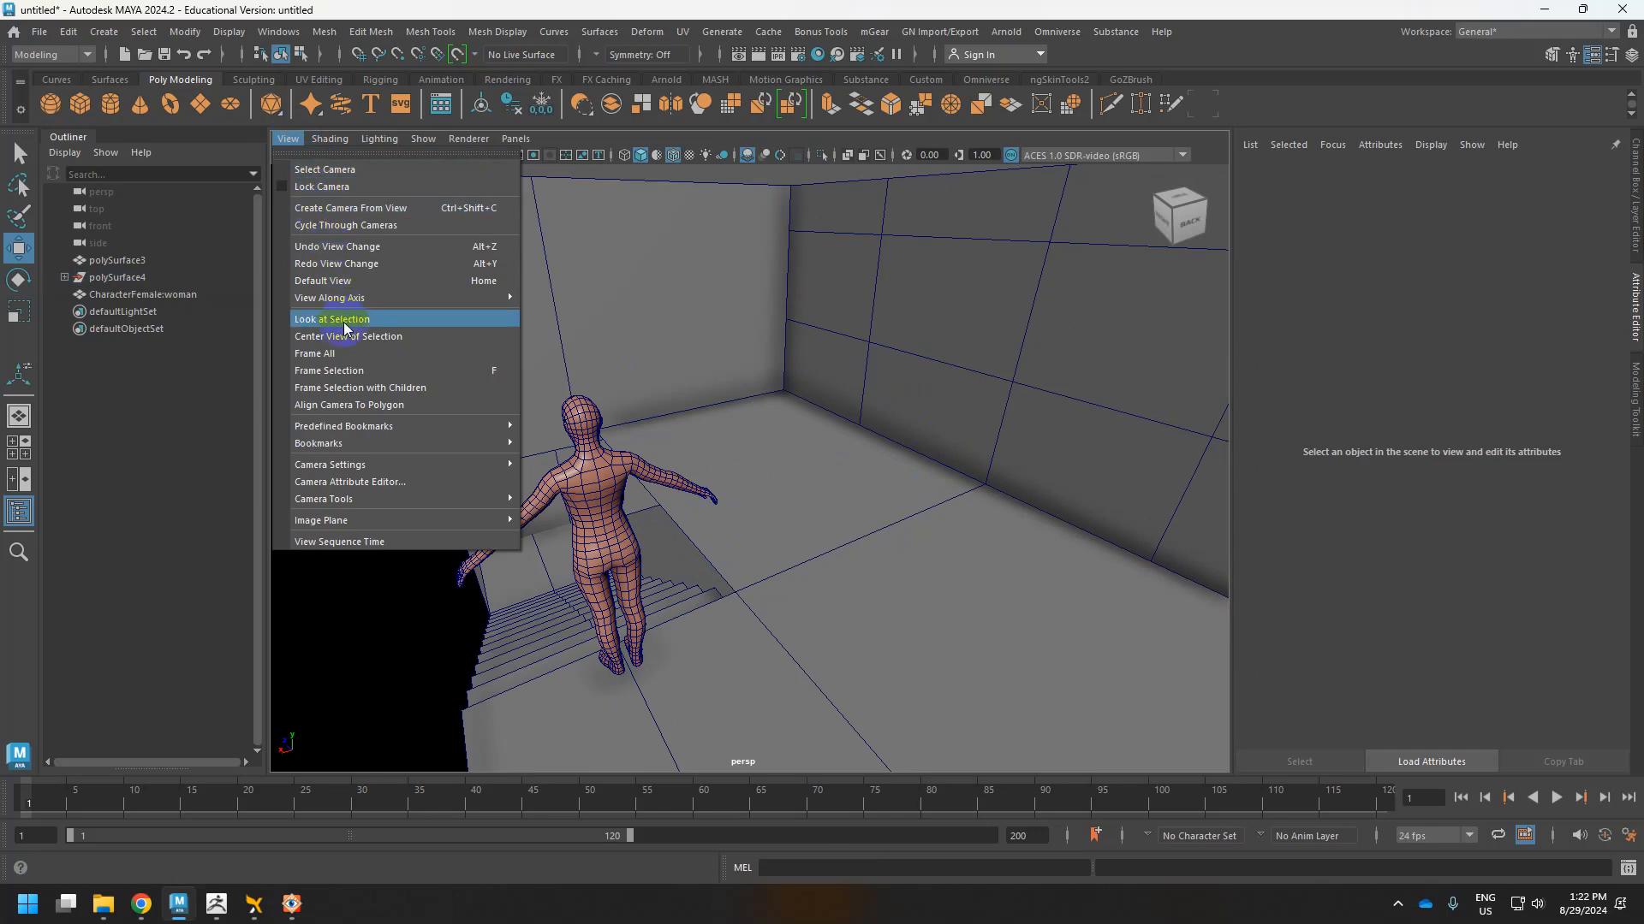
{"action": "left_click", "coordinate": [352, 208]}
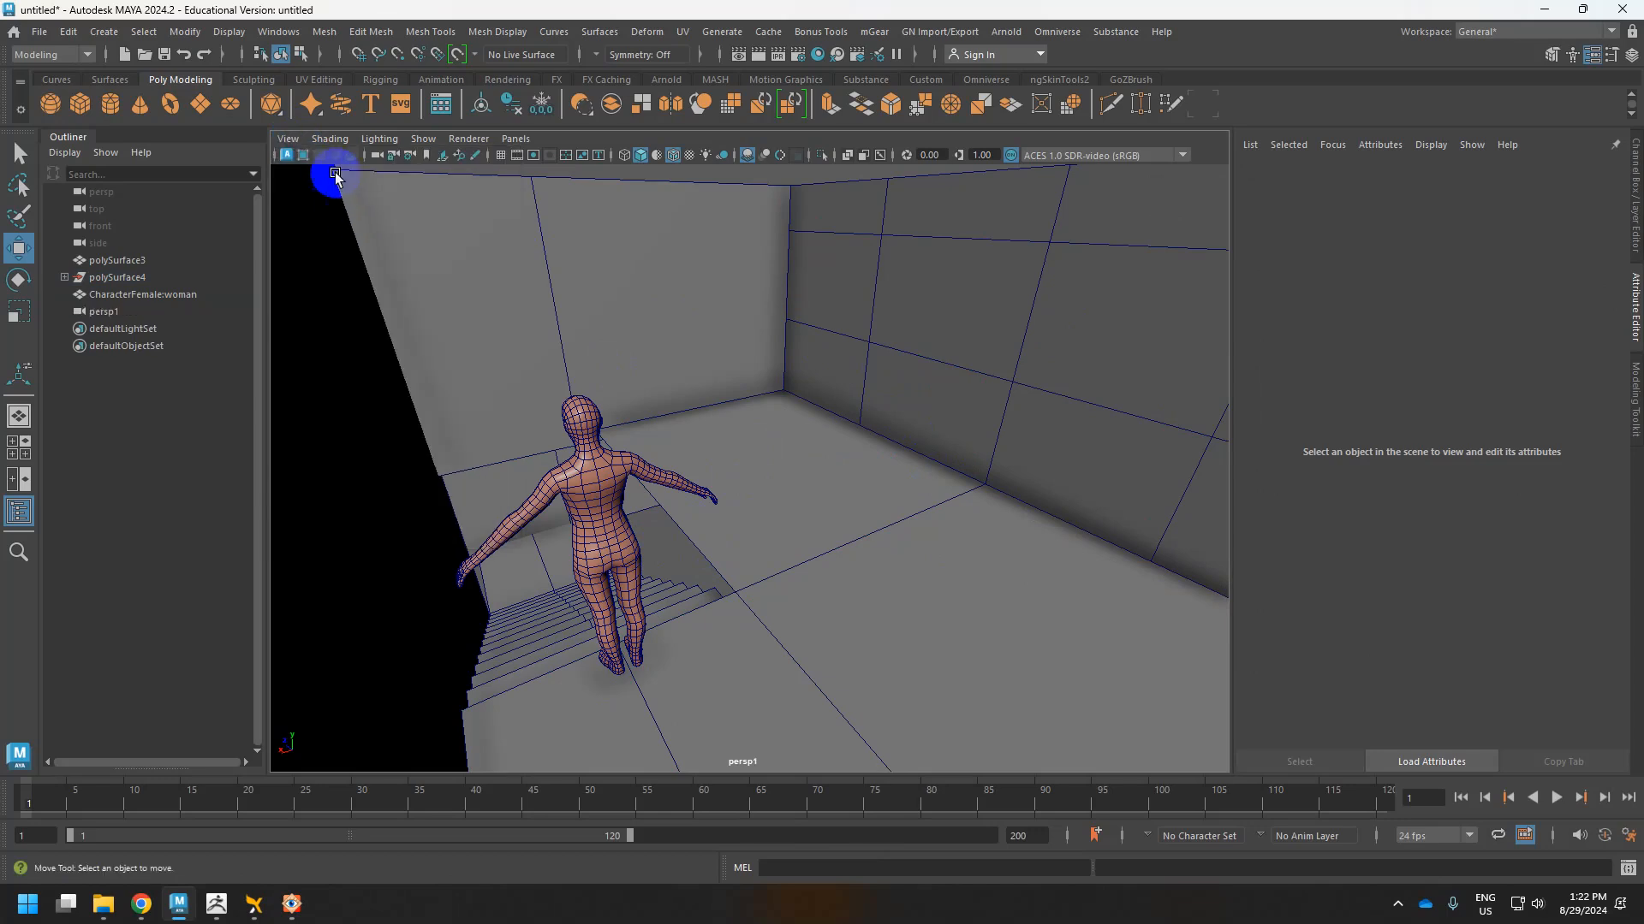
{"action": "left_click", "coordinate": [107, 192]}
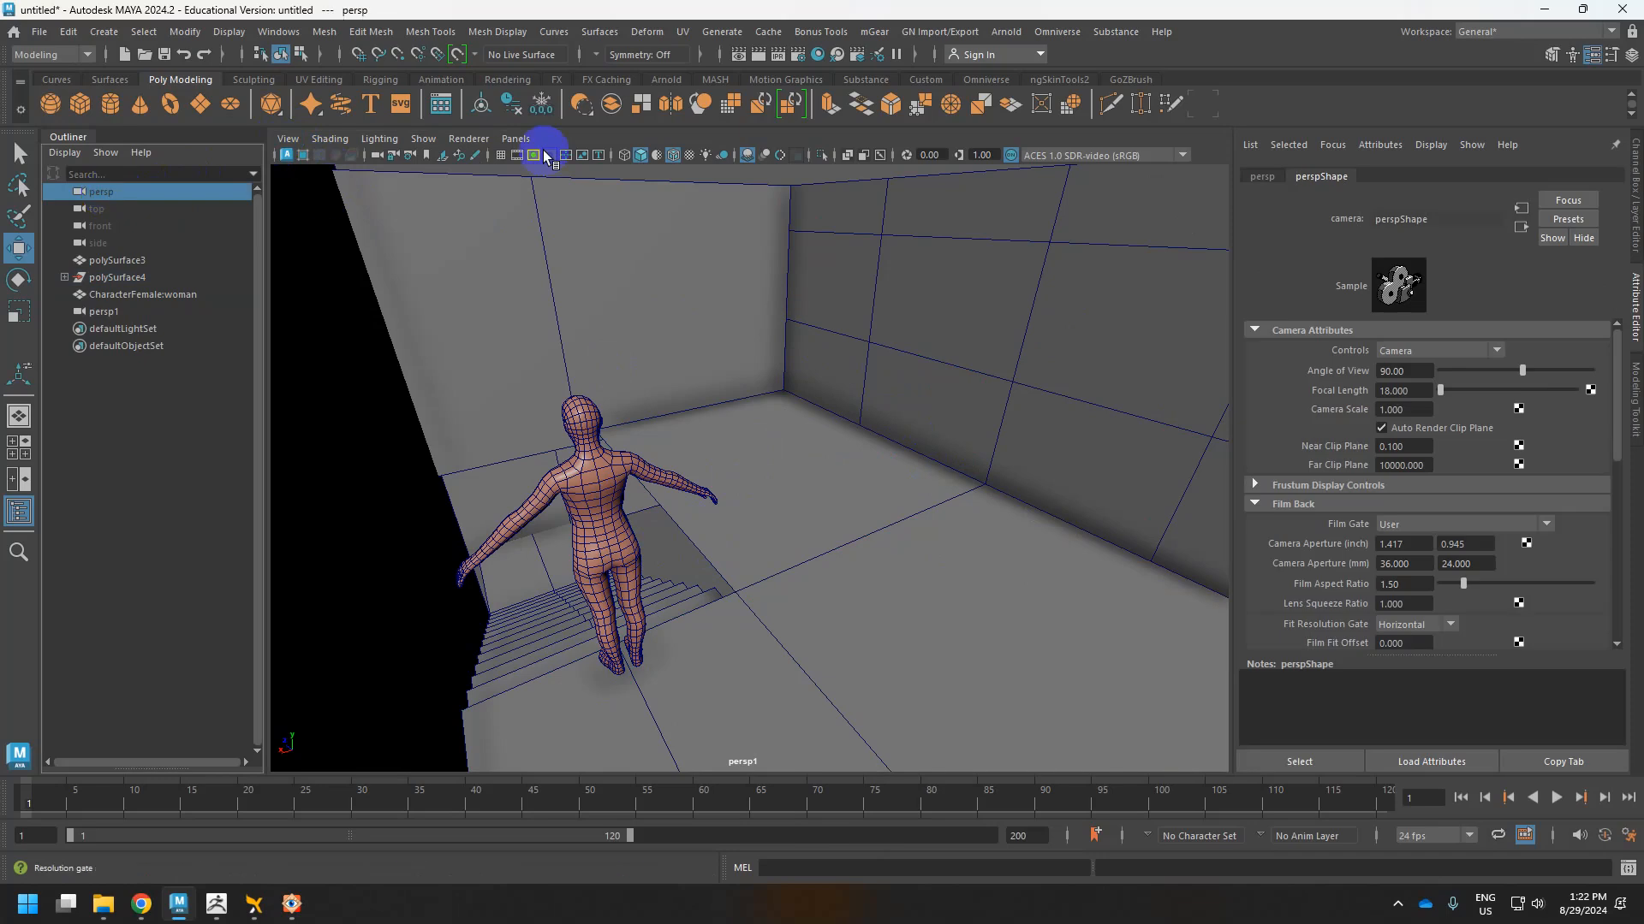
{"action": "left_click", "coordinate": [520, 138]}
{"action": "mouse_move", "coordinate": [592, 157]}
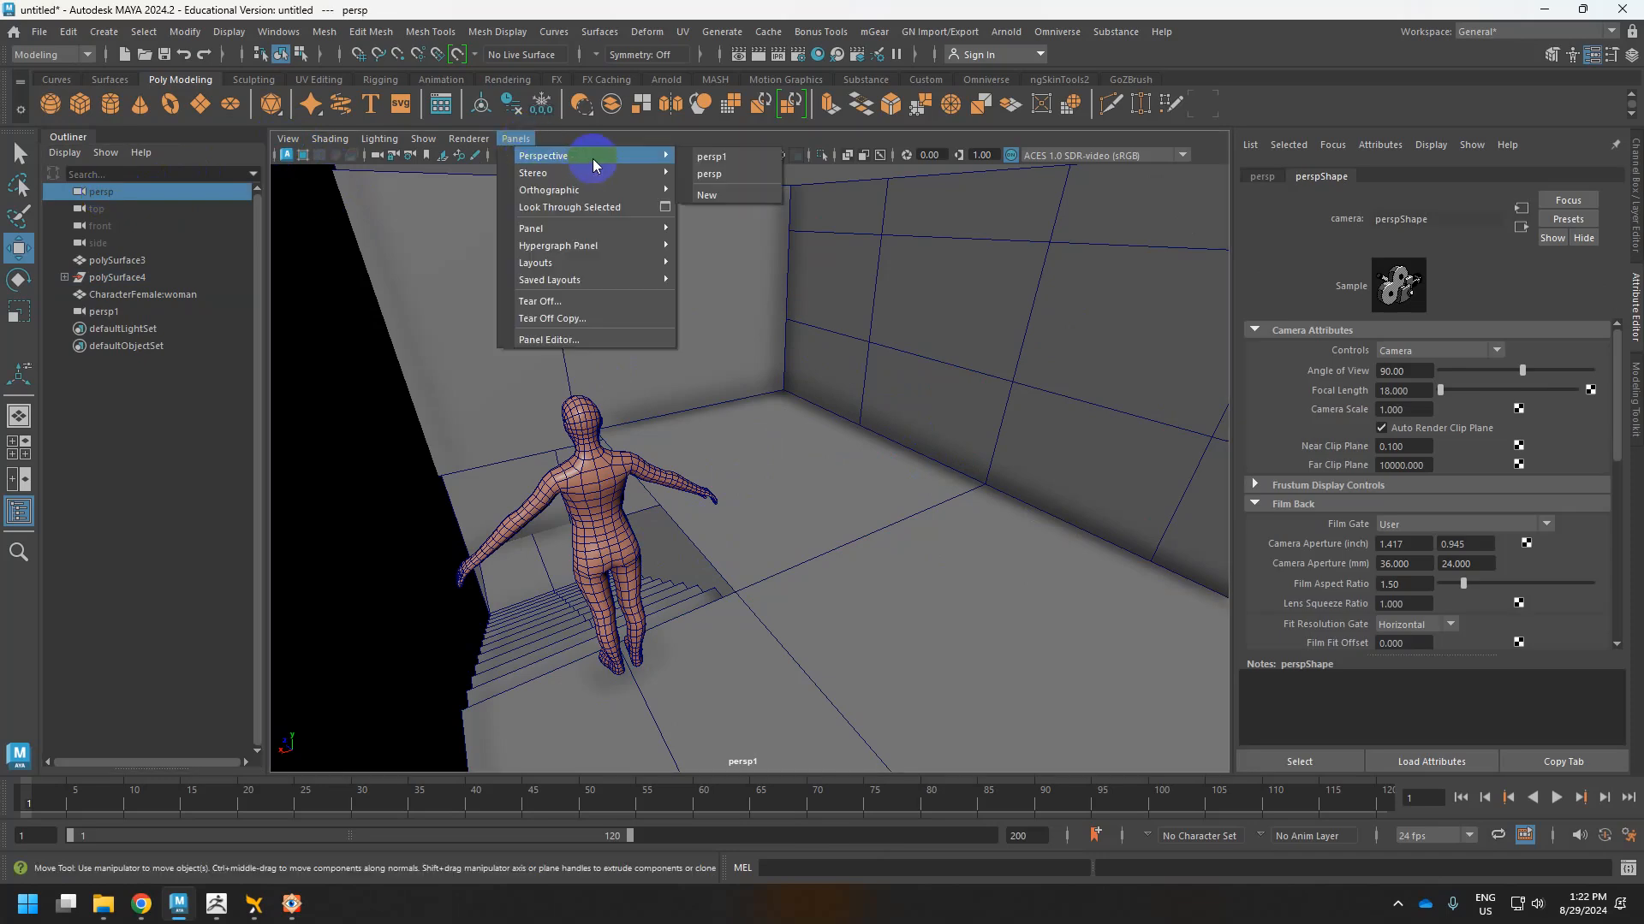
{"action": "left_click", "coordinate": [703, 172]}
Rename the newly created camera as Cam_Cine.
{"action": "left_click", "coordinate": [102, 311]}
{"action": "right_click", "coordinate": [103, 311]}
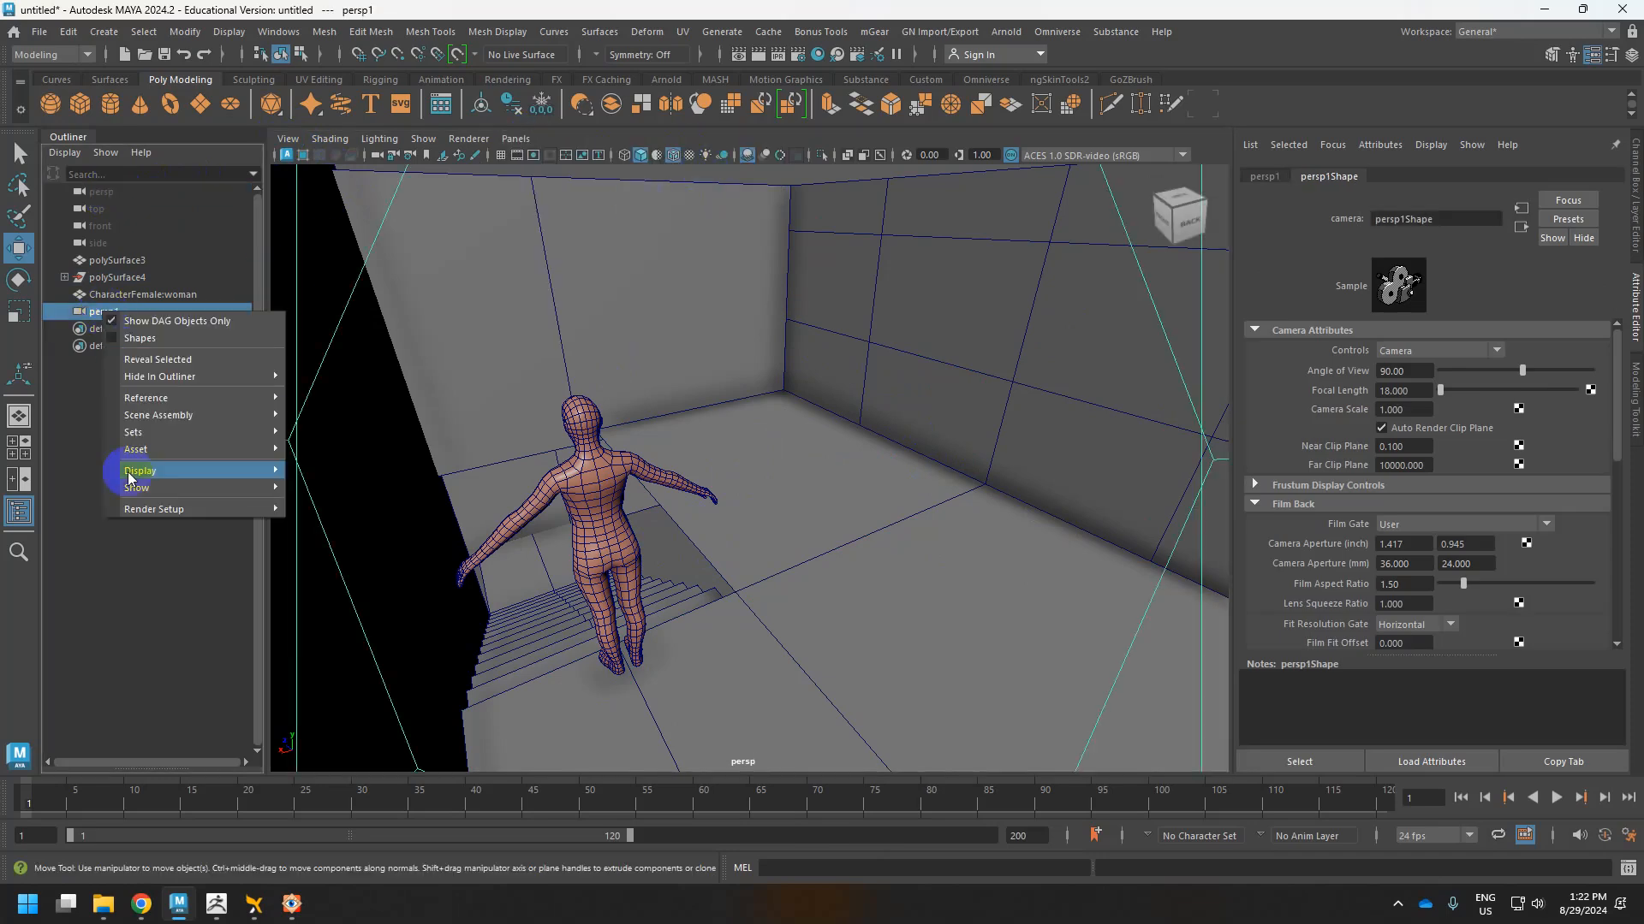
{"action": "mouse_move", "coordinate": [120, 470]}
{"action": "left_click", "coordinate": [73, 437]}
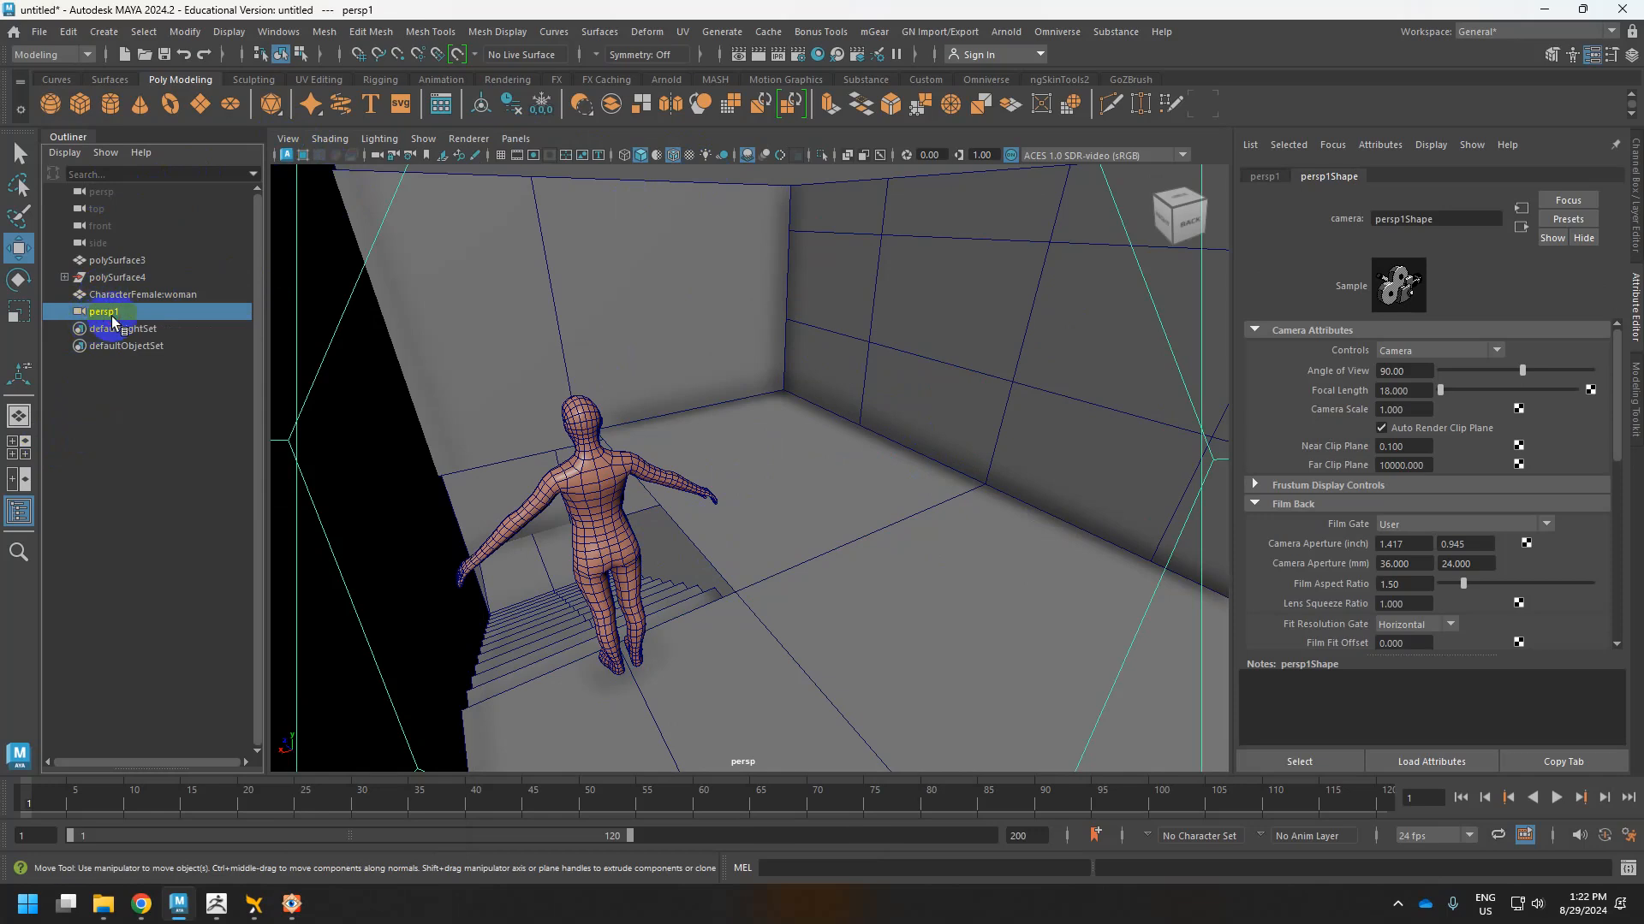
{"action": "double_click", "coordinate": [109, 313]}
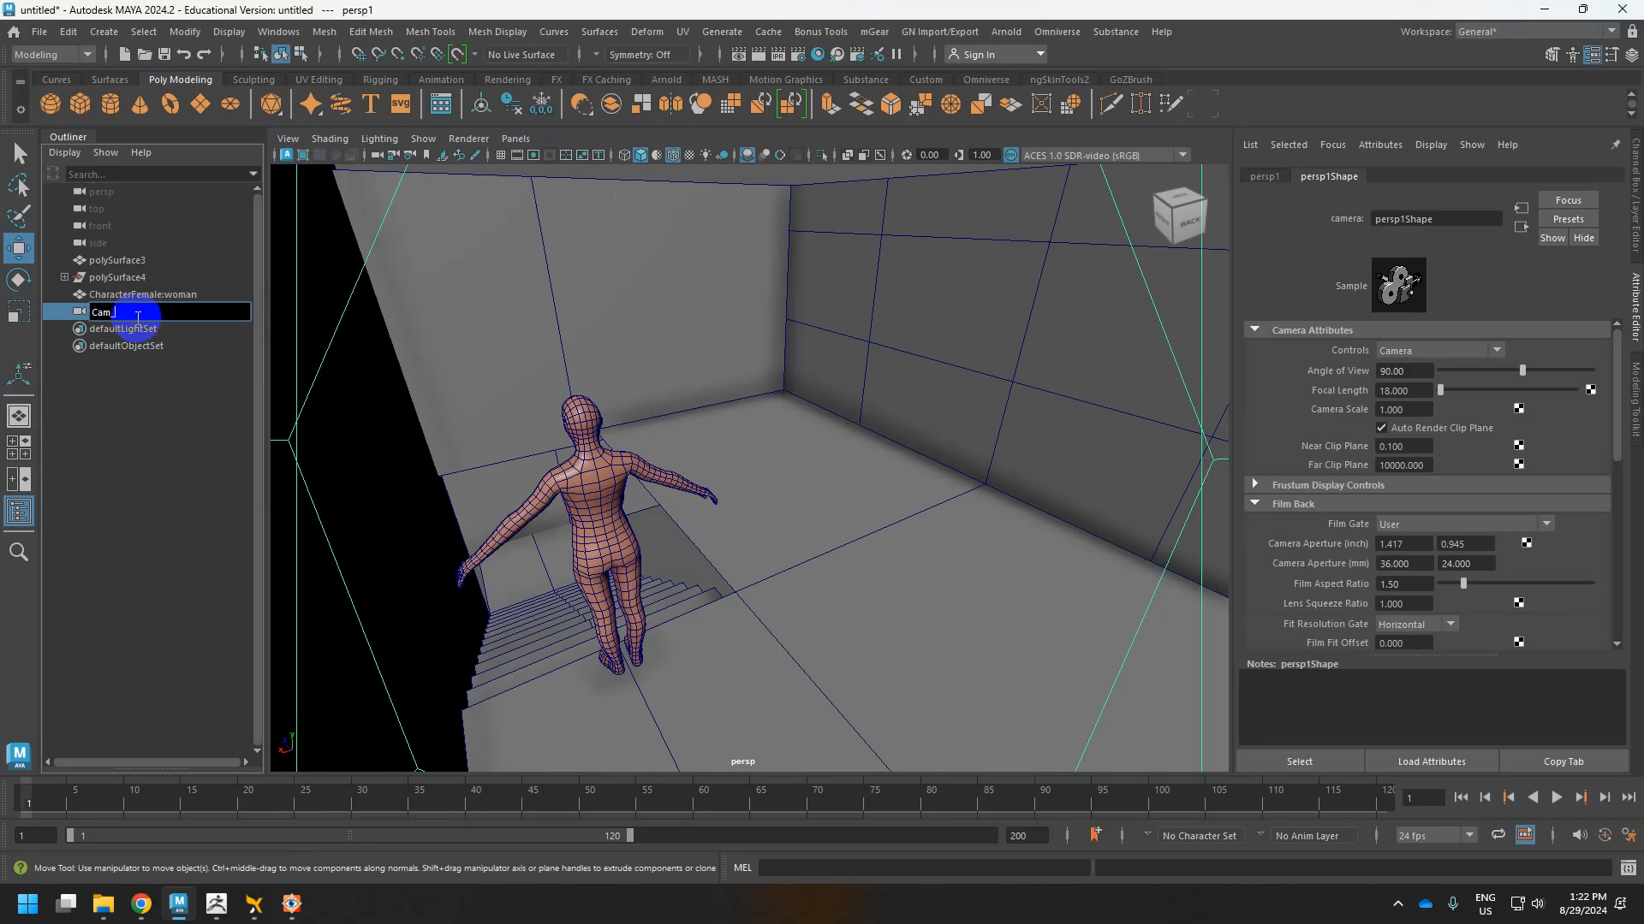
{"action": "key", "text": "Return"}
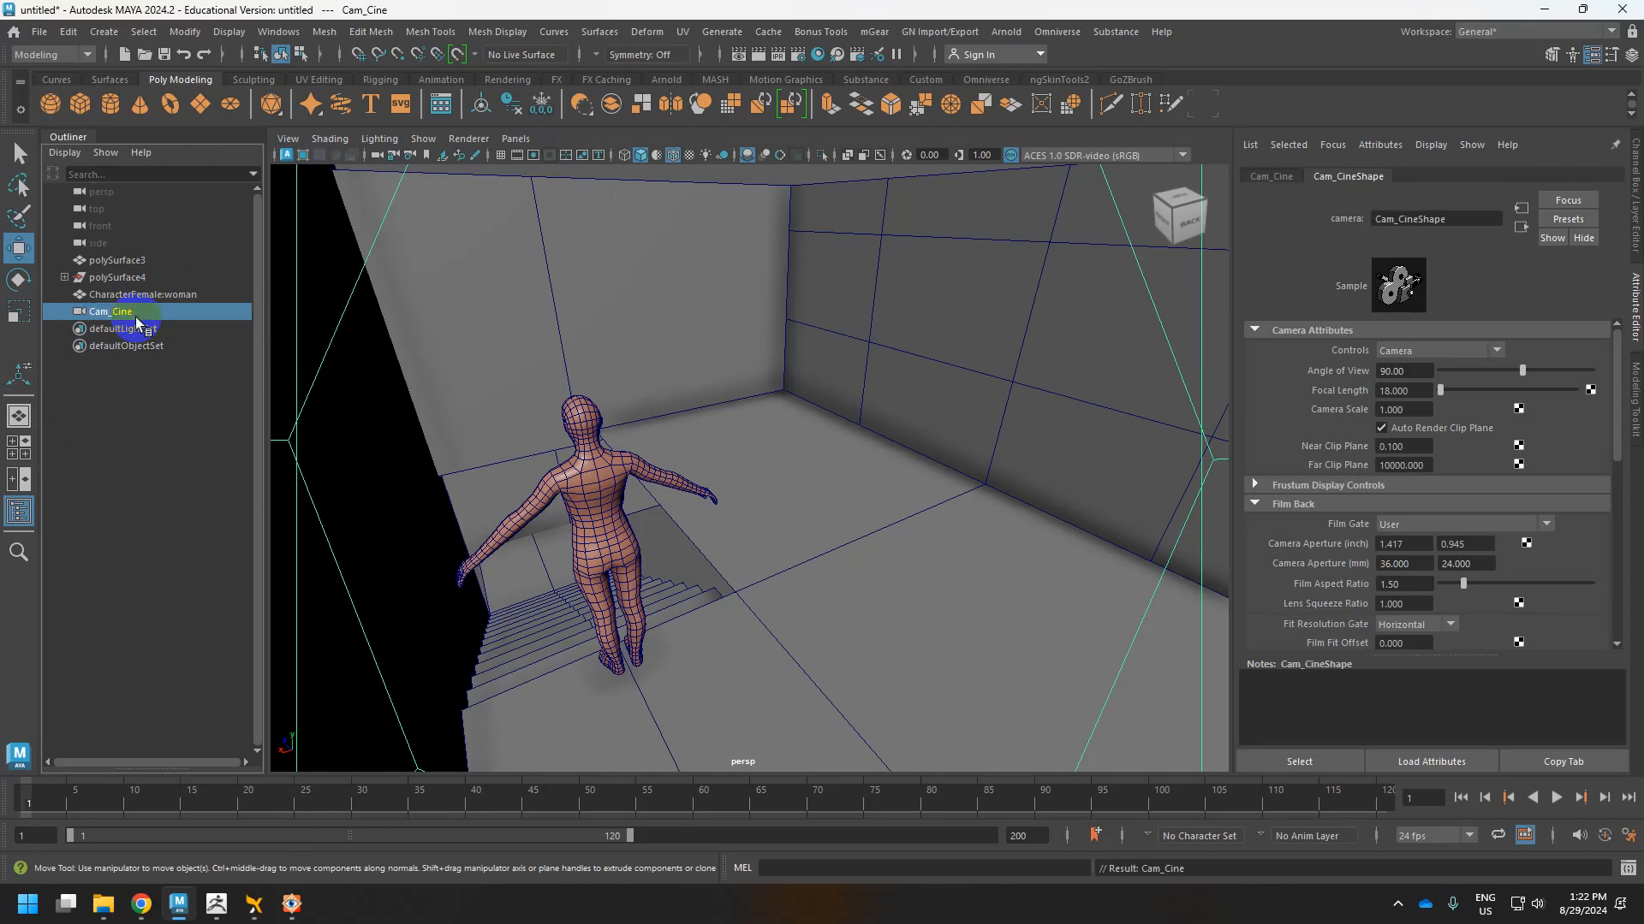
Examine where the Cam_Cine camera sits relative to the room from outside, and return to the previous persp view.
{"action": "left_click", "coordinate": [568, 315]}
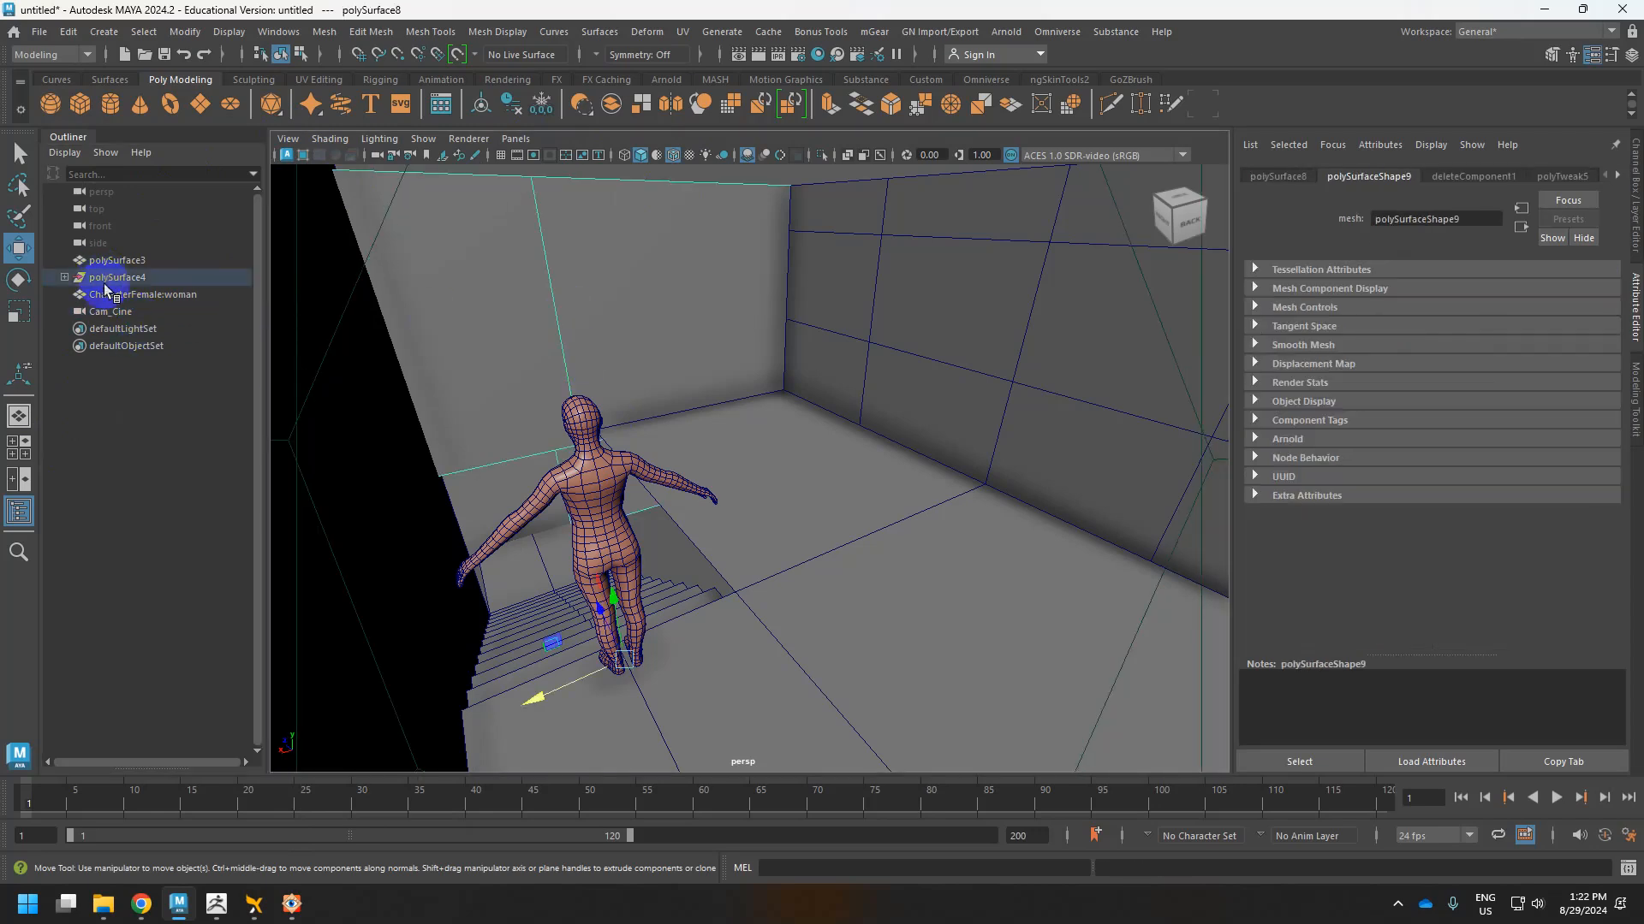
{"action": "left_click", "coordinate": [111, 313]}
{"action": "scroll", "coordinate": [734, 354], "scroll_direction": "down", "scroll_amount": 6}
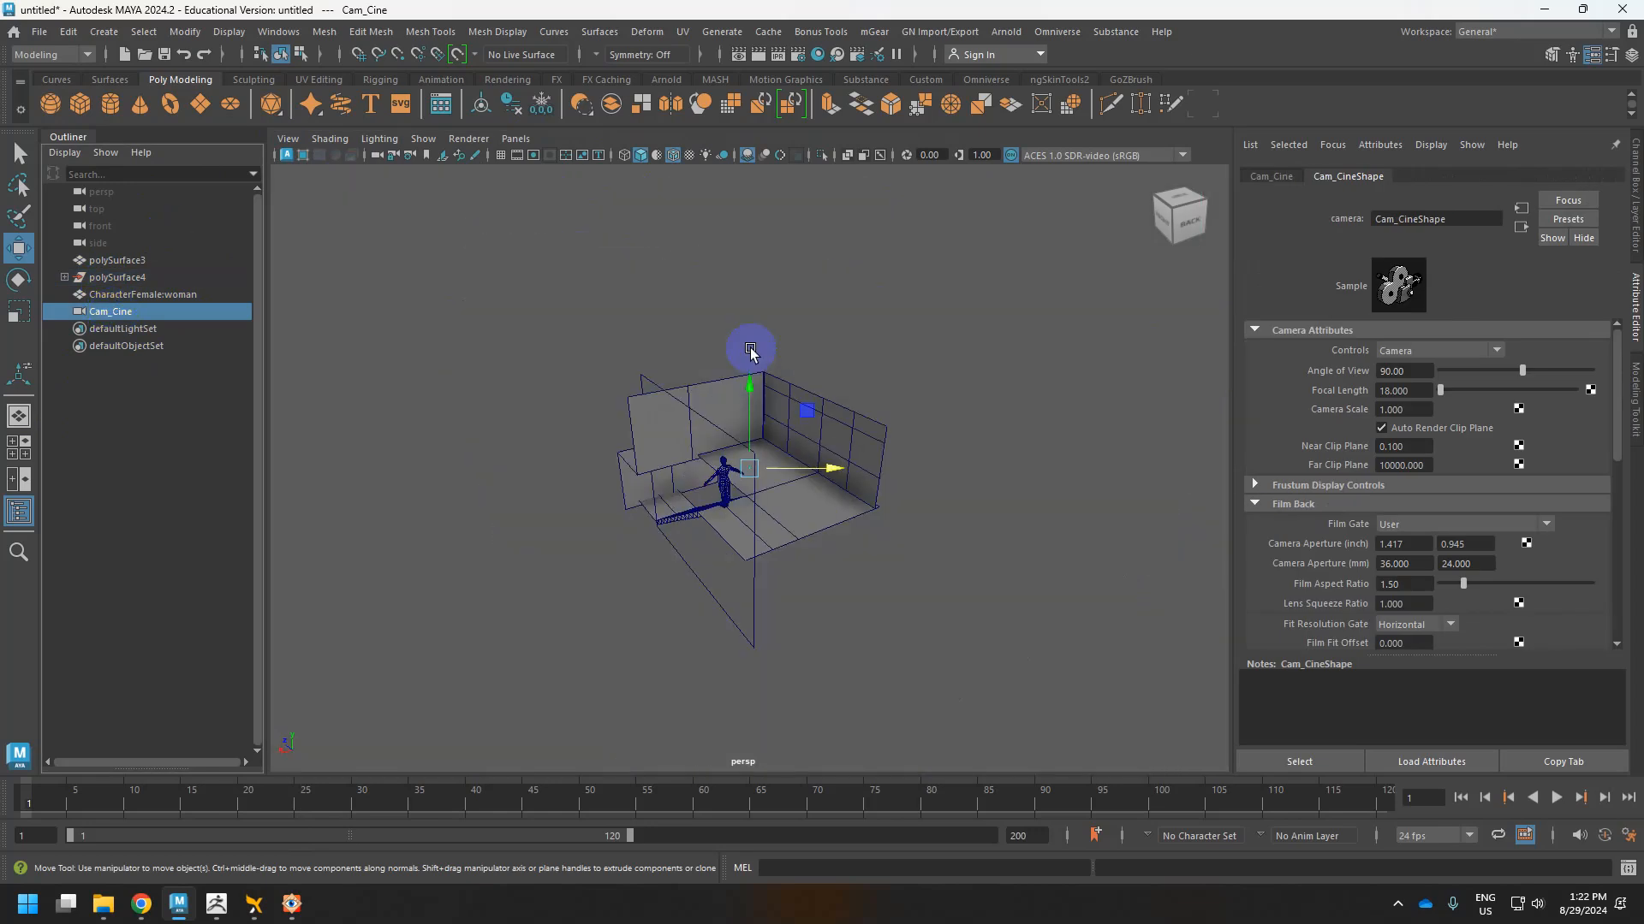
{"action": "scroll", "coordinate": [784, 382], "scroll_direction": "up", "scroll_amount": 6}
{"action": "scroll", "coordinate": [770, 411], "scroll_direction": "down", "scroll_amount": 4}
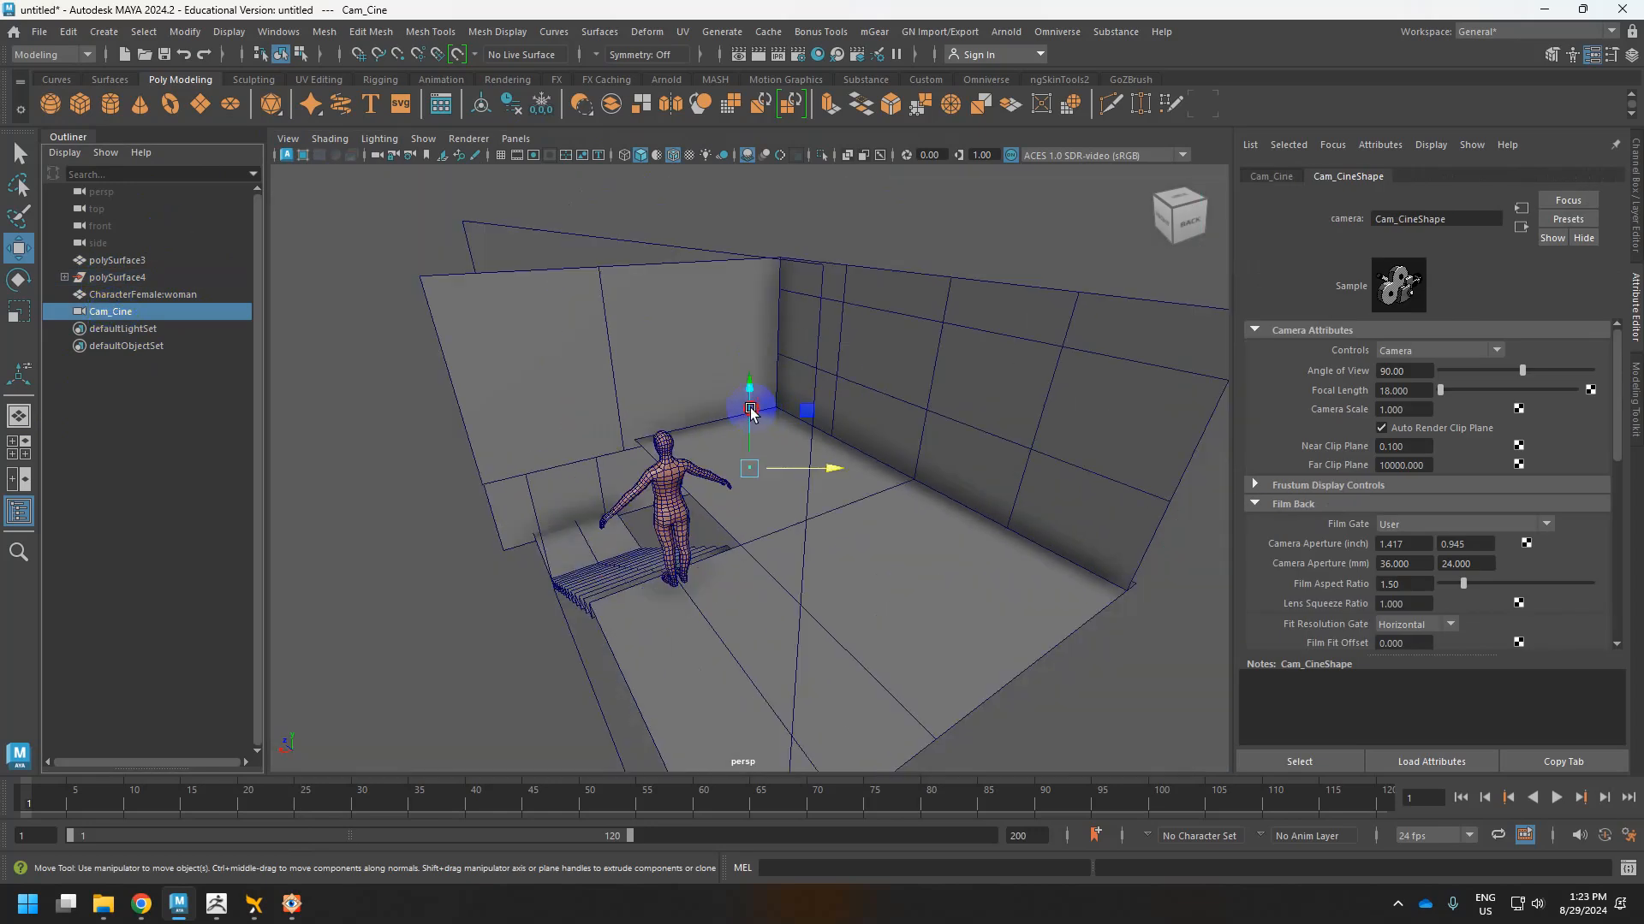
{"action": "left_click_drag", "start_coordinate": [750, 407], "coordinate": [653, 421], "text": "alt"}
{"action": "middle_click_drag", "start_coordinate": [653, 421], "coordinate": [763, 400], "text": "alt"}
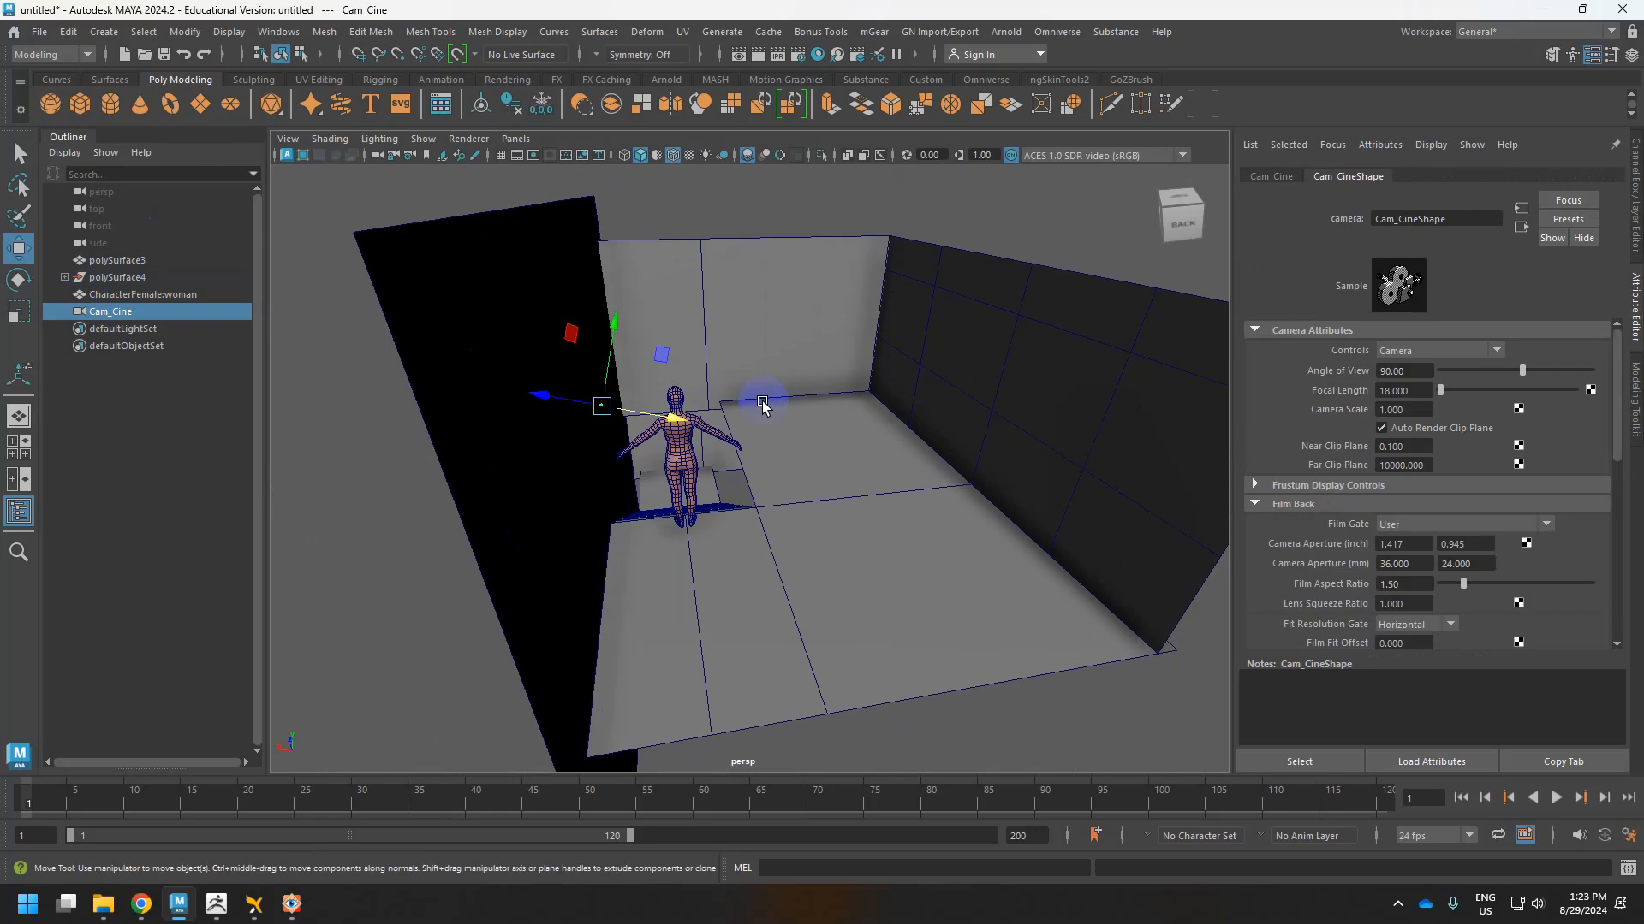
{"action": "key", "text": "ctrl+z"}
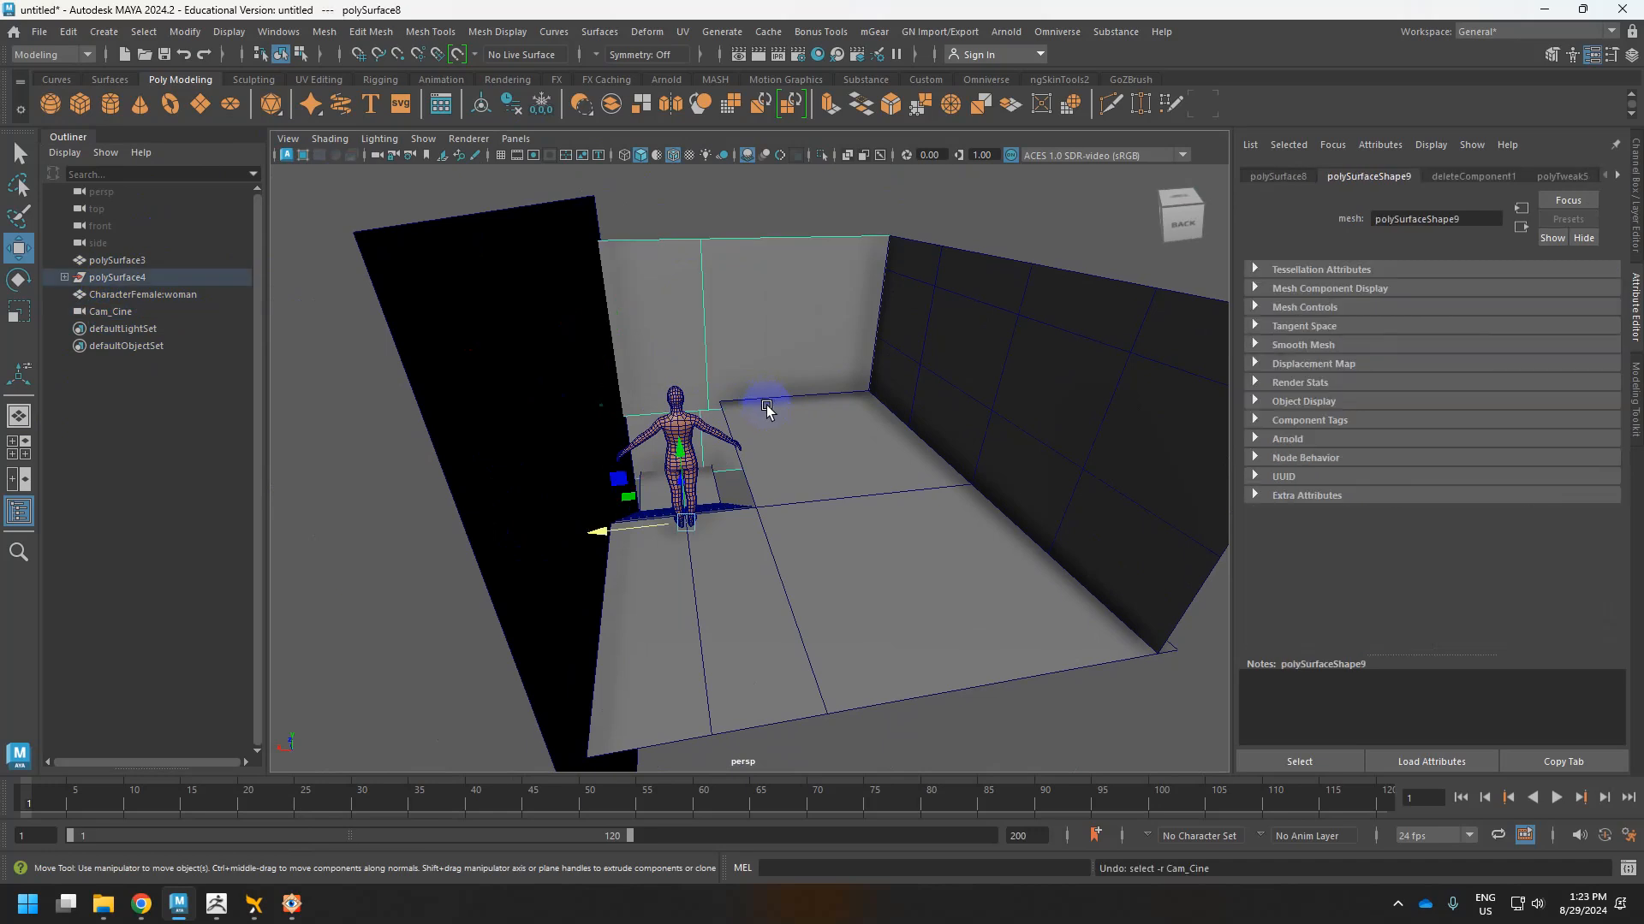
{"action": "key", "text": "bracketleft"}
{"action": "key", "text": "bracketleft"}
{"action": "key", "text": "bracketleft"}
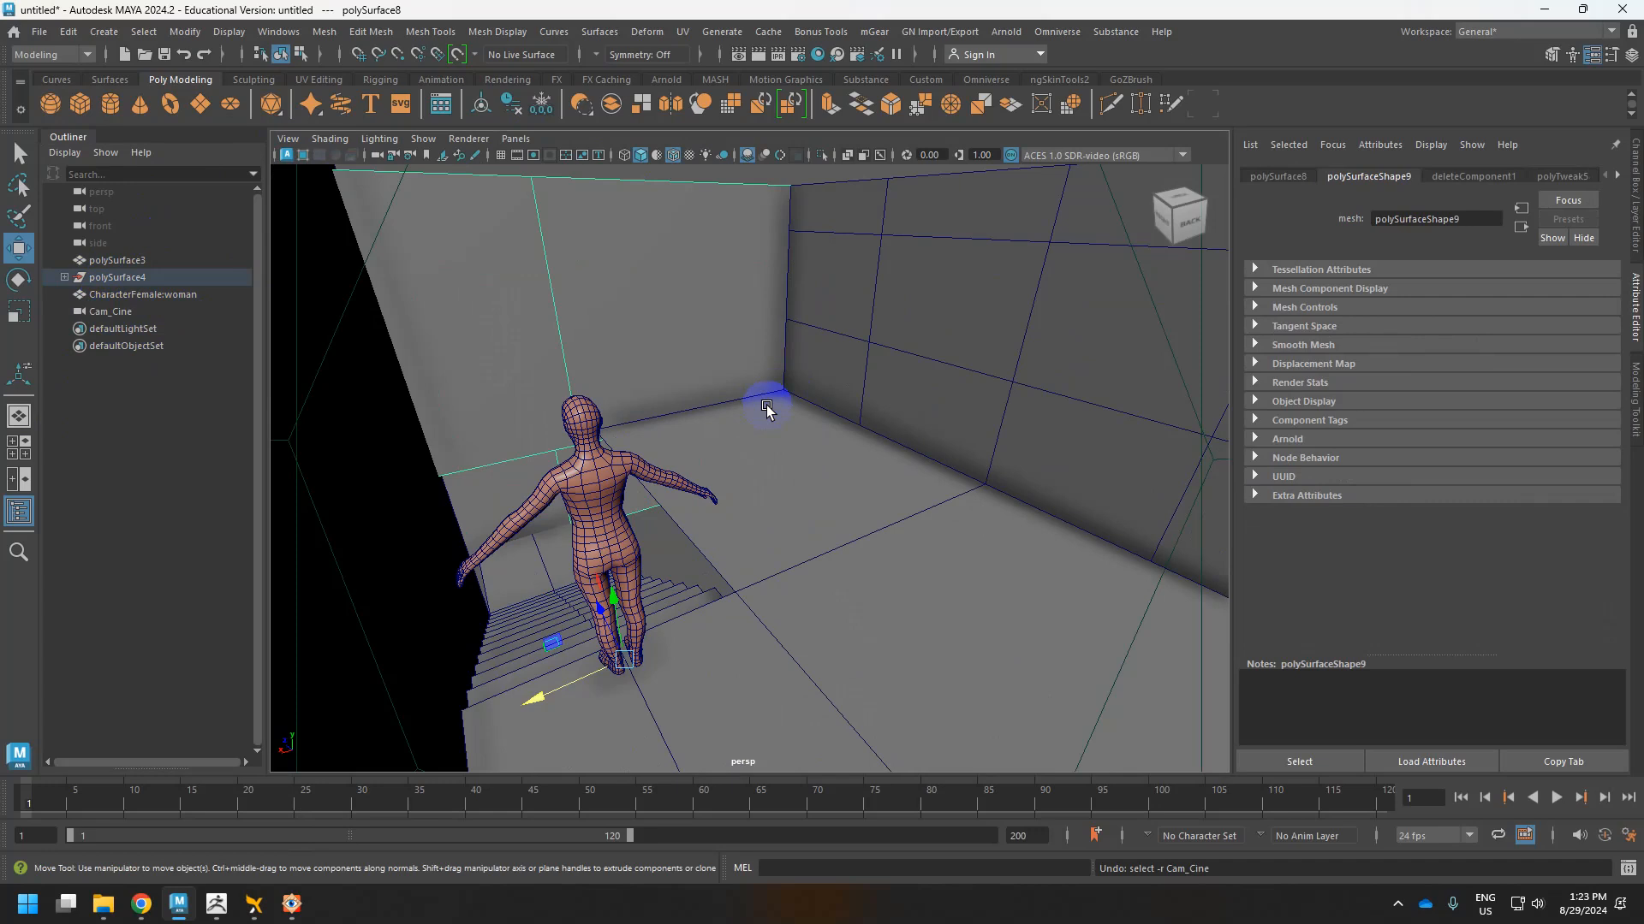
{"action": "left_click", "coordinate": [515, 141]}
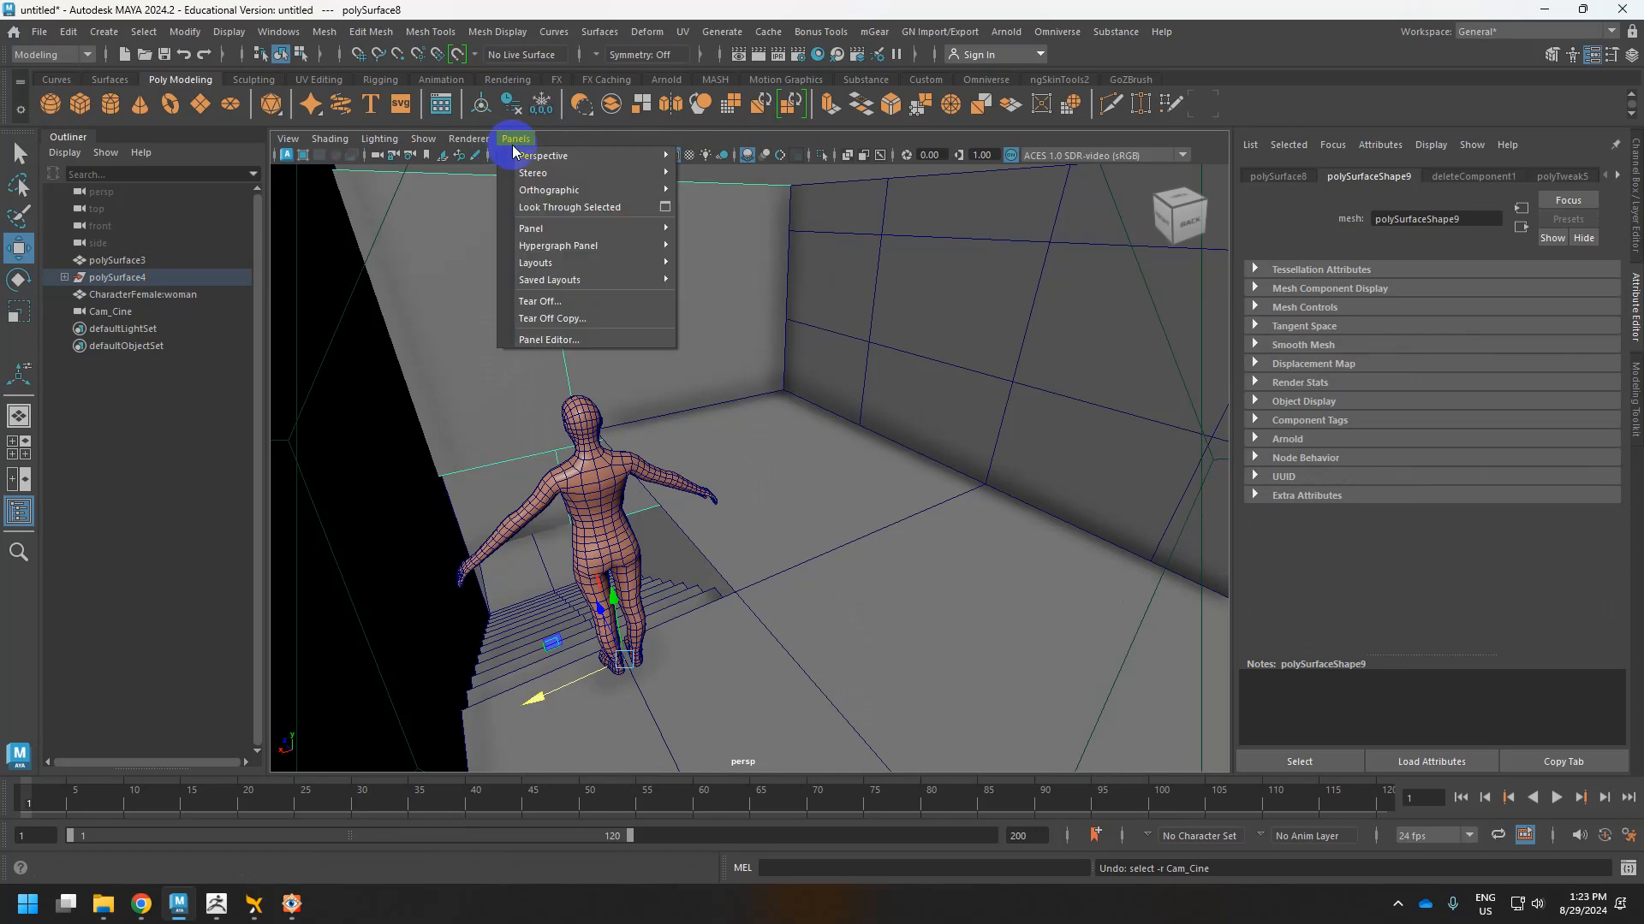
{"action": "left_click", "coordinate": [695, 171]}
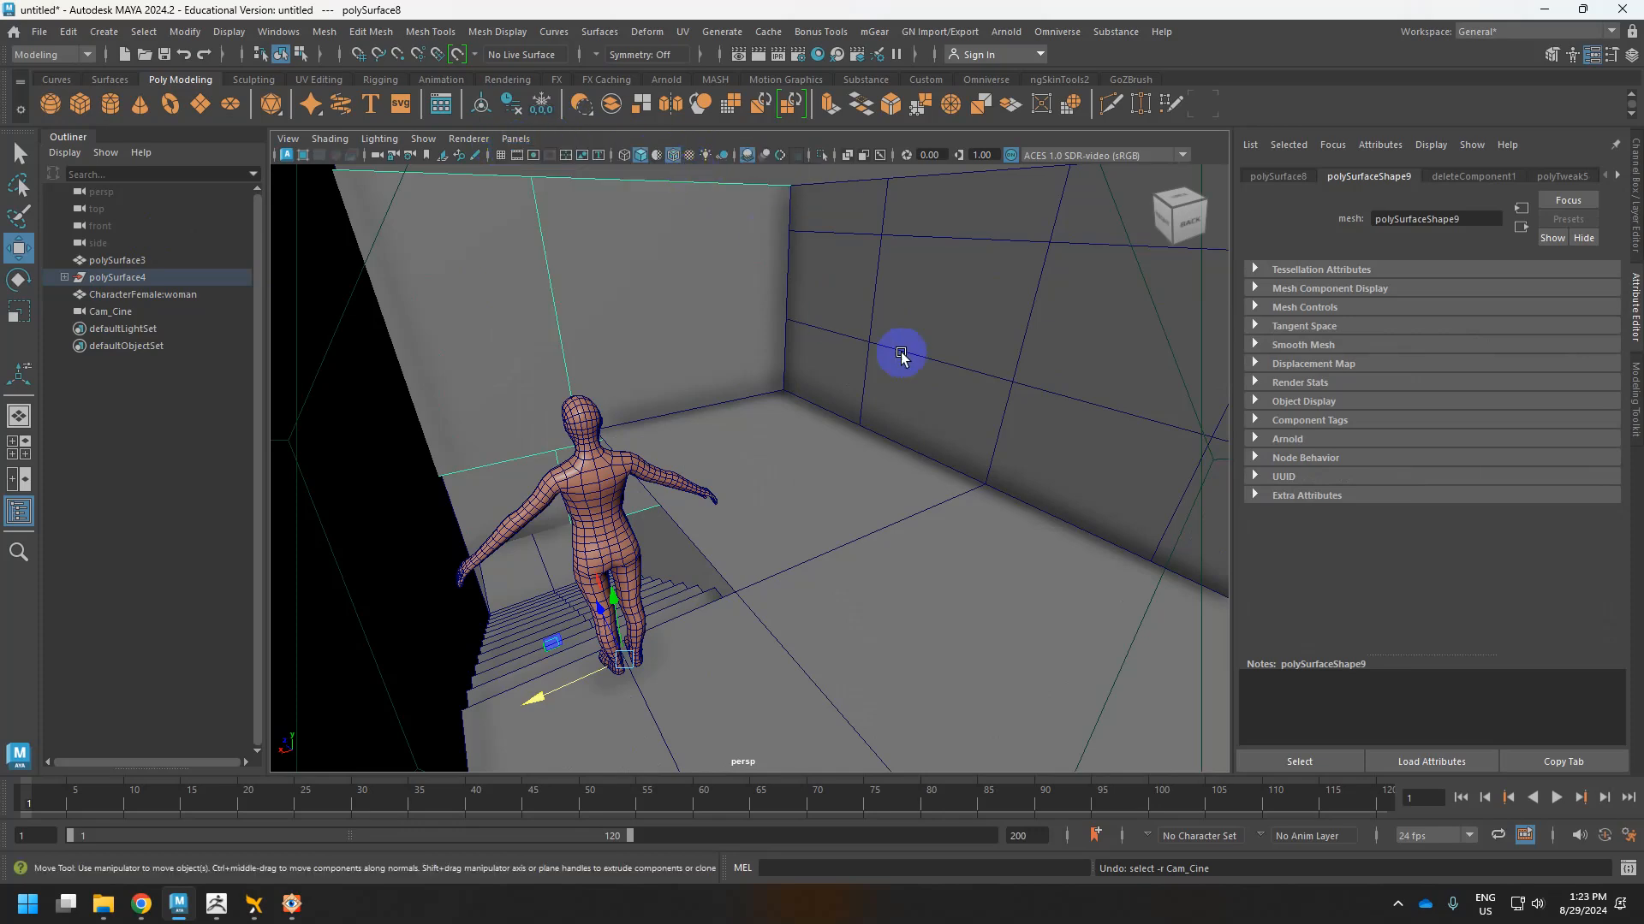
Set the persp camera's focal length to 35 and reframe the figure with the stairwell and side wall.
{"action": "left_click_drag", "start_coordinate": [833, 403], "coordinate": [1056, 349], "text": "alt"}
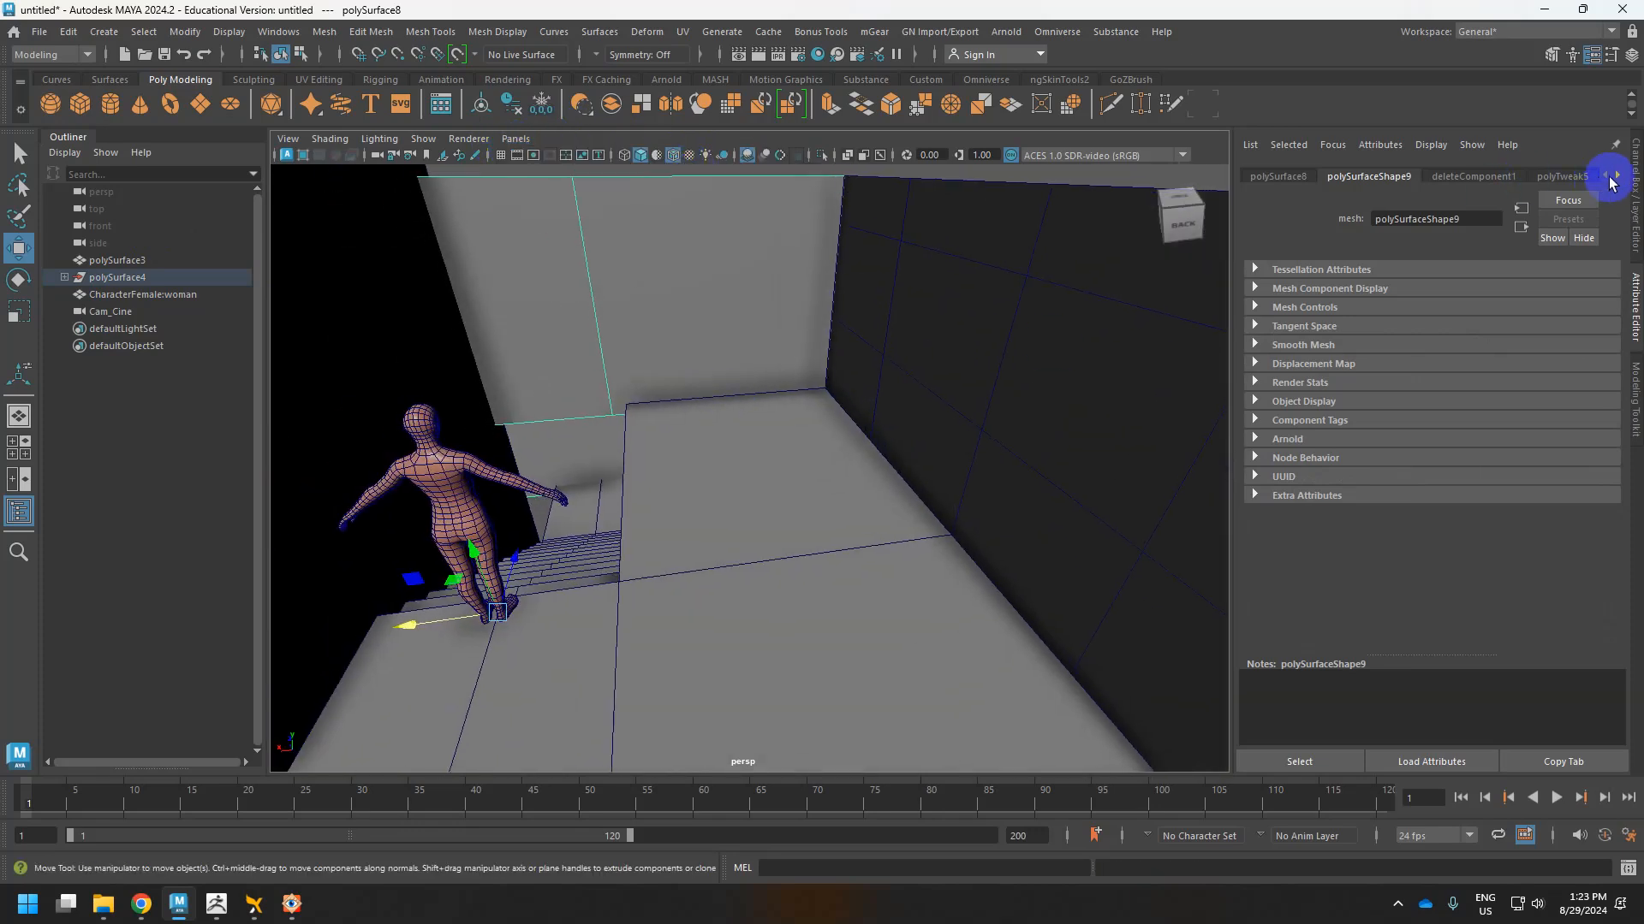
{"action": "left_click", "coordinate": [1633, 184]}
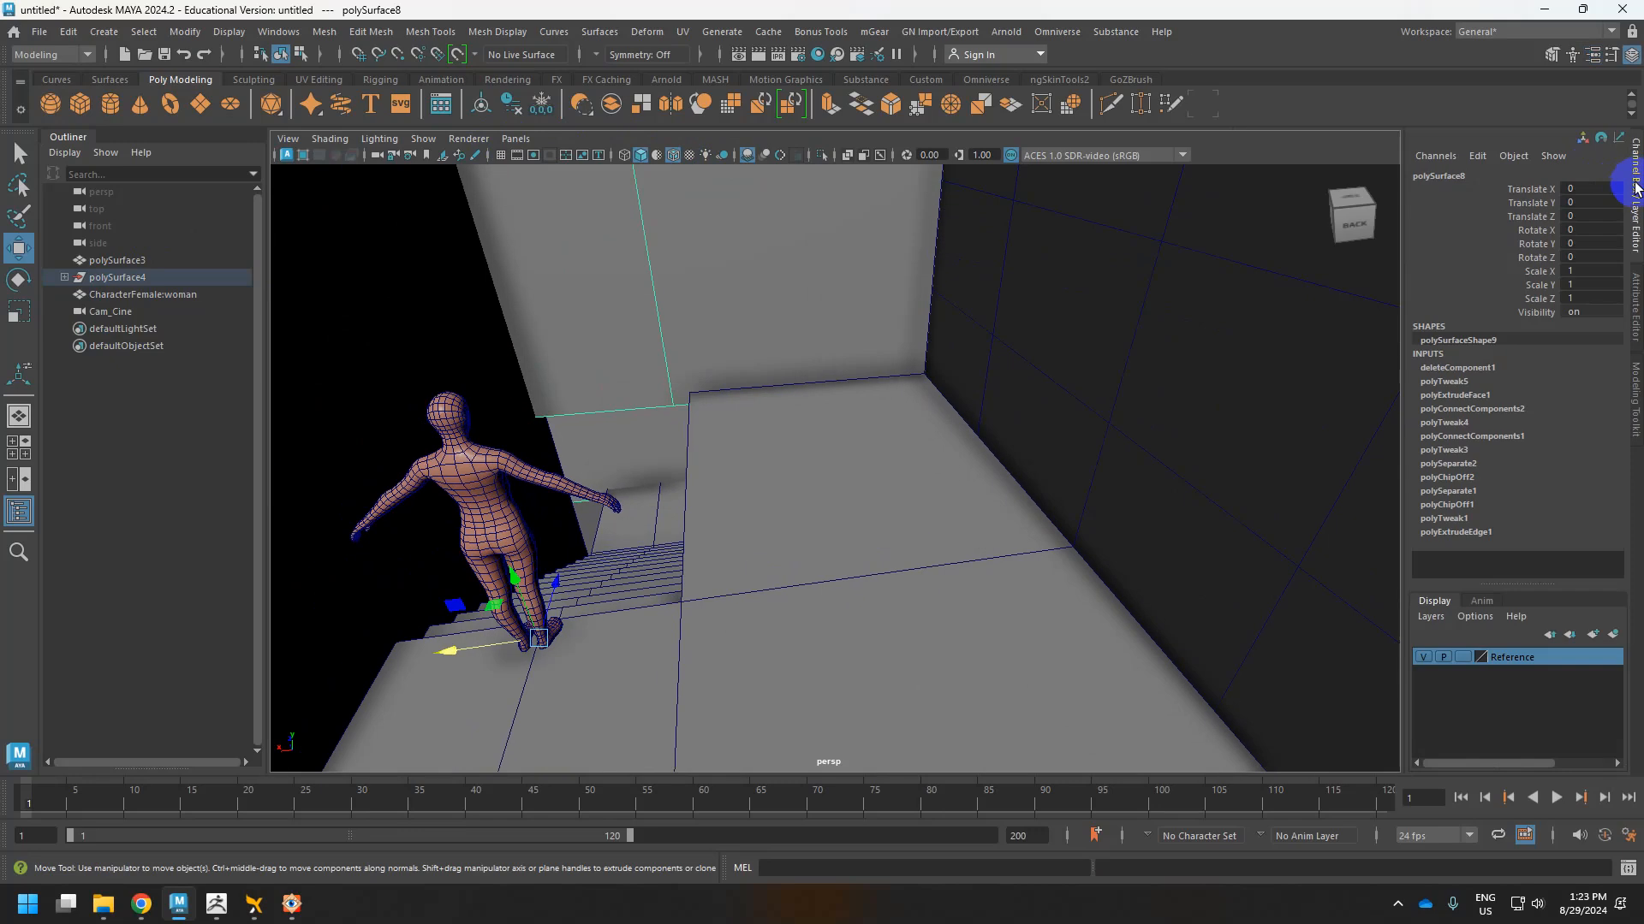
{"action": "left_click", "coordinate": [1637, 316]}
{"action": "left_click", "coordinate": [1533, 175]}
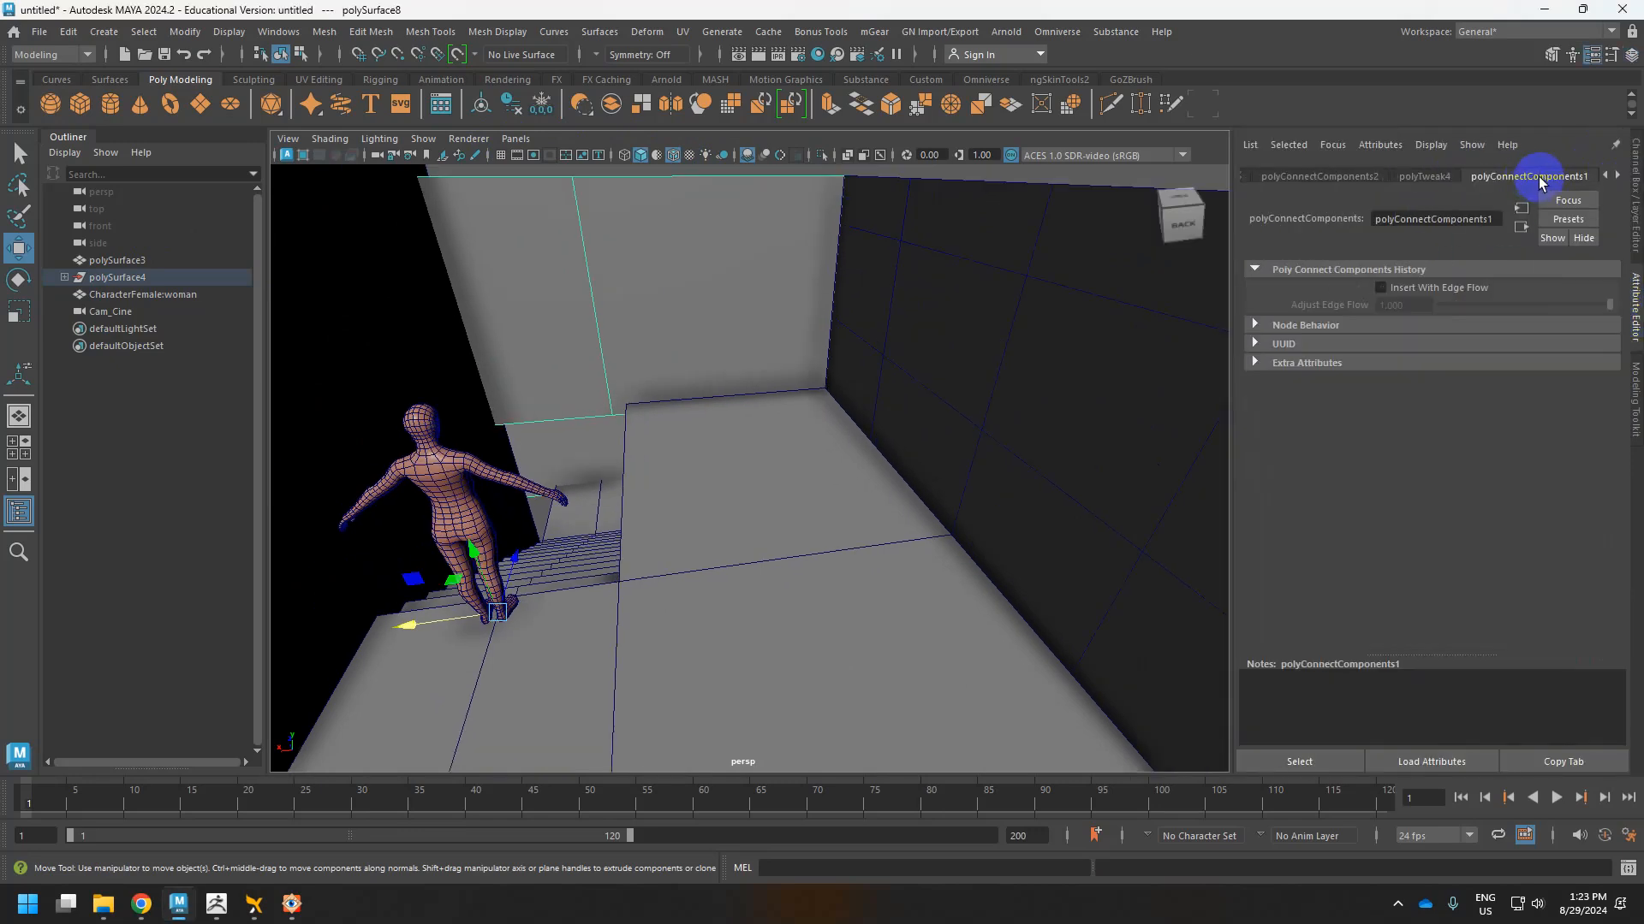
{"action": "scroll", "coordinate": [1539, 176], "scroll_direction": "down", "scroll_amount": 5}
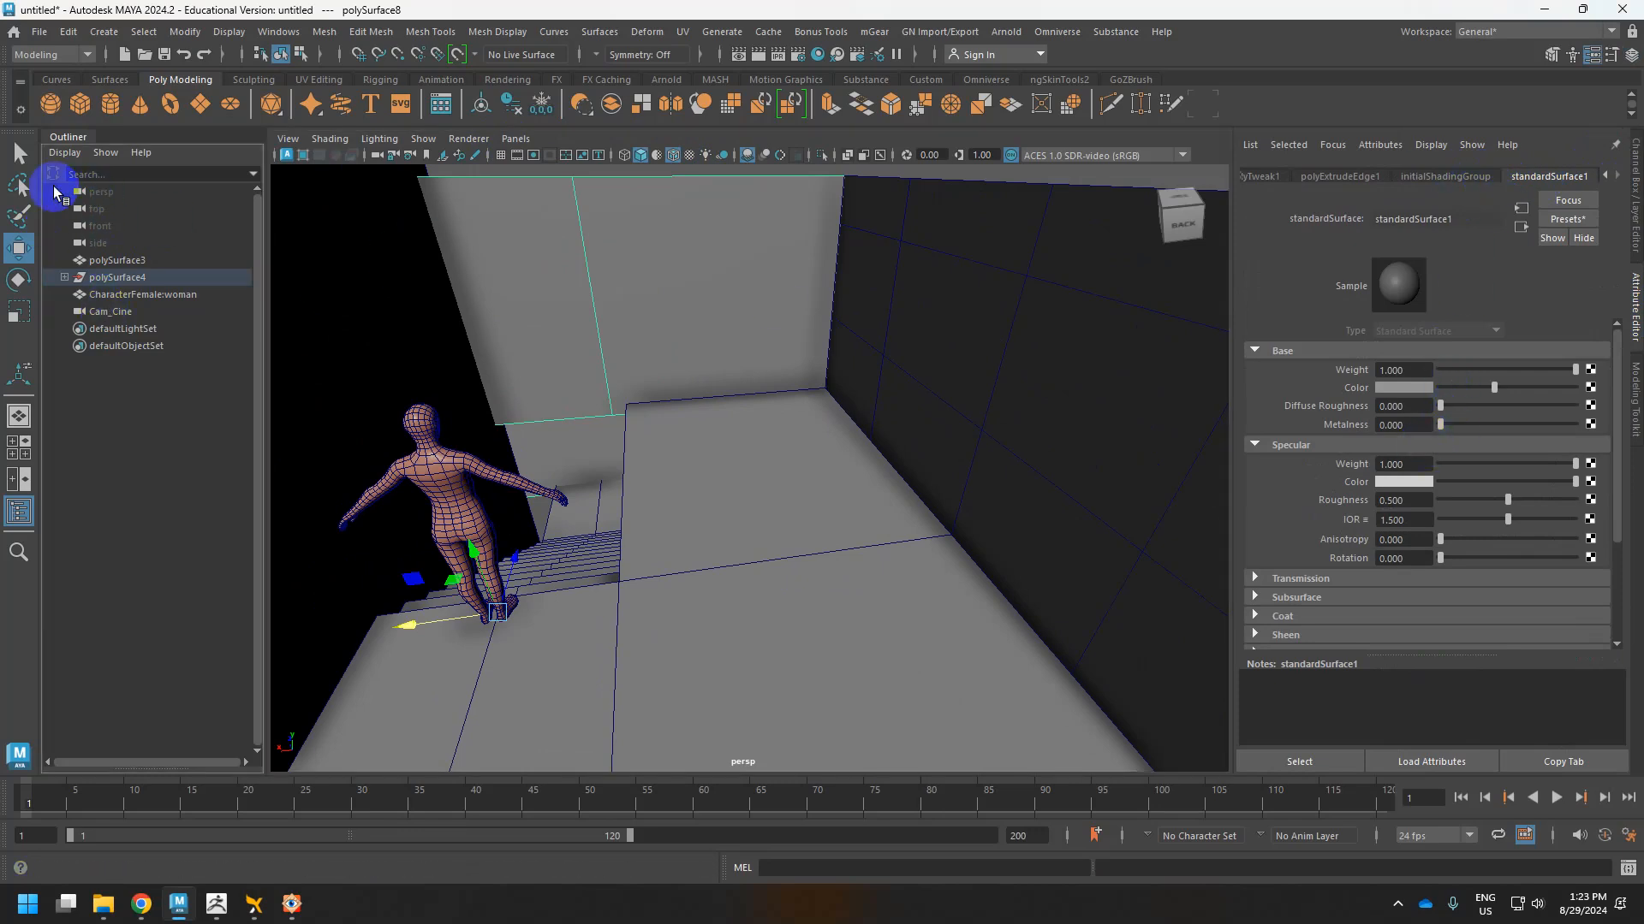
{"action": "left_click", "coordinate": [102, 191]}
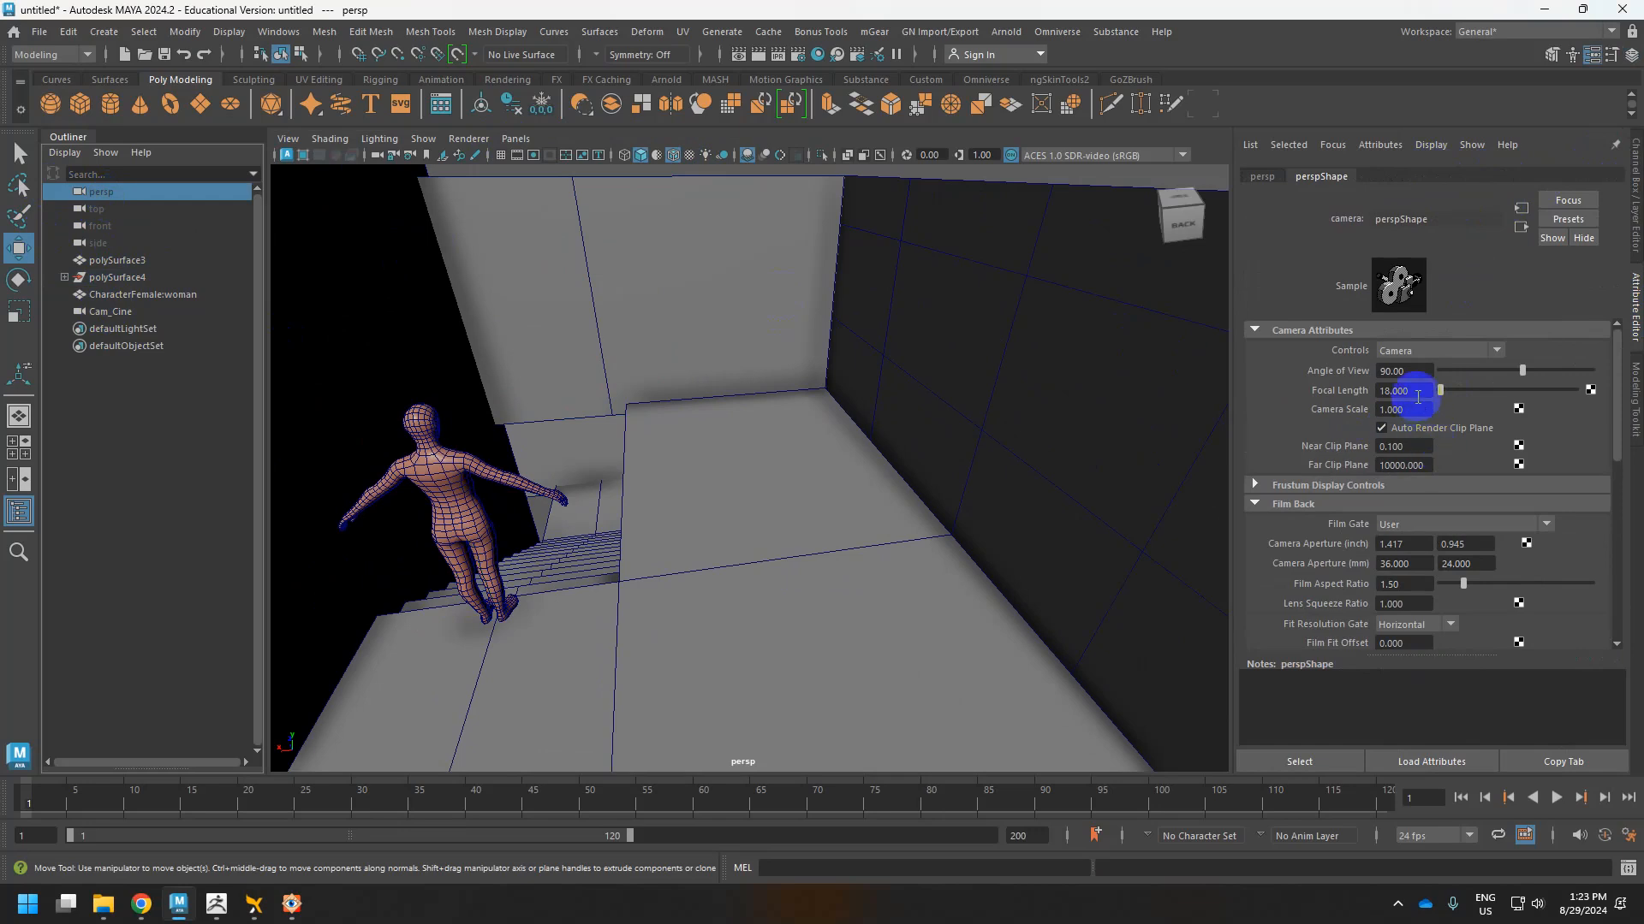
{"action": "left_click", "coordinate": [1361, 390]}
{"action": "type", "text": "35"}
{"action": "key", "text": "Return"}
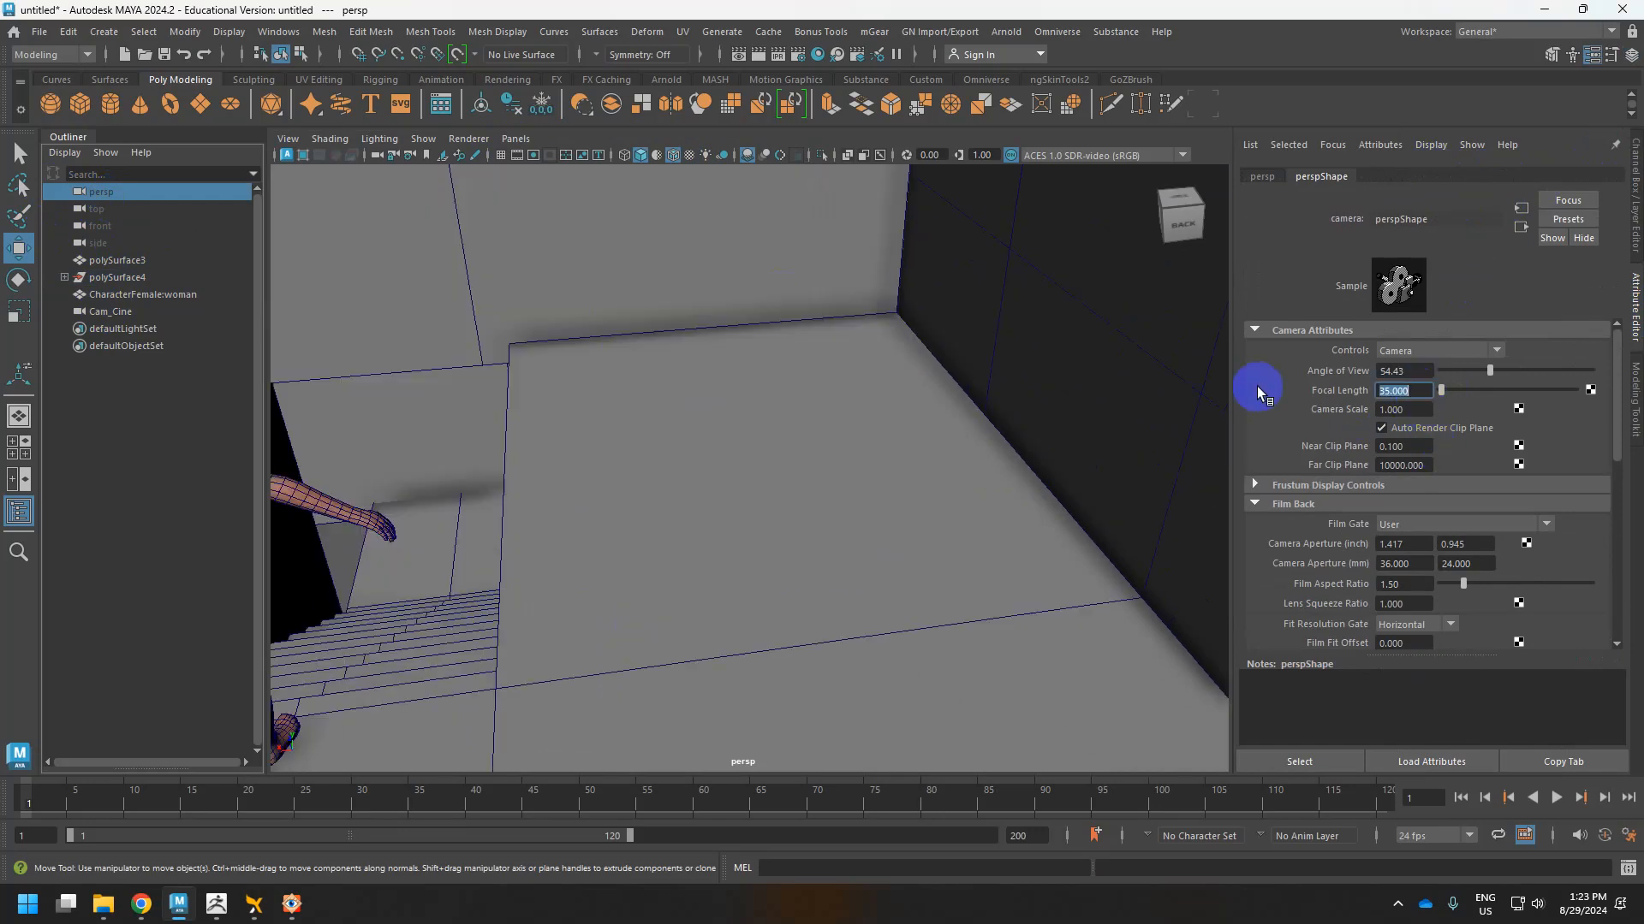
{"action": "right_click_drag", "start_coordinate": [693, 620], "coordinate": [625, 531], "text": "alt"}
{"action": "left_click_drag", "start_coordinate": [625, 533], "coordinate": [649, 459], "text": "alt"}
Switch to the image viewer to examine the reference photo's stair railing, and minimize it to return to Maya.
{"action": "key", "text": "alt+Tab"}
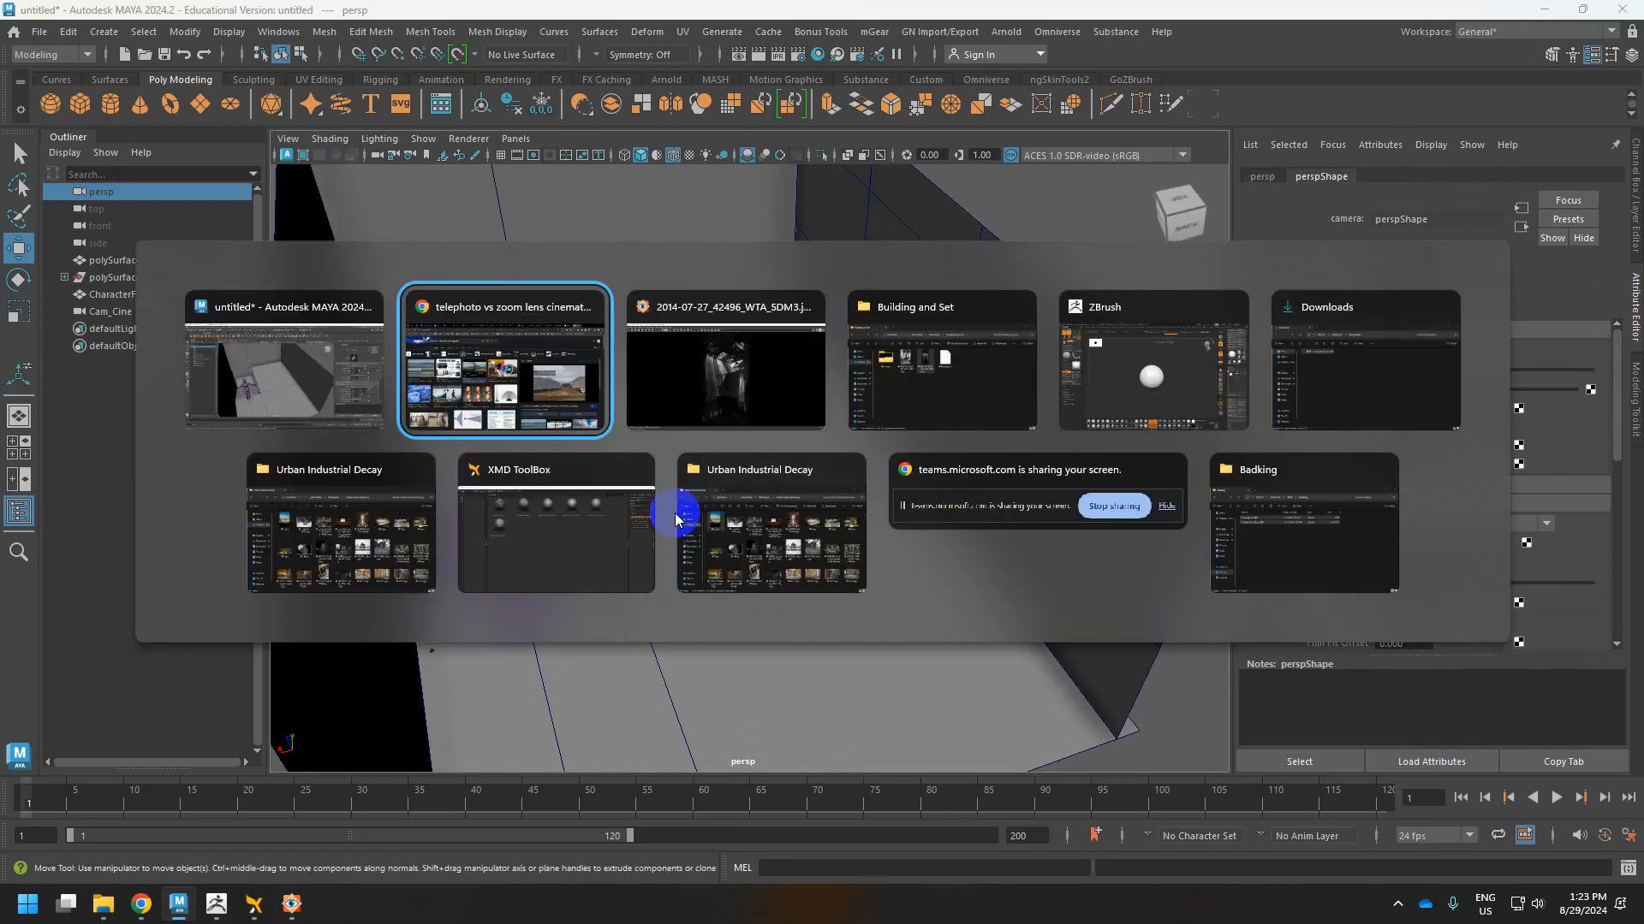
{"action": "key", "text": "alt+Tab"}
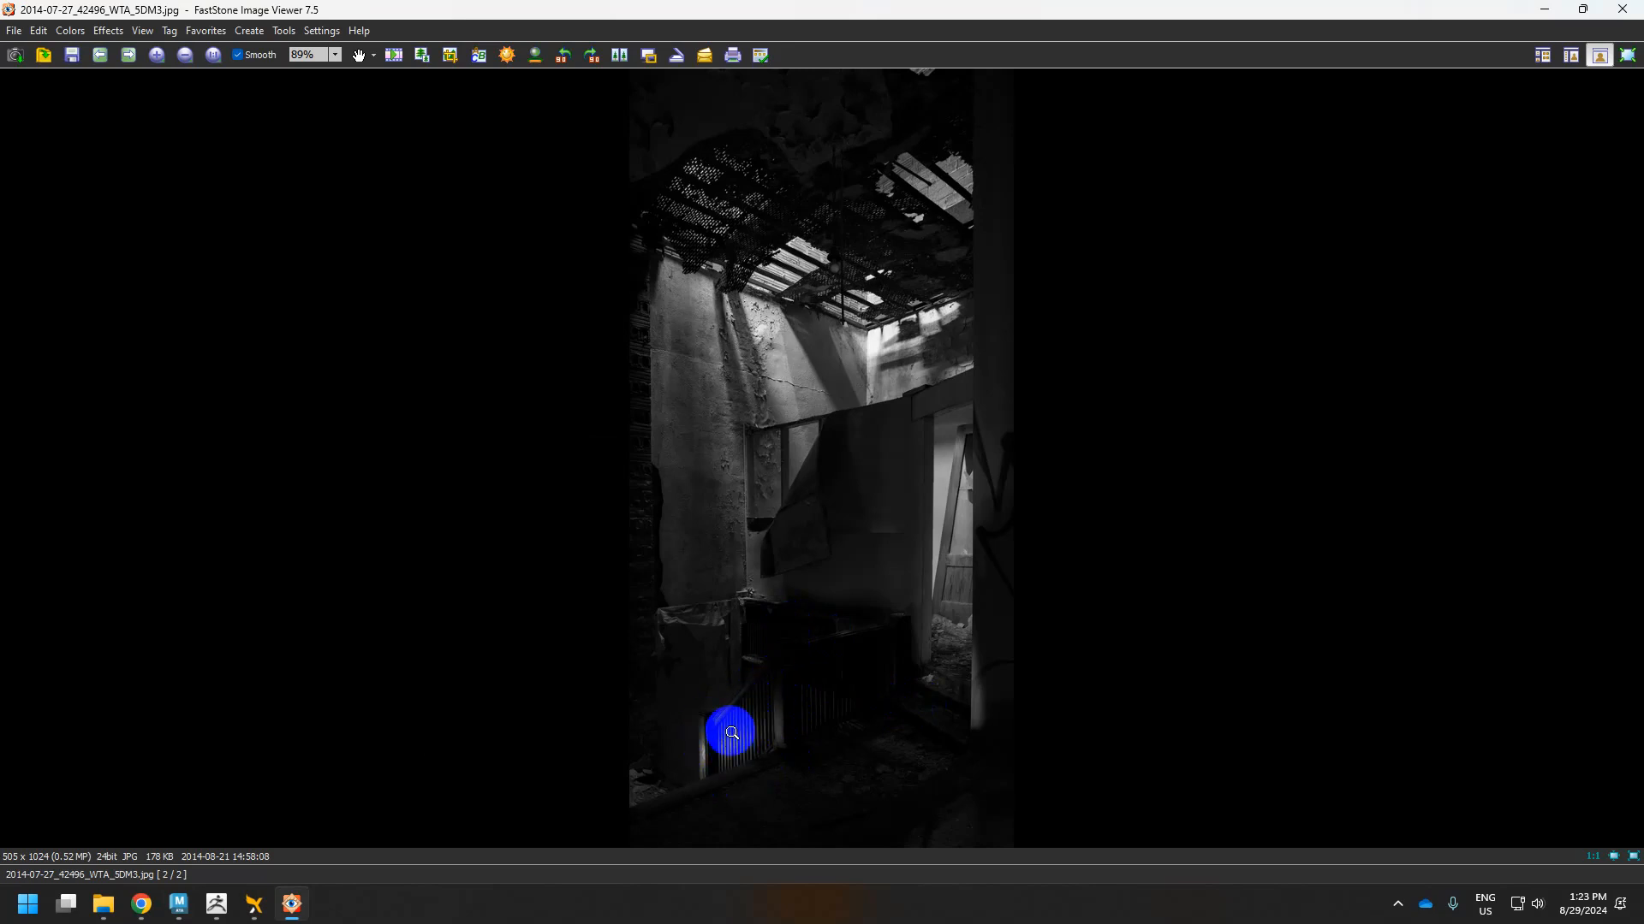
{"action": "left_click", "coordinate": [1544, 8]}
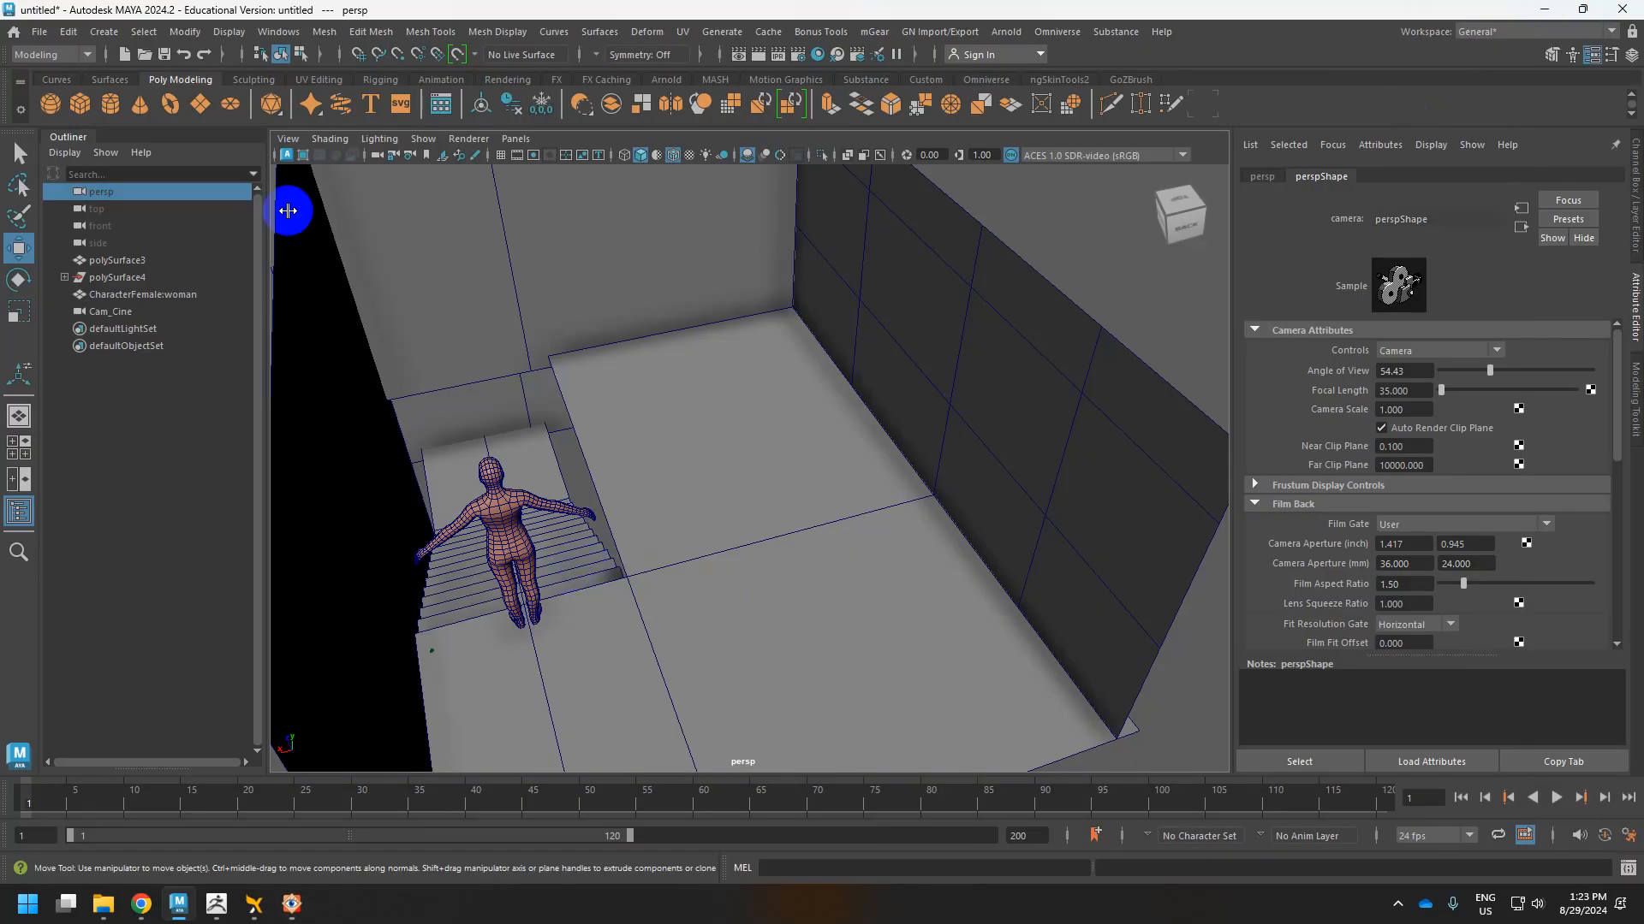
Create a polygon cube and move it to the floor corner beside the top of the stairwell.
{"action": "left_click", "coordinate": [80, 103]}
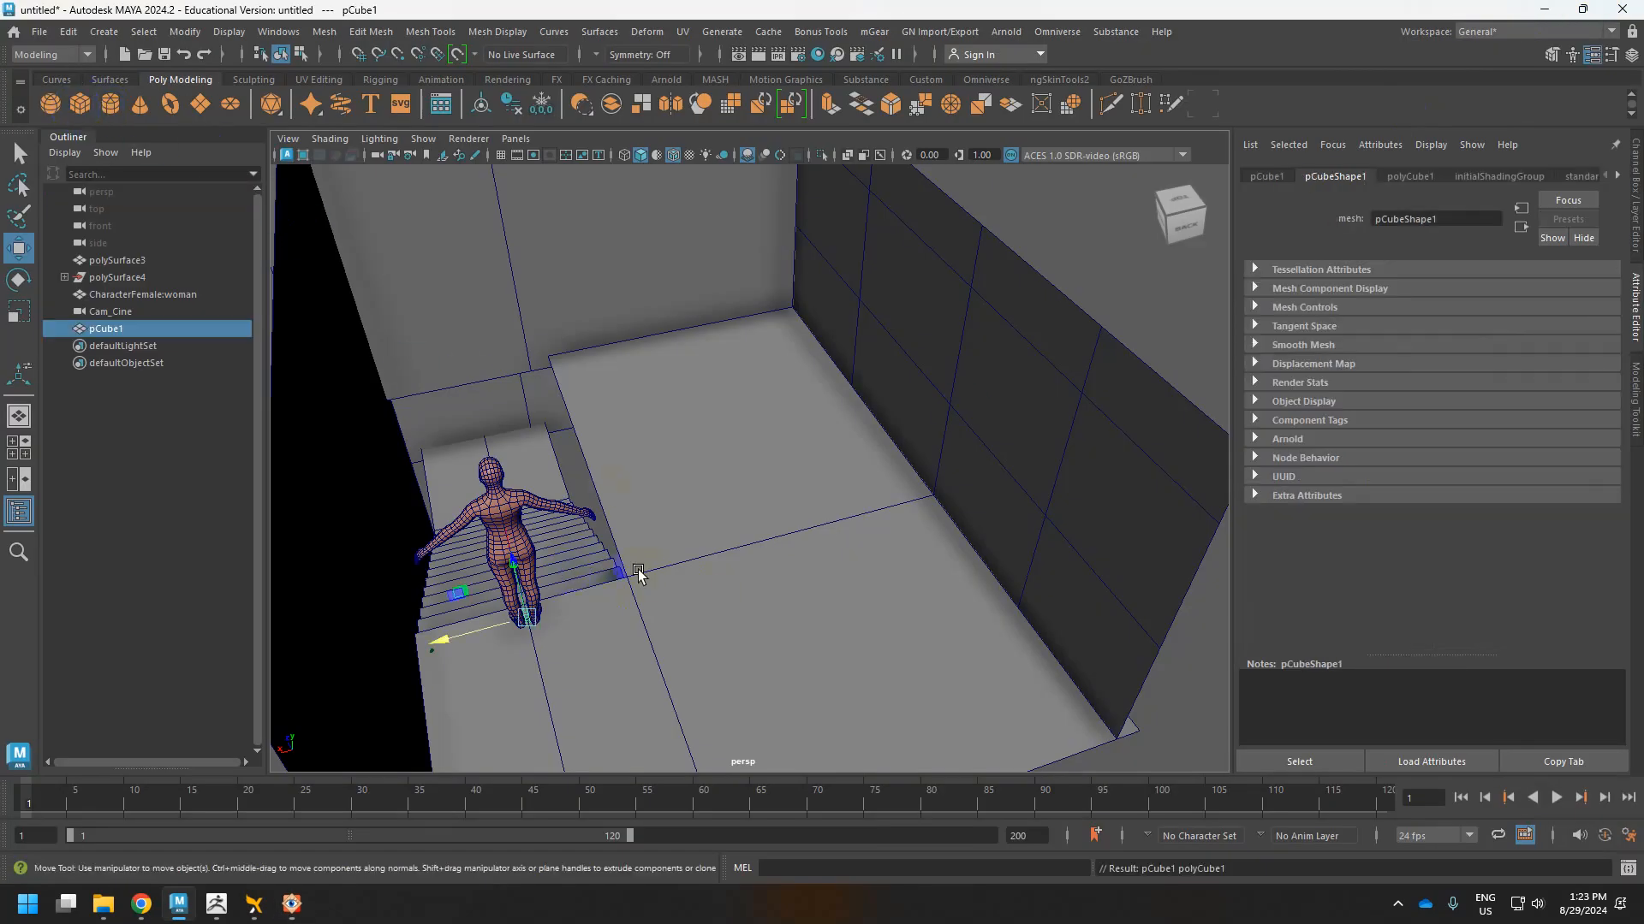
{"action": "left_click_drag", "start_coordinate": [487, 627], "coordinate": [624, 542]}
{"action": "scroll", "coordinate": [642, 572], "scroll_direction": "up", "scroll_amount": 5}
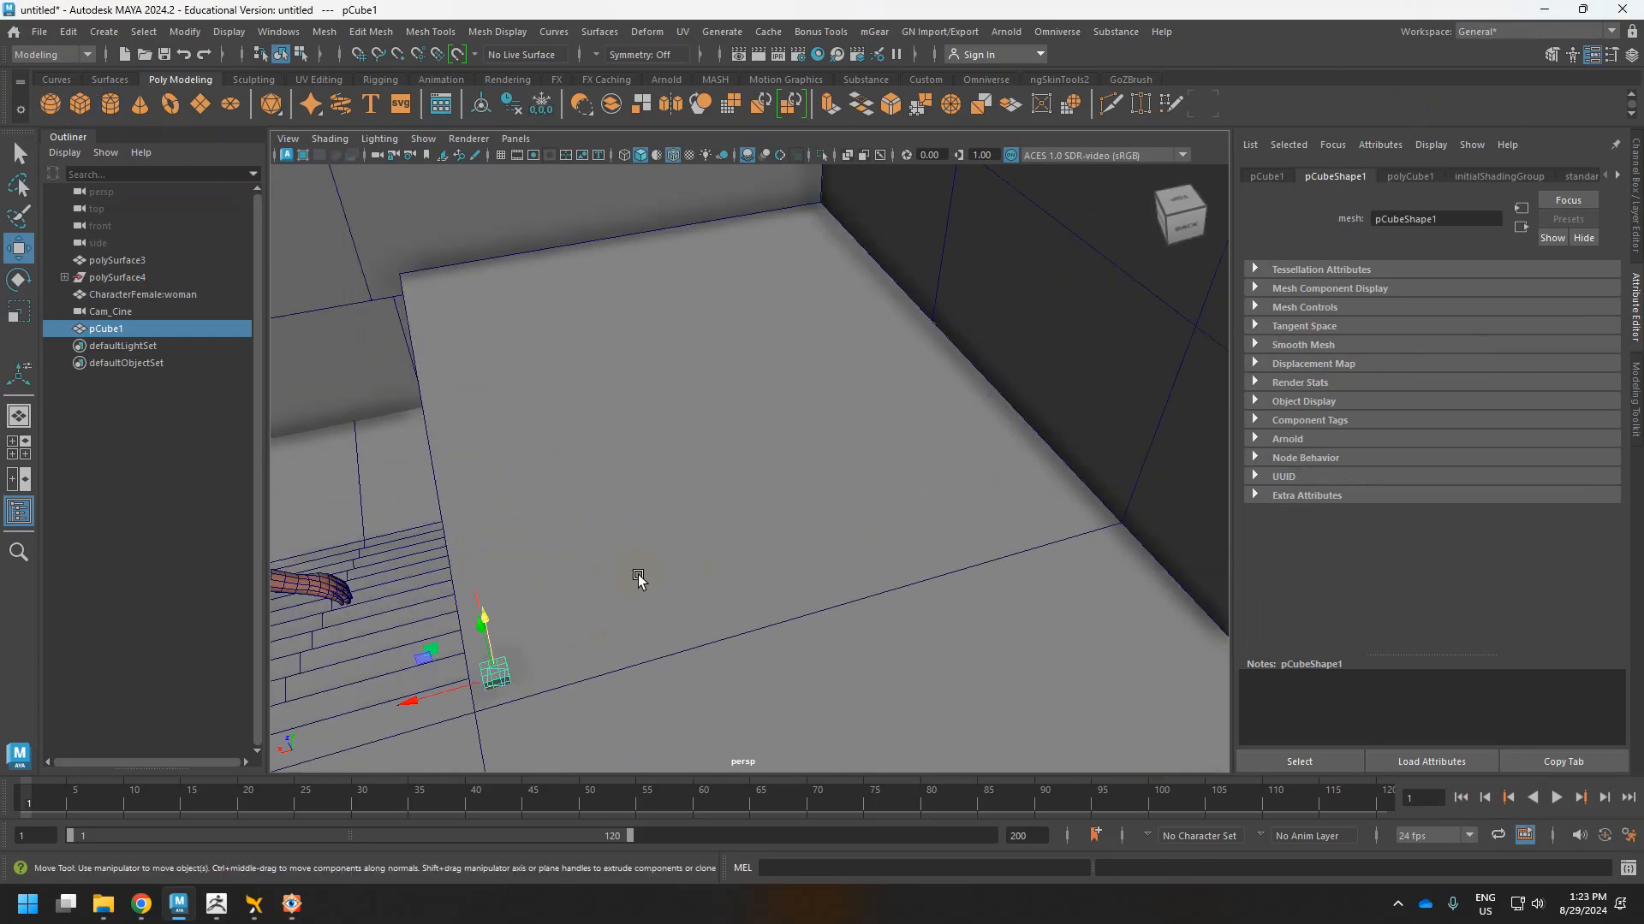
{"action": "middle_click_drag", "start_coordinate": [613, 587], "coordinate": [735, 474], "text": "alt"}
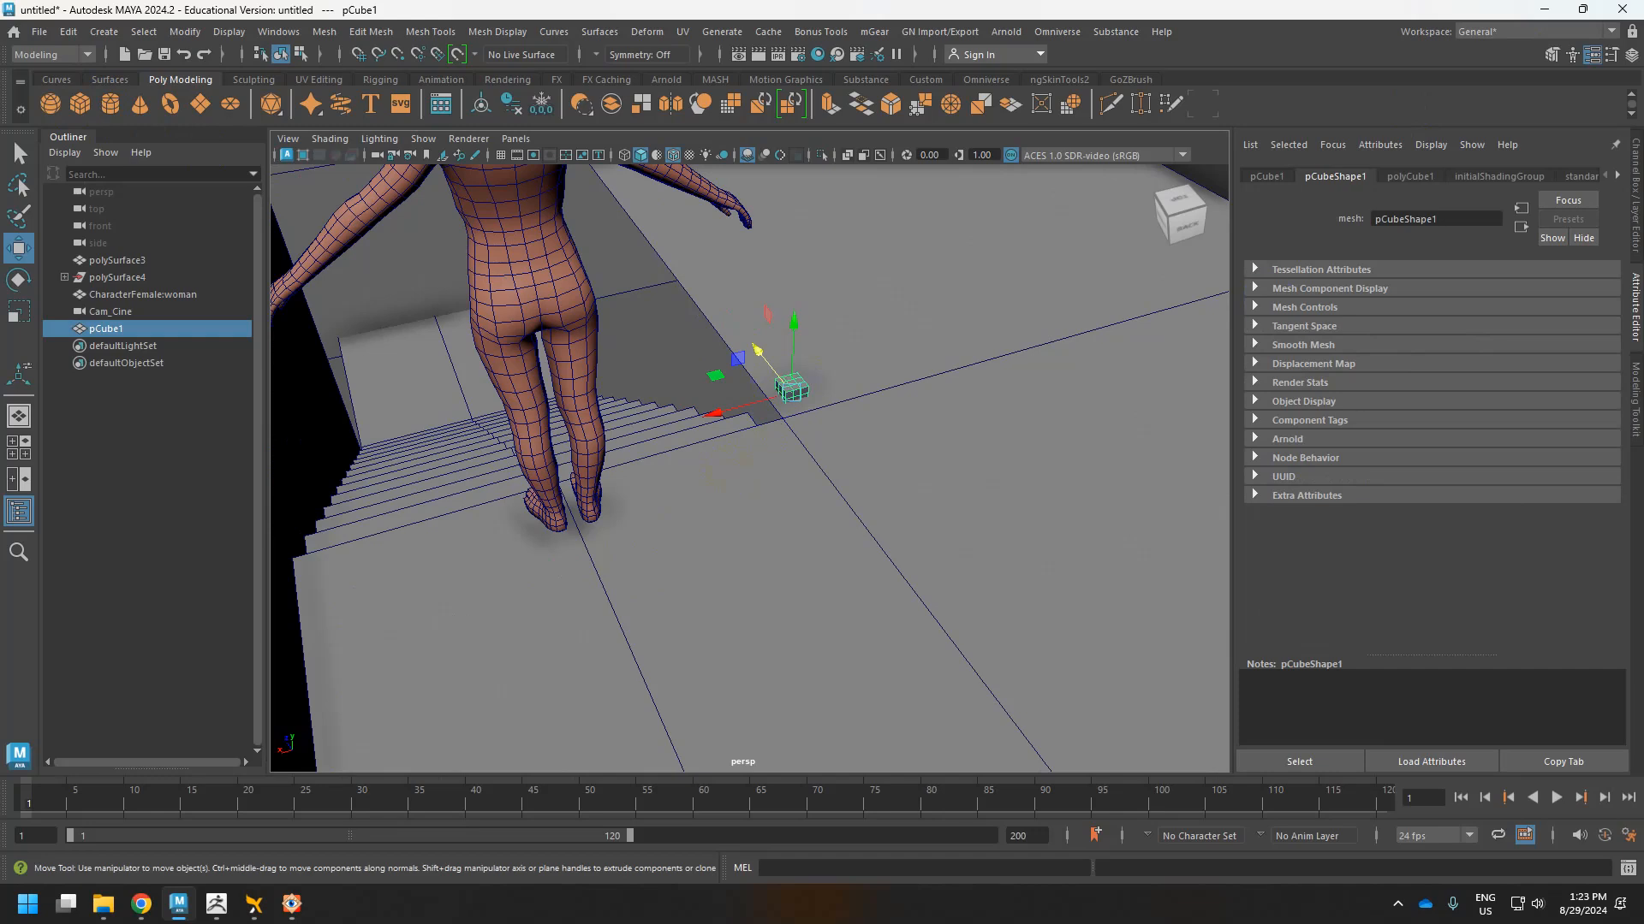
Set the cube's width, height and depth to 20 and its width, height and depth subdivisions to 1.
{"action": "left_click", "coordinate": [1634, 198]}
{"action": "left_click", "coordinate": [1441, 367]}
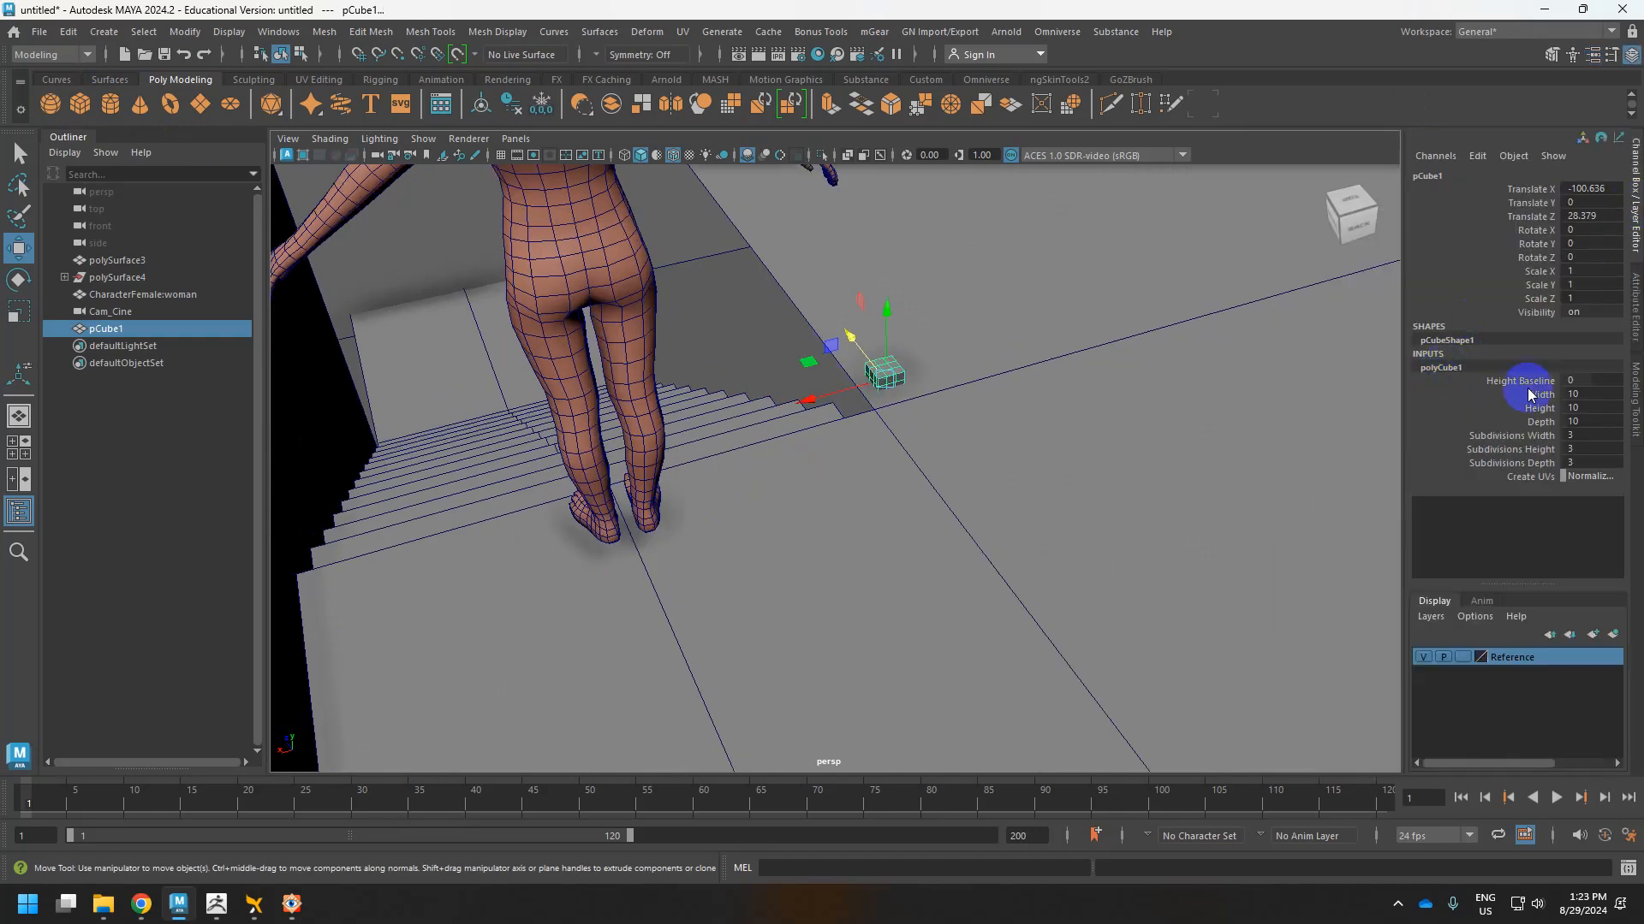
{"action": "double_click", "coordinate": [1593, 394]}
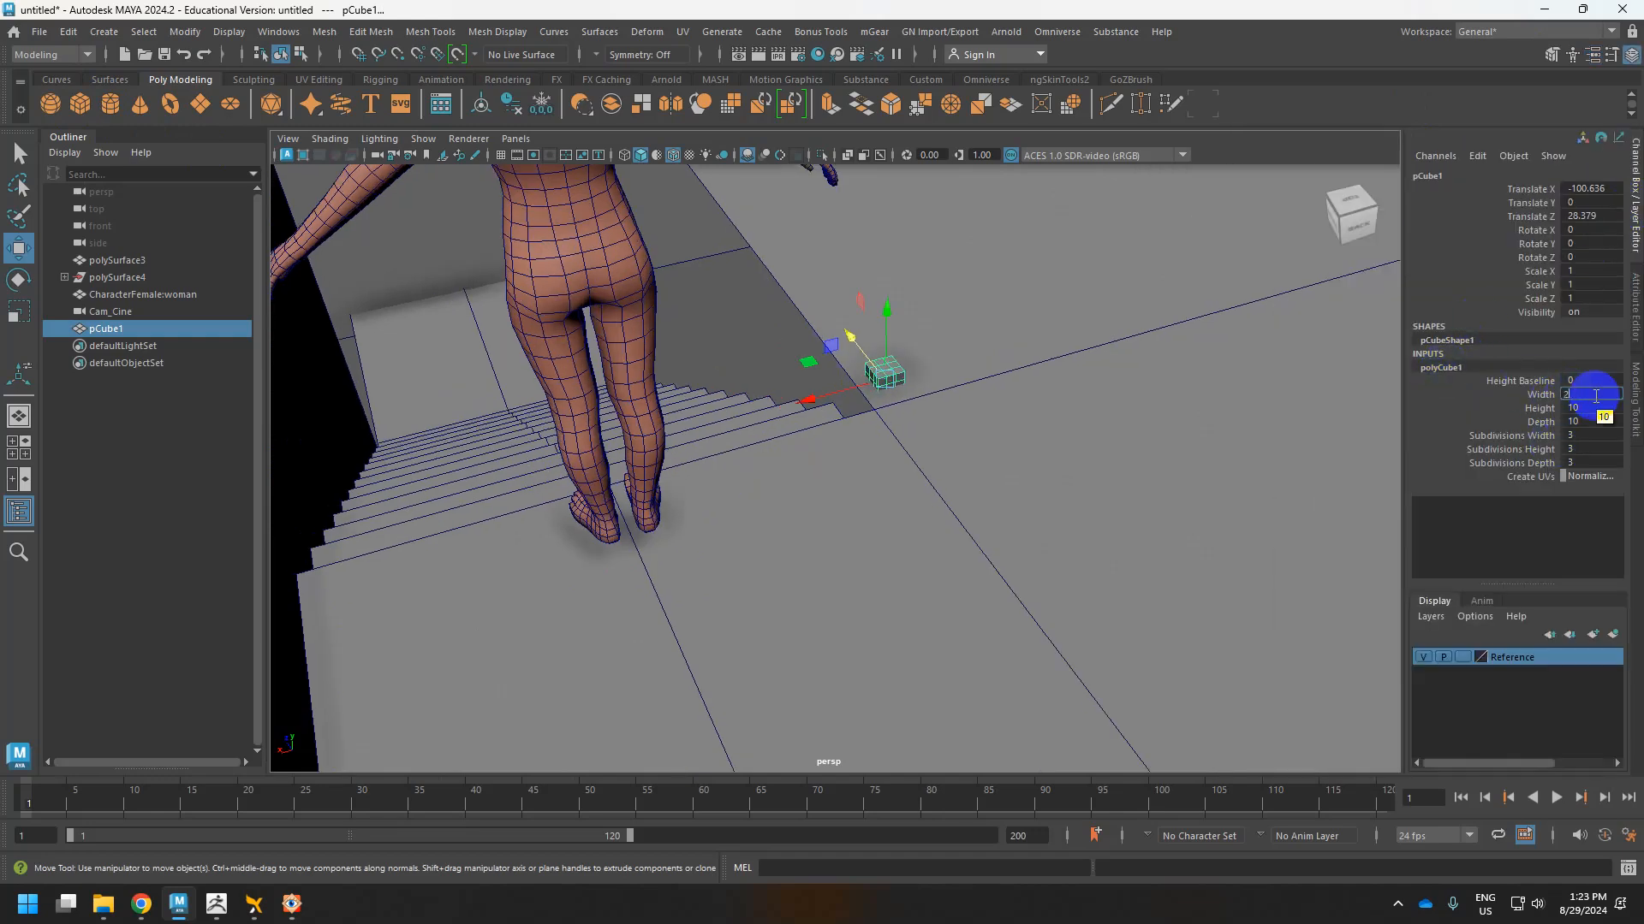
{"action": "key", "text": "Tab"}
{"action": "type", "text": "20"}
{"action": "key", "text": "Tab"}
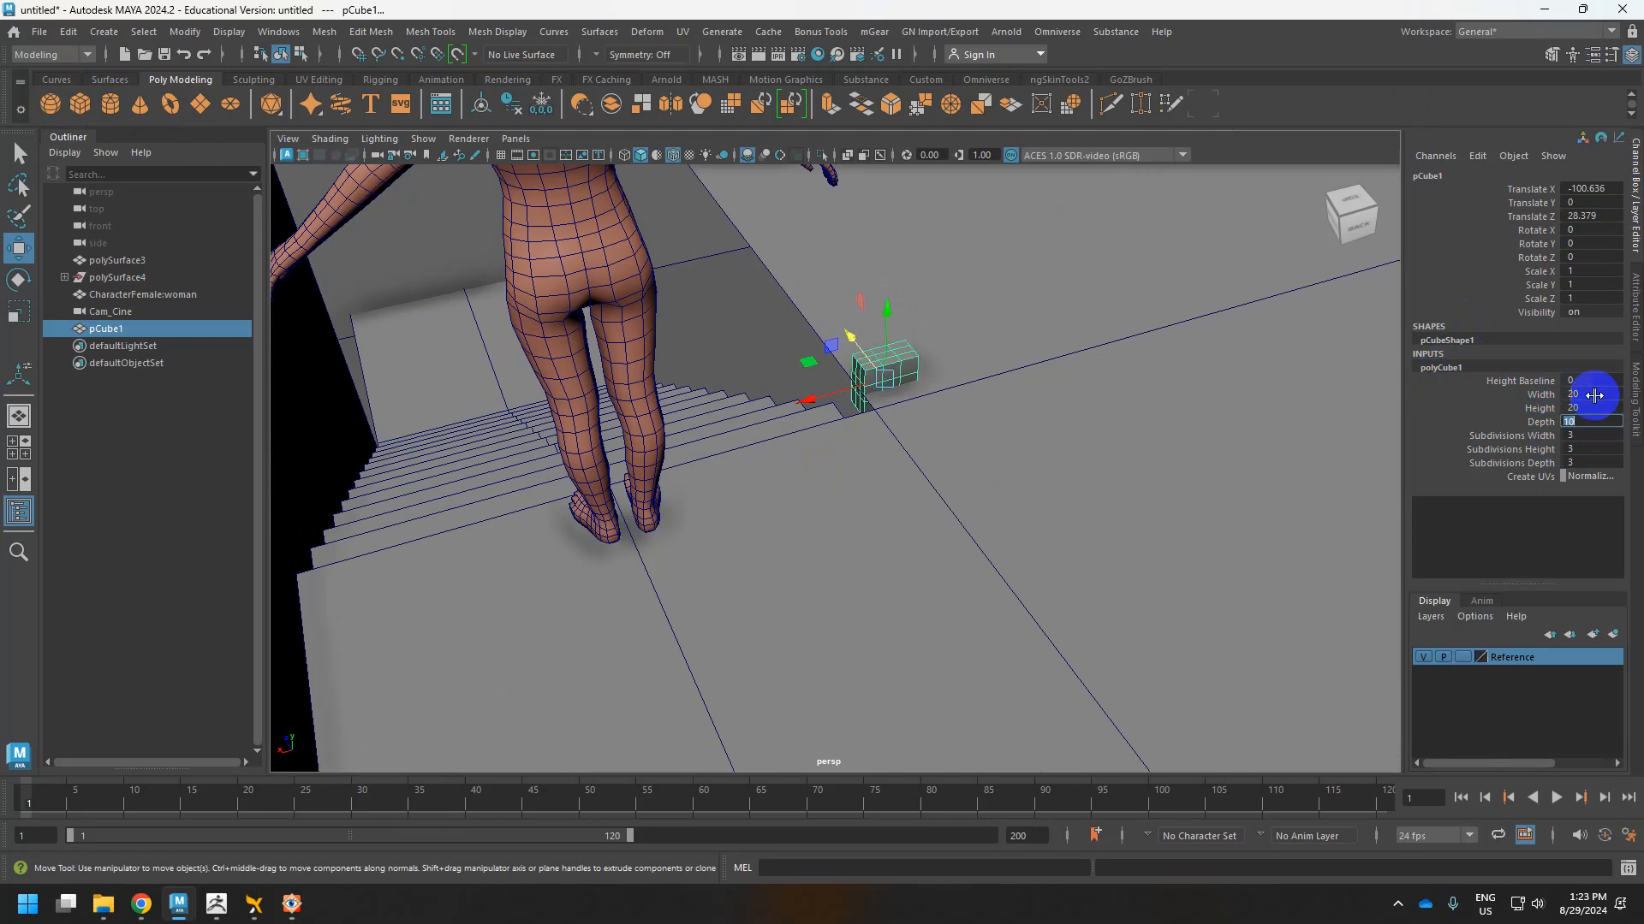
{"action": "type", "text": "20"}
{"action": "key", "text": "Tab"}
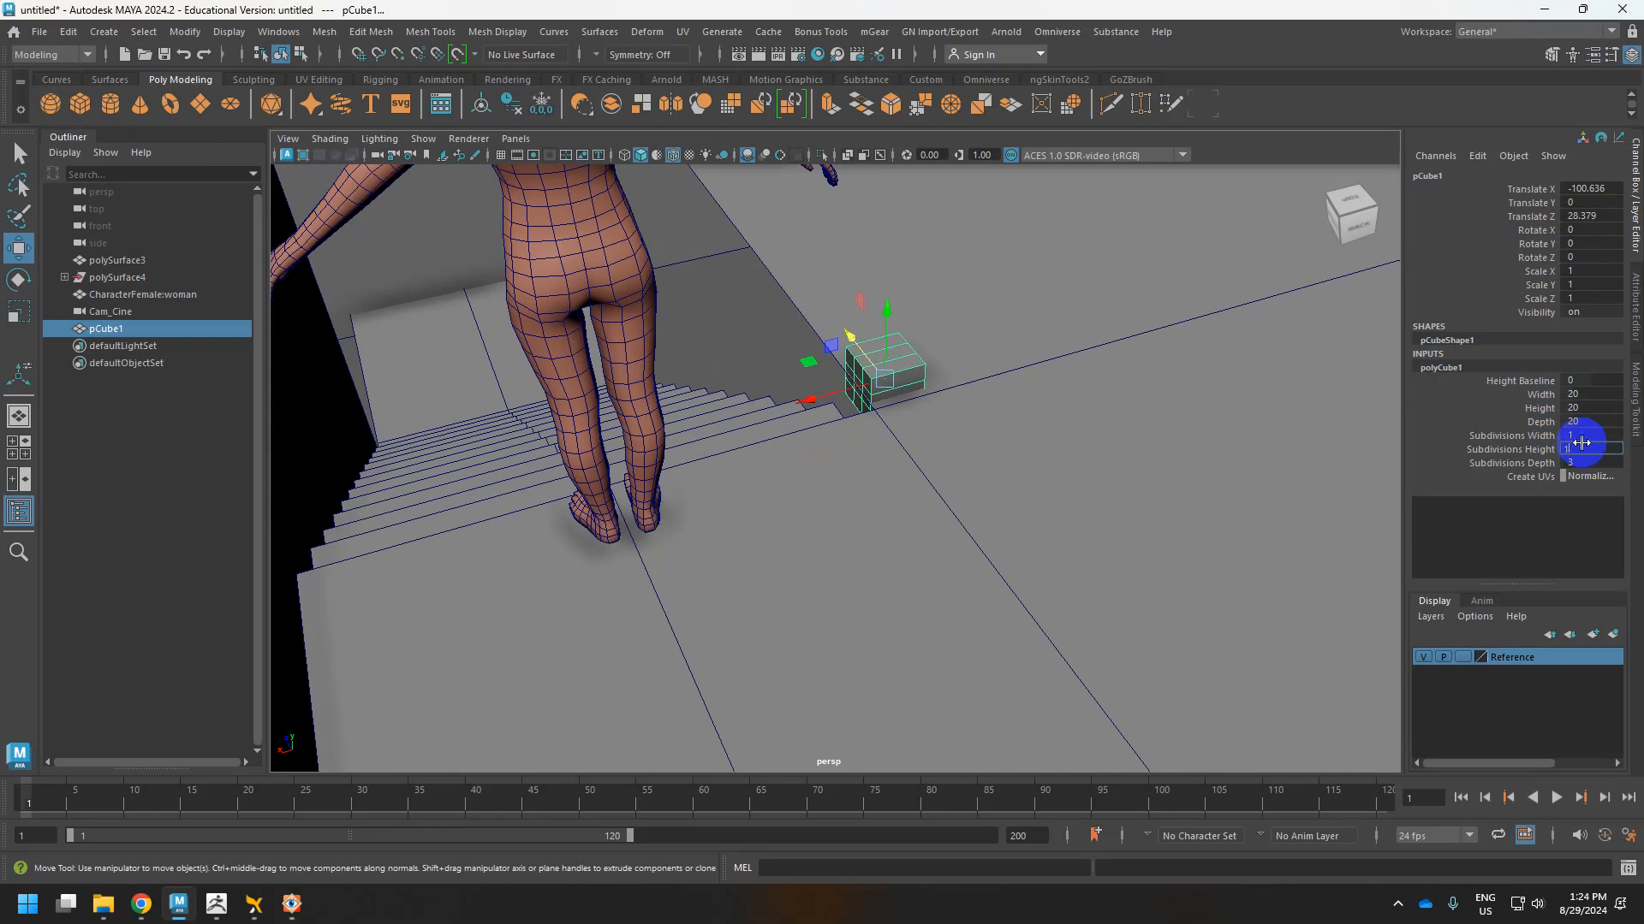
{"action": "key", "text": "Return"}
Raise the cube's top face to about the figure's hip height to form a post, and check it in the side view.
{"action": "right_click_drag", "start_coordinate": [916, 302], "coordinate": [920, 351]}
{"action": "left_click", "coordinate": [887, 356]}
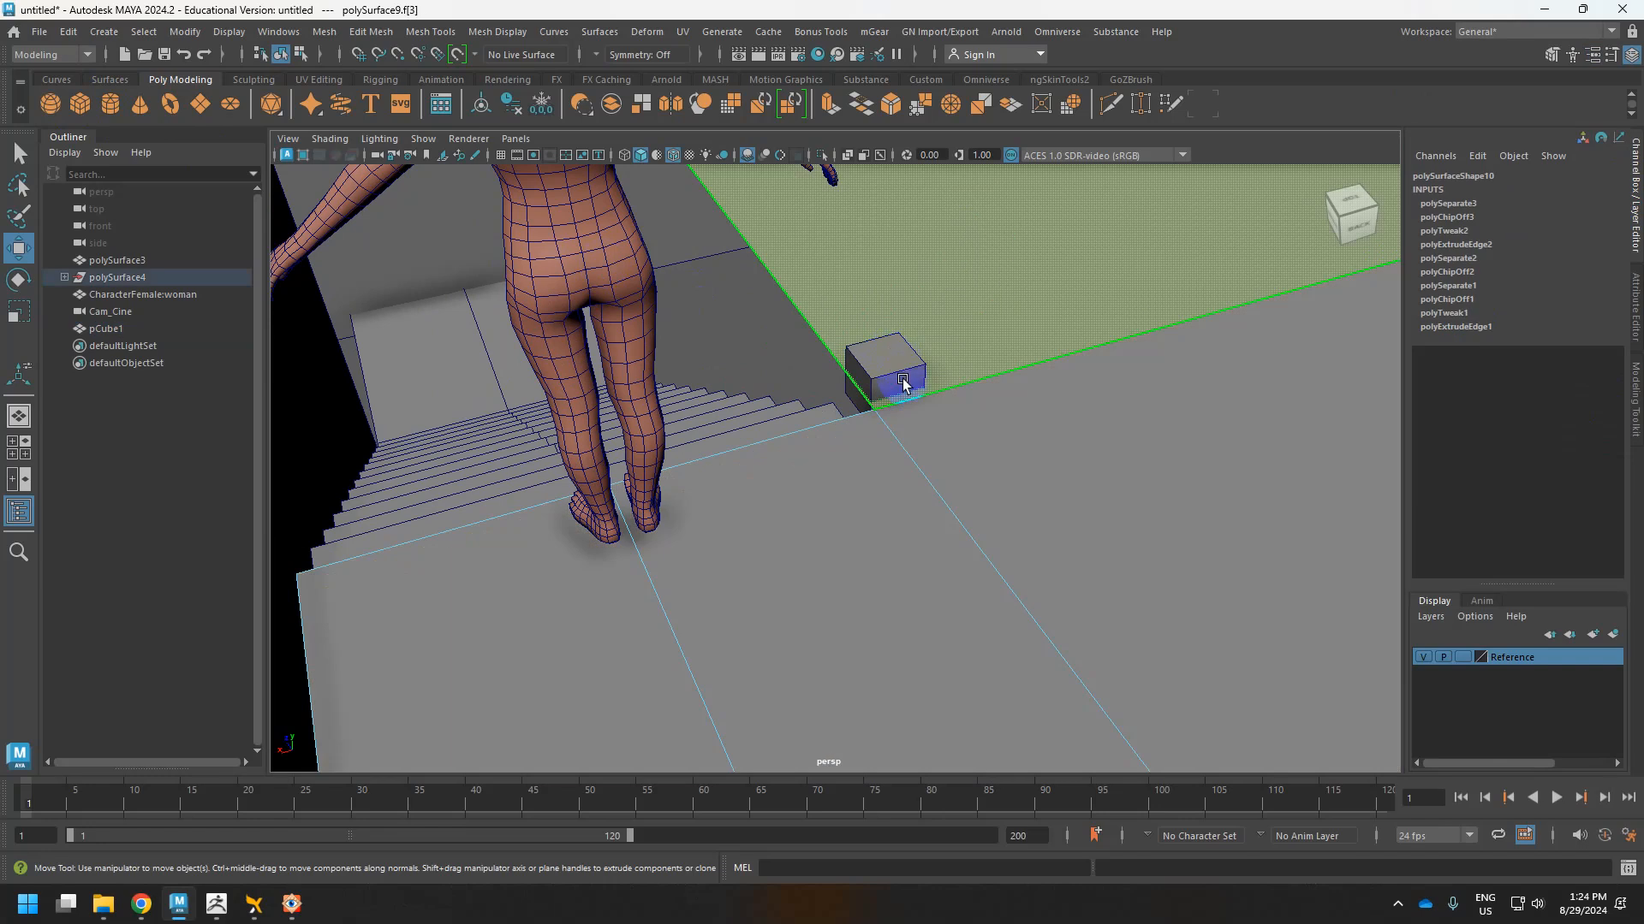
{"action": "mouse_move", "coordinate": [867, 363]}
{"action": "right_mouse_down"}
{"action": "mouse_move", "coordinate": [942, 338]}
{"action": "mouse_move", "coordinate": [881, 366]}
{"action": "mouse_move", "coordinate": [884, 346]}
{"action": "right_mouse_up"}
{"action": "left_click", "coordinate": [862, 368]}
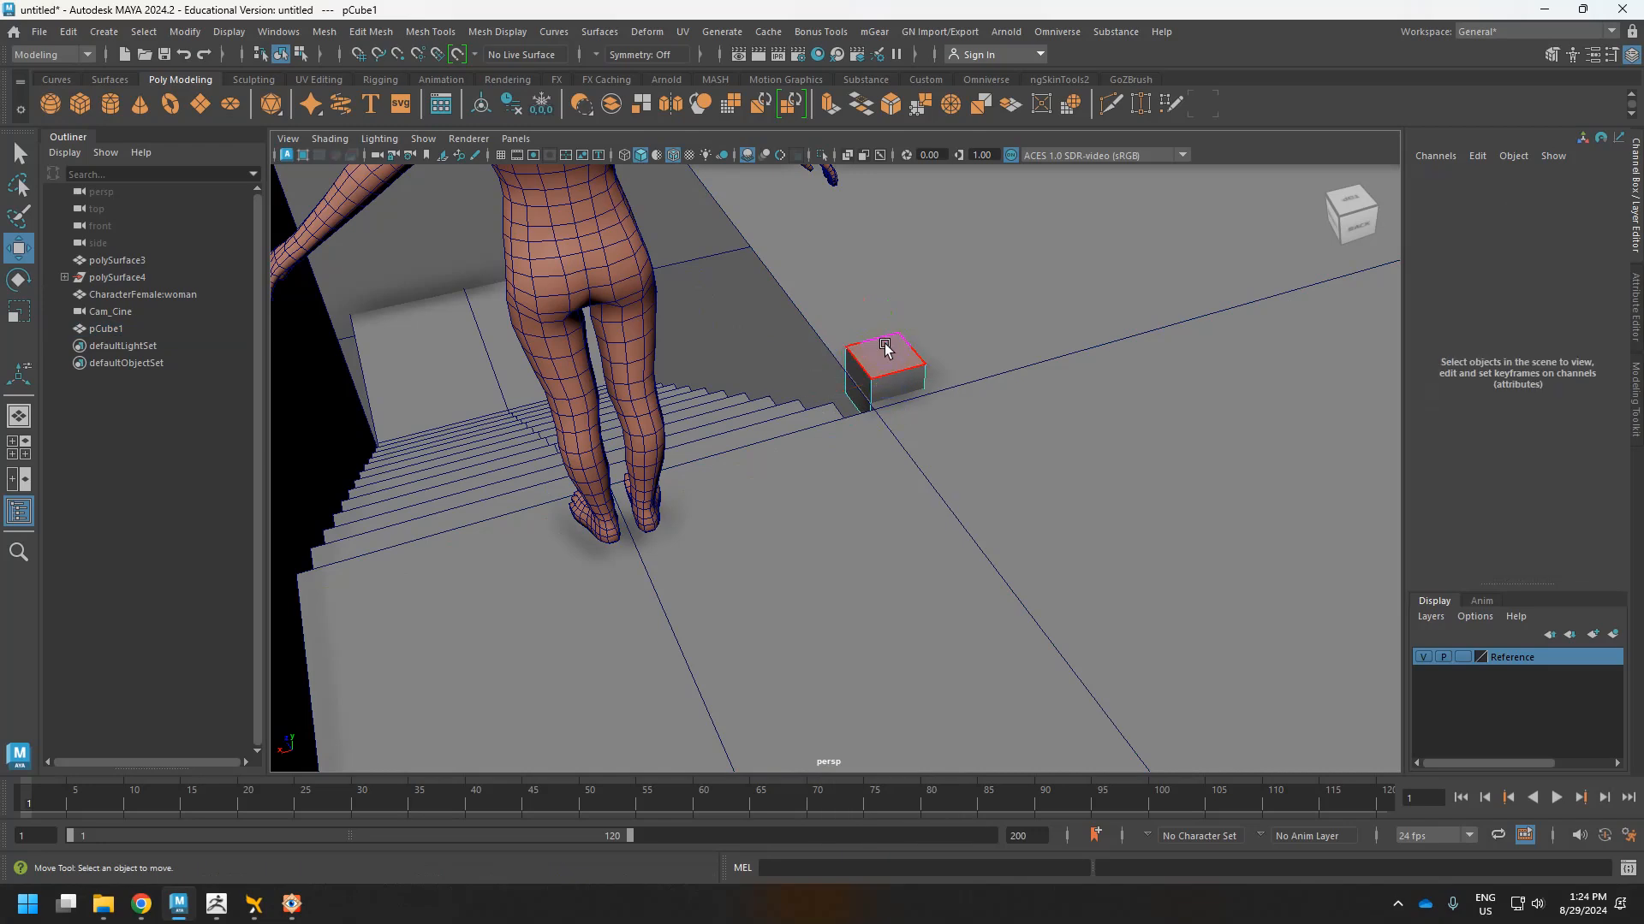
{"action": "left_click", "coordinate": [874, 346]}
{"action": "scroll", "coordinate": [864, 360], "scroll_direction": "down", "scroll_amount": 6}
{"action": "left_click_drag", "start_coordinate": [850, 391], "coordinate": [961, 379]}
{"action": "key", "text": "space"}
{"action": "middle_click_drag", "start_coordinate": [904, 505], "coordinate": [875, 587], "text": "alt"}
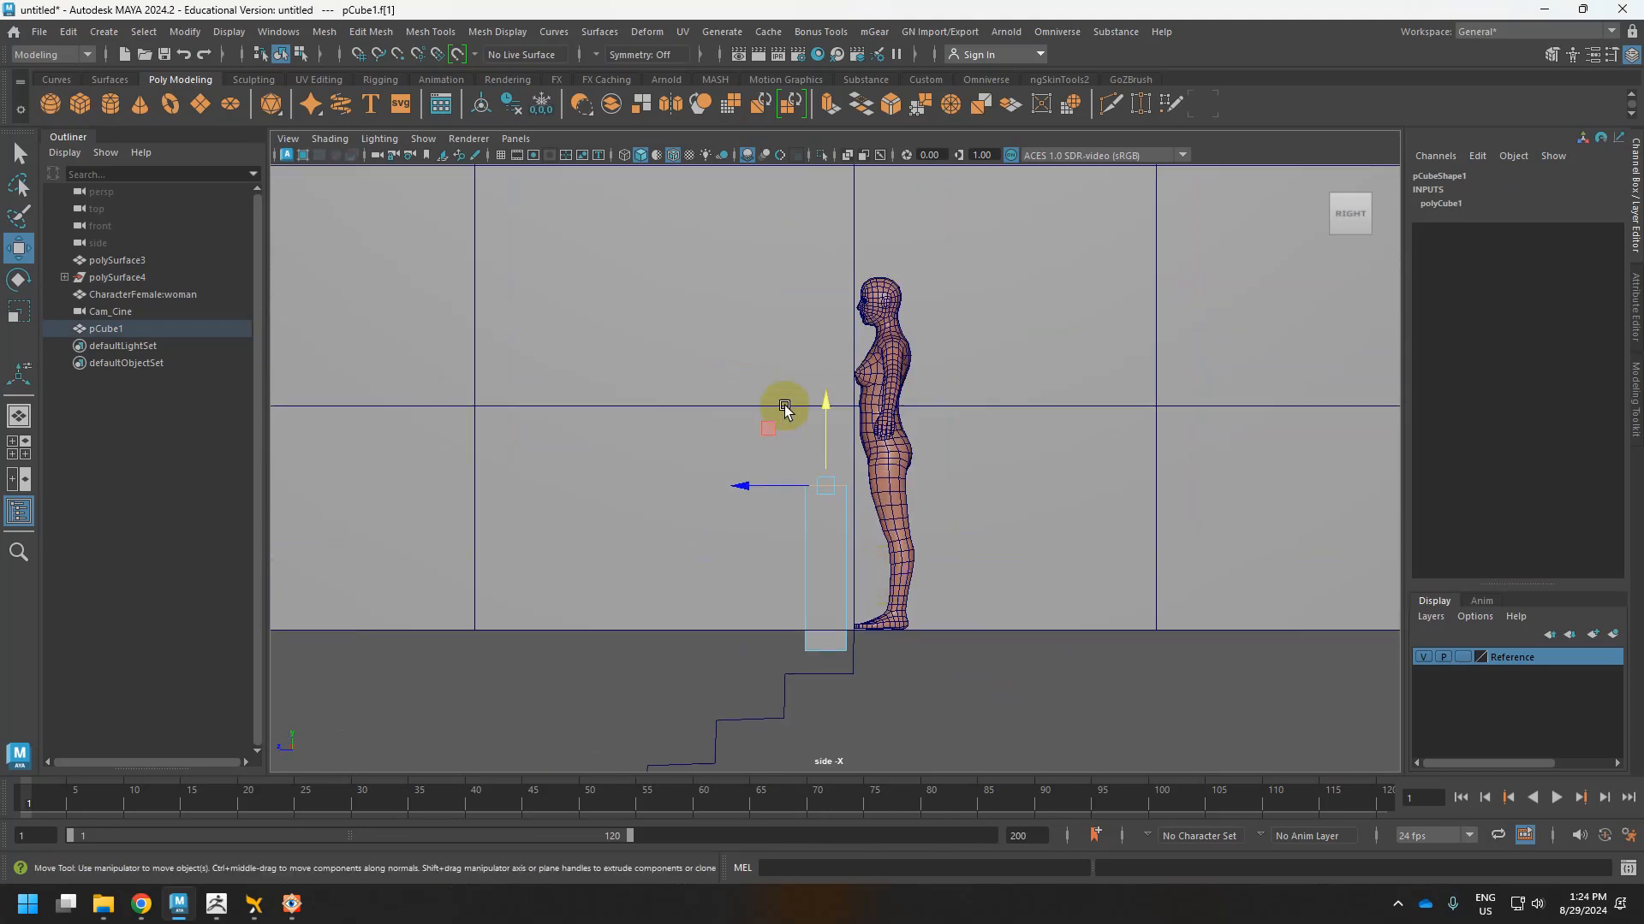
Raise the post's top face to just above the figure's hip and move its bottom vertices up to floor level.
{"action": "left_click_drag", "start_coordinate": [822, 429], "coordinate": [839, 365]}
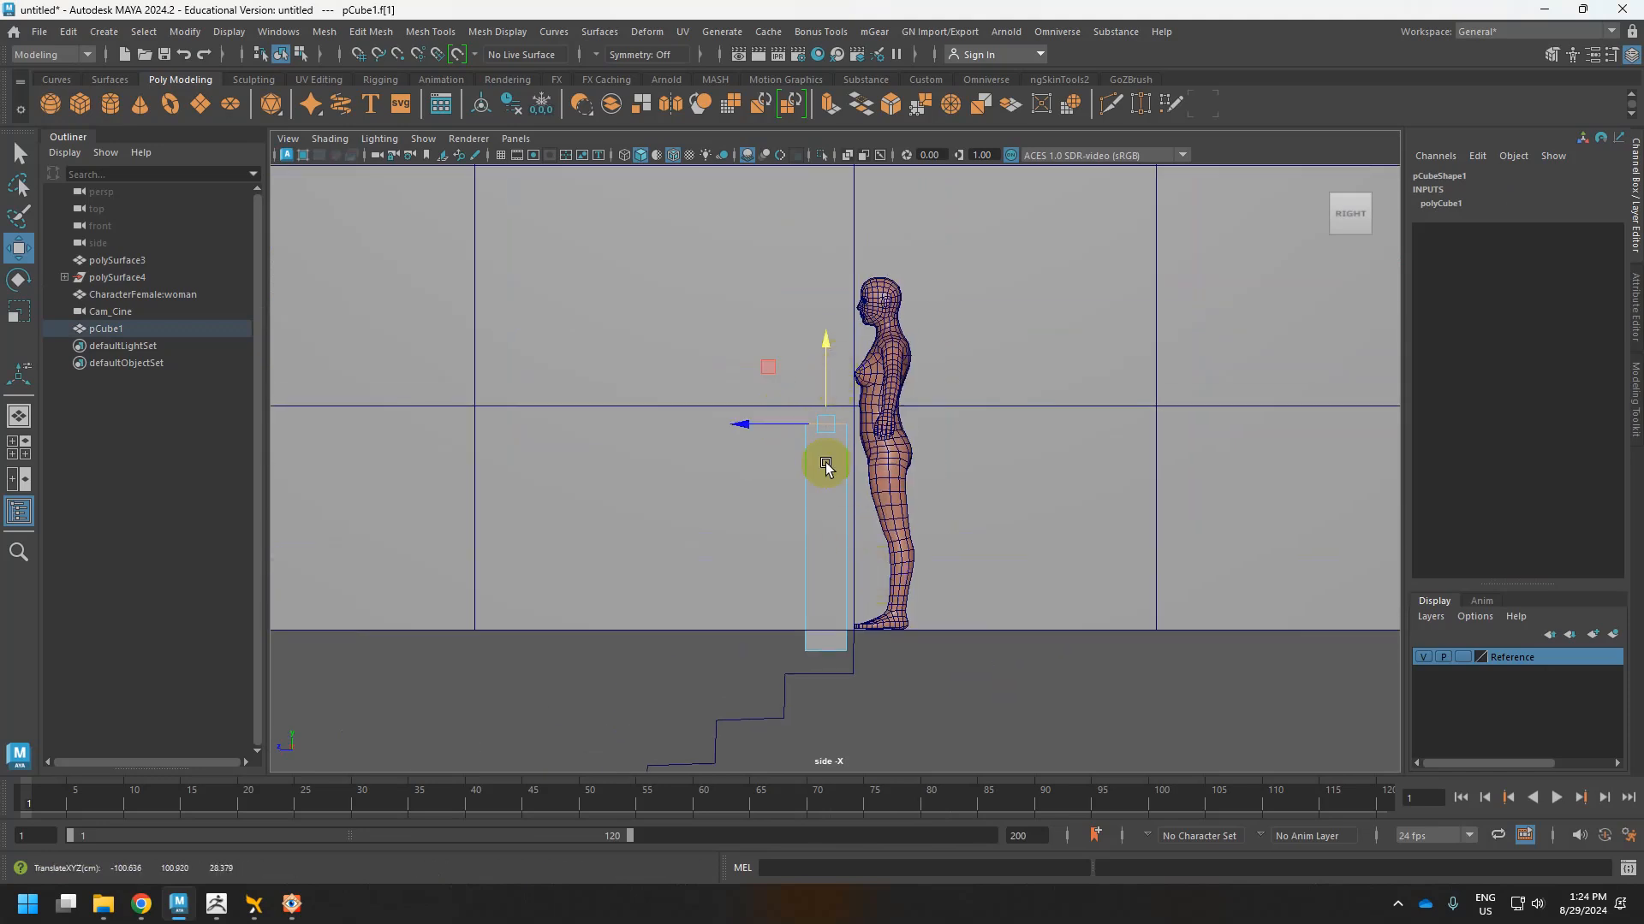
{"action": "right_click_drag", "start_coordinate": [804, 394], "coordinate": [727, 415]}
{"action": "left_click", "coordinate": [794, 654]}
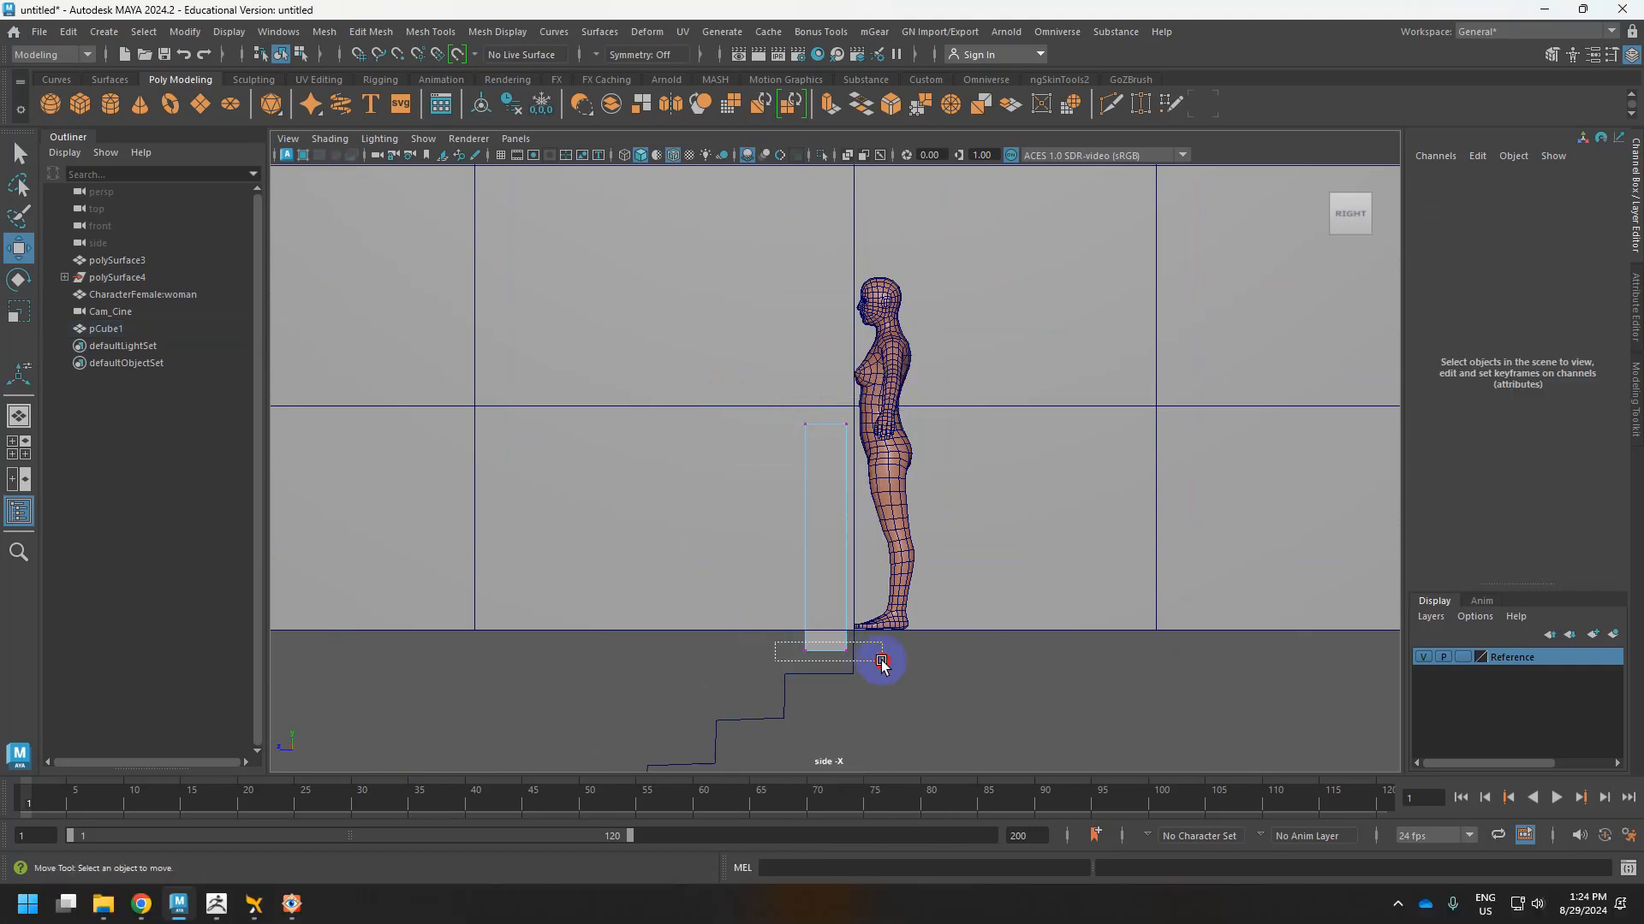
{"action": "left_click_drag", "start_coordinate": [881, 660], "coordinate": [880, 659]}
{"action": "left_click_drag", "start_coordinate": [825, 606], "coordinate": [821, 587]}
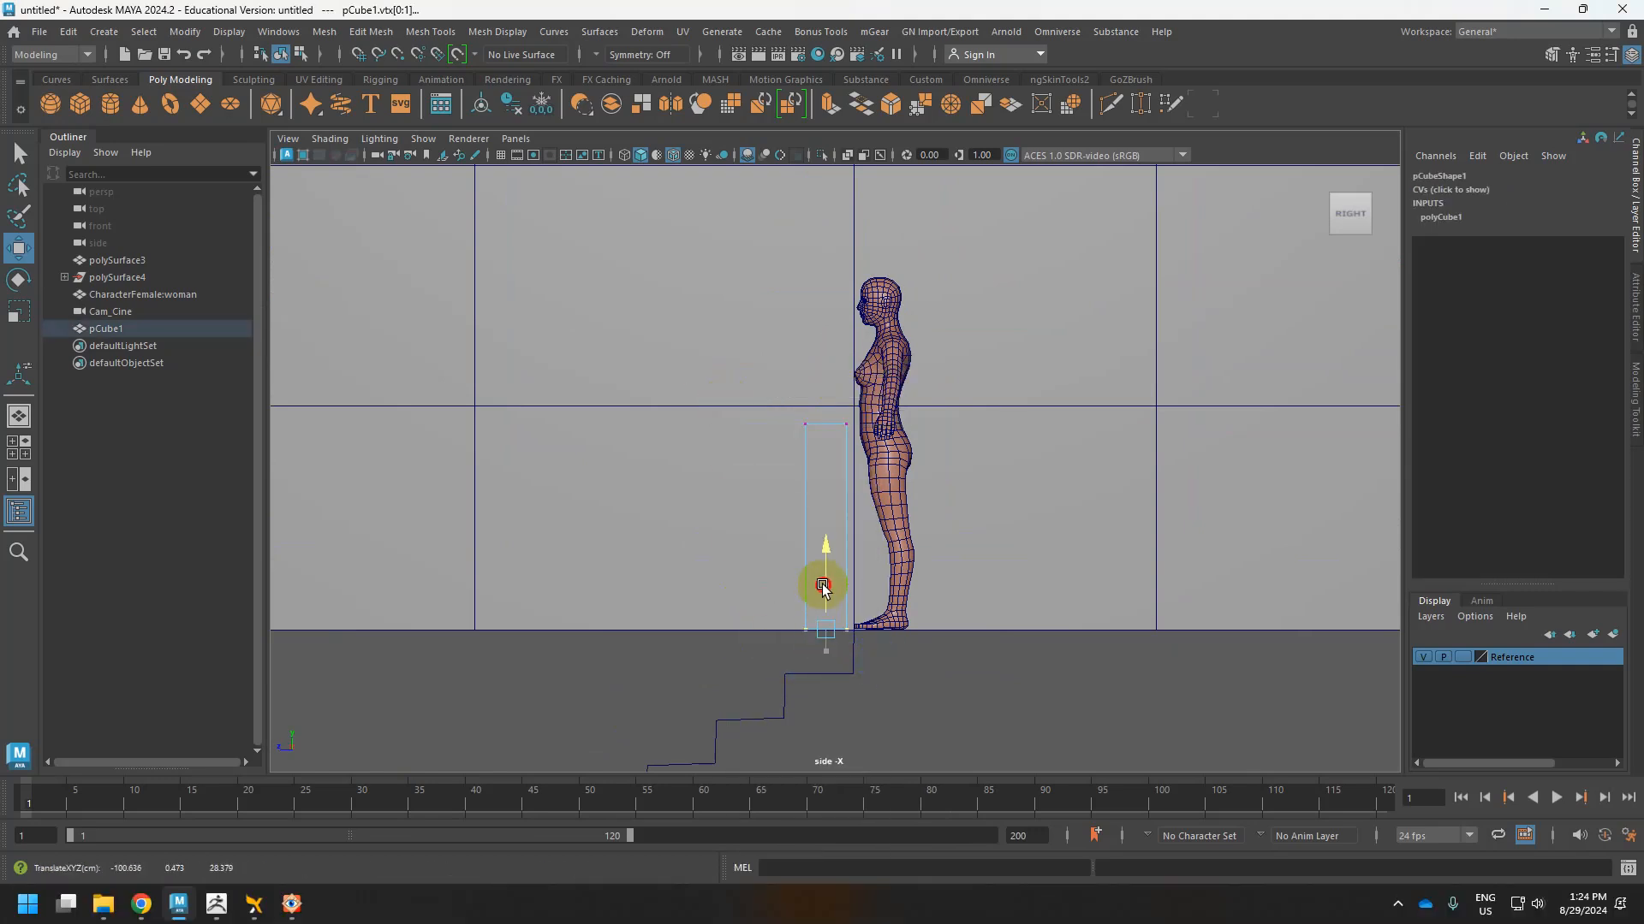
{"action": "right_click_drag", "start_coordinate": [822, 485], "coordinate": [894, 369]}
Return to the perspective view, frame the post beside the stairwell, and select it as a whole object.
{"action": "key", "text": "space"}
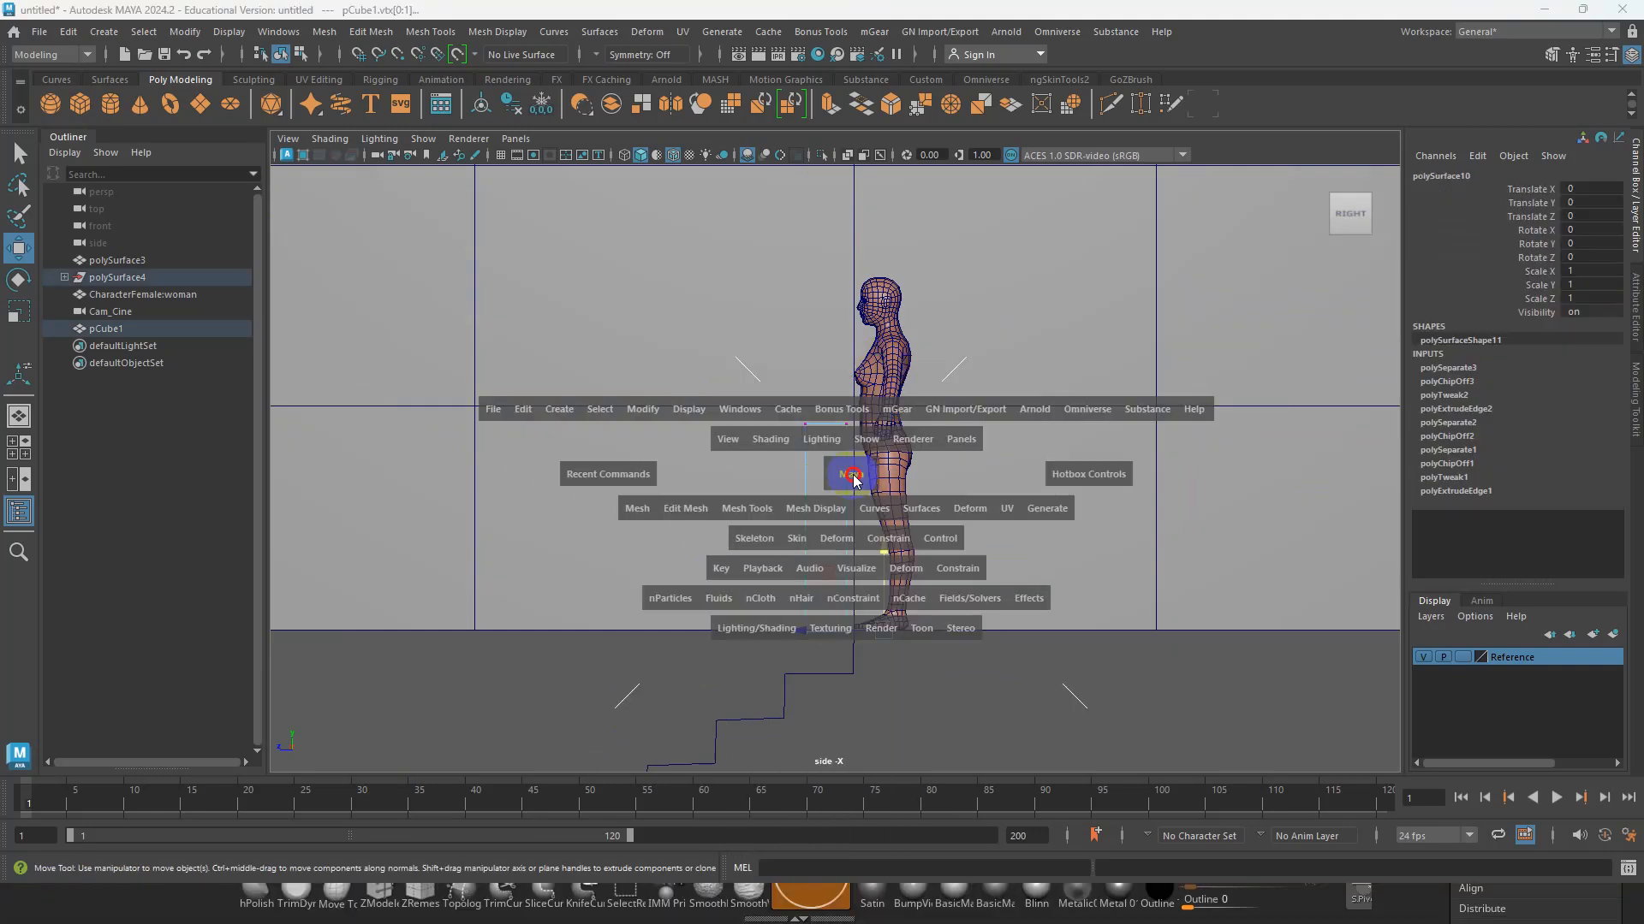
{"action": "left_click_drag", "start_coordinate": [854, 475], "coordinate": [864, 415]}
{"action": "key", "text": "f"}
{"action": "scroll", "coordinate": [862, 451], "scroll_direction": "up", "scroll_amount": 8}
{"action": "left_click_drag", "start_coordinate": [832, 496], "coordinate": [875, 469], "text": "alt"}
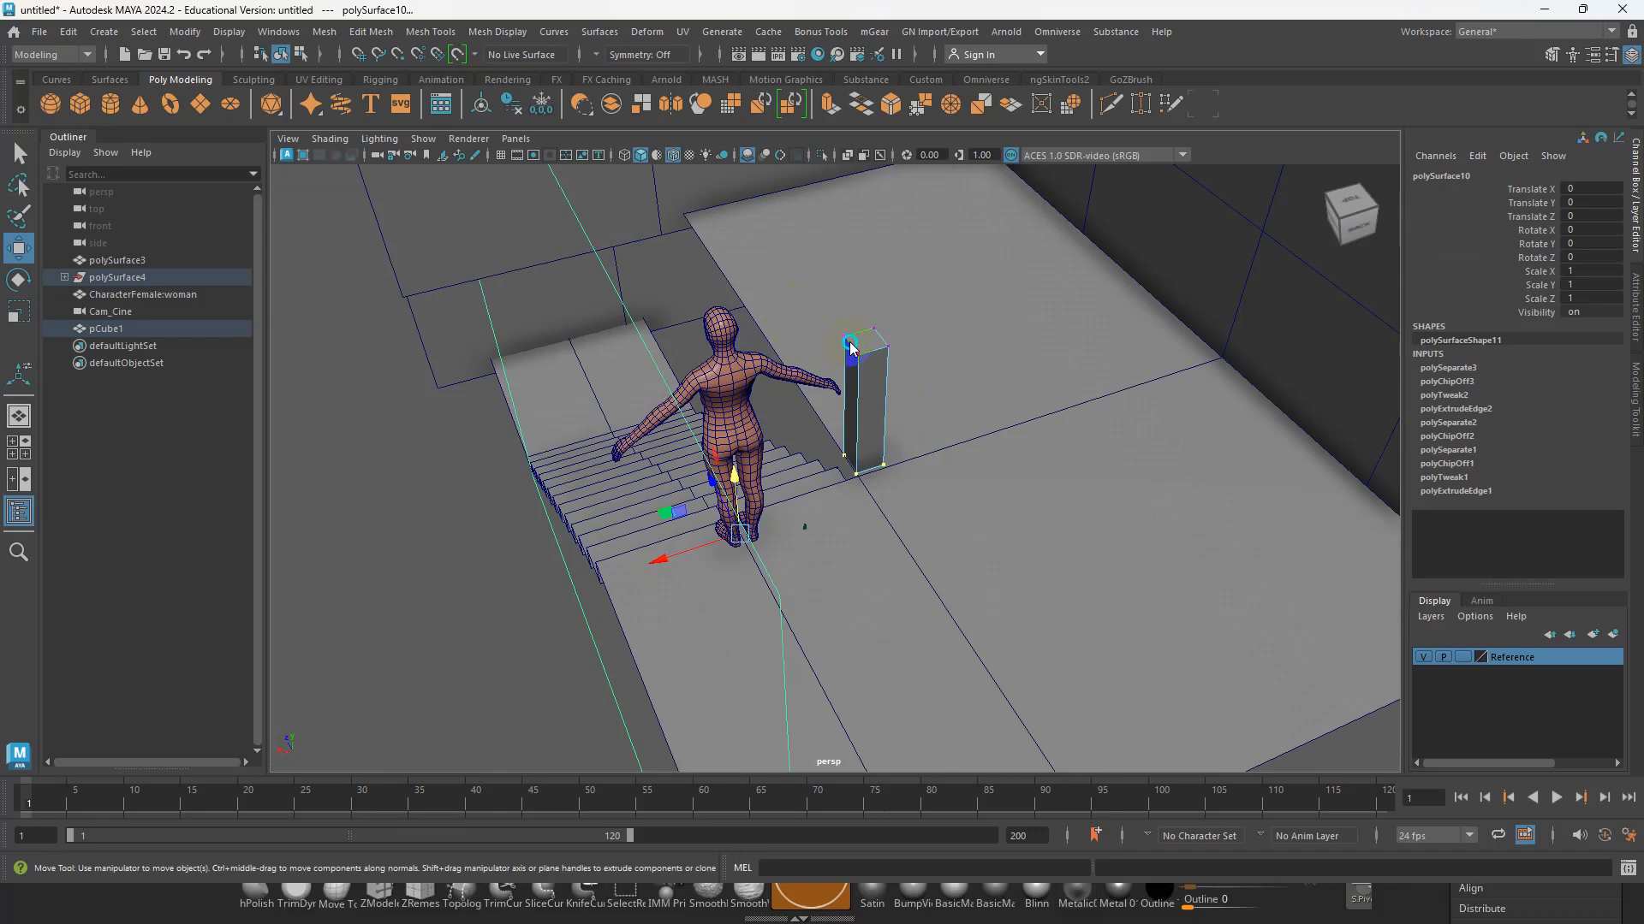
{"action": "right_click_drag", "start_coordinate": [862, 353], "coordinate": [931, 320]}
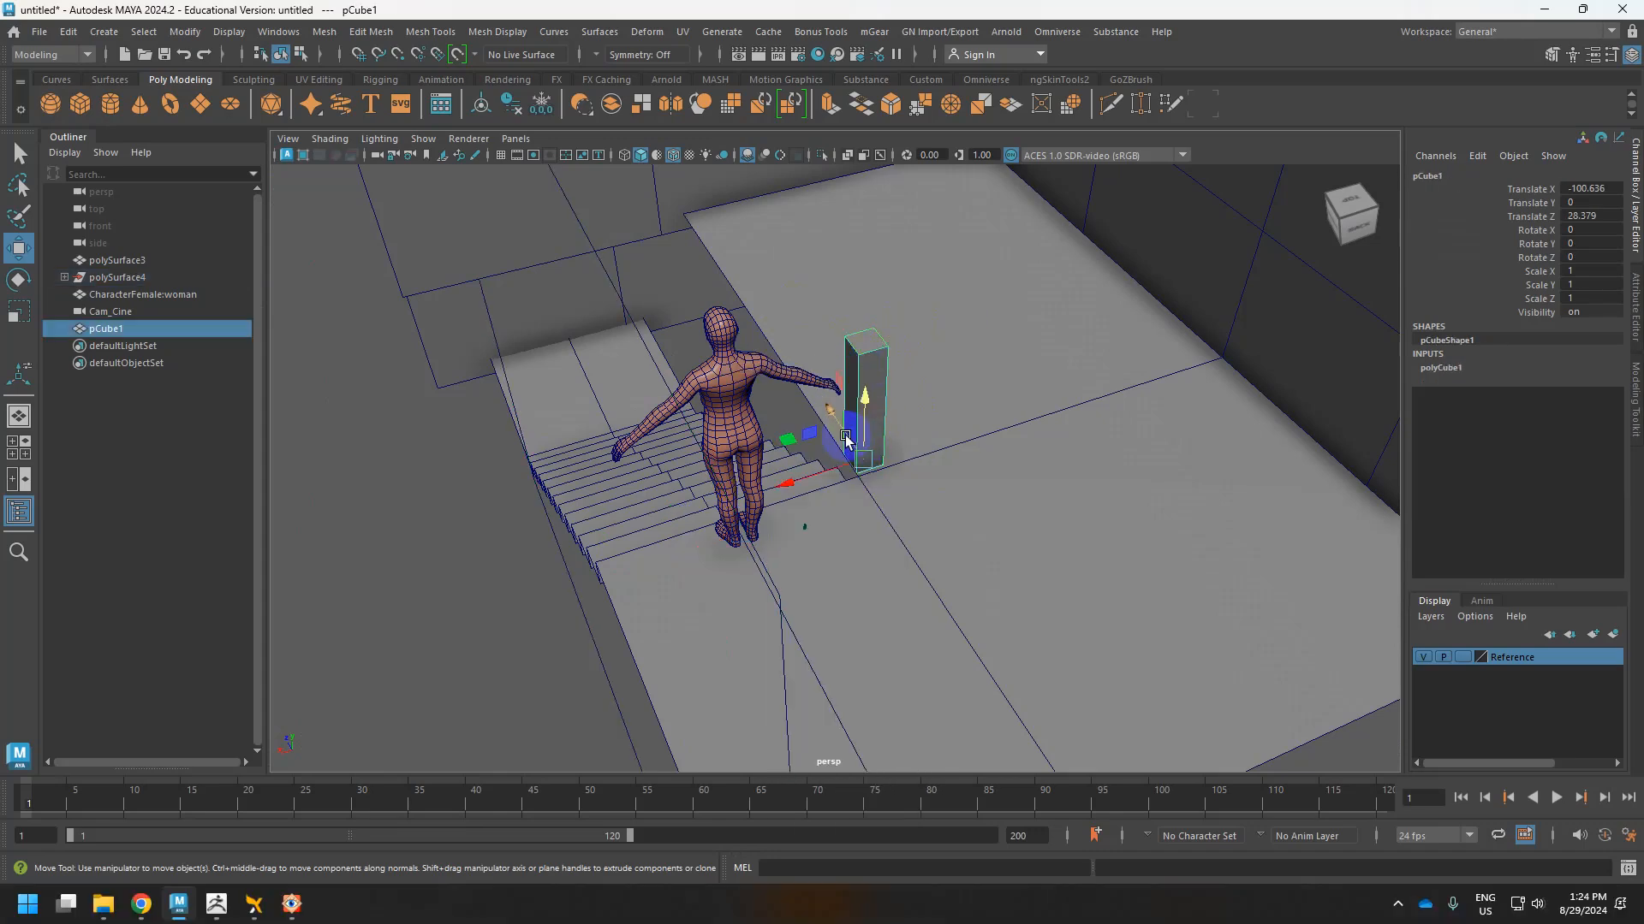
Switch to the image viewer to check the railing posts in the reference photo, and return to Maya.
{"action": "scroll", "coordinate": [847, 440], "scroll_direction": "down", "scroll_amount": 5}
{"action": "key", "text": "alt+Tab"}
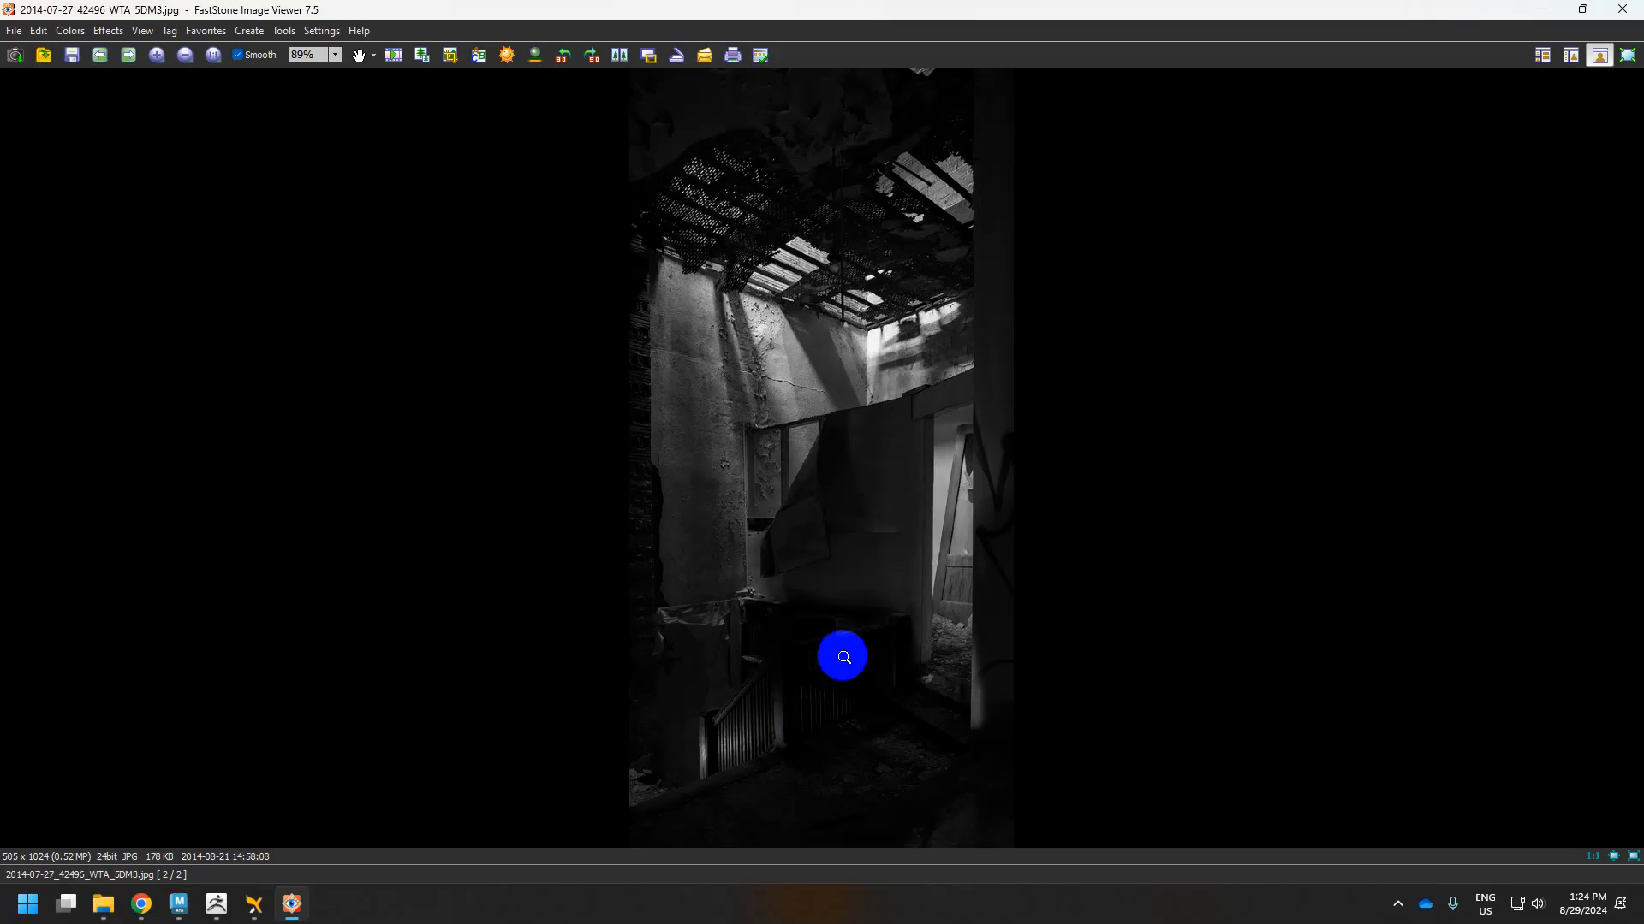
{"action": "key", "text": "alt+Tab"}
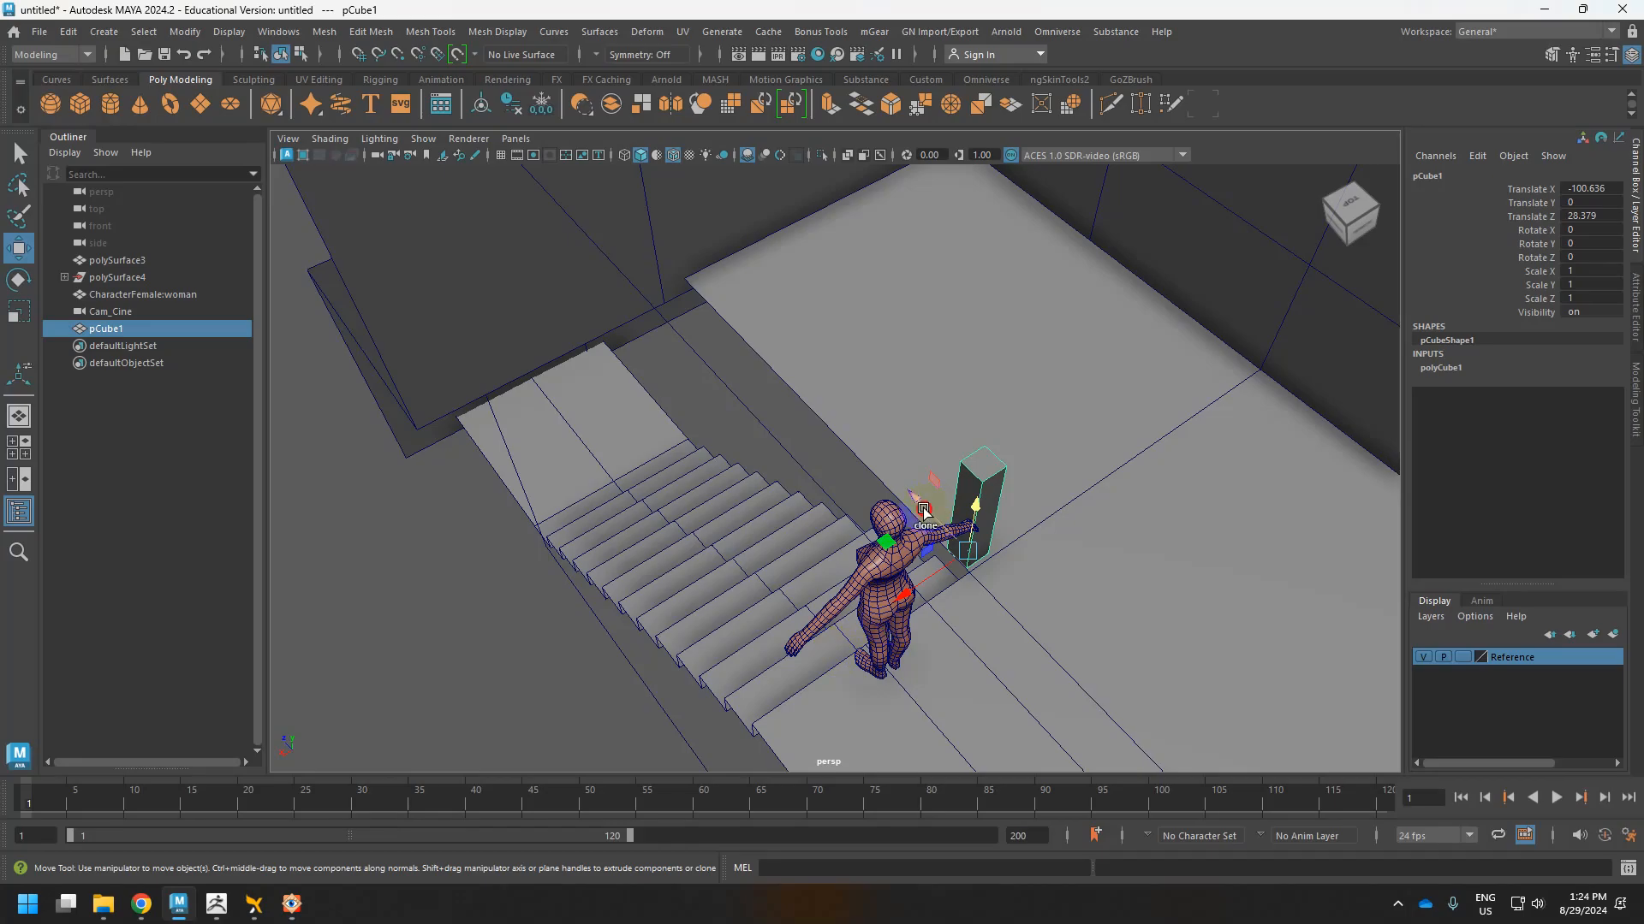
{"action": "mouse_move", "coordinate": [924, 512]}
{"action": "left_mouse_down", "text": "shift"}
{"action": "mouse_move", "coordinate": [843, 398]}
{"action": "mouse_move", "coordinate": [806, 382]}
{"action": "left_mouse_up", "text": "shift"}
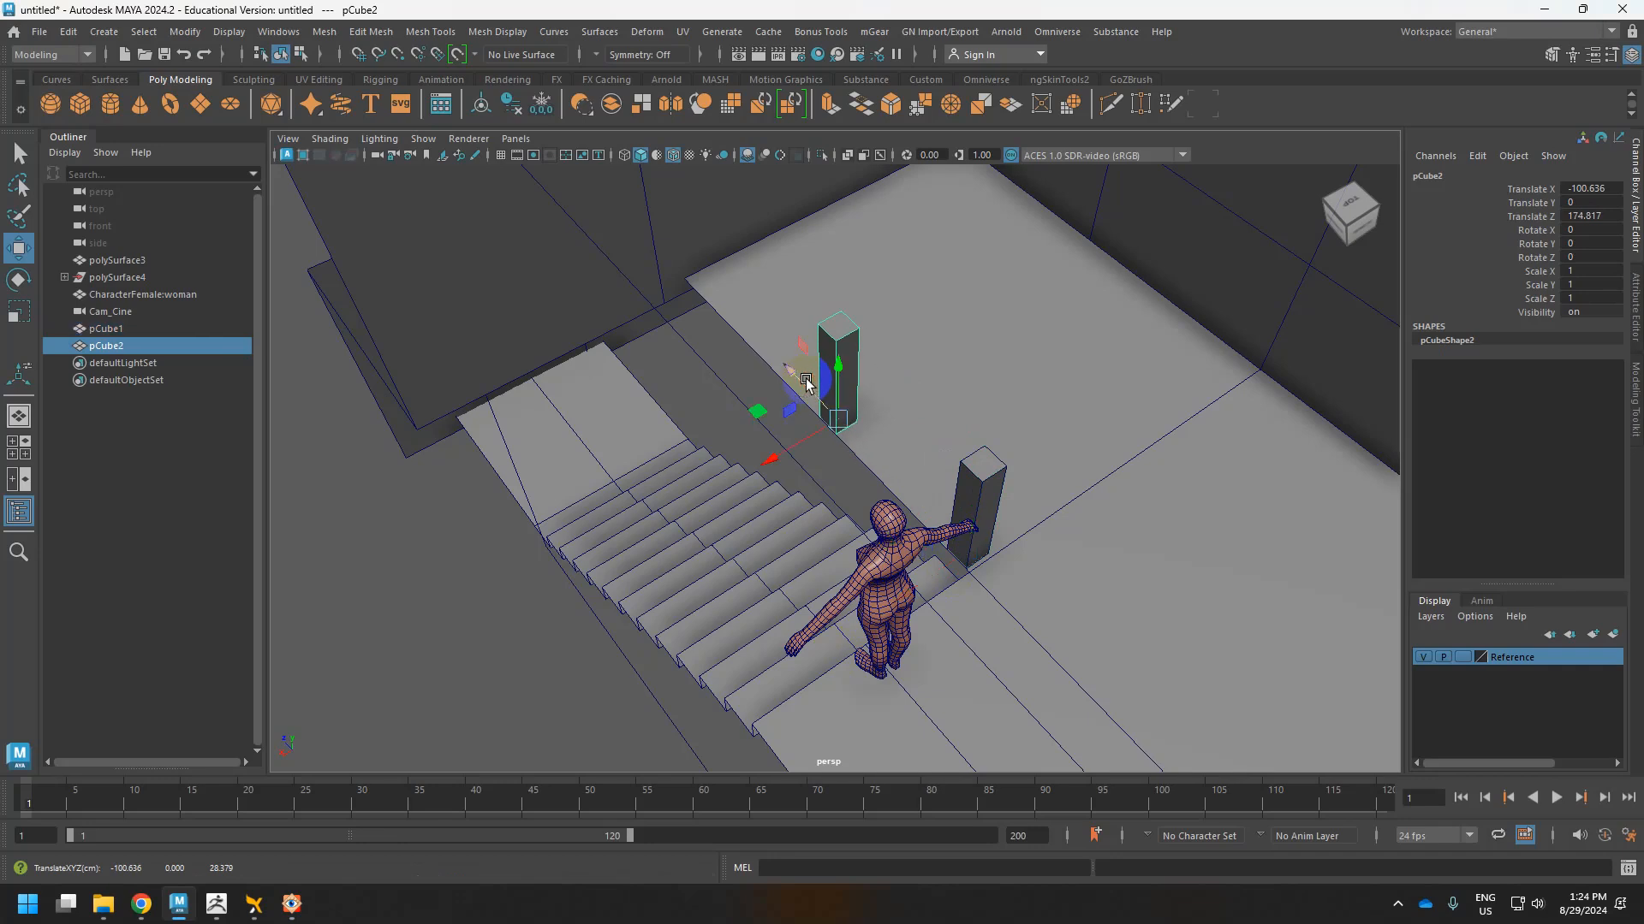
{"action": "key", "text": "ctrl+d"}
{"action": "key", "text": "ctrl+z"}
{"action": "key", "text": "ctrl+z"}
{"action": "key", "text": "ctrl+z"}
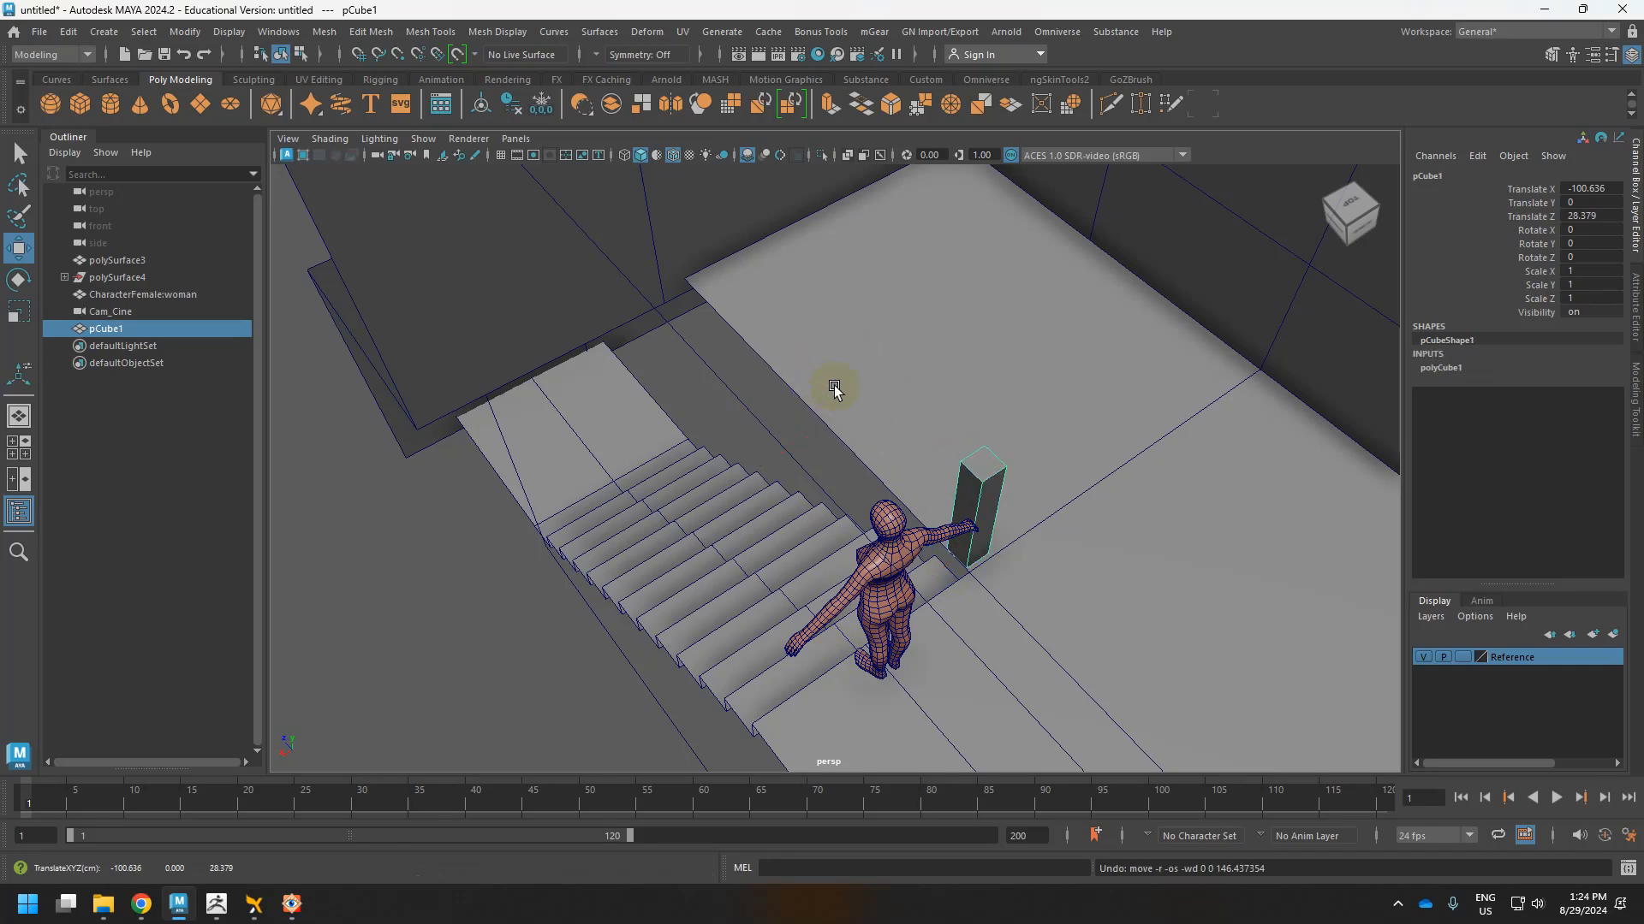
{"action": "key", "text": "w"}
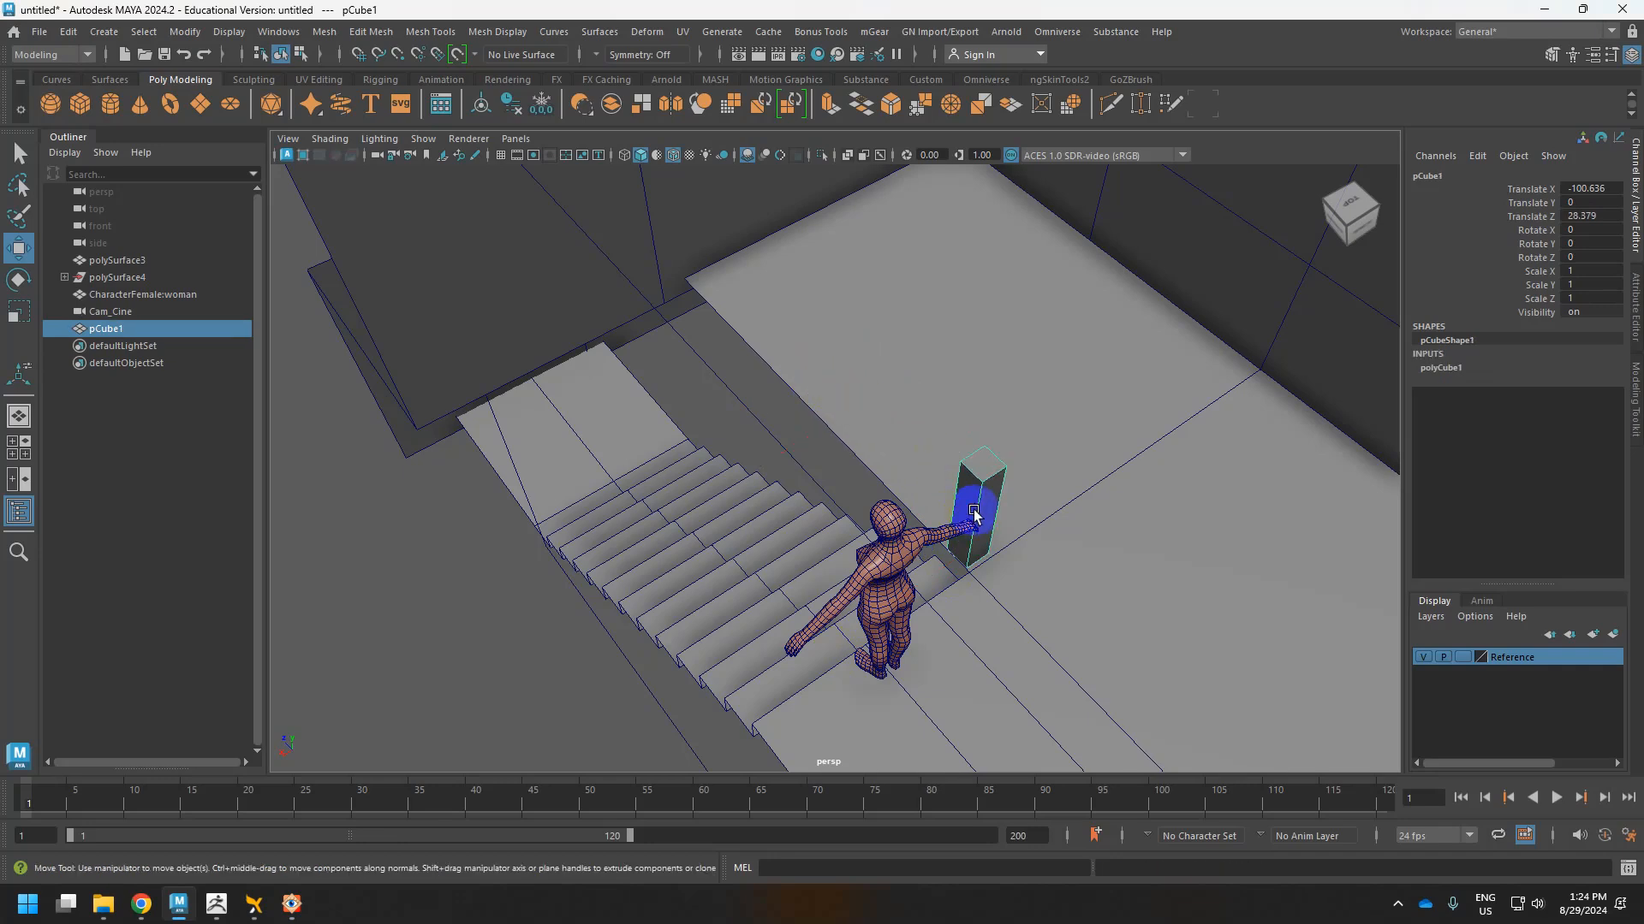
{"action": "left_click_drag", "start_coordinate": [931, 513], "coordinate": [822, 377], "text": "shift"}
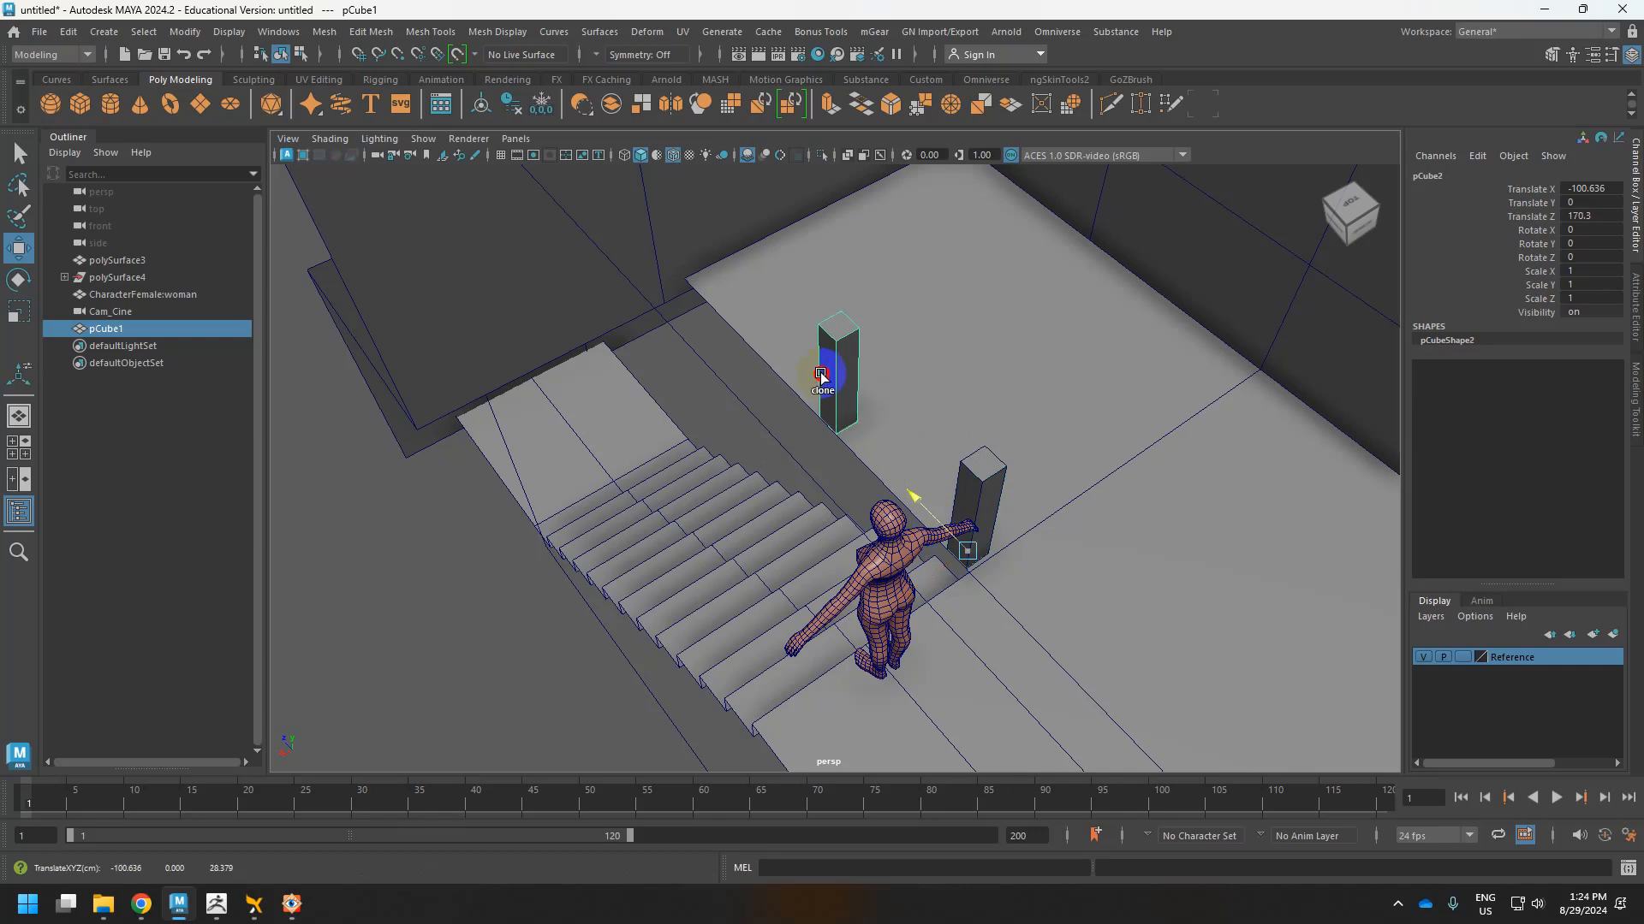
{"action": "key", "text": "ctrl+d"}
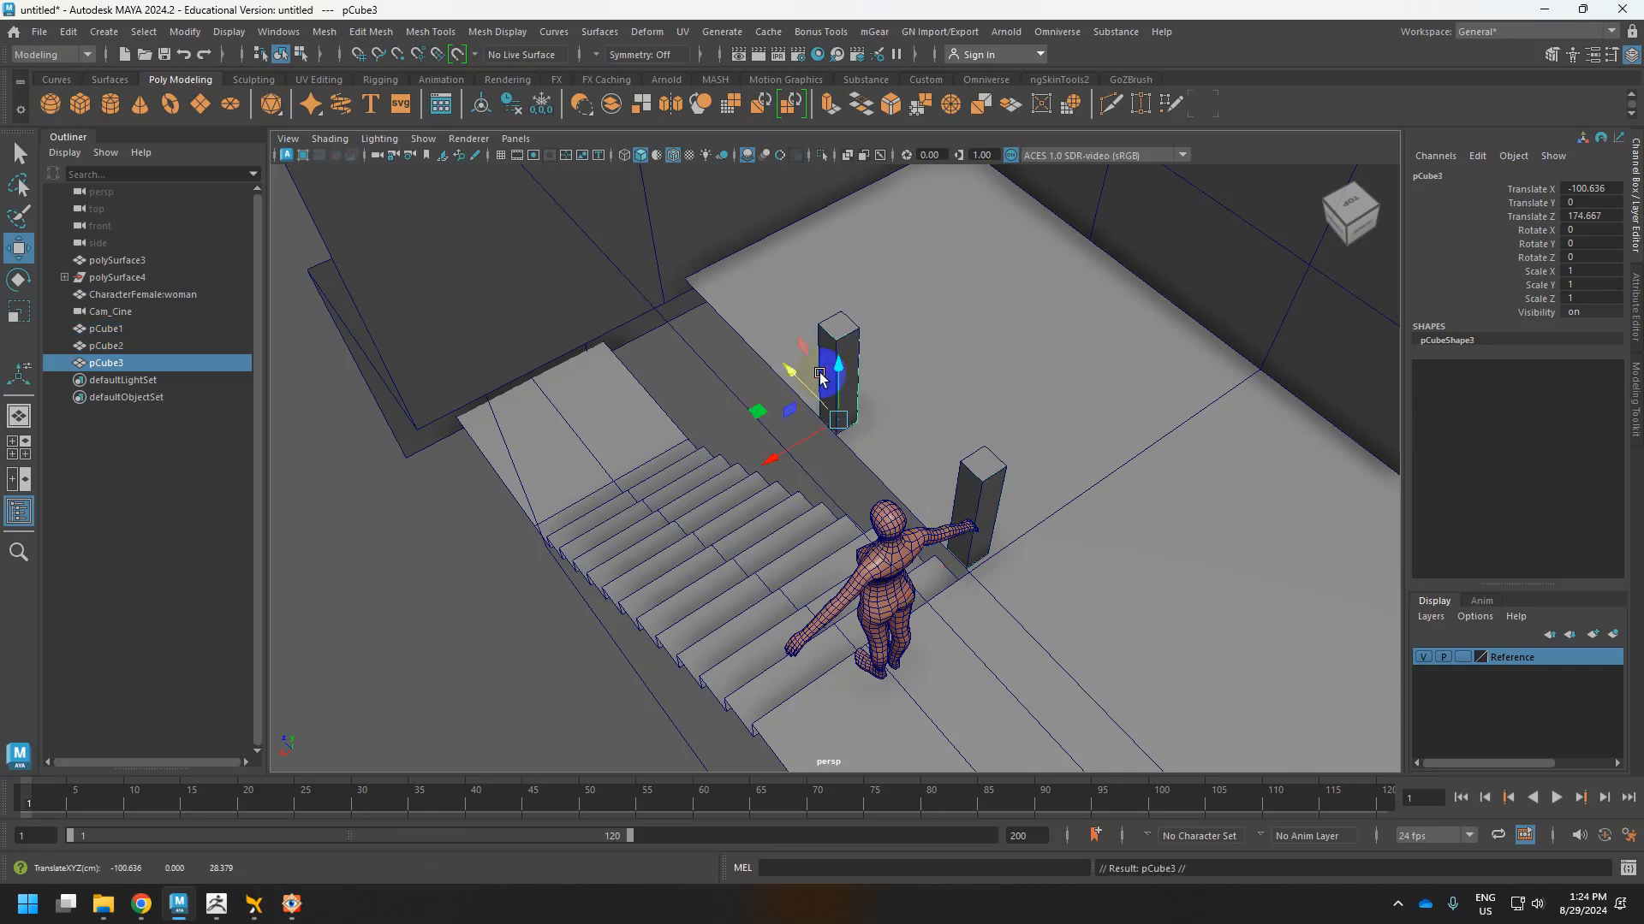
{"action": "key", "text": "ctrl+z"}
{"action": "key", "text": "ctrl+z"}
{"action": "key", "text": "ctrl+z"}
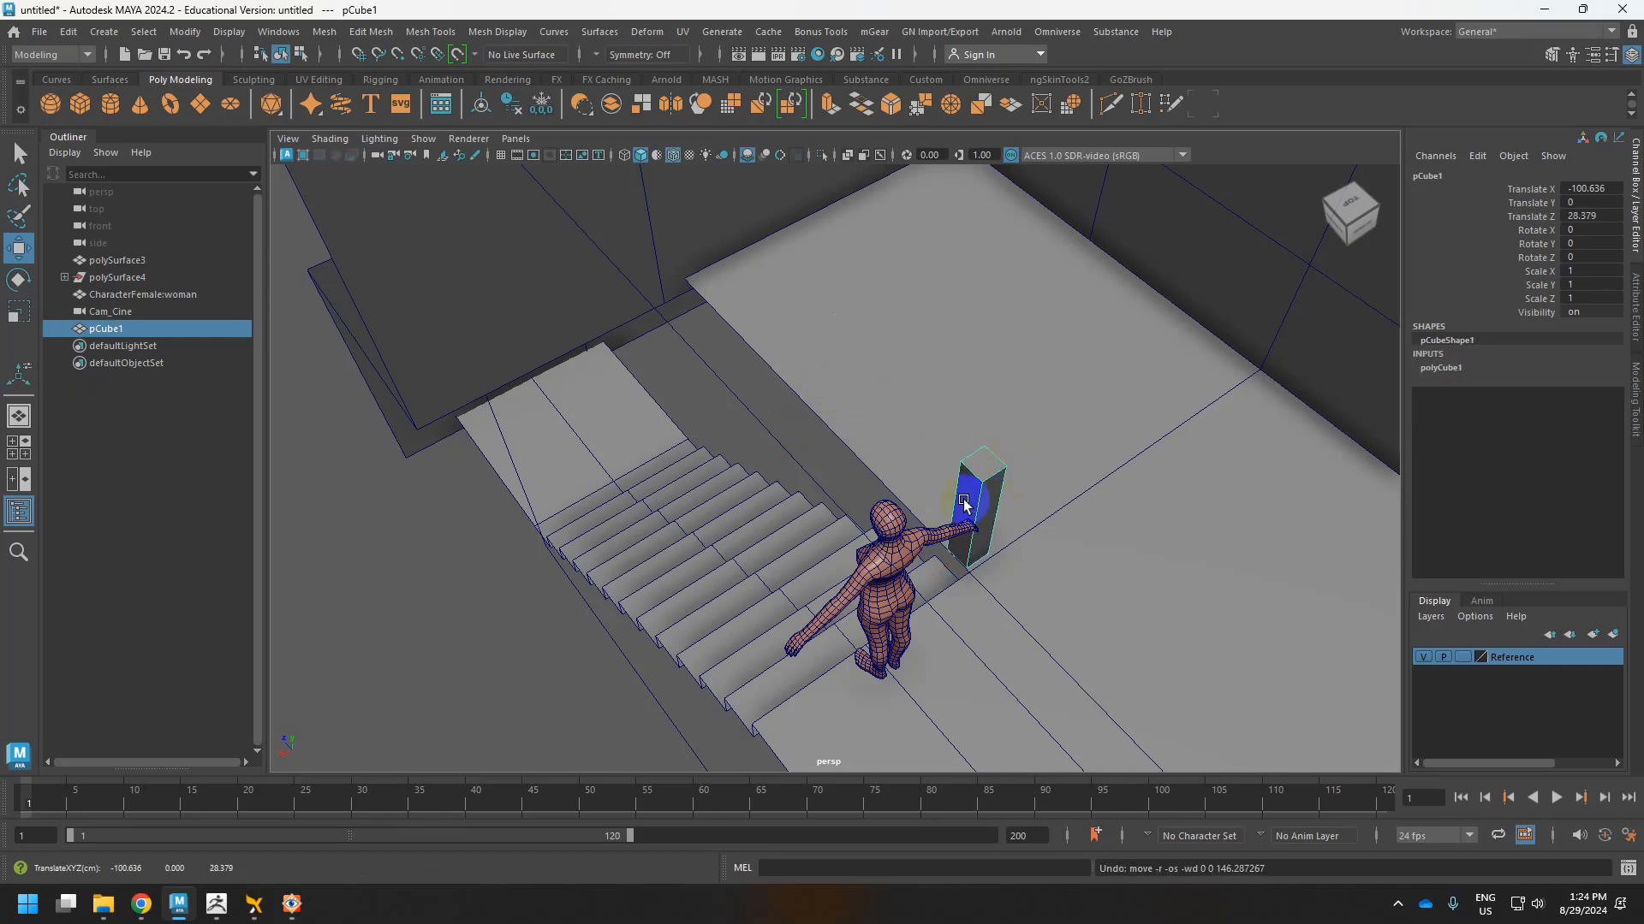
Duplicate the post along the stairwell's floor edge and repeat the offset for another copy, ending at about Translate Z 336.
{"action": "key", "text": "w"}
{"action": "mouse_move", "coordinate": [926, 511]}
{"action": "left_mouse_down", "text": "shift"}
{"action": "mouse_move", "coordinate": [803, 376]}
{"action": "mouse_move", "coordinate": [1006, 346]}
{"action": "mouse_move", "coordinate": [865, 376]}
{"action": "left_mouse_up", "text": "shift"}
{"action": "key", "text": "shift+d"}
{"action": "scroll", "coordinate": [865, 397], "scroll_direction": "down", "scroll_amount": 5}
{"action": "scroll", "coordinate": [898, 361], "scroll_direction": "up", "scroll_amount": 5}
{"action": "scroll", "coordinate": [897, 362], "scroll_direction": "down", "scroll_amount": 3}
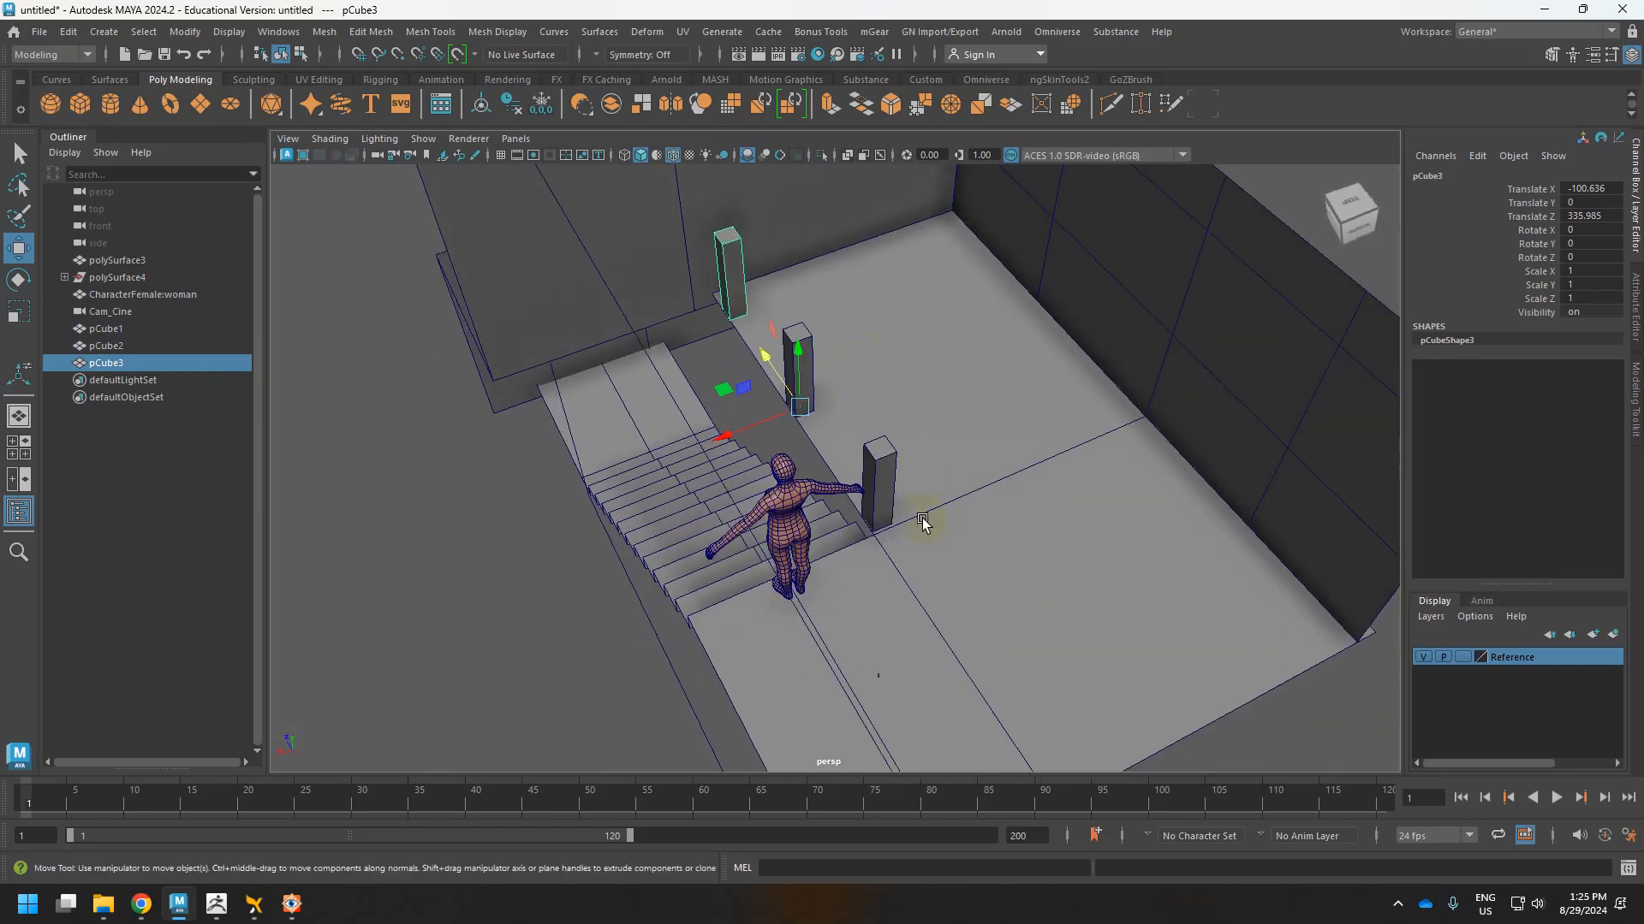
Place another copy of the post at the foot of the stairs, at Translate Y -266.423 and Translate Z 415.887.
{"action": "left_click", "coordinate": [883, 507]}
{"action": "mouse_move", "coordinate": [883, 507]}
{"action": "left_mouse_down", "text": "alt"}
{"action": "mouse_move", "coordinate": [1031, 470]}
{"action": "mouse_move", "coordinate": [1004, 526]}
{"action": "mouse_move", "coordinate": [1067, 298]}
{"action": "mouse_move", "coordinate": [697, 480]}
{"action": "mouse_move", "coordinate": [708, 490]}
{"action": "left_mouse_up", "text": "alt"}
{"action": "left_click_drag", "start_coordinate": [1092, 441], "coordinate": [984, 525], "text": "alt"}
{"action": "scroll", "coordinate": [974, 531], "scroll_direction": "up", "scroll_amount": 3}
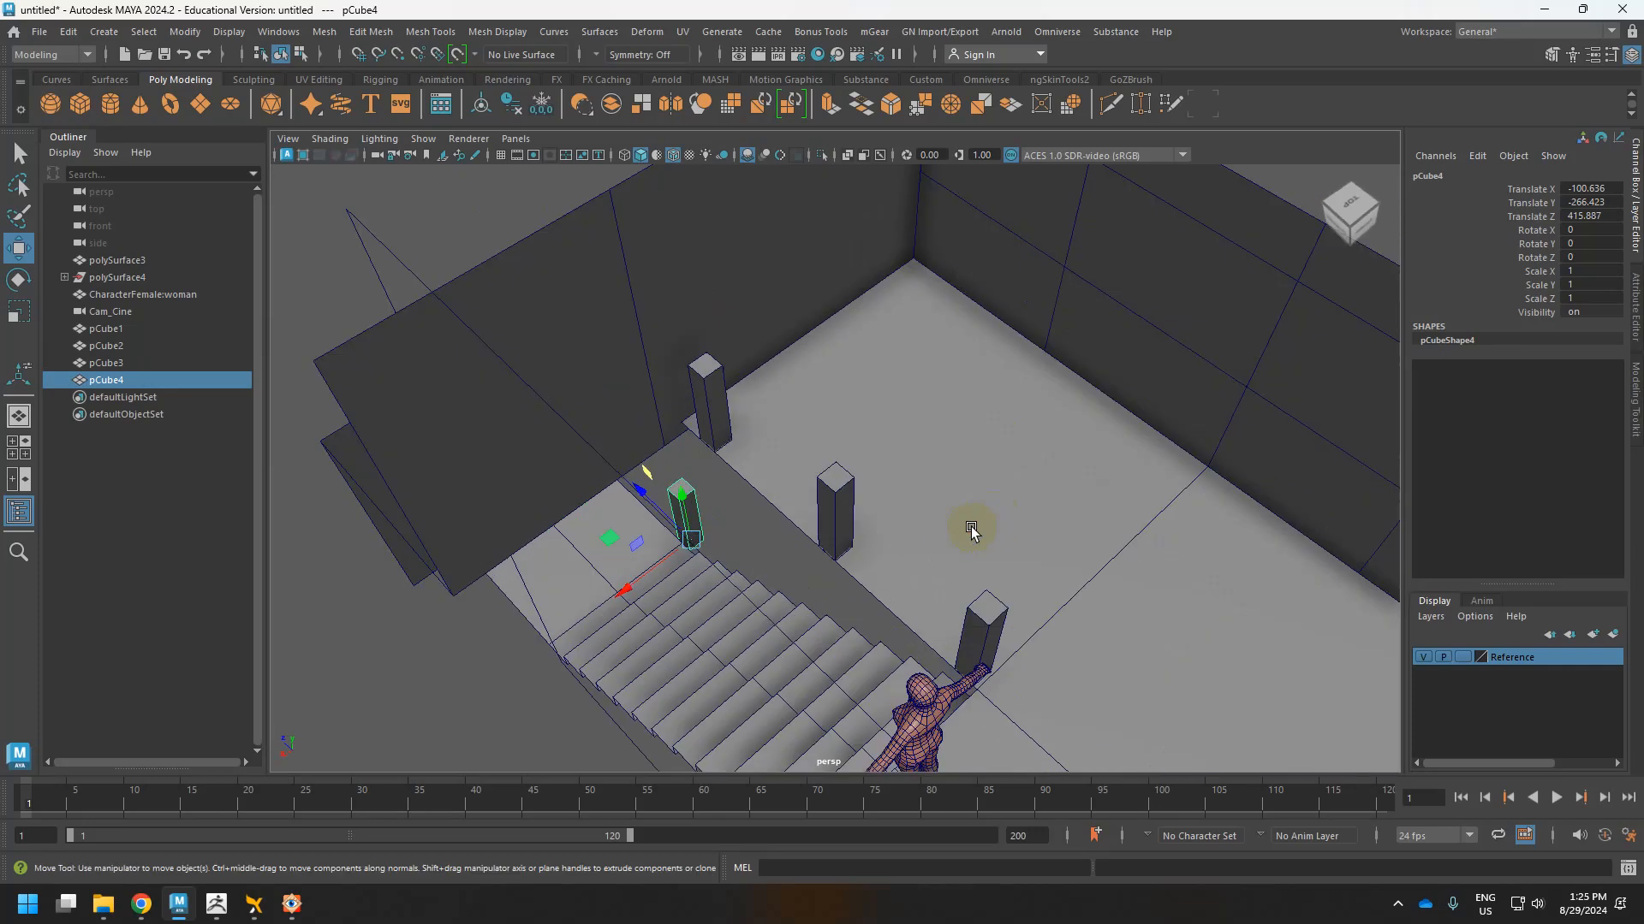
{"action": "middle_click_drag", "start_coordinate": [972, 532], "coordinate": [946, 454], "text": "alt"}
{"action": "left_click_drag", "start_coordinate": [946, 453], "coordinate": [874, 658], "text": "alt"}
{"action": "left_click", "coordinate": [727, 389]}
{"action": "left_click_drag", "start_coordinate": [727, 389], "coordinate": [774, 473], "text": "alt"}
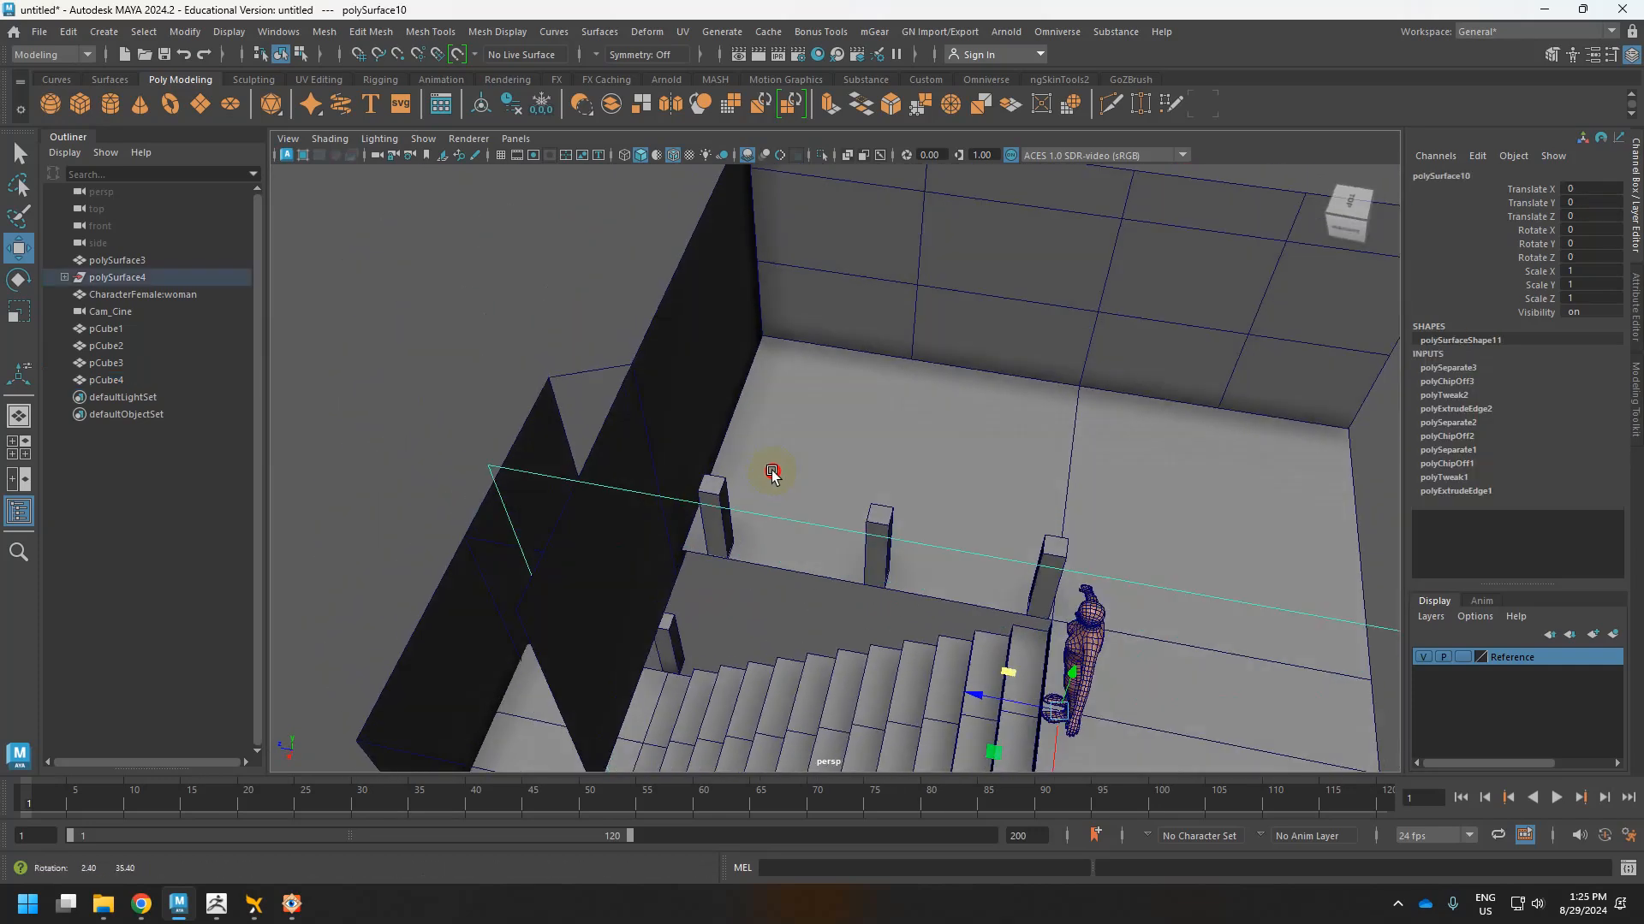
Switch to the image viewer to examine the stair railing in the reference photo, and return to the posts in Maya.
{"action": "key", "text": "alt+Tab"}
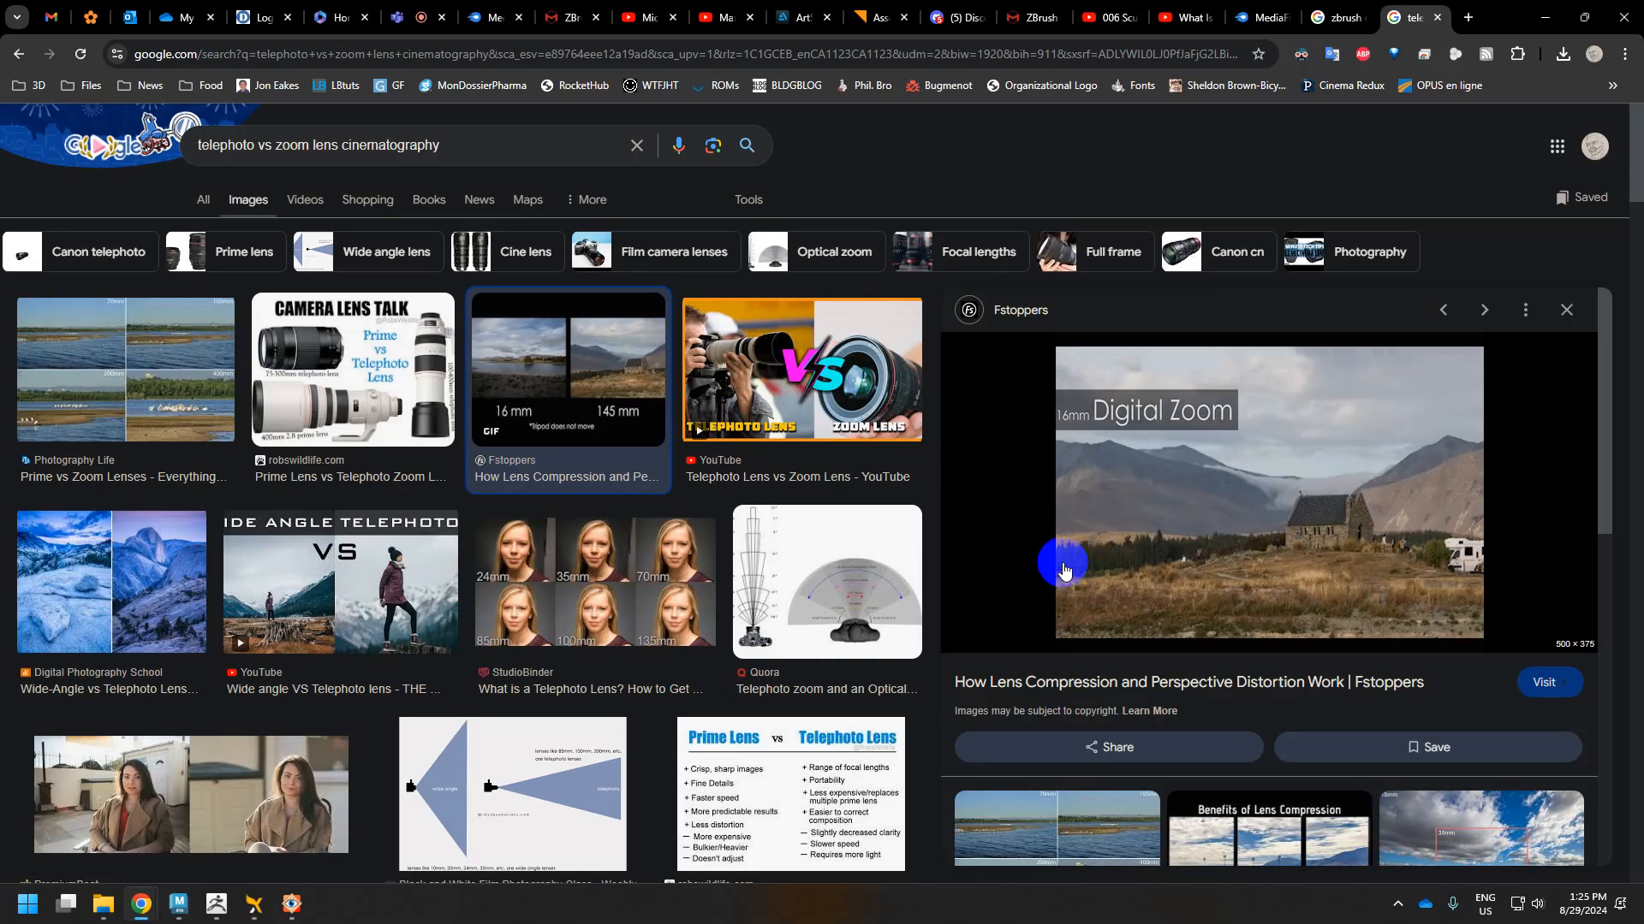
{"action": "key", "text": "alt+Tab"}
{"action": "key", "text": "alt+Tab"}
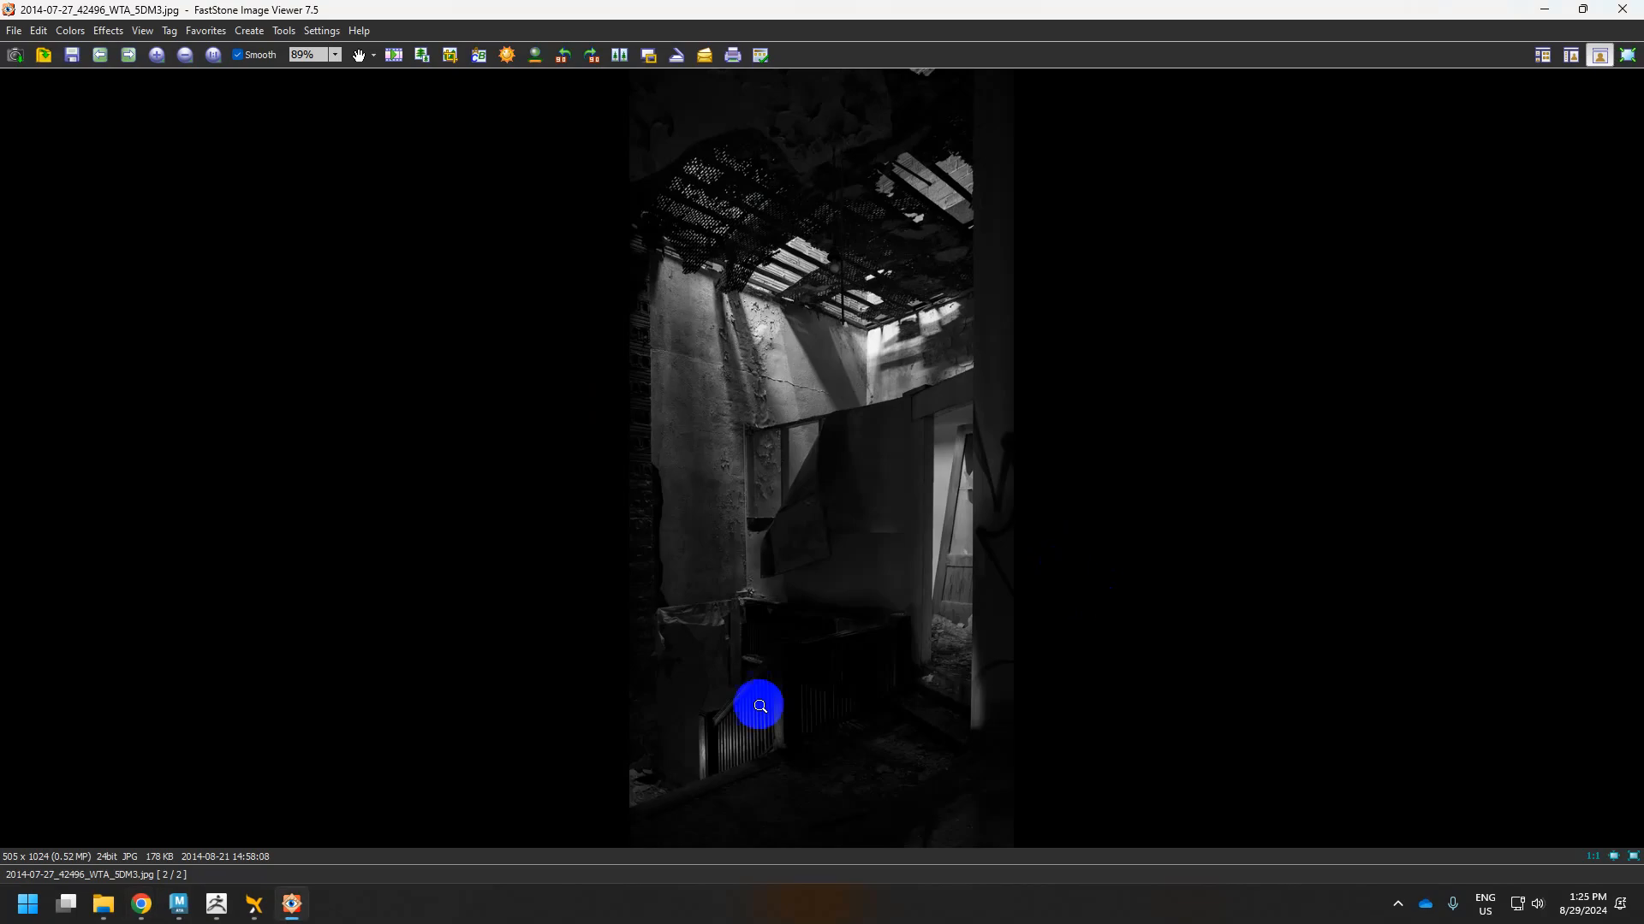
{"action": "key", "text": "alt+Tab"}
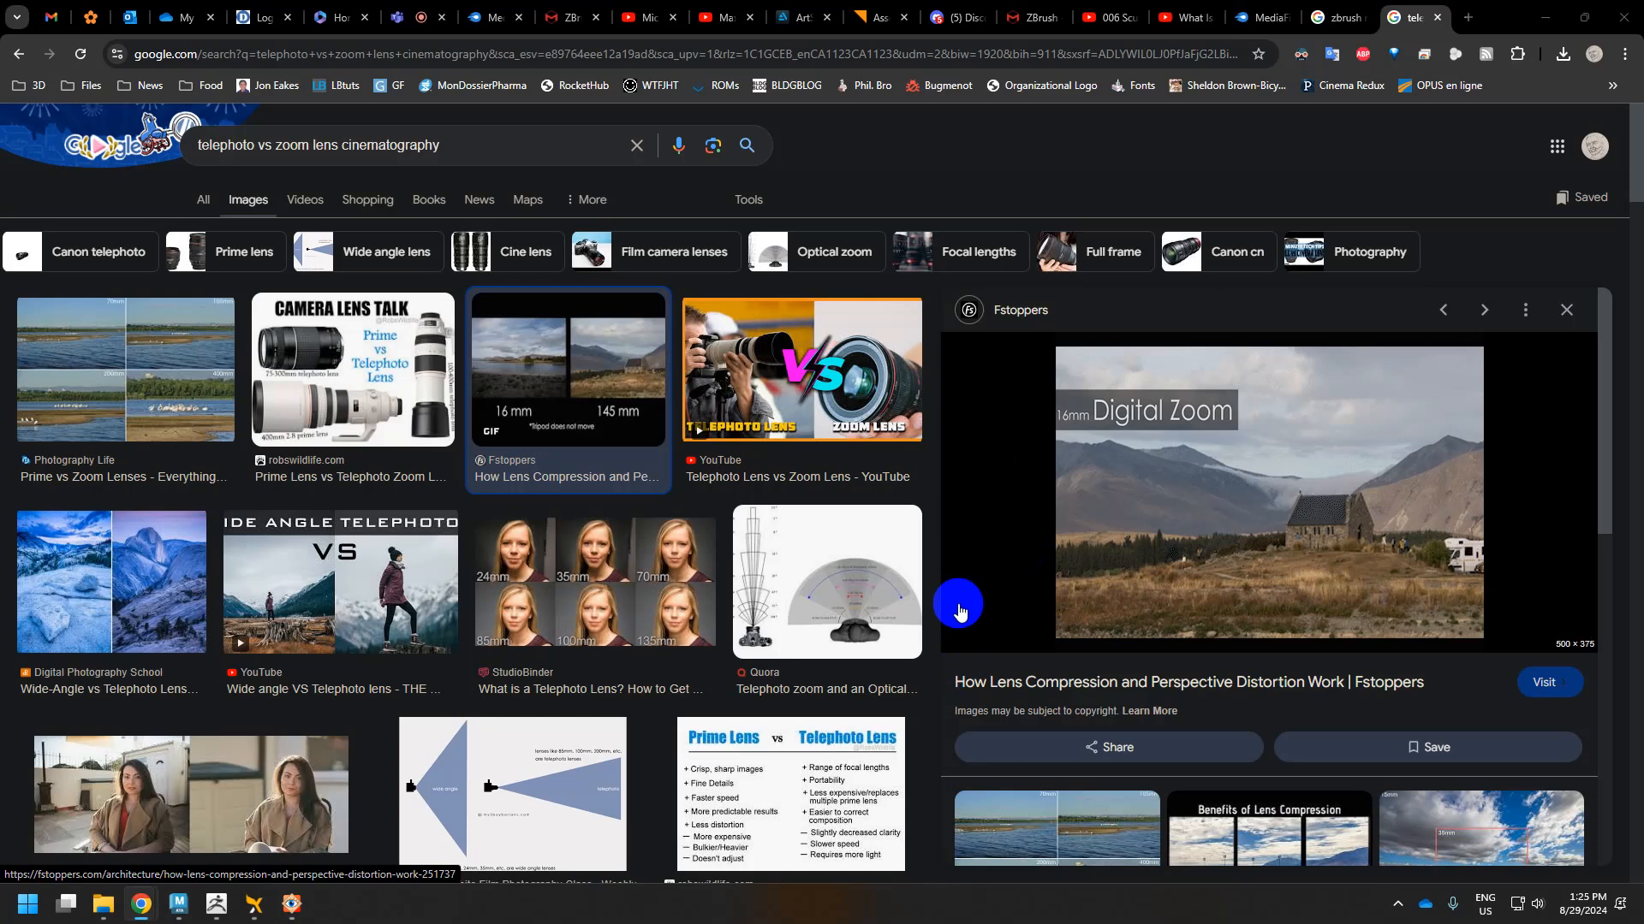
{"action": "key", "text": "alt+Tab"}
{"action": "key", "text": "alt+Tab"}
{"action": "left_click_drag", "start_coordinate": [972, 608], "coordinate": [860, 484], "text": "alt"}
Slide the stair-top and middle posts together away from the far wall, bringing the stair-top post to Translate Z 2.625.
{"action": "left_click", "coordinate": [664, 366]}
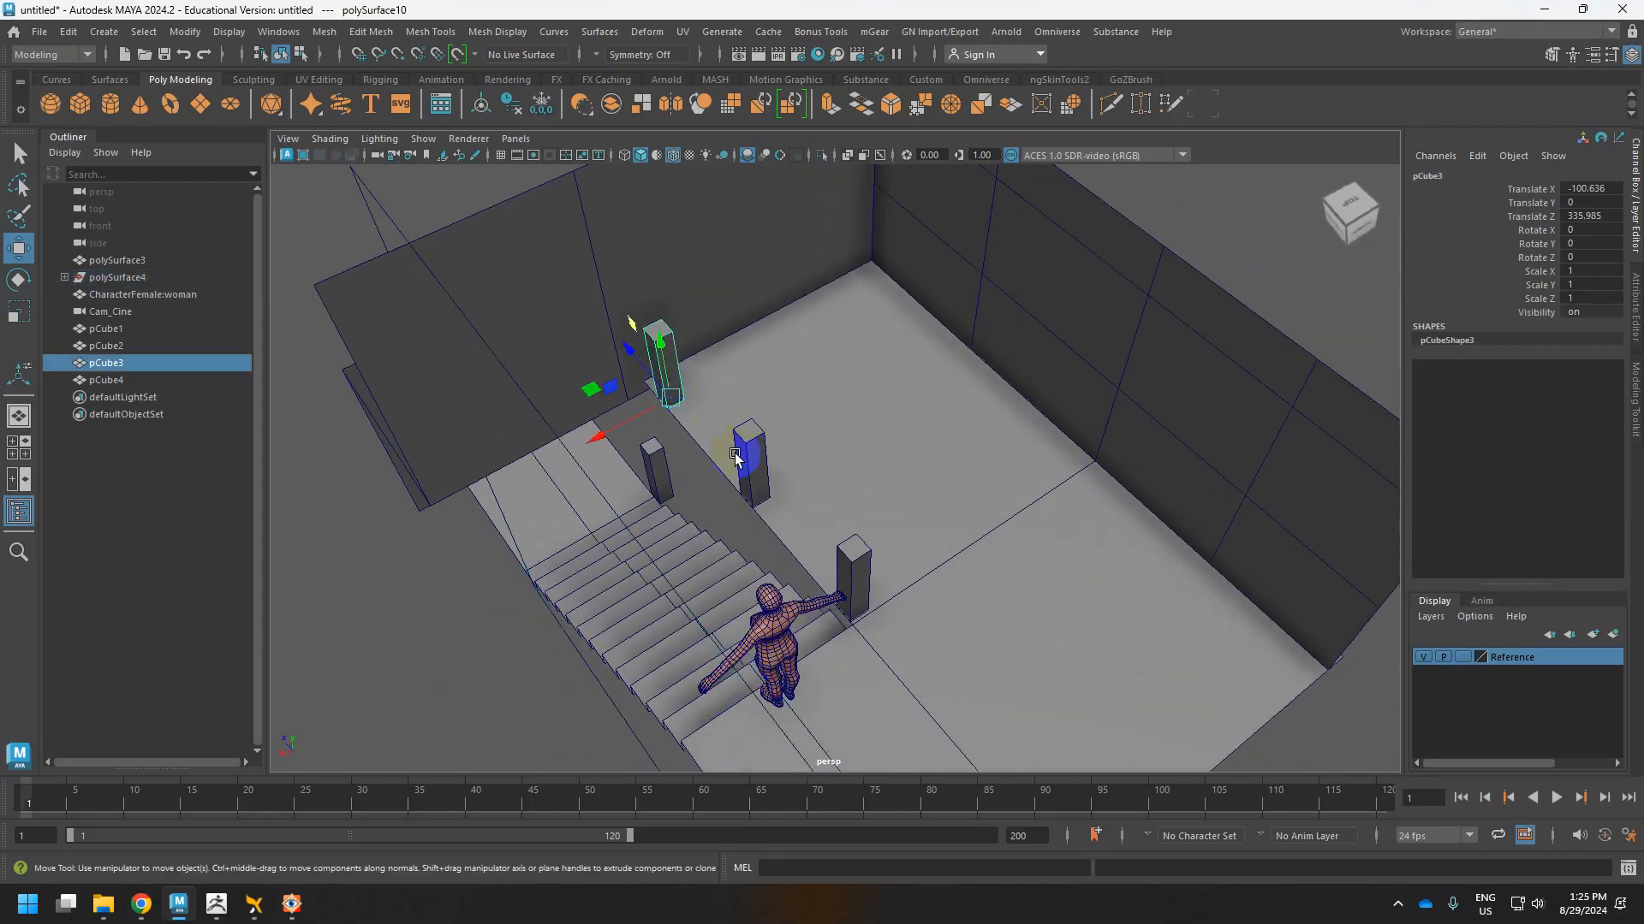
{"action": "left_click", "coordinate": [753, 463]}
{"action": "left_click", "coordinate": [860, 565], "text": "shift"}
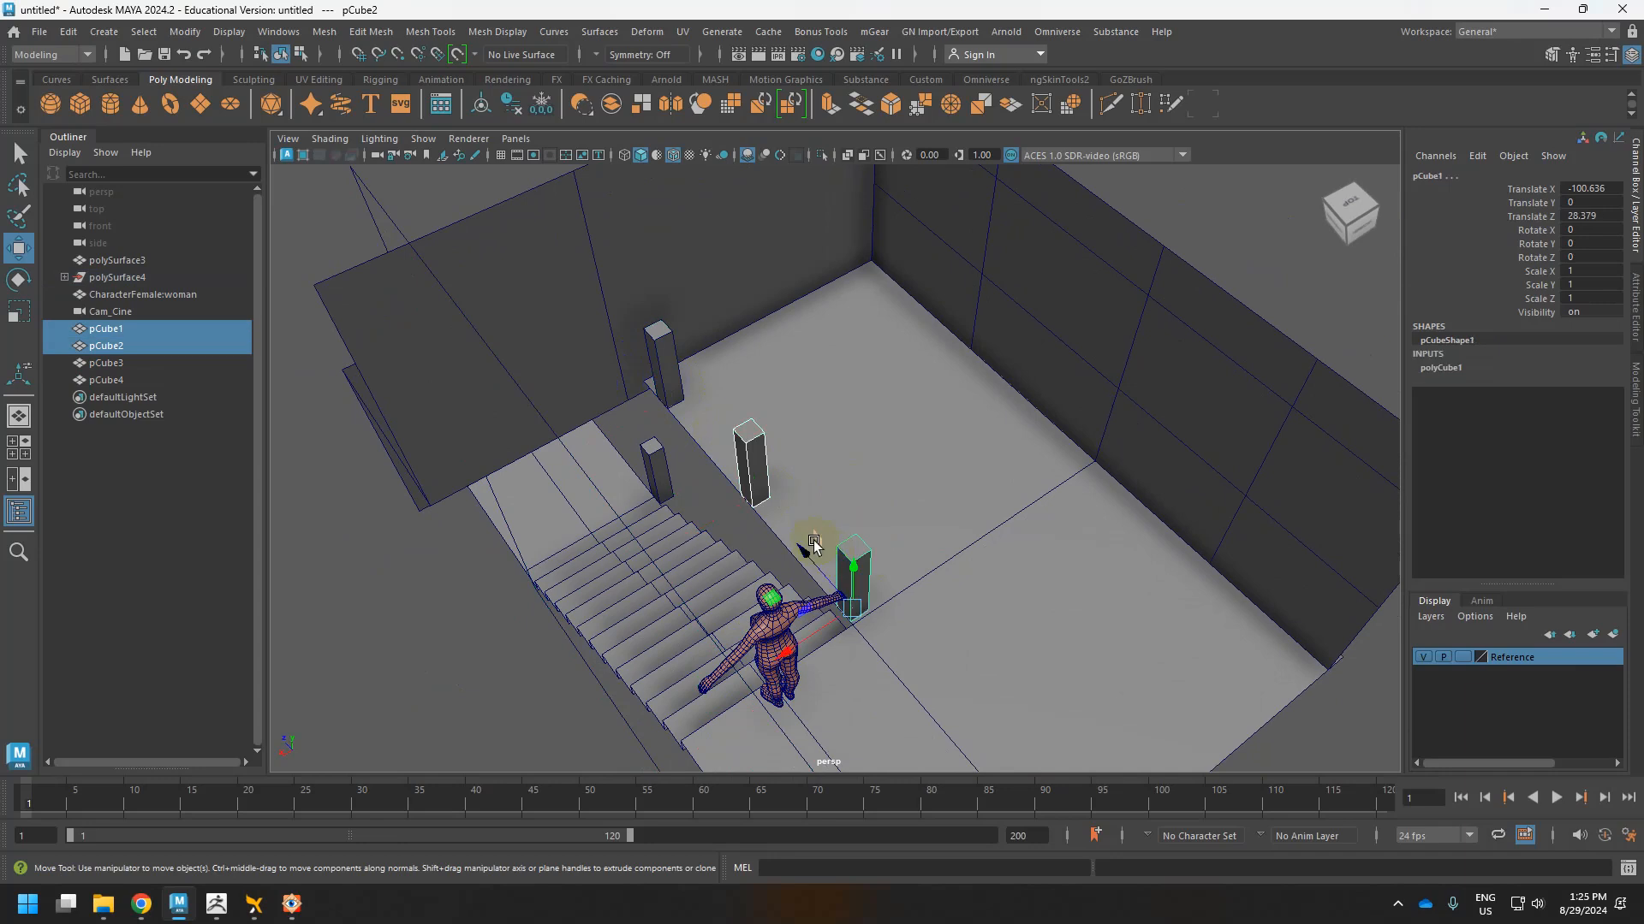
{"action": "left_click_drag", "start_coordinate": [815, 565], "coordinate": [870, 599]}
Select the three upper-floor posts and move them back from the stairwell edge to Translate X -113.7.
{"action": "left_click", "coordinate": [877, 573]}
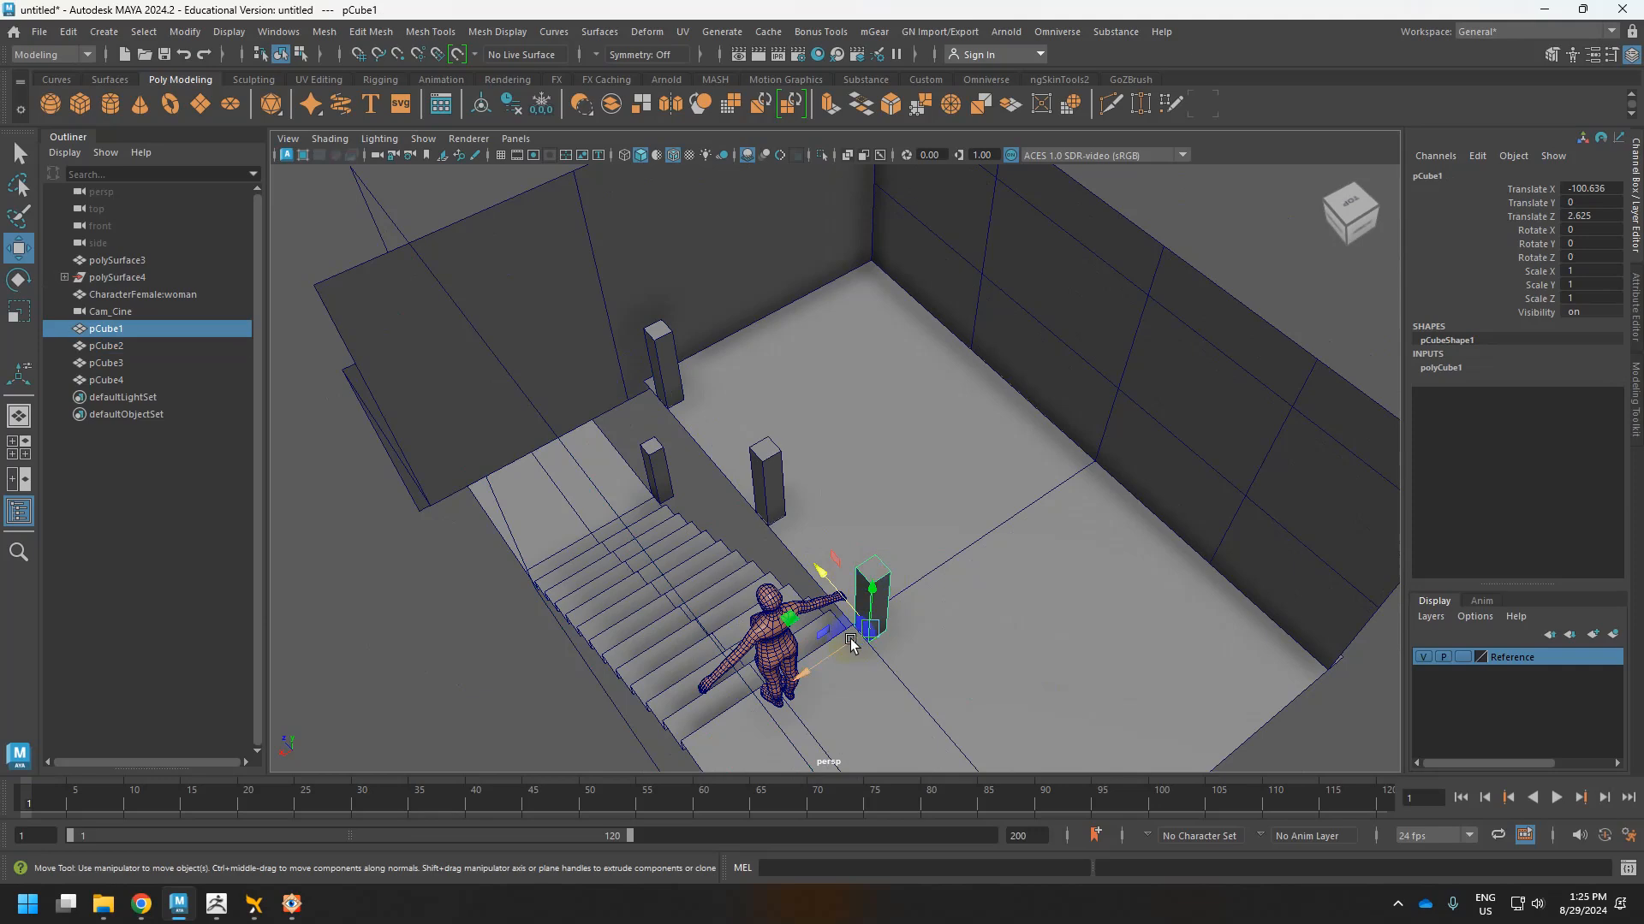
{"action": "left_click", "coordinate": [773, 469], "text": "shift"}
{"action": "left_click", "coordinate": [691, 382], "text": "shift"}
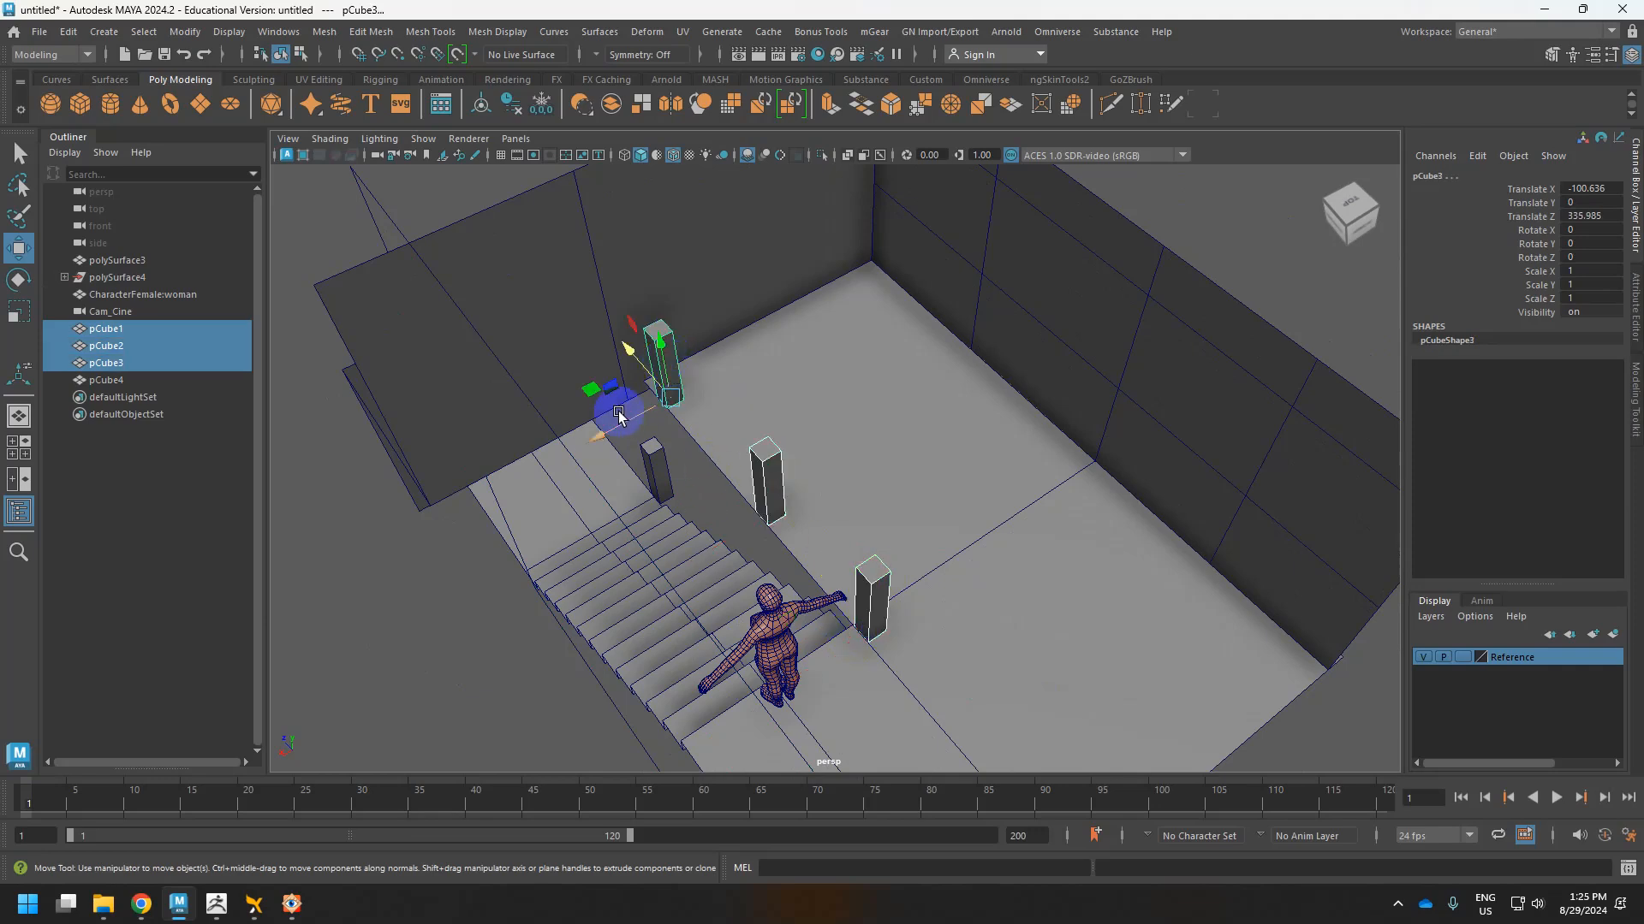
{"action": "left_click_drag", "start_coordinate": [634, 418], "coordinate": [826, 550]}
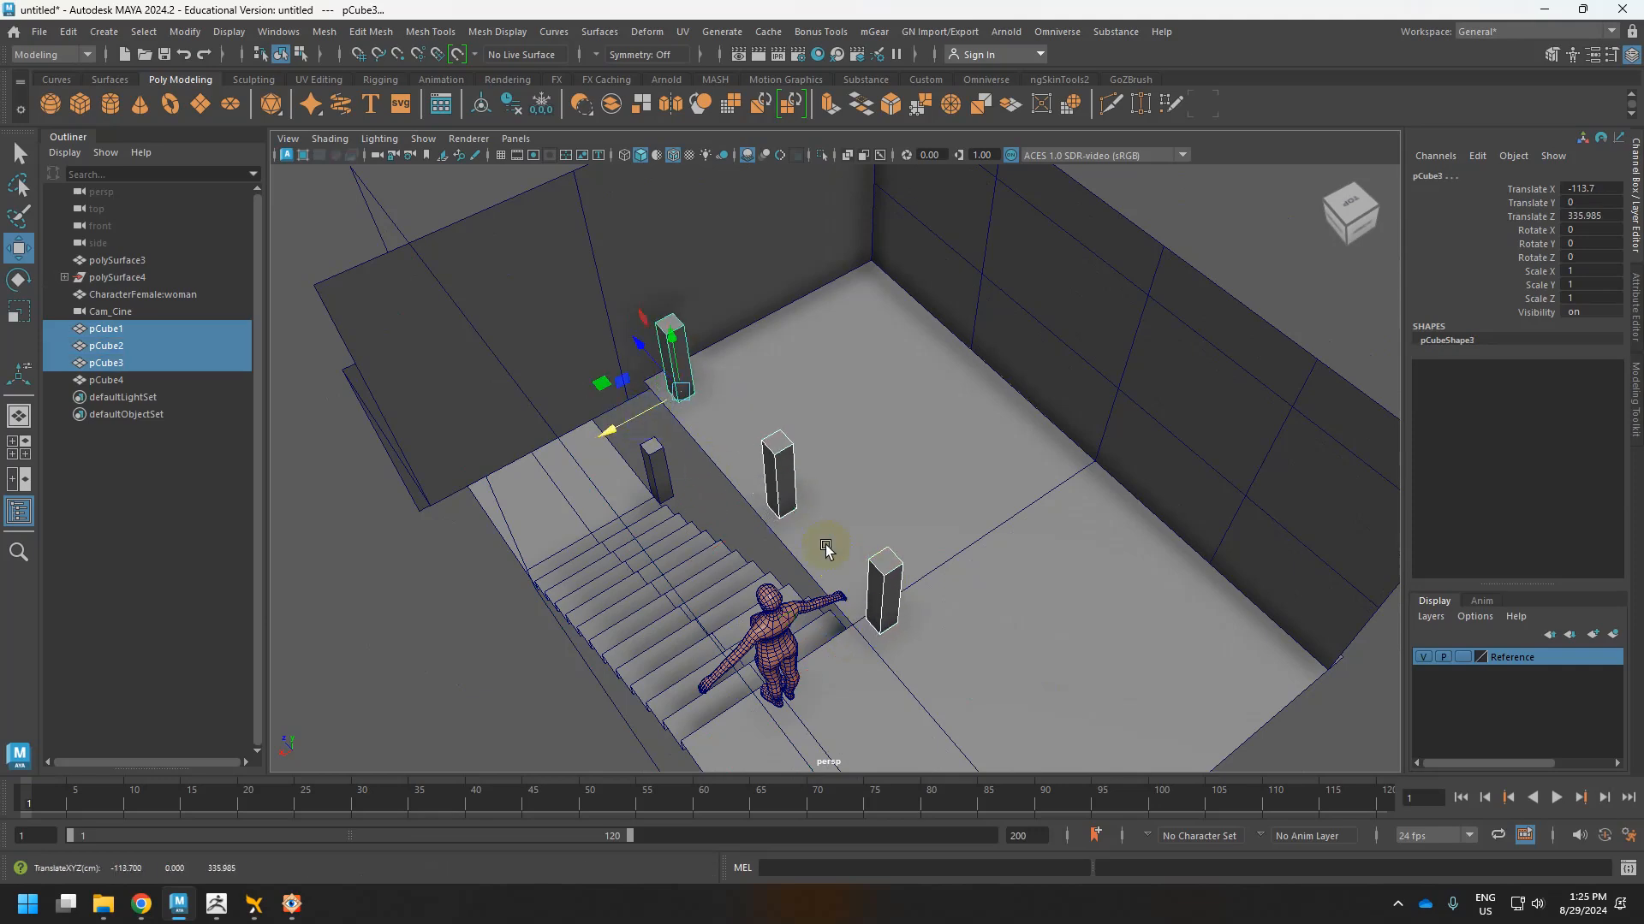
Duplicate the stair-top and stair-foot posts toward the stairs, the lower copy at Translate X -73.26, and delete the original stair-foot post.
{"action": "left_click", "coordinate": [885, 604]}
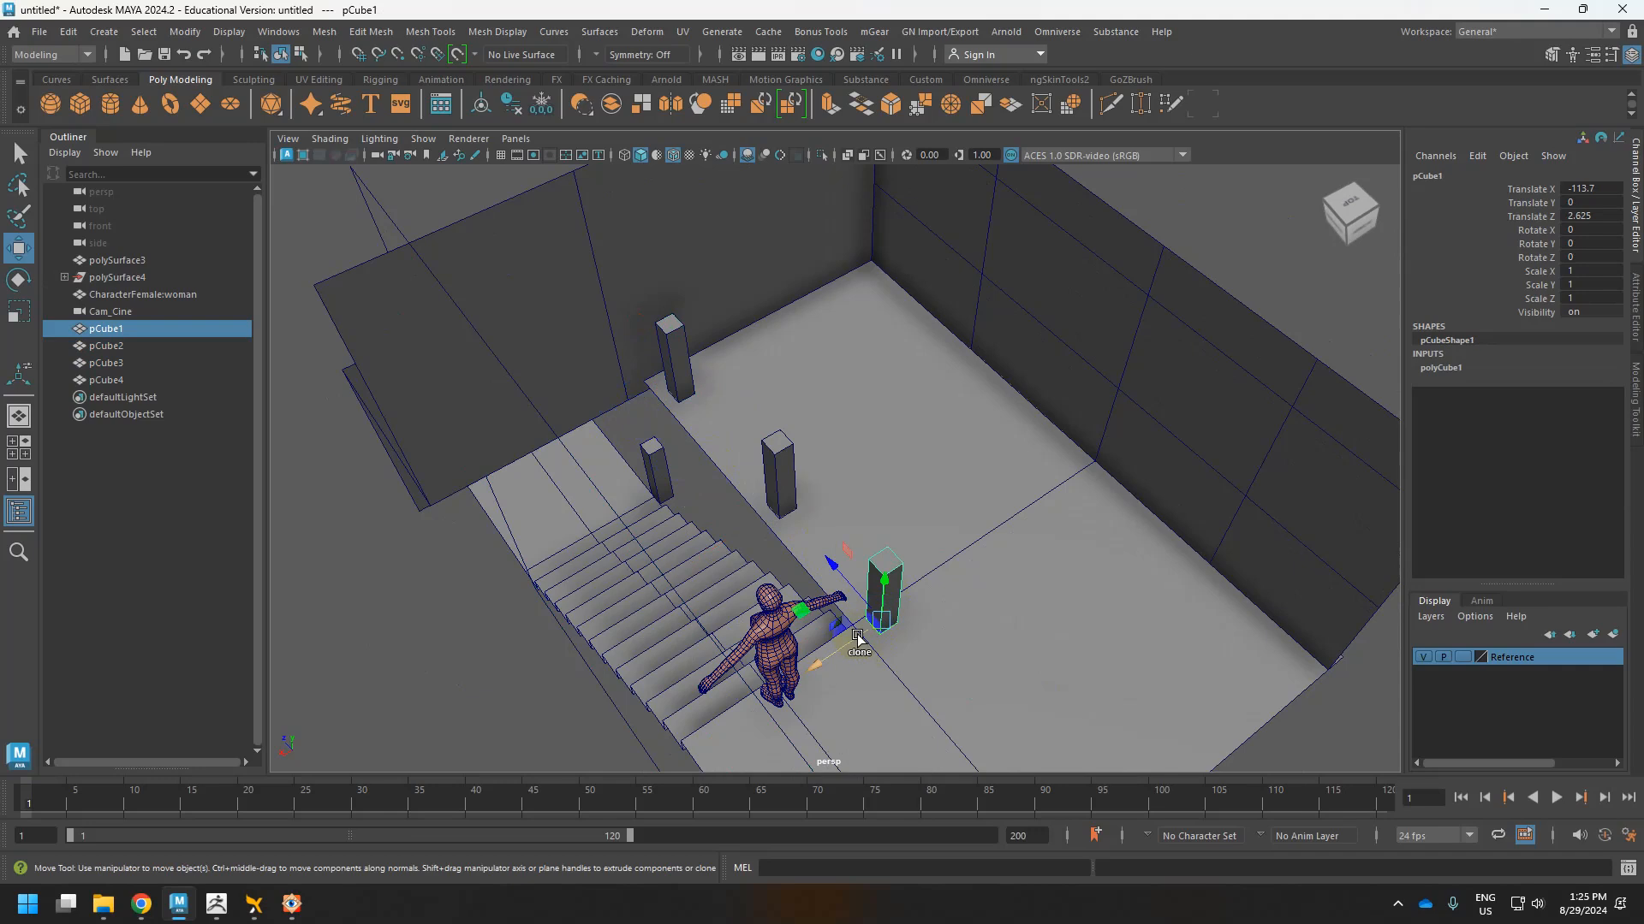
{"action": "left_click_drag", "start_coordinate": [792, 548], "coordinate": [739, 558], "text": "alt"}
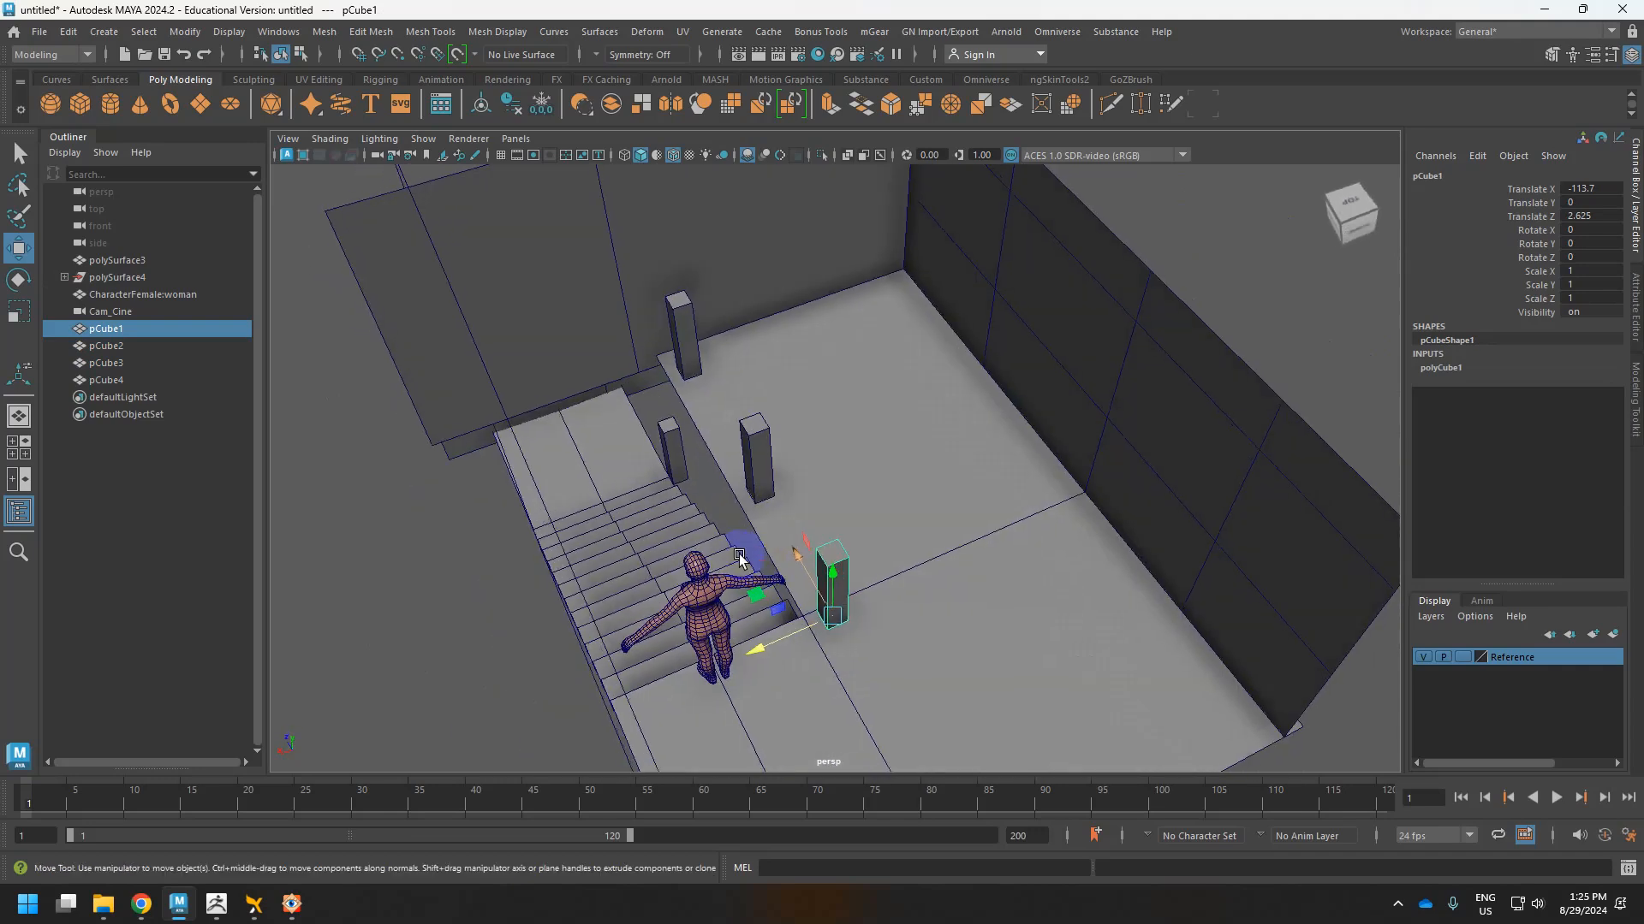
{"action": "left_click", "coordinate": [676, 447], "text": "shift"}
{"action": "mouse_move", "coordinate": [638, 498]}
{"action": "left_mouse_down", "text": "shift"}
{"action": "mouse_move", "coordinate": [570, 502]}
{"action": "mouse_move", "coordinate": [653, 470]}
{"action": "mouse_move", "coordinate": [786, 527]}
{"action": "mouse_move", "coordinate": [830, 565]}
{"action": "mouse_move", "coordinate": [822, 580]}
{"action": "mouse_move", "coordinate": [743, 486]}
{"action": "left_mouse_up", "text": "shift"}
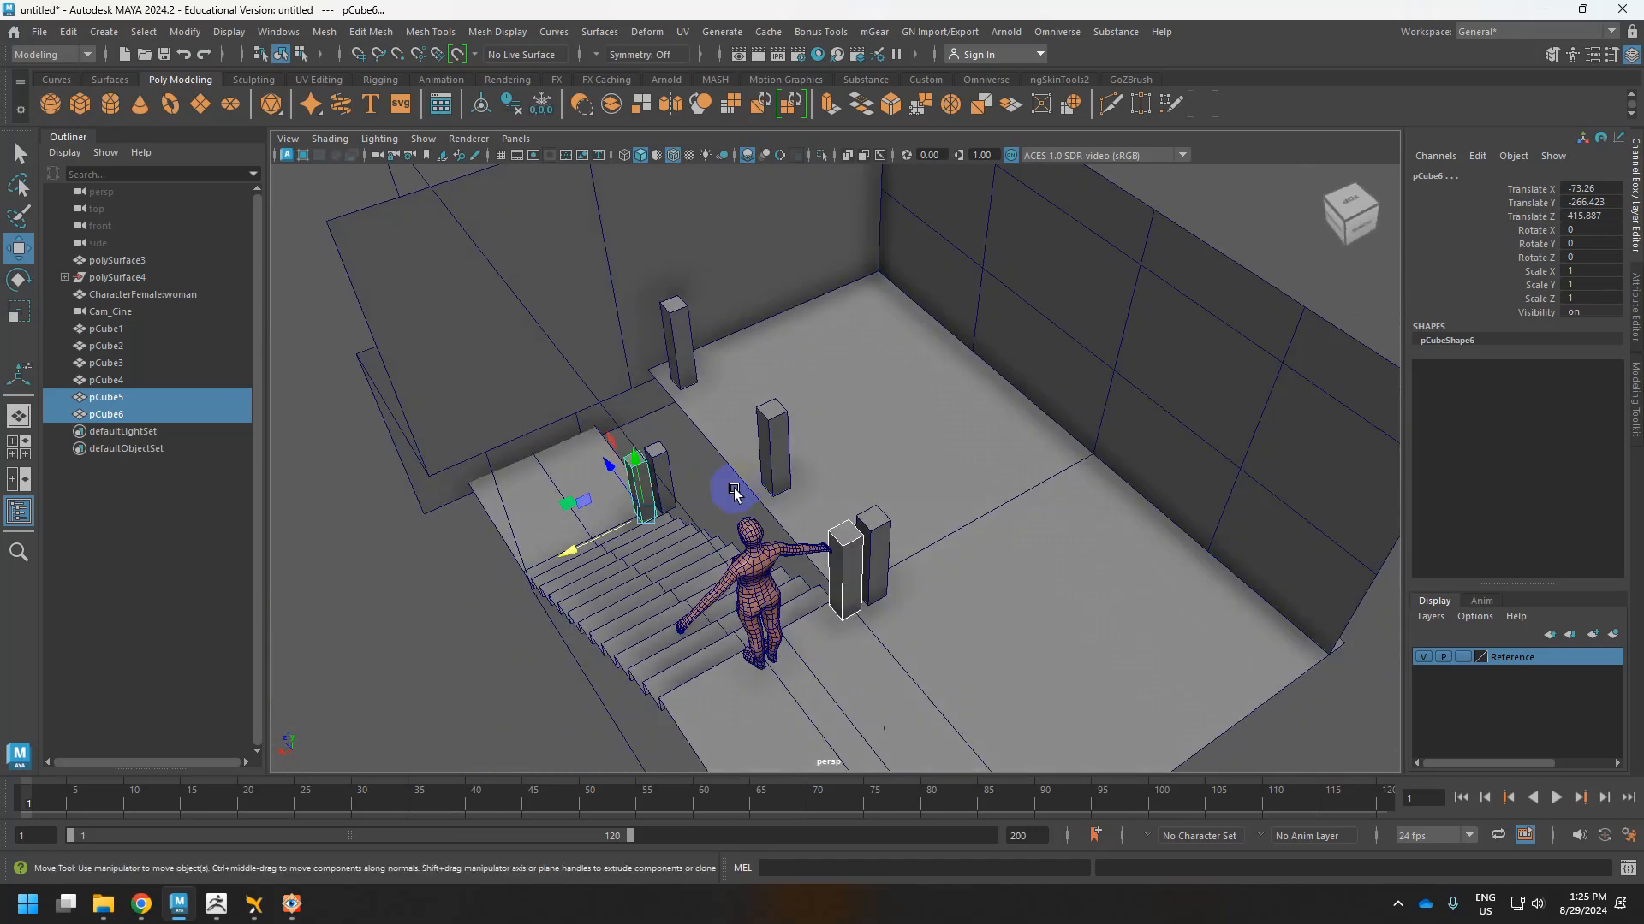
{"action": "left_click", "coordinate": [669, 463]}
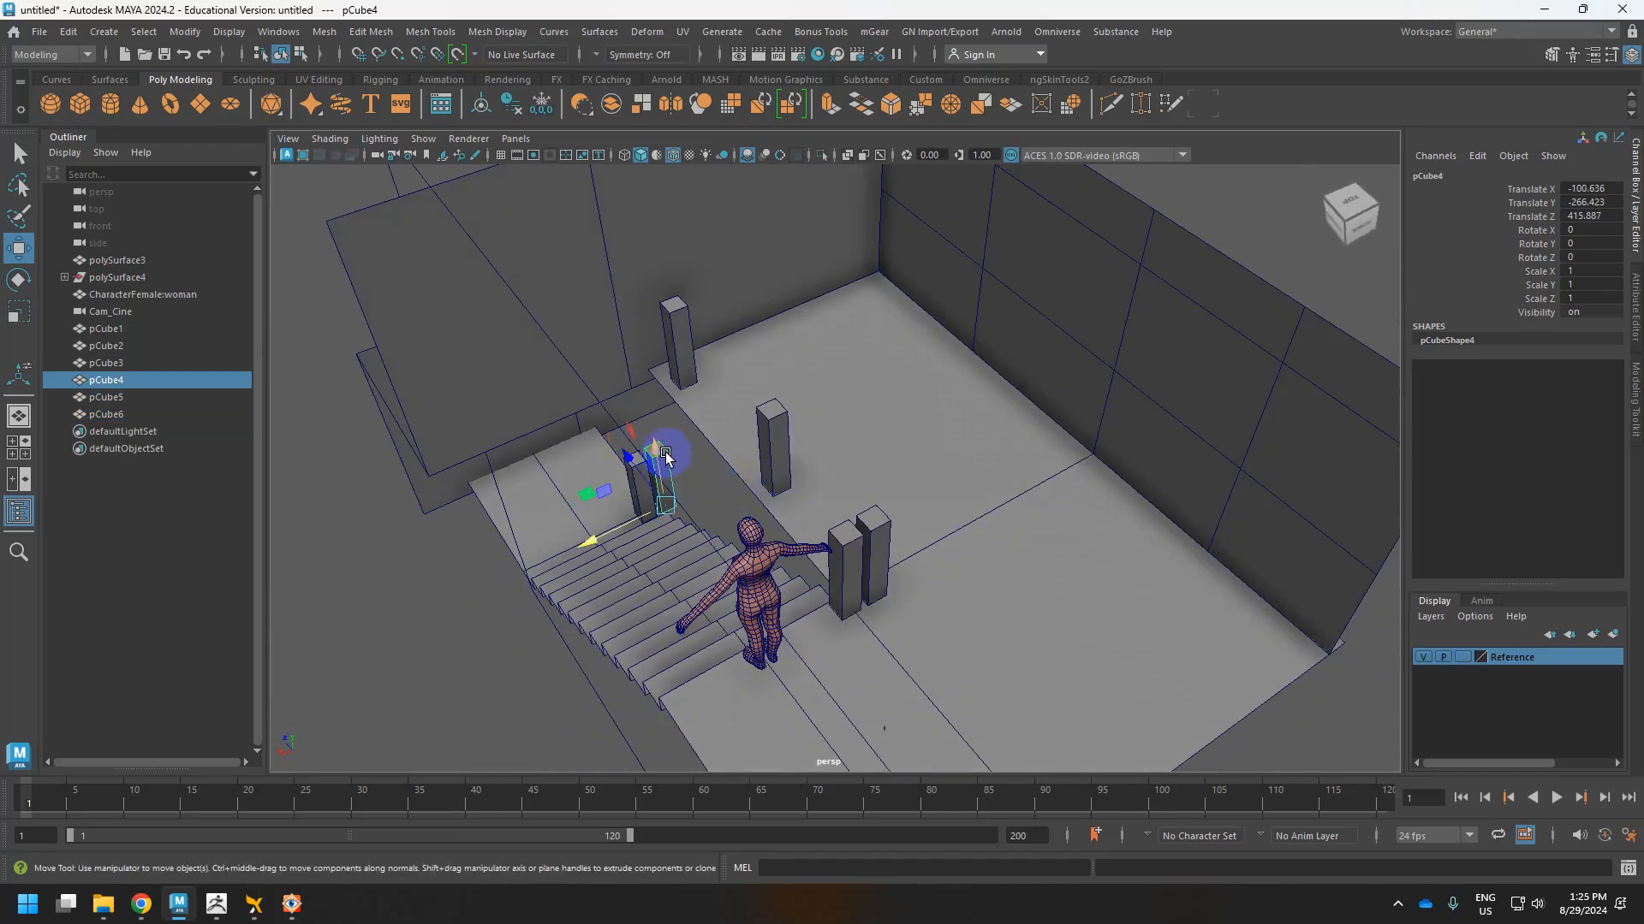
{"action": "key", "text": "Delete"}
Select the large side wall and expand the polySurface4 and polySurface5 hierarchy to reveal its mesh, polySurface10.
{"action": "left_click", "coordinate": [852, 572]}
{"action": "left_click_drag", "start_coordinate": [852, 572], "coordinate": [605, 374], "text": "alt"}
{"action": "left_click", "coordinate": [702, 370]}
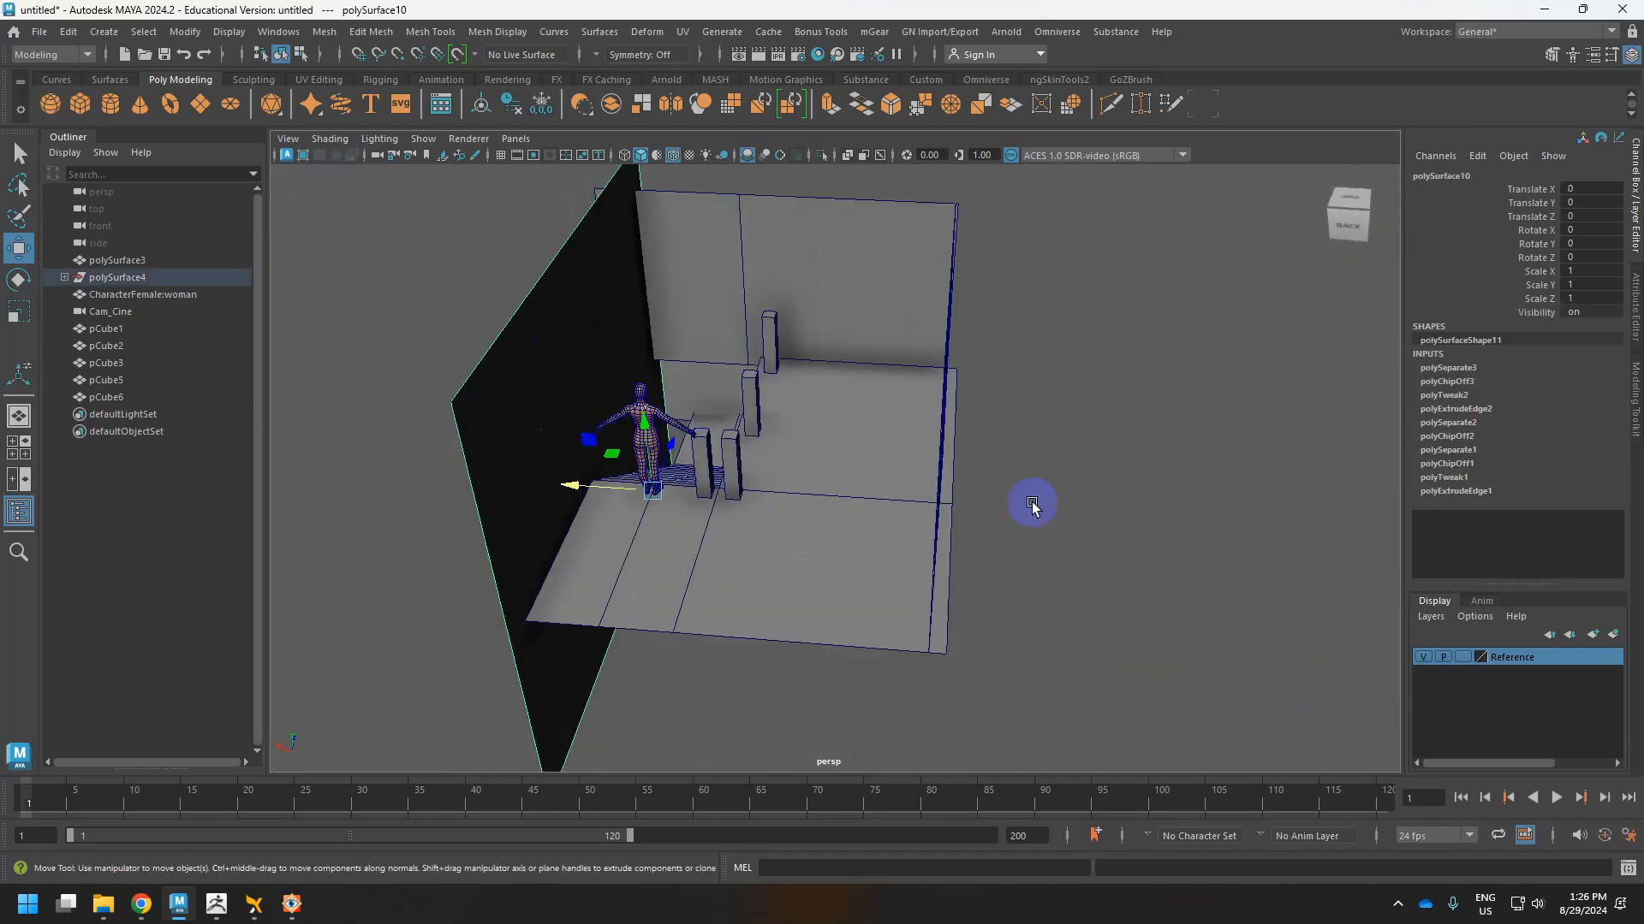
{"action": "left_click", "coordinate": [65, 276]}
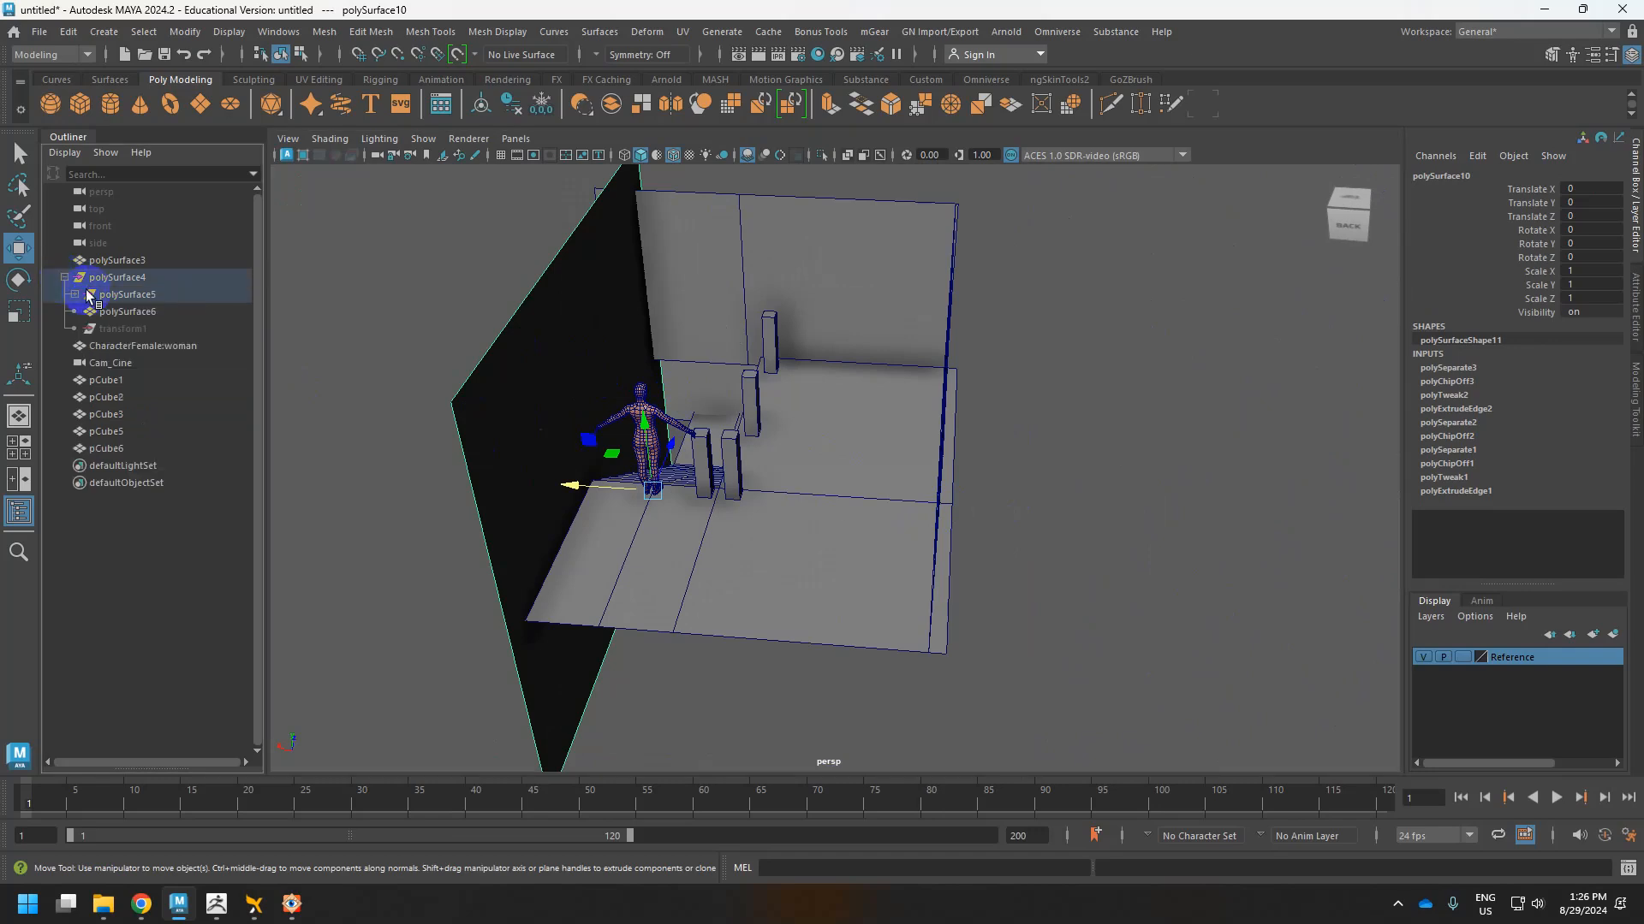
{"action": "left_click", "coordinate": [73, 296]}
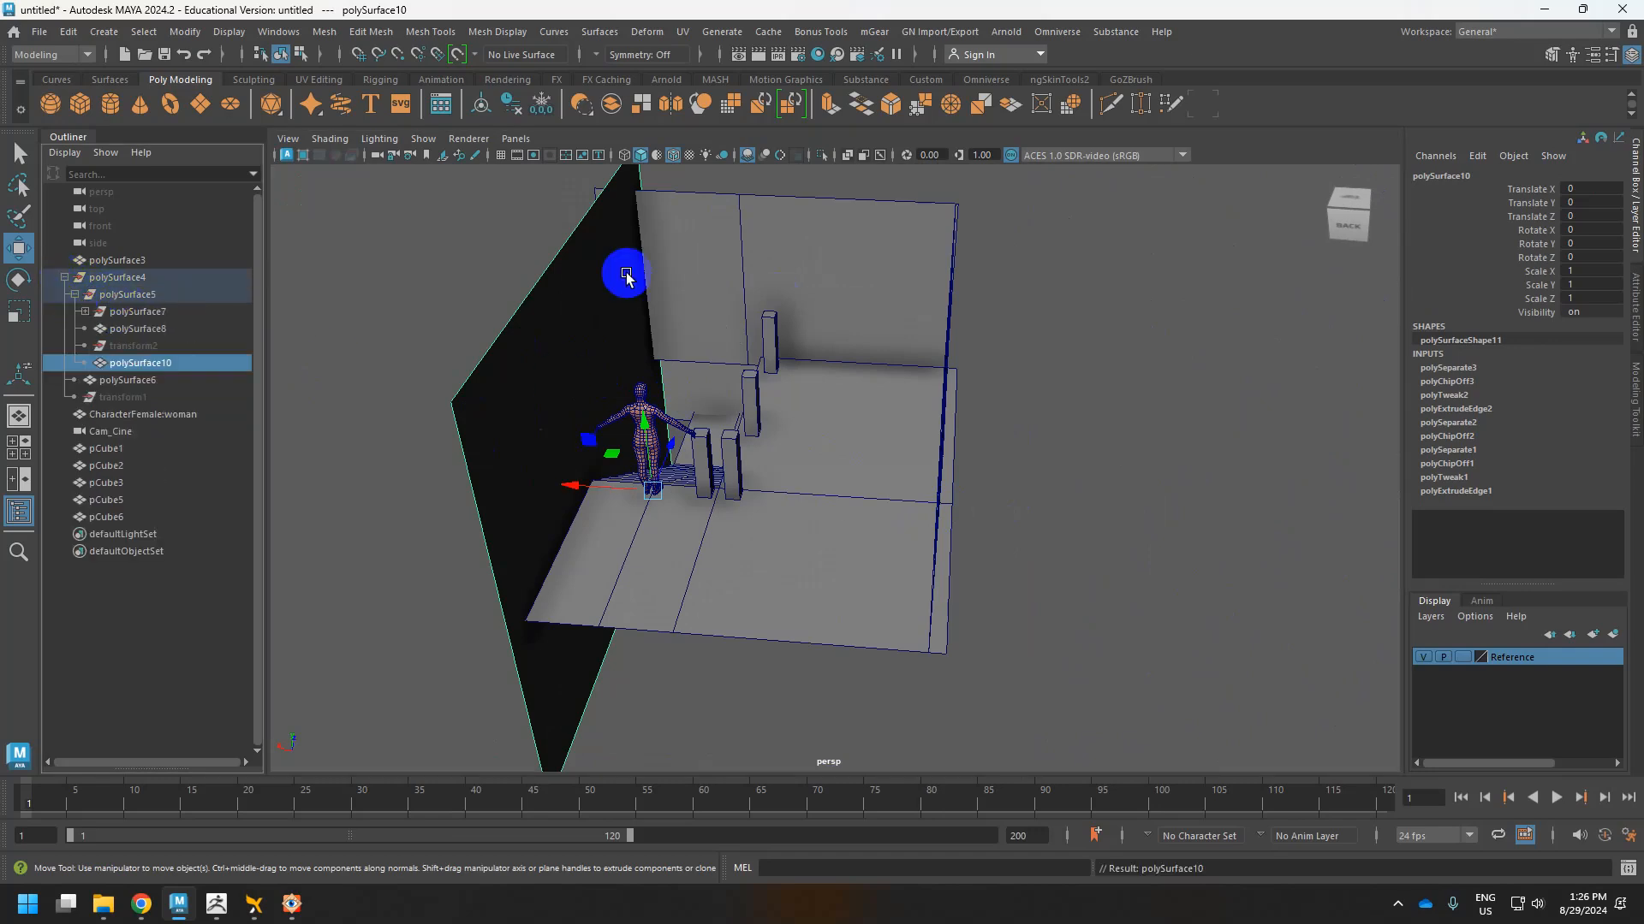
Select all the objects in the scene, delete their construction history, and expand the polySurface7 group.
{"action": "scroll", "coordinate": [651, 282], "scroll_direction": "down", "scroll_amount": 3}
{"action": "left_click_drag", "start_coordinate": [629, 255], "coordinate": [927, 602]}
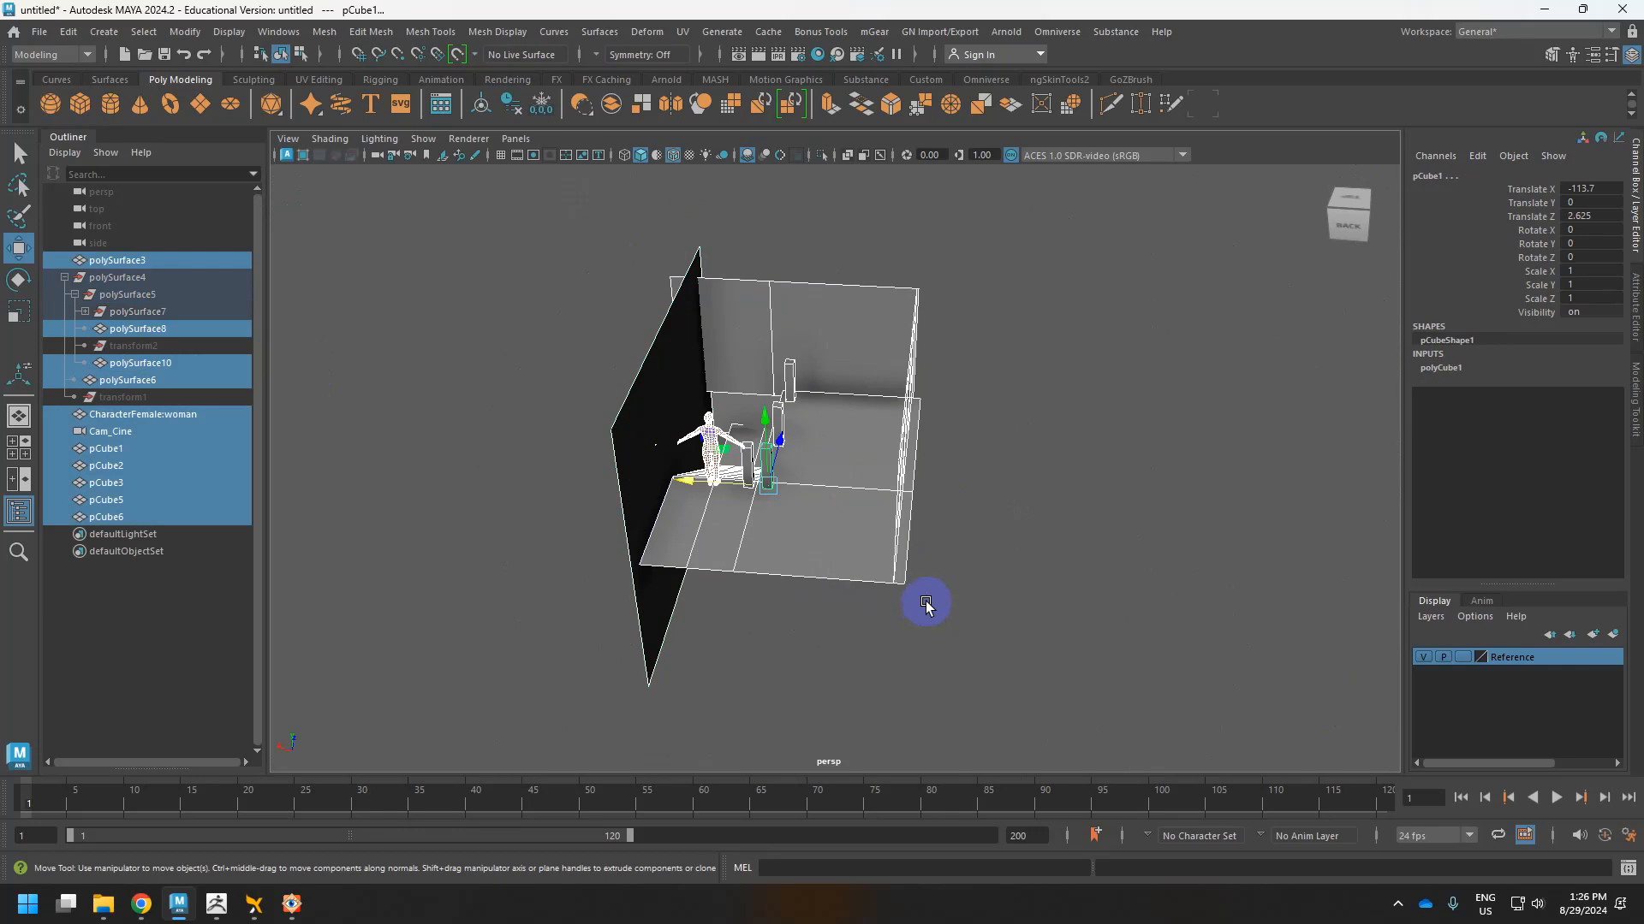
{"action": "key", "text": "alt+shift+d"}
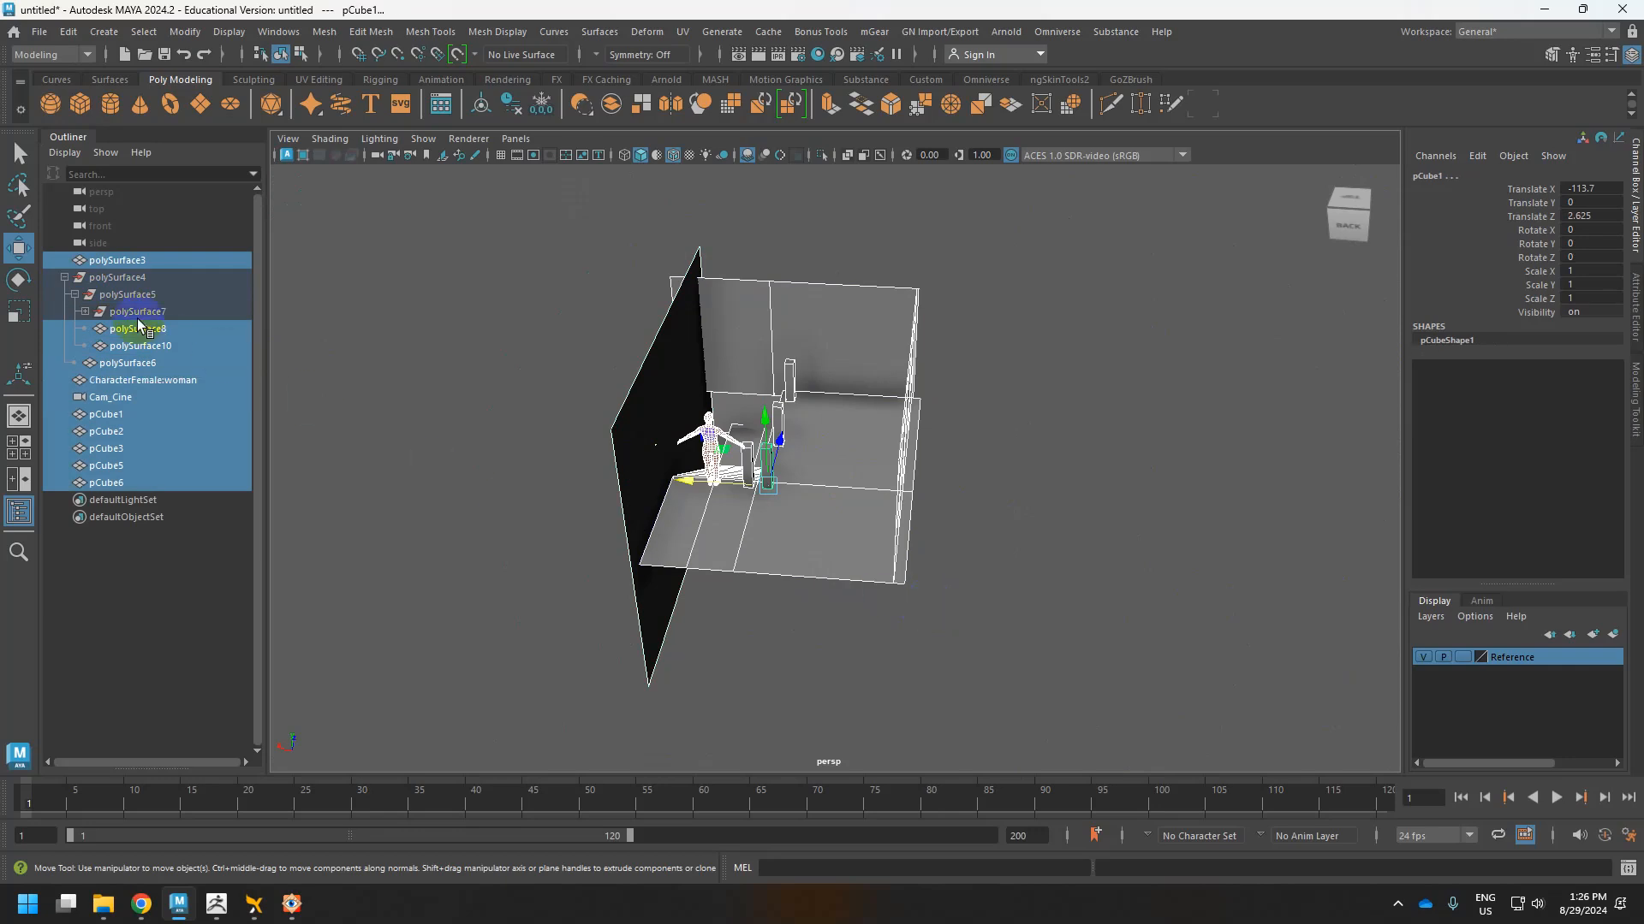
{"action": "left_click", "coordinate": [77, 313]}
{"action": "left_click", "coordinate": [84, 311]}
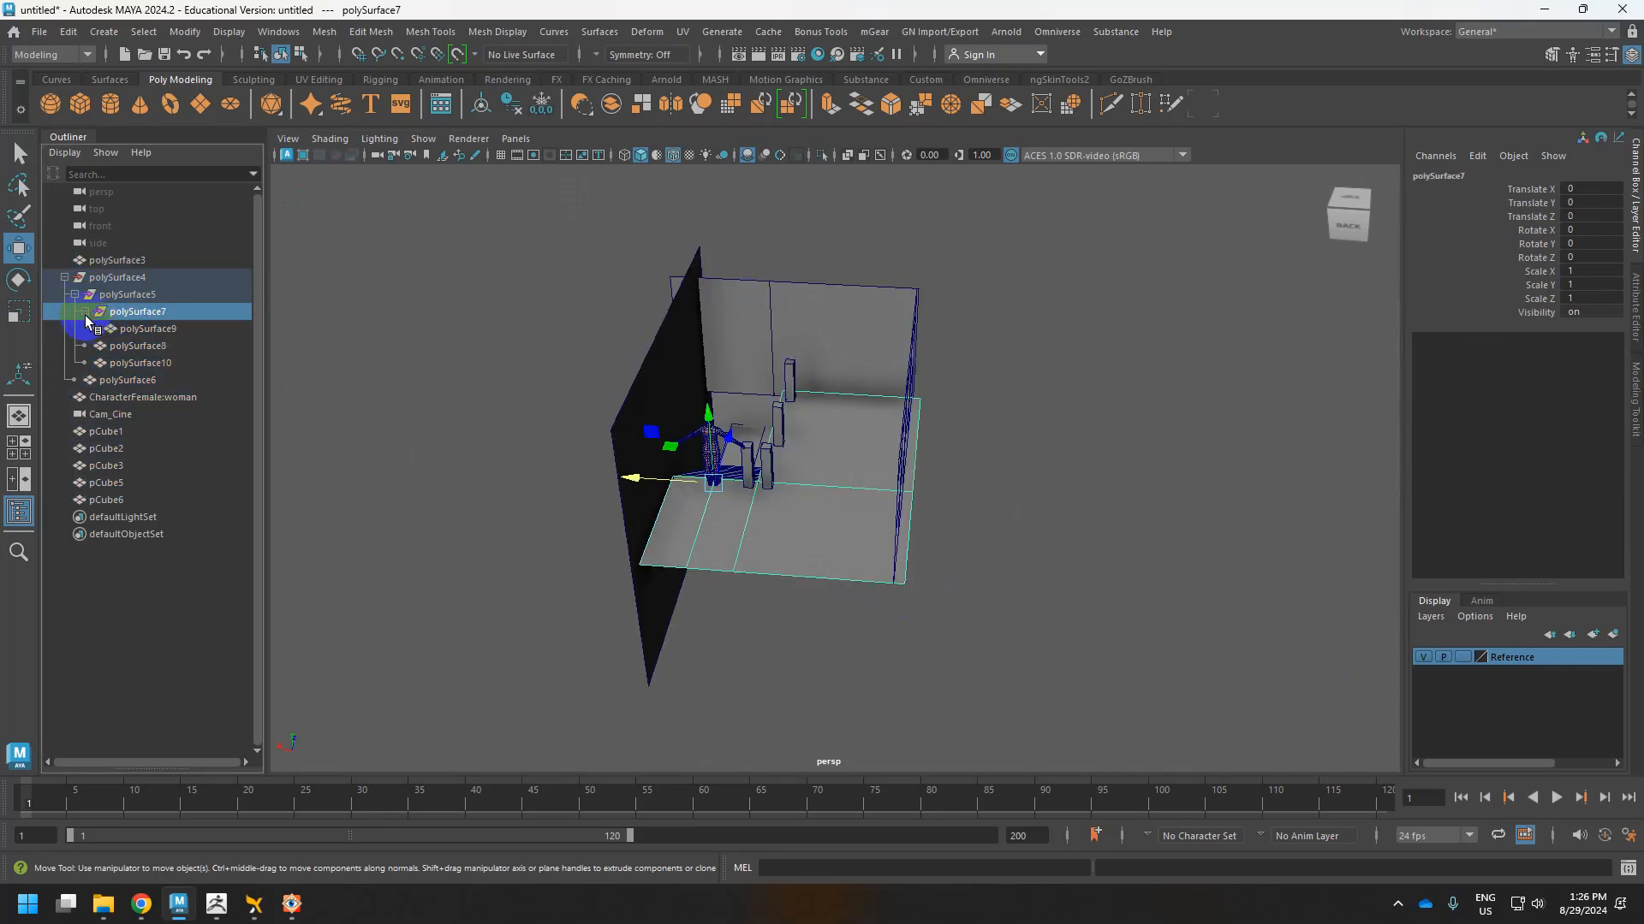
Move the polySurface meshes 6, 8, 9 and 10 out of the polySurface4 hierarchy to the scene root and delete the leftover group.
{"action": "left_click", "coordinate": [118, 335]}
{"action": "left_click", "coordinate": [126, 379], "text": "shift"}
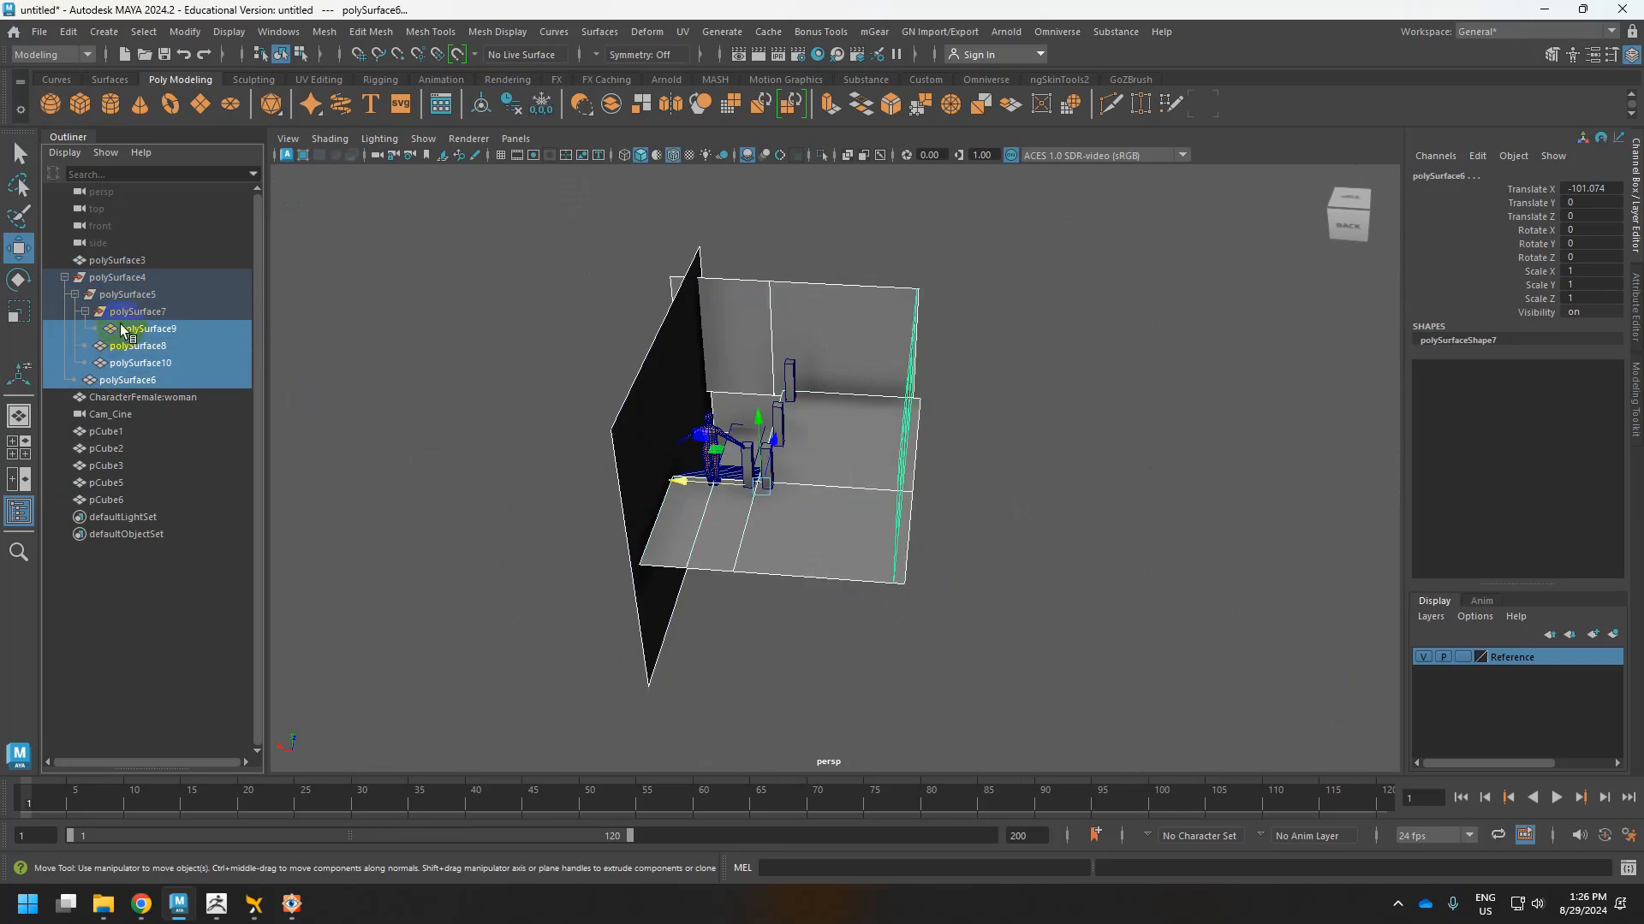
{"action": "middle_click_drag", "start_coordinate": [124, 334], "coordinate": [129, 269]}
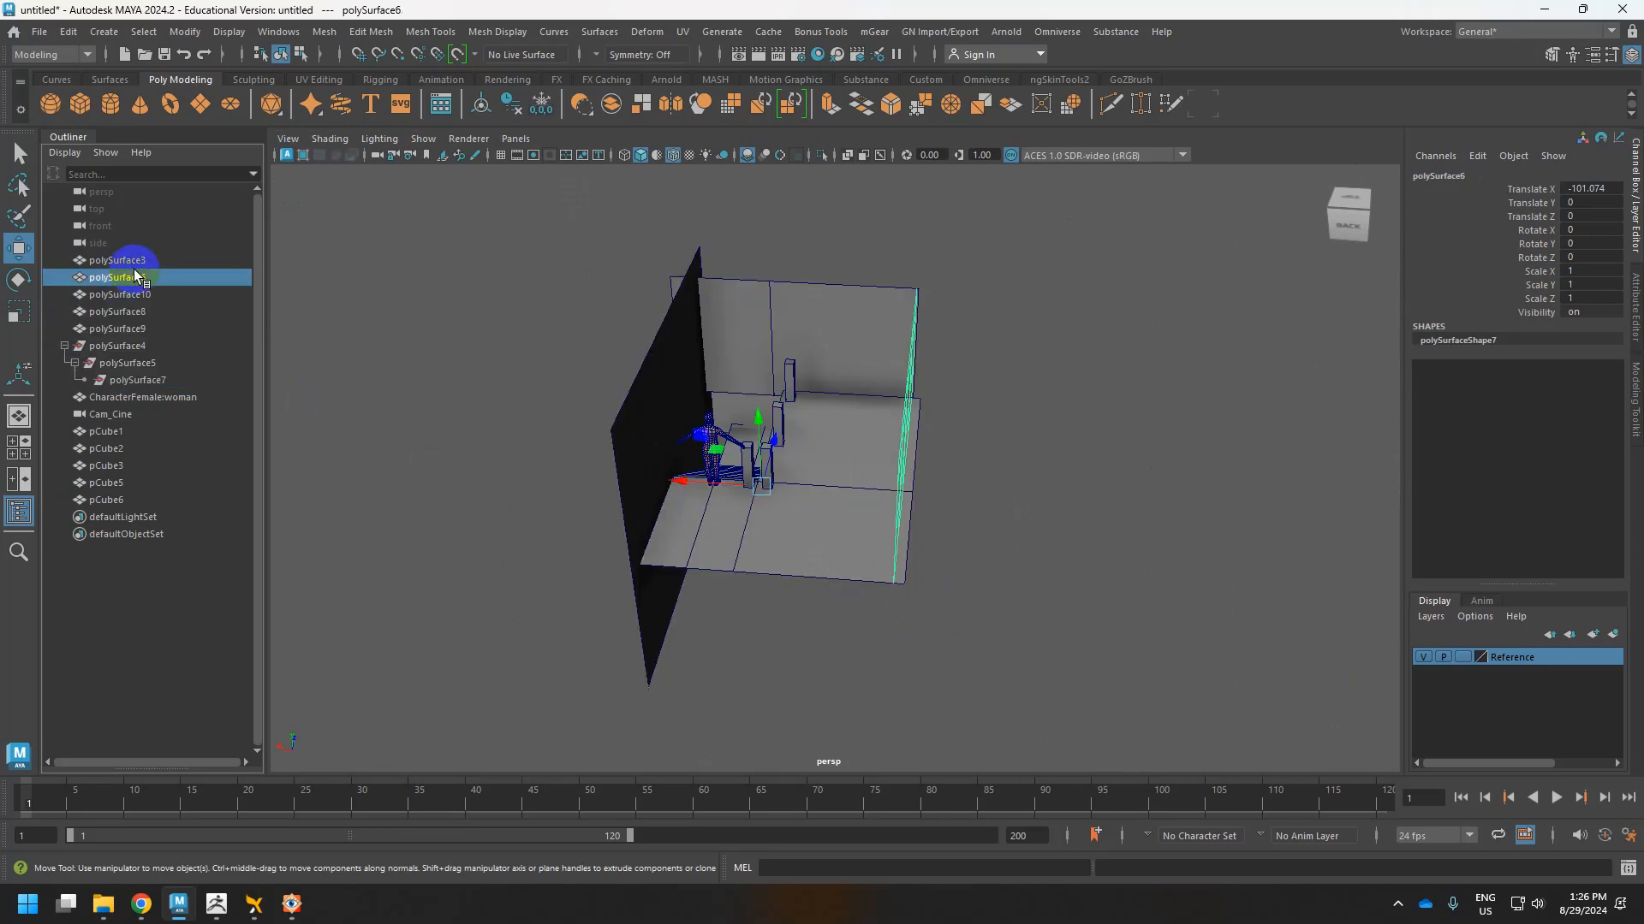
{"action": "left_click", "coordinate": [129, 349]}
{"action": "key", "text": "Delete"}
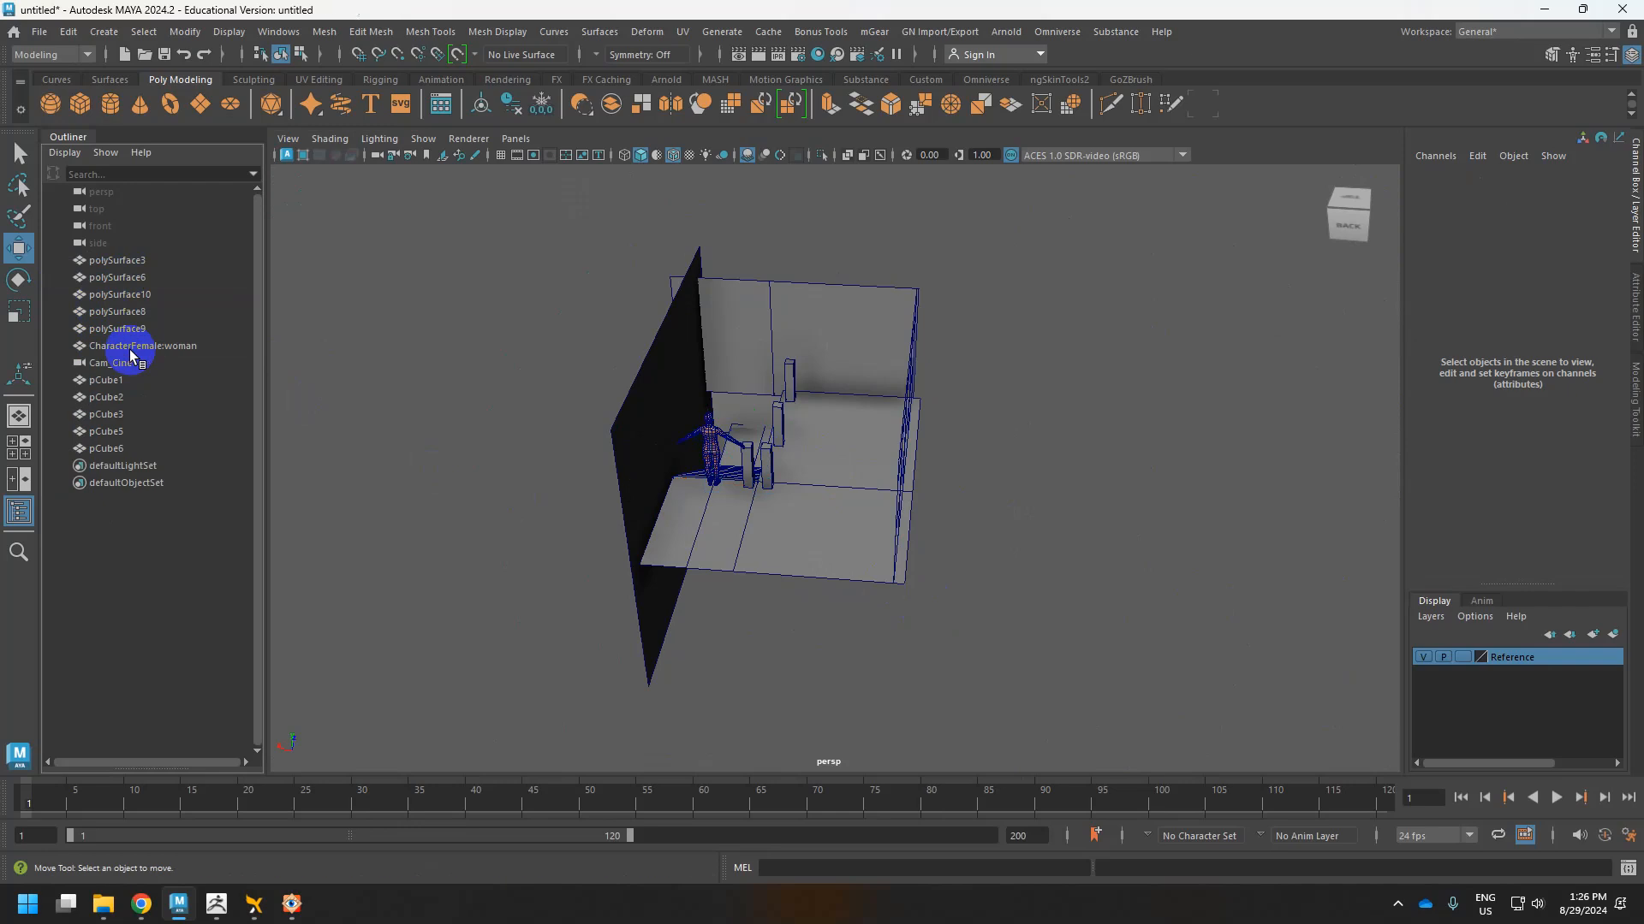
Select the floor mesh polySurface9 and rename it Set_Floor.
{"action": "left_click_drag", "start_coordinate": [789, 382], "coordinate": [866, 419], "text": "alt"}
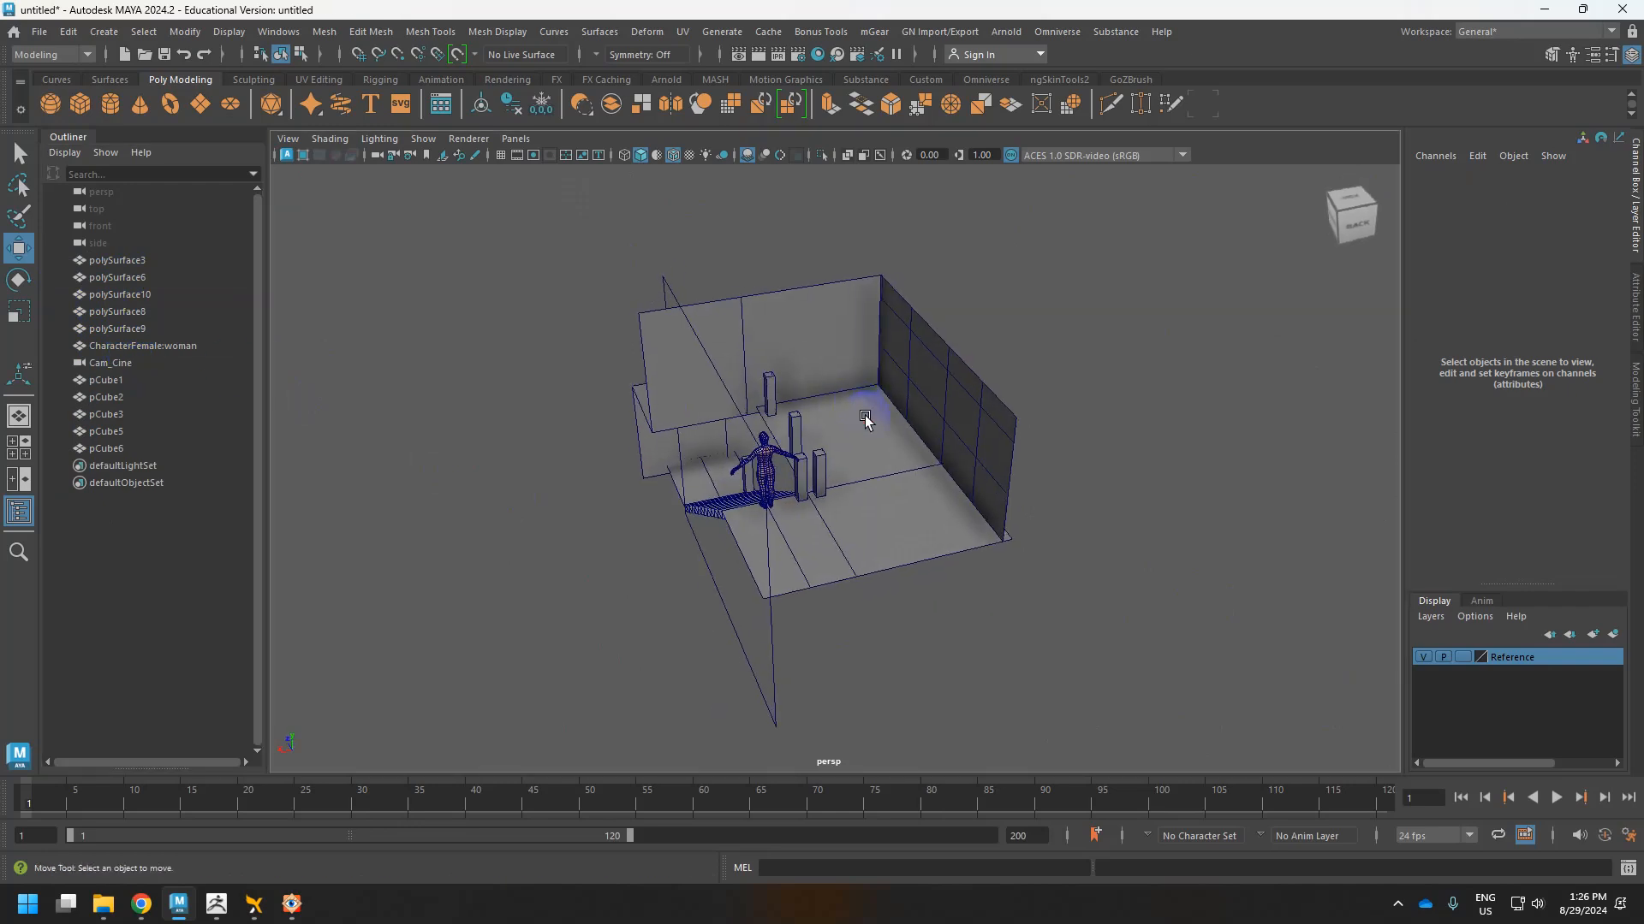
{"action": "left_click", "coordinate": [118, 260]}
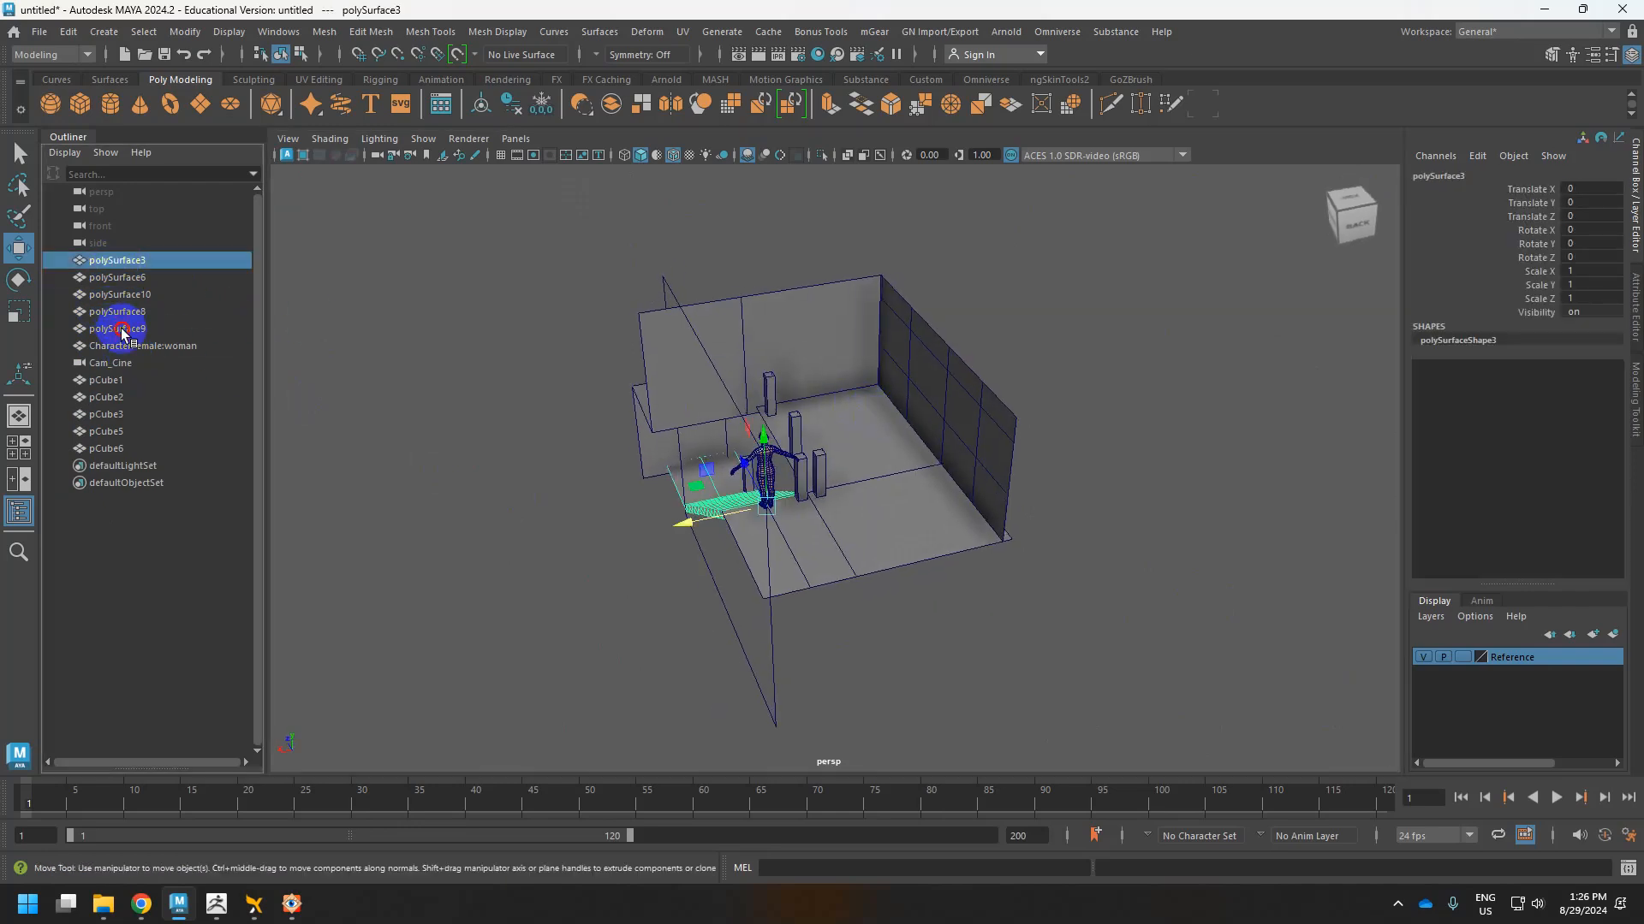
{"action": "left_click", "coordinate": [122, 330], "text": "shift"}
{"action": "right_click_drag", "start_coordinate": [806, 486], "coordinate": [902, 455], "text": "alt"}
{"action": "left_click", "coordinate": [905, 489]}
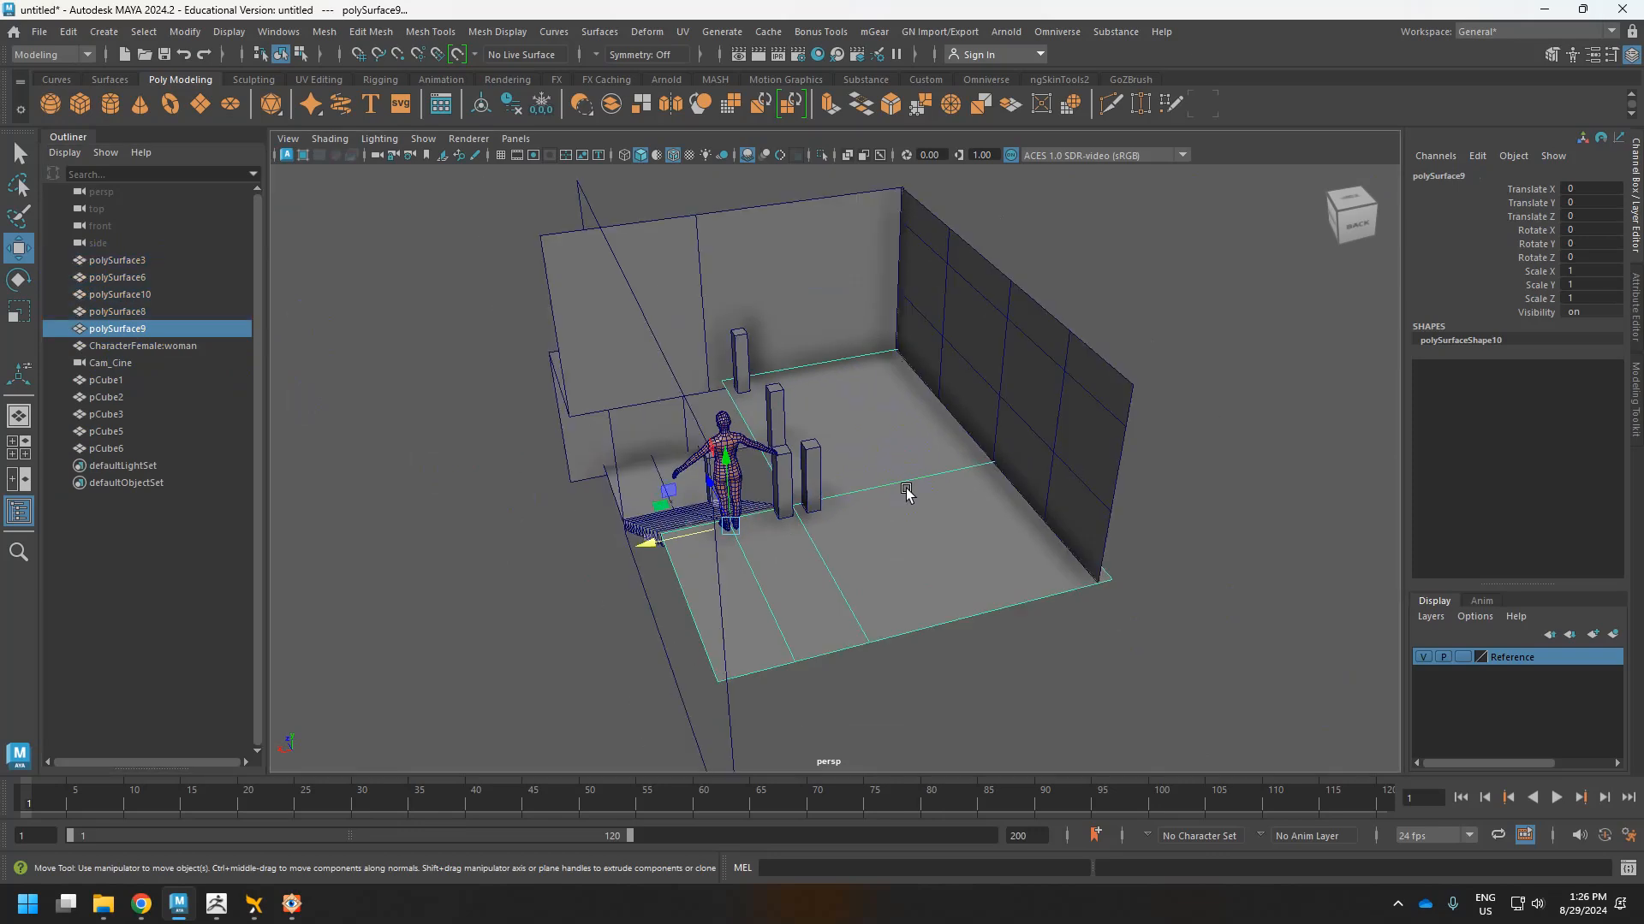
{"action": "double_click", "coordinate": [120, 330]}
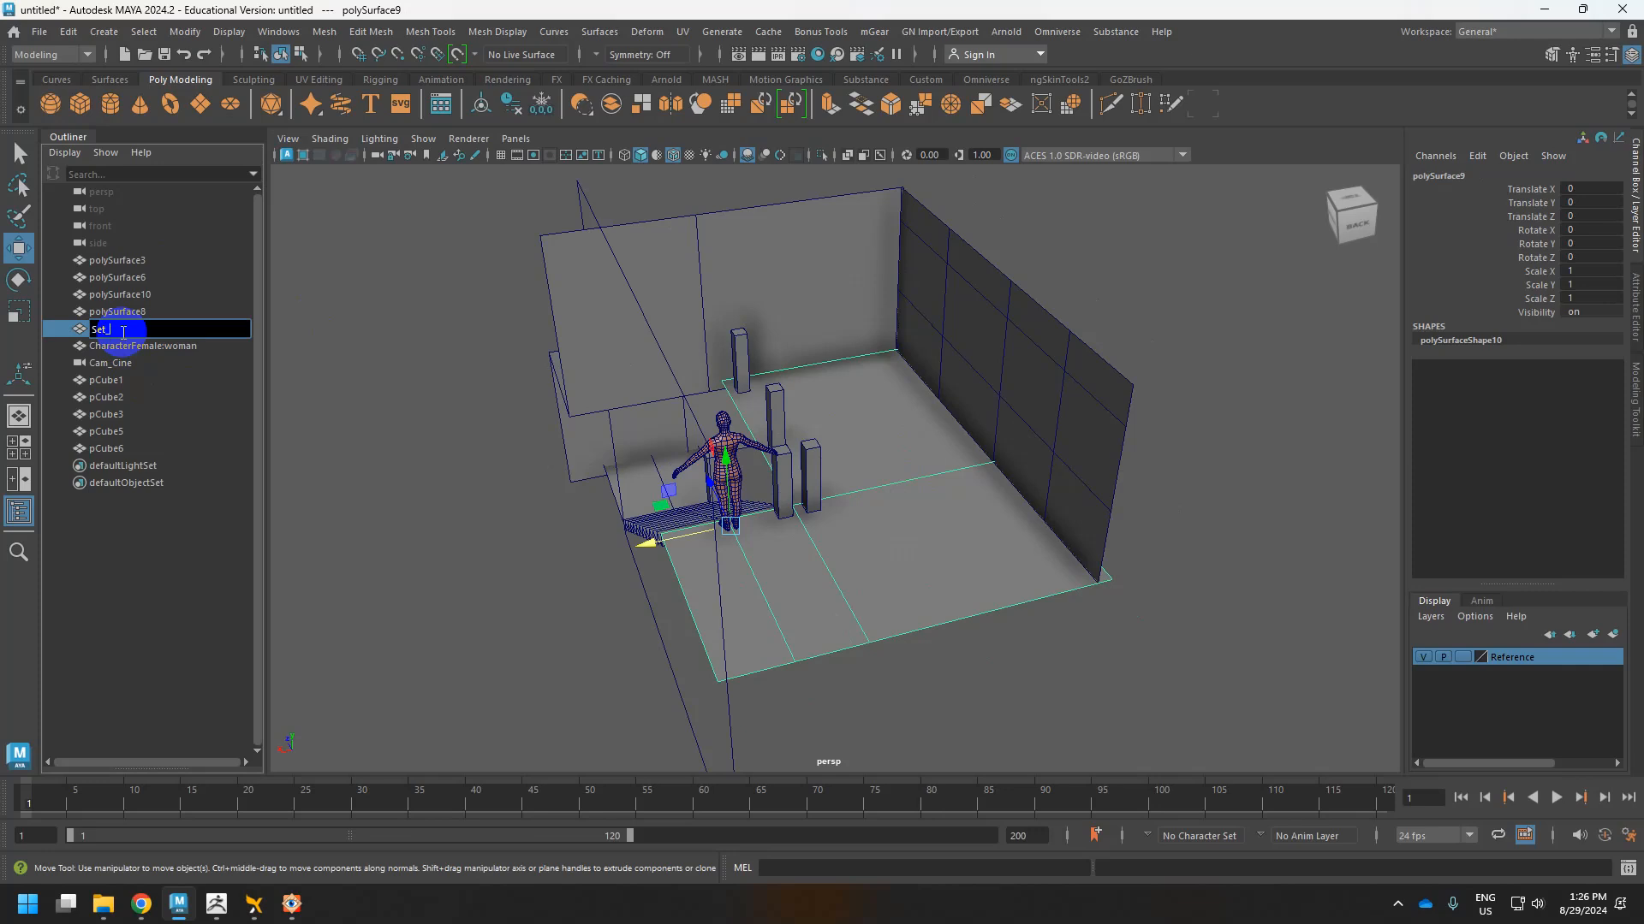
{"action": "key", "text": "Return"}
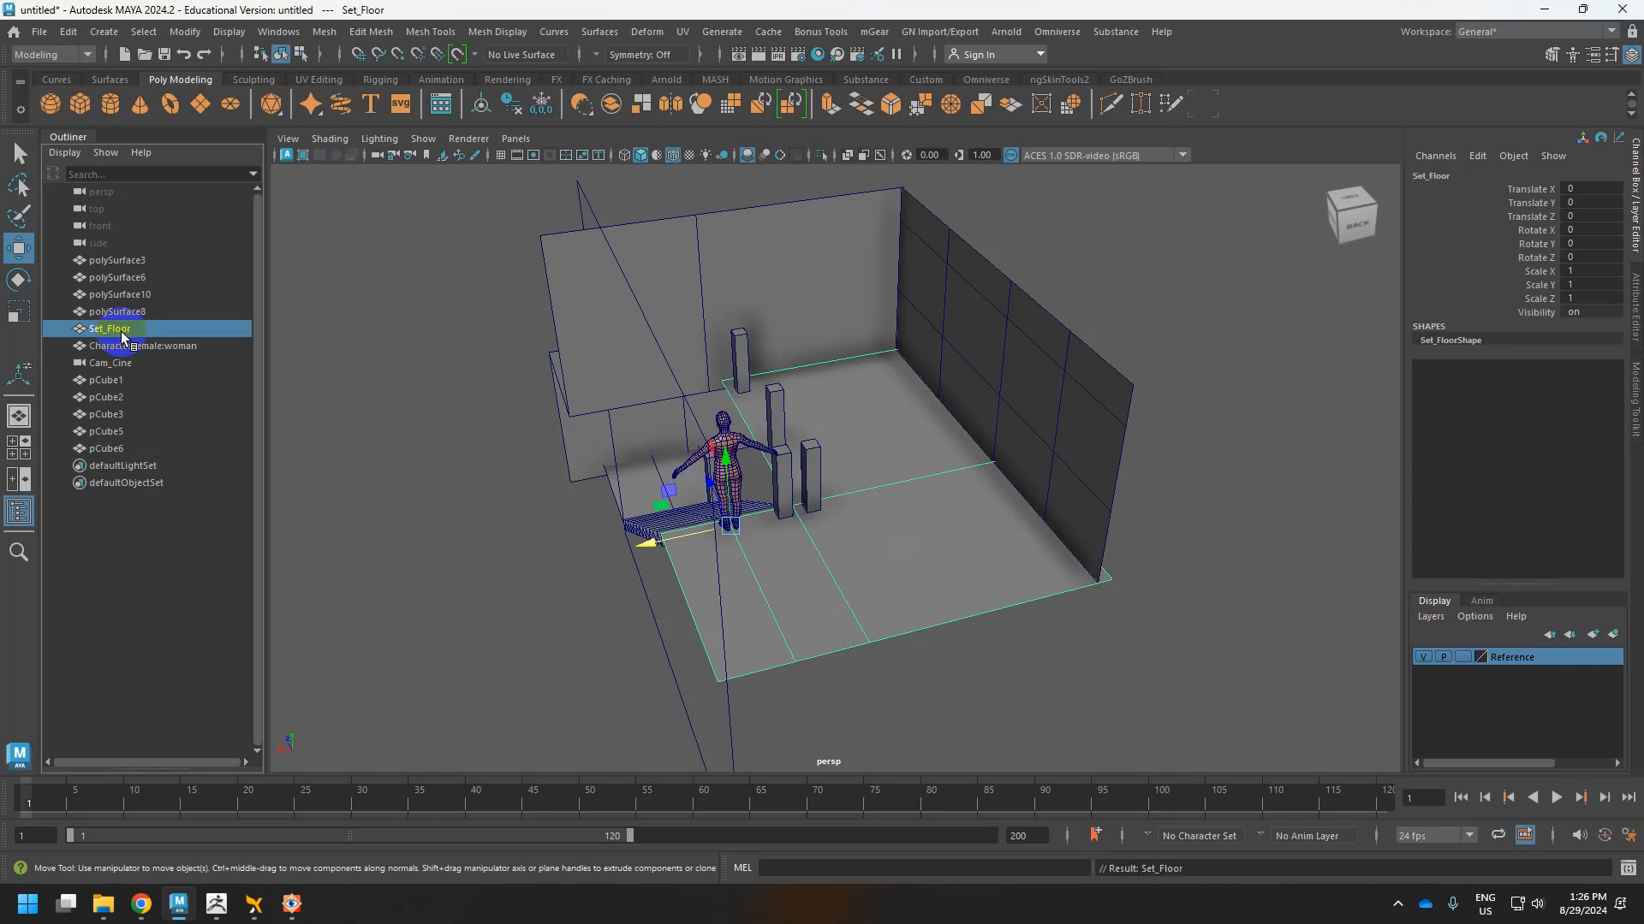
Rename the back wall mesh polySurface8 as Set_Wall_01.
{"action": "left_click", "coordinate": [734, 270]}
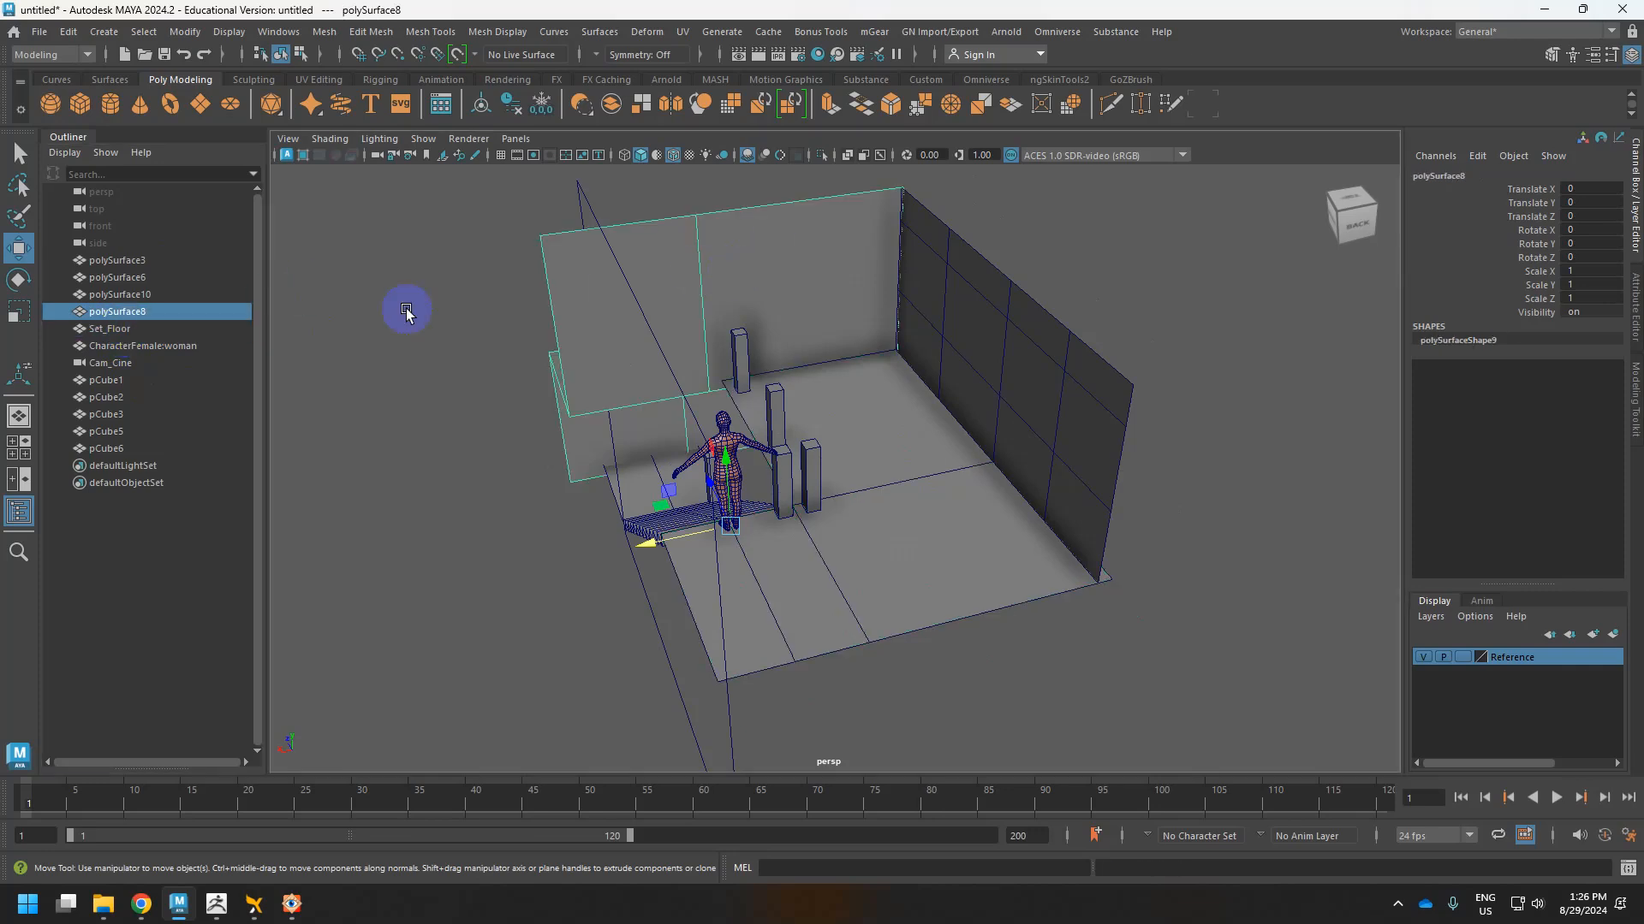
{"action": "double_click", "coordinate": [124, 313]}
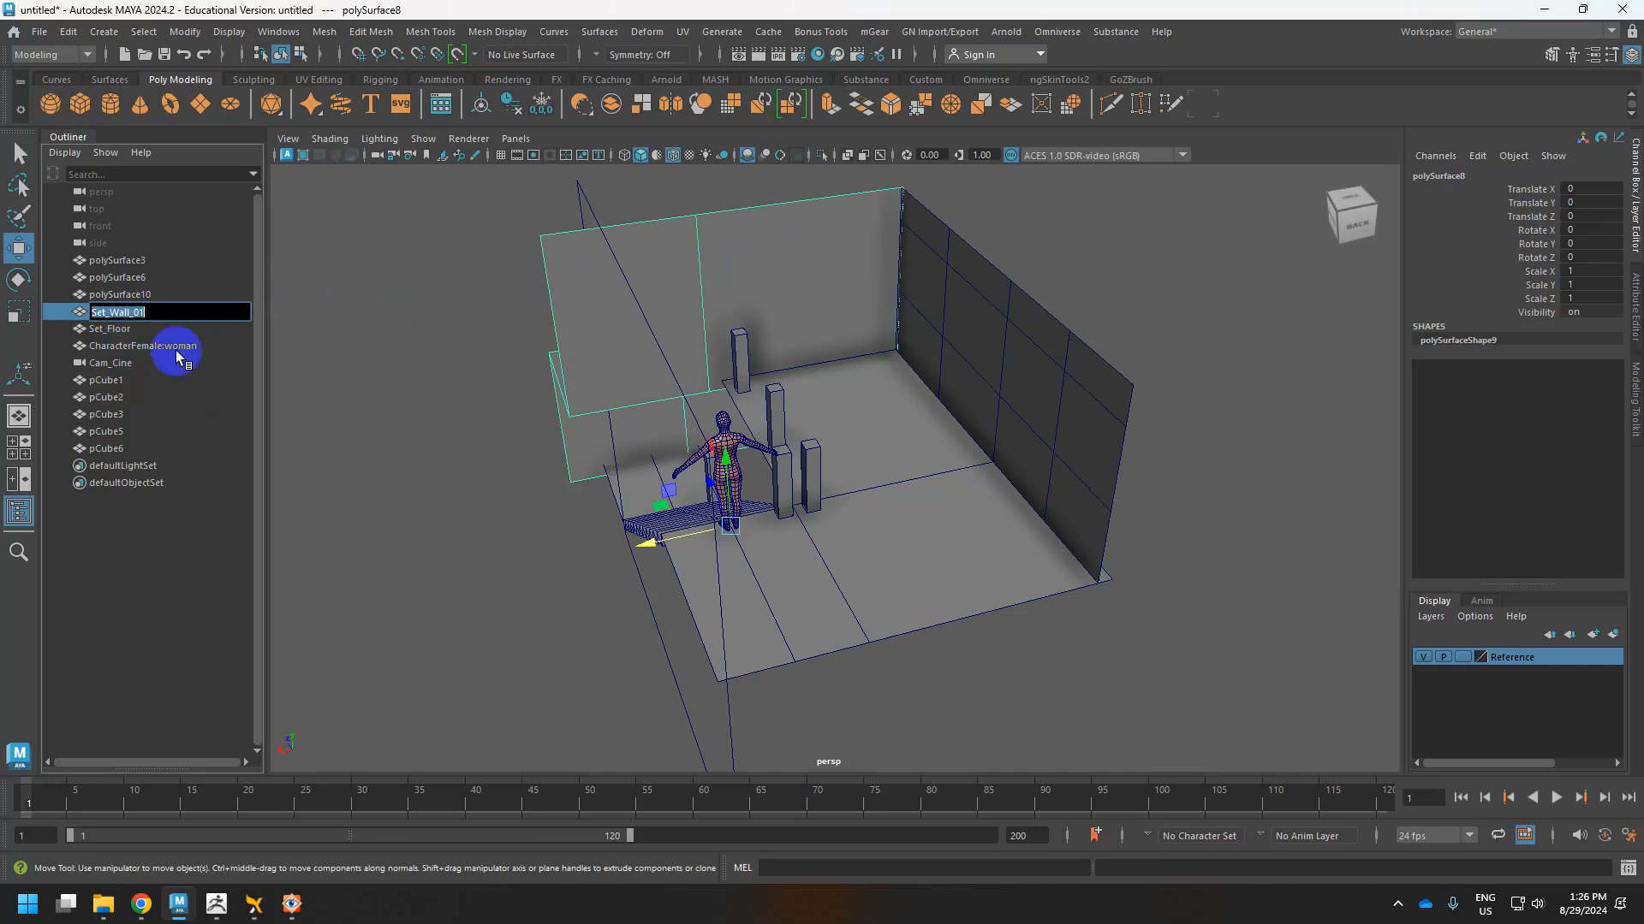
{"action": "left_click", "coordinate": [514, 414]}
Rename the gridded side wall mesh polySurface6 as Set_Wall_02.
{"action": "left_click", "coordinate": [920, 351]}
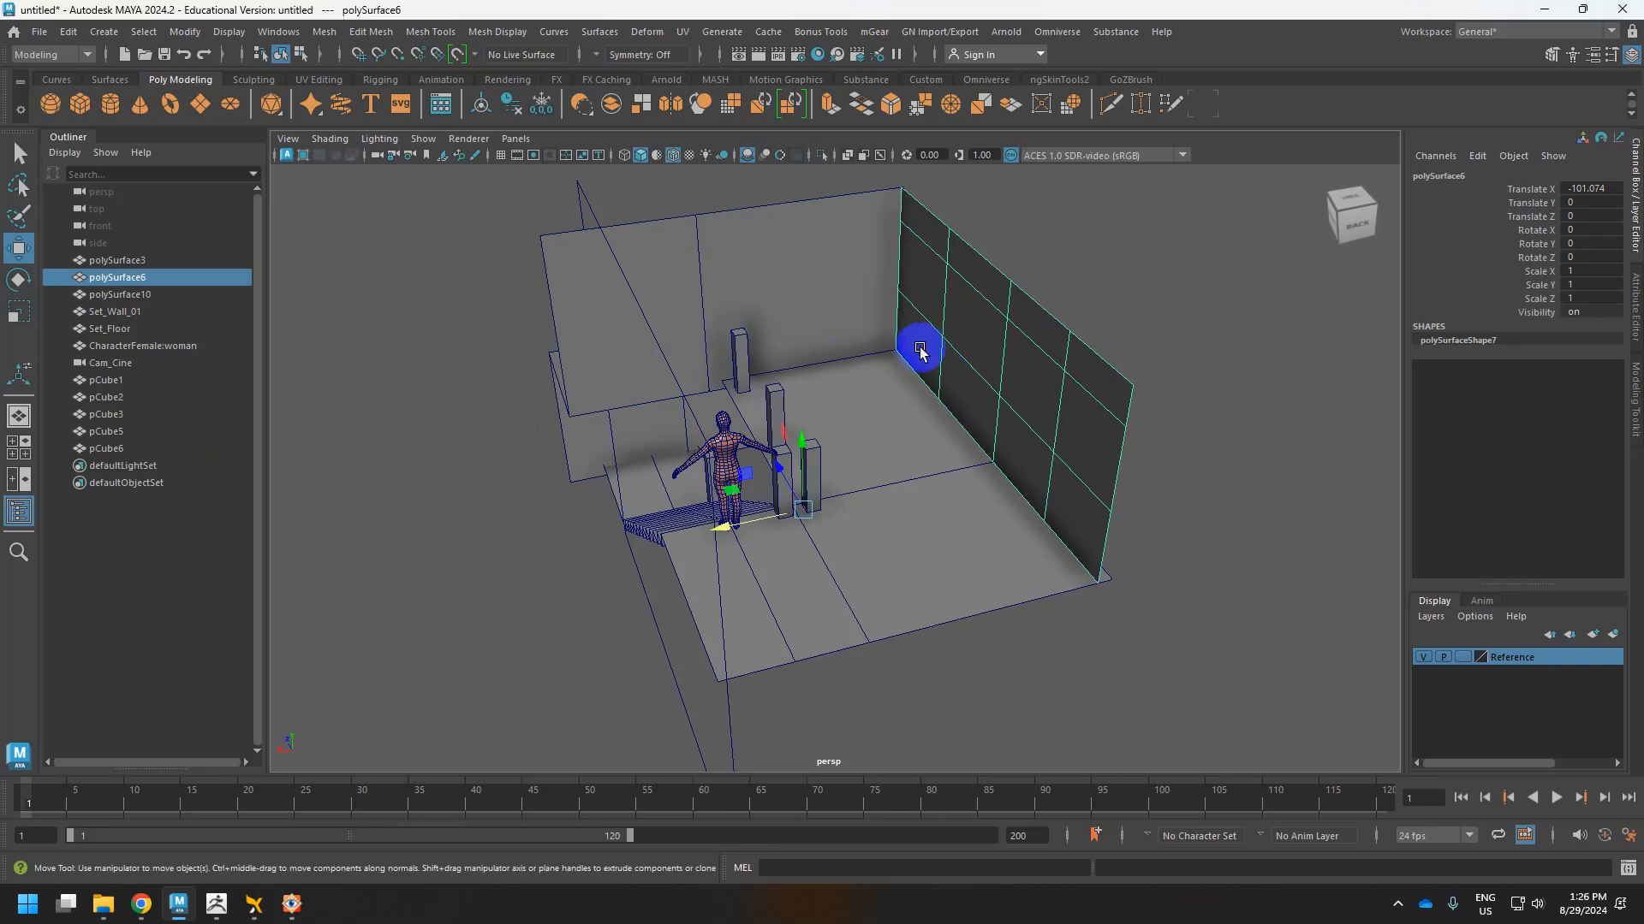
{"action": "left_click", "coordinate": [112, 277]}
{"action": "double_click", "coordinate": [117, 277]}
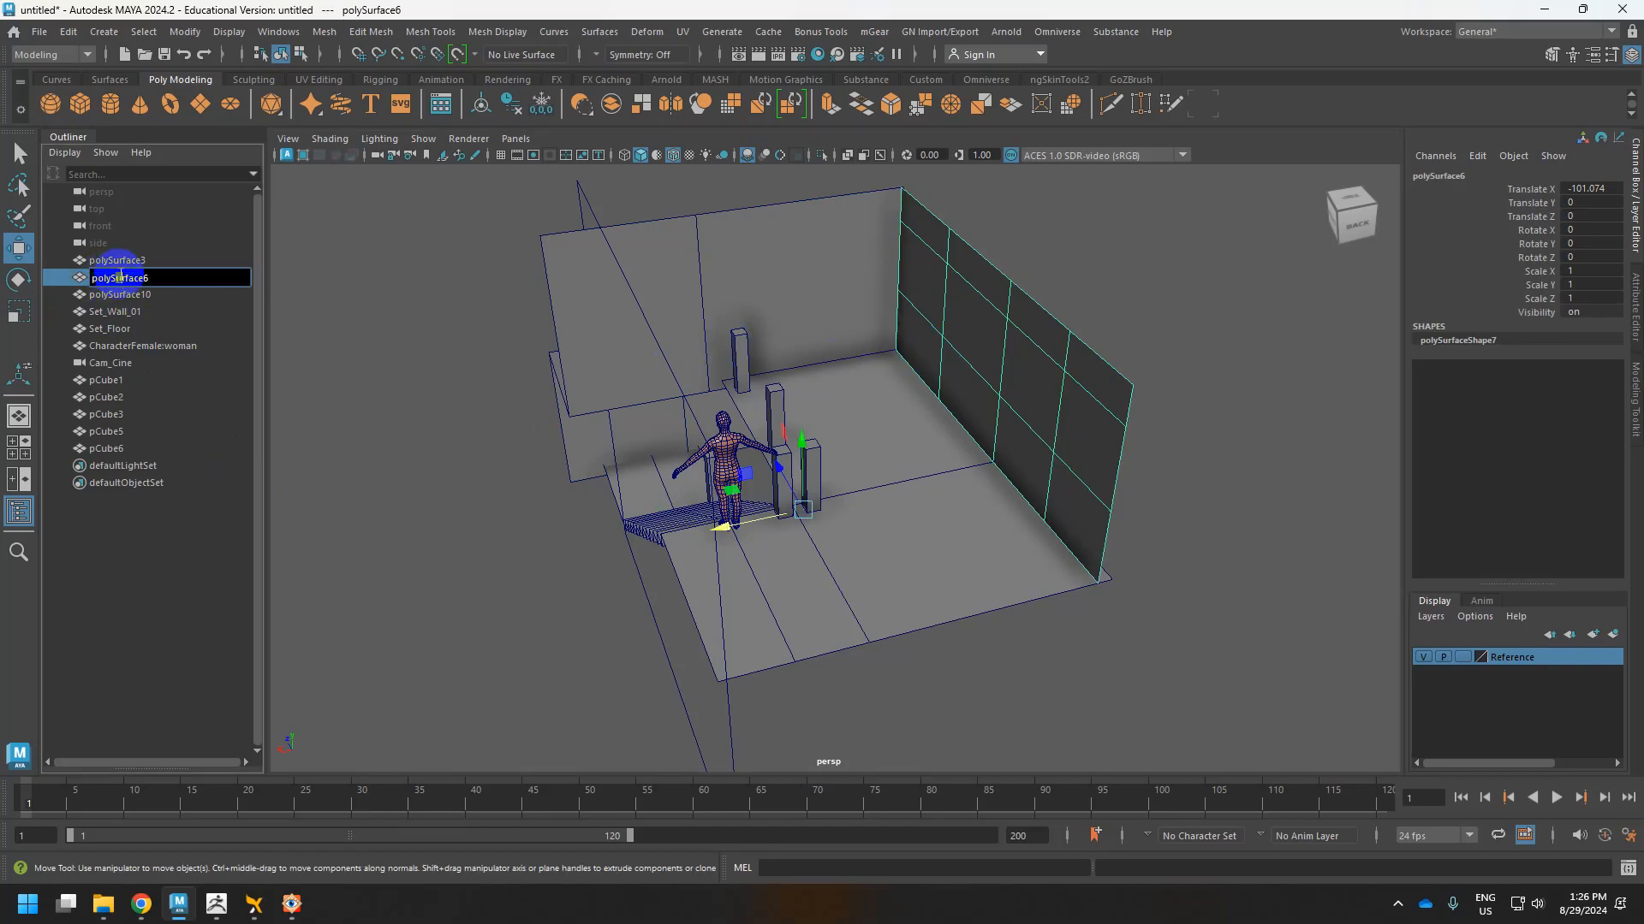
{"action": "type", "text": "Set_Wall_01"}
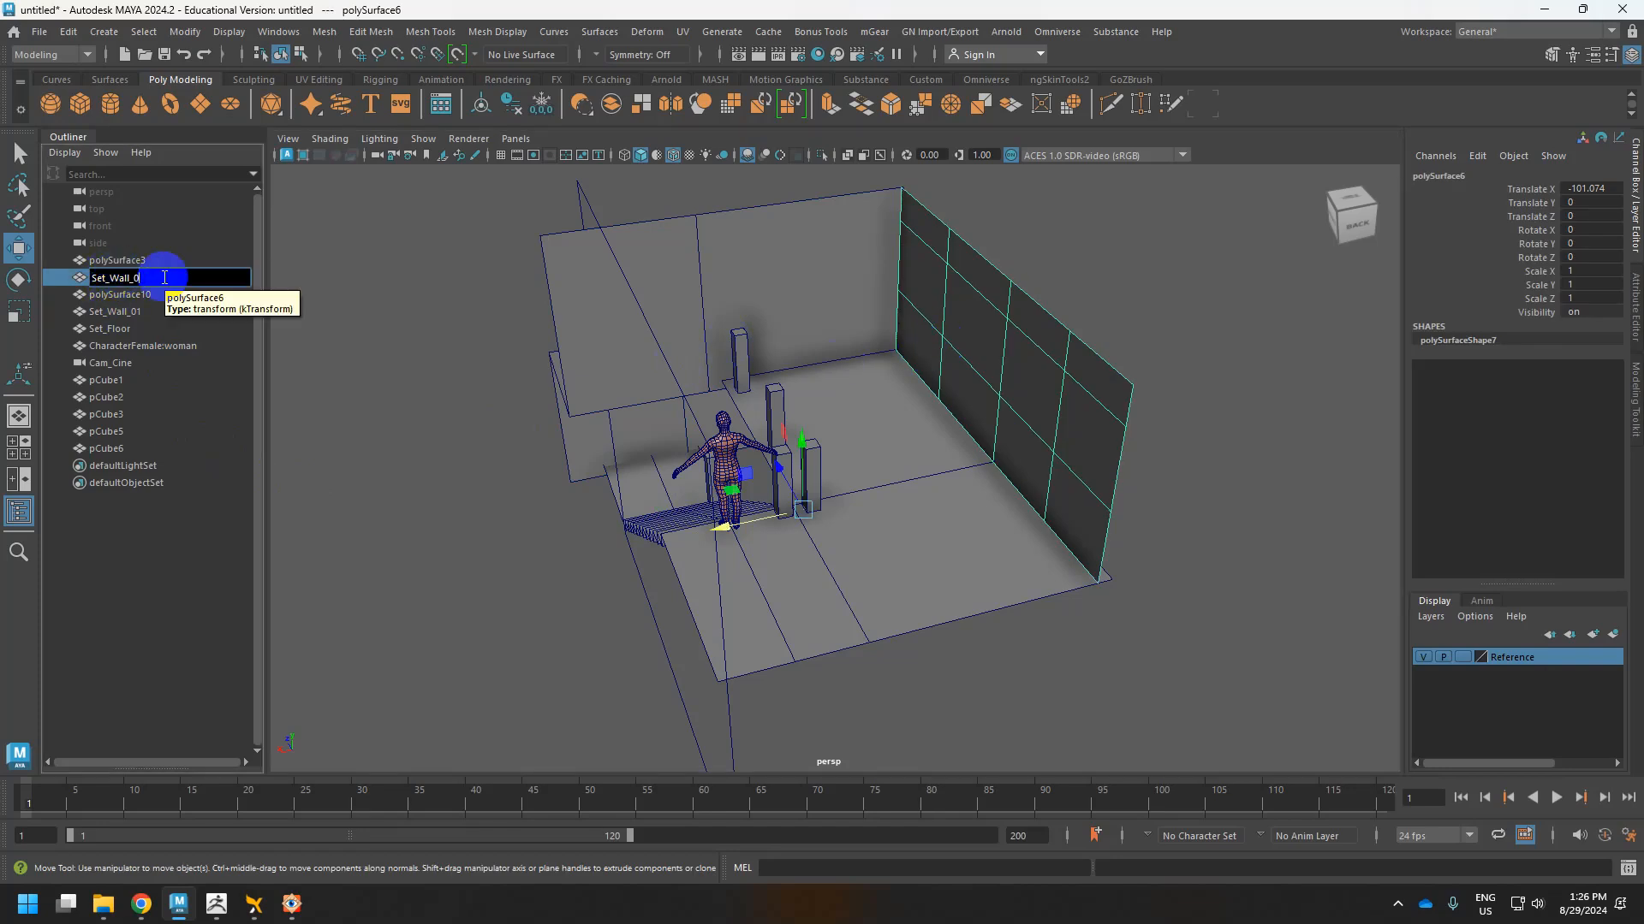
{"action": "key", "text": "BackSpace"}
{"action": "type", "text": "2"}
{"action": "key", "text": "Return"}
Rename the large side wall mesh polySurface10 as Set_Wall_03.
{"action": "left_click", "coordinate": [674, 660]}
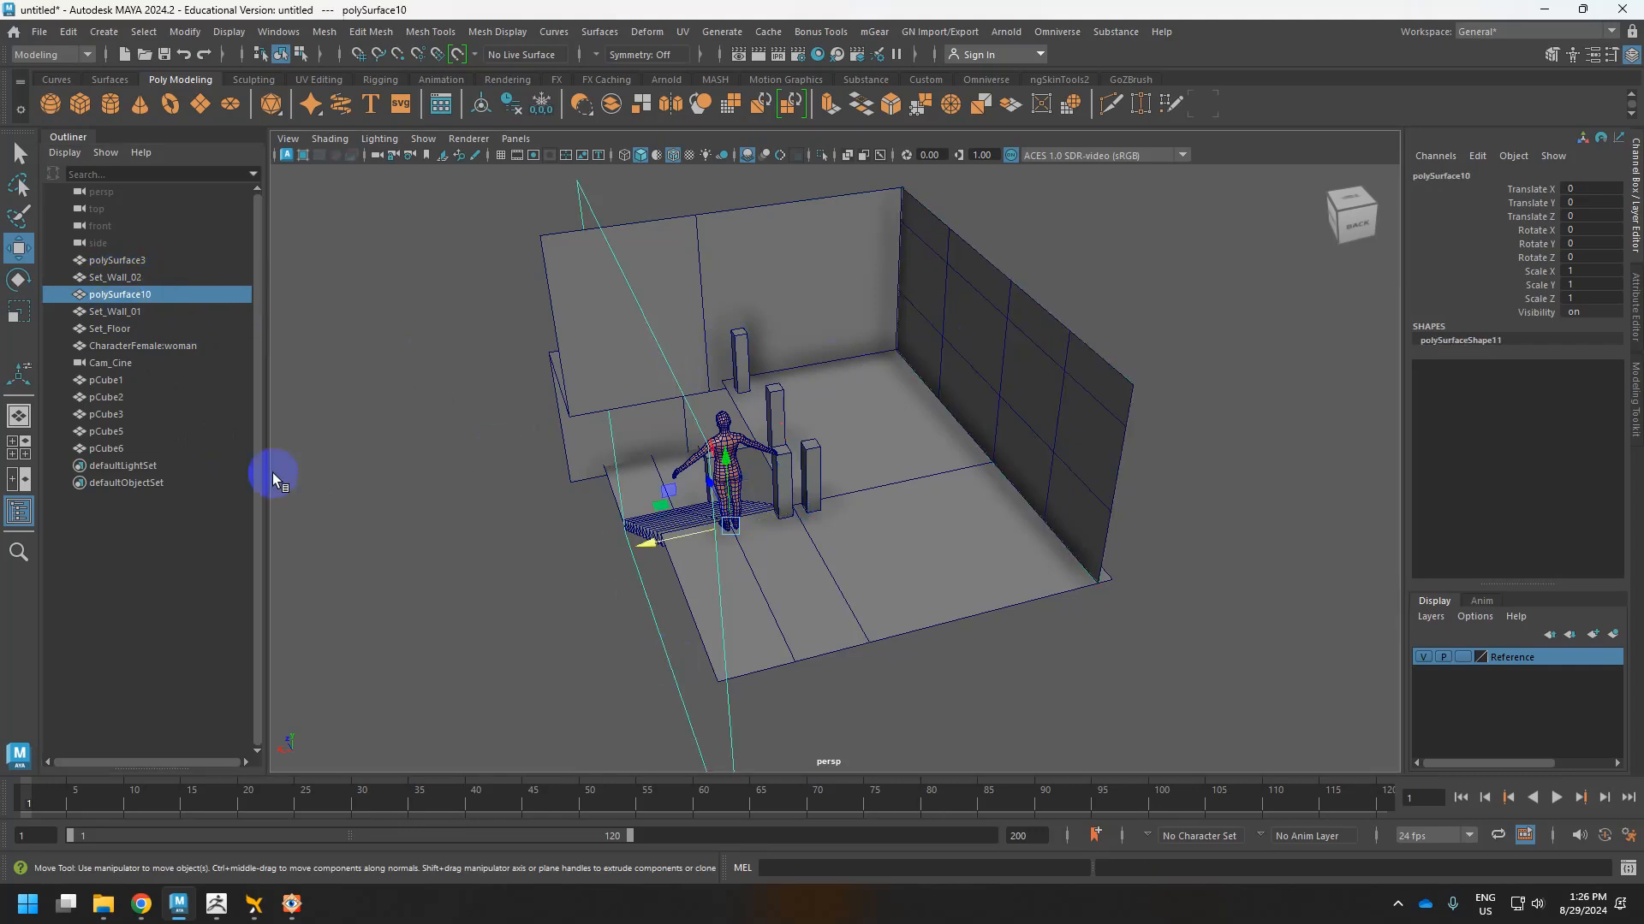
{"action": "double_click", "coordinate": [129, 295]}
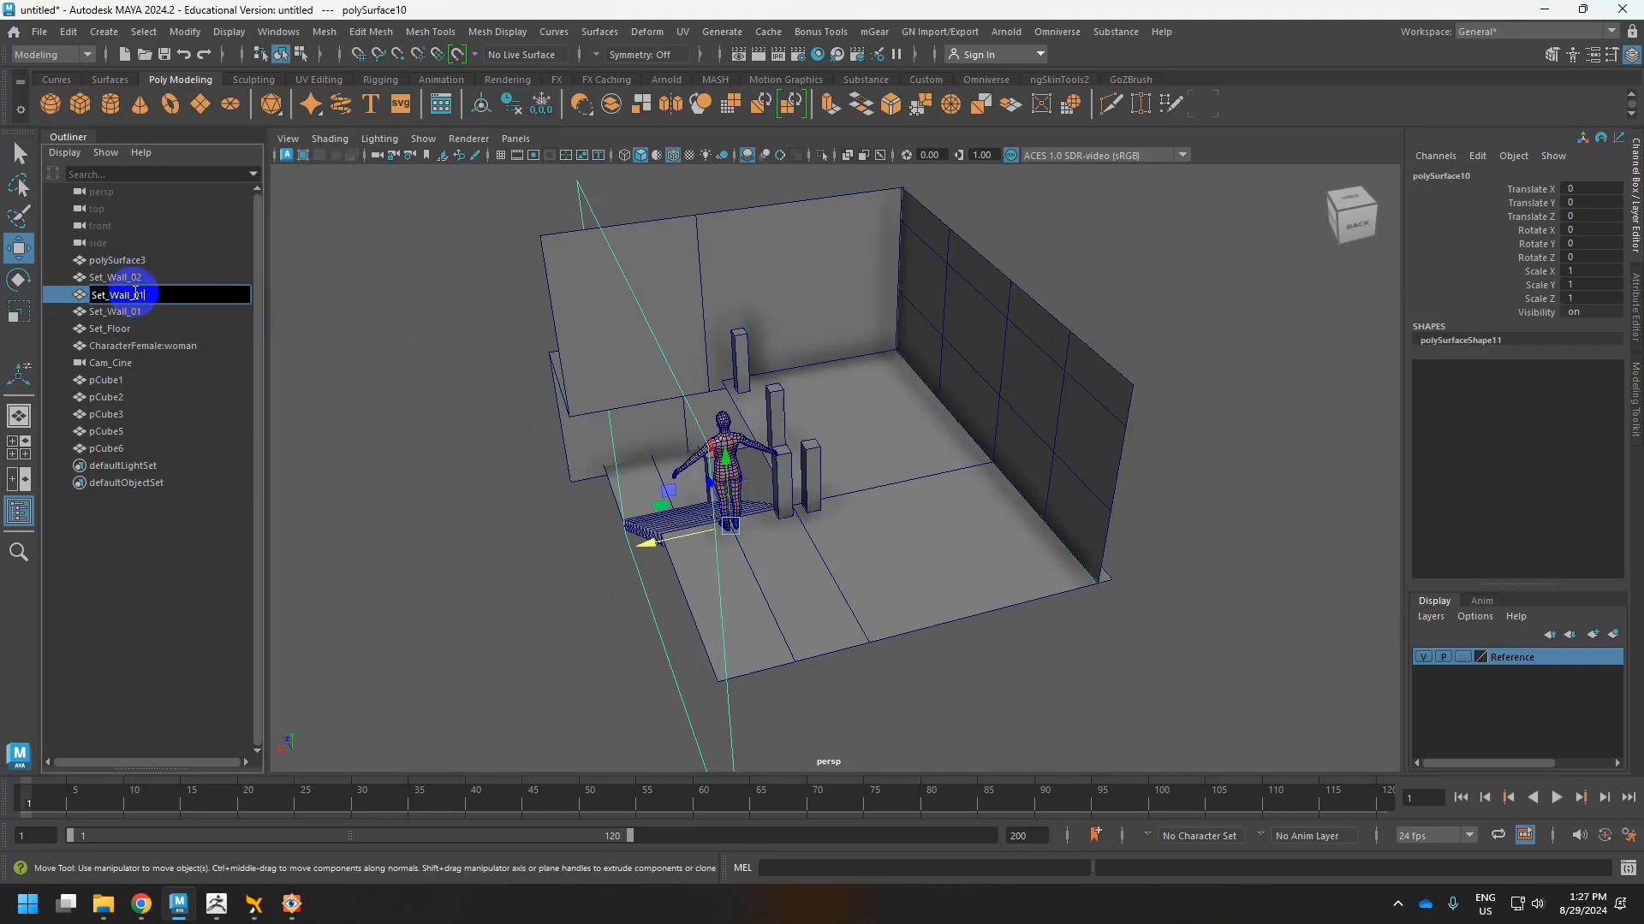
{"action": "type", "text": "3"}
{"action": "key", "text": "Return"}
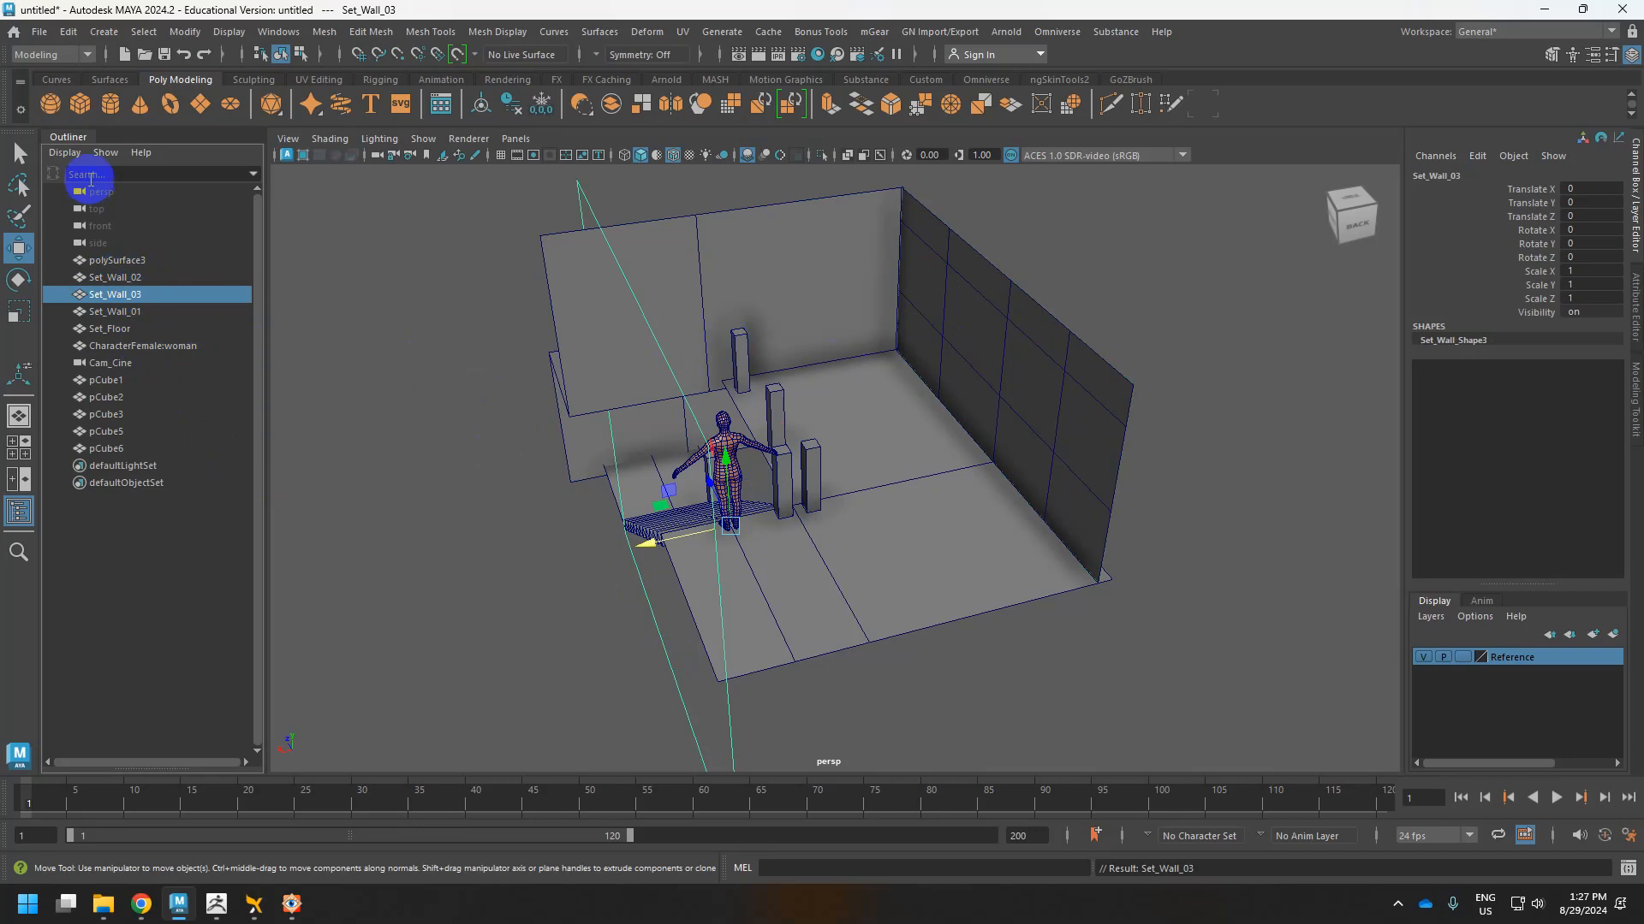
{"action": "right_click", "coordinate": [133, 231]}
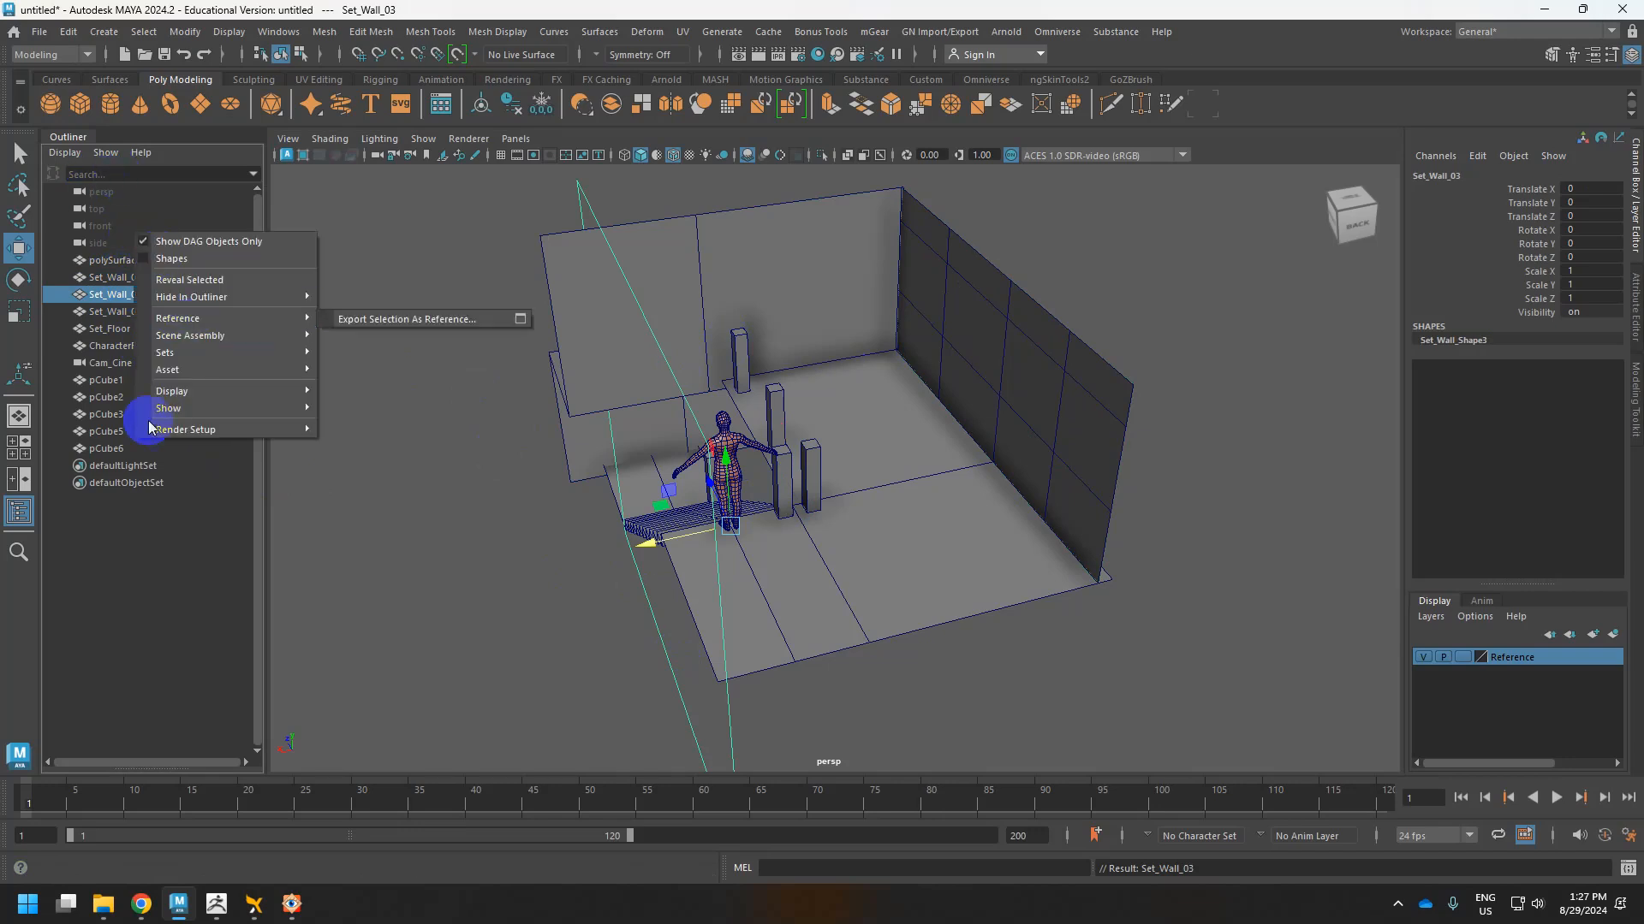
{"action": "mouse_move", "coordinate": [154, 408]}
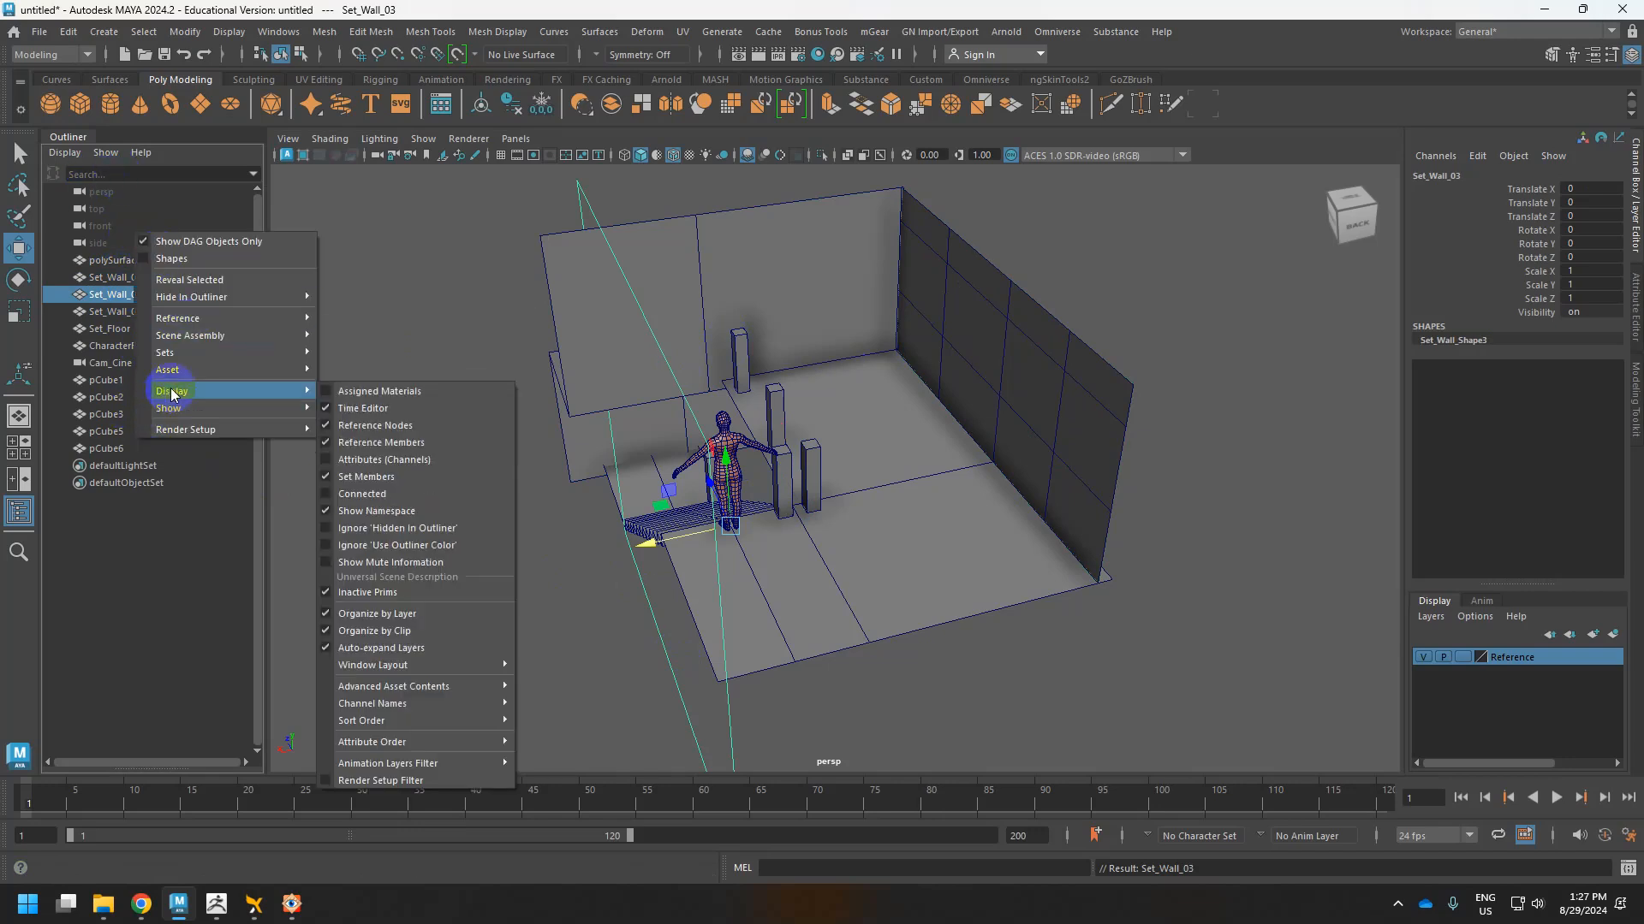
{"action": "left_click", "coordinate": [109, 486]}
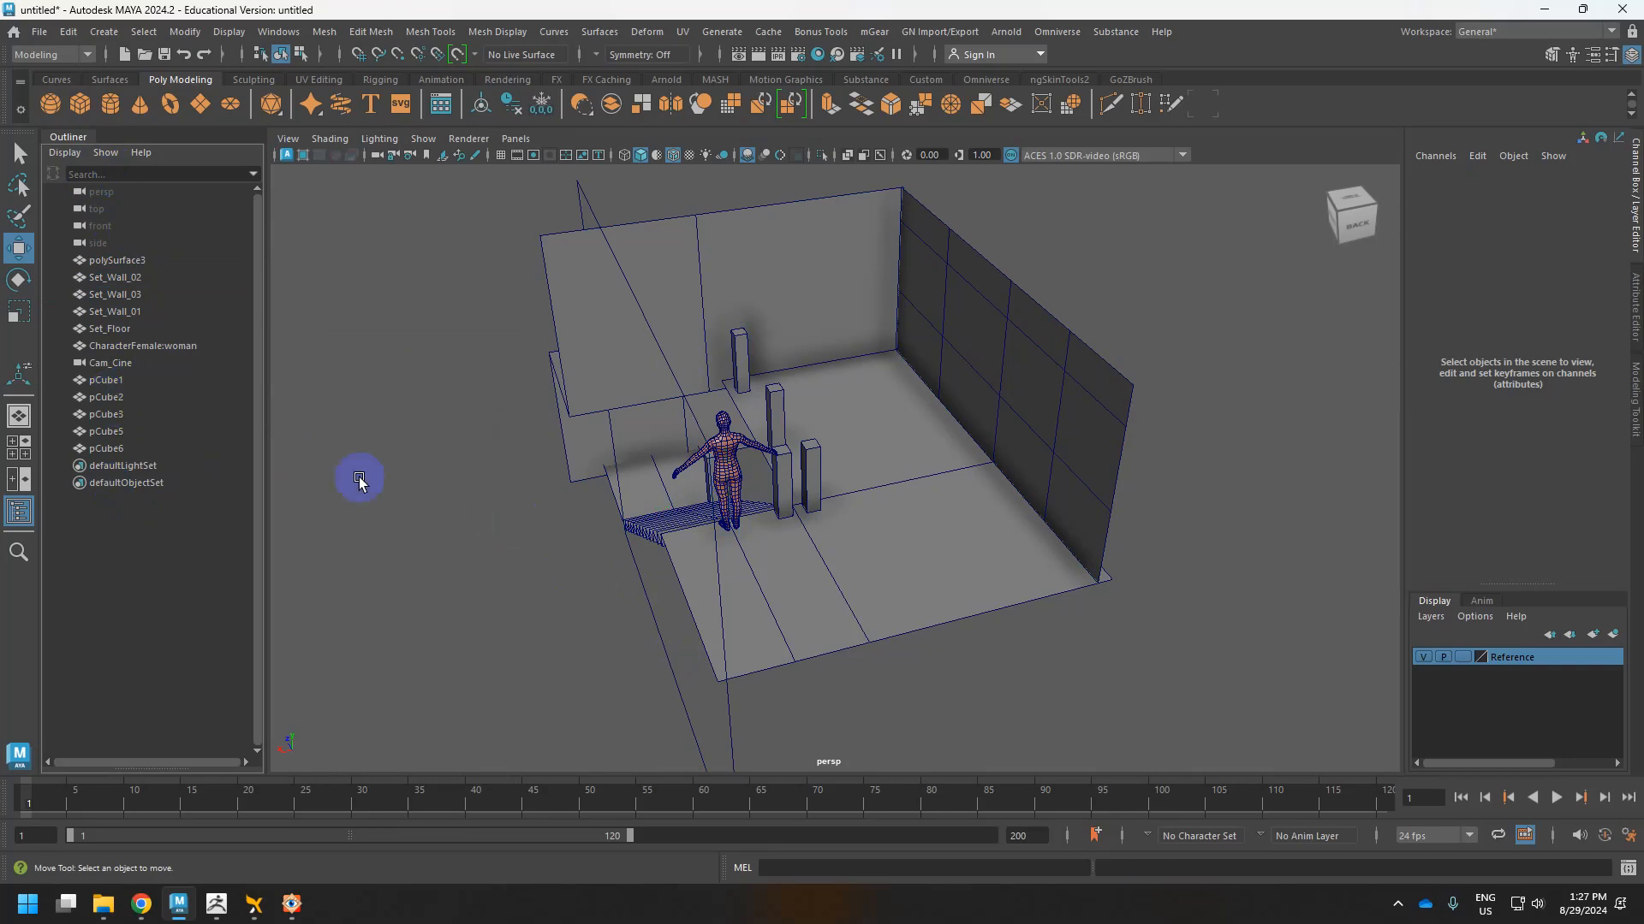
Select the staircase mesh polySurface3 and rename it Set_Stairs.
{"action": "left_click", "coordinate": [833, 436]}
{"action": "left_click", "coordinate": [638, 473]}
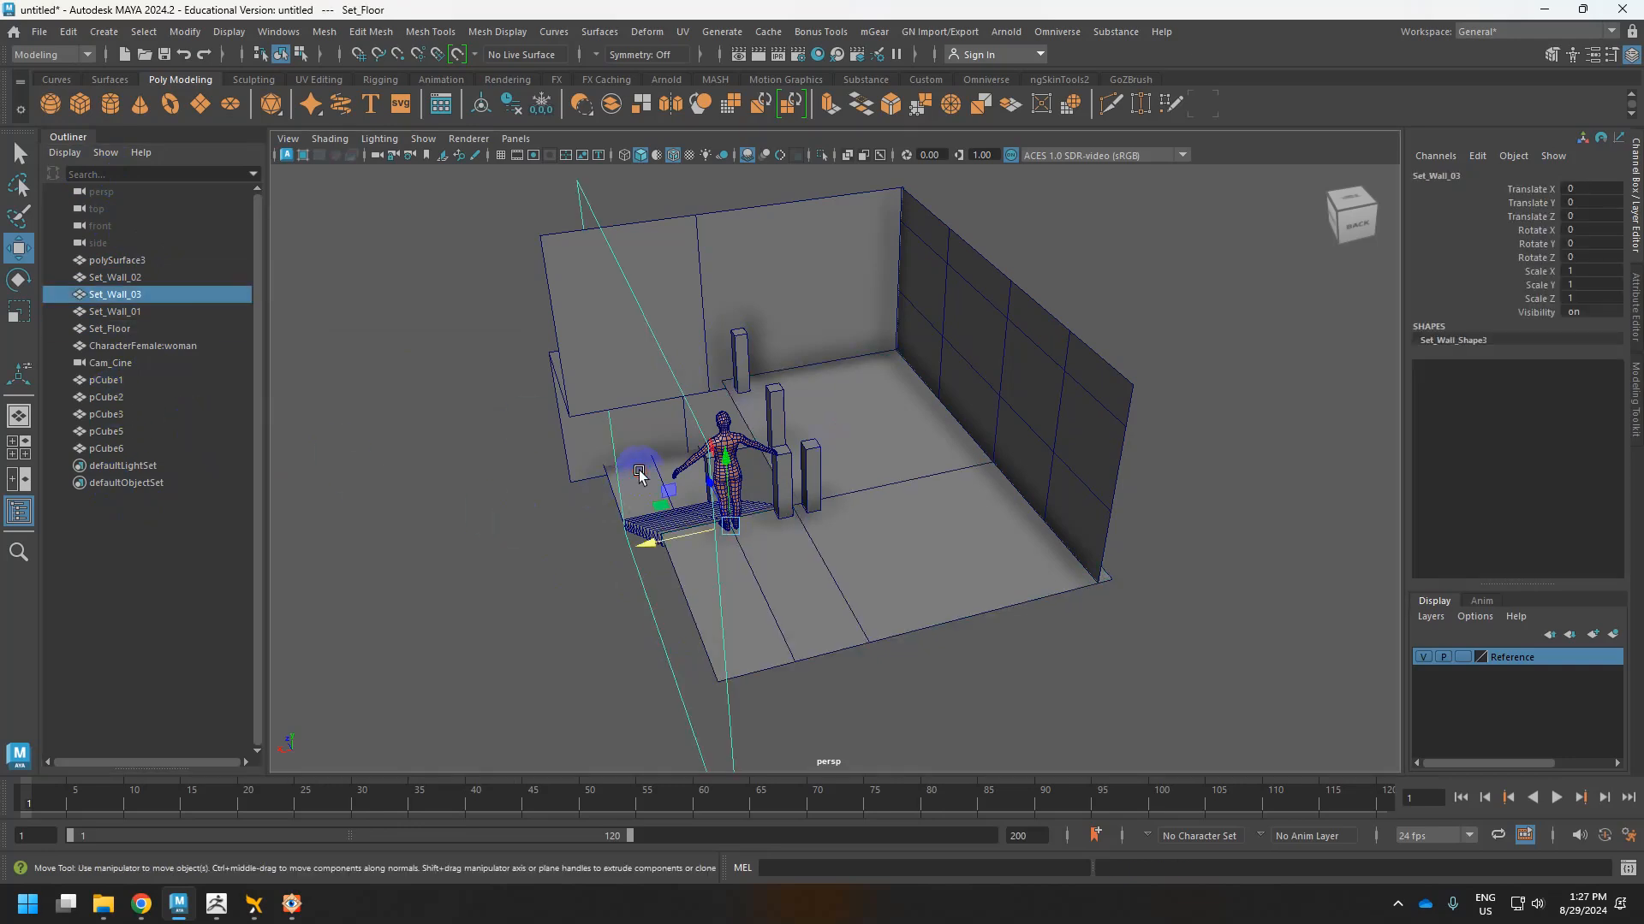
{"action": "left_click_drag", "start_coordinate": [629, 475], "coordinate": [576, 514], "text": "alt"}
{"action": "left_click", "coordinate": [576, 539]}
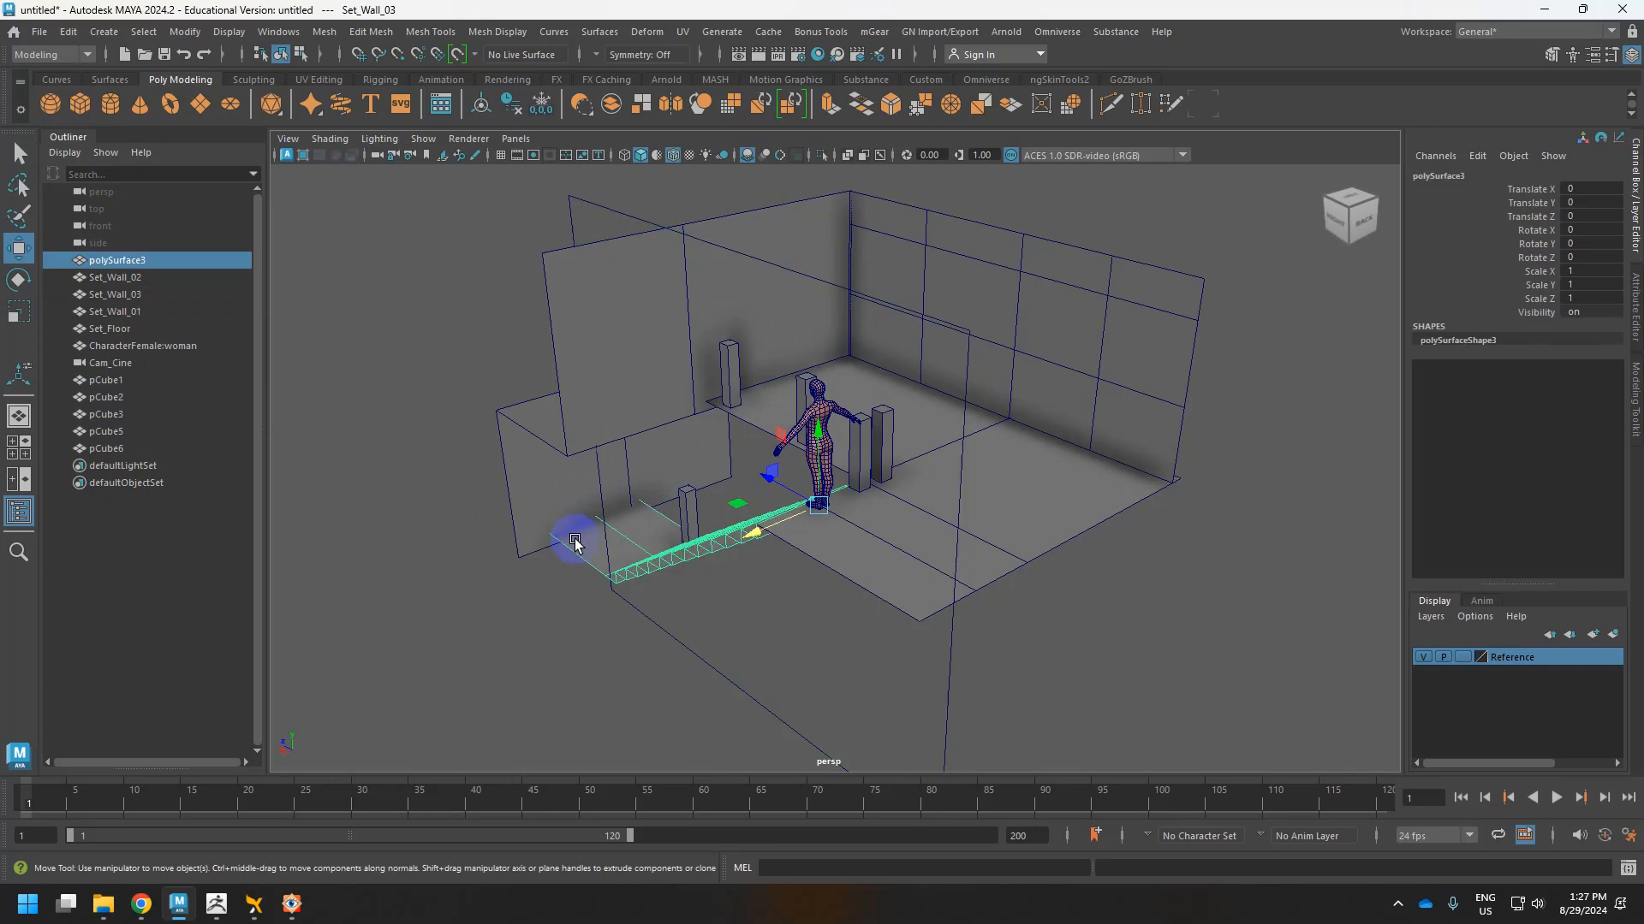
{"action": "double_click", "coordinate": [129, 261]}
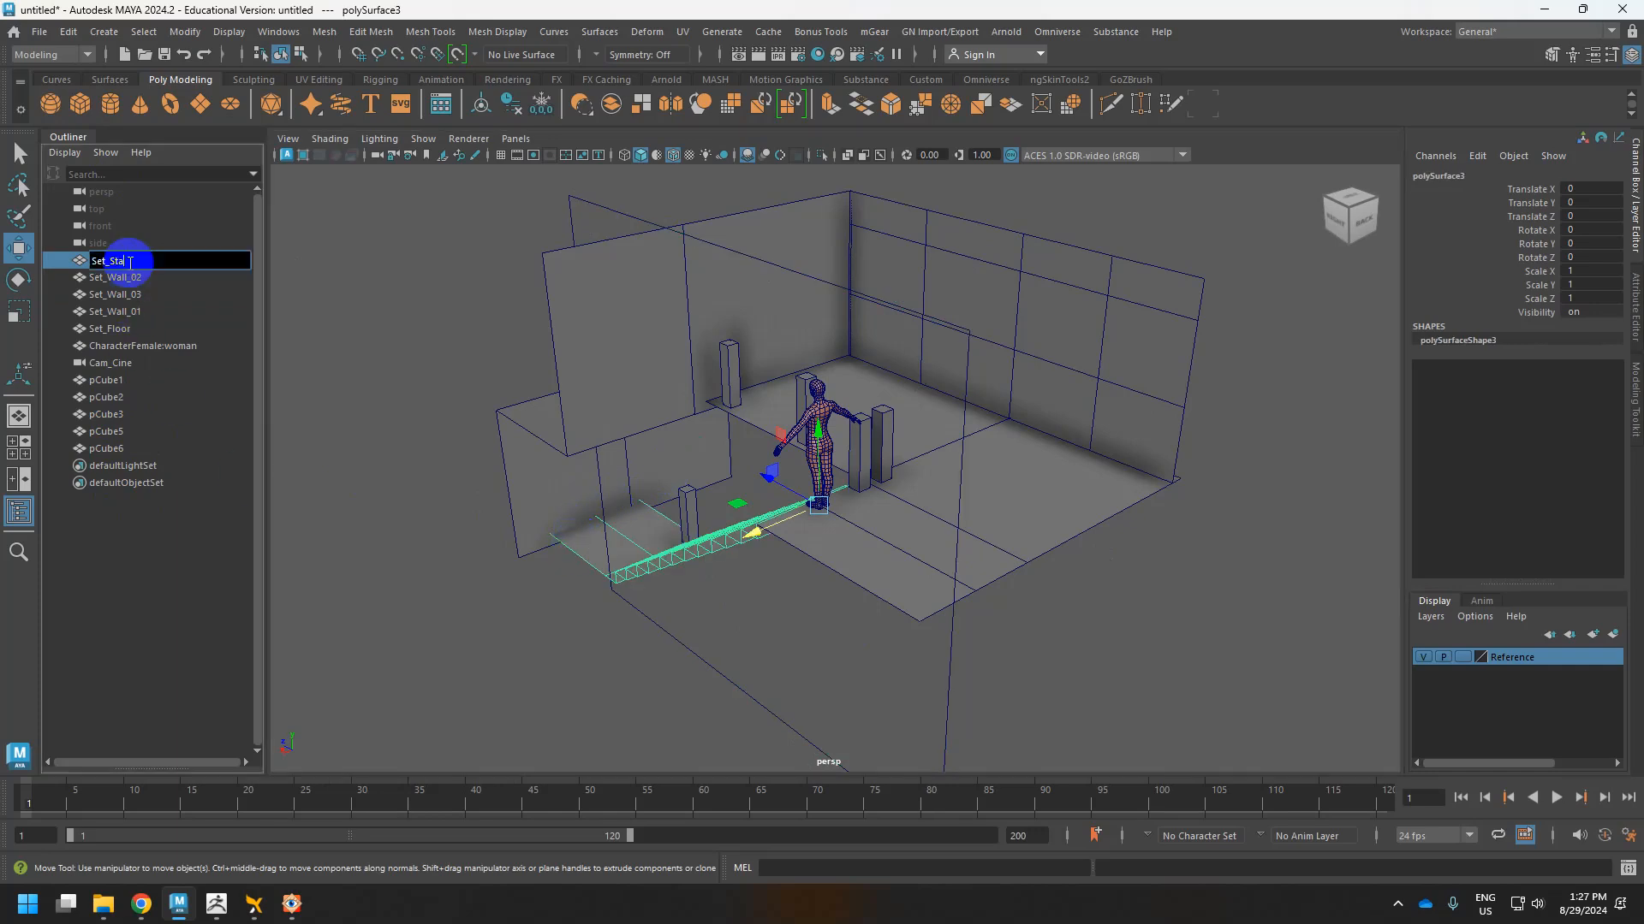
{"action": "key", "text": "Return"}
Filter the Outliner by "set", clear that filter, and filter it by "cam".
{"action": "left_click", "coordinate": [95, 176]}
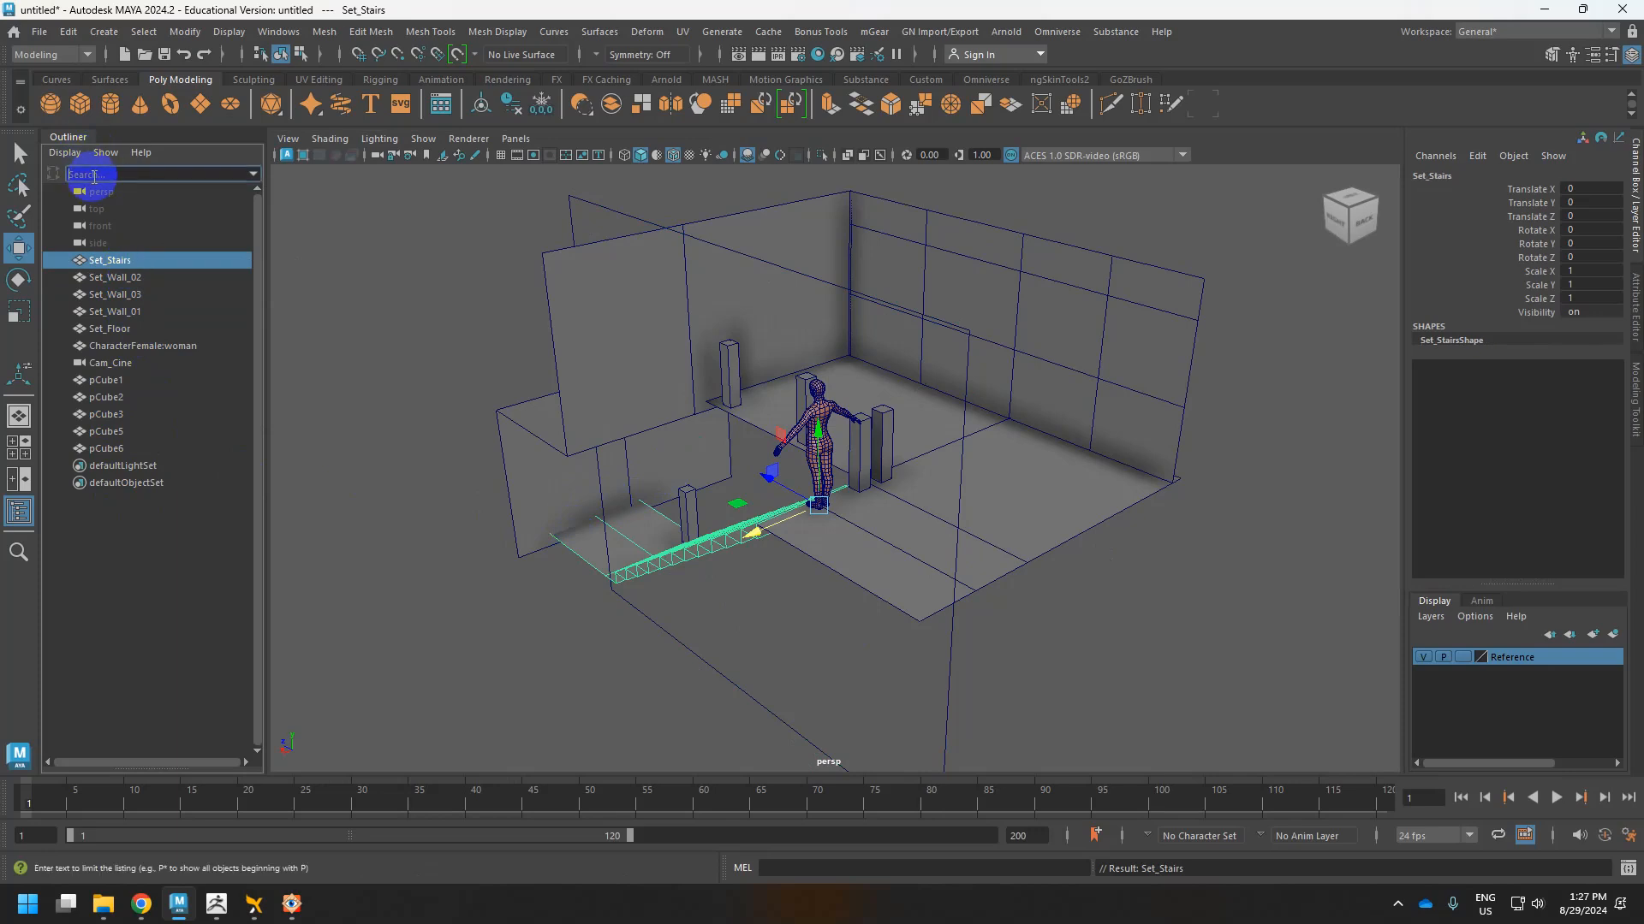
{"action": "type", "text": "set"}
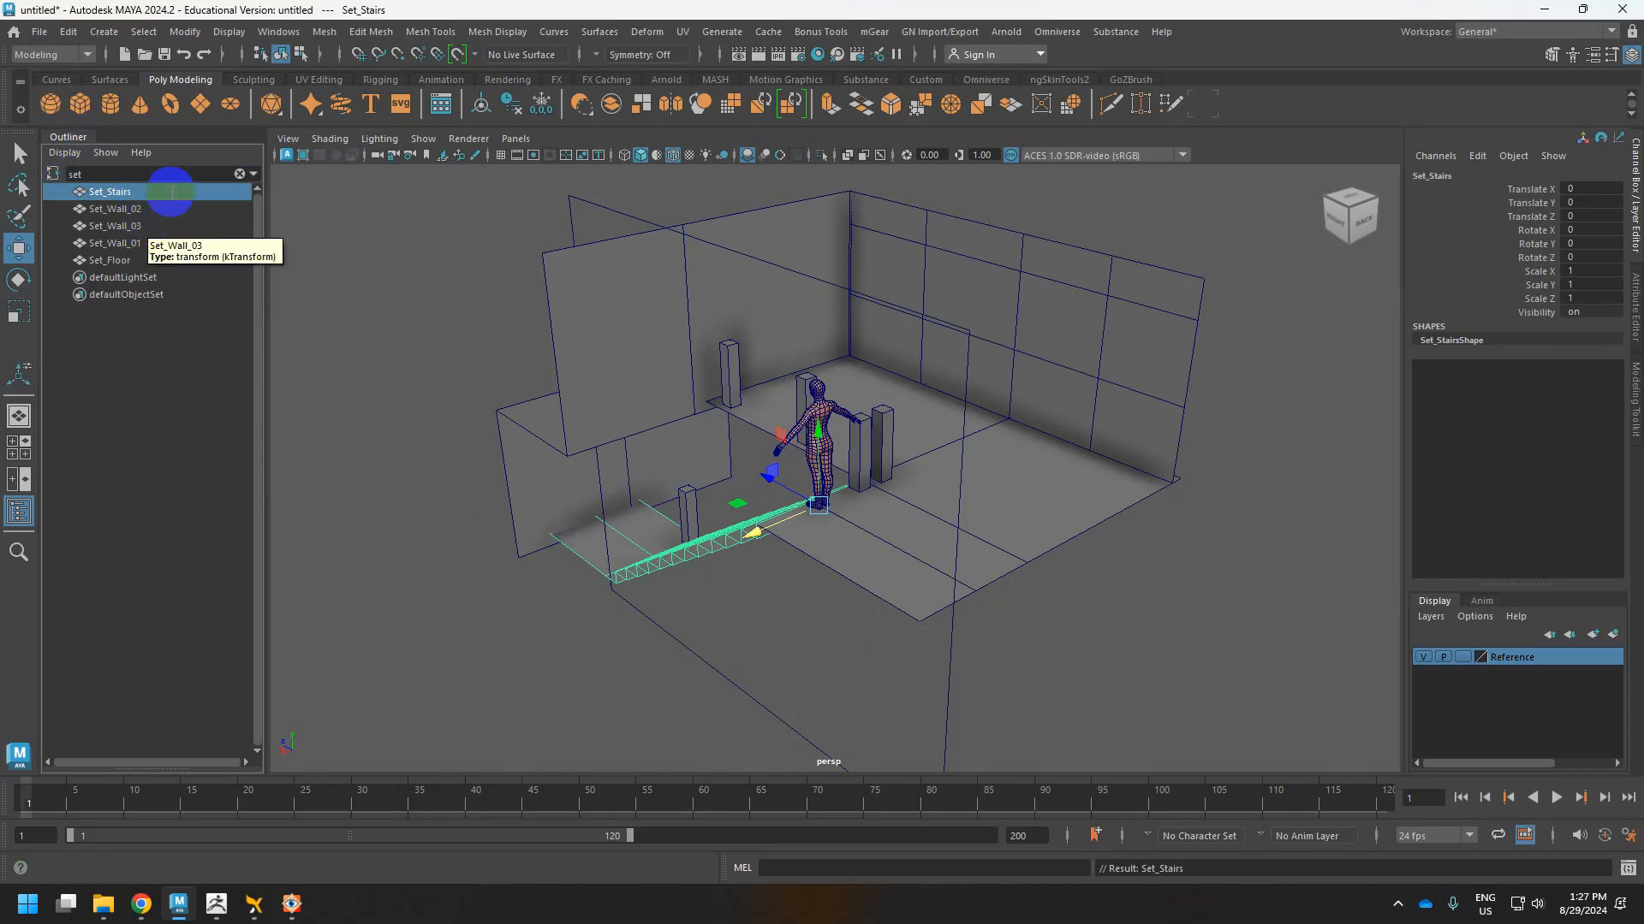
{"action": "left_click", "coordinate": [239, 174]}
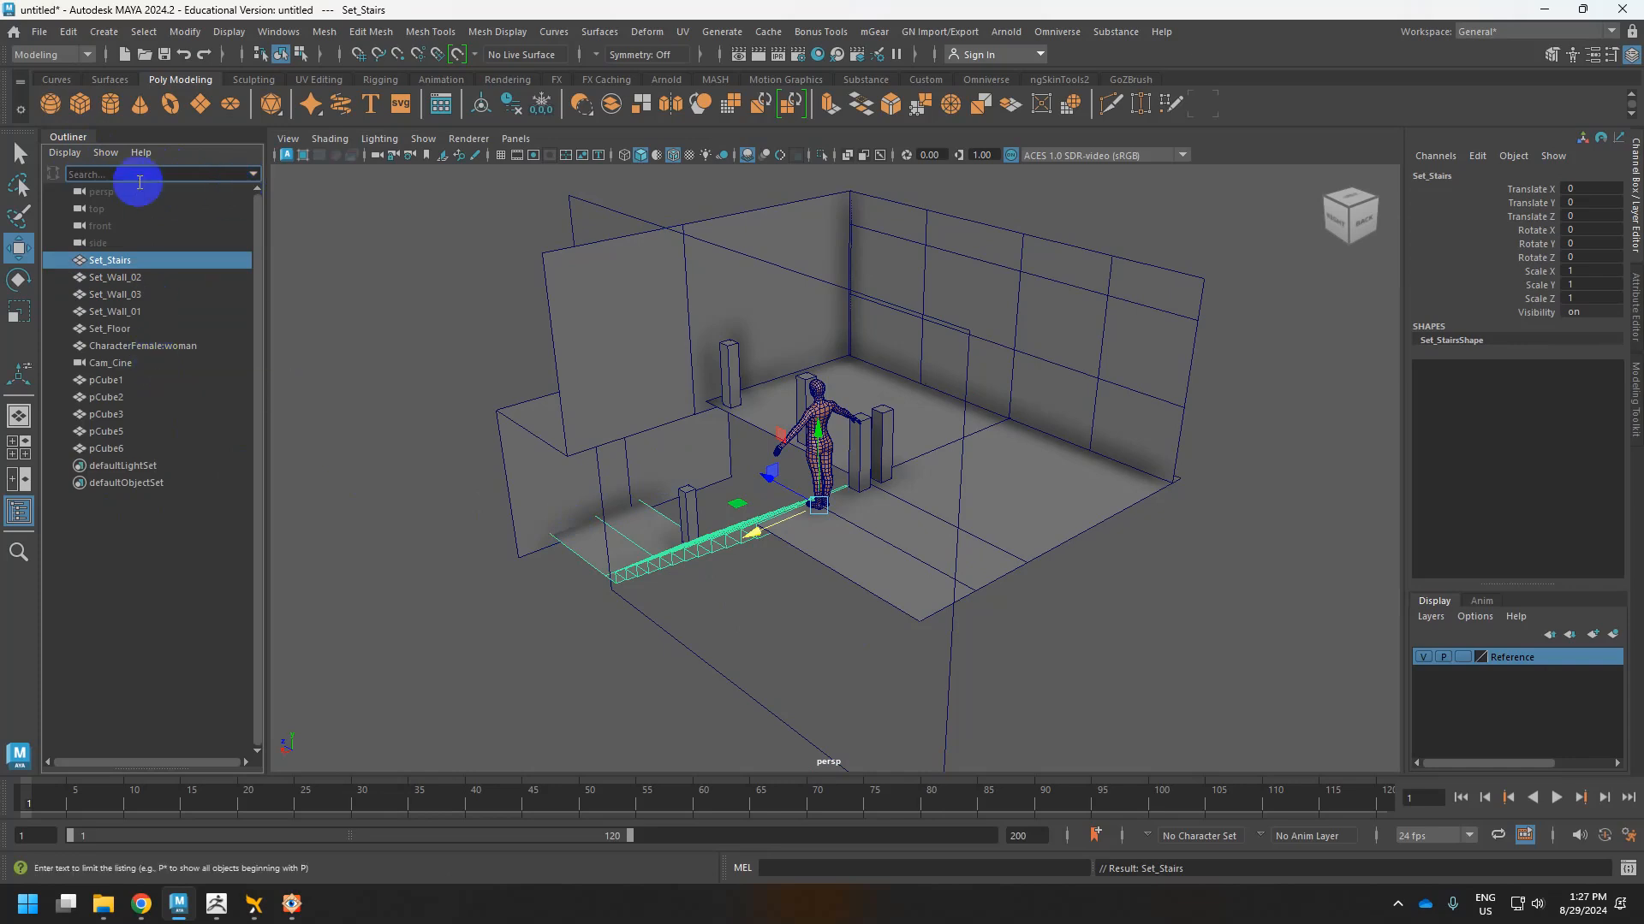
{"action": "type", "text": "cam"}
{"action": "key", "text": "Return"}
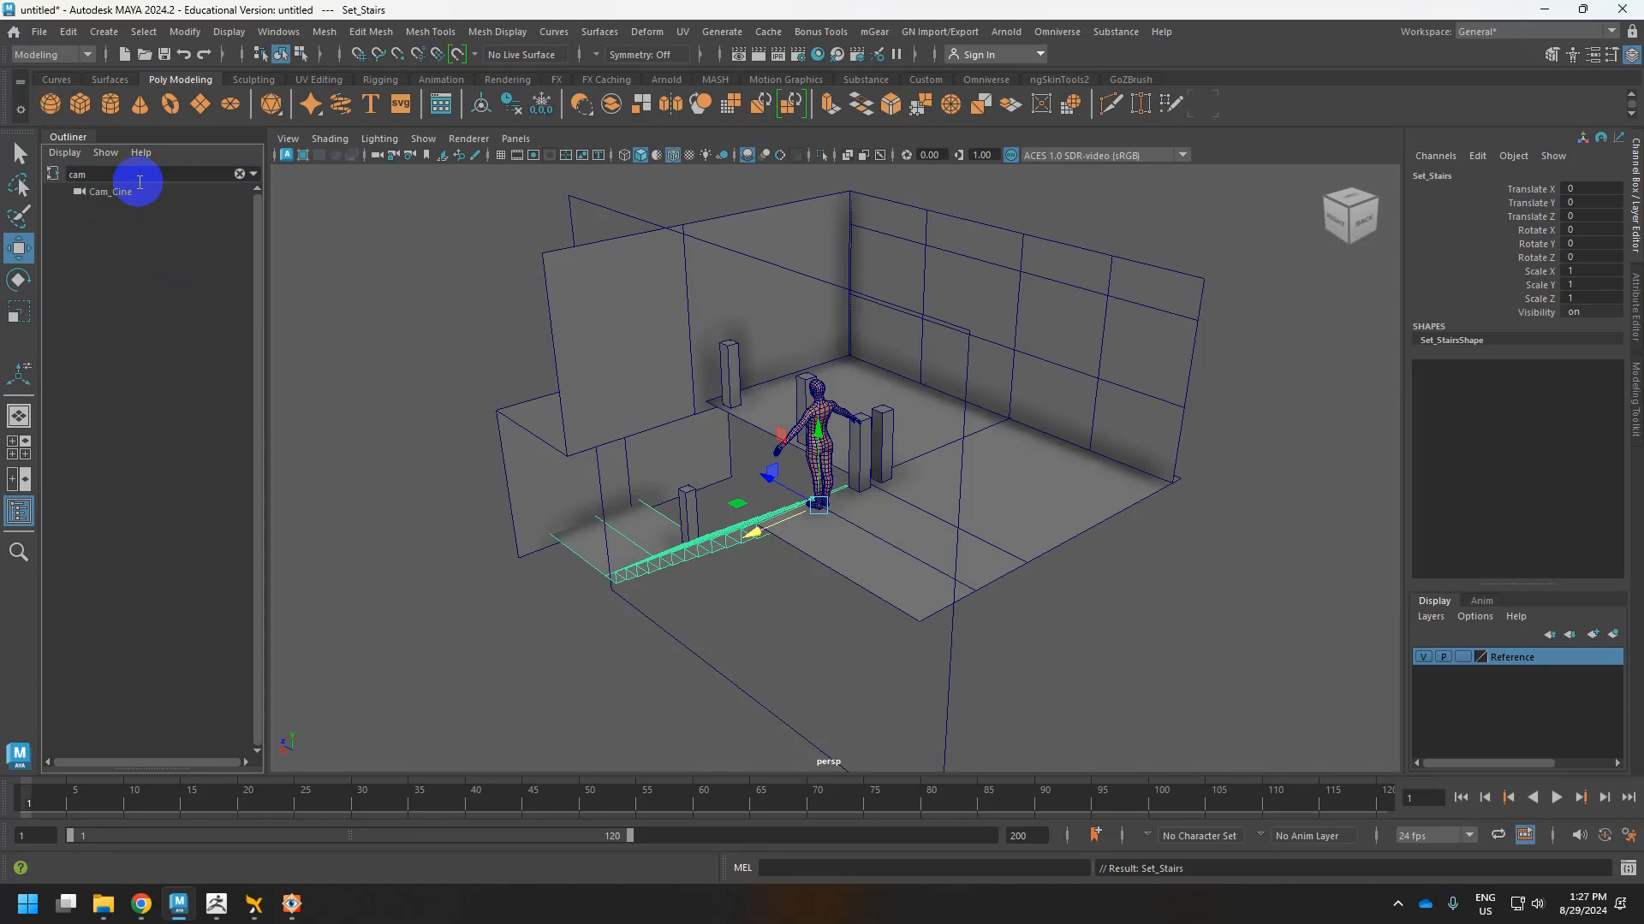
Clear the Outliner filter and undo the accidental deletion of the stairs.
{"action": "key", "text": "Delete"}
{"action": "key", "text": "Delete"}
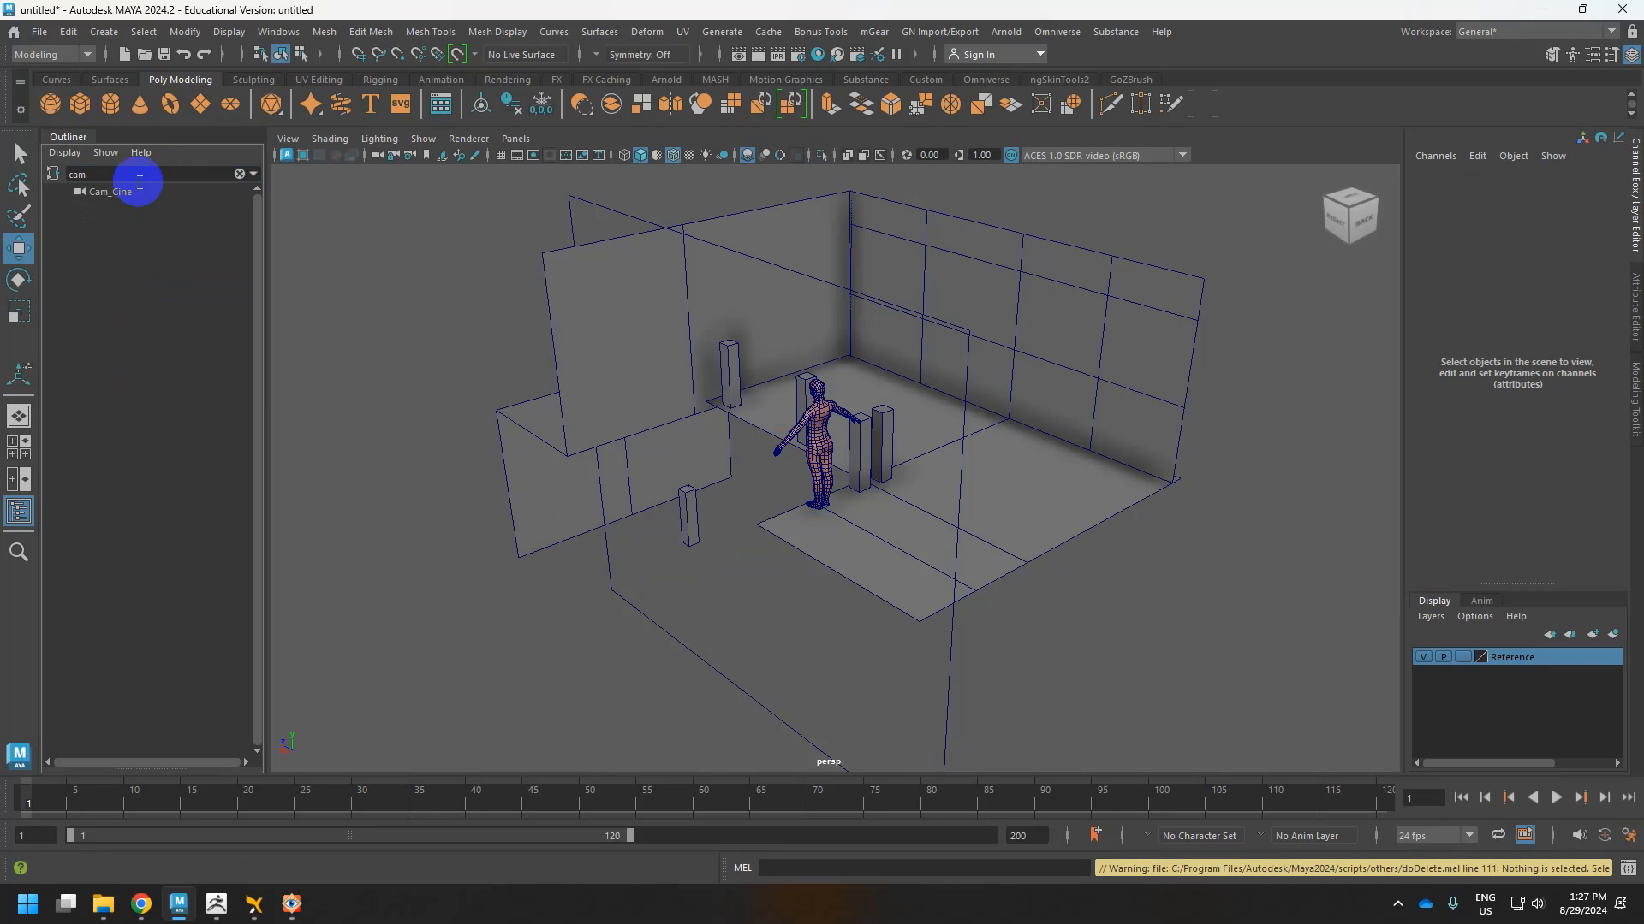
{"action": "left_click", "coordinate": [240, 173]}
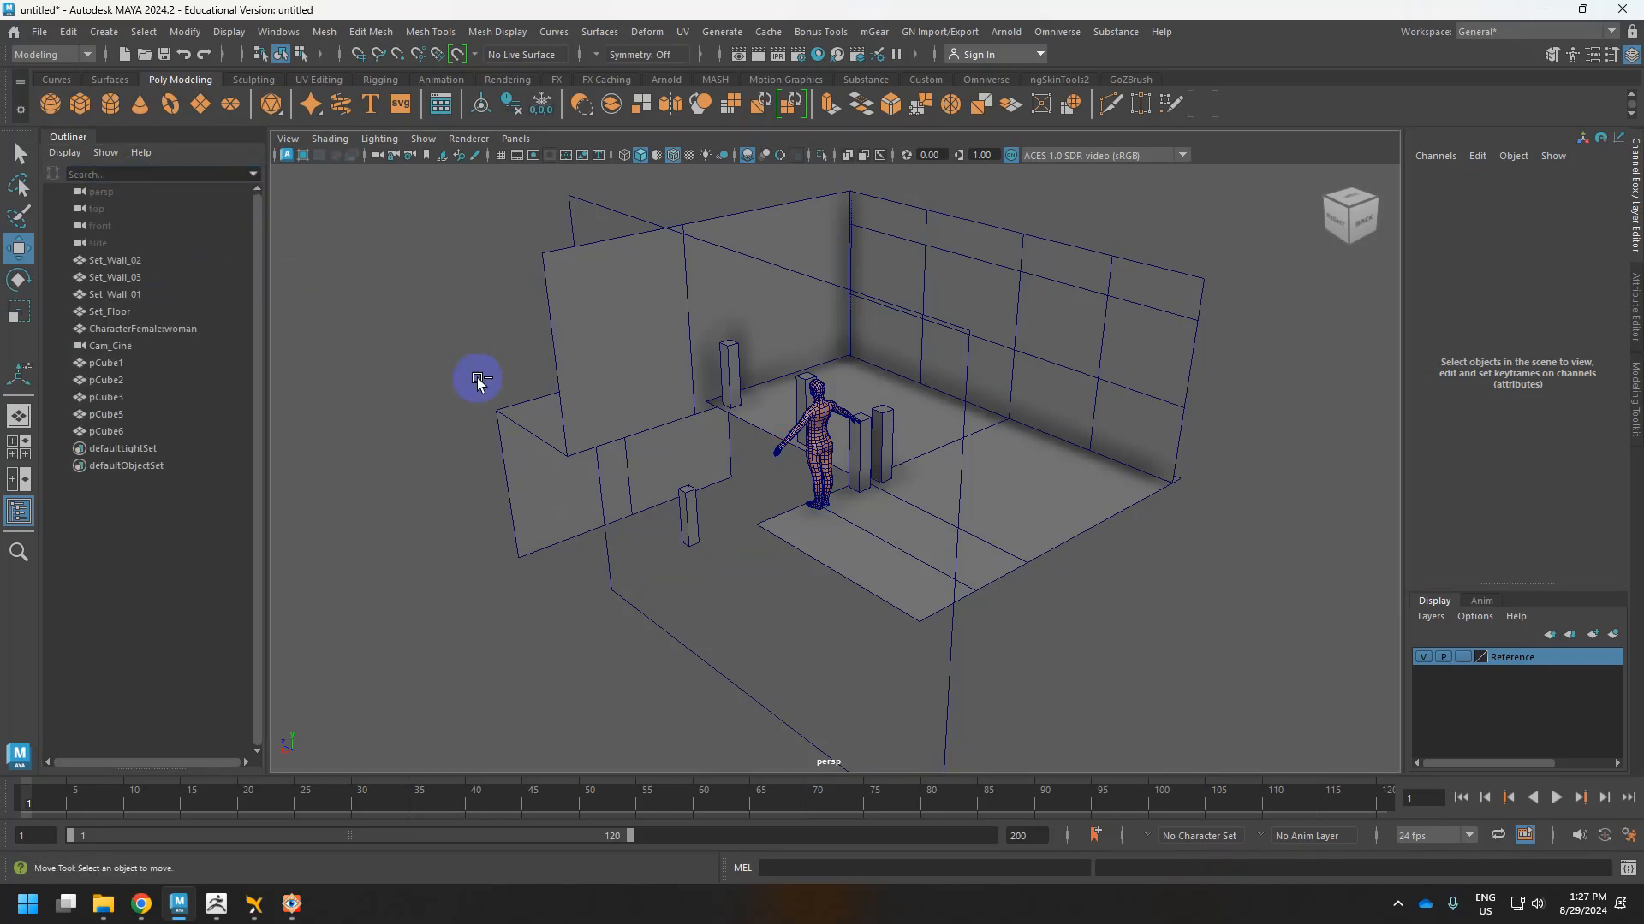
{"action": "mouse_move", "coordinate": [882, 528]}
{"action": "left_mouse_down", "text": "alt"}
{"action": "mouse_move", "coordinate": [771, 557]}
{"action": "mouse_move", "coordinate": [855, 525]}
{"action": "left_mouse_up", "text": "alt"}
{"action": "key", "text": "ctrl+z"}
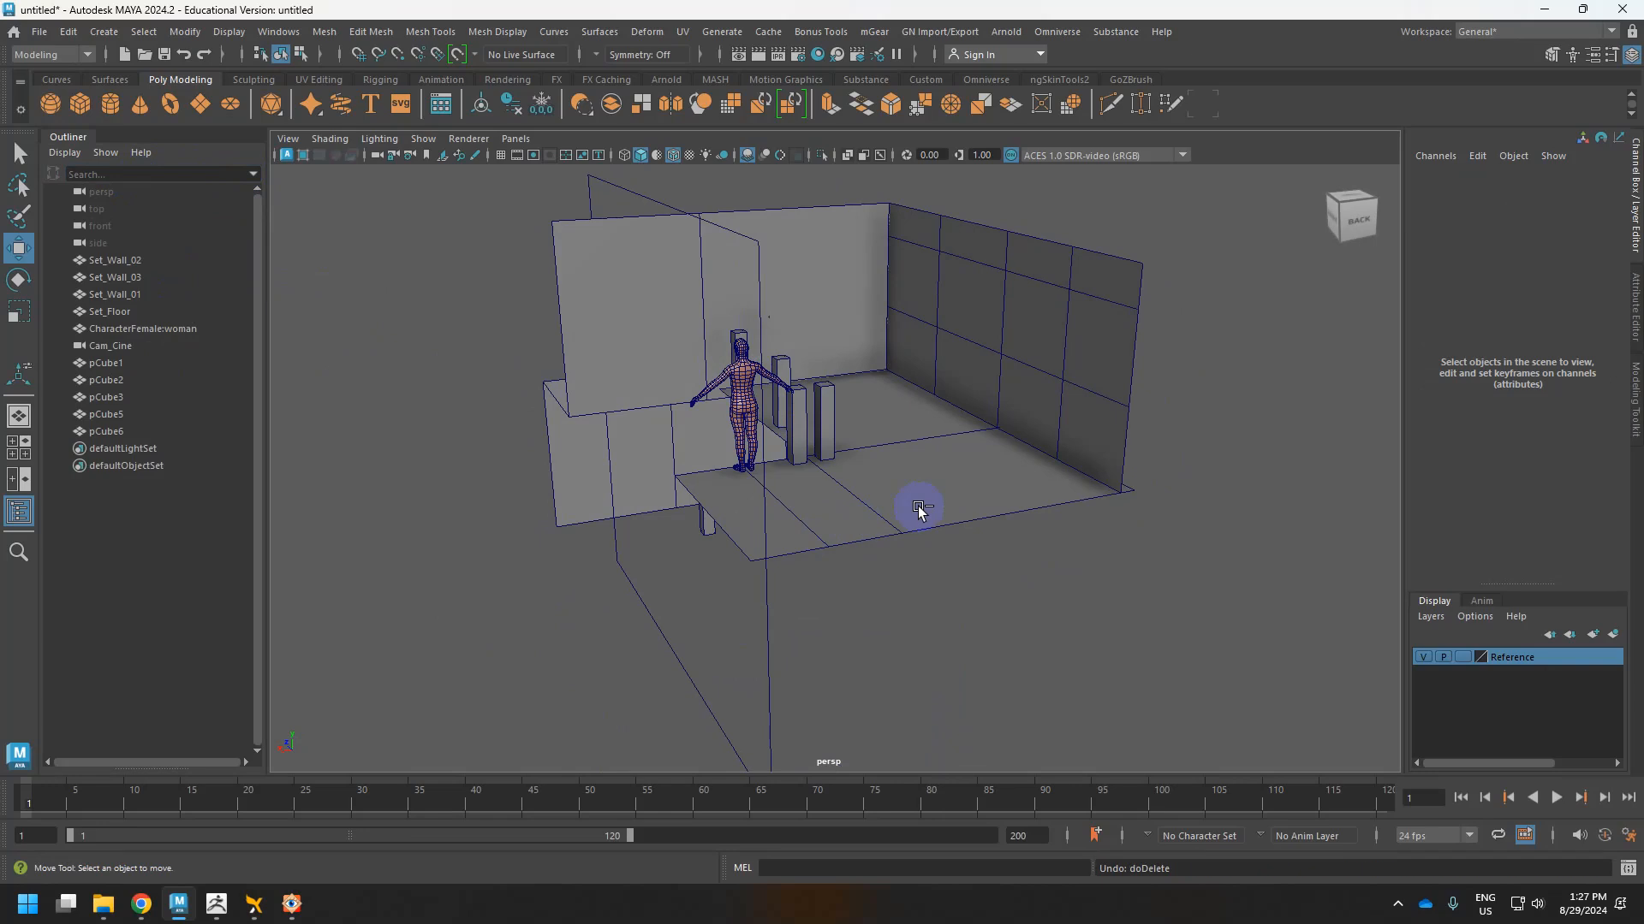
Add the stairs, the three walls and the floor to the Reference display layer and set the layer to Template.
{"action": "left_click_drag", "start_coordinate": [918, 510], "coordinate": [950, 537], "text": "alt"}
{"action": "left_click_drag", "start_coordinate": [1180, 631], "coordinate": [978, 547], "text": "alt"}
{"action": "left_click", "coordinate": [604, 278], "text": "shift"}
{"action": "left_click", "coordinate": [879, 270], "text": "shift"}
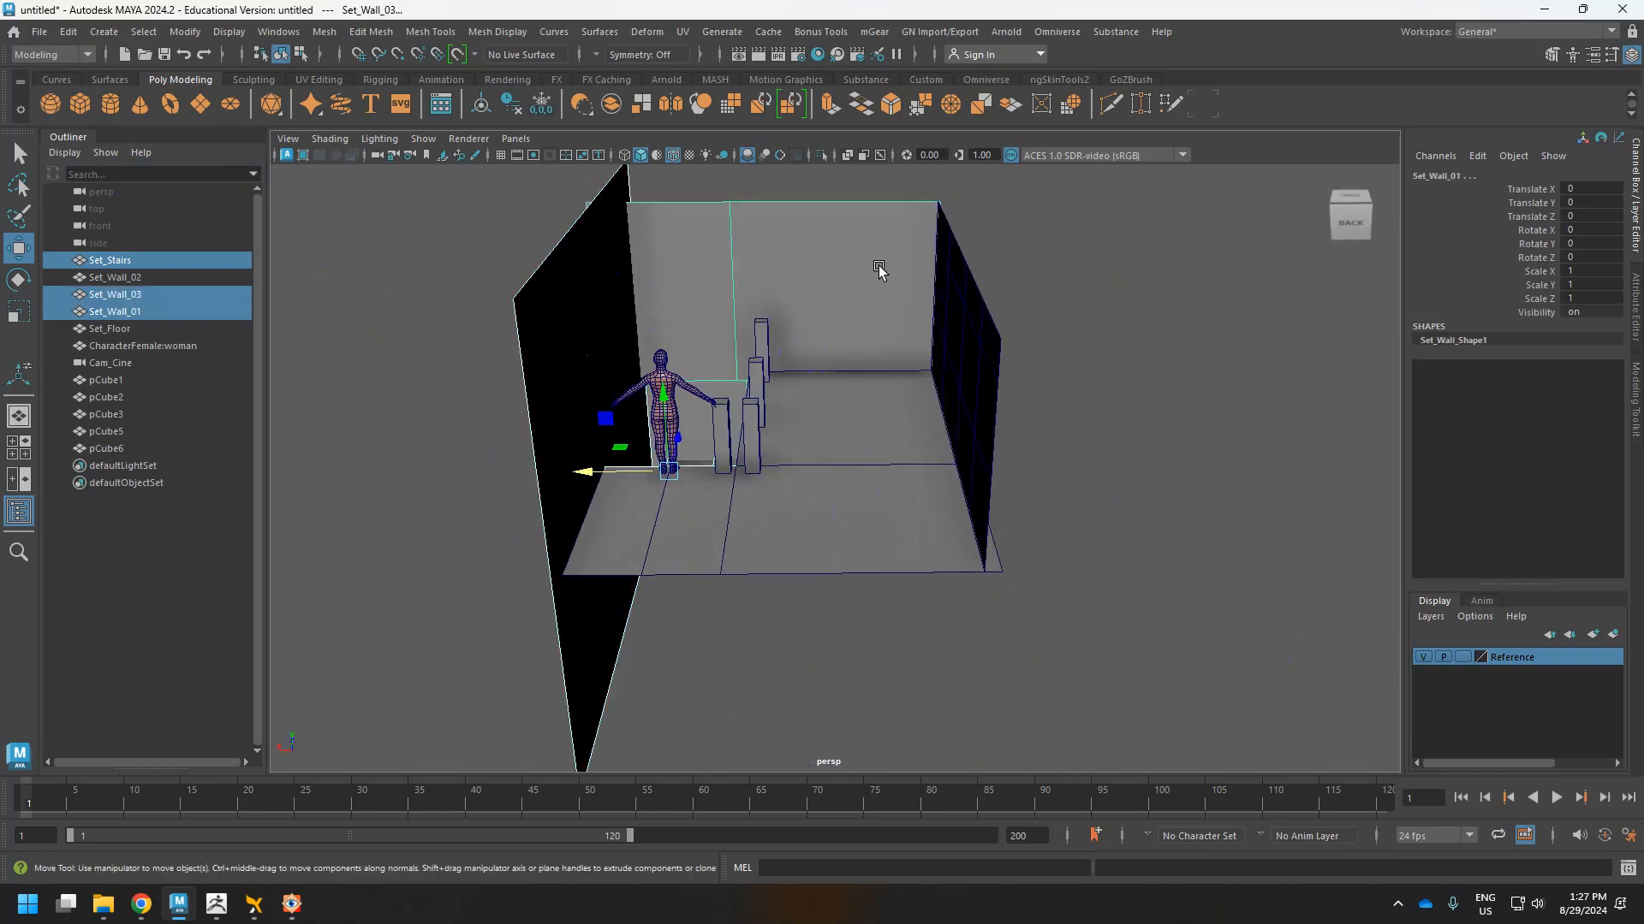
{"action": "left_click", "coordinate": [976, 403], "text": "shift"}
{"action": "left_click", "coordinate": [906, 528], "text": "shift"}
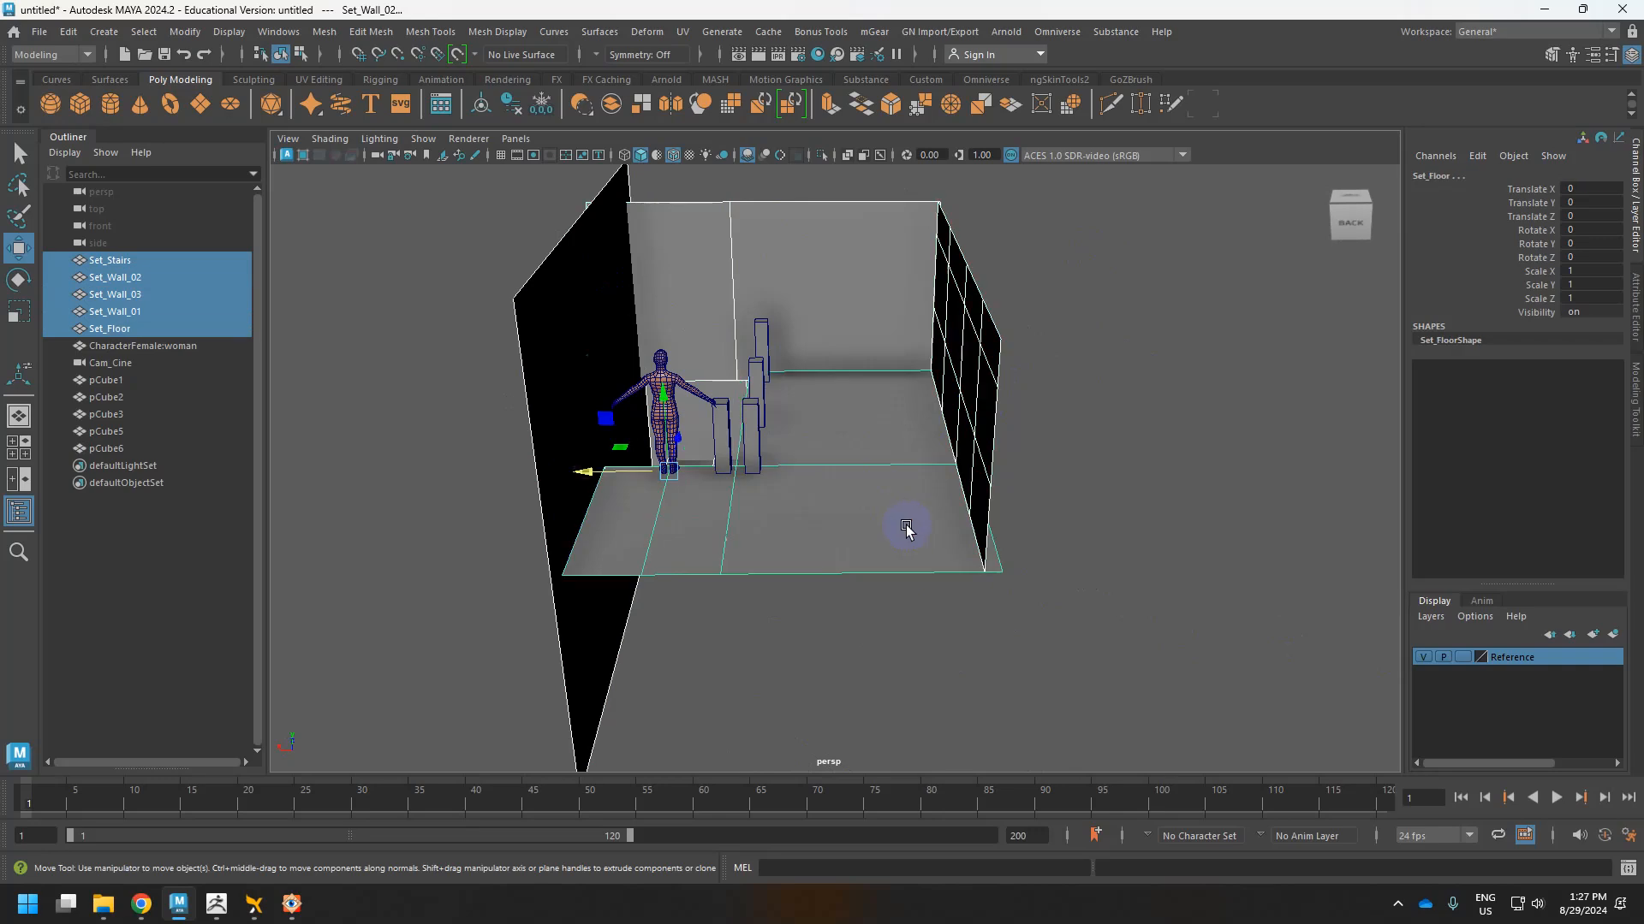
{"action": "right_click", "coordinate": [1468, 663]}
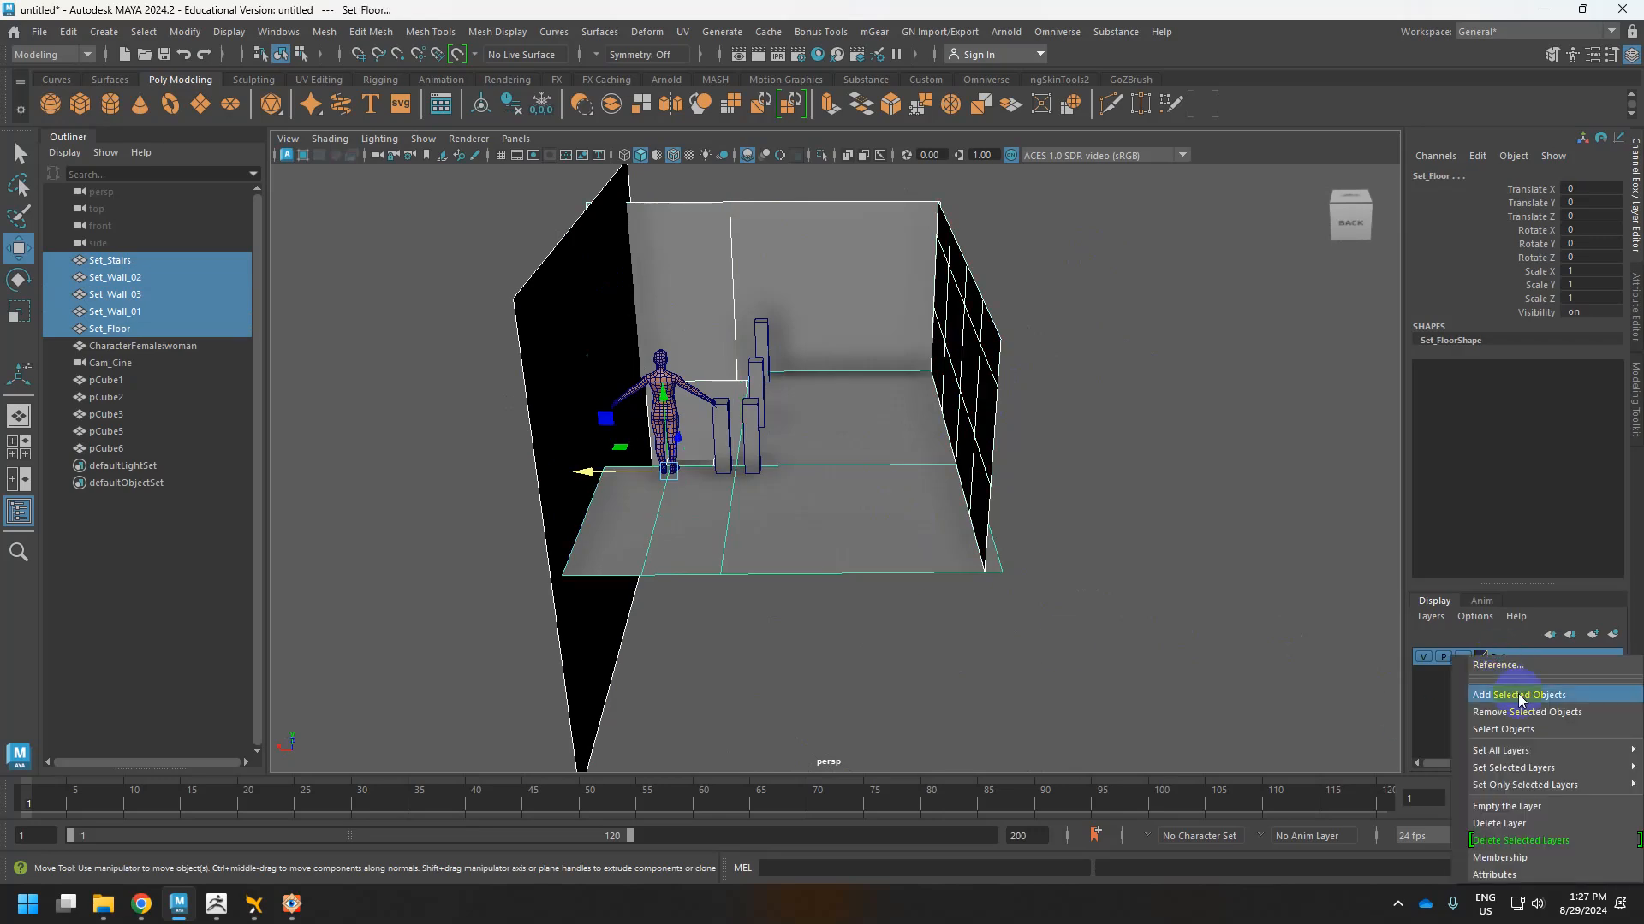
{"action": "left_click", "coordinate": [1517, 698]}
{"action": "left_click", "coordinate": [1462, 657]}
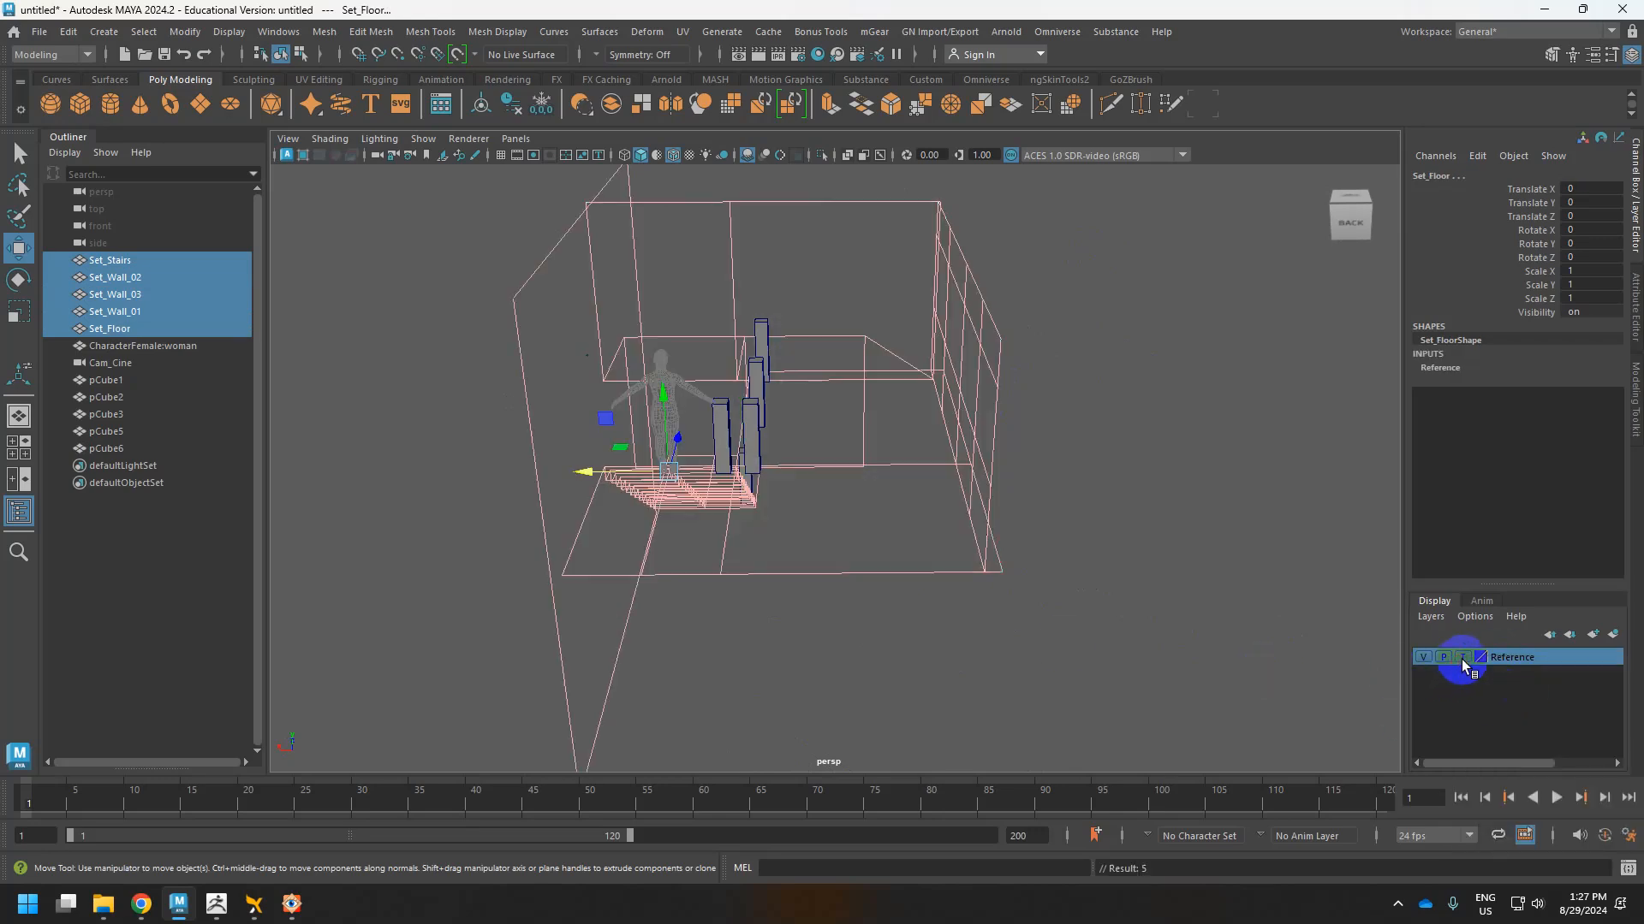
Duplicate the rear upper-floor railing post beside the original and scale the copy's faces down to a thin baluster.
{"action": "left_click_drag", "start_coordinate": [1188, 654], "coordinate": [1310, 649], "text": "alt"}
{"action": "left_click", "coordinate": [1314, 641]}
{"action": "scroll", "coordinate": [958, 552], "scroll_direction": "up", "scroll_amount": 5}
{"action": "mouse_move", "coordinate": [958, 553]}
{"action": "left_mouse_down", "text": "alt"}
{"action": "mouse_move", "coordinate": [770, 426]}
{"action": "mouse_move", "coordinate": [730, 628]}
{"action": "mouse_move", "coordinate": [791, 614]}
{"action": "left_mouse_up", "text": "alt"}
{"action": "left_click", "coordinate": [758, 604]}
{"action": "right_click_drag", "start_coordinate": [791, 615], "coordinate": [789, 451]}
{"action": "left_click", "coordinate": [776, 589]}
{"action": "key", "text": "r"}
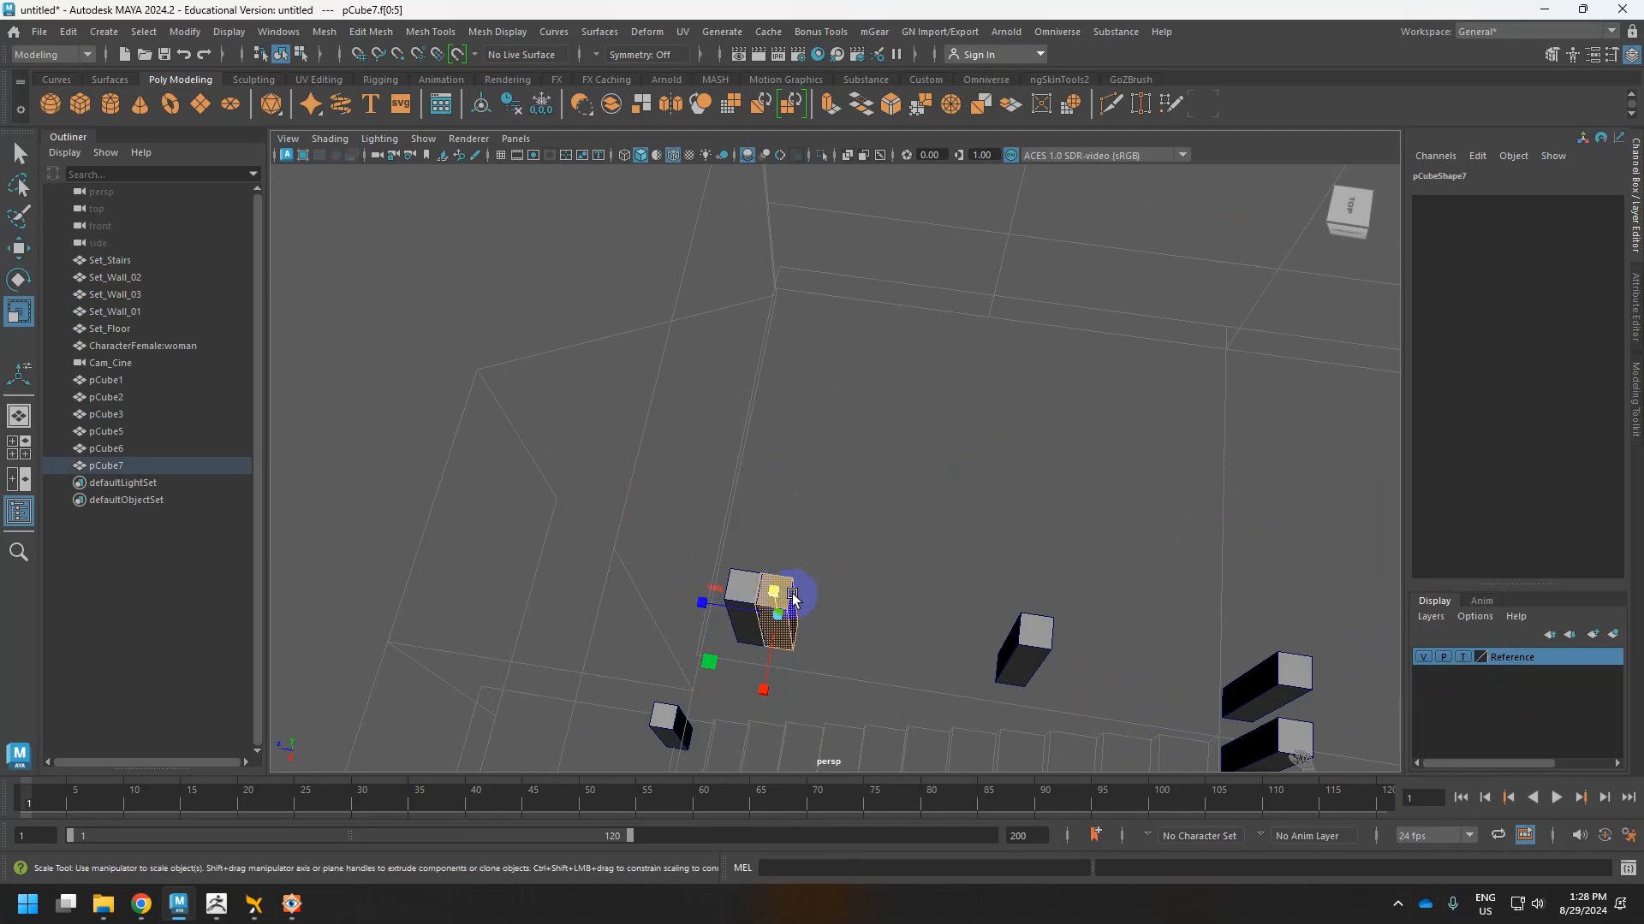
{"action": "left_click_drag", "start_coordinate": [778, 591], "coordinate": [760, 513], "text": "alt"}
{"action": "left_click_drag", "start_coordinate": [653, 510], "coordinate": [732, 419]}
{"action": "key", "text": "w"}
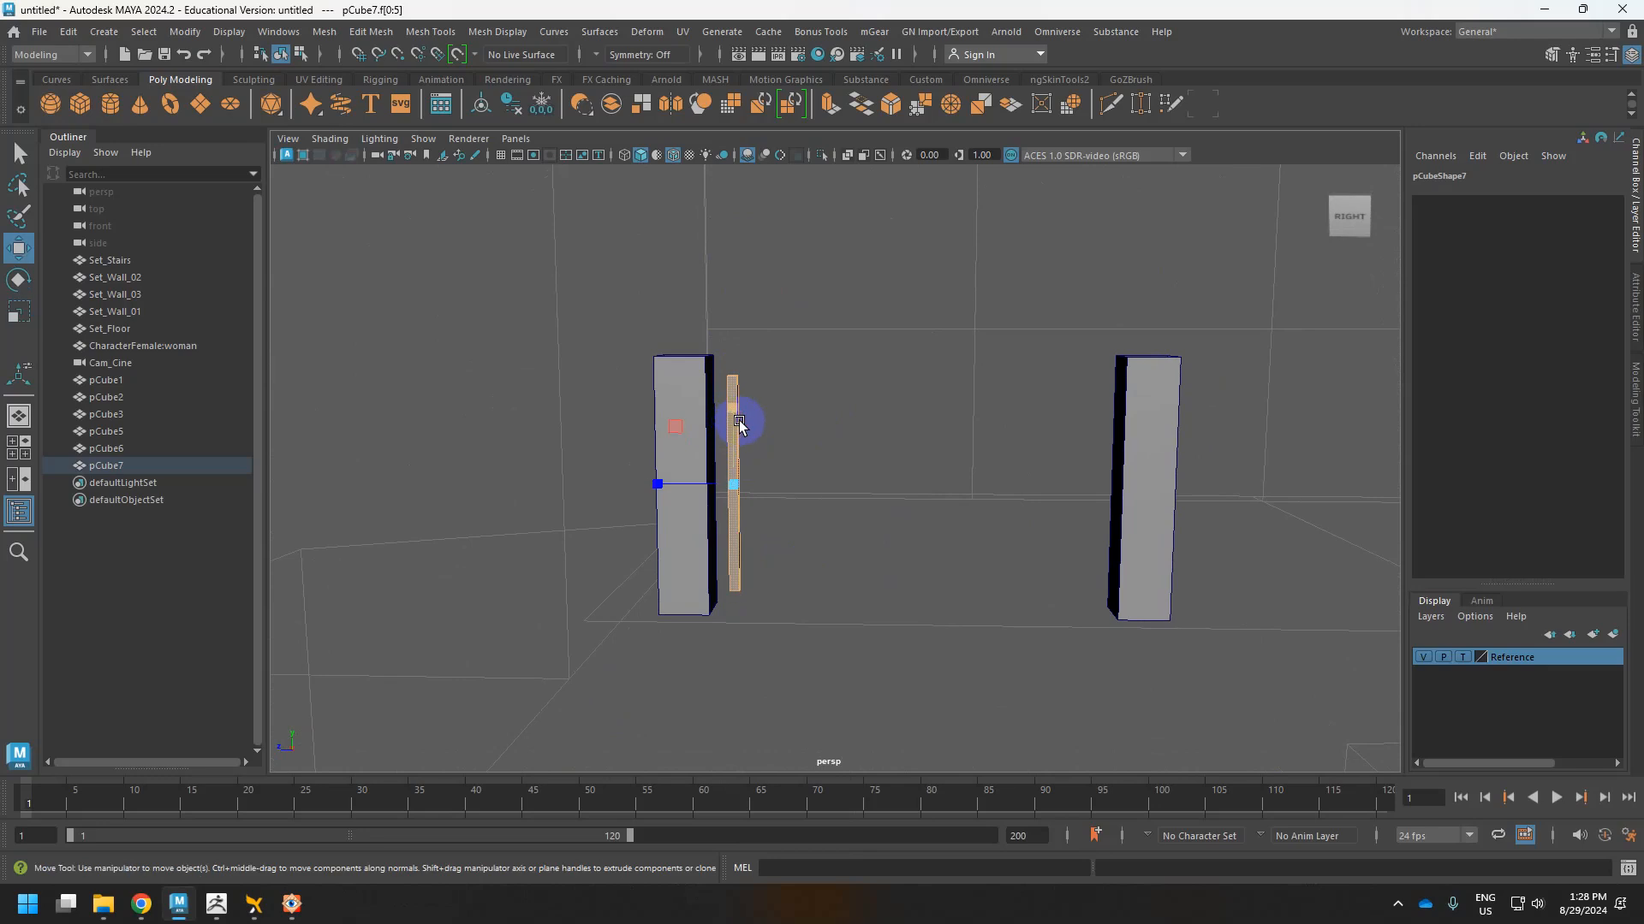
Return the baluster to object mode and repeat it as twelve evenly spaced copies filling the gap between the rear and middle railing posts.
{"action": "right_click_drag", "start_coordinate": [733, 397], "coordinate": [818, 371]}
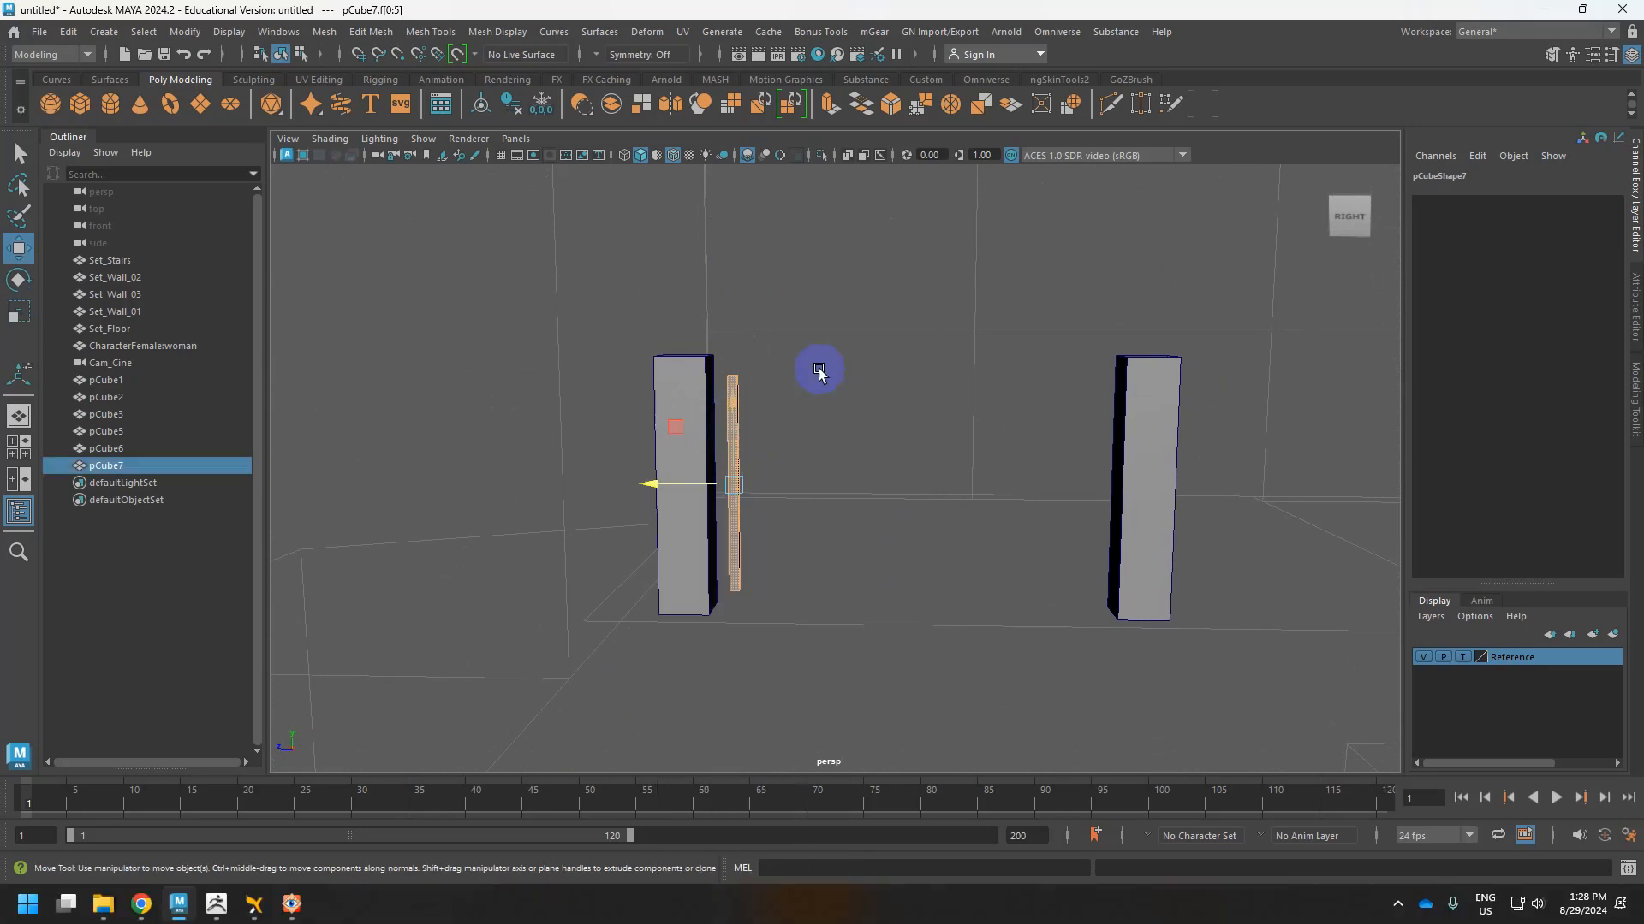
{"action": "left_click", "coordinate": [818, 372]}
{"action": "left_click", "coordinate": [731, 411]}
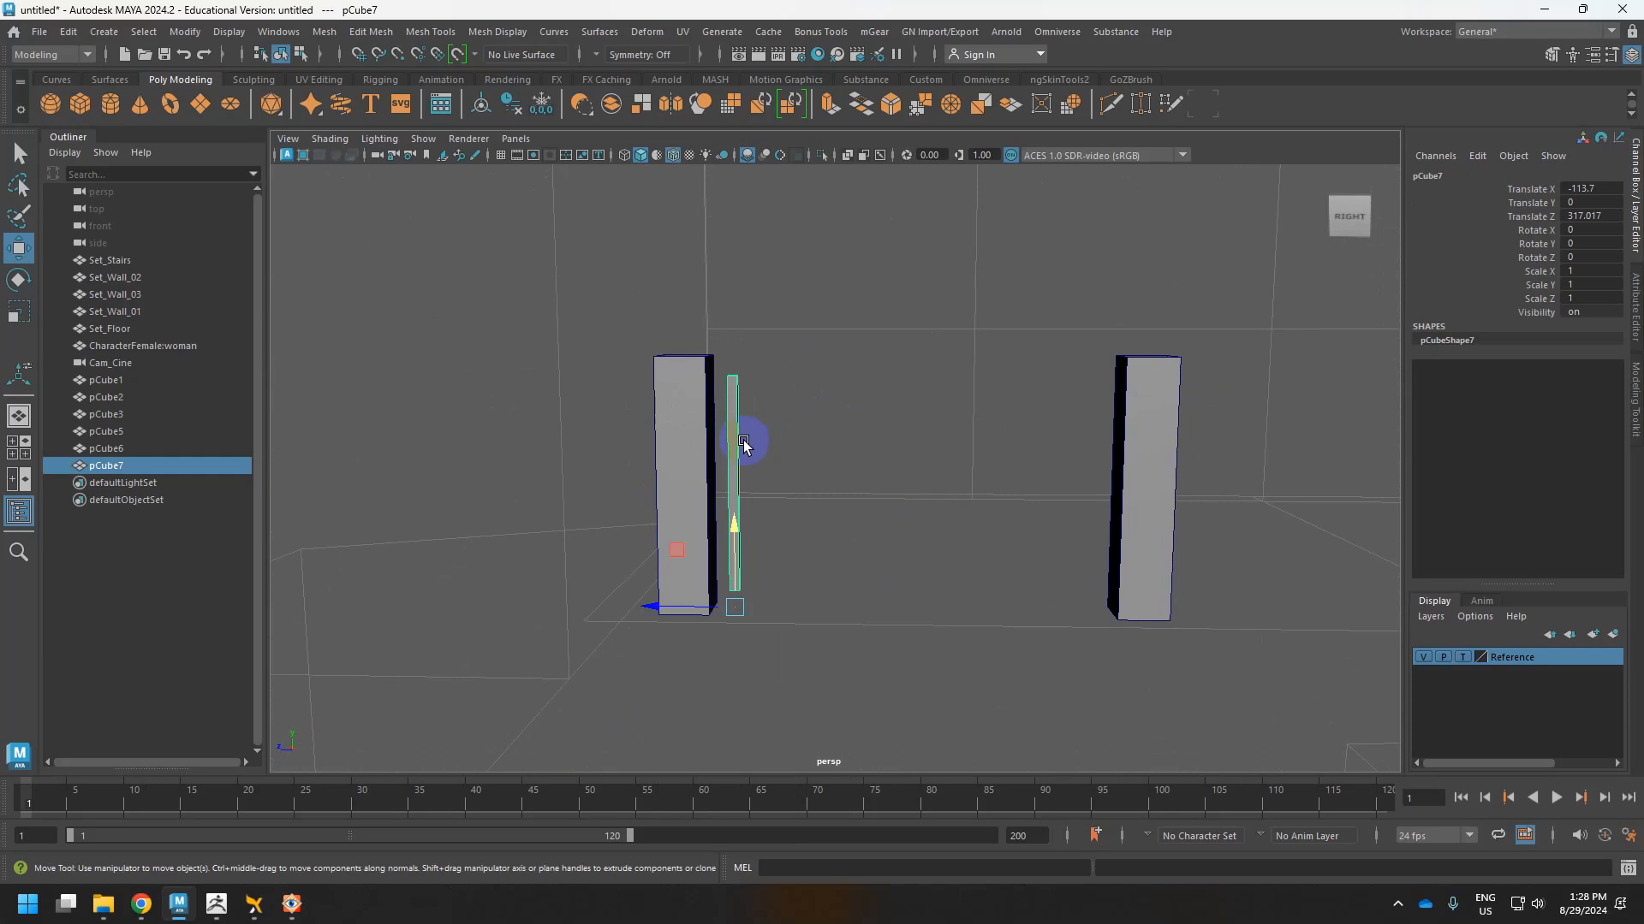
{"action": "scroll", "coordinate": [753, 455], "scroll_direction": "down", "scroll_amount": 5}
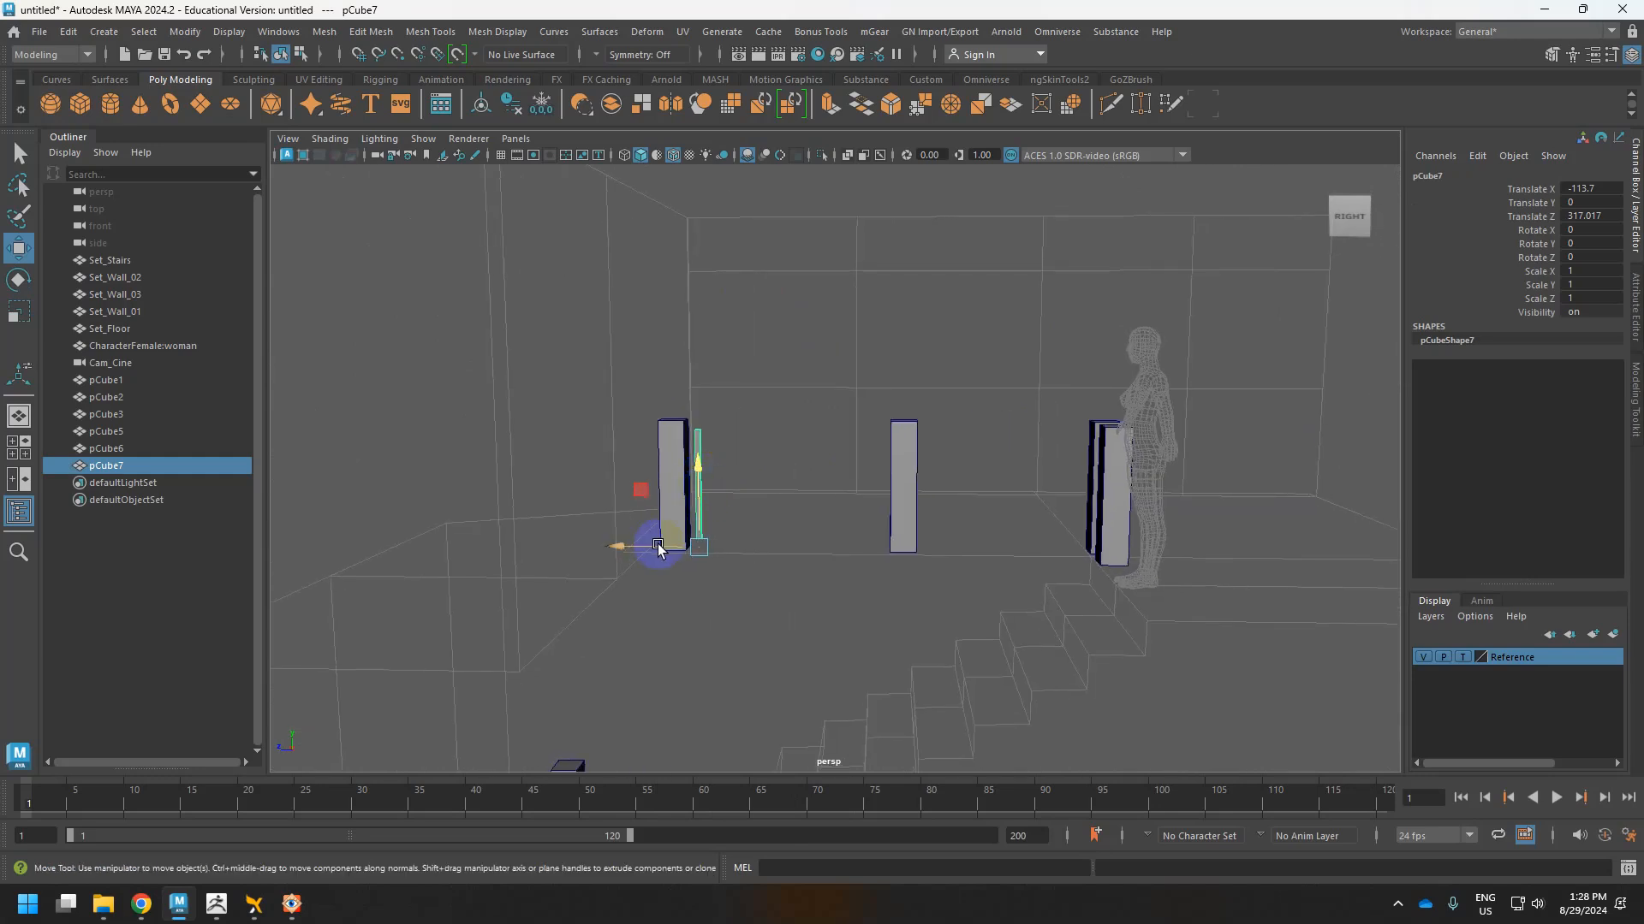
{"action": "left_click_drag", "start_coordinate": [658, 548], "coordinate": [672, 550], "text": "shift"}
{"action": "key", "text": "shift+d"}
{"action": "key", "text": "shift+d"}
{"action": "key", "text": "shift+d"}
{"action": "key", "text": "shift+d"}
{"action": "key", "text": "shift+d"}
{"action": "key", "text": "shift+d"}
{"action": "key", "text": "shift+d"}
{"action": "key", "text": "shift+d"}
{"action": "key", "text": "shift+d"}
{"action": "key", "text": "shift+d"}
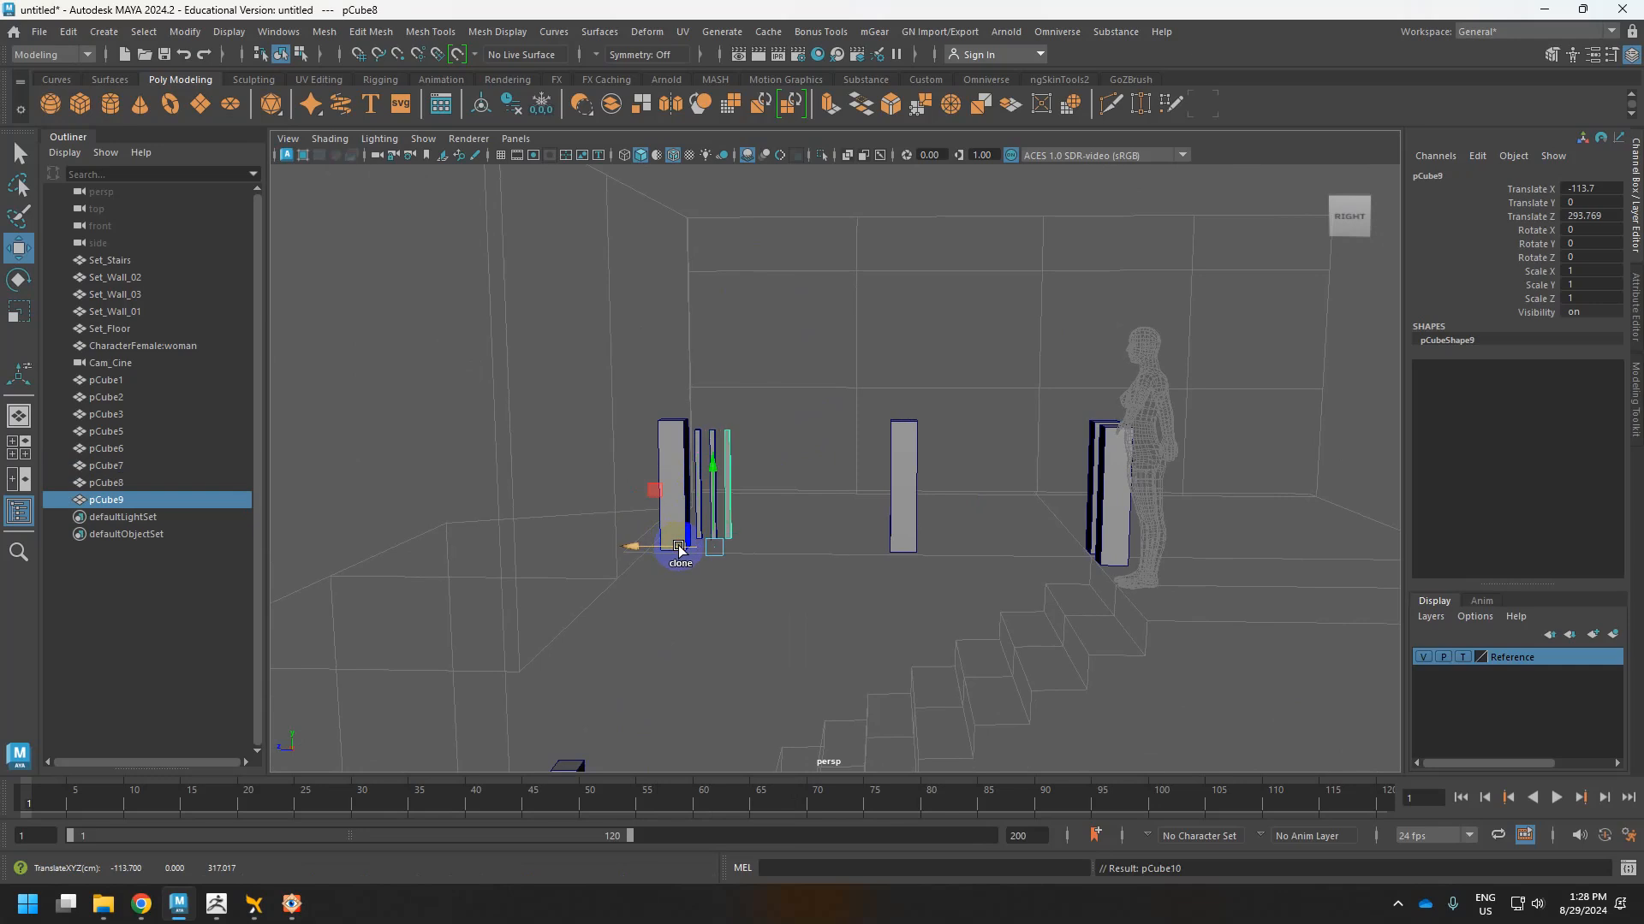
{"action": "key", "text": "shift+d"}
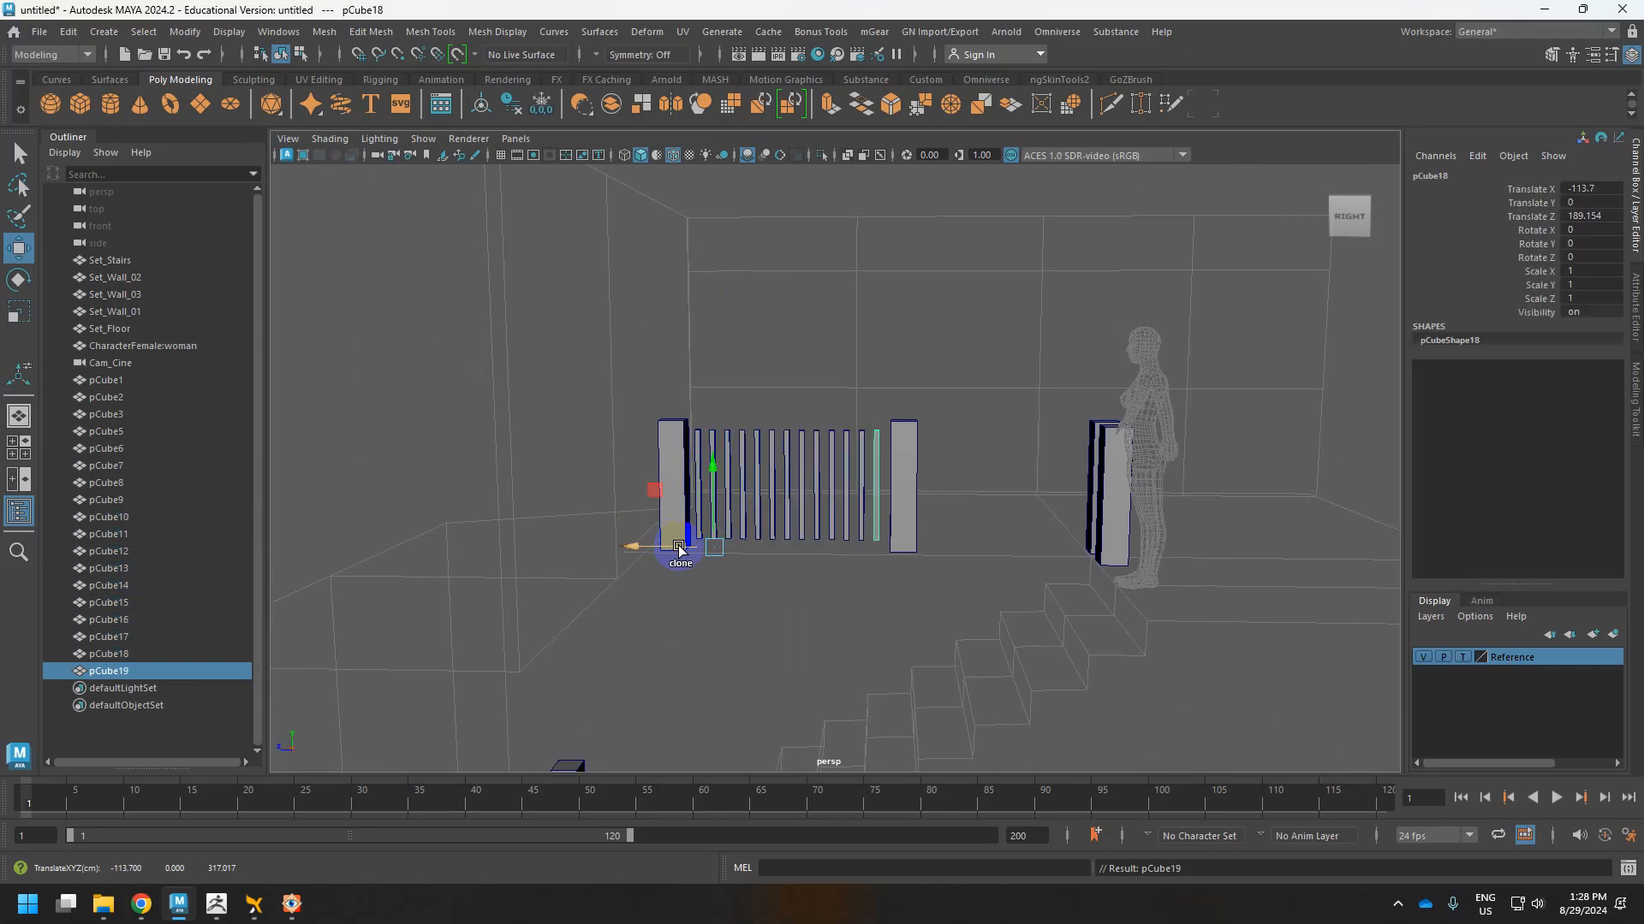
Select all thirteen balusters and duplicate the row into the gap between the middle and front railing posts.
{"action": "left_click_drag", "start_coordinate": [750, 496], "coordinate": [734, 605], "text": "alt"}
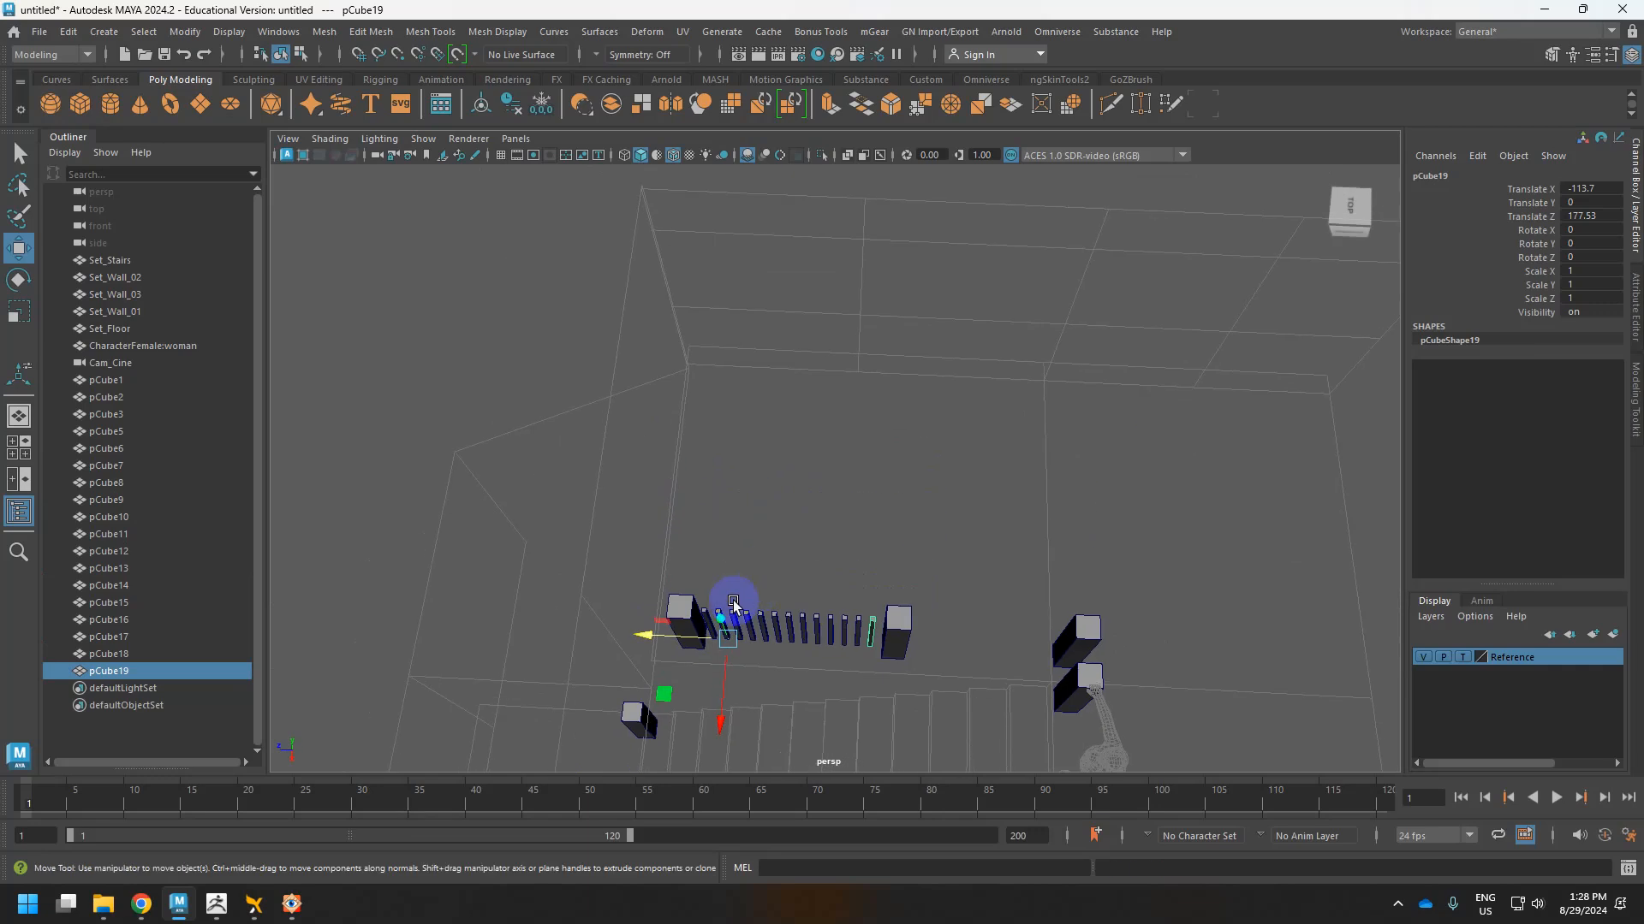
{"action": "scroll", "coordinate": [811, 616], "scroll_direction": "up", "scroll_amount": 5}
{"action": "middle_click", "coordinate": [836, 441]}
{"action": "middle_click_drag", "start_coordinate": [866, 567], "coordinate": [885, 333], "text": "alt"}
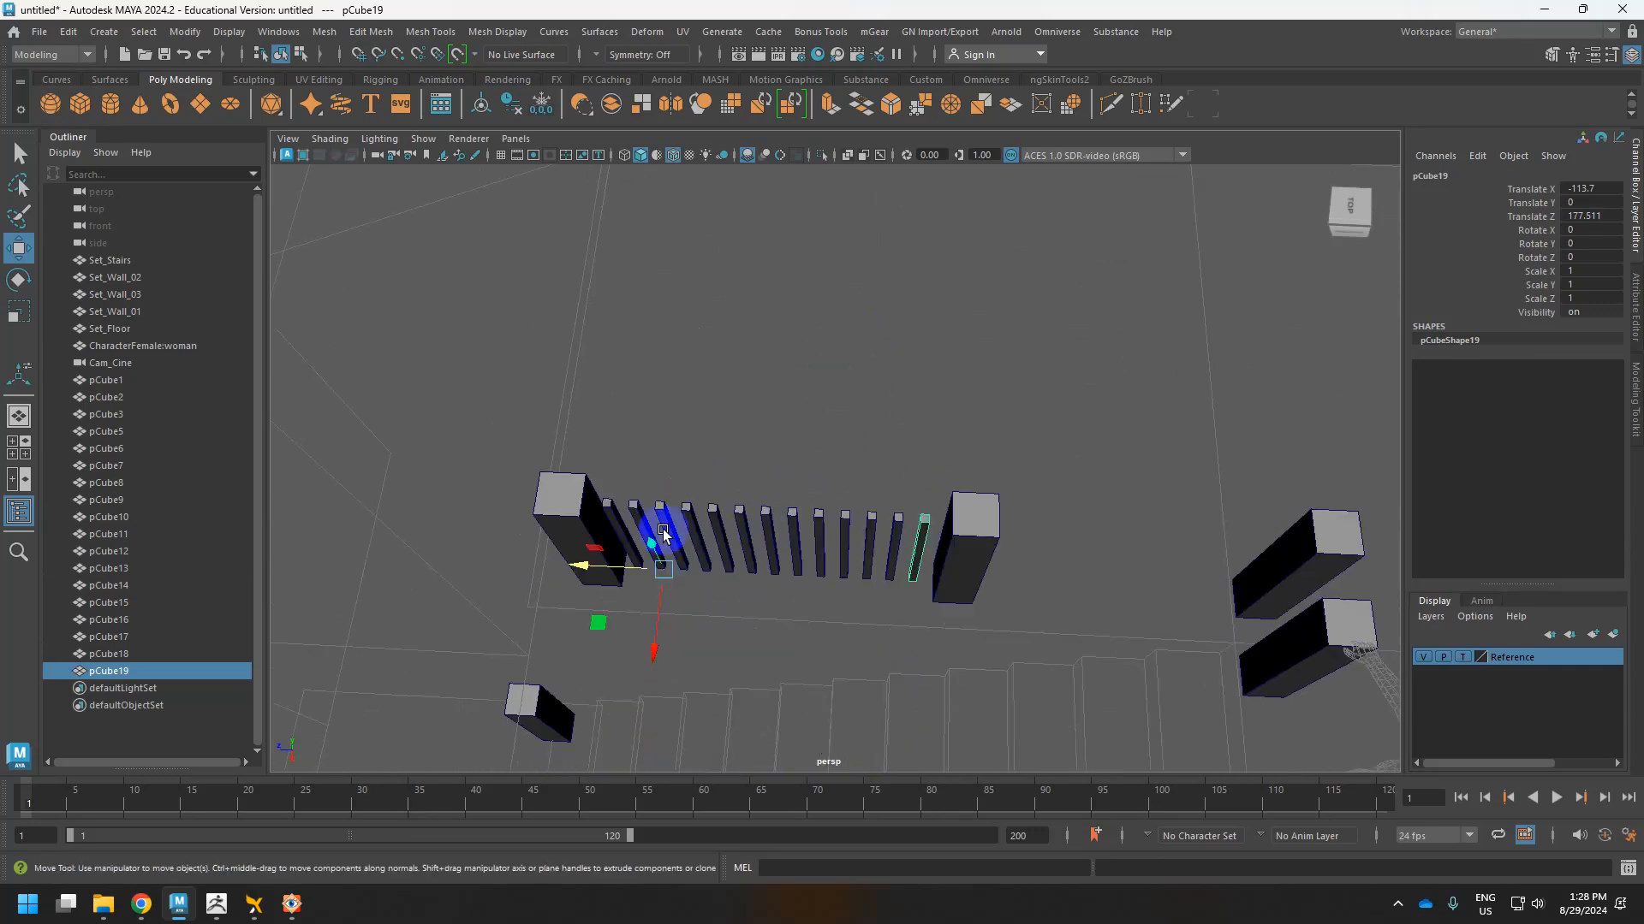
{"action": "left_click", "coordinate": [610, 513]}
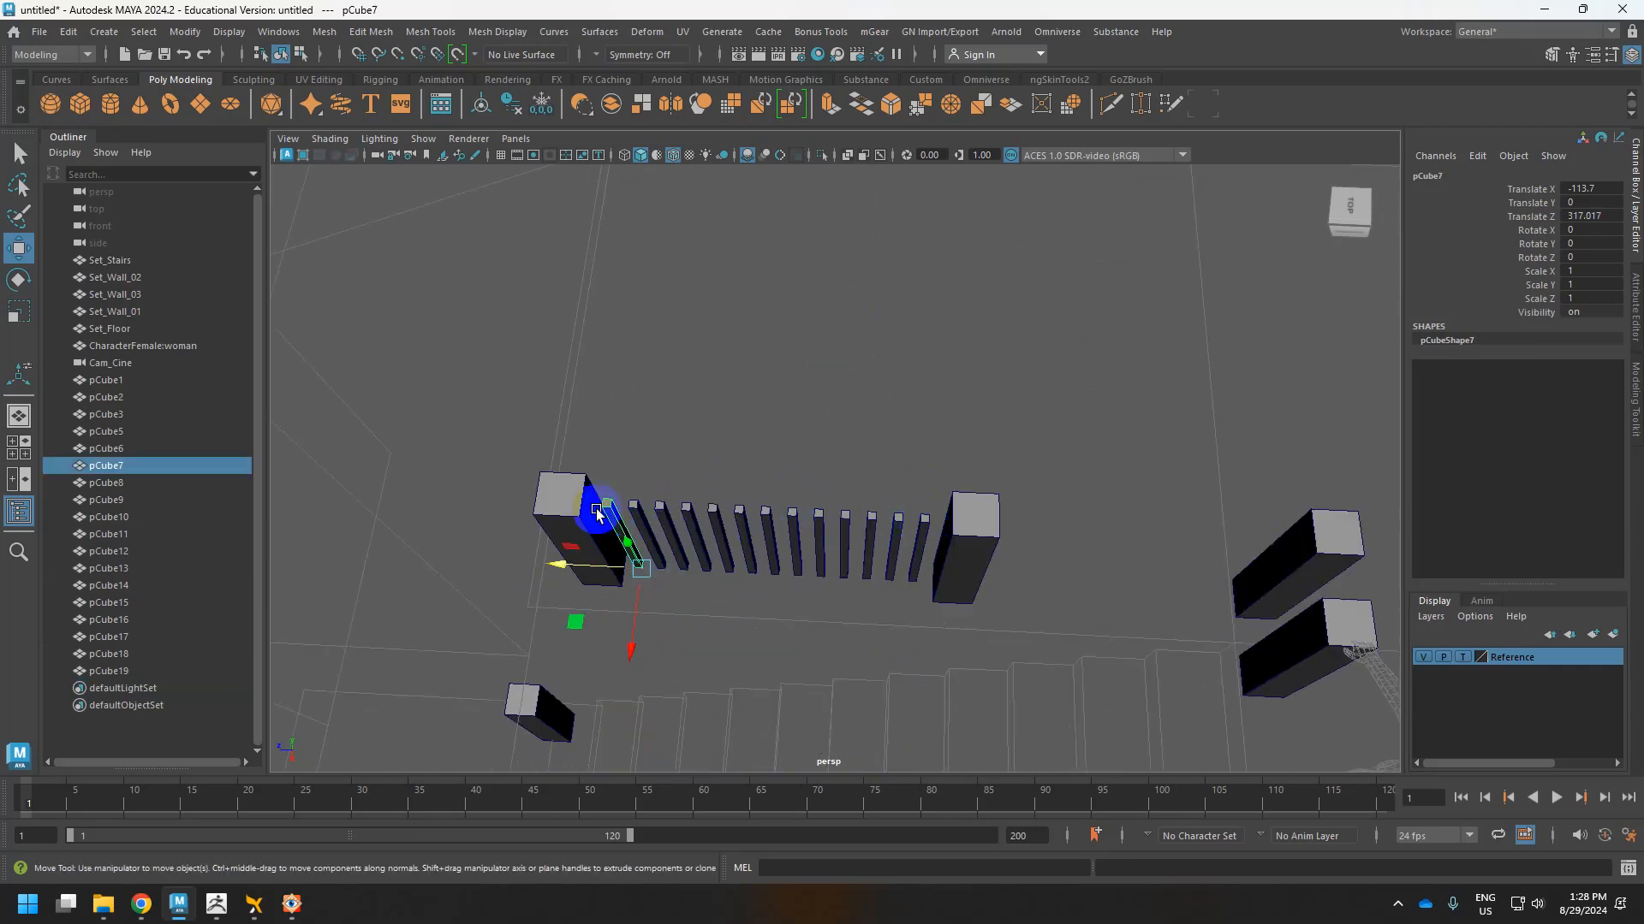
{"action": "left_click", "coordinate": [118, 672], "text": "shift"}
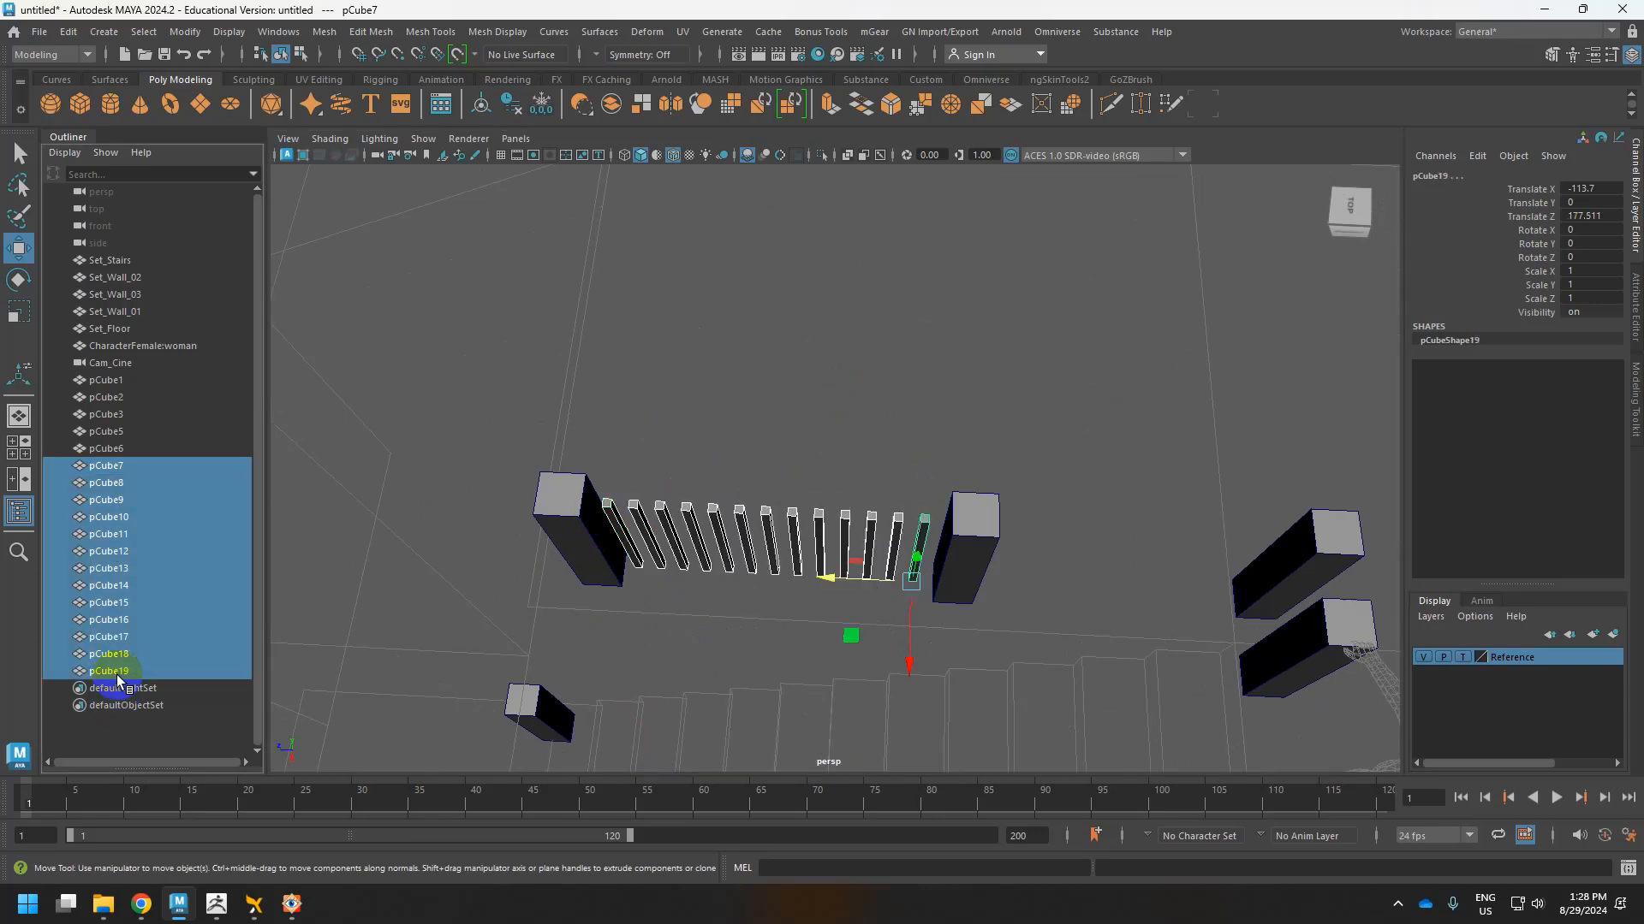
{"action": "mouse_move", "coordinate": [838, 580]}
{"action": "left_mouse_down", "text": "shift"}
{"action": "mouse_move", "coordinate": [1186, 586]}
{"action": "mouse_move", "coordinate": [896, 521]}
{"action": "mouse_move", "coordinate": [925, 480]}
{"action": "mouse_move", "coordinate": [957, 492]}
{"action": "left_mouse_up", "text": "shift"}
{"action": "scroll", "coordinate": [1118, 582], "scroll_direction": "up", "scroll_amount": 2}
{"action": "left_click_drag", "start_coordinate": [1054, 525], "coordinate": [1053, 524]}
Select only the two surplus balusters at the front end and move them across to about X -94.9, between the two front posts.
{"action": "left_click_drag", "start_coordinate": [751, 224], "coordinate": [1084, 604]}
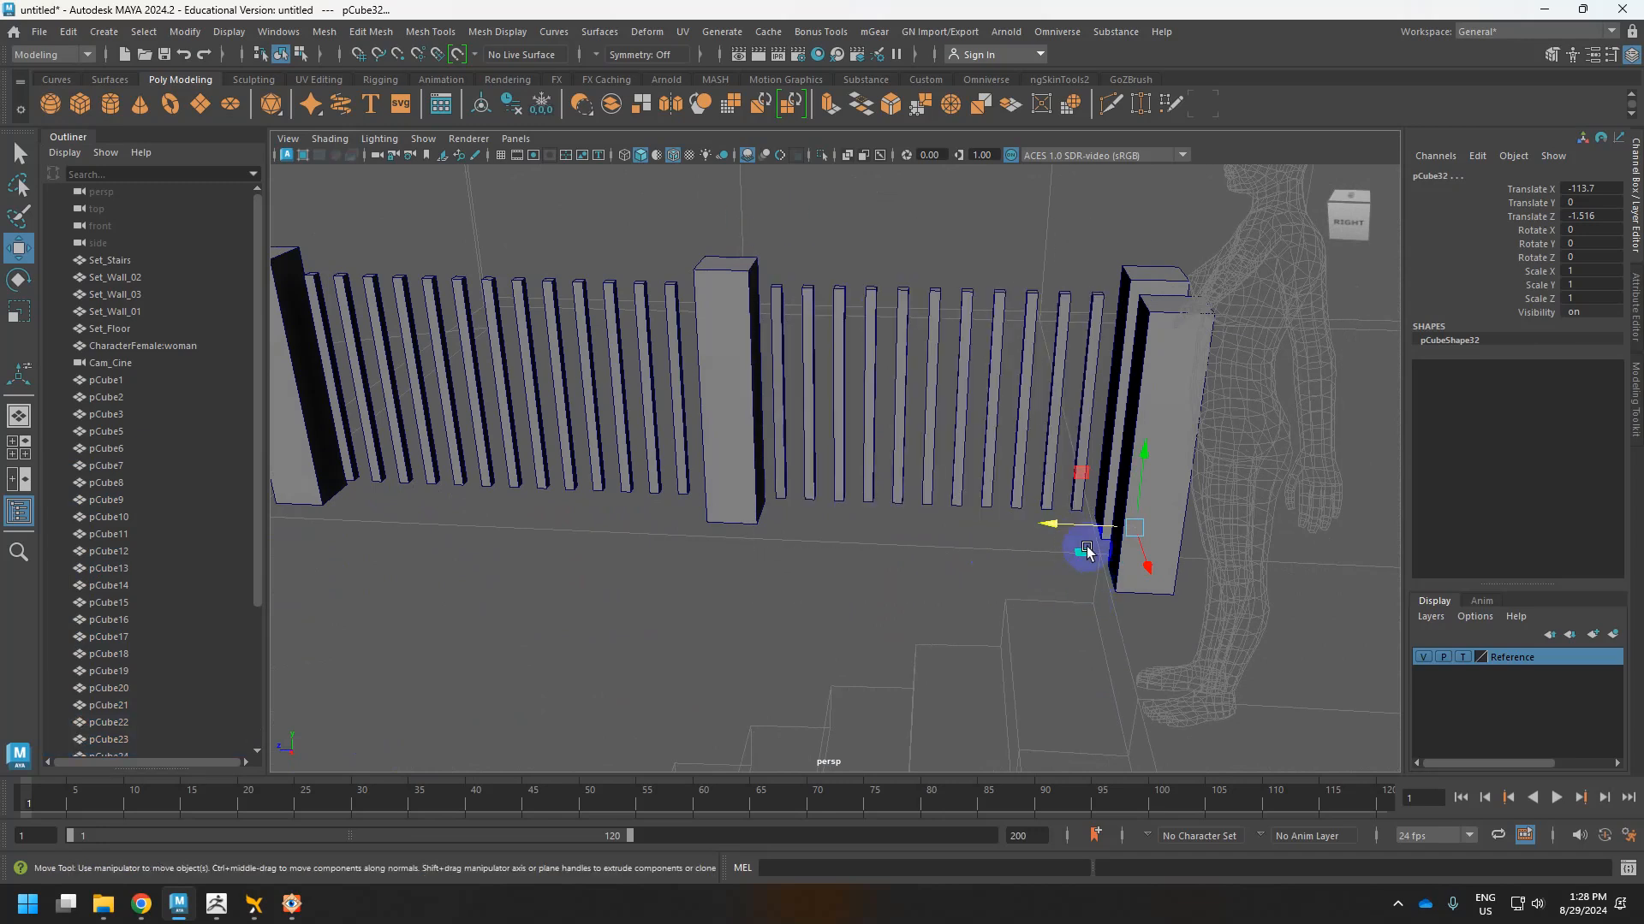
{"action": "left_click_drag", "start_coordinate": [1144, 479], "coordinate": [1148, 338]}
{"action": "scroll", "coordinate": [1038, 487], "scroll_direction": "down", "scroll_amount": 5}
{"action": "left_click_drag", "start_coordinate": [1067, 479], "coordinate": [730, 522], "text": "alt"}
{"action": "left_click_drag", "start_coordinate": [730, 522], "coordinate": [844, 602], "text": "alt"}
{"action": "key", "text": "ctrl+z"}
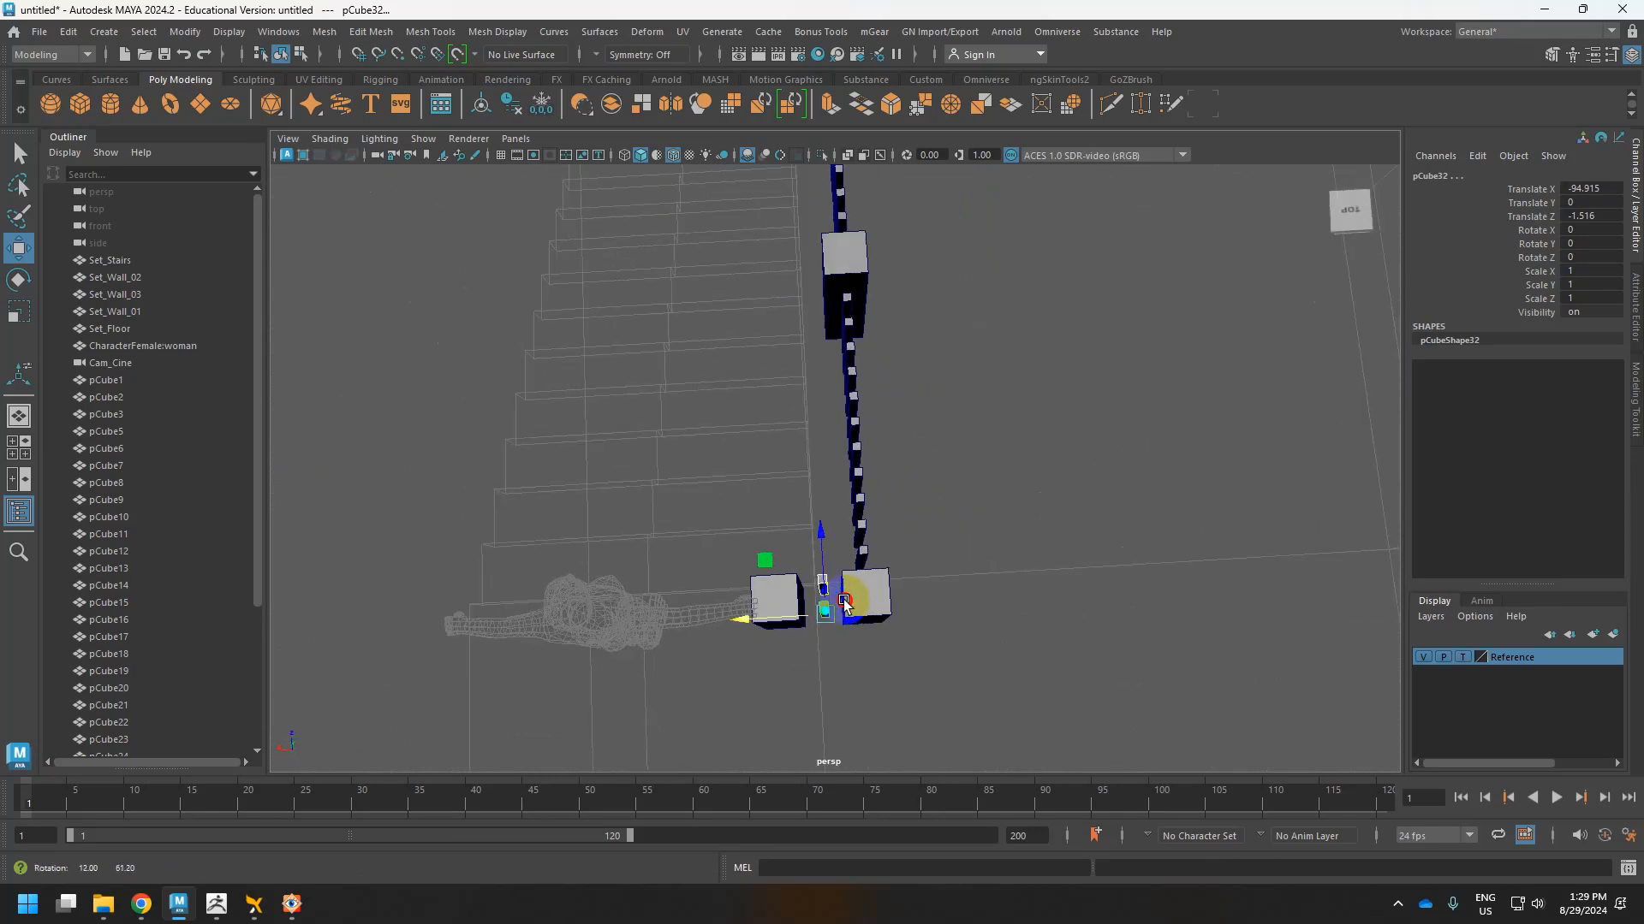
Move one surplus baluster beside the stair-side front post, at about X -73.9 and Z 18.5.
{"action": "left_click", "coordinate": [819, 584]}
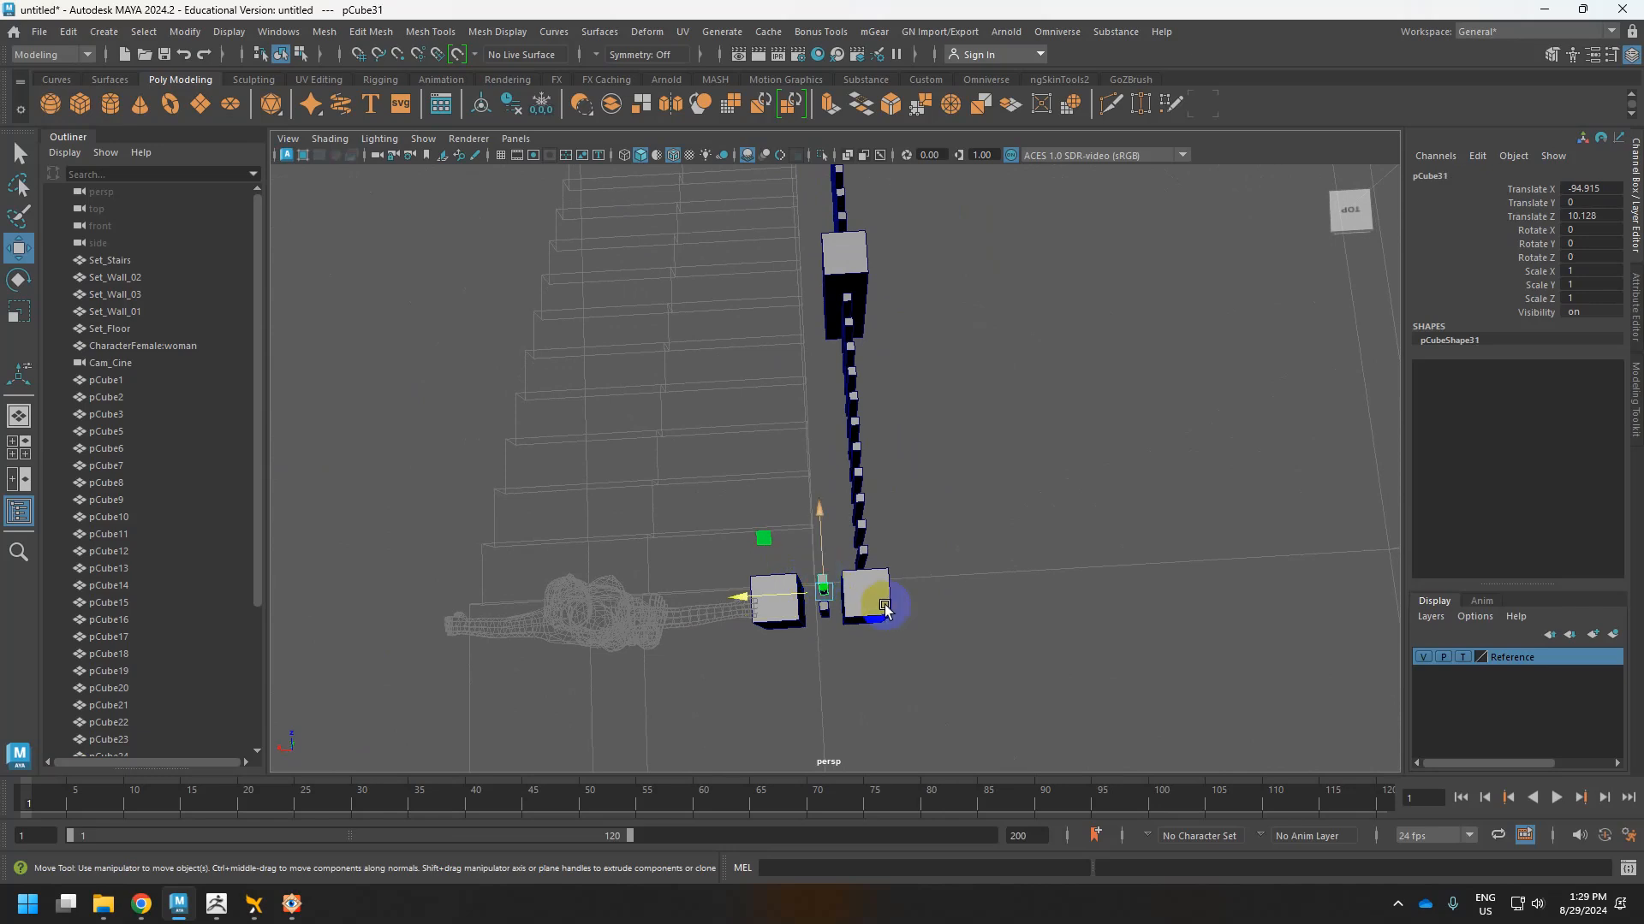
{"action": "left_click", "coordinate": [884, 608]}
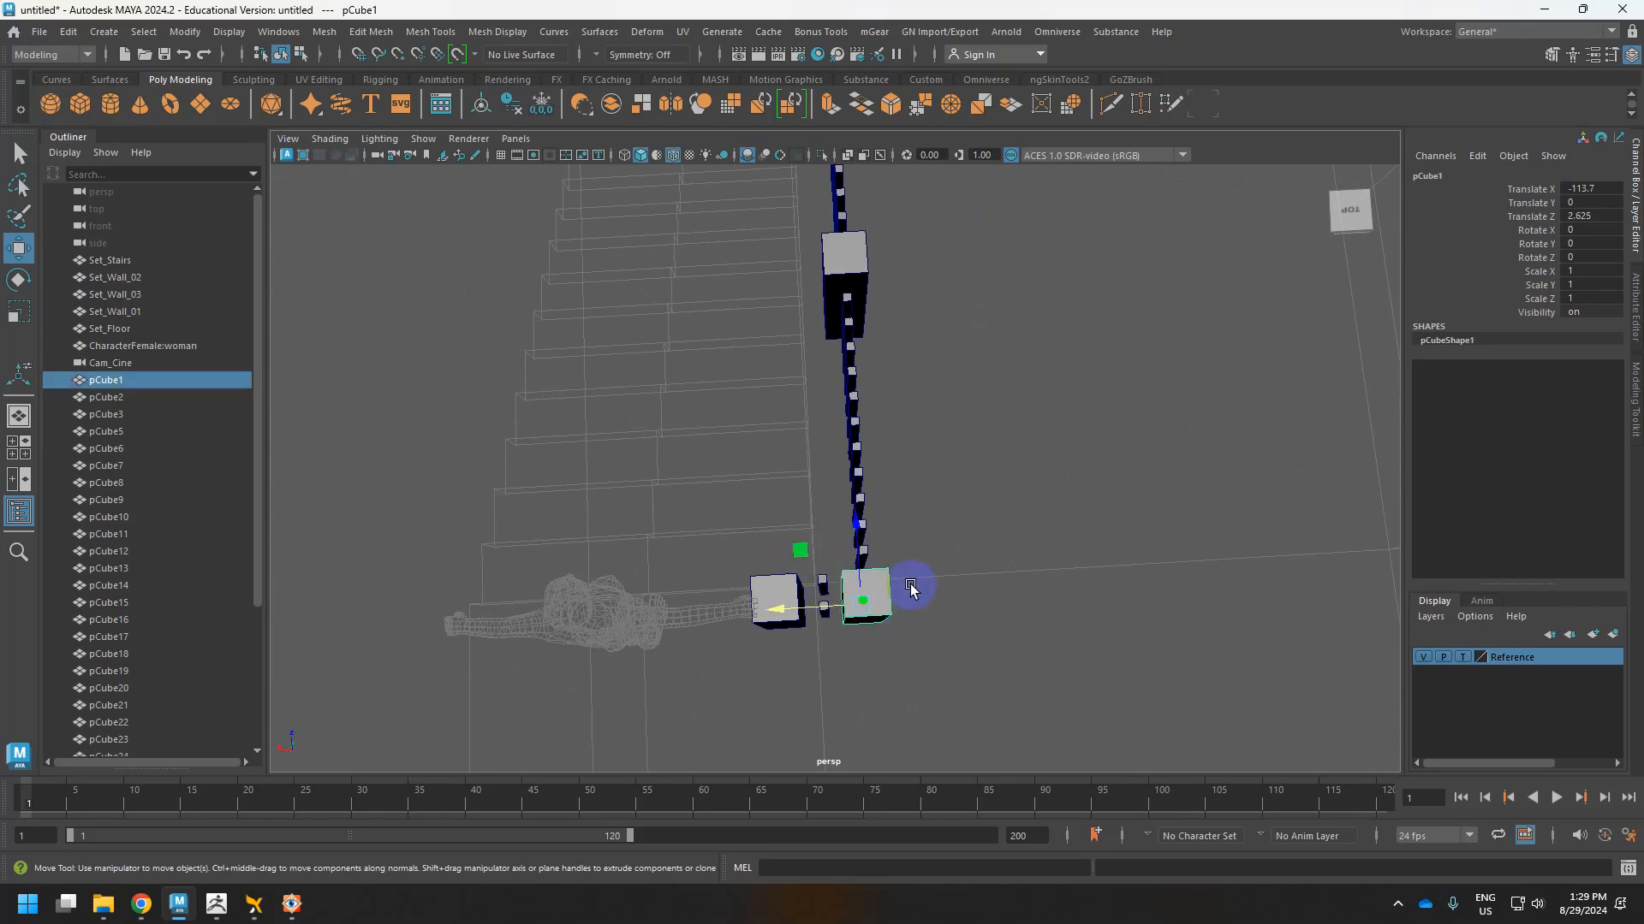
{"action": "left_click", "coordinate": [828, 585]}
{"action": "middle_click_drag", "start_coordinate": [767, 544], "coordinate": [722, 528]}
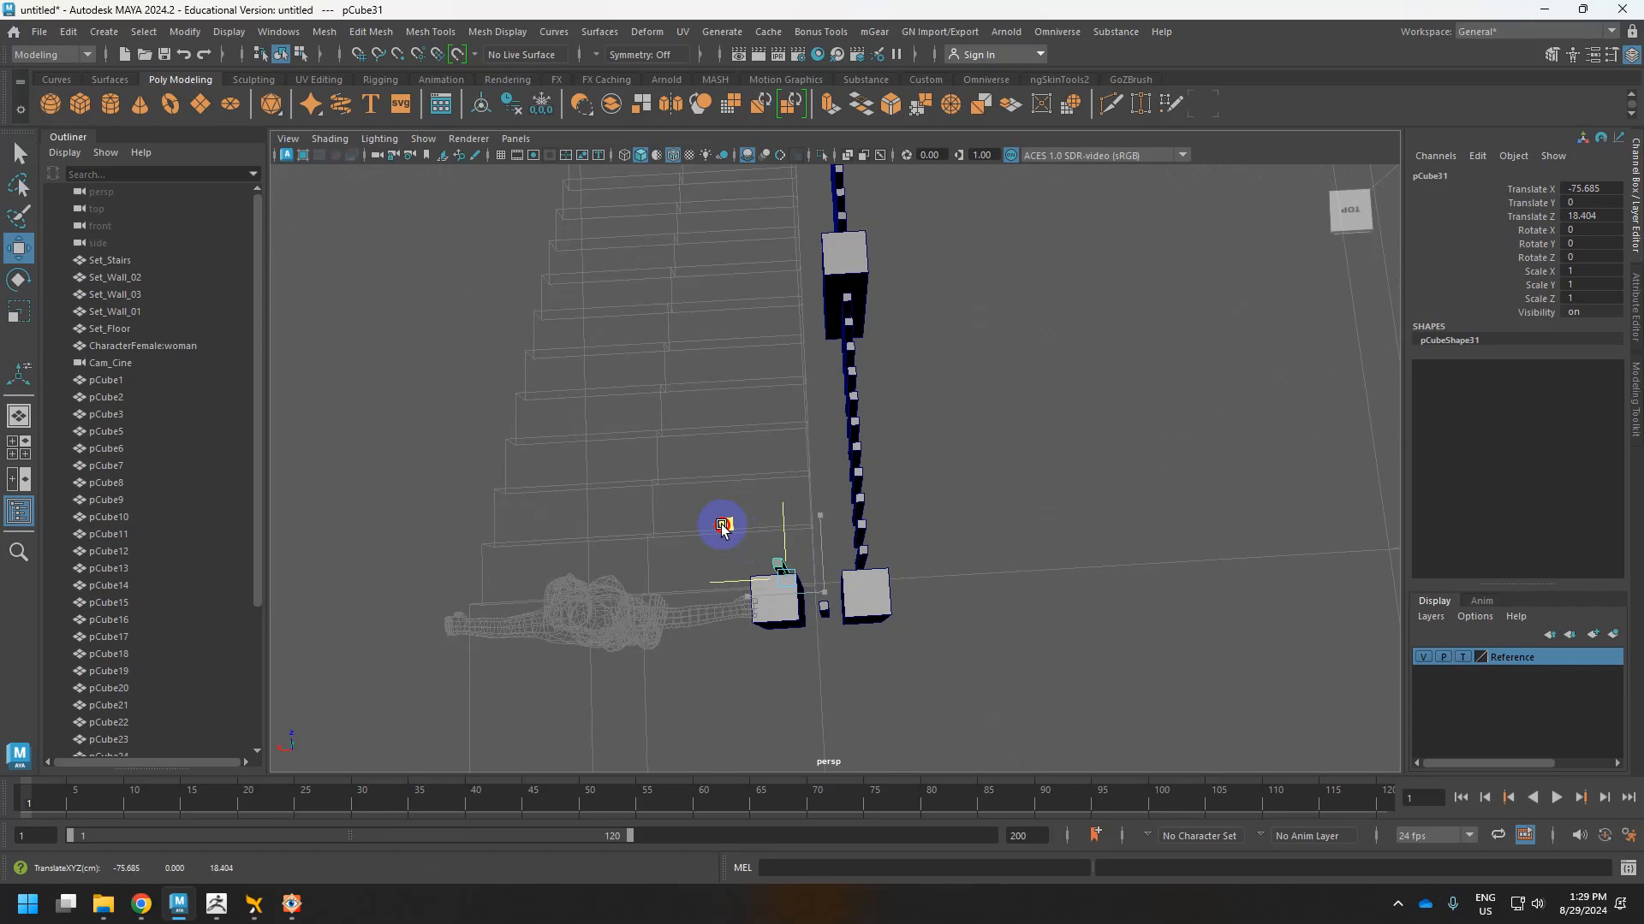
{"action": "left_click", "coordinate": [869, 591]}
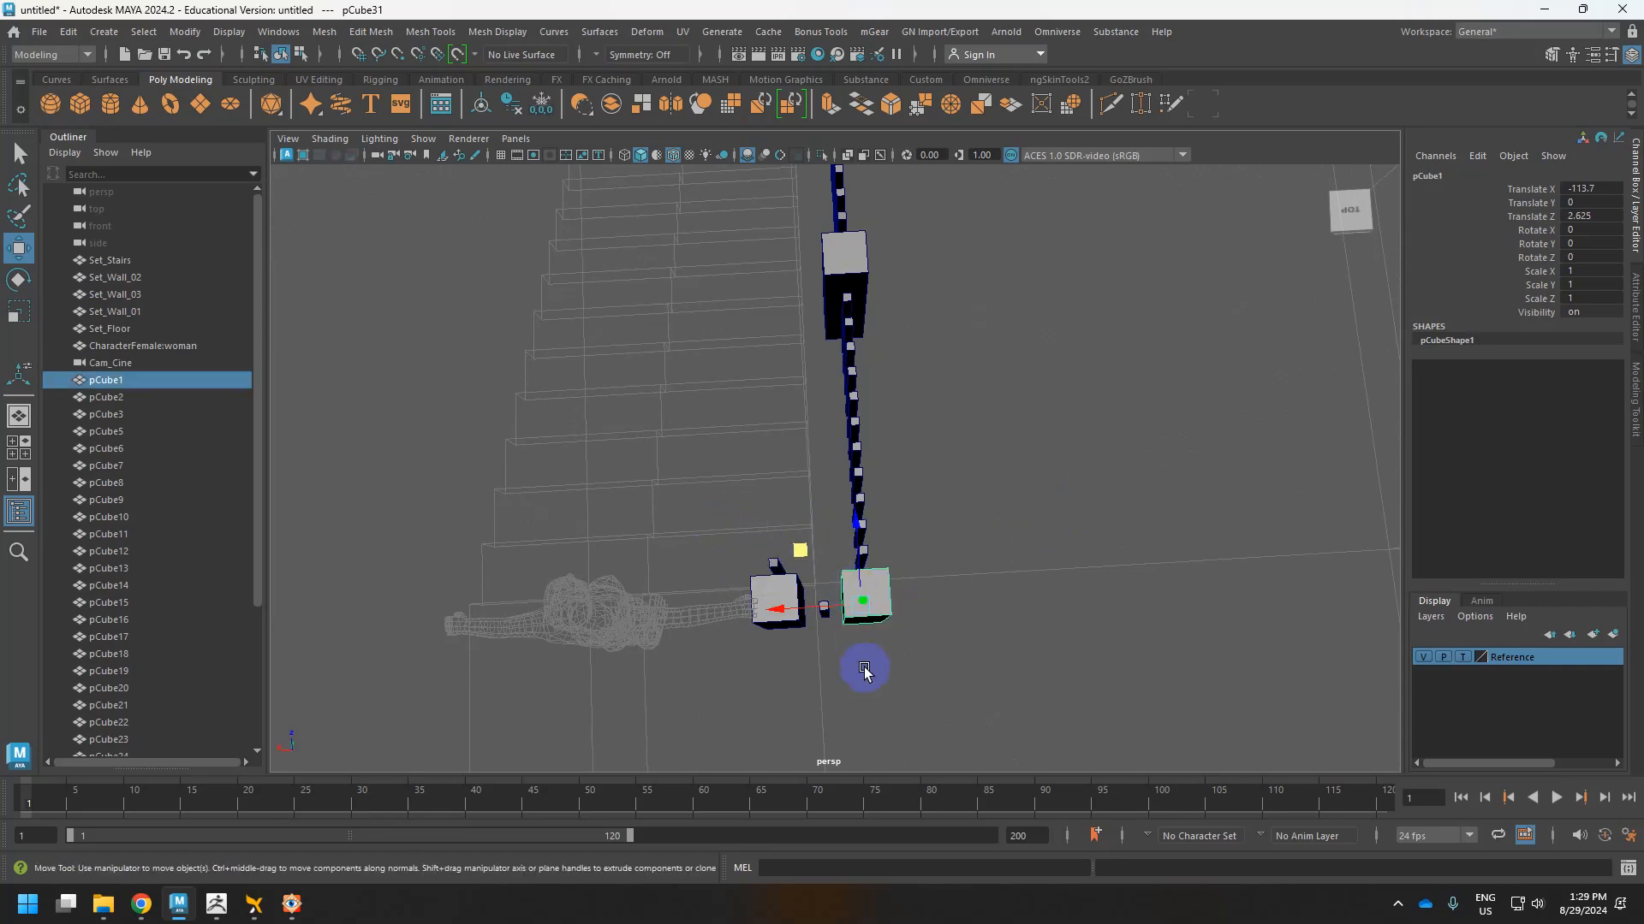
{"action": "left_click", "coordinate": [774, 569]}
{"action": "left_click_drag", "start_coordinate": [782, 642], "coordinate": [960, 492], "text": "alt"}
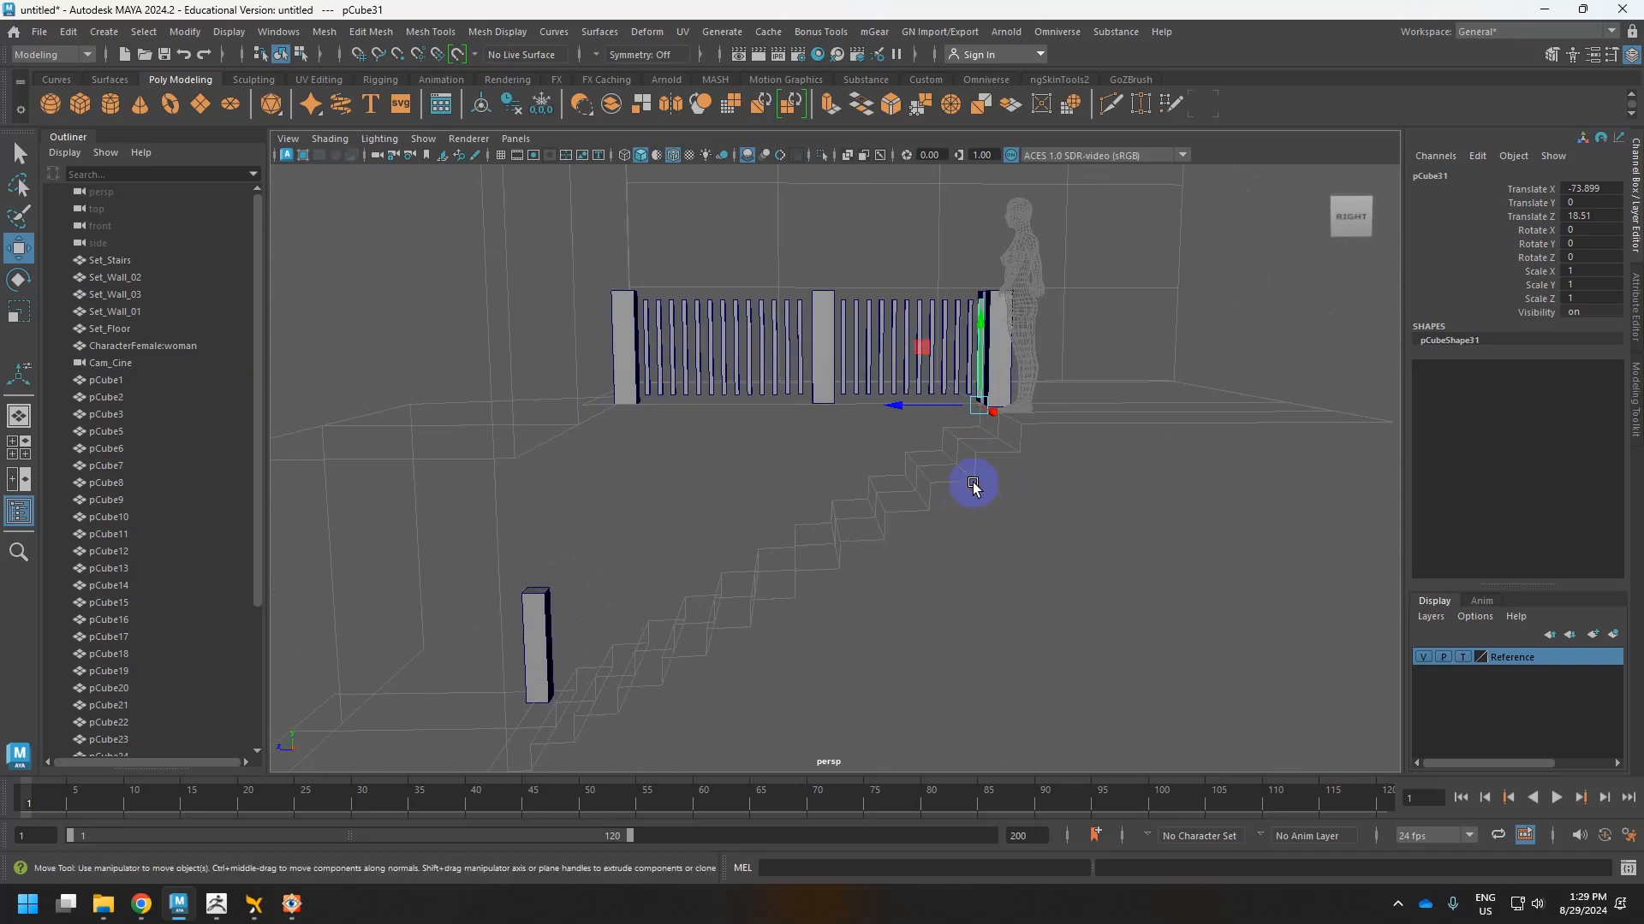
Open the Duplicate Special options for the stair baluster and set 9 copies with a Z translate offset of 60.
{"action": "left_click_drag", "start_coordinate": [950, 385], "coordinate": [954, 447], "text": "alt"}
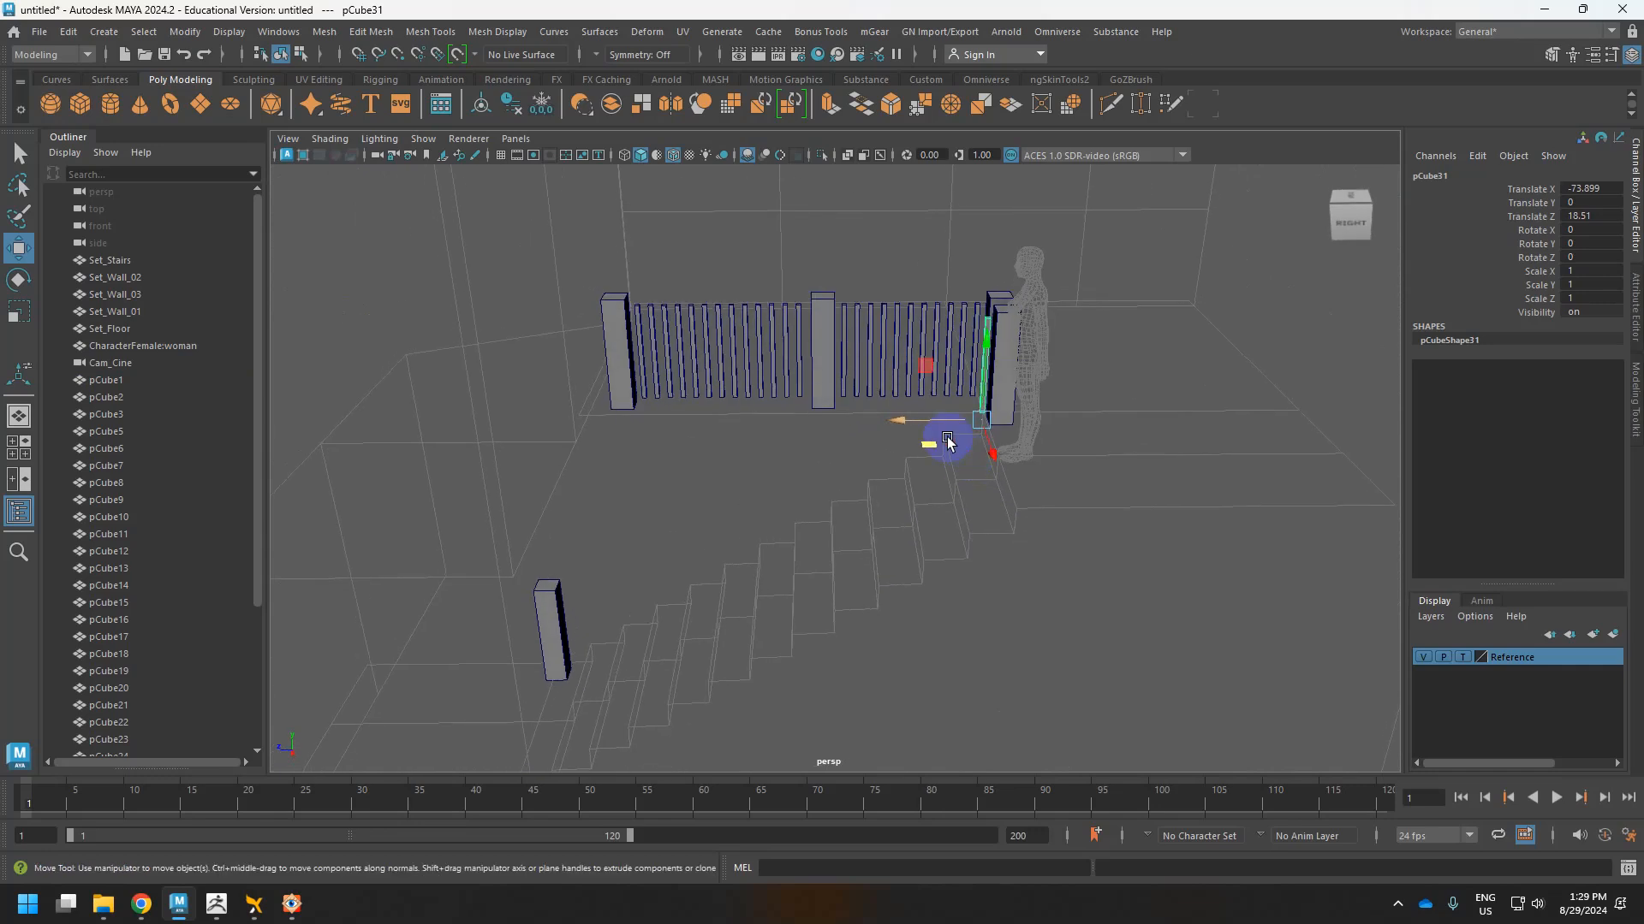
{"action": "left_click", "coordinate": [184, 31]}
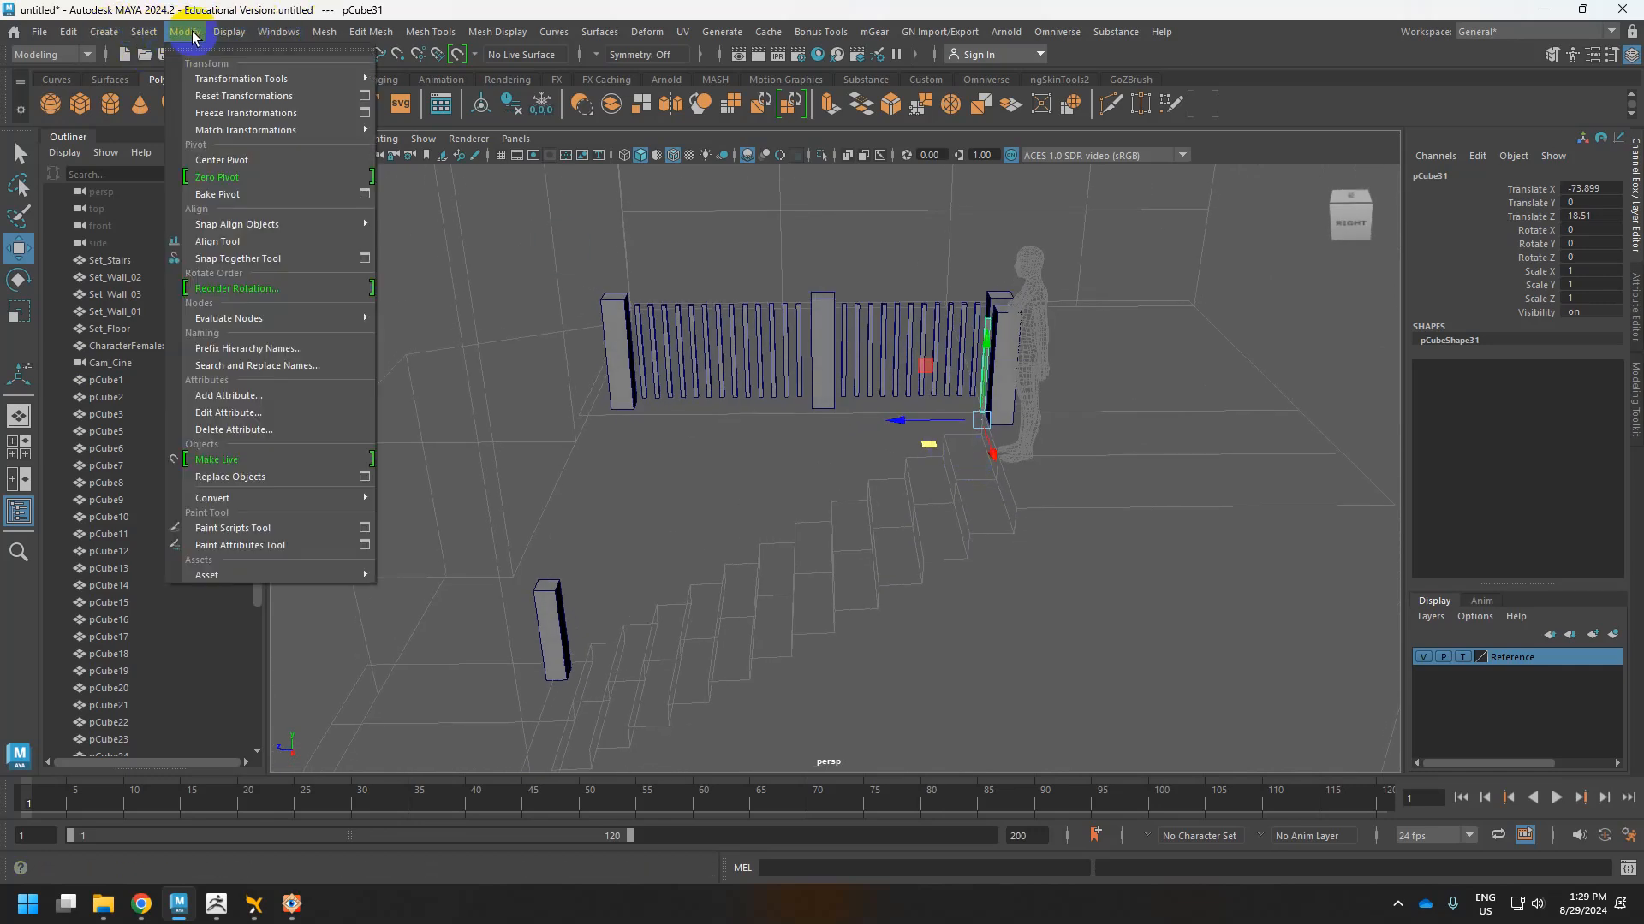
{"action": "left_click", "coordinate": [68, 32]}
{"action": "left_click", "coordinate": [301, 307]}
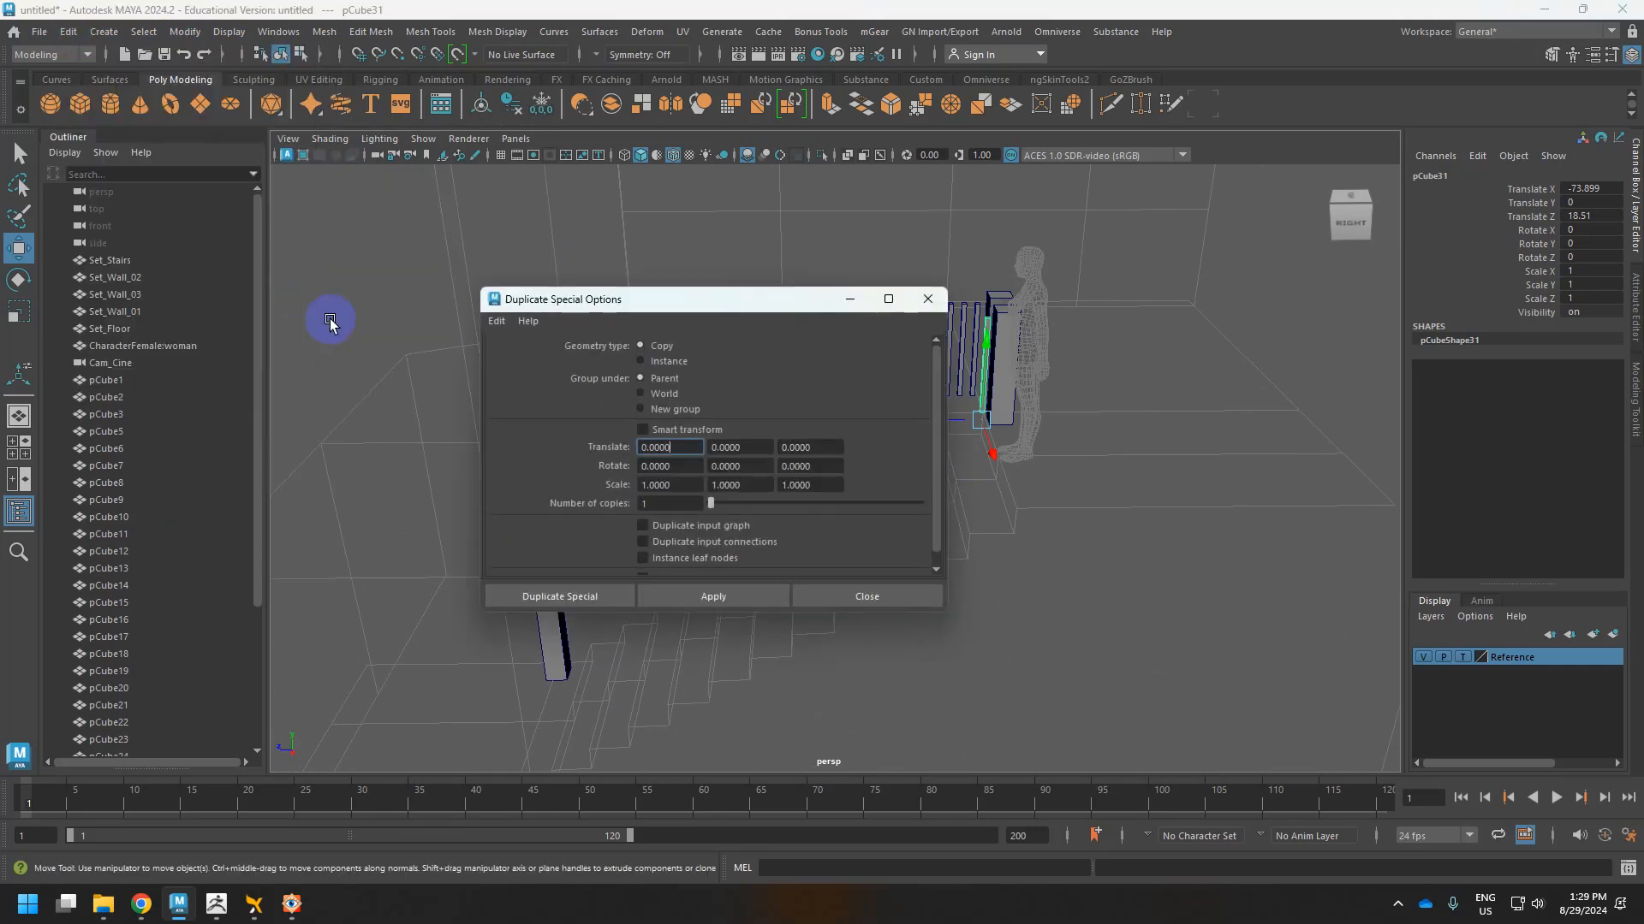
{"action": "left_click_drag", "start_coordinate": [647, 308], "coordinate": [339, 191]}
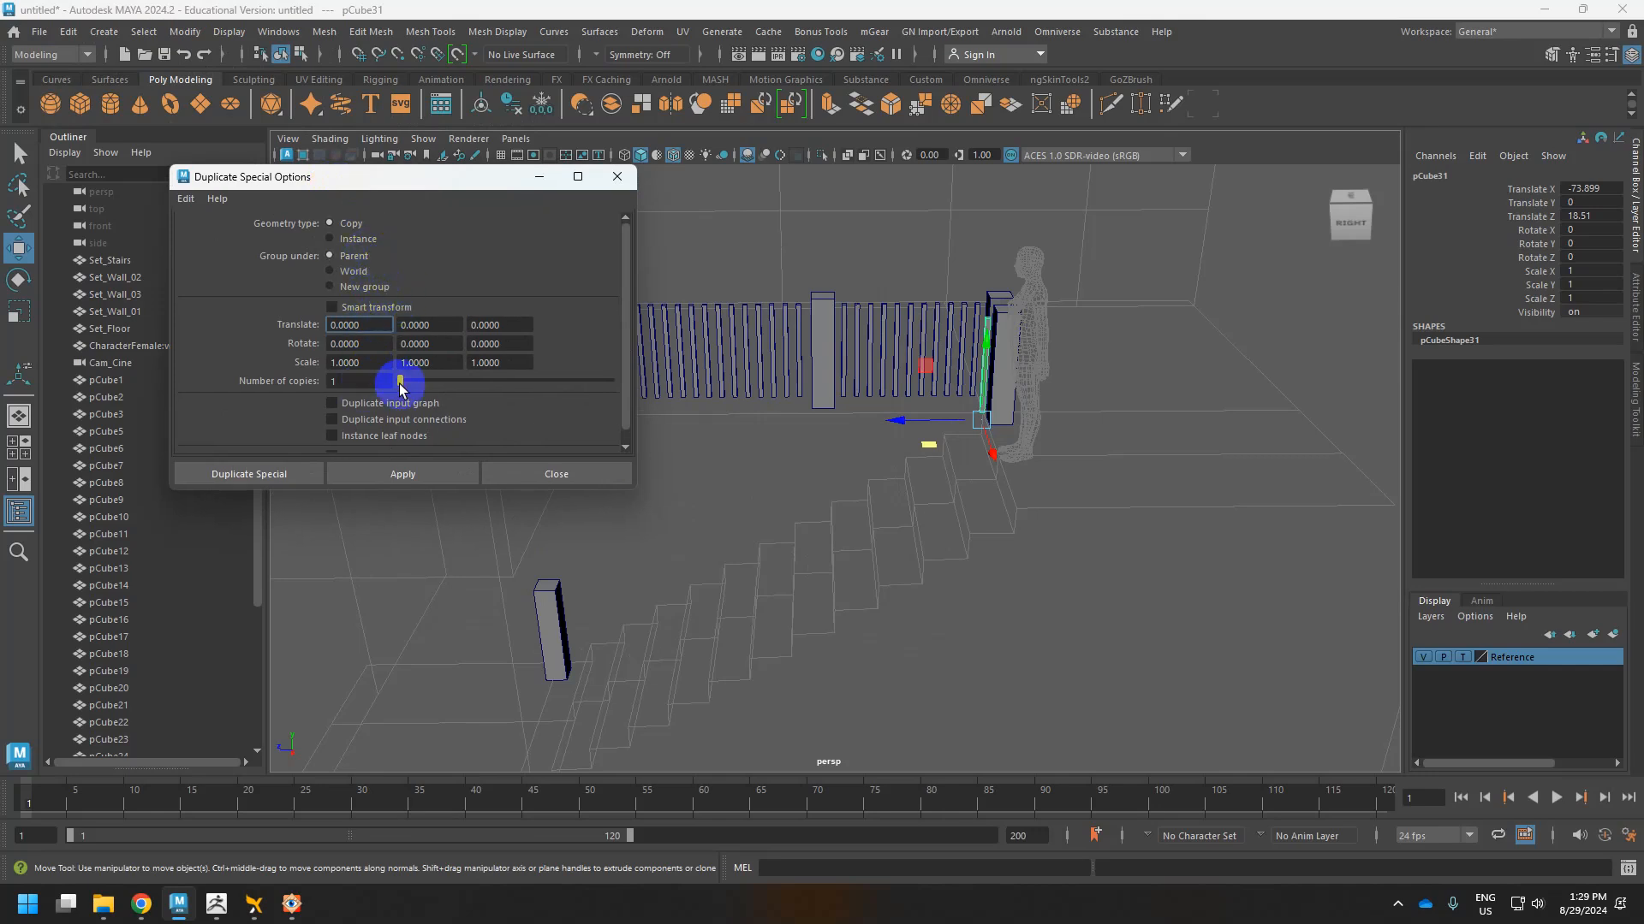
{"action": "left_click_drag", "start_coordinate": [400, 382], "coordinate": [413, 385]}
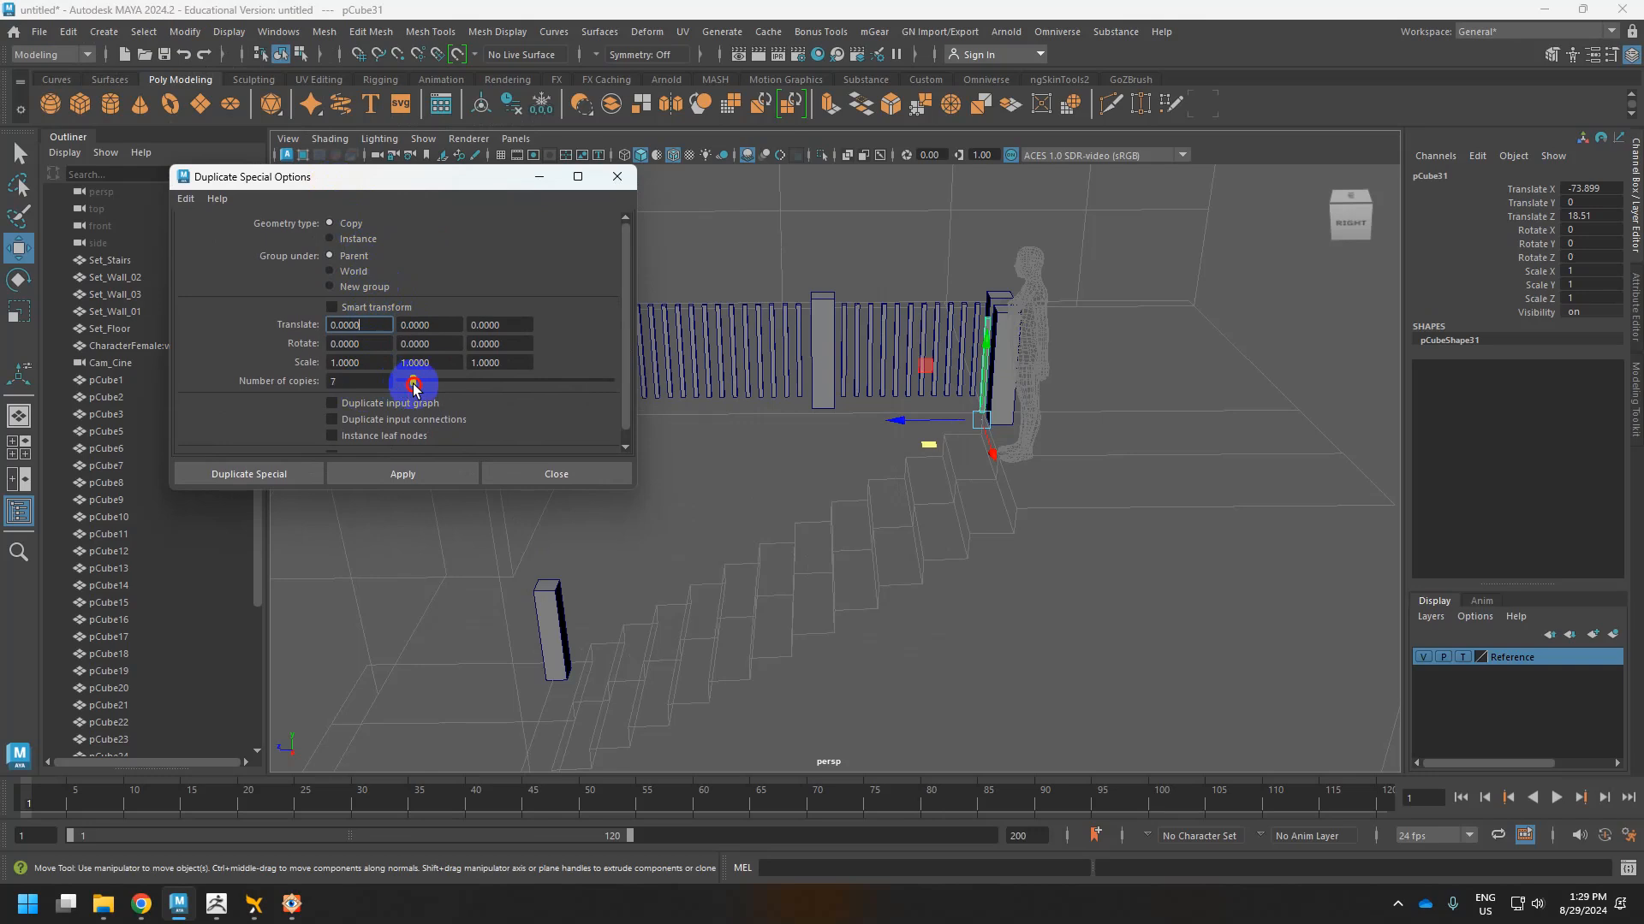
{"action": "left_click", "coordinate": [499, 326]}
{"action": "type", "text": "60"}
{"action": "key", "text": "Return"}
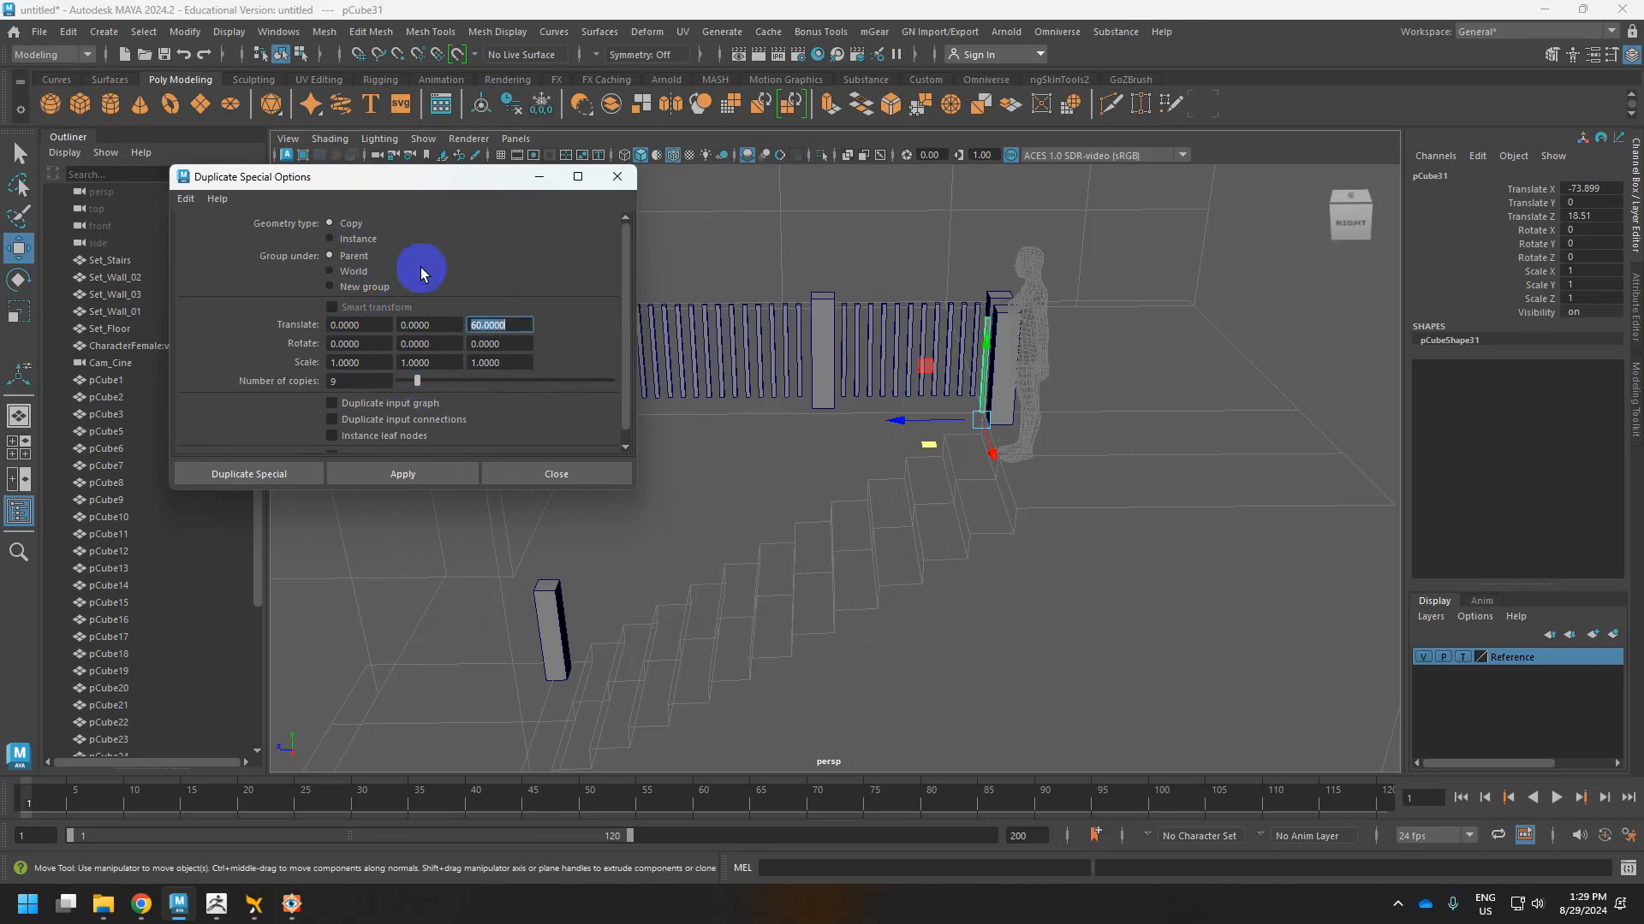
Try duplicating the stair baluster with translate offsets of Y -11 and Z 12, and undo the copies.
{"action": "left_click", "coordinate": [444, 331]}
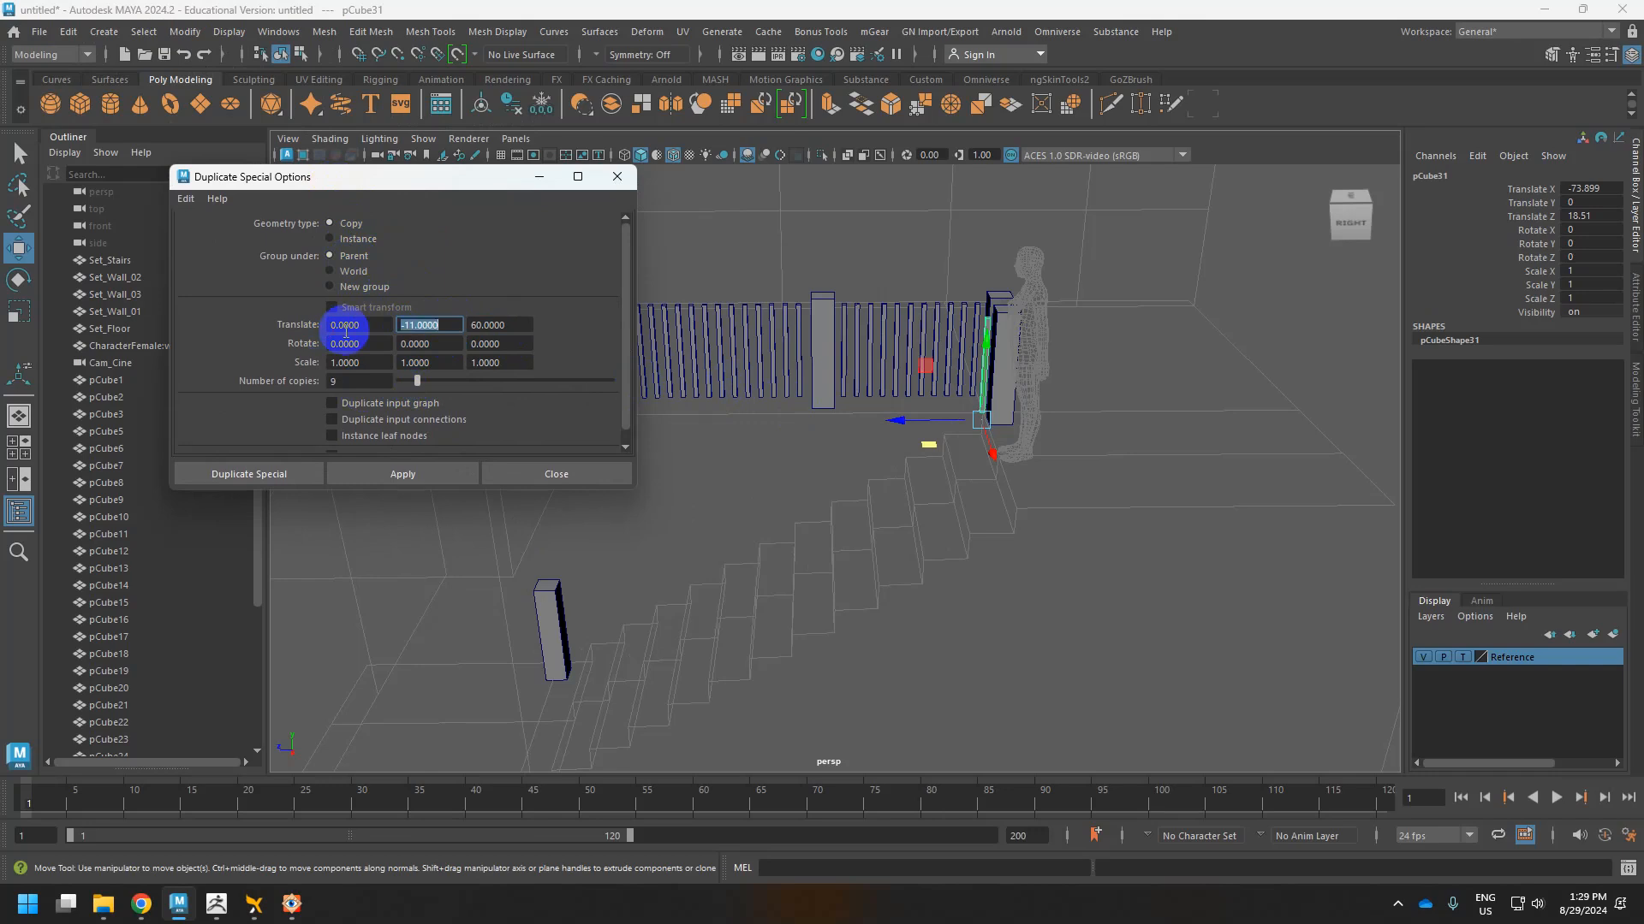
{"action": "left_click", "coordinate": [488, 327]}
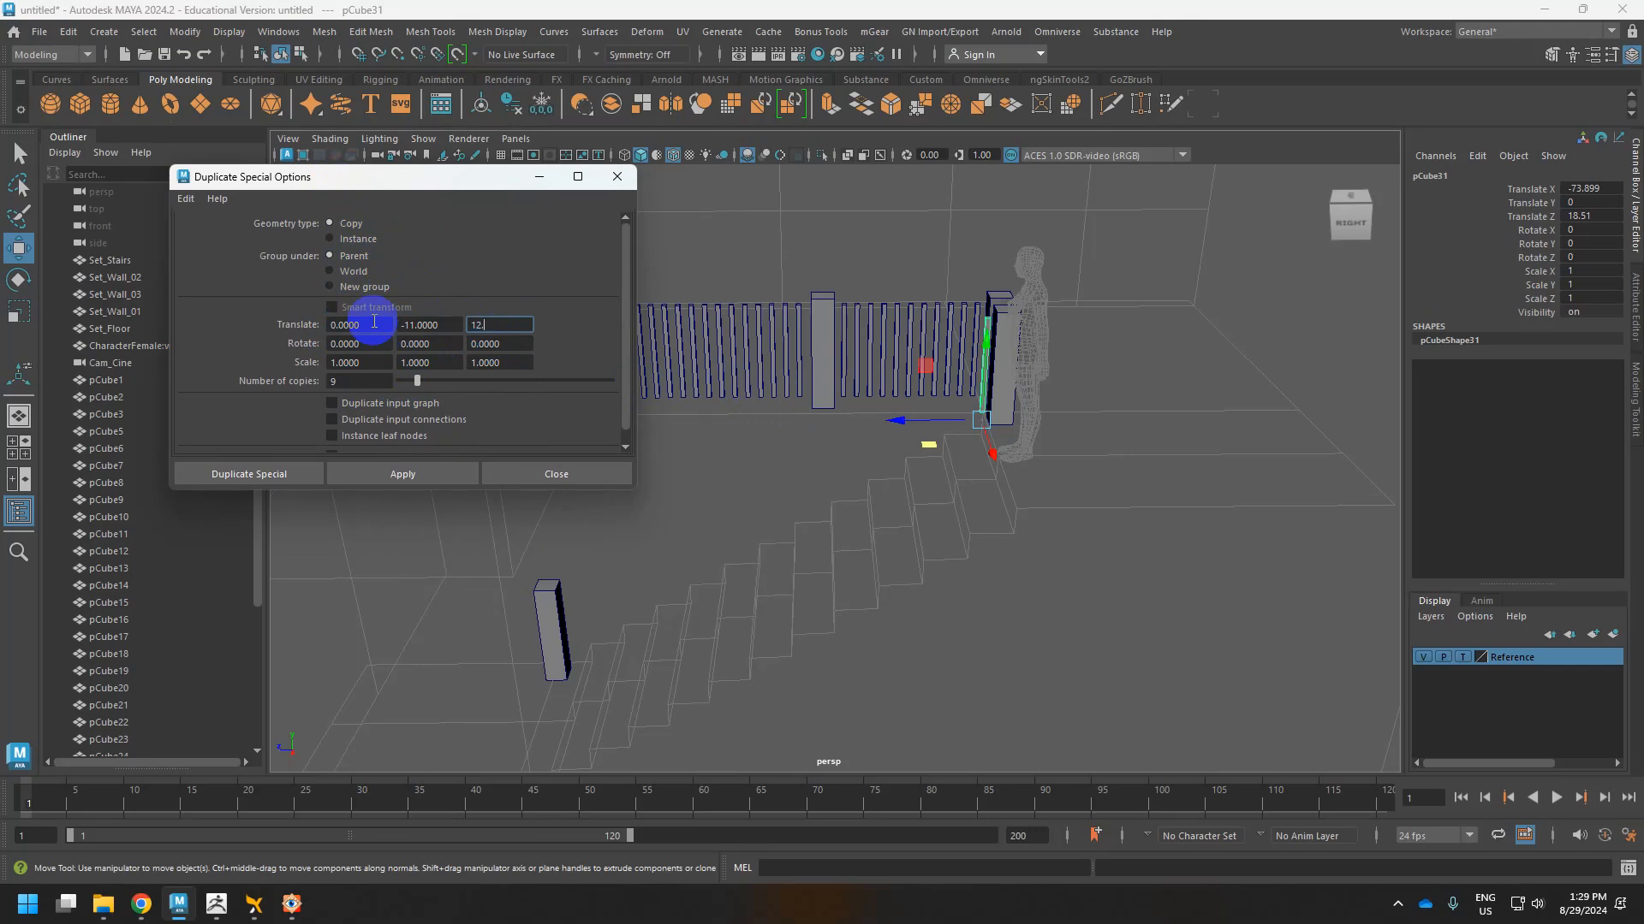
{"action": "left_click_drag", "start_coordinate": [403, 176], "coordinate": [277, 127]}
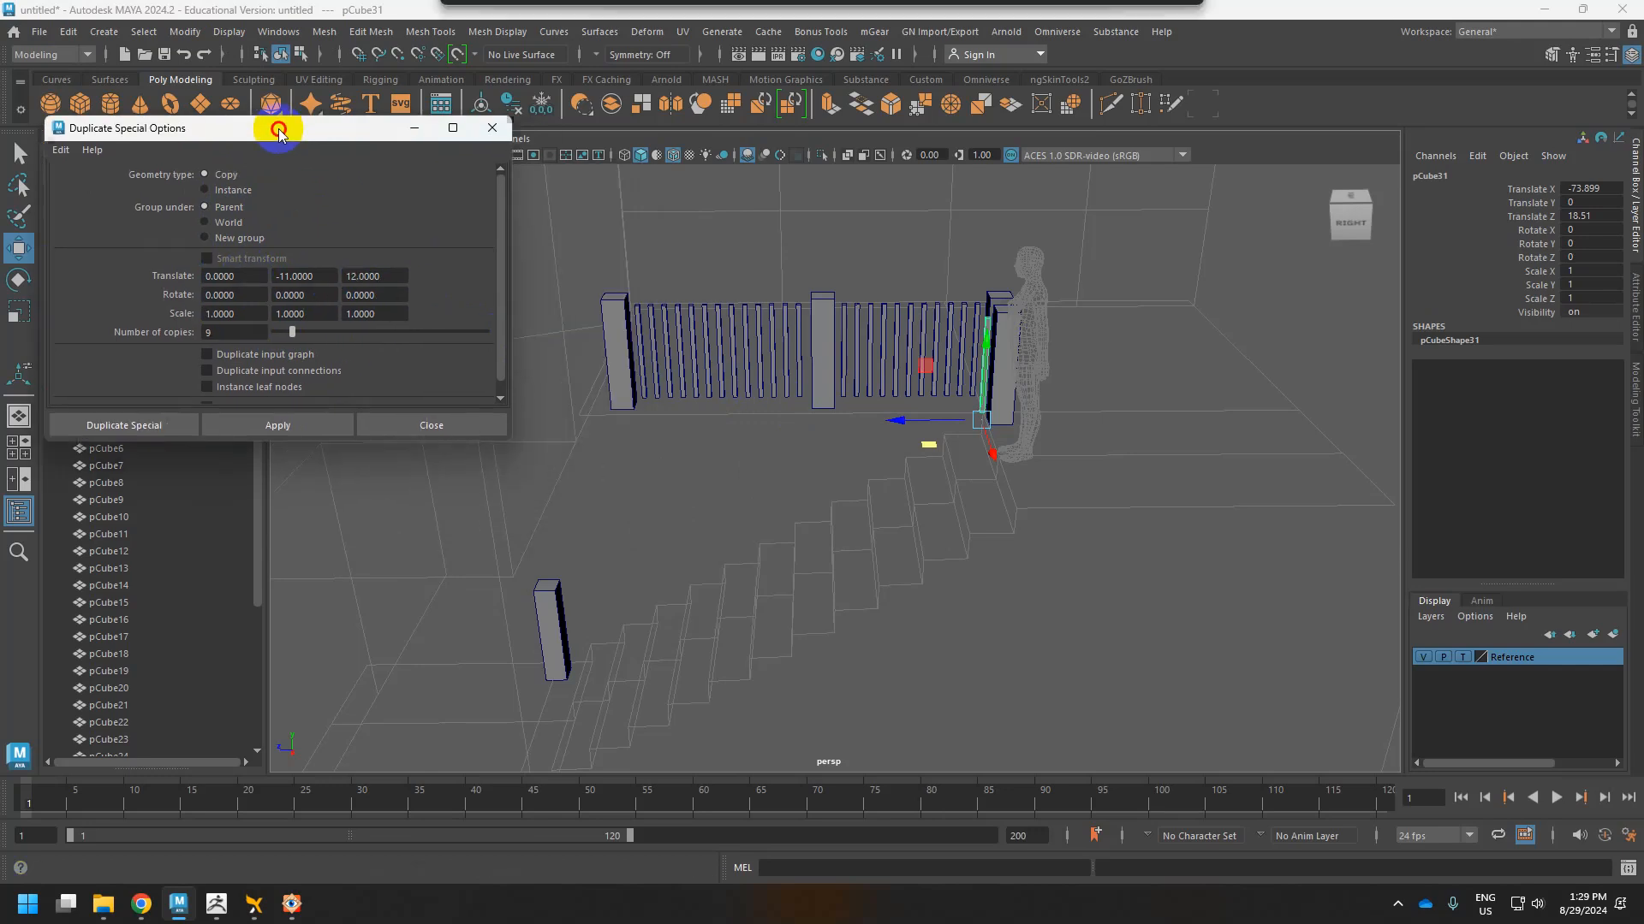
{"action": "left_click", "coordinate": [282, 423]}
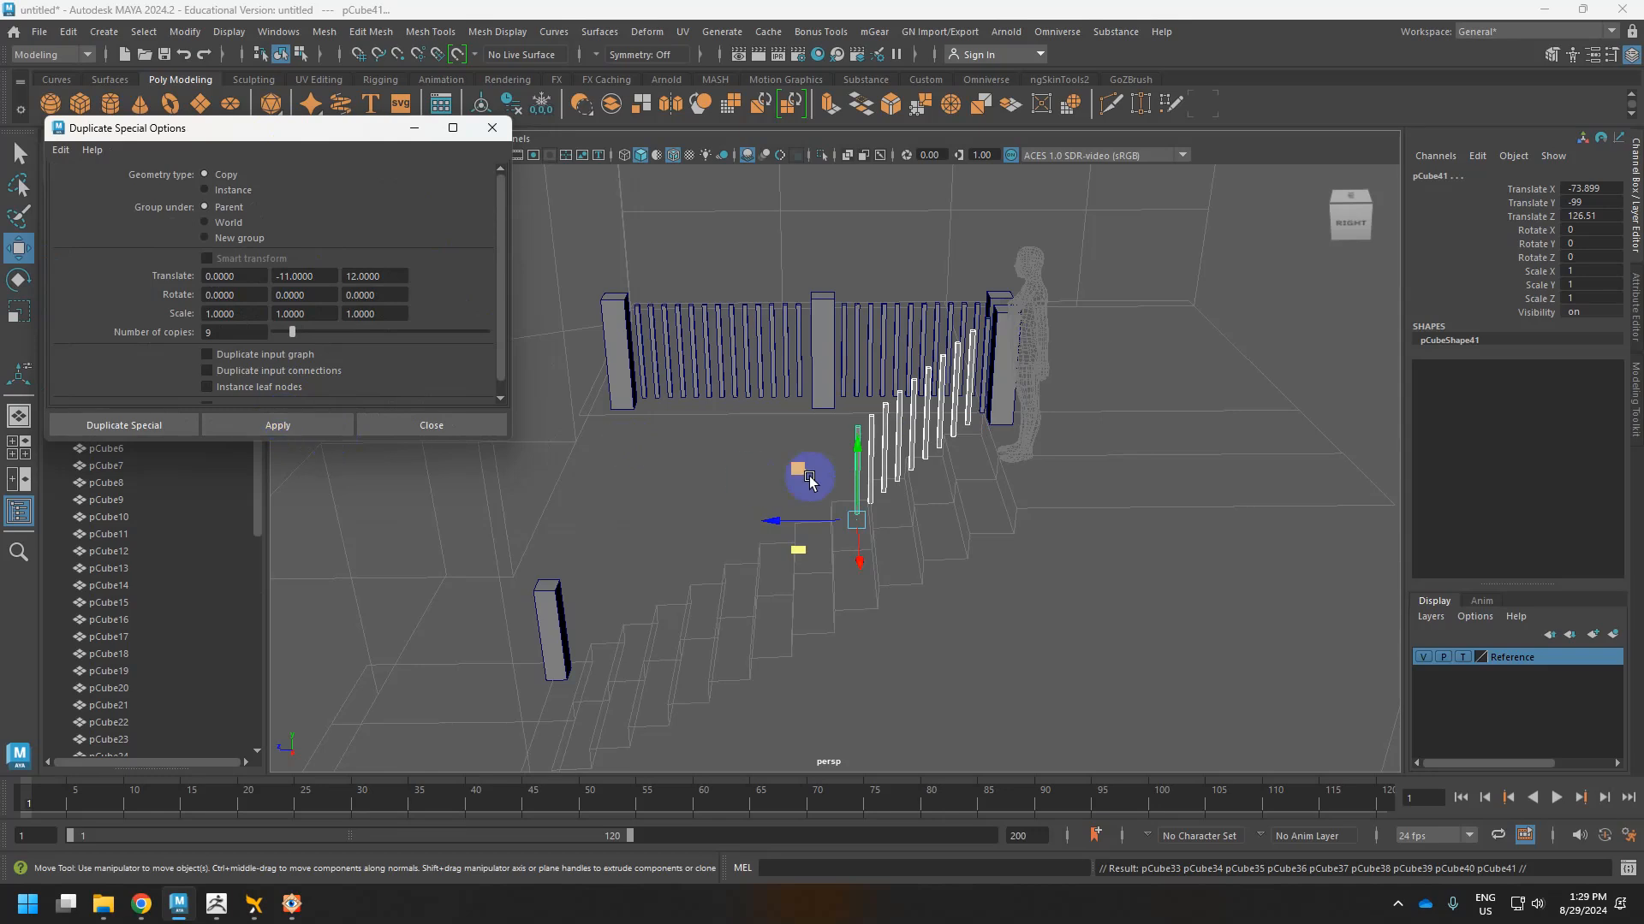
{"action": "left_click_drag", "start_coordinate": [800, 477], "coordinate": [849, 435], "text": "alt"}
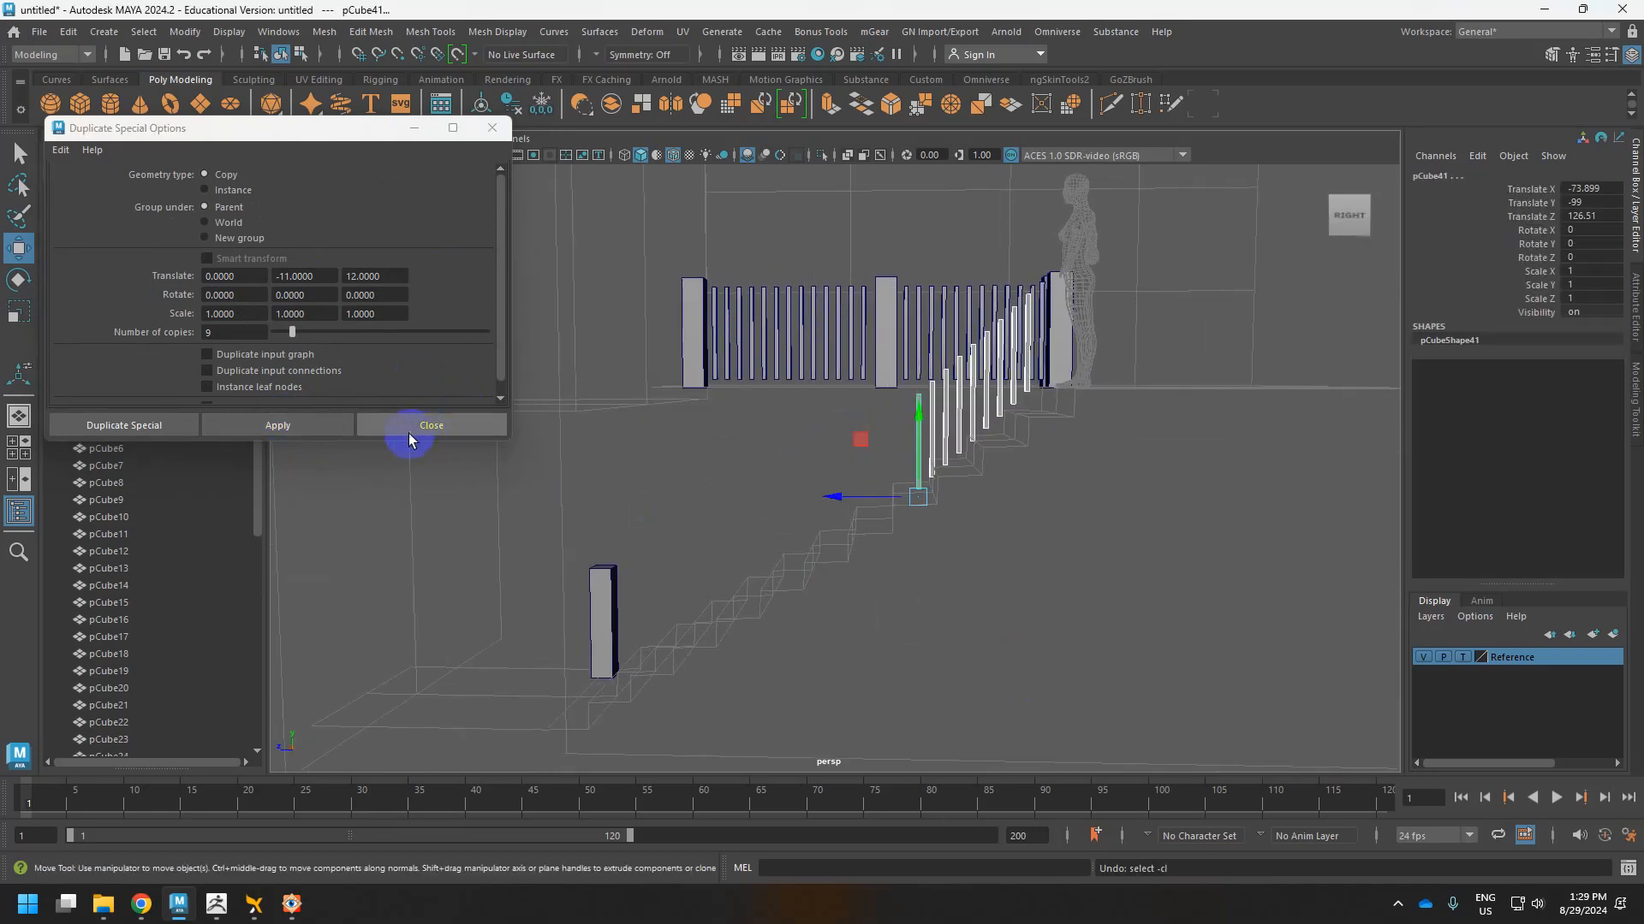
{"action": "key", "text": "ctrl+z"}
Set the Z translate offset to 14 and the copies to 30, test the duplication down the stairs, and undo it.
{"action": "left_click_drag", "start_coordinate": [323, 440], "coordinate": [323, 629]}
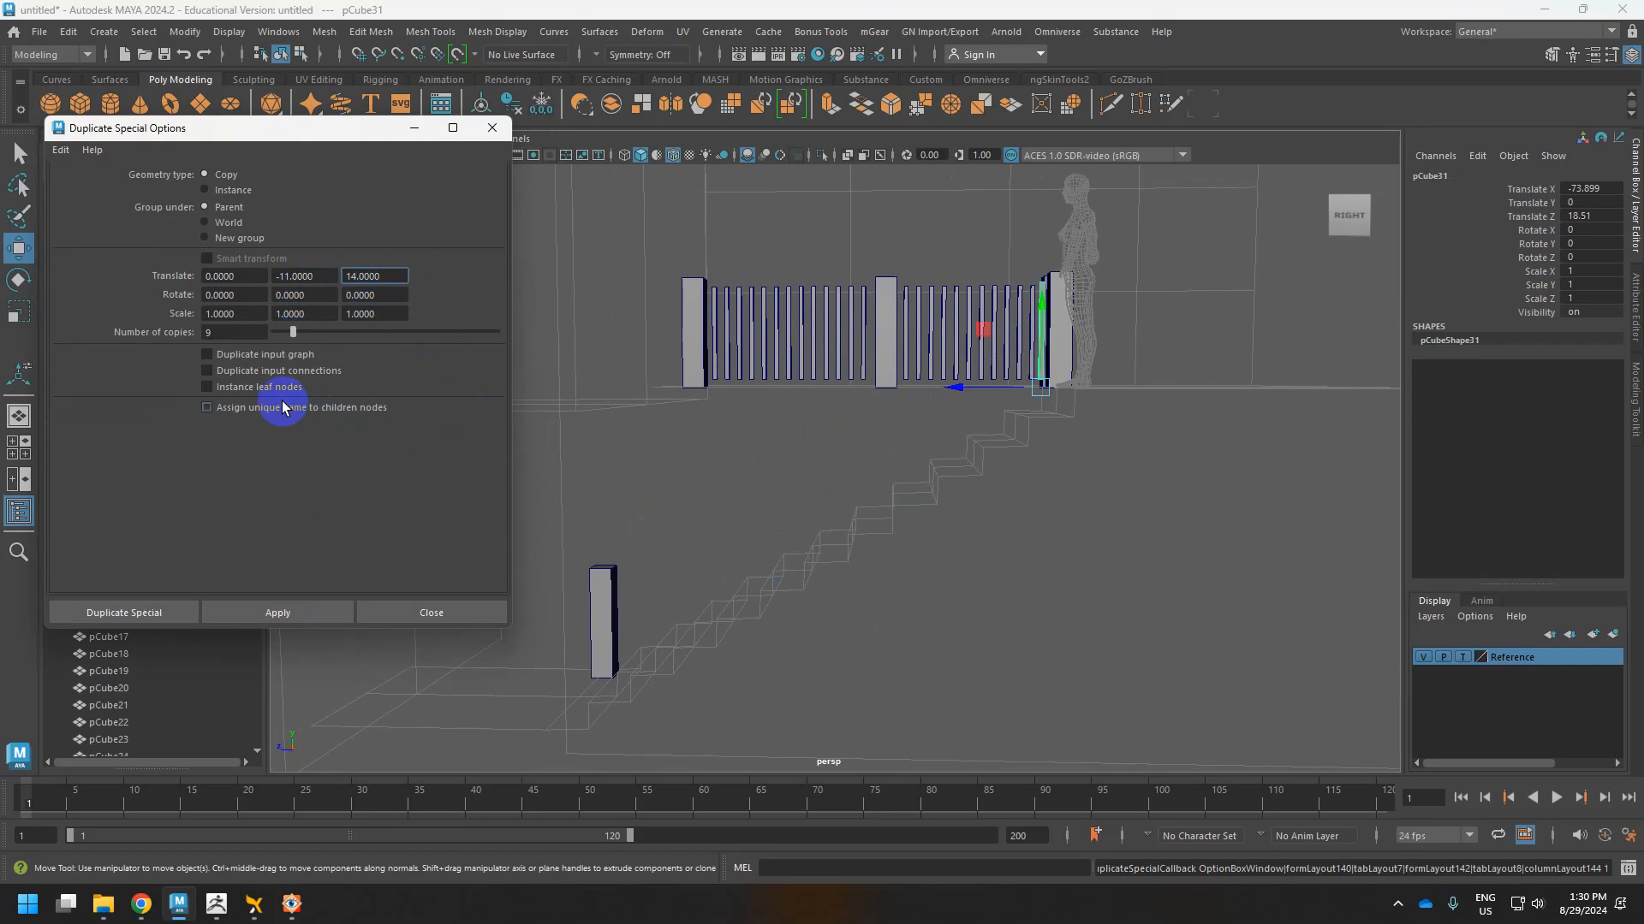
{"action": "left_click_drag", "start_coordinate": [293, 332], "coordinate": [334, 340]}
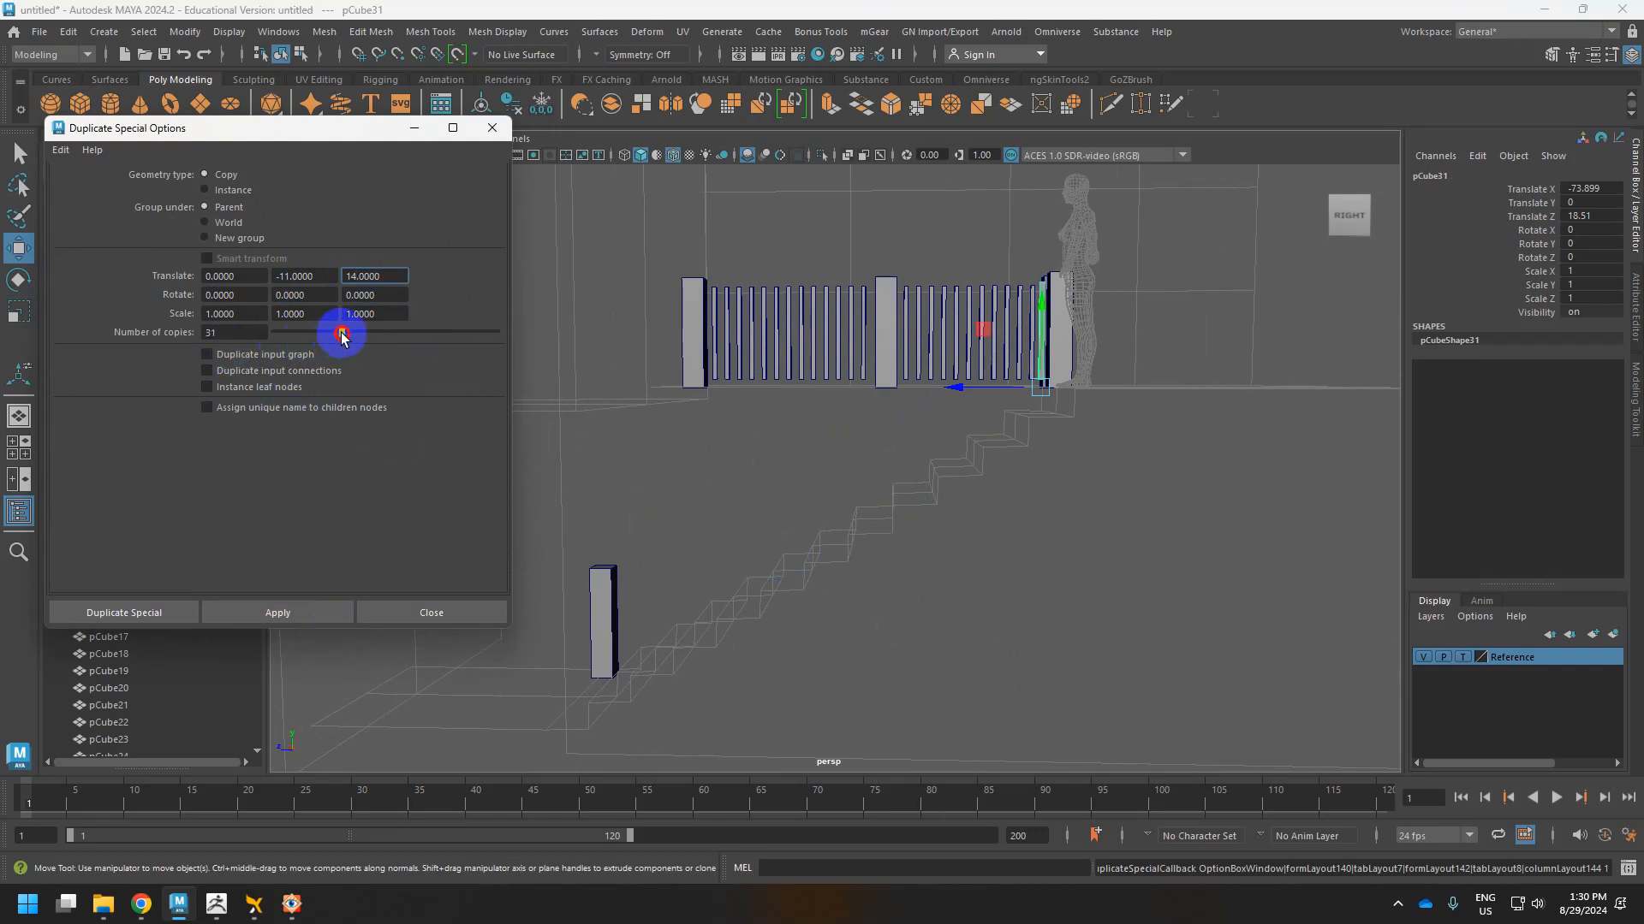
{"action": "left_click", "coordinate": [270, 614]}
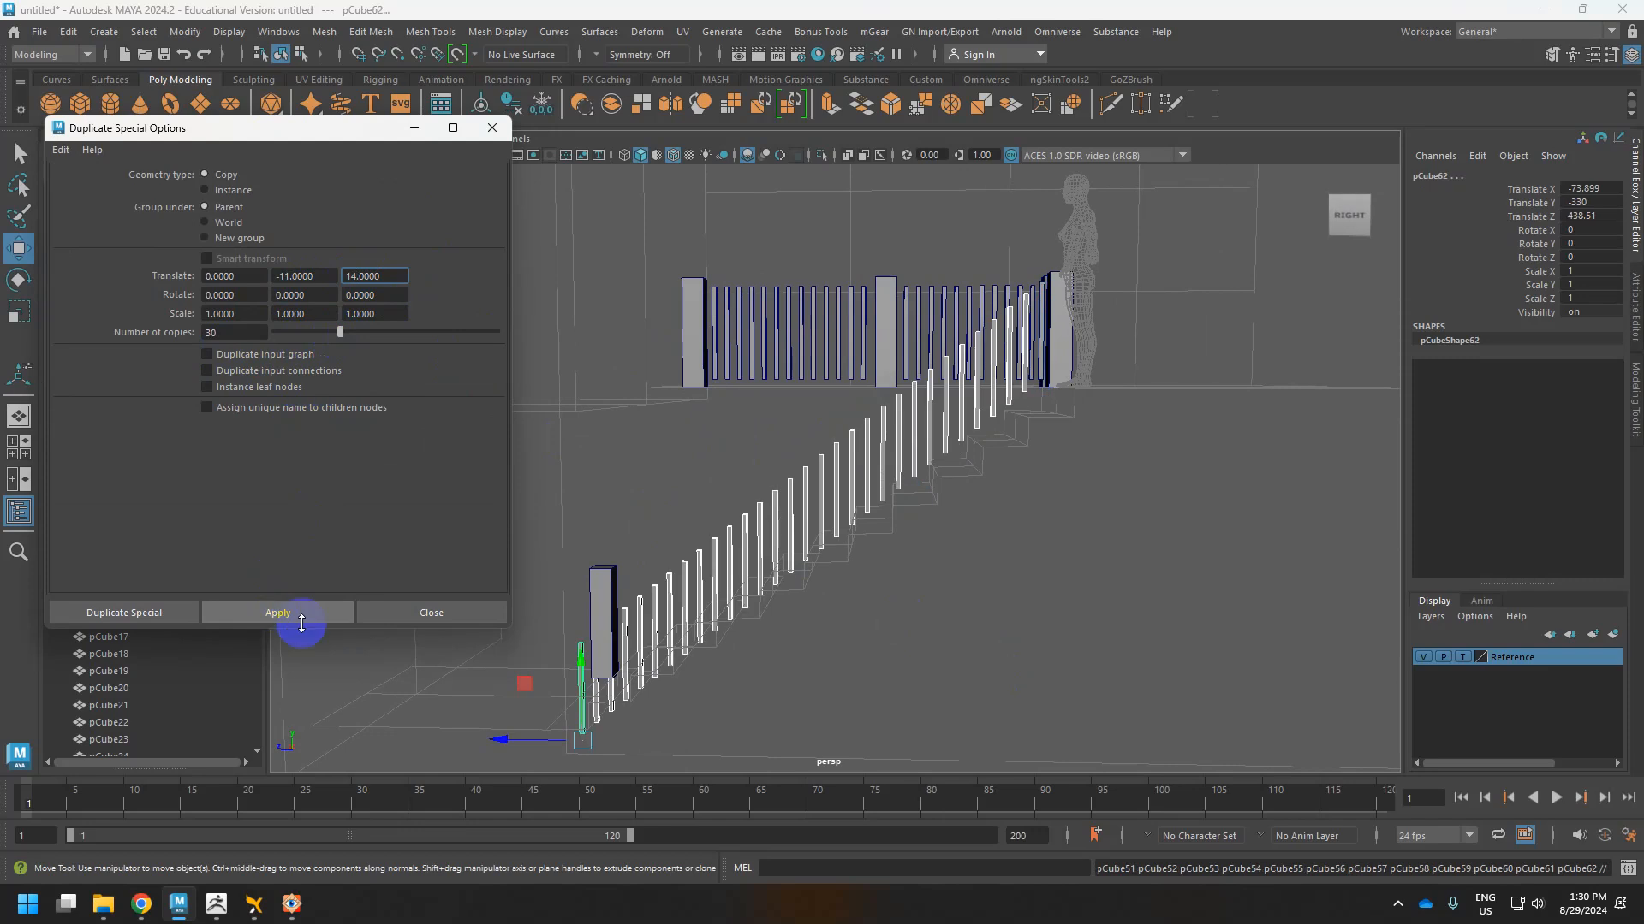
{"action": "middle_click_drag", "start_coordinate": [721, 548], "coordinate": [816, 452], "text": "alt"}
{"action": "left_click_drag", "start_coordinate": [816, 448], "coordinate": [840, 451], "text": "alt"}
{"action": "middle_click_drag", "start_coordinate": [839, 451], "coordinate": [842, 506], "text": "alt"}
{"action": "left_click", "coordinate": [711, 430]}
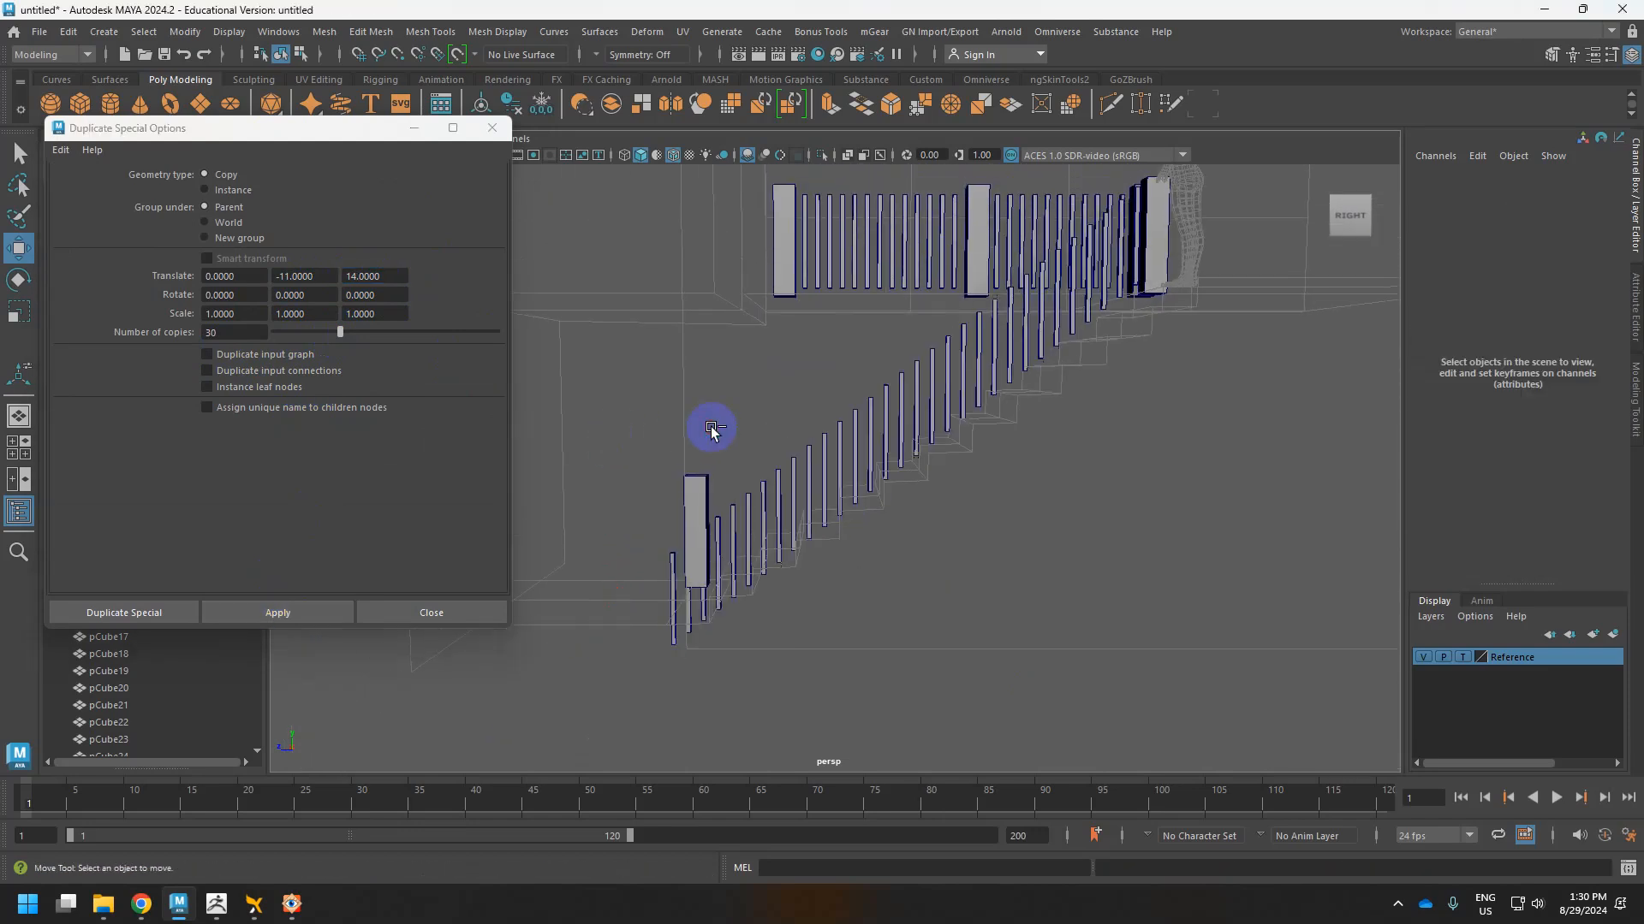
{"action": "key", "text": "ctrl+z"}
{"action": "key", "text": "ctrl+z"}
{"action": "key", "text": "ctrl+z"}
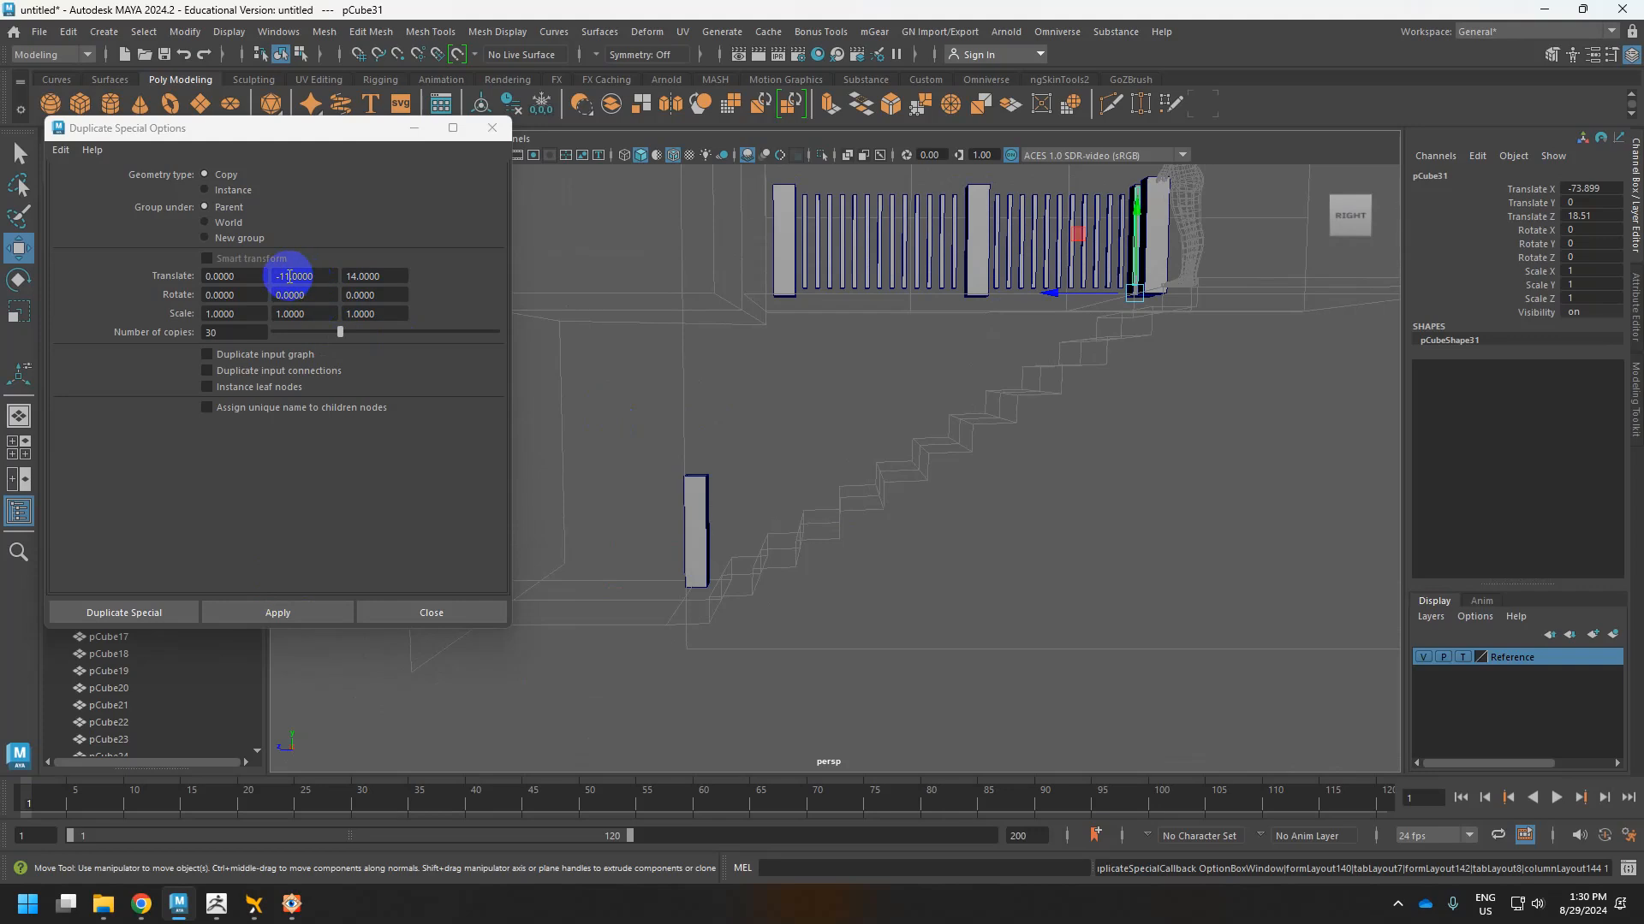
Set the Y translate offset to -10, test the baluster duplication down the stairs, and undo it.
{"action": "left_click", "coordinate": [287, 276]}
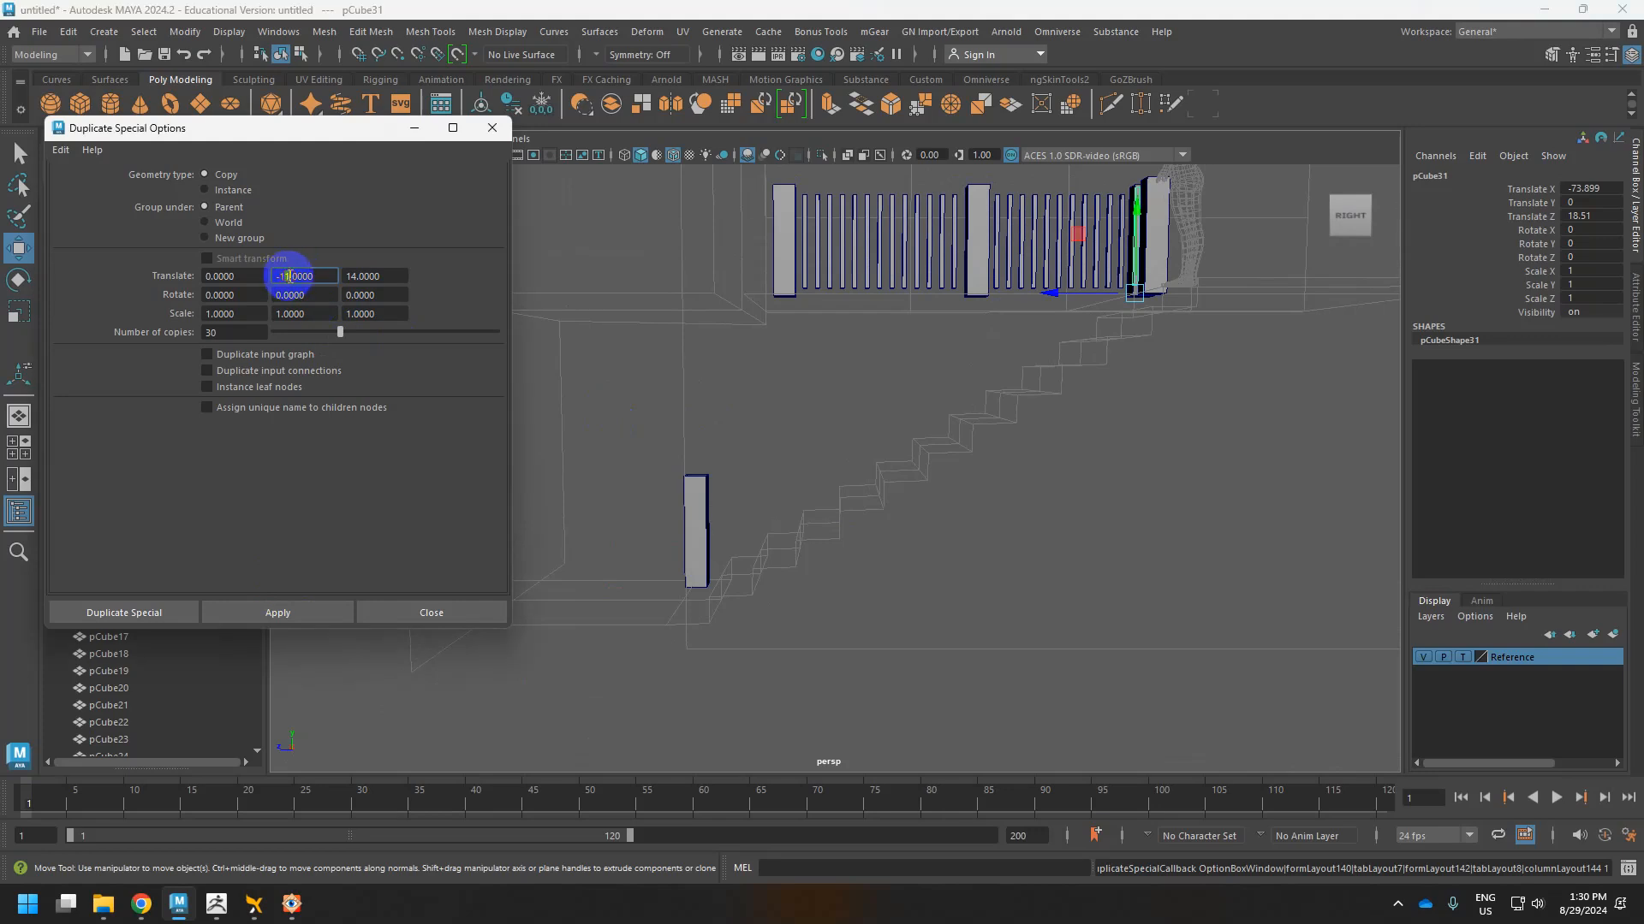
{"action": "left_click", "coordinate": [276, 614]}
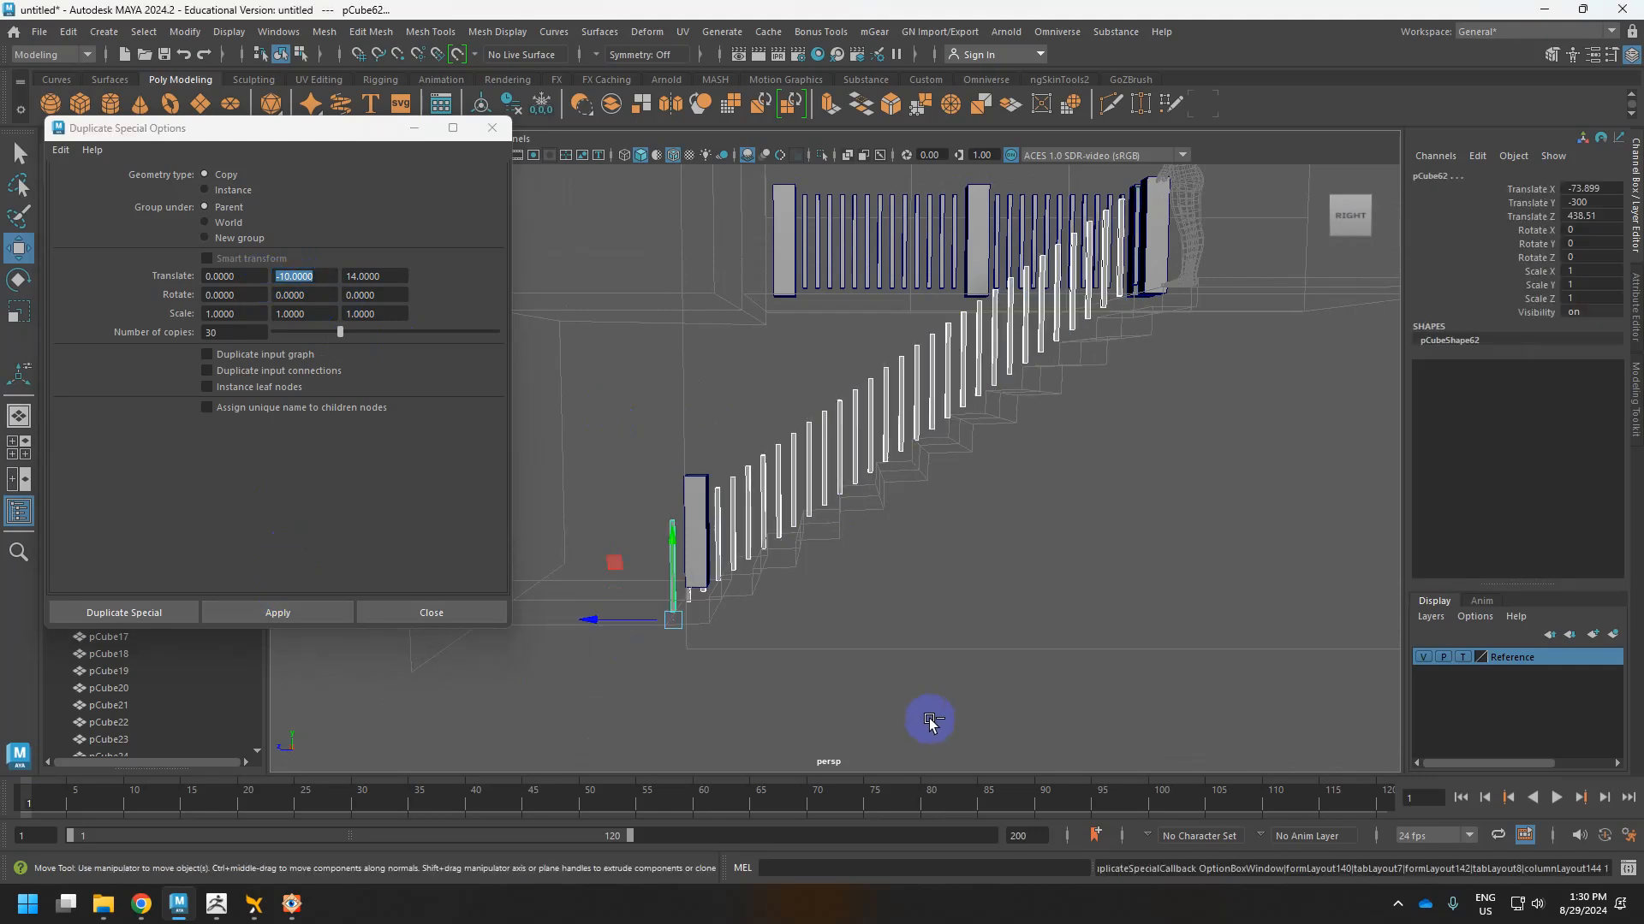
{"action": "key", "text": "ctrl+z"}
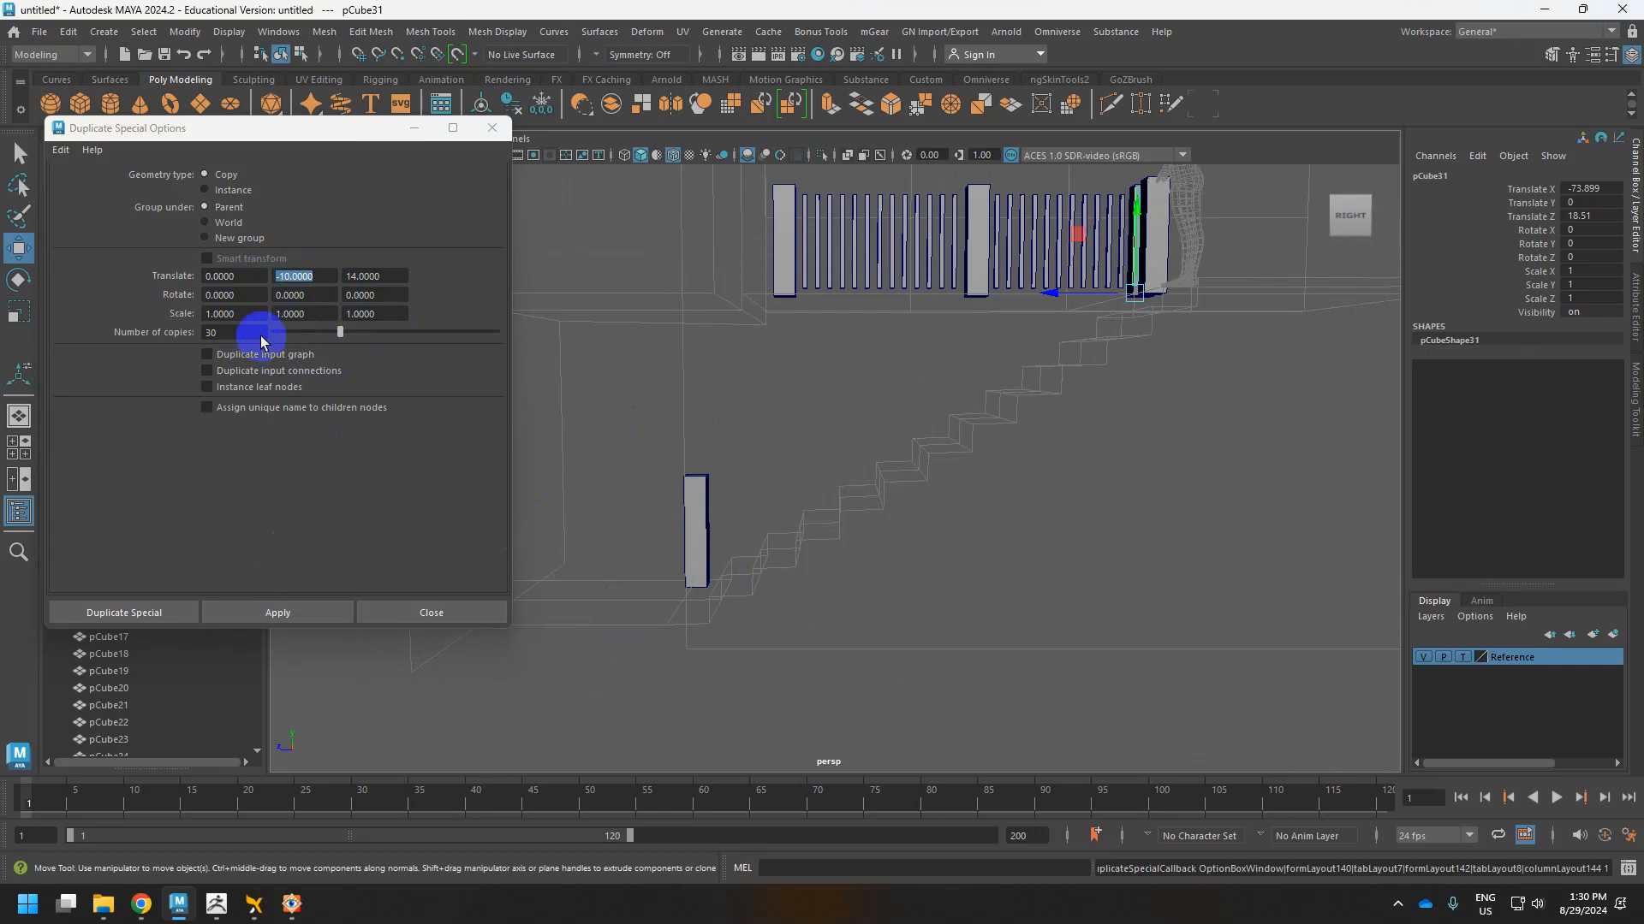
Try duplicating the stair baluster 30 times with translate offsets of Y -10 and Z 14, and undo the copies.
{"action": "left_click", "coordinate": [350, 336]}
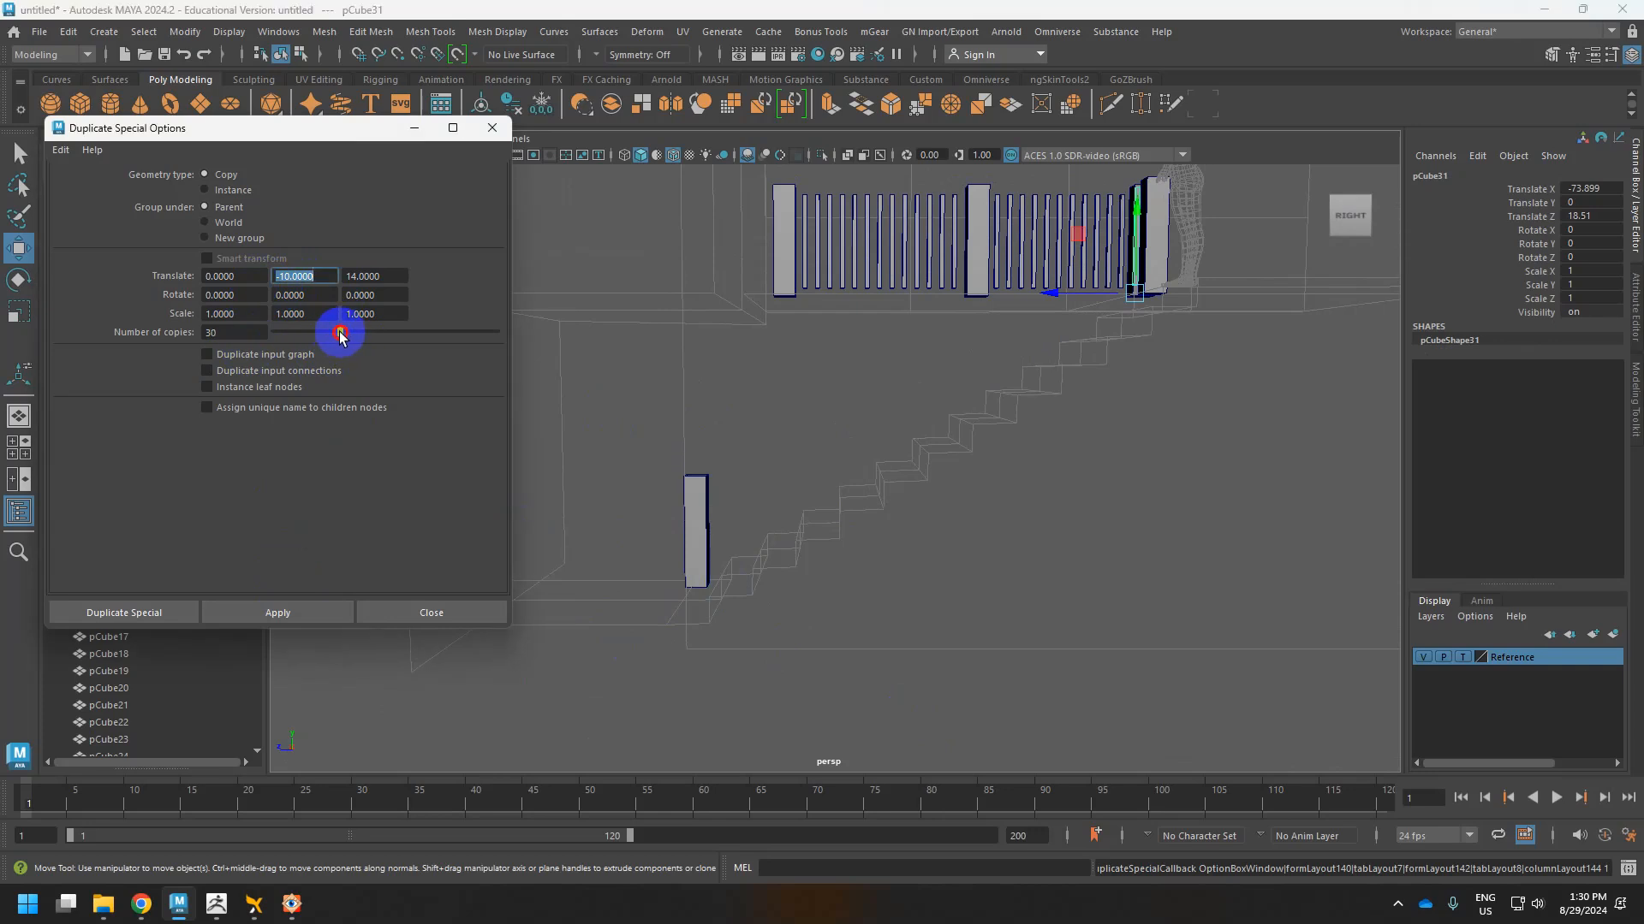
{"action": "left_click", "coordinate": [316, 604]}
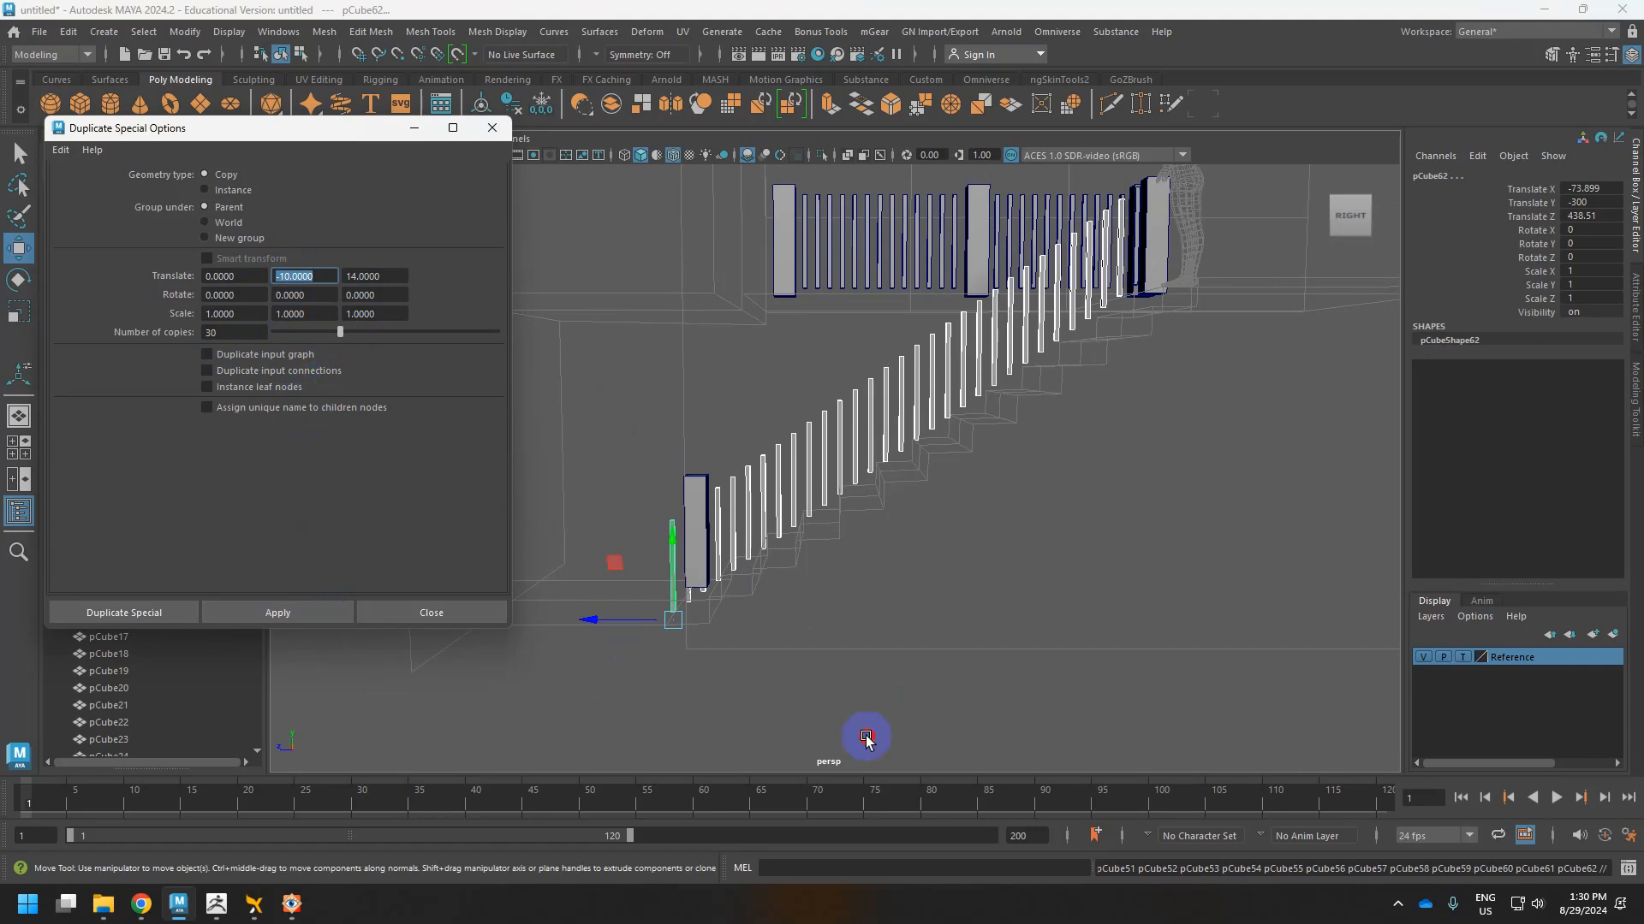
{"action": "key", "text": "Delete"}
{"action": "left_click", "coordinate": [690, 558]}
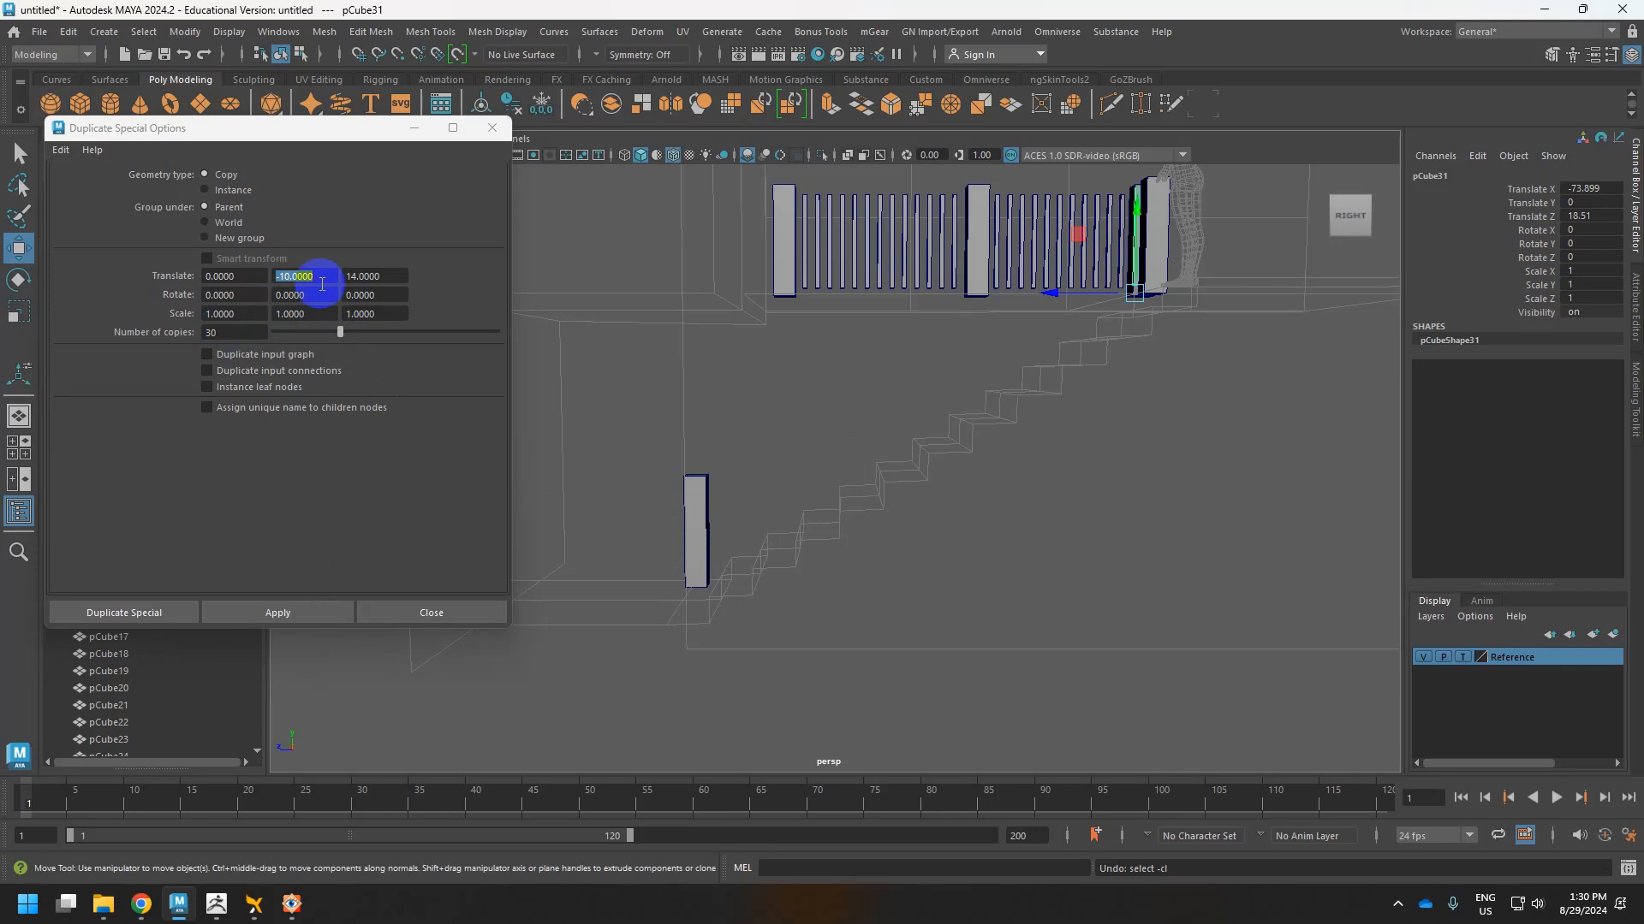
Set the number of copies to 28 and the Z translate offset to 13, test the baluster duplication, and undo it.
{"action": "left_click", "coordinate": [340, 333]}
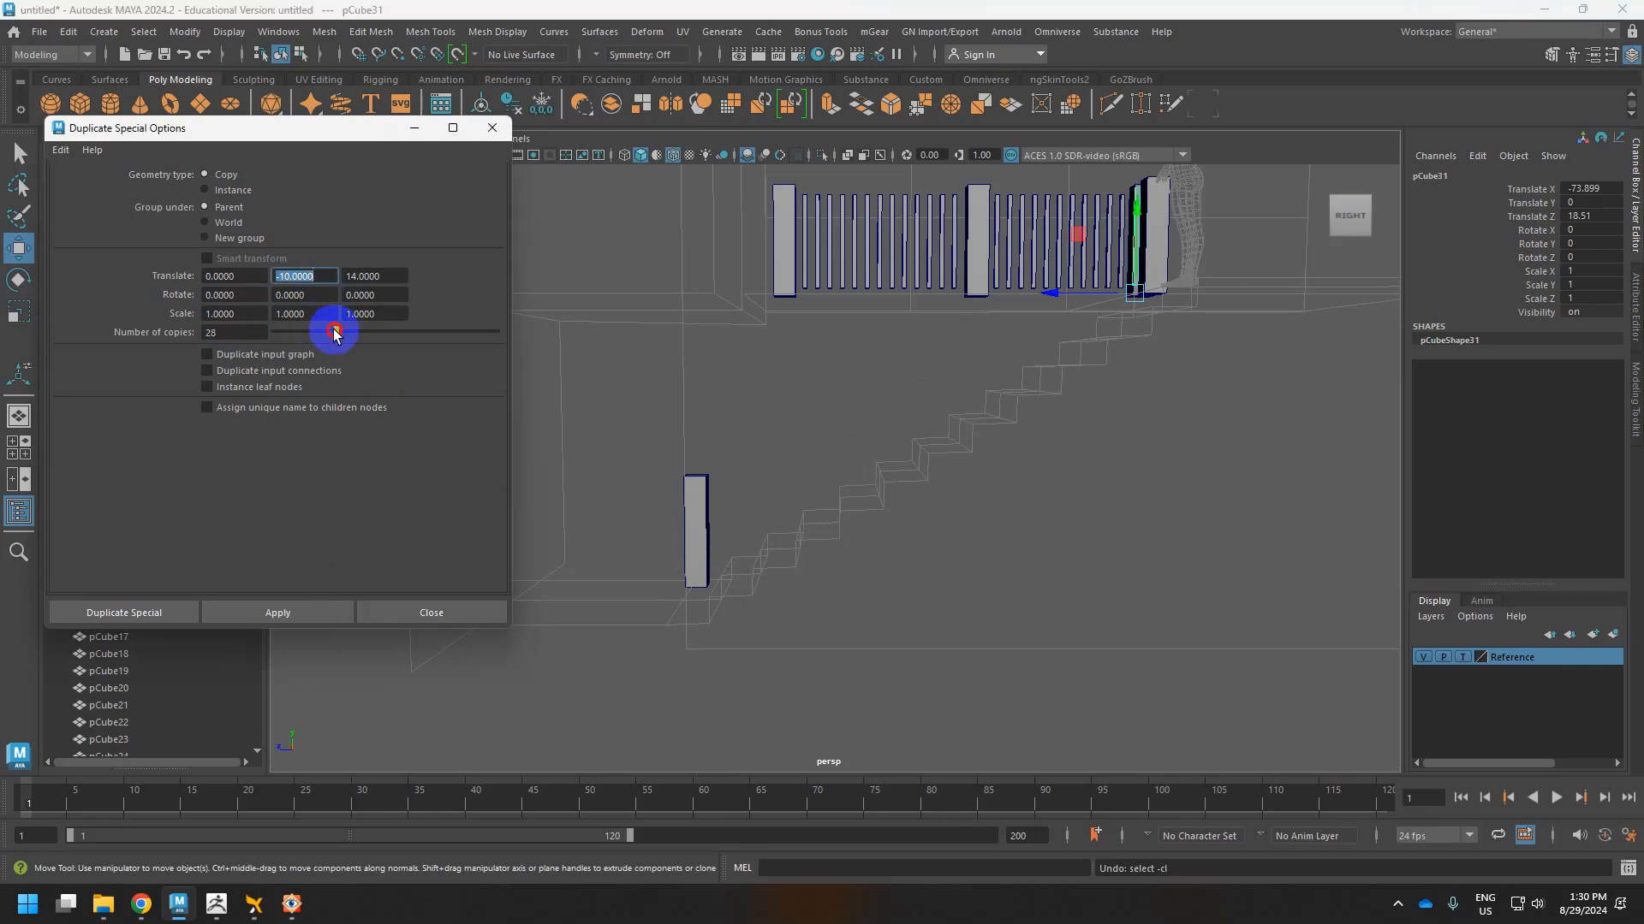
{"action": "left_click", "coordinate": [351, 277]}
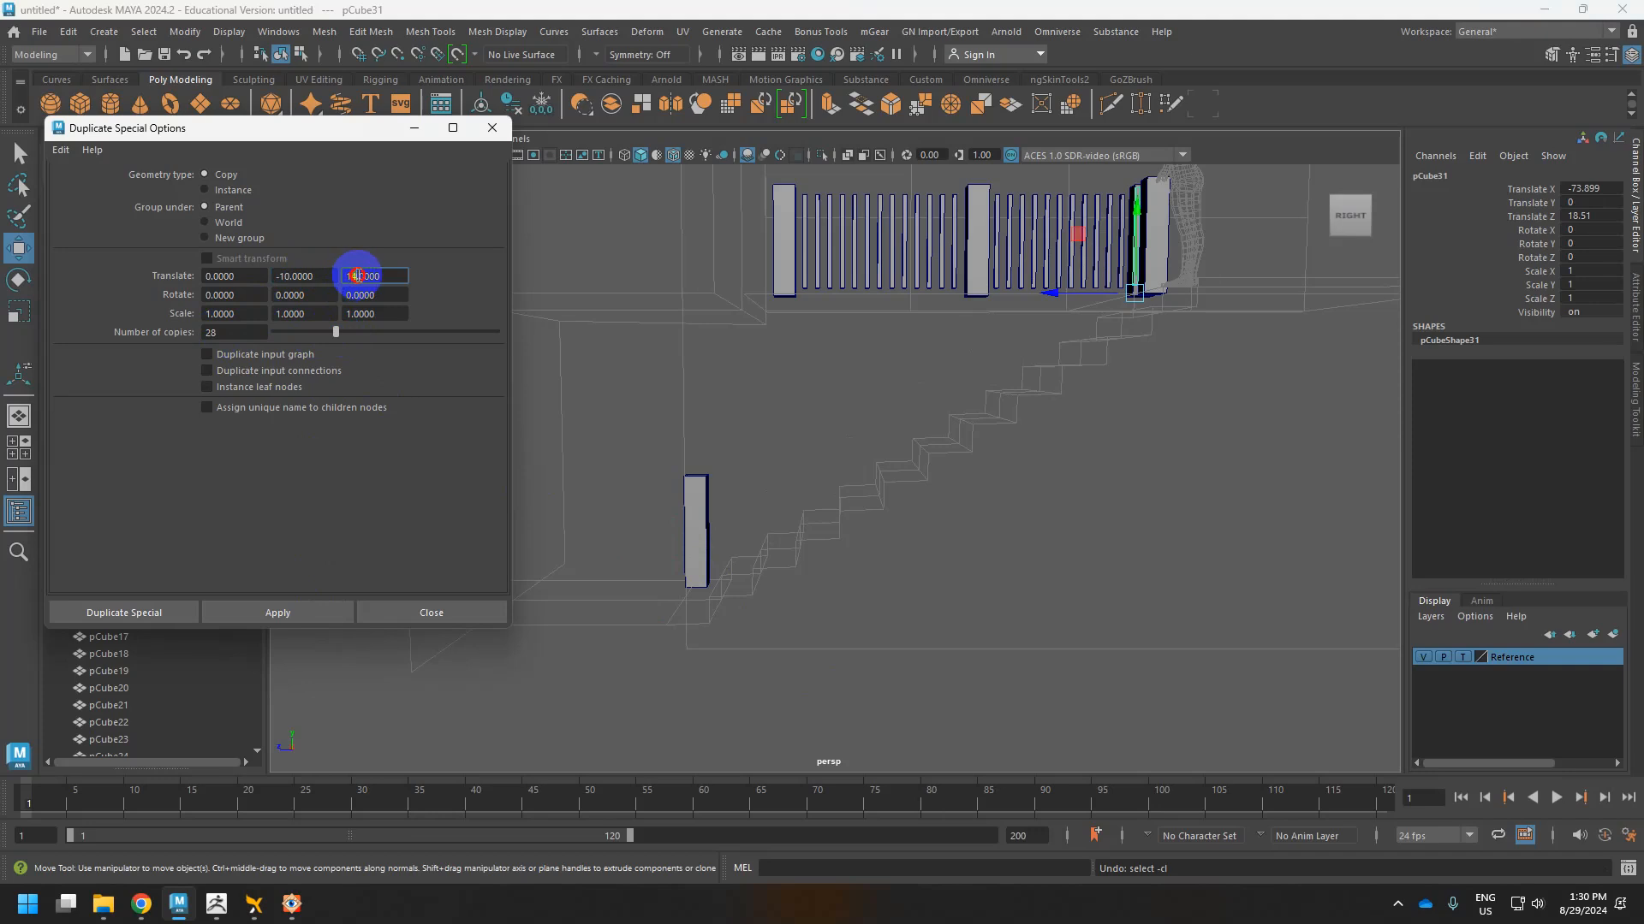
{"action": "left_click", "coordinate": [299, 611]}
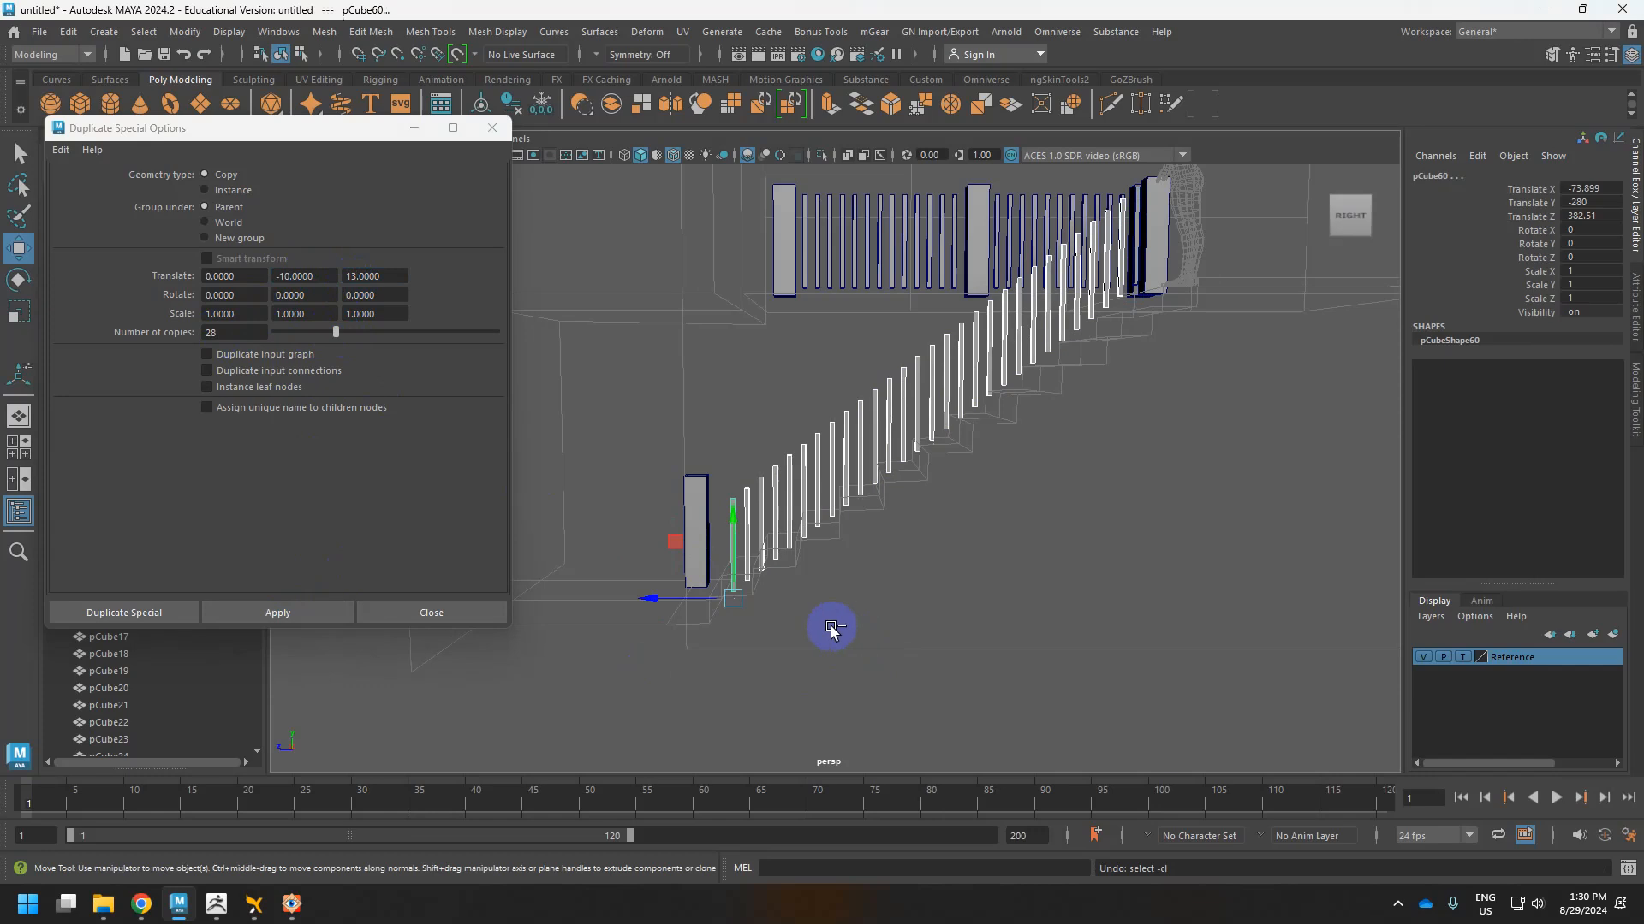
{"action": "left_click", "coordinate": [362, 278]}
{"action": "key", "text": "ctrl+z"}
Set the Z translate offset to 13.5, test the baluster duplication down the stairs, and undo it.
{"action": "left_click_drag", "start_coordinate": [362, 277], "coordinate": [598, 284]}
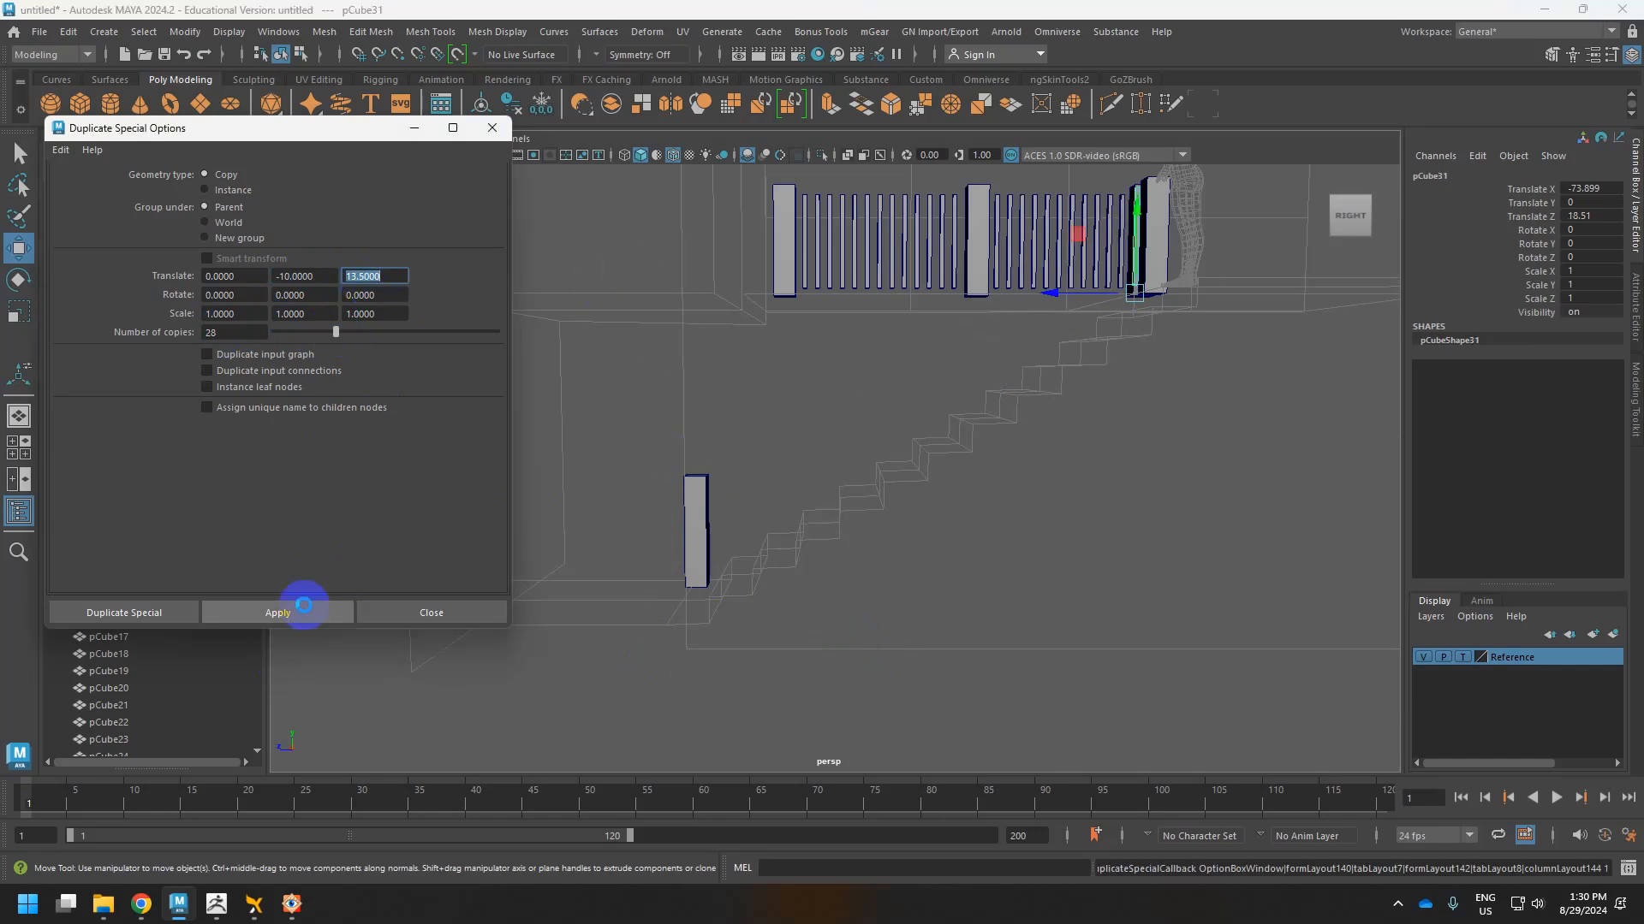
{"action": "left_click", "coordinate": [308, 610]}
{"action": "left_click", "coordinate": [599, 674]}
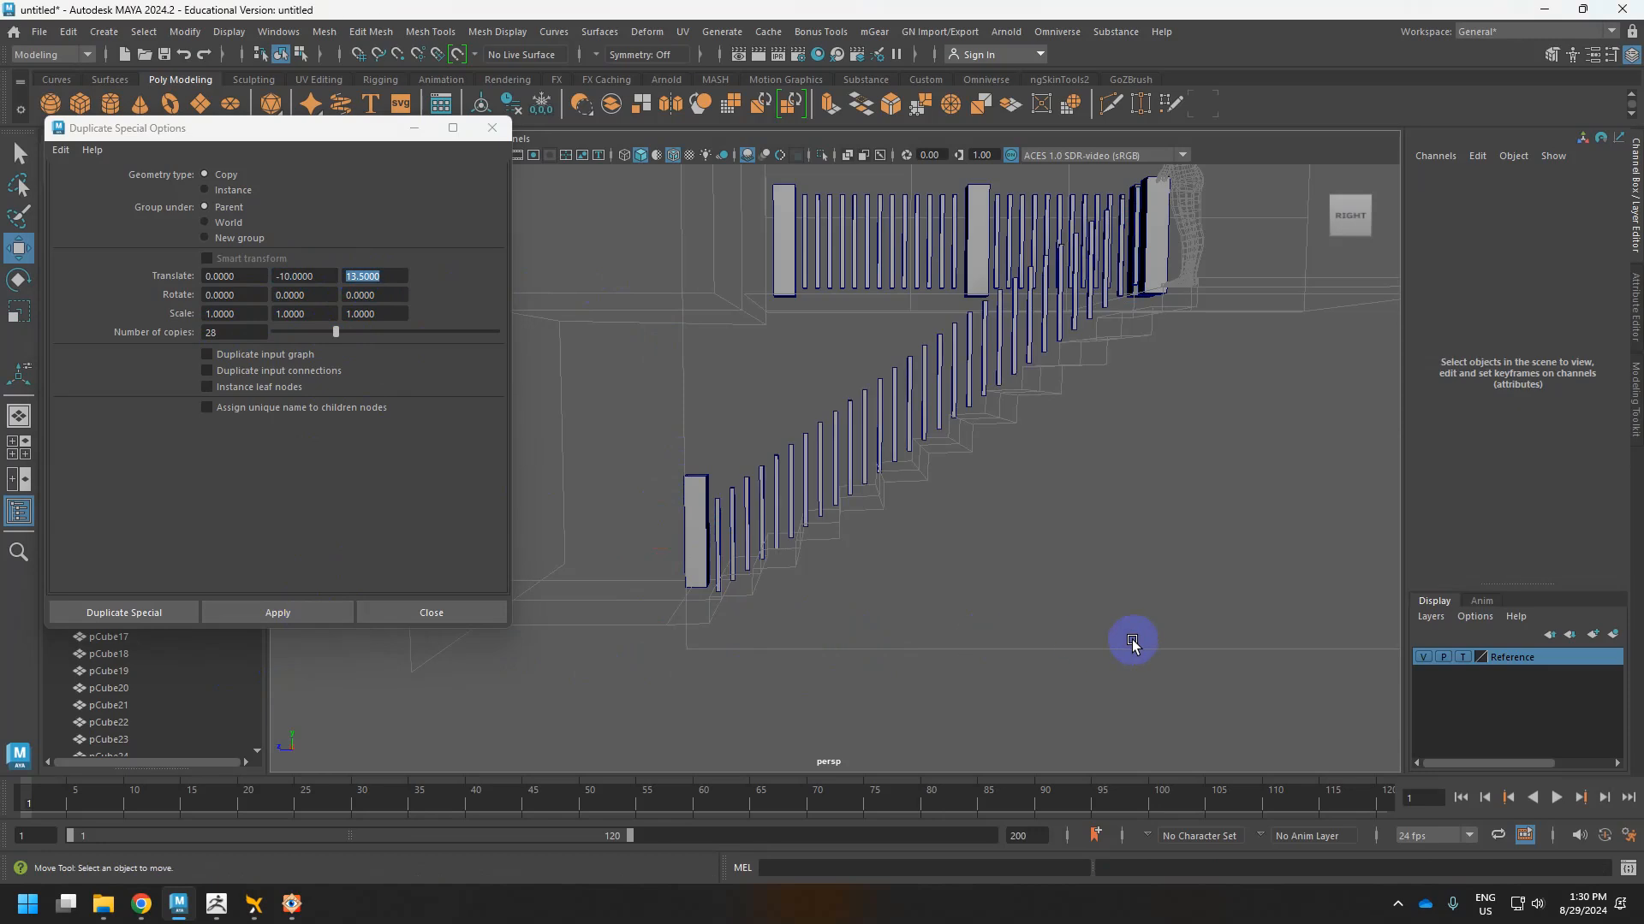
{"action": "key", "text": "ctrl+z"}
{"action": "key", "text": "ctrl+z"}
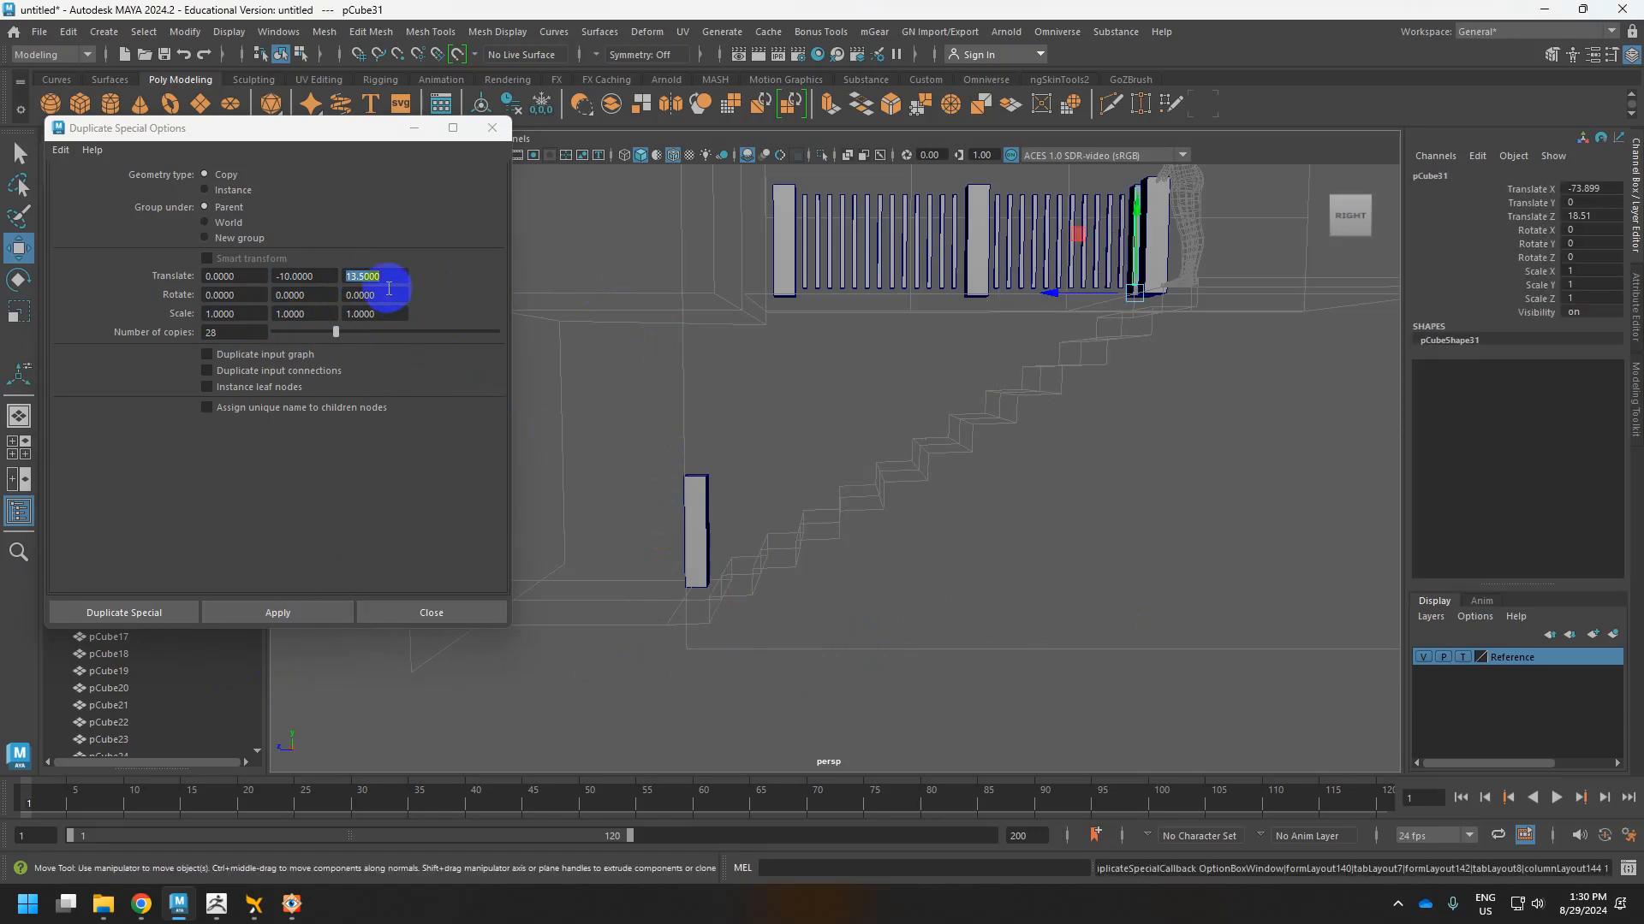
Try a Z translate offset of 13.8 for the 28 baluster copies, and undo the duplication.
{"action": "left_click_drag", "start_coordinate": [387, 274], "coordinate": [340, 273]}
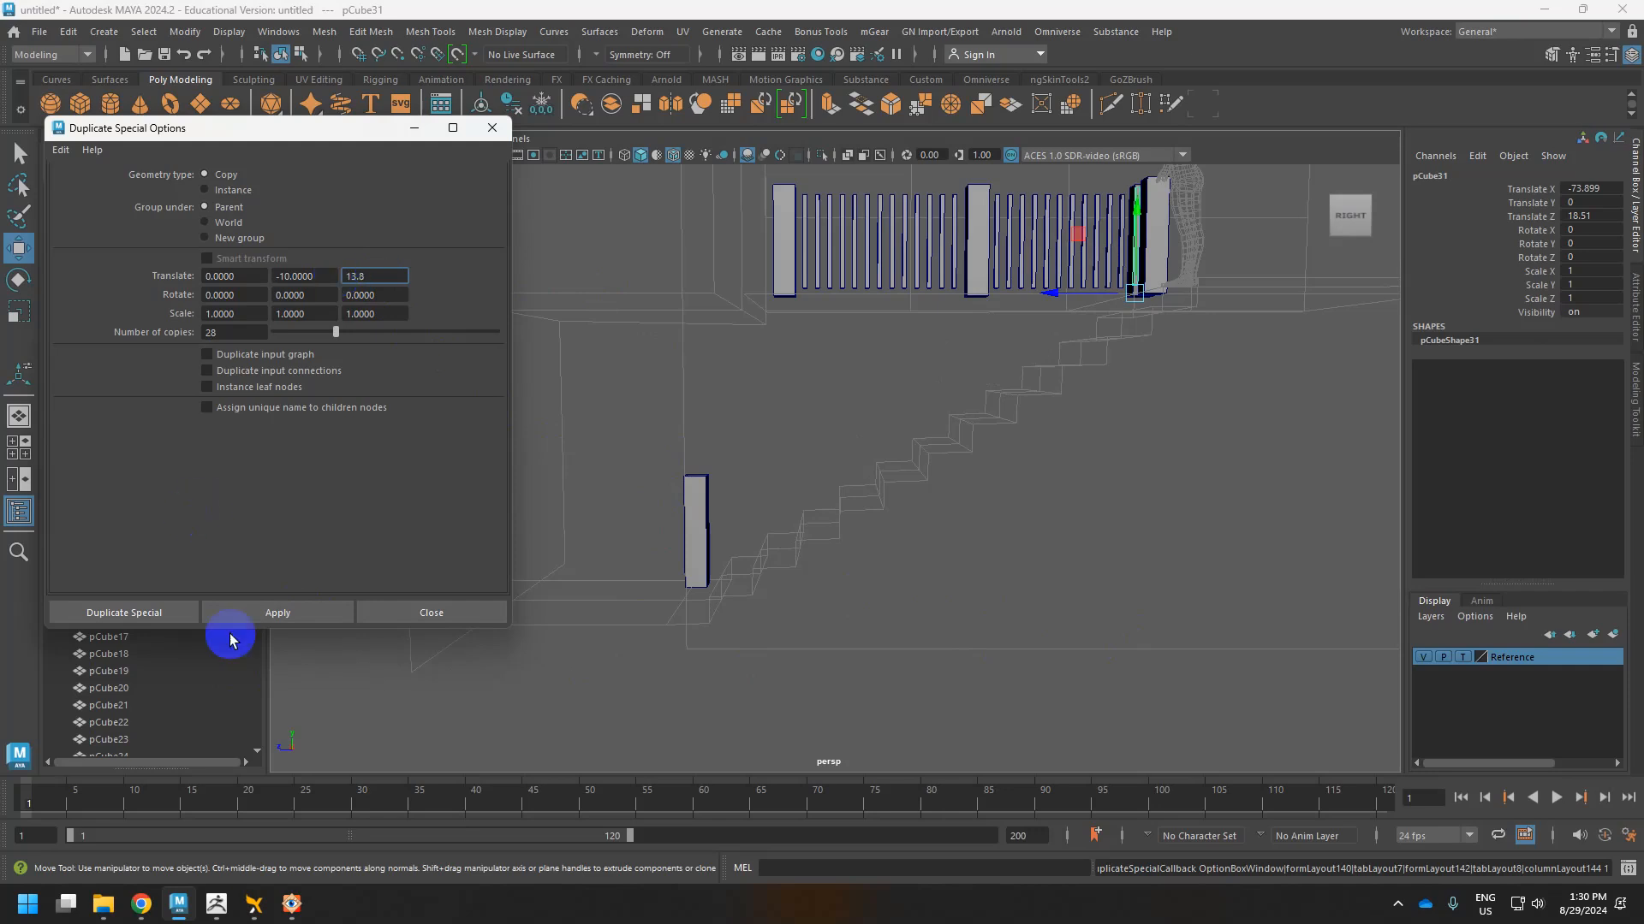
{"action": "left_click", "coordinate": [275, 611]}
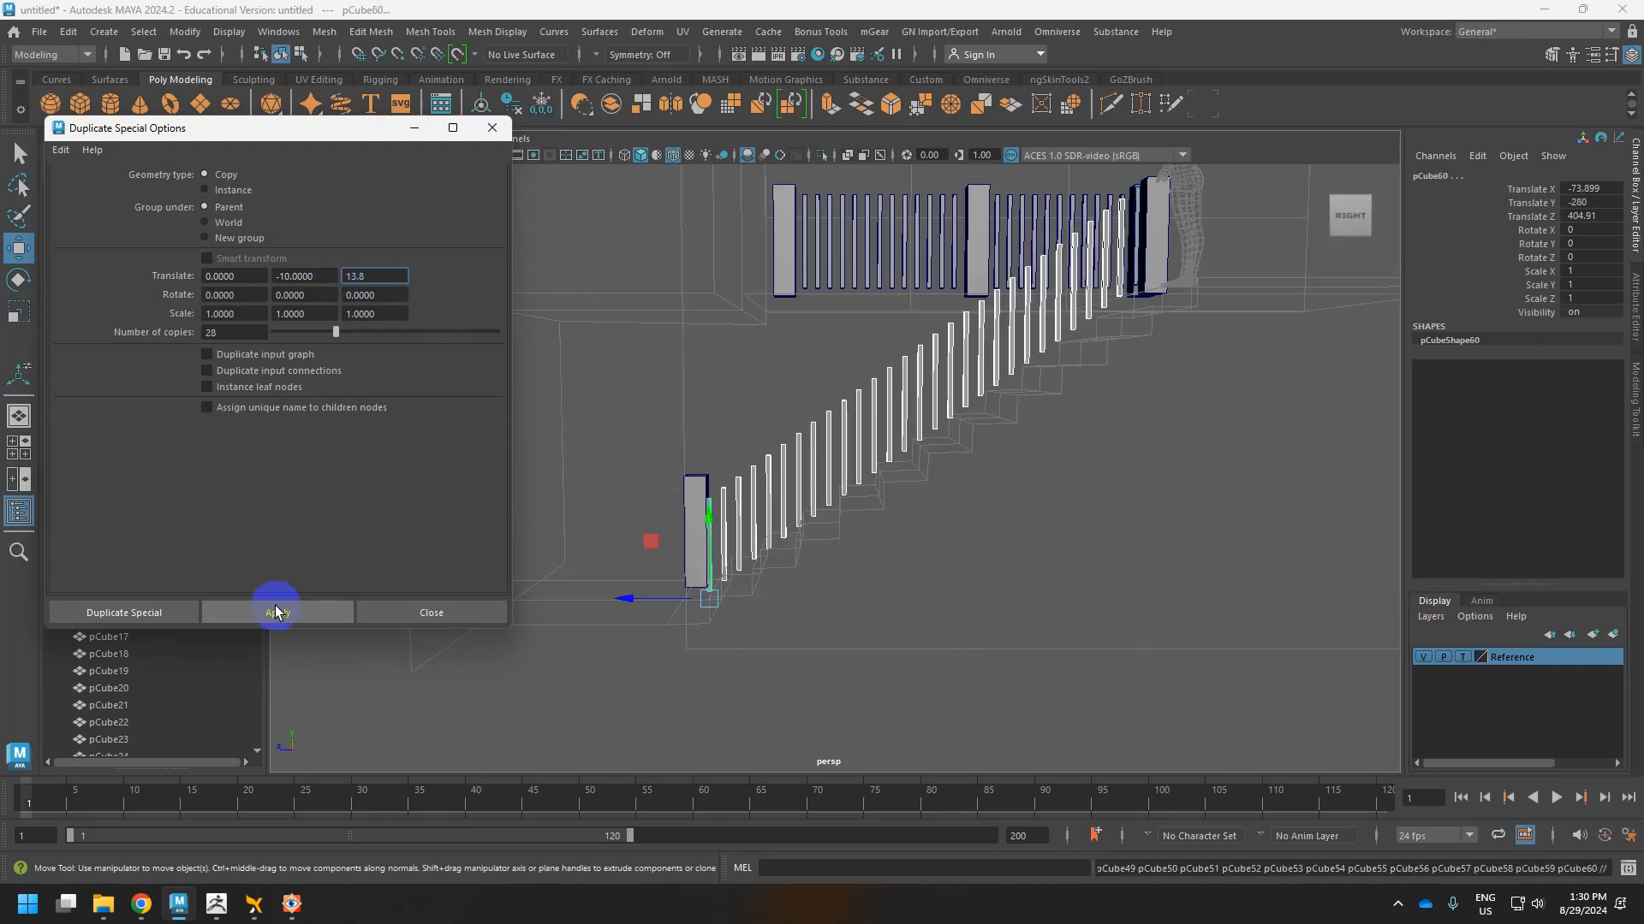
{"action": "left_click", "coordinate": [972, 693]}
{"action": "key", "text": "ctrl+z"}
{"action": "key", "text": "ctrl+z"}
{"action": "key", "text": "ctrl+z"}
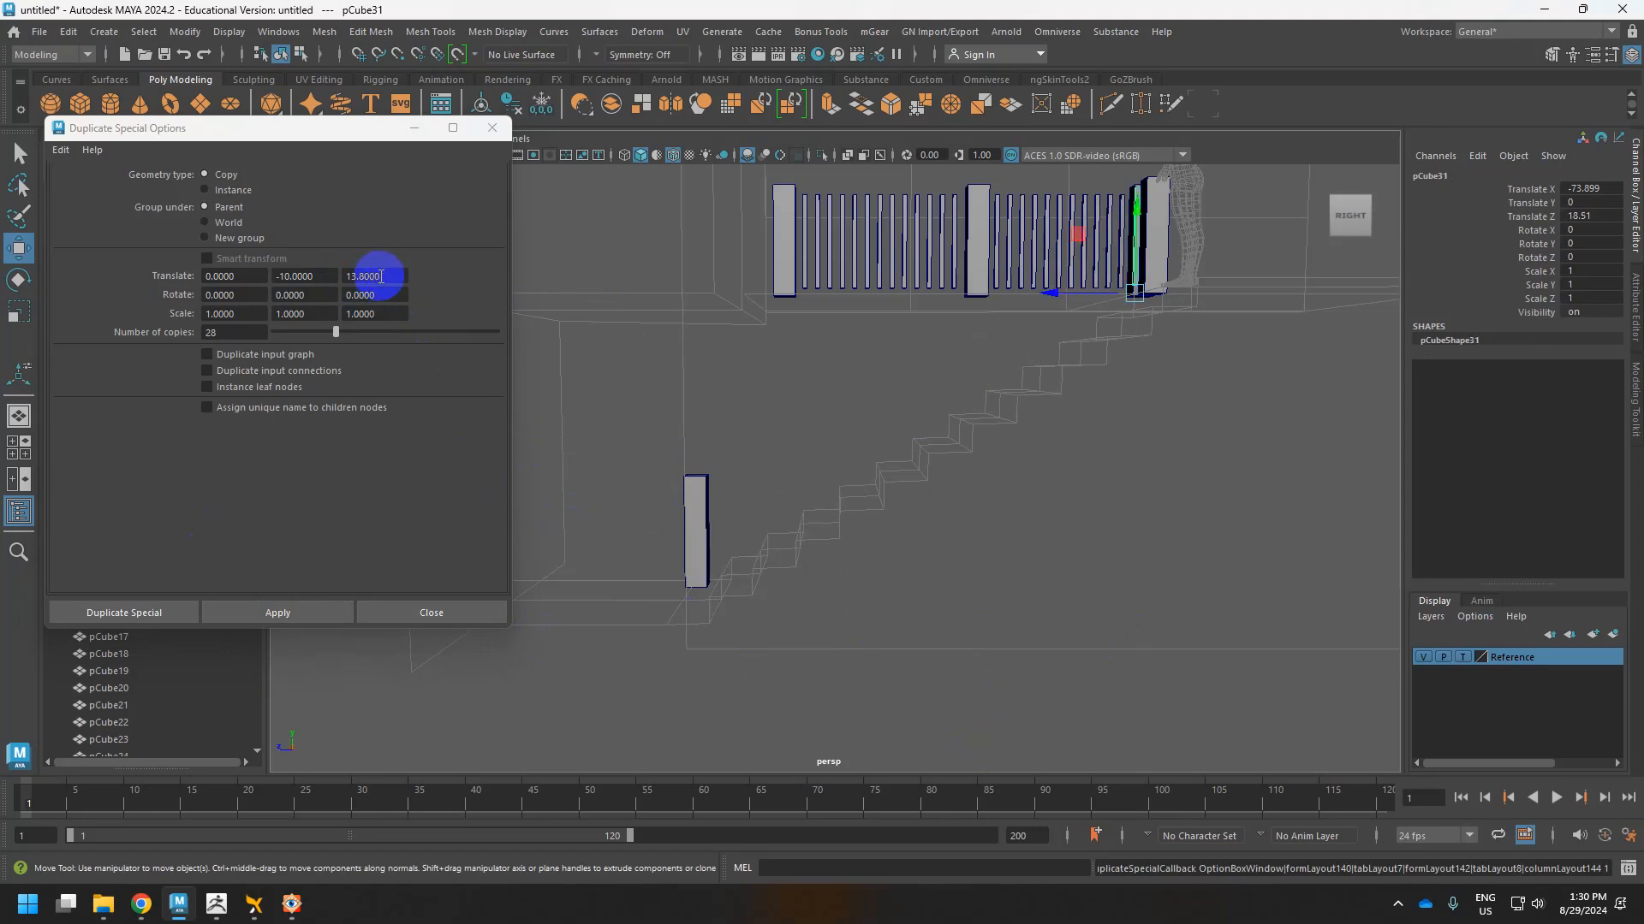
Set the Z translate offset to 14, duplicate the baluster 28 times down the stairs, and close the duplicate options.
{"action": "left_click_drag", "start_coordinate": [381, 275], "coordinate": [334, 275]}
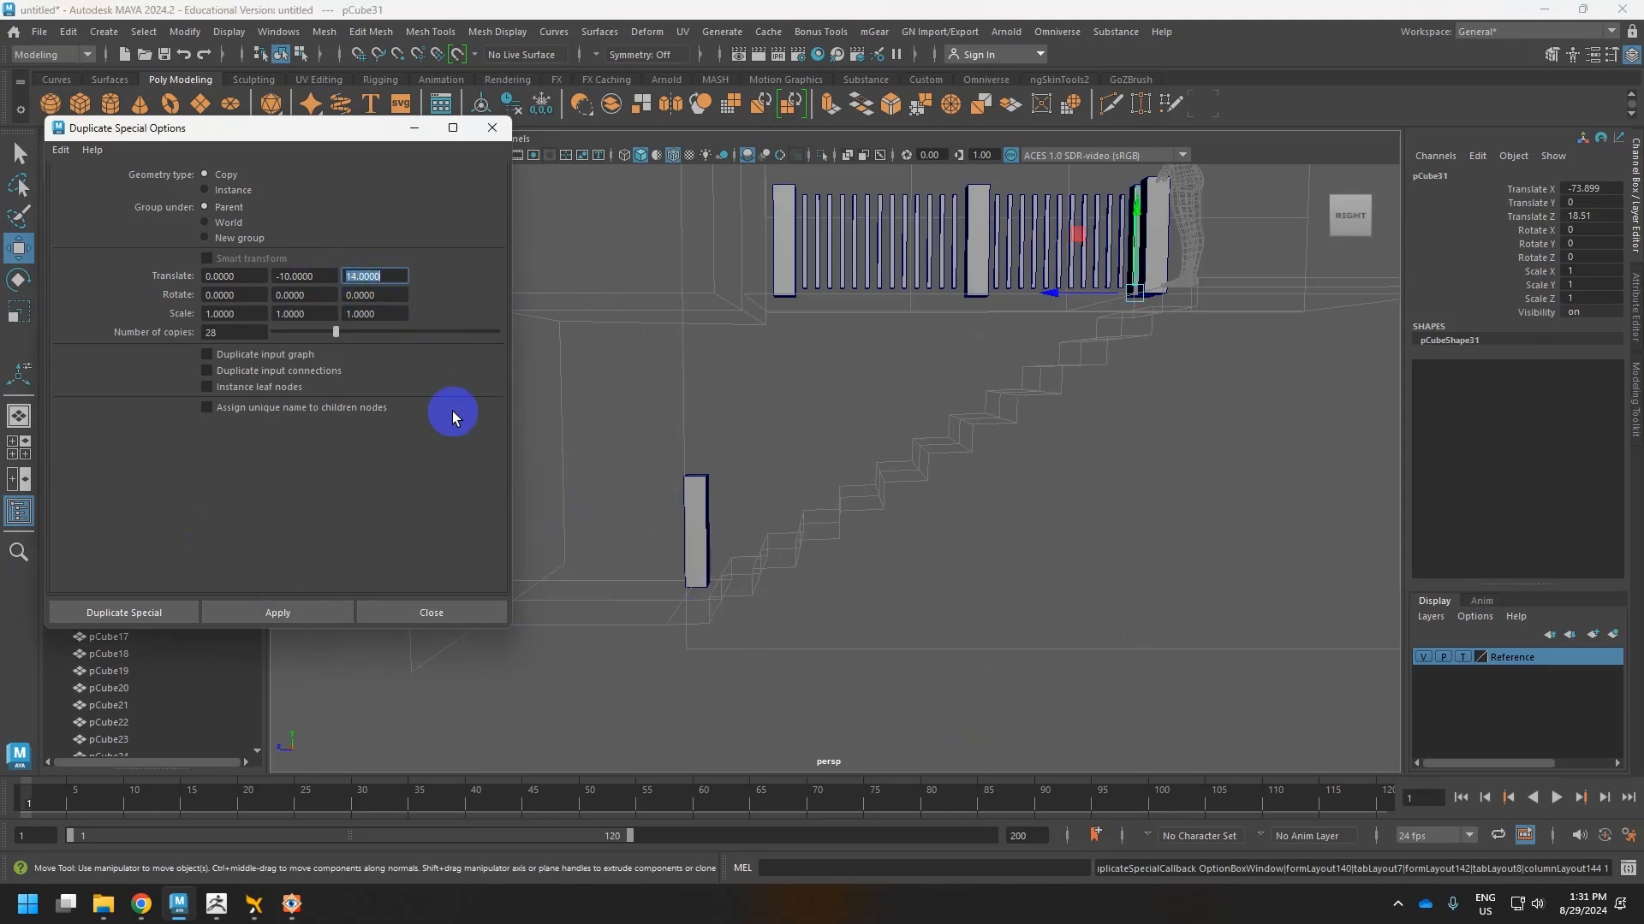
{"action": "left_click", "coordinate": [296, 612]}
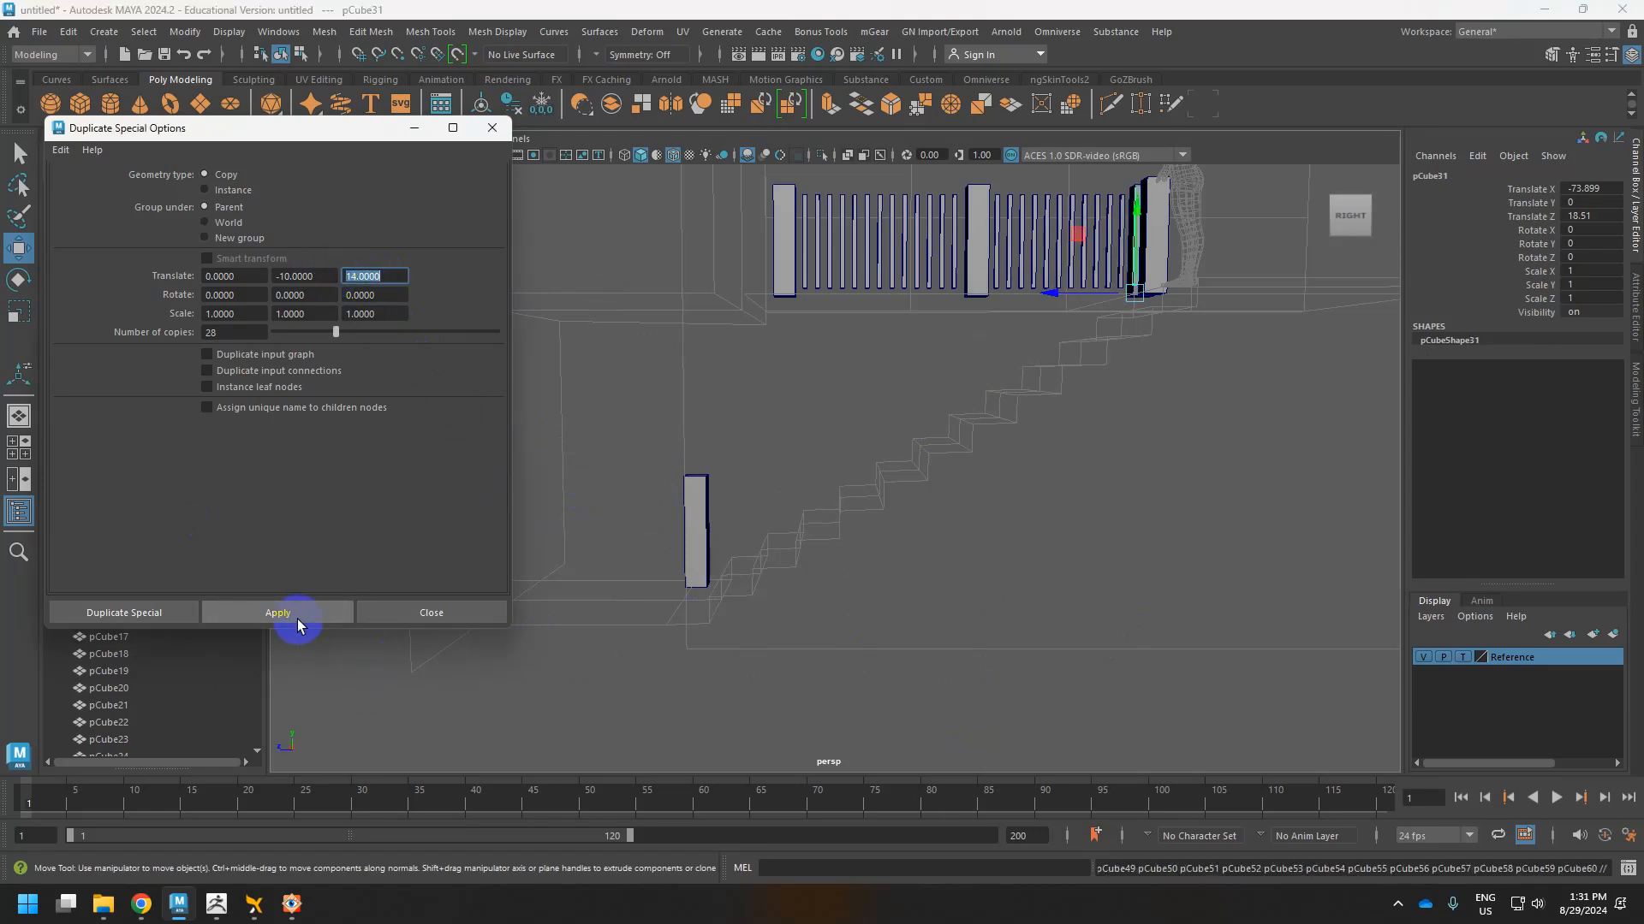
{"action": "left_click", "coordinate": [983, 692]}
{"action": "left_click_drag", "start_coordinate": [983, 692], "coordinate": [912, 719], "text": "alt"}
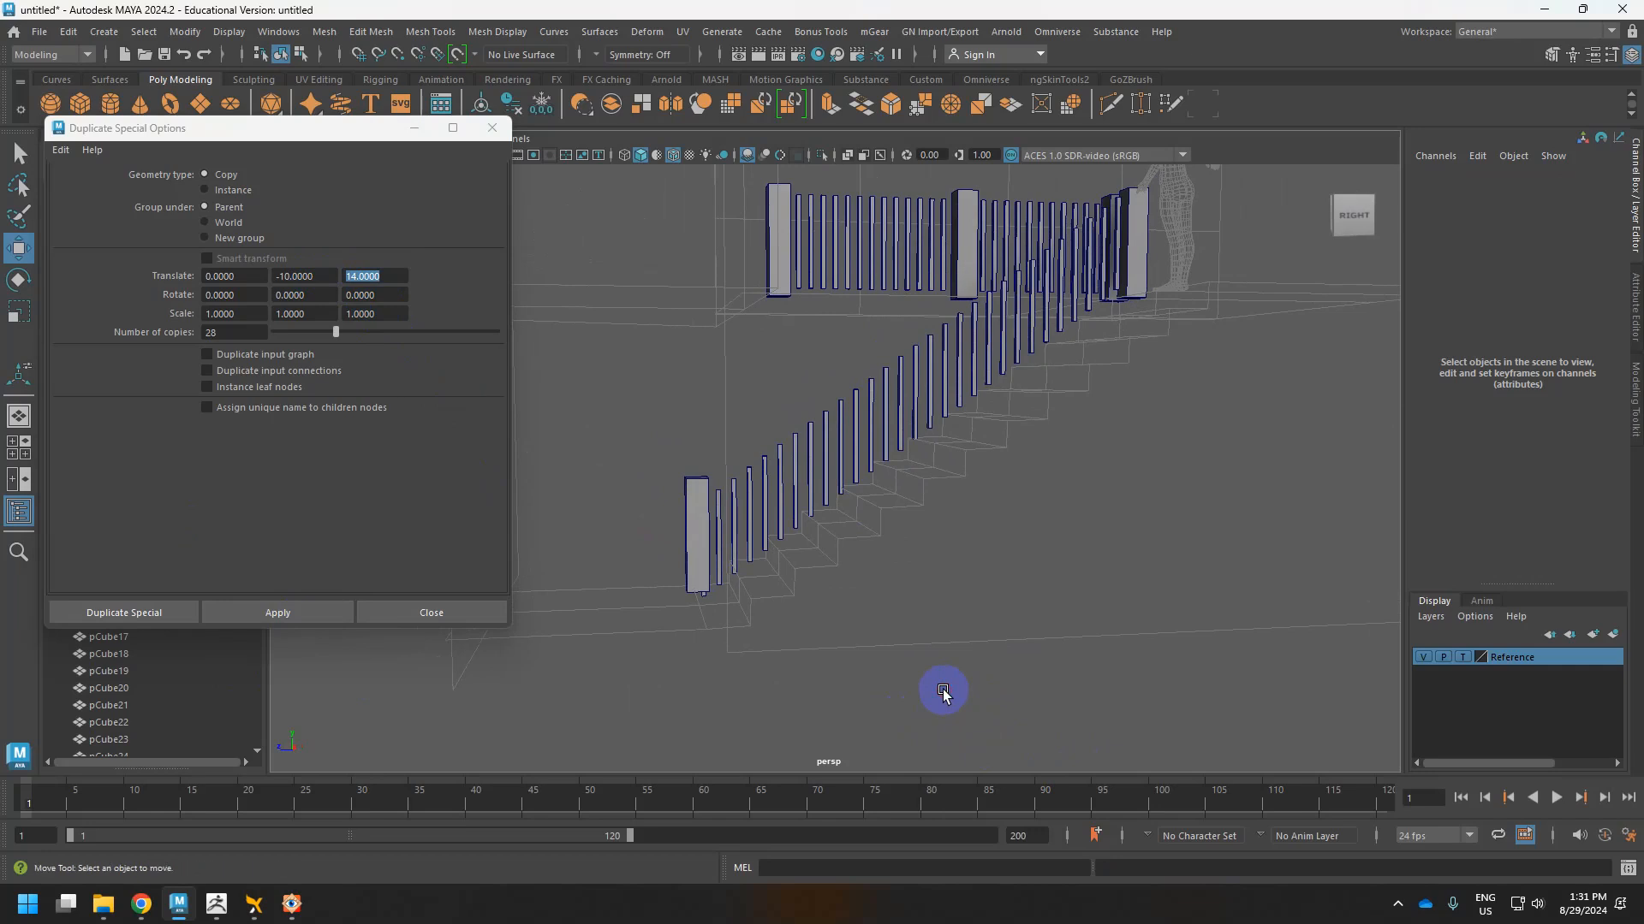
{"action": "left_click", "coordinate": [412, 633]}
{"action": "left_click", "coordinate": [439, 615]}
Delete the last stair baluster that overlaps the post at the foot of the stairs.
{"action": "left_click_drag", "start_coordinate": [440, 616], "coordinate": [972, 550], "text": "alt"}
{"action": "left_click", "coordinate": [963, 548]}
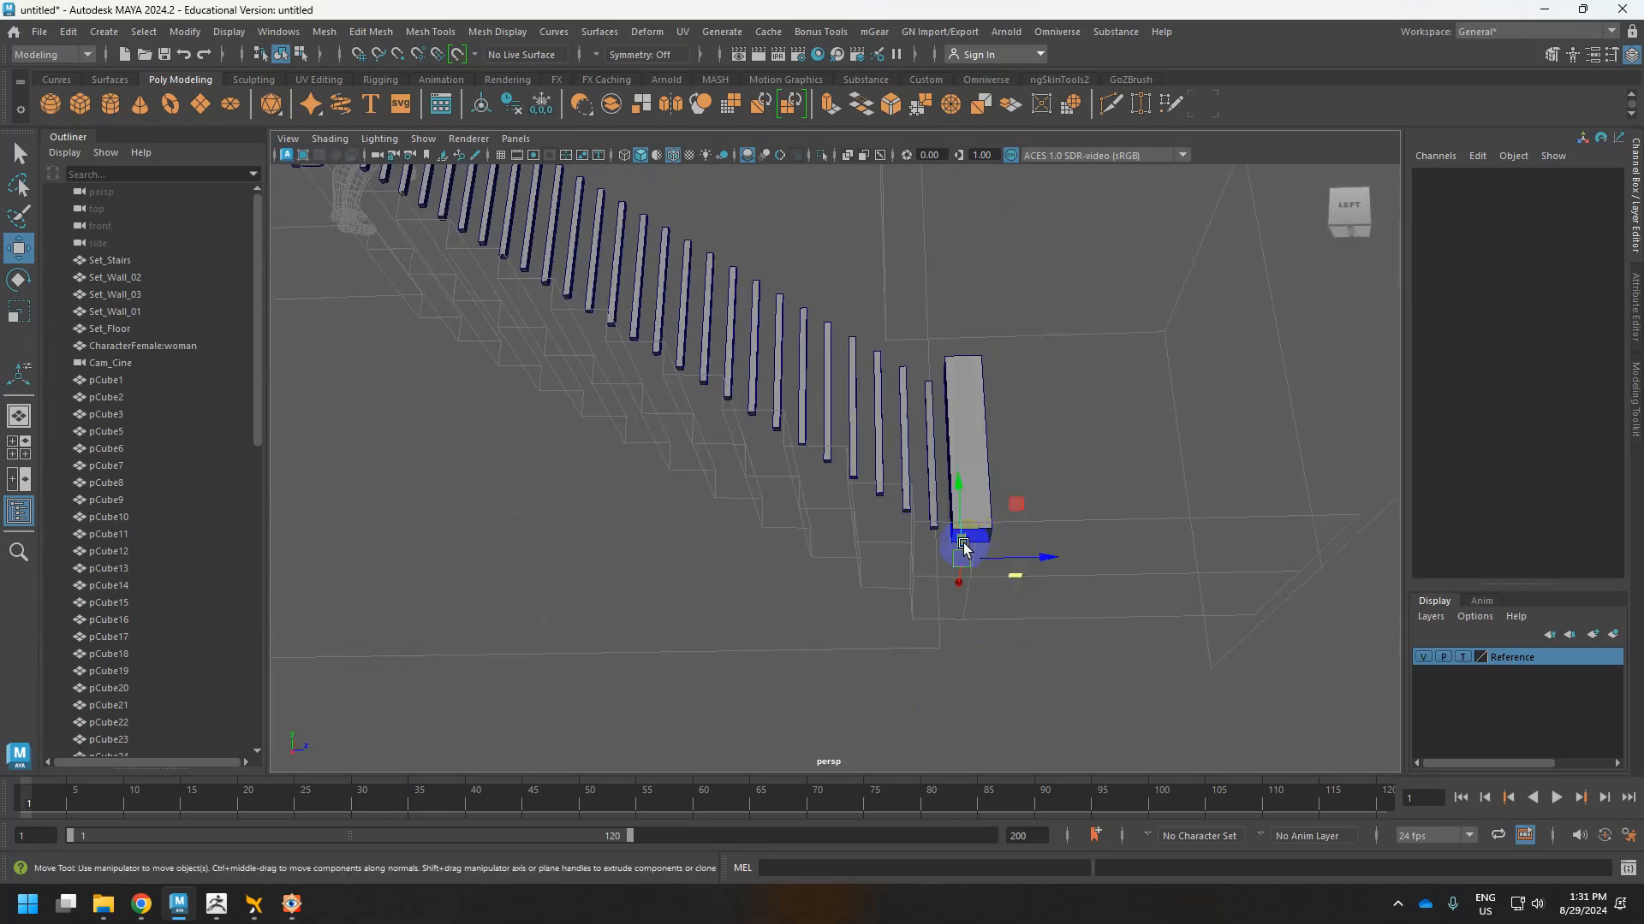
{"action": "left_click", "coordinate": [1112, 605]}
{"action": "left_click_drag", "start_coordinate": [1112, 606], "coordinate": [322, 484], "text": "alt"}
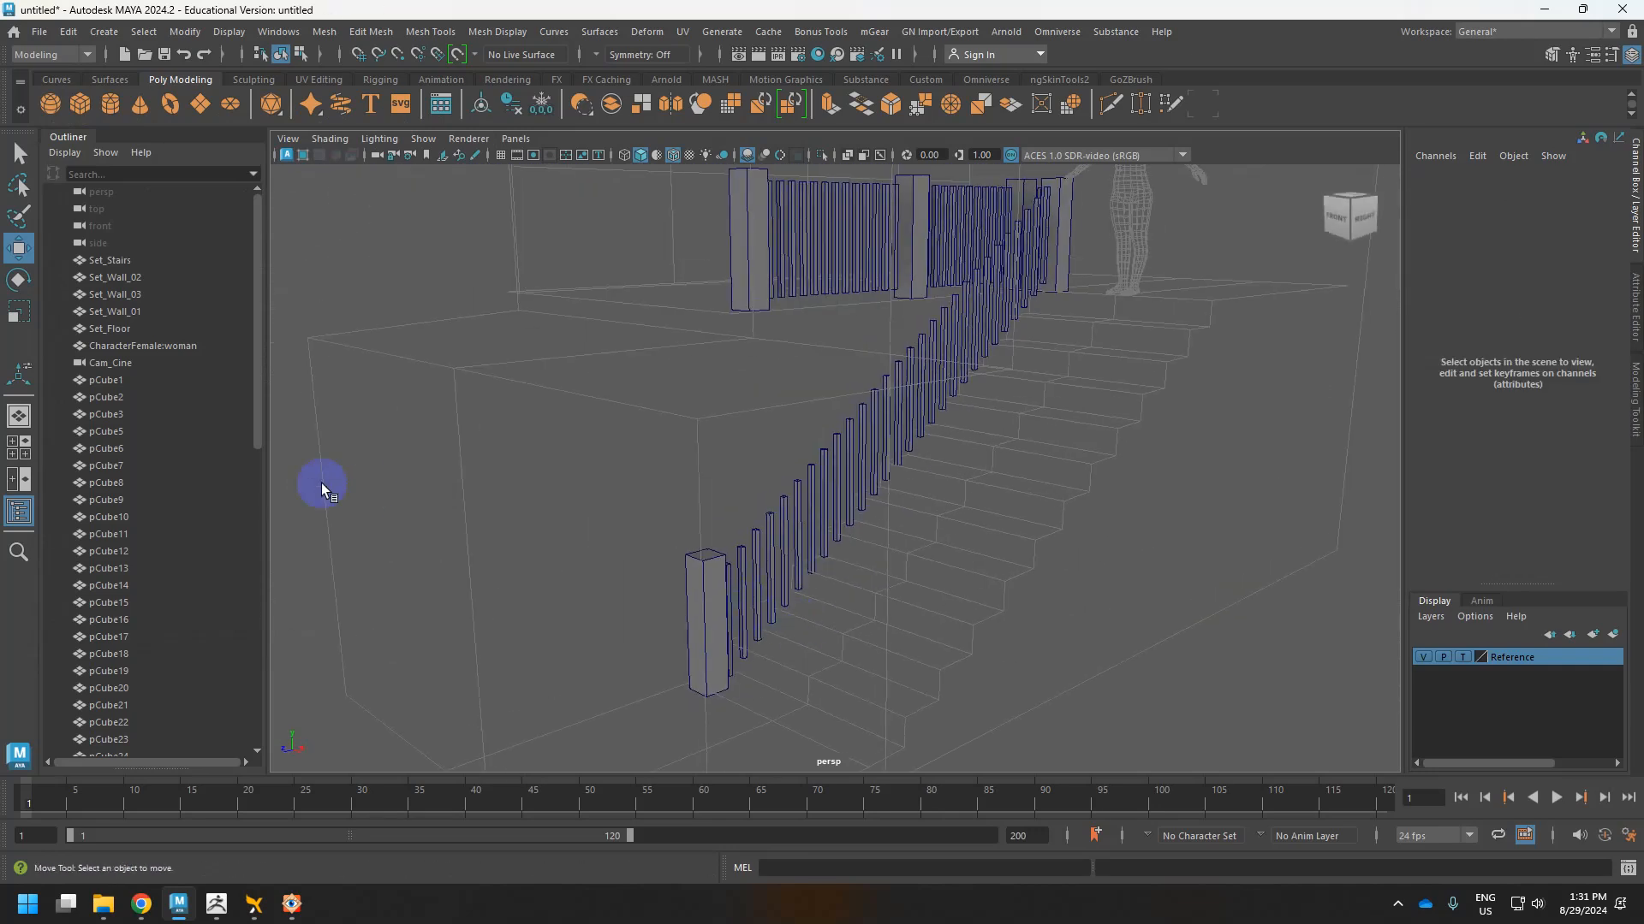
Select all railing pieces from pCube1 to pCube59 and deselect the five posts so only the balusters are selected.
{"action": "left_click", "coordinate": [106, 381]}
{"action": "key", "text": "f"}
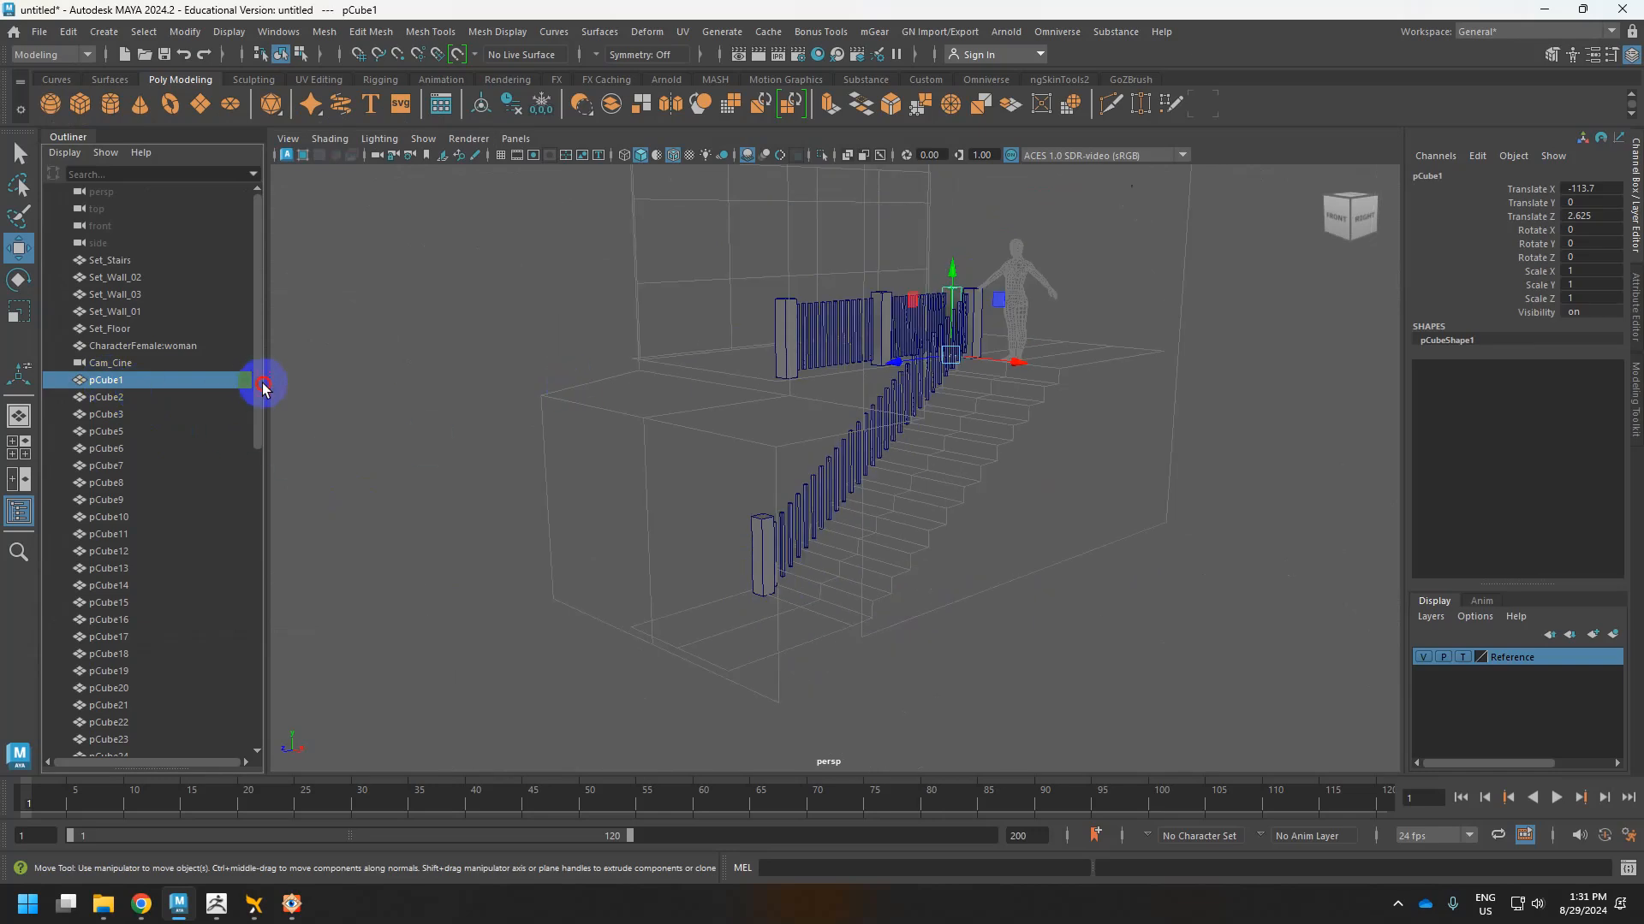
{"action": "left_click_drag", "start_coordinate": [257, 408], "coordinate": [260, 744]}
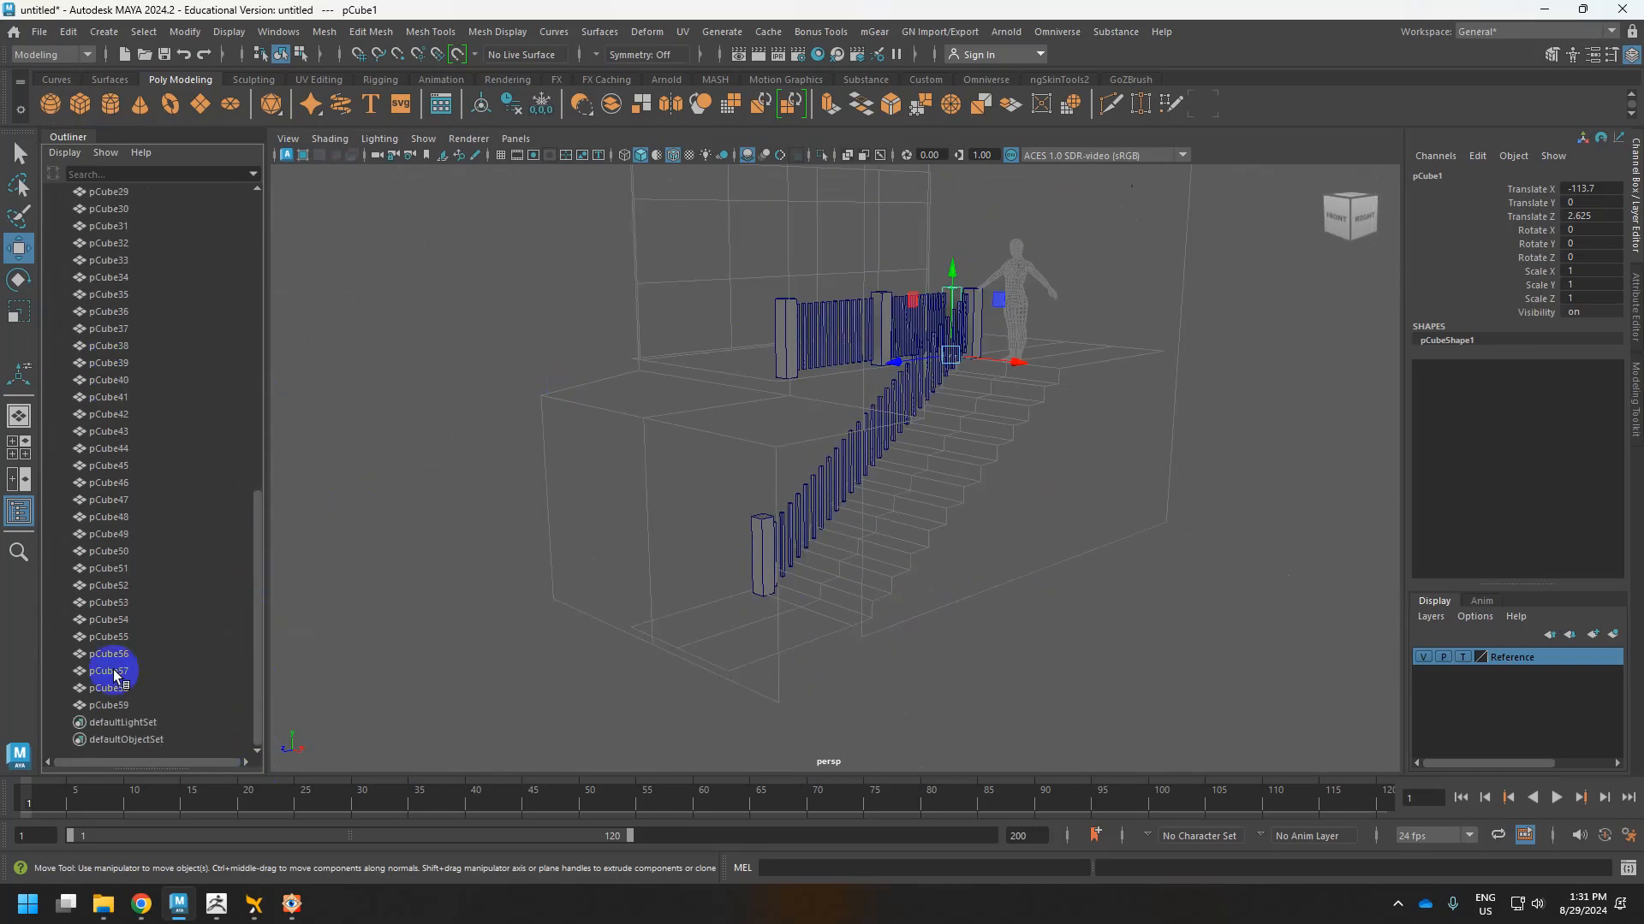
{"action": "left_click", "coordinate": [110, 704], "text": "shift"}
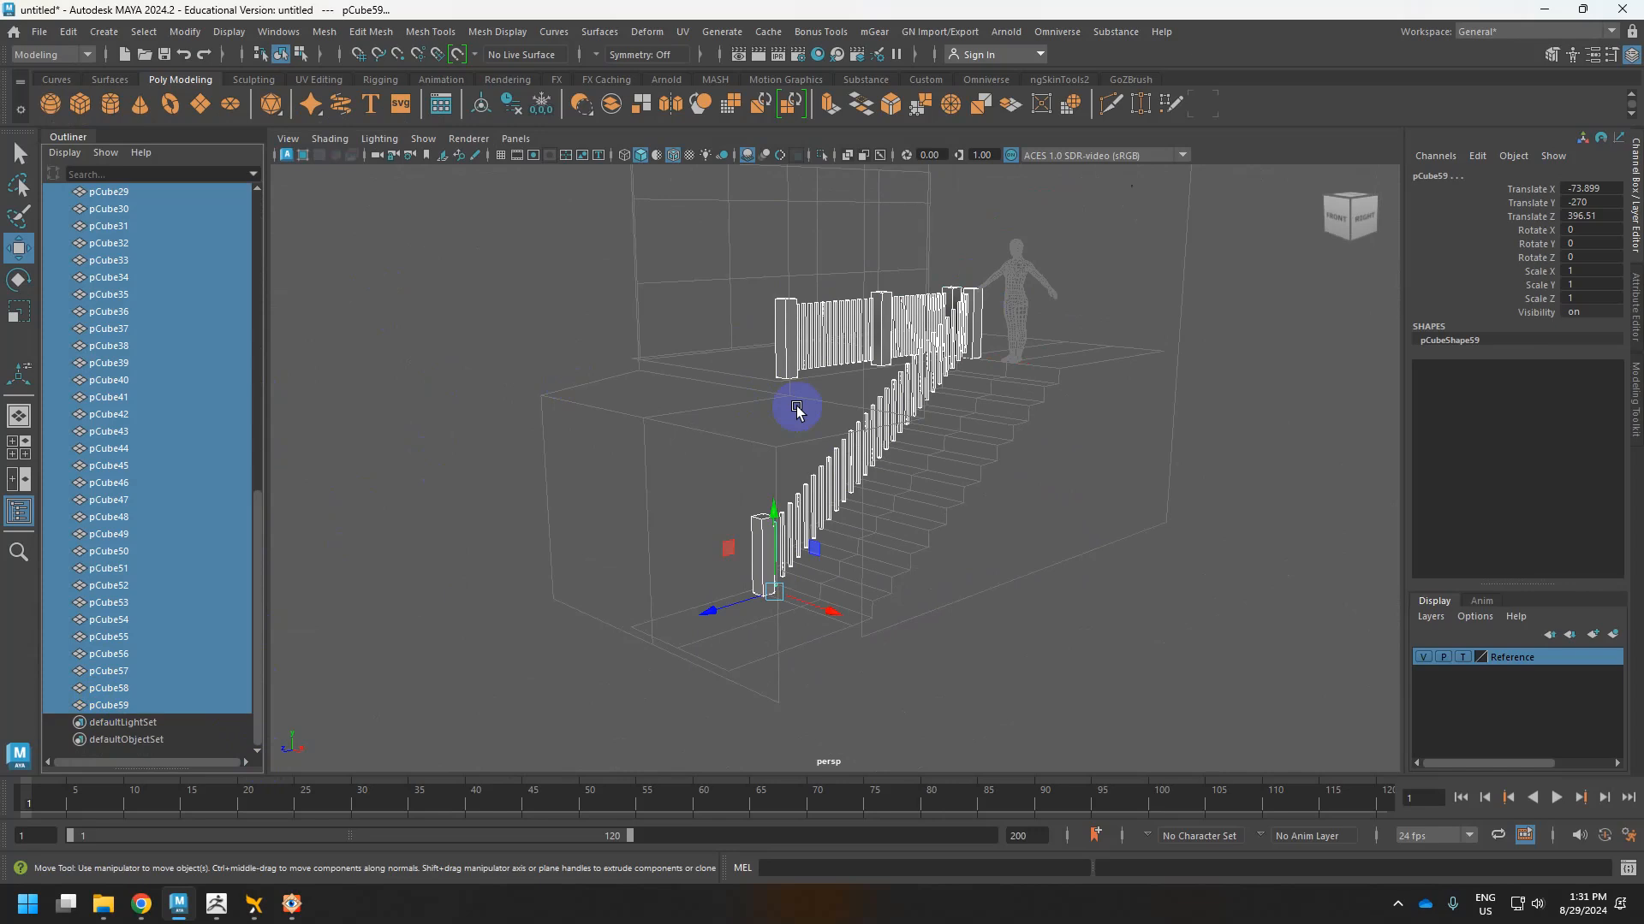
{"action": "scroll", "coordinate": [616, 317], "scroll_direction": "up", "scroll_amount": 4}
{"action": "scroll", "coordinate": [550, 286], "scroll_direction": "down", "scroll_amount": 4}
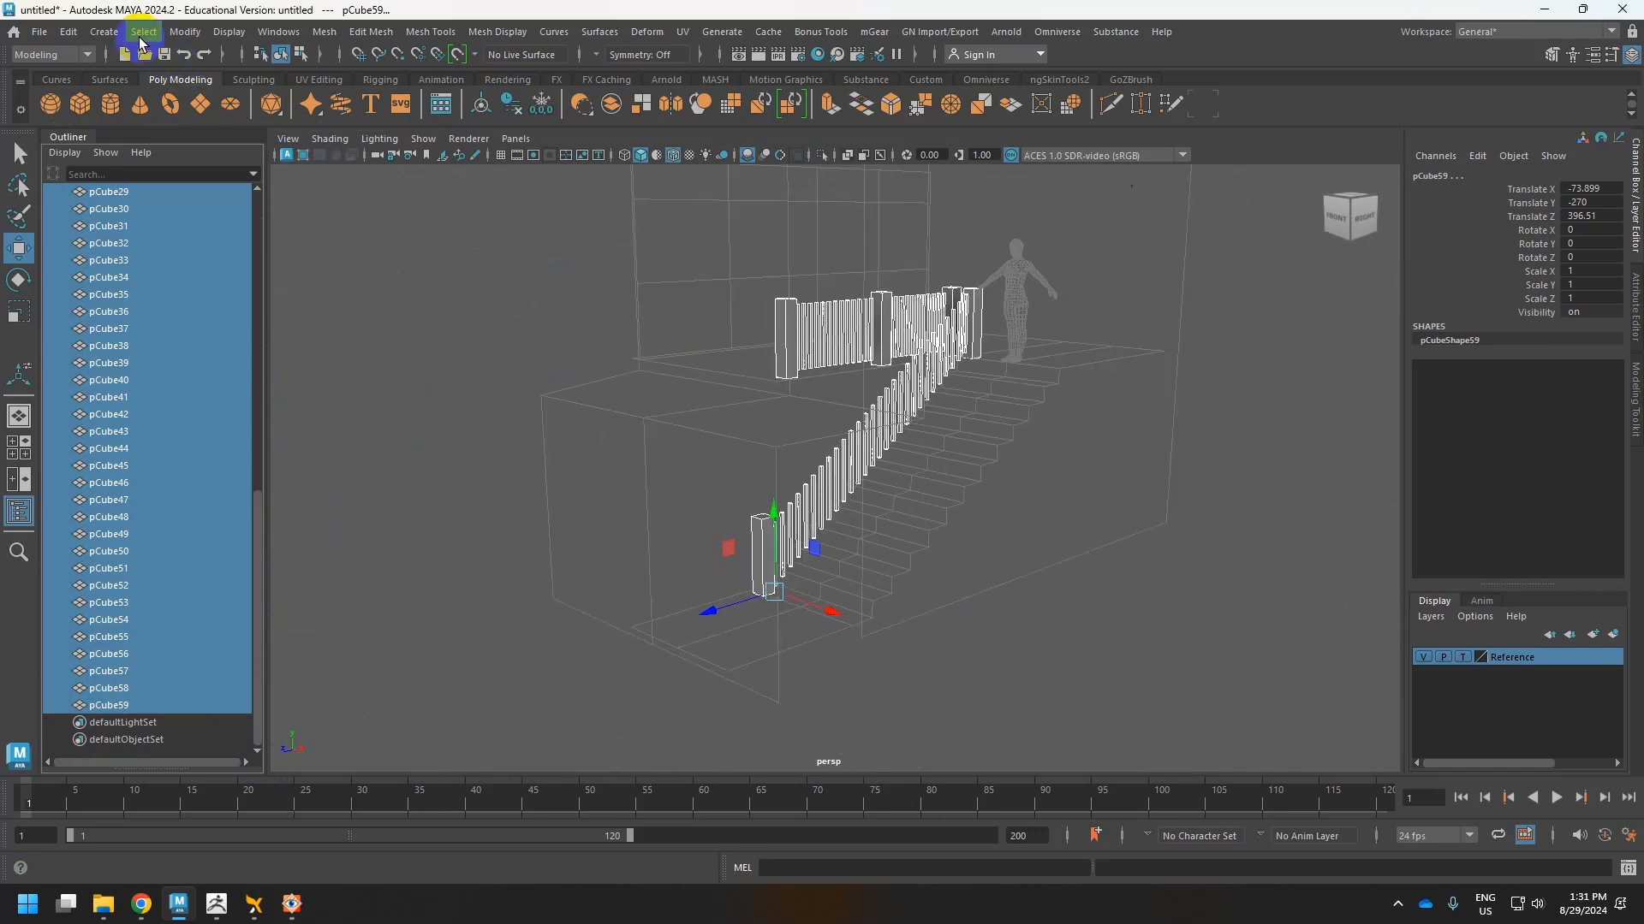
{"action": "left_click", "coordinate": [788, 341], "text": "ctrl"}
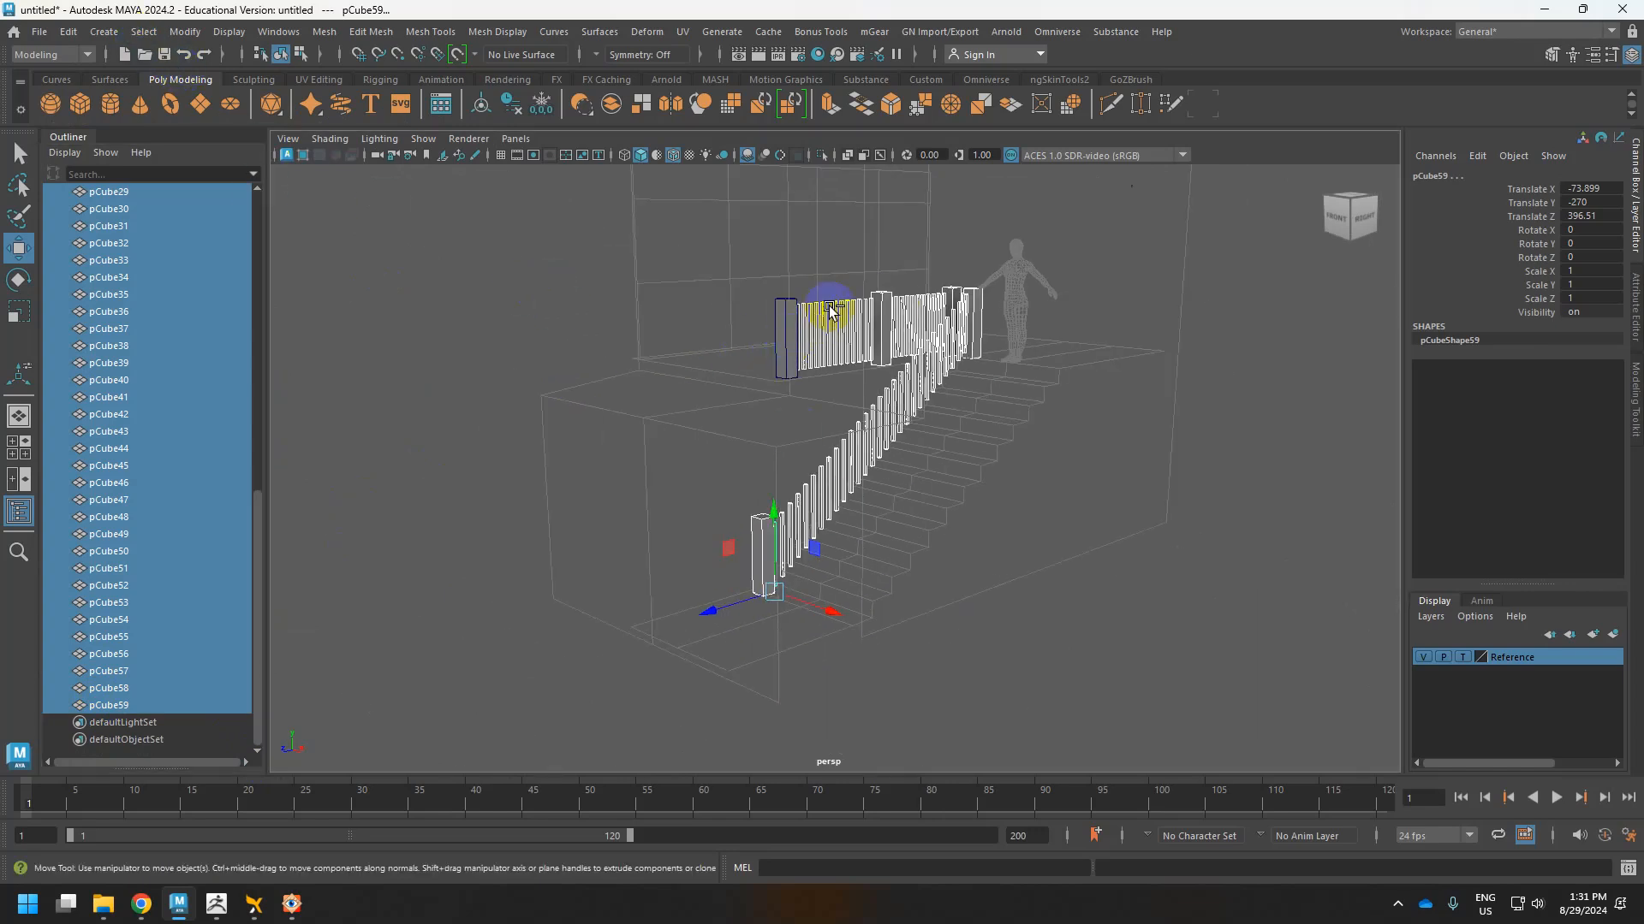
{"action": "left_click", "coordinate": [888, 305], "text": "ctrl"}
{"action": "left_click_drag", "start_coordinate": [964, 331], "coordinate": [938, 231], "text": "alt"}
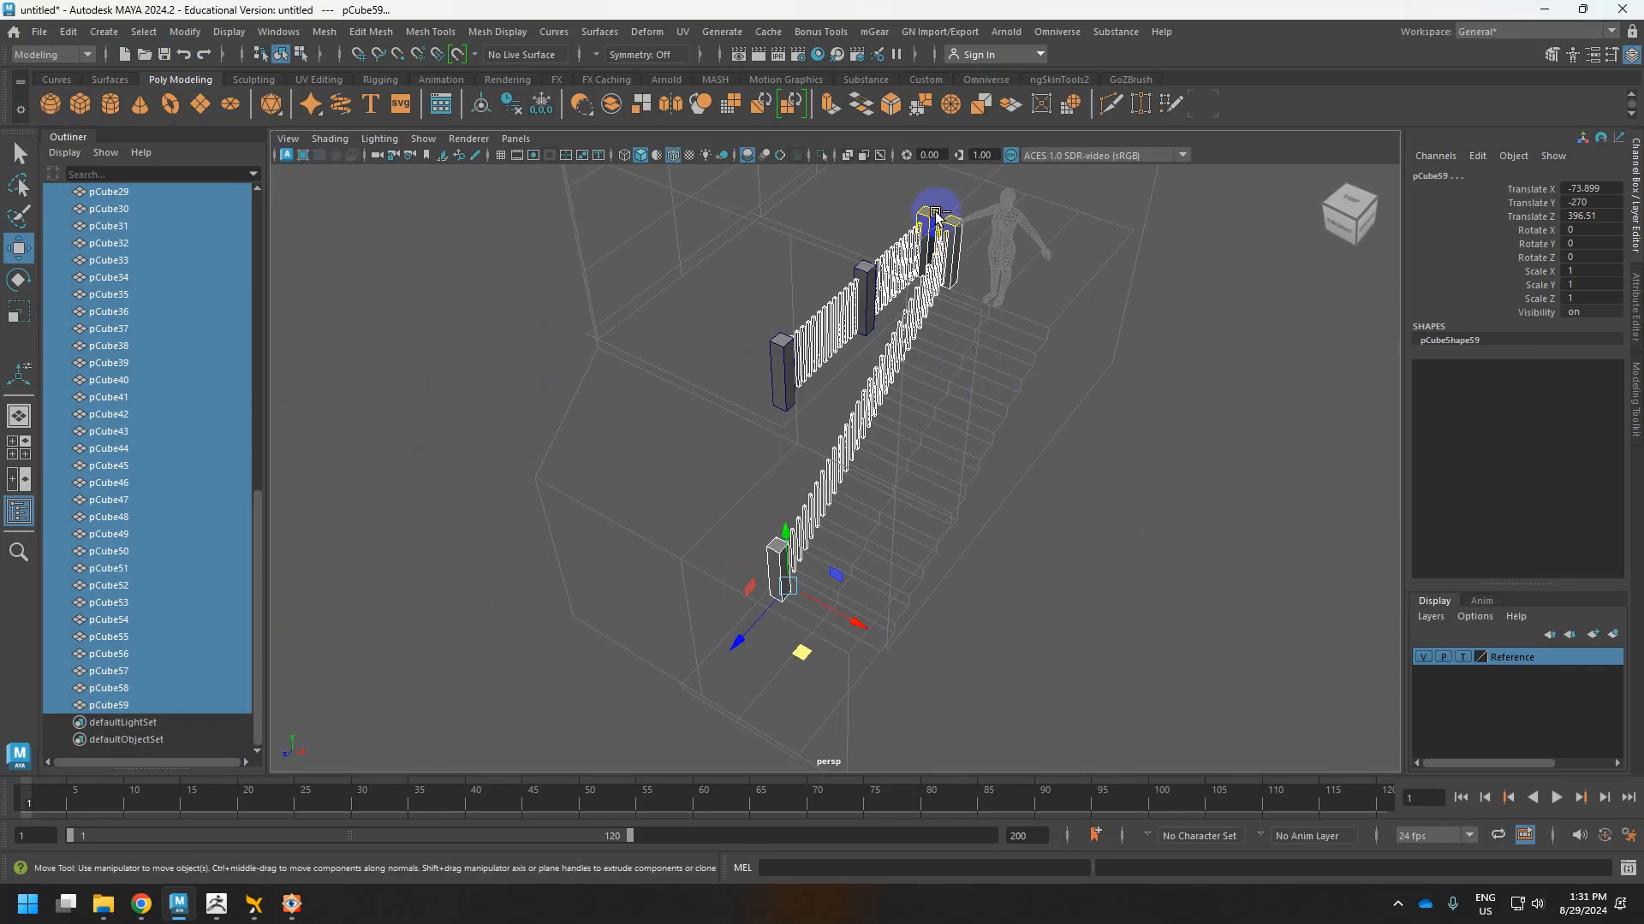
{"action": "left_click", "coordinate": [952, 226], "text": "ctrl"}
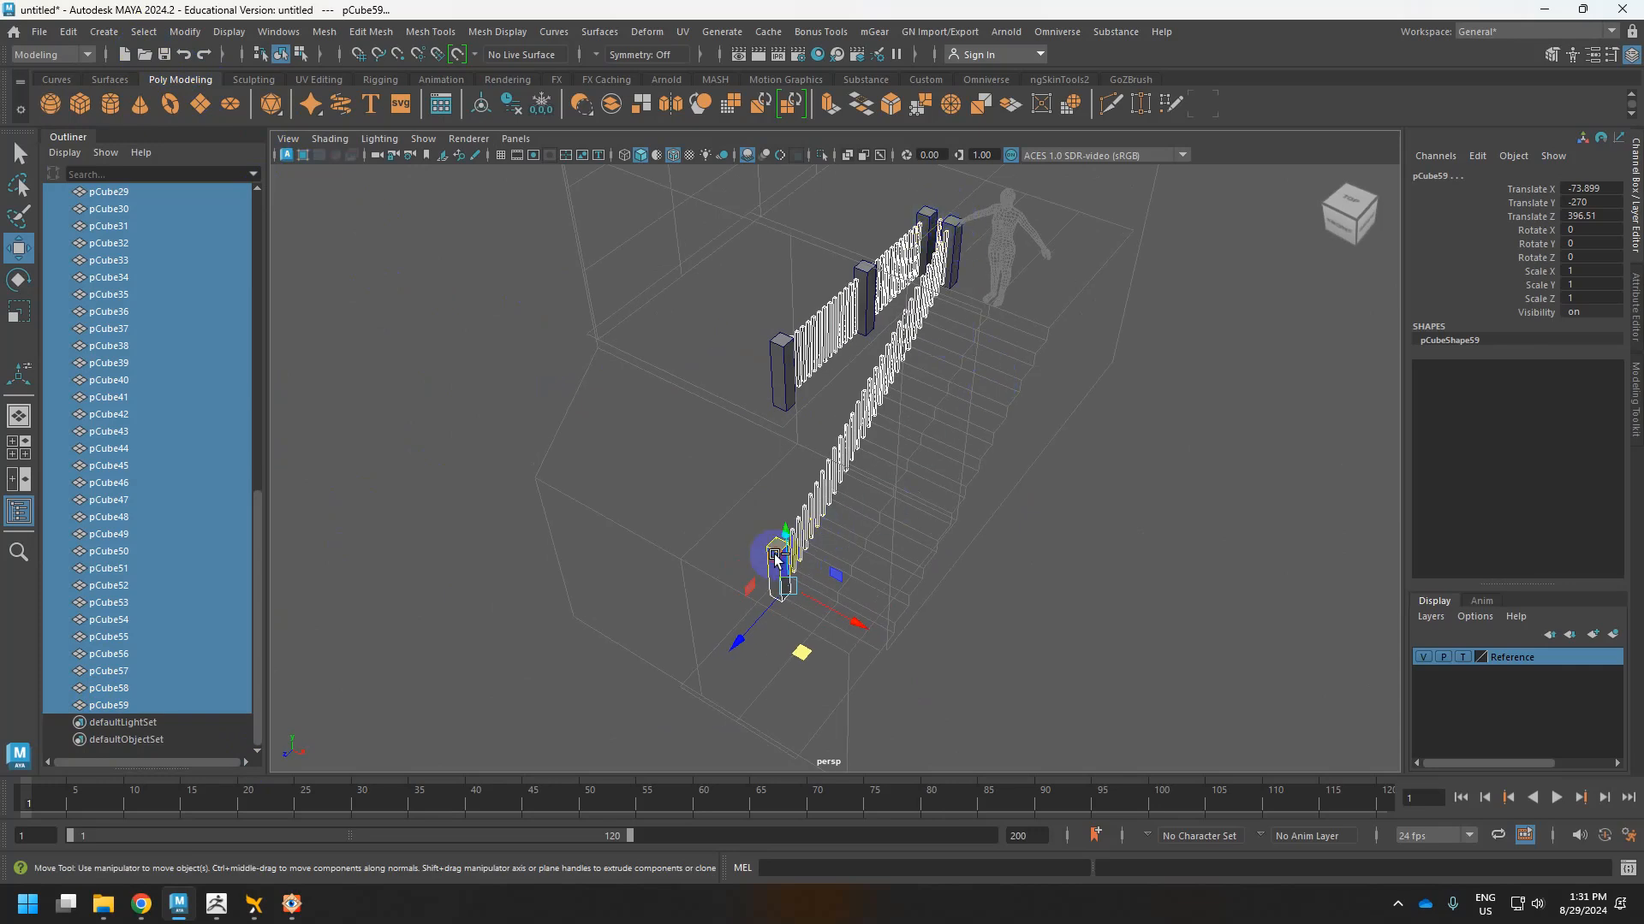
{"action": "left_click_drag", "start_coordinate": [702, 578], "coordinate": [816, 313], "text": "alt"}
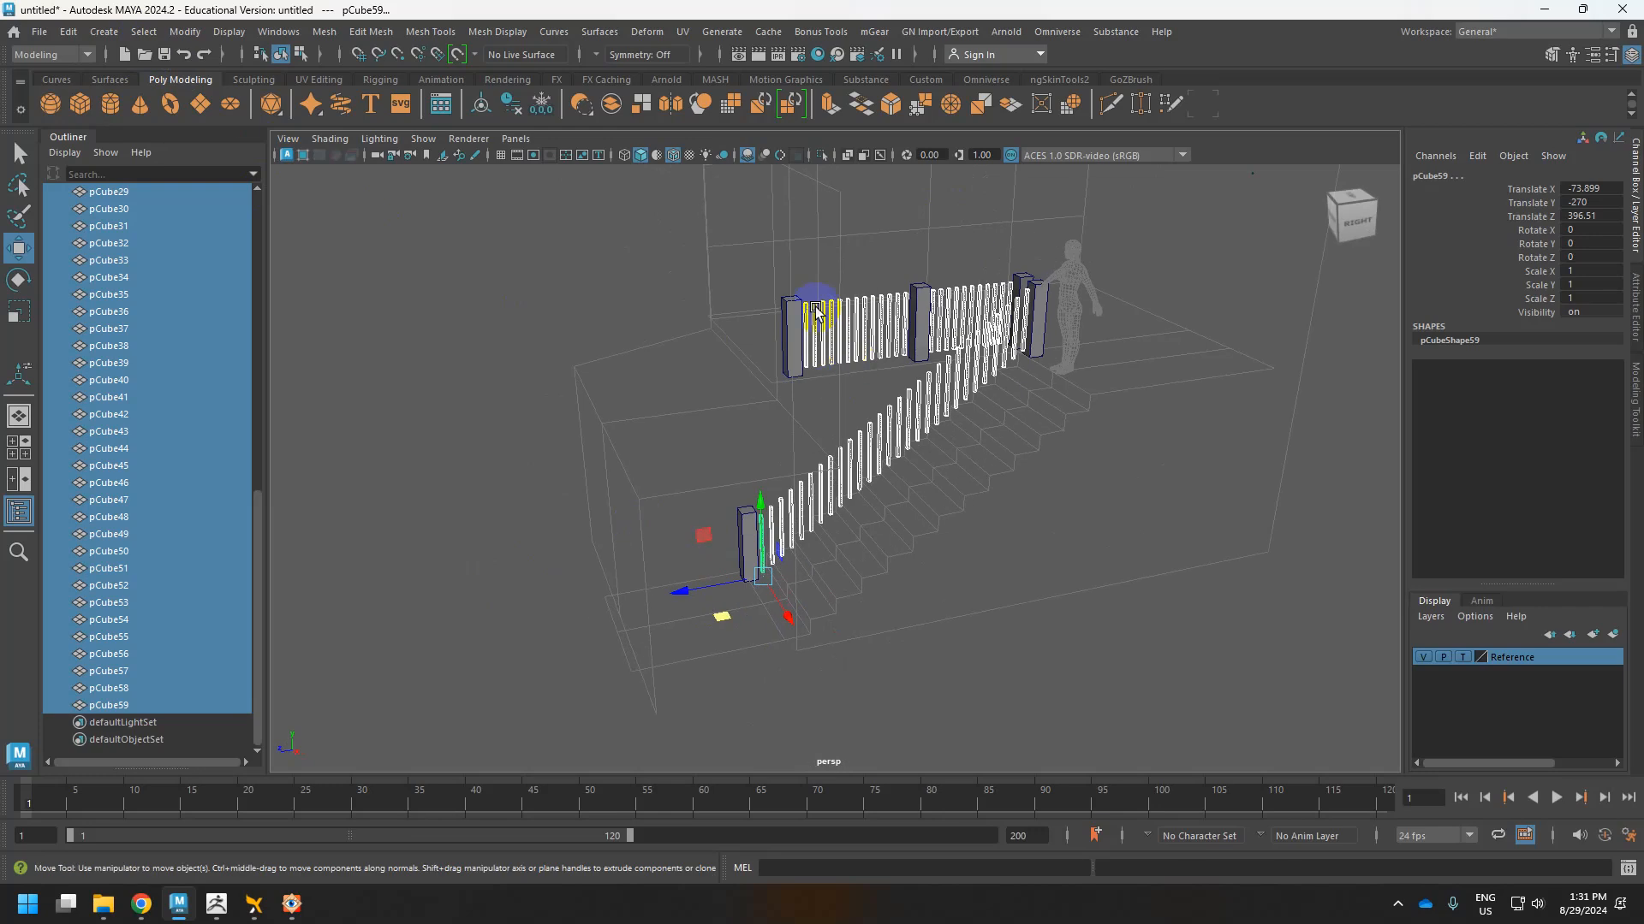
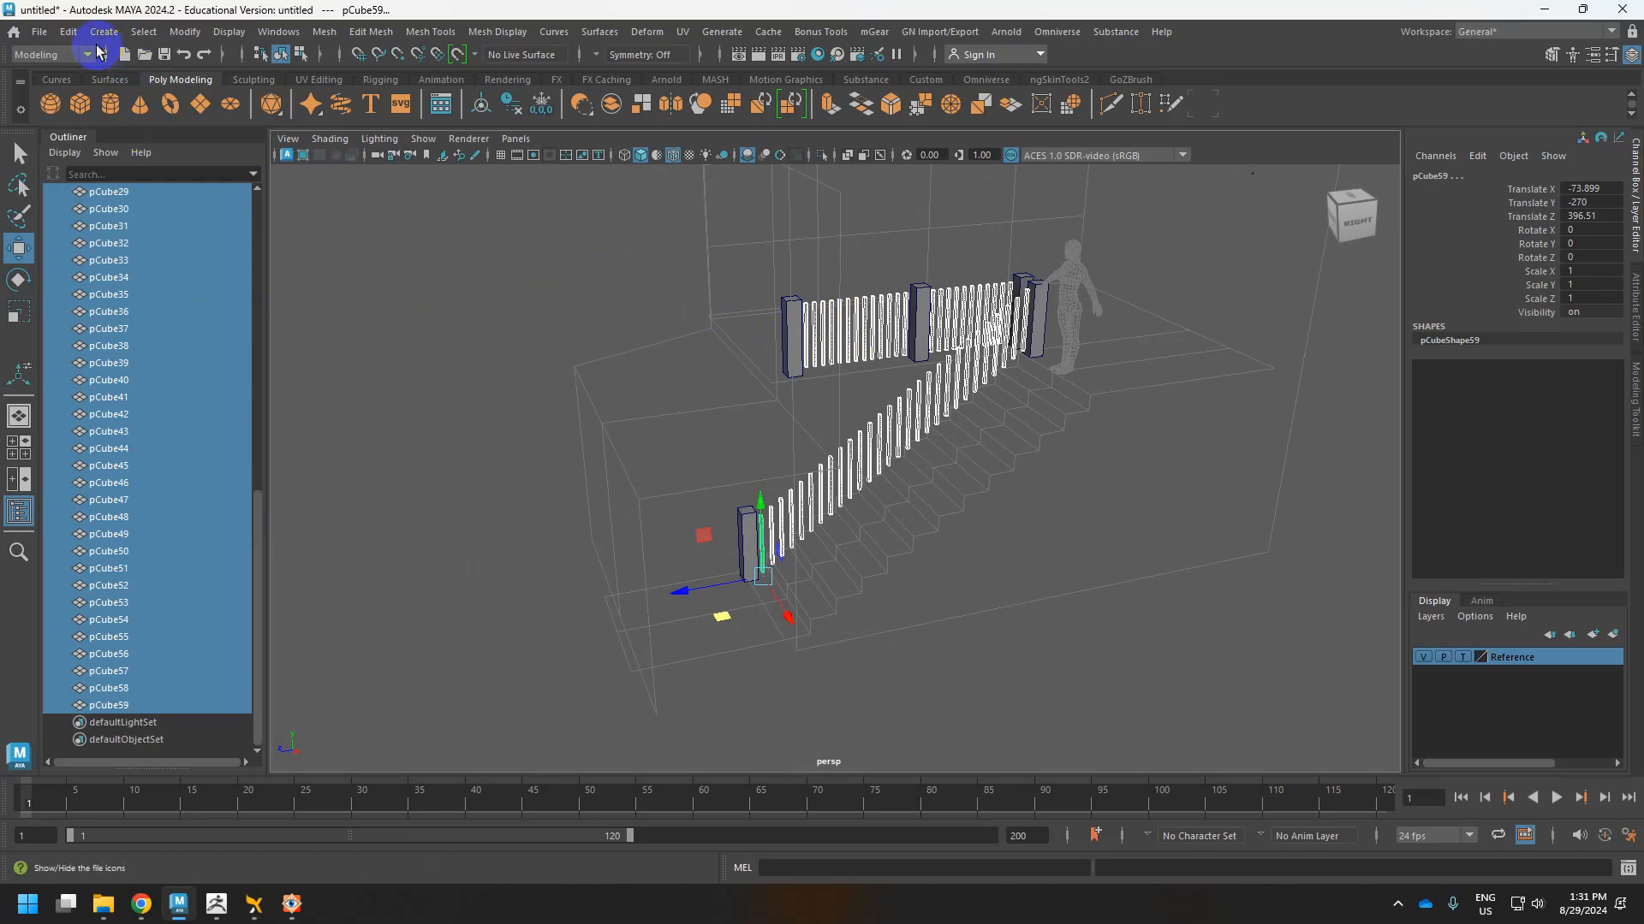
Use Search and Replace Names on the selected balusters to replace pCube with Stairs_Balusters_.
{"action": "left_click", "coordinate": [68, 31]}
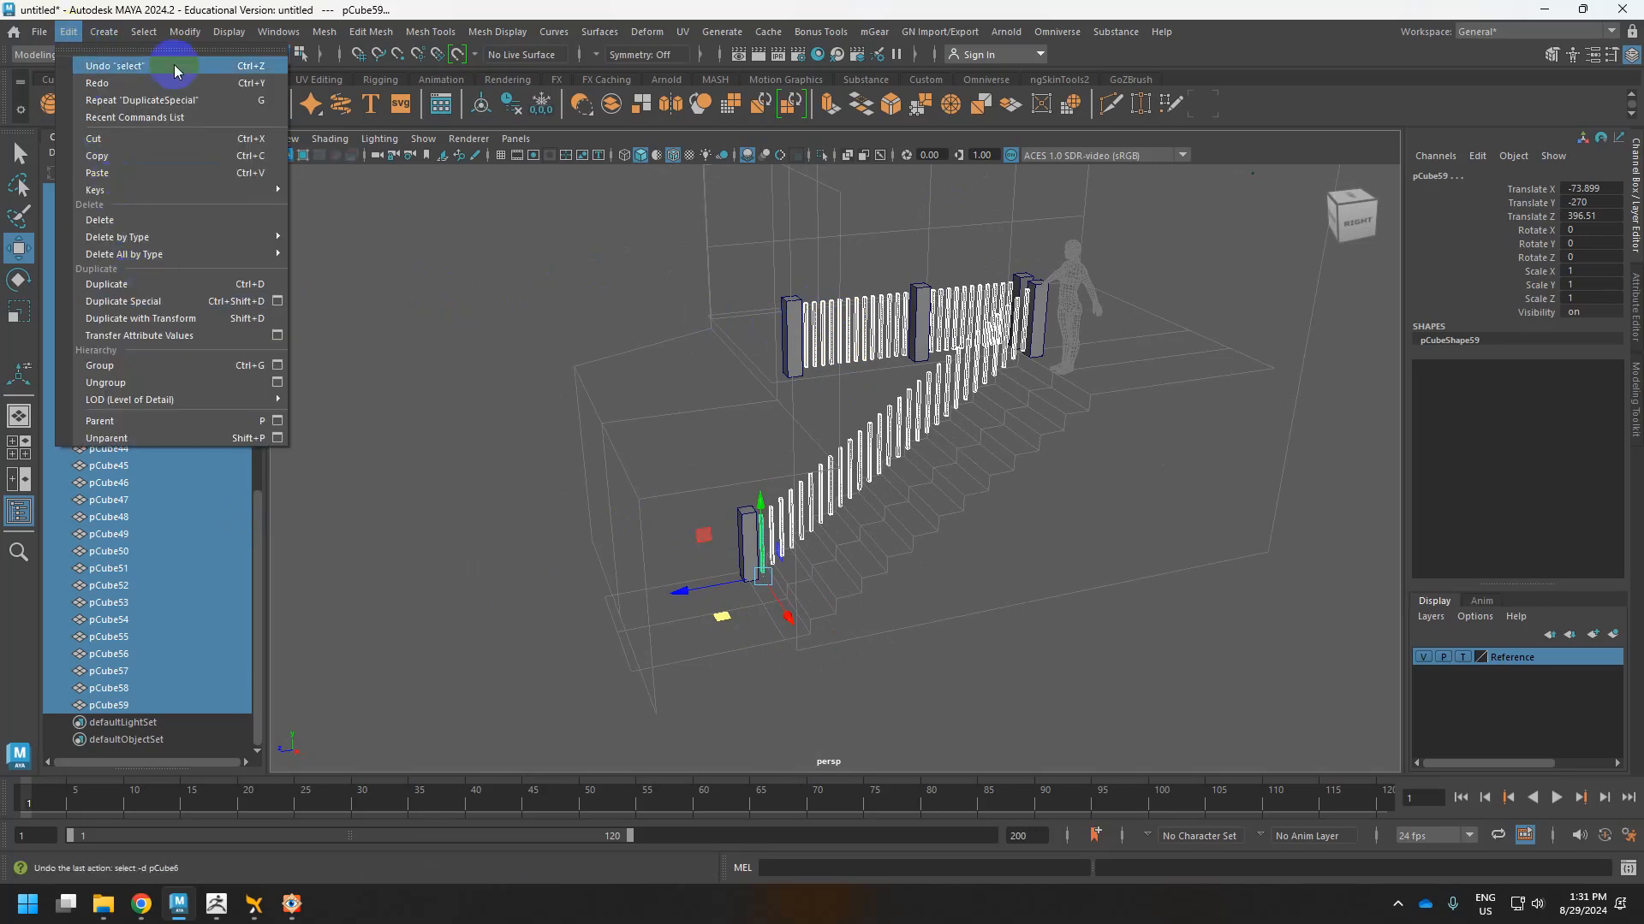
{"action": "mouse_move", "coordinate": [176, 31]}
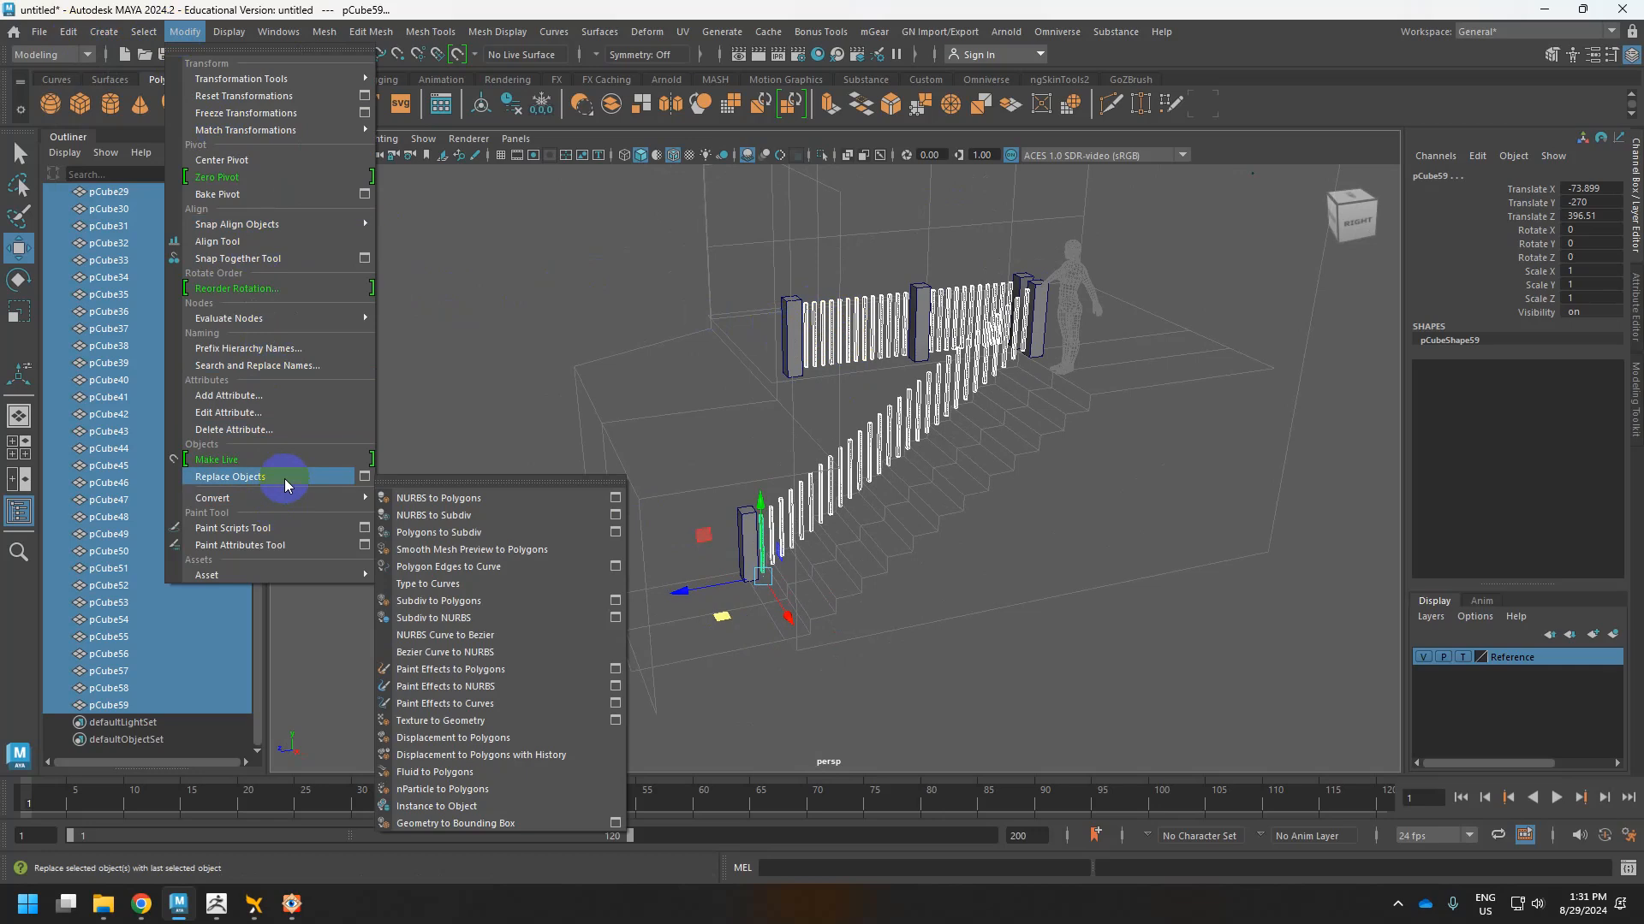
{"action": "left_click", "coordinate": [264, 366]}
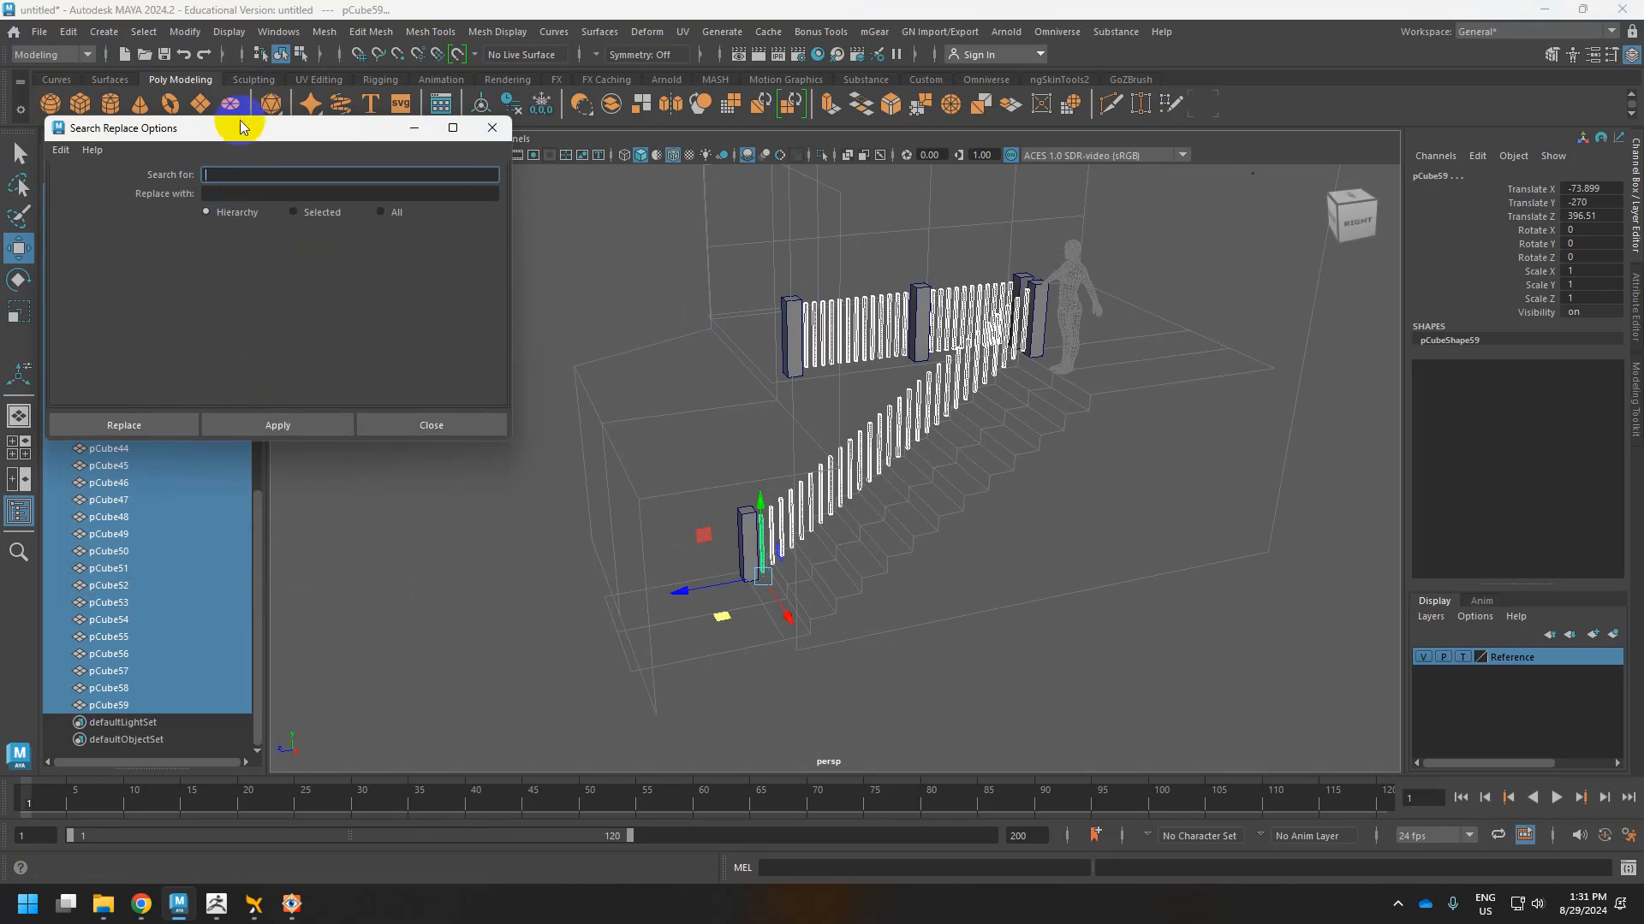
{"action": "left_click_drag", "start_coordinate": [239, 128], "coordinate": [662, 164]}
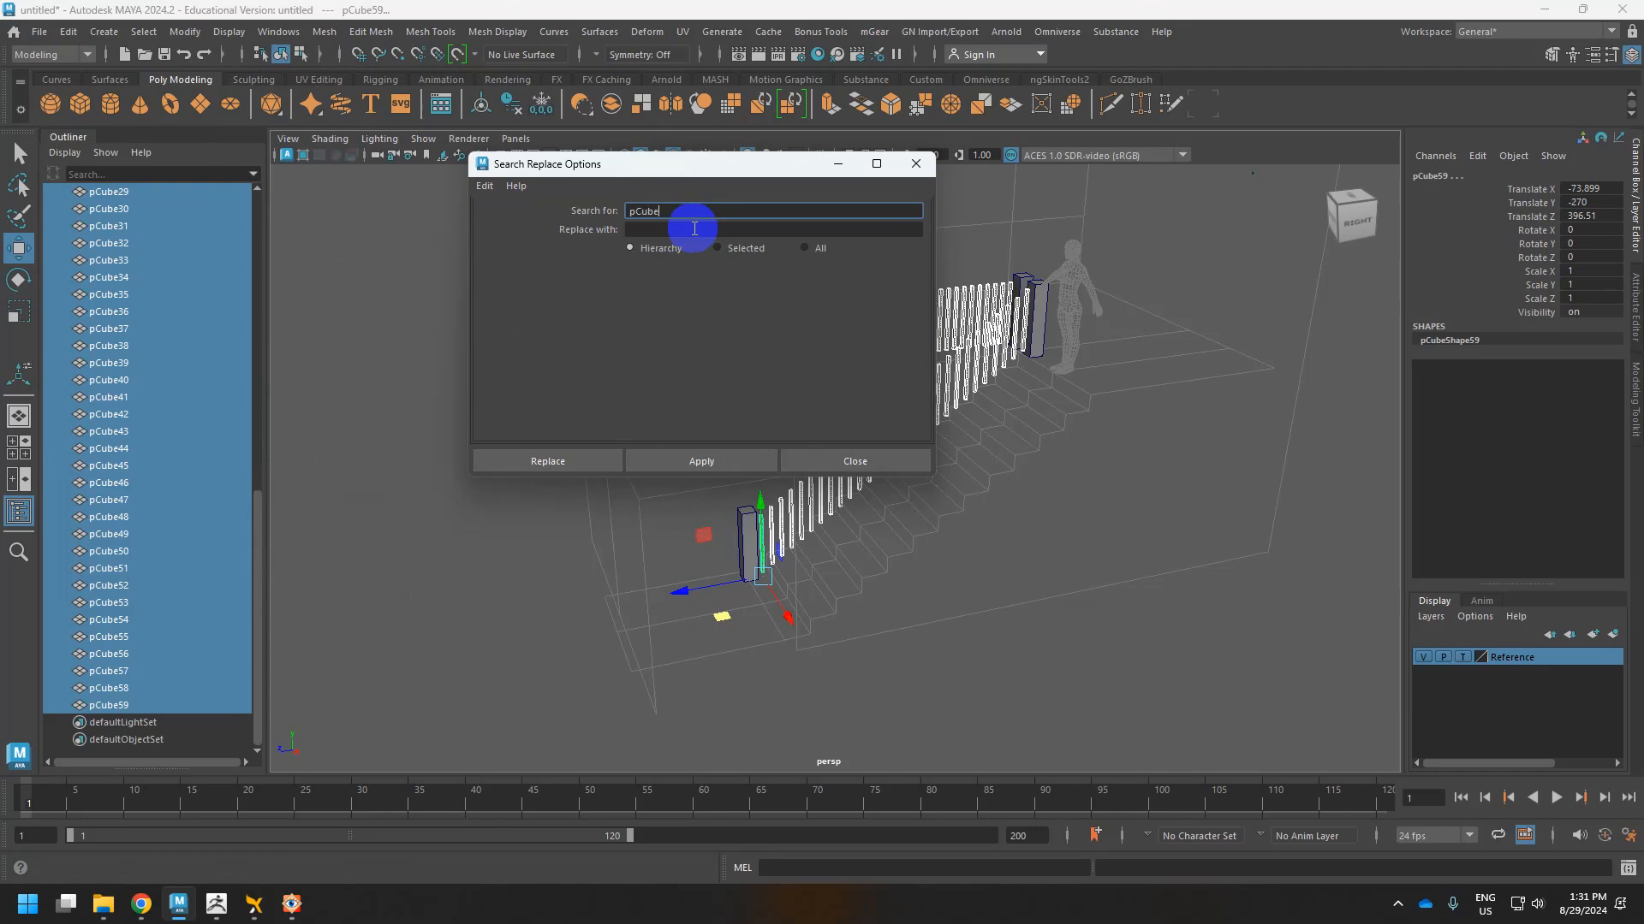
{"action": "left_click", "coordinate": [690, 228]}
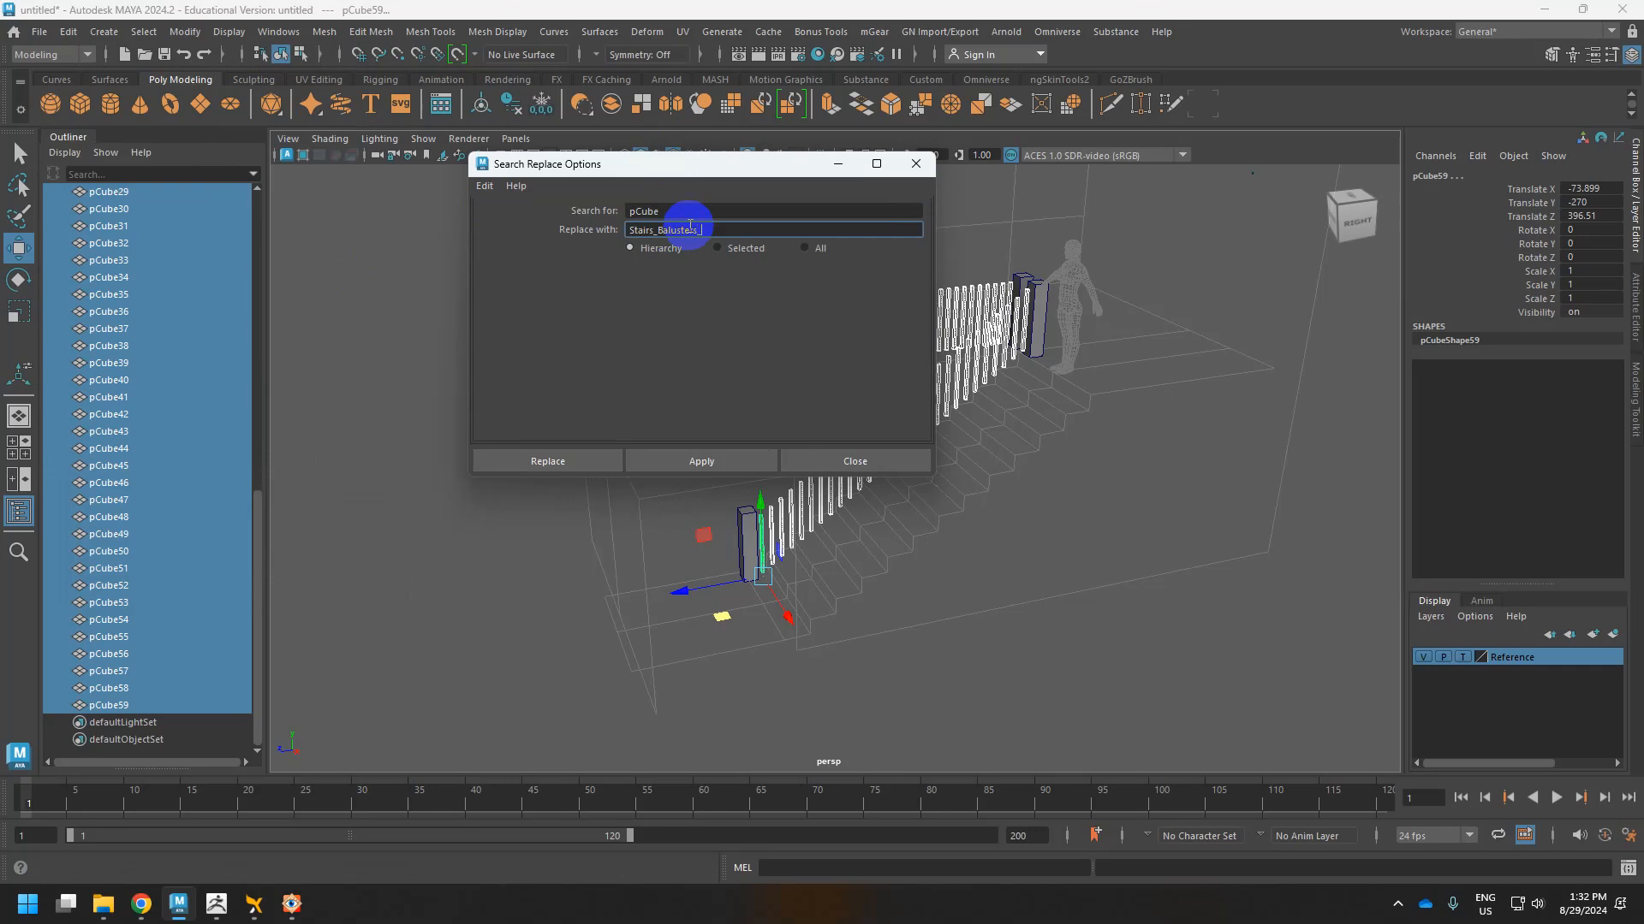
{"action": "left_click", "coordinate": [717, 250]}
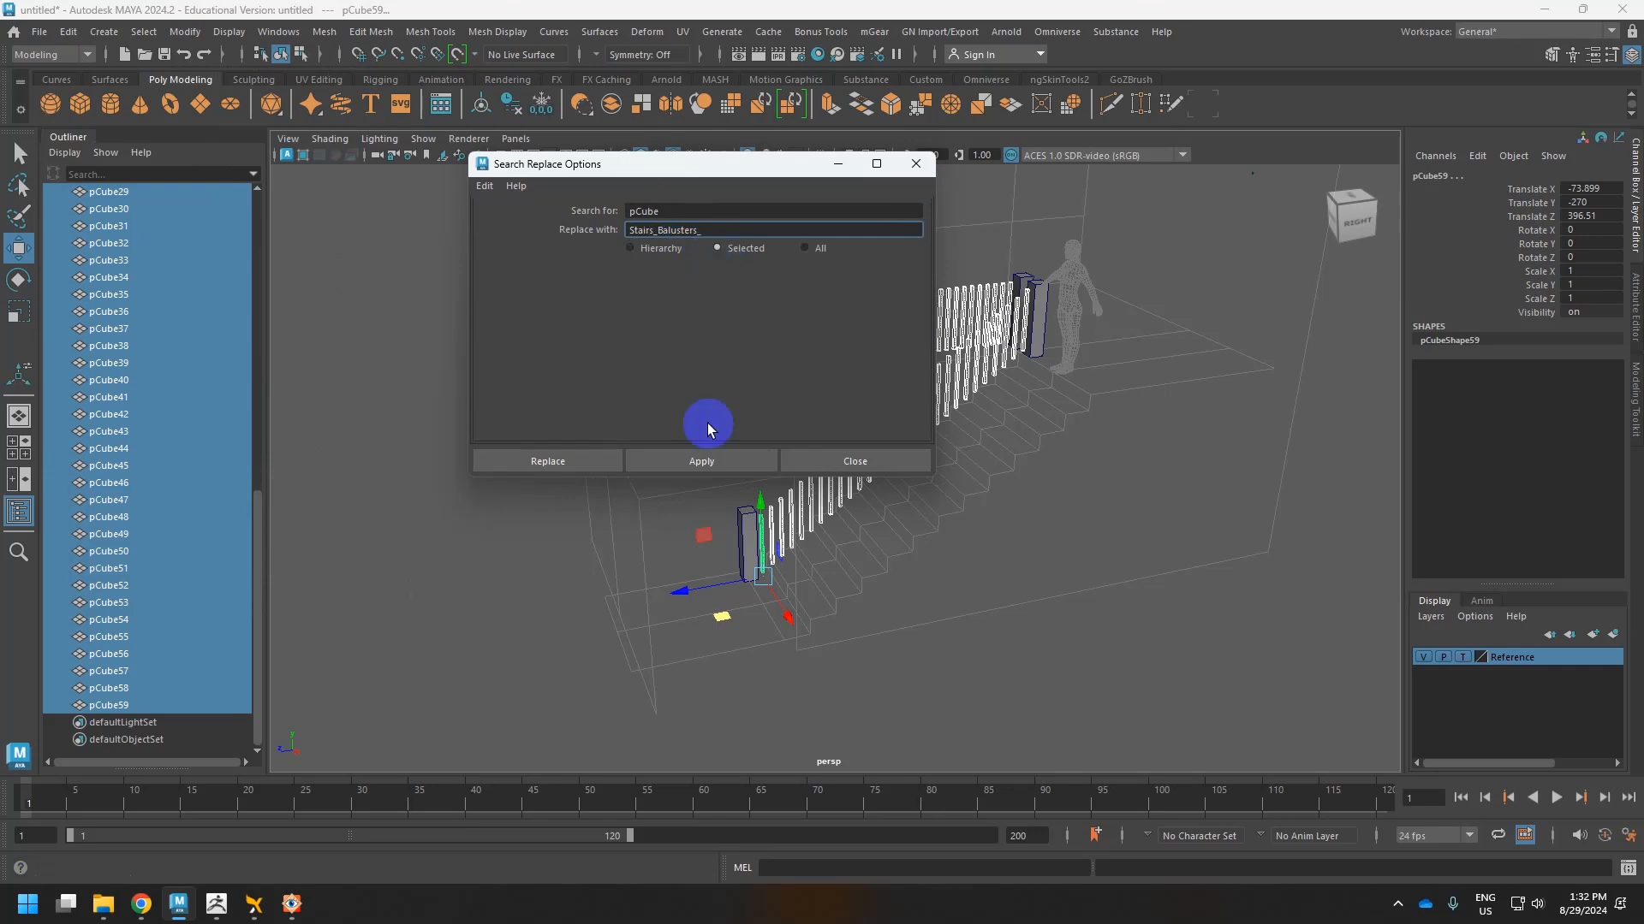
{"action": "left_click", "coordinate": [668, 473]}
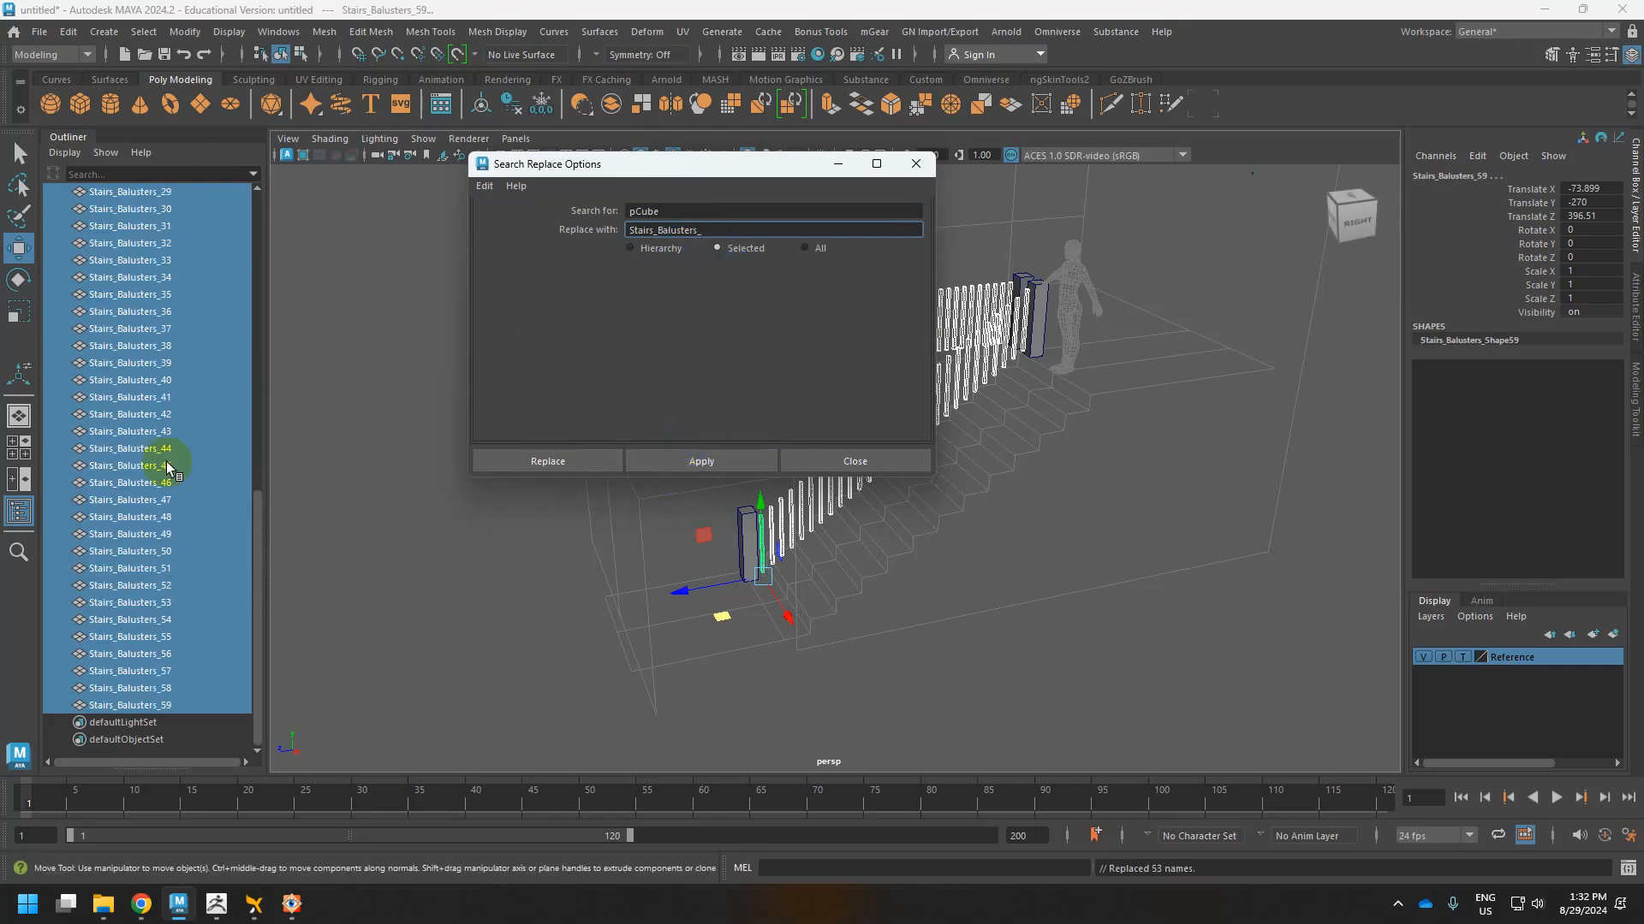
Select the five posts pCube1 to pCube6, replace pCube with Stairs_Newel_ in their names, and close the rename options.
{"action": "scroll", "coordinate": [133, 516], "scroll_direction": "up", "scroll_amount": 10}
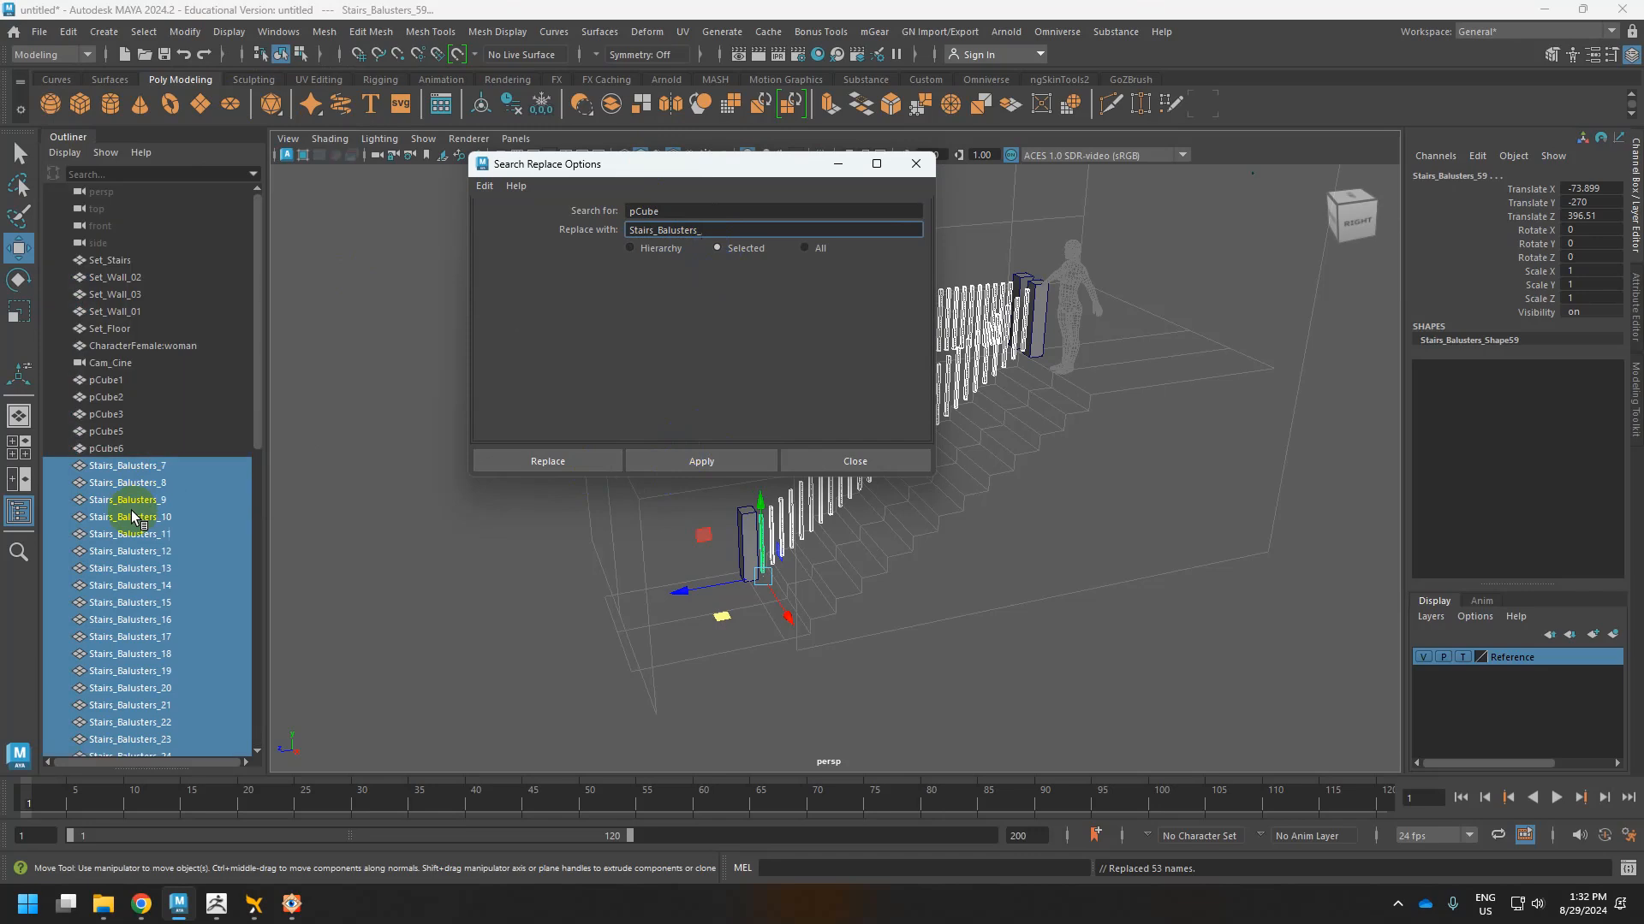
{"action": "left_click", "coordinate": [120, 379]}
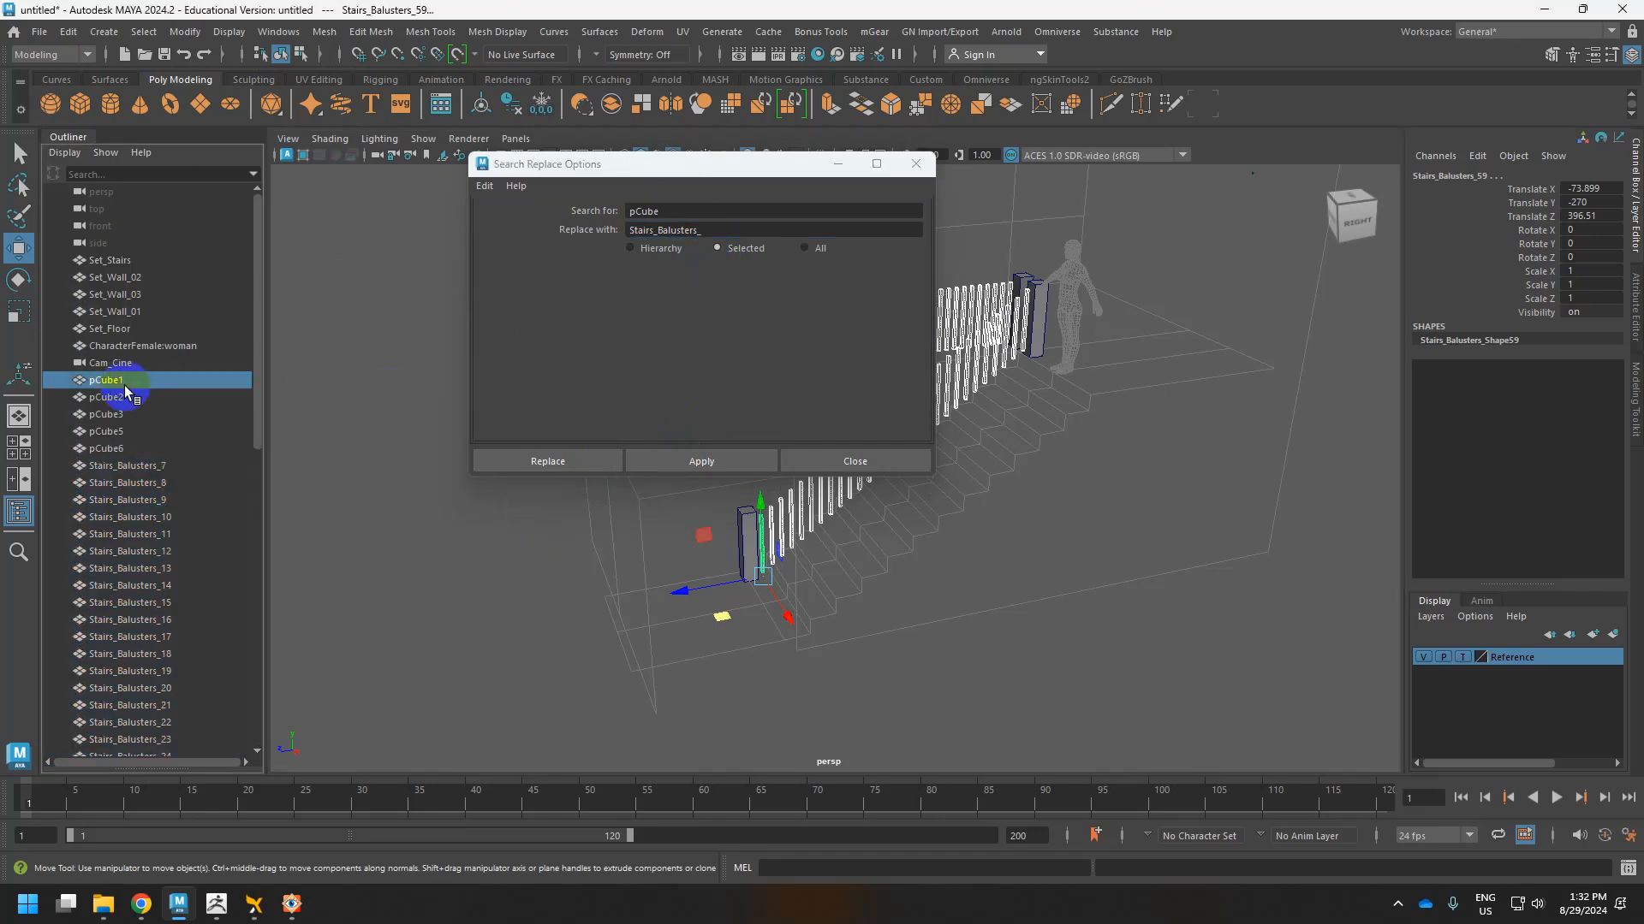
{"action": "left_click", "coordinate": [120, 449], "text": "shift"}
{"action": "left_click_drag", "start_coordinate": [676, 161], "coordinate": [1138, 250]}
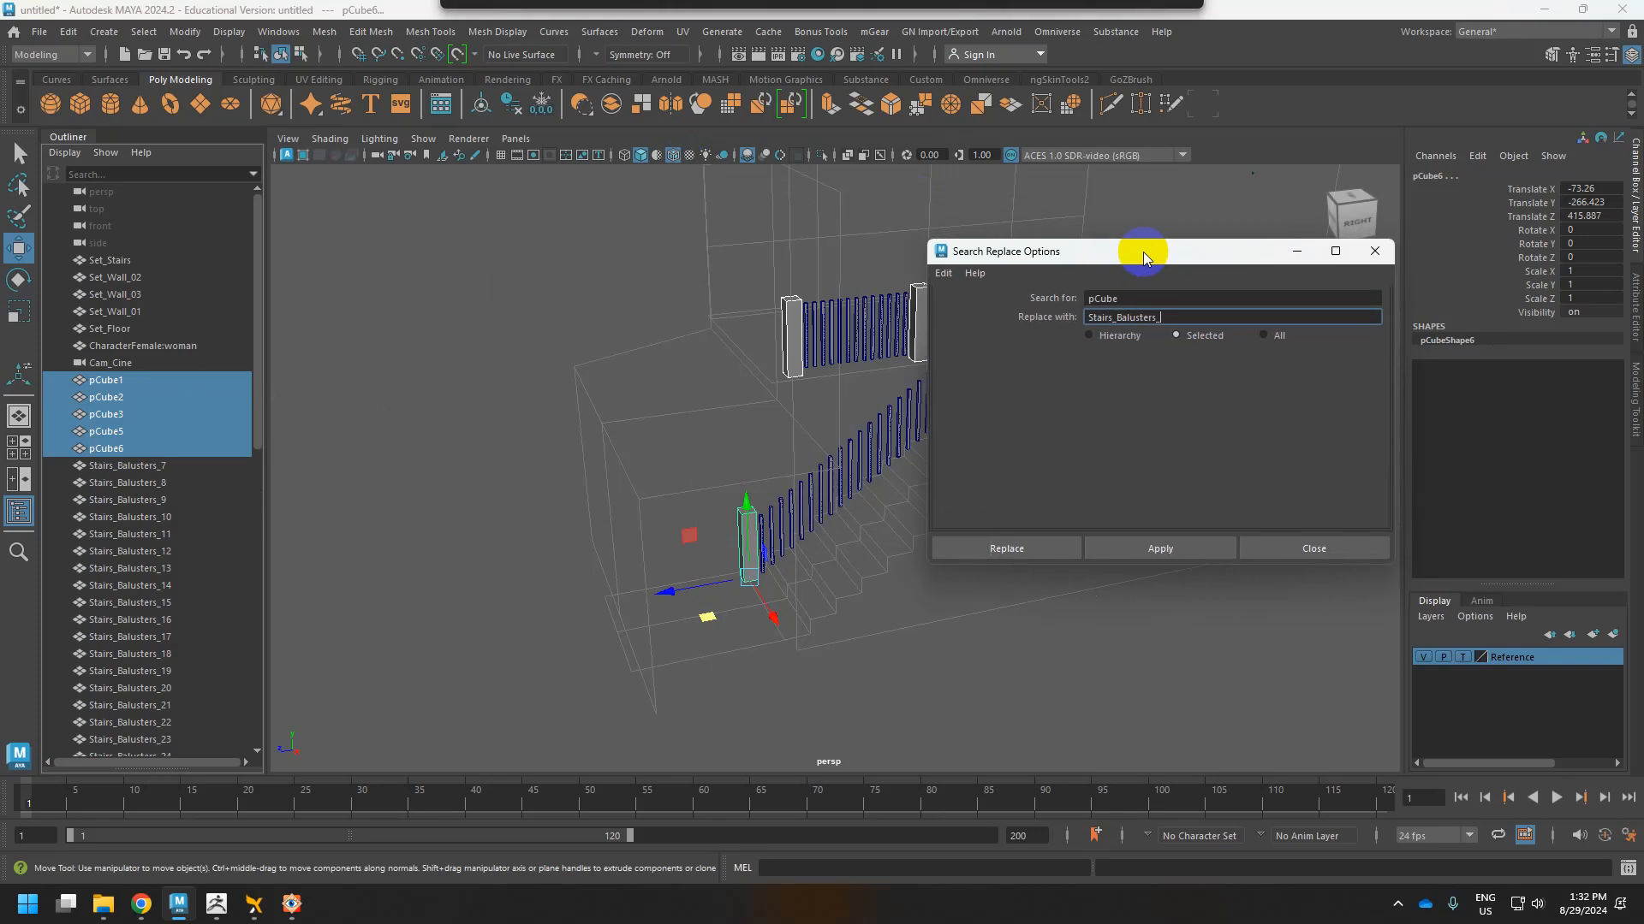
{"action": "left_click", "coordinate": [1101, 299]}
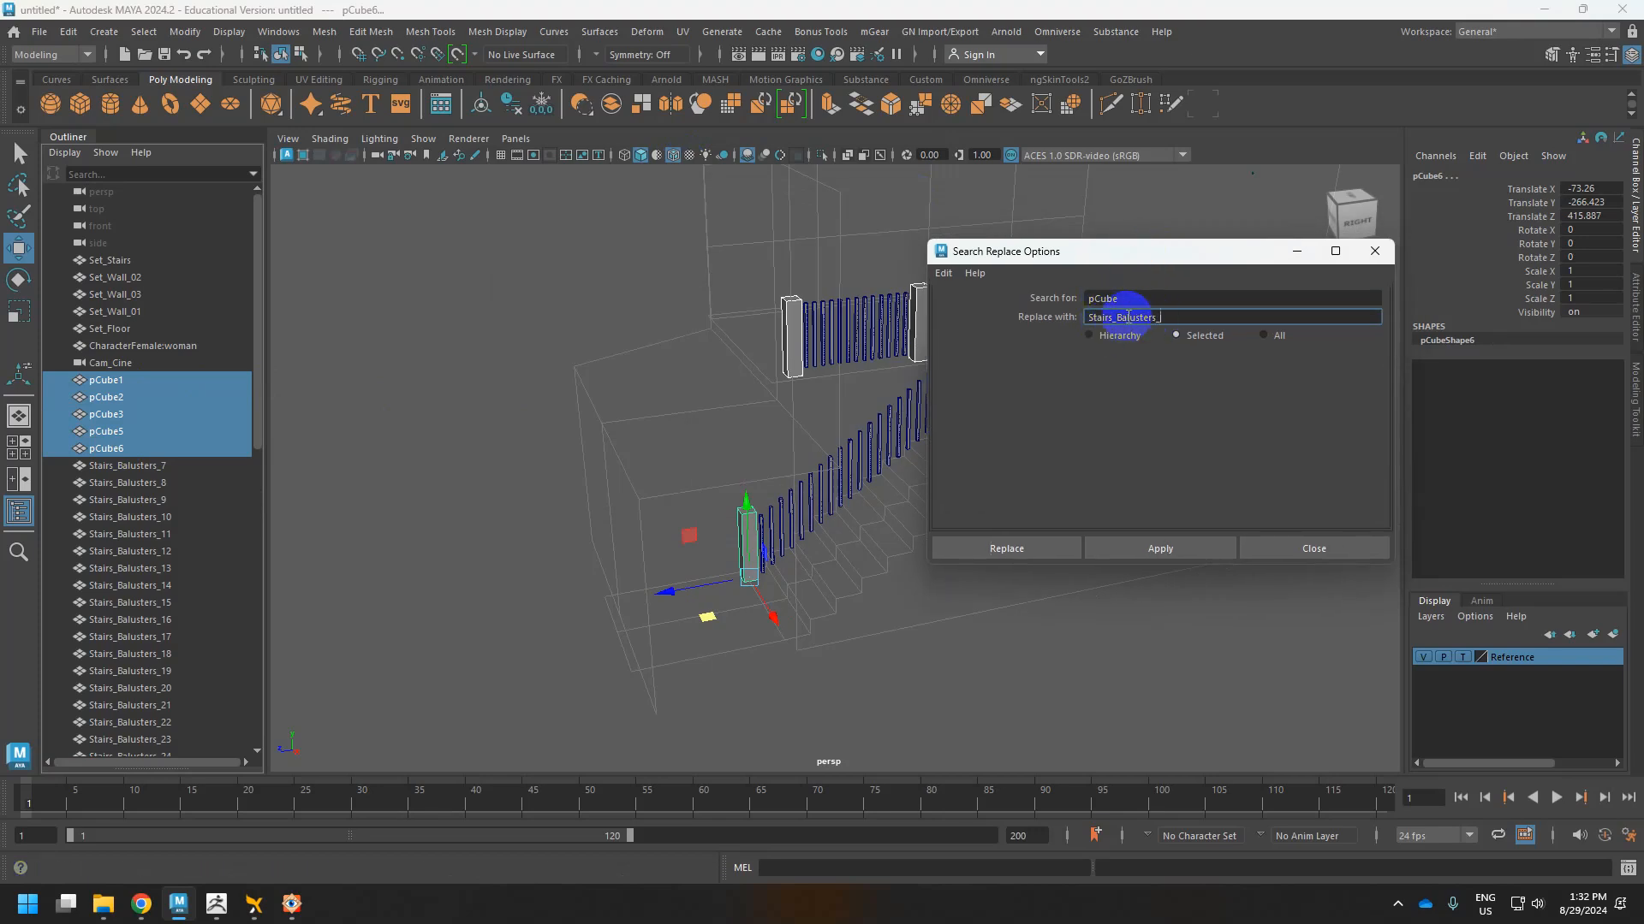
{"action": "left_click_drag", "start_coordinate": [1118, 317], "coordinate": [1154, 317]}
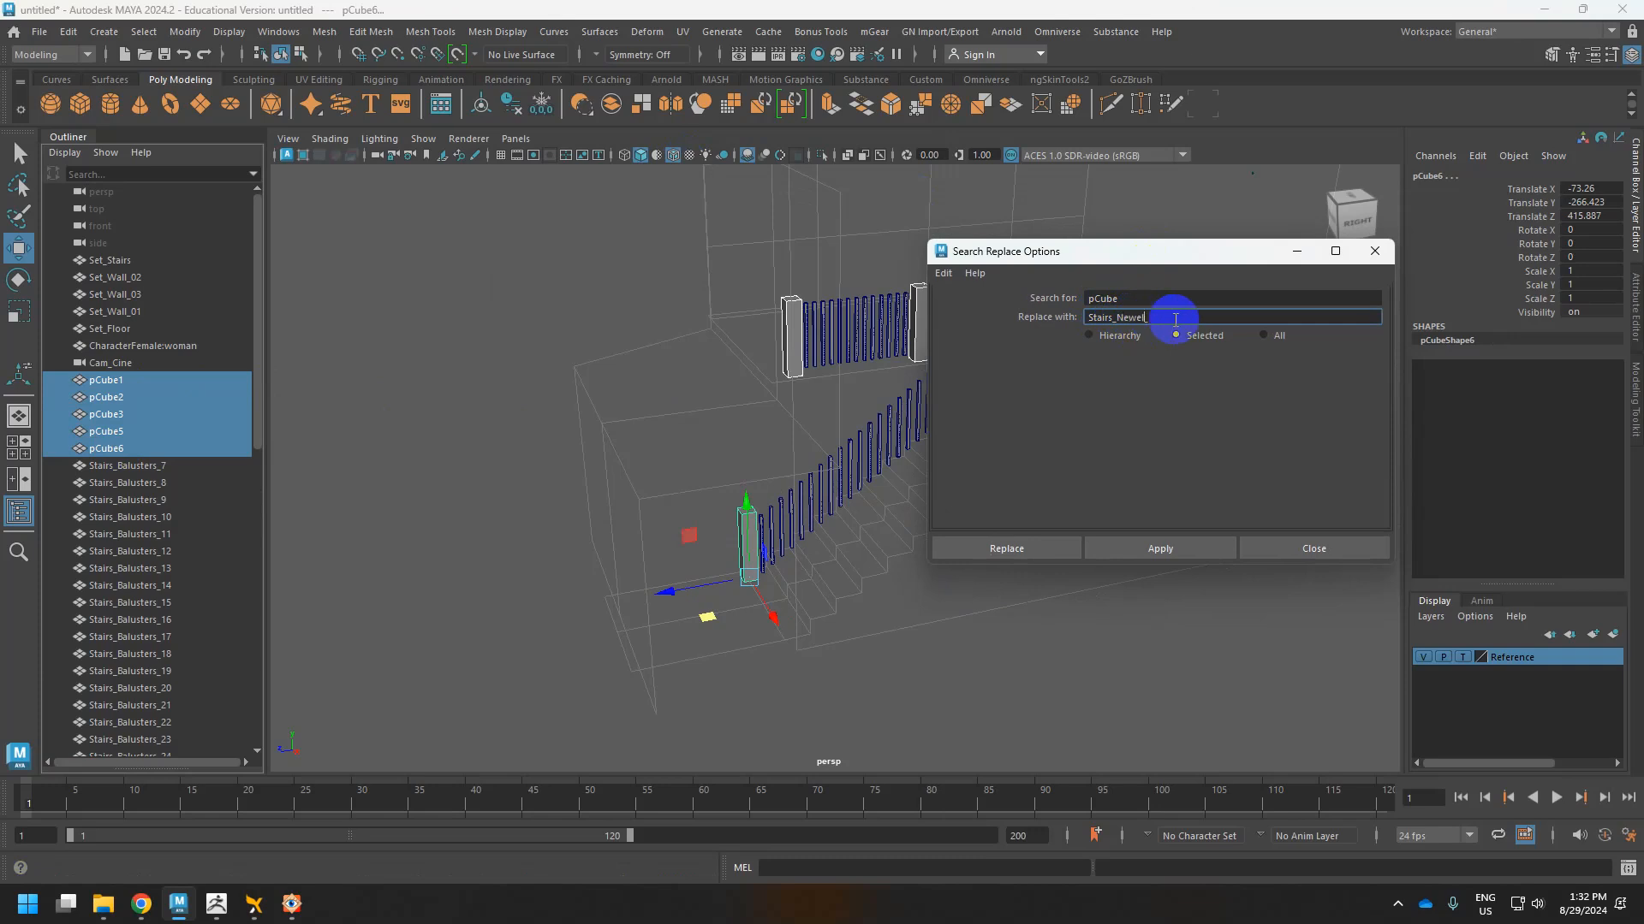
{"action": "type", "text": "Newel"}
{"action": "left_click", "coordinate": [1122, 545]}
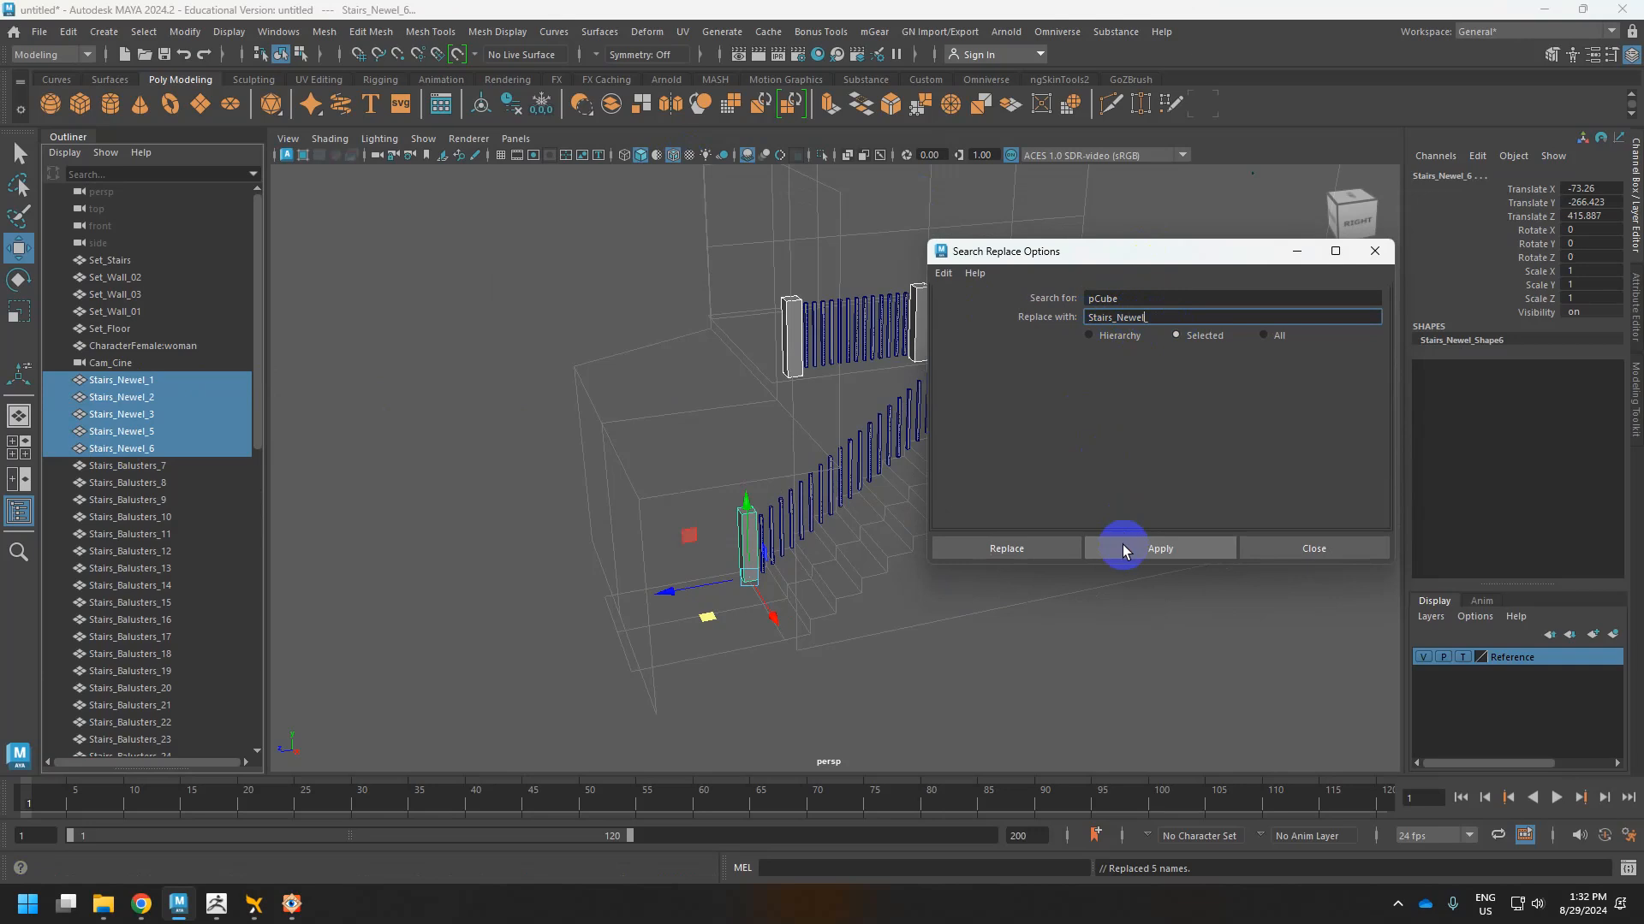
{"action": "left_click", "coordinate": [1314, 548]}
Try moving the top of a single baluster midway down the stairs in component mode, and undo the move.
{"action": "scroll", "coordinate": [899, 377], "scroll_direction": "up", "scroll_amount": 3}
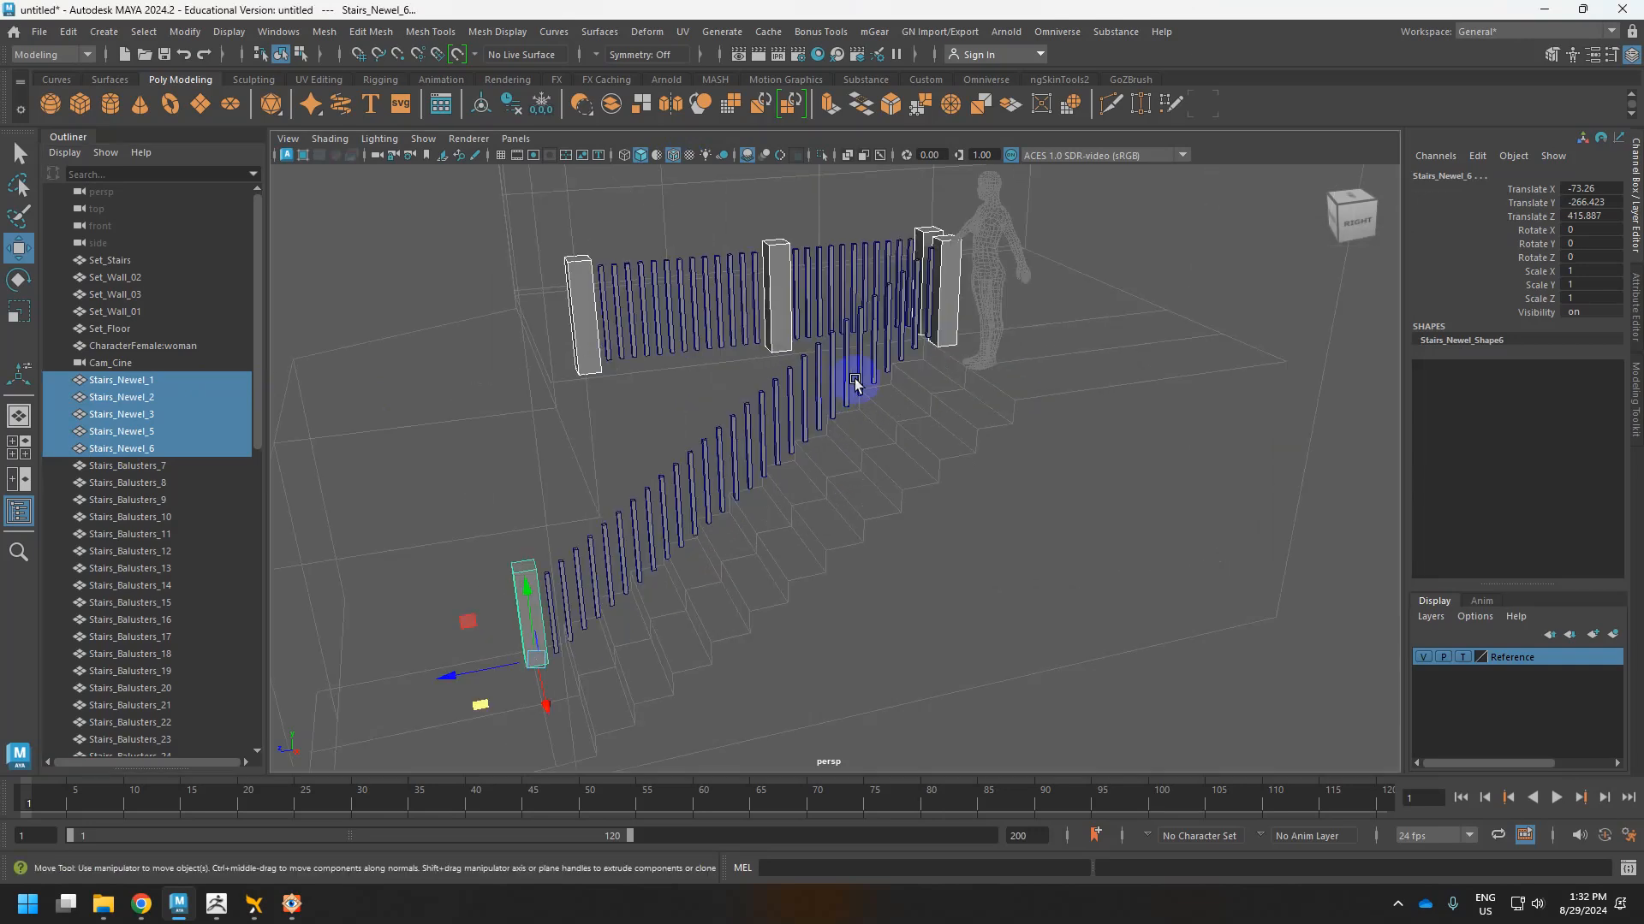
{"action": "scroll", "coordinate": [847, 376], "scroll_direction": "up", "scroll_amount": 5}
{"action": "left_click", "coordinate": [839, 346]}
{"action": "left_click", "coordinate": [835, 340]}
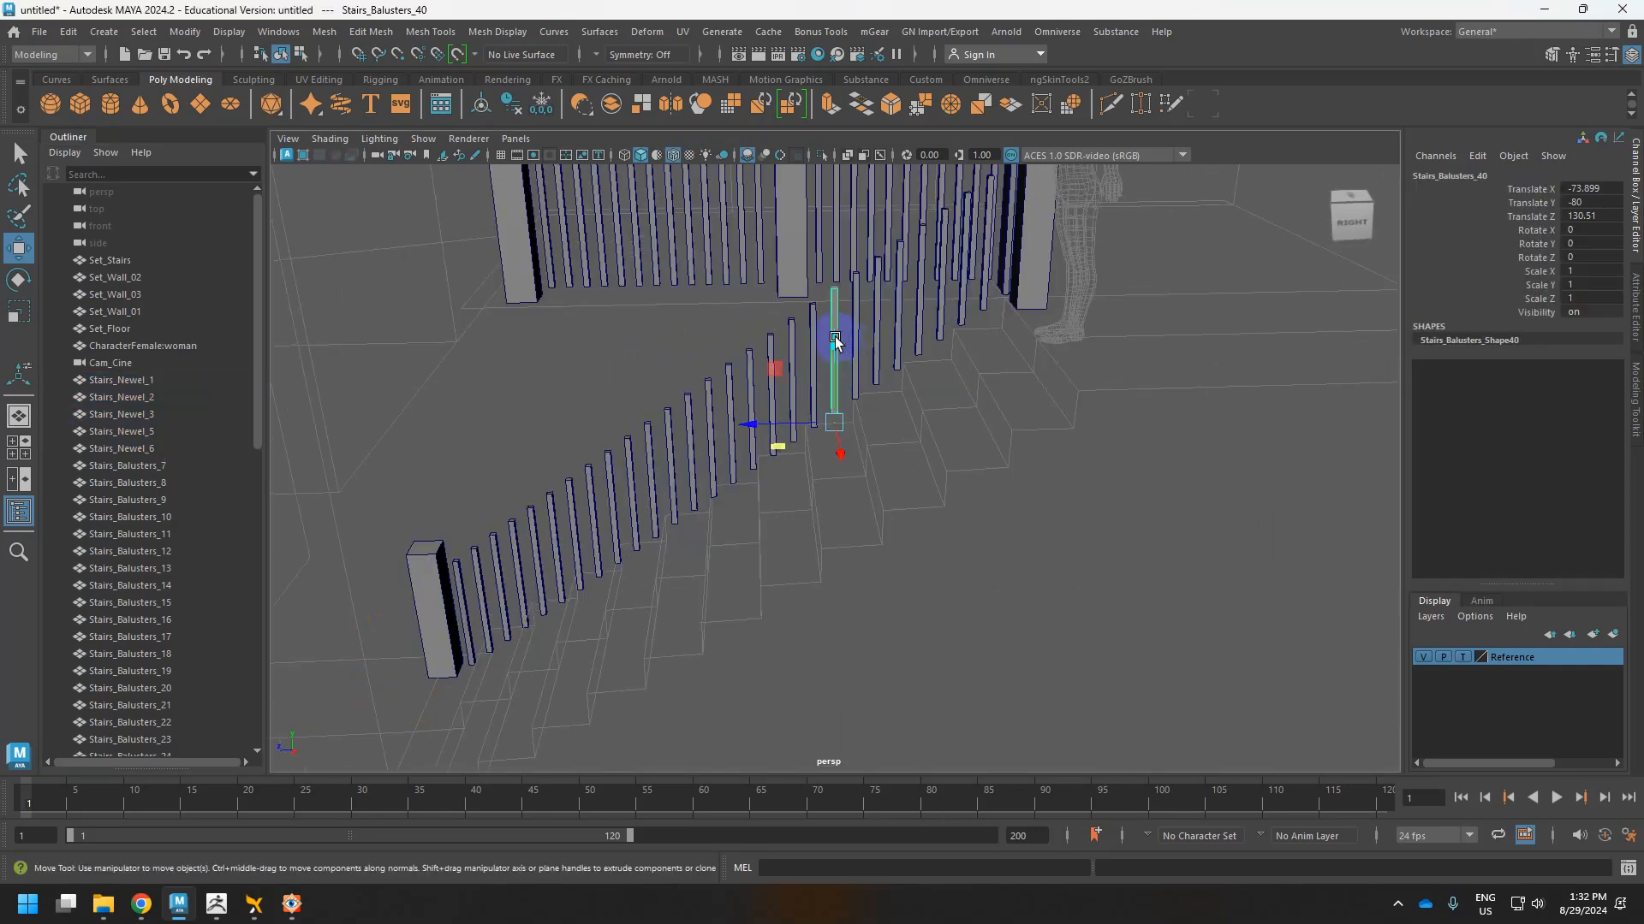
{"action": "scroll", "coordinate": [835, 340], "scroll_direction": "down", "scroll_amount": 5}
{"action": "scroll", "coordinate": [856, 411], "scroll_direction": "up", "scroll_amount": 8}
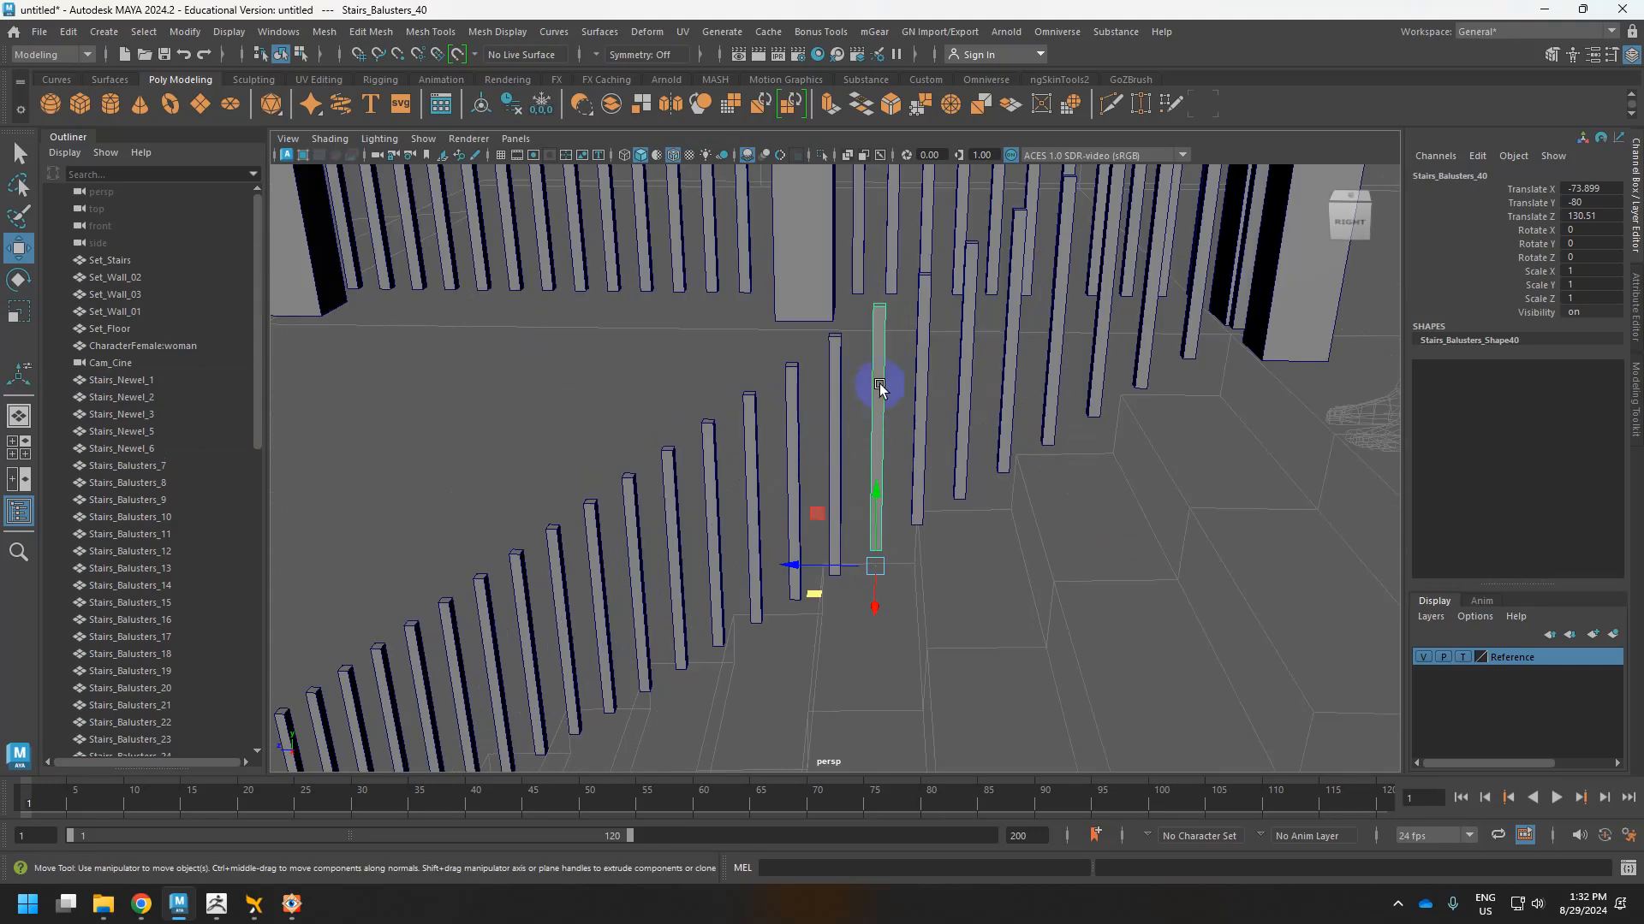
{"action": "right_click_drag", "start_coordinate": [890, 365], "coordinate": [876, 314]}
{"action": "double_click", "coordinate": [883, 360]}
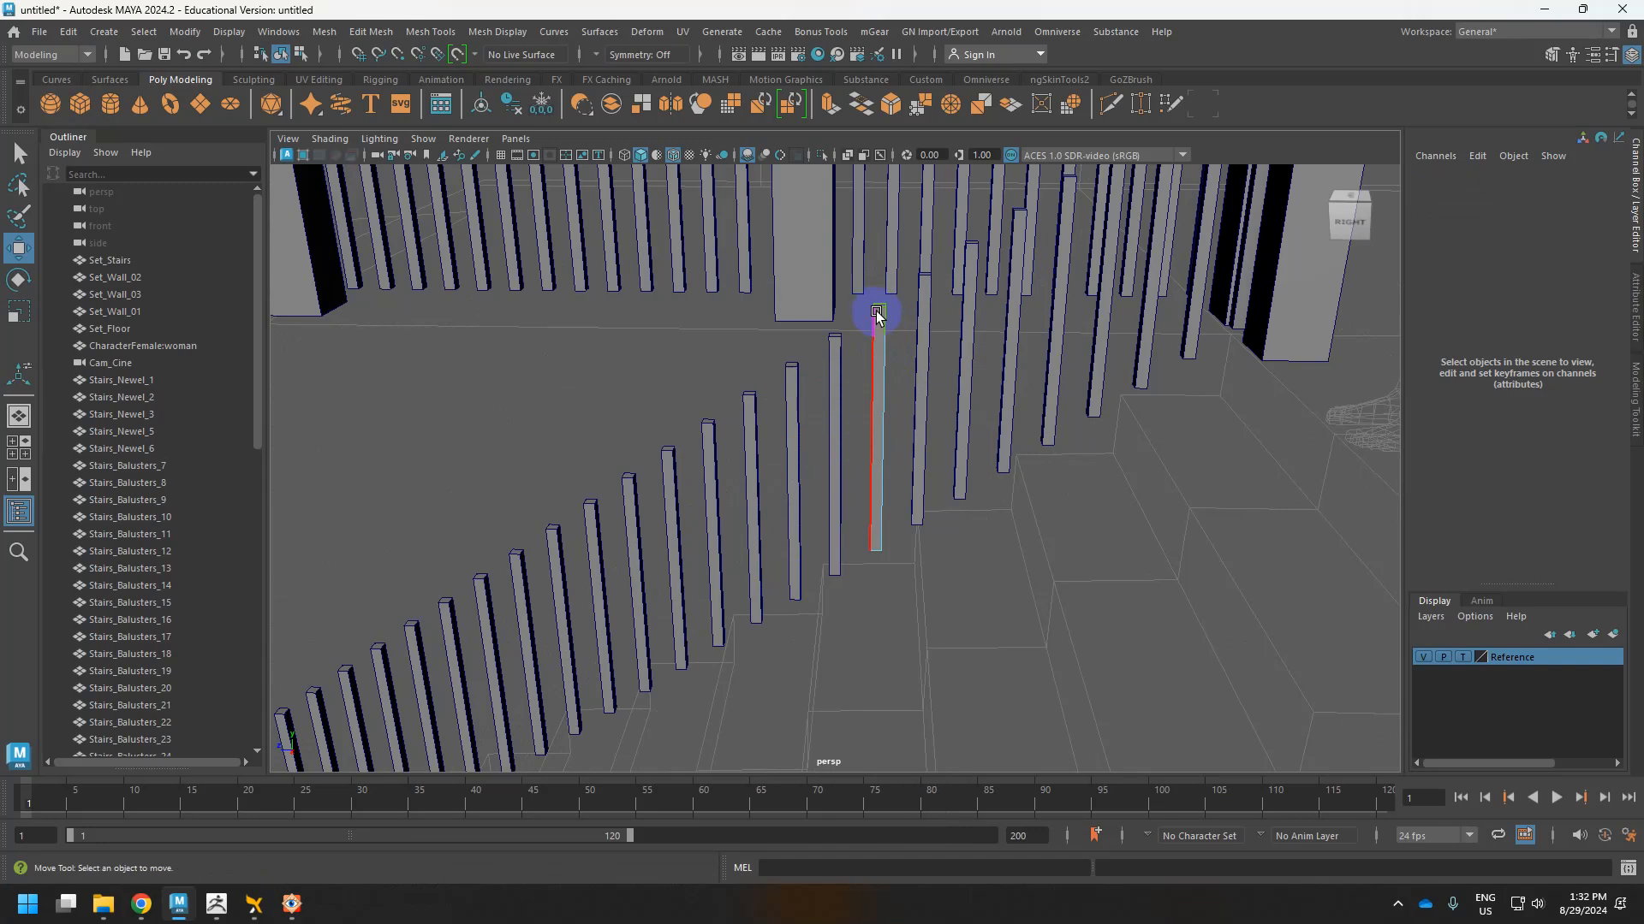
{"action": "left_click", "coordinate": [879, 301]}
{"action": "left_click_drag", "start_coordinate": [881, 272], "coordinate": [921, 246]}
{"action": "key", "text": "ctrl+z"}
Return to object selection and delete the balusters along the lower half of the stairs.
{"action": "scroll", "coordinate": [925, 377], "scroll_direction": "down", "scroll_amount": 5}
{"action": "left_click_drag", "start_coordinate": [921, 382], "coordinate": [976, 330], "text": "alt"}
{"action": "right_click_drag", "start_coordinate": [976, 330], "coordinate": [1058, 305]}
{"action": "left_click_drag", "start_coordinate": [1058, 305], "coordinate": [713, 391], "text": "alt"}
{"action": "left_click", "coordinate": [1004, 337]}
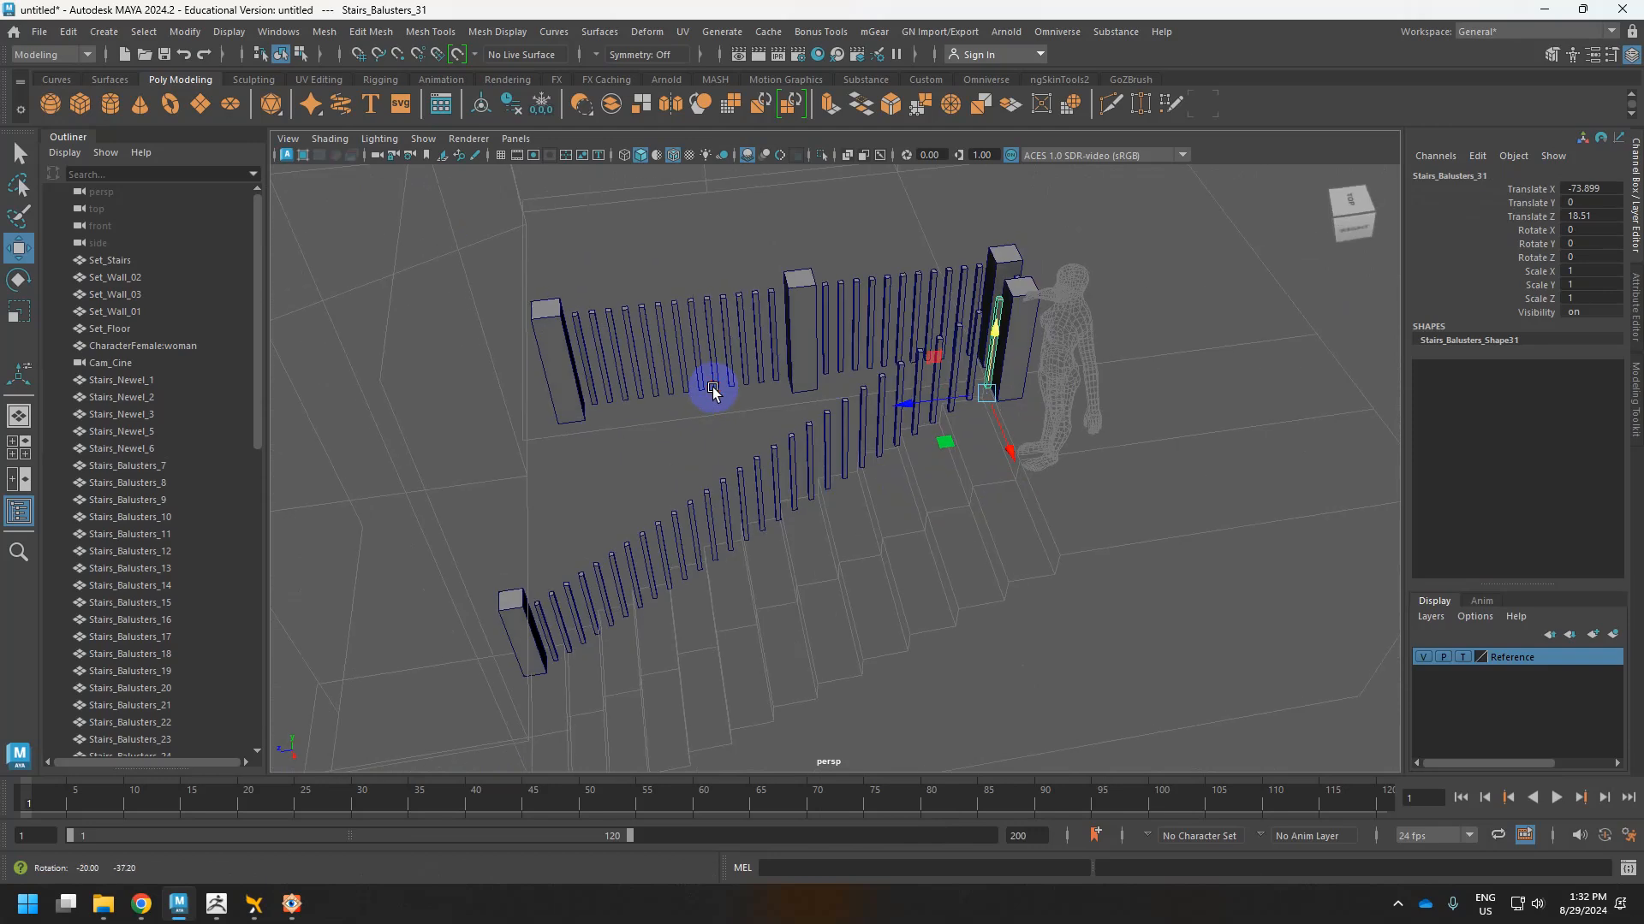
{"action": "left_click_drag", "start_coordinate": [972, 349], "coordinate": [798, 607], "text": "alt"}
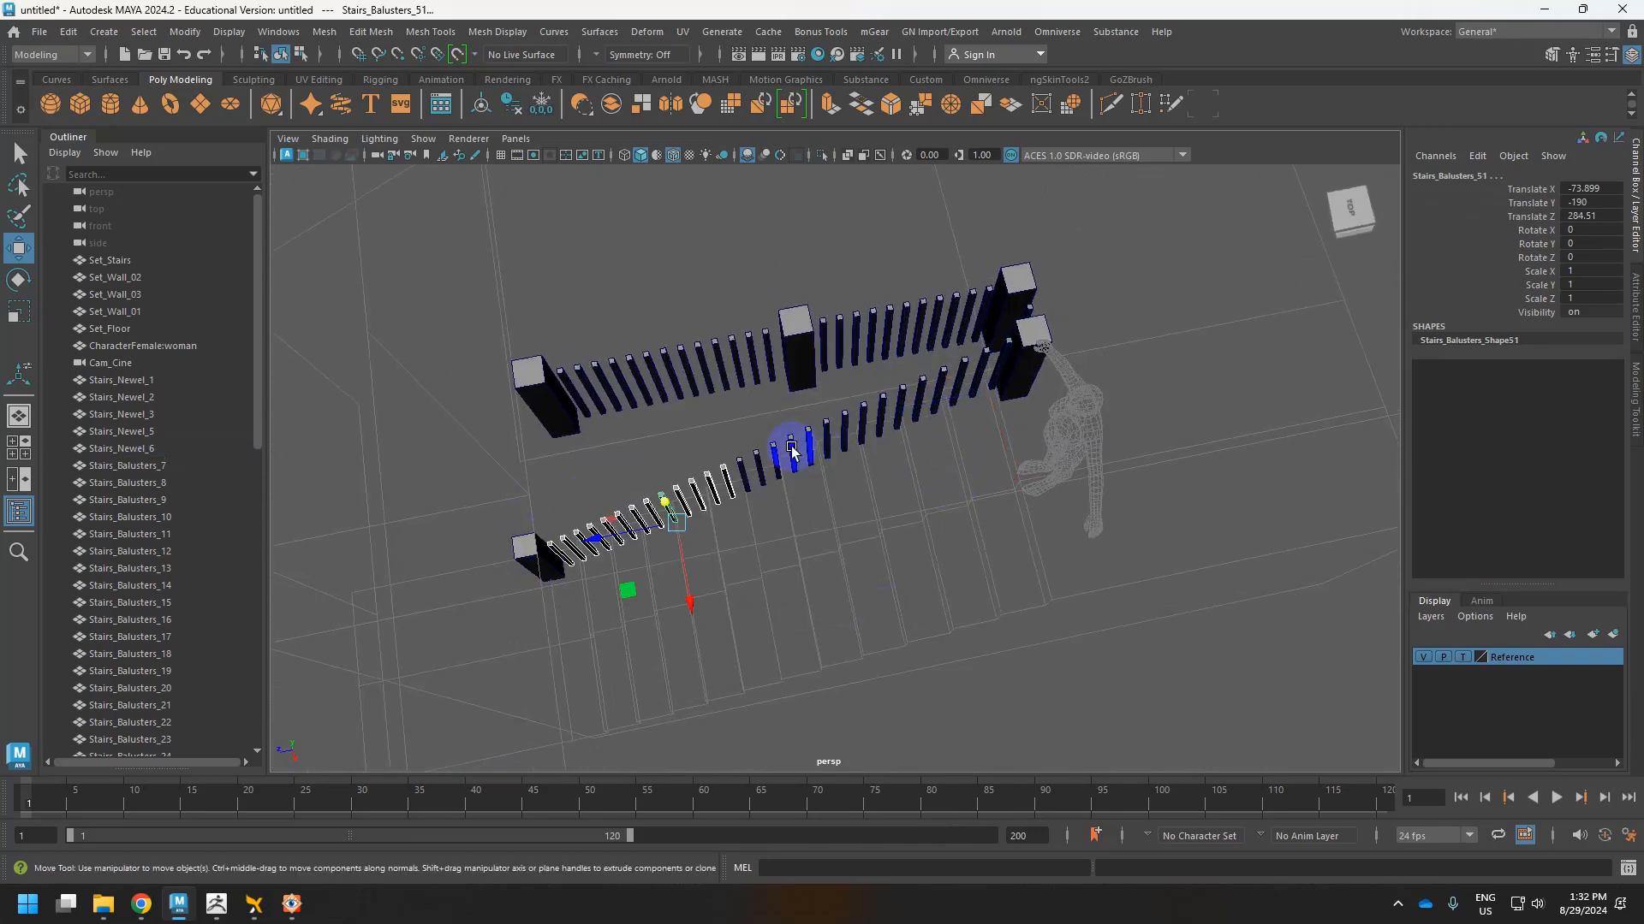
{"action": "key", "text": "Delete"}
Duplicate the lowest remaining stair baluster as 28 instances, offset -10 in Y and 14 in Z.
{"action": "left_click", "coordinate": [762, 432]}
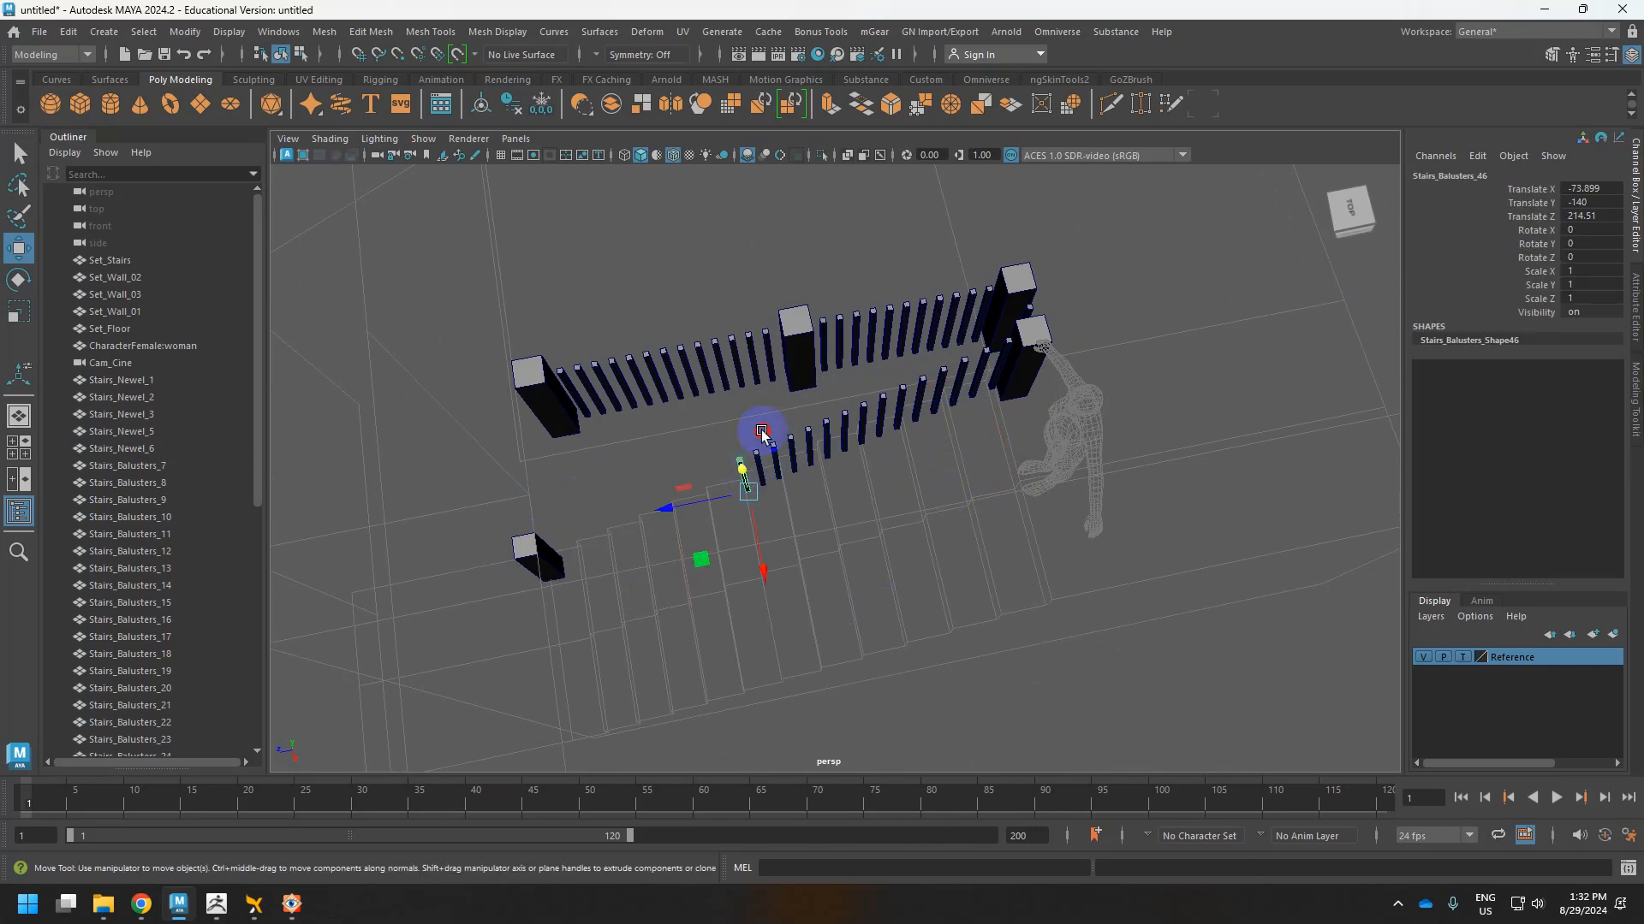
{"action": "left_click_drag", "start_coordinate": [762, 433], "coordinate": [650, 402], "text": "alt"}
{"action": "left_click", "coordinate": [190, 31]}
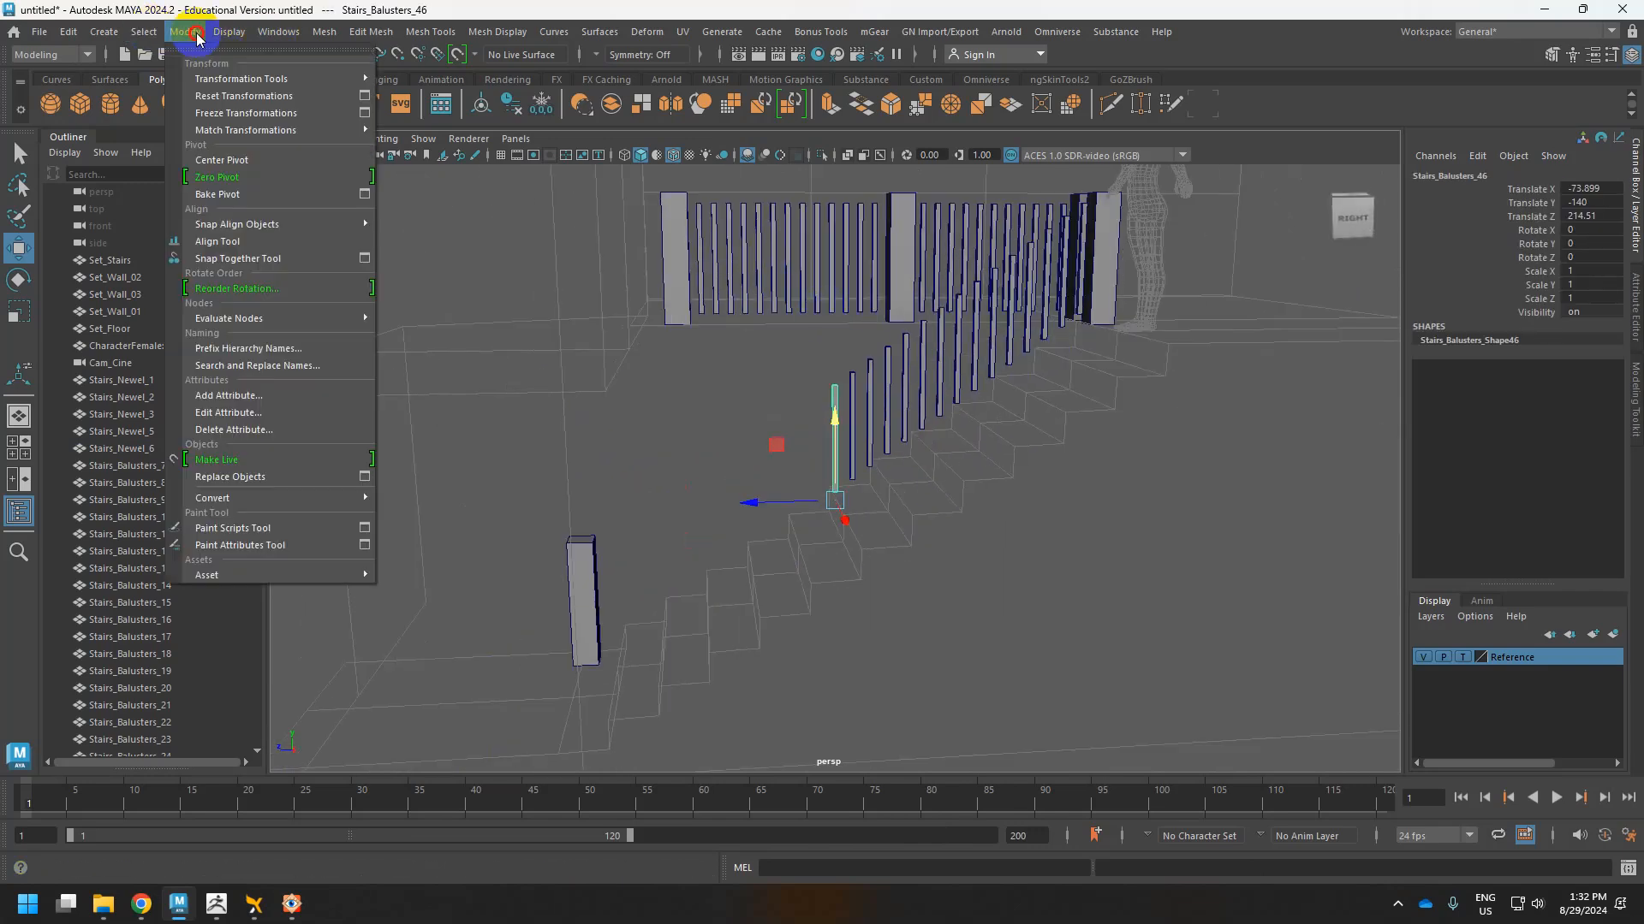
{"action": "mouse_move", "coordinate": [68, 32]}
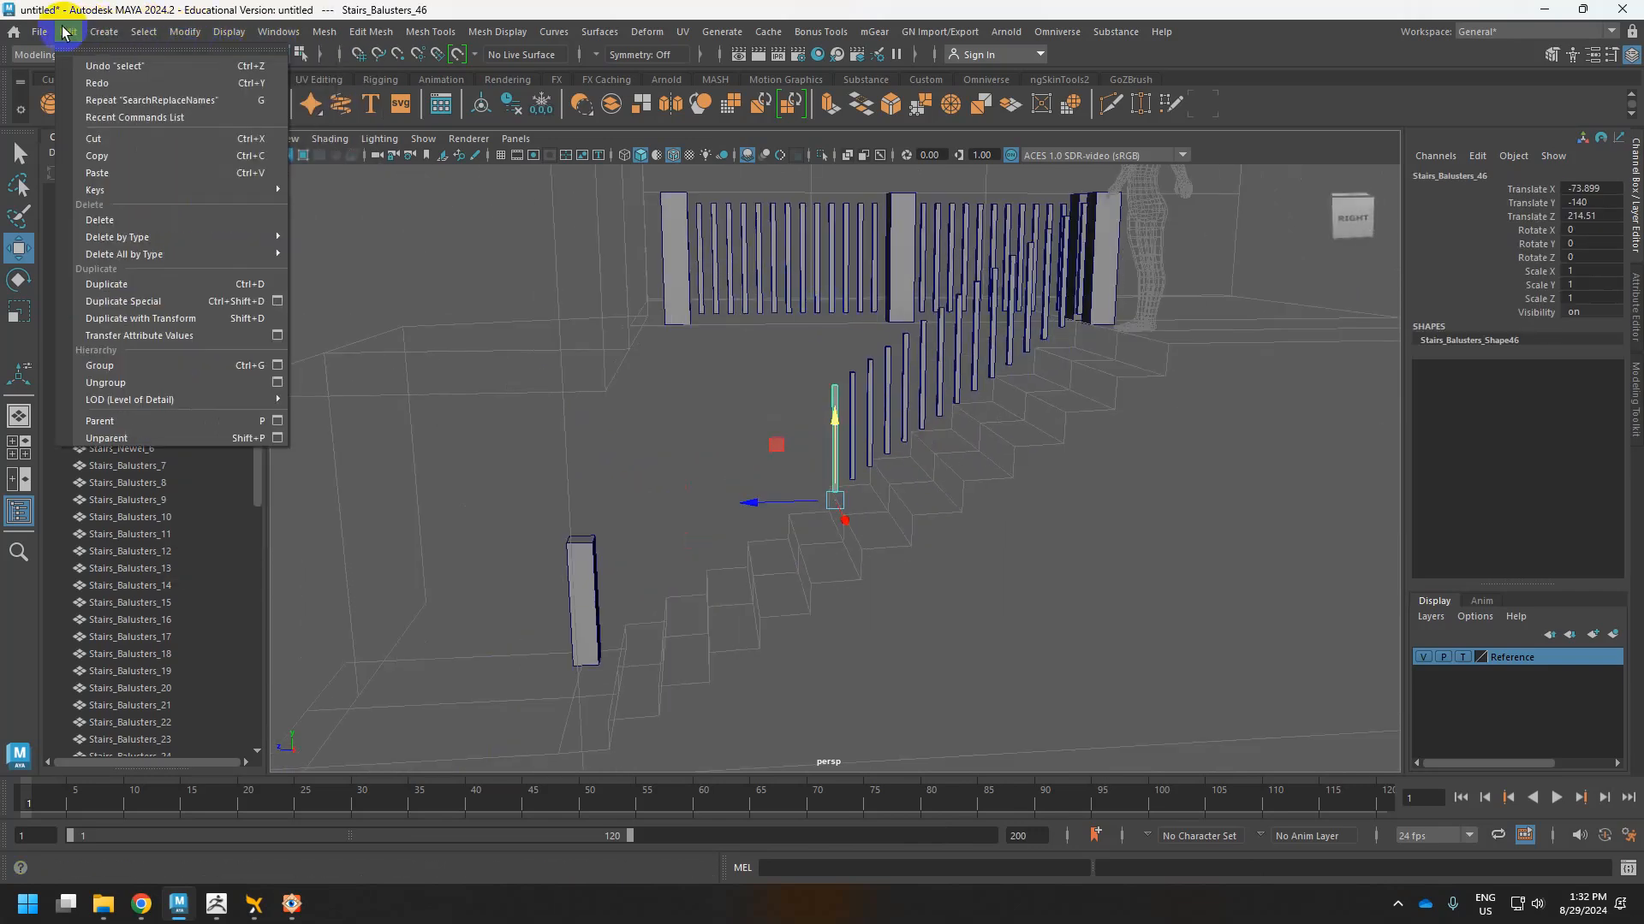
{"action": "left_click", "coordinate": [278, 301]}
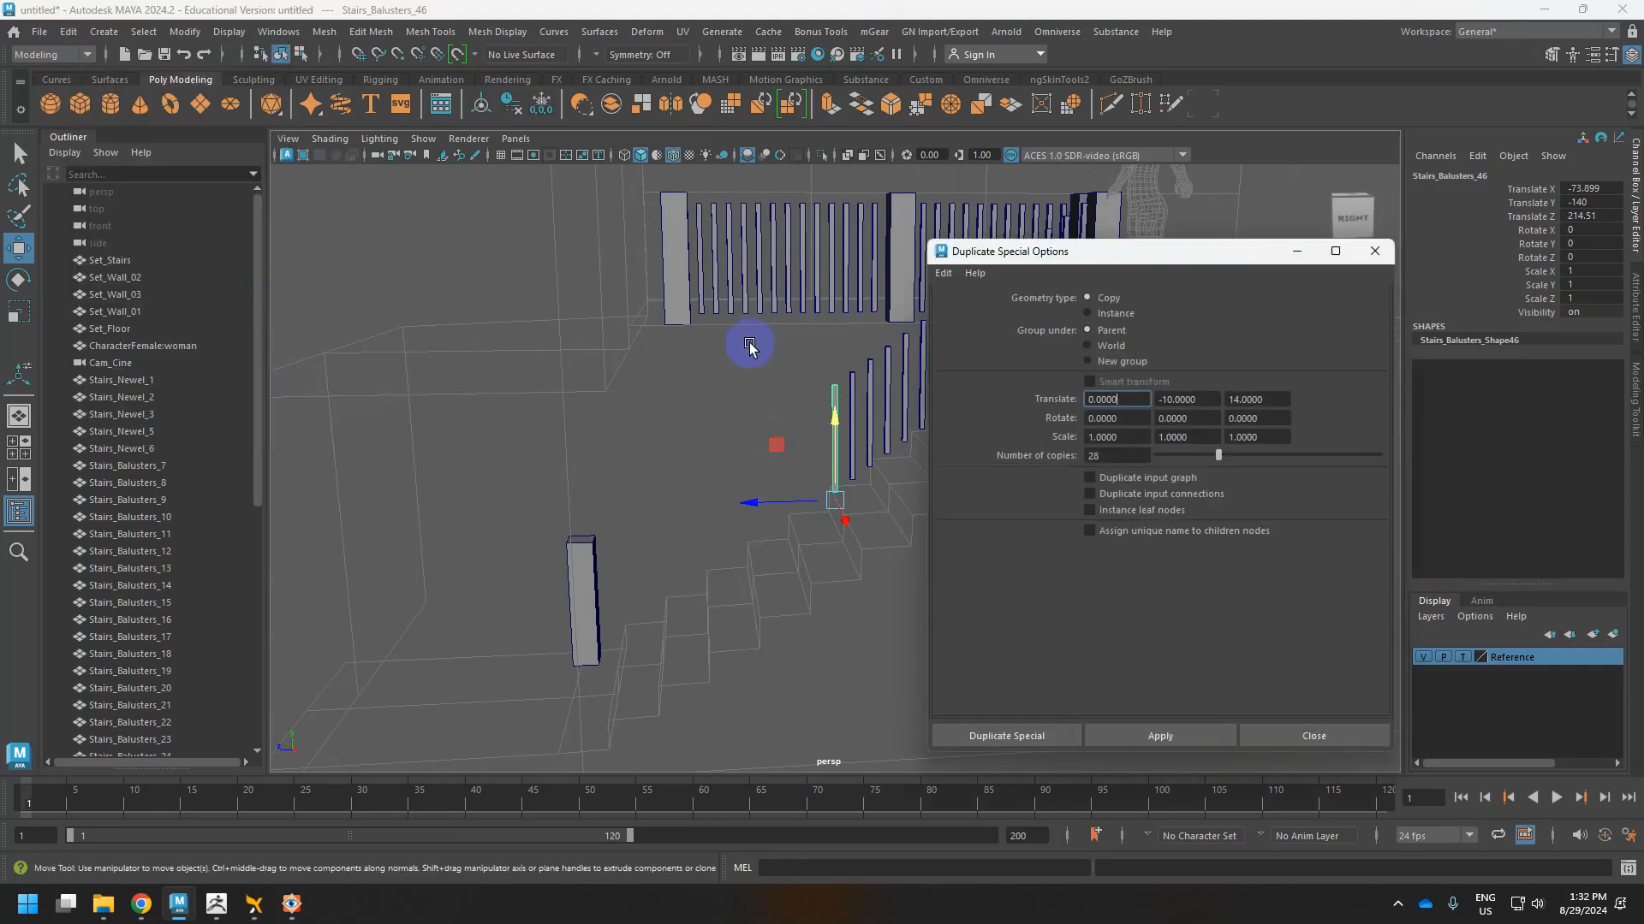
{"action": "left_click", "coordinate": [1104, 317]}
{"action": "left_click_drag", "start_coordinate": [1122, 250], "coordinate": [1281, 222]}
{"action": "left_click", "coordinate": [1251, 697]}
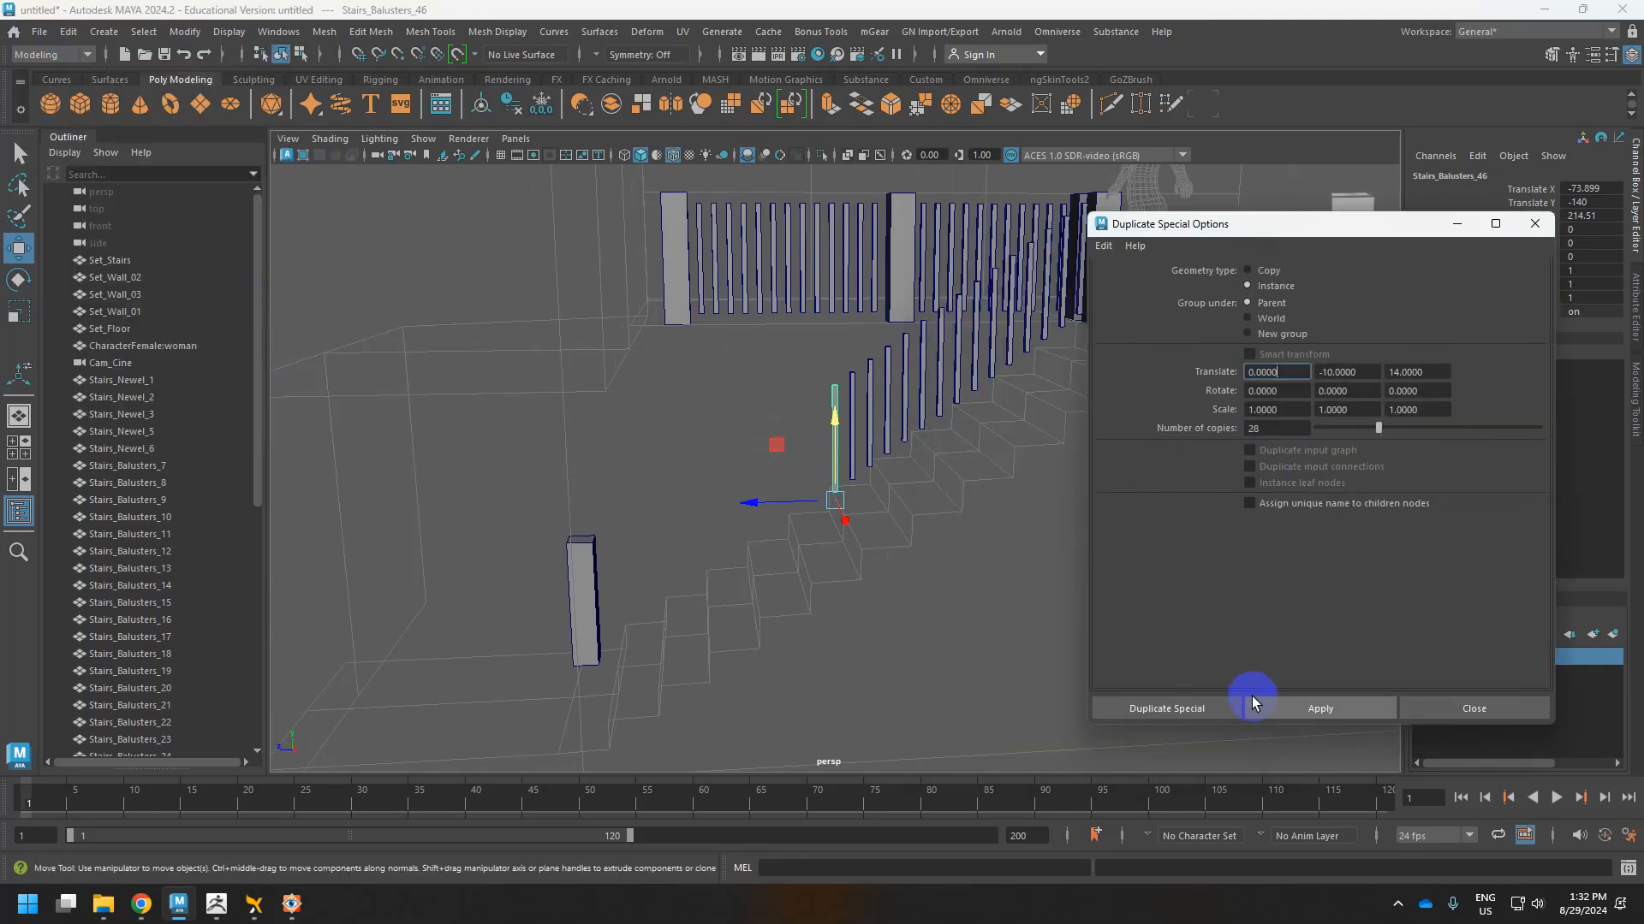
{"action": "left_click", "coordinate": [744, 508]}
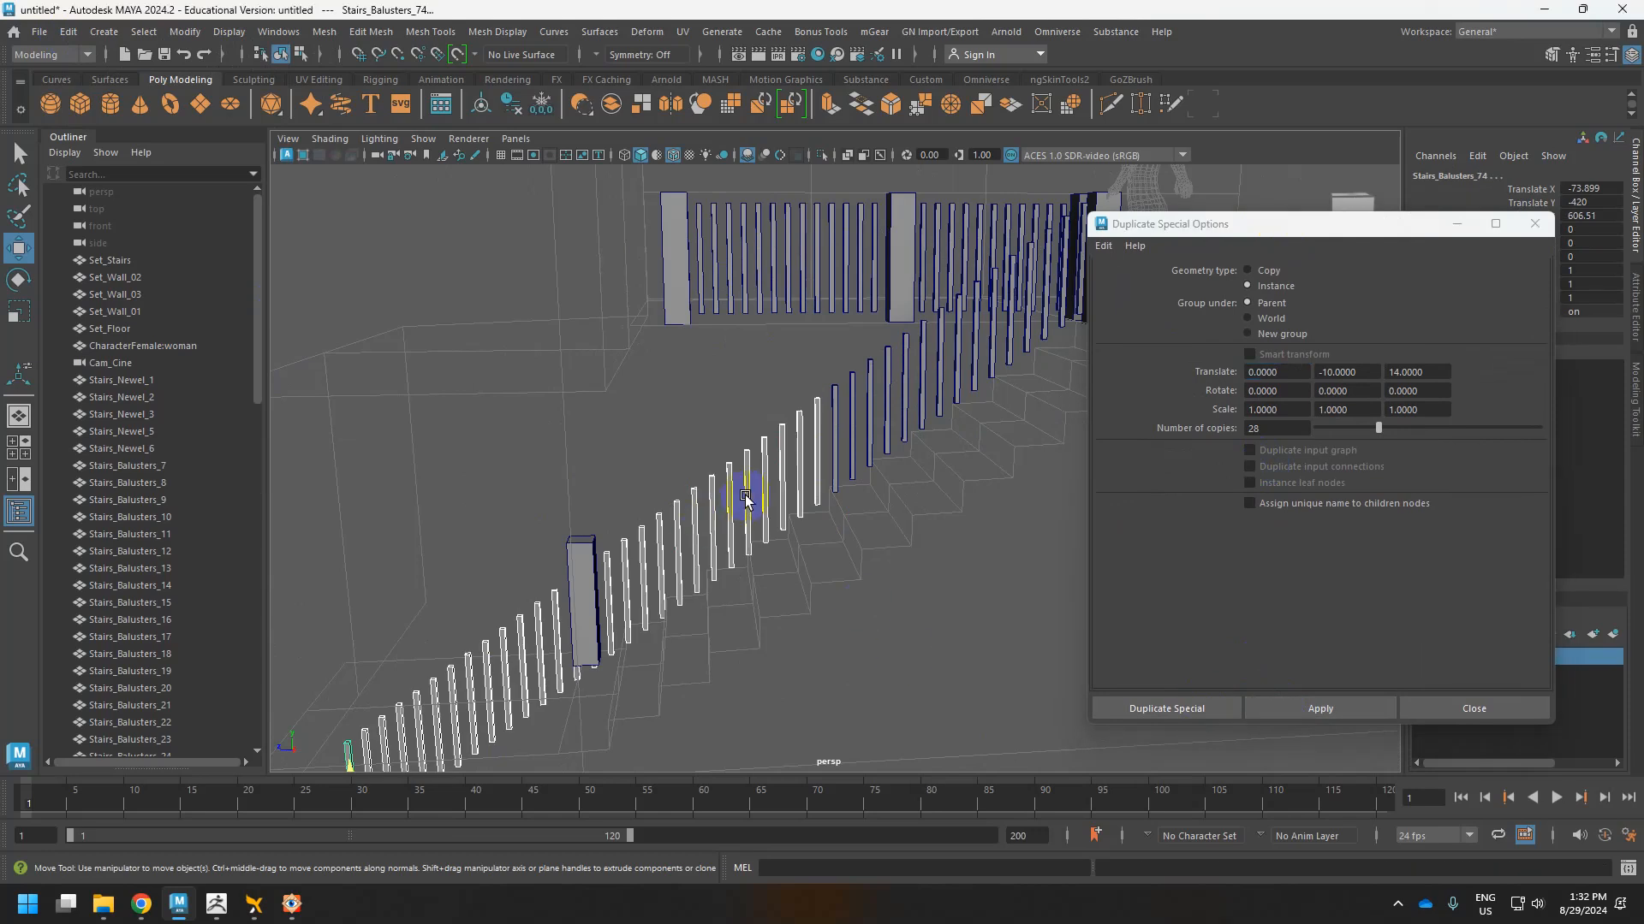
Insert edge loops across one of the instanced balusters with the Multi-Cut tool.
{"action": "scroll", "coordinate": [746, 479], "scroll_direction": "up", "scroll_amount": 5}
{"action": "right_click_drag", "start_coordinate": [756, 373], "coordinate": [748, 315]}
{"action": "left_click_drag", "start_coordinate": [789, 370], "coordinate": [752, 371]}
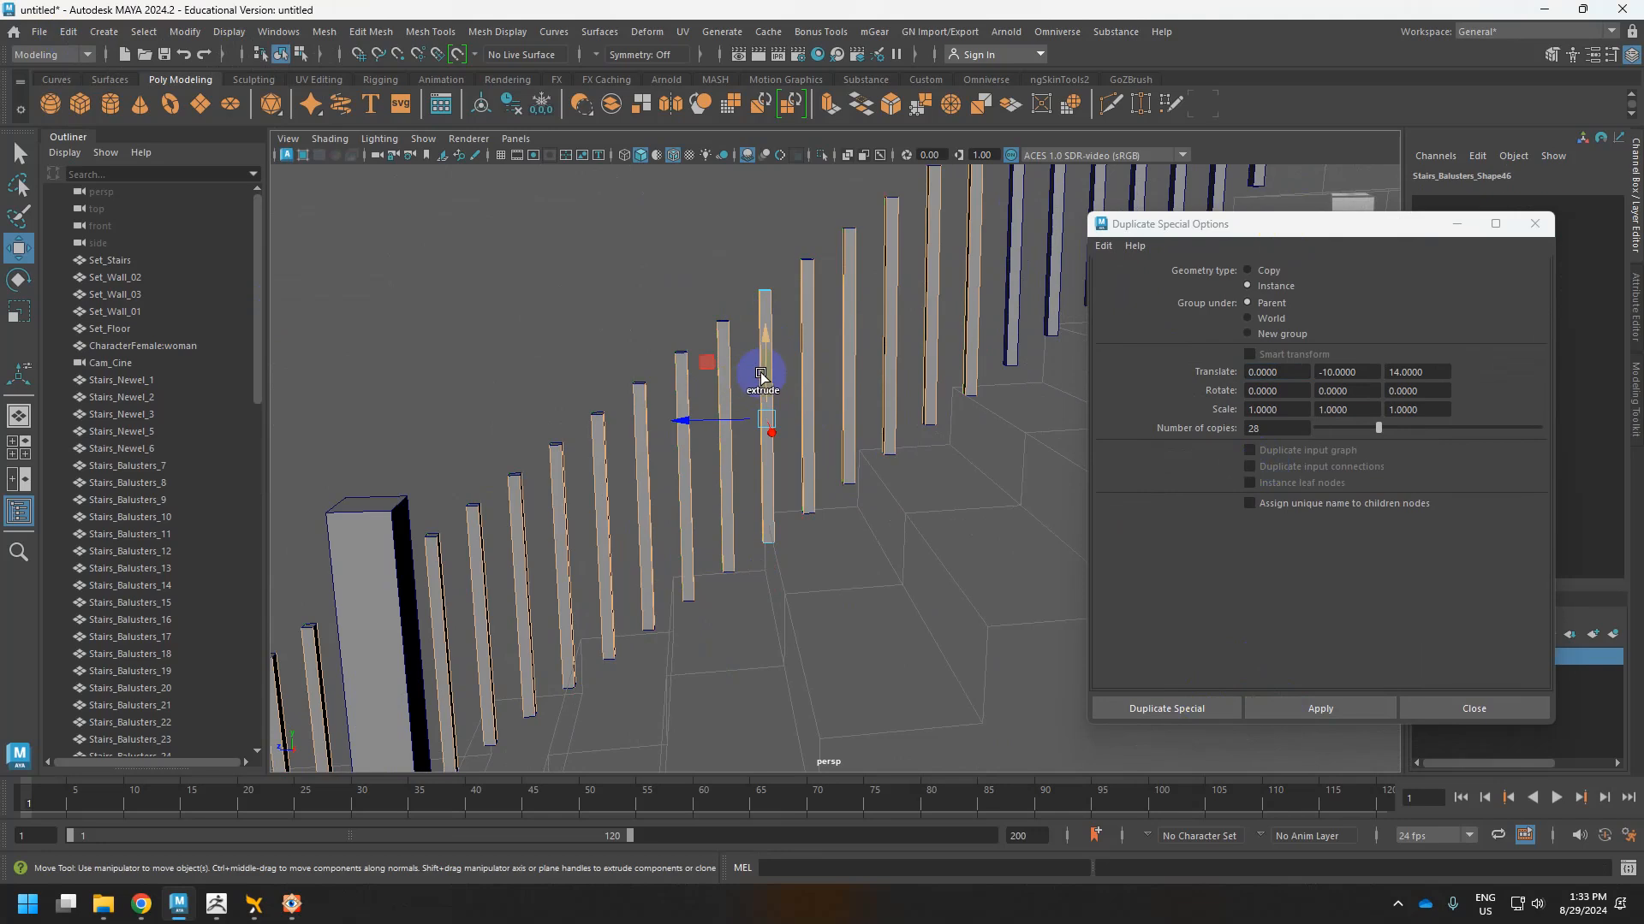
{"action": "right_click_drag", "start_coordinate": [753, 371], "coordinate": [684, 376], "text": "shift"}
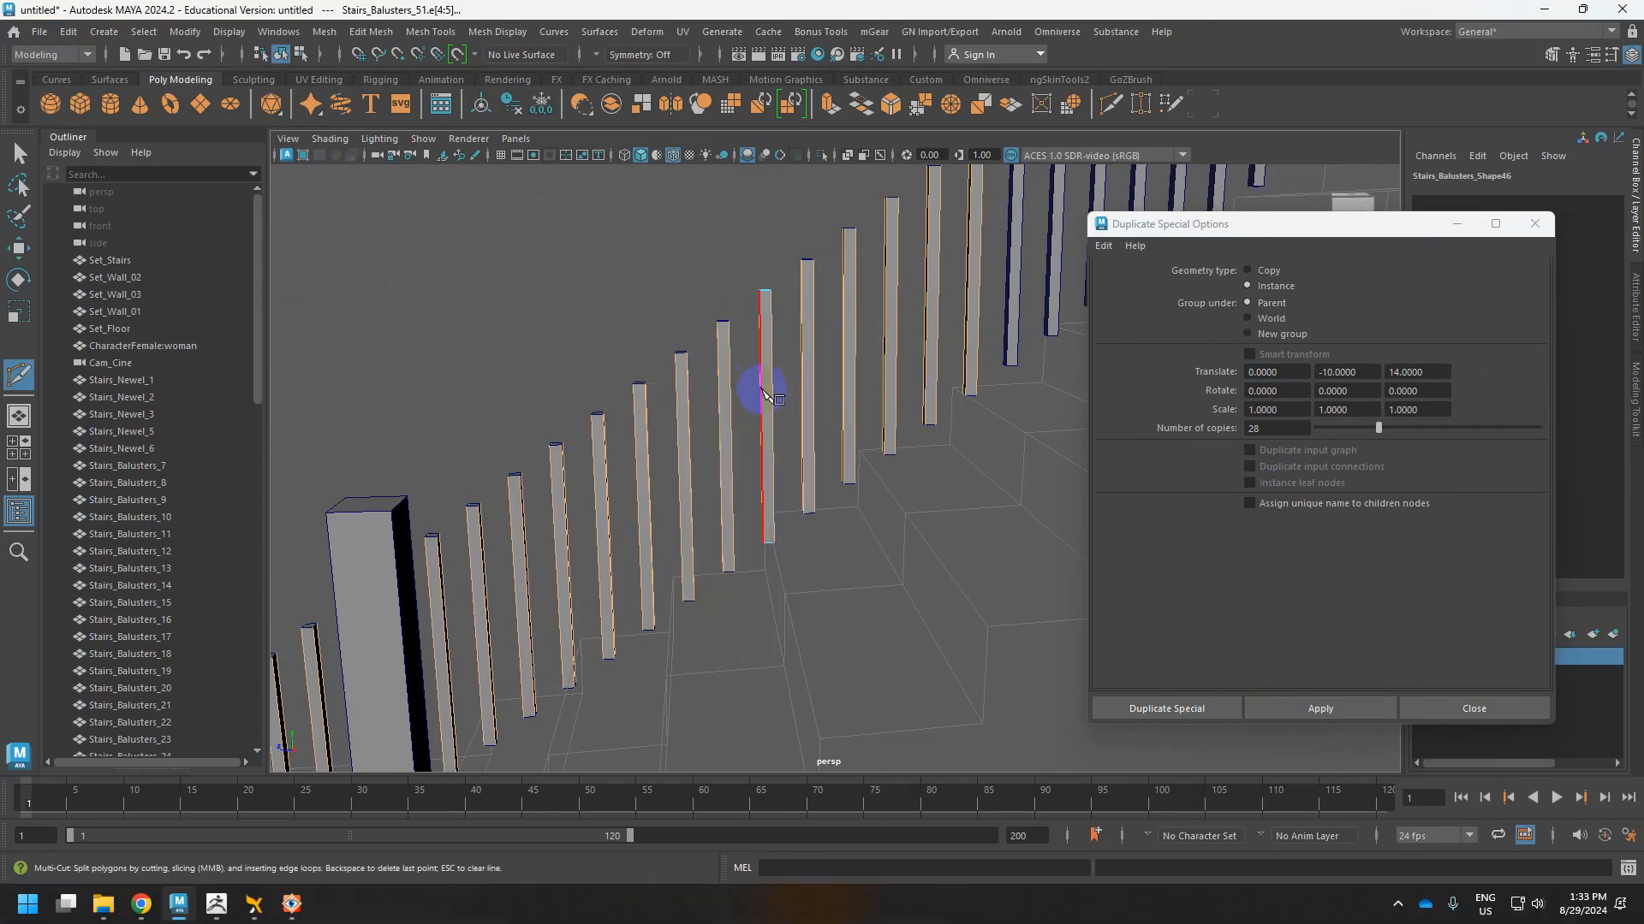
{"action": "left_click", "coordinate": [774, 392]}
{"action": "key", "text": "ctrl+z"}
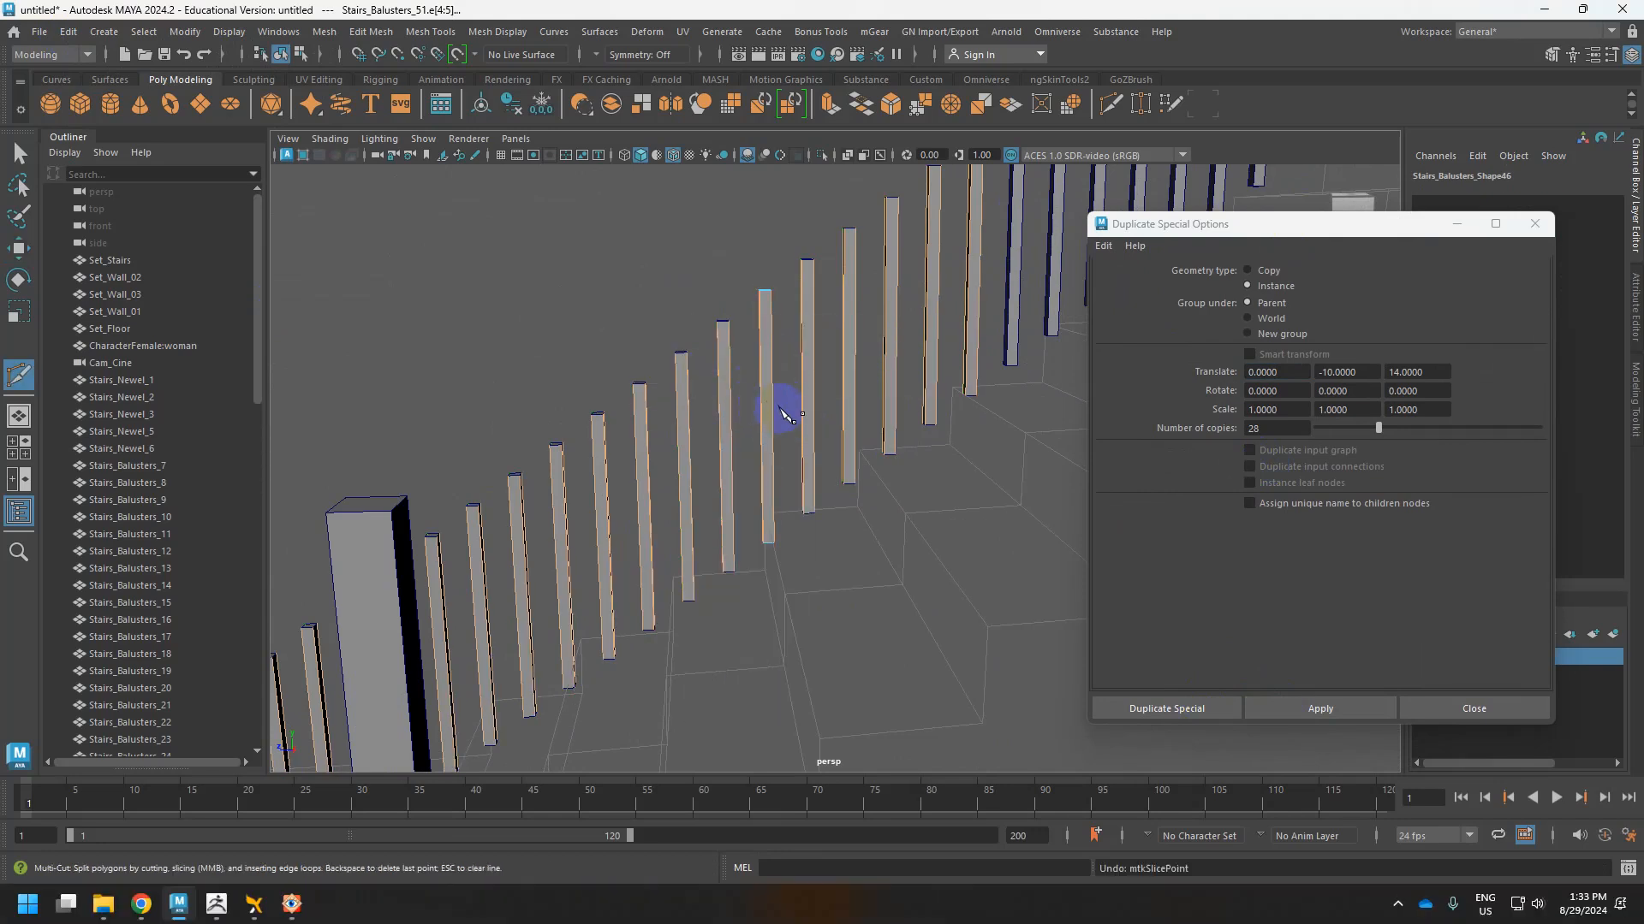
{"action": "middle_click", "coordinate": [774, 405], "text": "ctrl"}
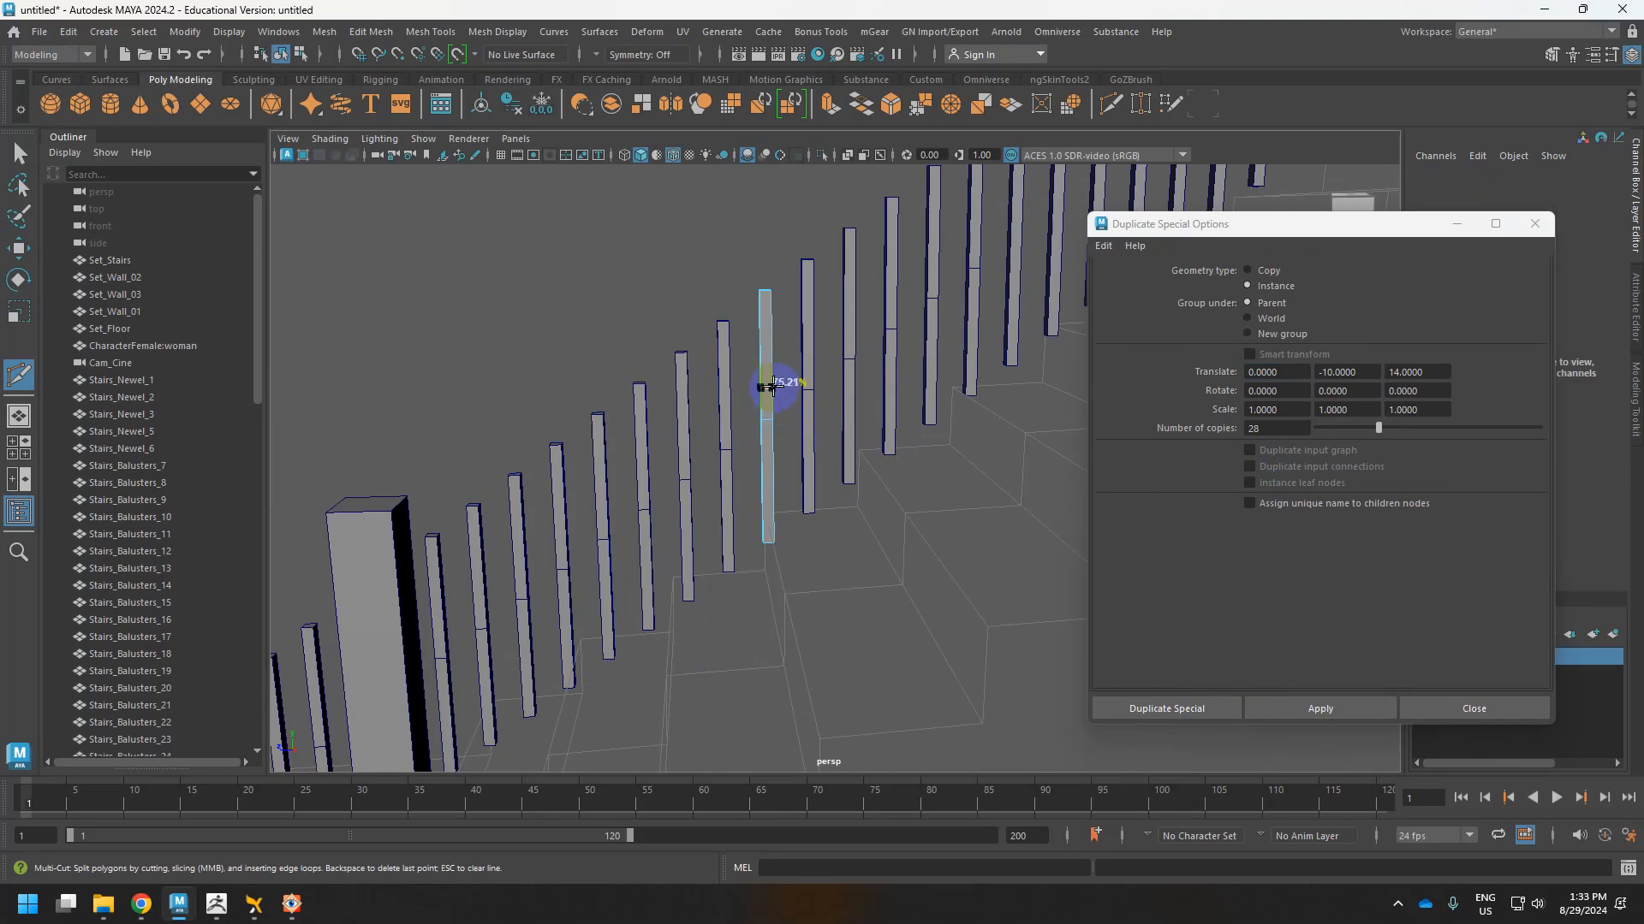
{"action": "key", "text": "w"}
Extrude the upper and lower faces of the instanced baluster with a thickness of 1.7, and return to object mode.
{"action": "right_click_drag", "start_coordinate": [758, 393], "coordinate": [767, 334]}
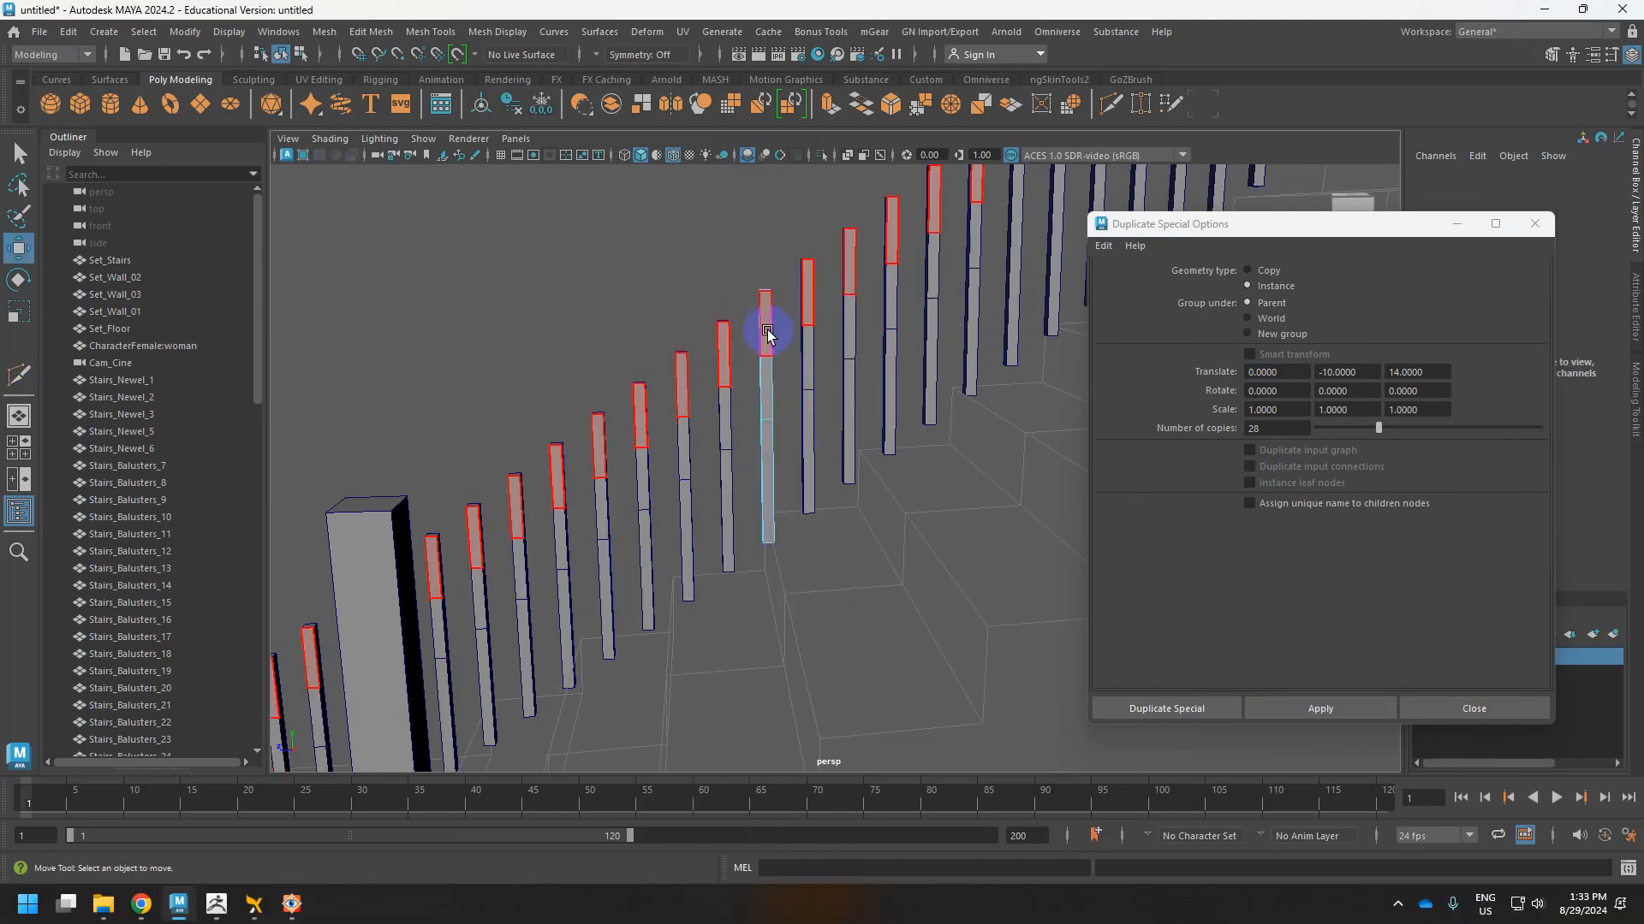
{"action": "left_click", "coordinate": [769, 328]}
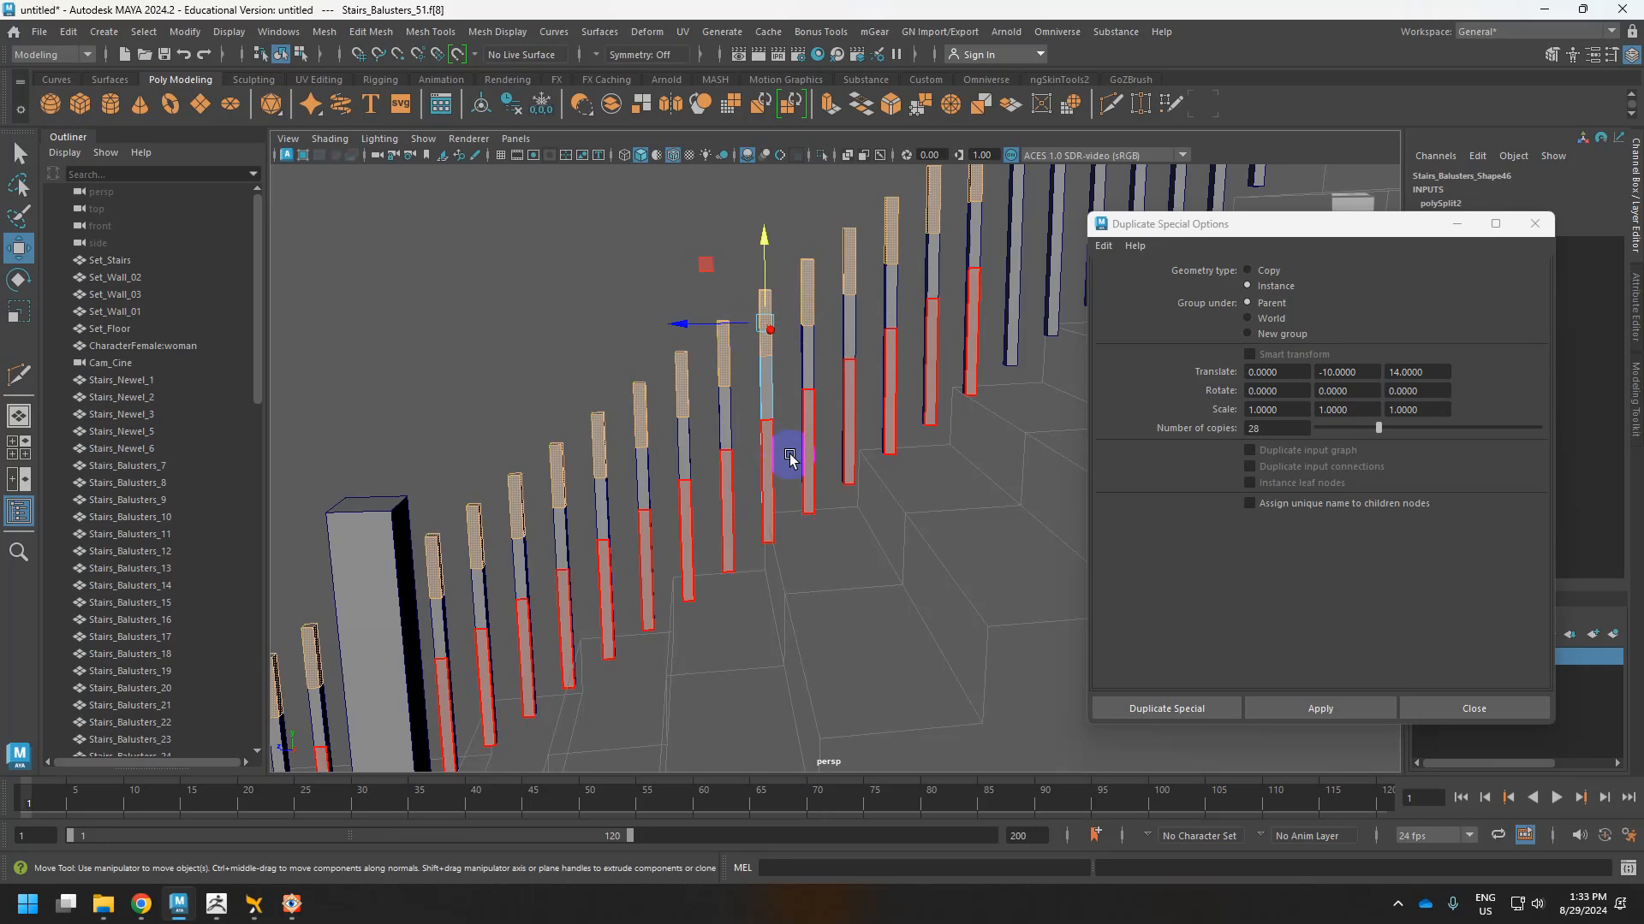
{"action": "left_click", "coordinate": [746, 479], "text": "shift"}
{"action": "key", "text": "ctrl+e"}
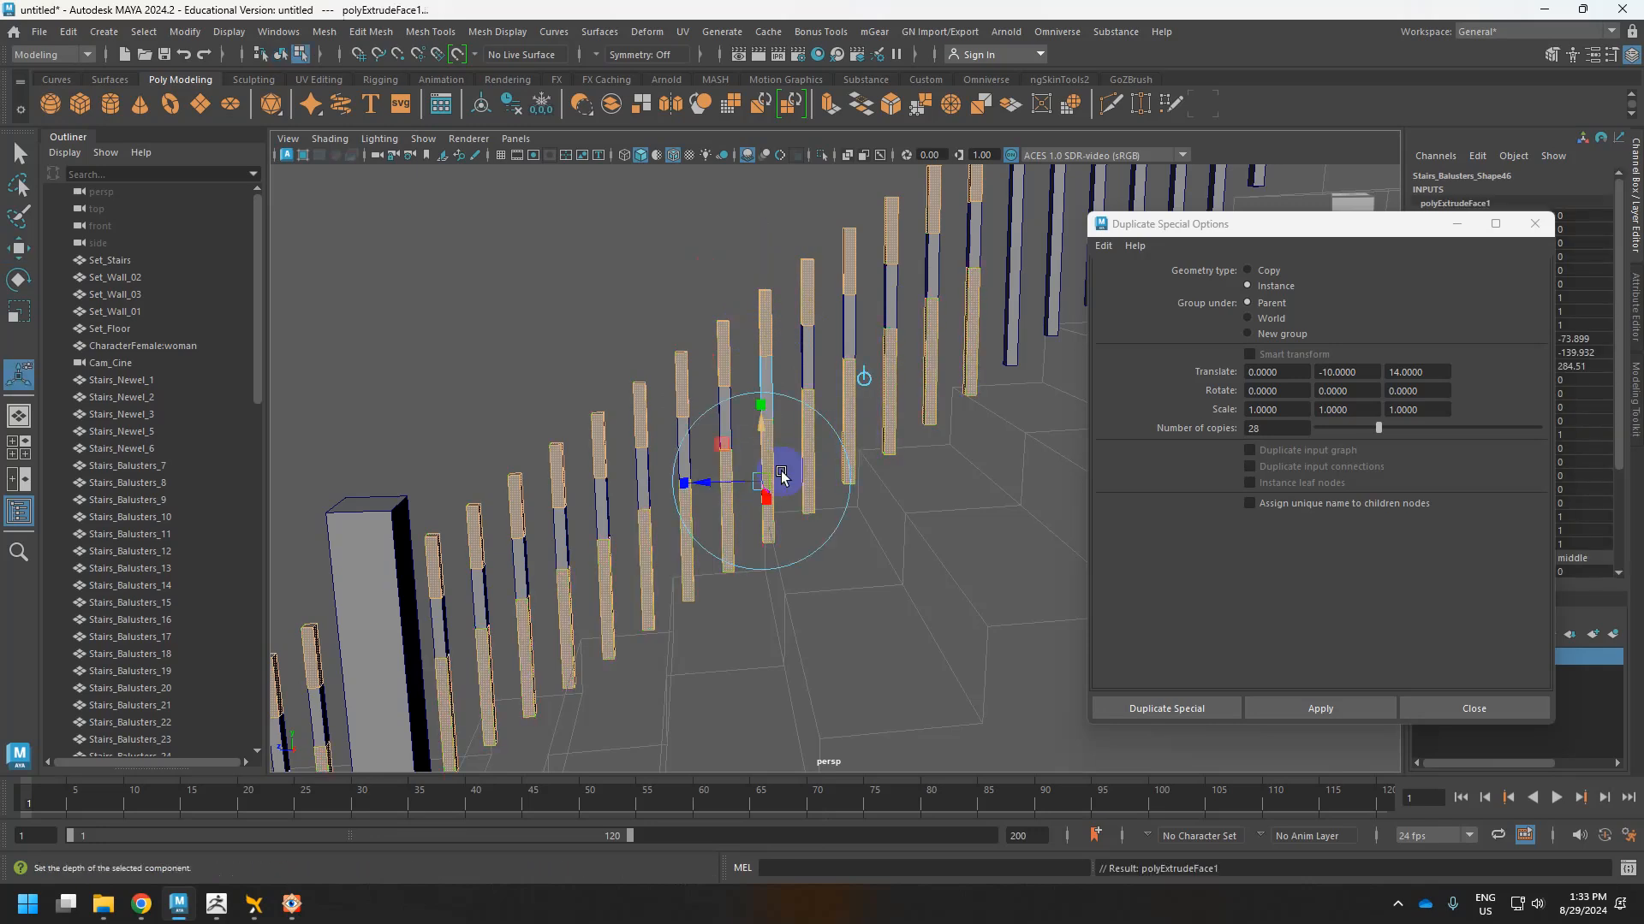
{"action": "left_click_drag", "start_coordinate": [1276, 224], "coordinate": [1258, 564]}
{"action": "left_click_drag", "start_coordinate": [1132, 477], "coordinate": [1149, 480]}
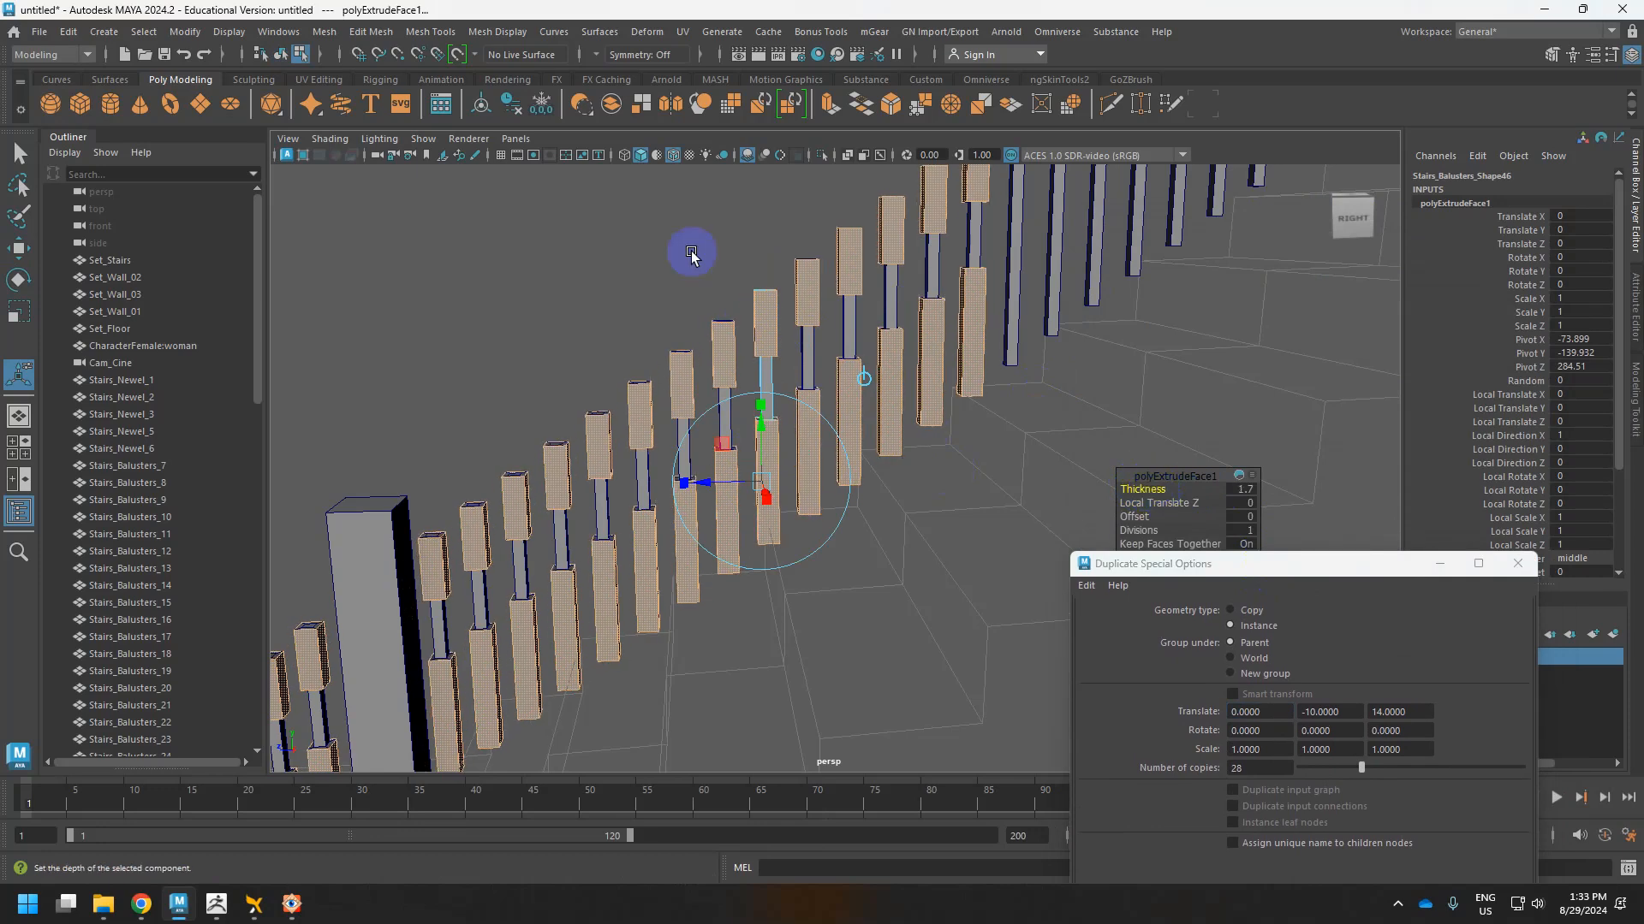
{"action": "right_click", "coordinate": [649, 222]}
{"action": "right_click_drag", "start_coordinate": [651, 221], "coordinate": [704, 200]}
{"action": "scroll", "coordinate": [736, 320], "scroll_direction": "down", "scroll_amount": 5}
{"action": "left_click", "coordinate": [738, 323]}
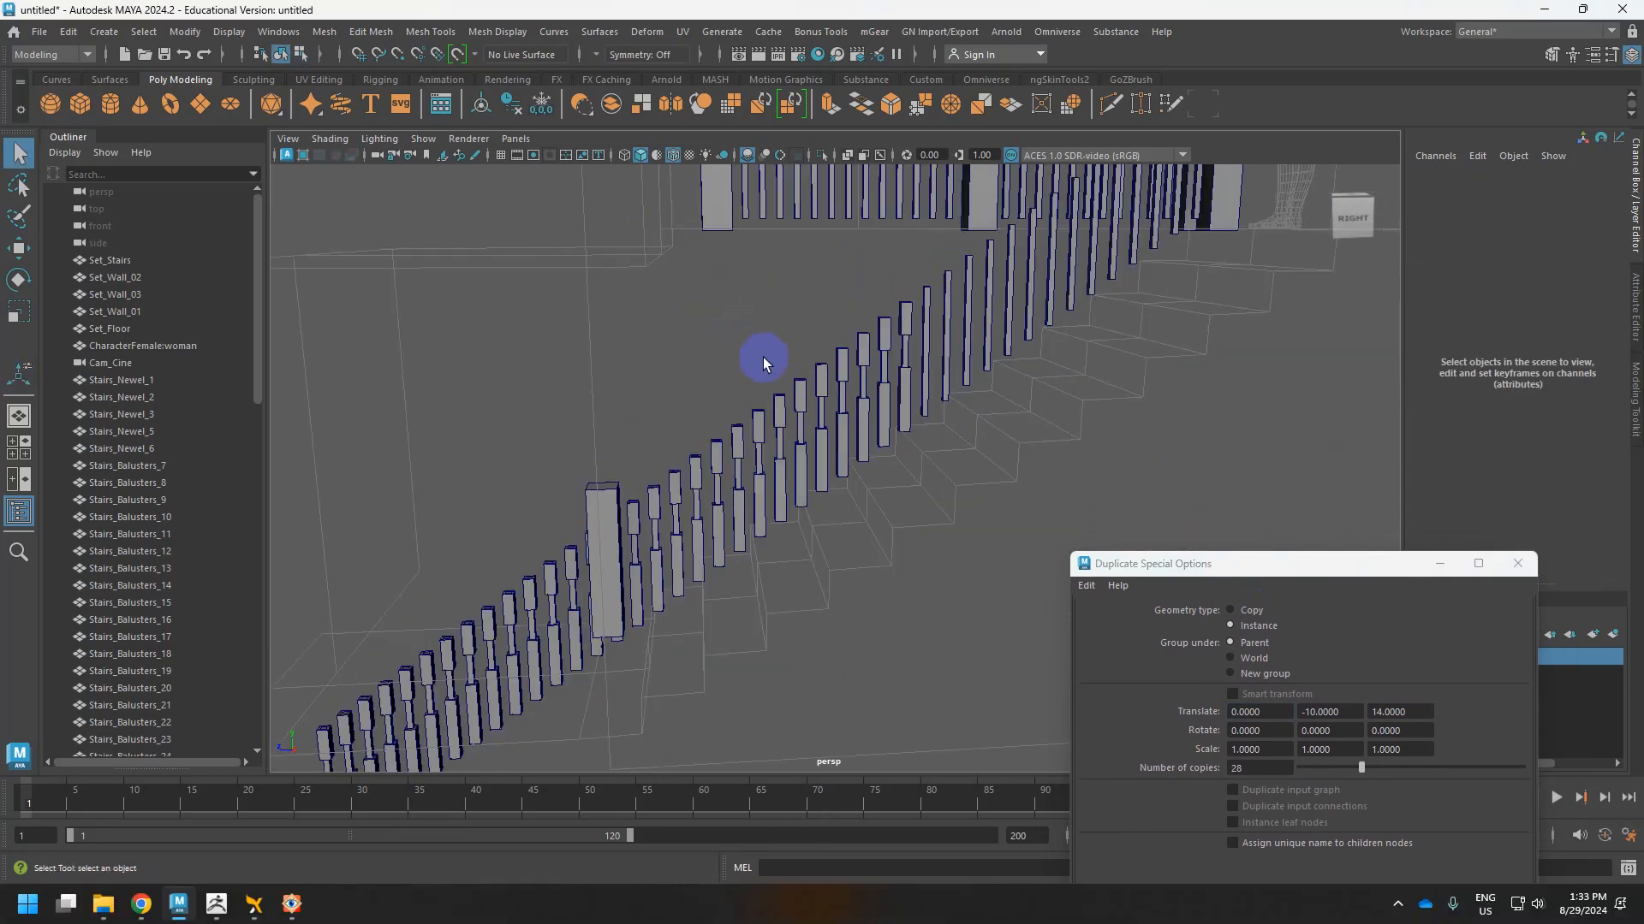
{"action": "left_click_drag", "start_coordinate": [763, 359], "coordinate": [691, 378], "text": "alt"}
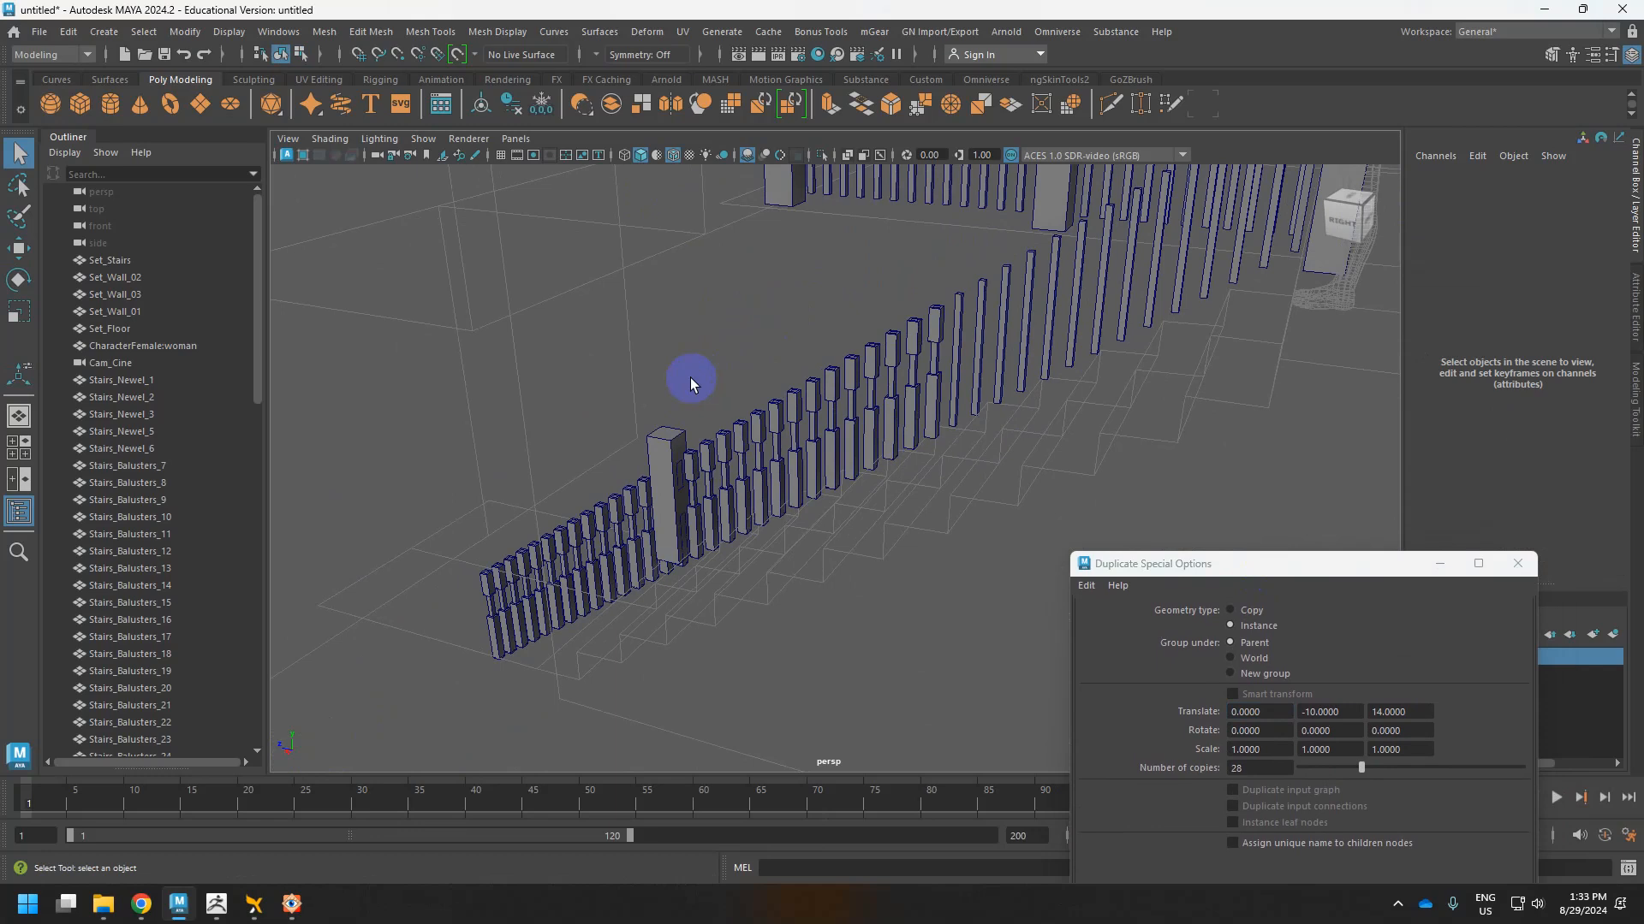
{"action": "left_click_drag", "start_coordinate": [1262, 574], "coordinate": [1209, 316]}
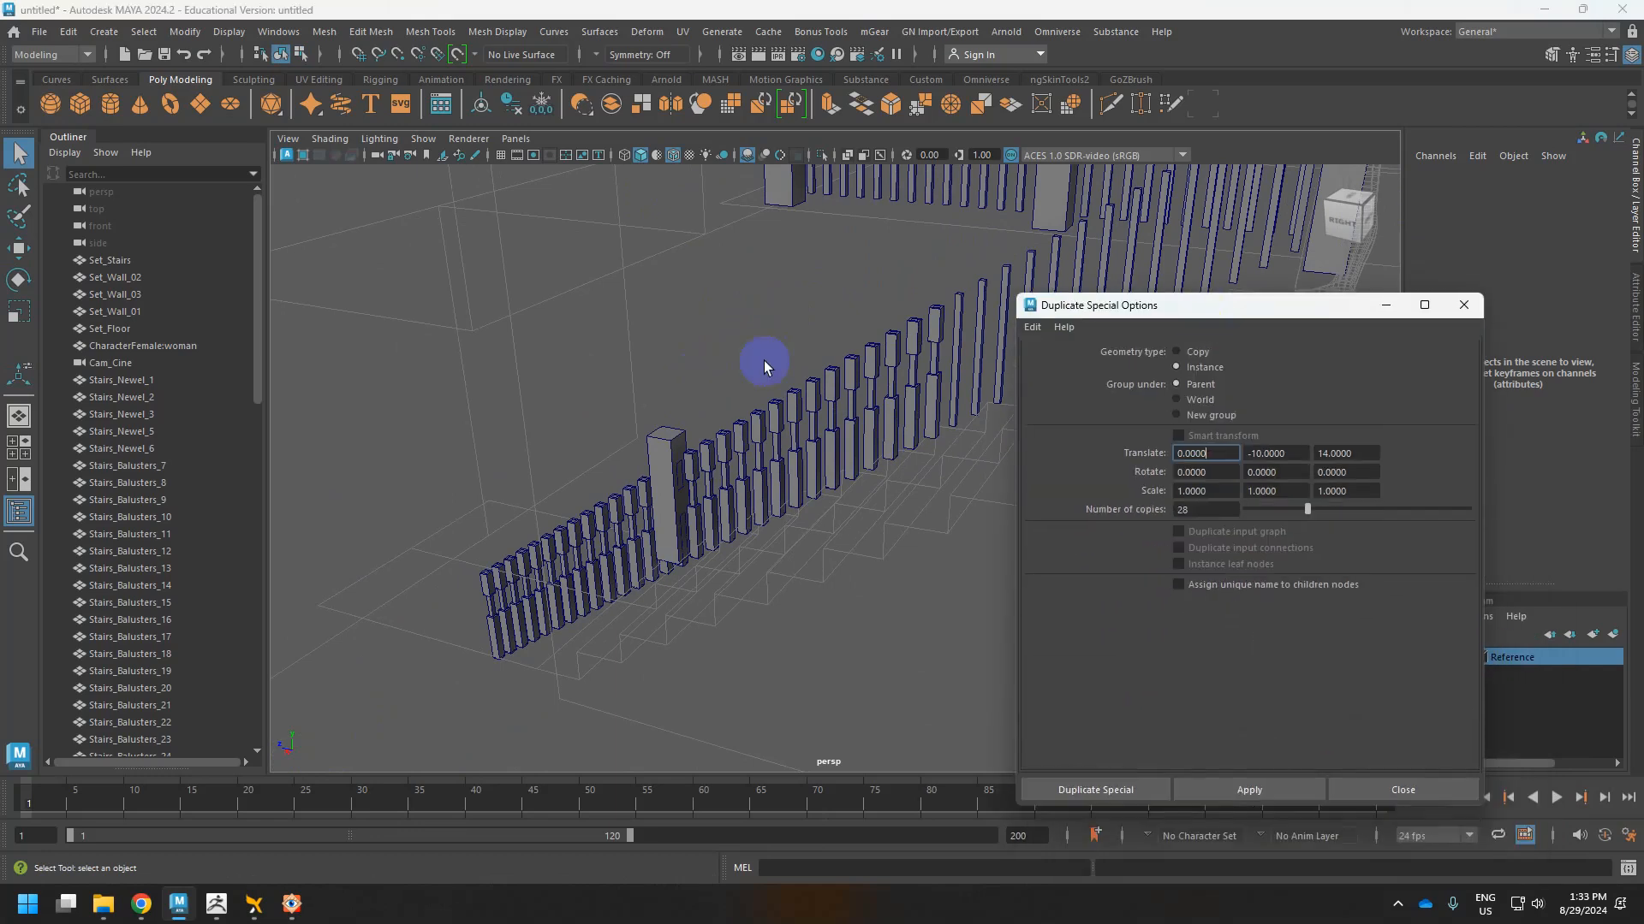
Undo the face extrusion and the inserted edge loops on the instanced balusters.
{"action": "left_click_drag", "start_coordinate": [764, 365], "coordinate": [788, 341], "text": "alt"}
{"action": "key", "text": "ctrl+z"}
{"action": "key", "text": "ctrl+z"}
{"action": "key", "text": "ctrl+z"}
{"action": "key", "text": "ctrl+z"}
{"action": "key", "text": "ctrl+z"}
{"action": "key", "text": "ctrl+z"}
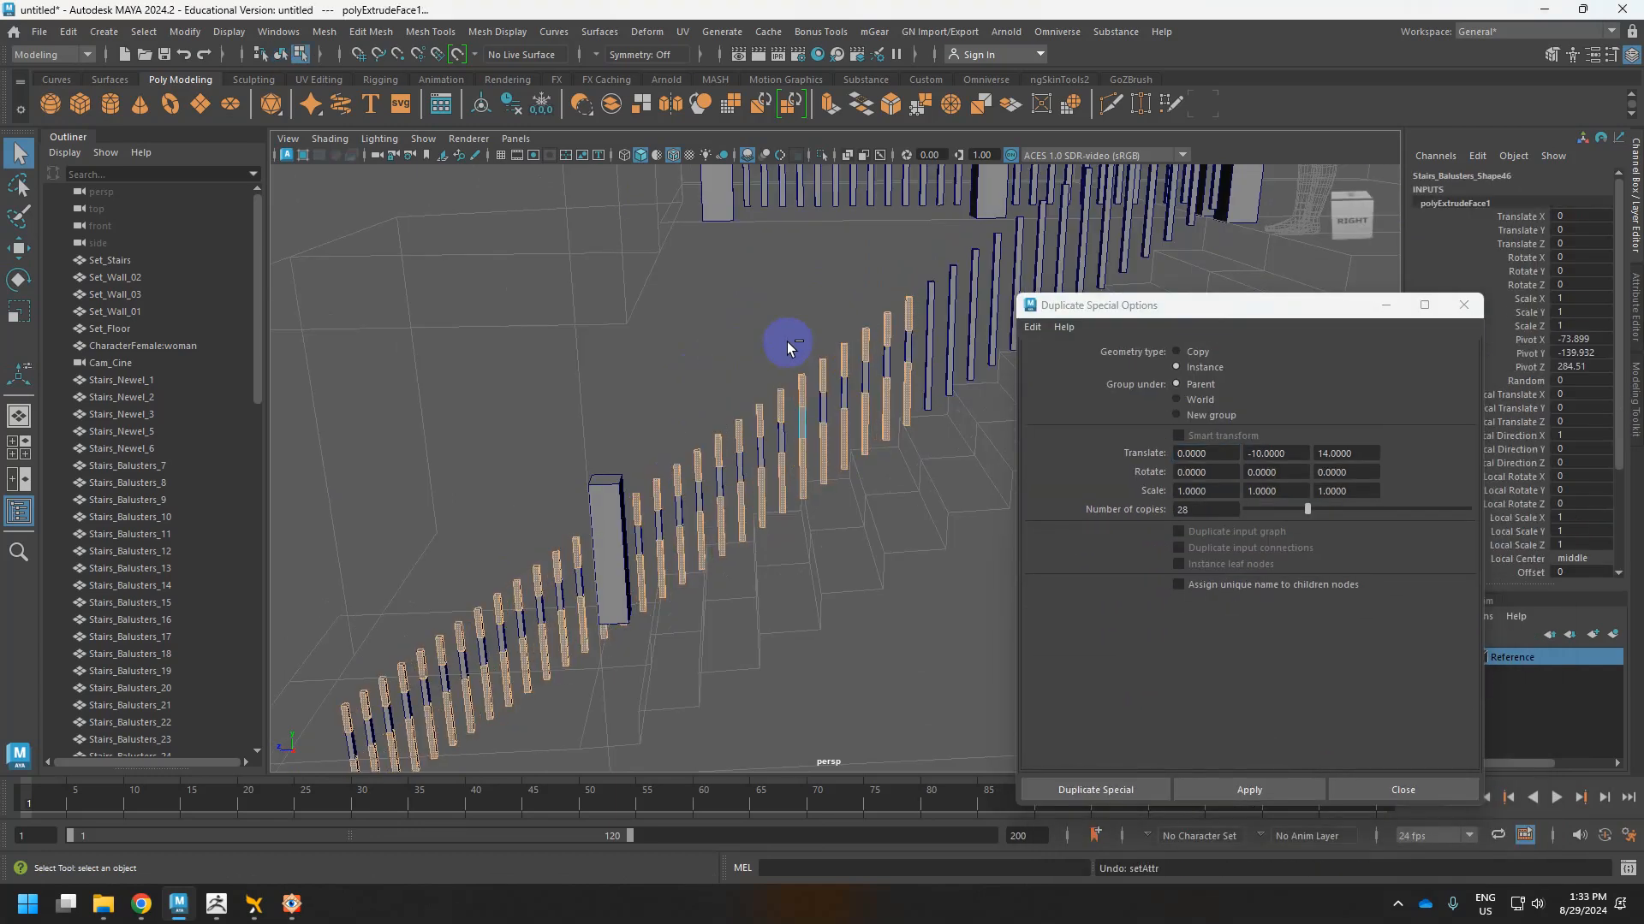
{"action": "key", "text": "ctrl+z"}
{"action": "key", "text": "ctrl+z"}
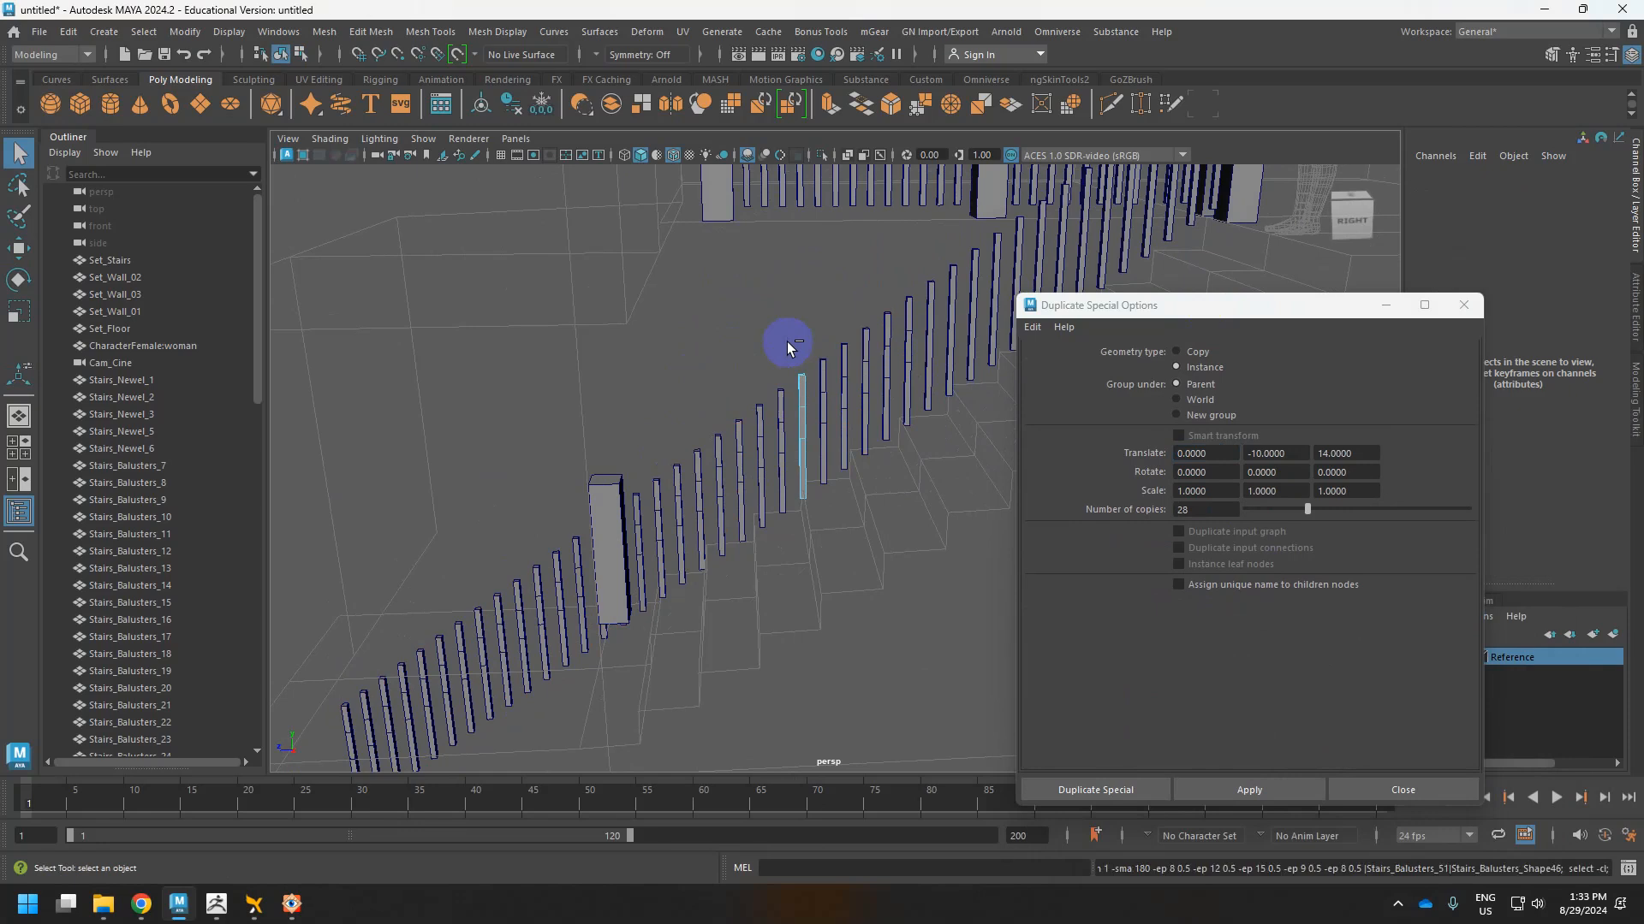
Undo the instanced duplication and the deletion of the lower stair balusters.
{"action": "right_click_drag", "start_coordinate": [870, 338], "coordinate": [836, 294]}
{"action": "left_click", "coordinate": [1175, 366]}
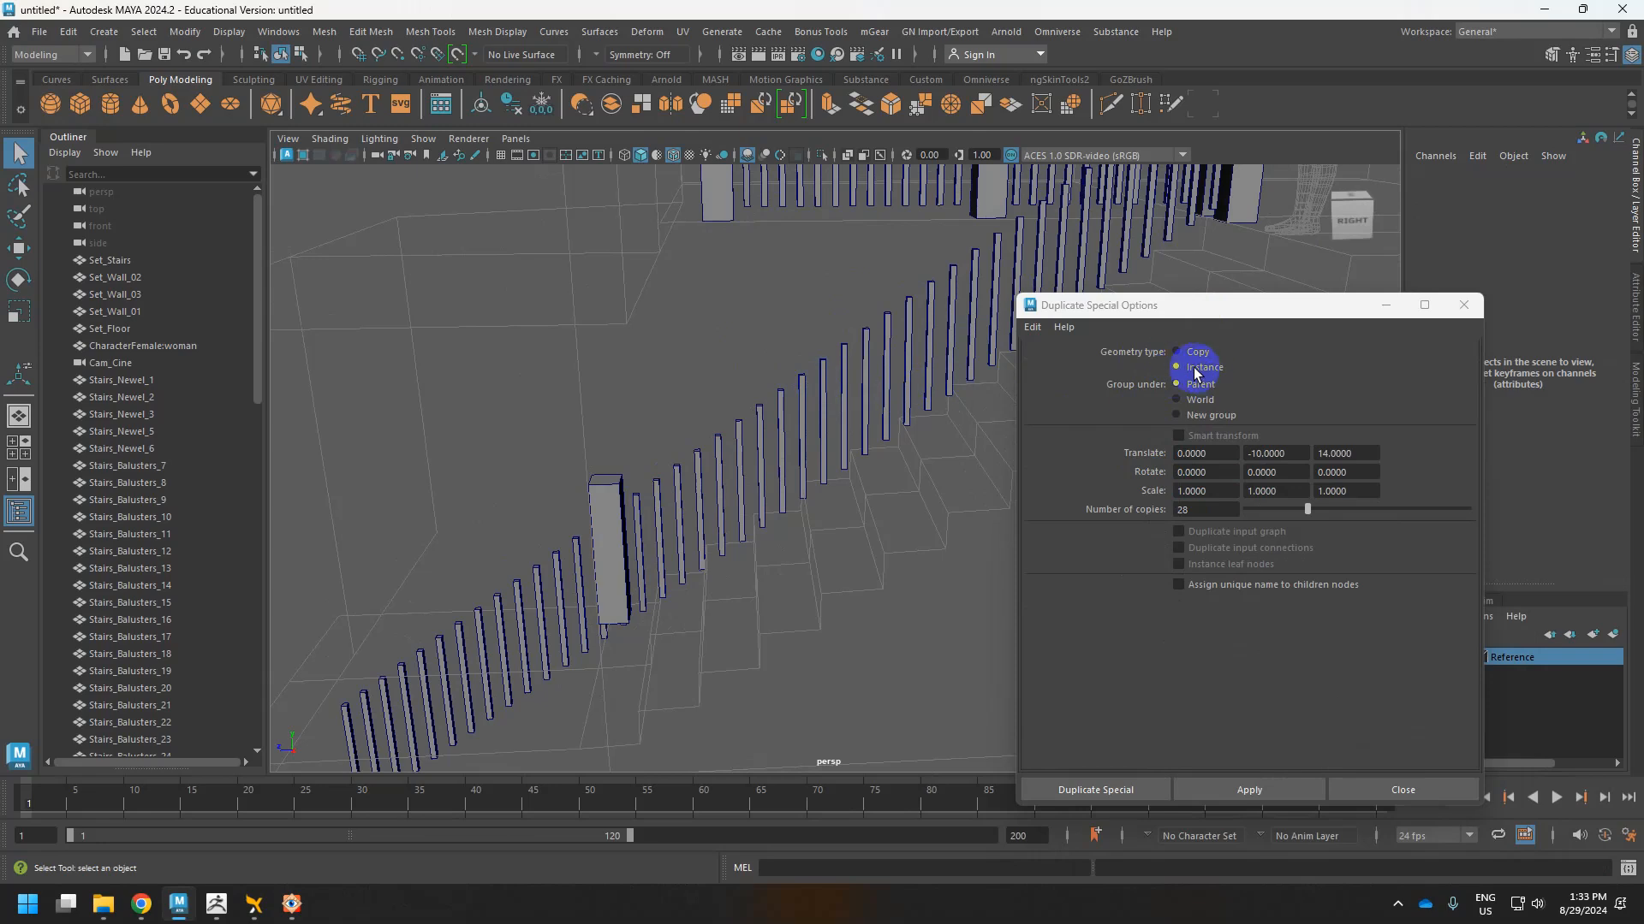
{"action": "key", "text": "ctrl+z"}
{"action": "key", "text": "ctrl+z"}
{"action": "key", "text": "ctrl+z"}
{"action": "key", "text": "ctrl+z"}
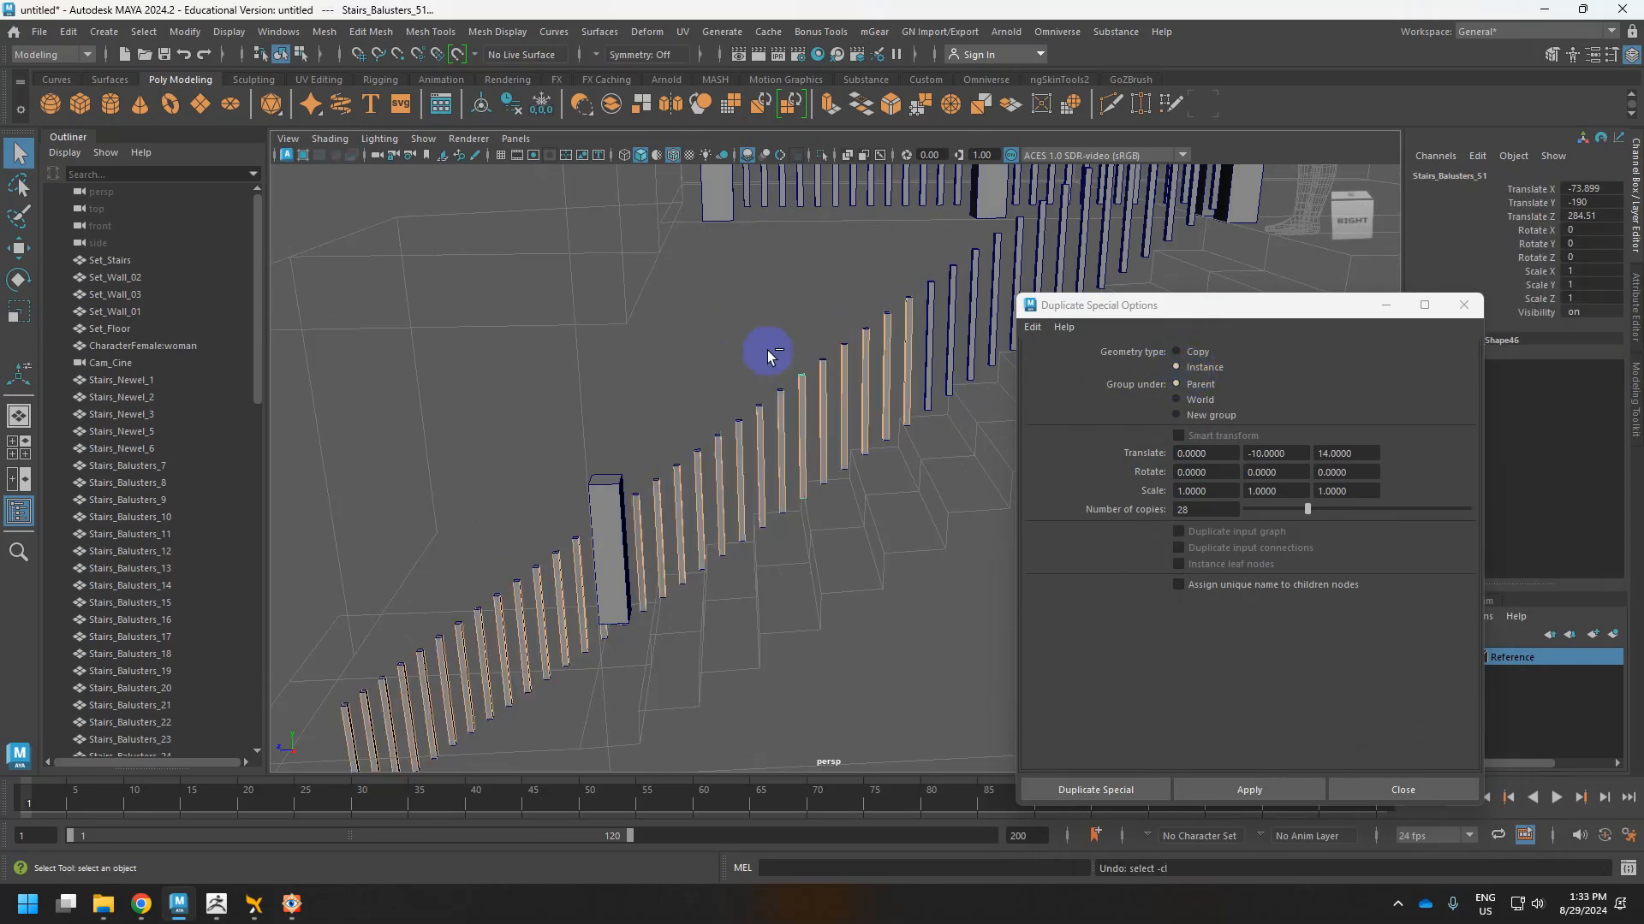
{"action": "key", "text": "ctrl+z"}
{"action": "key", "text": "ctrl+z"}
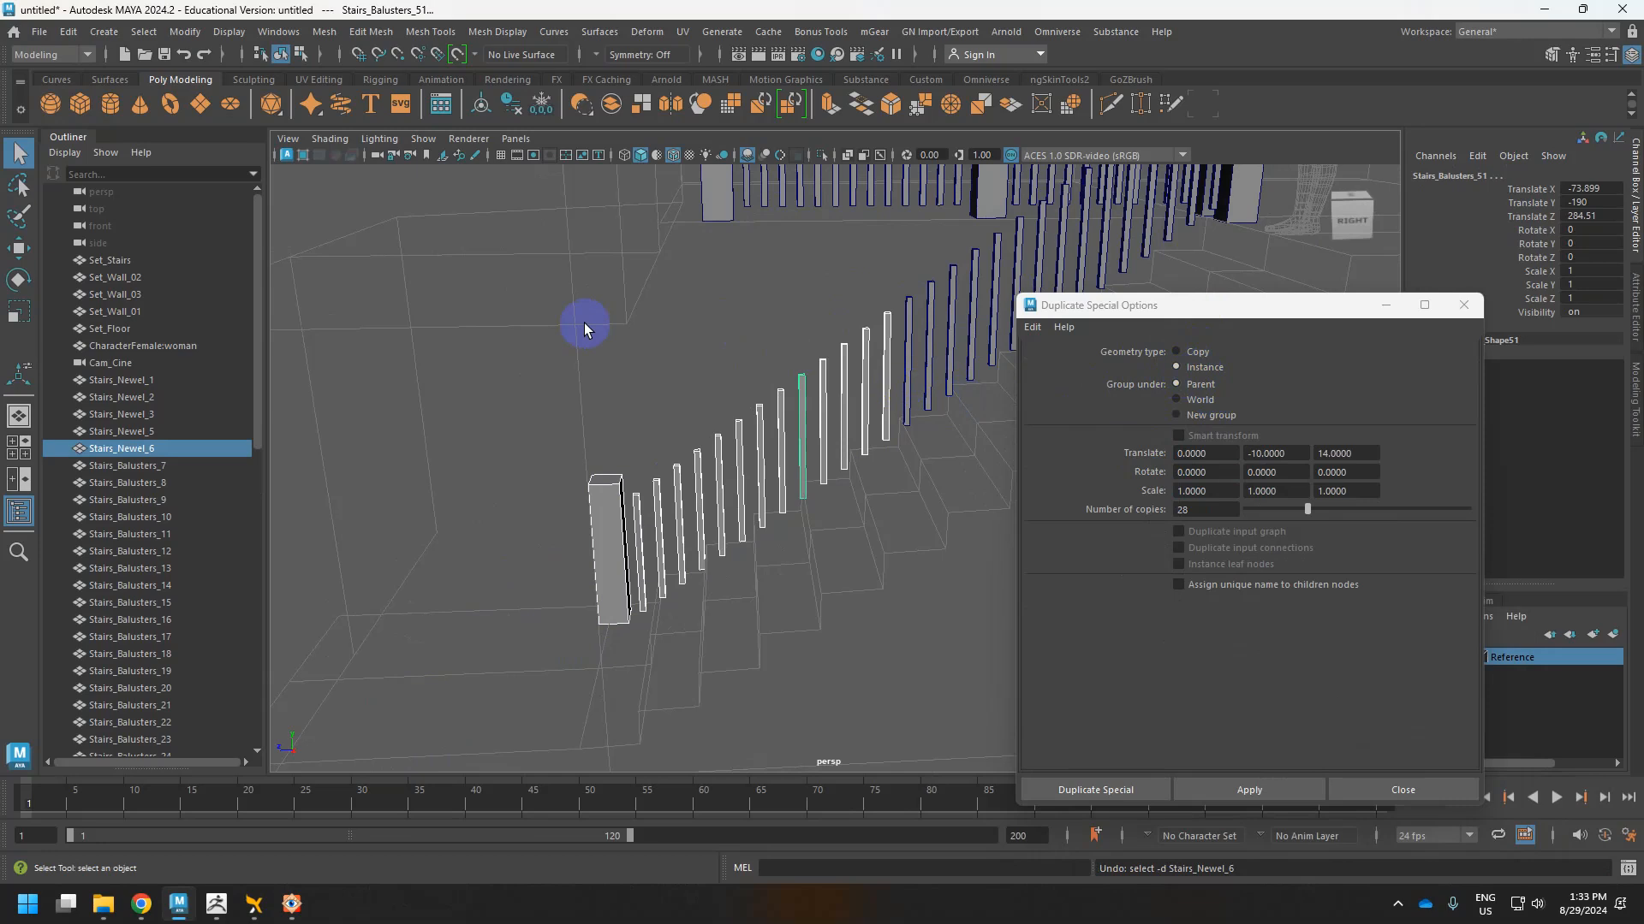
Close the duplicate options and select the lowest stair baluster beside the foot post.
{"action": "left_click", "coordinate": [1463, 305]}
{"action": "left_click", "coordinate": [635, 523]}
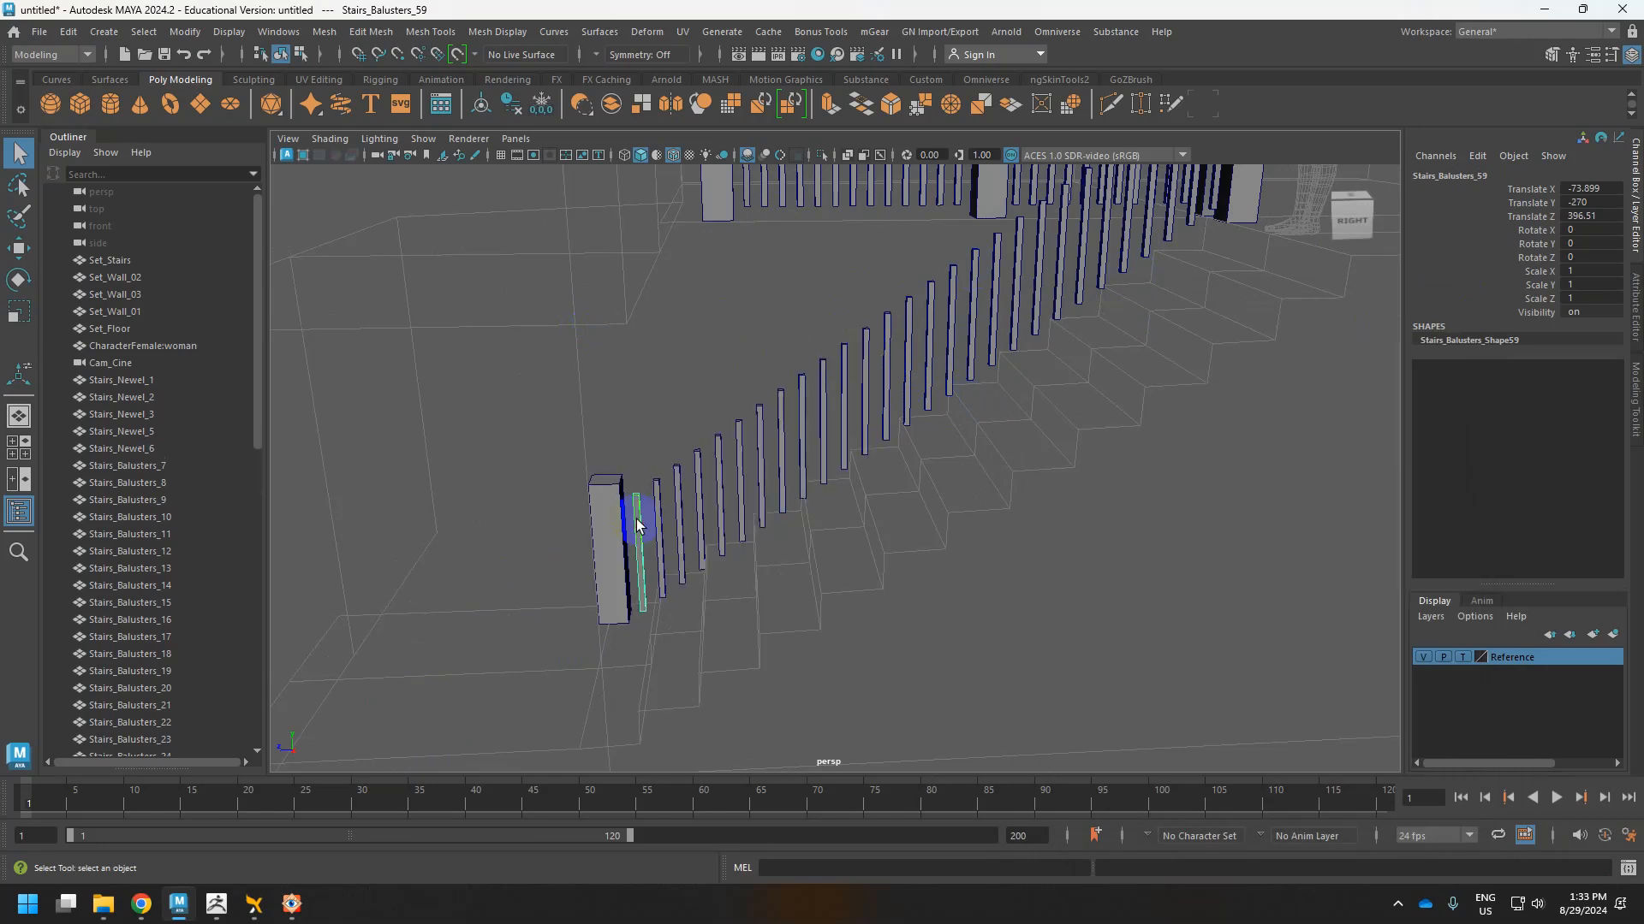
Replace balusters 7 to 58 with instances of the lowest stair baluster, copying rotation and scale and keeping the last selected object.
{"action": "middle_click_drag", "start_coordinate": [984, 392], "coordinate": [985, 459], "text": "alt"}
{"action": "right_click_drag", "start_coordinate": [984, 459], "coordinate": [930, 447], "text": "alt"}
{"action": "middle_click_drag", "start_coordinate": [930, 447], "coordinate": [948, 486], "text": "alt"}
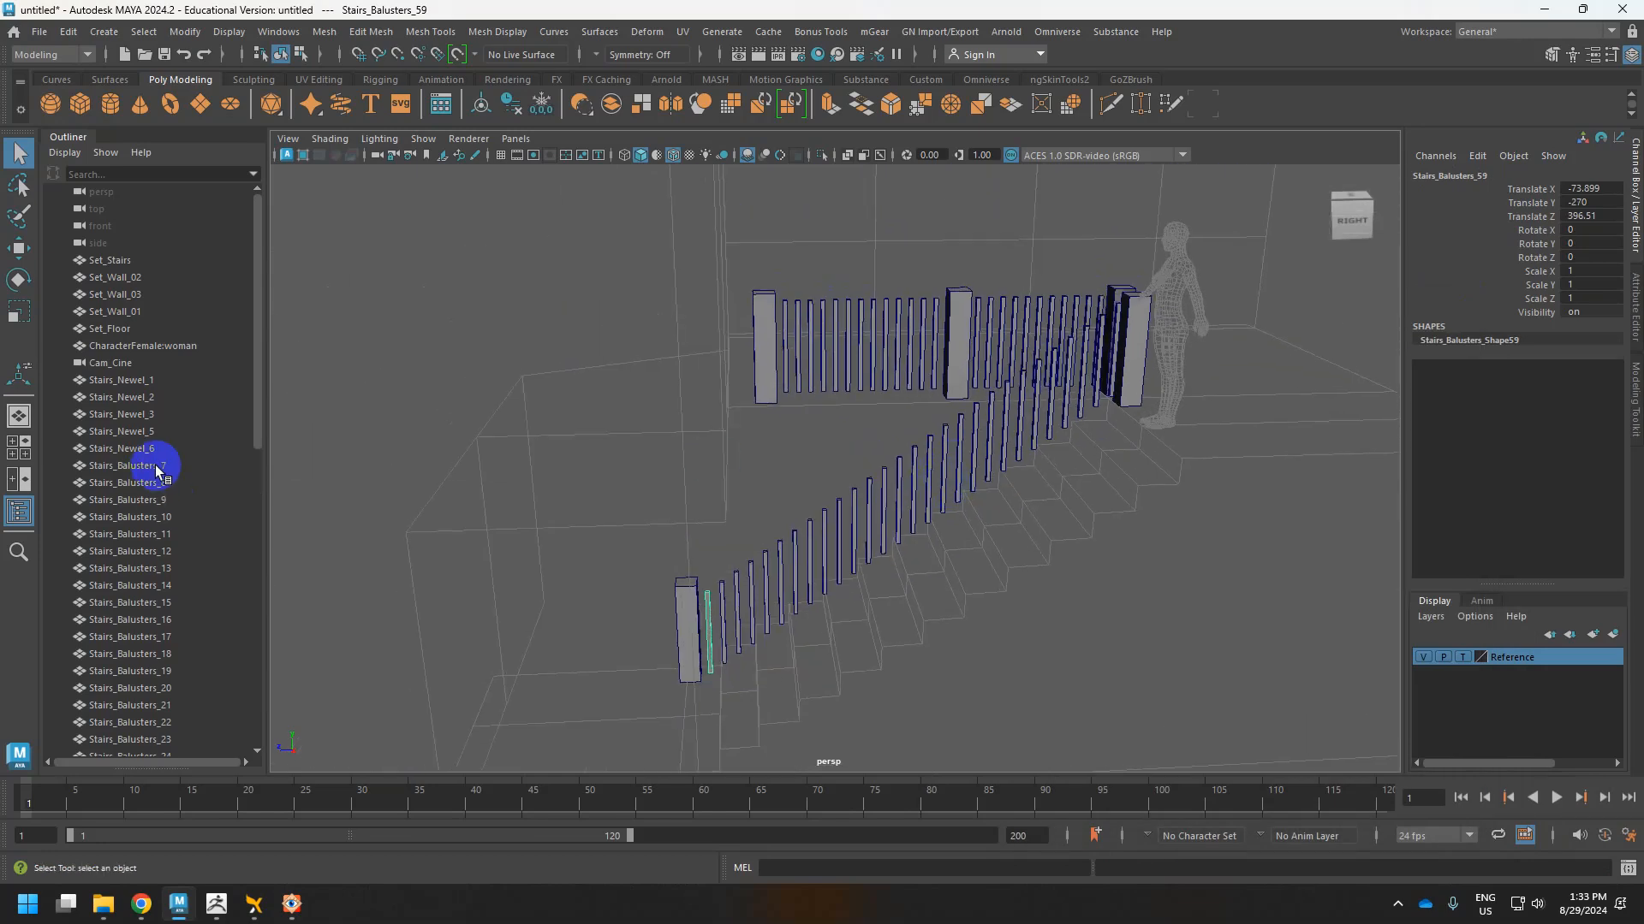
{"action": "left_click", "coordinate": [151, 465]}
{"action": "left_click_drag", "start_coordinate": [254, 420], "coordinate": [239, 697]}
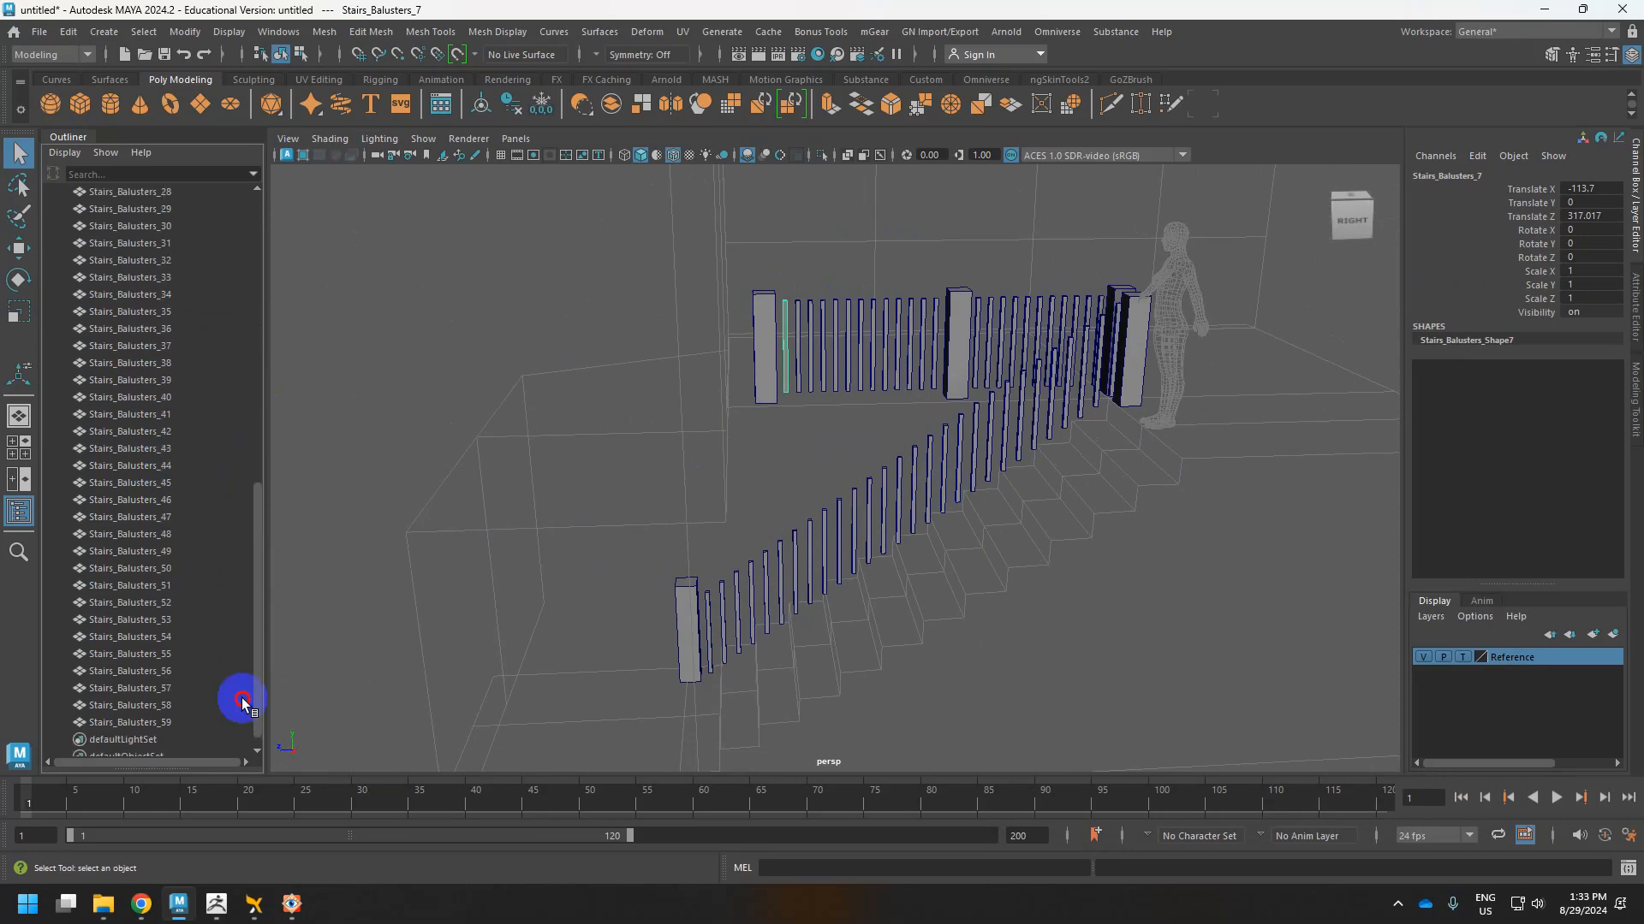
{"action": "left_click", "coordinate": [154, 707], "text": "shift"}
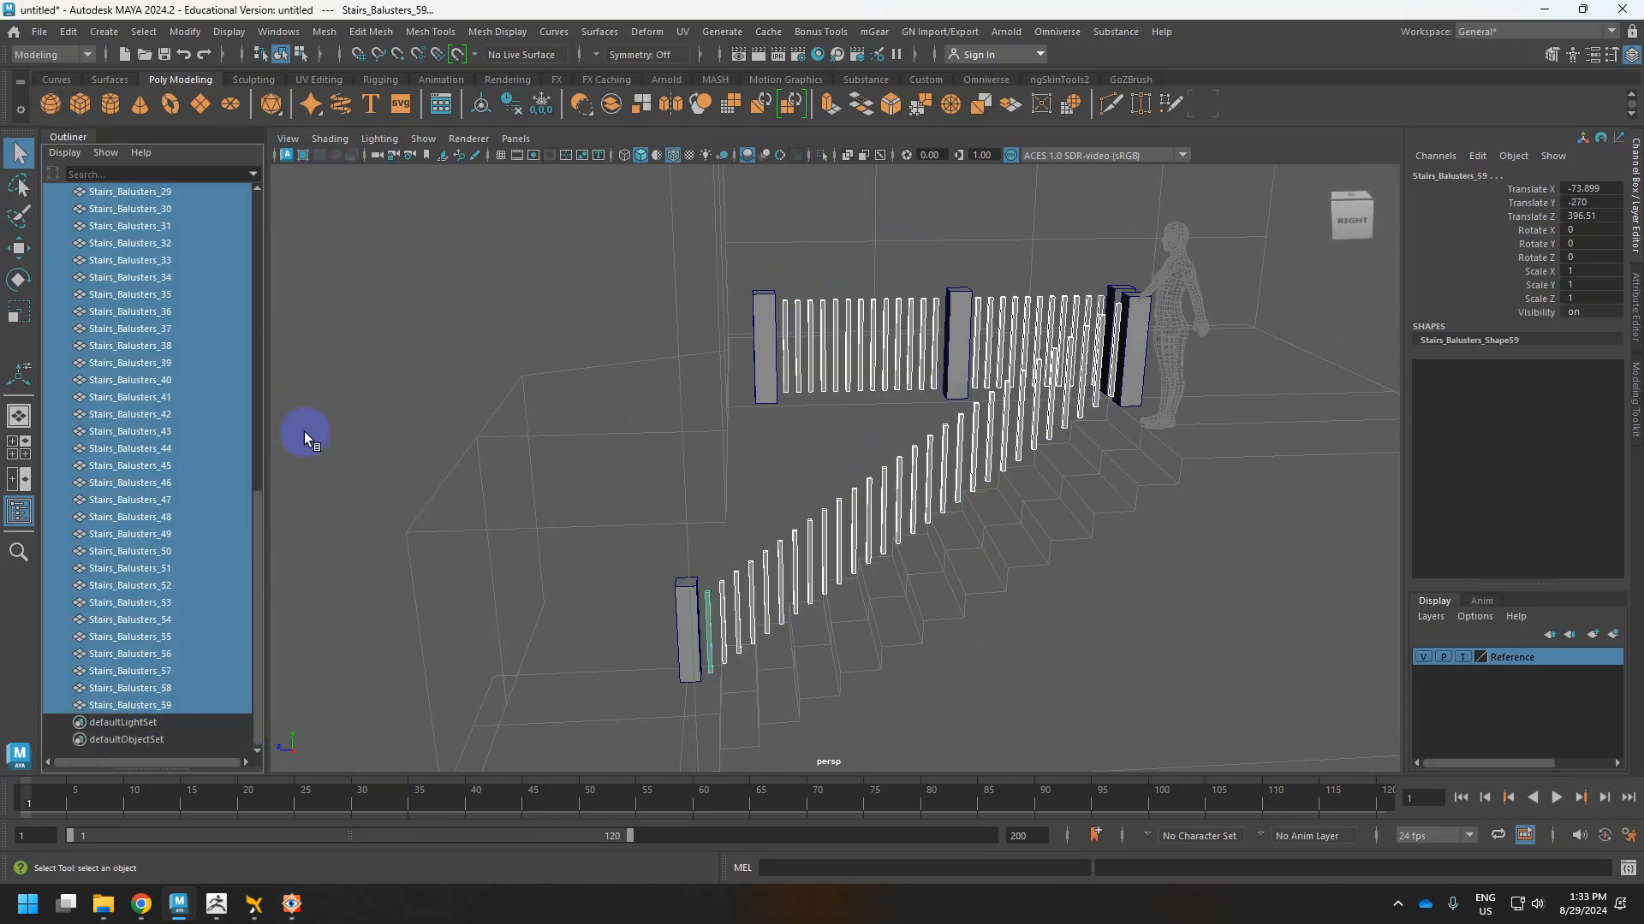
{"action": "scroll", "coordinate": [243, 360], "scroll_direction": "up", "scroll_amount": 8}
{"action": "left_click", "coordinate": [185, 32]}
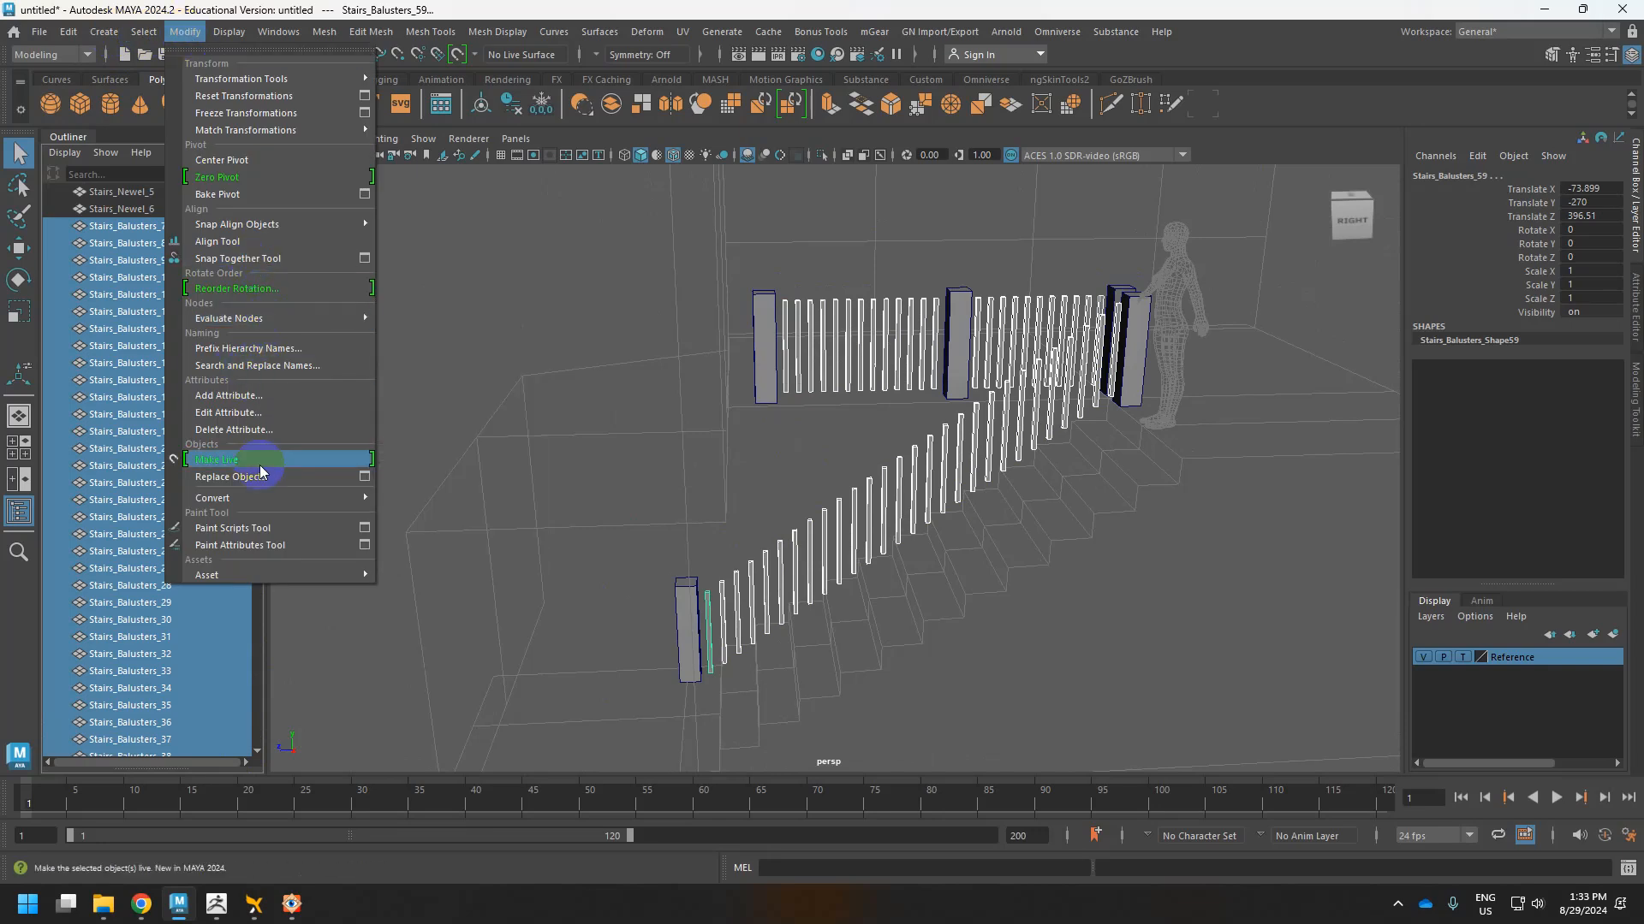
{"action": "left_click", "coordinate": [364, 476]}
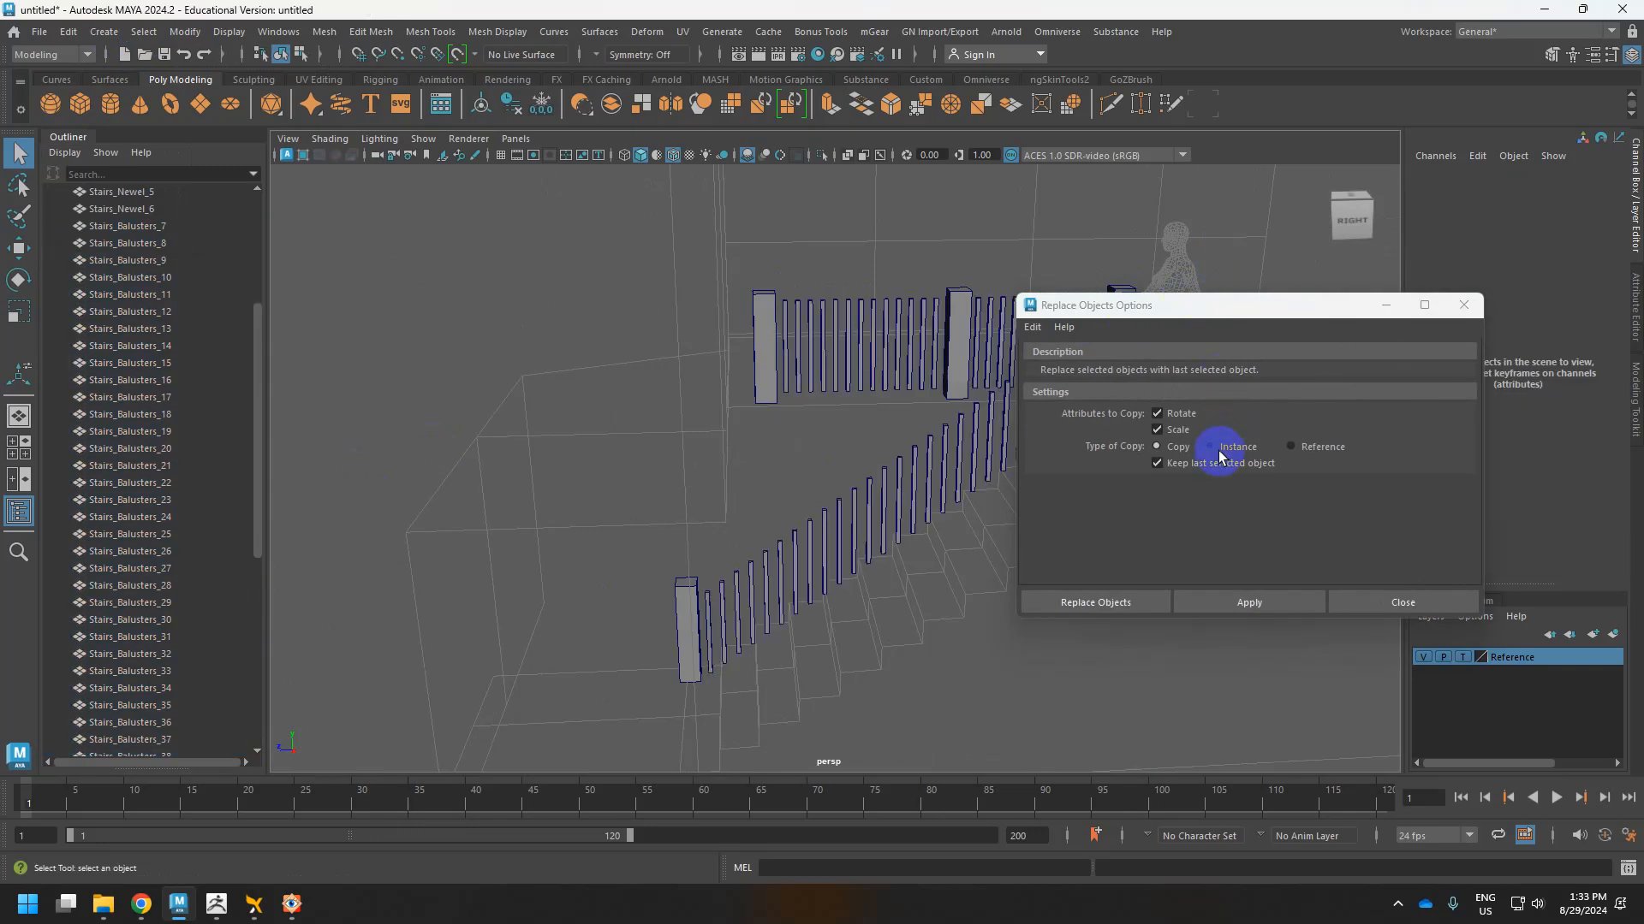
{"action": "key", "text": "ctrl+z"}
{"action": "left_click", "coordinate": [1209, 446]}
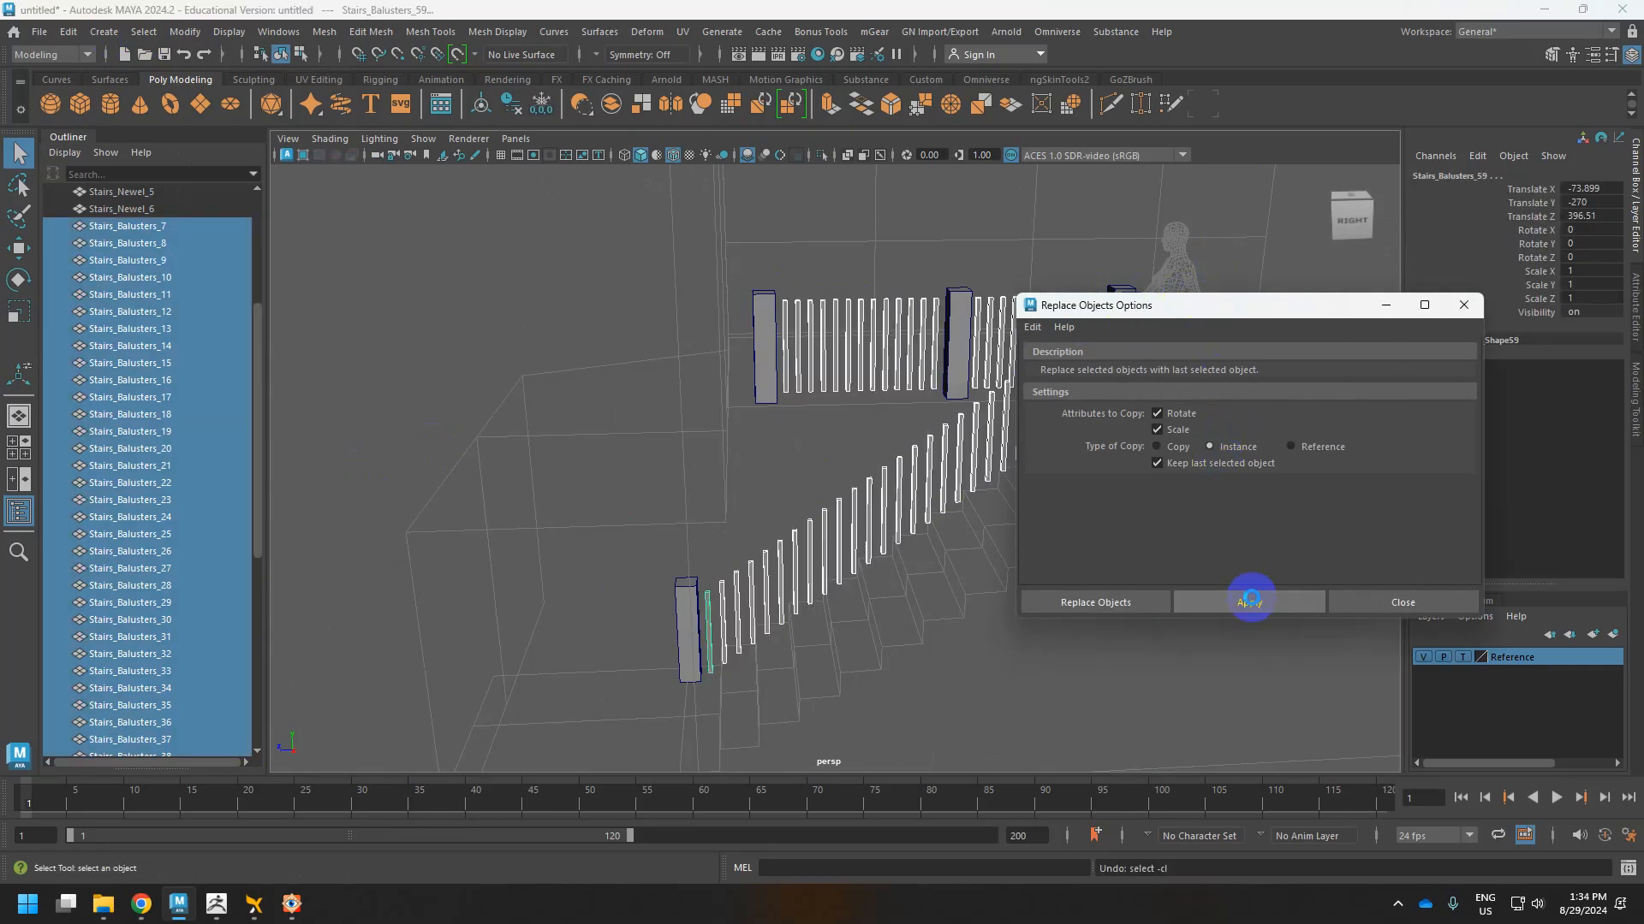
{"action": "left_click", "coordinate": [1250, 601]}
Examine the instanced balusters in face mode, close the replace options, and return to object mode.
{"action": "left_click", "coordinate": [809, 538]}
{"action": "left_click", "coordinate": [825, 540]}
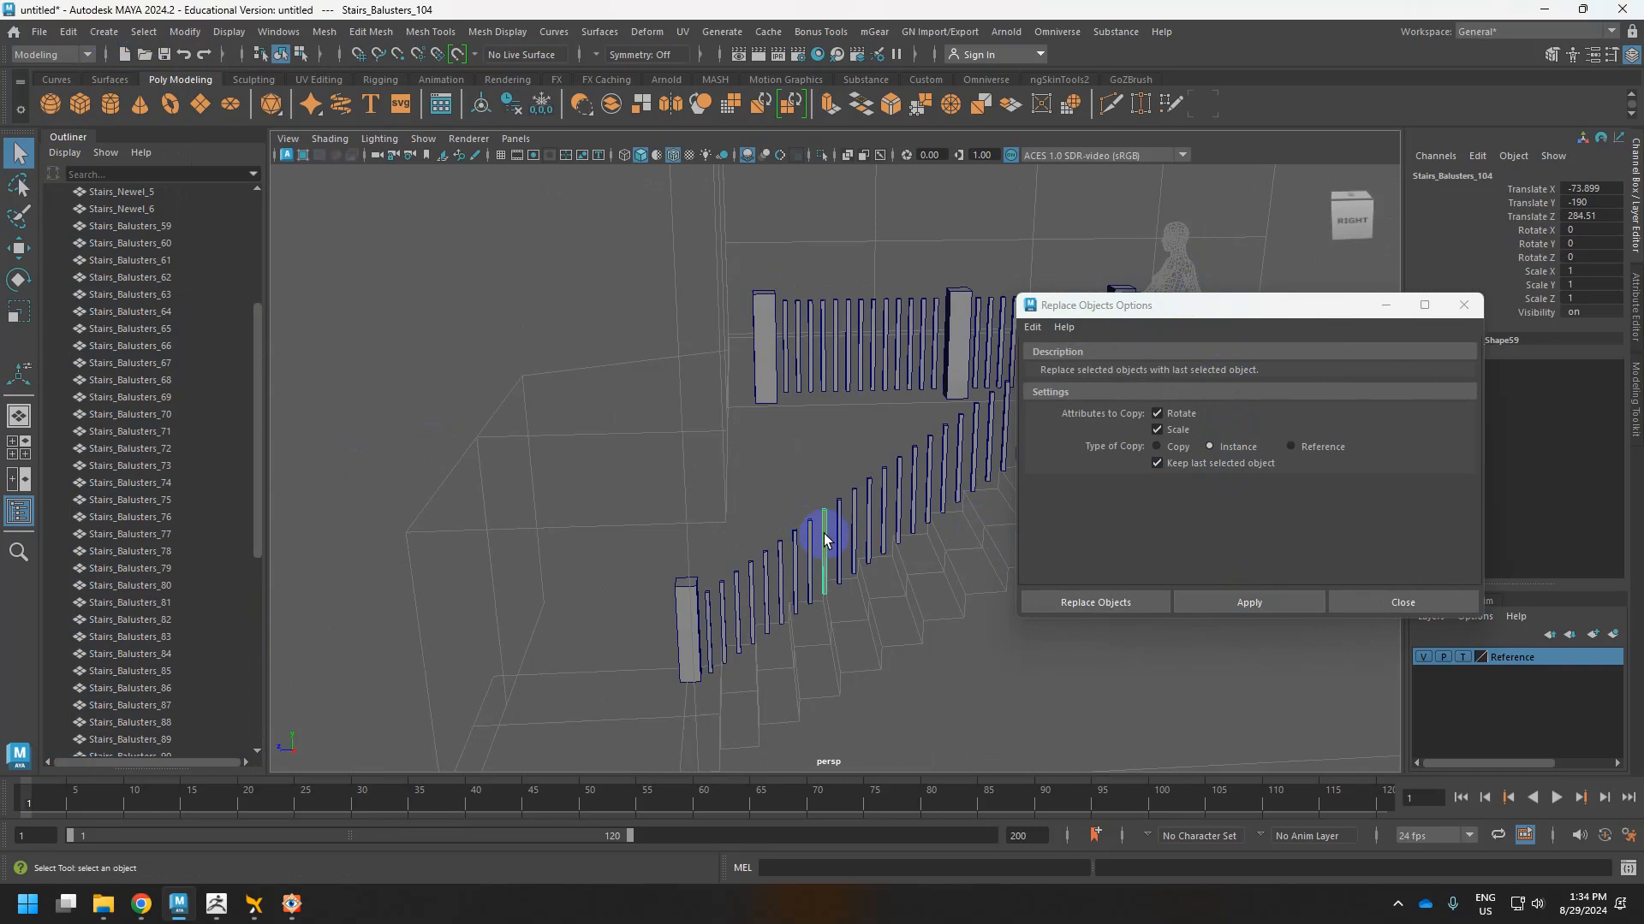
{"action": "right_click_drag", "start_coordinate": [824, 535], "coordinate": [826, 458]}
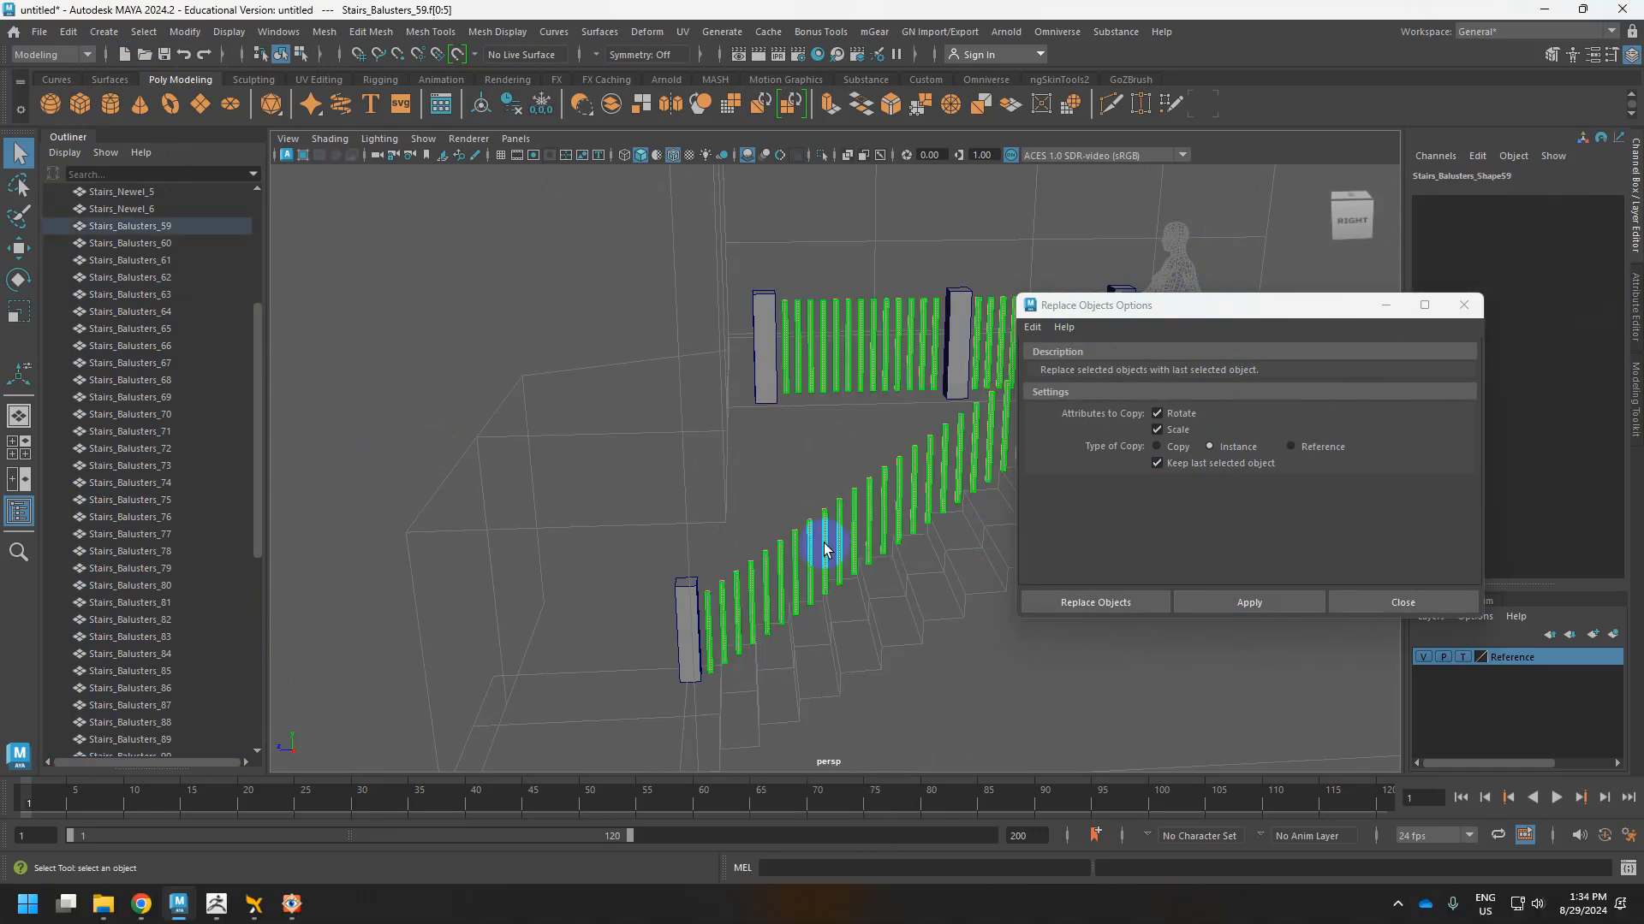
{"action": "left_click", "coordinate": [185, 31]}
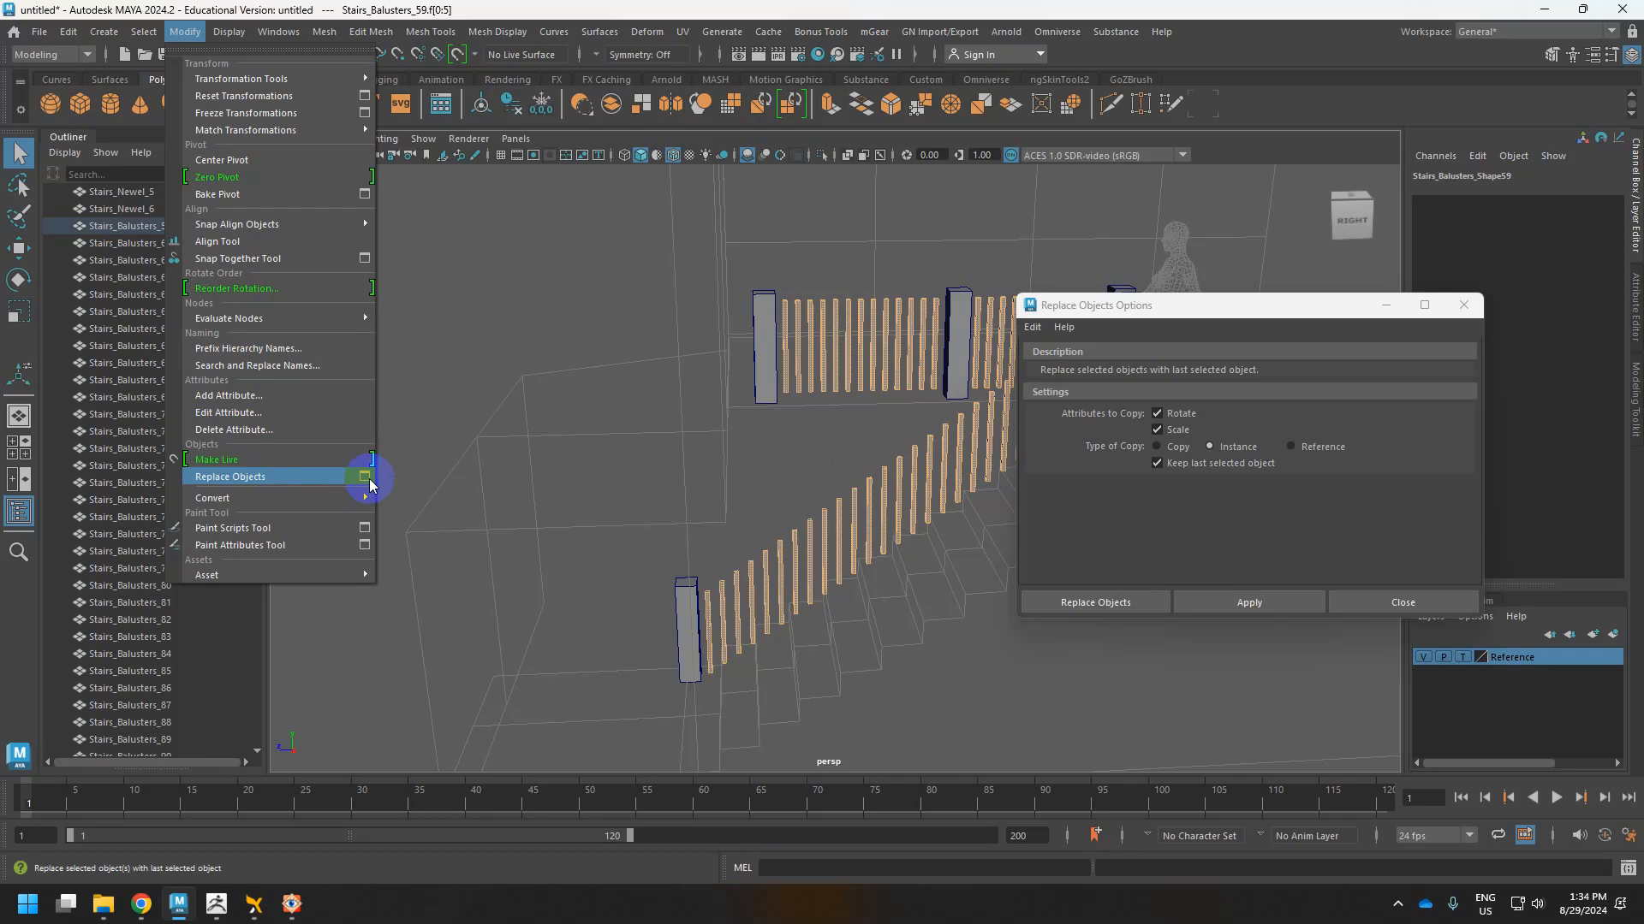
{"action": "left_click", "coordinate": [1356, 603]}
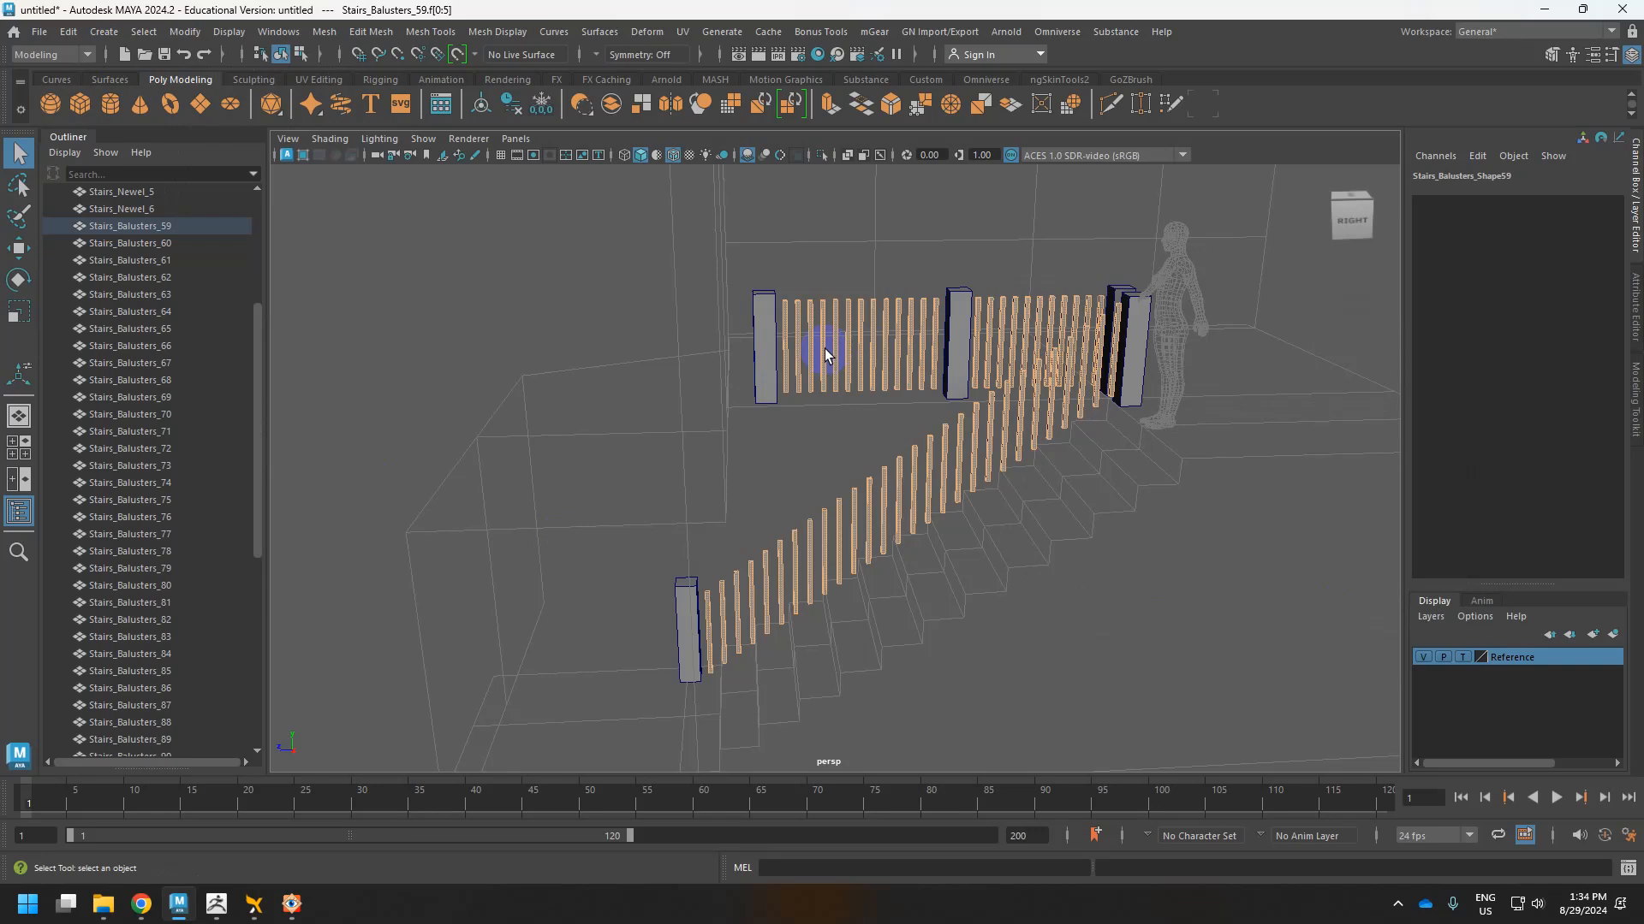
{"action": "left_click_drag", "start_coordinate": [824, 347], "coordinate": [767, 370], "text": "alt"}
{"action": "right_click_drag", "start_coordinate": [891, 301], "coordinate": [959, 262]}
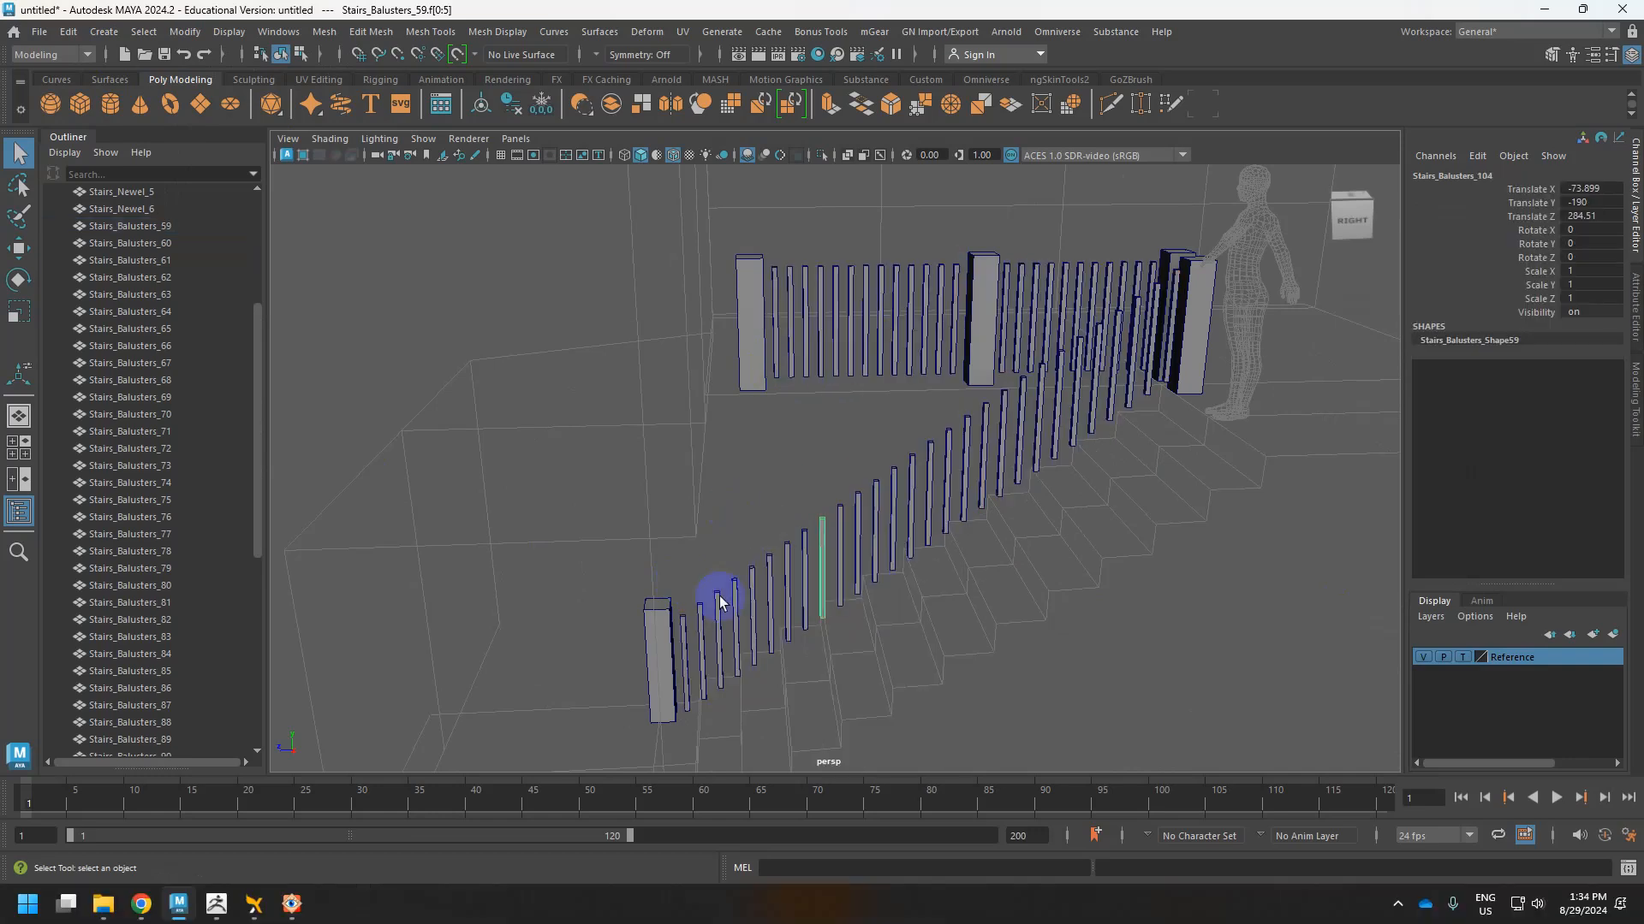
Replace all the balusters with instances of the newel post at the foot of the stairs.
{"action": "left_click", "coordinate": [685, 591]}
{"action": "left_click", "coordinate": [647, 630]}
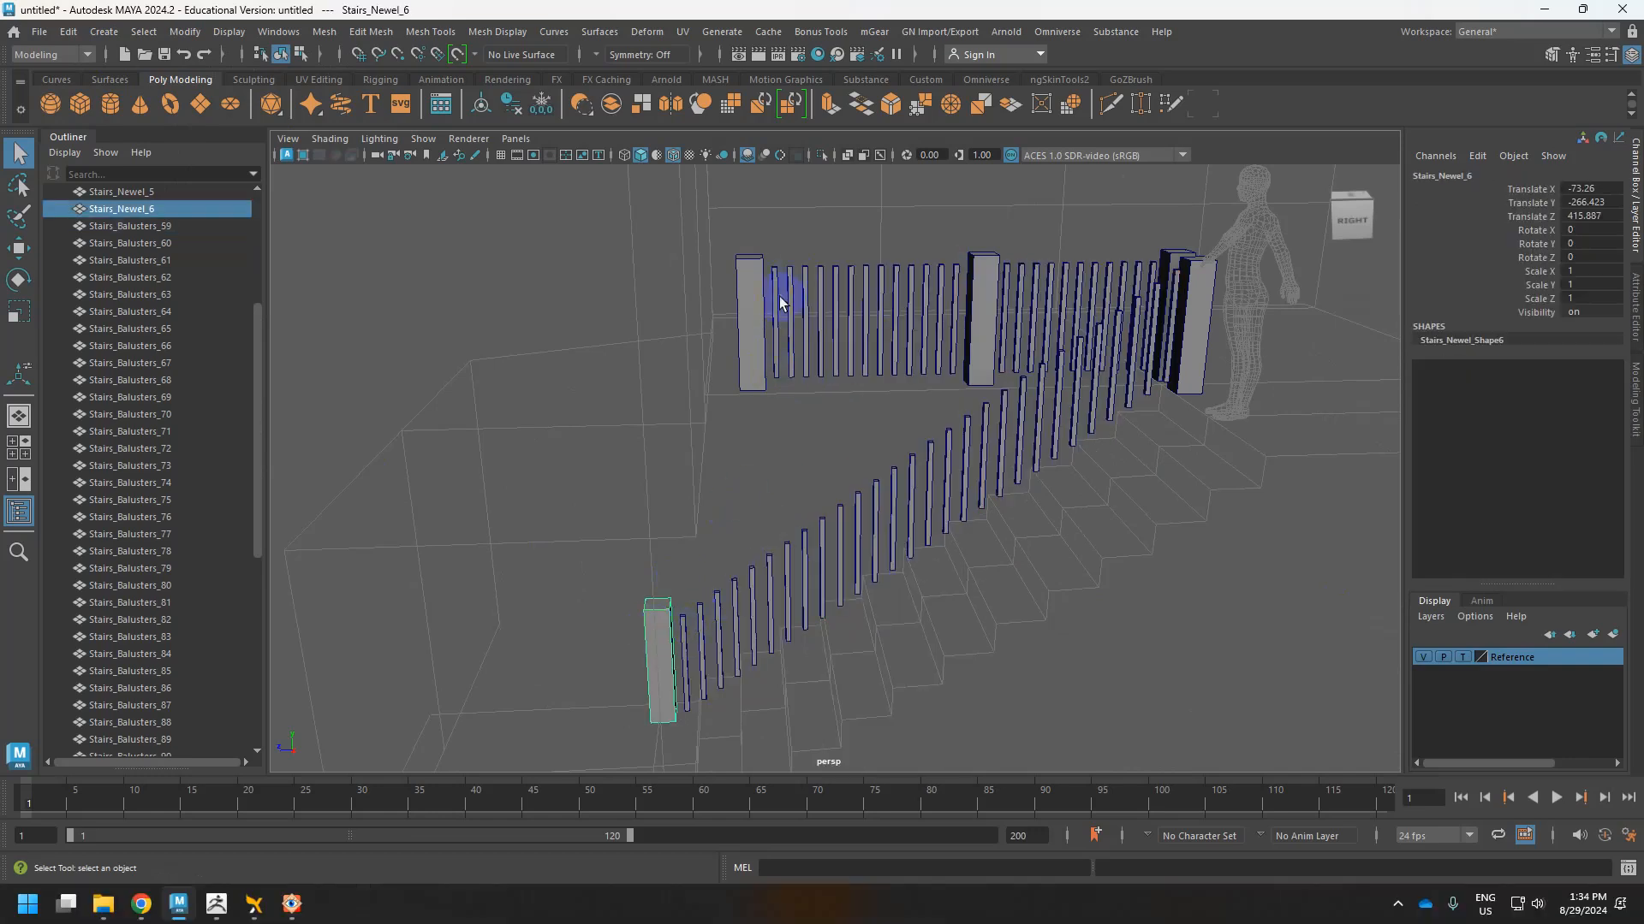
{"action": "left_click", "coordinate": [129, 226]}
{"action": "left_click_drag", "start_coordinate": [248, 321], "coordinate": [257, 638]}
{"action": "left_click", "coordinate": [166, 683], "text": "shift"}
{"action": "left_click", "coordinate": [183, 705], "text": "shift"}
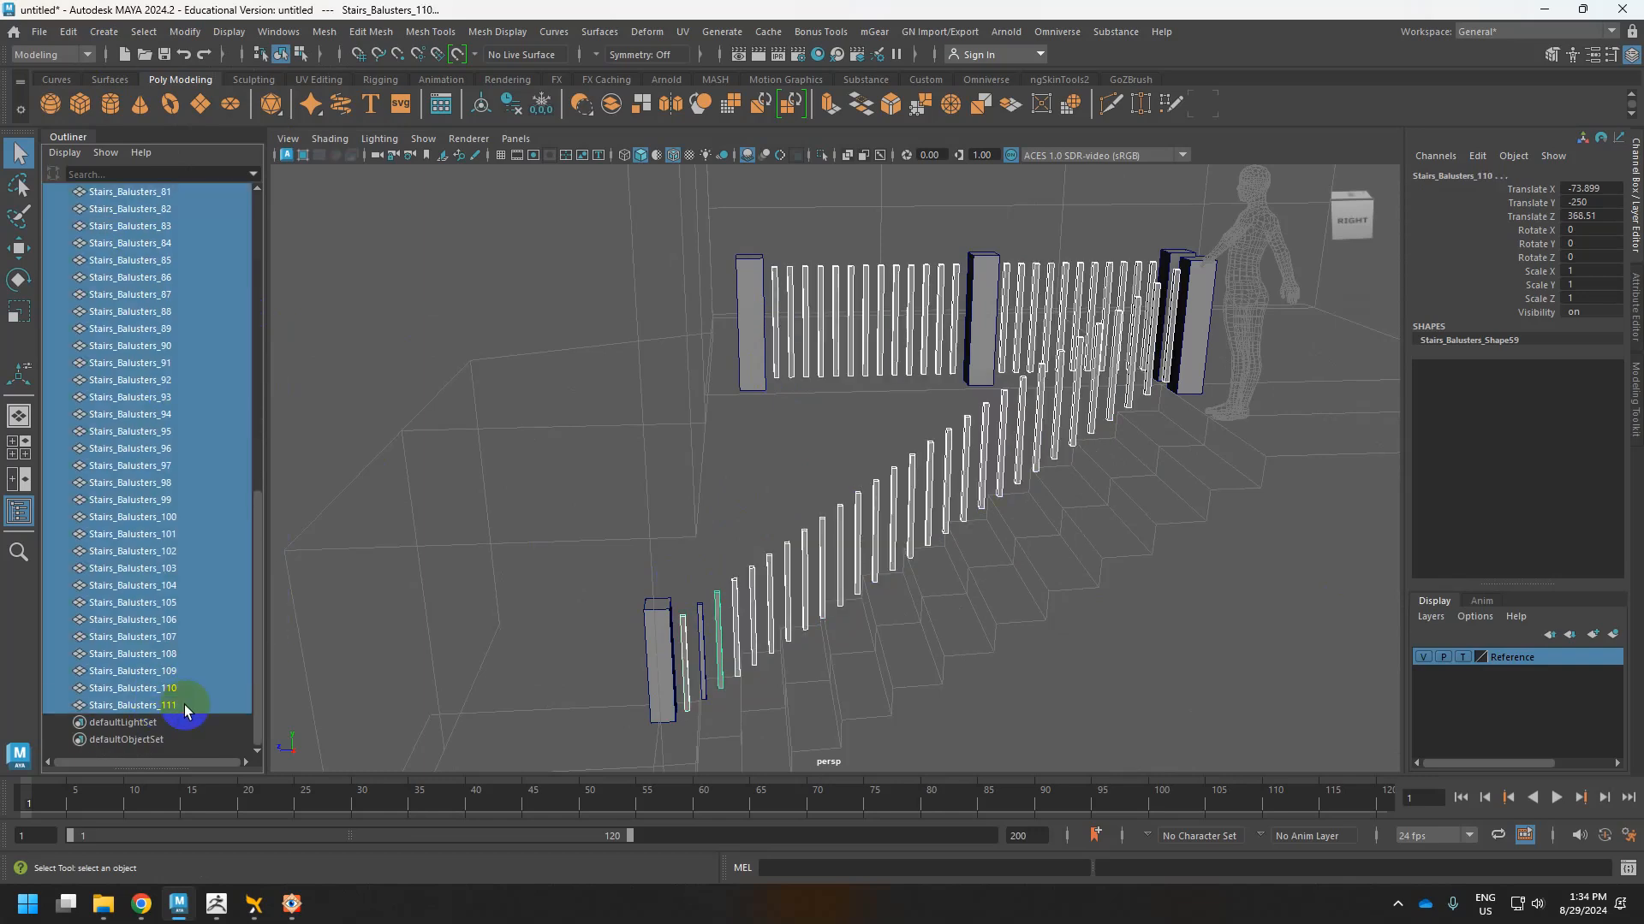
{"action": "left_click", "coordinate": [668, 606], "text": "shift"}
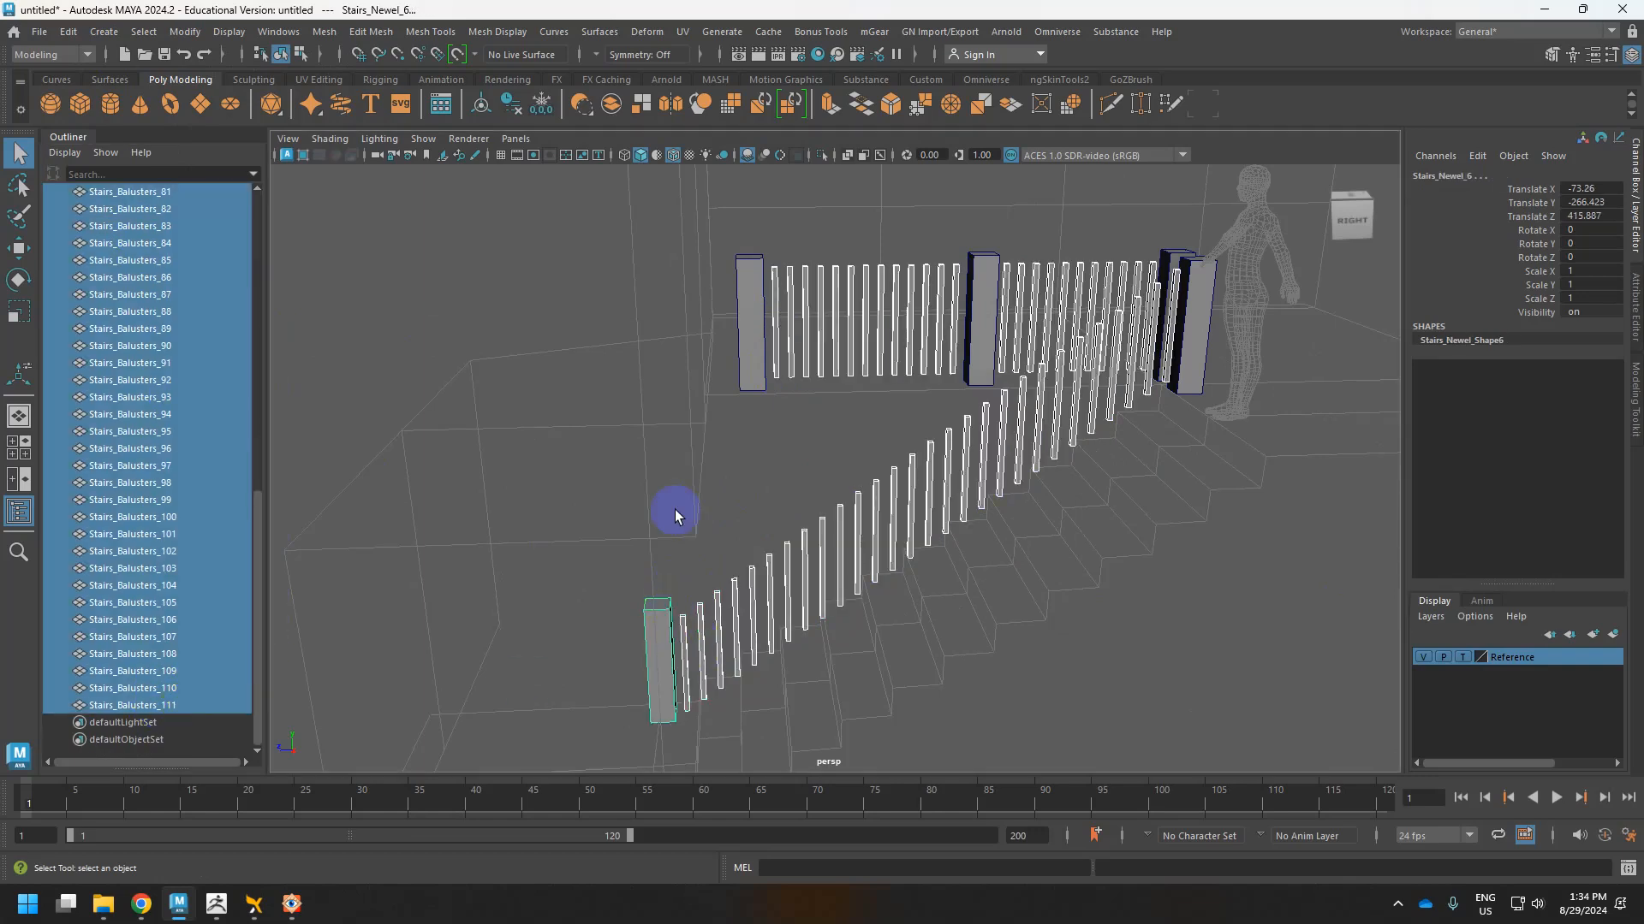
{"action": "left_click", "coordinate": [197, 31]}
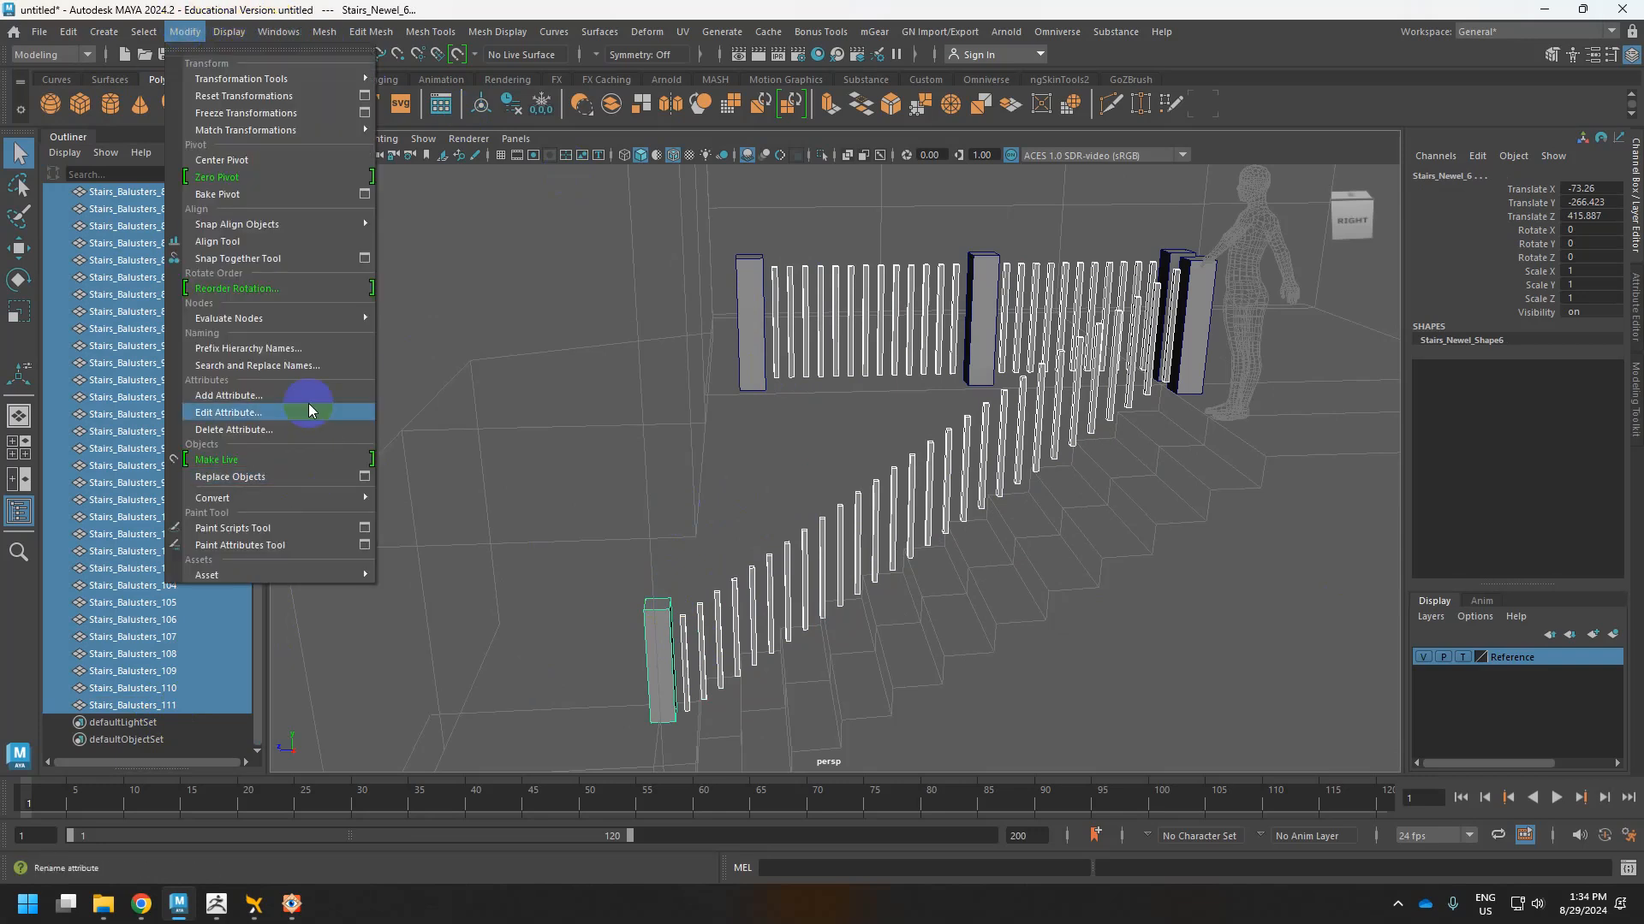
{"action": "left_click", "coordinate": [364, 477]}
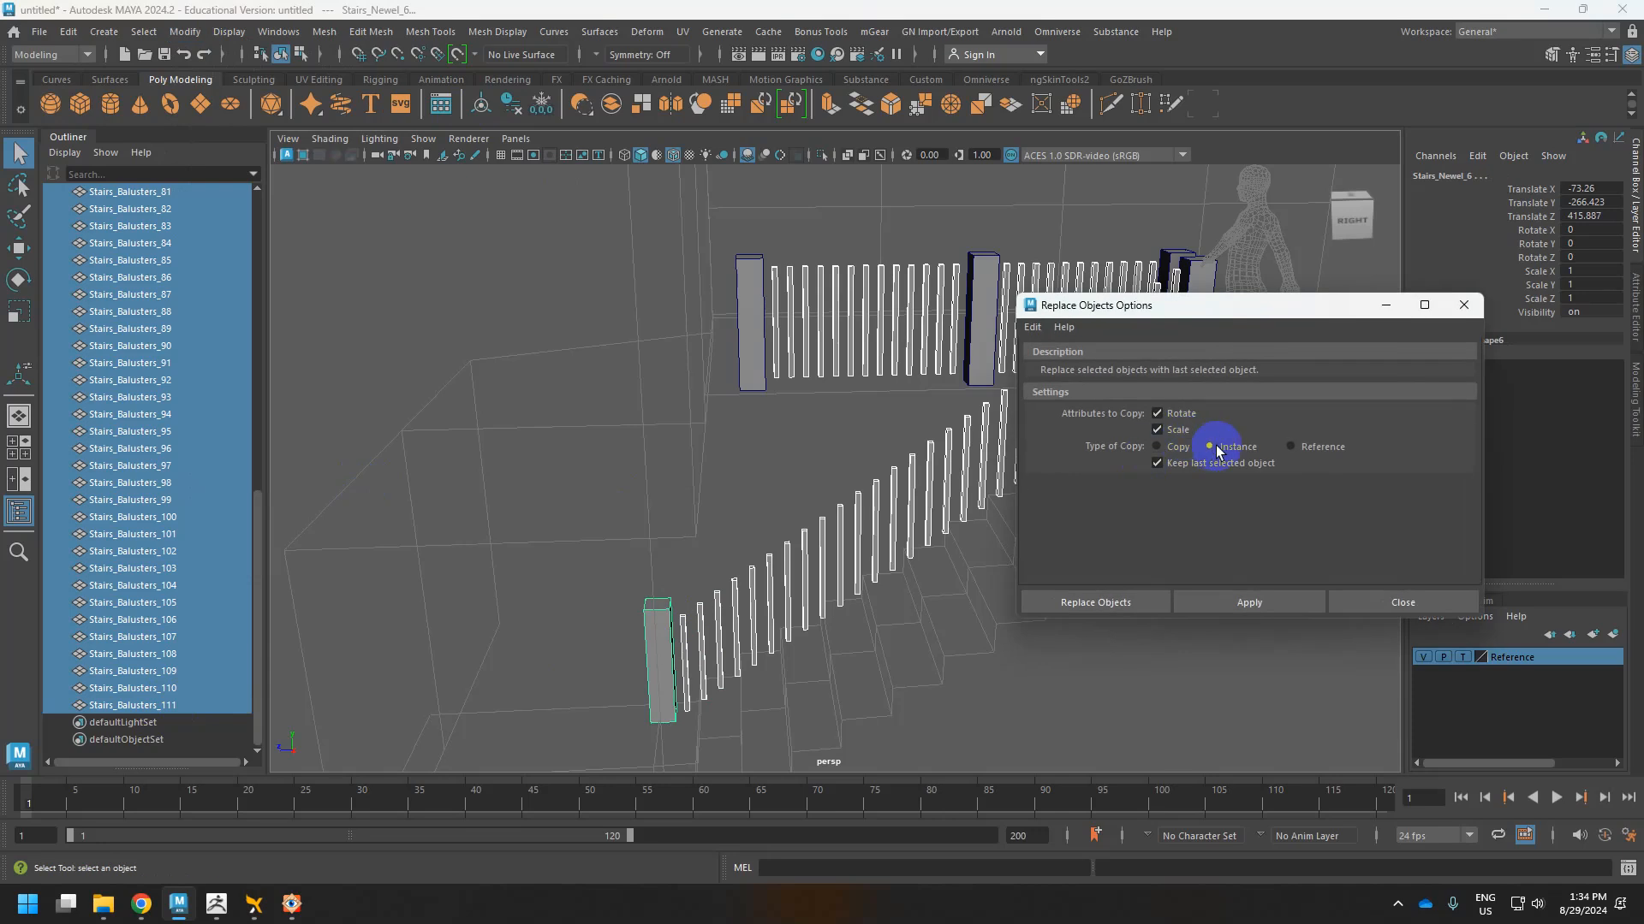
{"action": "left_click", "coordinate": [1207, 611]}
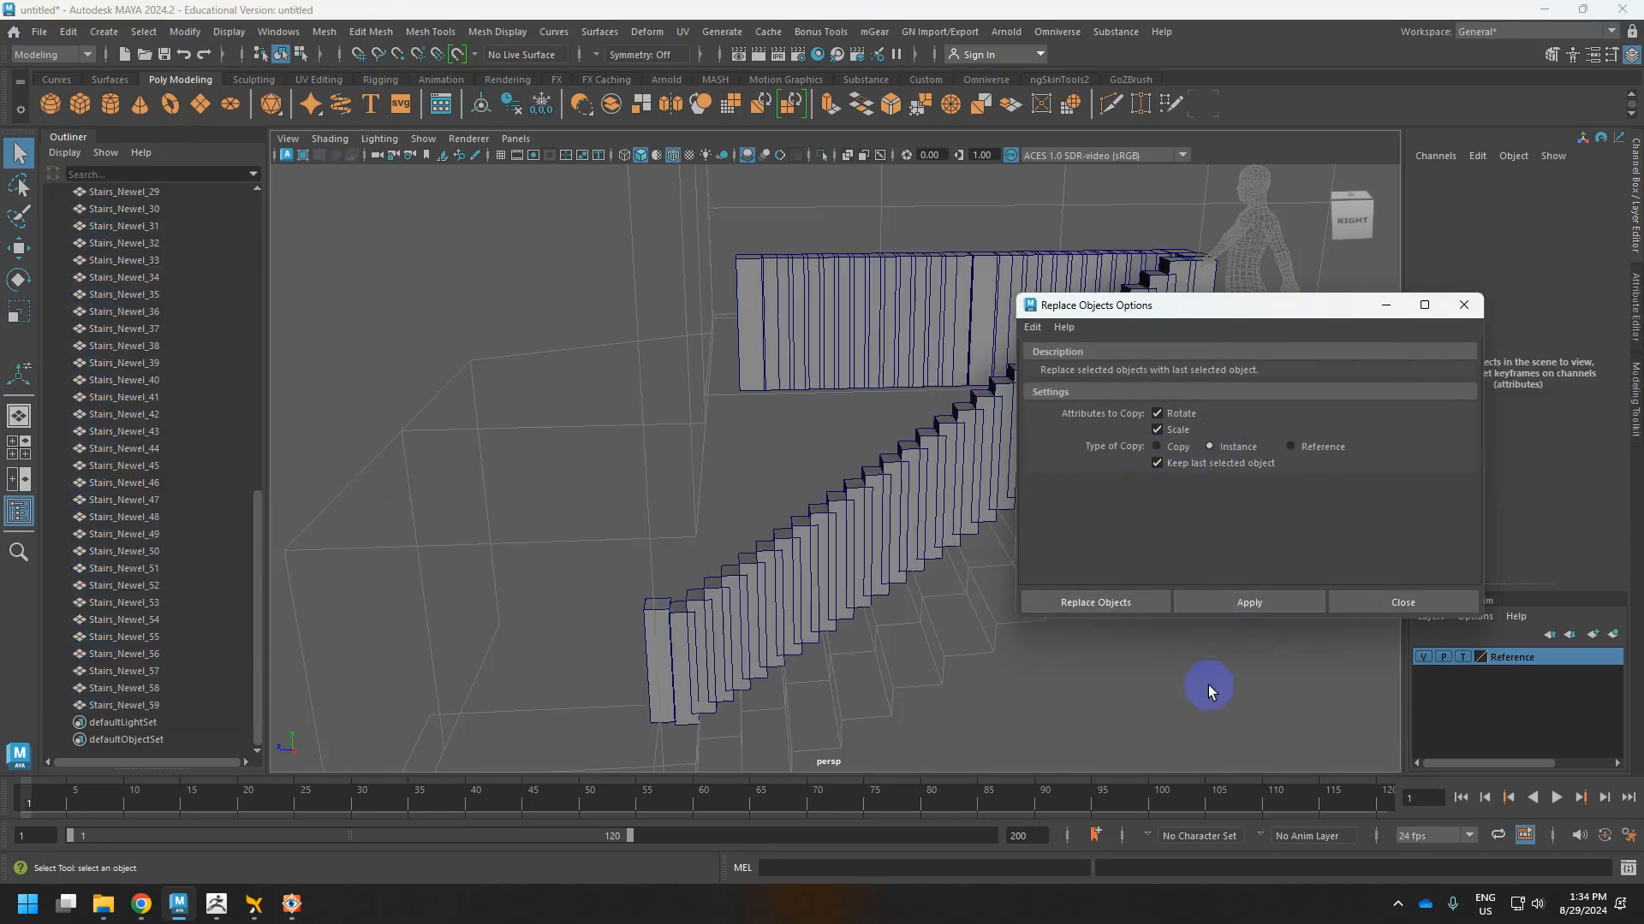
Undo the replacement of the balusters with newel posts and close the replace options.
{"action": "left_click", "coordinate": [1203, 711]}
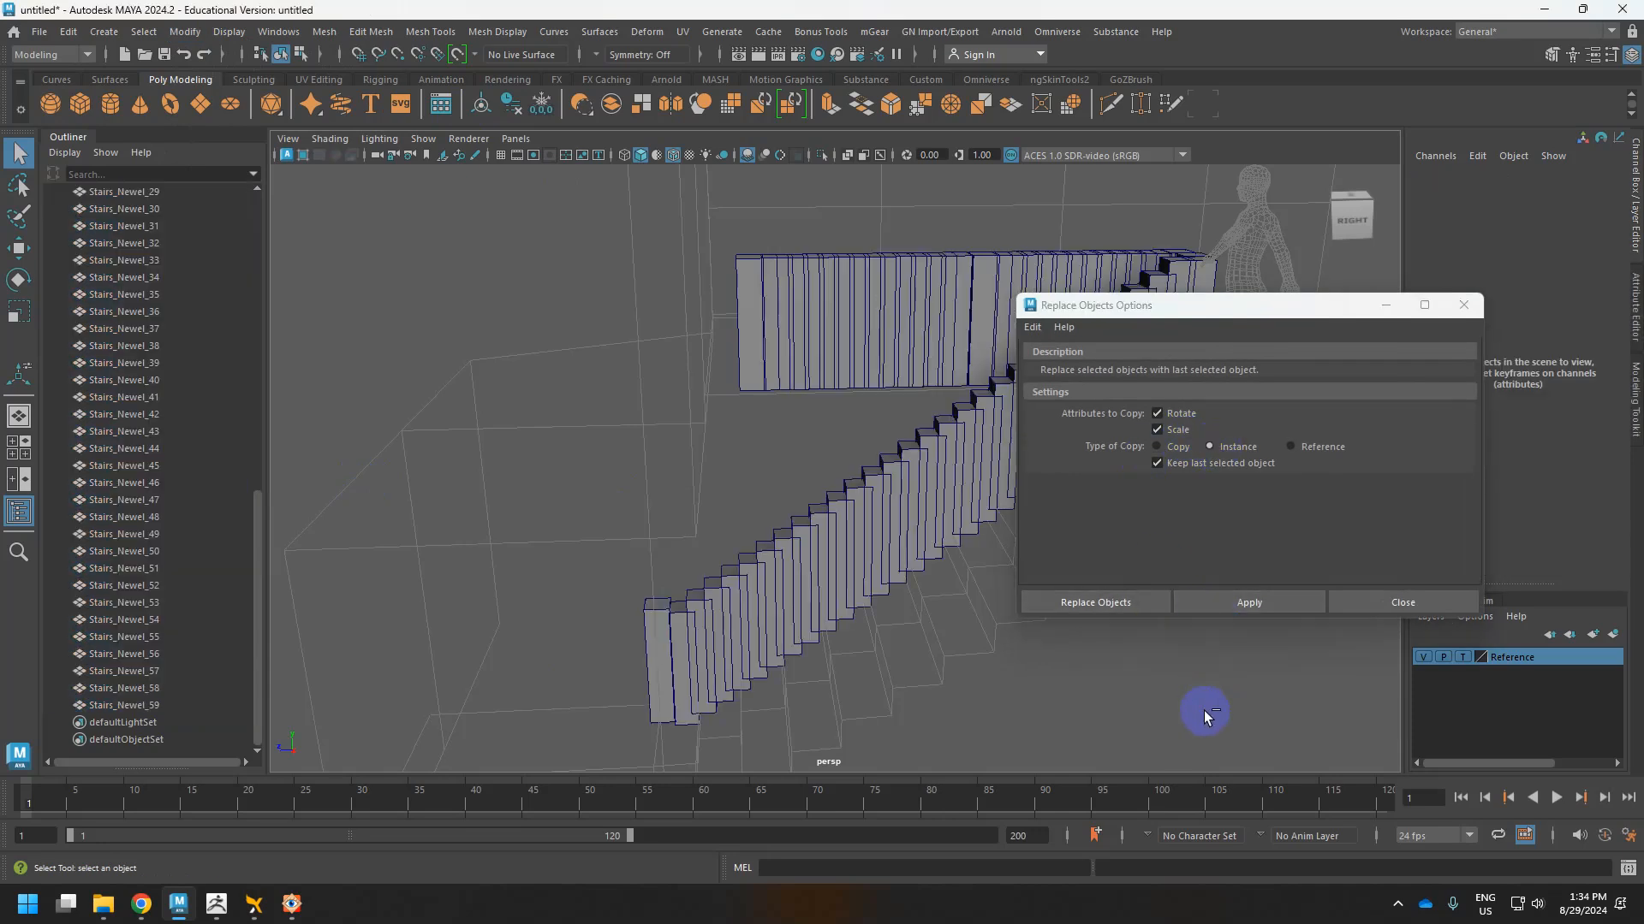
{"action": "key", "text": "ctrl+z"}
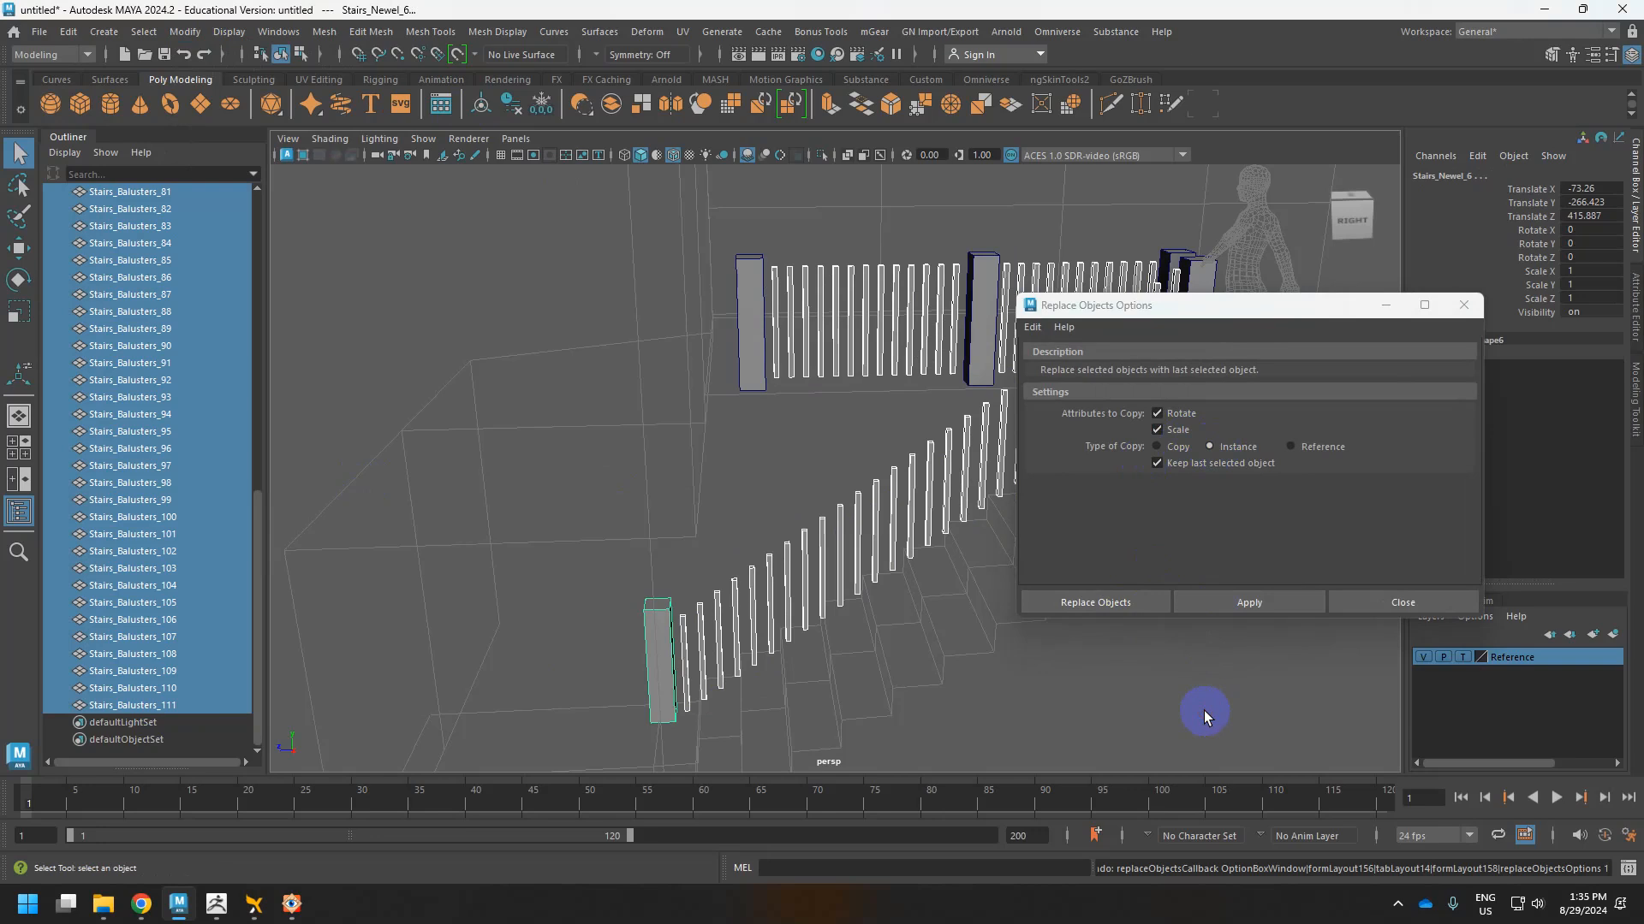
{"action": "left_click", "coordinate": [1372, 600]}
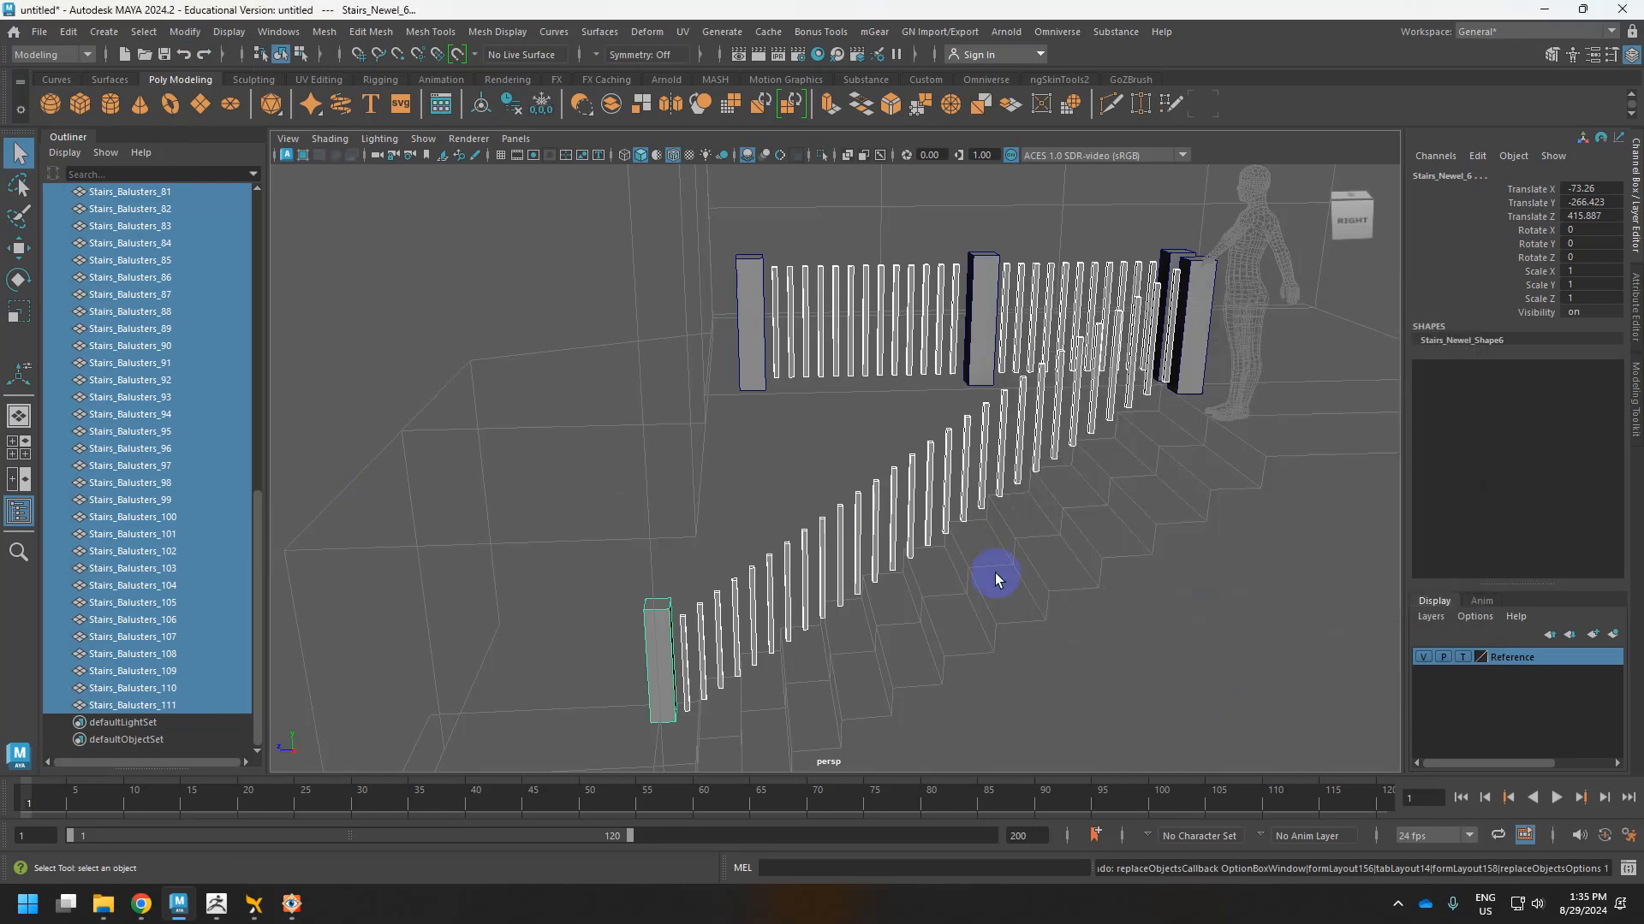
Try to move the pivots of all the instanced balusters to their bases and zero their local values.
{"action": "key", "text": "w"}
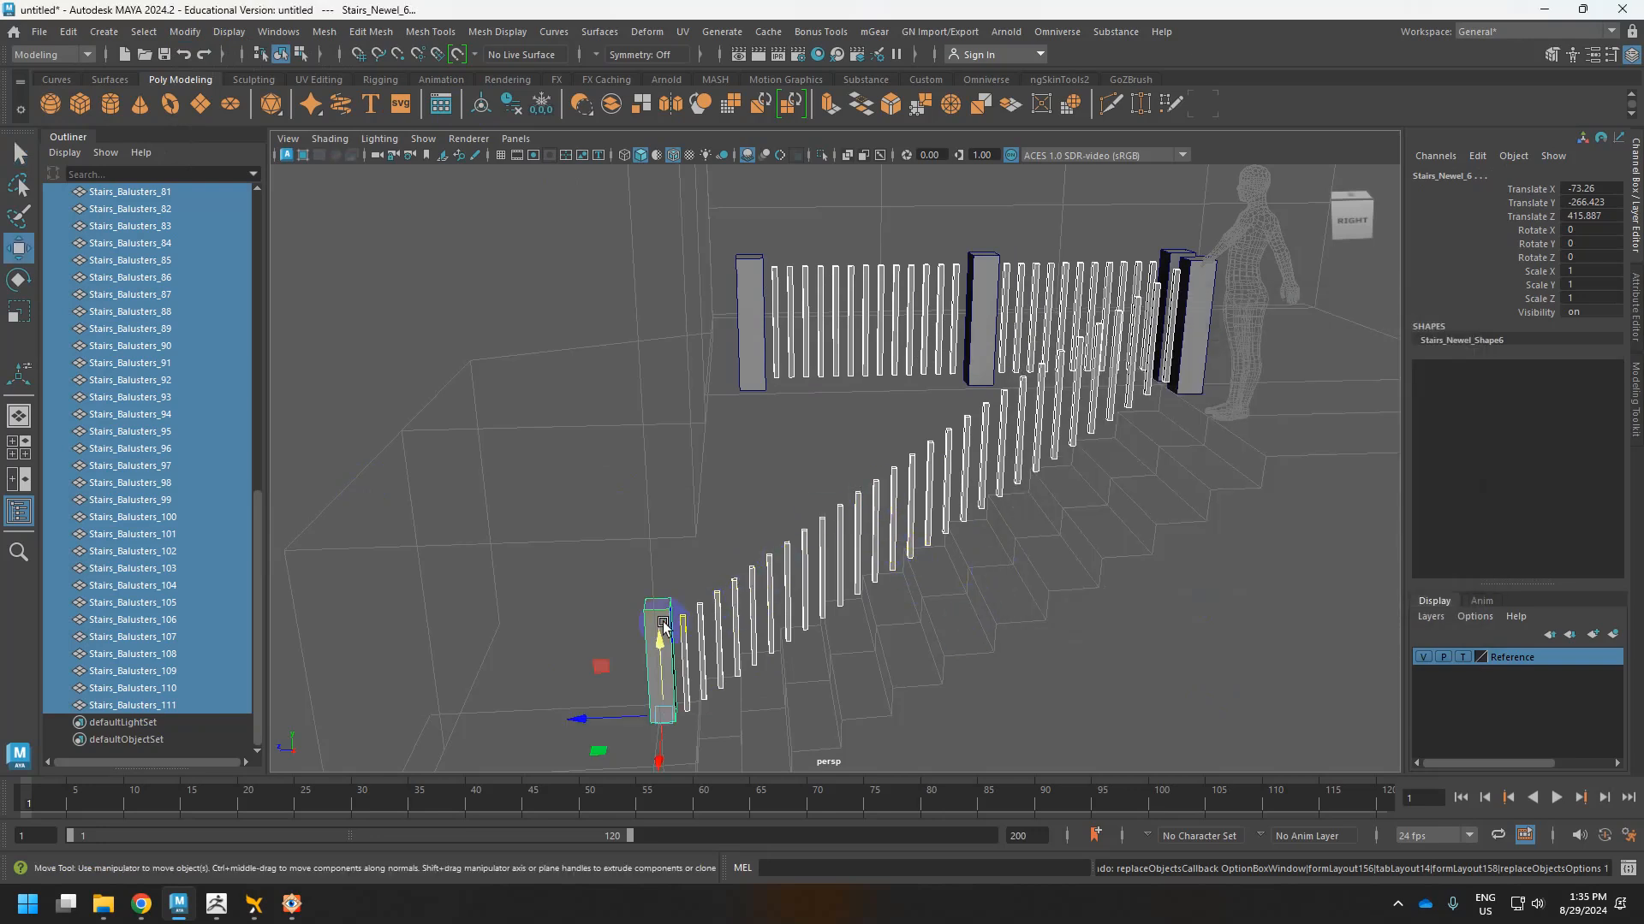
{"action": "left_click", "coordinate": [702, 609]}
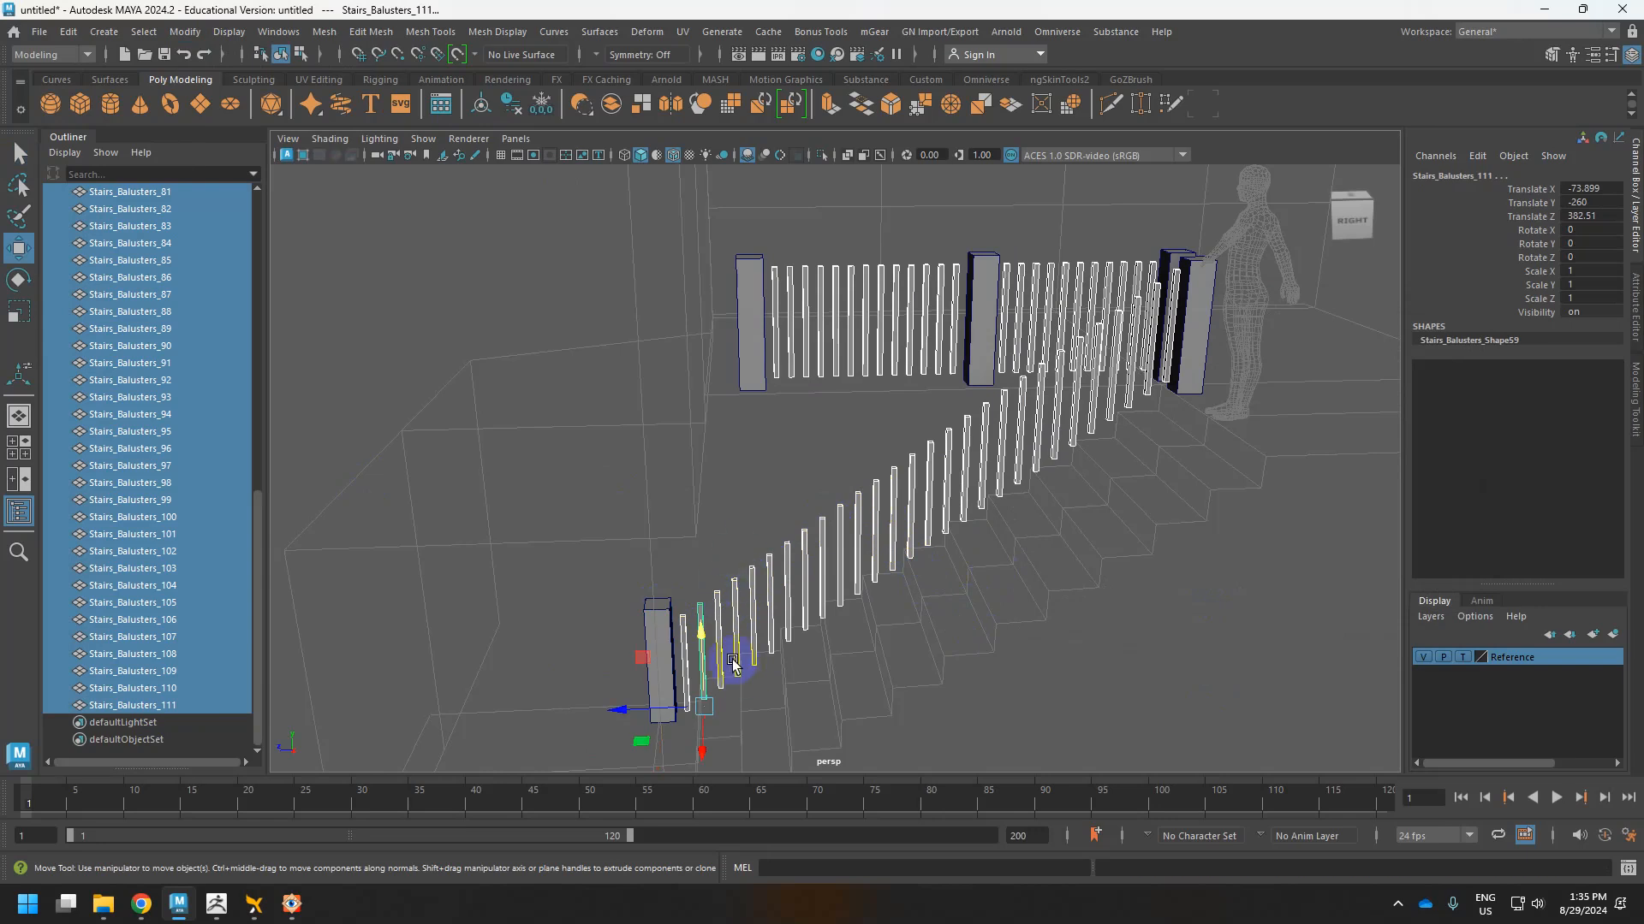
{"action": "left_click_drag", "start_coordinate": [736, 646], "coordinate": [910, 621], "text": "alt"}
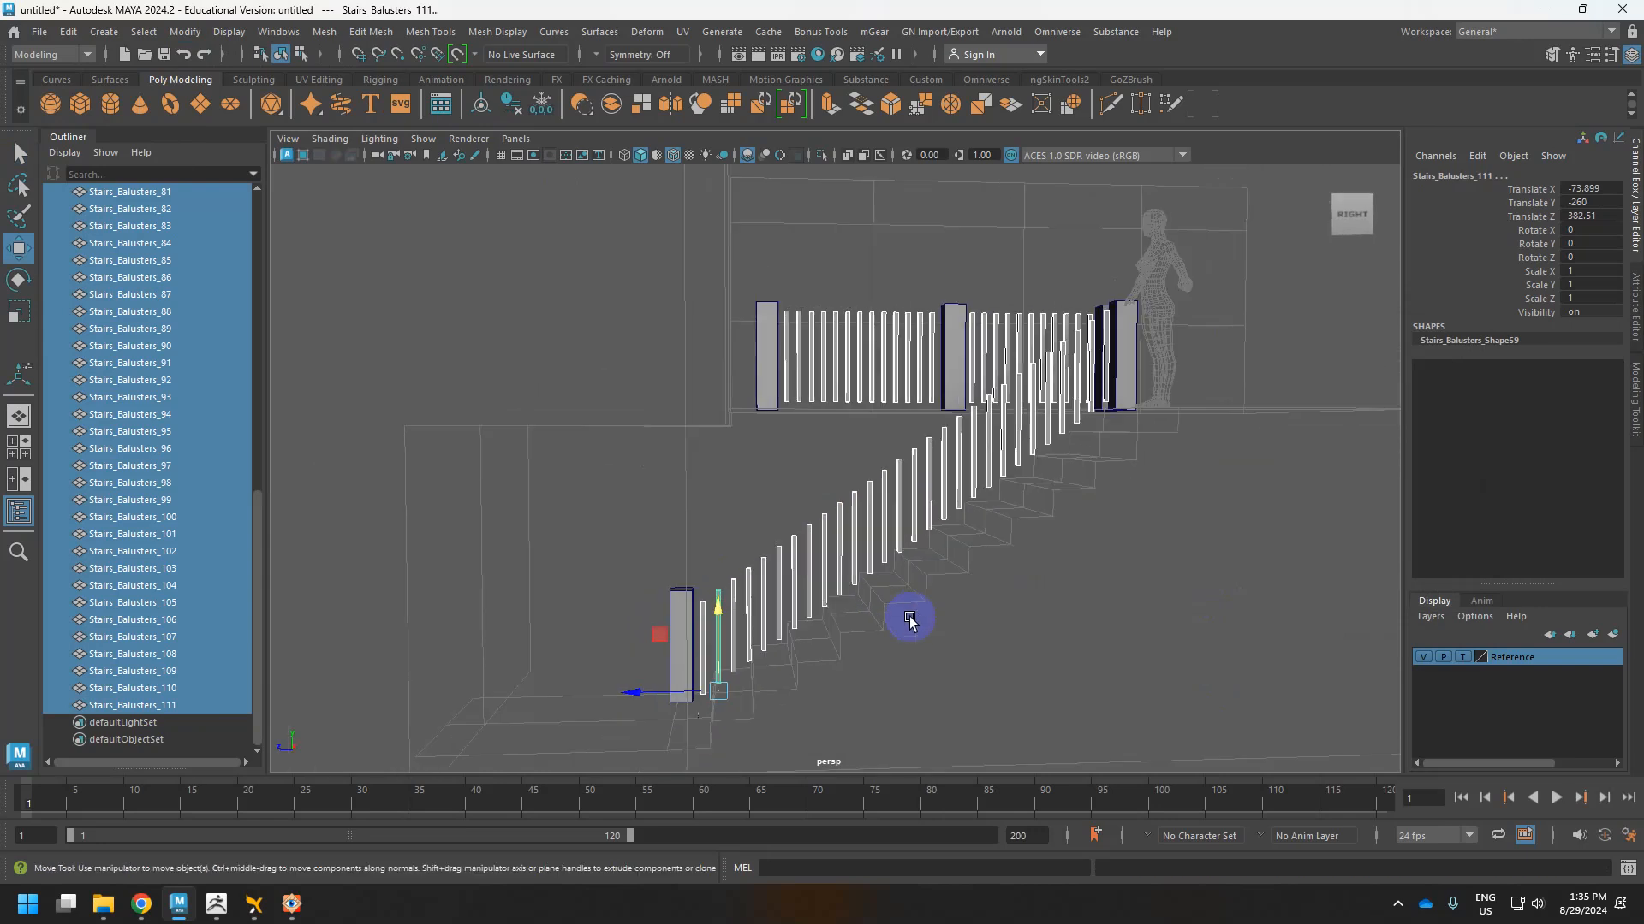
{"action": "scroll", "coordinate": [905, 606], "scroll_direction": "down", "scroll_amount": 2}
{"action": "middle_click_drag", "start_coordinate": [862, 532], "coordinate": [862, 470], "text": "alt"}
{"action": "scroll", "coordinate": [862, 470], "scroll_direction": "up", "scroll_amount": 4}
{"action": "left_click_drag", "start_coordinate": [862, 470], "coordinate": [882, 474], "text": "alt"}
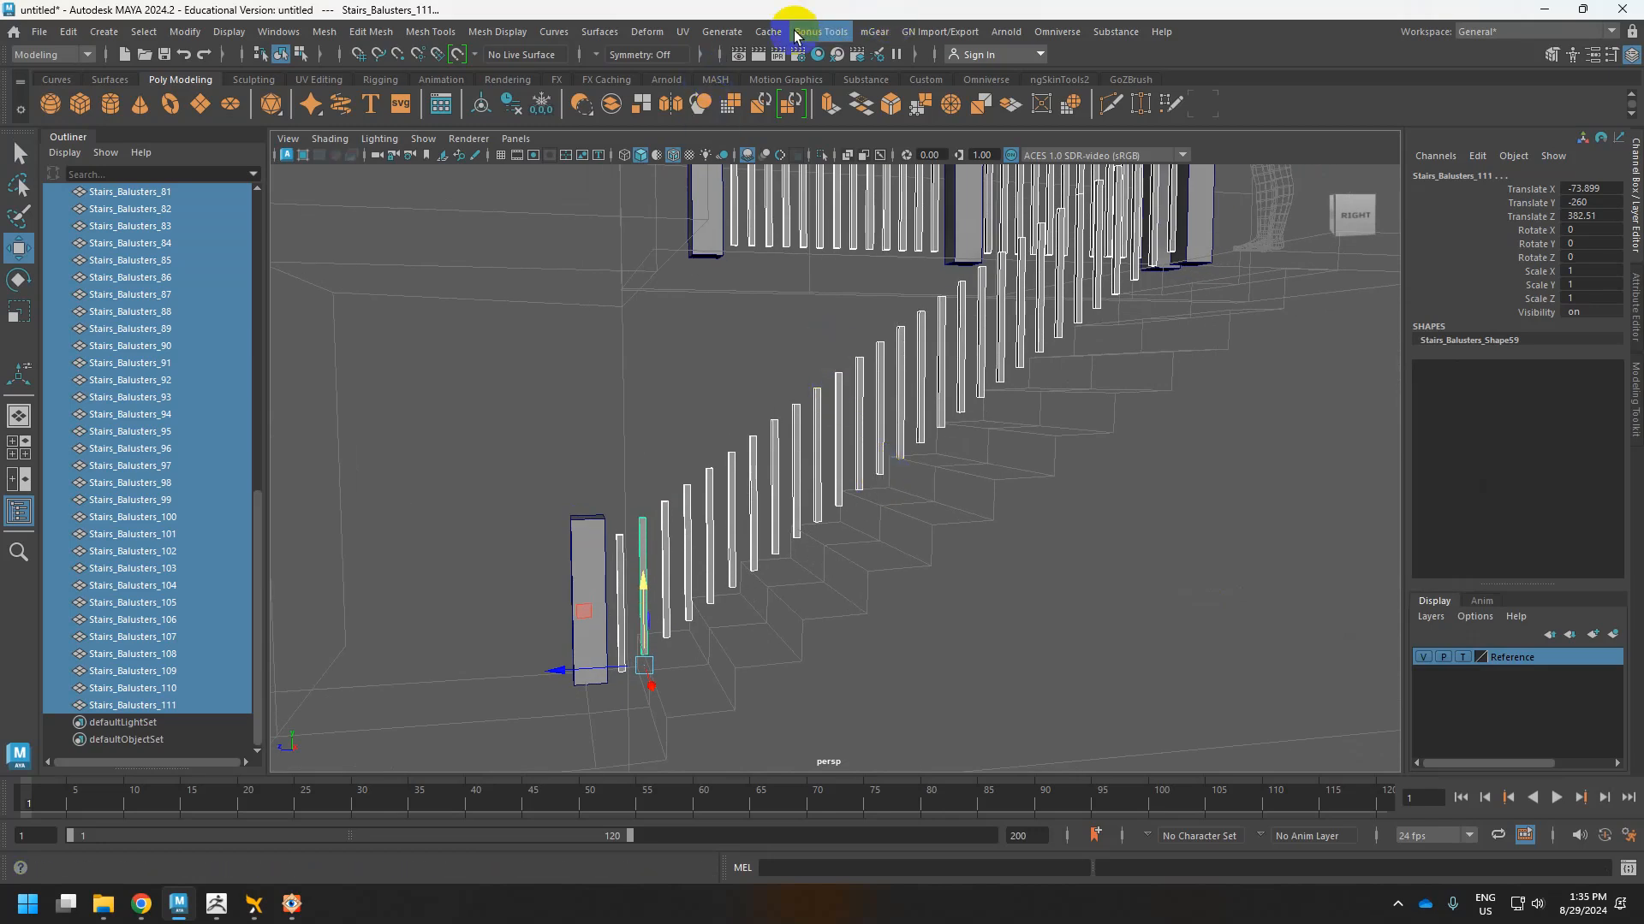
{"action": "left_click", "coordinate": [838, 42]}
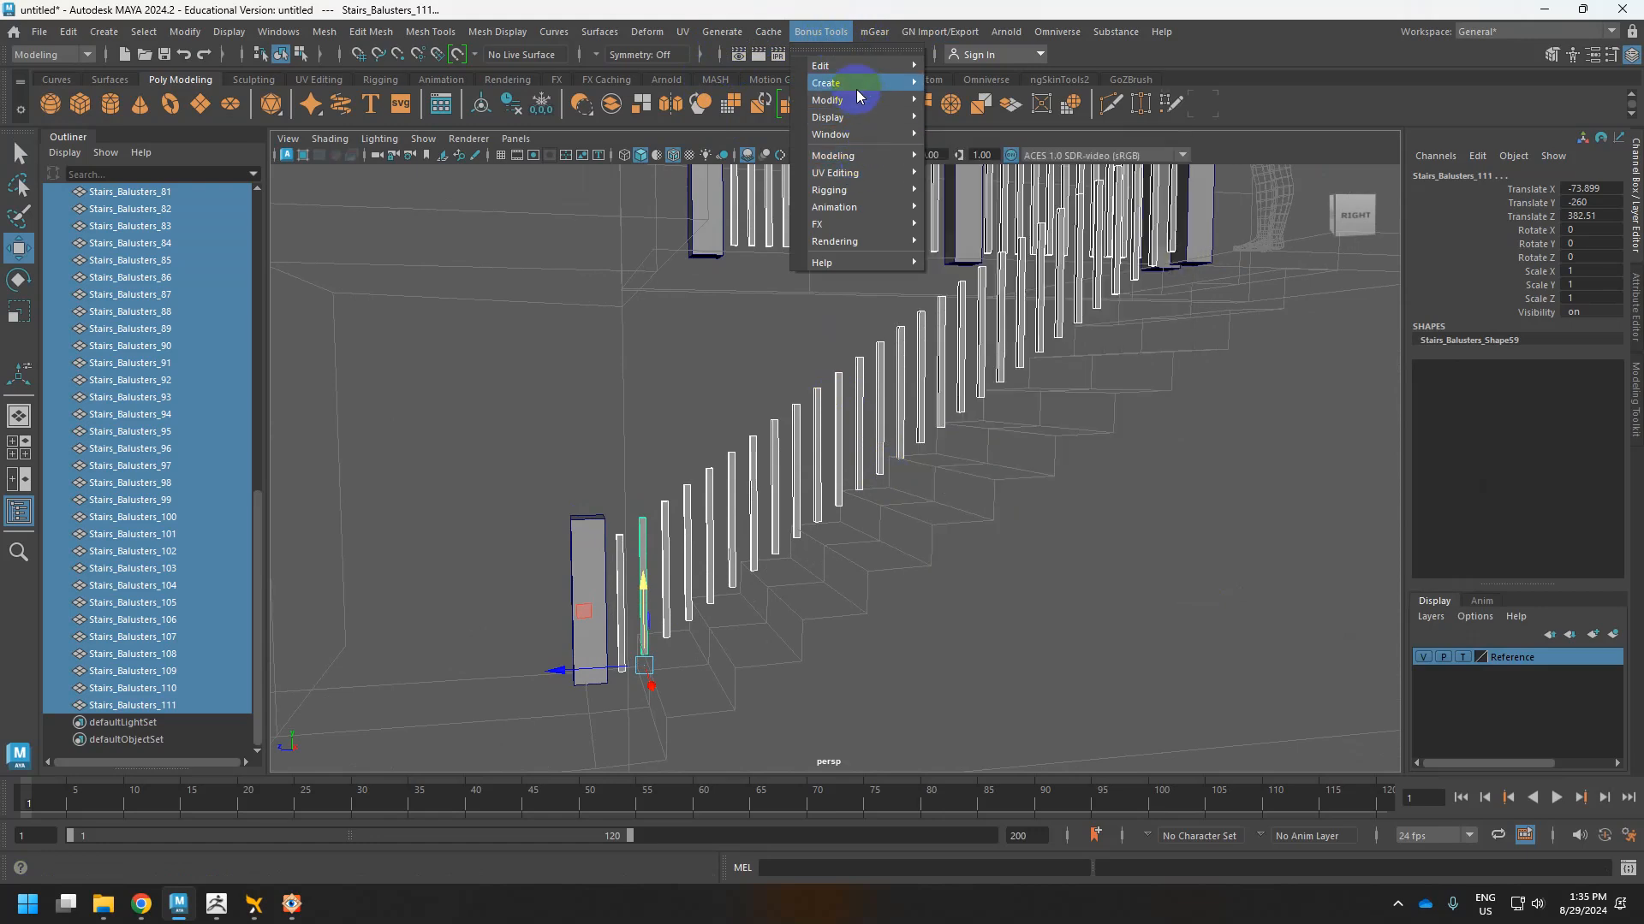
{"action": "mouse_move", "coordinate": [860, 101]}
{"action": "mouse_move", "coordinate": [1056, 355]}
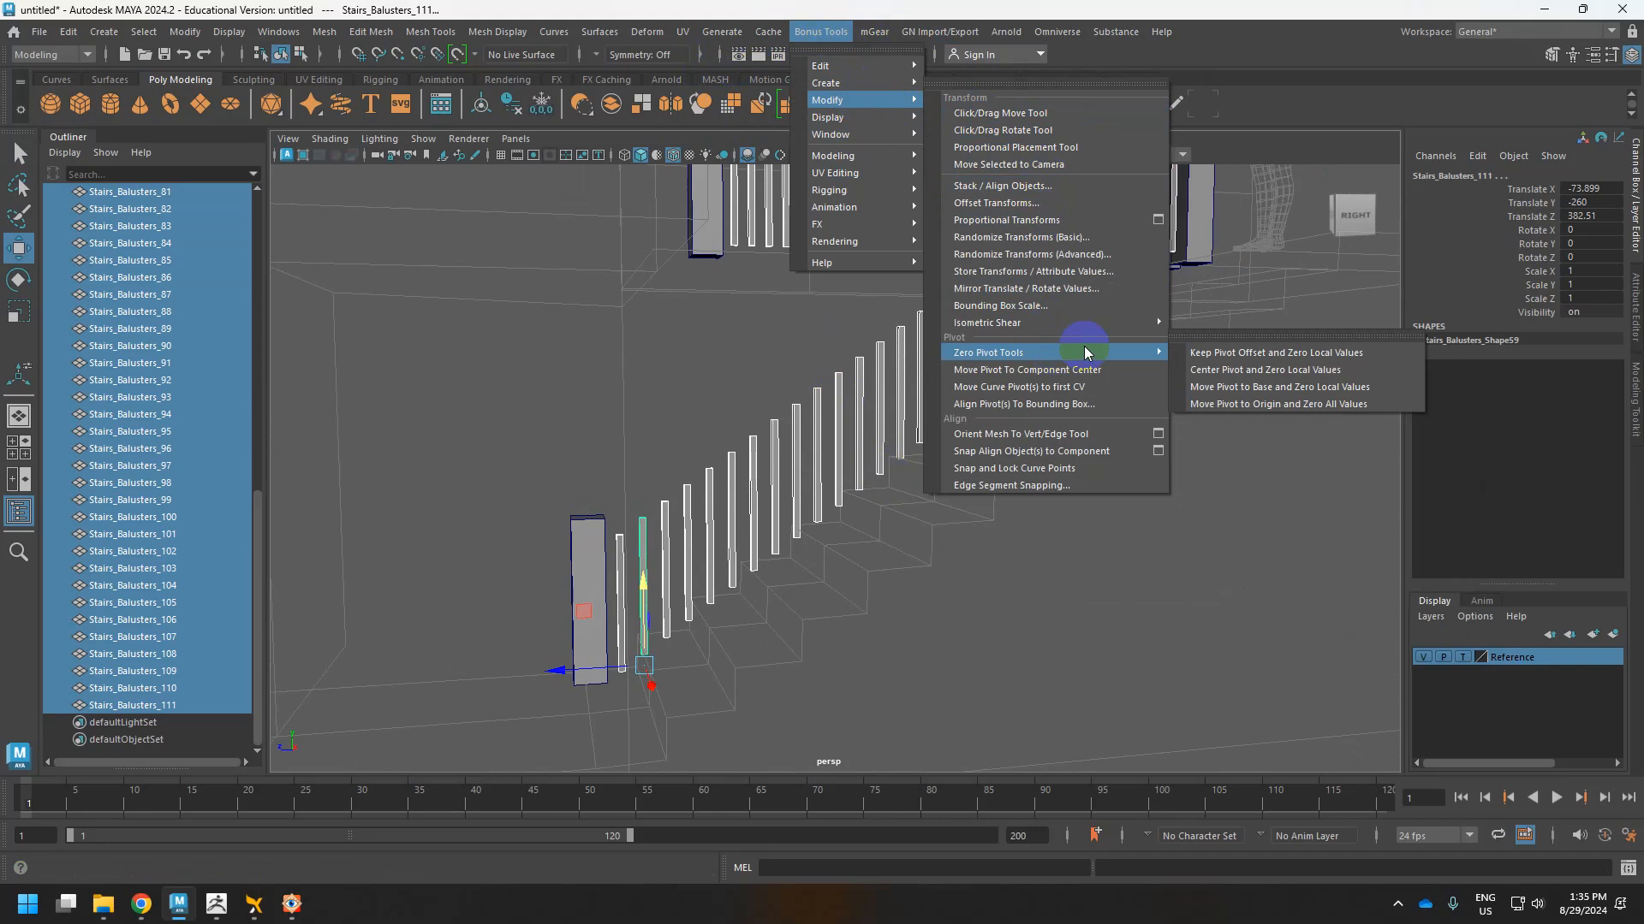
{"action": "left_click", "coordinate": [1290, 386]}
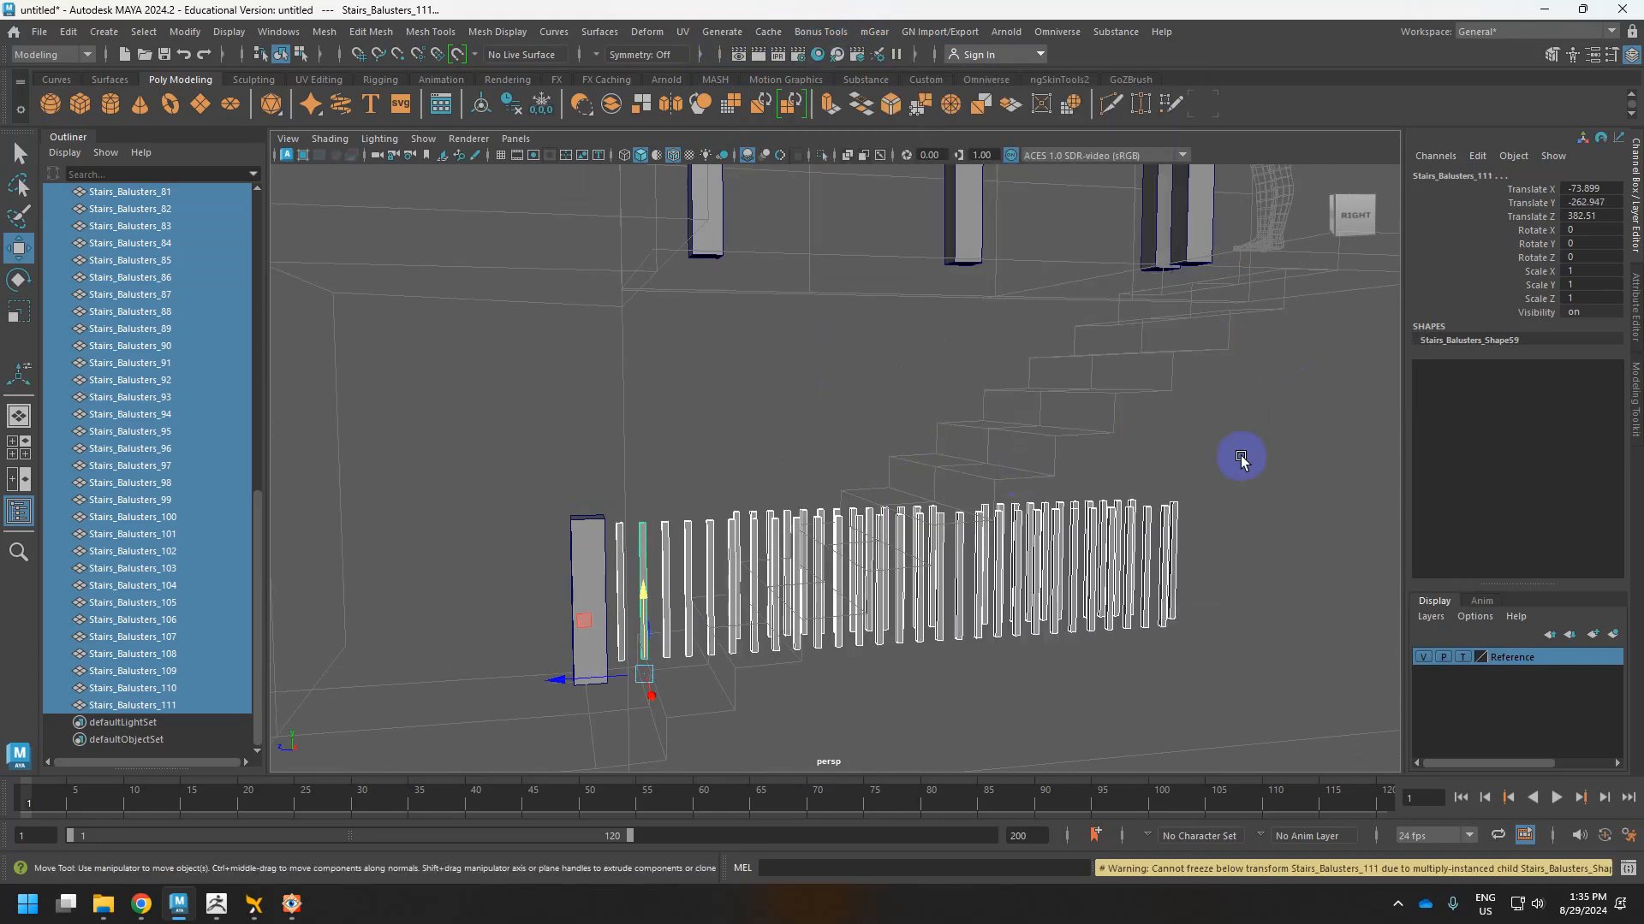
Undo the pivot change on the balusters and clear the selection.
{"action": "key", "text": "ctrl+z"}
{"action": "left_click_drag", "start_coordinate": [1059, 358], "coordinate": [1038, 451], "text": "alt"}
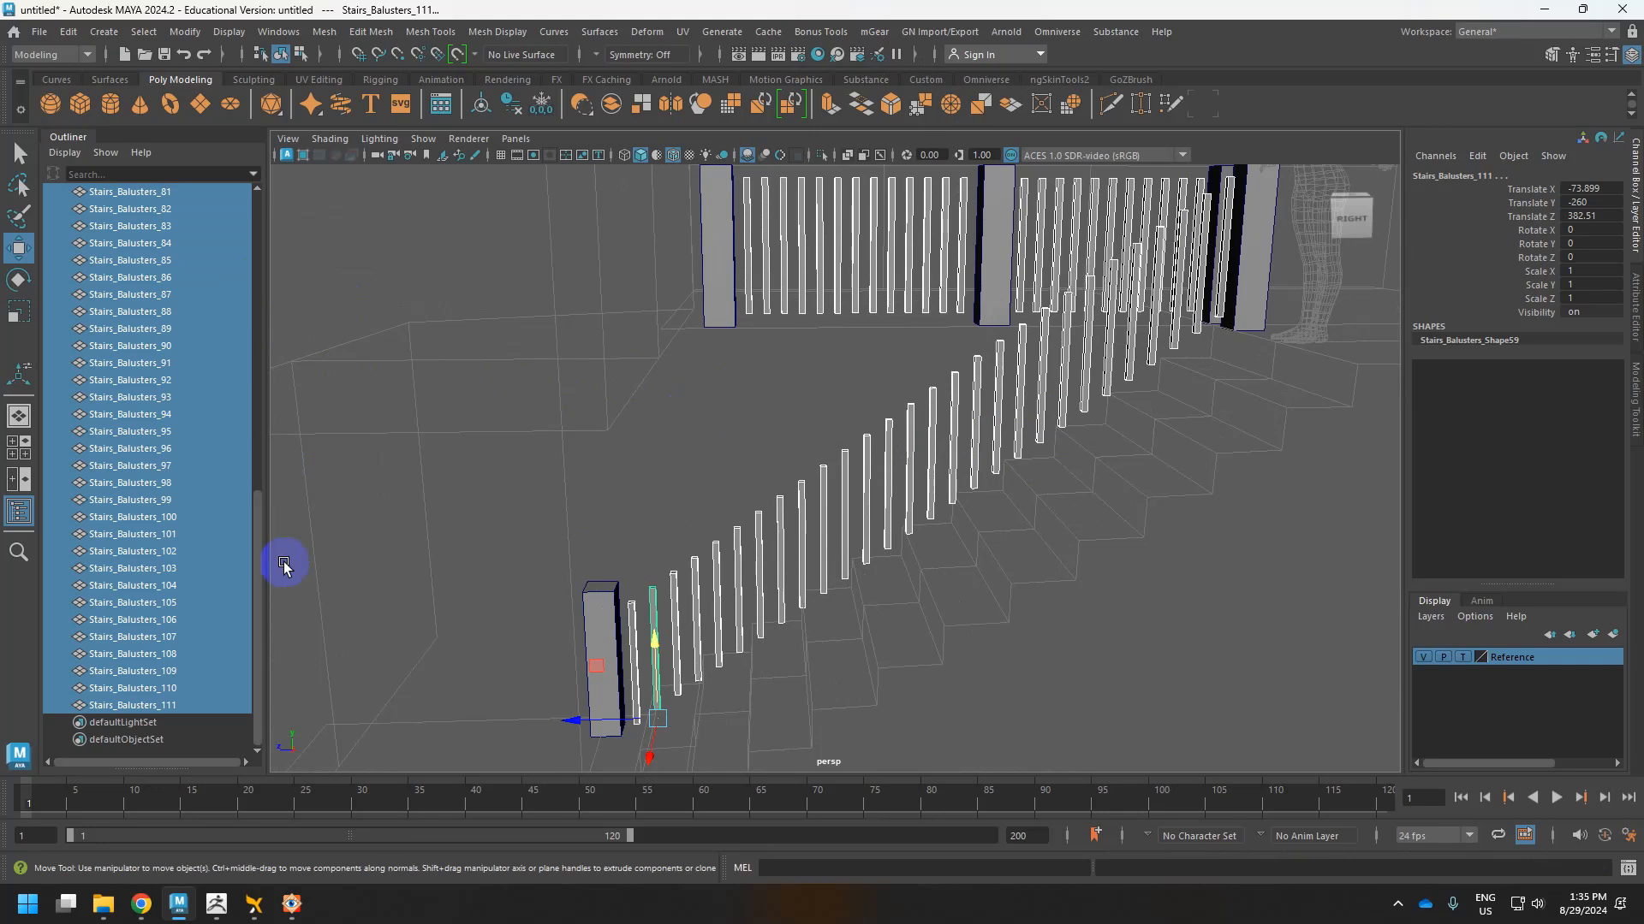
{"action": "left_click", "coordinate": [685, 469]}
{"action": "scroll", "coordinate": [840, 466], "scroll_direction": "down", "scroll_amount": 5}
{"action": "scroll", "coordinate": [121, 379], "scroll_direction": "up", "scroll_amount": 20}
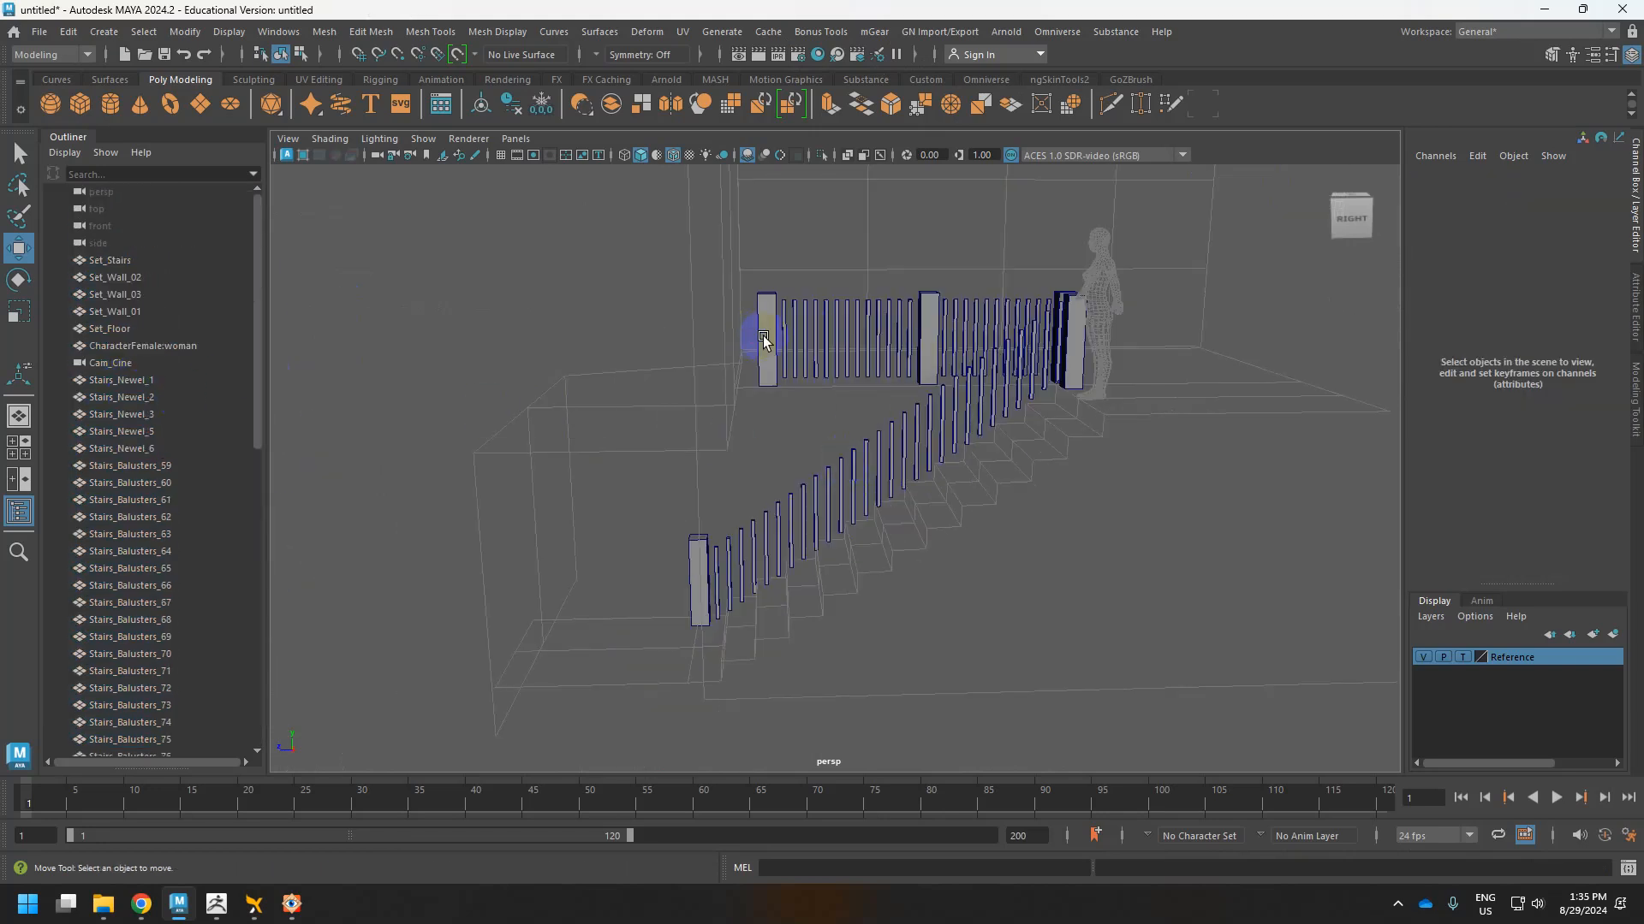
Combine all the newel posts and balusters, from Stairs_Newel_1 through Stairs_Balusters_111, into one mesh.
{"action": "left_click", "coordinate": [115, 379]}
{"action": "left_click_drag", "start_coordinate": [260, 378], "coordinate": [223, 702]}
{"action": "left_click", "coordinate": [167, 705], "text": "shift"}
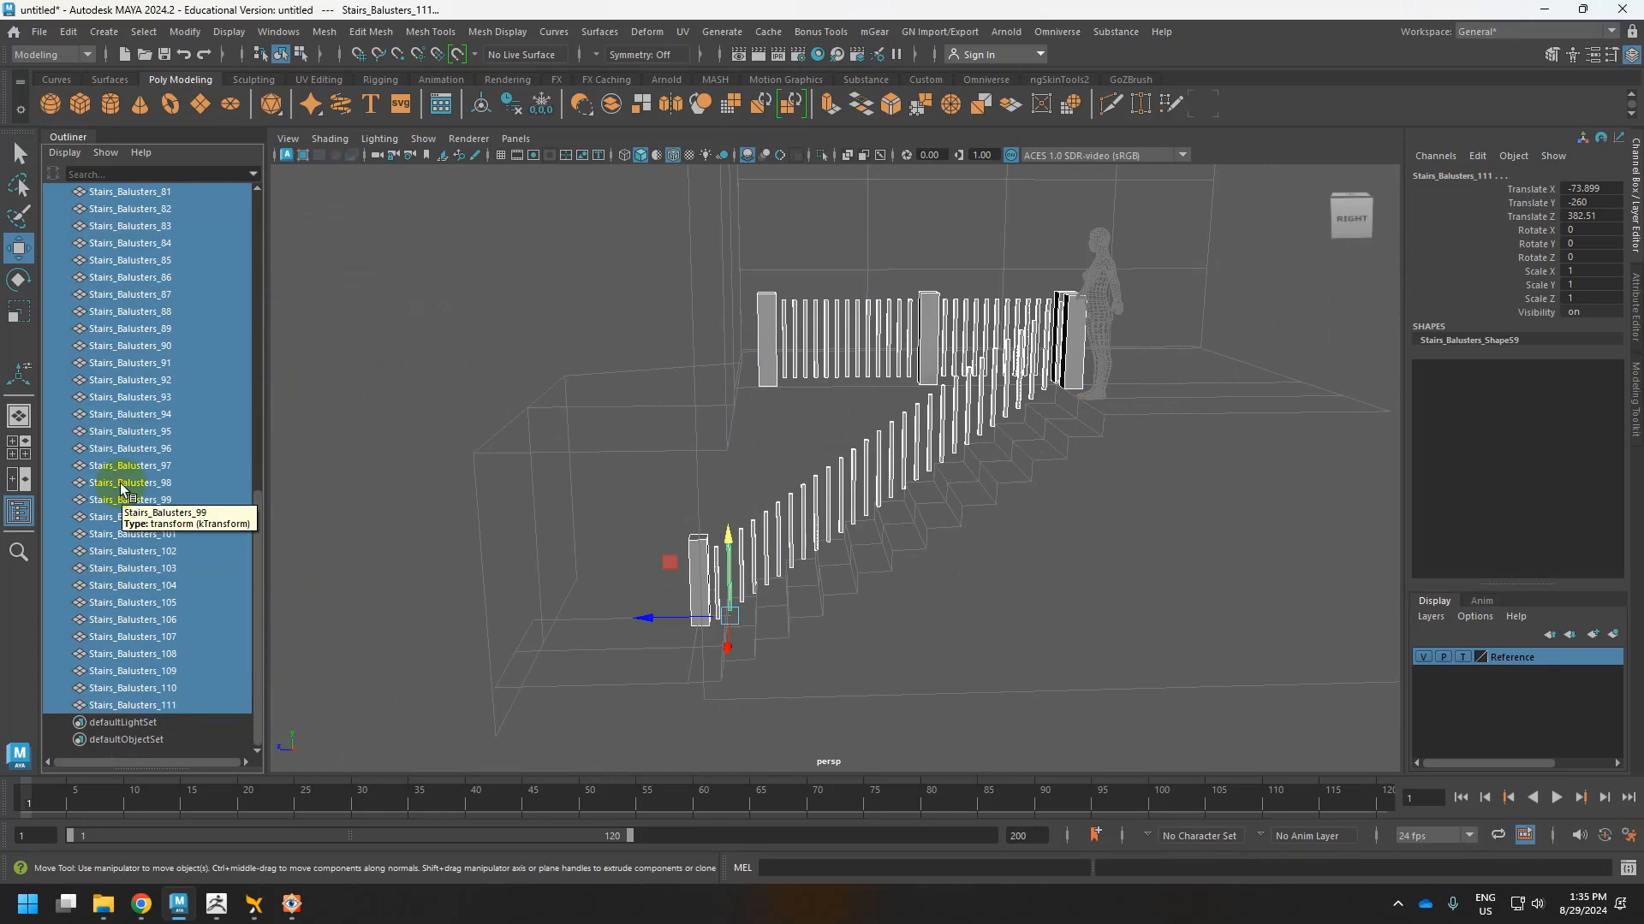
{"action": "scroll", "coordinate": [172, 419], "scroll_direction": "up", "scroll_amount": 12}
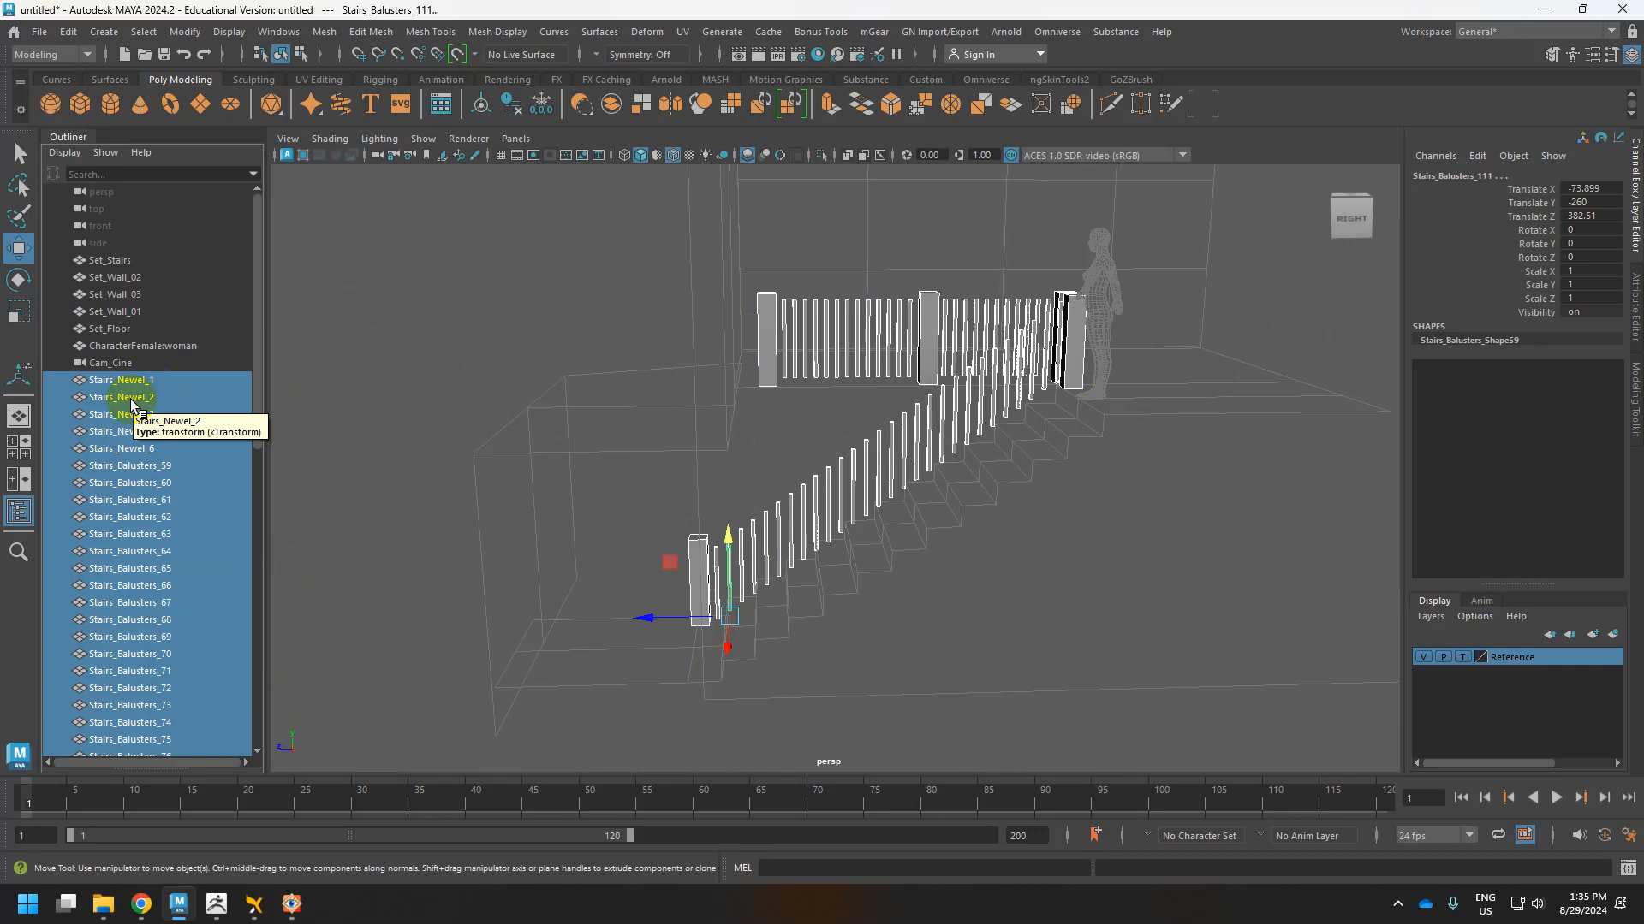
{"action": "right_click_drag", "start_coordinate": [817, 336], "coordinate": [850, 518], "text": "shift"}
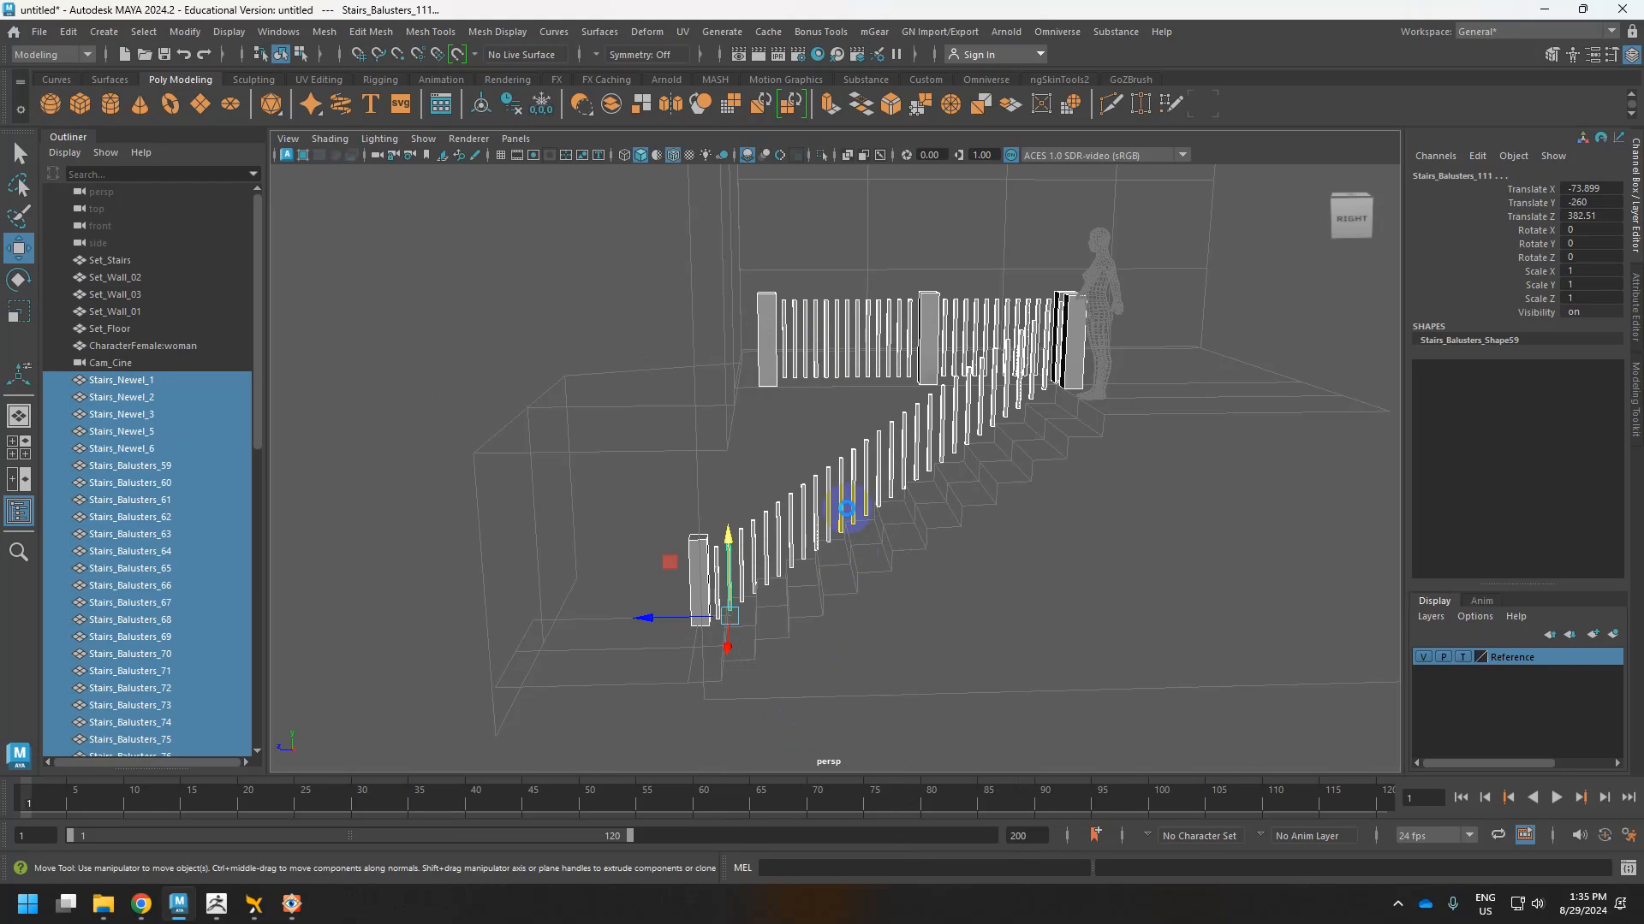
{"action": "right_click_drag", "start_coordinate": [845, 509], "coordinate": [847, 512], "text": "shift"}
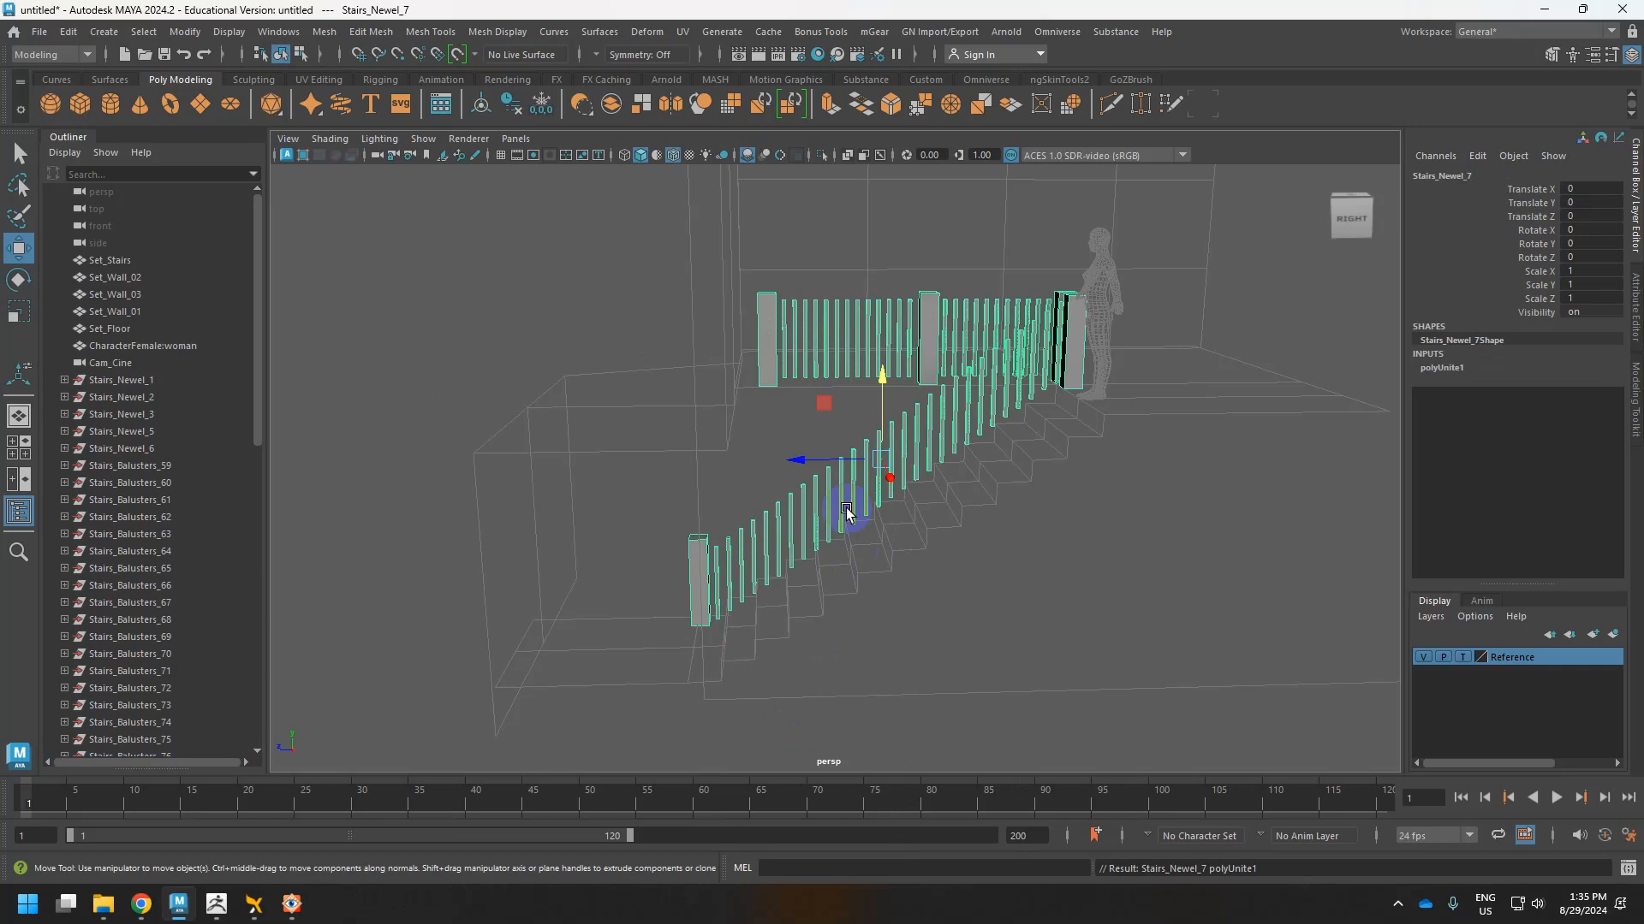
Delete the leftover source nodes from Stairs_Newel_1 through Stairs_Balusters_111, keeping the combined mesh.
{"action": "scroll", "coordinate": [392, 542], "scroll_direction": "down", "scroll_amount": 3}
{"action": "scroll", "coordinate": [146, 525], "scroll_direction": "down", "scroll_amount": 10}
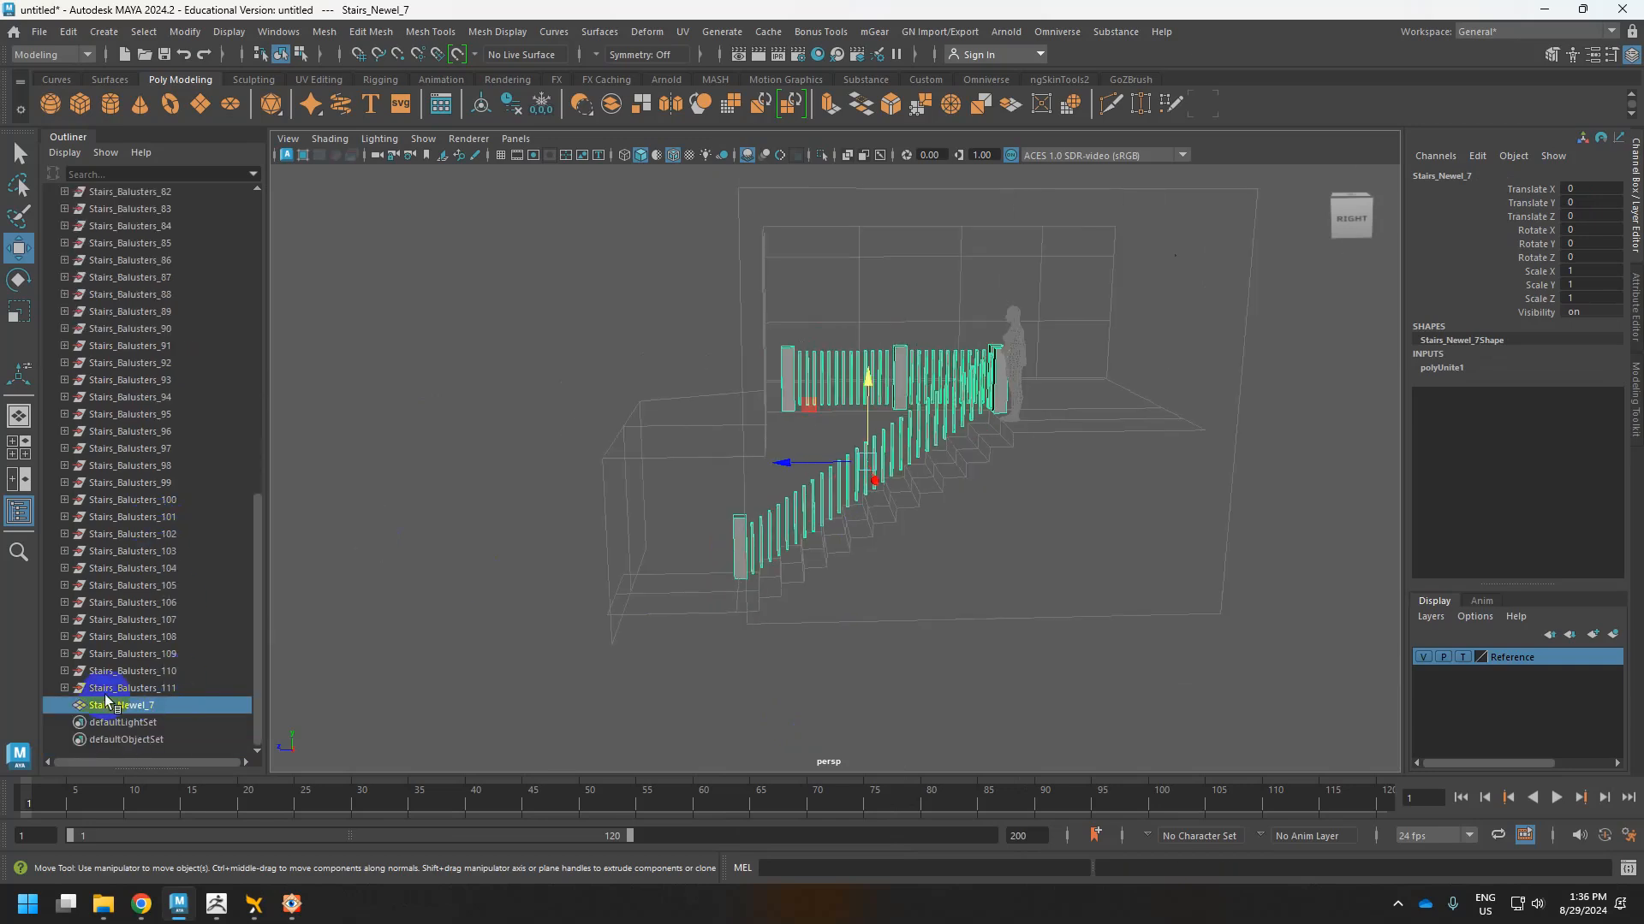
{"action": "left_click", "coordinate": [110, 690]}
{"action": "scroll", "coordinate": [160, 599], "scroll_direction": "up", "scroll_amount": 12}
{"action": "left_click", "coordinate": [130, 380], "text": "shift"}
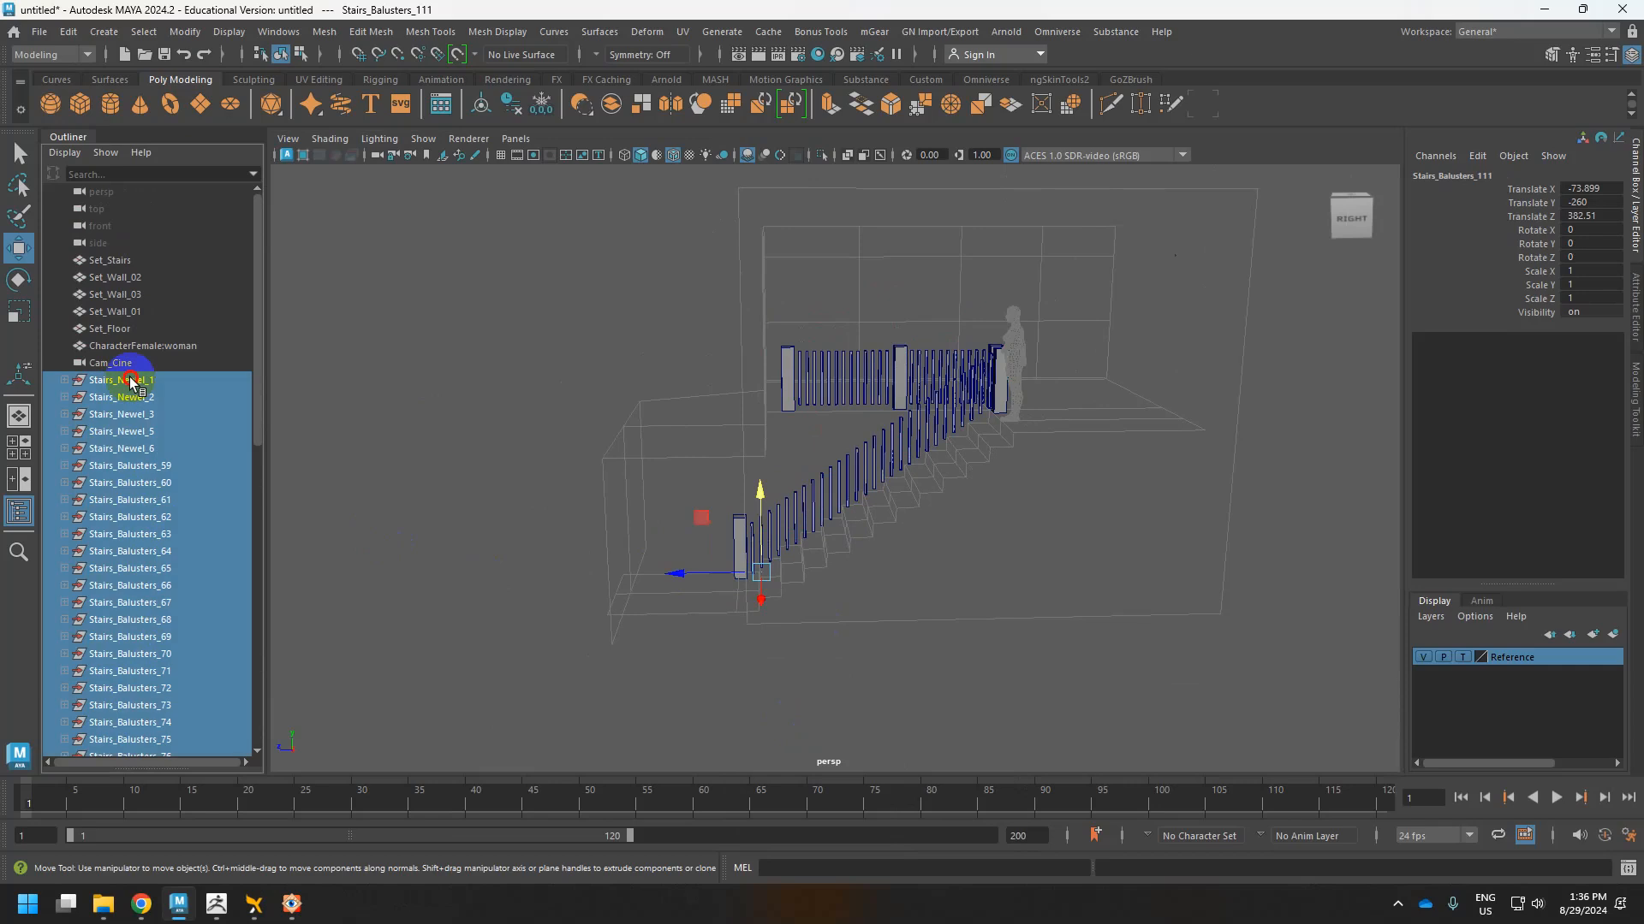
{"action": "key", "text": "Delete"}
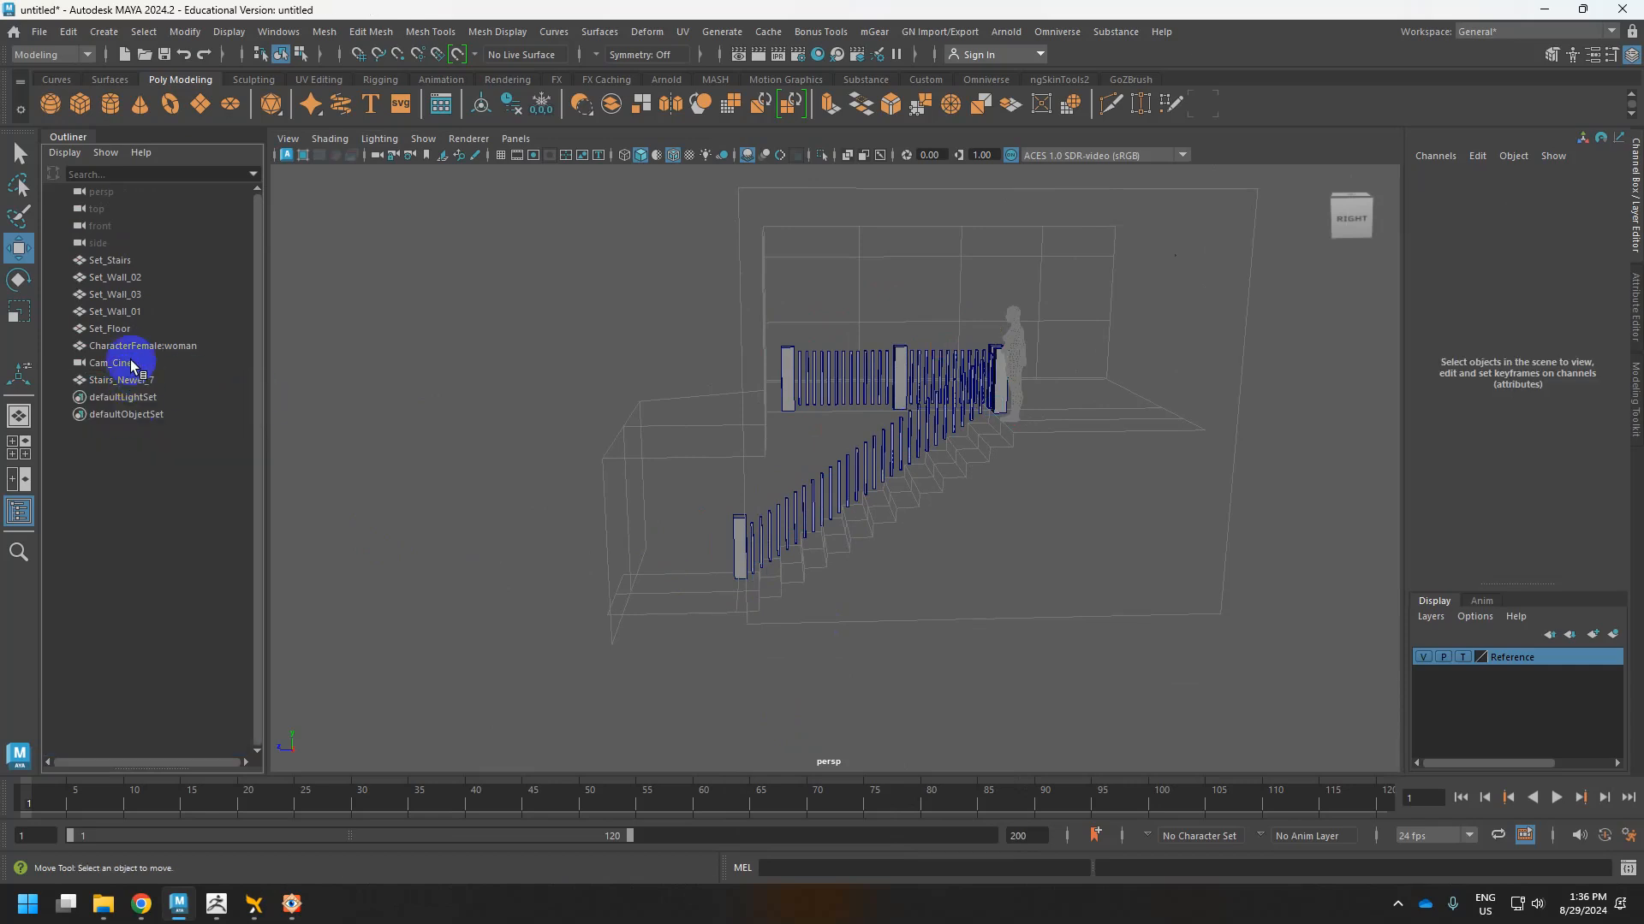
Switch the Reference display layer from template to reference mode so the room displays shaded but unselectable.
{"action": "left_click_drag", "start_coordinate": [881, 440], "coordinate": [1010, 459], "text": "alt"}
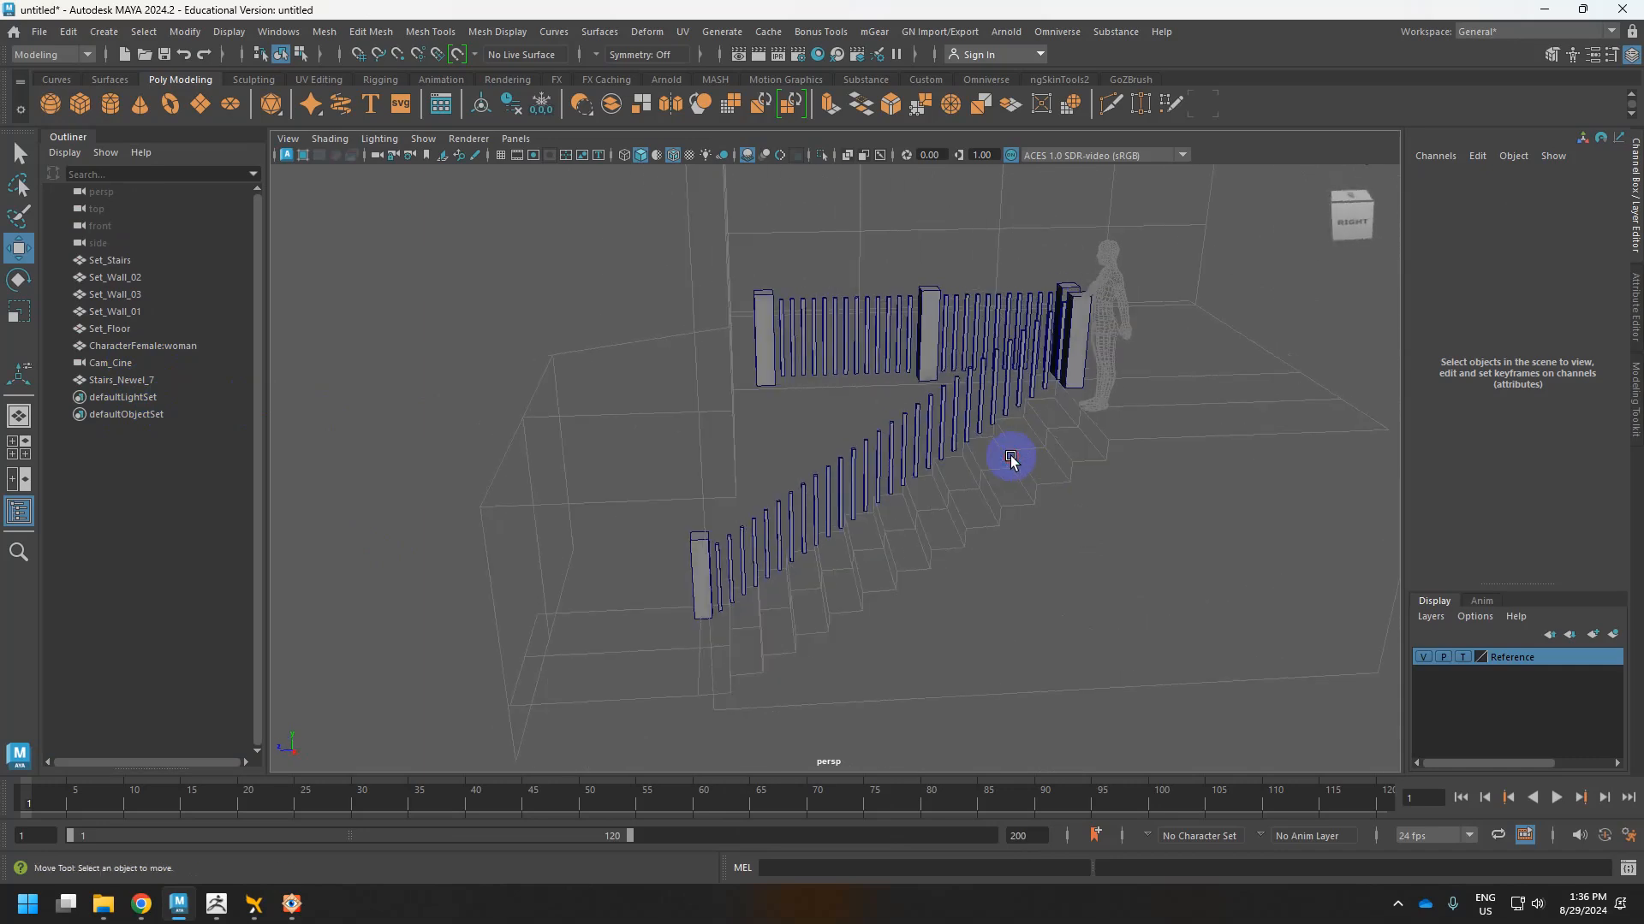
{"action": "middle_click_drag", "start_coordinate": [1011, 459], "coordinate": [906, 517], "text": "alt"}
{"action": "left_click_drag", "start_coordinate": [1060, 418], "coordinate": [921, 462], "text": "alt"}
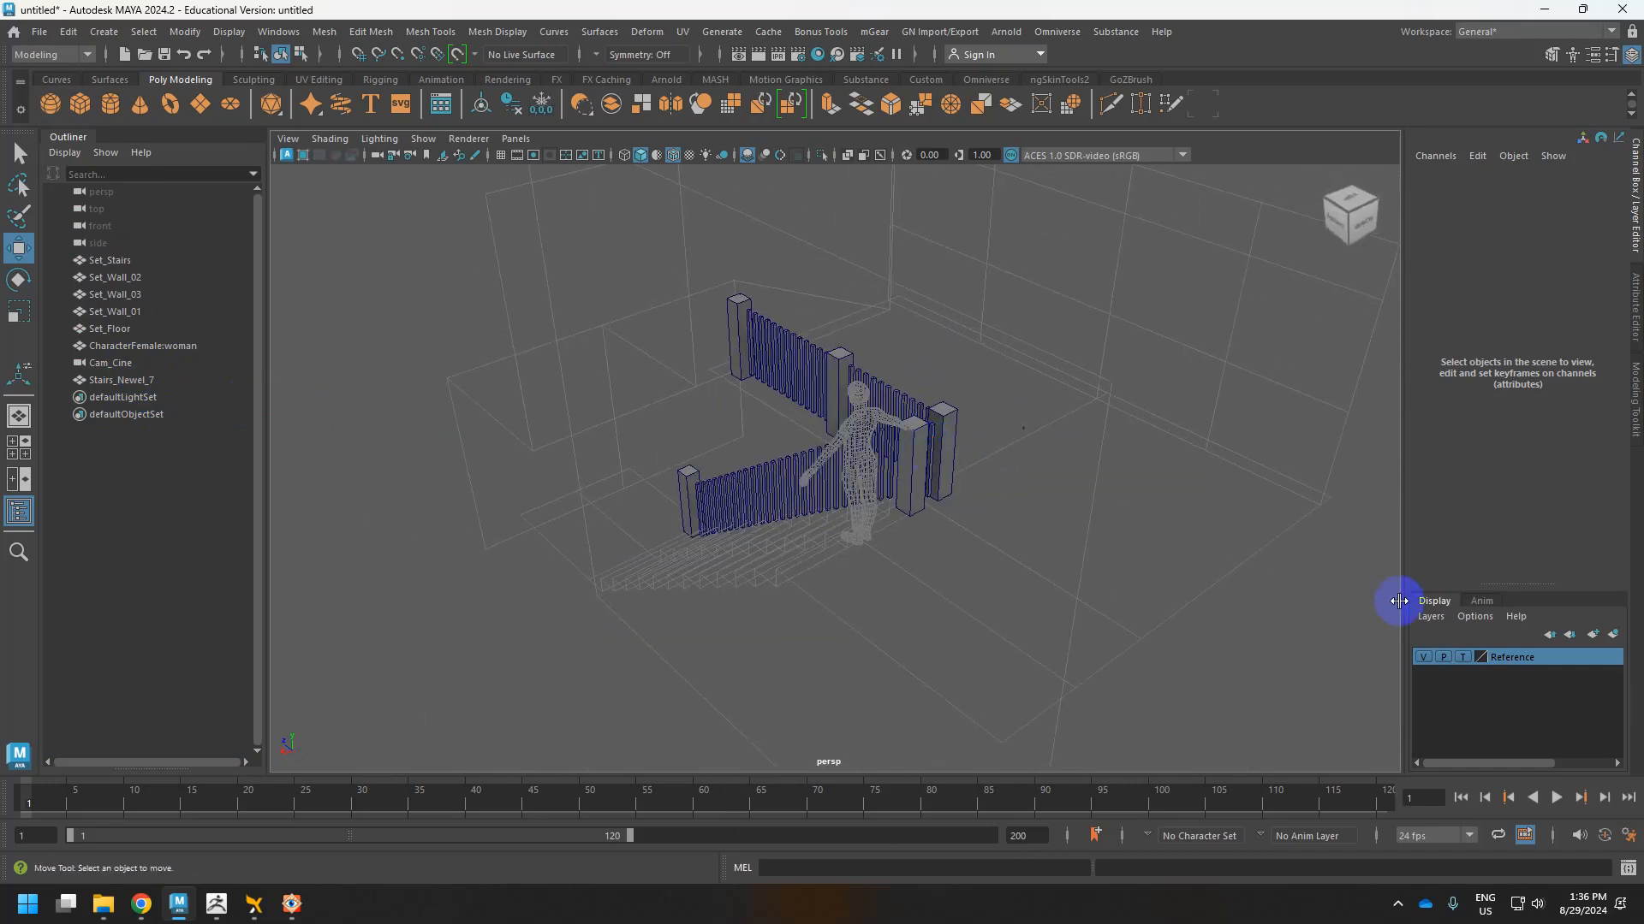
{"action": "left_click", "coordinate": [1464, 658]}
{"action": "middle_click_drag", "start_coordinate": [990, 476], "coordinate": [887, 525], "text": "alt"}
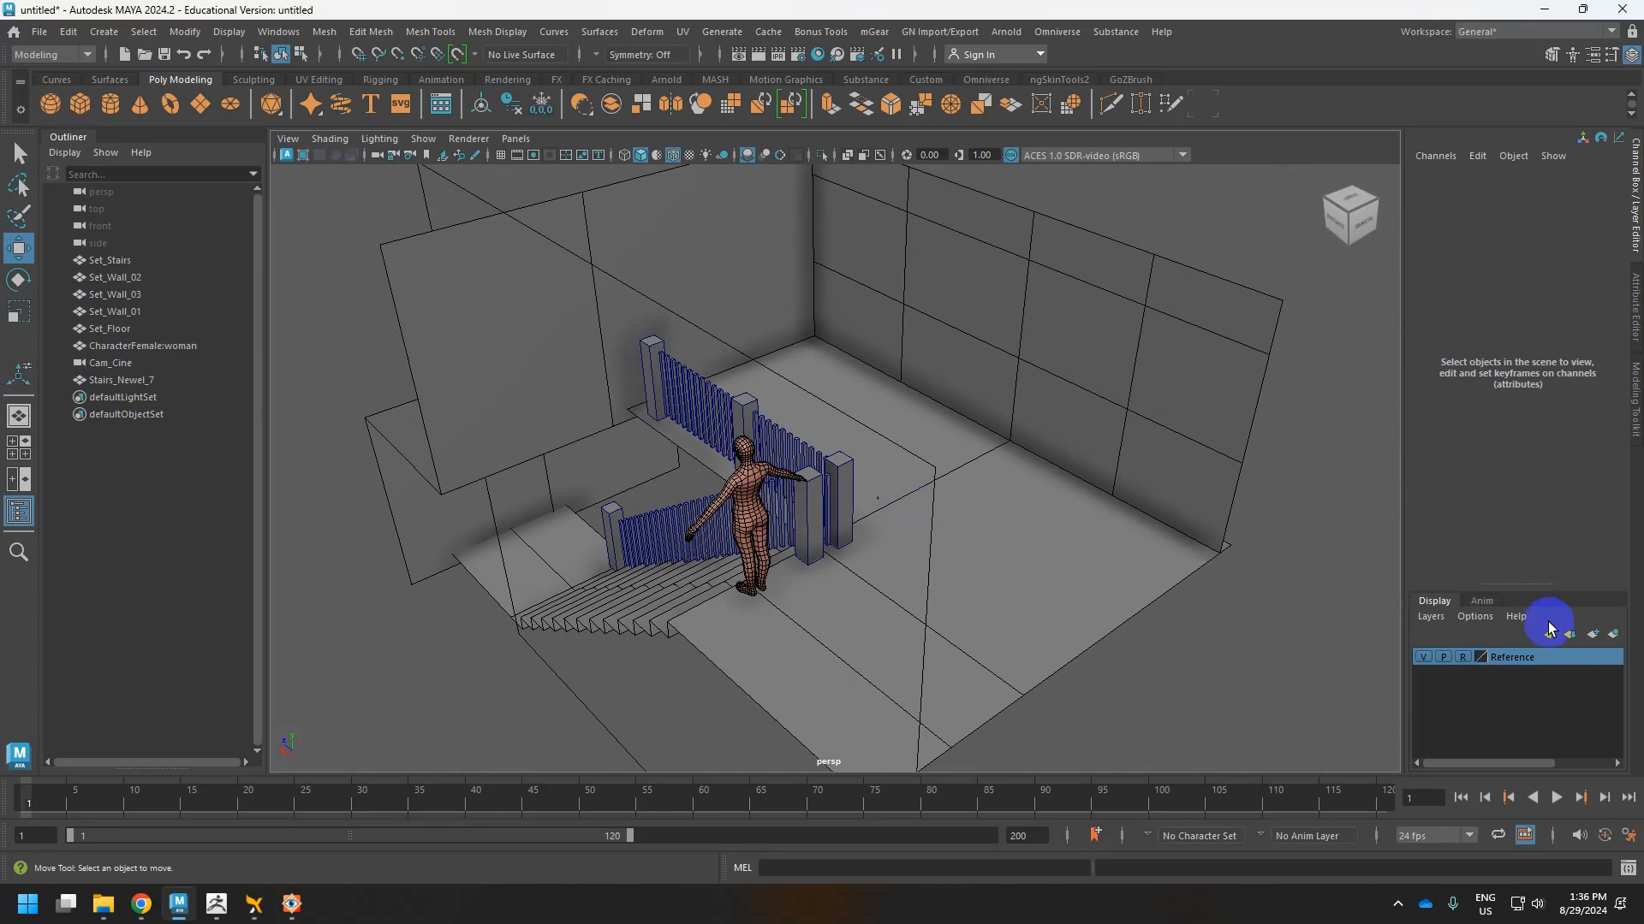
Select the combined newel and baluster mesh and rename it Set_Stairs.
{"action": "left_click_drag", "start_coordinate": [1157, 315], "coordinate": [822, 522]}
{"action": "left_click_drag", "start_coordinate": [965, 385], "coordinate": [774, 416], "text": "alt"}
{"action": "left_click_drag", "start_coordinate": [1000, 331], "coordinate": [644, 582]}
{"action": "left_click_drag", "start_coordinate": [727, 536], "coordinate": [799, 544], "text": "alt"}
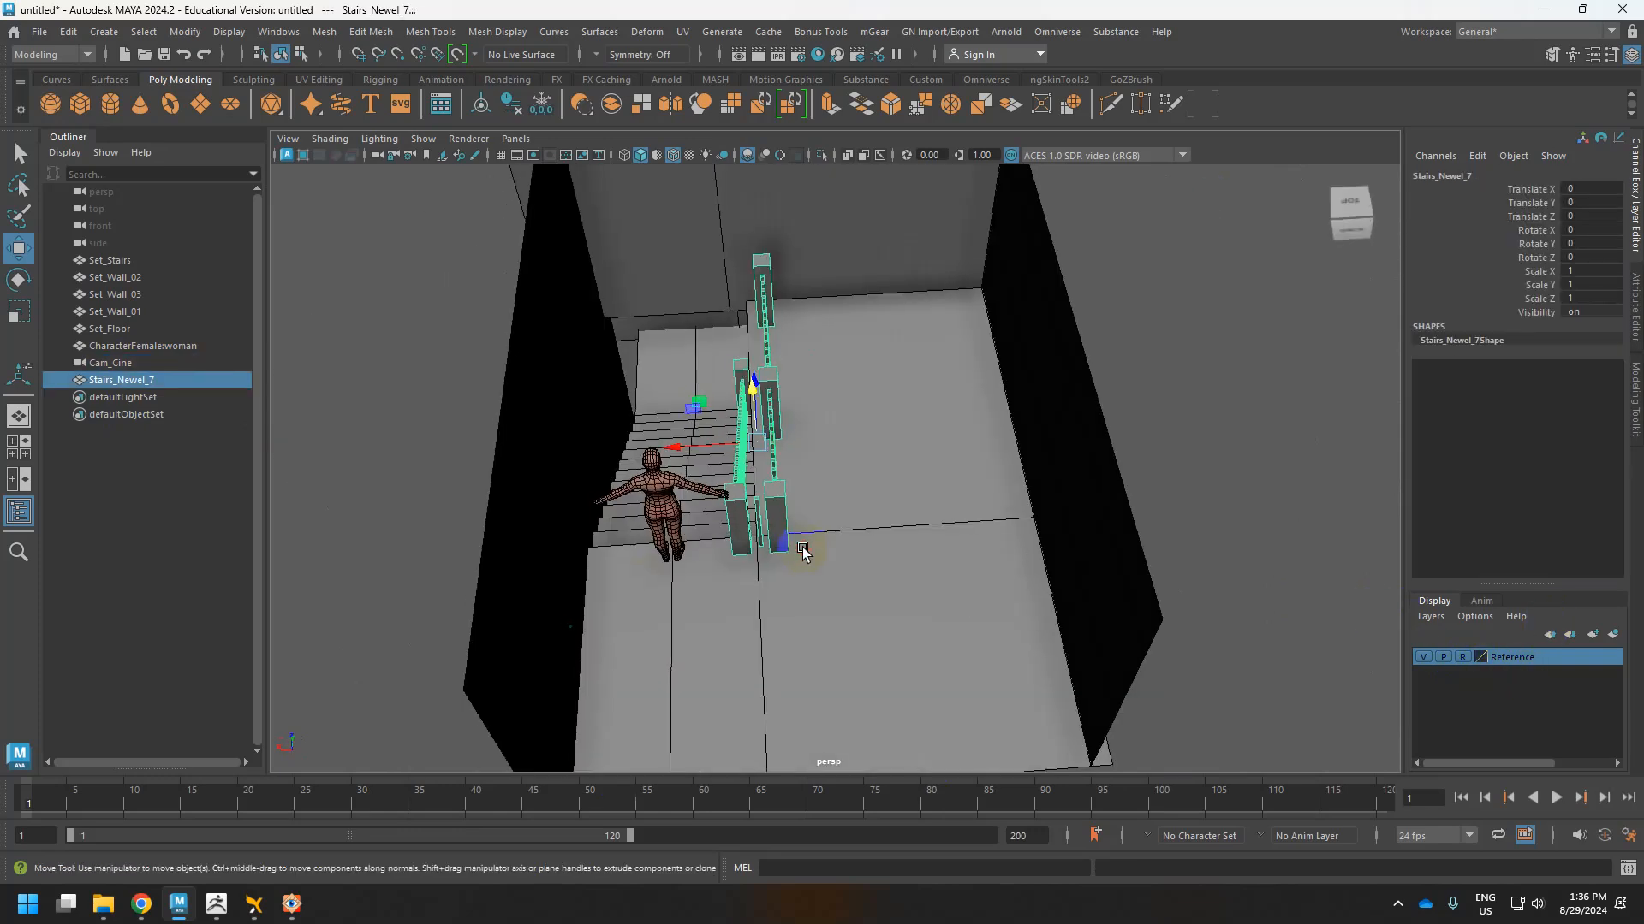
{"action": "double_click", "coordinate": [133, 382]}
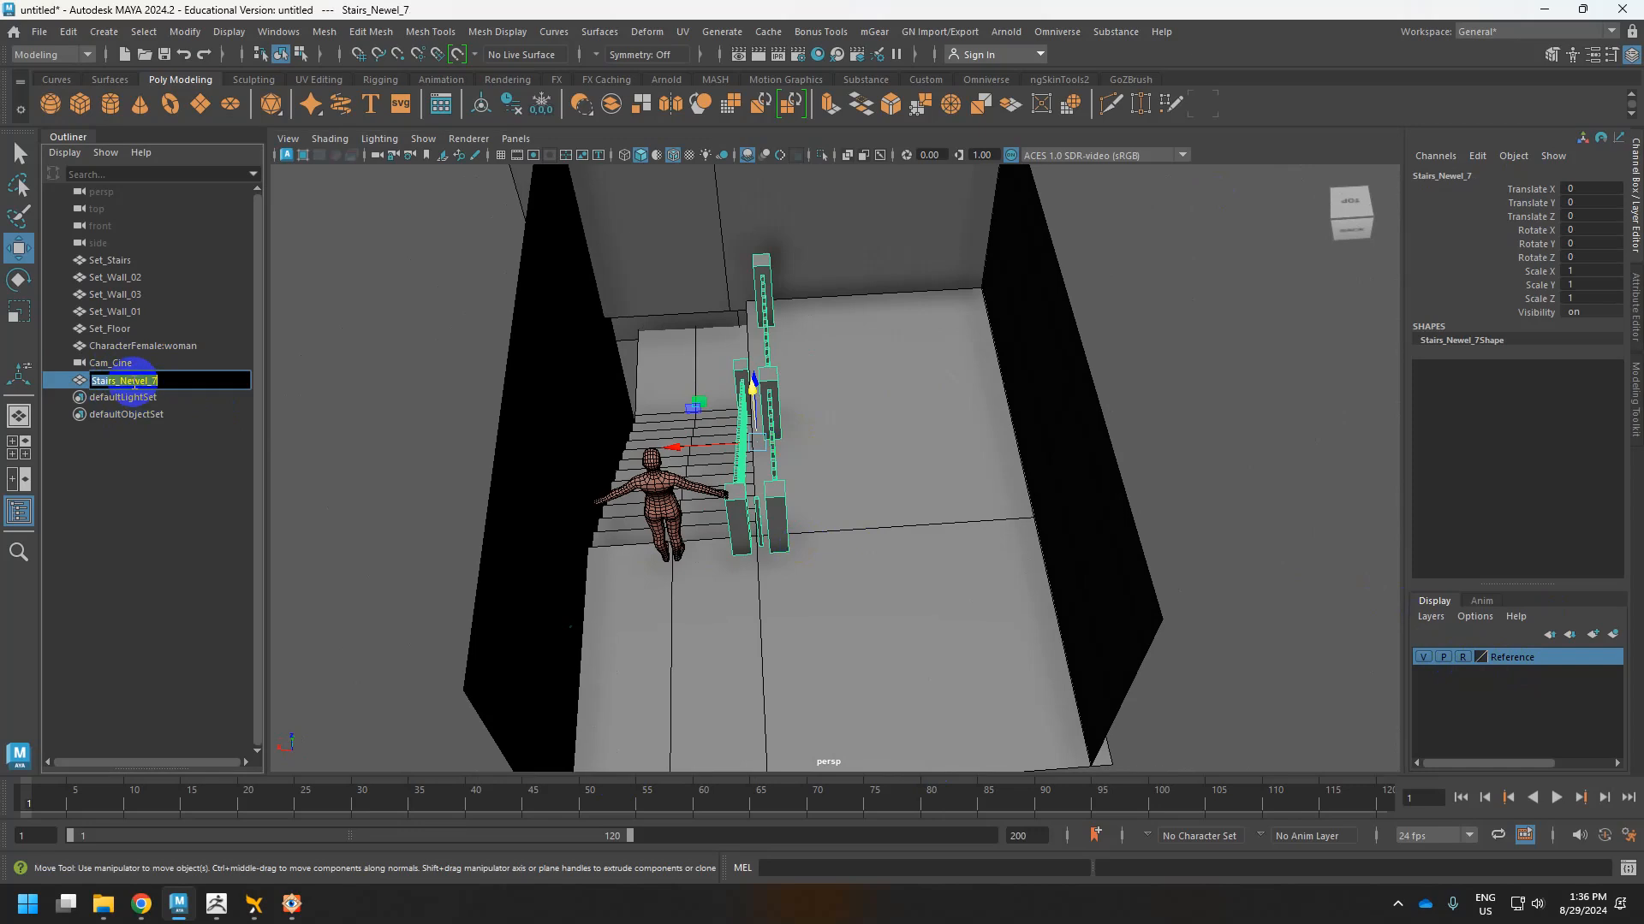
{"action": "type", "text": "SZ"}
{"action": "type", "text": "t_Stairs"}
{"action": "key", "text": "Return"}
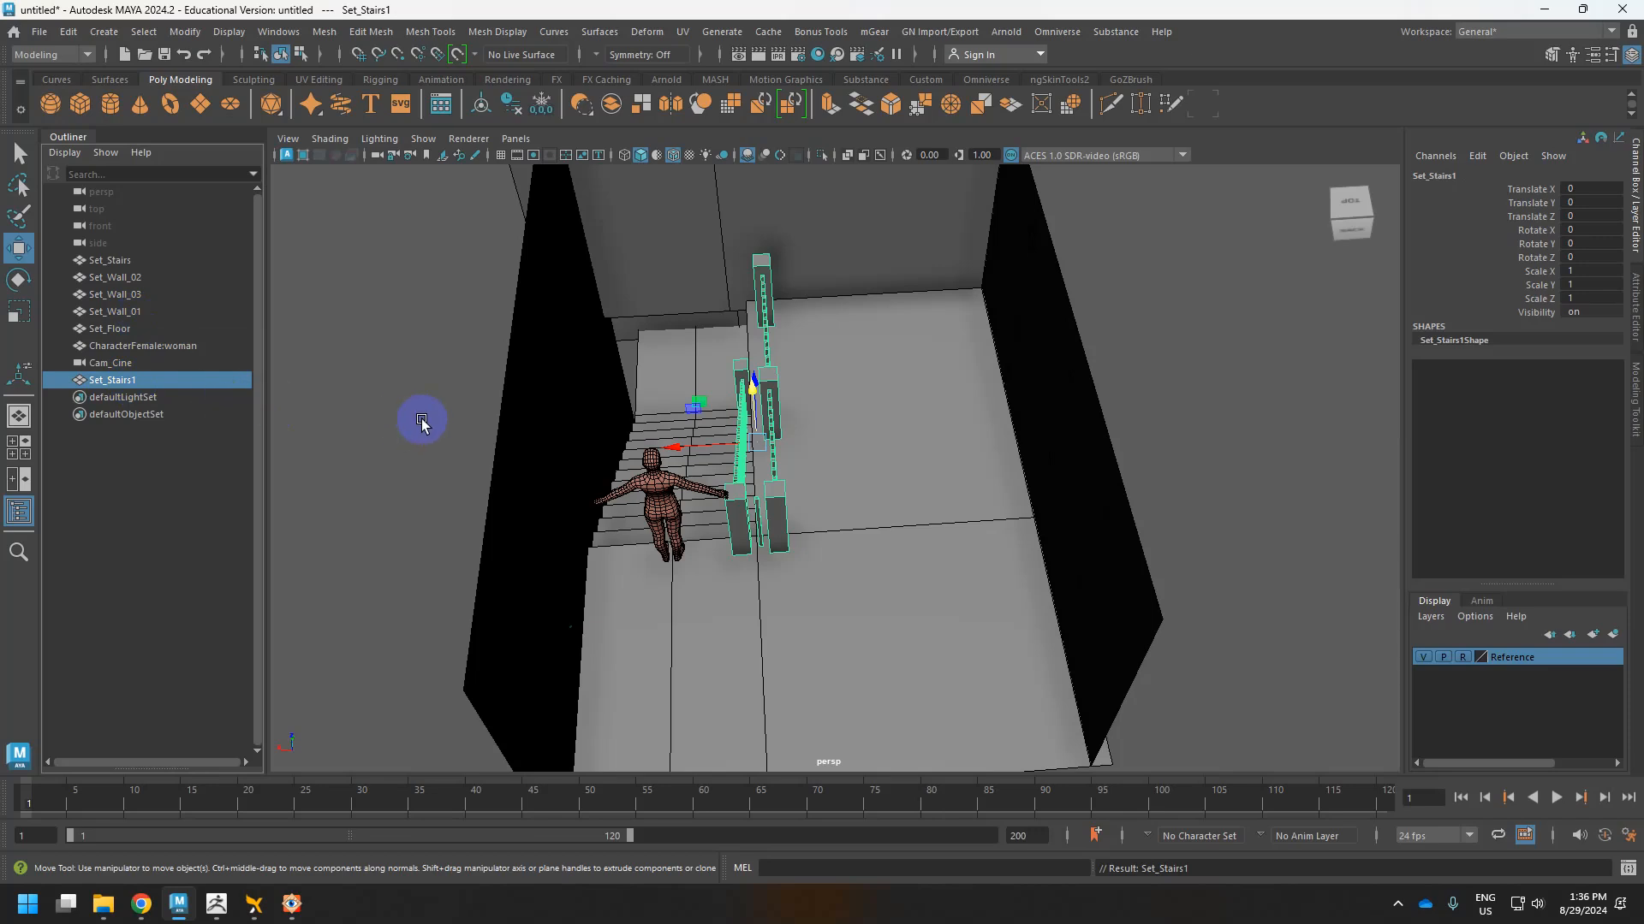
Rename the combined newel and baluster mesh Set_Railing.
{"action": "left_click", "coordinate": [150, 383]}
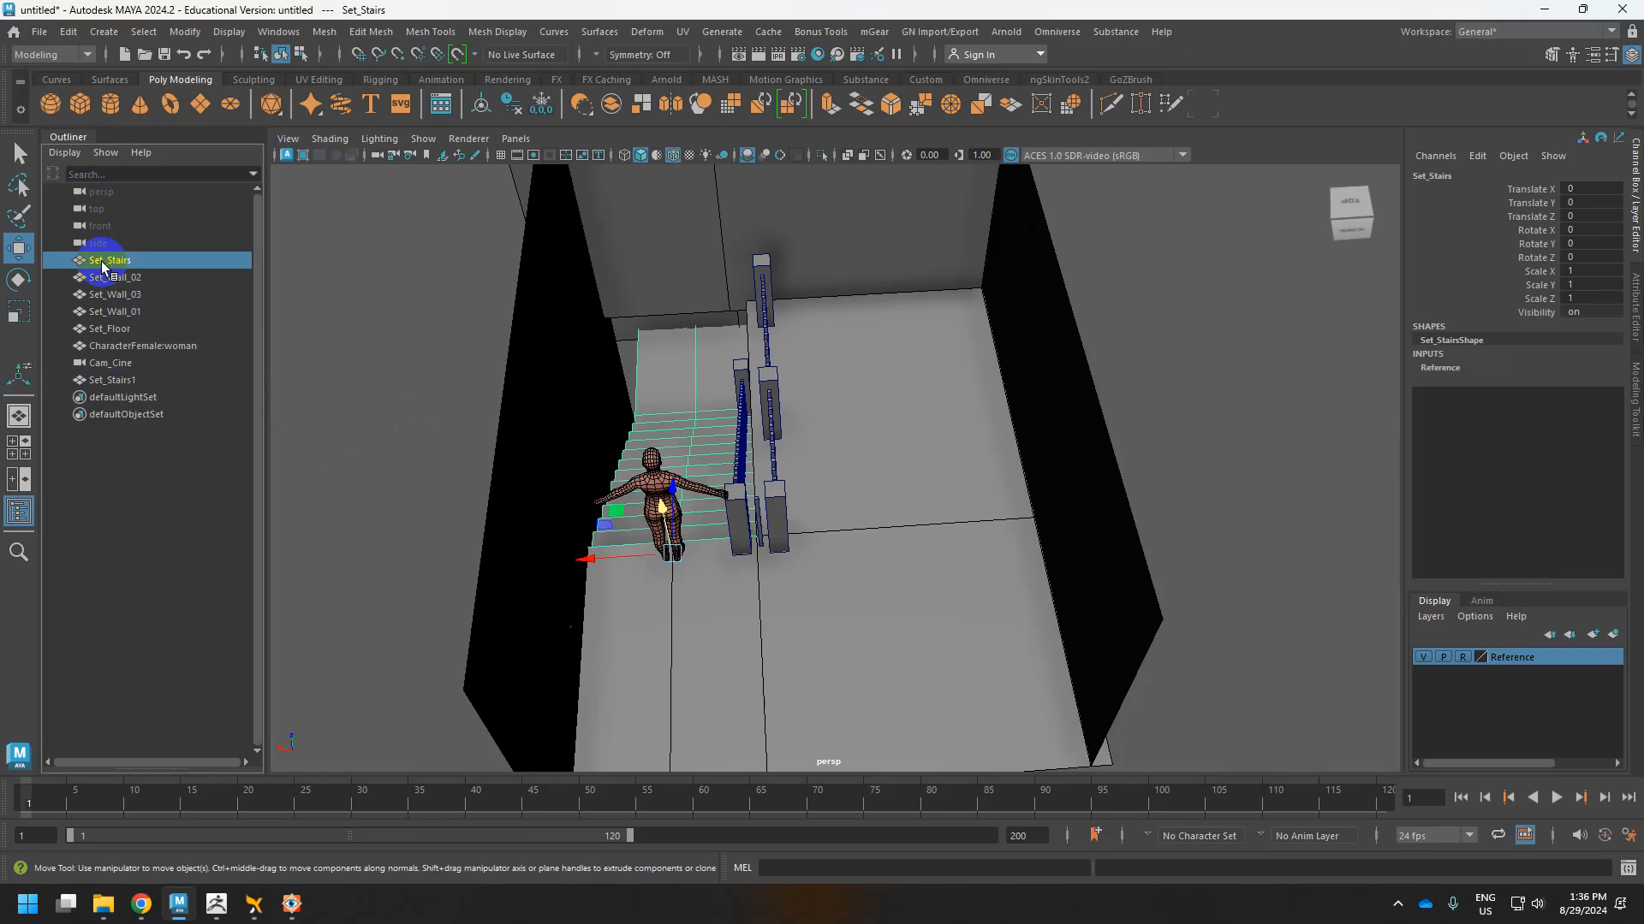
{"action": "left_click", "coordinate": [114, 380]}
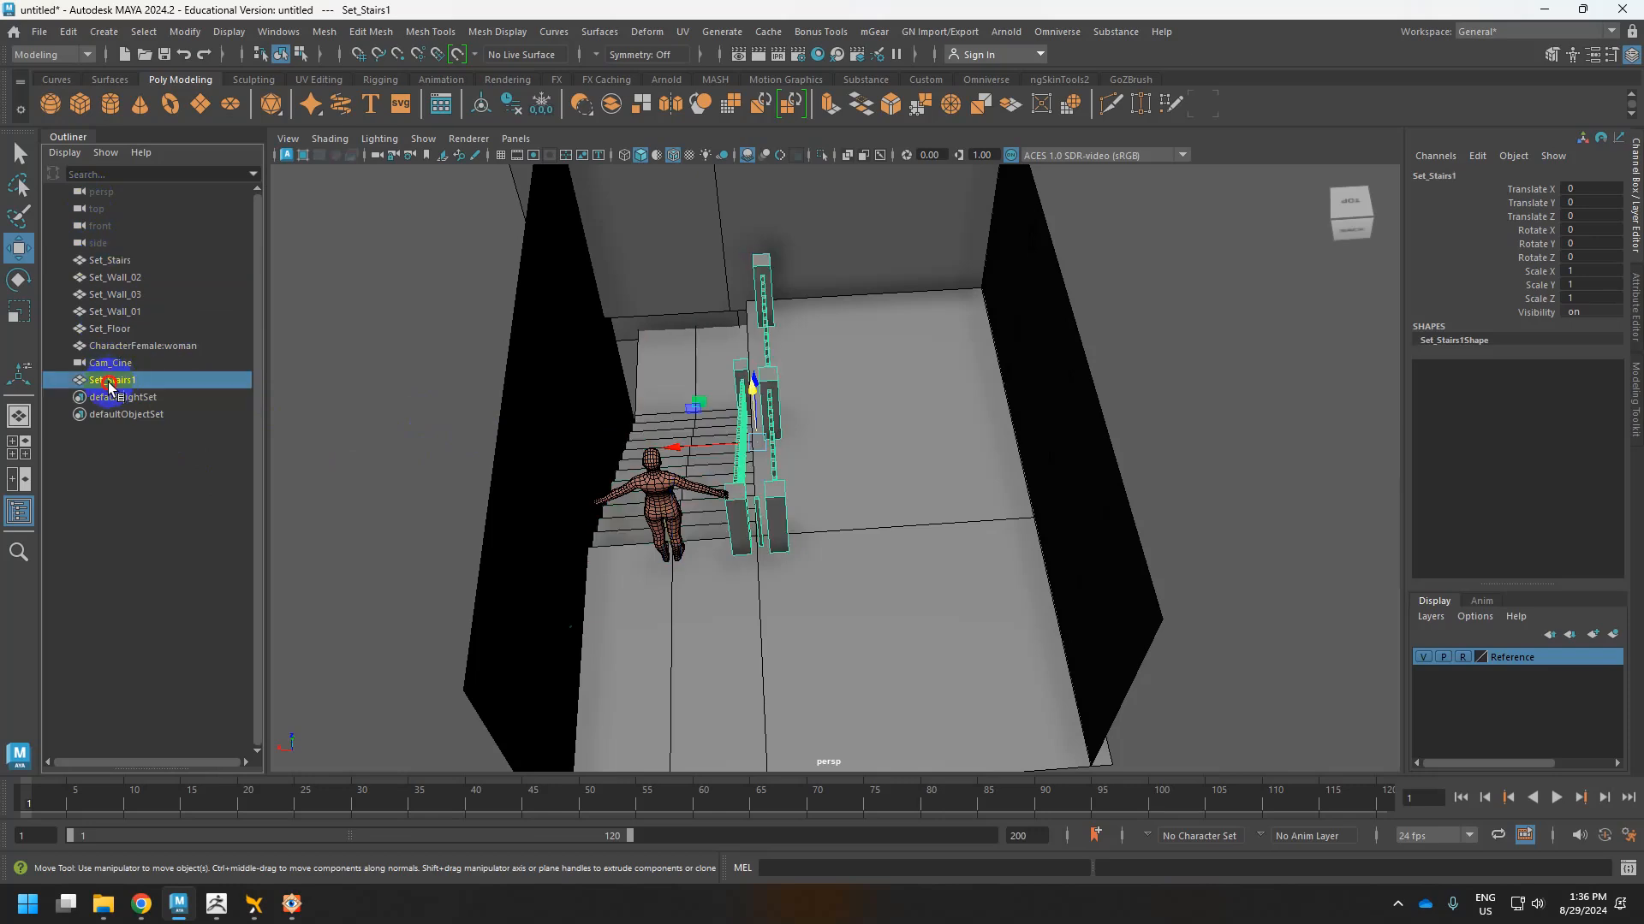
{"action": "double_click", "coordinate": [114, 381]}
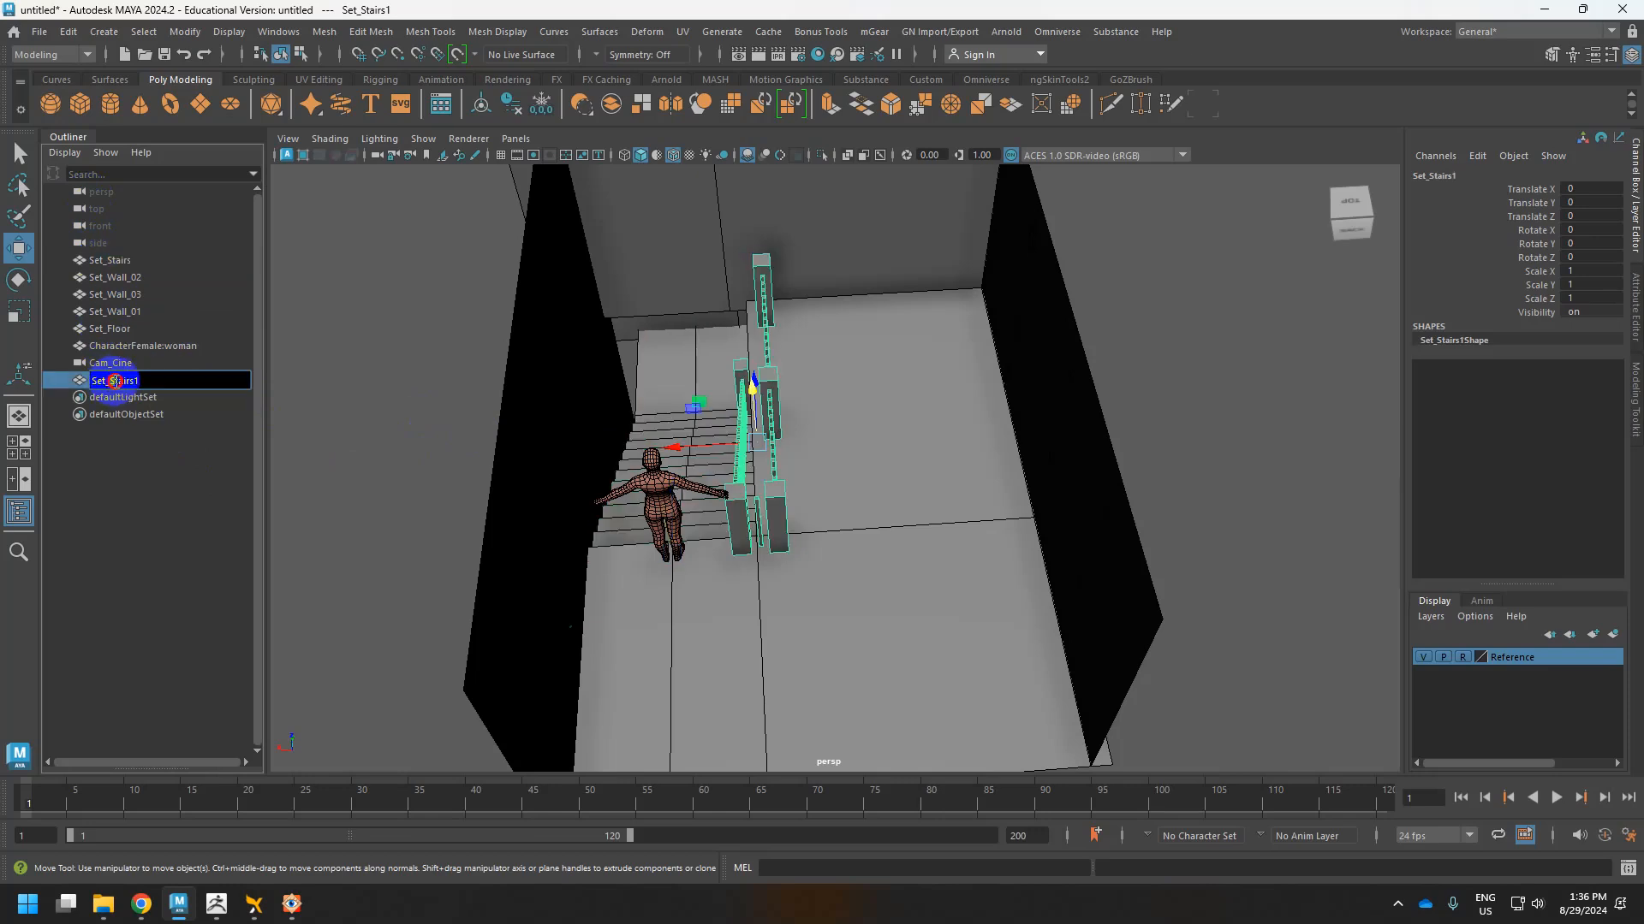
{"action": "left_click_drag", "start_coordinate": [116, 381], "coordinate": [196, 375]}
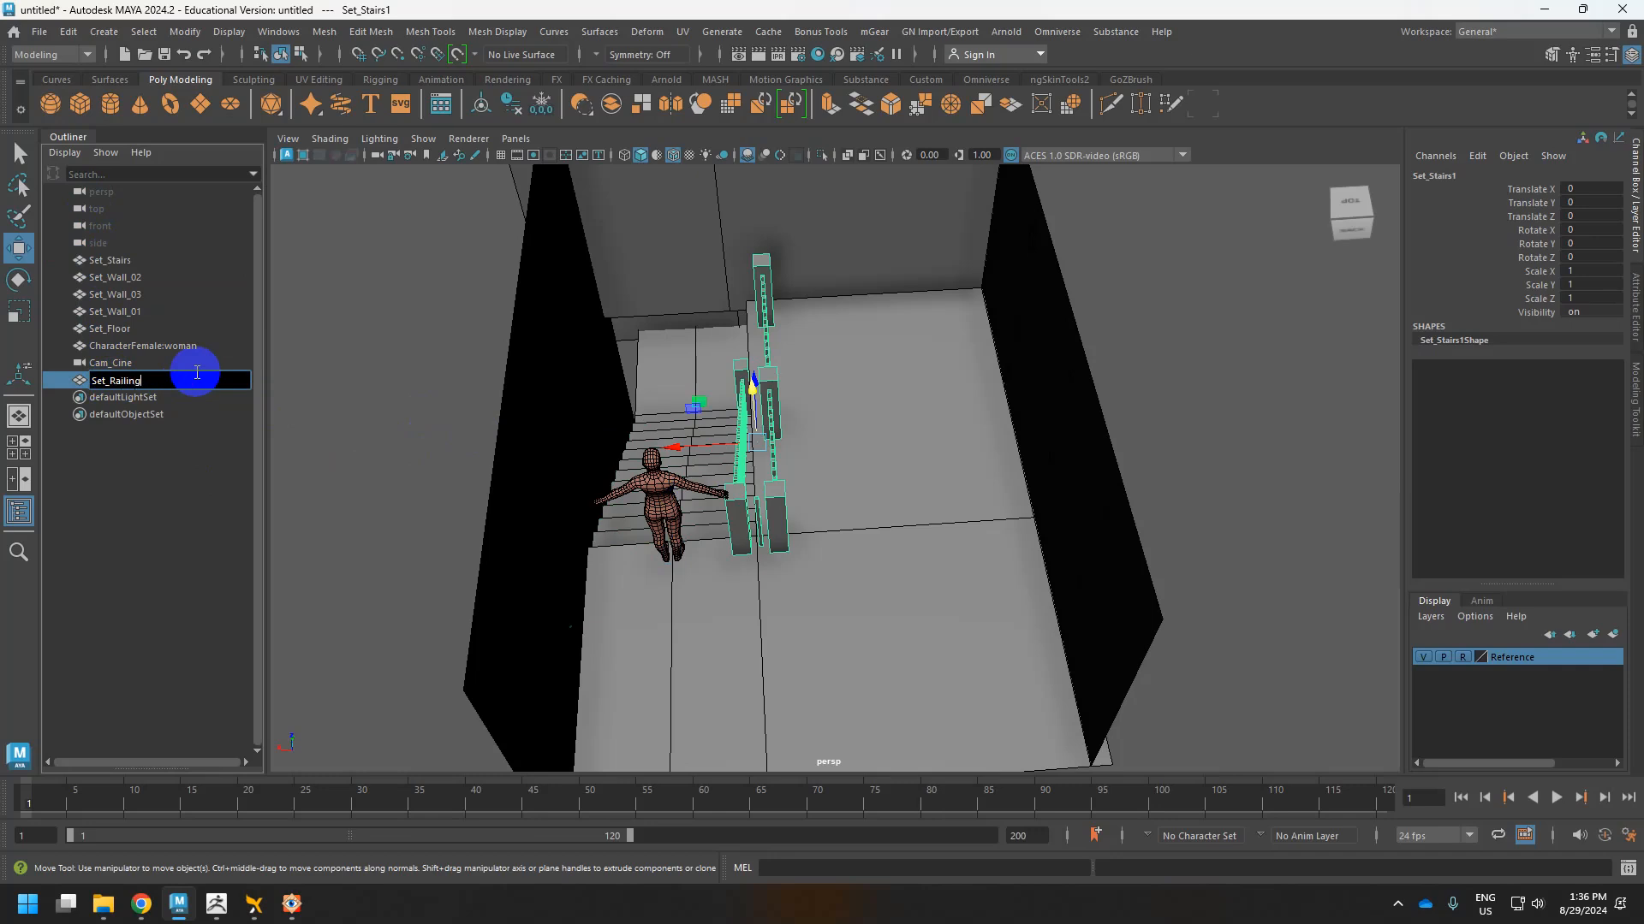
{"action": "type", "text": "Railing"}
{"action": "key", "text": "Return"}
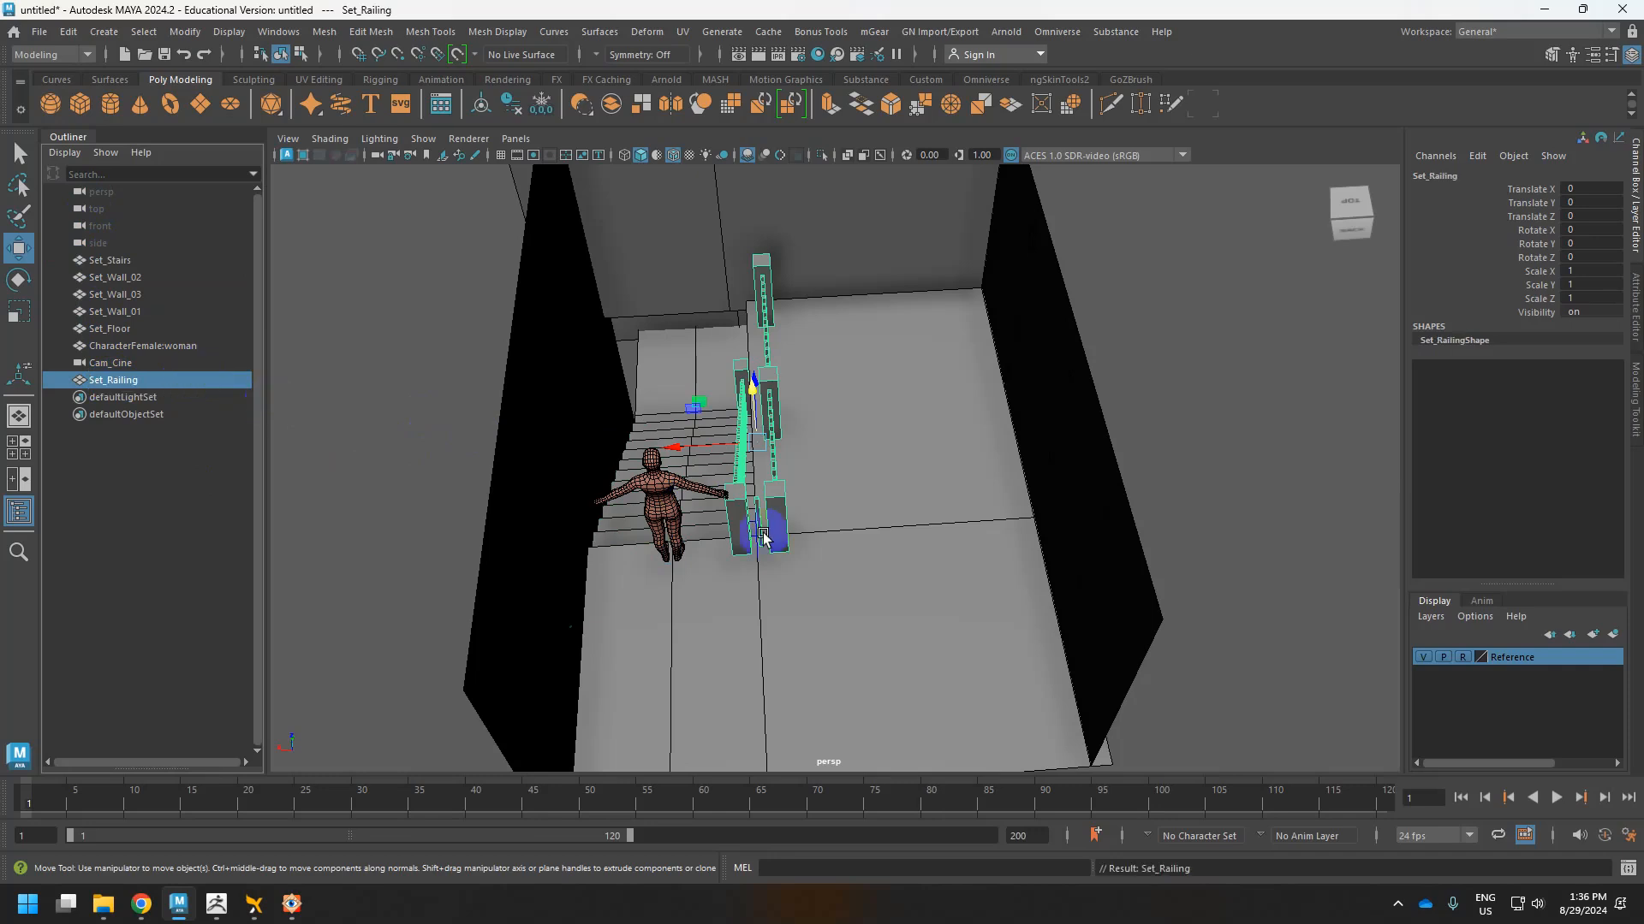
Add Set_Railing to the Reference display layer and clear the selection.
{"action": "right_click", "coordinate": [1525, 655]}
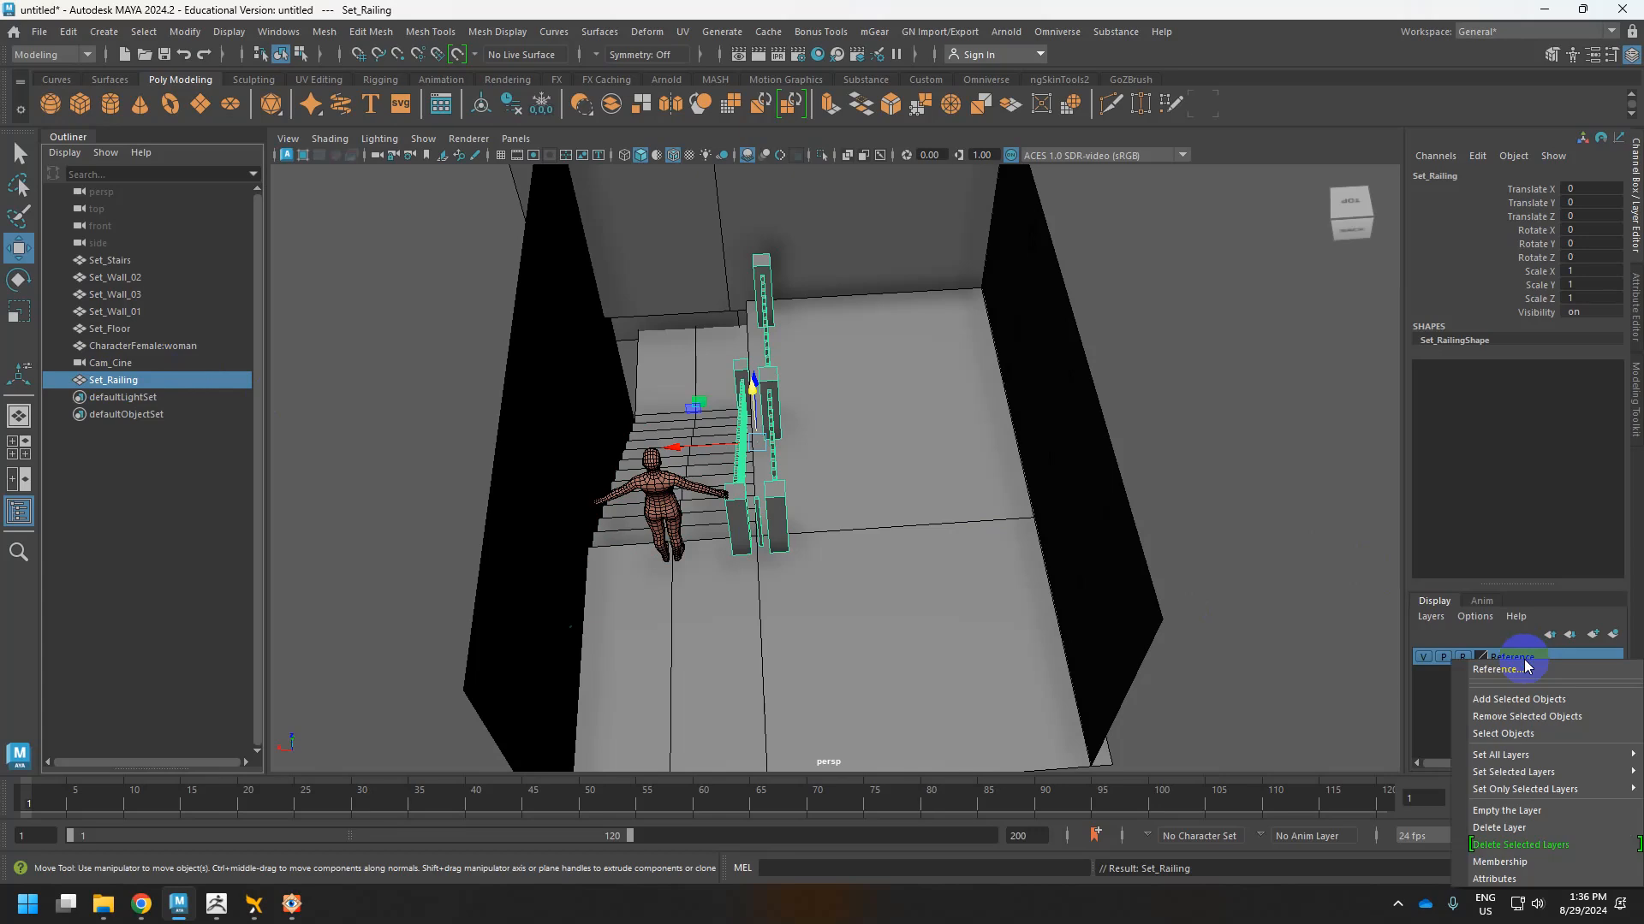
{"action": "left_click", "coordinate": [1526, 755]}
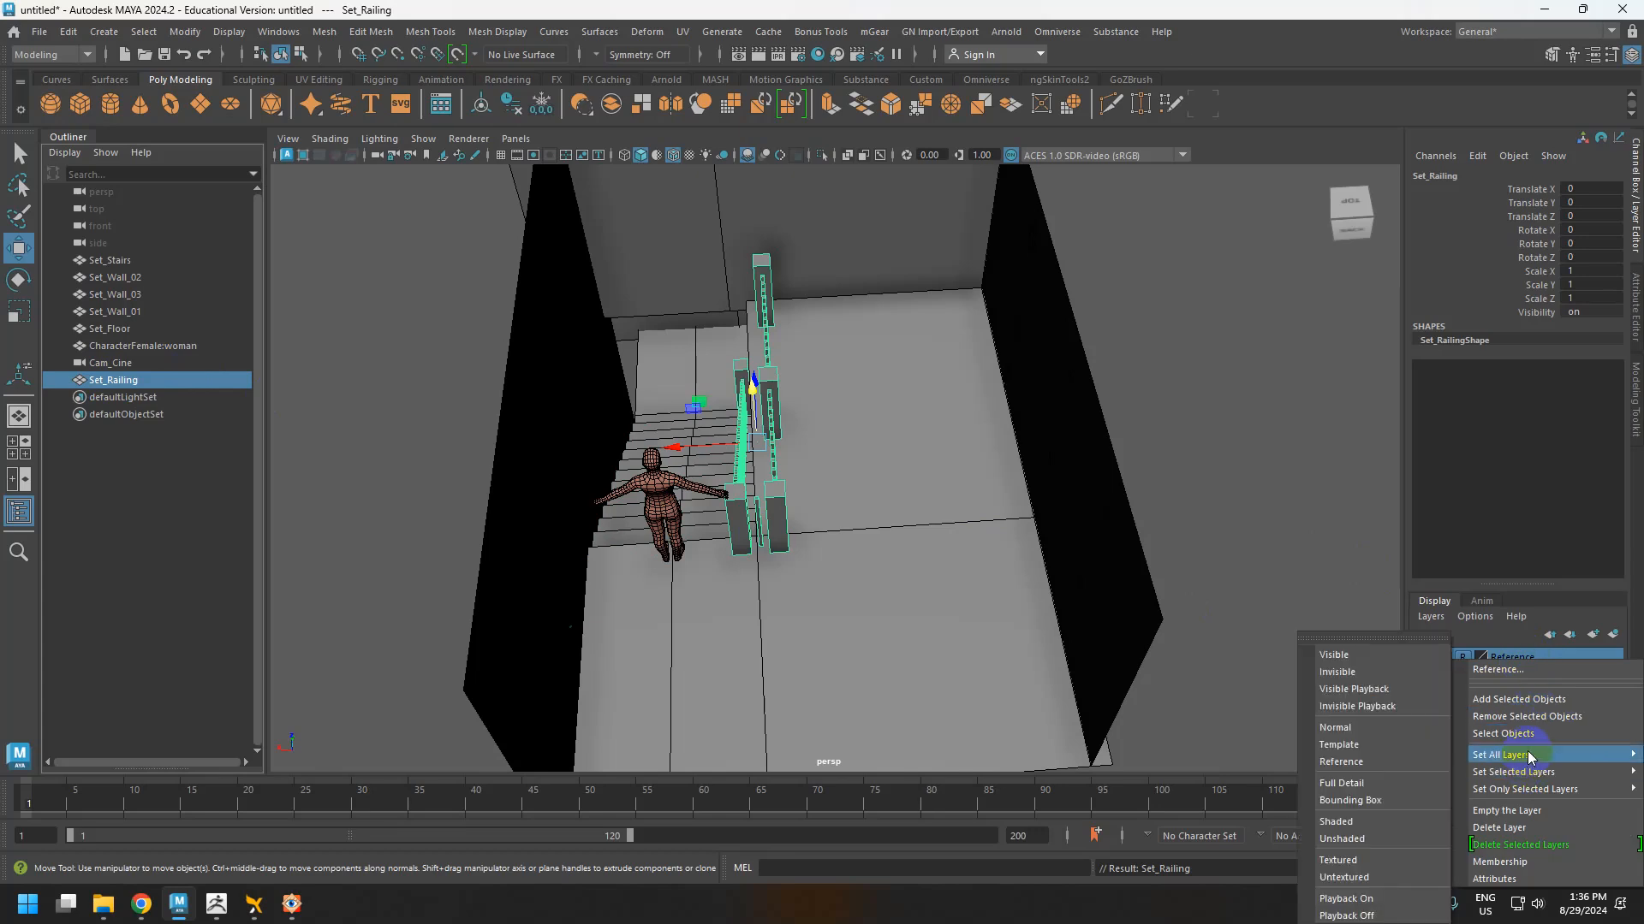
{"action": "left_click", "coordinate": [1519, 700]}
{"action": "mouse_move", "coordinate": [939, 484]}
{"action": "left_mouse_down", "text": "alt"}
{"action": "mouse_move", "coordinate": [1005, 479]}
{"action": "mouse_move", "coordinate": [983, 477]}
{"action": "left_mouse_up", "text": "alt"}
{"action": "left_click", "coordinate": [873, 490]}
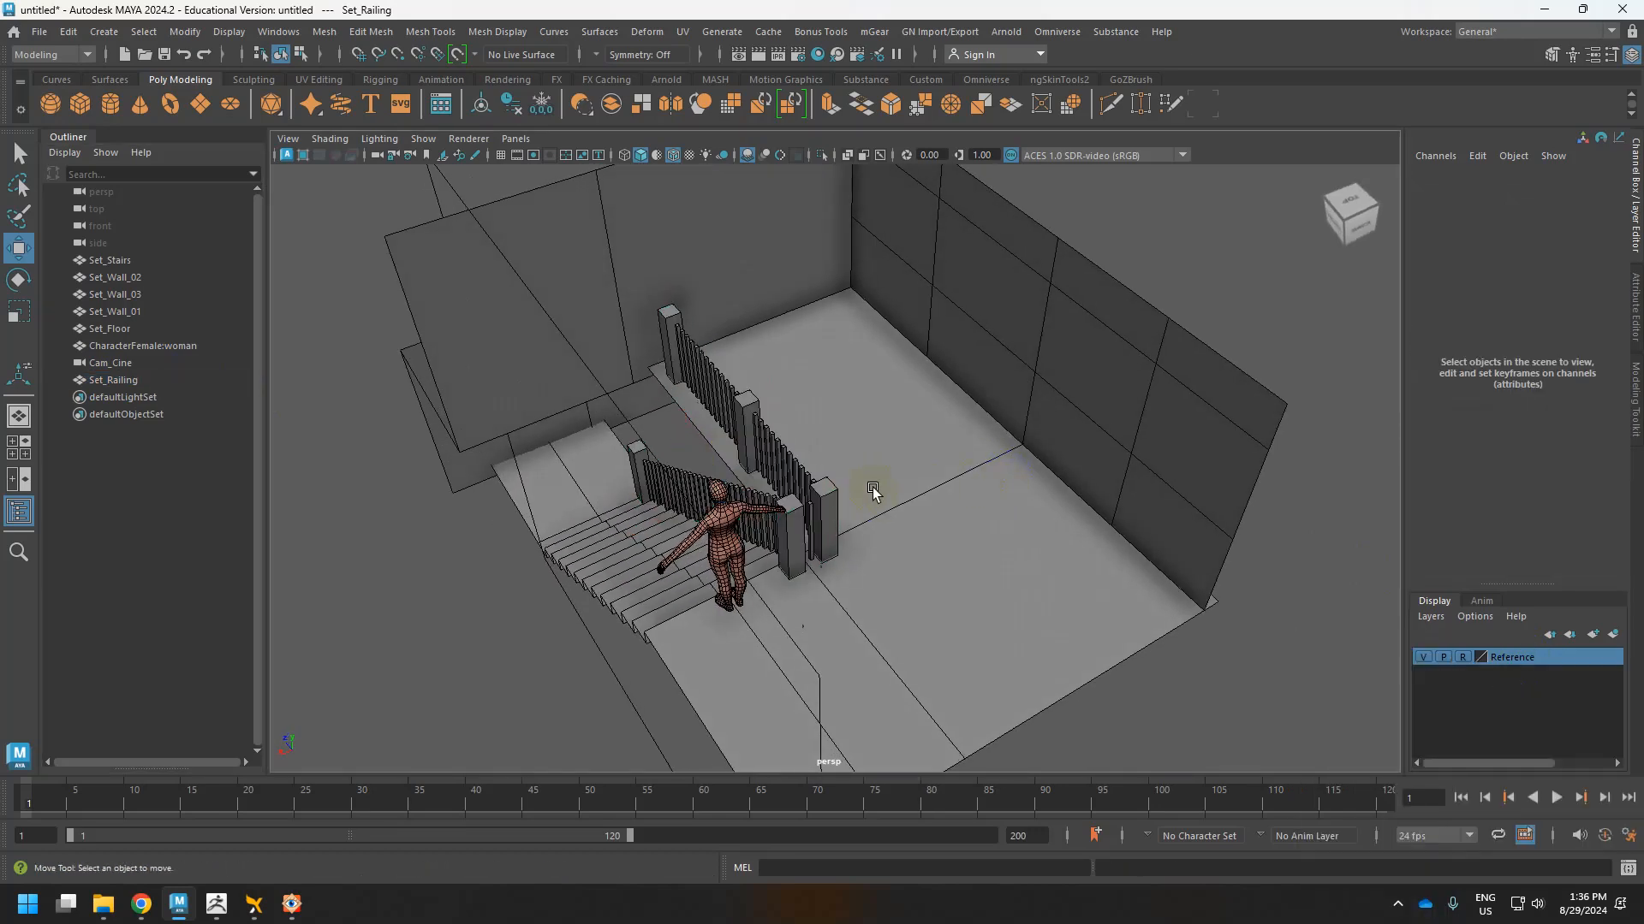
Make the Reference layer's objects selectable and check the ruined-interior reference photo in FastStone Image Viewer, returning to Maya.
{"action": "left_click", "coordinate": [1464, 657]}
{"action": "left_click", "coordinate": [937, 456]}
{"action": "key", "text": "alt+Tab"}
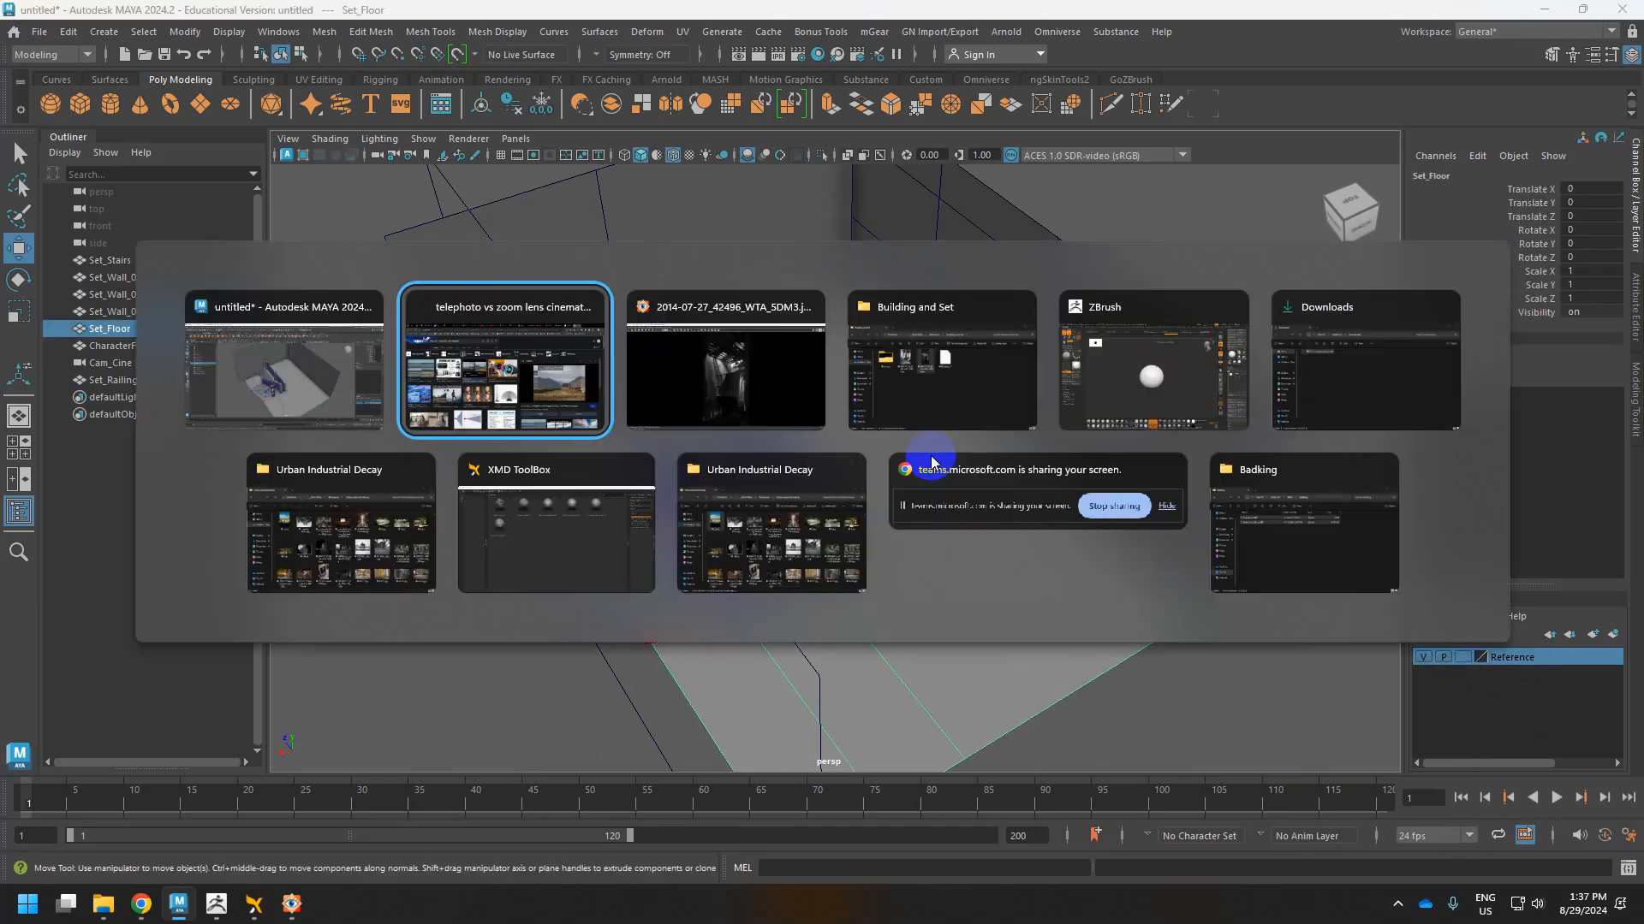
{"action": "key", "text": "alt+Tab"}
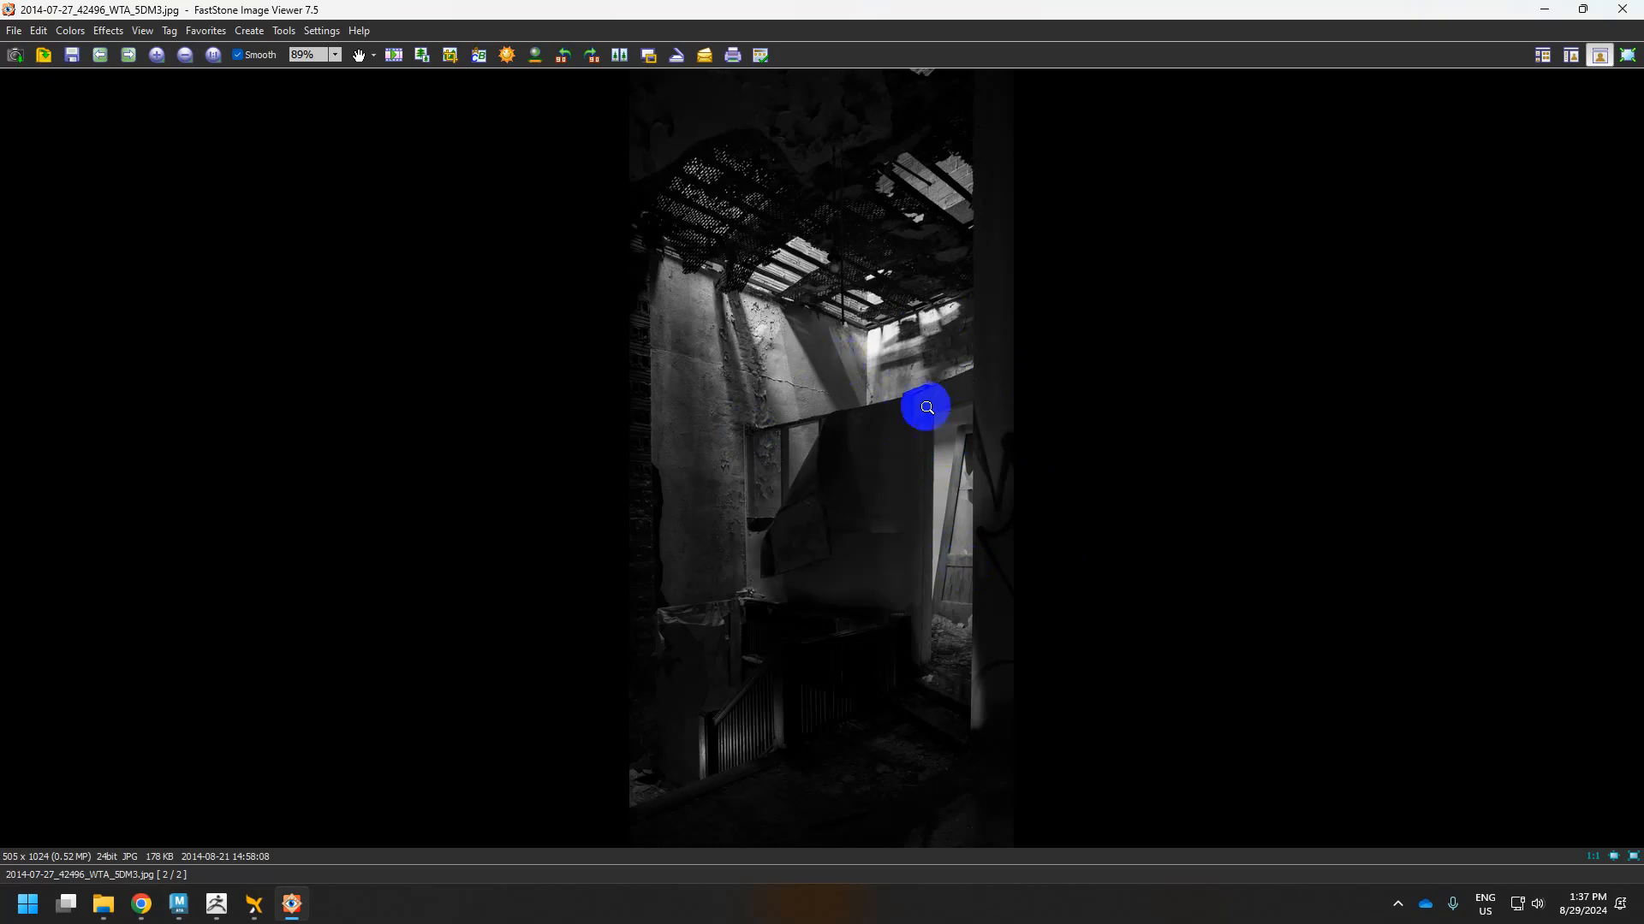
{"action": "key", "text": "alt+Tab"}
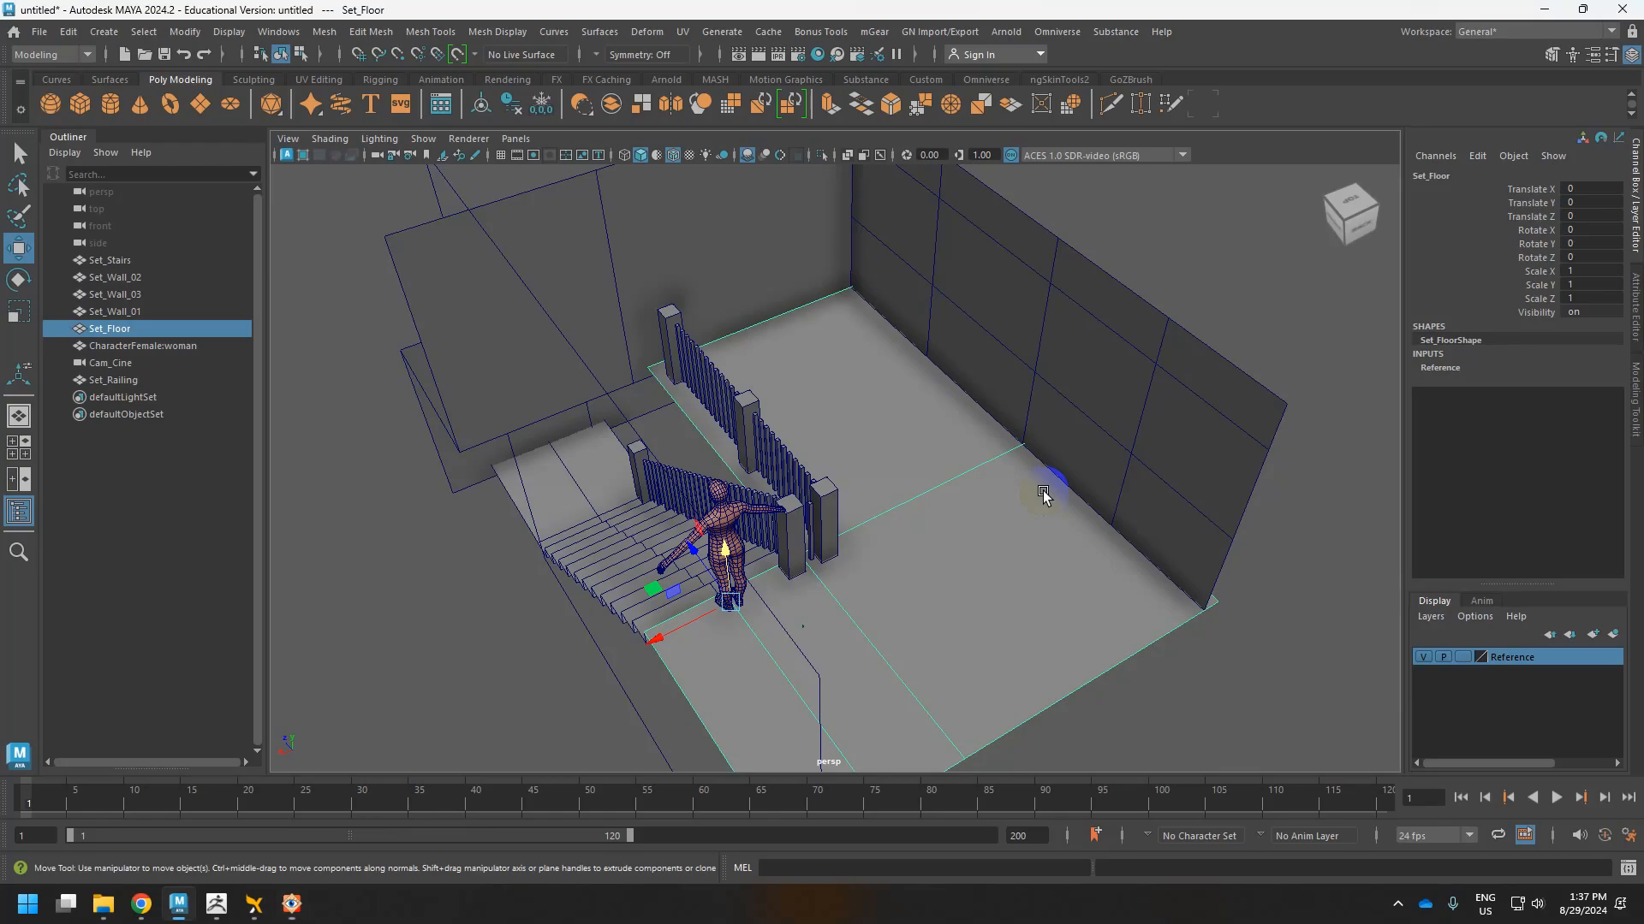
Duplicate the two large floor faces behind the railing as a separate mesh and select the copied faces.
{"action": "right_click_drag", "start_coordinate": [963, 471], "coordinate": [963, 752]}
{"action": "left_click", "coordinate": [947, 469]}
{"action": "left_click", "coordinate": [1253, 712]}
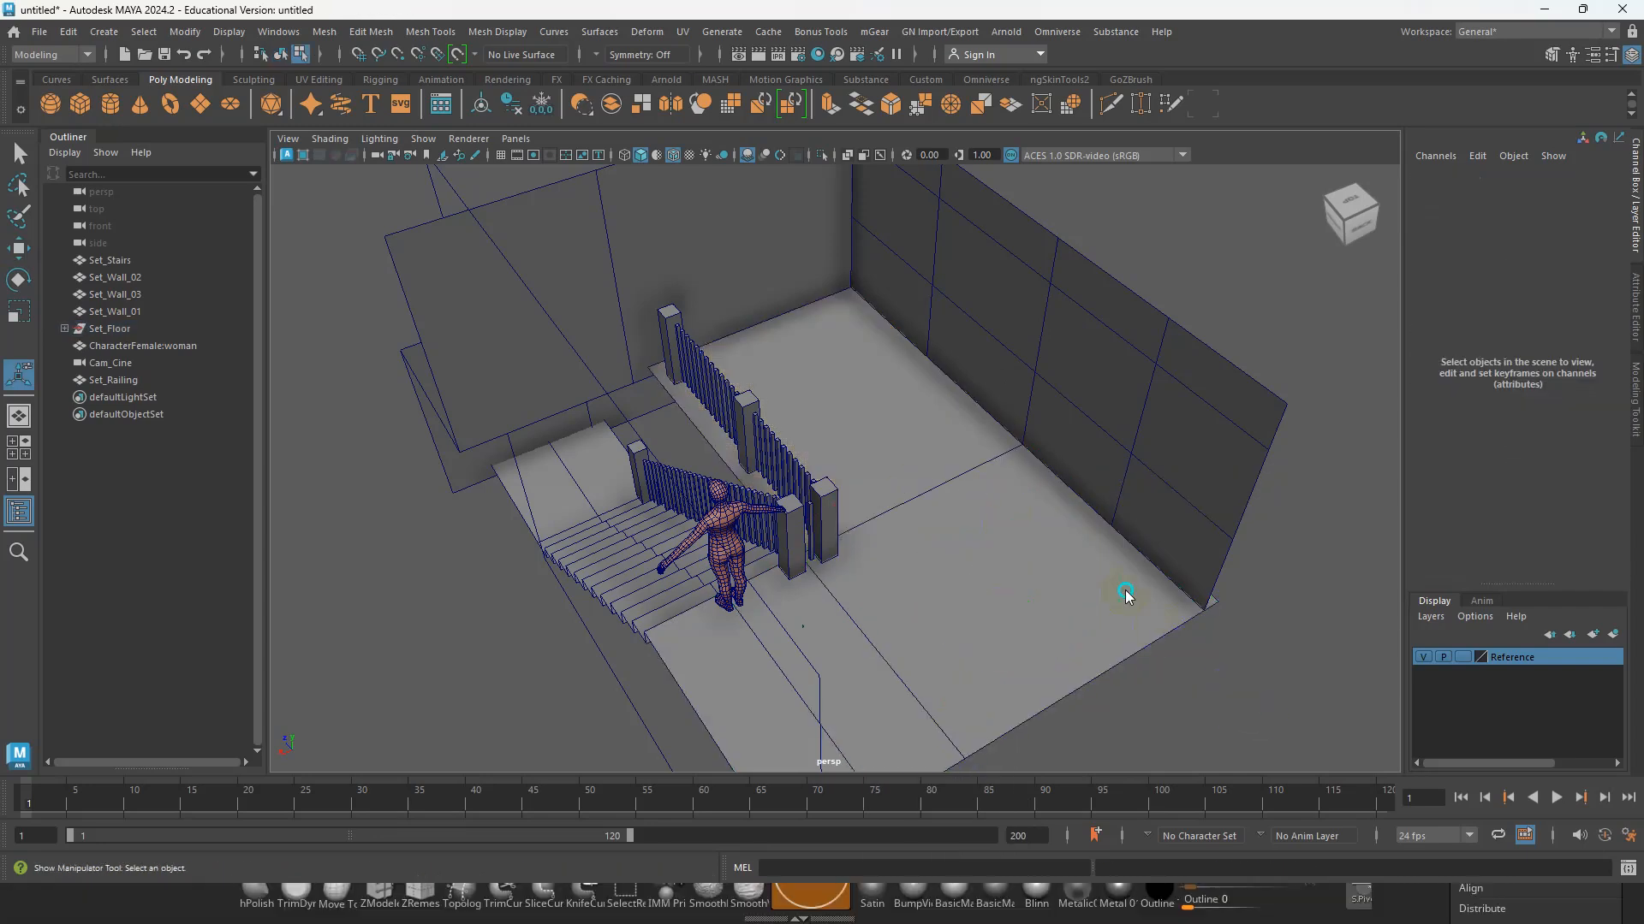
{"action": "left_click", "coordinate": [1079, 523]}
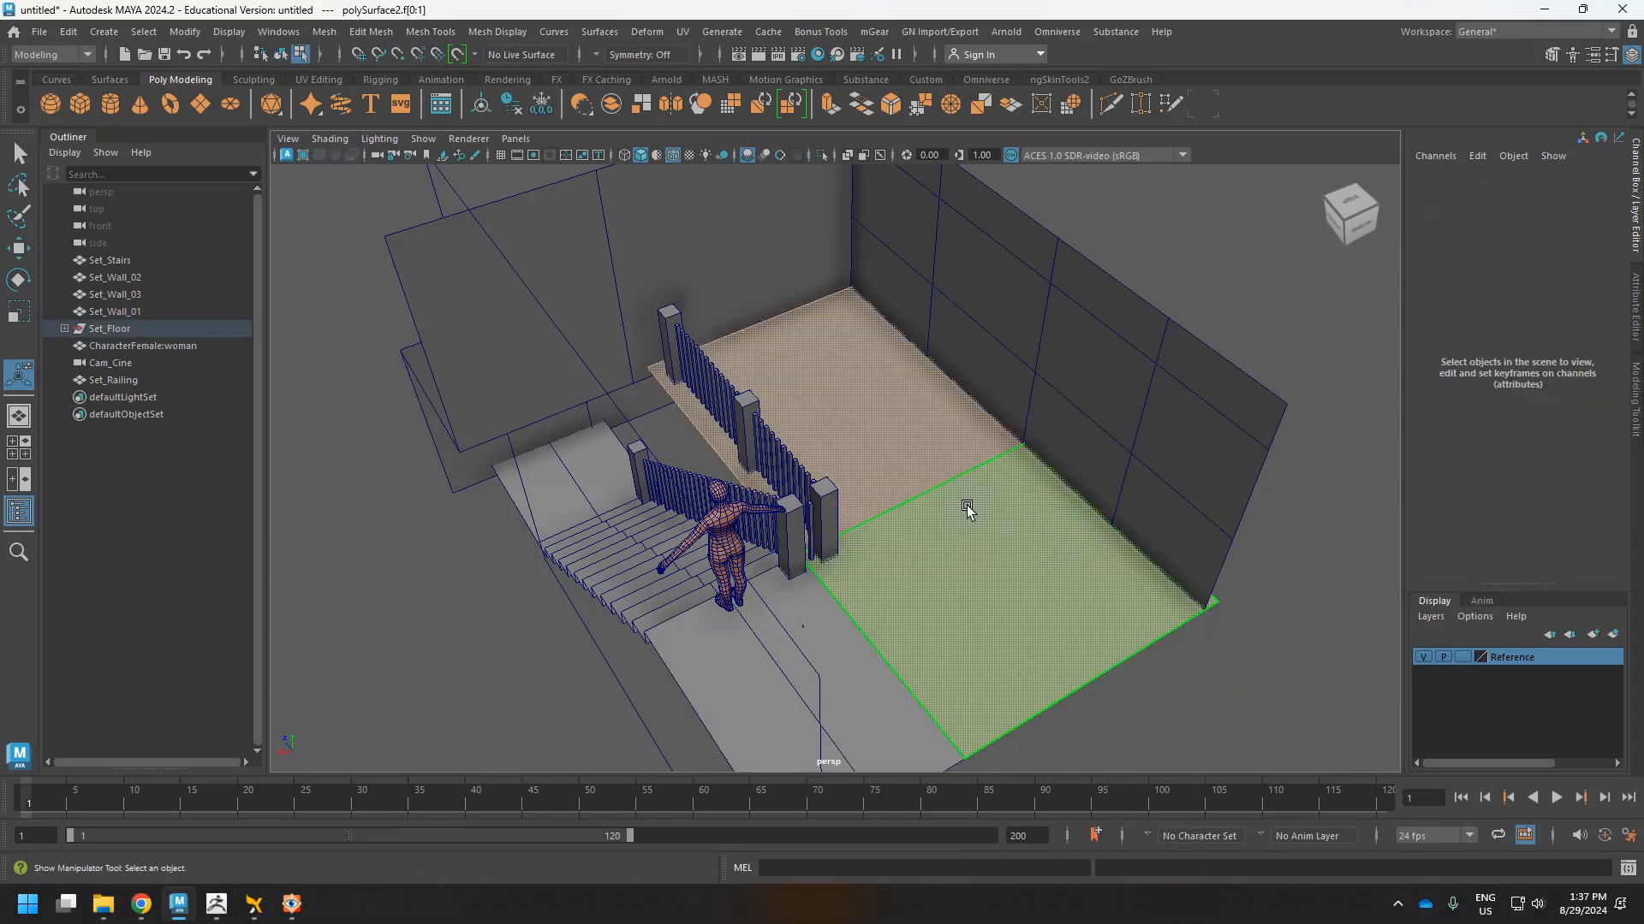
Narrow the copied faces into a thin strip beside the railing and extrude it upward about 277 cm into a wall.
{"action": "key", "text": "r"}
{"action": "left_click_drag", "start_coordinate": [865, 503], "coordinate": [799, 533]}
{"action": "key", "text": "w"}
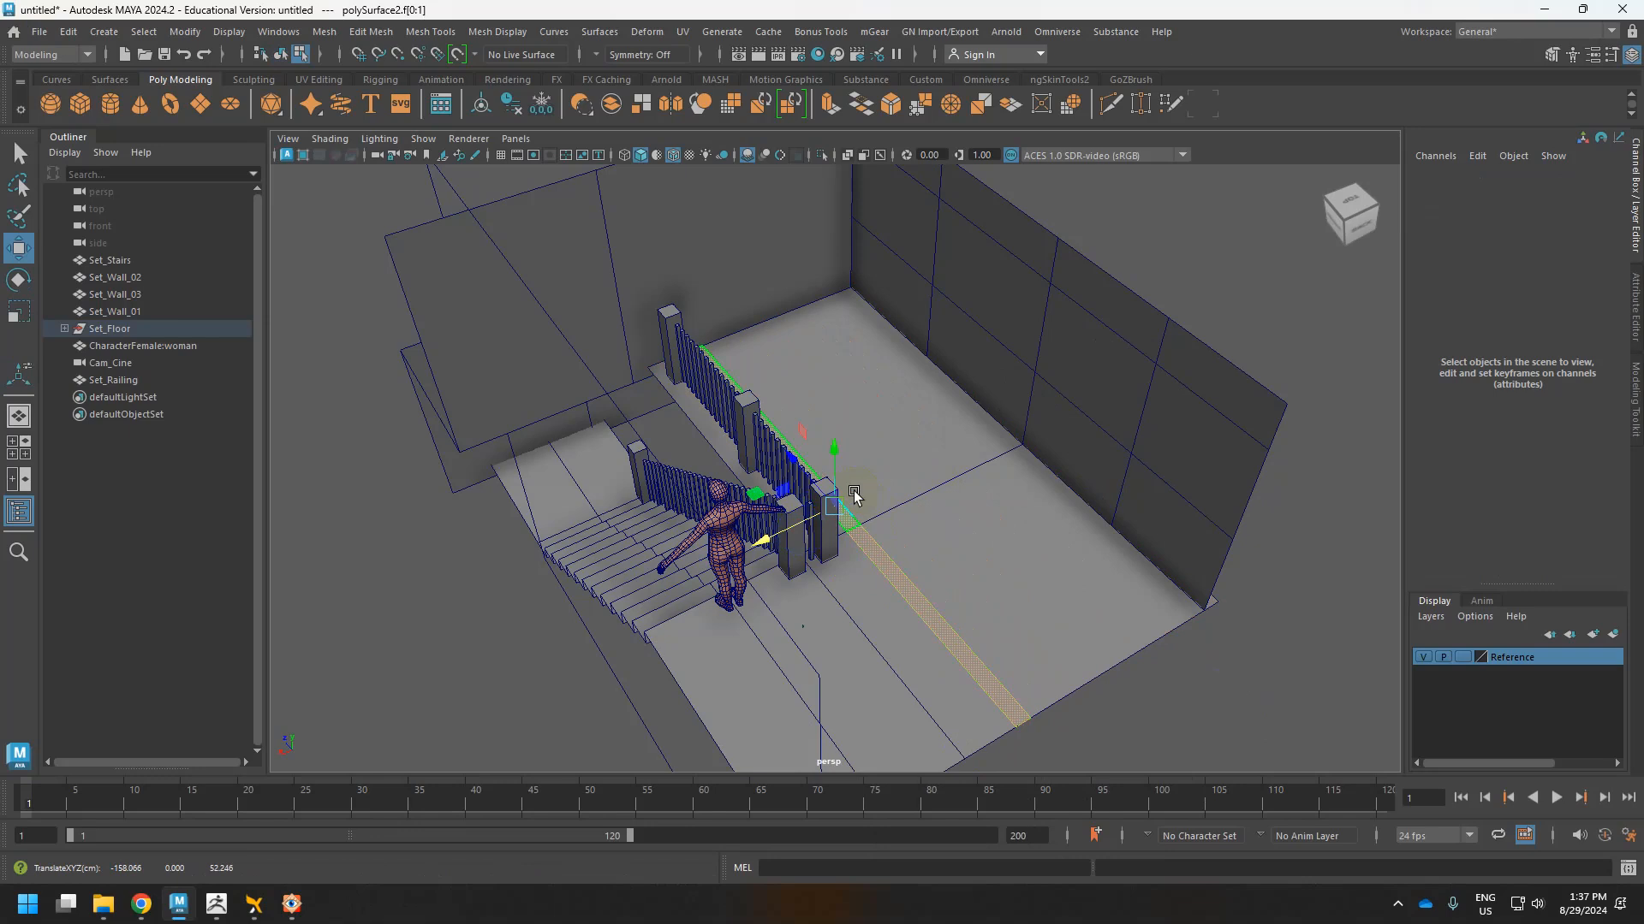
{"action": "left_click_drag", "start_coordinate": [832, 476], "coordinate": [836, 257], "text": "shift"}
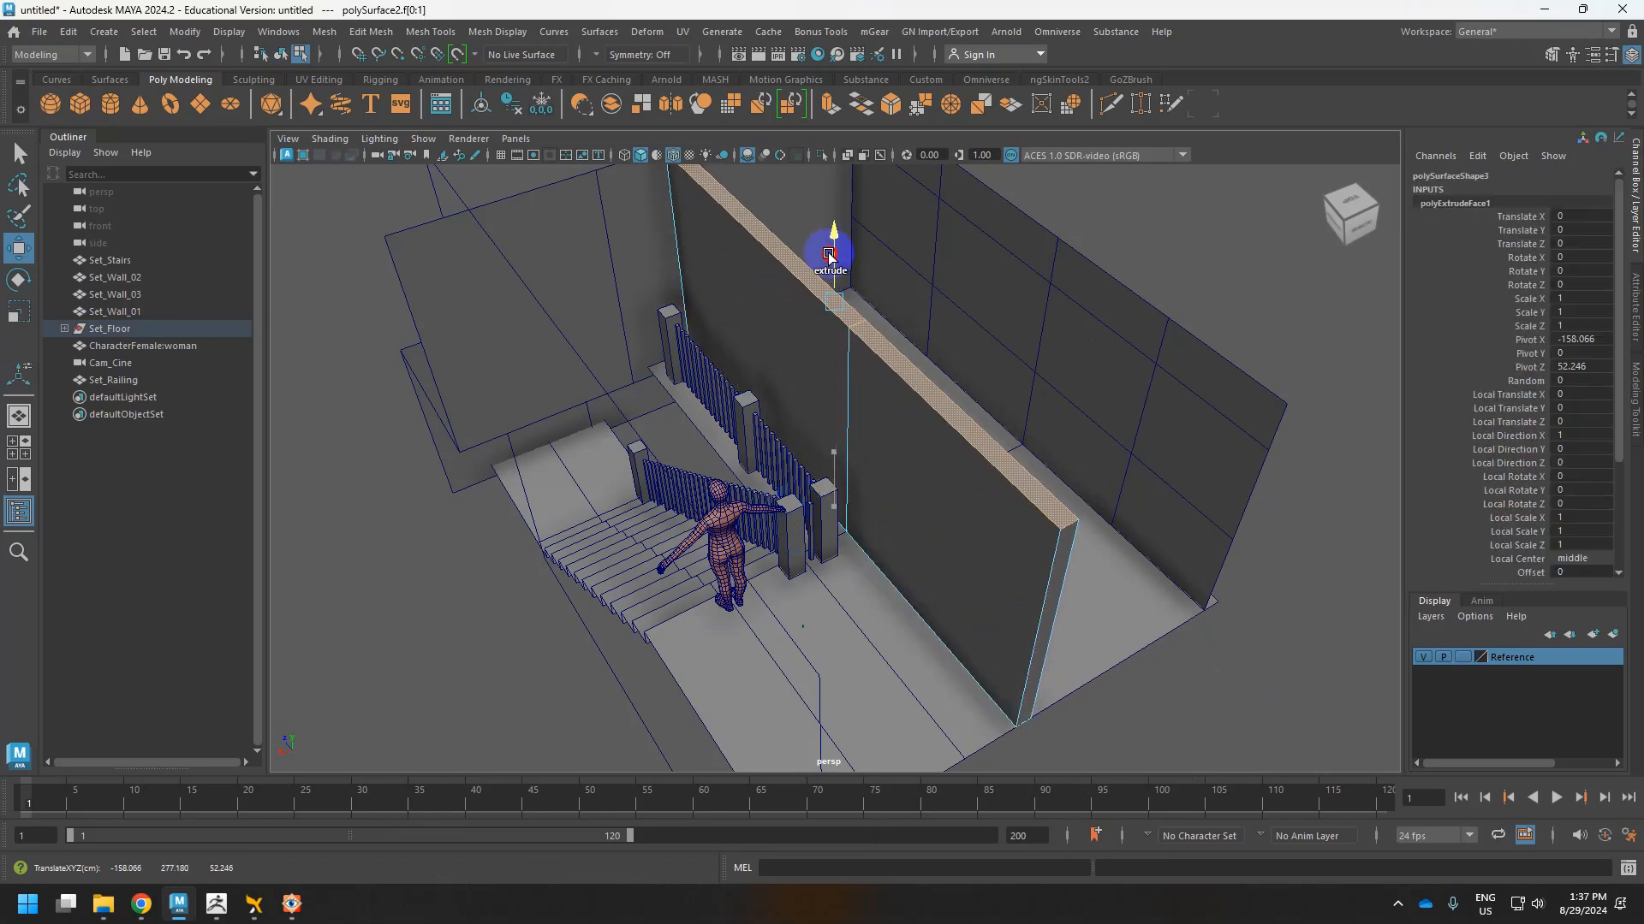
Return the extruded wall to object selection and isolate it, viewing it from underneath.
{"action": "left_click_drag", "start_coordinate": [884, 399], "coordinate": [850, 460], "text": "alt"}
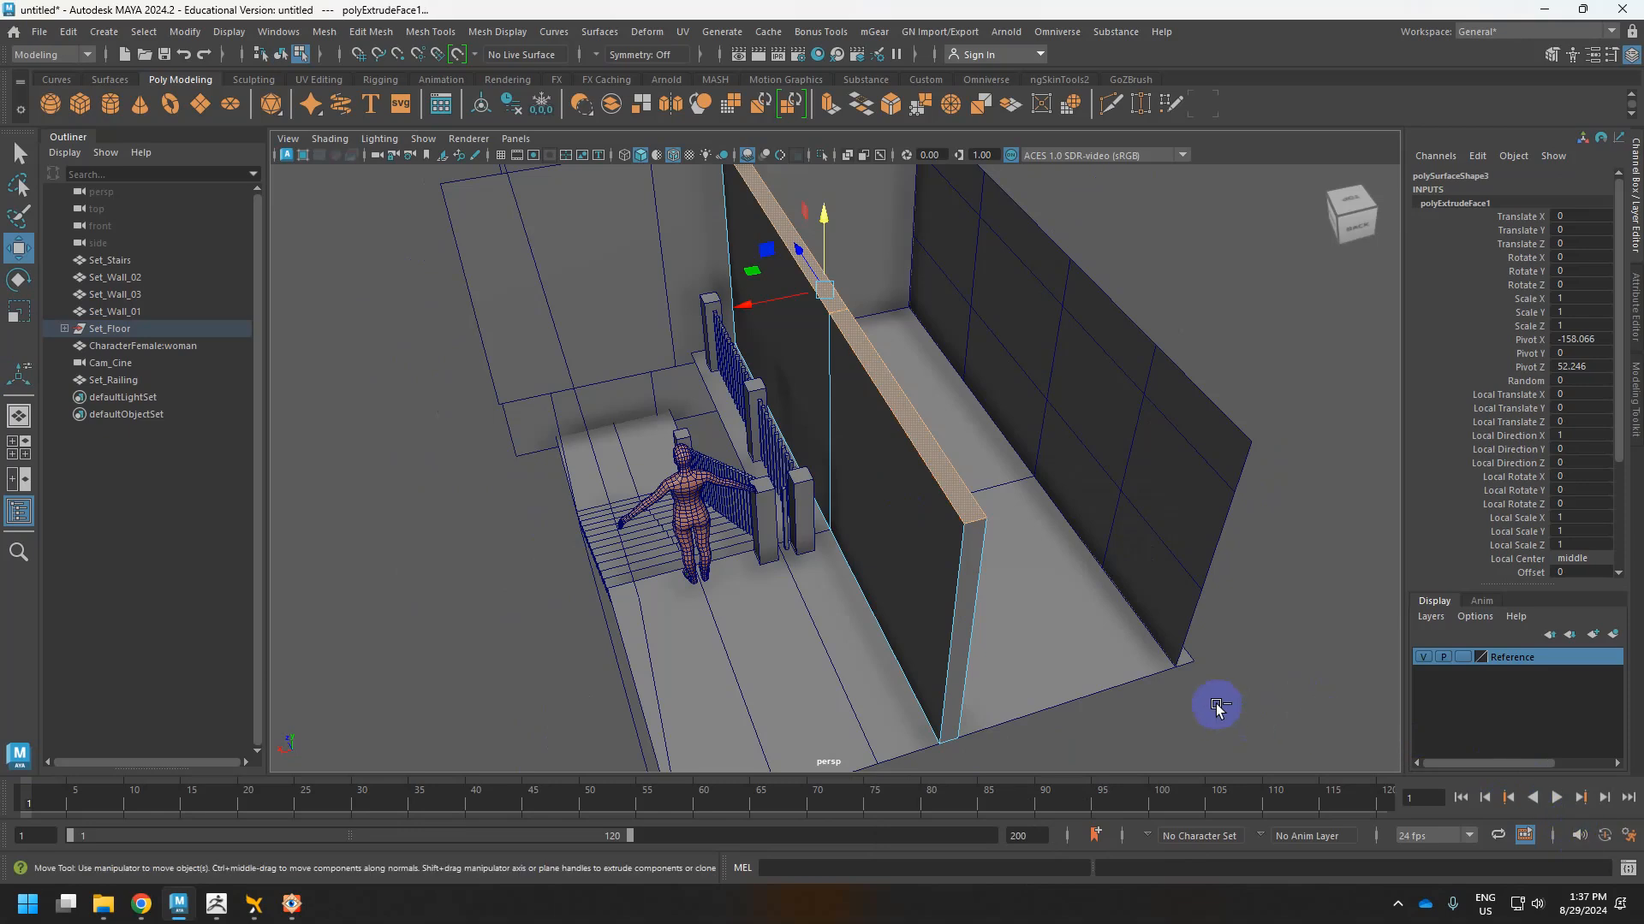
{"action": "right_click_drag", "start_coordinate": [865, 446], "coordinate": [910, 382]}
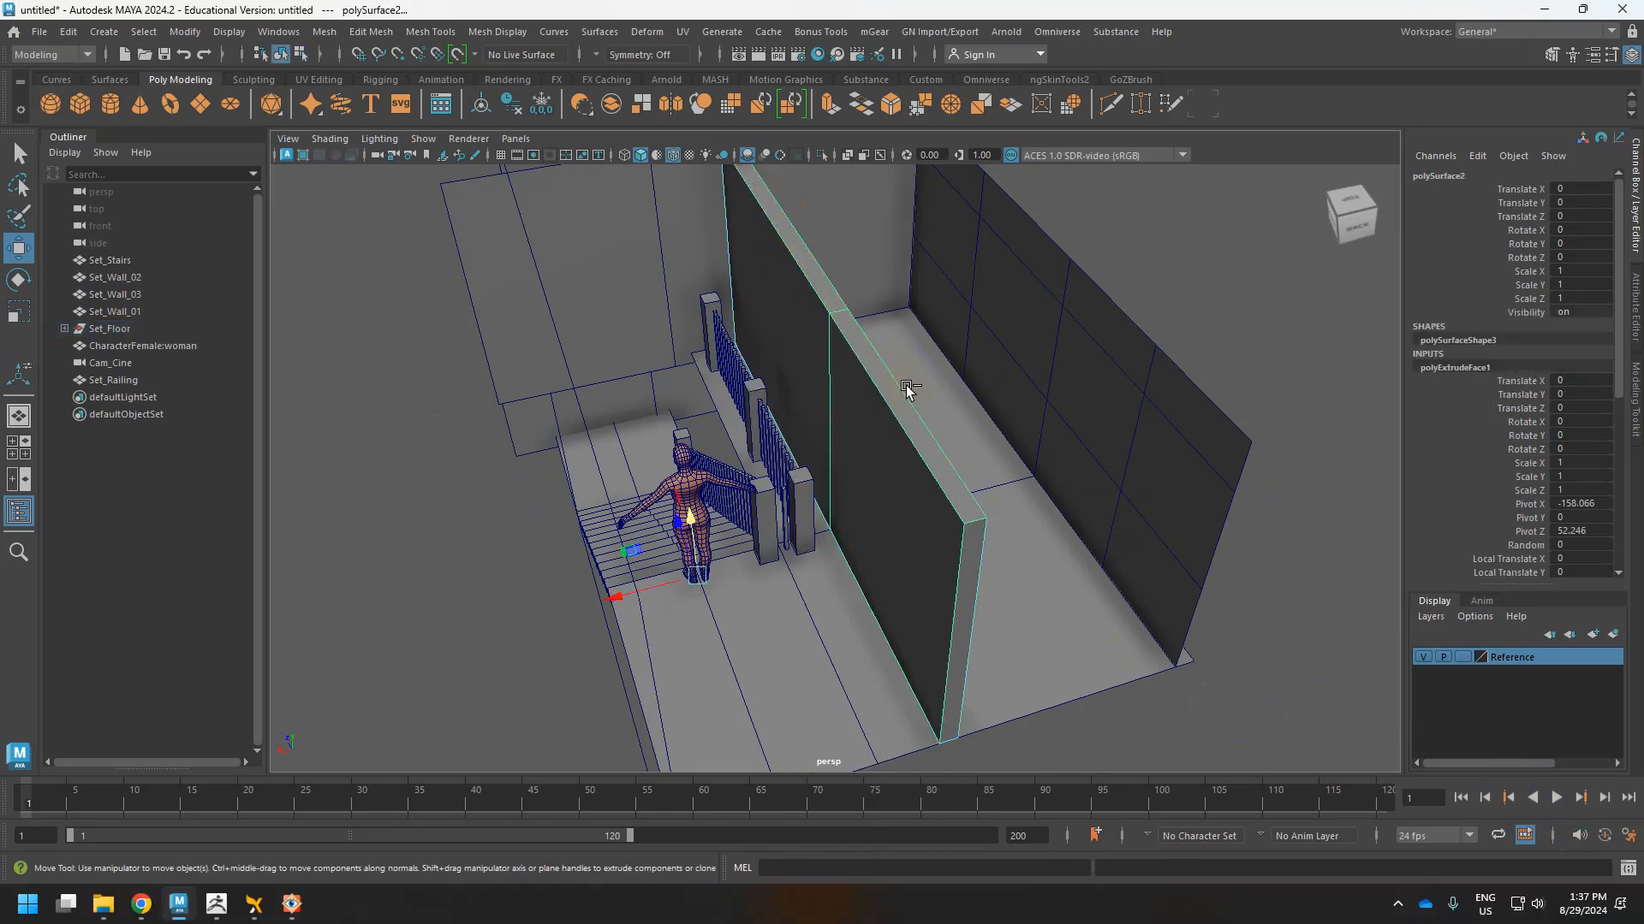
{"action": "key", "text": "ctrl+1"}
{"action": "left_click_drag", "start_coordinate": [906, 391], "coordinate": [950, 465], "text": "alt"}
{"action": "left_click", "coordinate": [921, 388]}
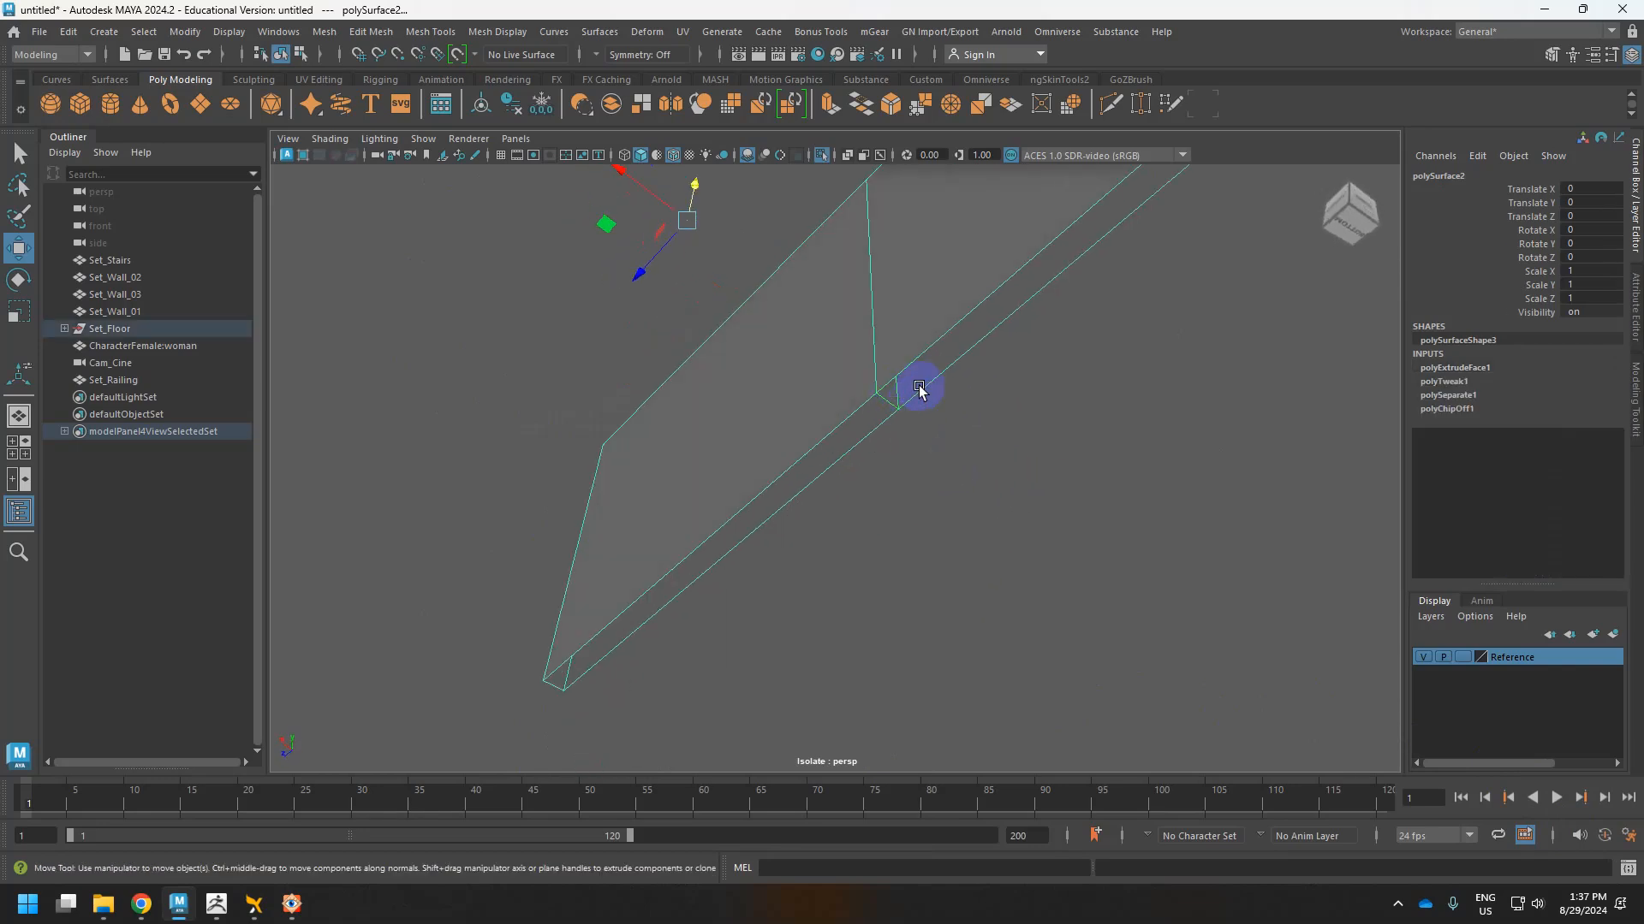
Select the two narrow faces on the wall's underside and reverse their normals.
{"action": "right_click_drag", "start_coordinate": [919, 387], "coordinate": [923, 411]}
{"action": "left_click", "coordinate": [949, 403]}
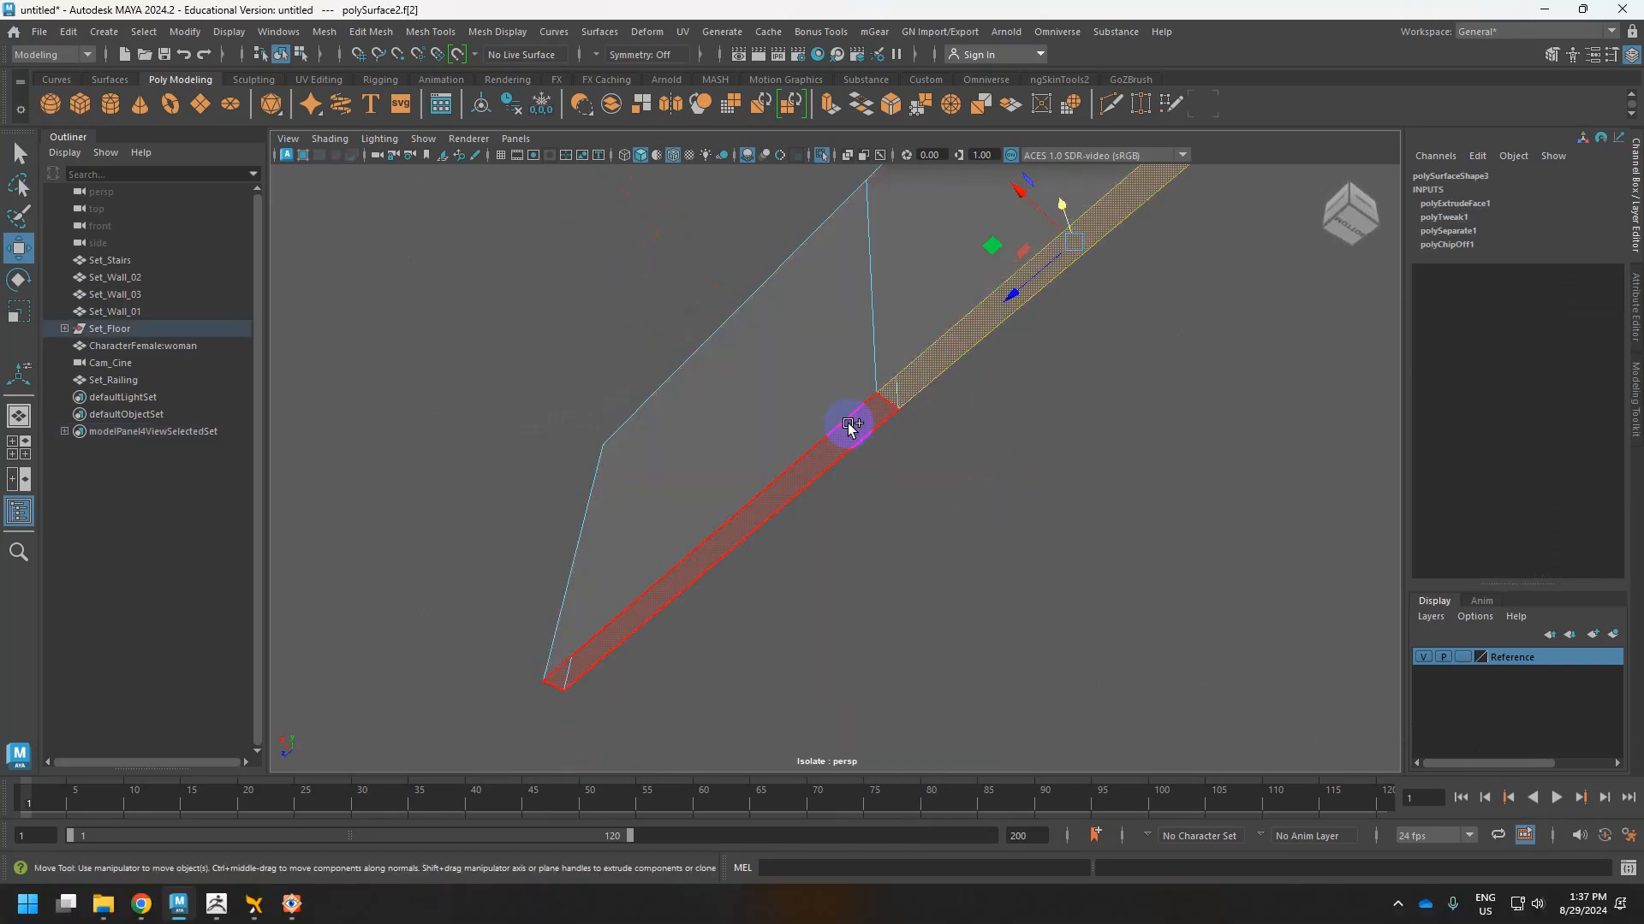
{"action": "left_click", "coordinate": [984, 496]}
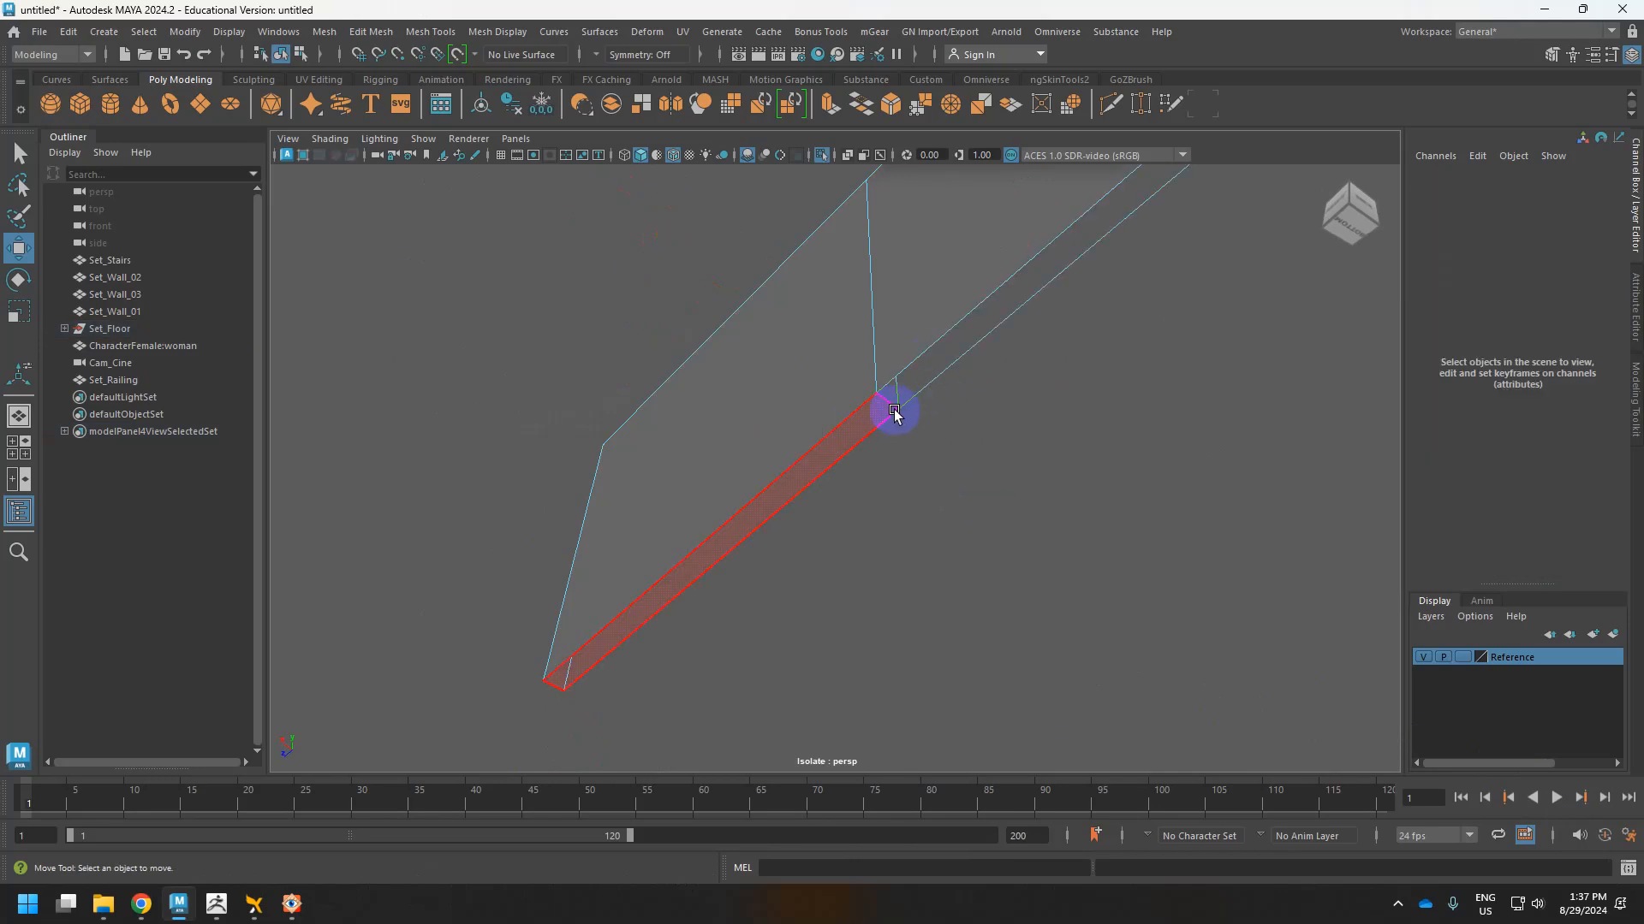
{"action": "left_click_drag", "start_coordinate": [894, 412], "coordinate": [856, 336], "text": "alt"}
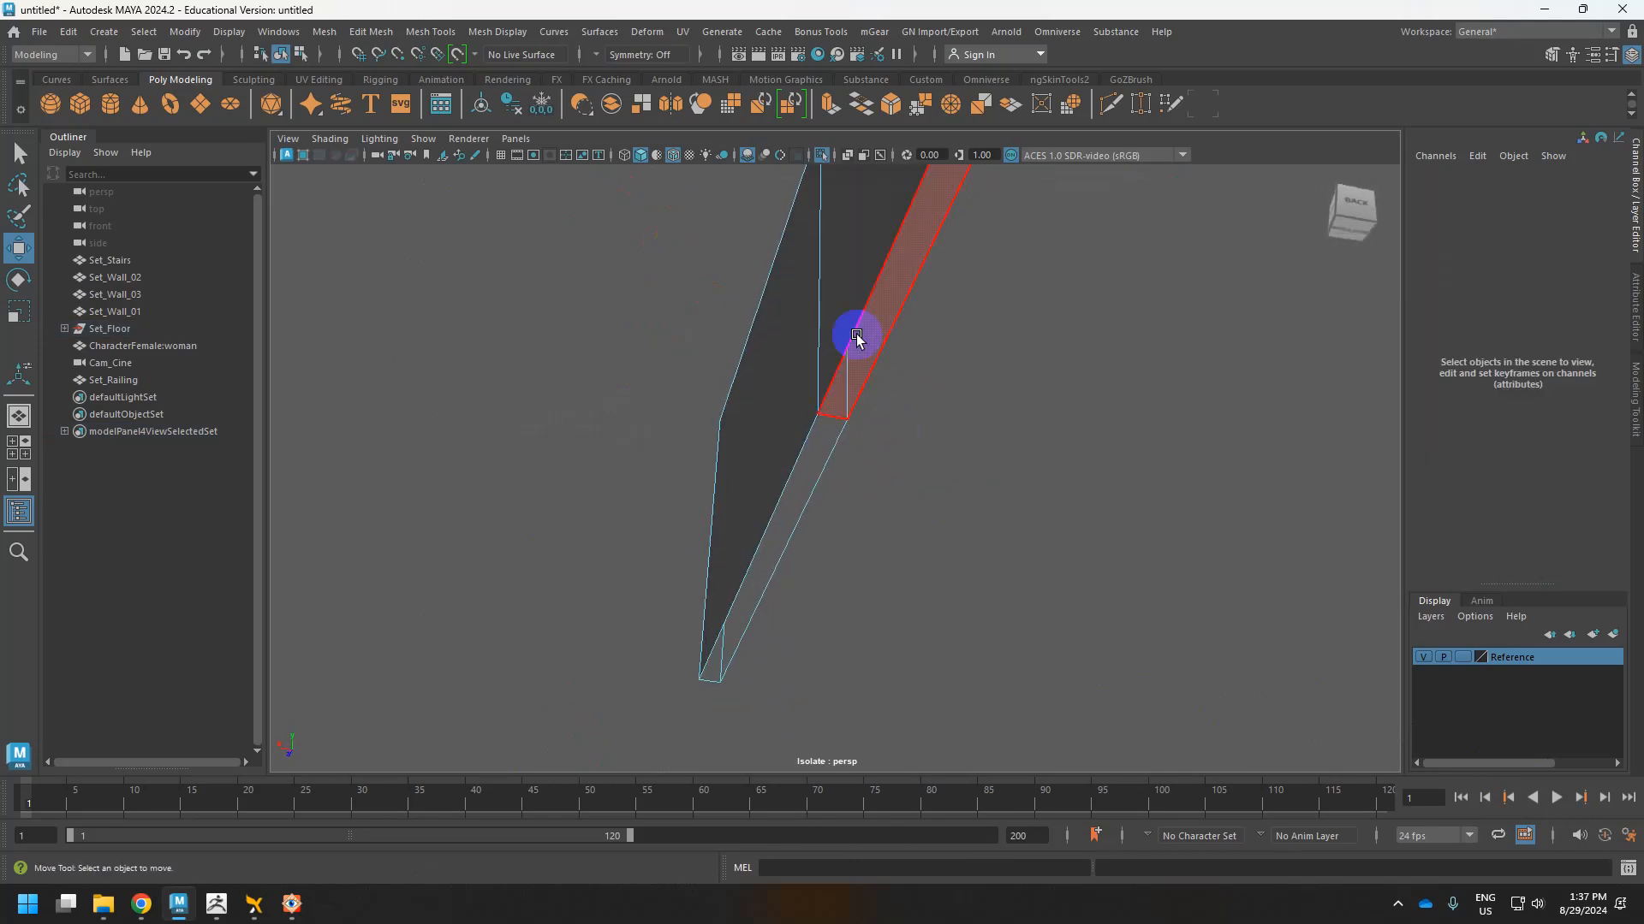
{"action": "left_click", "coordinate": [868, 392]}
{"action": "left_click", "coordinate": [799, 462], "text": "shift"}
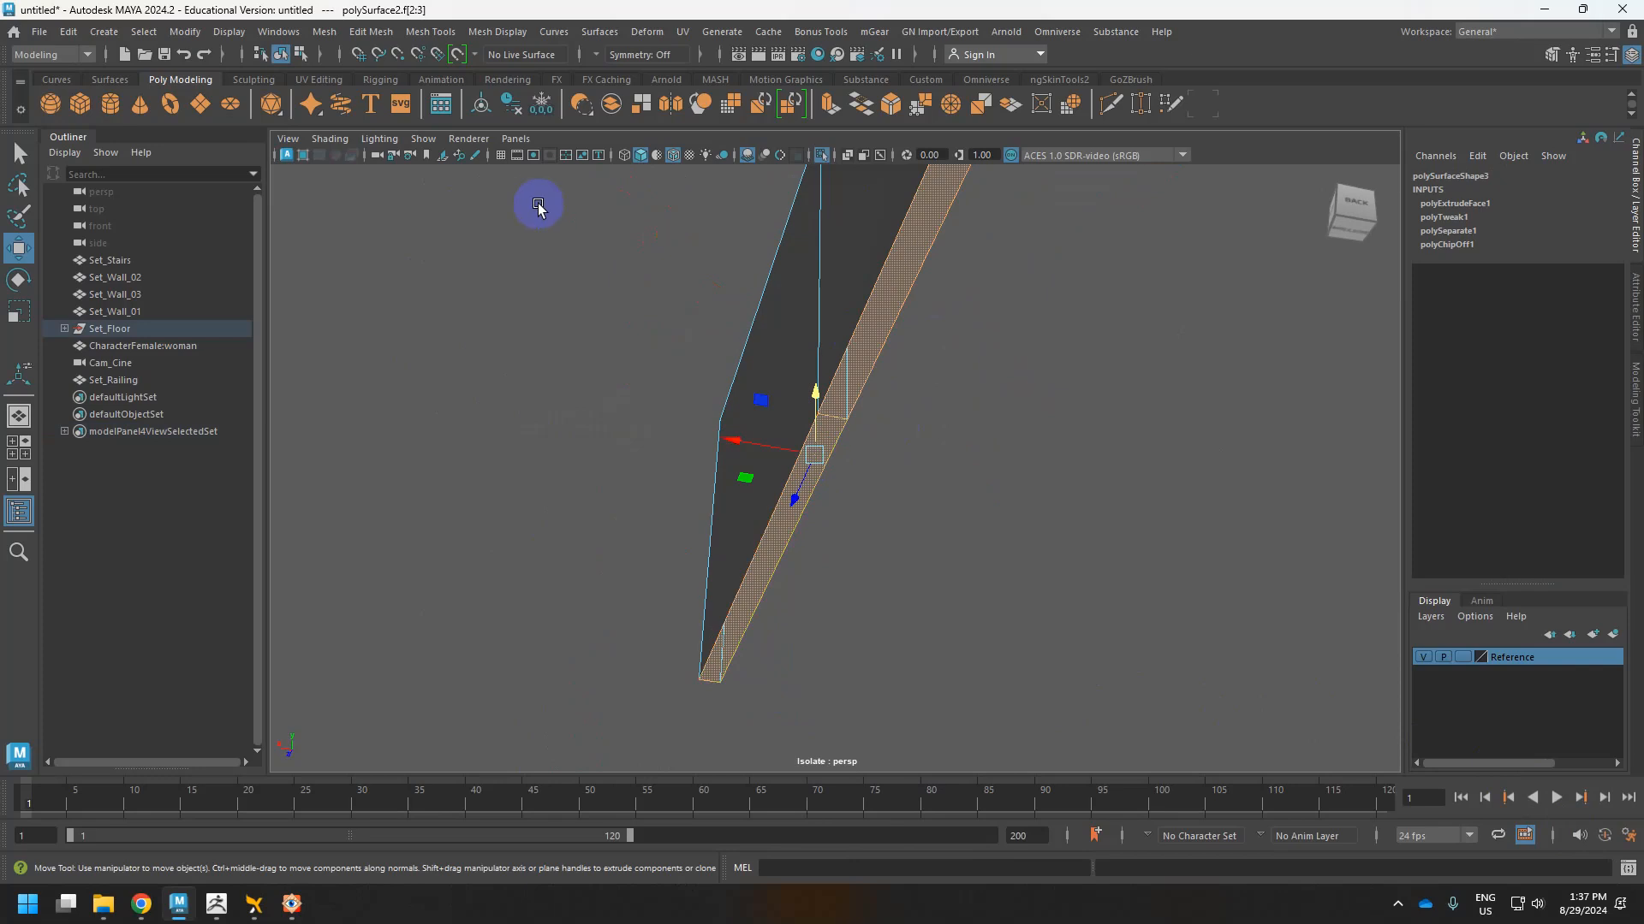
{"action": "left_click_drag", "start_coordinate": [568, 231], "coordinate": [836, 396], "text": "alt"}
{"action": "left_click", "coordinate": [830, 264]}
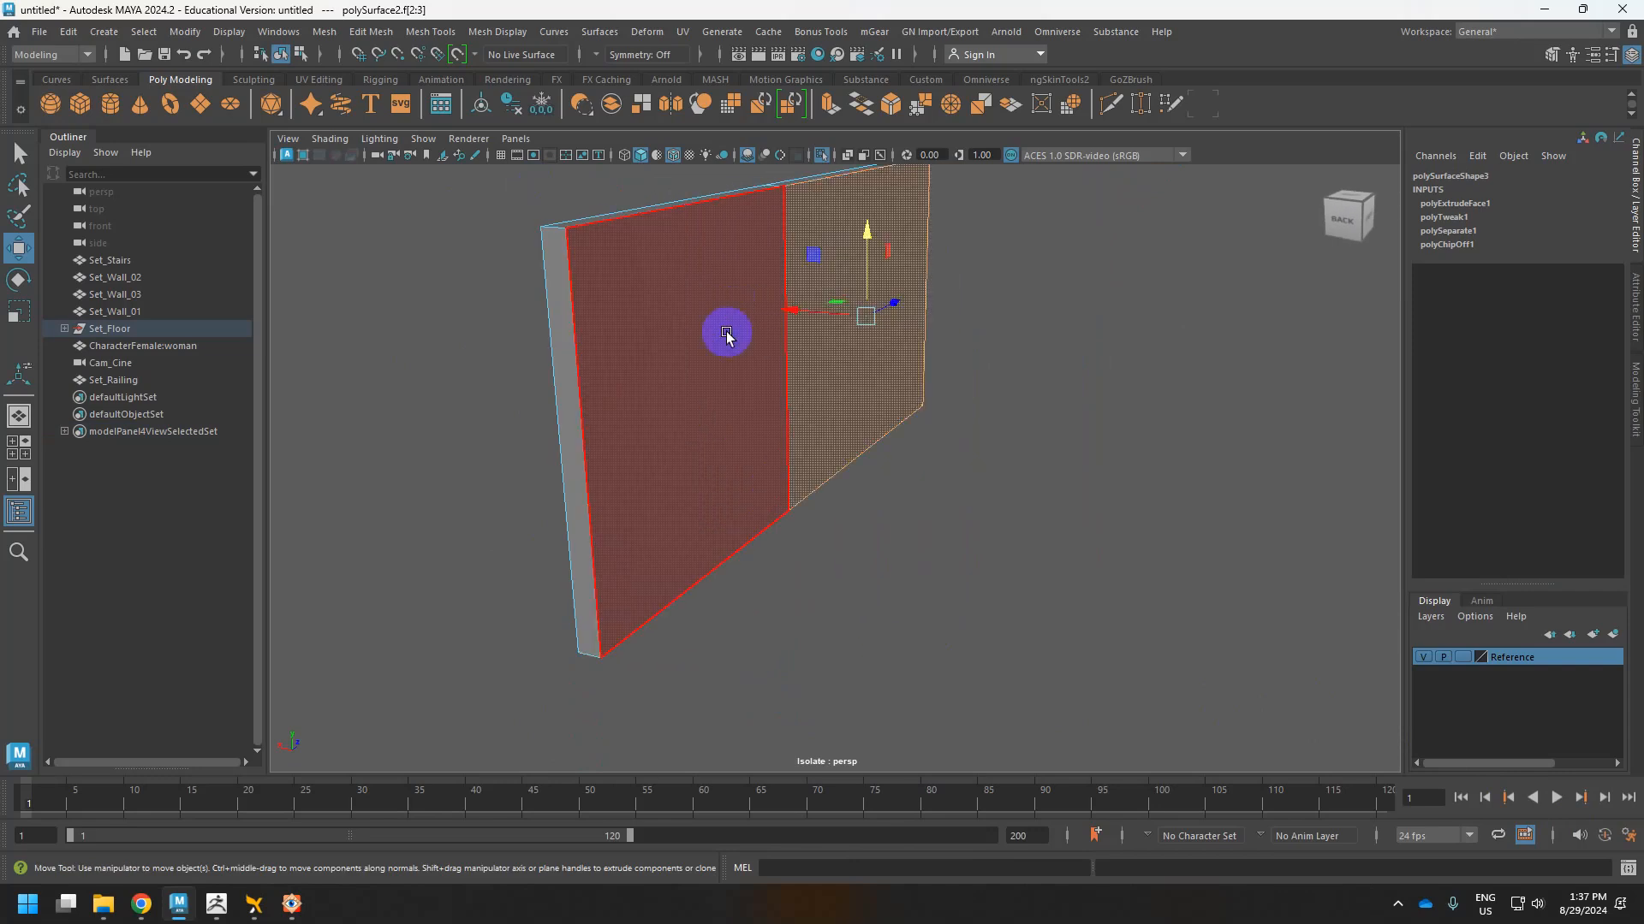
{"action": "left_click", "coordinate": [700, 356], "text": "shift"}
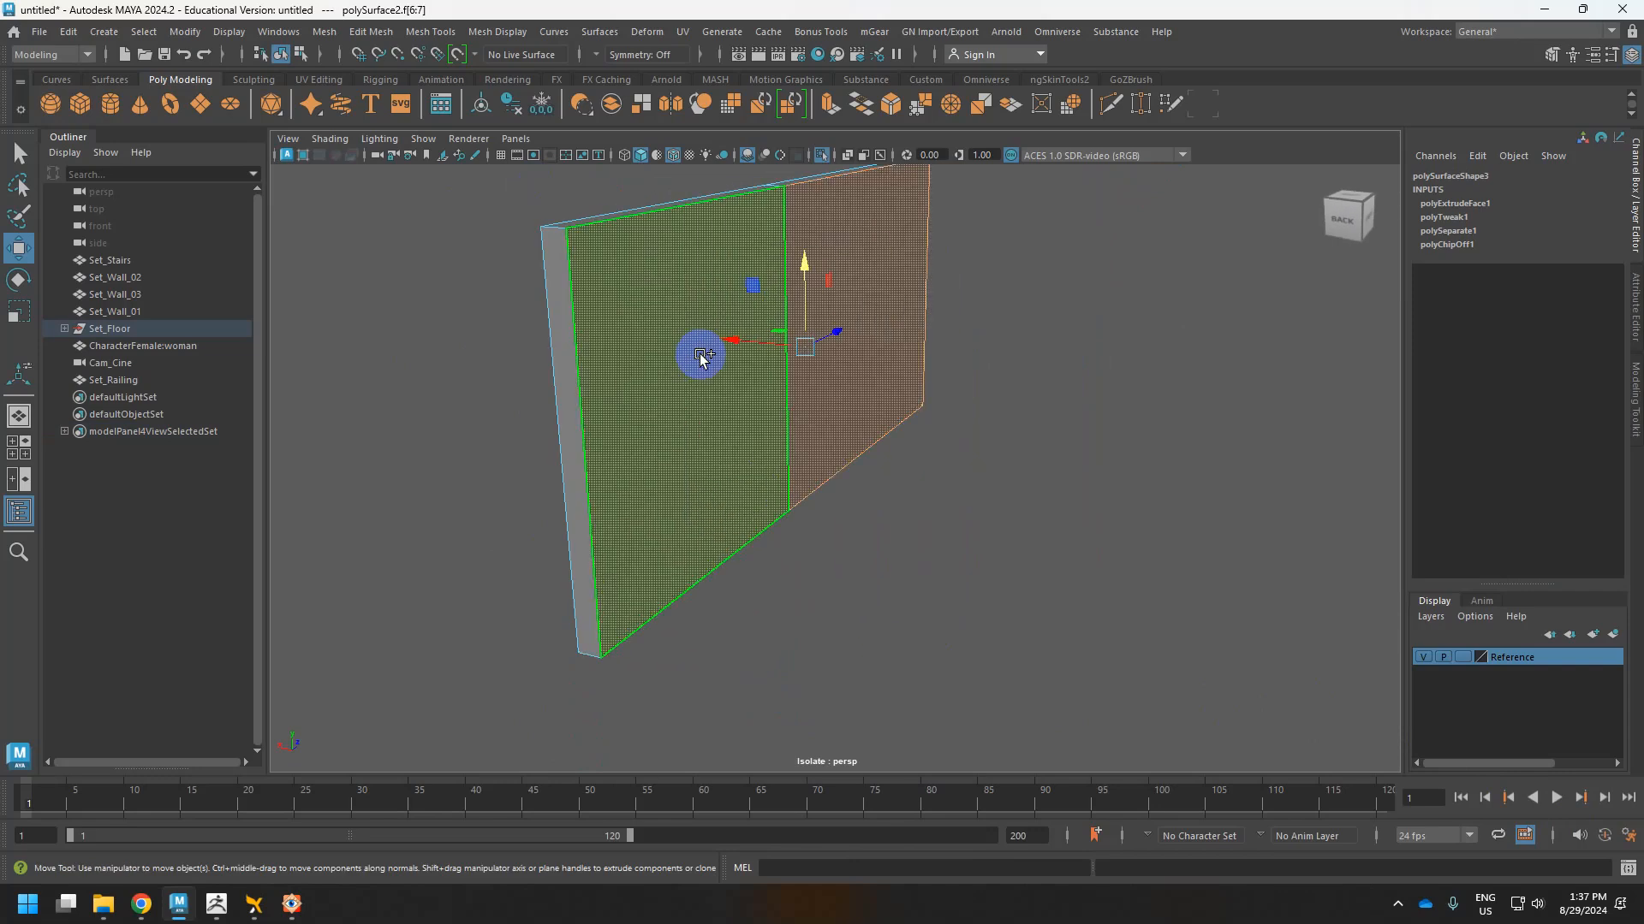
{"action": "left_click_drag", "start_coordinate": [701, 356], "coordinate": [1024, 297], "text": "alt"}
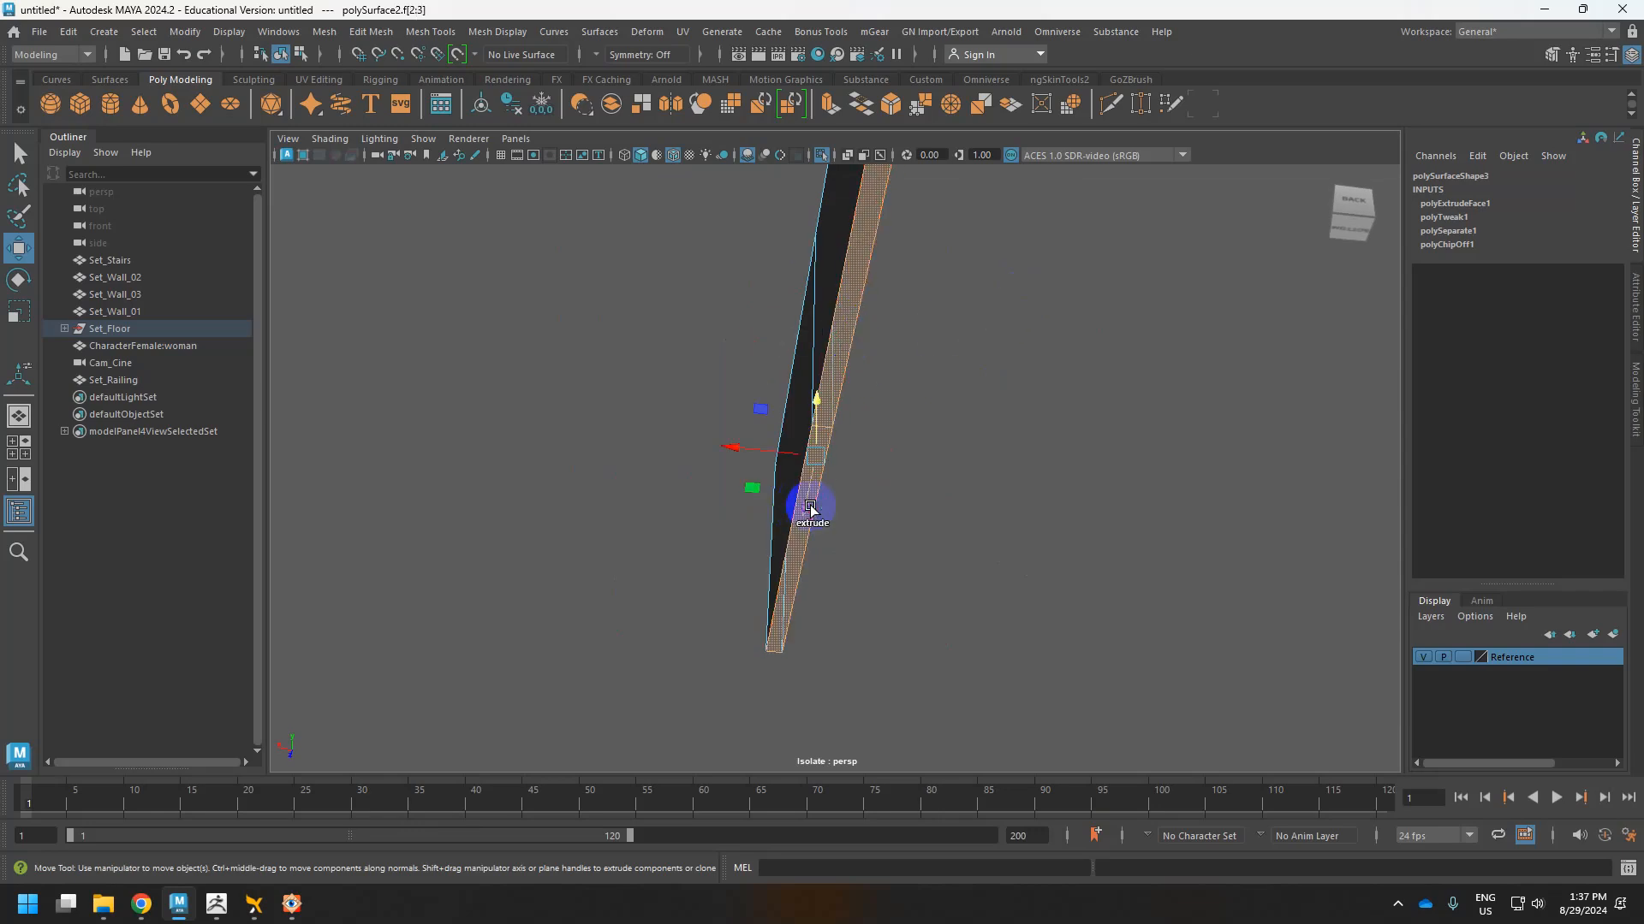
{"action": "left_click", "coordinate": [428, 32]}
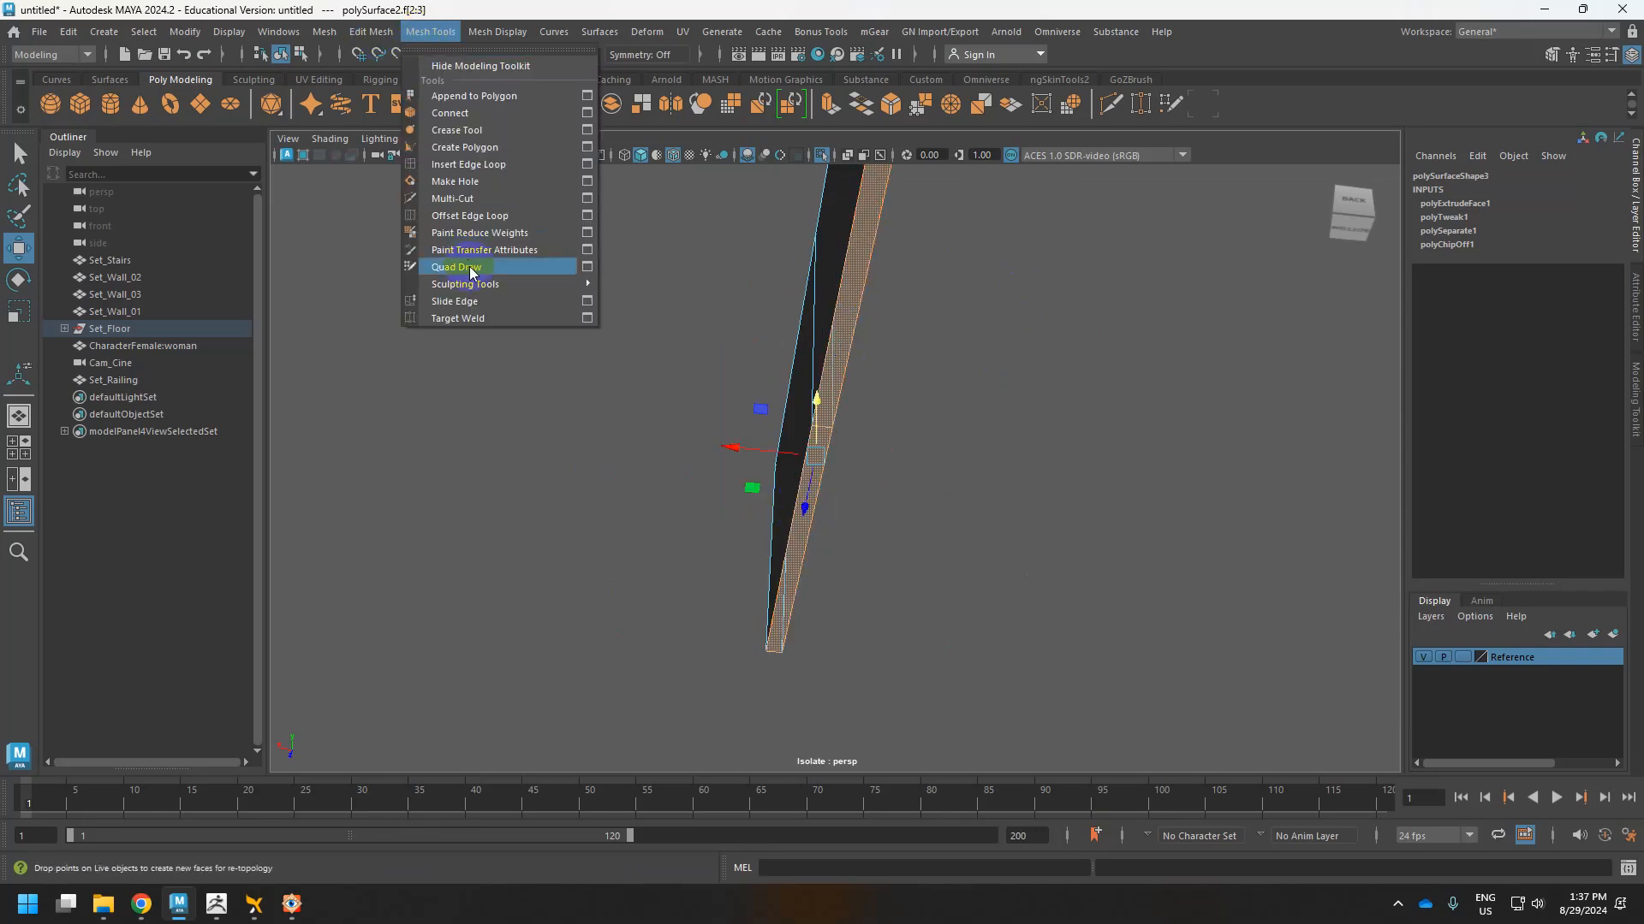
{"action": "left_click", "coordinate": [553, 129]}
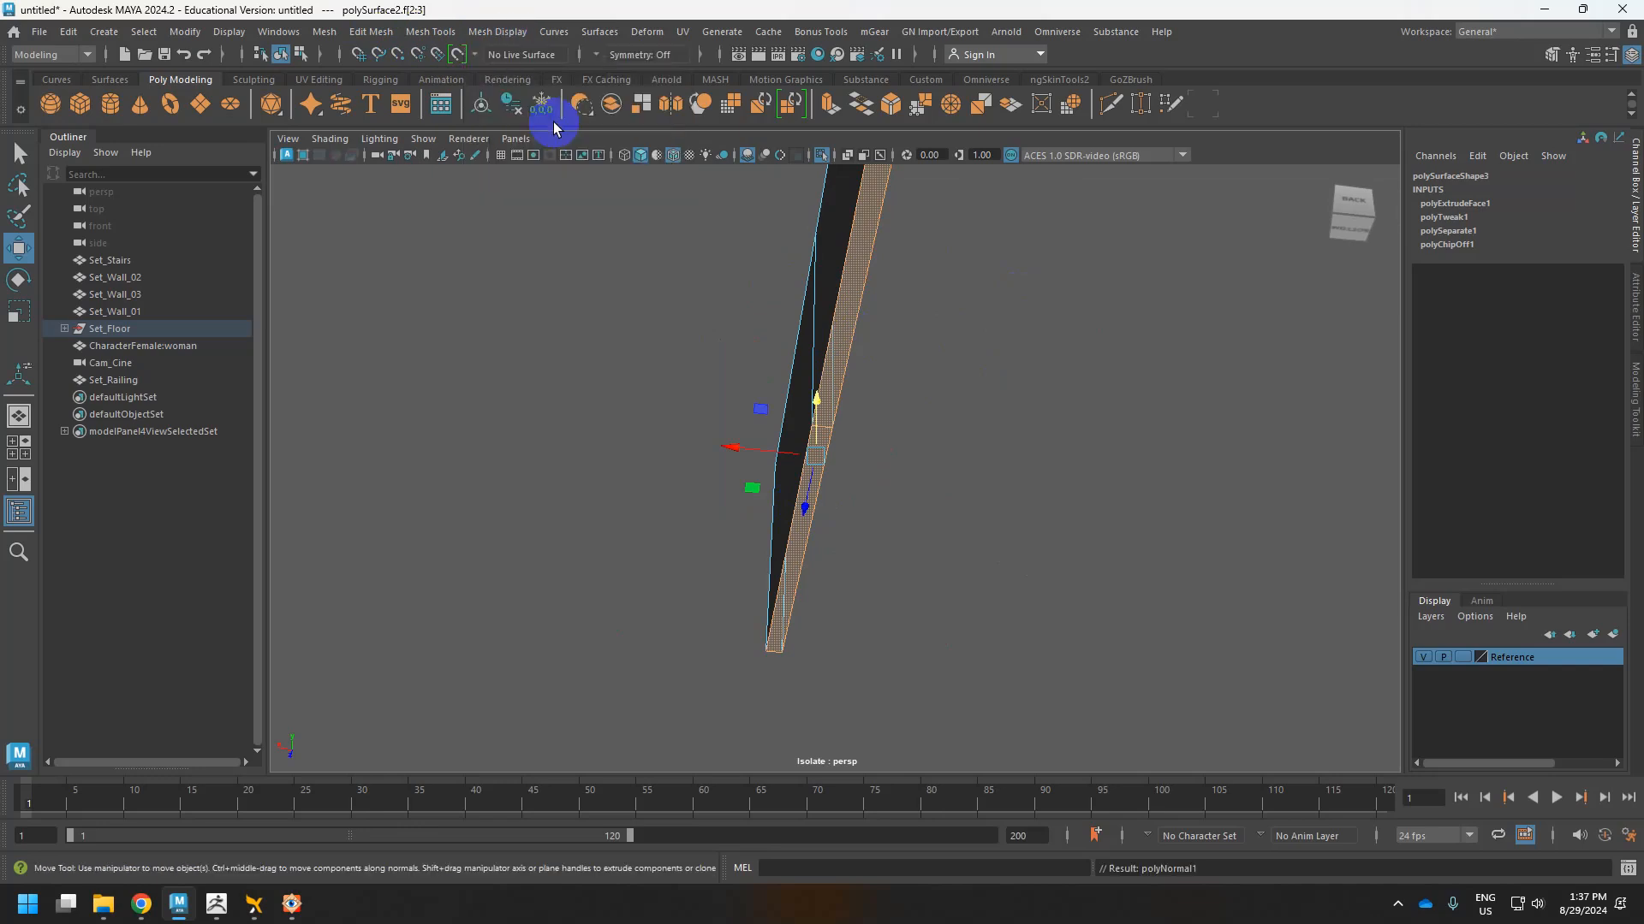
Delete every wall face except the two large ones facing the stairs, and turn off the isolated display.
{"action": "left_click", "coordinate": [983, 491]}
{"action": "left_click_drag", "start_coordinate": [984, 491], "coordinate": [948, 358], "text": "alt"}
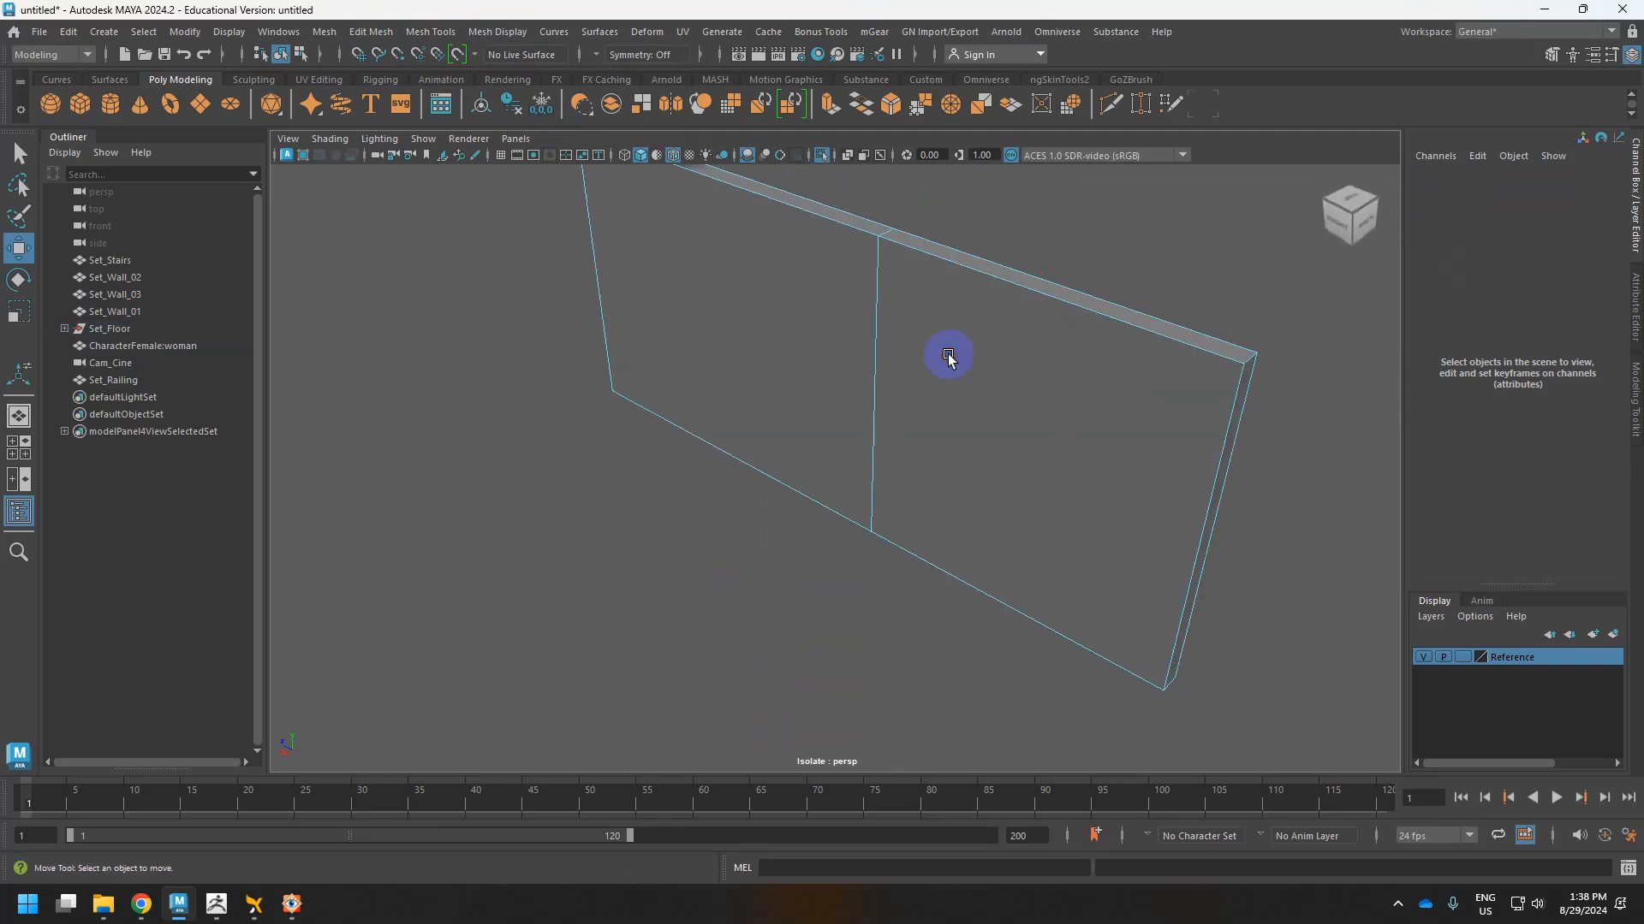
{"action": "left_click", "coordinate": [854, 295]}
{"action": "key", "text": "ctrl+shift+i"}
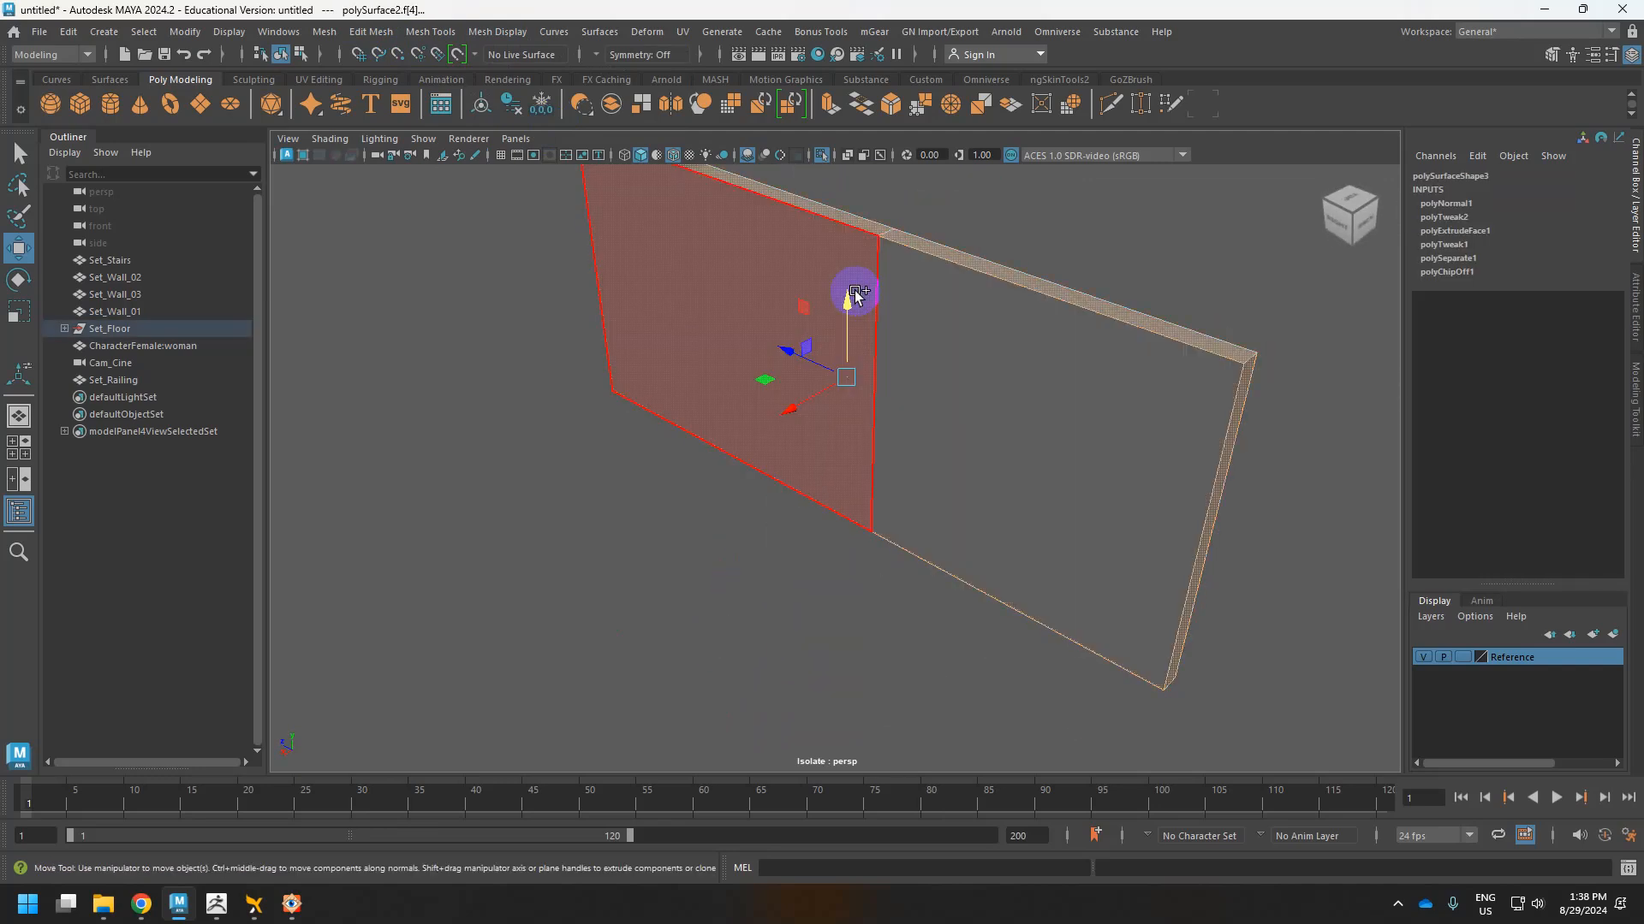
{"action": "key", "text": "Delete"}
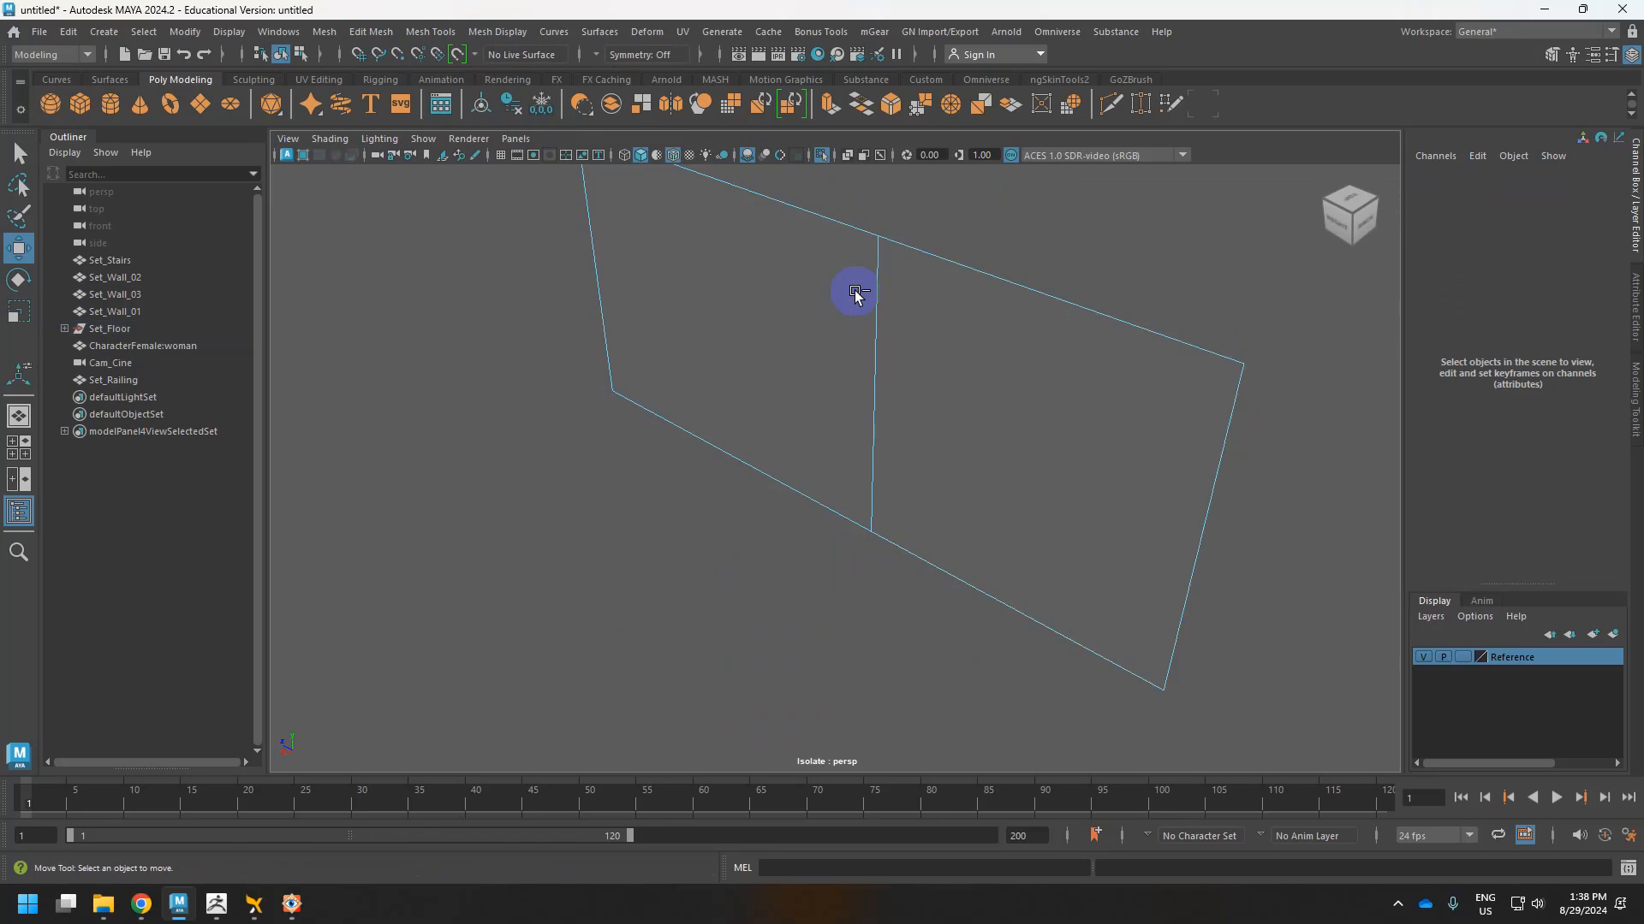
{"action": "key", "text": "ctrl+1"}
{"action": "scroll", "coordinate": [954, 333], "scroll_direction": "down", "scroll_amount": 2}
{"action": "mouse_move", "coordinate": [954, 334]}
{"action": "left_mouse_down", "text": "alt"}
{"action": "mouse_move", "coordinate": [873, 341]}
{"action": "mouse_move", "coordinate": [947, 344]}
{"action": "left_mouse_up", "text": "alt"}
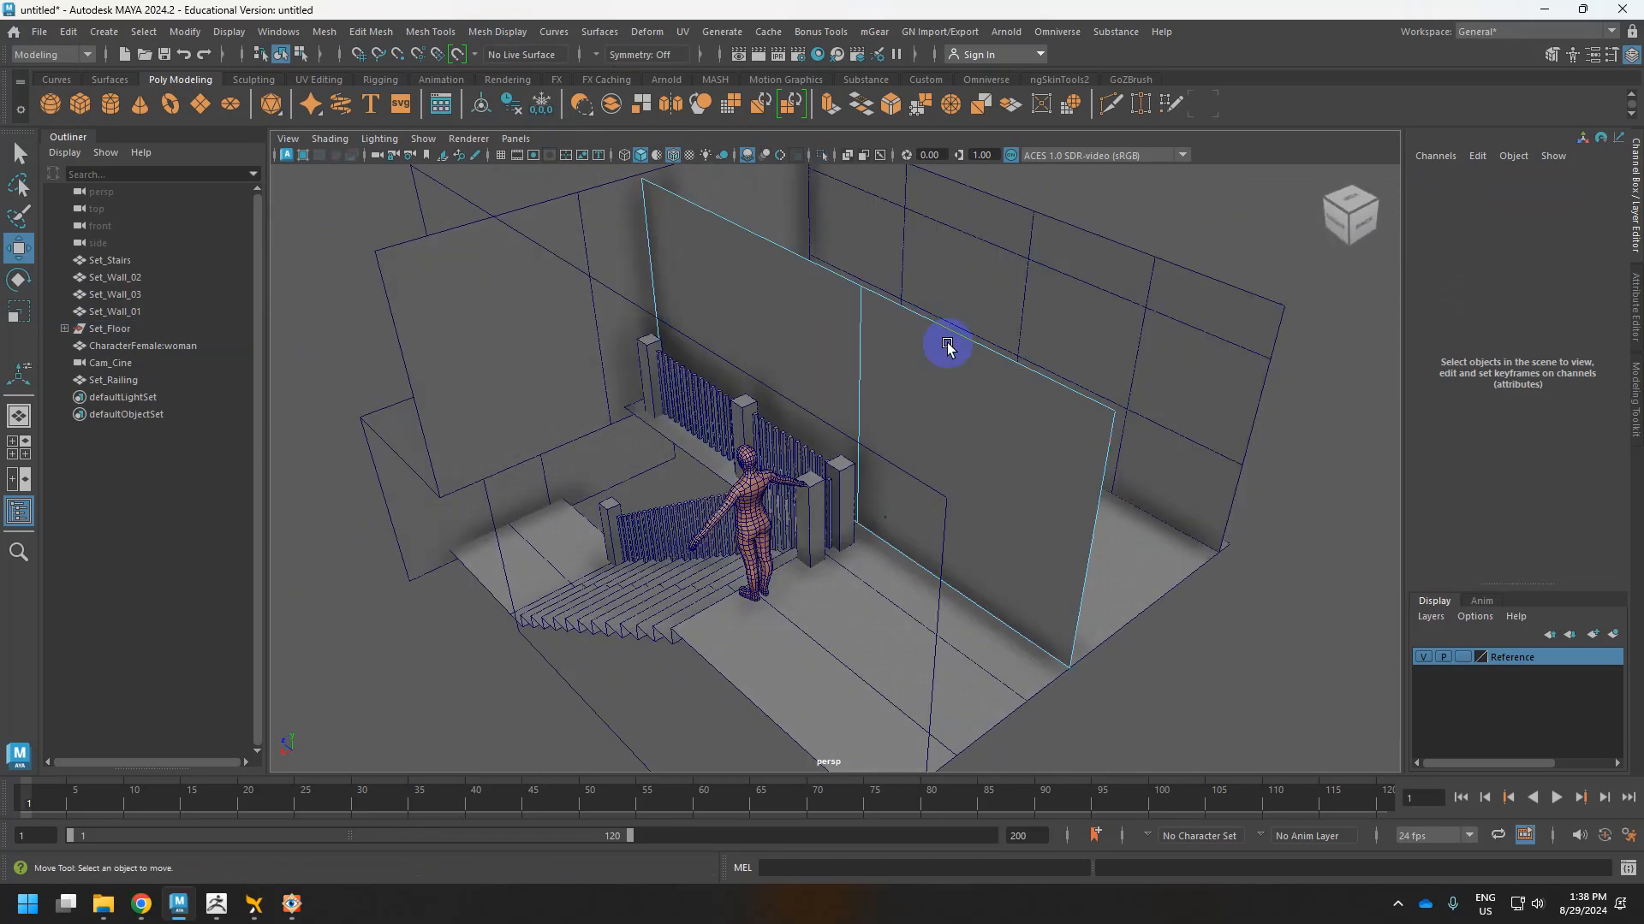
Slide the wall's middle vertical edge past the railing's end post and bevel it with a fraction of 0.4.
{"action": "left_click", "coordinate": [860, 325]}
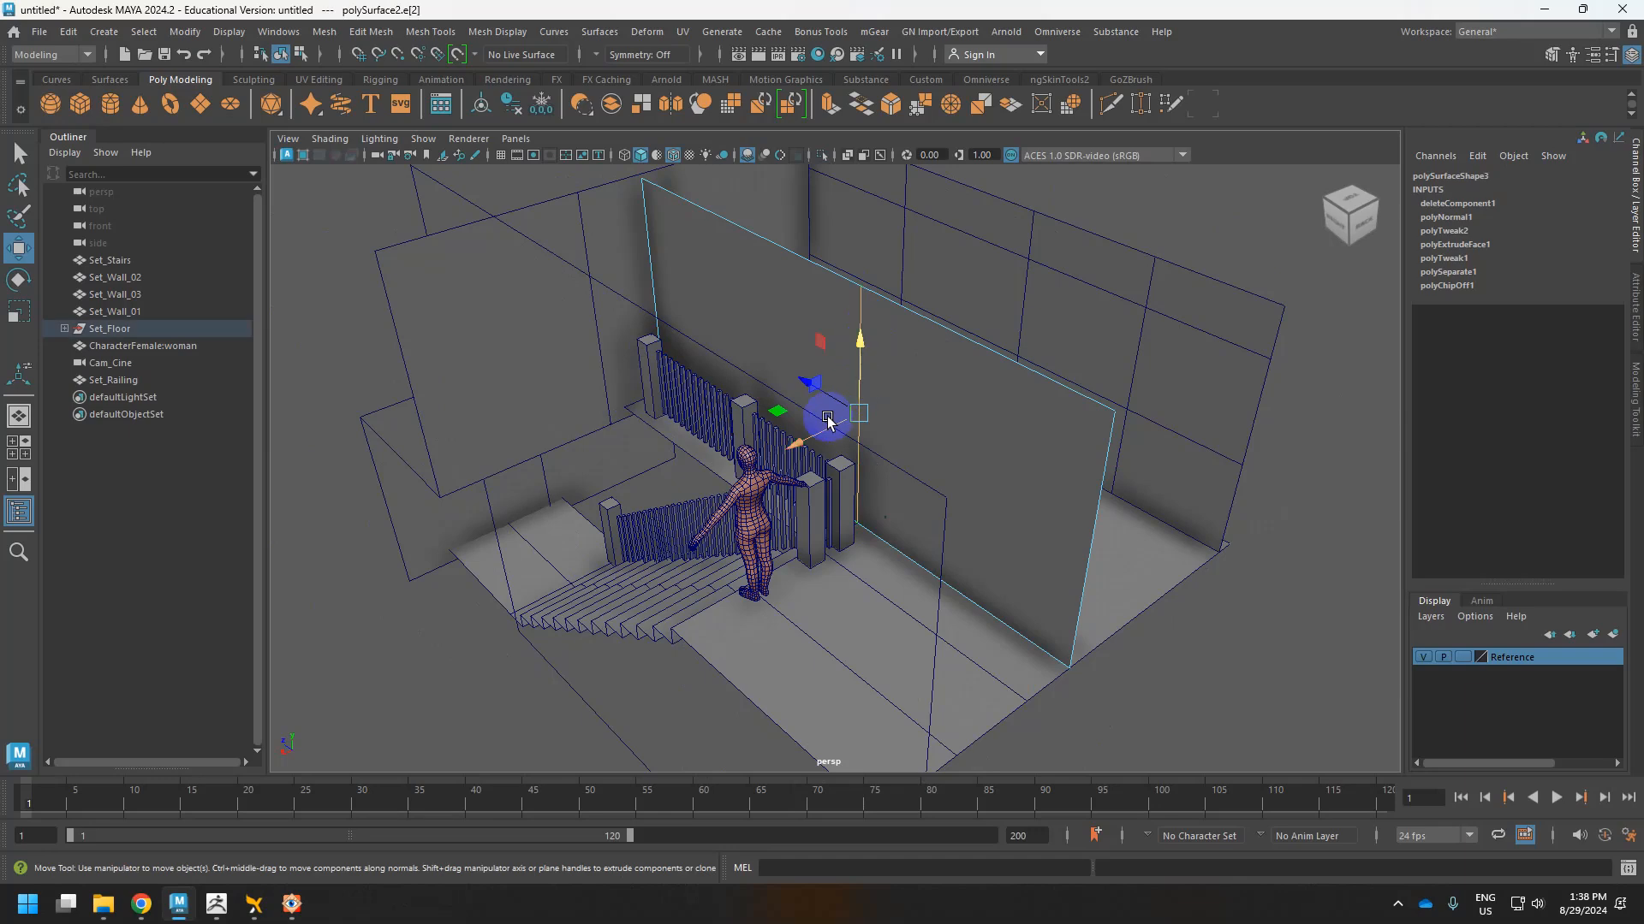
{"action": "left_click_drag", "start_coordinate": [827, 420], "coordinate": [910, 438]}
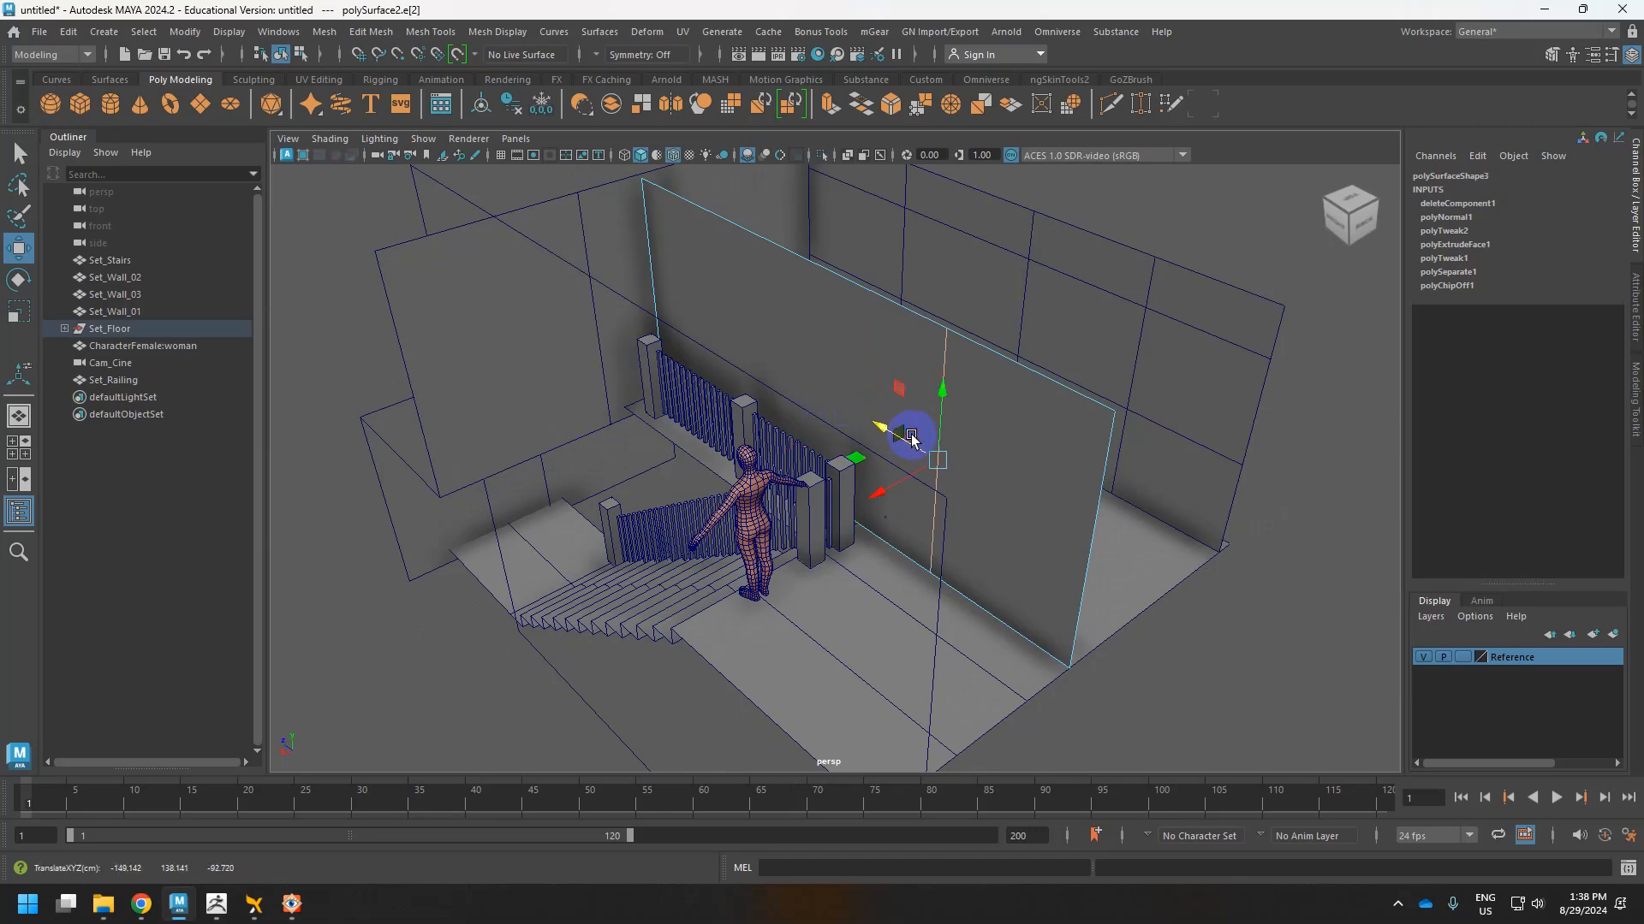
{"action": "right_click_drag", "start_coordinate": [910, 438], "coordinate": [1053, 443], "text": "shift"}
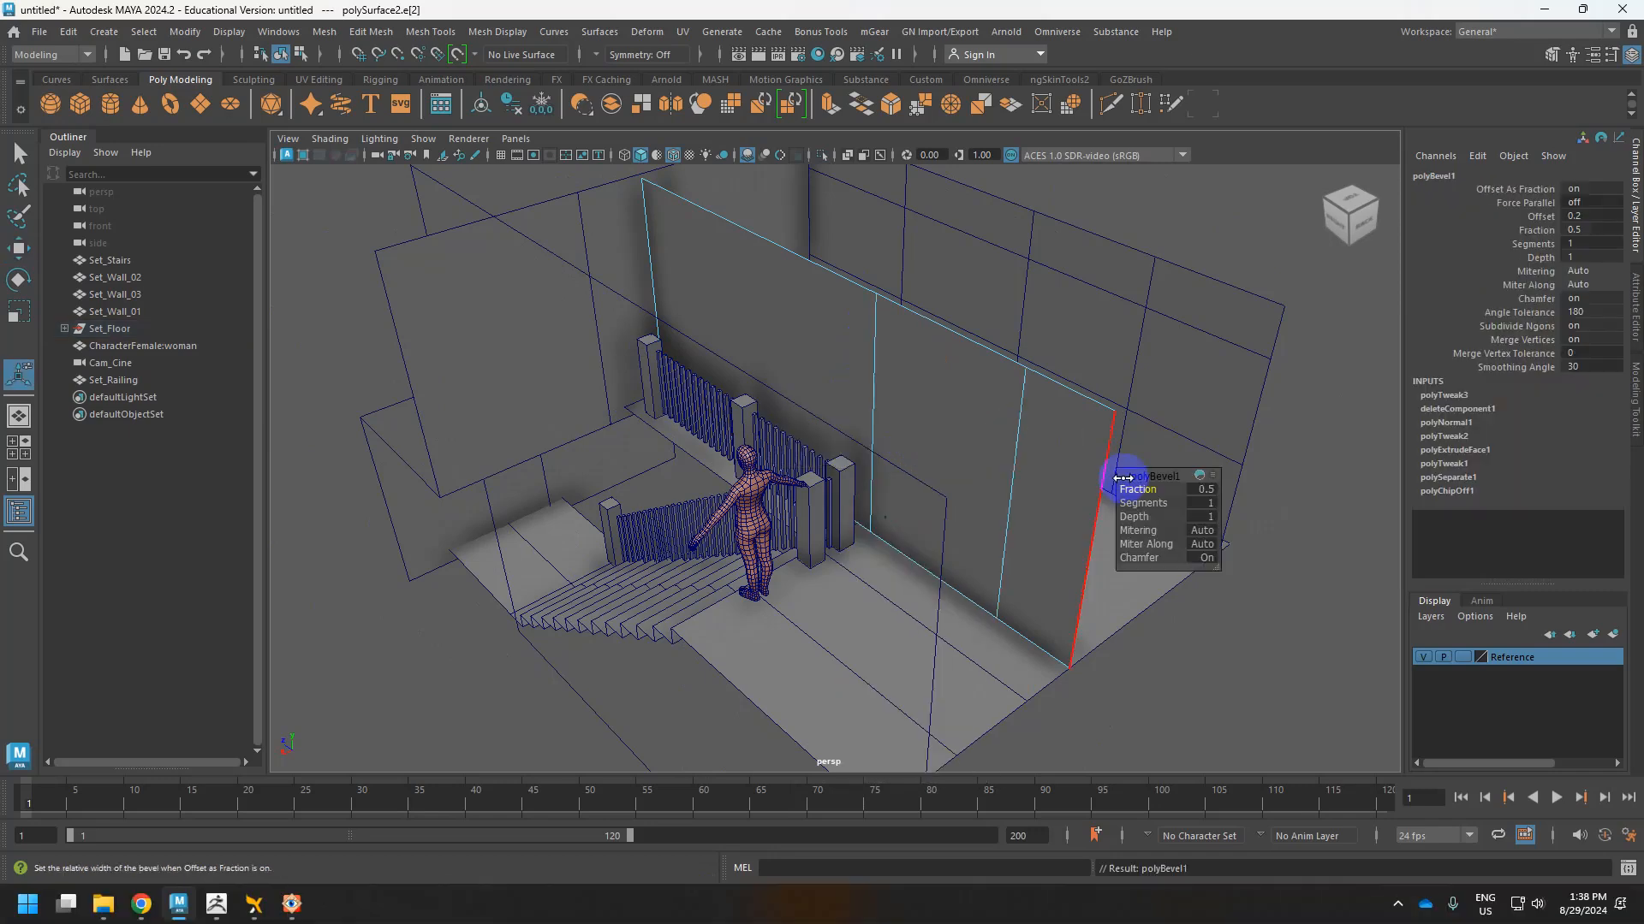
{"action": "left_click_drag", "start_coordinate": [1010, 452], "coordinate": [1119, 408], "text": "alt"}
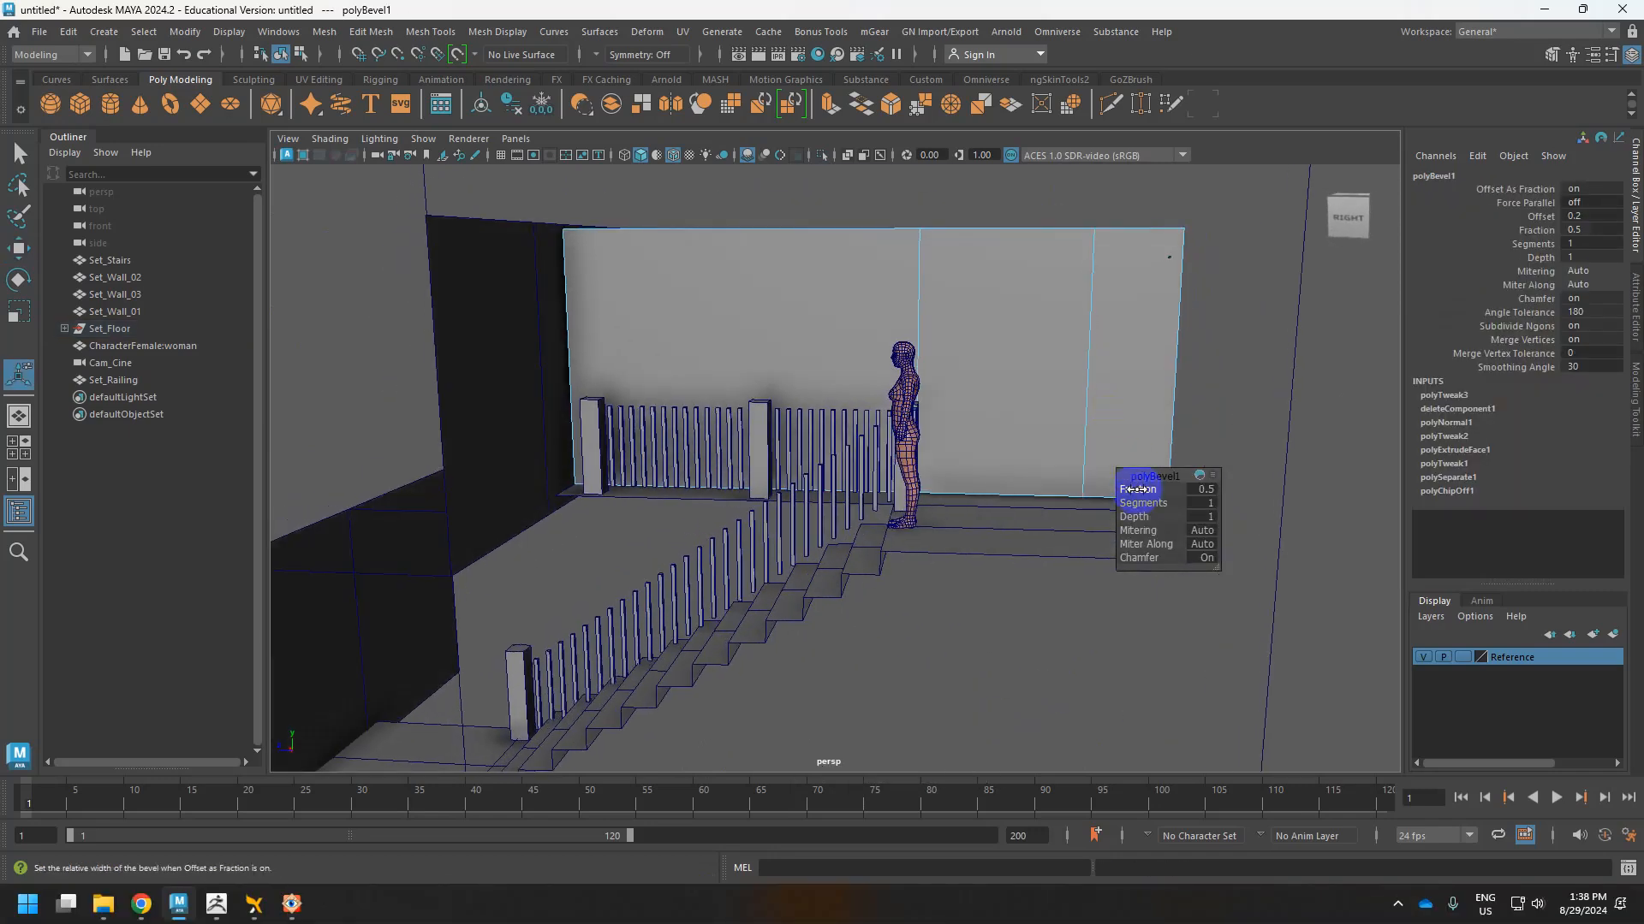
{"action": "left_click_drag", "start_coordinate": [1137, 488], "coordinate": [1137, 489]}
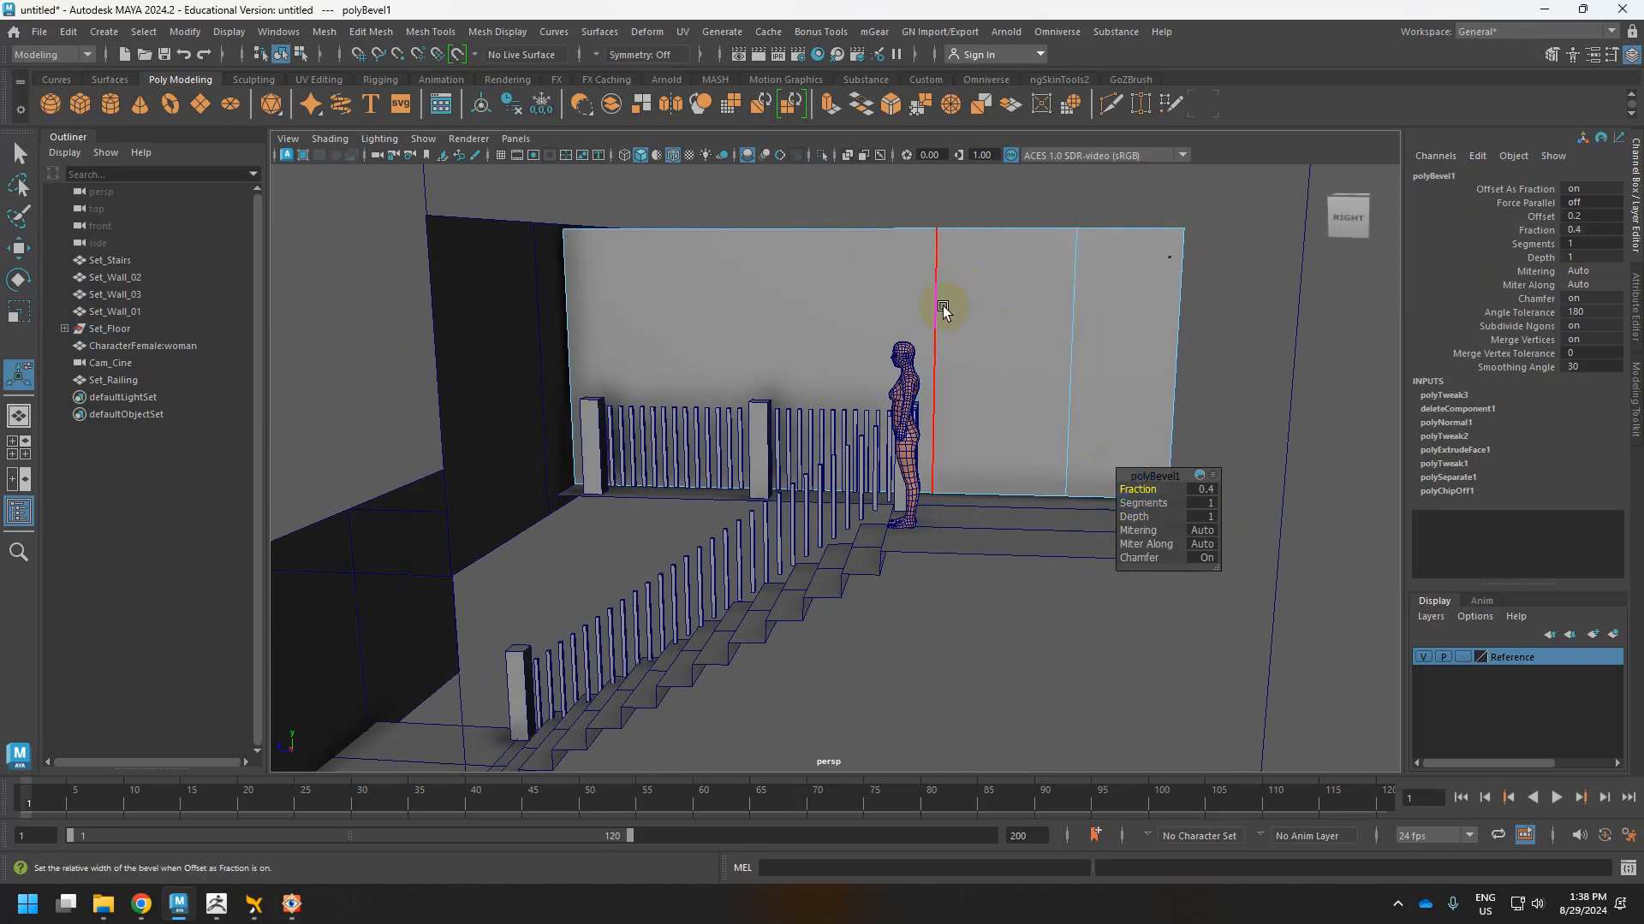
Connect the wall's vertical edges with a horizontal edge line across its full length, working in the side view.
{"action": "left_click", "coordinate": [441, 308]}
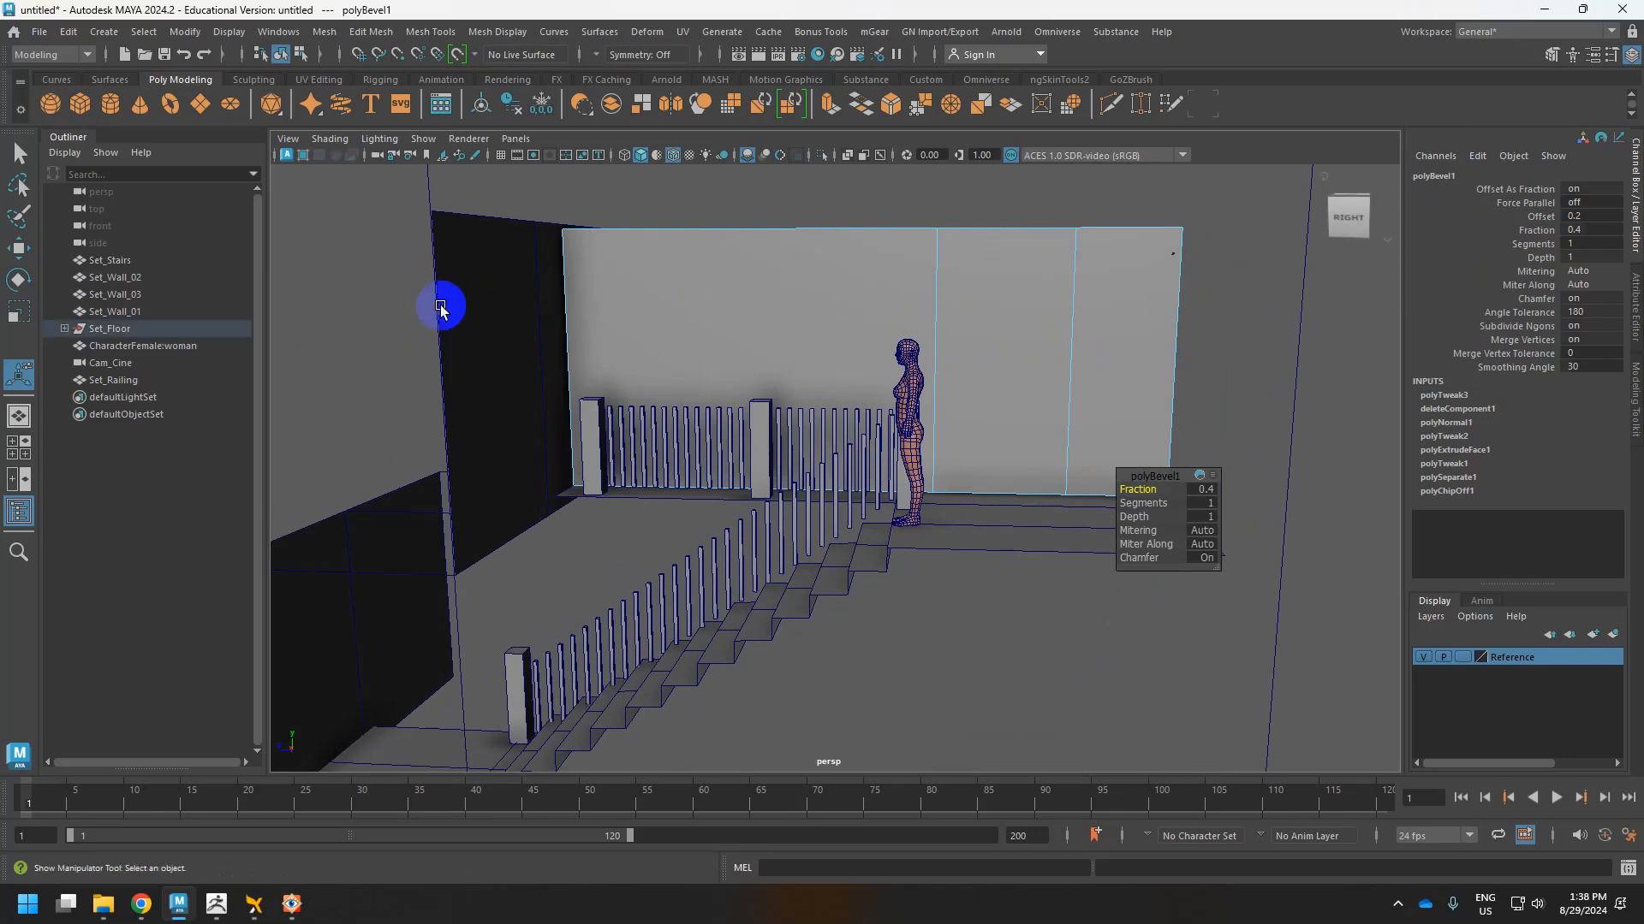
{"action": "left_click", "coordinate": [875, 306]}
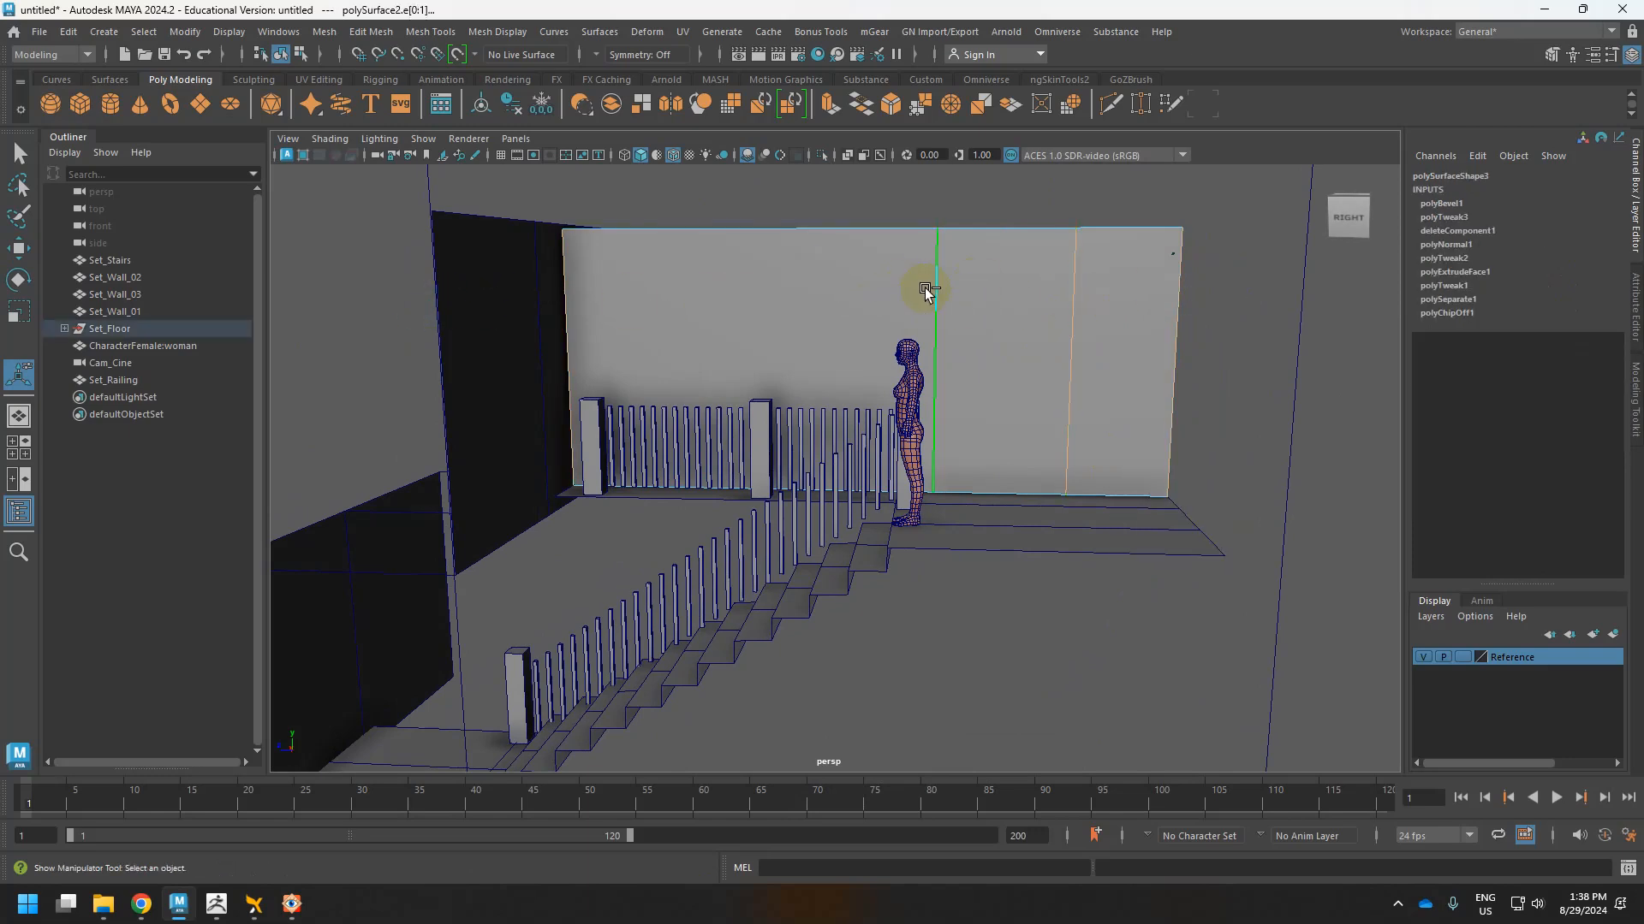
{"action": "key", "text": "space"}
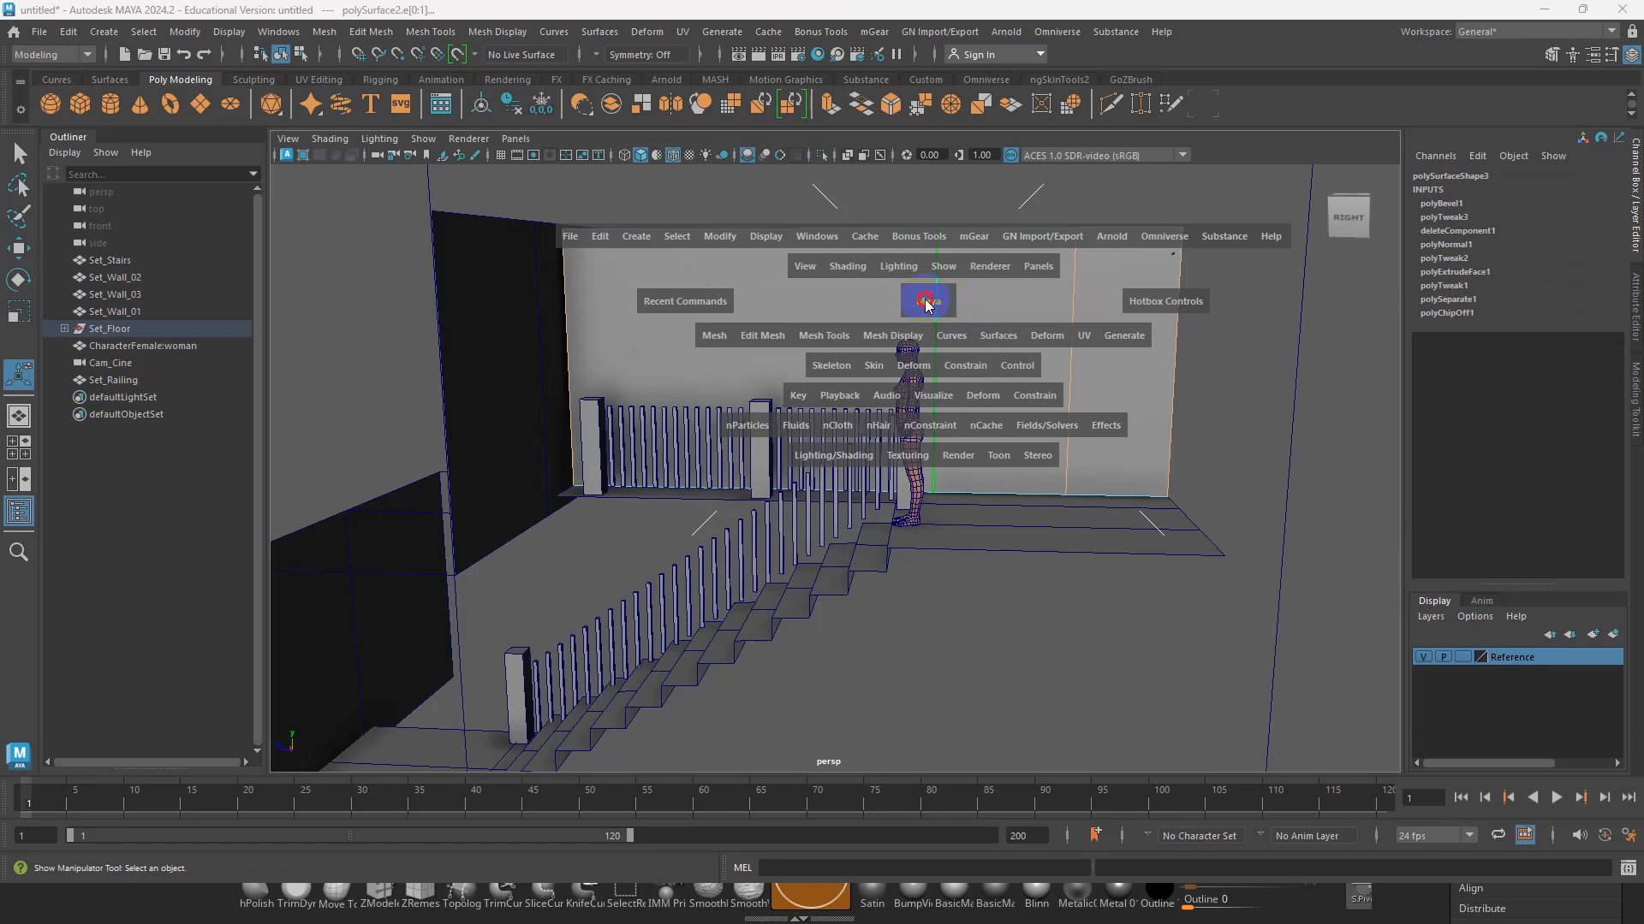
{"action": "left_click_drag", "start_coordinate": [927, 304], "coordinate": [995, 300]}
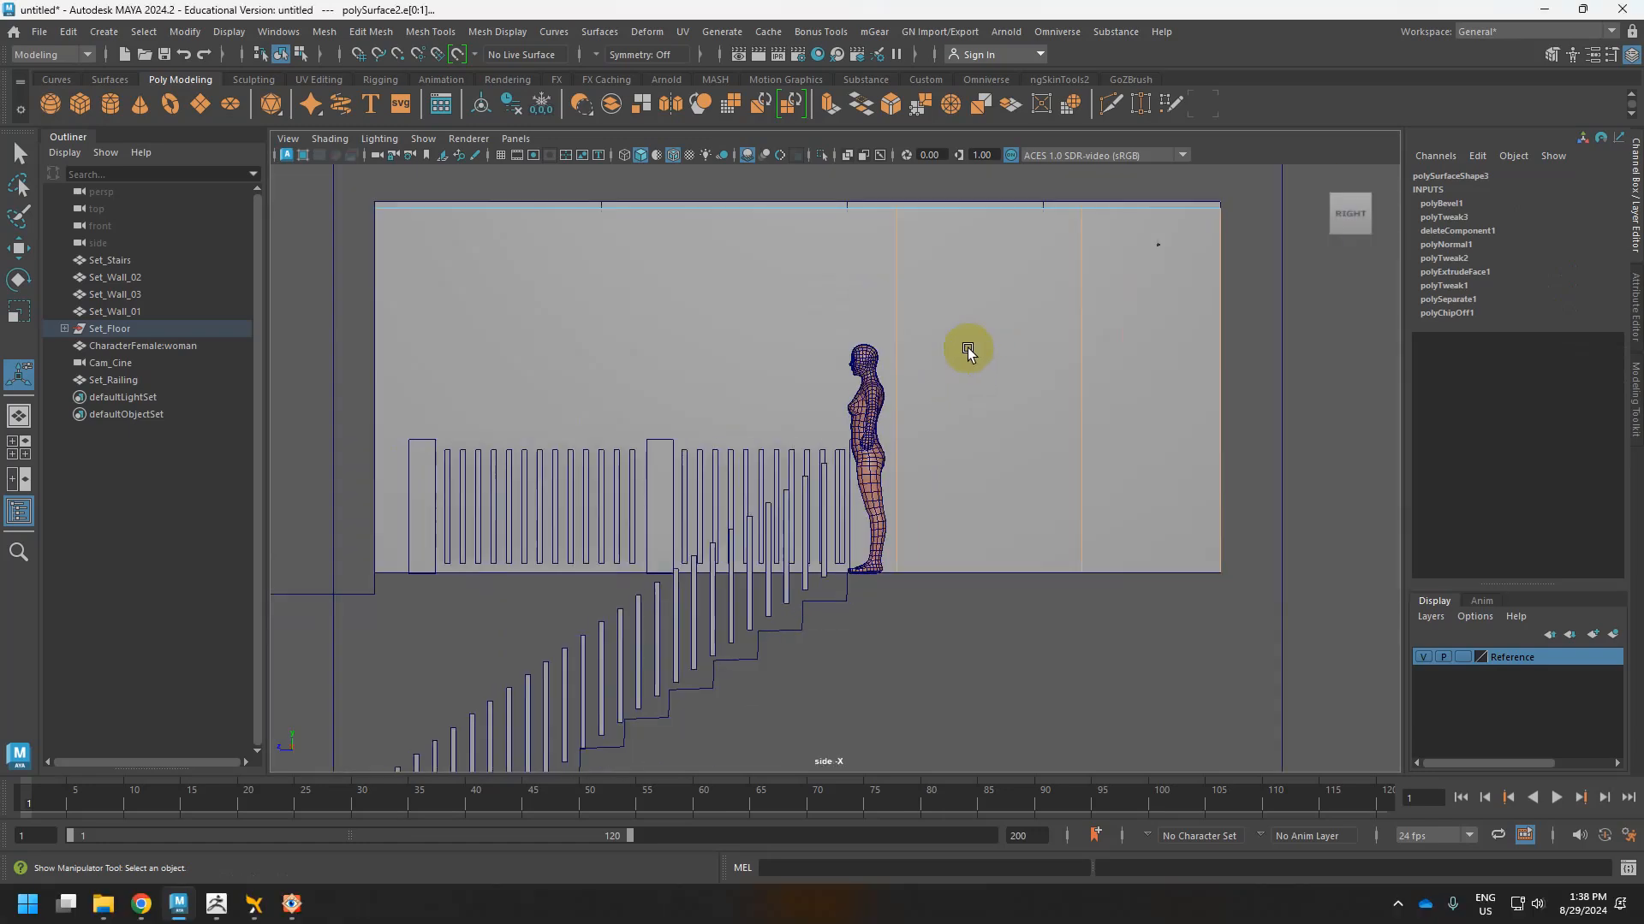
{"action": "right_click_drag", "start_coordinate": [895, 311], "coordinate": [899, 562], "text": "shift"}
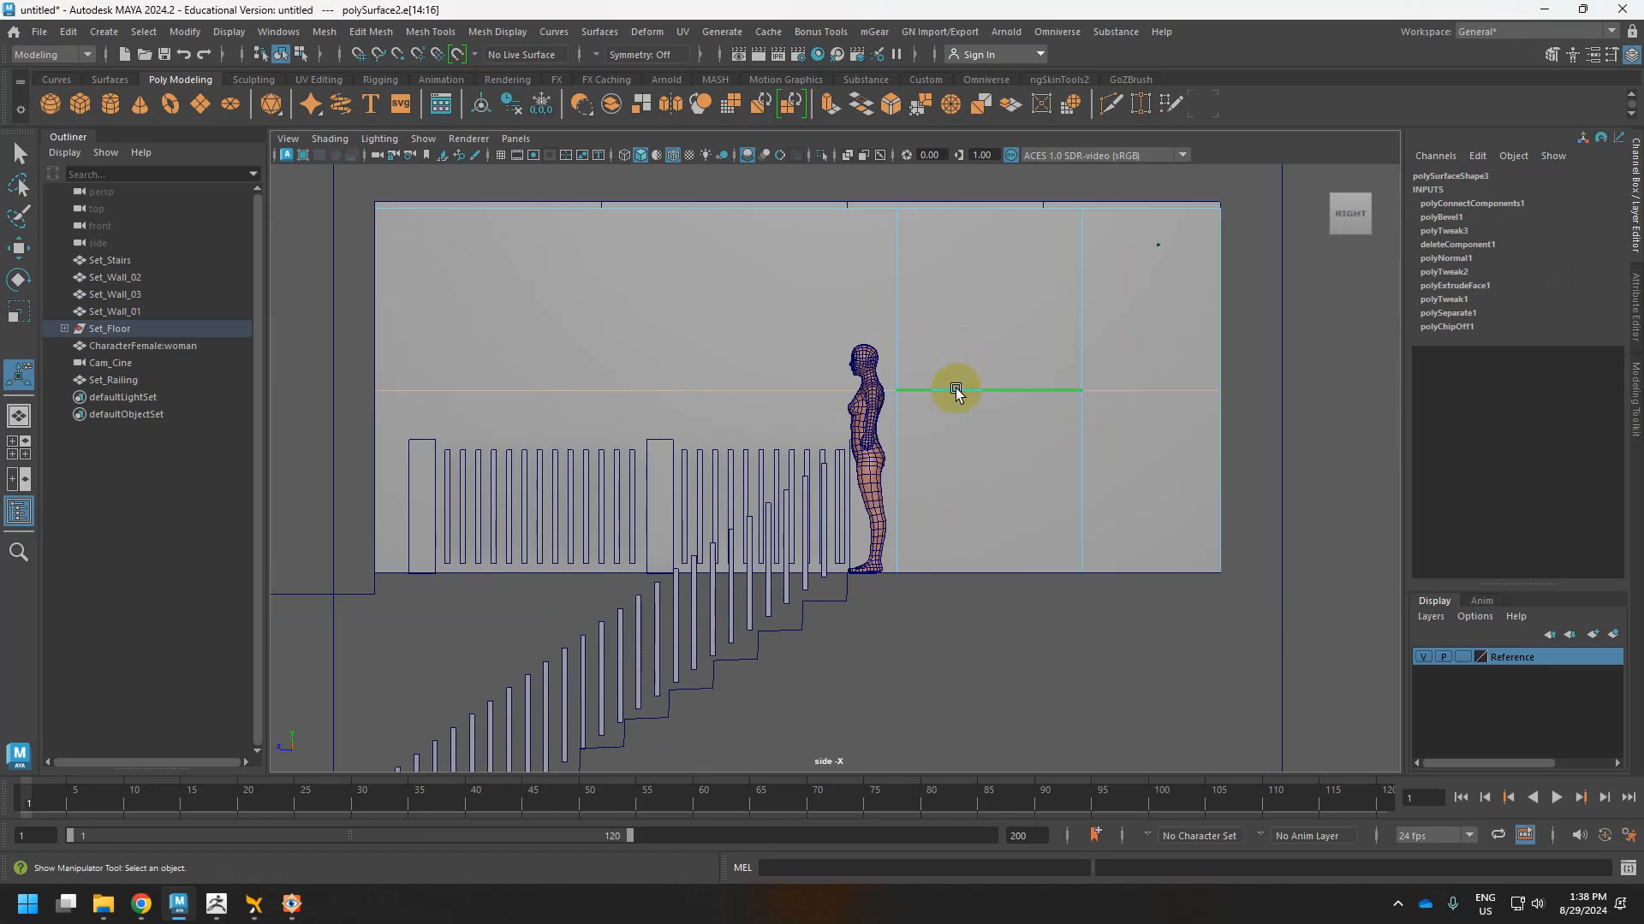
Raise the wall's new horizontal edge line to a height of about 202 cm, above the character's head.
{"action": "key", "text": "w"}
{"action": "left_click_drag", "start_coordinate": [798, 341], "coordinate": [798, 324]}
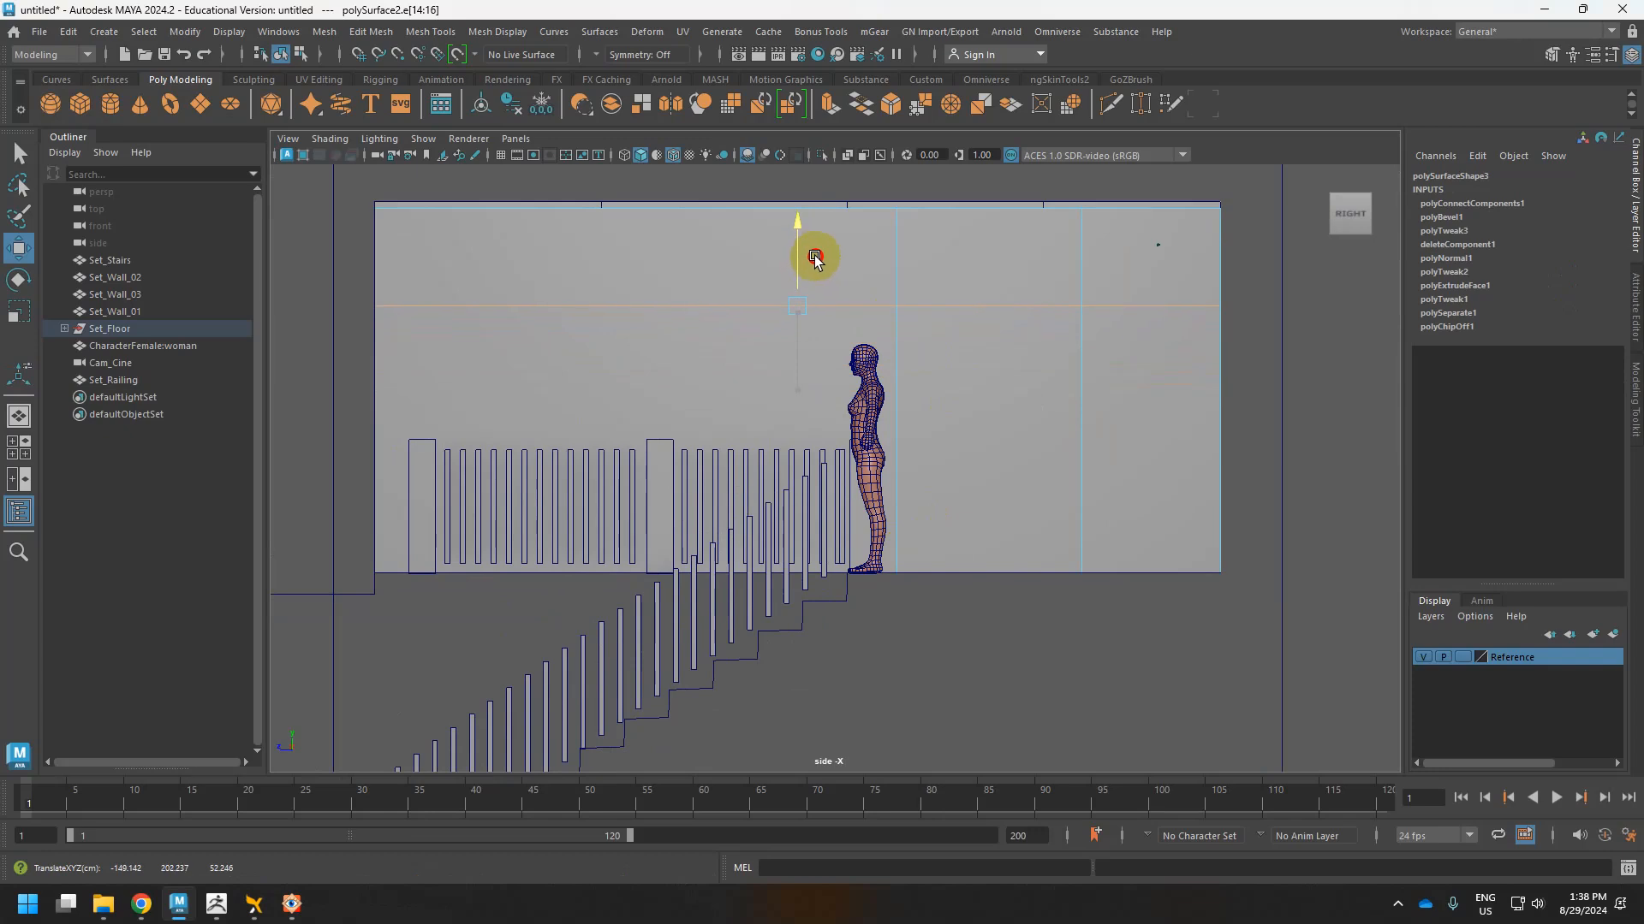
{"action": "left_click_drag", "start_coordinate": [815, 257], "coordinate": [815, 257]}
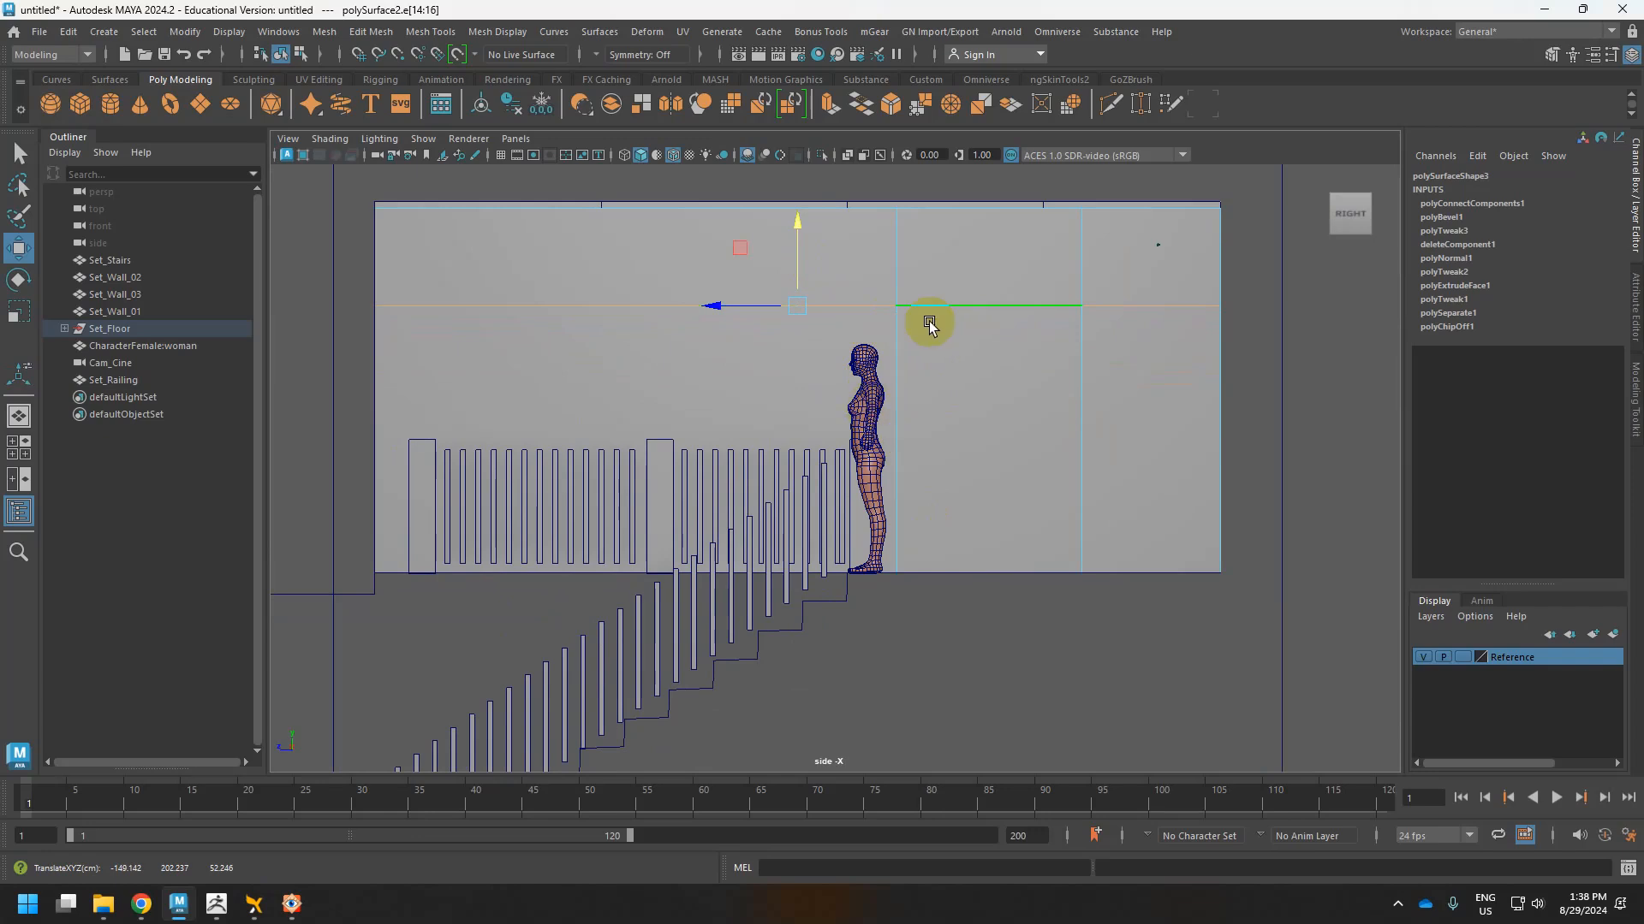
Delete the wall face between the two vertical edges and below the horizontal line to open the doorway.
{"action": "right_click_drag", "start_coordinate": [971, 387], "coordinate": [958, 372]}
{"action": "right_click_drag", "start_coordinate": [952, 370], "coordinate": [989, 366]}
{"action": "left_click", "coordinate": [989, 368]}
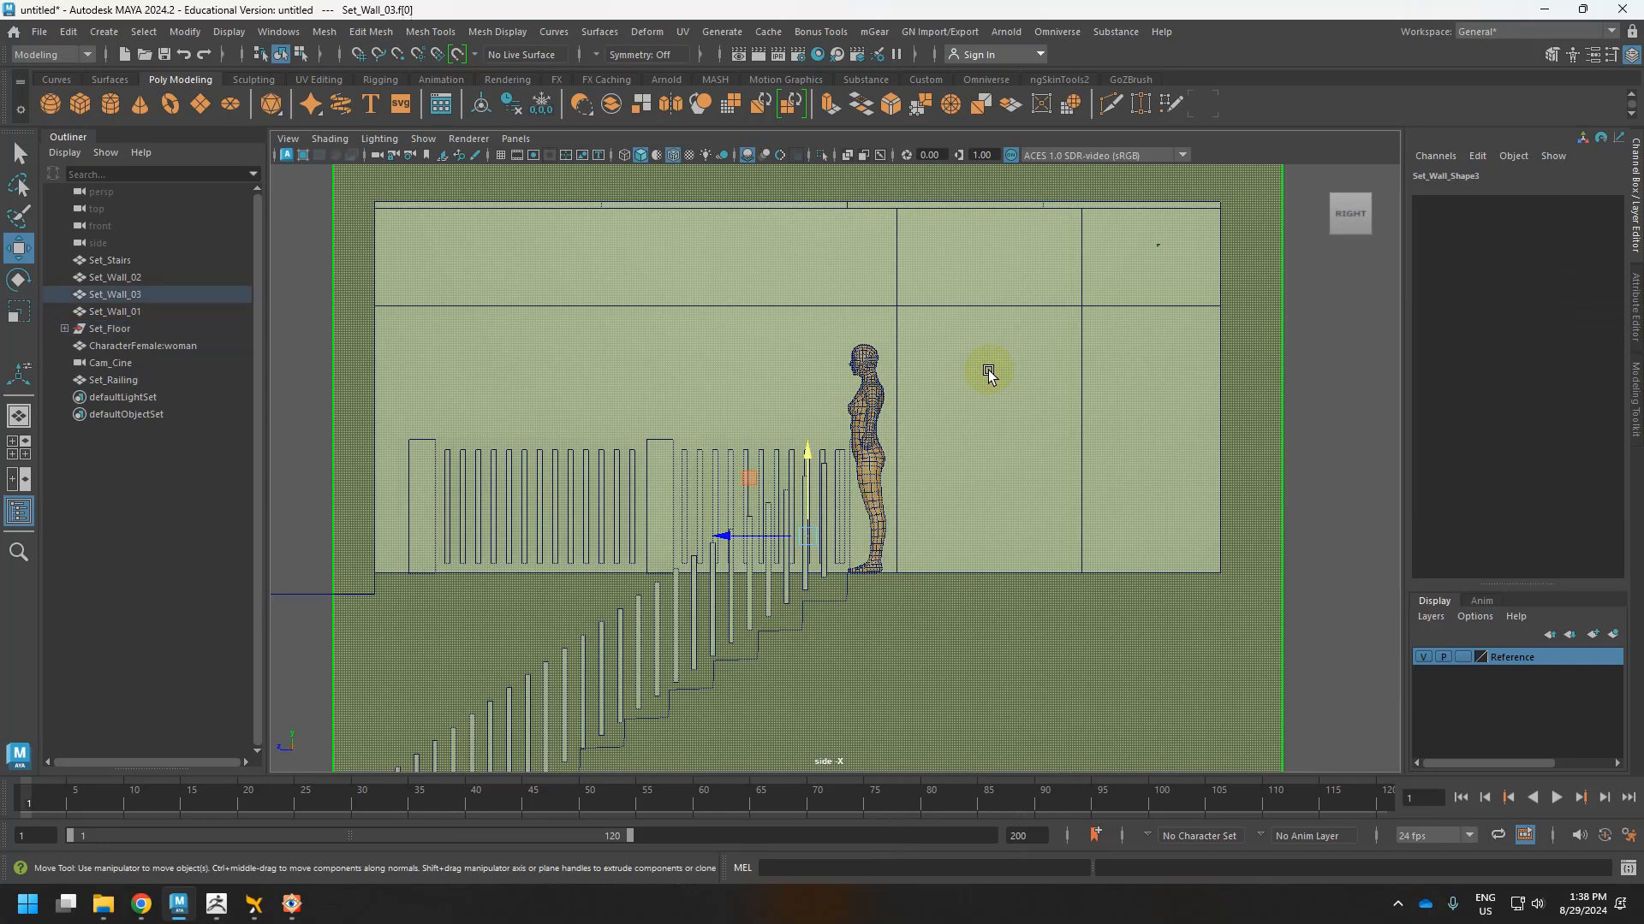
{"action": "key", "text": "space"}
{"action": "left_click_drag", "start_coordinate": [1064, 360], "coordinate": [1079, 331]}
{"action": "middle_click_drag", "start_coordinate": [1079, 330], "coordinate": [1023, 429], "text": "alt"}
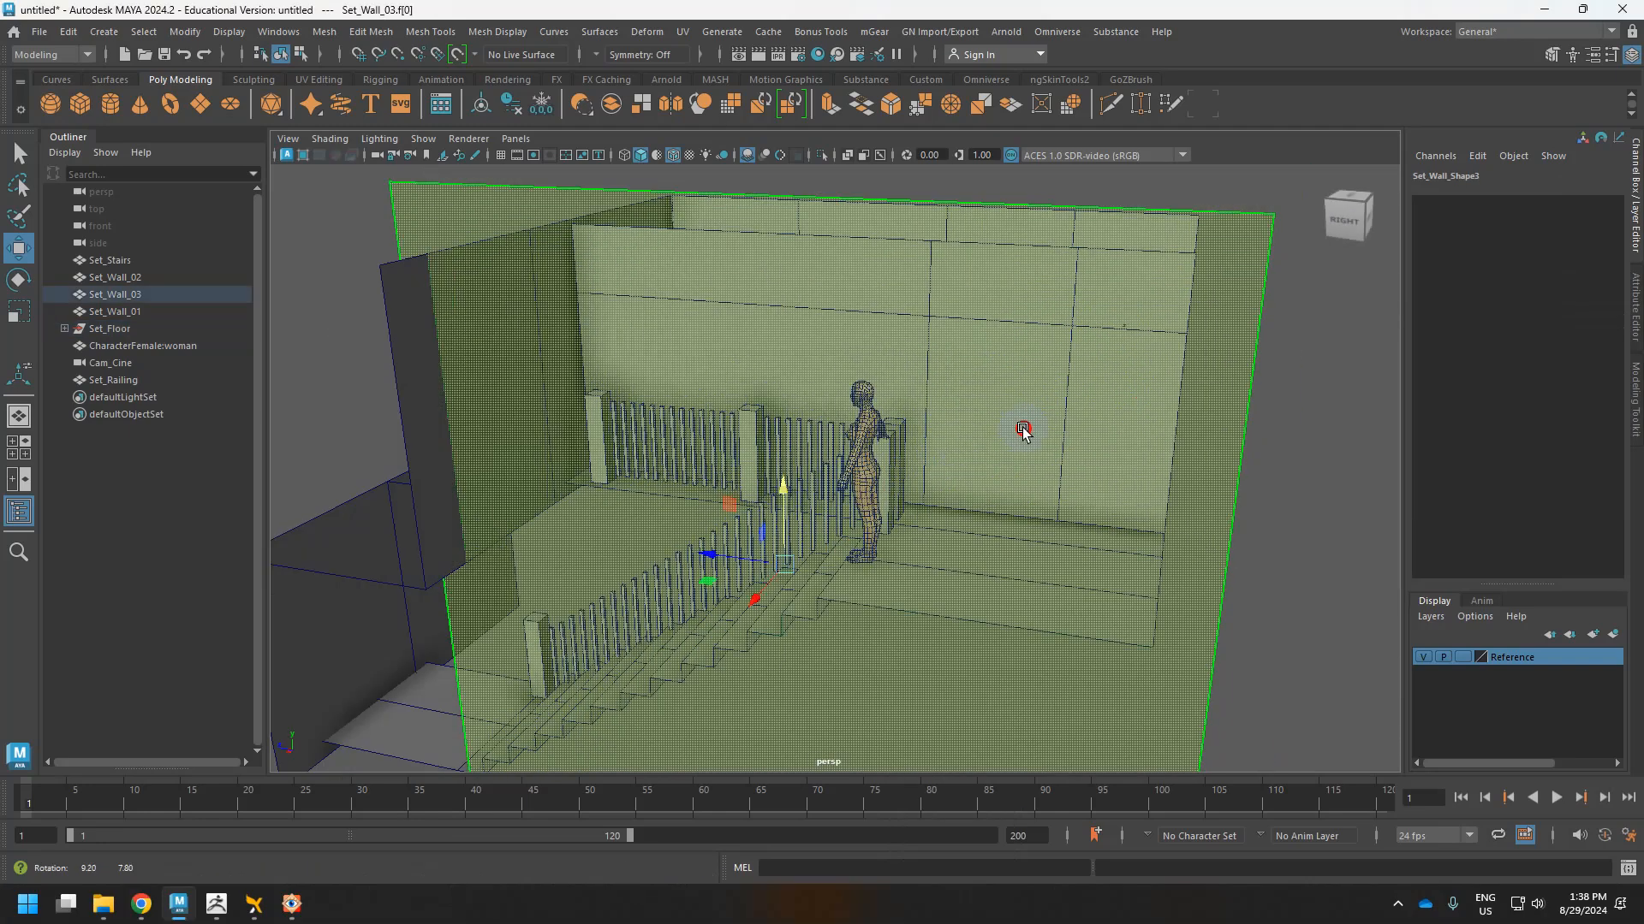
{"action": "left_click_drag", "start_coordinate": [1024, 429], "coordinate": [1008, 434], "text": "alt"}
{"action": "middle_click_drag", "start_coordinate": [1009, 435], "coordinate": [873, 497], "text": "alt"}
{"action": "left_click_drag", "start_coordinate": [873, 497], "coordinate": [825, 543], "text": "alt"}
{"action": "left_click", "coordinate": [785, 477]}
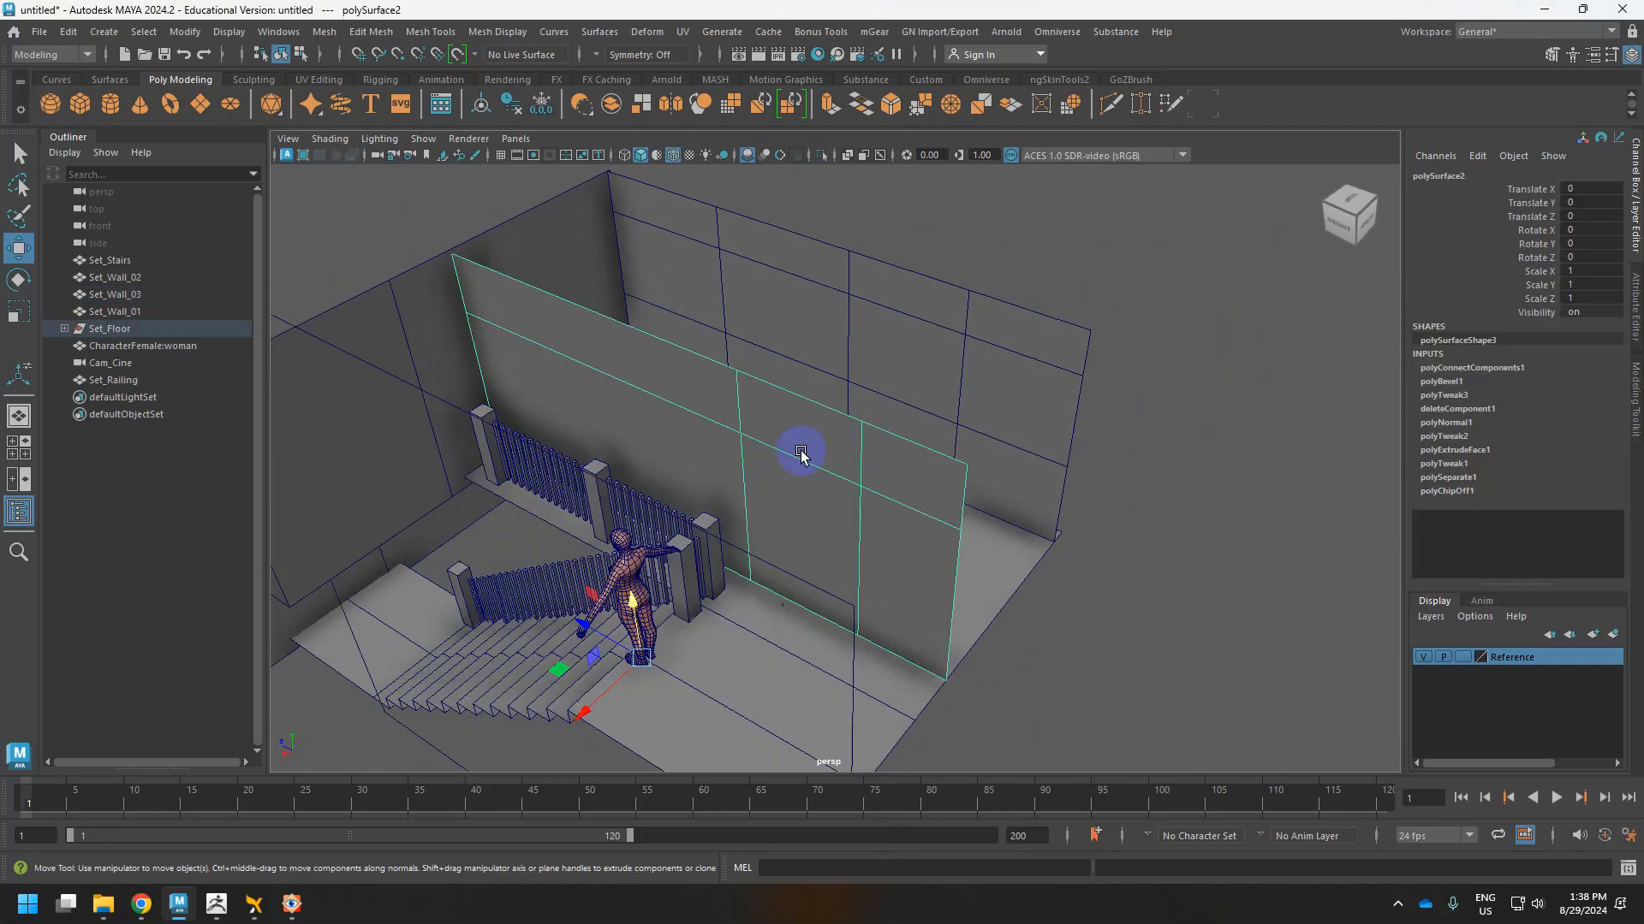
{"action": "right_click_drag", "start_coordinate": [809, 407], "coordinate": [835, 449]}
{"action": "left_click", "coordinate": [820, 490]}
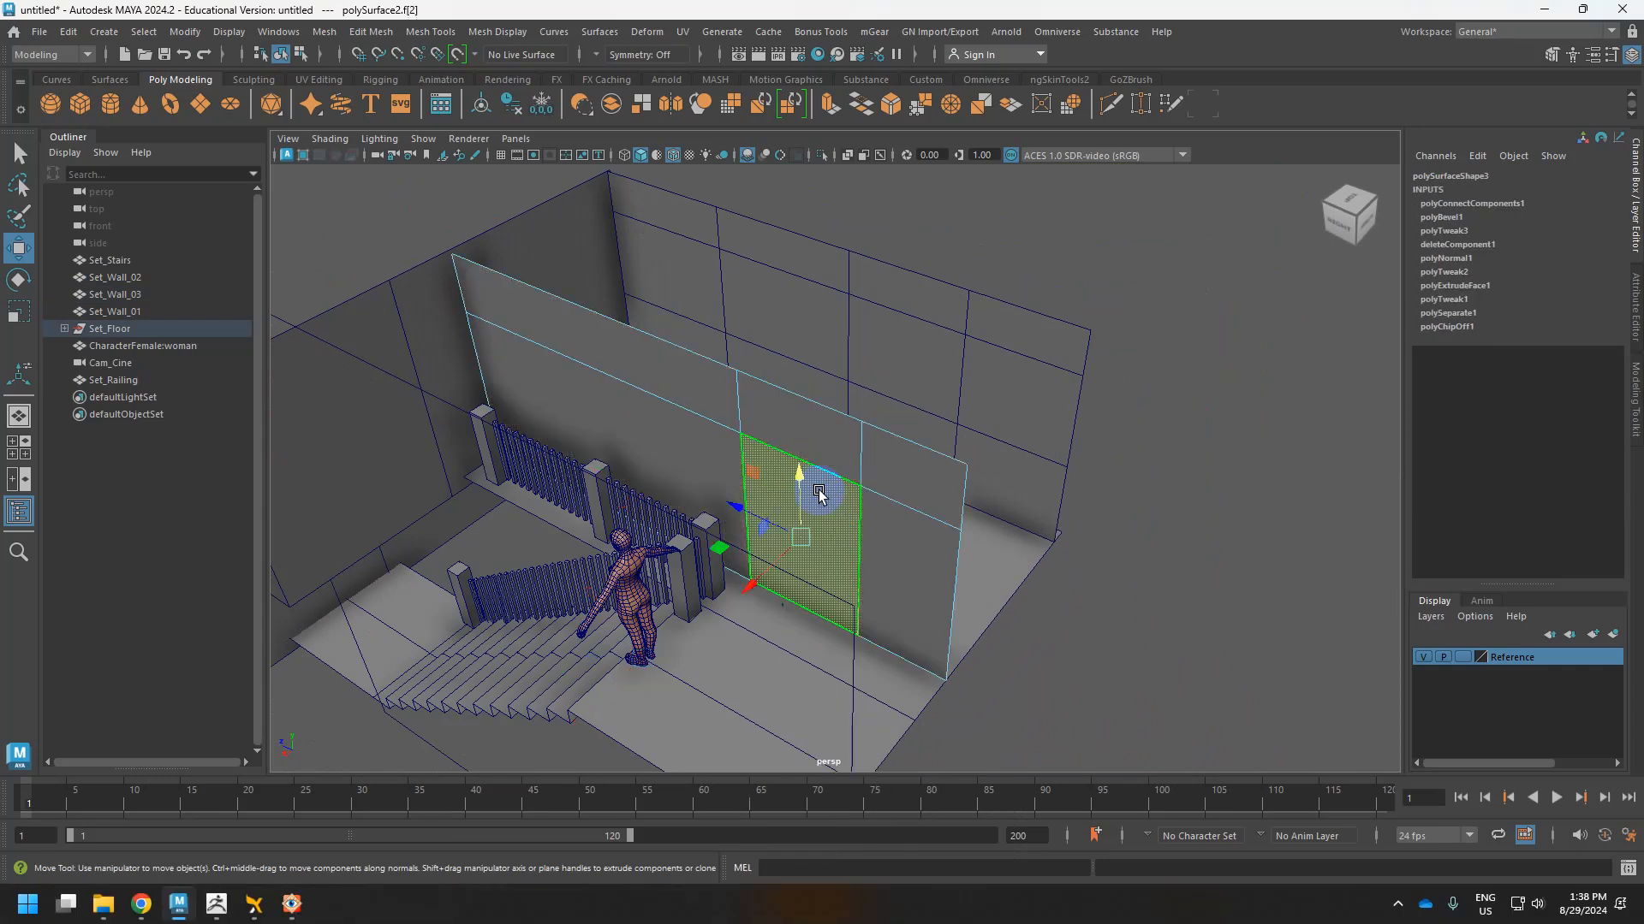
{"action": "key", "text": "Delete"}
Extrude all remaining faces of the doorway wall with a thickness of 22.5.
{"action": "left_click", "coordinate": [823, 457]}
{"action": "double_click", "coordinate": [785, 423]}
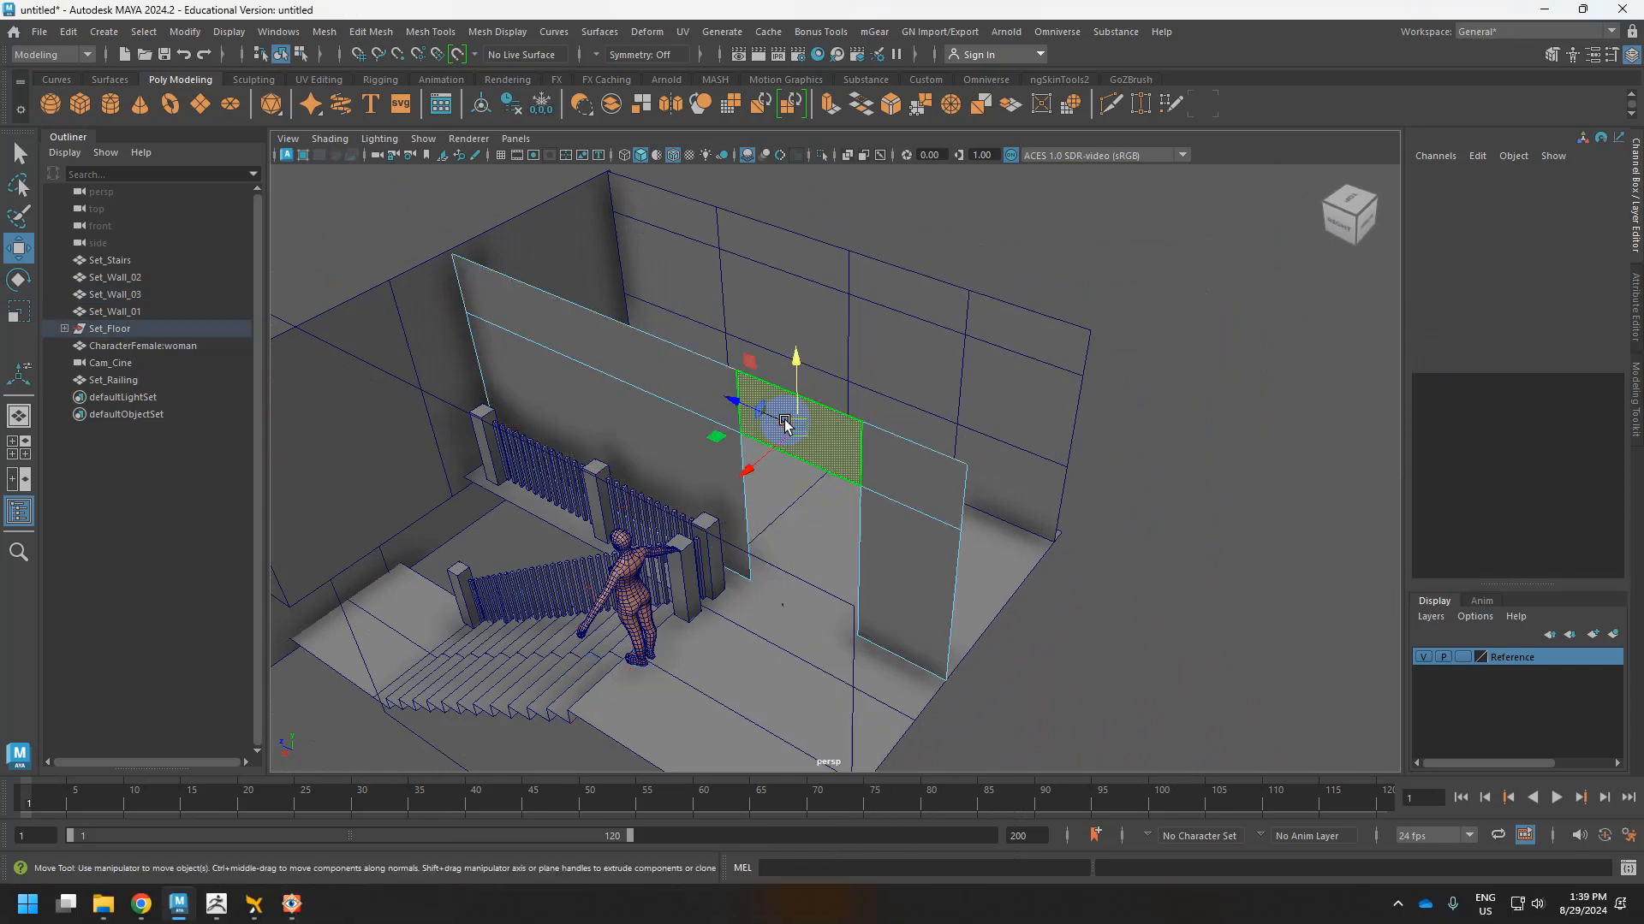
{"action": "left_click", "coordinate": [718, 442]}
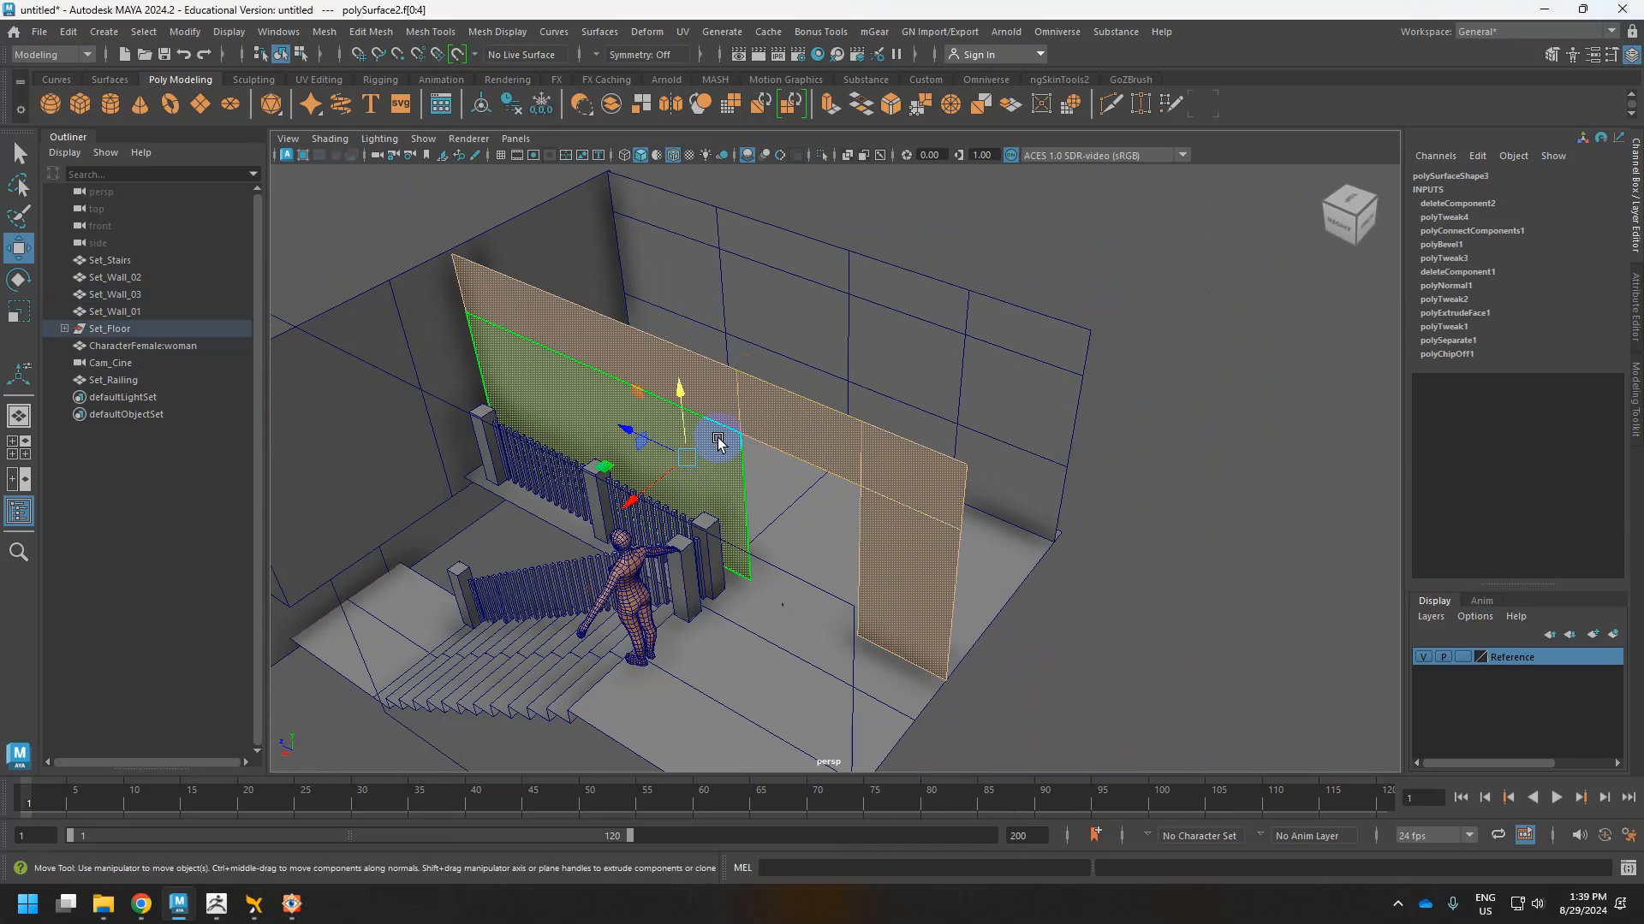
{"action": "key", "text": "ctrl+e"}
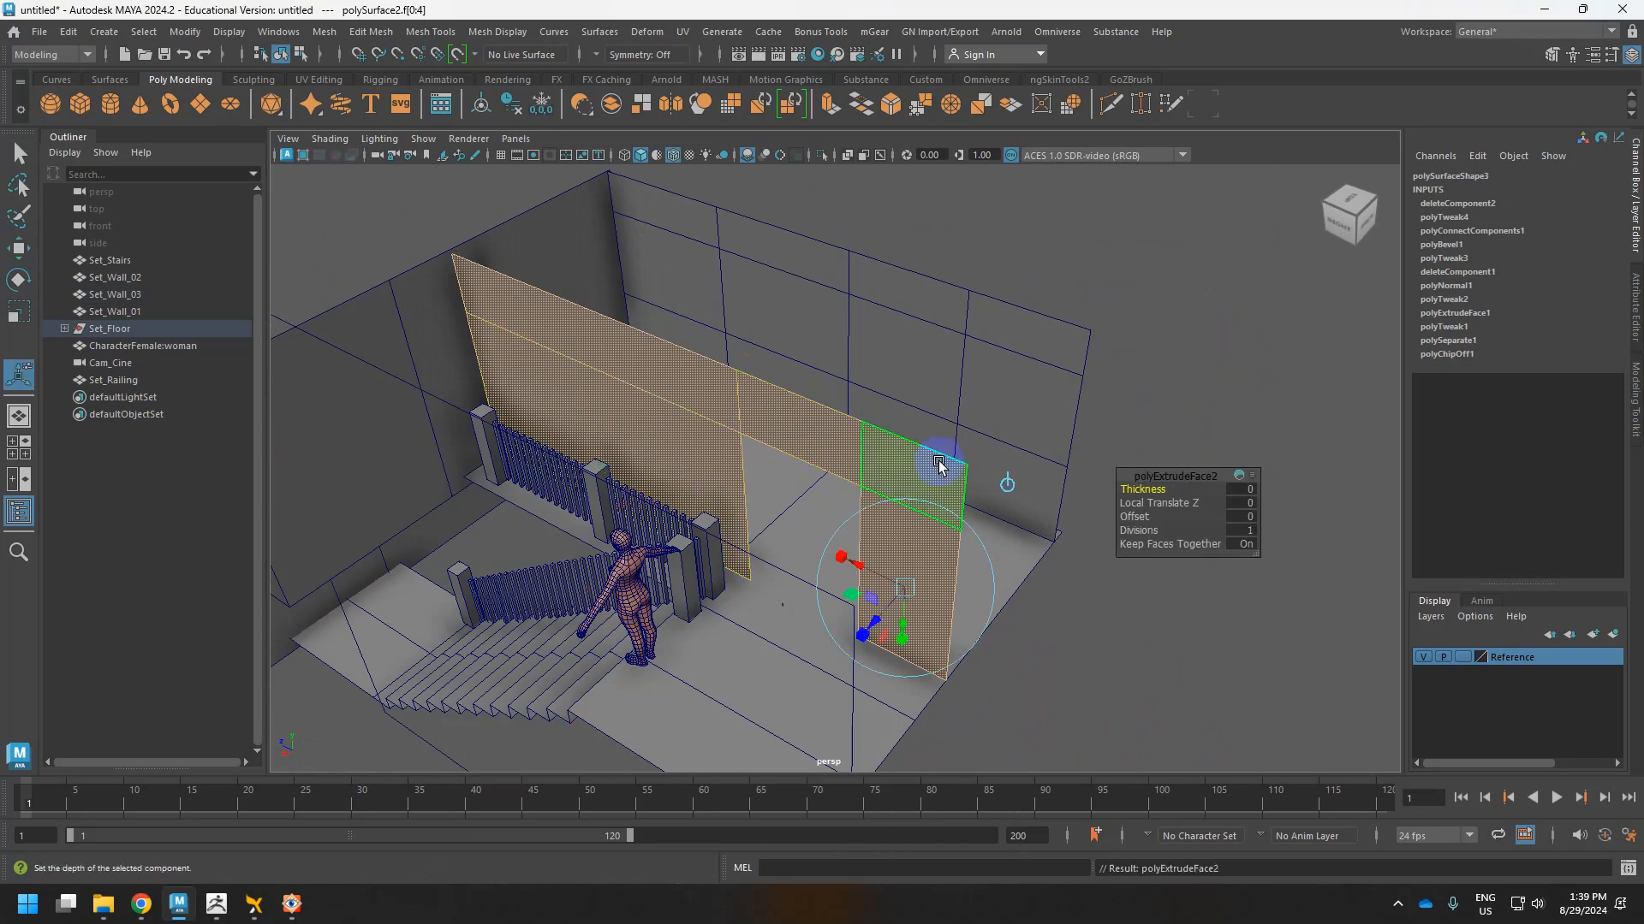
{"action": "left_click_drag", "start_coordinate": [1128, 489], "coordinate": [1331, 479]}
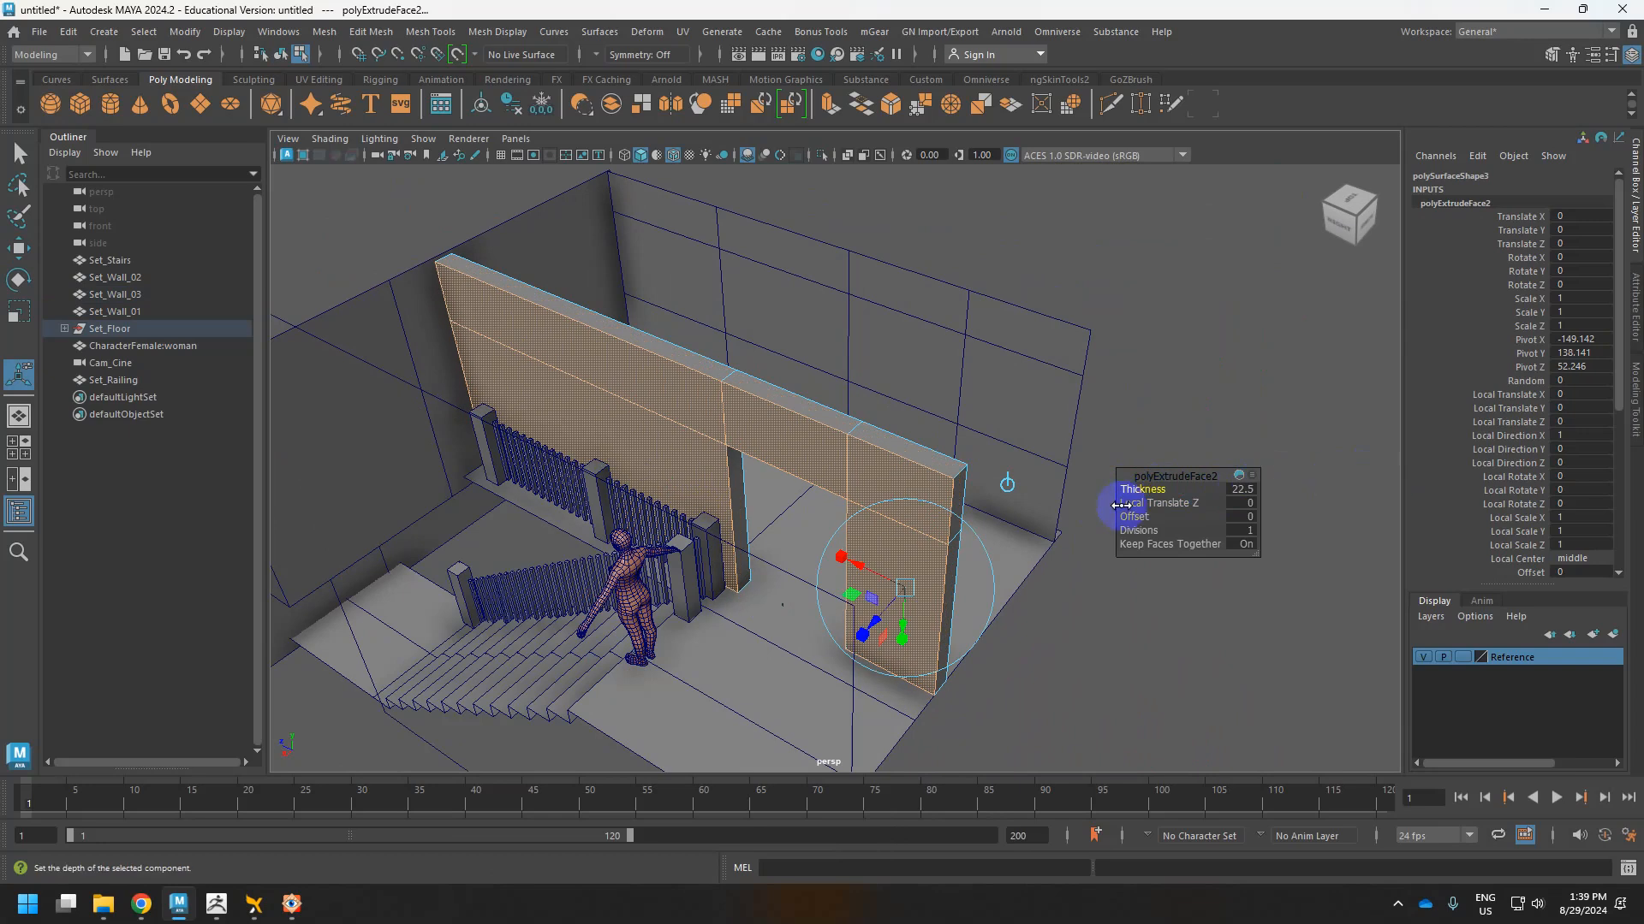
{"action": "left_click", "coordinate": [816, 455]}
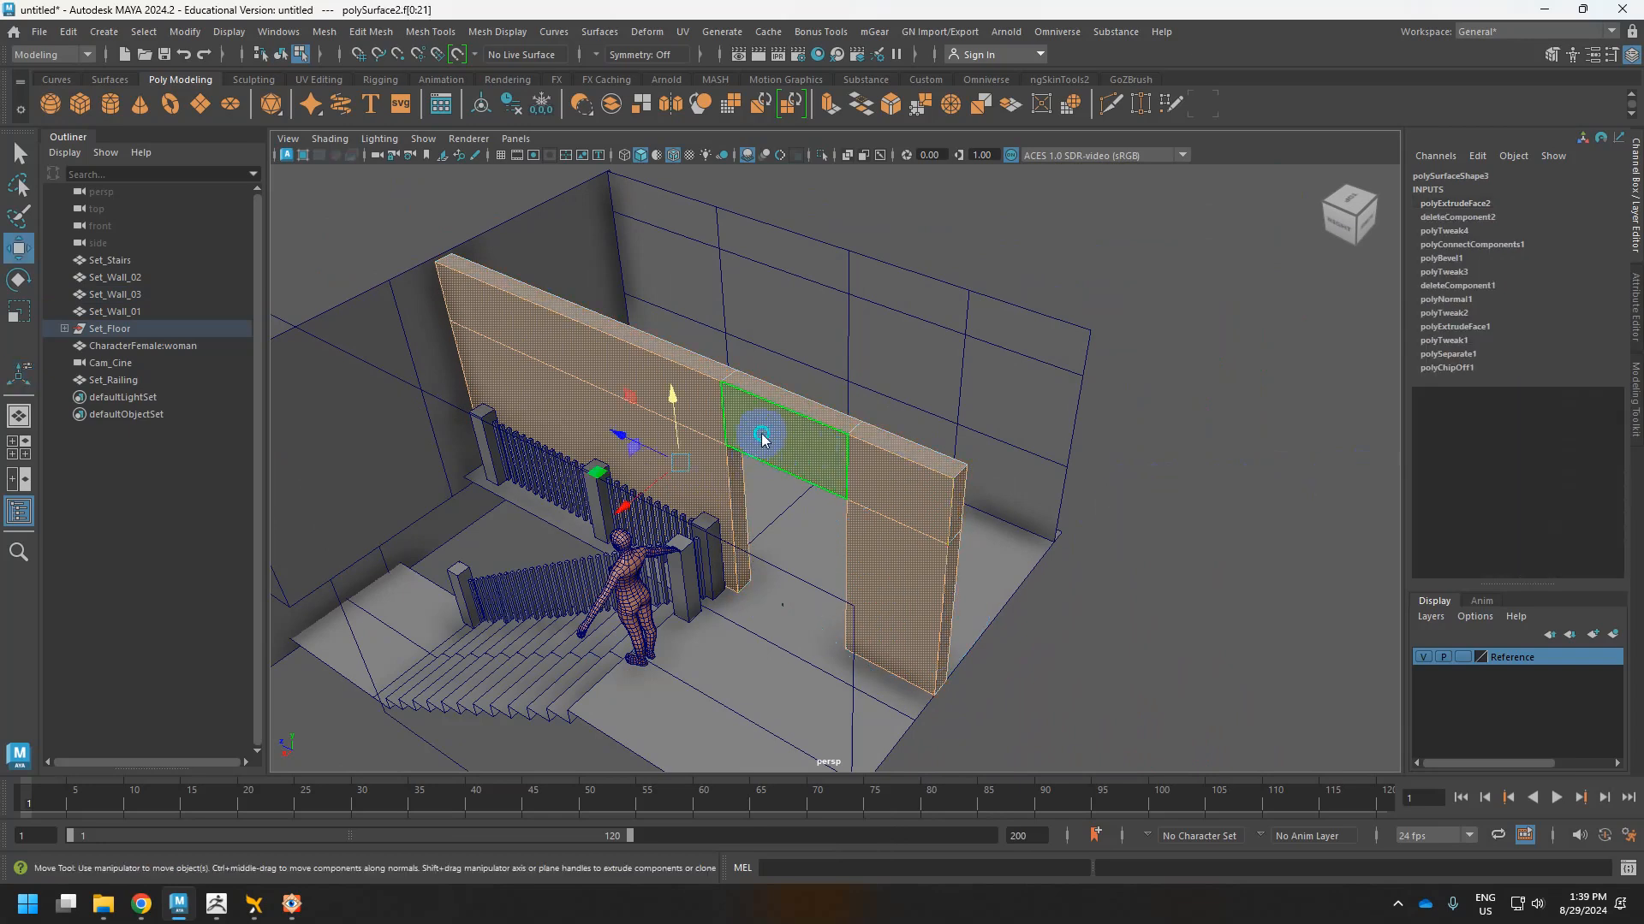
{"action": "right_click_drag", "start_coordinate": [761, 438], "coordinate": [851, 362]}
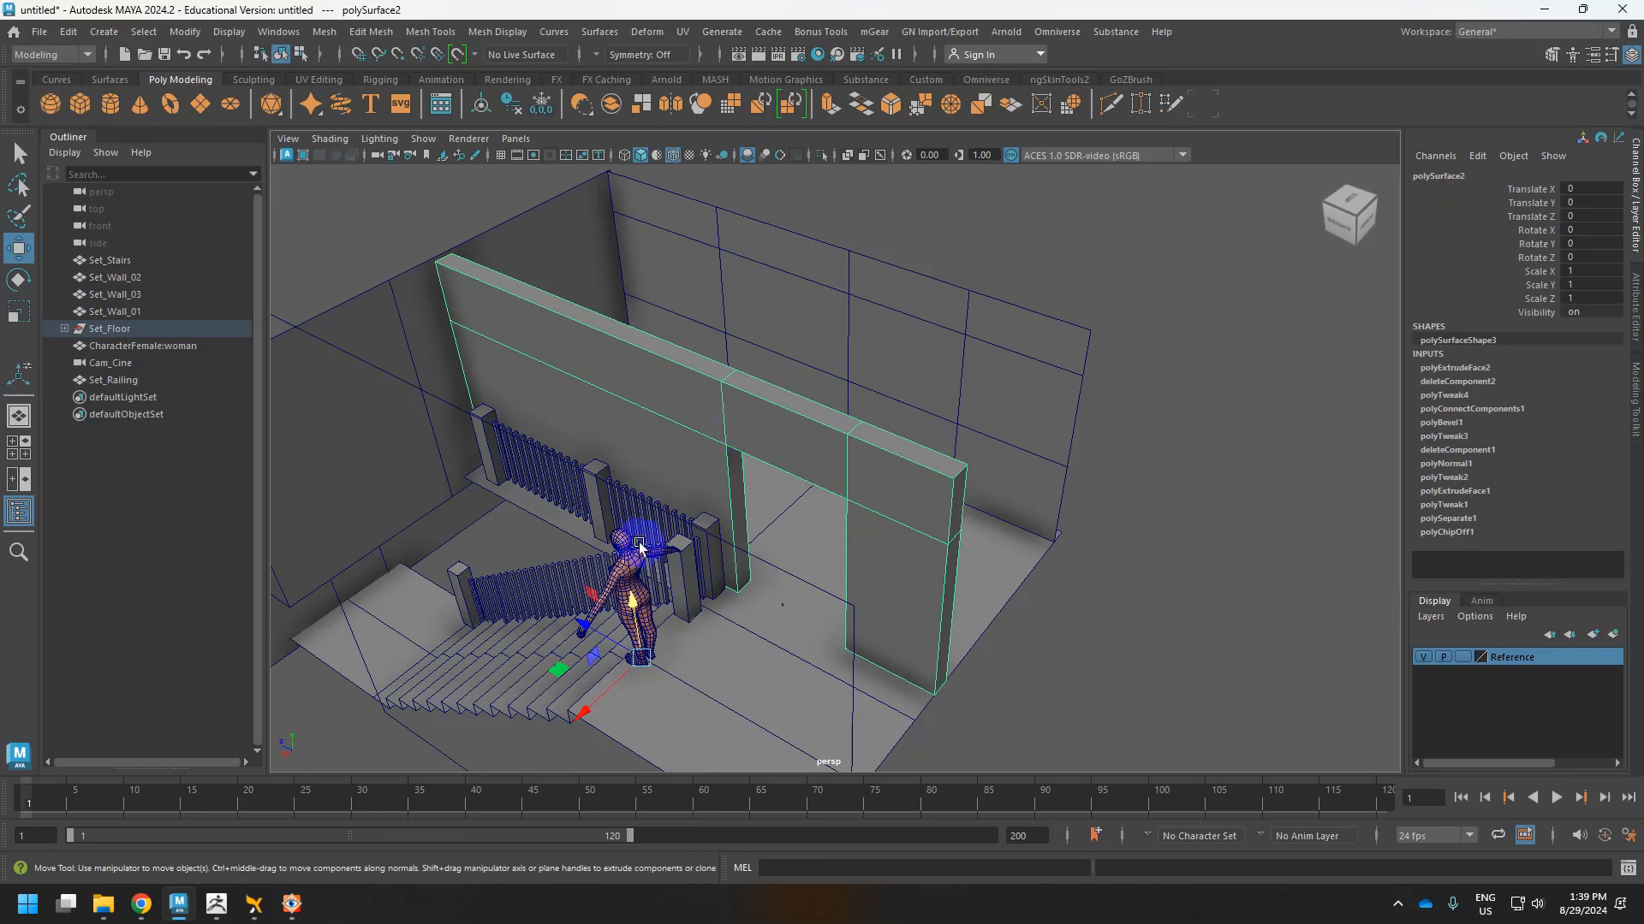
Center the pivots of the set walls, the doorway wall and the upper floor piece together.
{"action": "left_click_drag", "start_coordinate": [614, 693], "coordinate": [631, 675]}
{"action": "scroll", "coordinate": [727, 514], "scroll_direction": "down", "scroll_amount": 3}
{"action": "left_click_drag", "start_coordinate": [784, 500], "coordinate": [655, 466], "text": "alt"}
{"action": "left_click_drag", "start_coordinate": [549, 272], "coordinate": [1024, 456]}
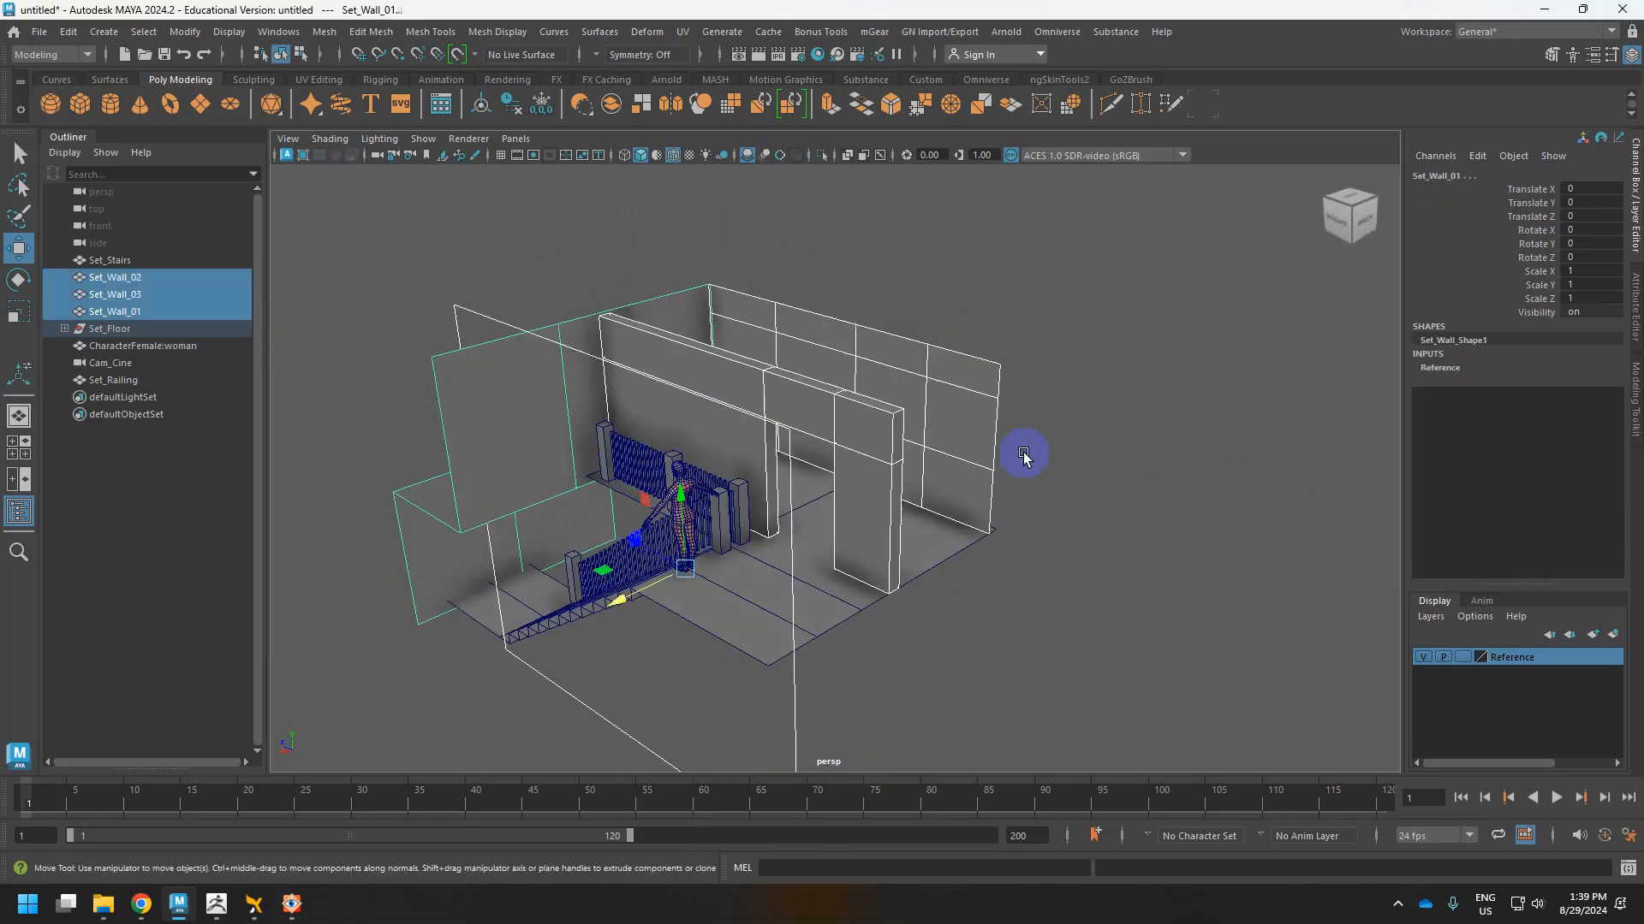
{"action": "left_click", "coordinate": [953, 560]}
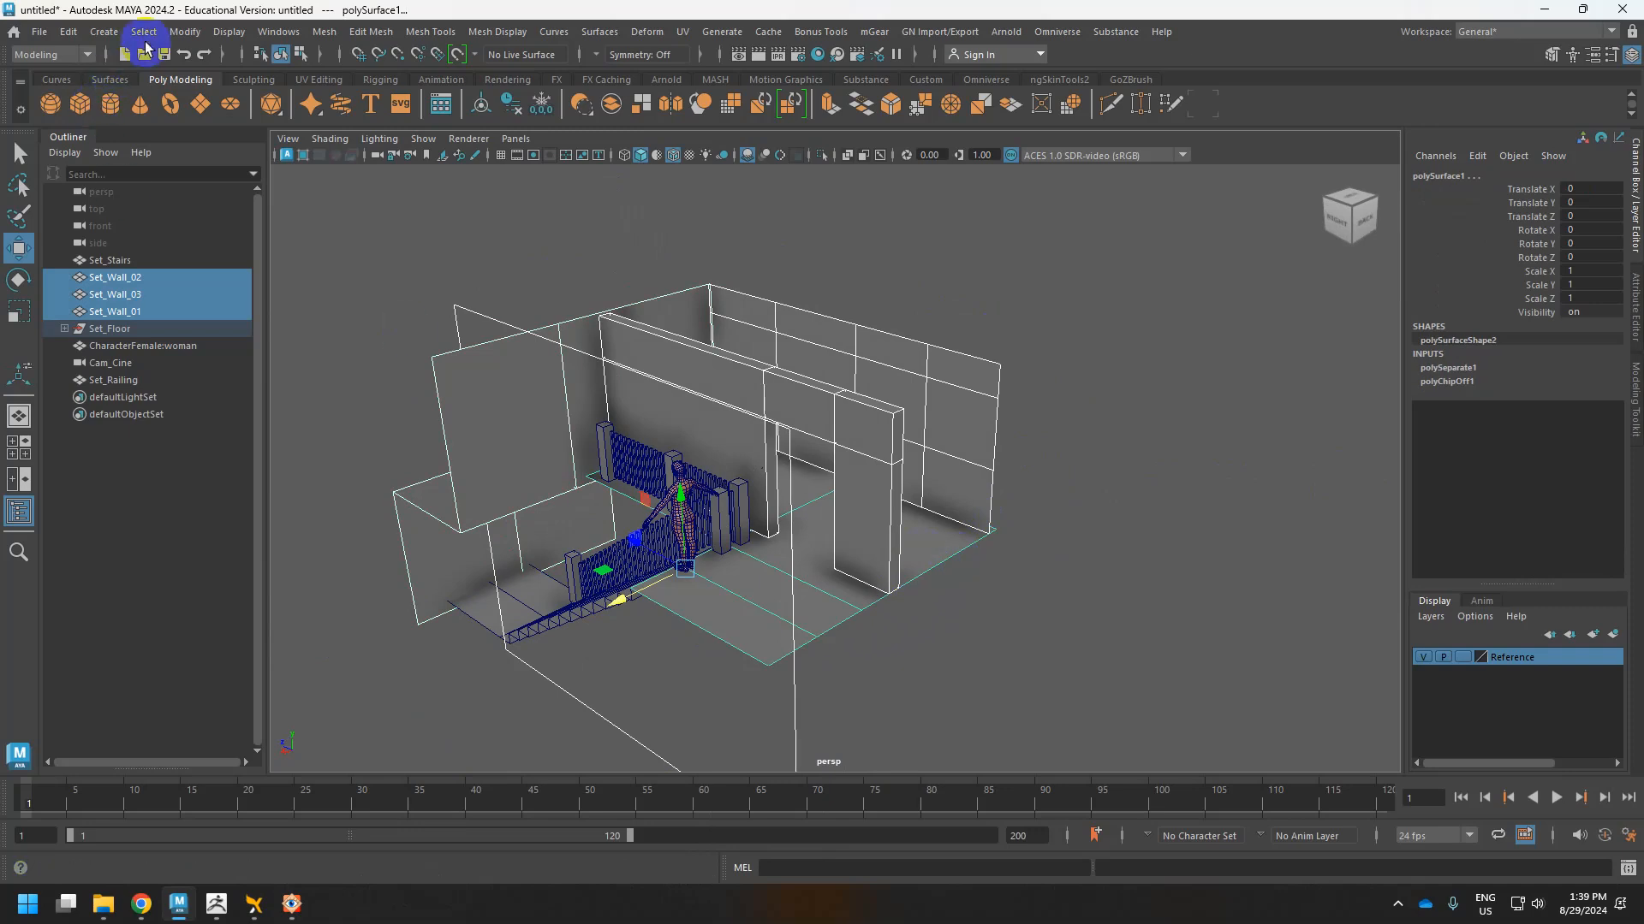
{"action": "left_click", "coordinate": [178, 33]}
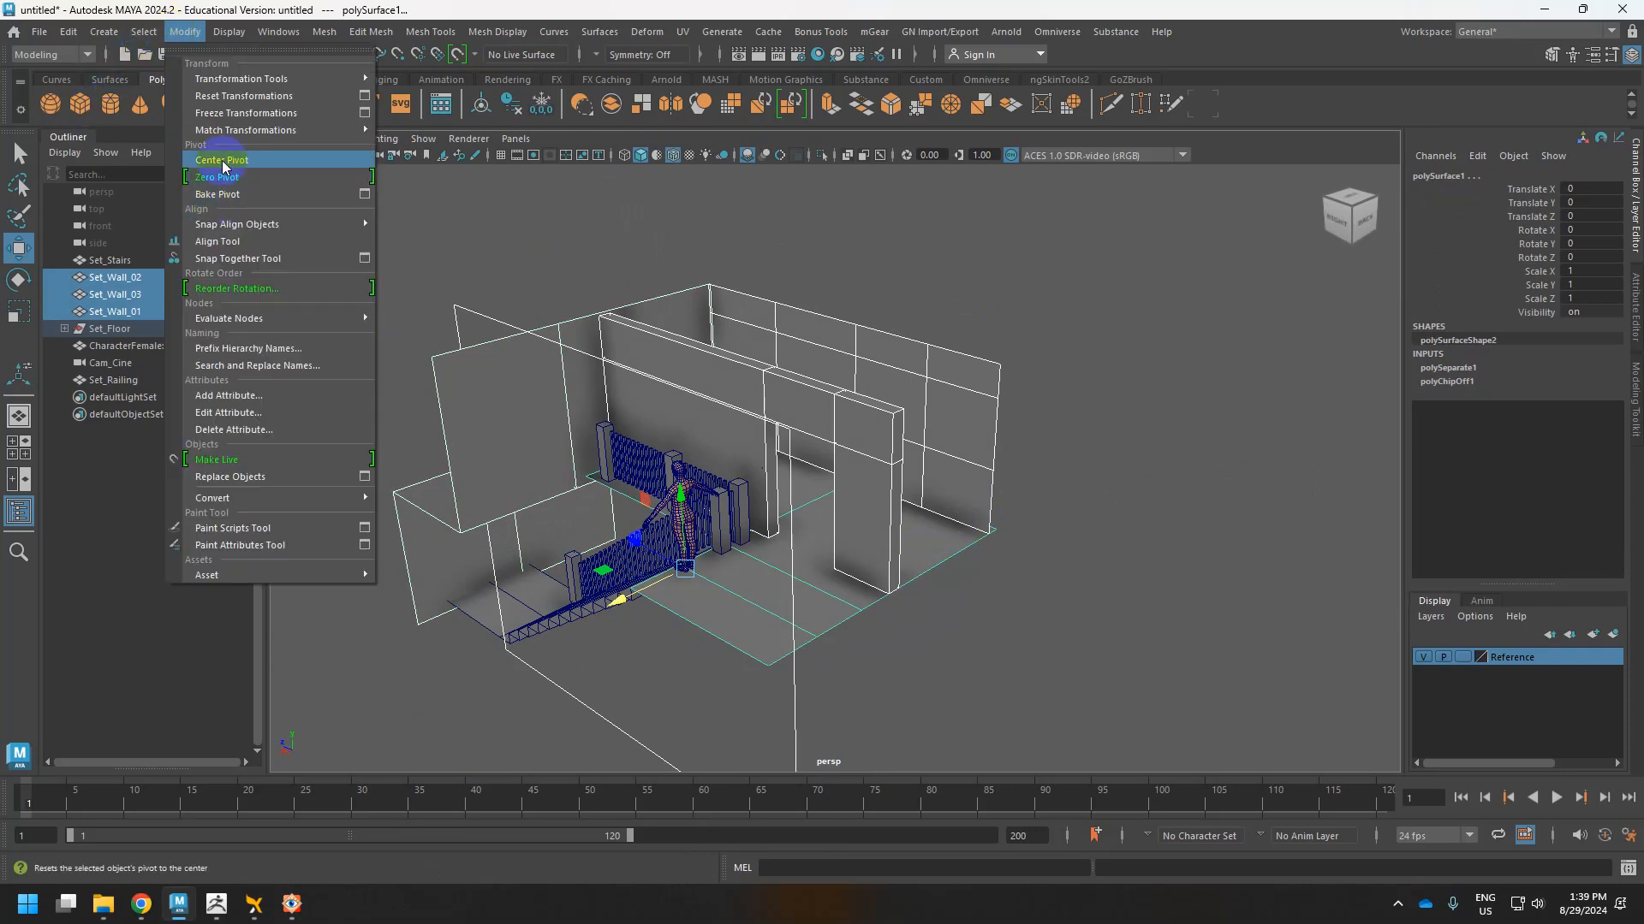
{"action": "left_click", "coordinate": [223, 163]}
{"action": "left_click", "coordinate": [1083, 477]}
Move the doorway wall along the X axis to a Translate X of -21.524.
{"action": "left_click_drag", "start_coordinate": [1083, 477], "coordinate": [1033, 526], "text": "alt"}
{"action": "left_click", "coordinate": [746, 390]}
{"action": "left_click_drag", "start_coordinate": [779, 511], "coordinate": [854, 443], "text": "alt"}
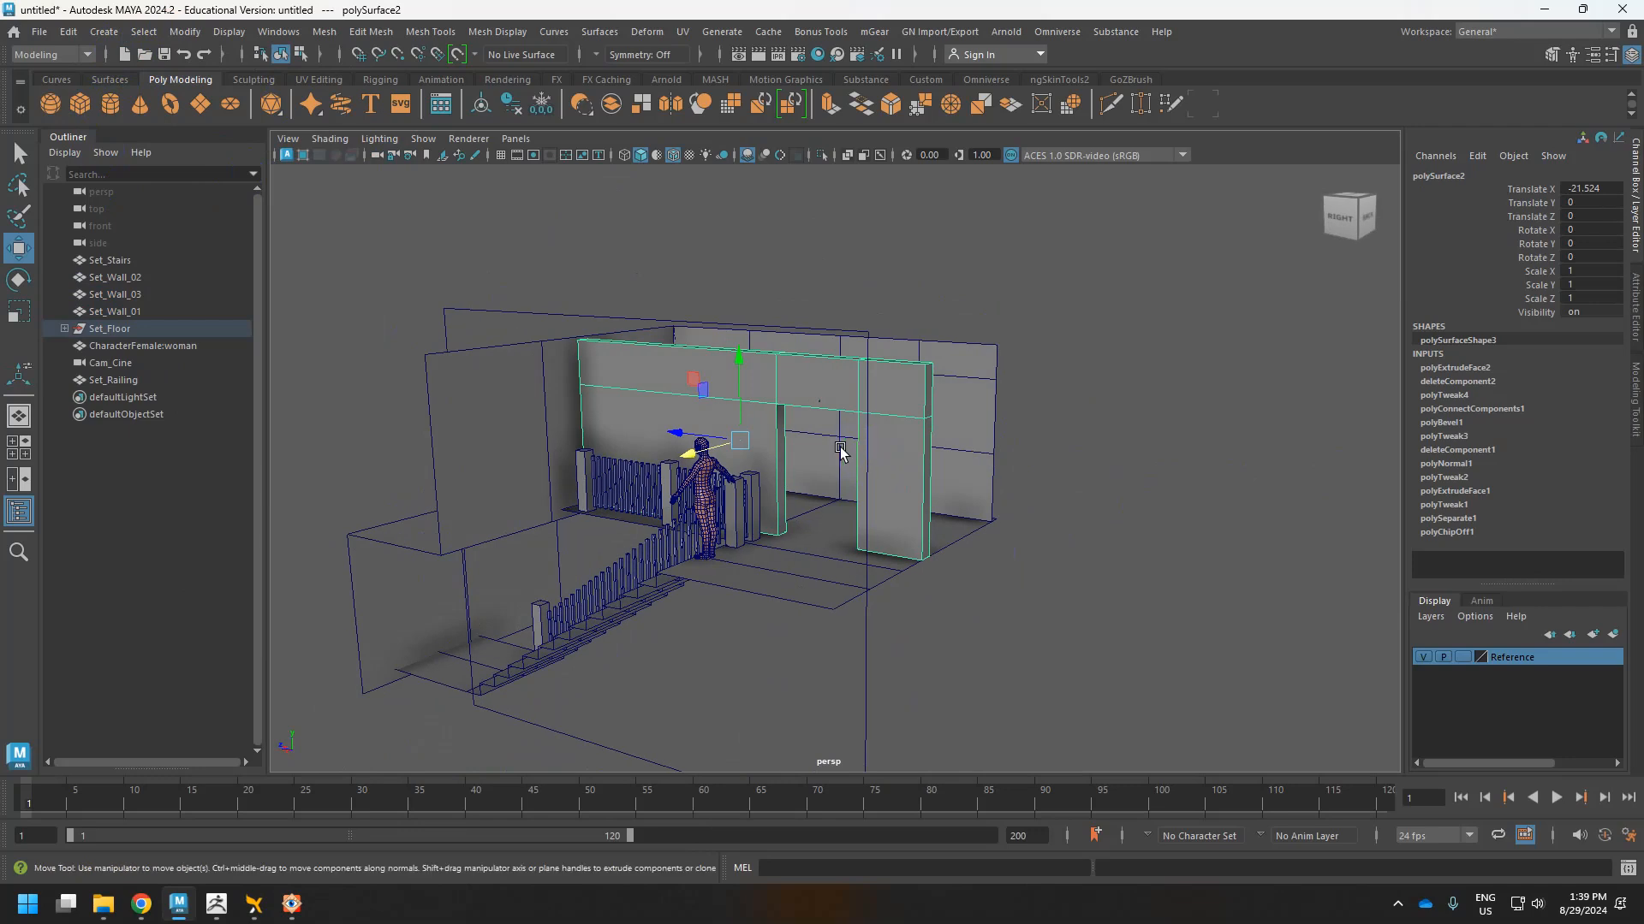
Look through the Cam_Cine camera in the main viewport.
{"action": "left_click", "coordinate": [515, 138]}
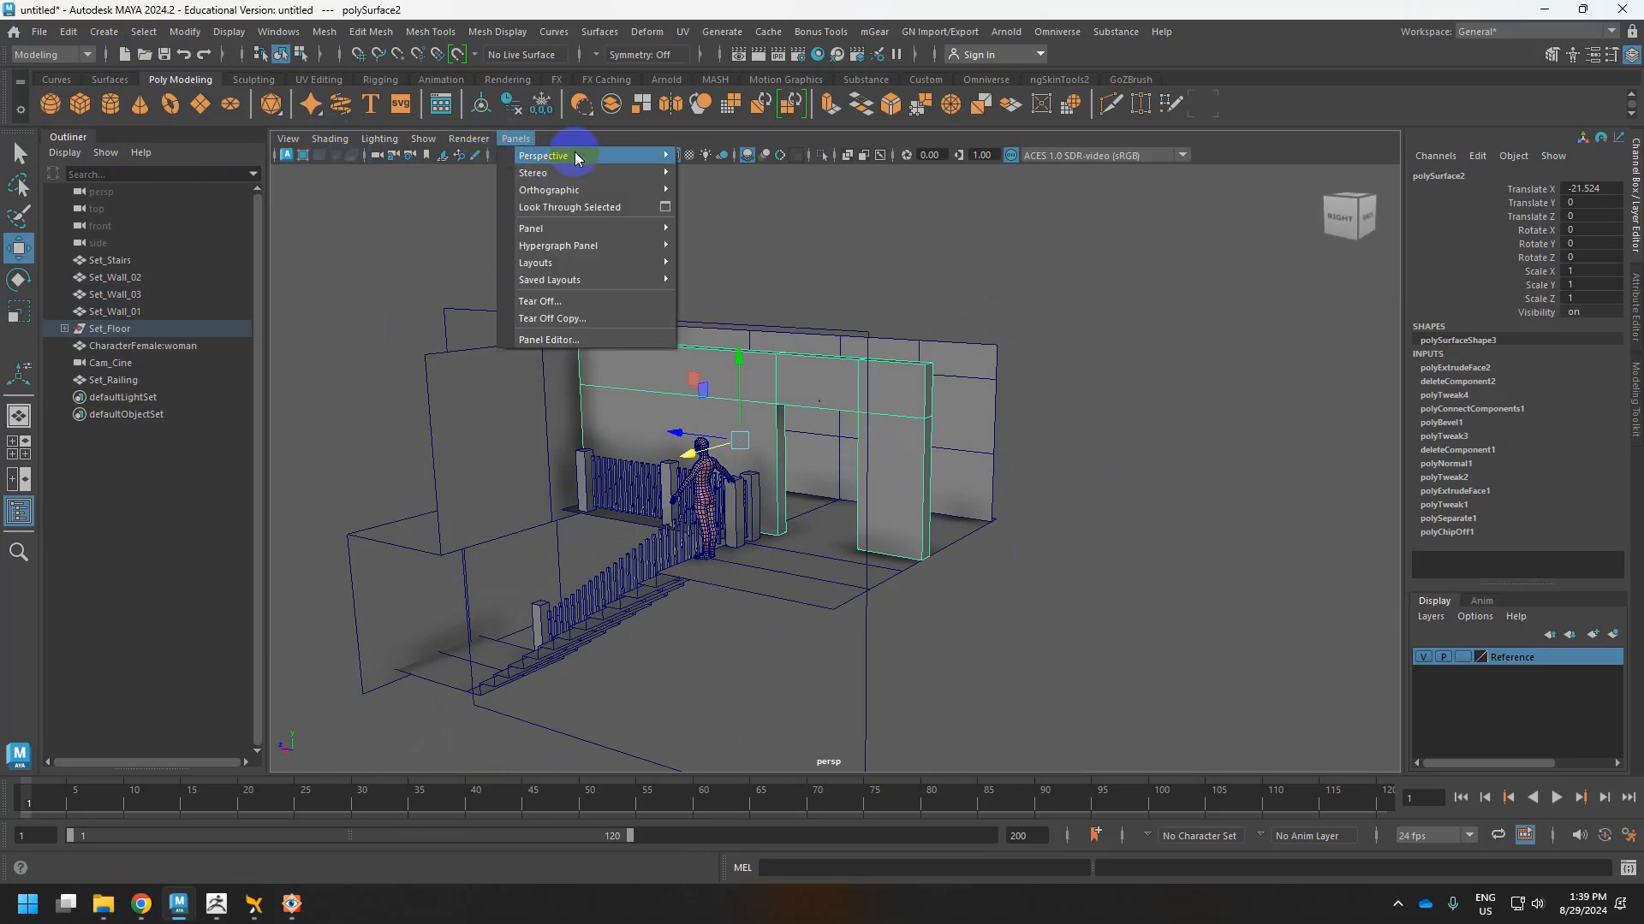
{"action": "mouse_move", "coordinate": [573, 155]}
{"action": "left_click", "coordinate": [722, 156]}
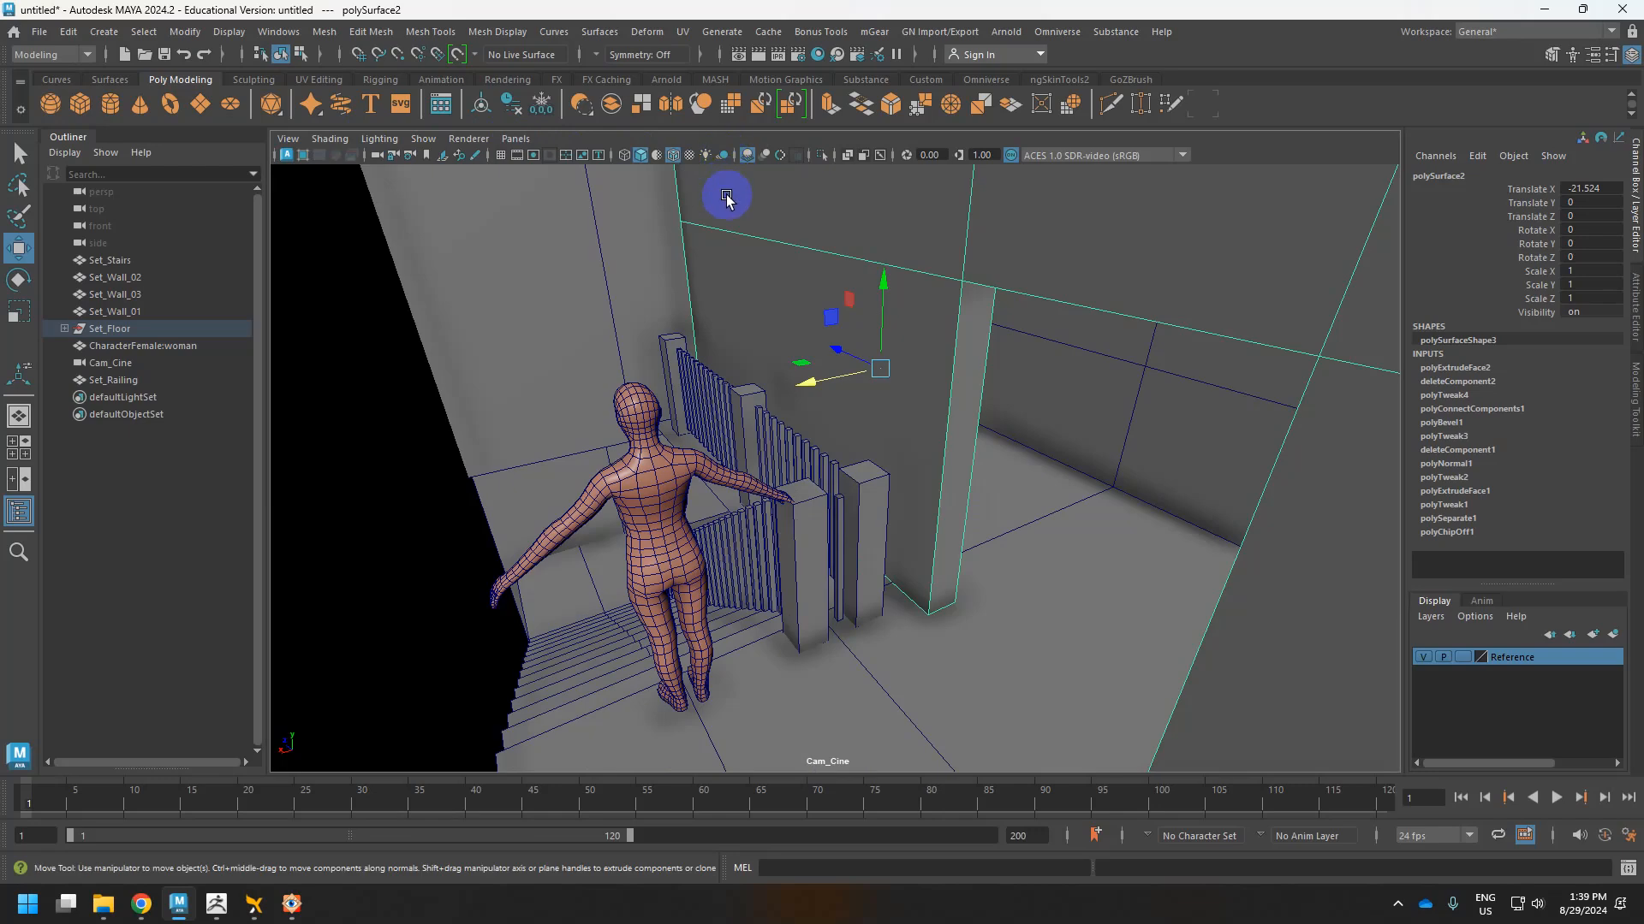
Try shifting the stairs slightly along the X axis and undo the move.
{"action": "left_click", "coordinate": [468, 500]}
{"action": "left_click", "coordinate": [543, 610]}
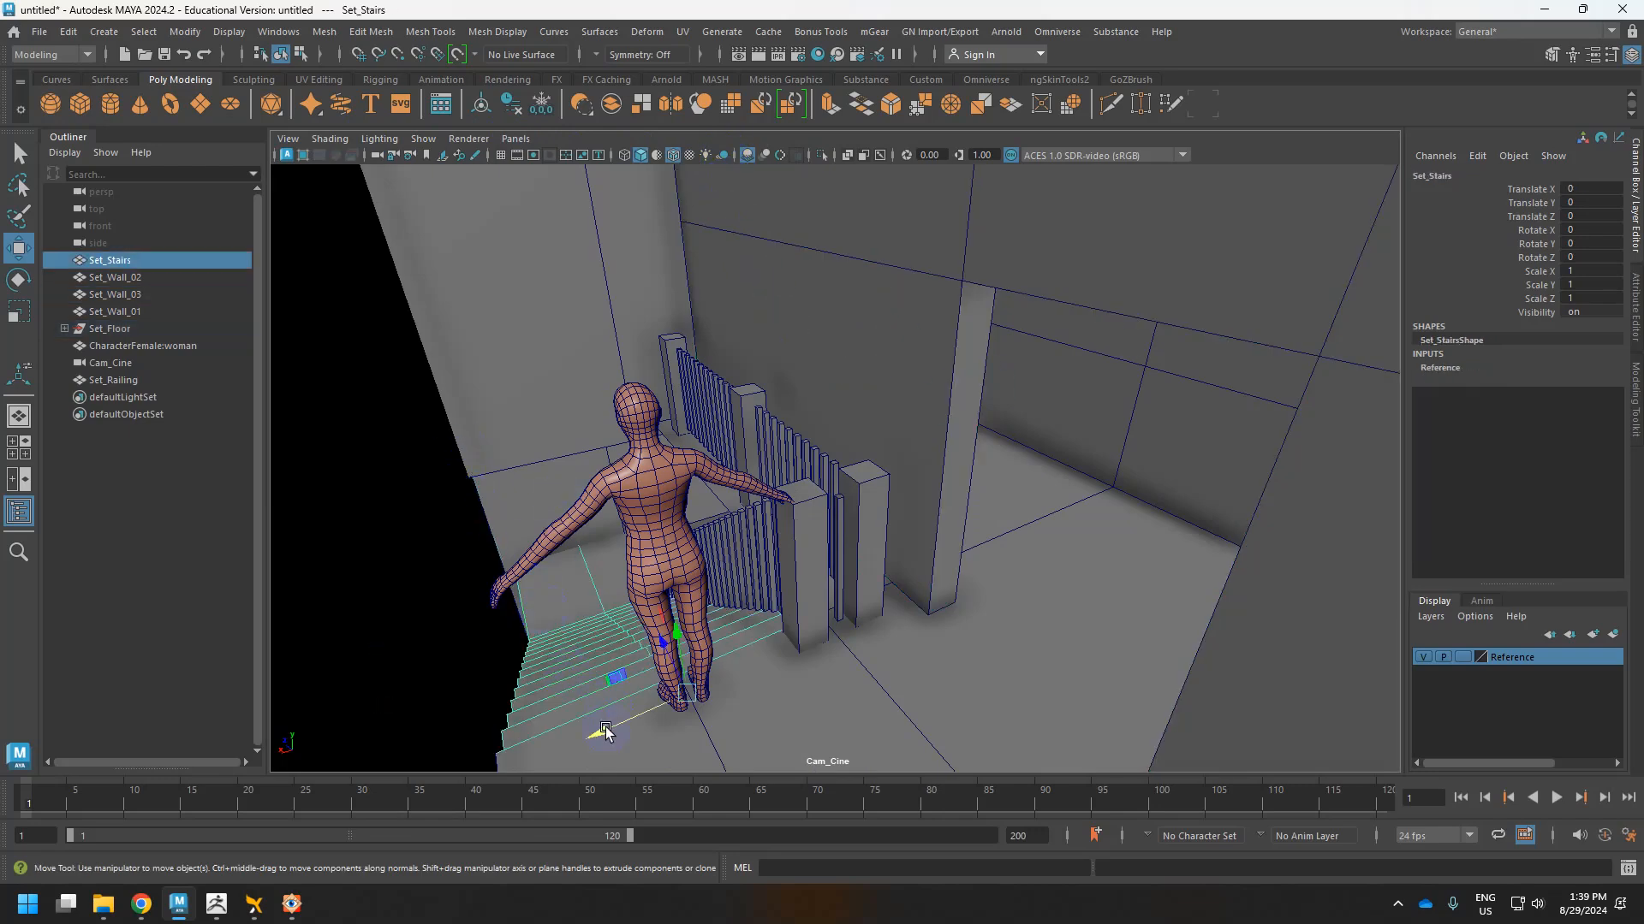
{"action": "left_click_drag", "start_coordinate": [605, 732], "coordinate": [594, 736]}
{"action": "key", "text": "ctrl+z"}
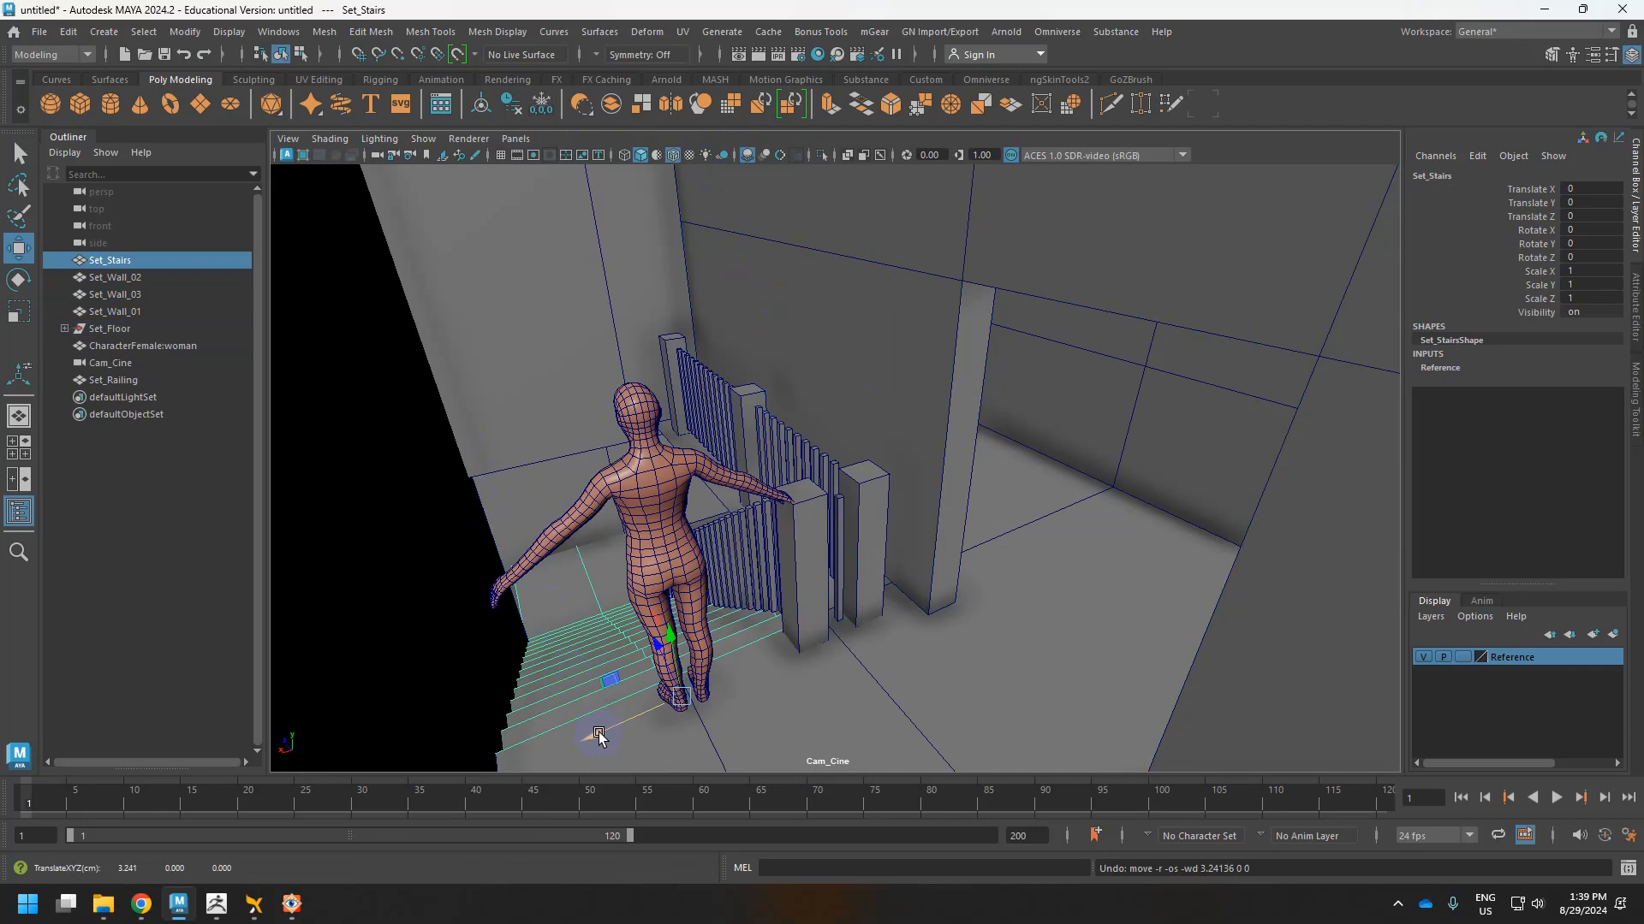
{"action": "right_click_drag", "start_coordinate": [511, 394], "coordinate": [512, 449]}
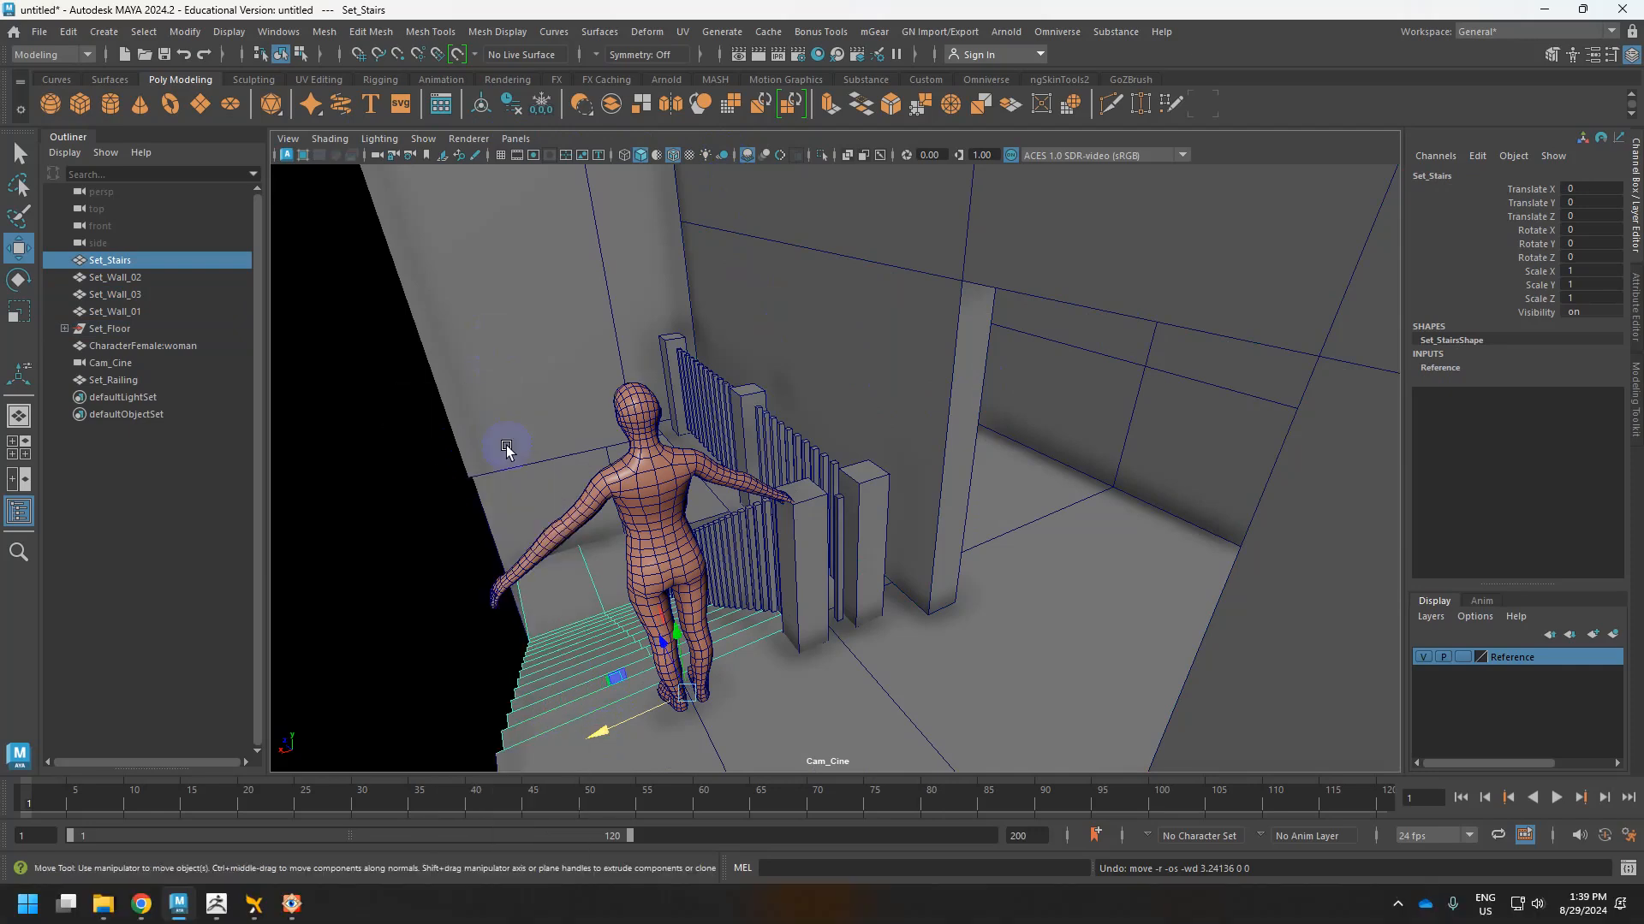
{"action": "right_click_drag", "start_coordinate": [711, 393], "coordinate": [756, 364]}
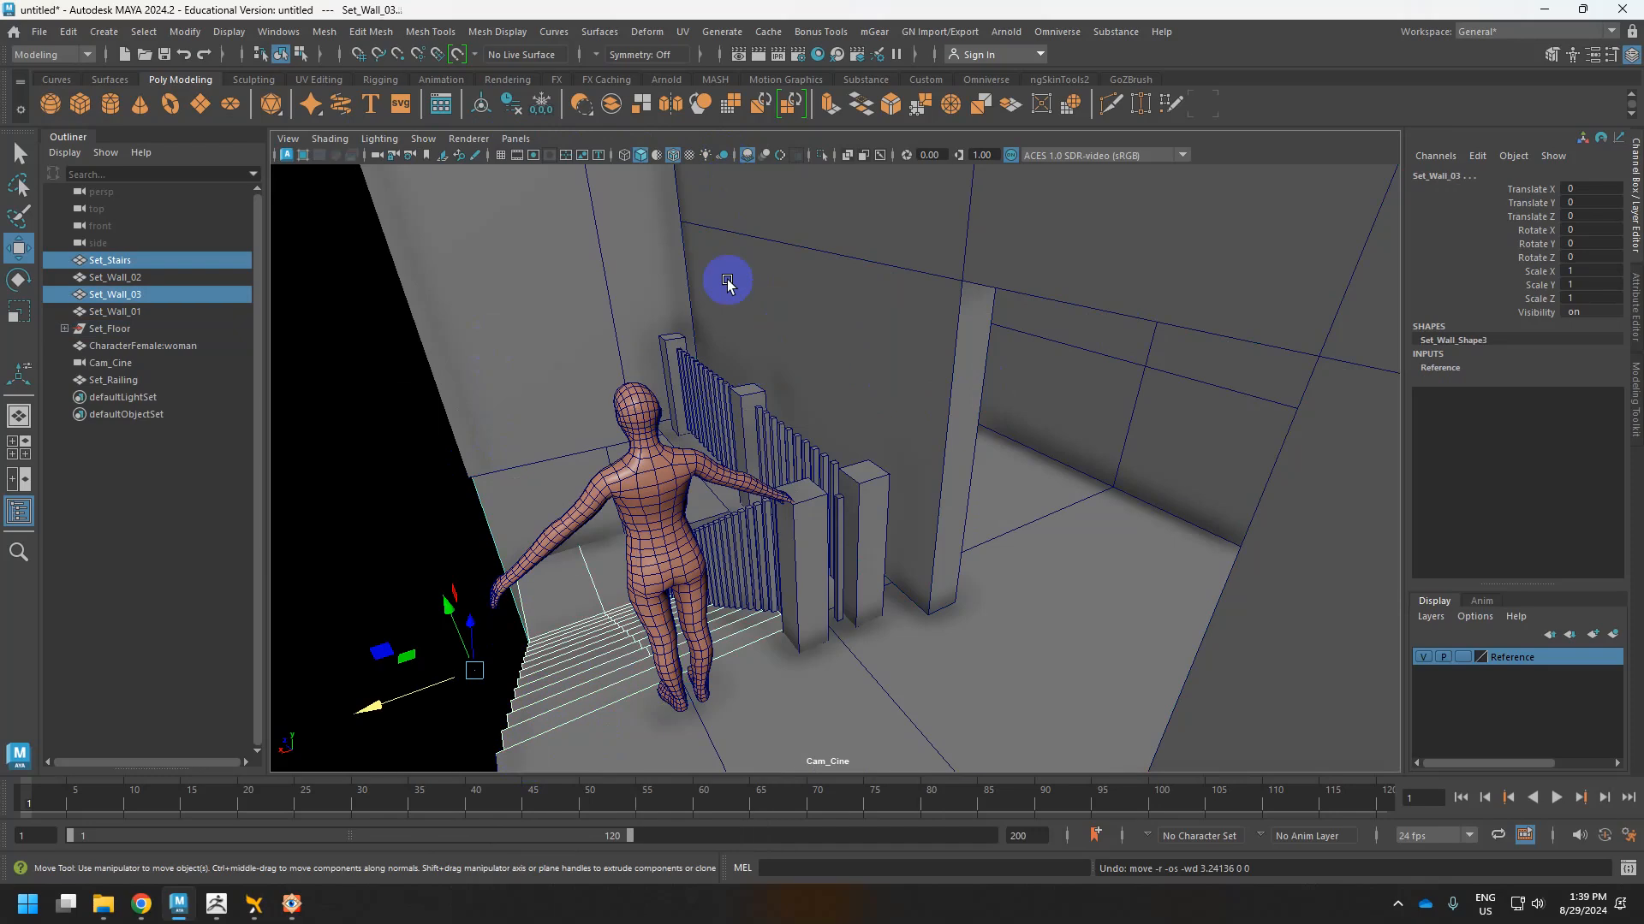
Tear off a copy of the Cam_Cine view and shrink it to a small floating window.
{"action": "left_click", "coordinate": [515, 138]}
{"action": "mouse_move", "coordinate": [634, 157]}
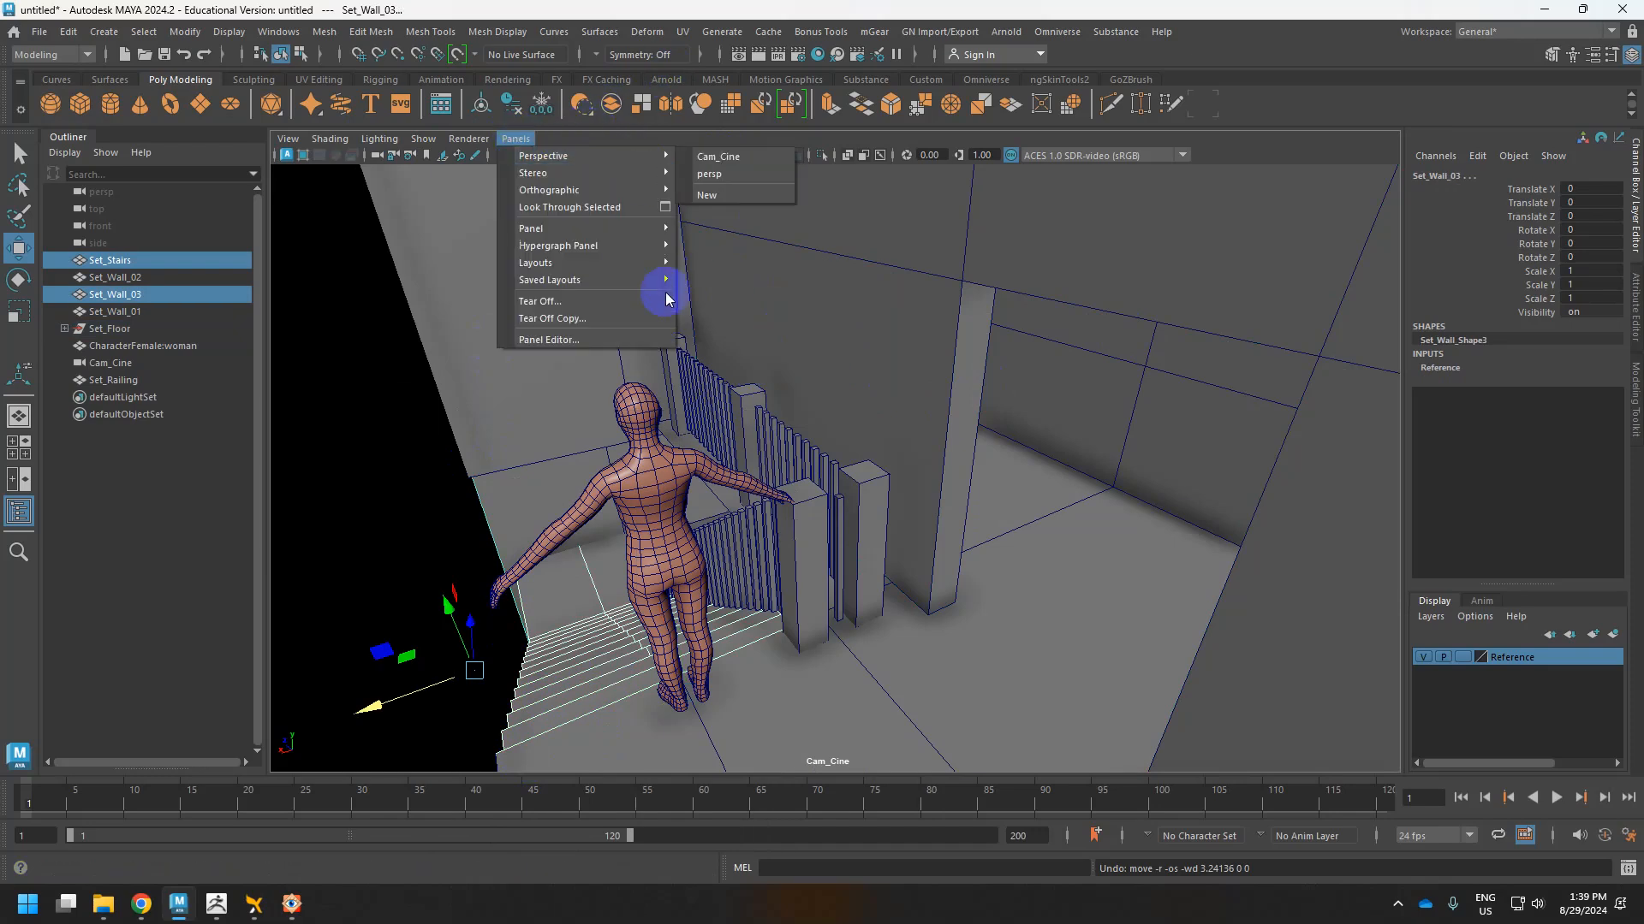
{"action": "left_click", "coordinate": [640, 317]}
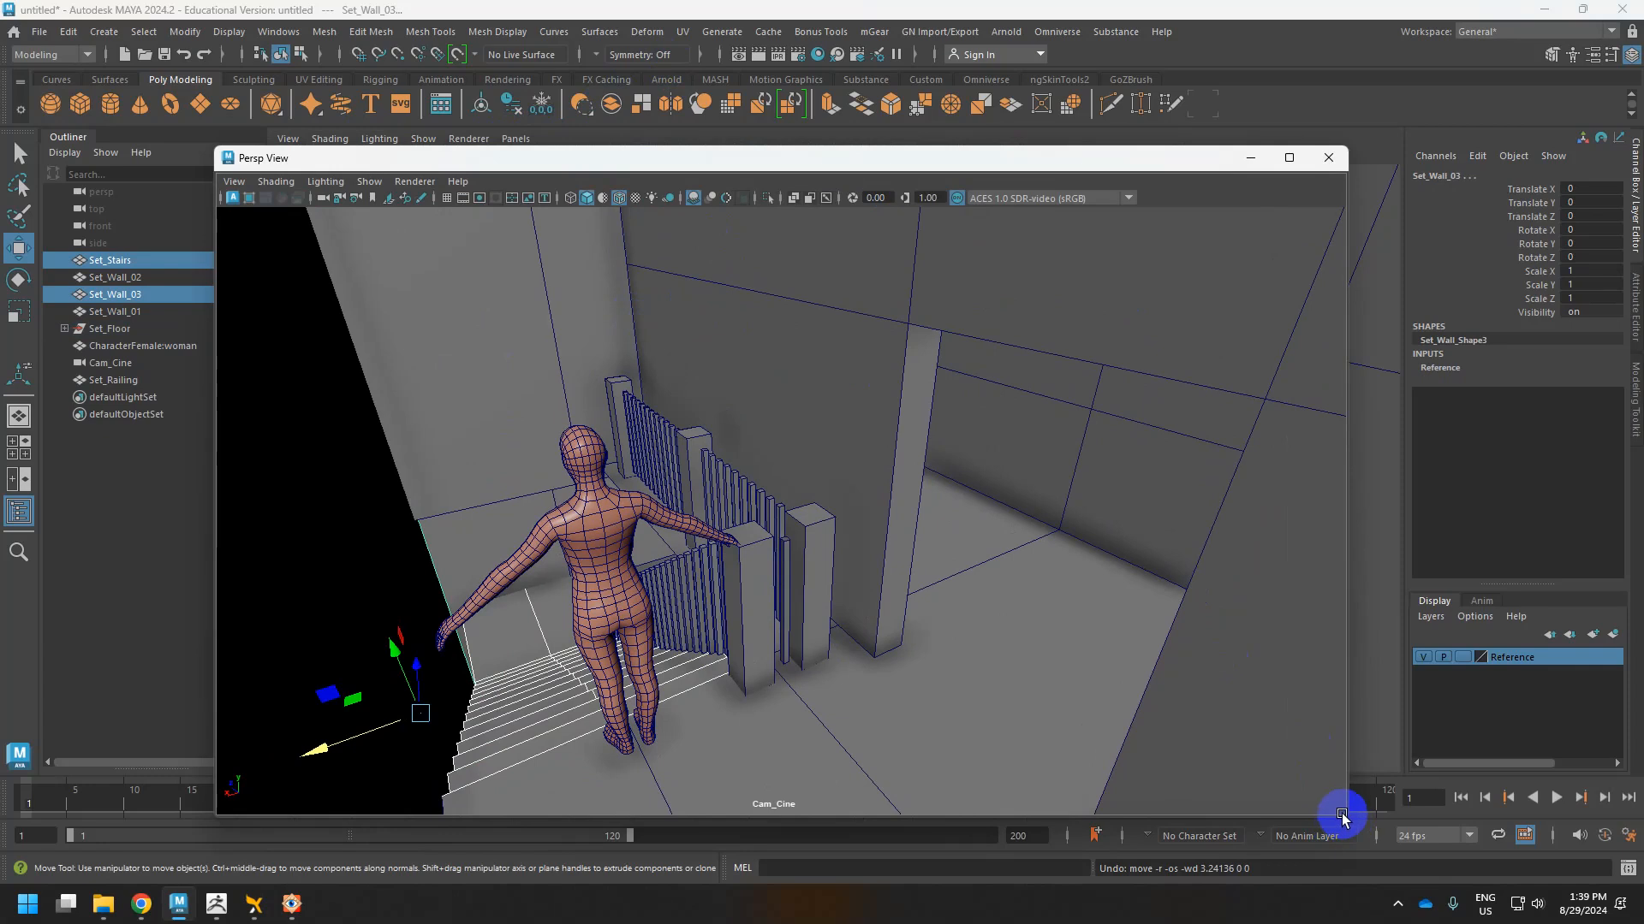
{"action": "left_click_drag", "start_coordinate": [1345, 818], "coordinate": [799, 520]}
{"action": "left_click_drag", "start_coordinate": [517, 155], "coordinate": [405, 169]}
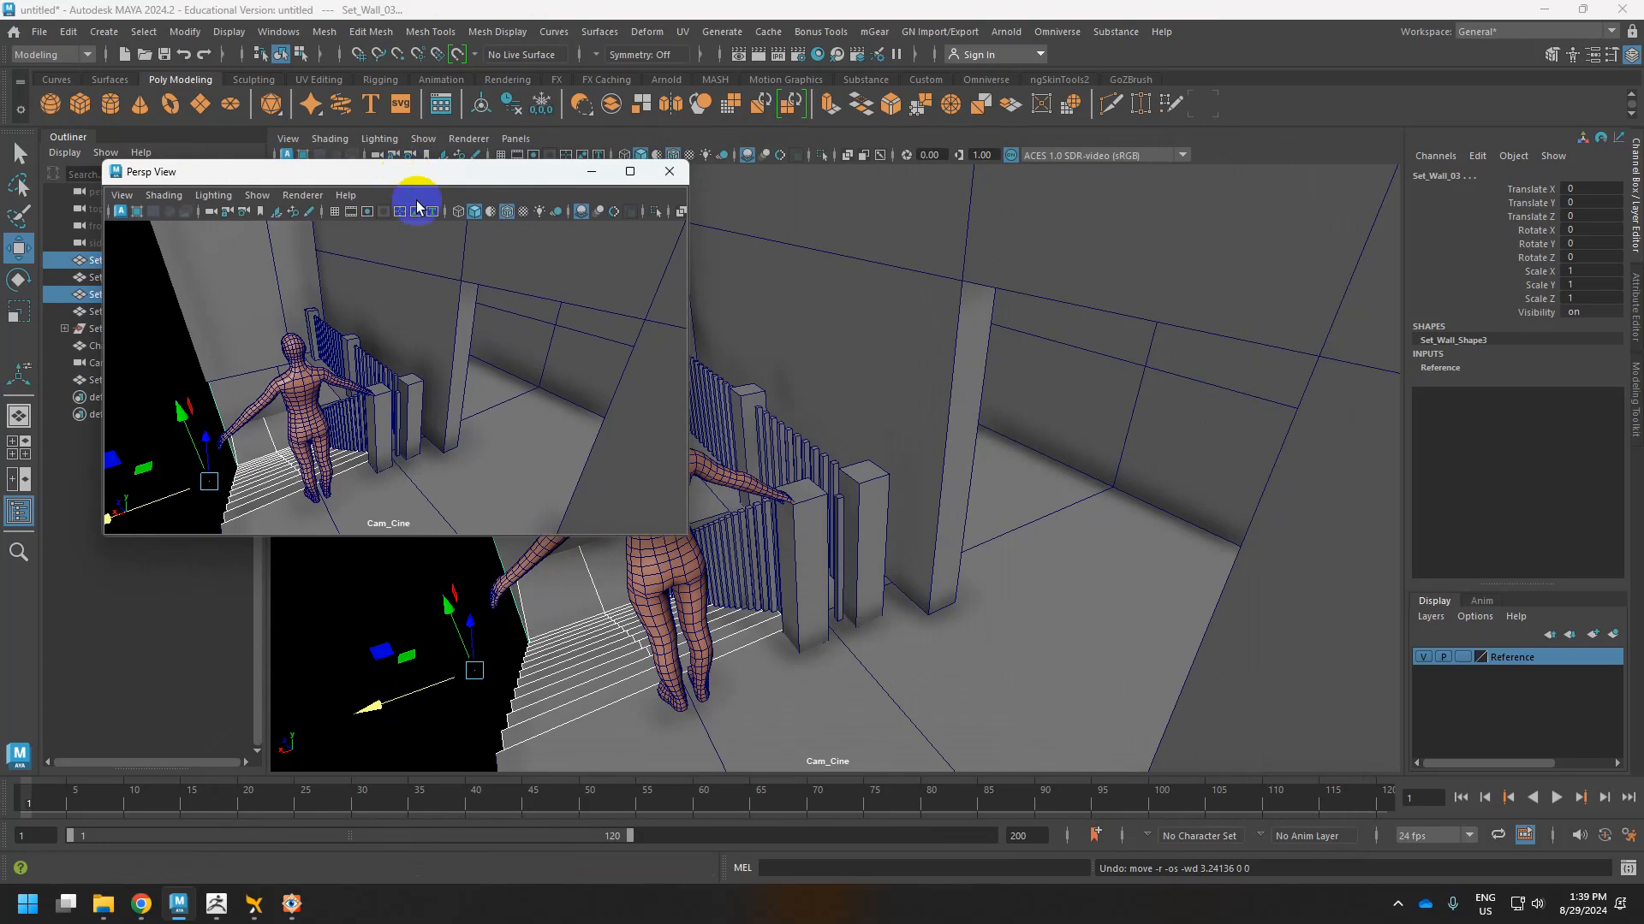
Turn on the resolution gate for the Cam_Cine view.
{"action": "left_click", "coordinate": [490, 214]}
{"action": "left_click", "coordinate": [490, 214]}
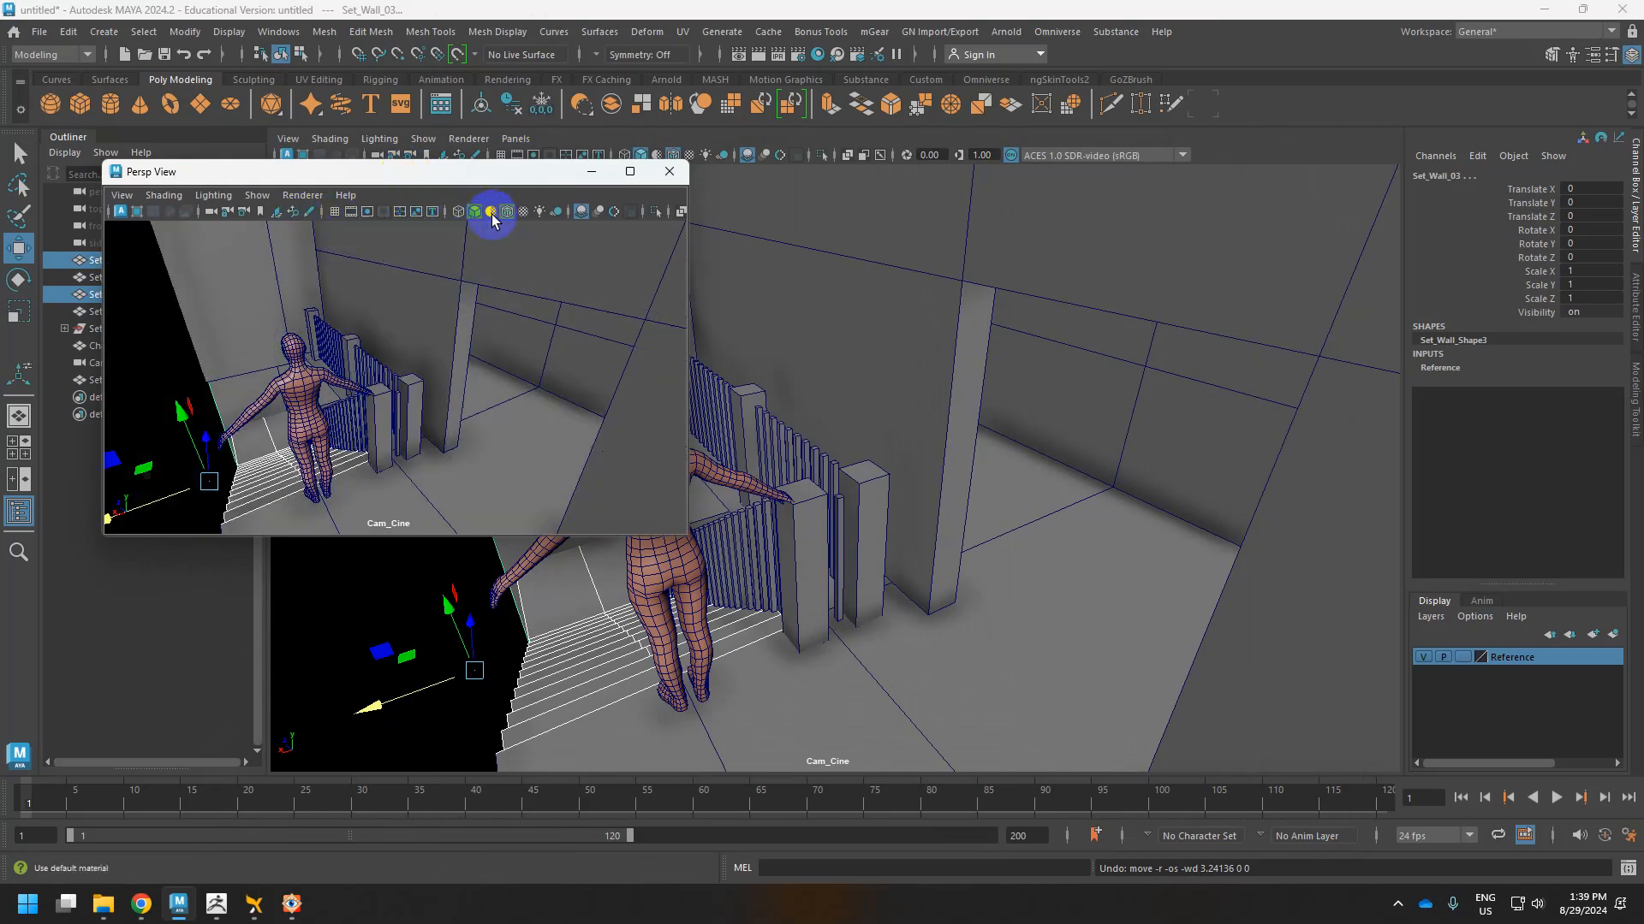
{"action": "left_click", "coordinate": [368, 213]}
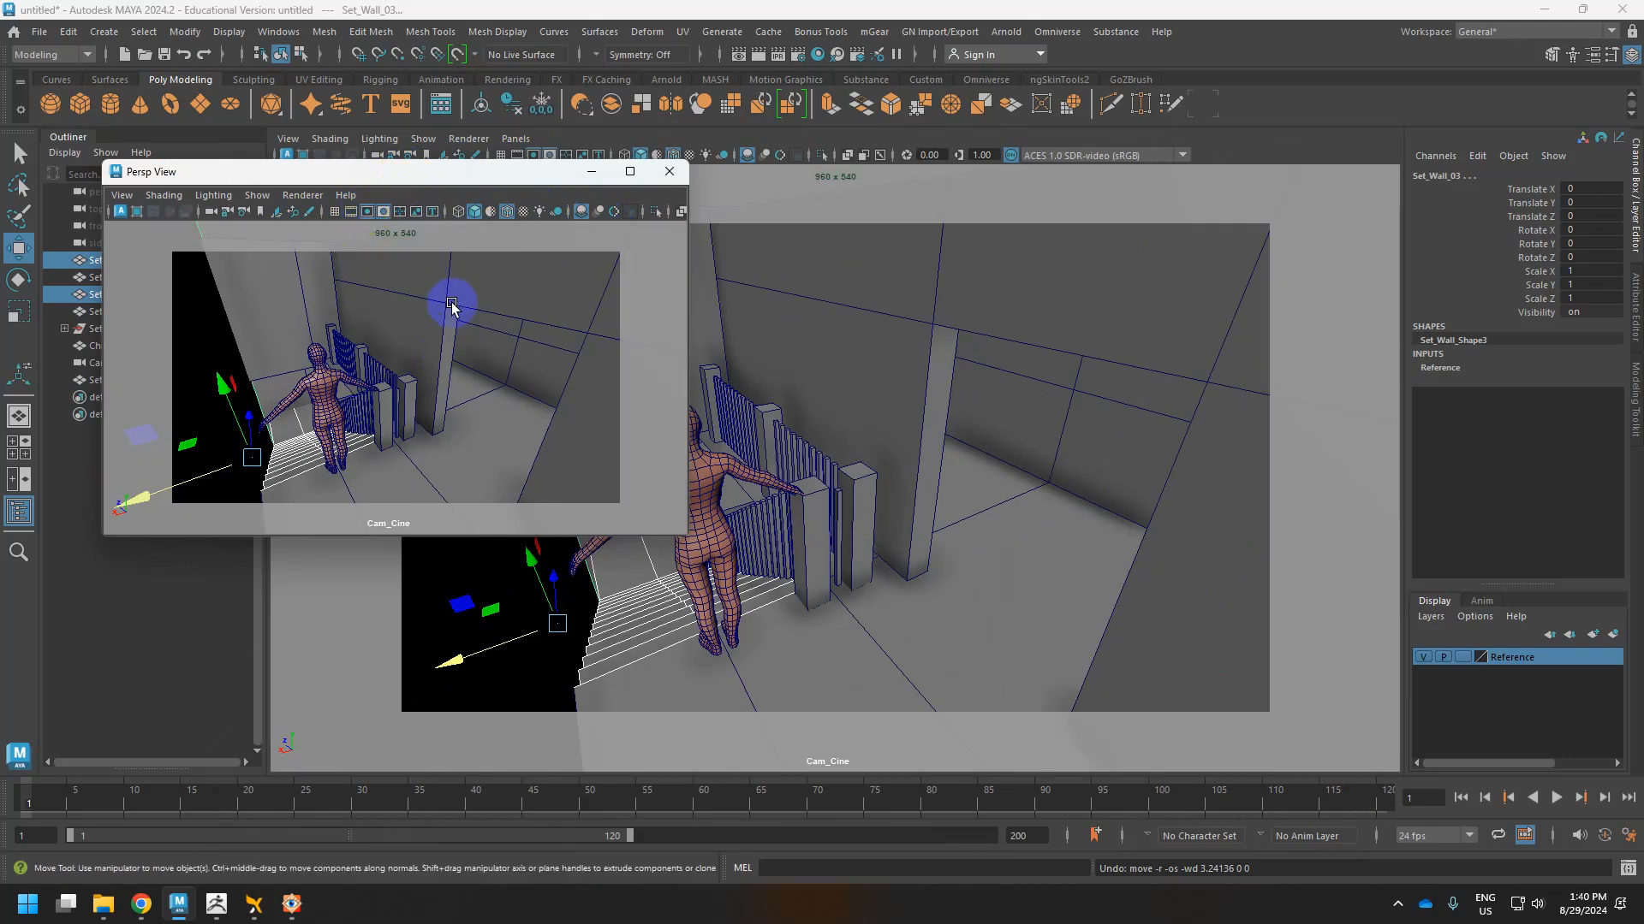
Set the Overscan in the Cam_Cine camera's display options to 1.
{"action": "left_click_drag", "start_coordinate": [402, 176], "coordinate": [465, 173]}
{"action": "left_click", "coordinate": [106, 363]}
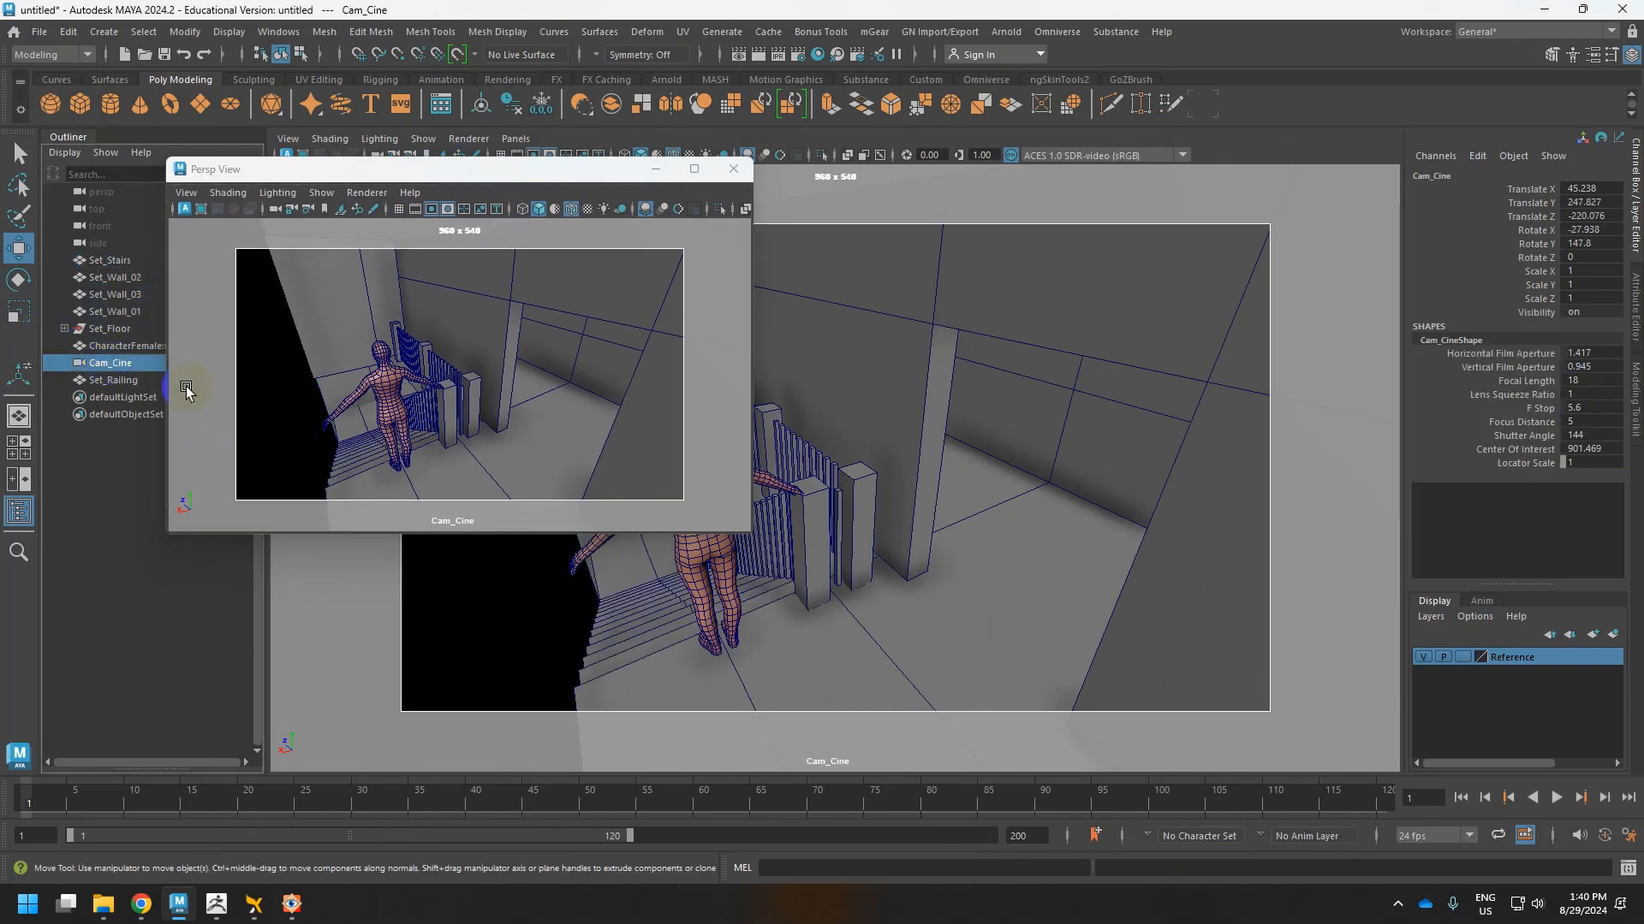
{"action": "left_click", "coordinate": [1635, 332]}
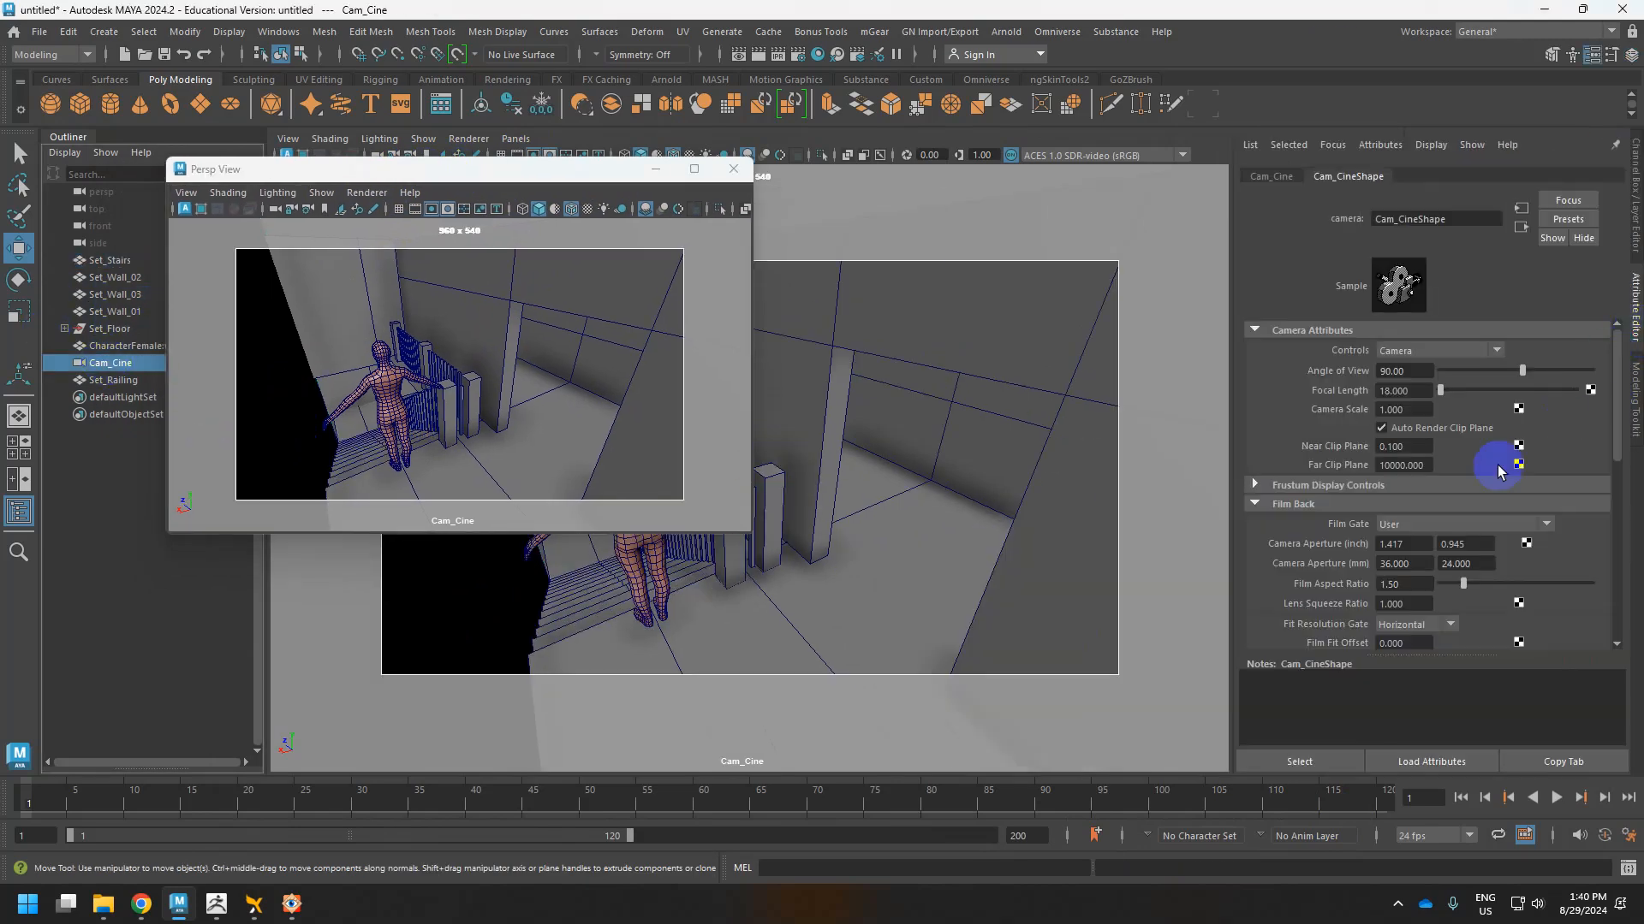
{"action": "scroll", "coordinate": [1486, 462], "scroll_direction": "down", "scroll_amount": 5}
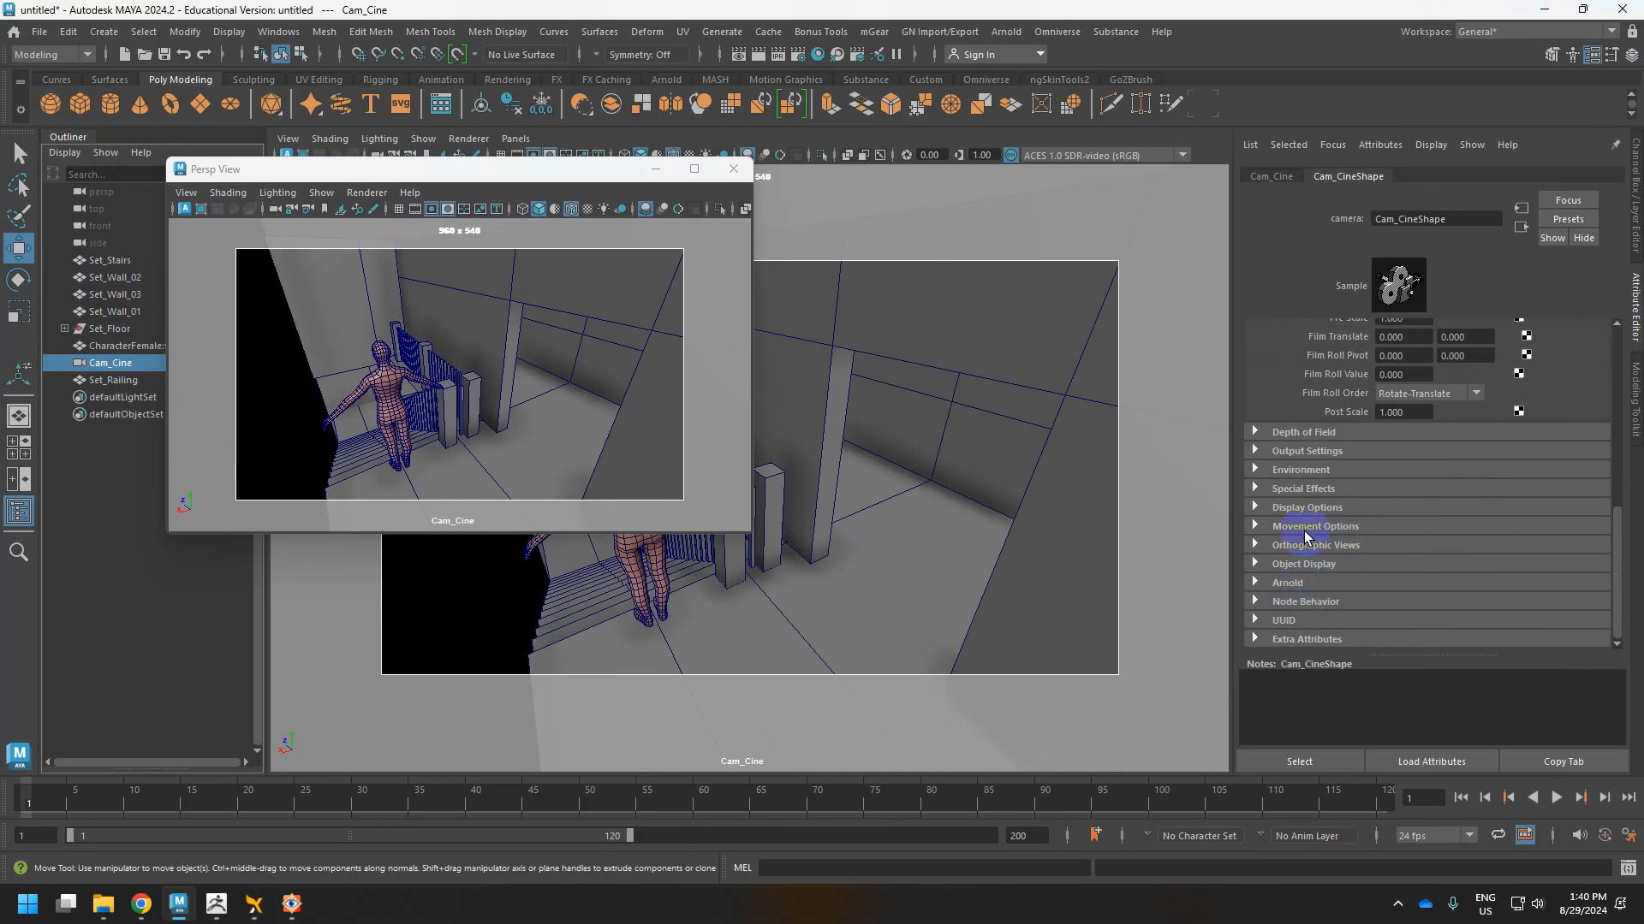
{"action": "left_click", "coordinate": [1307, 508]}
{"action": "scroll", "coordinate": [1405, 576], "scroll_direction": "down", "scroll_amount": 3}
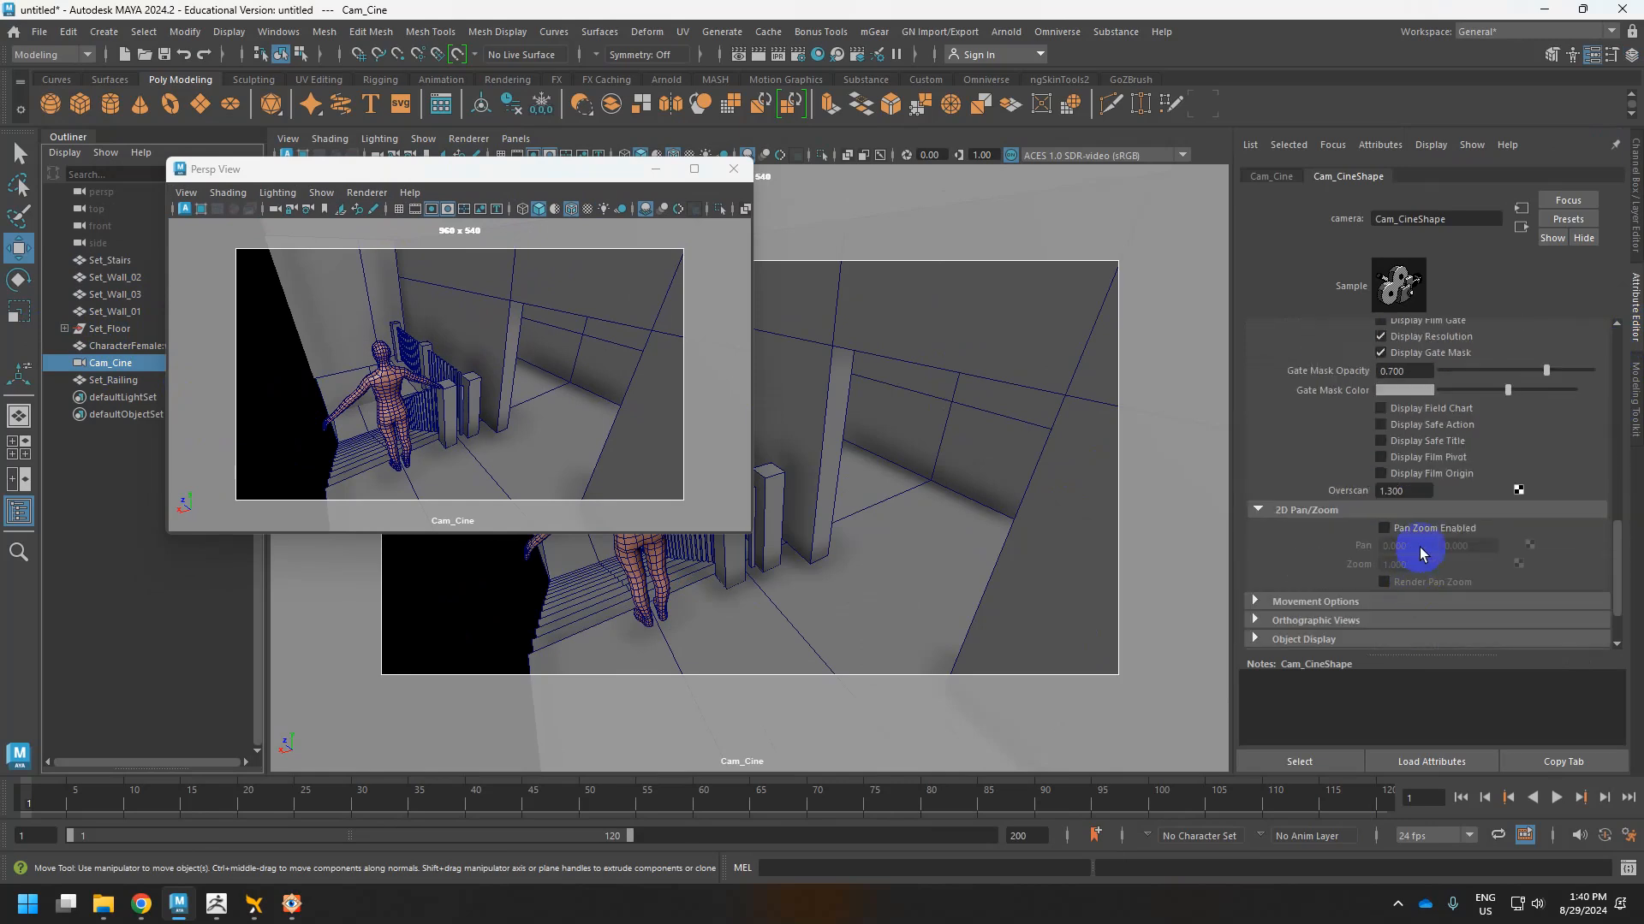
{"action": "left_click", "coordinate": [1404, 491]}
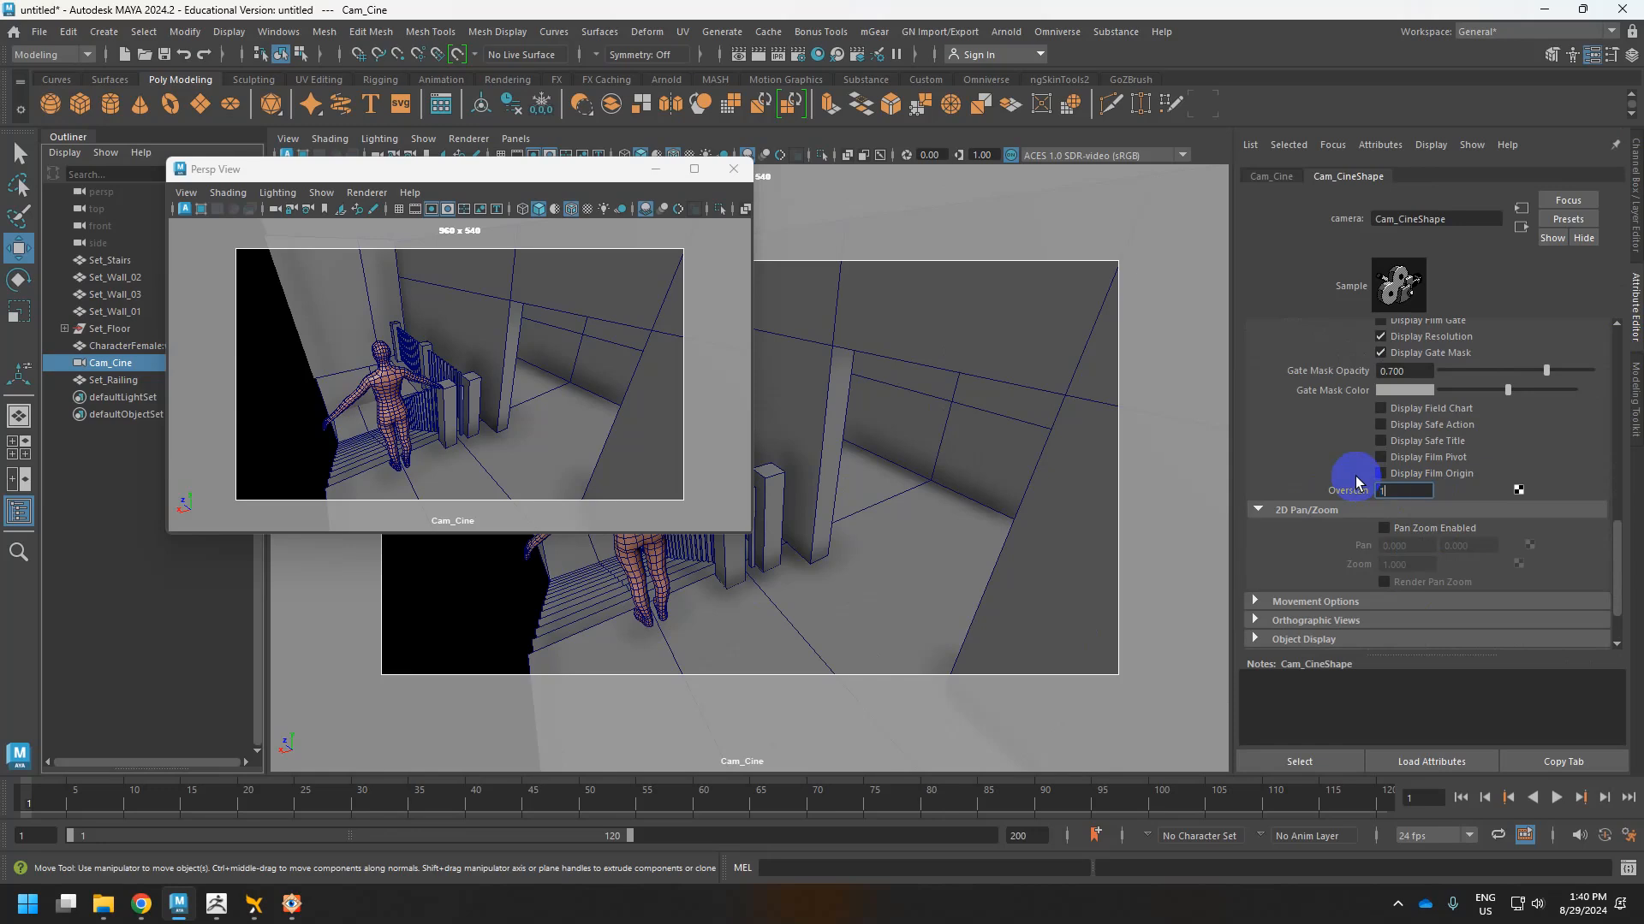
{"action": "key", "text": "Return"}
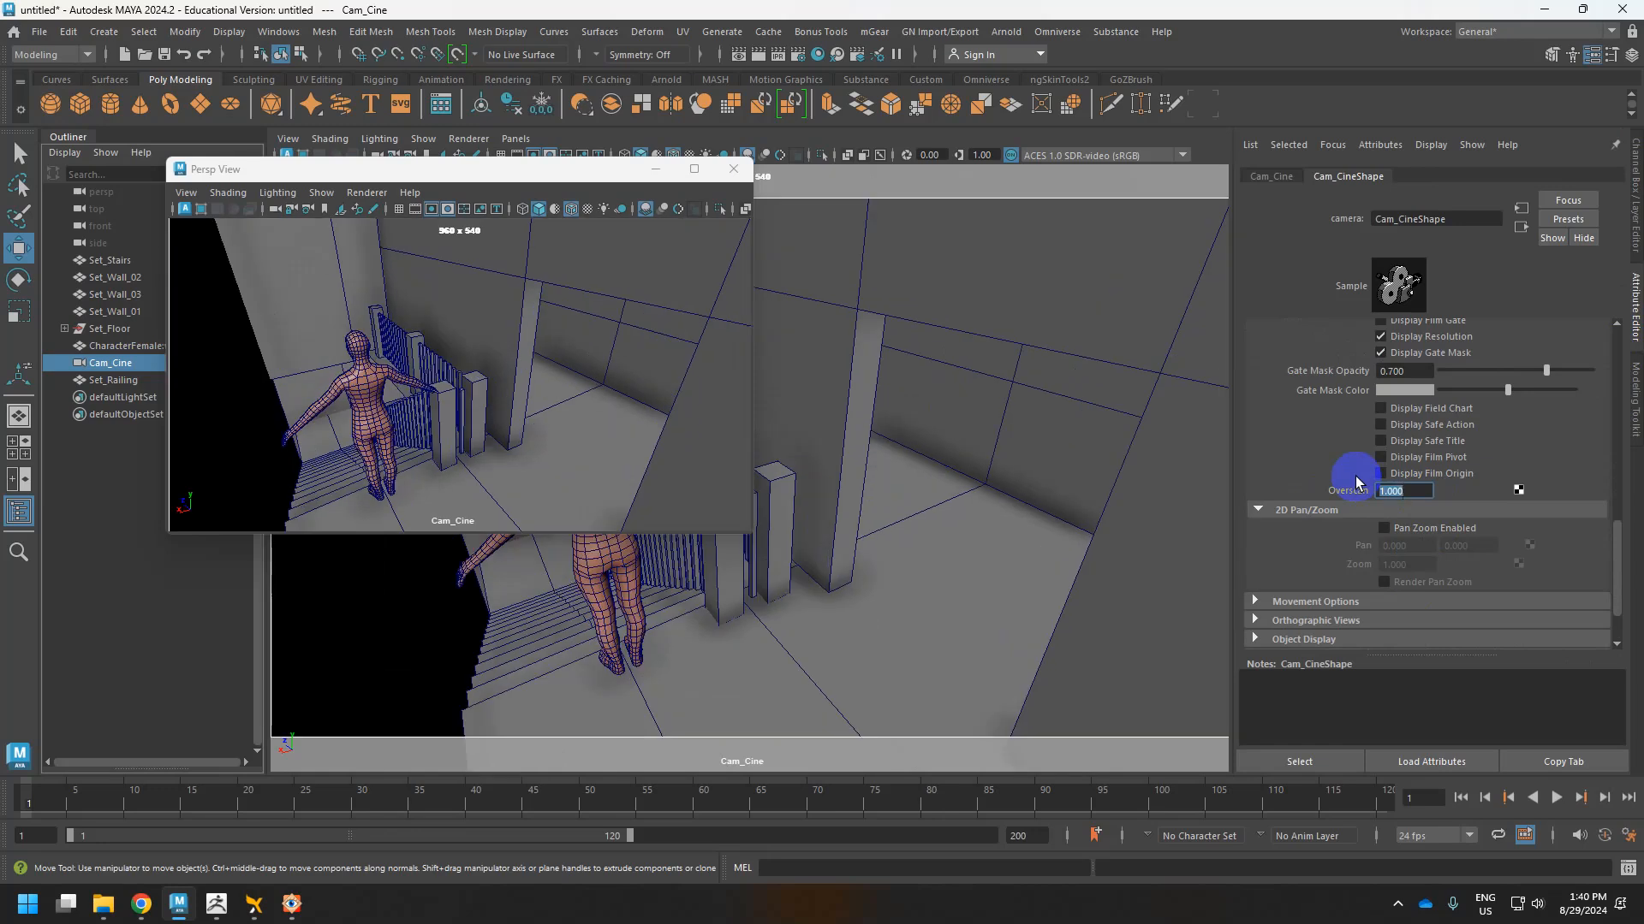
Reposition the floating Cam_Cine window away from the middle of the scene and switch the main viewport to the persp camera.
{"action": "left_click_drag", "start_coordinate": [429, 168], "coordinate": [268, 354]}
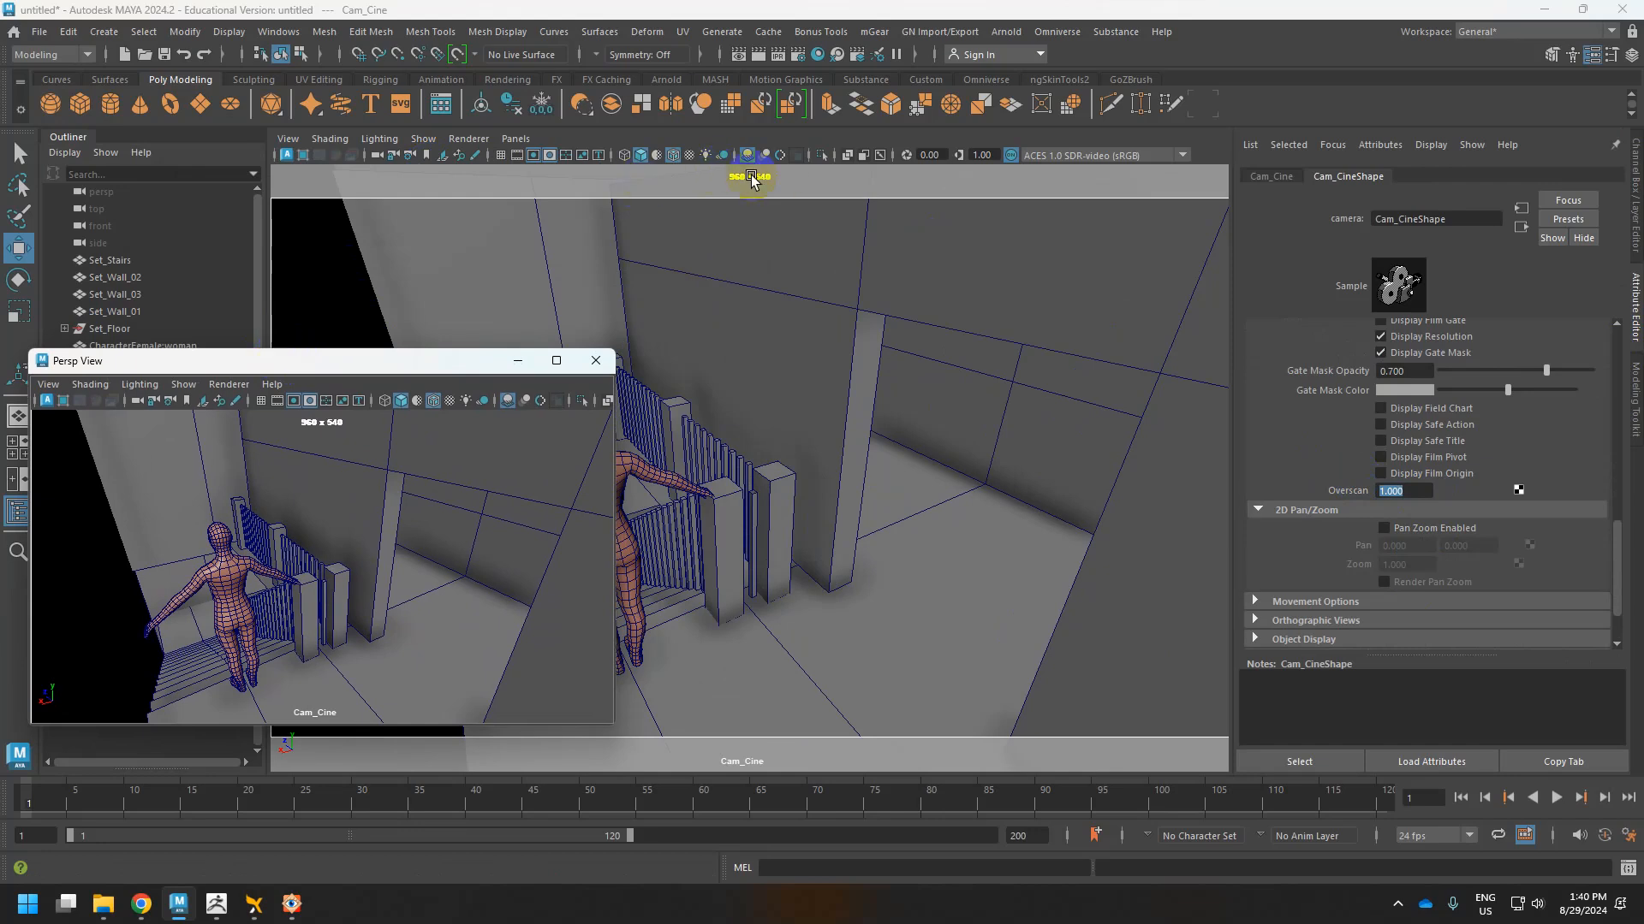
{"action": "left_click", "coordinate": [482, 369]}
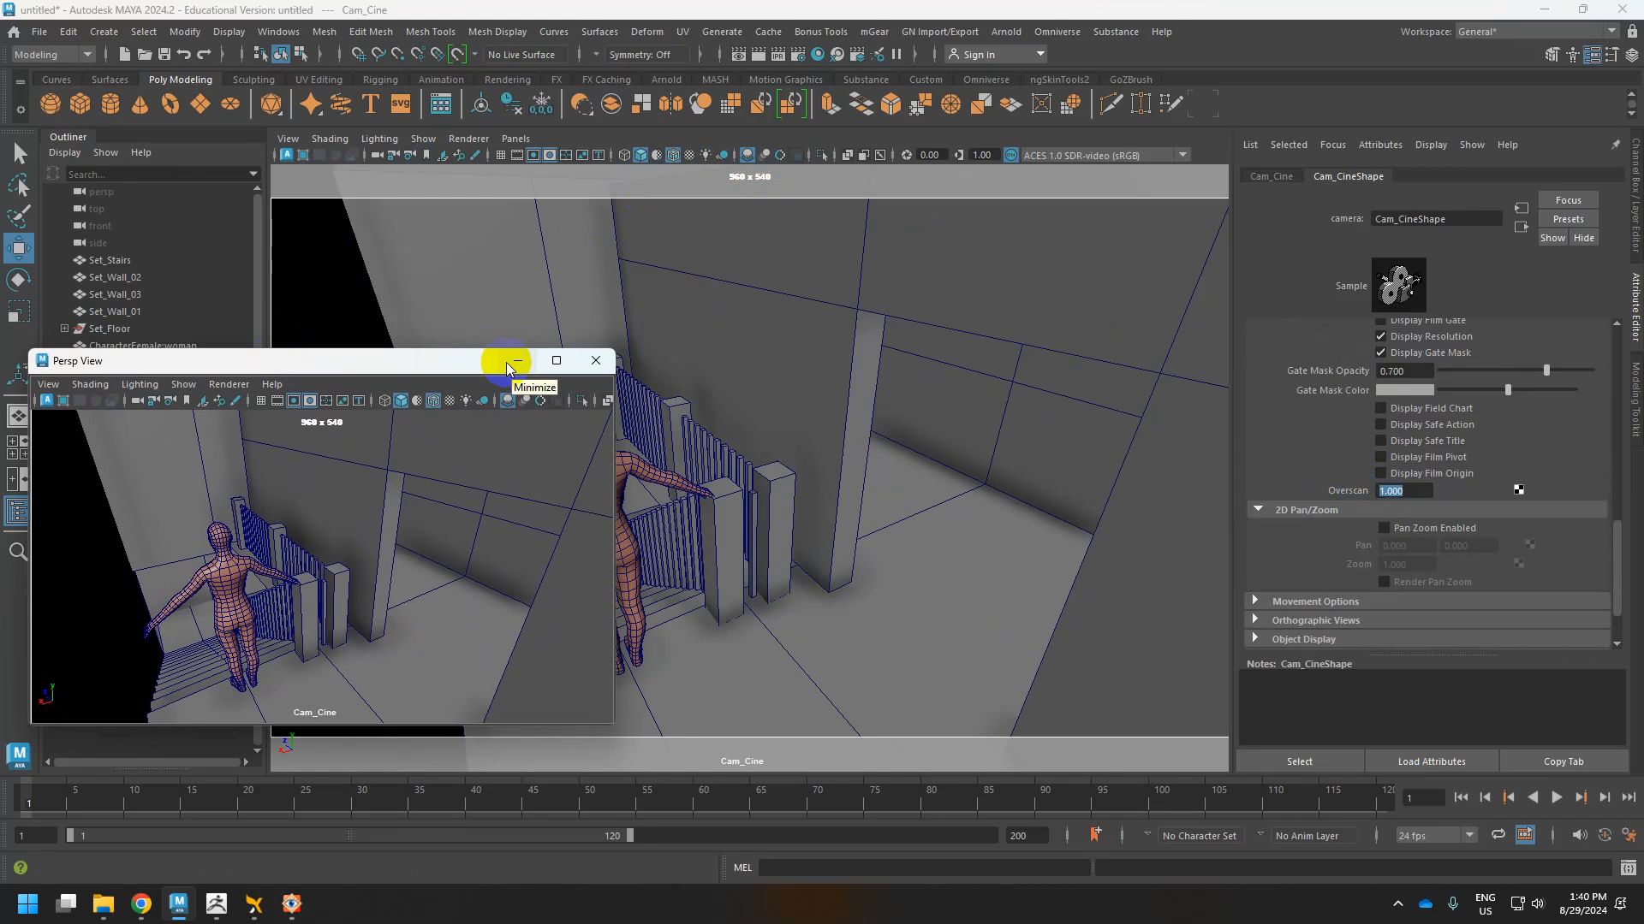
{"action": "left_click_drag", "start_coordinate": [337, 367], "coordinate": [327, 305]}
{"action": "left_click", "coordinate": [516, 138]}
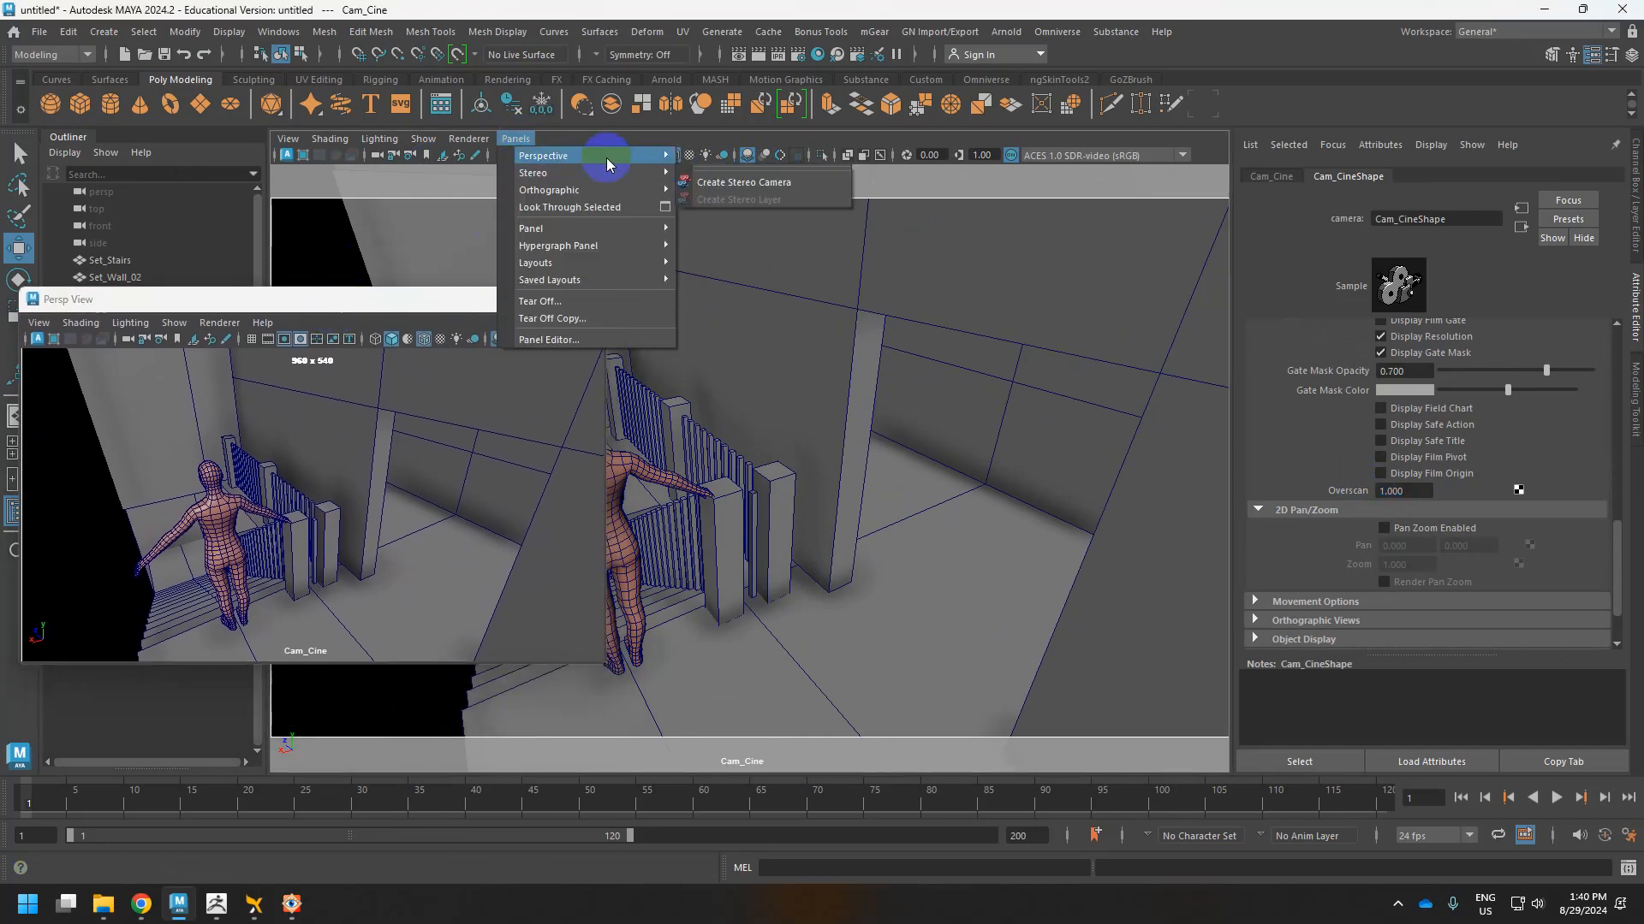
{"action": "mouse_move", "coordinate": [608, 159]}
{"action": "left_click", "coordinate": [727, 155]}
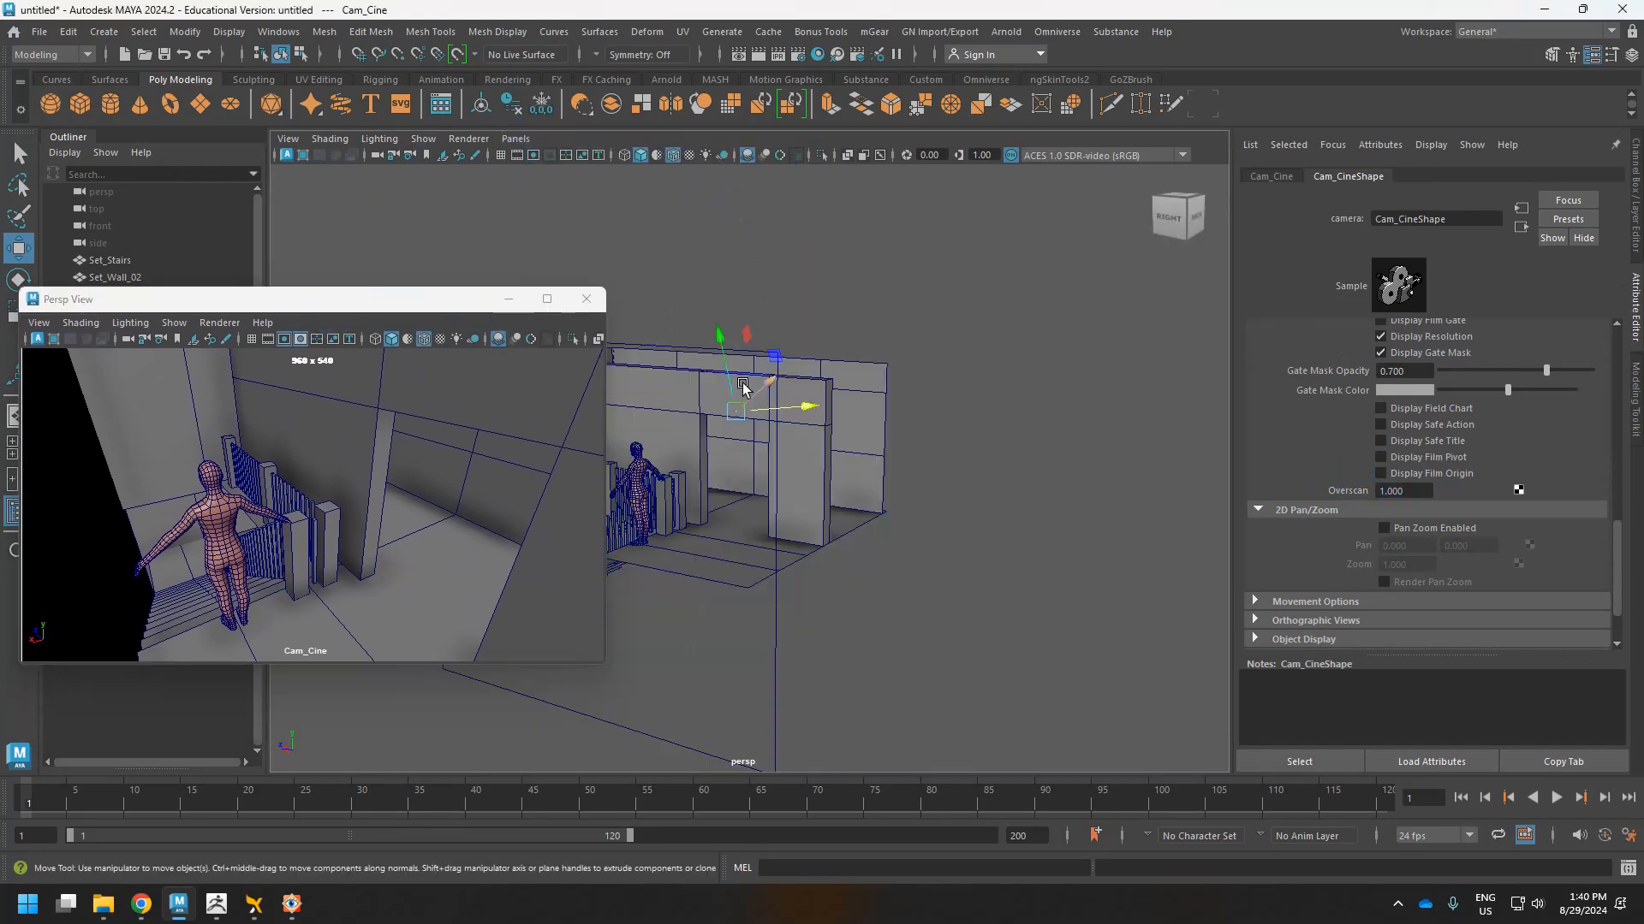
Examine the staircase, railing, human figure and doorway opening from a raised angle in the persp view.
{"action": "middle_click_drag", "start_coordinate": [743, 385], "coordinate": [939, 426], "text": "alt"}
{"action": "left_click_drag", "start_coordinate": [939, 426], "coordinate": [906, 454], "text": "alt"}
{"action": "middle_click_drag", "start_coordinate": [939, 437], "coordinate": [892, 351], "text": "alt"}
{"action": "left_click_drag", "start_coordinate": [892, 352], "coordinate": [873, 369], "text": "alt"}
{"action": "scroll", "coordinate": [873, 370], "scroll_direction": "up", "scroll_amount": 4}
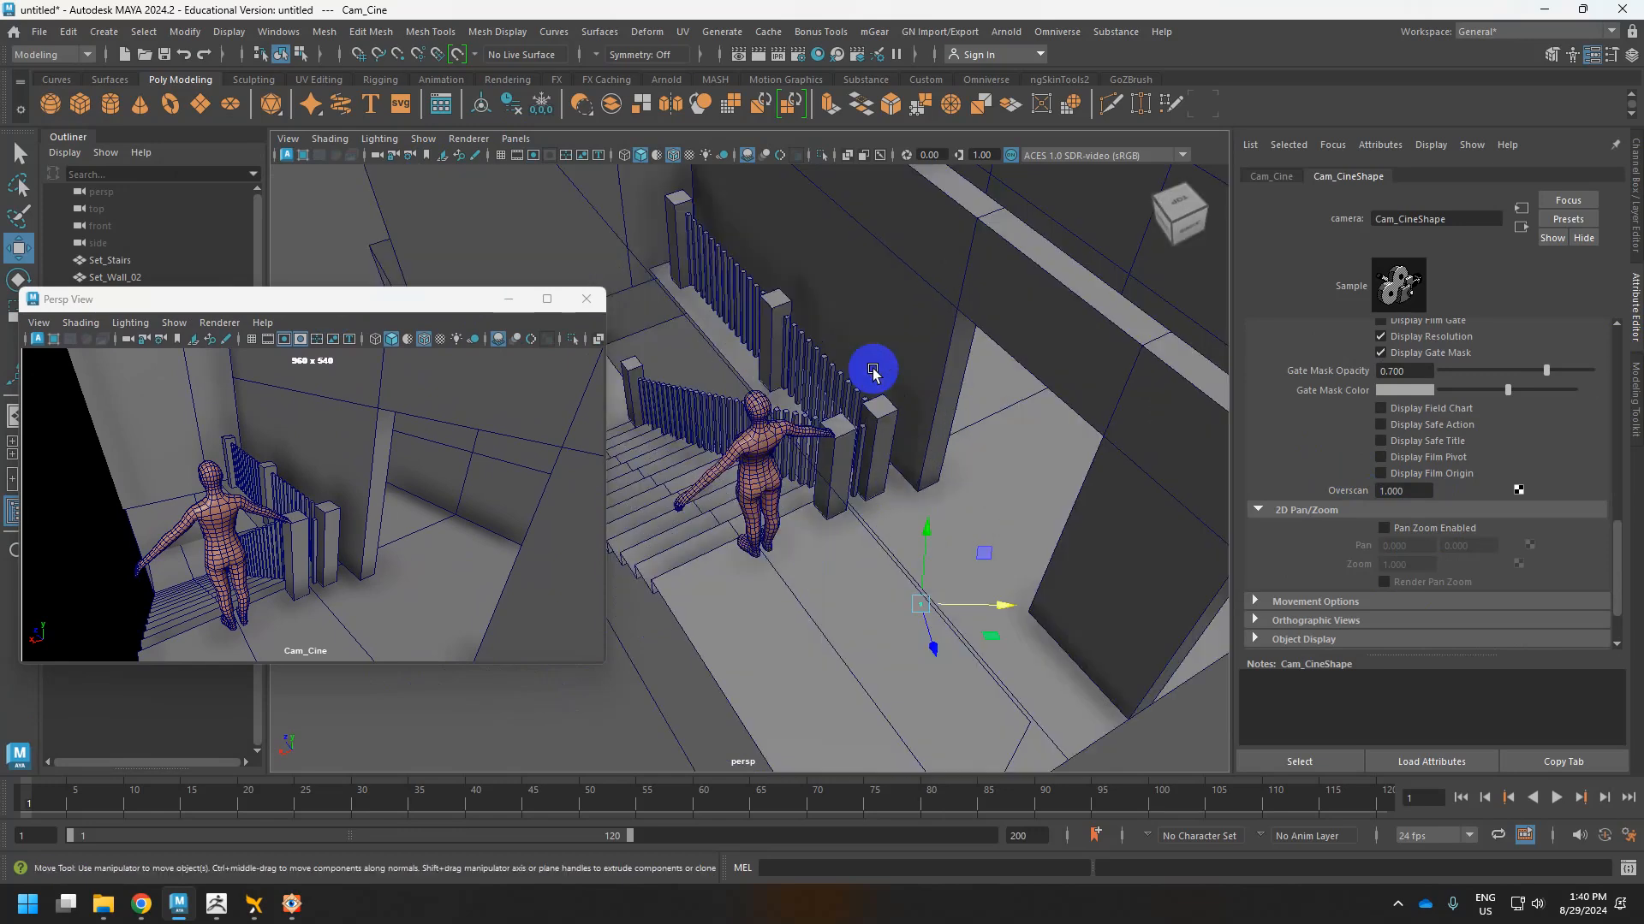
{"action": "middle_click_drag", "start_coordinate": [873, 370], "coordinate": [822, 437], "text": "alt"}
{"action": "mouse_move", "coordinate": [838, 390]}
{"action": "left_mouse_down", "text": "alt"}
{"action": "mouse_move", "coordinate": [873, 377]}
{"action": "mouse_move", "coordinate": [855, 385]}
{"action": "left_mouse_up", "text": "alt"}
{"action": "middle_click_drag", "start_coordinate": [855, 385], "coordinate": [894, 335], "text": "alt"}
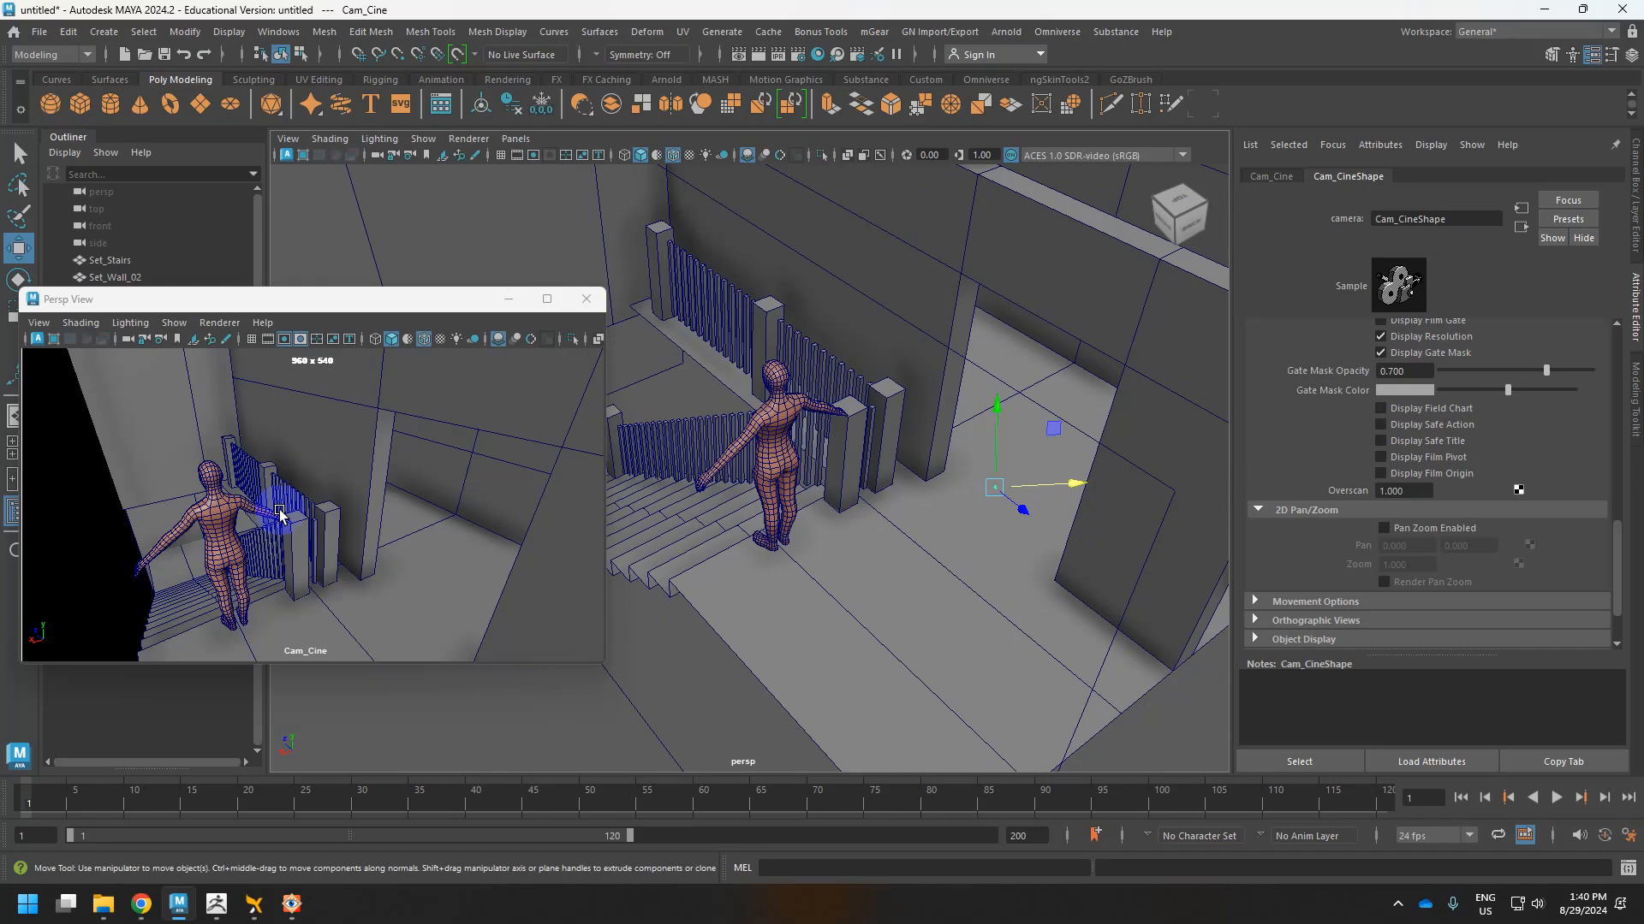
Lower the top faces of the doorway wall slightly to match the reference photo and return to object selection.
{"action": "left_click", "coordinate": [792, 415]}
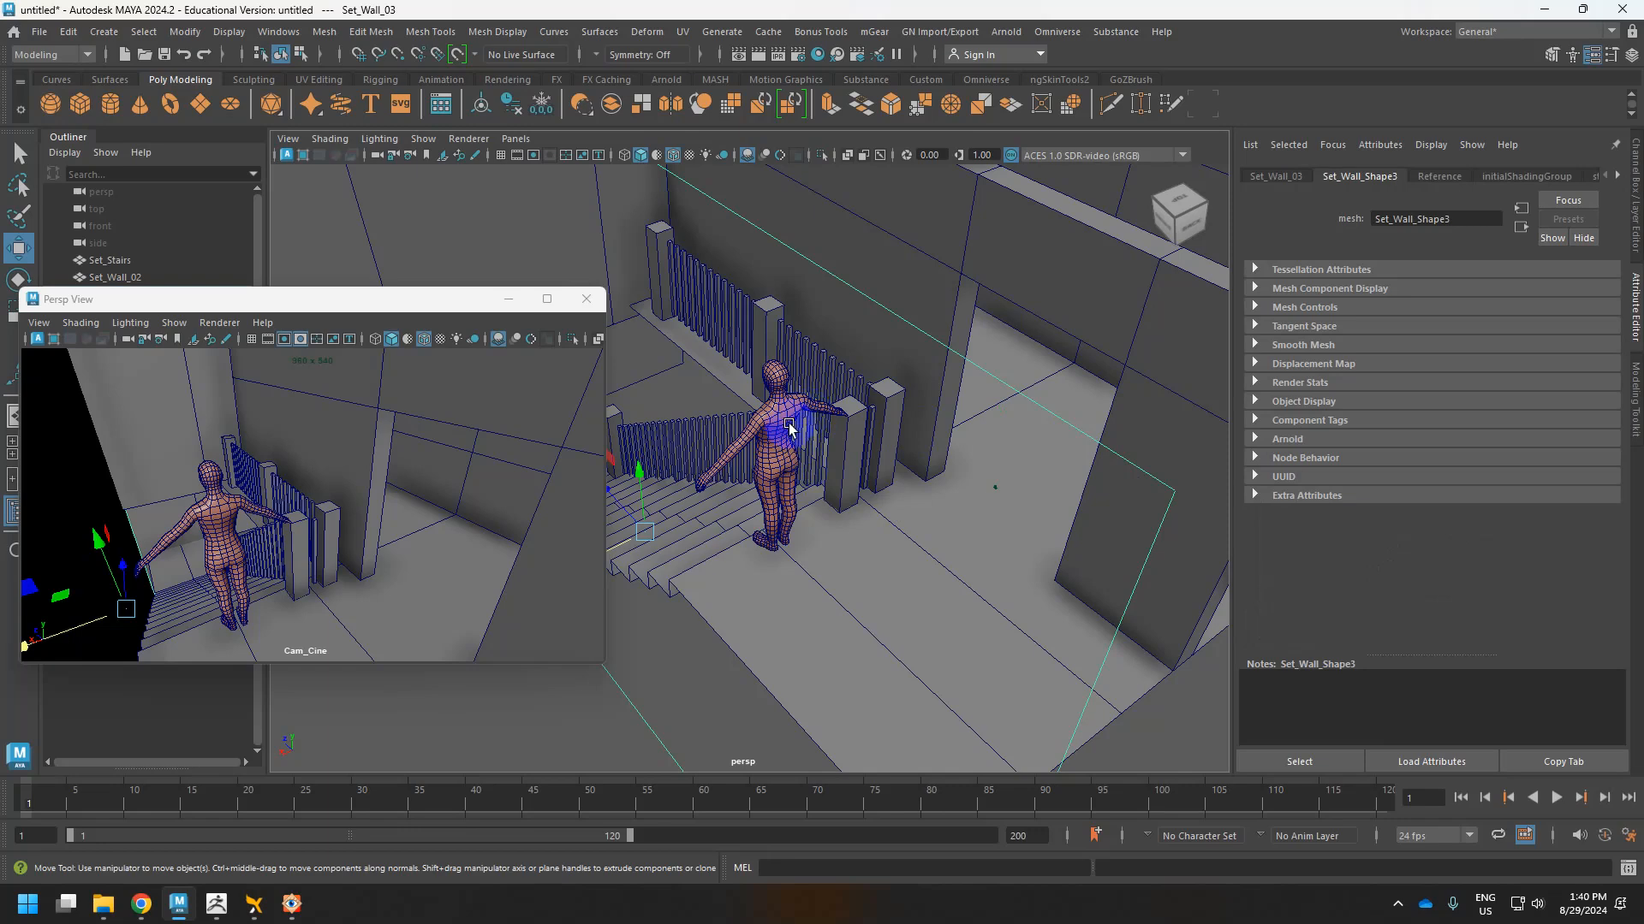
{"action": "right_click_drag", "start_coordinate": [1101, 230], "coordinate": [1111, 263]}
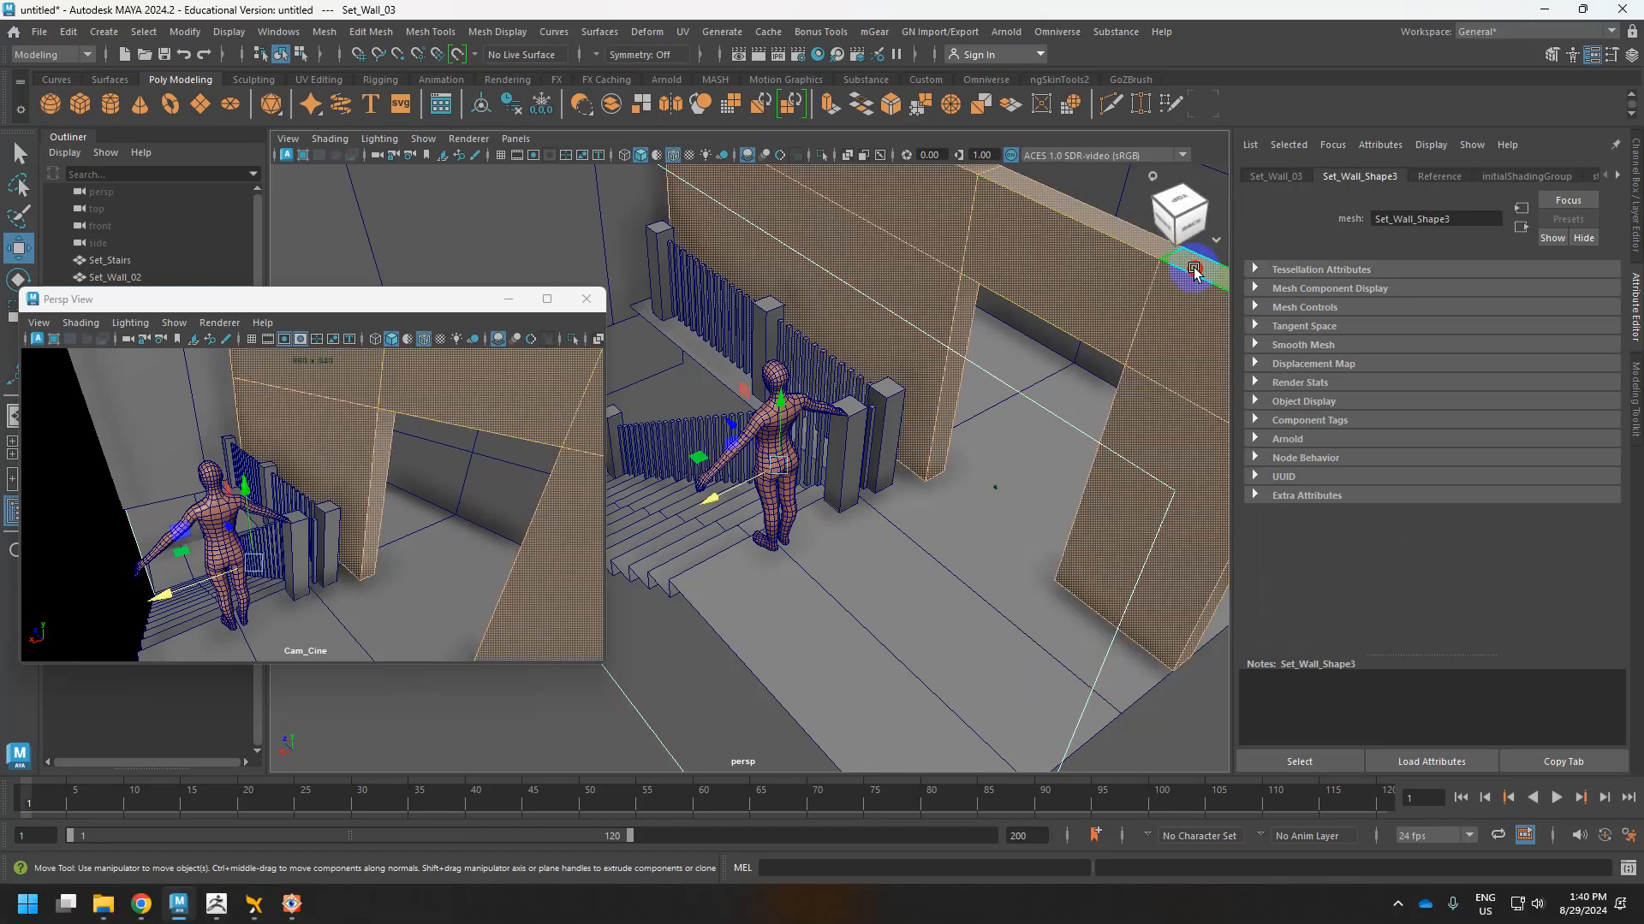
{"action": "left_click", "coordinate": [1101, 228]}
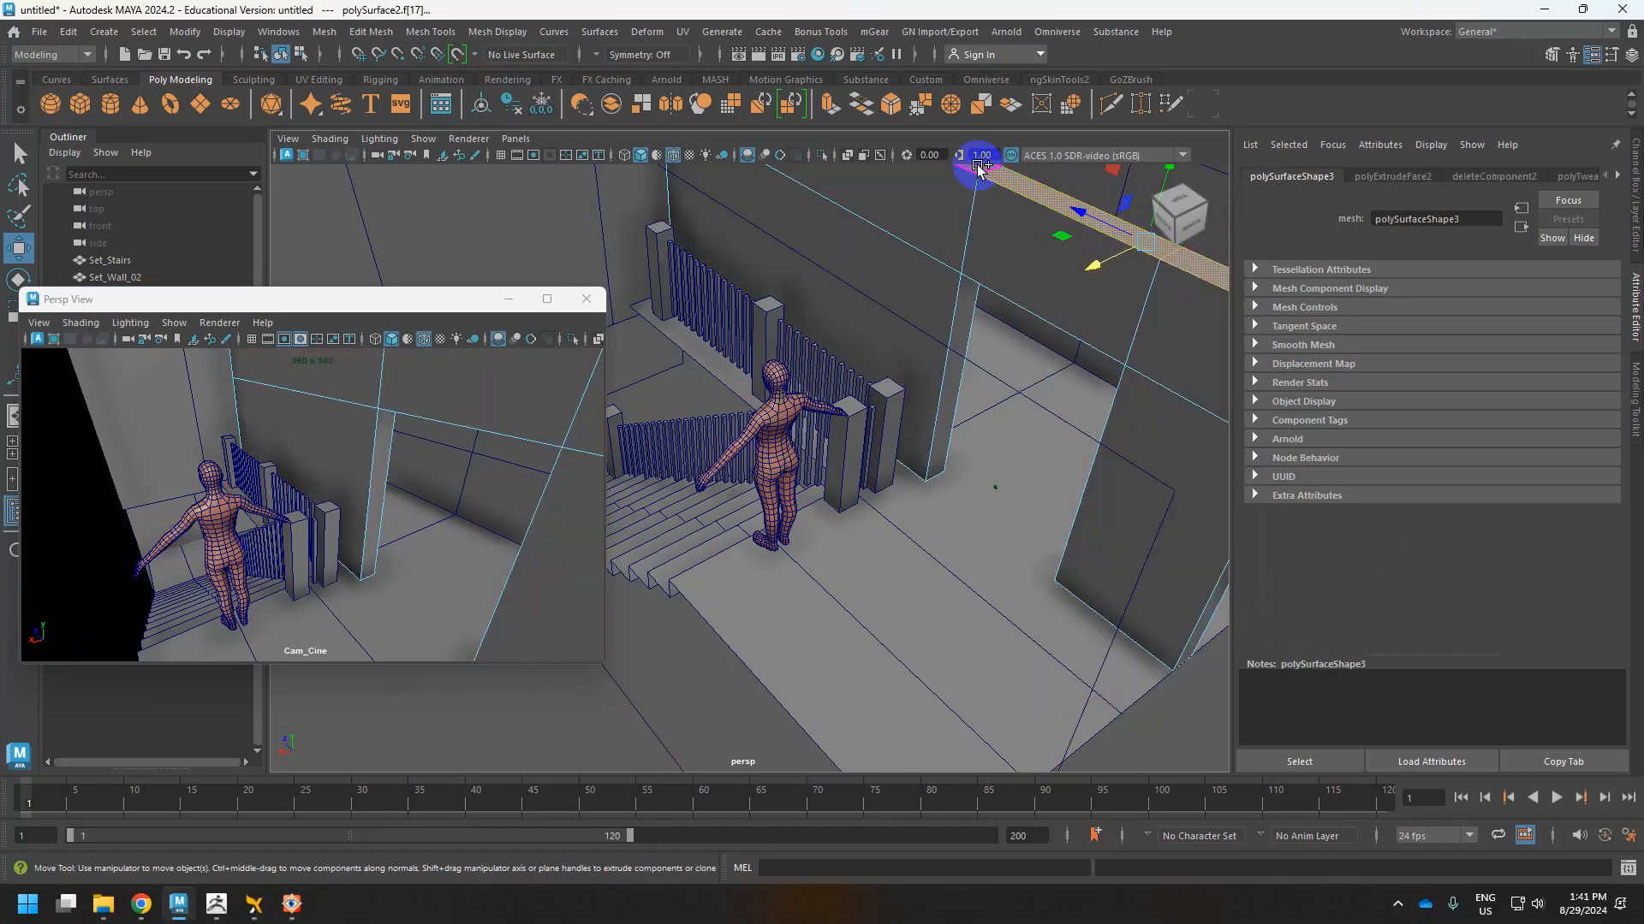
{"action": "scroll", "coordinate": [1003, 187], "scroll_direction": "down", "scroll_amount": 3}
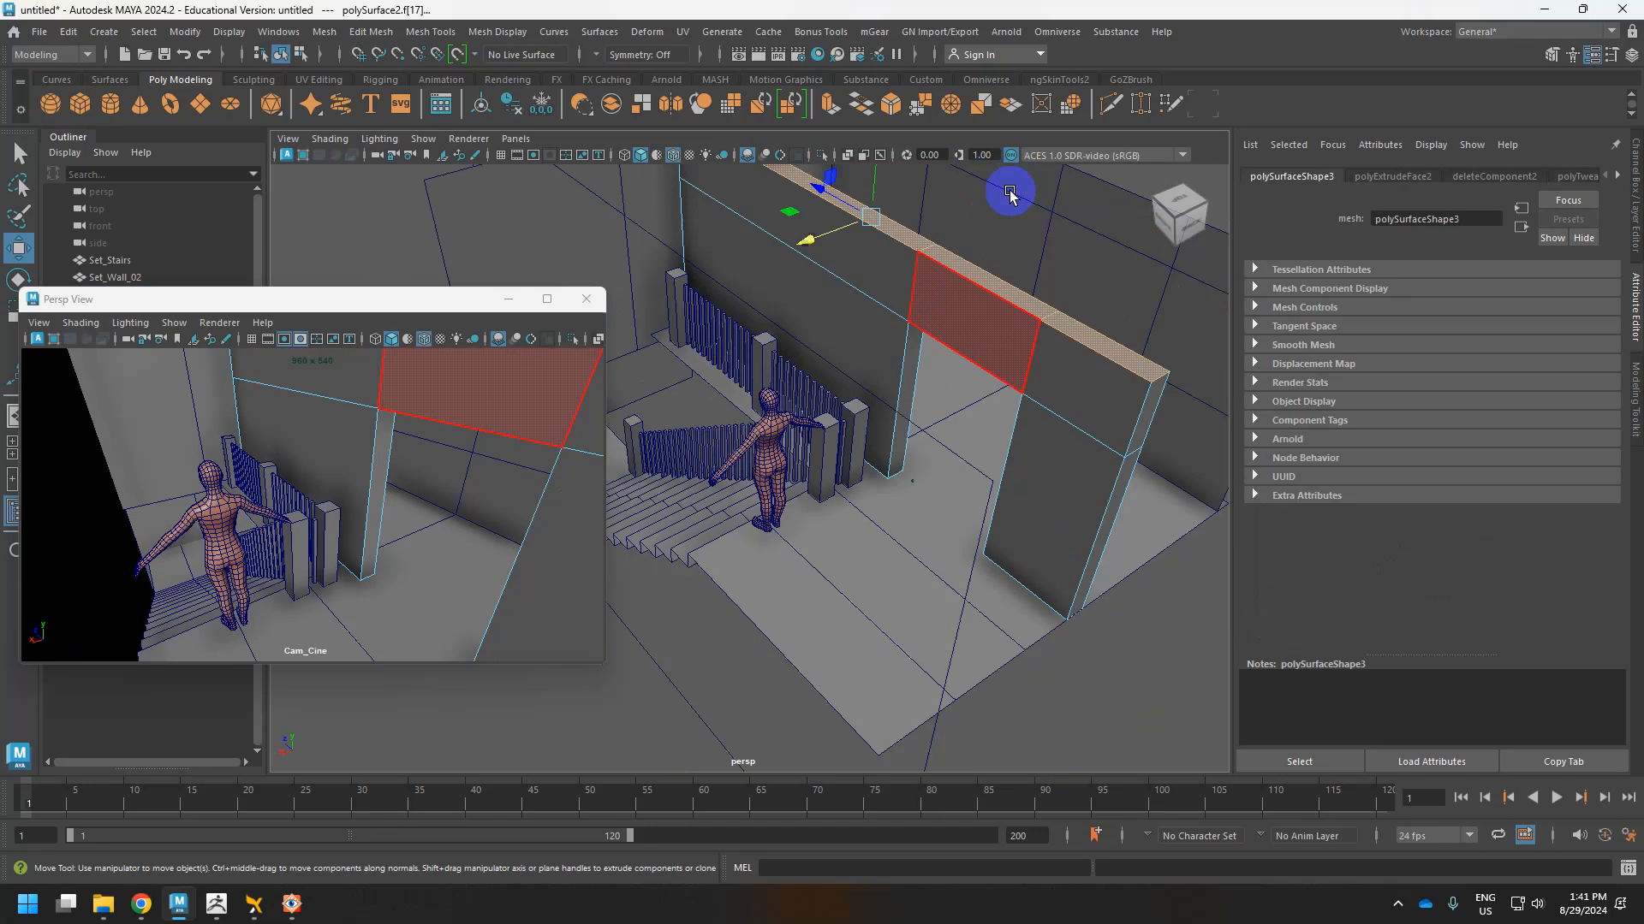
{"action": "mouse_move", "coordinate": [889, 208]}
{"action": "left_mouse_down"}
{"action": "mouse_move", "coordinate": [882, 190]}
{"action": "mouse_move", "coordinate": [881, 227]}
{"action": "left_mouse_up"}
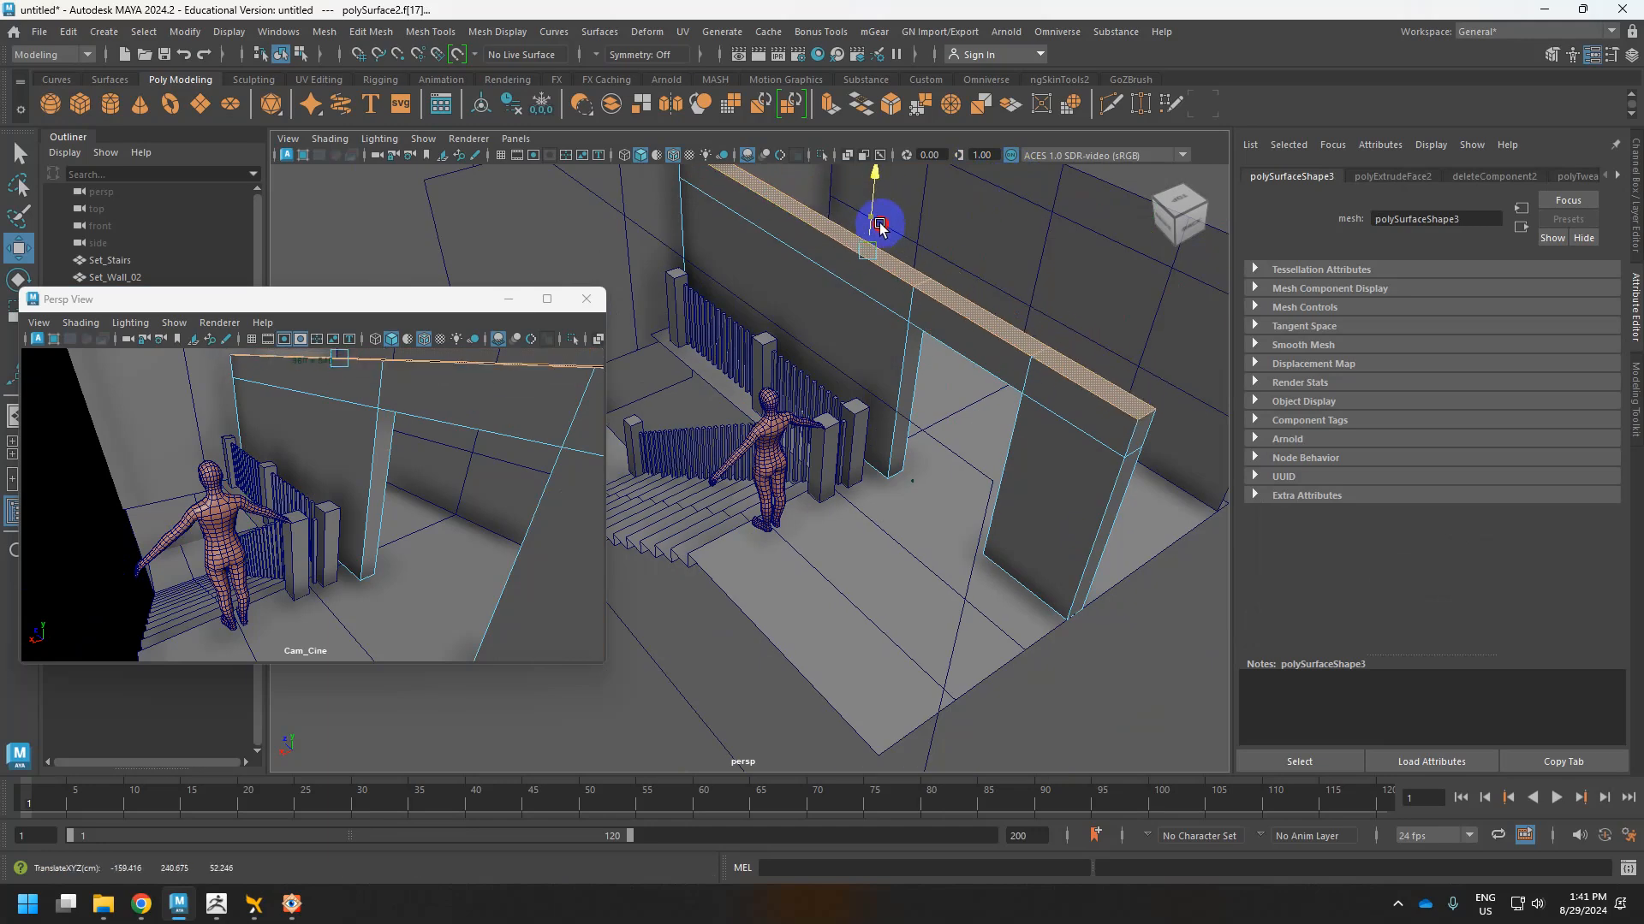
{"action": "key", "text": "alt+Tab"}
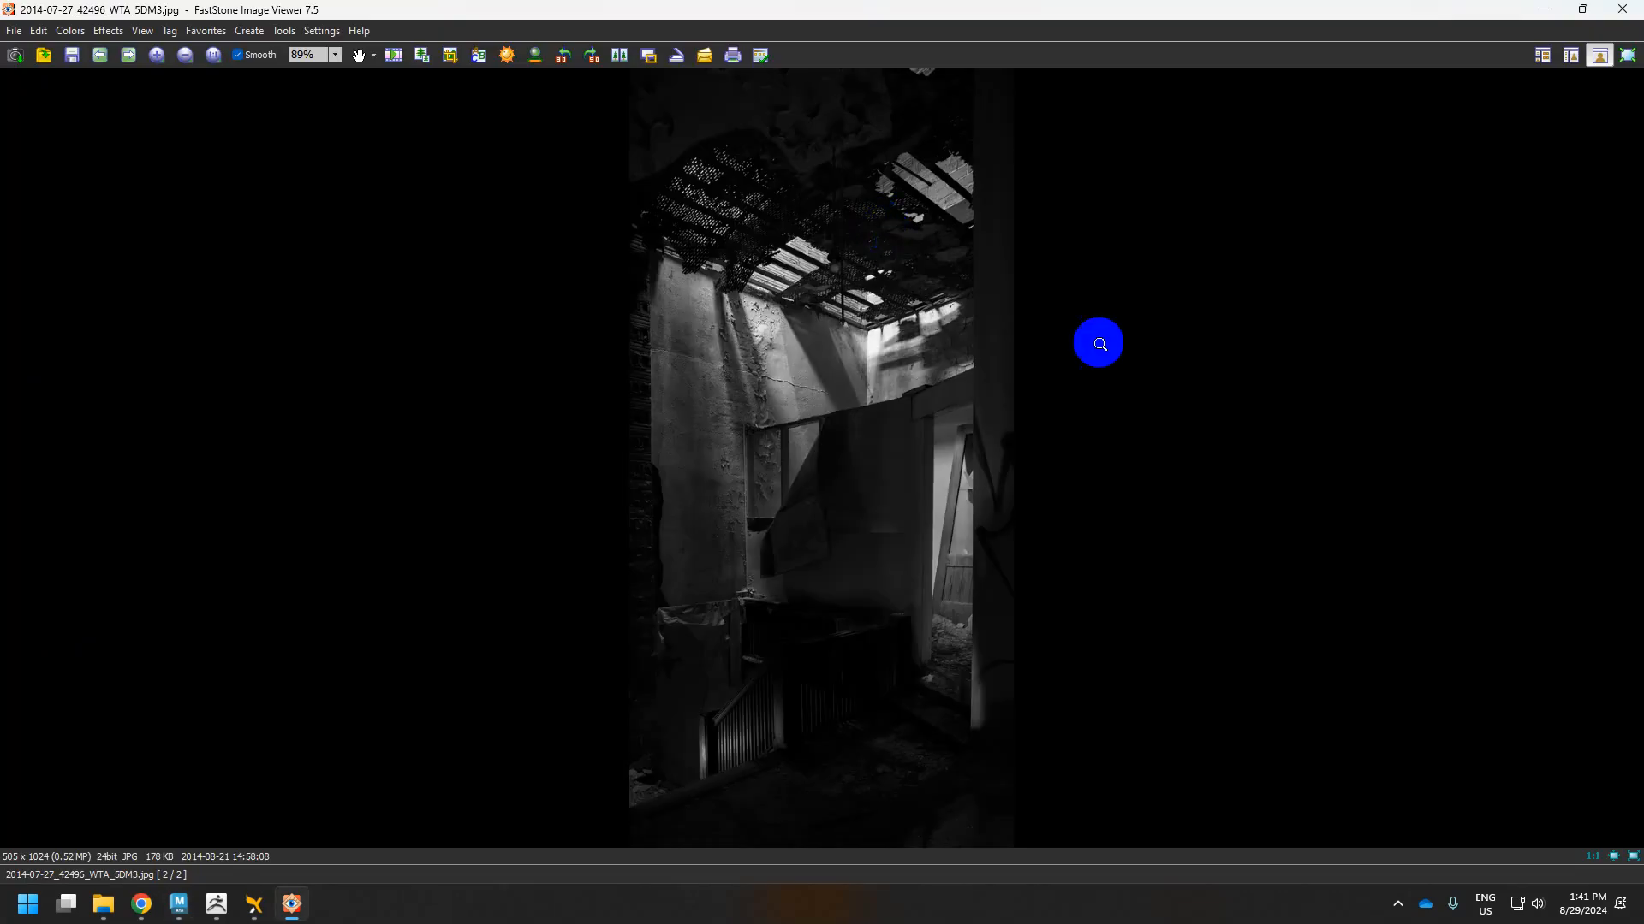
{"action": "key", "text": "alt+Tab"}
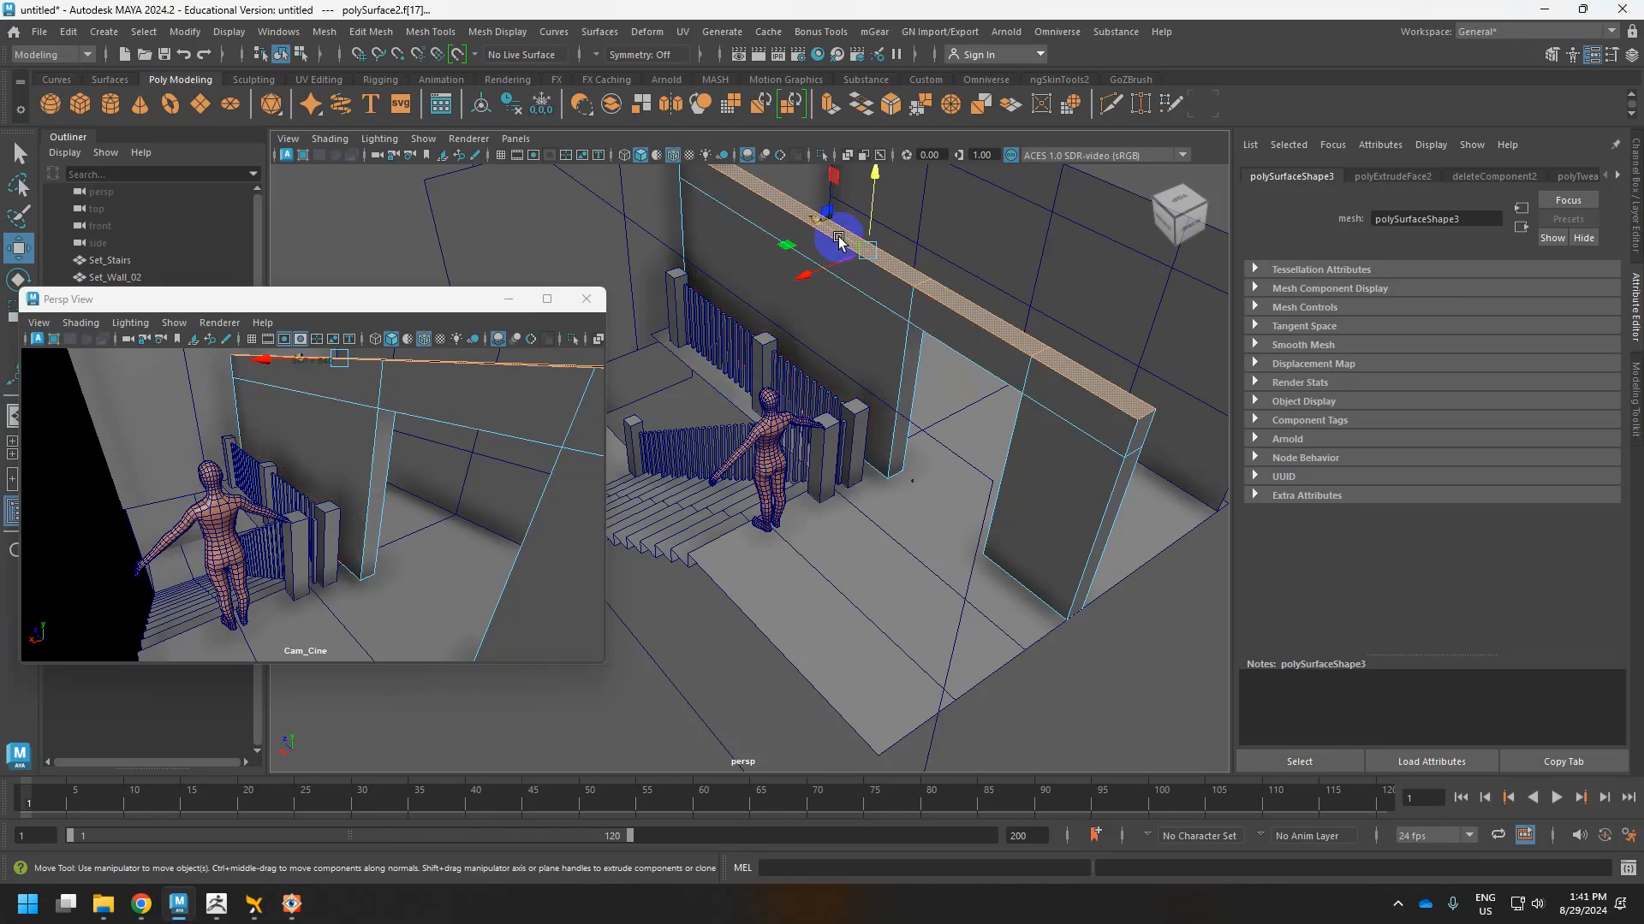
{"action": "left_click_drag", "start_coordinate": [873, 217], "coordinate": [873, 226]}
{"action": "right_click_drag", "start_coordinate": [857, 279], "coordinate": [909, 257]}
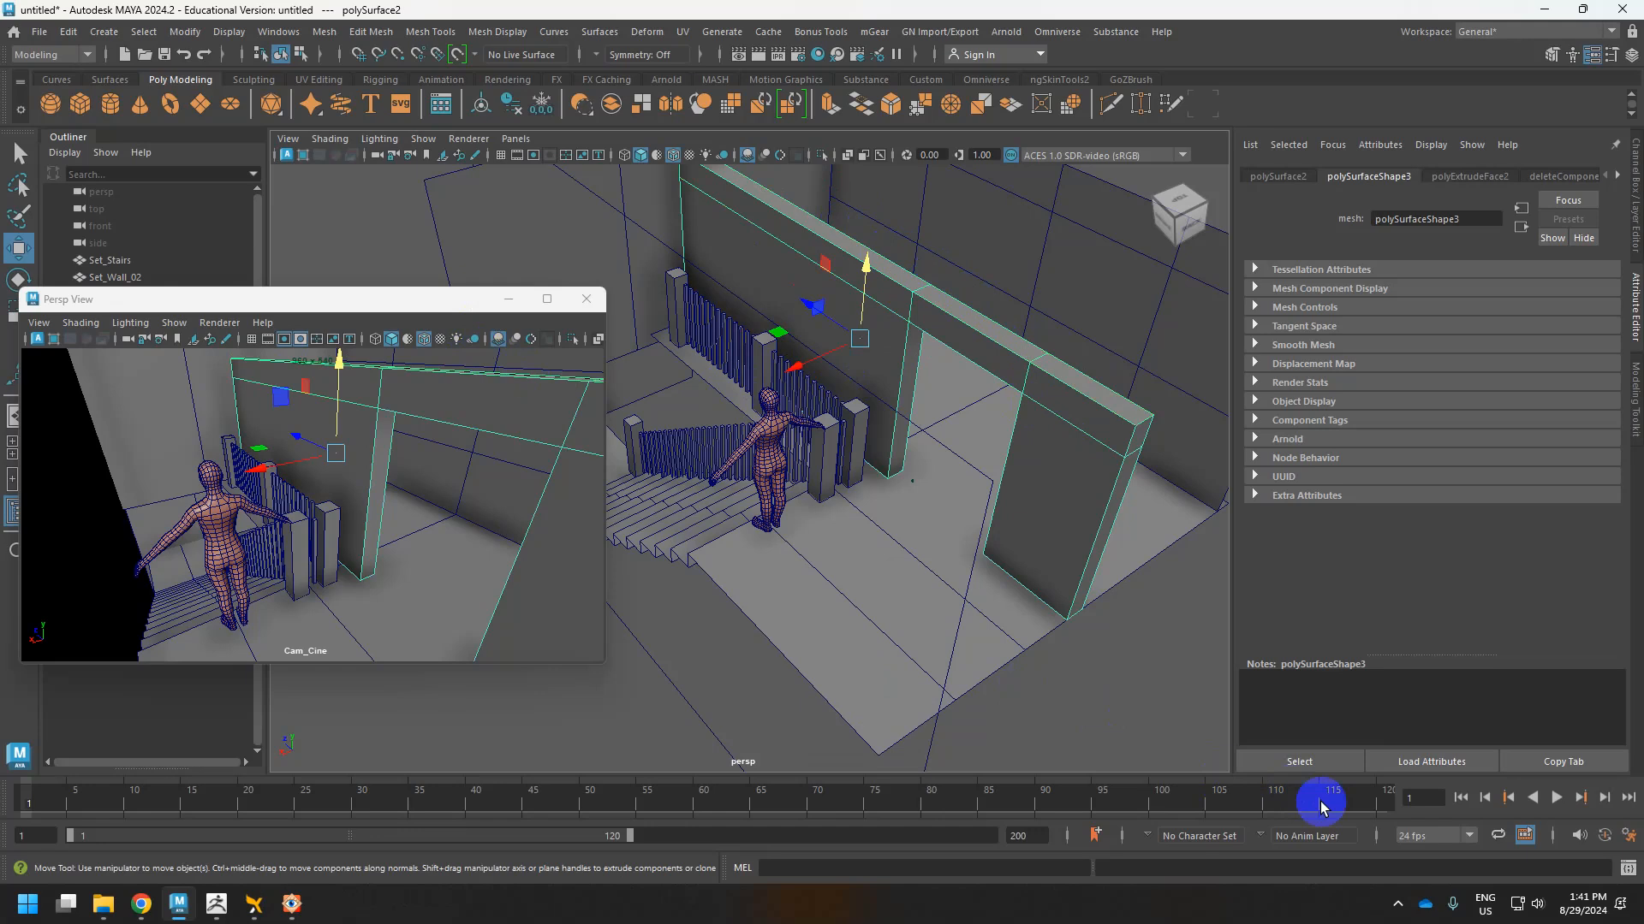
Reposition the floating Cam_Cine window closer to the wall model and switch to Chrome.
{"action": "mouse_move", "coordinate": [289, 901]}
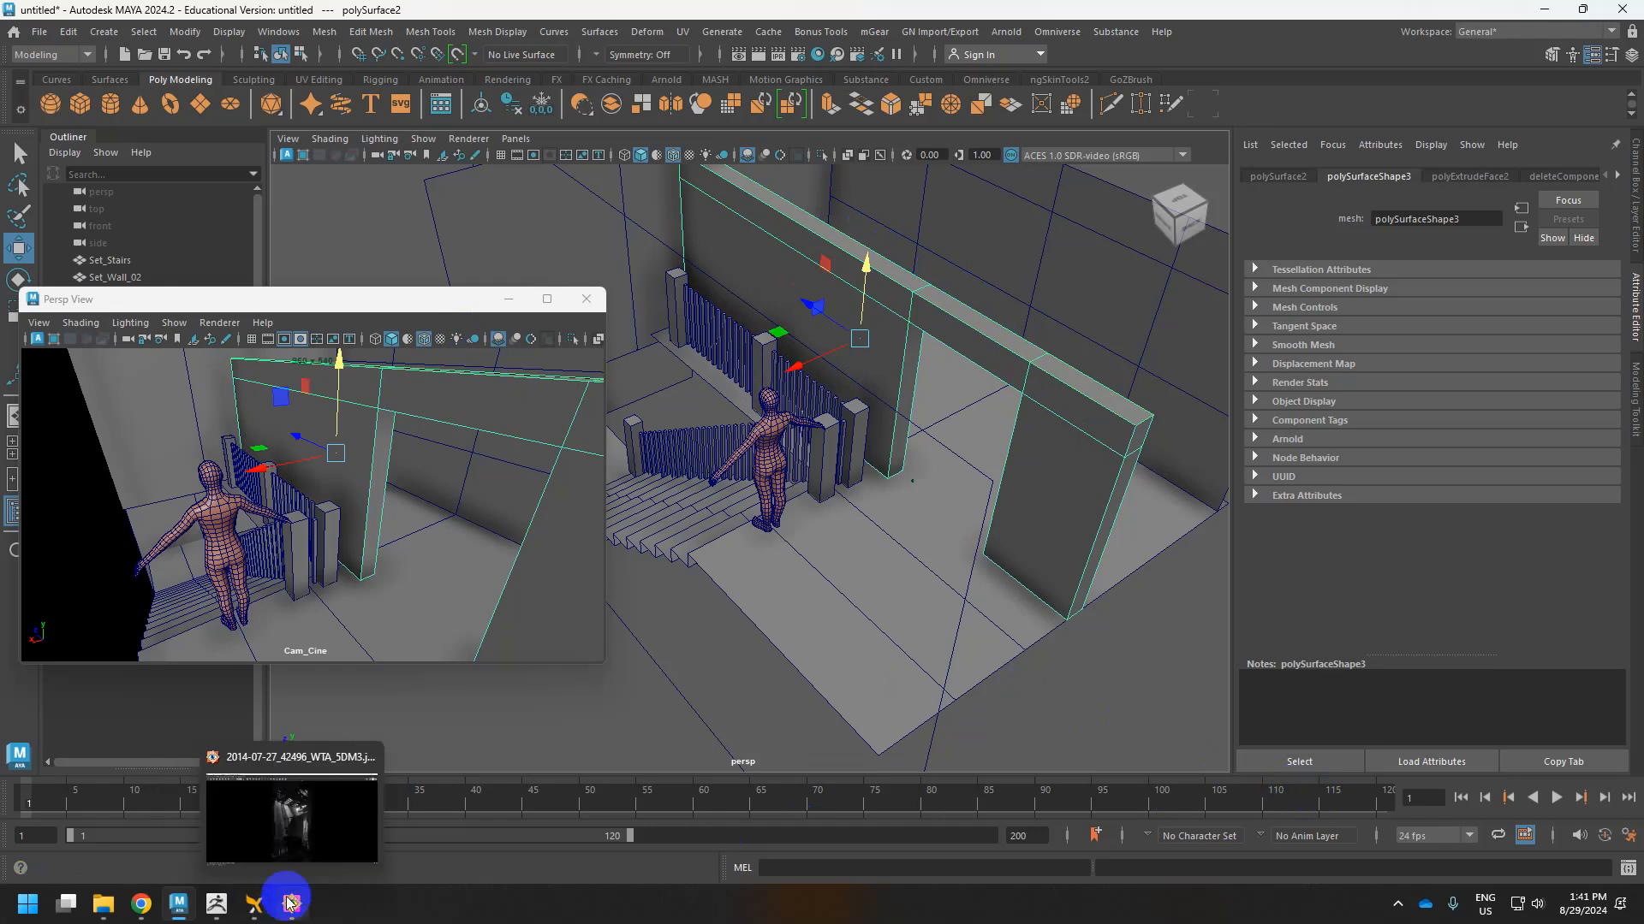
{"action": "left_click_drag", "start_coordinate": [342, 299], "coordinate": [419, 231]}
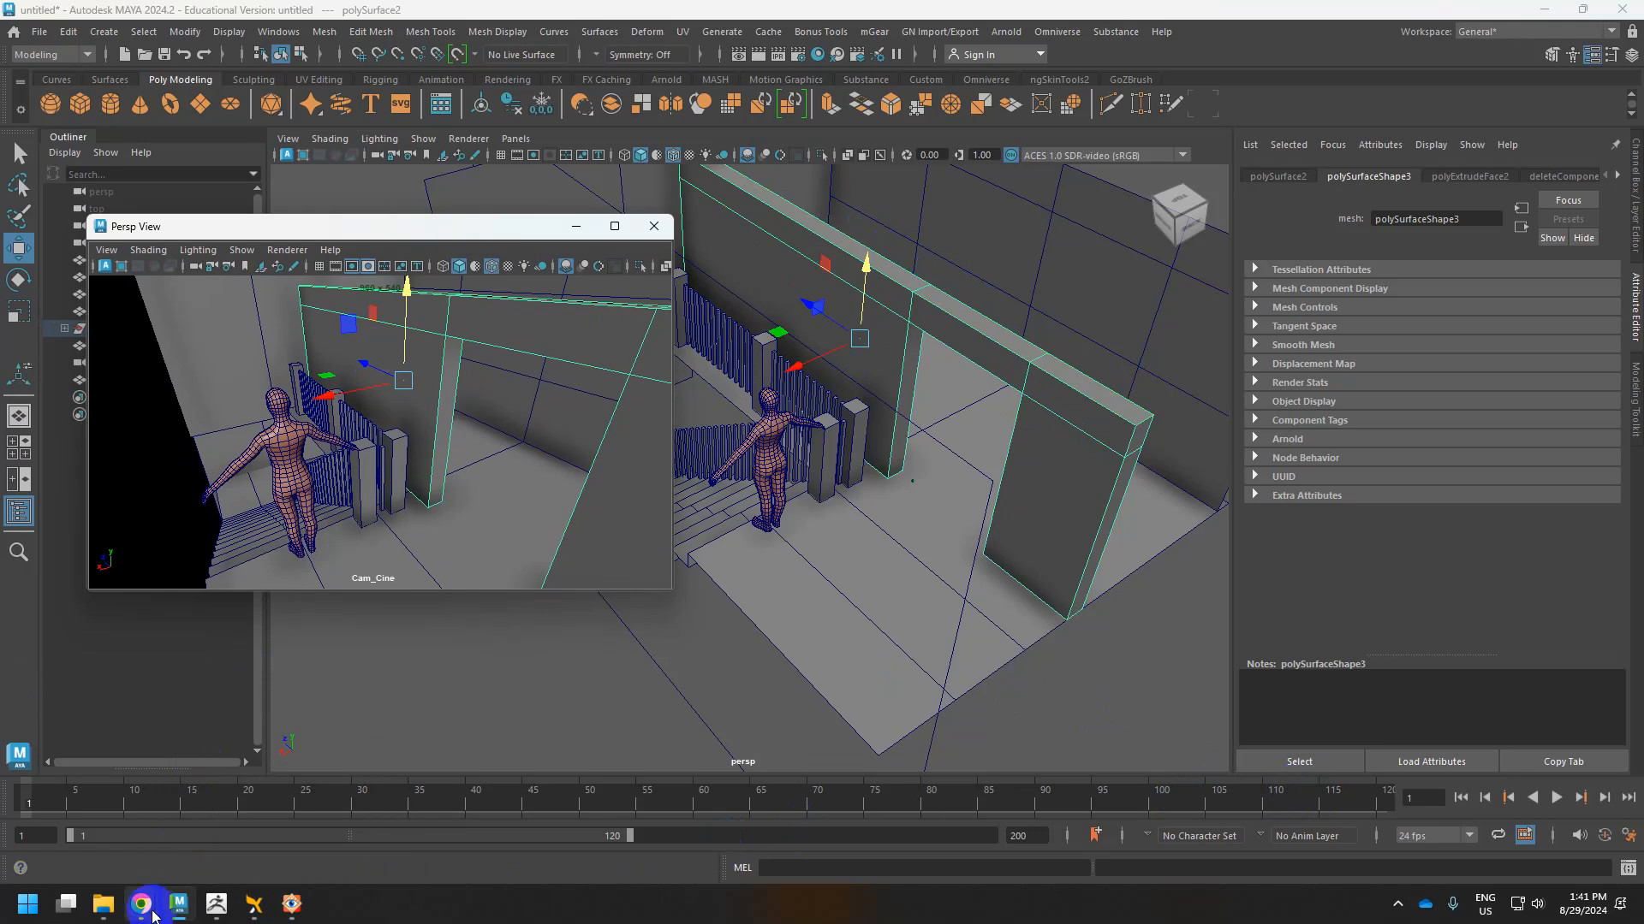
{"action": "mouse_move", "coordinate": [142, 903]}
{"action": "left_click", "coordinate": [139, 837]}
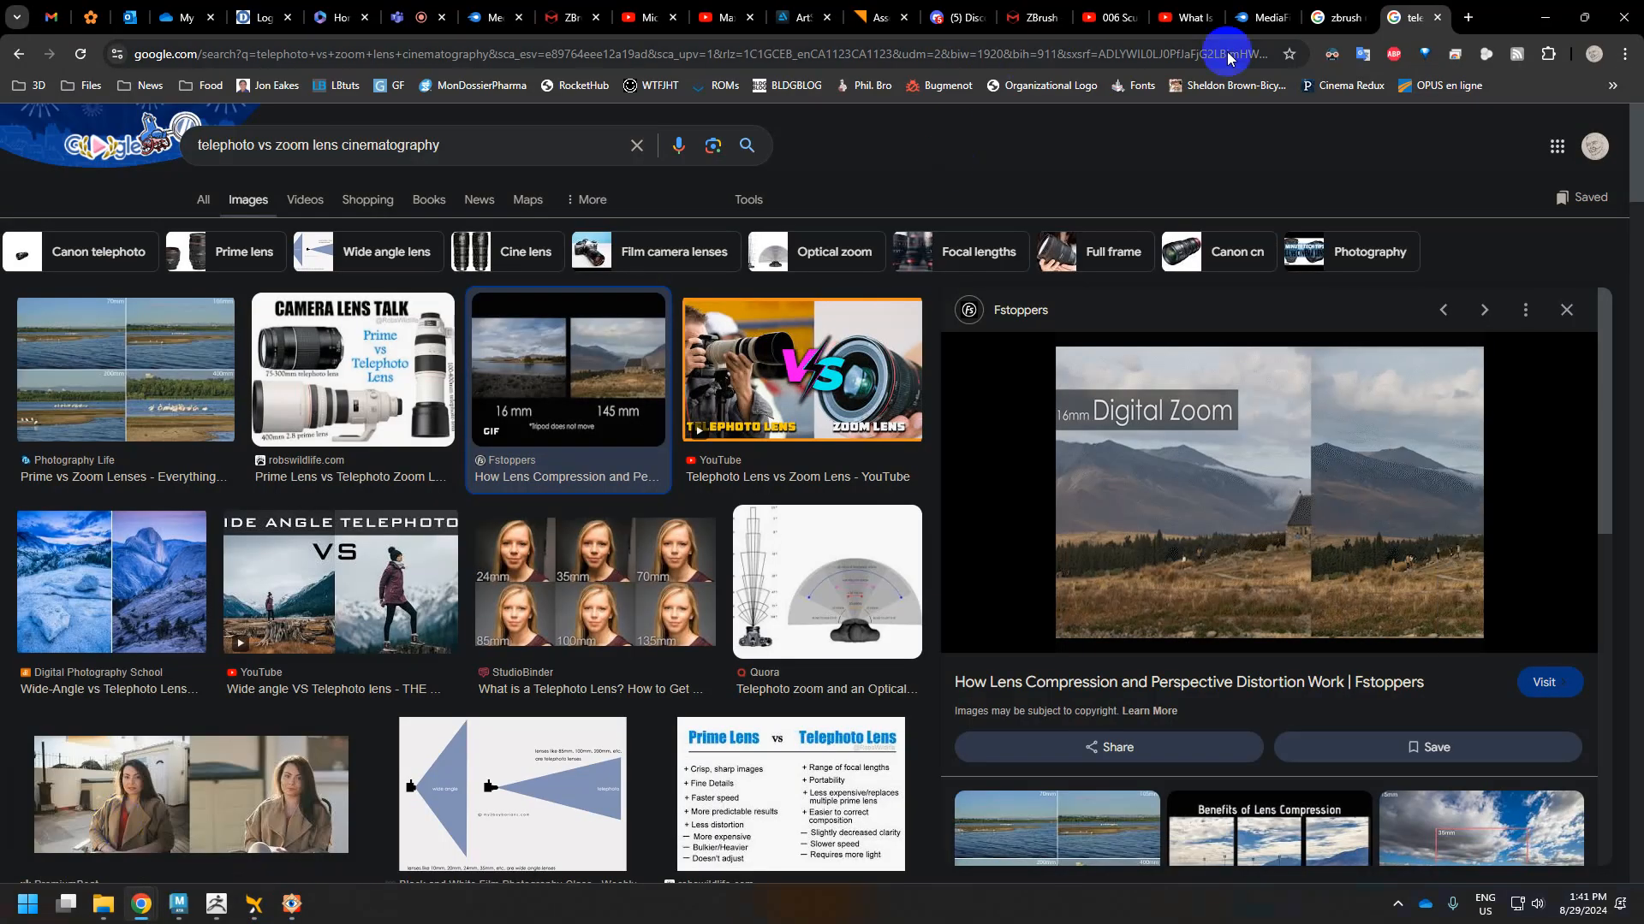
Search Google for "golden crop ratio photoshop" and look through the results for the Golden Crop script.
{"action": "left_click", "coordinate": [1011, 57]}
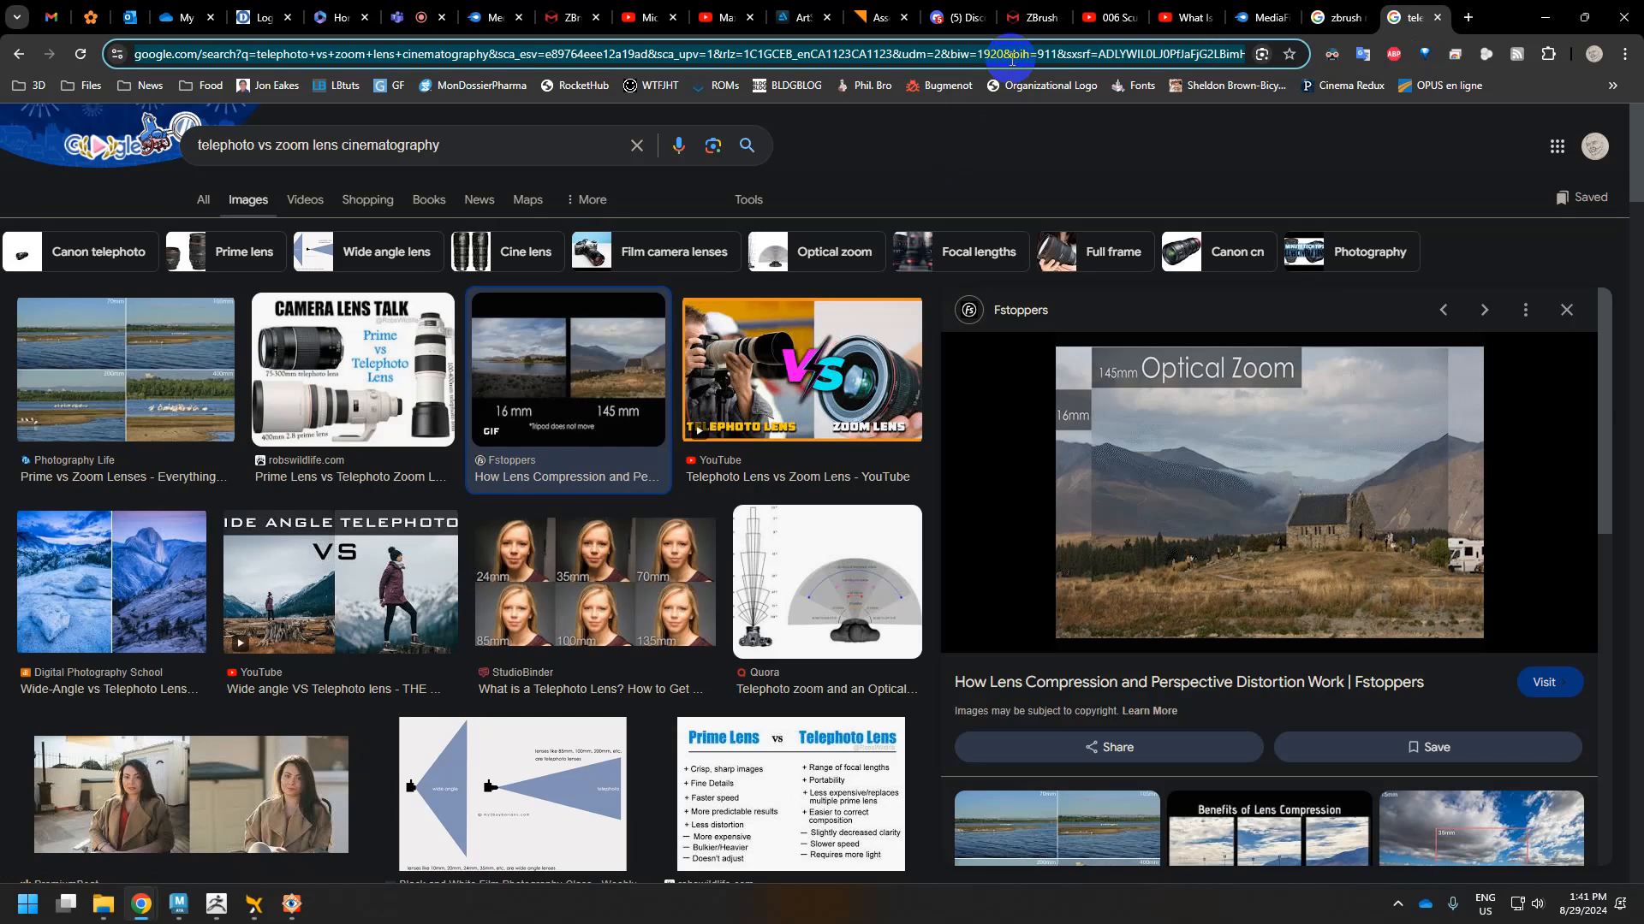
{"action": "left_click", "coordinate": [1011, 59]}
{"action": "type", "text": "golden "}
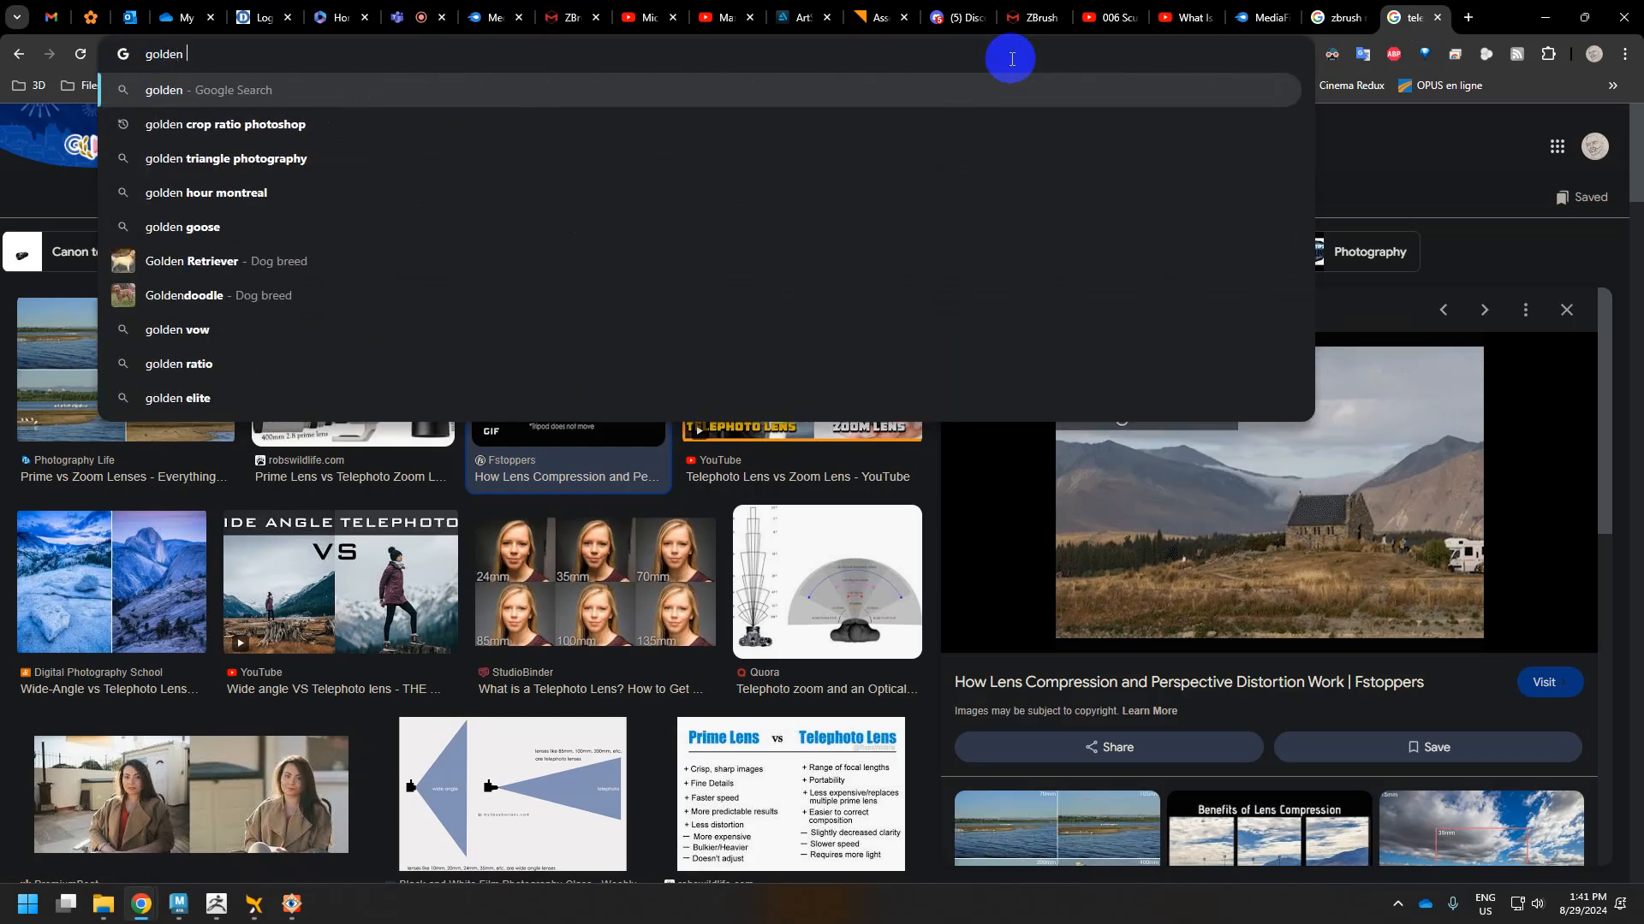
{"action": "type", "text": "crop"}
{"action": "key", "text": "Down"}
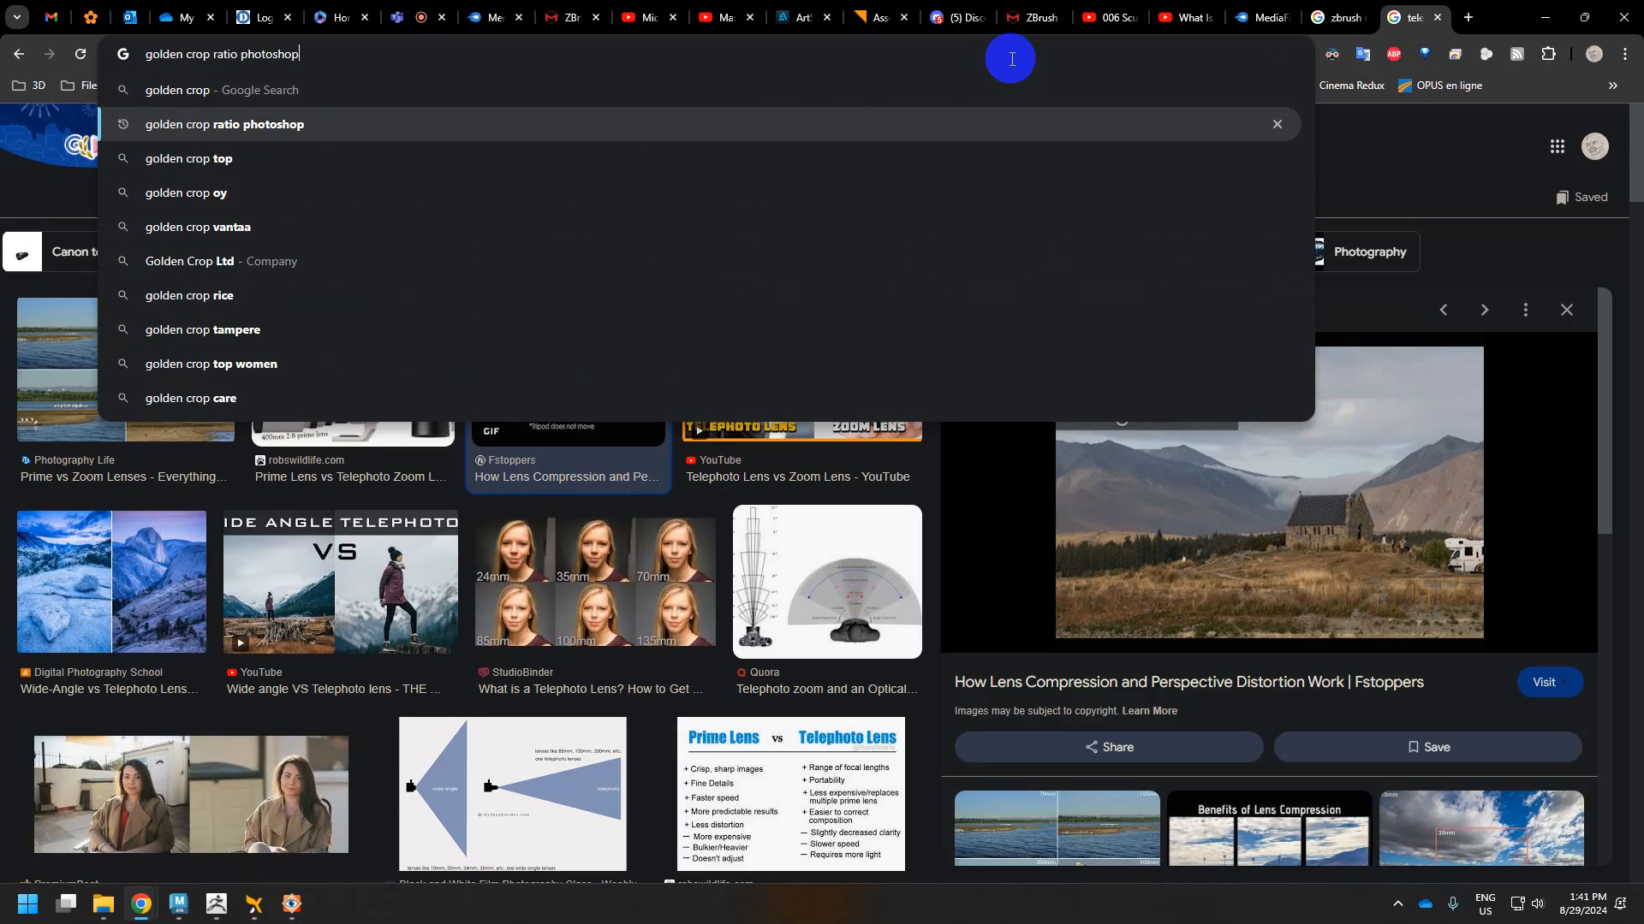
{"action": "key", "text": "Return"}
{"action": "scroll", "coordinate": [475, 336], "scroll_direction": "down", "scroll_amount": 10}
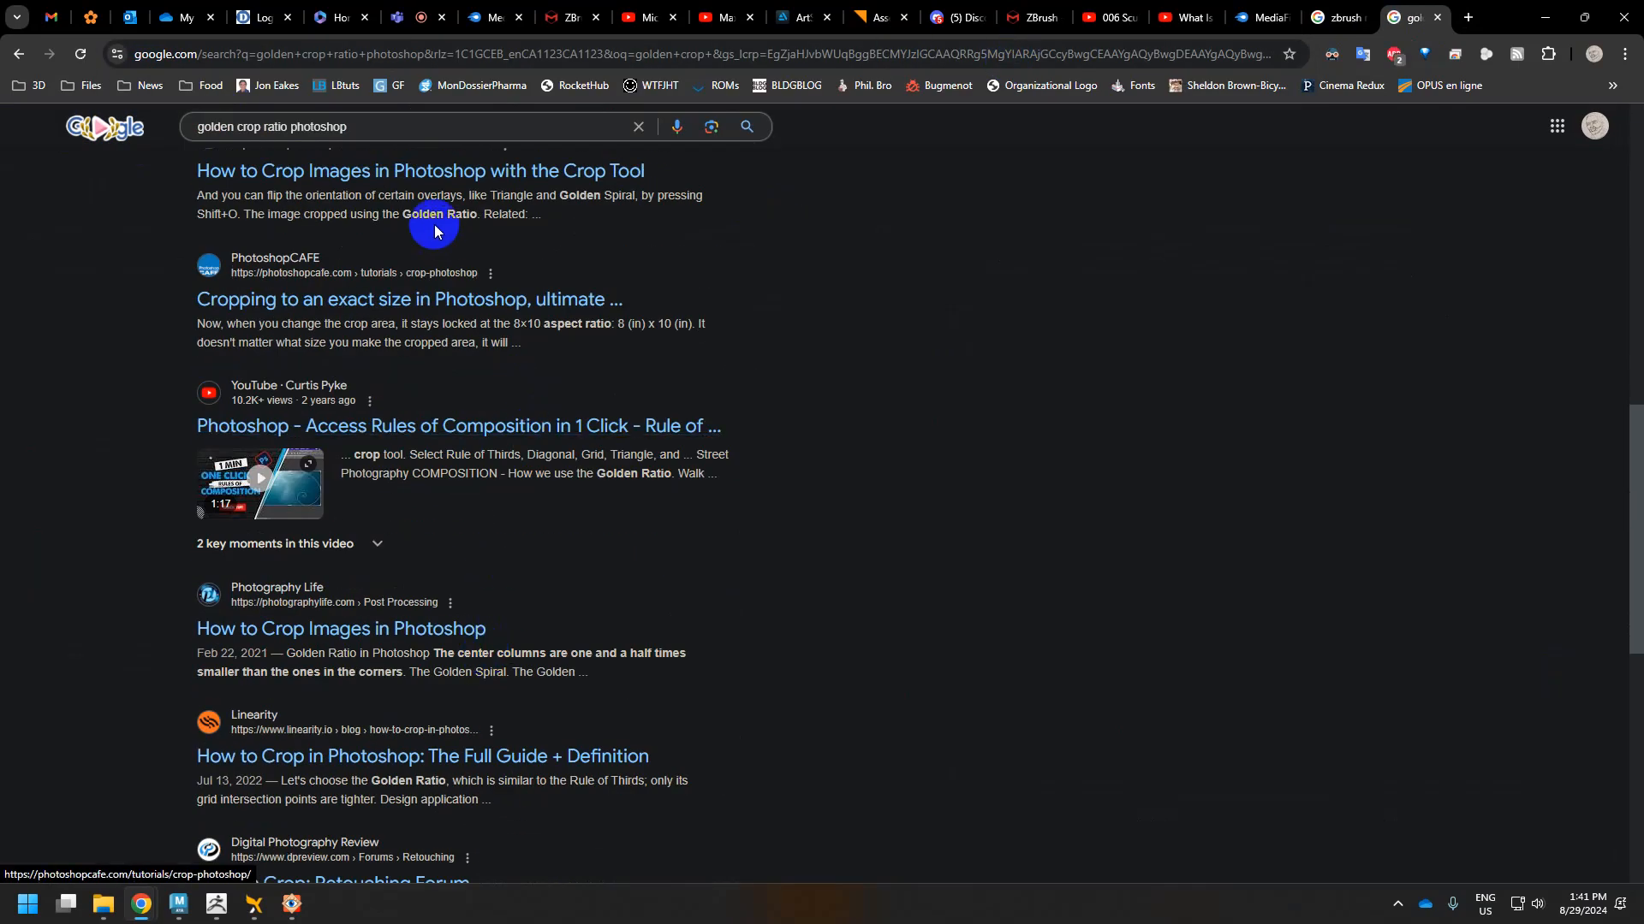
{"action": "scroll", "coordinate": [437, 346], "scroll_direction": "down", "scroll_amount": 6}
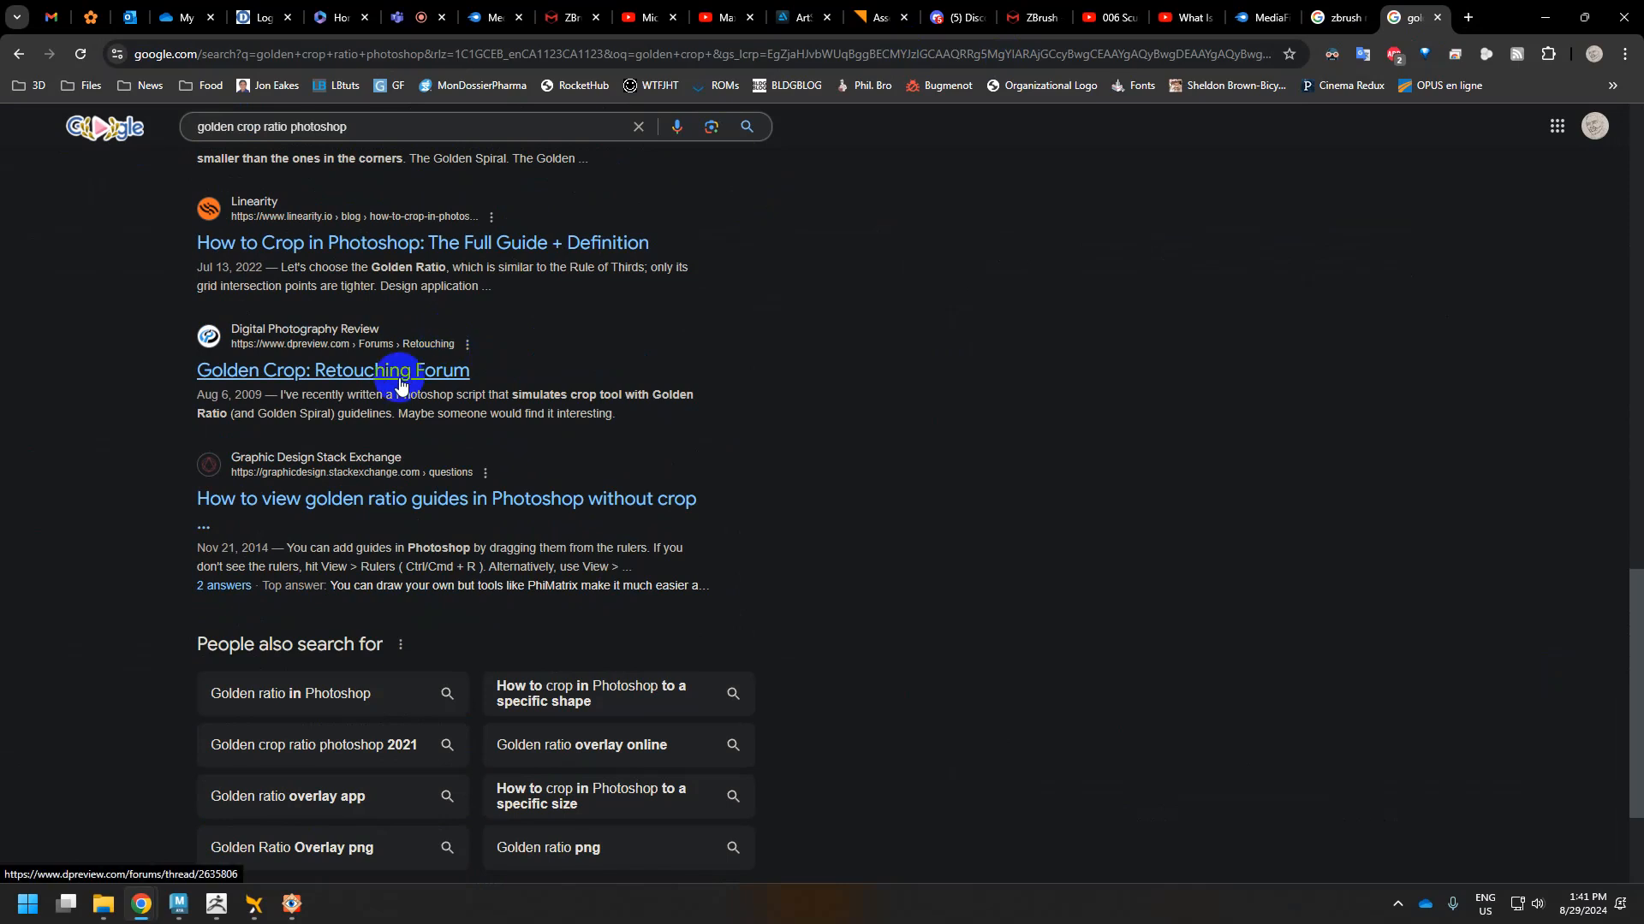
Narrow the search to "golden crop ratio photoshop sourceforge" and download Golden Crop from its SourceForge page.
{"action": "left_click", "coordinate": [386, 122]}
{"action": "type", "text": "sourcefotr"}
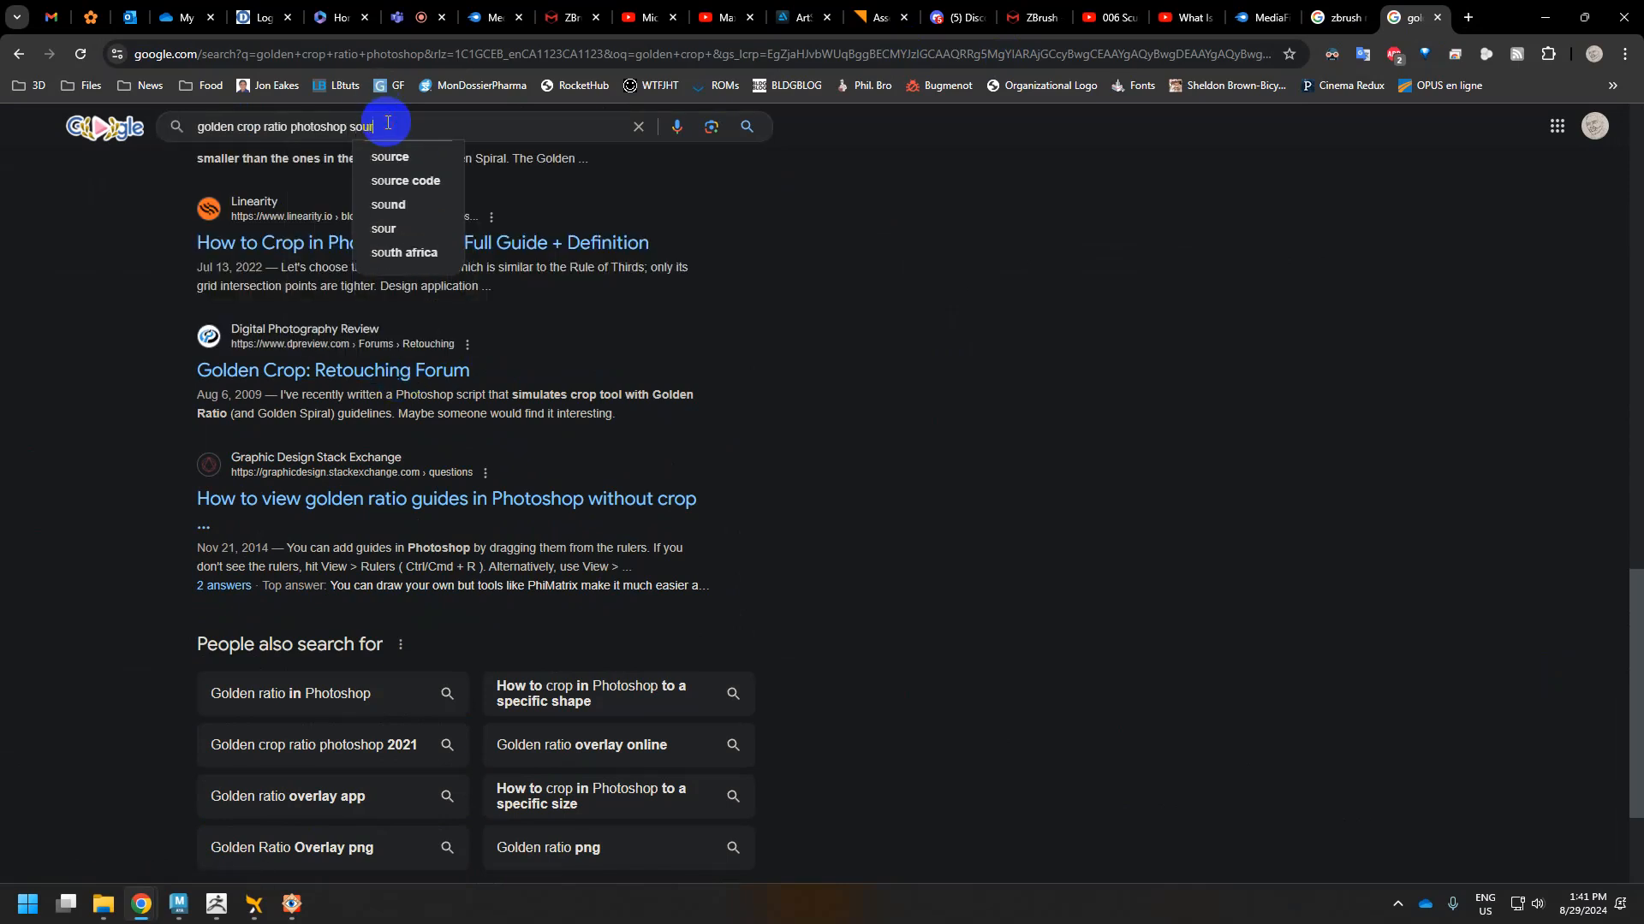
{"action": "key", "text": "BackSpace"}
{"action": "key", "text": "BackSpace"}
{"action": "type", "text": "rge"}
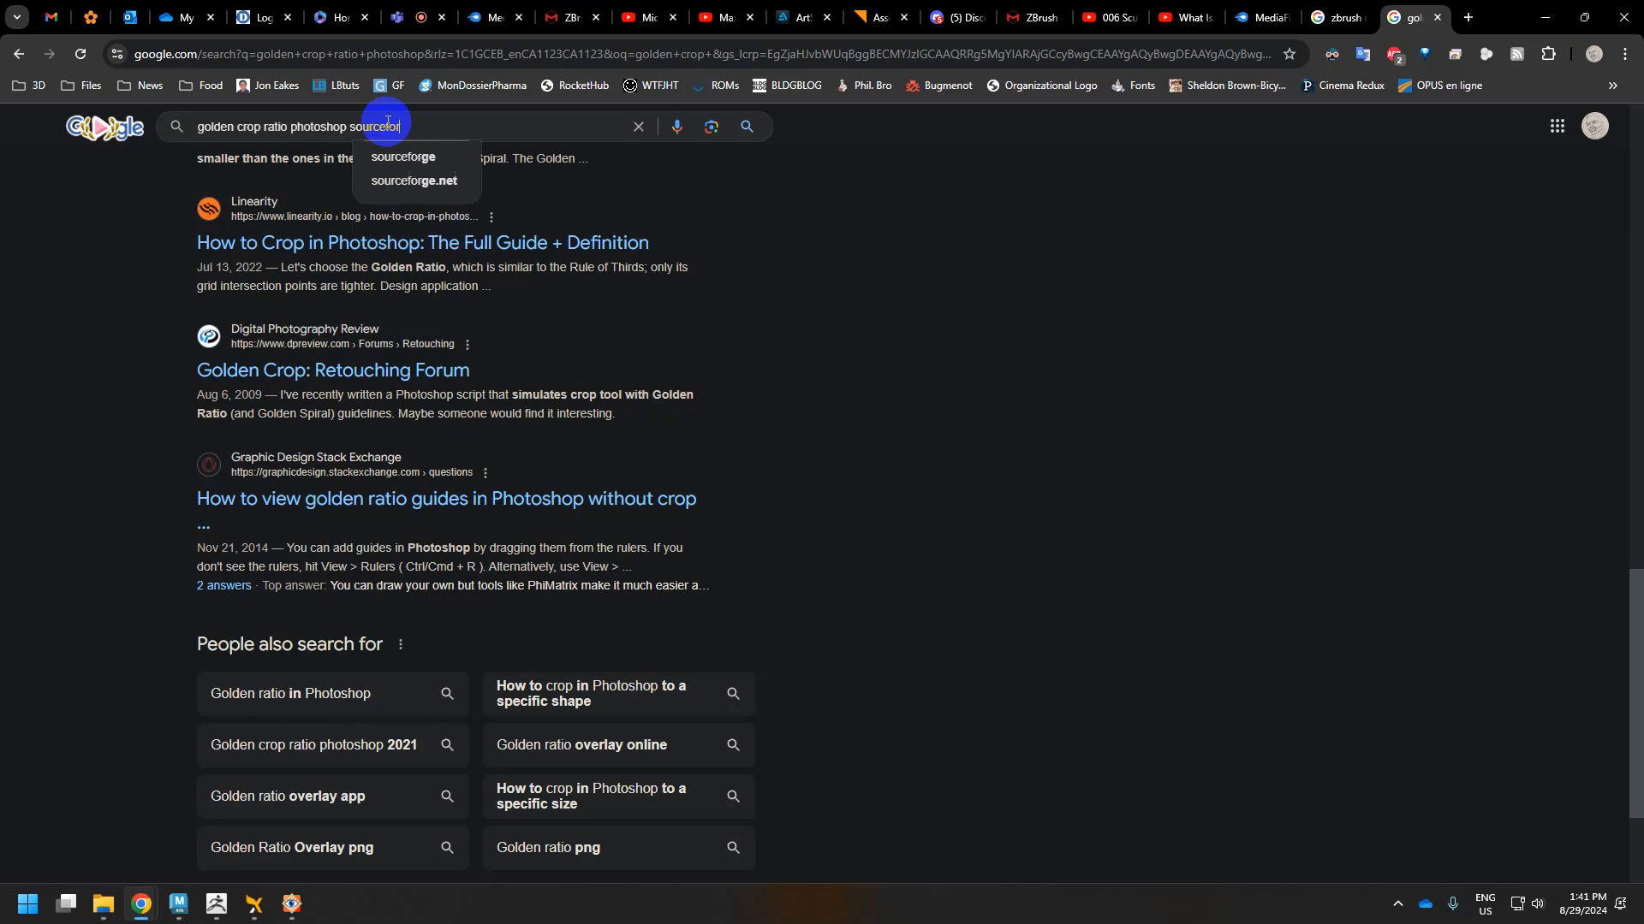
{"action": "key", "text": "Return"}
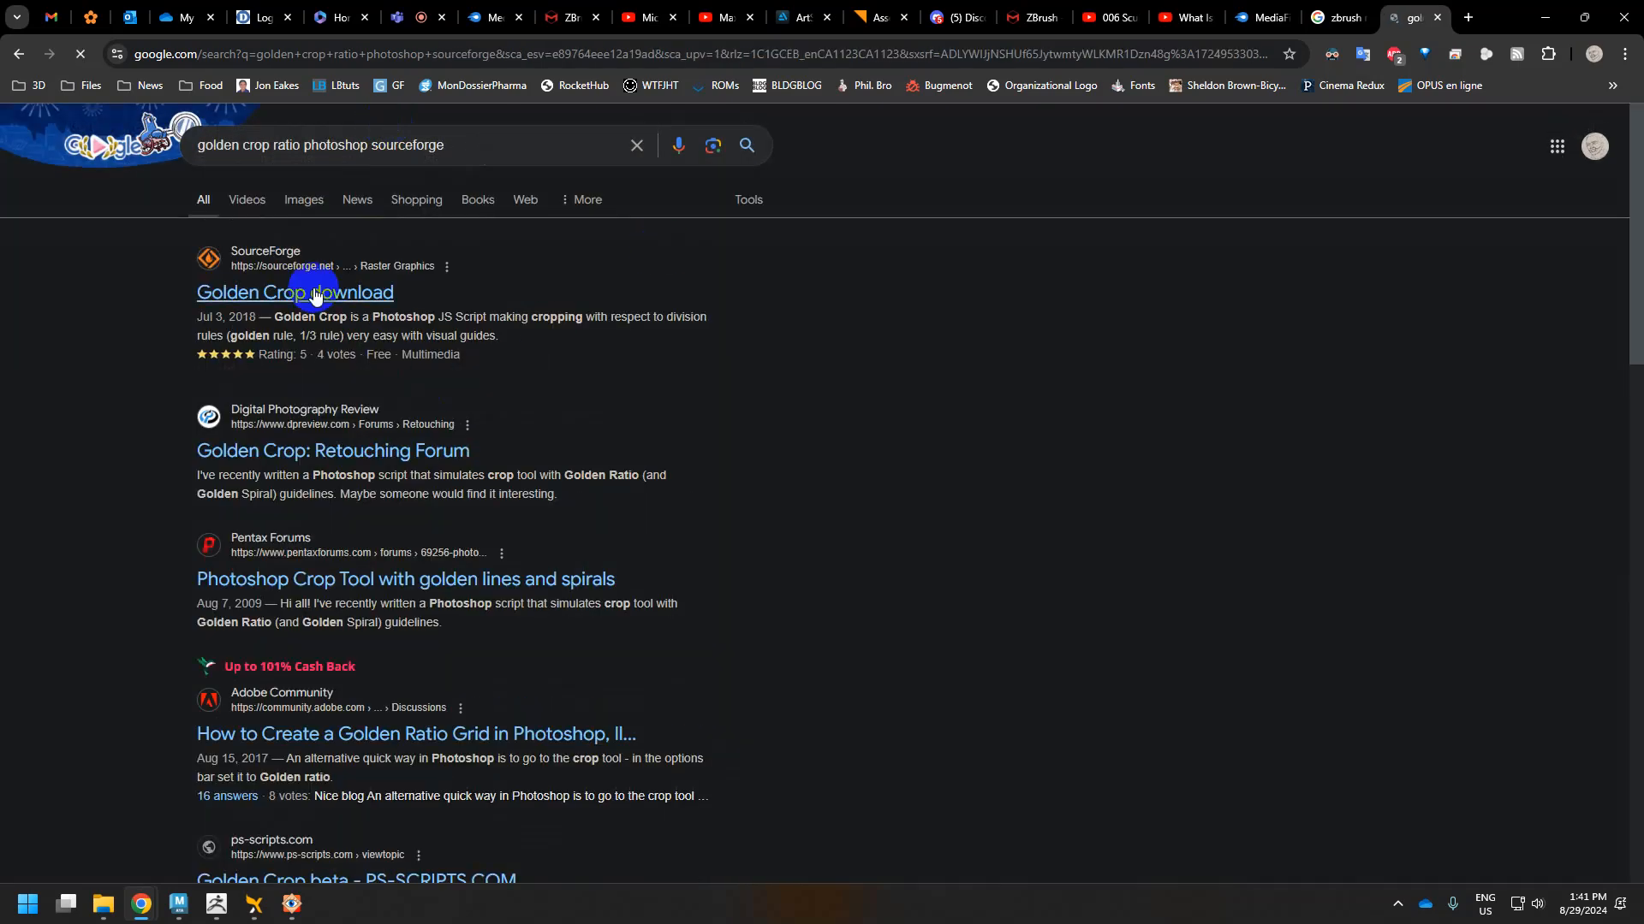
{"action": "left_click", "coordinate": [315, 292]}
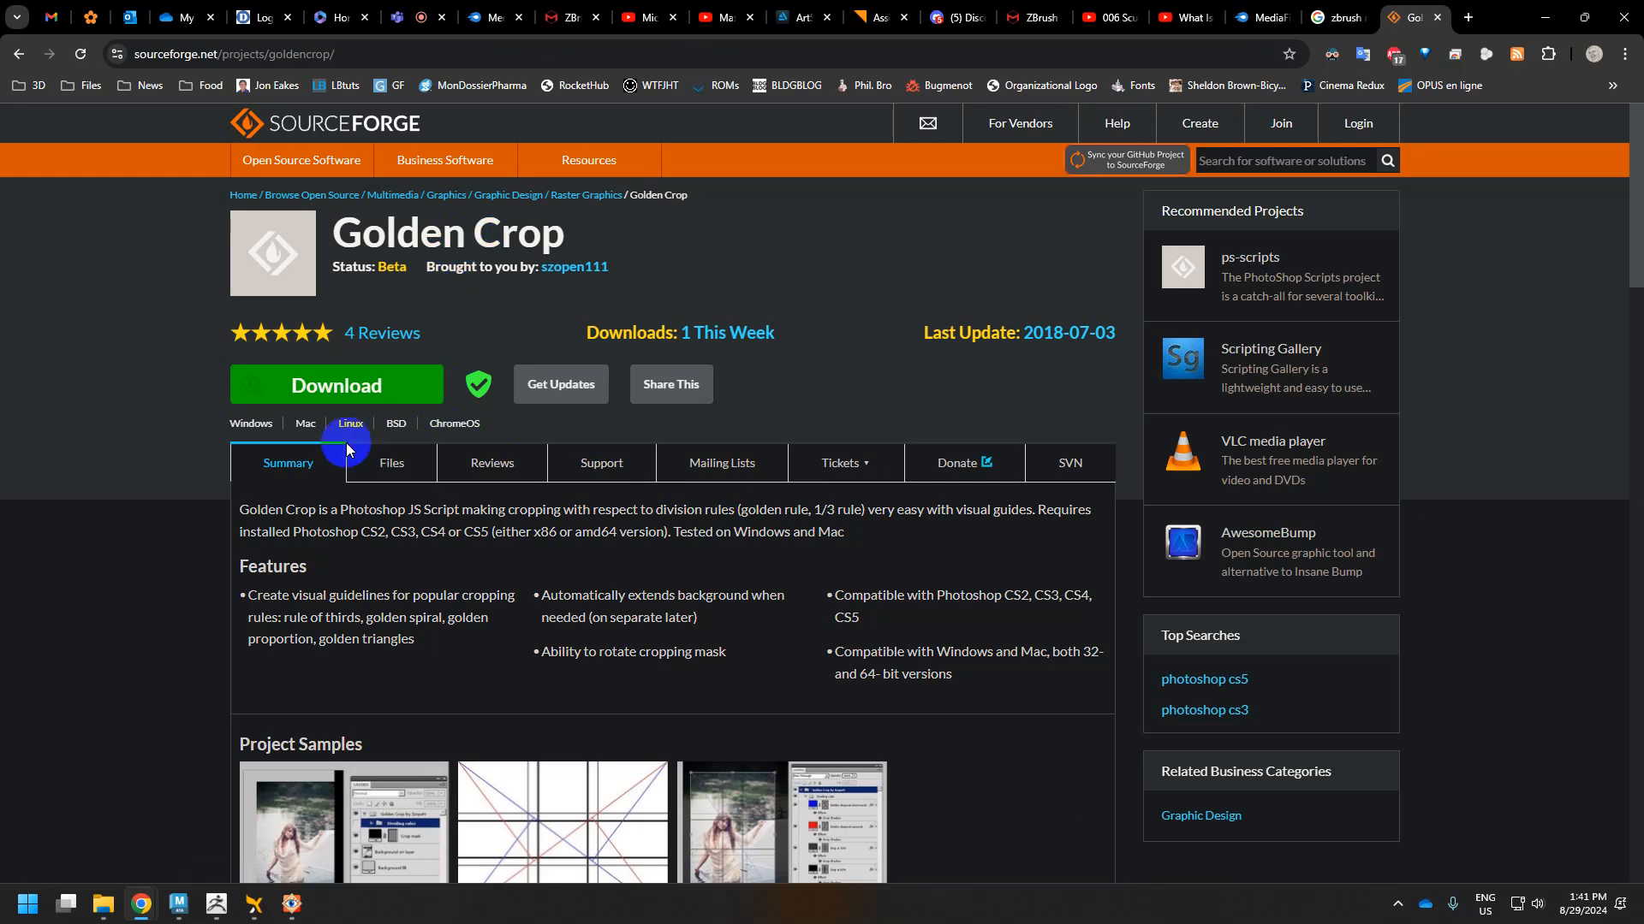
{"action": "left_click", "coordinate": [337, 387]}
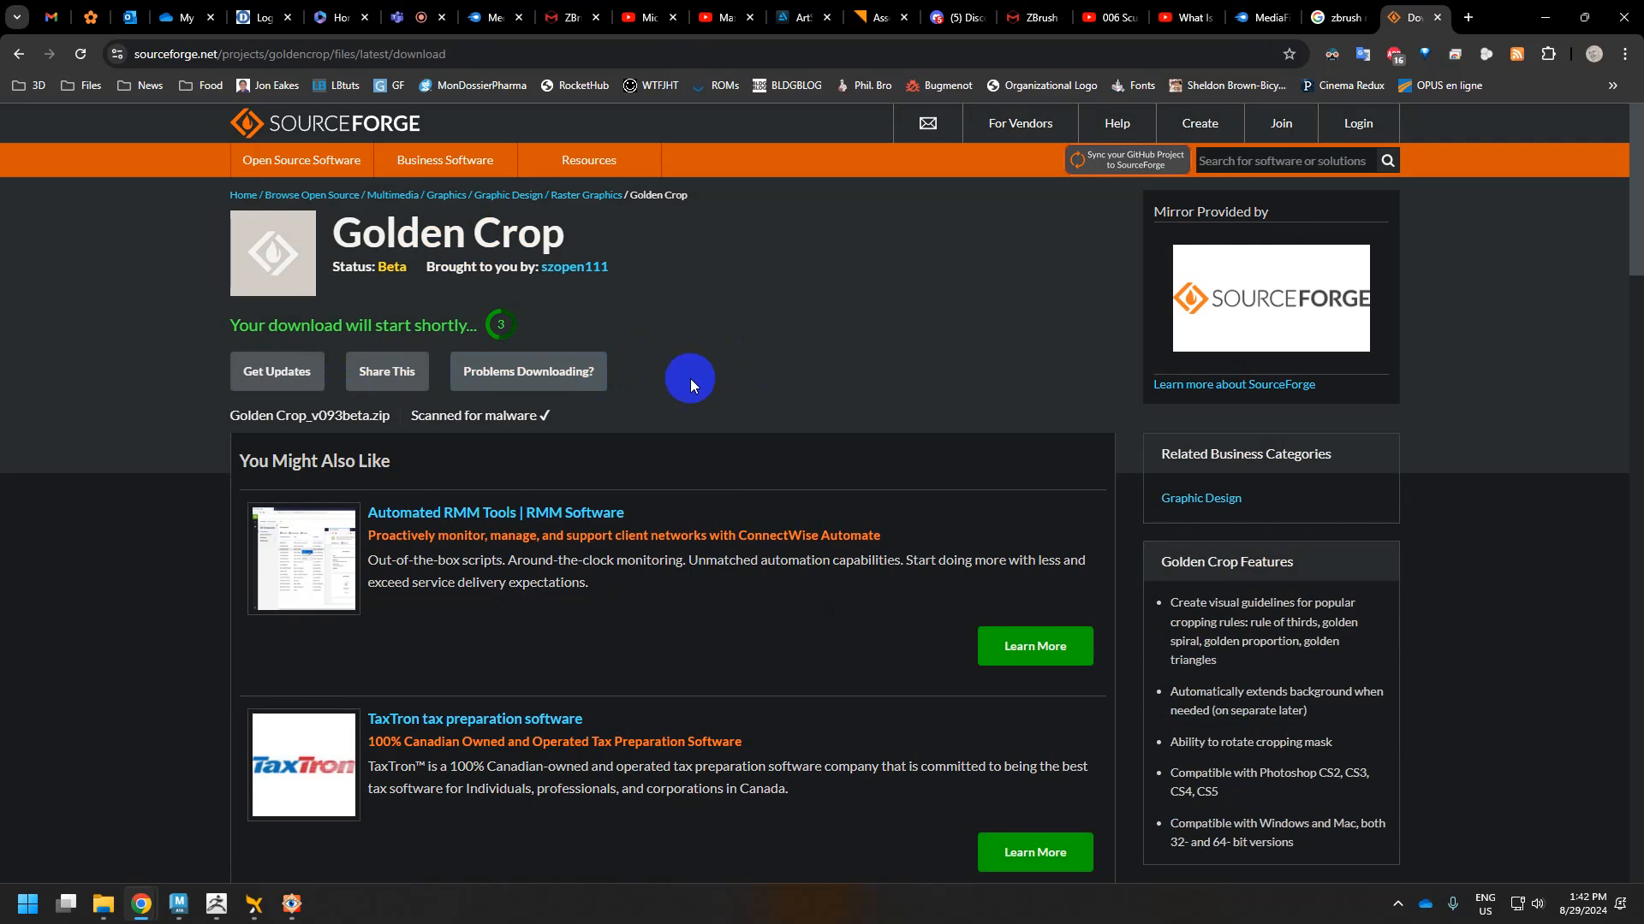
Launch Adobe Photoshop 2024.
{"action": "key", "text": "super"}
{"action": "type", "text": "photoshop"}
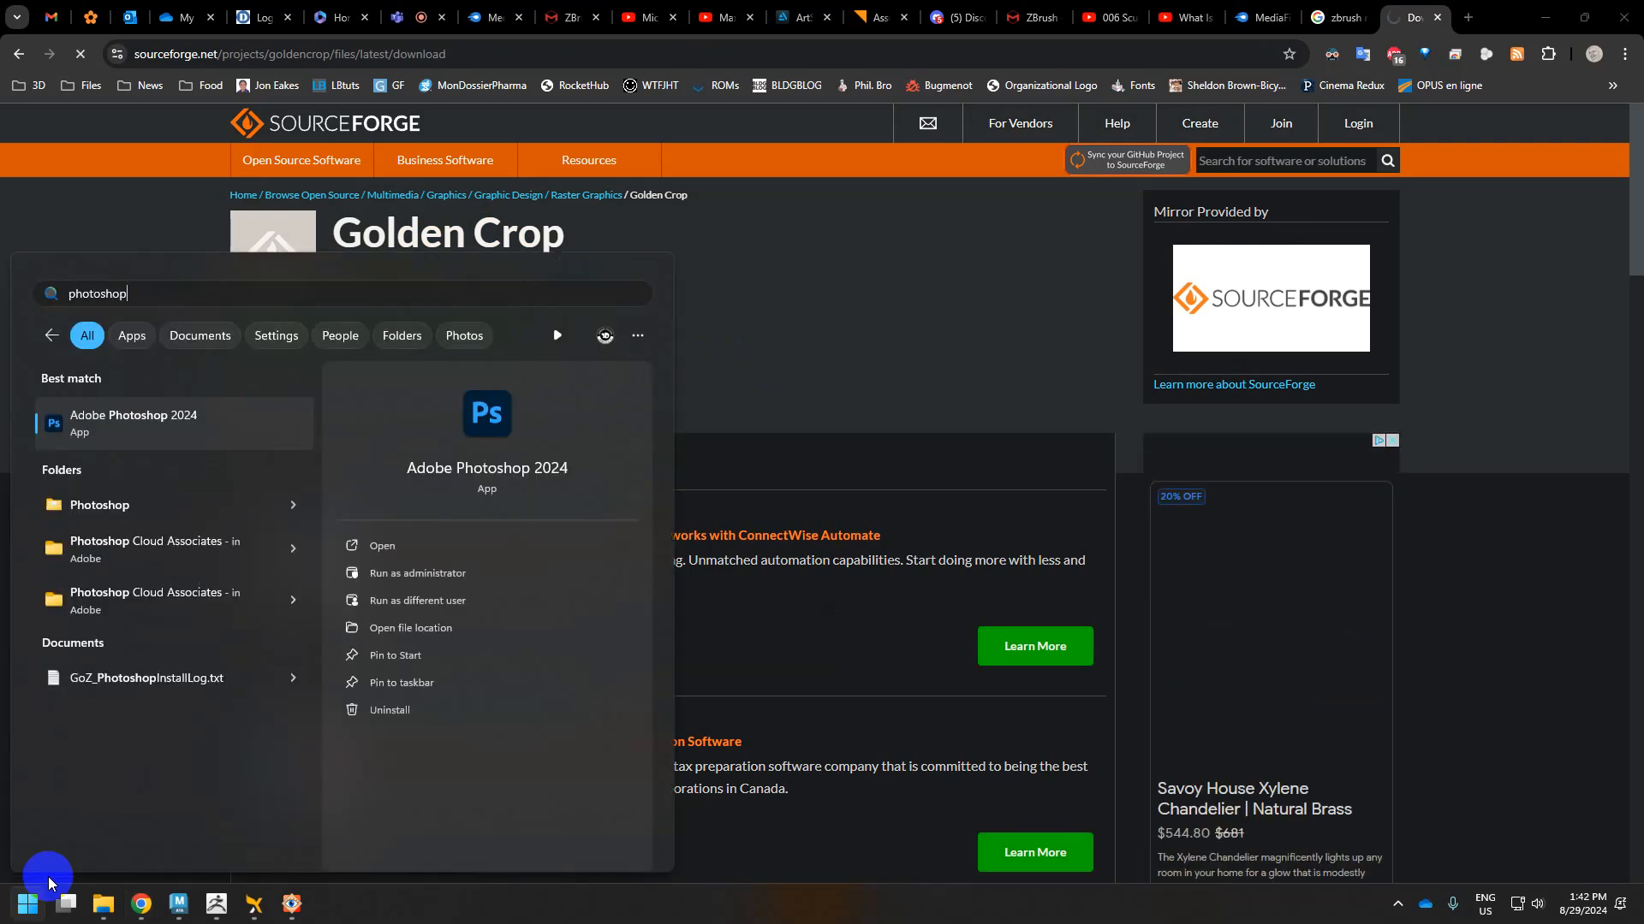
{"action": "key", "text": "Escape"}
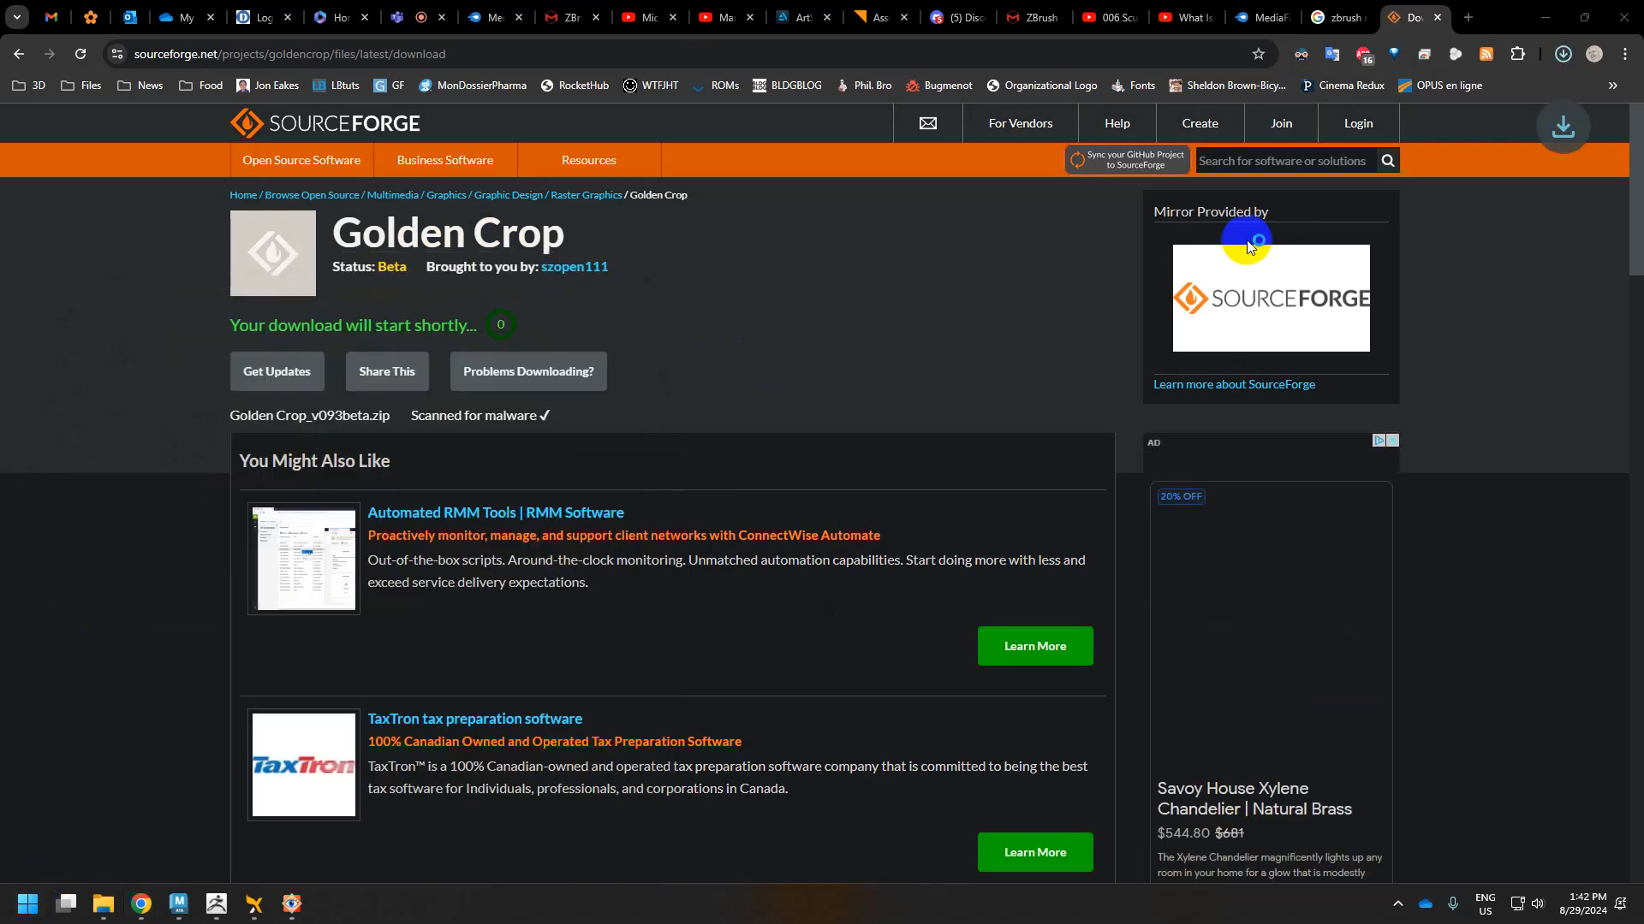
Search Google Images for "16:9 ratio" in a new browser tab.
{"action": "left_click", "coordinate": [1468, 18]}
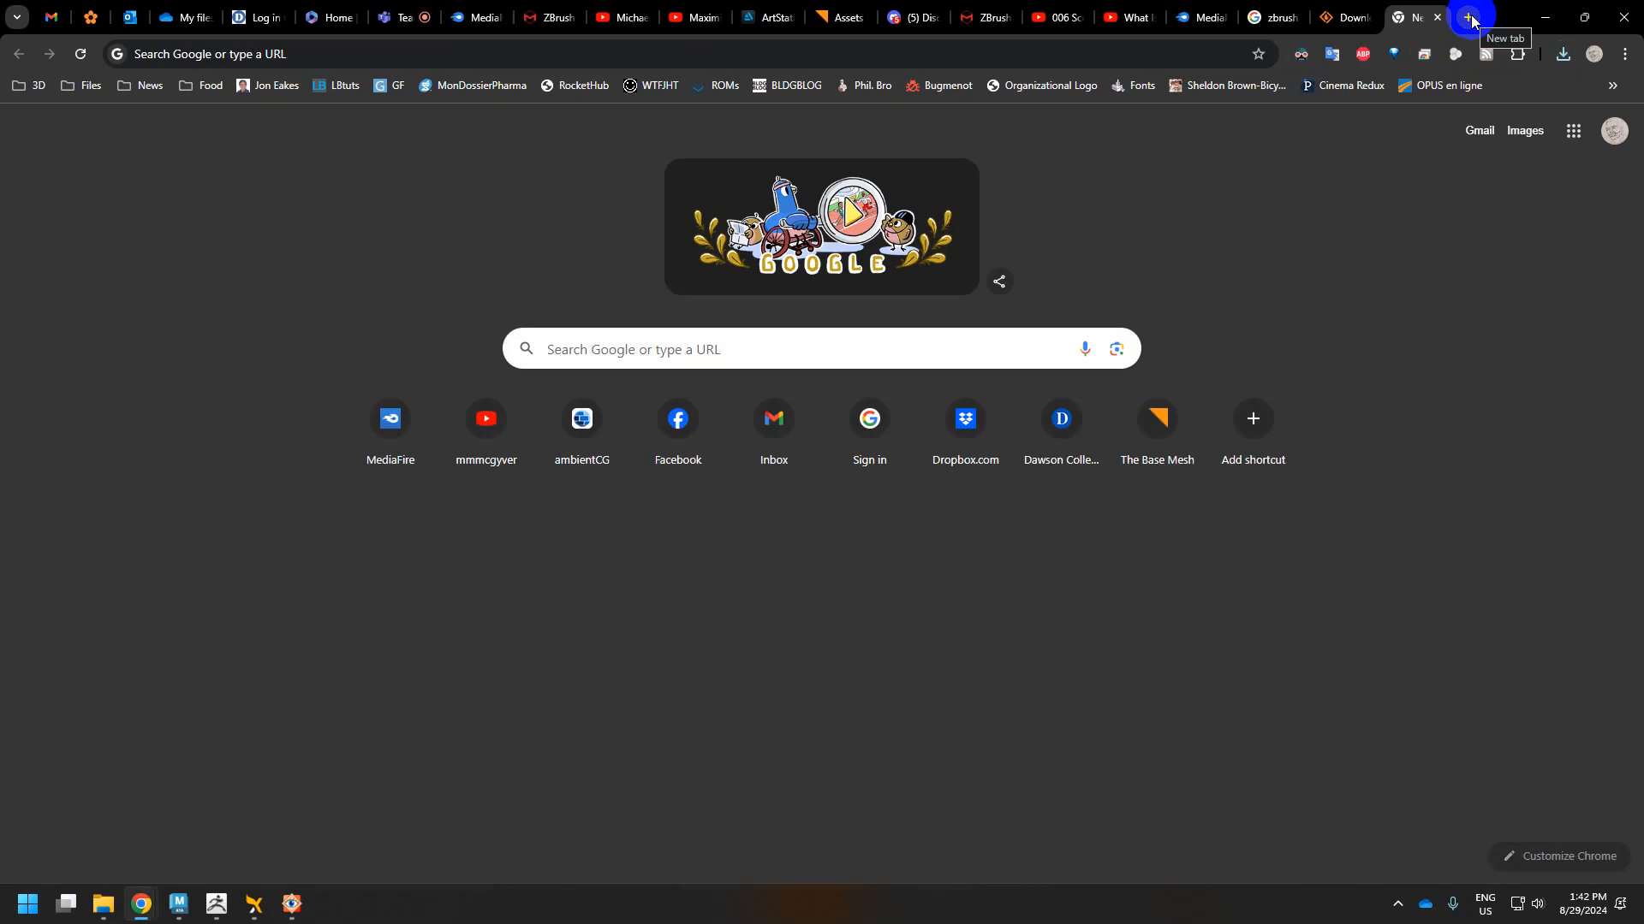
{"action": "left_click", "coordinate": [454, 55]}
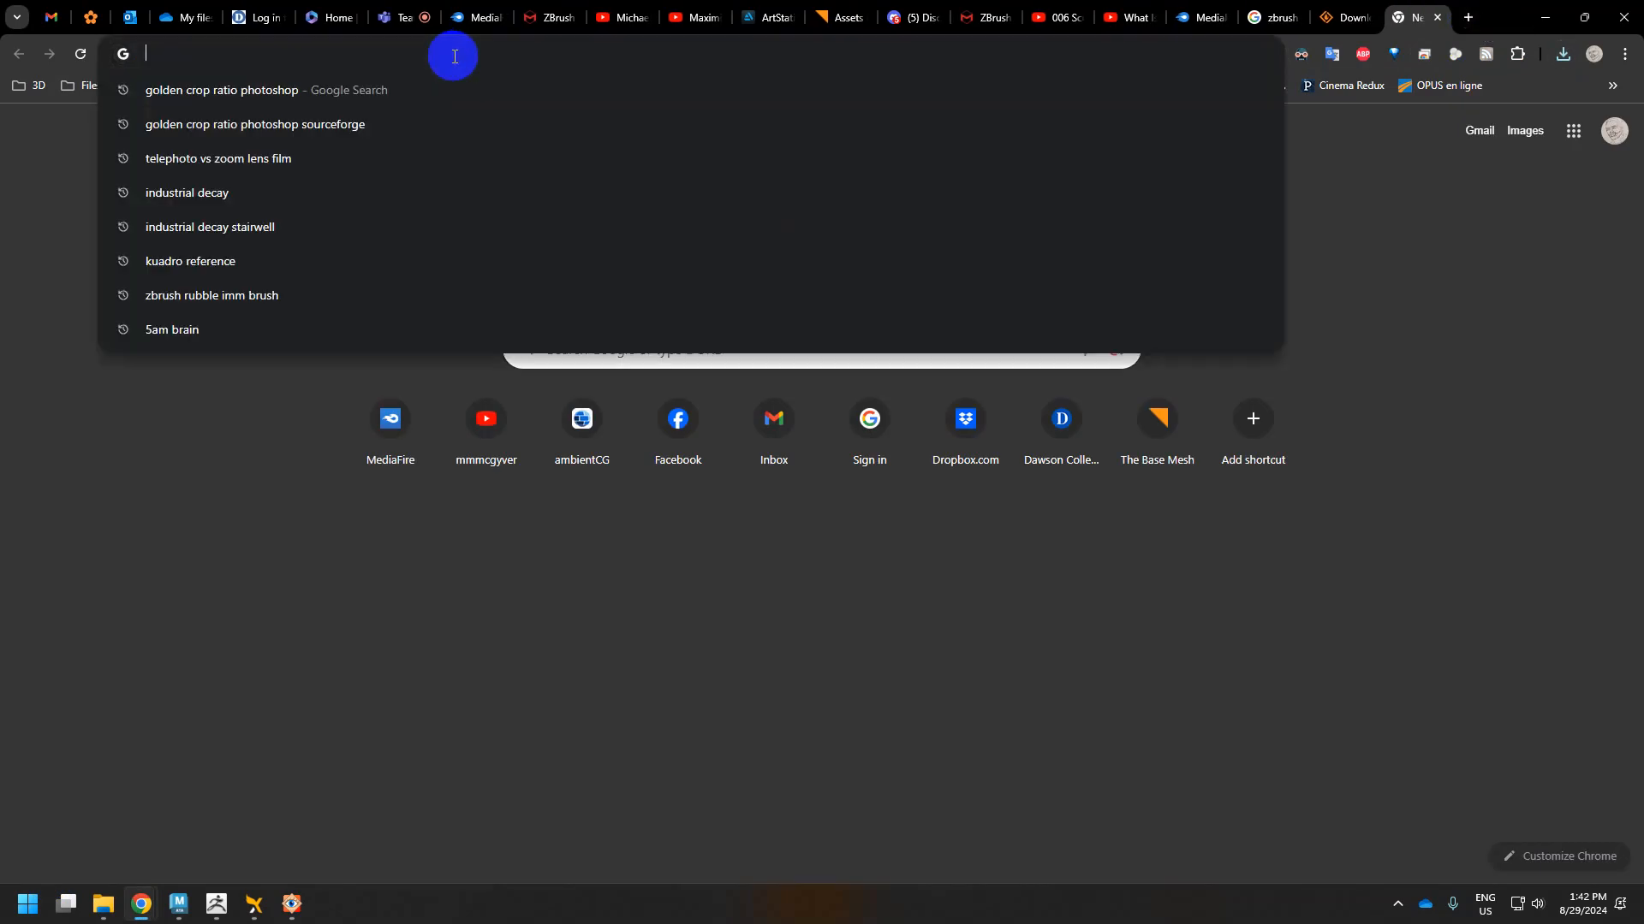
{"action": "type", "text": "16:9 ratio"}
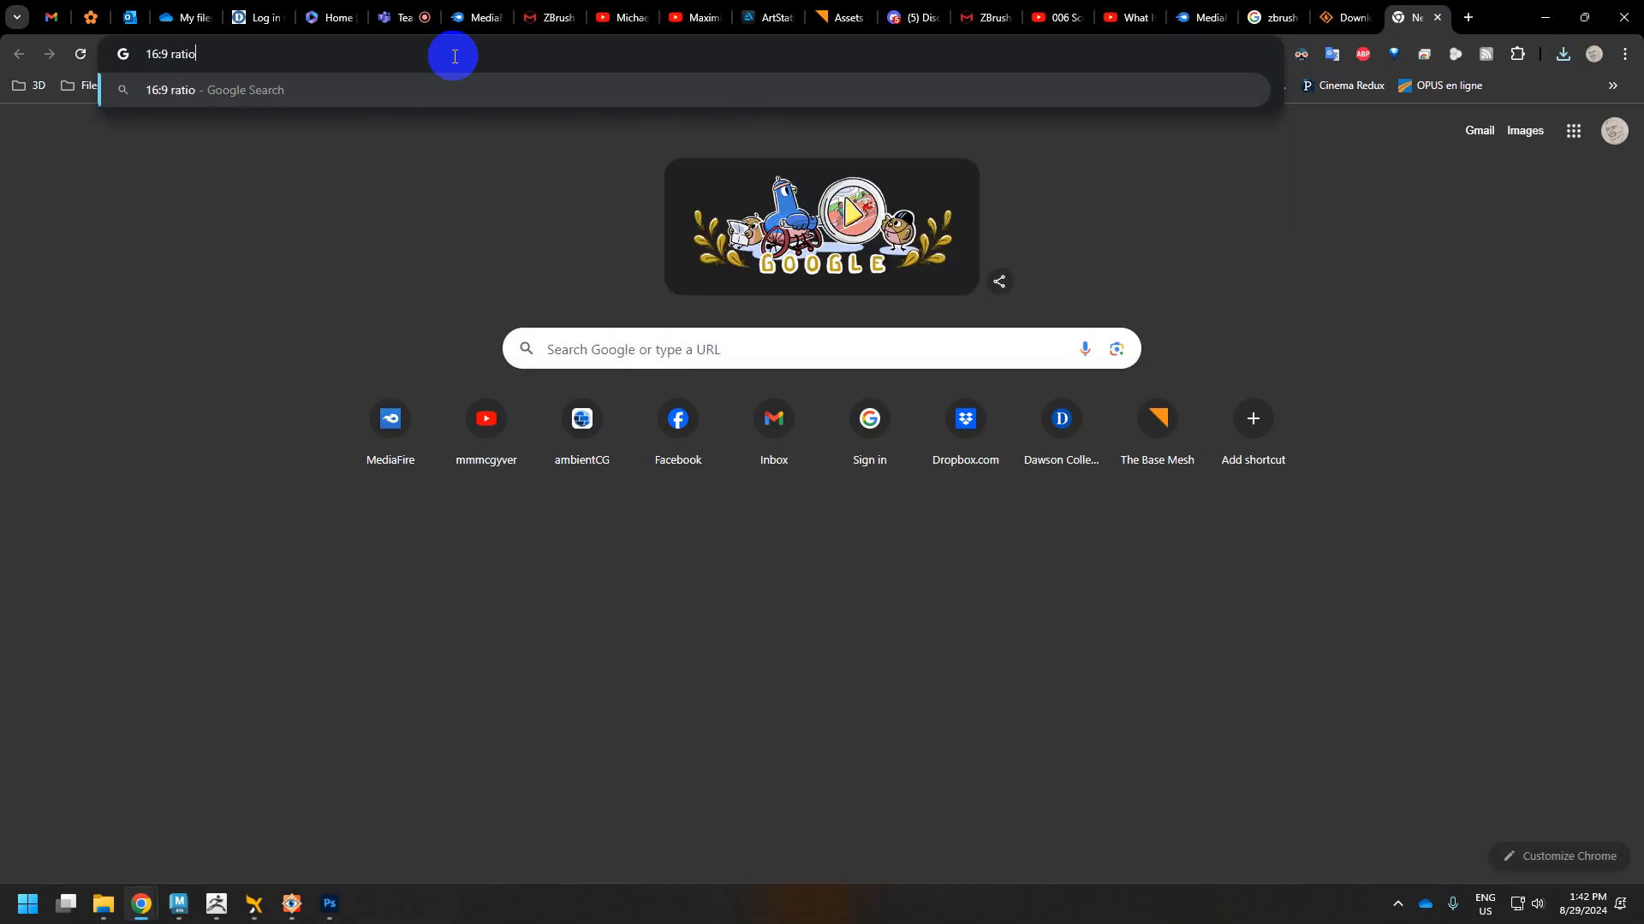
{"action": "key", "text": "Return"}
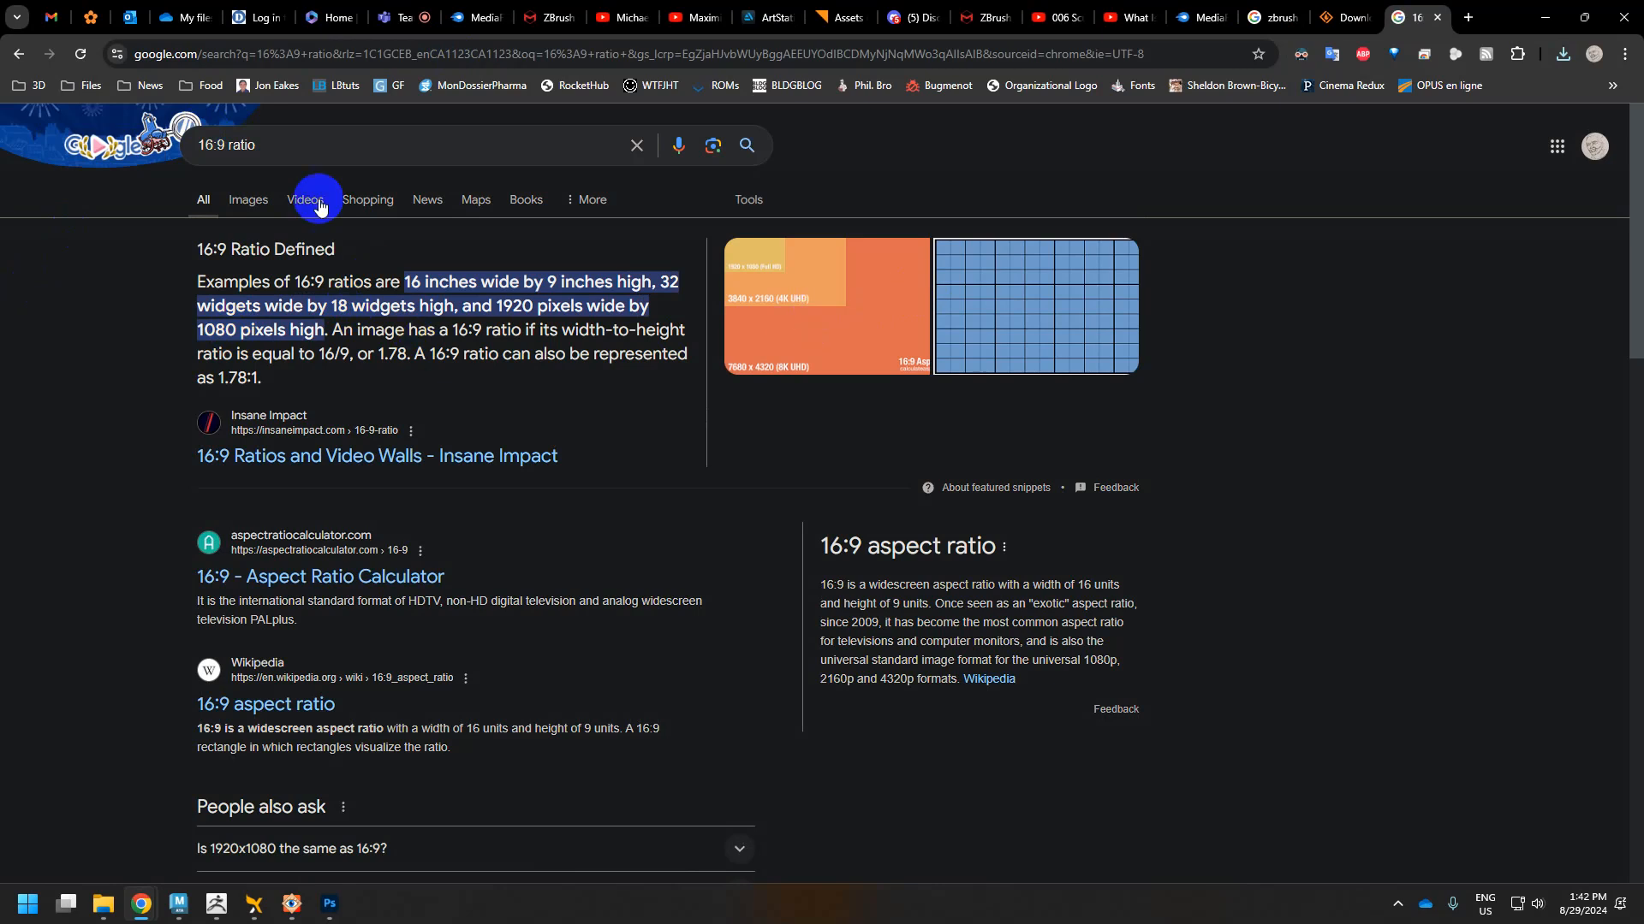
{"action": "left_click", "coordinate": [252, 202]}
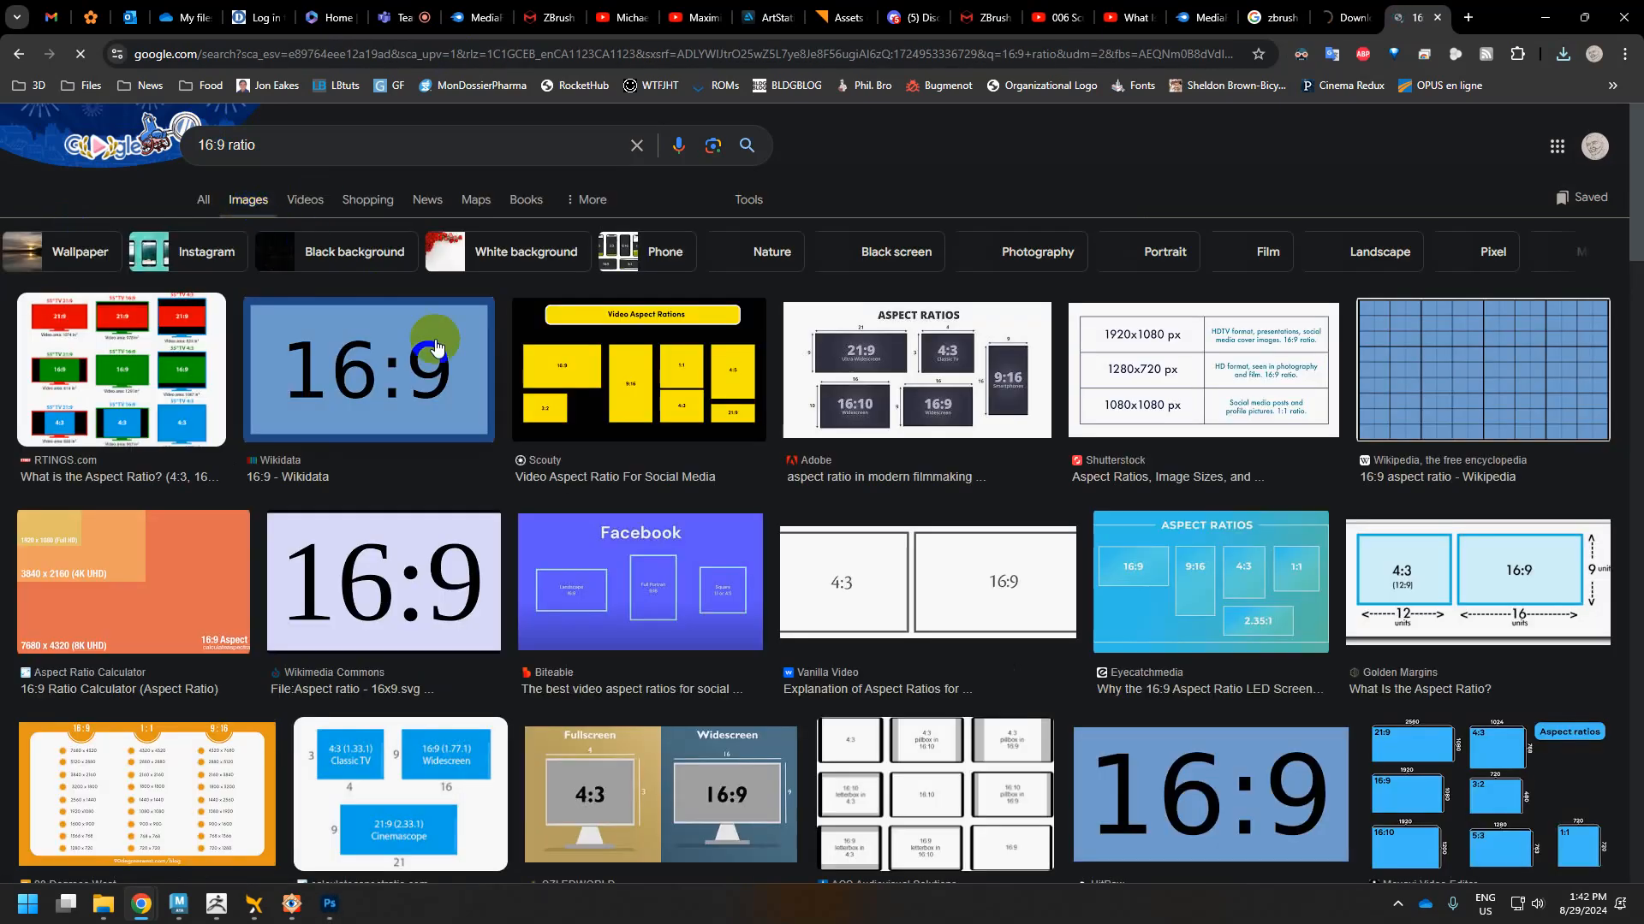
Enlarge Adobe's aspect ratio chart and compare the 21:9, 4:3, 16:10, 16:9 and 9:16 formats.
{"action": "left_click", "coordinate": [870, 391]}
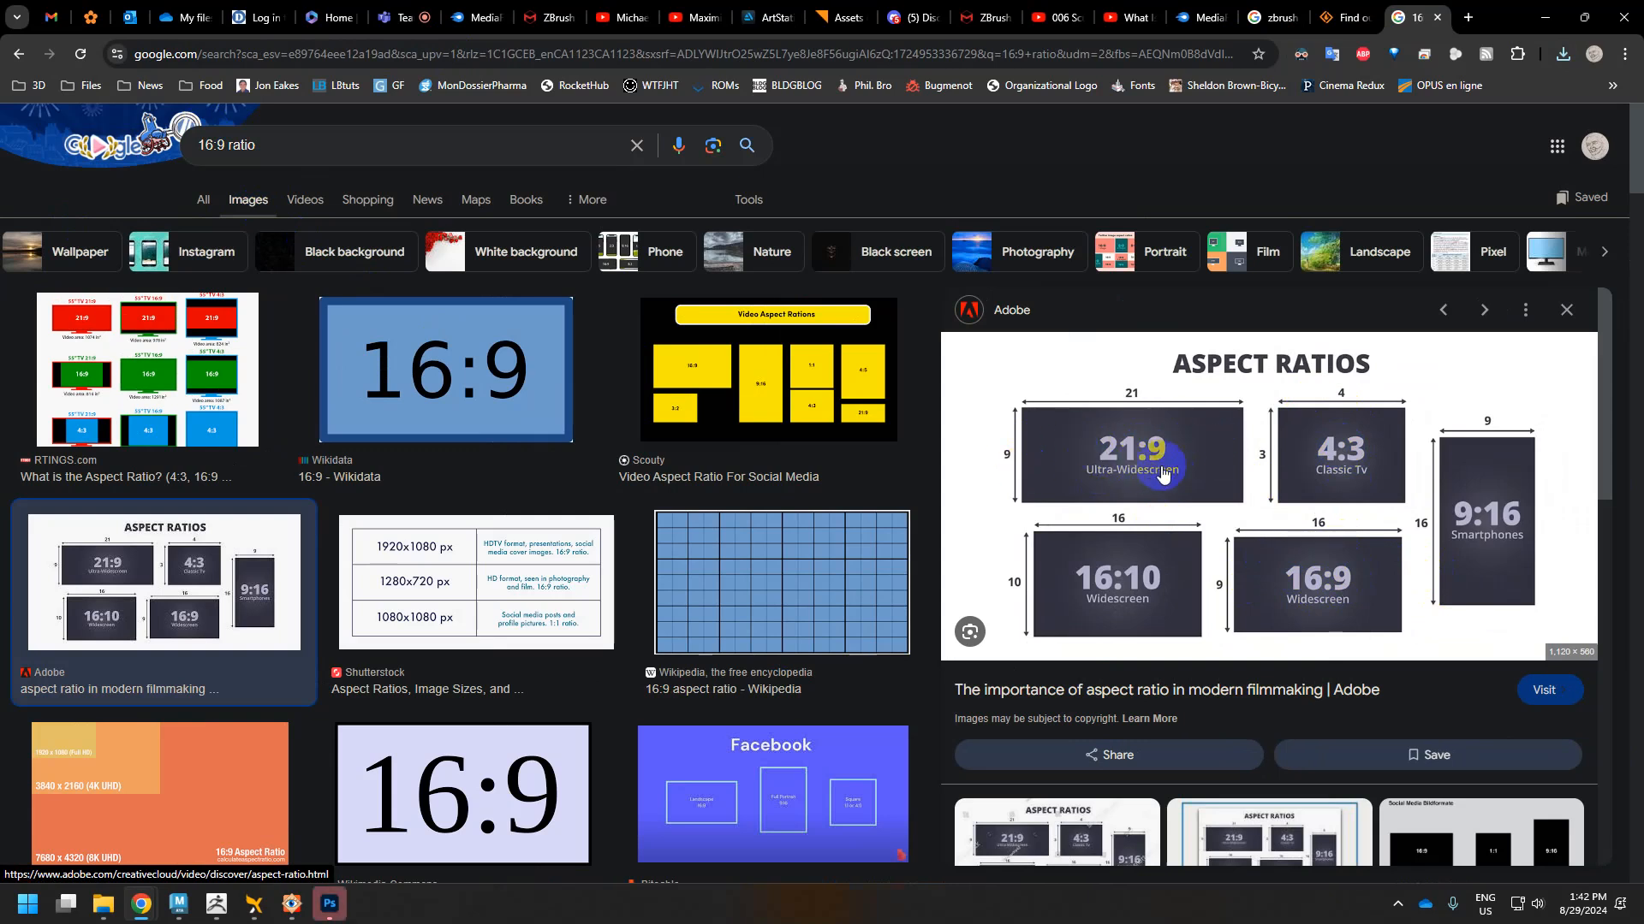
{"action": "scroll", "coordinate": [1151, 466], "scroll_direction": "down", "scroll_amount": 2}
{"action": "scroll", "coordinate": [1126, 462], "scroll_direction": "up", "scroll_amount": 2}
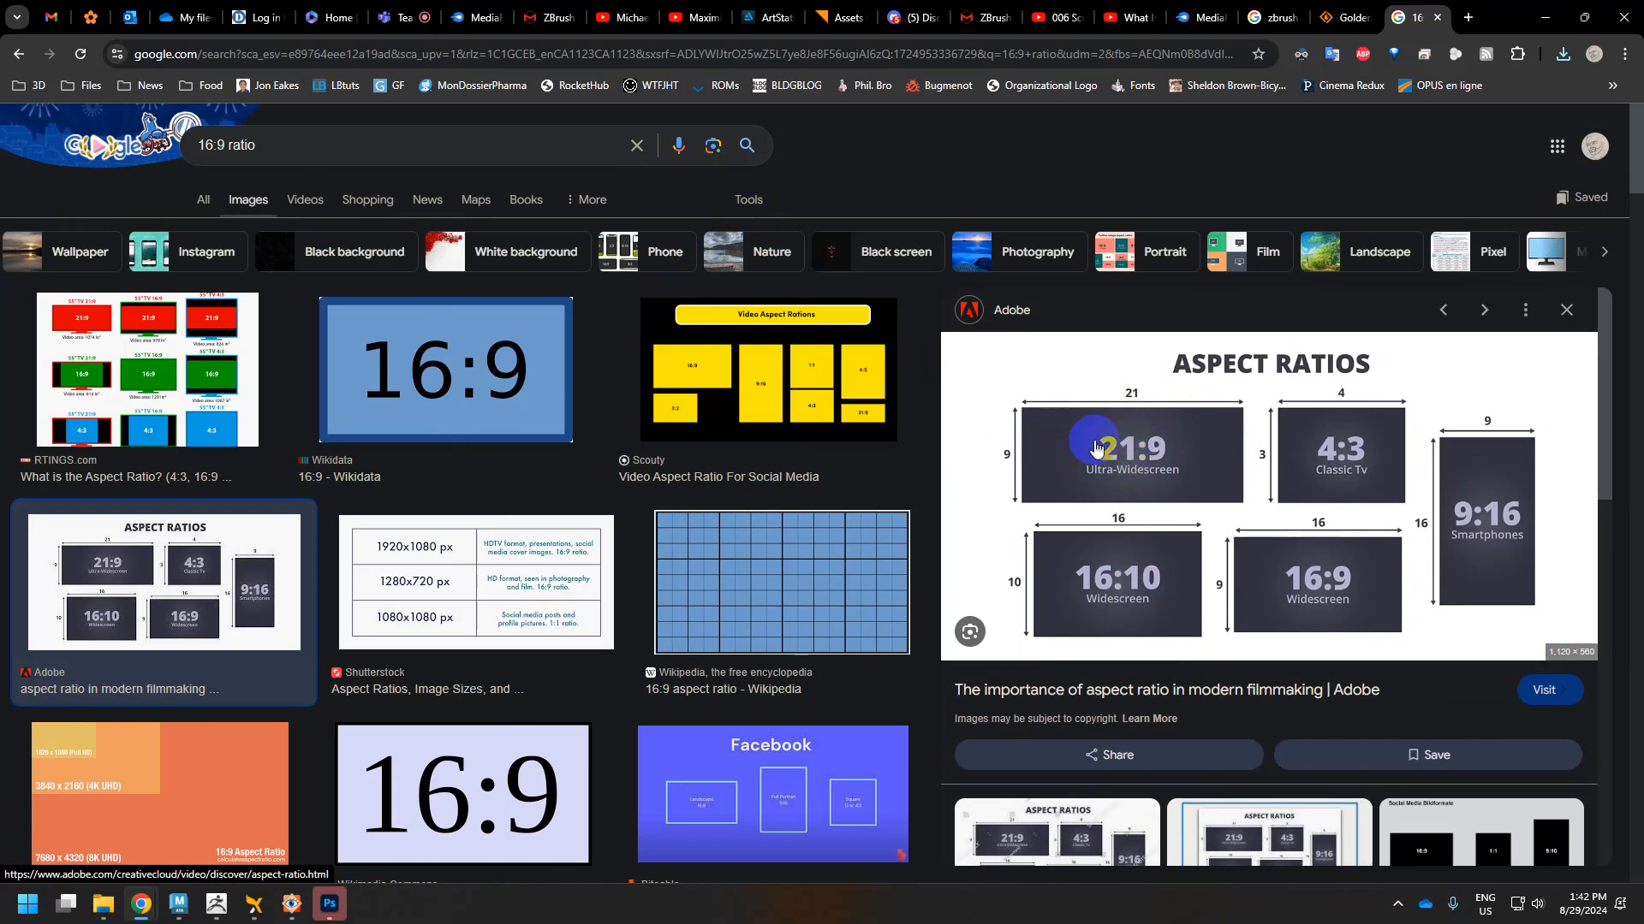
{"action": "scroll", "coordinate": [1136, 428], "scroll_direction": "down", "scroll_amount": 2}
{"action": "scroll", "coordinate": [745, 539], "scroll_direction": "down", "scroll_amount": 6}
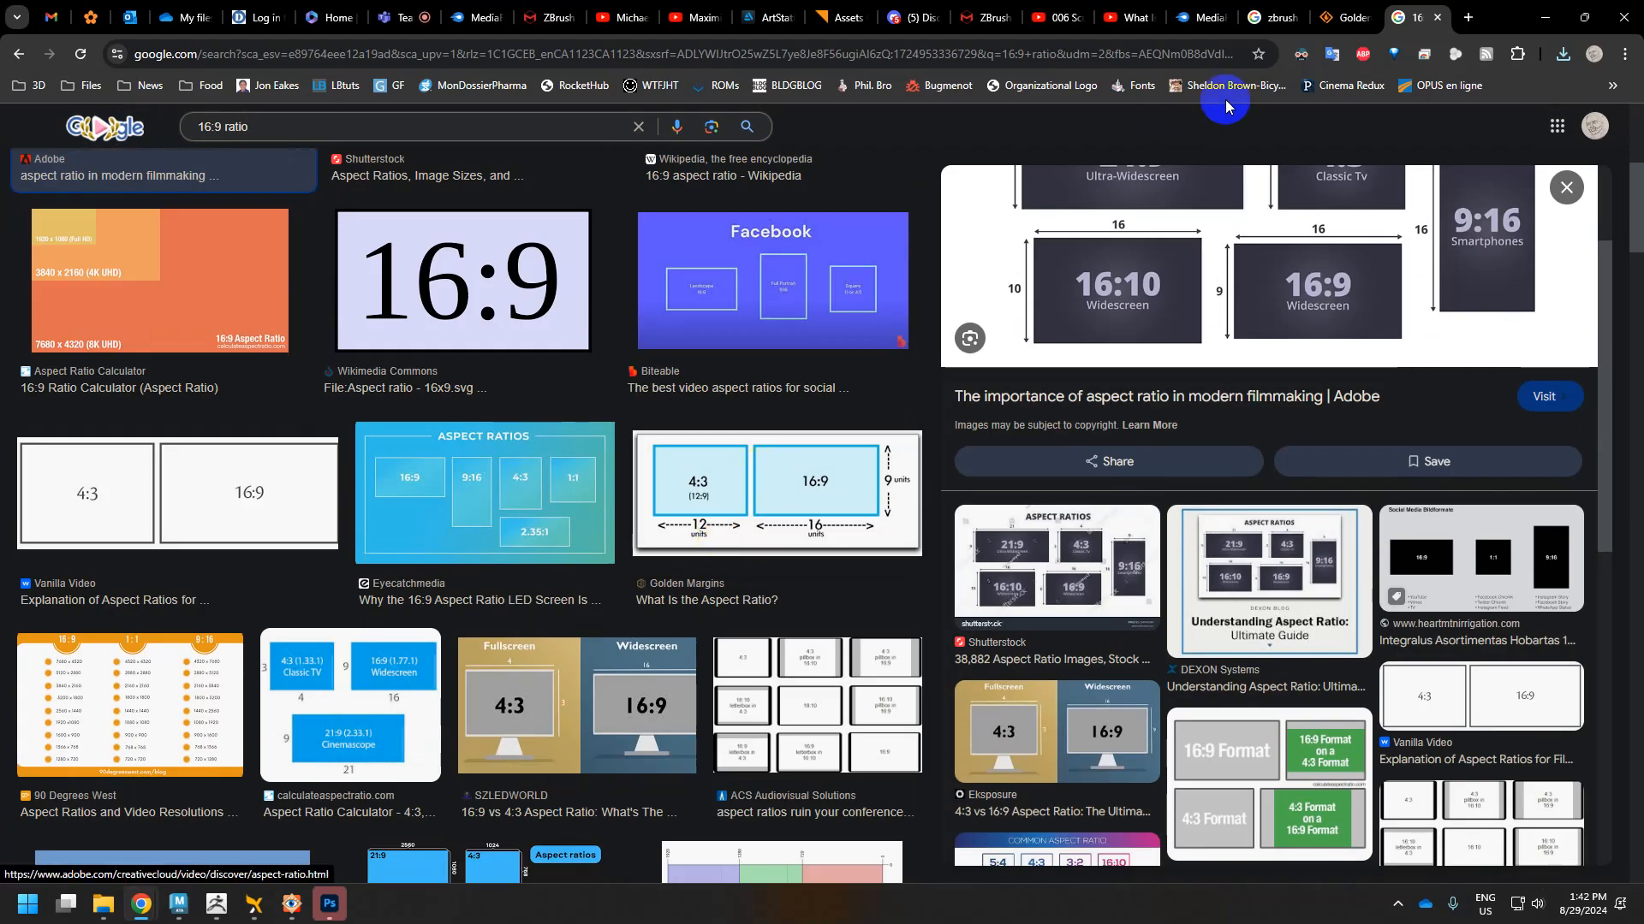
Switch to Maya and set the image size preset to HD_1080 in the Render Settings.
{"action": "left_click", "coordinate": [176, 900]}
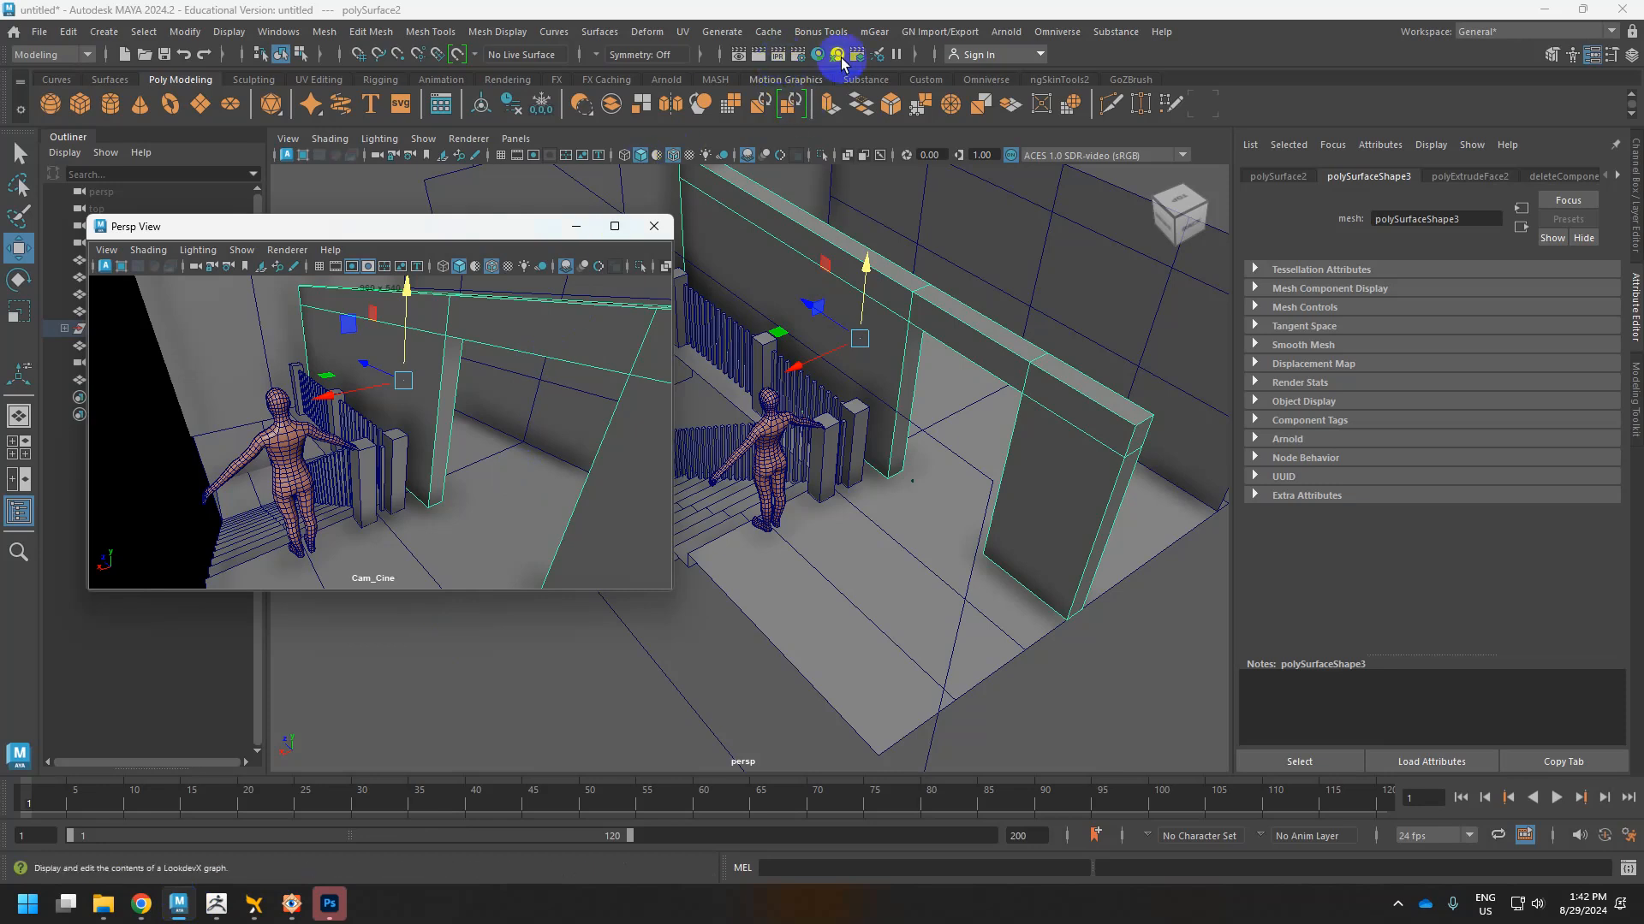
{"action": "left_click", "coordinate": [805, 62]}
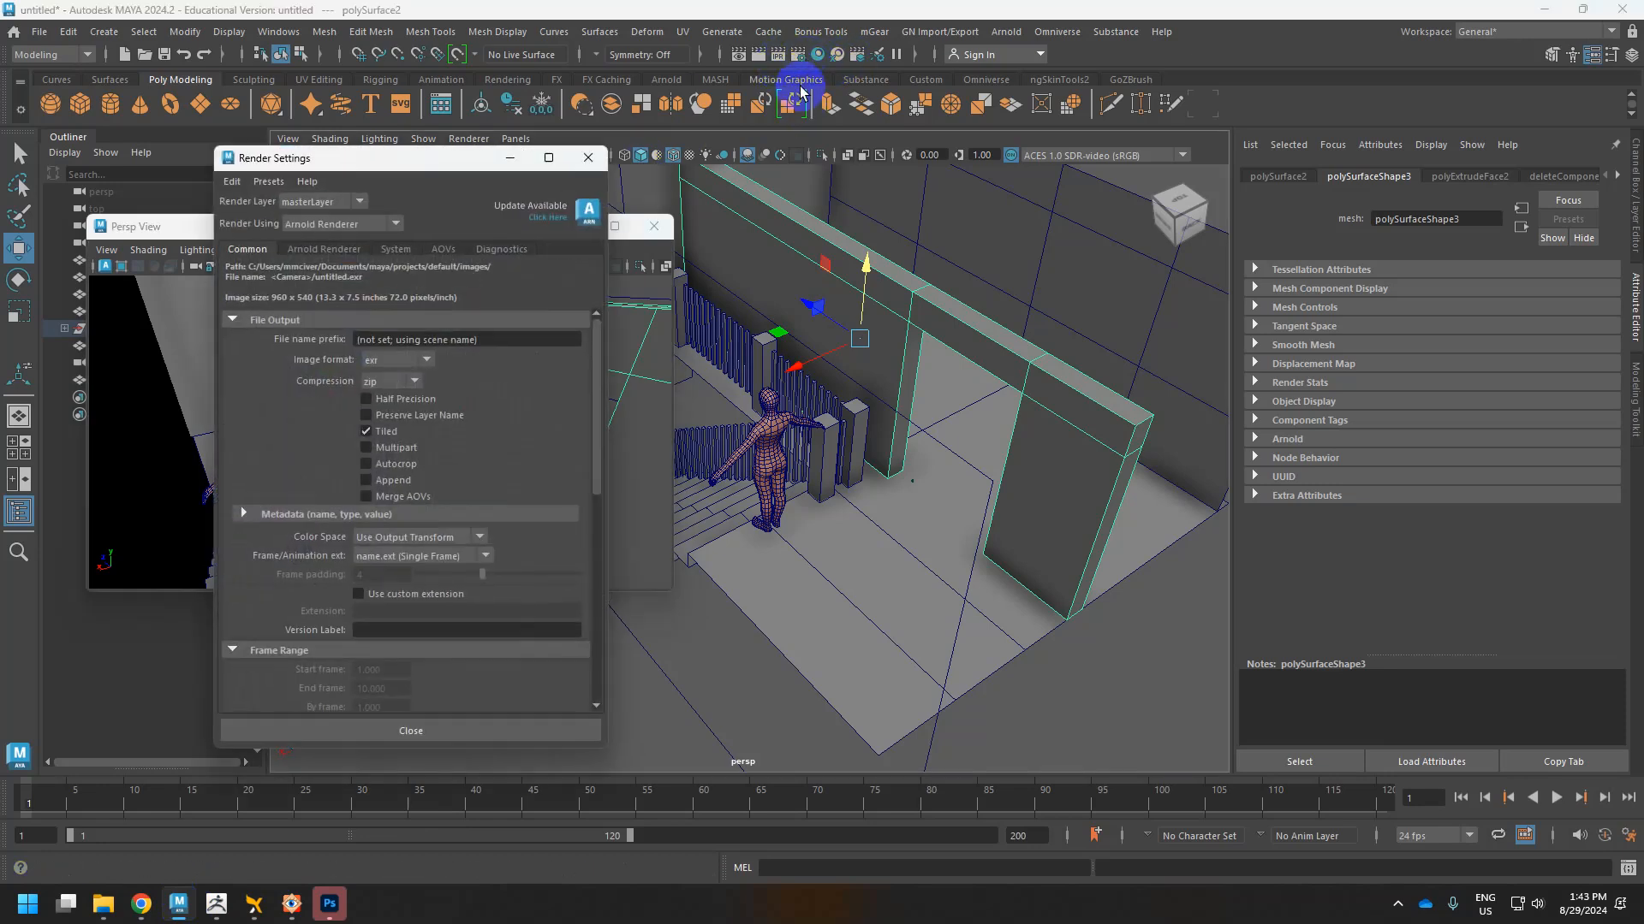
{"action": "left_click_drag", "start_coordinate": [423, 171], "coordinate": [969, 112]}
{"action": "scroll", "coordinate": [947, 441], "scroll_direction": "down", "scroll_amount": 8}
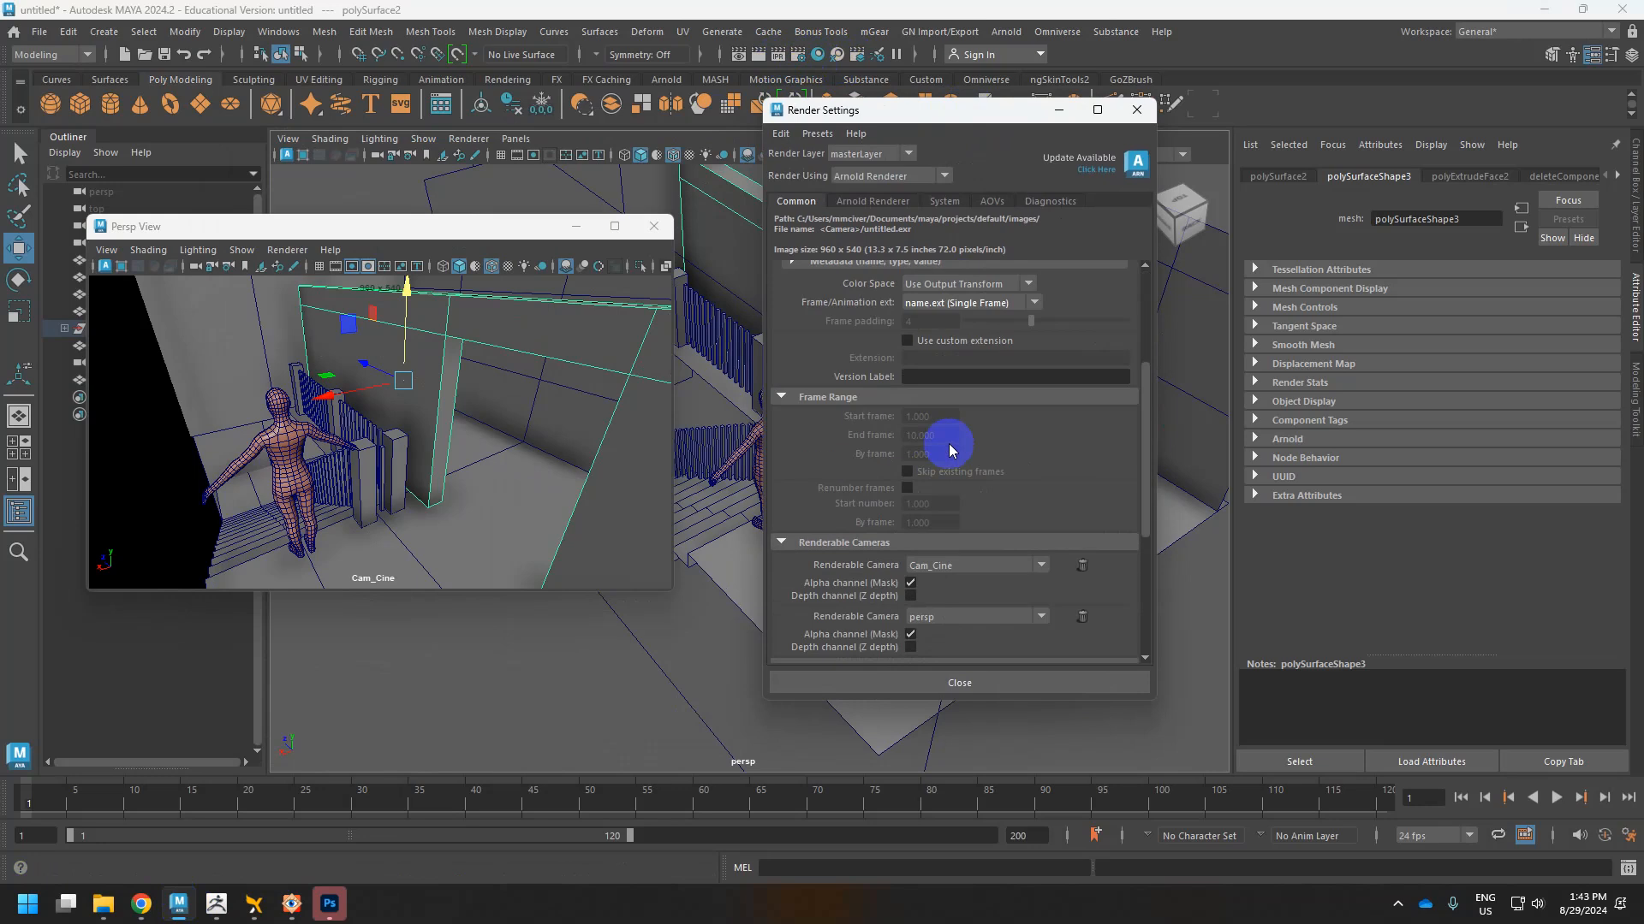
{"action": "left_click", "coordinate": [952, 483]}
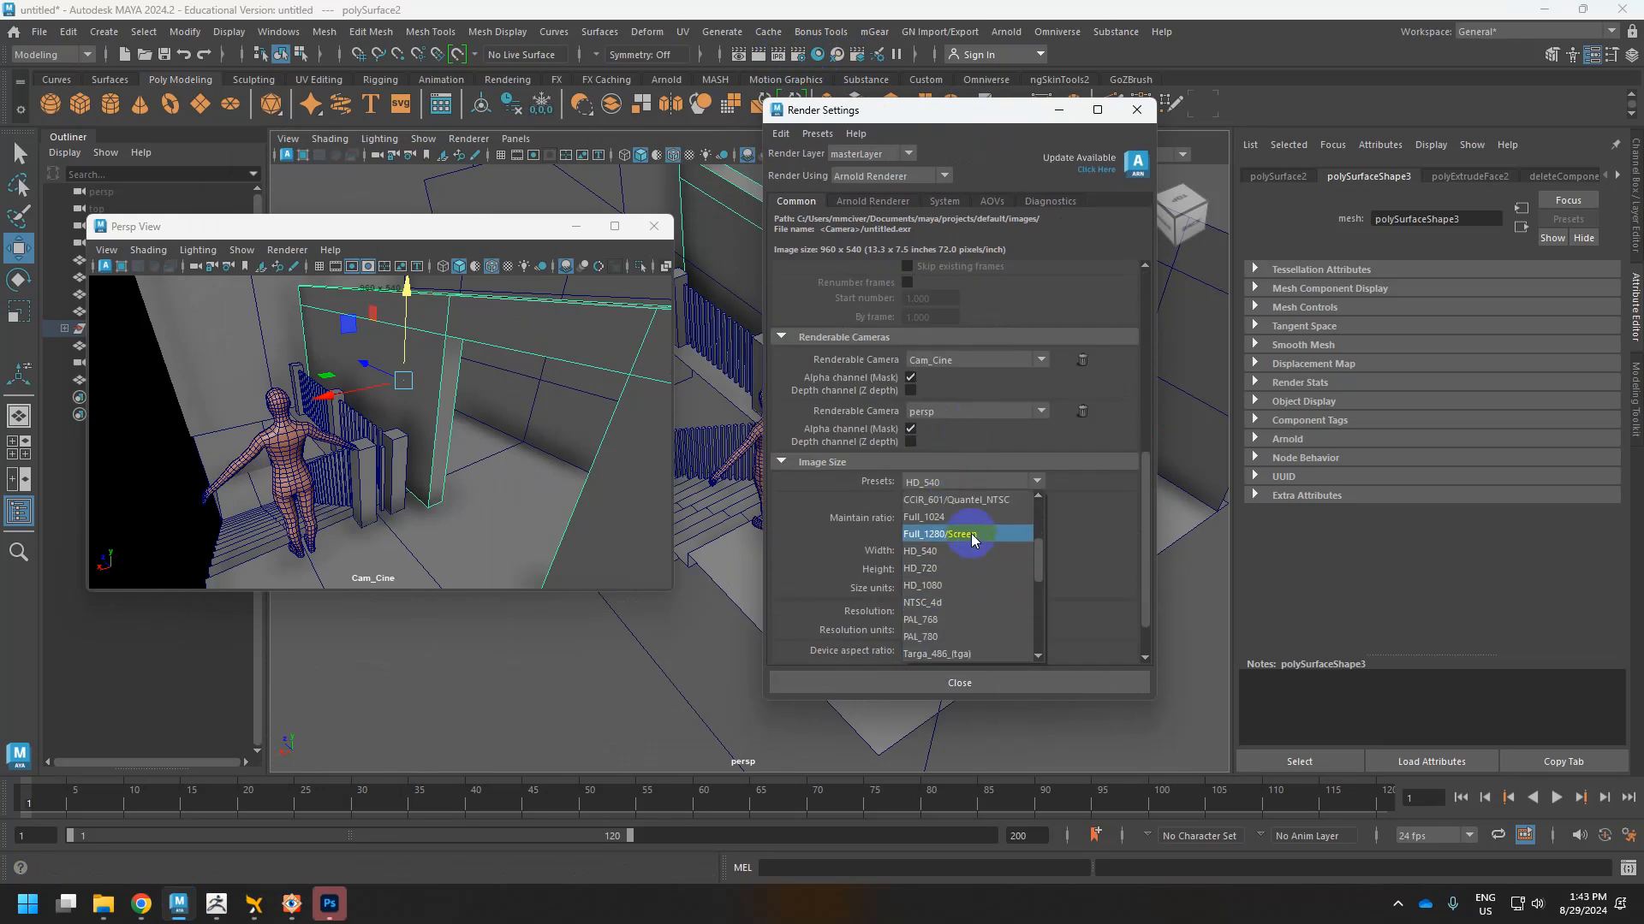
{"action": "left_click", "coordinate": [941, 572]}
Browse the image size presets, try CCIR_601/Quantel_NTSC, and restore HD_1080.
{"action": "left_click", "coordinate": [999, 482]}
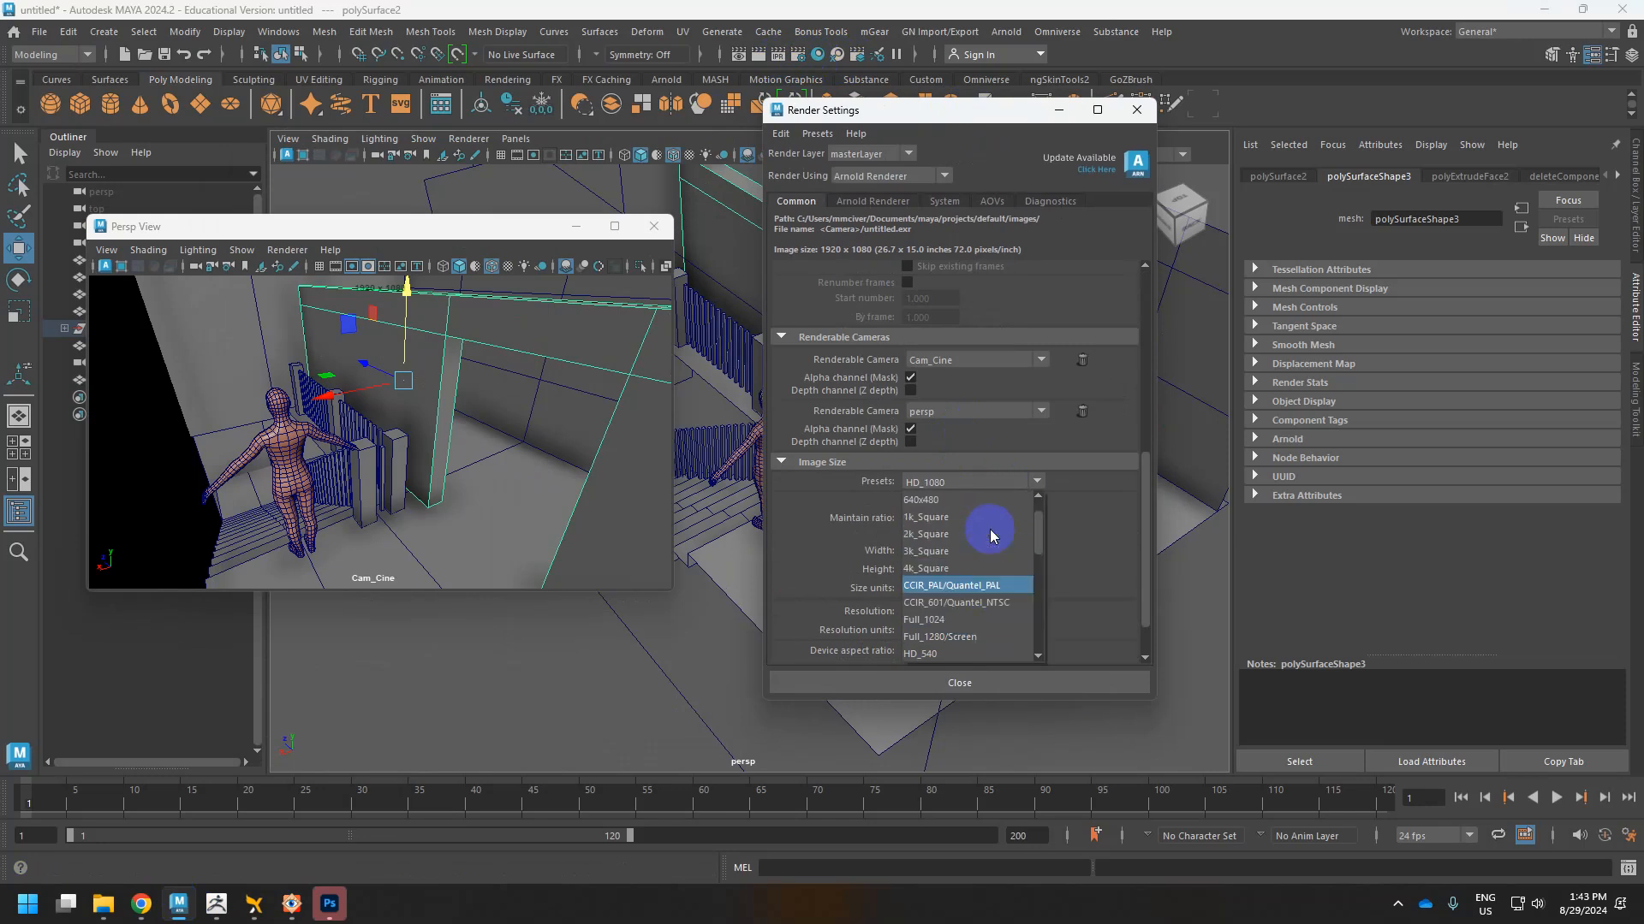
{"action": "scroll", "coordinate": [994, 522], "scroll_direction": "down", "scroll_amount": 1}
{"action": "scroll", "coordinate": [996, 529], "scroll_direction": "down", "scroll_amount": 5}
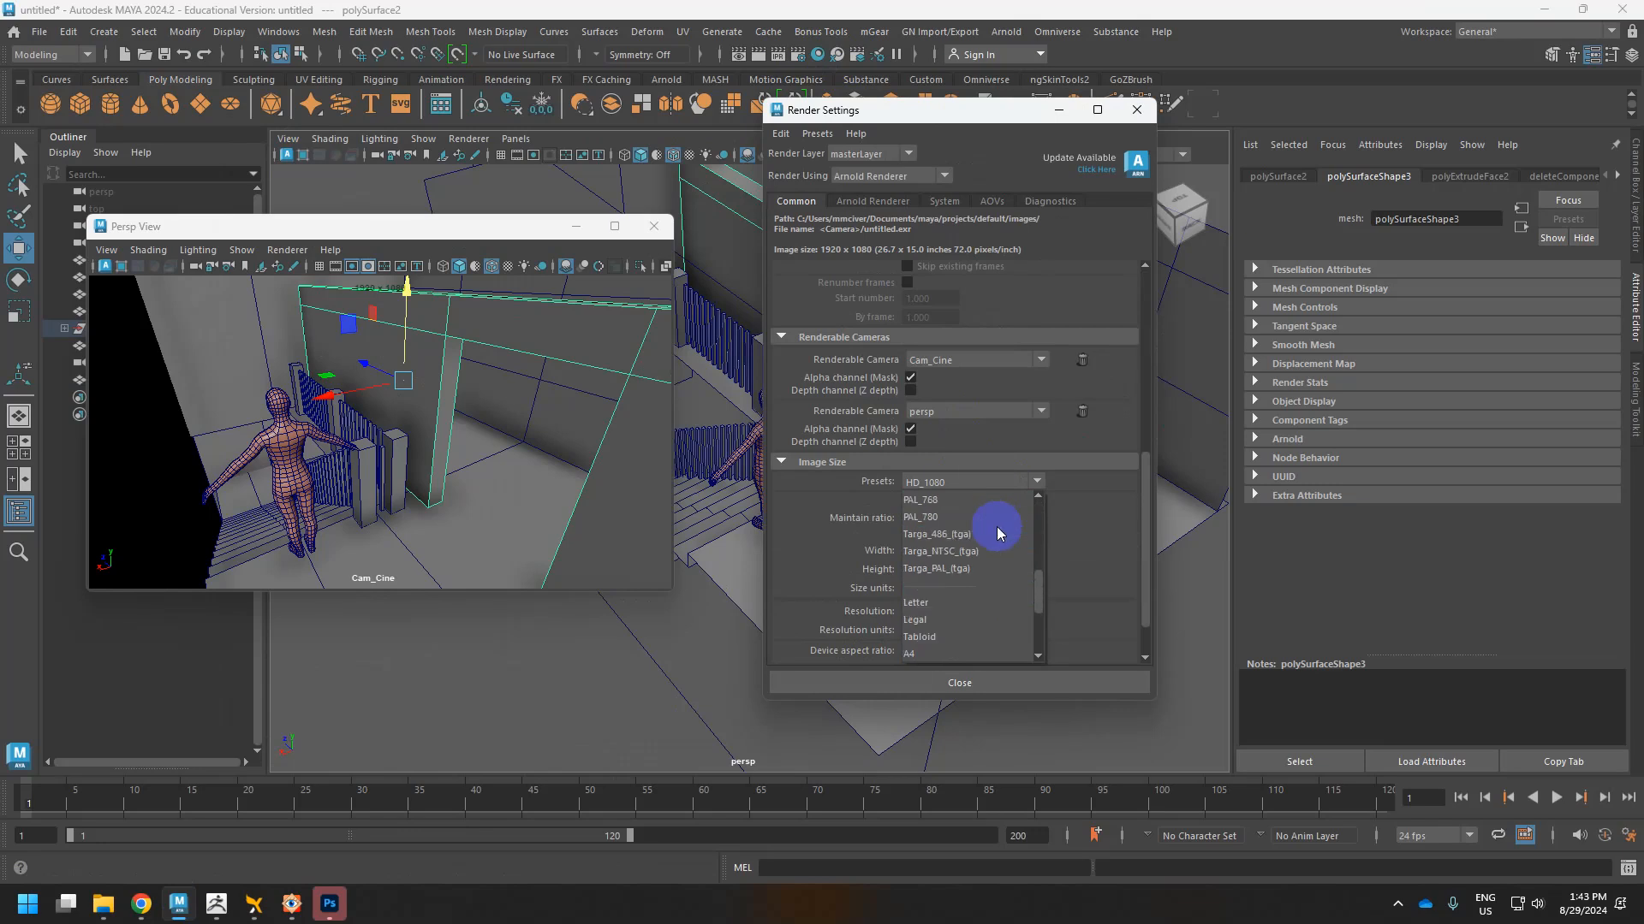
{"action": "scroll", "coordinate": [997, 527], "scroll_direction": "up", "scroll_amount": 9}
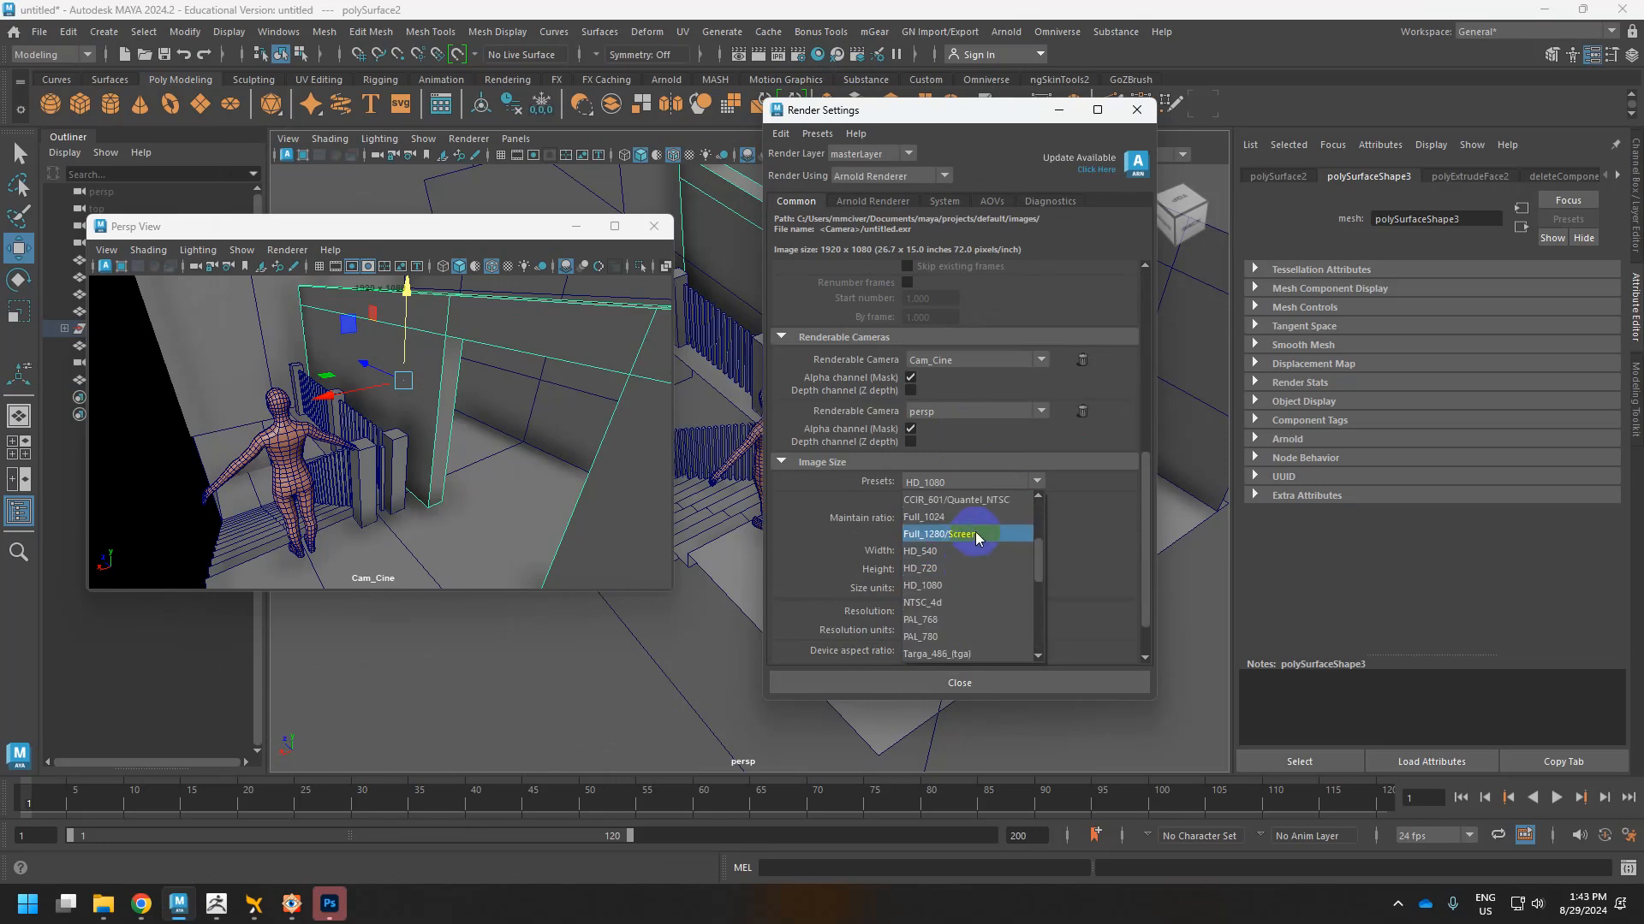
{"action": "scroll", "coordinate": [970, 555], "scroll_direction": "up", "scroll_amount": 3}
{"action": "left_click", "coordinate": [966, 552]}
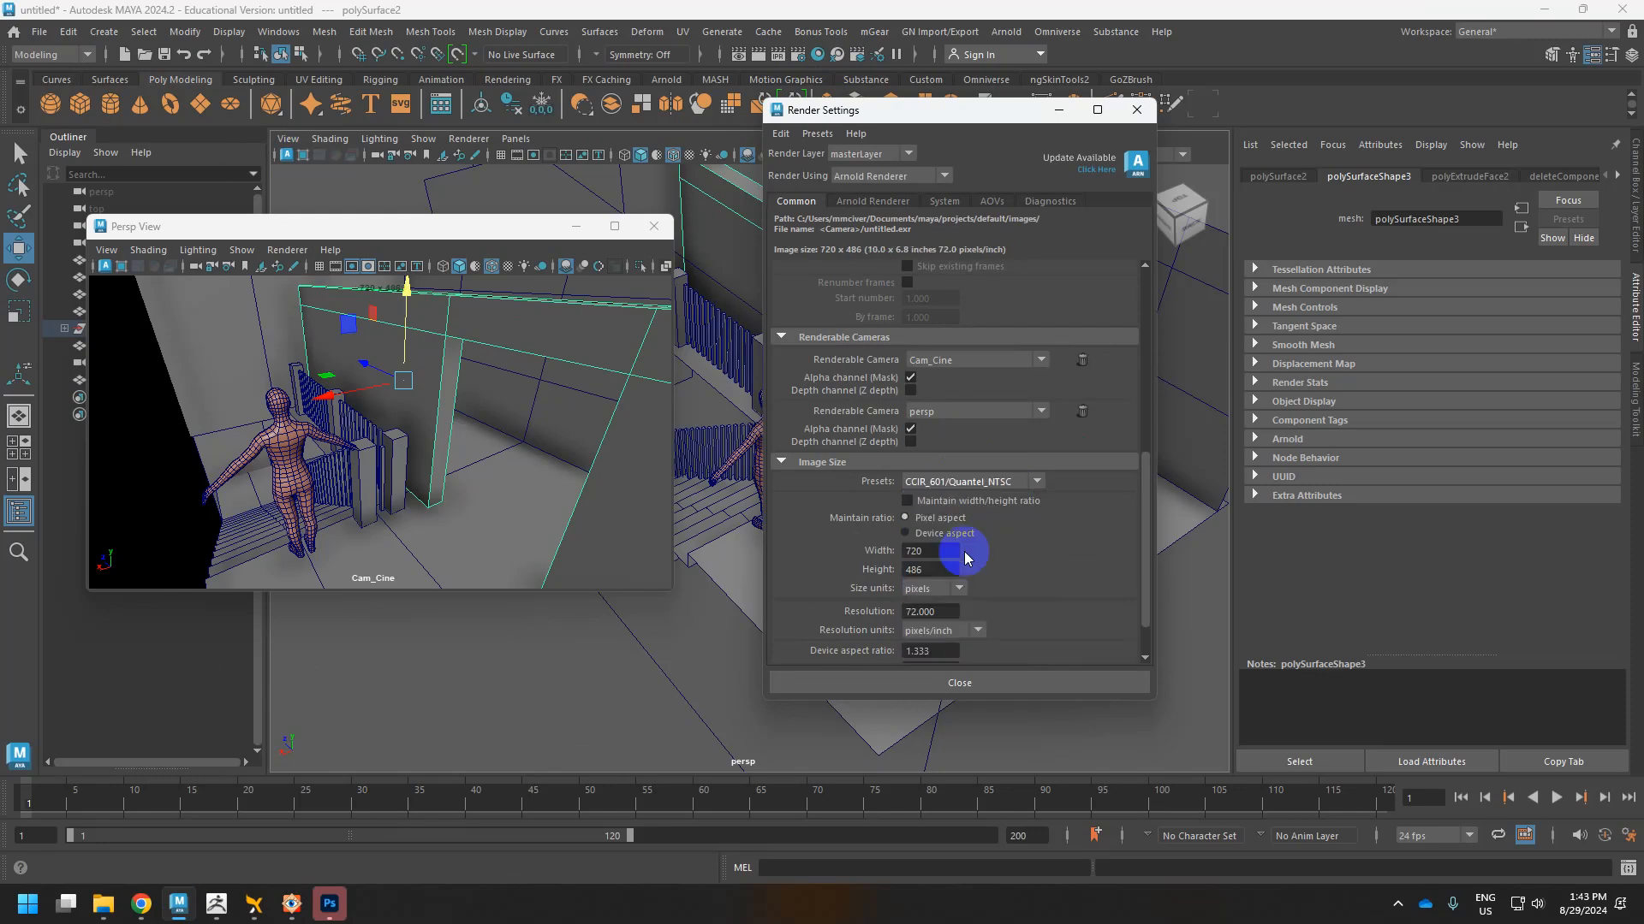
{"action": "left_click", "coordinate": [967, 482]}
{"action": "left_click", "coordinate": [1067, 511]}
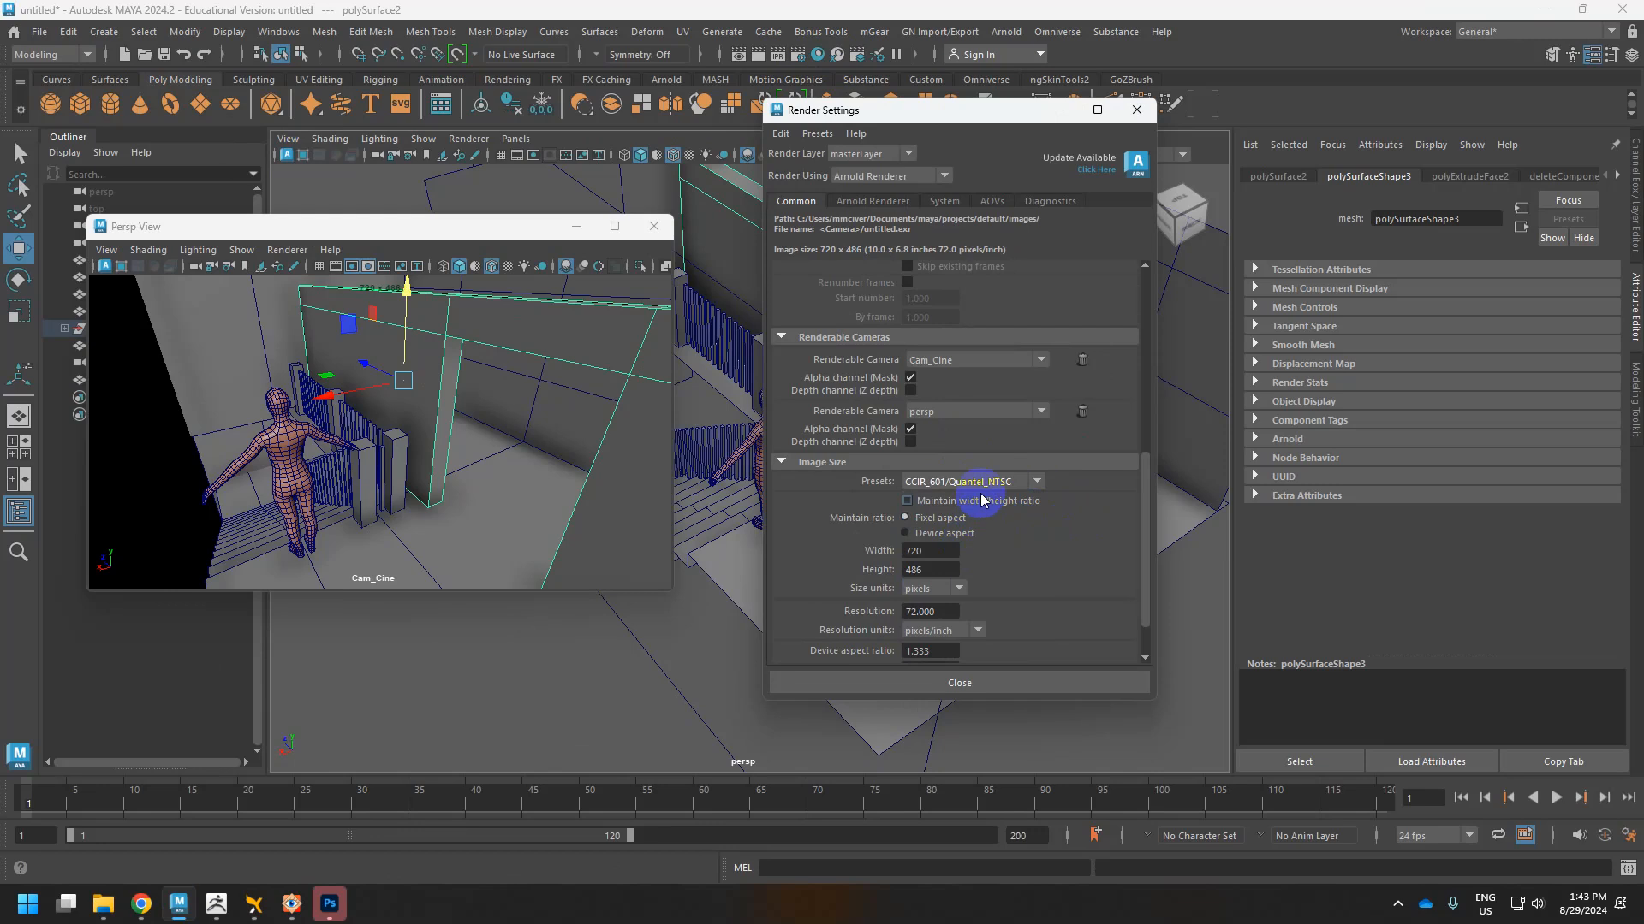
{"action": "left_click", "coordinate": [959, 483]}
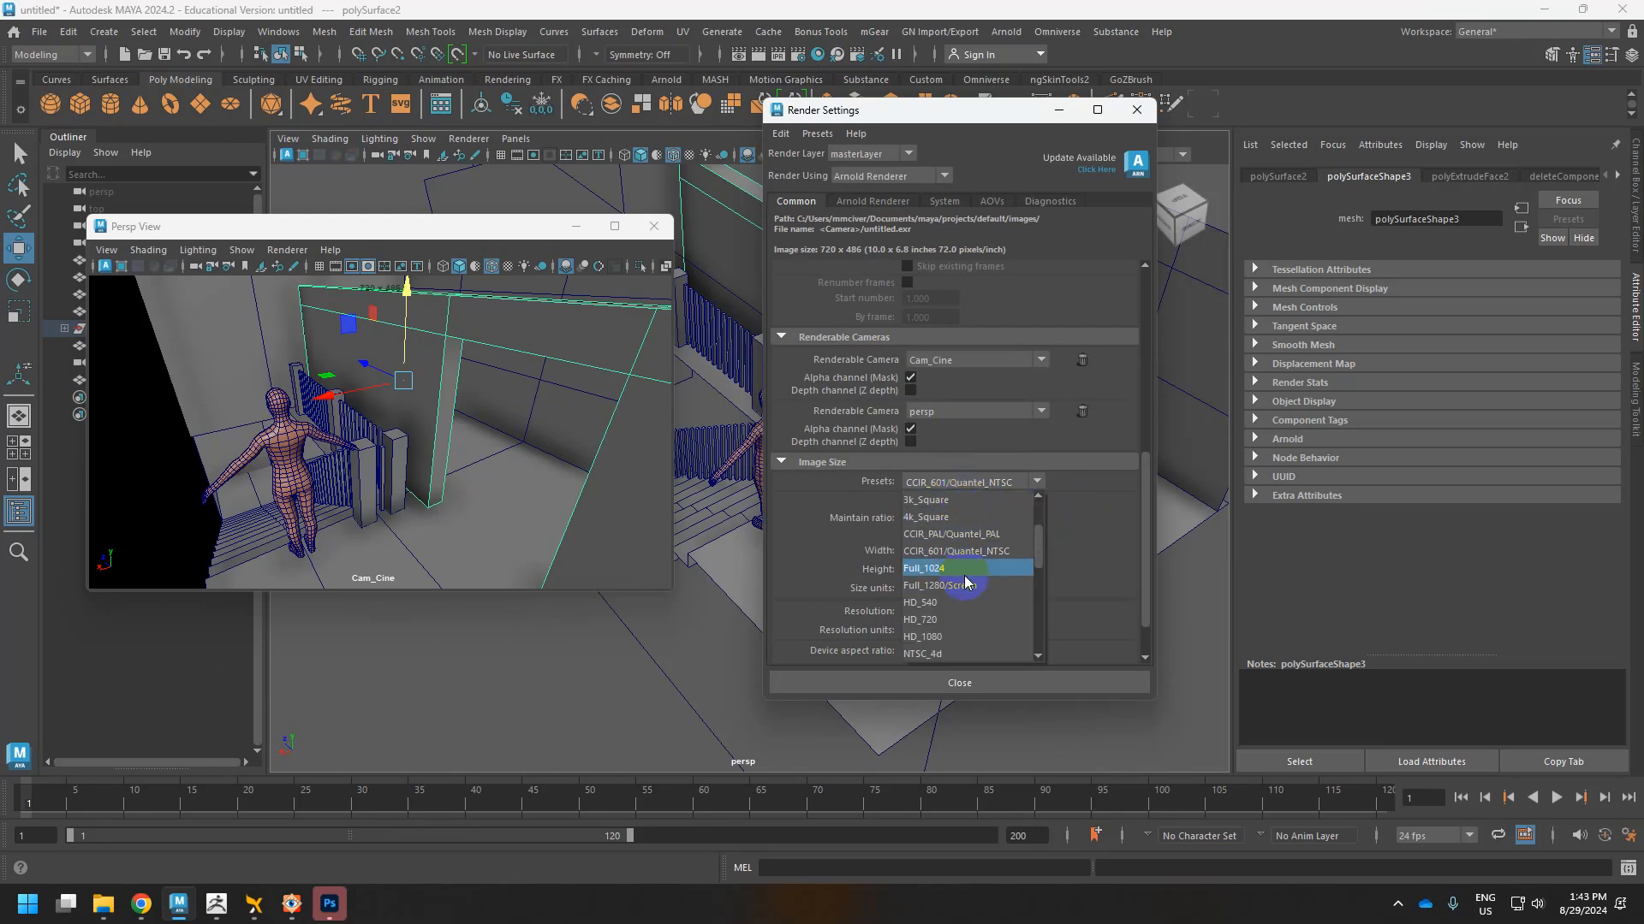
{"action": "left_click", "coordinate": [945, 643]}
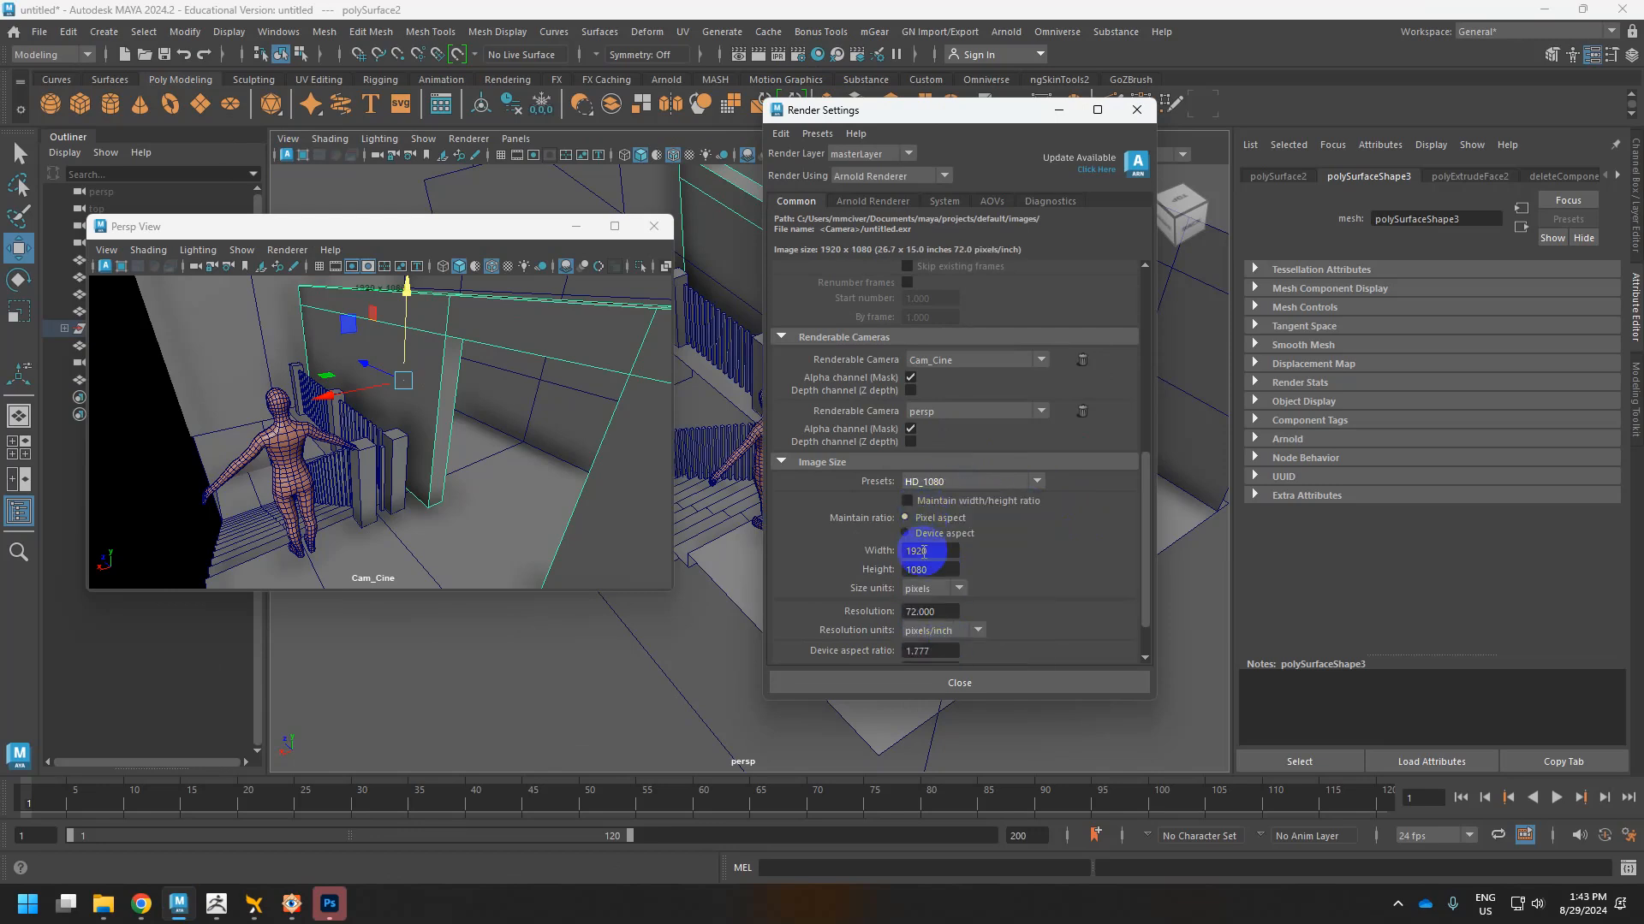
Switch to Chrome, search the web for "16:9 ratio calculator pixels" and open the Aspect Ratio Calculator from calculateaspectratio.com.
{"action": "key", "text": "super+Tab"}
{"action": "key", "text": "Return"}
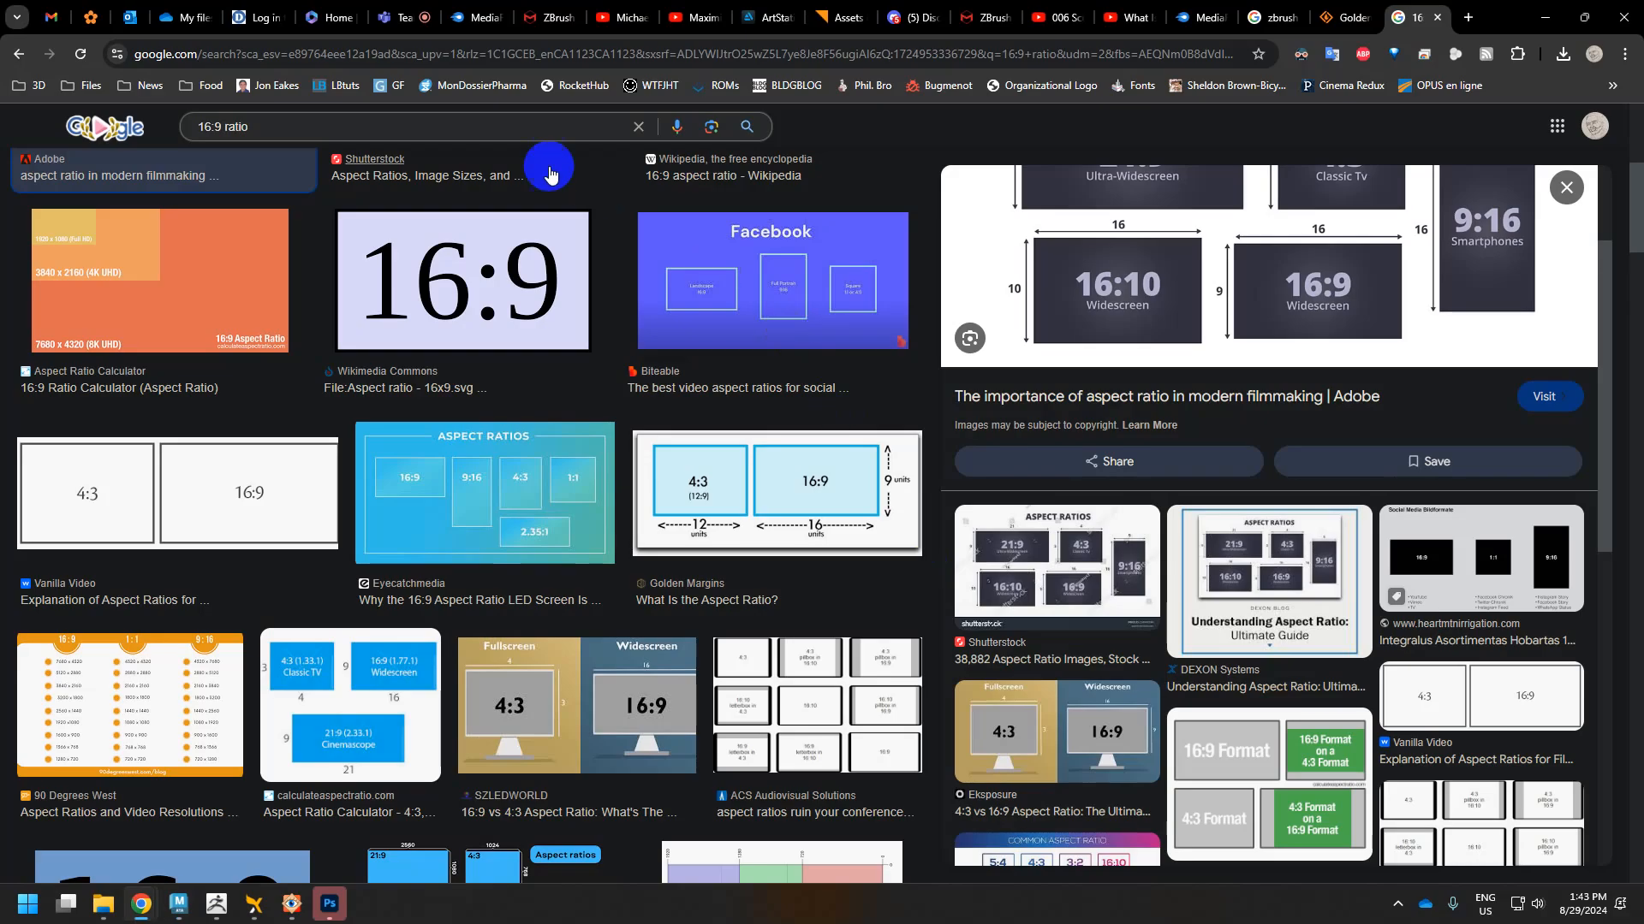
{"action": "scroll", "coordinate": [338, 162], "scroll_direction": "up", "scroll_amount": 5}
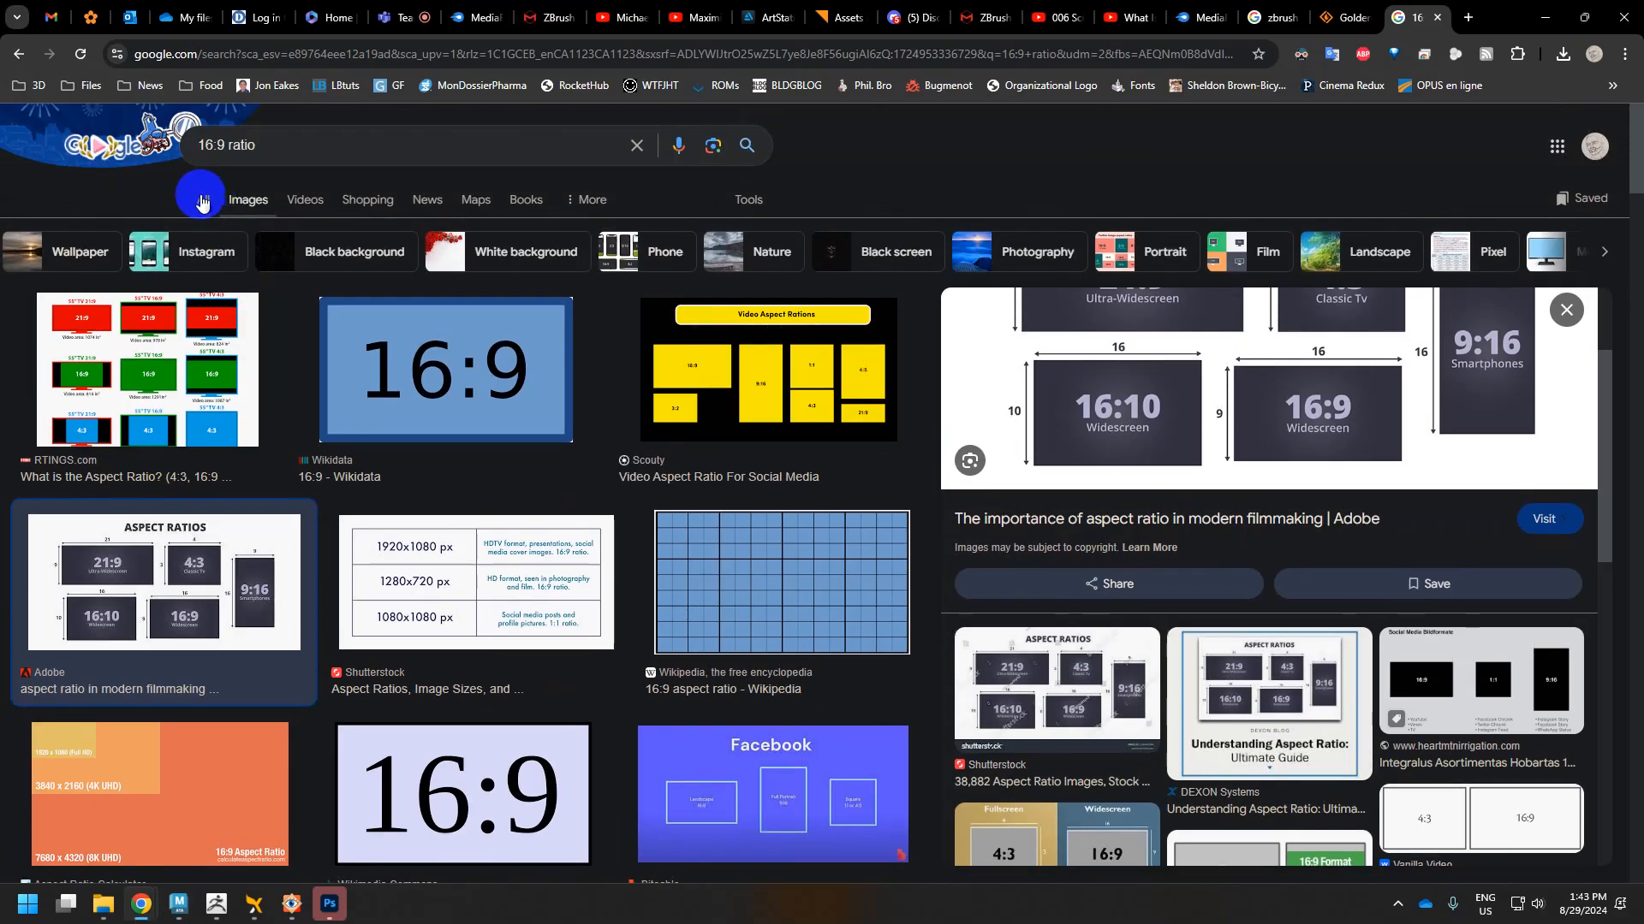
{"action": "left_click", "coordinate": [275, 202]}
{"action": "left_click", "coordinate": [301, 151]}
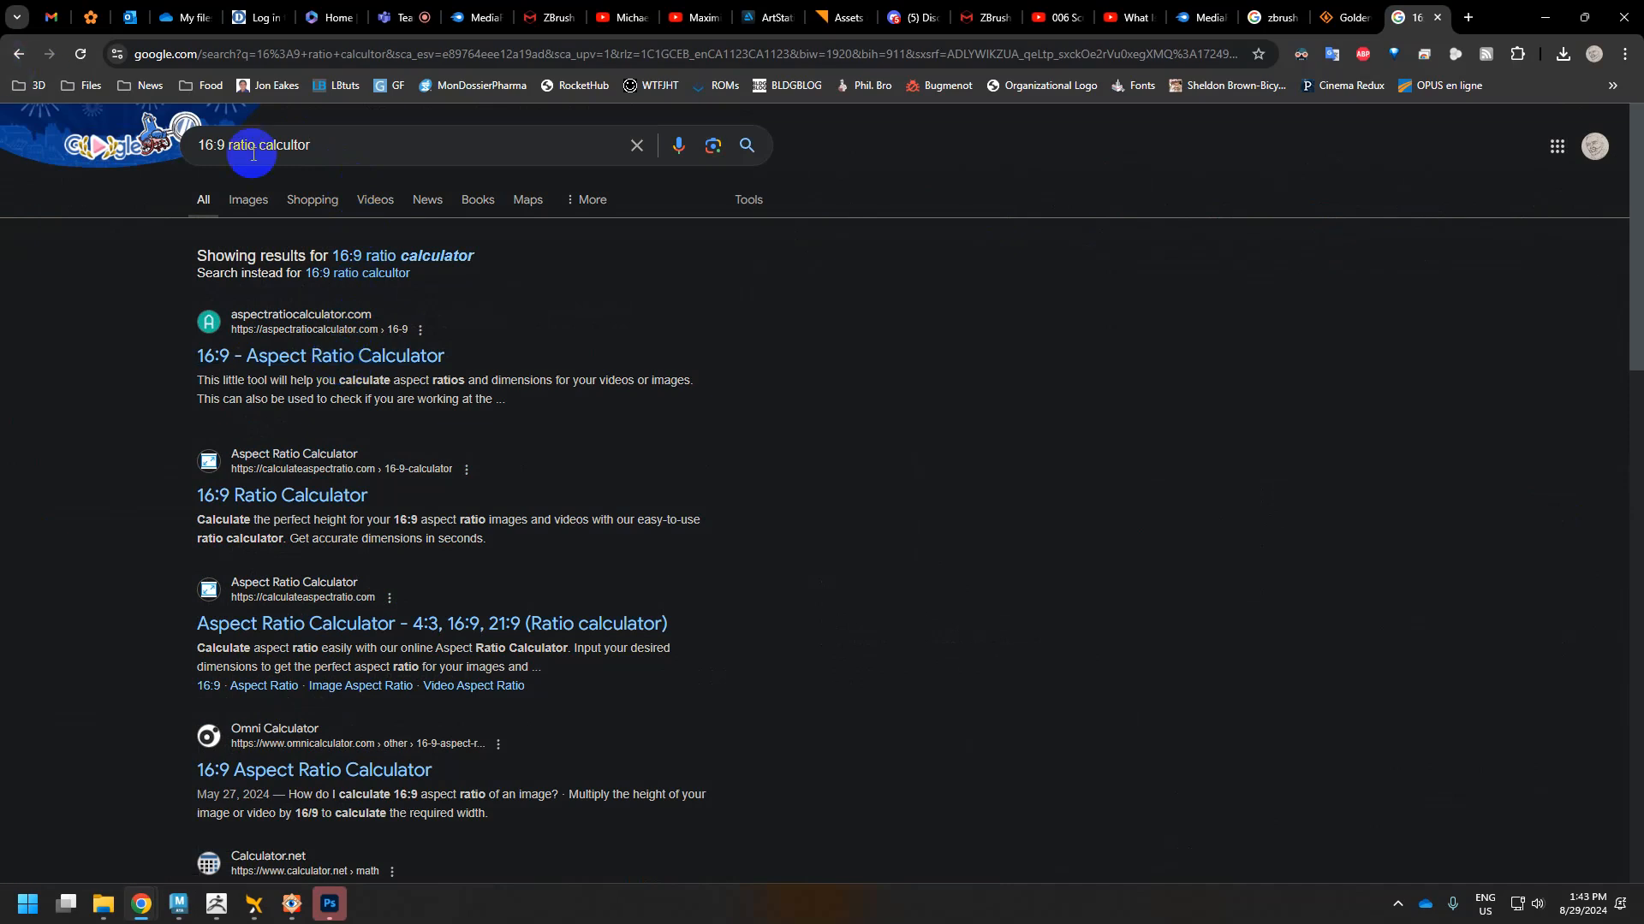
{"action": "left_click", "coordinate": [348, 145]}
{"action": "type", "text": "pixels"}
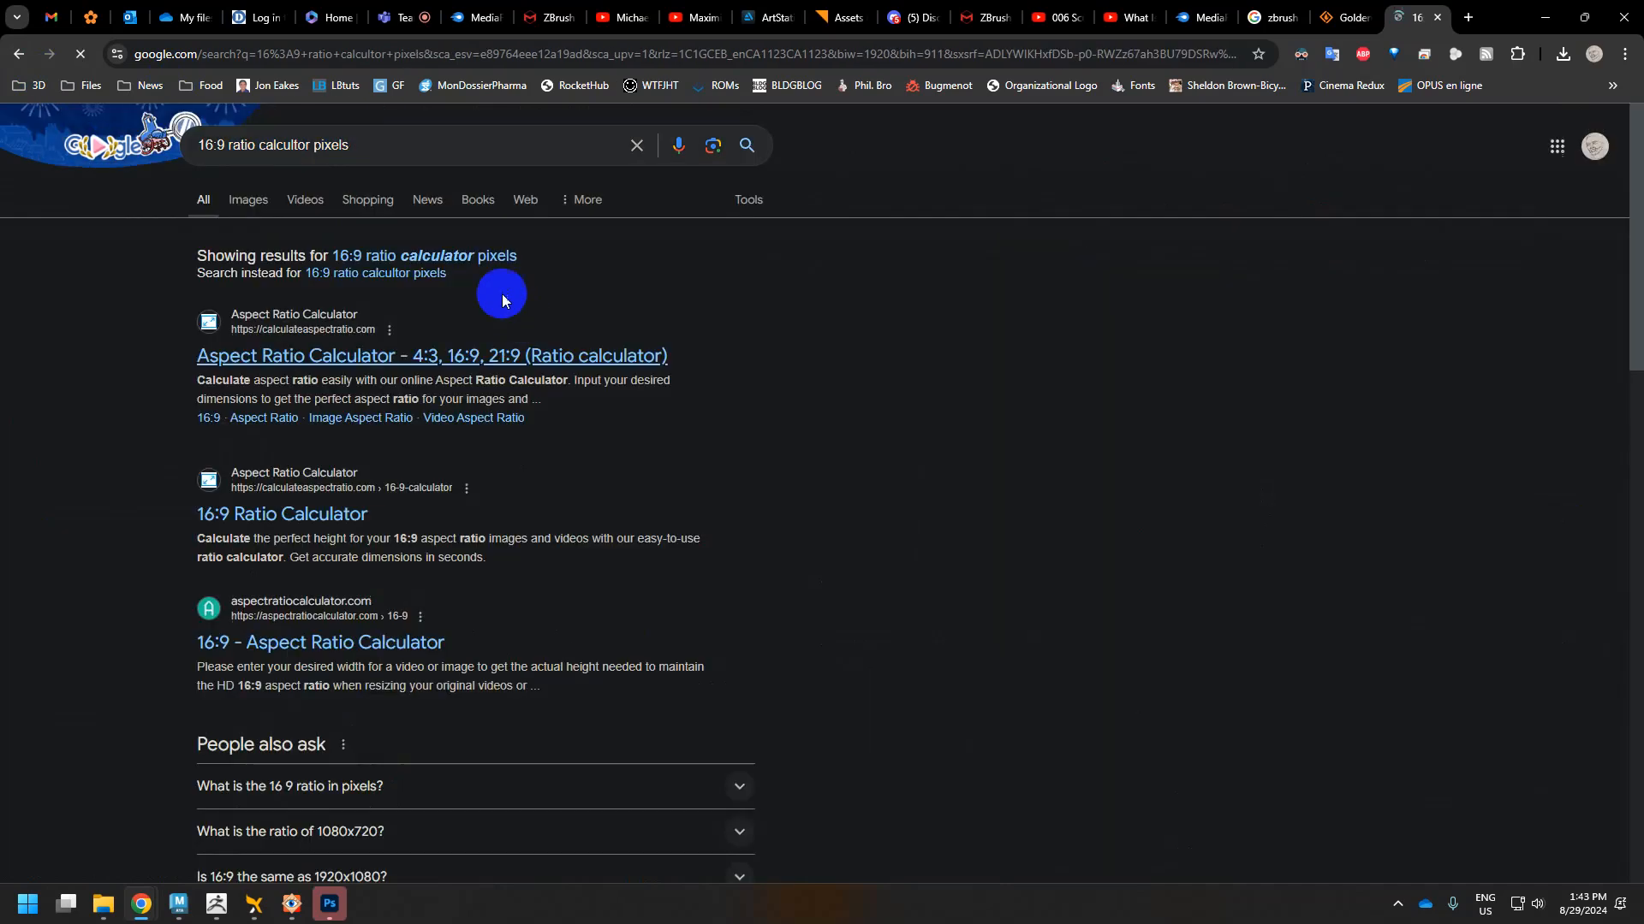
{"action": "left_click", "coordinate": [470, 259]}
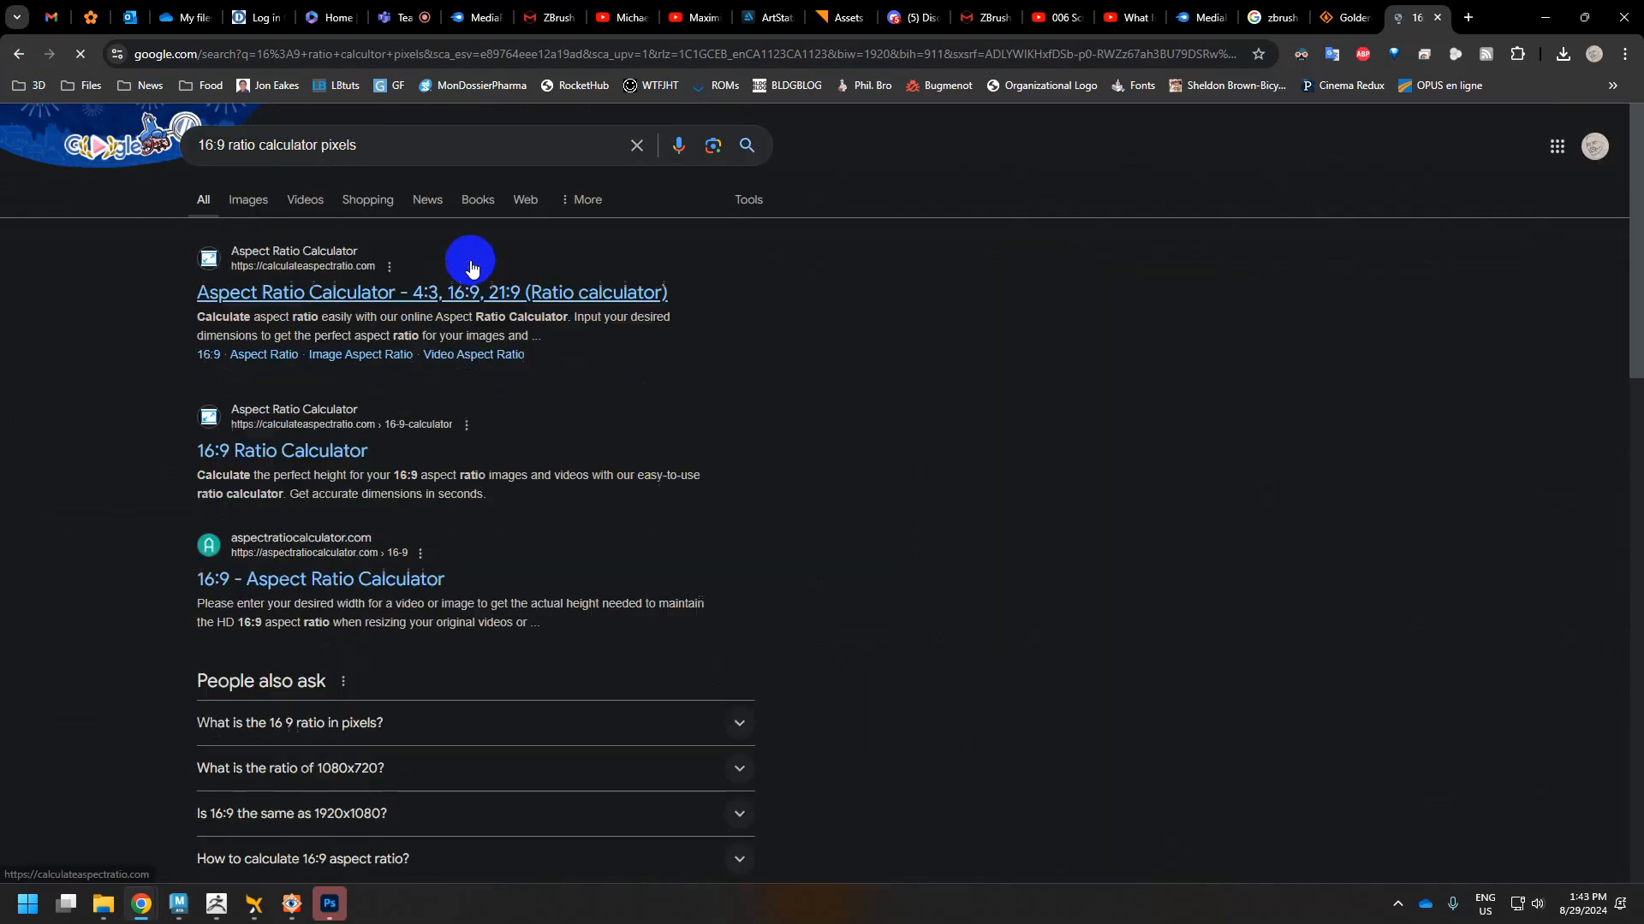
{"action": "left_click", "coordinate": [459, 296]}
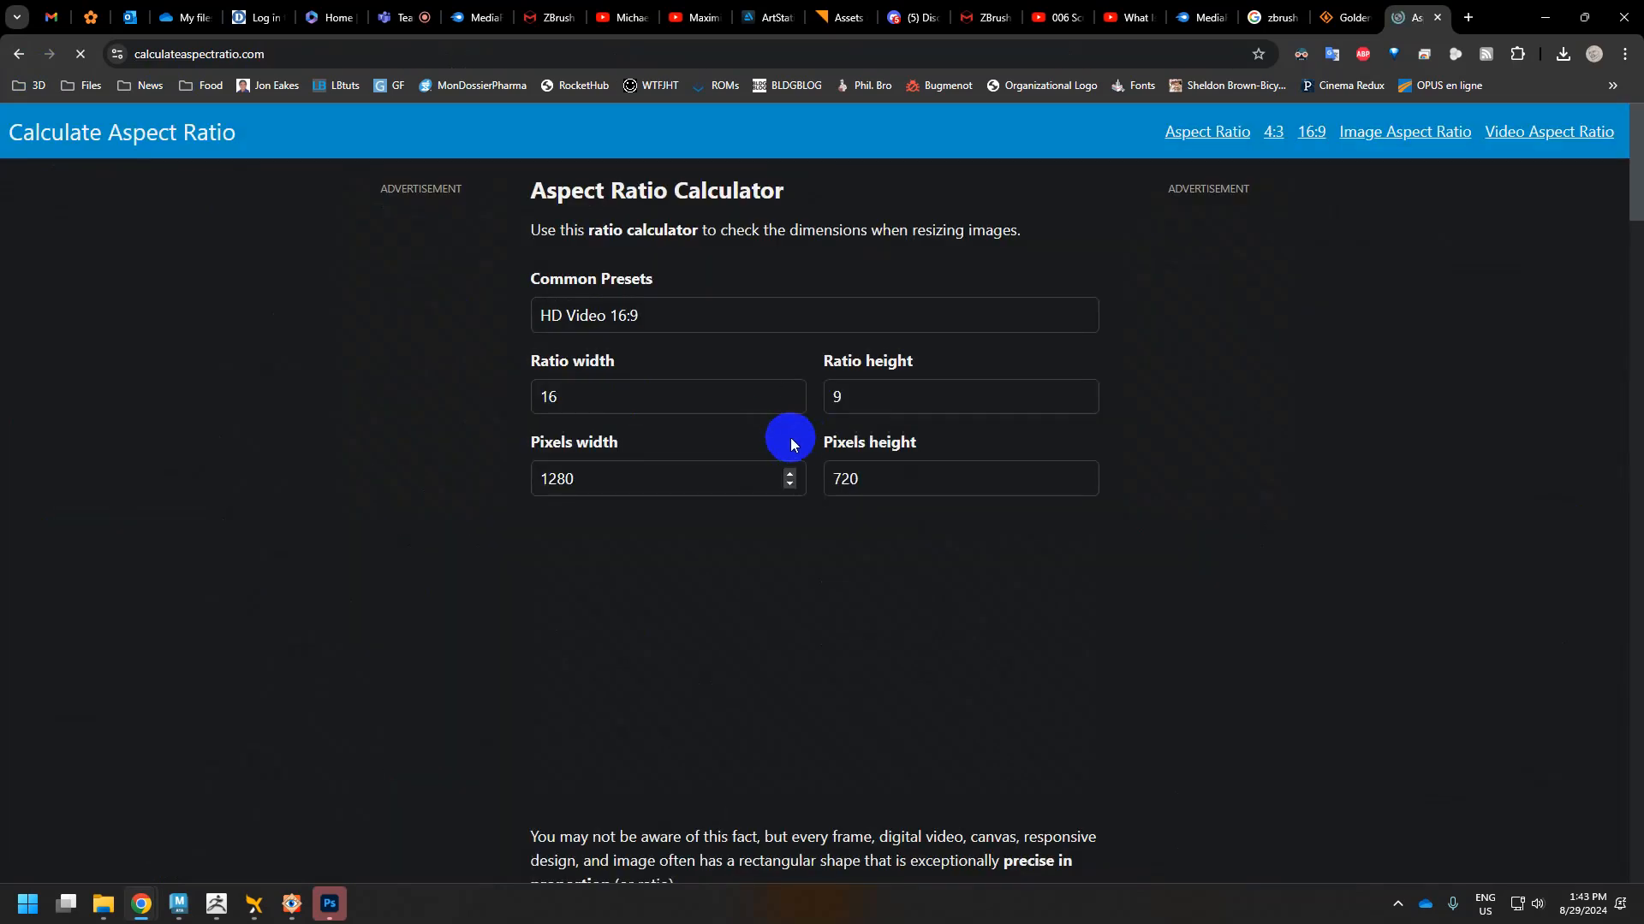
Calculate the pixel height for the Cinemascope 21:9 preset with a pixel width of 1920.
{"action": "left_click", "coordinate": [679, 322]}
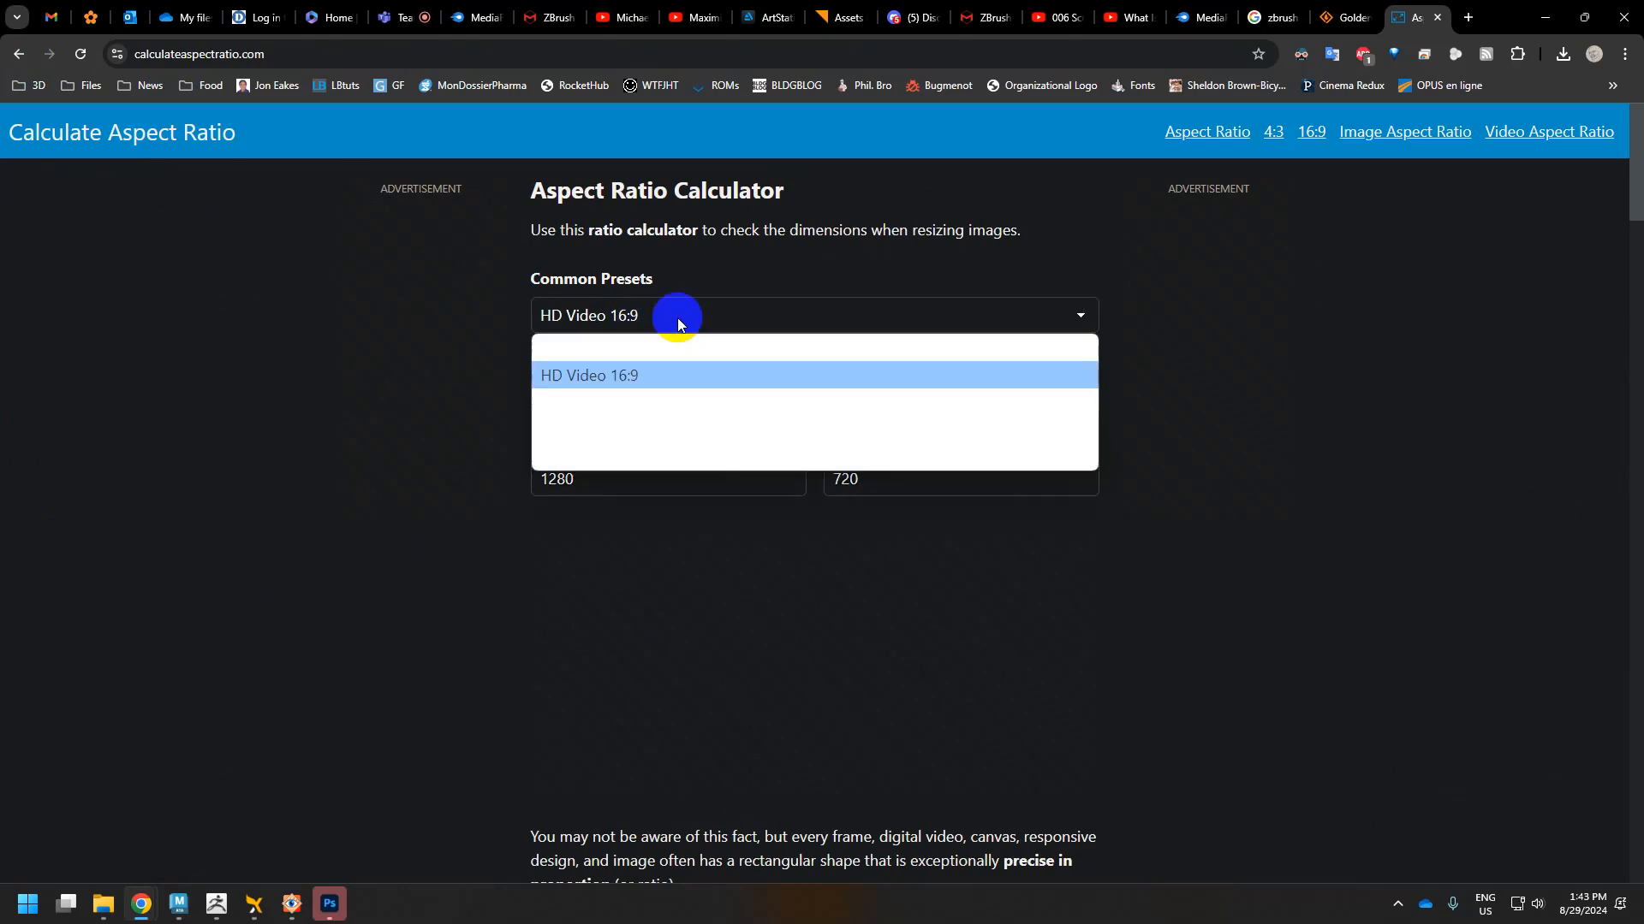
{"action": "left_click", "coordinate": [651, 459]}
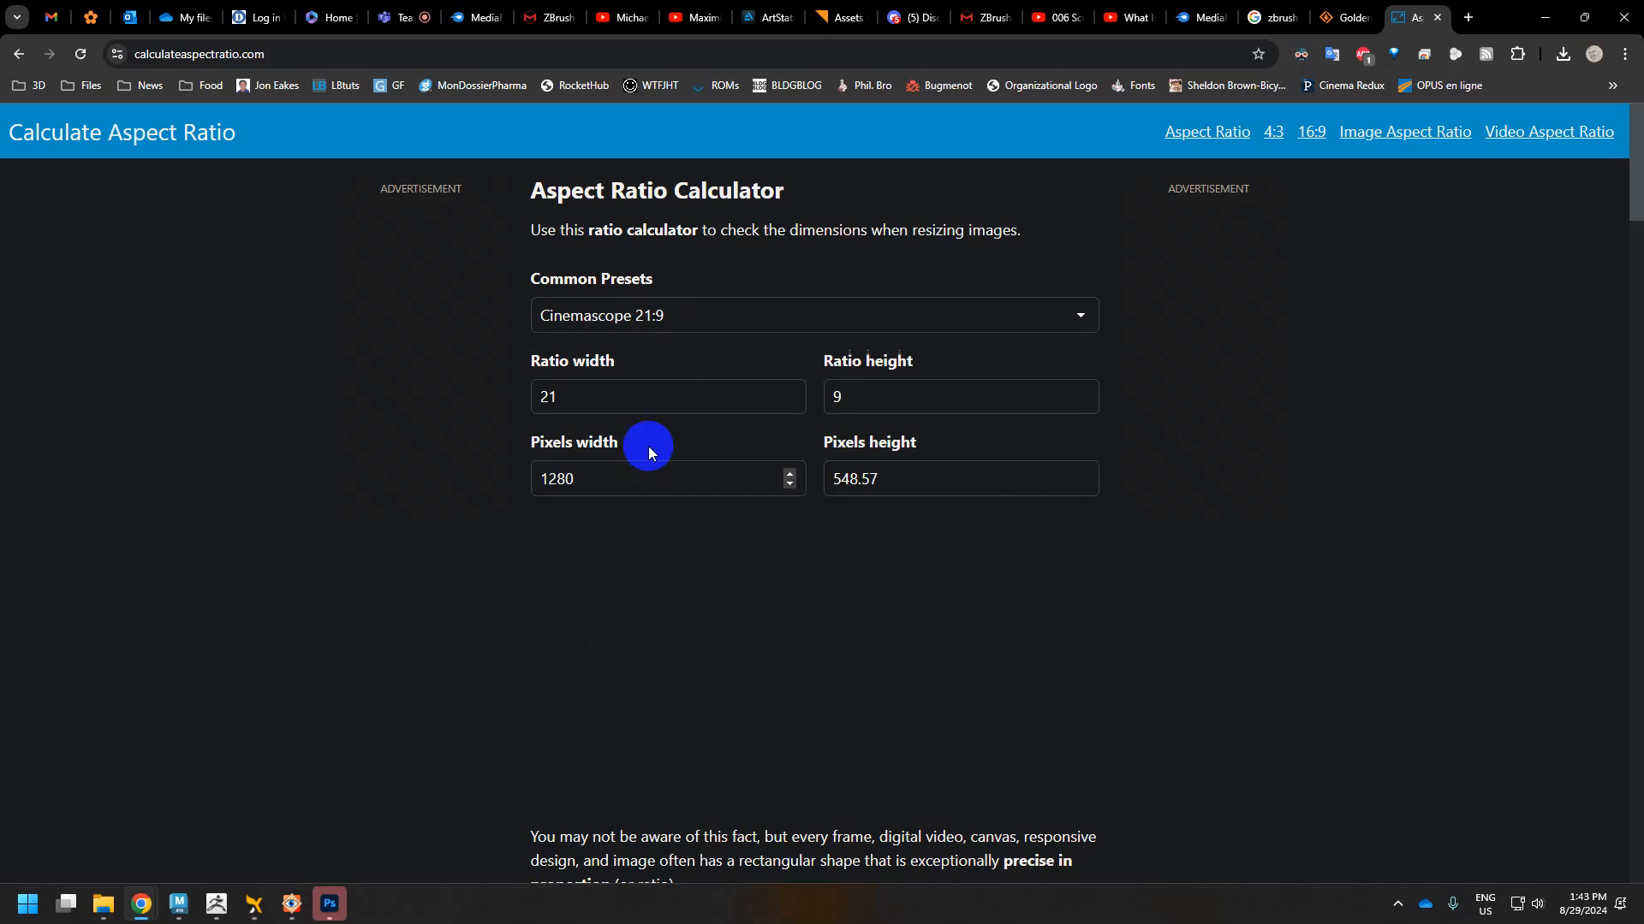
{"action": "left_click_drag", "start_coordinate": [590, 483], "coordinate": [506, 487]}
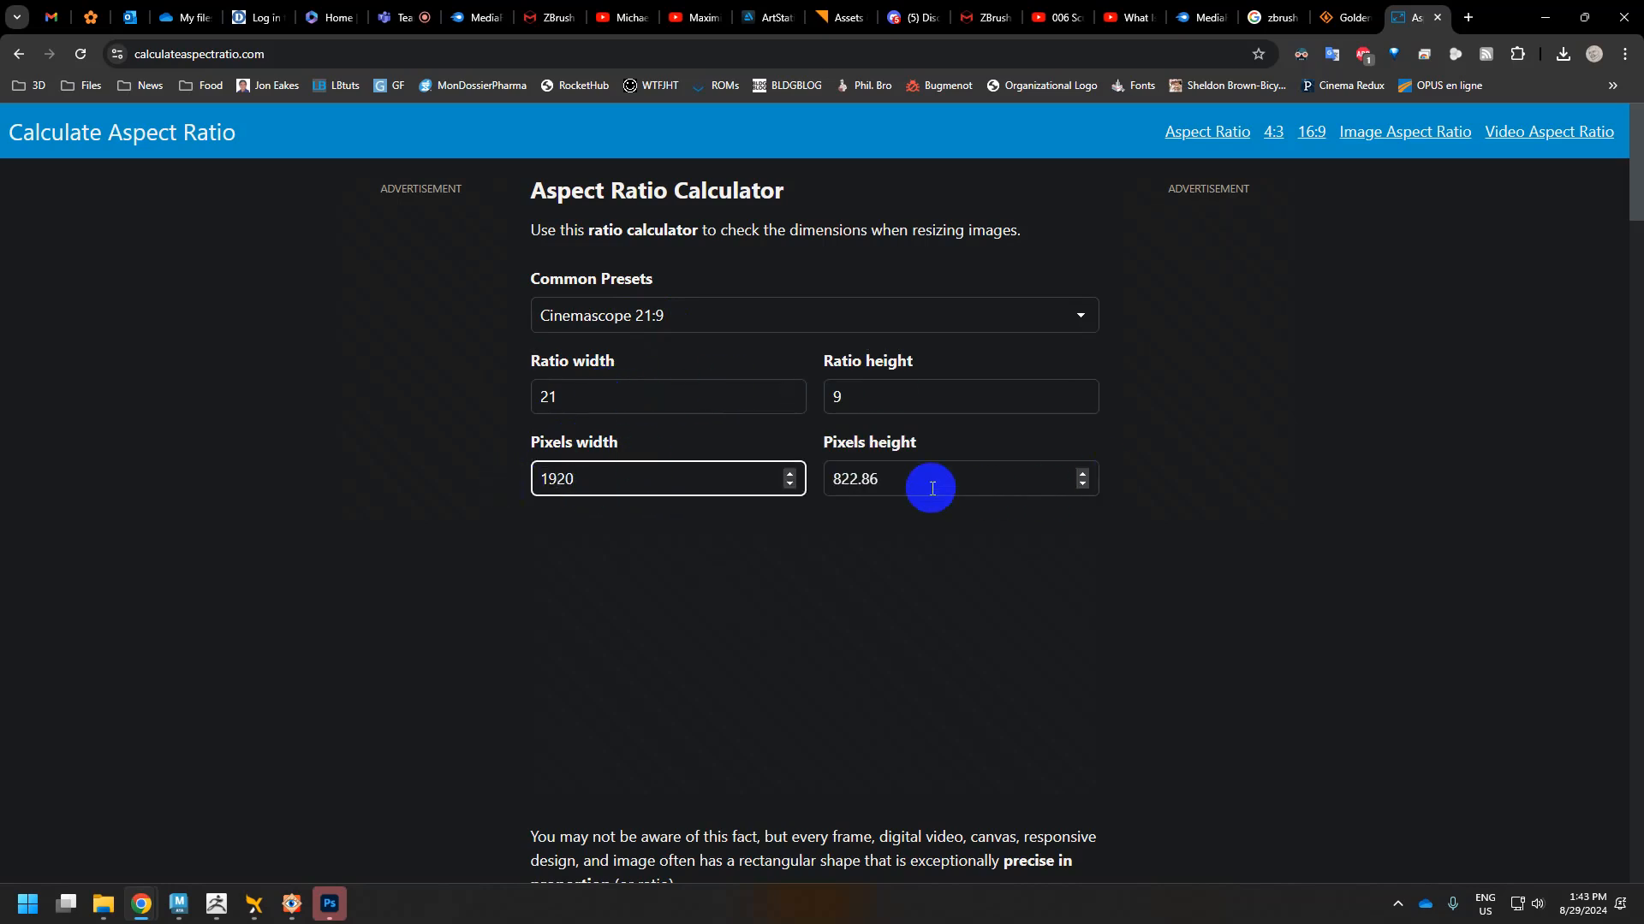
Switch back to Maya and set the render height to 883 with the width/height ratio maintained, closing the Render Settings.
{"action": "key", "text": "alt+Tab"}
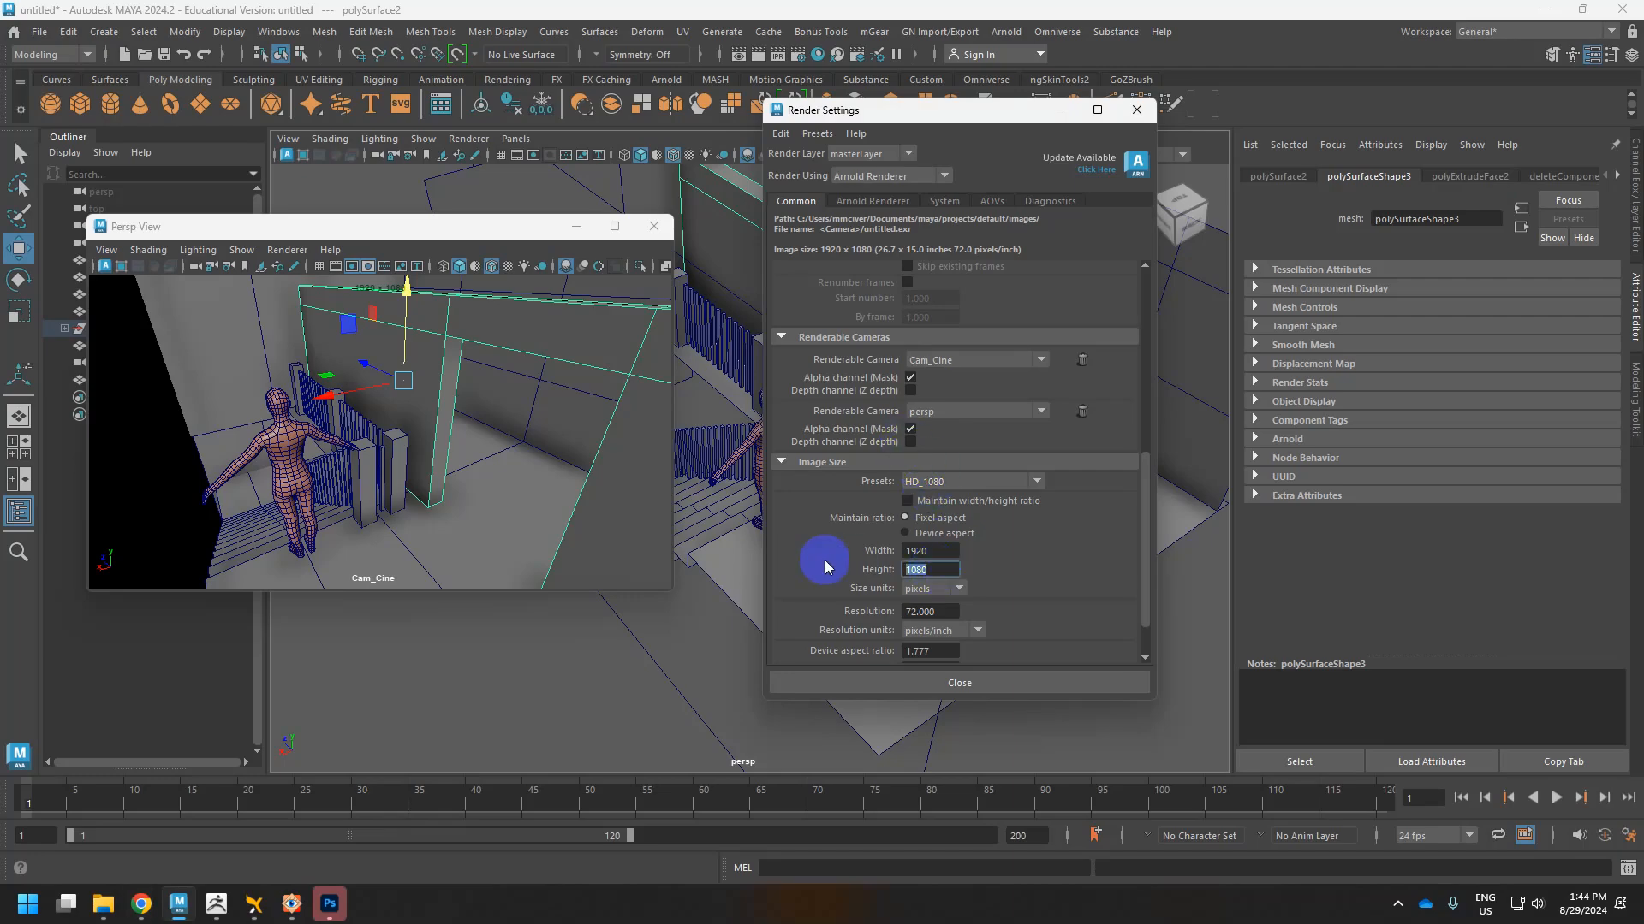
{"action": "type", "text": "883."}
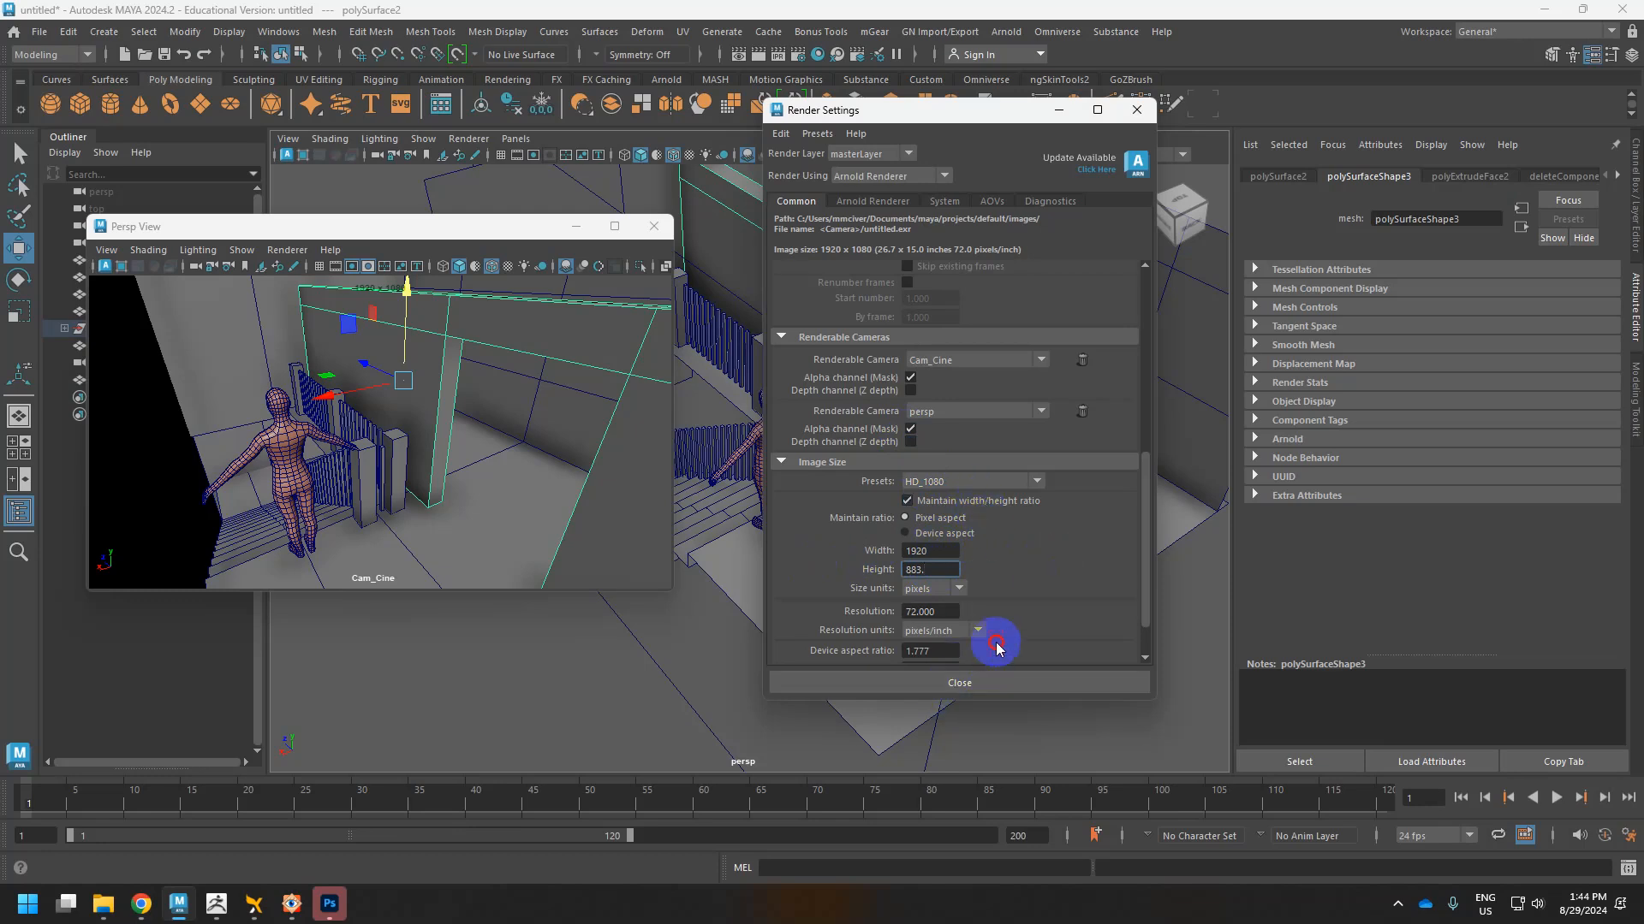
{"action": "left_click", "coordinate": [984, 685]}
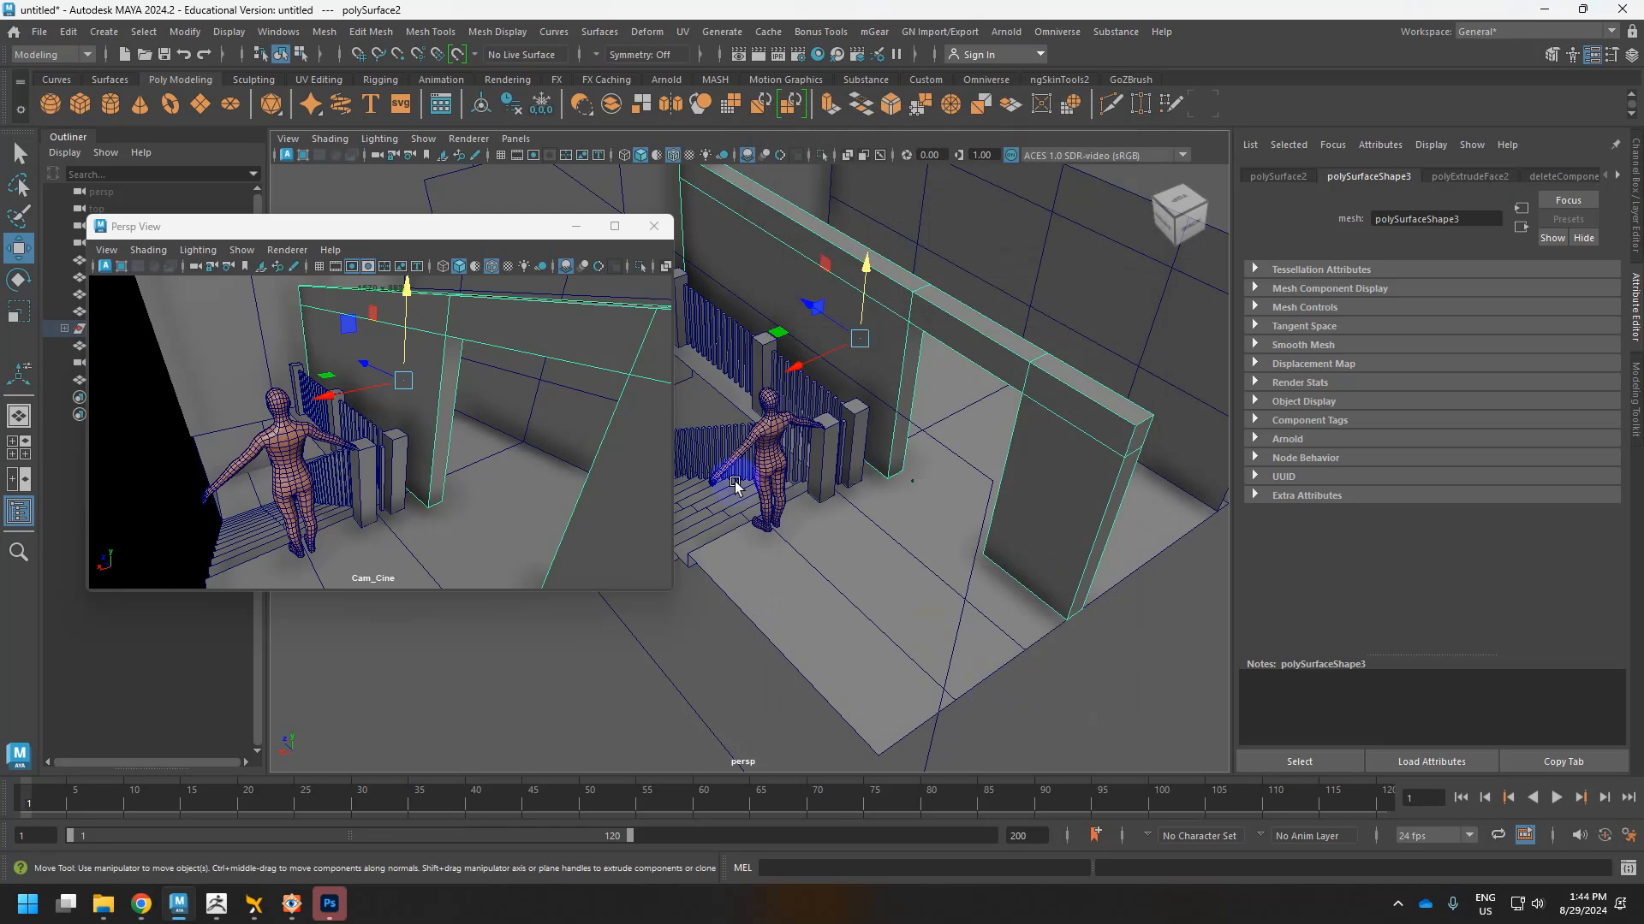
Display the resolution gate in the Cam_Cine view, toggling its gate mask off and on.
{"action": "left_click", "coordinate": [352, 267]}
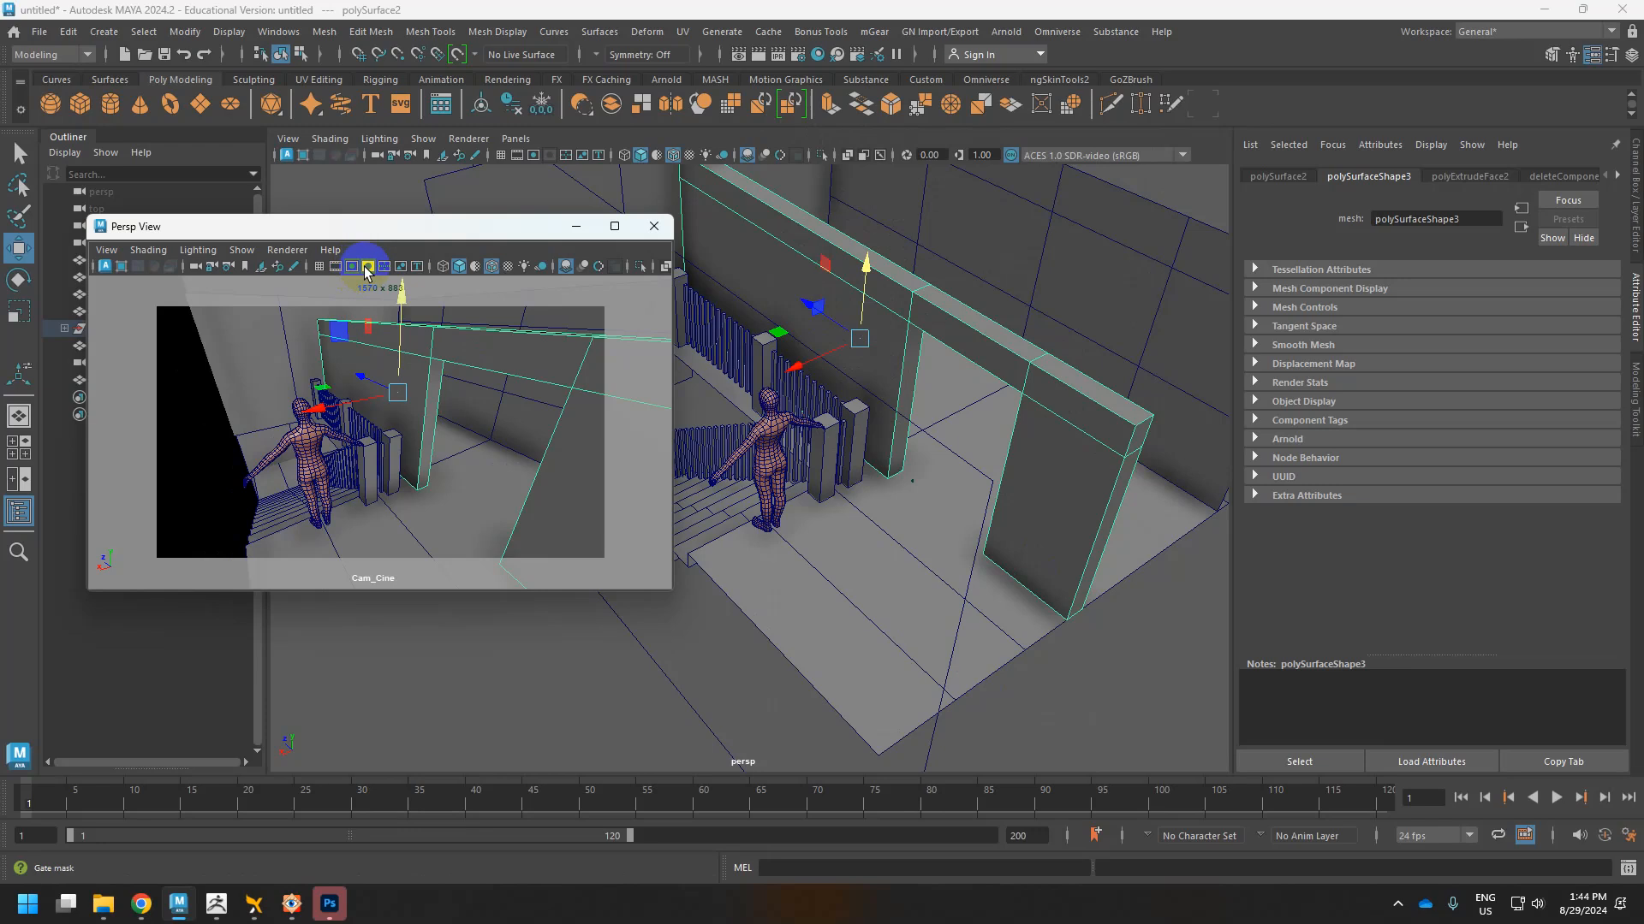
{"action": "left_click", "coordinate": [368, 267]}
{"action": "left_click", "coordinate": [367, 267]}
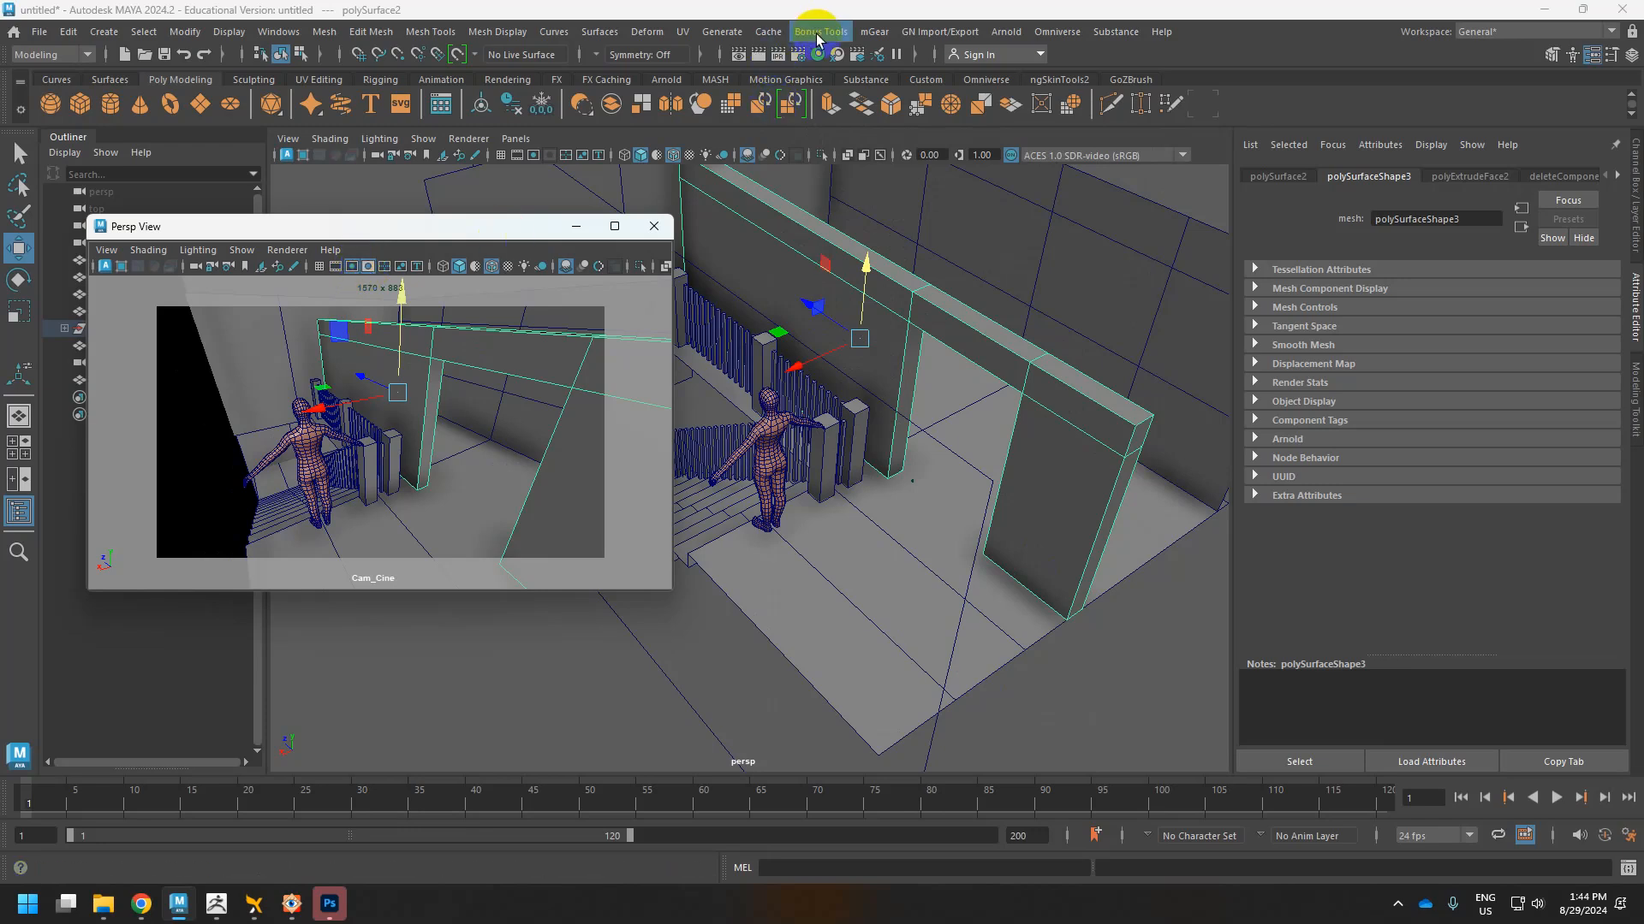
Turn off the maintained width/height ratio in the Render Settings and set the render width to 1920.
{"action": "left_click", "coordinate": [798, 53]}
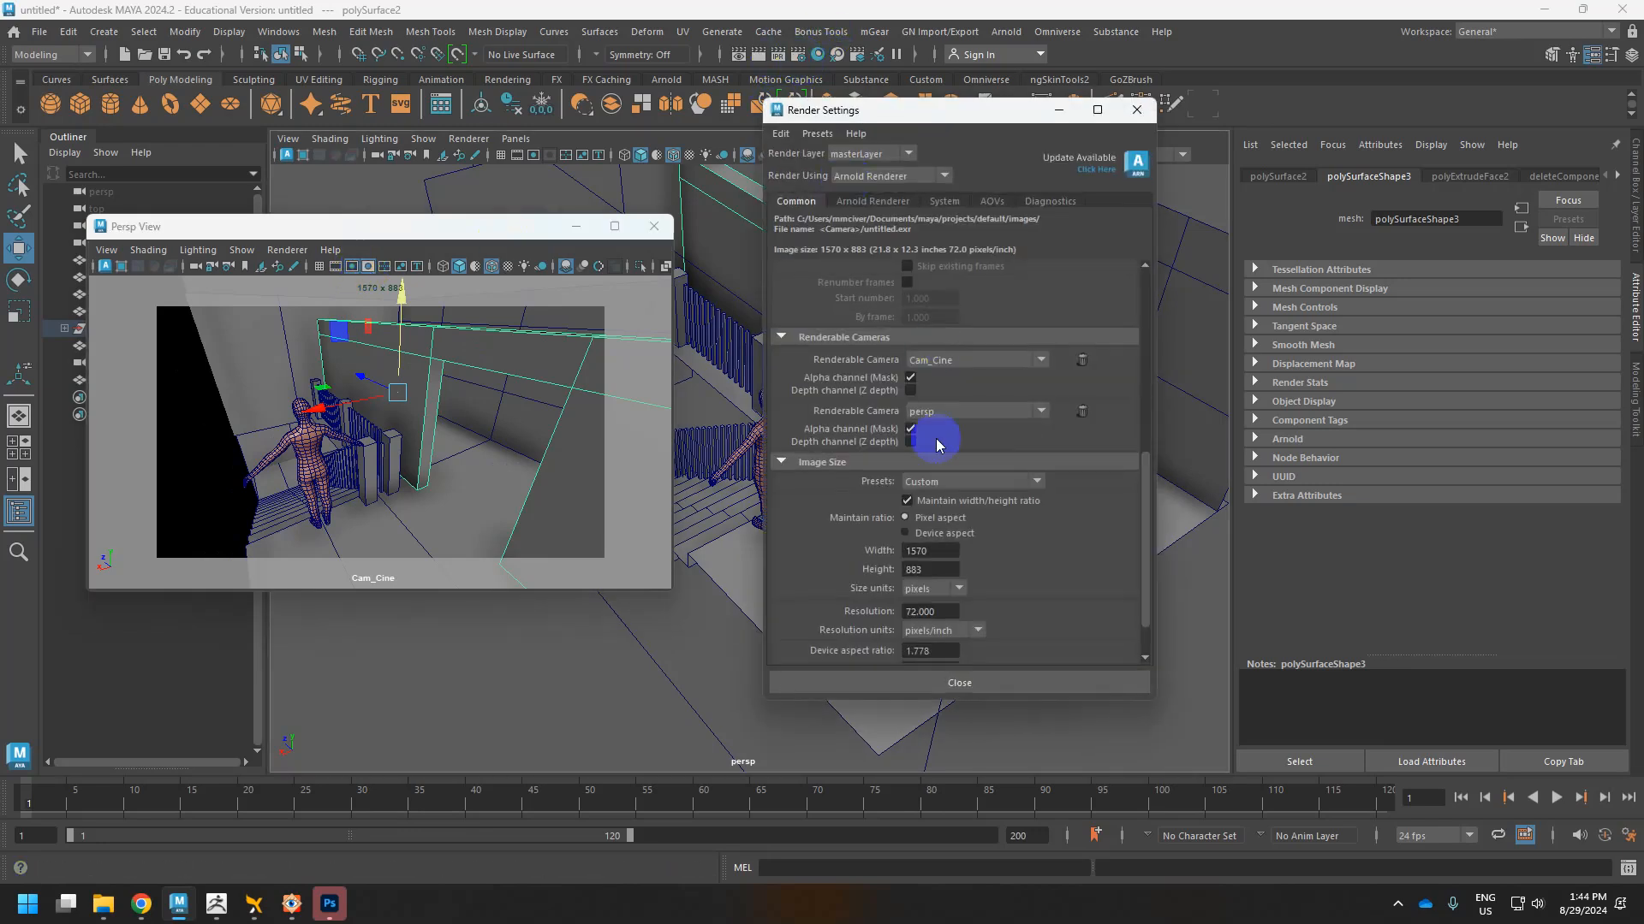
{"action": "double_click", "coordinate": [931, 550]}
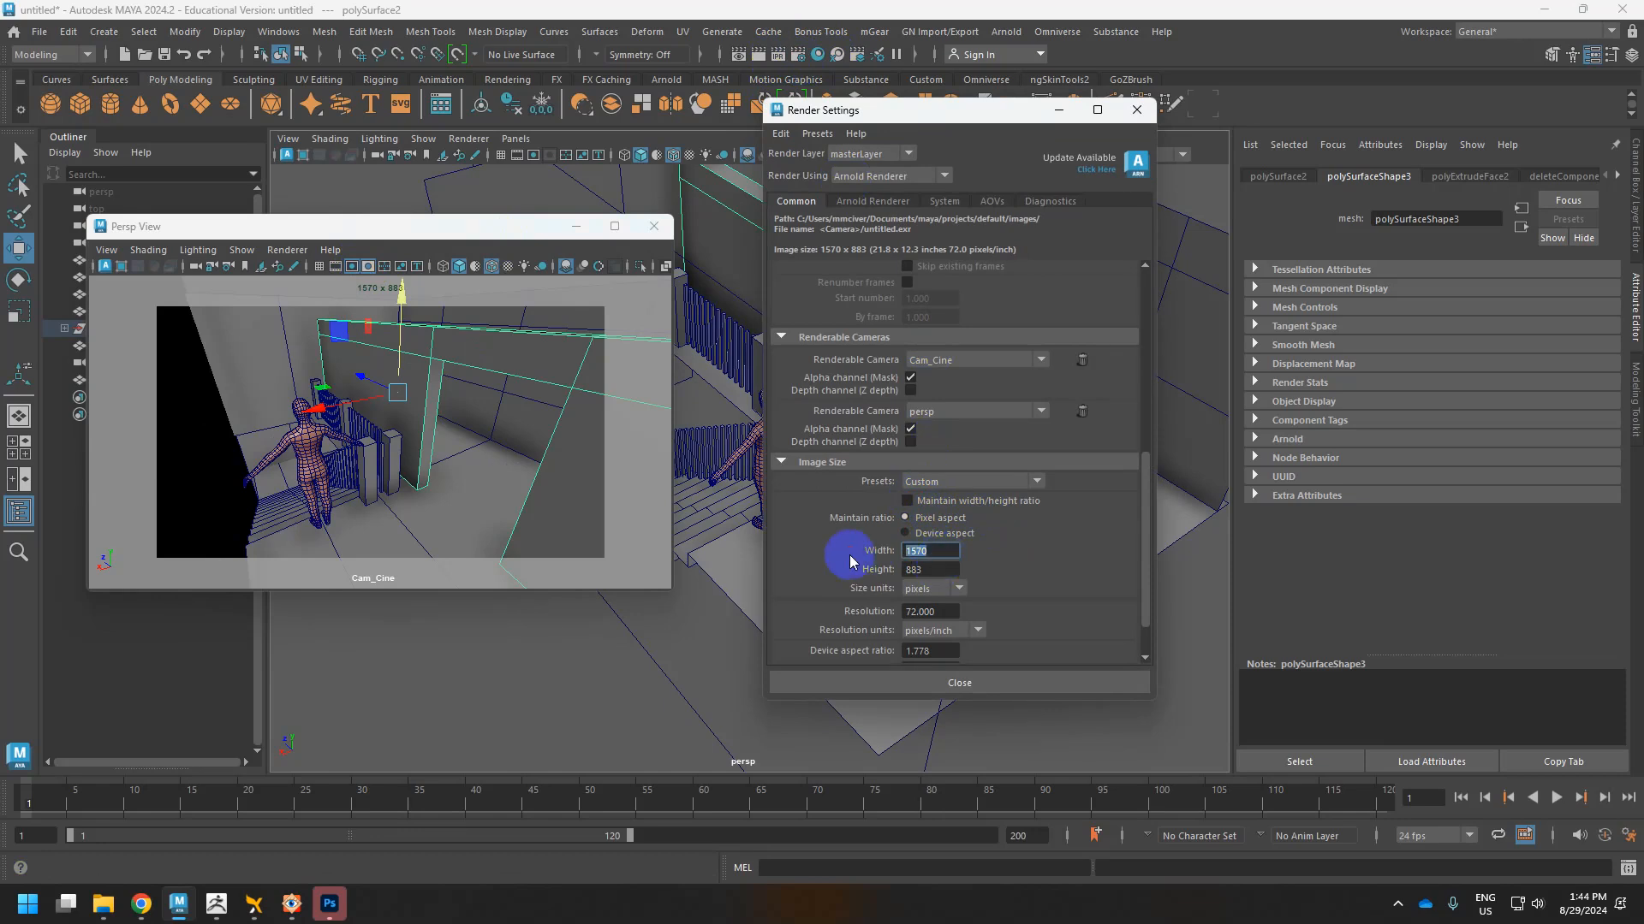
{"action": "type", "text": "1920"}
{"action": "key", "text": "Return"}
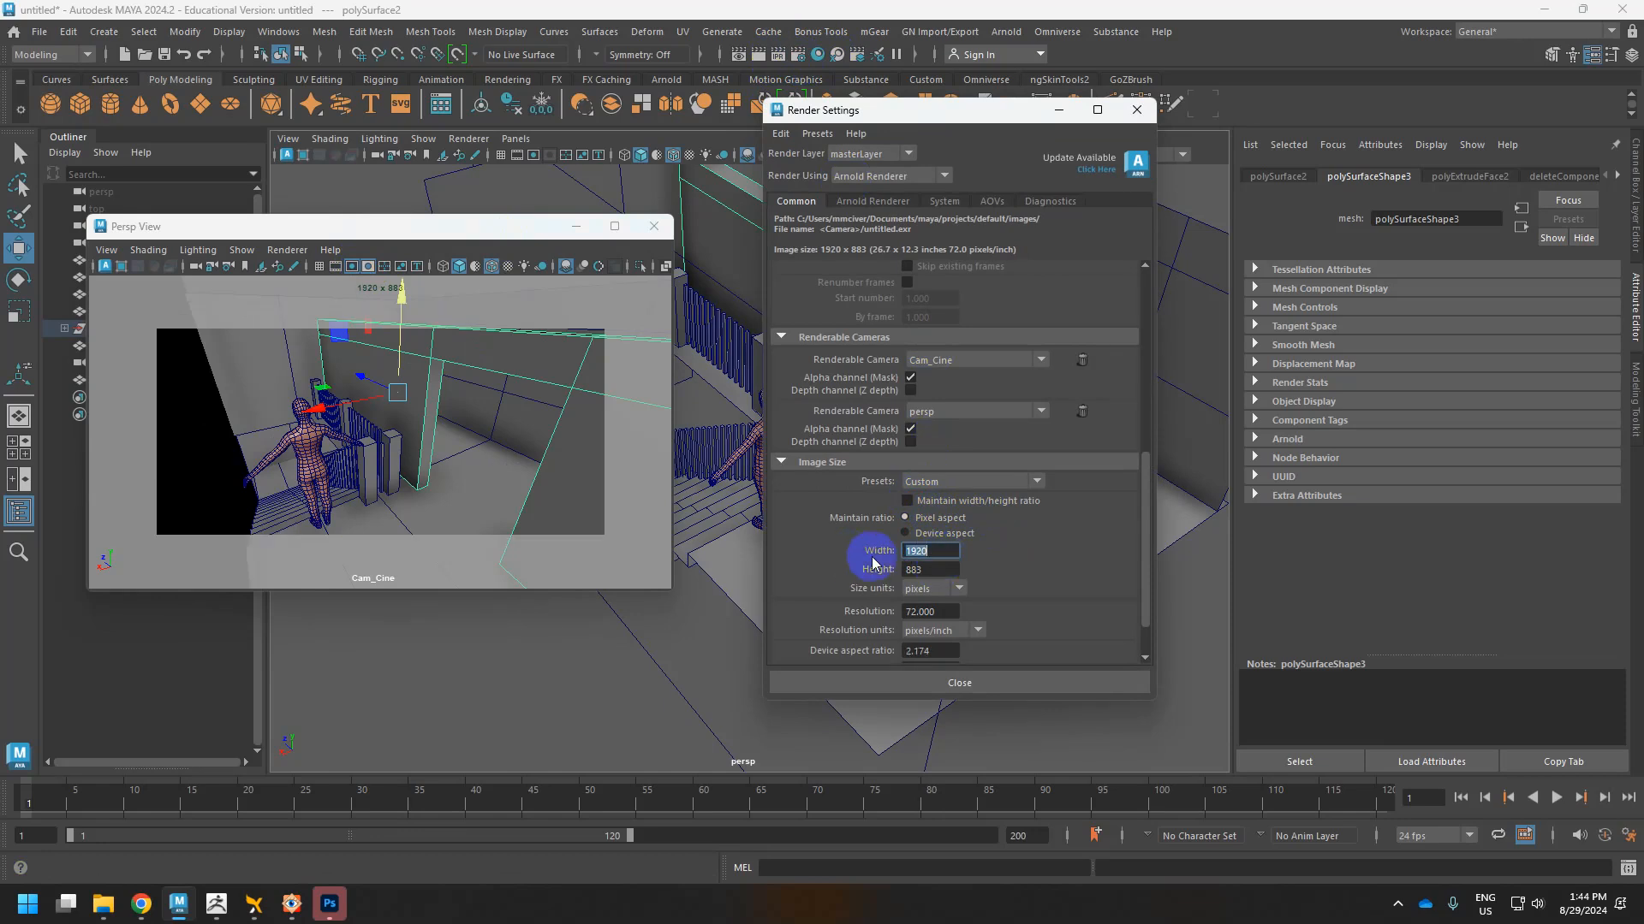
{"action": "left_click", "coordinate": [933, 683]}
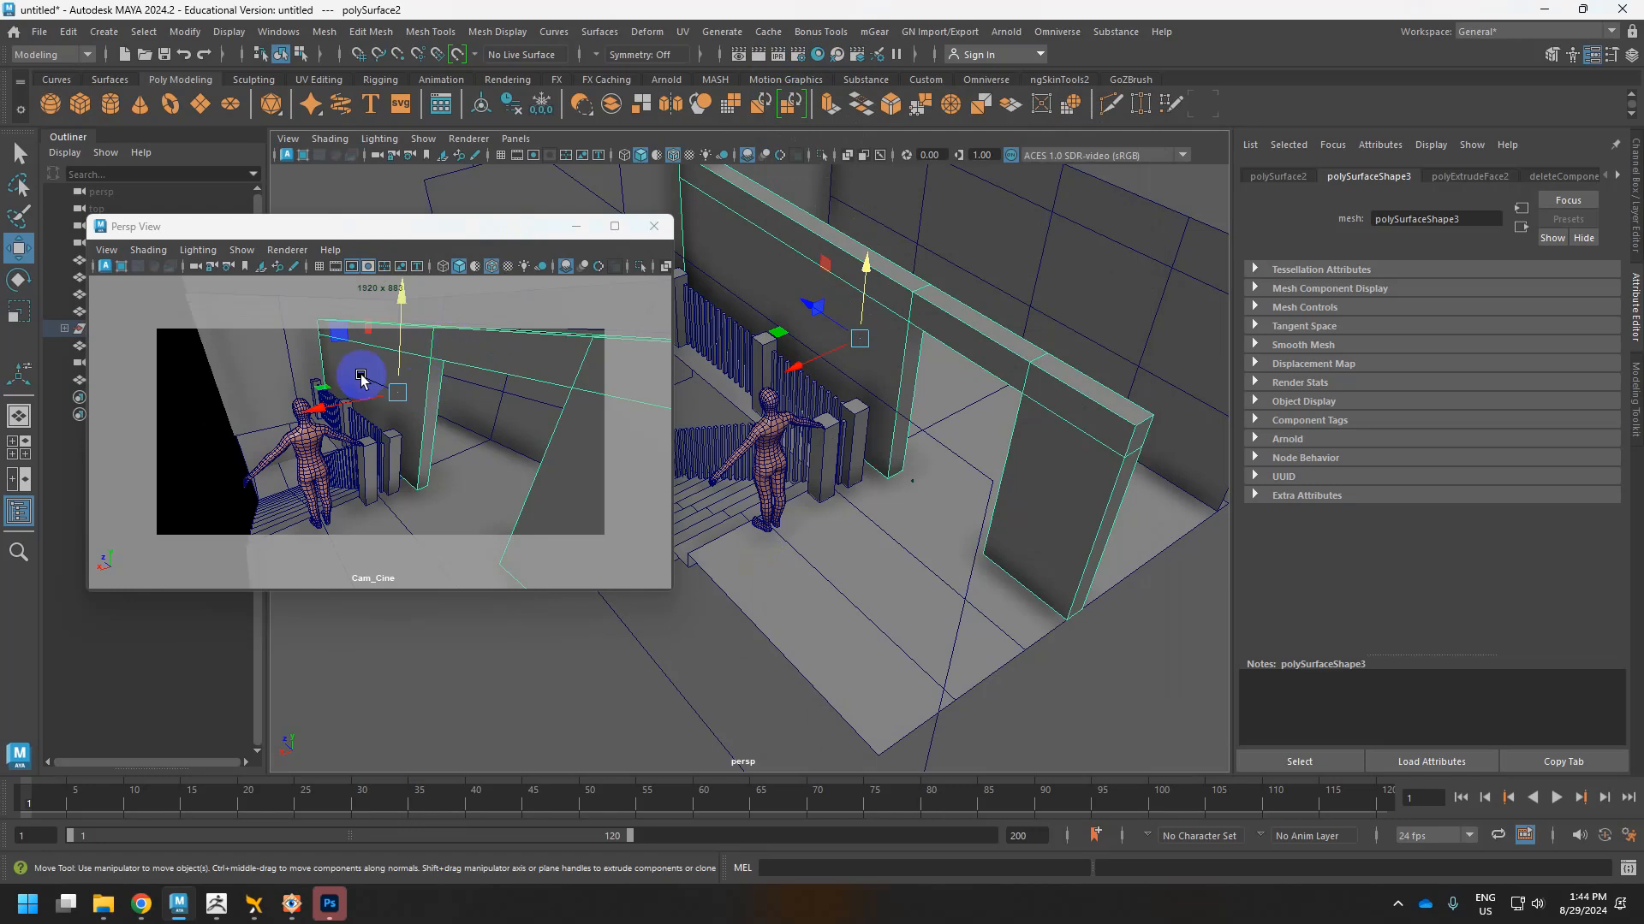
Set the Cam_Cine camera's overscan to 1 and move its floating view window clear of the staircase.
{"action": "left_click_drag", "start_coordinate": [202, 228], "coordinate": [390, 169]}
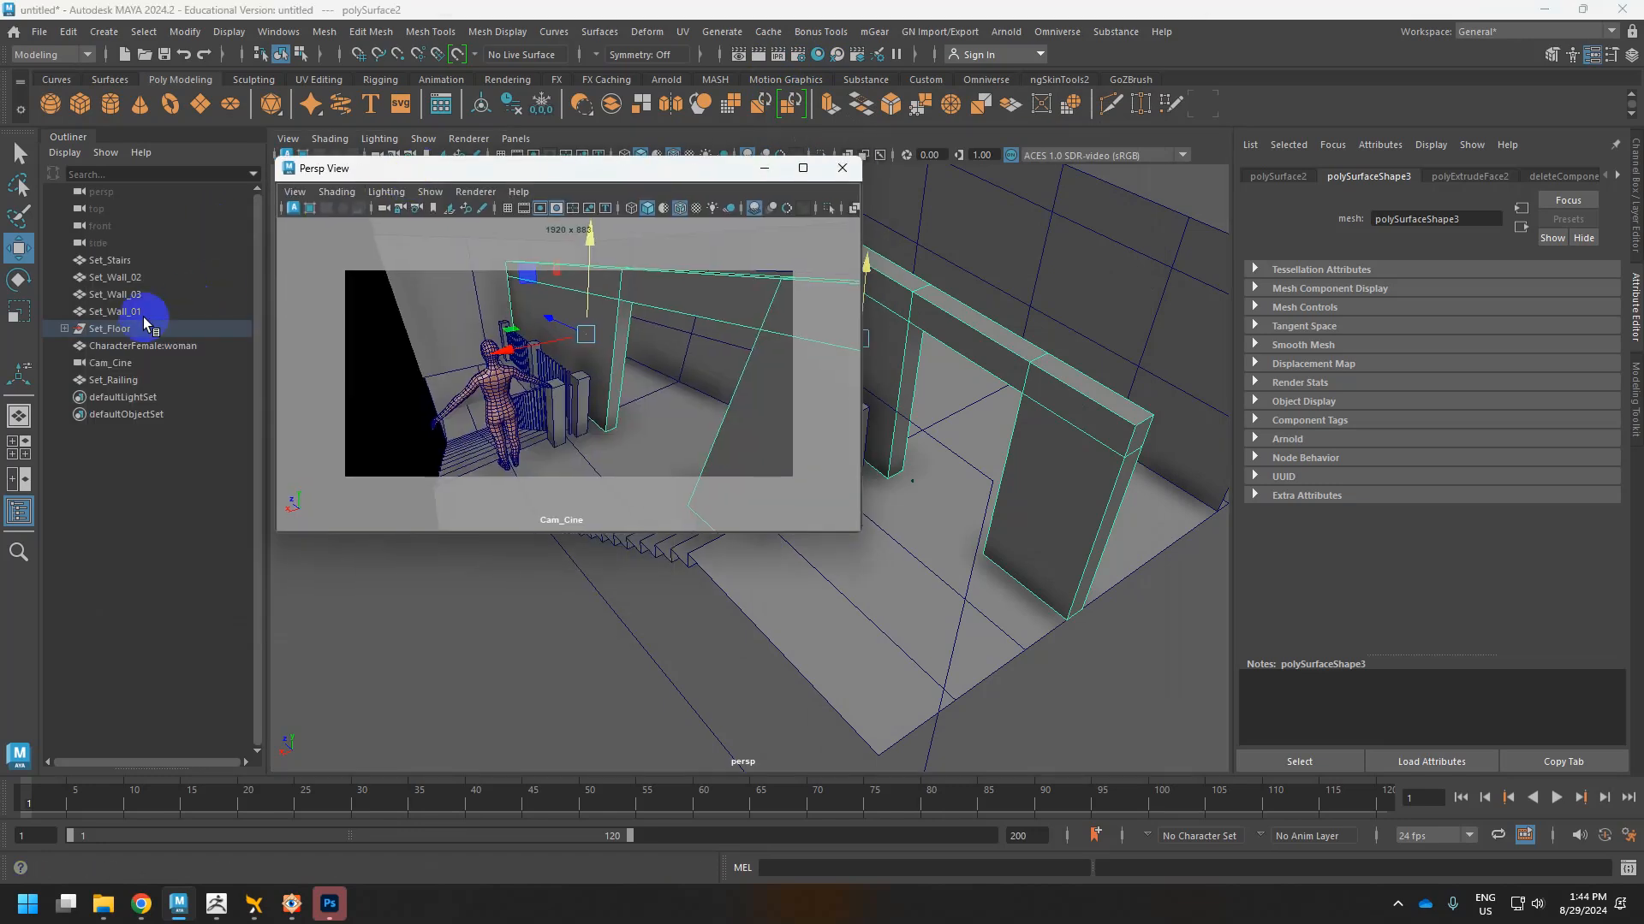
{"action": "left_click", "coordinate": [114, 363]}
{"action": "scroll", "coordinate": [1436, 514], "scroll_direction": "down", "scroll_amount": 2}
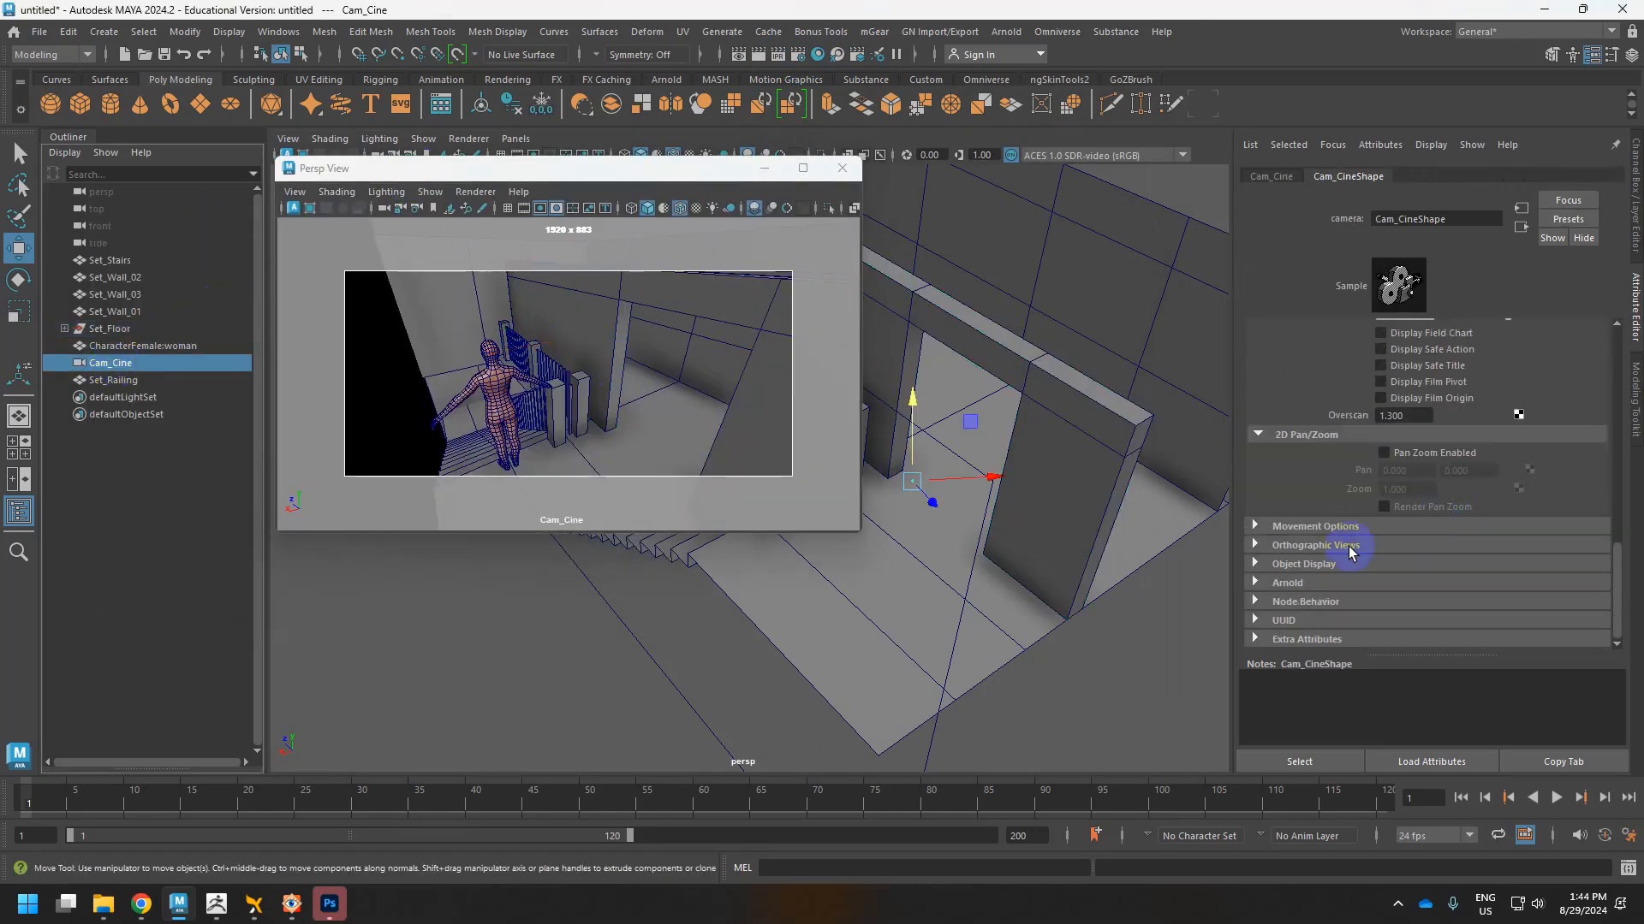
{"action": "scroll", "coordinate": [1352, 464], "scroll_direction": "up", "scroll_amount": 3}
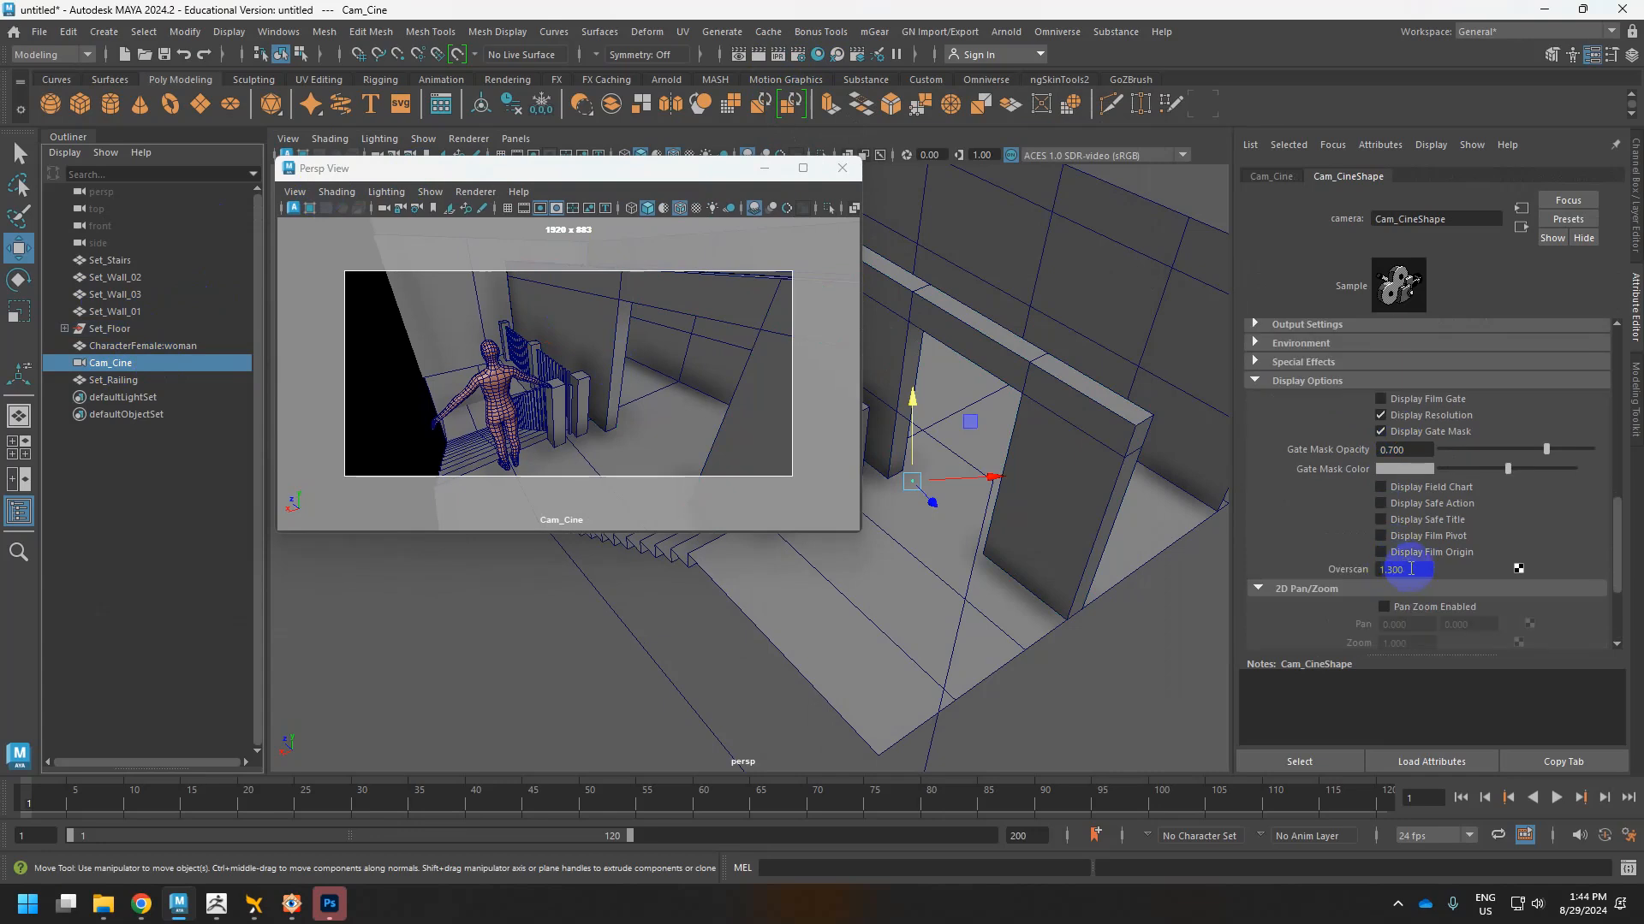
{"action": "left_click_drag", "start_coordinate": [1411, 569], "coordinate": [1348, 571]}
{"action": "type", "text": "1"}
{"action": "key", "text": "Return"}
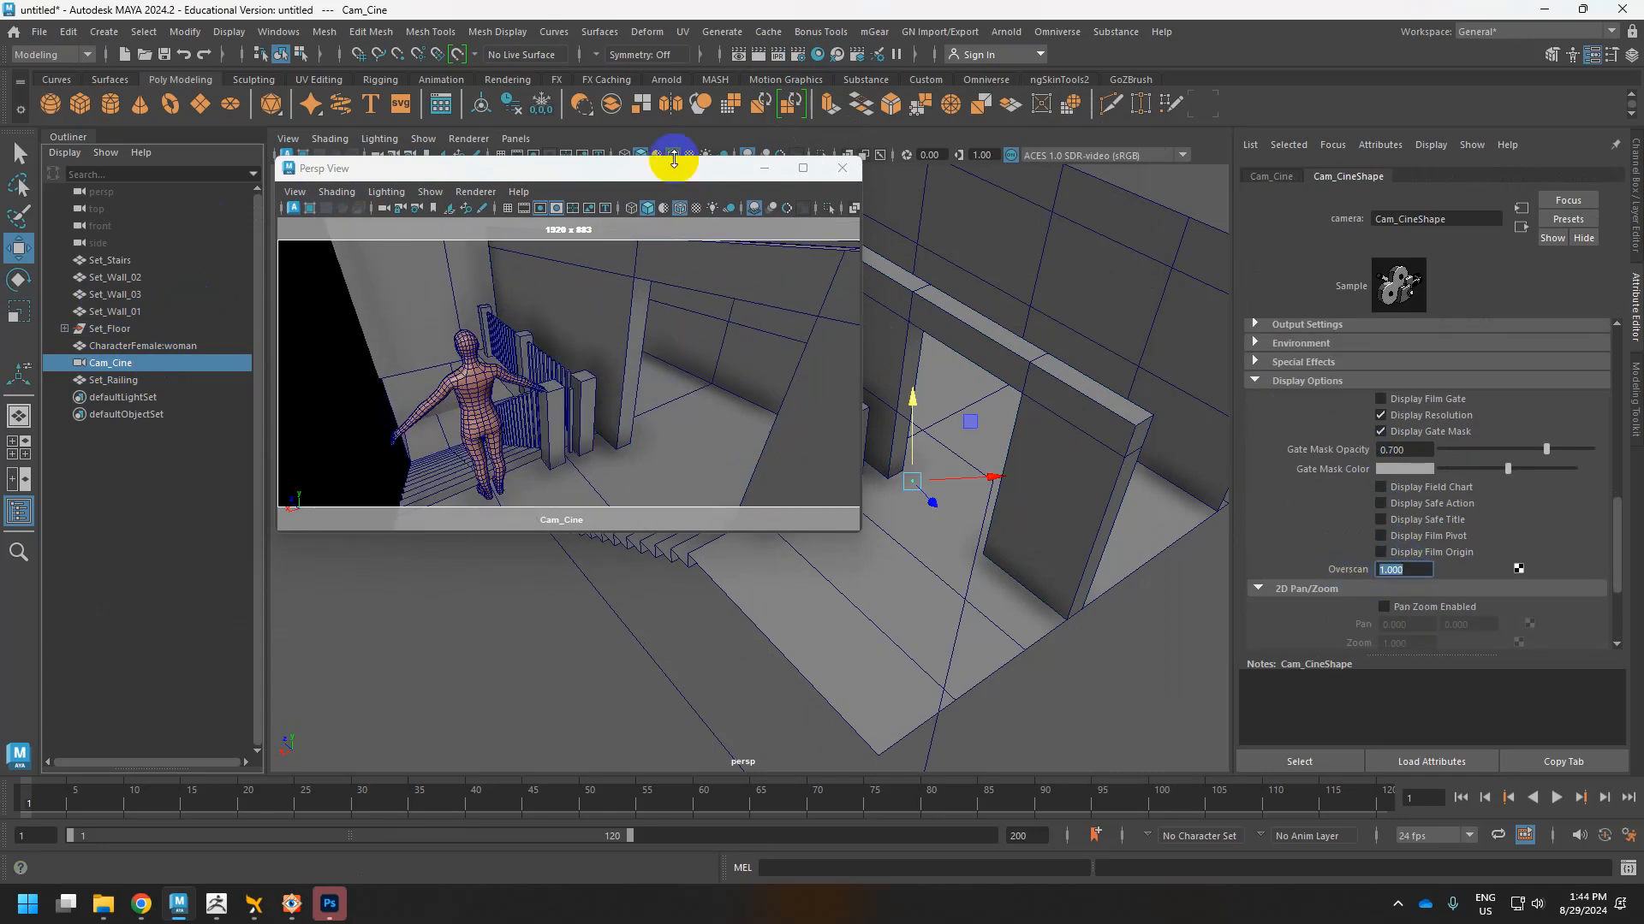
{"action": "left_click_drag", "start_coordinate": [633, 169], "coordinate": [415, 225]}
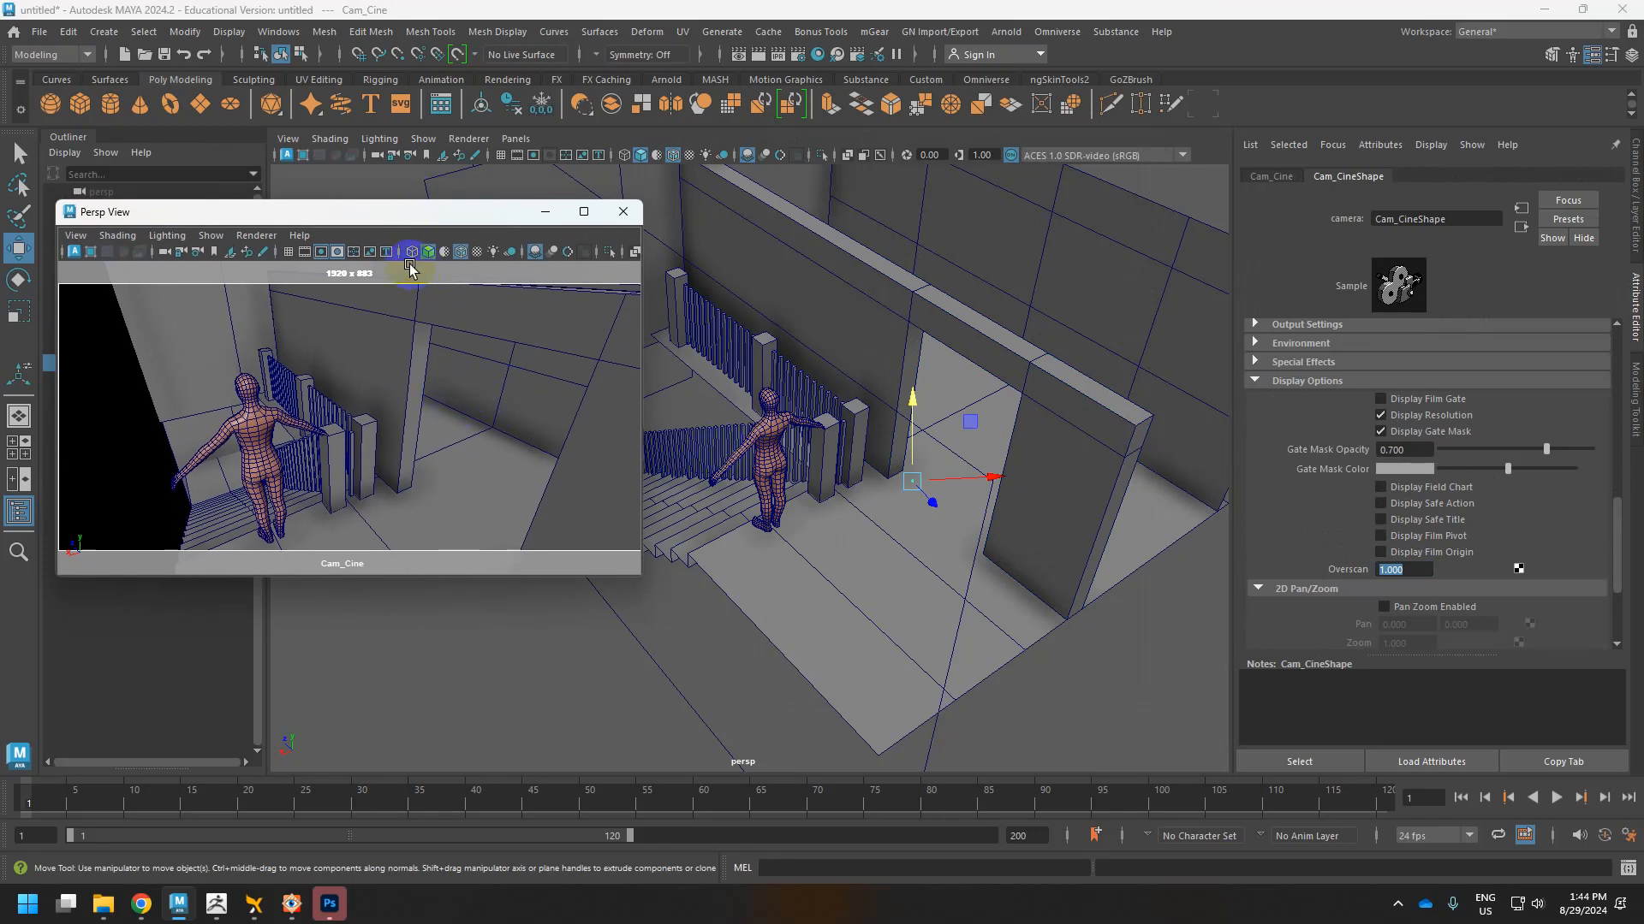
Switch to Chrome and open the download folder containing Golden Crop_v093beta.zip from the SourceForge page's download history.
{"action": "mouse_move", "coordinate": [156, 911]}
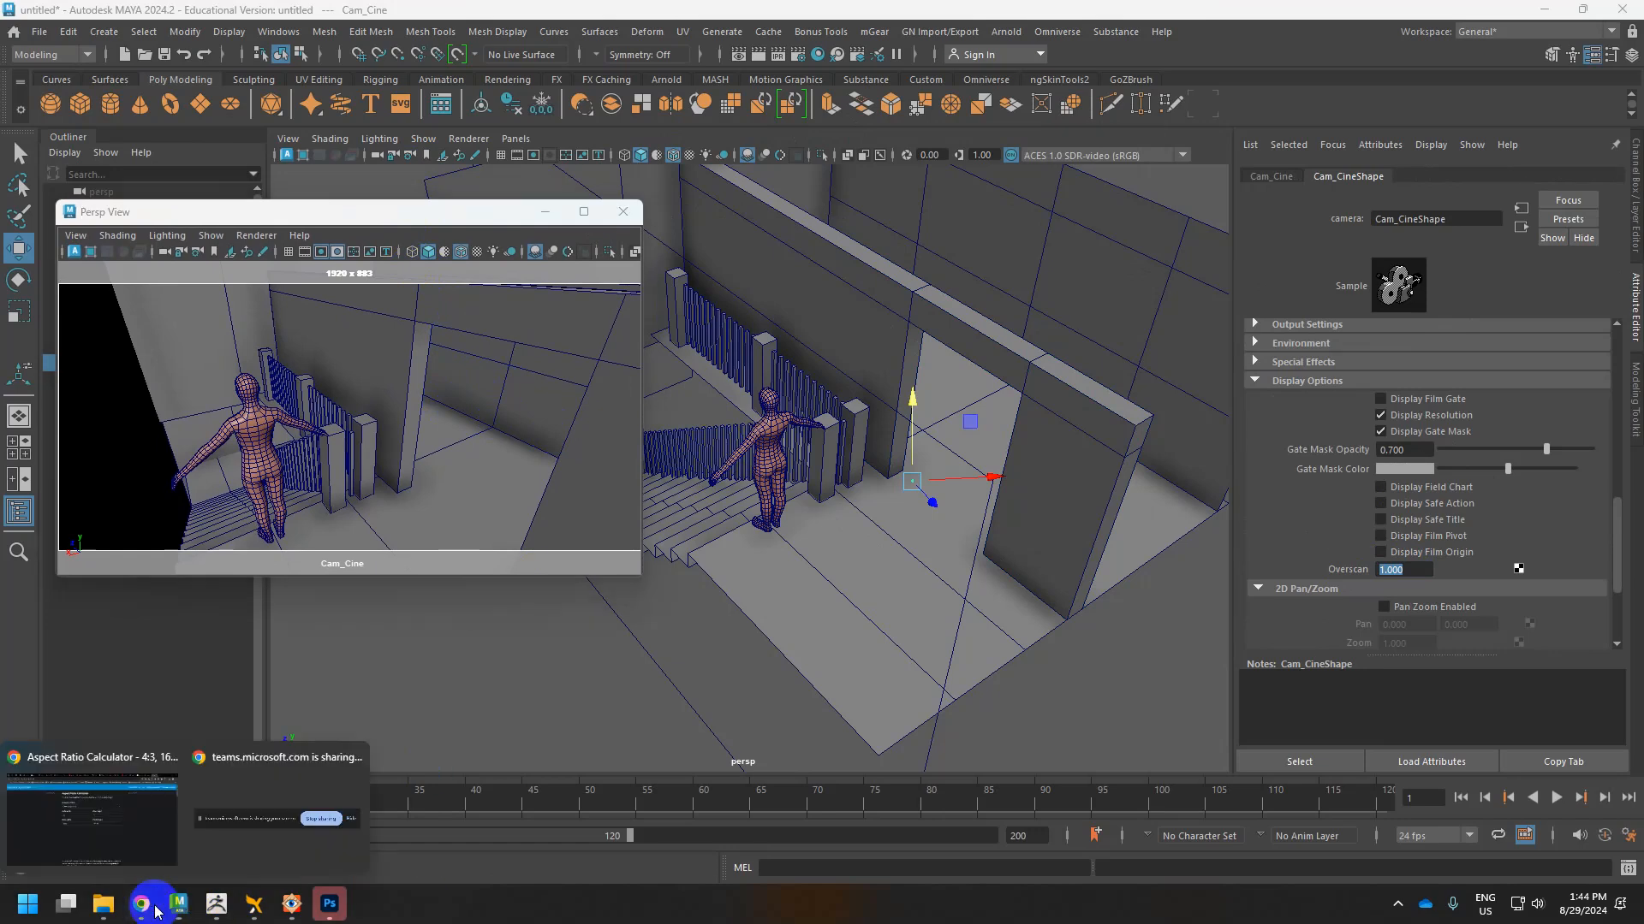
{"action": "left_click", "coordinate": [132, 814]}
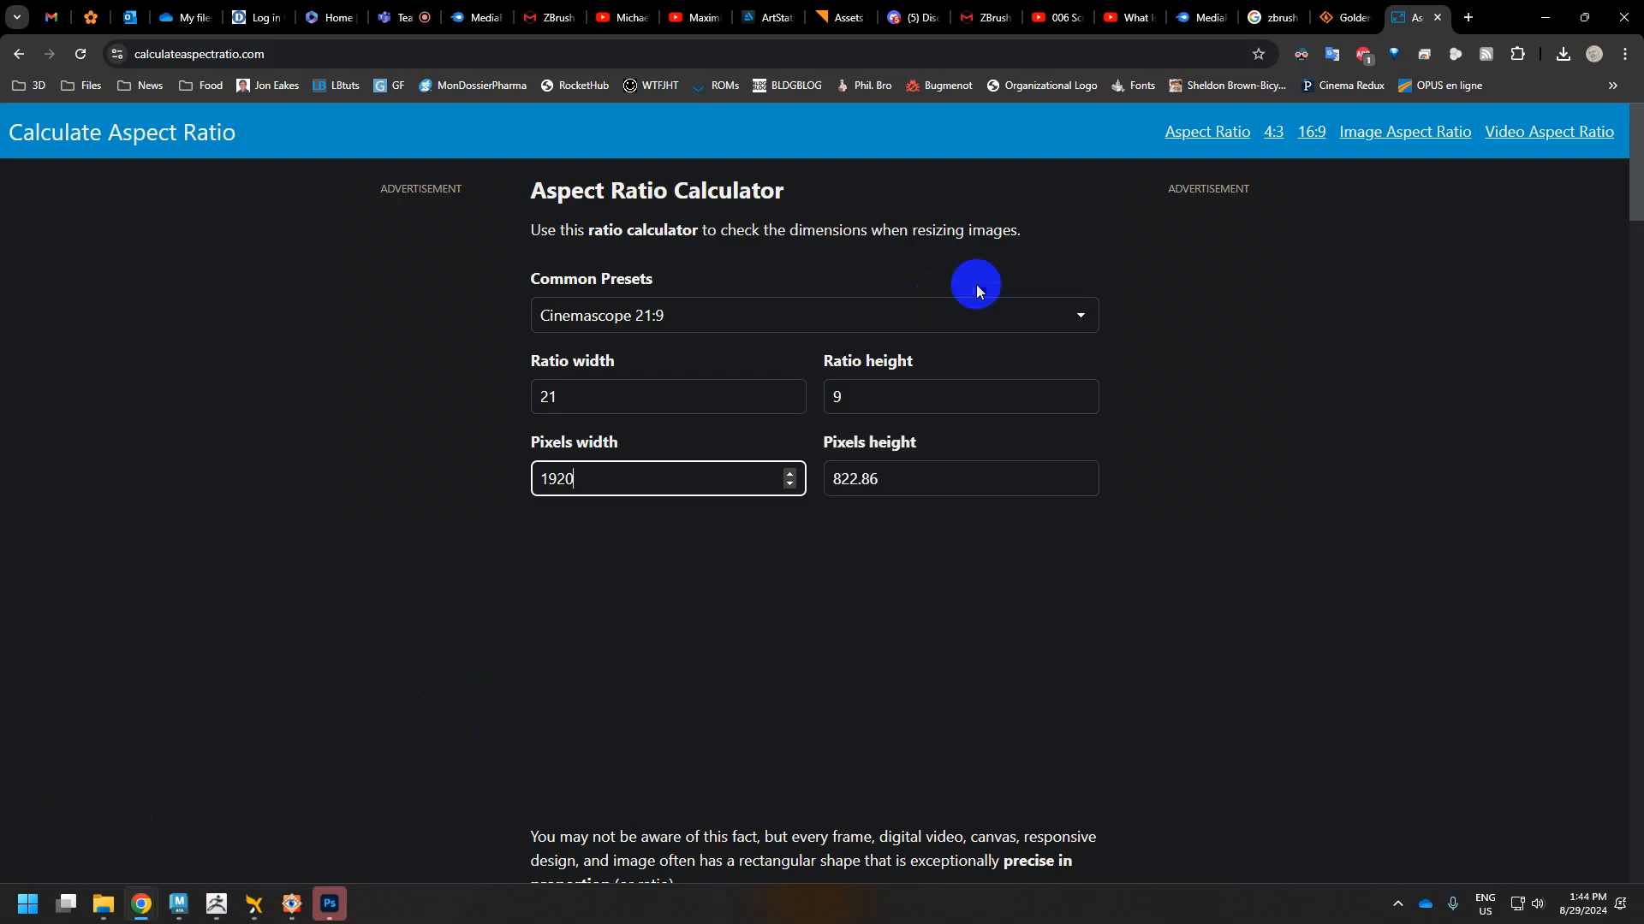
{"action": "left_click", "coordinate": [1346, 17]}
{"action": "left_click", "coordinate": [1563, 53]}
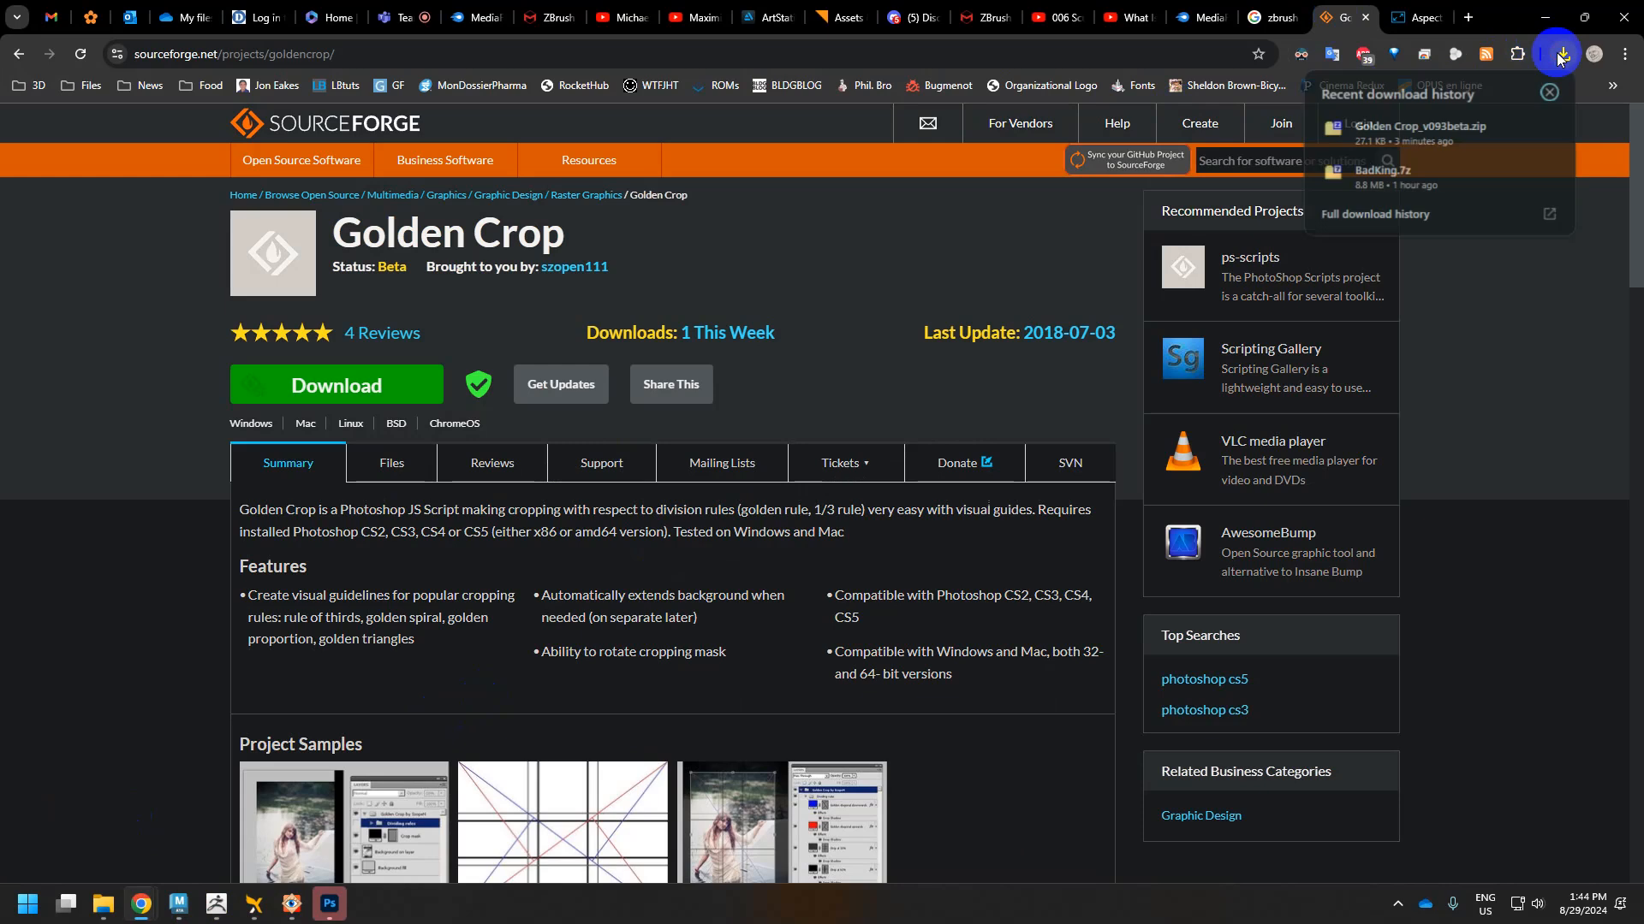
{"action": "left_click", "coordinate": [1511, 135]}
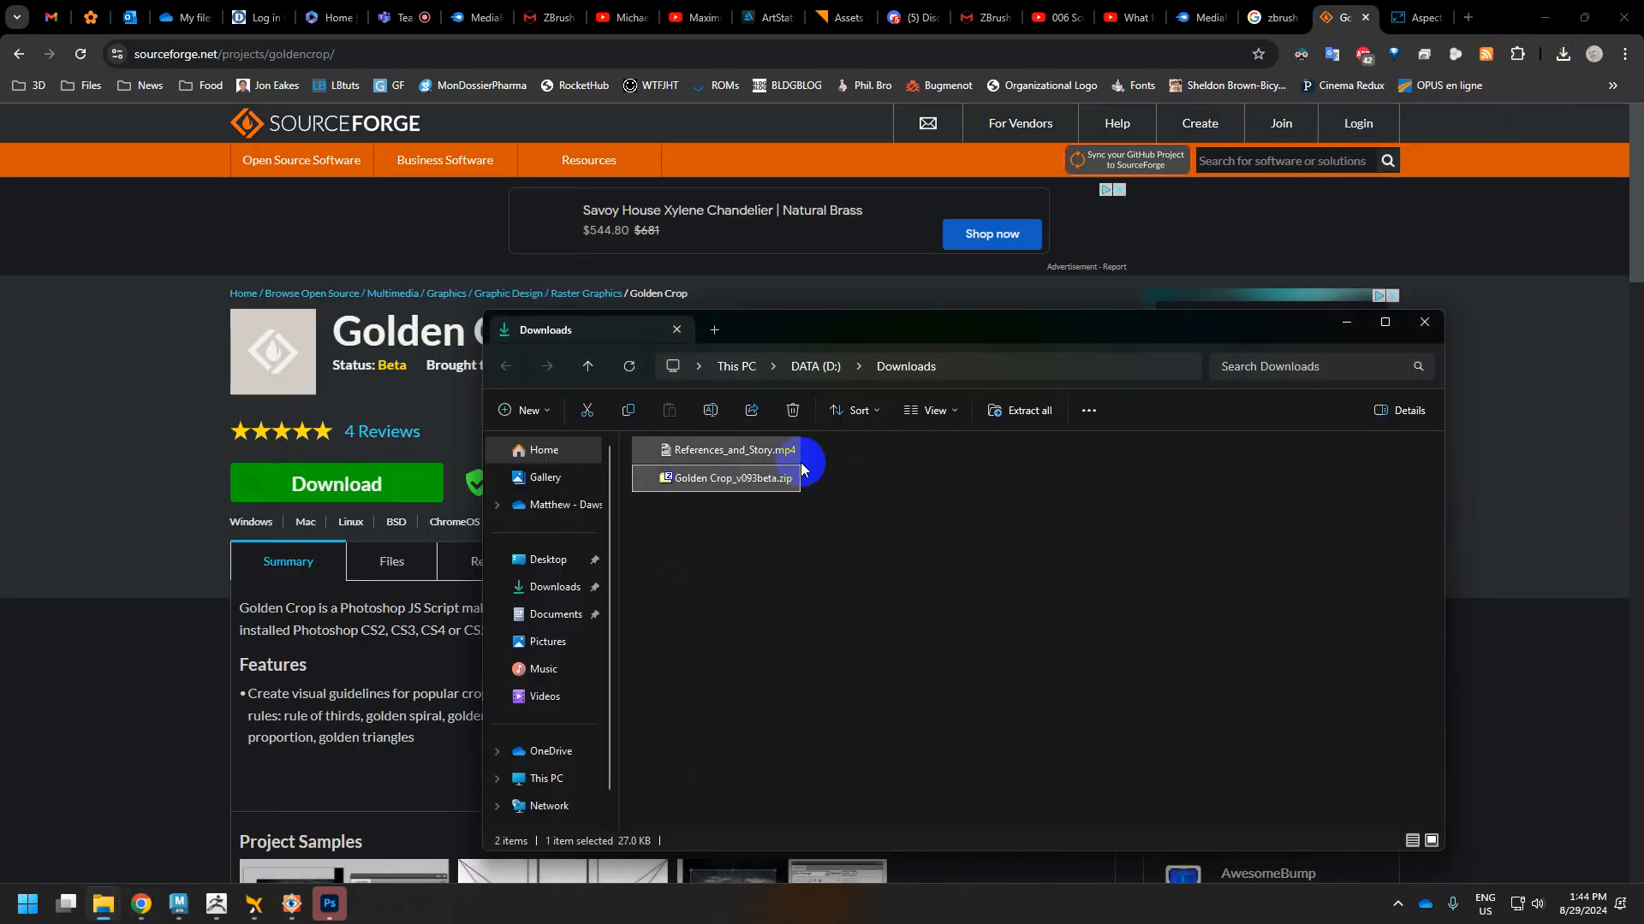
Extract Golden Crop_v093beta.zip with 7-Zip into its own folder and select the extracted folder's path.
{"action": "right_click", "coordinate": [725, 478]}
{"action": "mouse_move", "coordinate": [878, 565]}
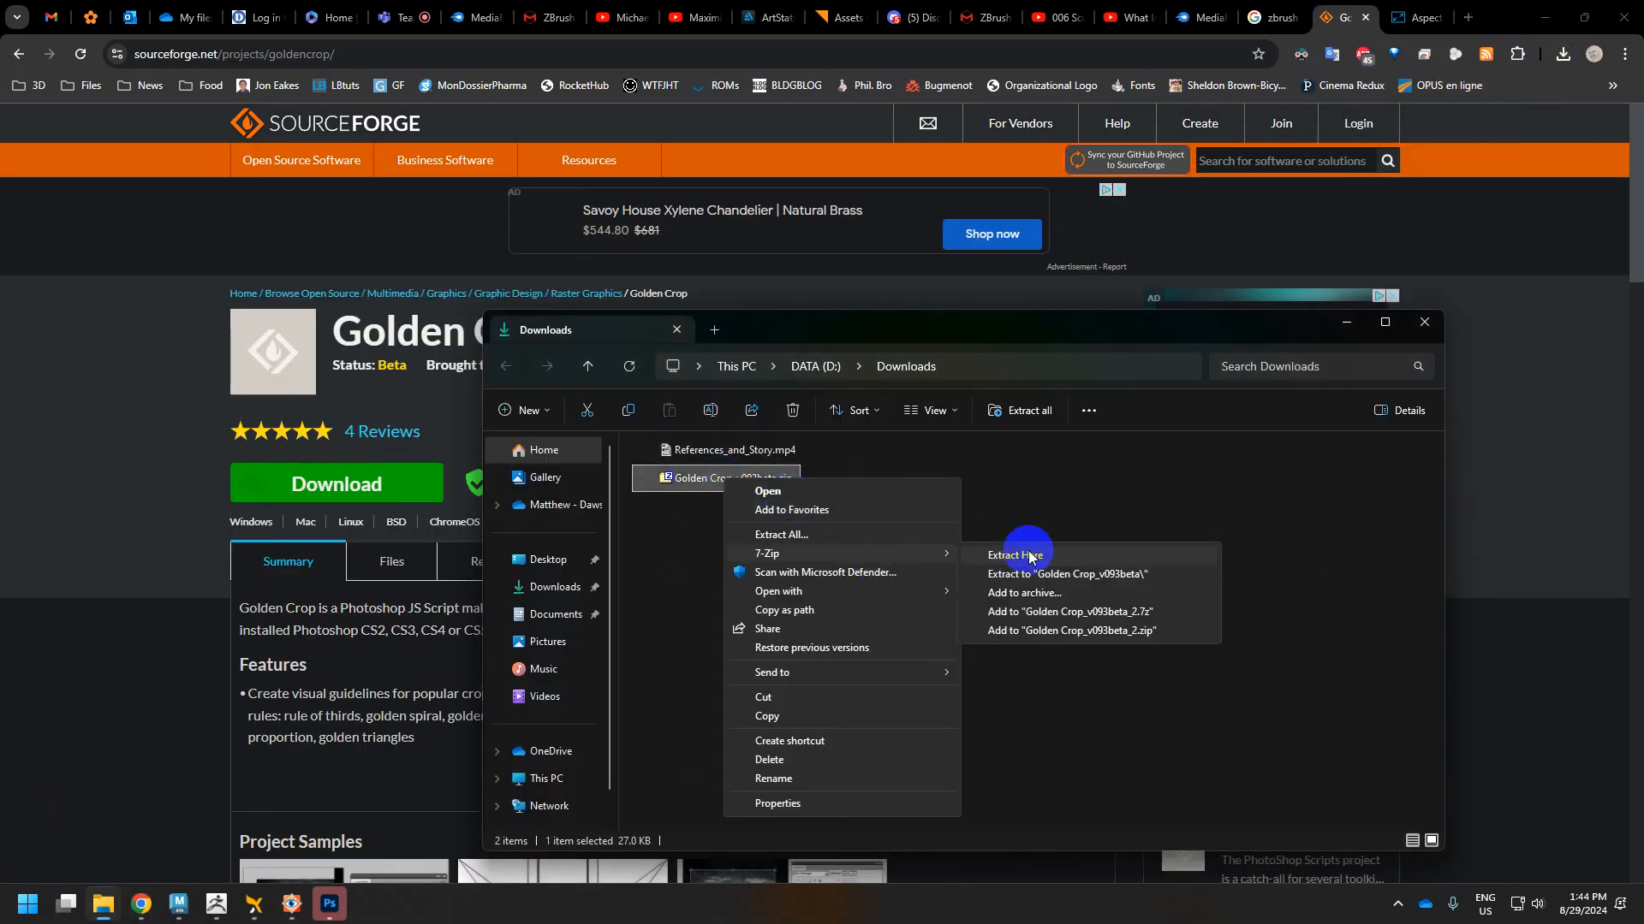
{"action": "left_click", "coordinate": [1053, 576]}
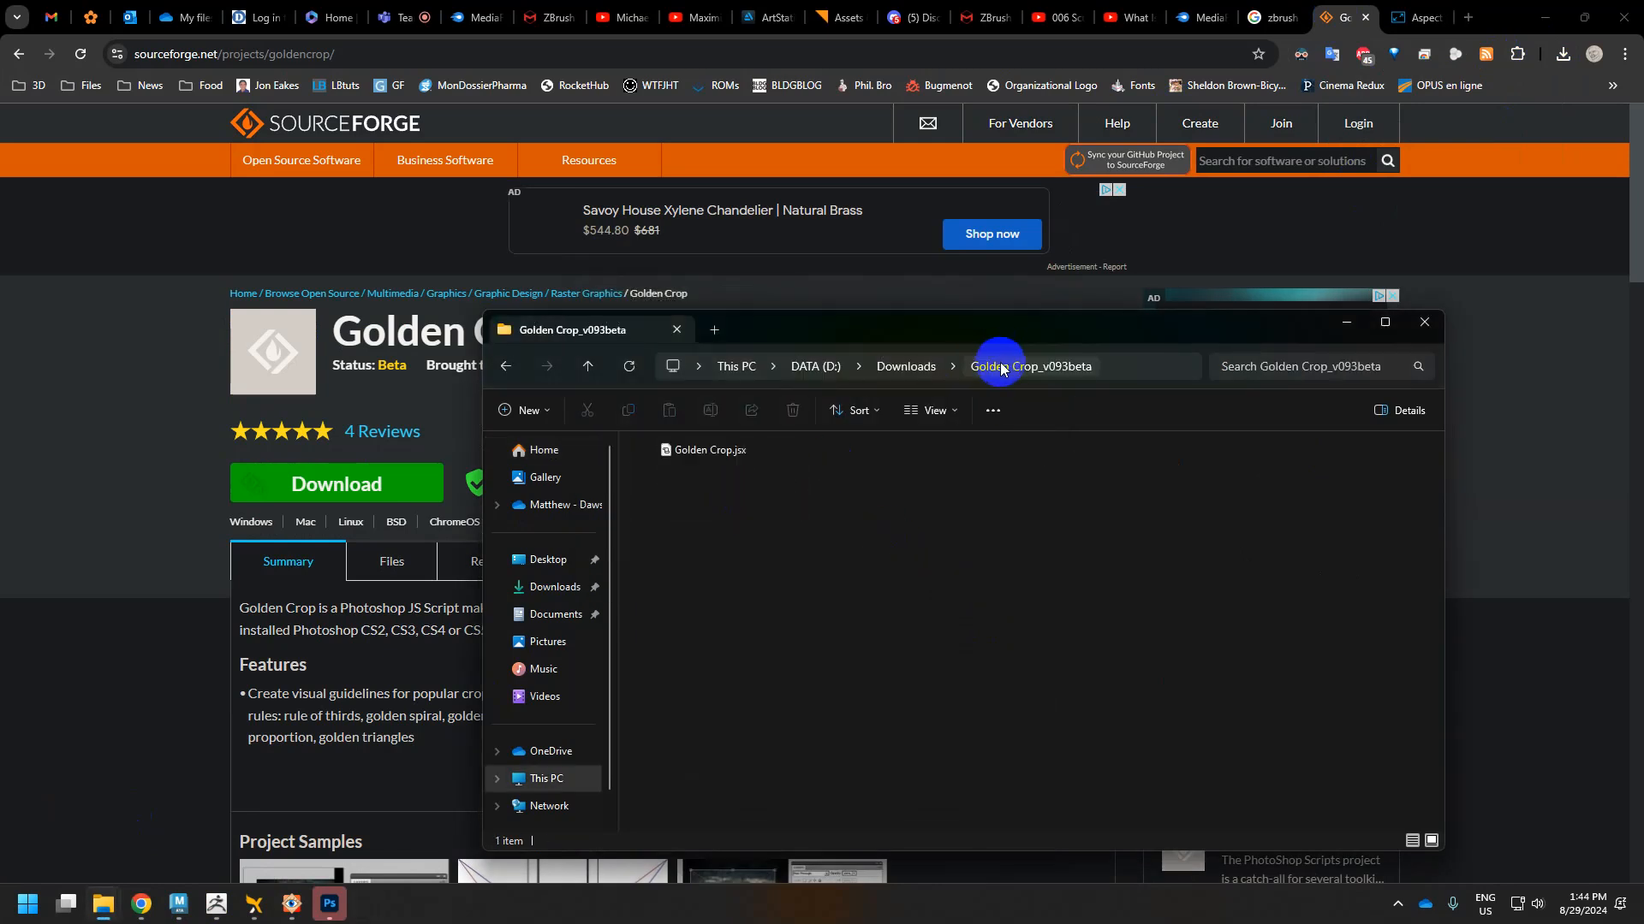
{"action": "left_click", "coordinate": [1117, 366]}
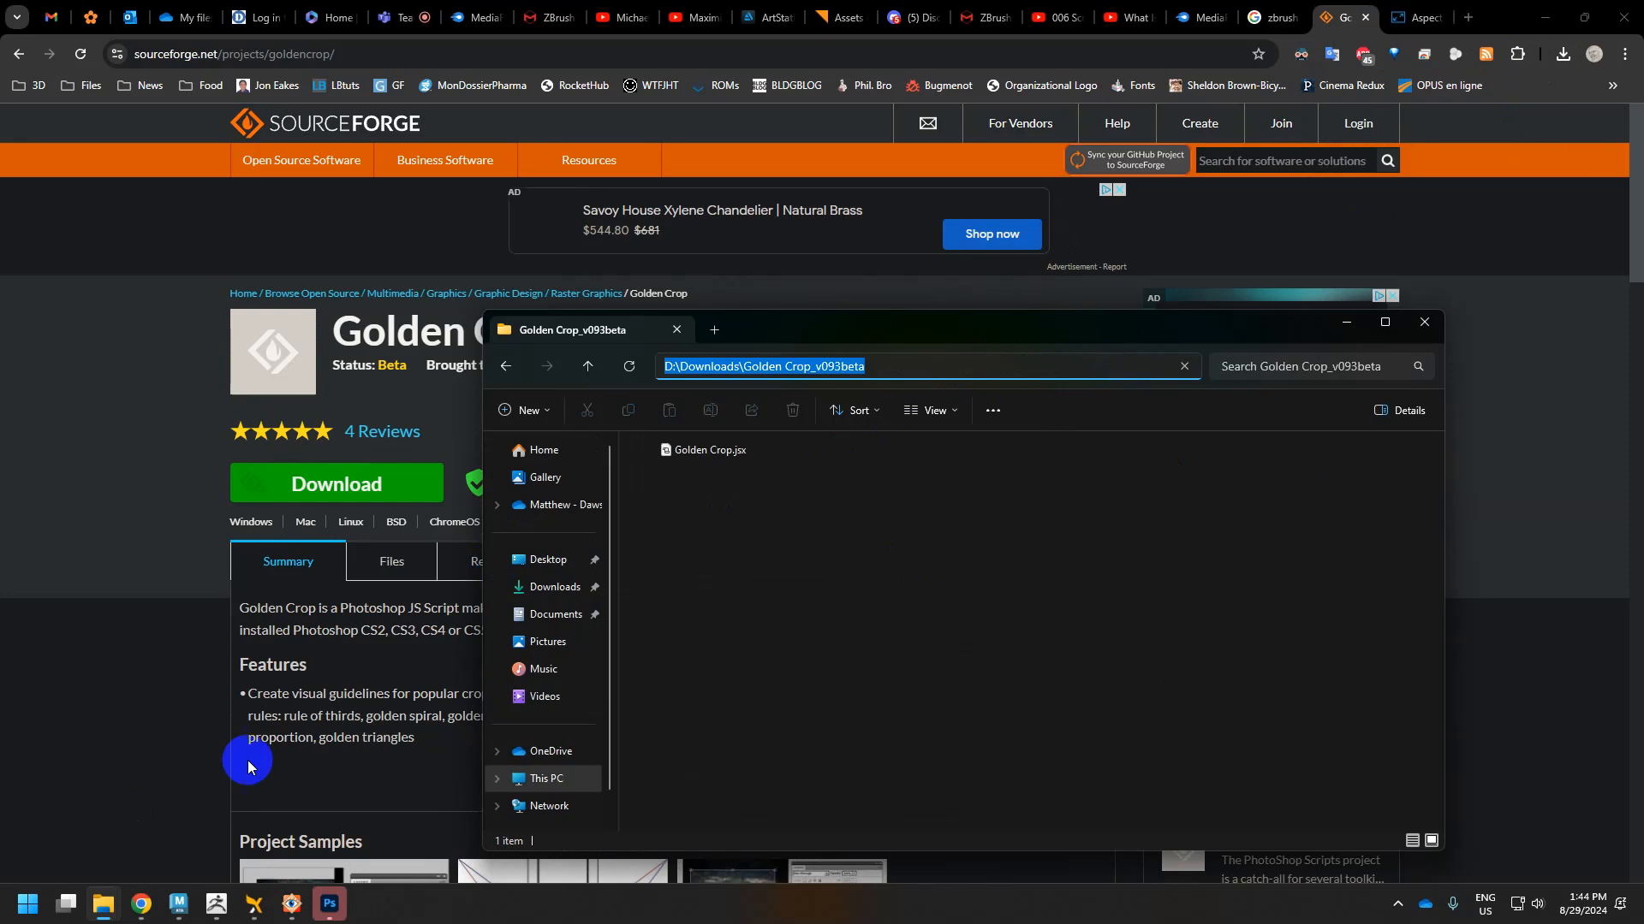
Switch to Photoshop.
{"action": "left_click", "coordinate": [43, 905]}
{"action": "type", "text": "photo"}
{"action": "key", "text": "Return"}
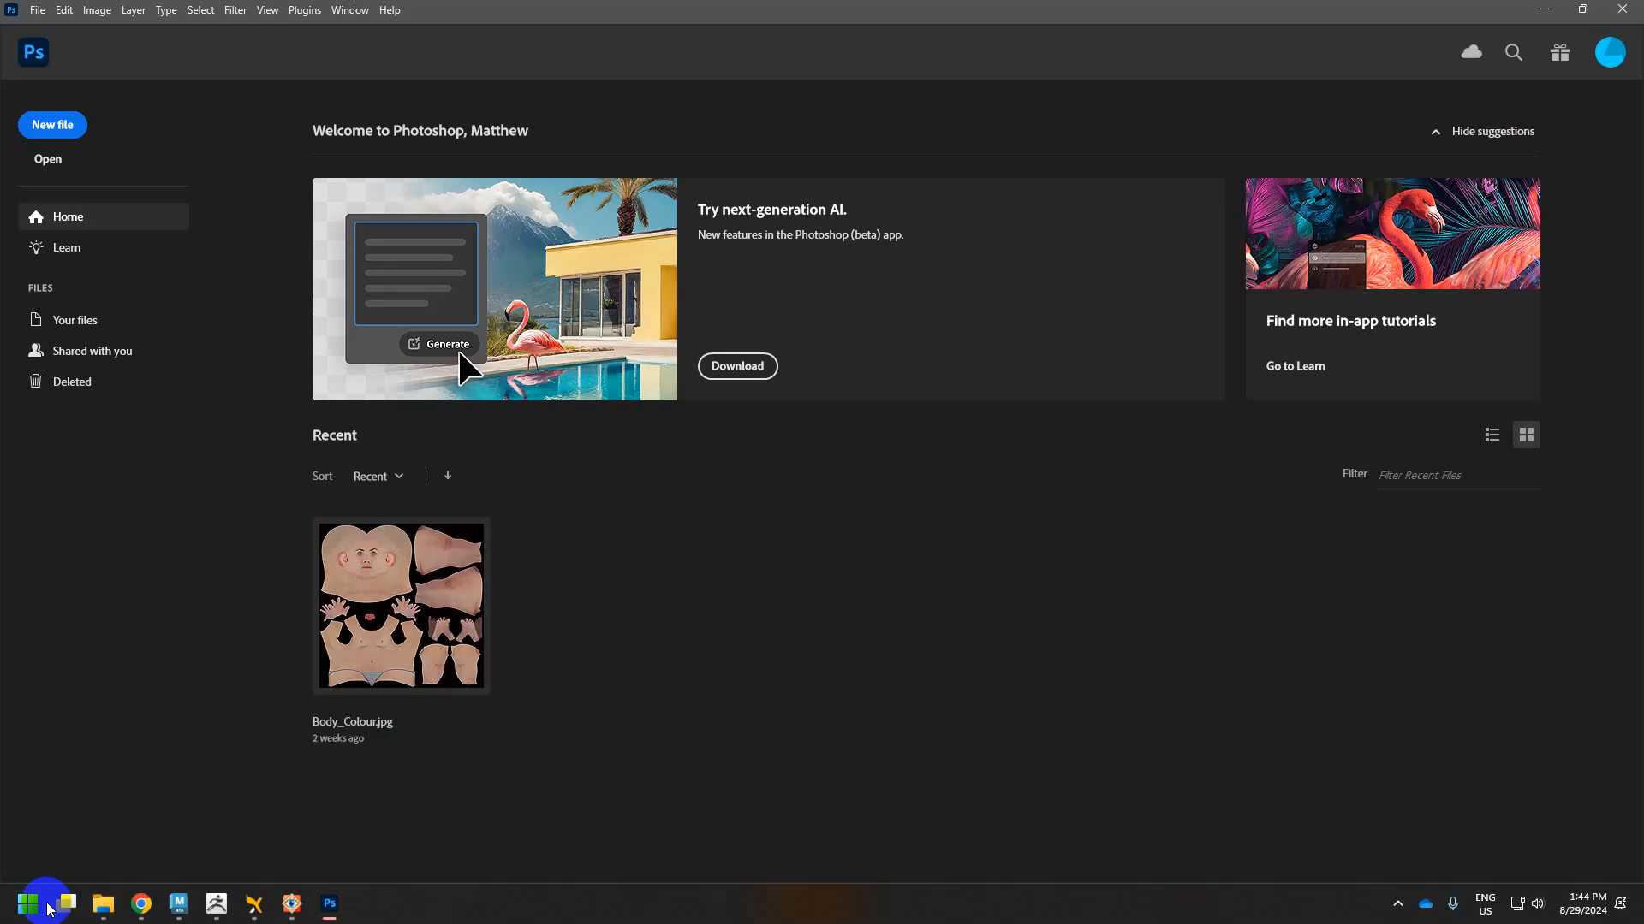
{"action": "left_click", "coordinate": [329, 904]}
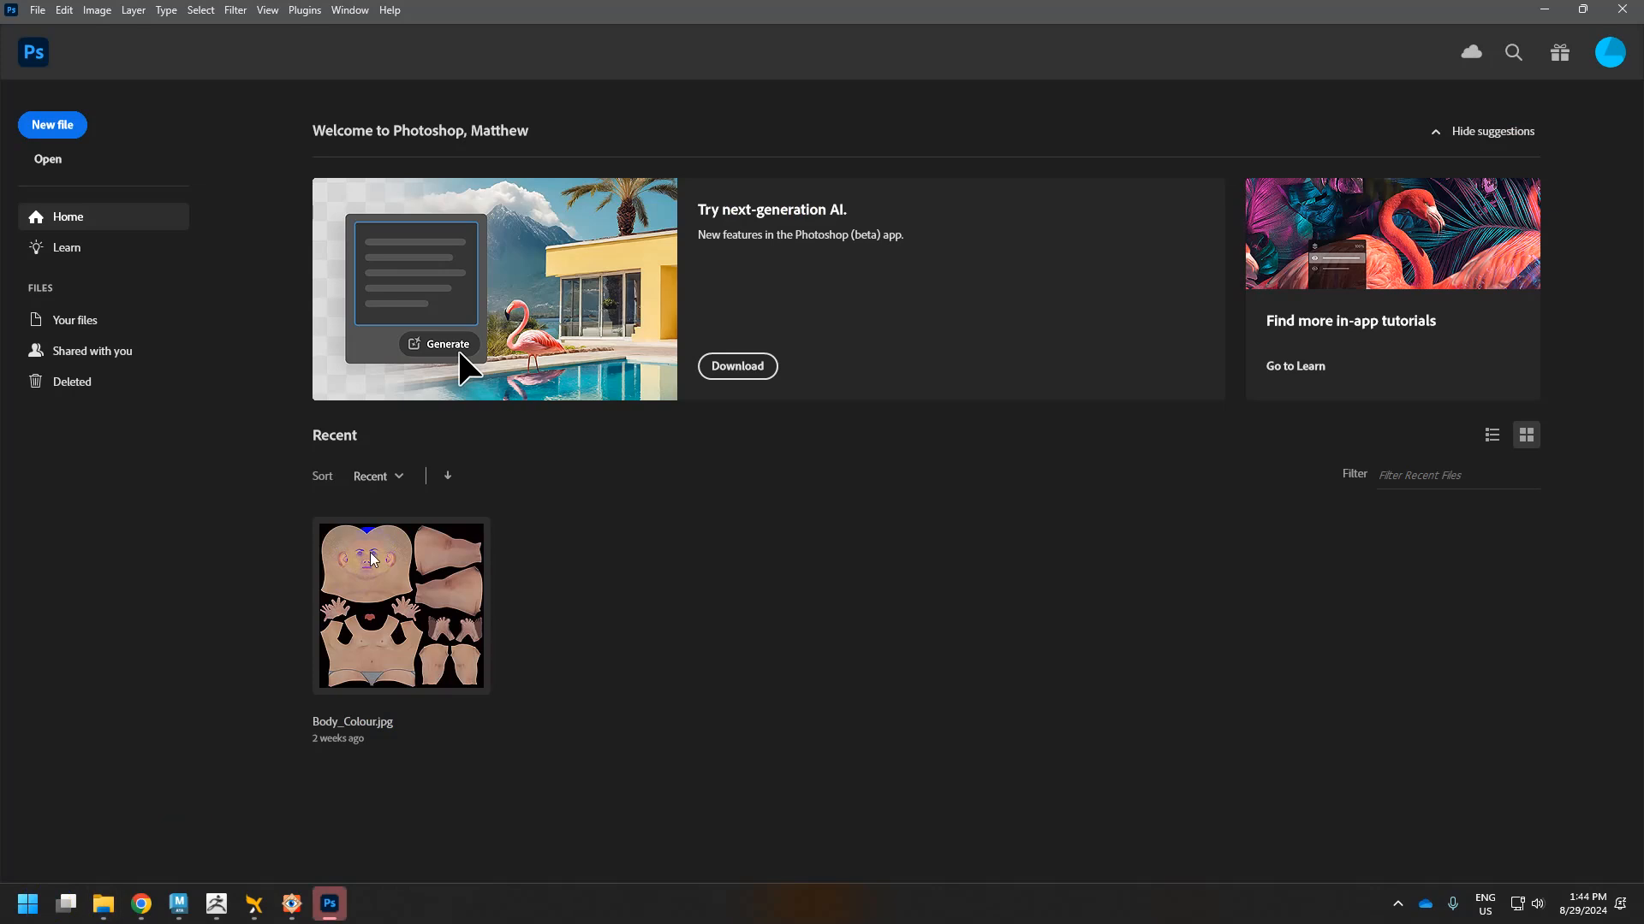
Create a 1920 x 883 px document based on the HDTV 1080p film and video preset and hide its guides.
{"action": "left_click", "coordinate": [65, 140]}
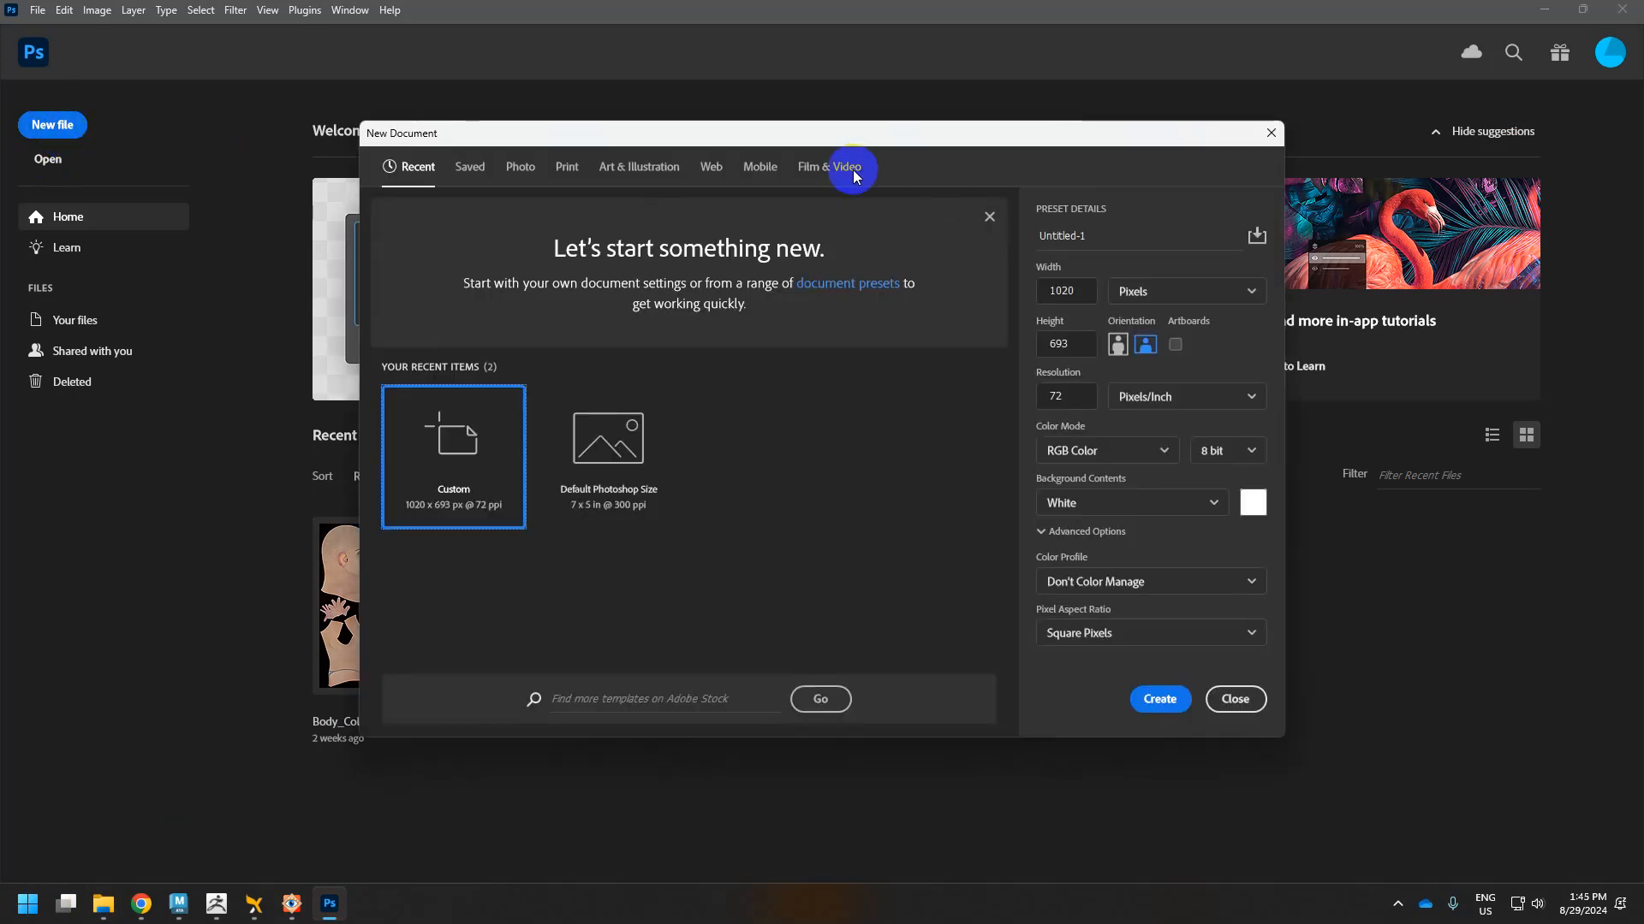
{"action": "left_click", "coordinate": [844, 168]}
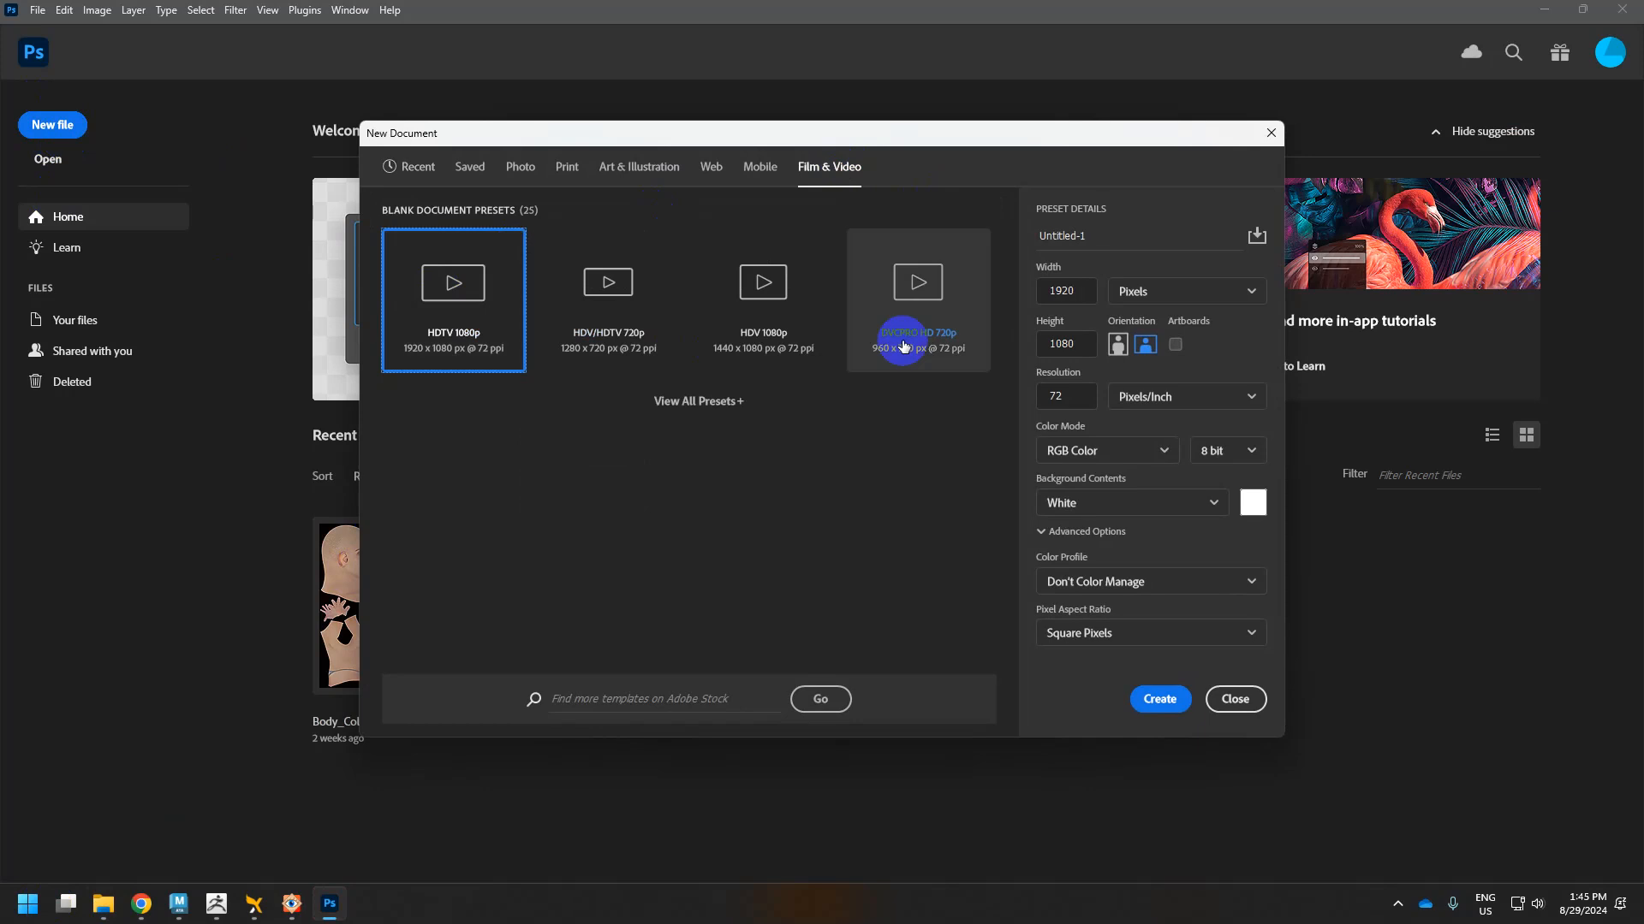
{"action": "left_click", "coordinate": [698, 400]}
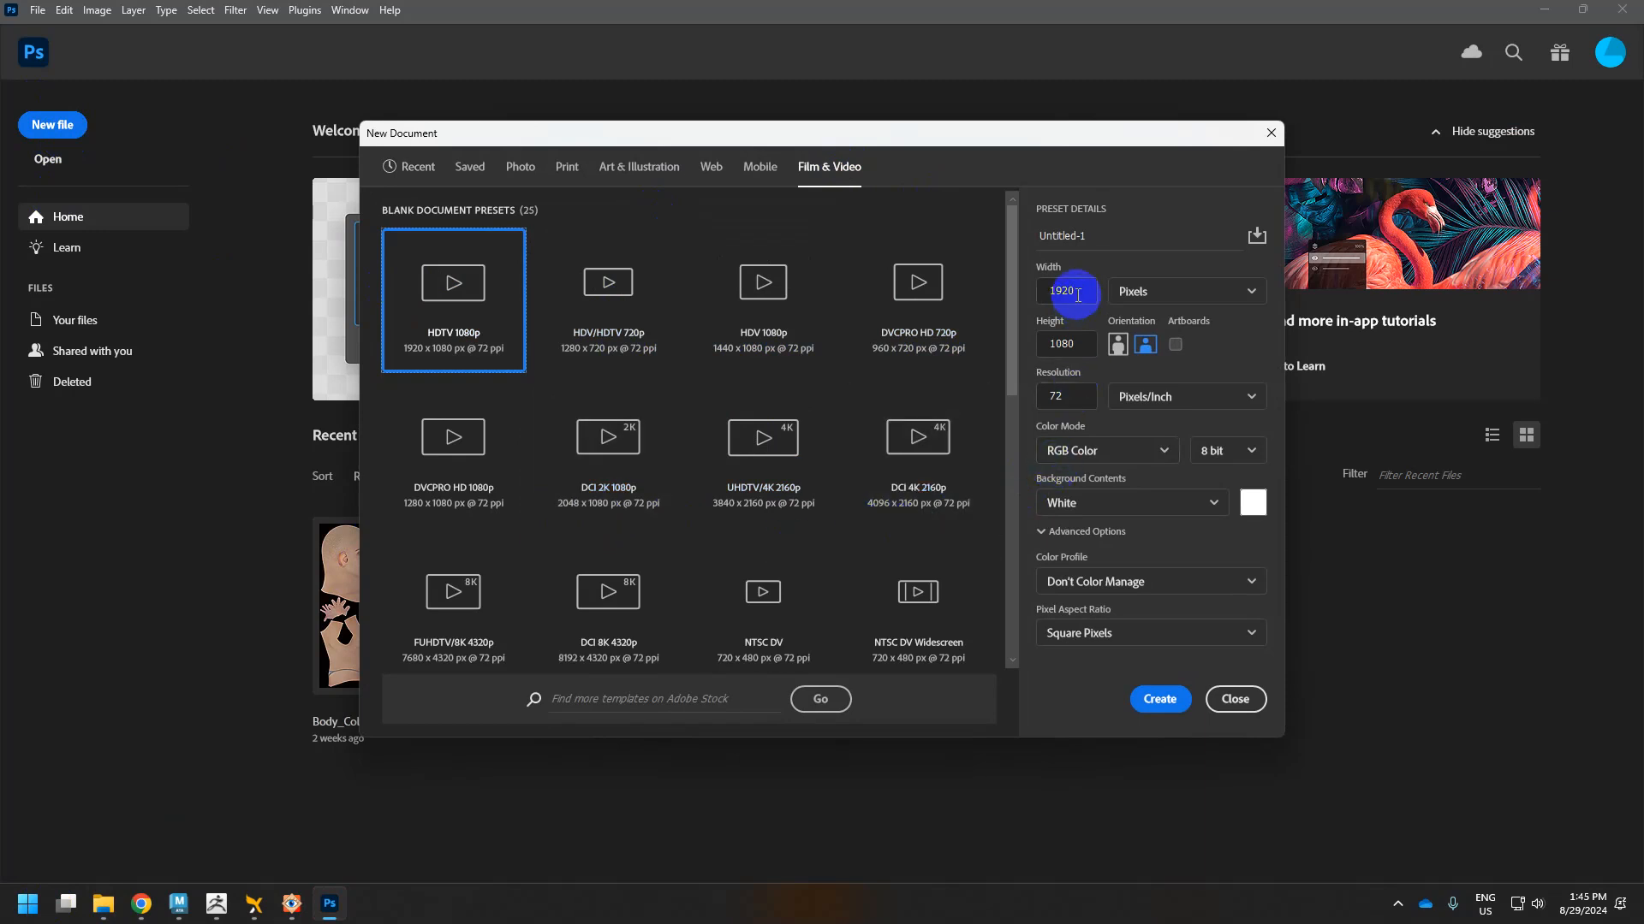
{"action": "double_click", "coordinate": [1061, 343]}
{"action": "type", "text": "8"}
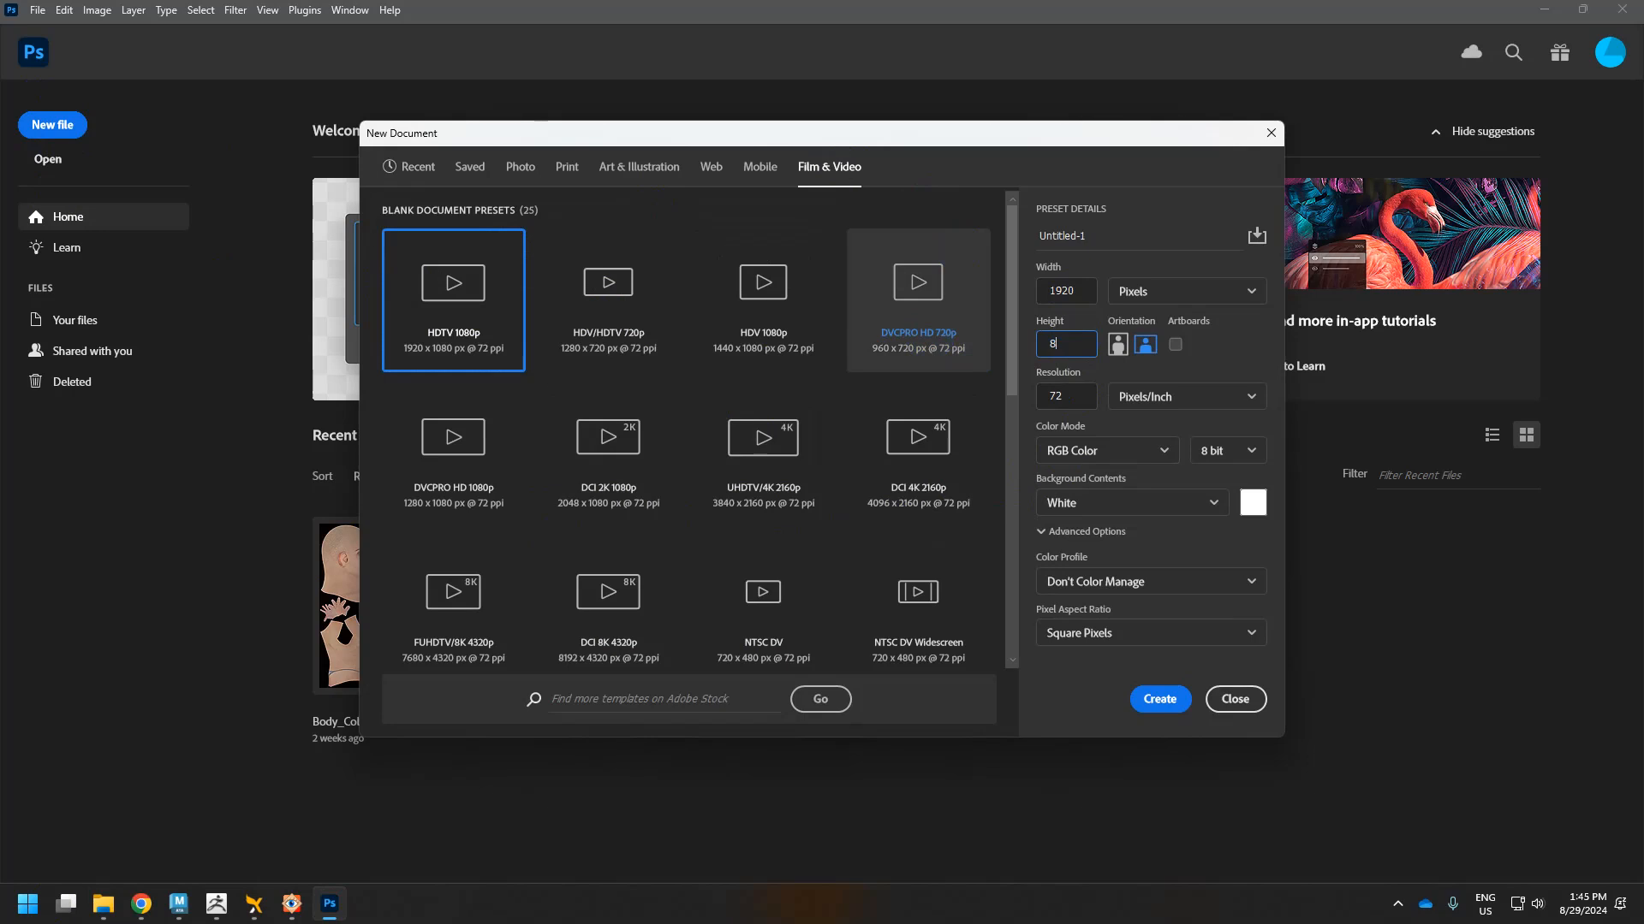
{"action": "type", "text": "83"}
{"action": "left_click", "coordinate": [1159, 698]}
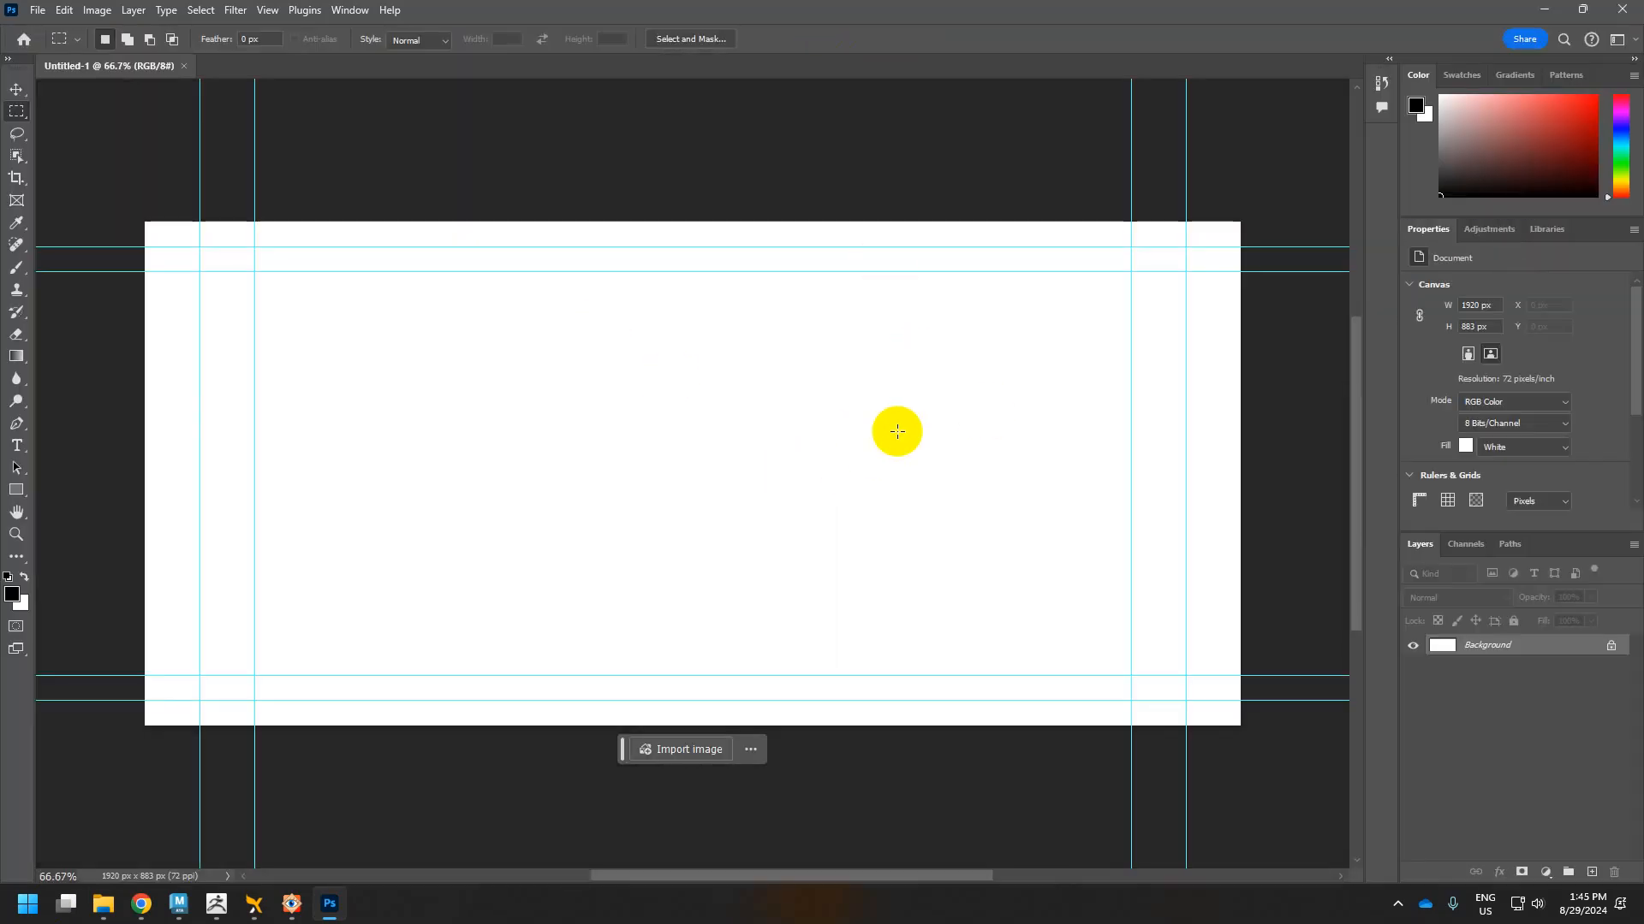
{"action": "key", "text": "ctrl+semicolon"}
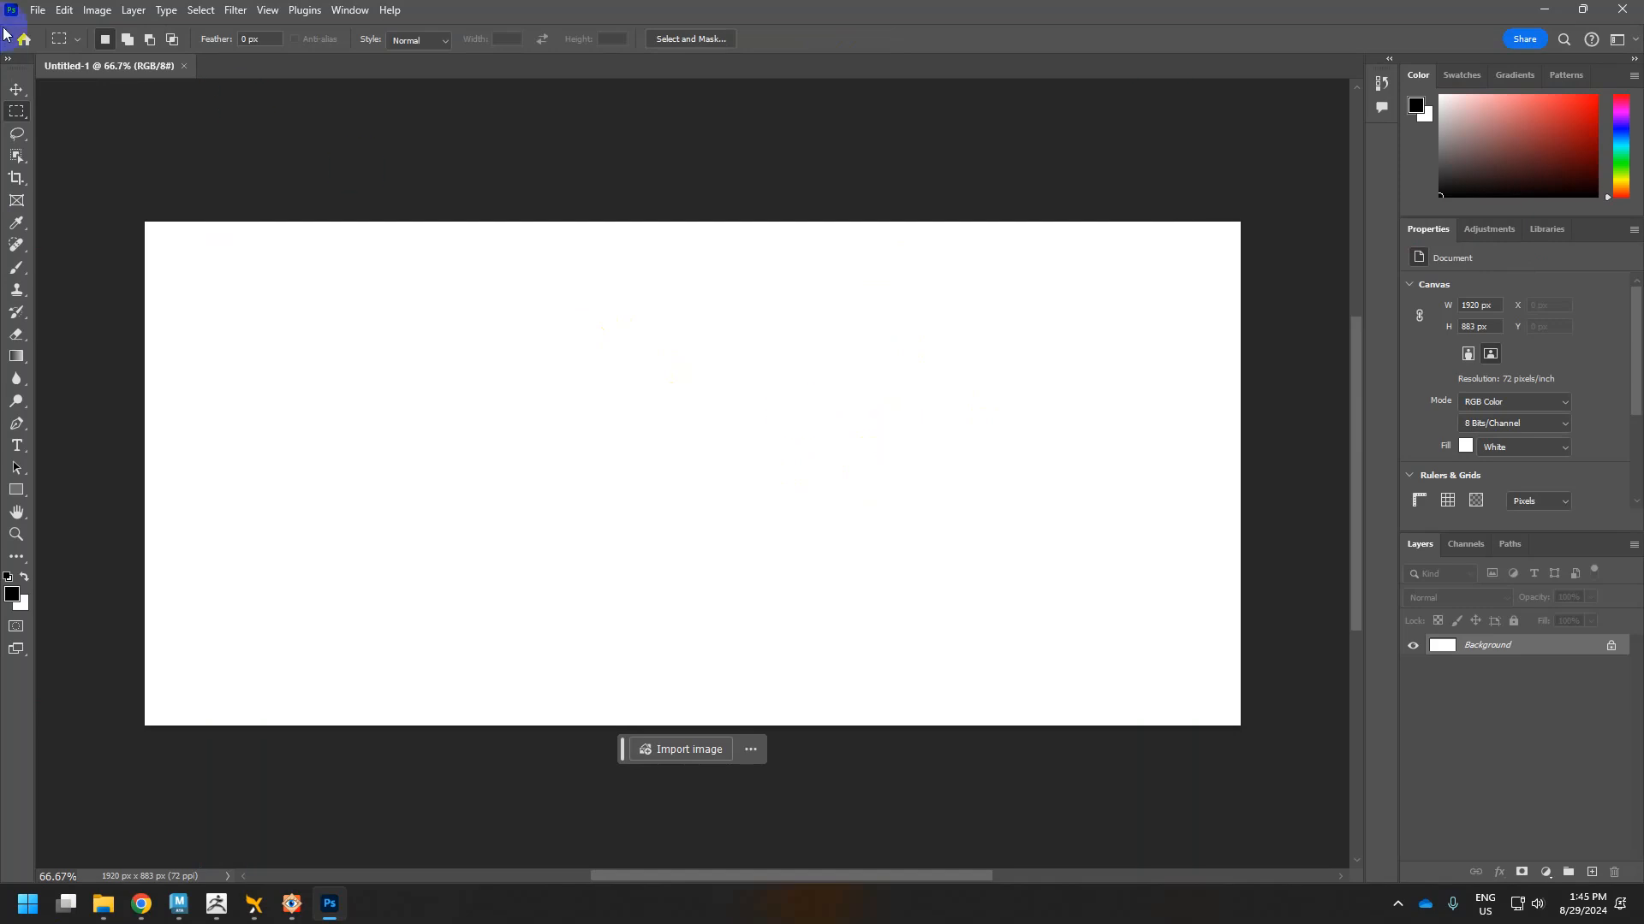
Load and run the Golden Crop.jsx script from the extracted Golden Crop_v093beta folder.
{"action": "left_click", "coordinate": [37, 10]}
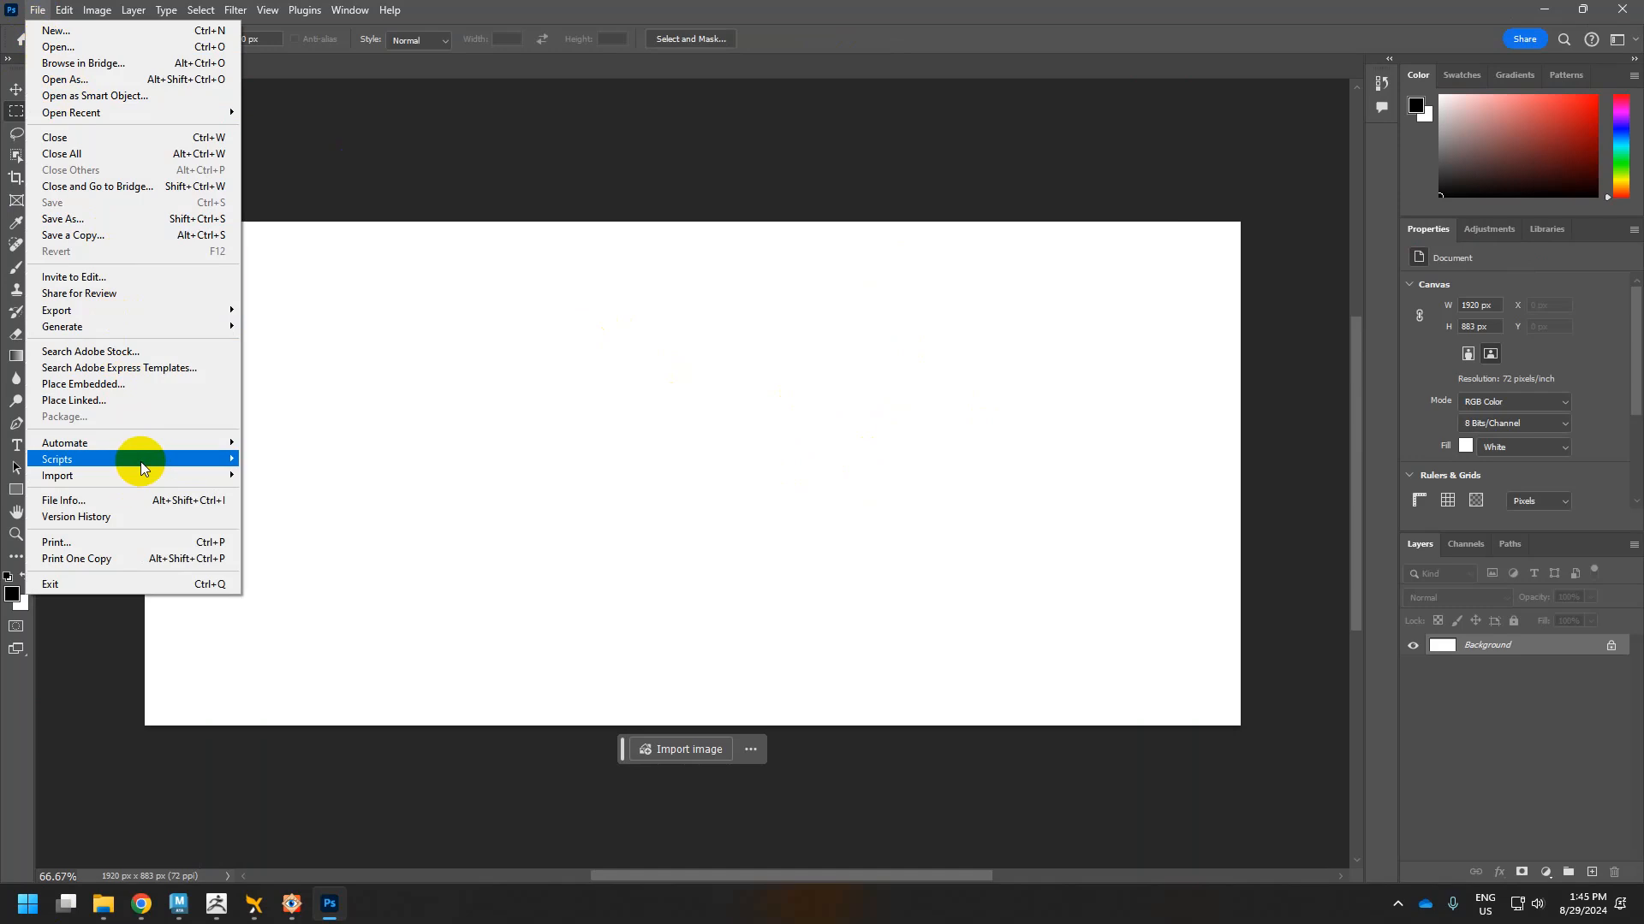
{"action": "mouse_move", "coordinate": [236, 466]}
{"action": "left_click", "coordinate": [308, 637]}
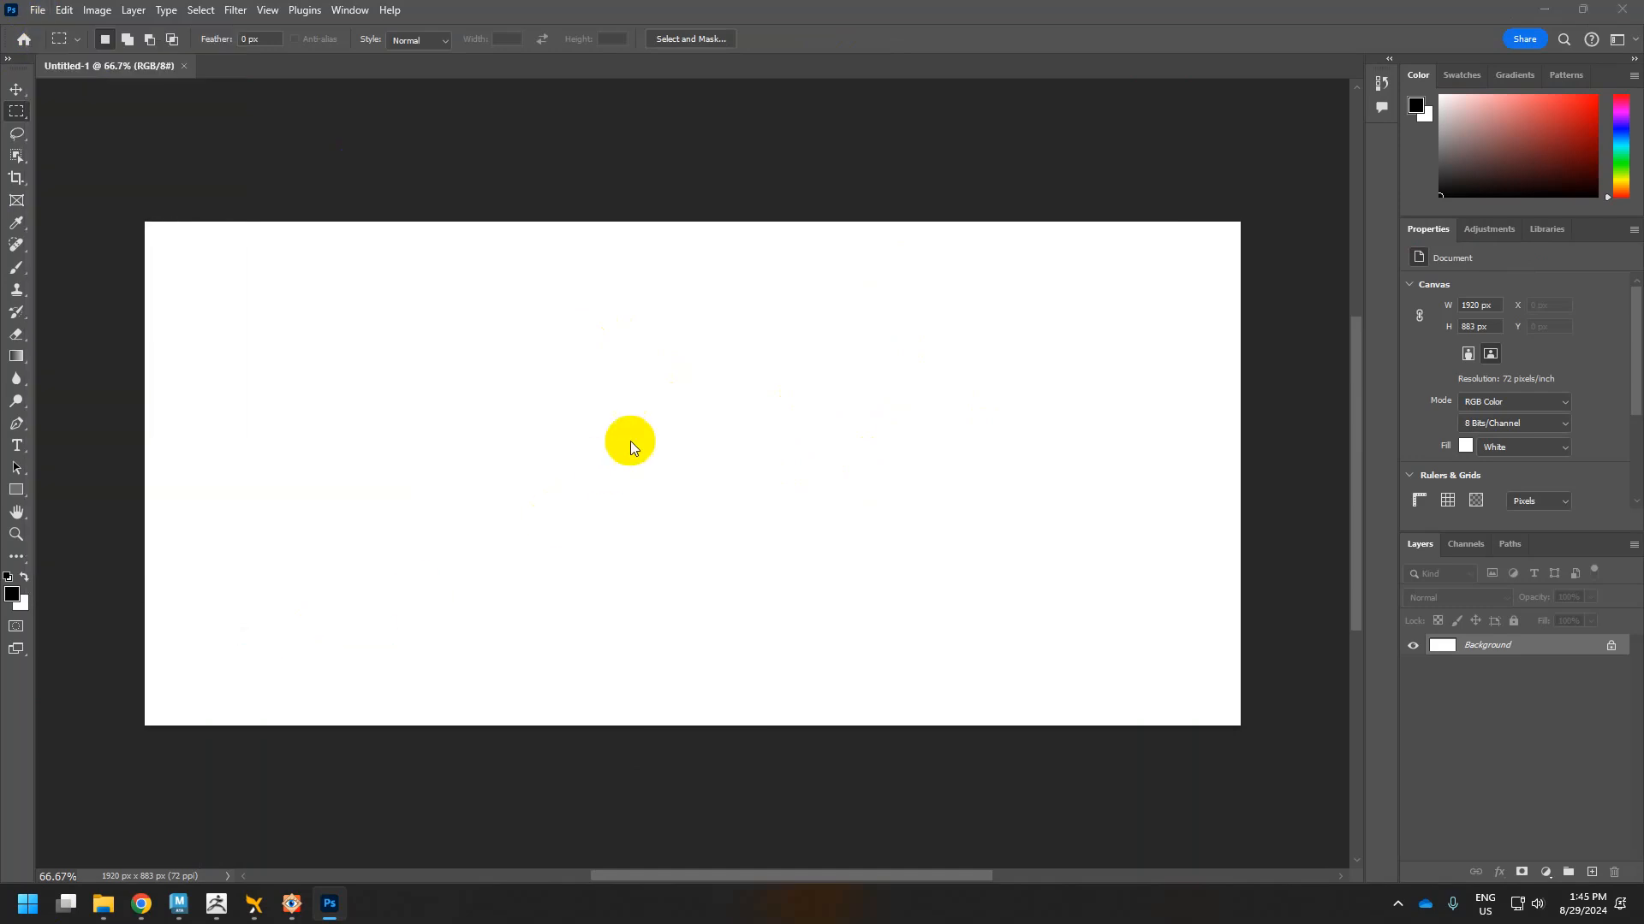
{"action": "left_click", "coordinate": [621, 408]}
{"action": "left_click", "coordinate": [676, 434]}
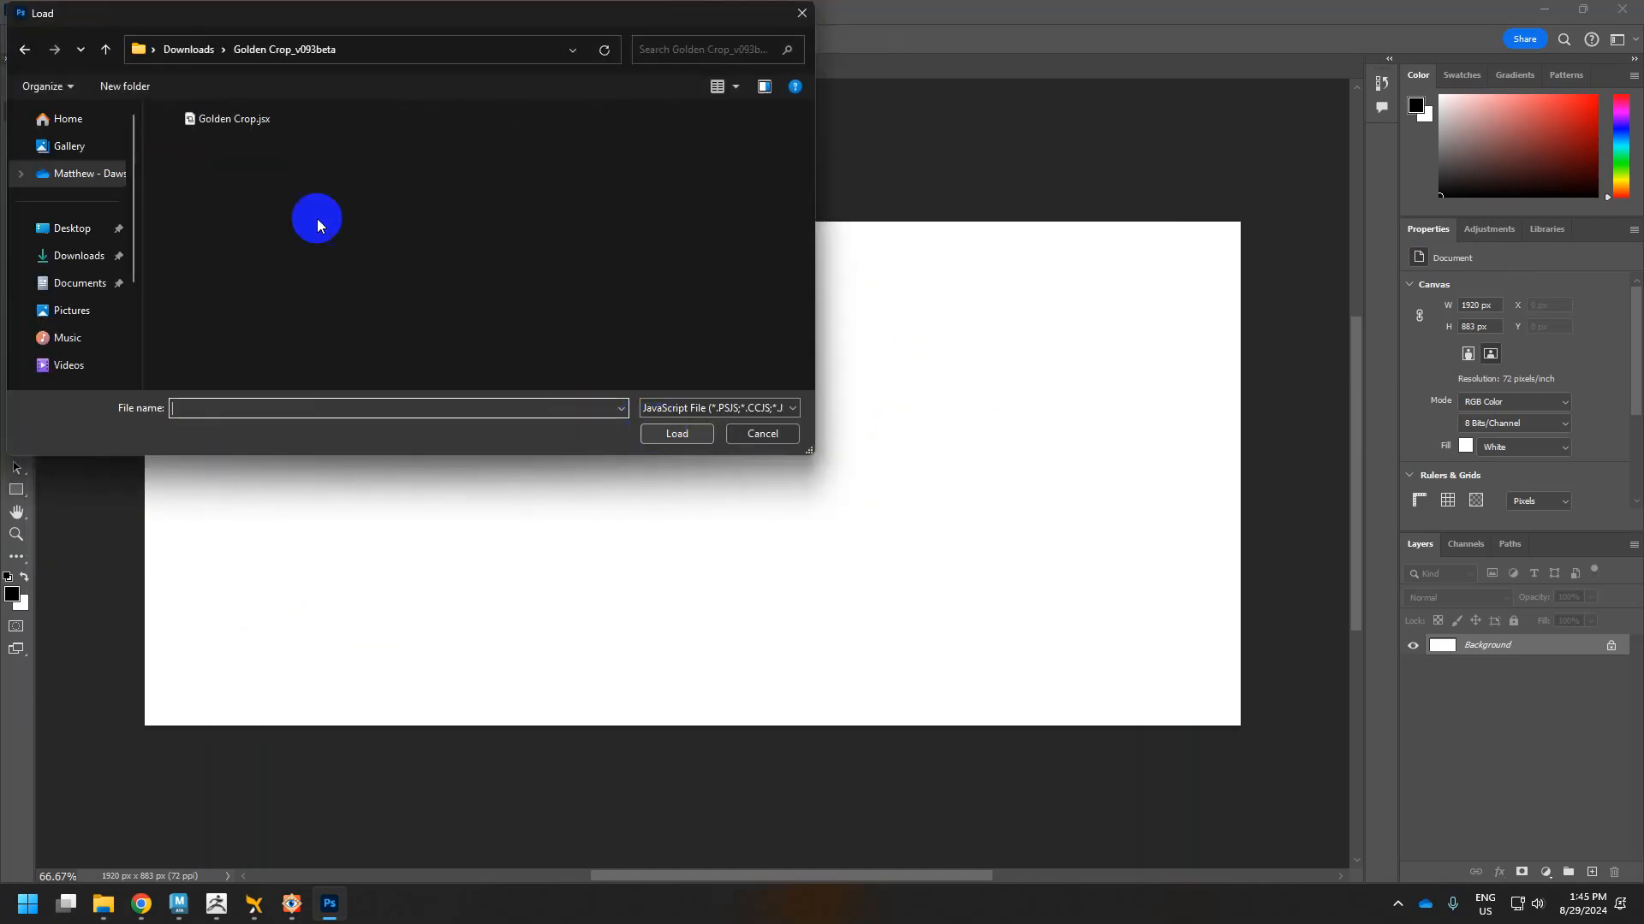
{"action": "double_click", "coordinate": [239, 128]}
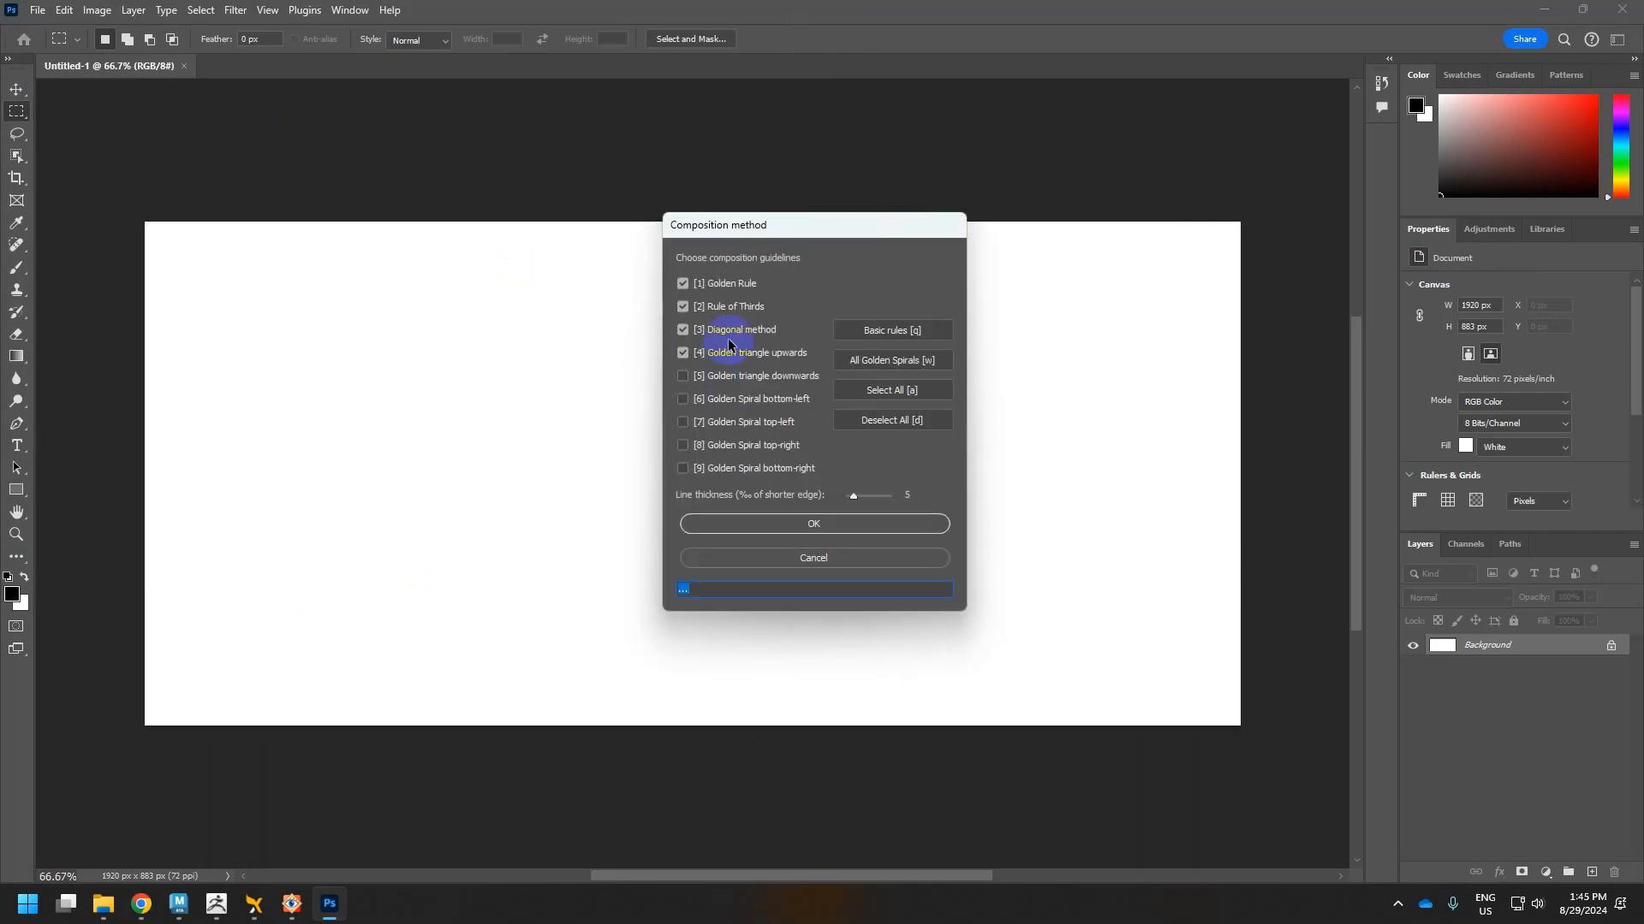
Generate all composition guidelines, including all golden spirals and the downward golden triangle, over the full canvas and finish with the simple canvas crop.
{"action": "left_click", "coordinate": [938, 366]}
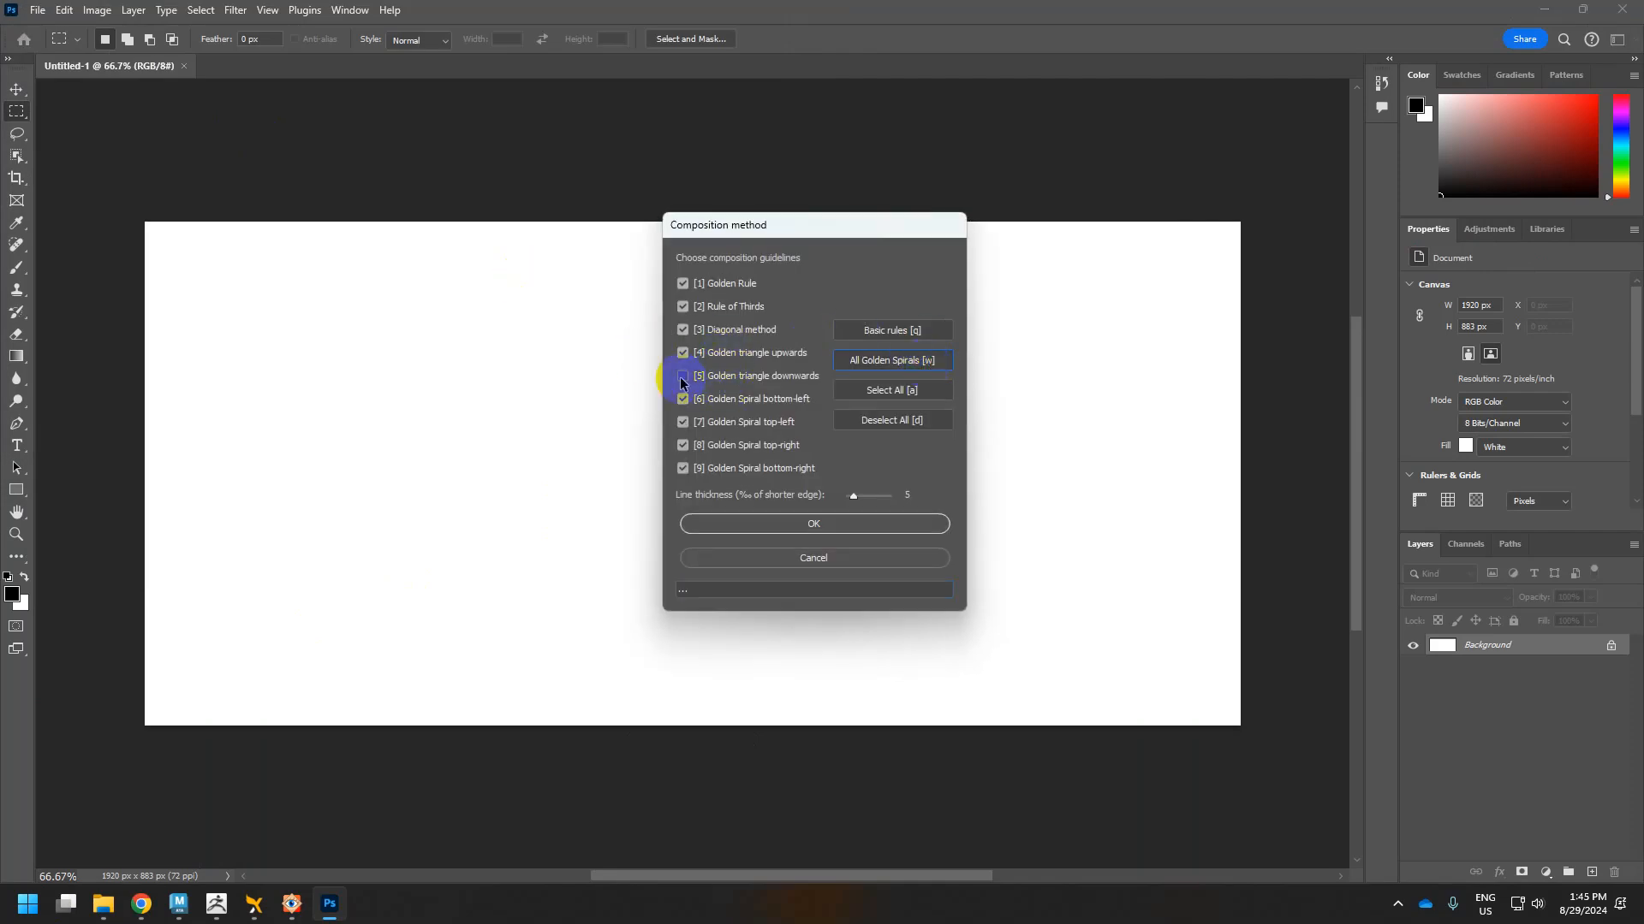
{"action": "left_click", "coordinate": [838, 531]}
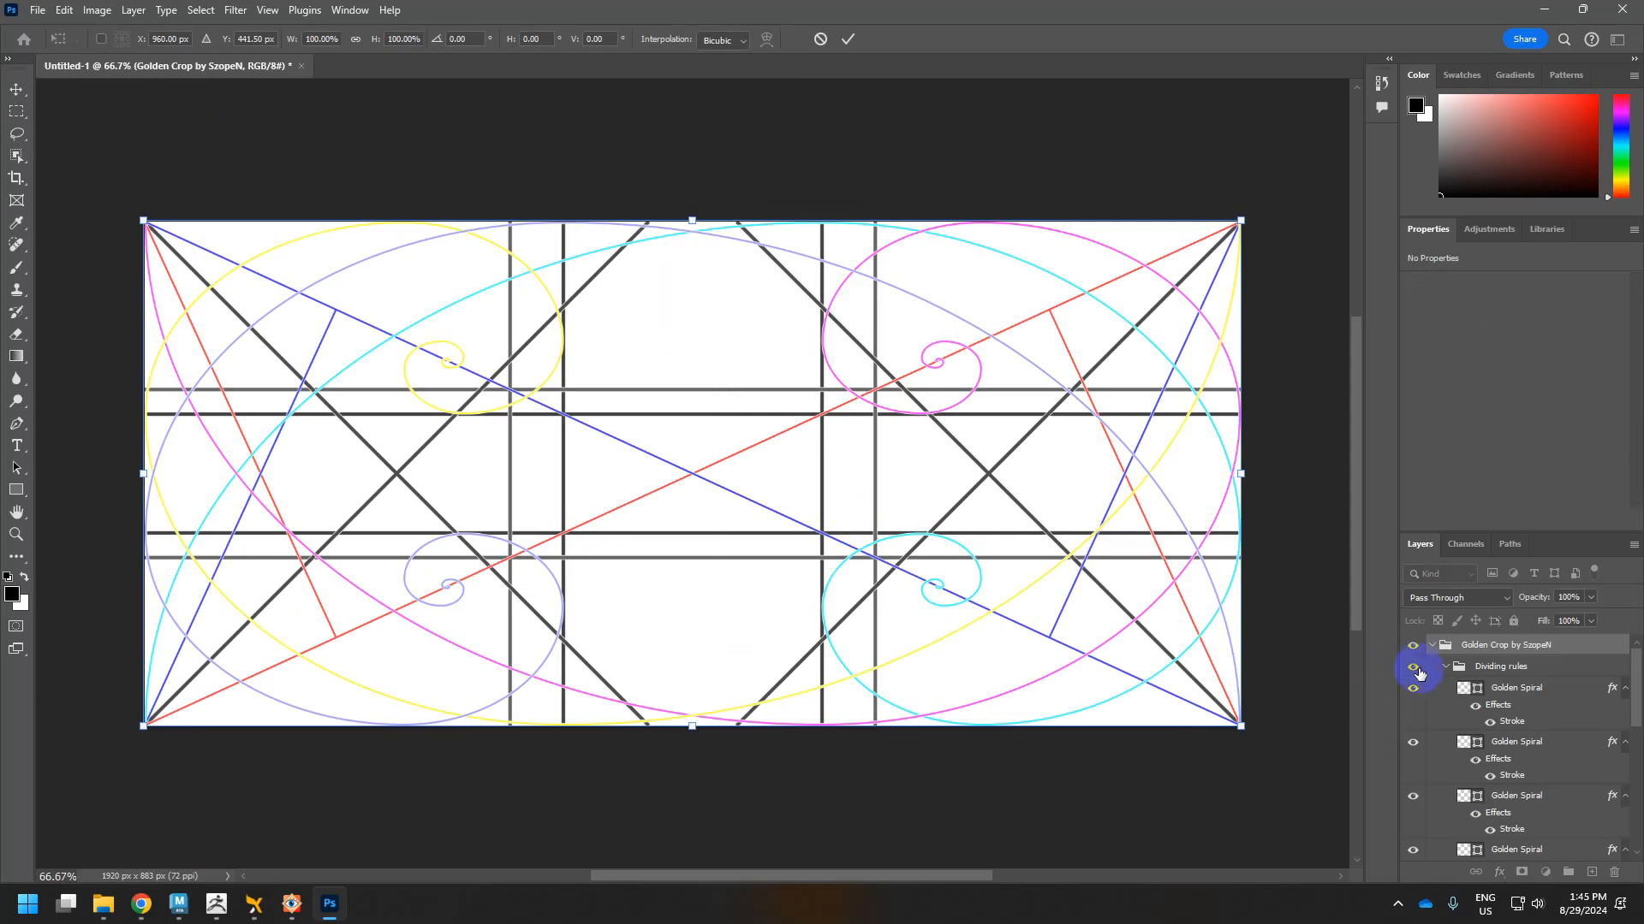
{"action": "key", "text": "Return"}
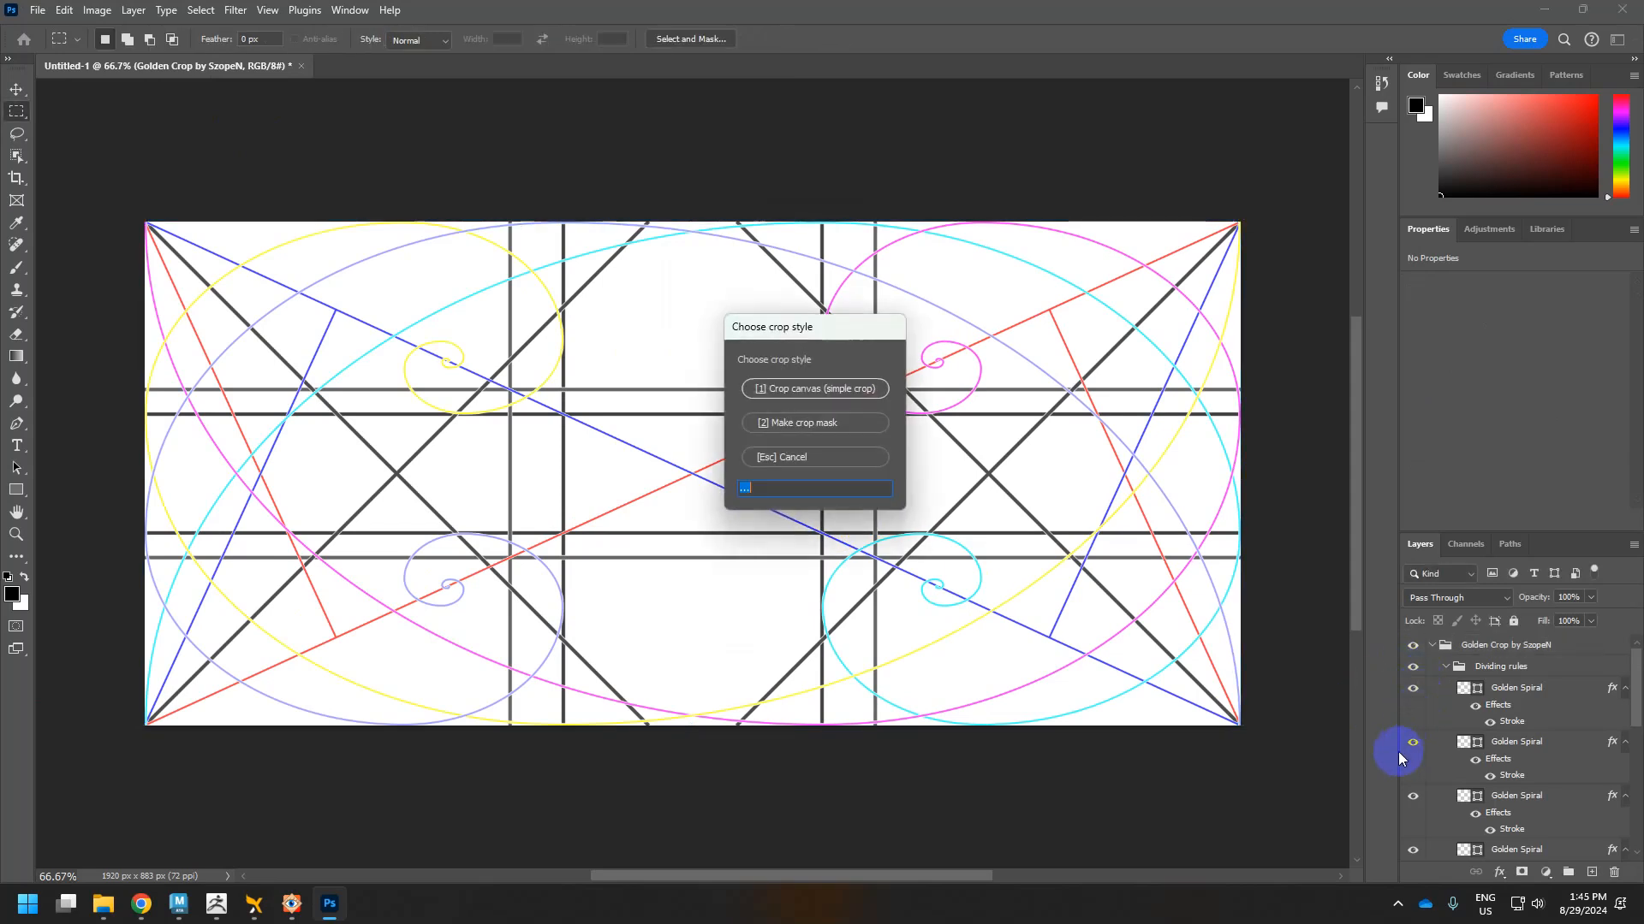
{"action": "left_click", "coordinate": [839, 389]}
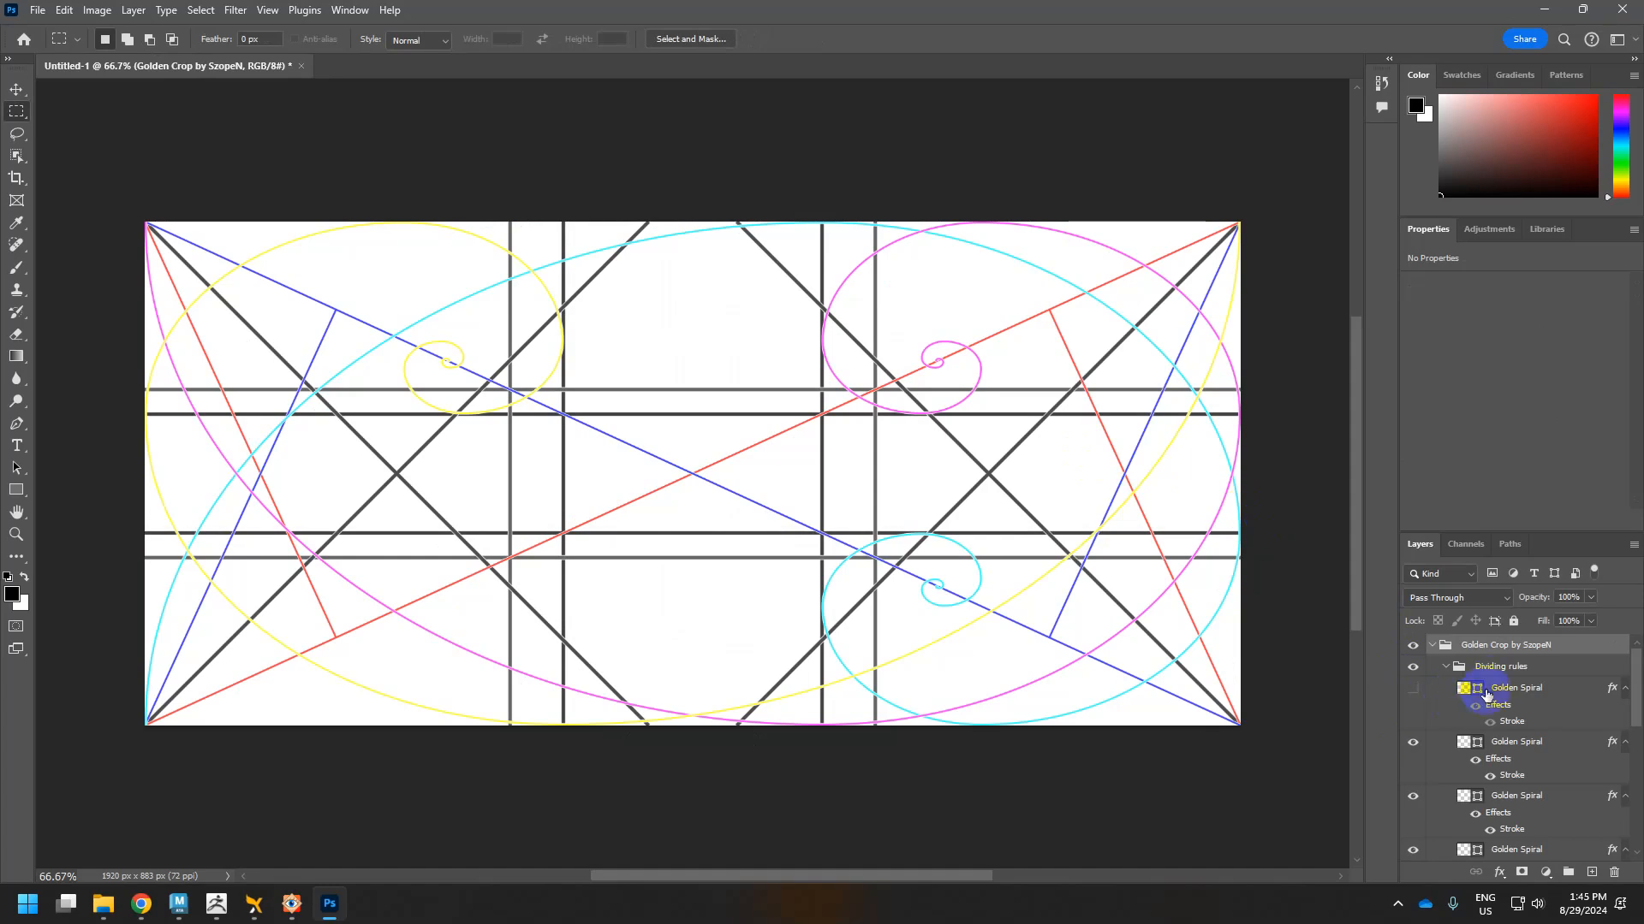
Hide the four Golden Spiral layers in the Dividing rules group.
{"action": "left_click", "coordinate": [1488, 690]}
{"action": "left_click", "coordinate": [1413, 690]}
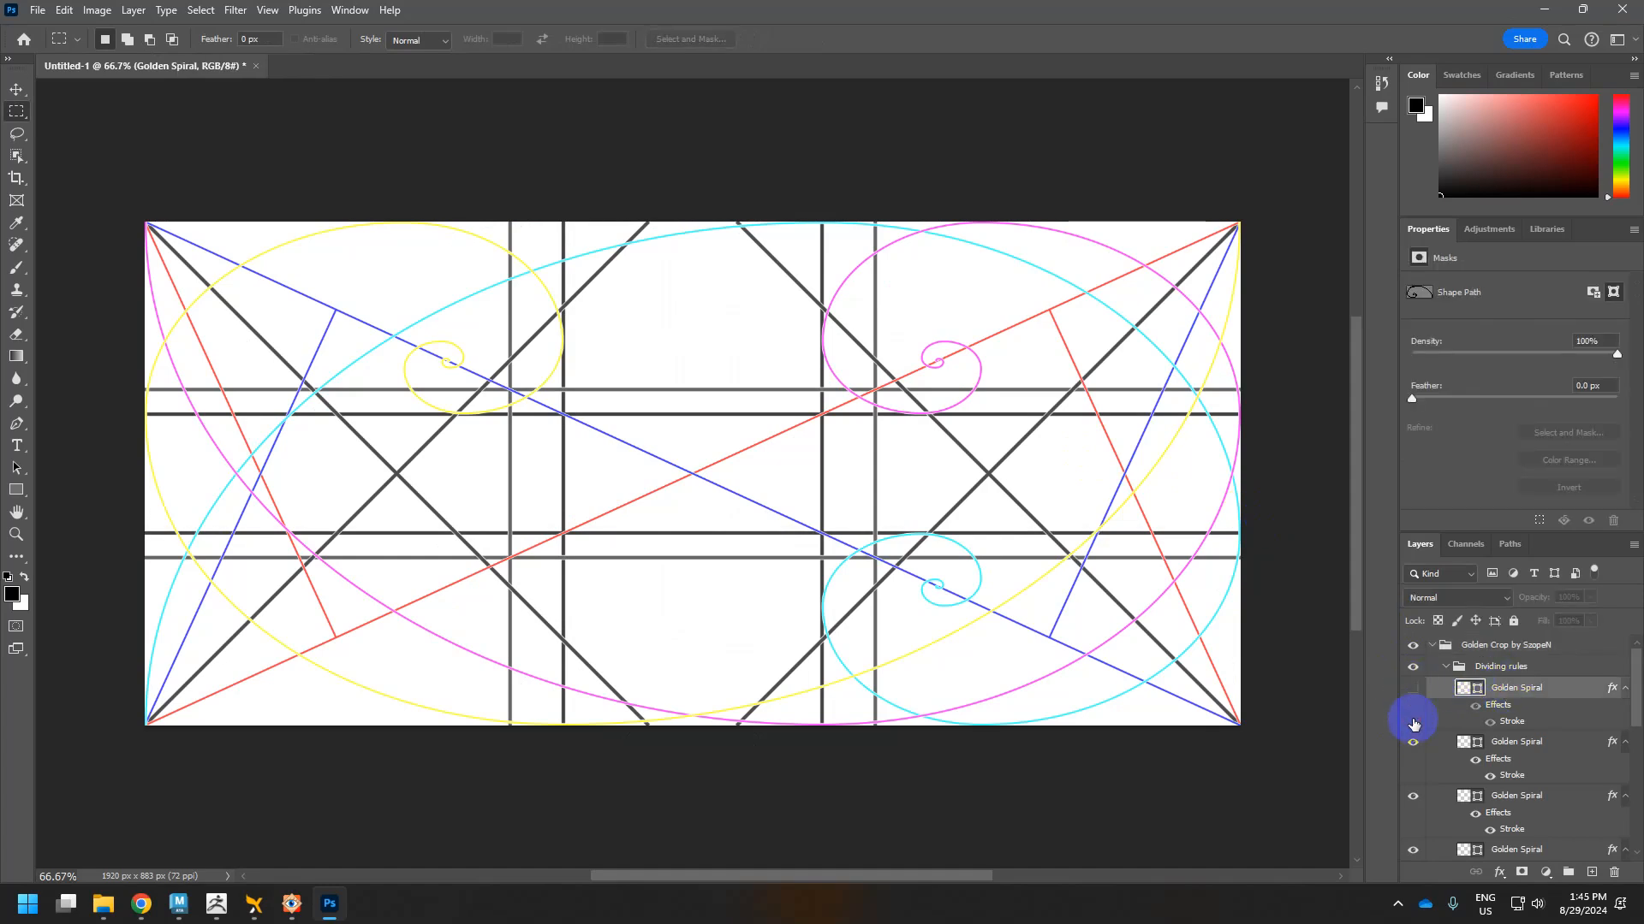
{"action": "scroll", "coordinate": [1412, 761], "scroll_direction": "down", "scroll_amount": 1}
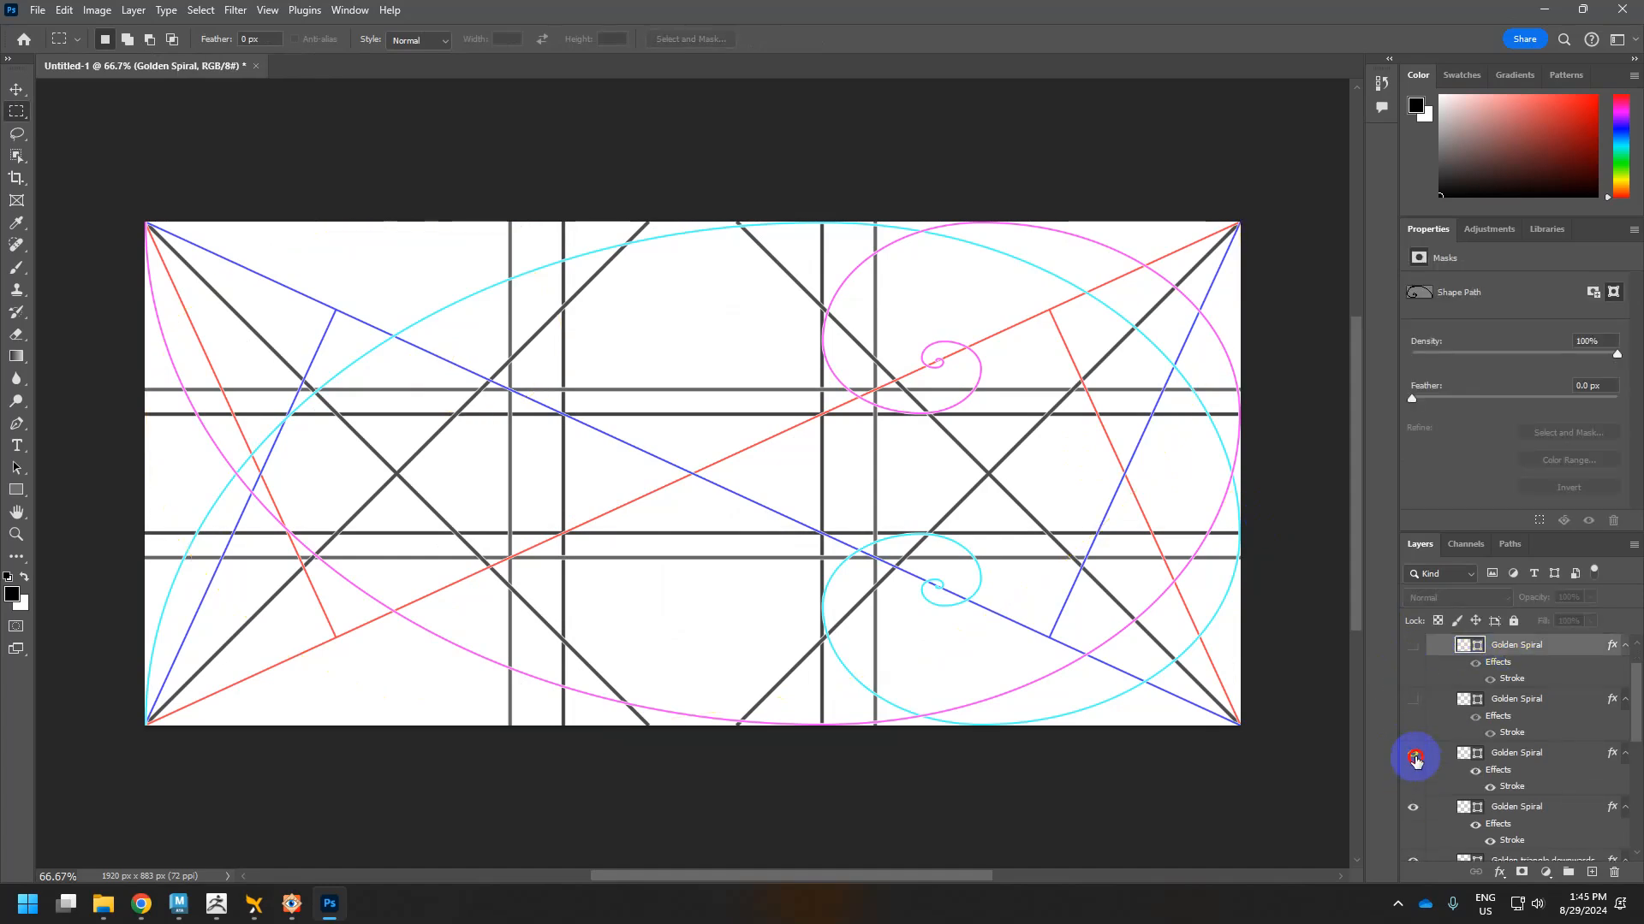
{"action": "left_click", "coordinate": [1415, 760]}
{"action": "left_click", "coordinate": [1412, 807]}
Hide the Crop mask, both Strip, Diagonal method and both Golden triangle layers, and show only the topmost Golden Spiral layer.
{"action": "scroll", "coordinate": [1614, 701], "scroll_direction": "down", "scroll_amount": 5}
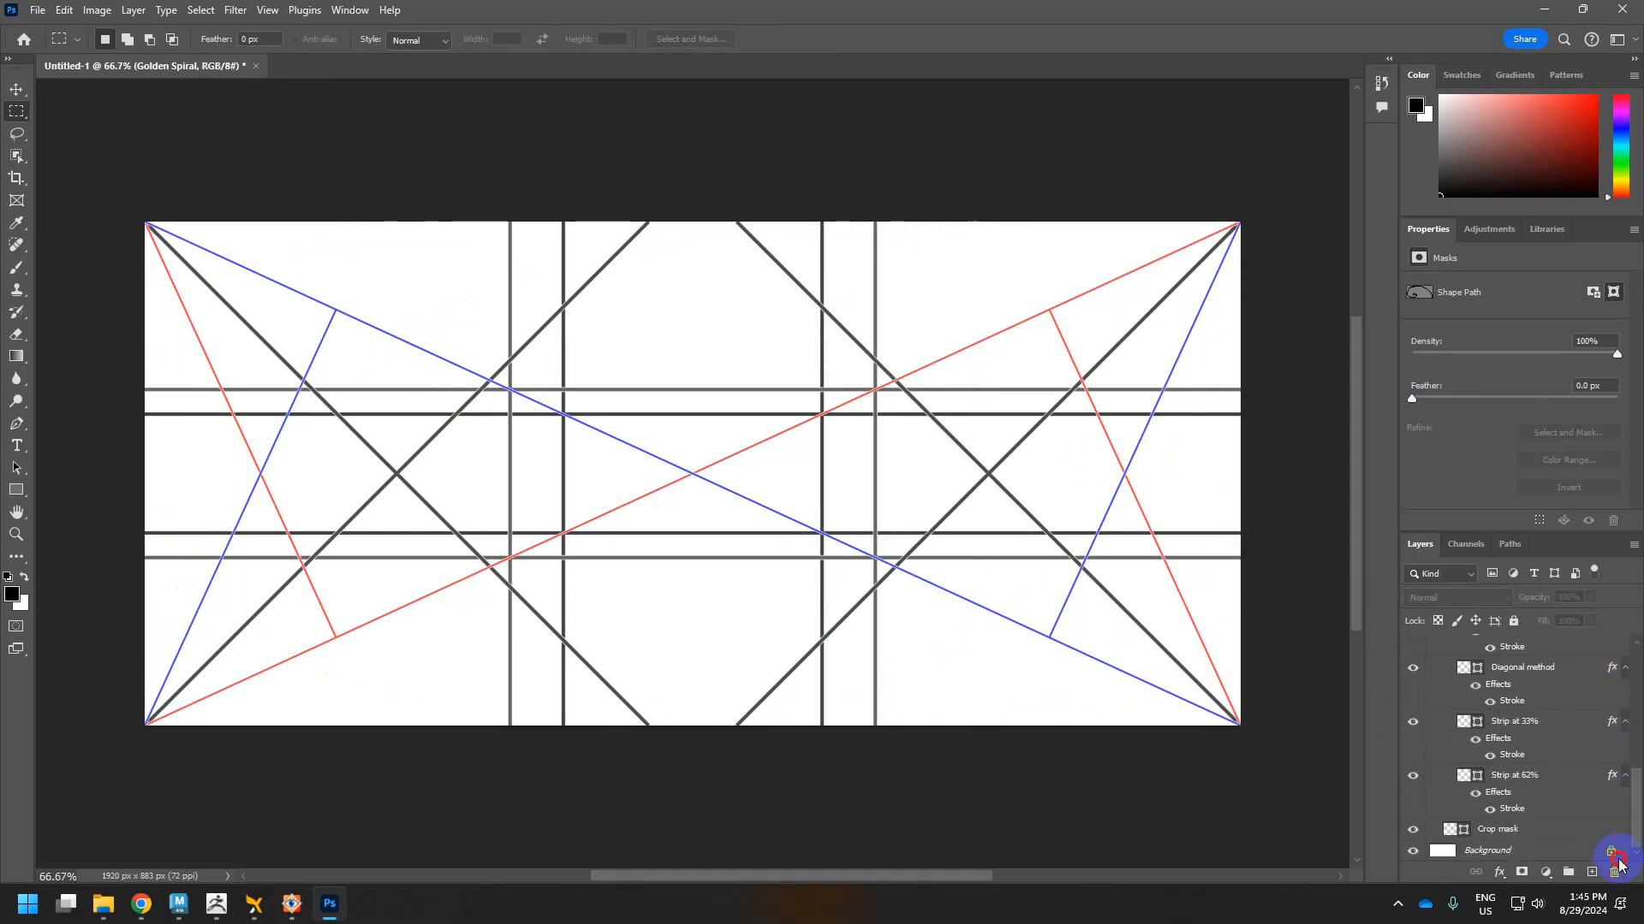
{"action": "left_click", "coordinate": [1412, 829]}
{"action": "left_click", "coordinate": [1413, 776]}
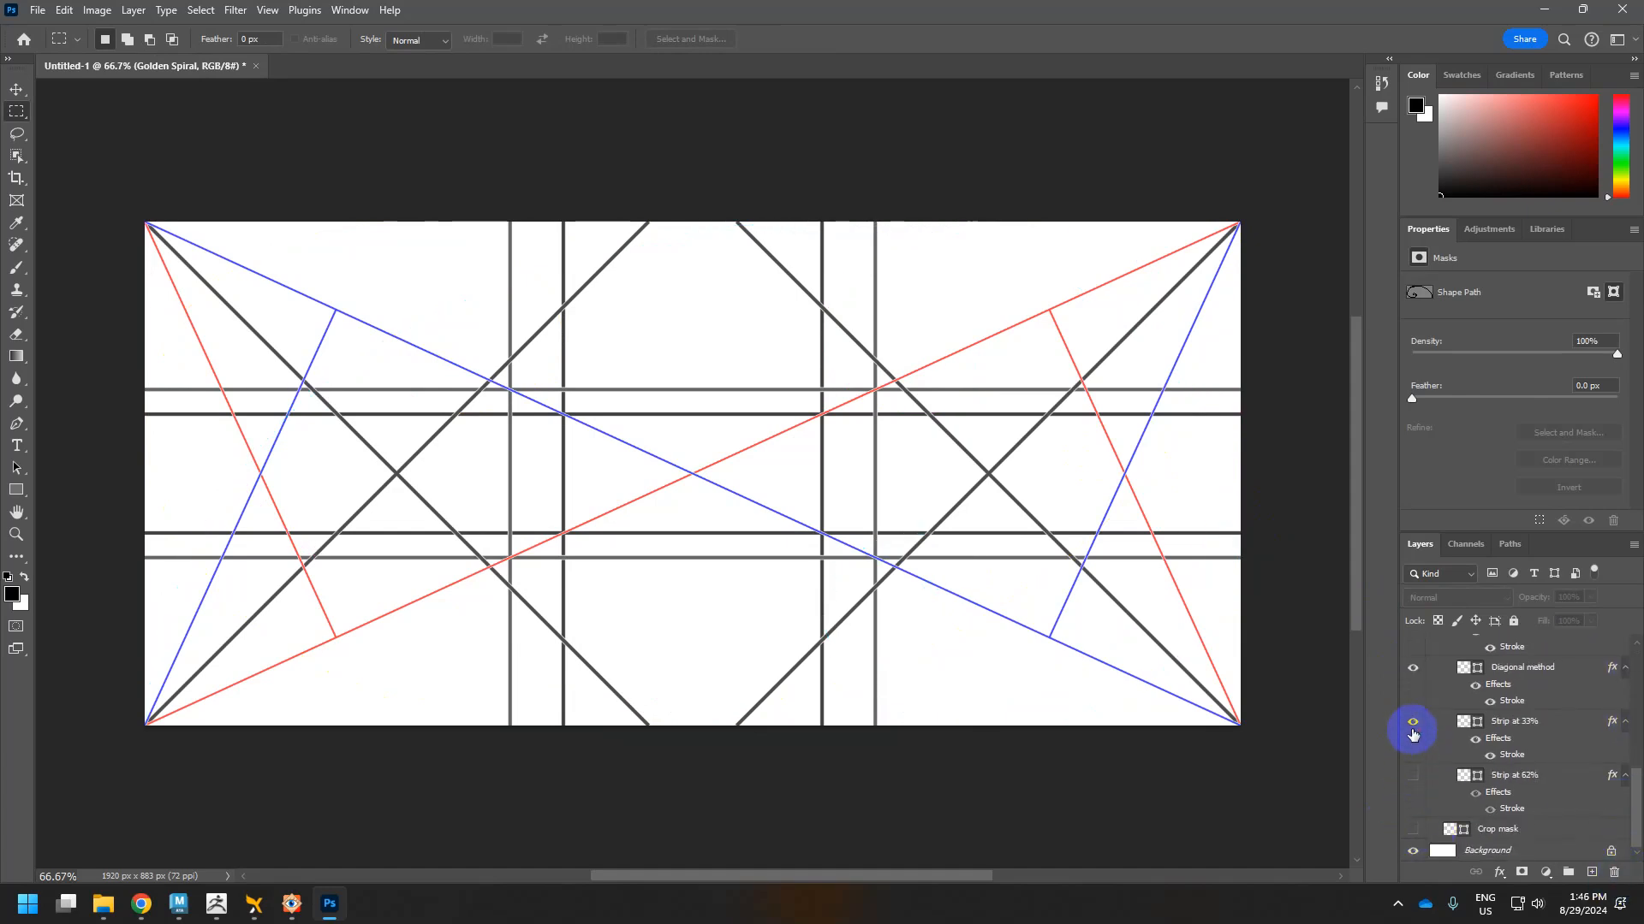
{"action": "left_click", "coordinate": [1413, 722]}
{"action": "left_click", "coordinate": [1412, 668]}
{"action": "left_click_drag", "start_coordinate": [1635, 775], "coordinate": [1636, 736]}
{"action": "left_click", "coordinate": [1412, 789]}
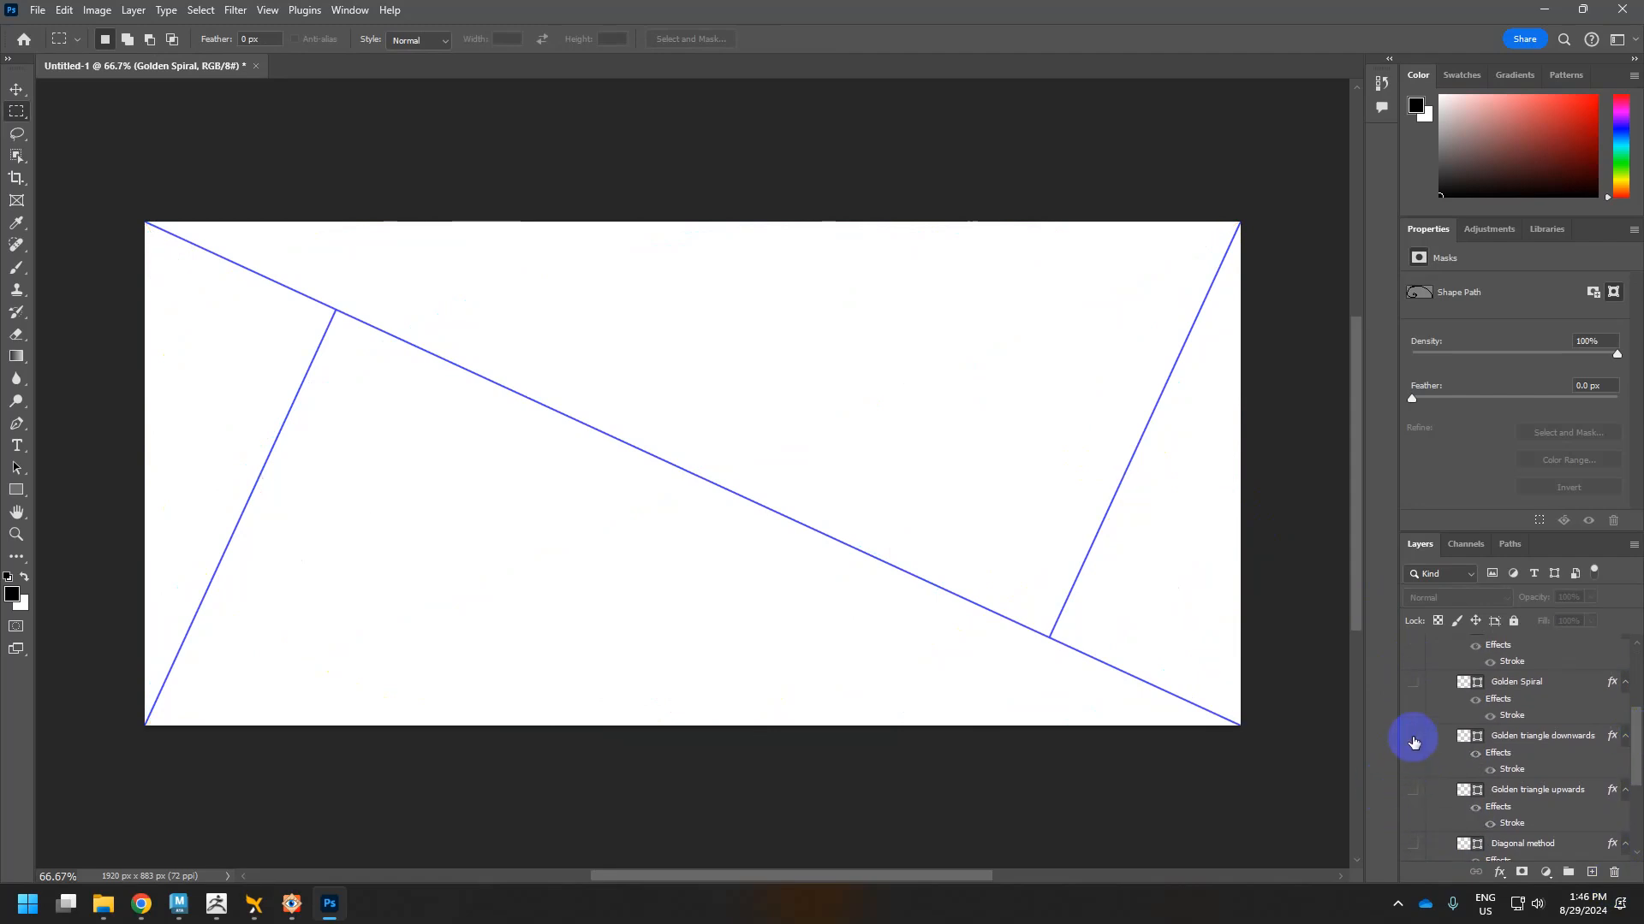
{"action": "left_click", "coordinate": [1412, 737]}
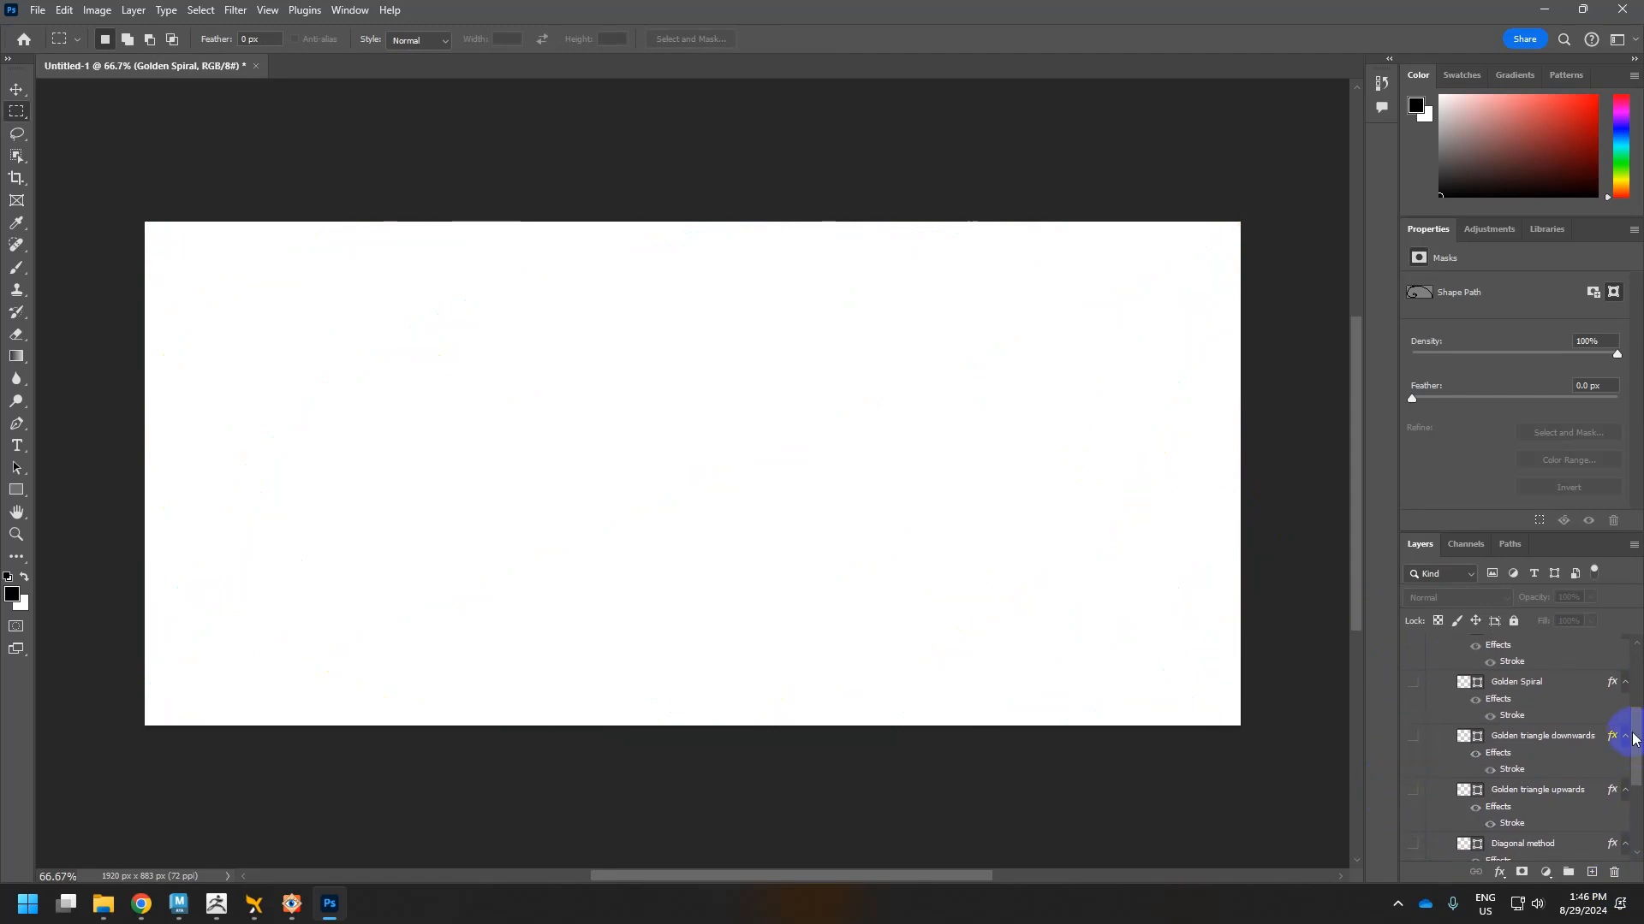
{"action": "left_click_drag", "start_coordinate": [1635, 740], "coordinate": [1636, 676]}
{"action": "left_click", "coordinate": [1413, 687]}
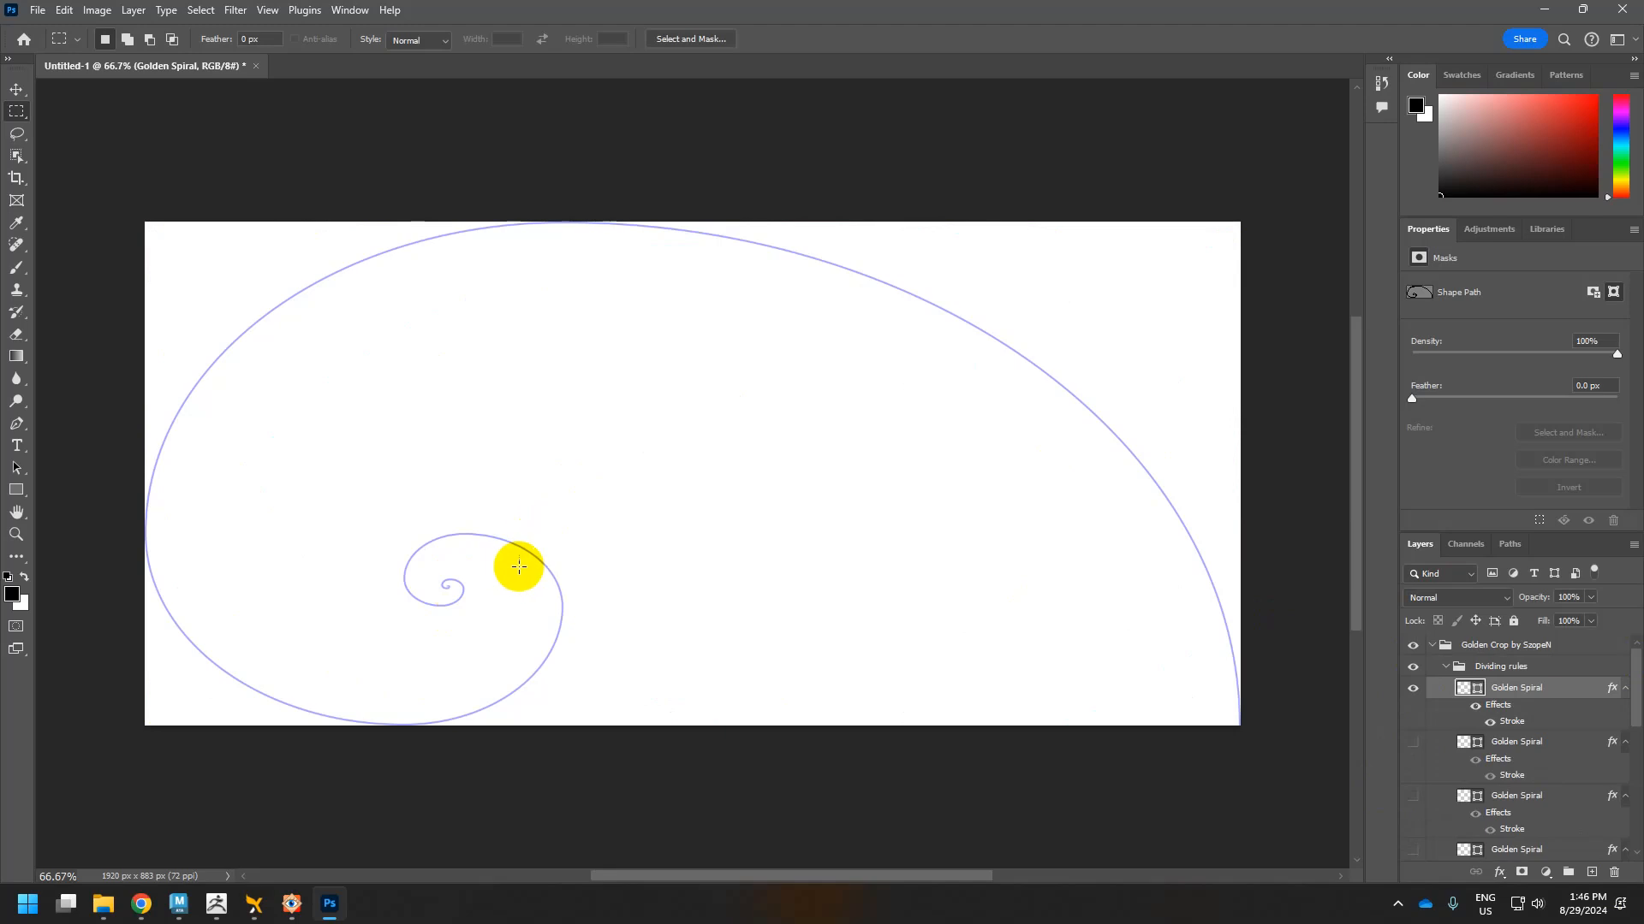
Add a new empty layer inside the Golden Crop by SzopeN group and make the Brush tool ready for painting.
{"action": "key", "text": "b"}
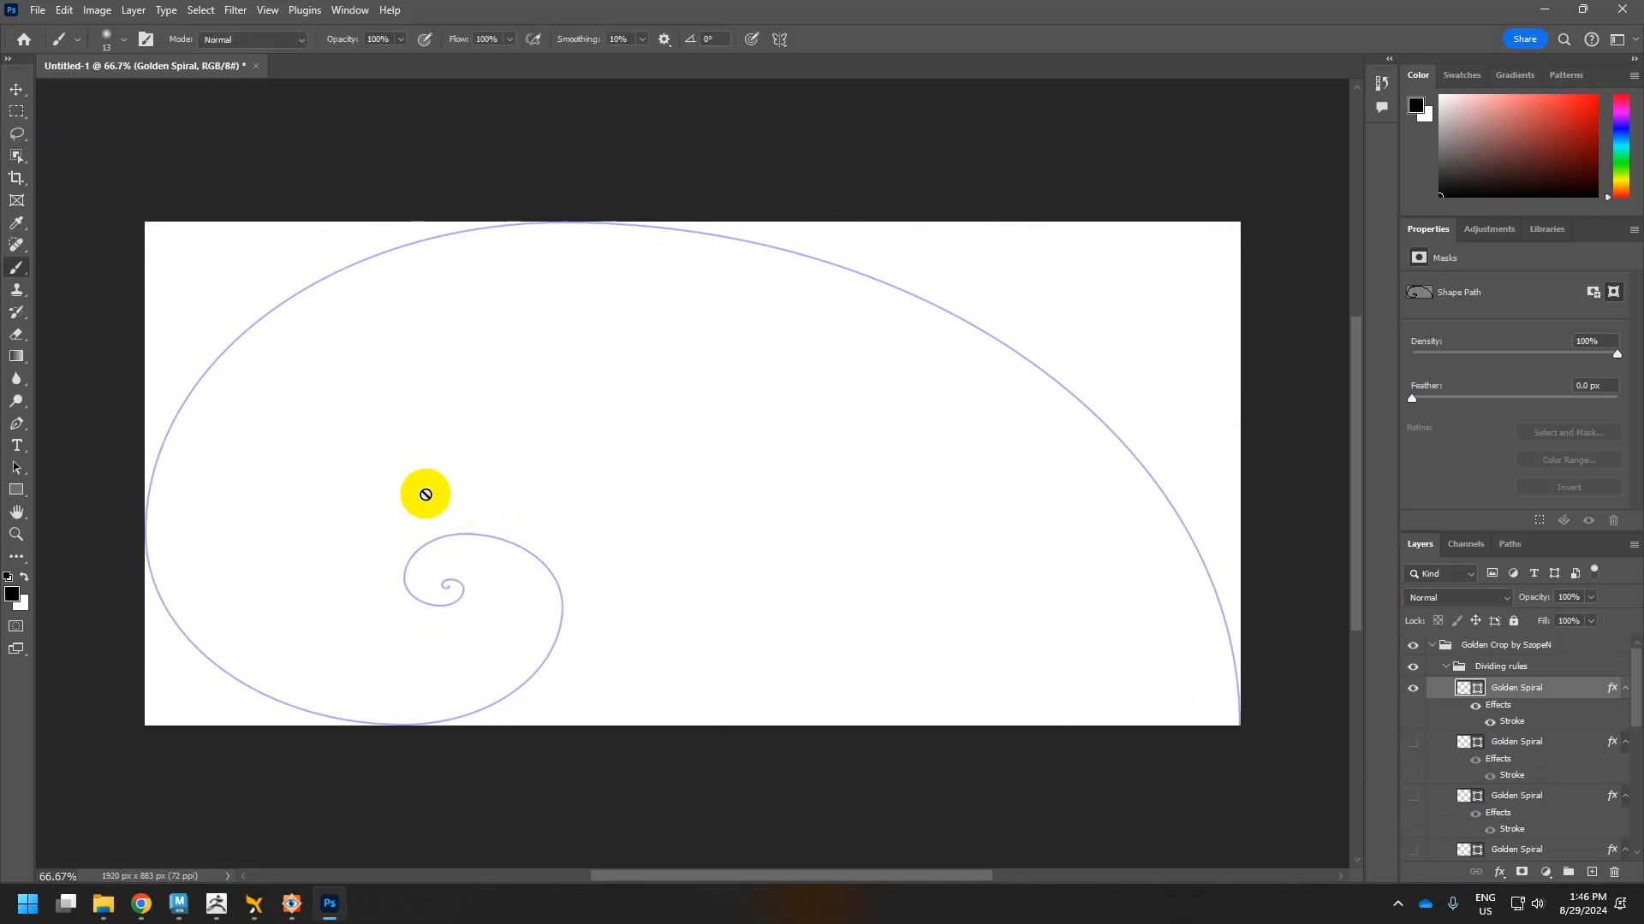
{"action": "left_click", "coordinate": [1493, 645]}
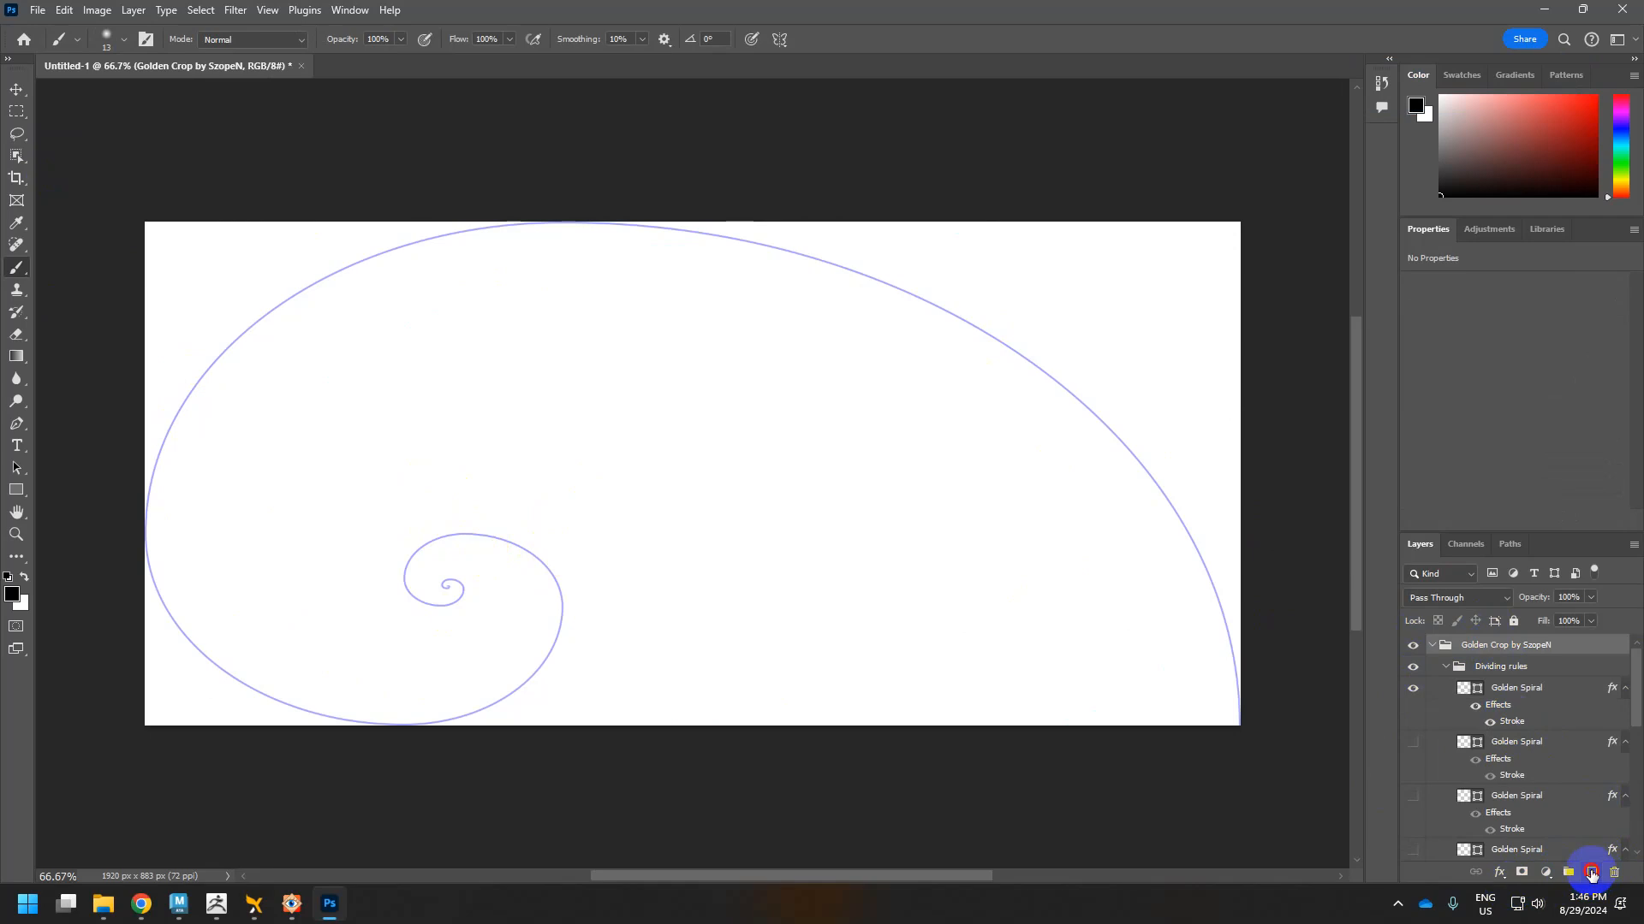
{"action": "left_click", "coordinate": [1590, 874]}
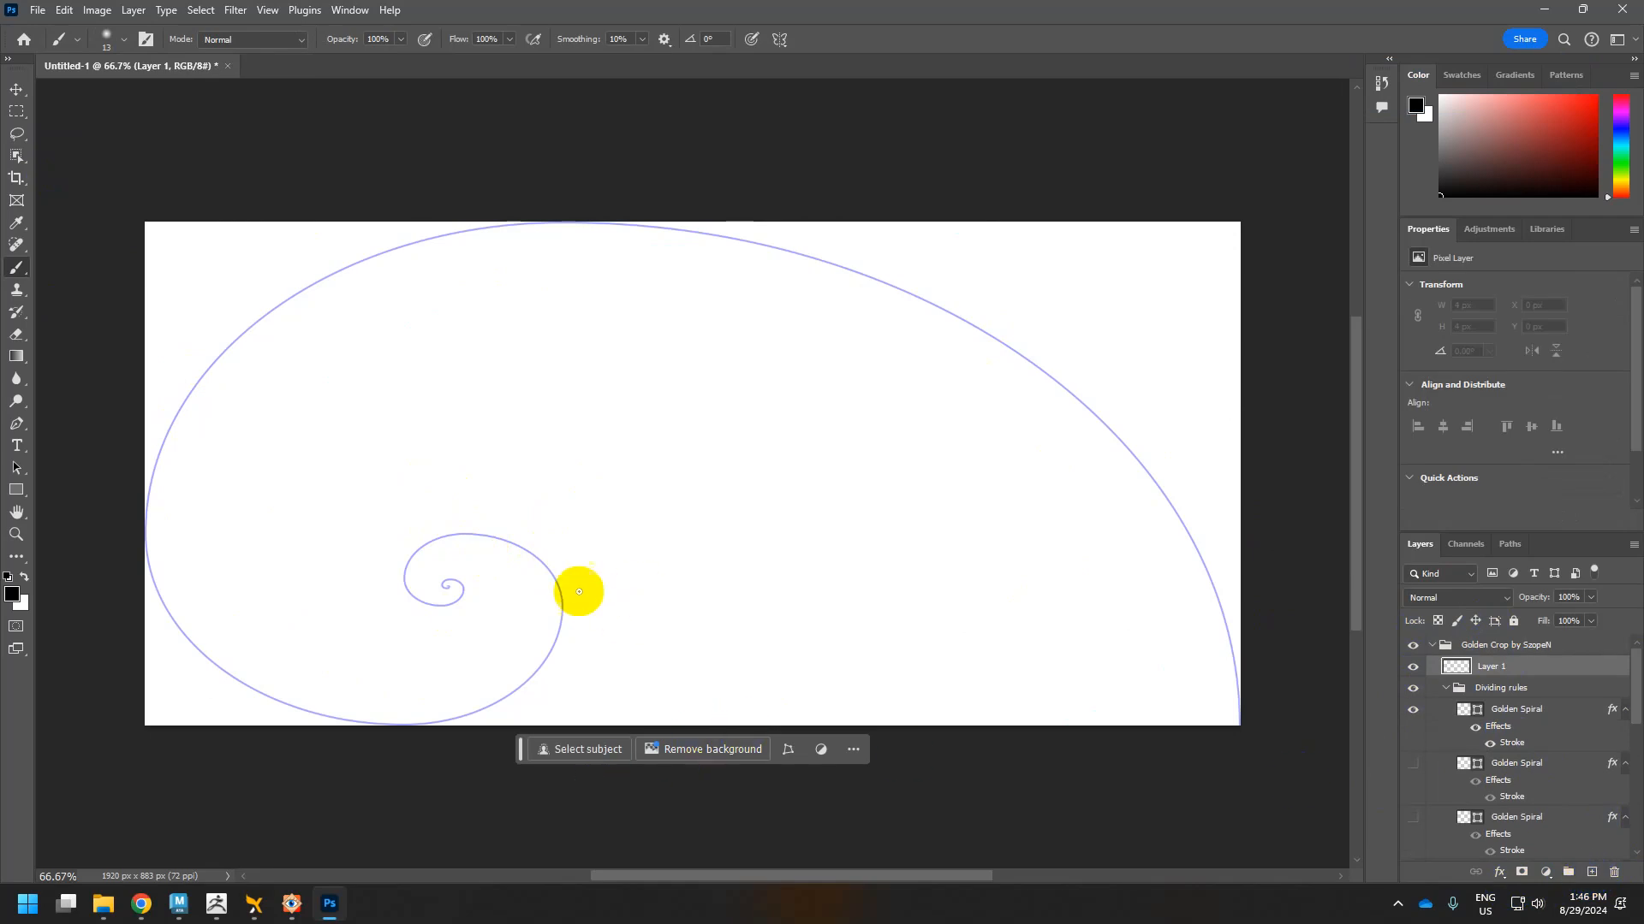
Brush rough black perspective lines radiating from the golden spiral's centre, with a few short strokes beside them.
{"action": "left_click_drag", "start_coordinate": [433, 585], "coordinate": [716, 279]}
{"action": "left_click_drag", "start_coordinate": [434, 586], "coordinate": [348, 285]}
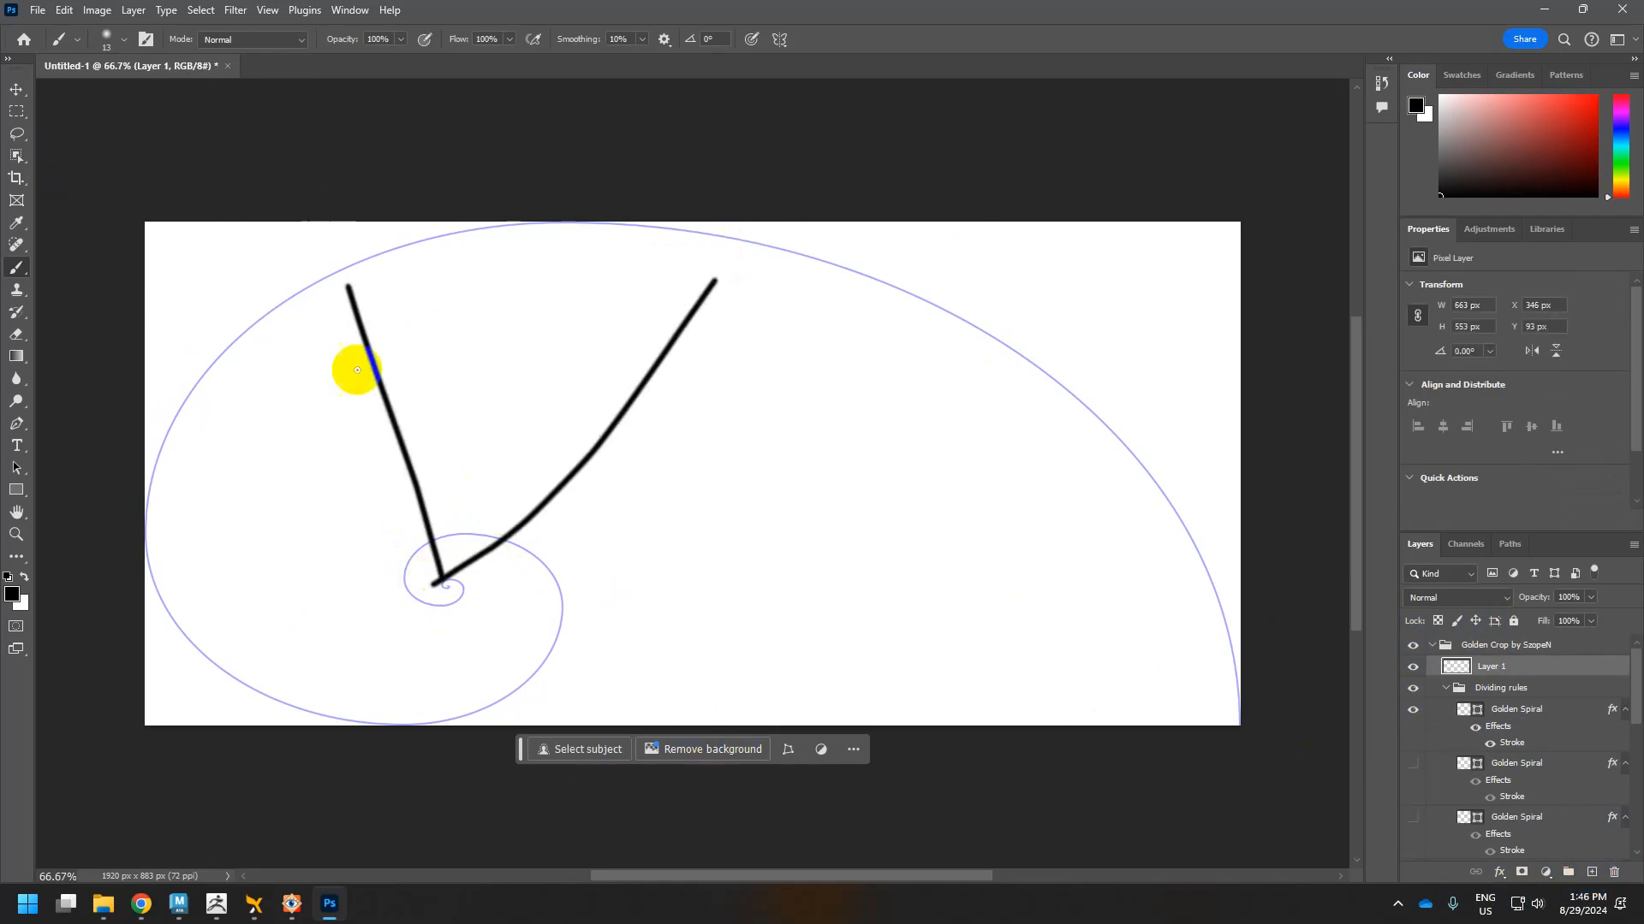
{"action": "left_click_drag", "start_coordinate": [442, 590], "coordinate": [210, 654]}
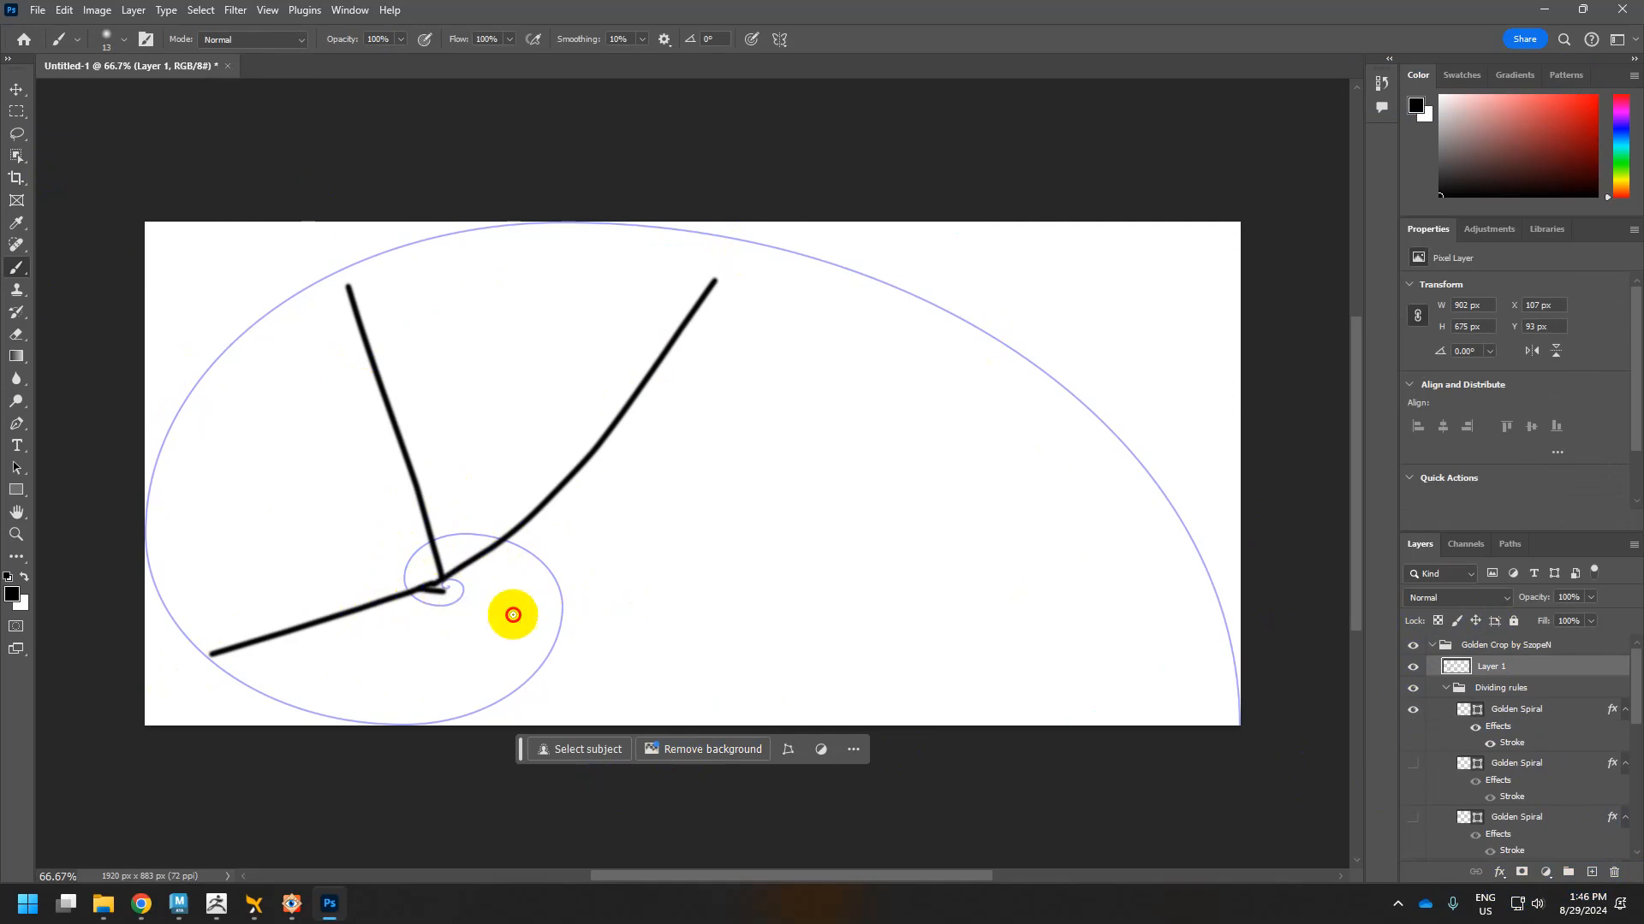
{"action": "left_click_drag", "start_coordinate": [513, 614], "coordinate": [1038, 727]}
{"action": "left_click_drag", "start_coordinate": [631, 417], "coordinate": [626, 601]}
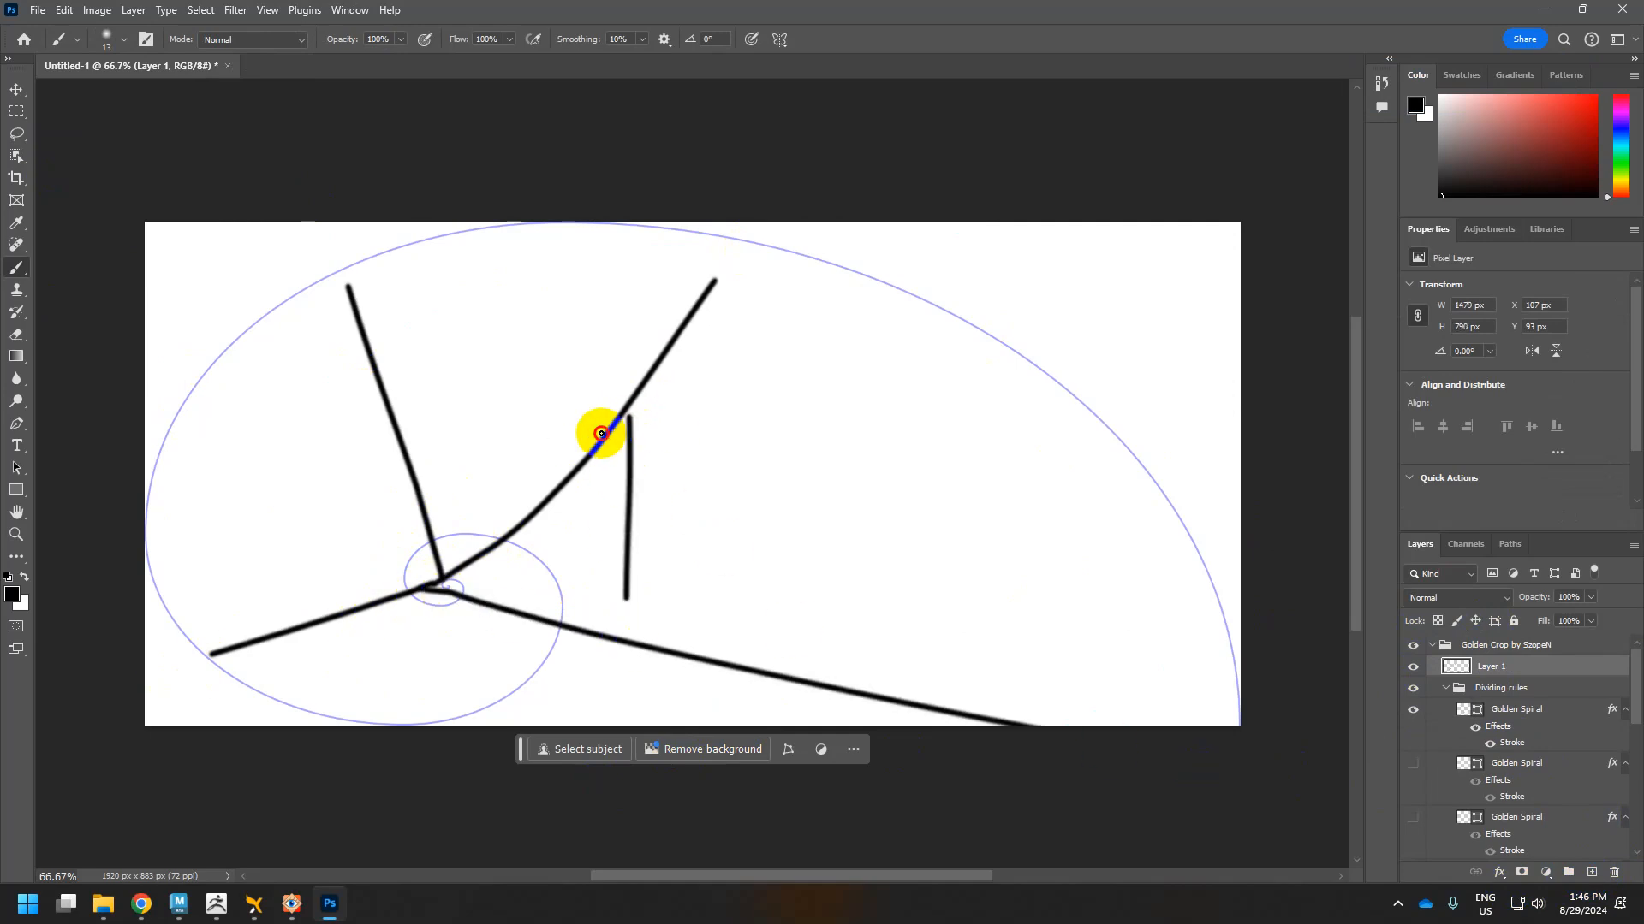
{"action": "mouse_move", "coordinate": [601, 433]}
{"action": "left_mouse_down"}
{"action": "mouse_move", "coordinate": [433, 421]}
{"action": "mouse_move", "coordinate": [371, 567]}
{"action": "mouse_move", "coordinate": [583, 609]}
{"action": "left_mouse_up"}
Undo all the brush strokes on Layer 1.
{"action": "key", "text": "ctrl+z"}
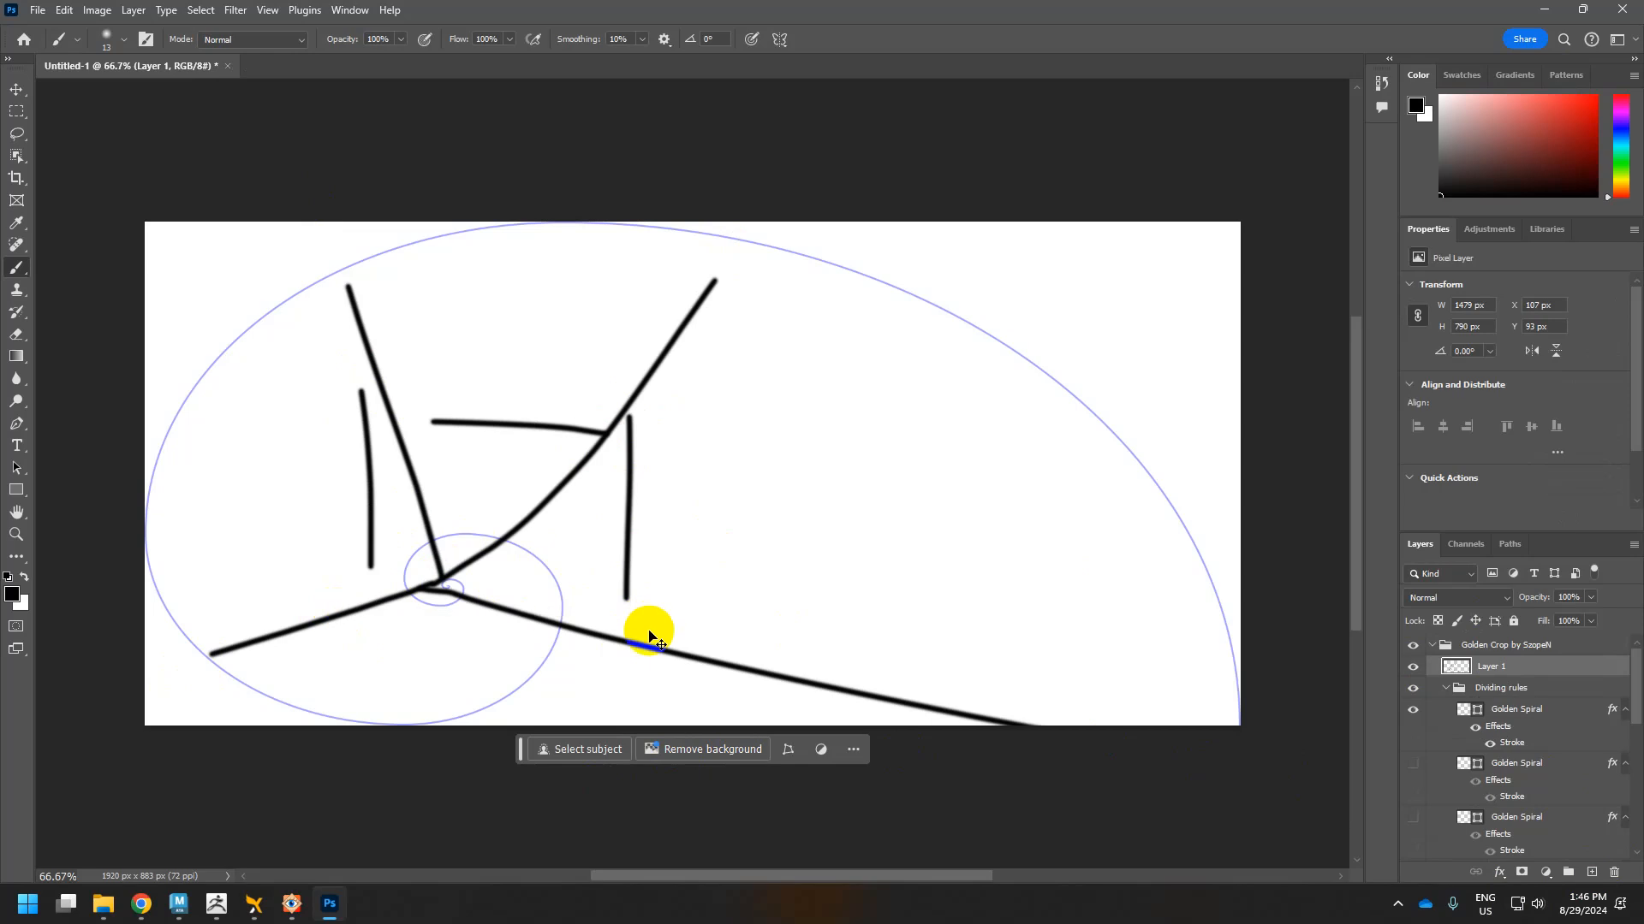
{"action": "key", "text": "ctrl+z"}
{"action": "key", "text": "ctrl+z"}
{"action": "key", "text": "ctrl+z"}
{"action": "key", "text": "ctrl+z"}
{"action": "key", "text": "ctrl+z"}
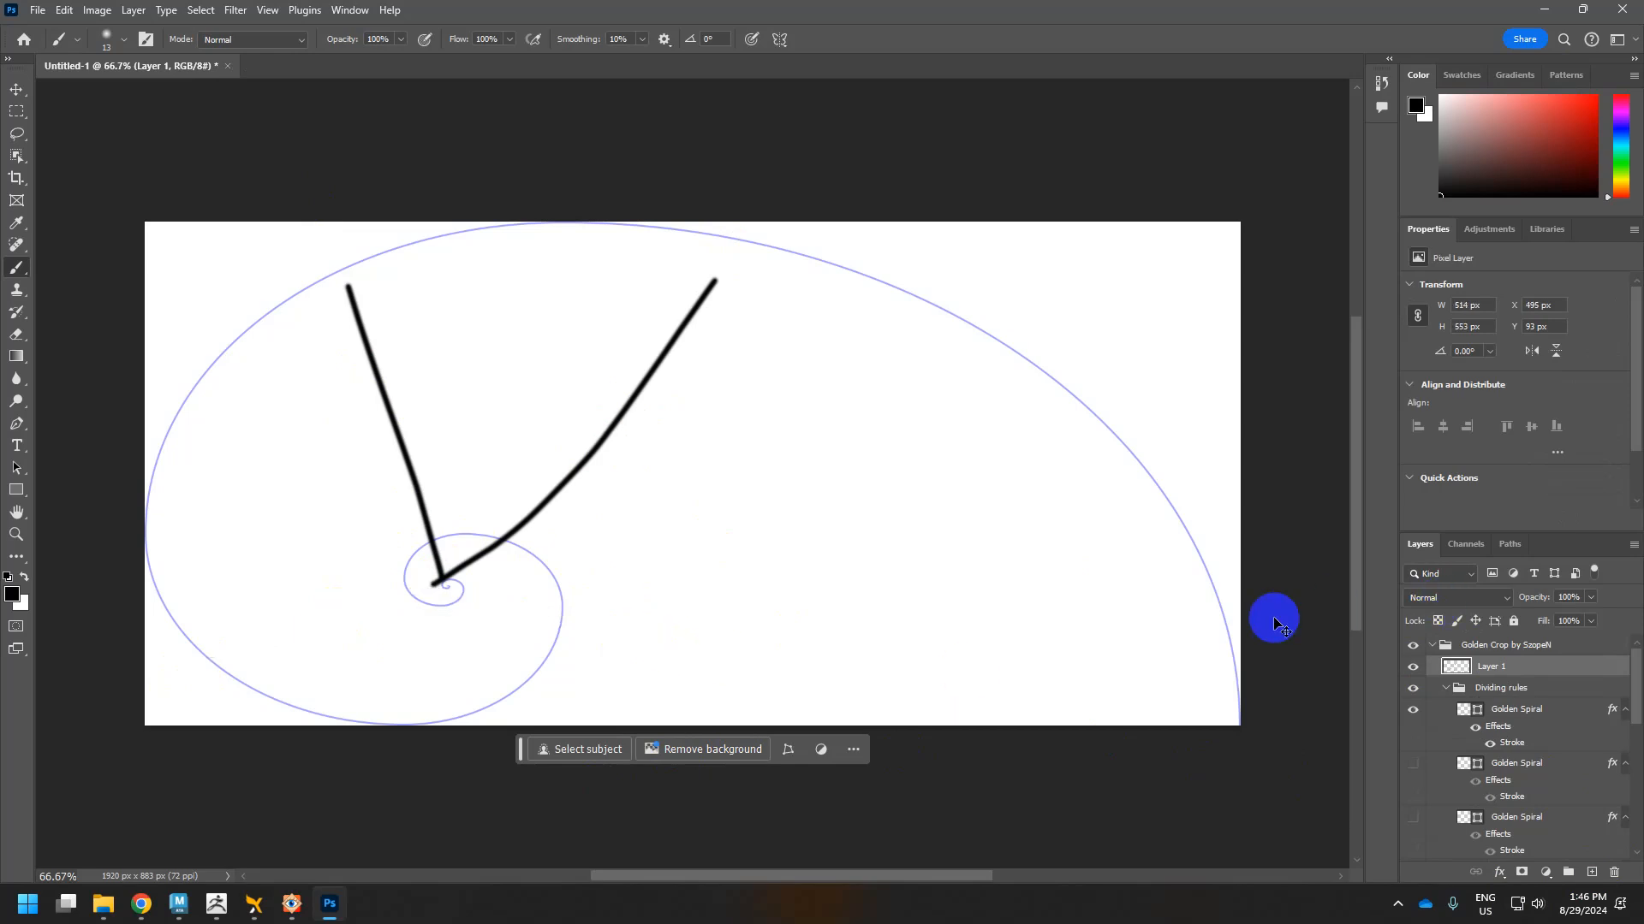
{"action": "key", "text": "ctrl+z"}
{"action": "key", "text": "ctrl+z"}
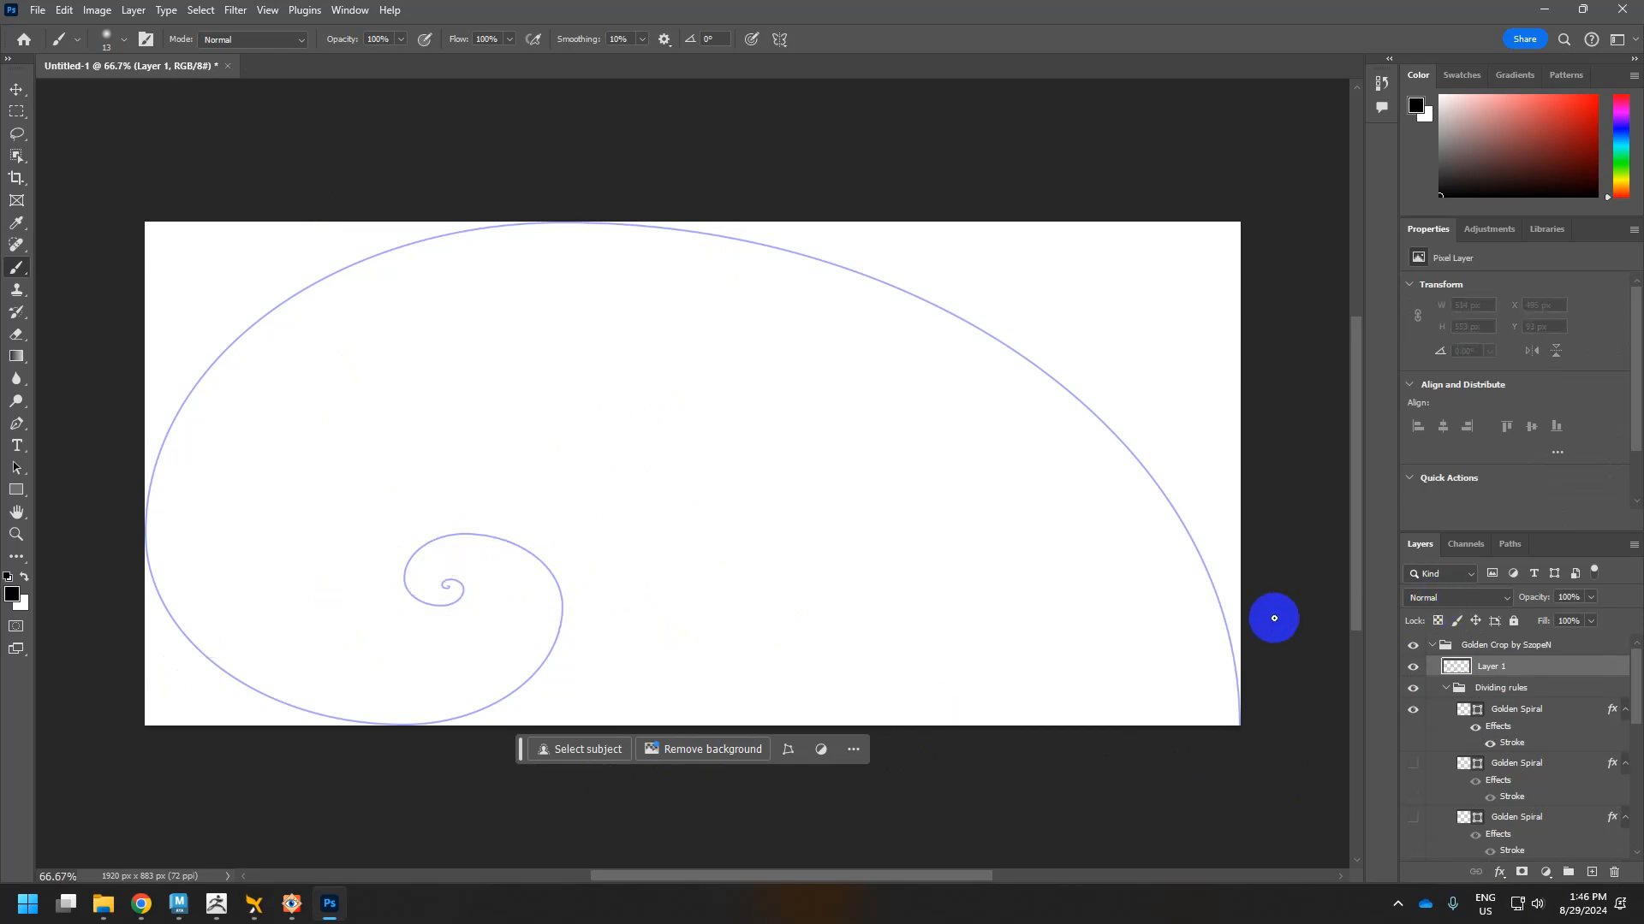
Hide the topmost Golden Spiral layer and preview the other three Golden Spiral layers one at a time.
{"action": "left_click", "coordinate": [1434, 718]}
{"action": "left_click", "coordinate": [1413, 709]}
{"action": "left_click", "coordinate": [1413, 762]}
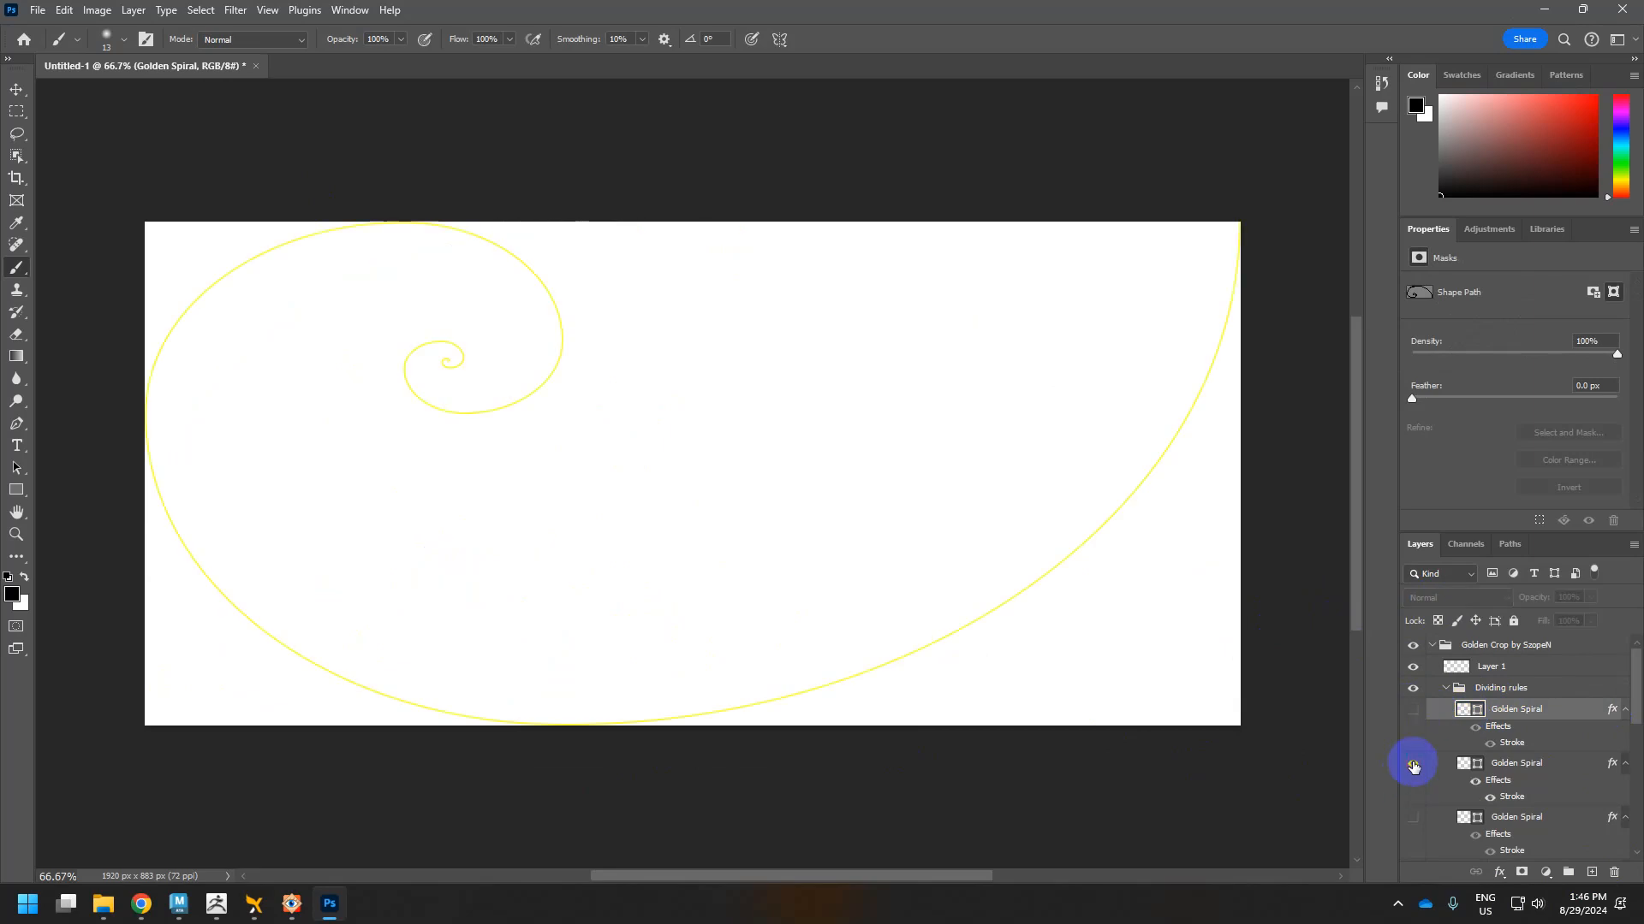
{"action": "left_click", "coordinate": [1413, 763]}
{"action": "left_click", "coordinate": [1412, 819]}
{"action": "left_click", "coordinate": [1412, 820]}
{"action": "scroll", "coordinate": [1504, 745], "scroll_direction": "down", "scroll_amount": 3}
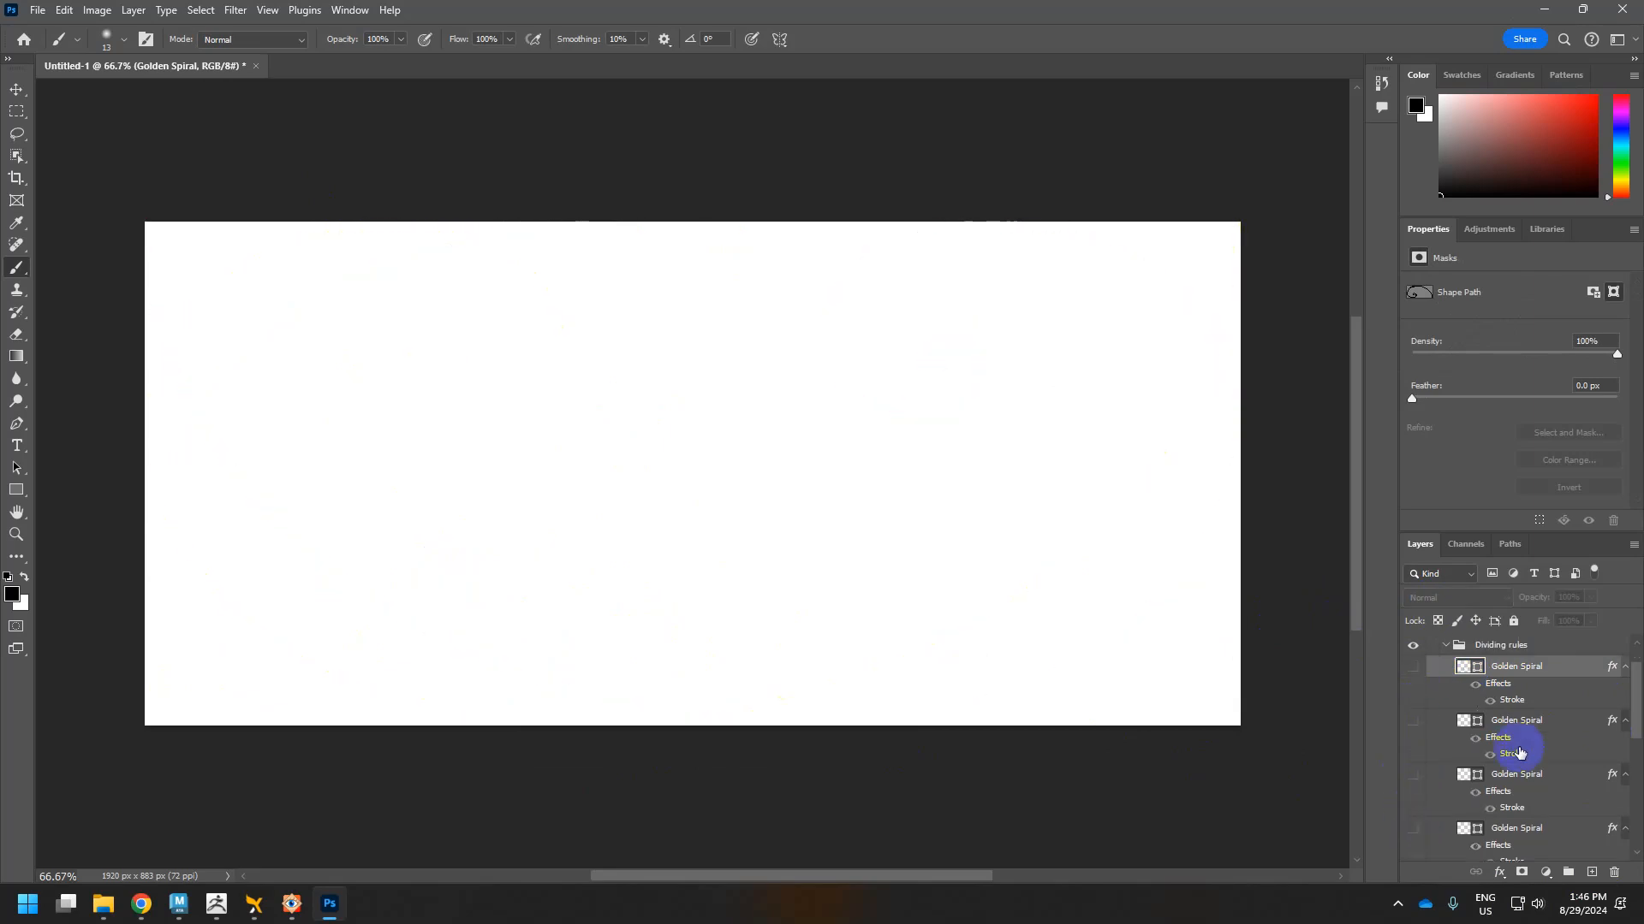
{"action": "left_click", "coordinate": [1413, 787]}
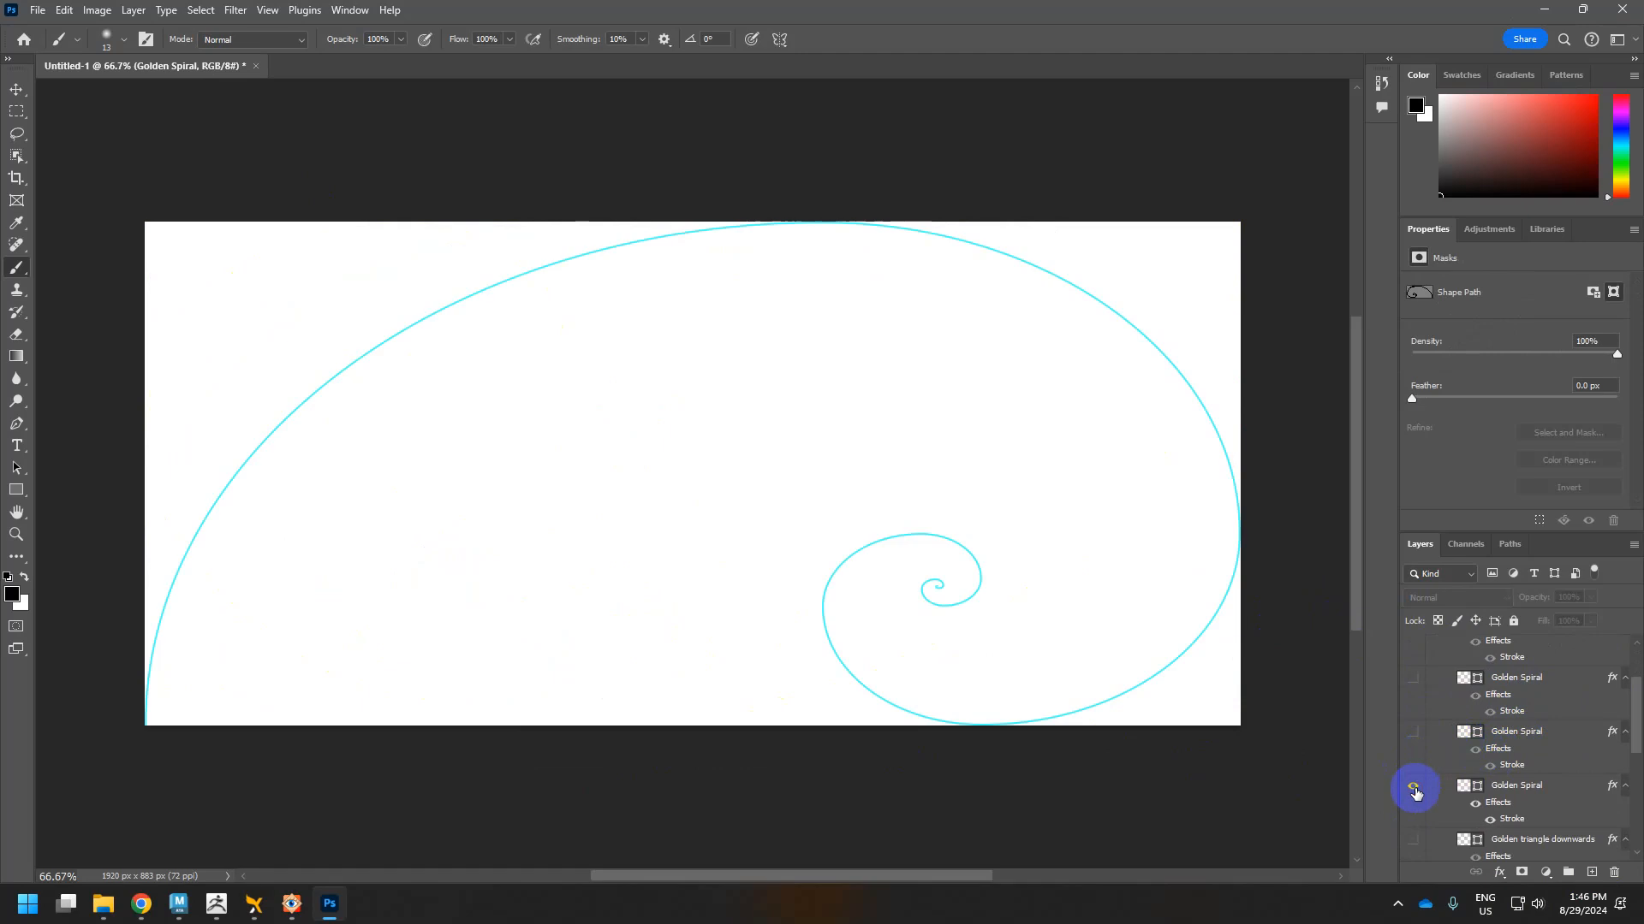
{"action": "left_click", "coordinate": [1414, 786]}
Show the Golden triangle downwards layer and compare it with Golden triangle upwards by toggling their visibility.
{"action": "scroll", "coordinate": [1418, 794], "scroll_direction": "down", "scroll_amount": 1}
{"action": "left_click", "coordinate": [1412, 775]}
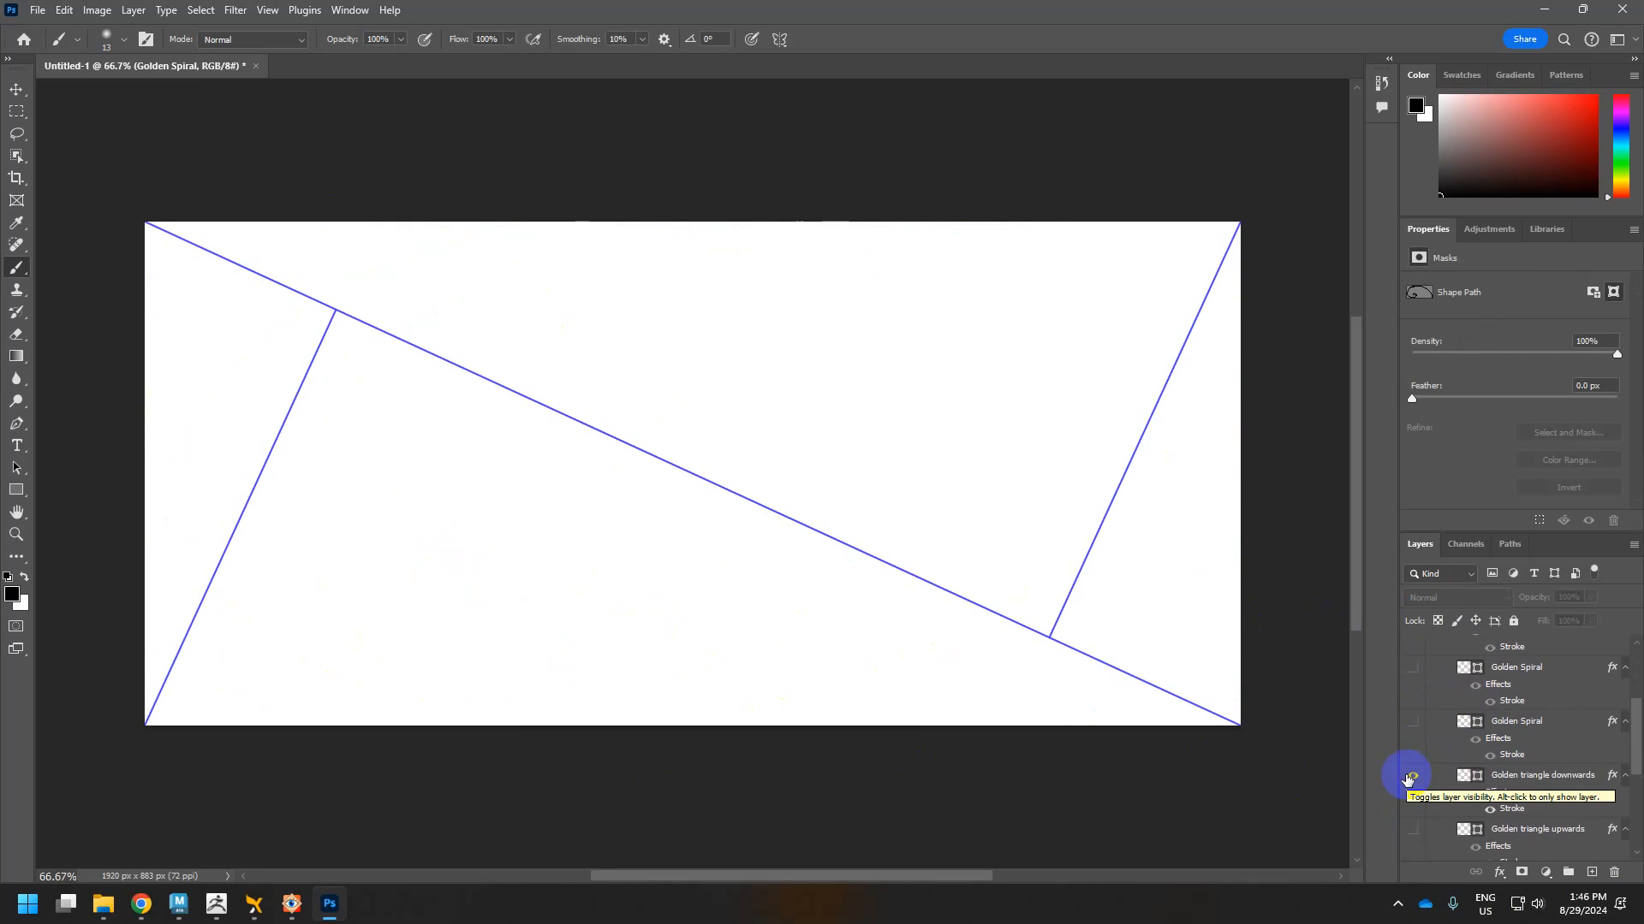
{"action": "left_click", "coordinate": [1413, 777]}
{"action": "left_click", "coordinate": [1413, 777]}
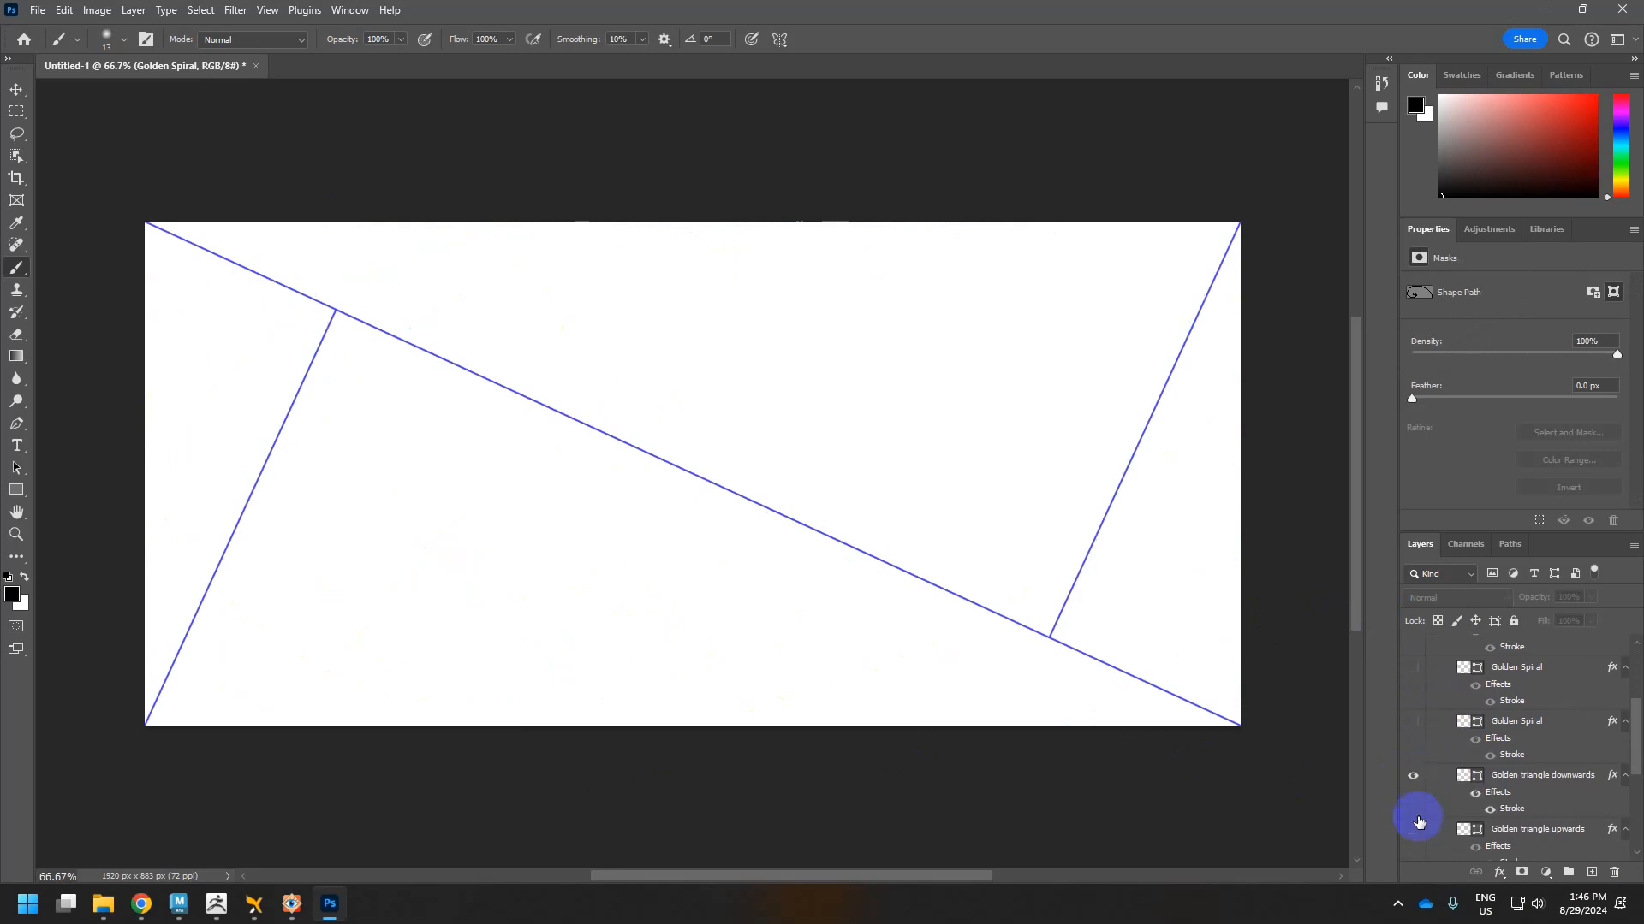
{"action": "left_click", "coordinate": [1413, 830]}
{"action": "left_click", "coordinate": [1415, 830]}
{"action": "left_click", "coordinate": [1412, 777]}
{"action": "left_click", "coordinate": [1412, 776]}
Switch to Maya to check the Cam_Cine view against the guide, and return to Photoshop.
{"action": "key", "text": "alt+Tab"}
{"action": "key", "text": "alt+Tab"}
{"action": "key", "text": "alt+Tab"}
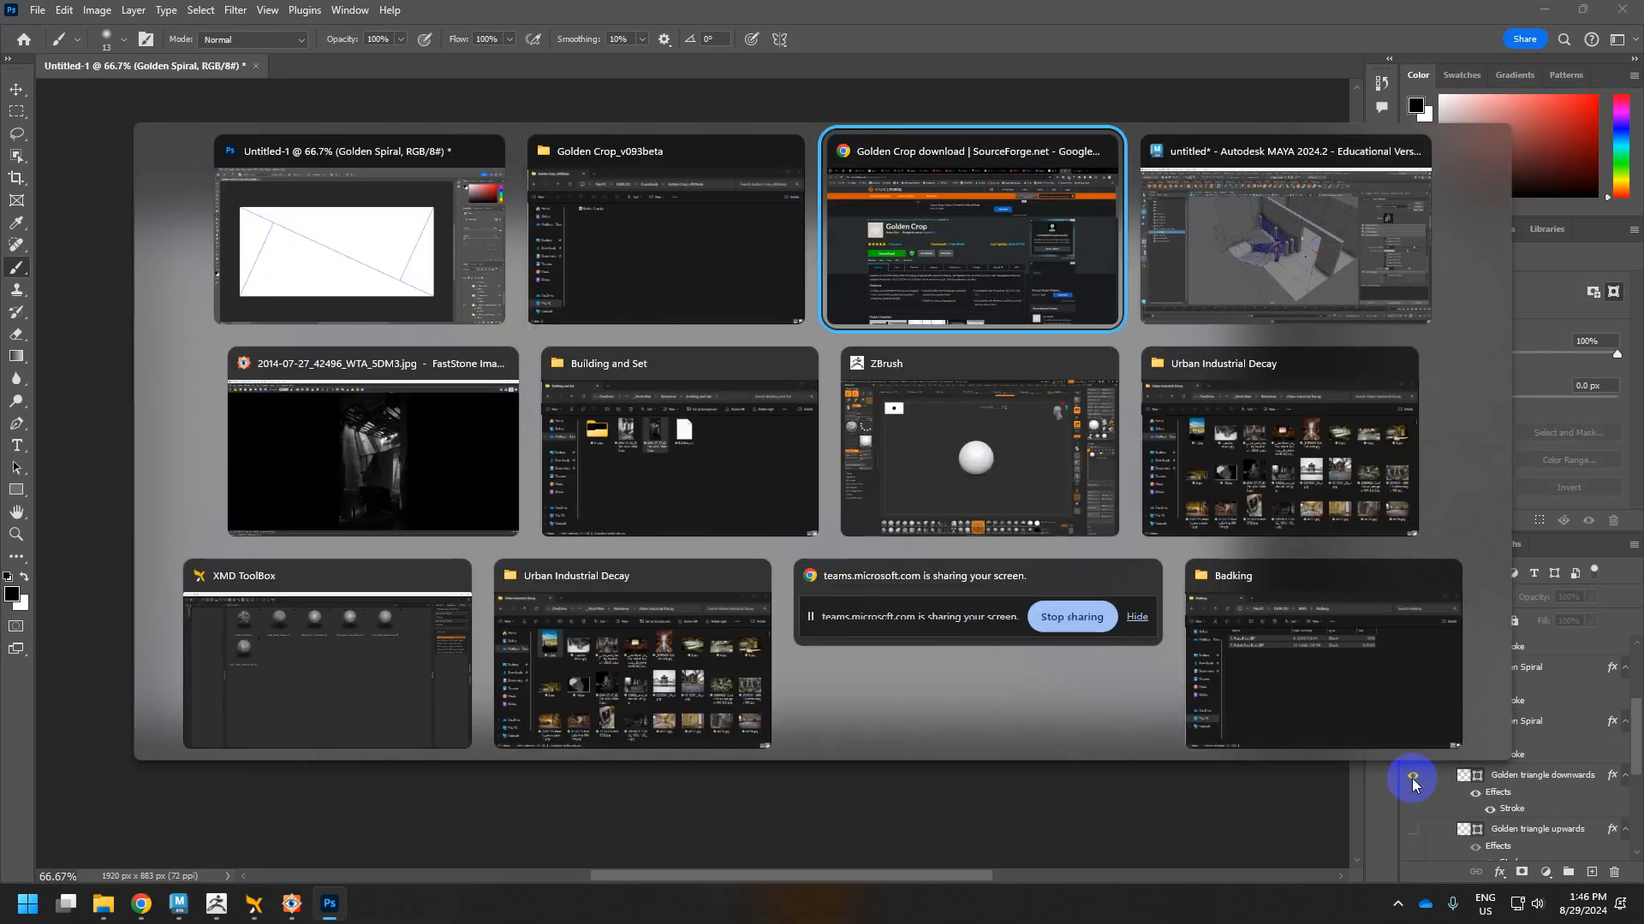
{"action": "left_click_drag", "start_coordinate": [454, 214], "coordinate": [716, 242]}
{"action": "key", "text": "alt+Tab"}
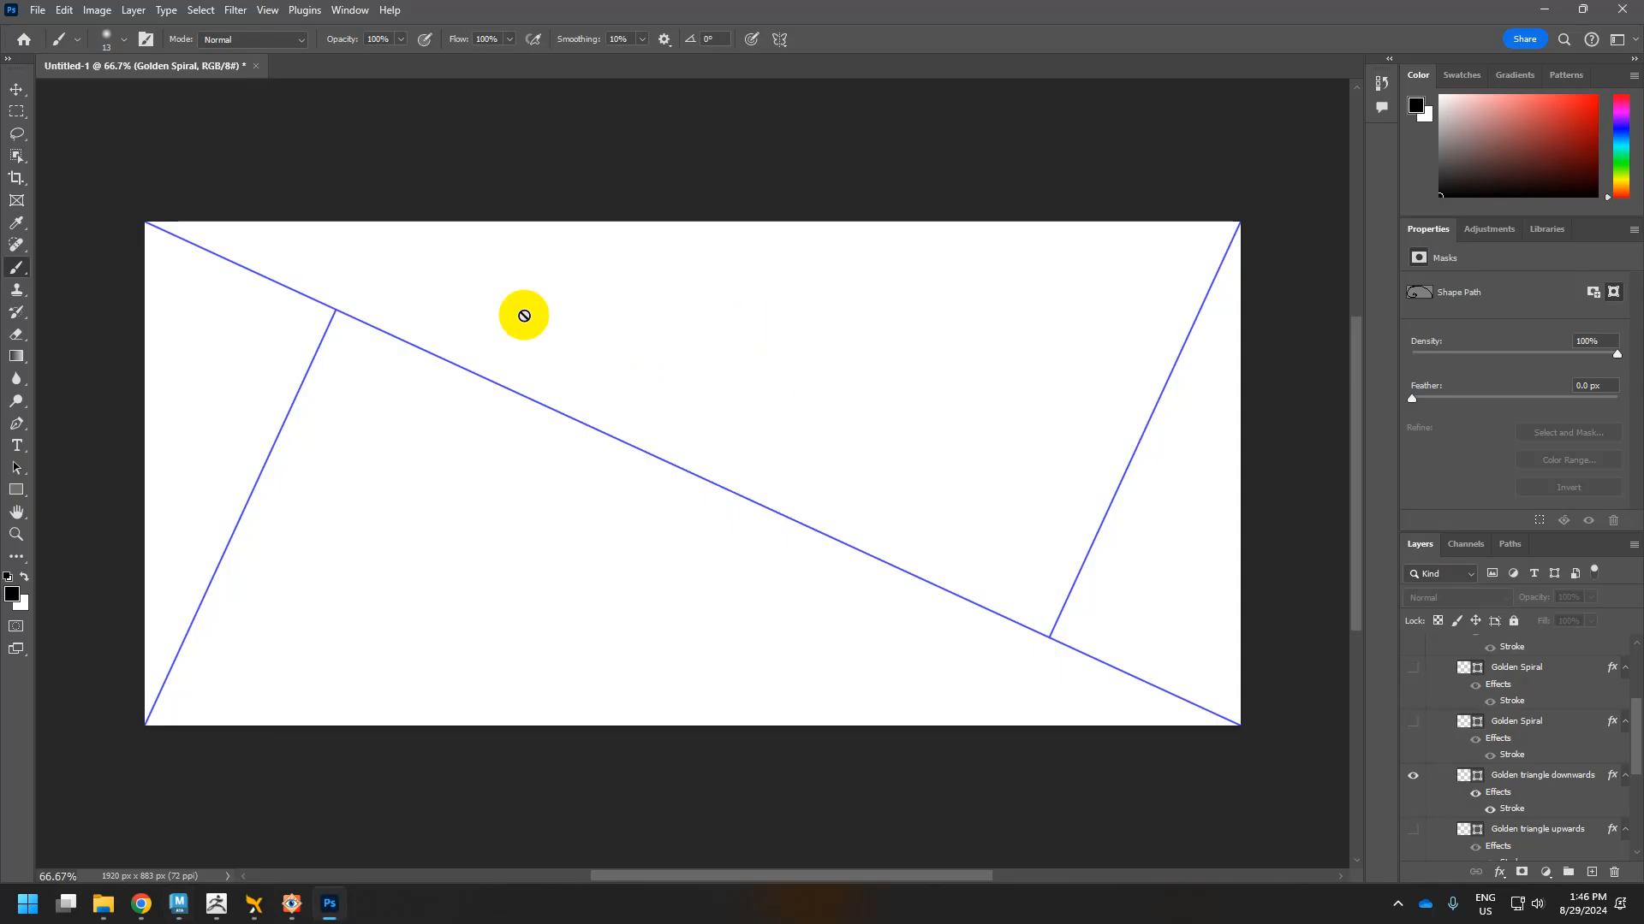
{"action": "key", "text": "alt+Tab"}
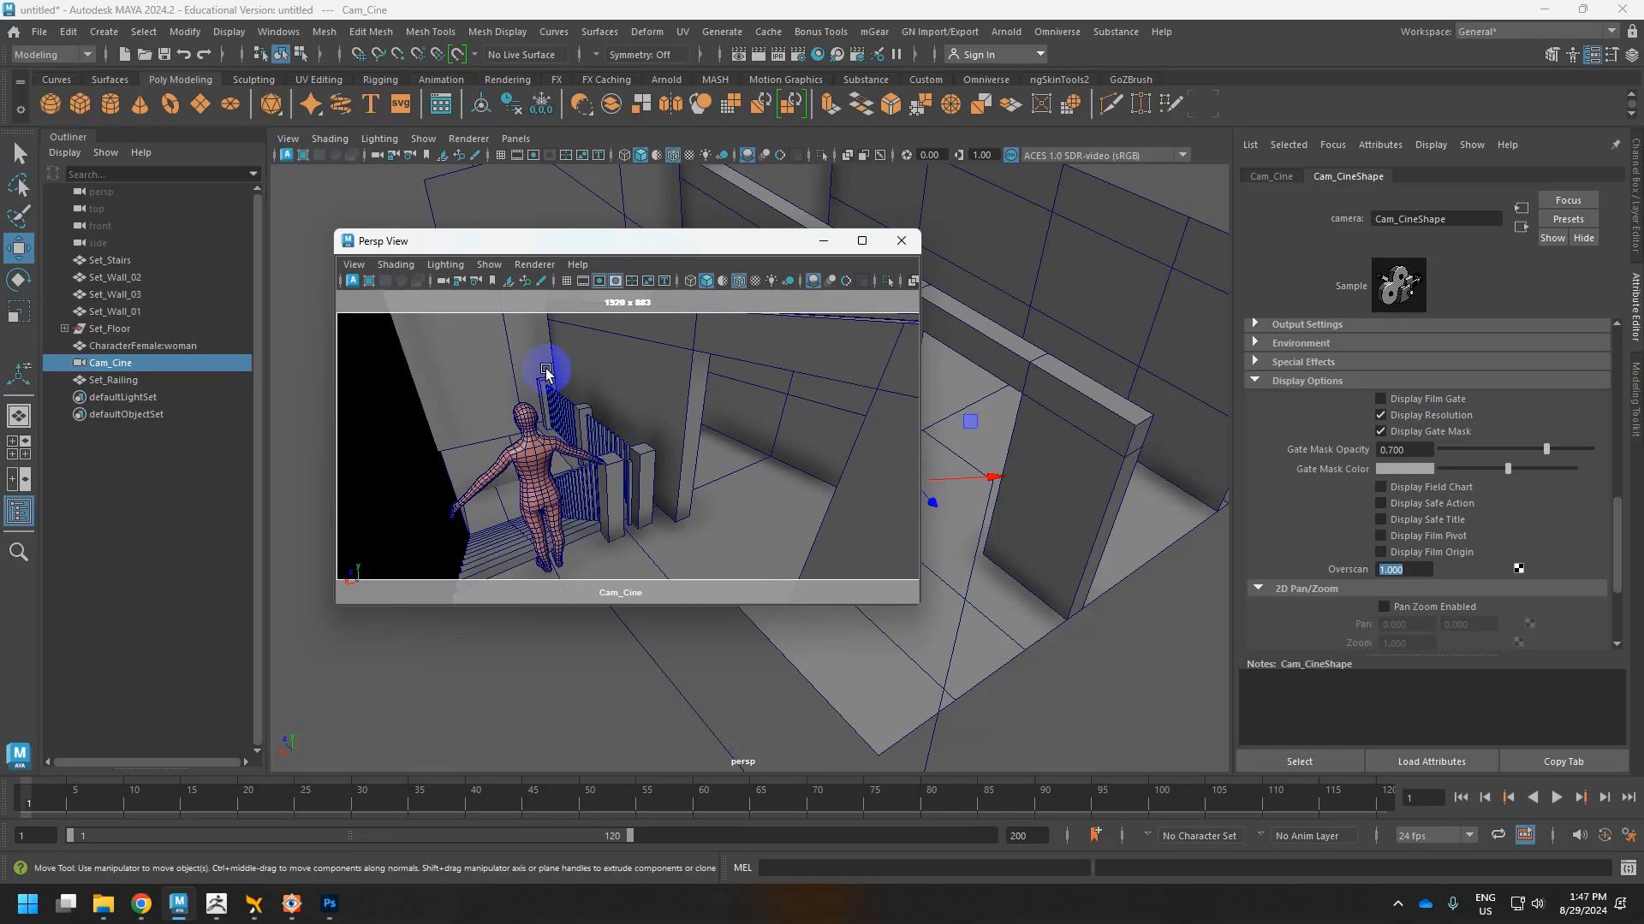
{"action": "key", "text": "alt+Tab"}
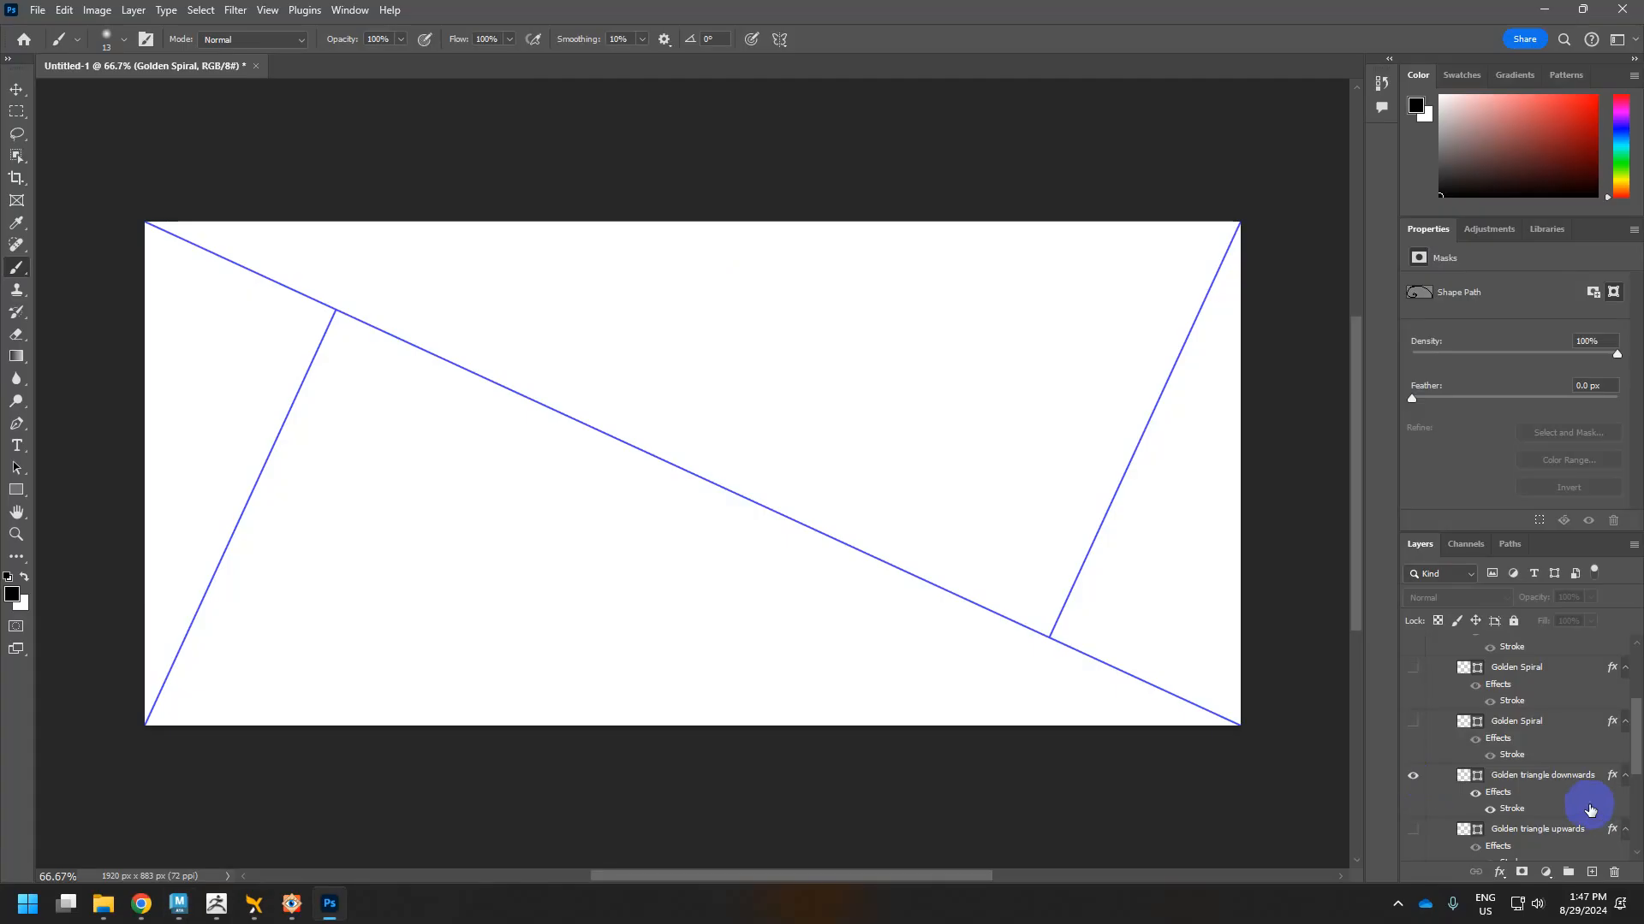
Hide Golden triangle downwards and preview the Golden triangle upwards, Strip at 62% and Strip at 33% guides, hiding them again.
{"action": "scroll", "coordinate": [1523, 761], "scroll_direction": "down", "scroll_amount": 1}
{"action": "left_click", "coordinate": [1413, 733]}
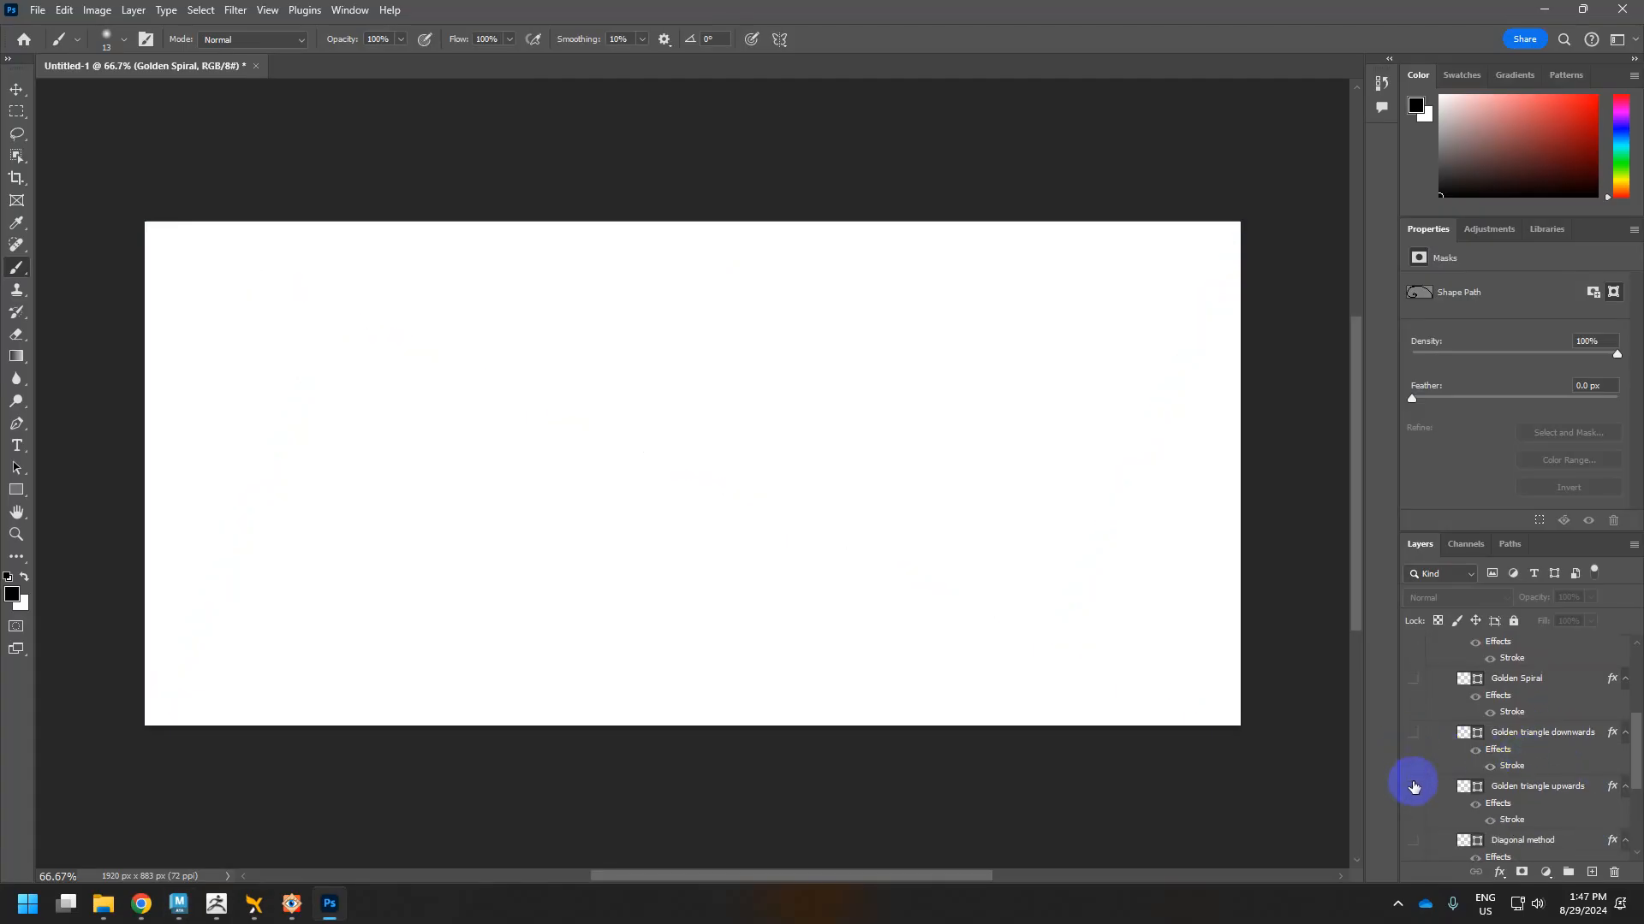
{"action": "left_click", "coordinate": [1413, 787]}
{"action": "left_click", "coordinate": [1413, 787]}
{"action": "scroll", "coordinate": [1421, 784], "scroll_direction": "down", "scroll_amount": 3}
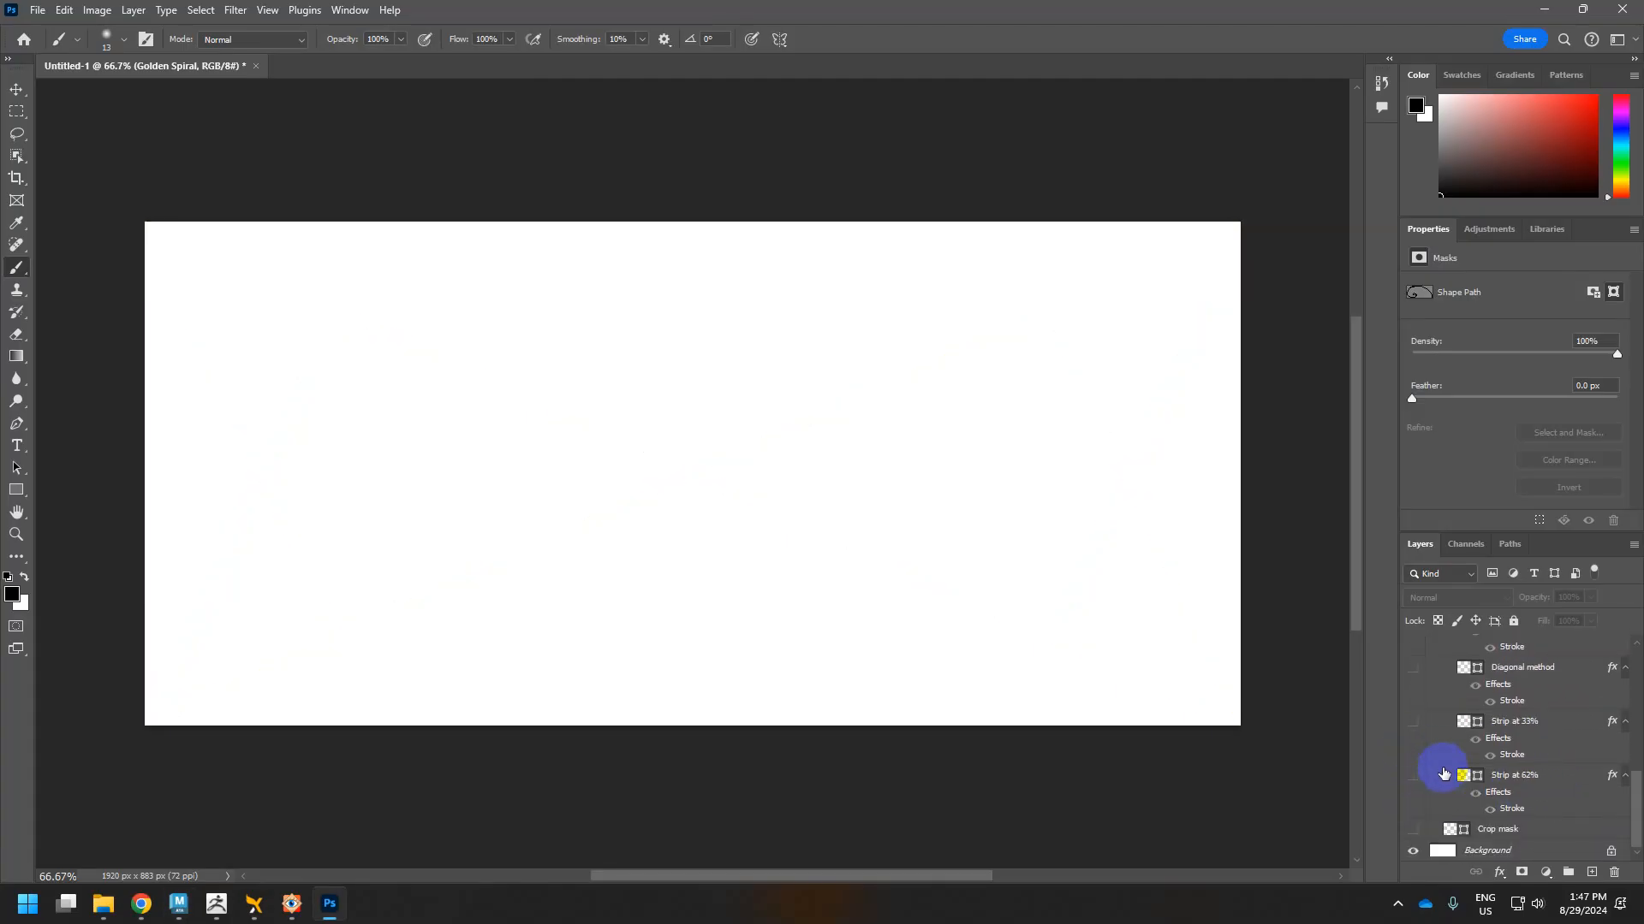
{"action": "left_click", "coordinate": [1416, 777]}
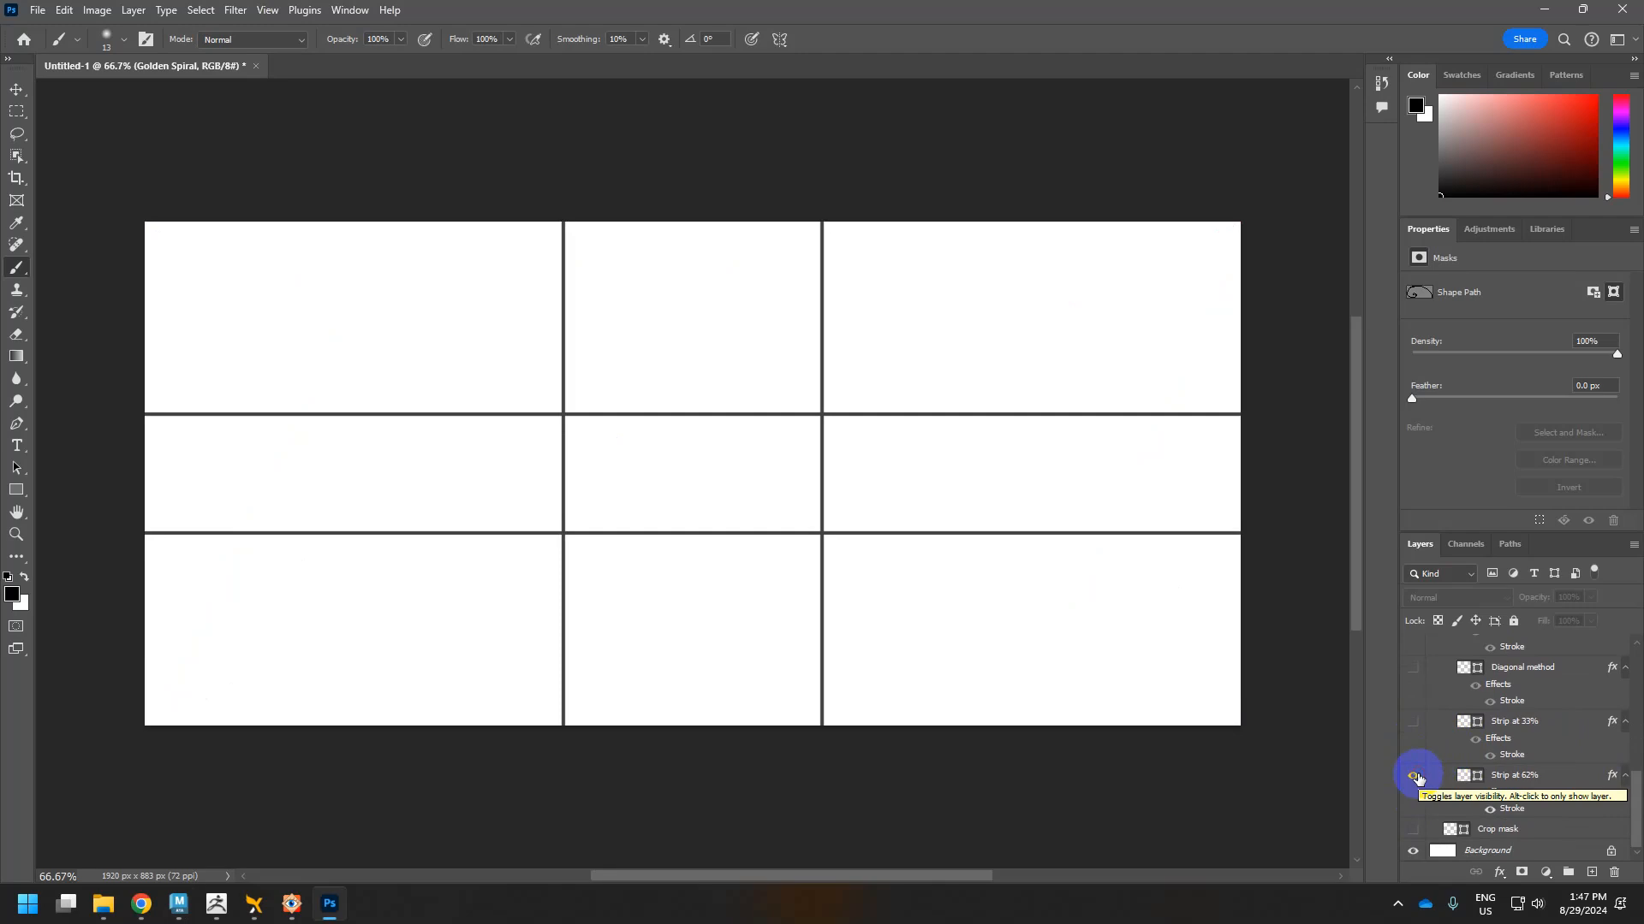
{"action": "left_click", "coordinate": [1413, 721]}
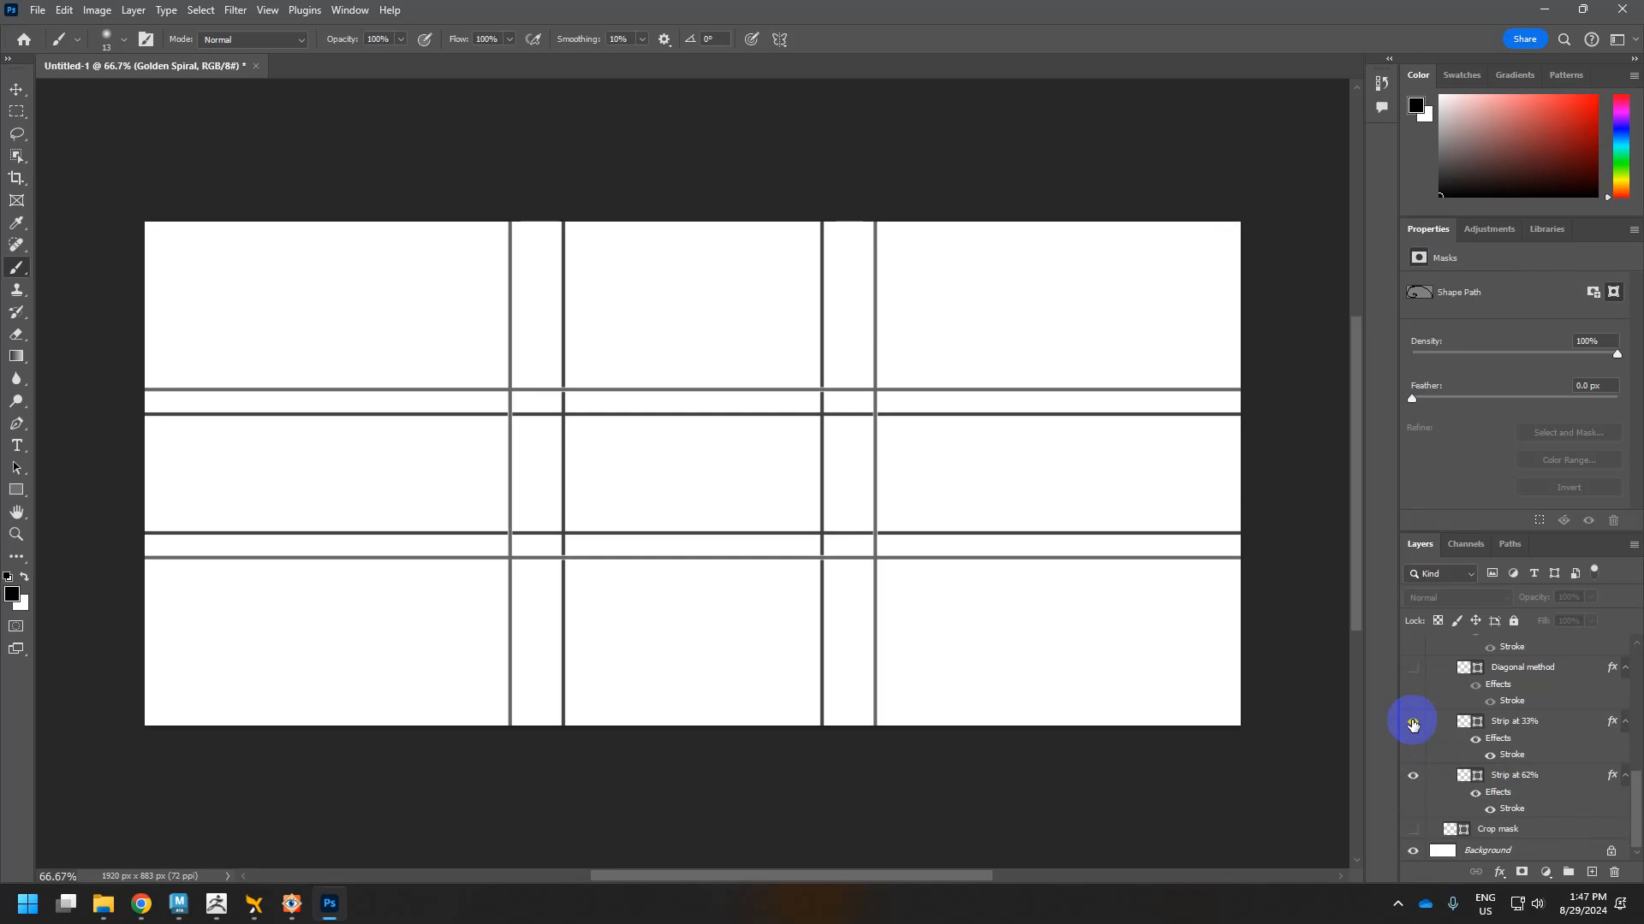
{"action": "left_click", "coordinate": [1413, 781]}
{"action": "left_click", "coordinate": [1413, 779]}
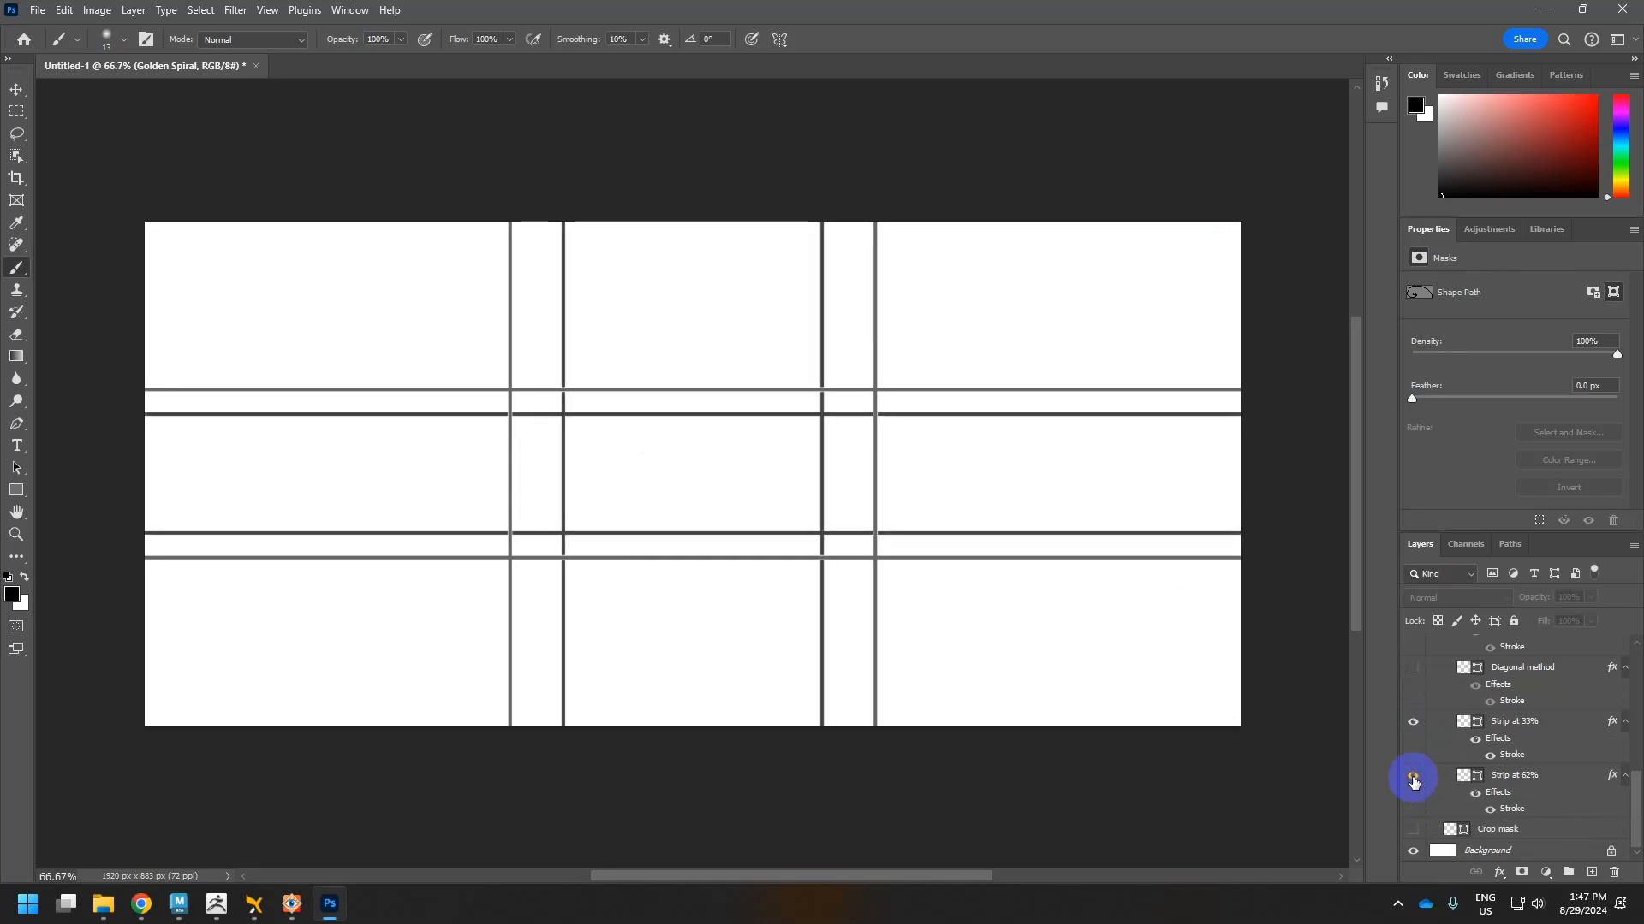
{"action": "left_click", "coordinate": [1413, 721]}
{"action": "left_click", "coordinate": [1413, 775]}
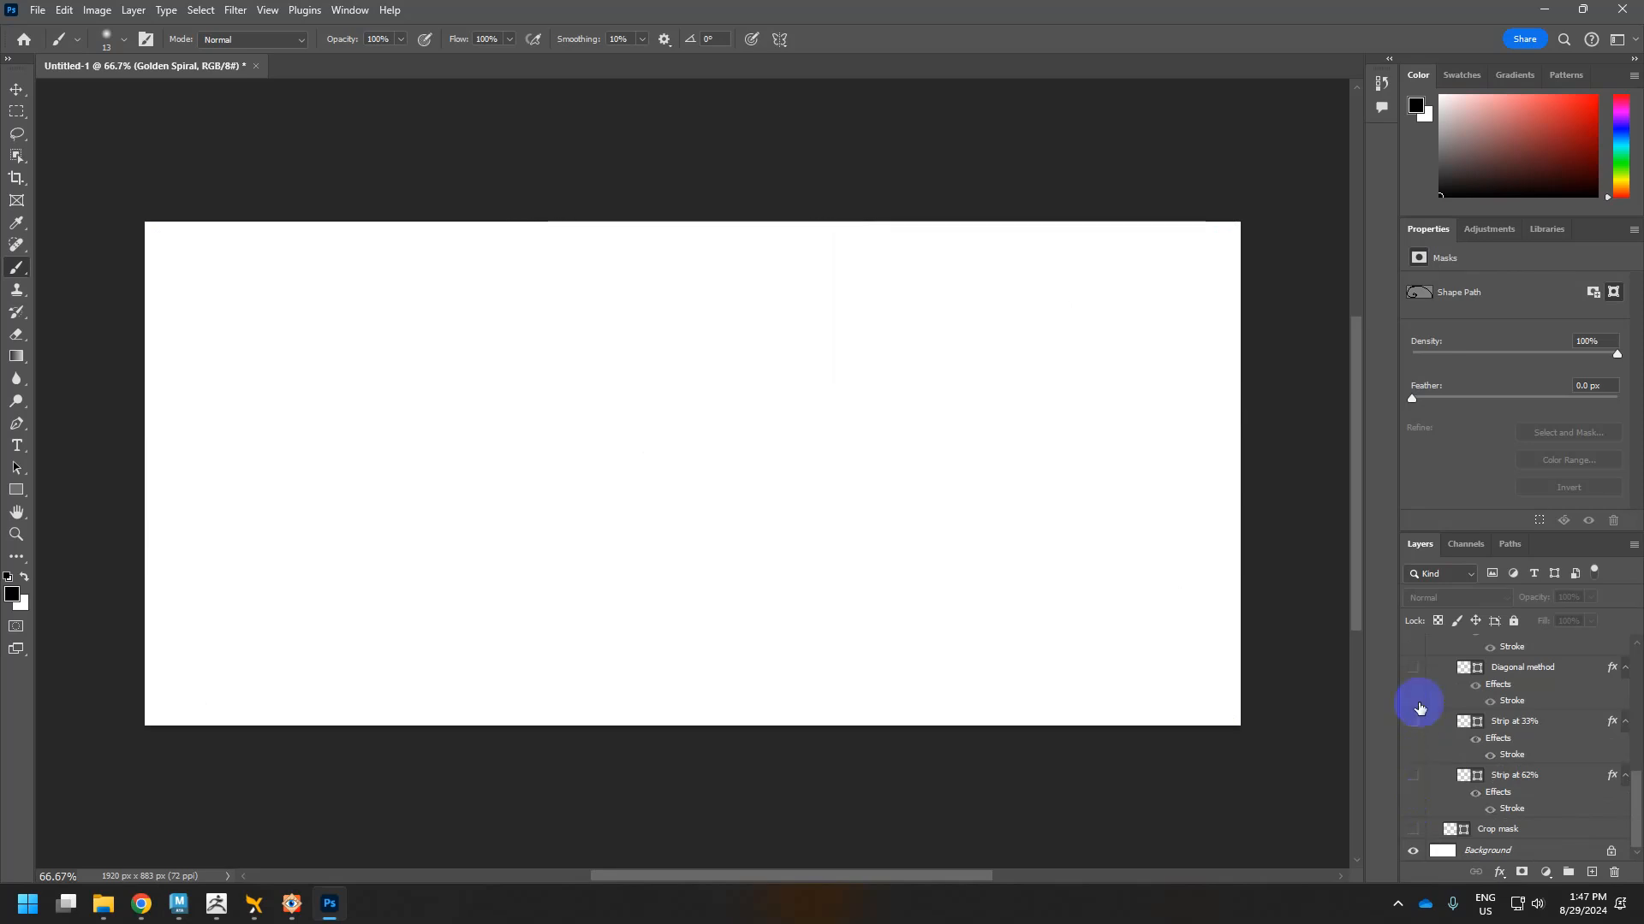
Preview the Diagonal method and Golden triangle upwards guides, and leave only the Golden triangle downwards guide shown.
{"action": "left_click", "coordinate": [1413, 668]}
{"action": "scroll", "coordinate": [1425, 710], "scroll_direction": "up", "scroll_amount": 3}
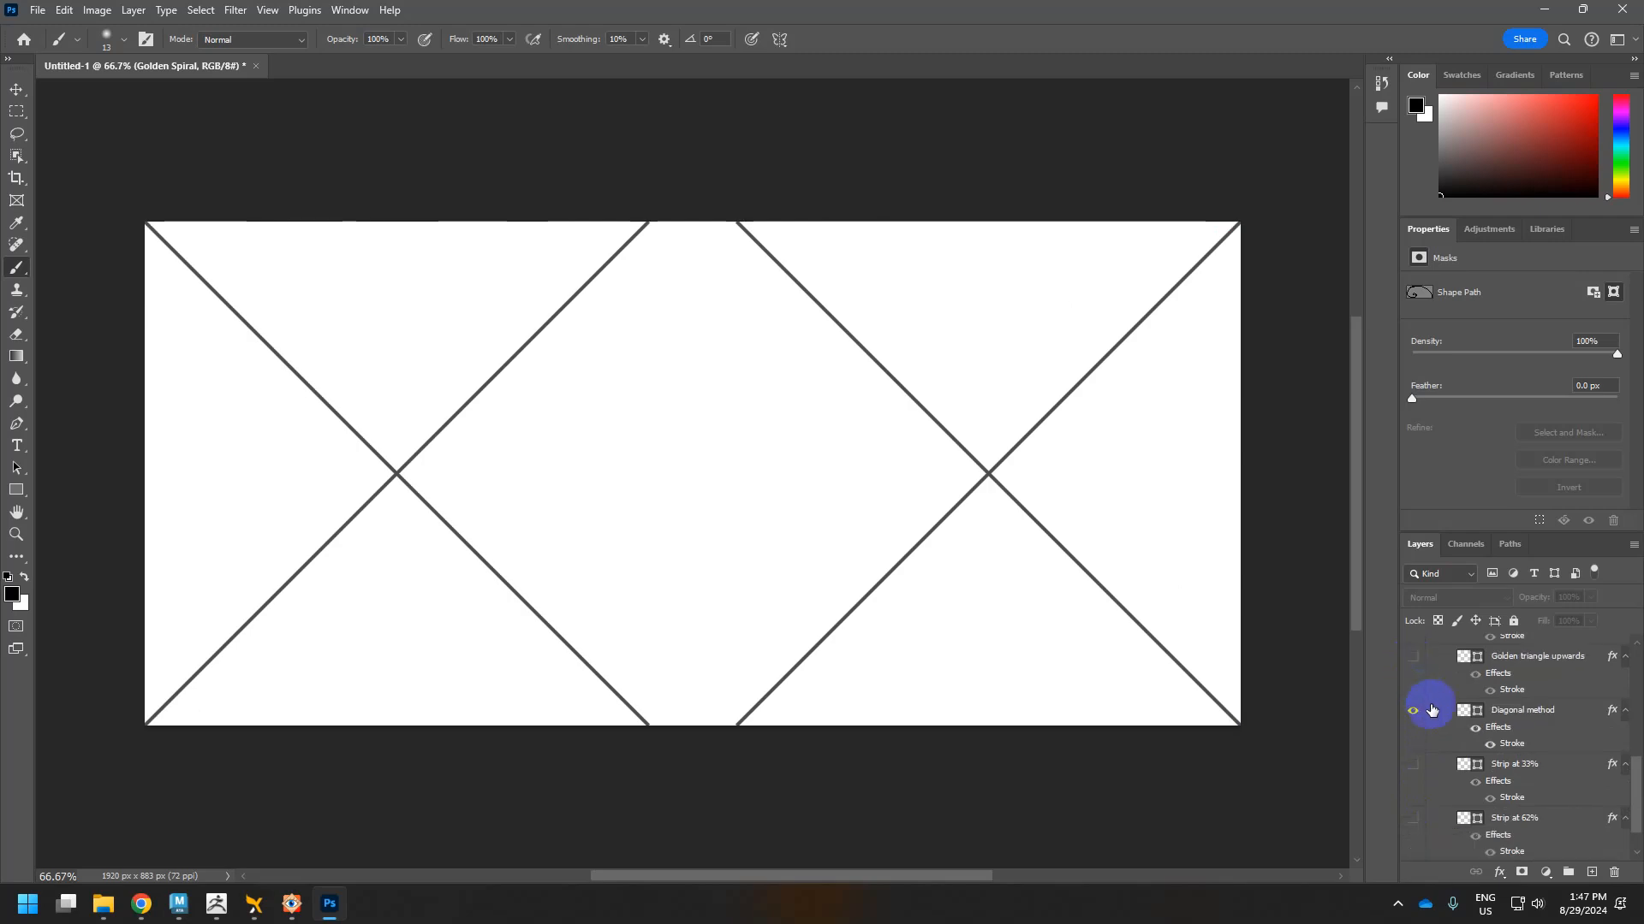
{"action": "left_click", "coordinate": [1413, 752]}
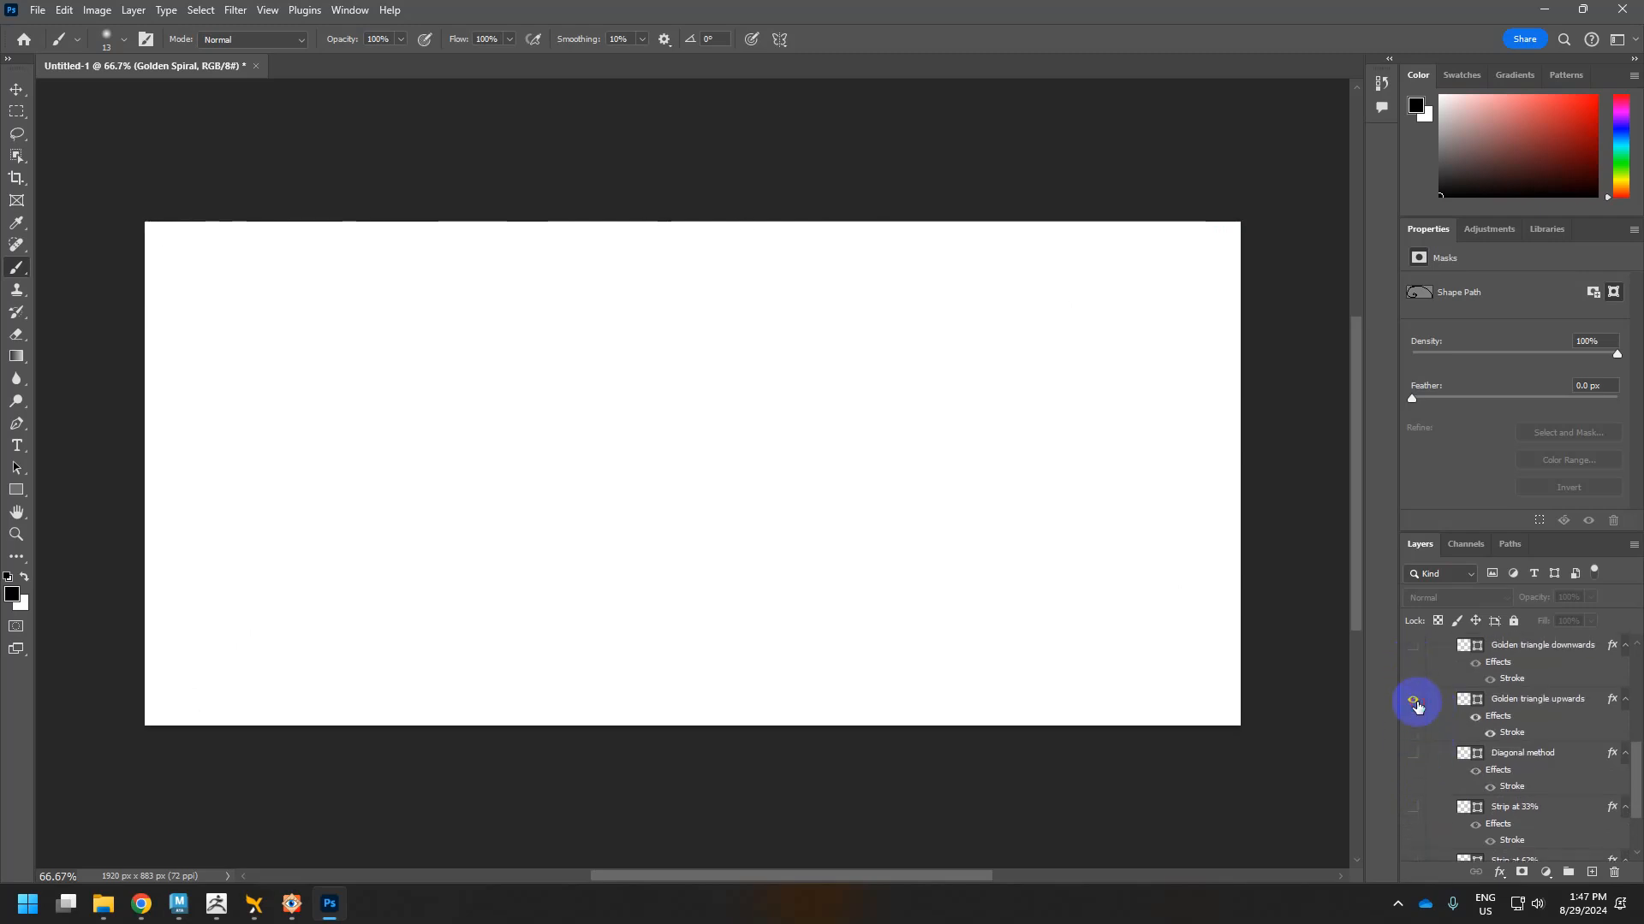
{"action": "left_click", "coordinate": [1414, 700]}
{"action": "left_click", "coordinate": [1413, 700]}
{"action": "left_click", "coordinate": [1414, 700]}
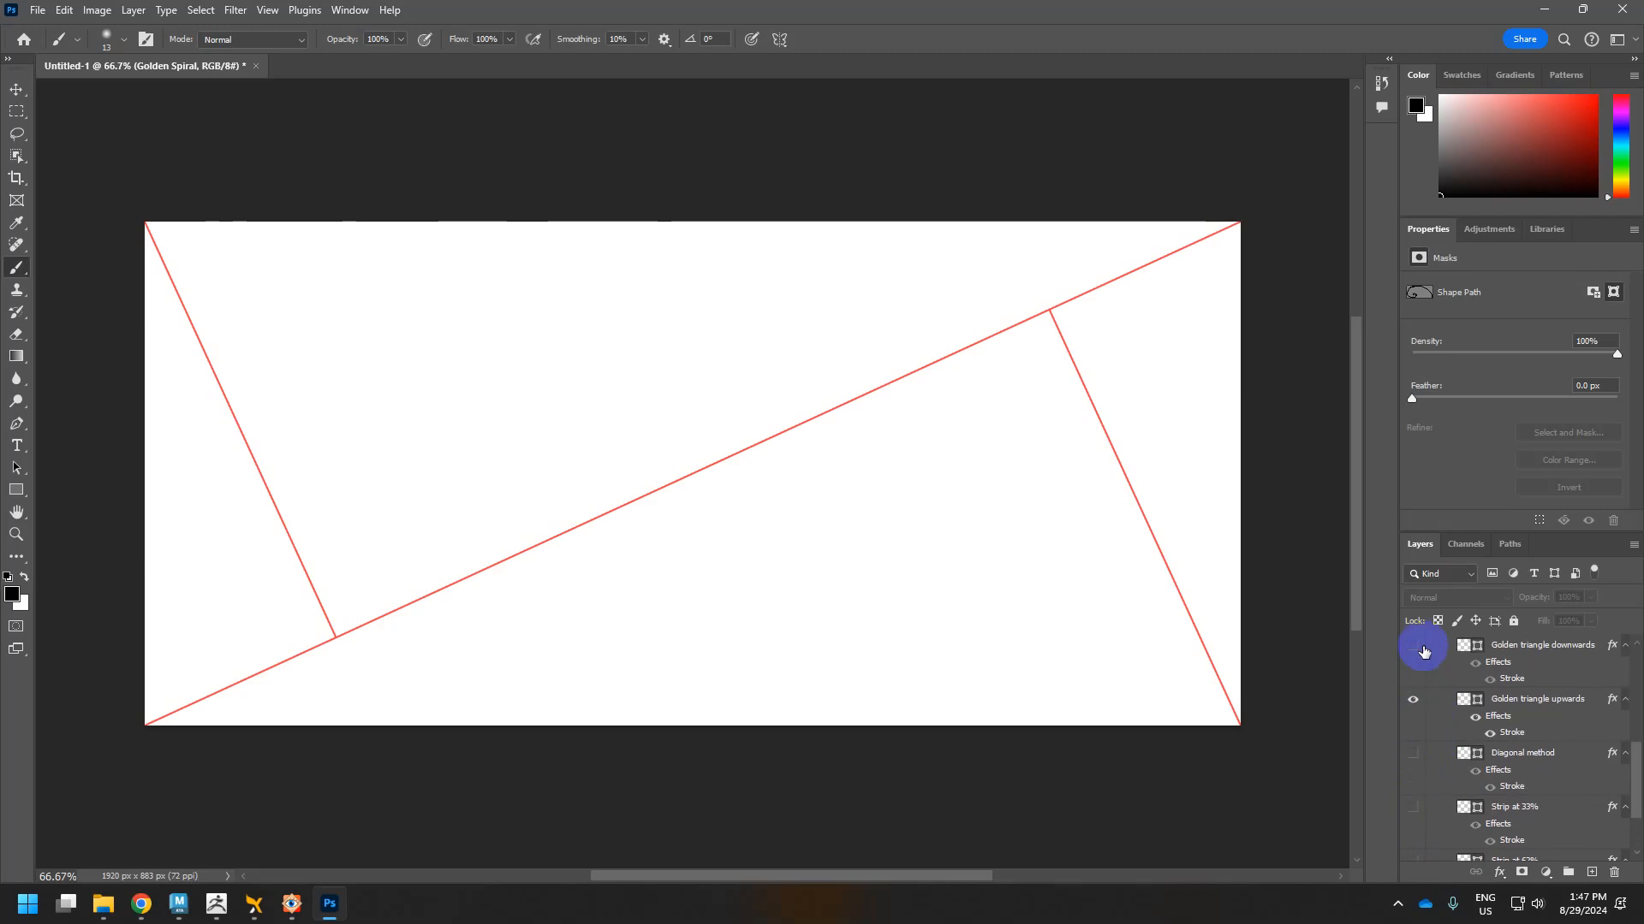
{"action": "left_click", "coordinate": [1414, 647]}
{"action": "left_click", "coordinate": [1414, 648]}
{"action": "left_click", "coordinate": [1413, 700]}
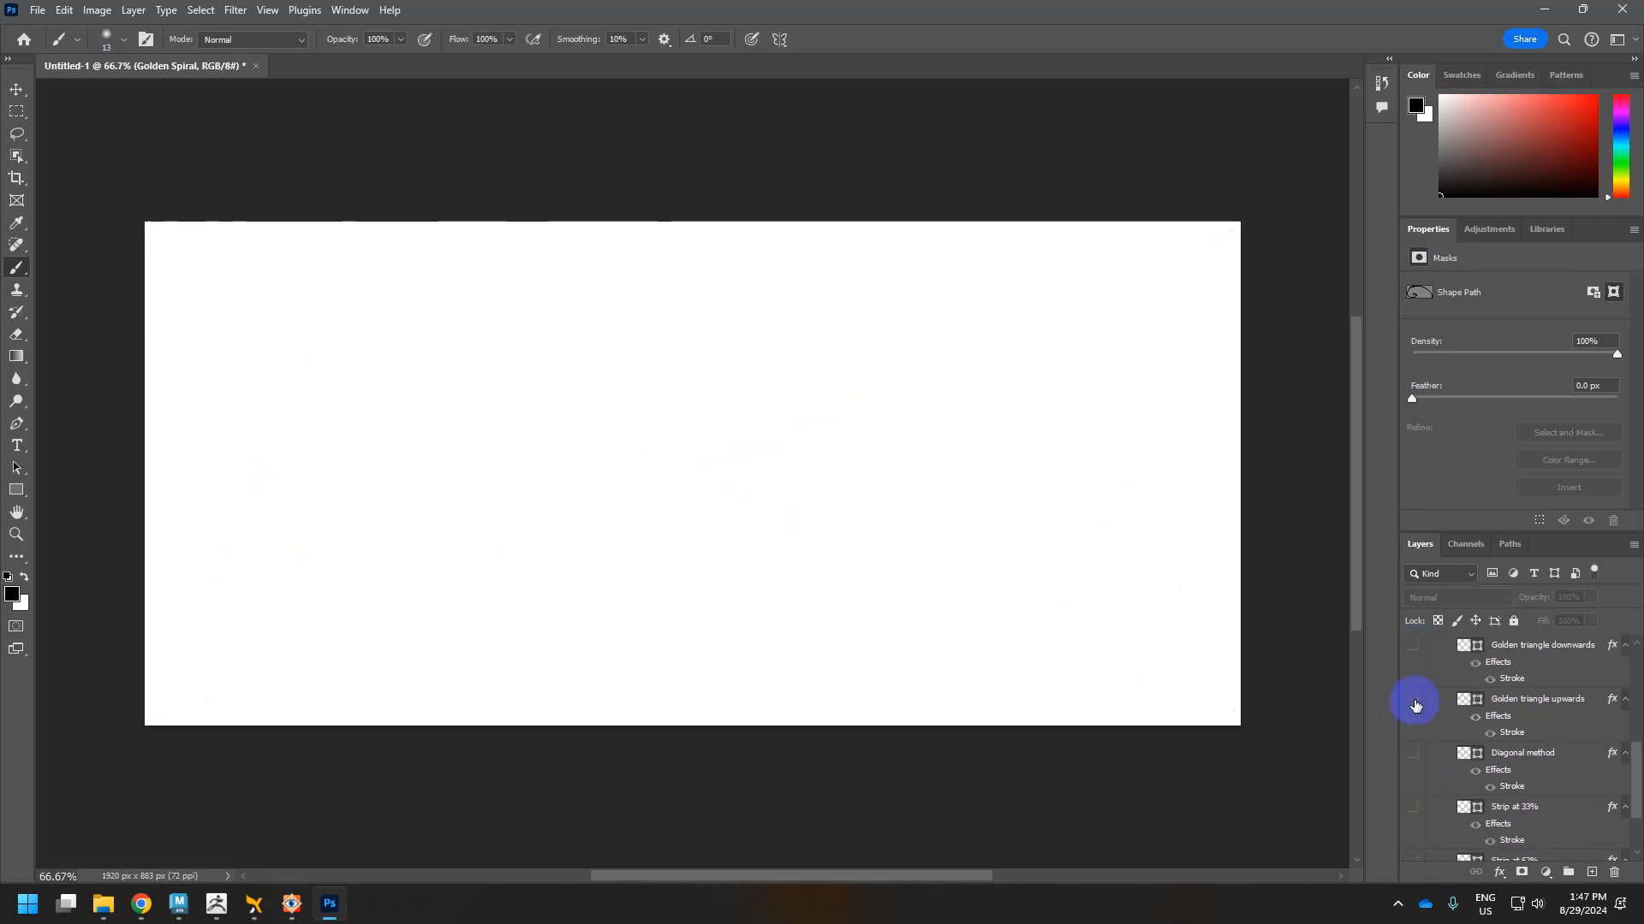
{"action": "left_click", "coordinate": [1414, 647]}
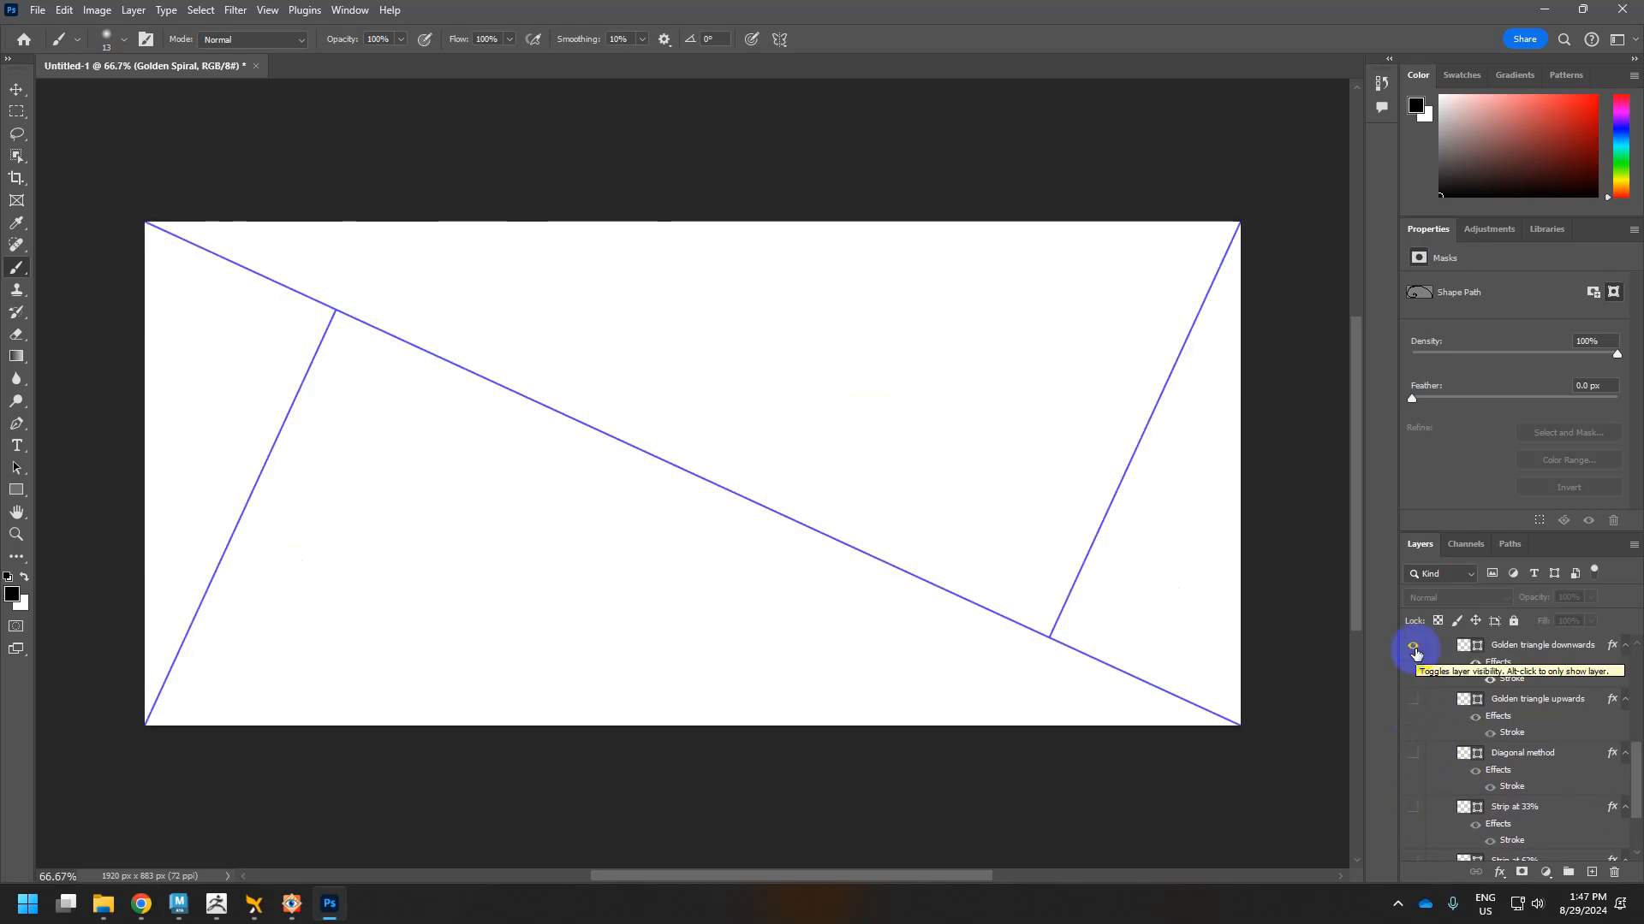
Stamp all visible layers into a new merged layer above the Golden Crop by SzopeN group.
{"action": "left_click_drag", "start_coordinate": [1633, 753], "coordinate": [1637, 643]}
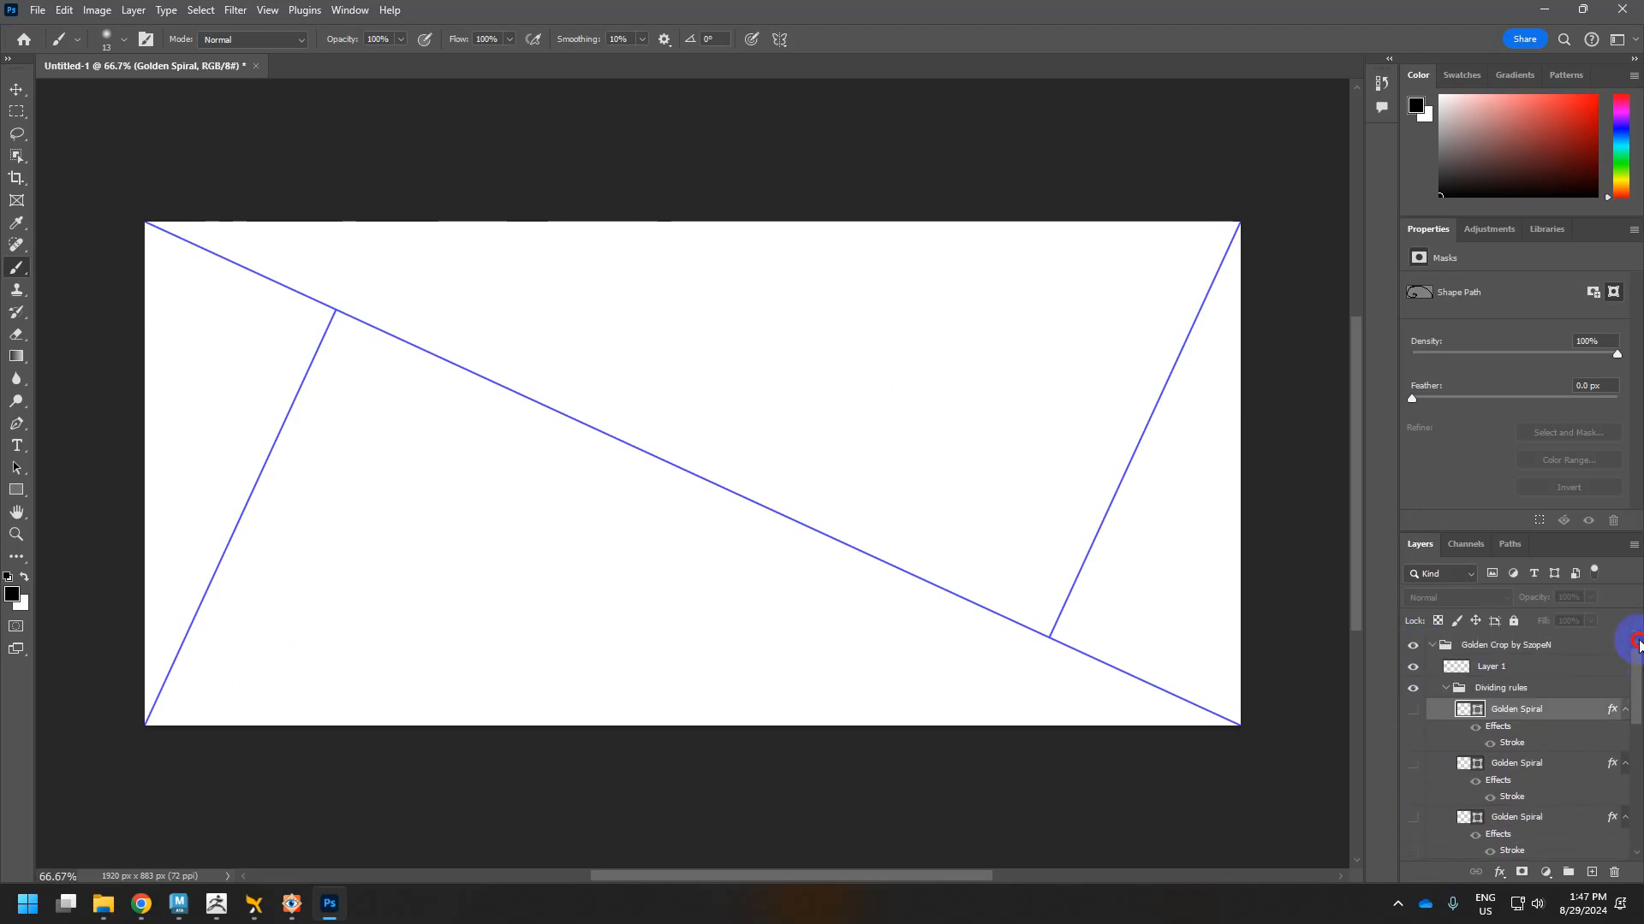
{"action": "left_click", "coordinate": [1520, 649]}
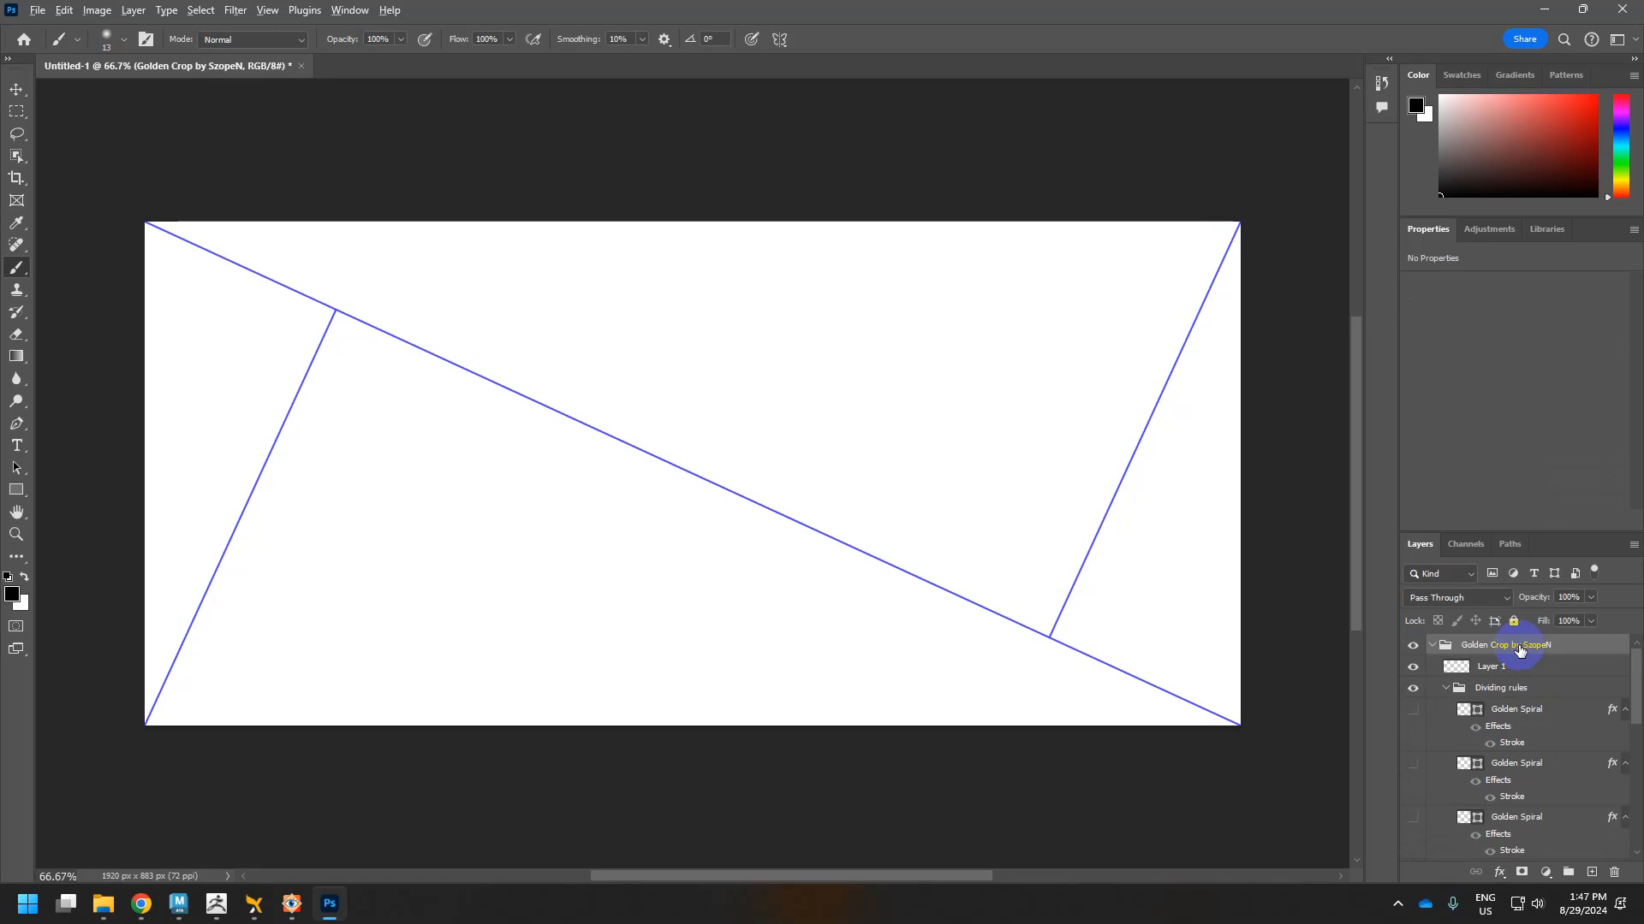
{"action": "key", "text": "ctrl+alt+shift+e"}
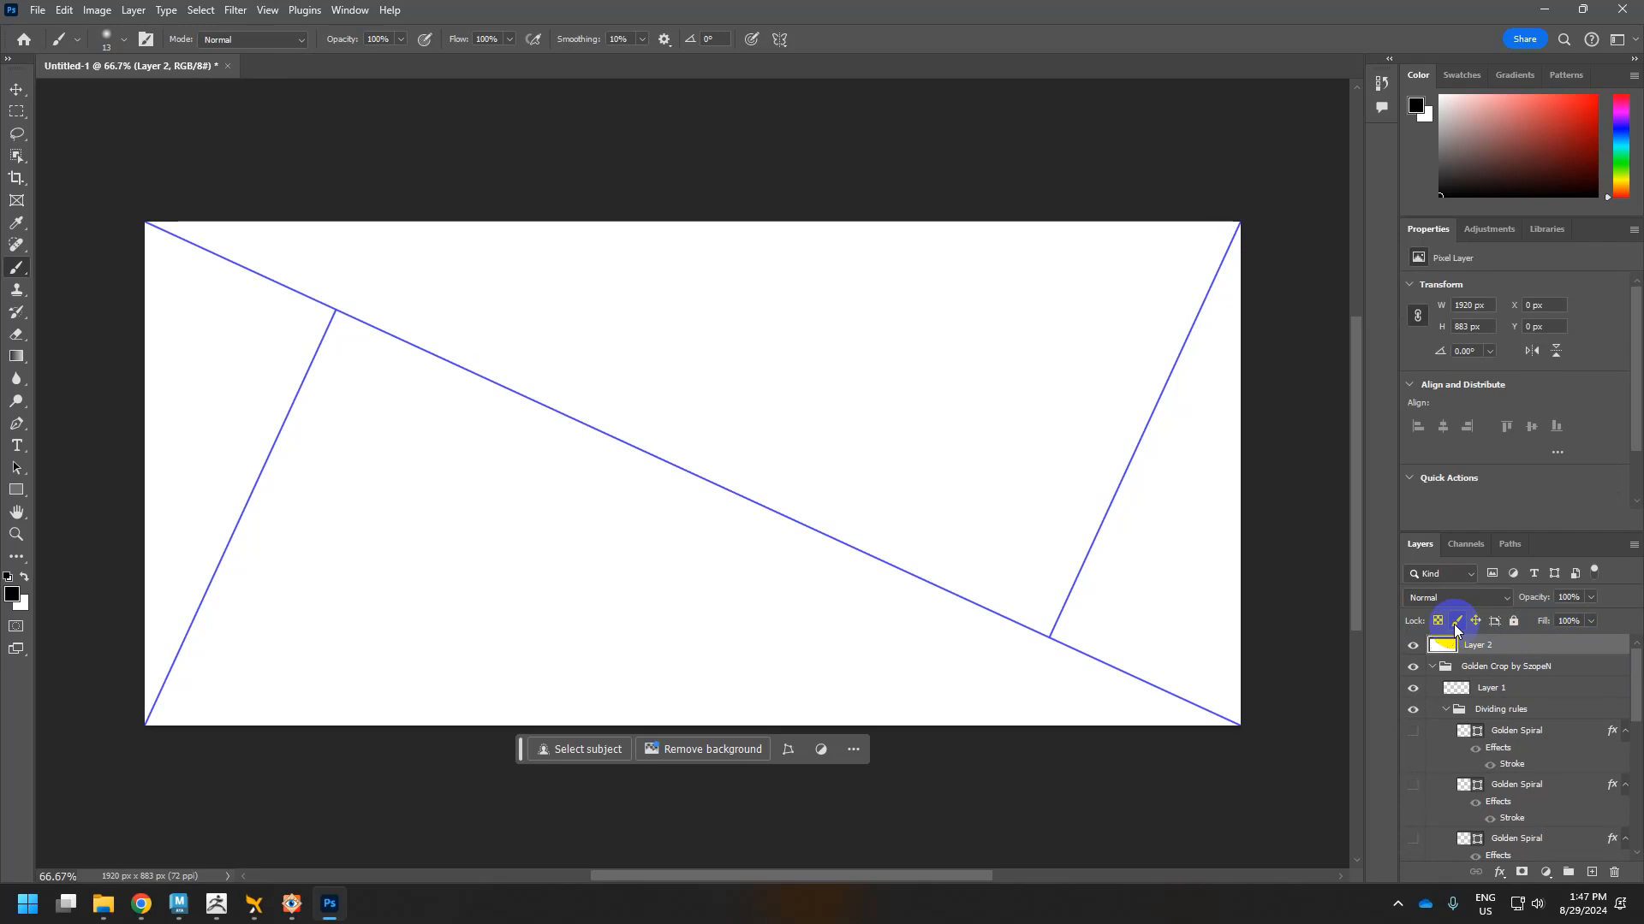
Apply Hue/Saturation to Layer 2 with Saturation at -100 and a raised Lightness to turn the guide lines grey.
{"action": "key", "text": "ctrl+u"}
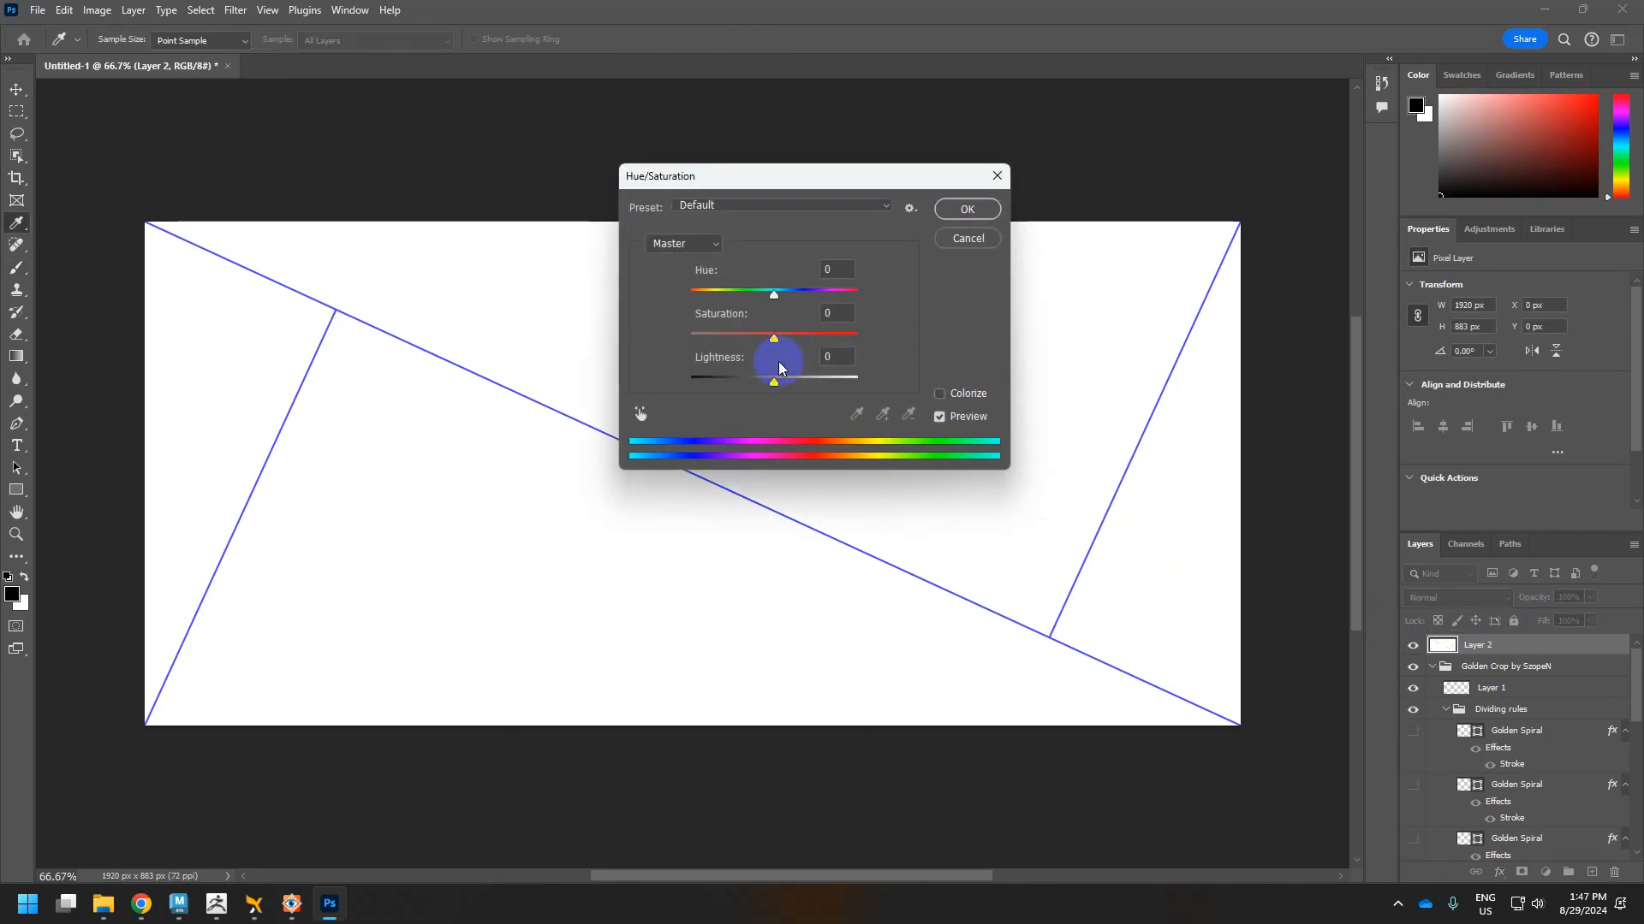
{"action": "left_click_drag", "start_coordinate": [767, 344], "coordinate": [587, 337]}
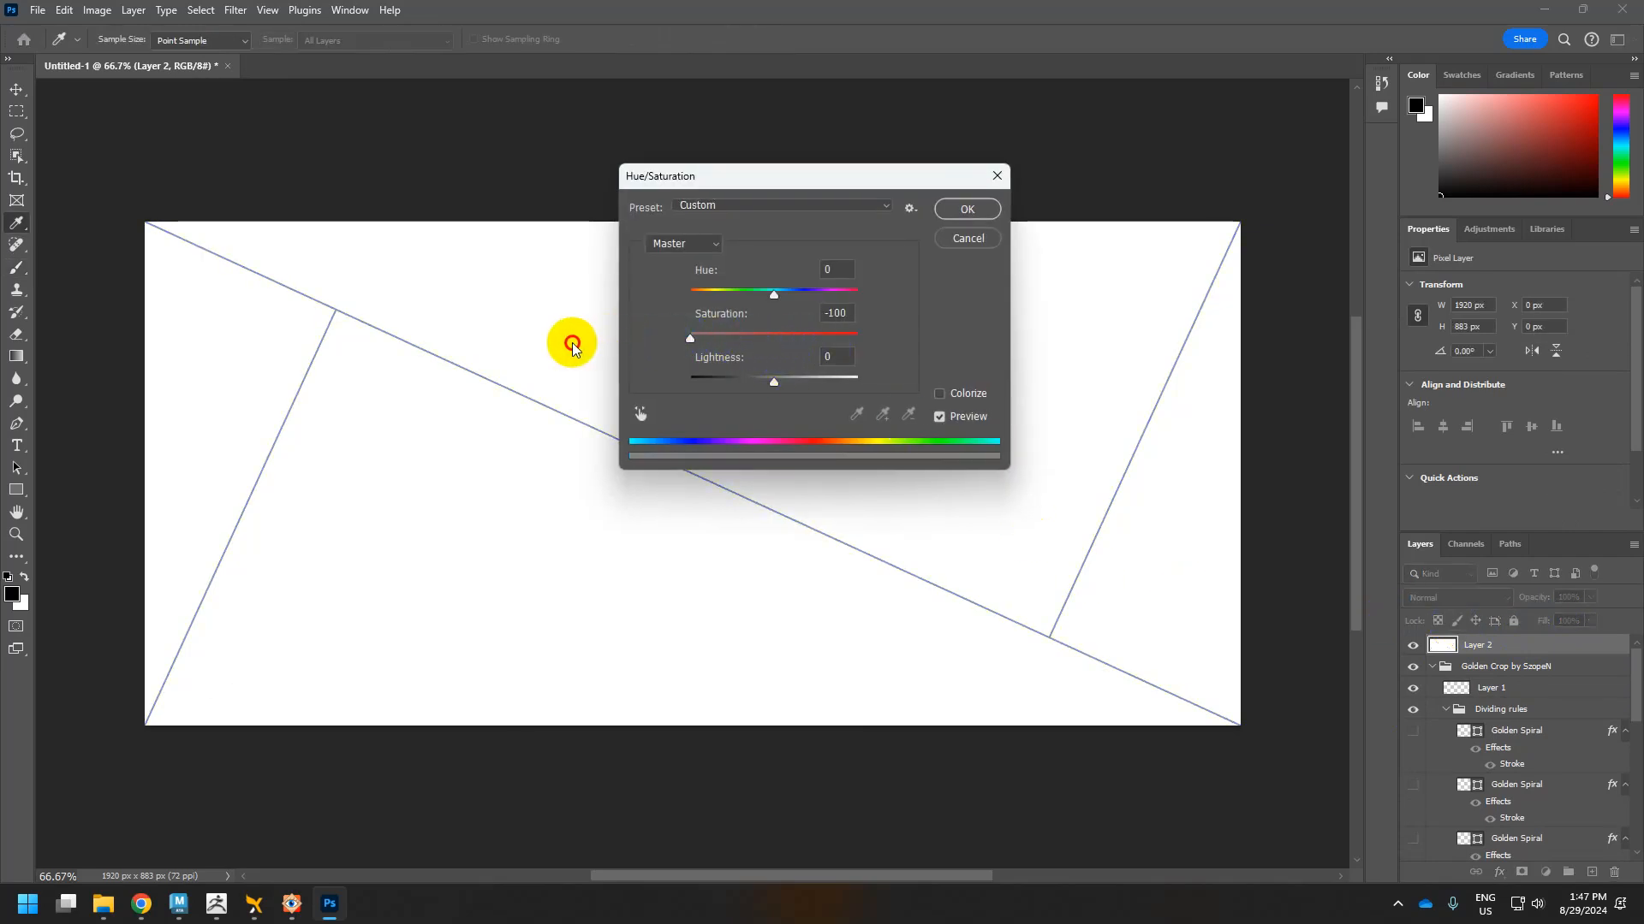
{"action": "left_click", "coordinate": [665, 385]}
{"action": "mouse_move", "coordinate": [780, 382]}
{"action": "left_mouse_down"}
{"action": "mouse_move", "coordinate": [759, 379]}
{"action": "mouse_move", "coordinate": [813, 378]}
{"action": "left_mouse_up"}
{"action": "left_click", "coordinate": [965, 212]}
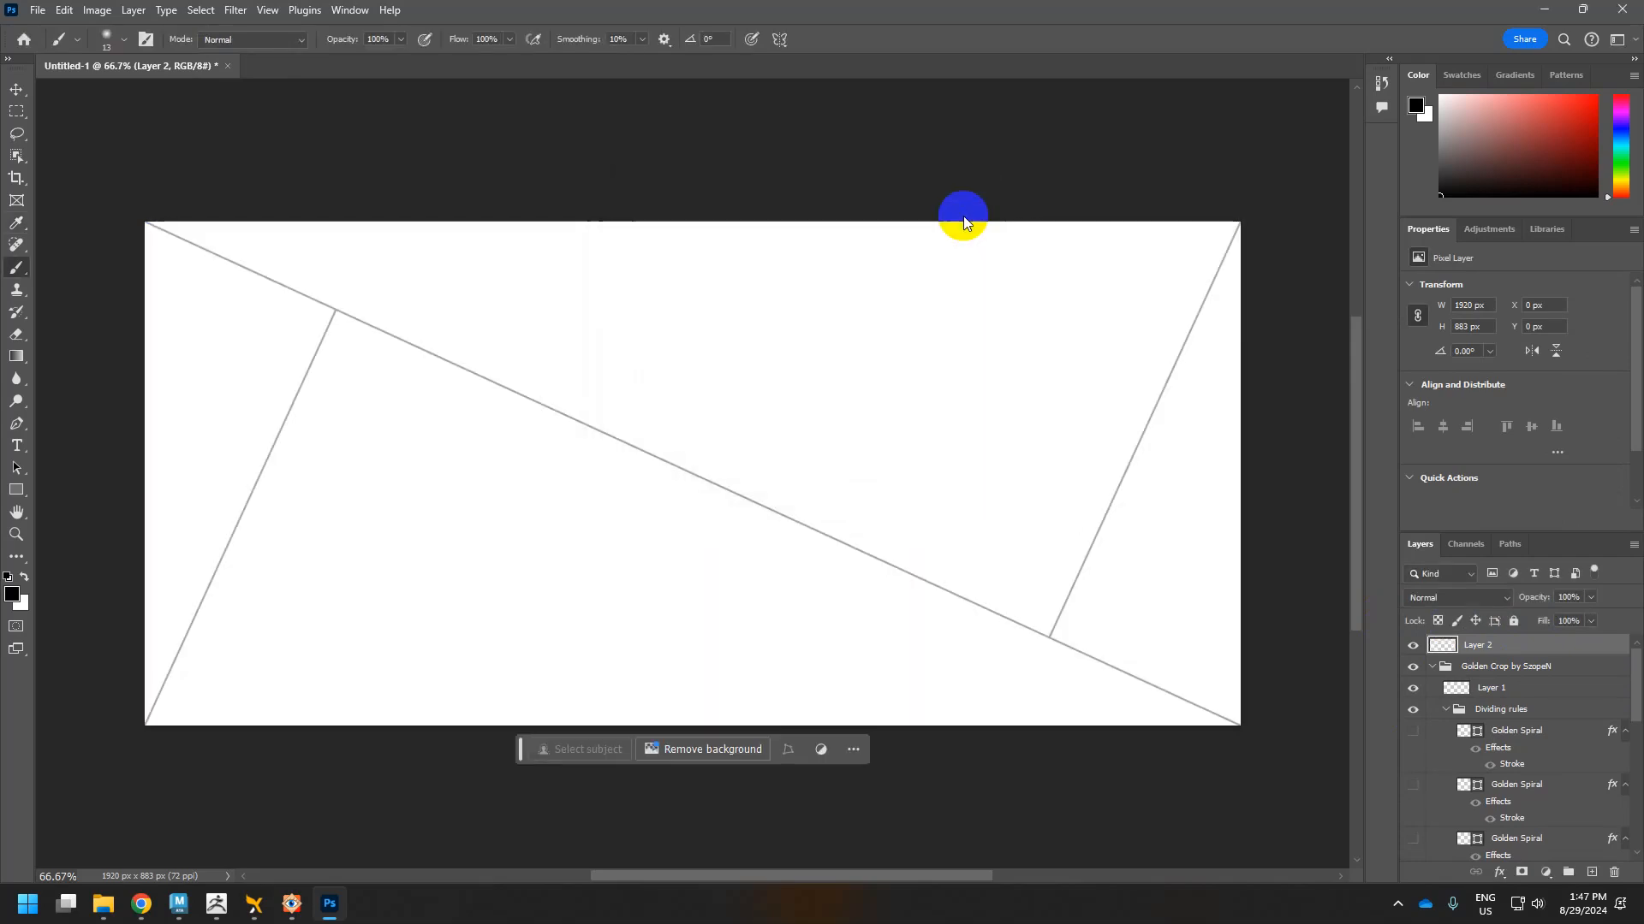
Fill Layer 2 with black behind the guide lines and brighten the lines to white with Brightness/Contrast.
{"action": "key", "text": "alt+BackSpace"}
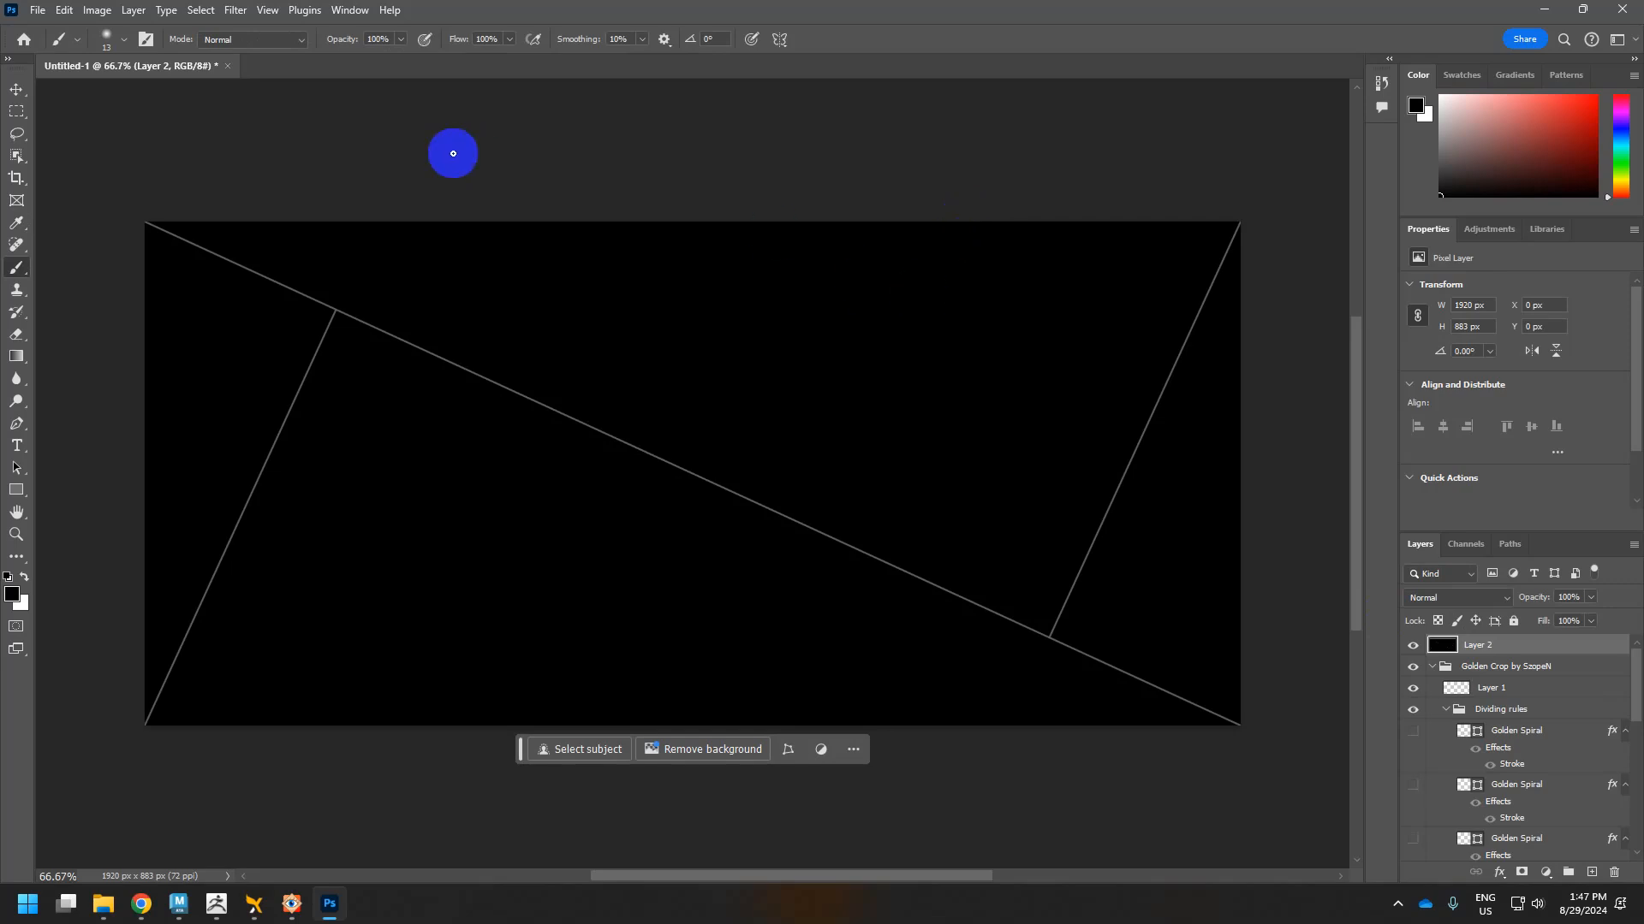
{"action": "left_click", "coordinate": [101, 11]}
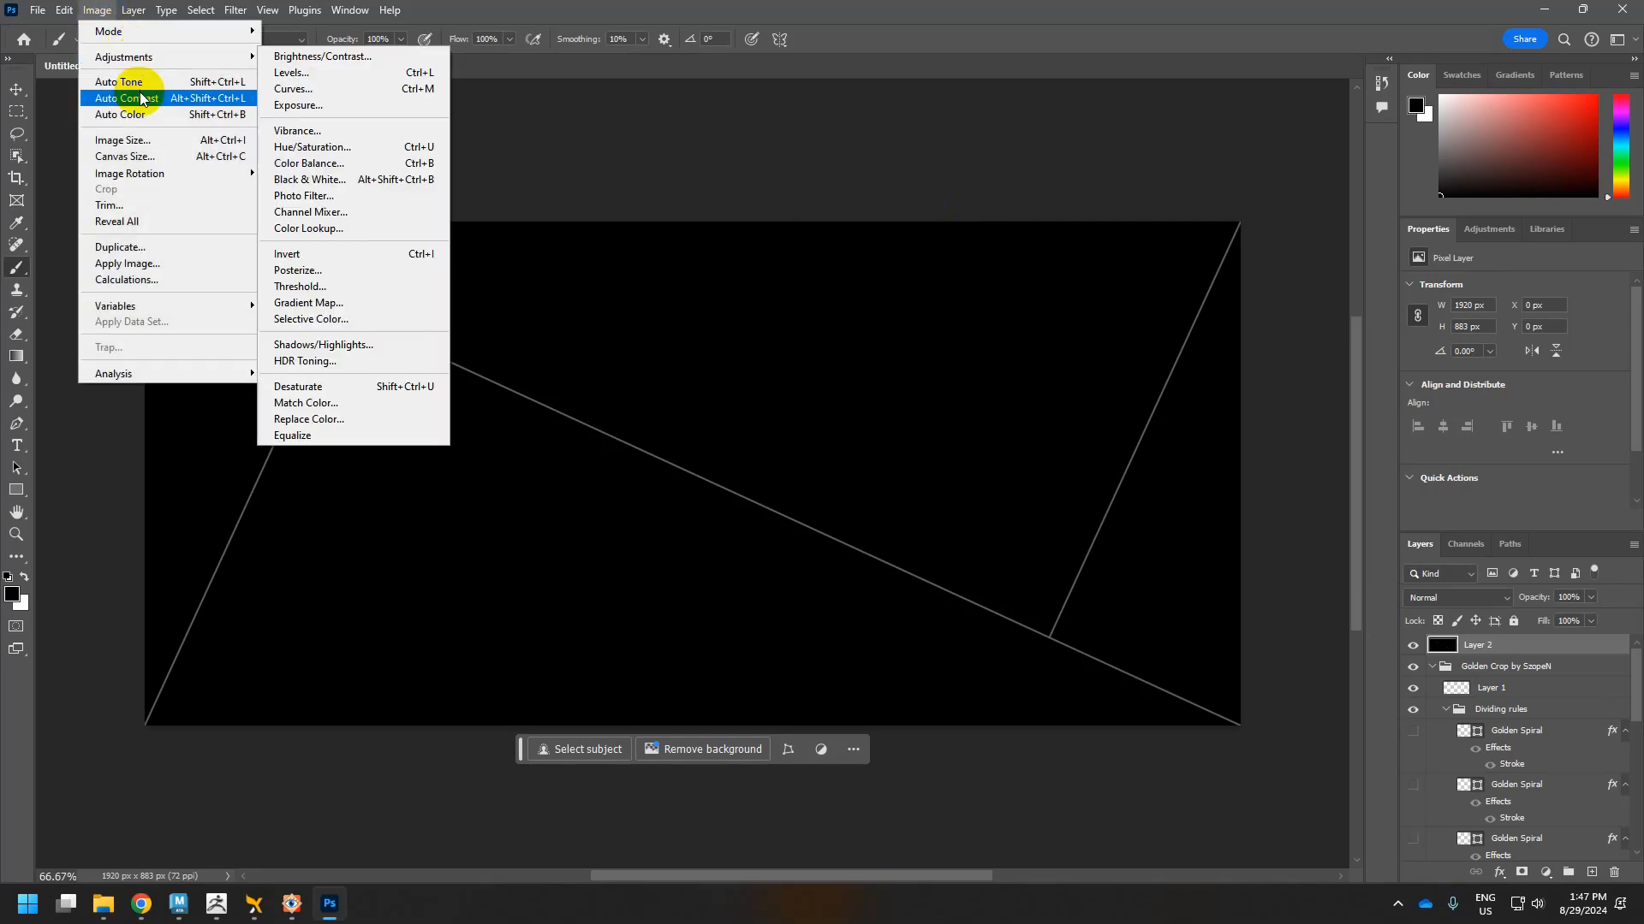
{"action": "mouse_move", "coordinate": [186, 63]}
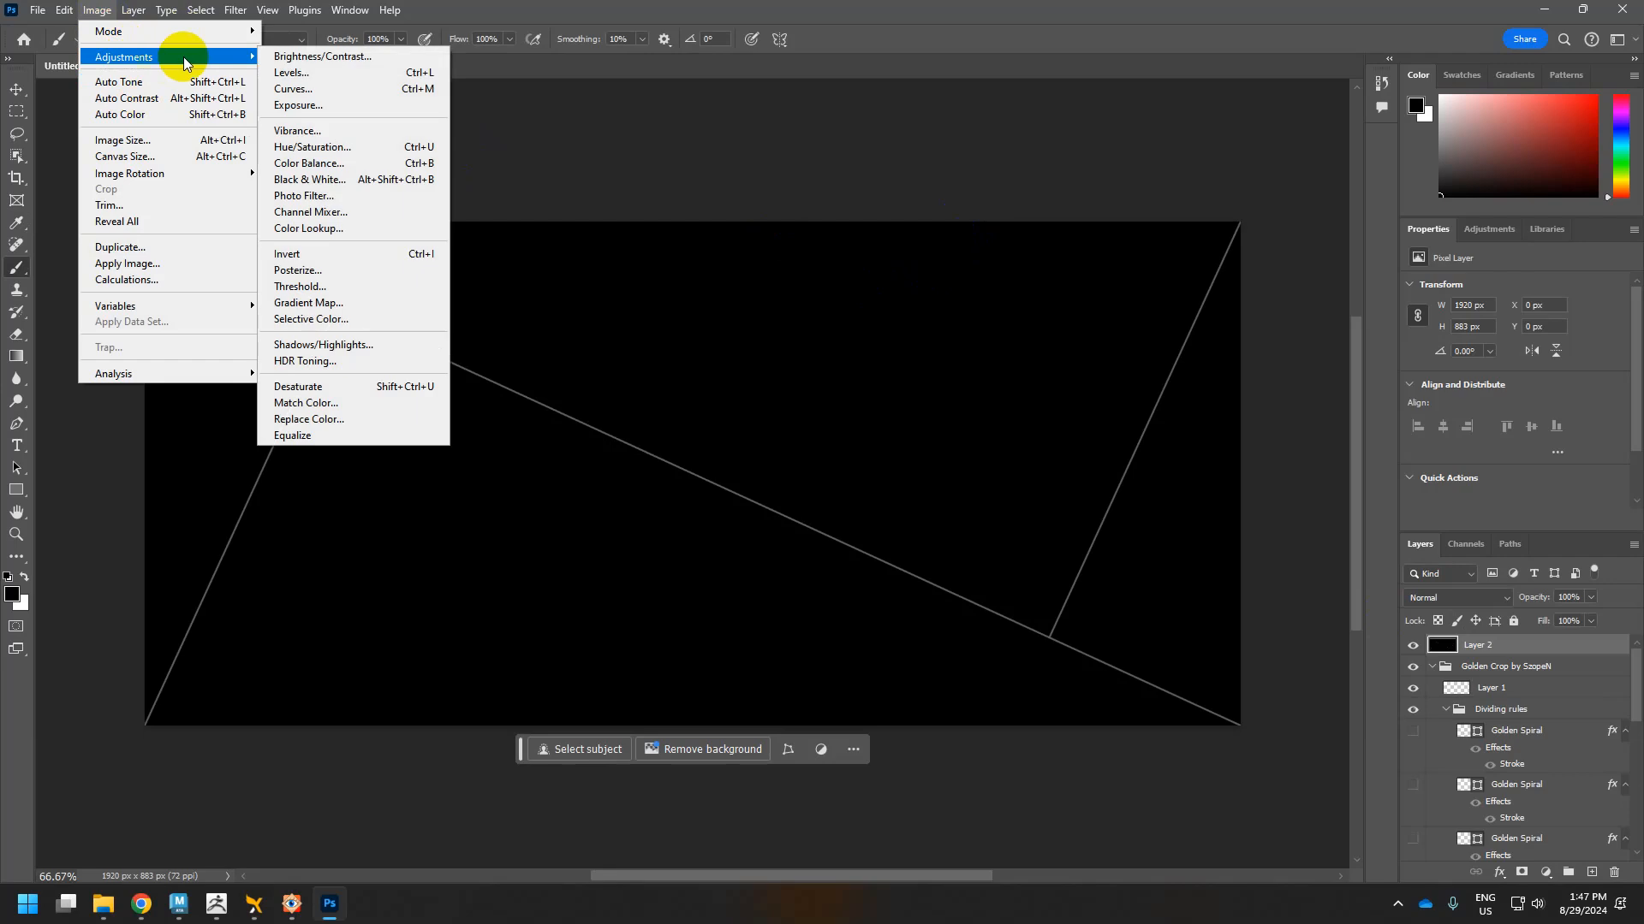
{"action": "left_click", "coordinate": [292, 59]}
{"action": "left_click_drag", "start_coordinate": [799, 278], "coordinate": [897, 272]}
{"action": "left_click_drag", "start_coordinate": [777, 322], "coordinate": [868, 322]}
{"action": "left_click", "coordinate": [733, 347]}
{"action": "mouse_move", "coordinate": [776, 282]}
{"action": "left_mouse_down"}
{"action": "mouse_move", "coordinate": [794, 281]}
{"action": "mouse_move", "coordinate": [757, 281]}
{"action": "mouse_move", "coordinate": [773, 279]}
{"action": "left_mouse_up"}
{"action": "left_click", "coordinate": [911, 257]}
{"action": "key", "text": "b"}
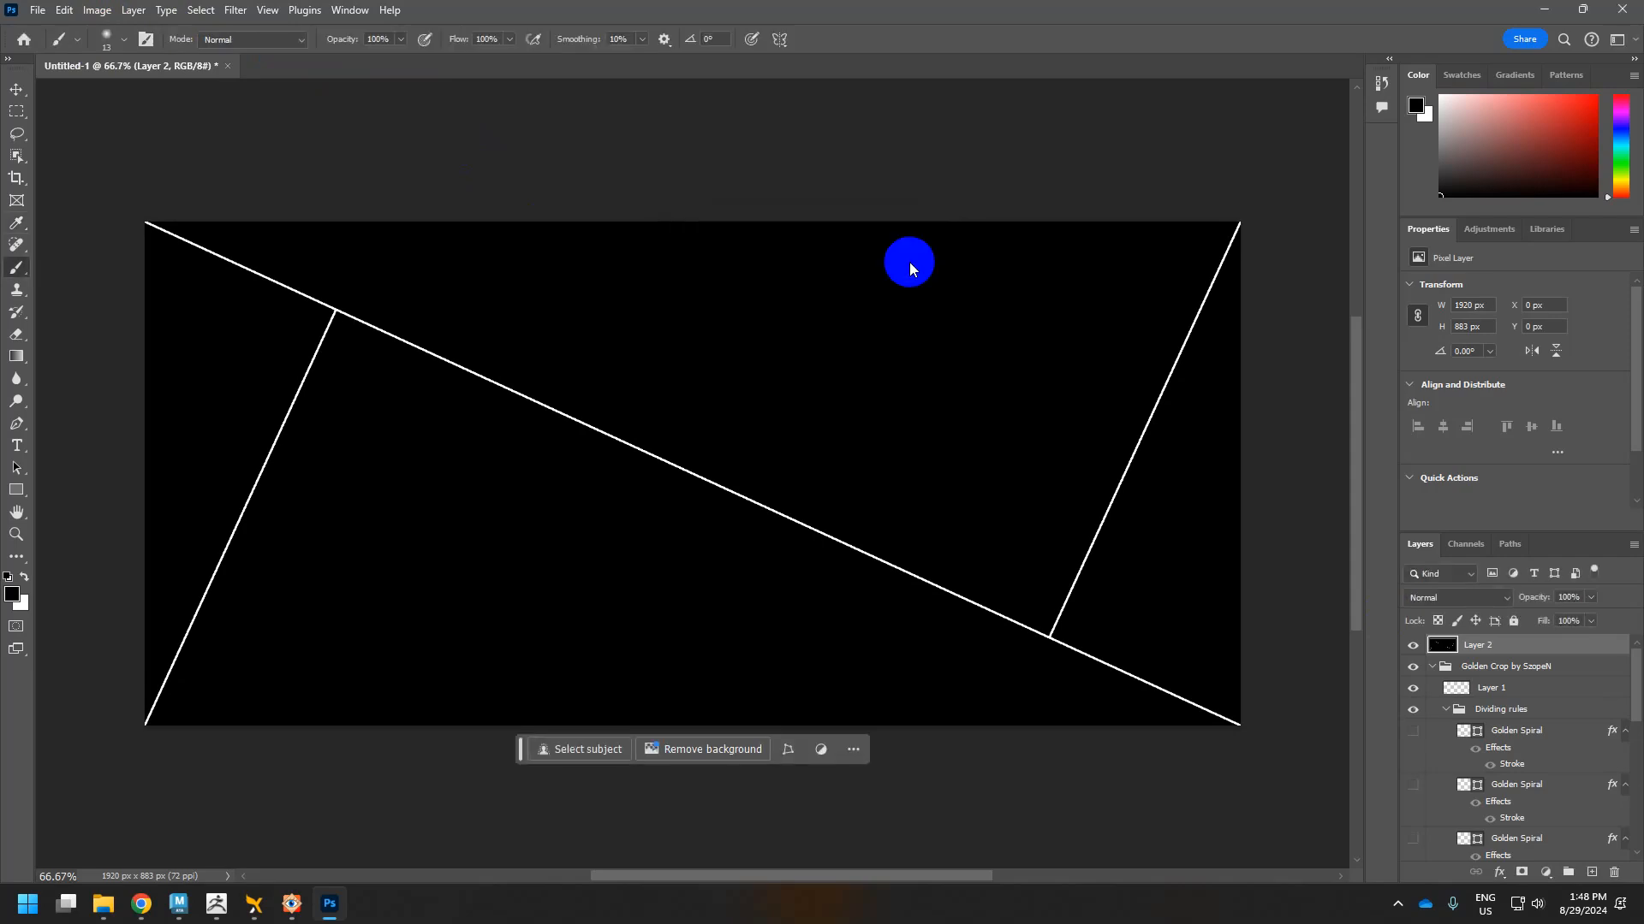
Start saving a copy of the guide in PNG format with the file name Framing_Guide.
{"action": "key", "text": "alt+ctrl+s"}
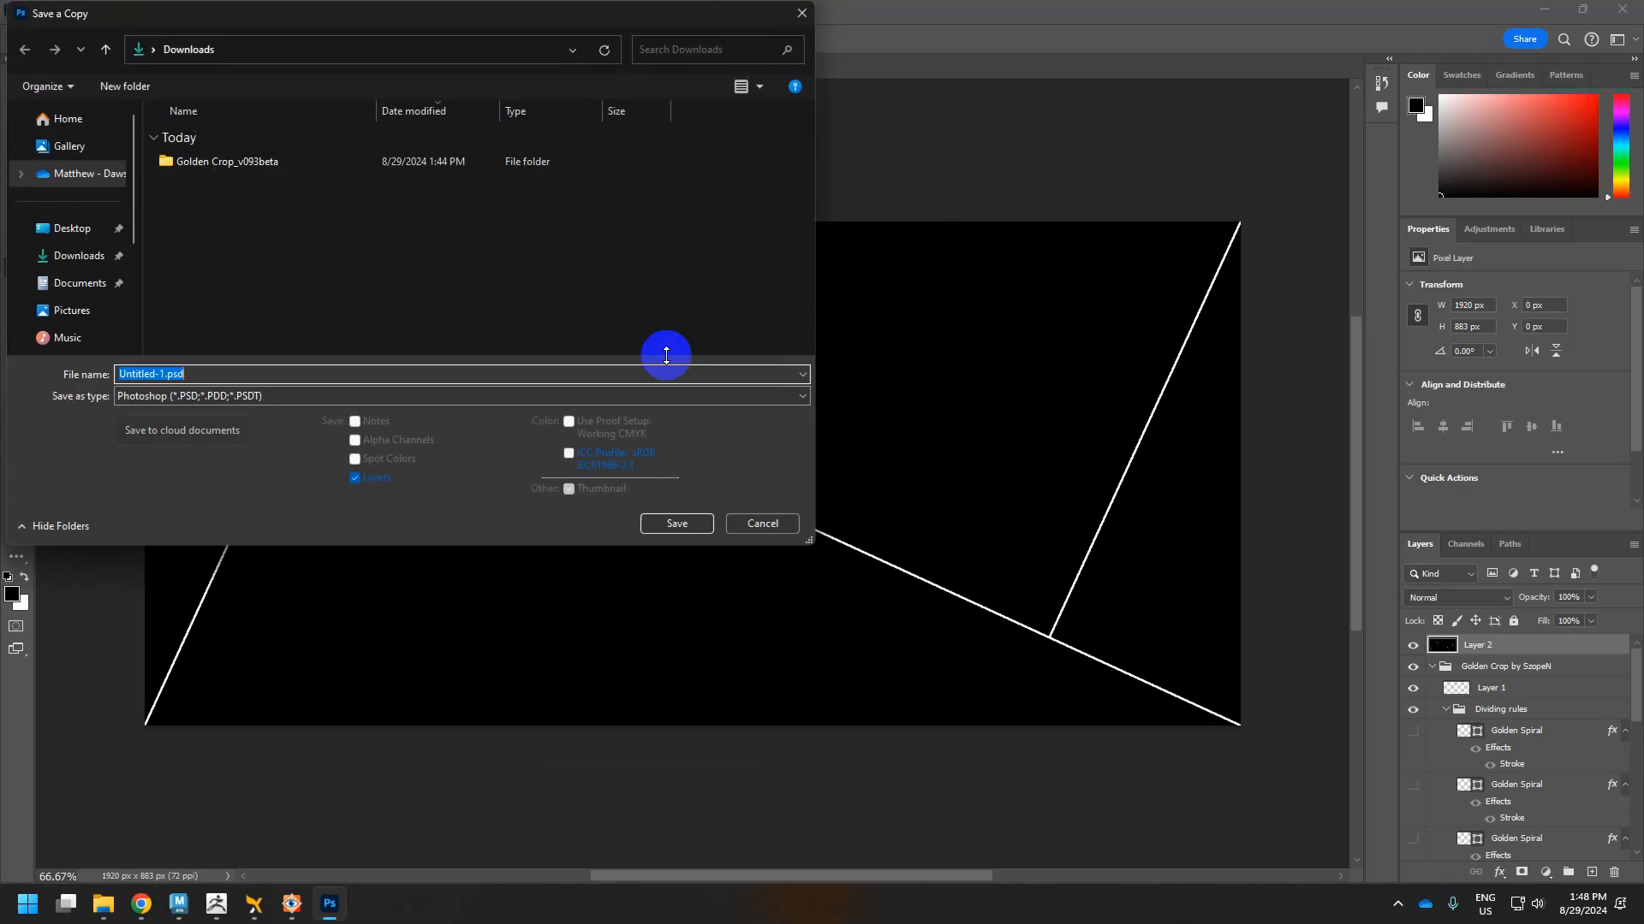
{"action": "left_click", "coordinate": [274, 409]}
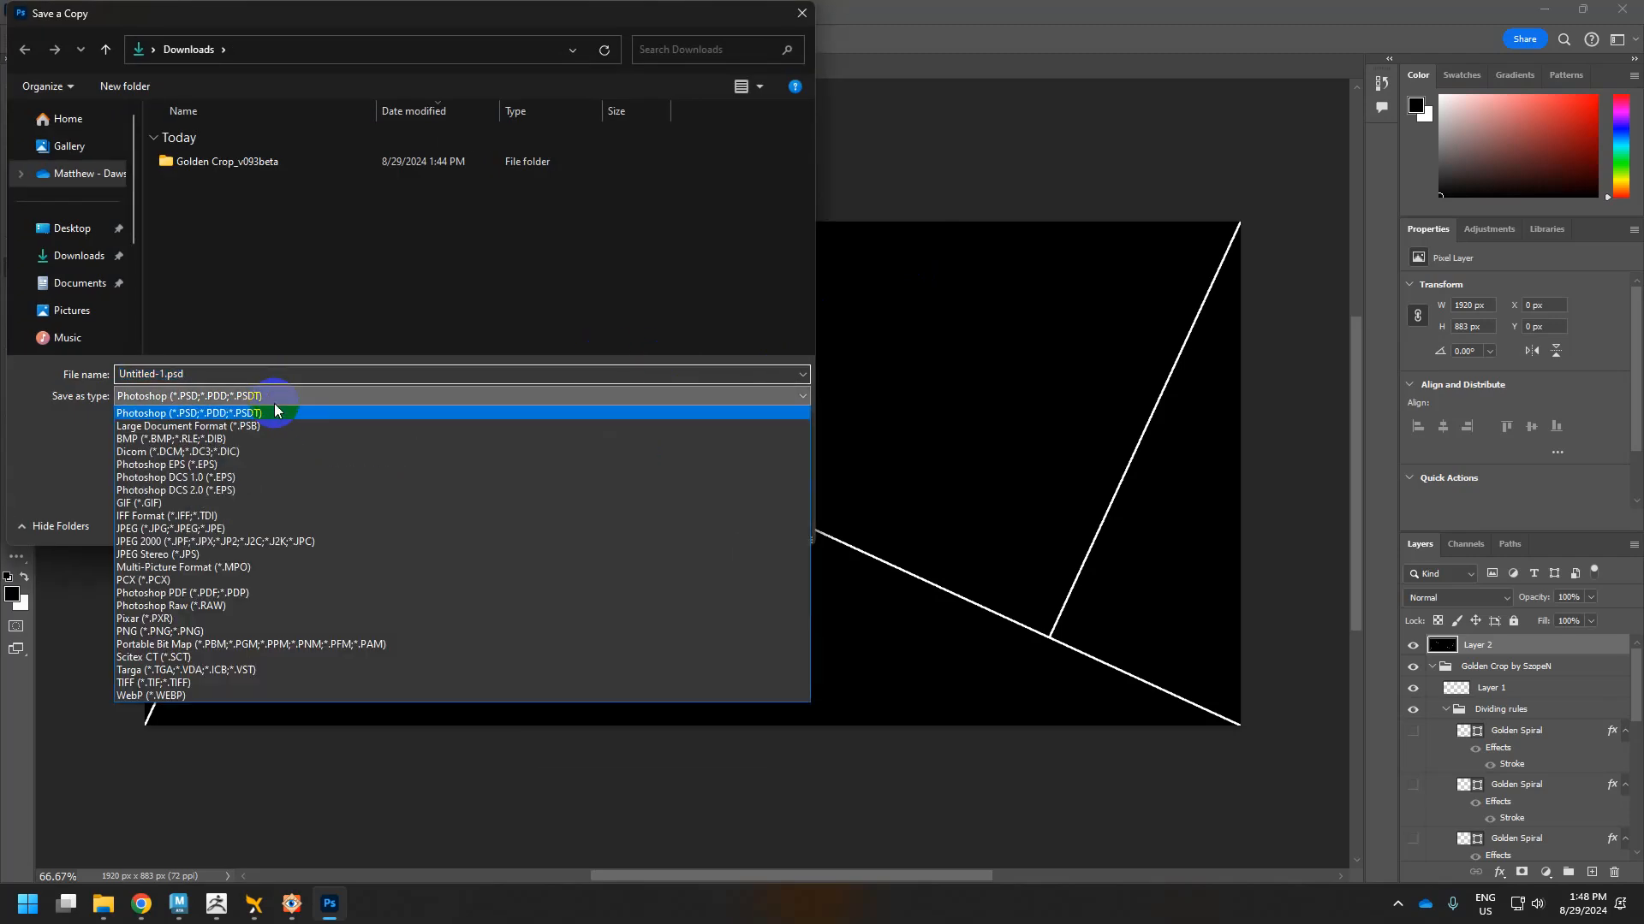
{"action": "left_click", "coordinate": [217, 631]}
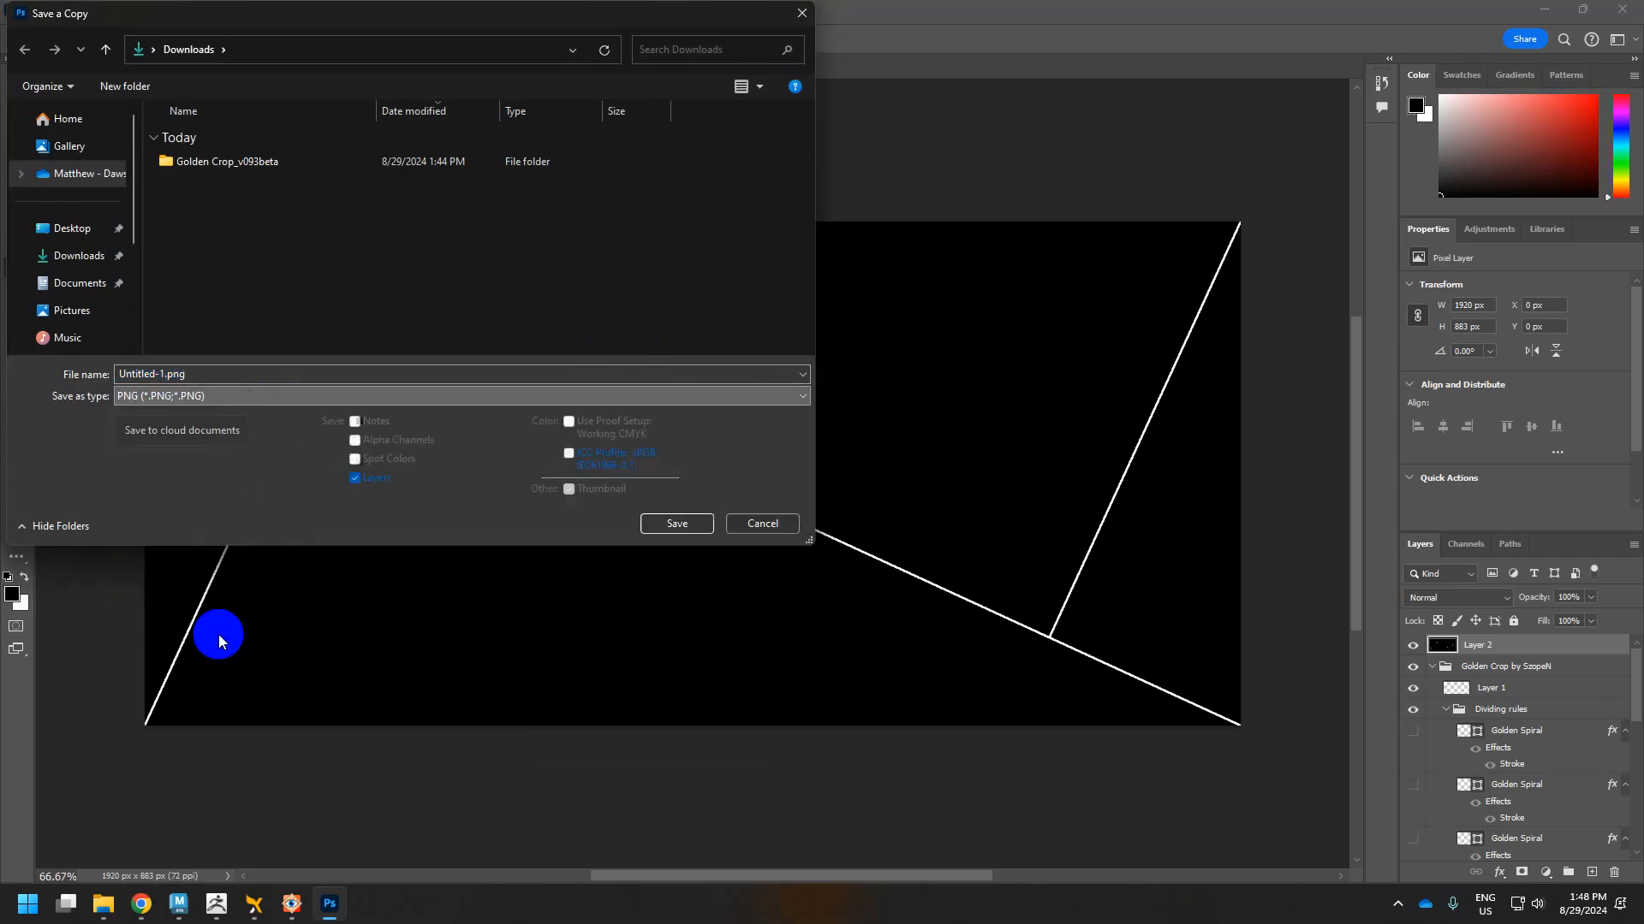
{"action": "double_click", "coordinate": [209, 373]}
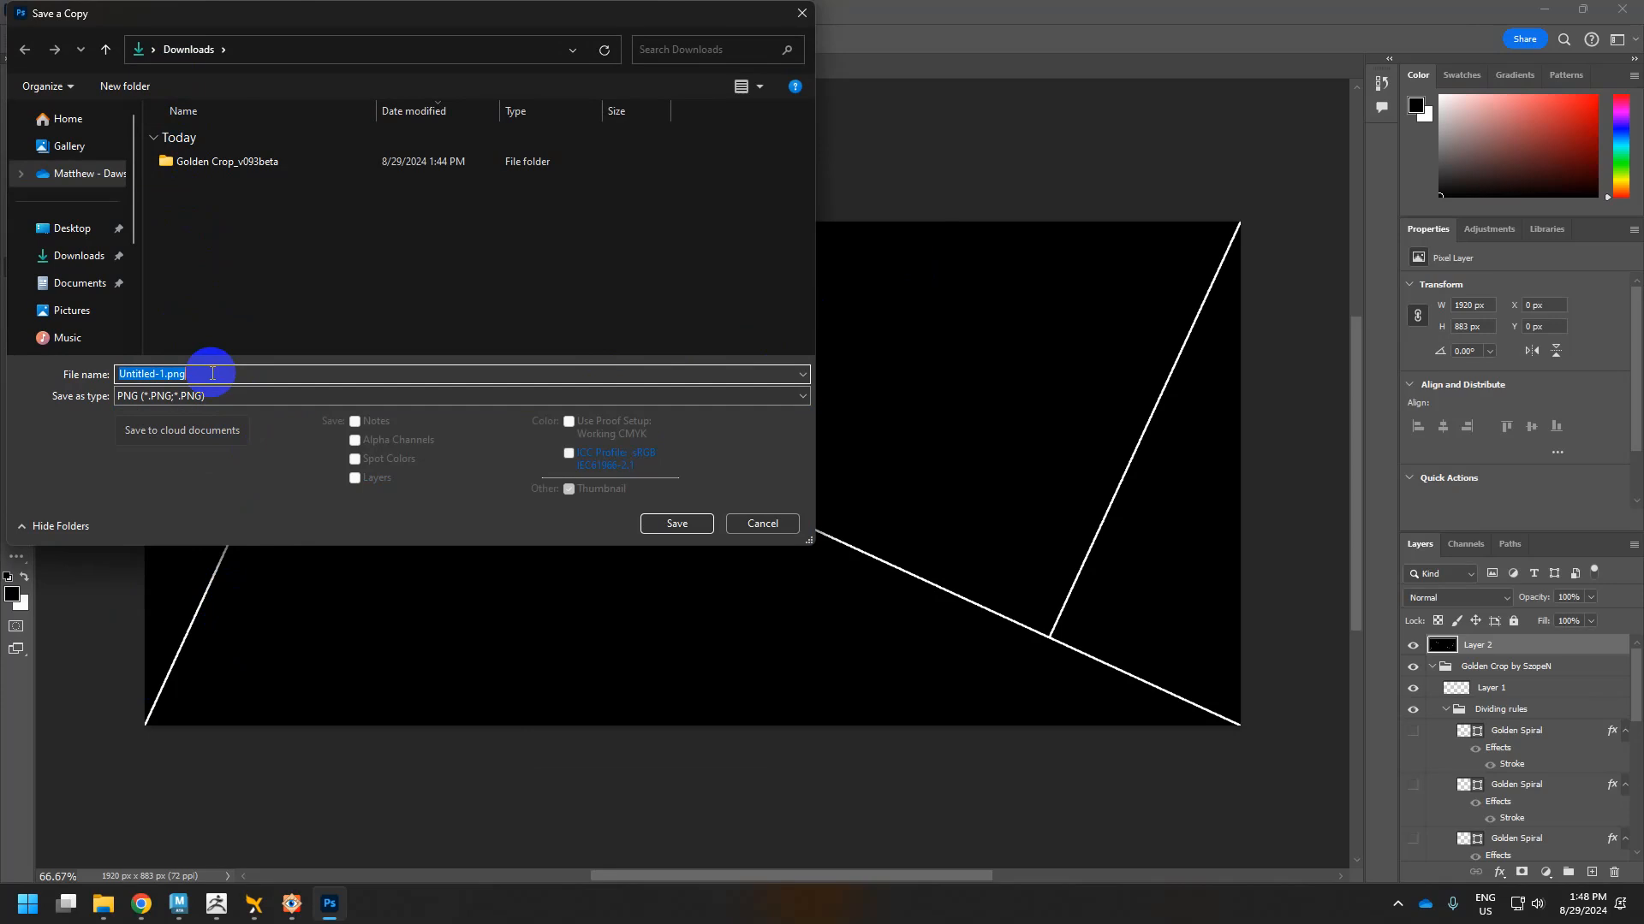
{"action": "type", "text": "Fr"}
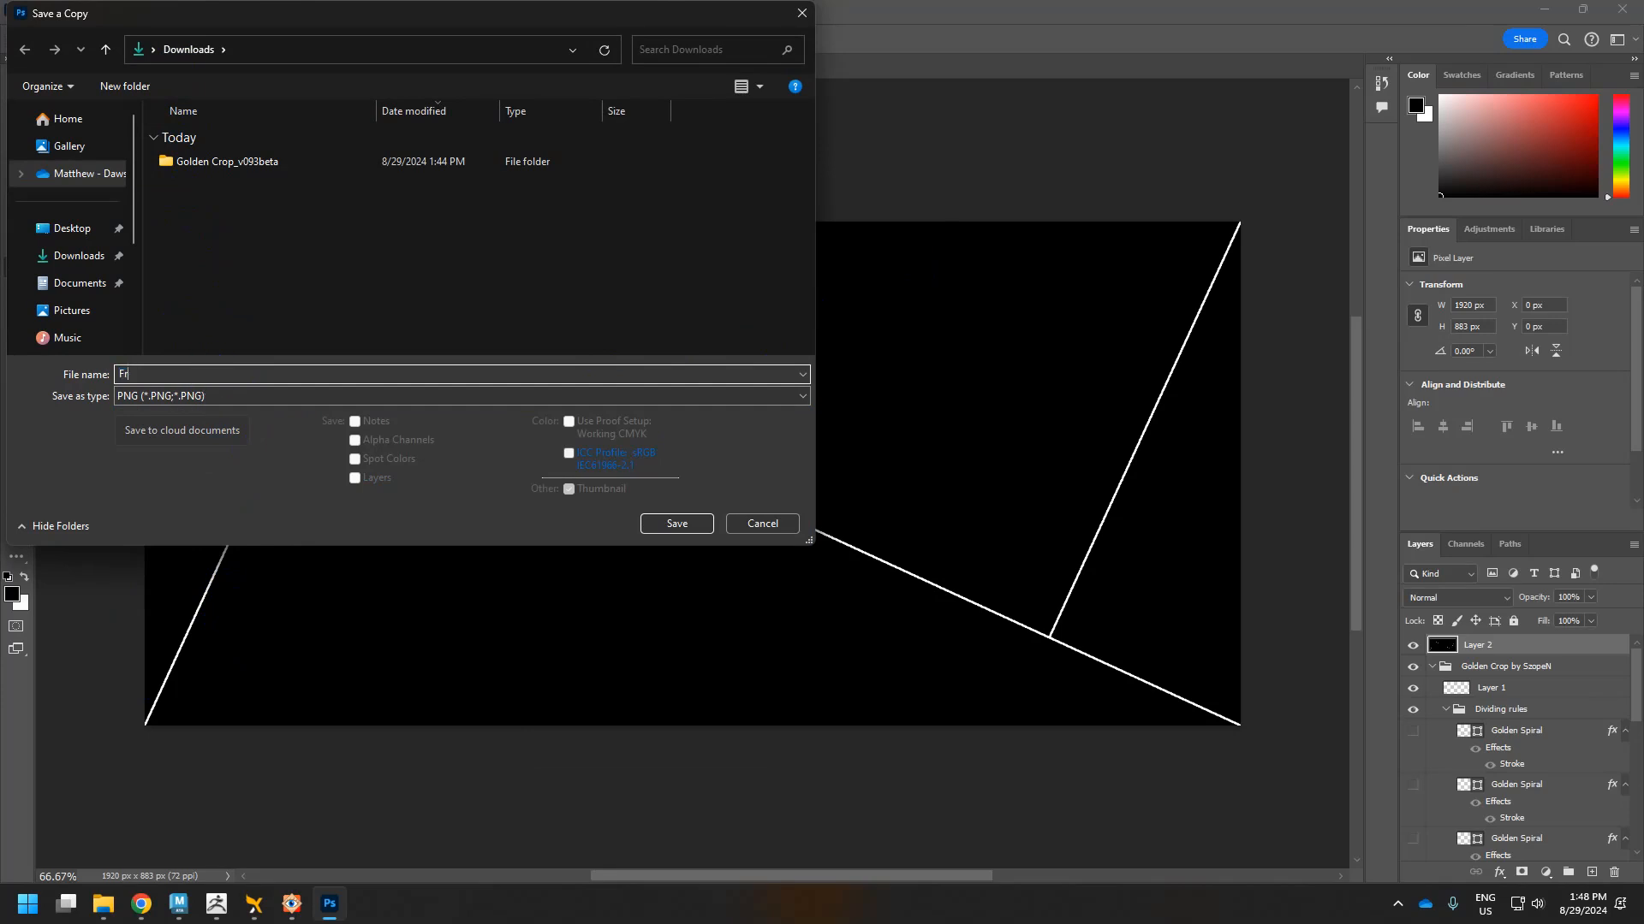
{"action": "type", "text": "aming_"}
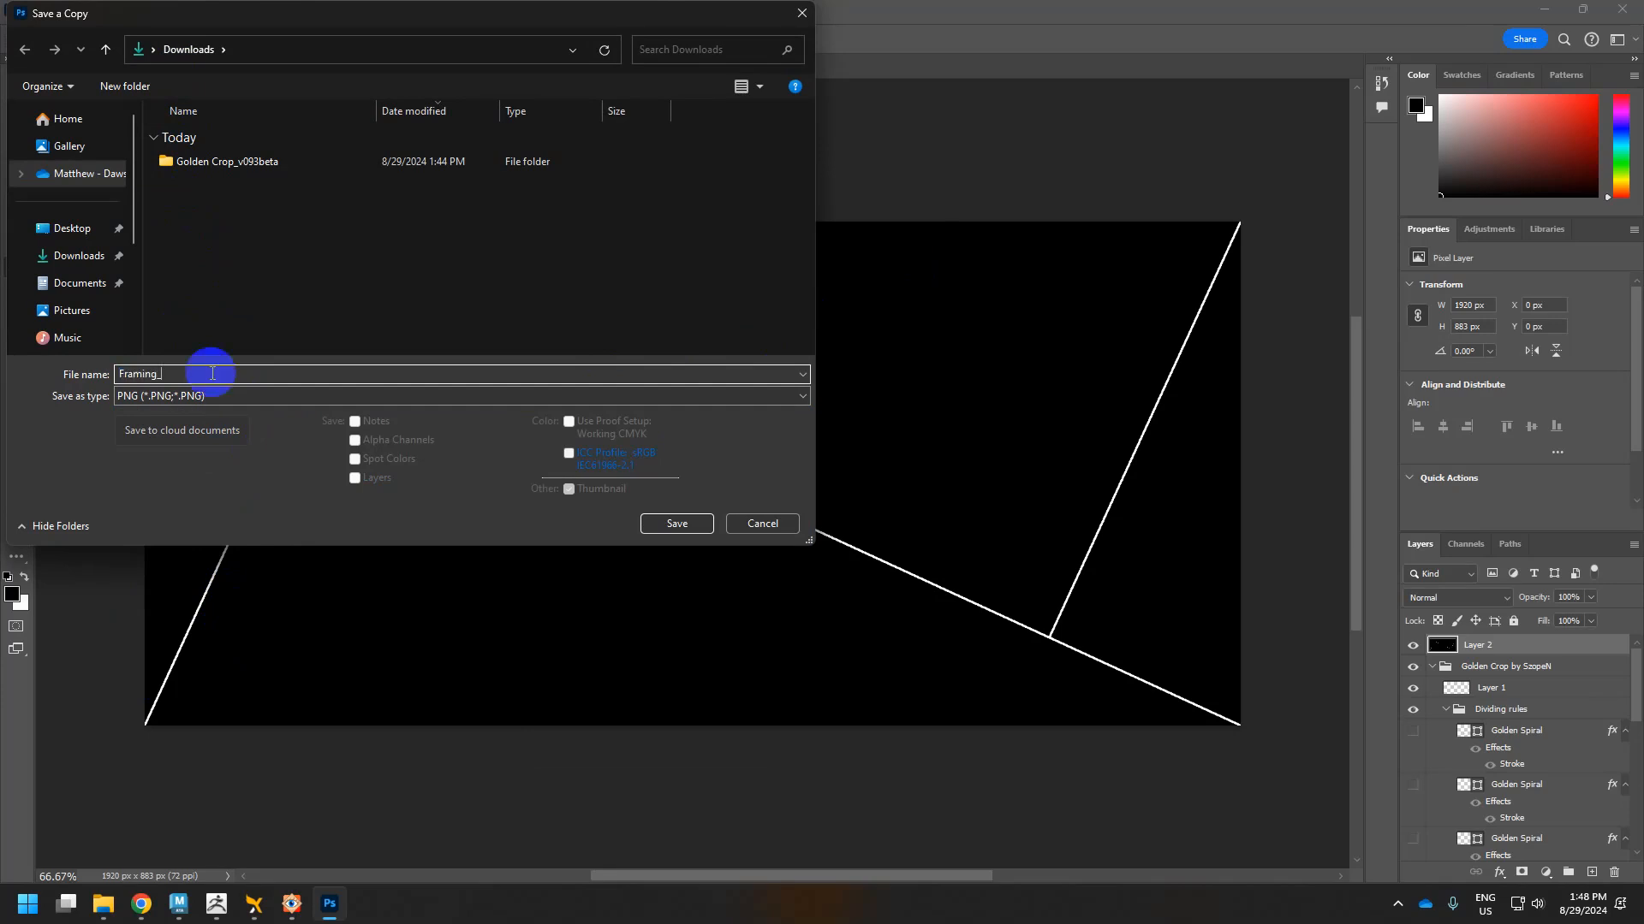
{"action": "type", "text": "Guide"}
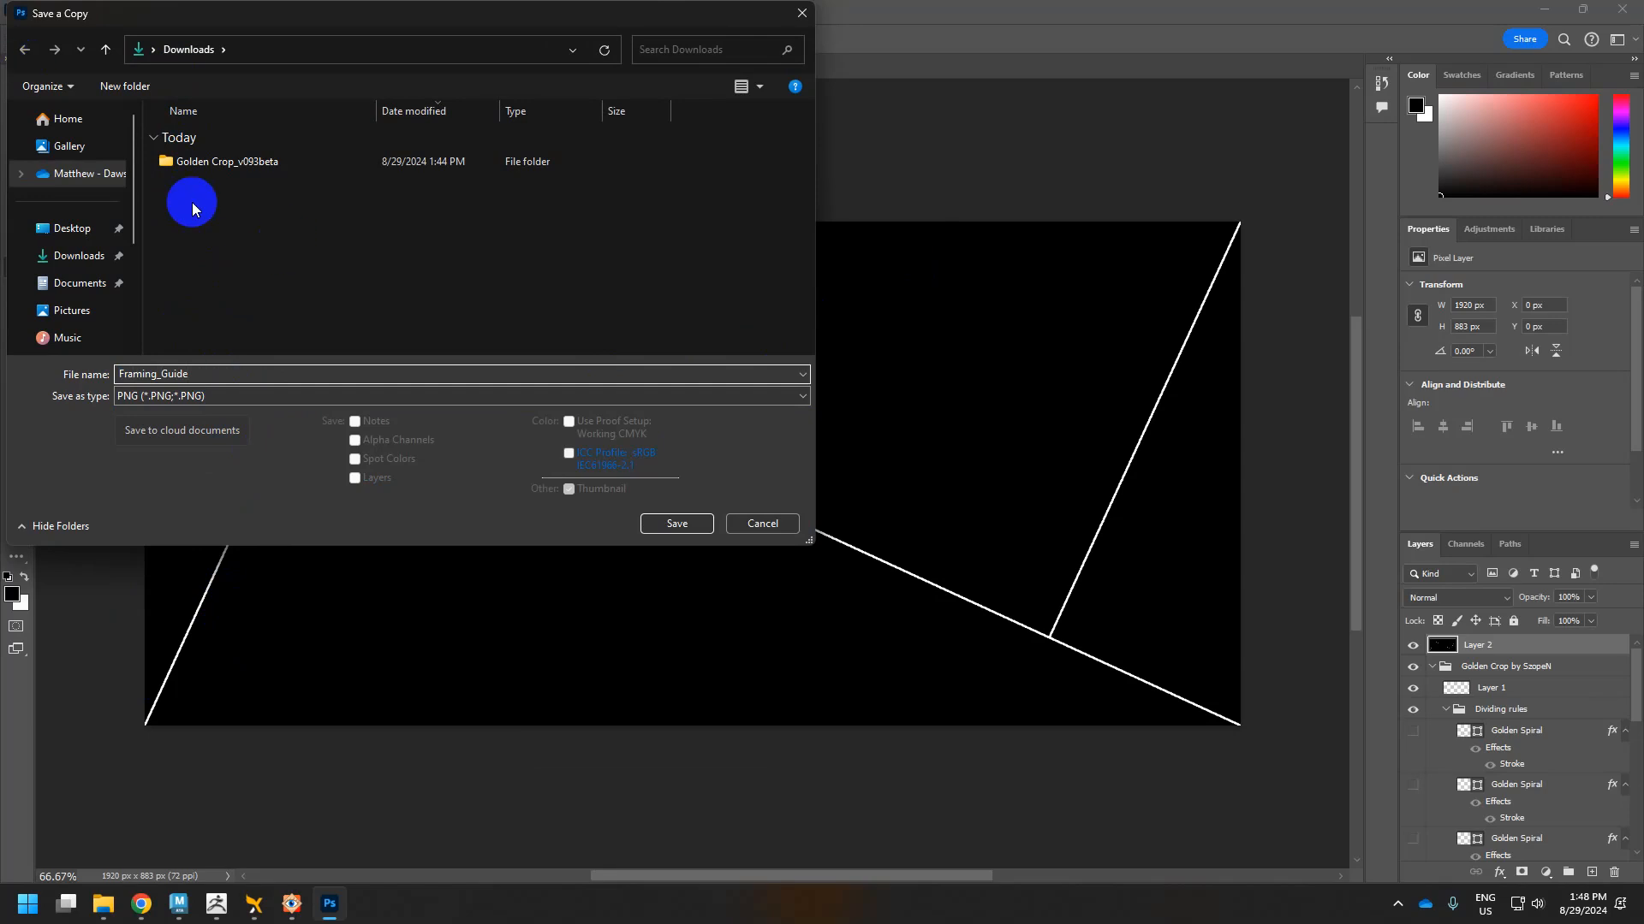
Save the PNG copy in the __Short Film folder under _My Models, using the Large file size (Fastest saving) option.
{"action": "left_click", "coordinate": [103, 173]}
{"action": "left_click", "coordinate": [215, 171]}
{"action": "double_click", "coordinate": [215, 170]}
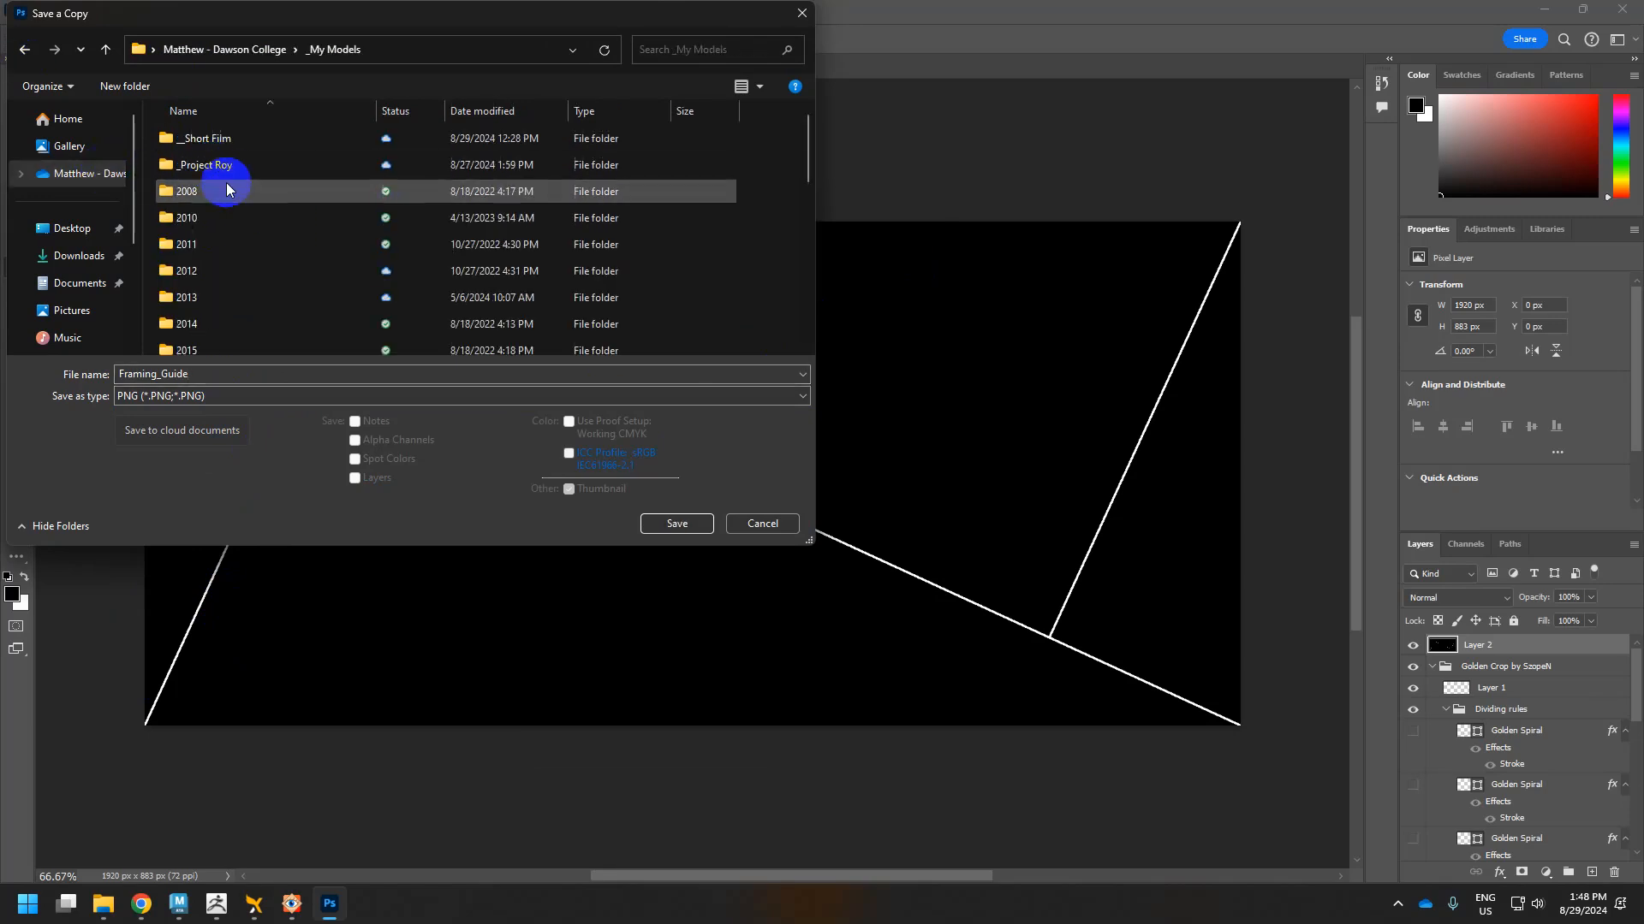
{"action": "scroll", "coordinate": [271, 286], "scroll_direction": "down", "scroll_amount": 3}
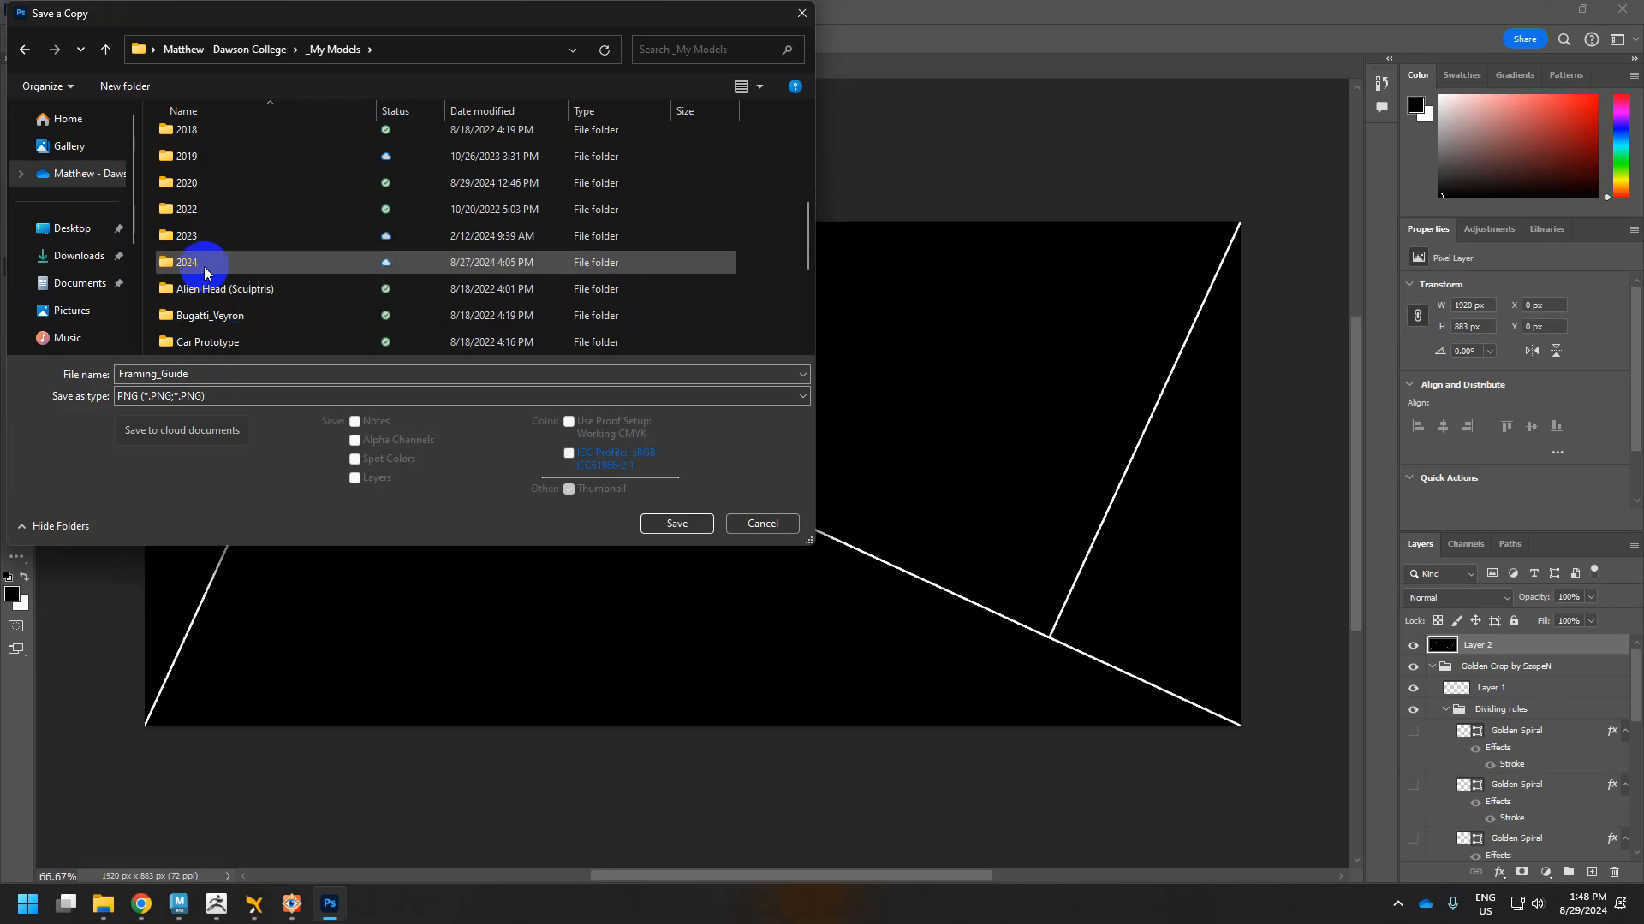
{"action": "left_click", "coordinate": [178, 904]}
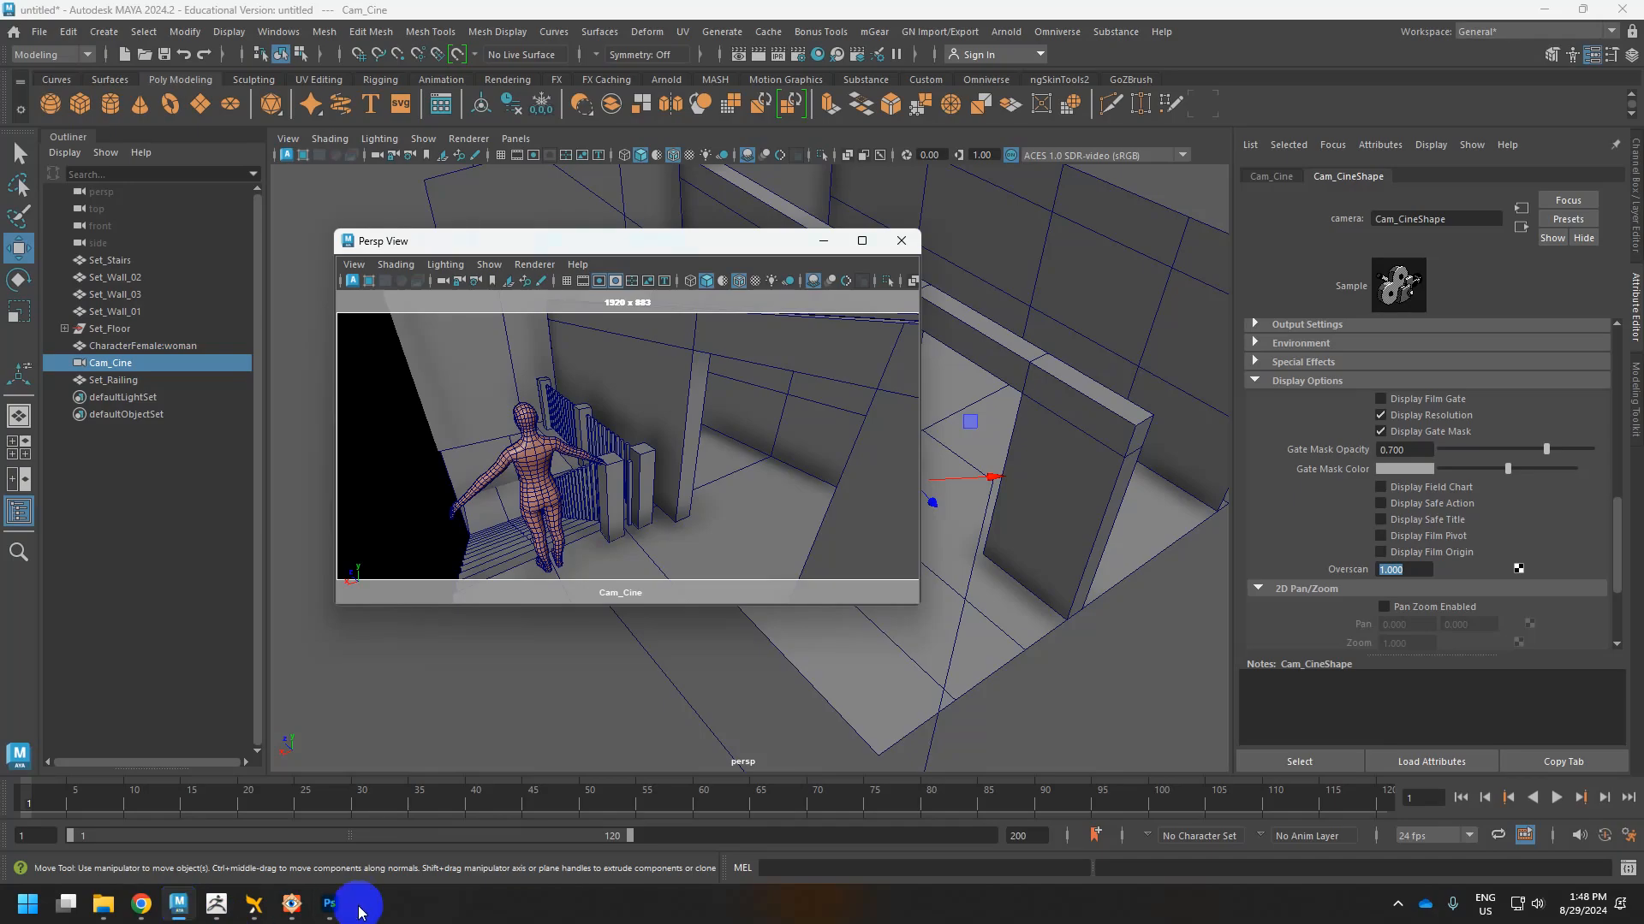
{"action": "left_click", "coordinate": [329, 904]}
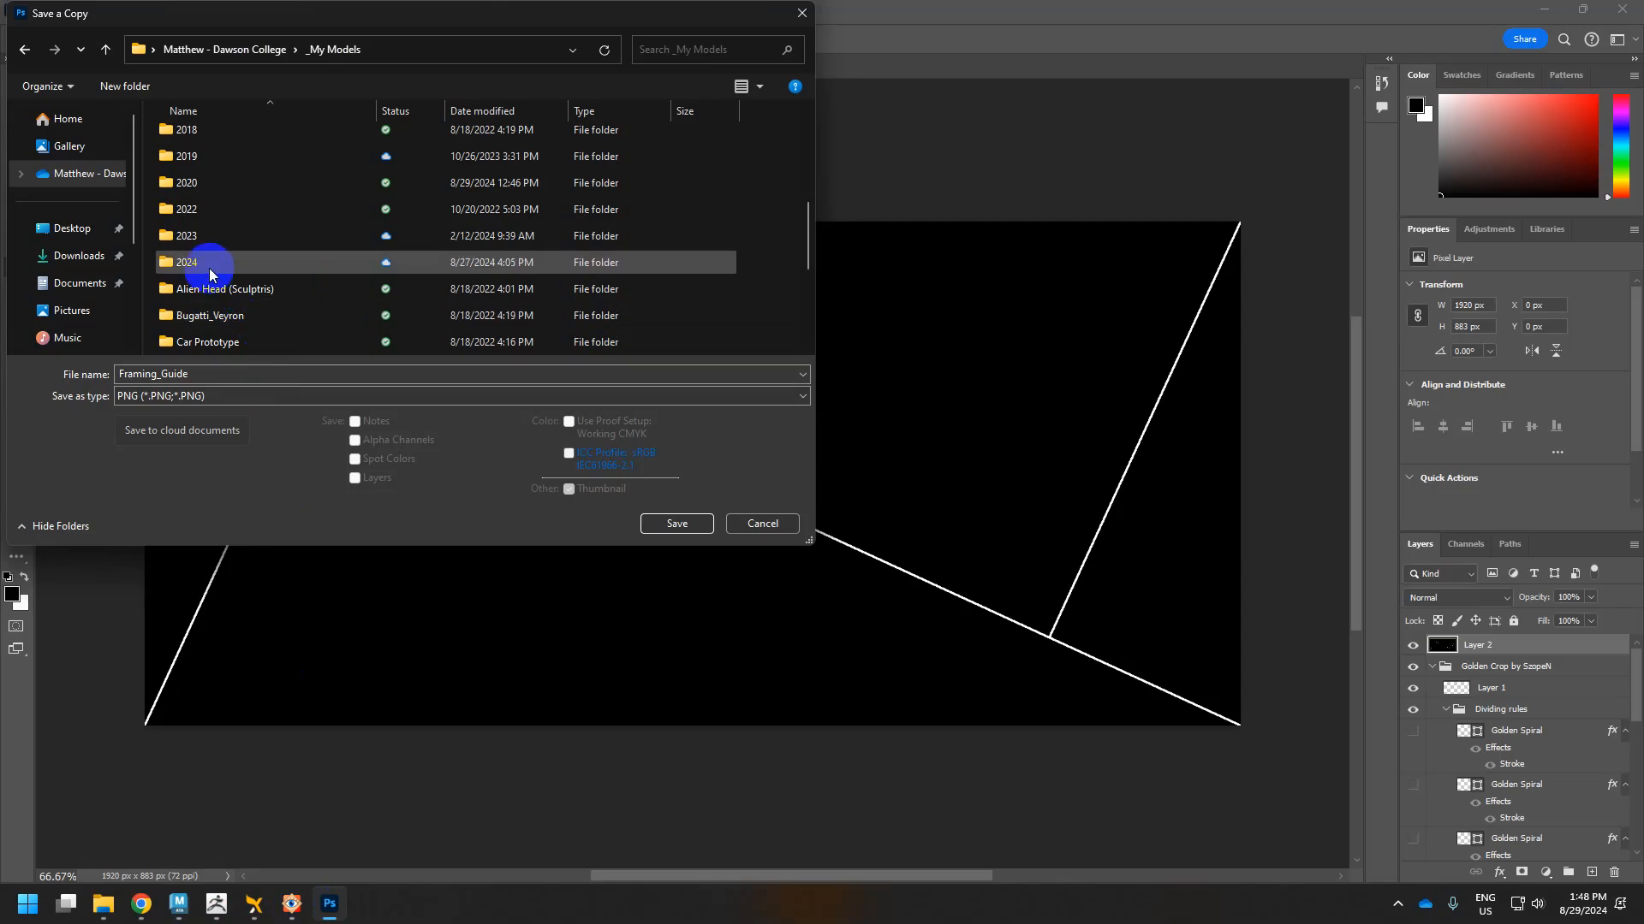
{"action": "scroll", "coordinate": [209, 165], "scroll_direction": "up", "scroll_amount": 4}
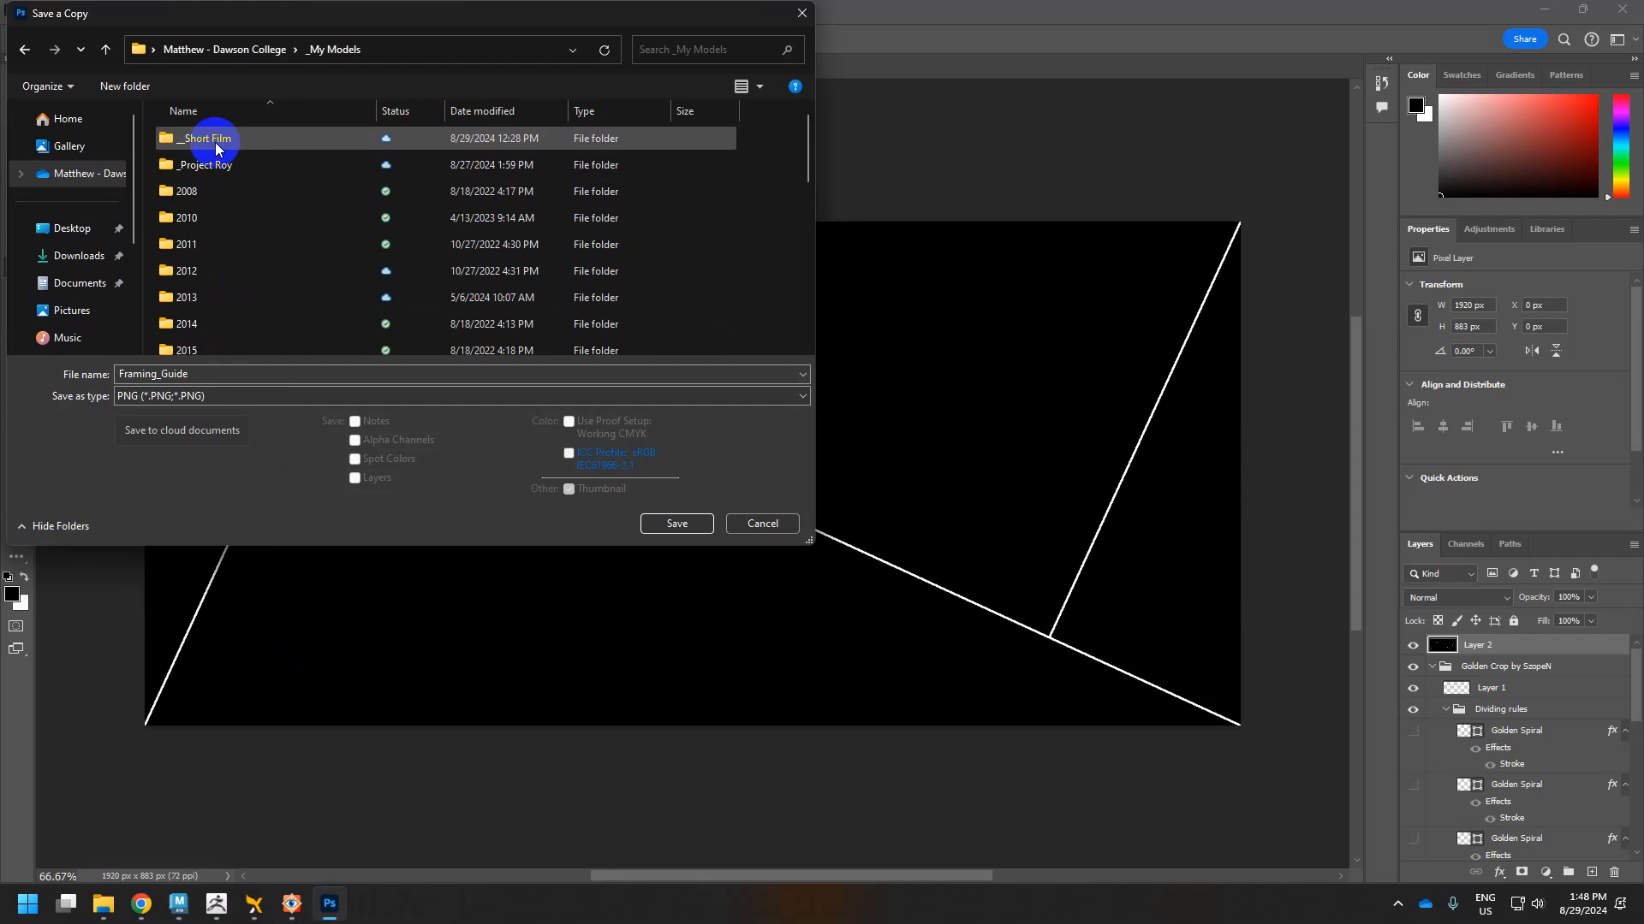
{"action": "double_click", "coordinate": [214, 141]}
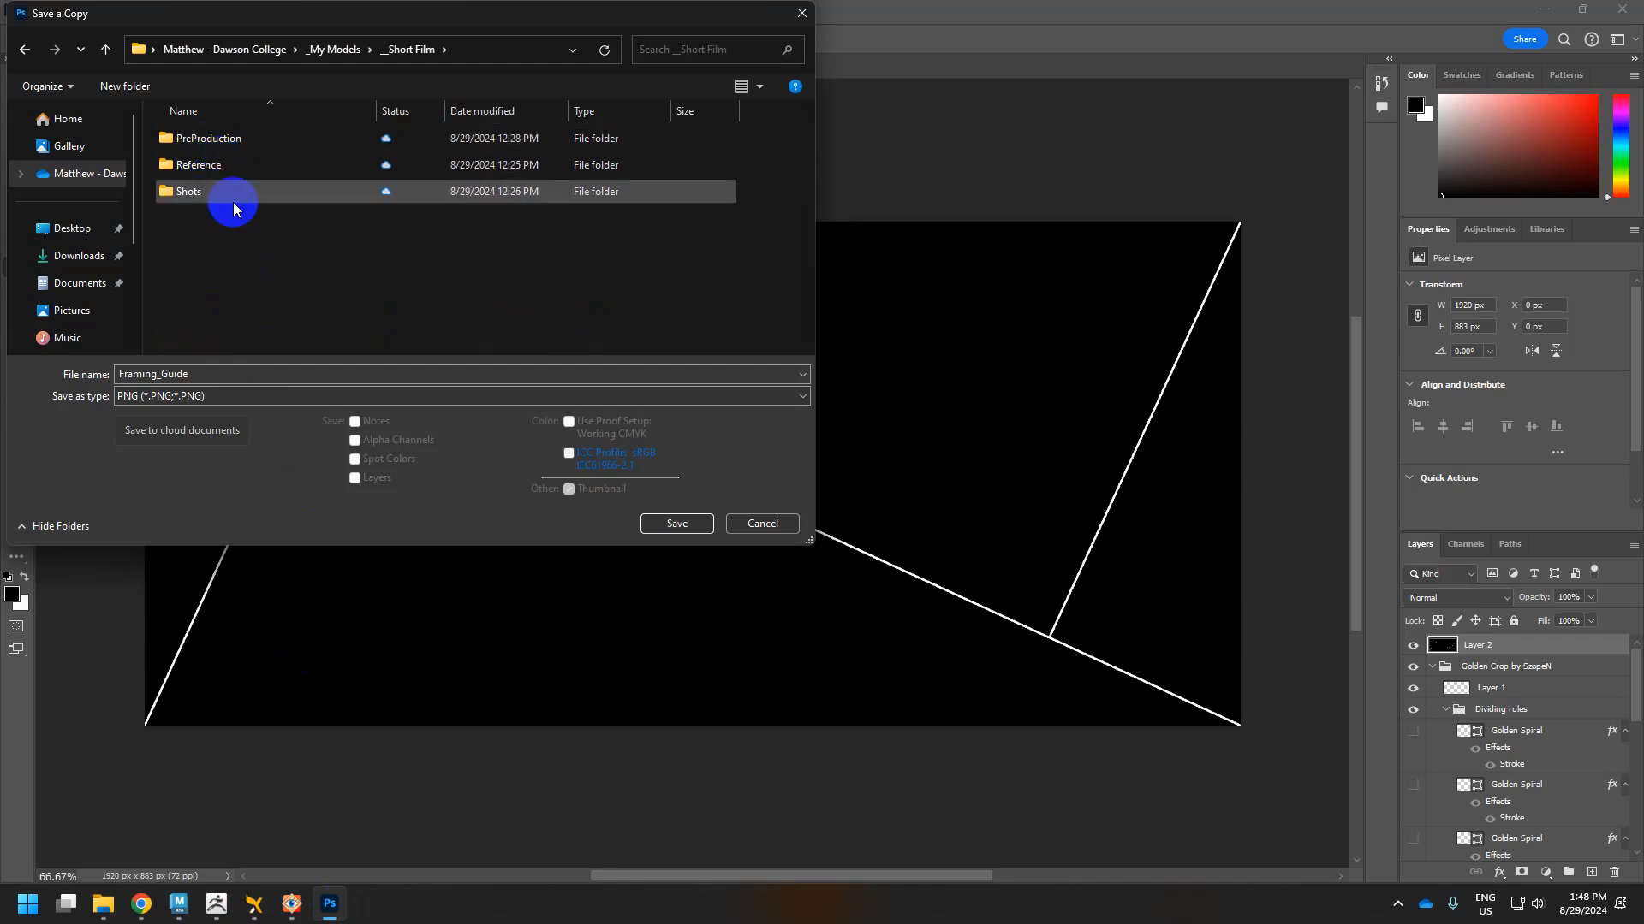
{"action": "left_click", "coordinate": [685, 526]}
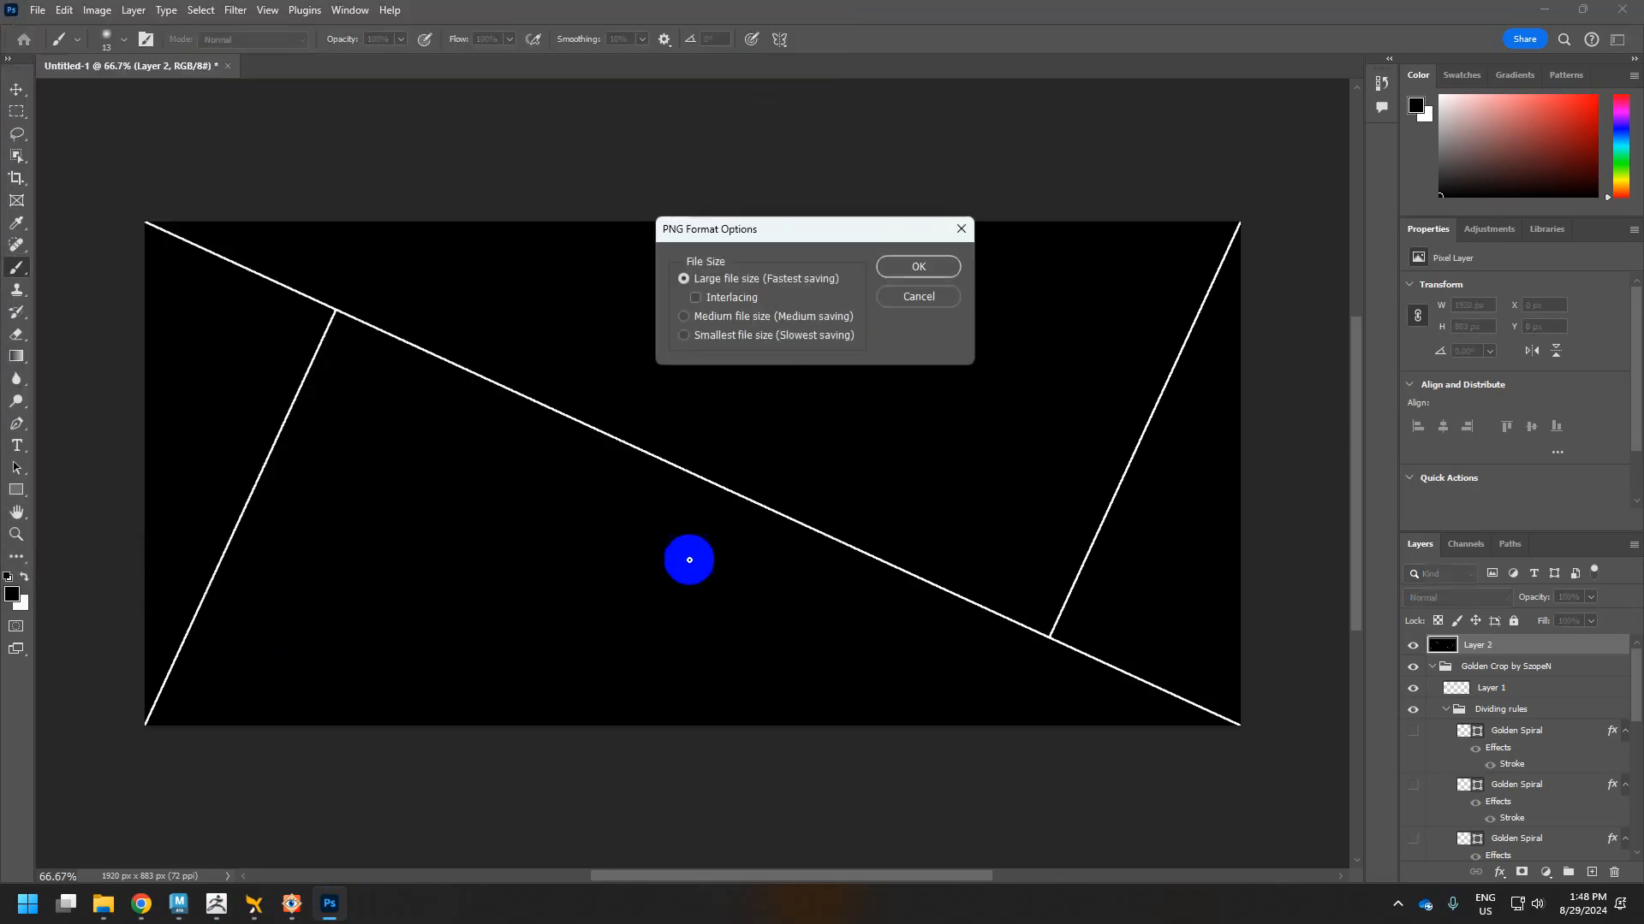
{"action": "left_click", "coordinate": [897, 270]}
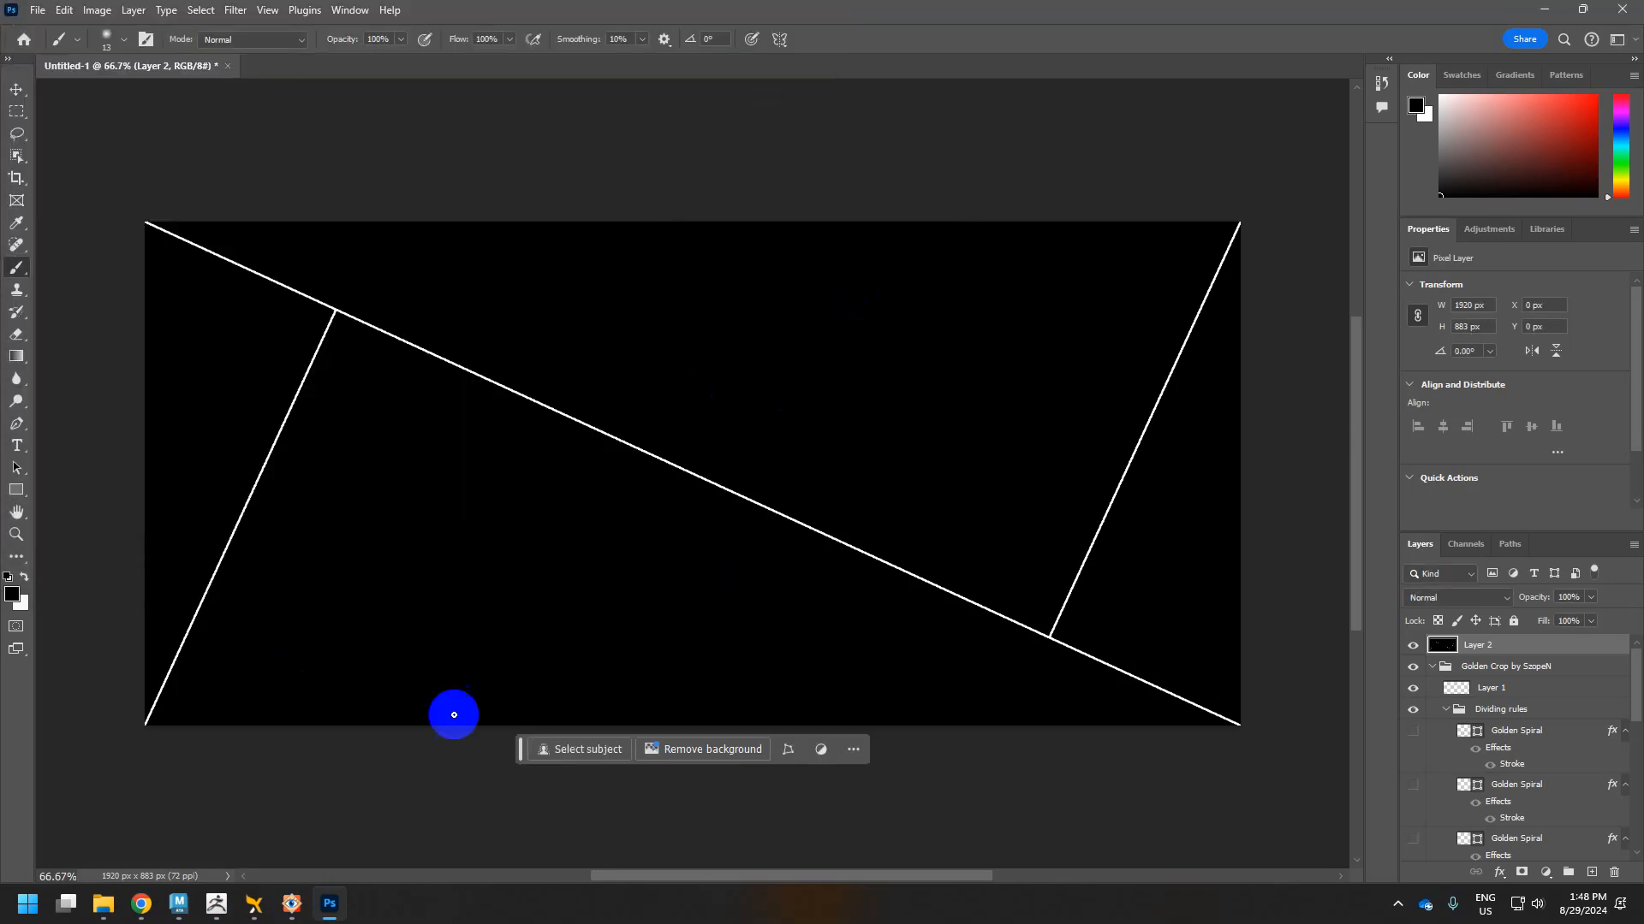
Switch to Maya and move the floating Cam_Cine view aside to uncover the main perspective view.
{"action": "left_click", "coordinate": [187, 914]}
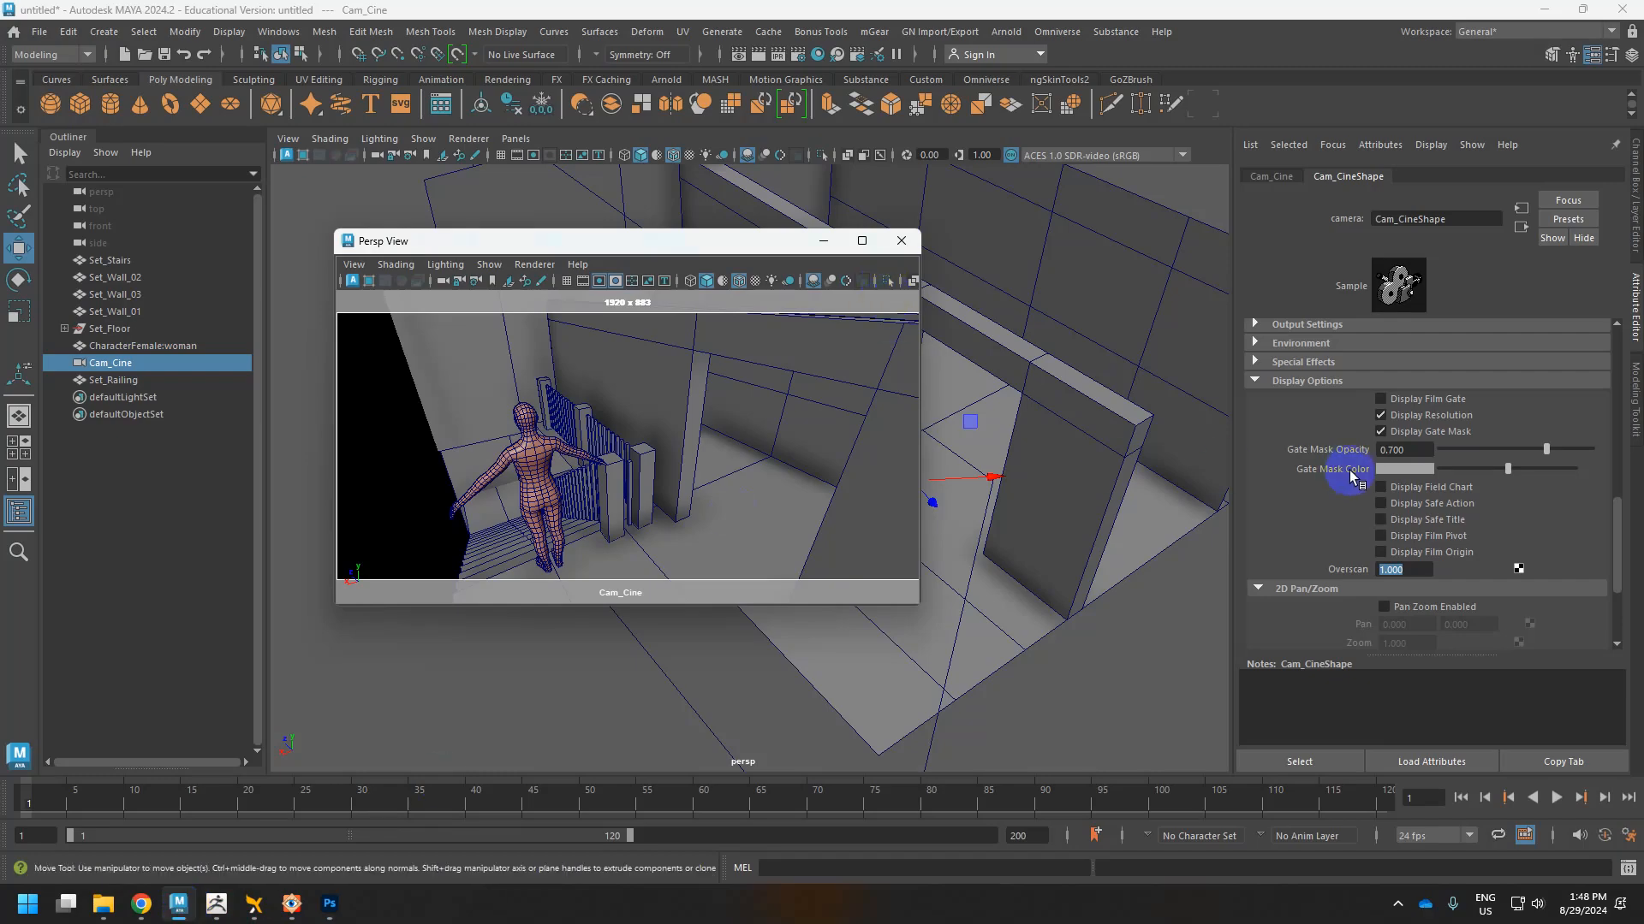
{"action": "left_click_drag", "start_coordinate": [632, 243], "coordinate": [996, 196]}
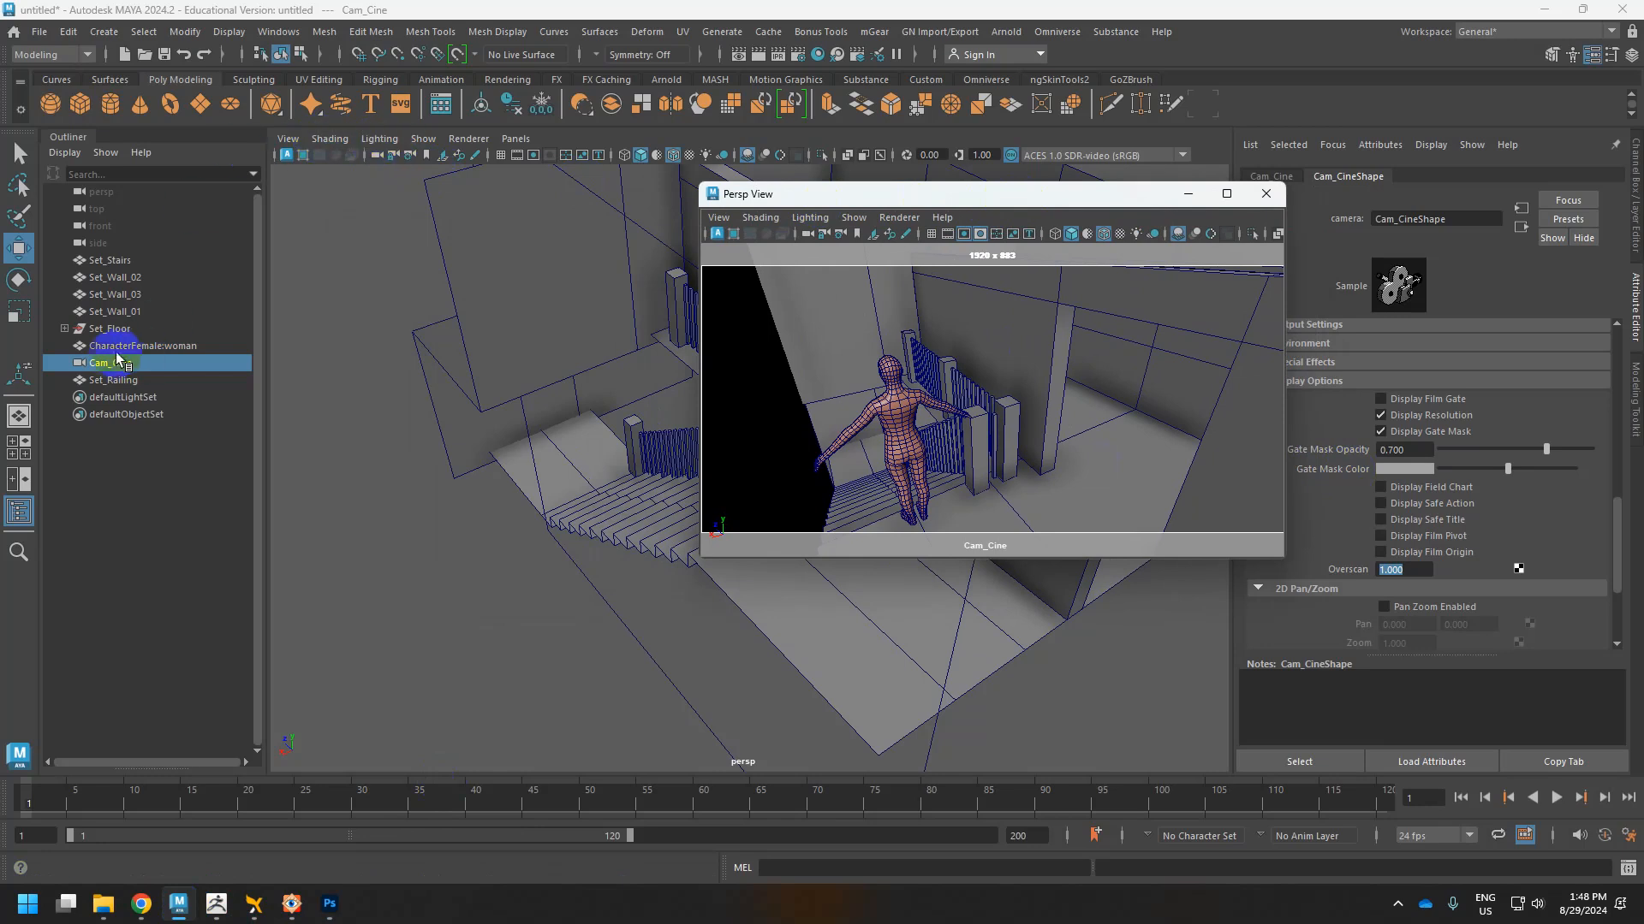
Start importing an image as an image plane for the main persp view and browse to the DATA (D:) drive.
{"action": "left_click", "coordinate": [287, 138]}
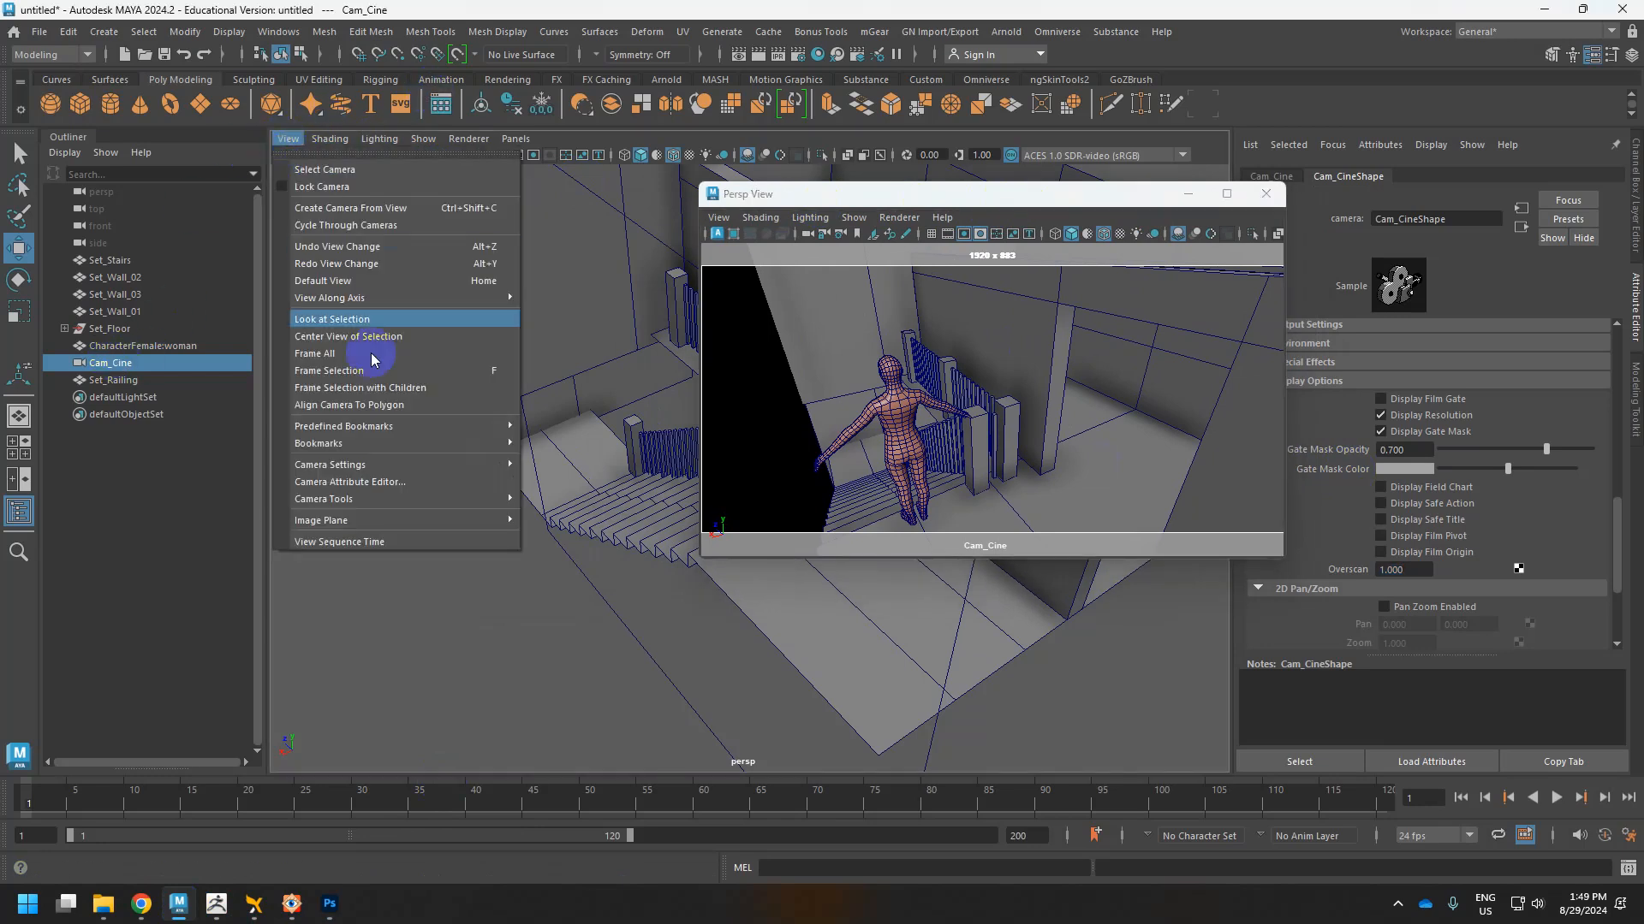
{"action": "left_click", "coordinate": [424, 522]}
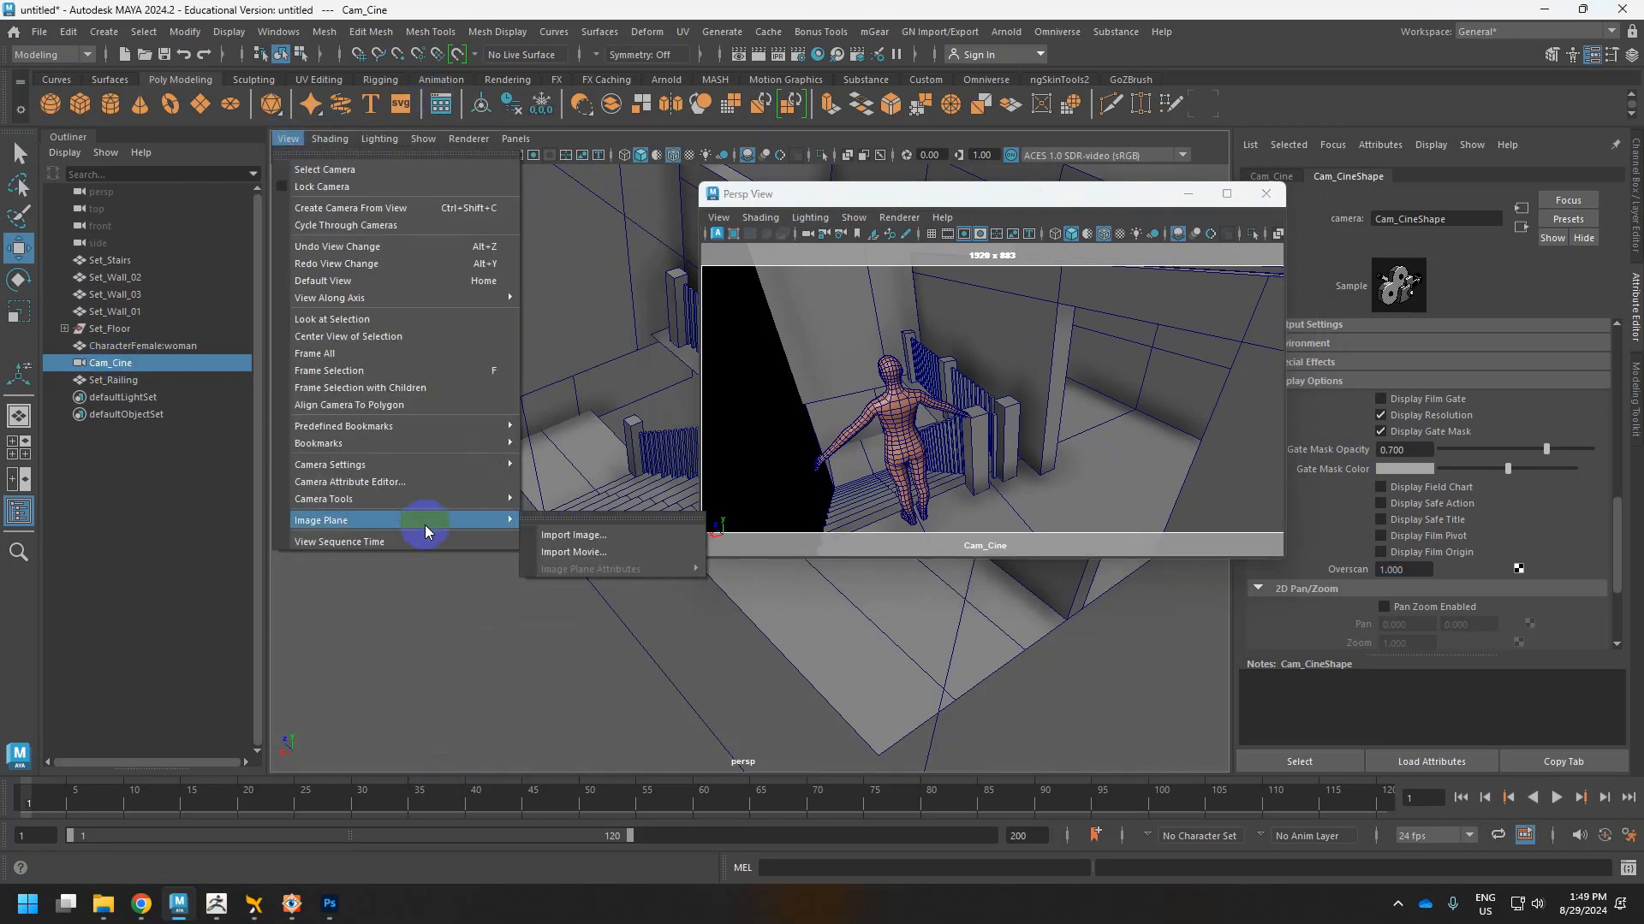
{"action": "left_click", "coordinate": [570, 538]}
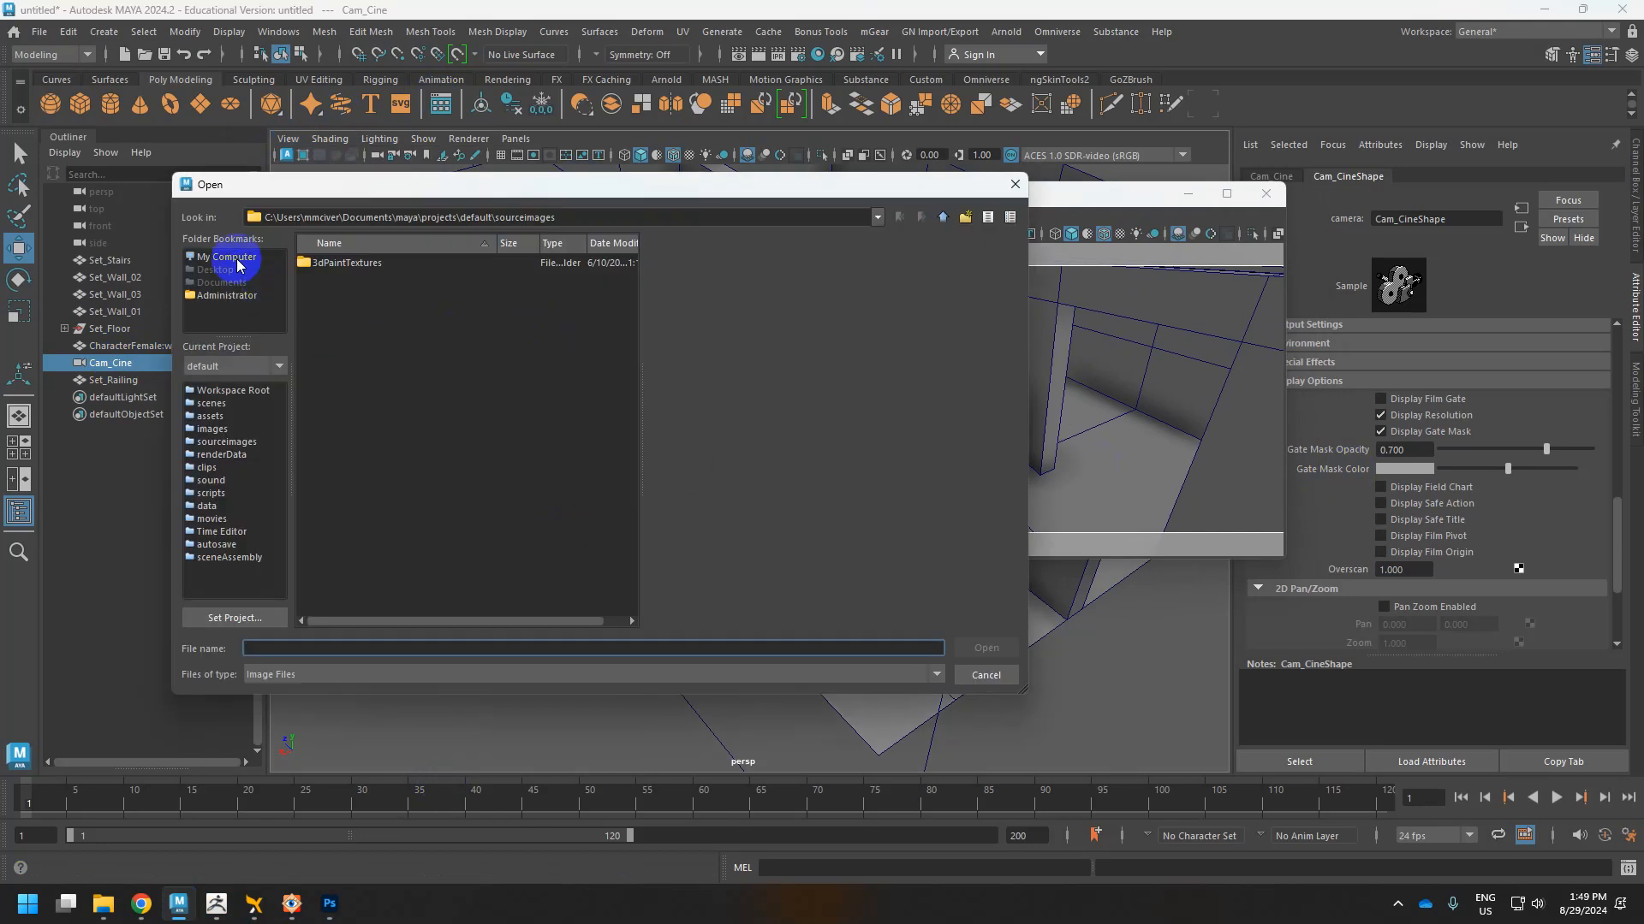
{"action": "left_click", "coordinate": [227, 258]}
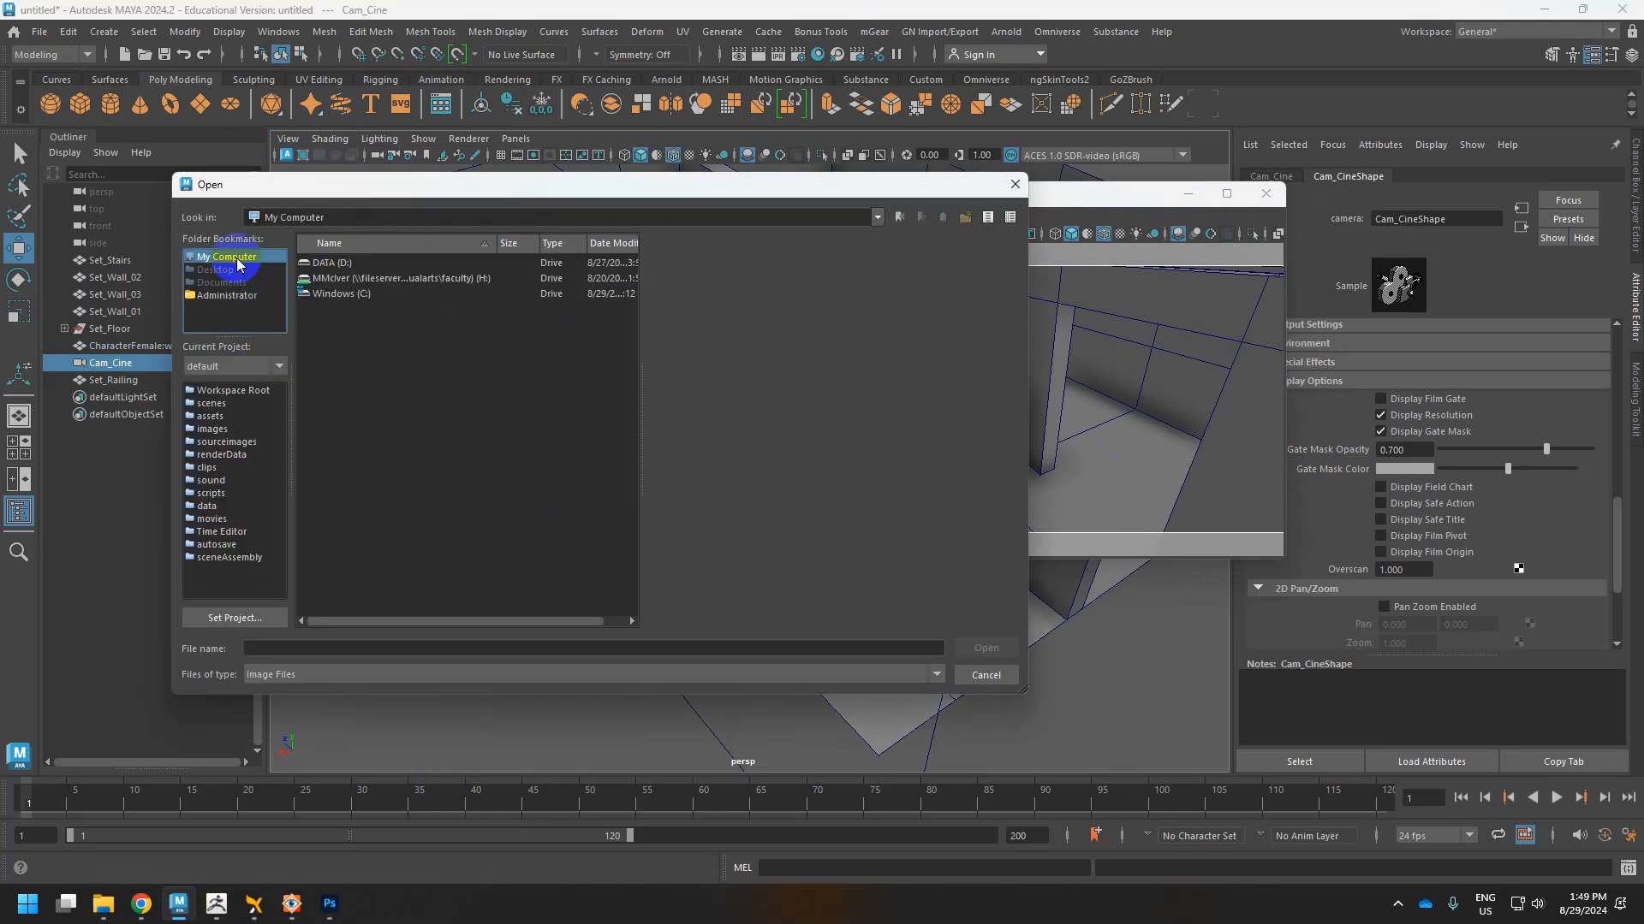
{"action": "left_click", "coordinate": [330, 265]}
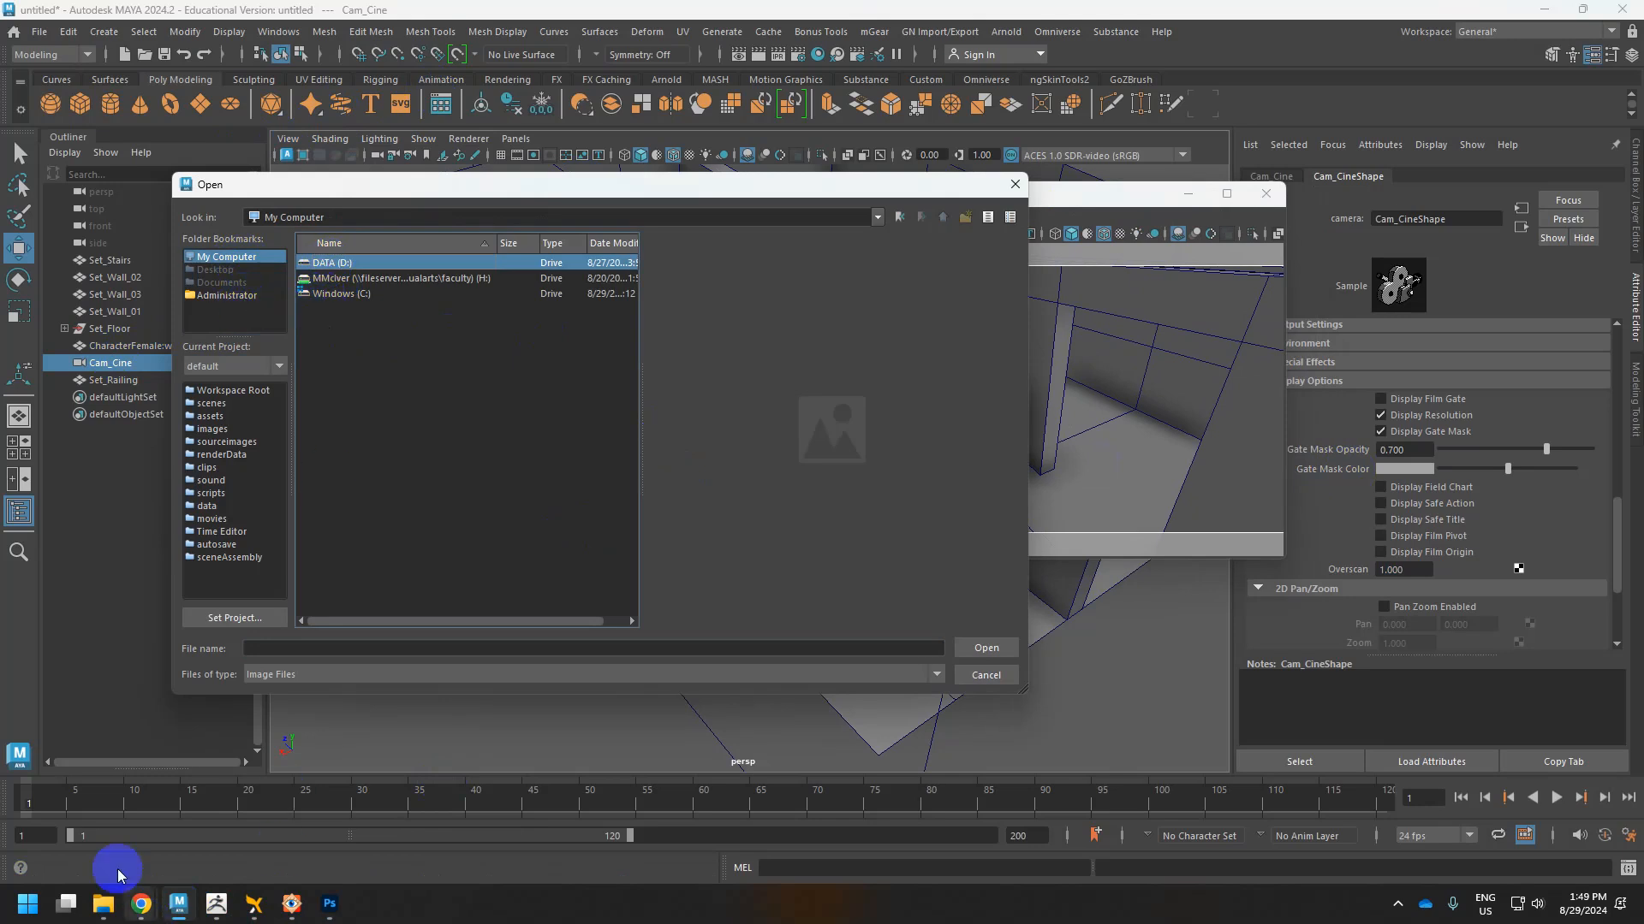
Copy the path of the __Short Film folder in File Explorer.
{"action": "mouse_move", "coordinate": [101, 899]}
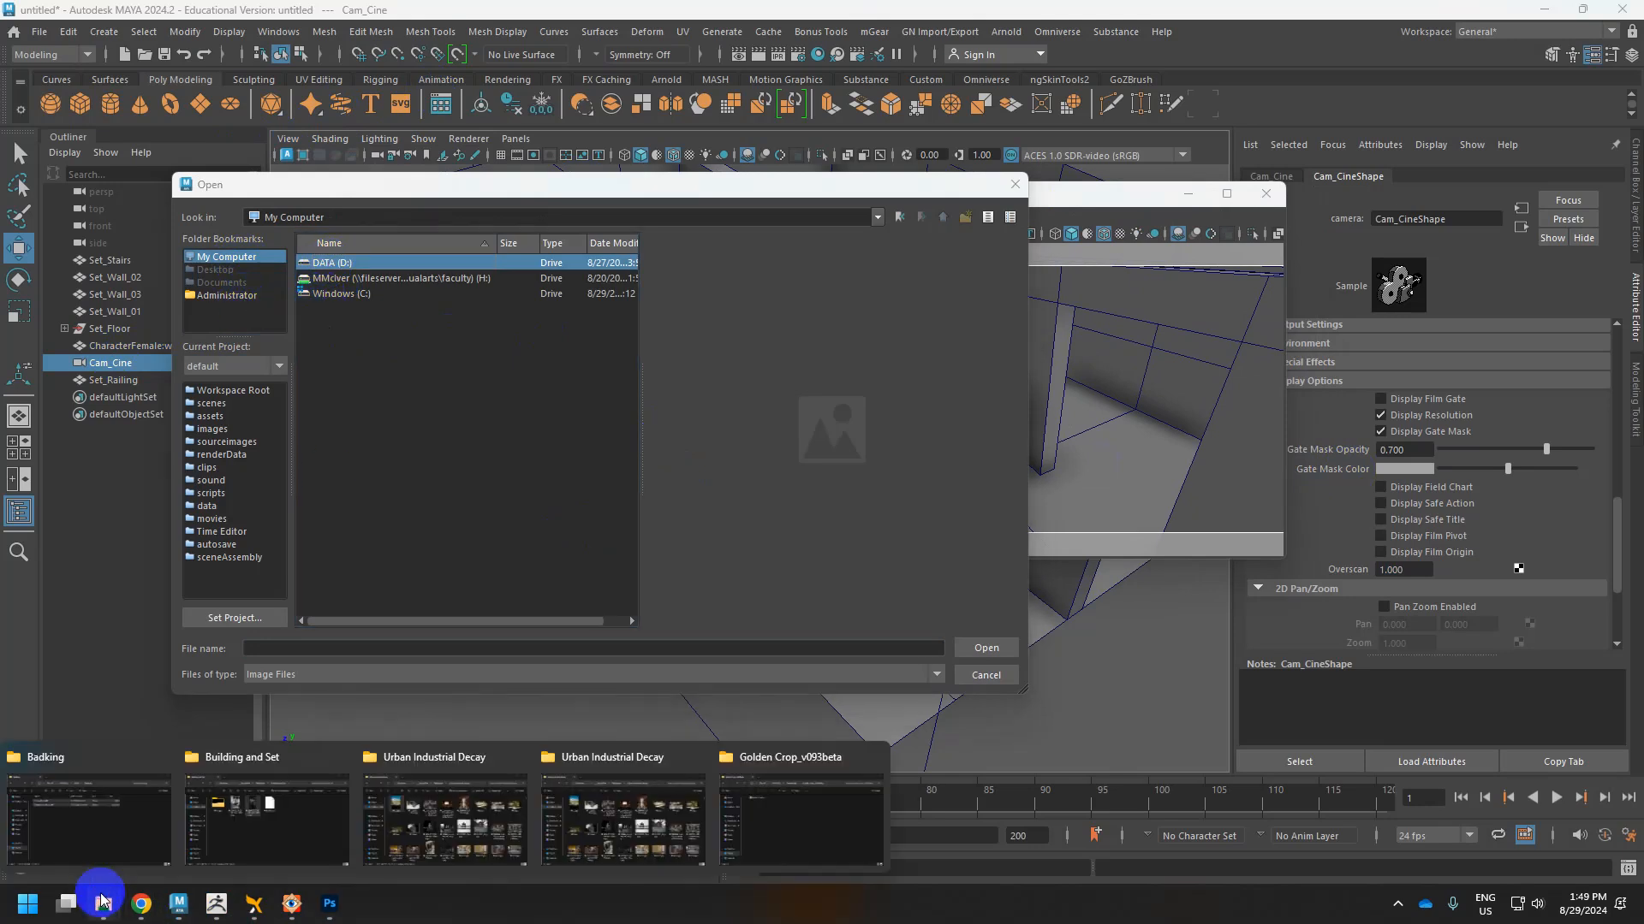
{"action": "left_click", "coordinate": [682, 781]}
{"action": "left_click", "coordinate": [782, 301]}
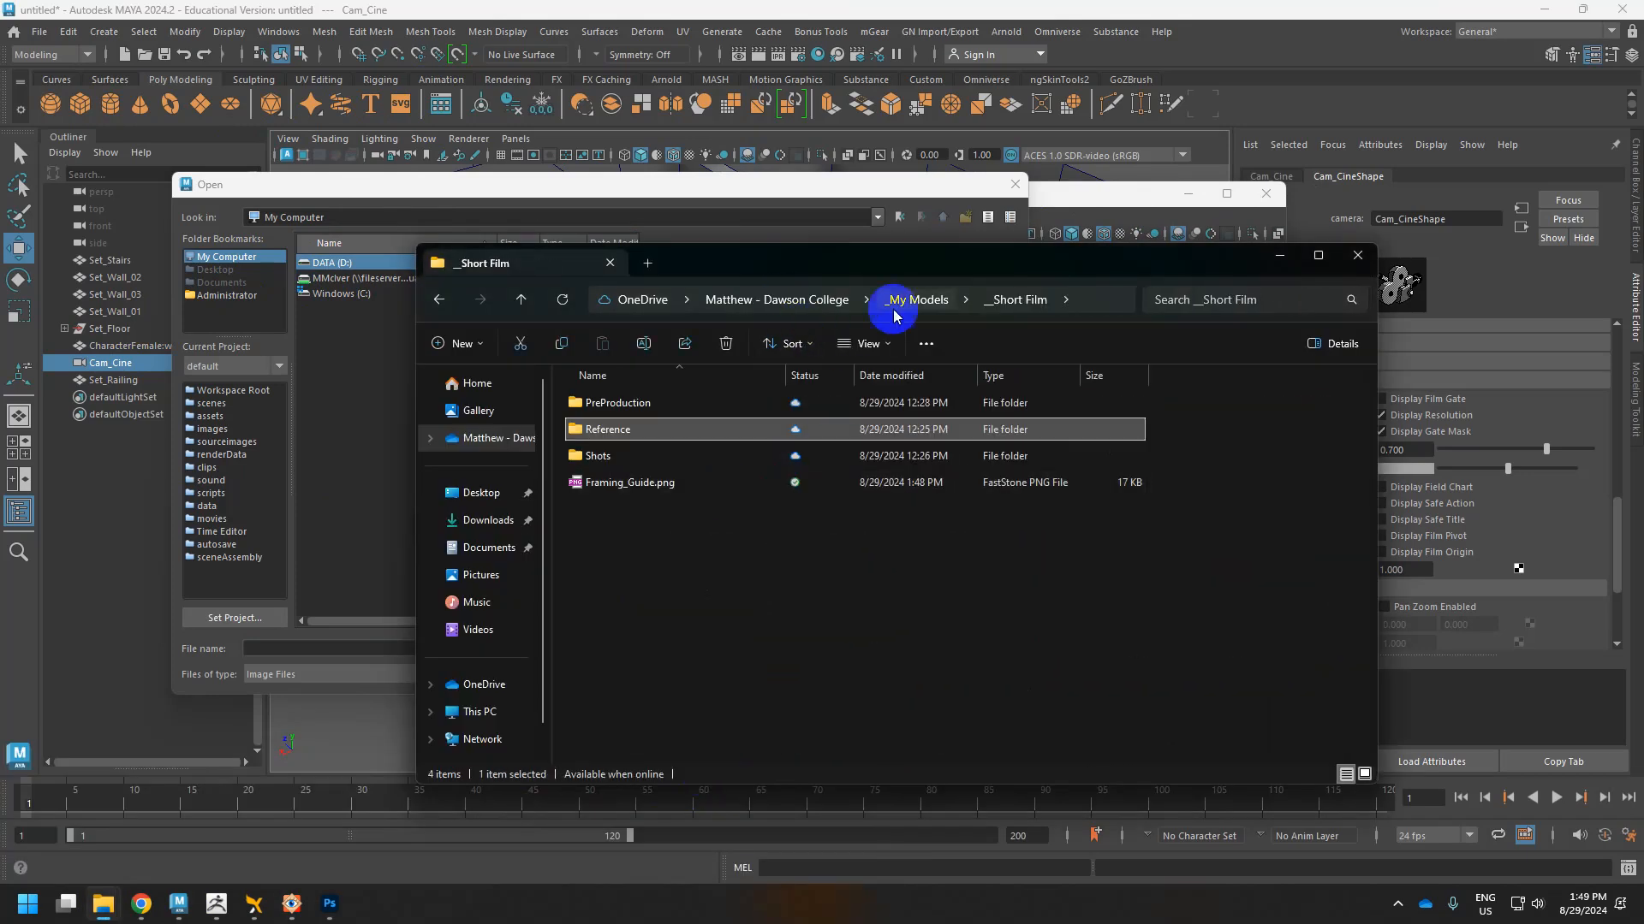
{"action": "left_click", "coordinate": [1093, 299]}
{"action": "key", "text": "ctrl+c"}
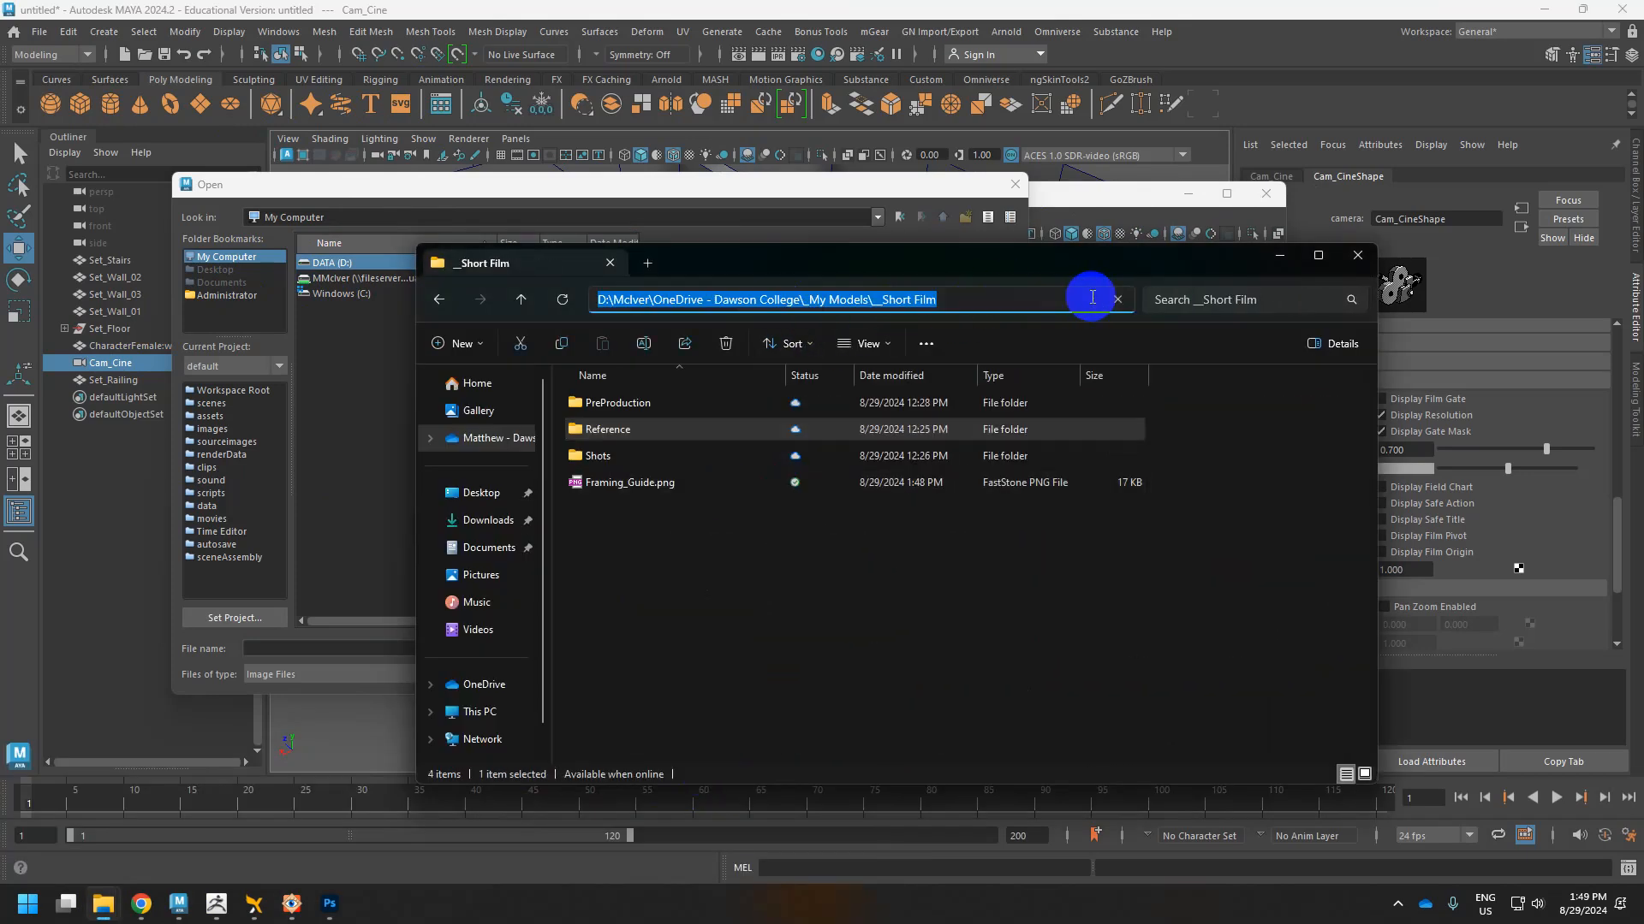
Paste the folder path into the image-plane file browser and import Framing_Guide.png into the persp view.
{"action": "left_click", "coordinate": [332, 652]}
{"action": "key", "text": "ctrl+v"}
{"action": "left_click", "coordinate": [985, 648]}
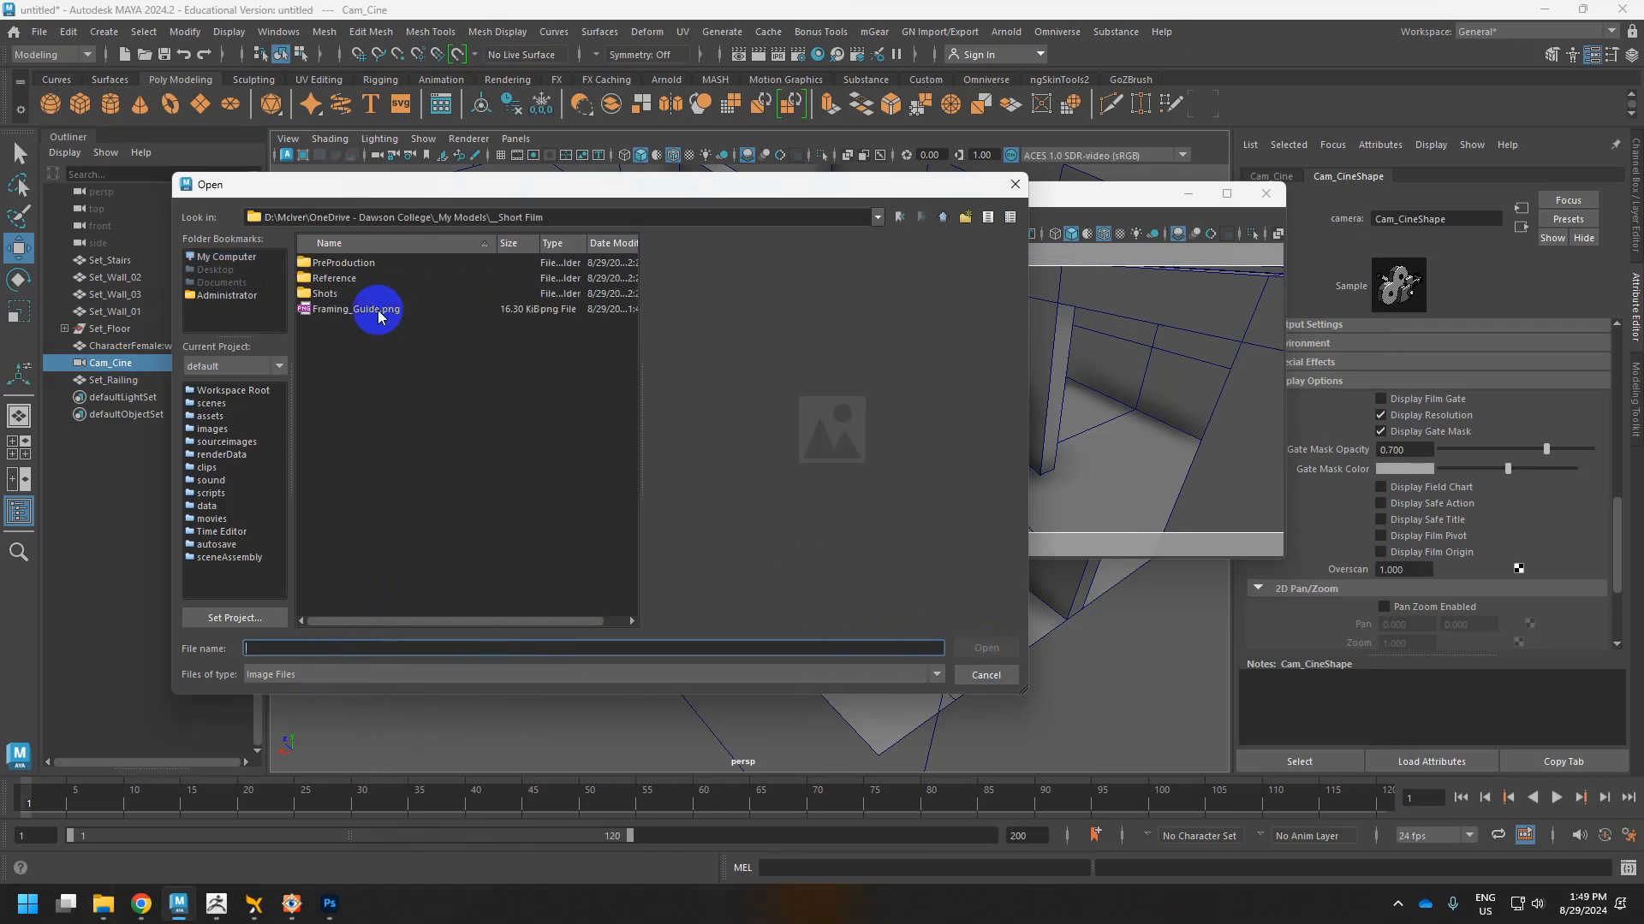
{"action": "left_click", "coordinate": [380, 310]}
{"action": "left_click", "coordinate": [986, 648]}
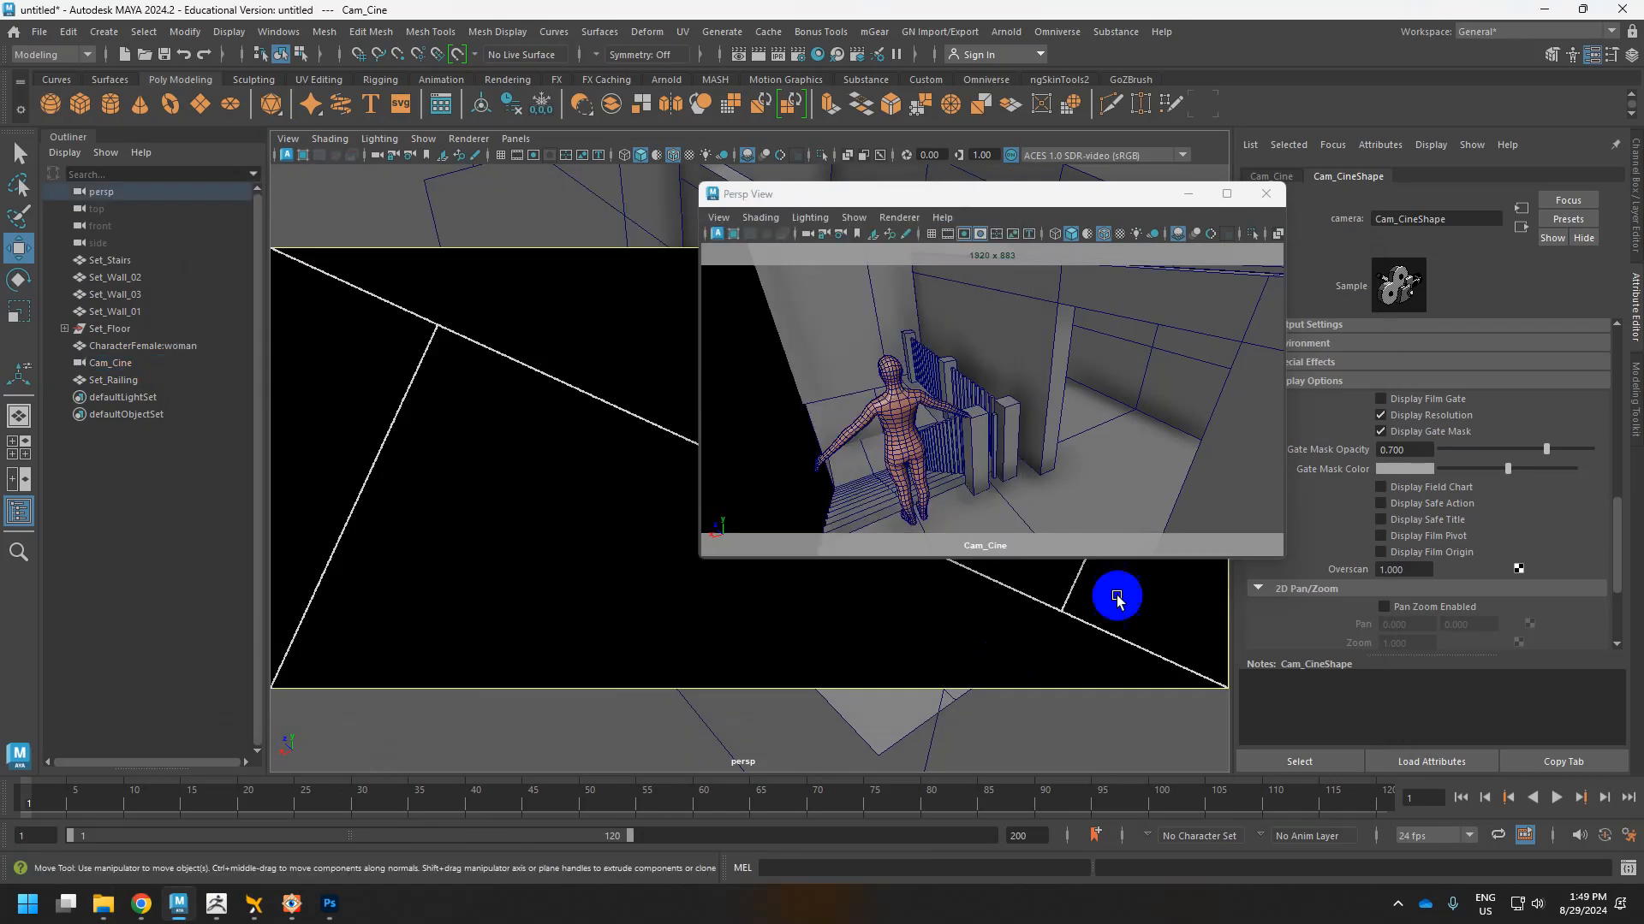
Close the floating Cam_Cine view and lower the image plane's Alpha Gain to 0.224.
{"action": "left_click", "coordinate": [1266, 193]}
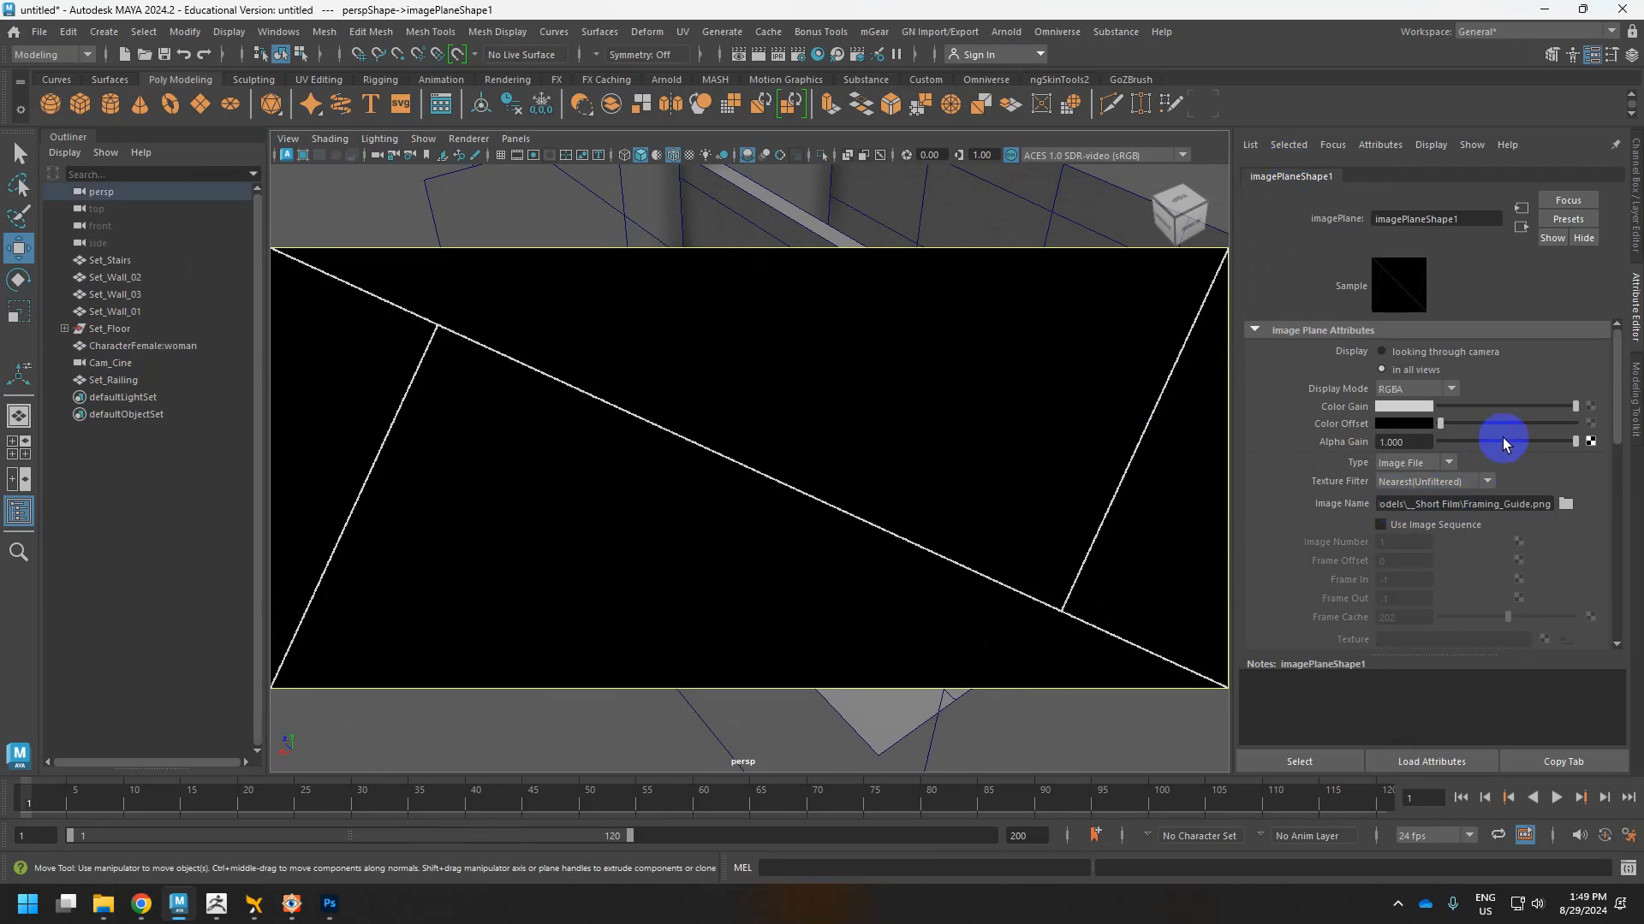
{"action": "left_click_drag", "start_coordinate": [1570, 441], "coordinate": [1469, 444]}
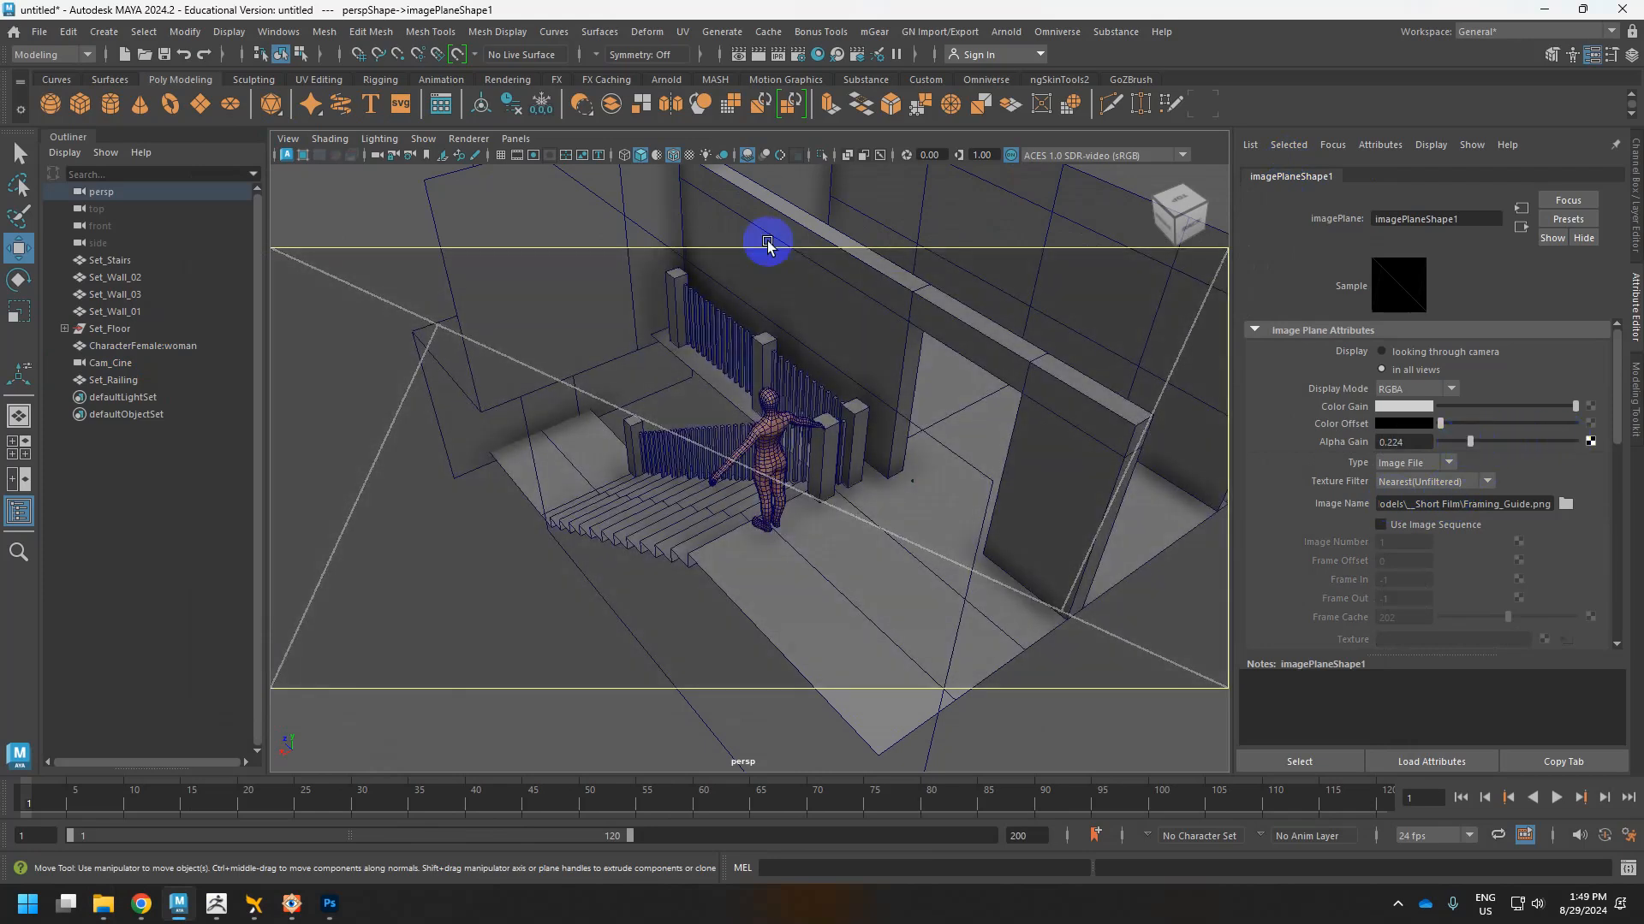
{"action": "mouse_move", "coordinate": [950, 448]}
{"action": "left_mouse_down", "text": "alt"}
{"action": "mouse_move", "coordinate": [983, 448]}
{"action": "mouse_move", "coordinate": [970, 432]}
{"action": "left_mouse_up", "text": "alt"}
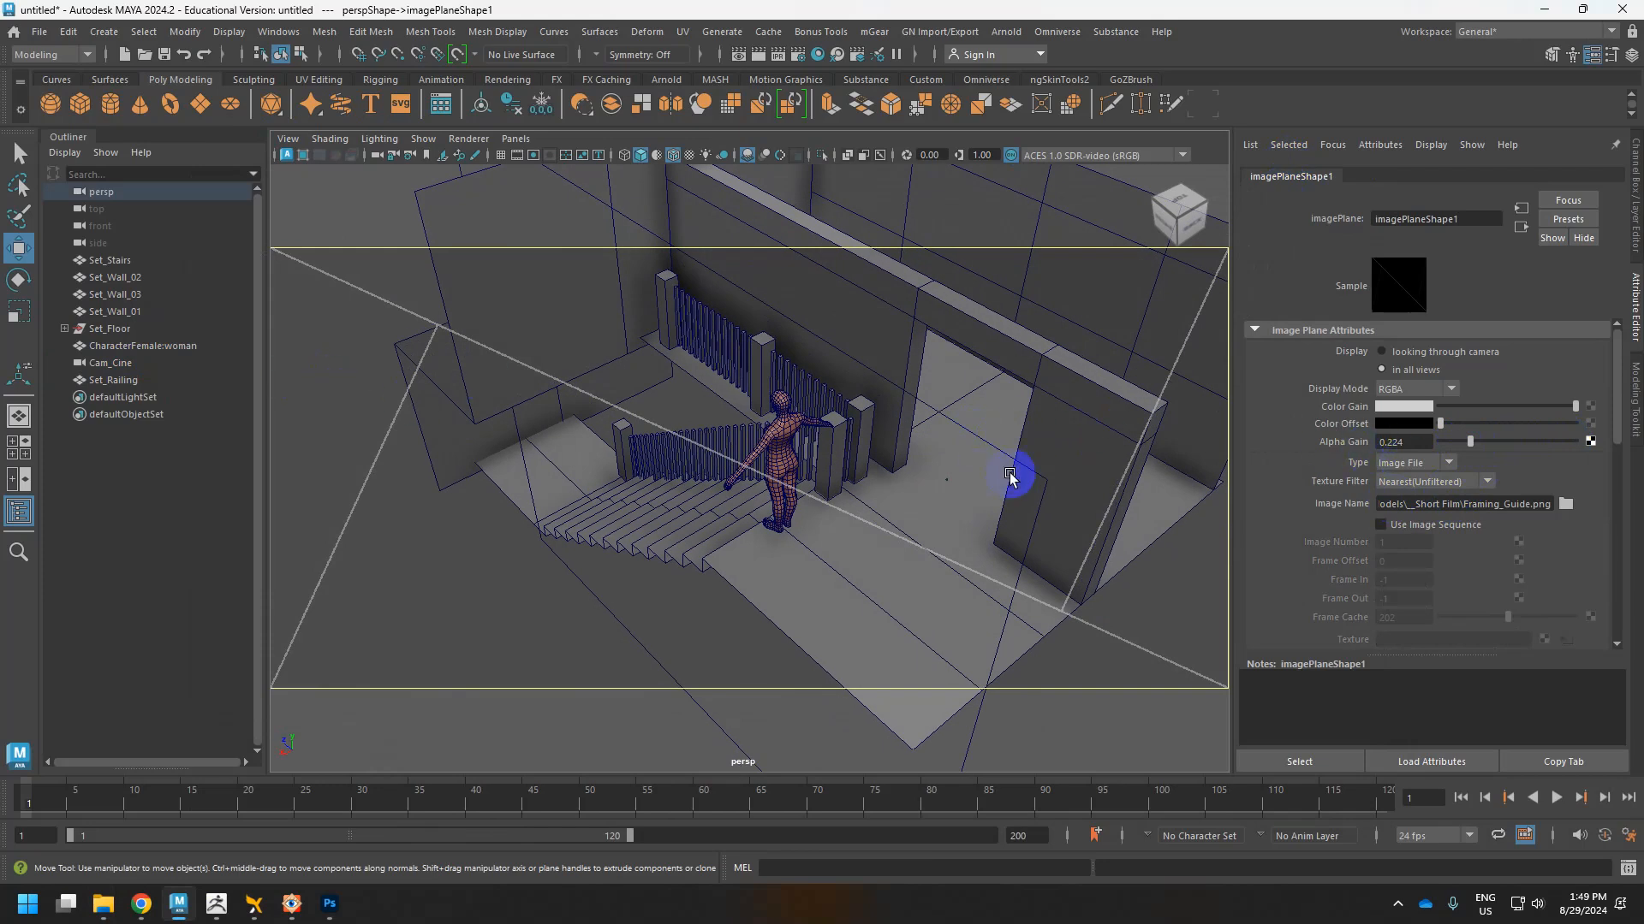
Undo the Alpha Gain change and the image plane import on the persp camera.
{"action": "key", "text": "ctrl+z"}
{"action": "key", "text": "ctrl+z"}
{"action": "key", "text": "ctrl+z"}
{"action": "key", "text": "ctrl+z"}
{"action": "key", "text": "ctrl+z"}
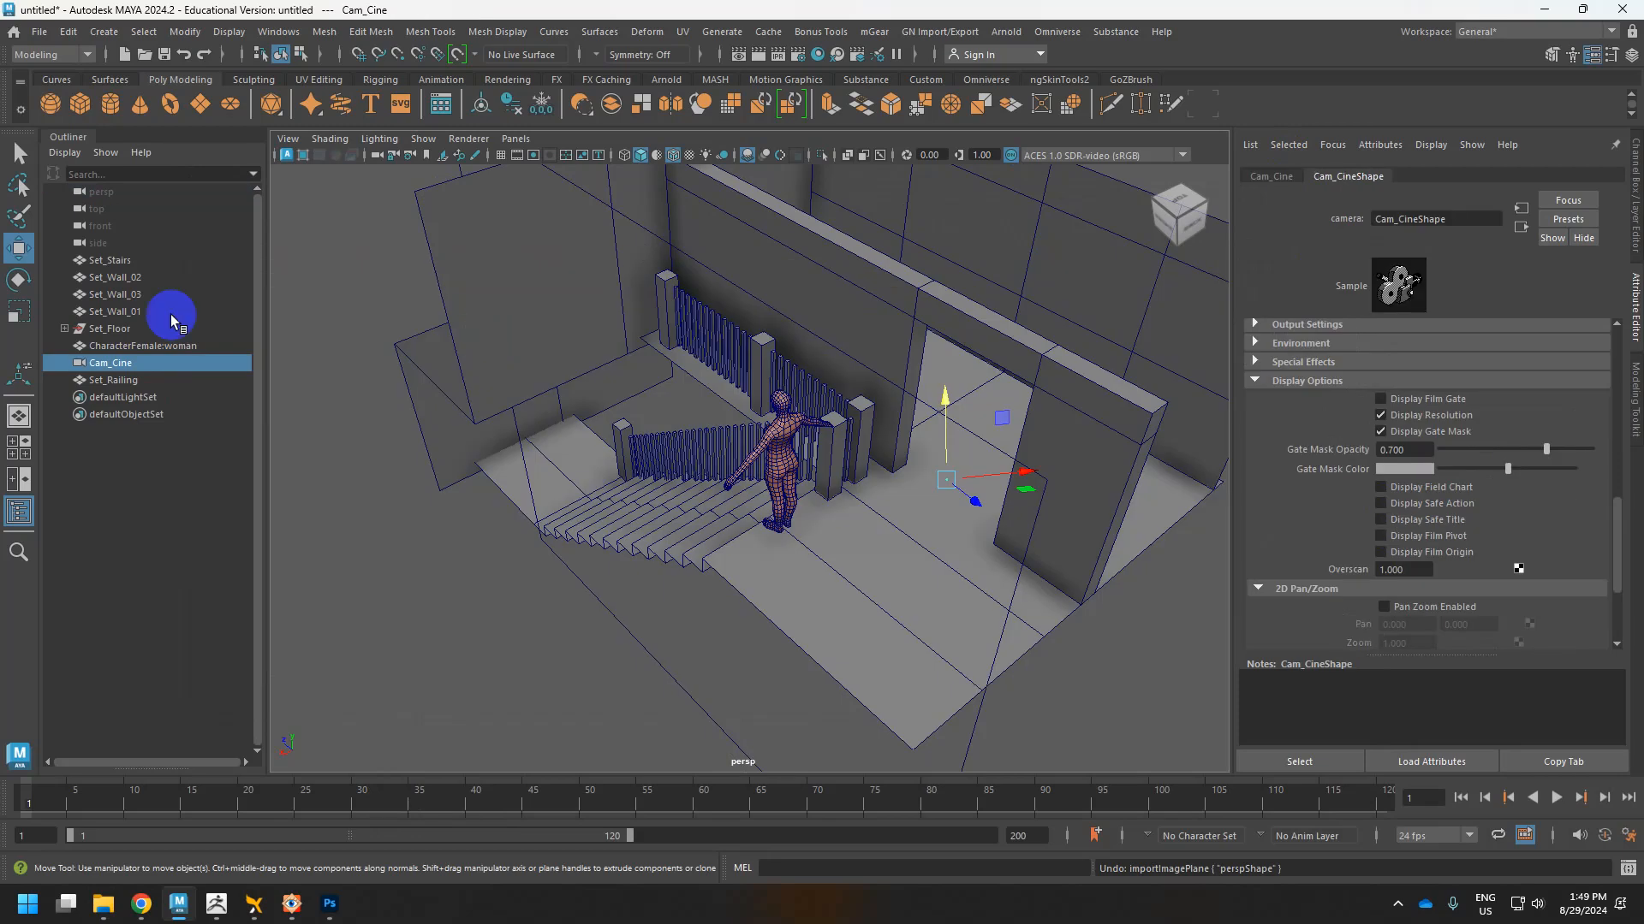
Switch the viewport from the persp camera to look through Cam_Cine.
{"action": "left_click", "coordinate": [110, 367]}
{"action": "left_click", "coordinate": [516, 139]}
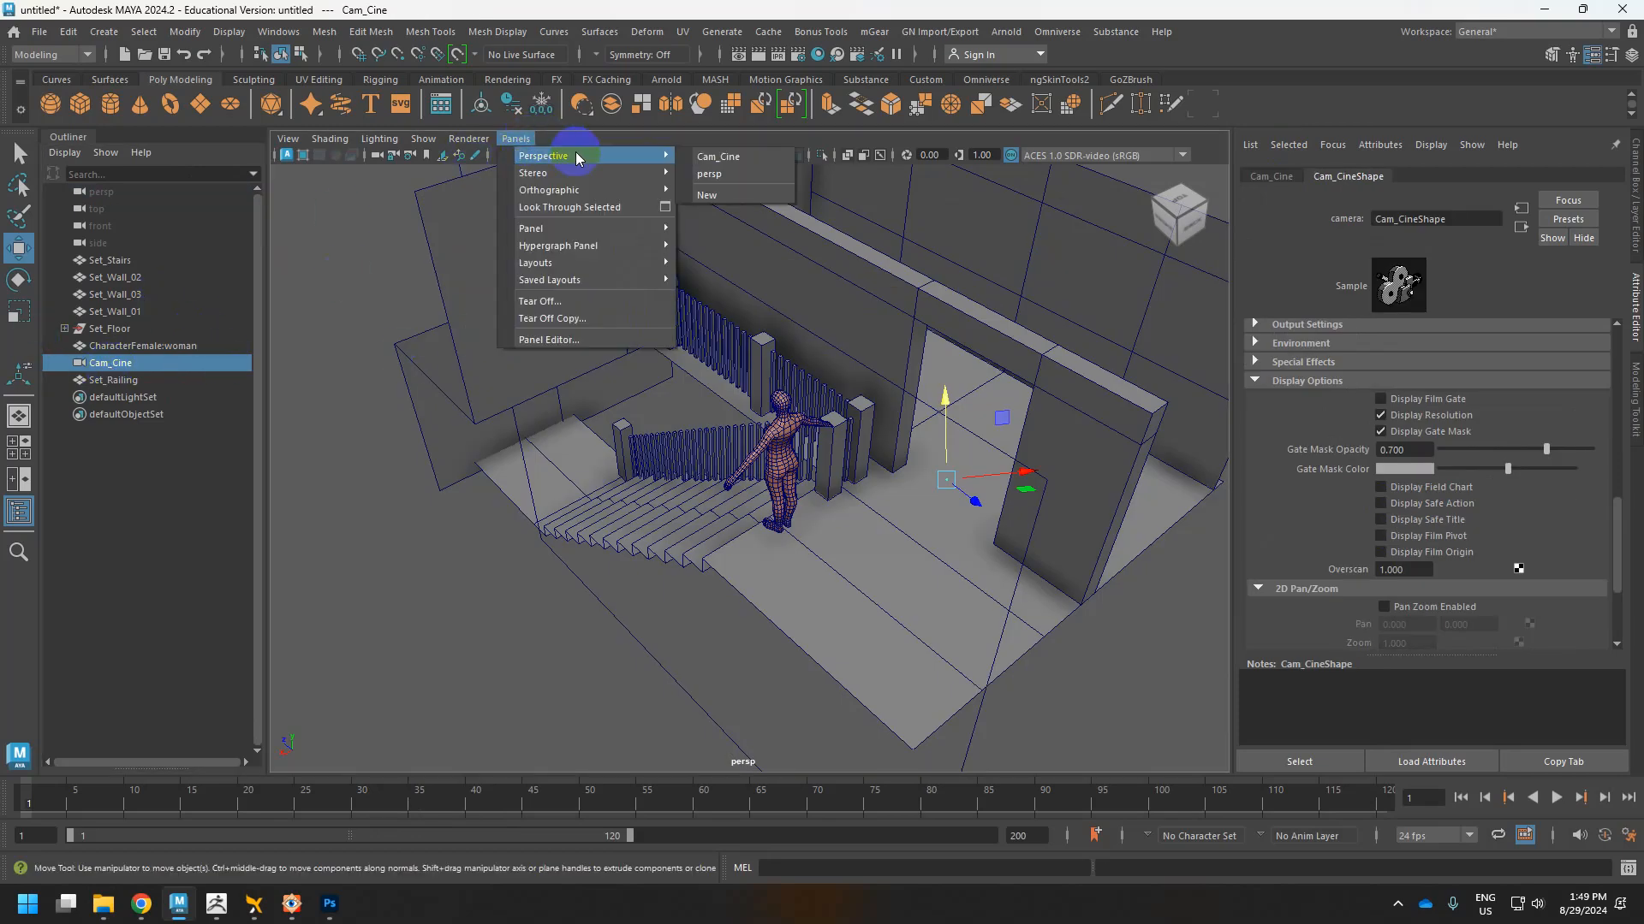
{"action": "mouse_move", "coordinate": [575, 152]}
{"action": "left_click", "coordinate": [690, 163]}
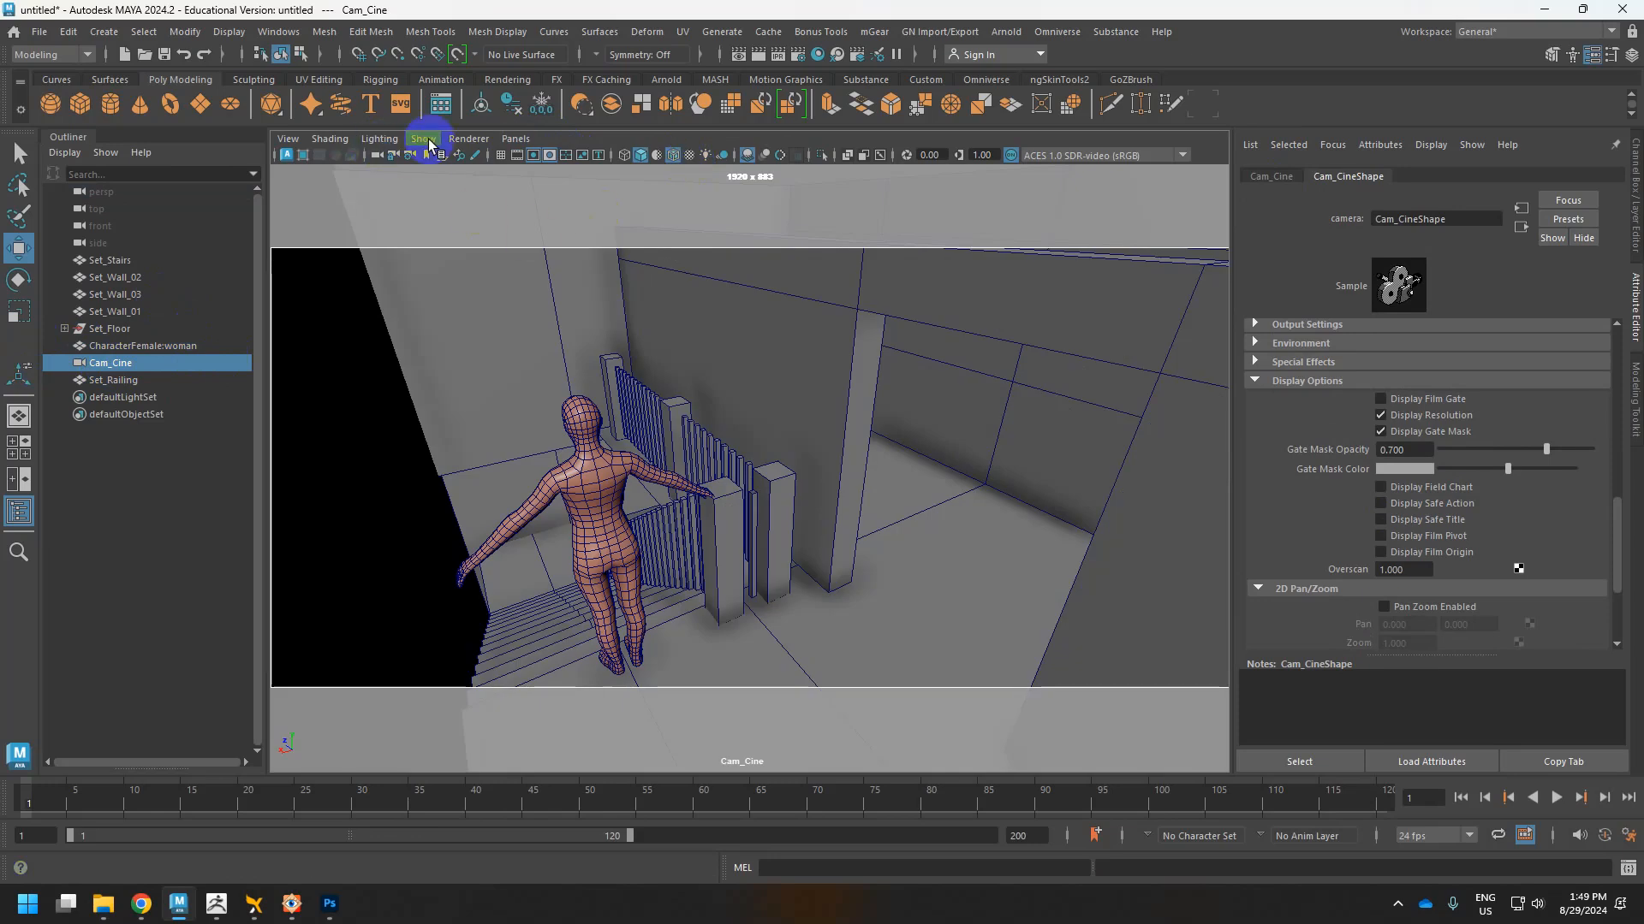
Import Framing_Guide.png from the __Short Film folder as Cam_Cine's image plane and lower its Alpha Gain to 0.103.
{"action": "left_click", "coordinate": [287, 138]}
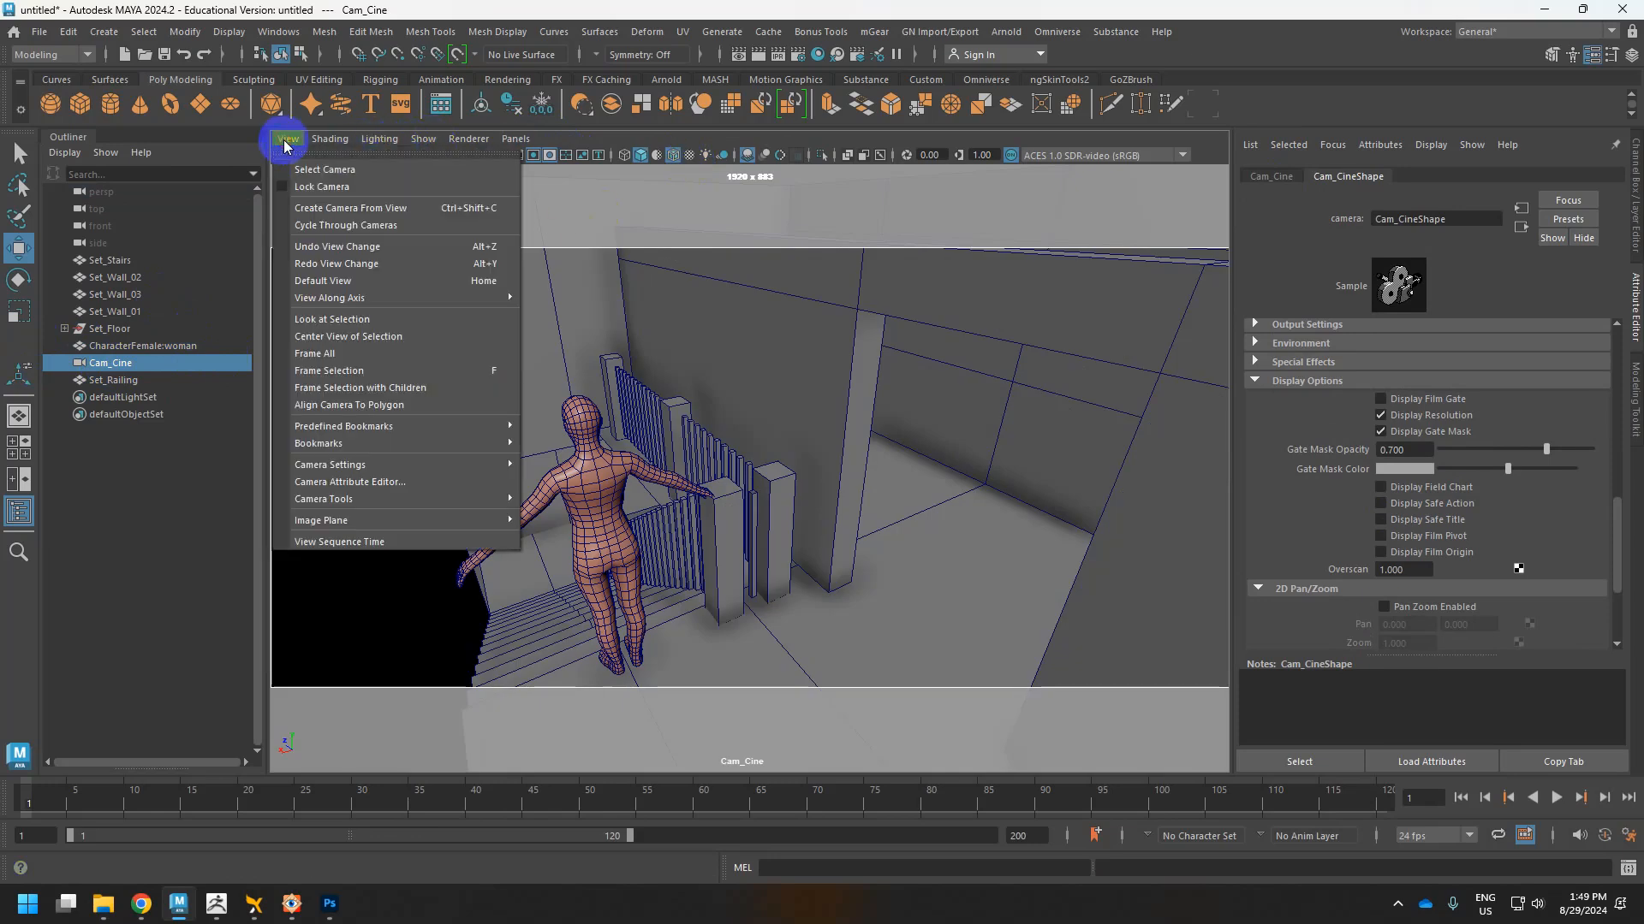
{"action": "mouse_move", "coordinate": [434, 409]}
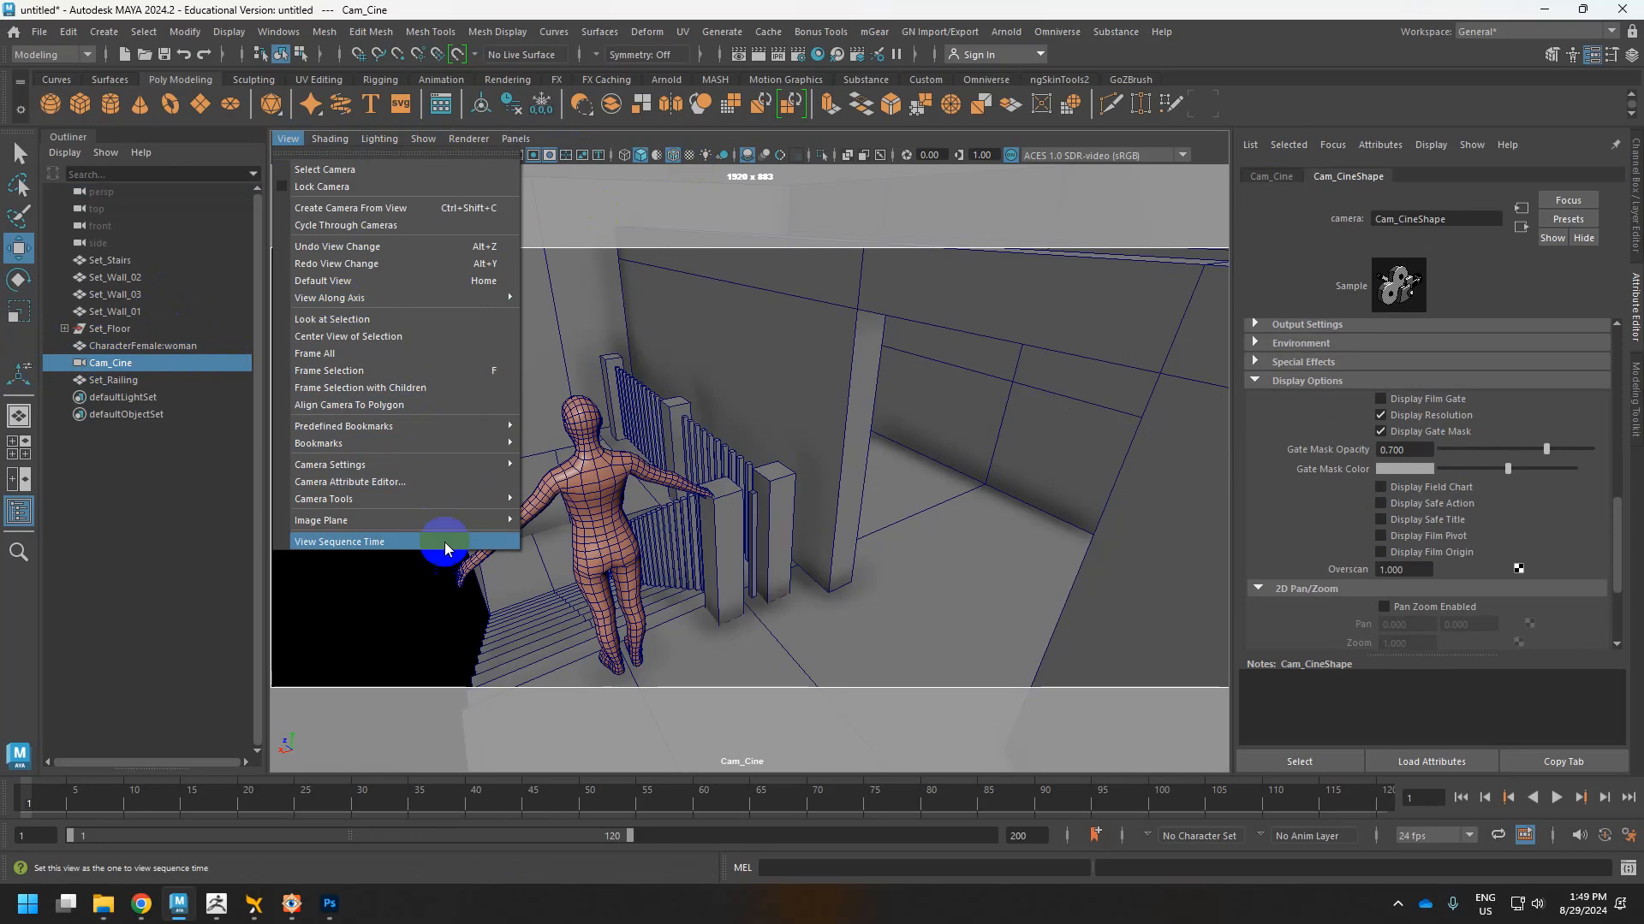
{"action": "mouse_move", "coordinate": [460, 516]}
{"action": "left_click", "coordinate": [571, 521]}
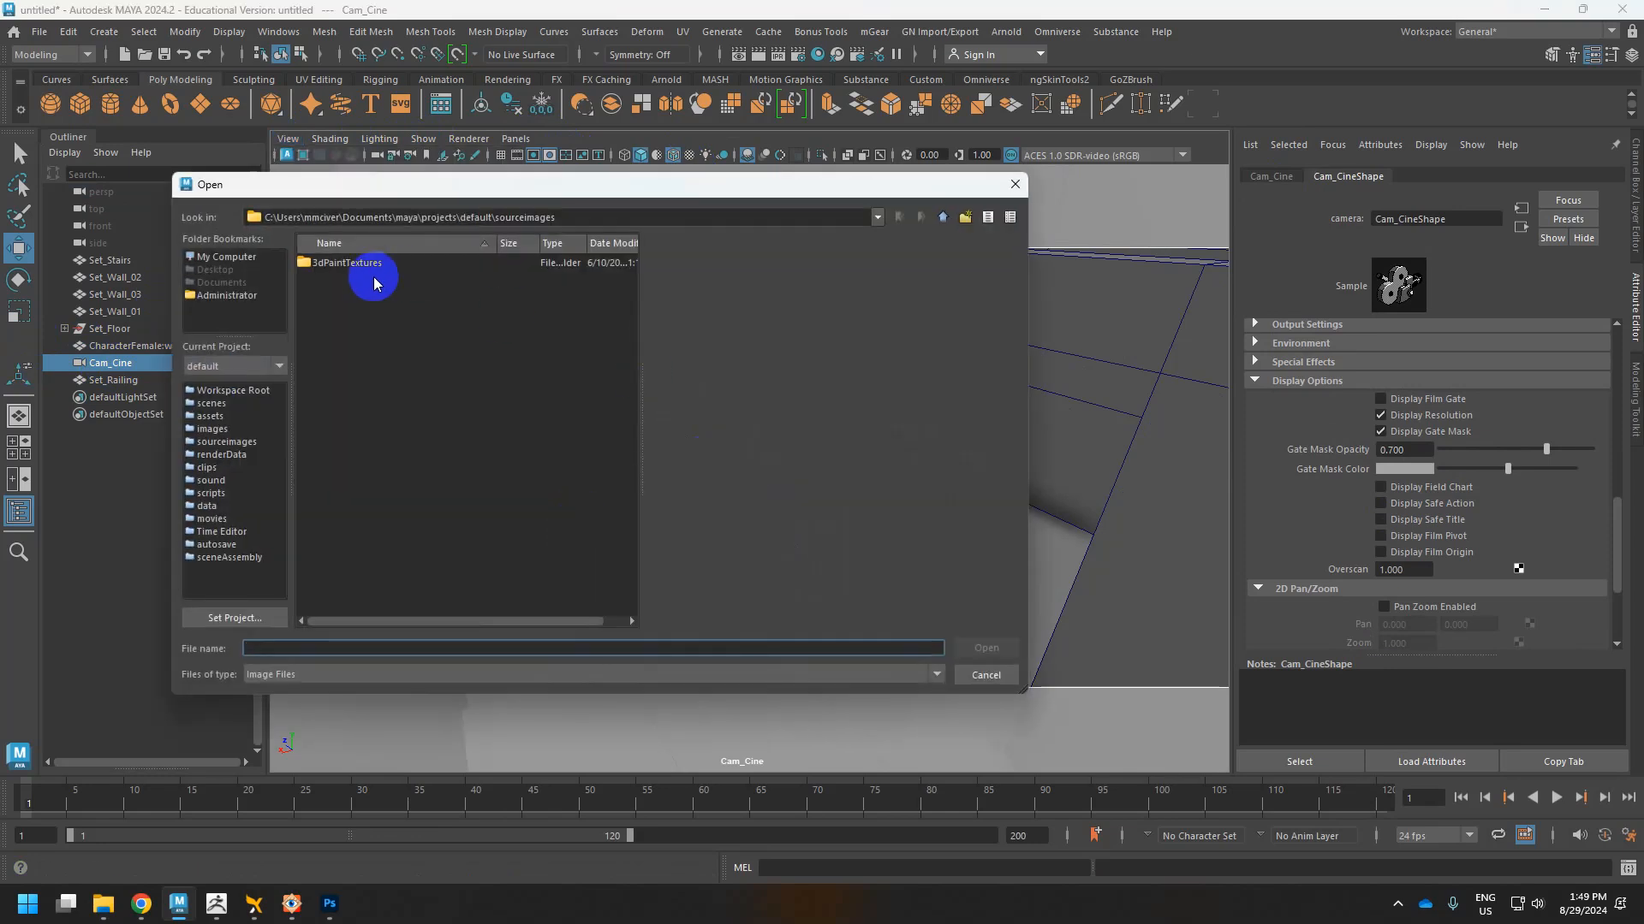
{"action": "left_click", "coordinate": [838, 648]}
{"action": "key", "text": "ctrl+v"}
{"action": "left_click", "coordinate": [985, 648]}
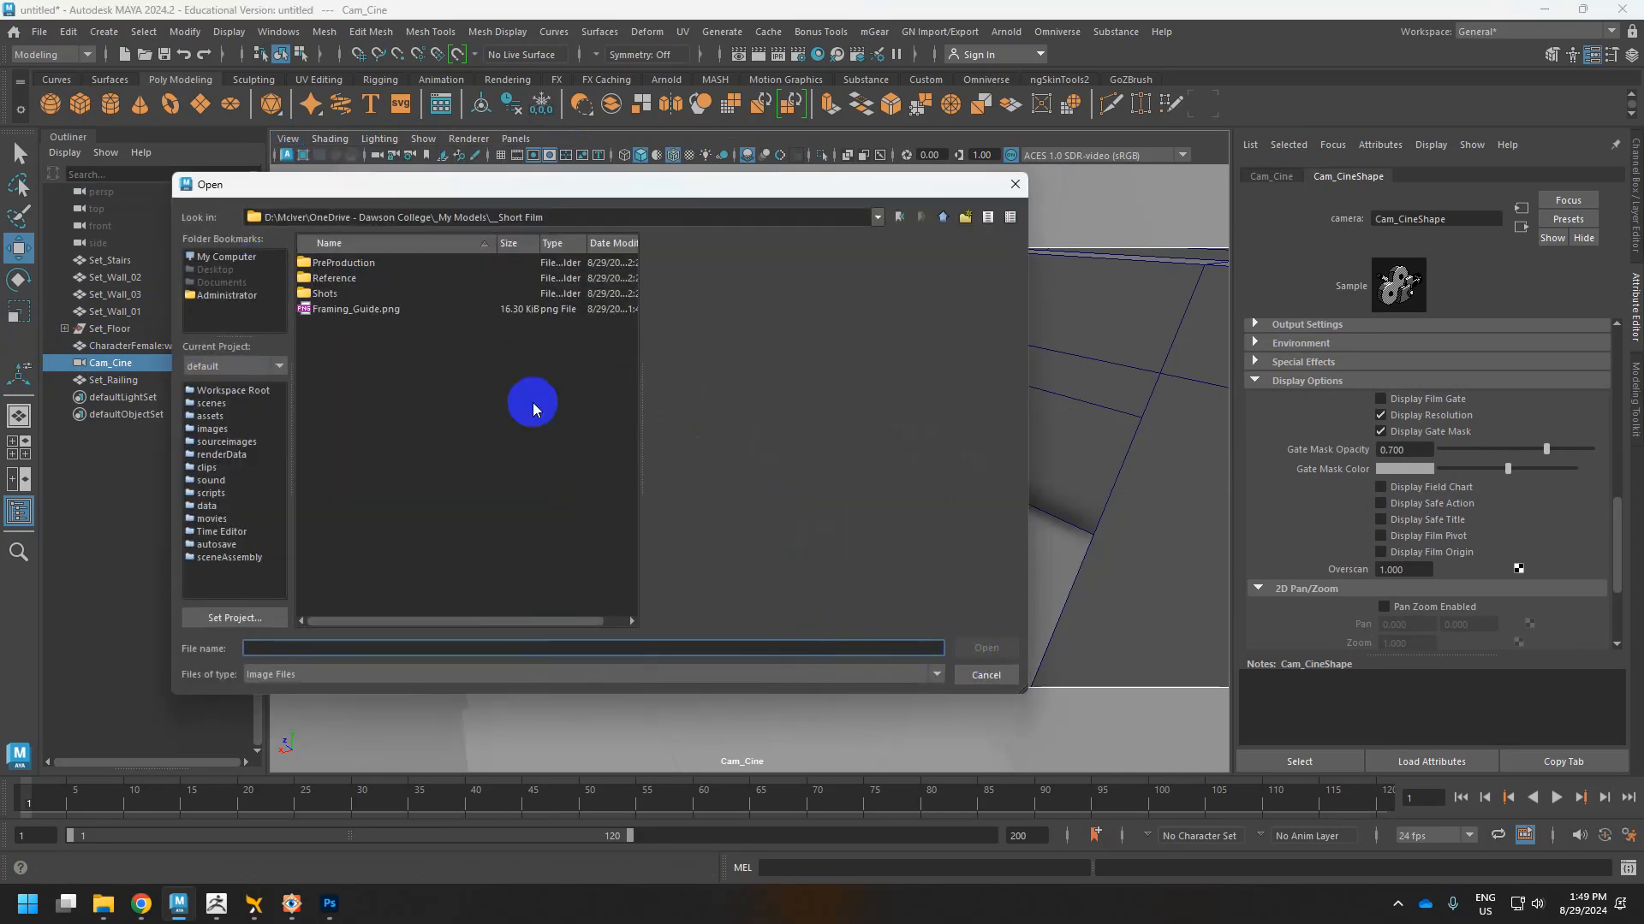
{"action": "double_click", "coordinate": [371, 312]}
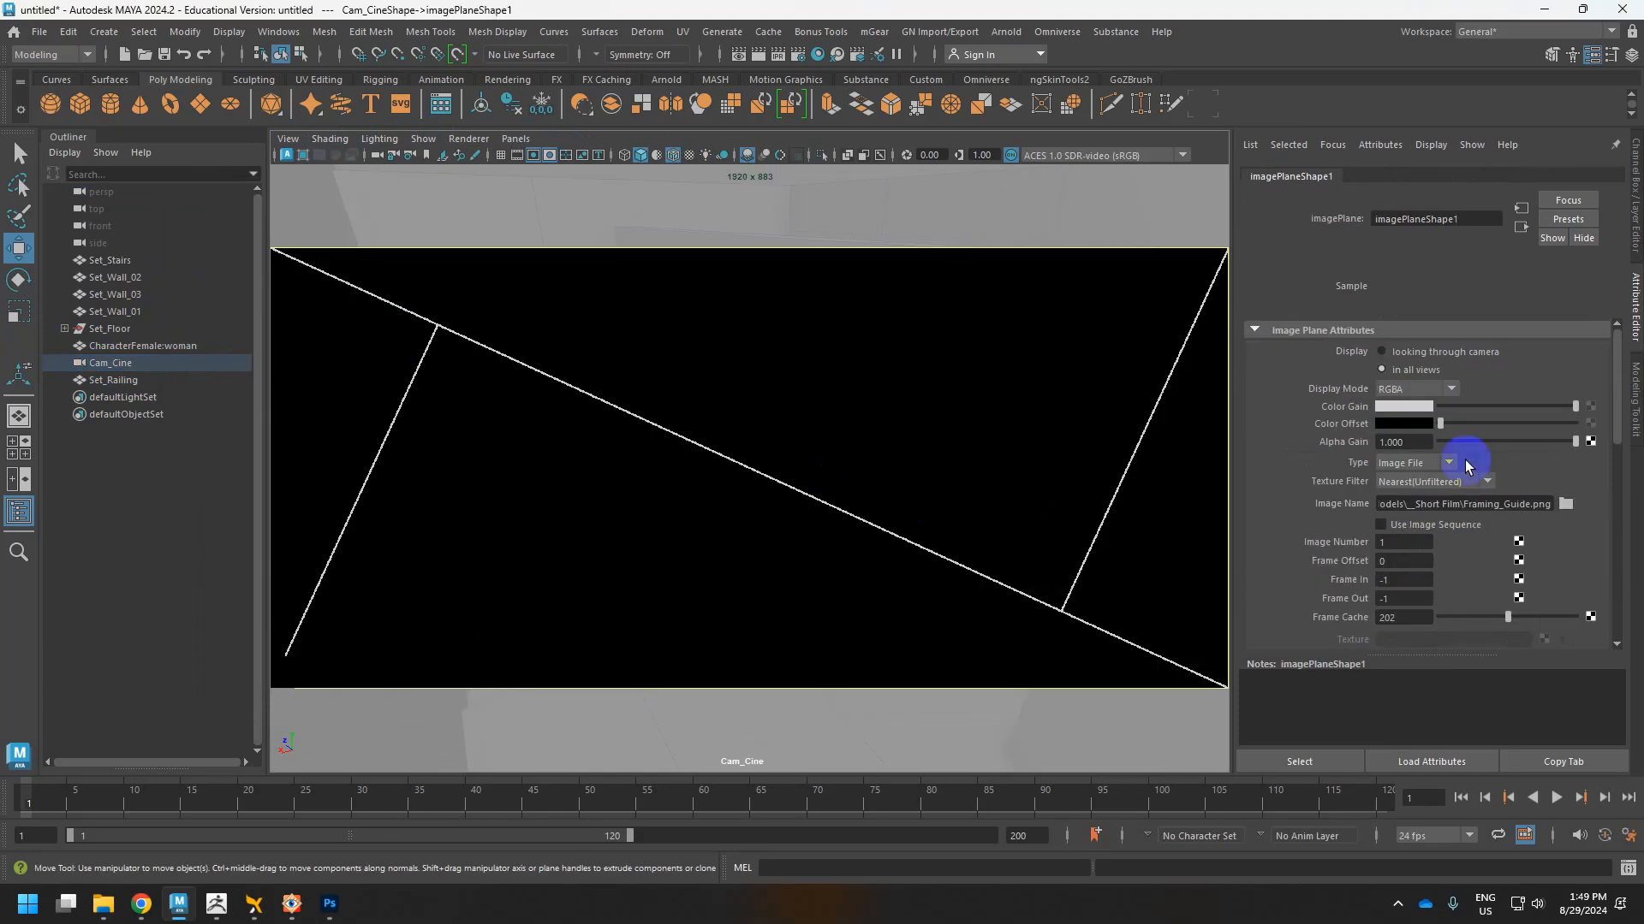
{"action": "left_click", "coordinate": [1483, 442]}
{"action": "mouse_move", "coordinate": [1482, 442]}
{"action": "left_mouse_down"}
{"action": "mouse_move", "coordinate": [1439, 442]}
{"action": "mouse_move", "coordinate": [1454, 442]}
{"action": "left_mouse_up"}
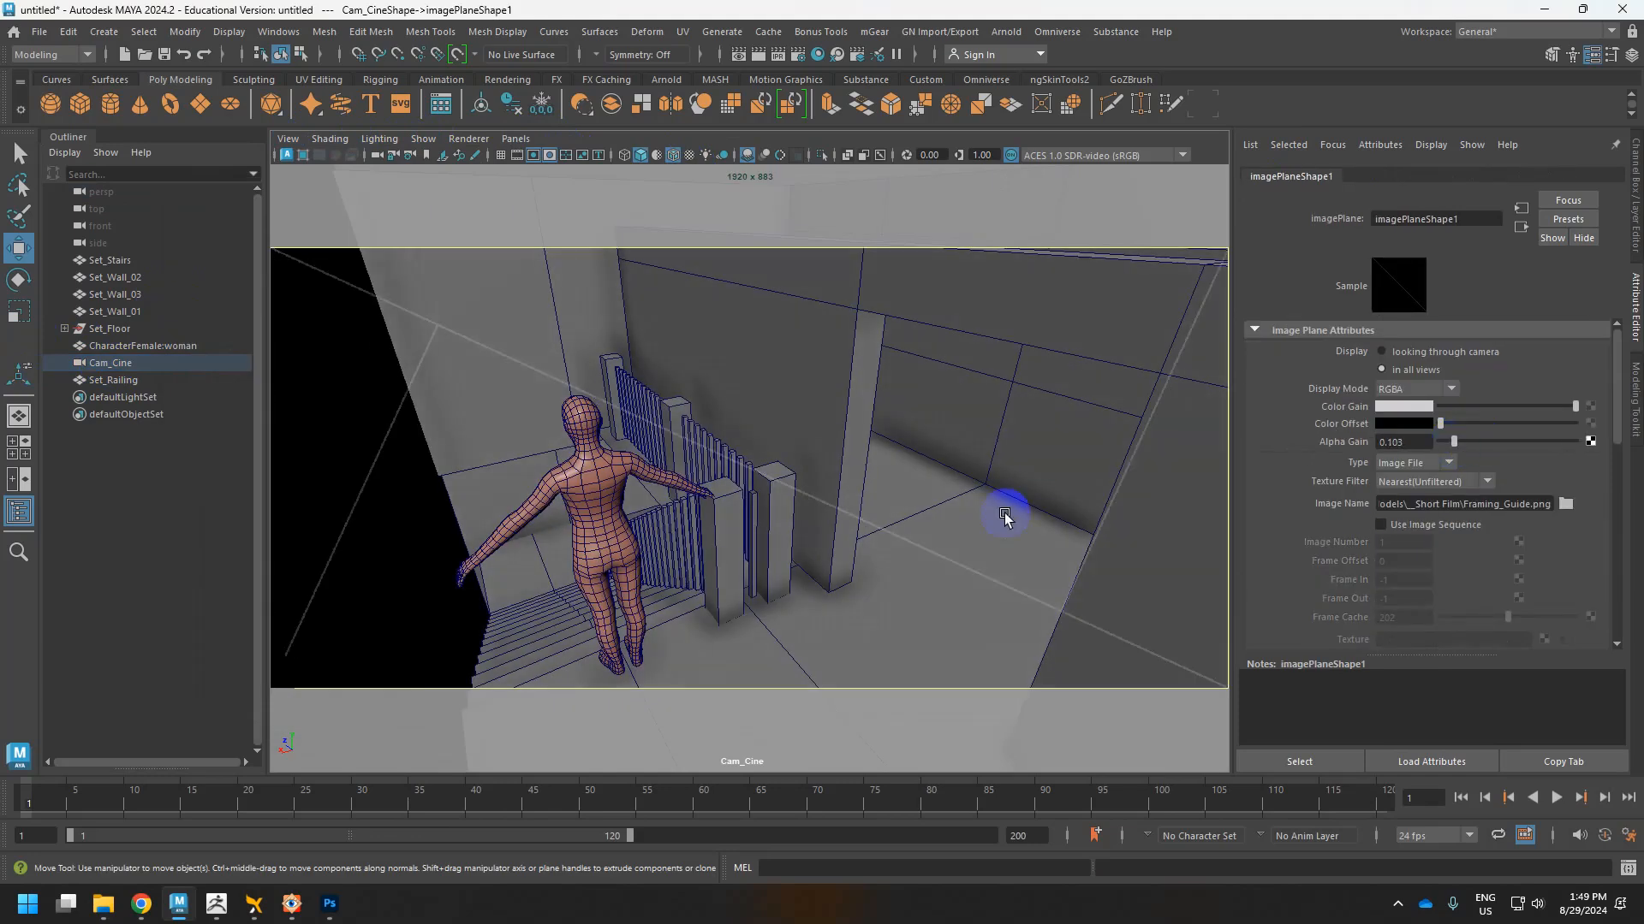
Reframe the Cam_Cine shot against the golden-triangle guide, aligning the character and railing with its diagonal lines.
{"action": "left_click_drag", "start_coordinate": [1009, 506], "coordinate": [1017, 525], "text": "alt"}
{"action": "middle_click_drag", "start_coordinate": [1019, 525], "coordinate": [972, 498], "text": "alt"}
{"action": "scroll", "coordinate": [967, 517], "scroll_direction": "up", "scroll_amount": 2}
{"action": "left_click_drag", "start_coordinate": [972, 501], "coordinate": [976, 454], "text": "alt"}
{"action": "scroll", "coordinate": [976, 455], "scroll_direction": "down", "scroll_amount": 2}
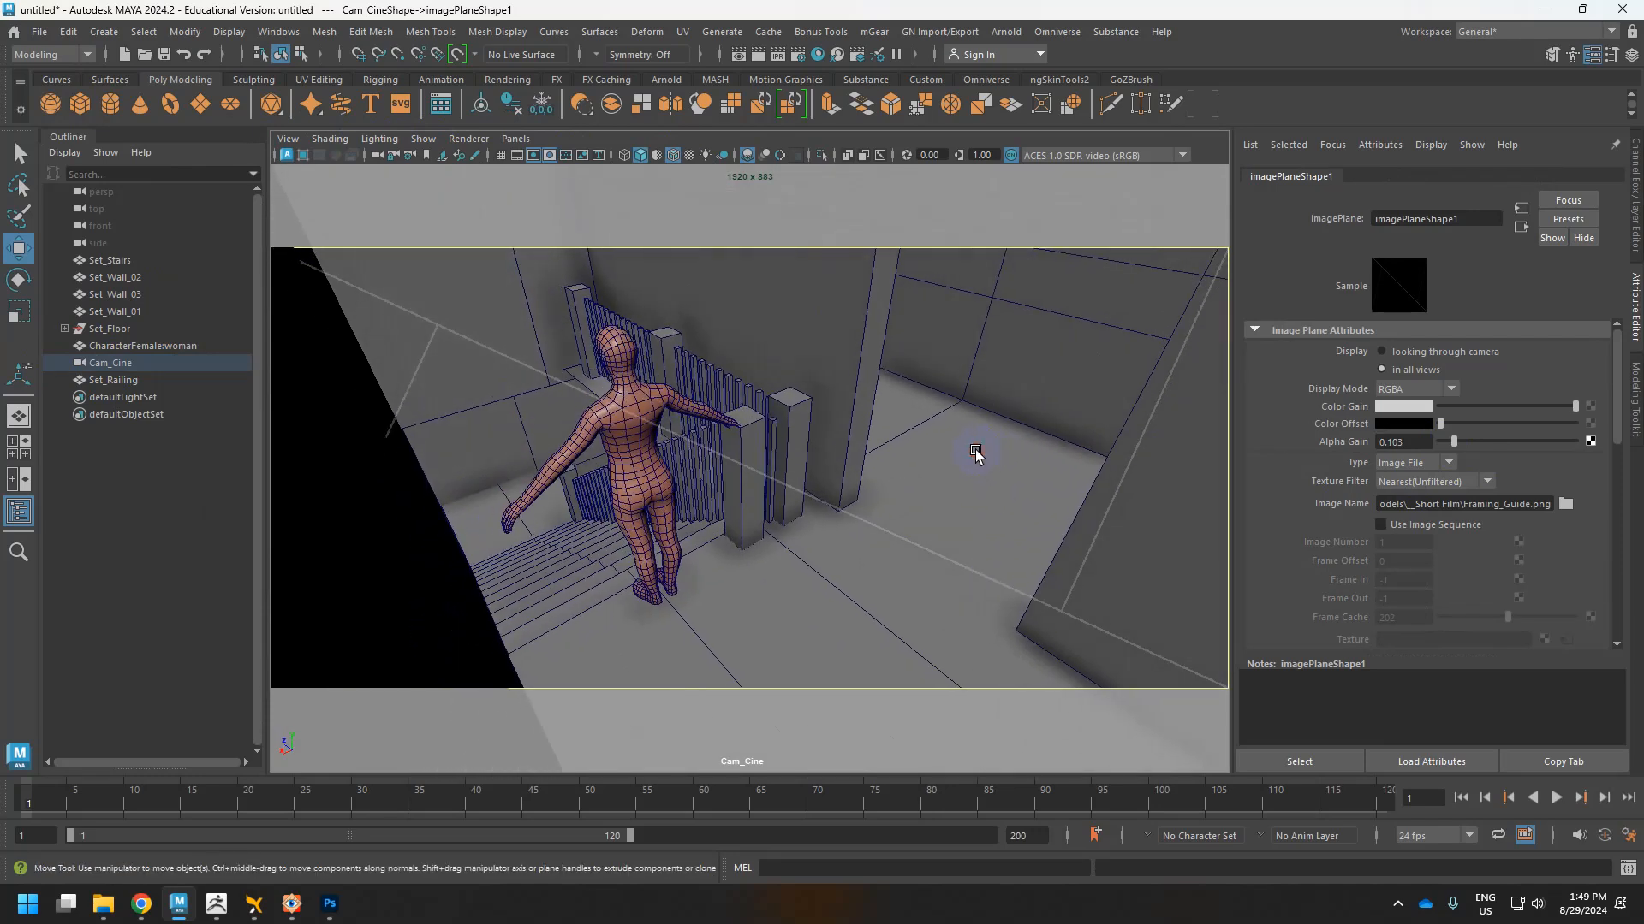
{"action": "mouse_move", "coordinate": [976, 455]}
{"action": "middle_mouse_down", "text": "alt"}
{"action": "mouse_move", "coordinate": [927, 451]}
{"action": "mouse_move", "coordinate": [951, 465]}
{"action": "middle_mouse_up", "text": "alt"}
{"action": "scroll", "coordinate": [952, 462], "scroll_direction": "down", "scroll_amount": 2}
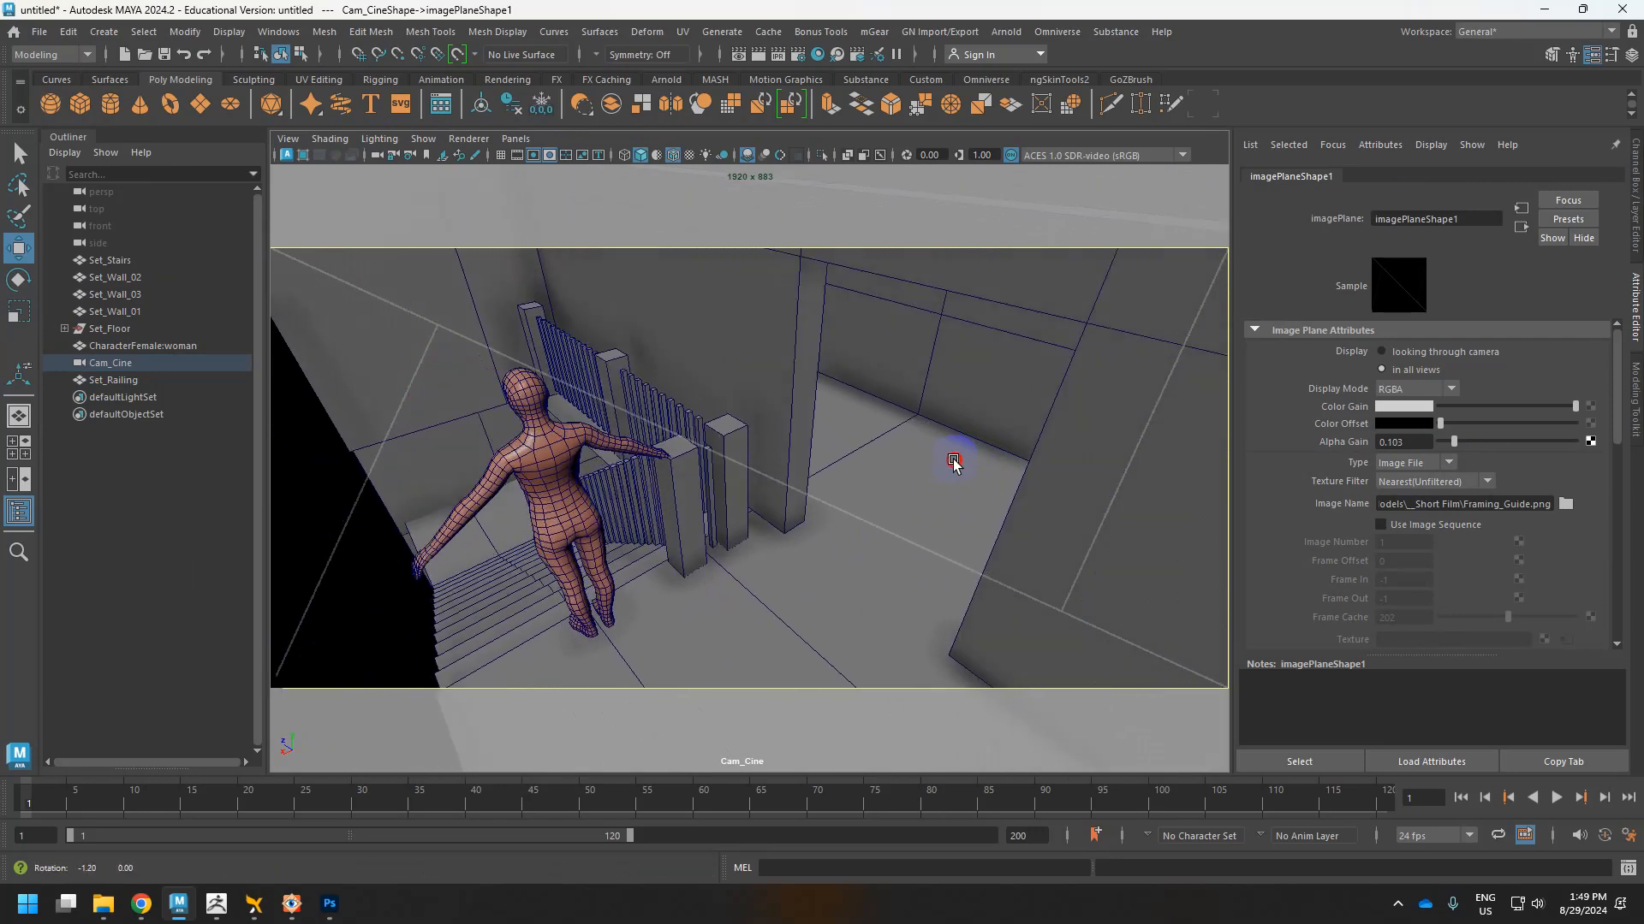
{"action": "left_click_drag", "start_coordinate": [947, 459], "coordinate": [904, 460], "text": "alt"}
{"action": "scroll", "coordinate": [907, 459], "scroll_direction": "up", "scroll_amount": 3}
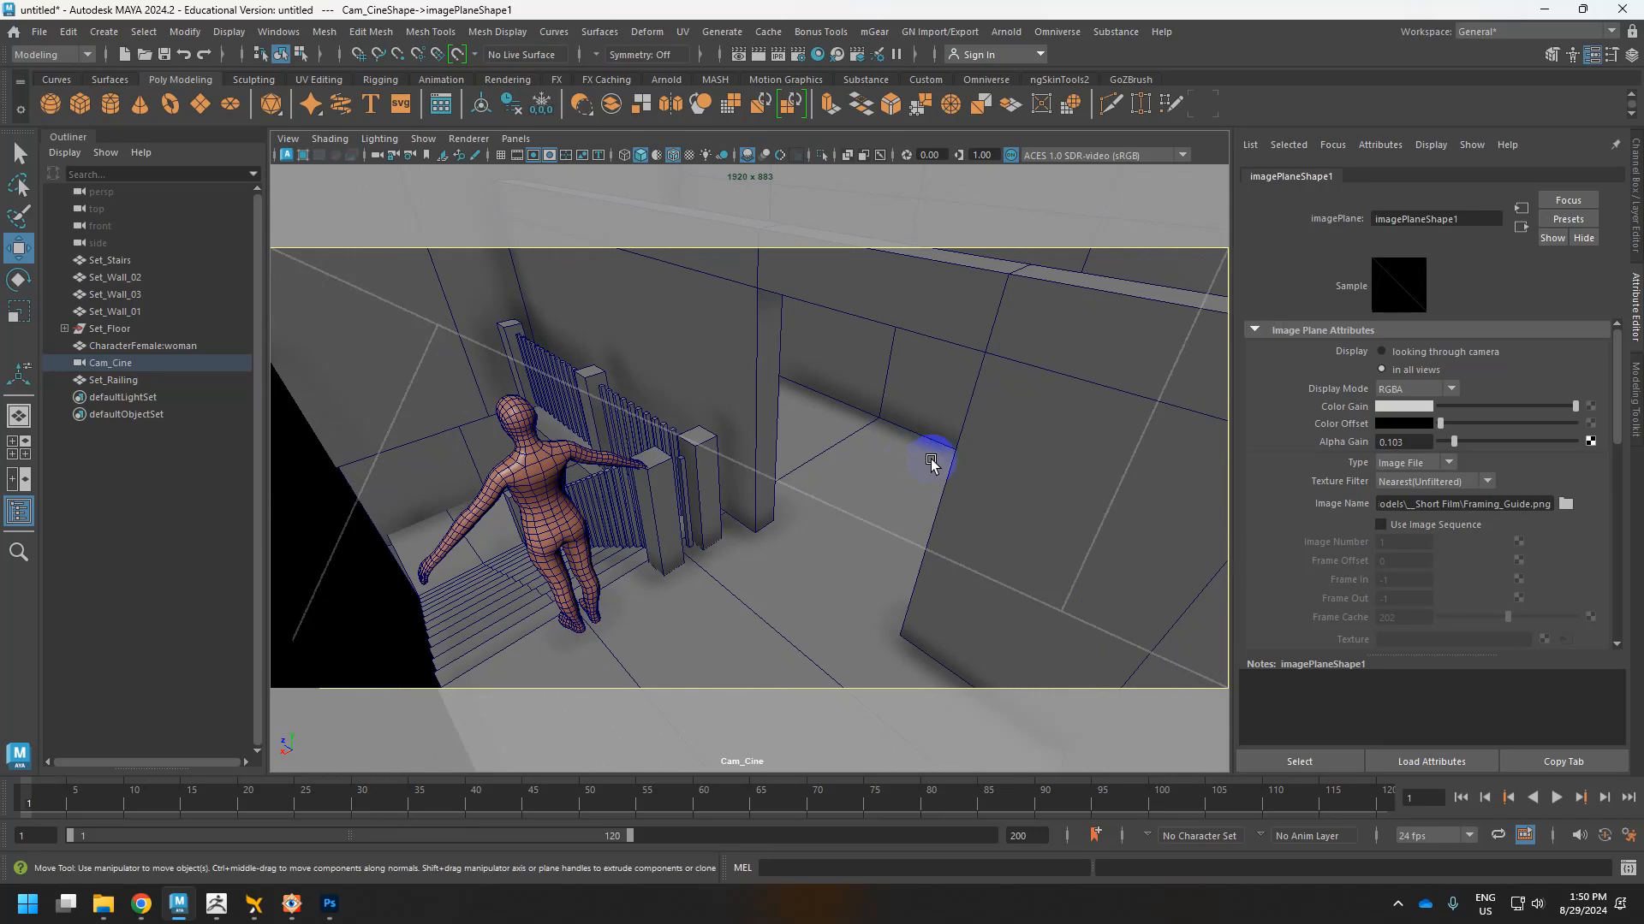
{"action": "mouse_move", "coordinate": [932, 462]}
{"action": "right_mouse_down", "text": "alt"}
{"action": "mouse_move", "coordinate": [972, 466]}
{"action": "mouse_move", "coordinate": [930, 441]}
{"action": "right_mouse_up", "text": "alt"}
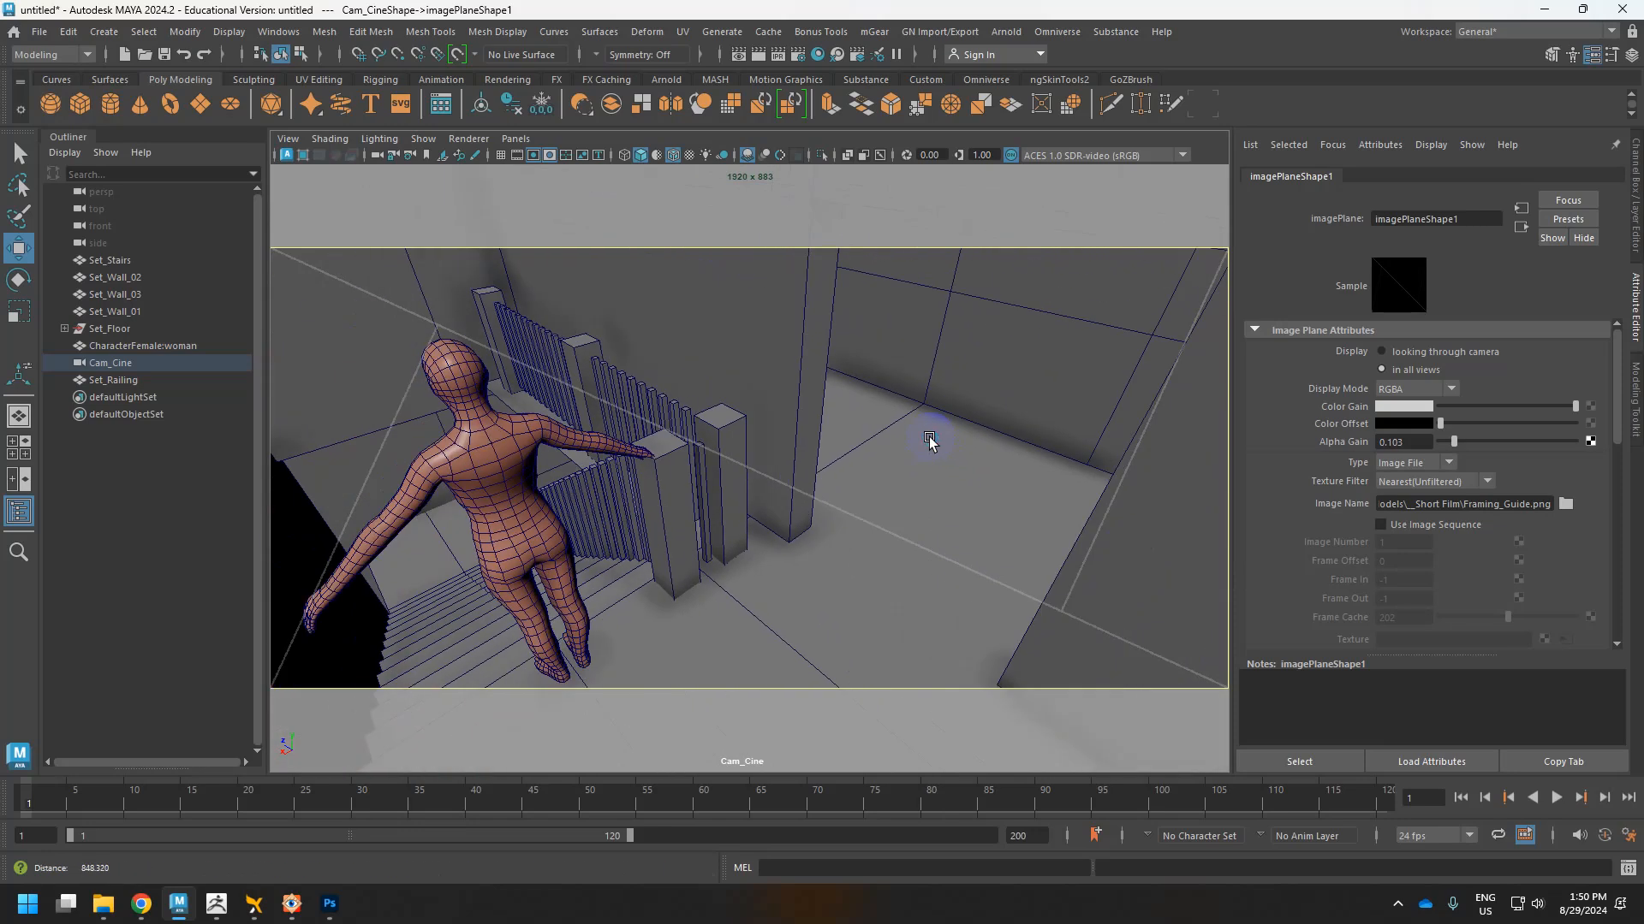
{"action": "mouse_move", "coordinate": [888, 470]}
{"action": "left_mouse_down", "text": "alt"}
{"action": "mouse_move", "coordinate": [913, 470]}
{"action": "mouse_move", "coordinate": [899, 445]}
{"action": "left_mouse_up", "text": "alt"}
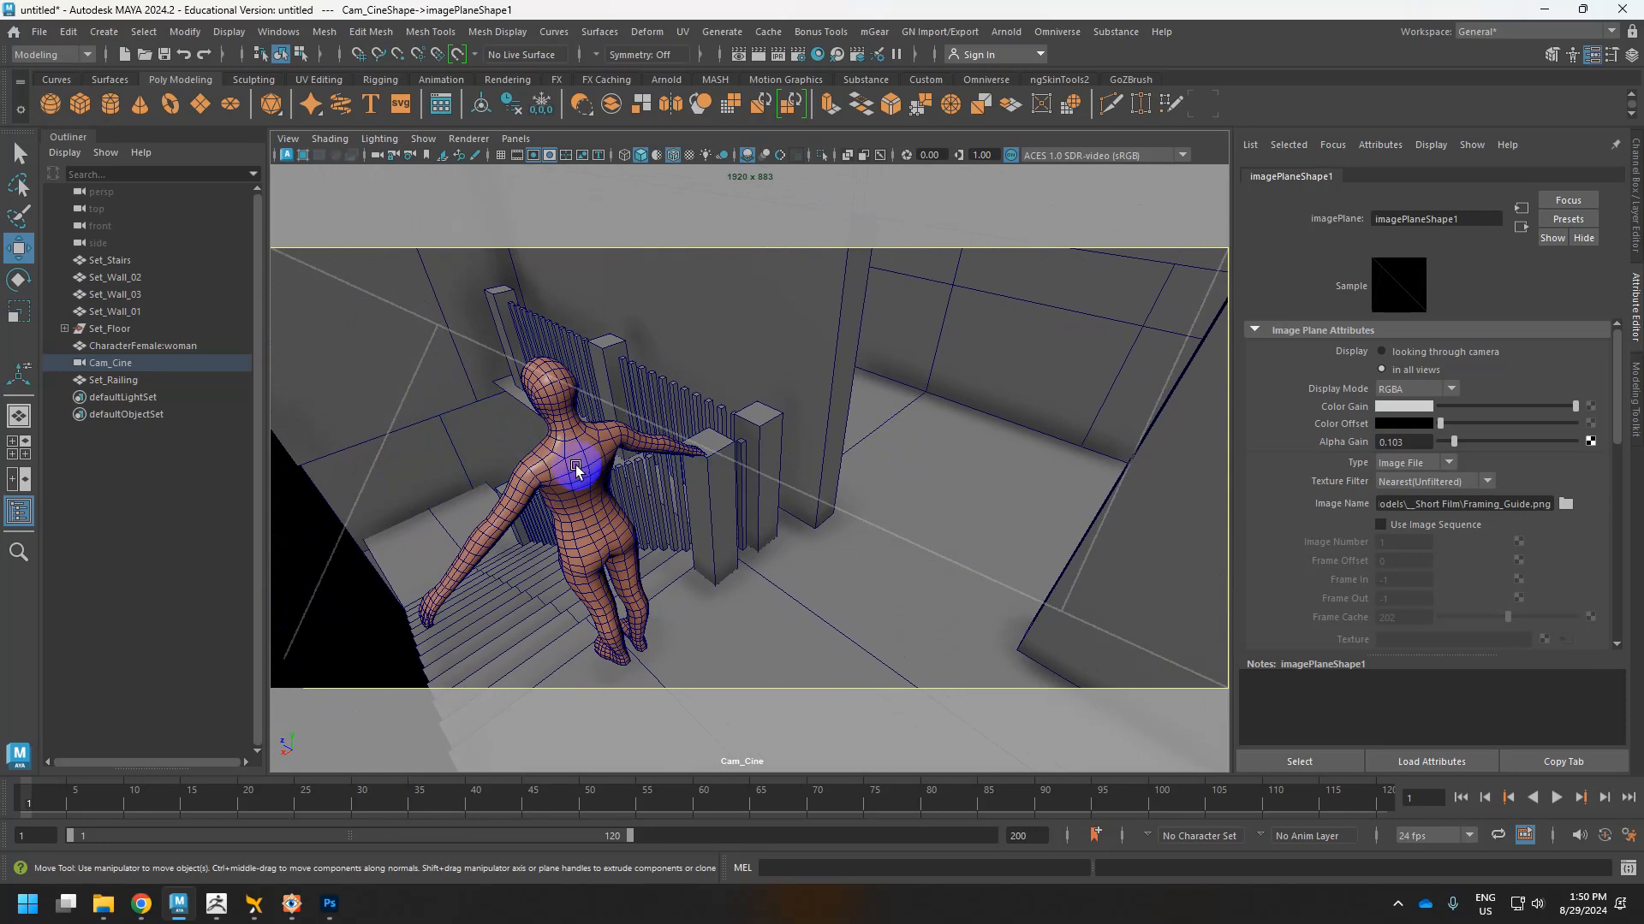
{"action": "left_click_drag", "start_coordinate": [686, 470], "coordinate": [695, 439], "text": "alt"}
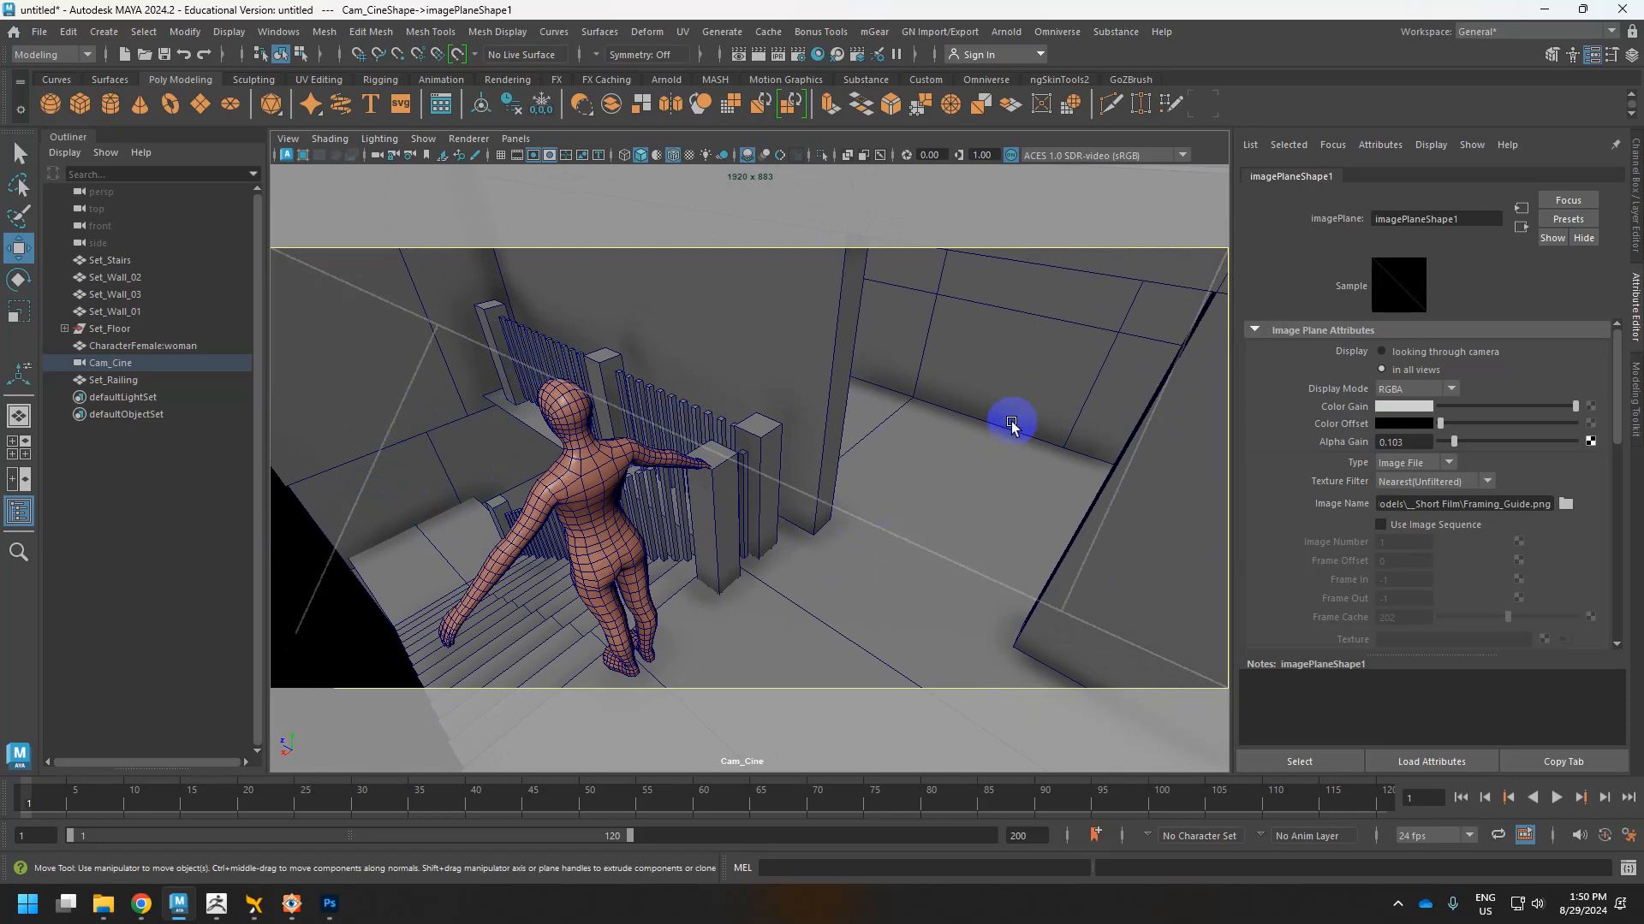
{"action": "mouse_move", "coordinate": [999, 424]}
{"action": "left_mouse_down", "text": "alt"}
{"action": "mouse_move", "coordinate": [984, 412]}
{"action": "mouse_move", "coordinate": [992, 426]}
{"action": "left_mouse_up", "text": "alt"}
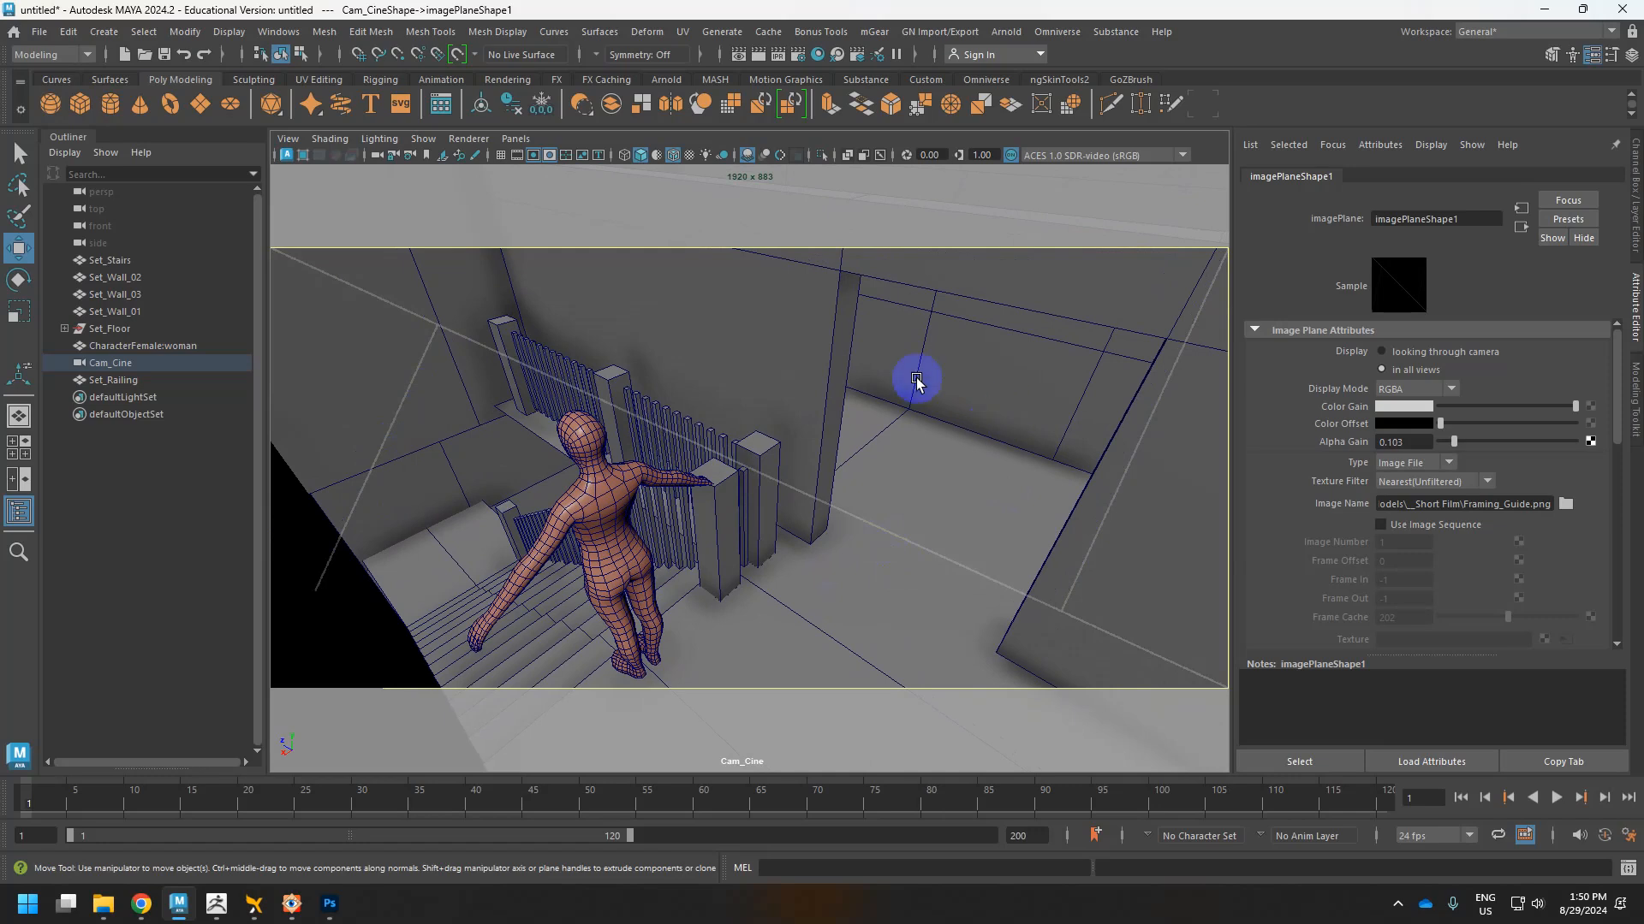
Start setting the project directory and browse to the personal folder on the DATA (D:) drive.
{"action": "left_click", "coordinate": [40, 32]}
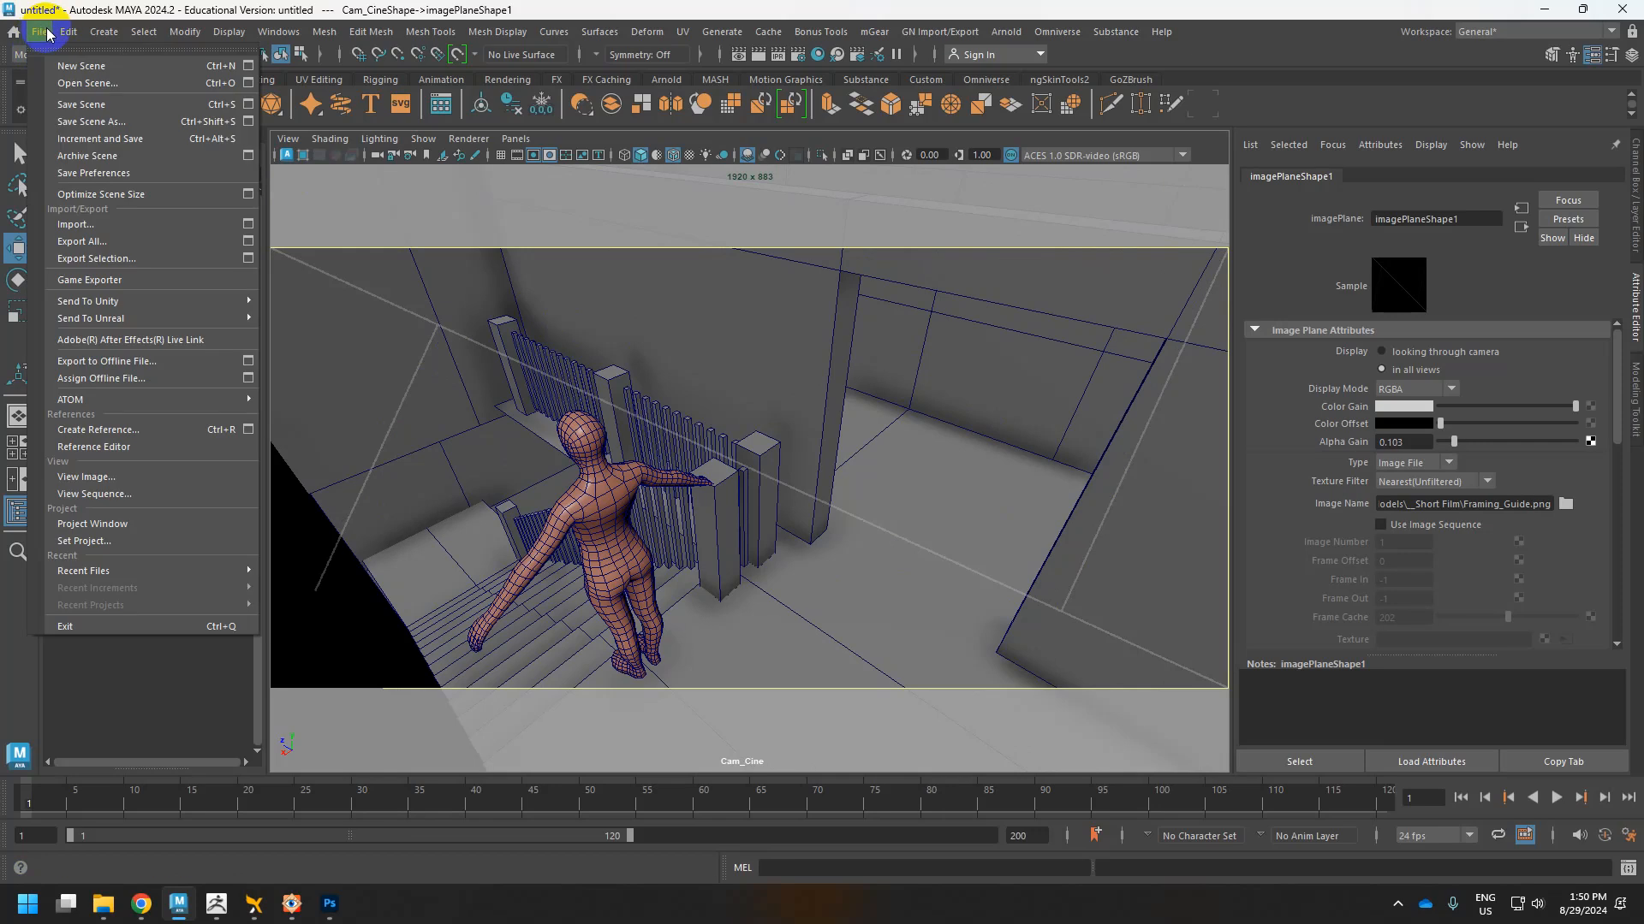
{"action": "left_click", "coordinate": [85, 541]}
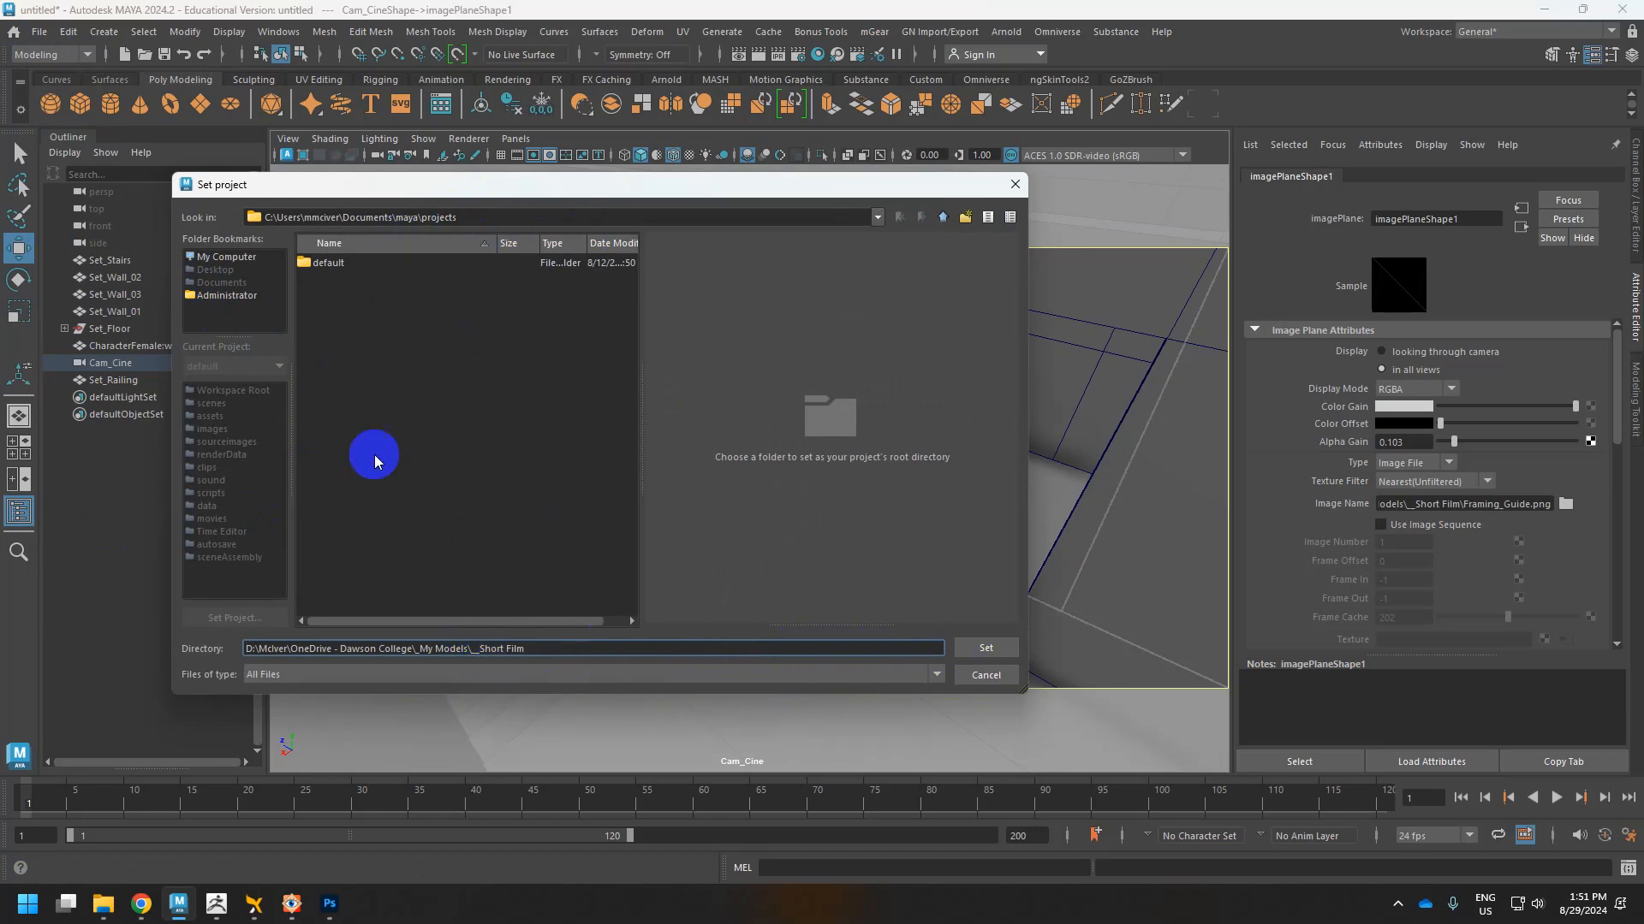
{"action": "left_click", "coordinate": [347, 328]}
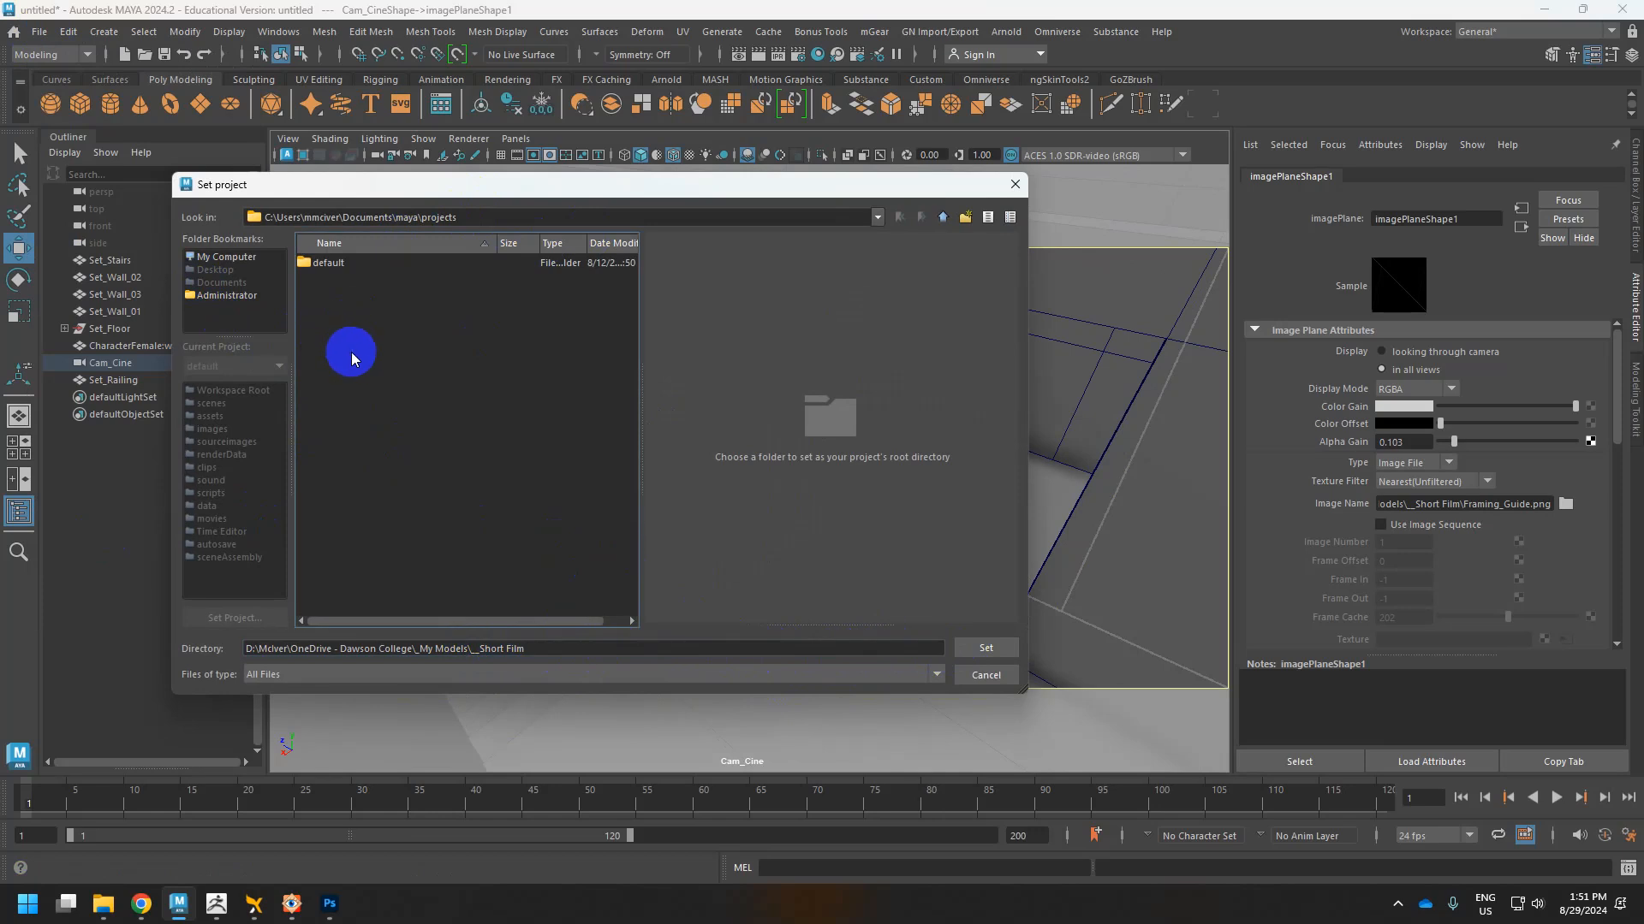
{"action": "left_click", "coordinate": [215, 266]}
{"action": "left_click", "coordinate": [329, 264]}
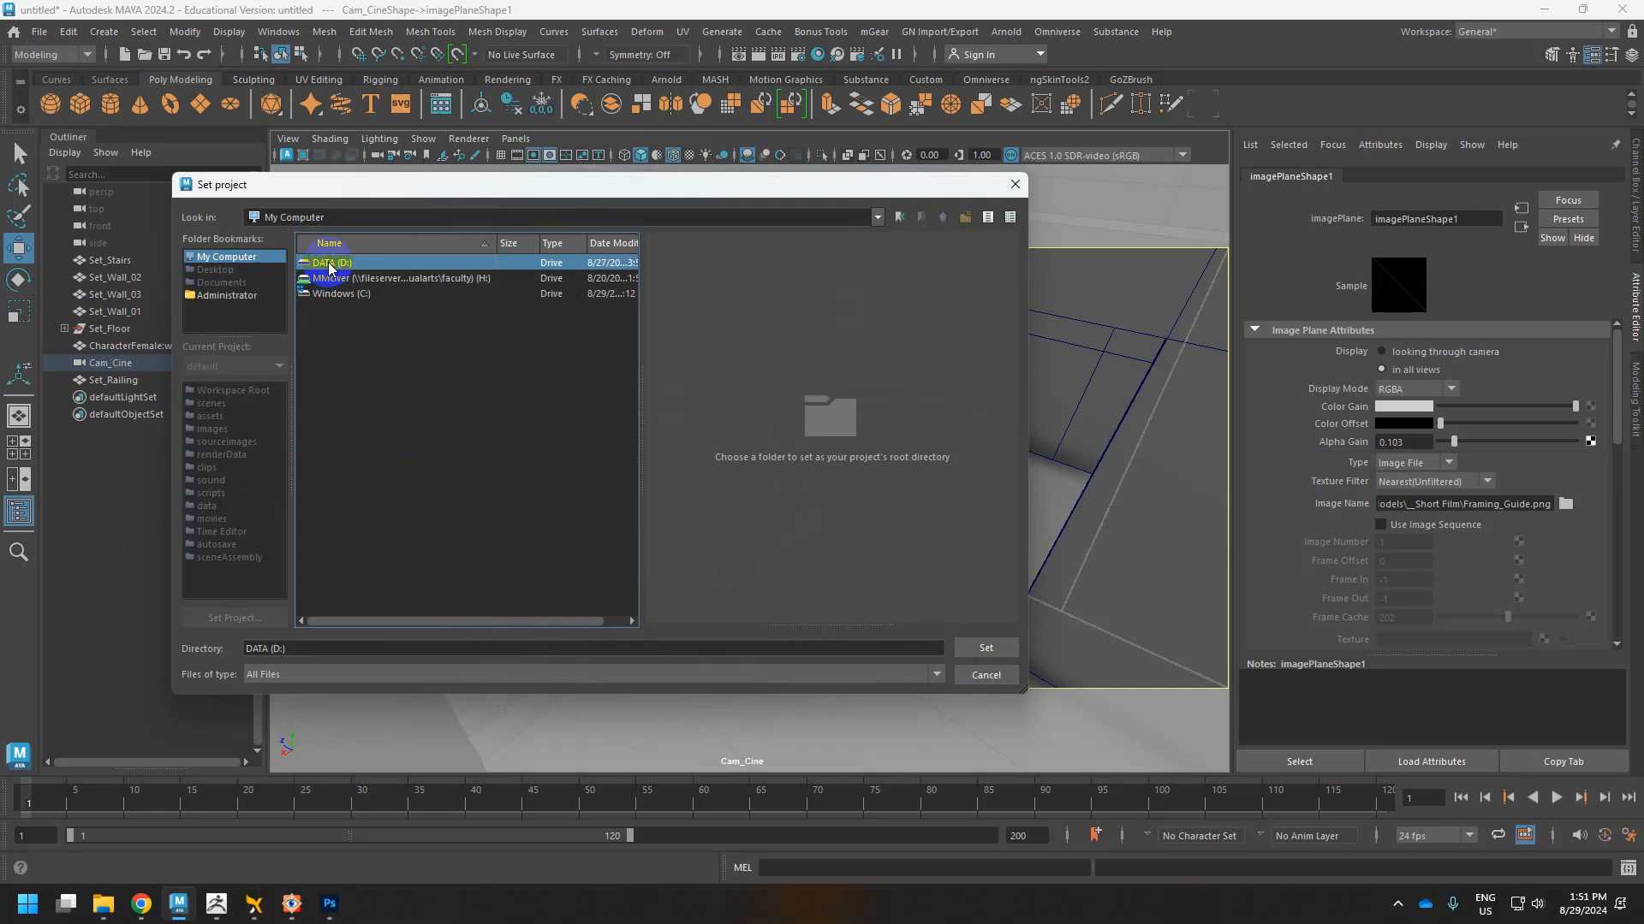
{"action": "double_click", "coordinate": [329, 265]}
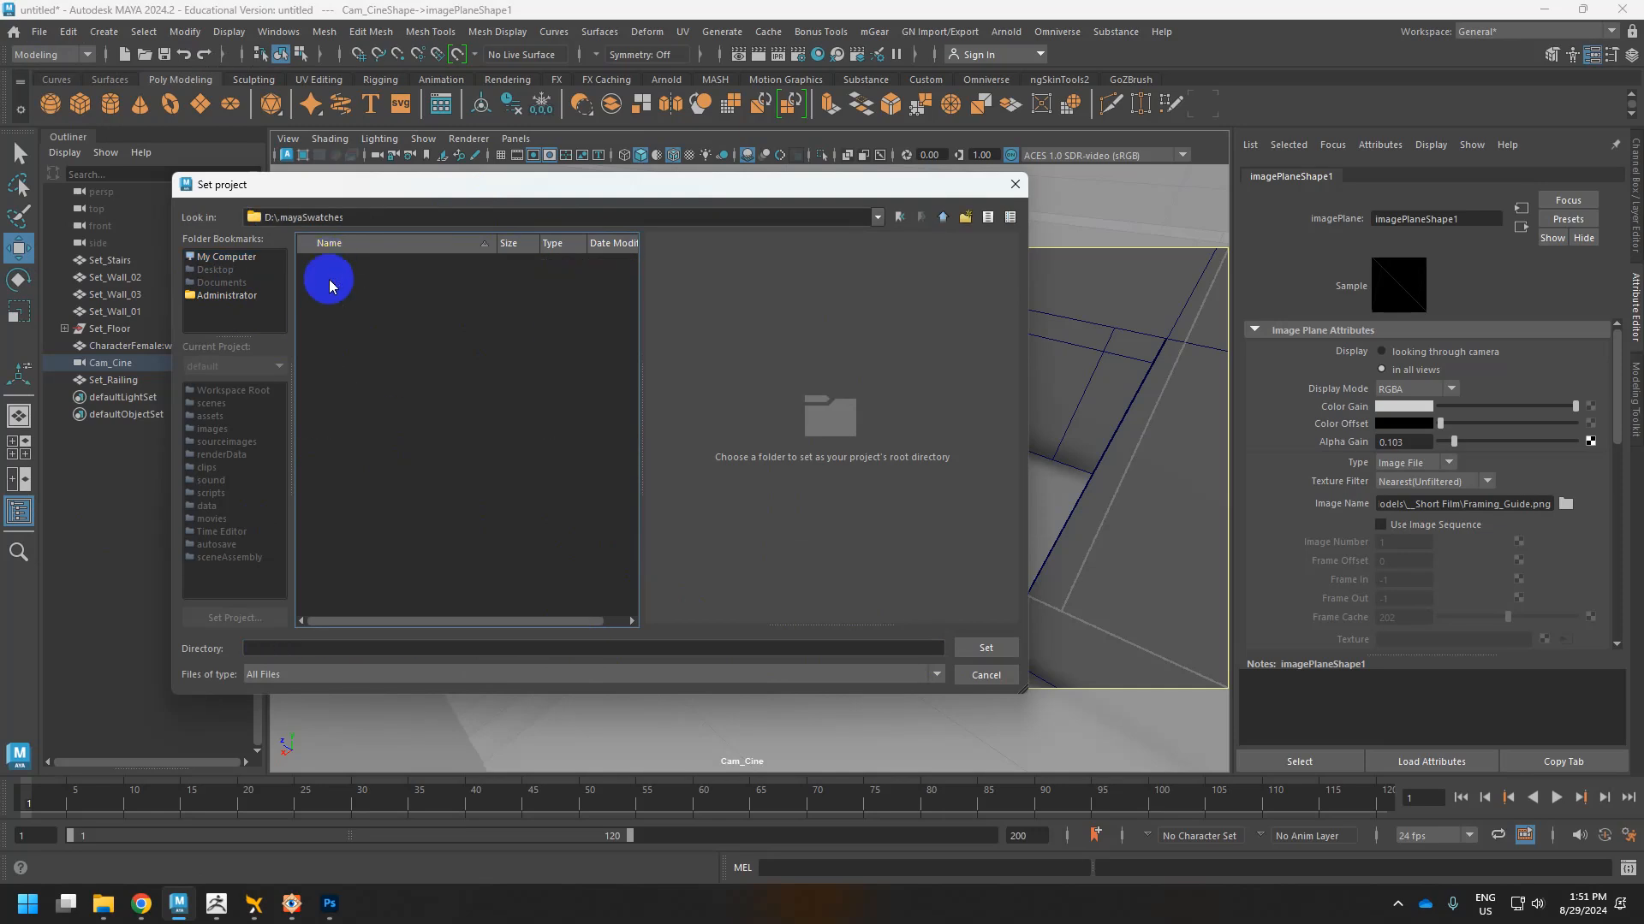
{"action": "left_click", "coordinate": [943, 216]}
{"action": "left_click", "coordinate": [330, 371]}
{"action": "double_click", "coordinate": [330, 371]}
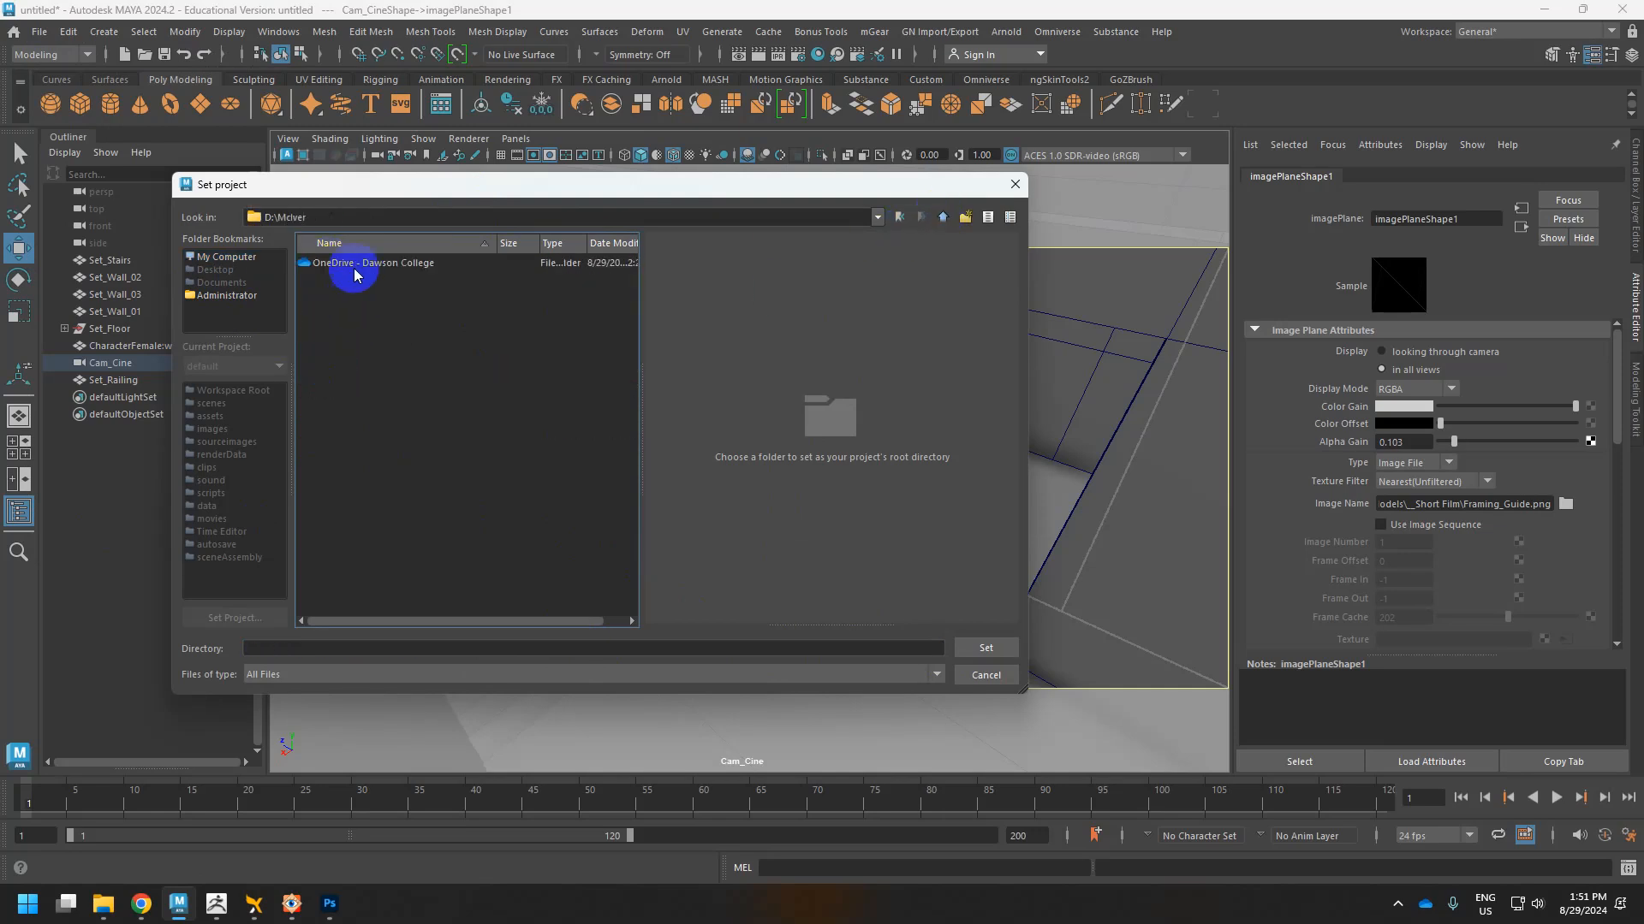
Set the project to the Set_Interior folder under OneDrive's _My Models\__Short Film\PreProduction\Assets.
{"action": "double_click", "coordinate": [356, 266]}
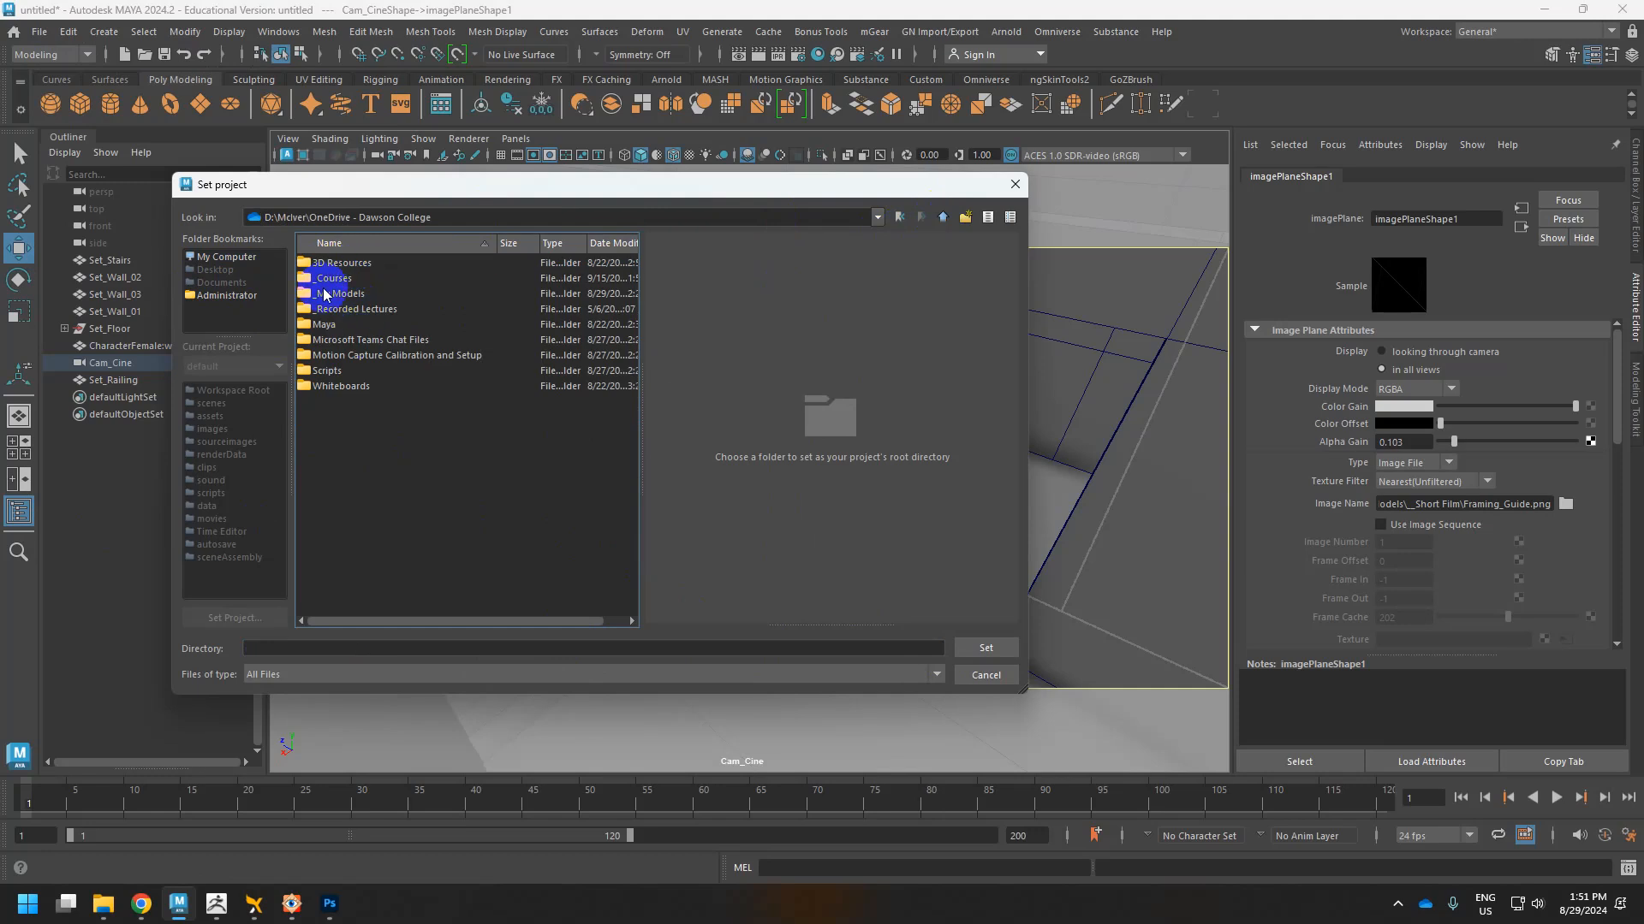
{"action": "double_click", "coordinate": [325, 295]}
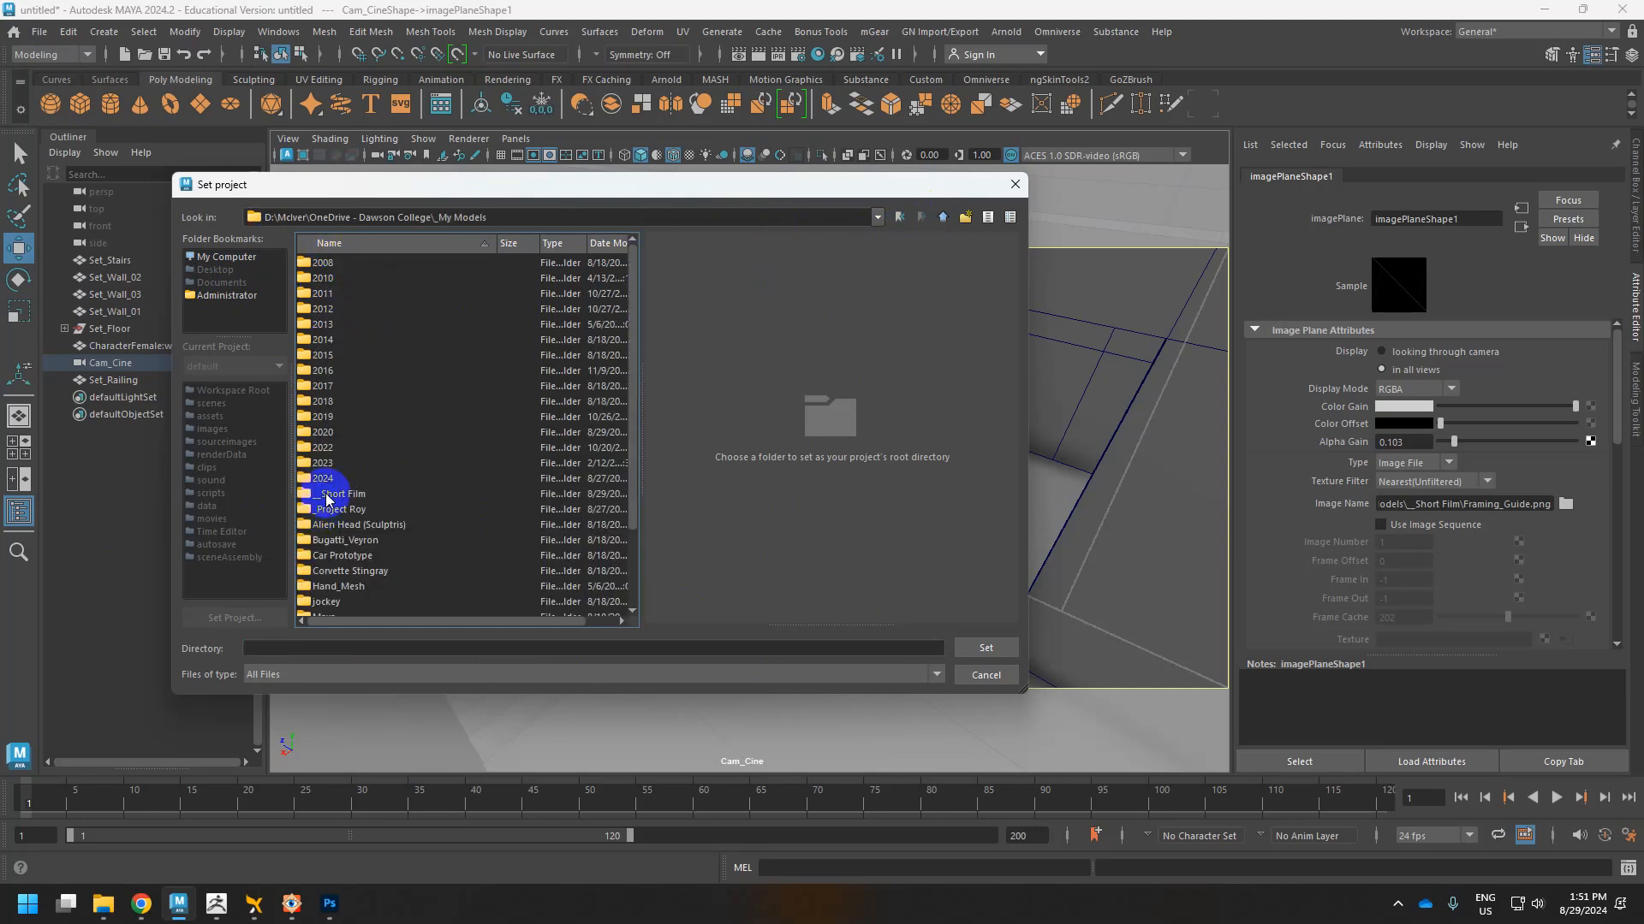
{"action": "double_click", "coordinate": [327, 495]}
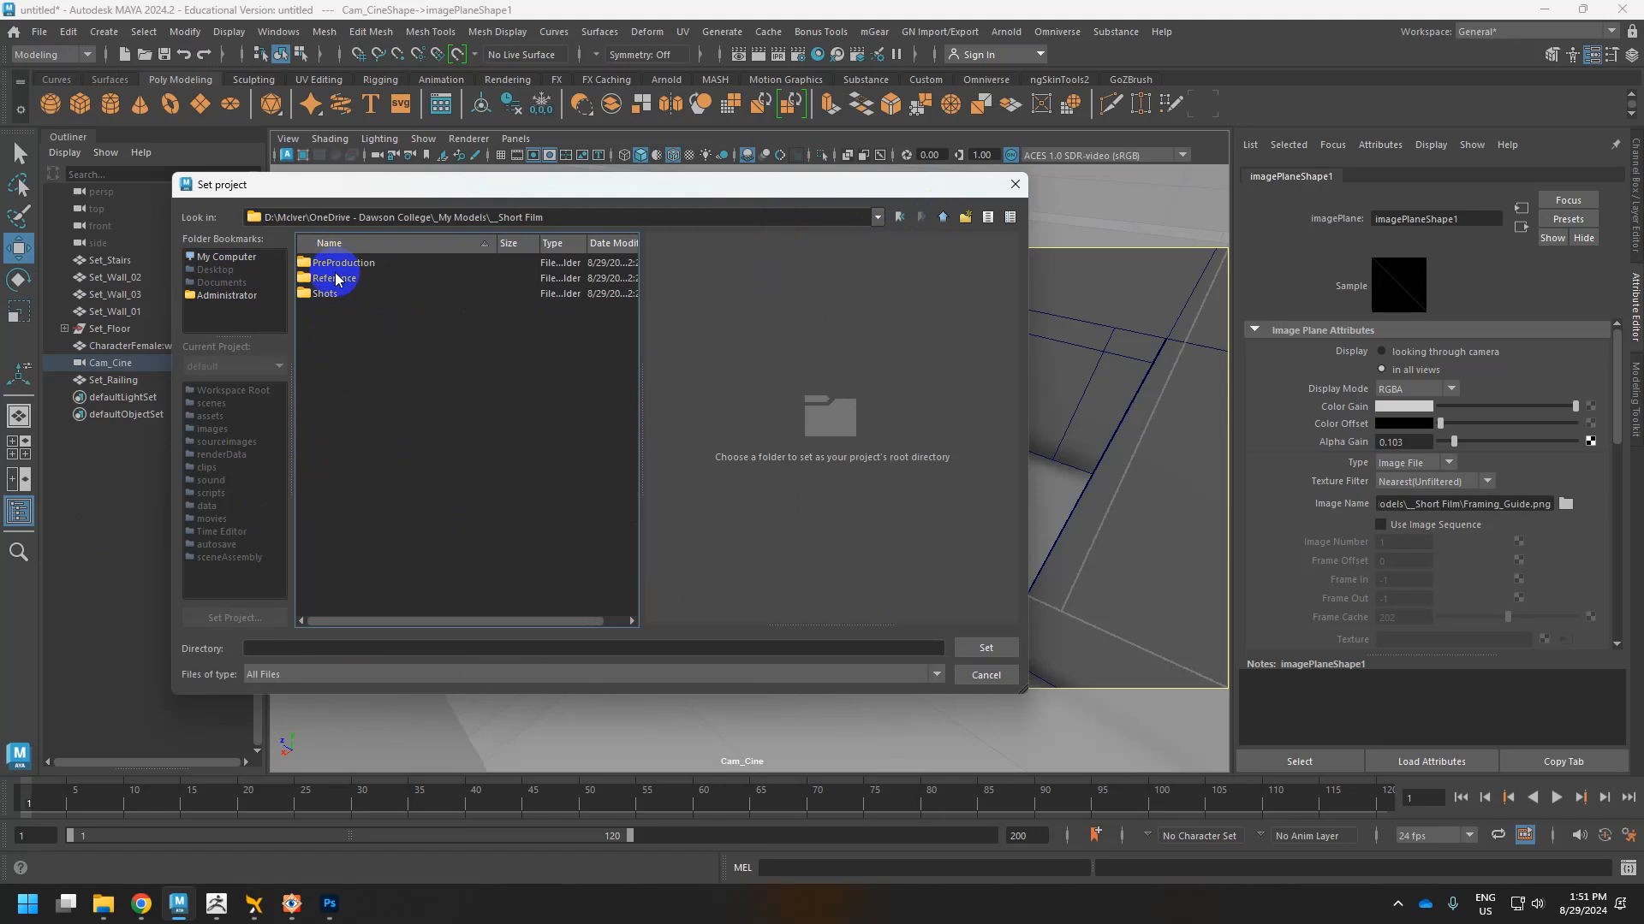
{"action": "double_click", "coordinate": [332, 264]}
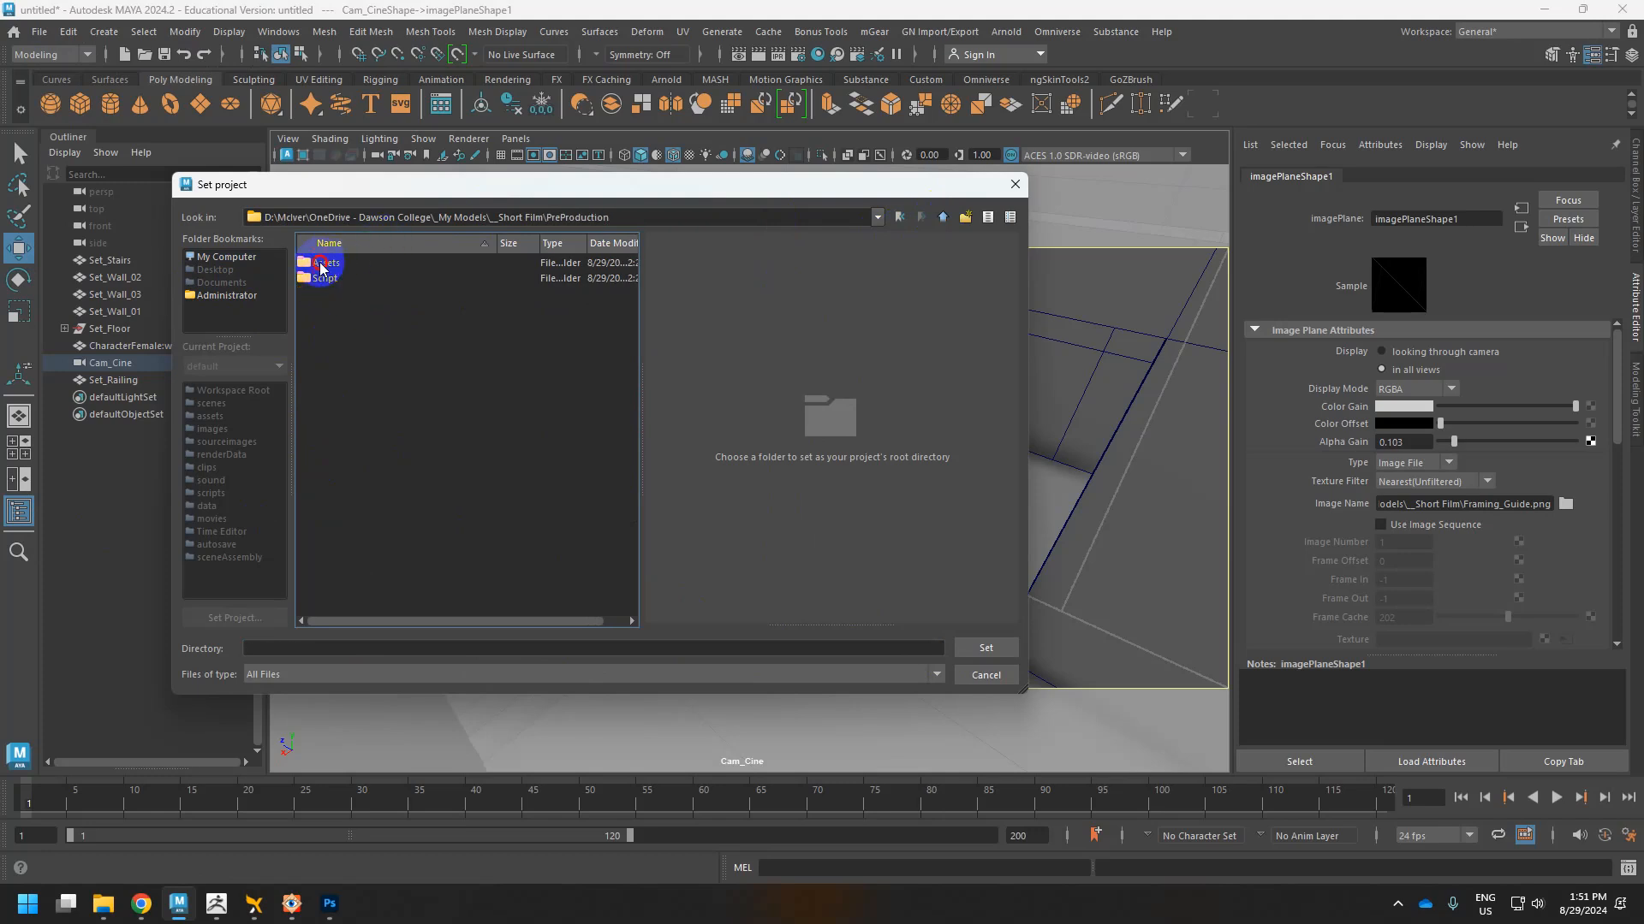
{"action": "double_click", "coordinate": [323, 263]}
{"action": "double_click", "coordinate": [338, 310]}
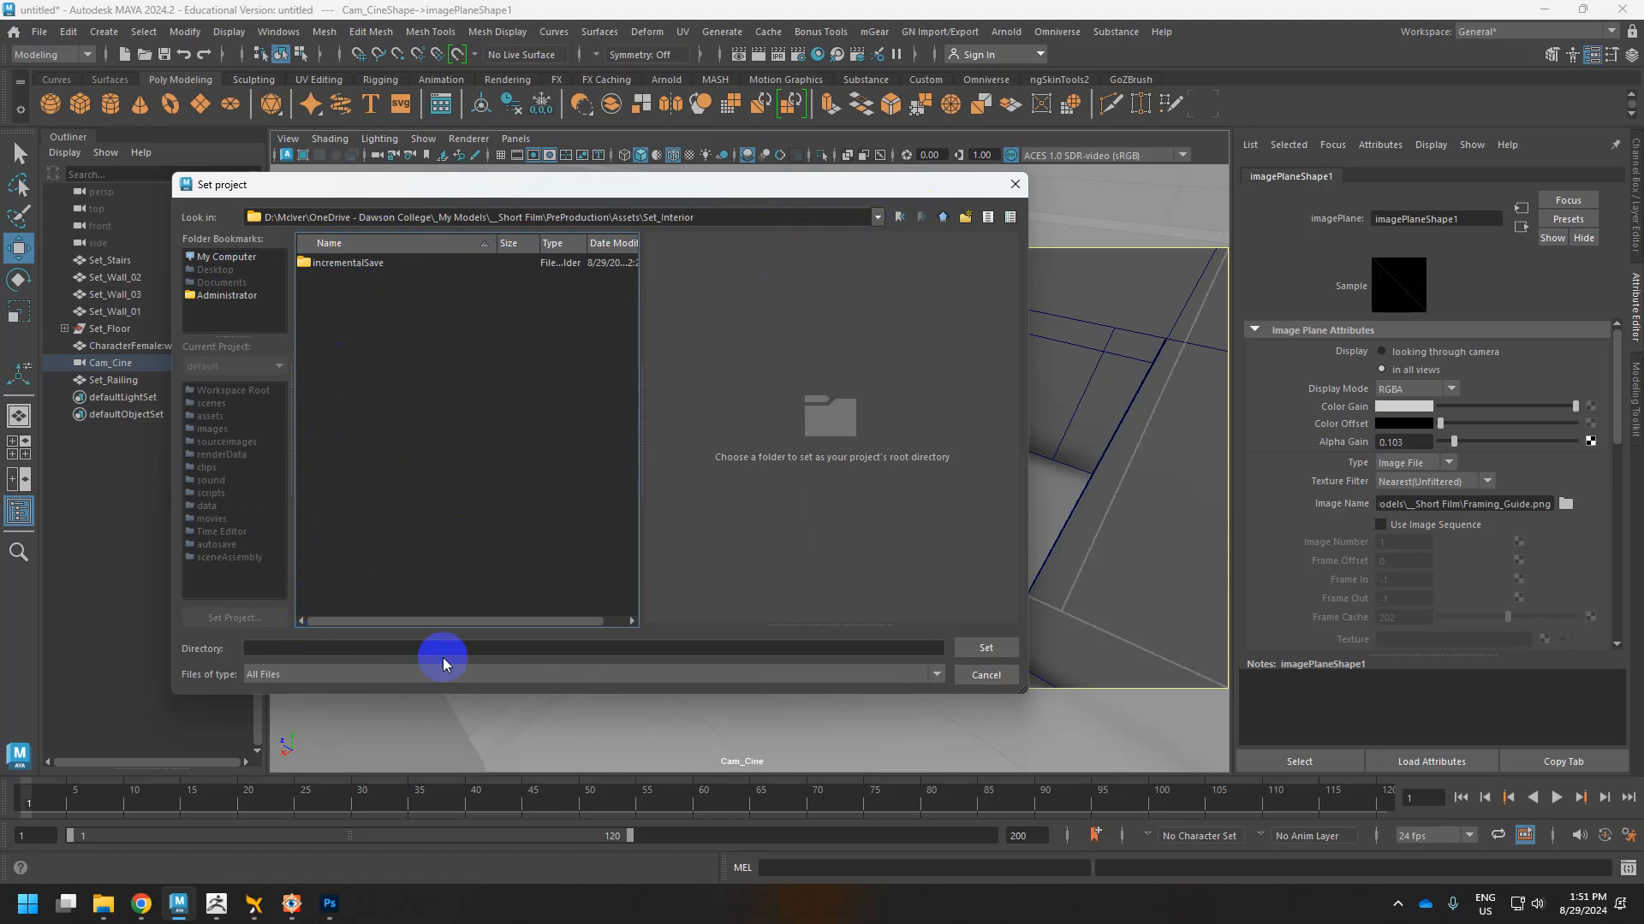
{"action": "left_click", "coordinate": [970, 651]}
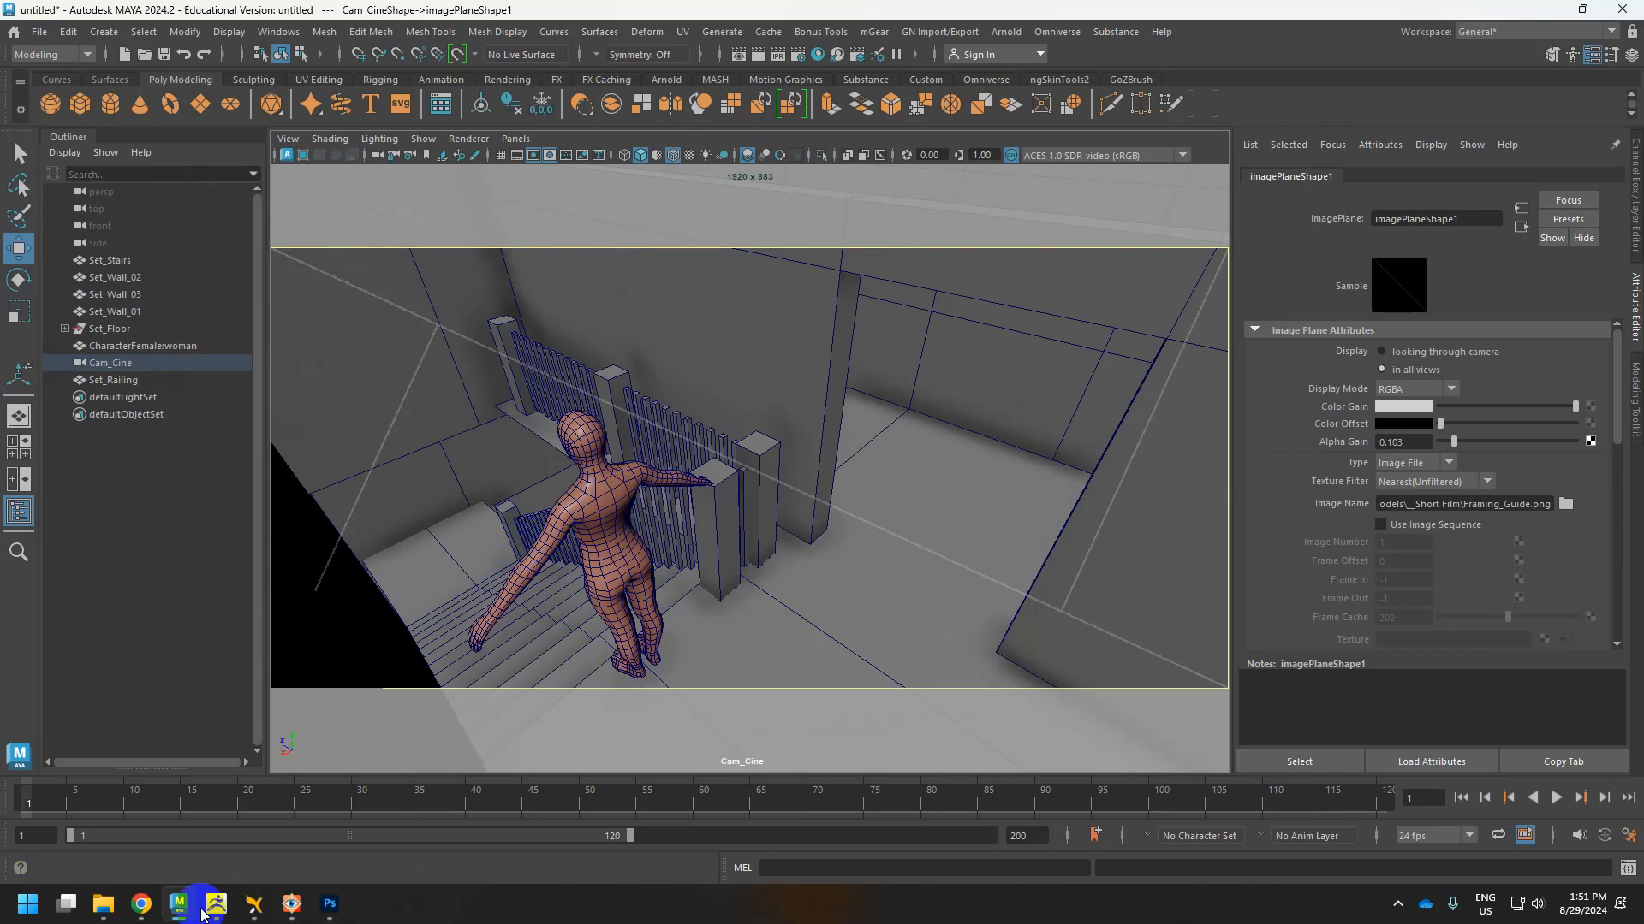
Switch to File Explorer and examine the Set_Interior project folder's contents within __Short Film\PreProduction\Assets, returning to Assets.
{"action": "mouse_move", "coordinate": [114, 912]}
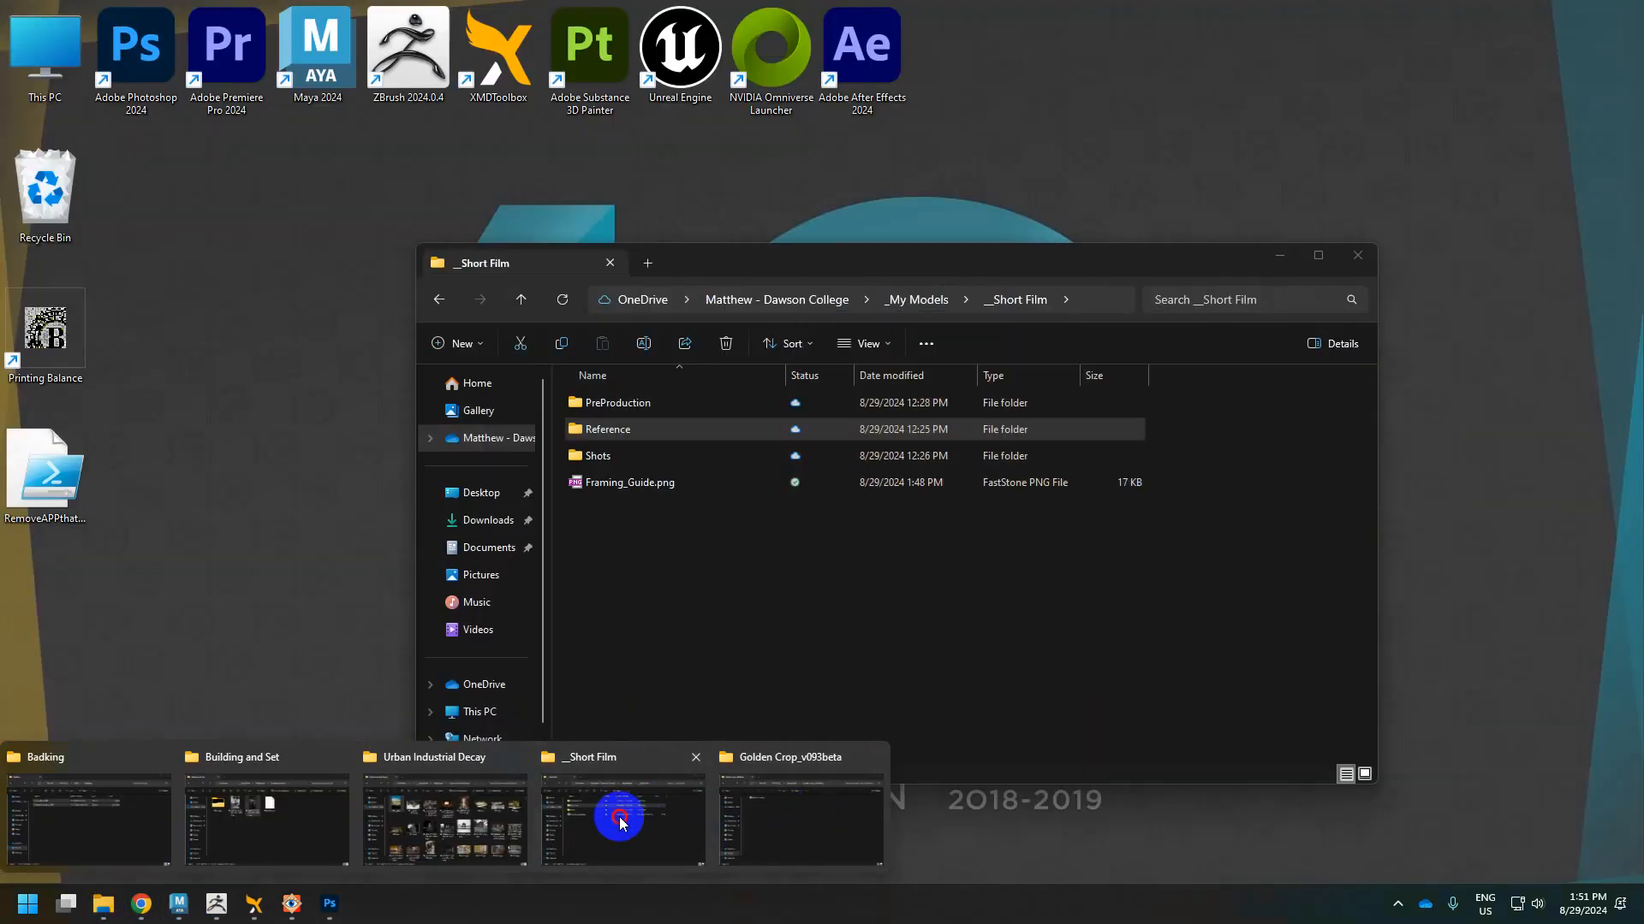
{"action": "left_click", "coordinate": [621, 821]}
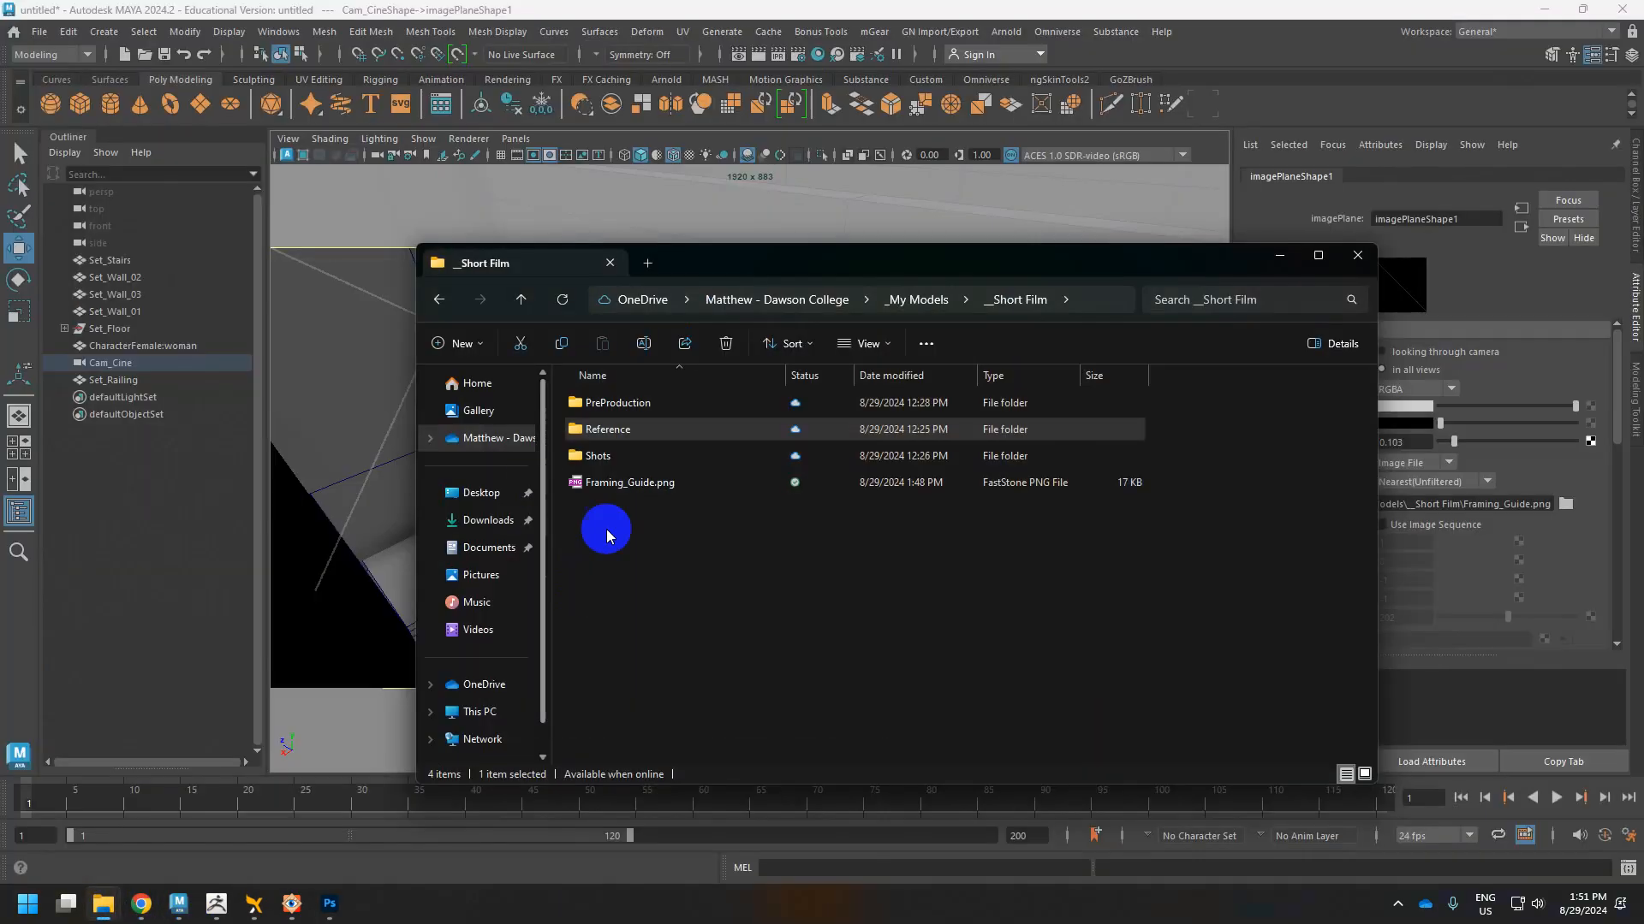
{"action": "left_click", "coordinate": [629, 484]}
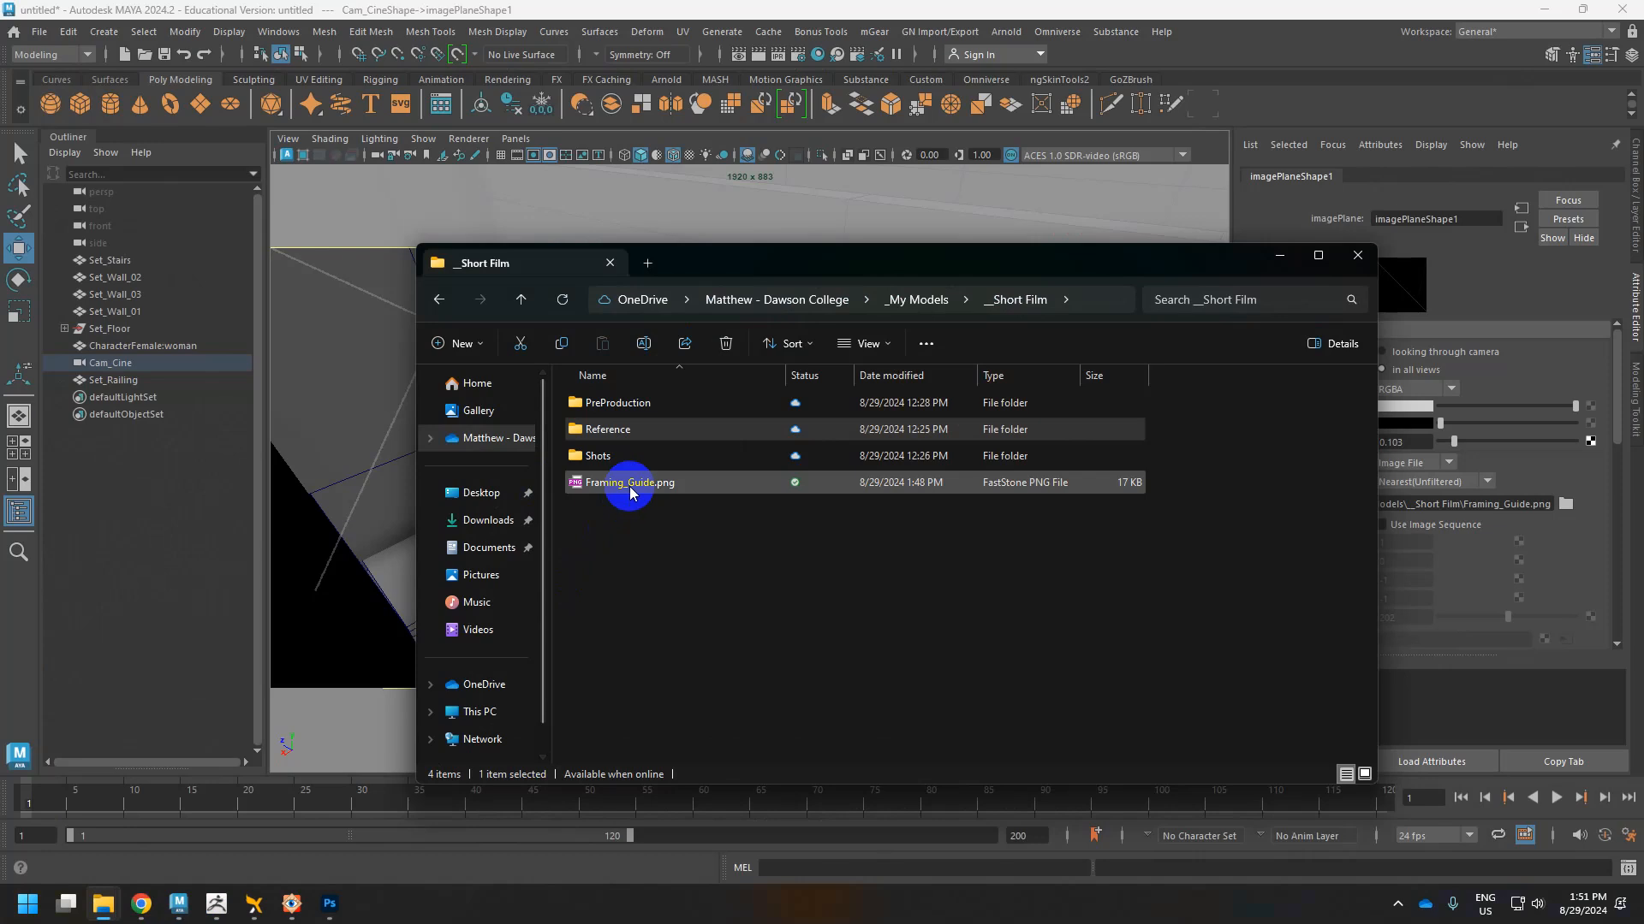
{"action": "double_click", "coordinate": [630, 414]}
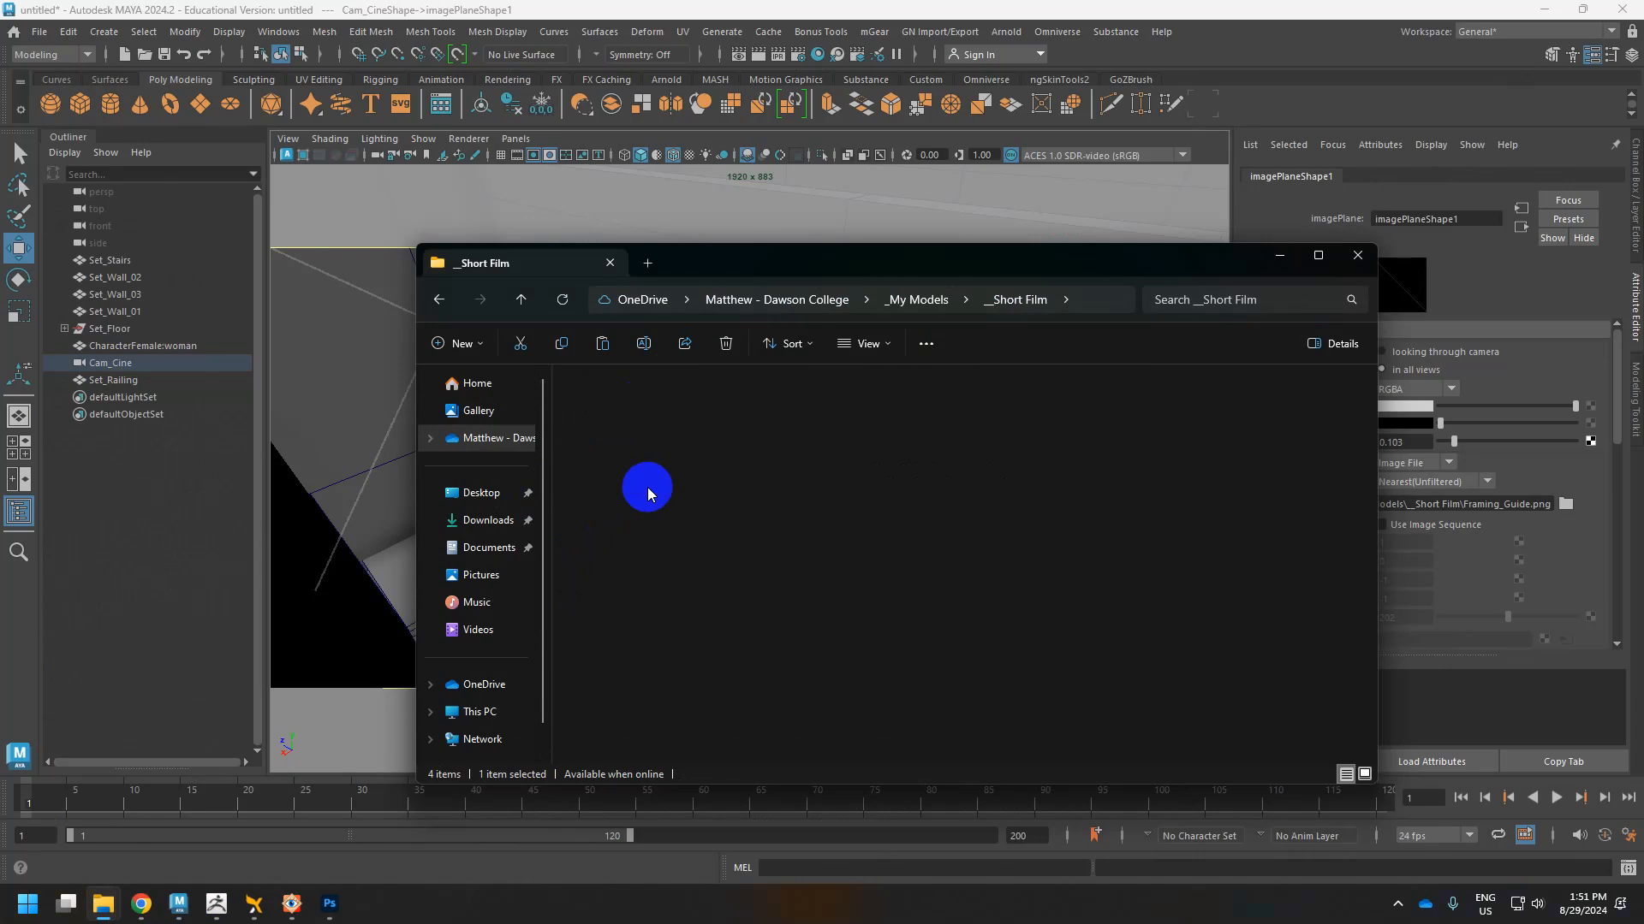
{"action": "left_click", "coordinate": [595, 432]}
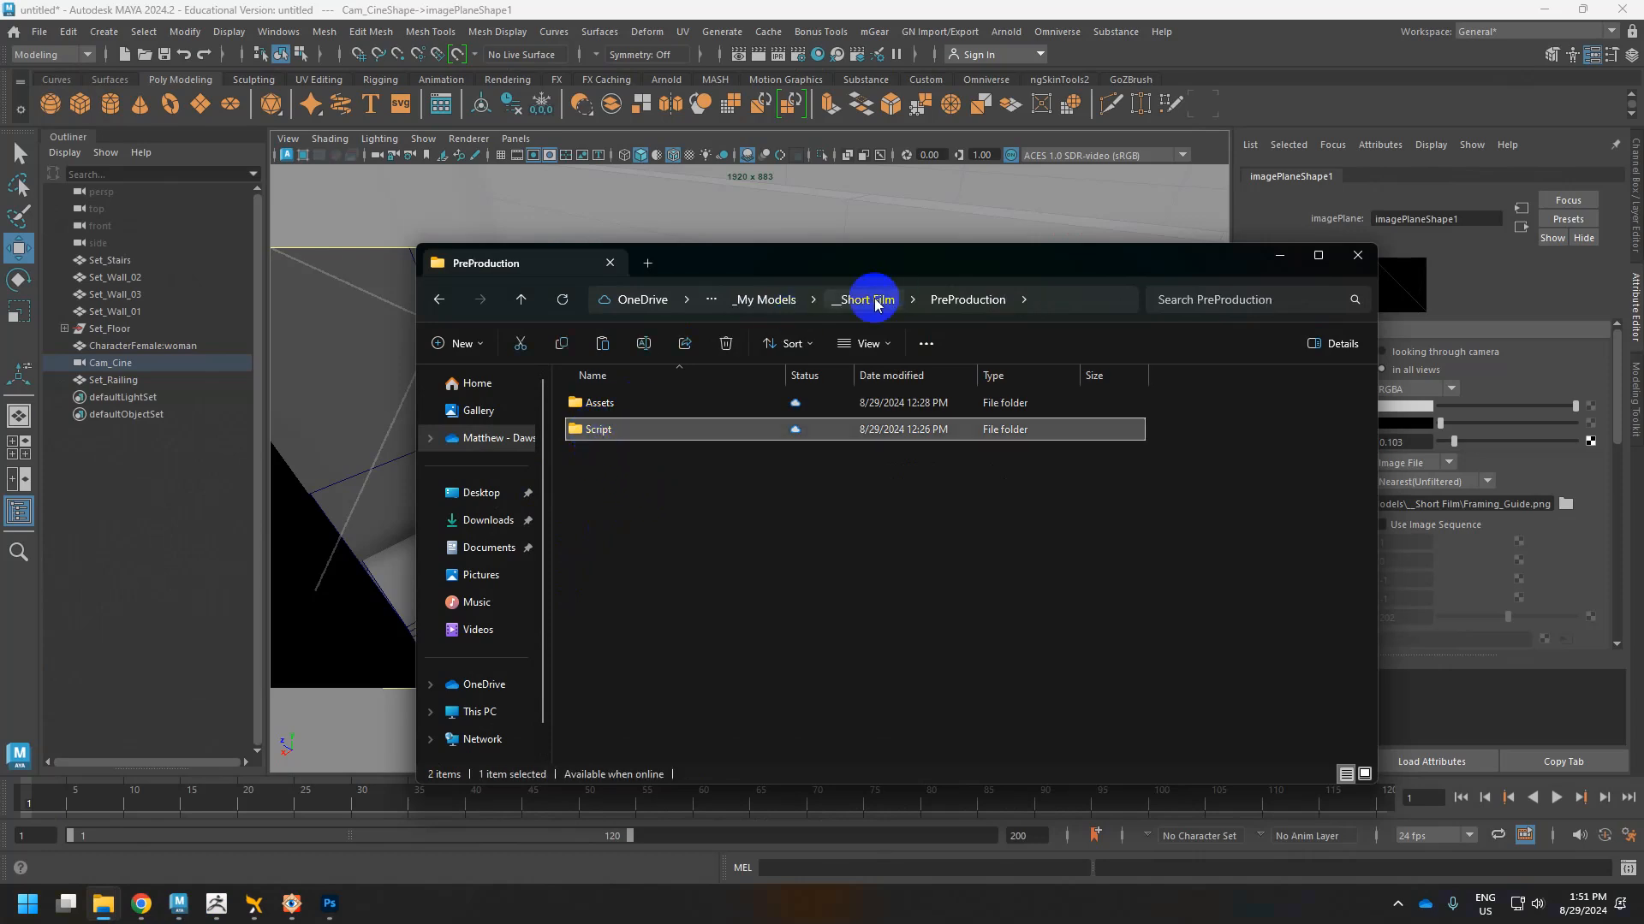
{"action": "double_click", "coordinate": [604, 405]}
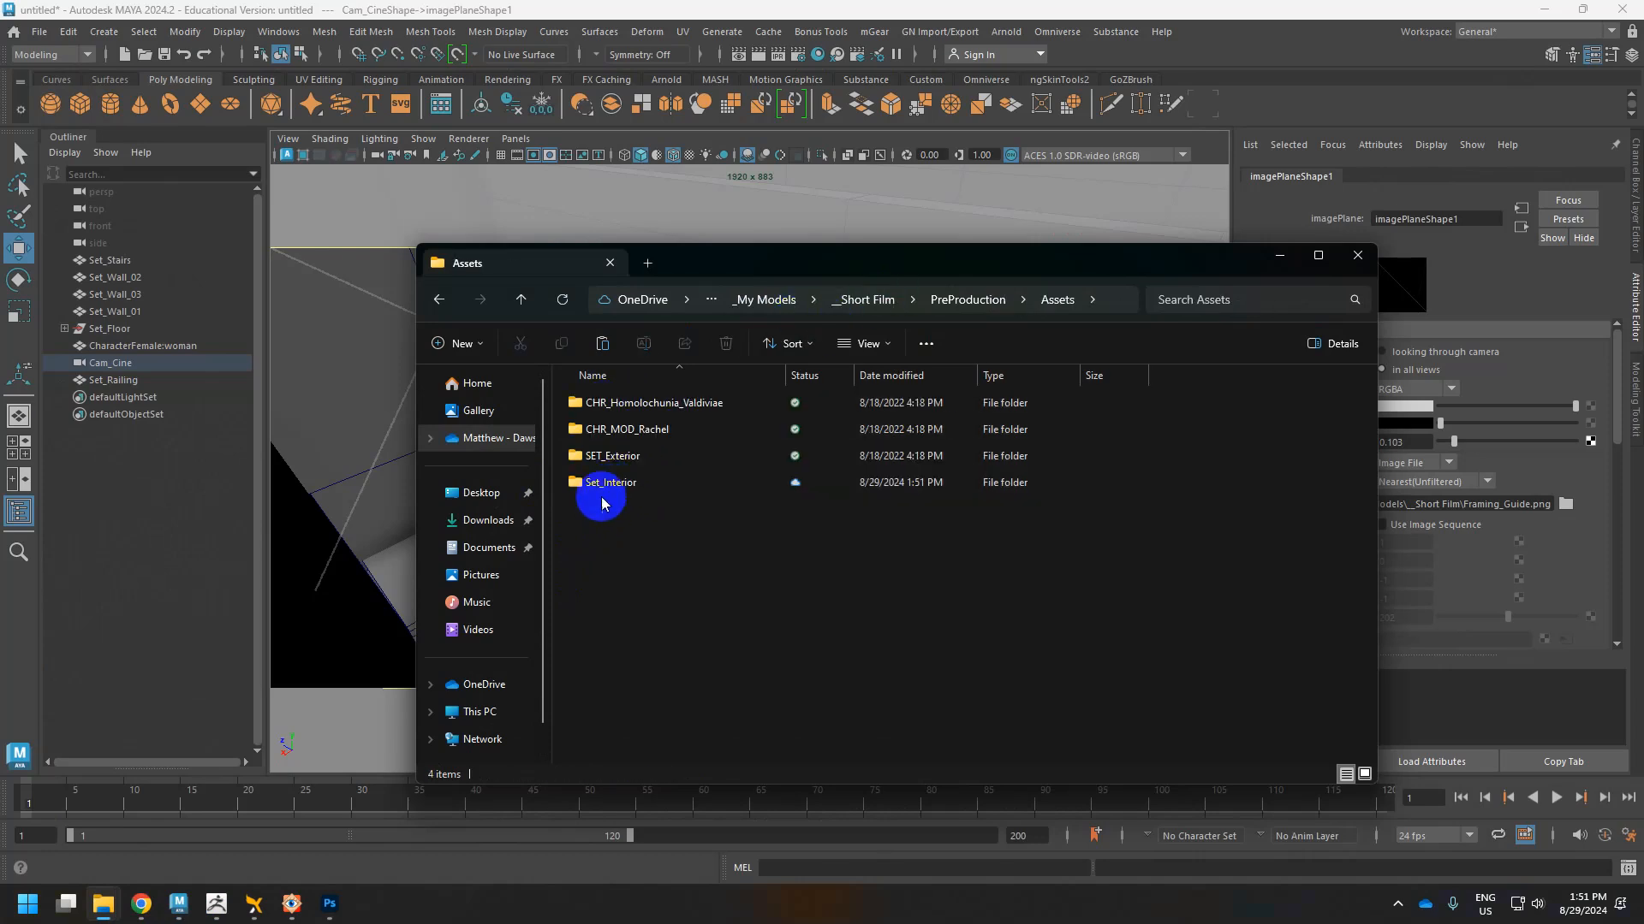
{"action": "double_click", "coordinate": [611, 483]}
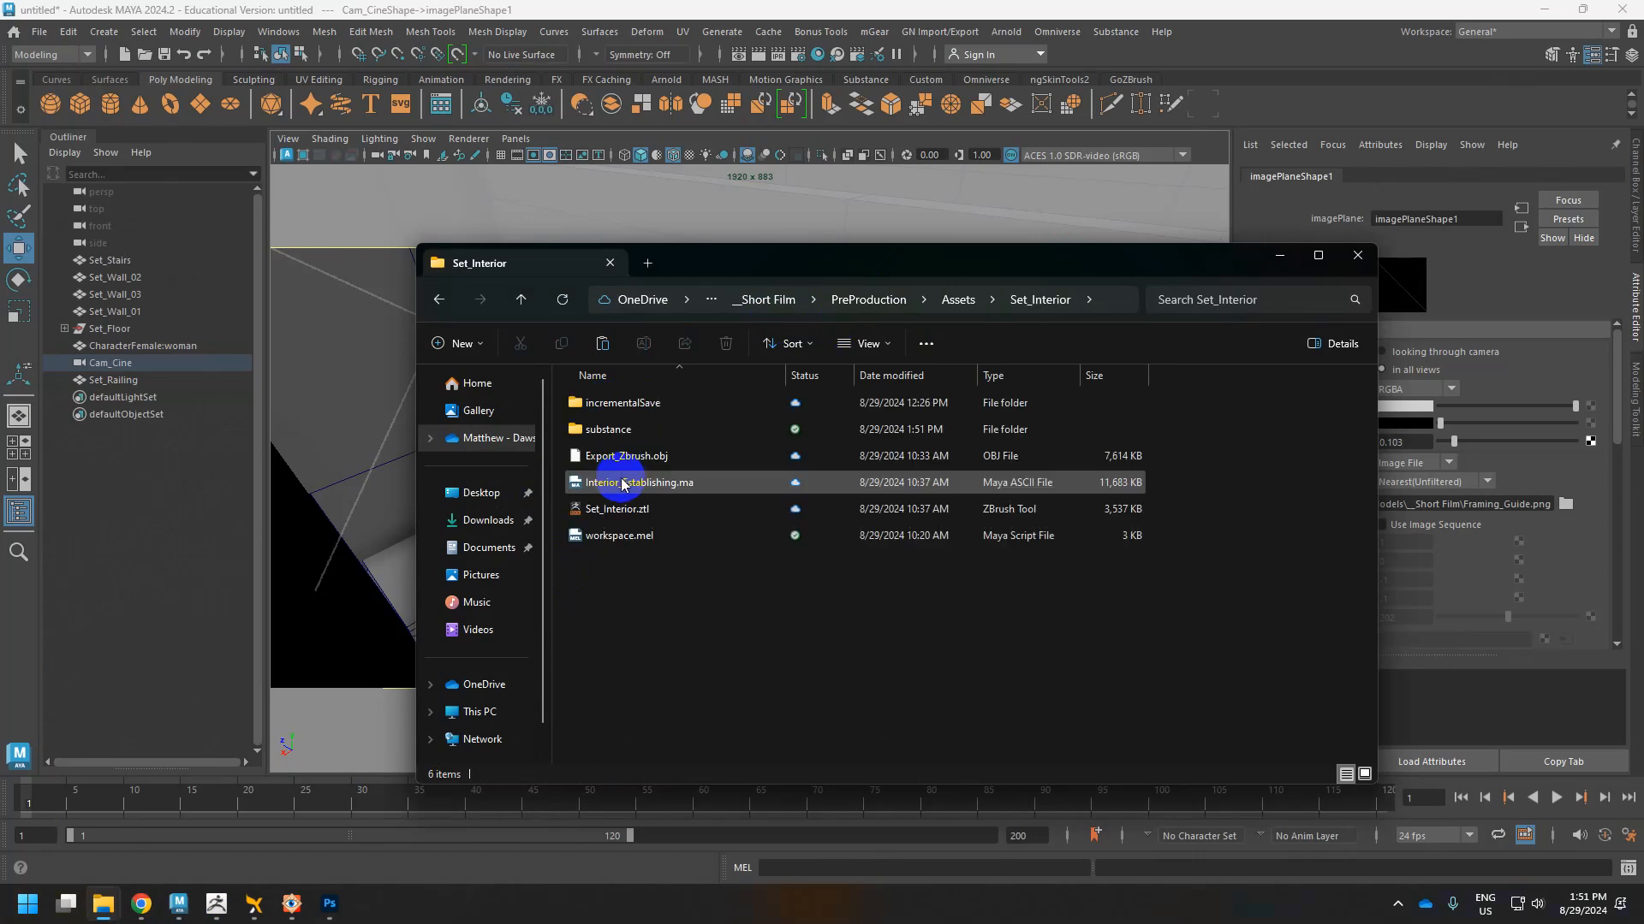
{"action": "left_click", "coordinate": [958, 300]}
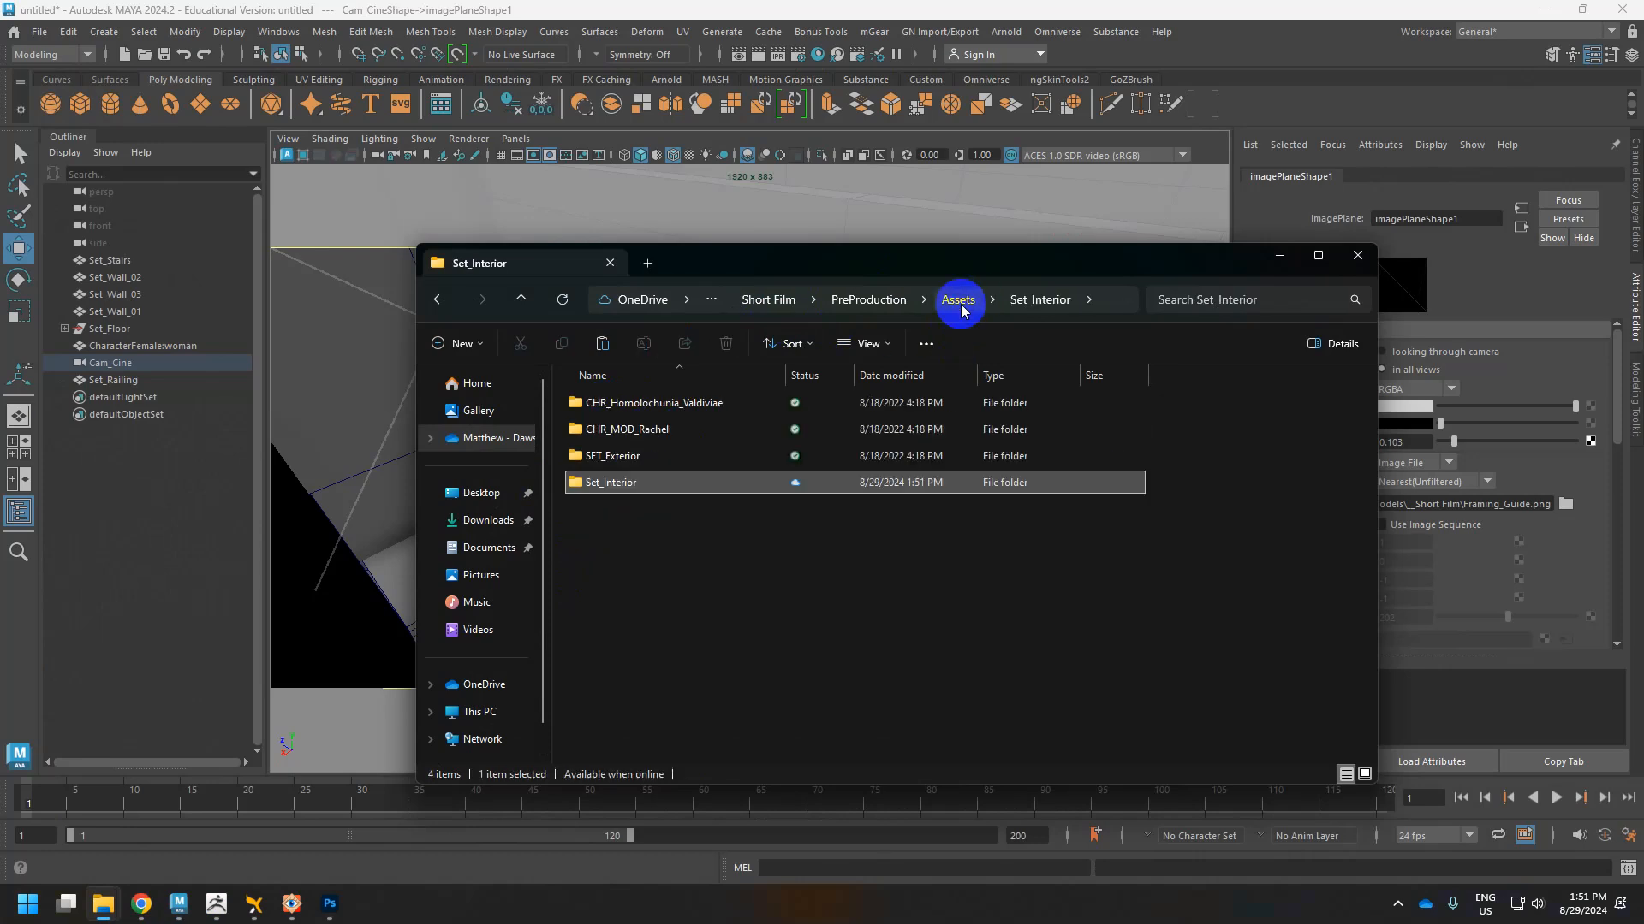
Set the project to the Set_Interior folder again and check that folder's contents in File Explorer.
{"action": "double_click", "coordinate": [628, 484]}
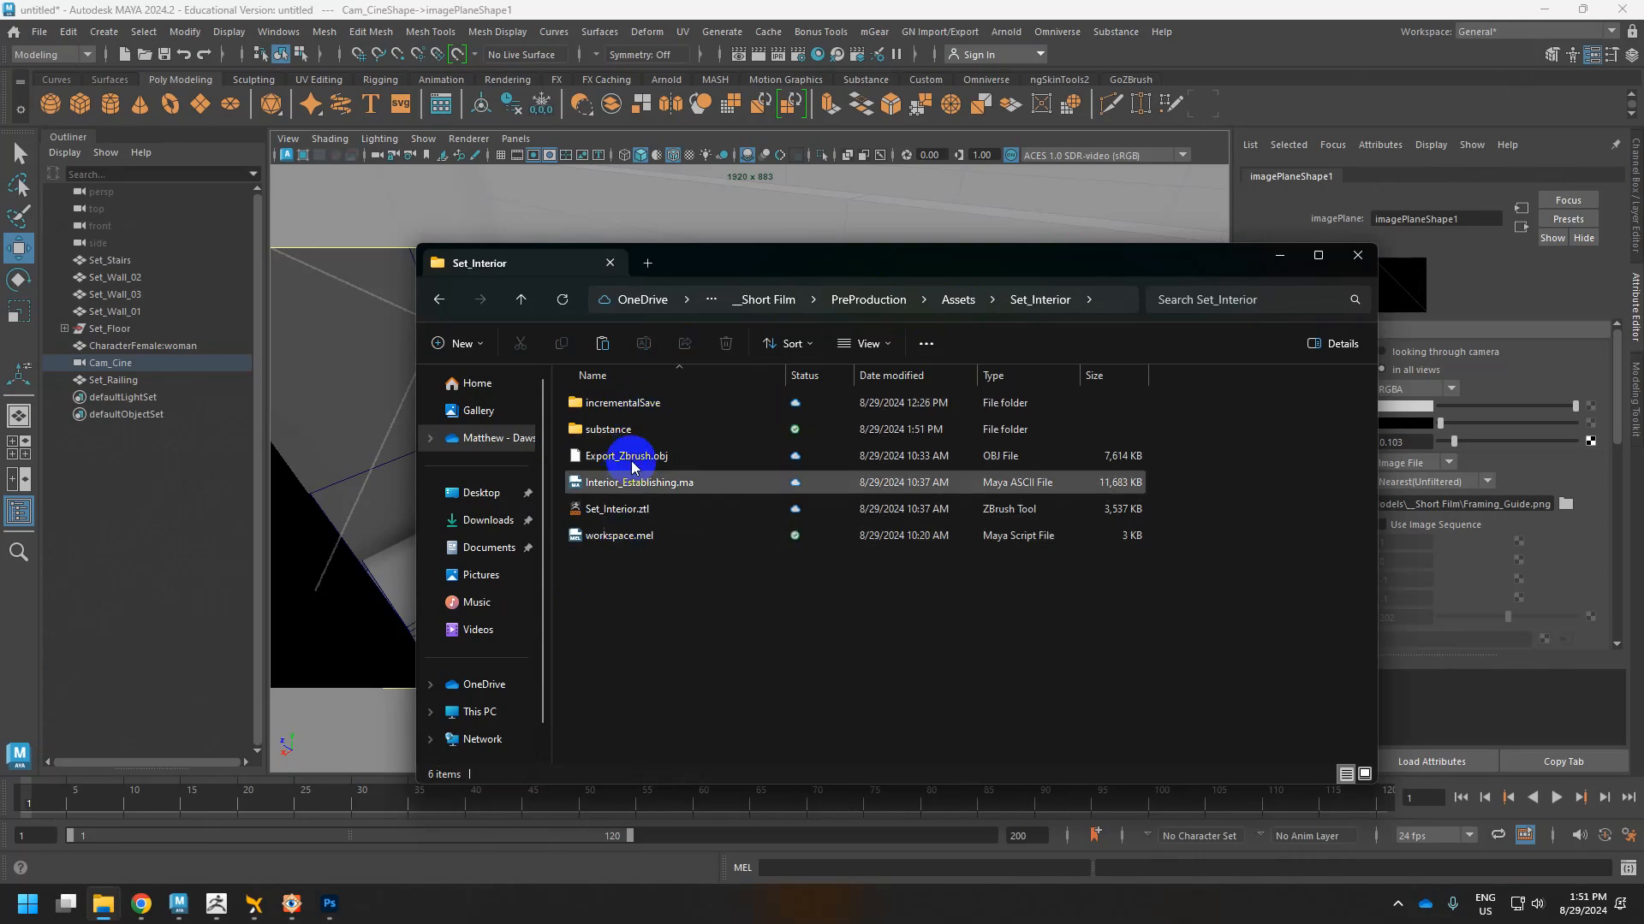
{"action": "left_click", "coordinate": [40, 32]}
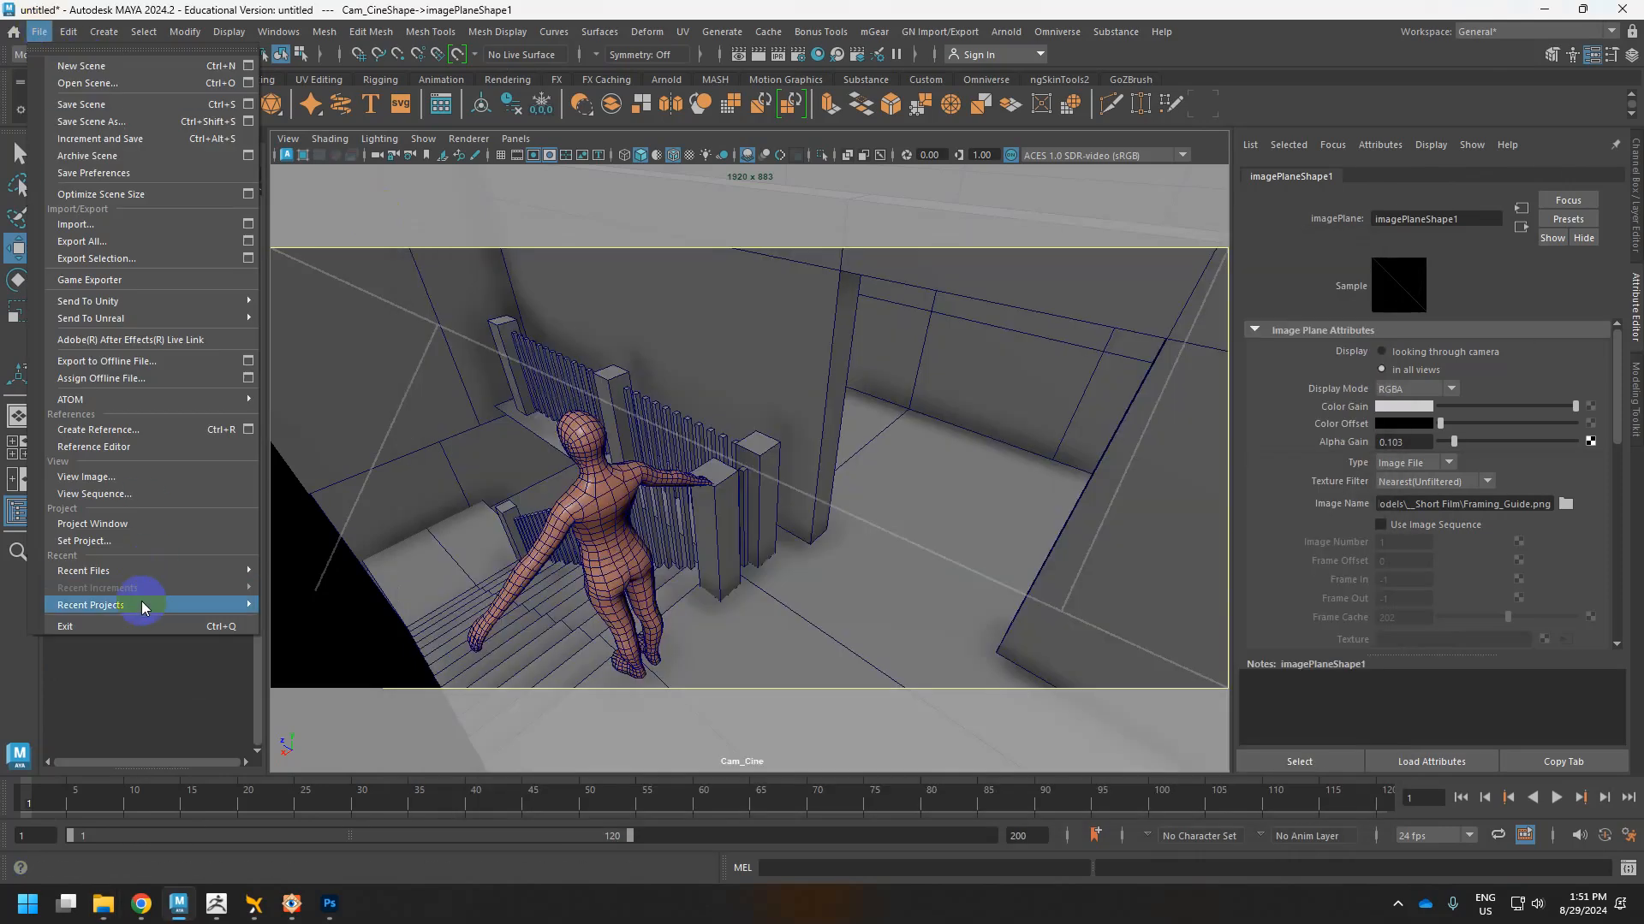
{"action": "left_click", "coordinate": [142, 540]}
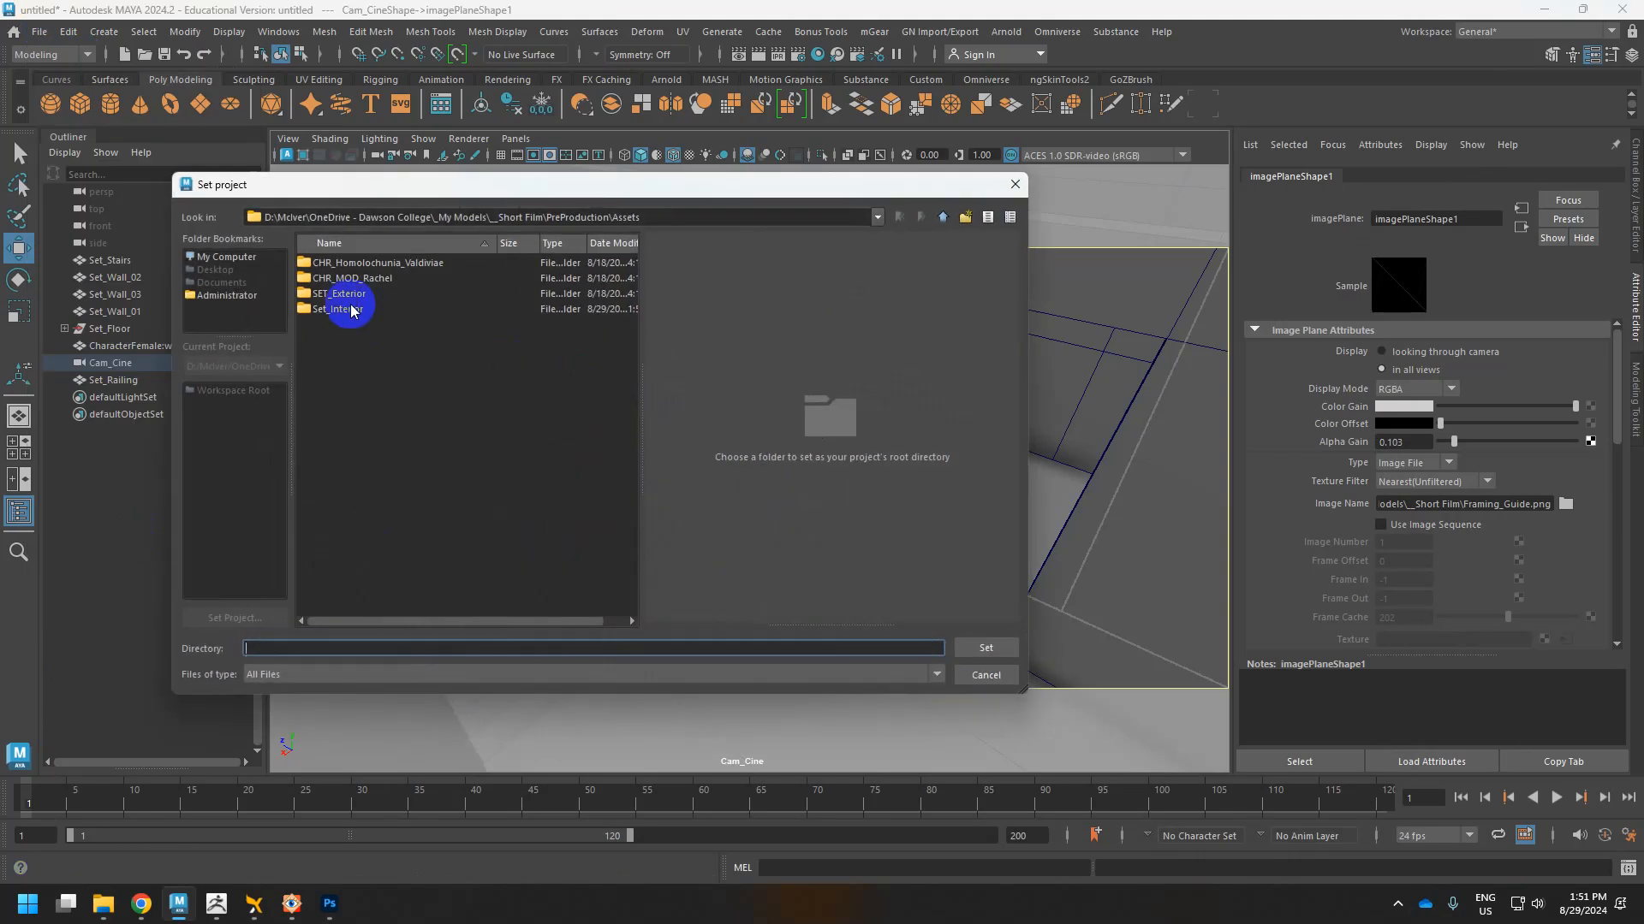
{"action": "double_click", "coordinate": [351, 310]}
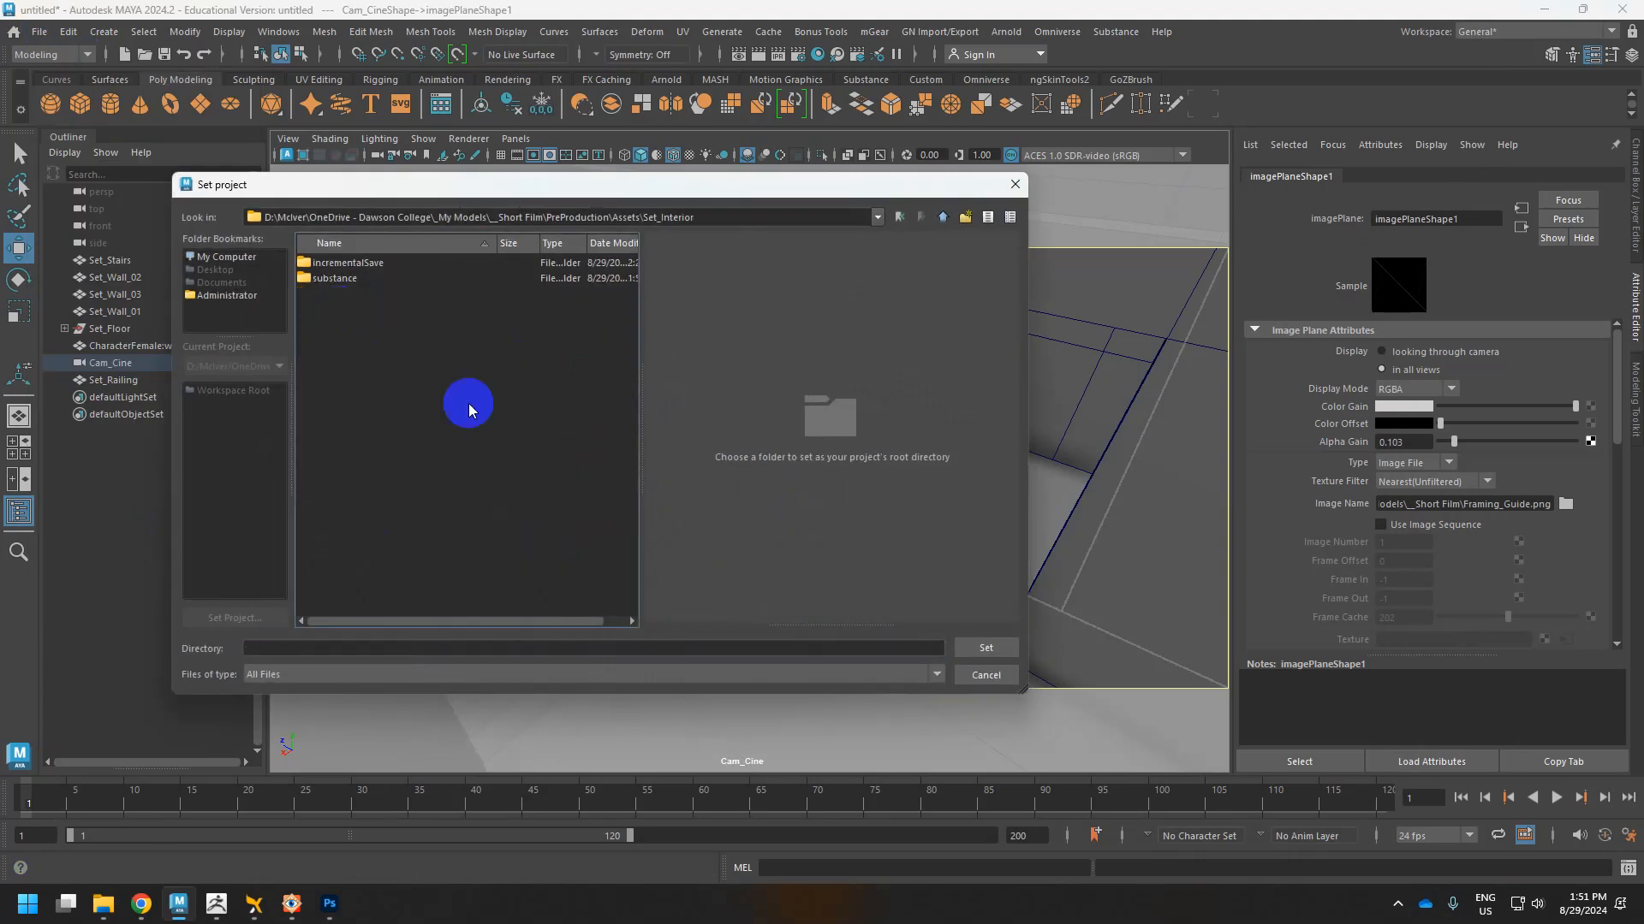
{"action": "left_click", "coordinate": [985, 651]}
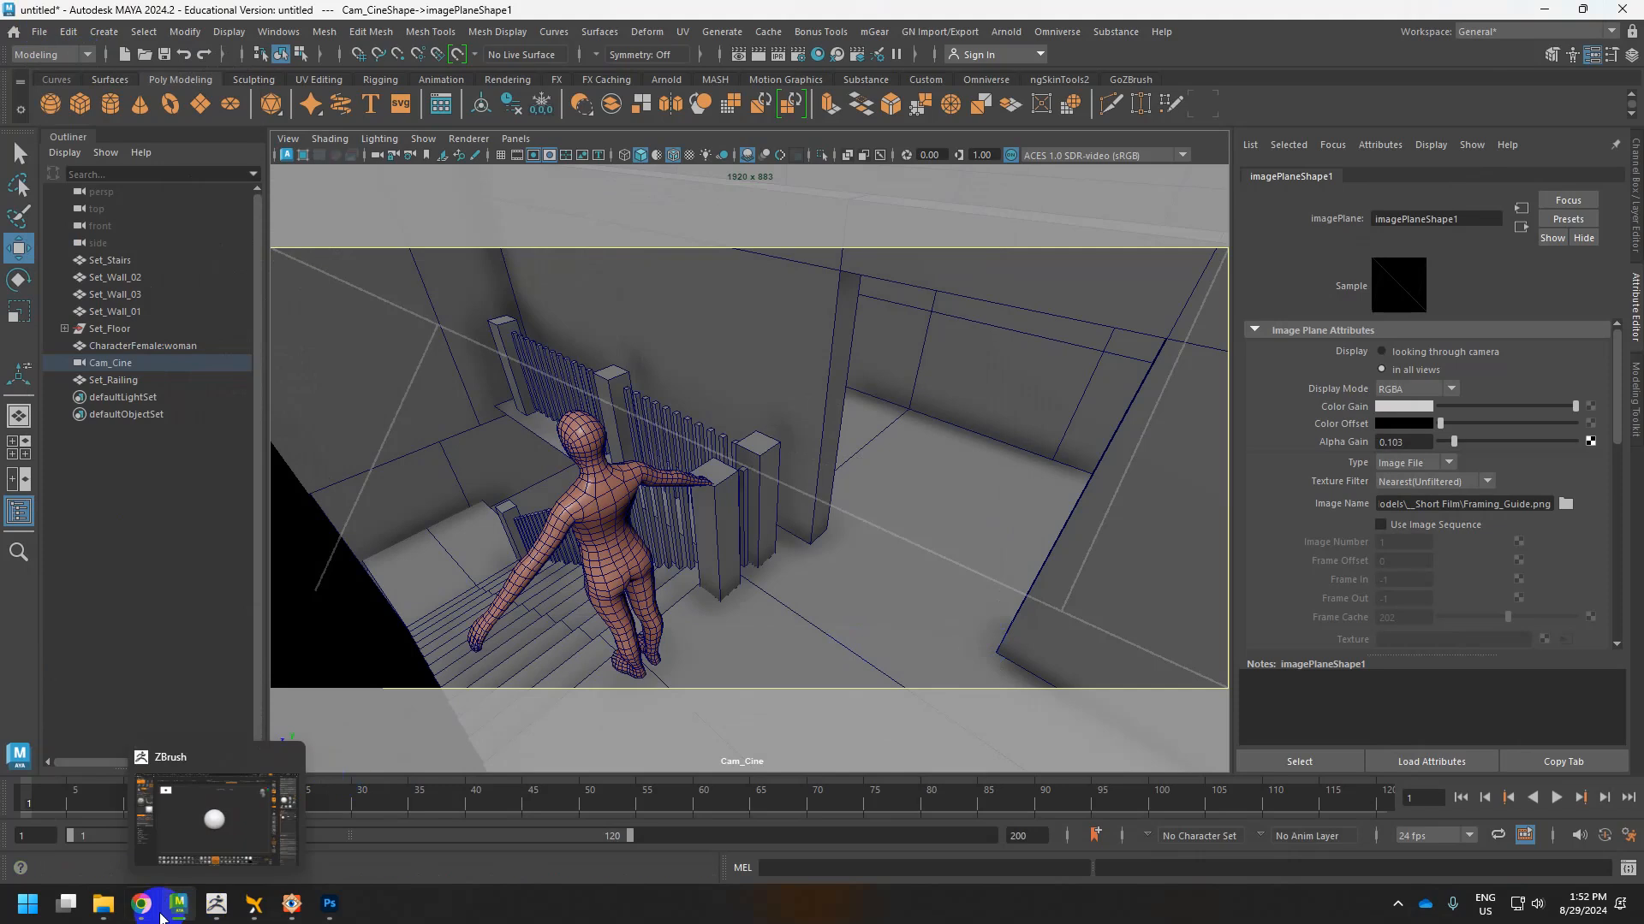
{"action": "left_click", "coordinate": [103, 903]}
{"action": "left_click", "coordinate": [630, 801]}
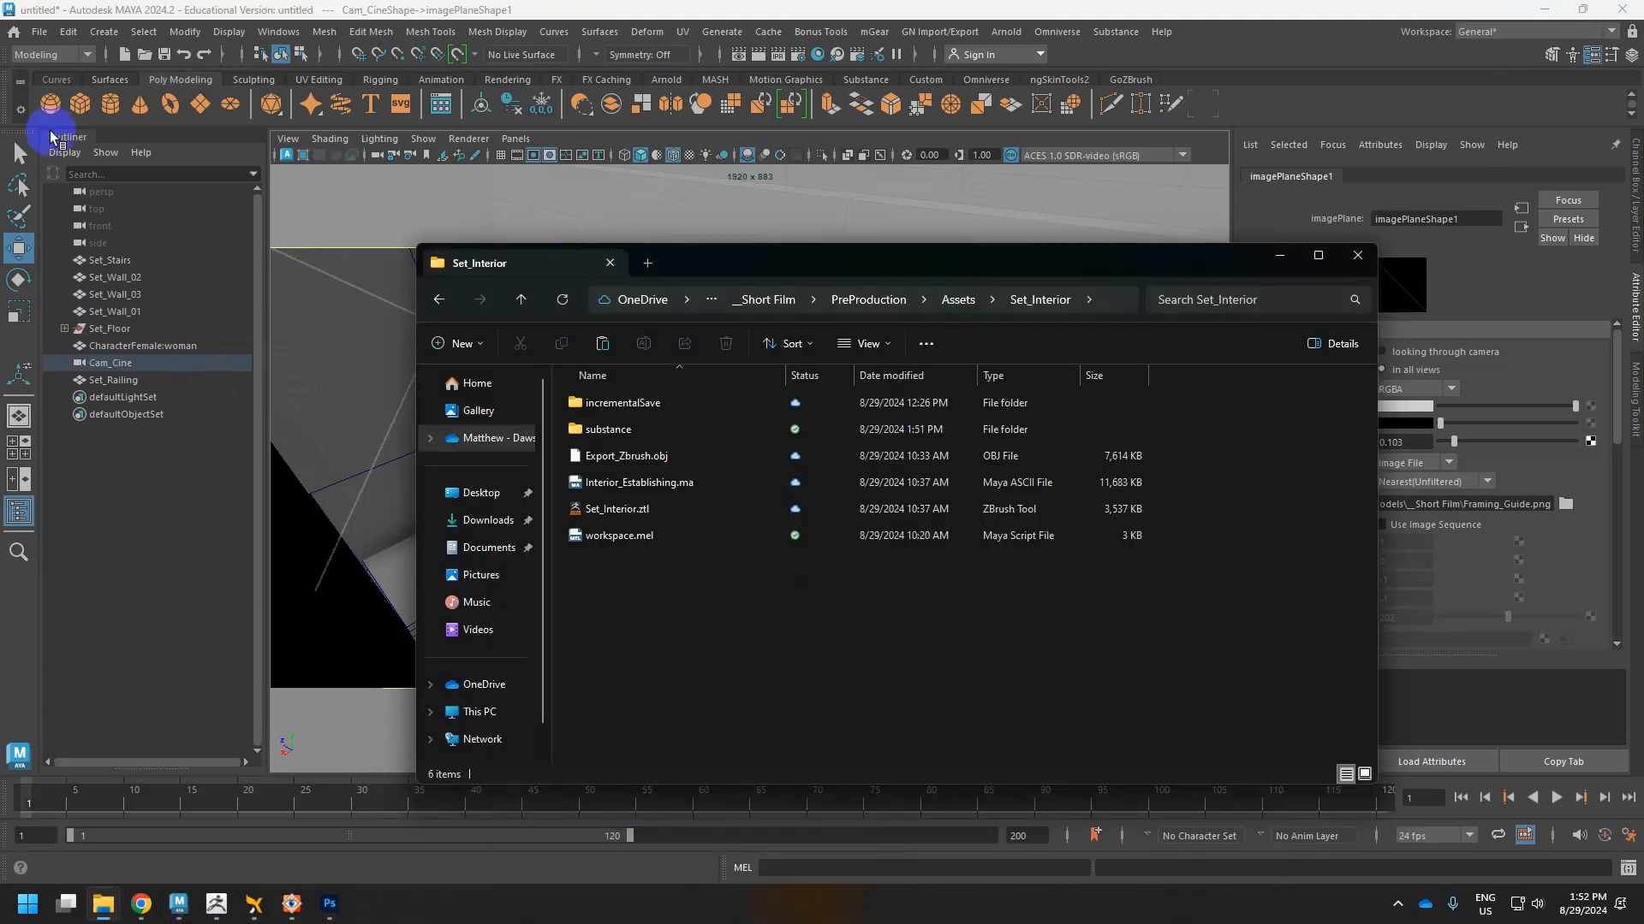
{"action": "left_click", "coordinate": [40, 30]}
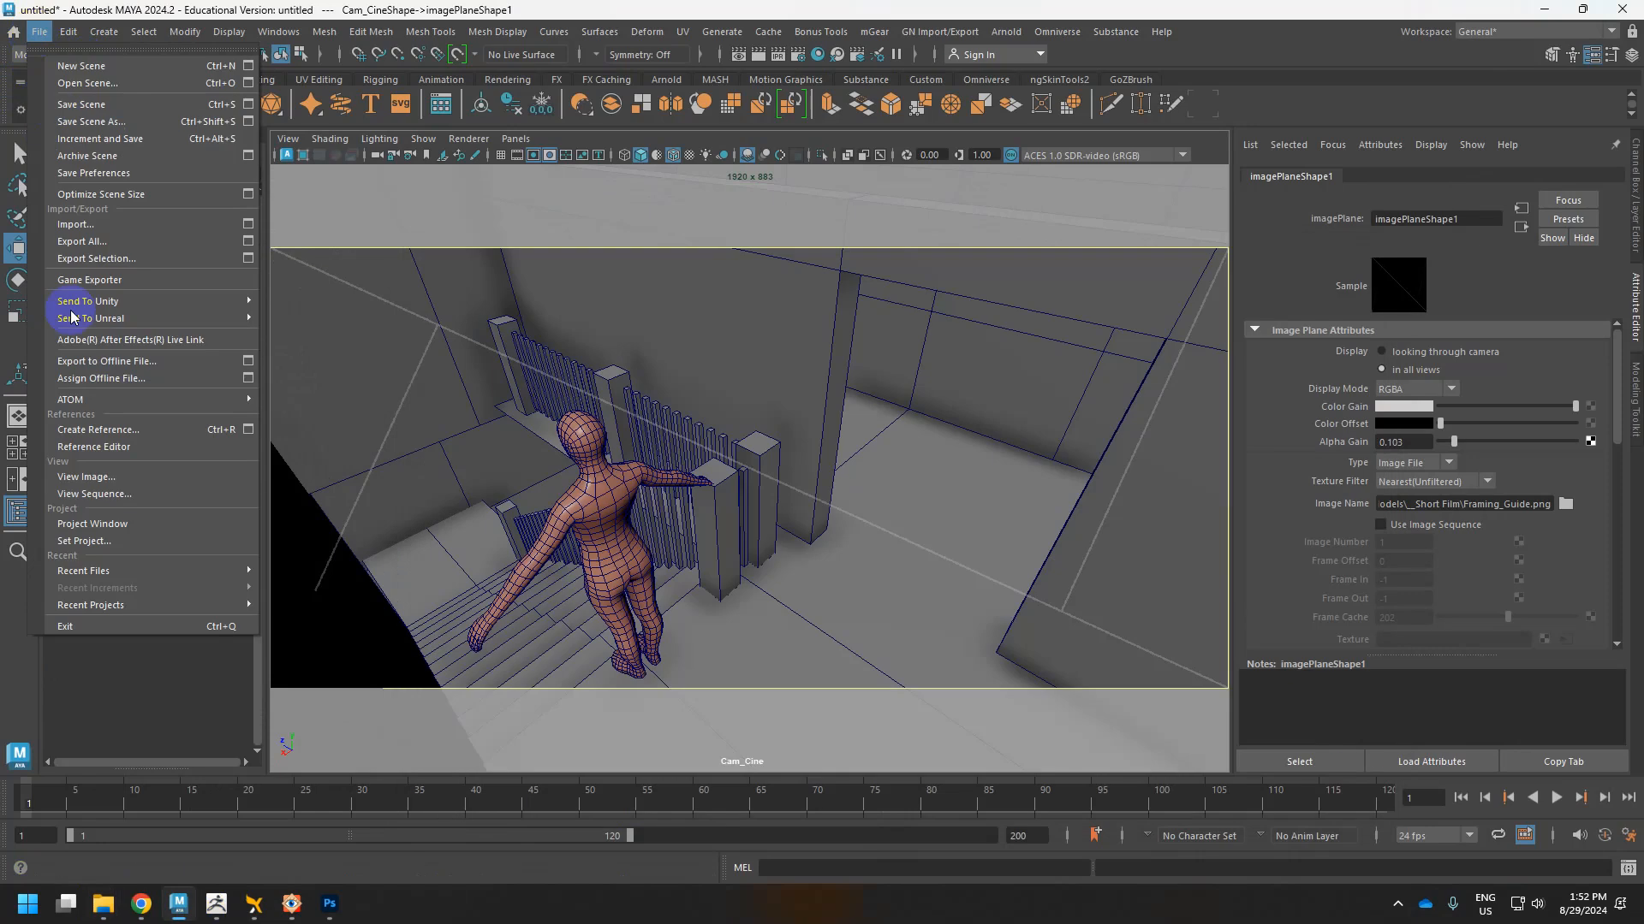
{"action": "left_click", "coordinate": [120, 523]}
{"action": "left_click_drag", "start_coordinate": [957, 380], "coordinate": [1011, 379]}
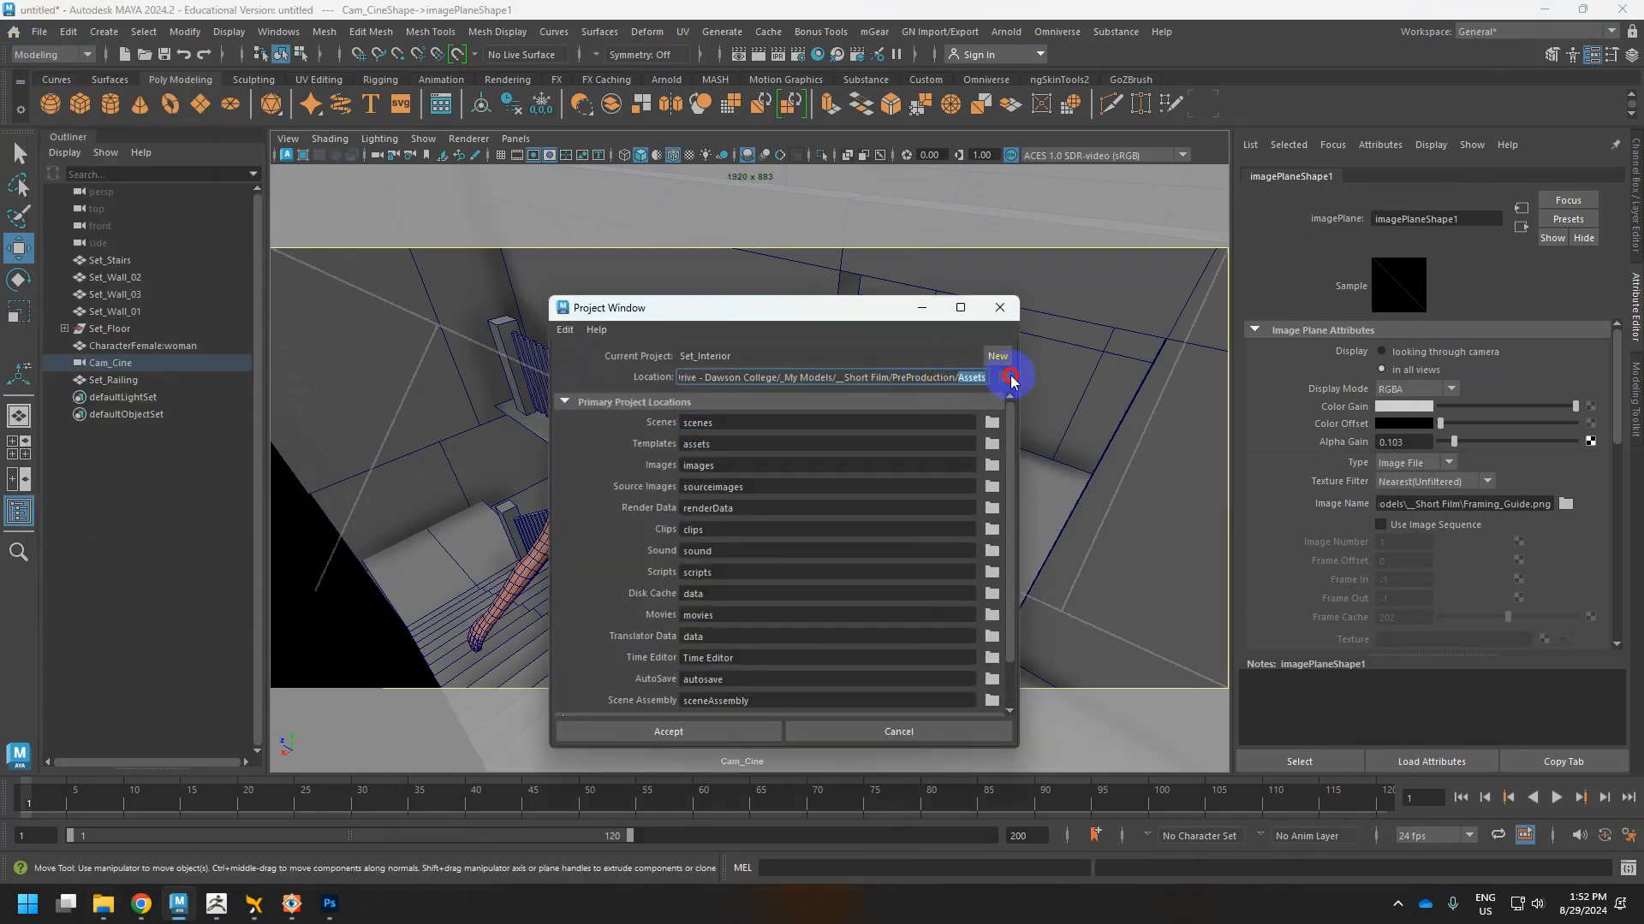
{"action": "left_click", "coordinate": [899, 732]}
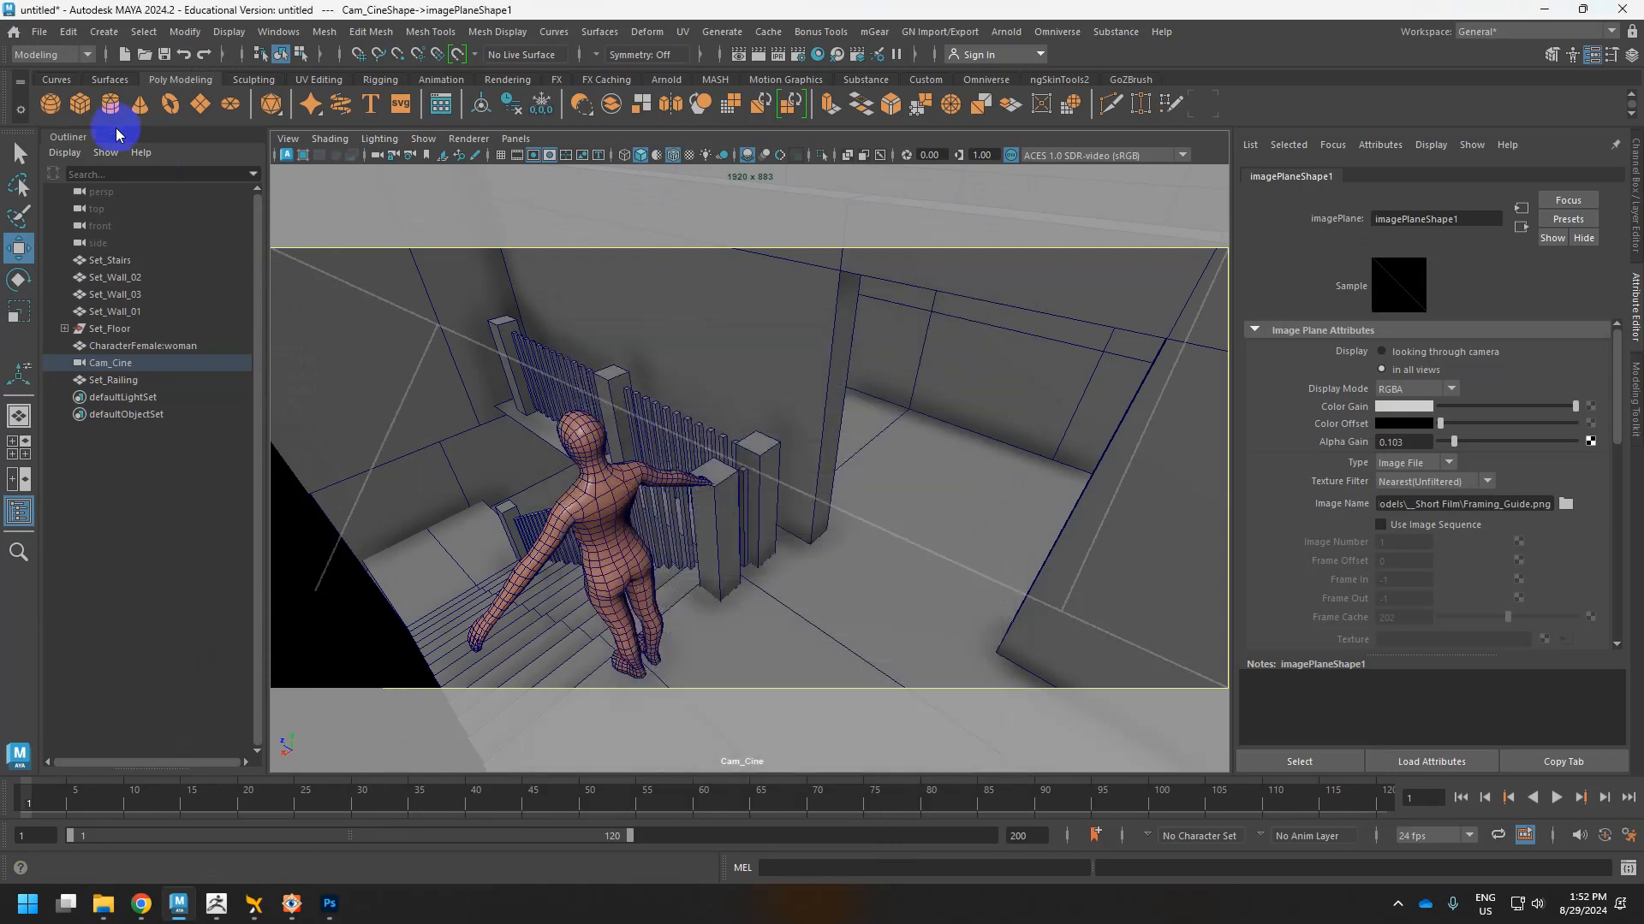
Set the project once more to the Set_Interior folder under PreProduction\Assets.
{"action": "left_click", "coordinate": [40, 31]}
{"action": "left_click", "coordinate": [105, 541]}
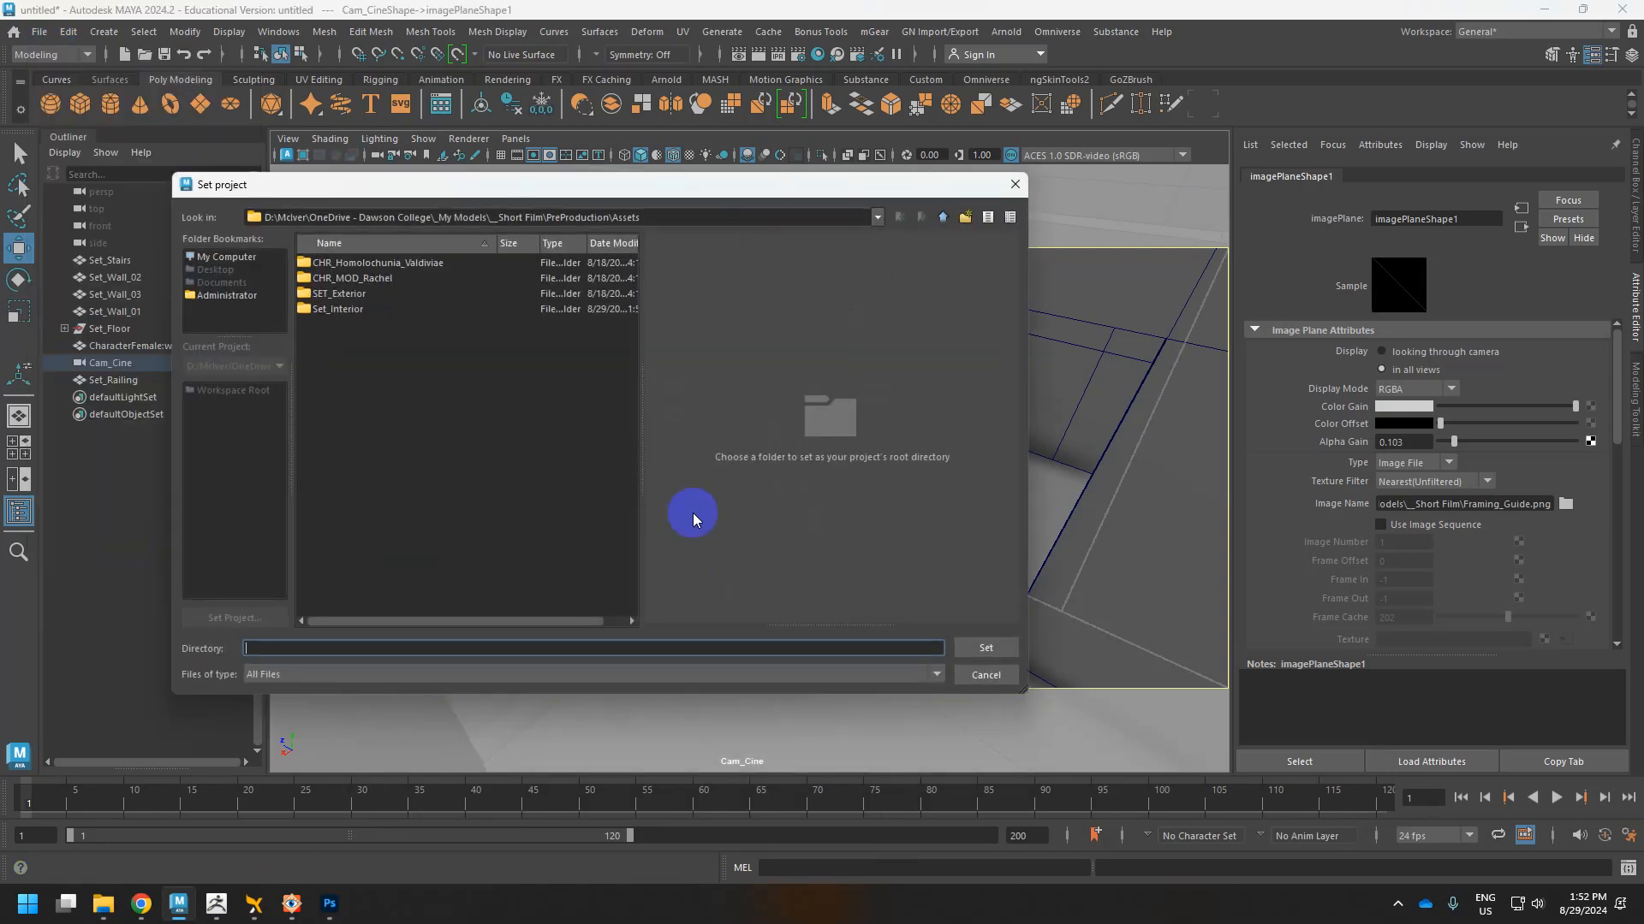
{"action": "double_click", "coordinate": [319, 306]}
{"action": "left_click", "coordinate": [986, 648]}
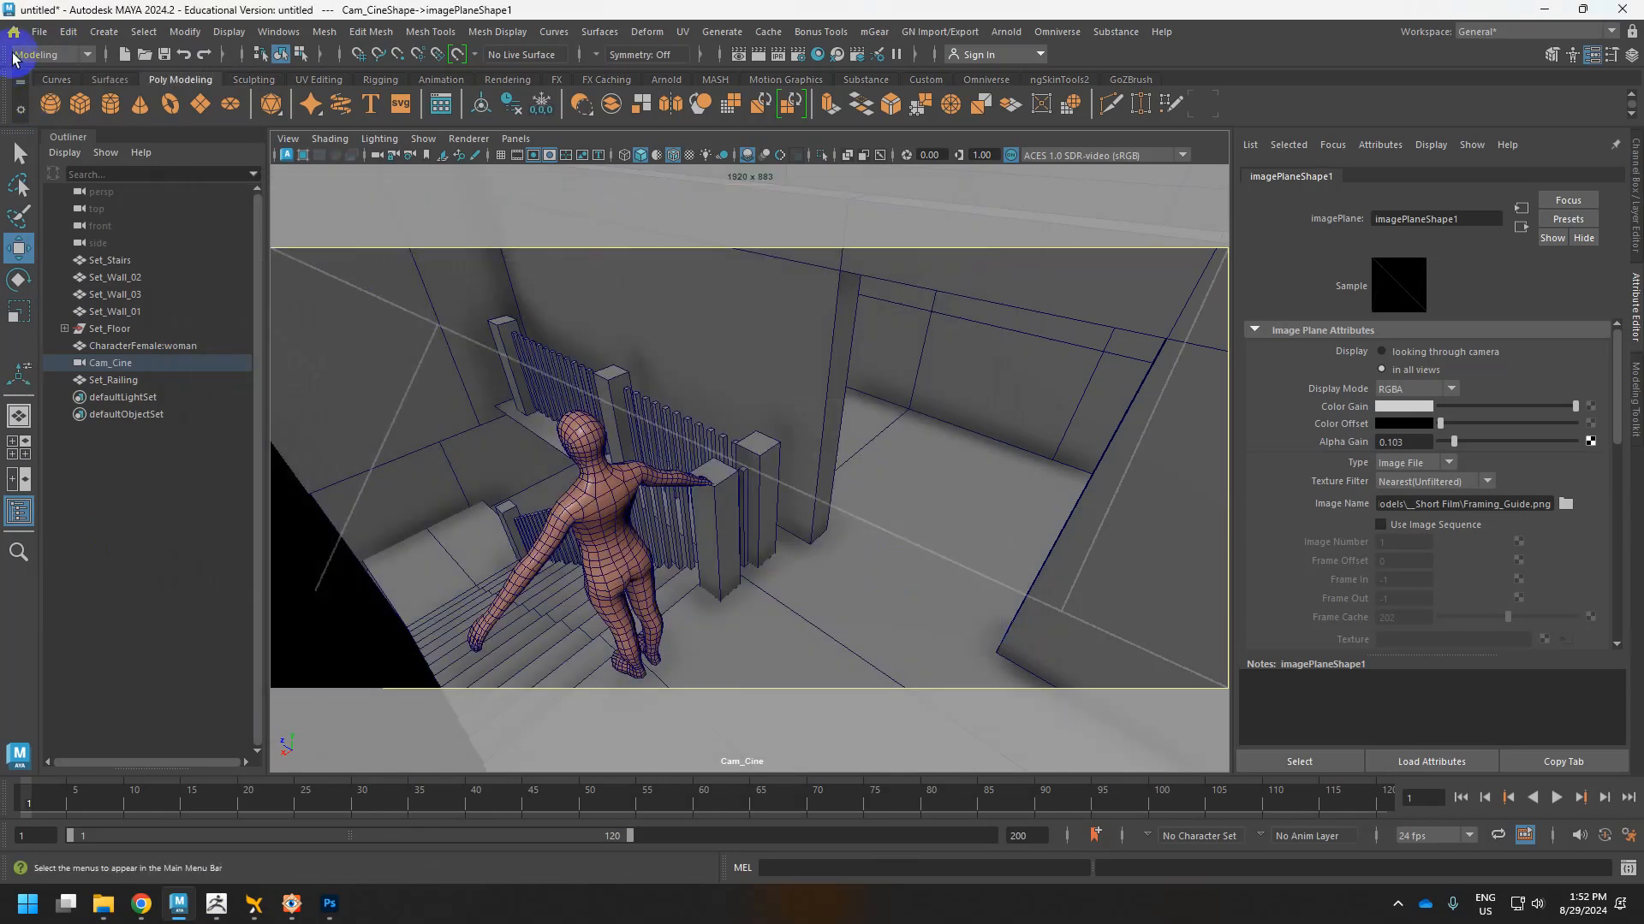
Create a new project named New_Project in the Assets folder with the default project locations.
{"action": "left_click", "coordinate": [39, 32]}
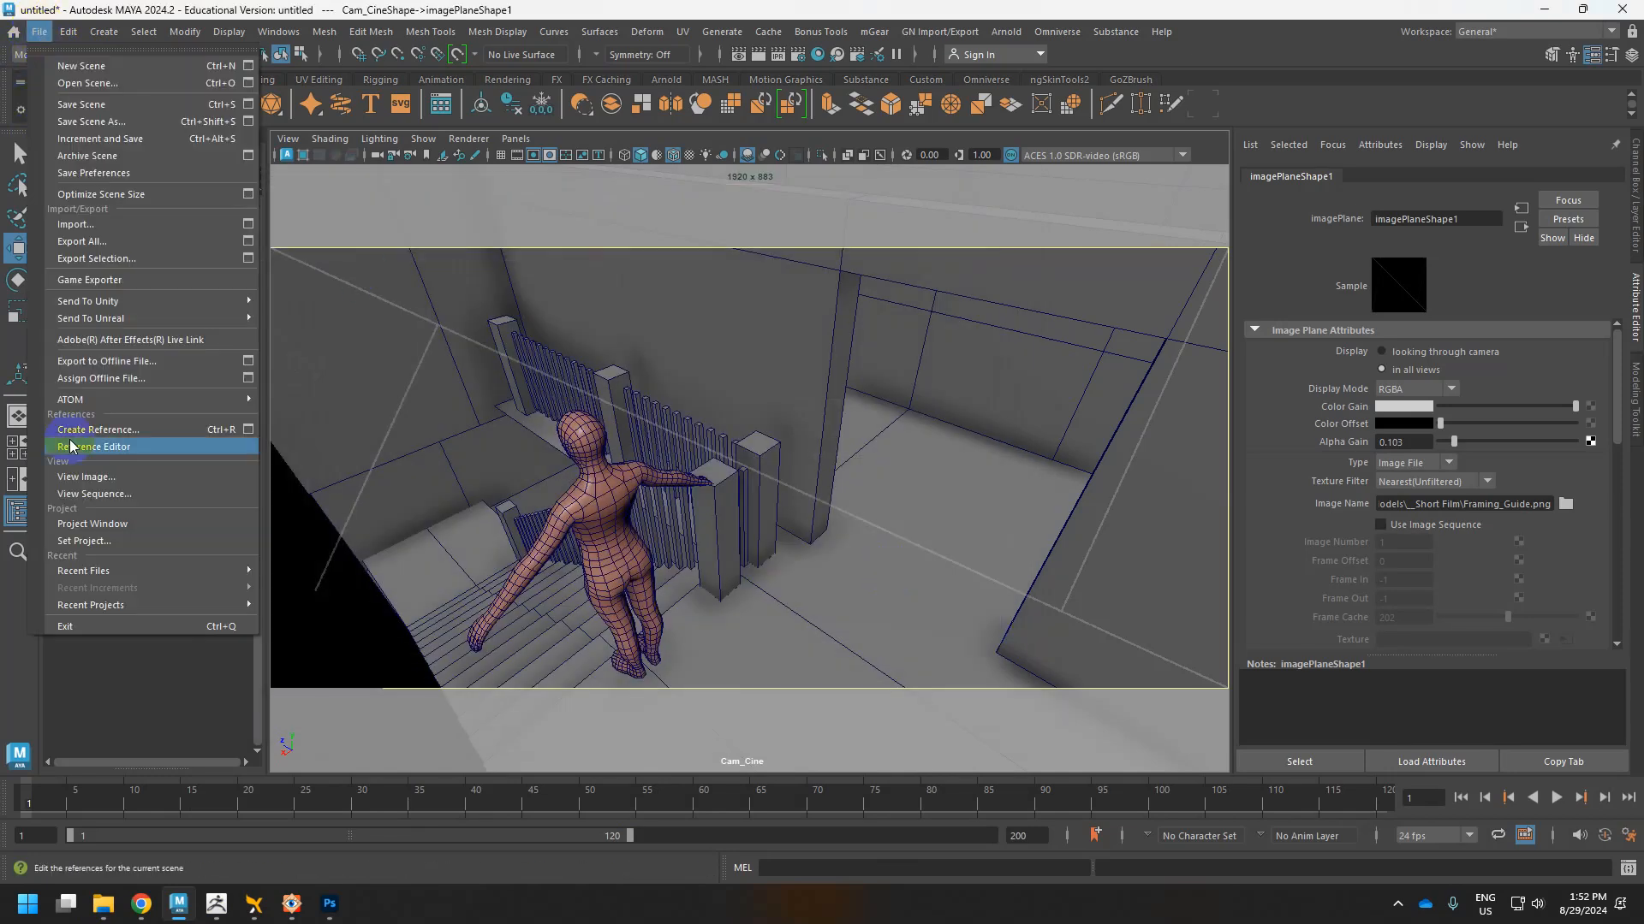
{"action": "left_click", "coordinate": [92, 524]}
{"action": "left_click", "coordinate": [997, 356]}
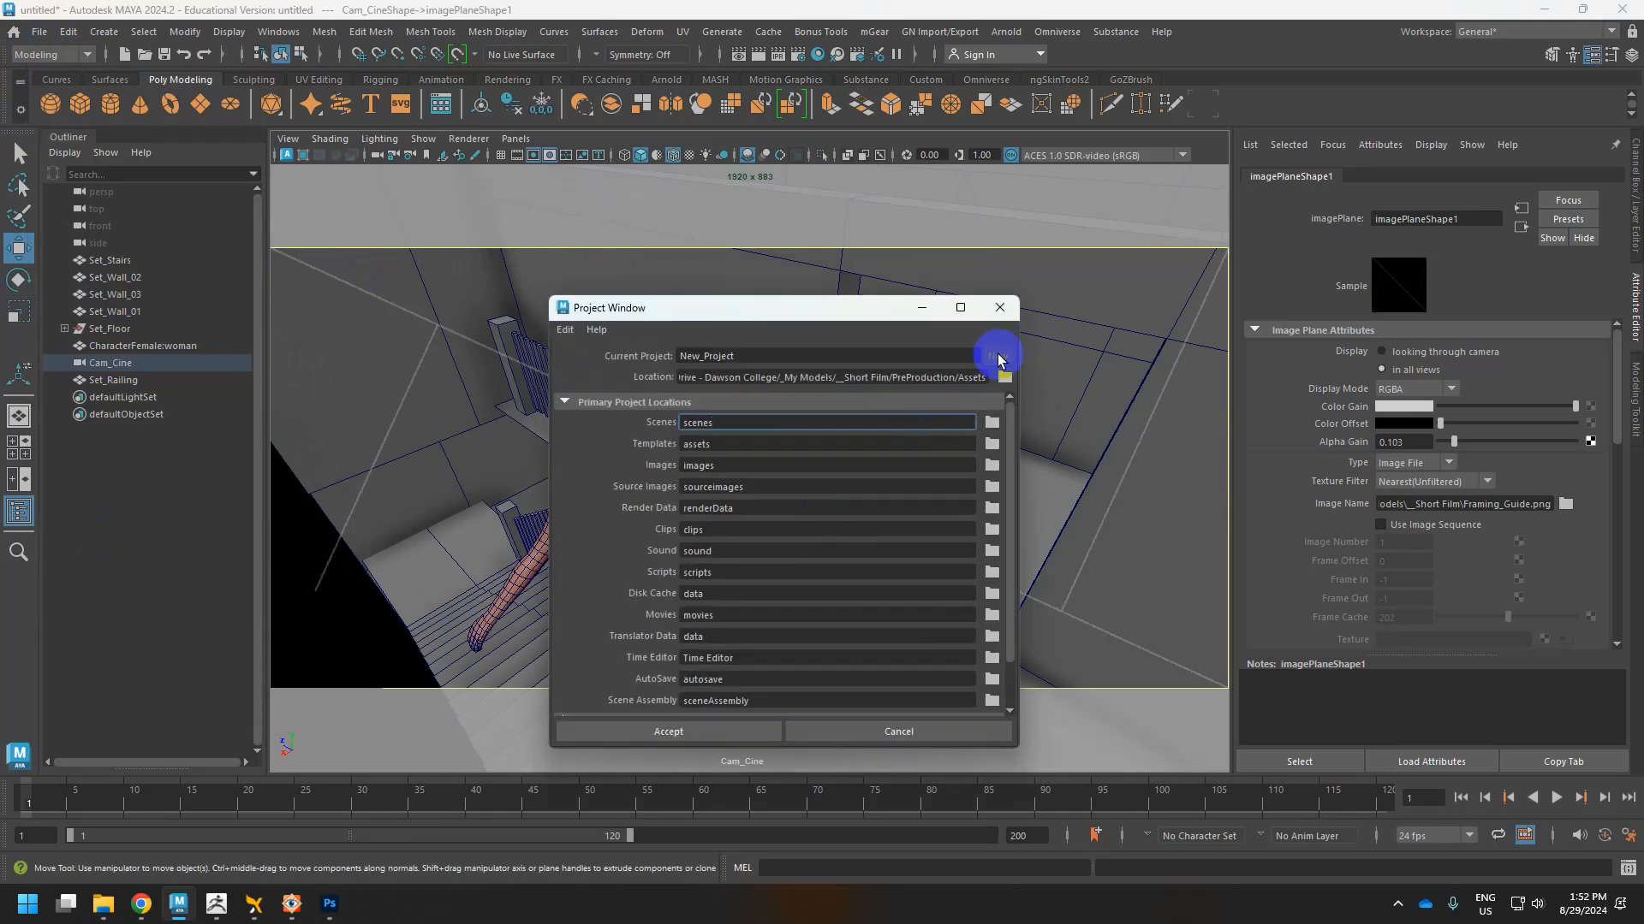
{"action": "left_click", "coordinate": [660, 736]}
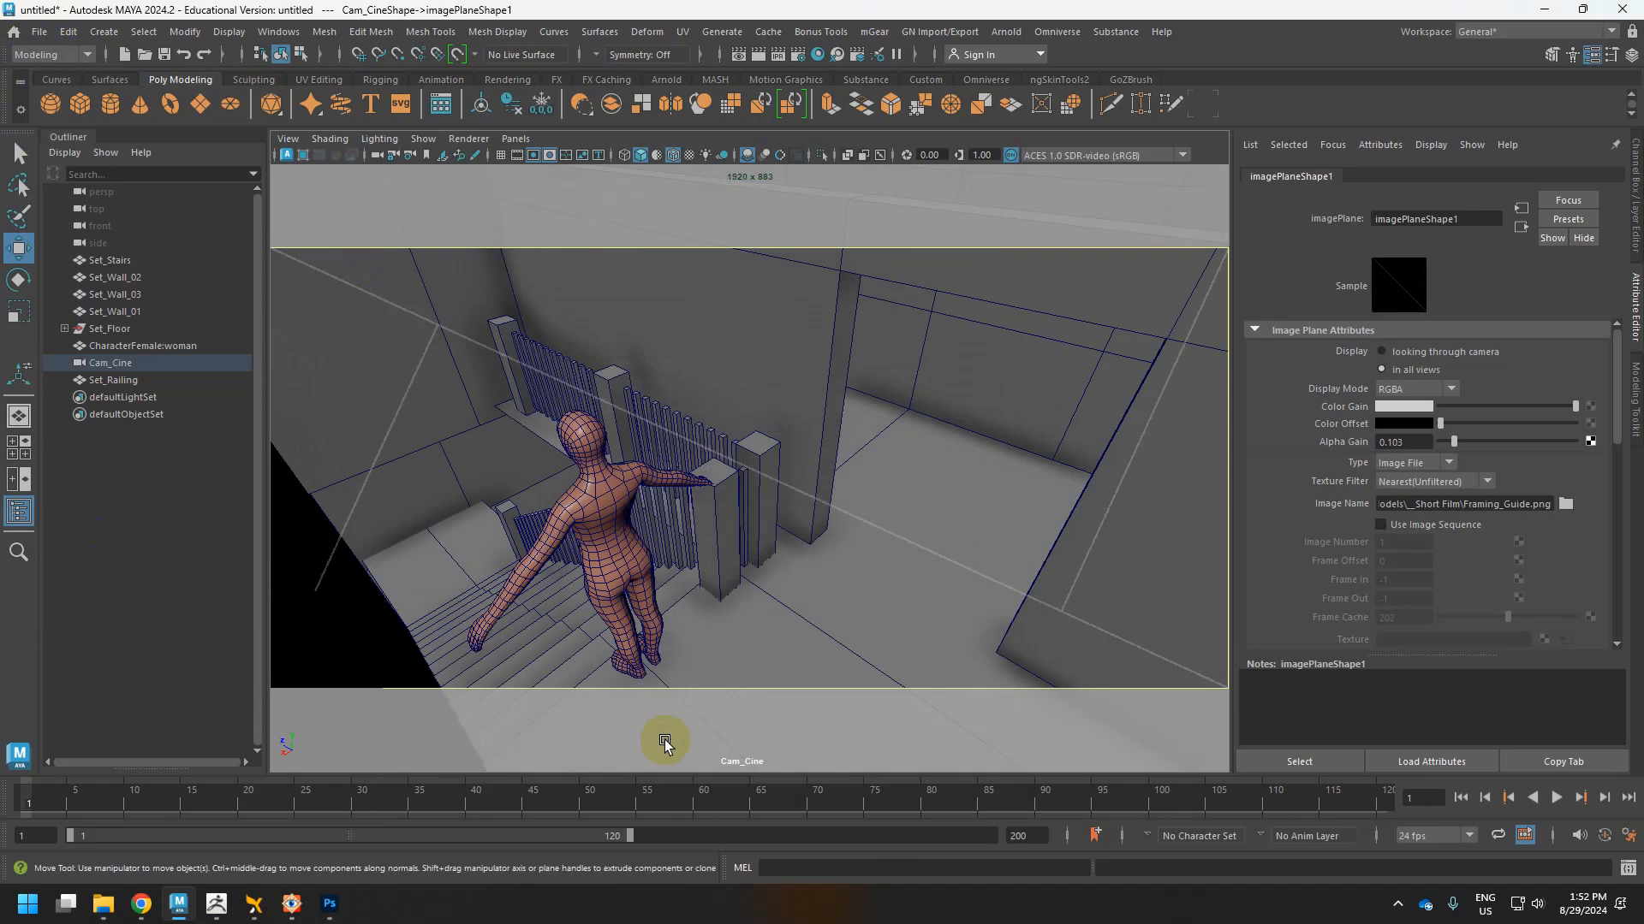
Switch to File Explorer and examine the subfolders of New_Project inside Assets, returning to Assets and then Maya.
{"action": "left_click", "coordinate": [39, 31]}
{"action": "mouse_move", "coordinate": [103, 904]}
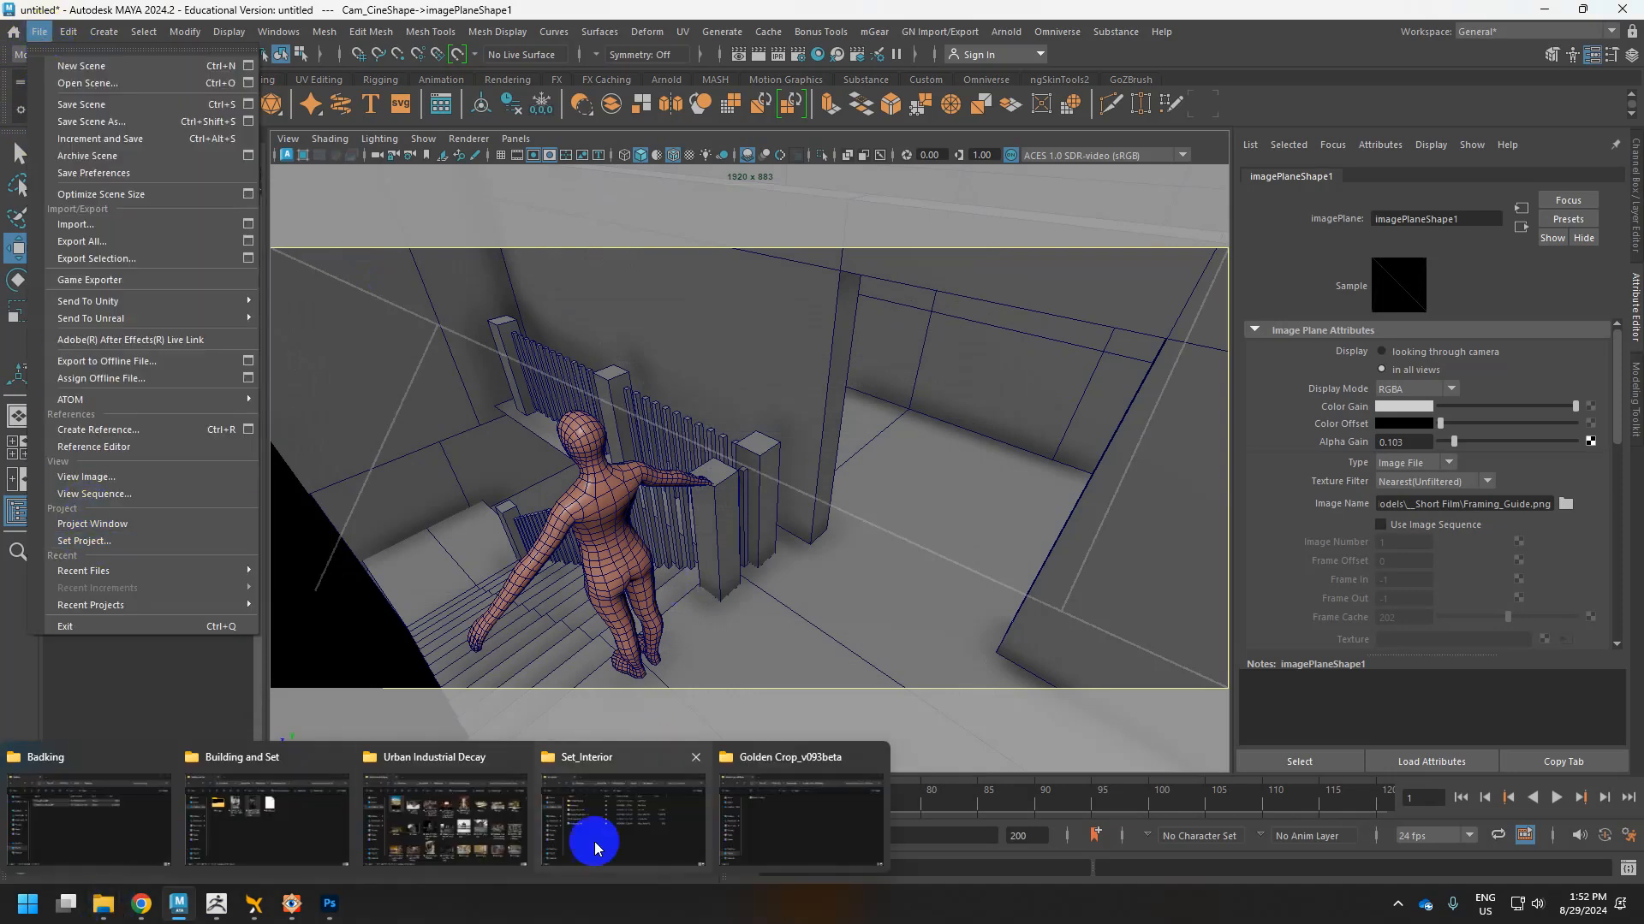
{"action": "left_click", "coordinate": [670, 784]}
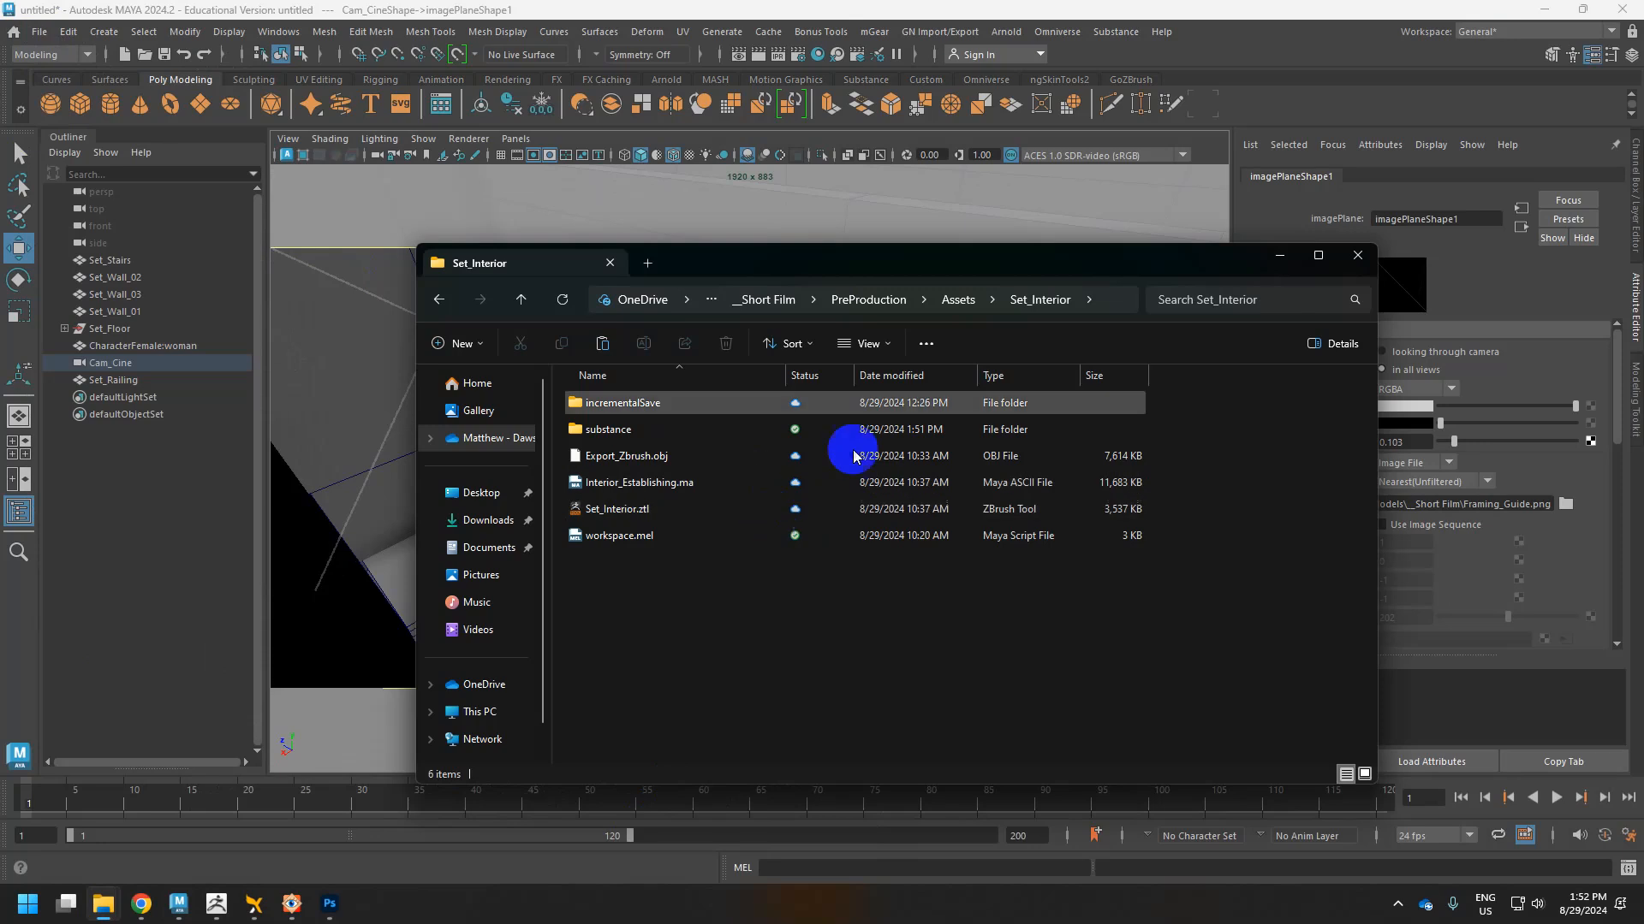
{"action": "left_click", "coordinate": [958, 299]}
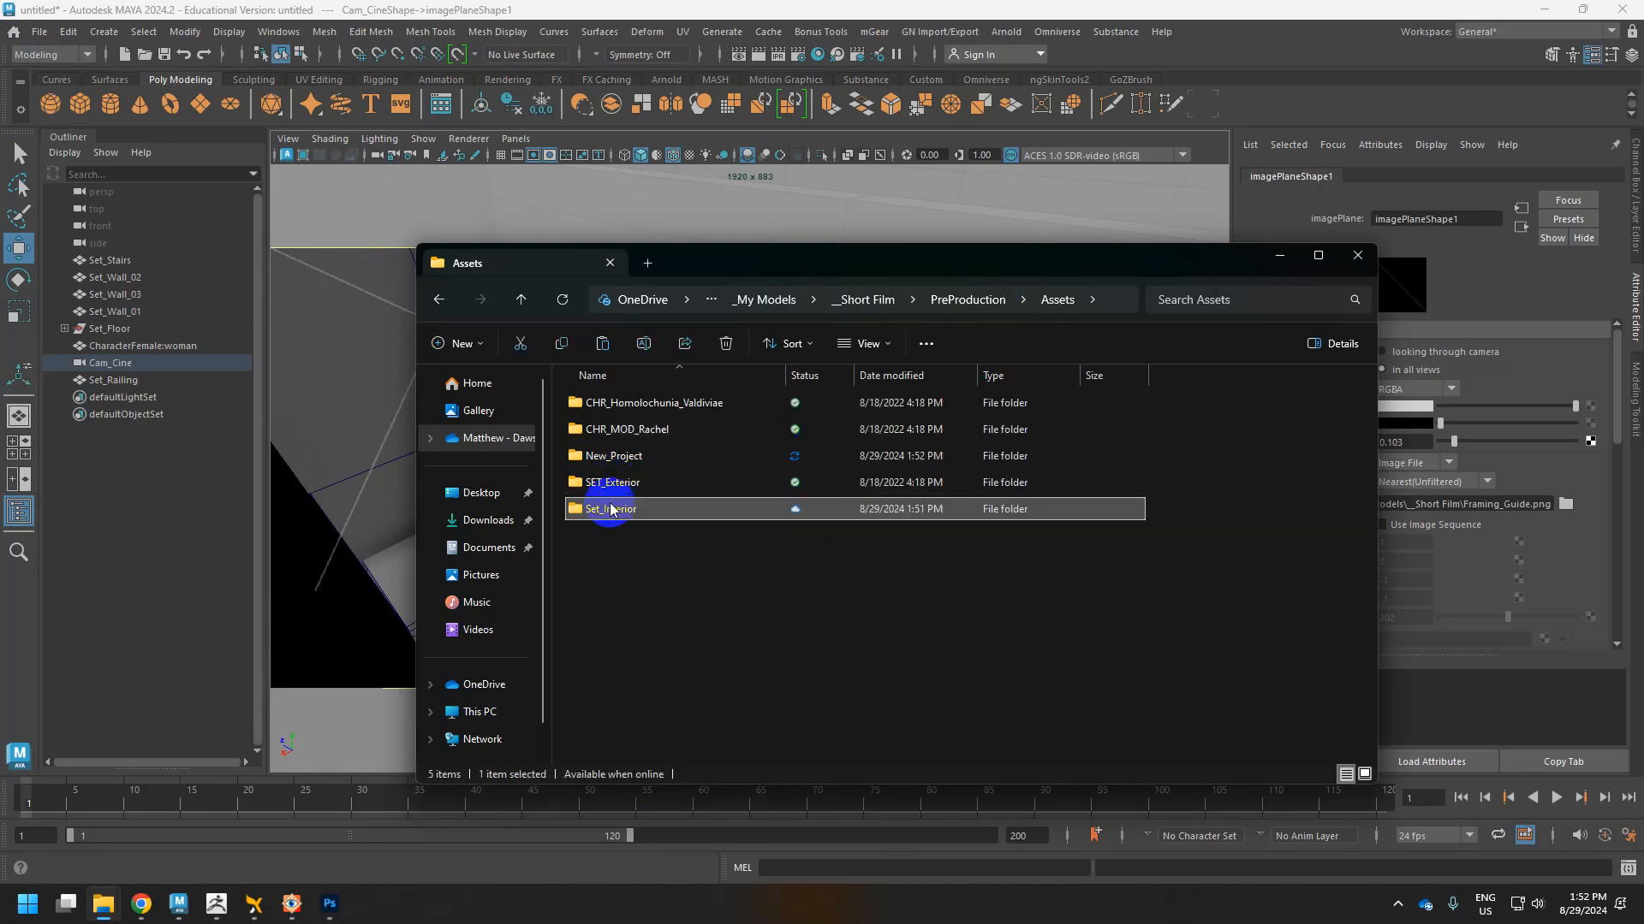
{"action": "double_click", "coordinate": [624, 455]}
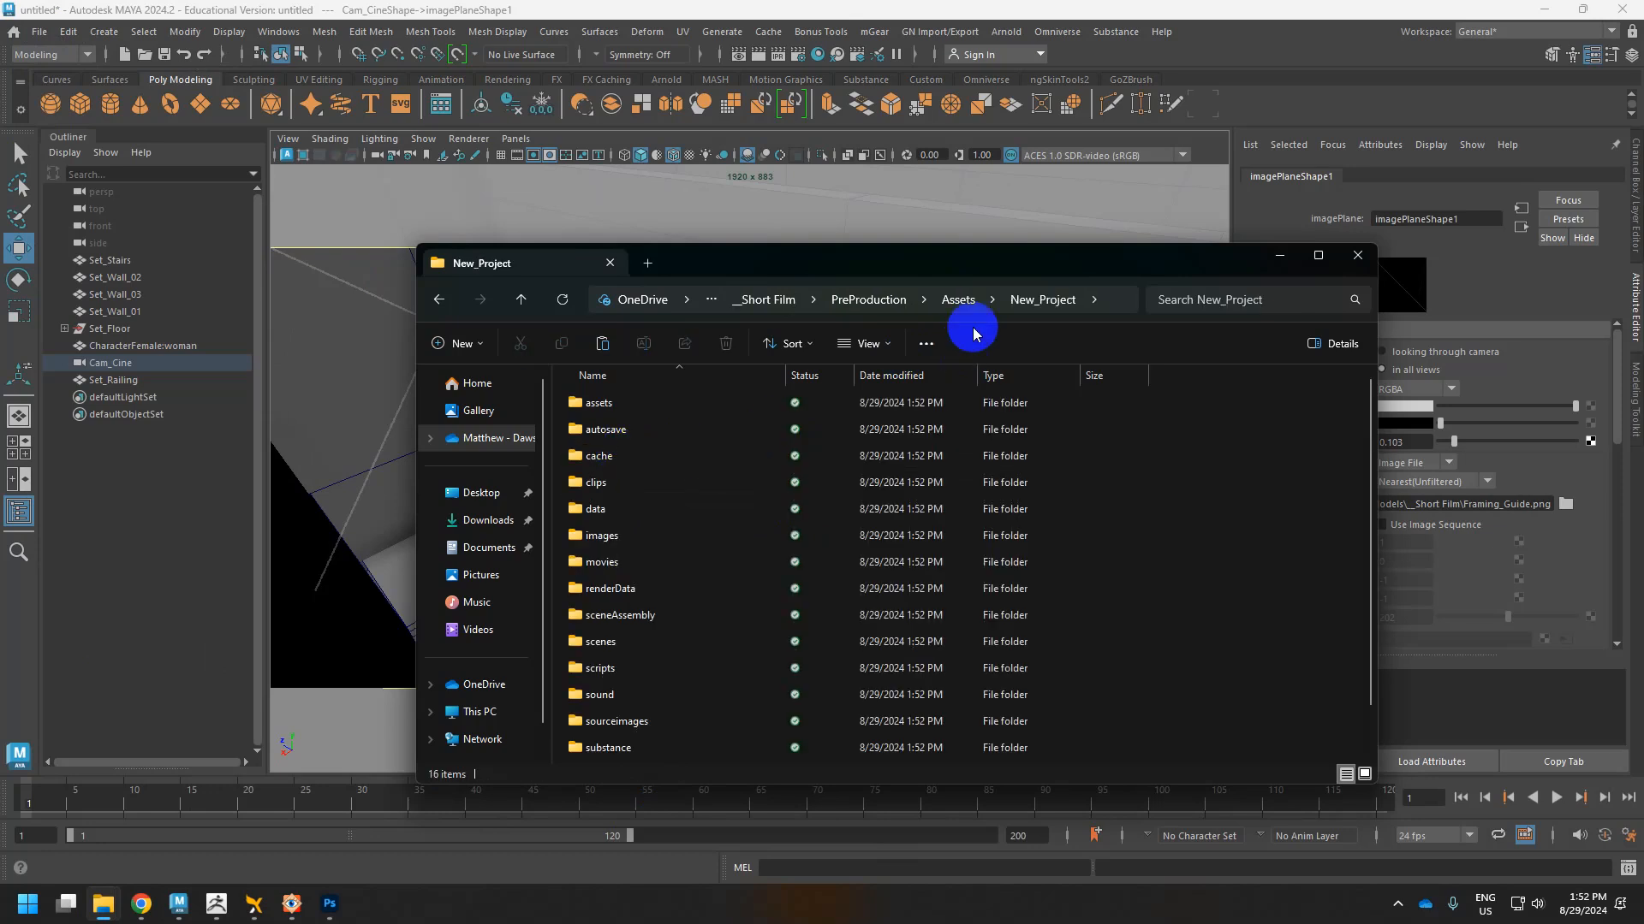
{"action": "left_click", "coordinate": [958, 300]}
{"action": "left_click", "coordinate": [139, 83]}
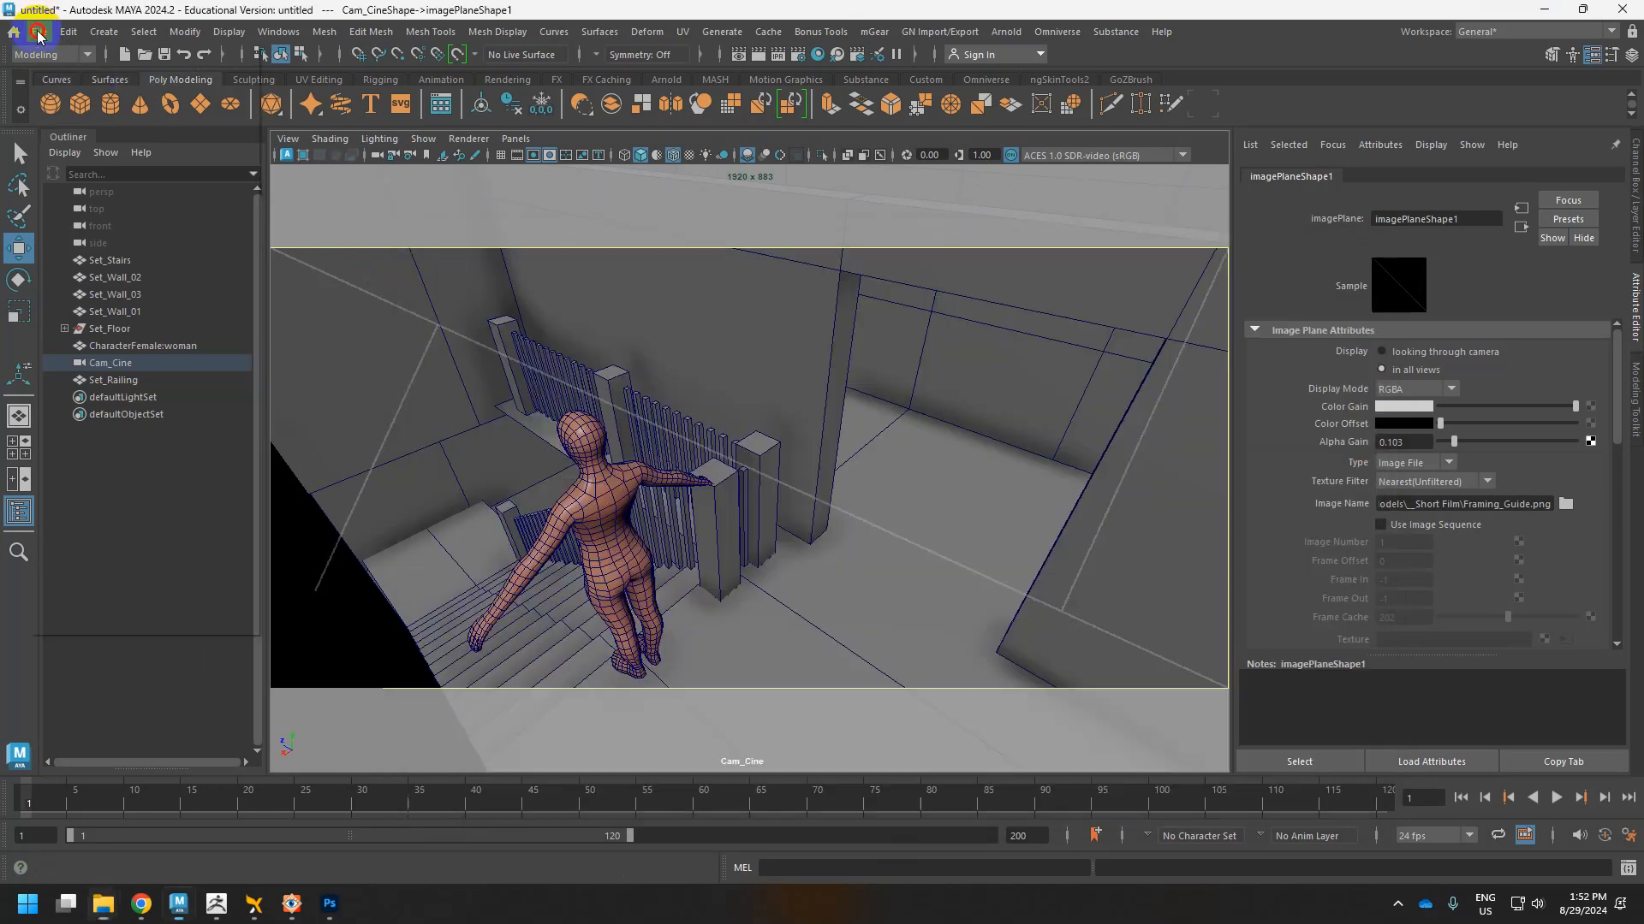
Set the project back from New_Project to the Set_Interior folder in Assets.
{"action": "left_click", "coordinate": [39, 32]}
{"action": "left_click", "coordinate": [103, 541]}
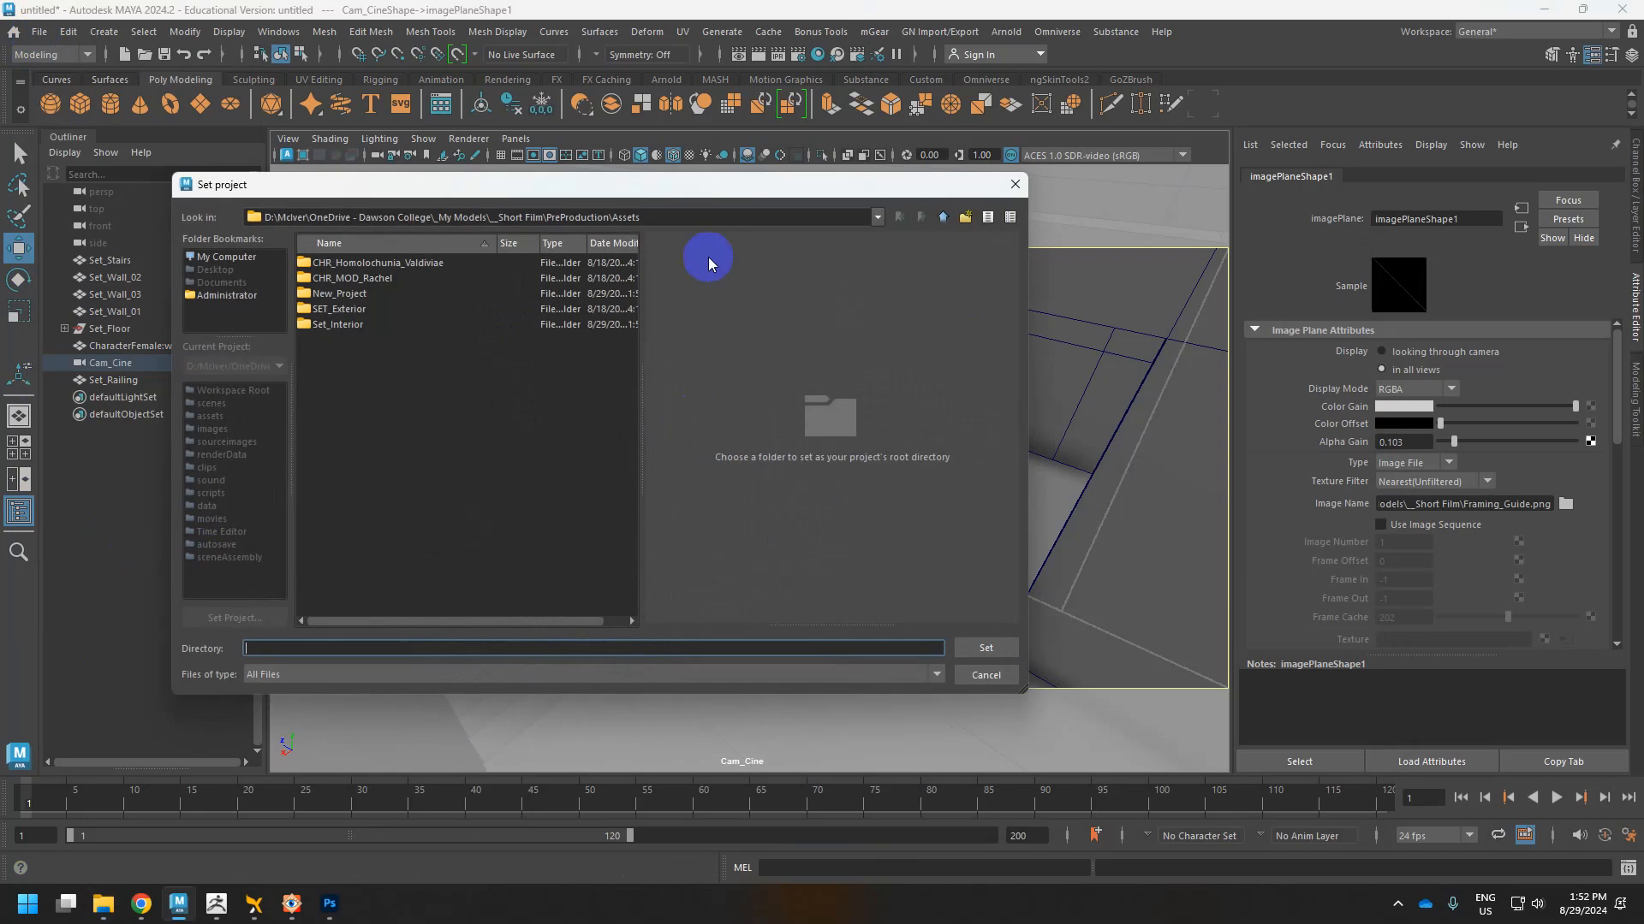
{"action": "double_click", "coordinate": [338, 324]}
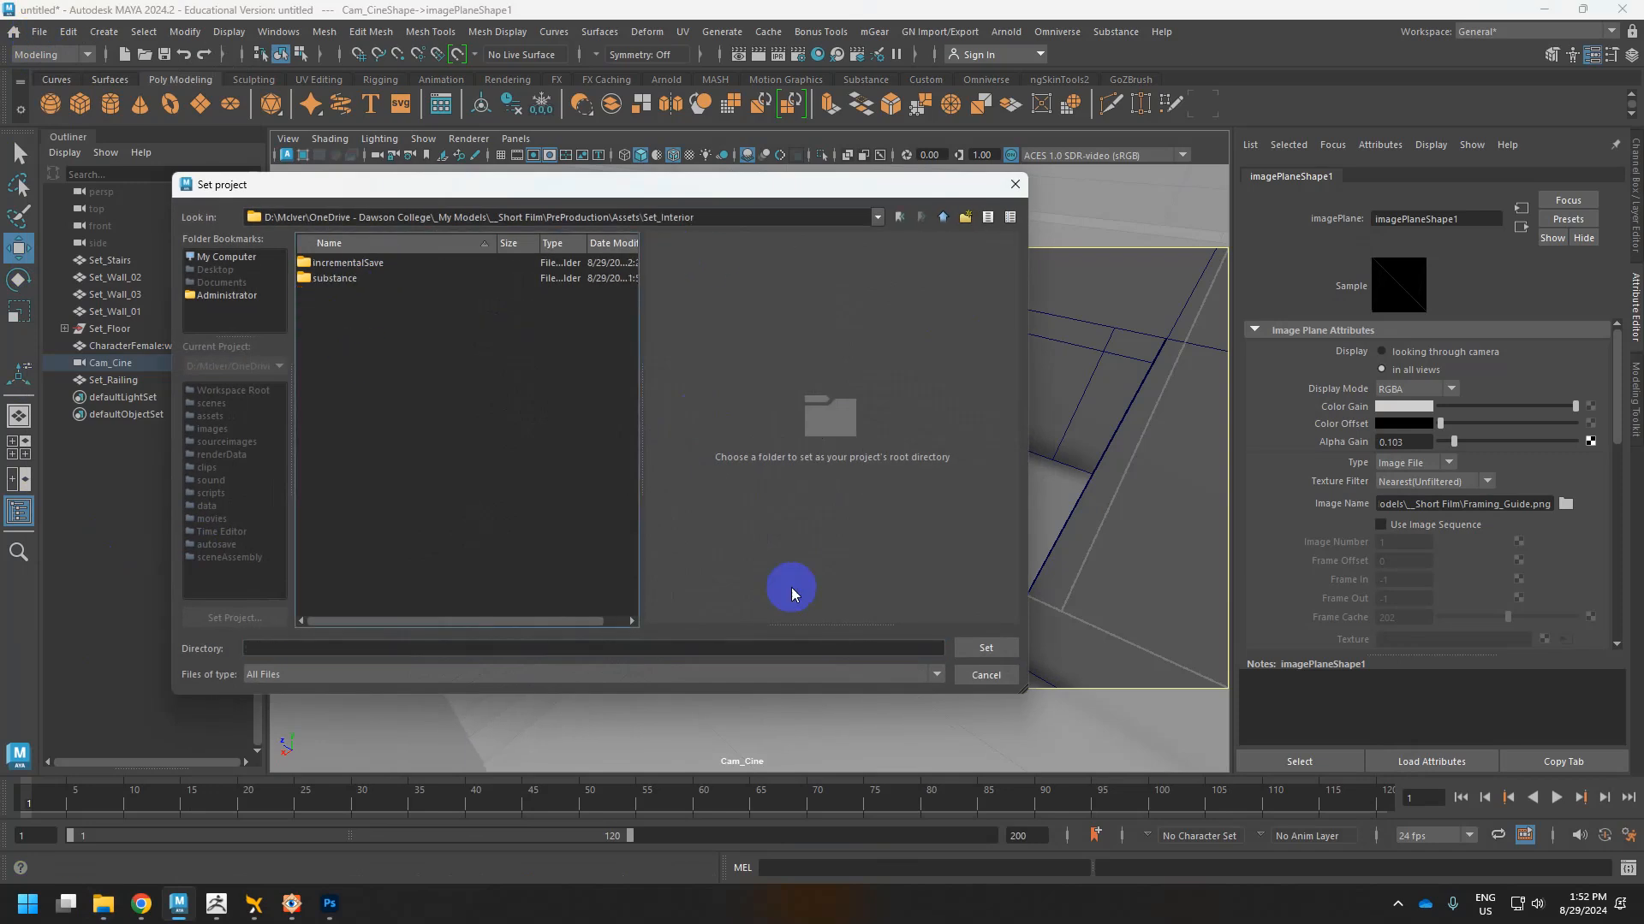
{"action": "left_click", "coordinate": [984, 649]}
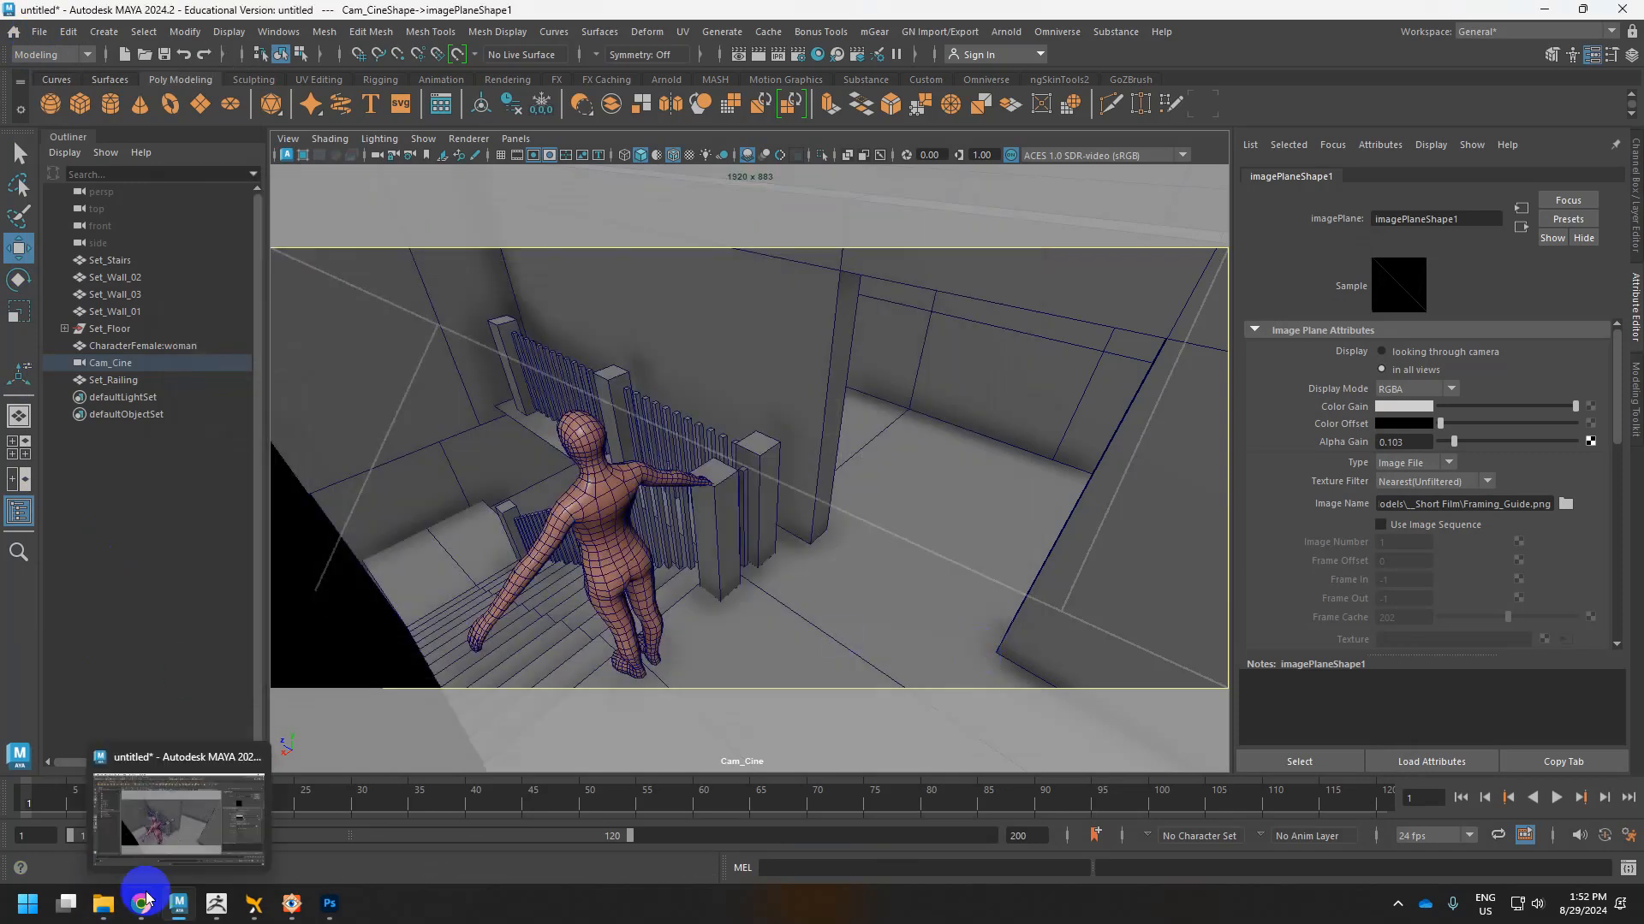
In File Explorer, move all of New_Project's contents into the Set_Interior folder and close the emptied New_Project window.
{"action": "left_click", "coordinate": [102, 906]}
{"action": "left_click", "coordinate": [635, 799]}
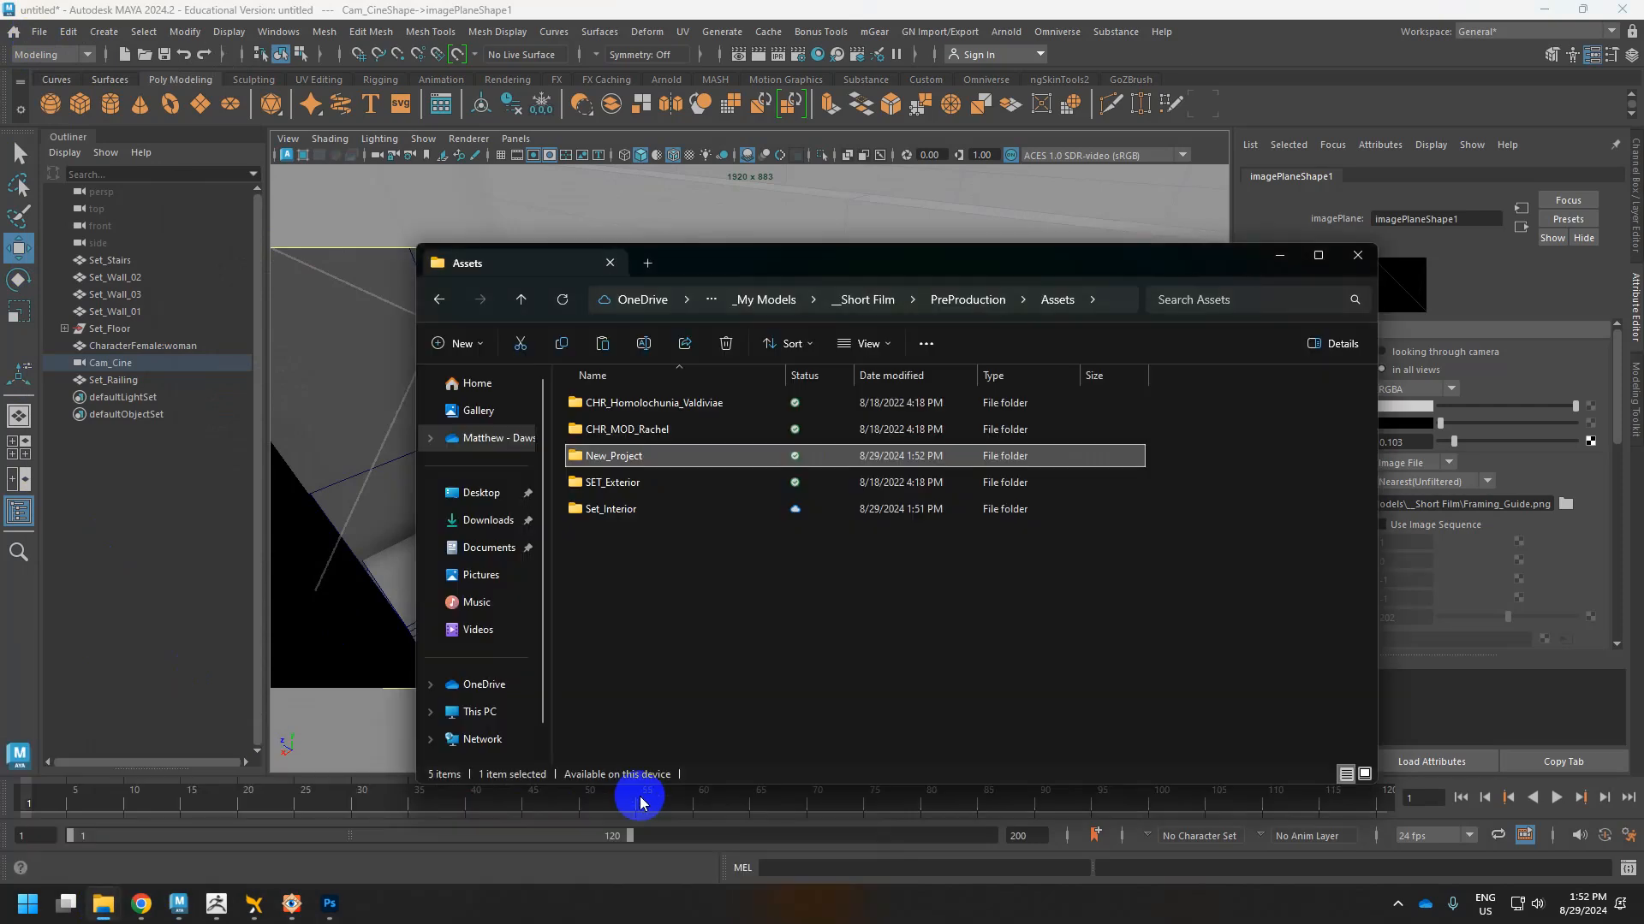
{"action": "double_click", "coordinate": [629, 460]}
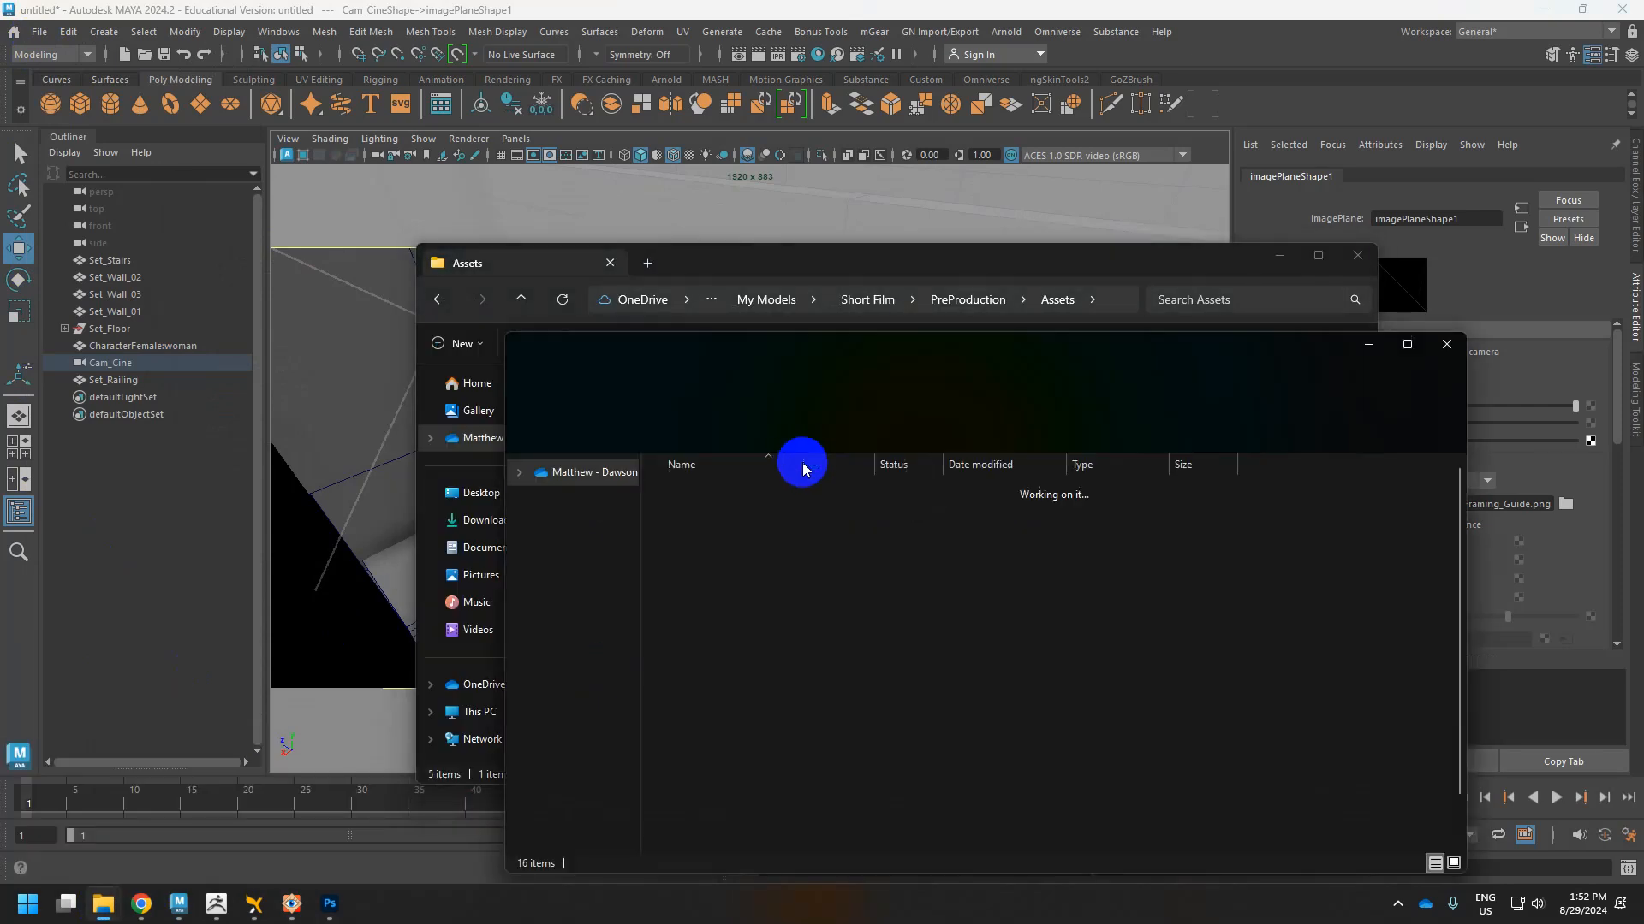
{"action": "left_click", "coordinate": [844, 649]}
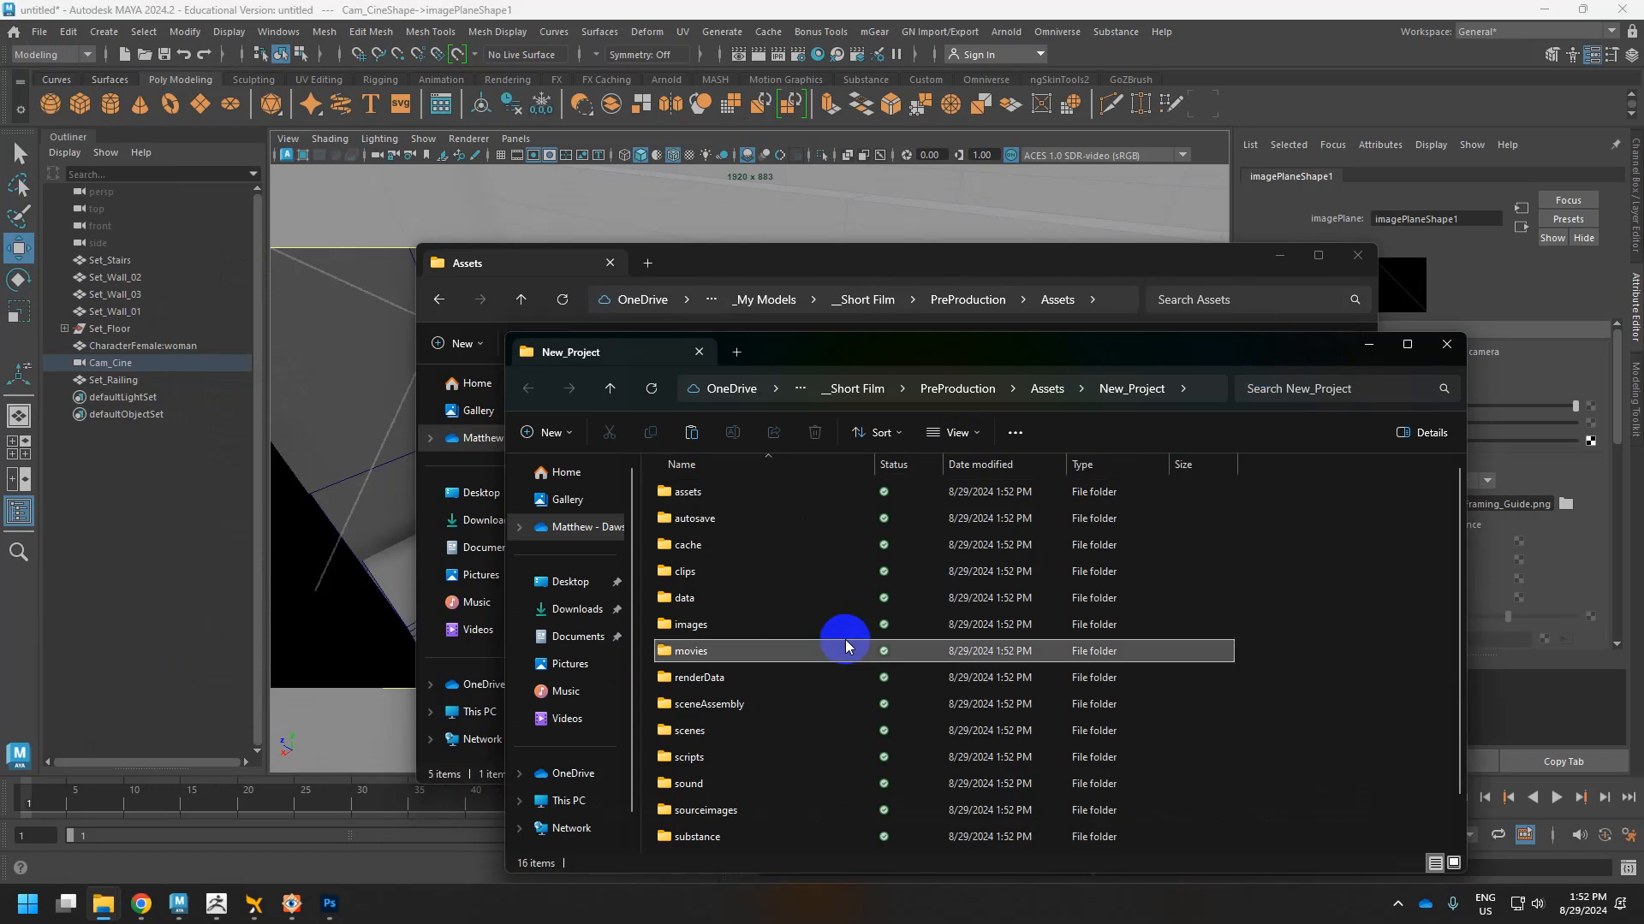
{"action": "key", "text": "ctrl+a"}
{"action": "left_click", "coordinate": [774, 274]}
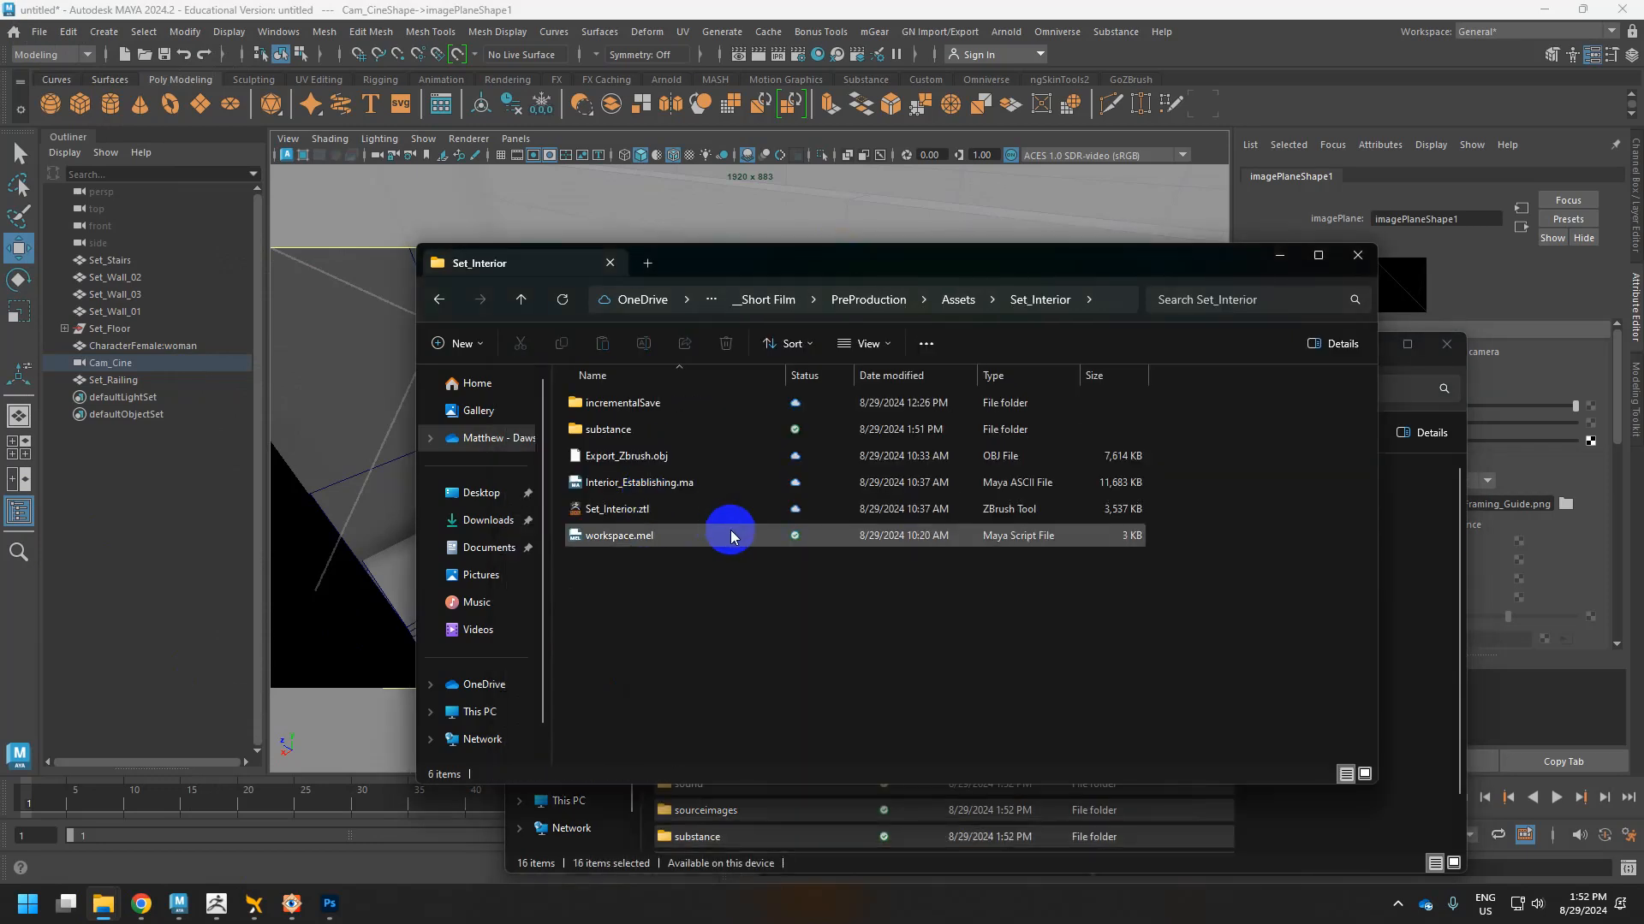
{"action": "key", "text": "ctrl+v"}
{"action": "left_click", "coordinate": [843, 328]}
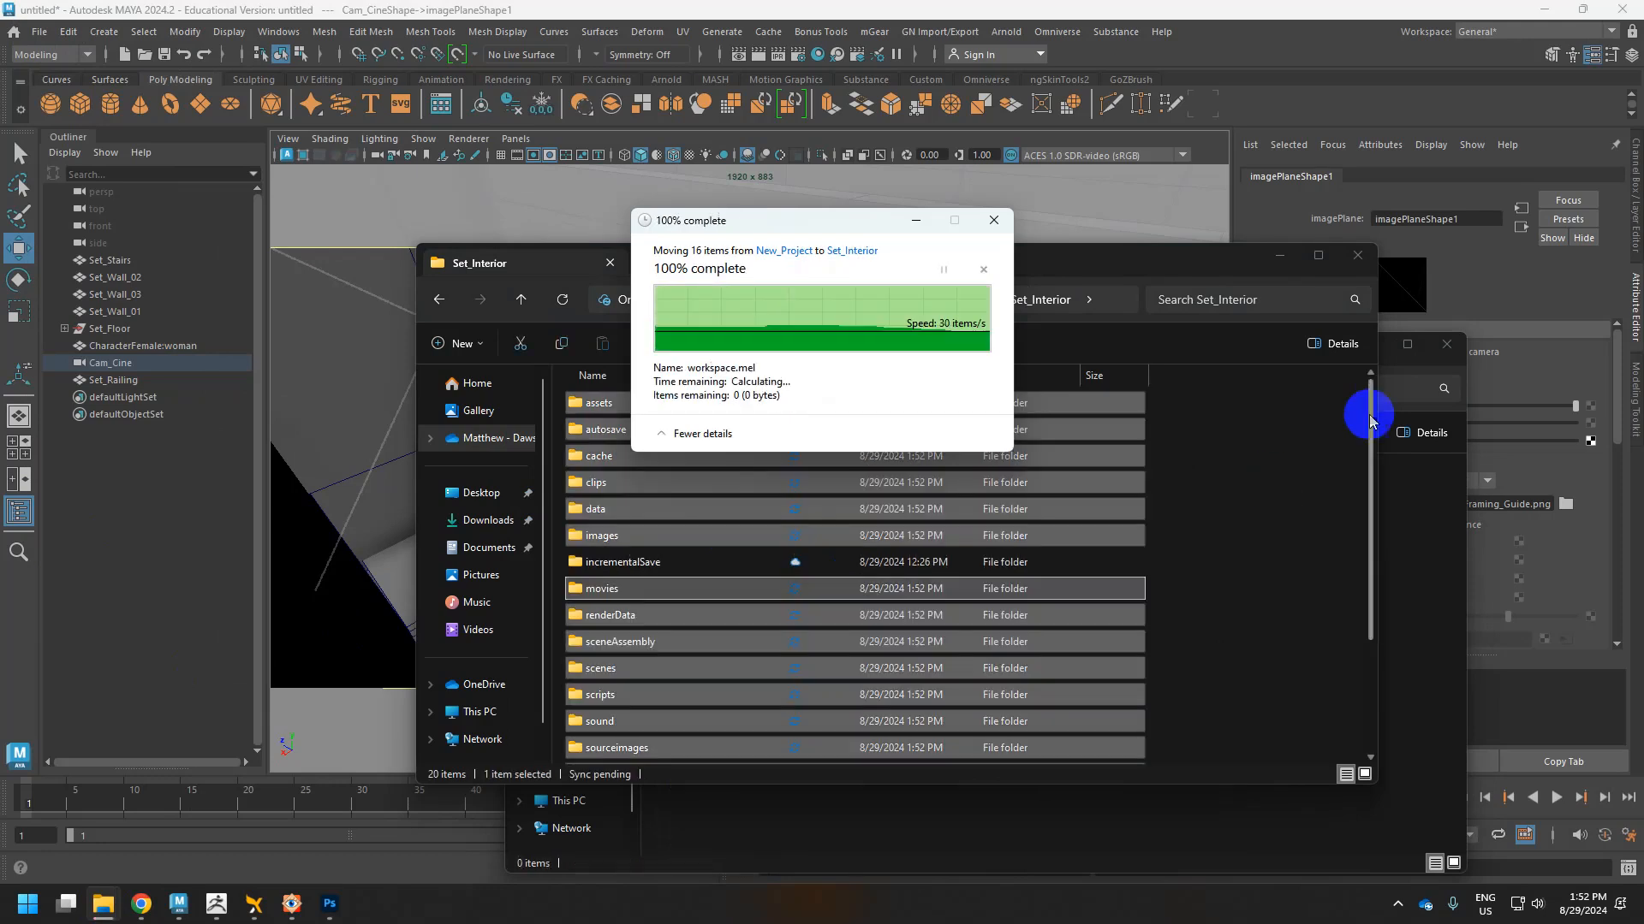
{"action": "left_click", "coordinate": [1446, 344]}
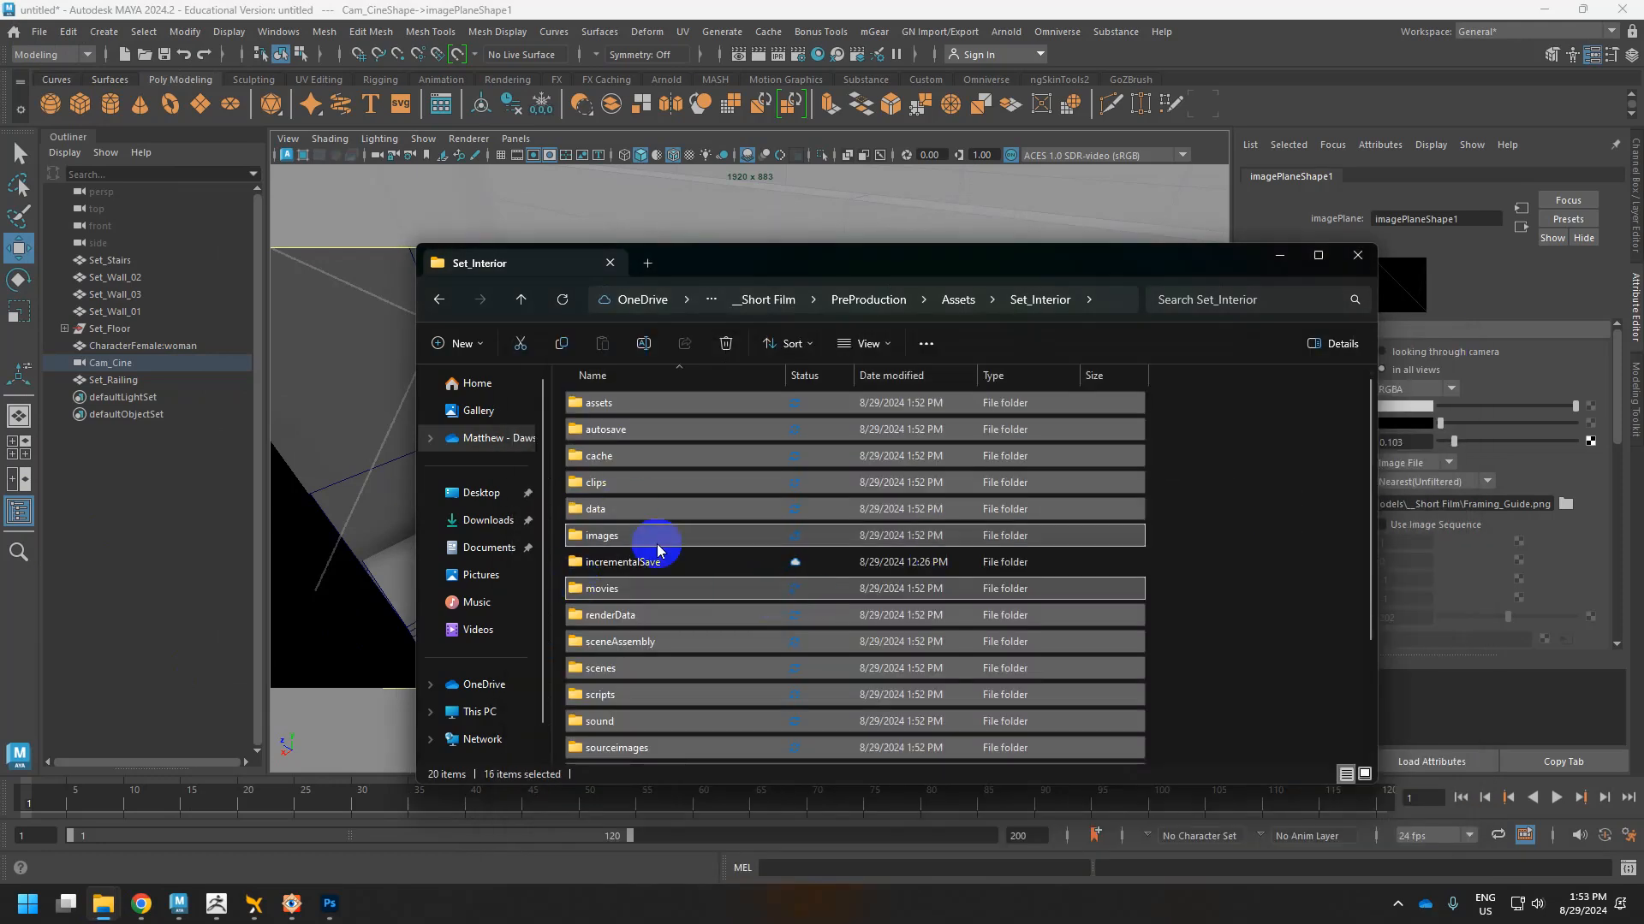
In Maya, save the scene as a Maya ASCII file named Set_Interior_Stairs in Set_Interior's scenes folder.
{"action": "left_click", "coordinate": [40, 31]}
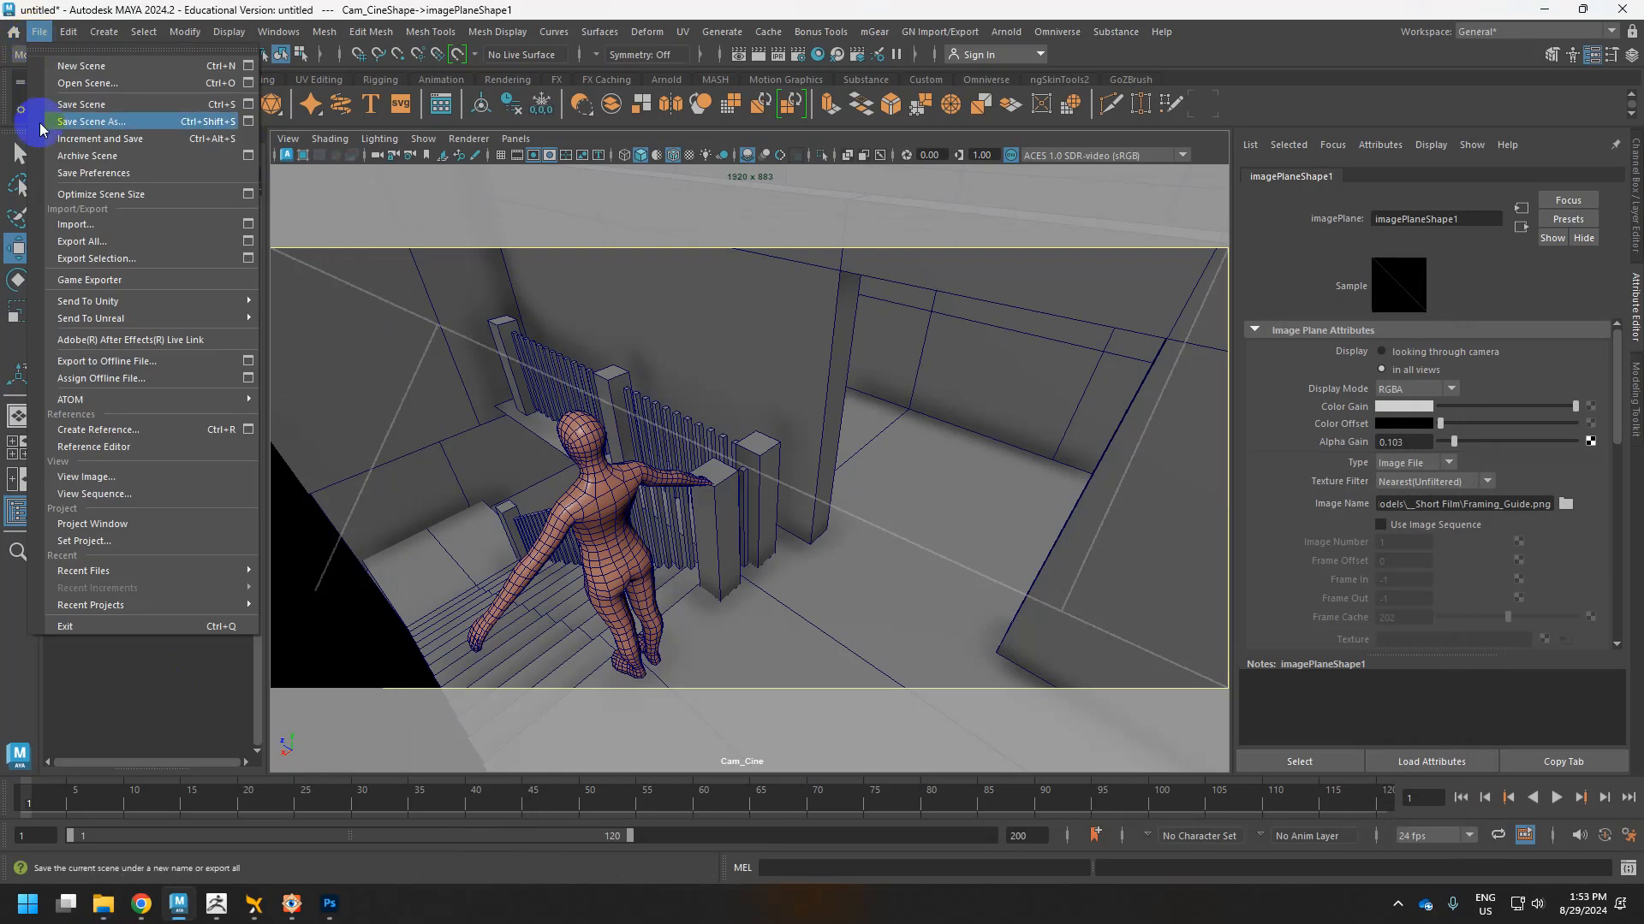
{"action": "left_click", "coordinate": [82, 108]}
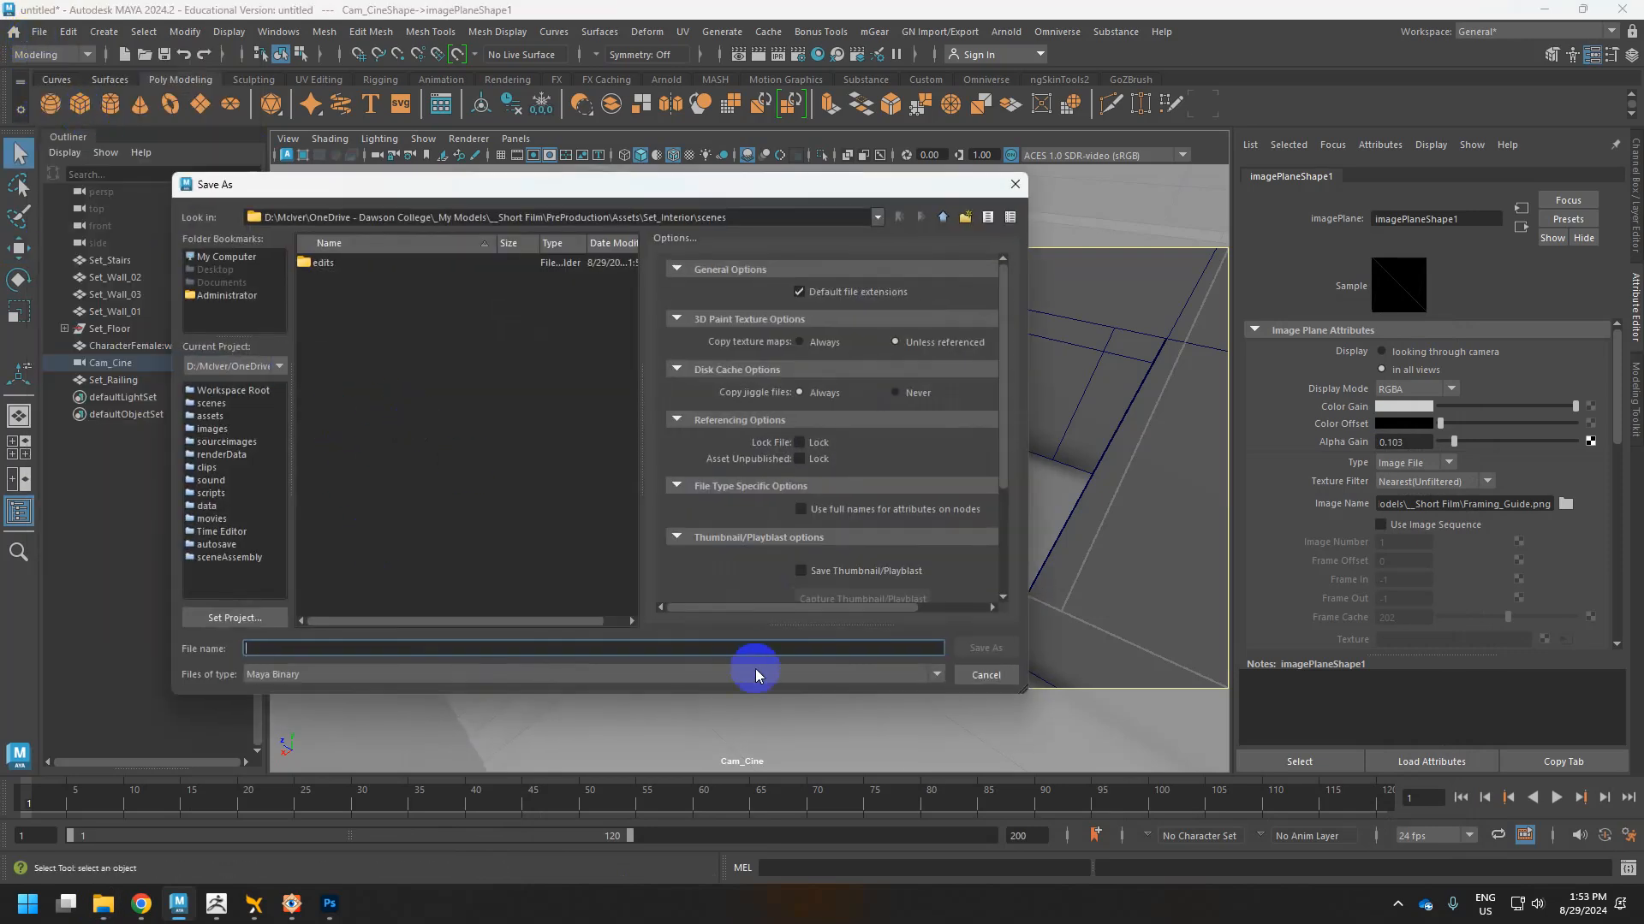
{"action": "left_click", "coordinate": [429, 674]}
{"action": "left_click", "coordinate": [330, 690]}
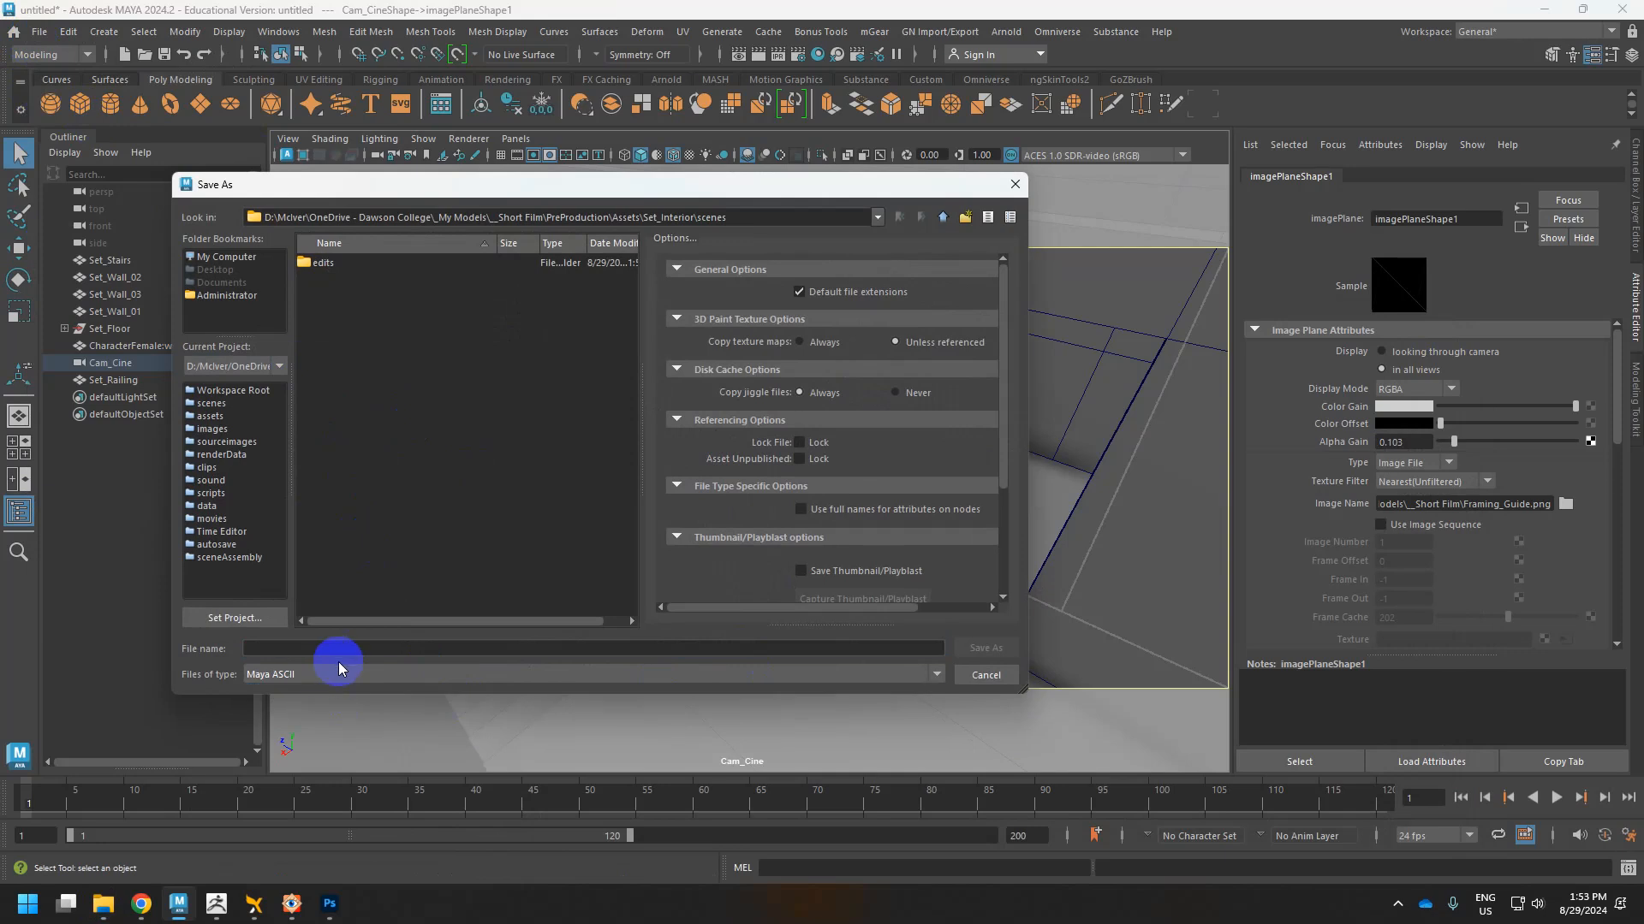
{"action": "left_click", "coordinate": [340, 650]}
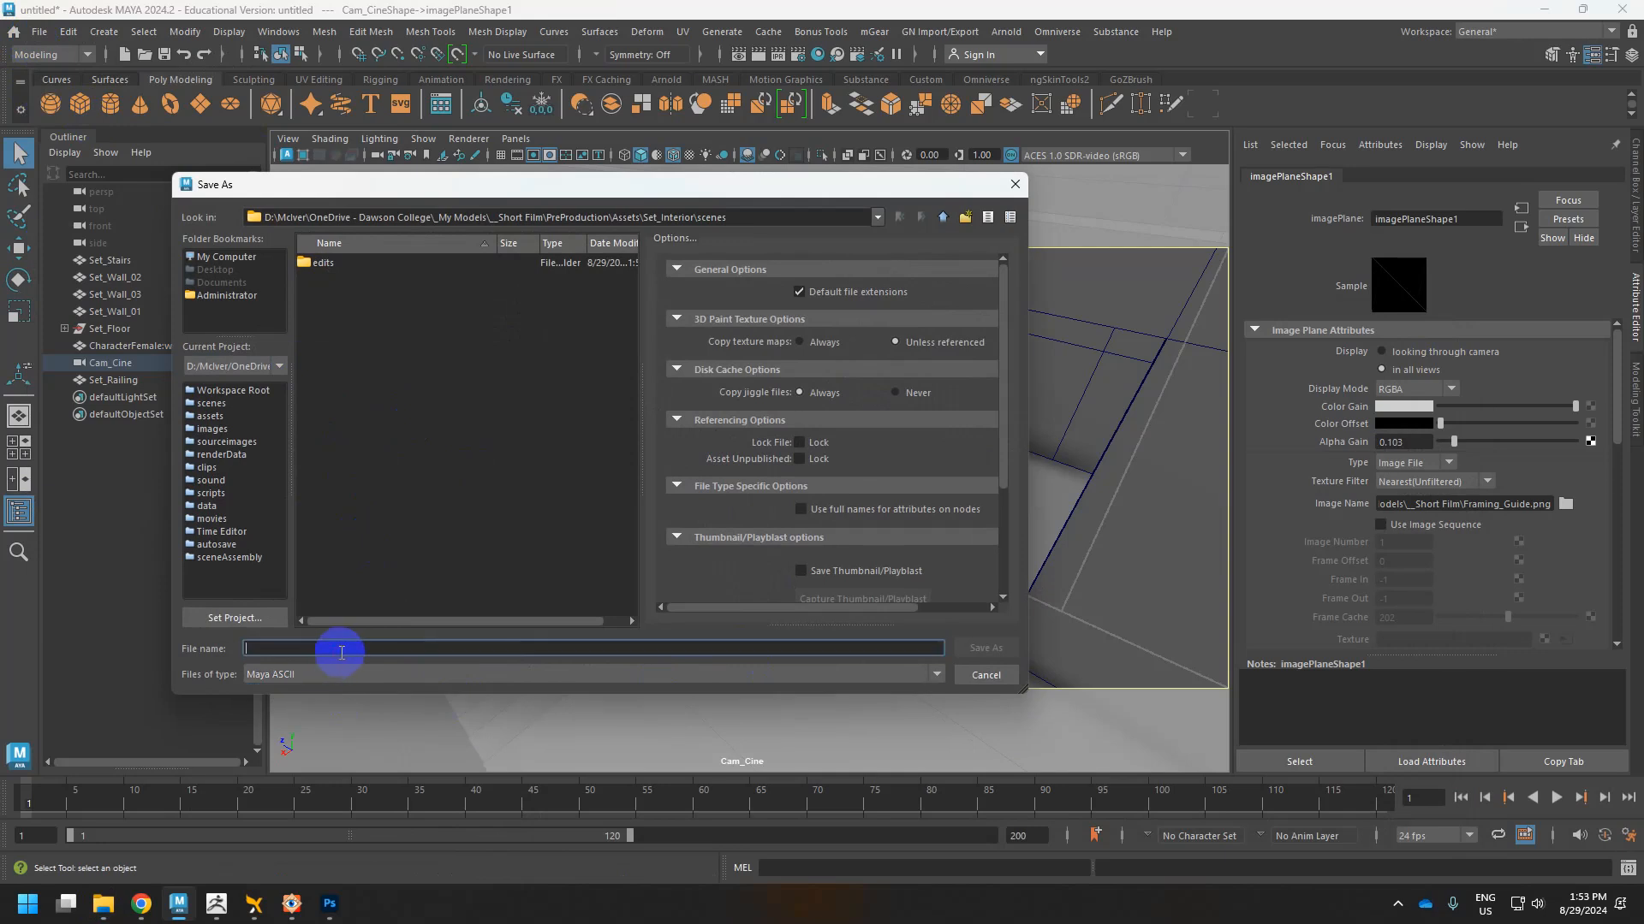
{"action": "type", "text": "Set_Interior_Stairs"}
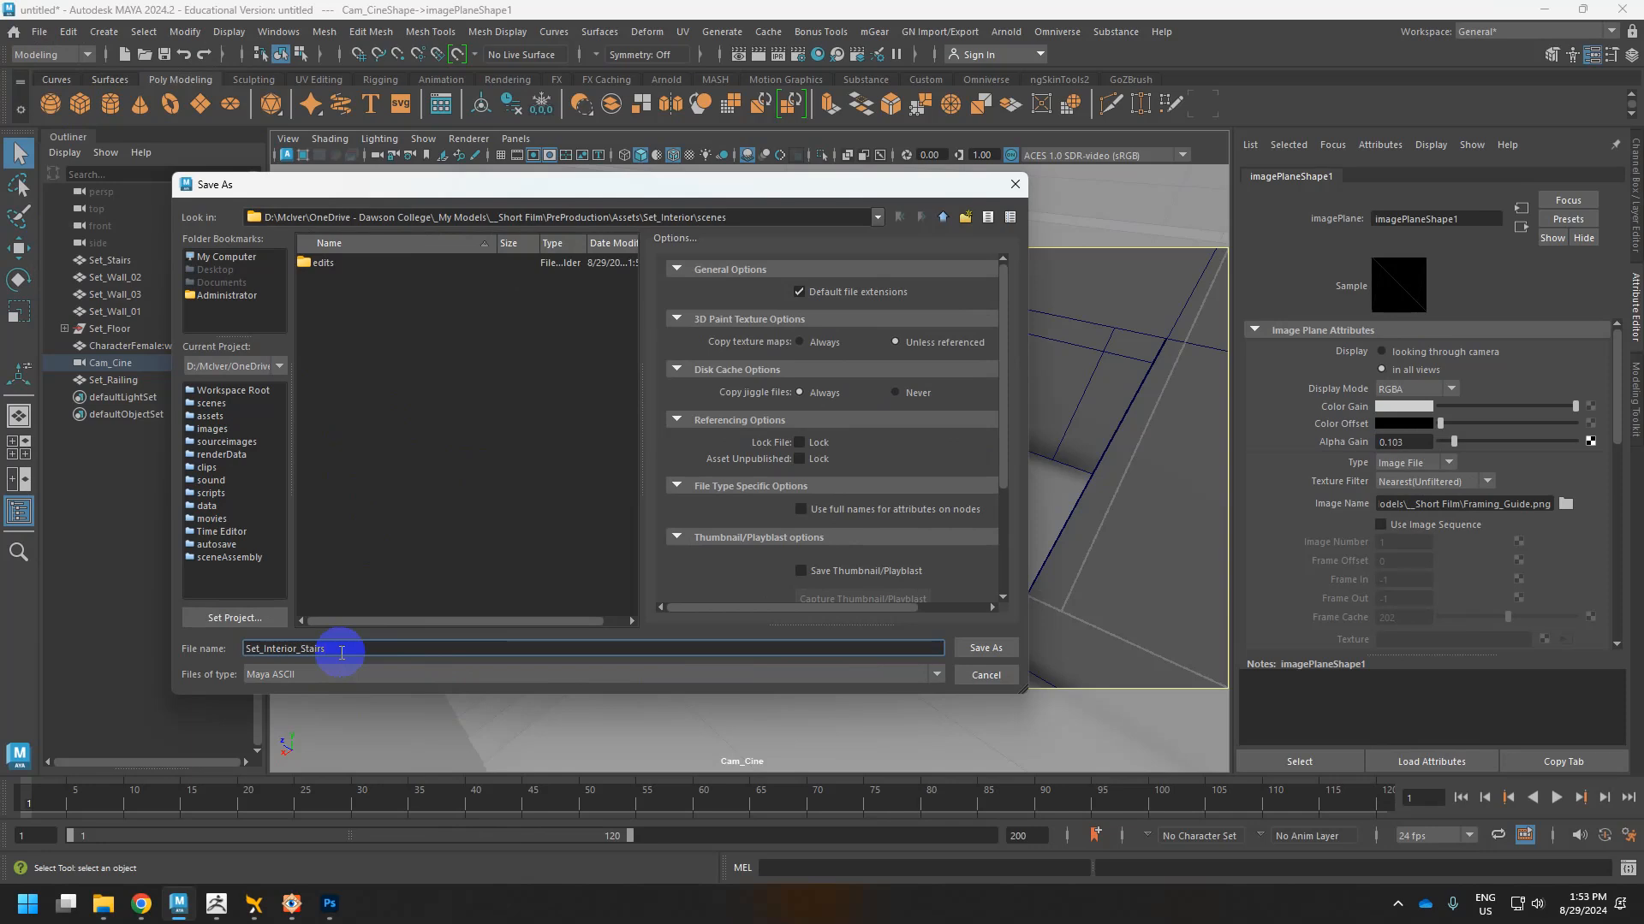
{"action": "key", "text": "Return"}
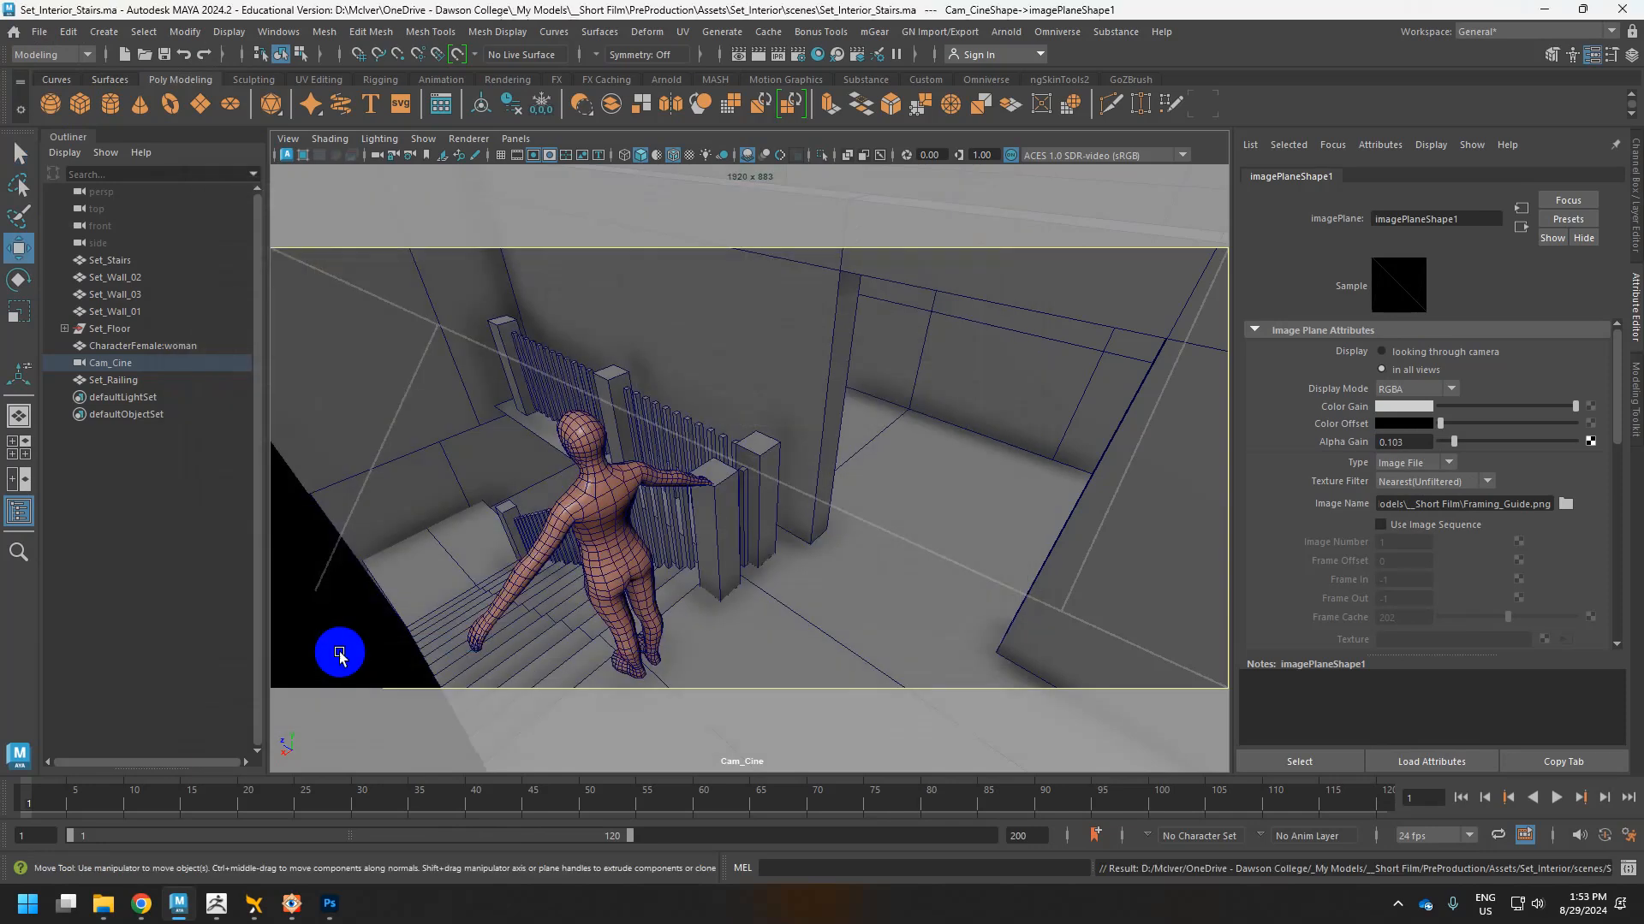
Switch to File Explorer, go from Set_Interior up to the __Short Film folder, and copy Framing_Guide.png.
{"action": "left_click", "coordinate": [104, 908]}
{"action": "left_click", "coordinate": [614, 838]}
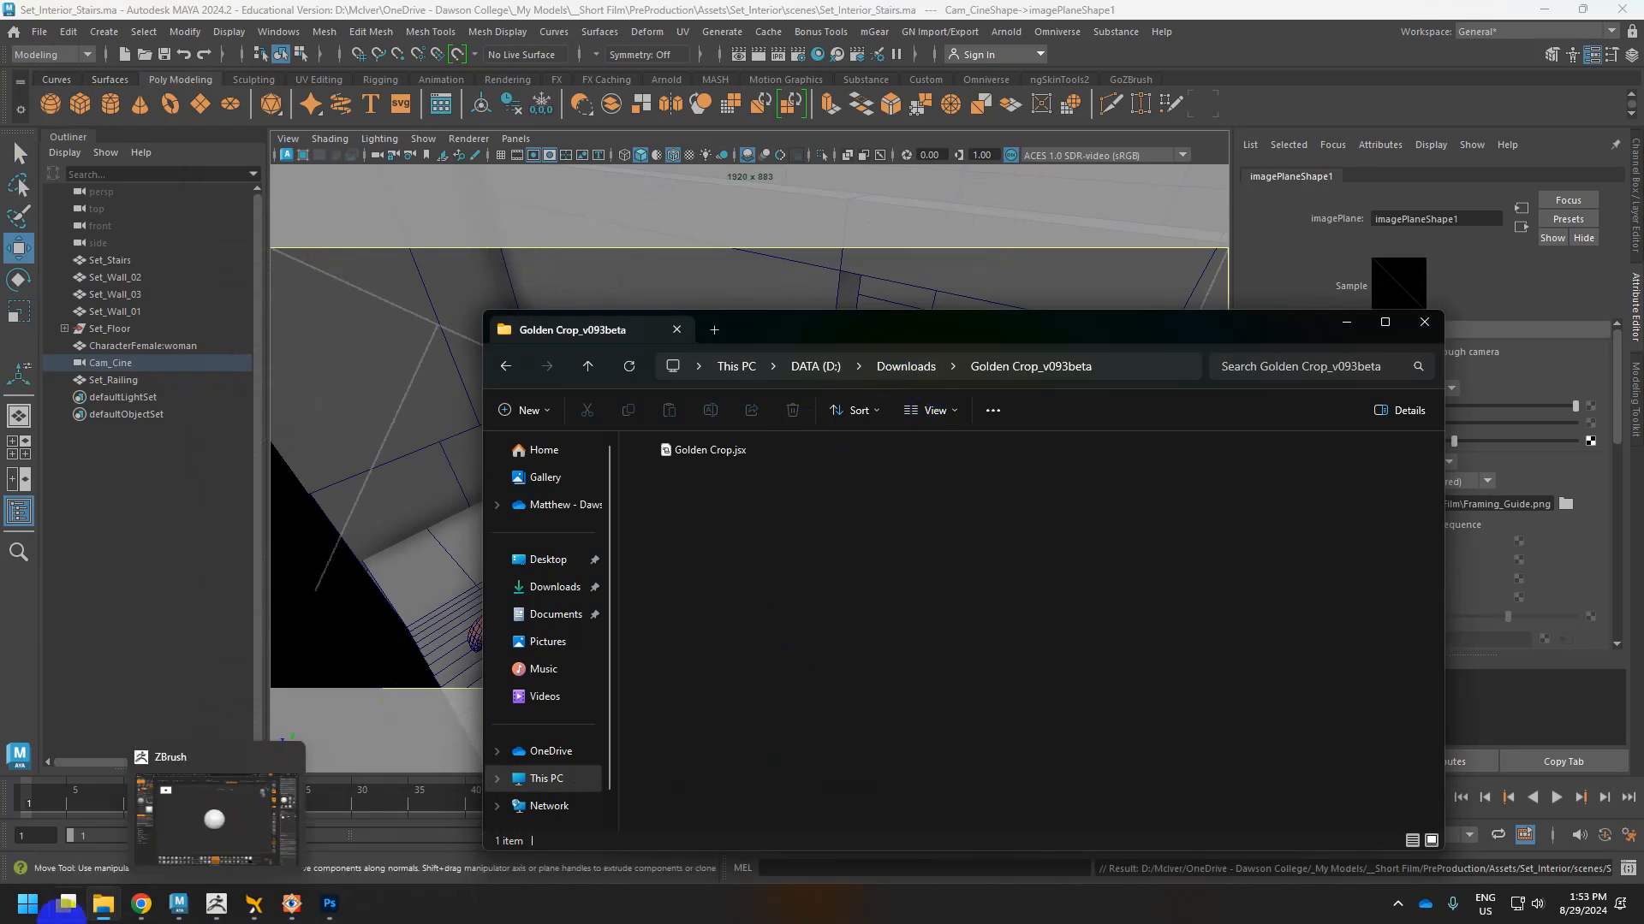
{"action": "mouse_move", "coordinate": [103, 903]}
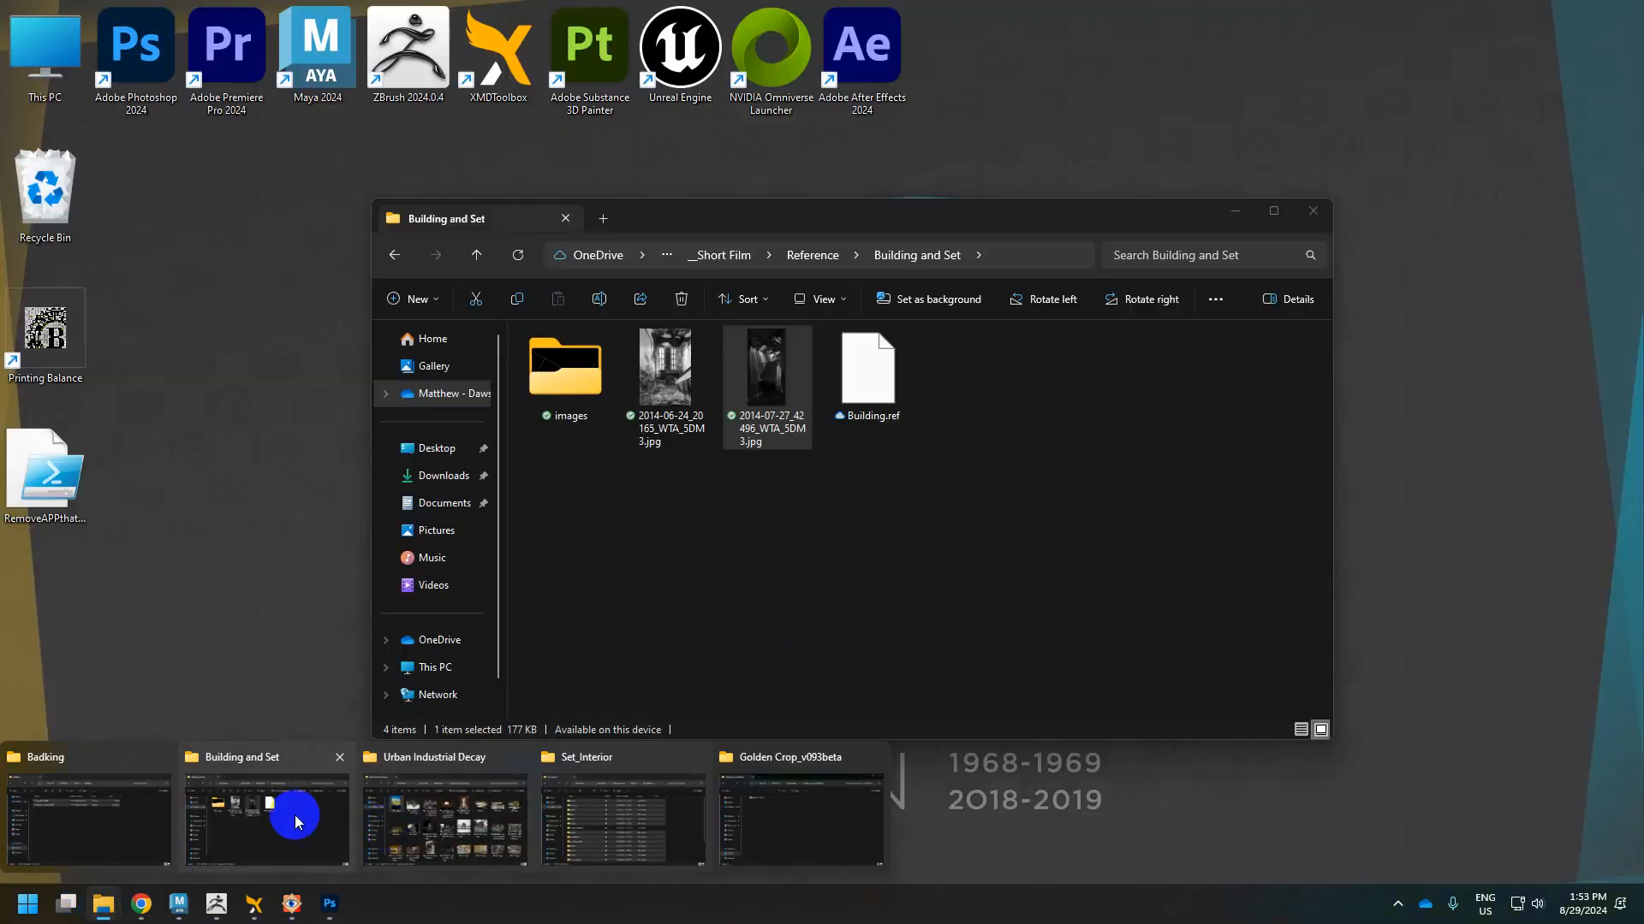
{"action": "left_click", "coordinate": [629, 813]}
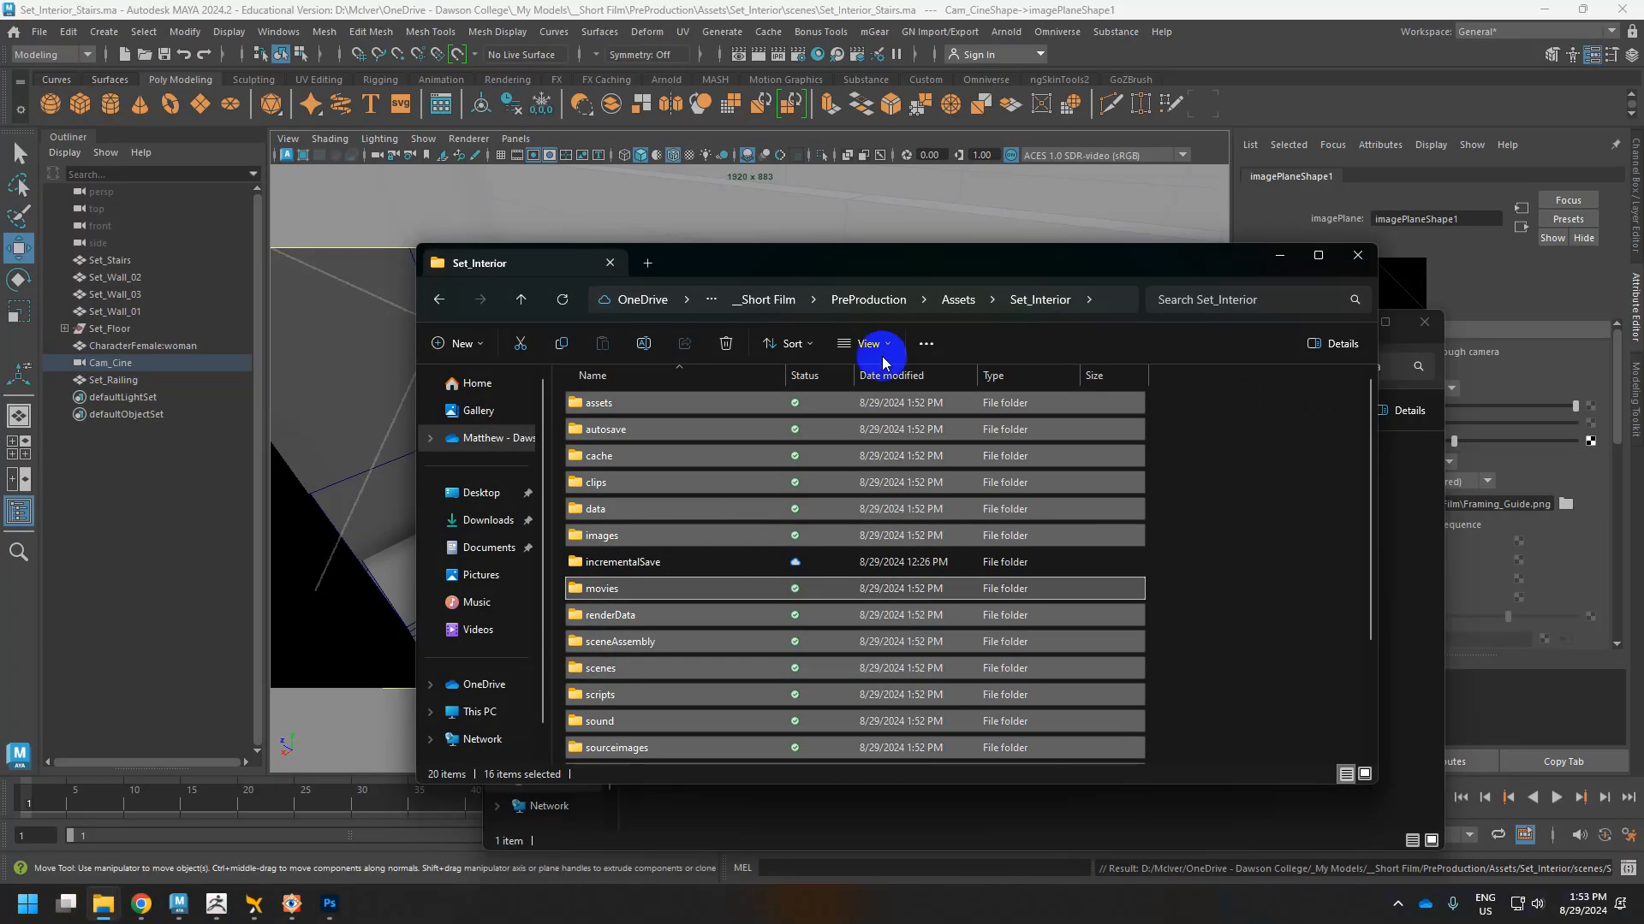
{"action": "left_click", "coordinate": [948, 300]}
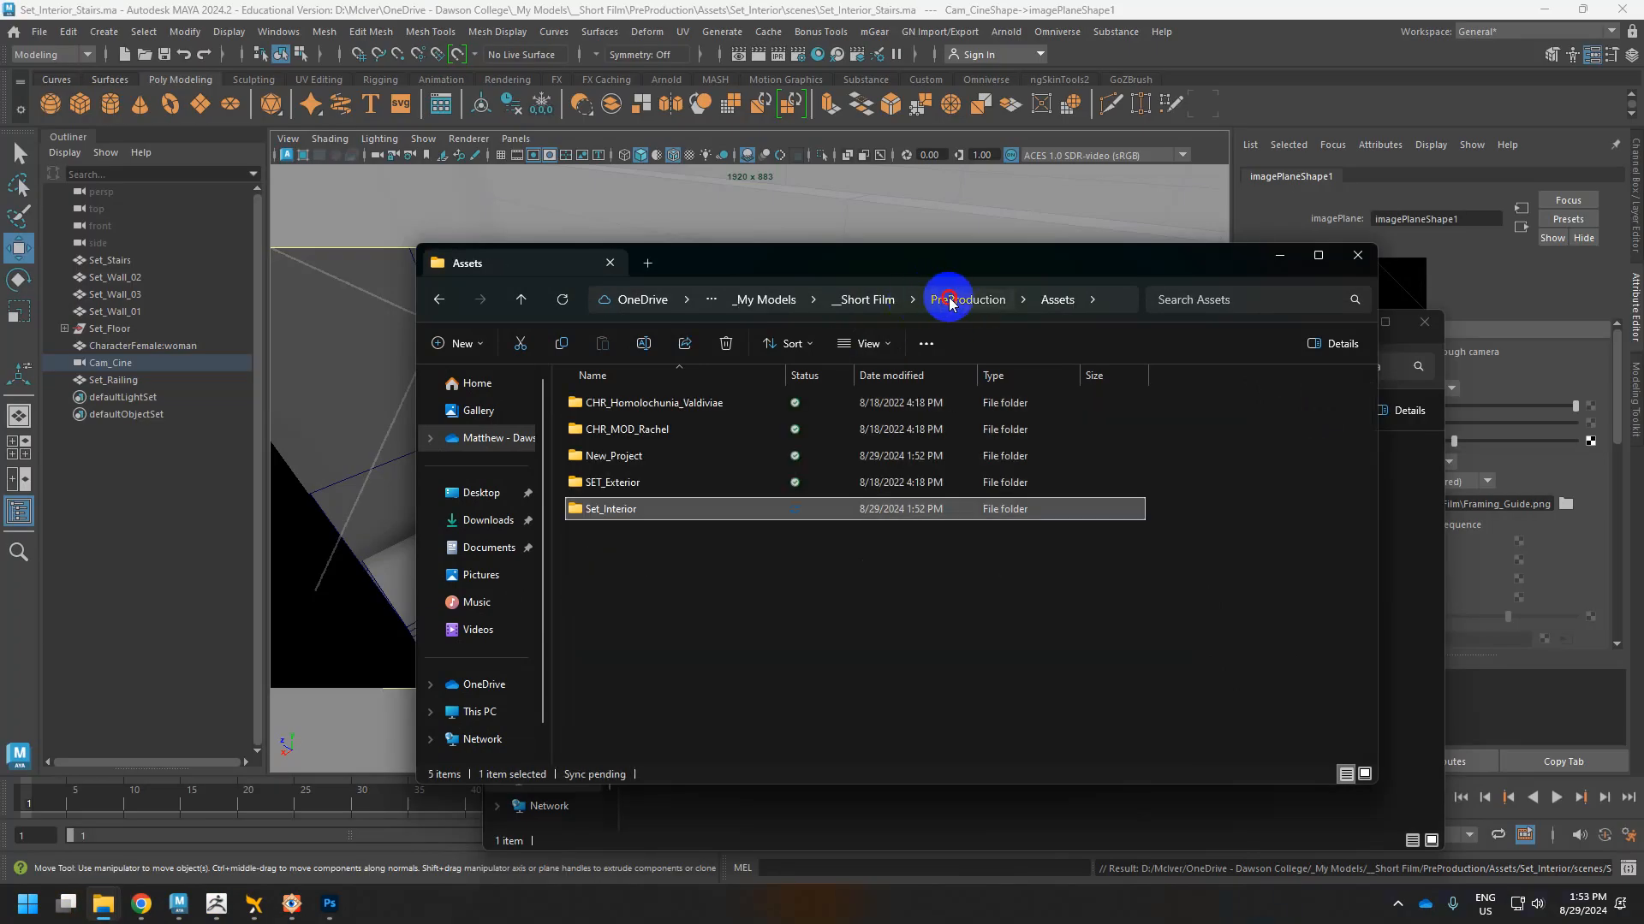
{"action": "left_click", "coordinate": [950, 302]}
{"action": "left_click", "coordinate": [859, 301]}
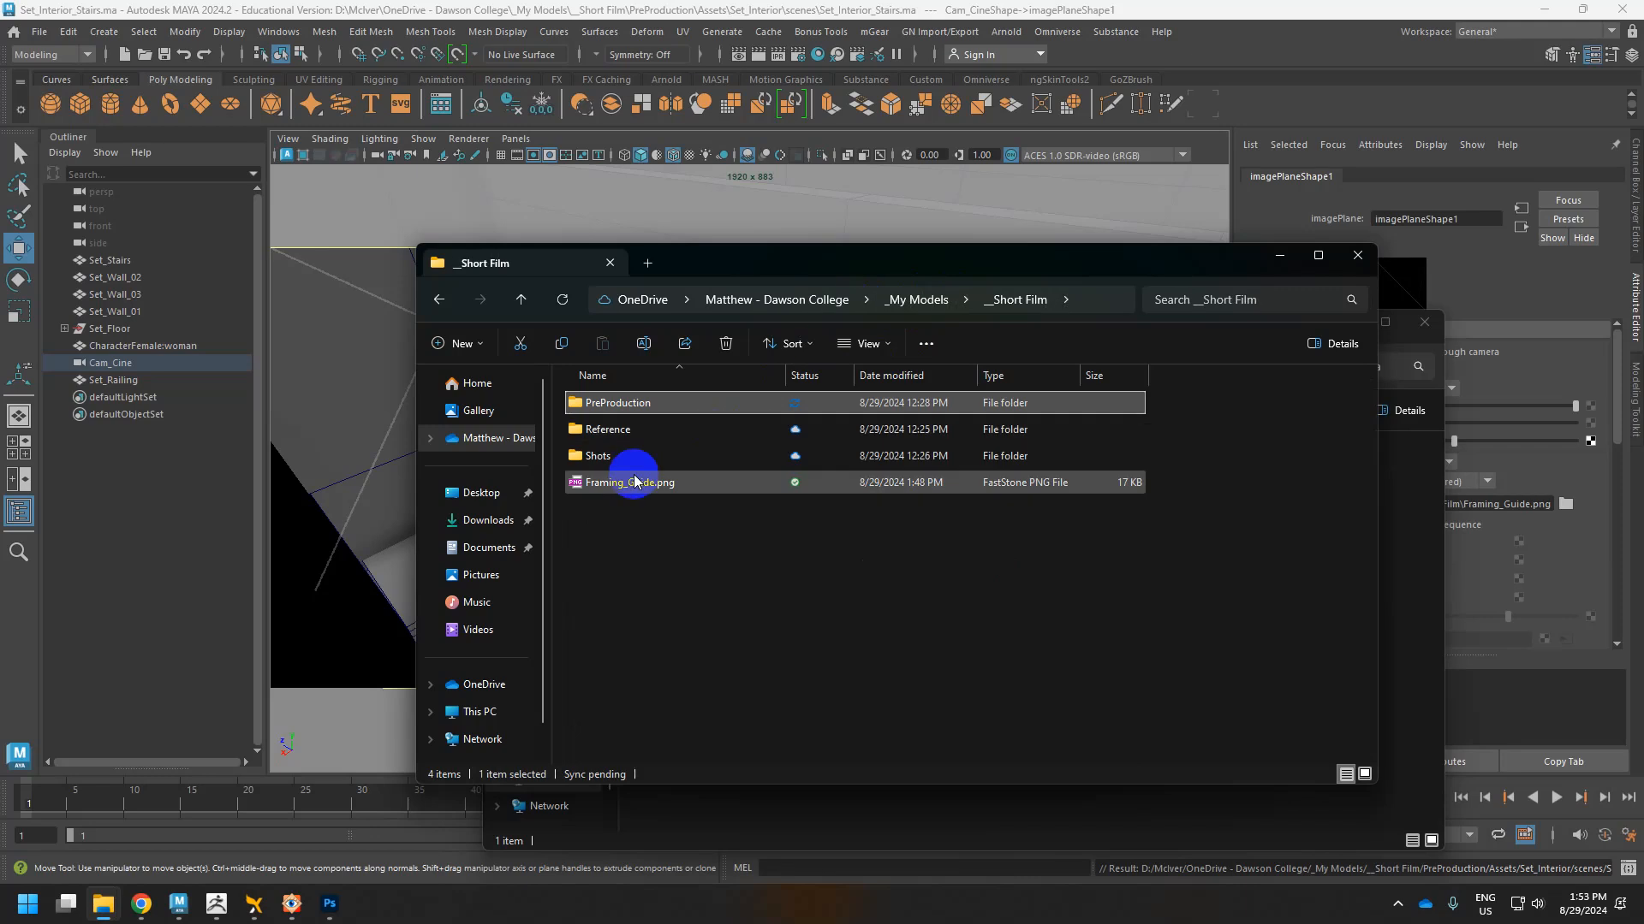
{"action": "left_click", "coordinate": [634, 481]}
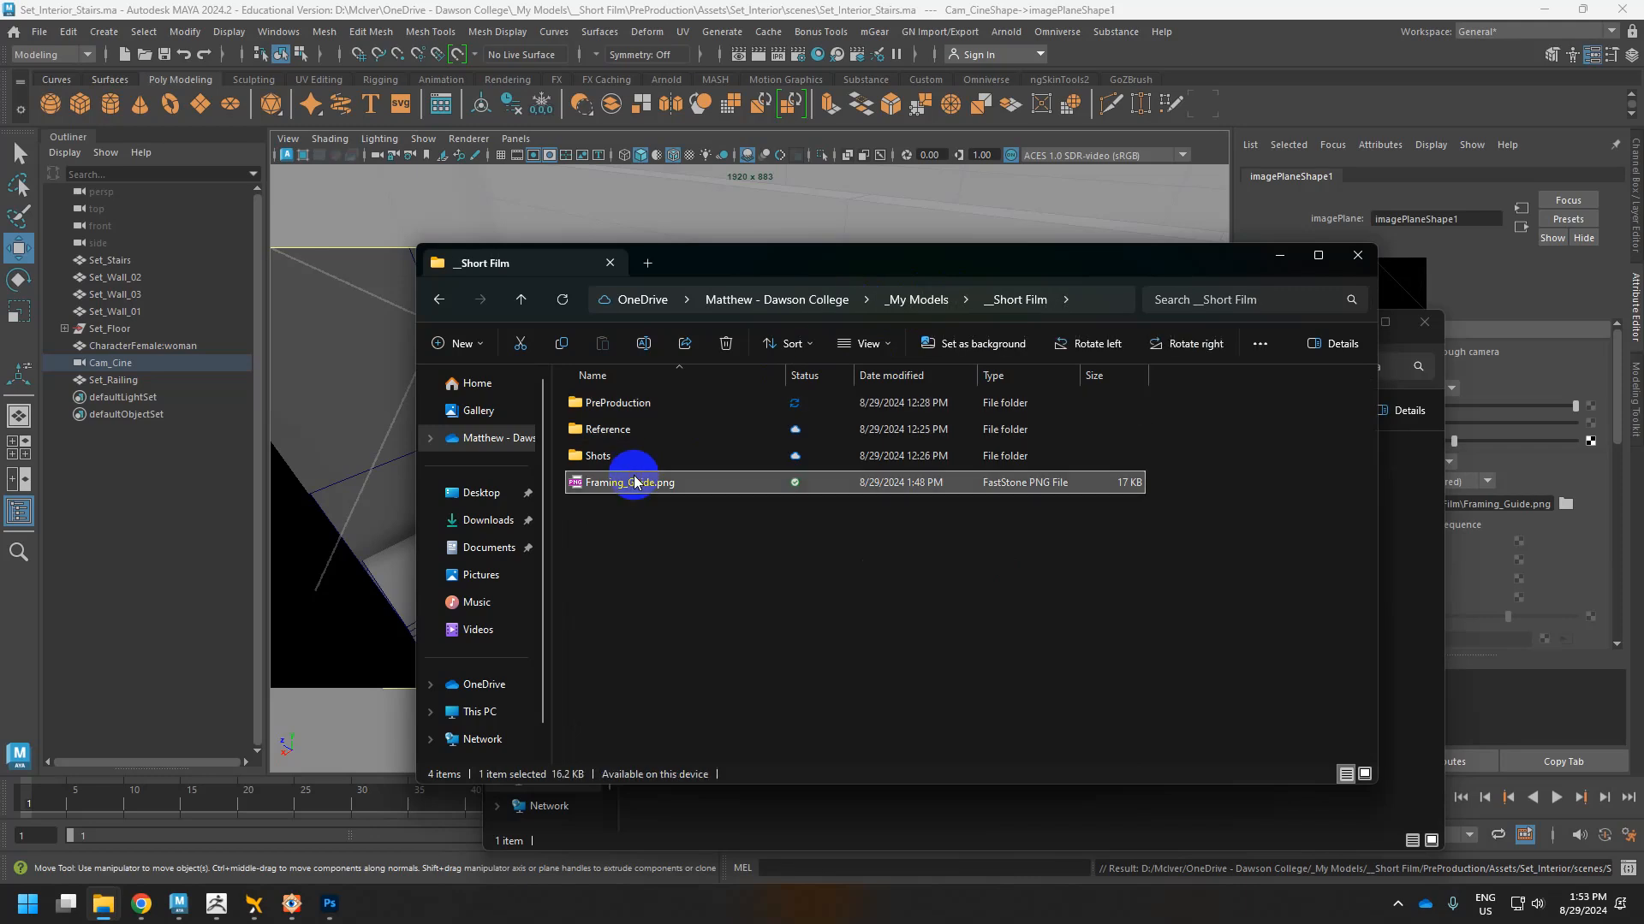
Return to Set_Interior in Assets and paste Framing_Guide.png into its images folder.
{"action": "left_click", "coordinate": [446, 300]}
{"action": "left_click", "coordinate": [445, 299]}
{"action": "double_click", "coordinate": [590, 509]}
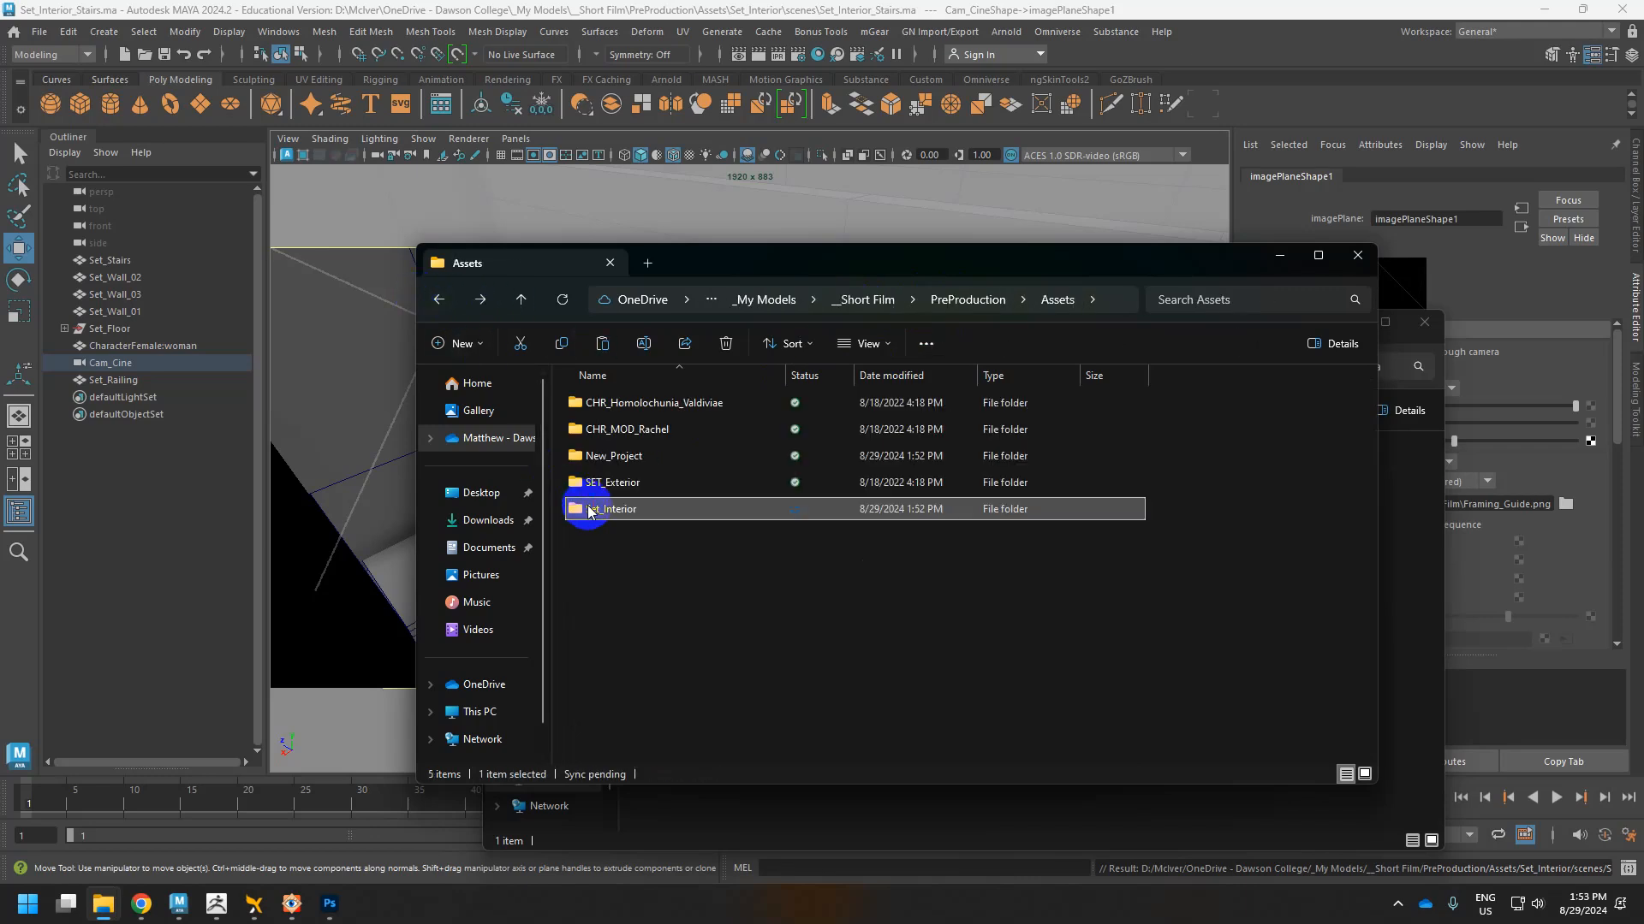
{"action": "scroll", "coordinate": [709, 548], "scroll_direction": "down", "scroll_amount": 3}
{"action": "scroll", "coordinate": [676, 539], "scroll_direction": "up", "scroll_amount": 1}
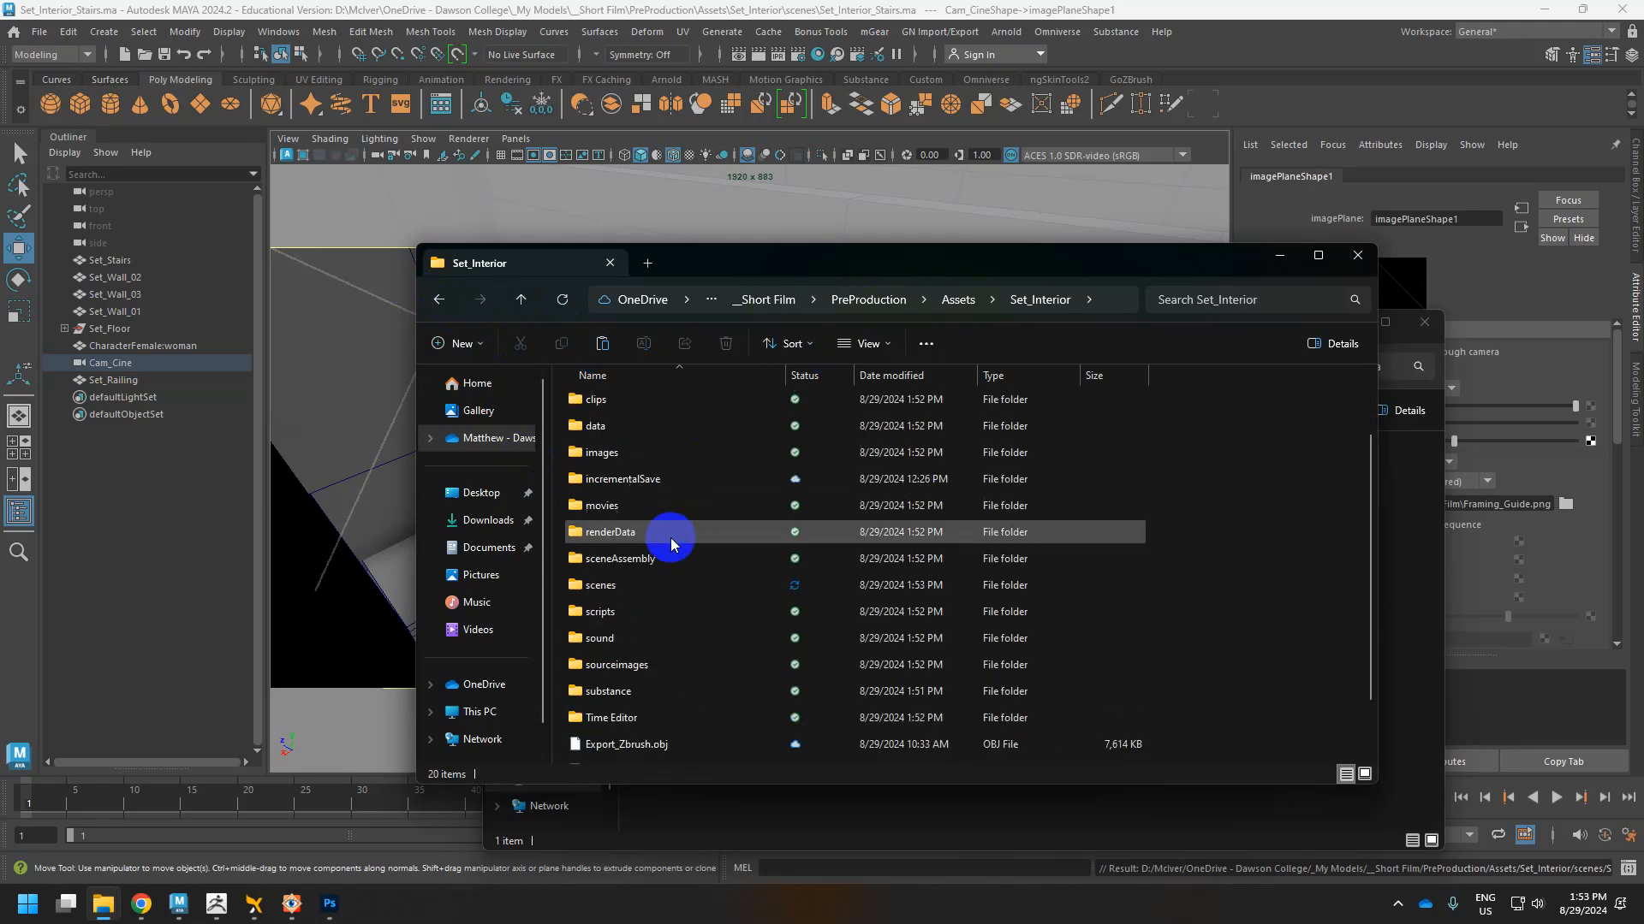
{"action": "double_click", "coordinate": [647, 455]}
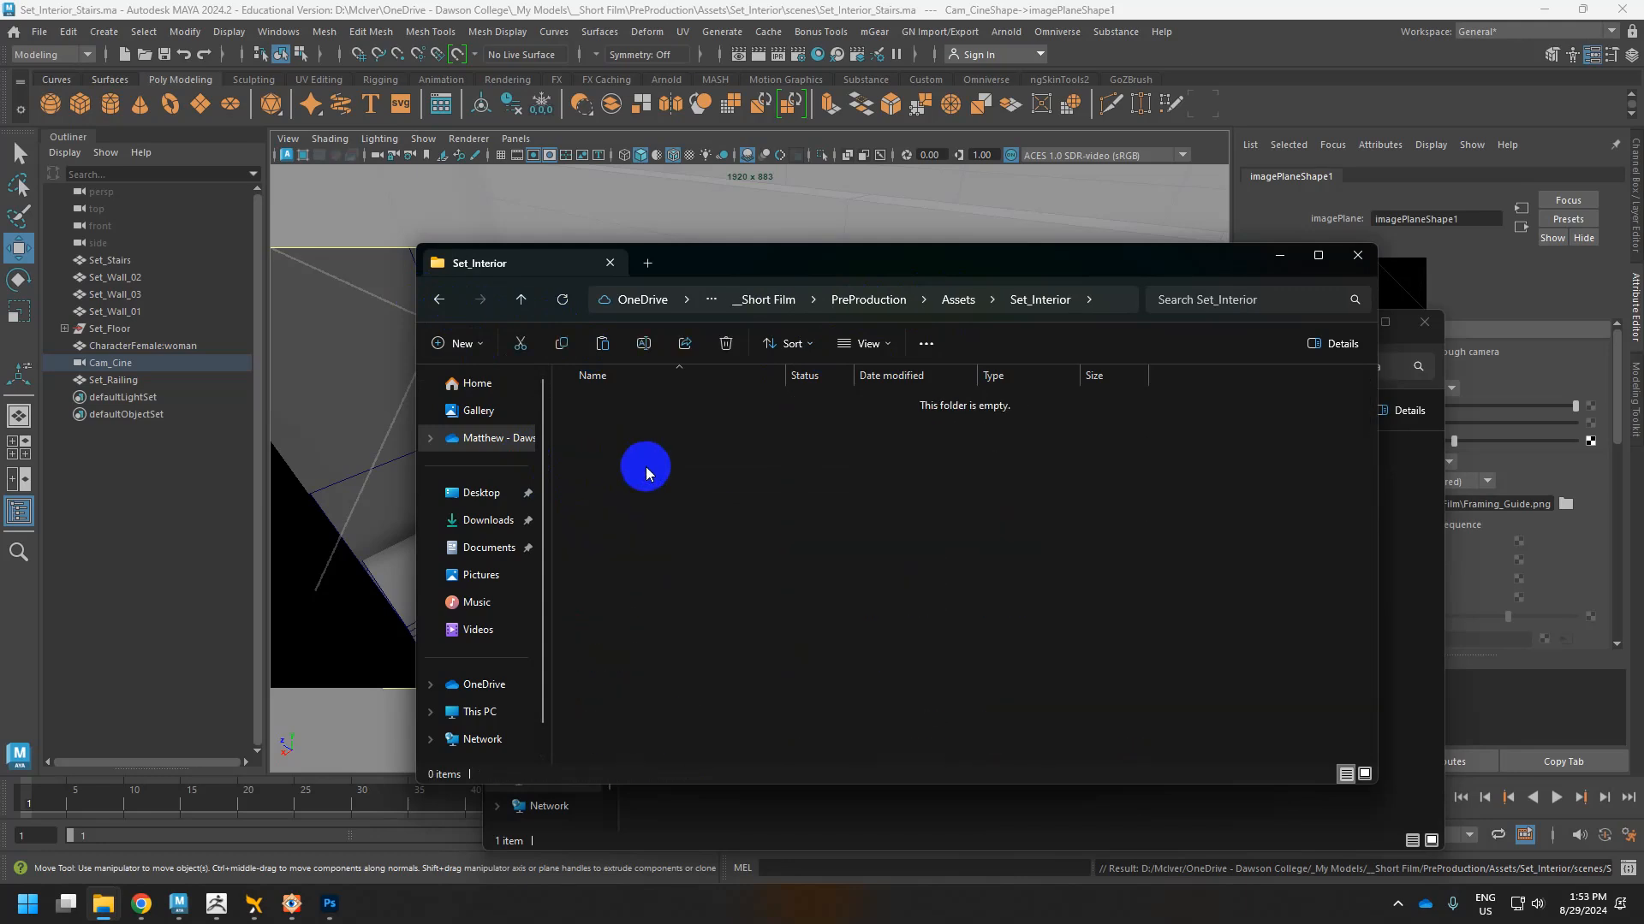
{"action": "key", "text": "ctrl+v"}
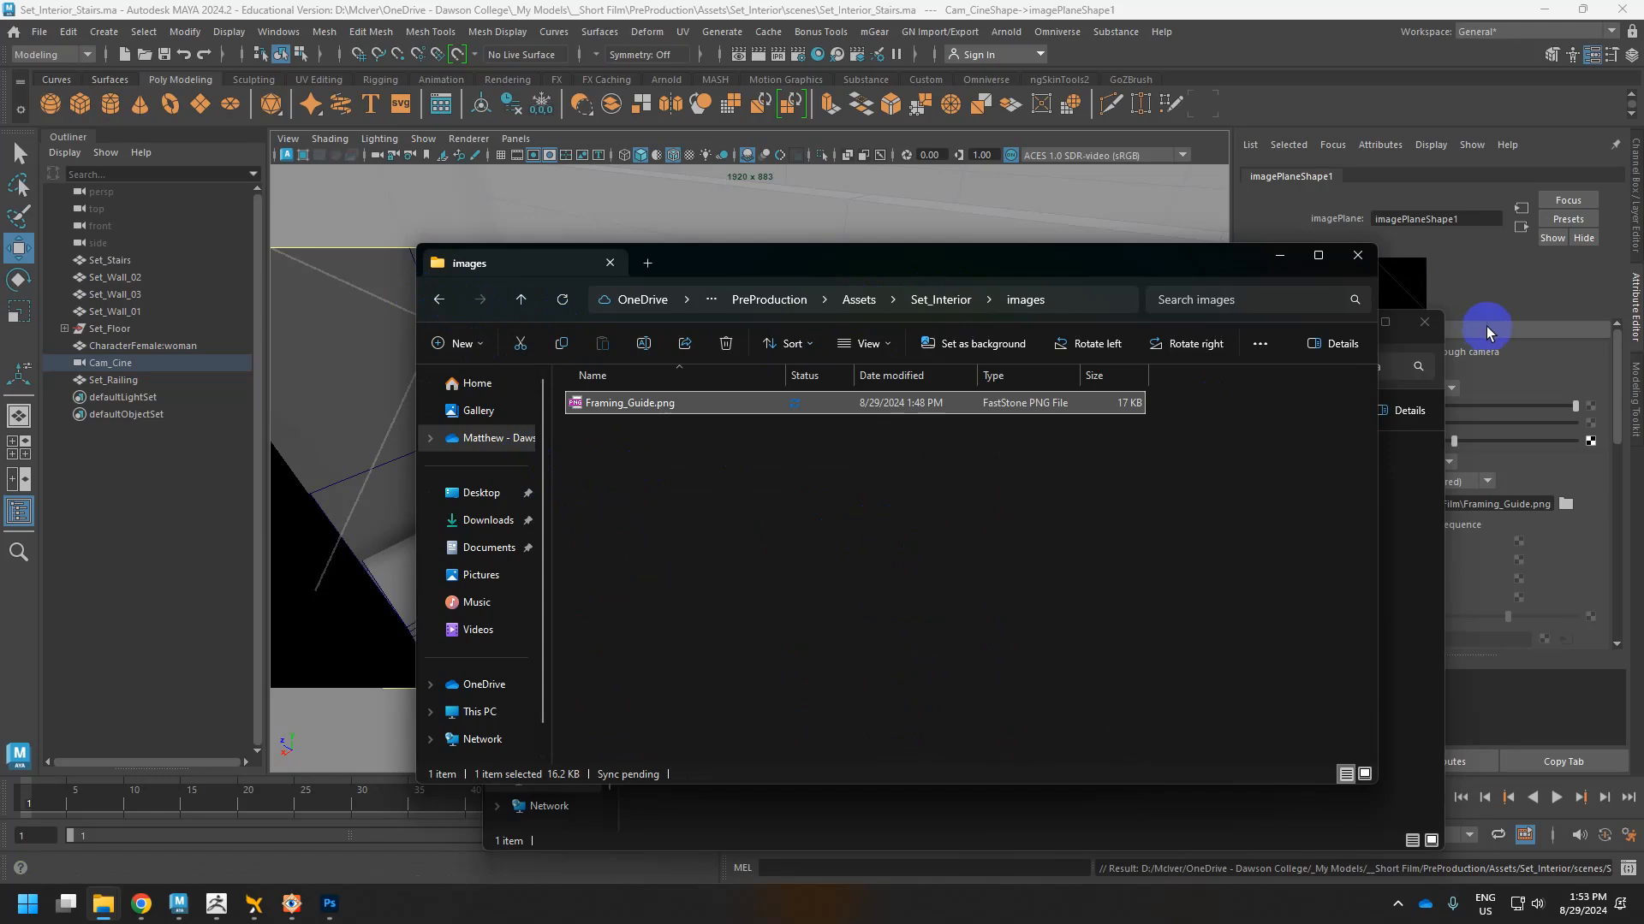
Back in Maya, select Cam_Cine and open the file browser for its image plane's Image Name.
{"action": "left_click", "coordinate": [1486, 328]}
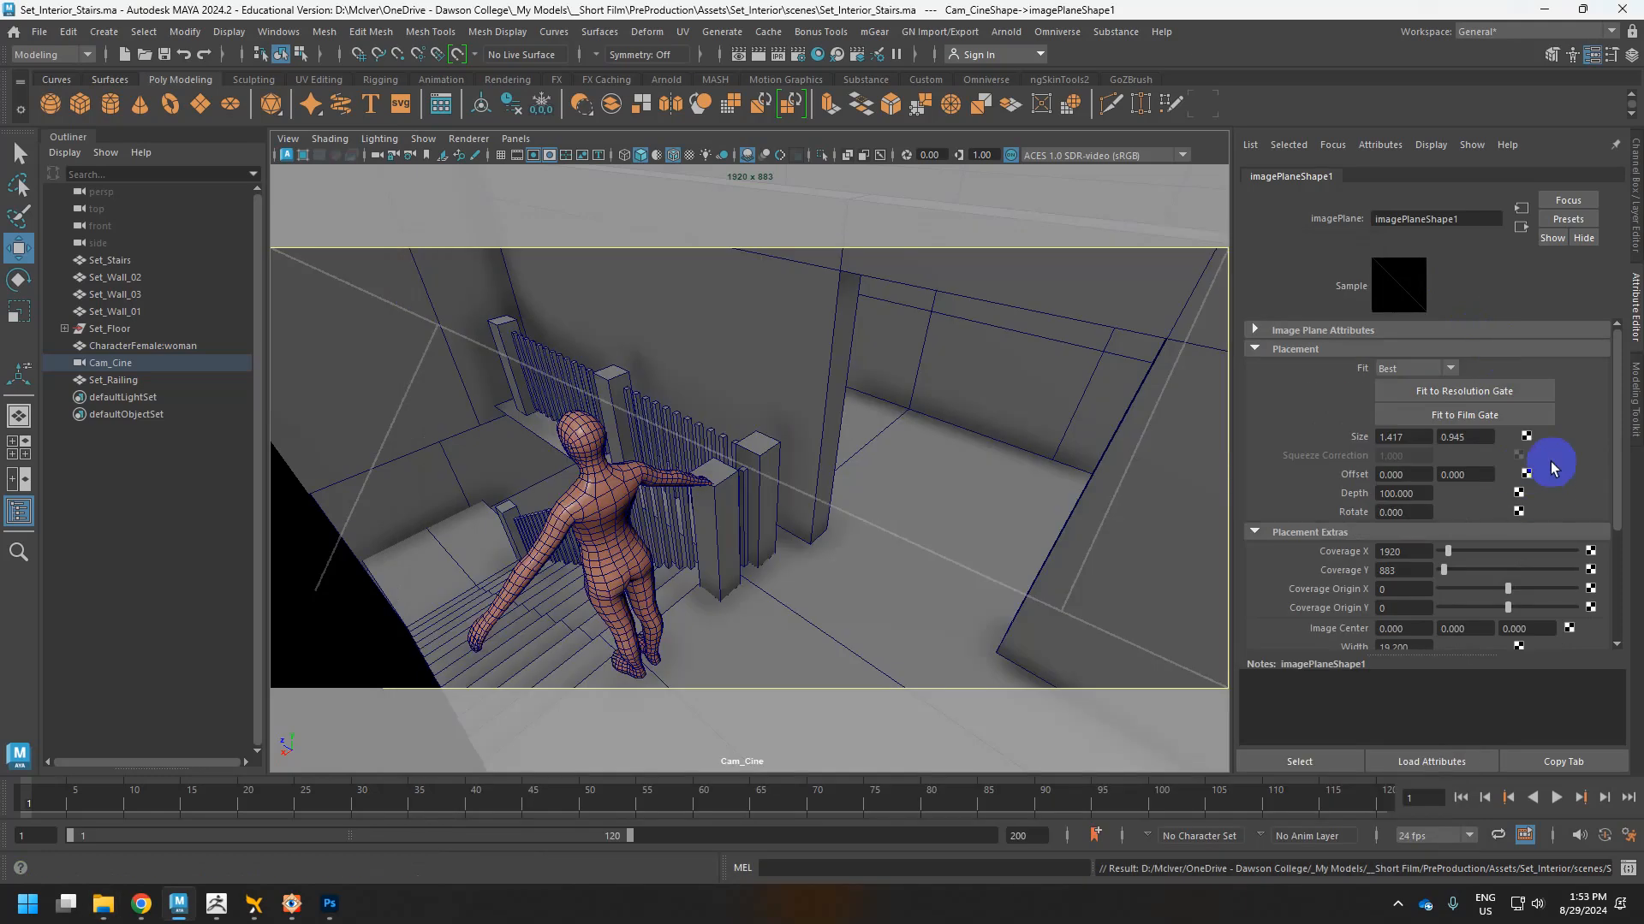
{"action": "left_click", "coordinate": [114, 362]}
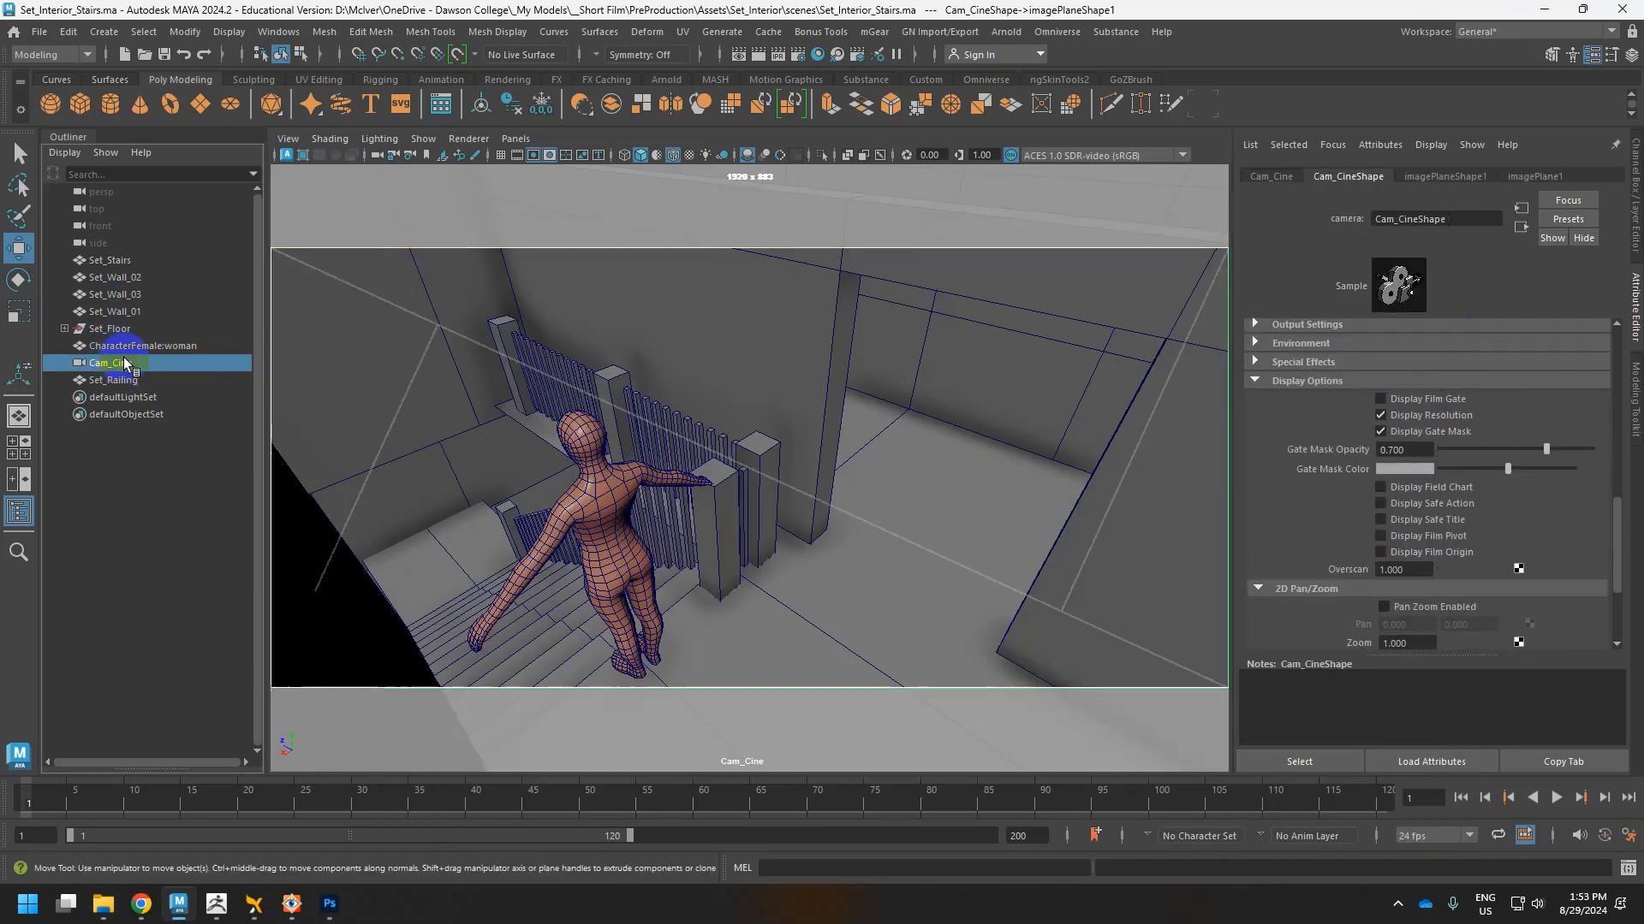
{"action": "left_click", "coordinate": [1421, 177]}
{"action": "scroll", "coordinate": [1575, 417], "scroll_direction": "down", "scroll_amount": 3}
{"action": "scroll", "coordinate": [1579, 420], "scroll_direction": "up", "scroll_amount": 3}
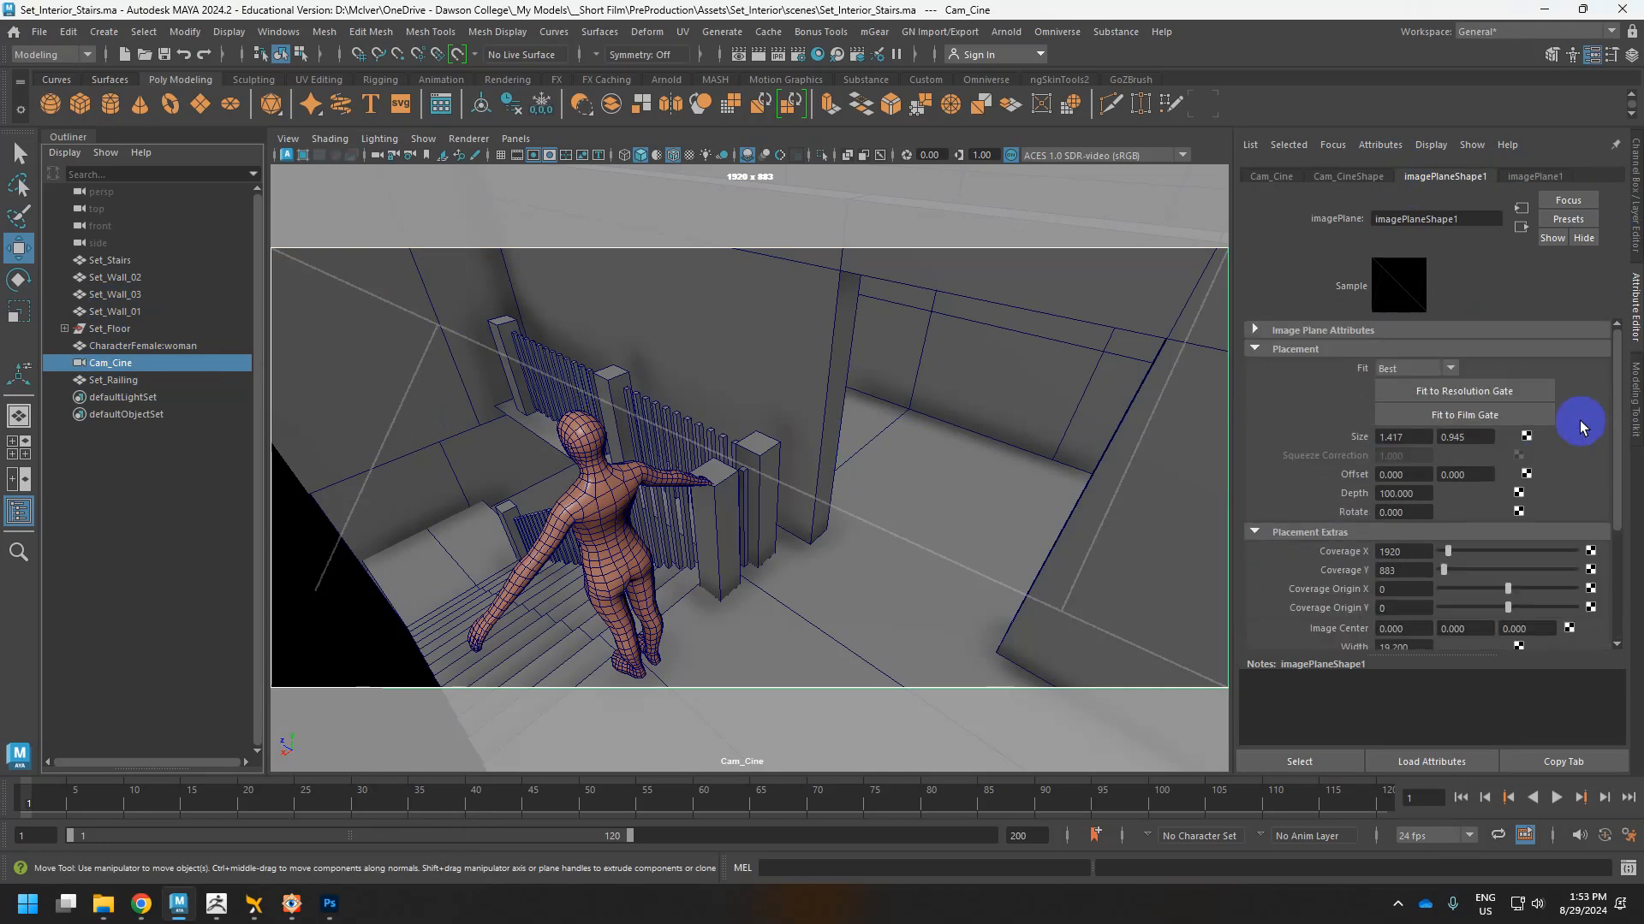
{"action": "left_click", "coordinate": [1528, 175]}
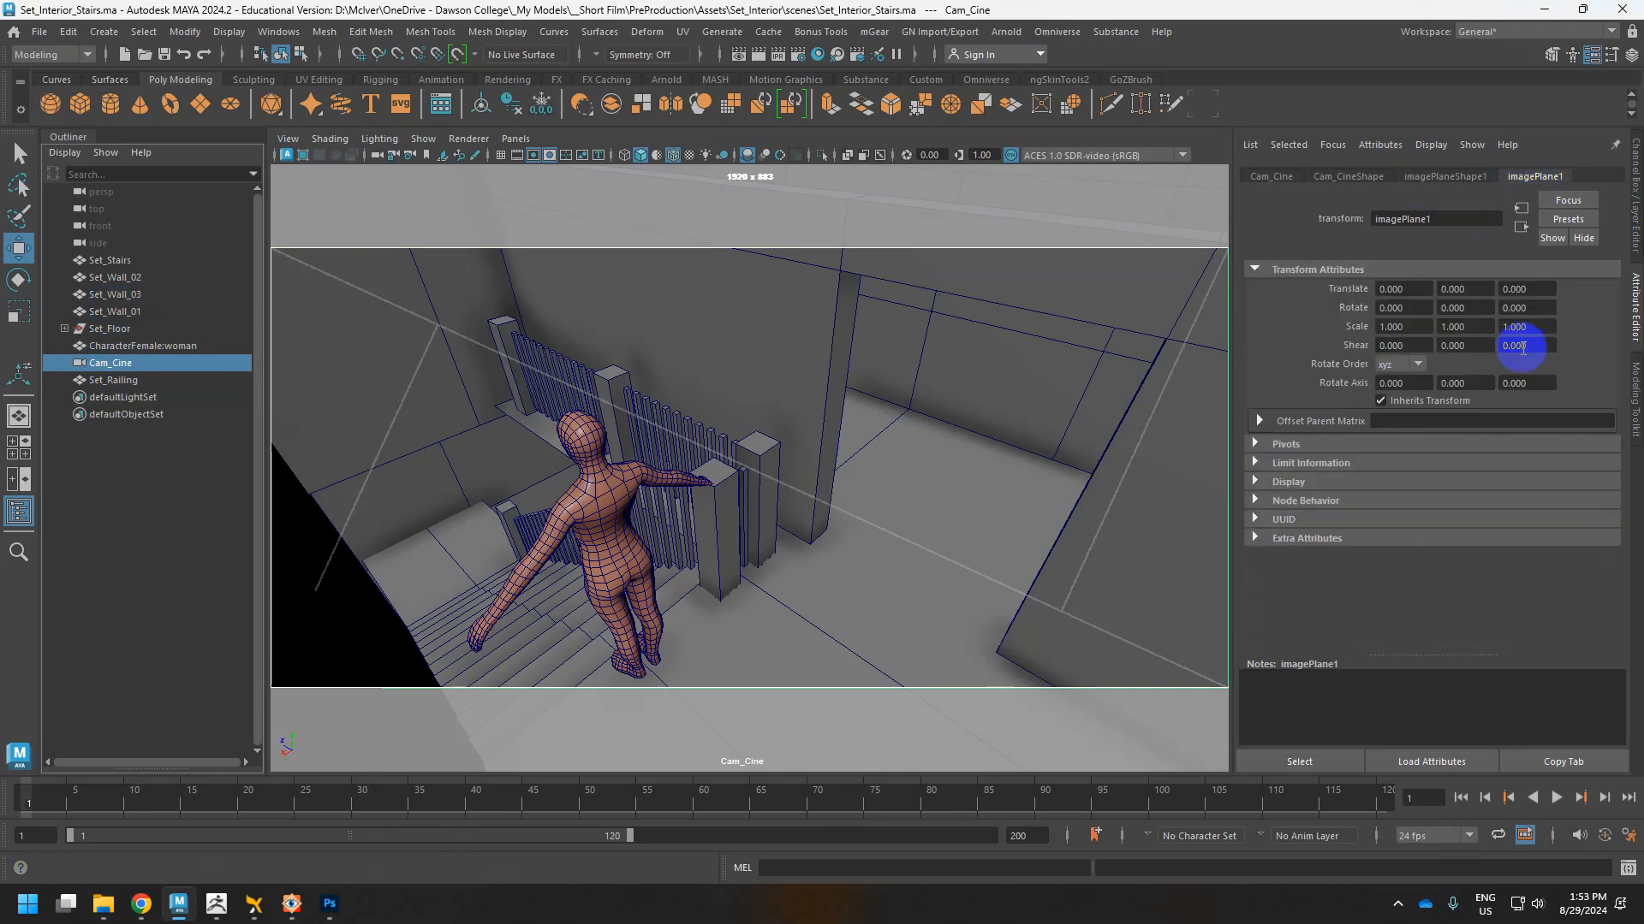
{"action": "left_click", "coordinate": [1444, 177]}
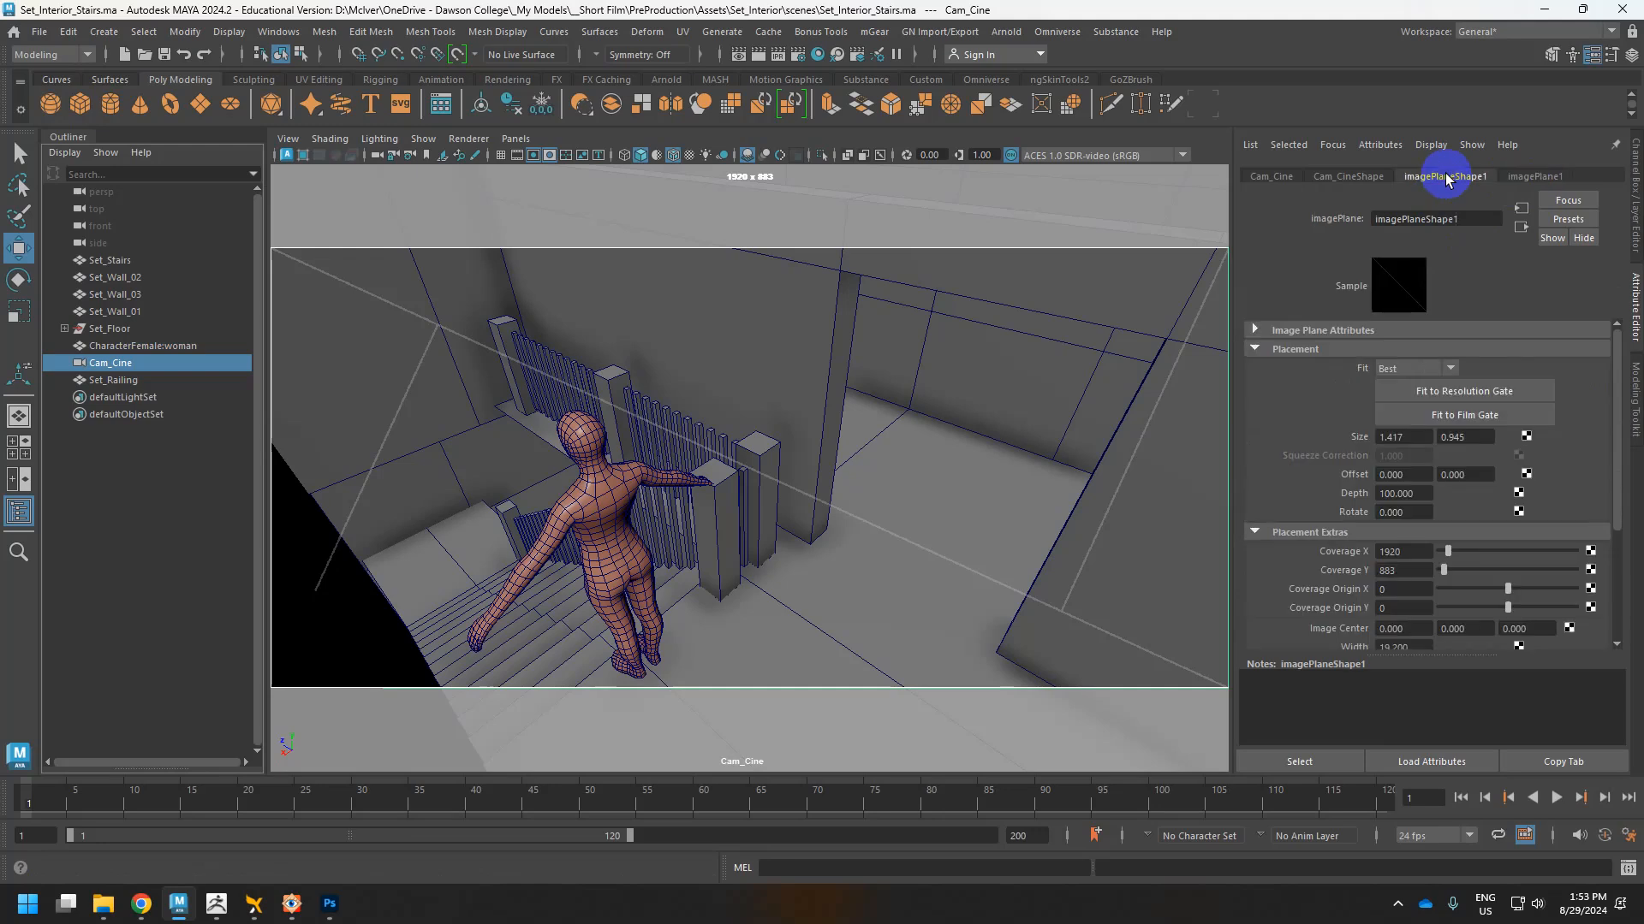
{"action": "left_click", "coordinate": [1309, 329]}
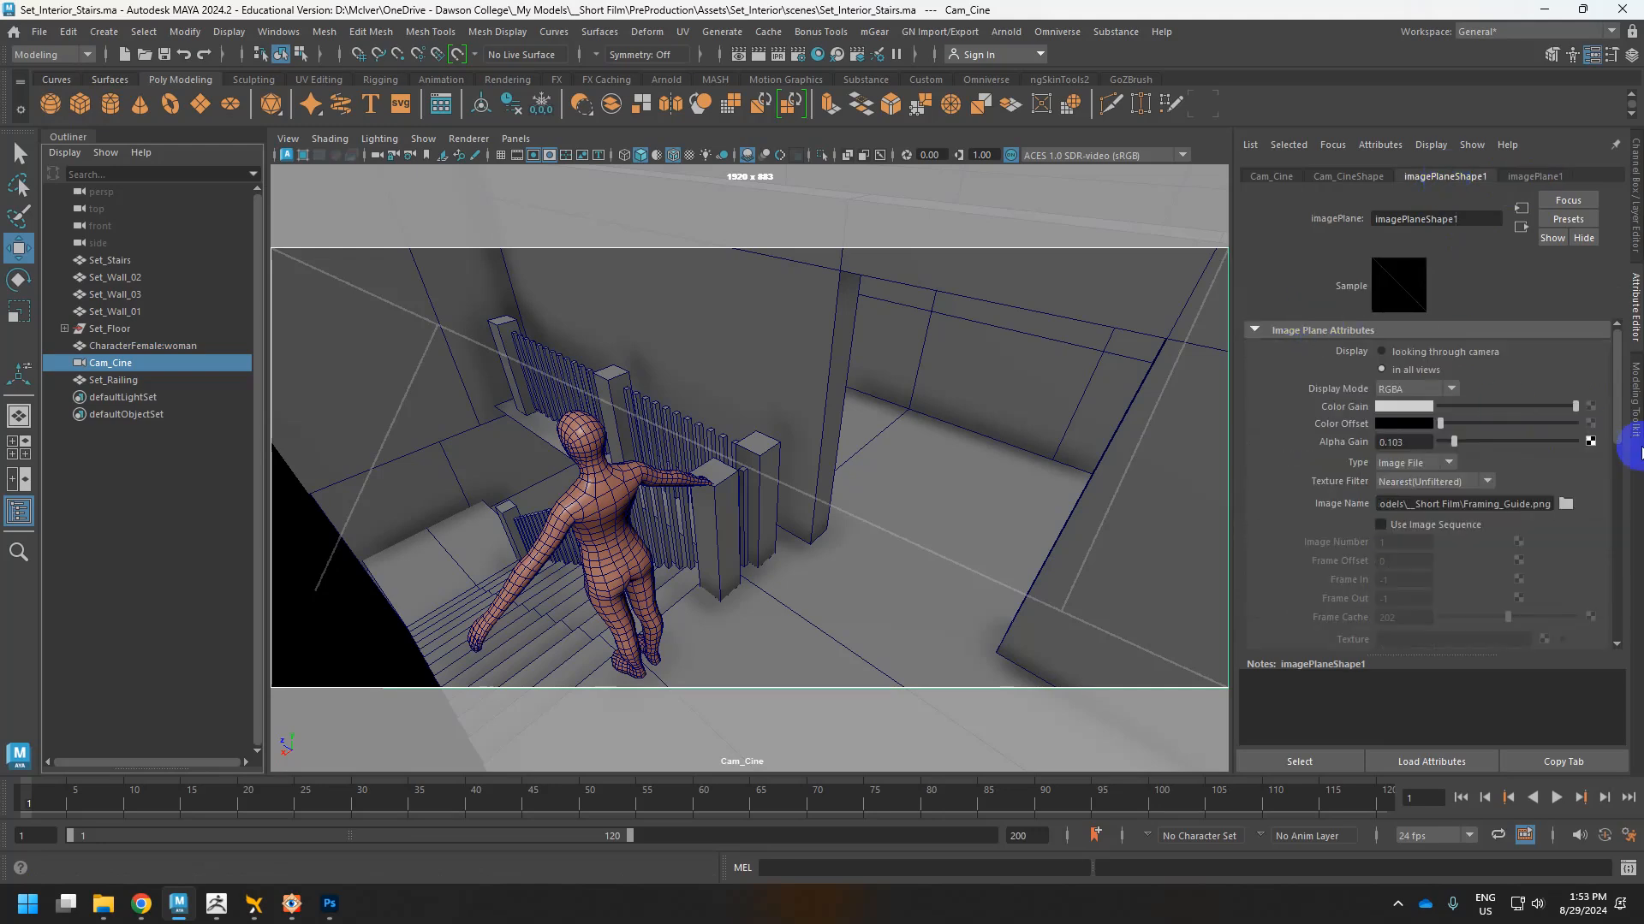
{"action": "left_click", "coordinate": [1566, 505]}
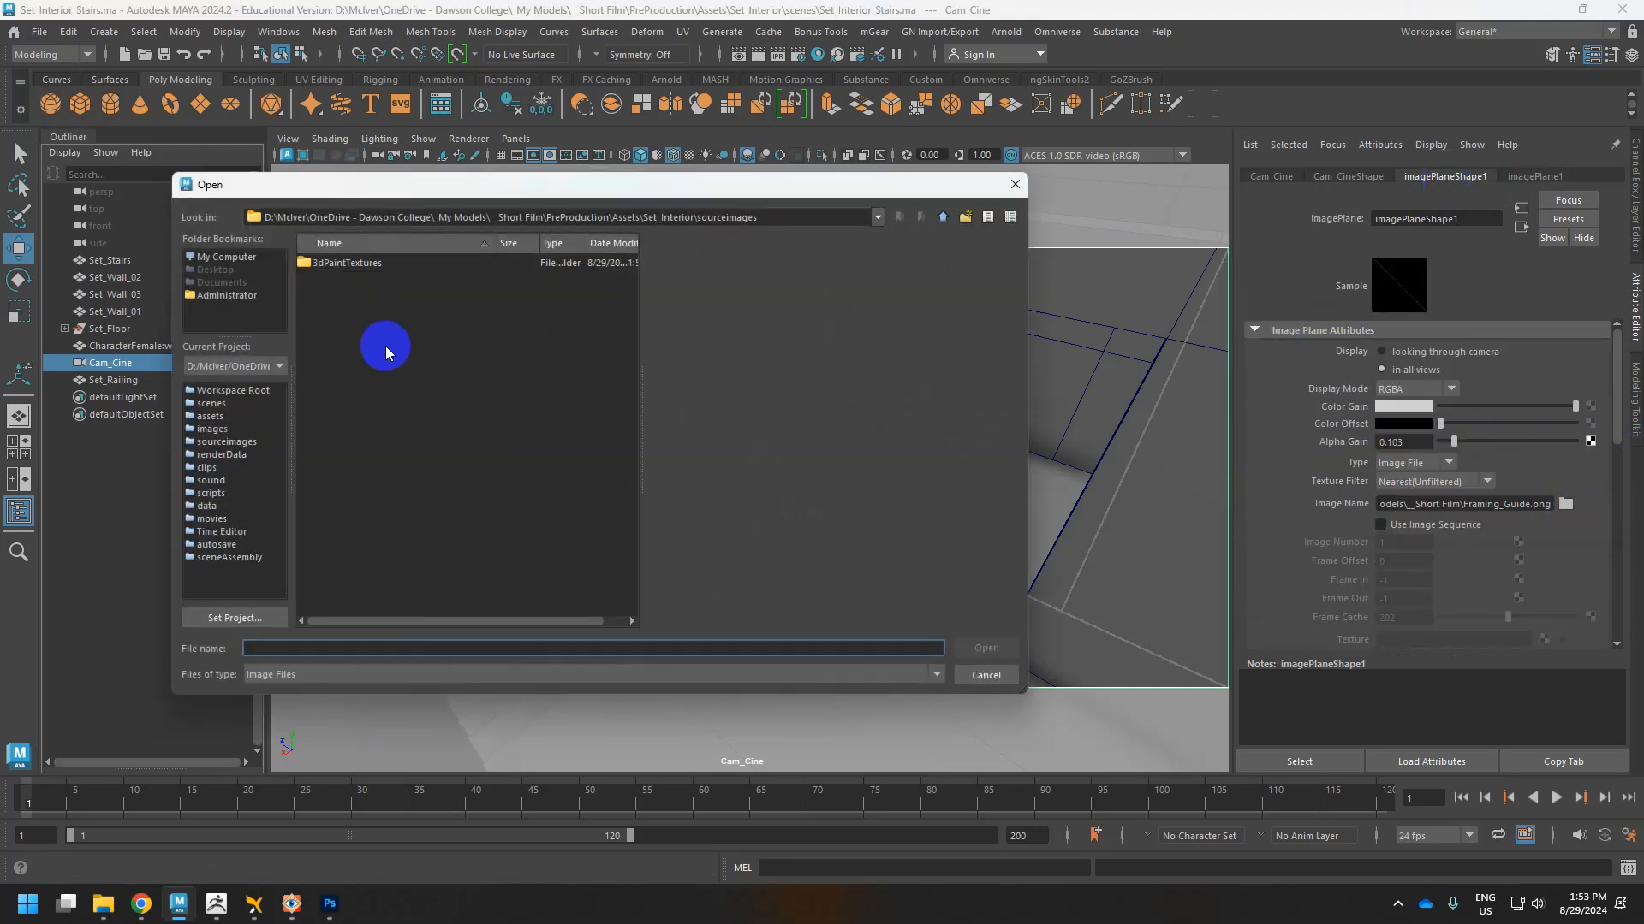
Switch to the images folder window in File Explorer and place Framing_Guide.png in Set_Interior's sourceimages folder.
{"action": "key", "text": "alt+Tab"}
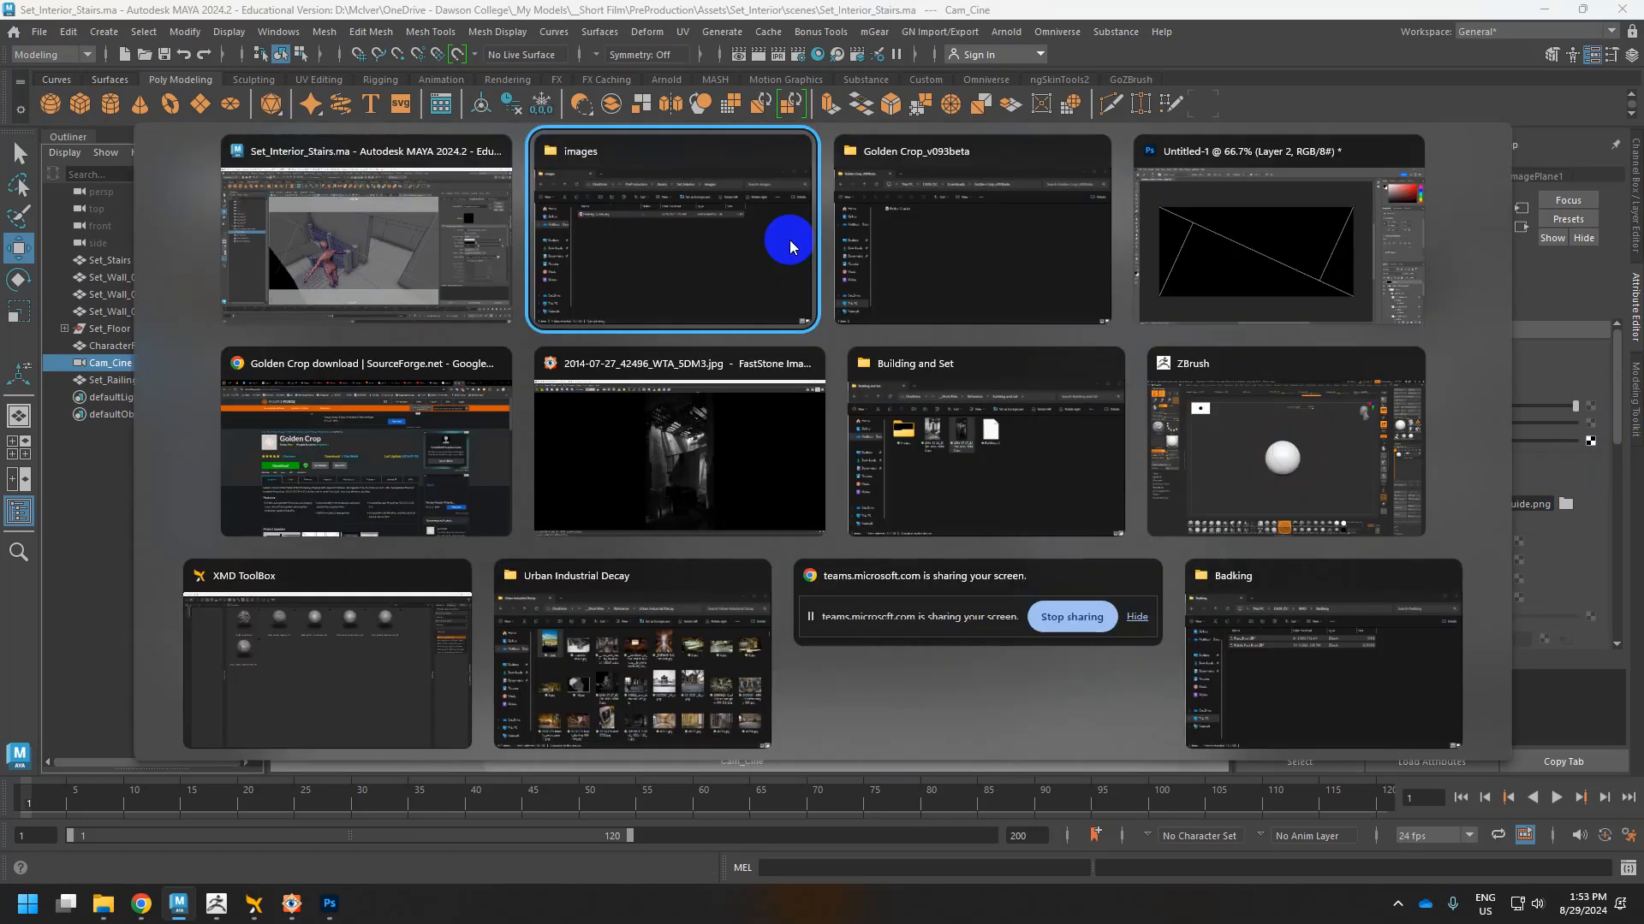
{"action": "left_click", "coordinate": [933, 309]}
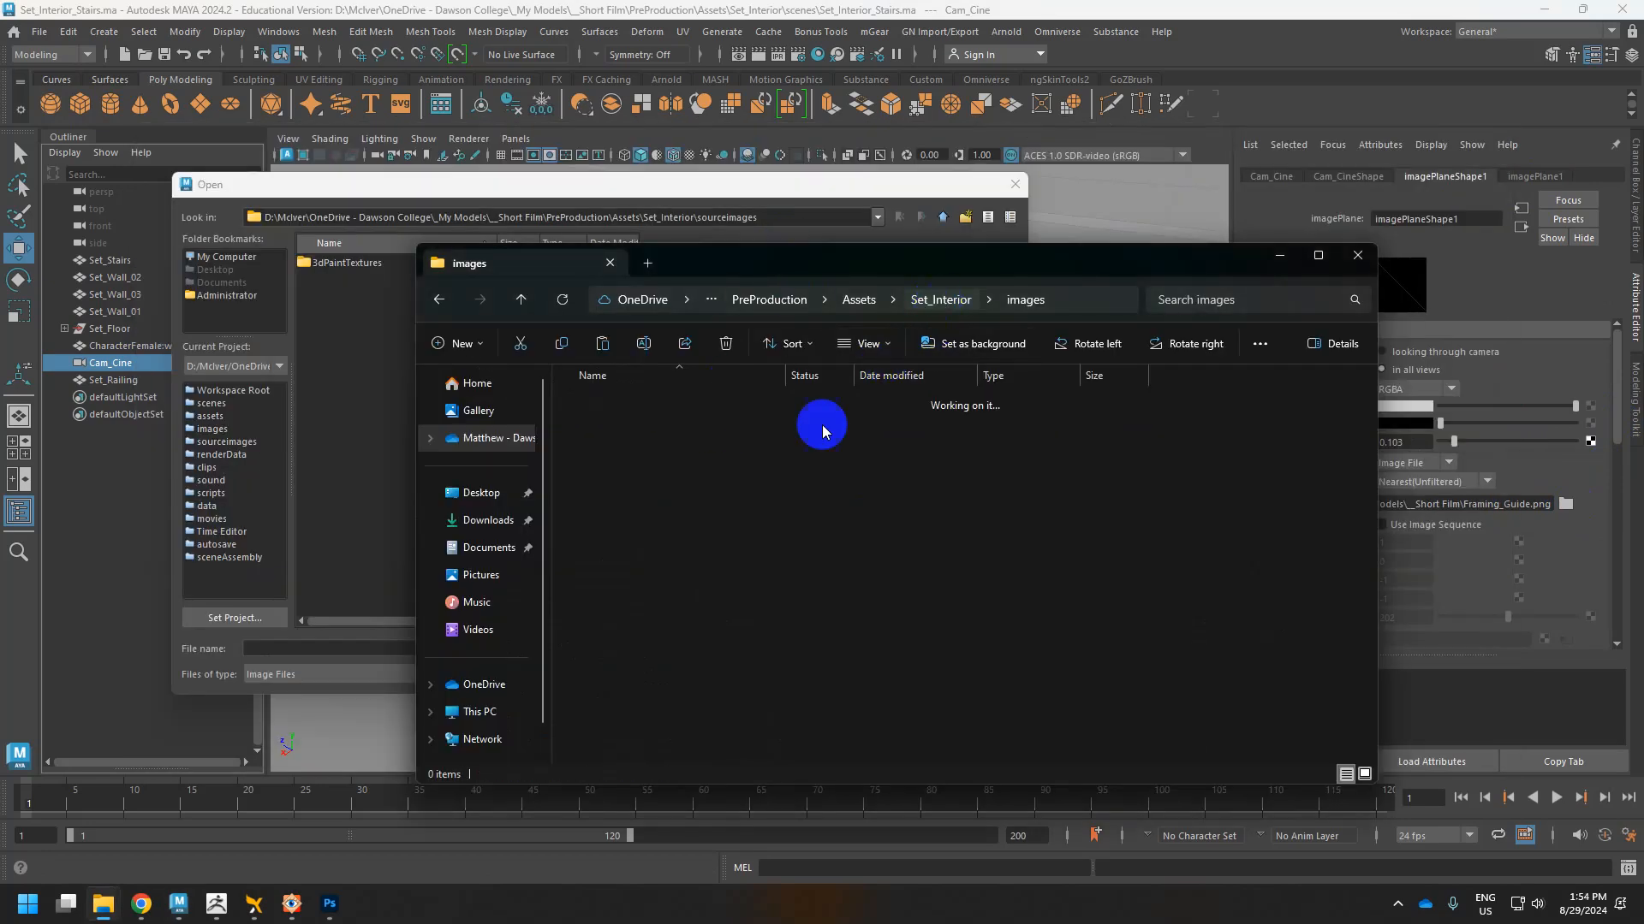
{"action": "scroll", "coordinate": [660, 533], "scroll_direction": "down", "scroll_amount": 3}
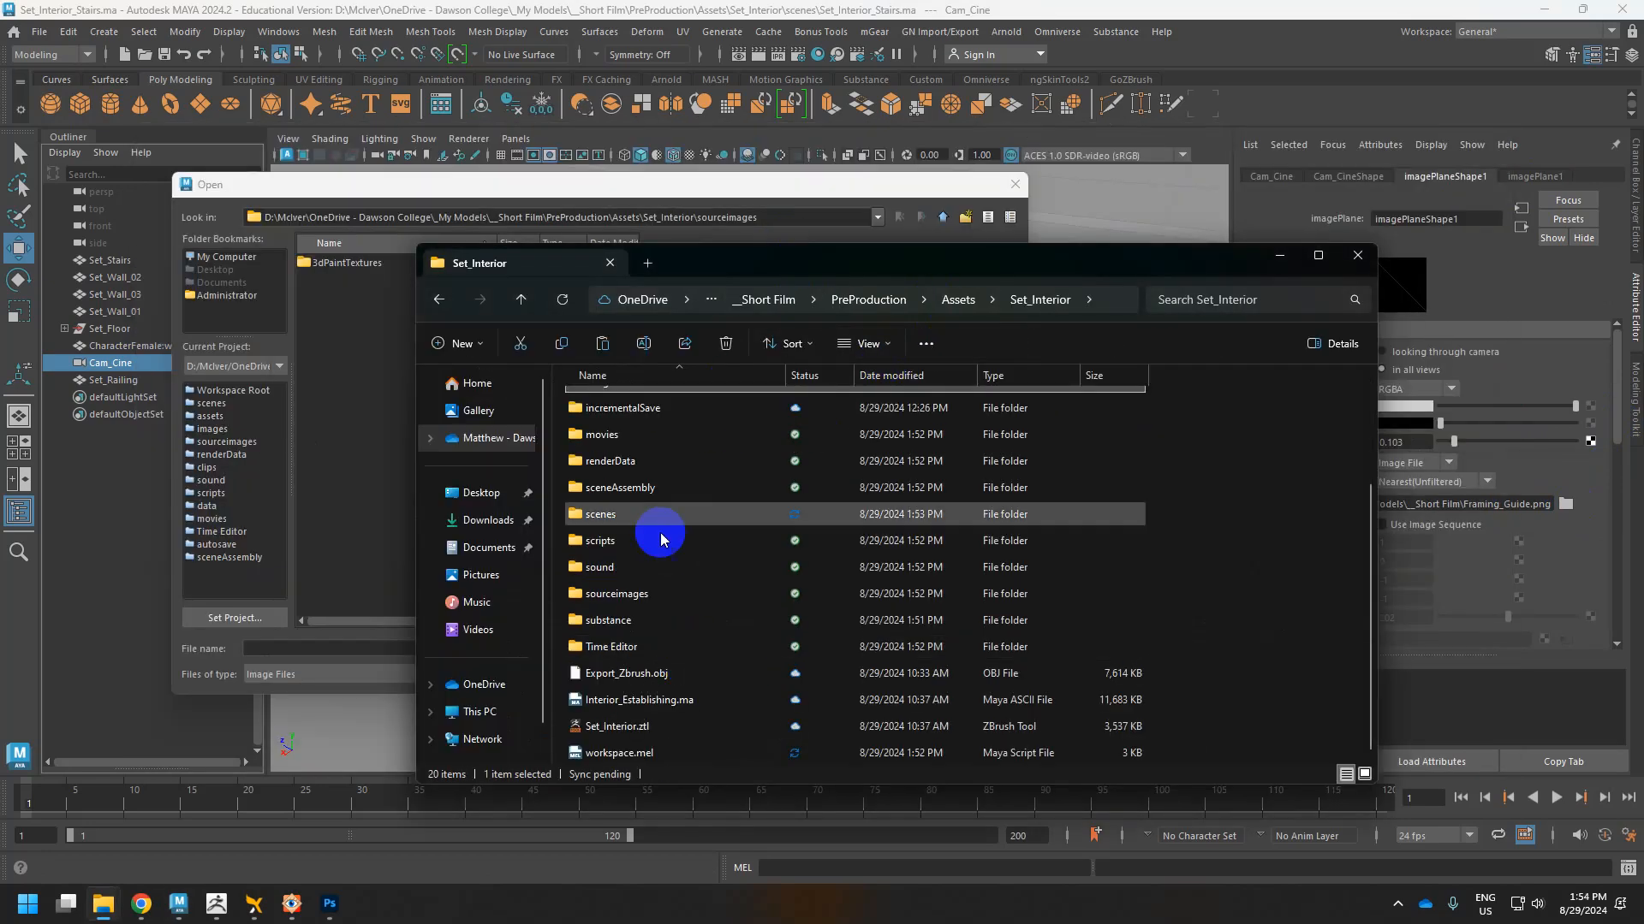
{"action": "double_click", "coordinate": [631, 593]}
{"action": "key", "text": "ctrl+v"}
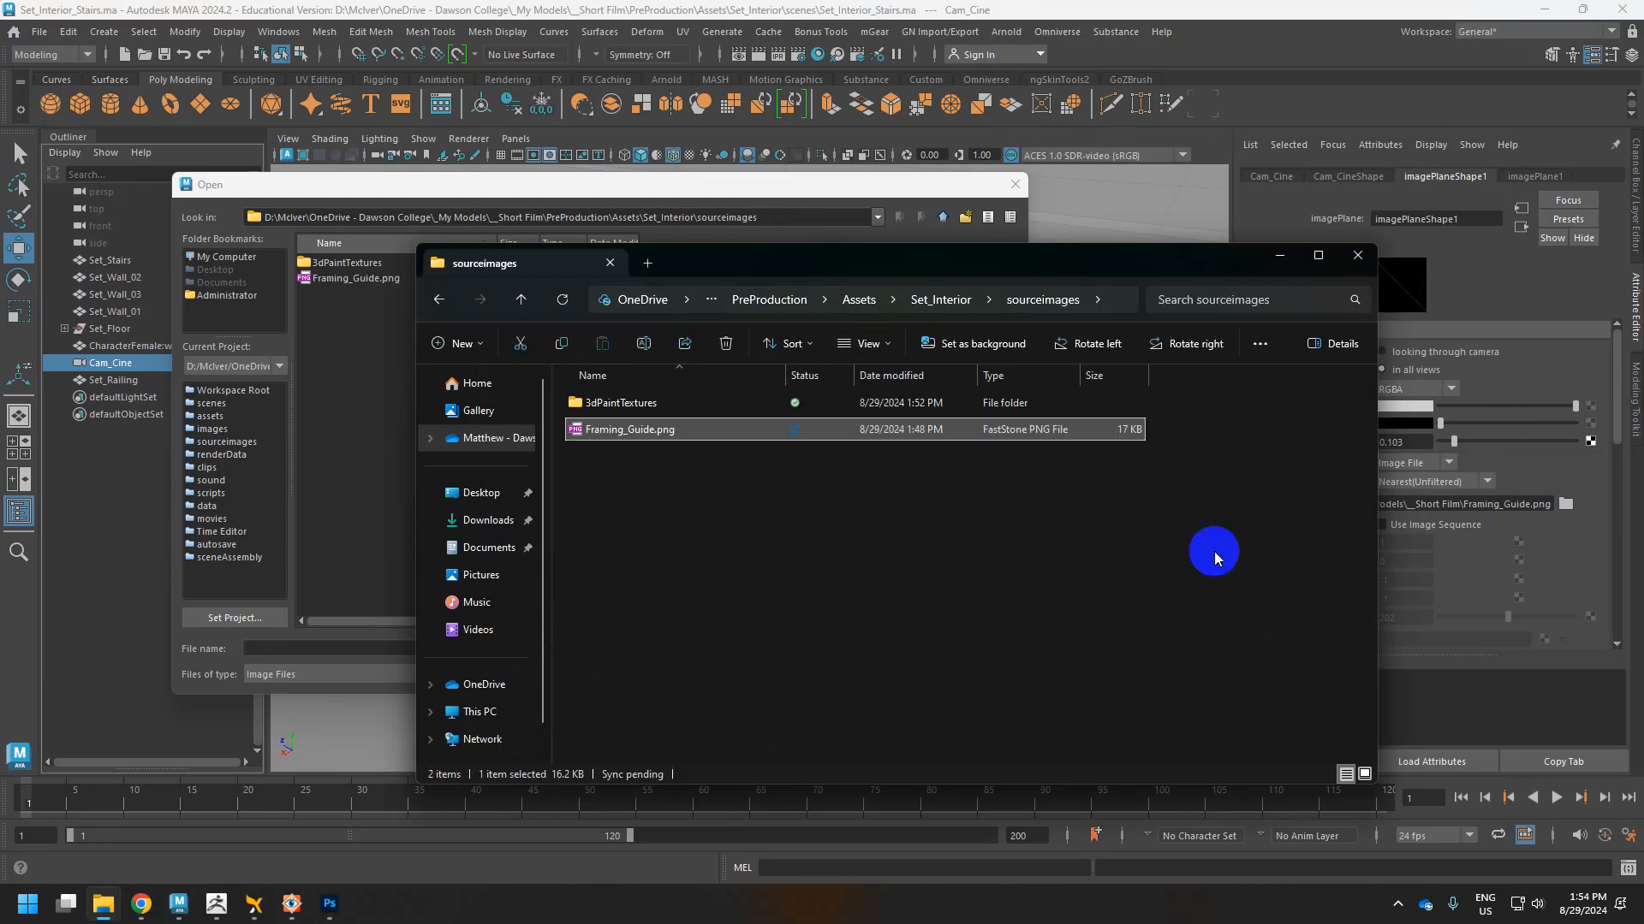
Return to Maya and load Framing_Guide.png from sourceimages as the camera's image plane image.
{"action": "left_click", "coordinate": [1589, 532]}
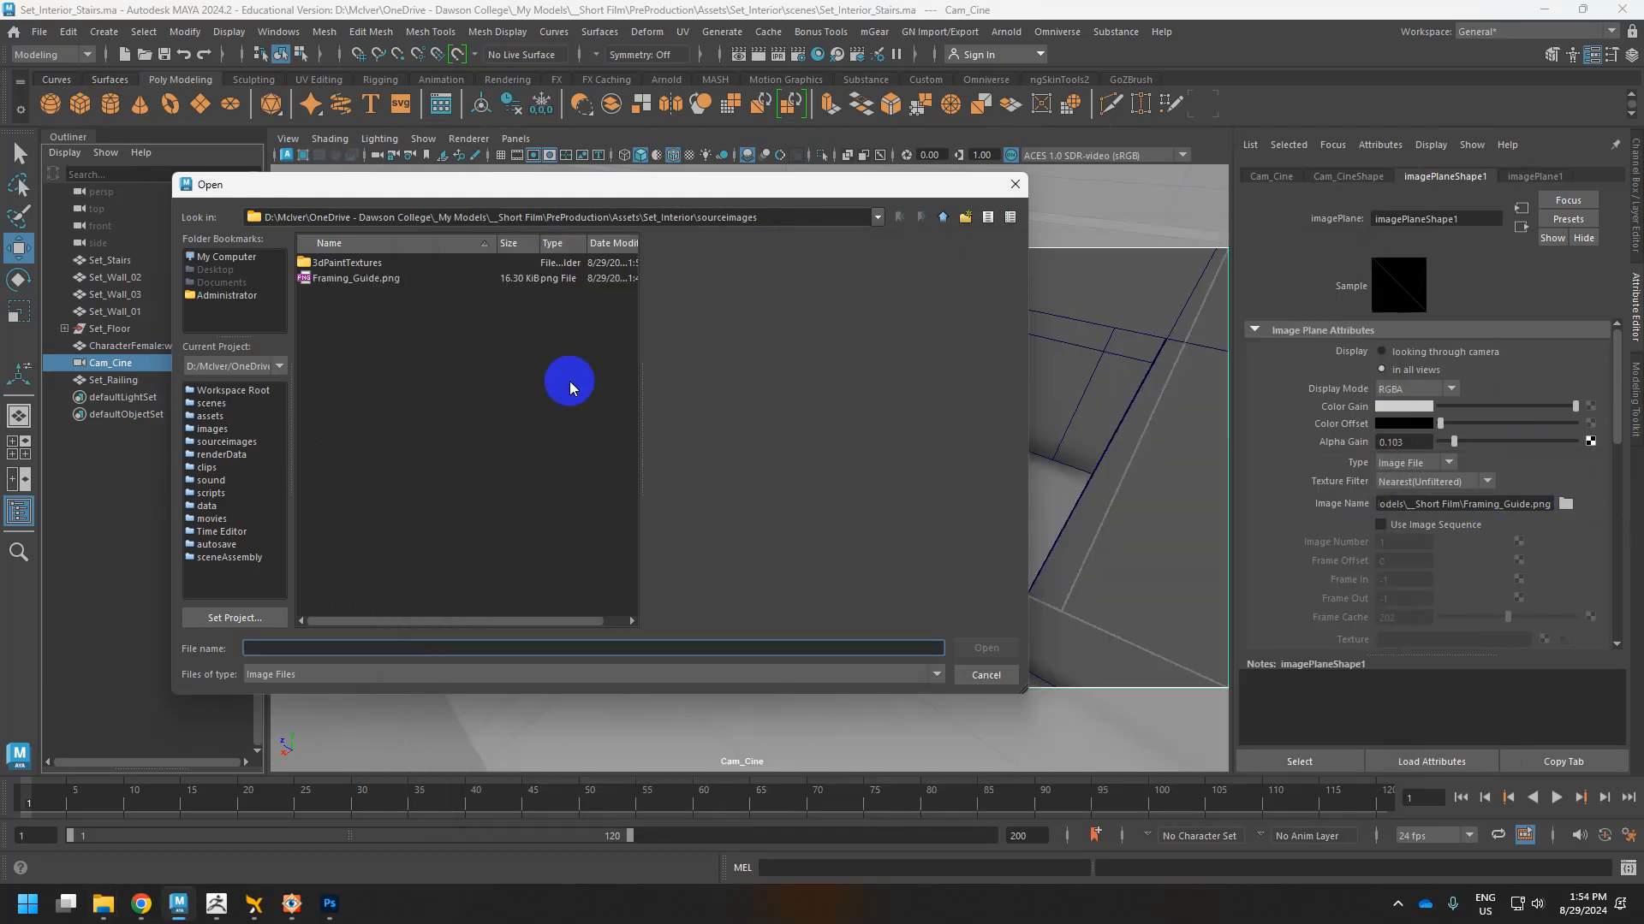
{"action": "double_click", "coordinate": [356, 279]}
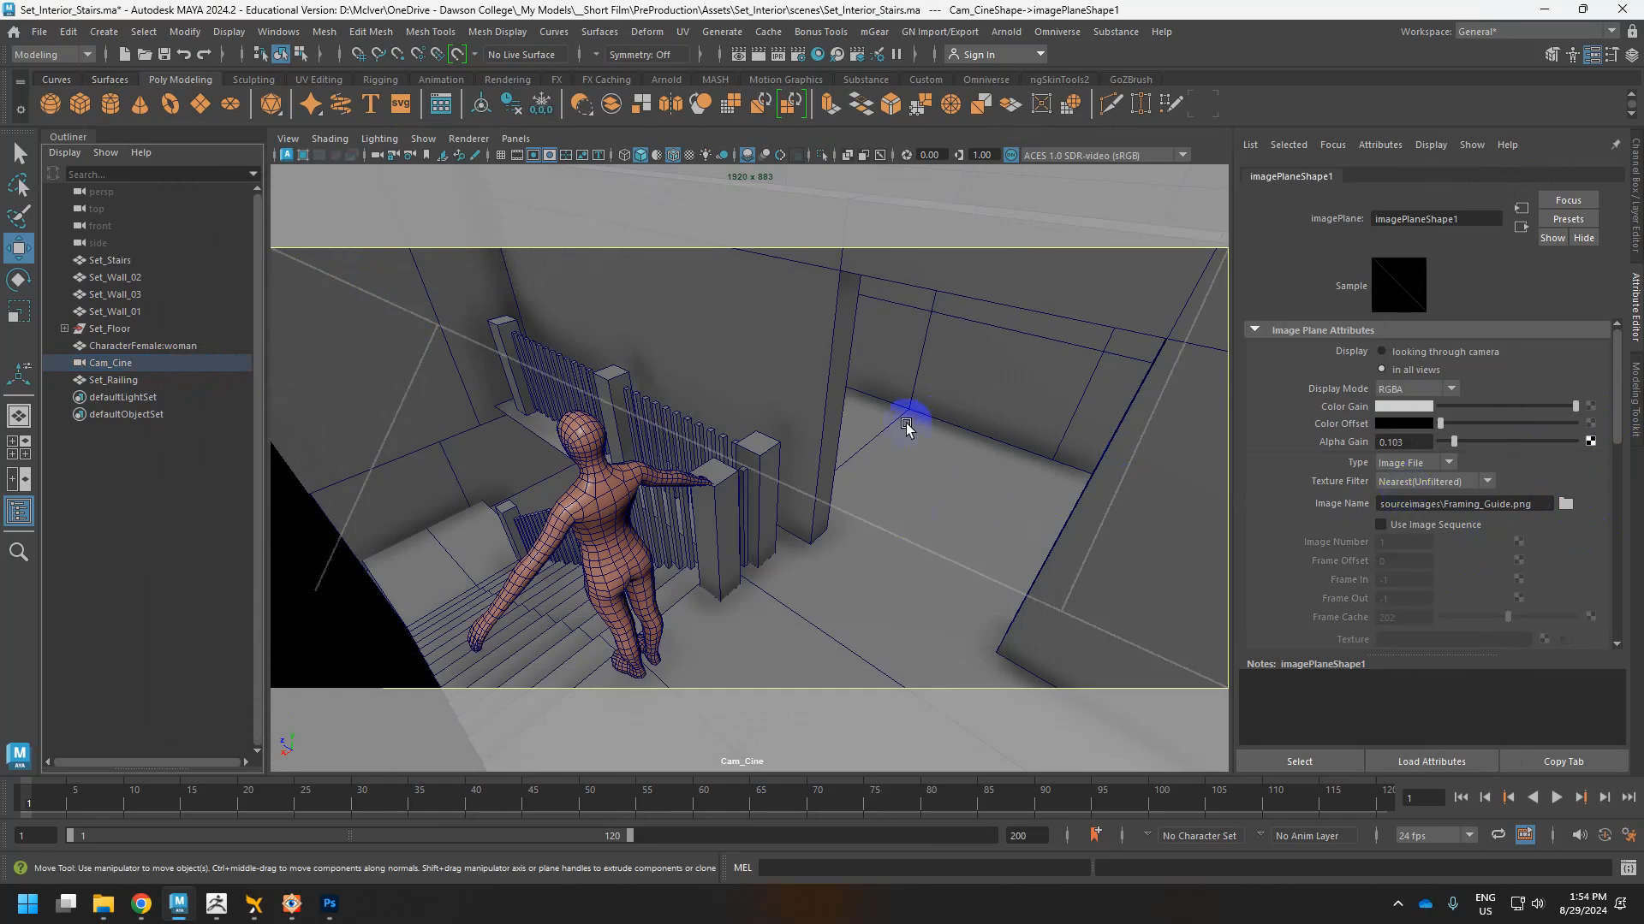